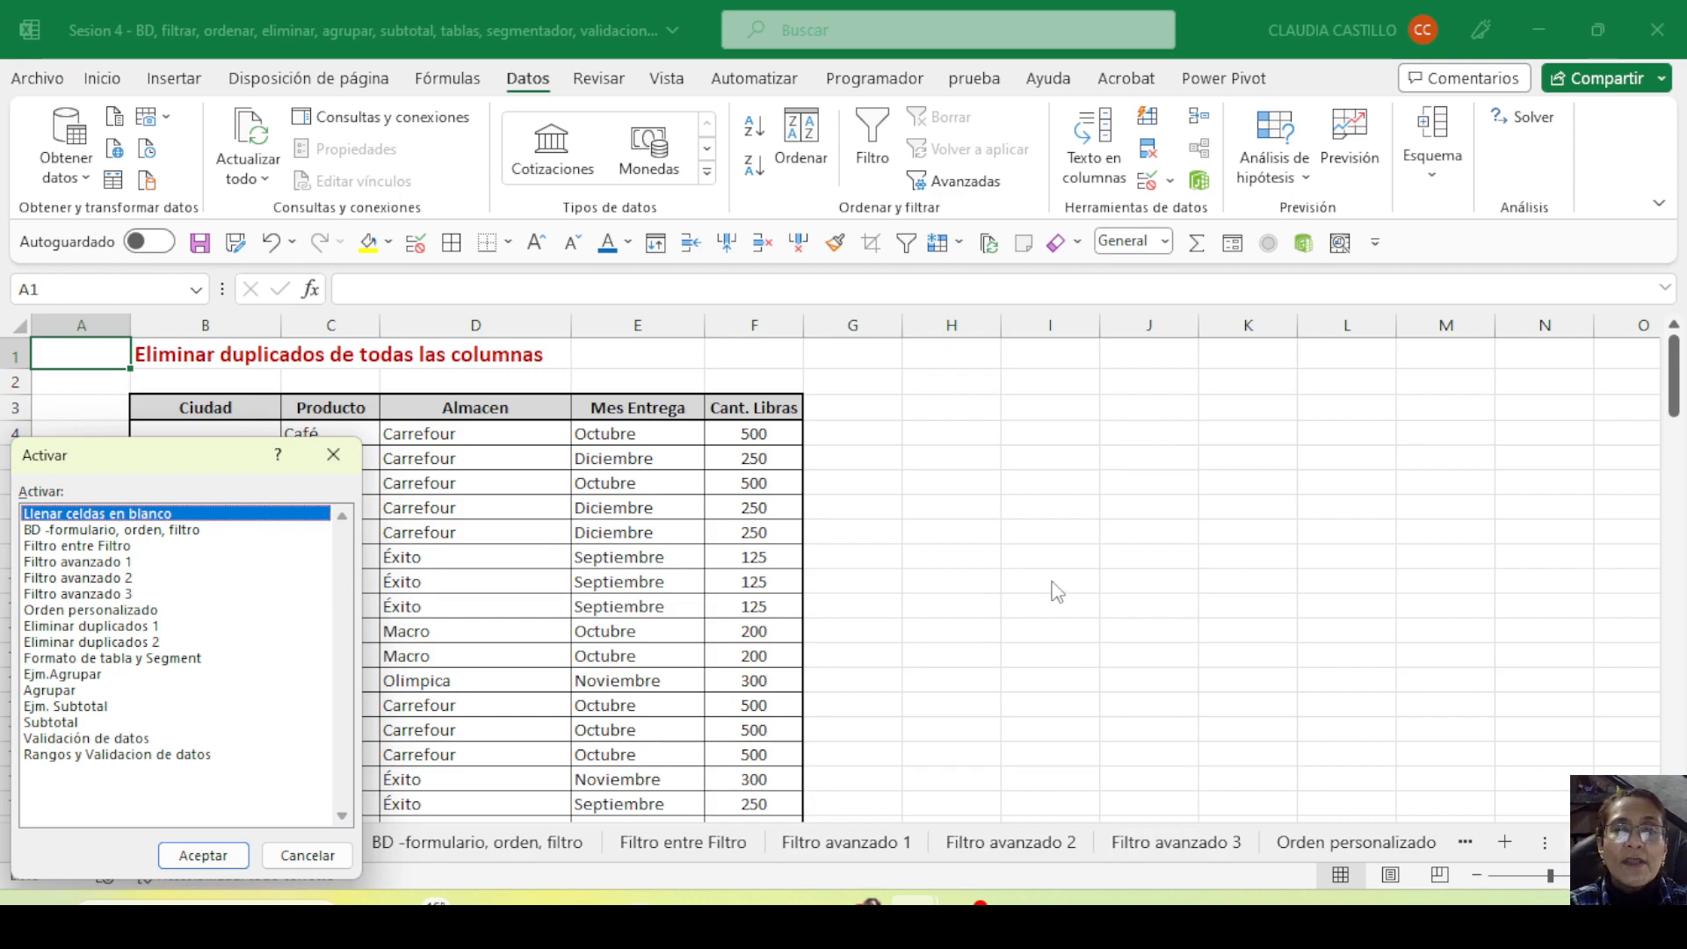
# Activate the Orden personalizado worksheet from the workbook's full sheet list
pyautogui.click(331, 857)
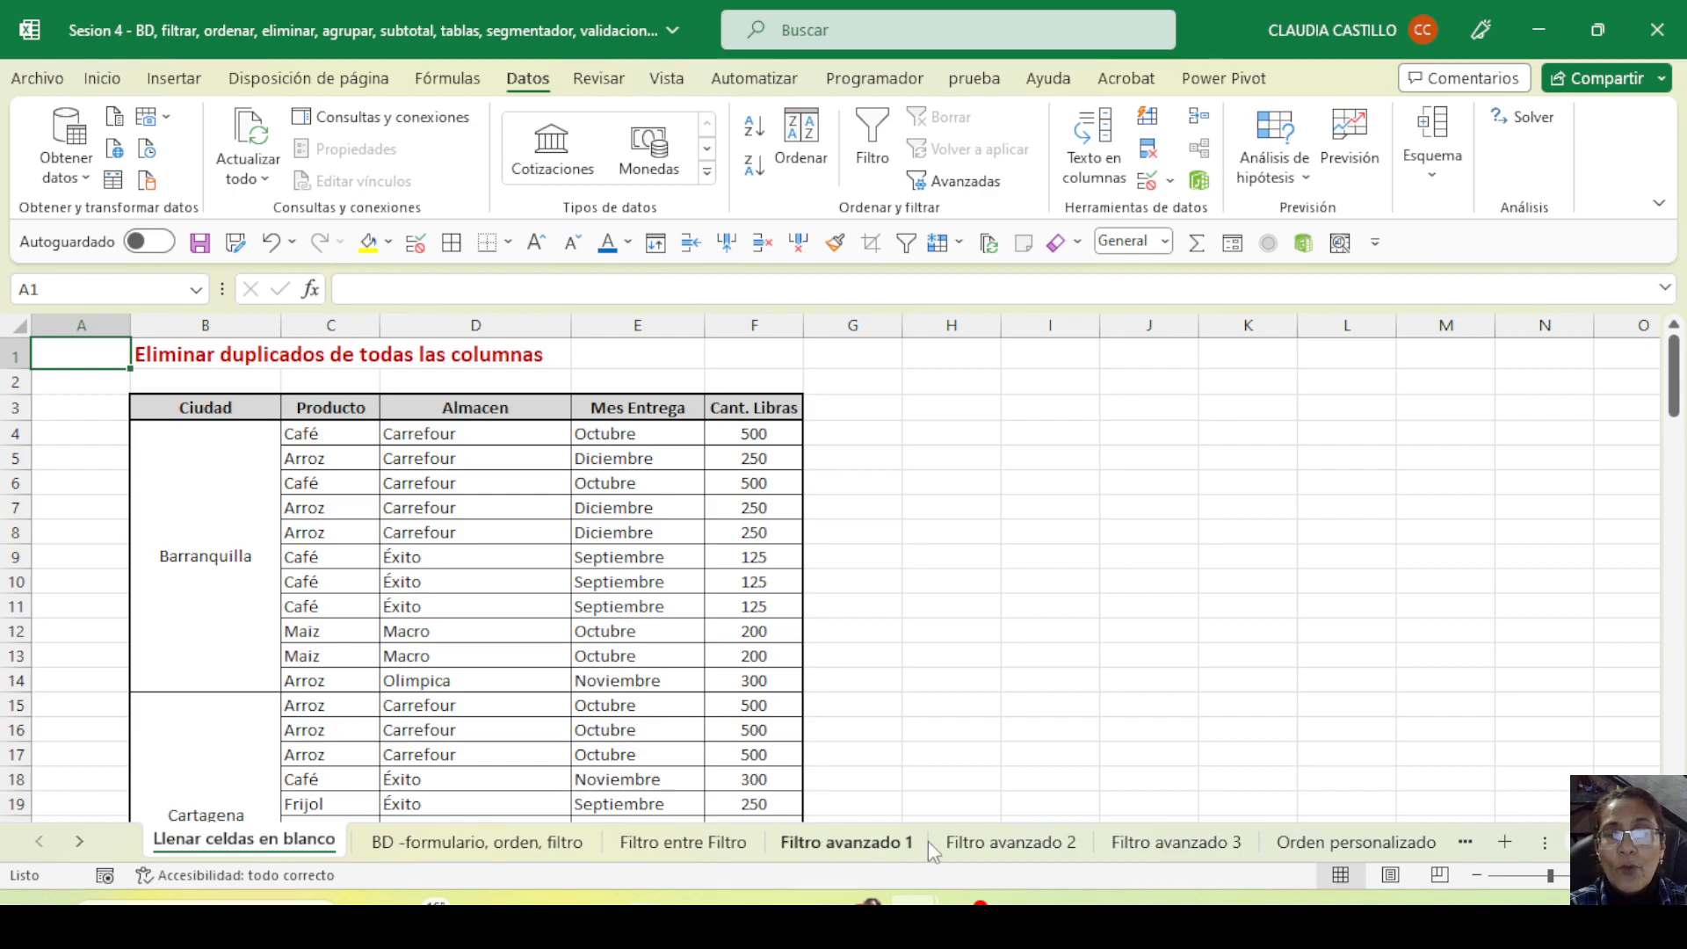
pyautogui.rightClick(57, 843)
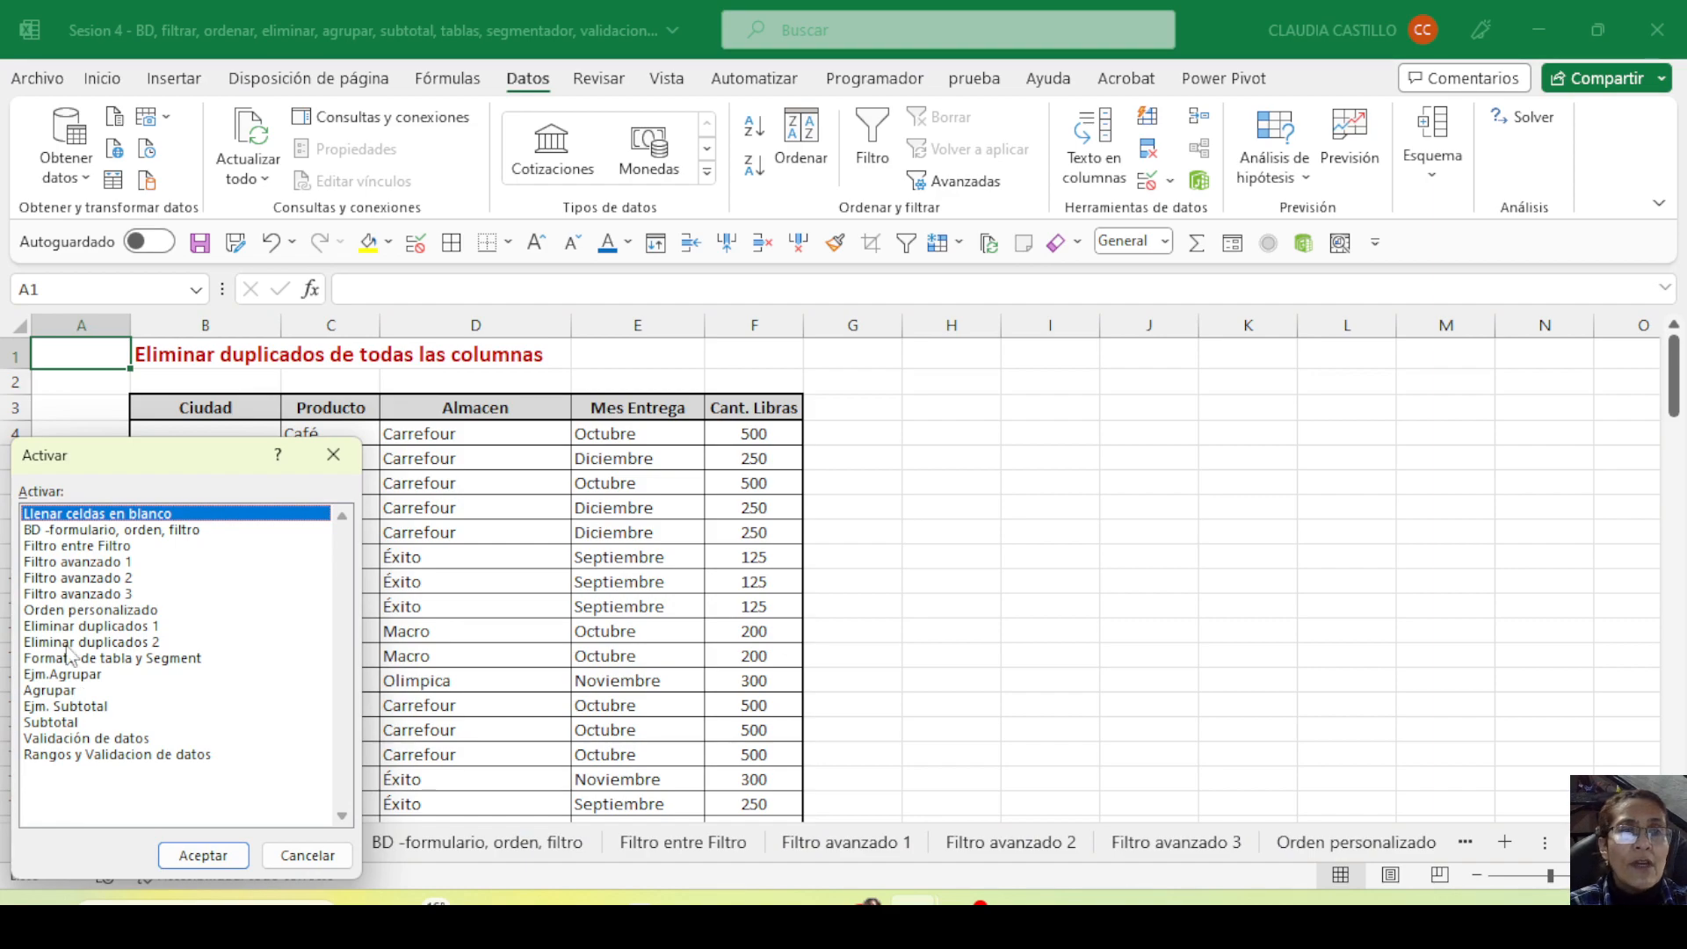
pyautogui.click(57, 612)
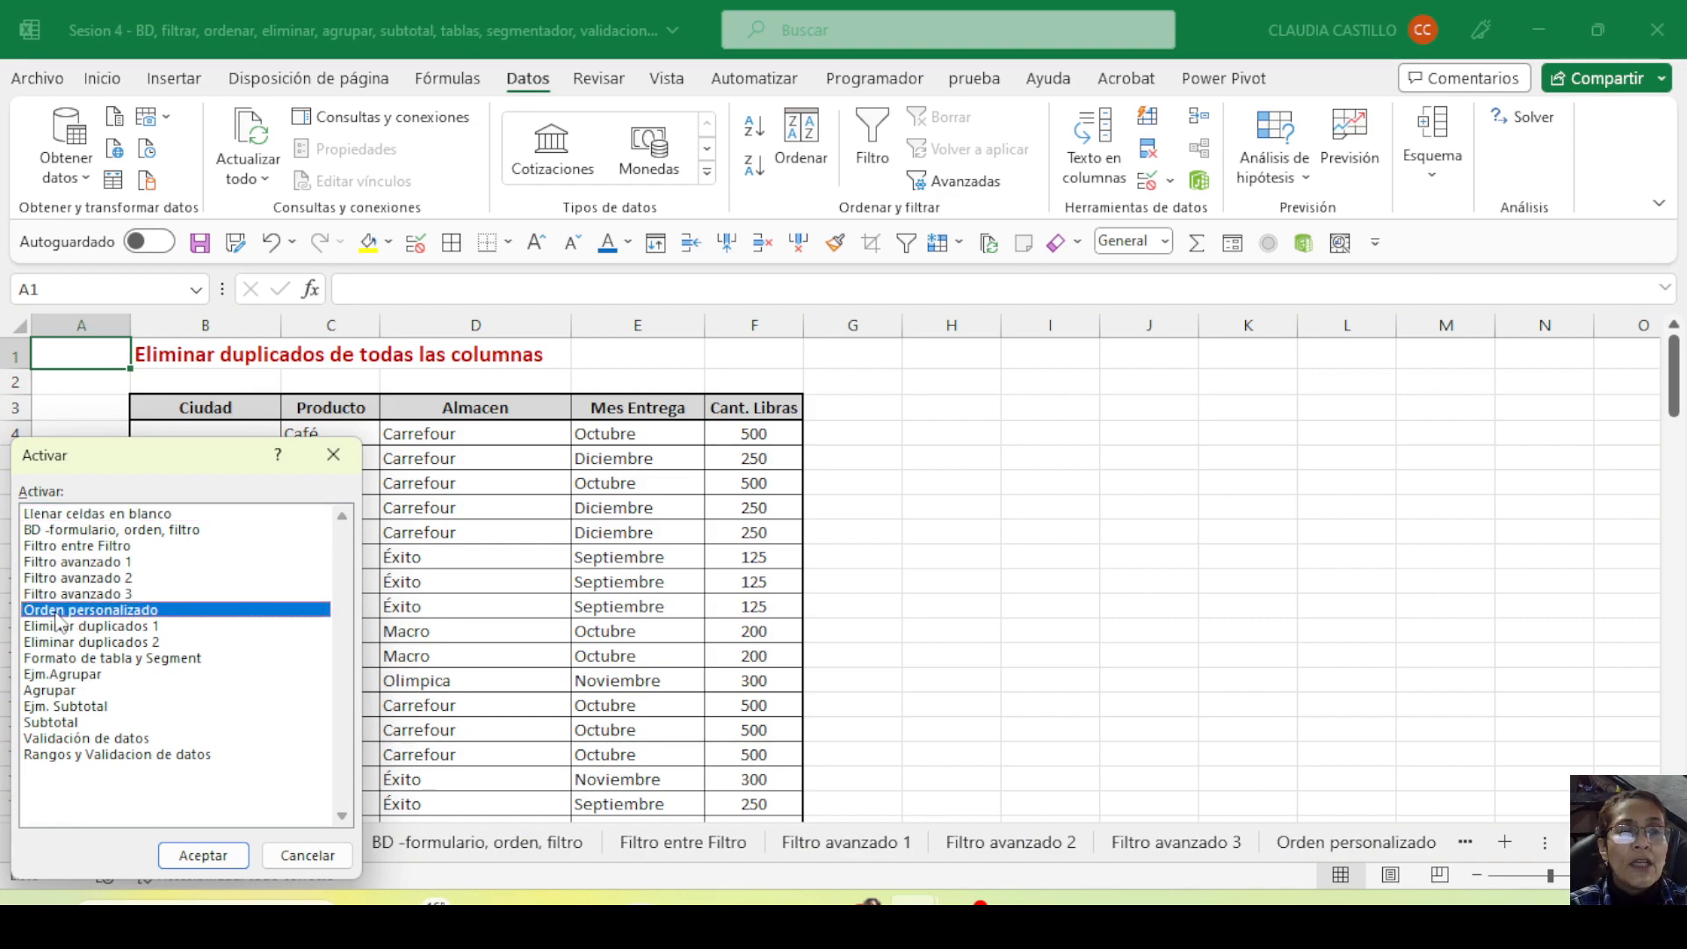
pyautogui.click(179, 854)
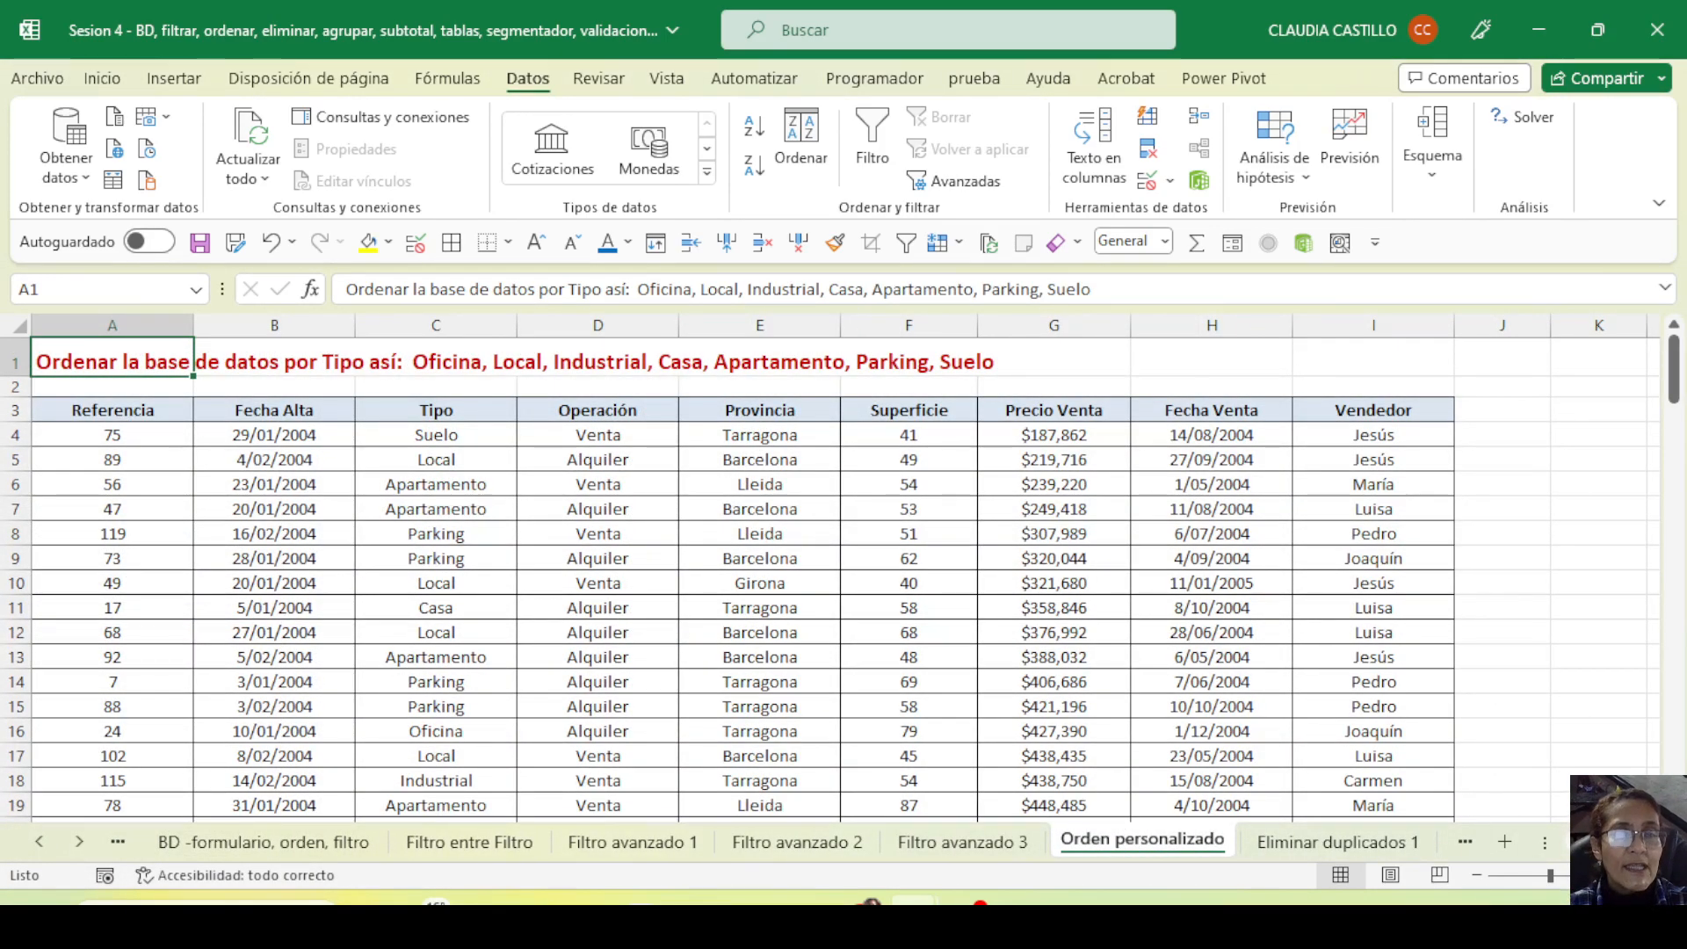
# Return to the Llenar celdas en blanco worksheet from the full sheet list
pyautogui.rightClick(63, 846)
pyautogui.click(70, 518)
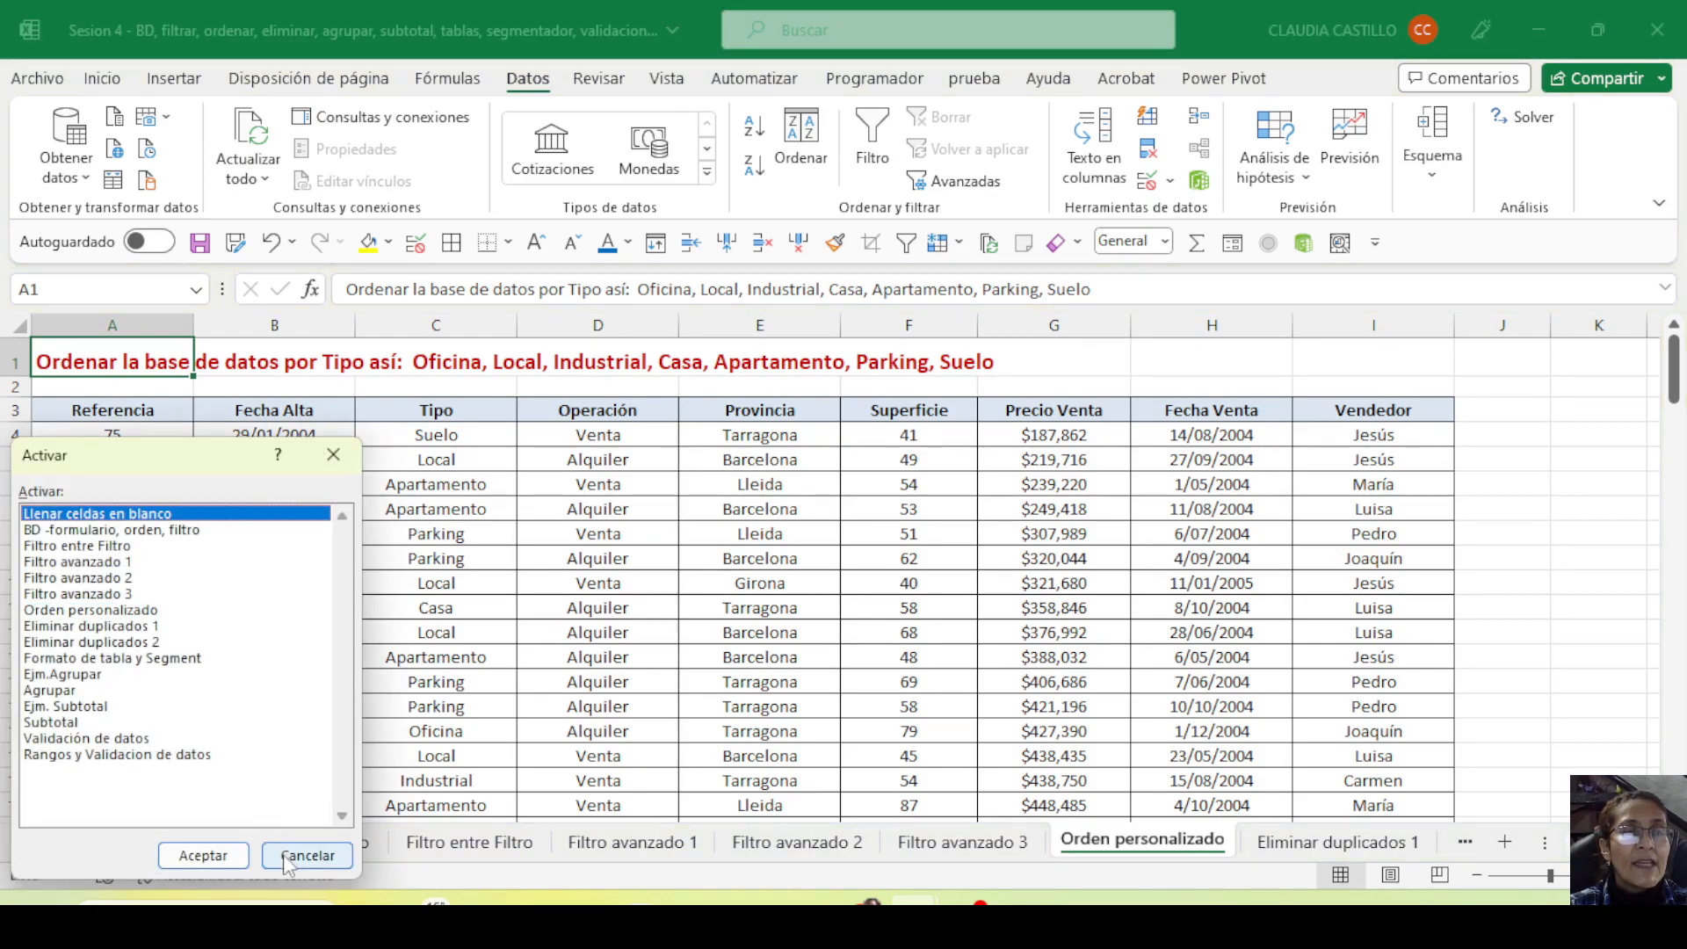
pyautogui.click(205, 857)
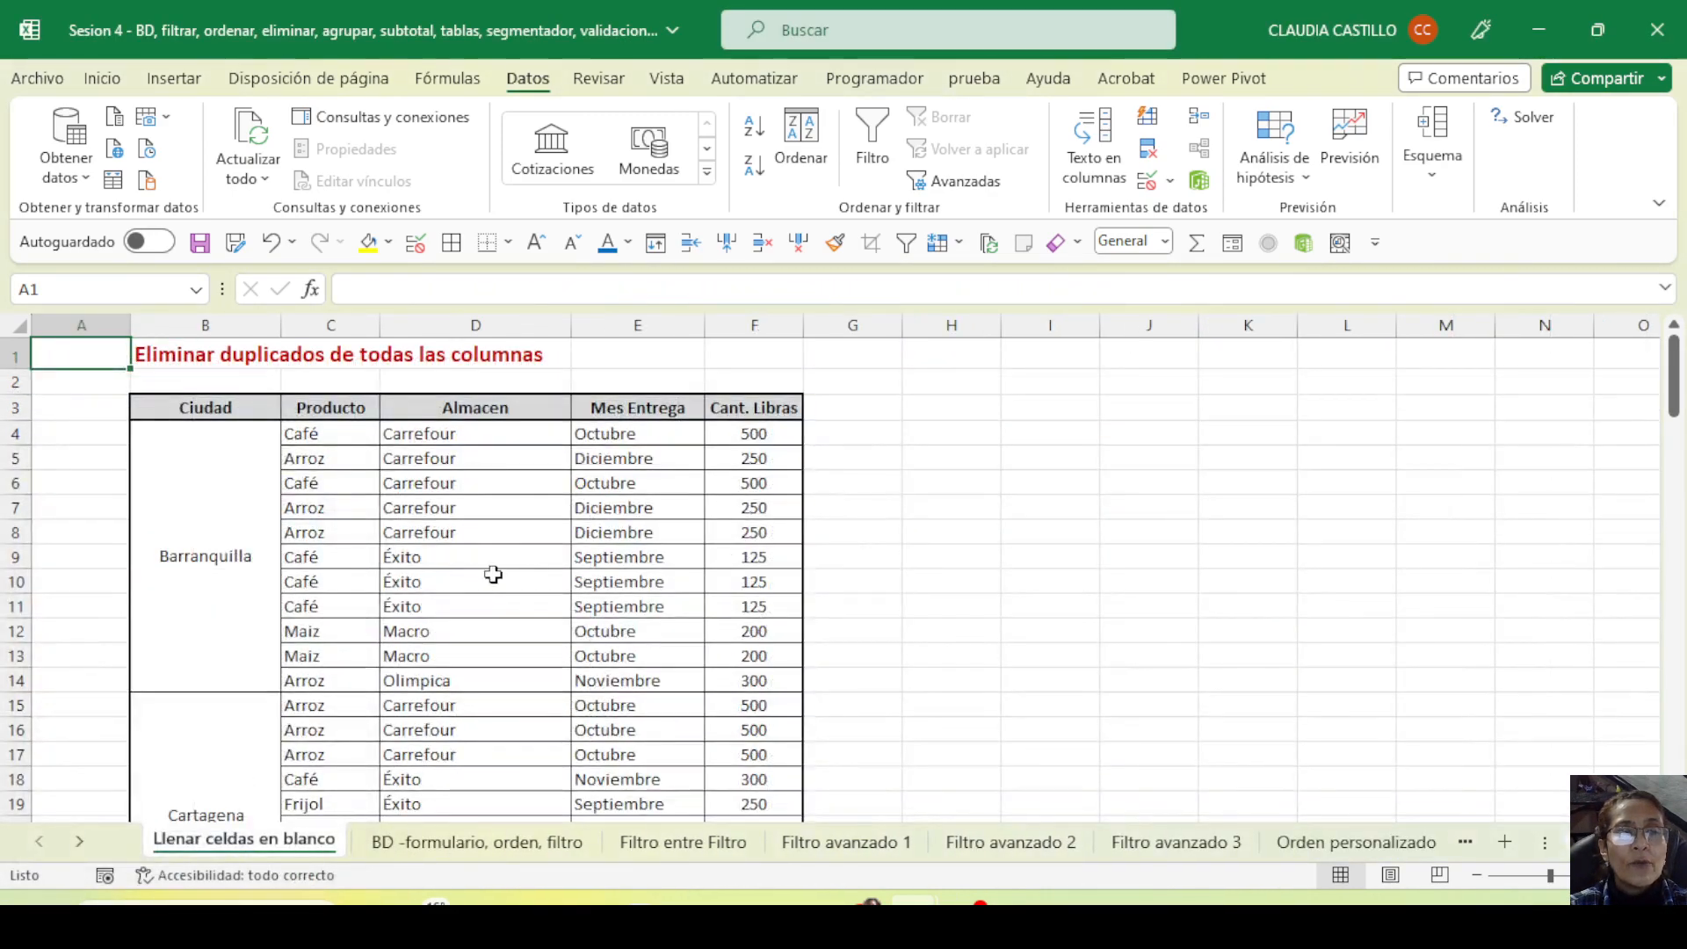
# Examine the merged Ciudad cells and the overall extent of the delivery table, from its headers down through its records
pyautogui.click(246, 476)
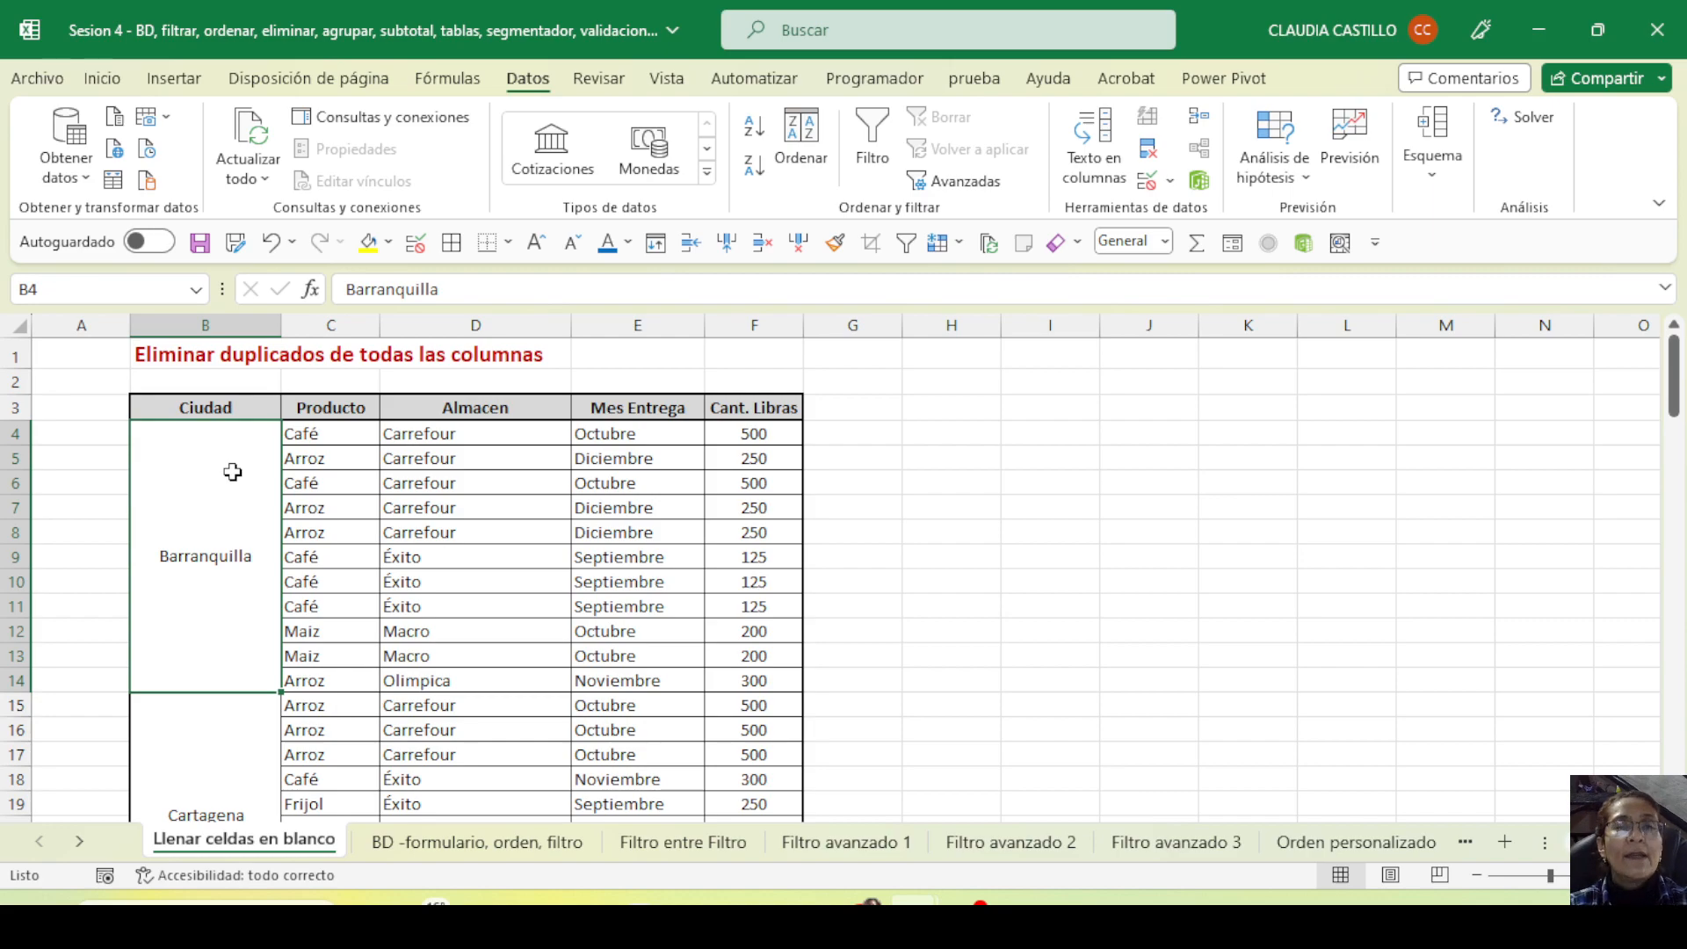
pyautogui.click(614, 482)
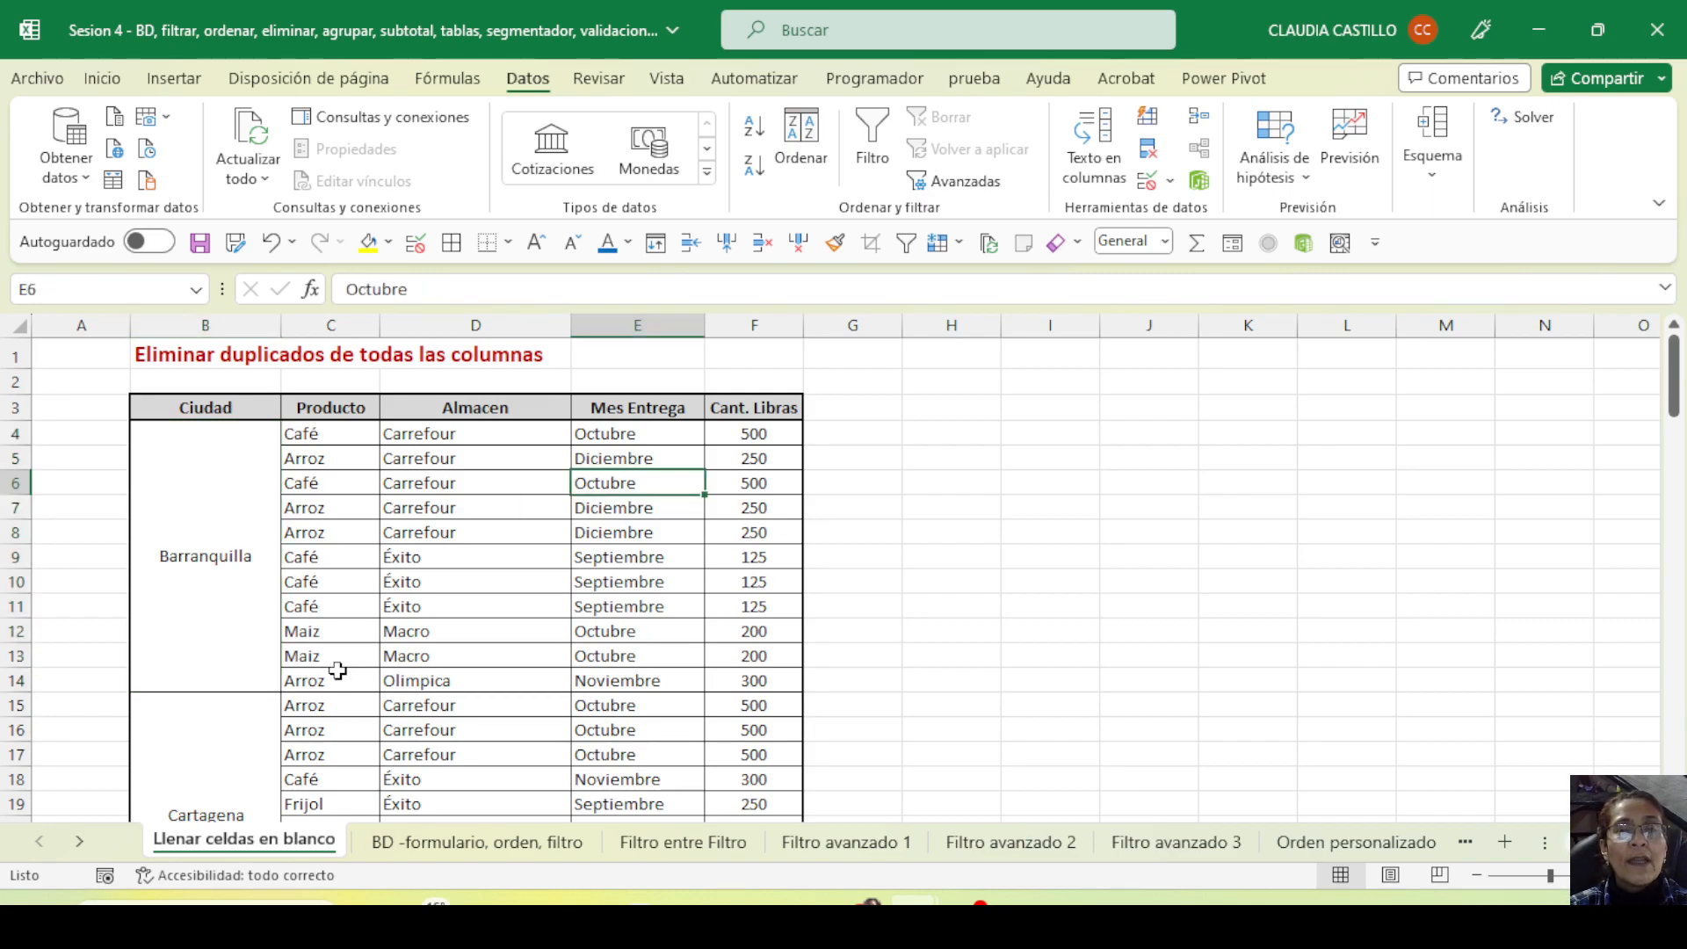
pyautogui.scroll(-6, 349, 671)
pyautogui.scroll(6, 329, 675)
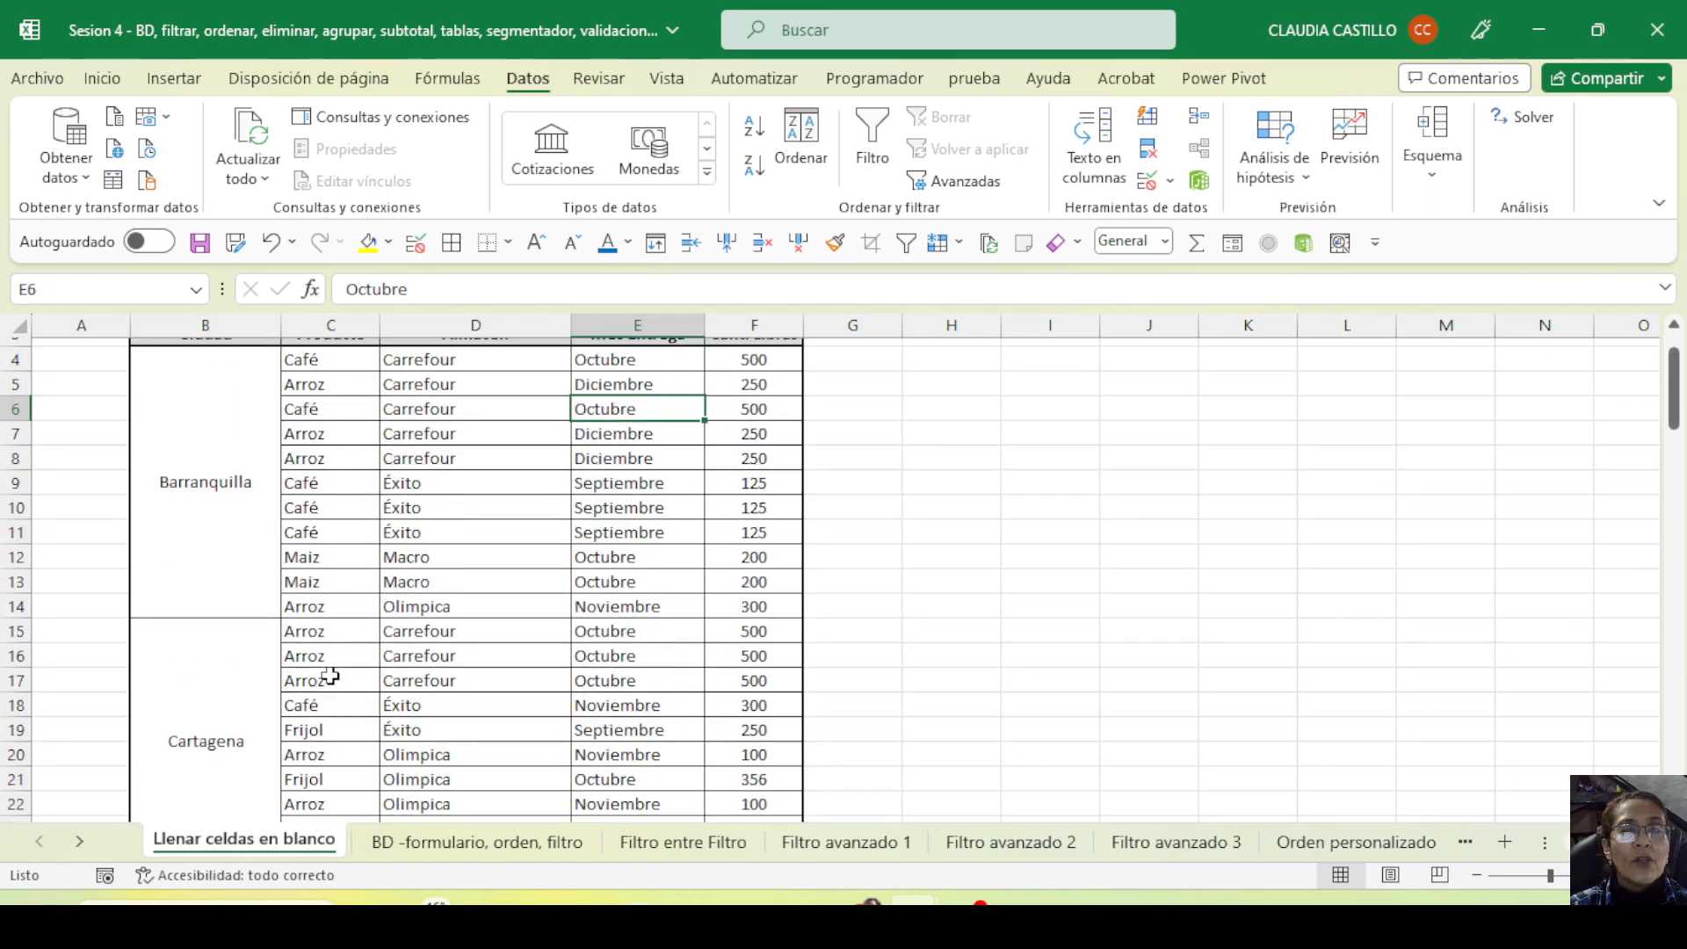
pyautogui.click(276, 490)
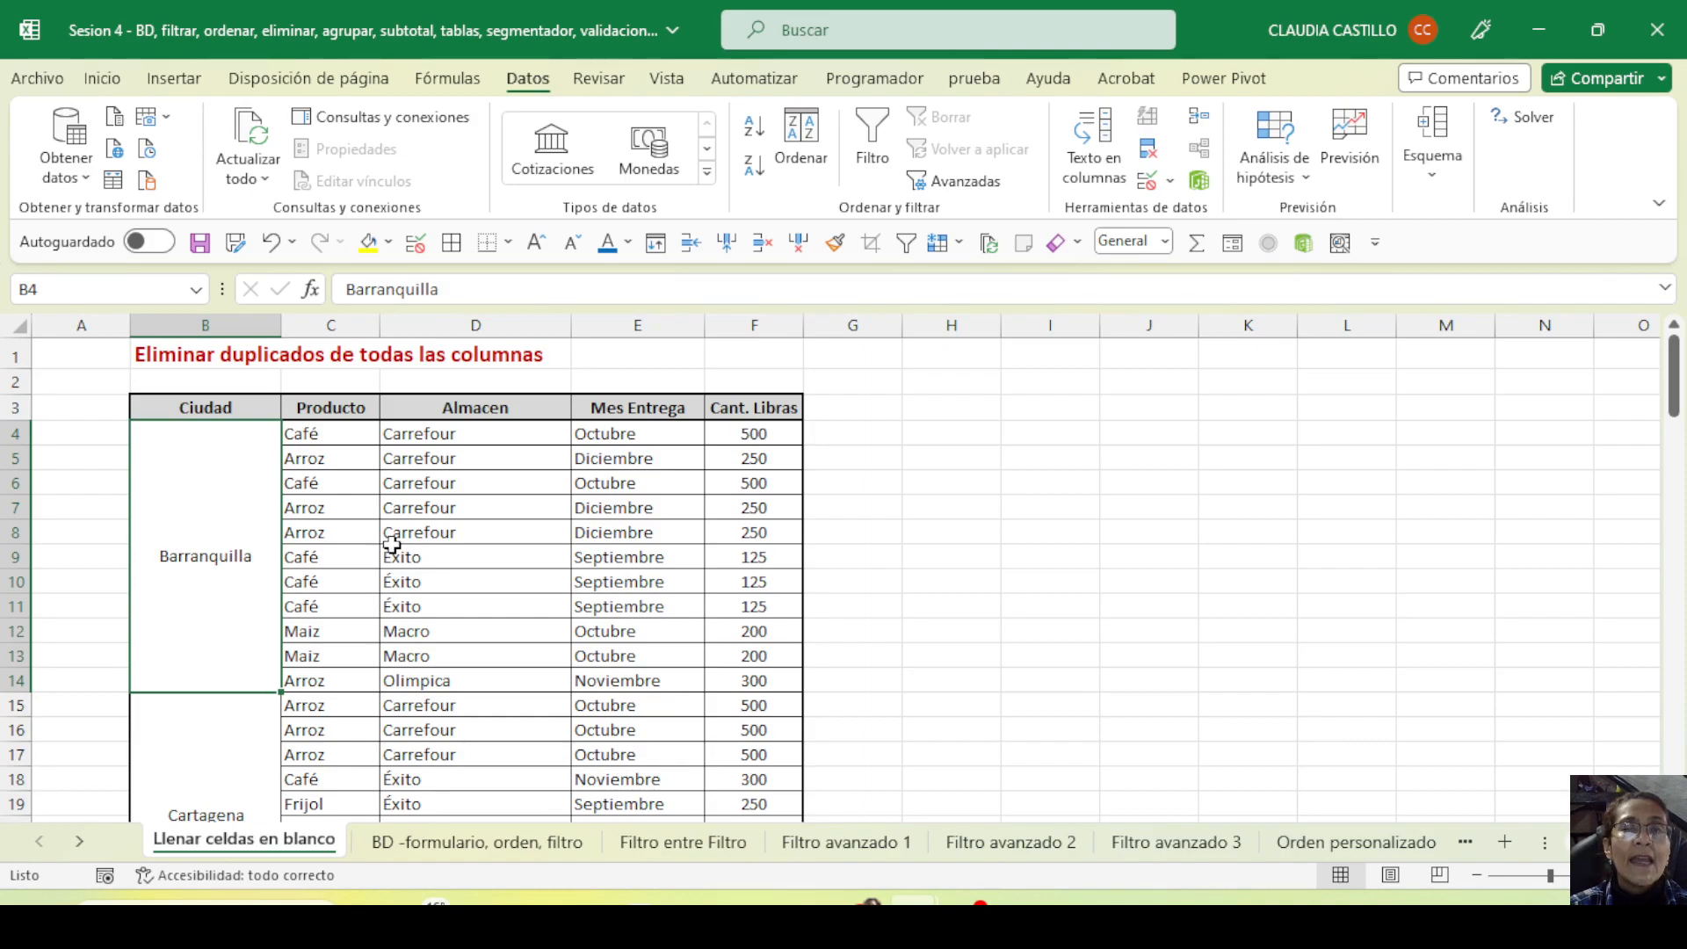
pyautogui.click(735, 431)
pyautogui.press('Up')
pyautogui.moveTo(754, 407); pyautogui.dragTo(184, 713)
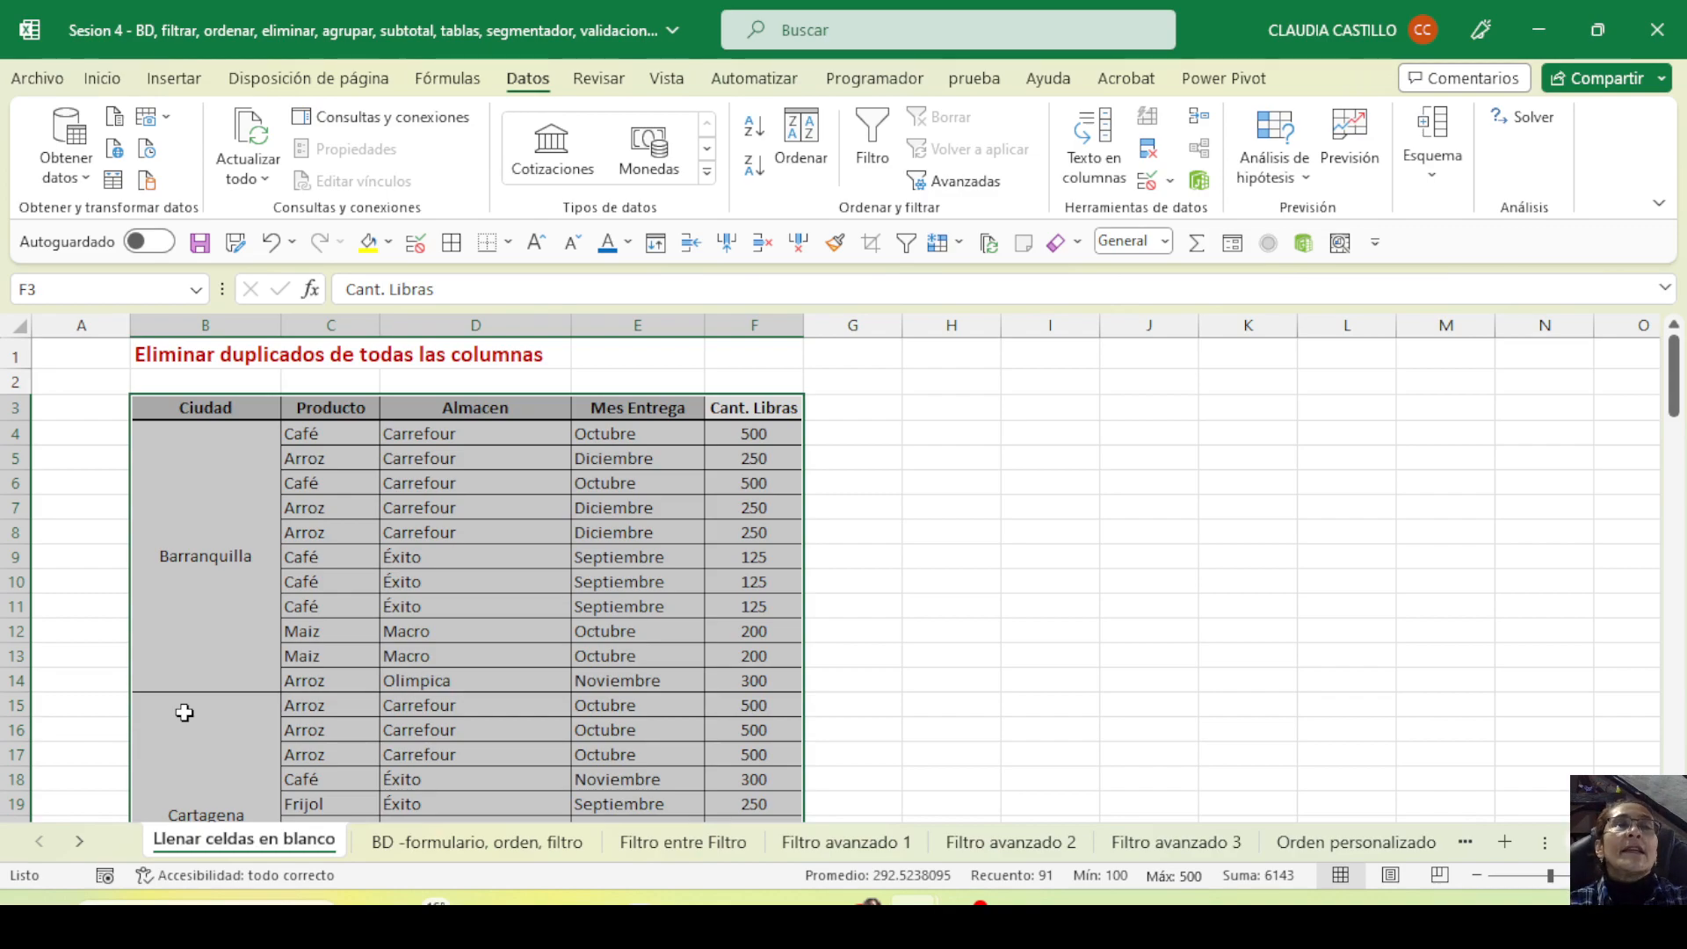
pyautogui.click(360, 514)
pyautogui.click(238, 493)
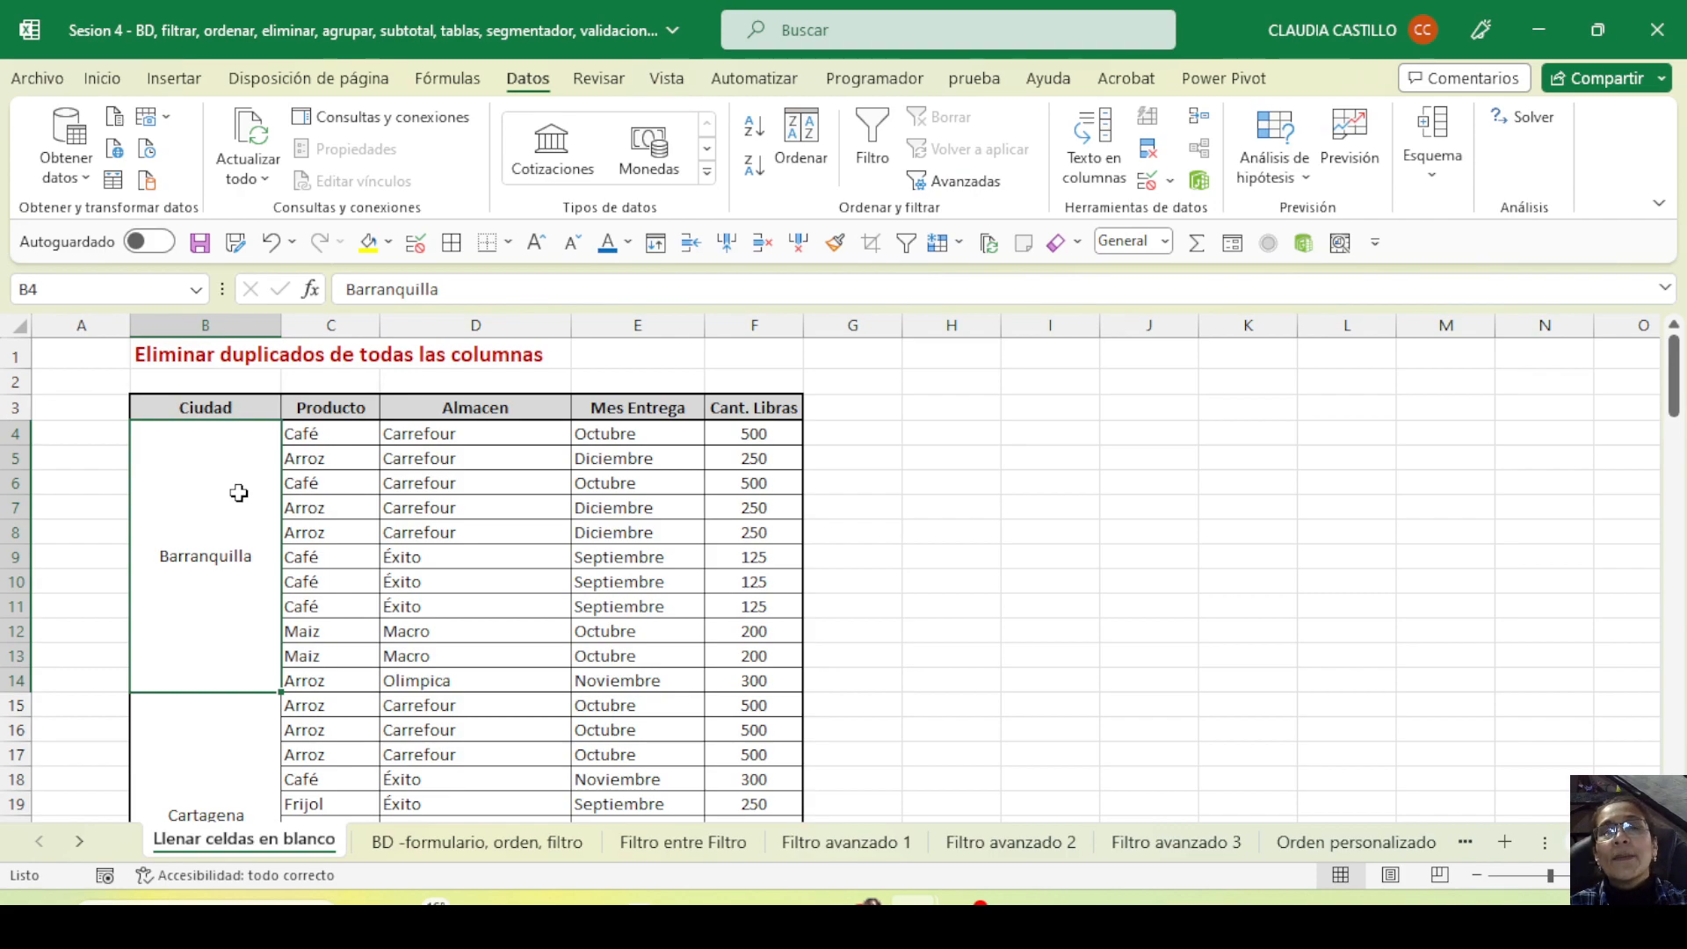
pyautogui.click(552, 567)
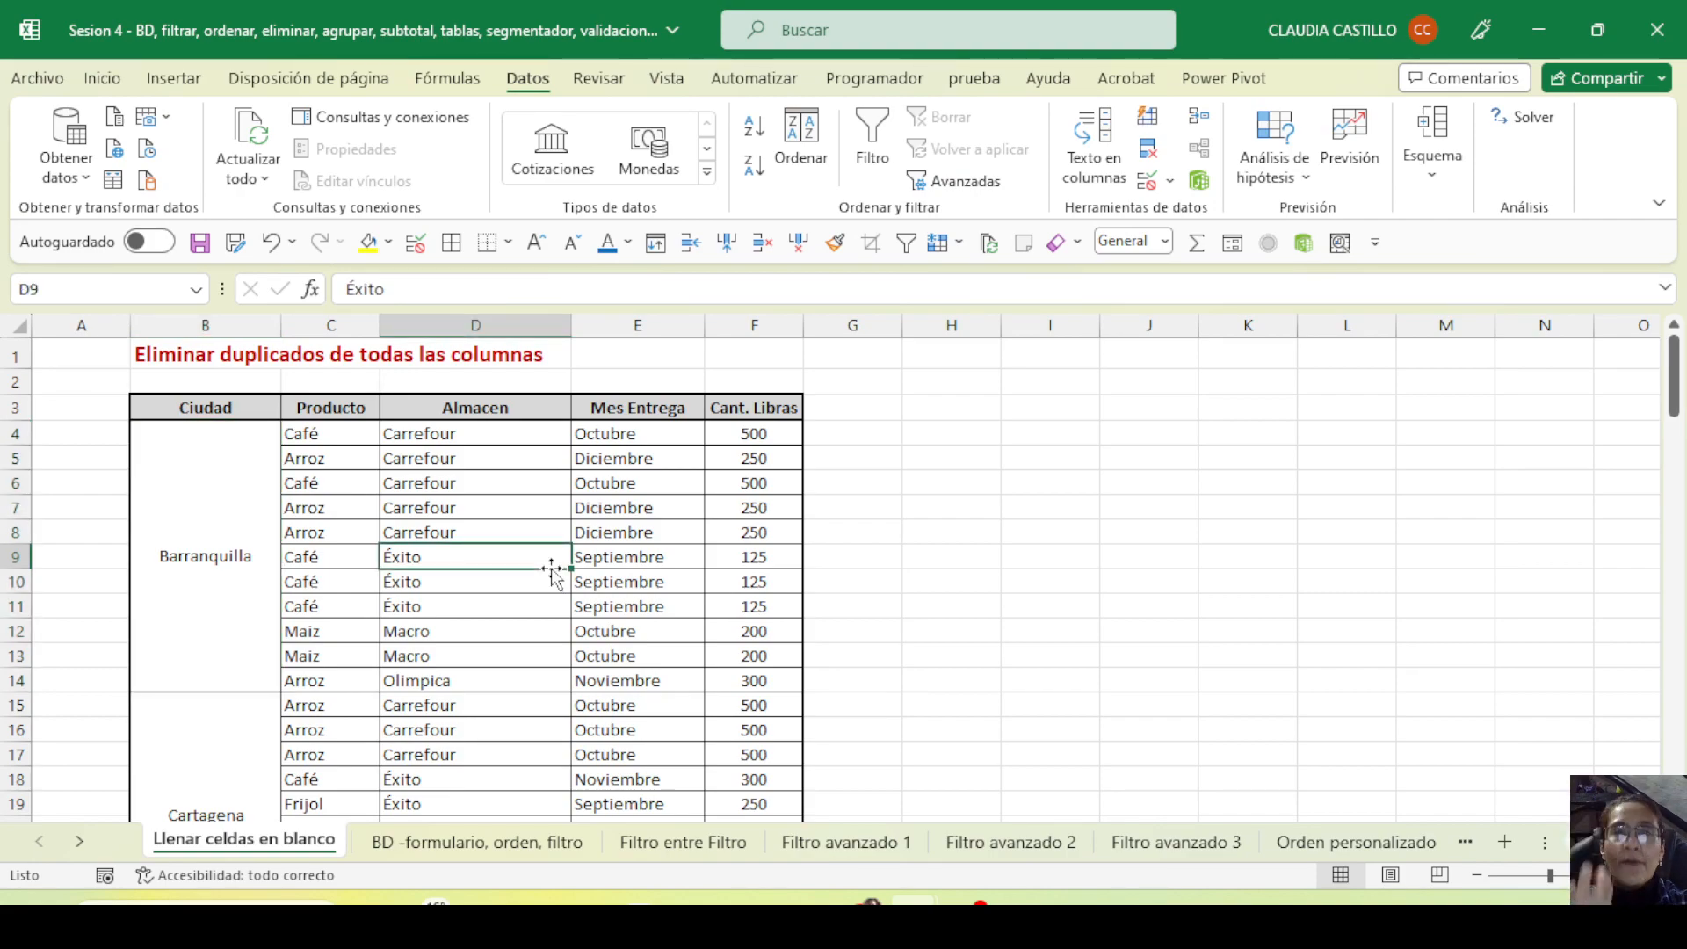
pyautogui.click(606, 532)
pyautogui.click(188, 452)
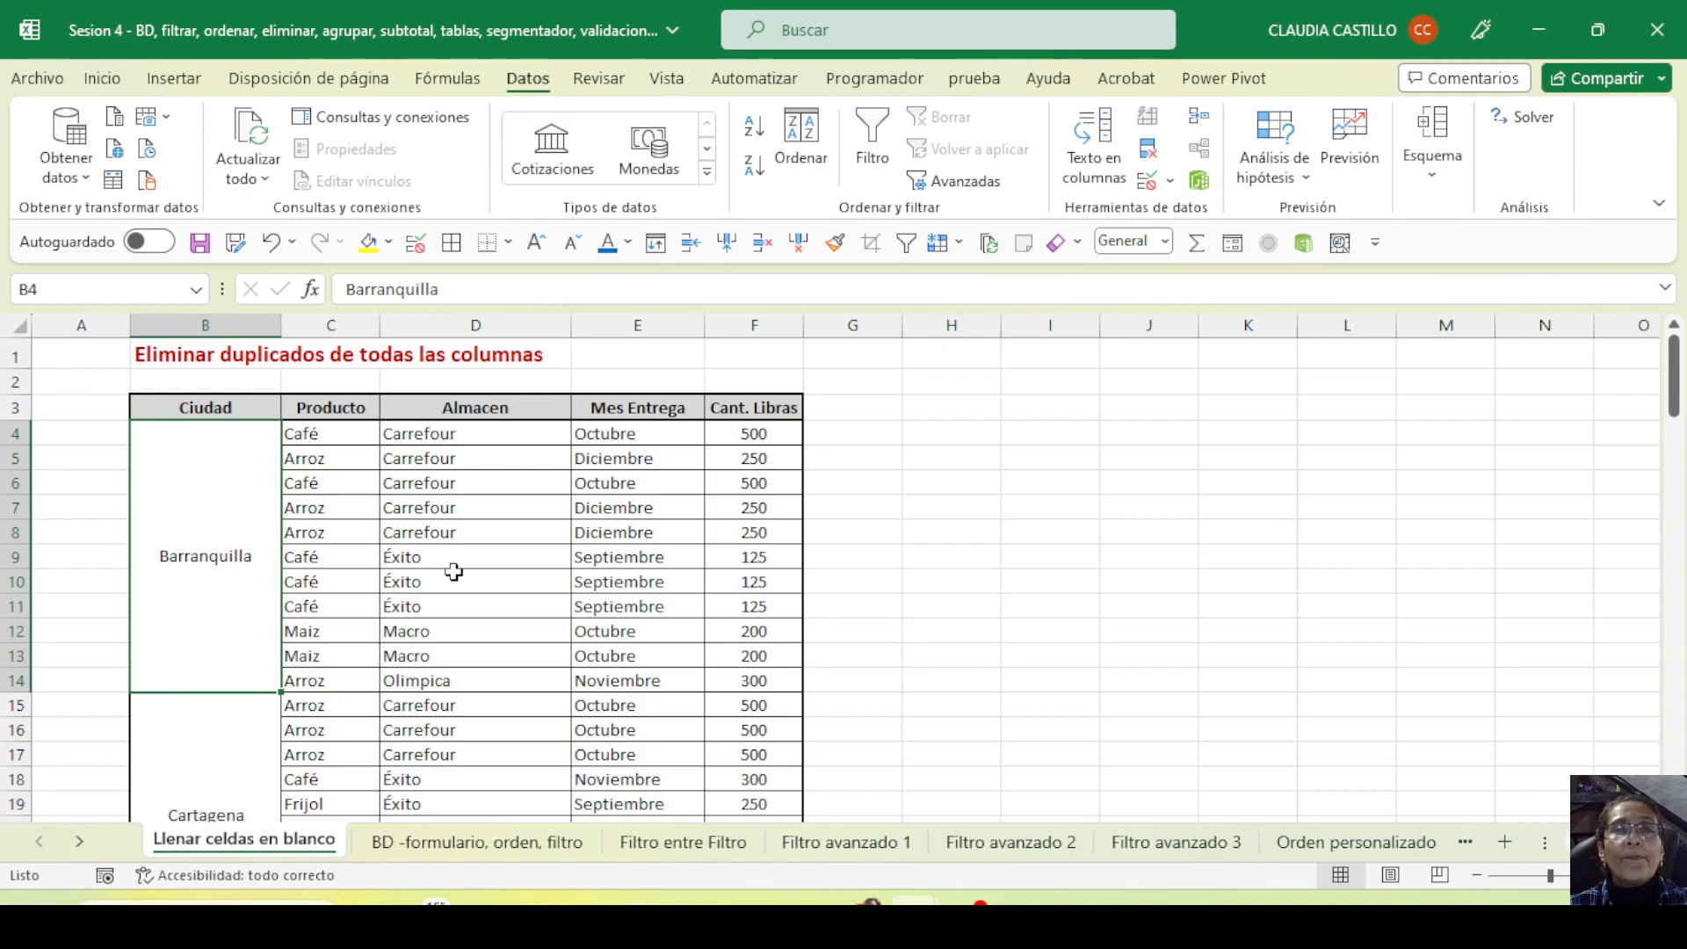
pyautogui.moveTo(772, 408); pyautogui.dragTo(218, 791)
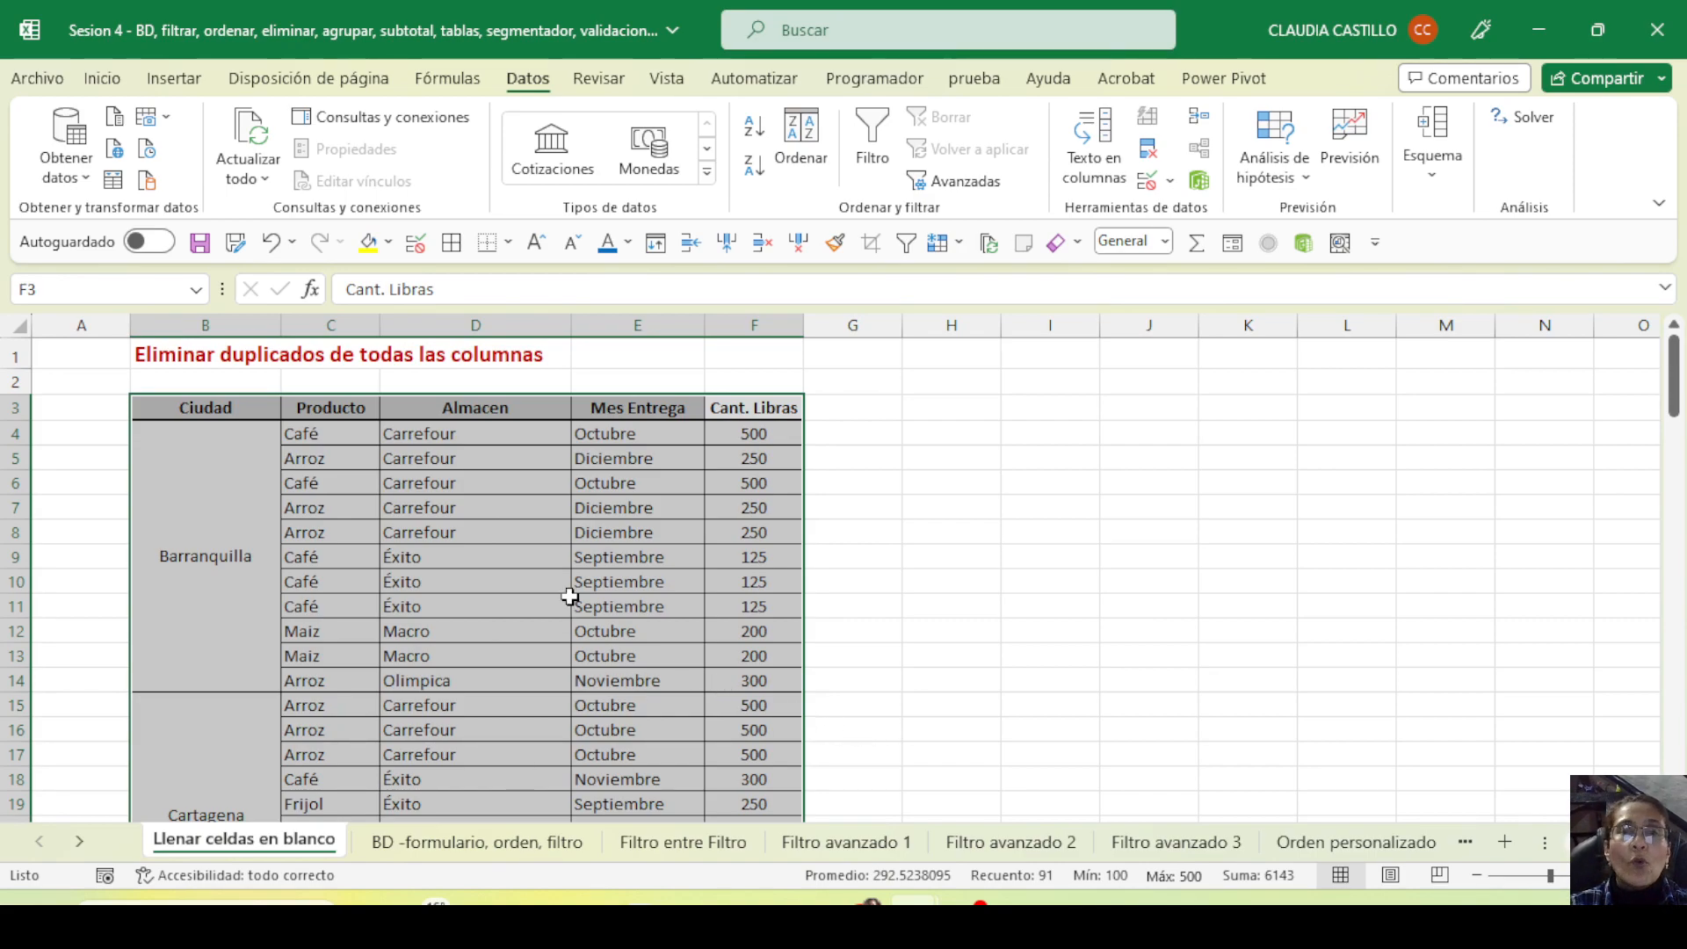
pyautogui.click(560, 526)
# Examine the Producto, Almacen, Mes Entrega and Cant. Libras columns, comparing each header with the data beneath it
pyautogui.moveTo(332, 409); pyautogui.dragTo(759, 761)
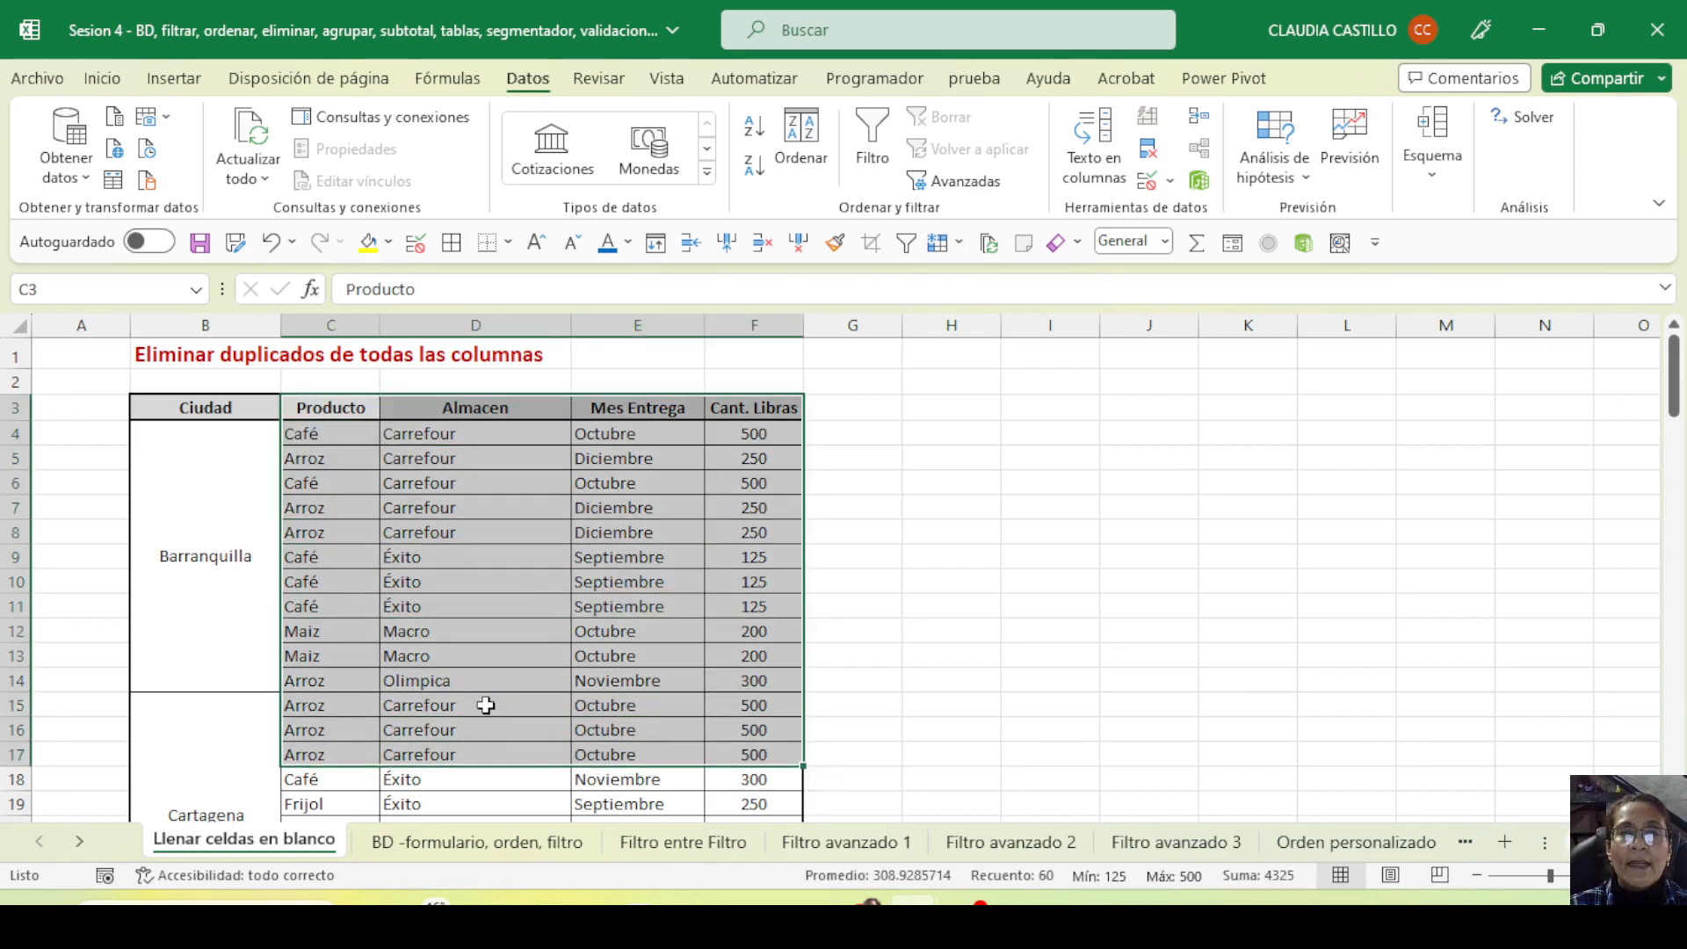
pyautogui.moveTo(339, 407); pyautogui.dragTo(378, 681)
pyautogui.moveTo(445, 407); pyautogui.dragTo(527, 707)
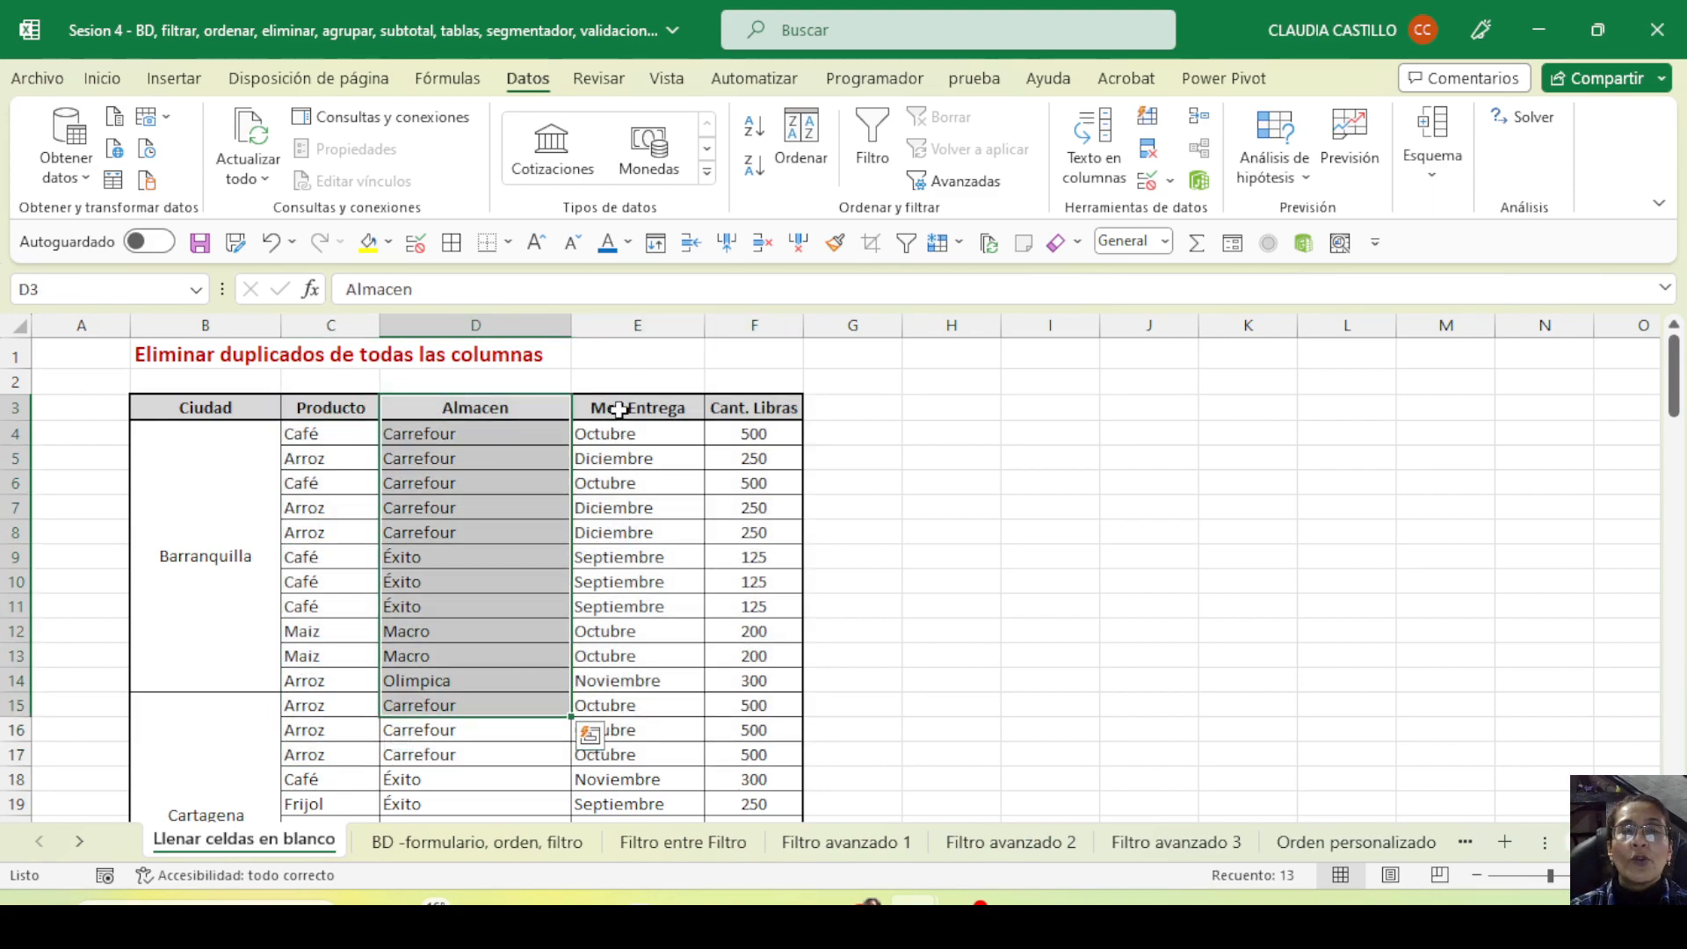
pyautogui.moveTo(620, 410); pyautogui.dragTo(682, 709)
pyautogui.click(757, 410)
pyautogui.click(633, 409)
pyautogui.click(475, 407)
pyautogui.click(330, 407)
pyautogui.moveTo(323, 428); pyautogui.dragTo(356, 801)
pyautogui.moveTo(460, 433); pyautogui.dragTo(498, 793)
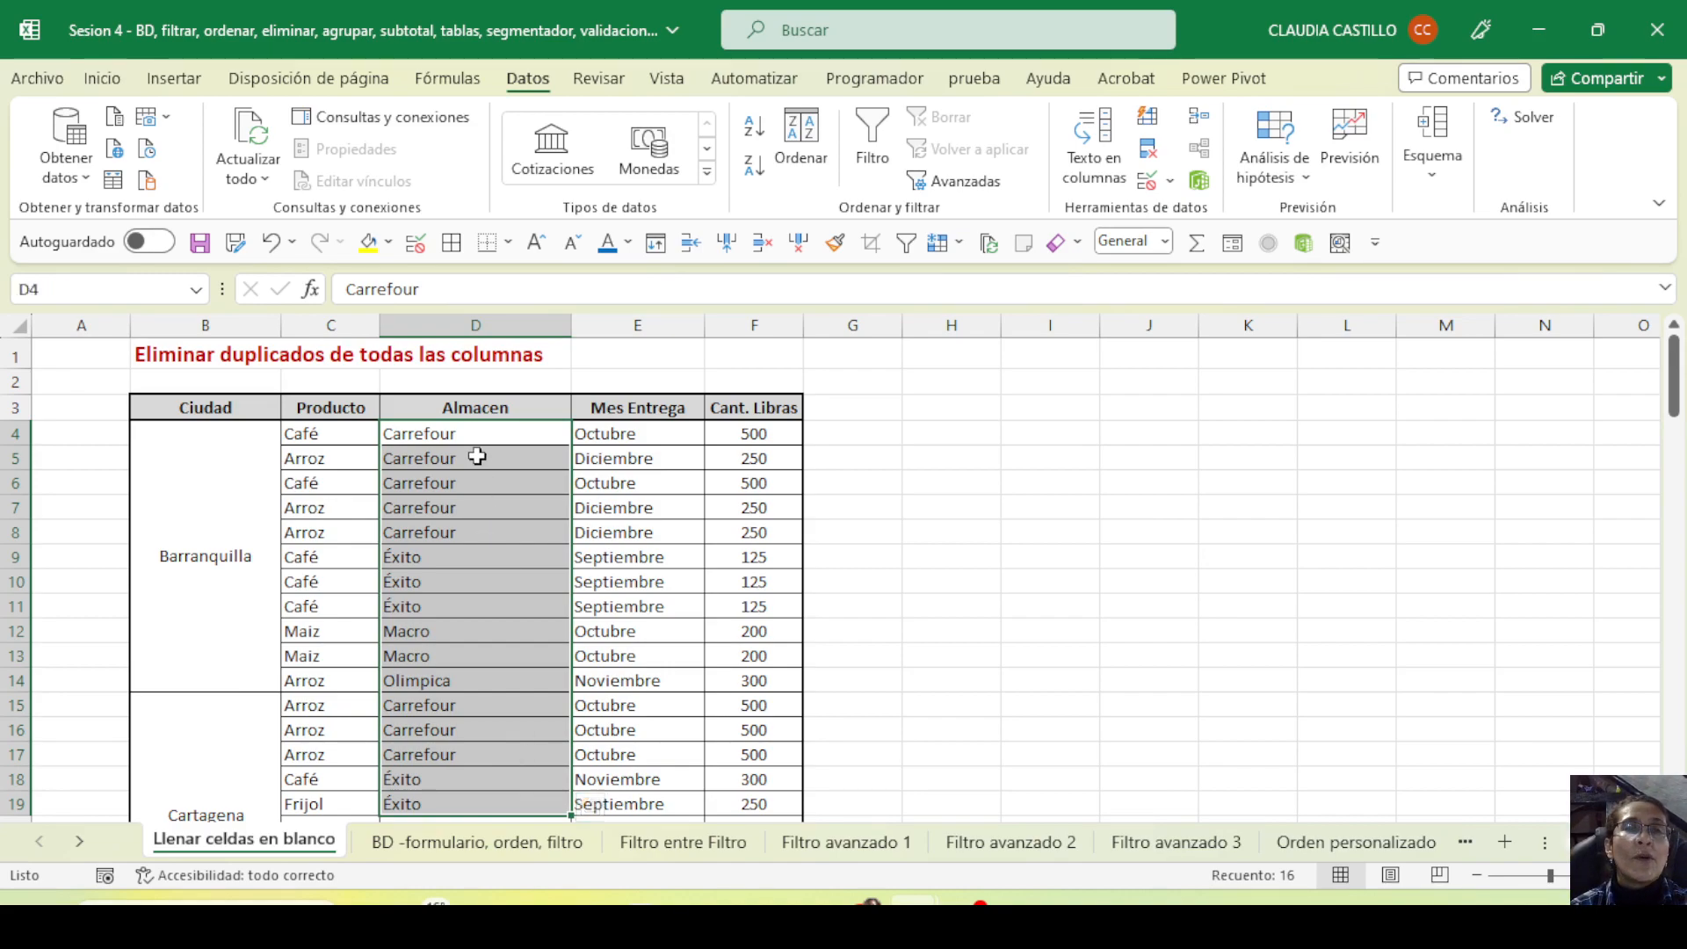
pyautogui.click(486, 408)
pyautogui.moveTo(490, 430); pyautogui.dragTo(510, 791)
pyautogui.moveTo(449, 533); pyautogui.dragTo(446, 729)
pyautogui.click(625, 670)
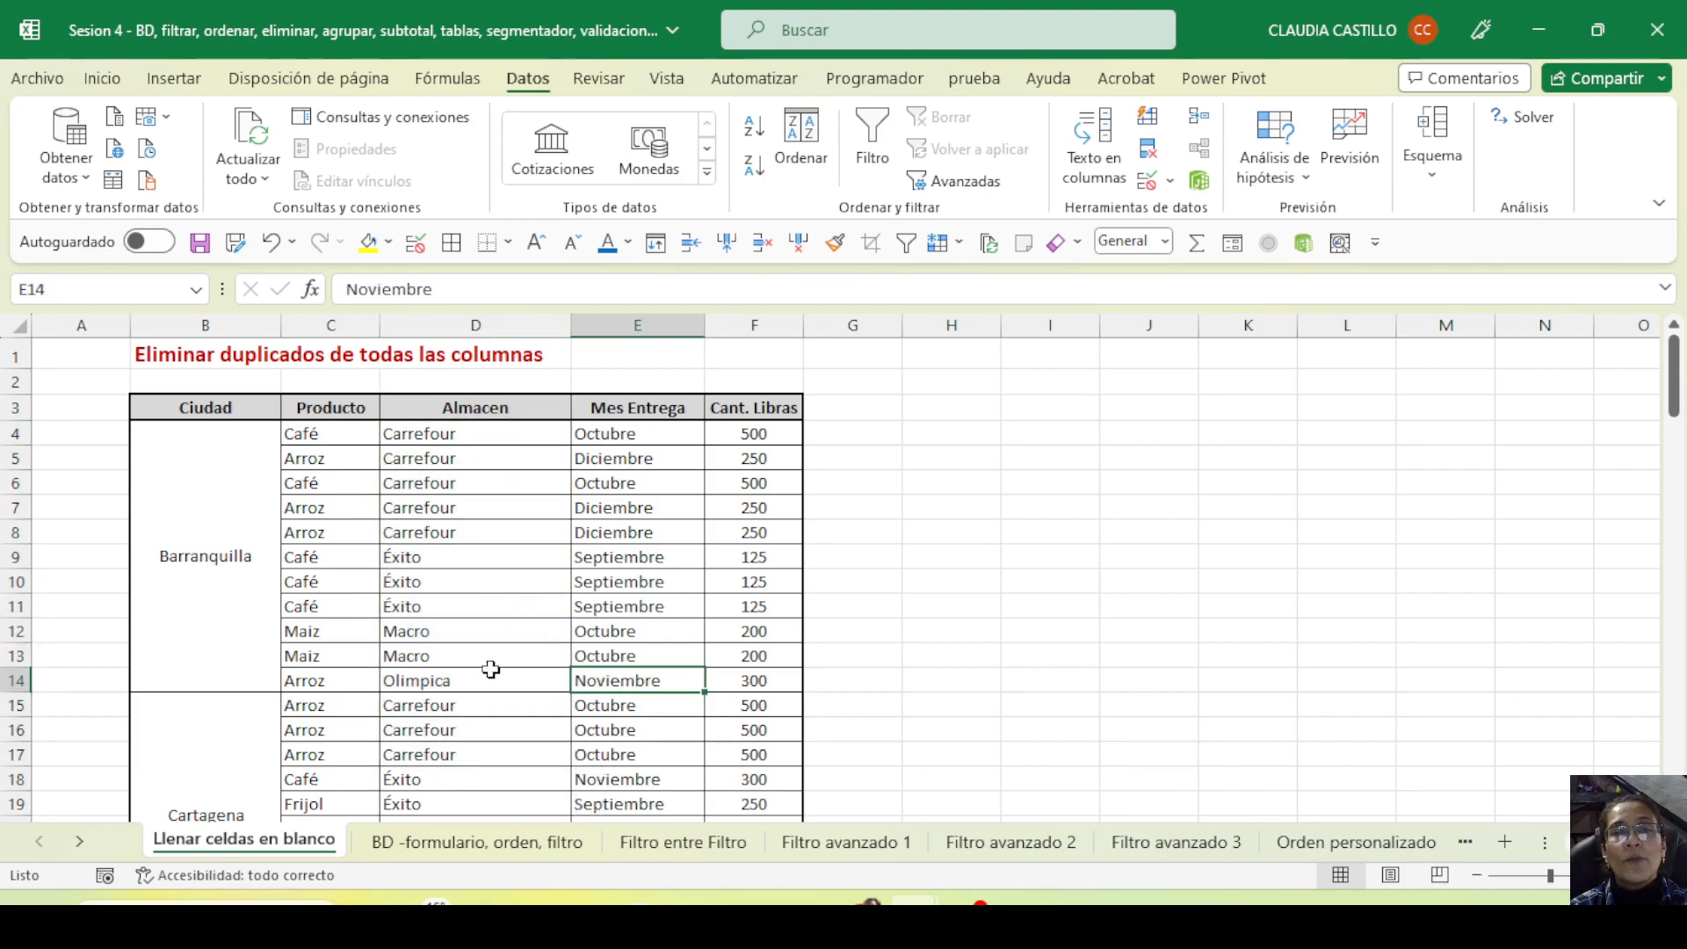
pyautogui.moveTo(506, 611); pyautogui.dragTo(474, 735)
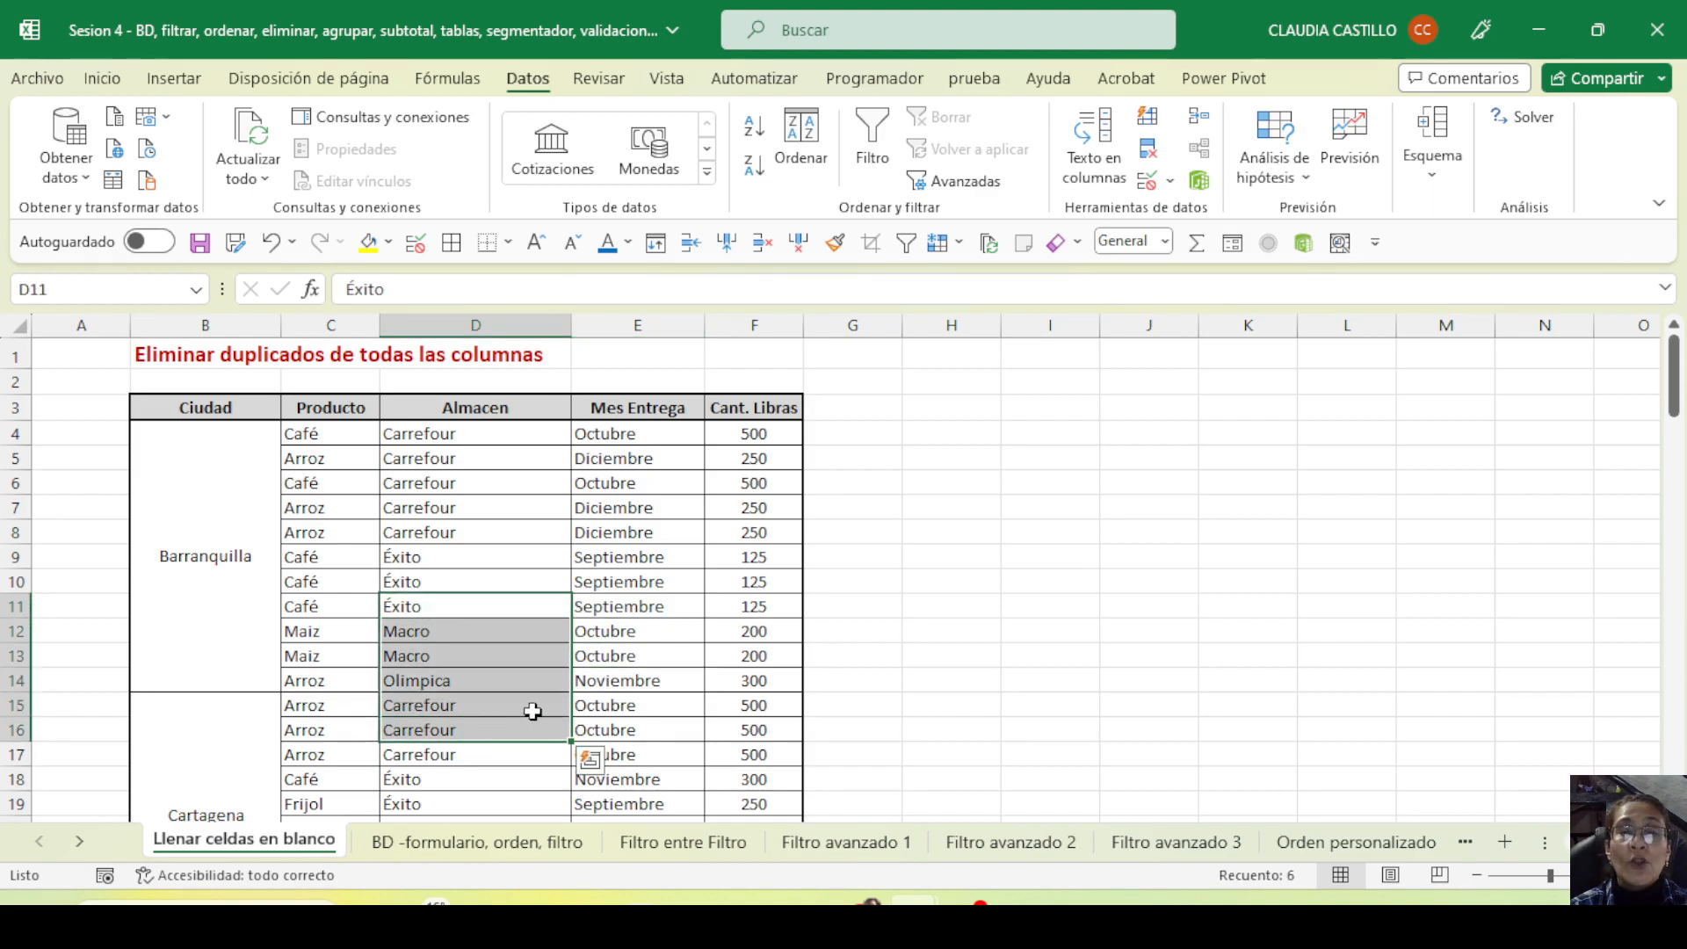
pyautogui.moveTo(524, 406); pyautogui.dragTo(520, 687)
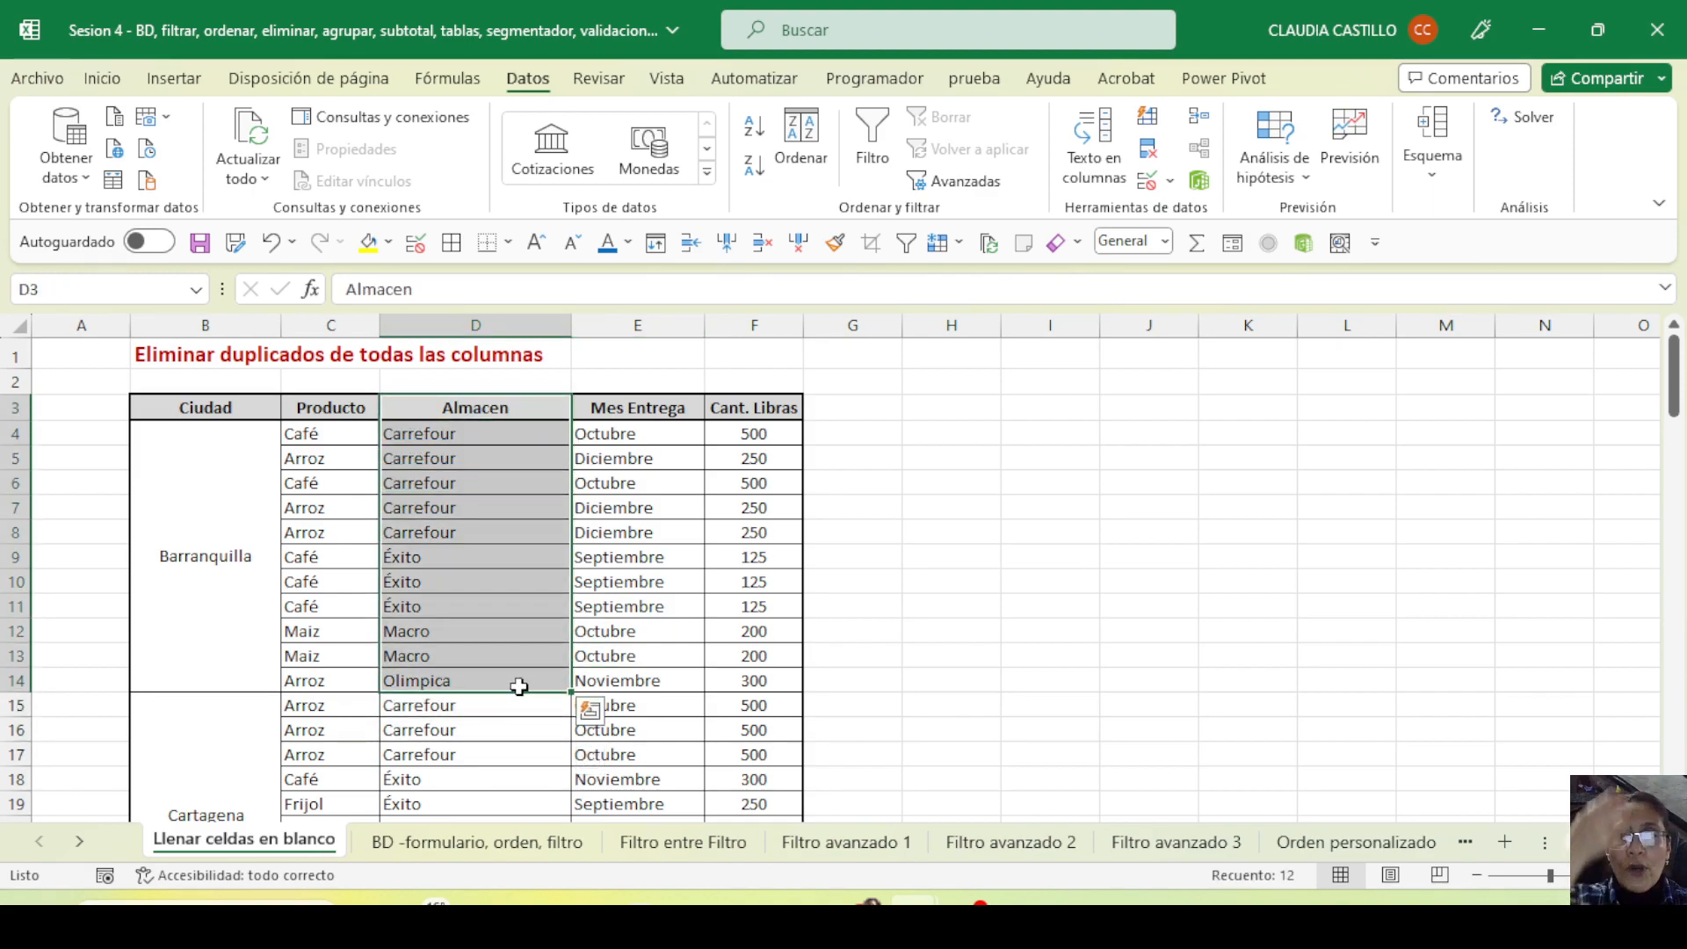
pyautogui.click(453, 403)
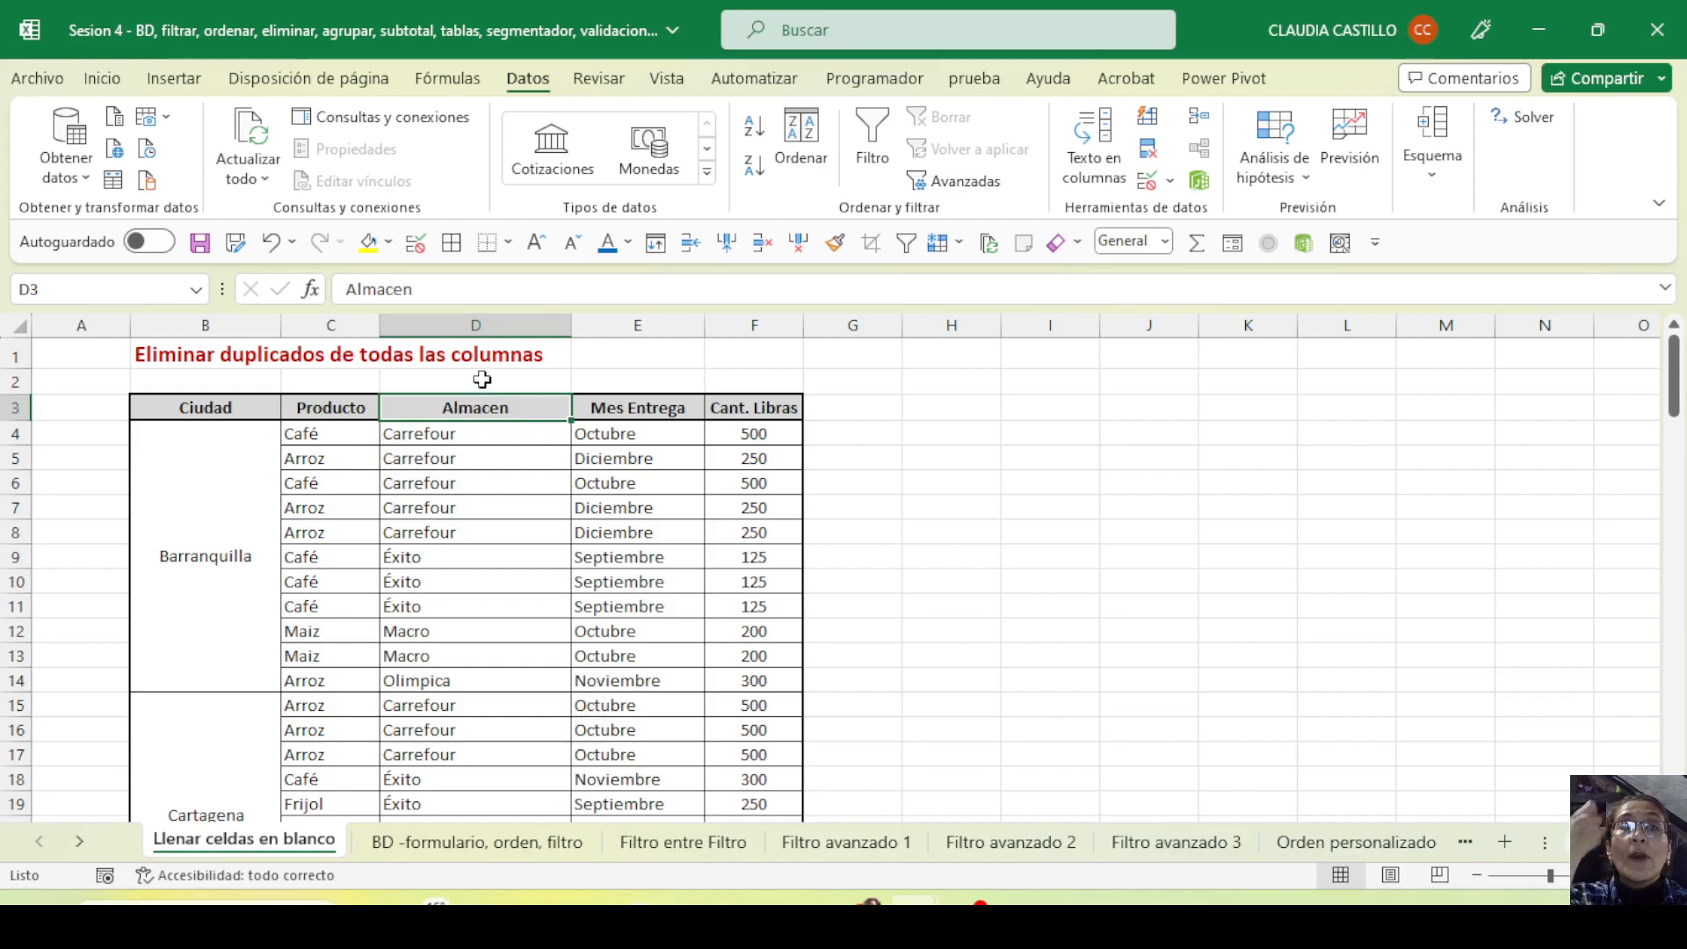
pyautogui.click(482, 380)
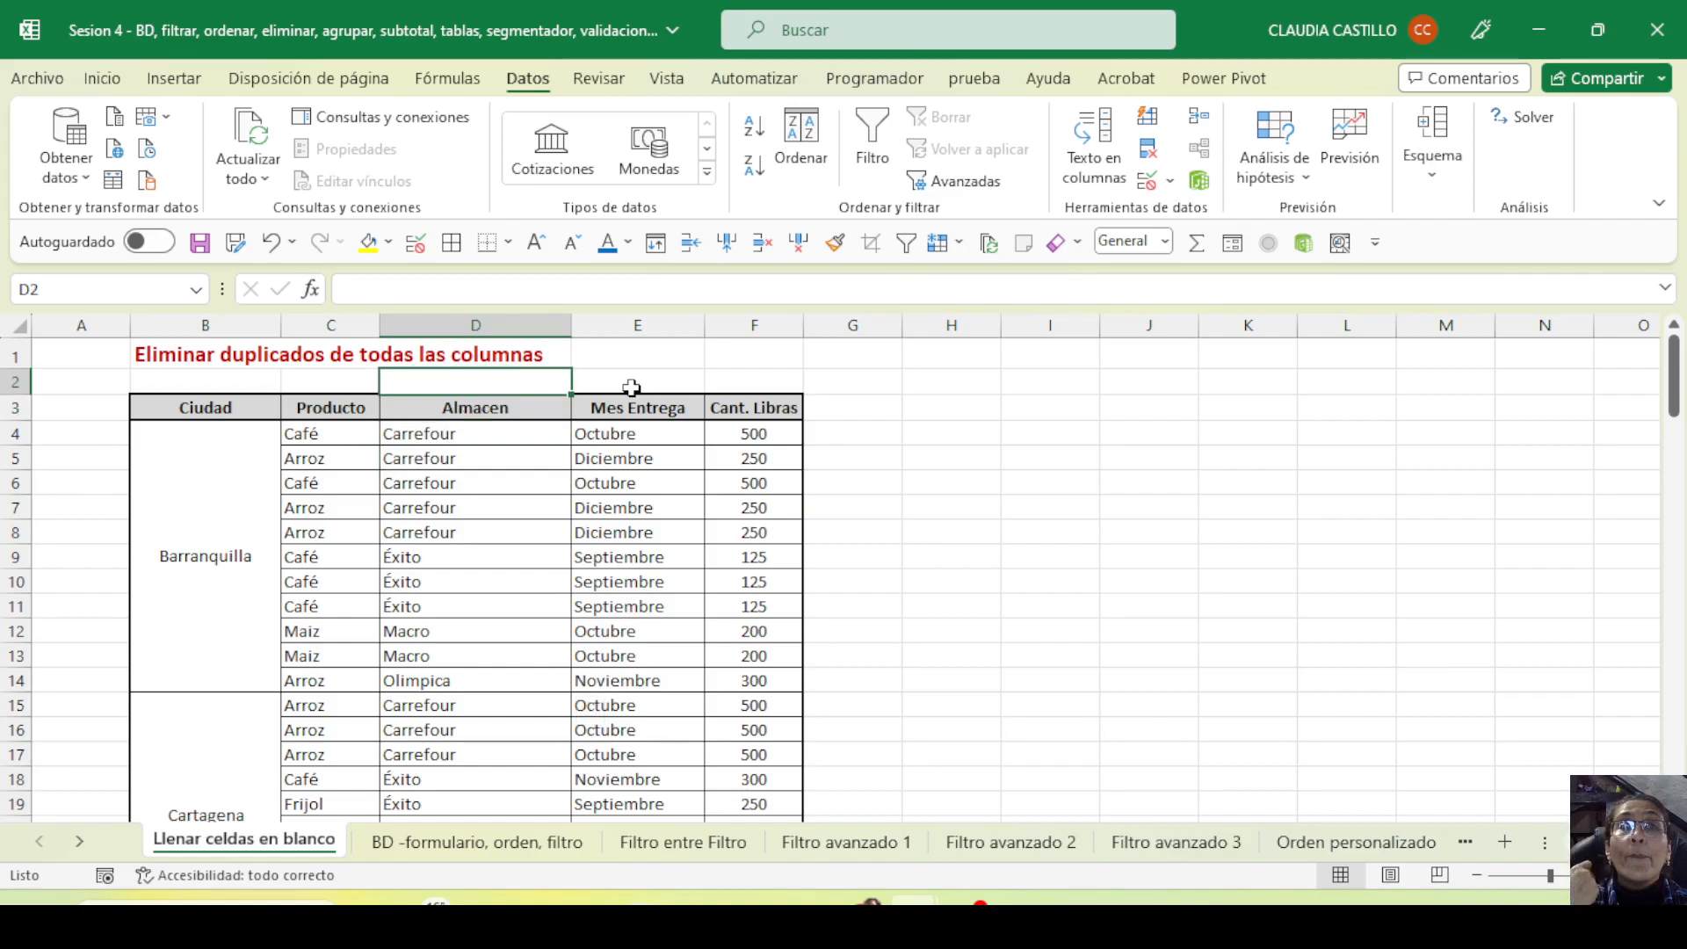
pyautogui.click(1058, 409)
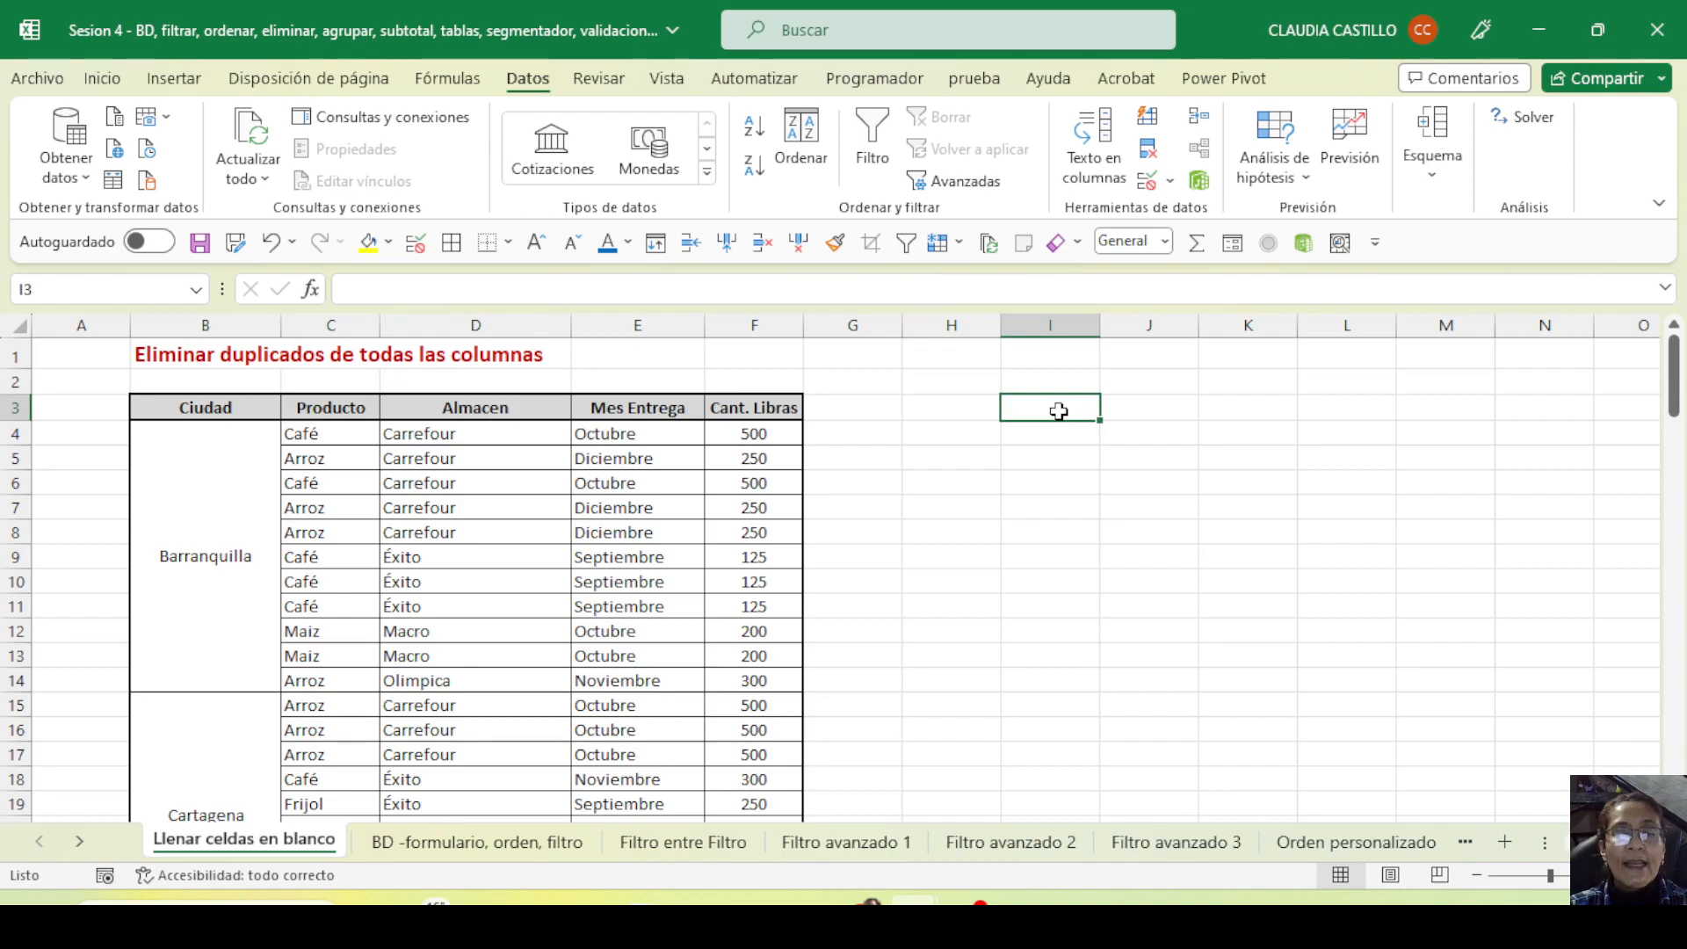
pyautogui.write('Columnas')
pyautogui.press('Tab')
pyautogui.write('=')
pyautogui.press('Return')
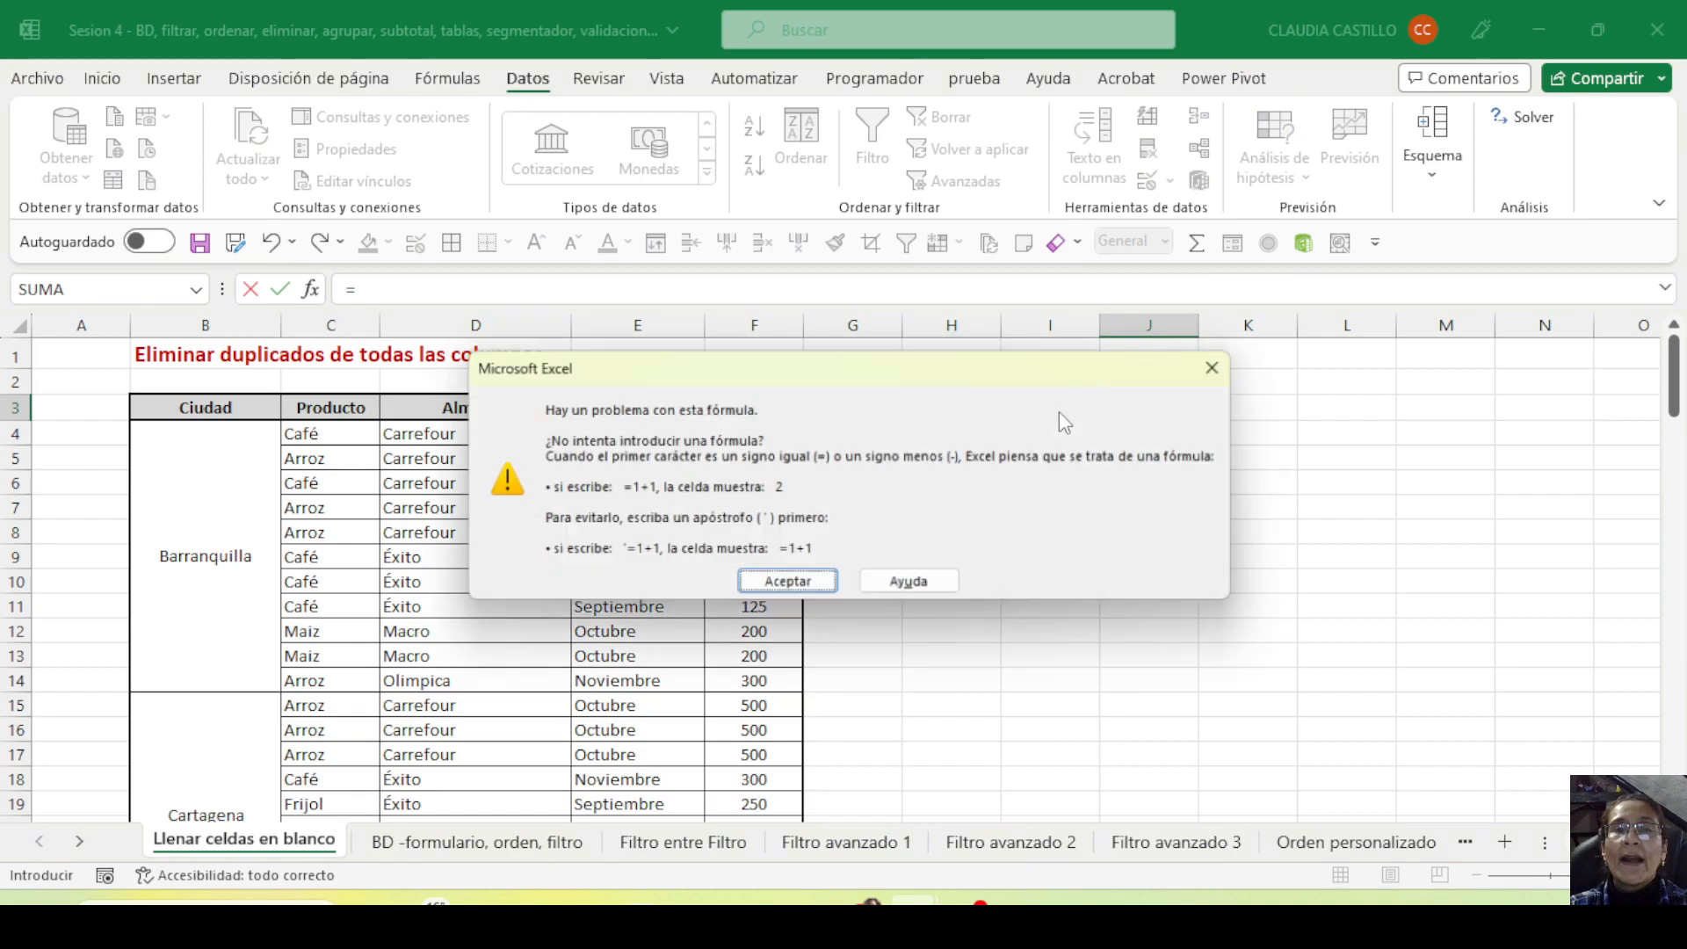
pyautogui.press('Escape')
pyautogui.press('Escape')
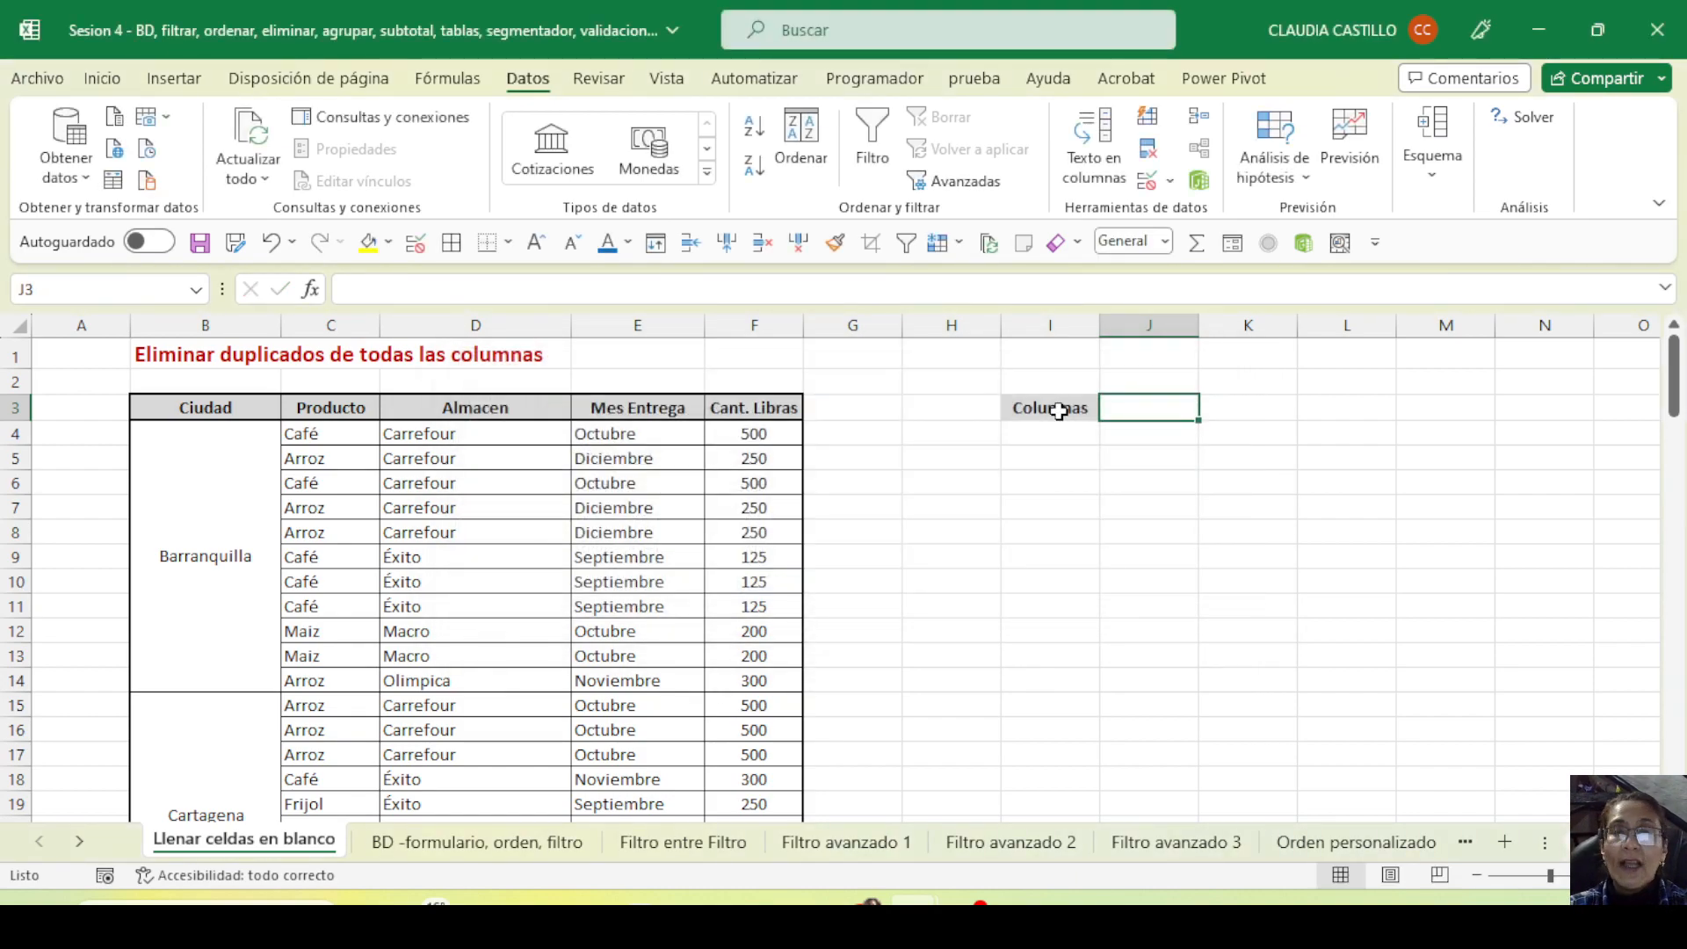
pyautogui.click(1069, 406)
pyautogui.press('Delete')
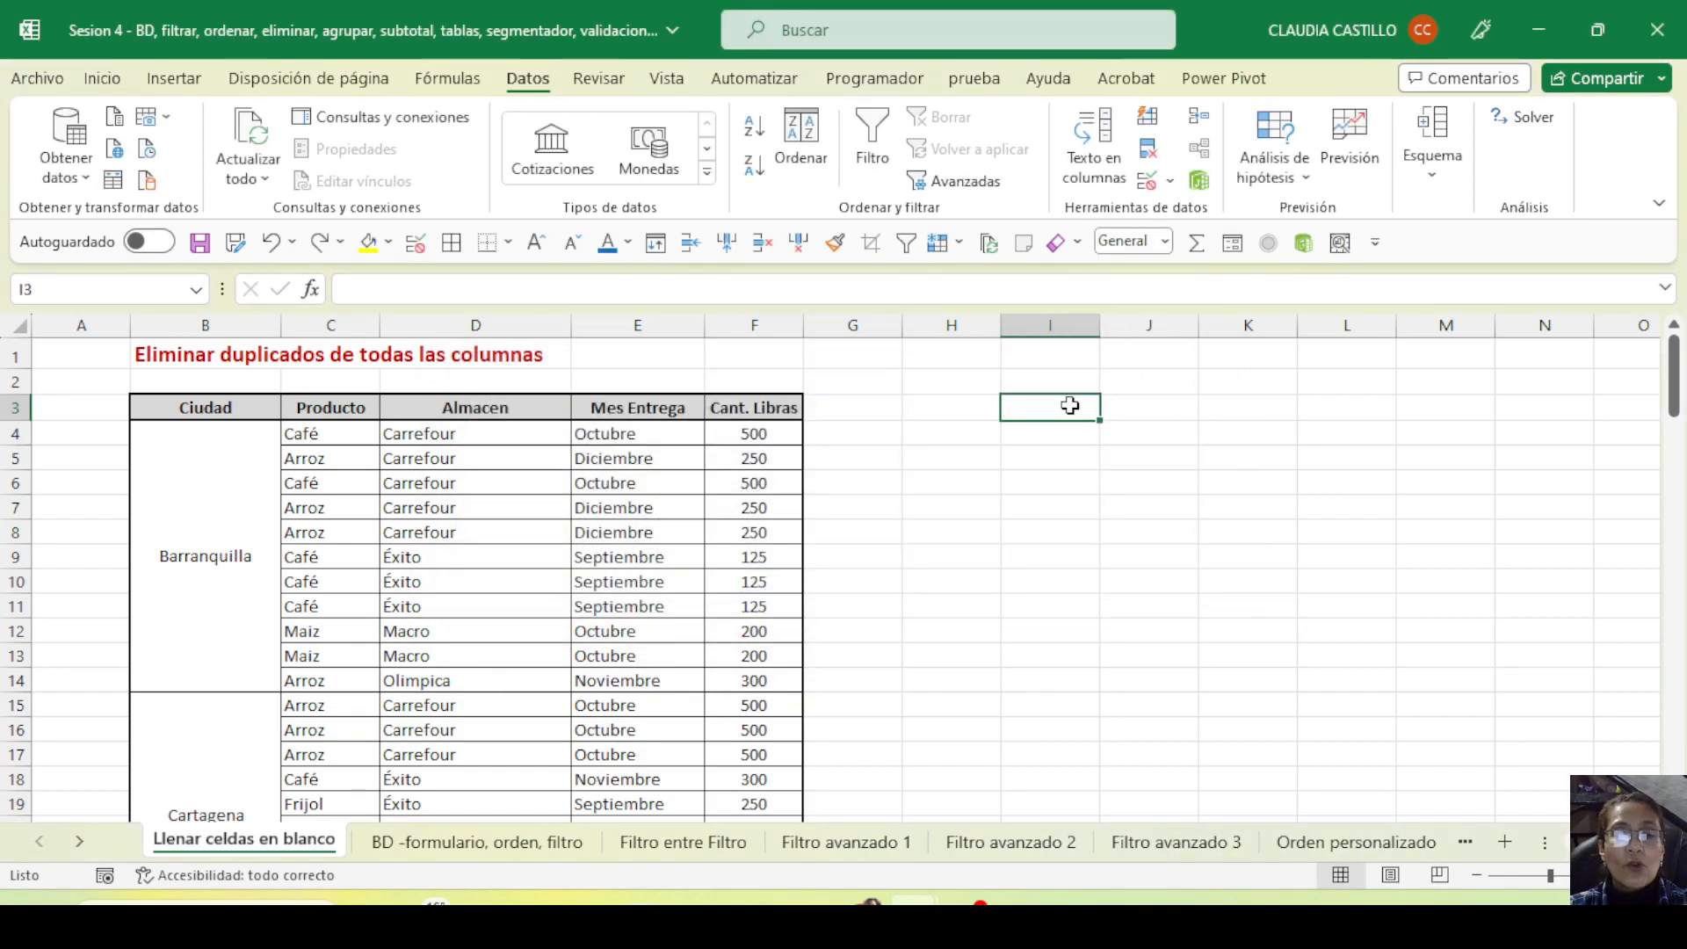
# Enter the notes "Columnas = Campos" in I3 and "Filas = Registros" in I4
pyautogui.write('Columnas = Campos')
pyautogui.press('Return')
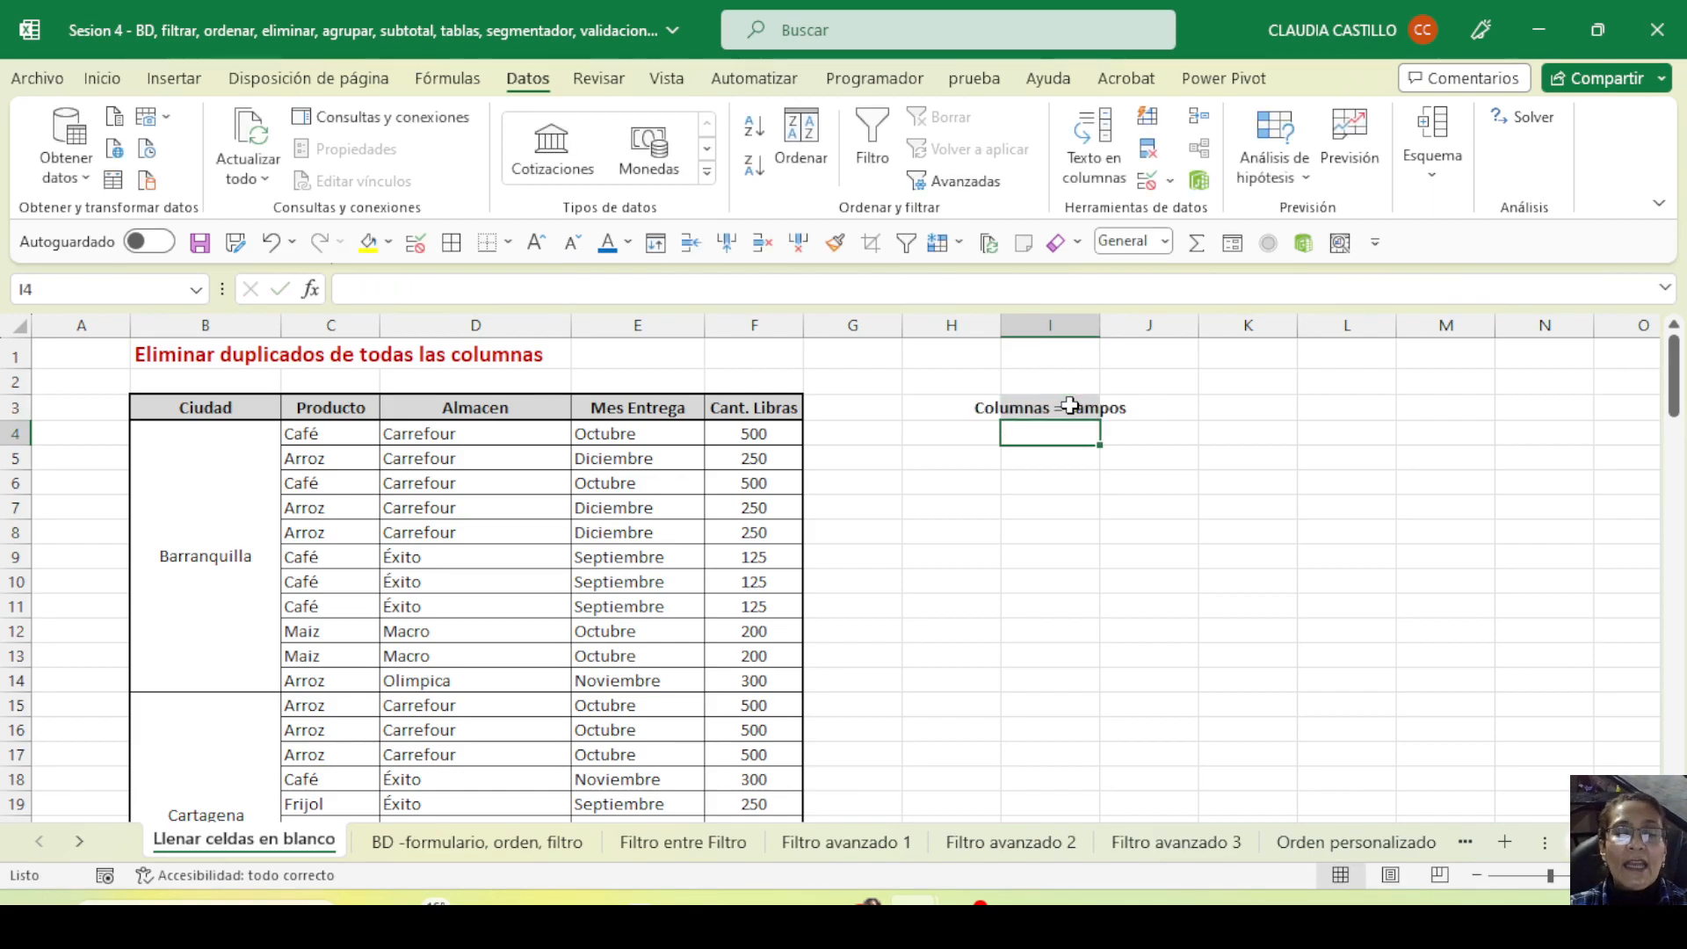
pyautogui.write('Filas =')
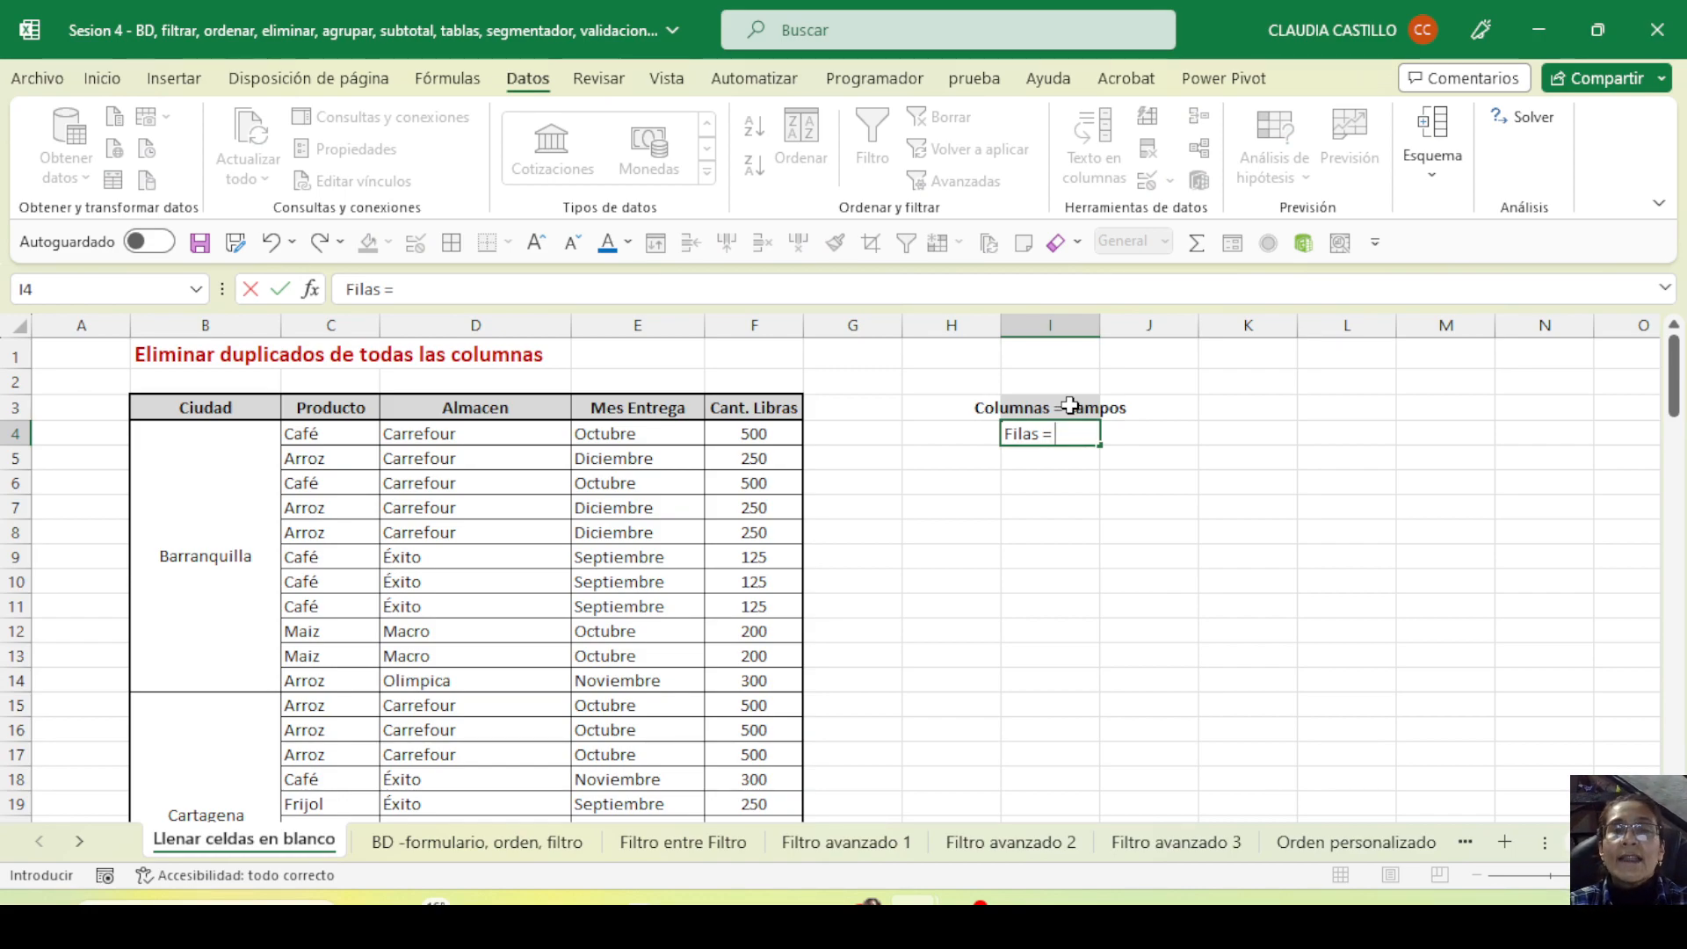
pyautogui.write('Registros')
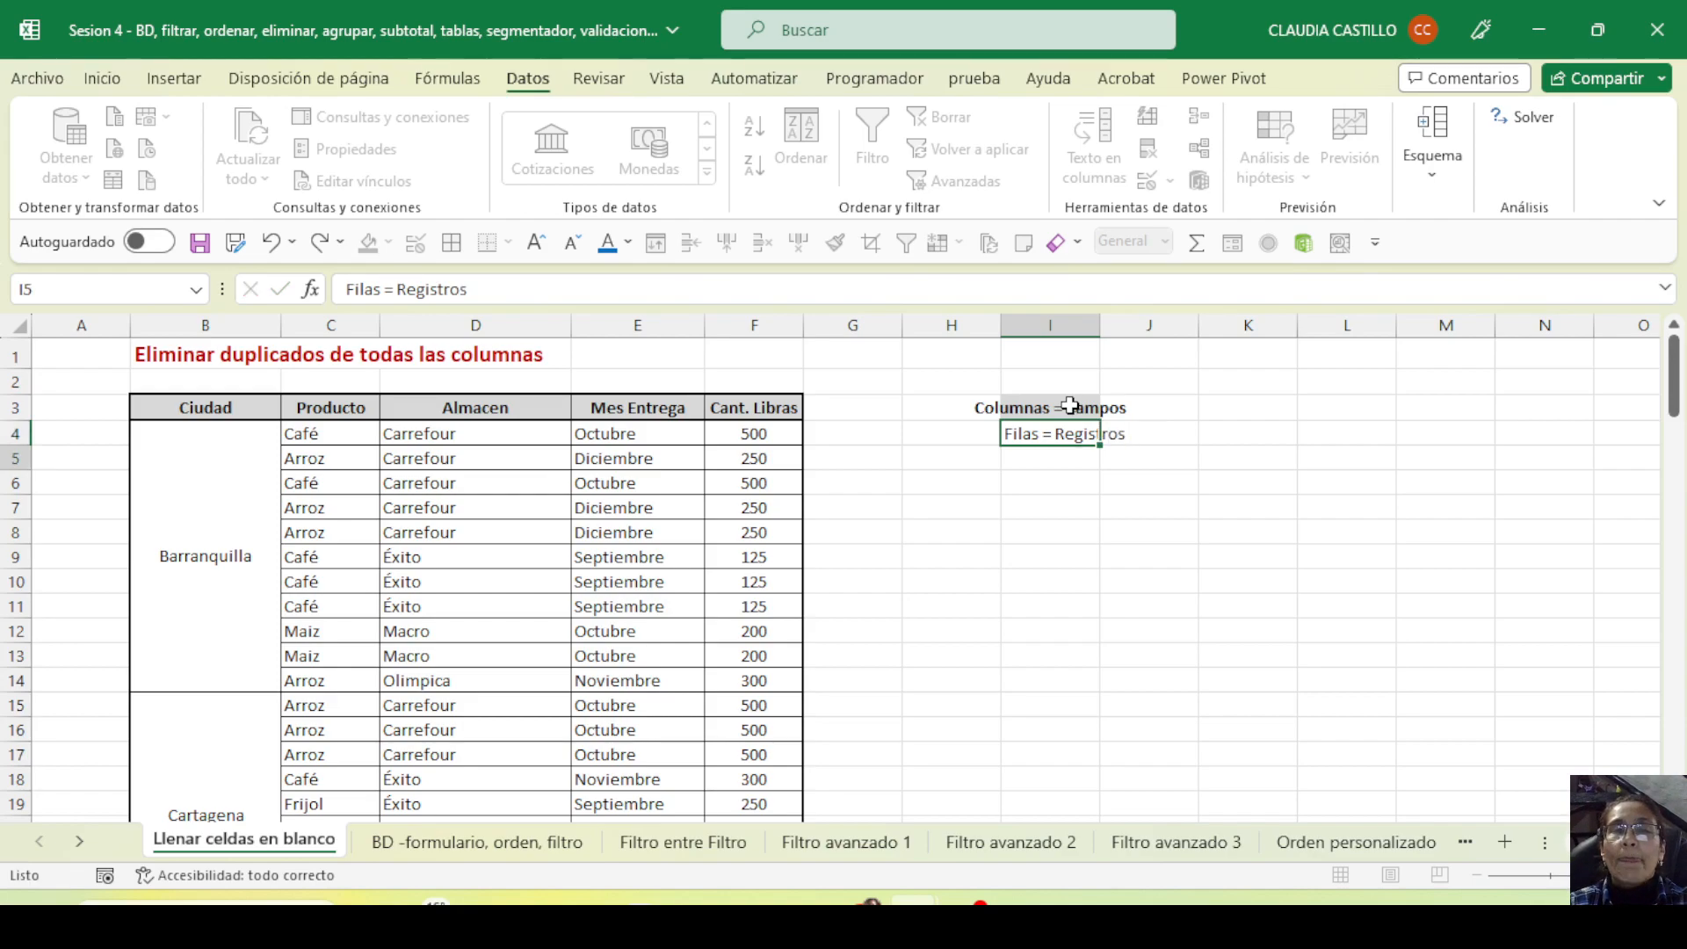
pyautogui.press('Return')
# Widen column I to fit both notes and remove the fill colour from I3:I4
pyautogui.moveTo(1099, 326); pyautogui.dragTo(1195, 336)
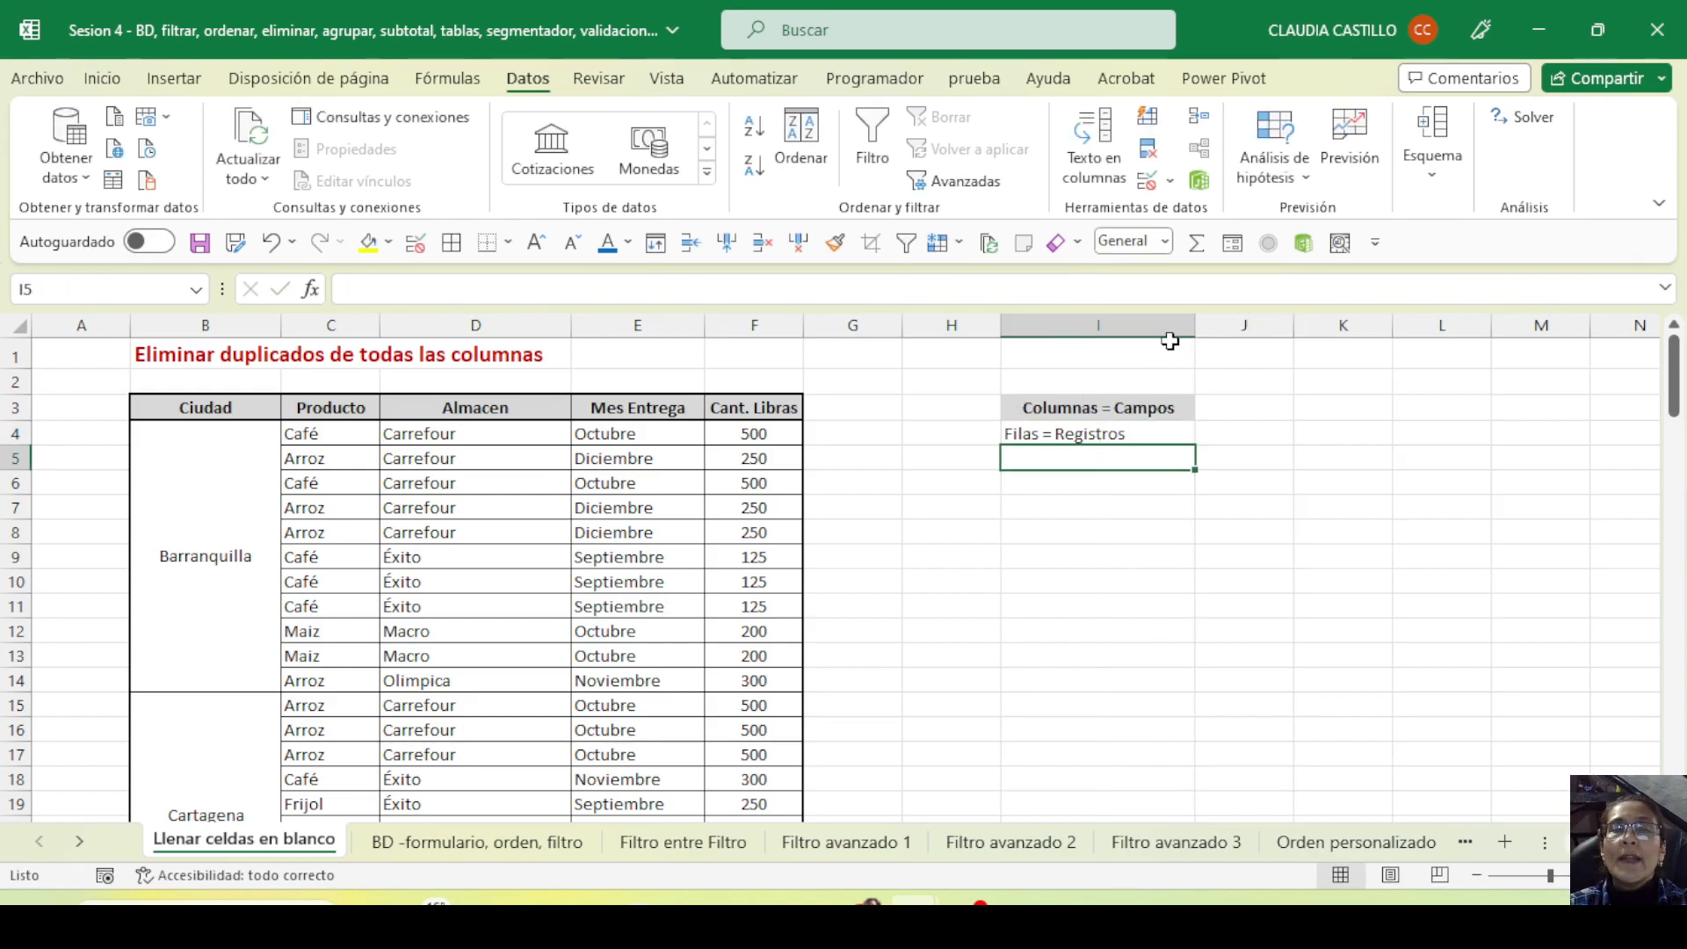
pyautogui.moveTo(1028, 404); pyautogui.dragTo(1037, 432)
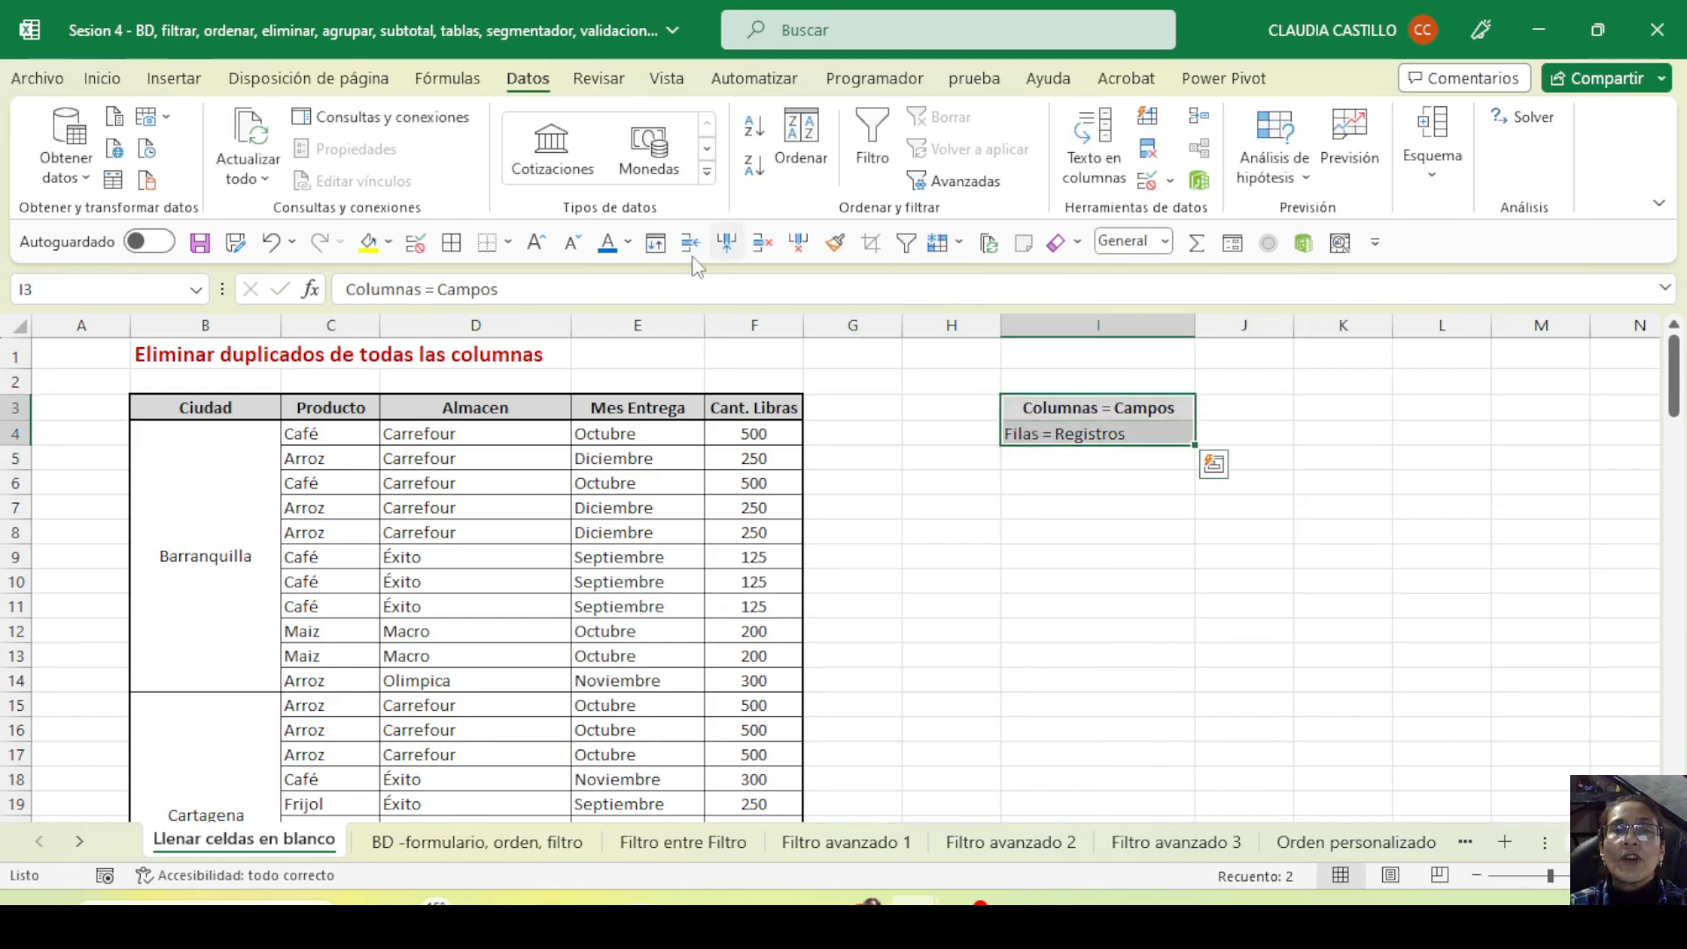
pyautogui.click(388, 243)
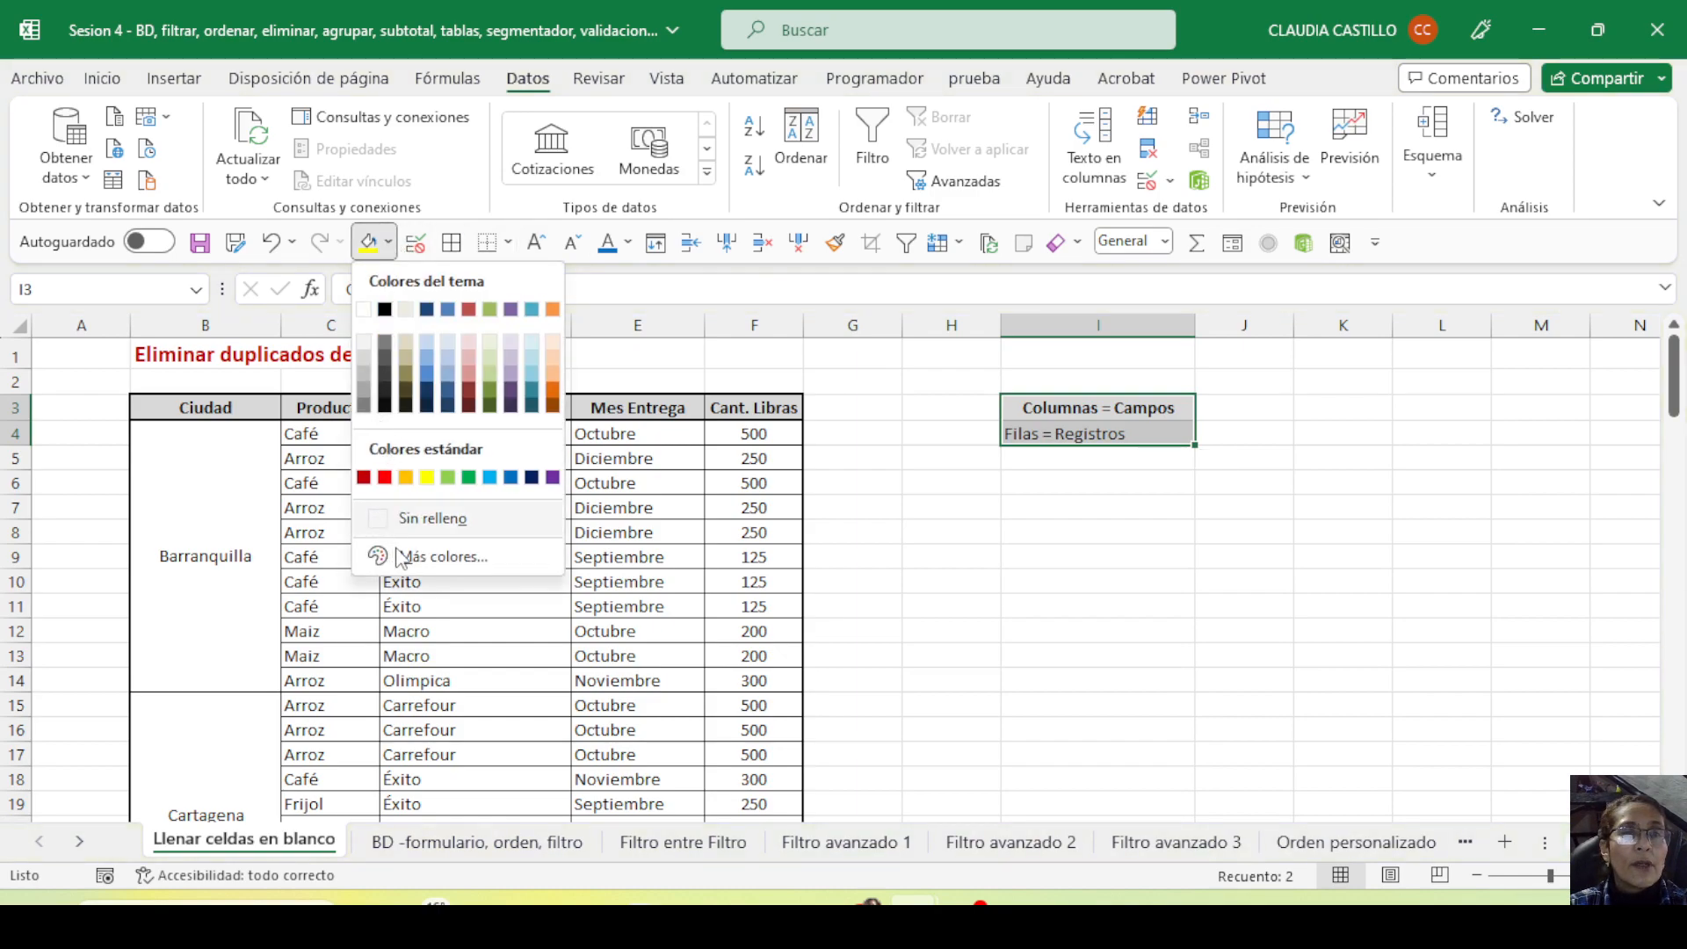
pyautogui.click(478, 524)
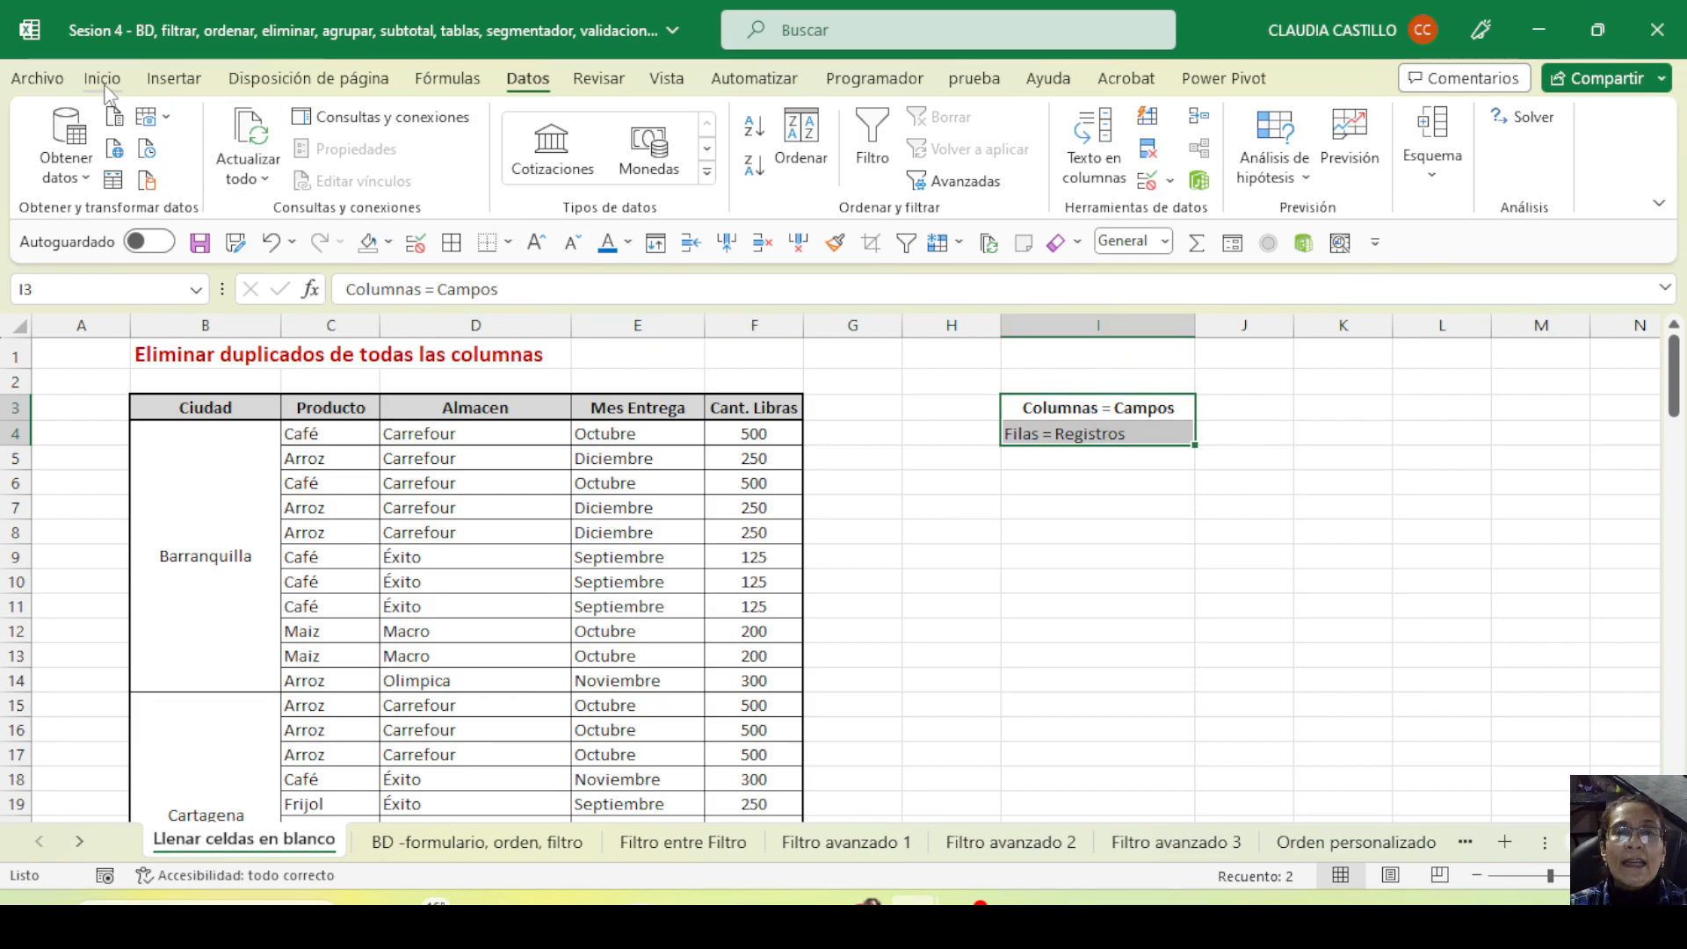
# Left-align the notes in I3:I4 and remove their bold formatting
pyautogui.moveTo(509, 408); pyautogui.dragTo(546, 652)
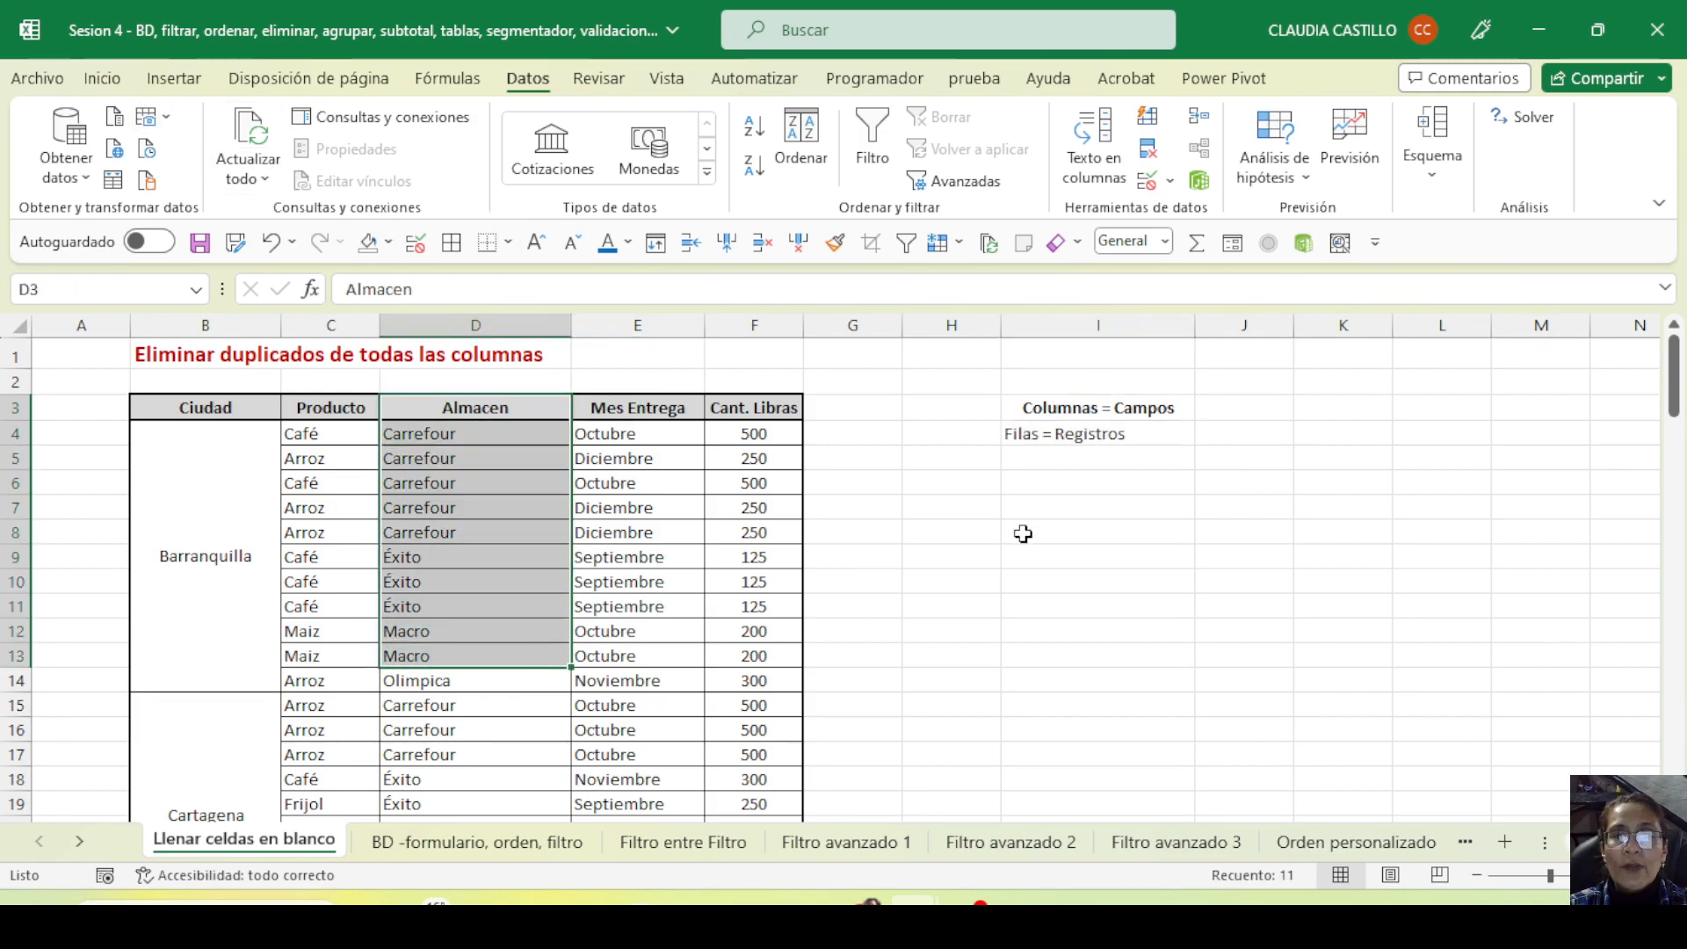
pyautogui.moveTo(1030, 410); pyautogui.dragTo(1028, 433)
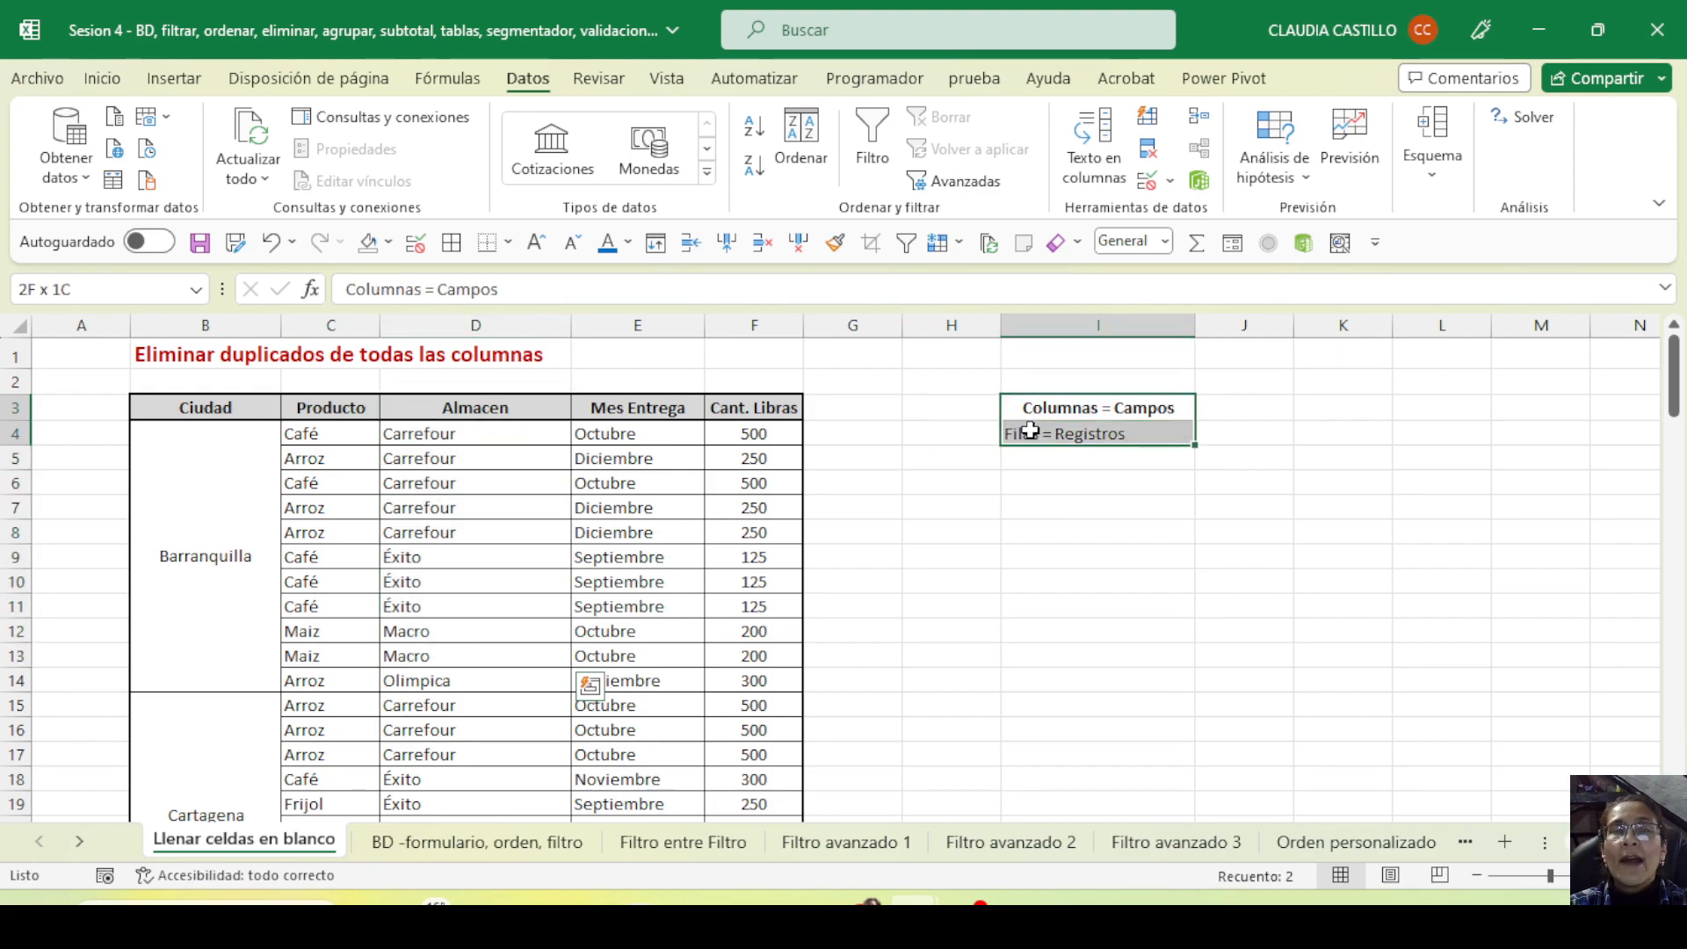
pyautogui.click(99, 81)
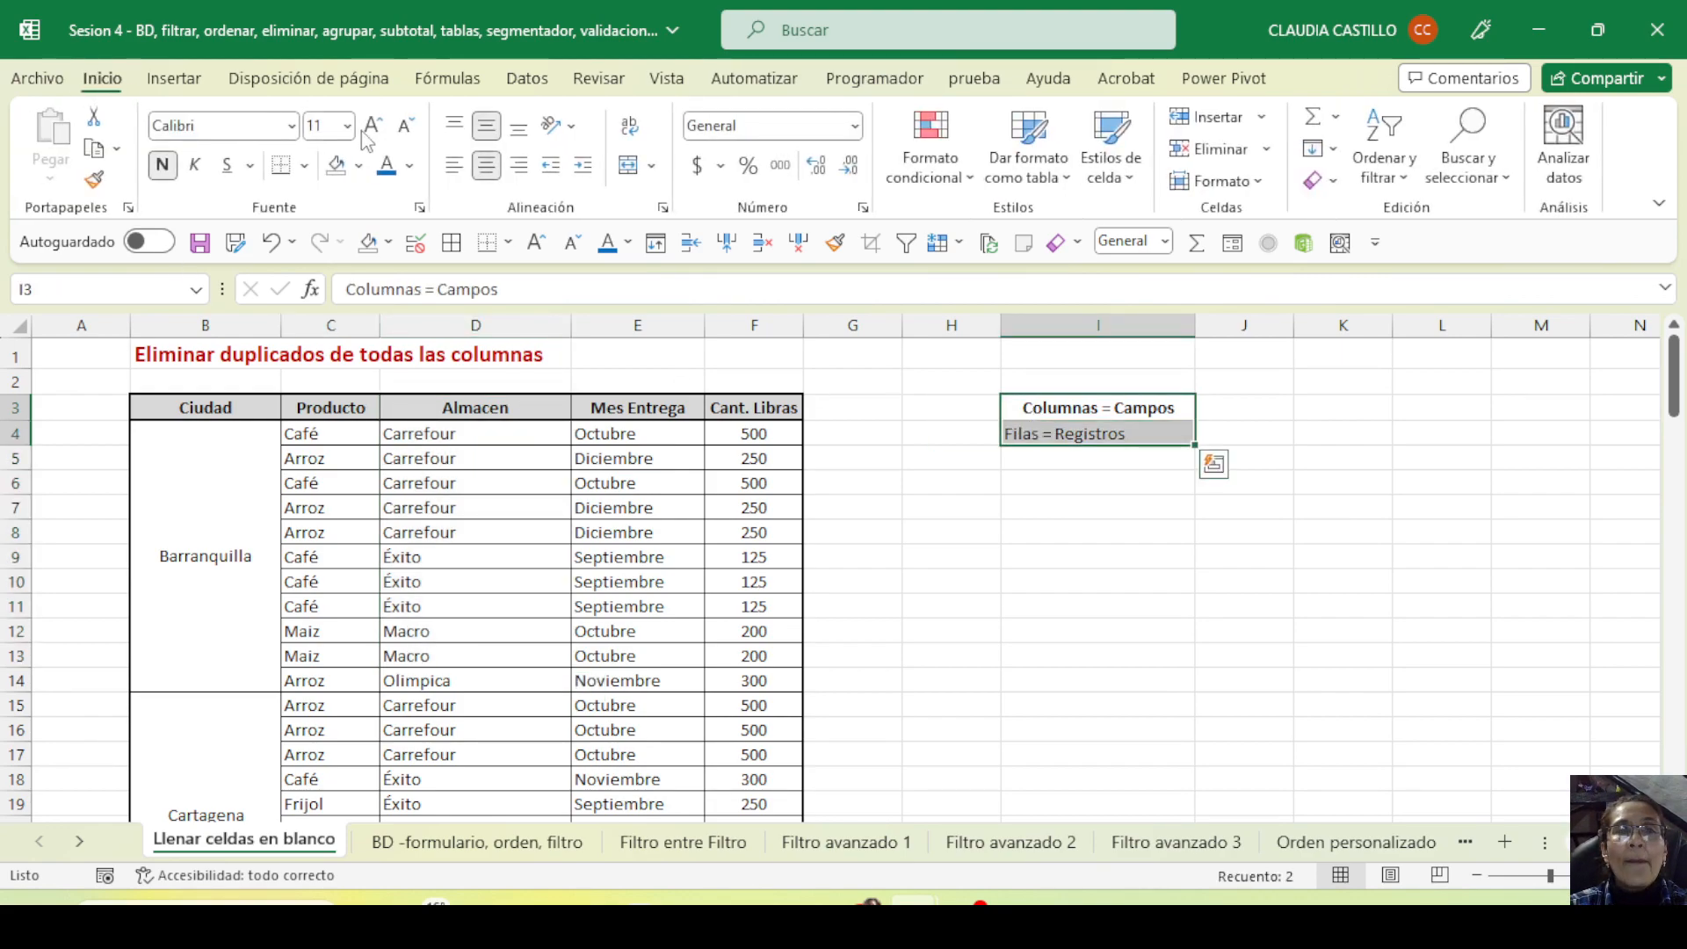
pyautogui.click(454, 166)
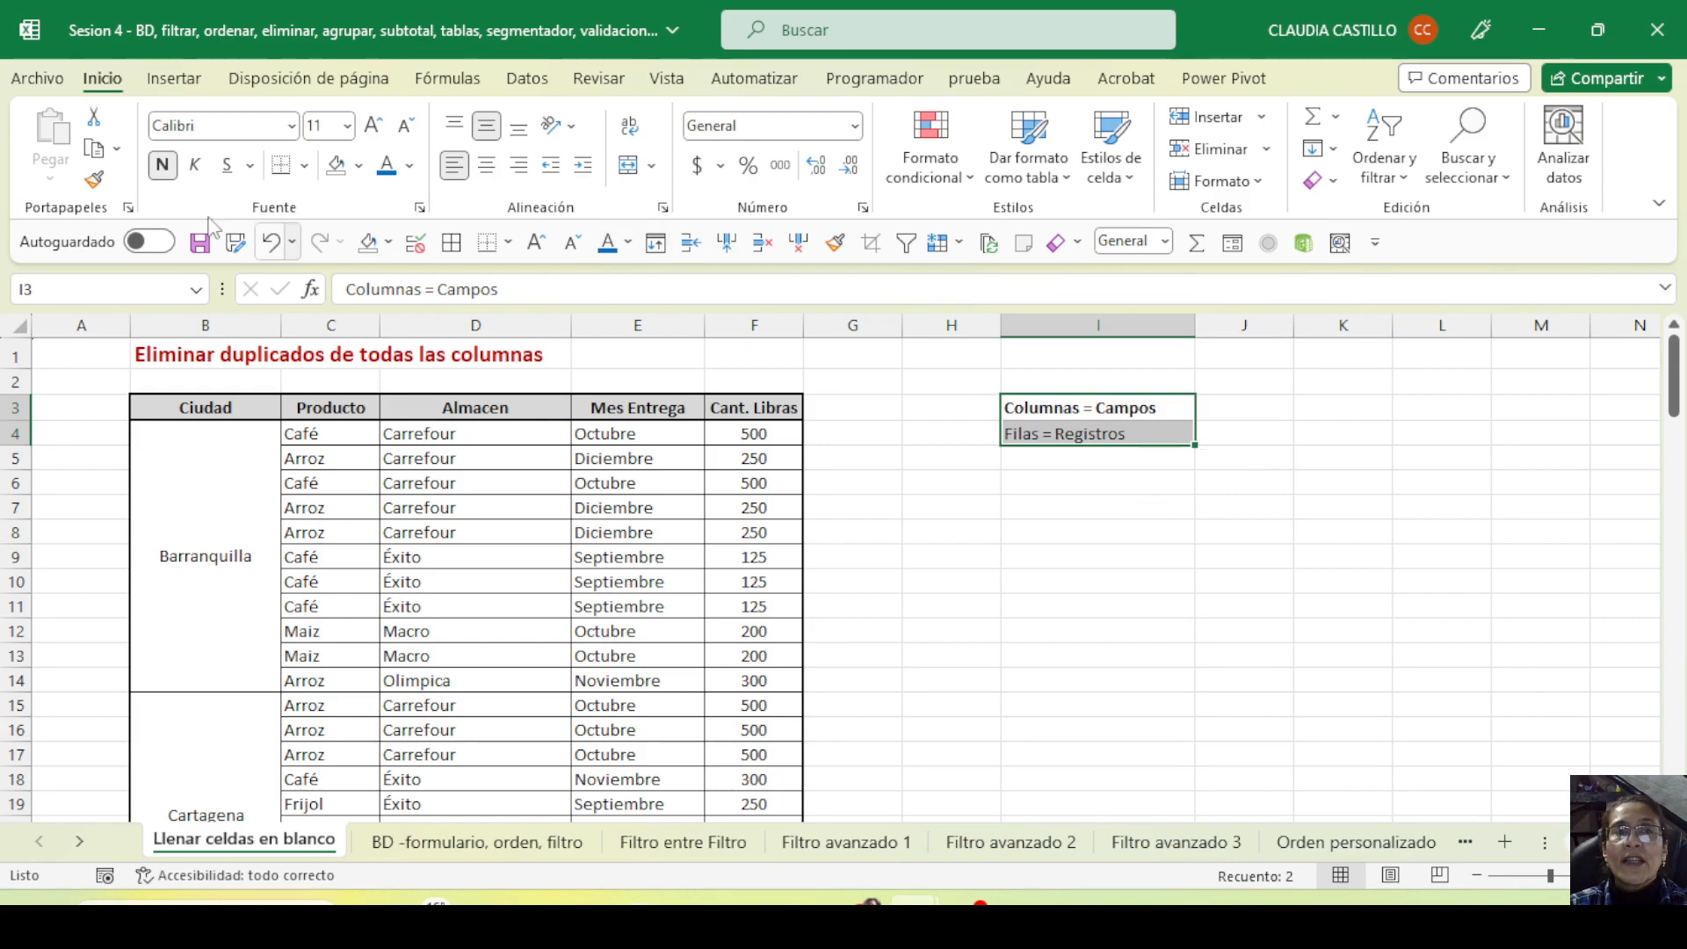
pyautogui.click(164, 167)
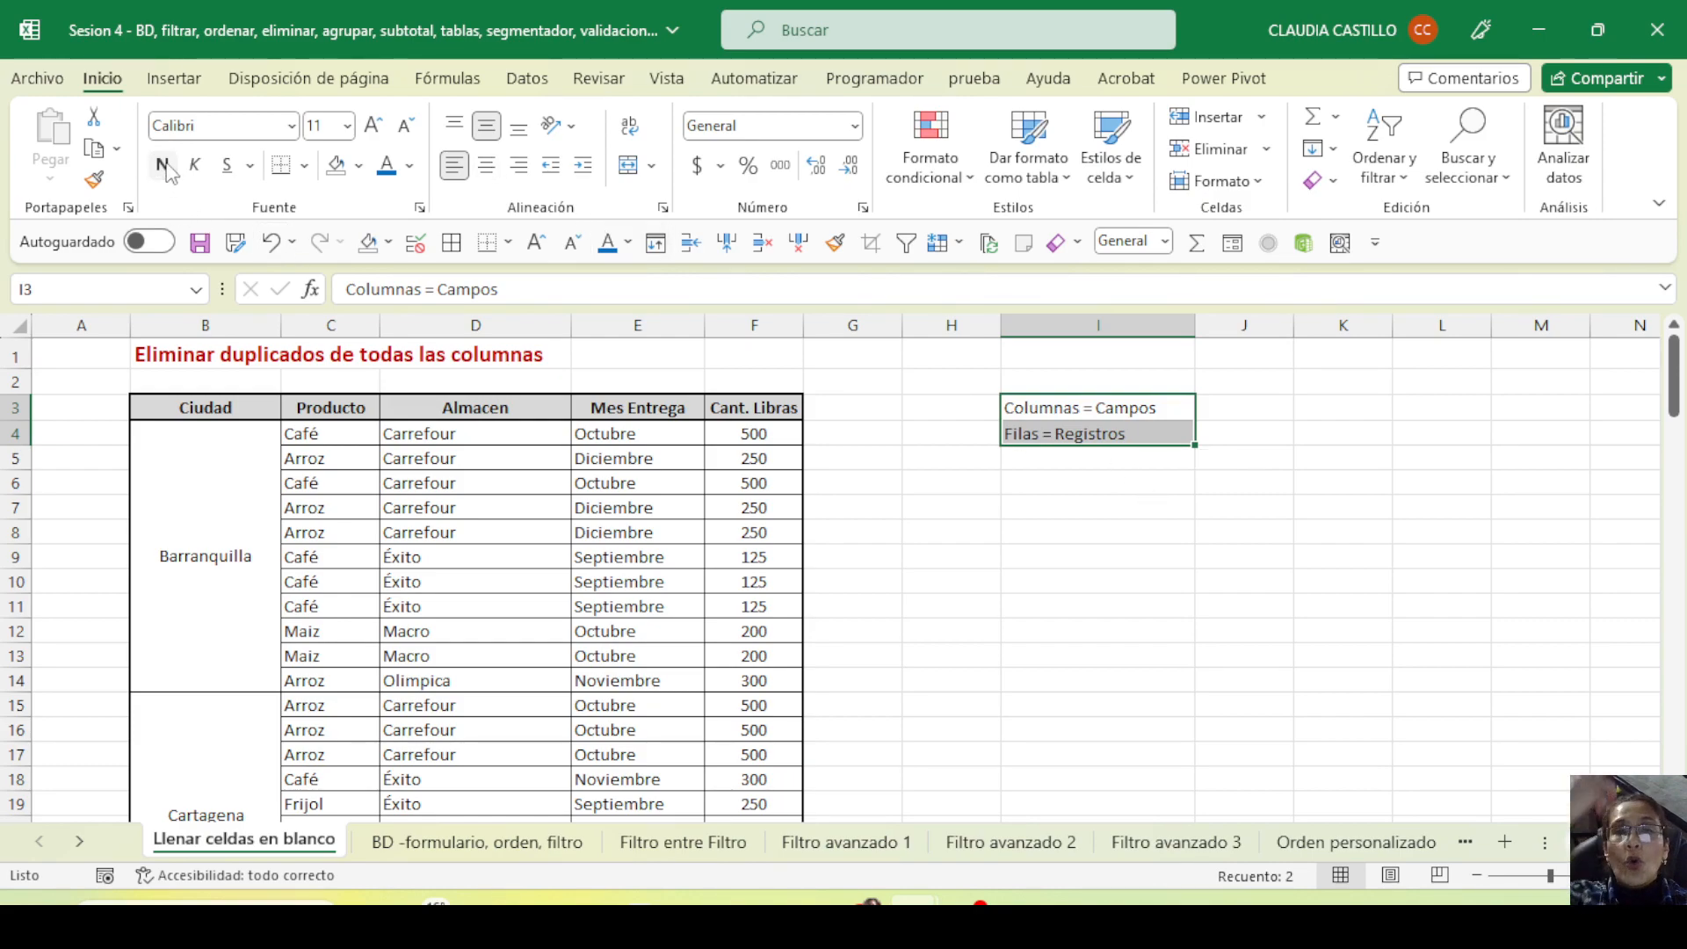
pyautogui.click(1133, 607)
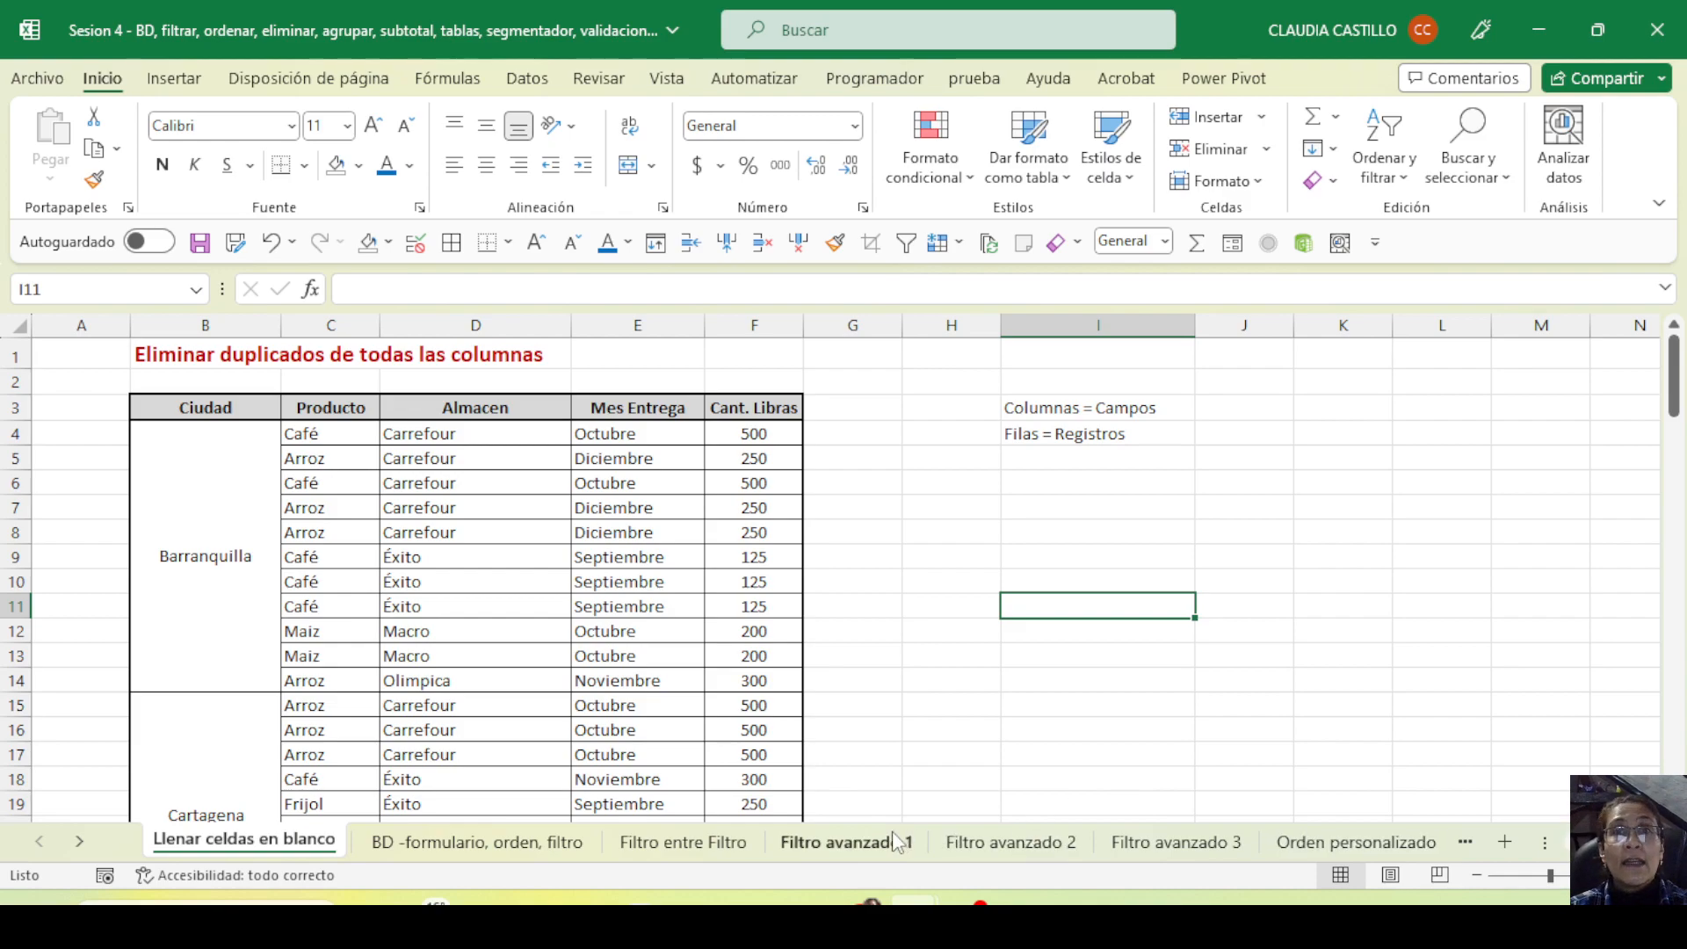
# Examine the Producto, Almacen and Cant. Libras columns and the number formats offered for Cant. Libras
pyautogui.moveTo(312, 415); pyautogui.dragTo(728, 768)
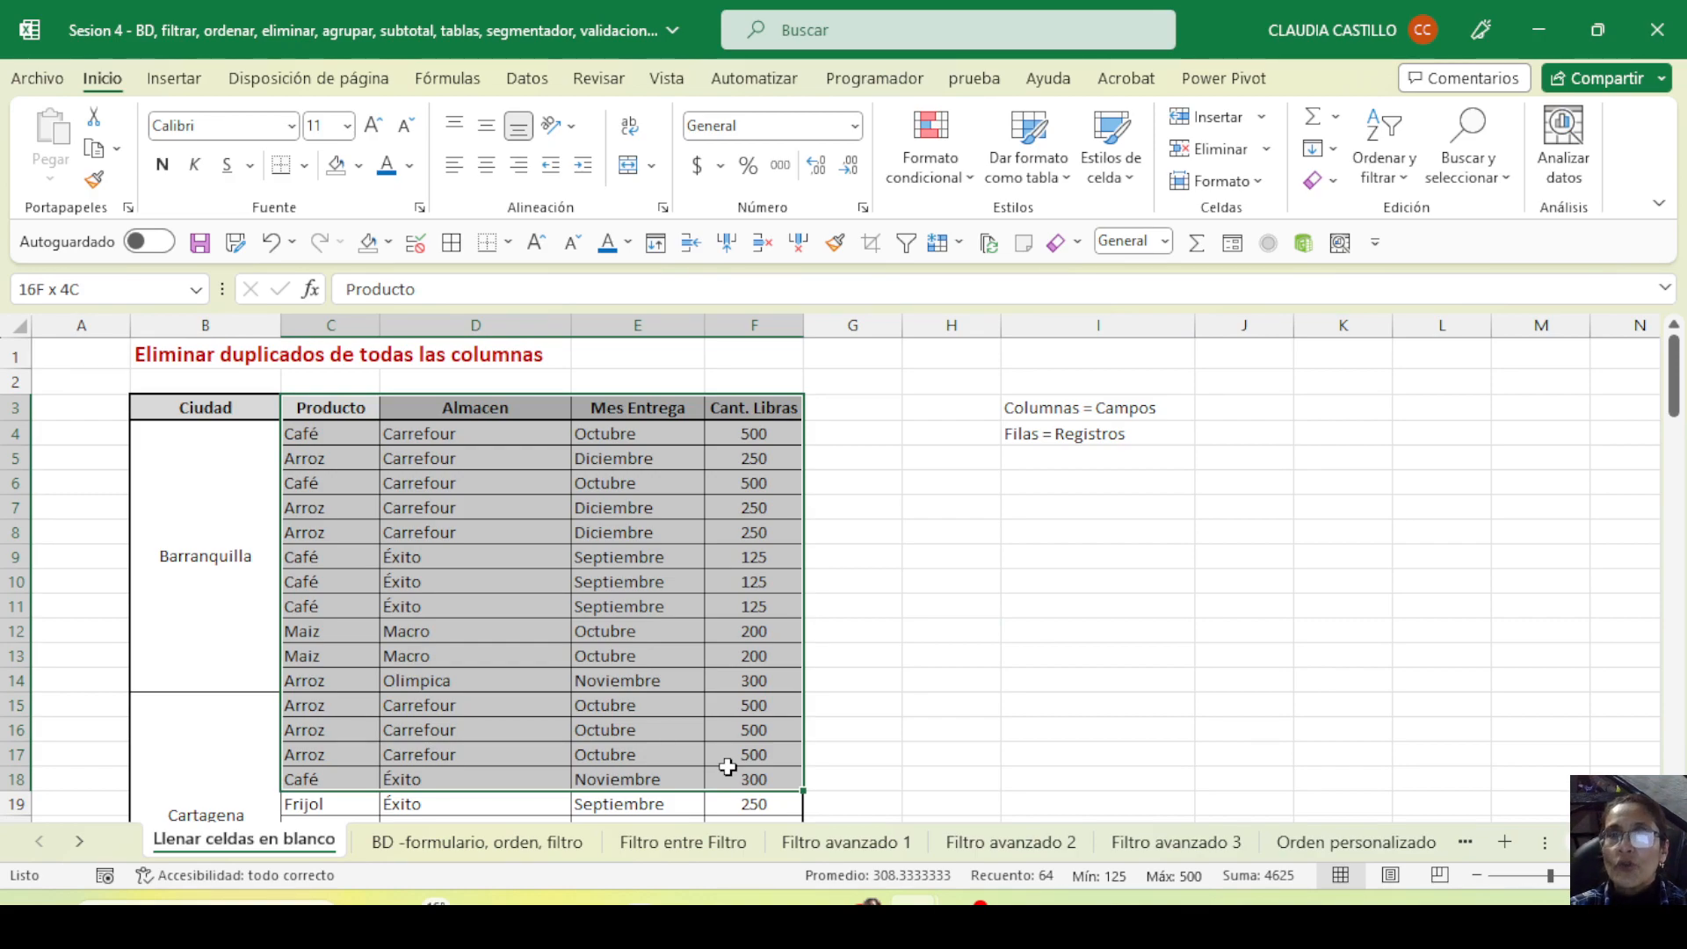
pyautogui.click(341, 410)
pyautogui.moveTo(341, 528); pyautogui.dragTo(339, 753)
pyautogui.moveTo(499, 406); pyautogui.dragTo(525, 693)
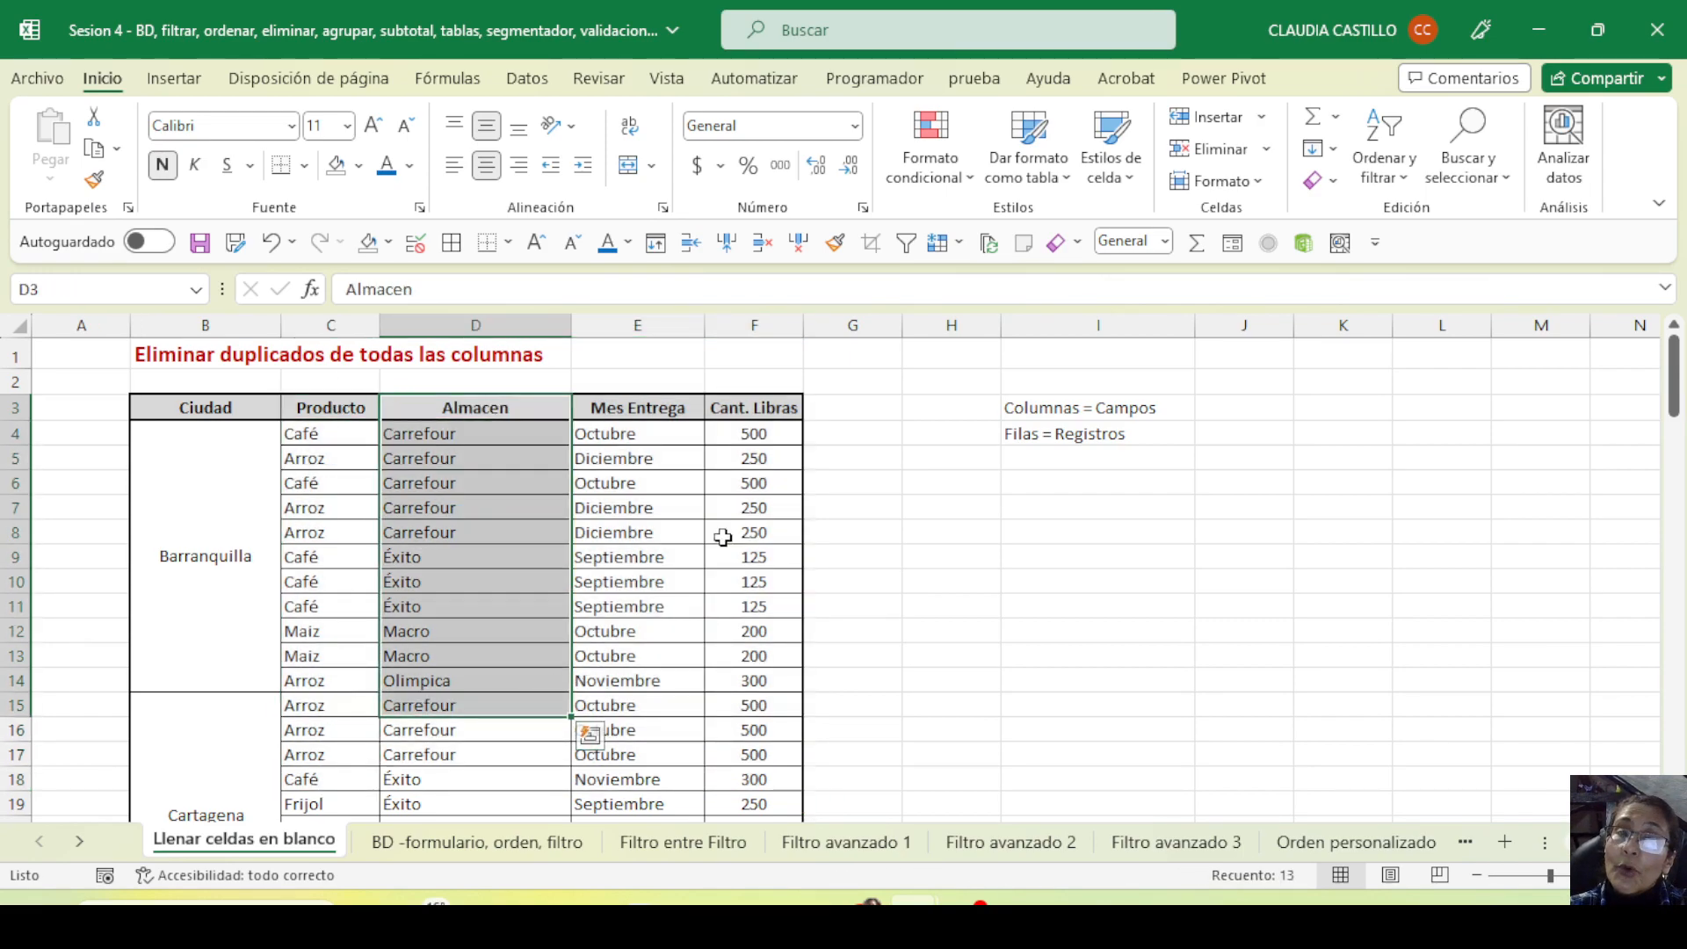
pyautogui.moveTo(753, 409); pyautogui.dragTo(746, 729)
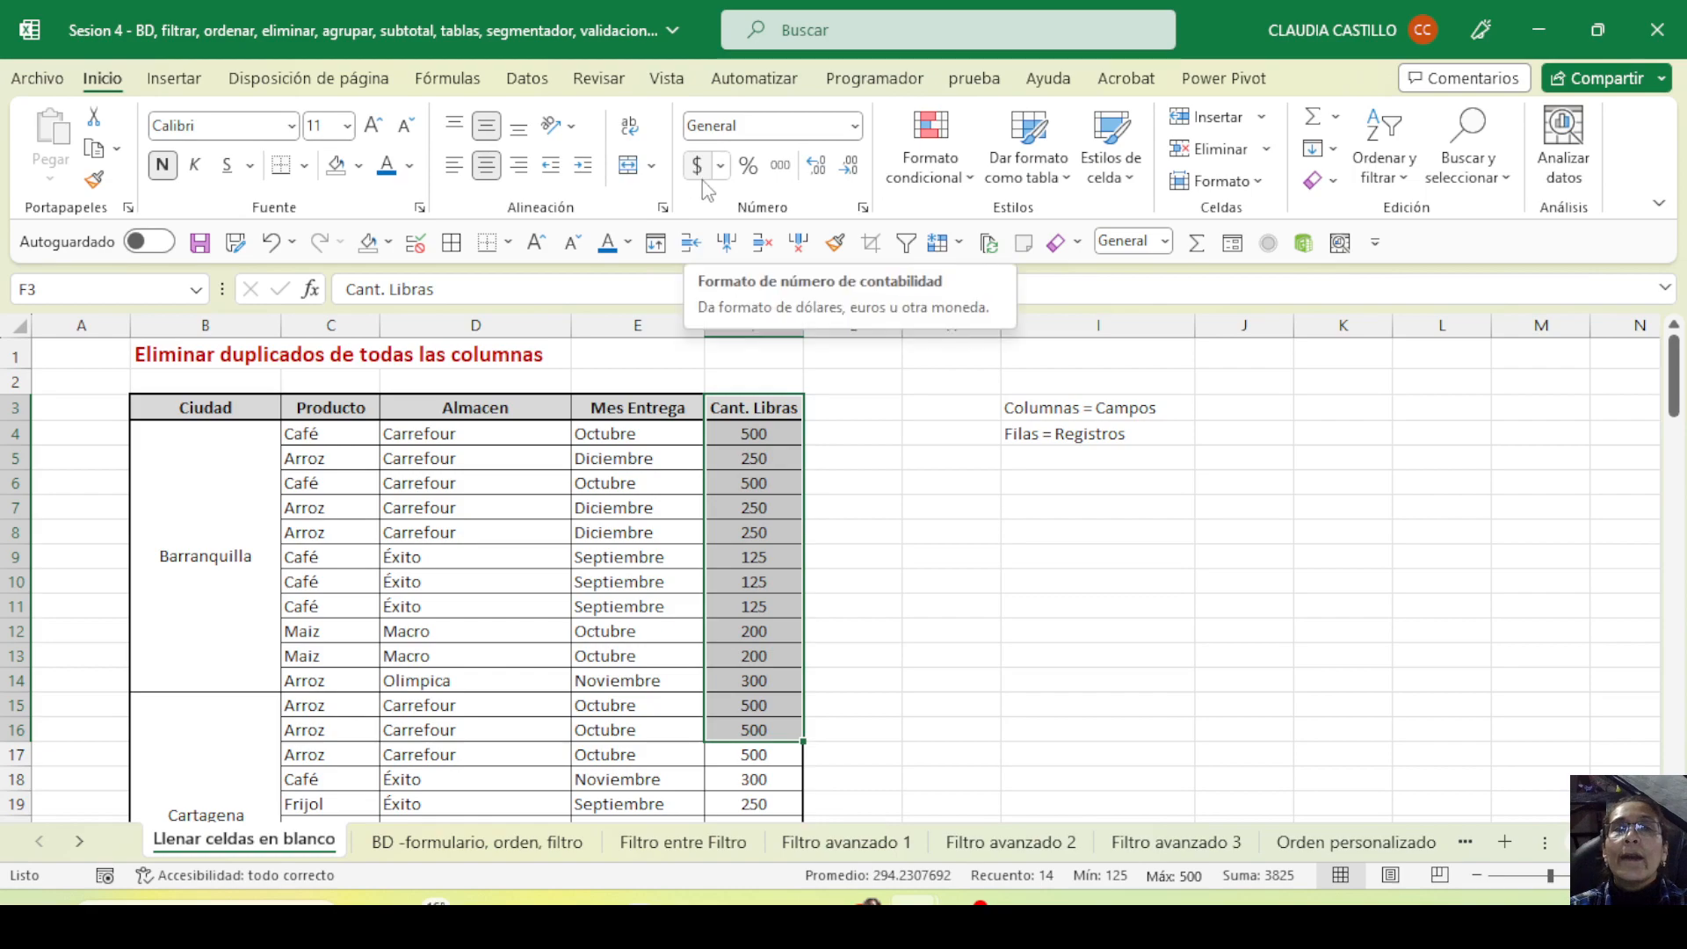
pyautogui.click(854, 126)
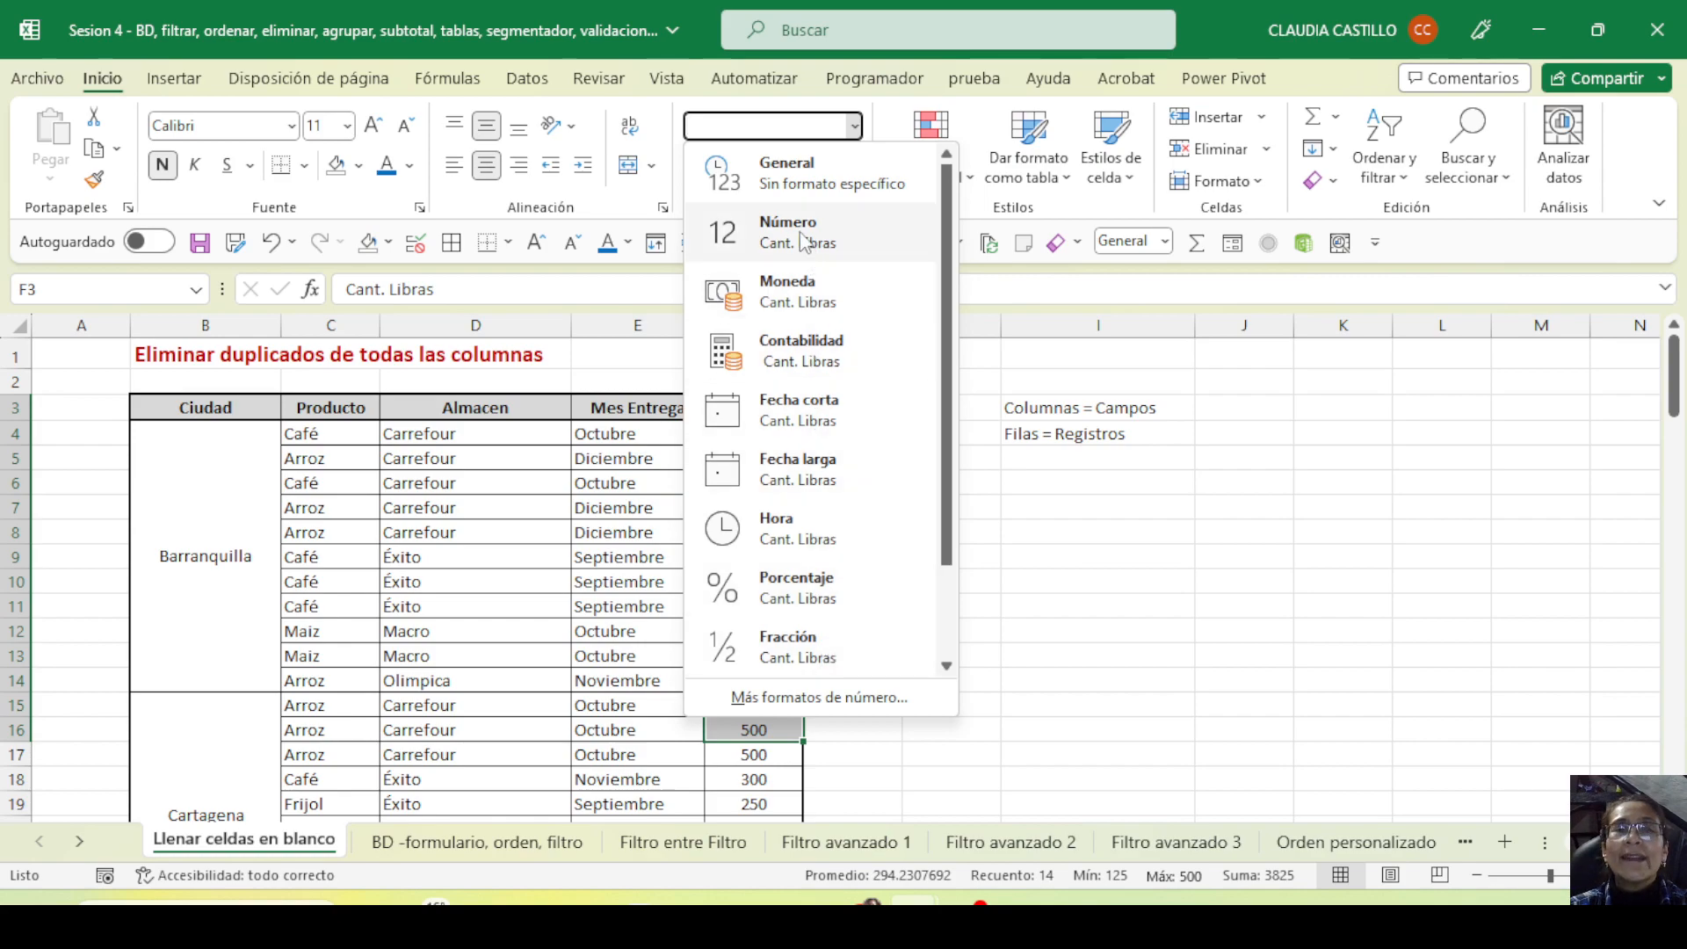
pyautogui.click(1053, 499)
pyautogui.click(1039, 482)
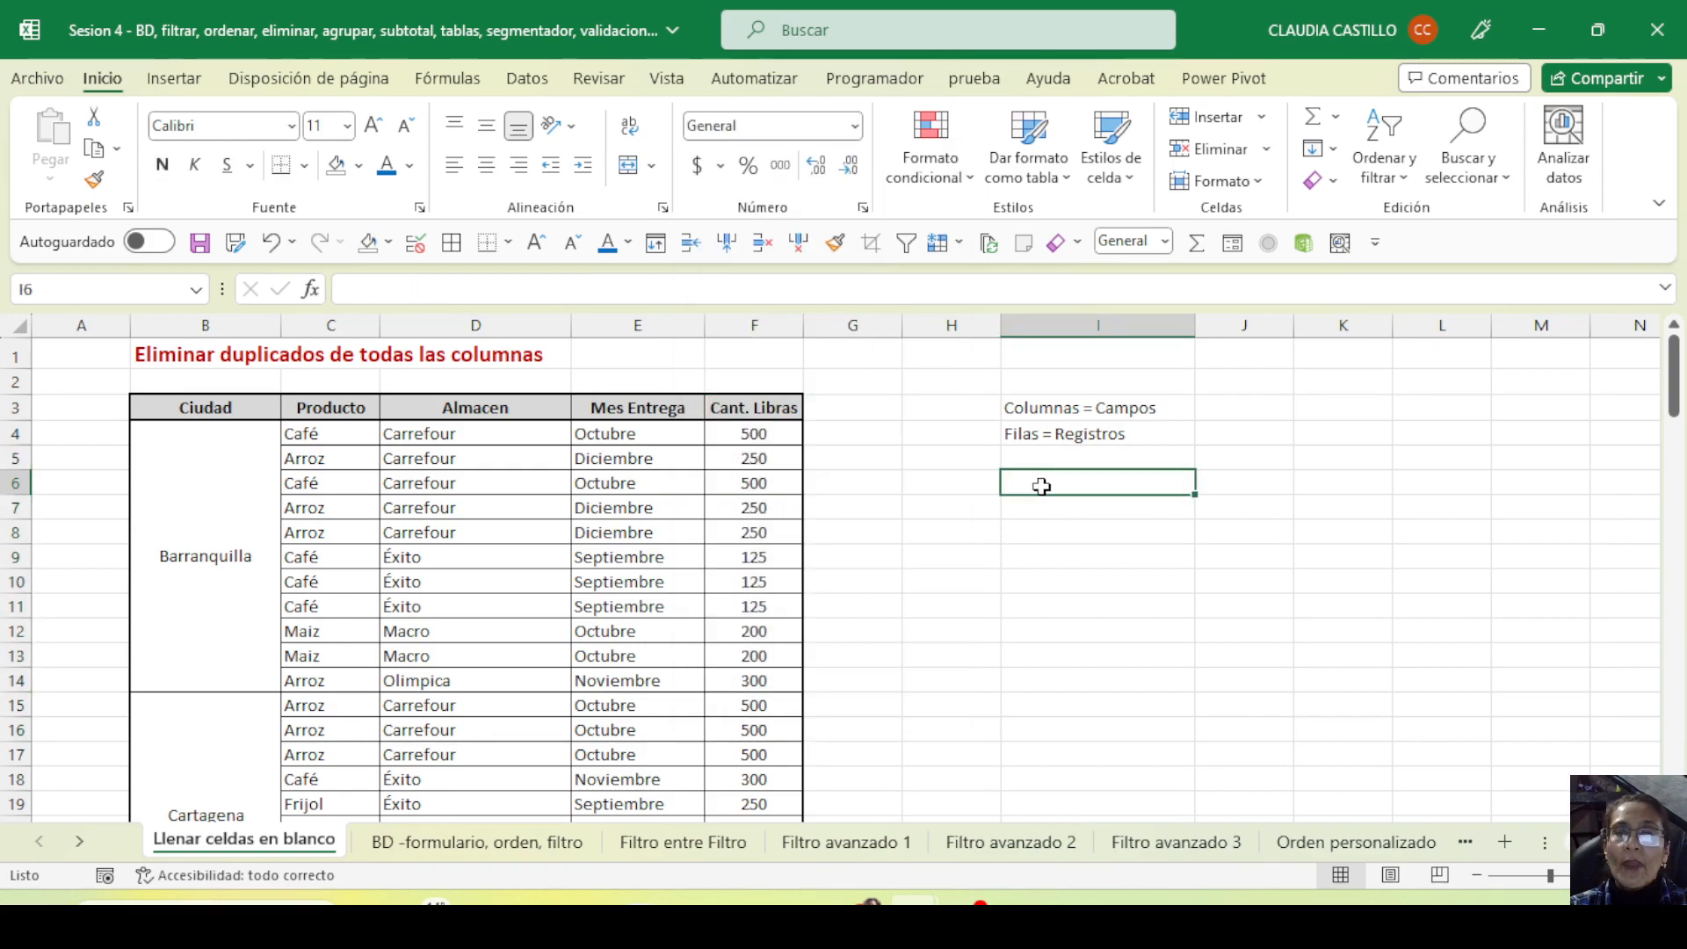
# Examine the data beneath each header, from Cant. Libras back to Ciudad, and the table range as a whole
pyautogui.moveTo(778, 423); pyautogui.dragTo(772, 703)
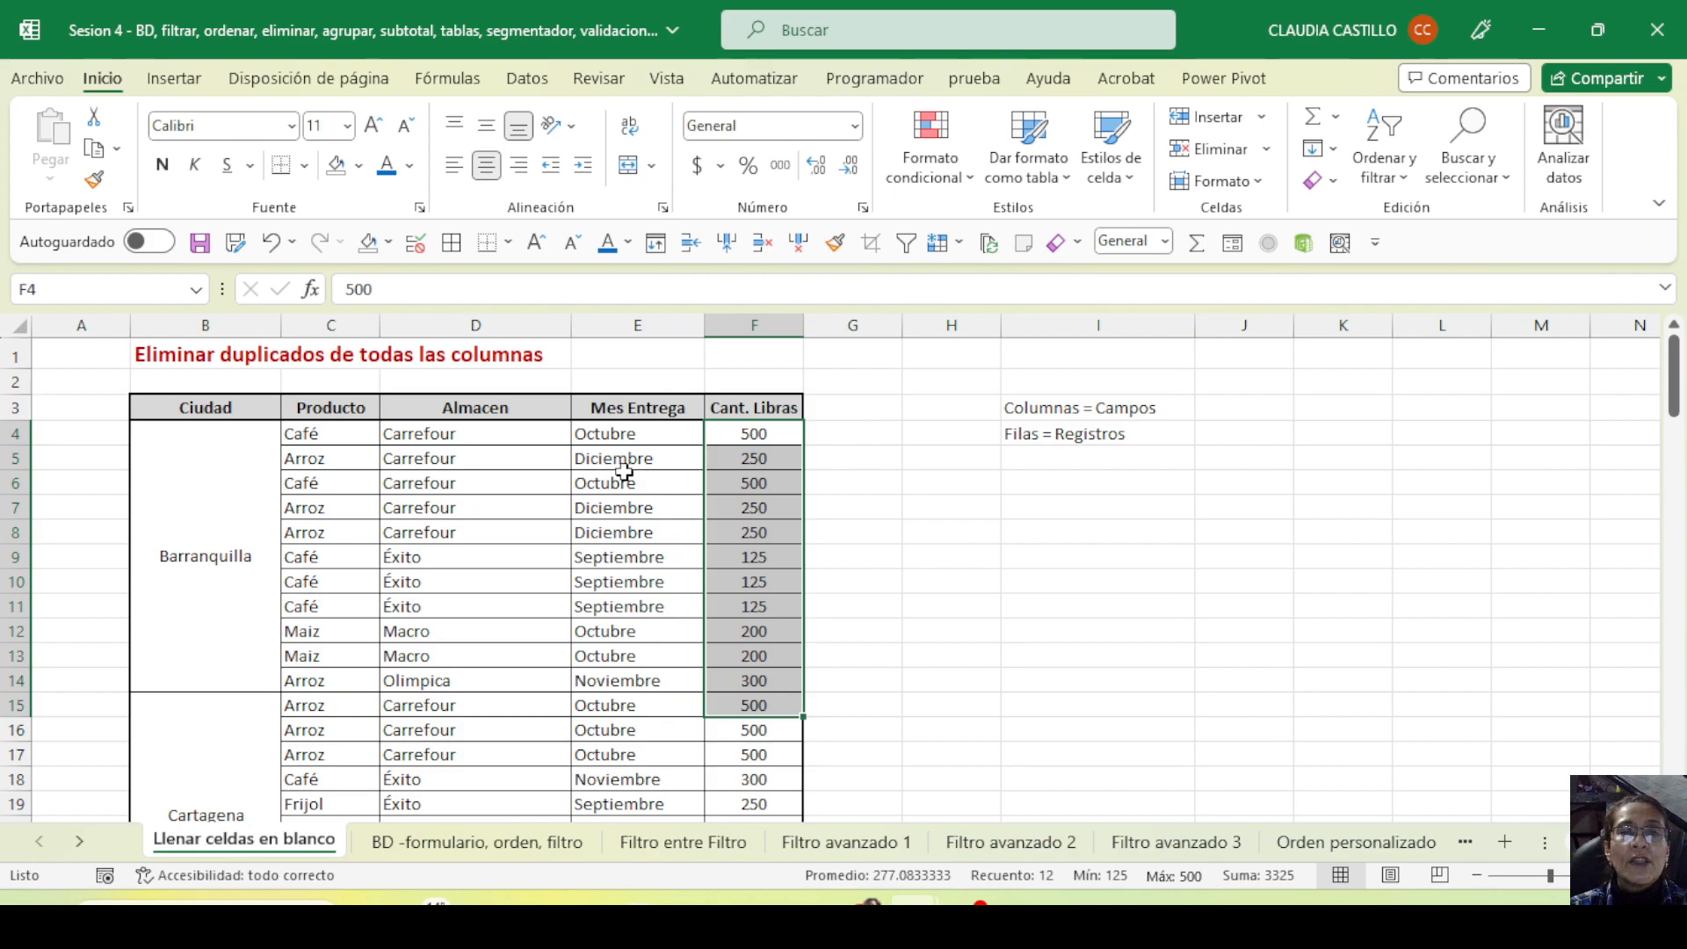
pyautogui.moveTo(608, 434); pyautogui.dragTo(606, 679)
pyautogui.moveTo(414, 490); pyautogui.dragTo(440, 676)
pyautogui.moveTo(339, 534); pyautogui.dragTo(339, 637)
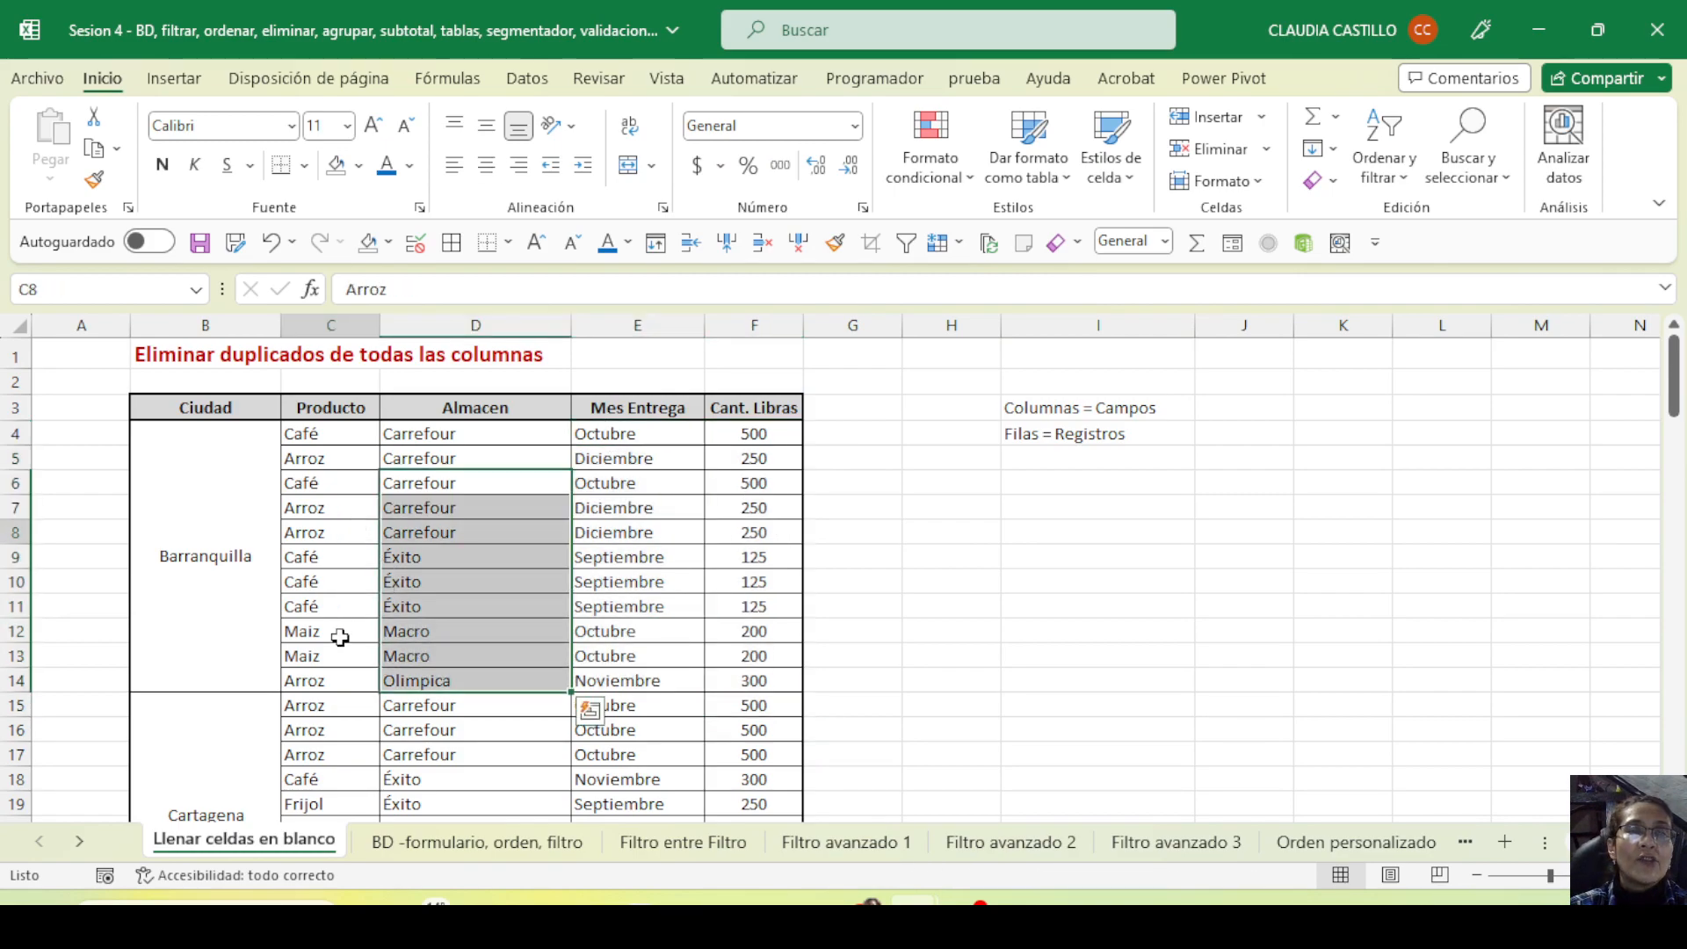
pyautogui.click(195, 581)
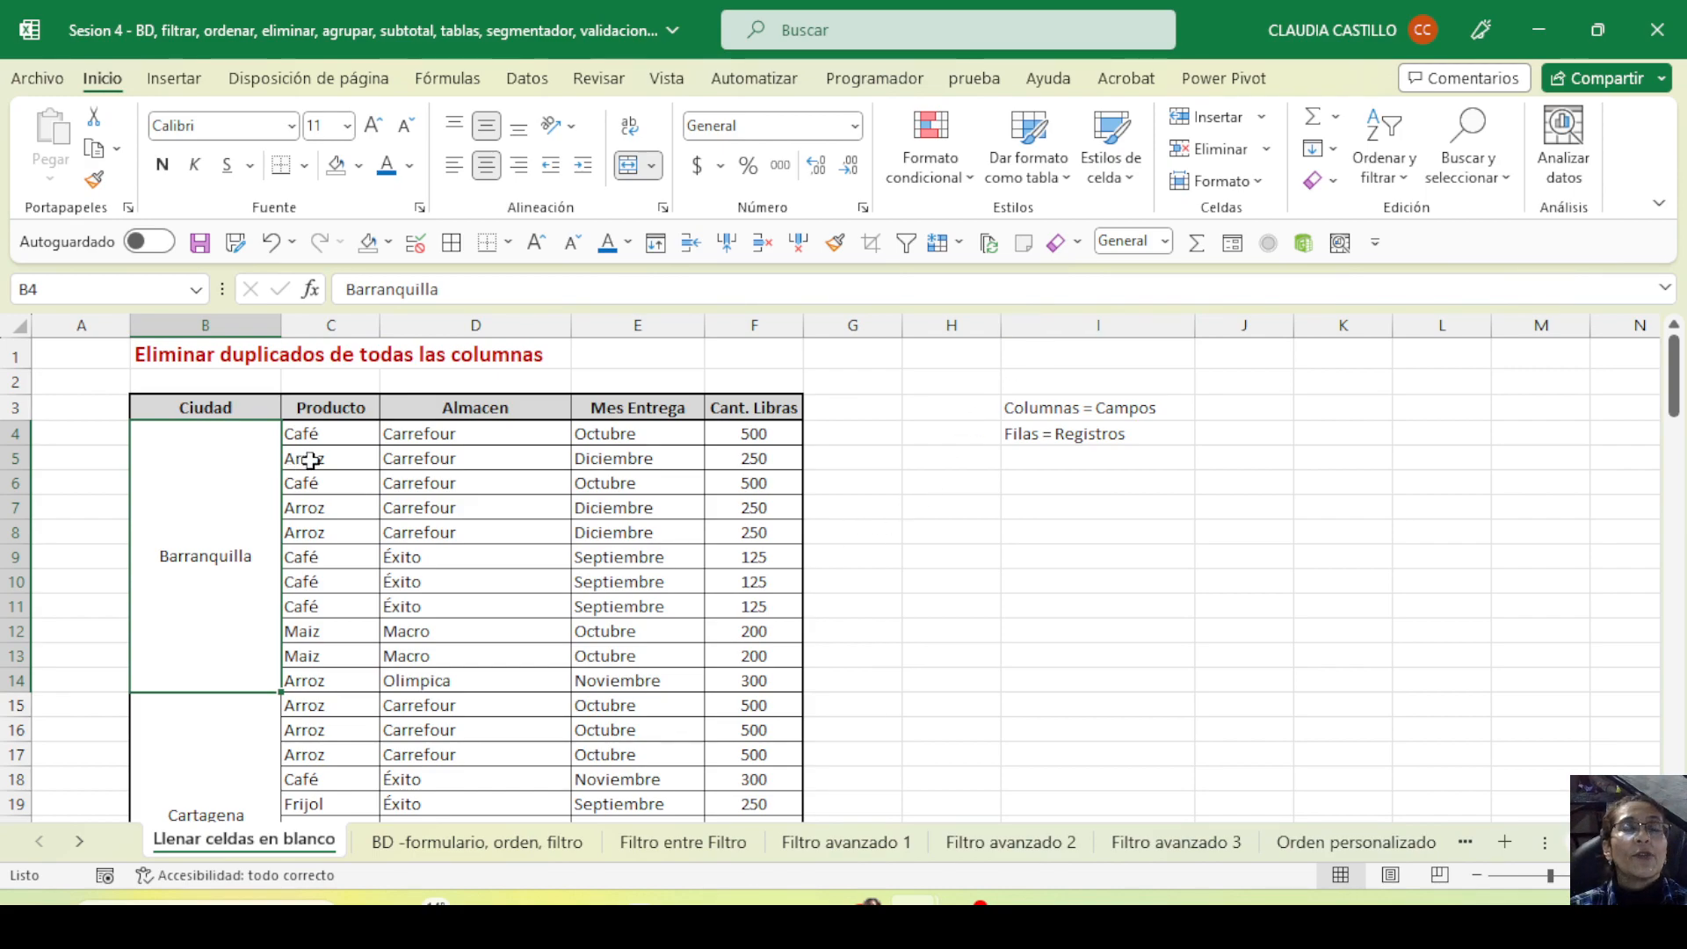
pyautogui.click(199, 406)
pyautogui.moveTo(517, 494); pyautogui.dragTo(739, 716)
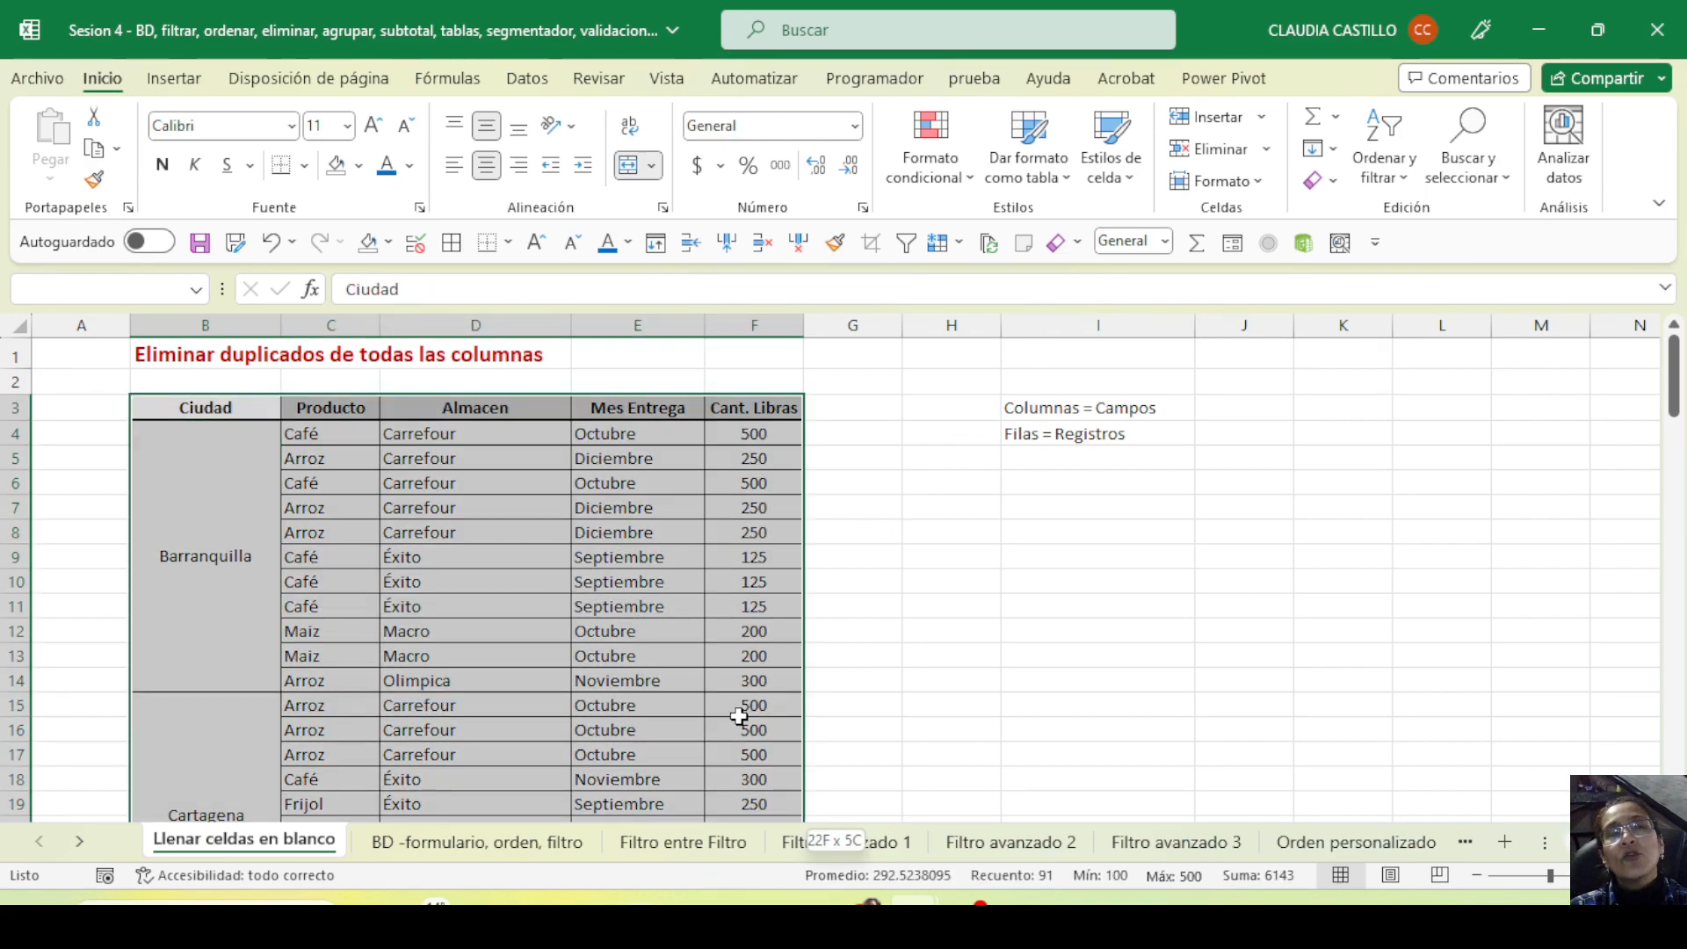
# Compare the merged Barranquilla and Cartagena cells with the records beside them, continuing down through the Riohacha block
pyautogui.click(186, 437)
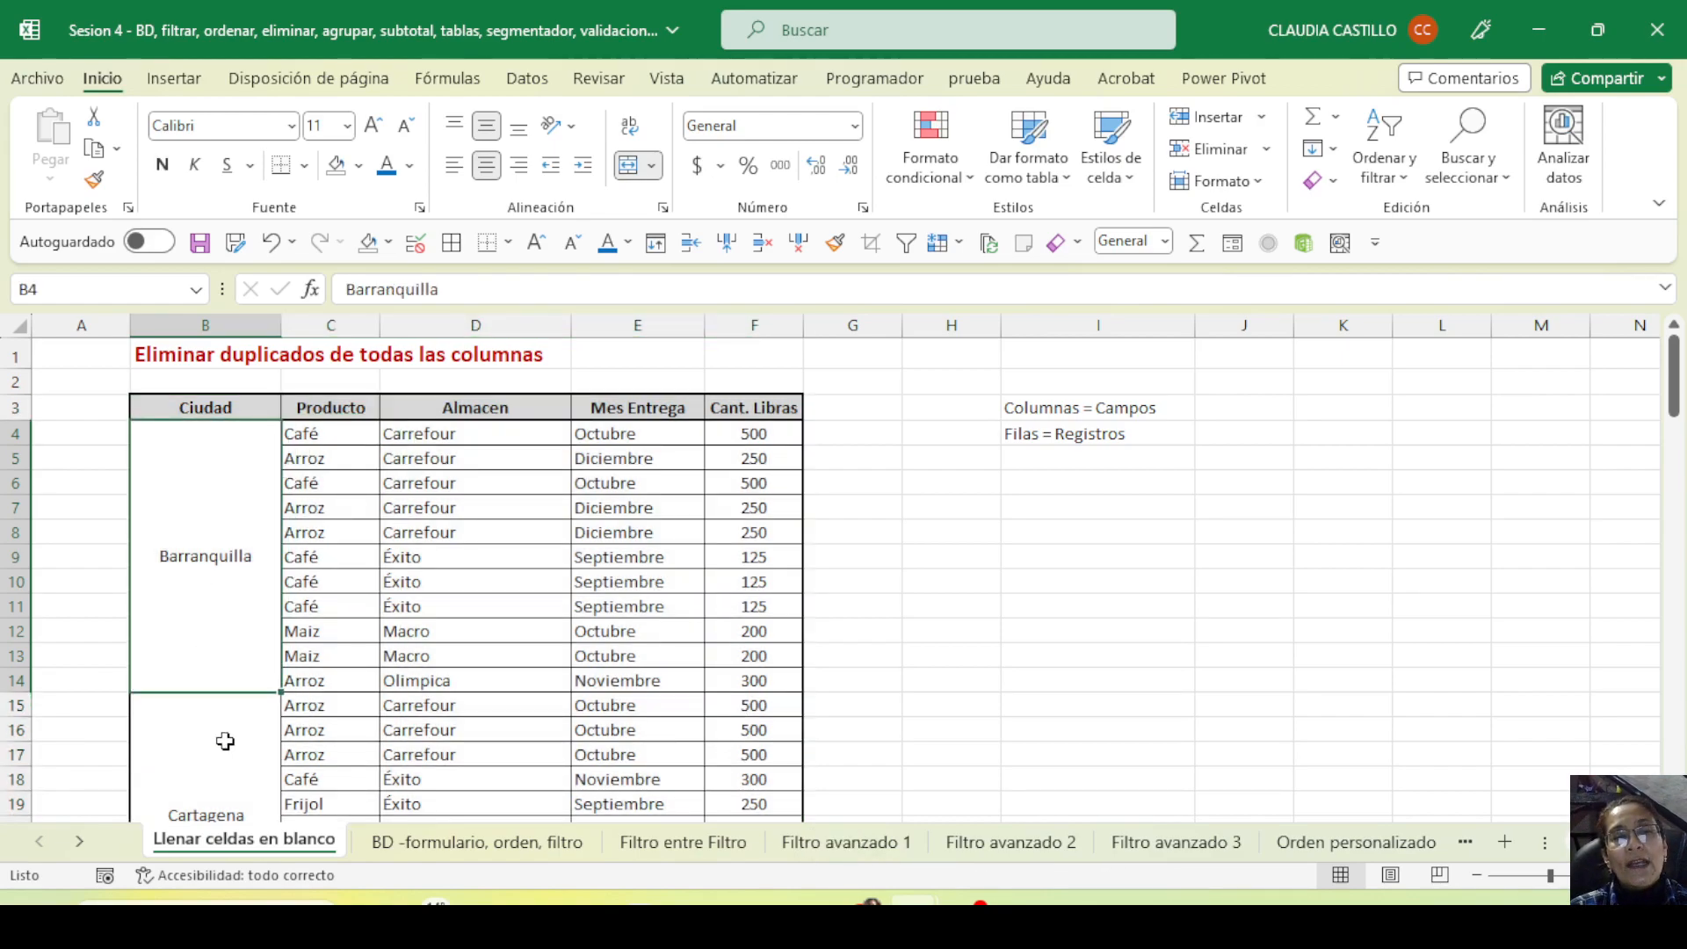
pyautogui.click(228, 761)
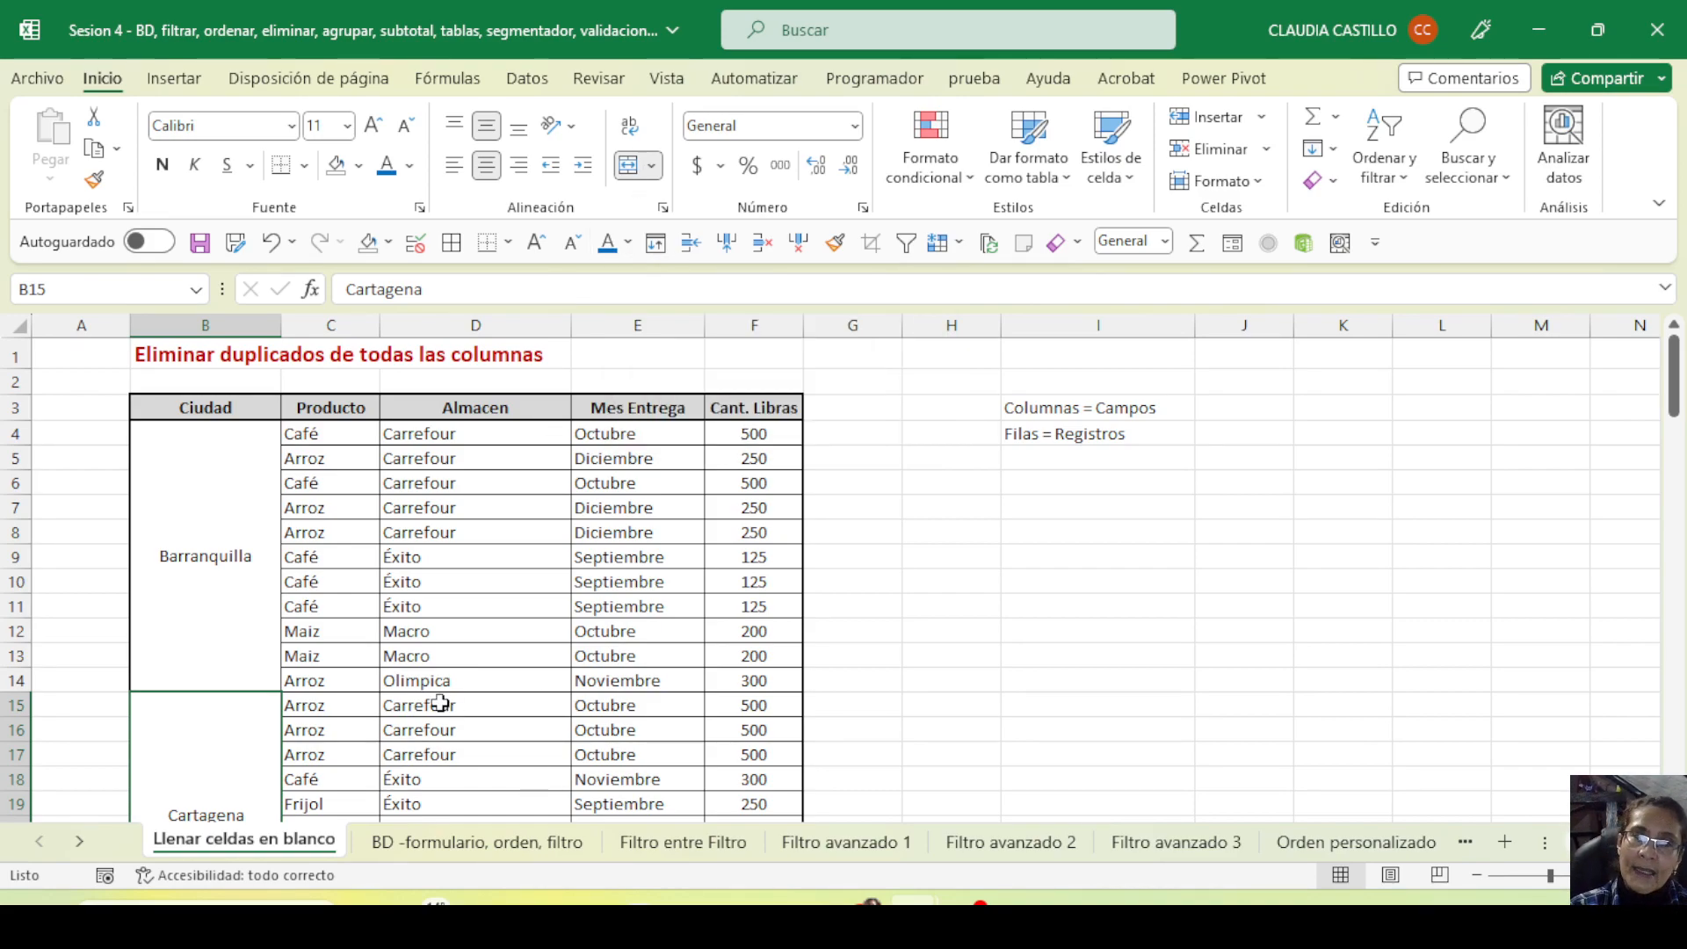
pyautogui.click(252, 563)
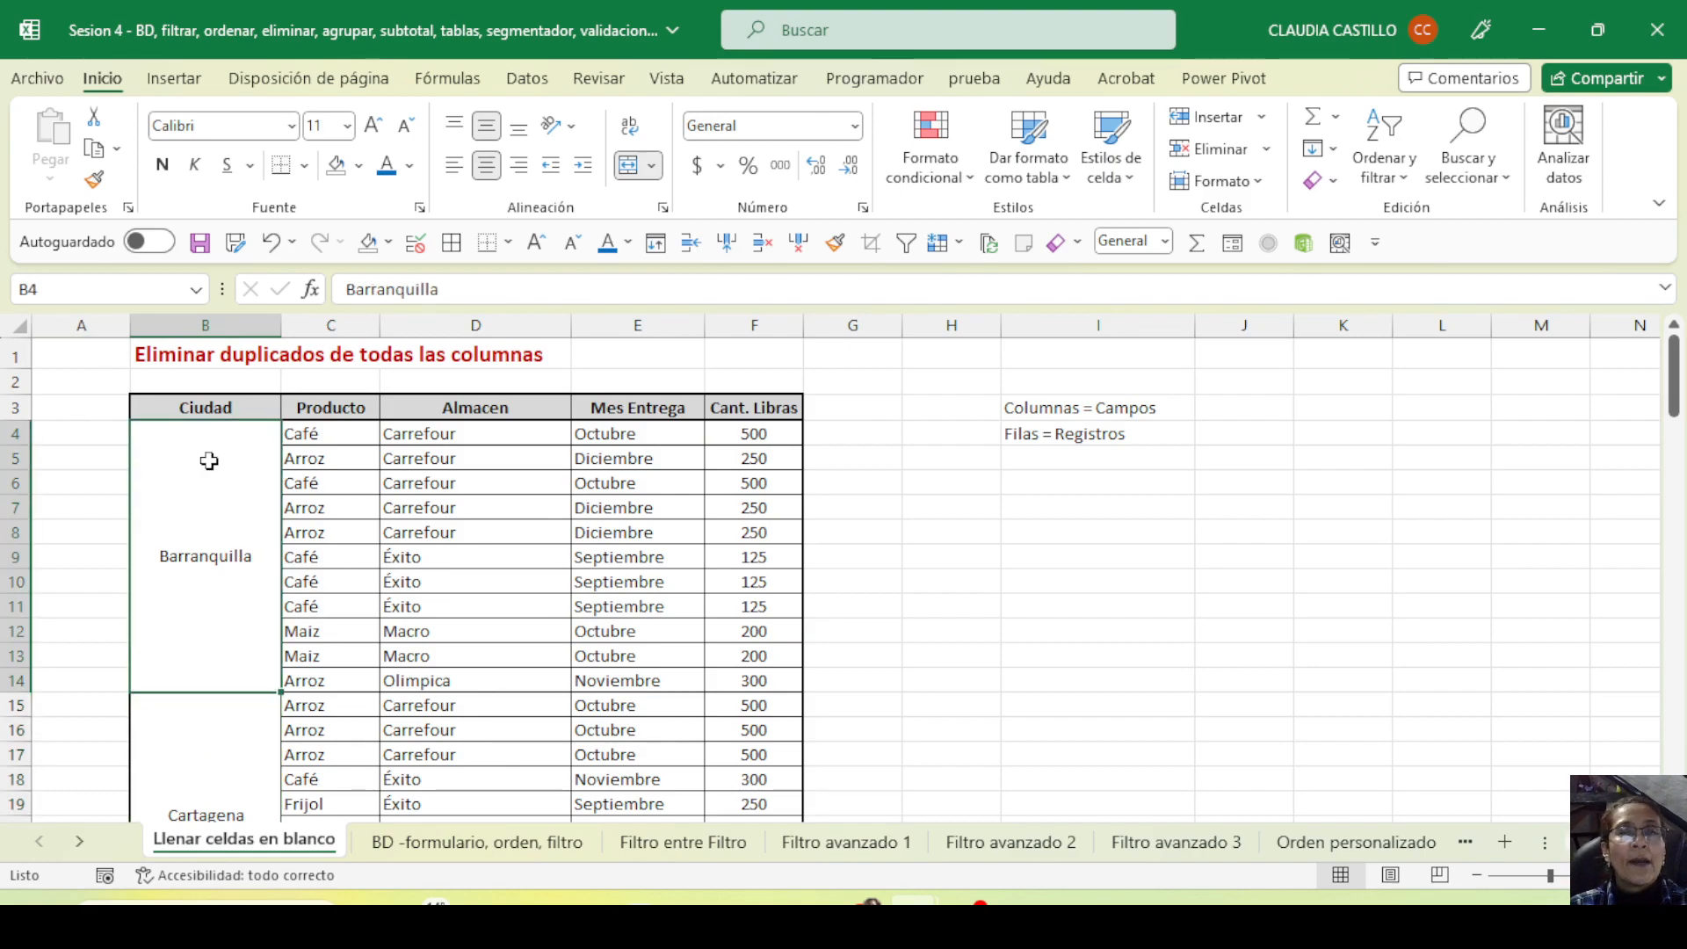
pyautogui.click(331, 526)
pyautogui.click(199, 499)
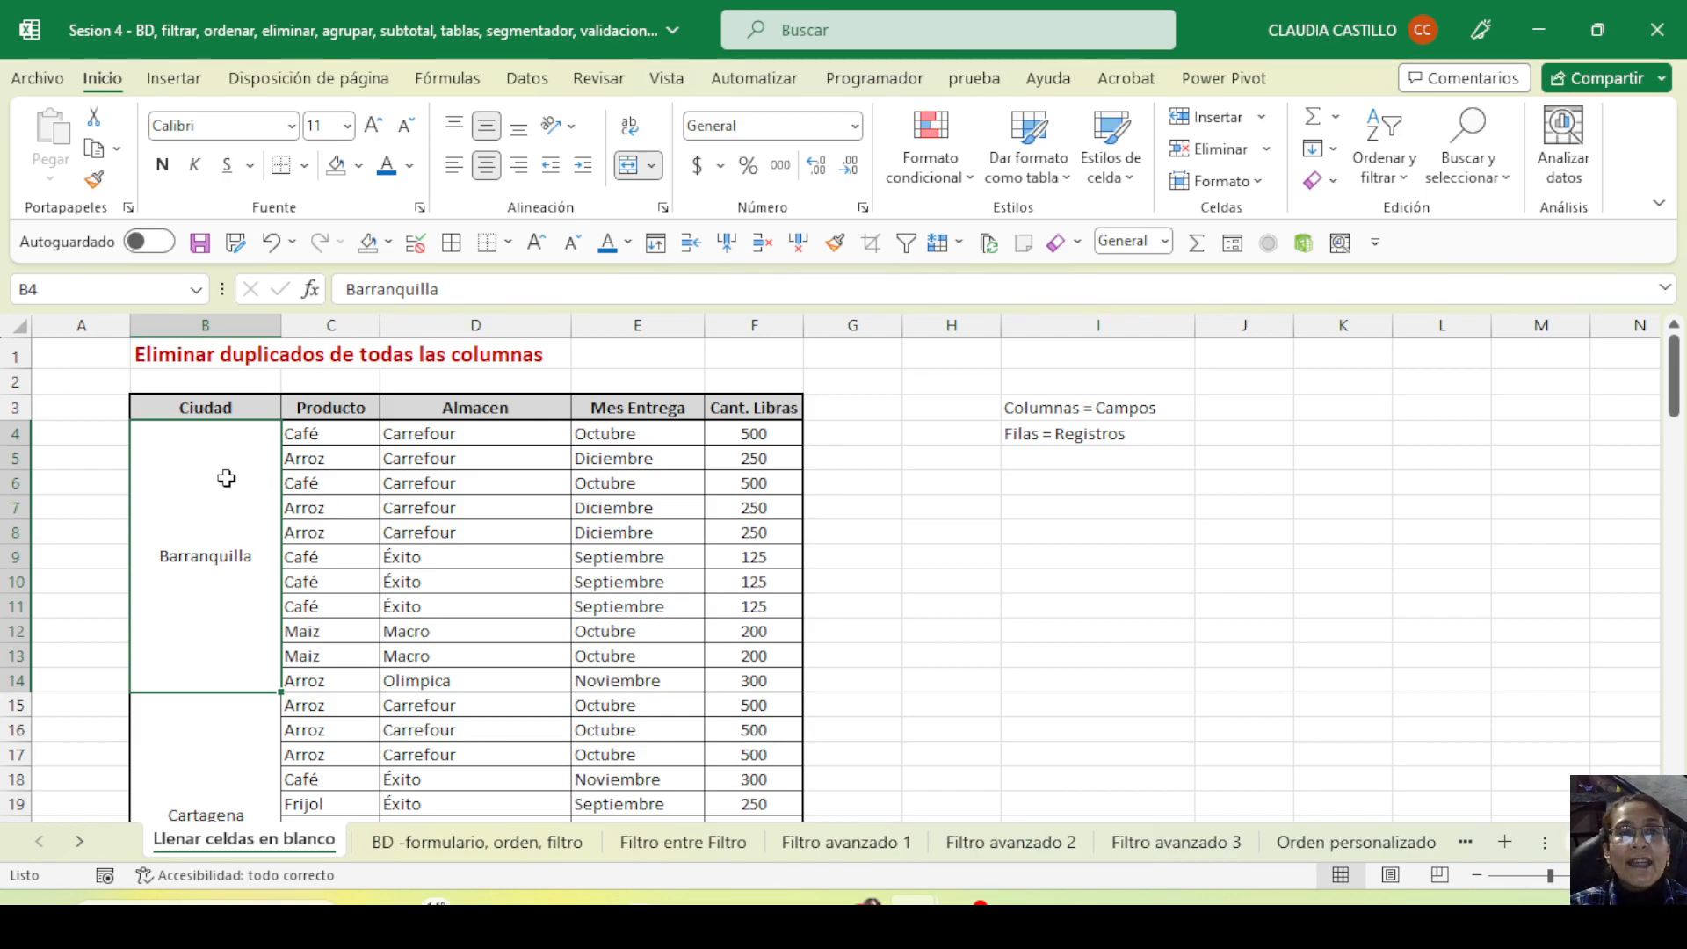
pyautogui.moveTo(331, 434); pyautogui.dragTo(527, 682)
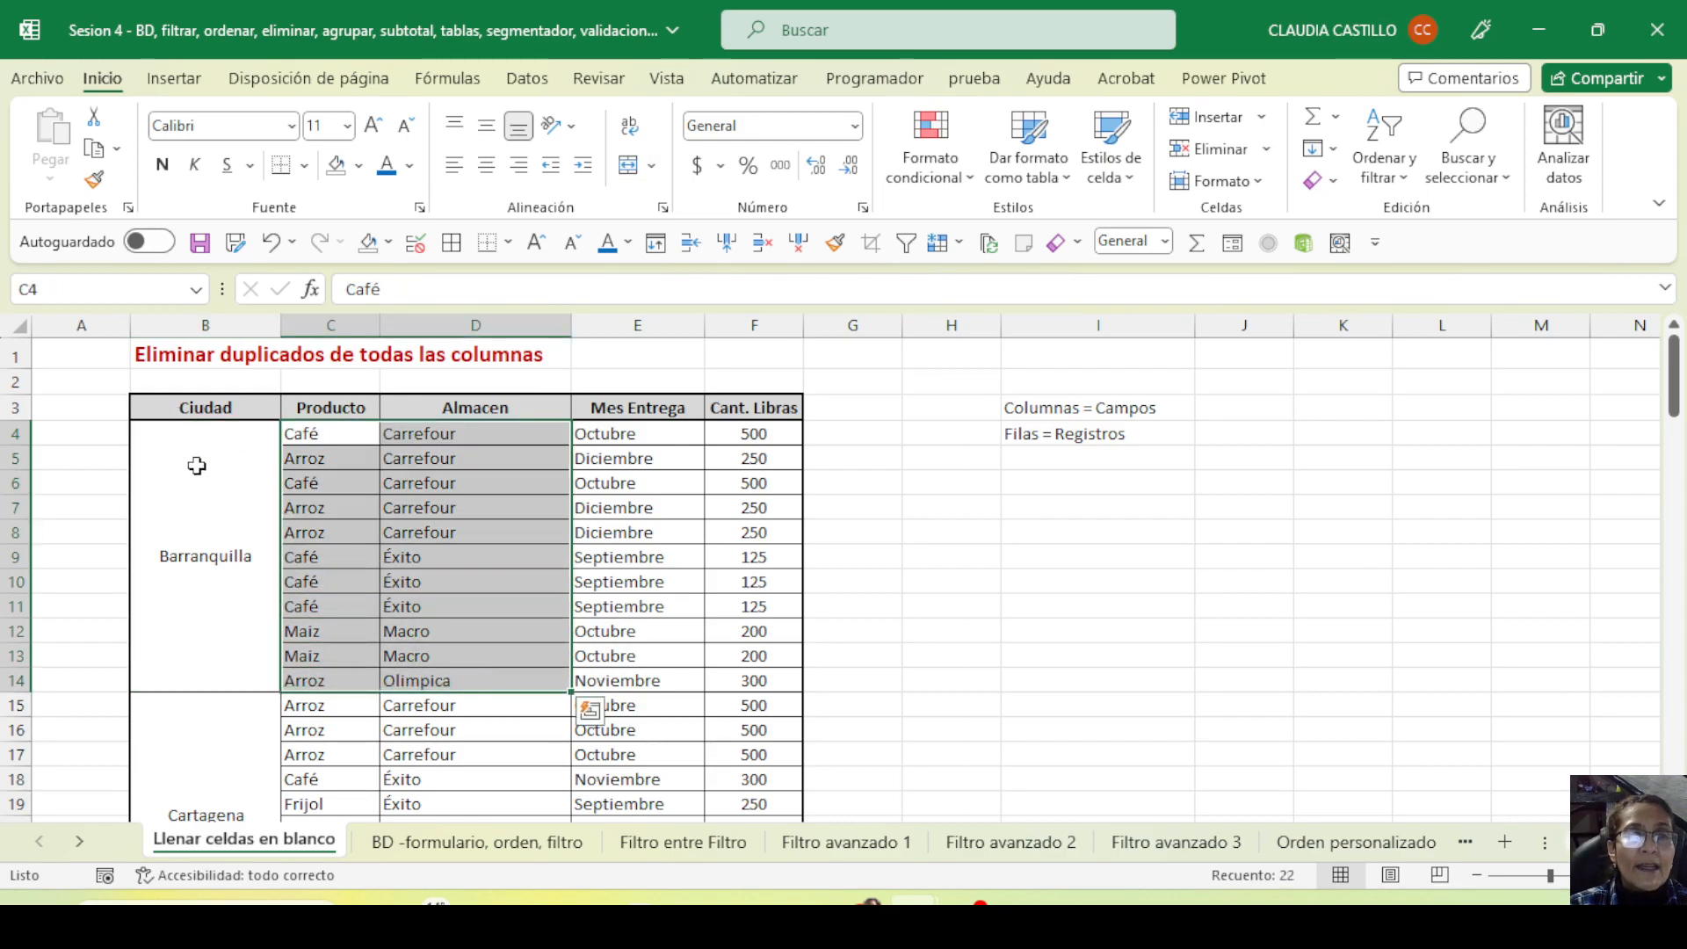
pyautogui.scroll(-3, 236, 681)
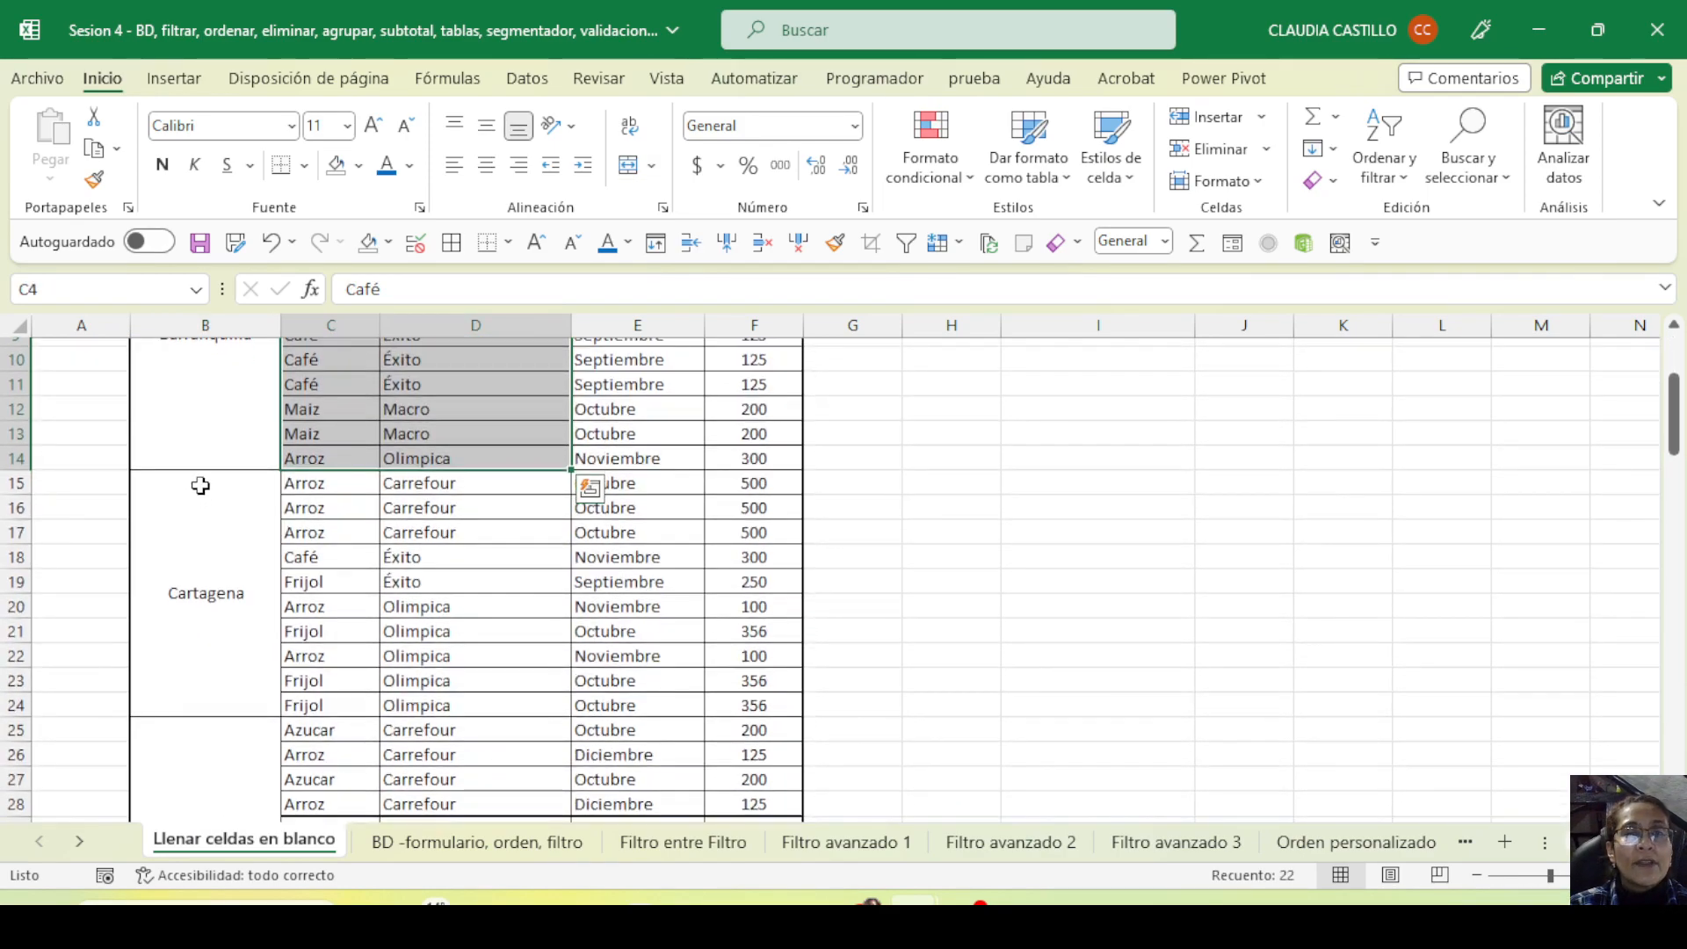
pyautogui.scroll(-4, 220, 756)
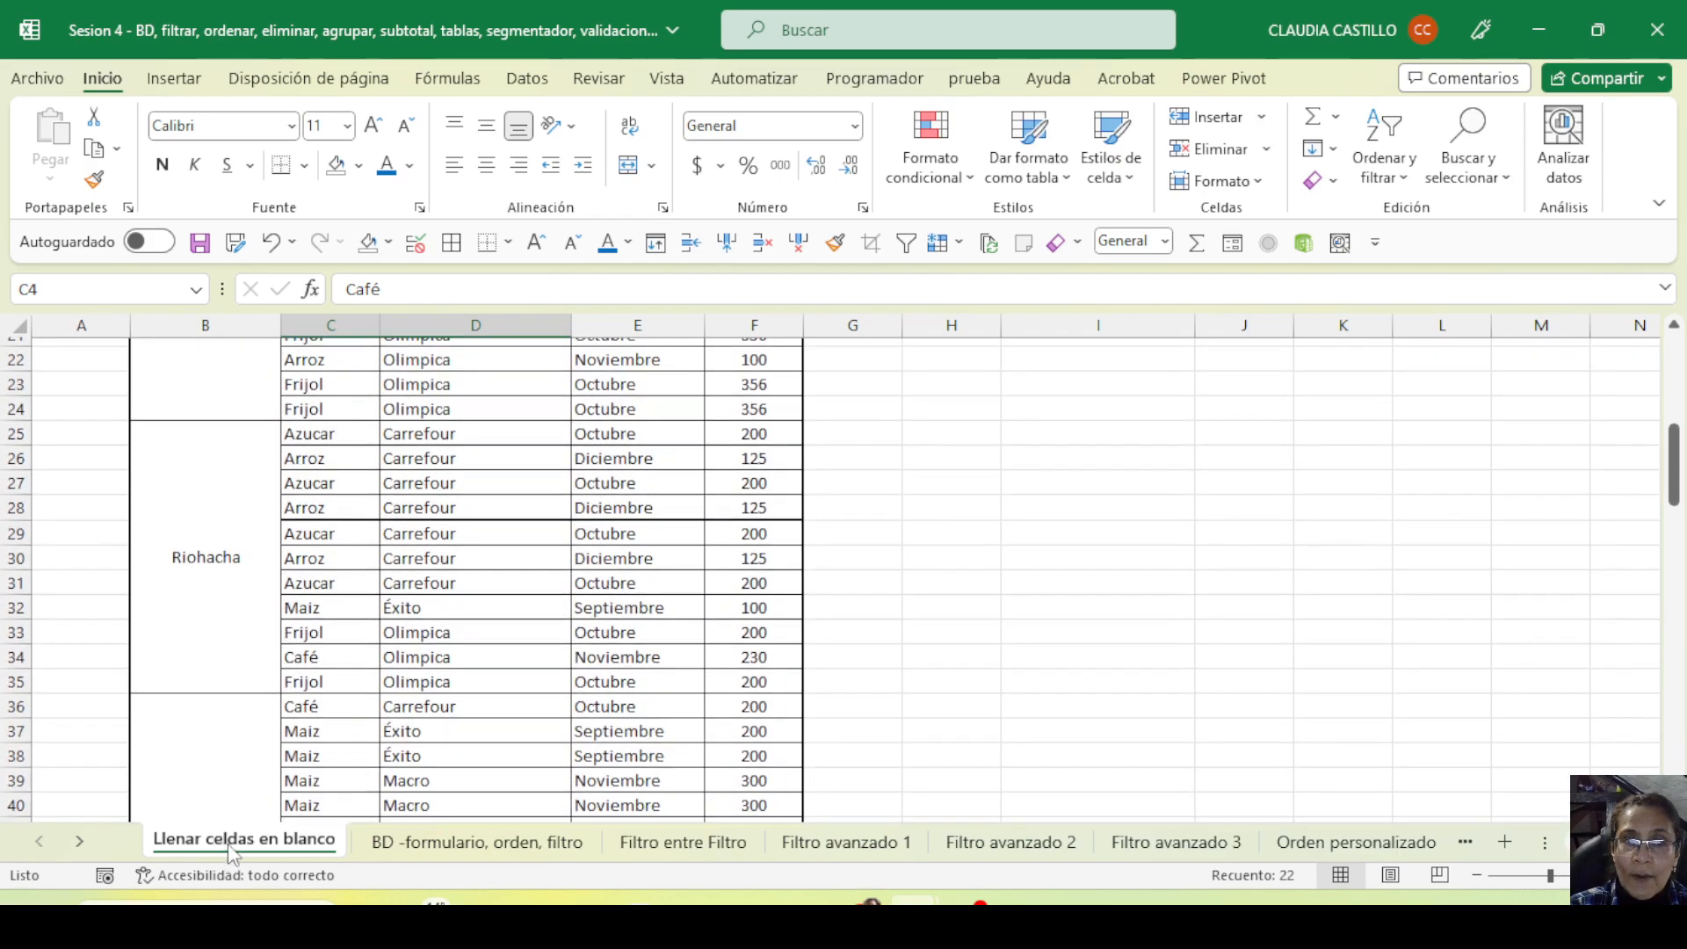
pyautogui.scroll(7, 226, 779)
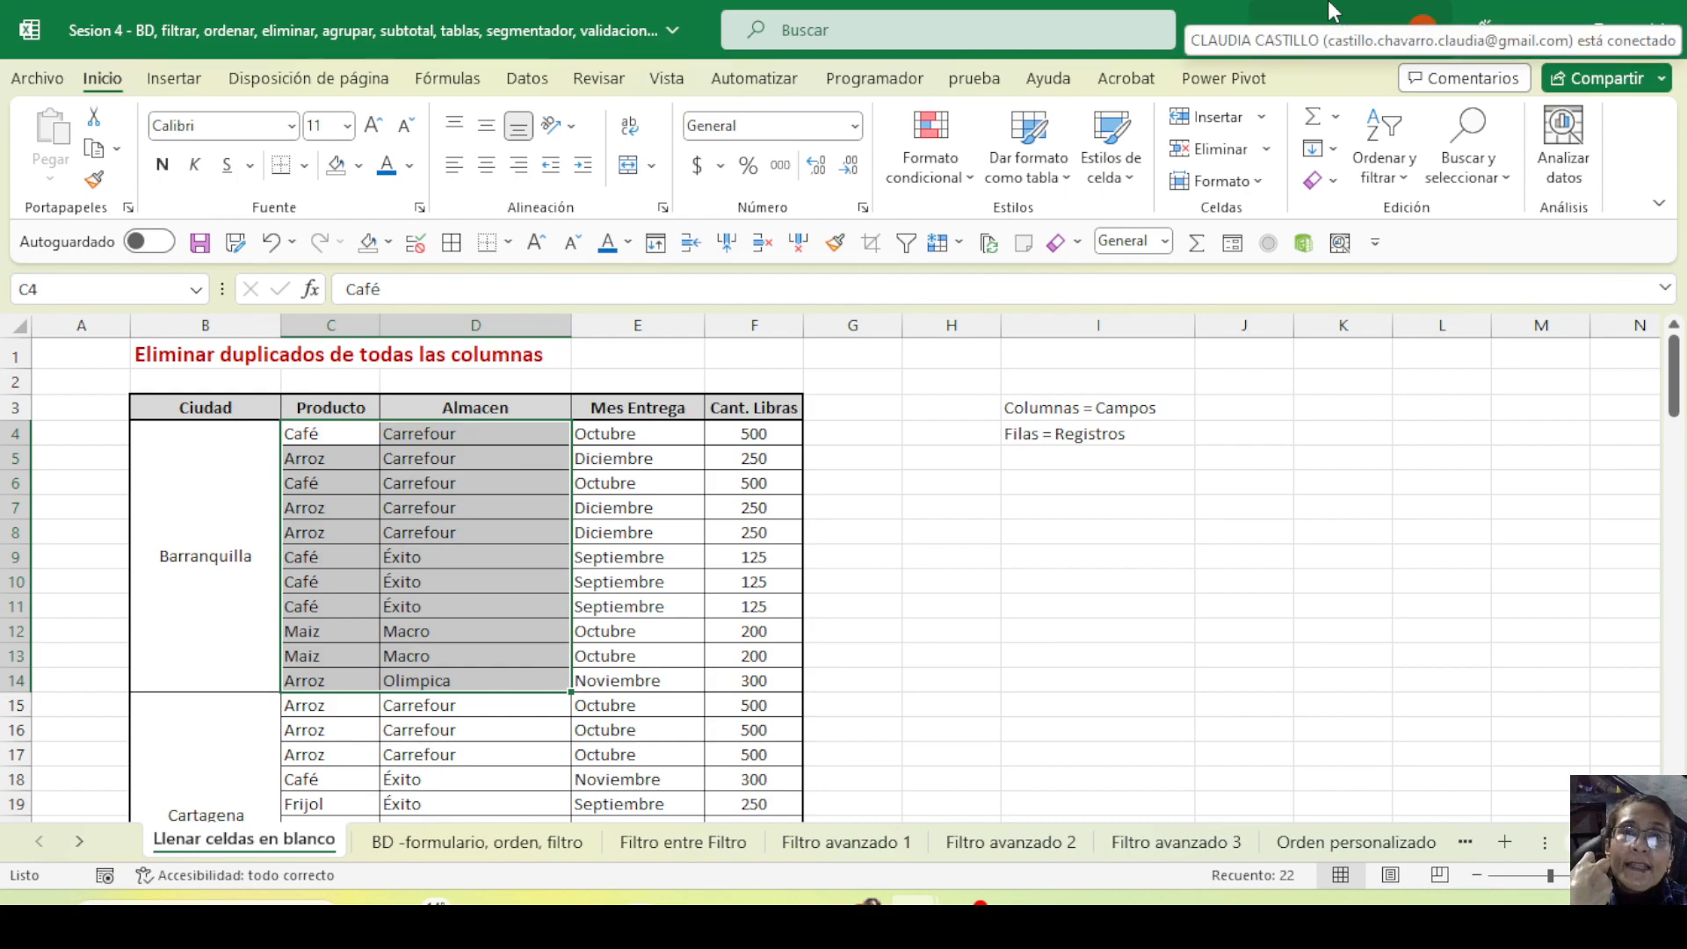
# Unmerge all the merged Ciudad cells in column B
pyautogui.click(231, 466)
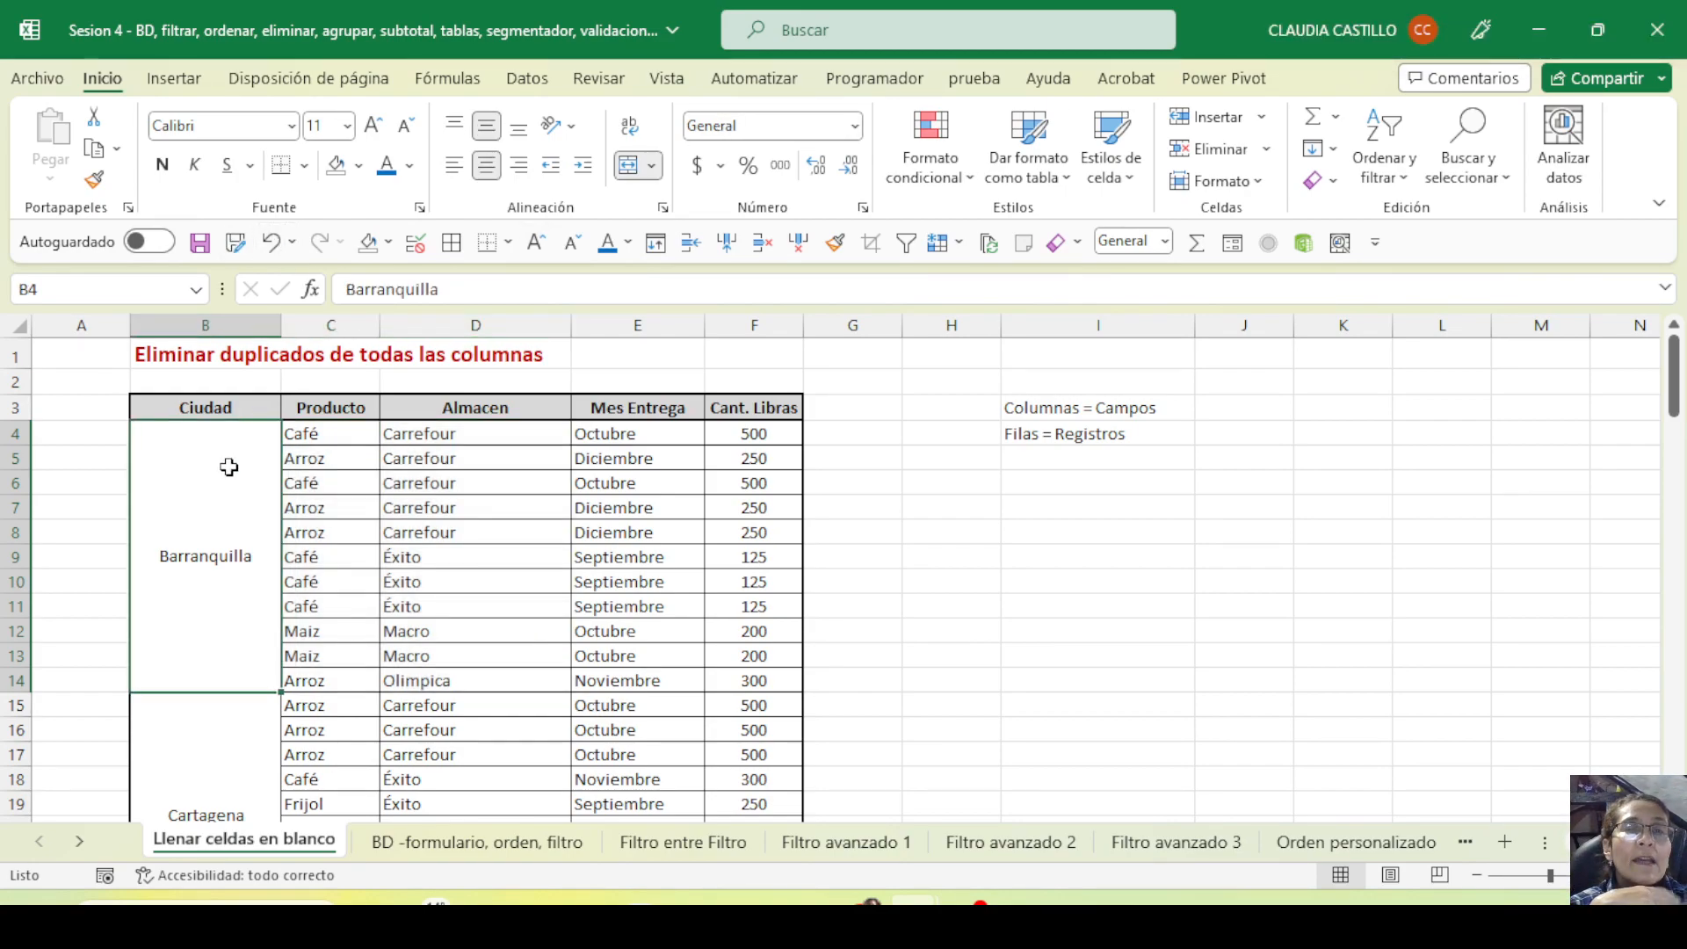
pyautogui.click(224, 326)
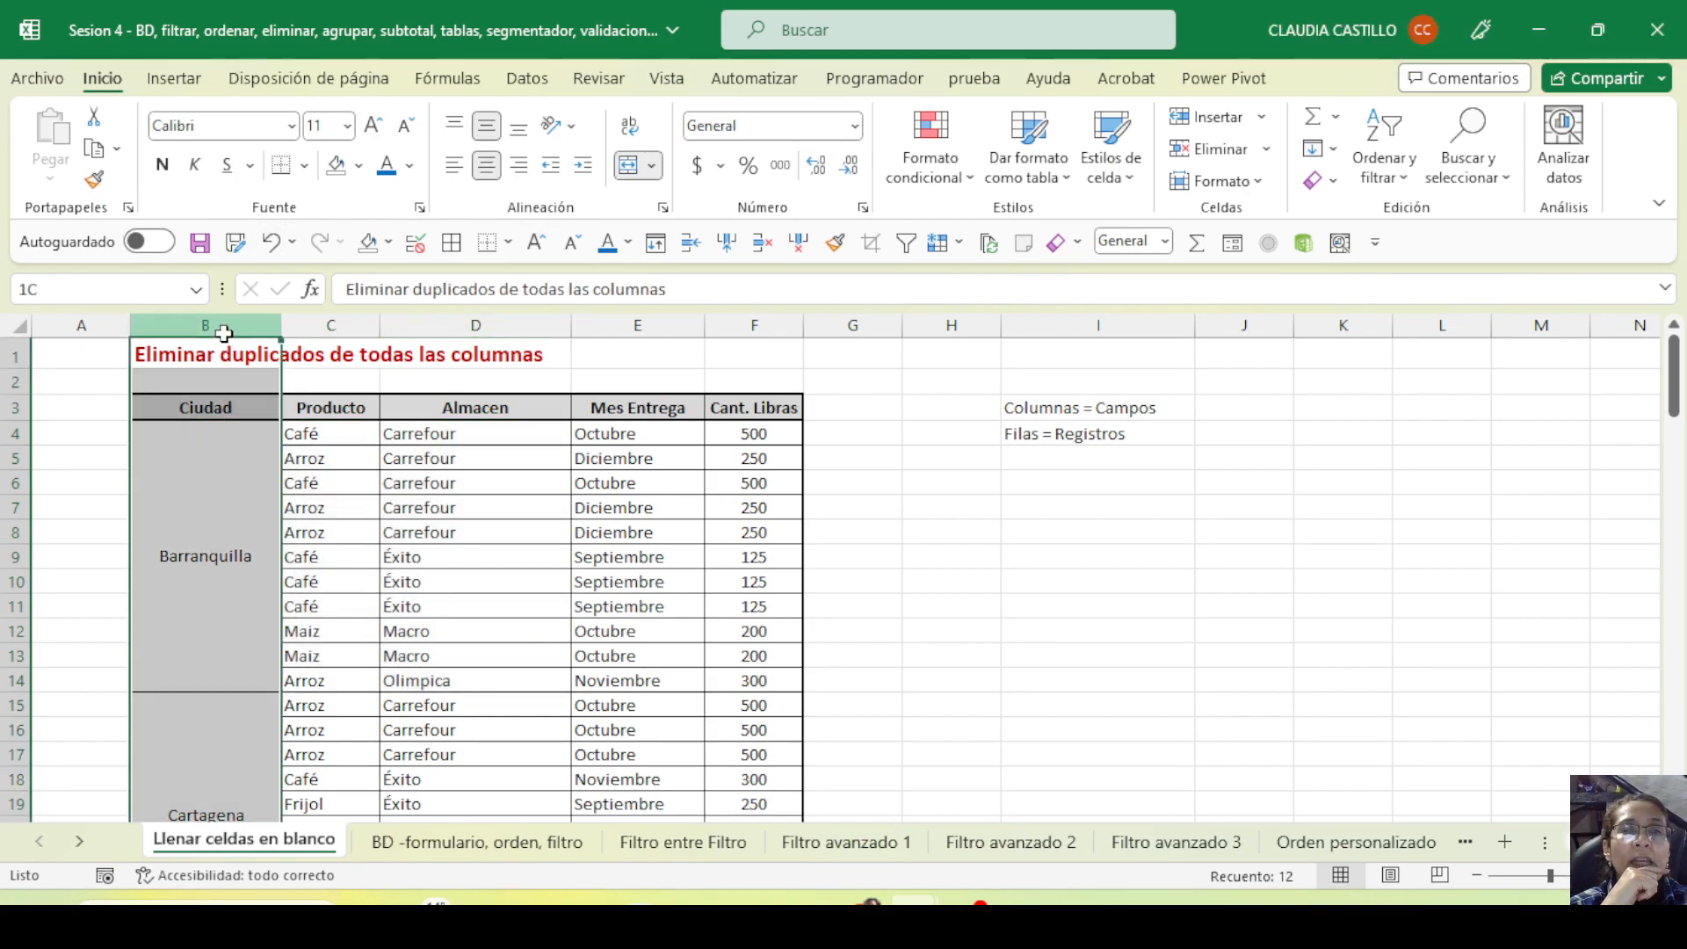
pyautogui.click(629, 167)
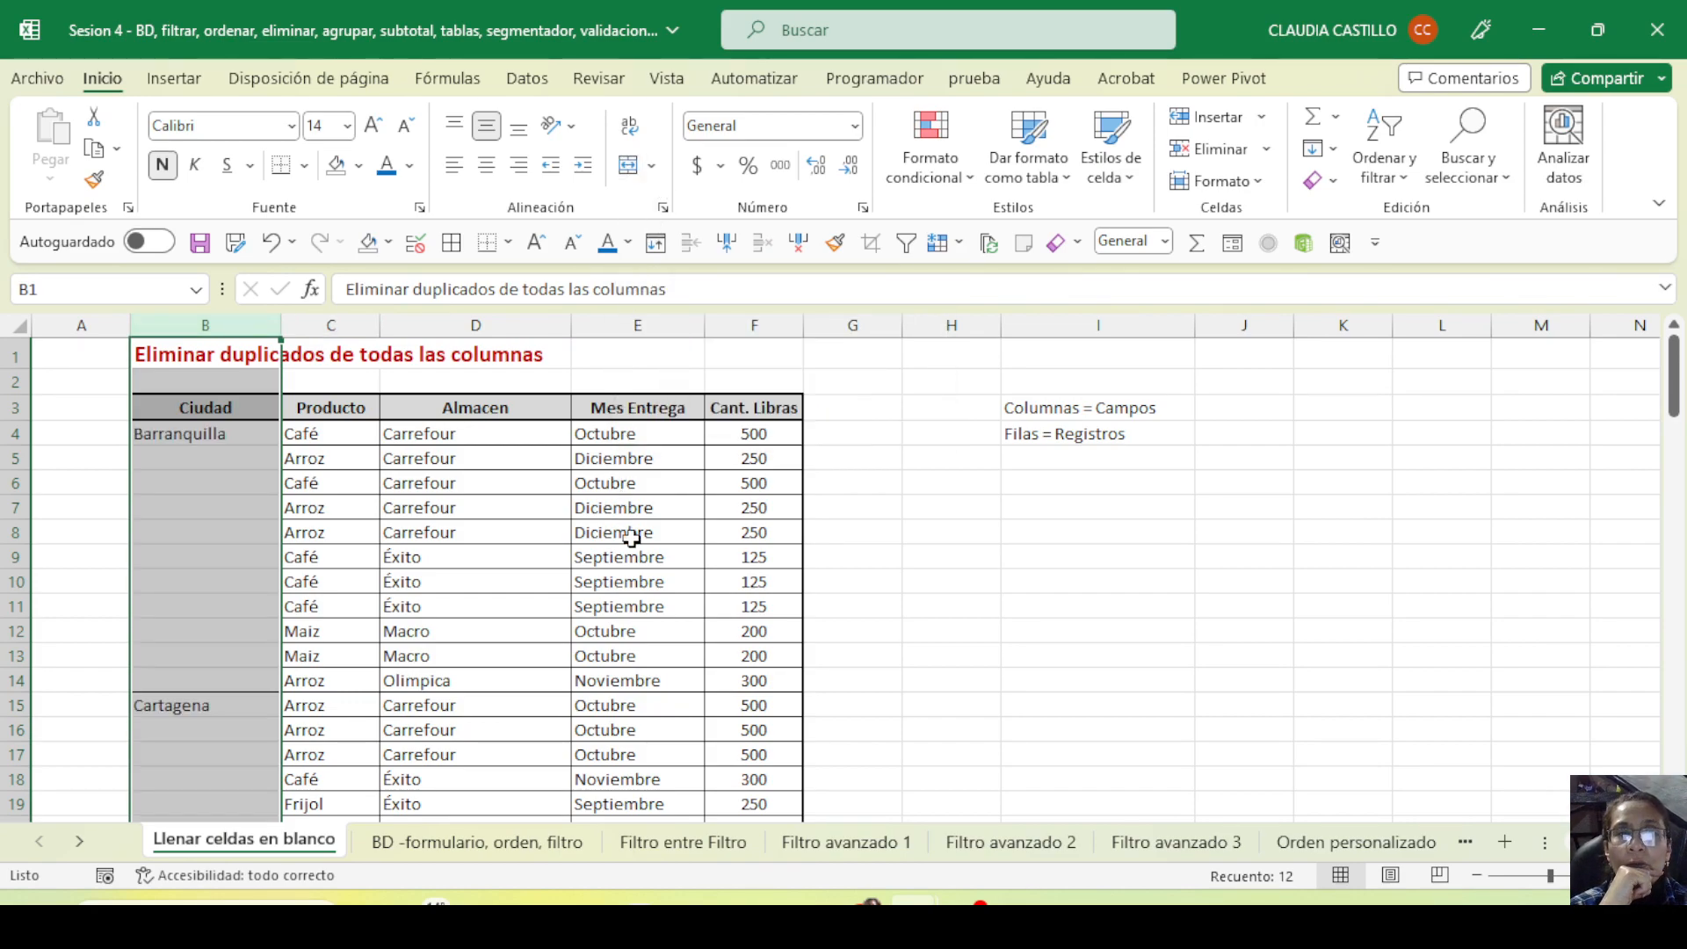
pyautogui.click(630, 551)
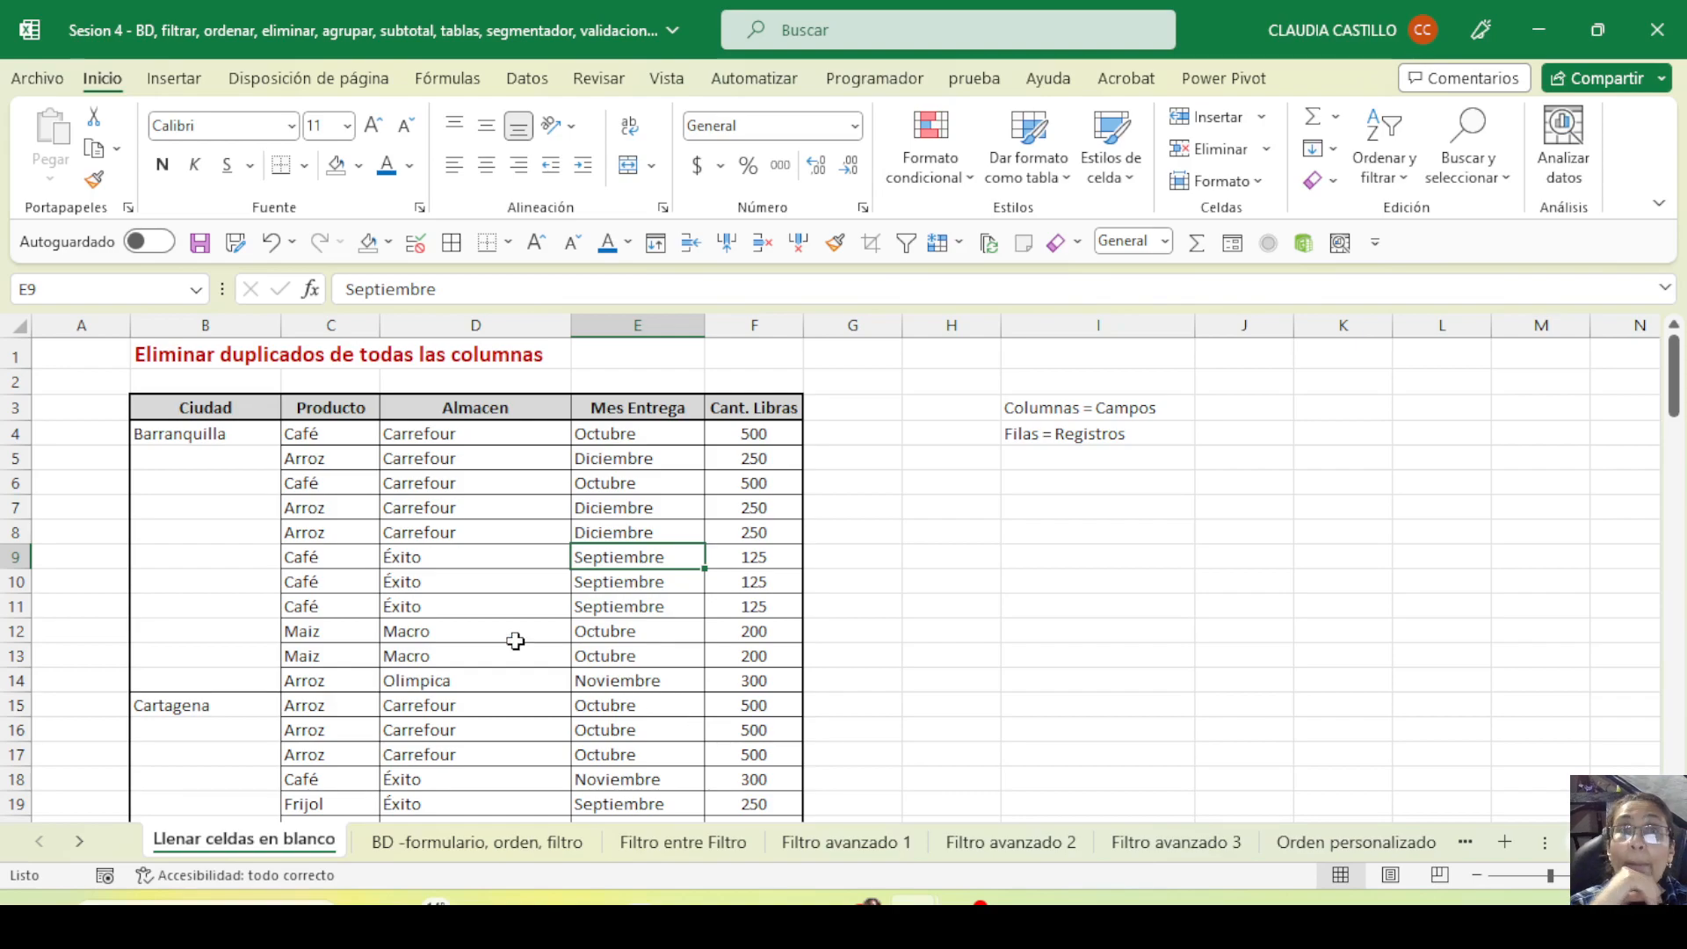
# Examine the unmerged Ciudad column for blank cells, from the first city down to the table's last record
pyautogui.scroll(-11, 339, 595)
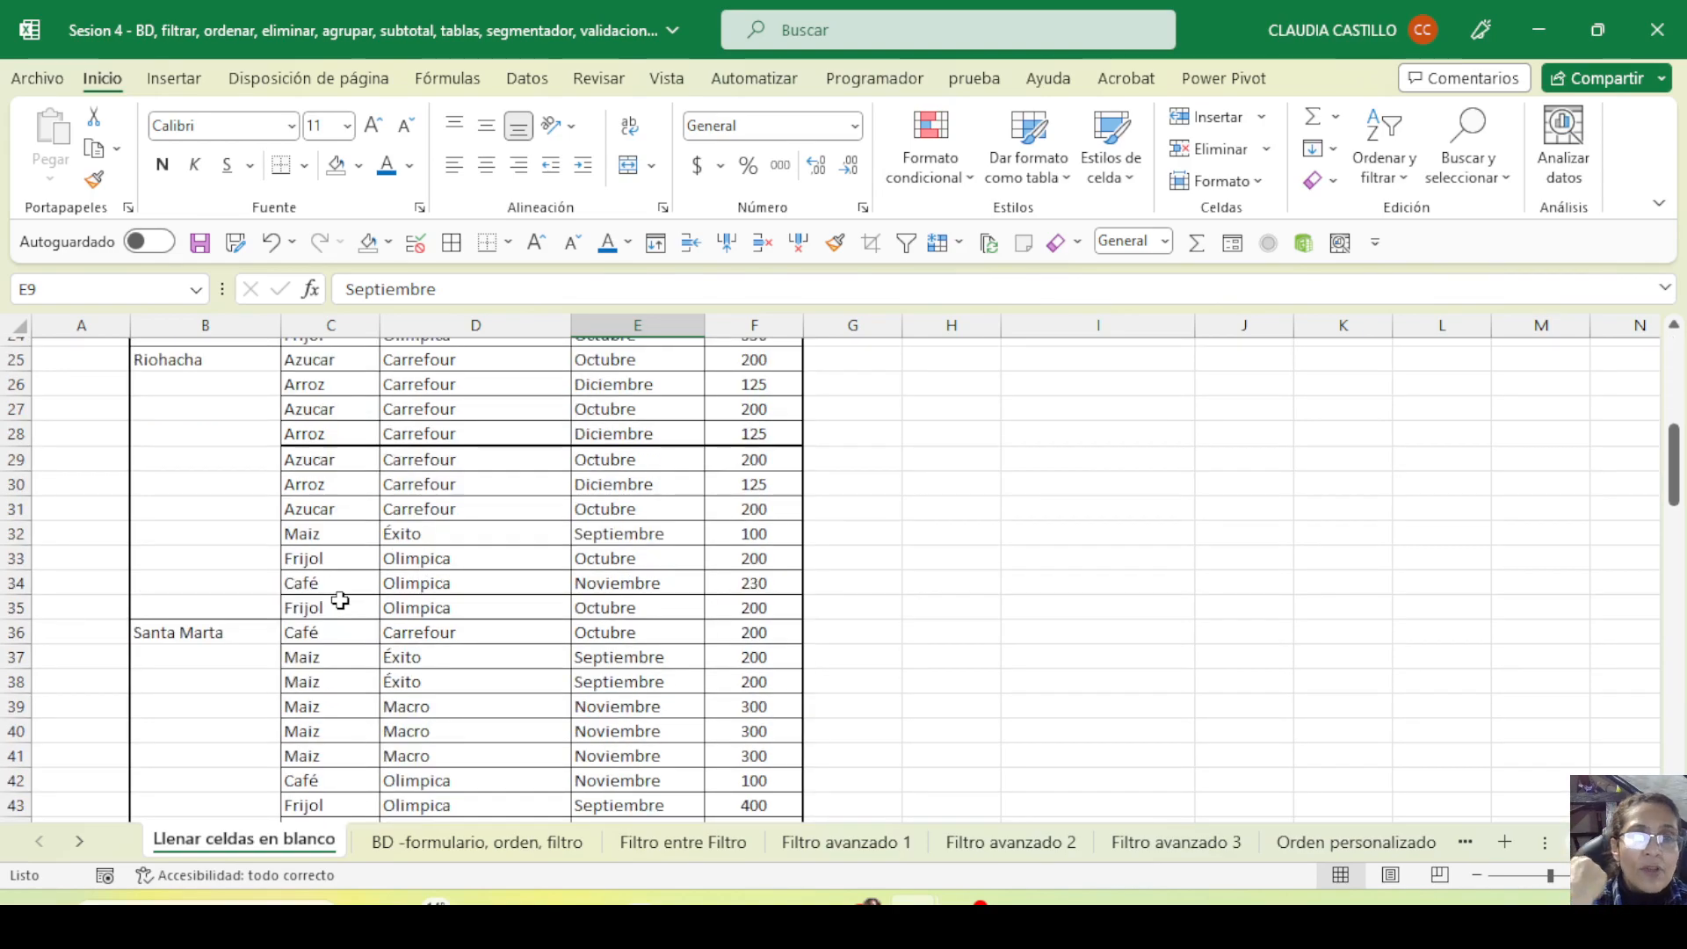
pyautogui.click(249, 588)
pyautogui.click(337, 602)
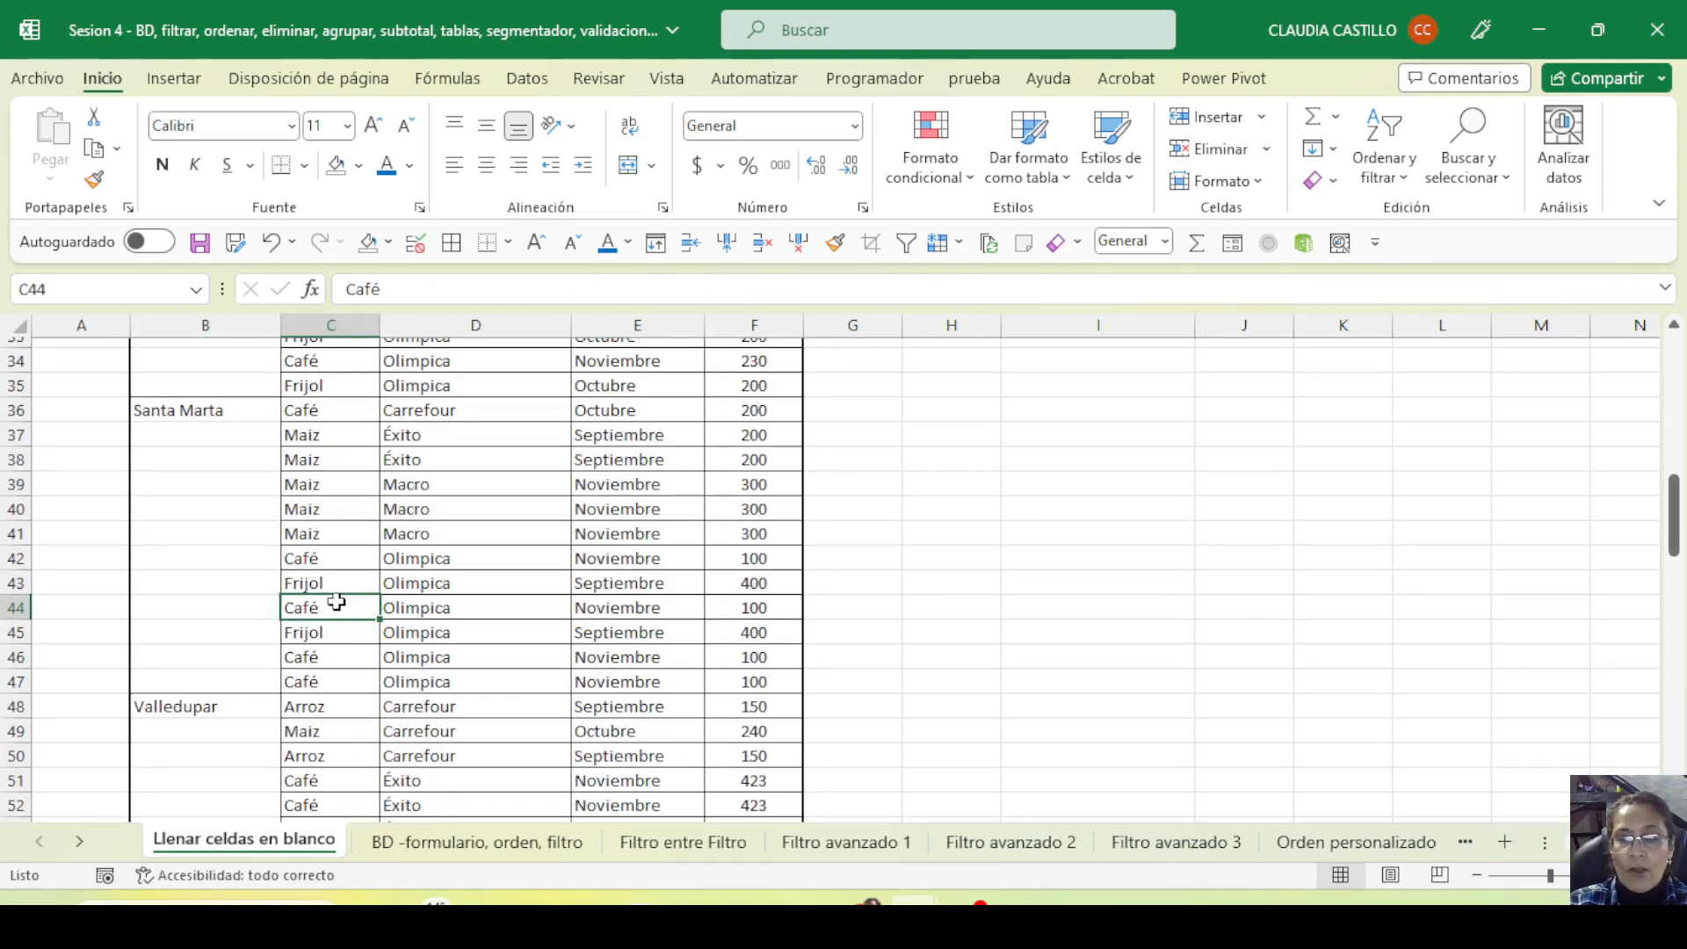
pyautogui.hotkey('ctrl', 'Down')
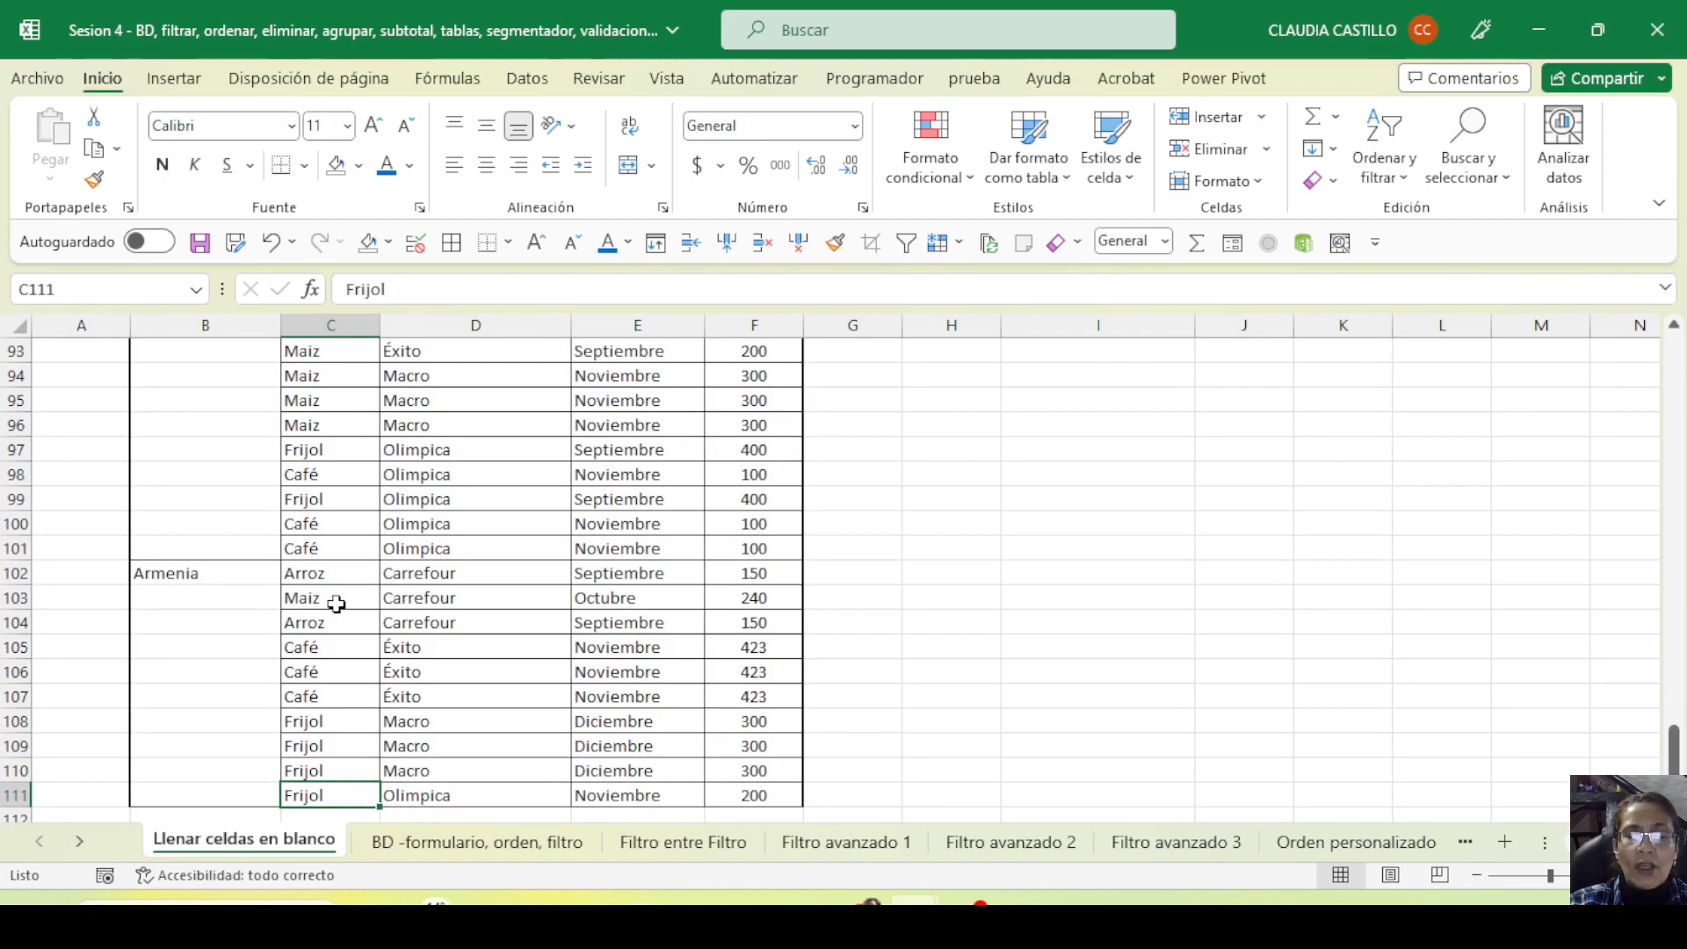
pyautogui.hotkey('ctrl', 'Up')
pyautogui.press('Up')
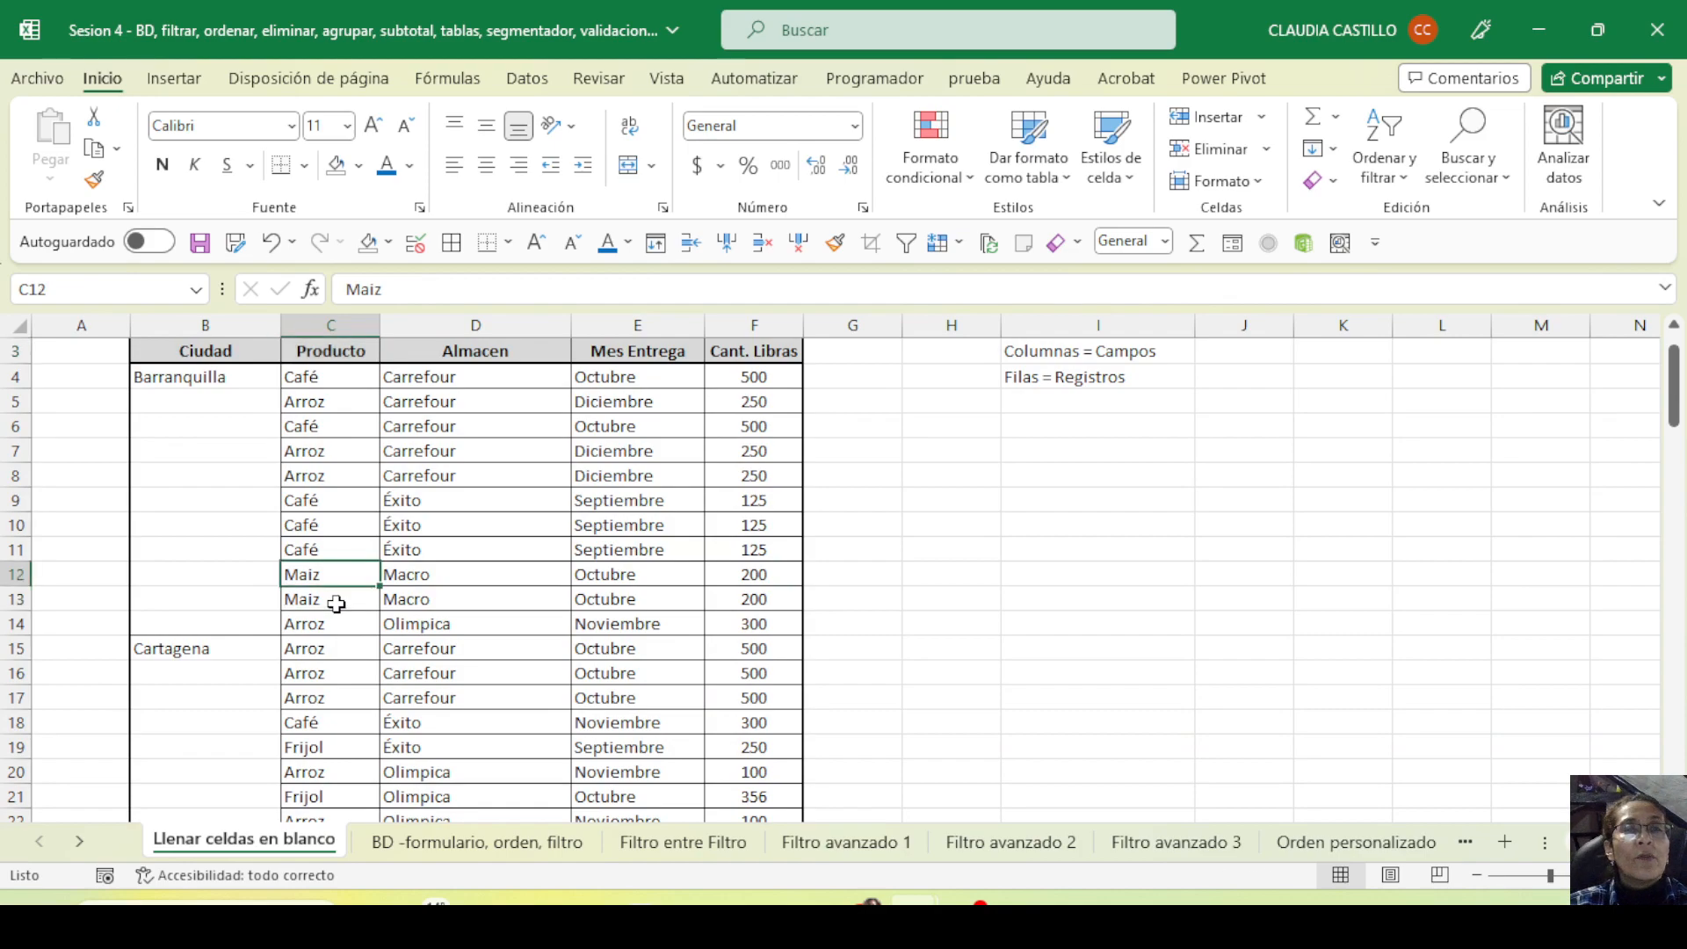
pyautogui.scroll(1, 337, 604)
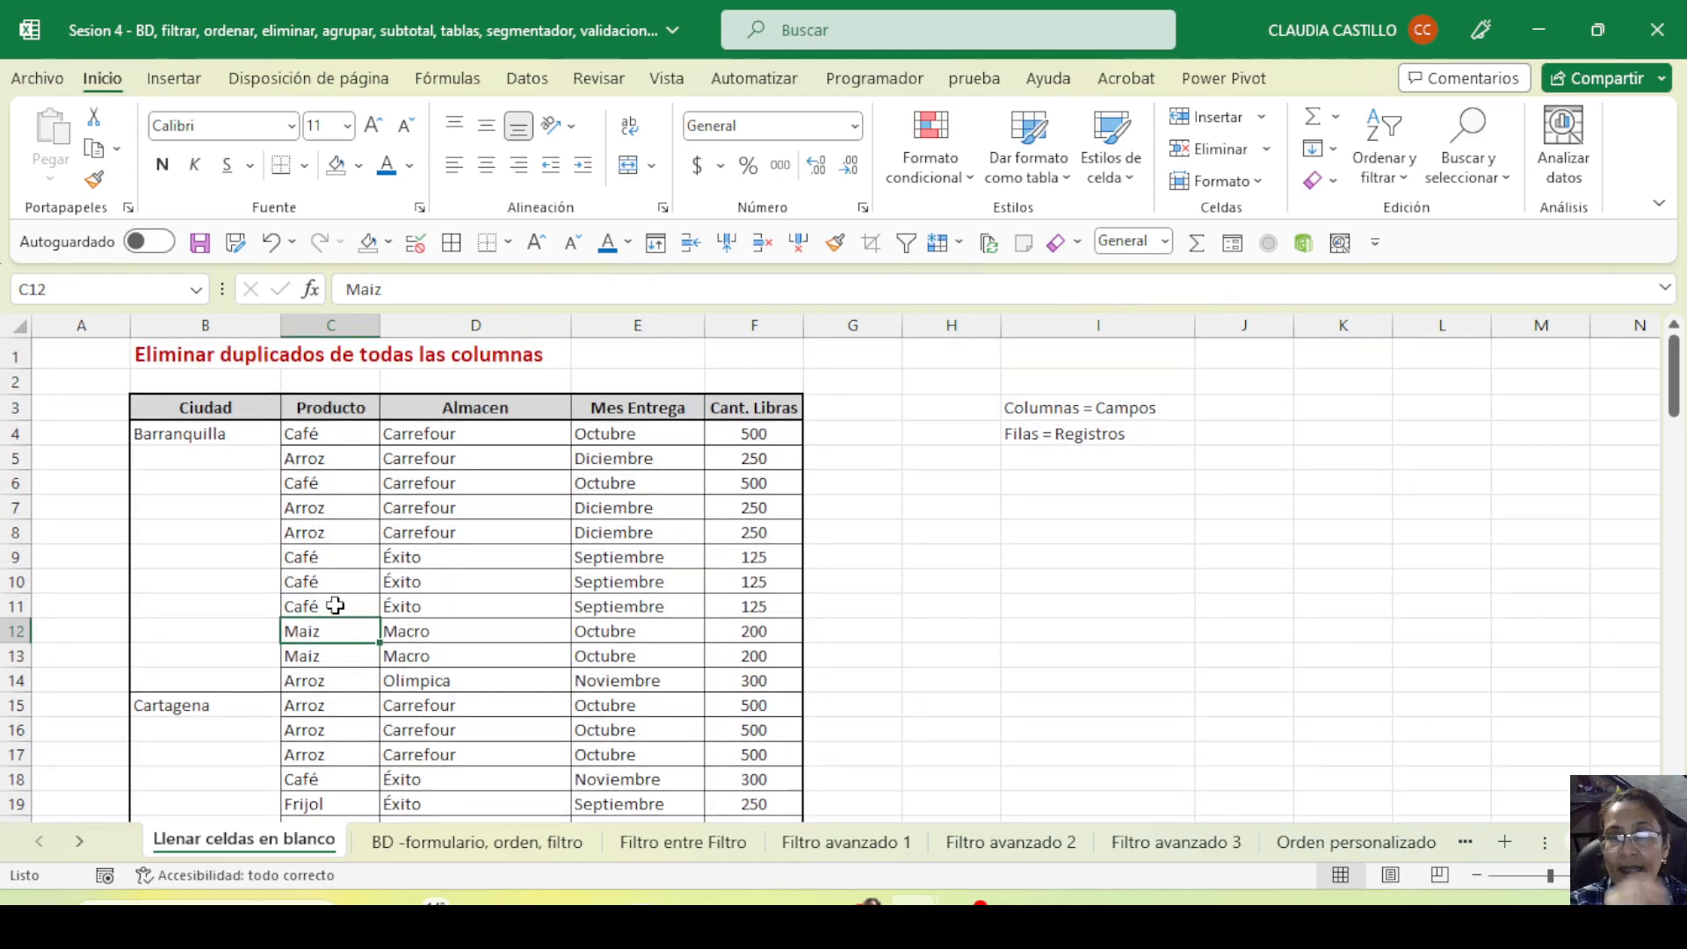
# Try filling Barranquilla down through B14 and Cartagena down through B24, and undo both fills
pyautogui.click(221, 427)
pyautogui.moveTo(278, 447); pyautogui.dragTo(252, 682)
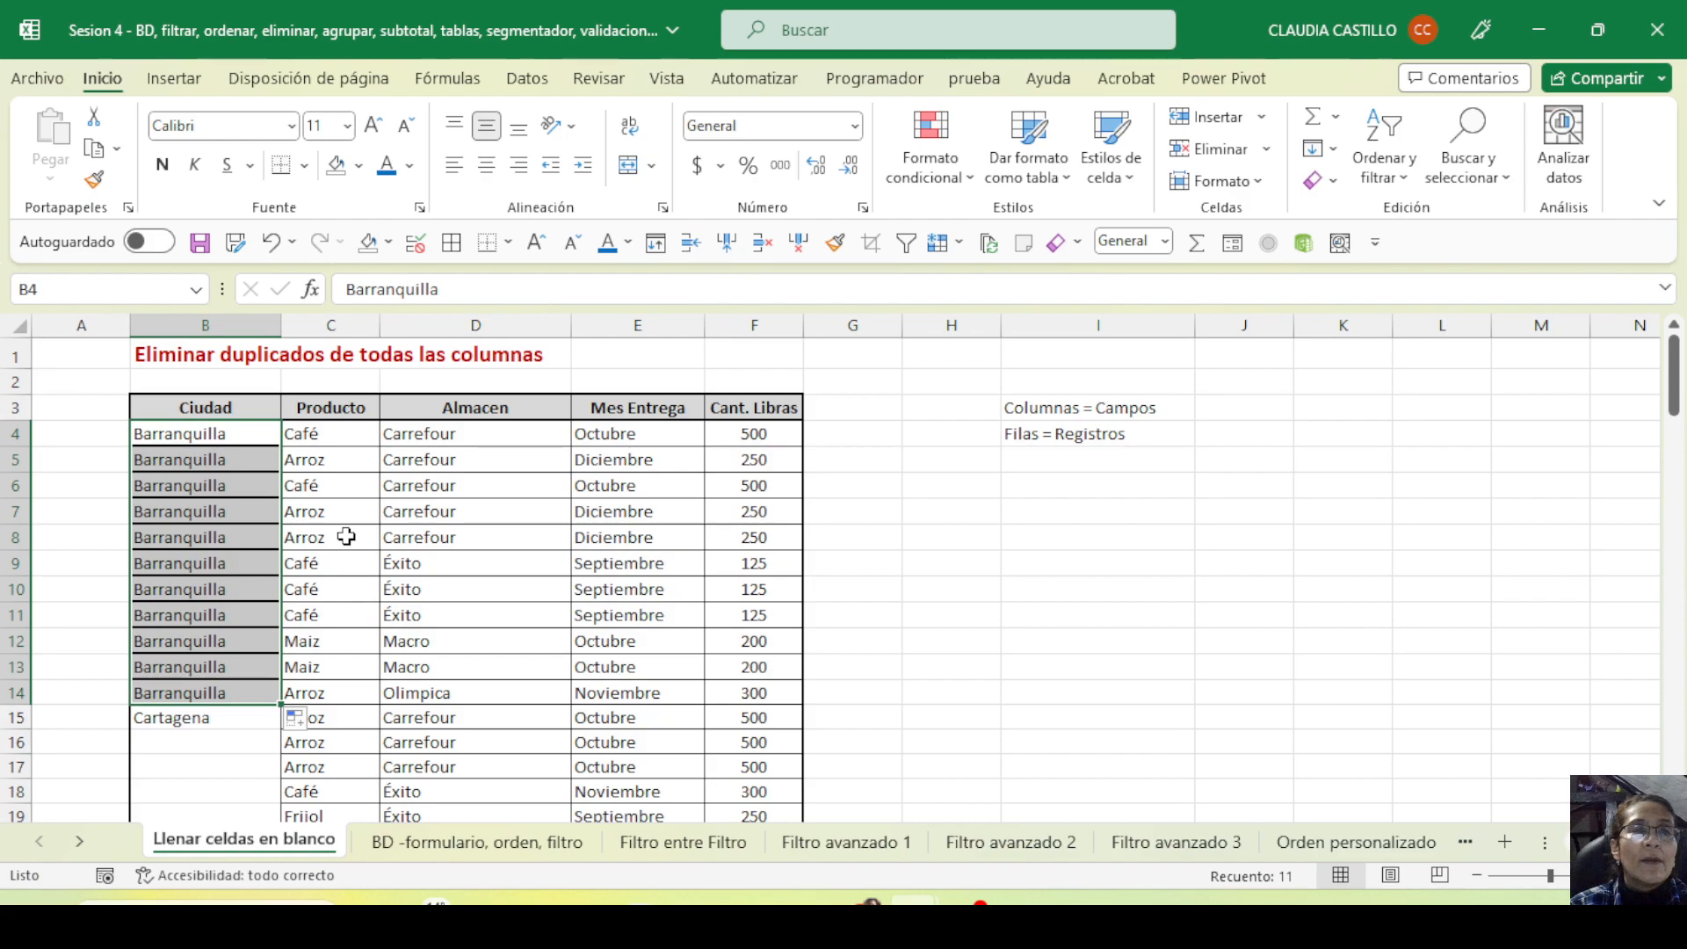
pyautogui.scroll(-2, 325, 690)
pyautogui.click(220, 570)
pyautogui.moveTo(275, 583); pyautogui.dragTo(264, 796)
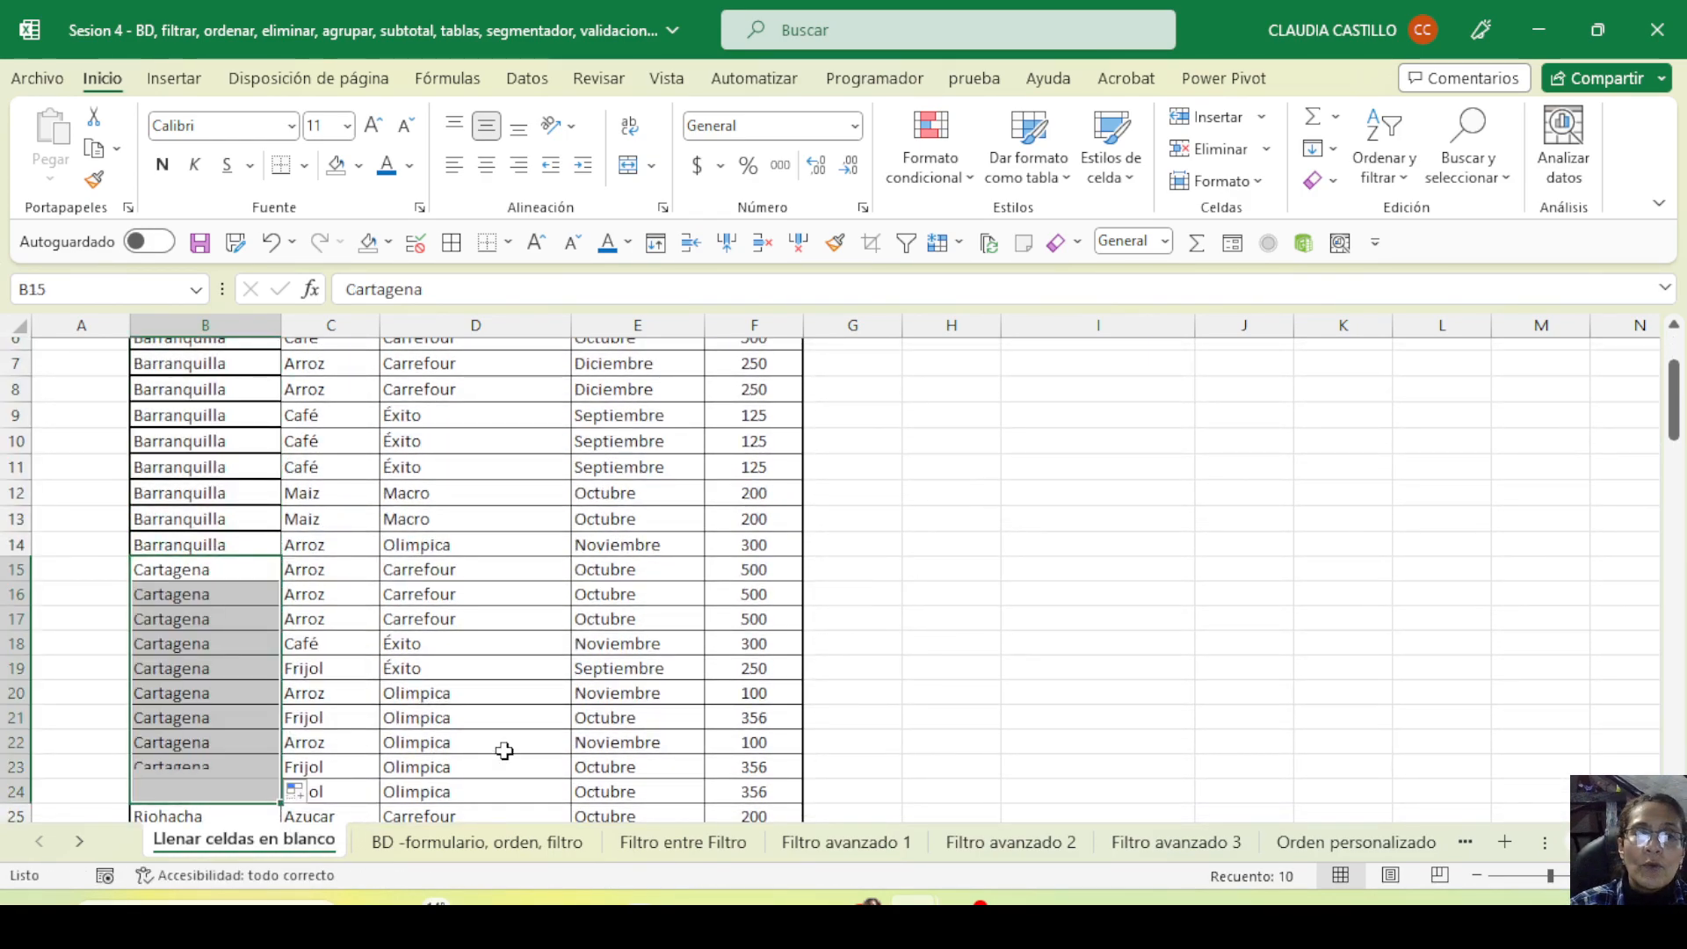
pyautogui.hotkey('ctrl', 'z')
pyautogui.hotkey('ctrl', 'z')
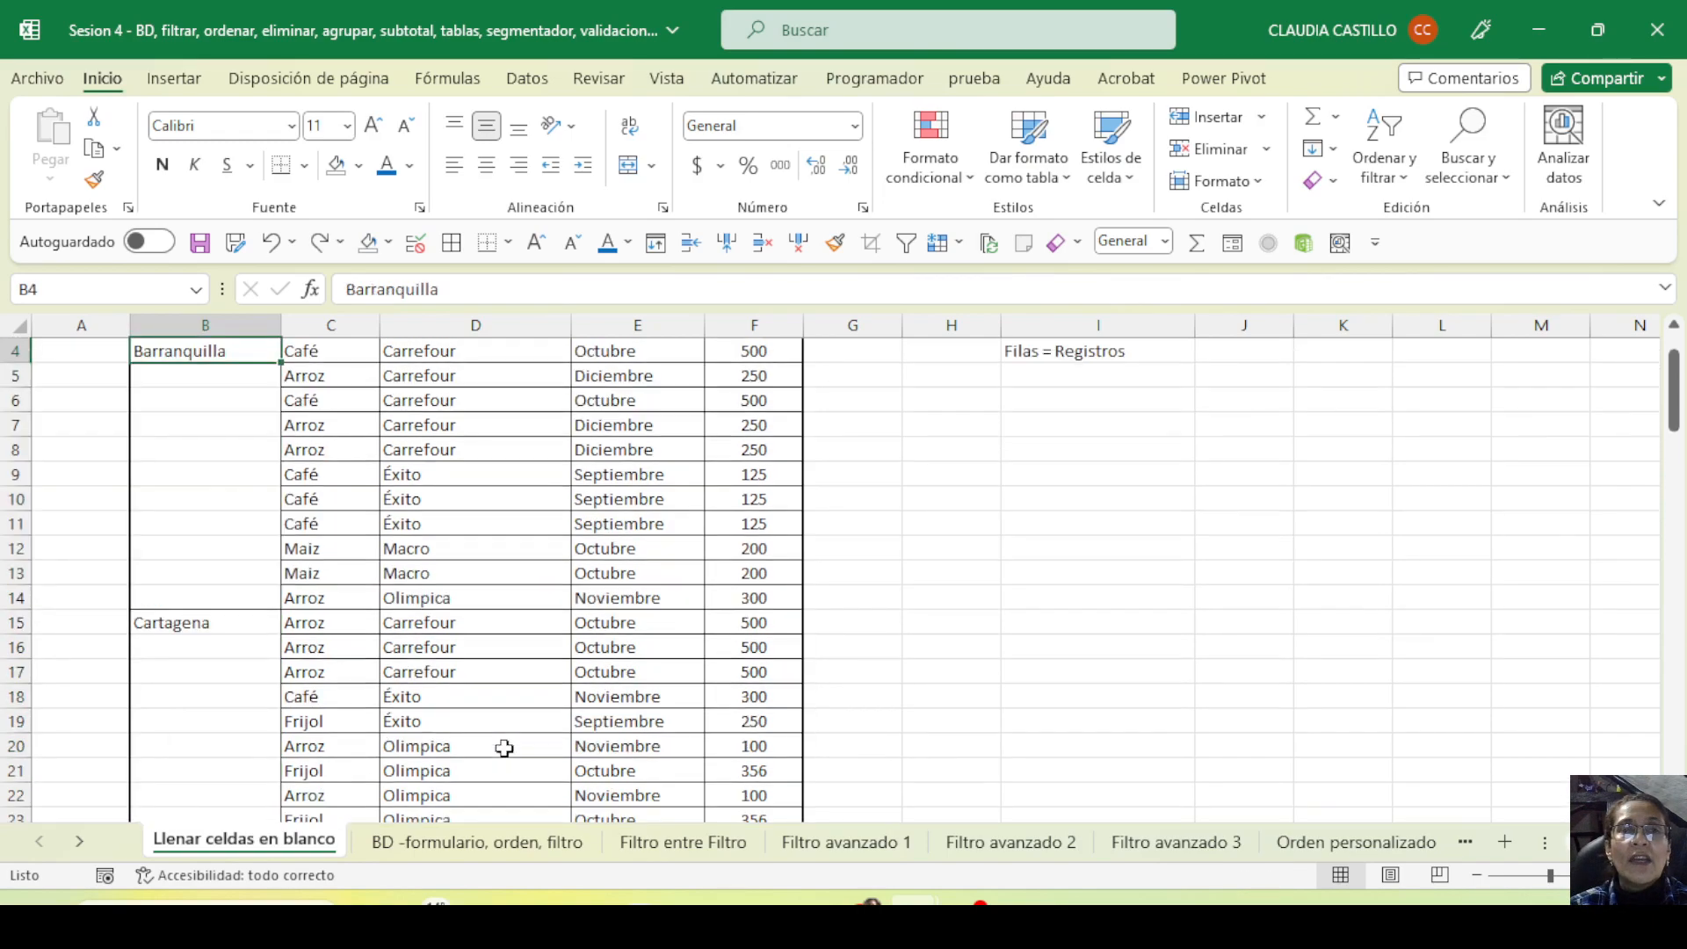
# Review the unmerged Ciudad column and the Barranquilla records beside it from the table's header row
pyautogui.click(601, 553)
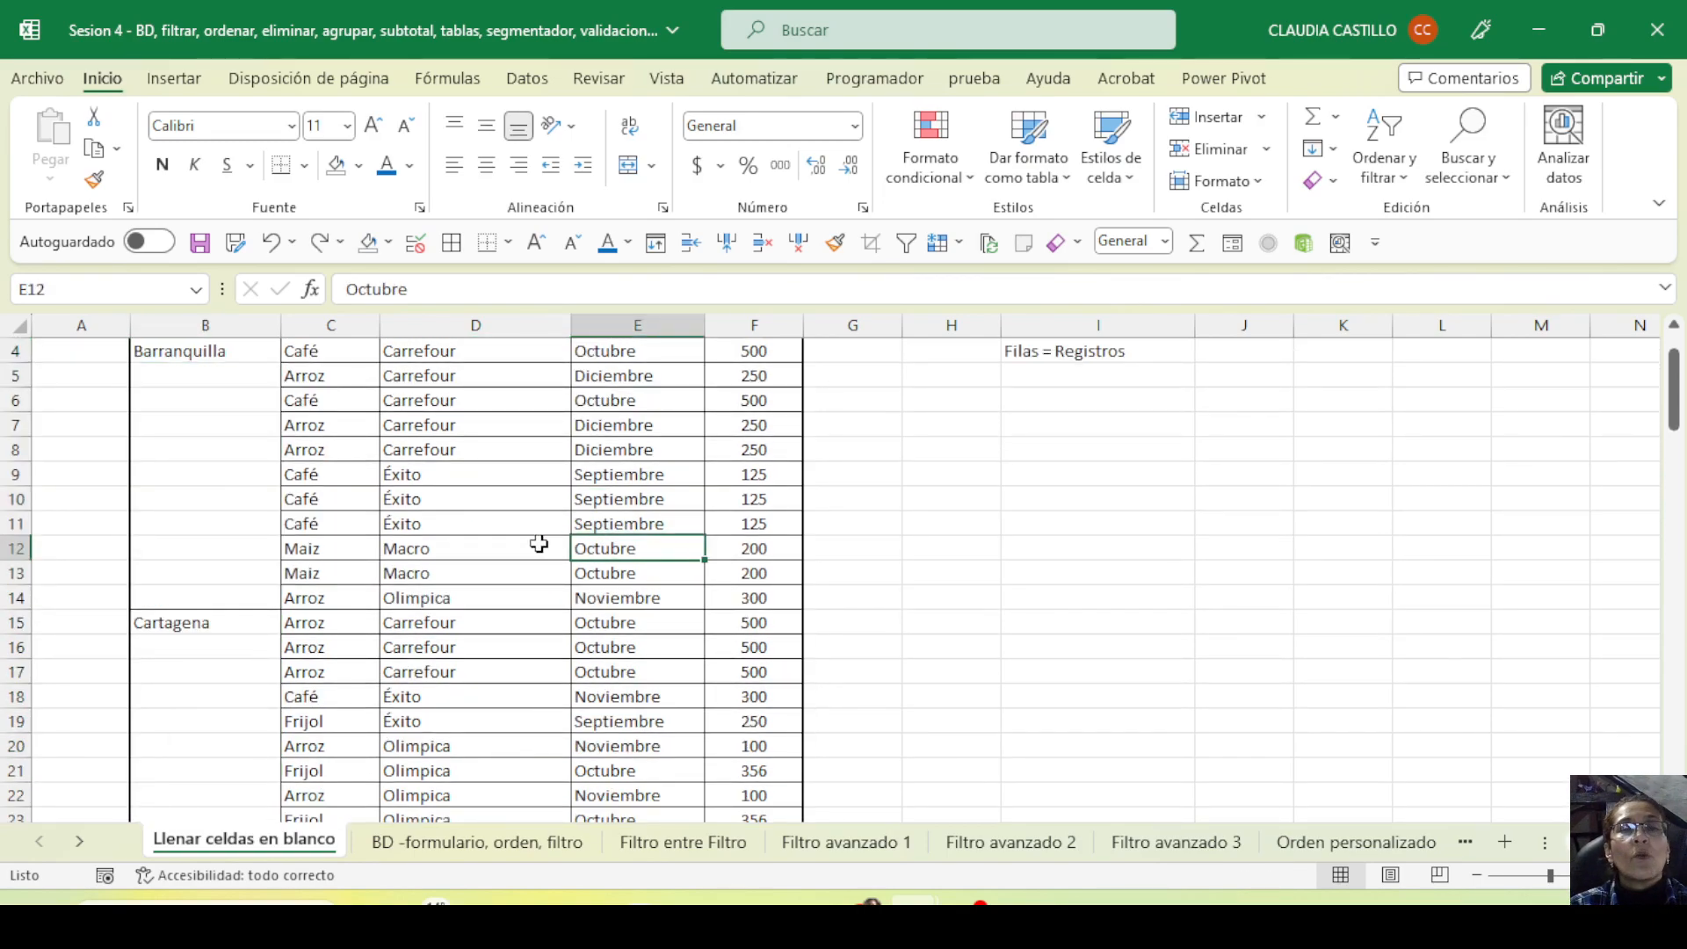
pyautogui.scroll(1, 531, 493)
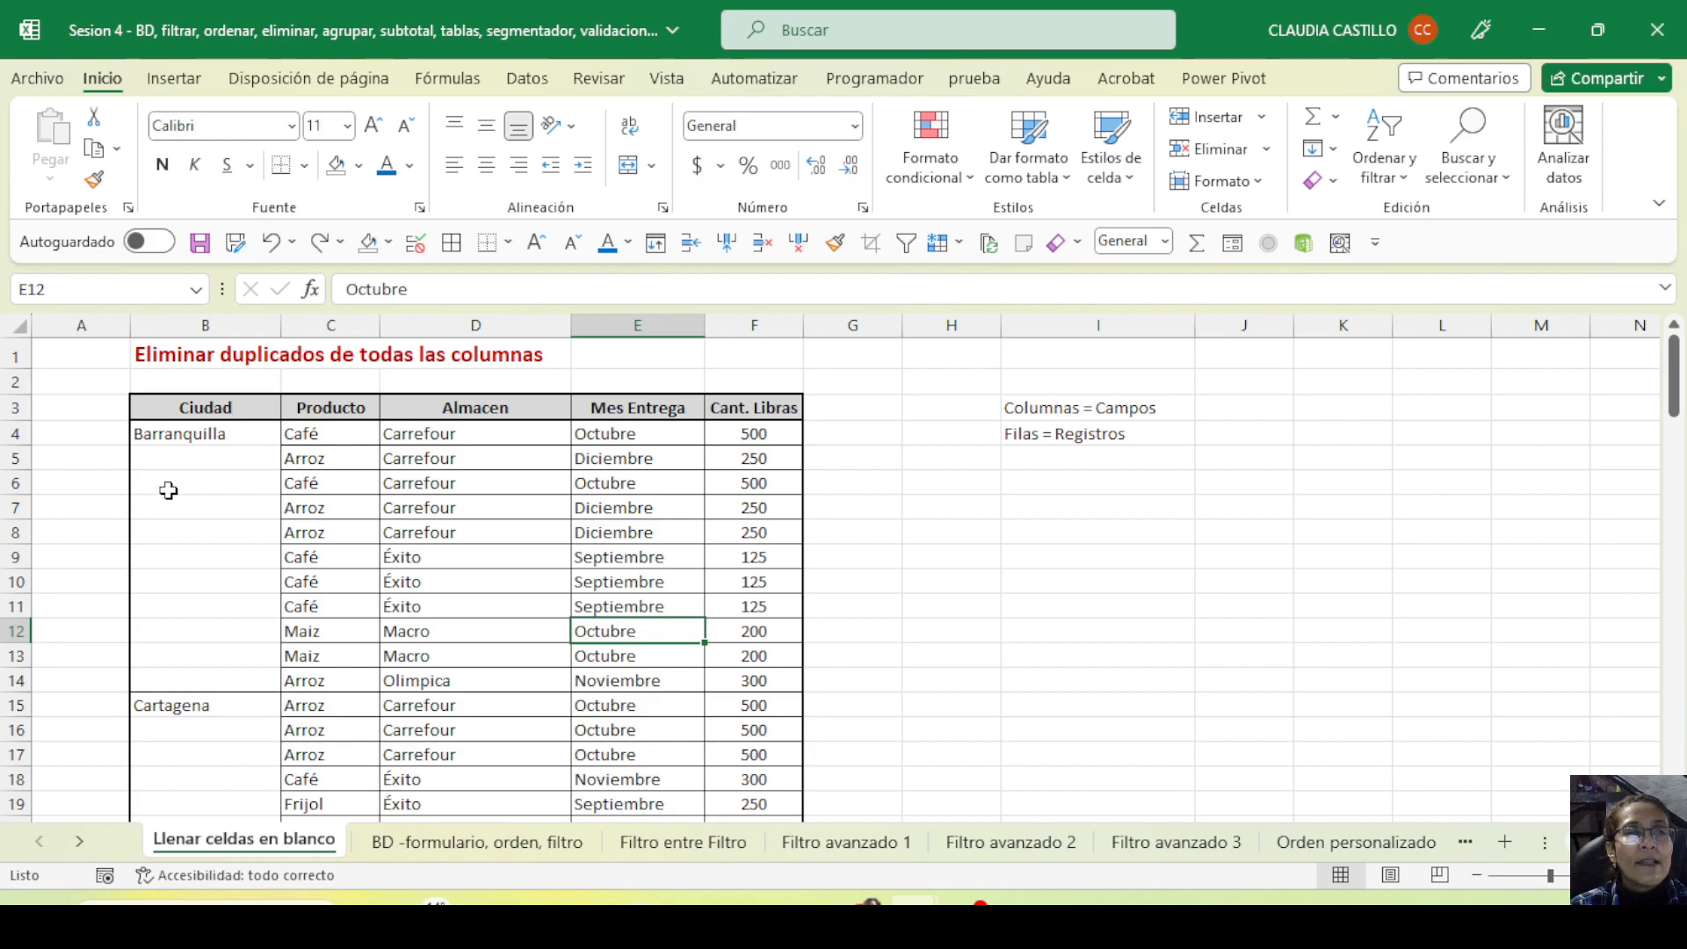
pyautogui.click(188, 430)
pyautogui.click(176, 327)
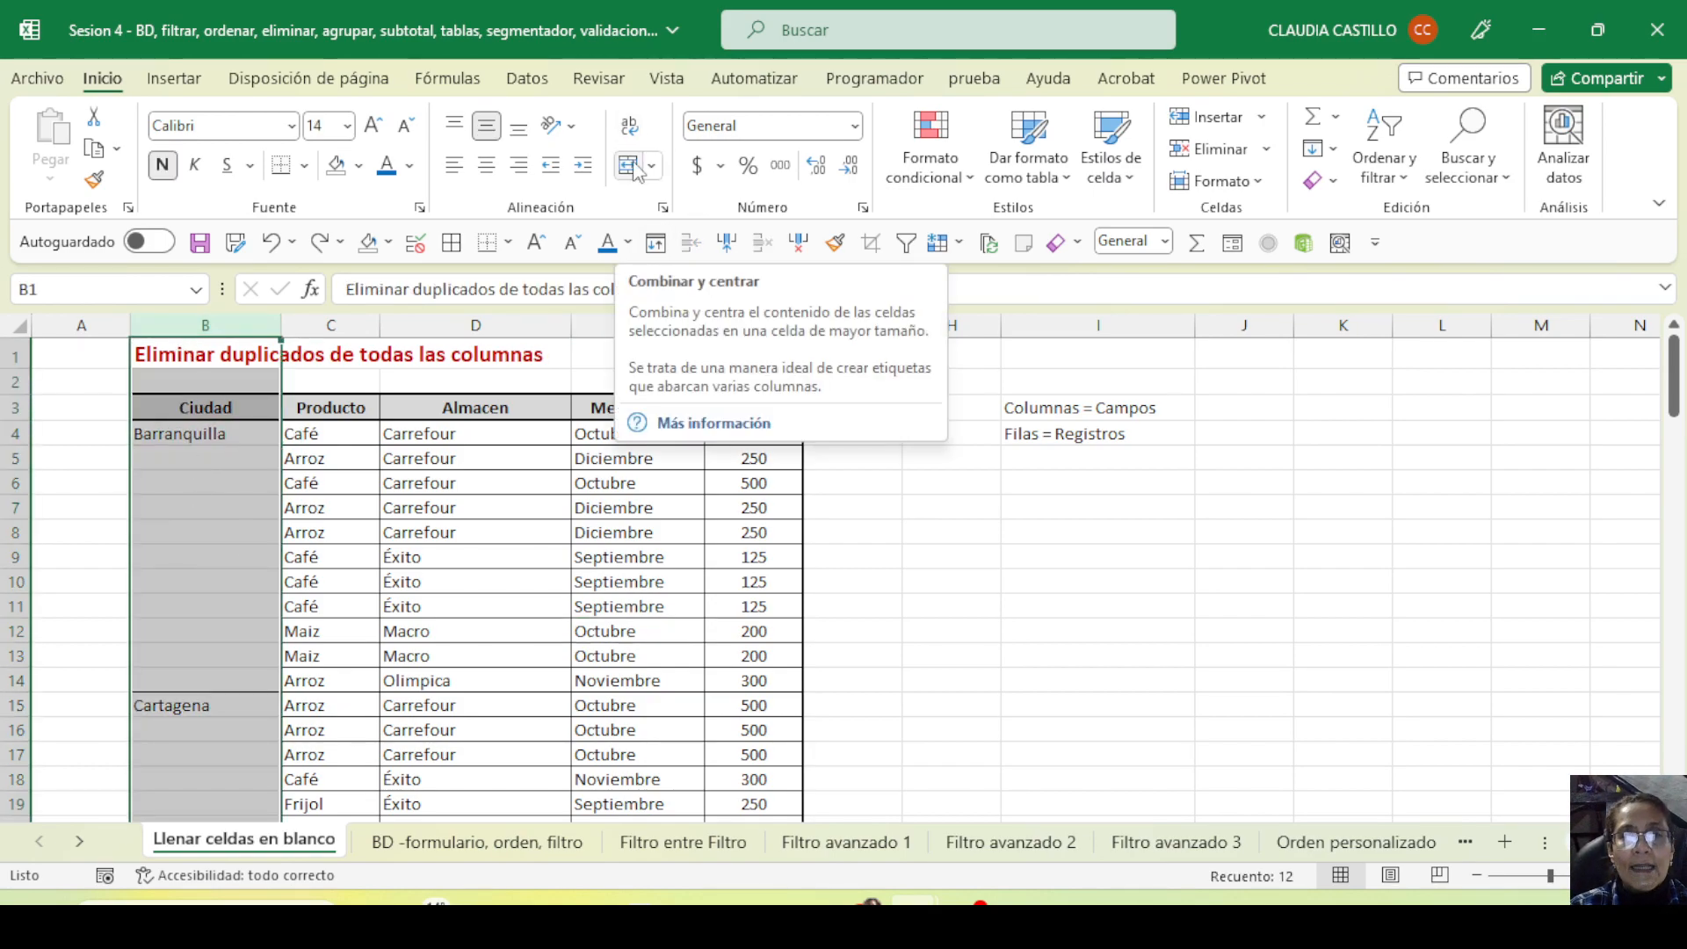
pyautogui.click(230, 436)
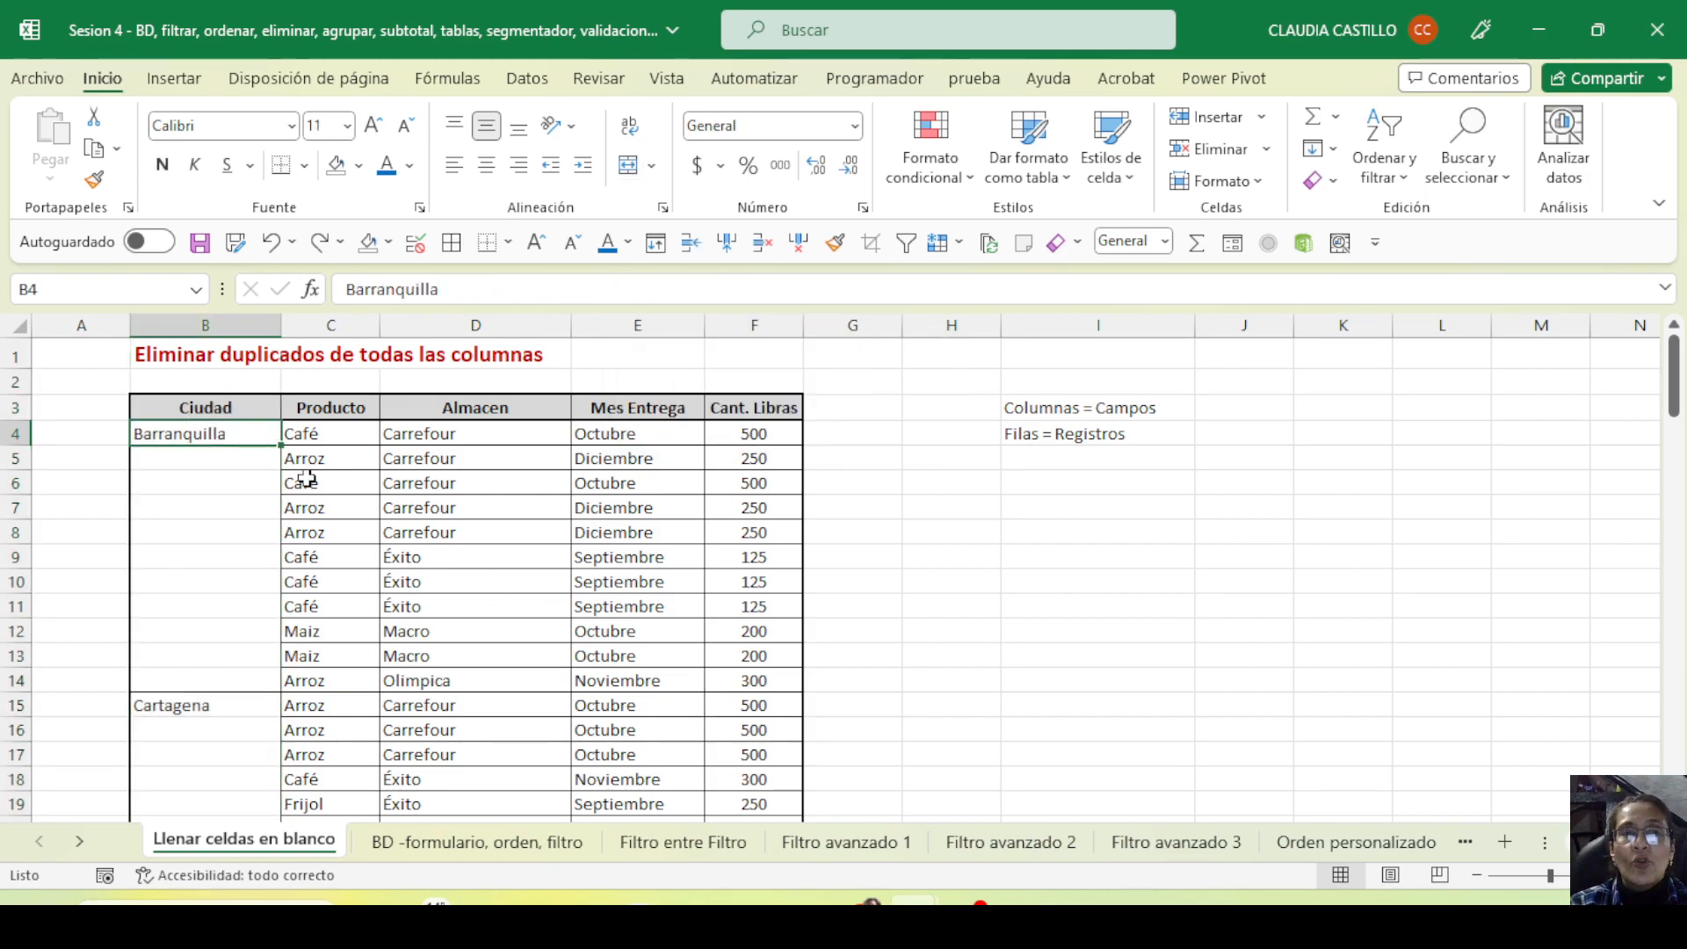
pyautogui.click(249, 417)
pyautogui.moveTo(248, 416); pyautogui.dragTo(753, 703)
pyautogui.click(419, 559)
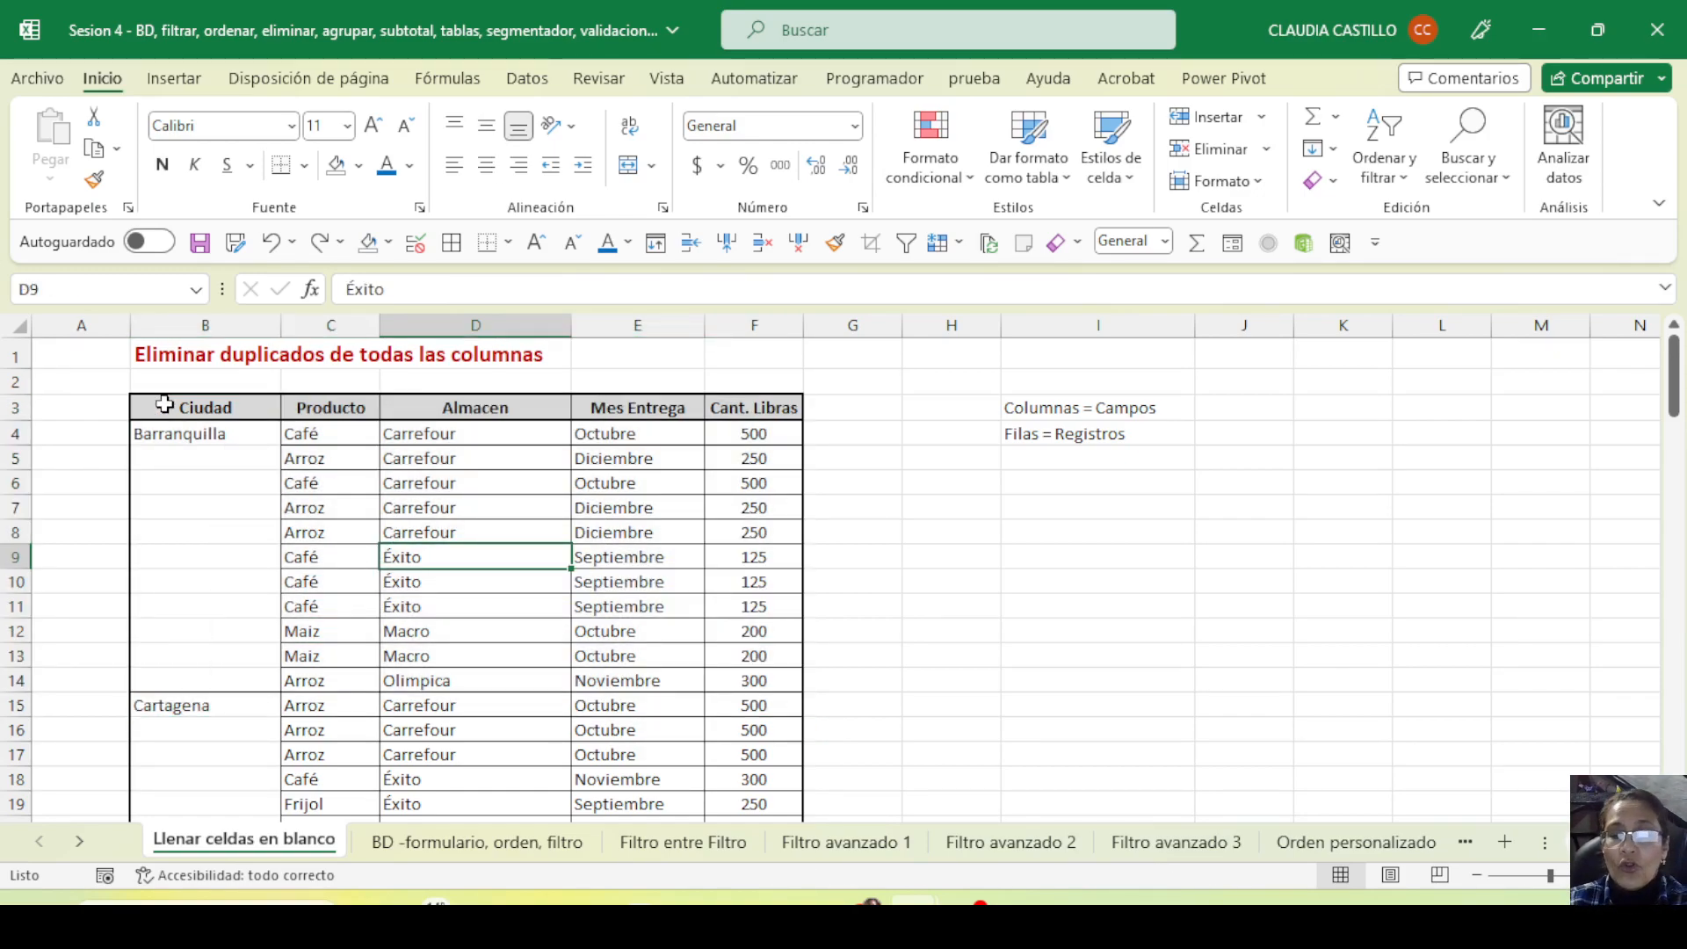
# Try extending the selection from the Ciudad header across all five columns and down through the records
pyautogui.hotkey('ctrl', 'shift', 'Right')
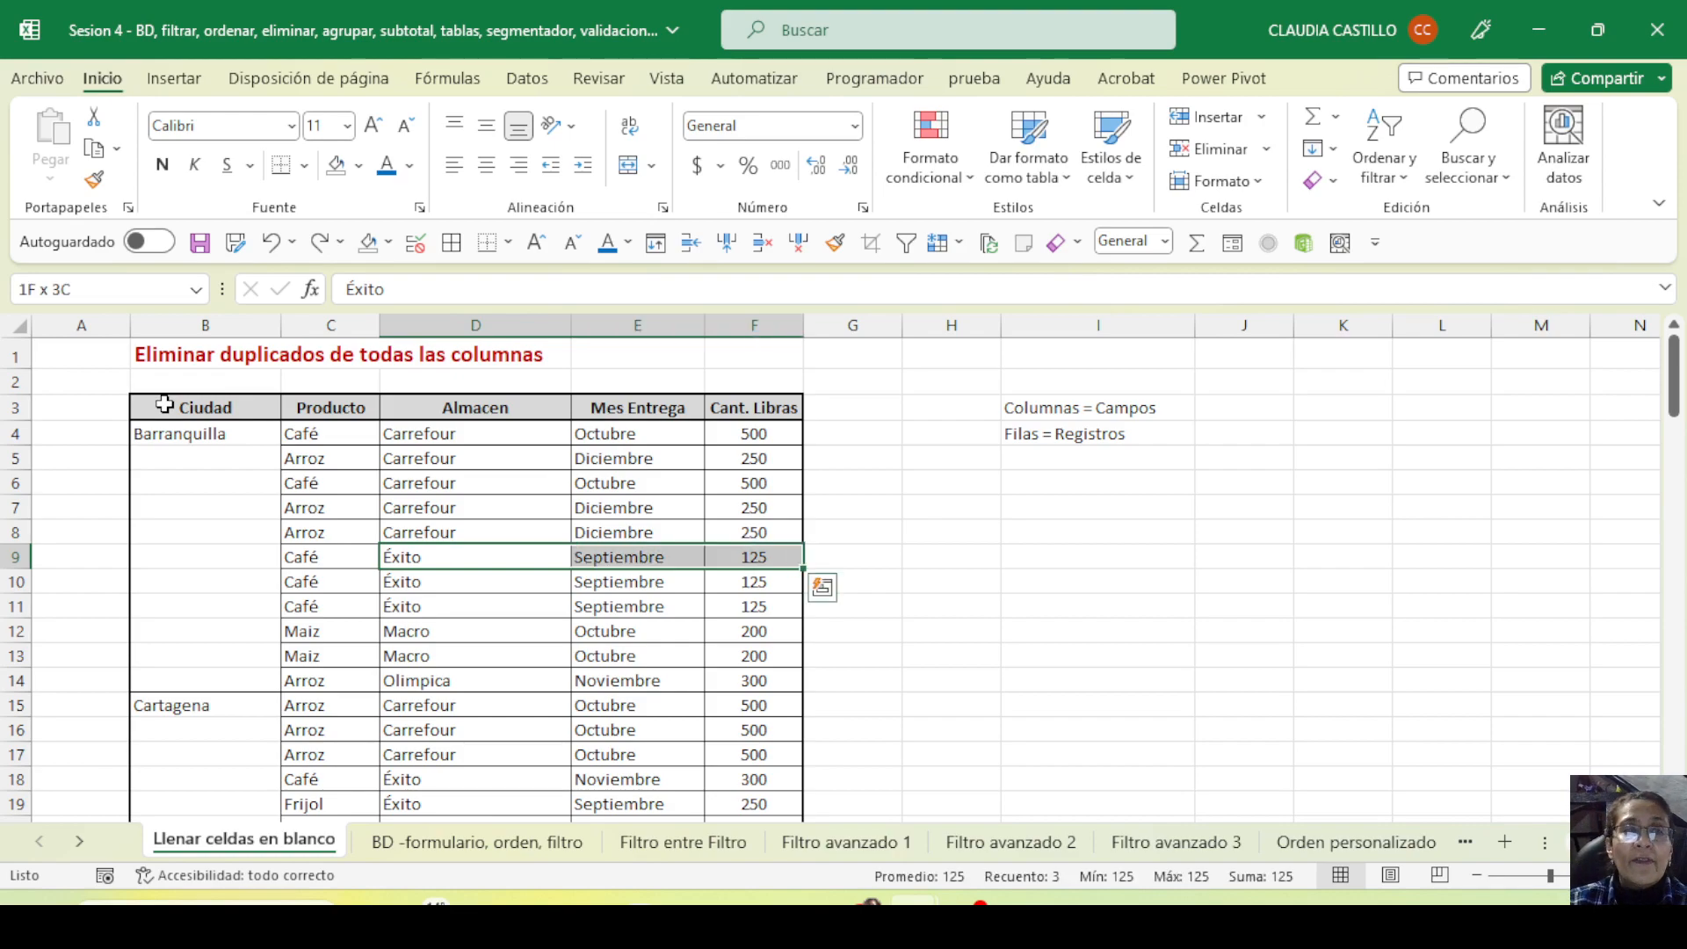
pyautogui.click(164, 404)
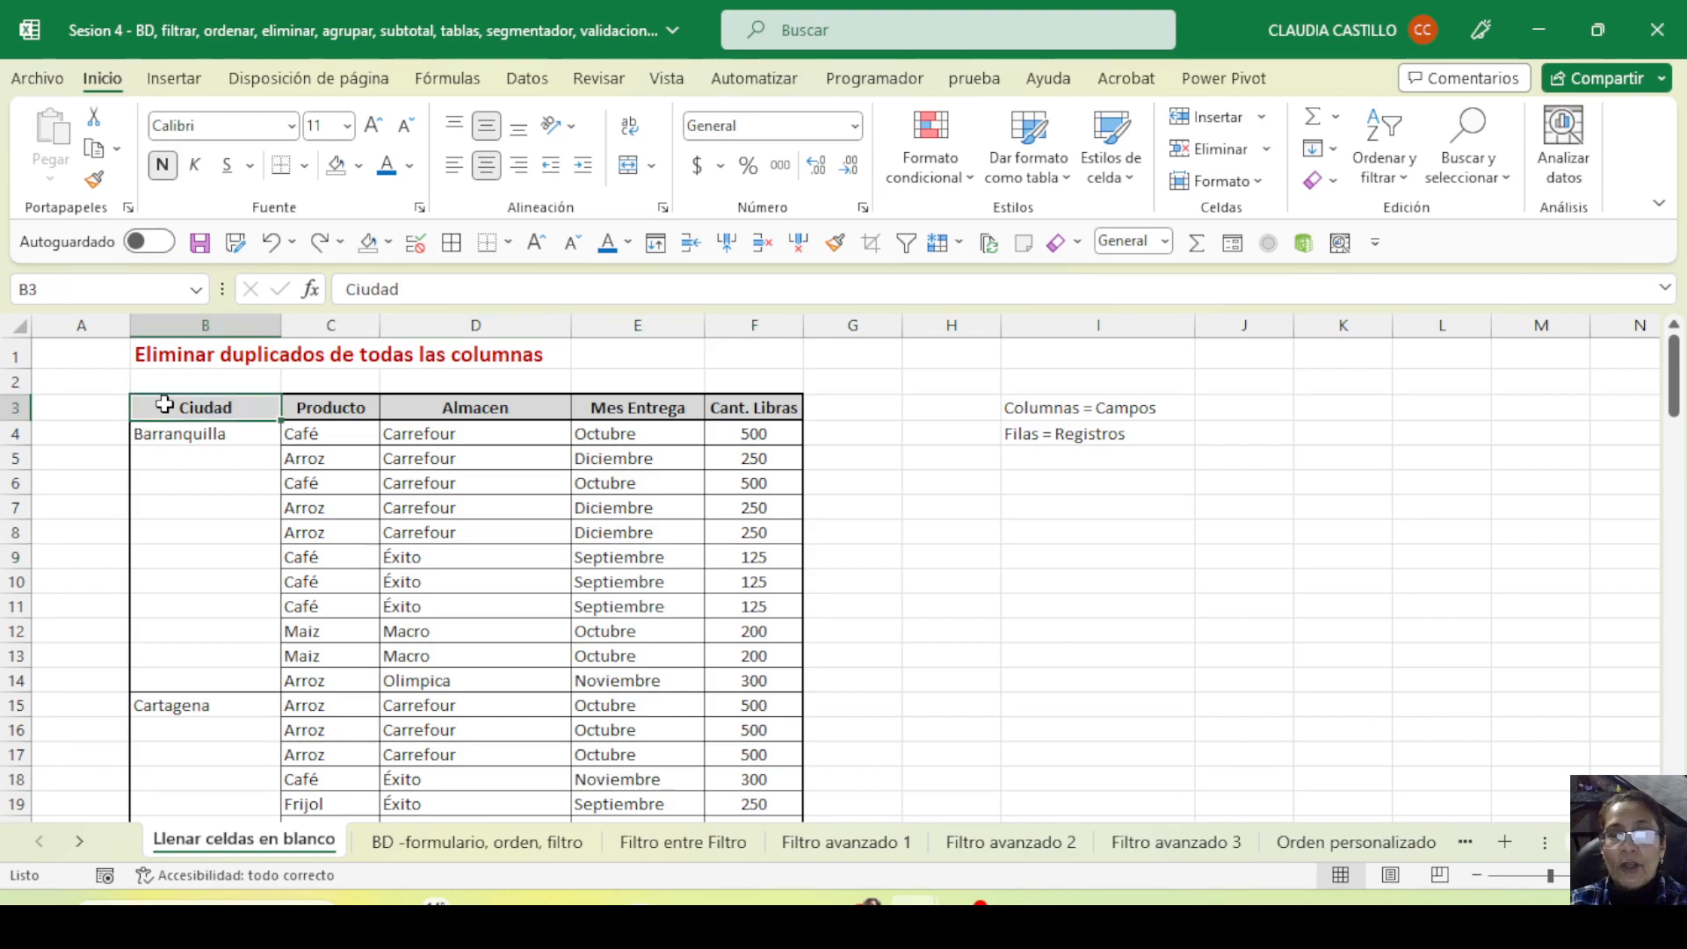
pyautogui.hotkey('ctrl', 'shift', 'Right')
pyautogui.hotkey('shift', 'Down')
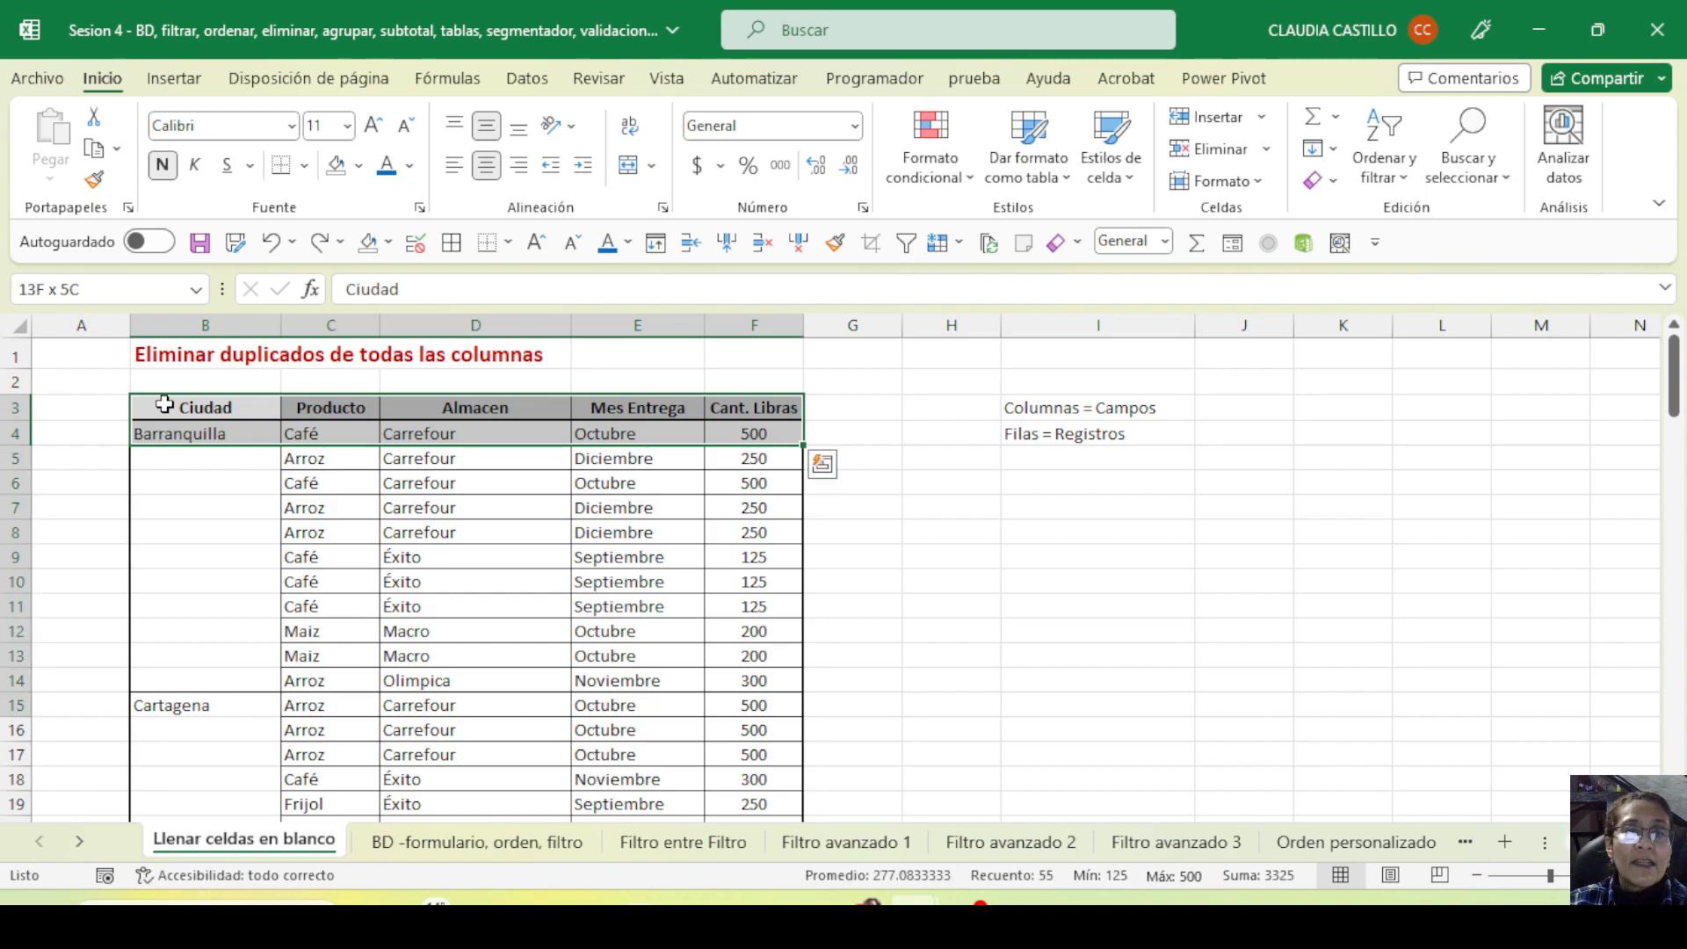
pyautogui.hotkey('shift', 'Down')
pyautogui.hotkey('shift', 'Down')
pyautogui.hotkey('shift', 'Down')
pyautogui.hotkey('shift', 'Down')
pyautogui.hotkey('shift', 'Down')
pyautogui.hotkey('shift', 'Down')
pyautogui.hotkey('shift', 'Down')
pyautogui.hotkey('shift', 'Down')
pyautogui.hotkey('shift', 'Down')
pyautogui.hotkey('shift', 'Down')
pyautogui.hotkey('shift', 'Down')
pyautogui.hotkey('shift', 'Down')
pyautogui.hotkey('shift', 'Down')
pyautogui.hotkey('shift', 'Down')
pyautogui.hotkey('shift', 'Down')
pyautogui.hotkey('shift', 'Down')
pyautogui.hotkey('shift', 'Down')
pyautogui.hotkey('shift', 'Down')
pyautogui.hotkey('shift', 'Down')
pyautogui.hotkey('shift', 'Down')
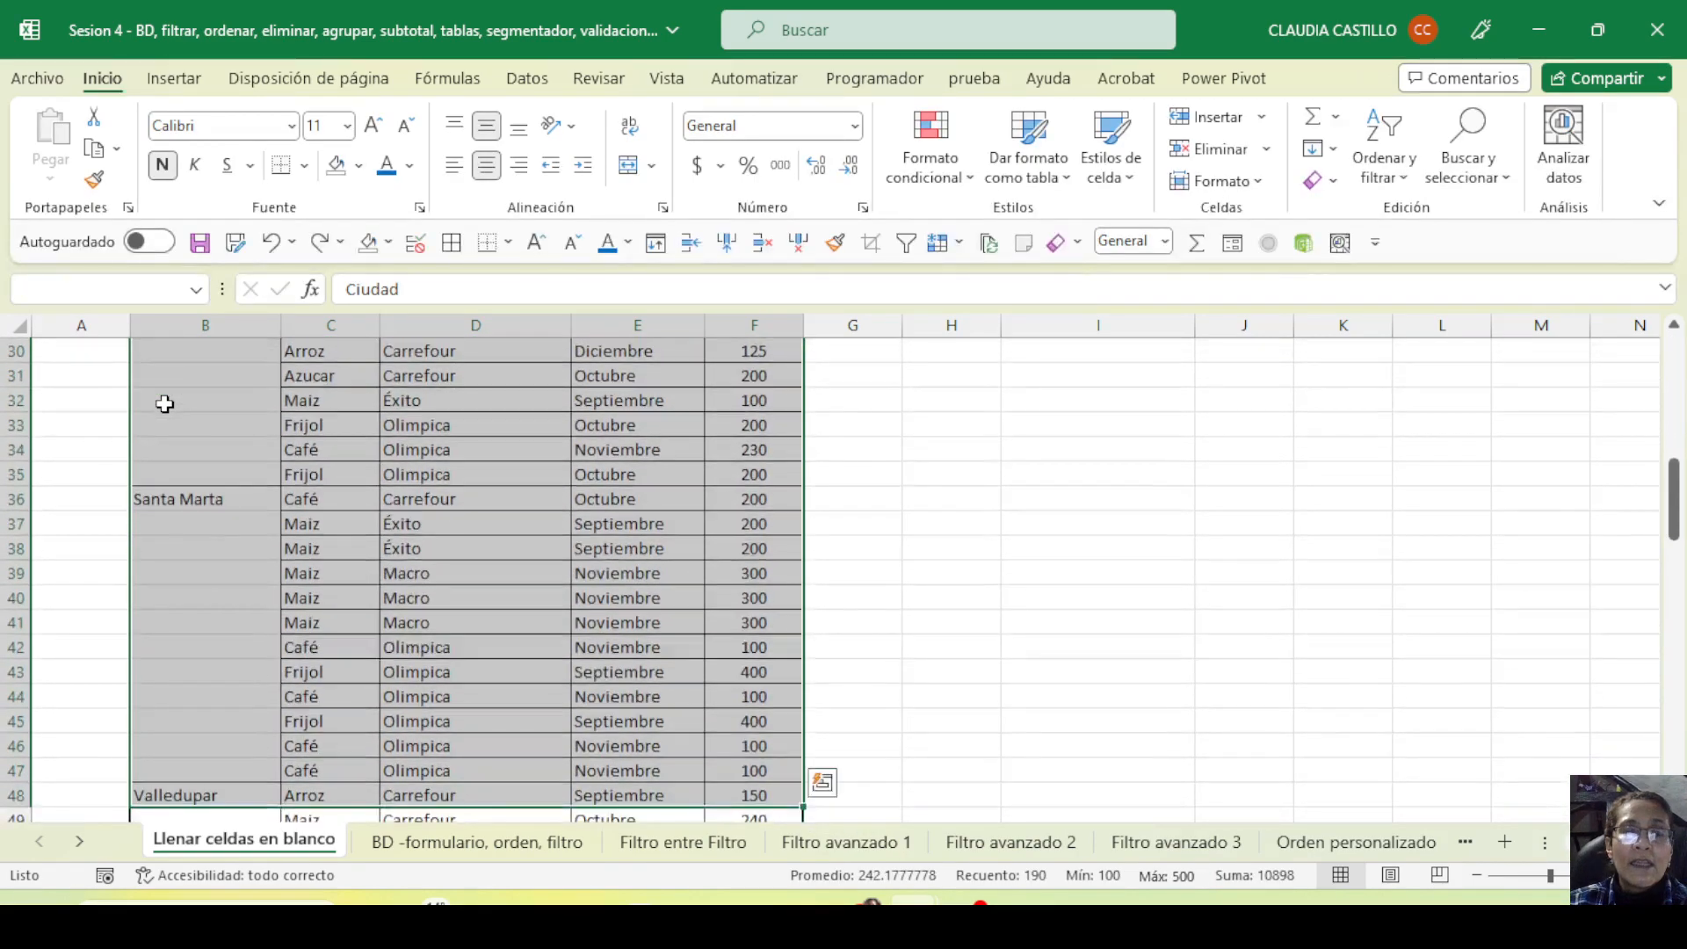
pyautogui.hotkey('ctrl', 'Up')
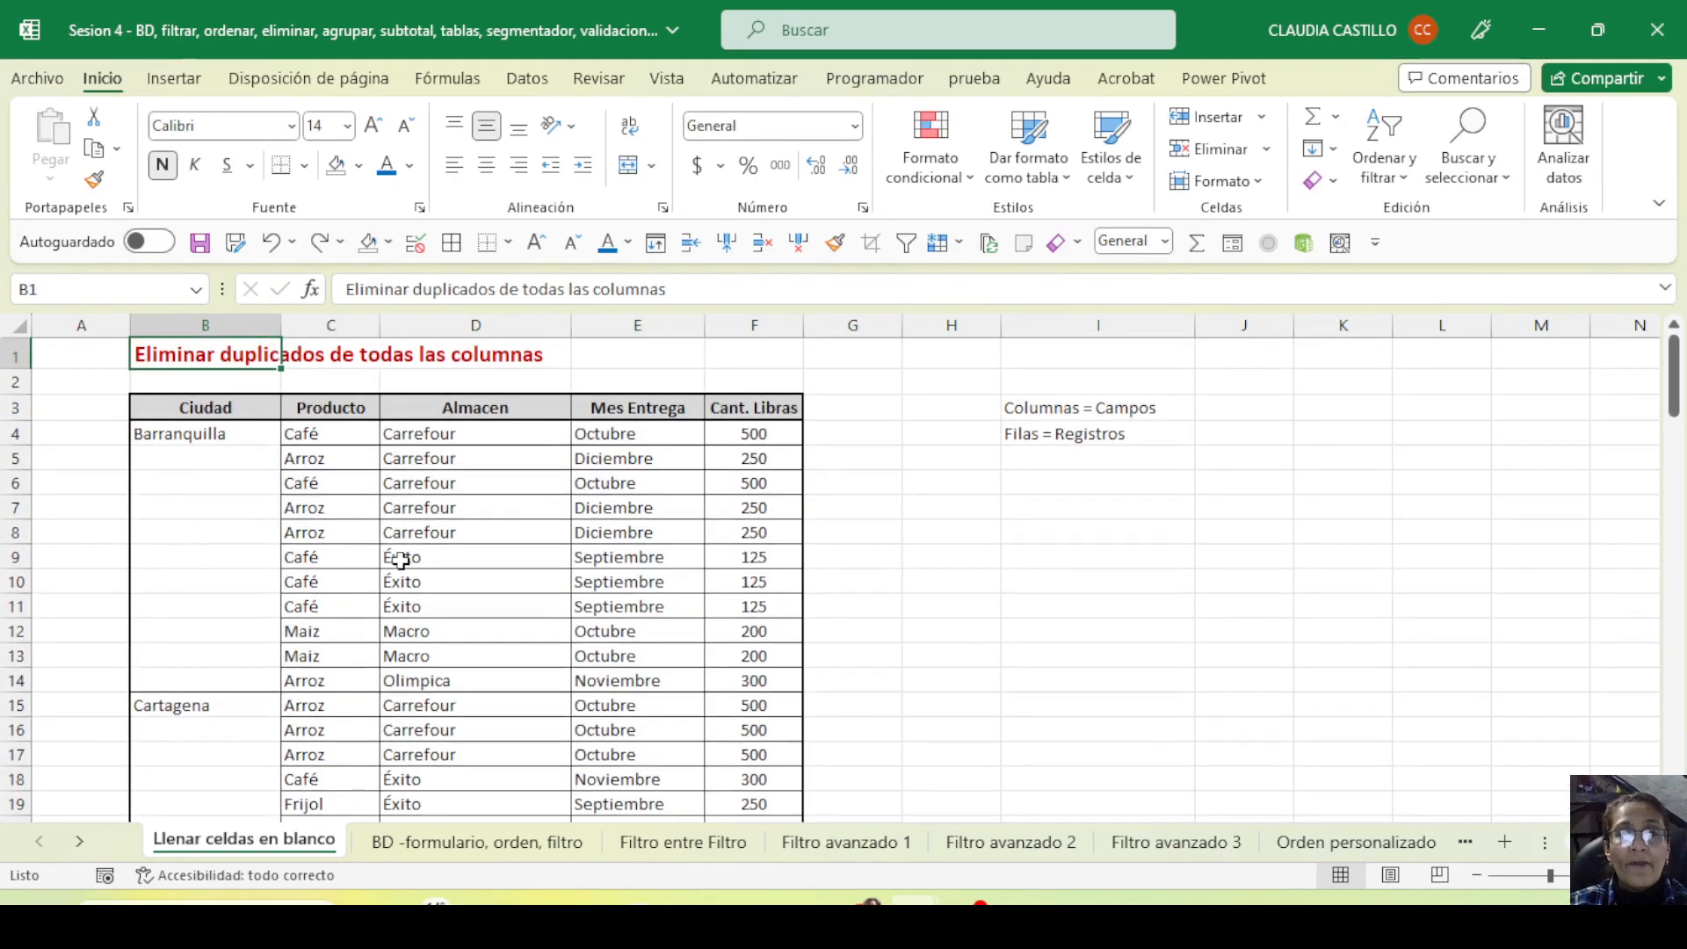
# Select the whole data table at once, check its extent through the lower records, and clear the selection
pyautogui.click(415, 560)
pyautogui.click(306, 468)
pyautogui.click(508, 483)
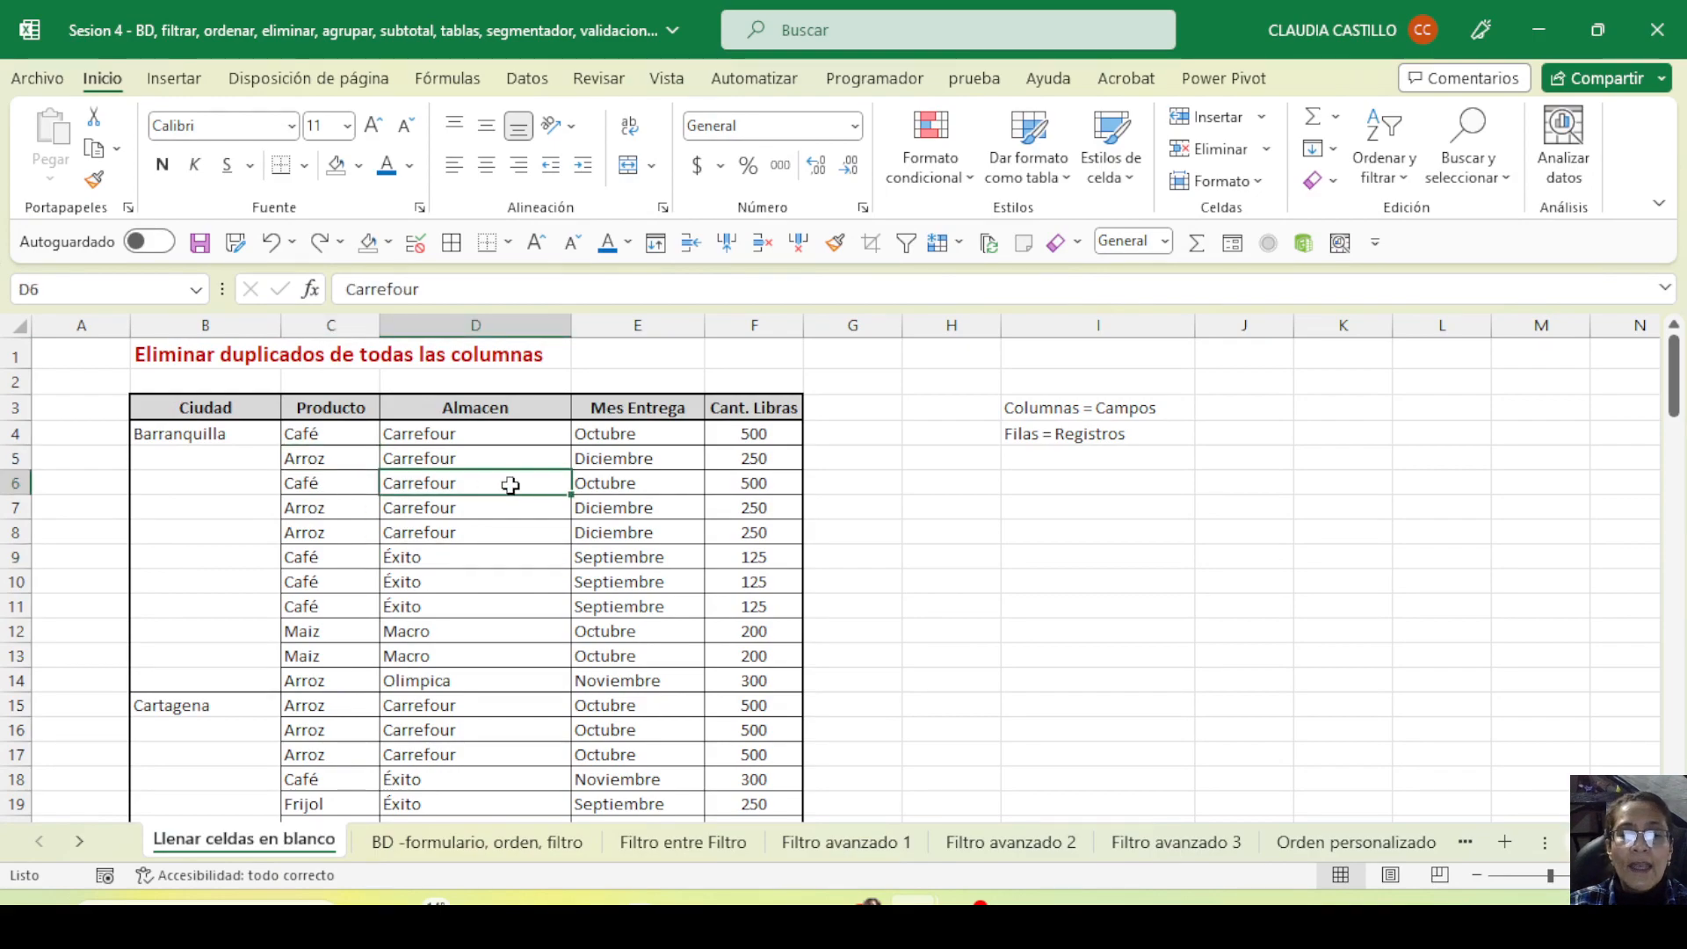
pyautogui.hotkey('ctrl', 'a')
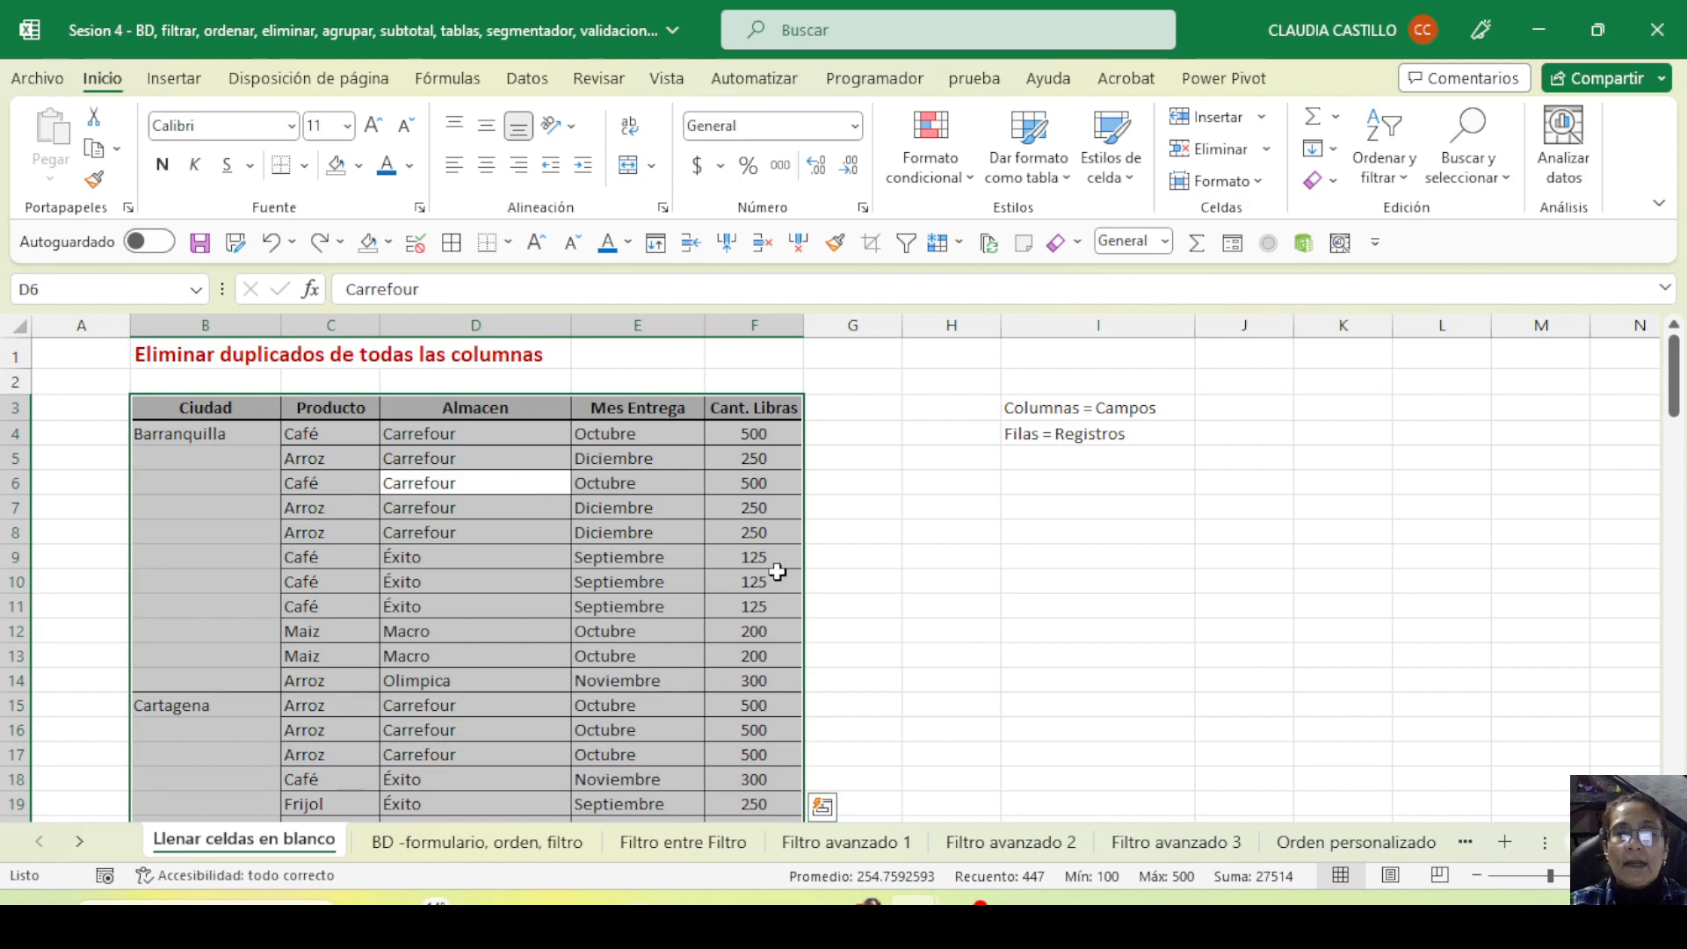
pyautogui.scroll(-15, 879, 644)
pyautogui.scroll(-14, 881, 645)
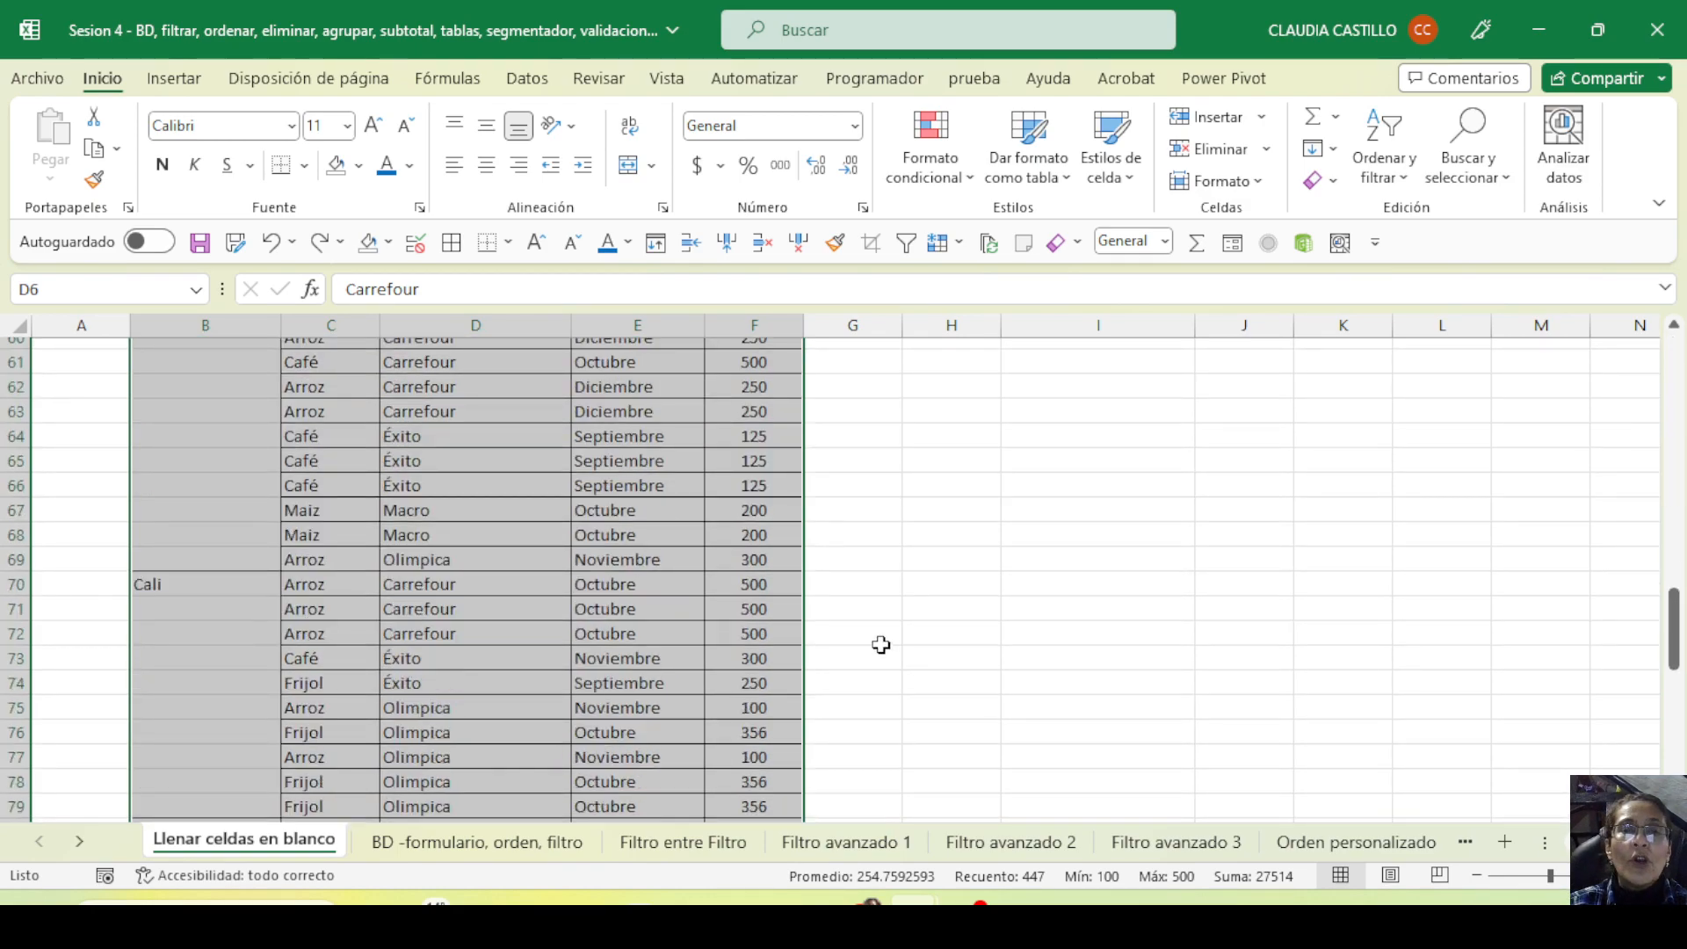
pyautogui.moveTo(1673, 730); pyautogui.dragTo(1673, 373)
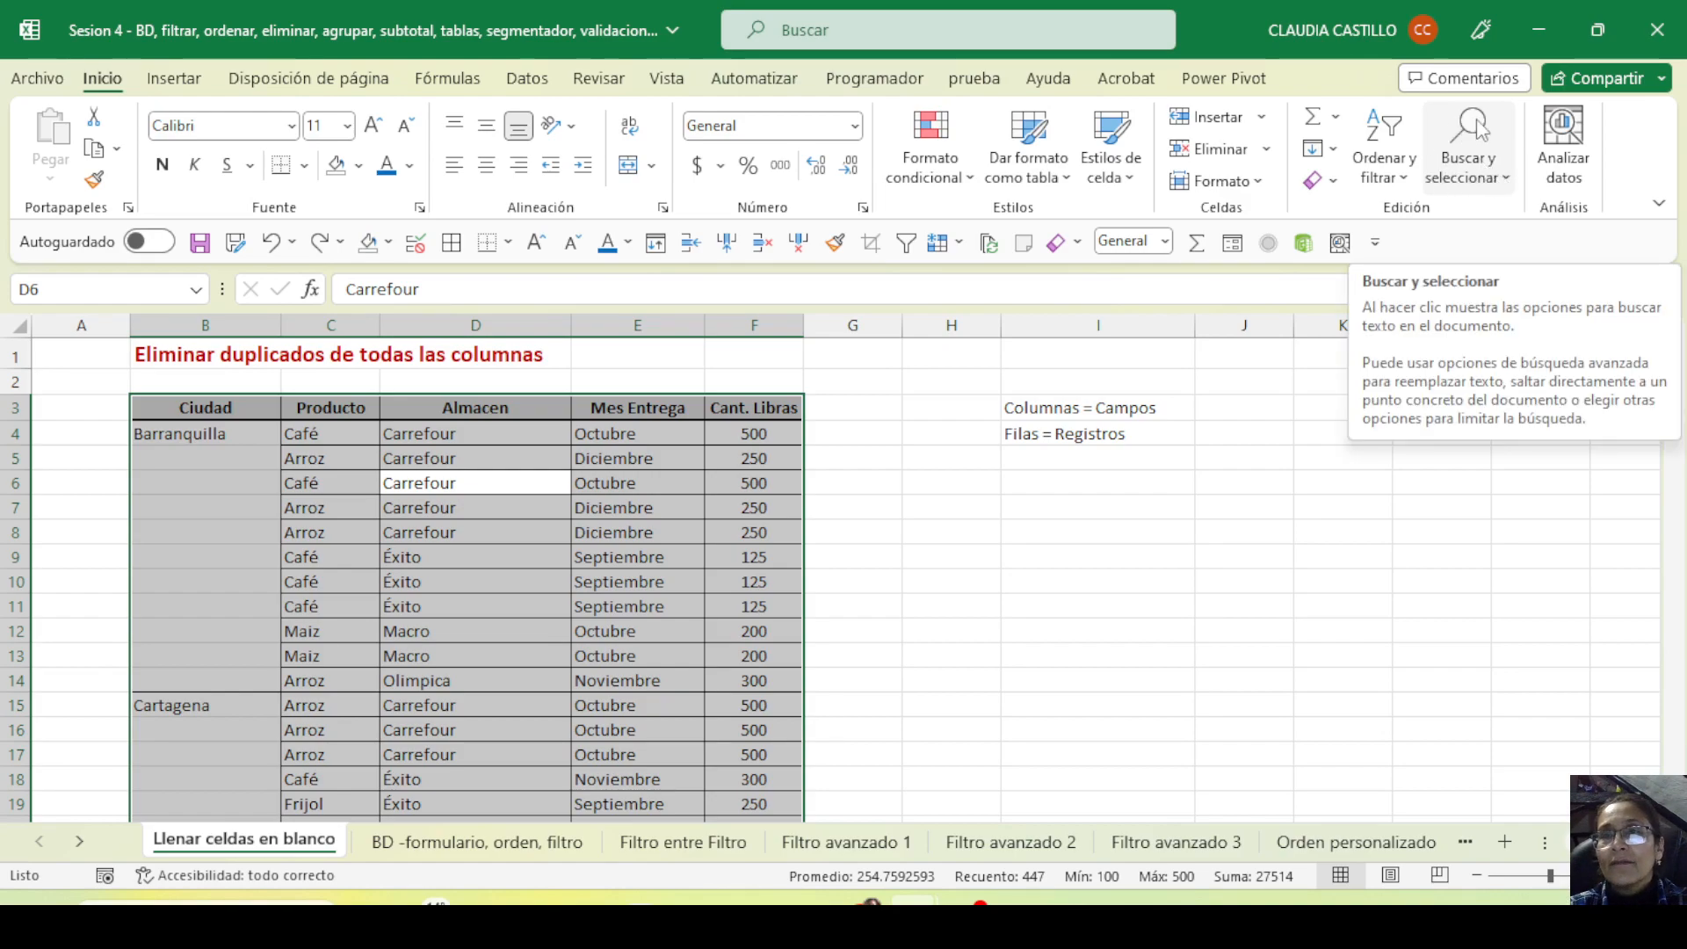
pyautogui.click(1497, 178)
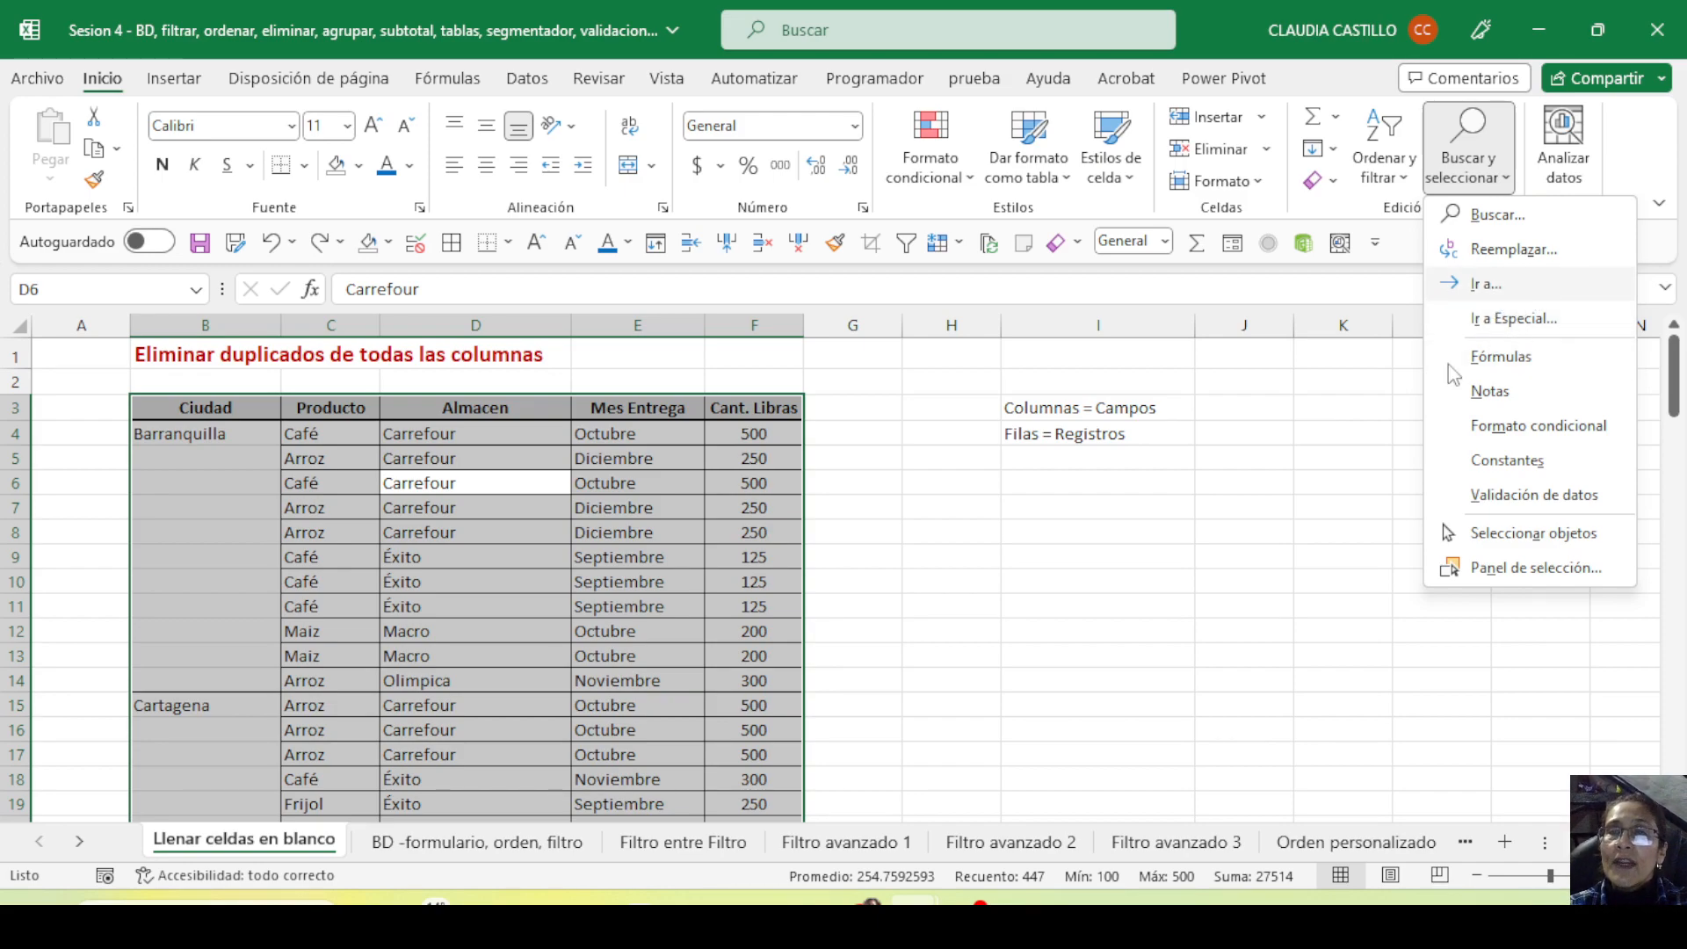
pyautogui.press('Escape')
pyautogui.click(530, 558)
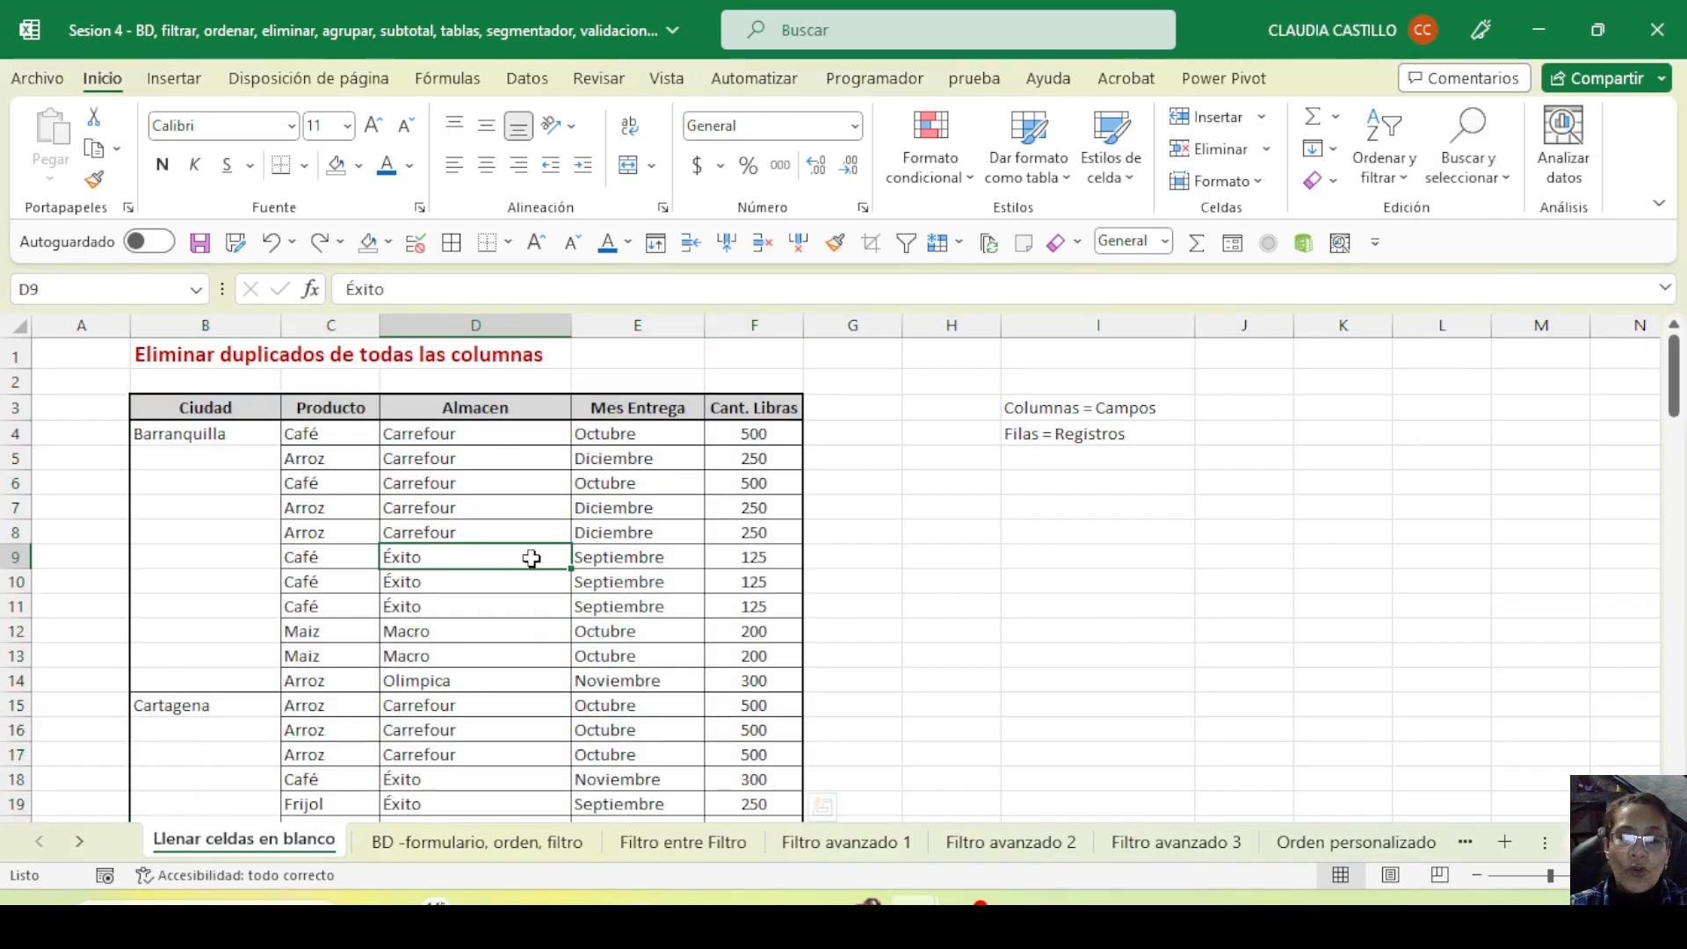
# Select the entire data table and use Ir a Especial with Celdas en blanco to select only its blank cells
pyautogui.click(457, 527)
pyautogui.hotkey('ctrl', 'a')
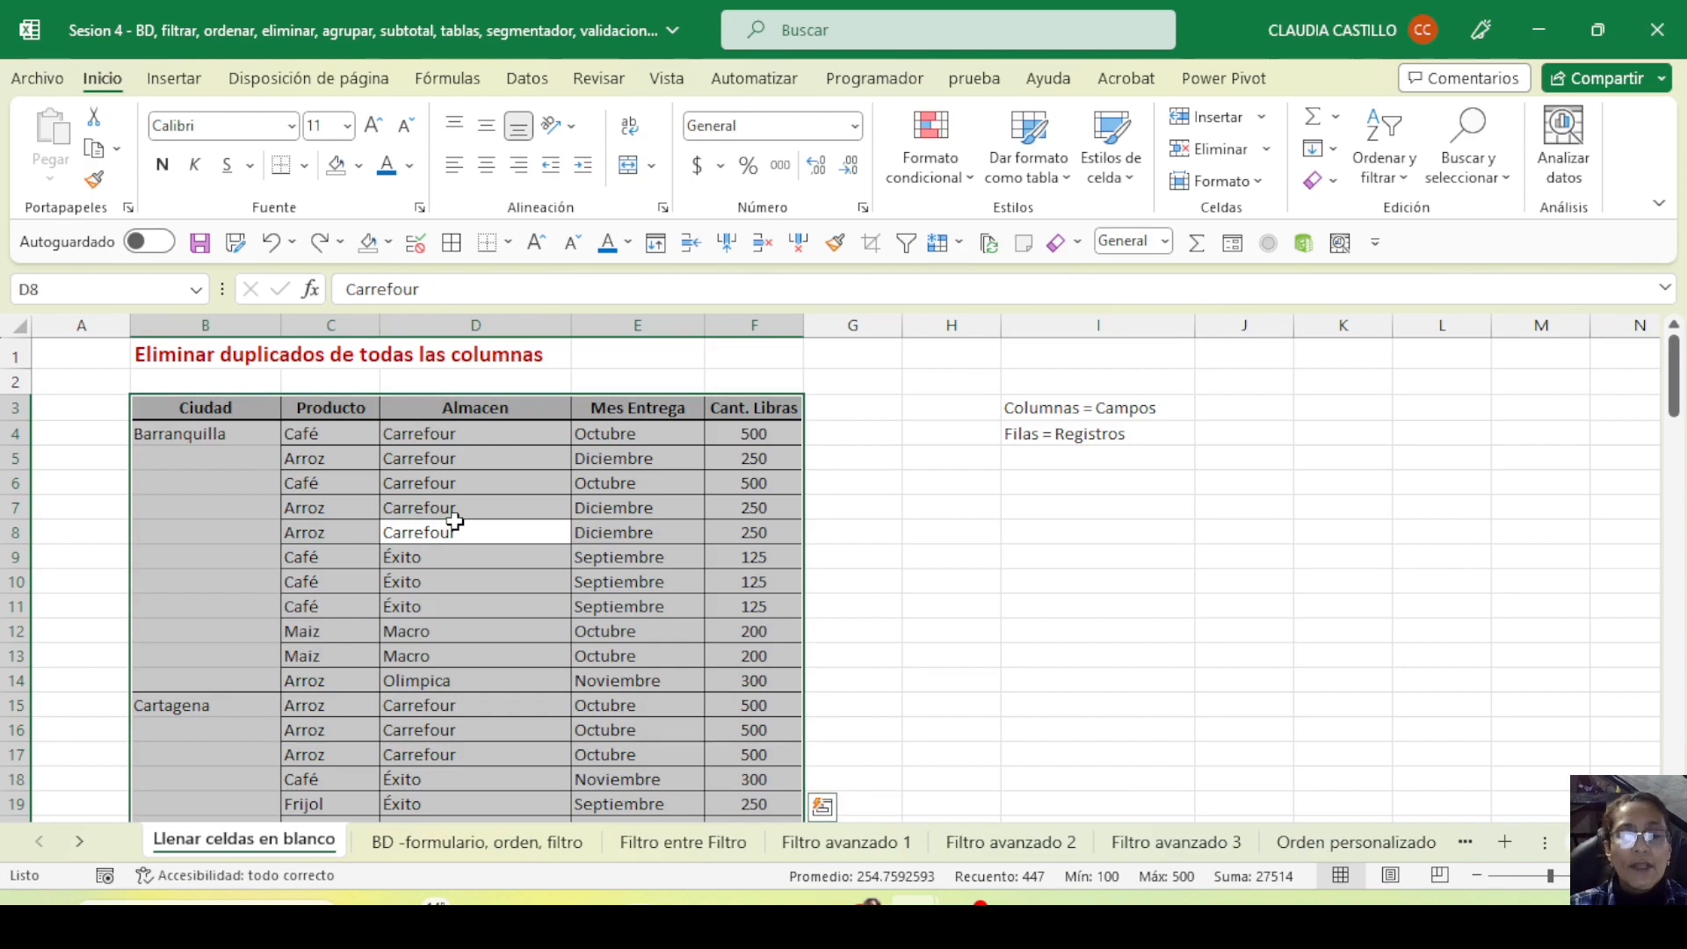
pyautogui.press('F5')
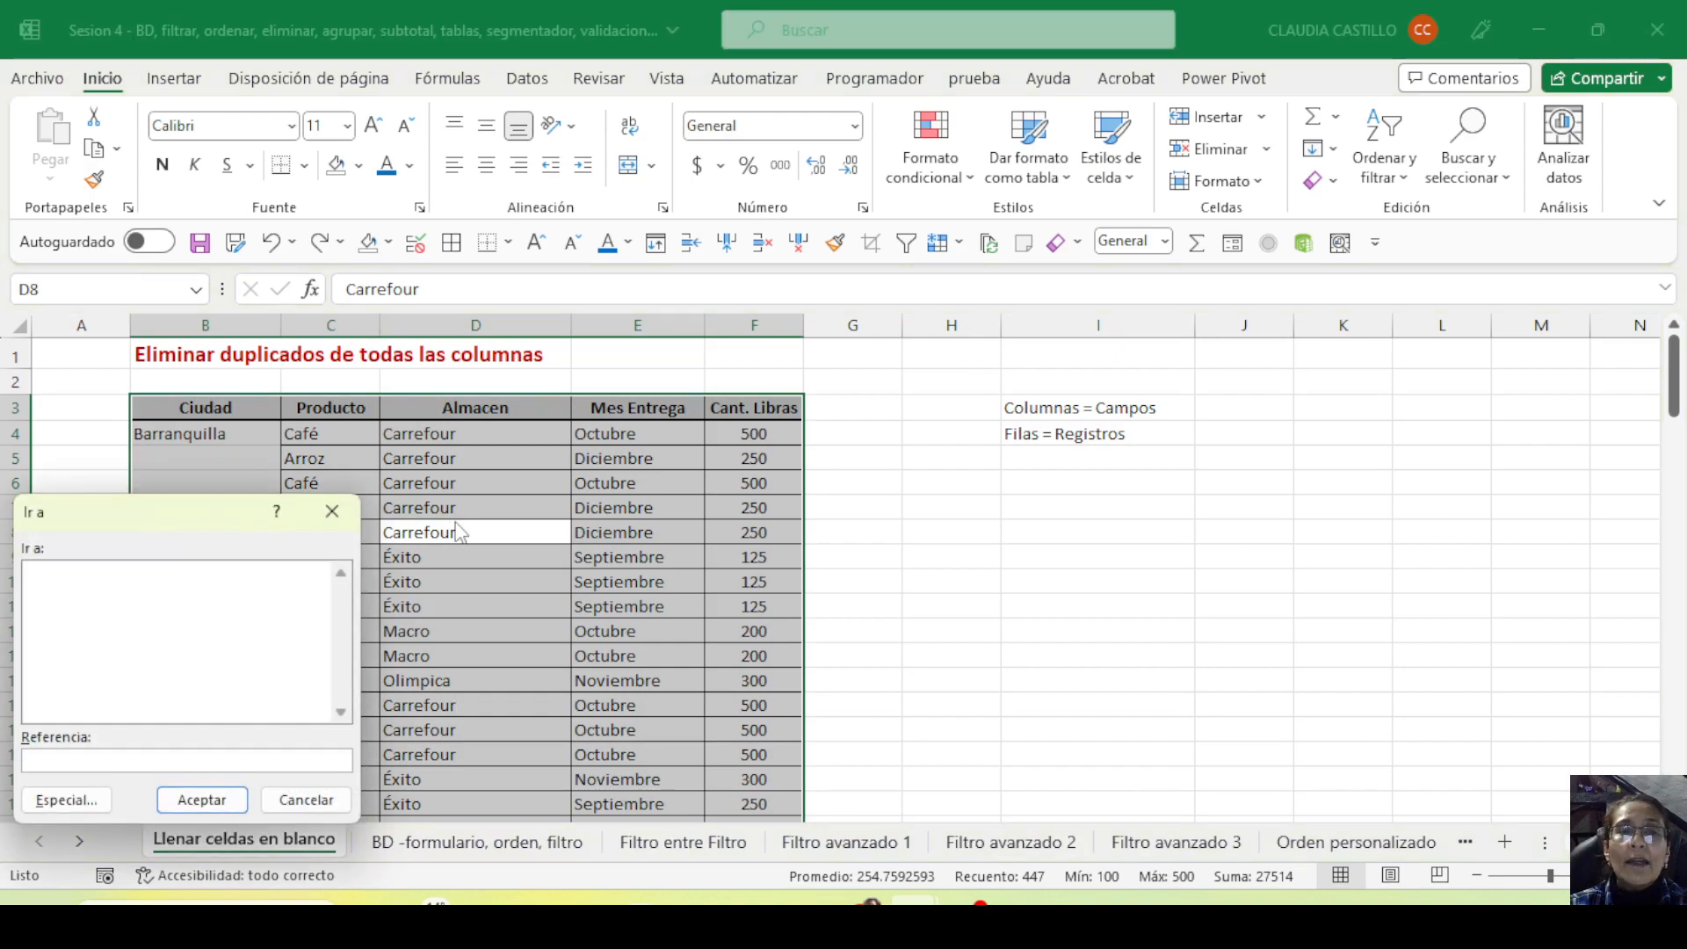
pyautogui.moveTo(101, 511); pyautogui.dragTo(1012, 395)
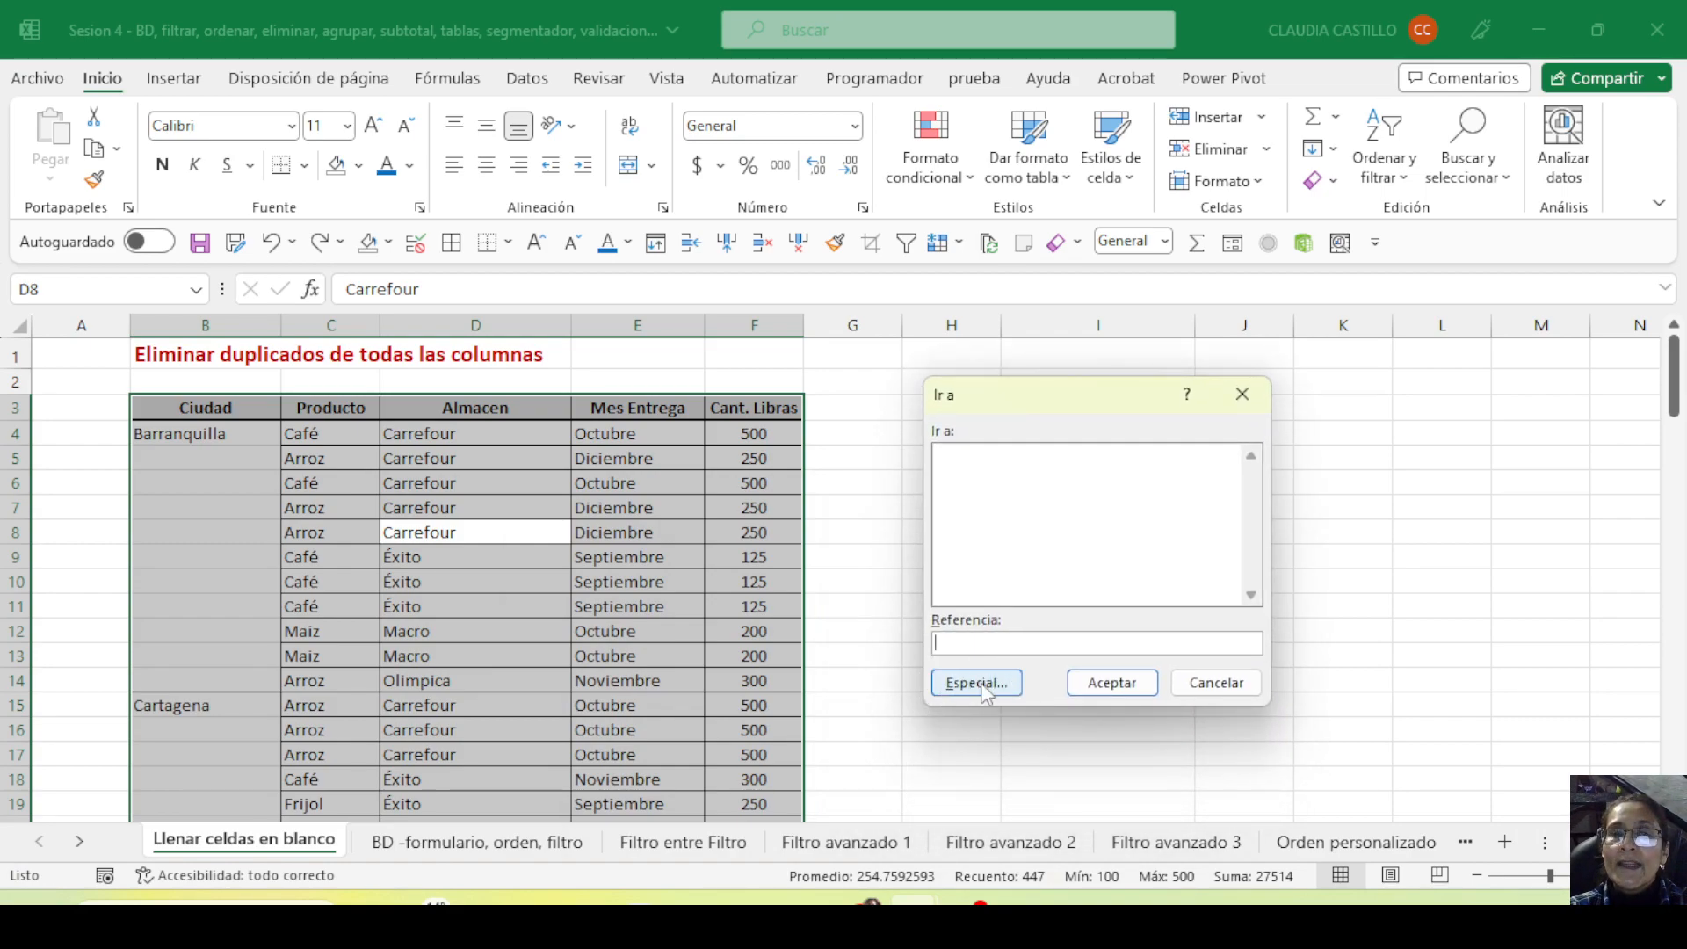
pyautogui.click(1217, 683)
pyautogui.click(1470, 189)
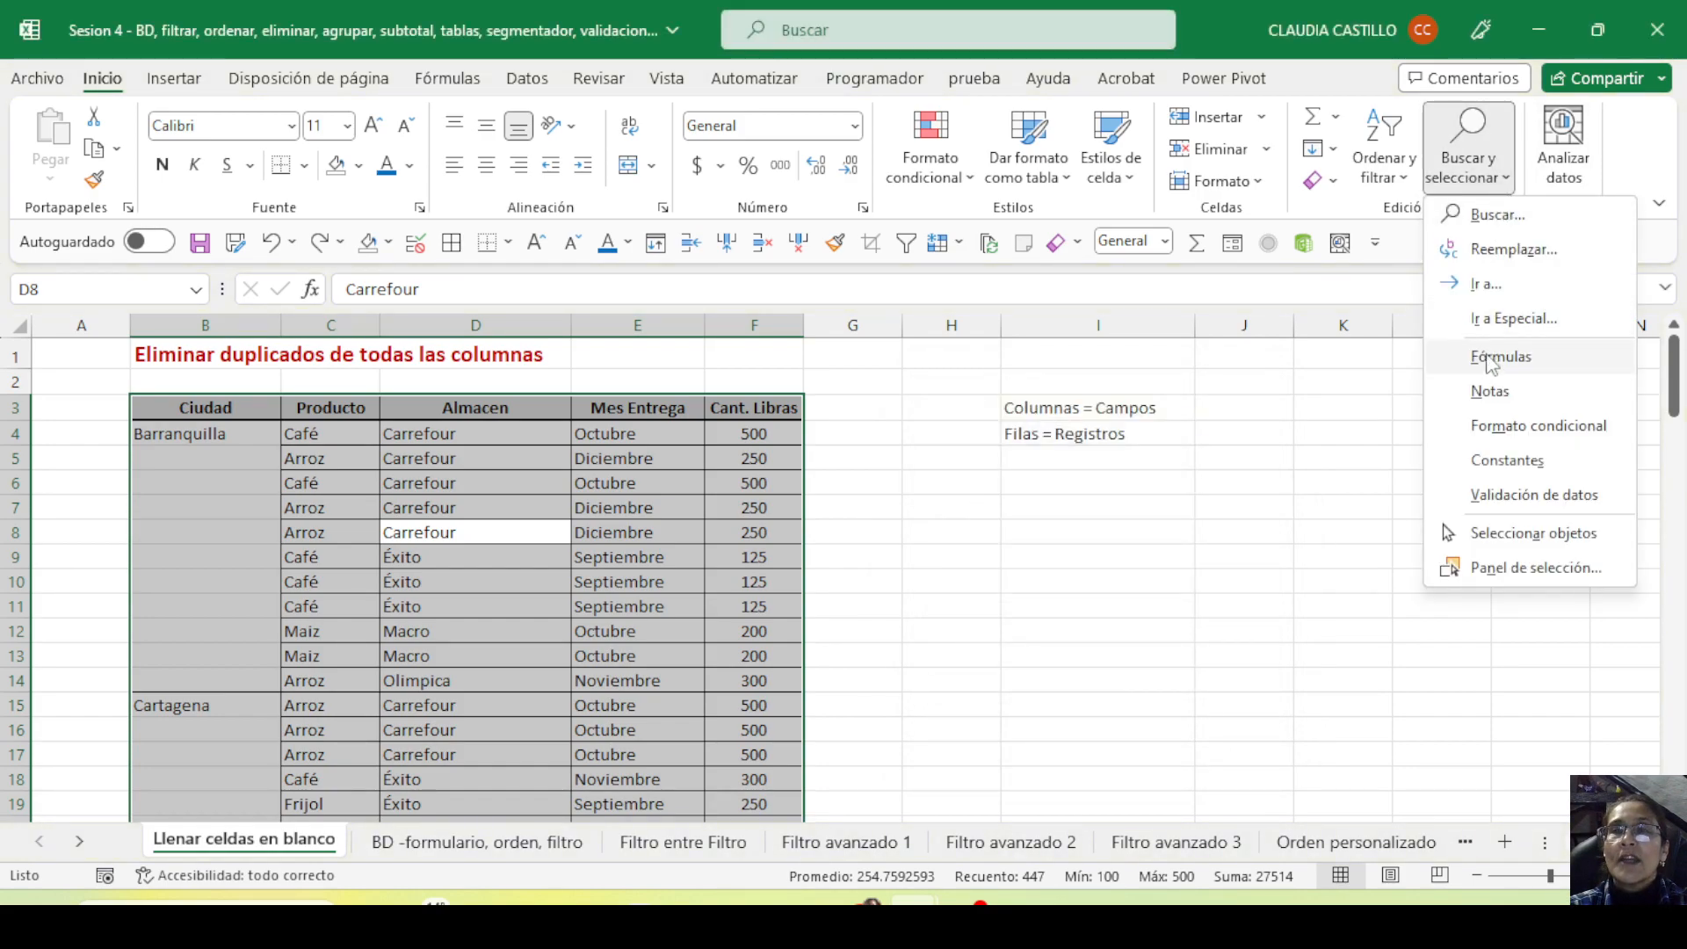
pyautogui.click(1481, 317)
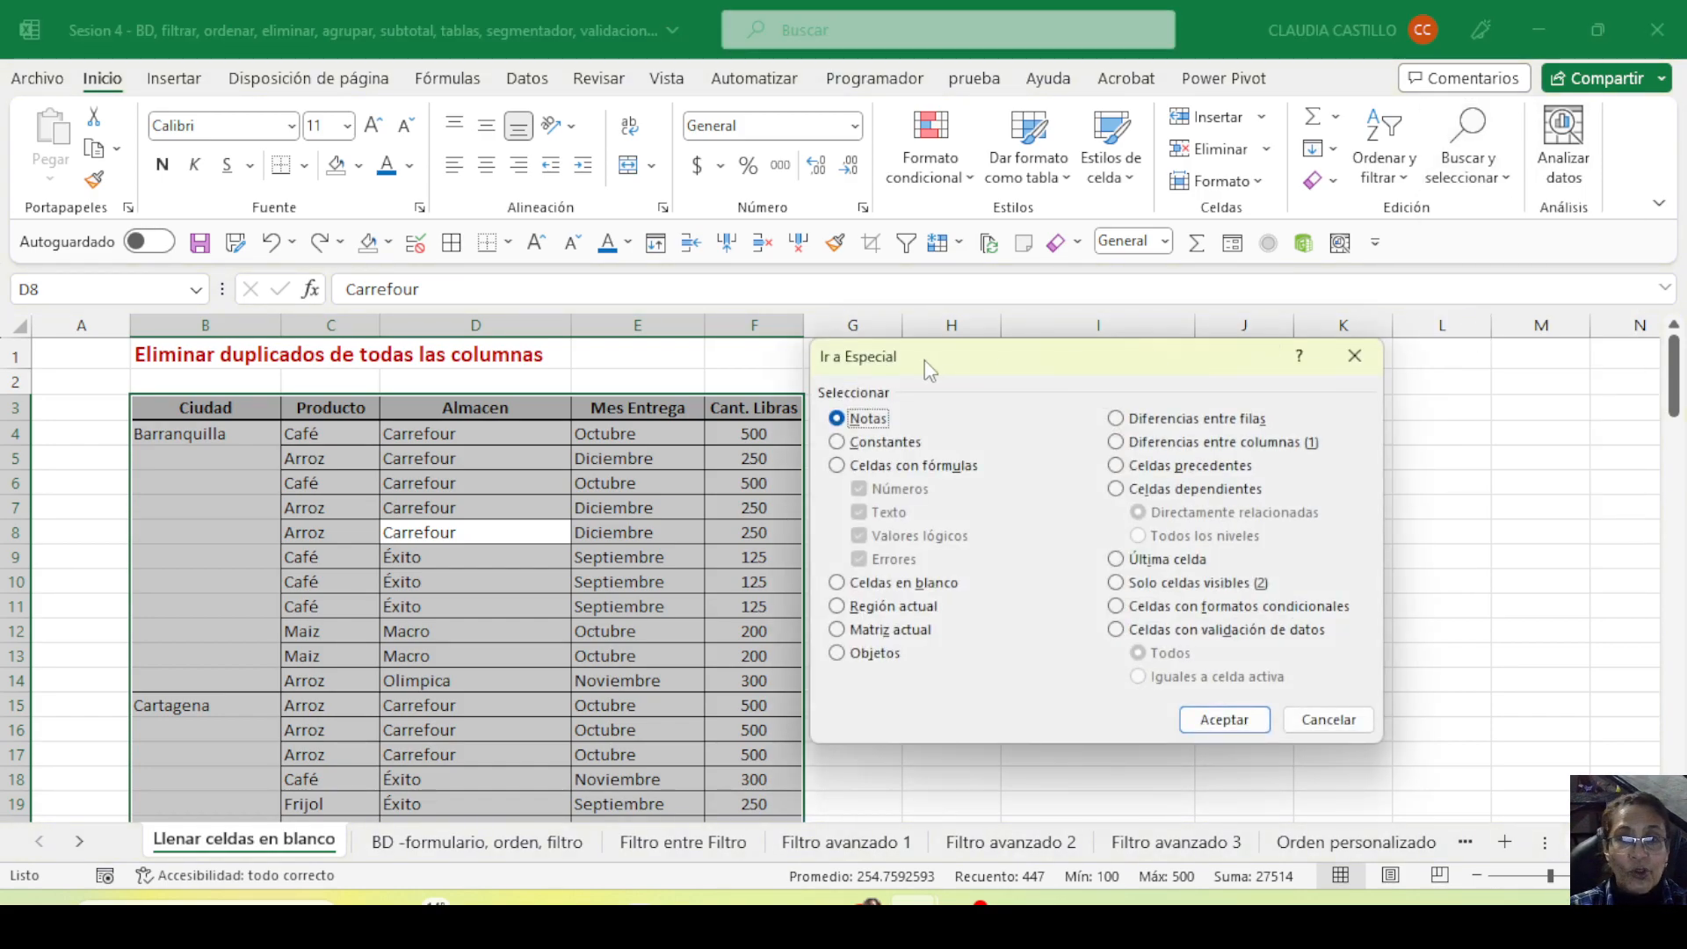
pyautogui.moveTo(1099, 339); pyautogui.dragTo(1066, 356)
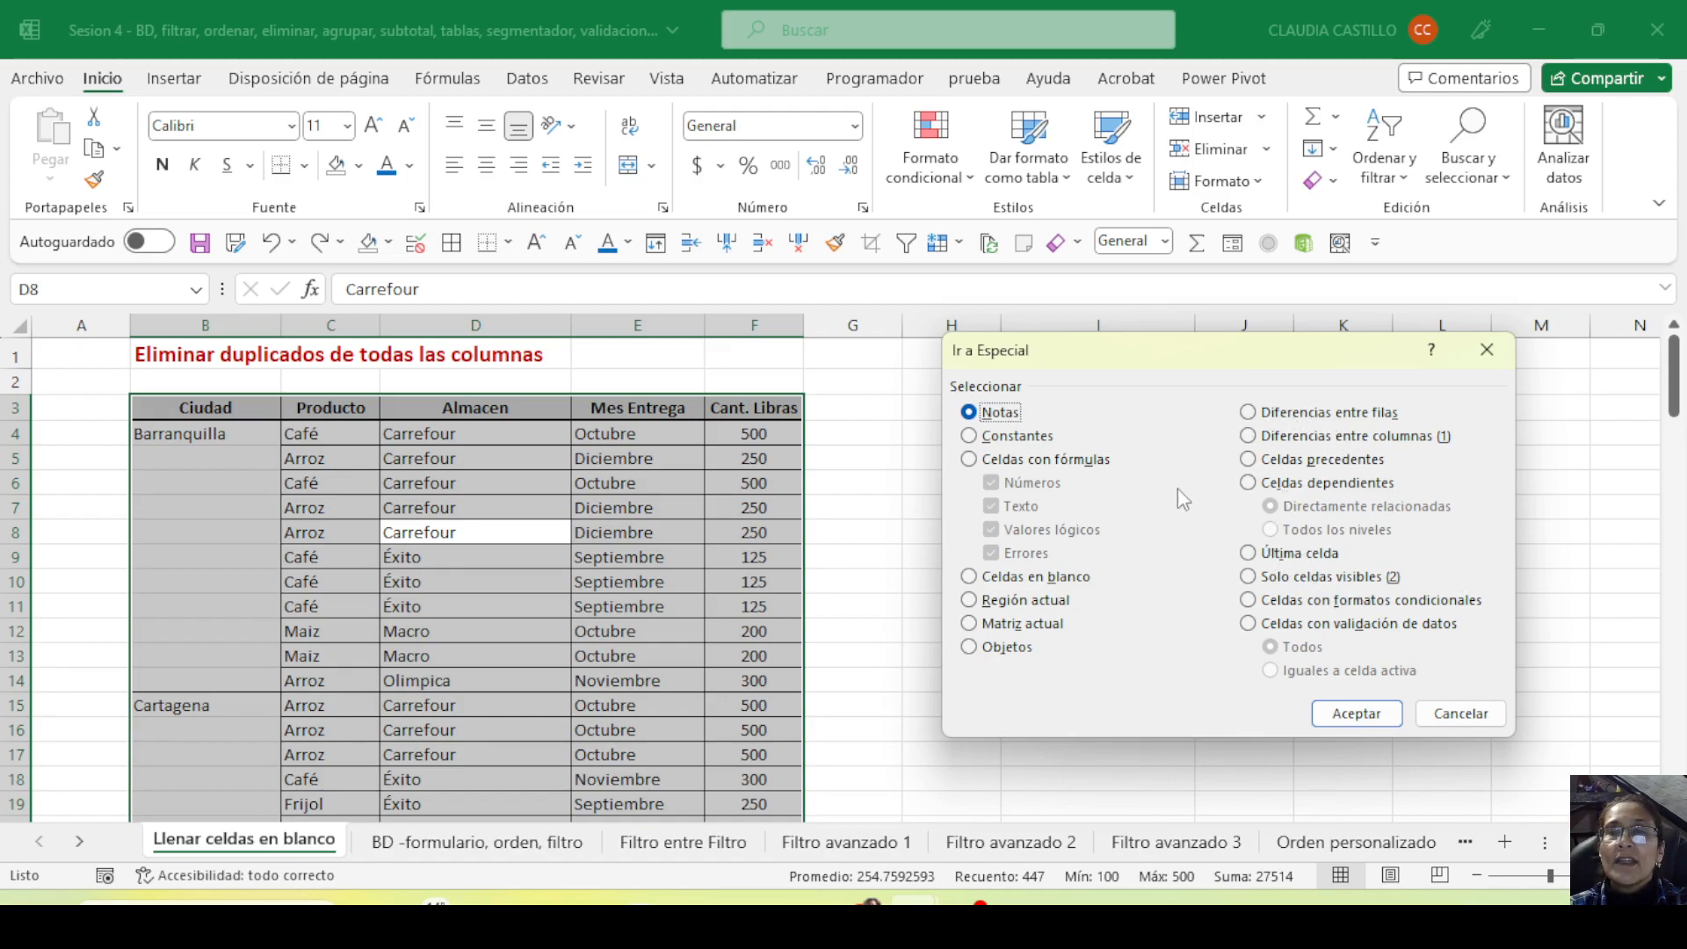
pyautogui.click(988, 577)
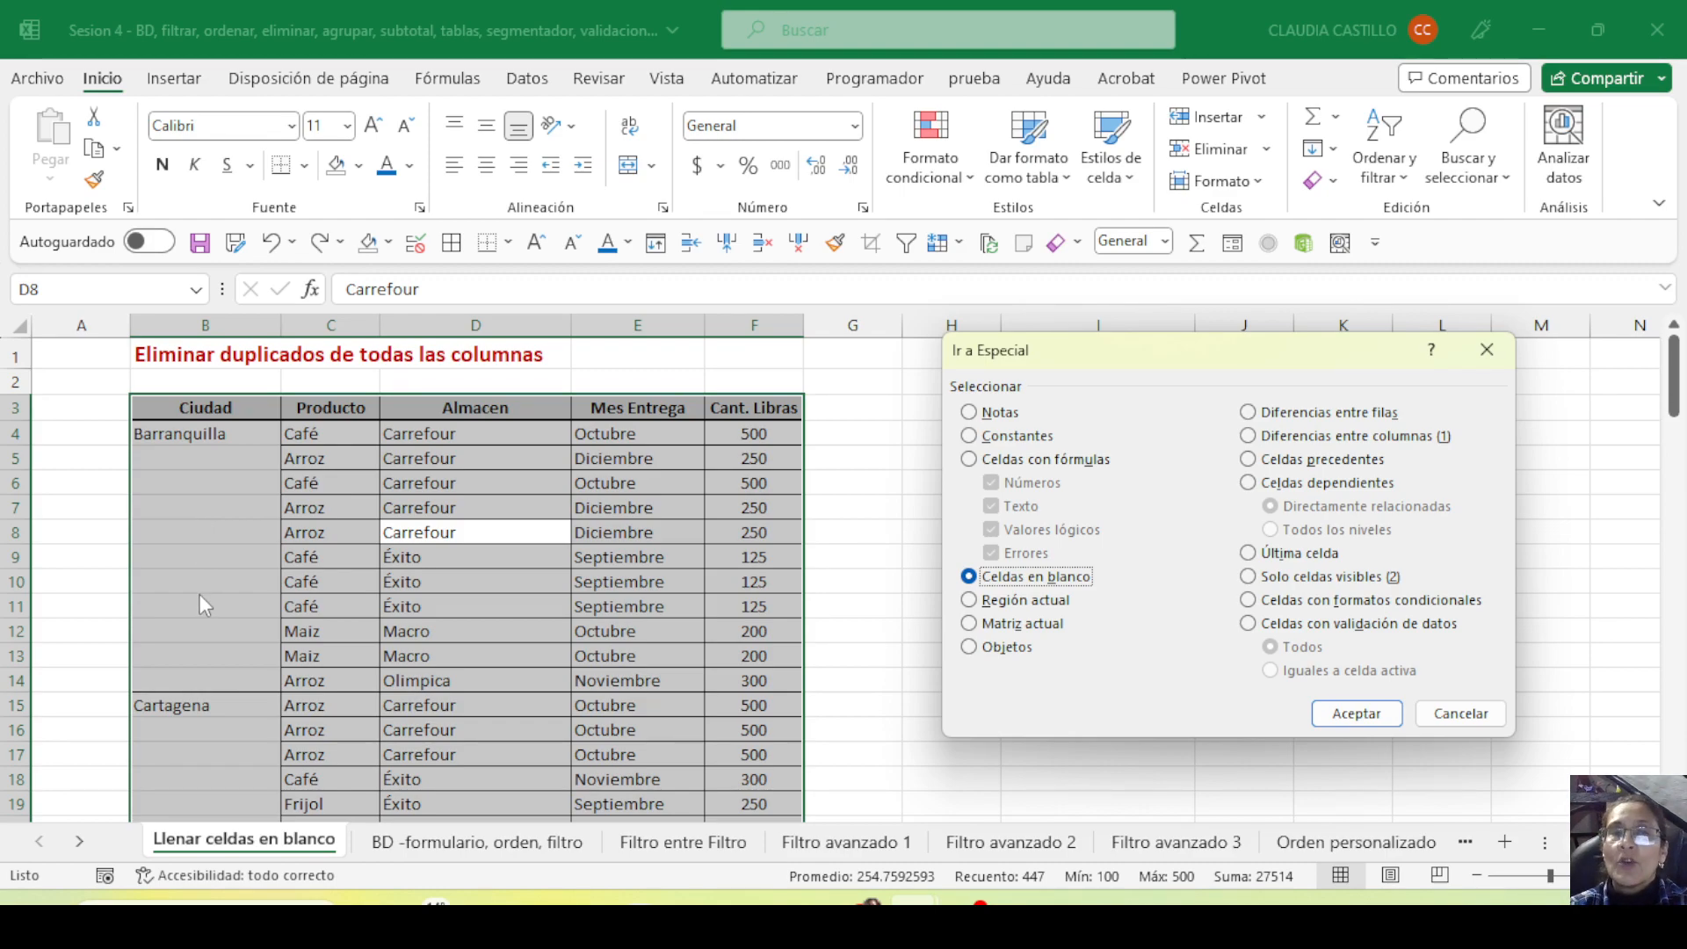
pyautogui.click(1354, 714)
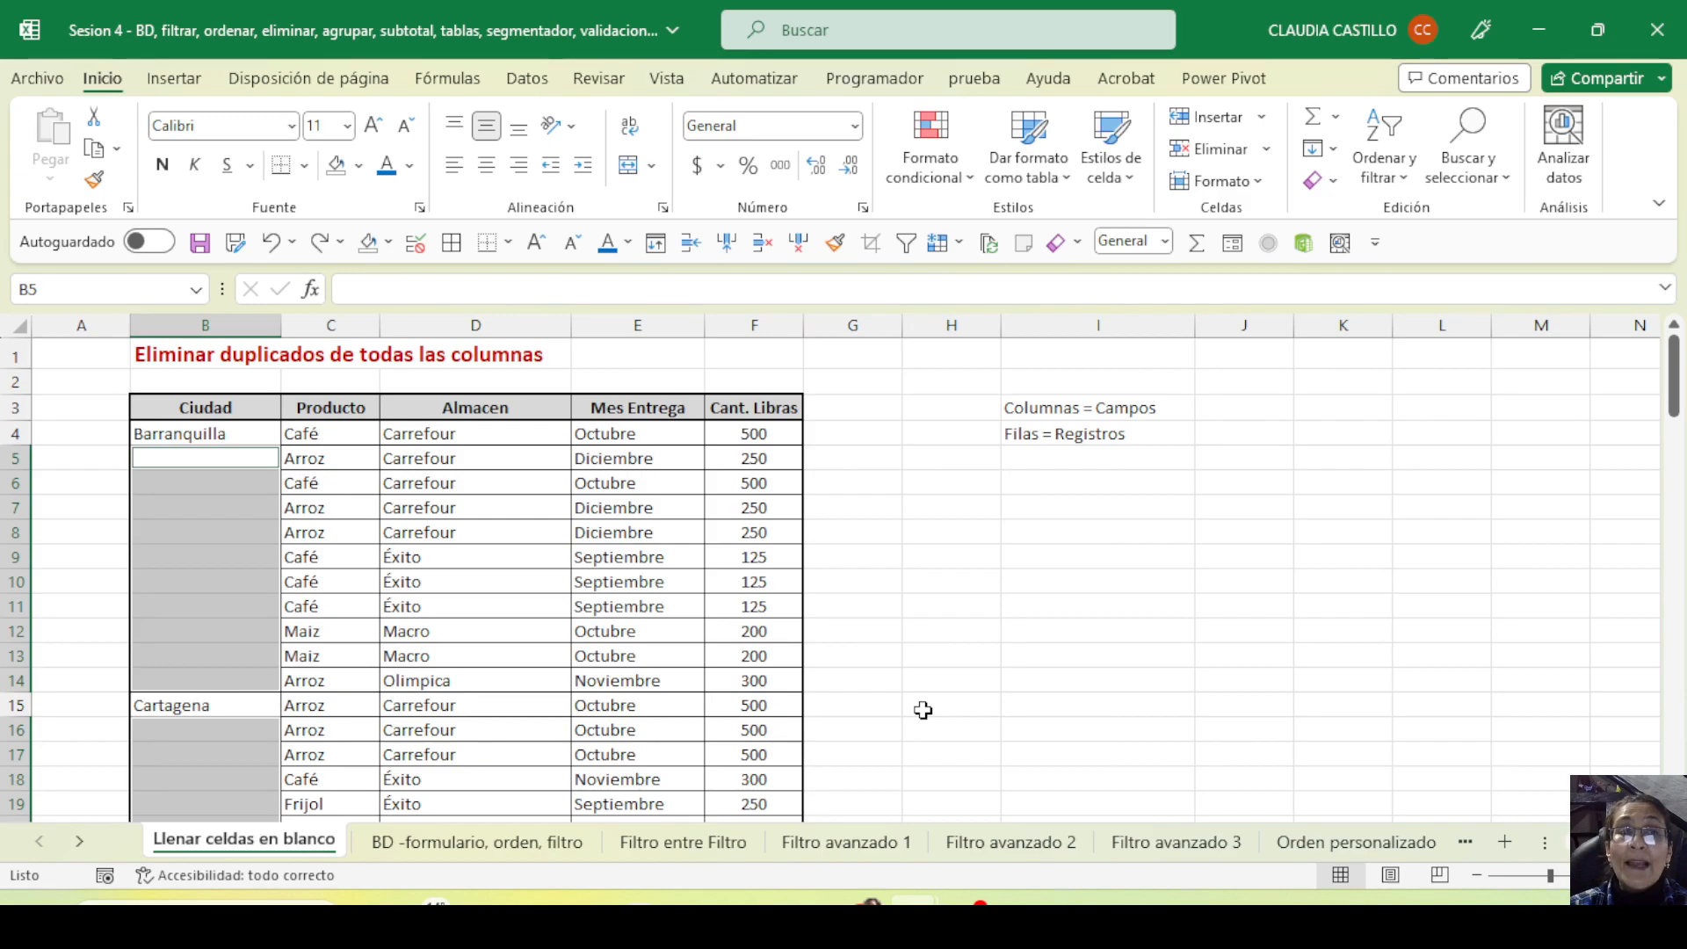
# Fill all the selected blank Ciudad cells with a relative formula pointing to the cell above, starting with =B4 in B5
pyautogui.scroll(-10, 493, 665)
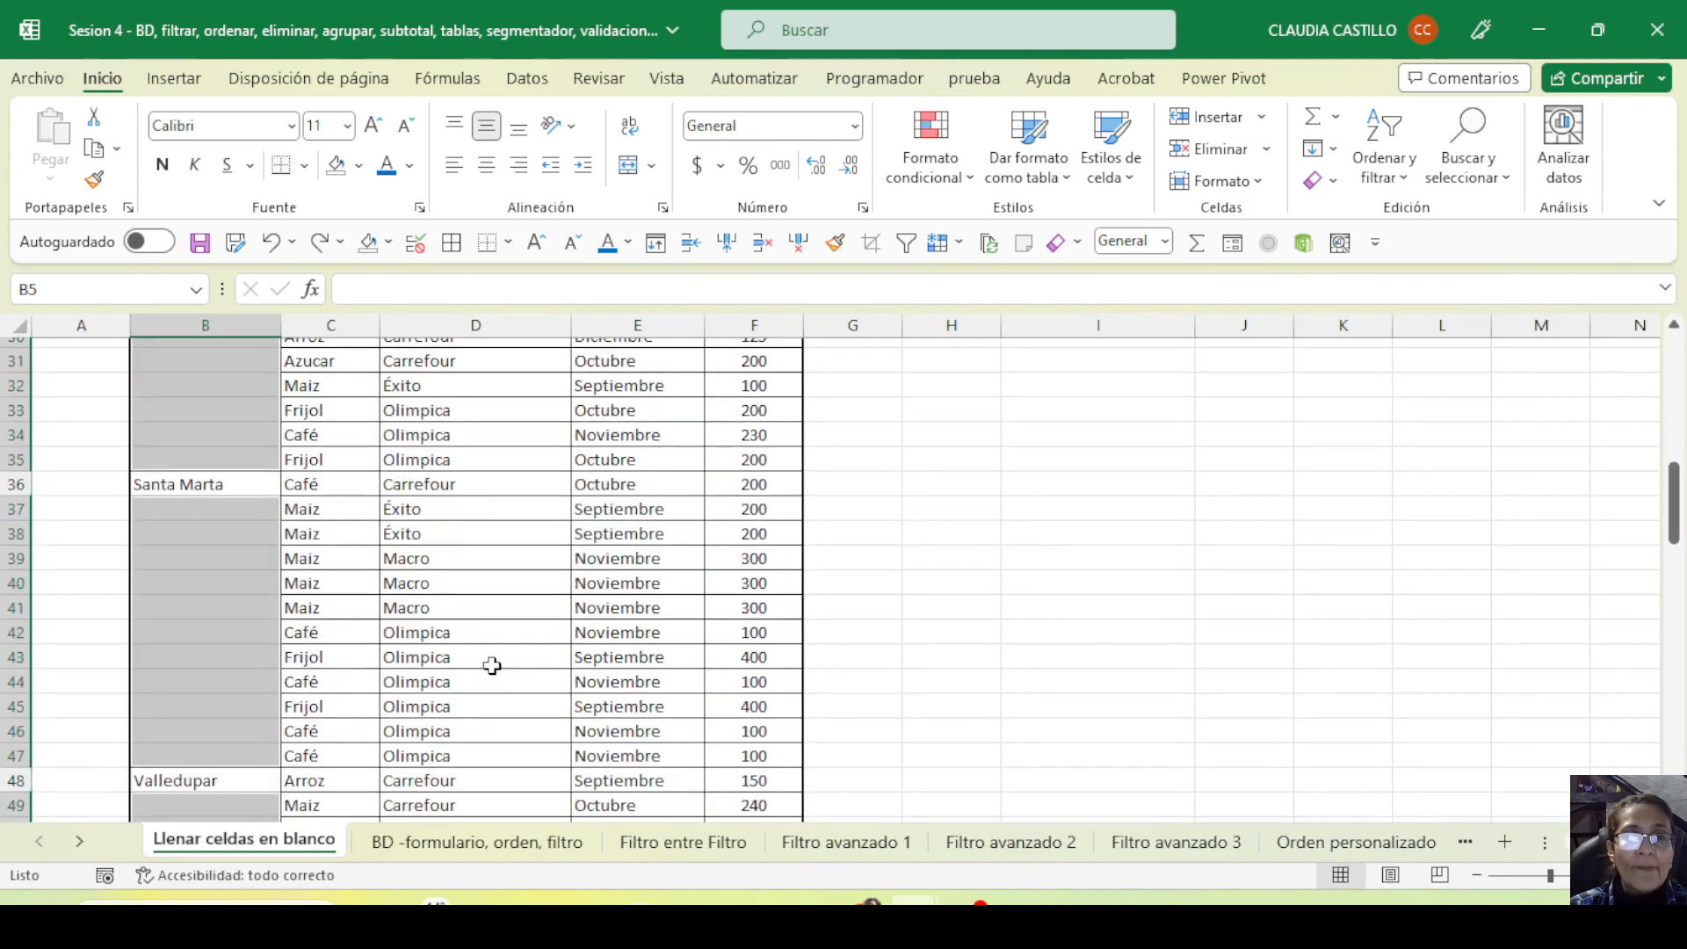
pyautogui.scroll(10, 492, 665)
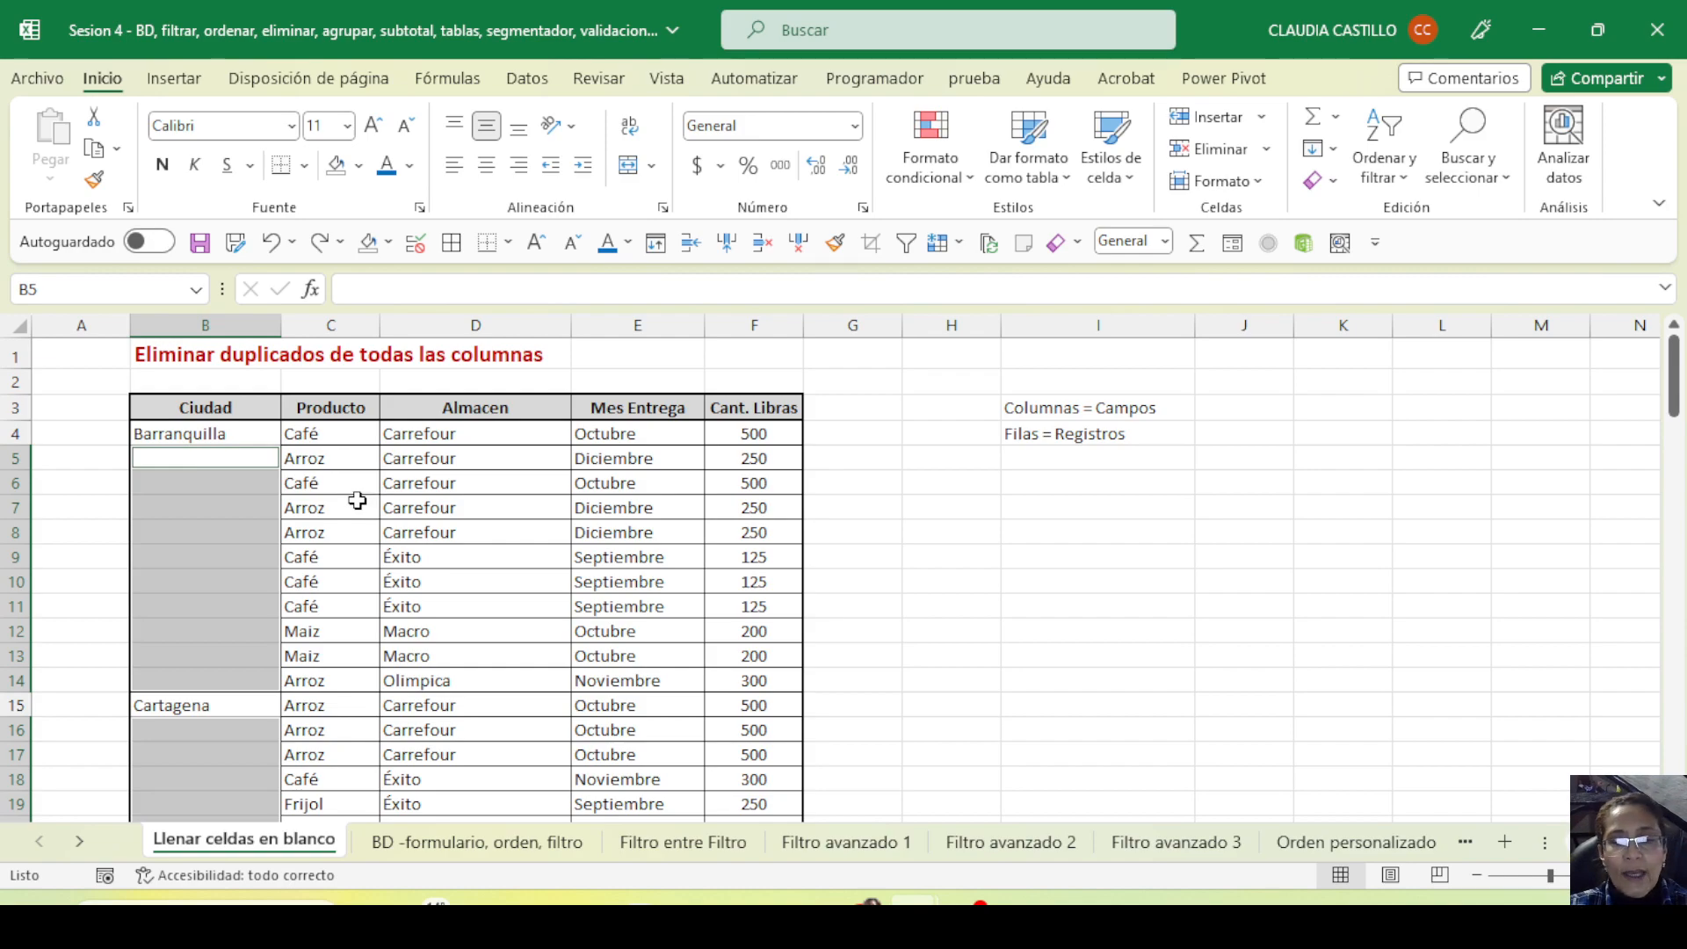
pyautogui.write('=')
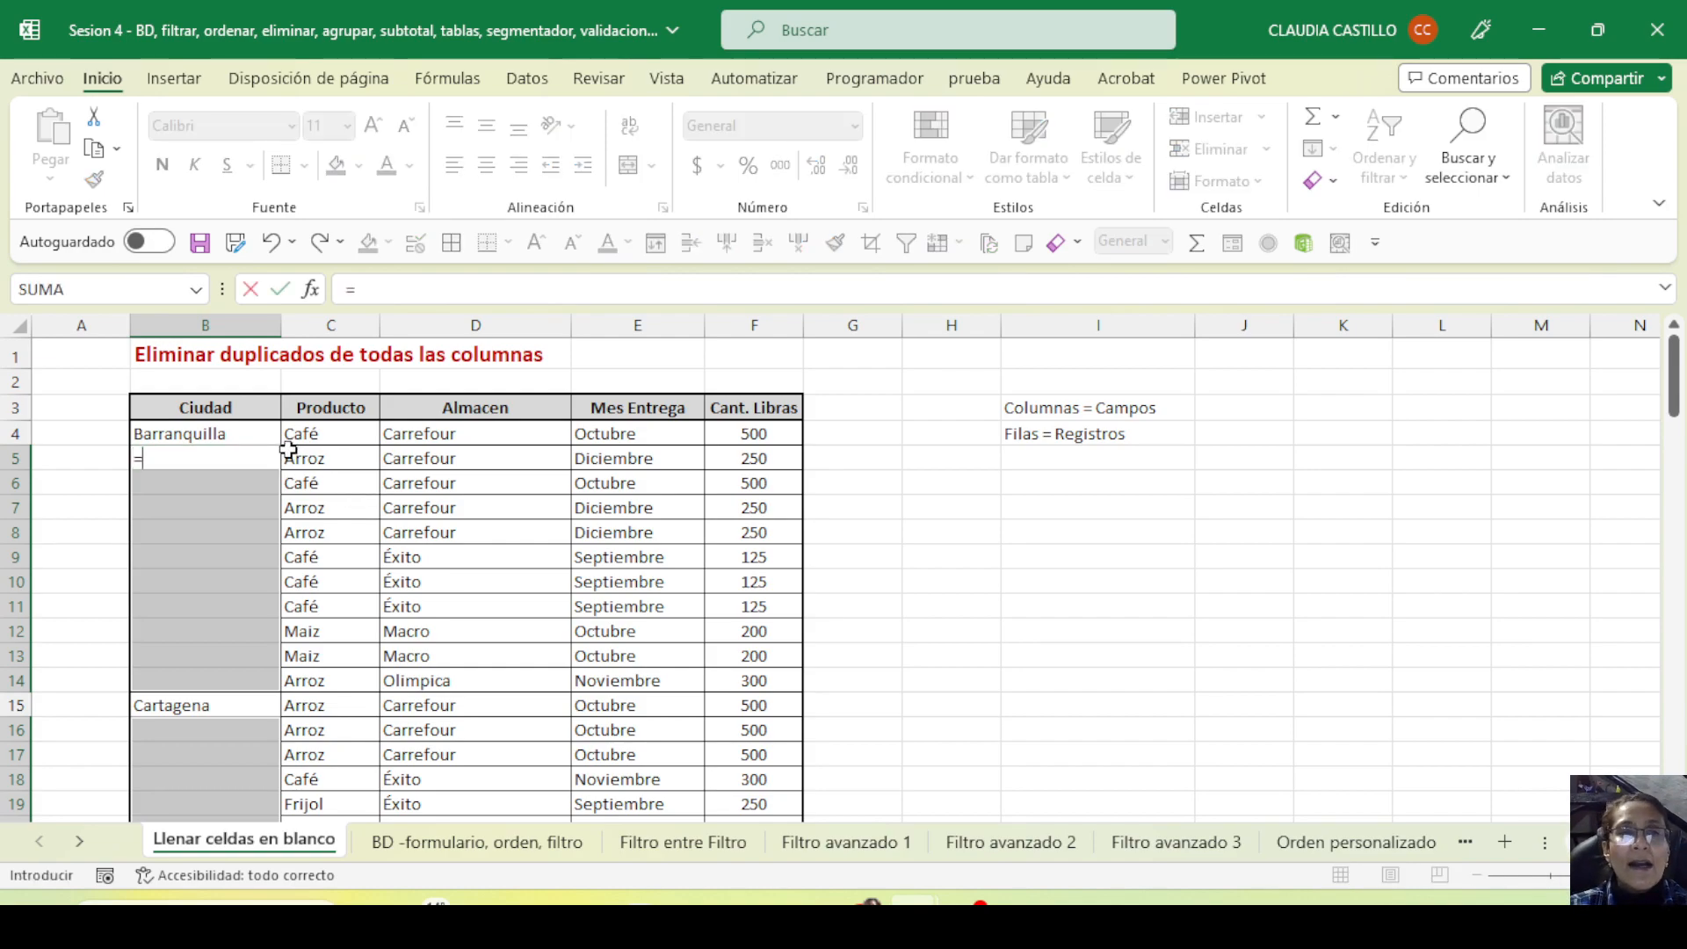
pyautogui.click(239, 436)
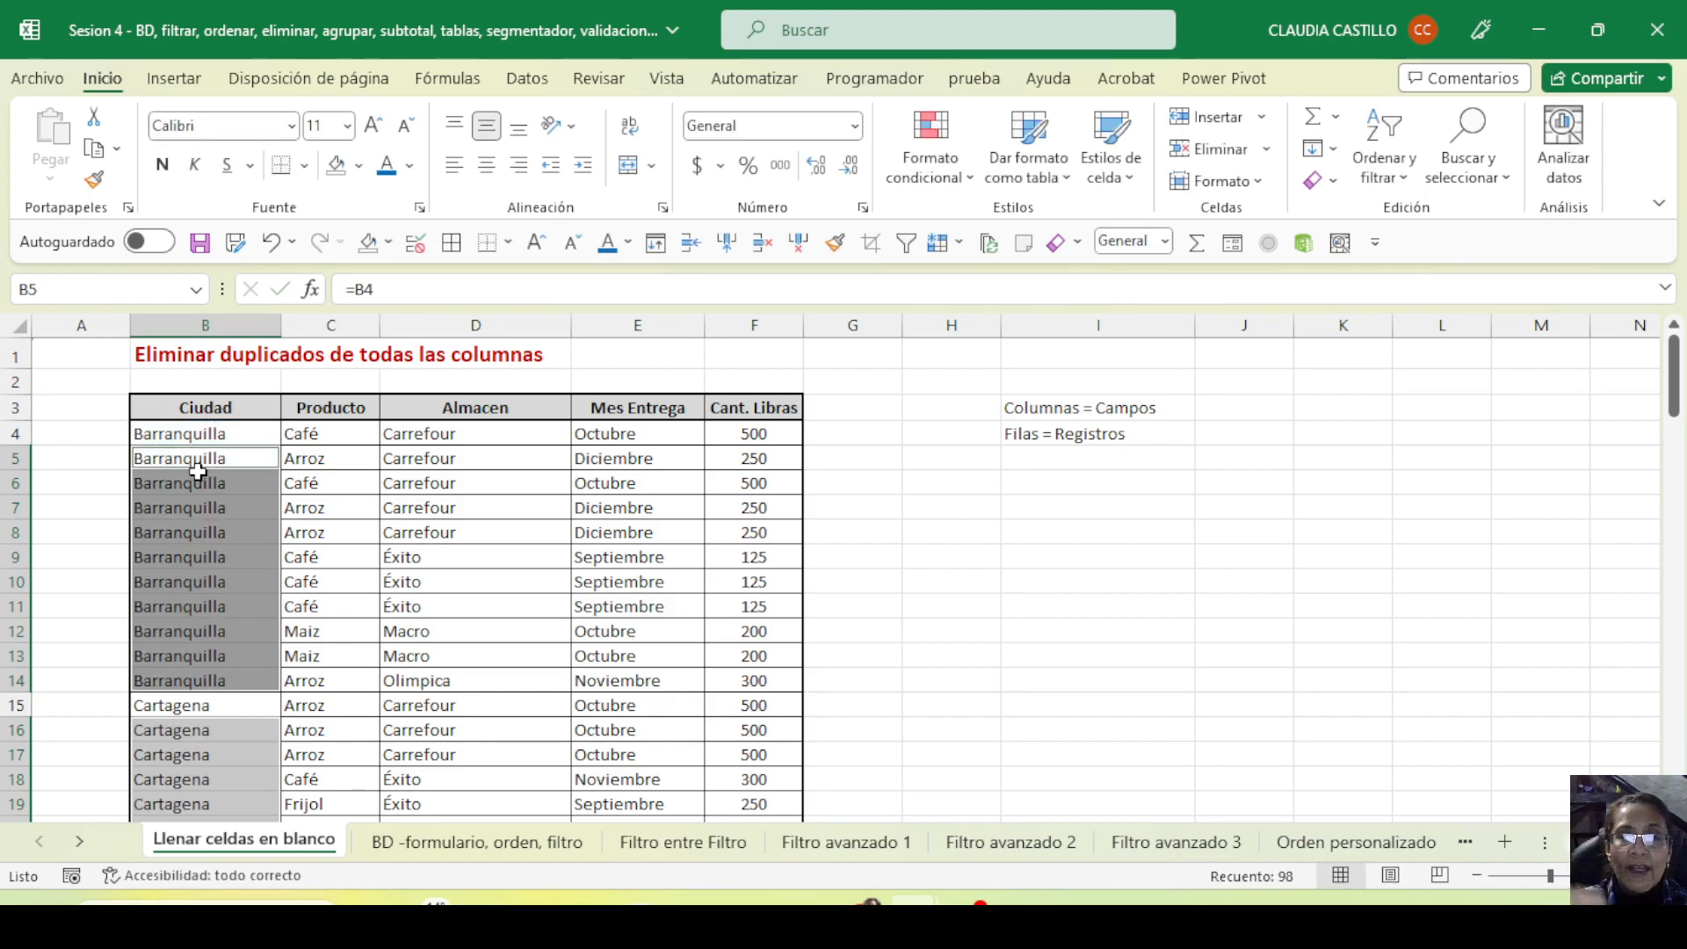
# Check the filled Ciudad cells and their formulas from the Barranquilla records down past the Villavicencio block
pyautogui.click(198, 481)
pyautogui.click(197, 531)
pyautogui.click(202, 607)
pyautogui.click(208, 650)
pyautogui.scroll(-4, 199, 689)
pyautogui.click(176, 583)
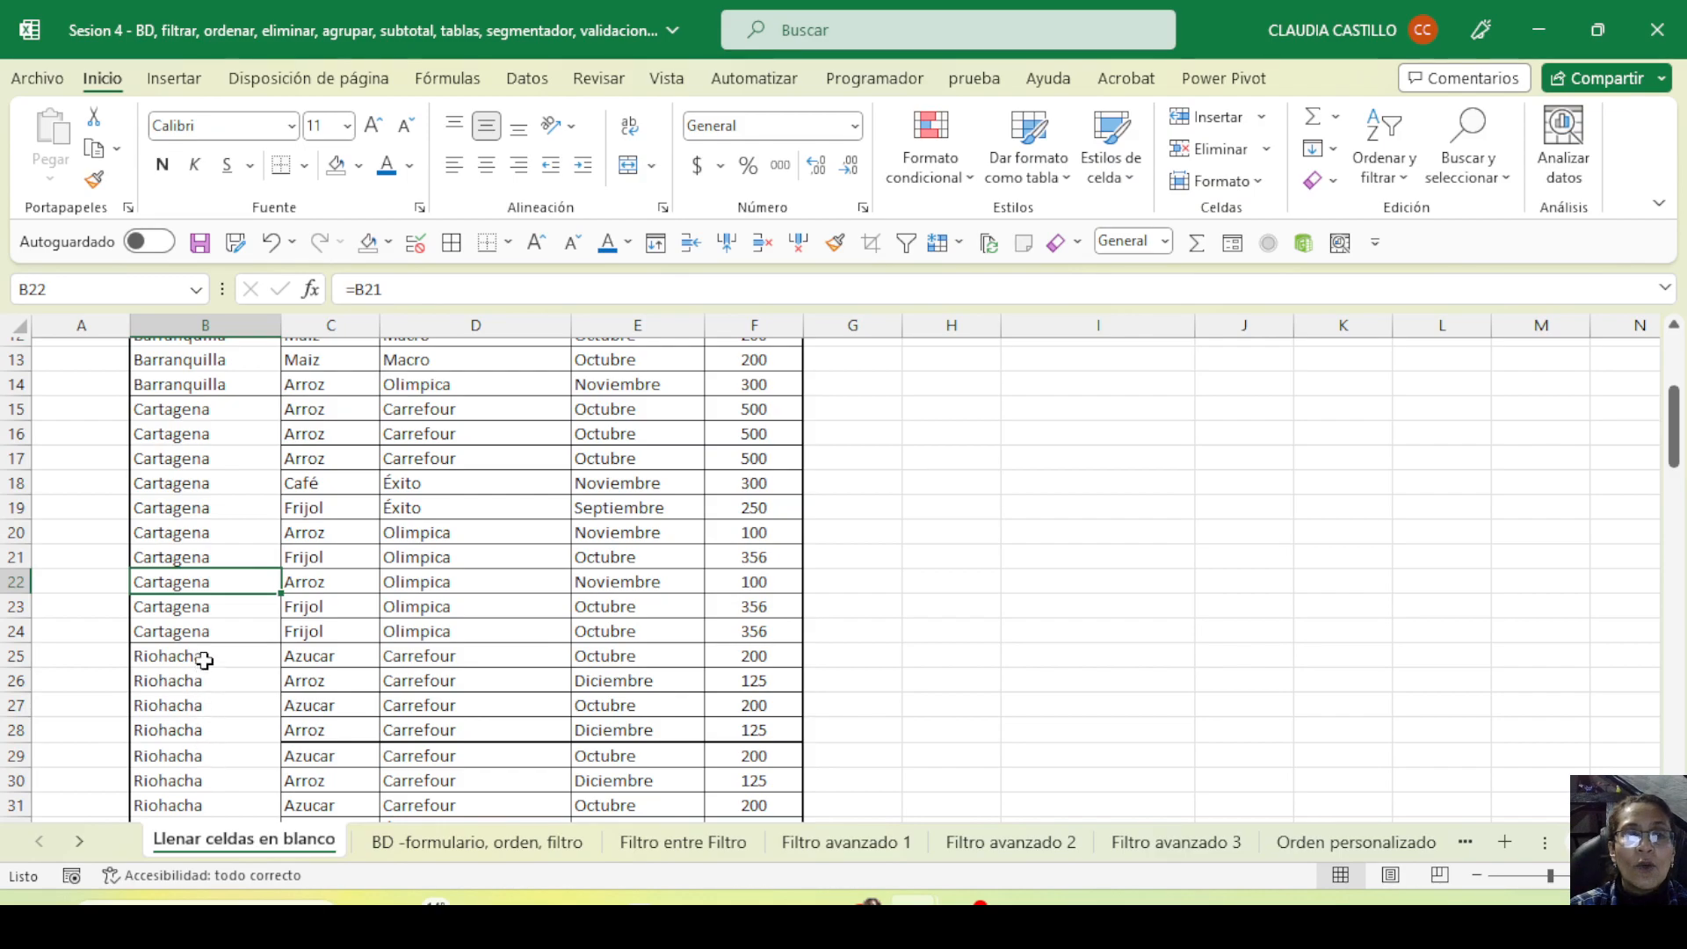
pyautogui.click(189, 414)
pyautogui.click(193, 654)
pyautogui.scroll(-14, 252, 715)
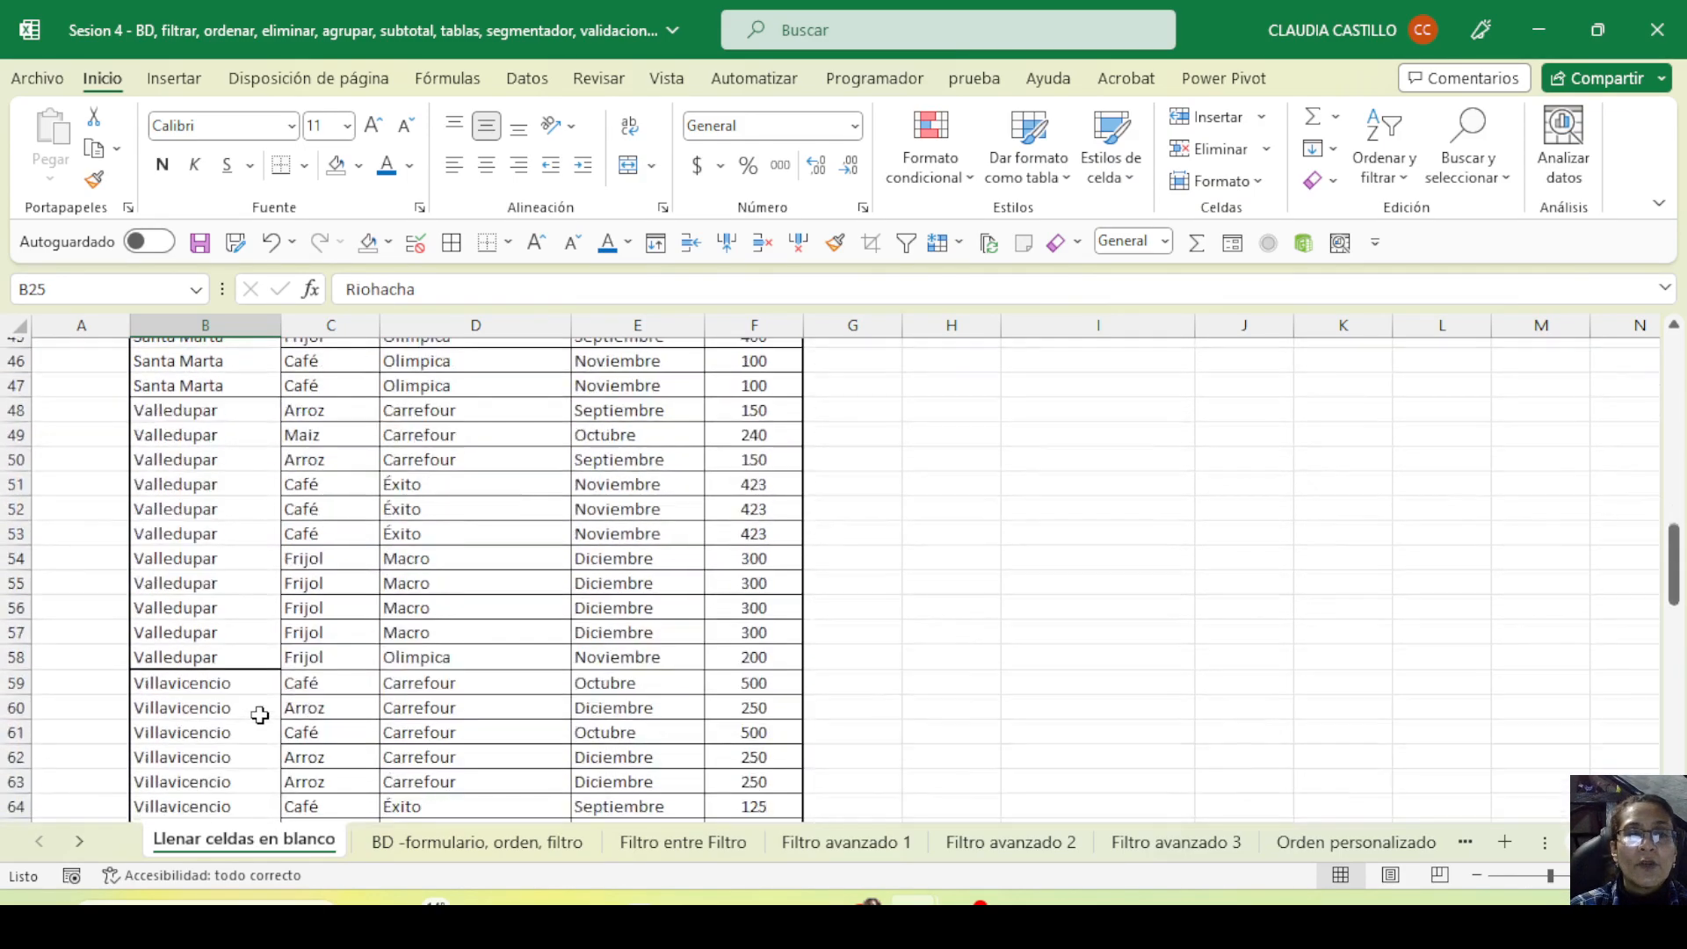
pyautogui.scroll(-3, 260, 715)
pyautogui.scroll(20, 260, 715)
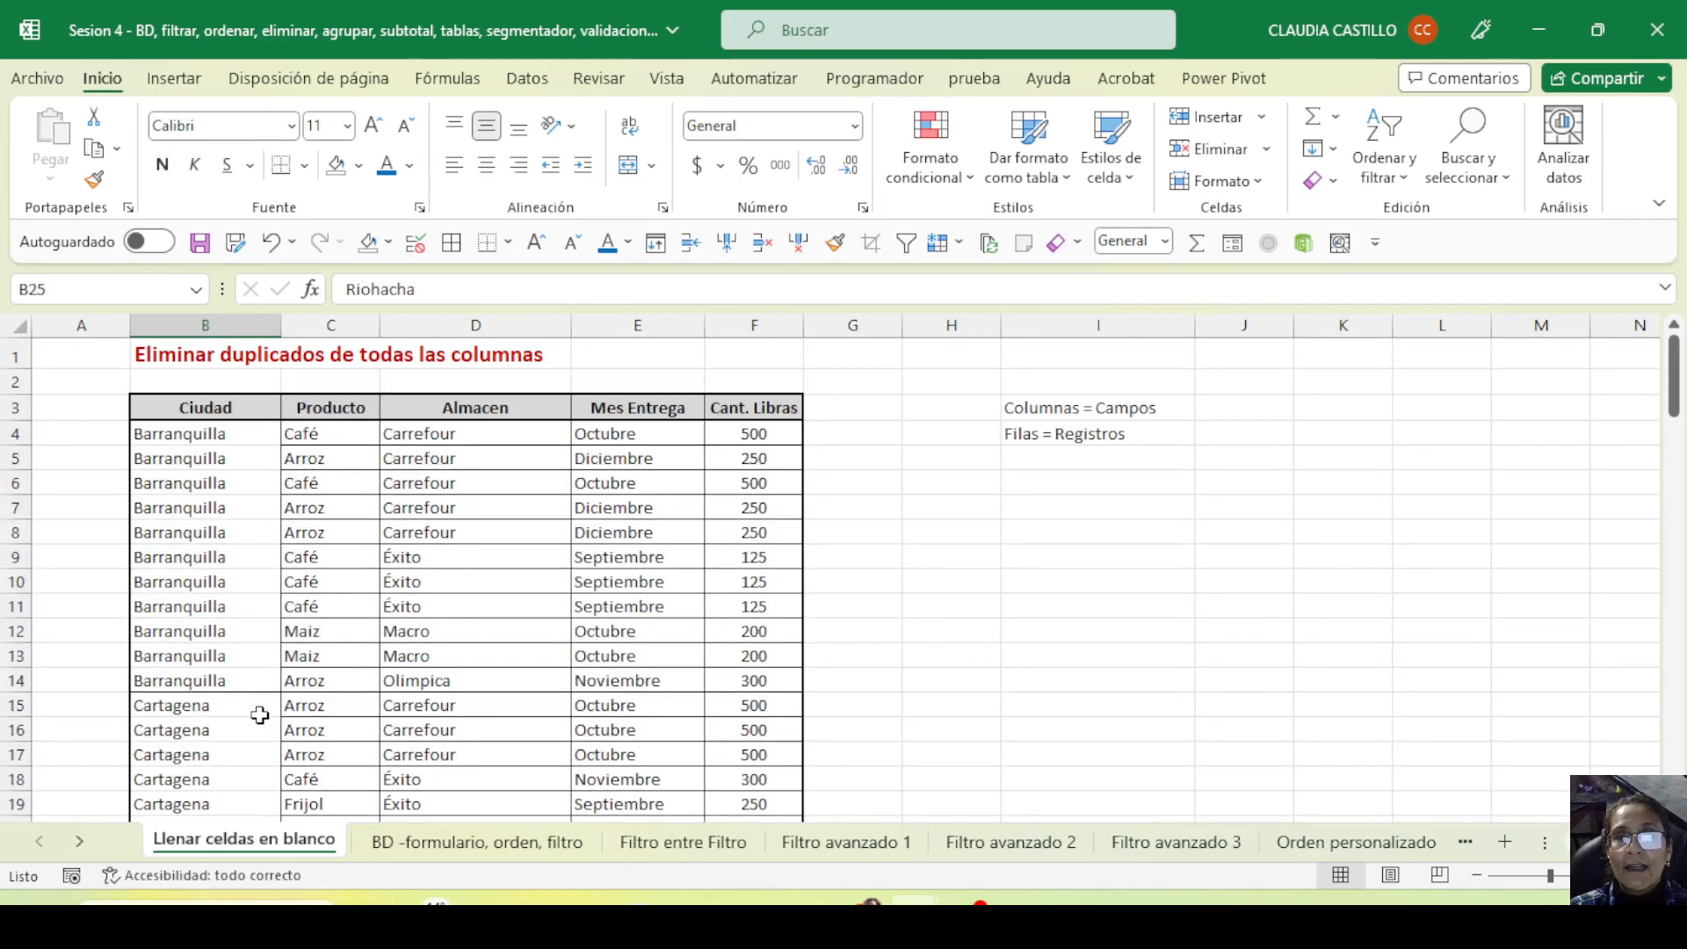
# Use Ir a Especial with Celdas en blanco starting from cell D10 in the Almacen column to look for remaining blanks
pyautogui.click(1024, 564)
pyautogui.click(437, 587)
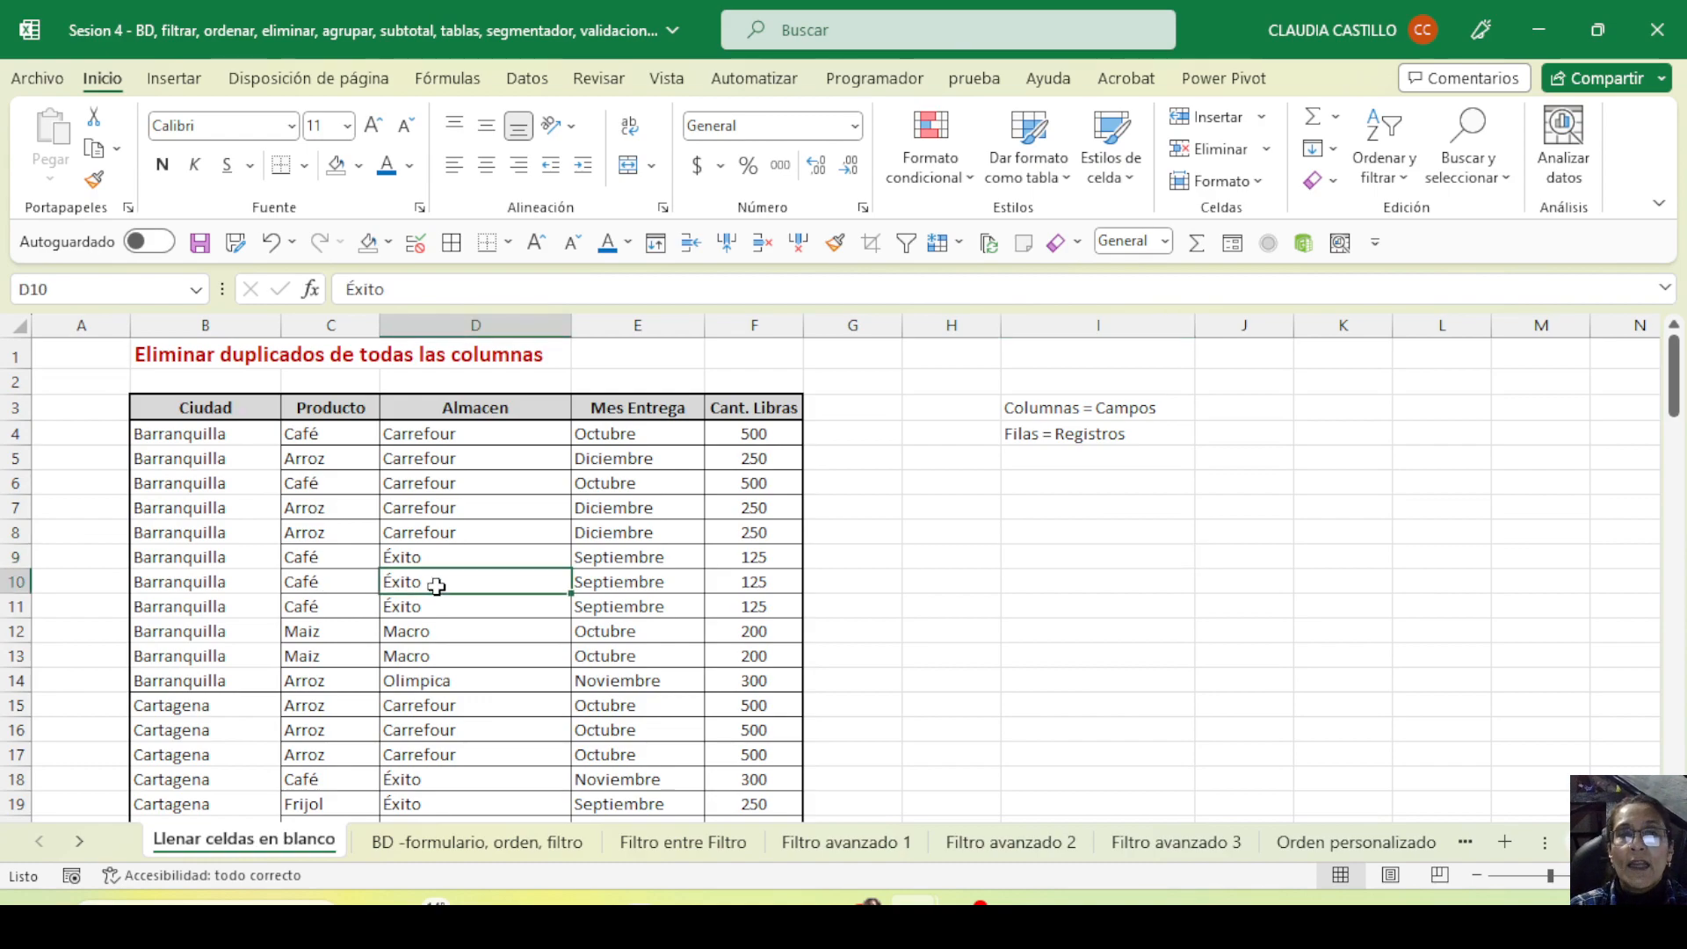
pyautogui.click(1485, 183)
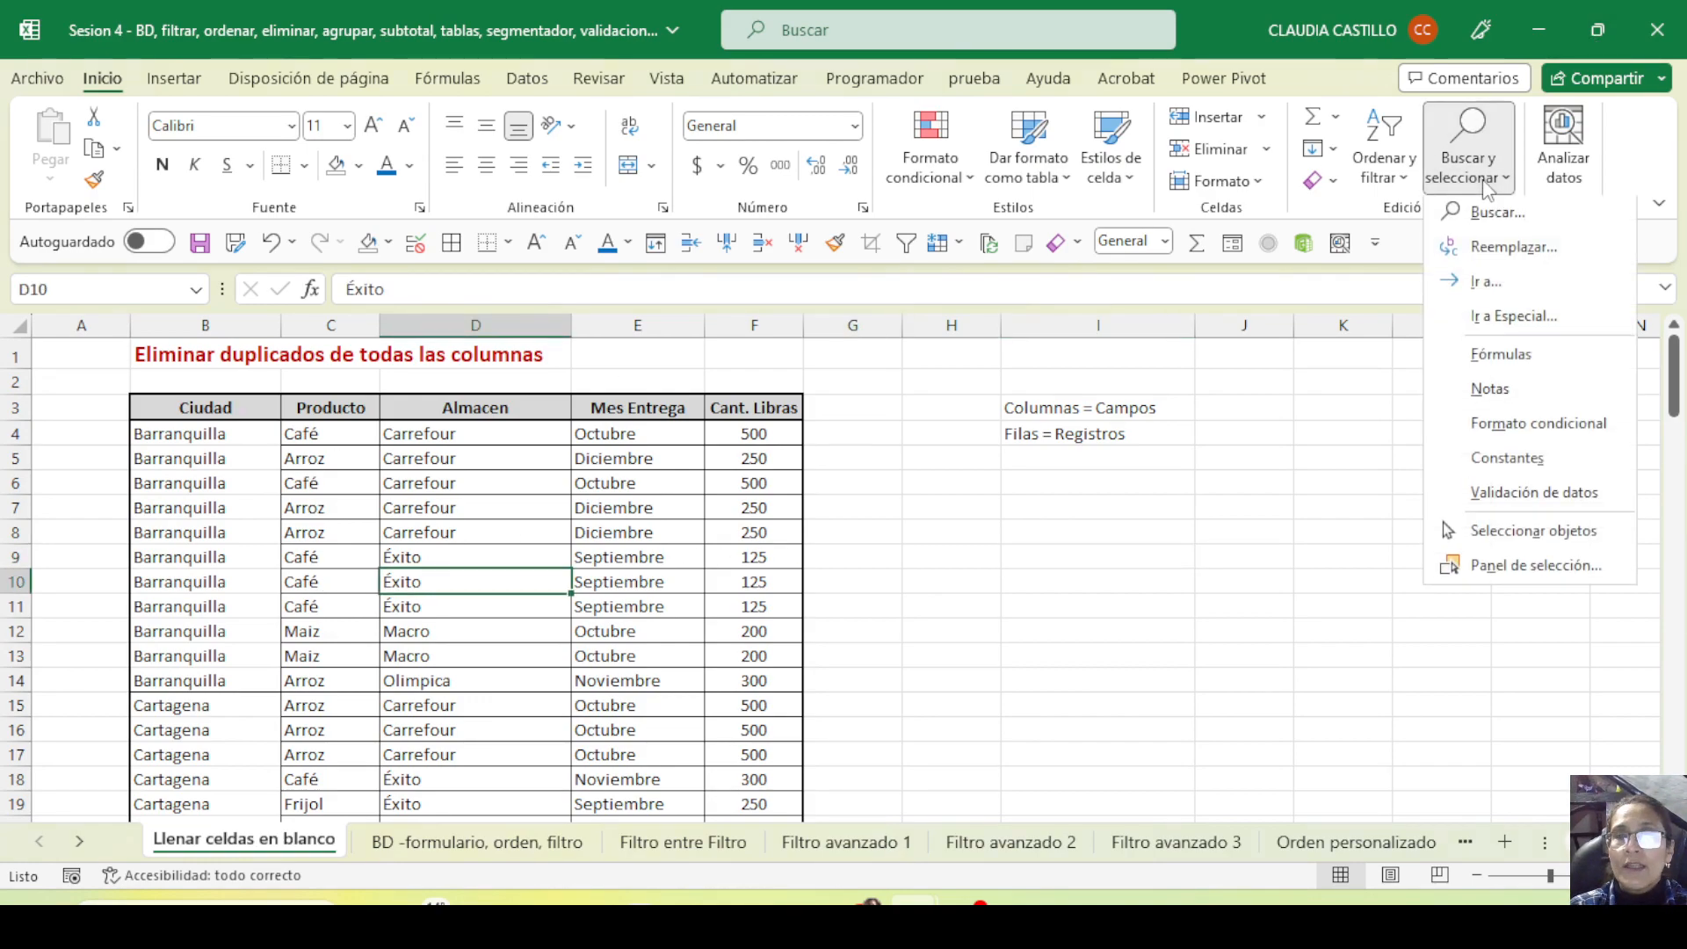
pyautogui.click(1494, 322)
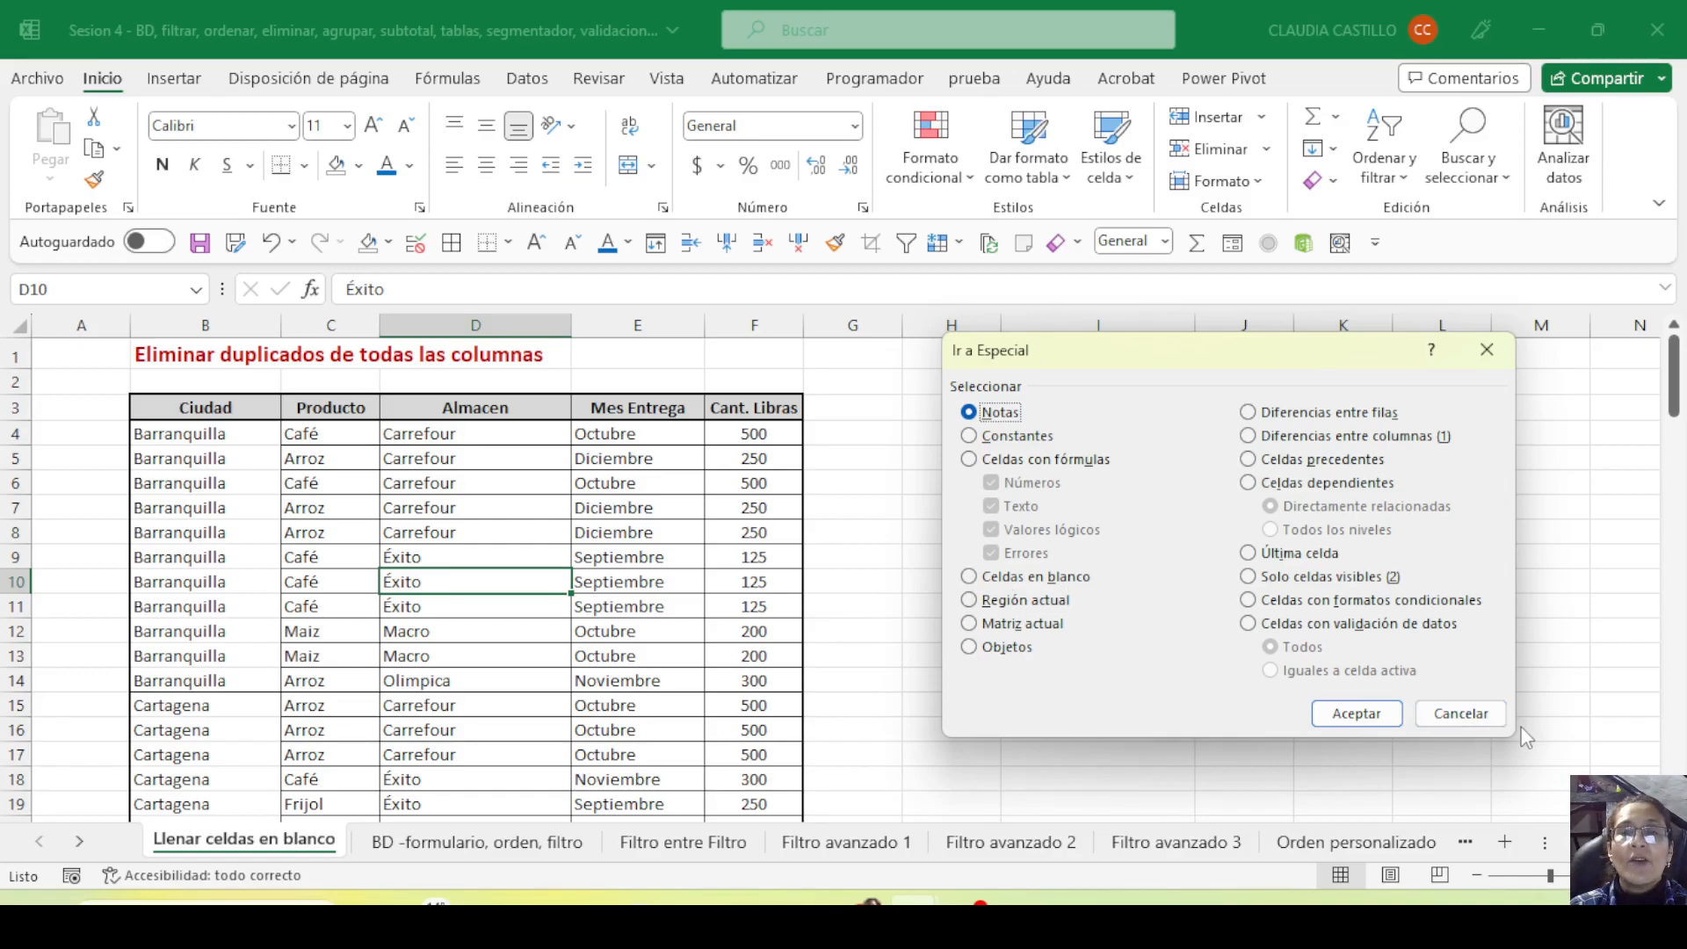
pyautogui.click(1029, 580)
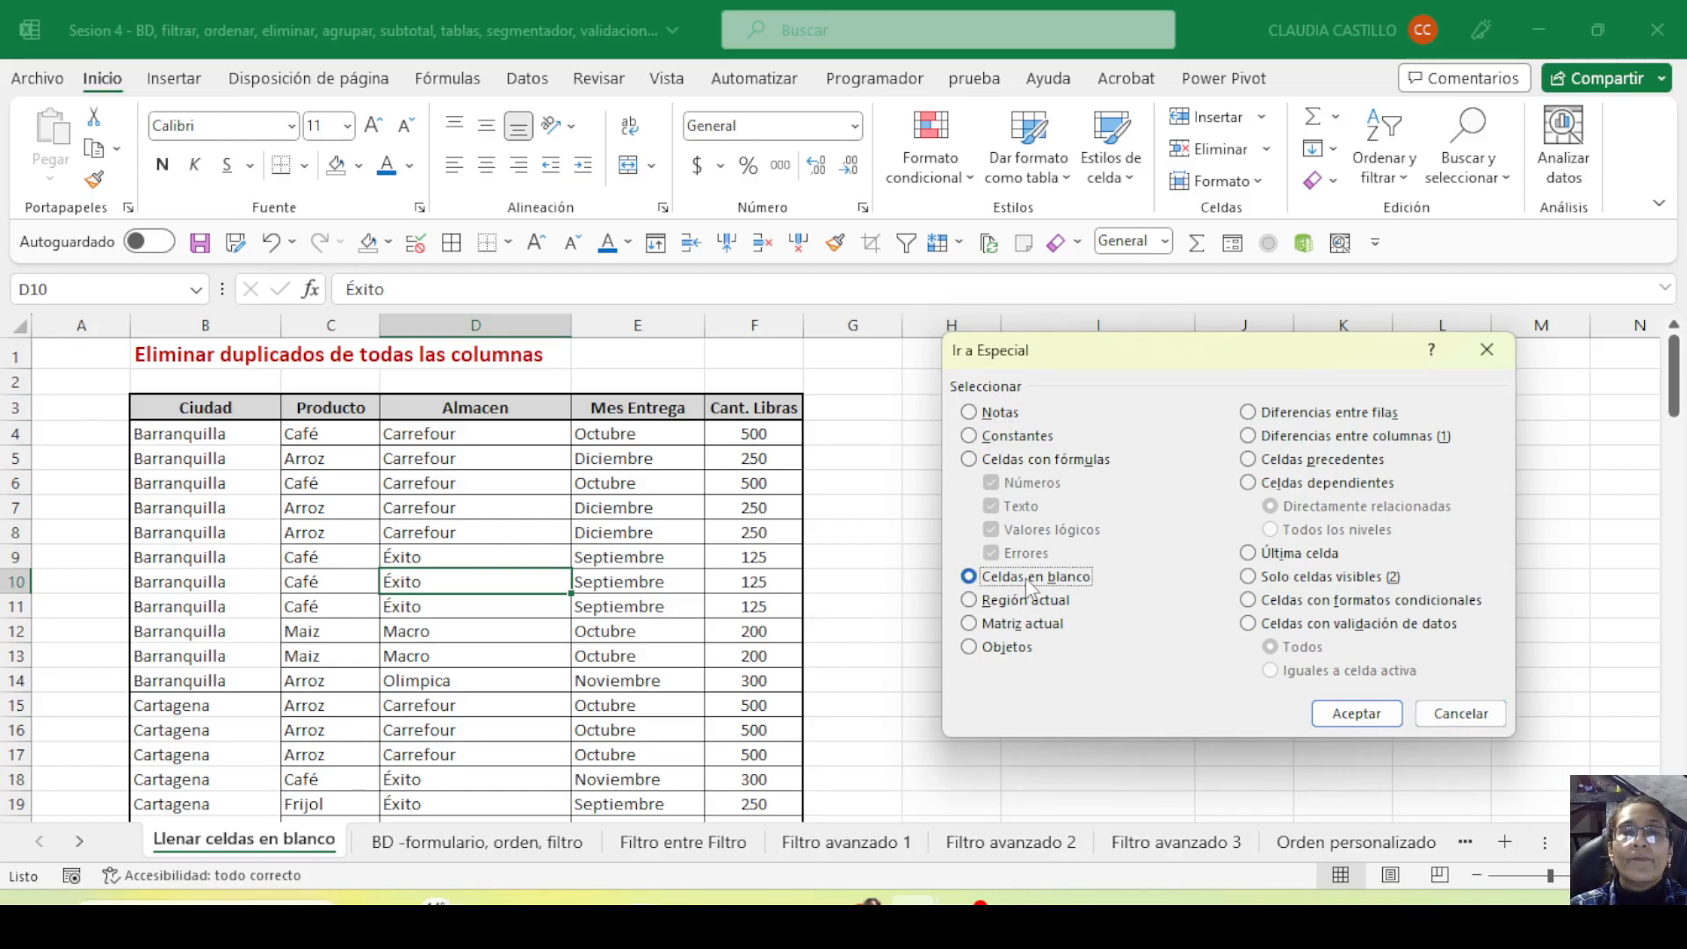
pyautogui.click(1356, 713)
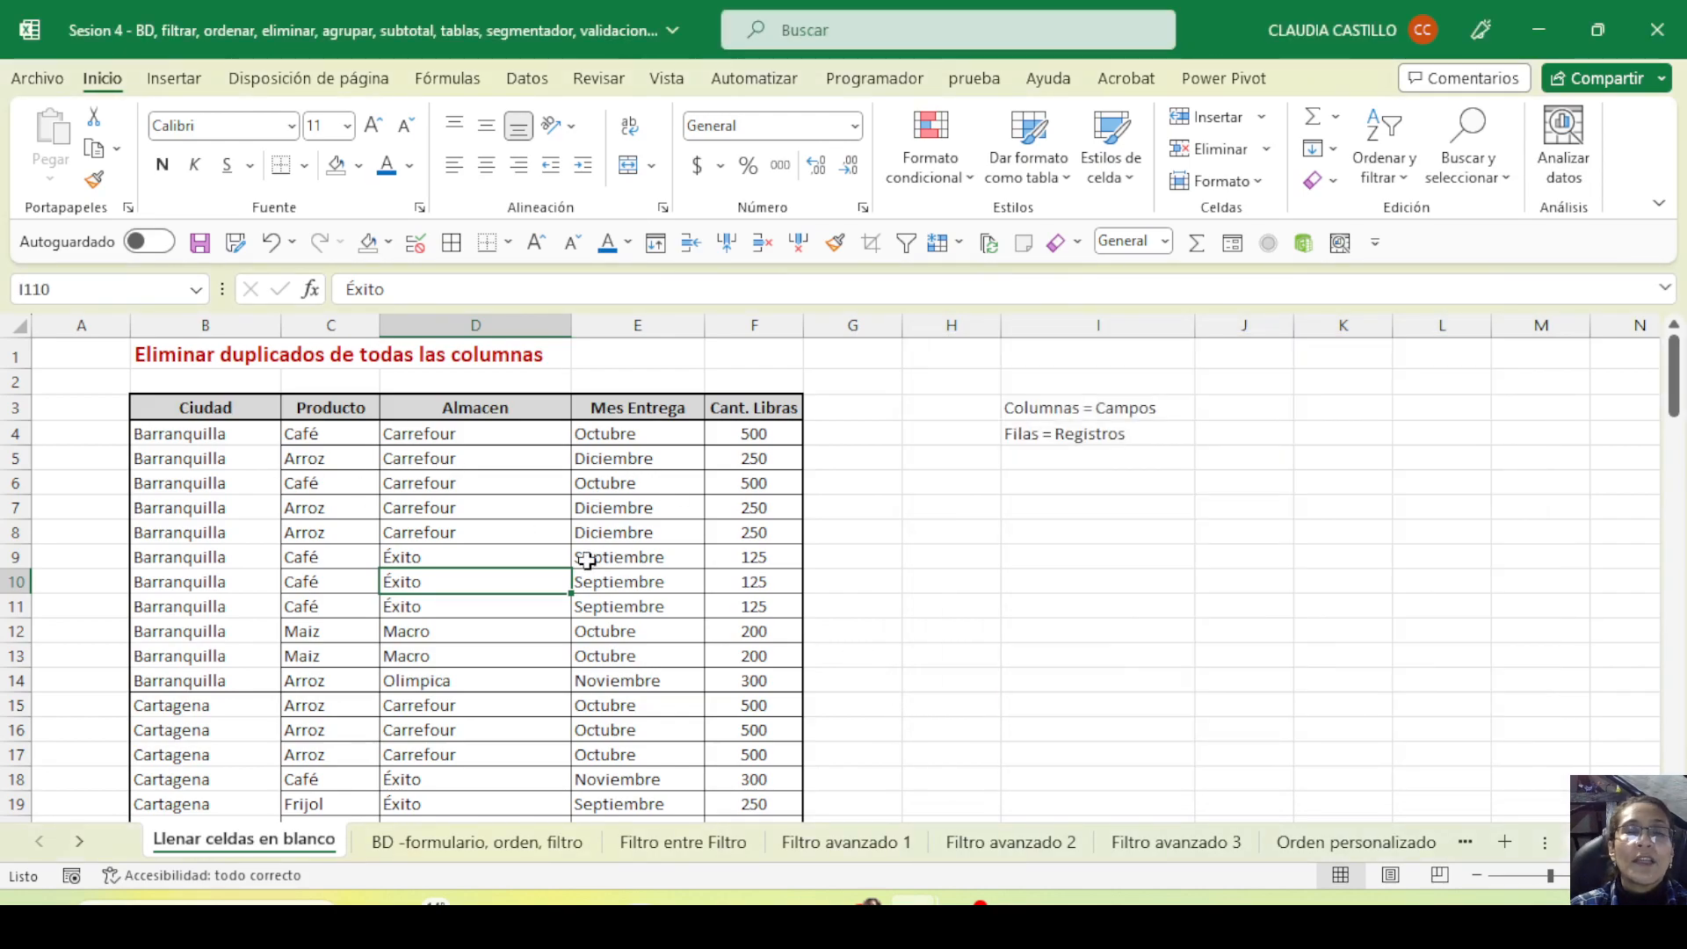
# Check the Ciudad contents of cells B4 and B5 and save the workbook
pyautogui.click(180, 433)
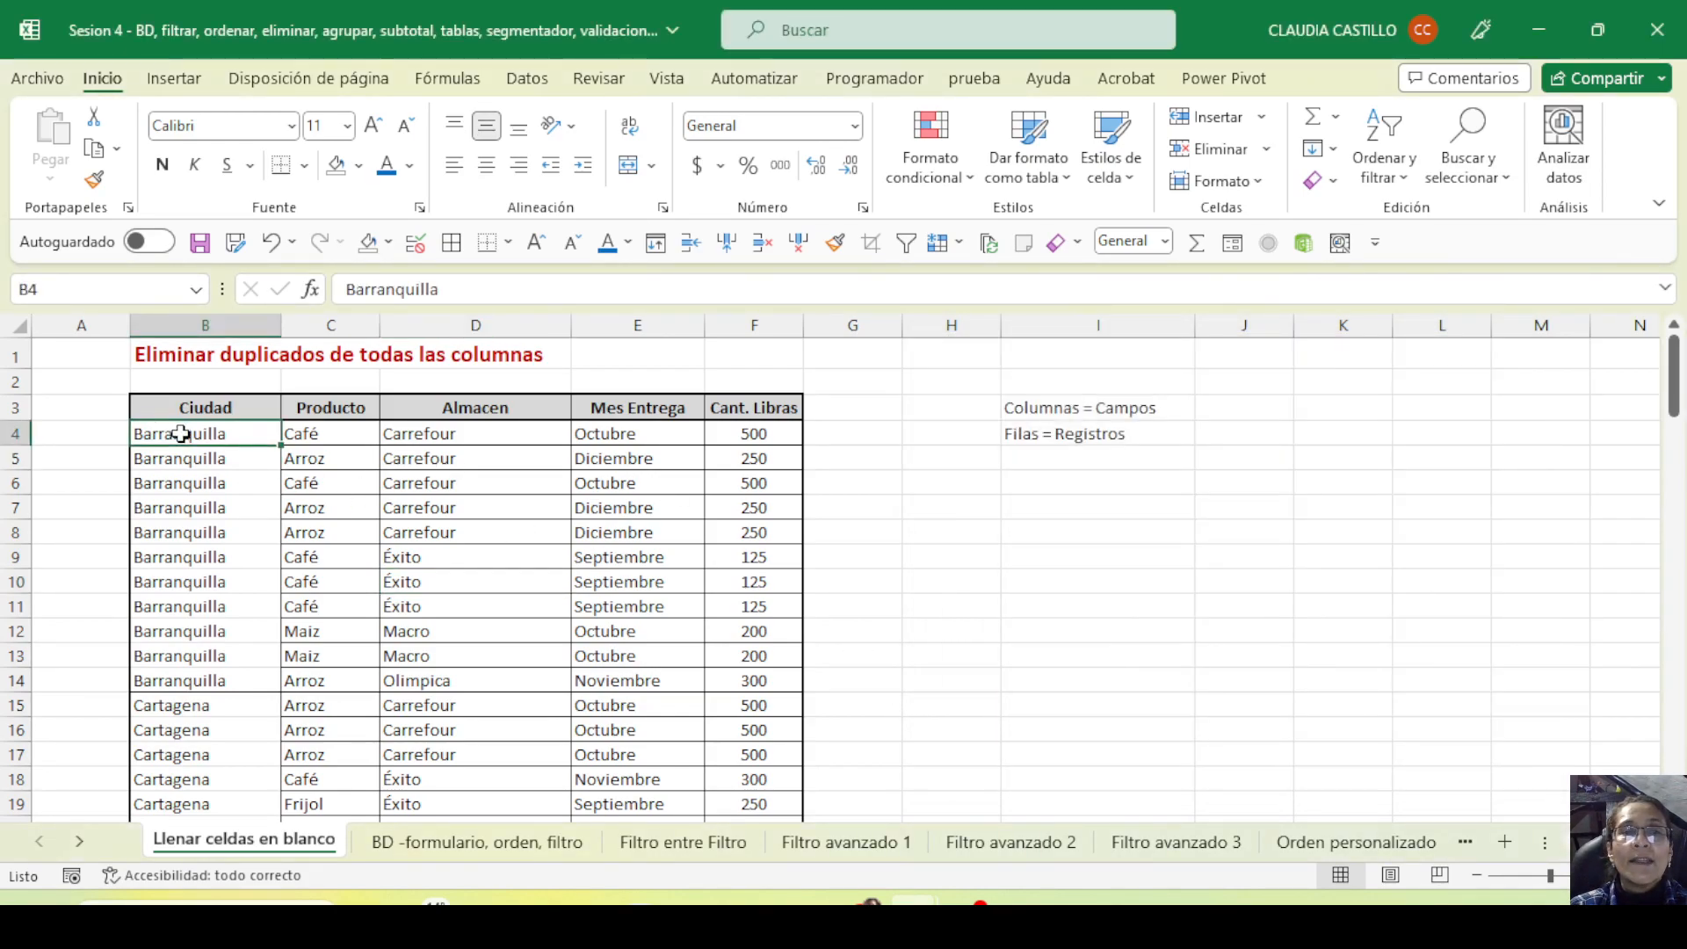
pyautogui.click(192, 458)
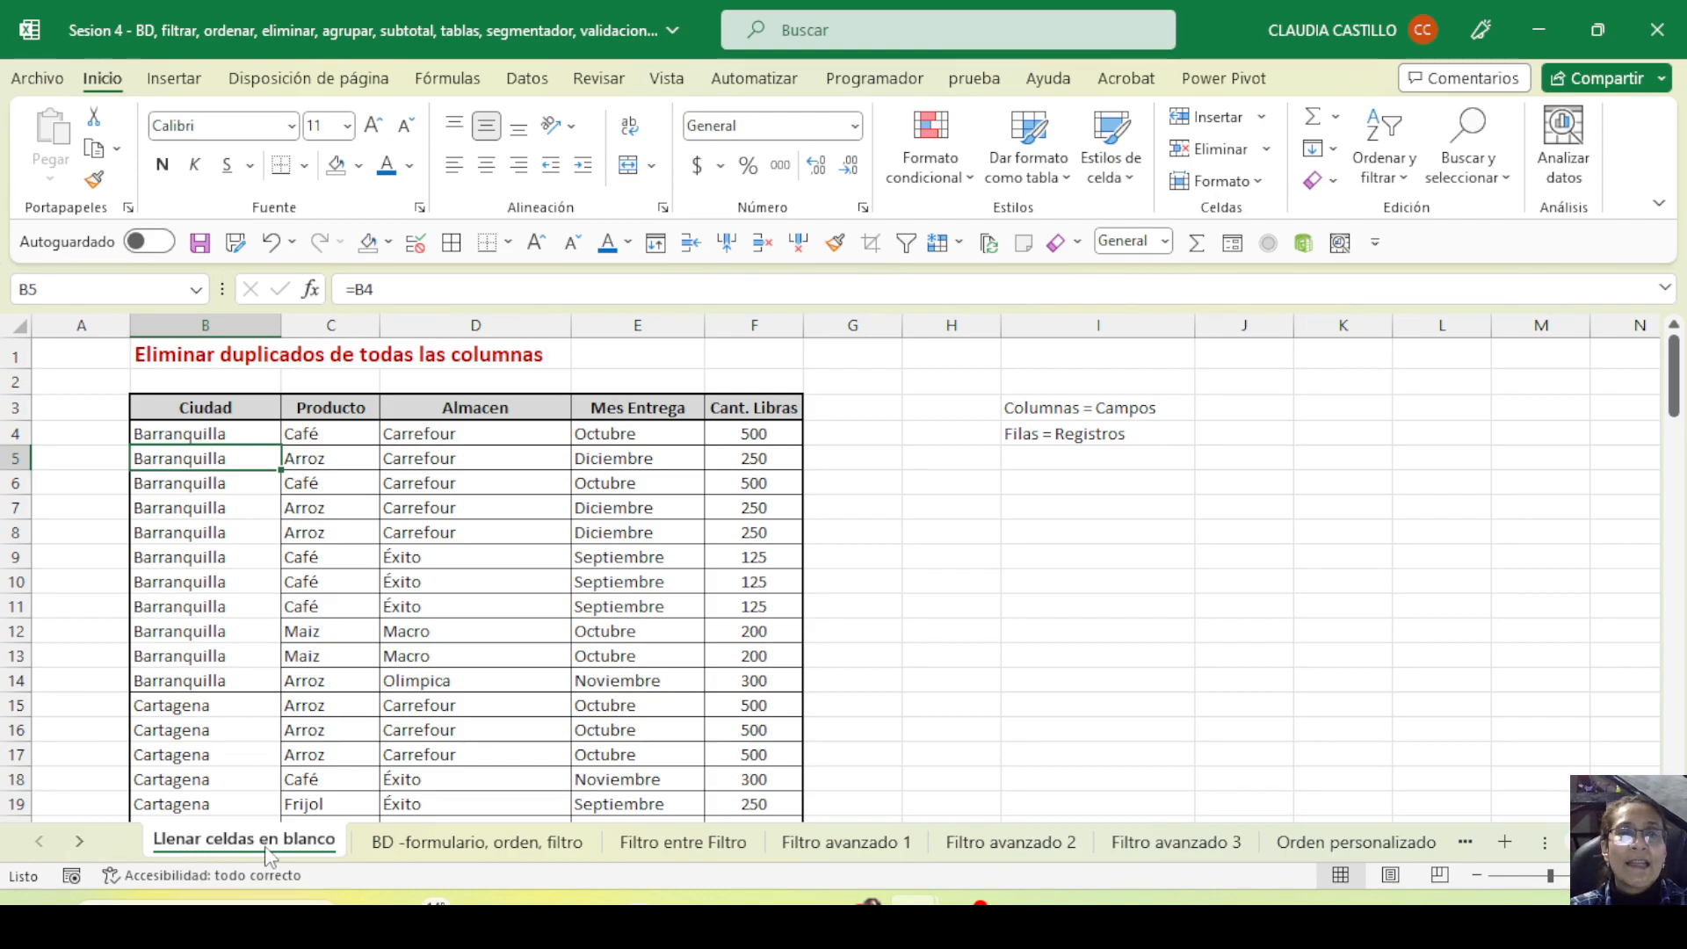
pyautogui.click(199, 242)
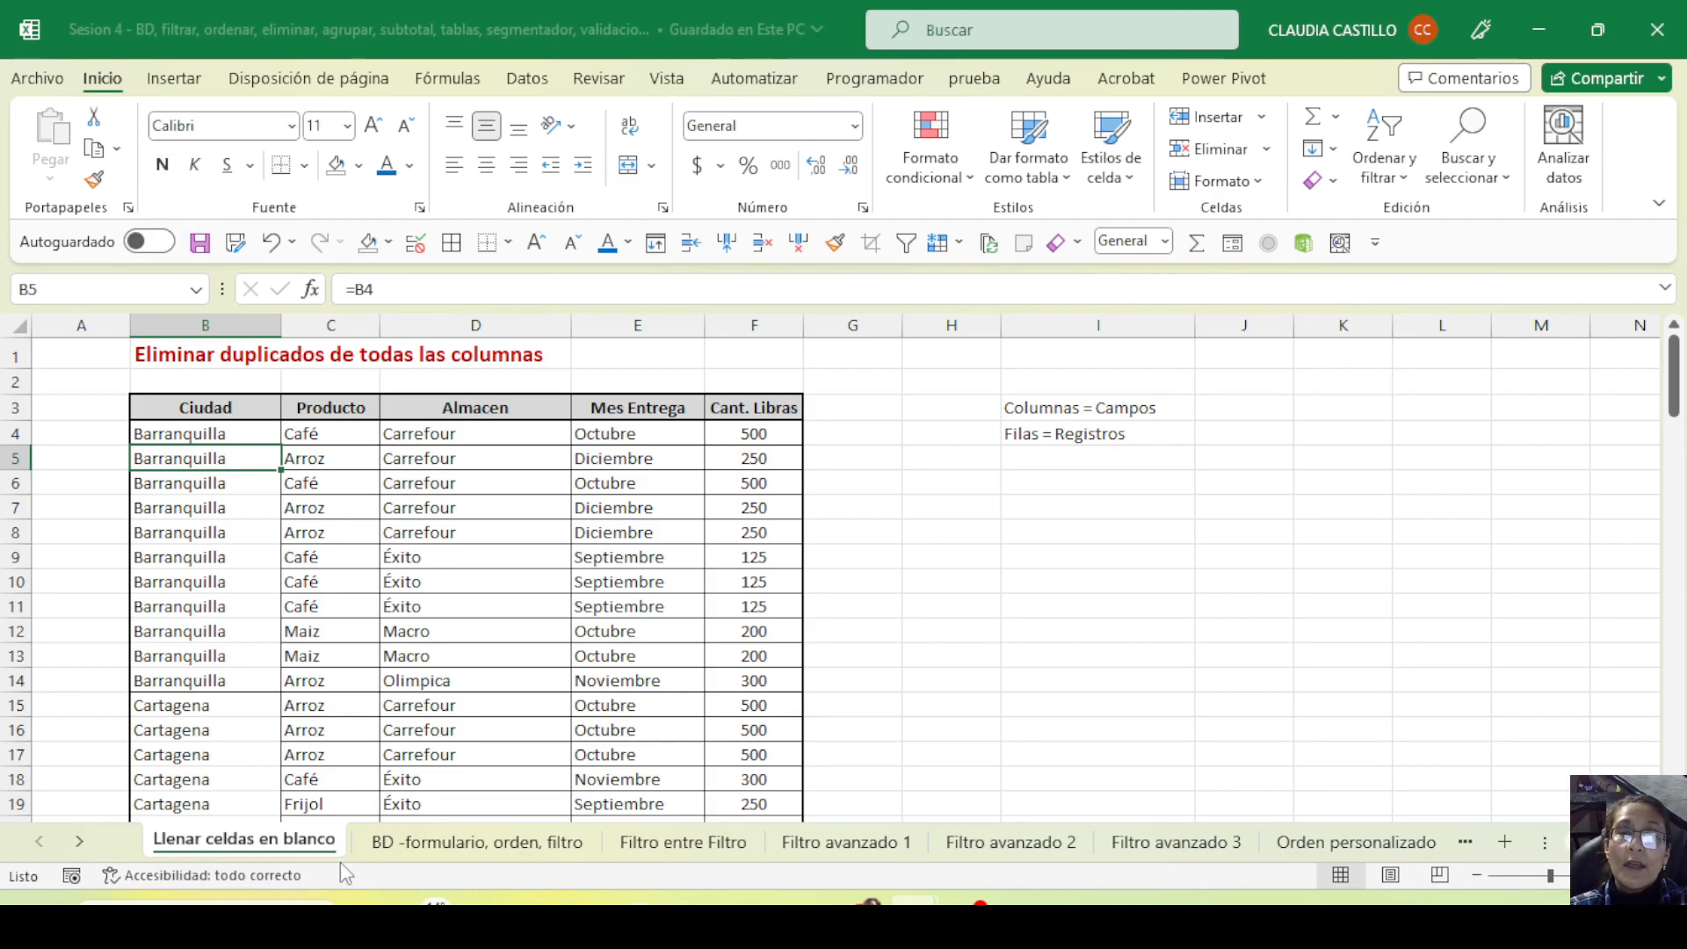
# Look over the records on the BD -formulario, orden, filtro sheet and read the note on the FORMULARIO cell
pyautogui.click(422, 843)
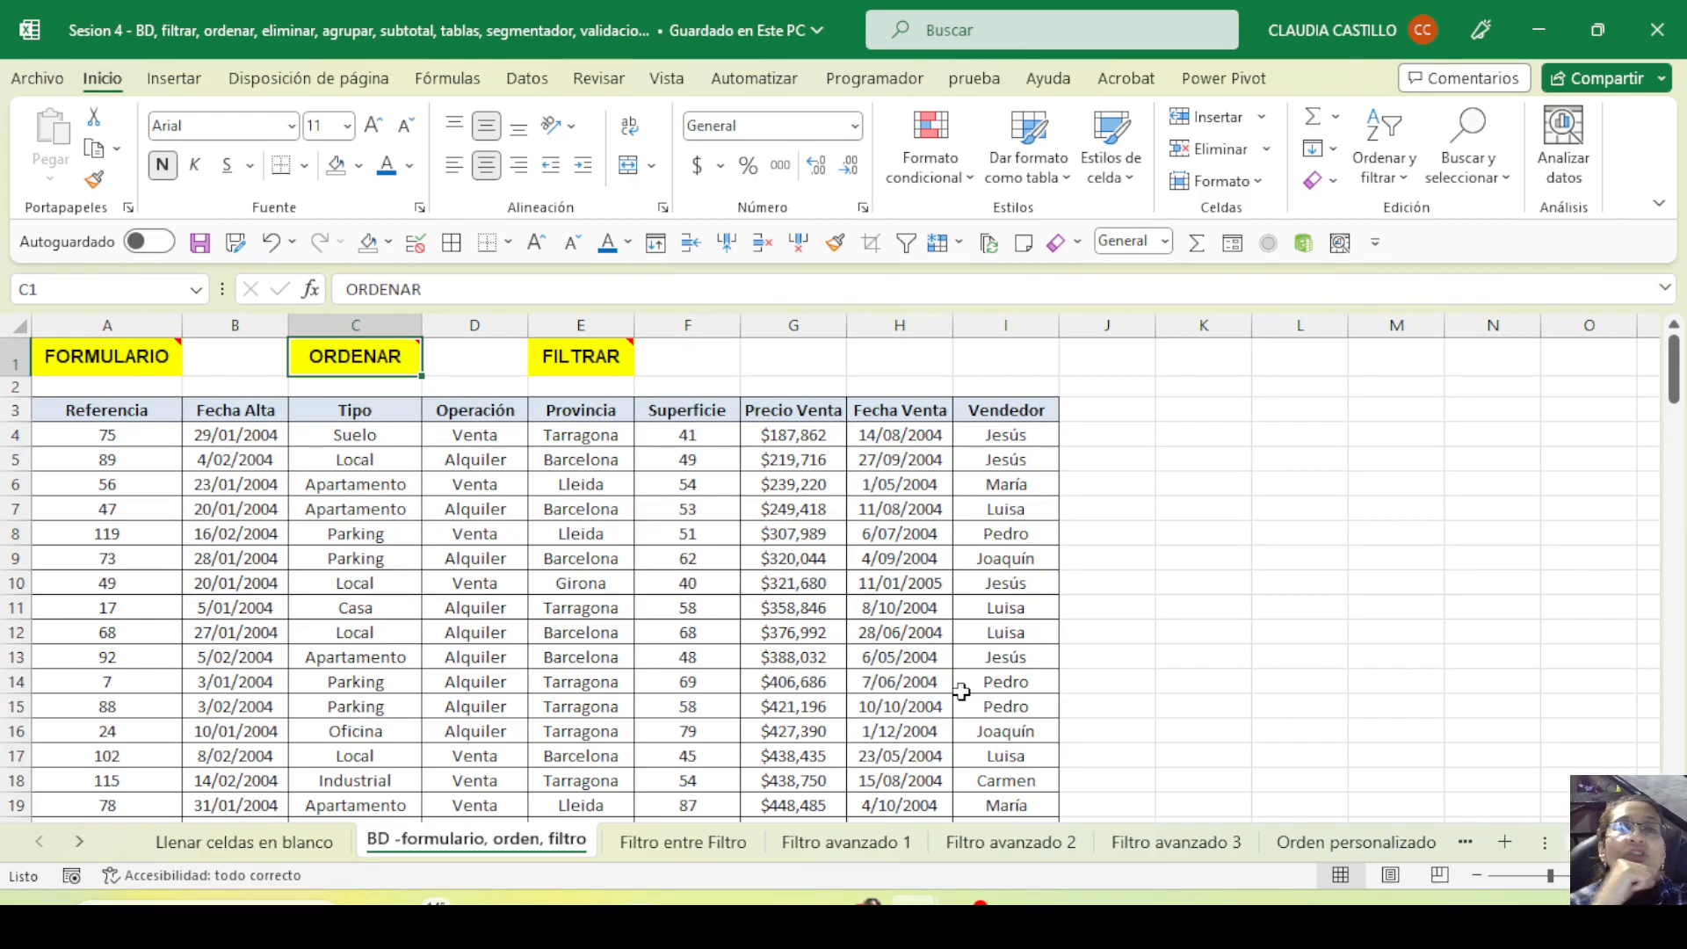
pyautogui.click(119, 369)
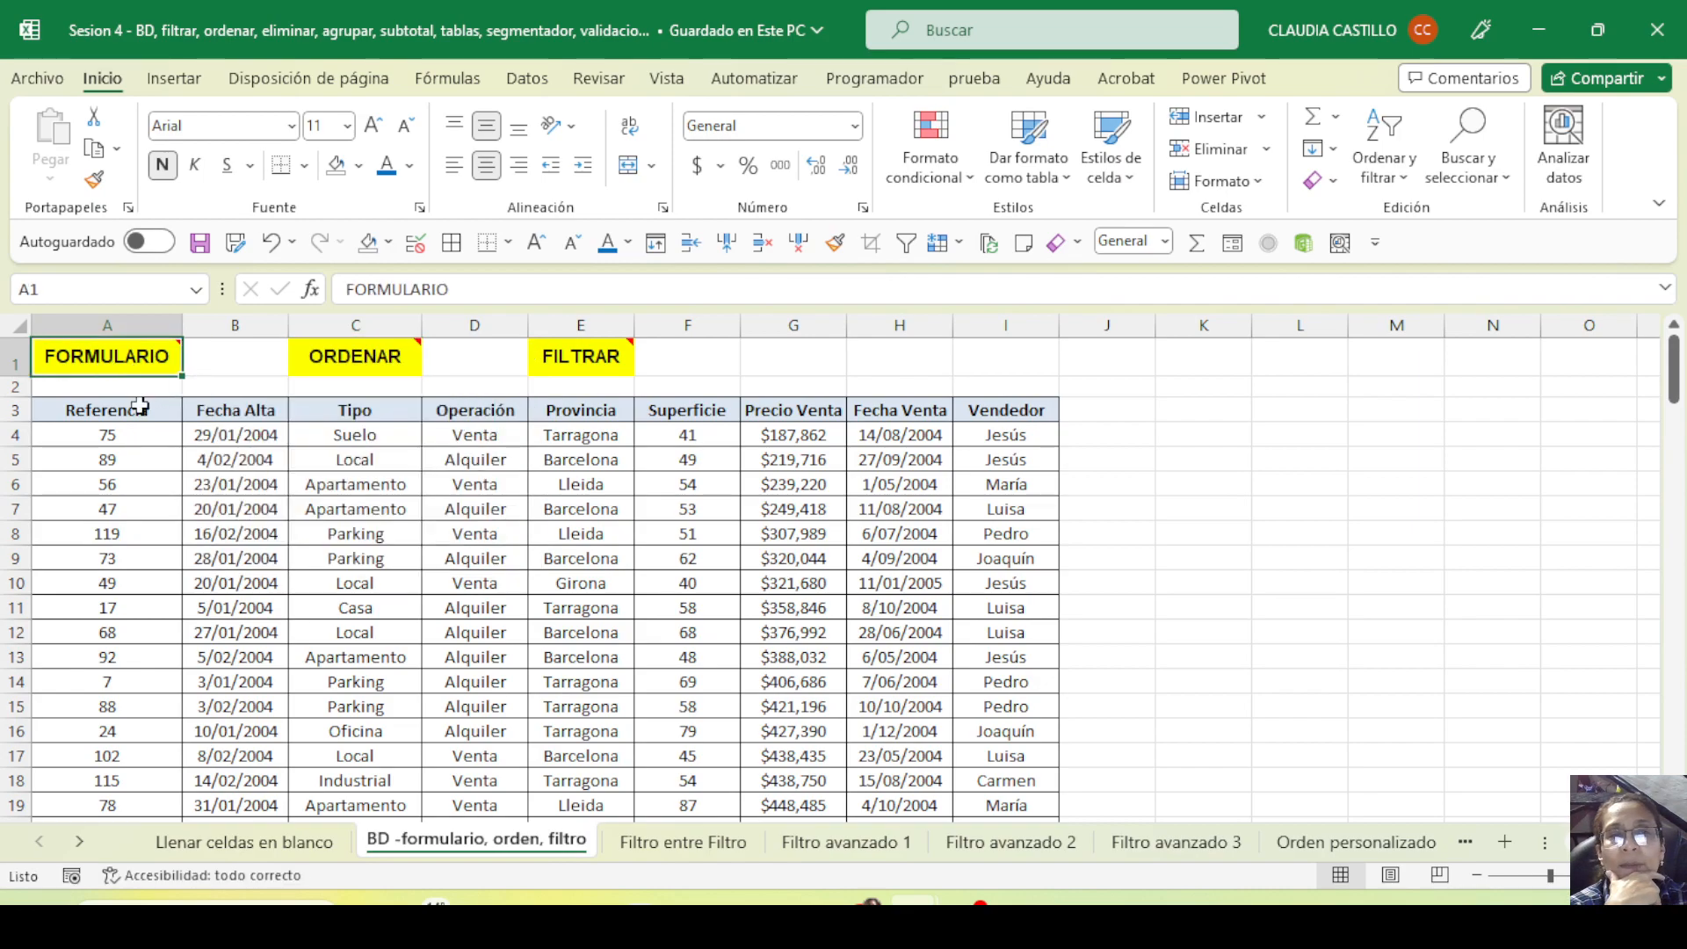
pyautogui.moveTo(103, 497); pyautogui.dragTo(990, 797)
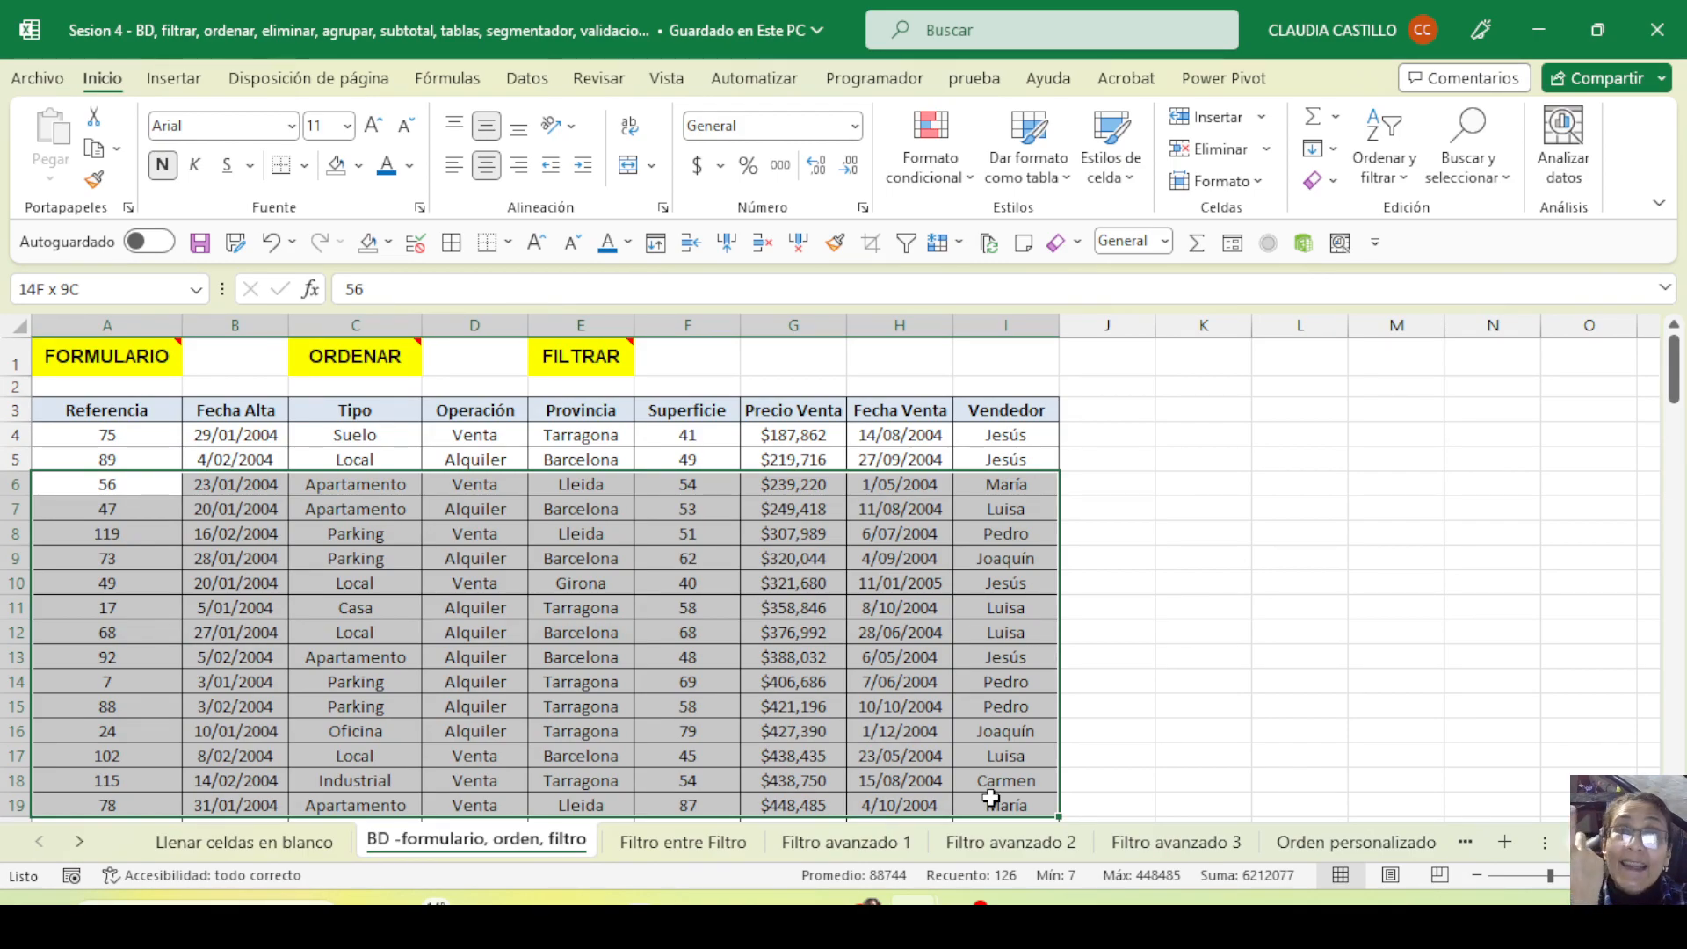
pyautogui.click(427, 533)
pyautogui.click(305, 516)
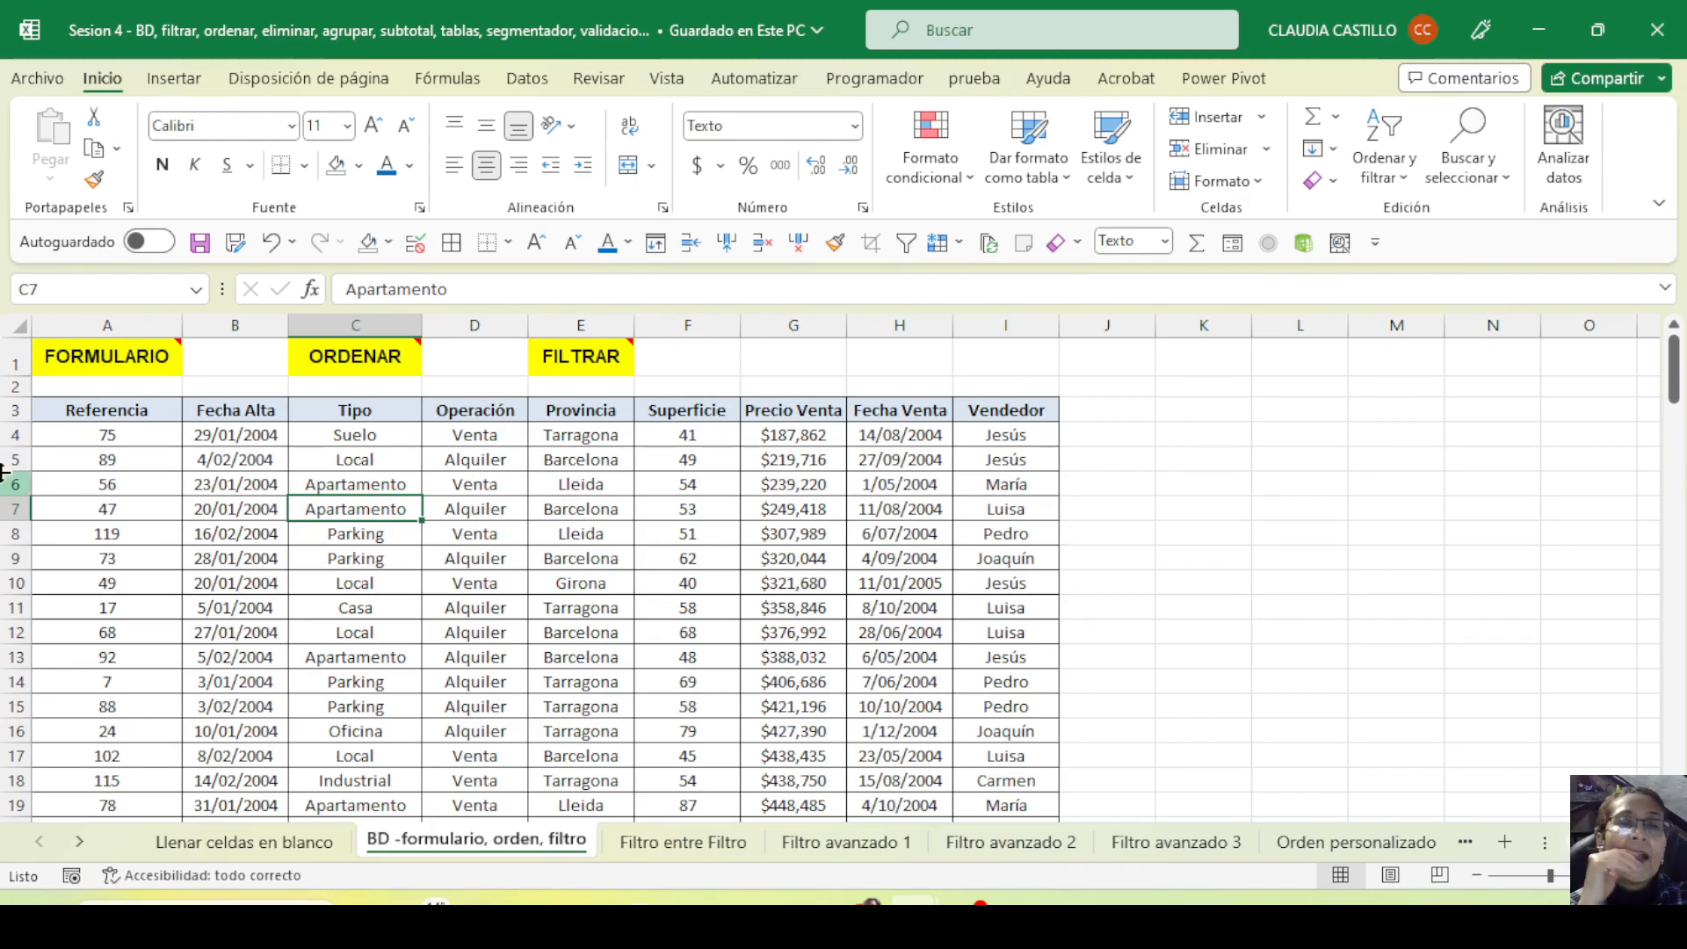
pyautogui.click(55, 362)
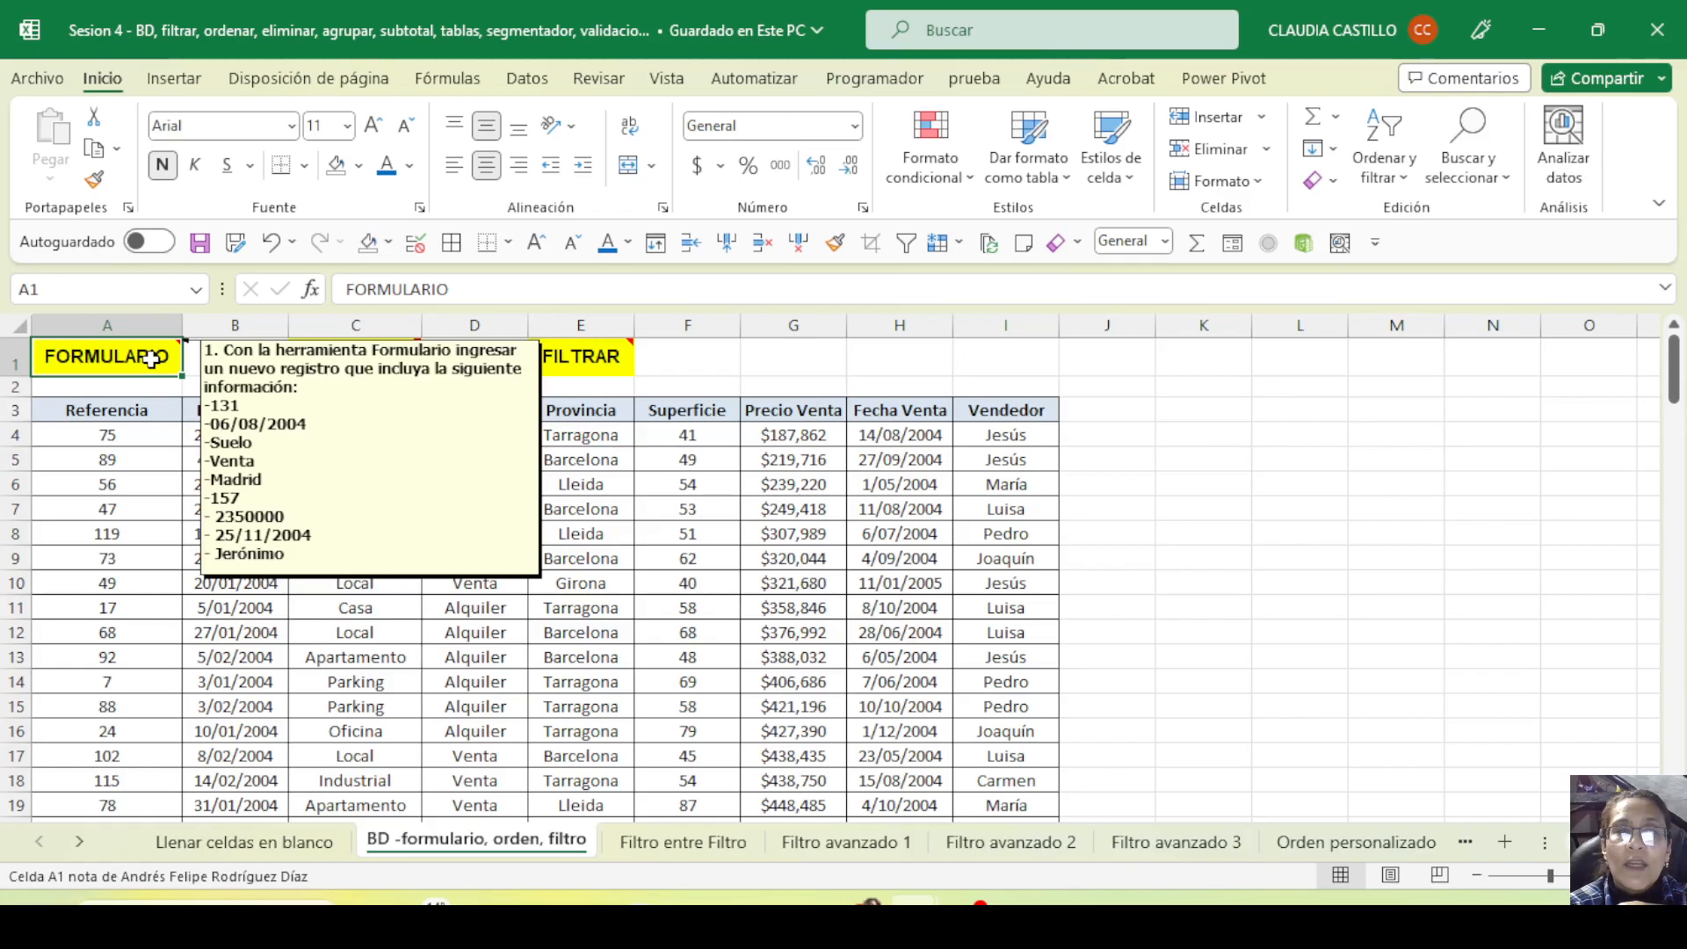
pyautogui.click(802, 530)
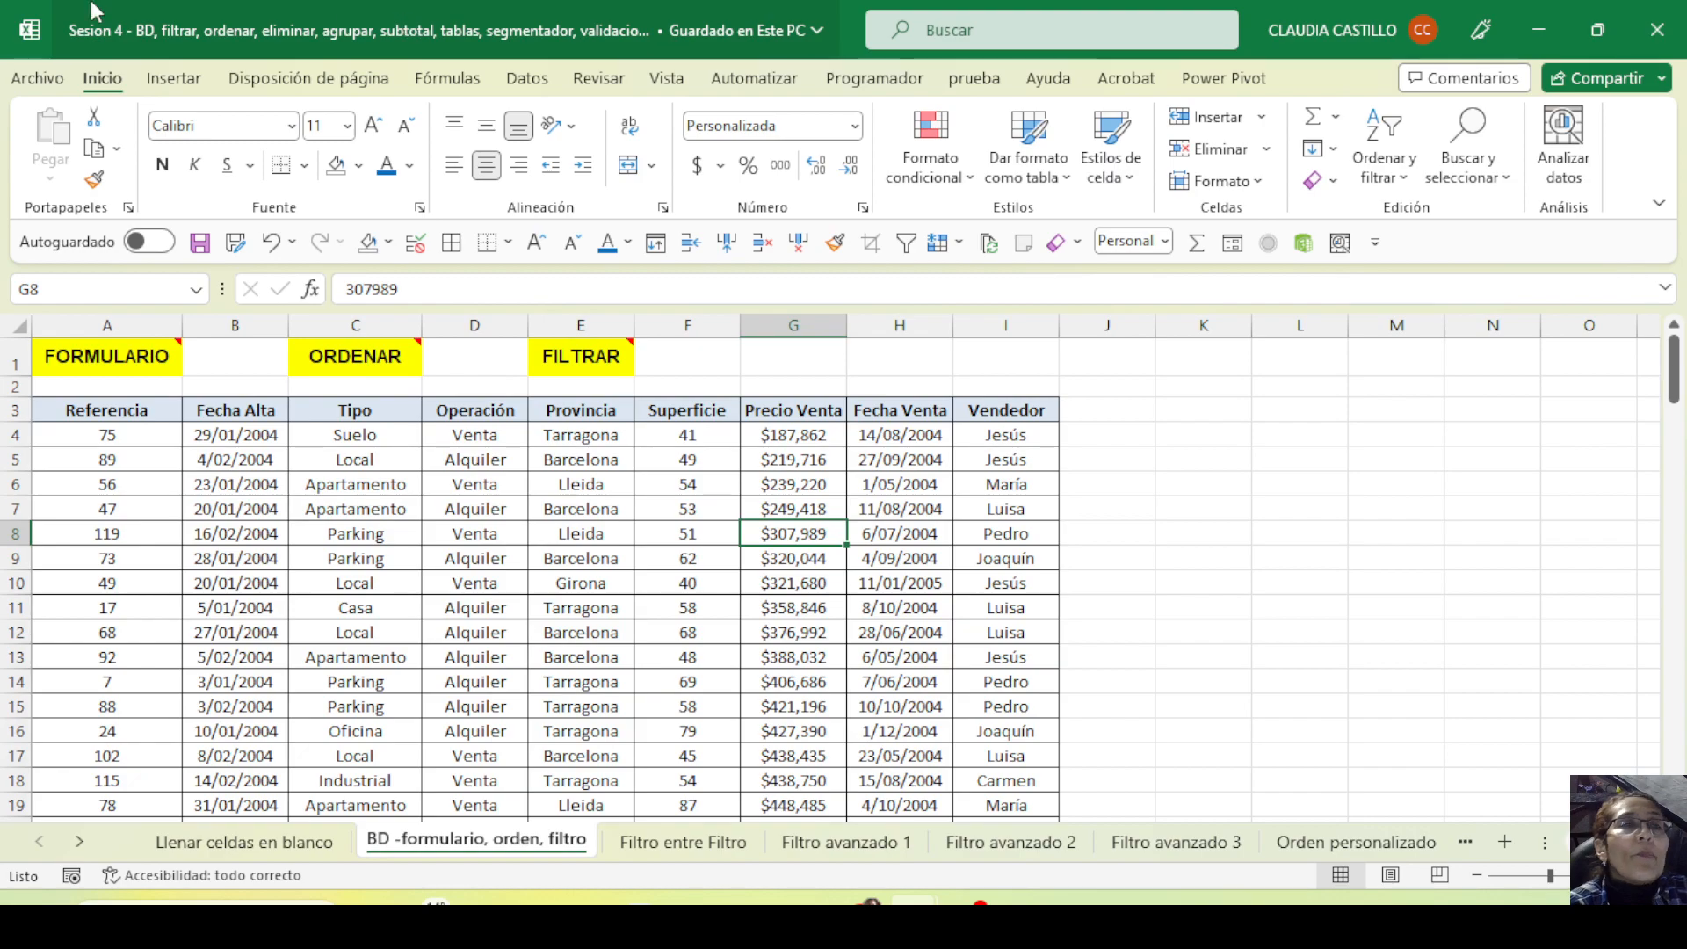
# Open the quick access toolbar customization in Opciones de Excel and target it at the Sesion 4 workbook only
pyautogui.rightClick(508, 140)
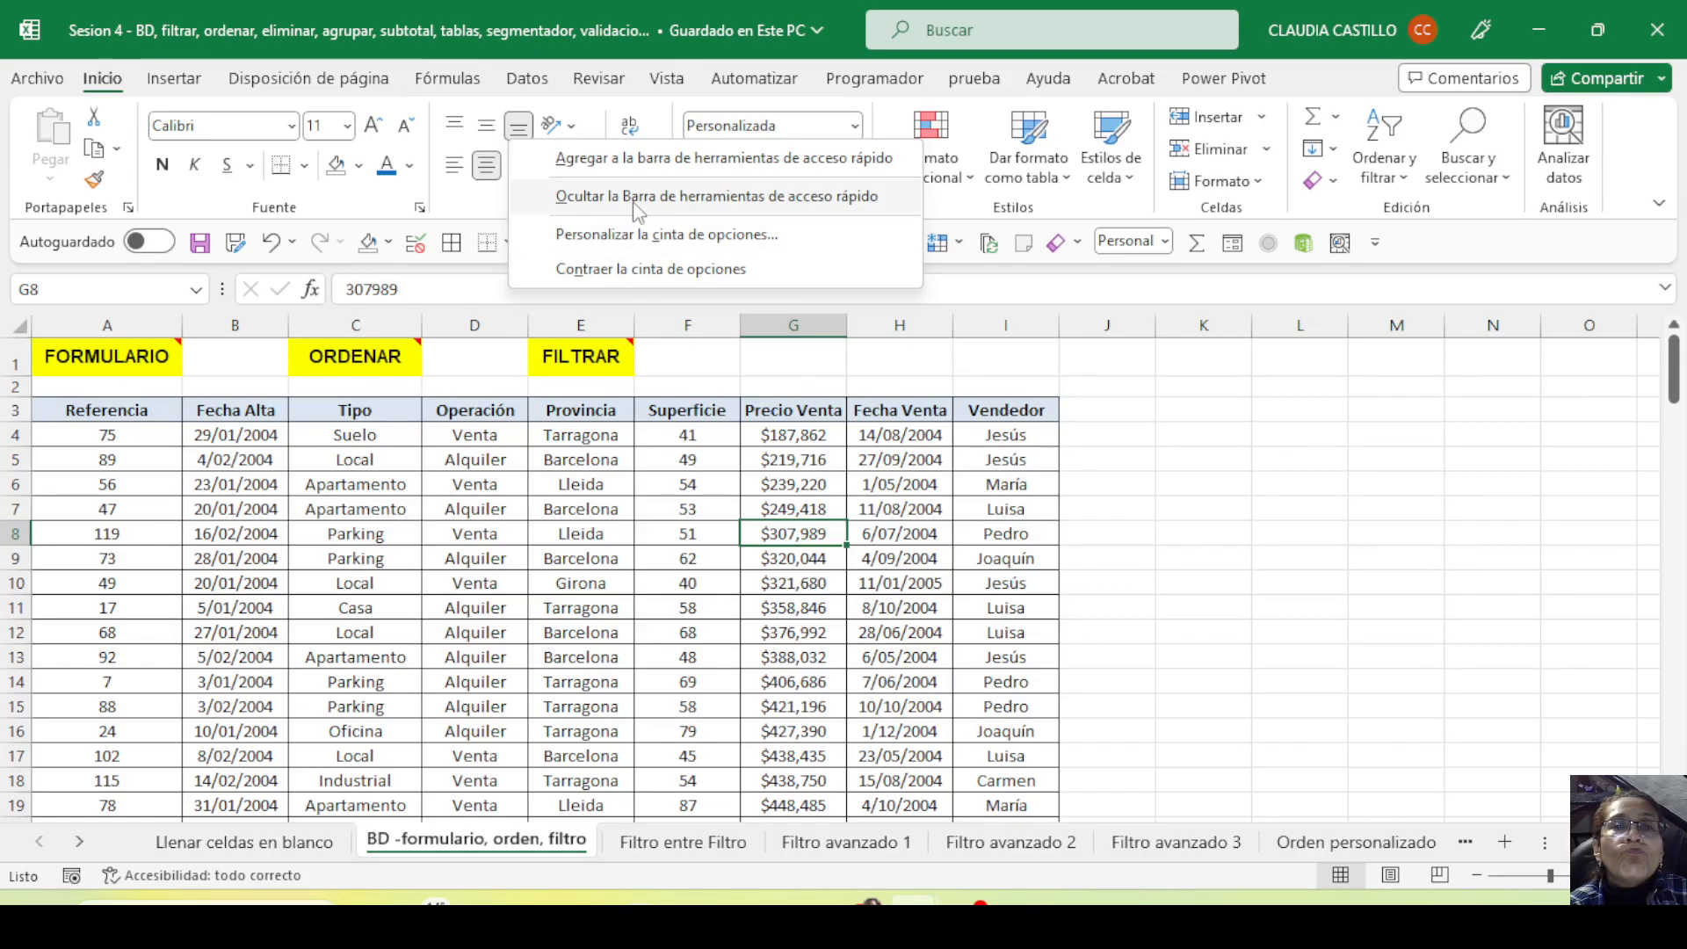
pyautogui.click(797, 329)
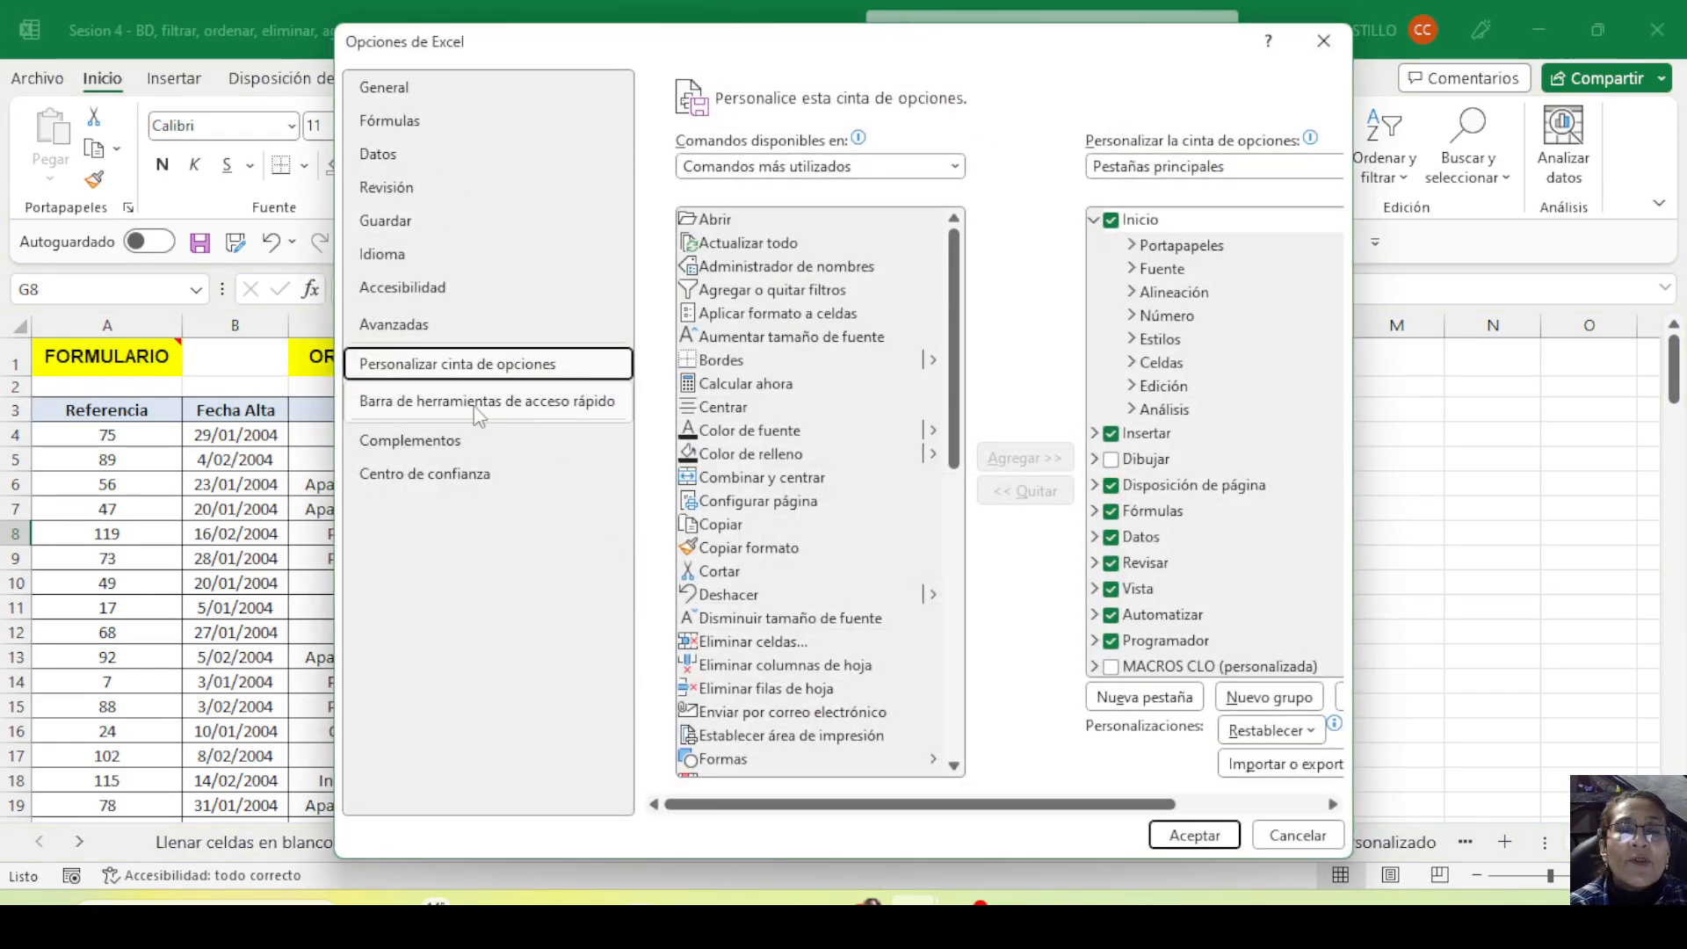
pyautogui.click(497, 410)
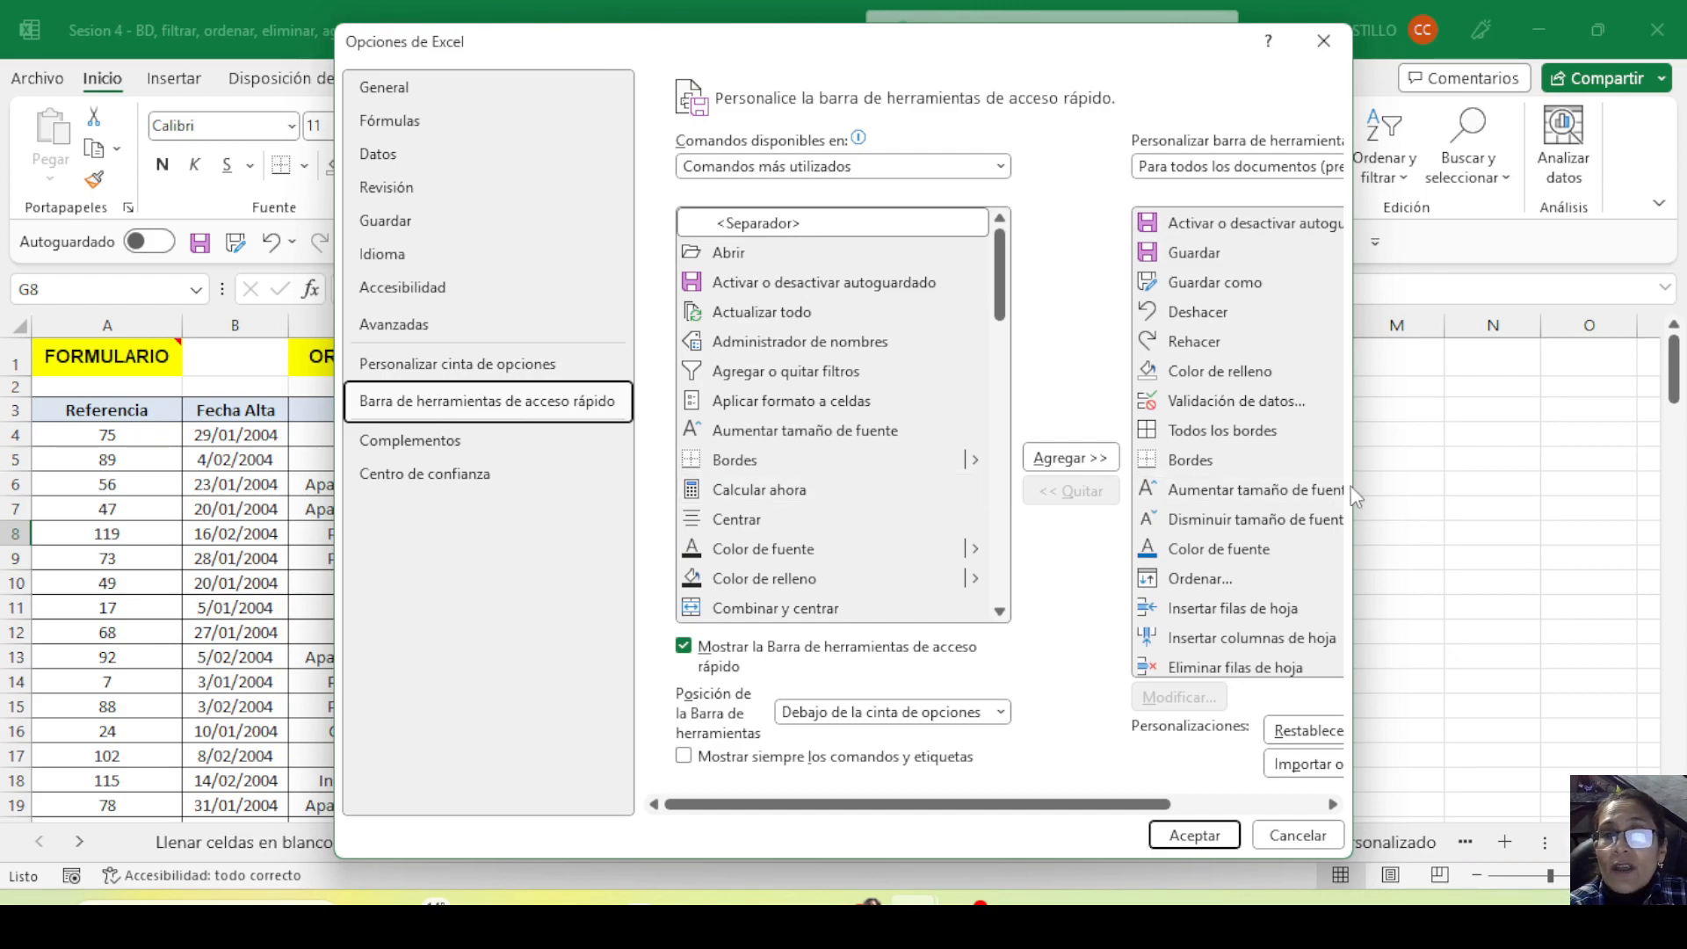
pyautogui.moveTo(1354, 485); pyautogui.dragTo(1645, 485)
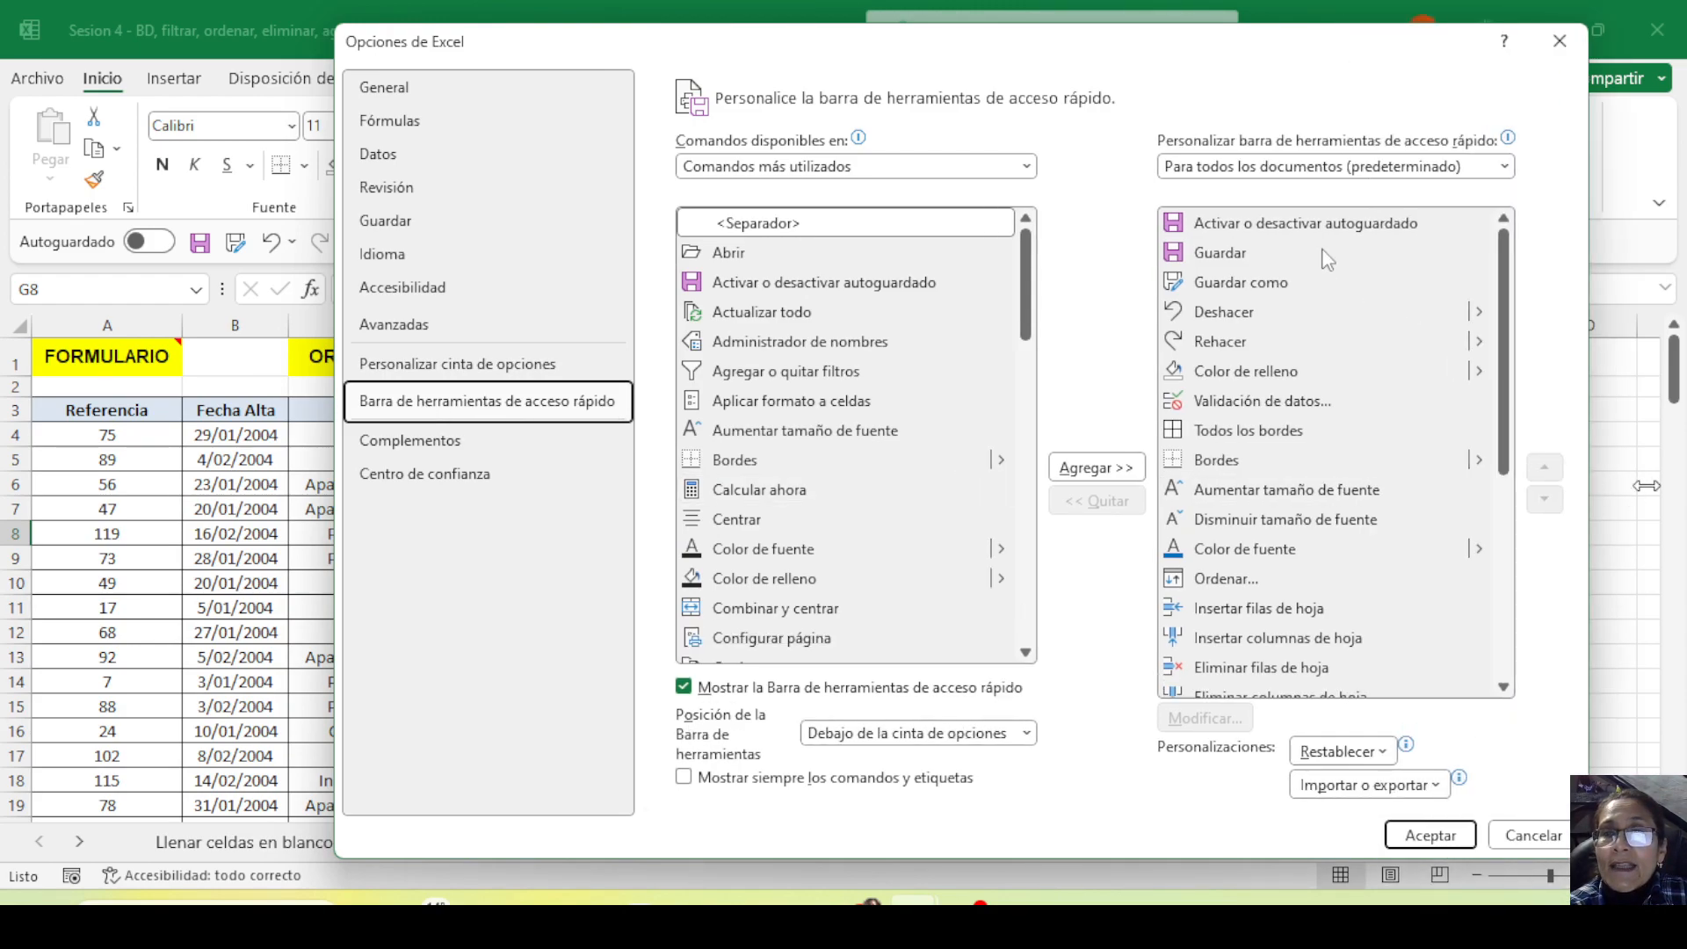
pyautogui.click(1251, 176)
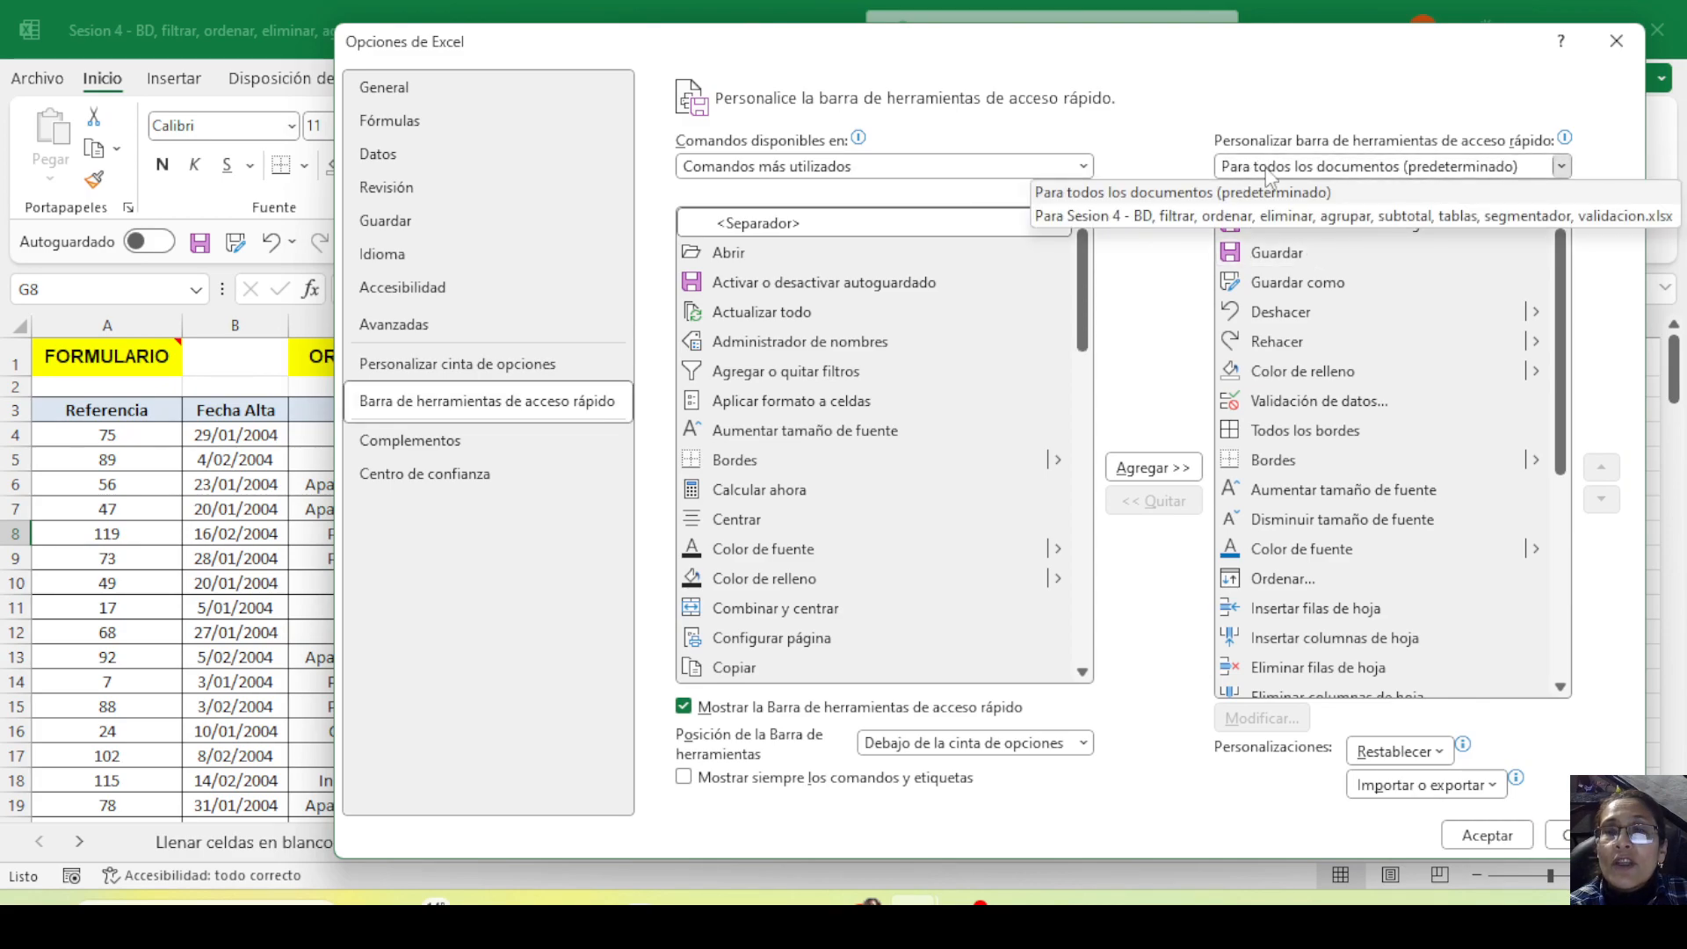
pyautogui.click(1174, 218)
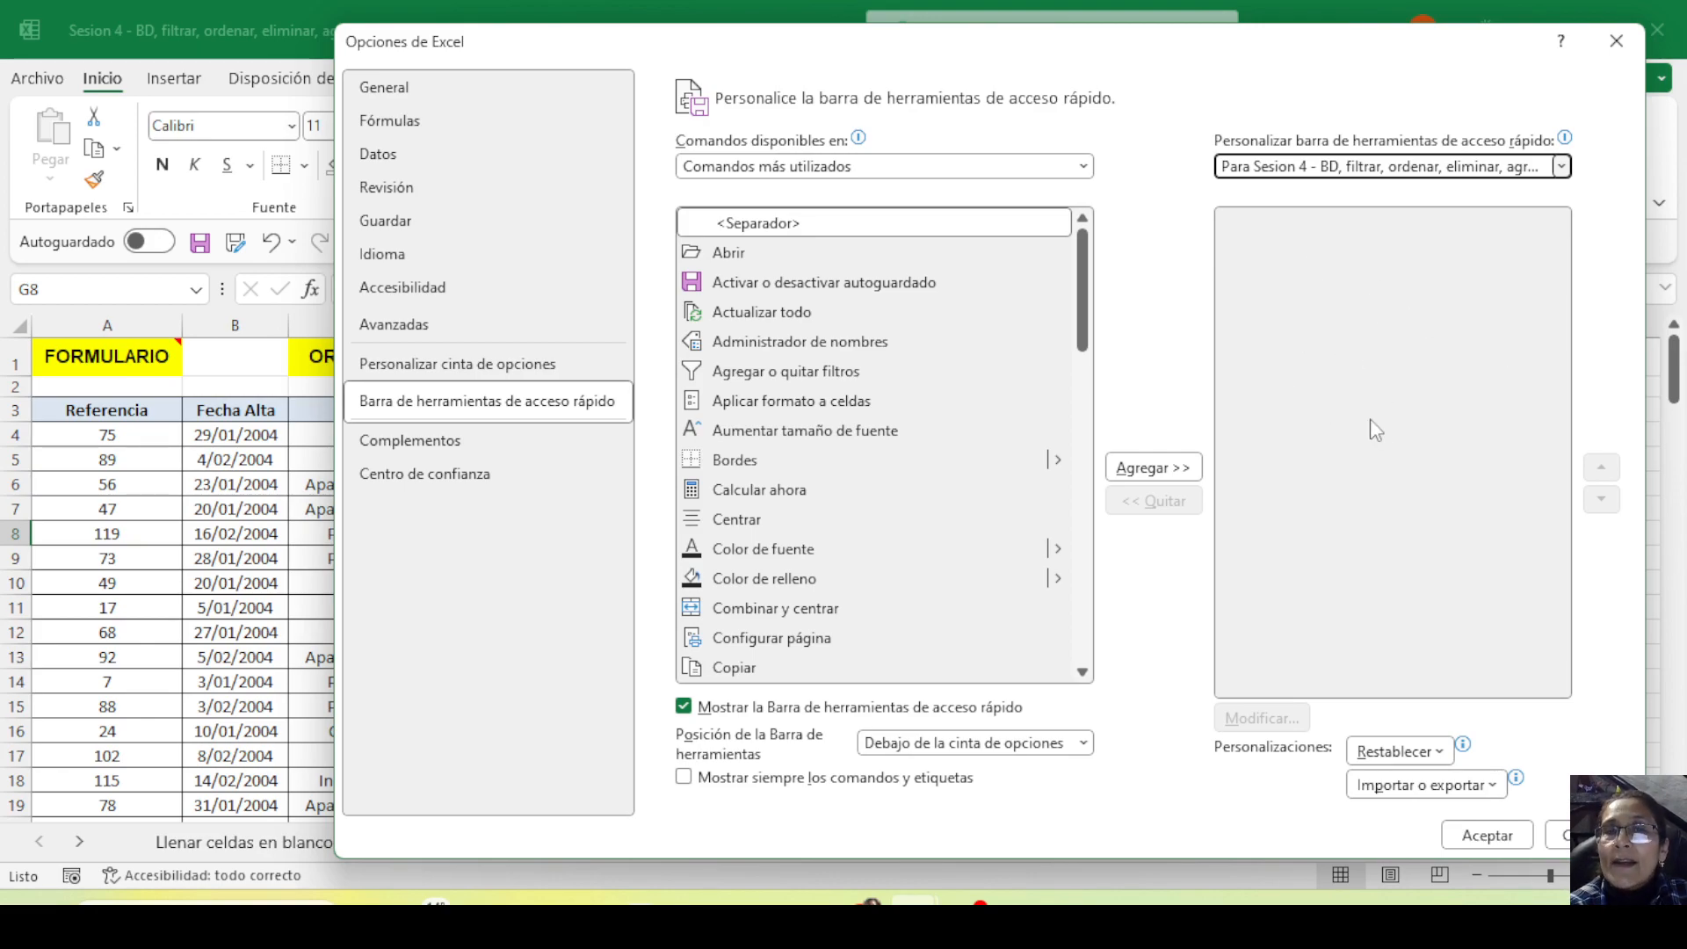
# Add the Formulario command from Todos los comandos to the workbook's quick access toolbar and accept the options
pyautogui.click(740, 174)
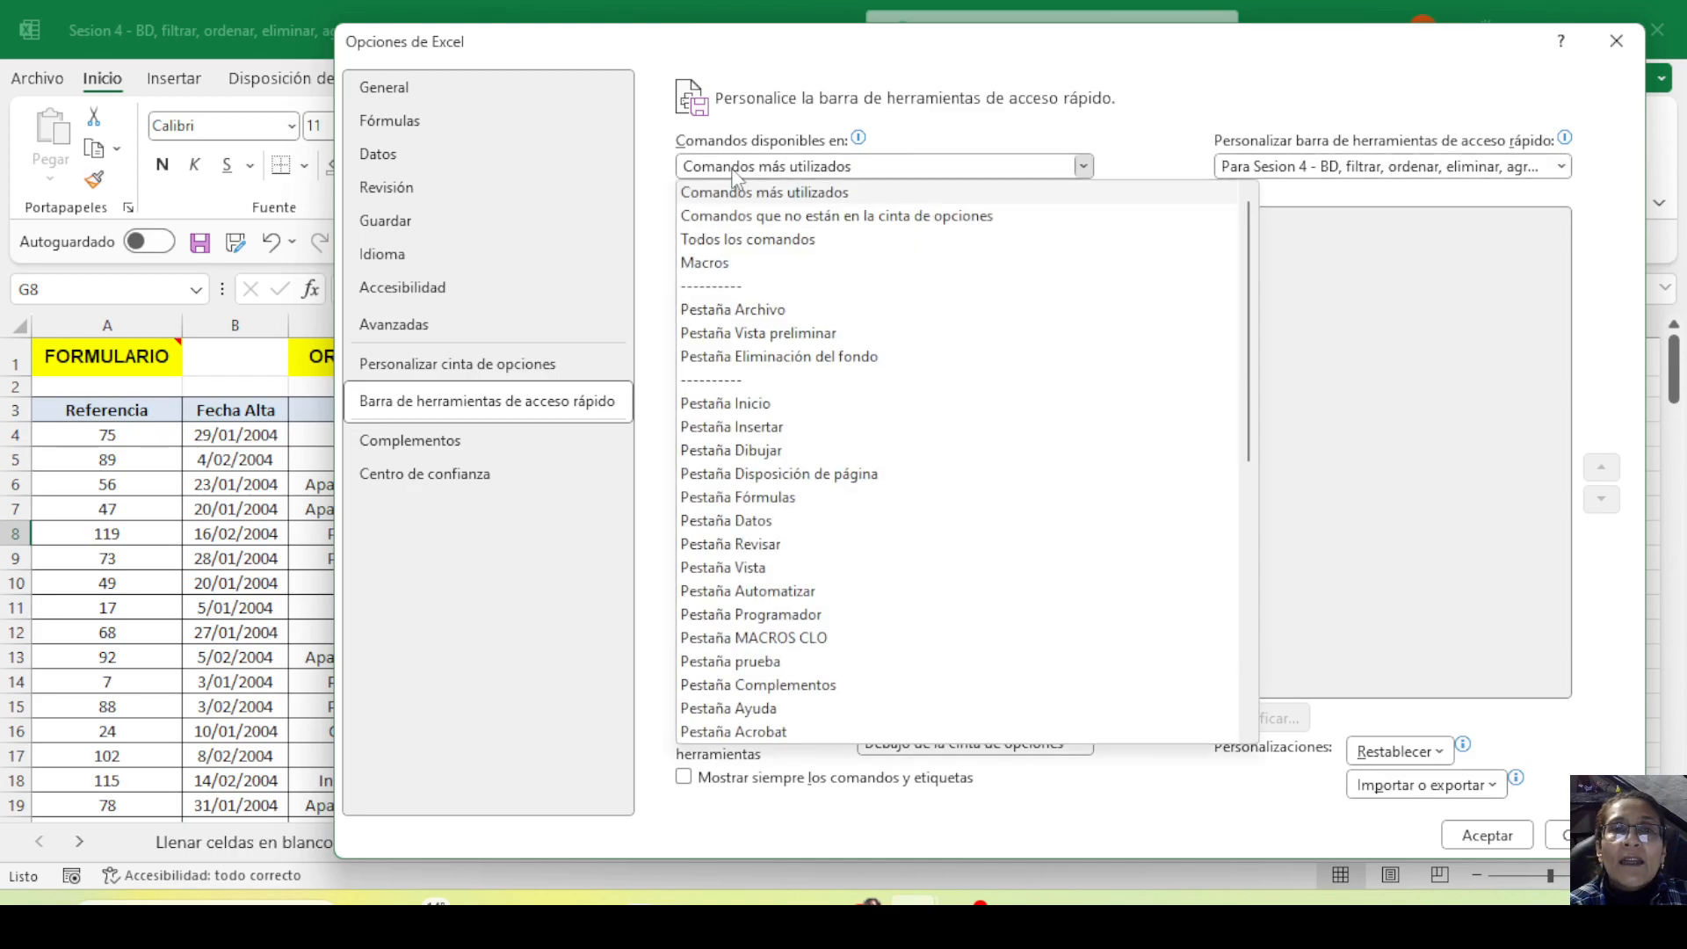
pyautogui.click(760, 238)
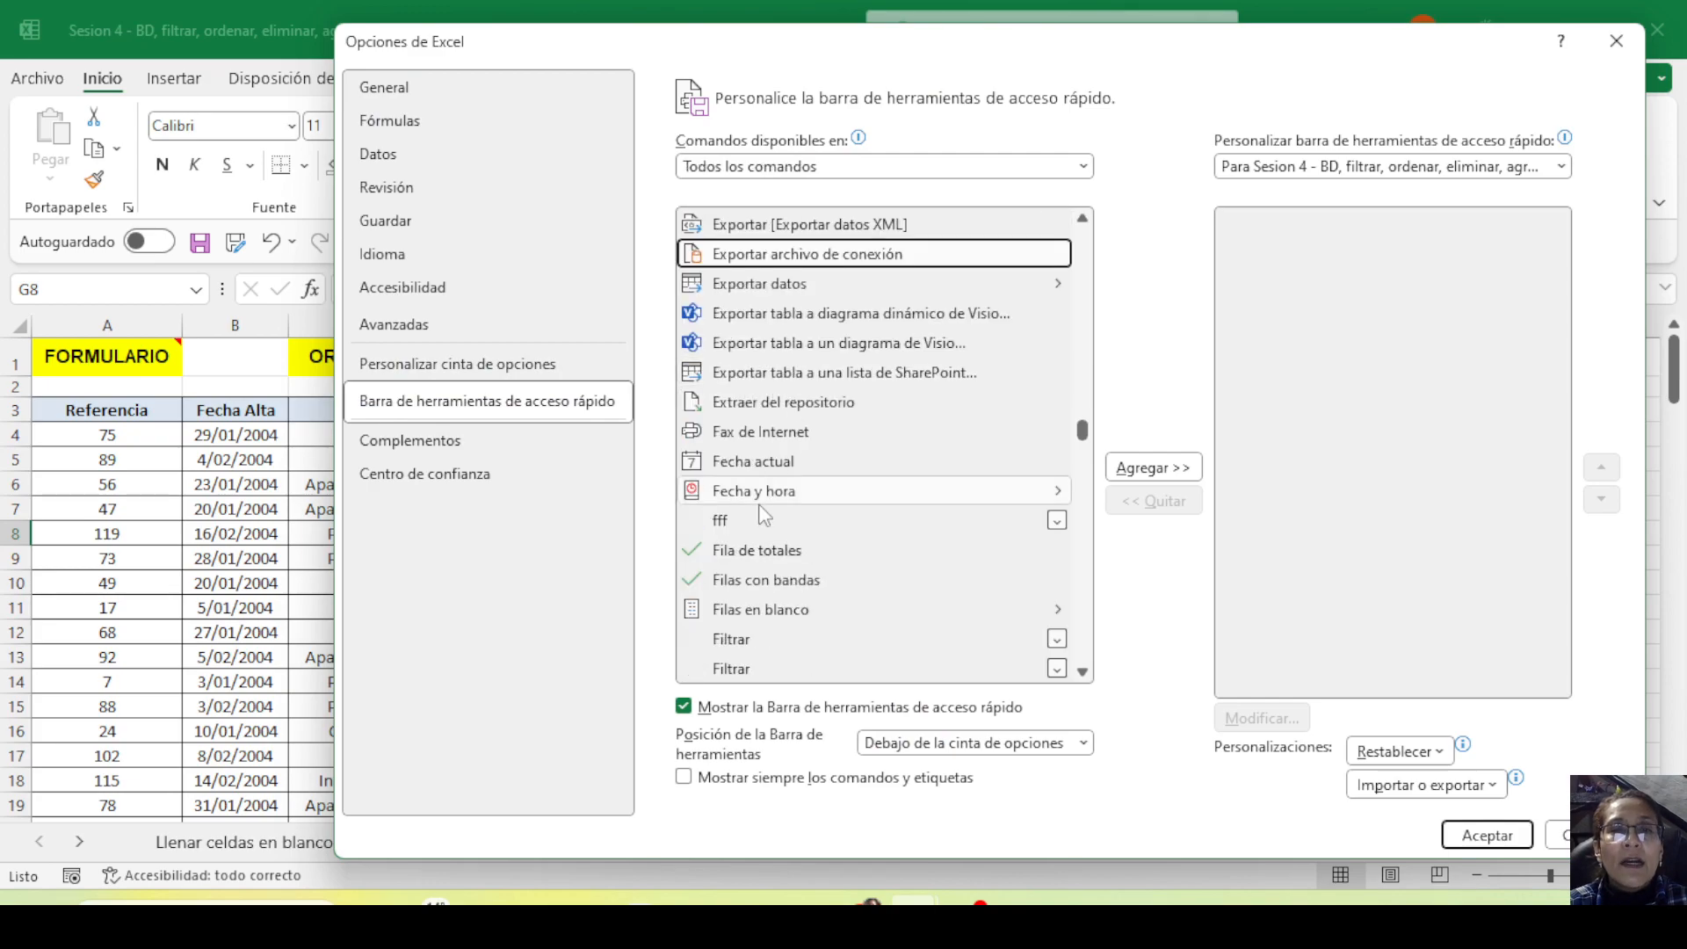
pyautogui.scroll(-3, 767, 498)
pyautogui.scroll(-6, 771, 518)
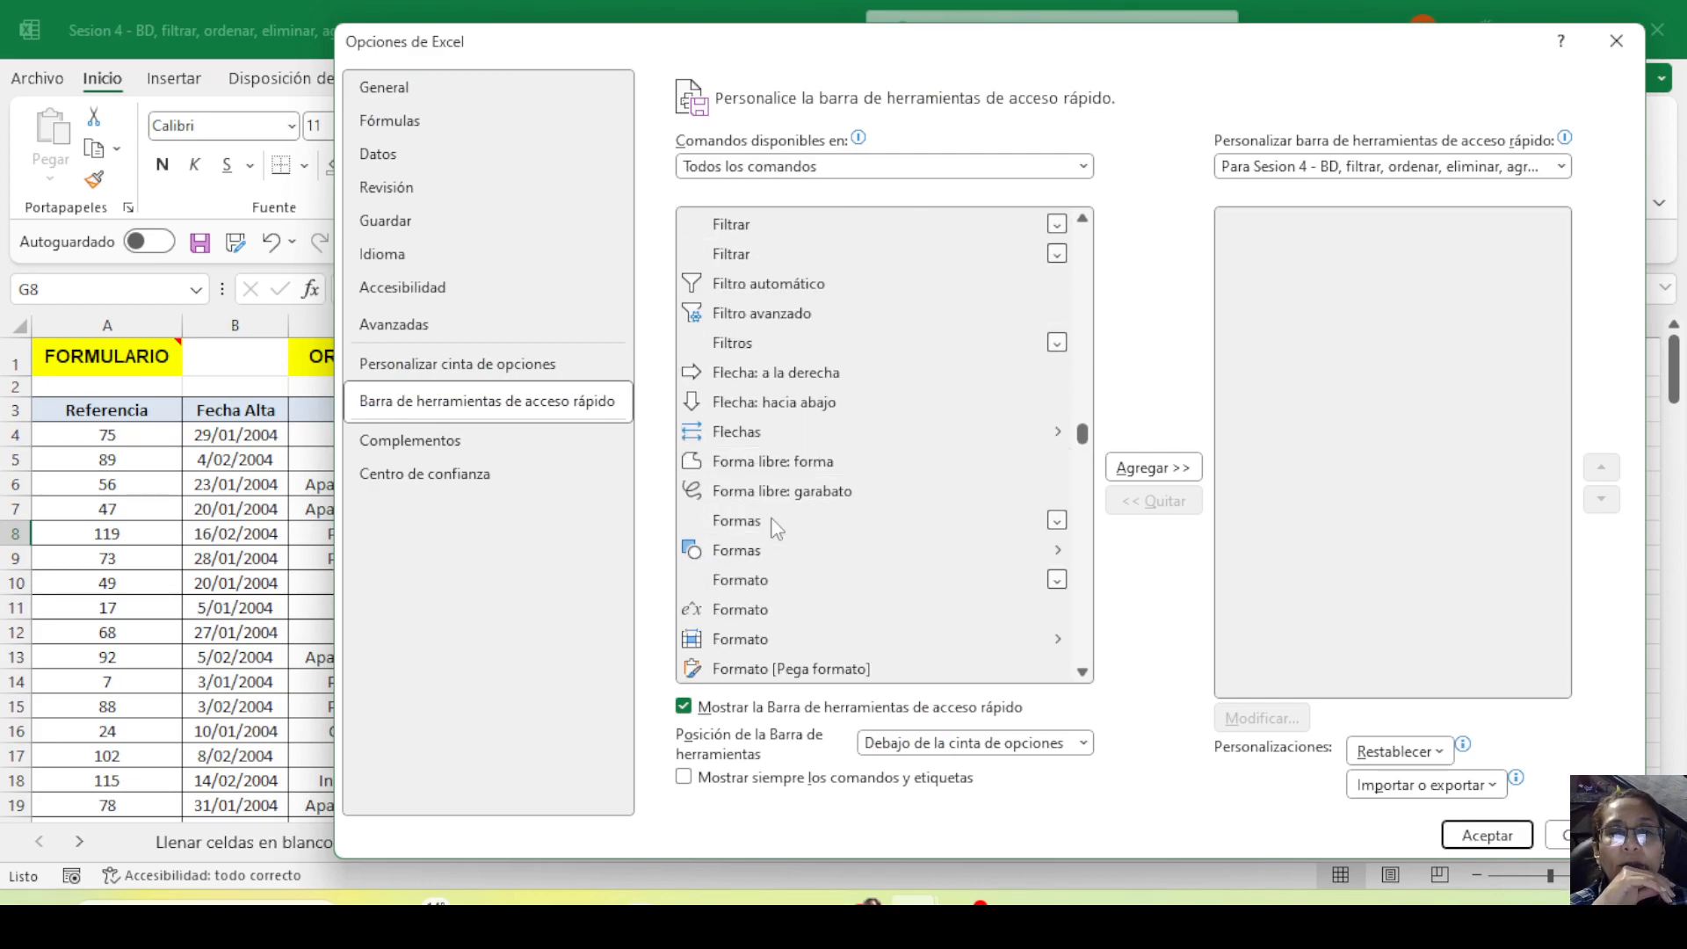
pyautogui.scroll(-3, 777, 528)
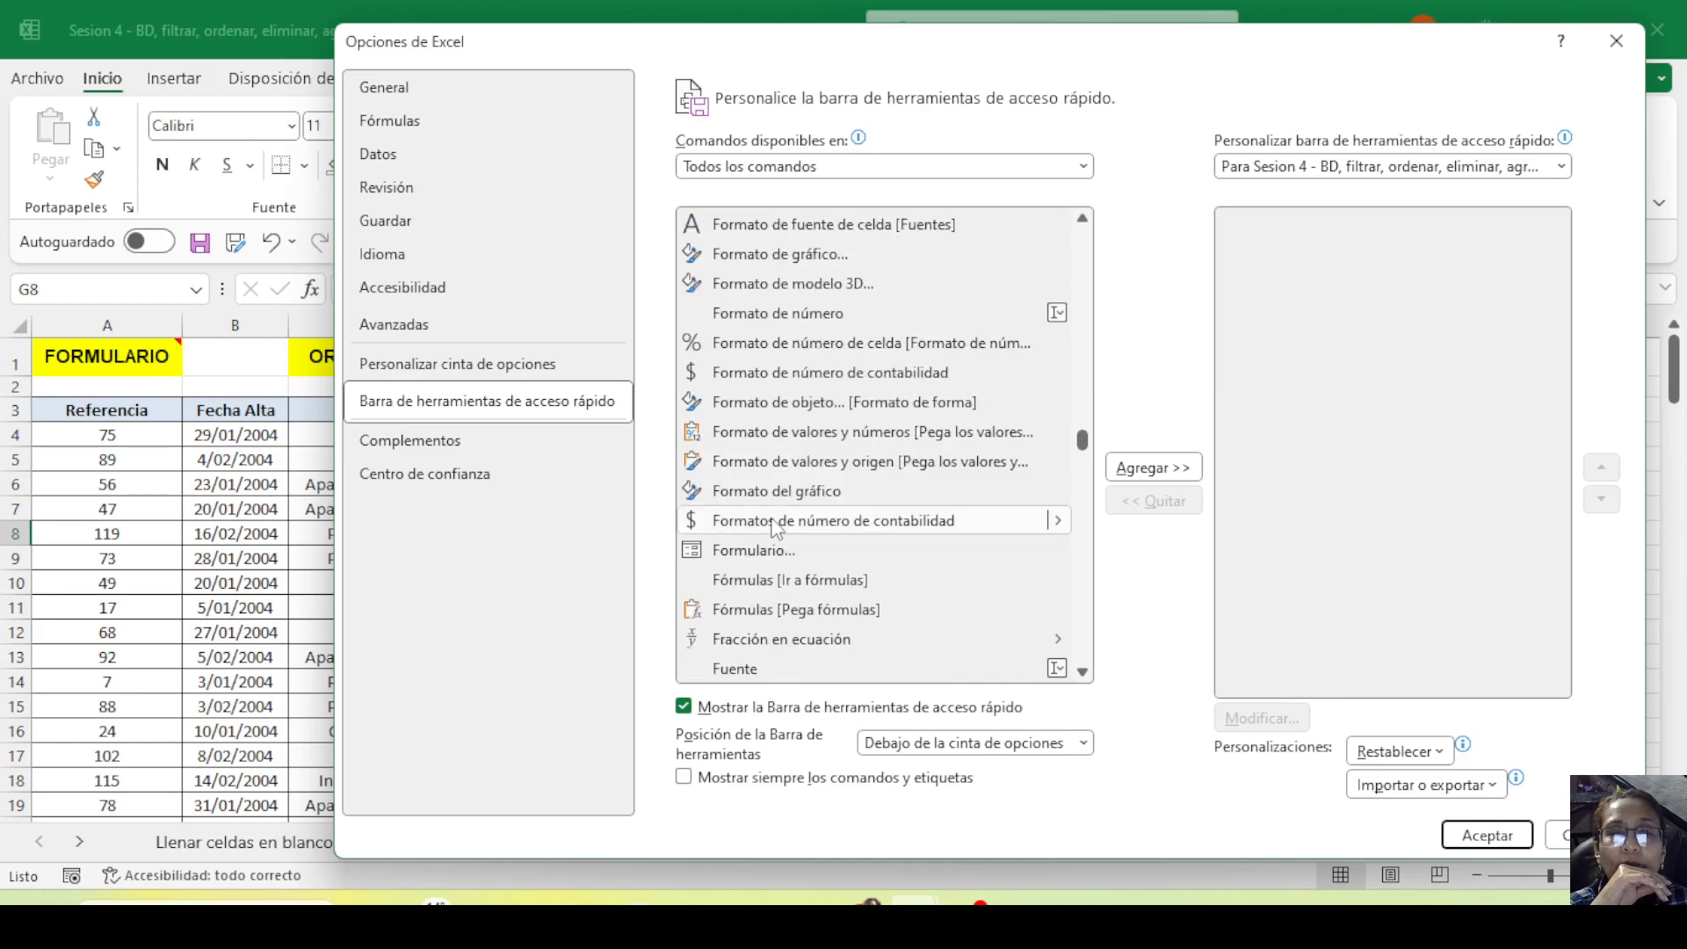
pyautogui.click(731, 490)
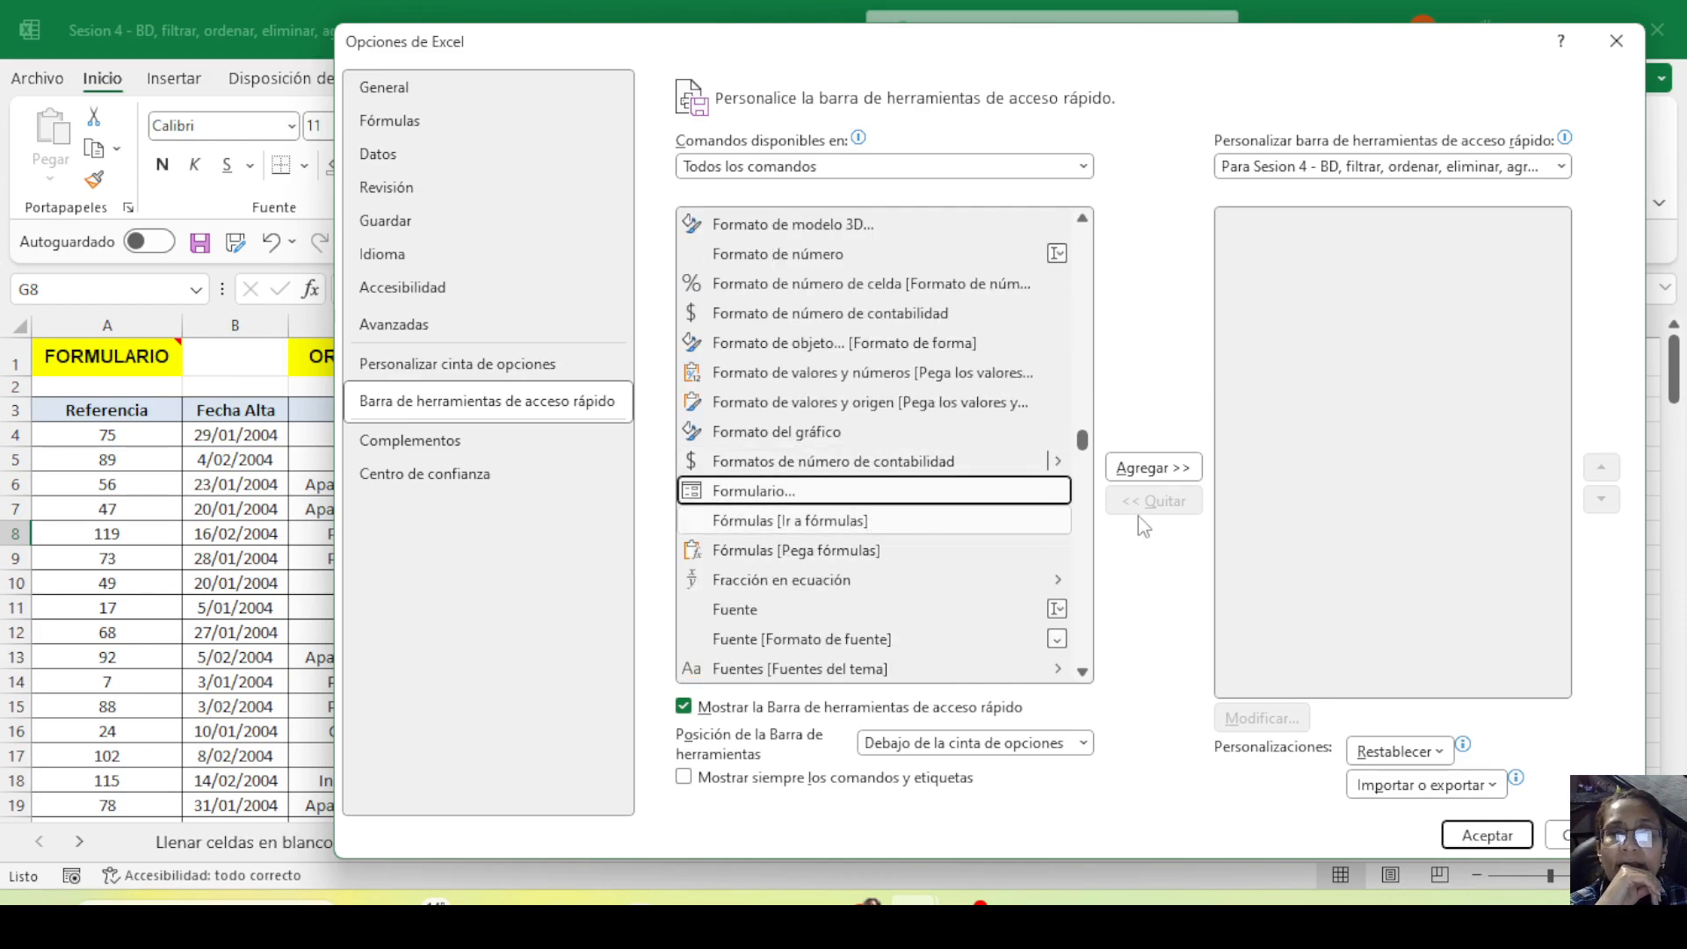
pyautogui.click(1153, 467)
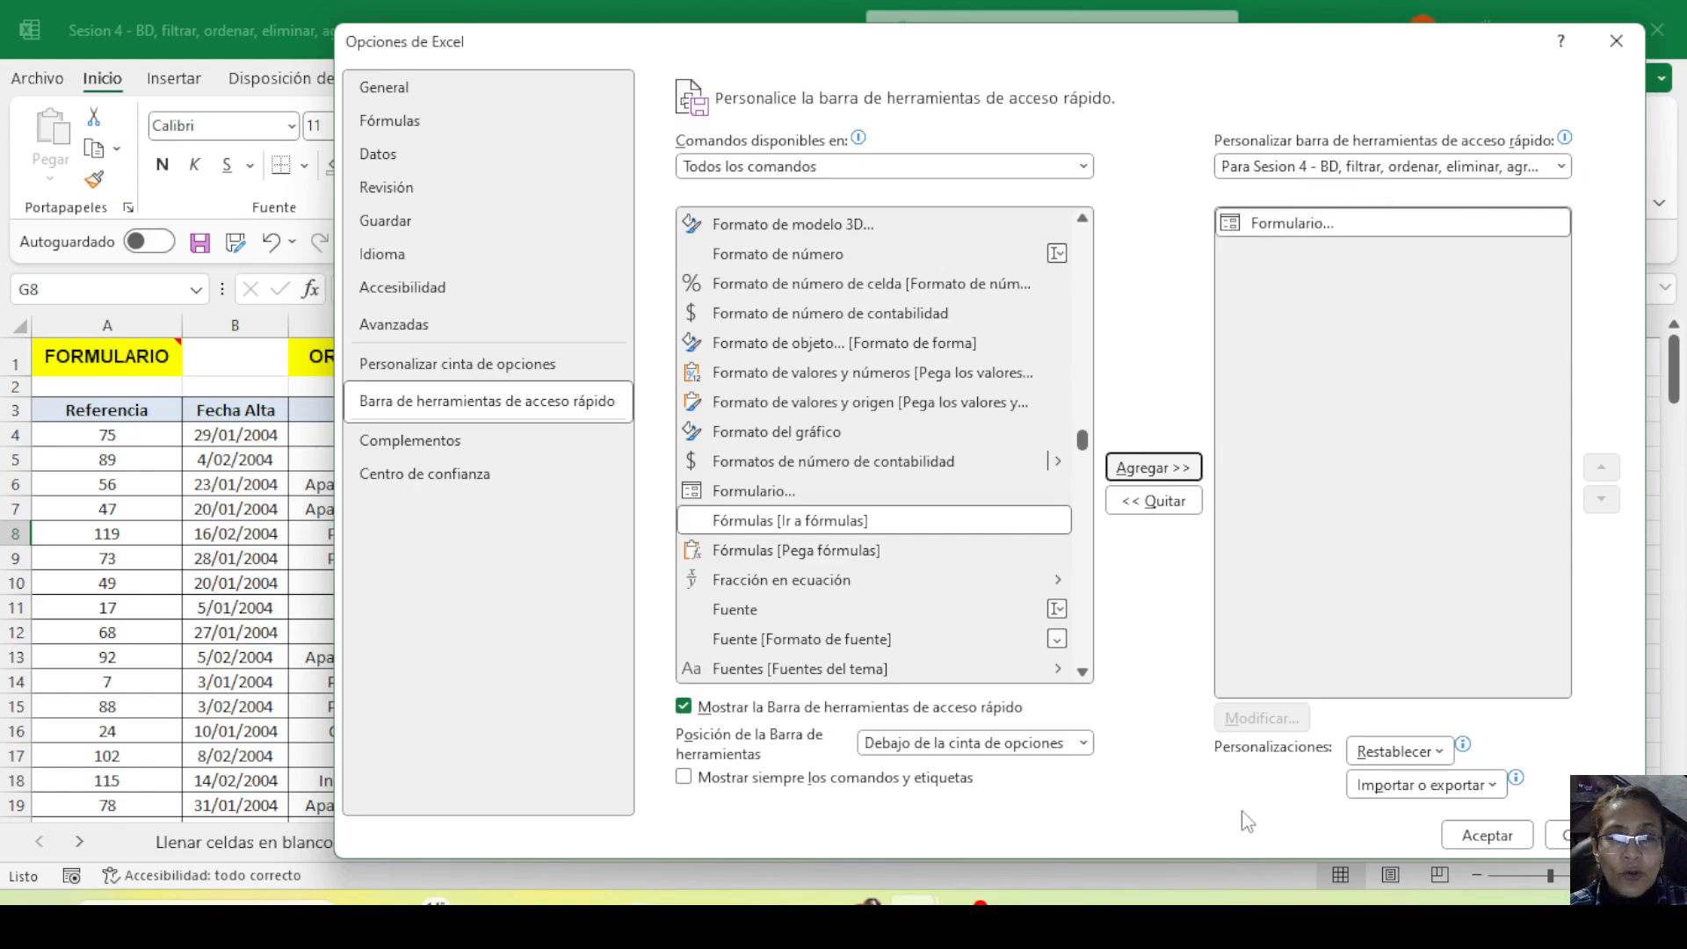
pyautogui.click(1487, 835)
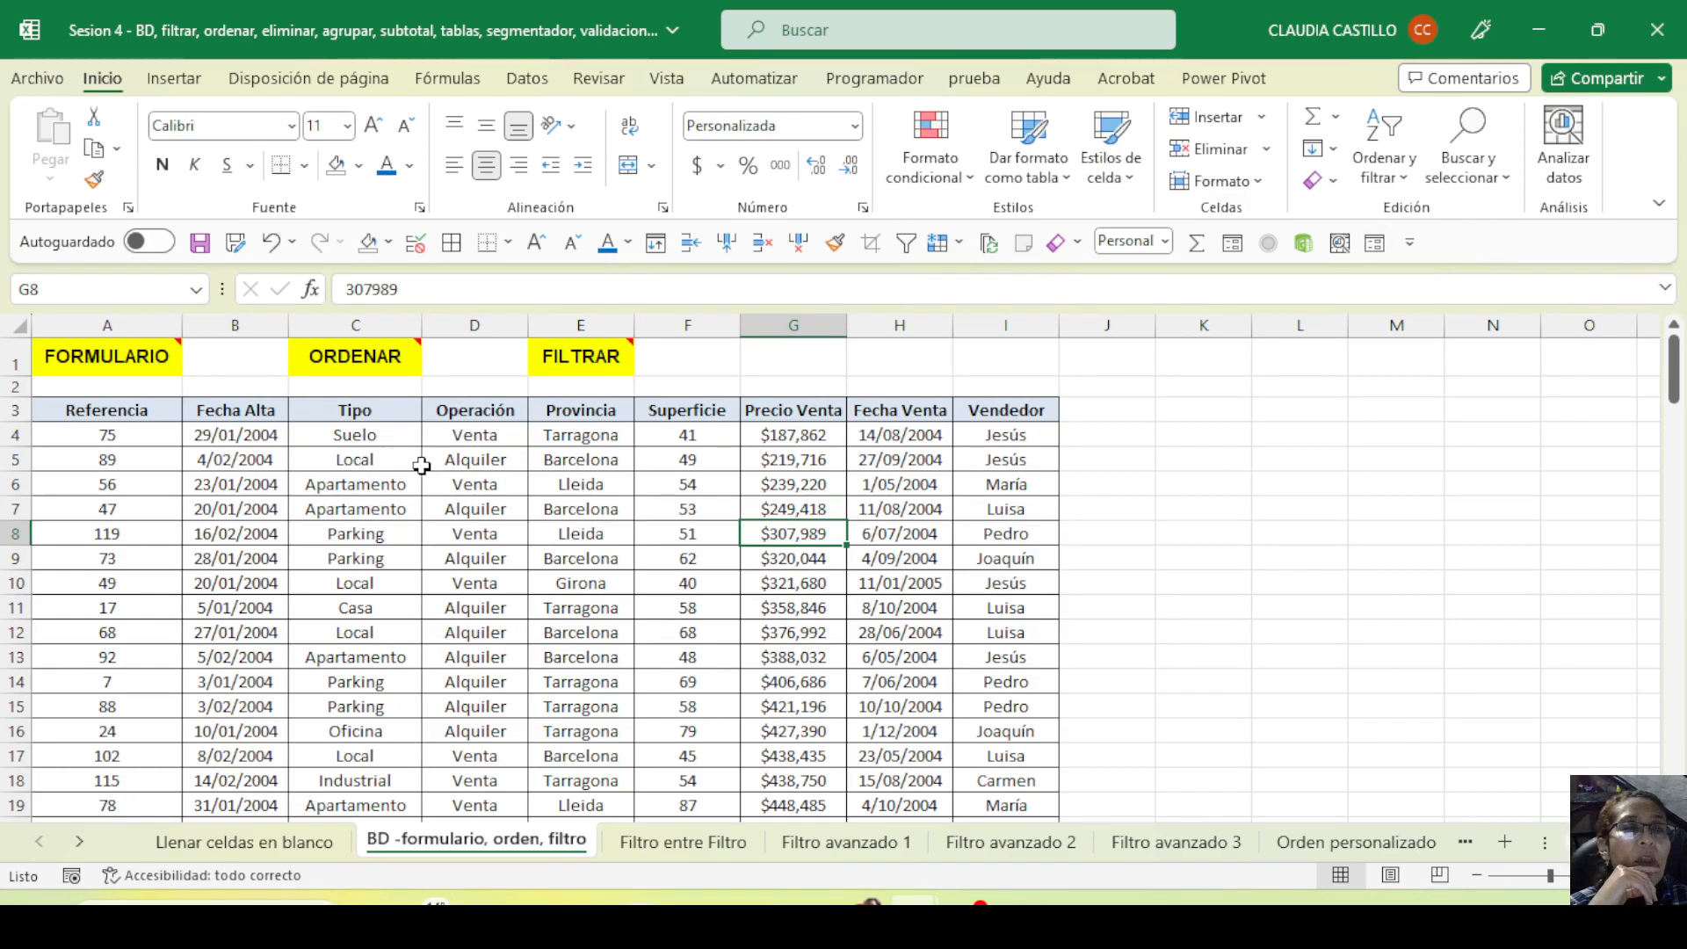
# Inspect cells within the property table and its Referencia and Fecha Alta headers
pyautogui.click(668, 512)
pyautogui.click(356, 534)
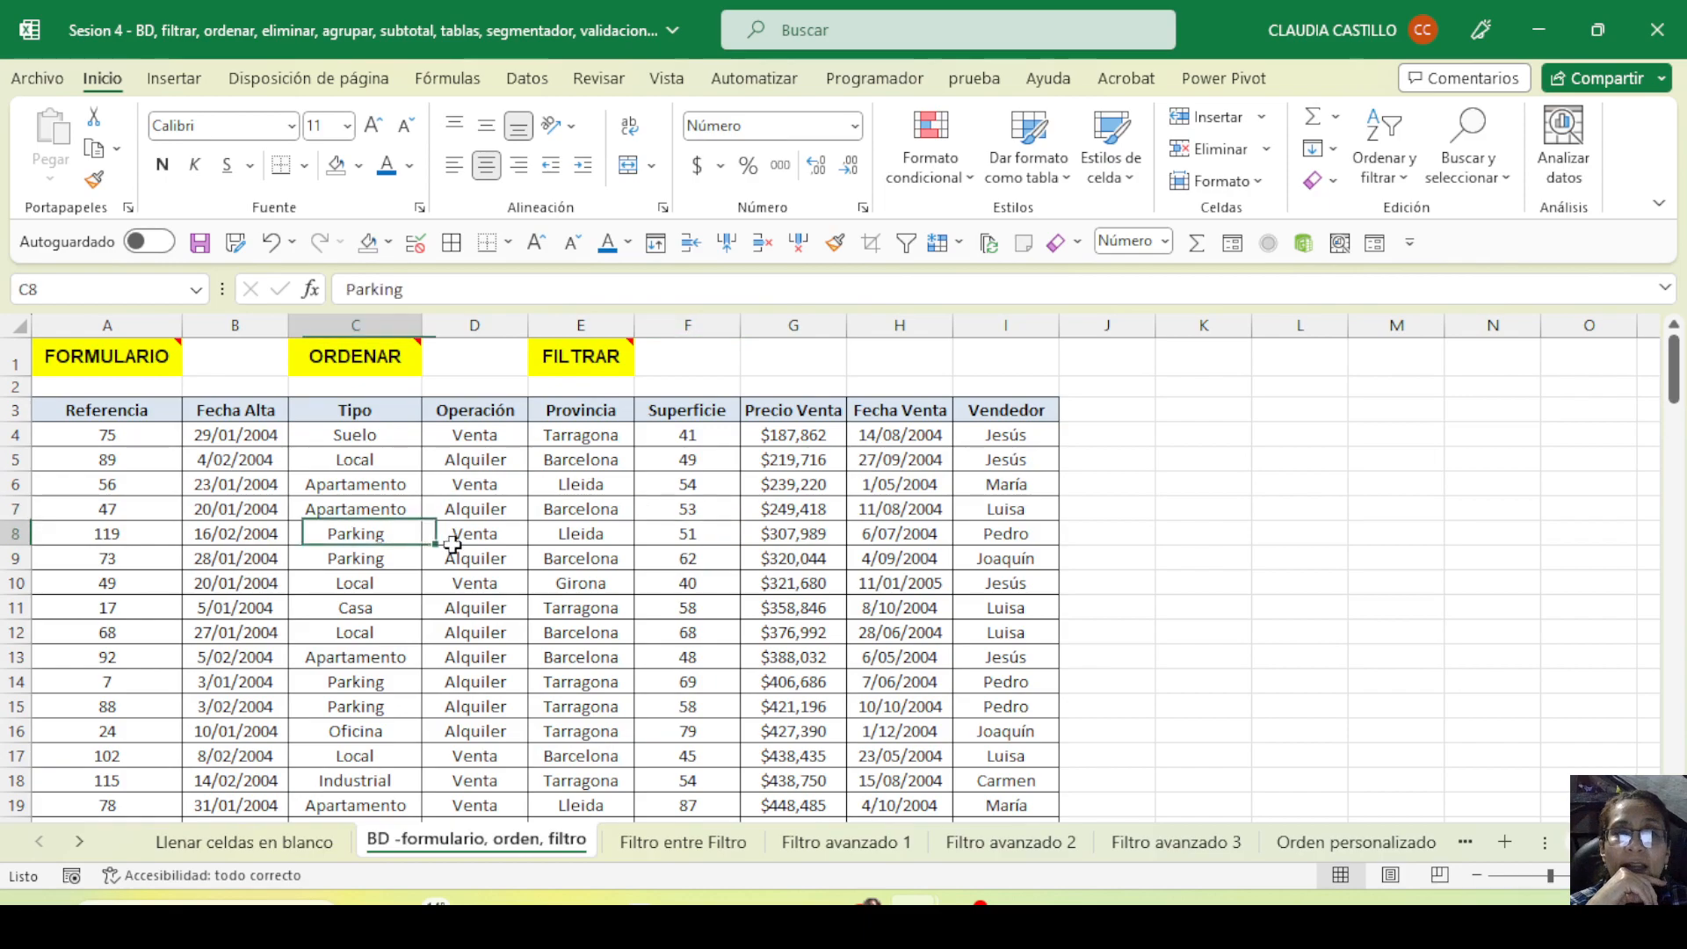
pyautogui.click(103, 406)
pyautogui.click(190, 409)
pyautogui.click(161, 406)
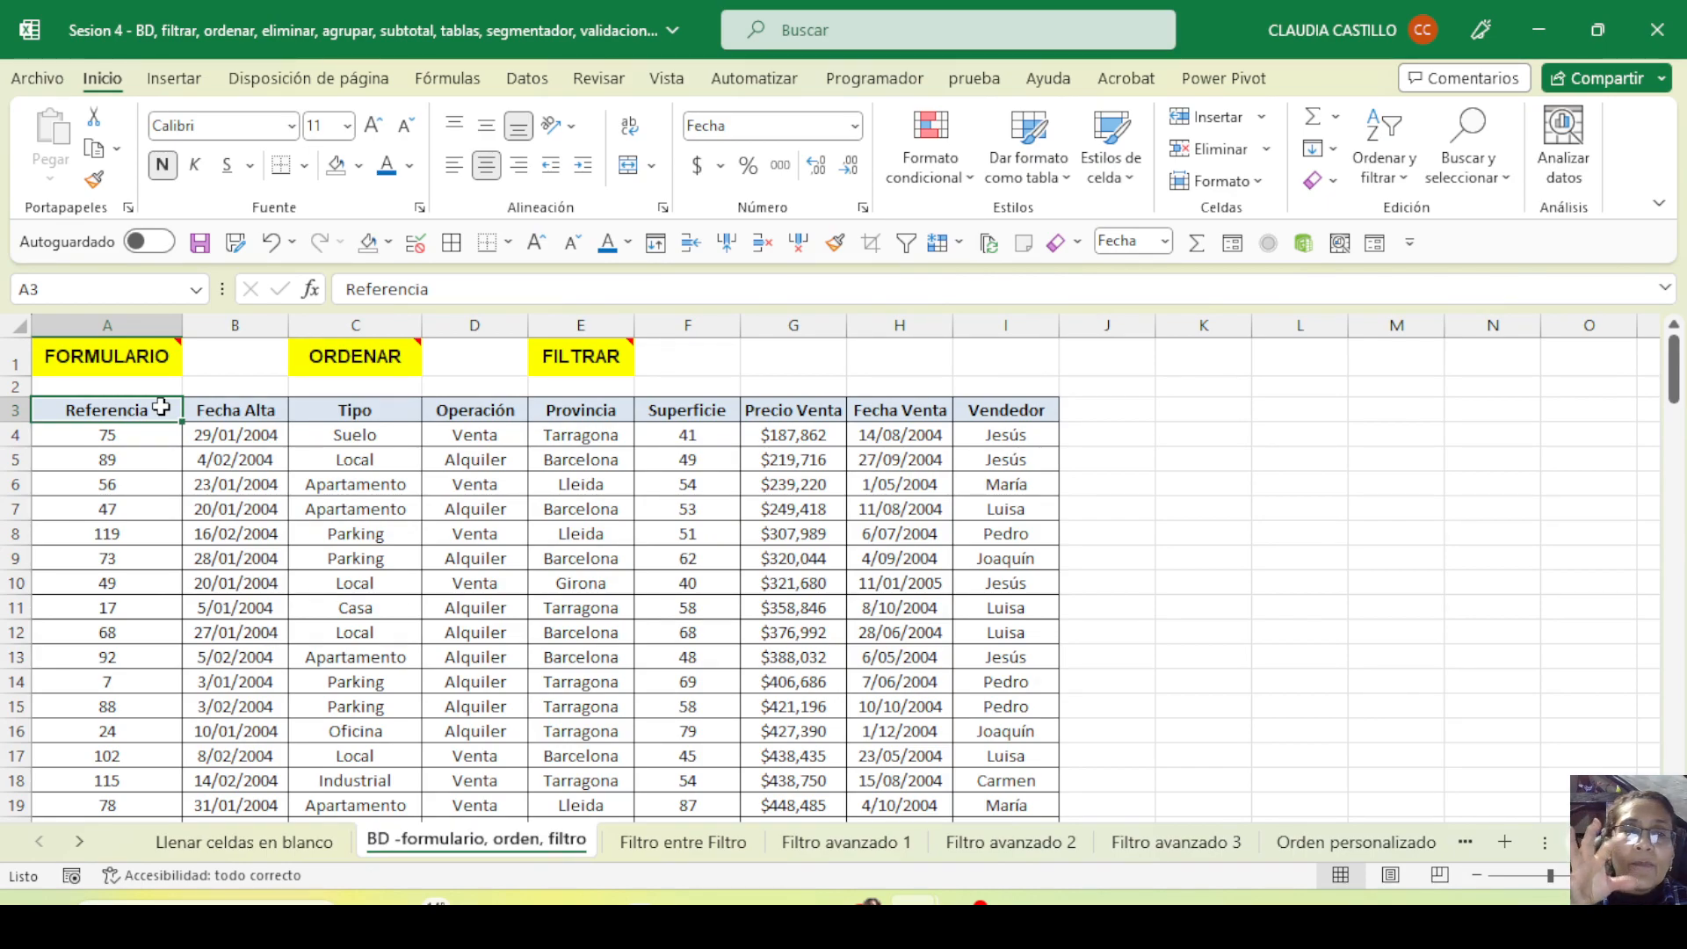
# Examine the data in the Tipo, Operación, Provincia, Superficie, Precio Venta, Fecha Venta and Vendedor columns
pyautogui.moveTo(355, 583); pyautogui.dragTo(356, 745)
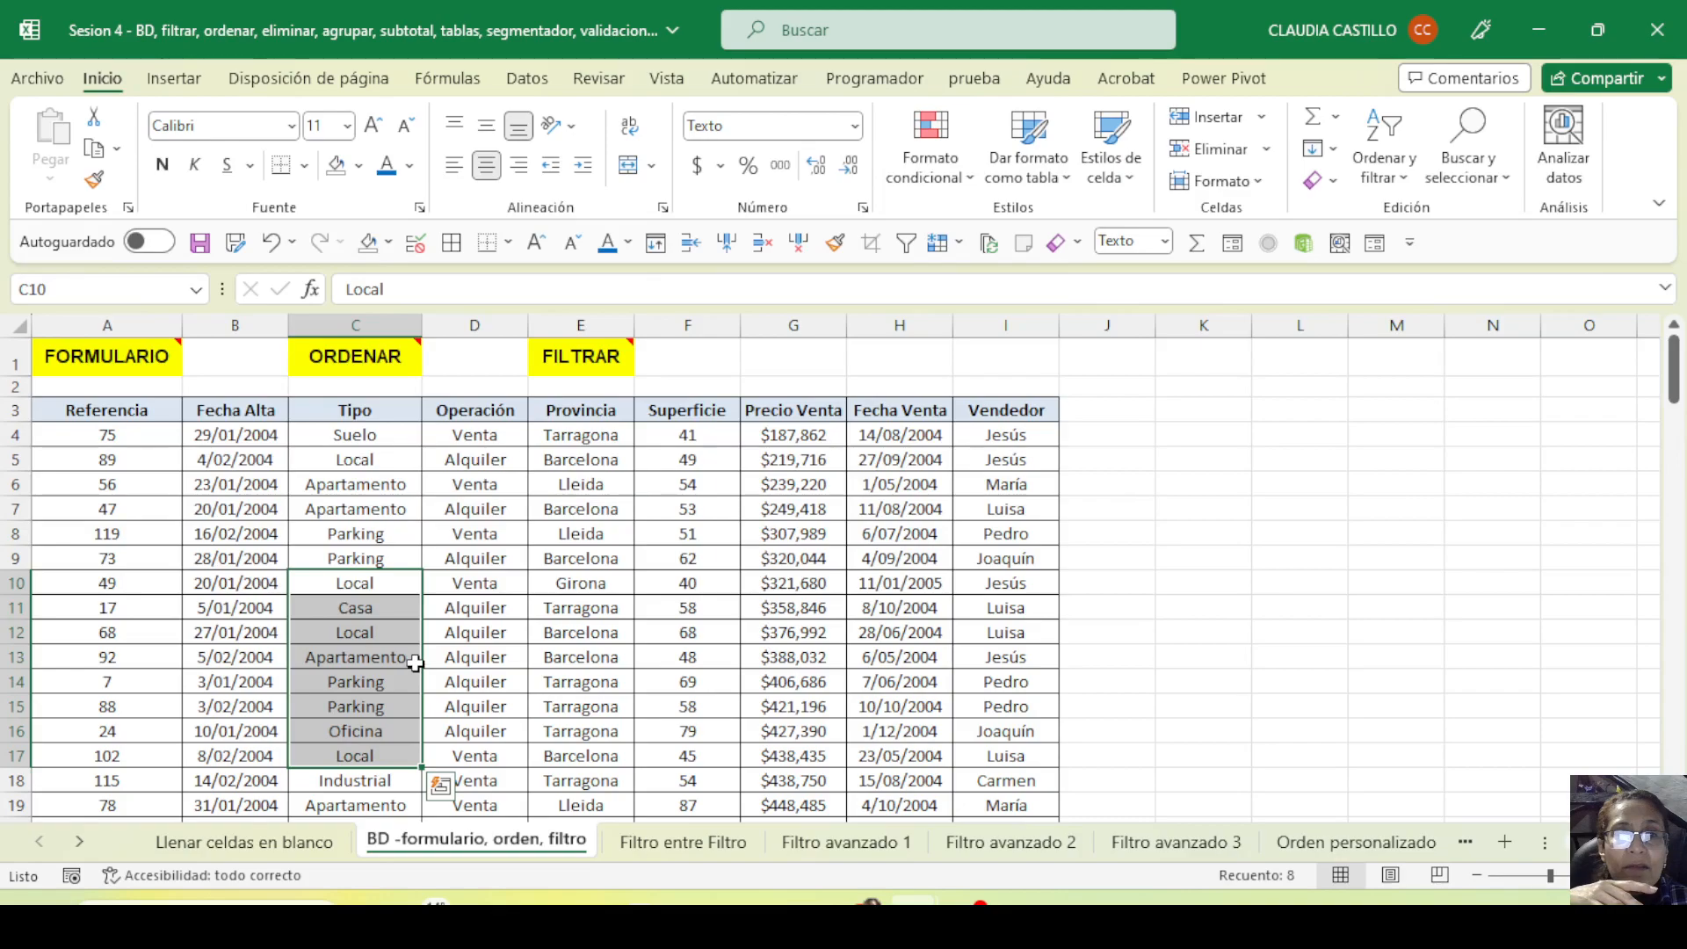
pyautogui.click(356, 435)
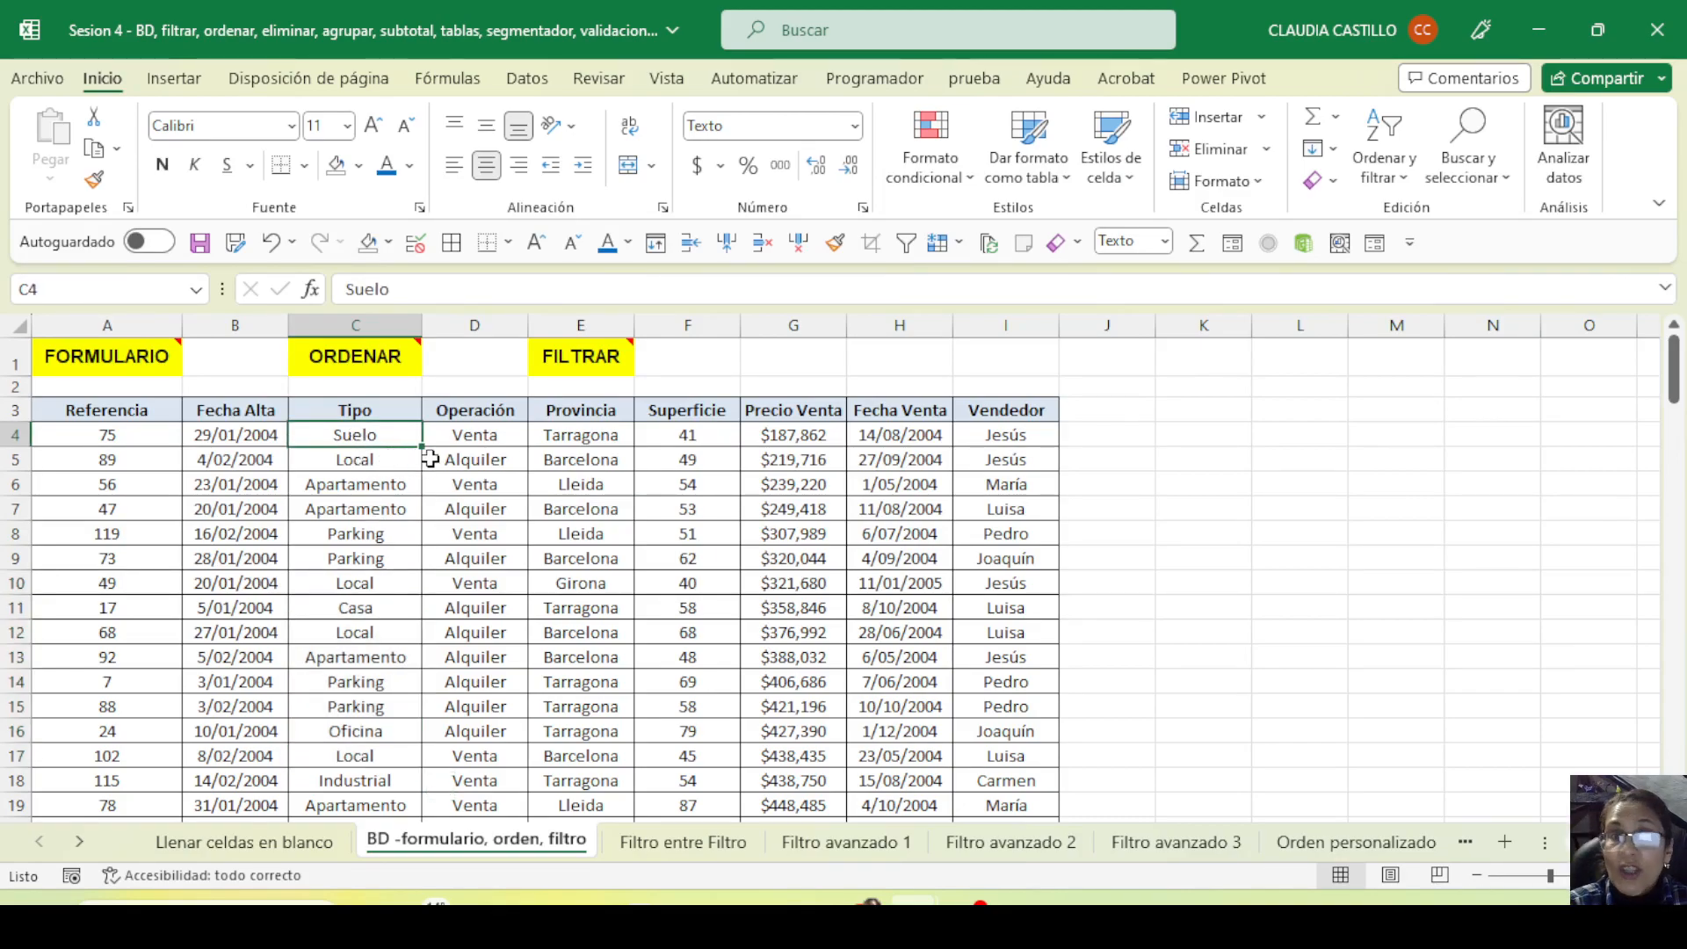
pyautogui.moveTo(463, 434); pyautogui.dragTo(468, 706)
pyautogui.moveTo(581, 434); pyautogui.dragTo(584, 707)
pyautogui.moveTo(688, 484); pyautogui.dragTo(697, 707)
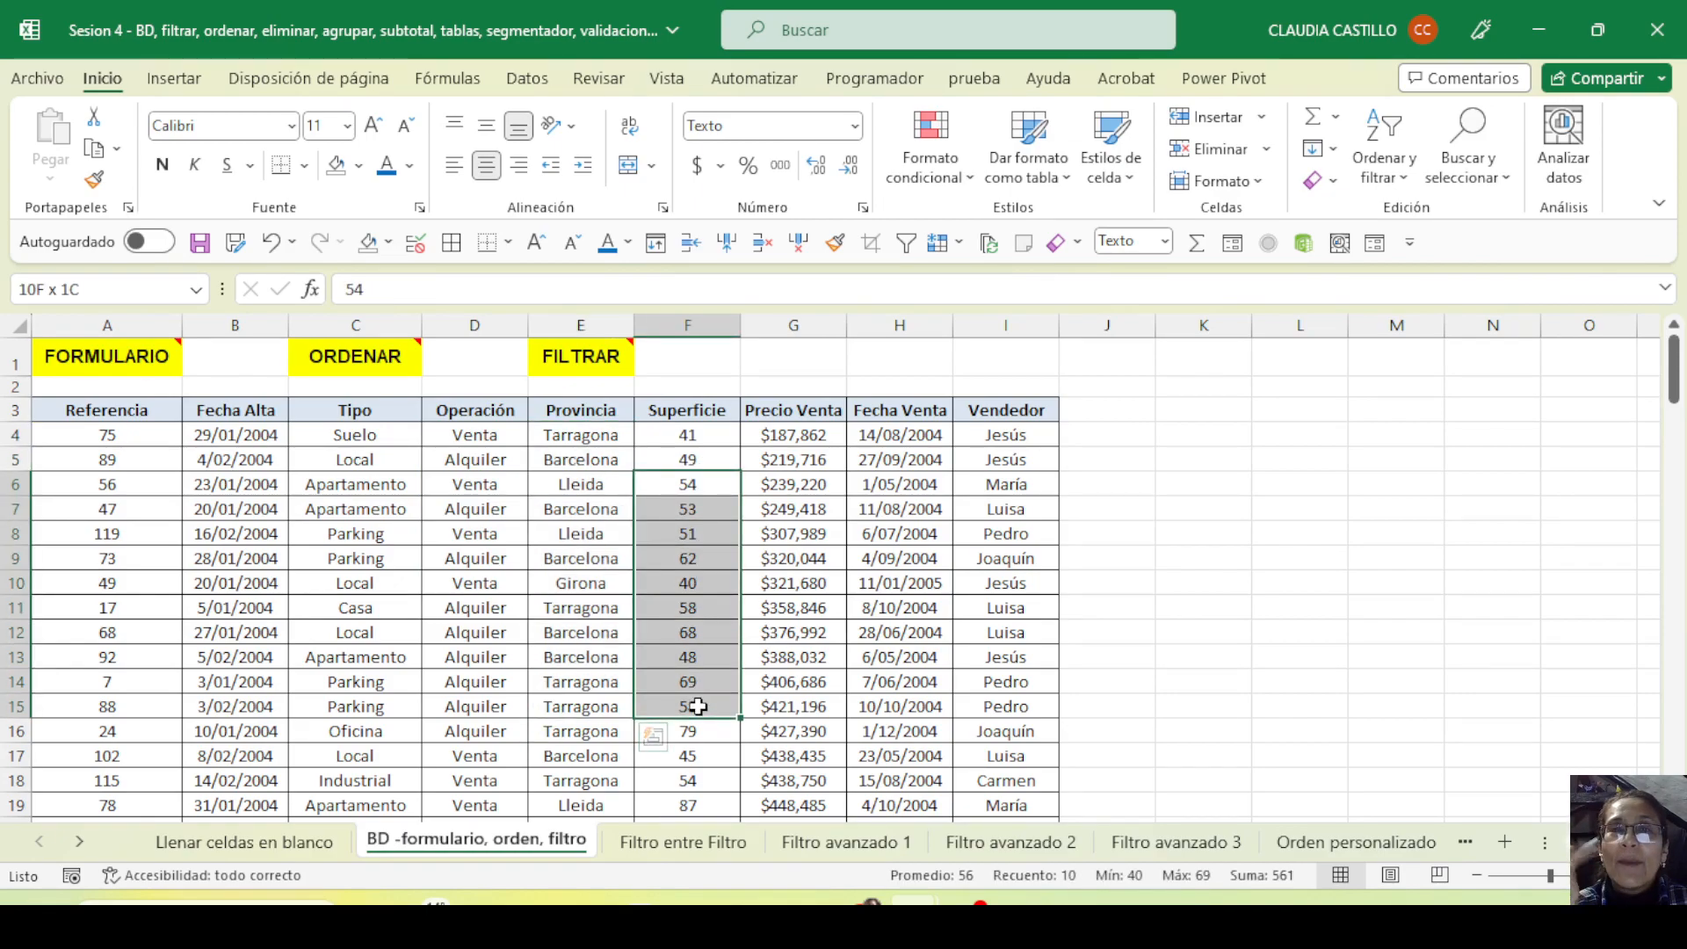
pyautogui.moveTo(794, 509); pyautogui.dragTo(797, 726)
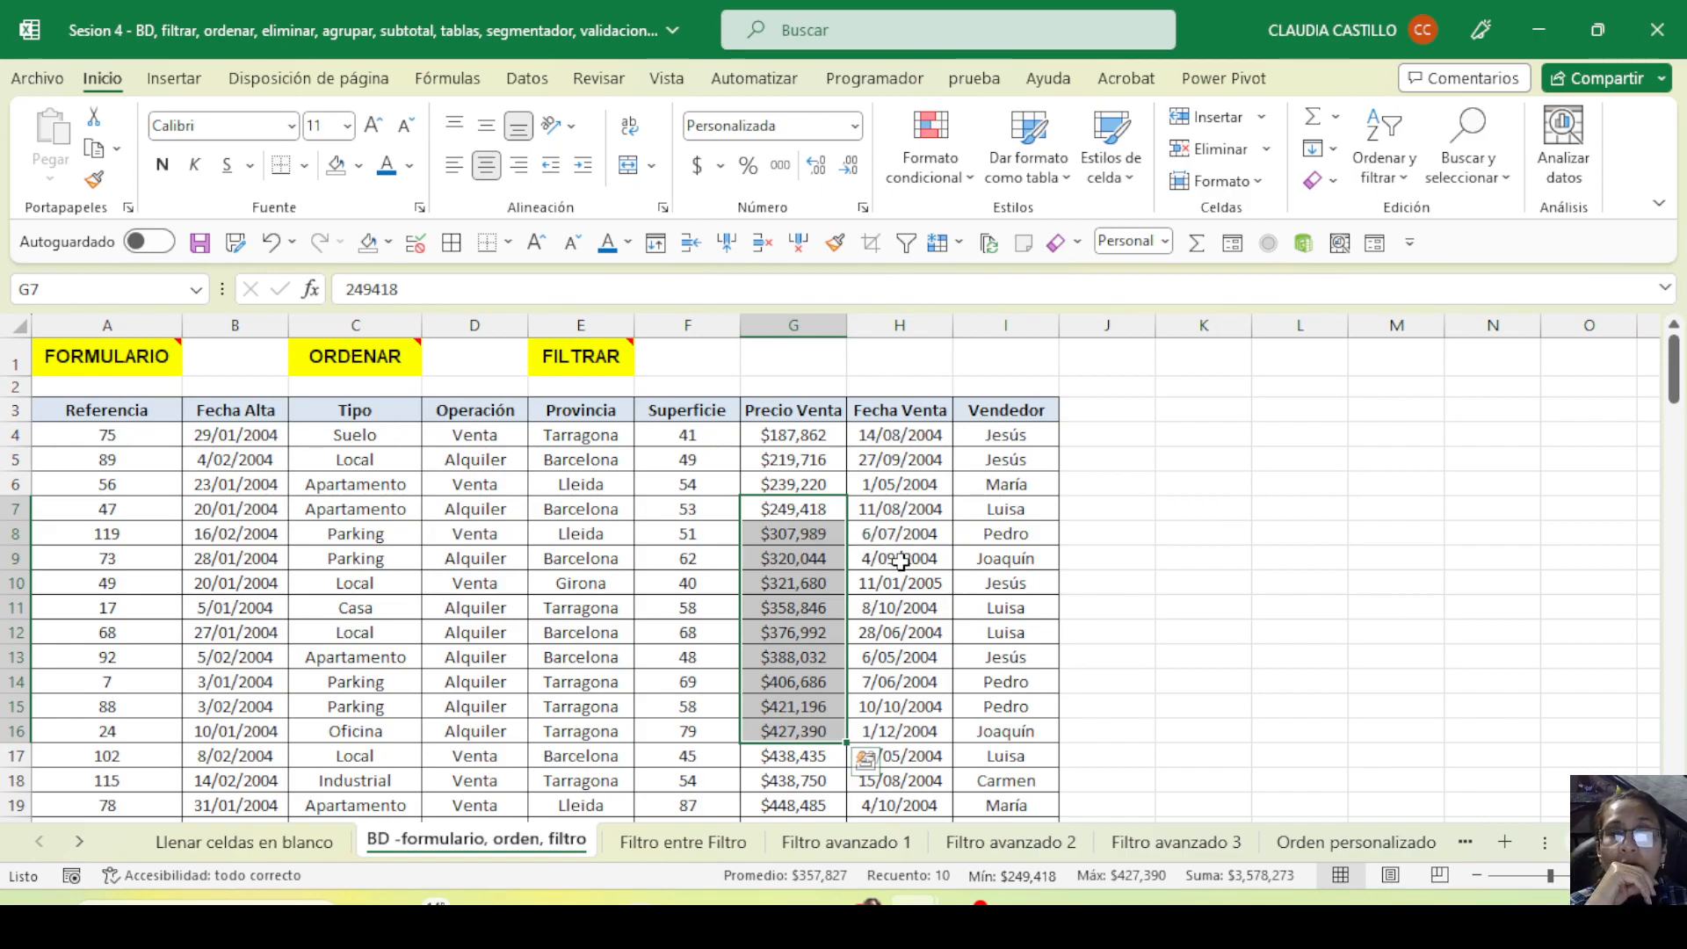
pyautogui.moveTo(794, 460); pyautogui.dragTo(794, 682)
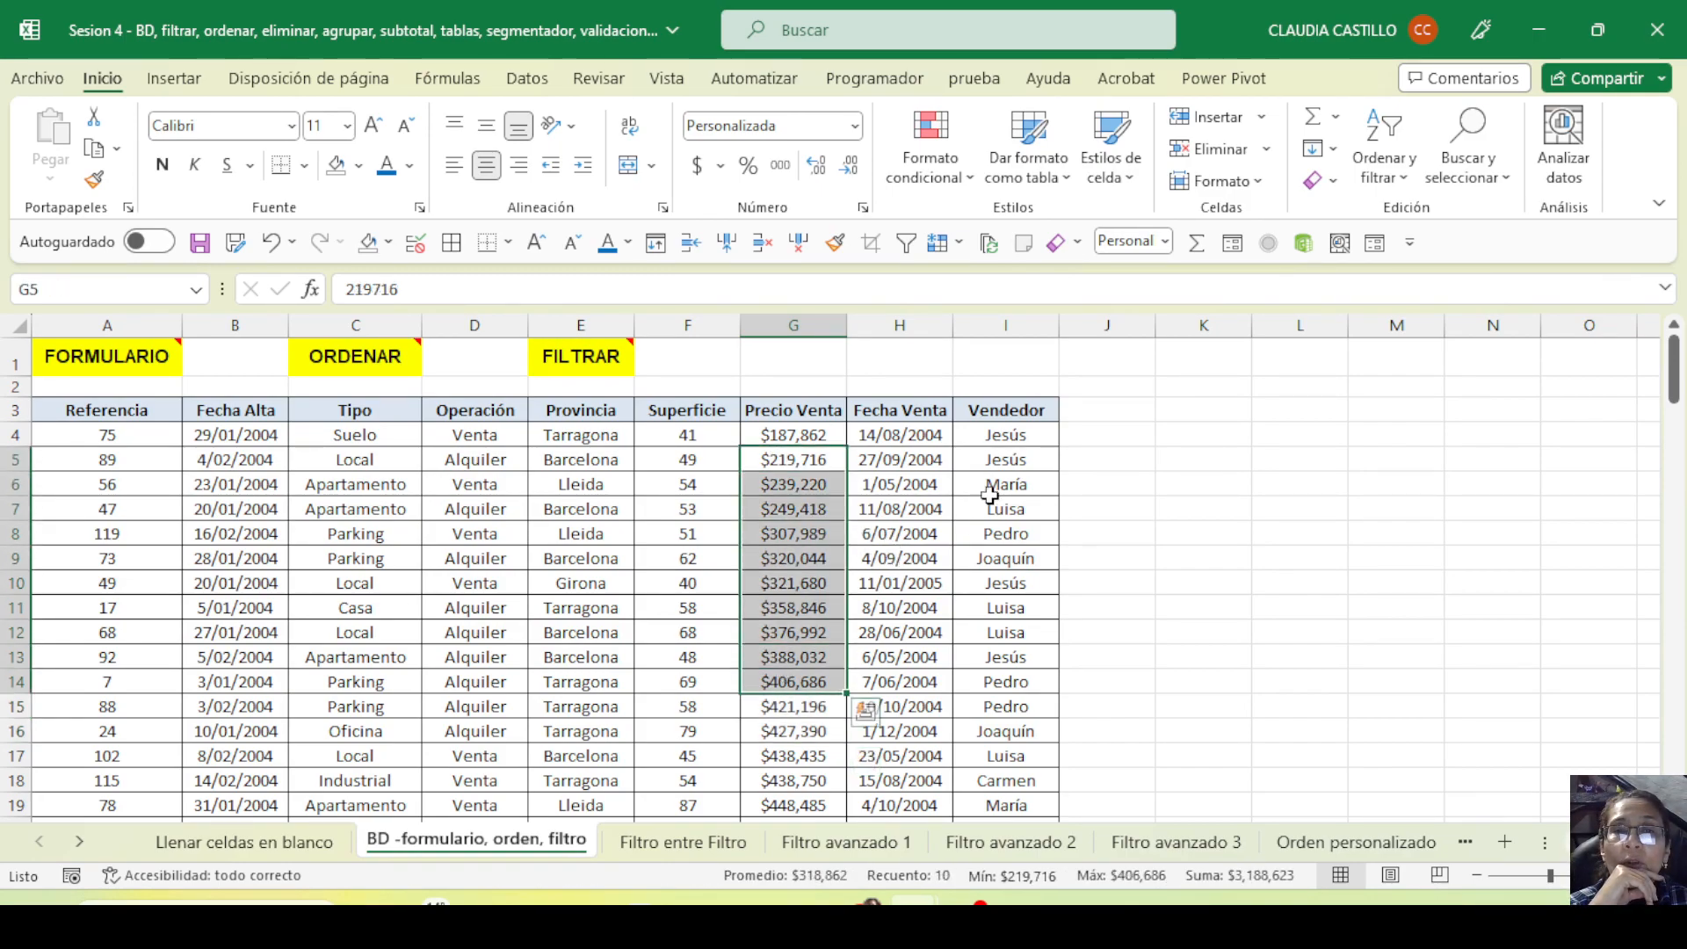
pyautogui.moveTo(905, 460); pyautogui.dragTo(905, 706)
pyautogui.moveTo(1006, 583); pyautogui.dragTo(989, 725)
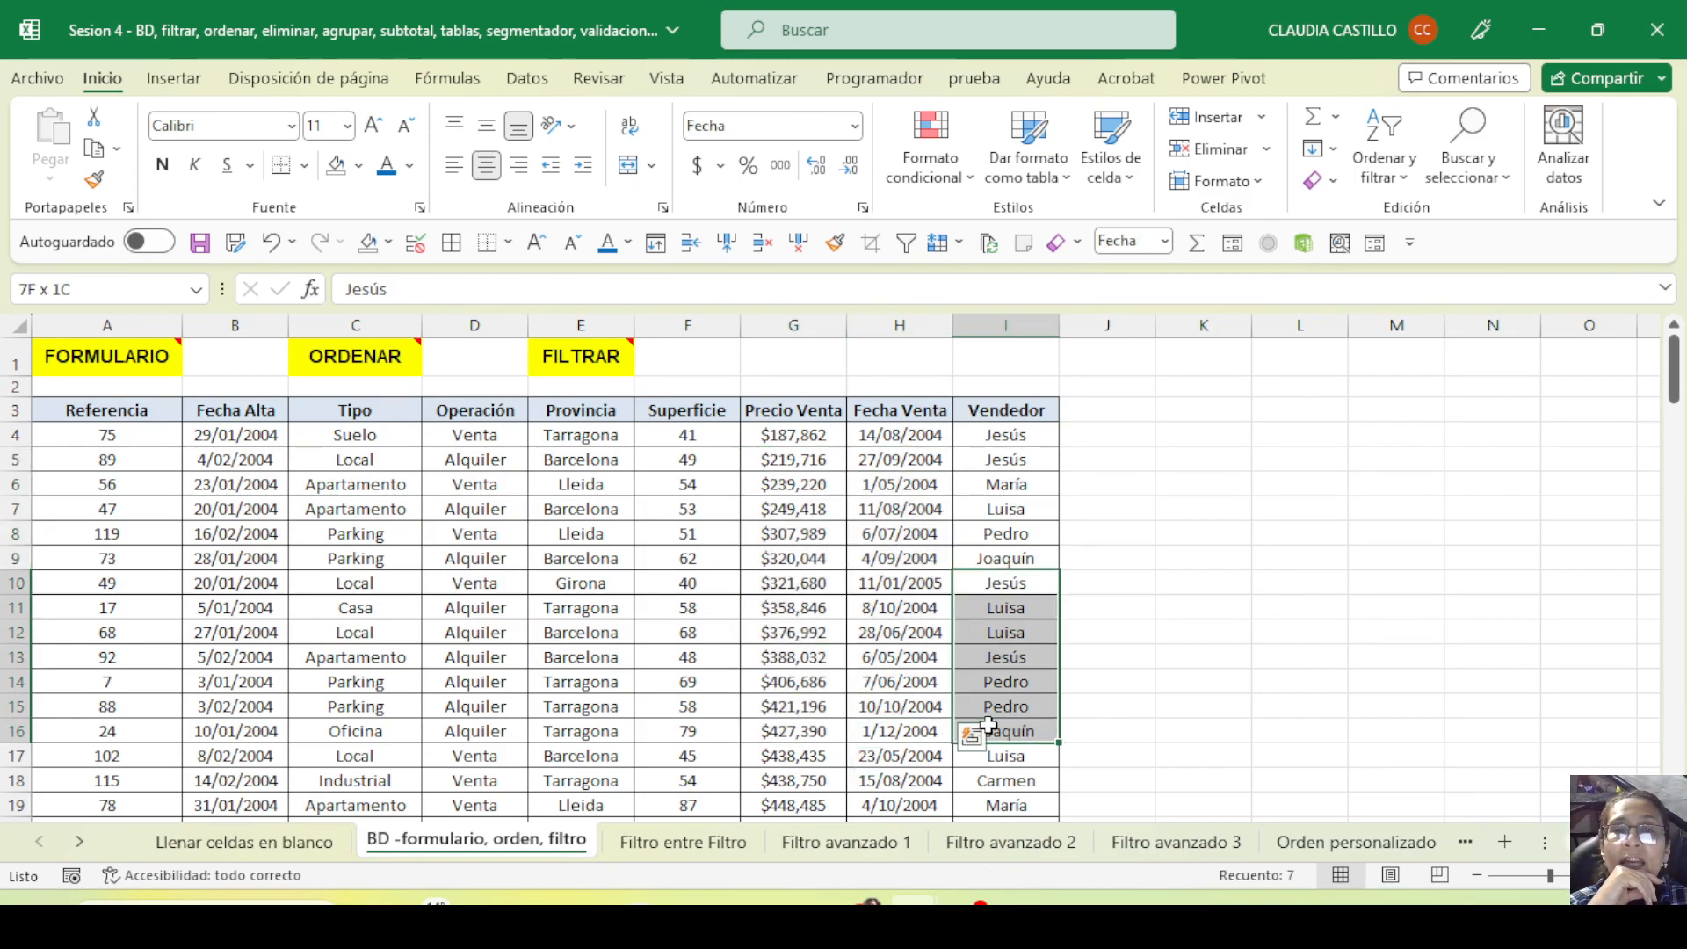
# Review the Referencia column and the Fecha Alta column of the property table, including their headers
pyautogui.click(125, 415)
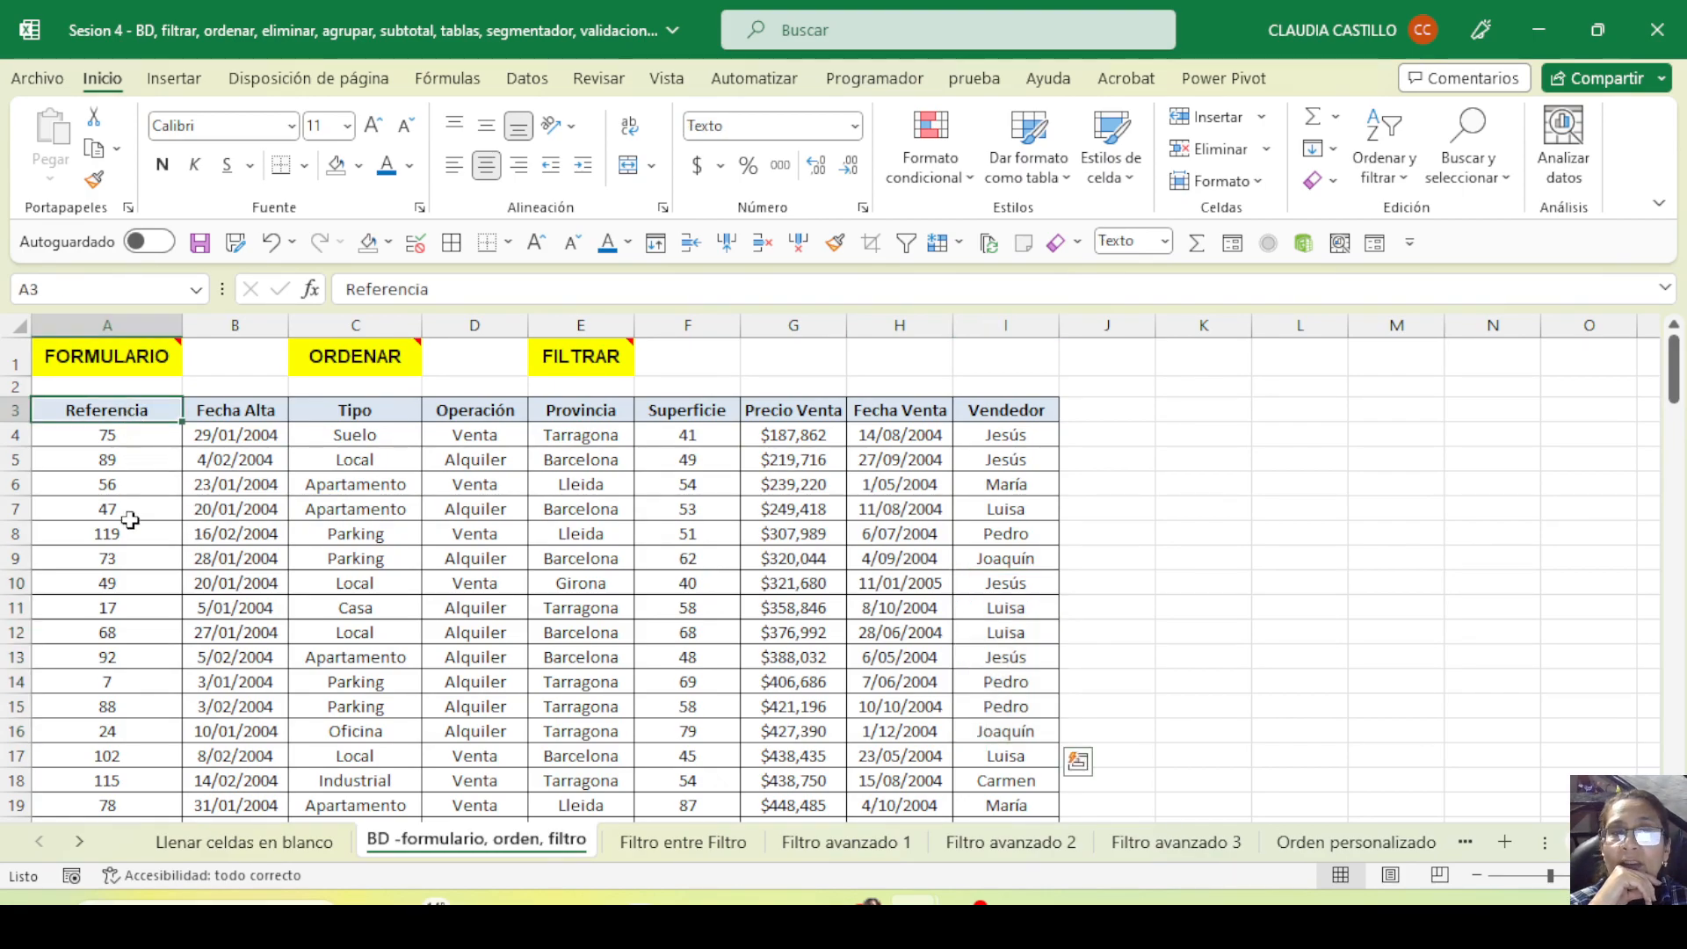
pyautogui.moveTo(125, 491); pyautogui.dragTo(131, 666)
pyautogui.moveTo(224, 411); pyautogui.dragTo(220, 673)
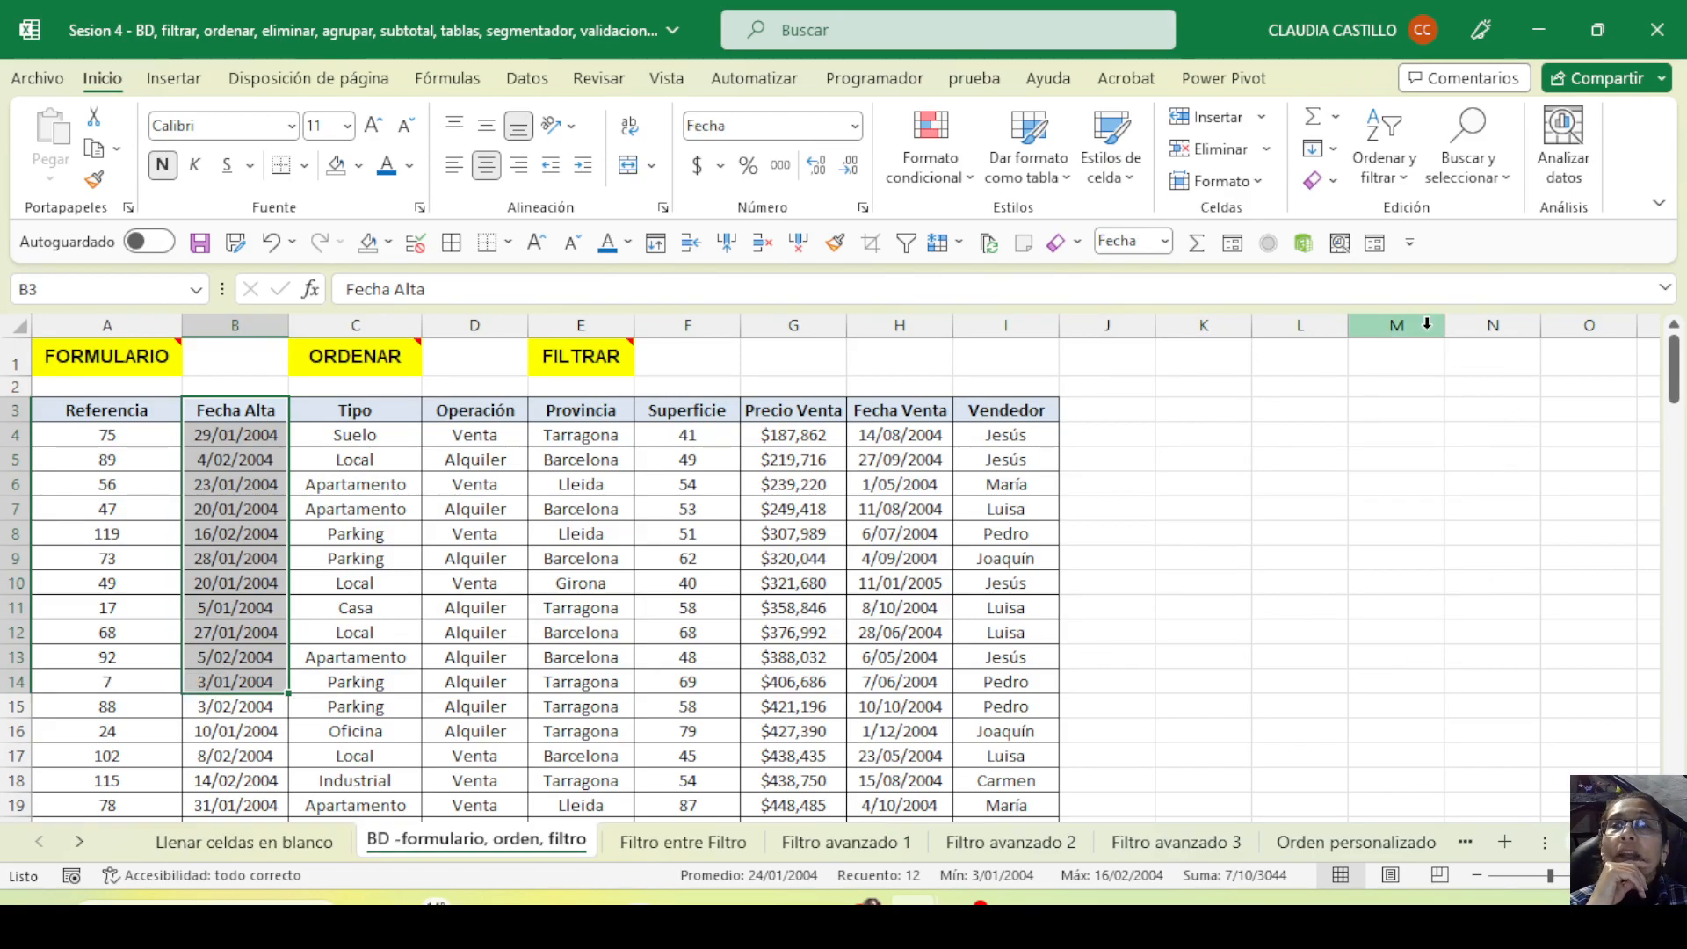
# Open the data form for the property table and move it clear of the table's first columns
pyautogui.click(237, 601)
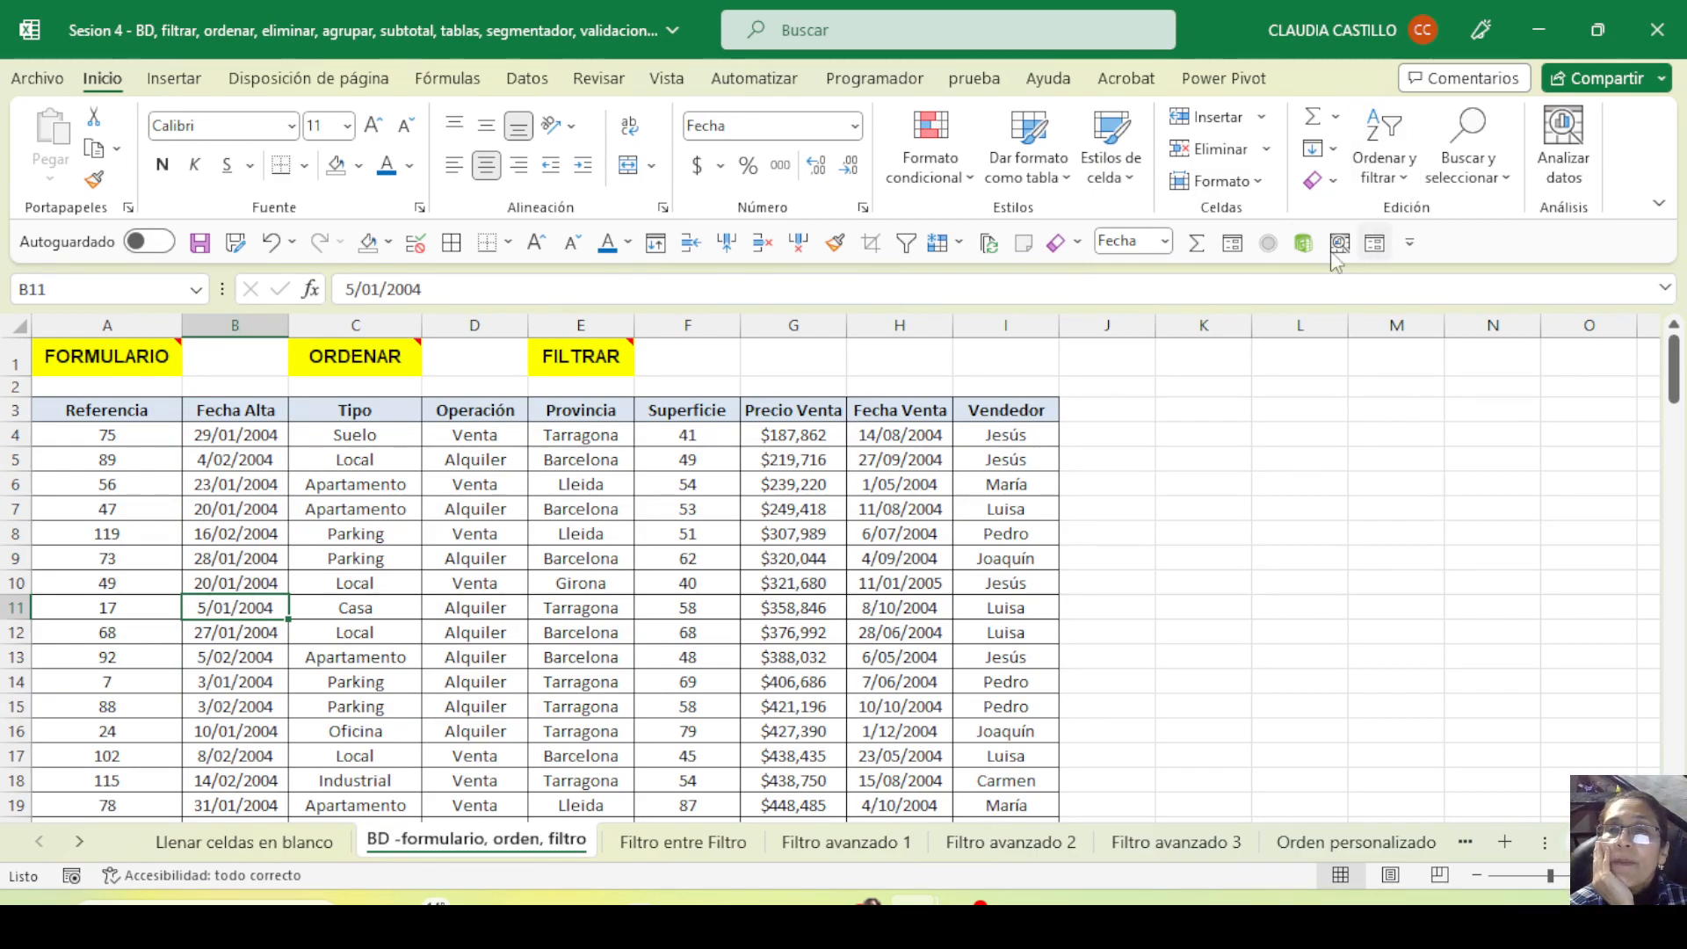
pyautogui.click(1377, 243)
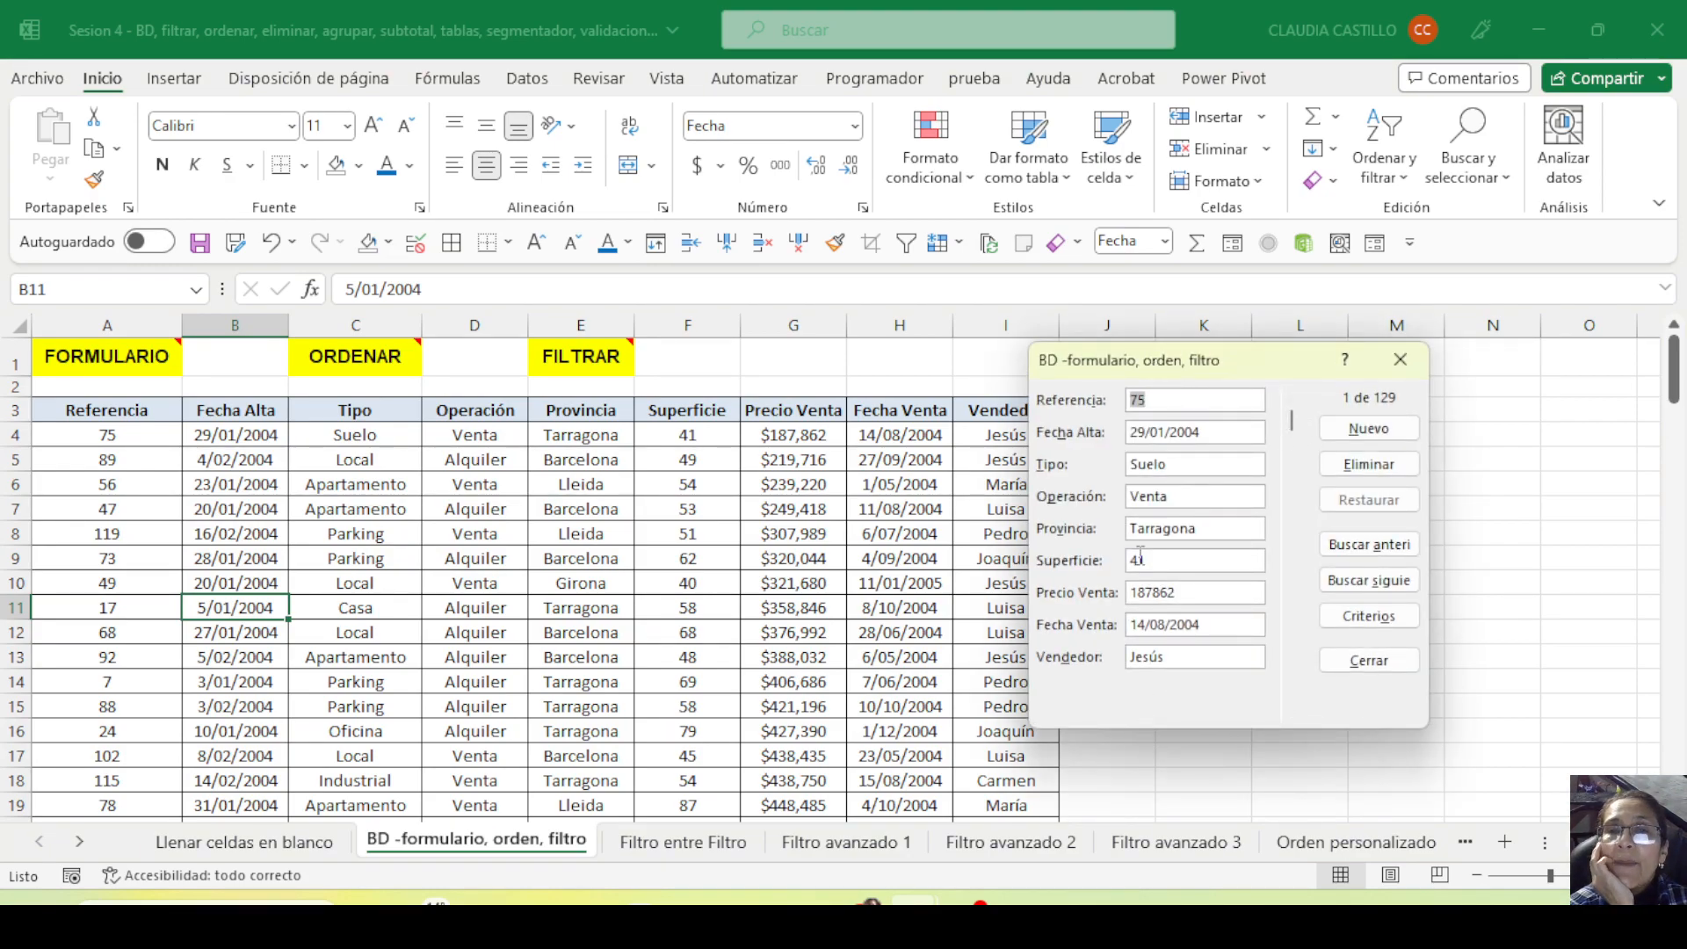
pyautogui.moveTo(1101, 367); pyautogui.dragTo(763, 377)
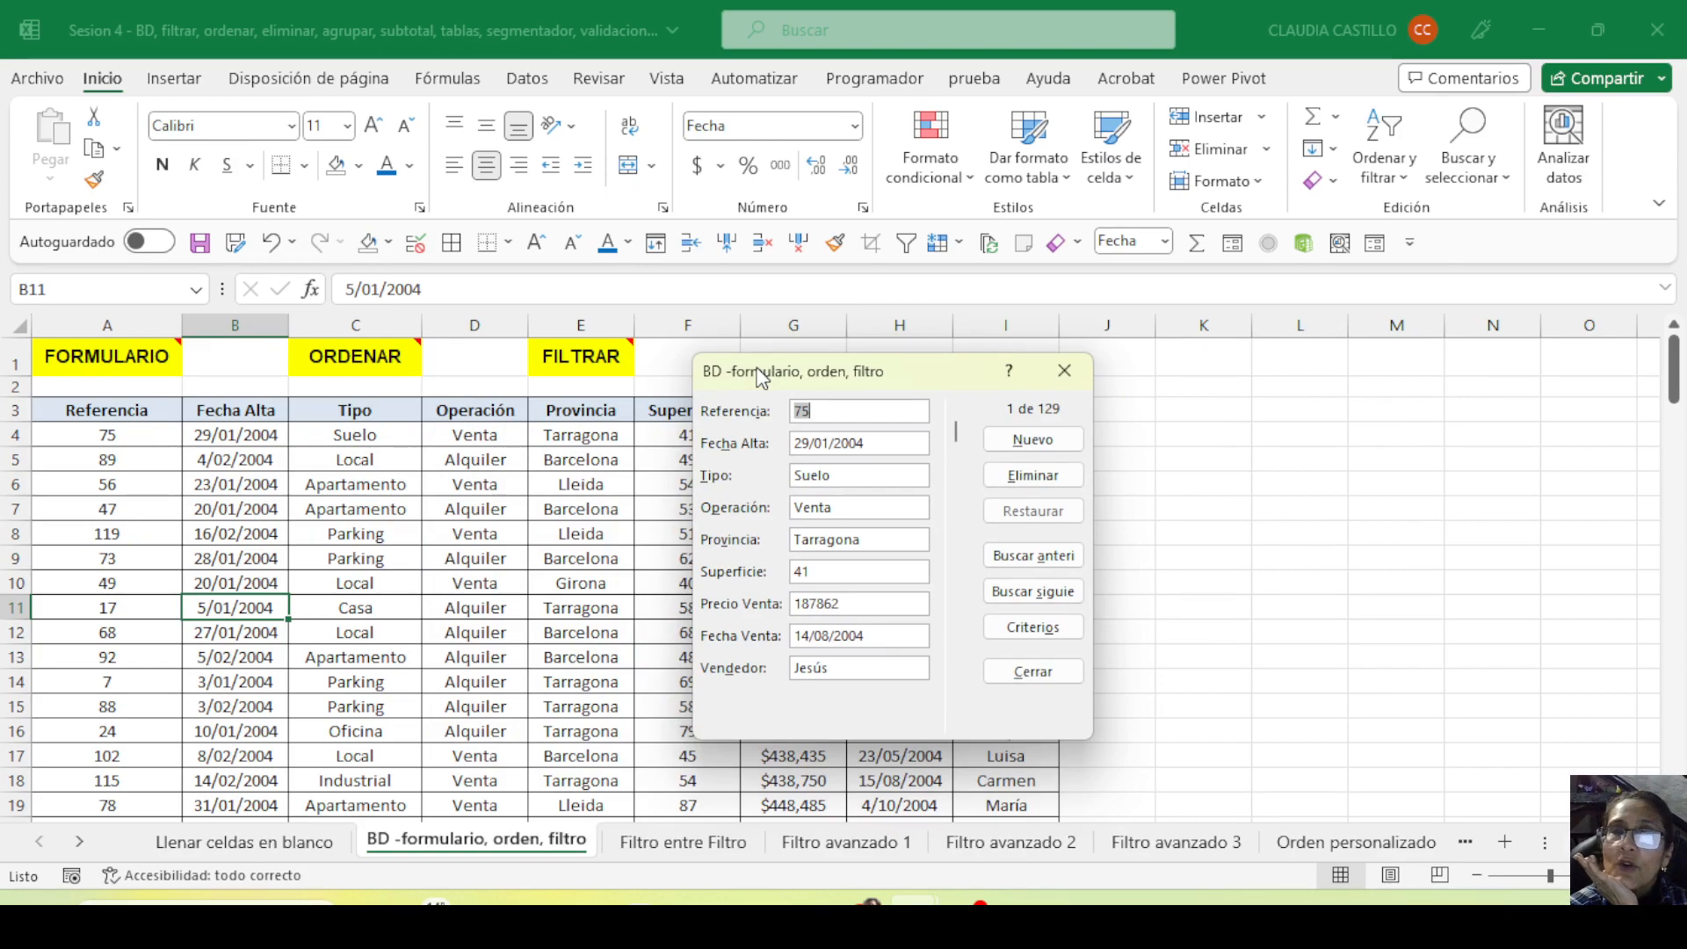
pyautogui.moveTo(761, 378); pyautogui.dragTo(955, 397)
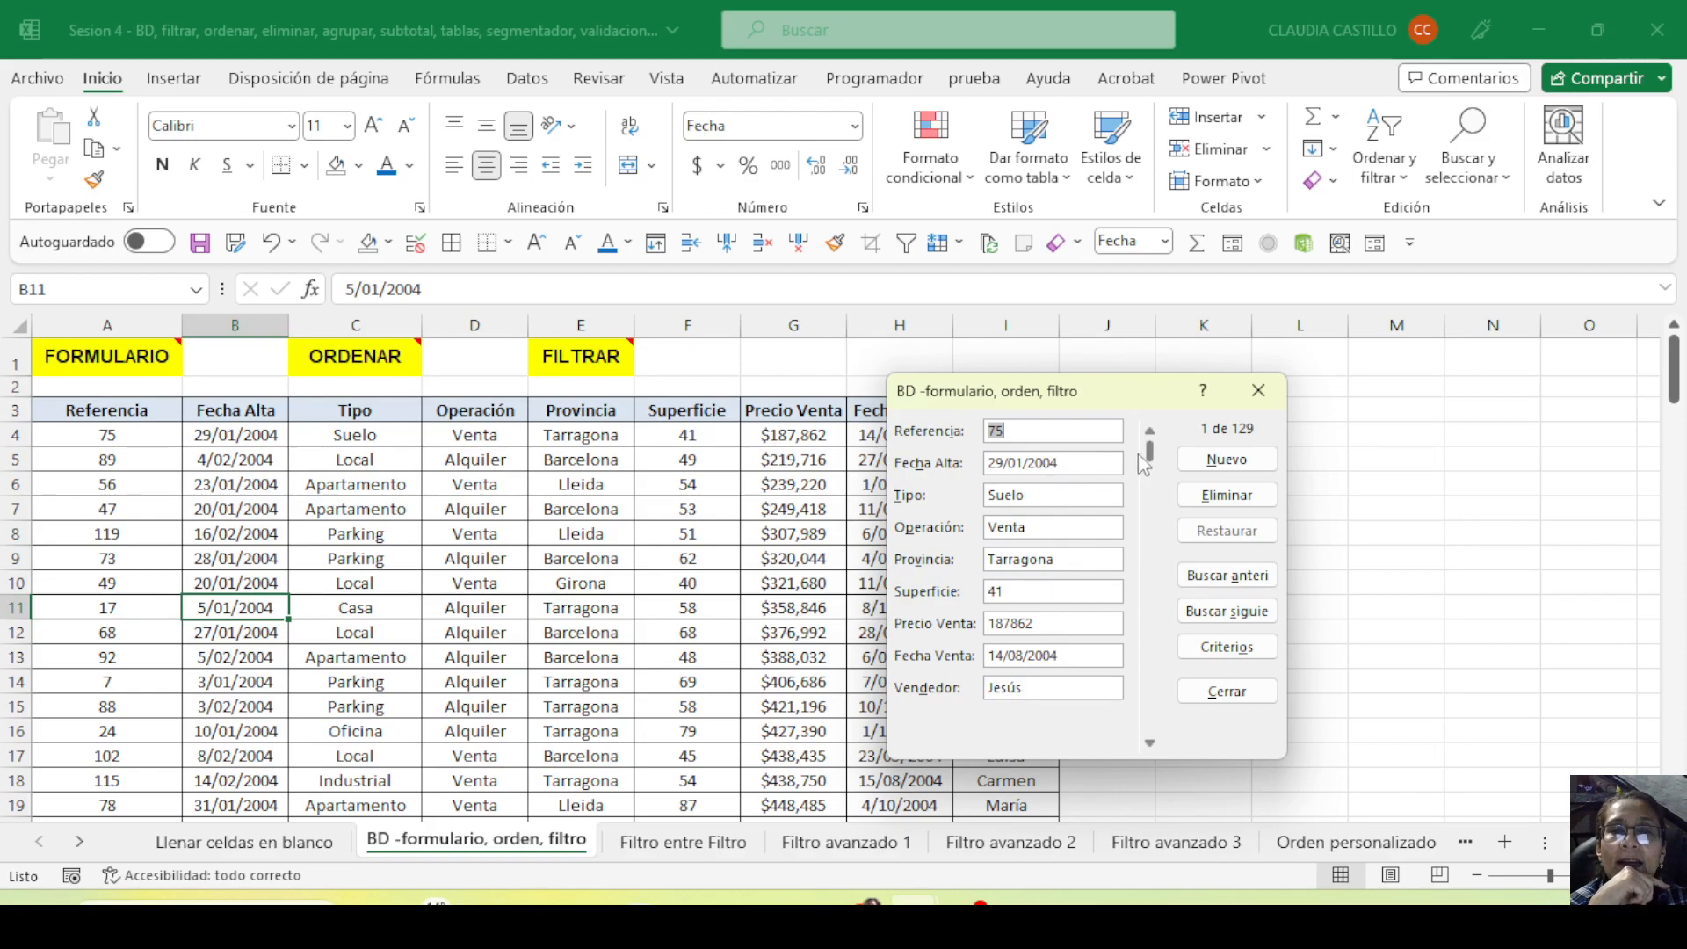
# Browse the property records in the data form down to the last ones
pyautogui.moveTo(1152, 457); pyautogui.dragTo(1156, 740)
pyautogui.click(1155, 743)
pyautogui.click(1153, 744)
pyautogui.click(1153, 744)
pyautogui.click(1153, 744)
pyautogui.click(1153, 744)
pyautogui.click(1150, 430)
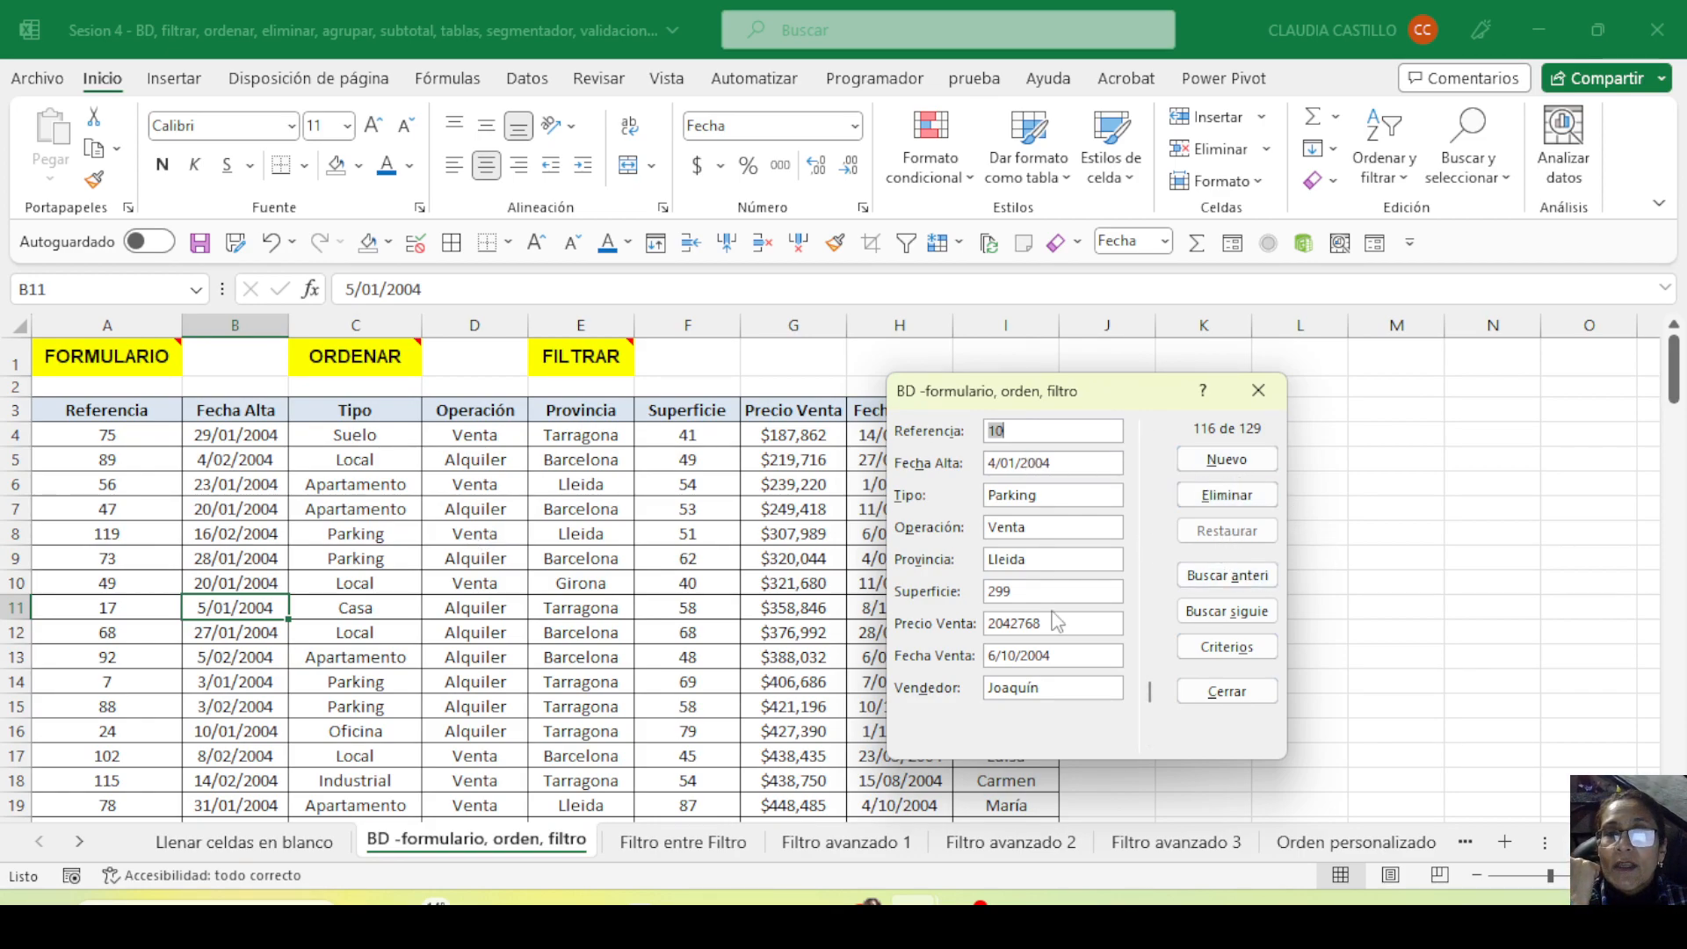
# Set the form's Precio Venta criterion to >400000 and go forward through the matching records
pyautogui.click(1217, 650)
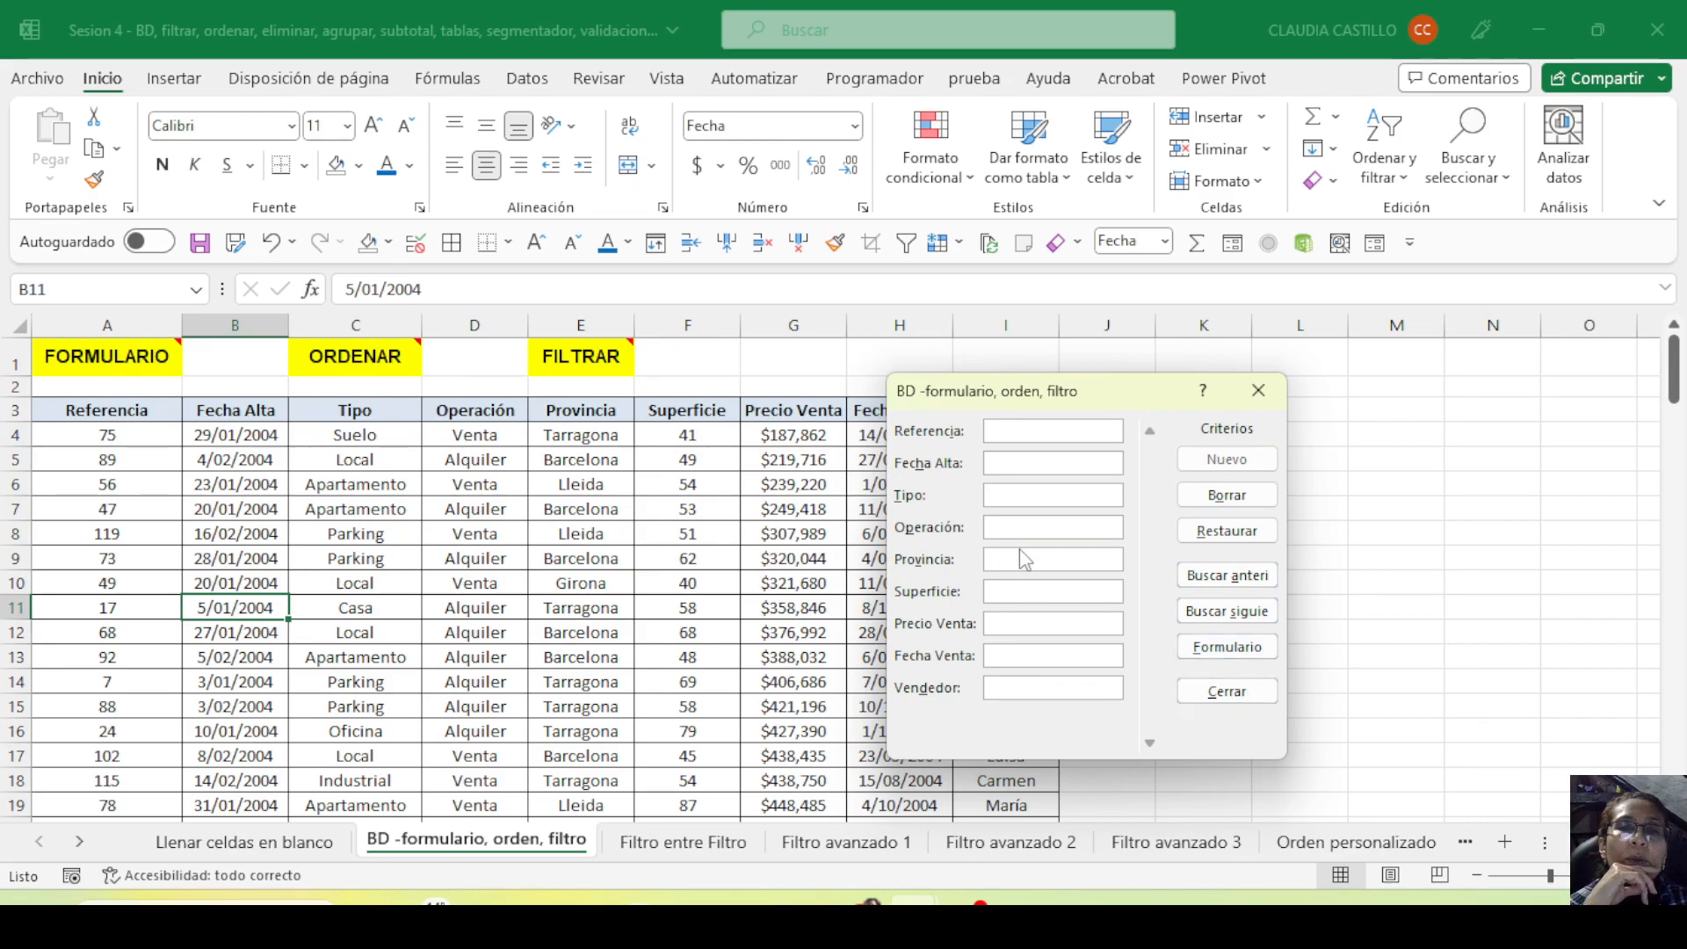
pyautogui.click(1014, 620)
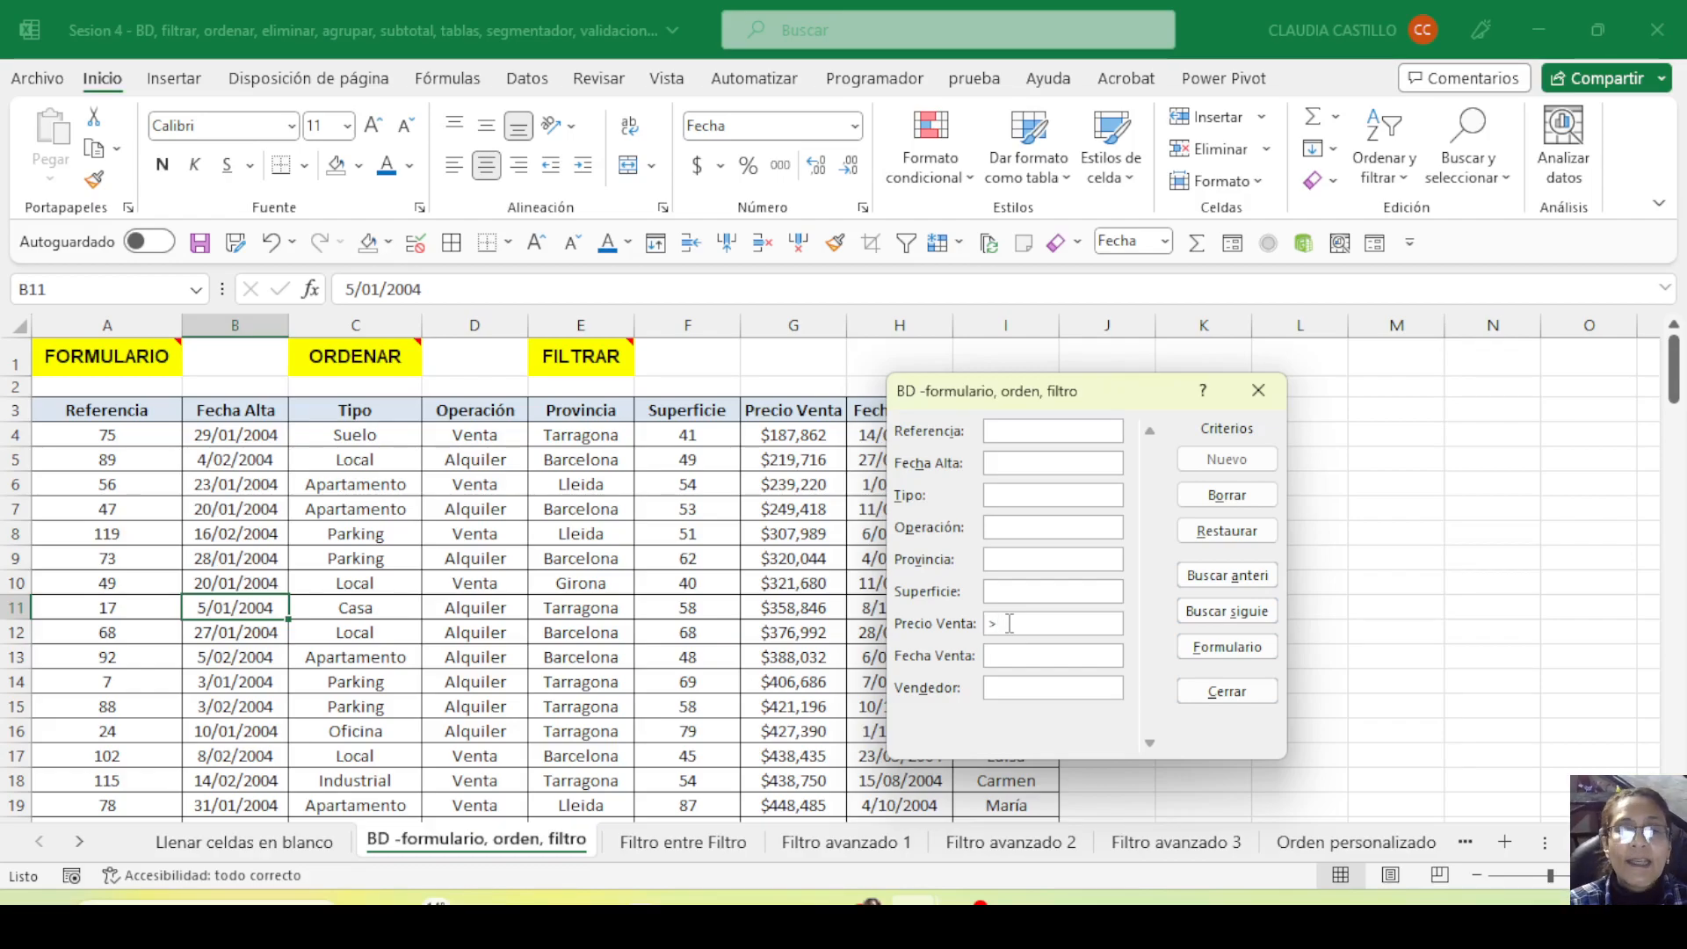
pyautogui.write('>400000')
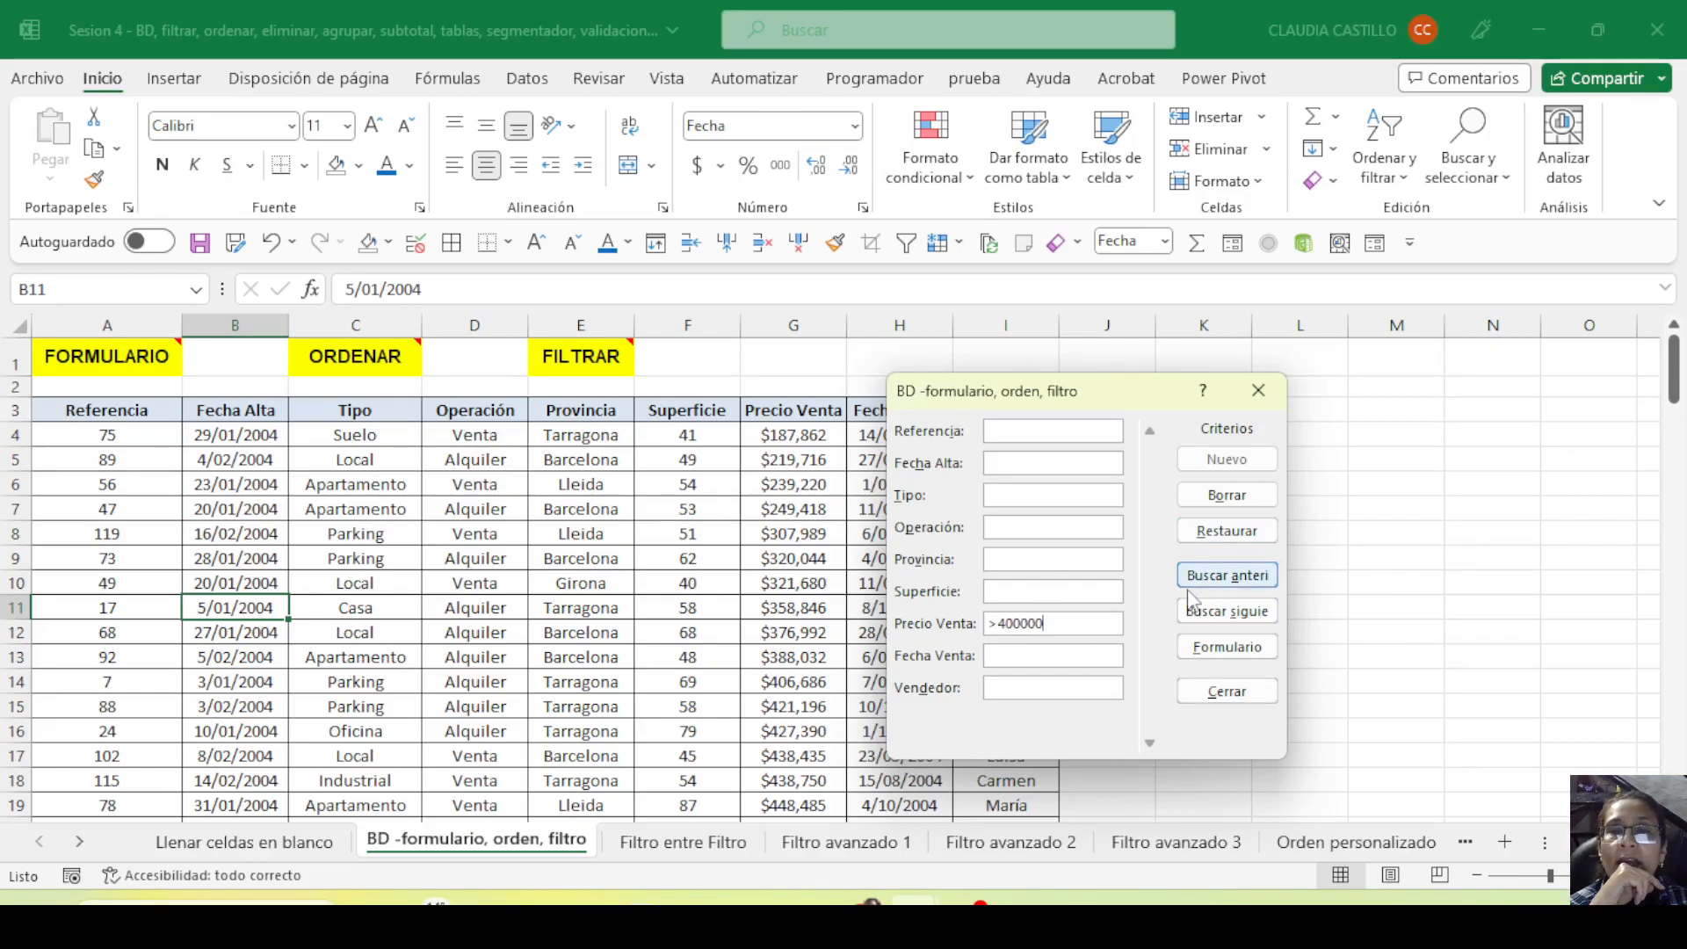
pyautogui.click(1231, 615)
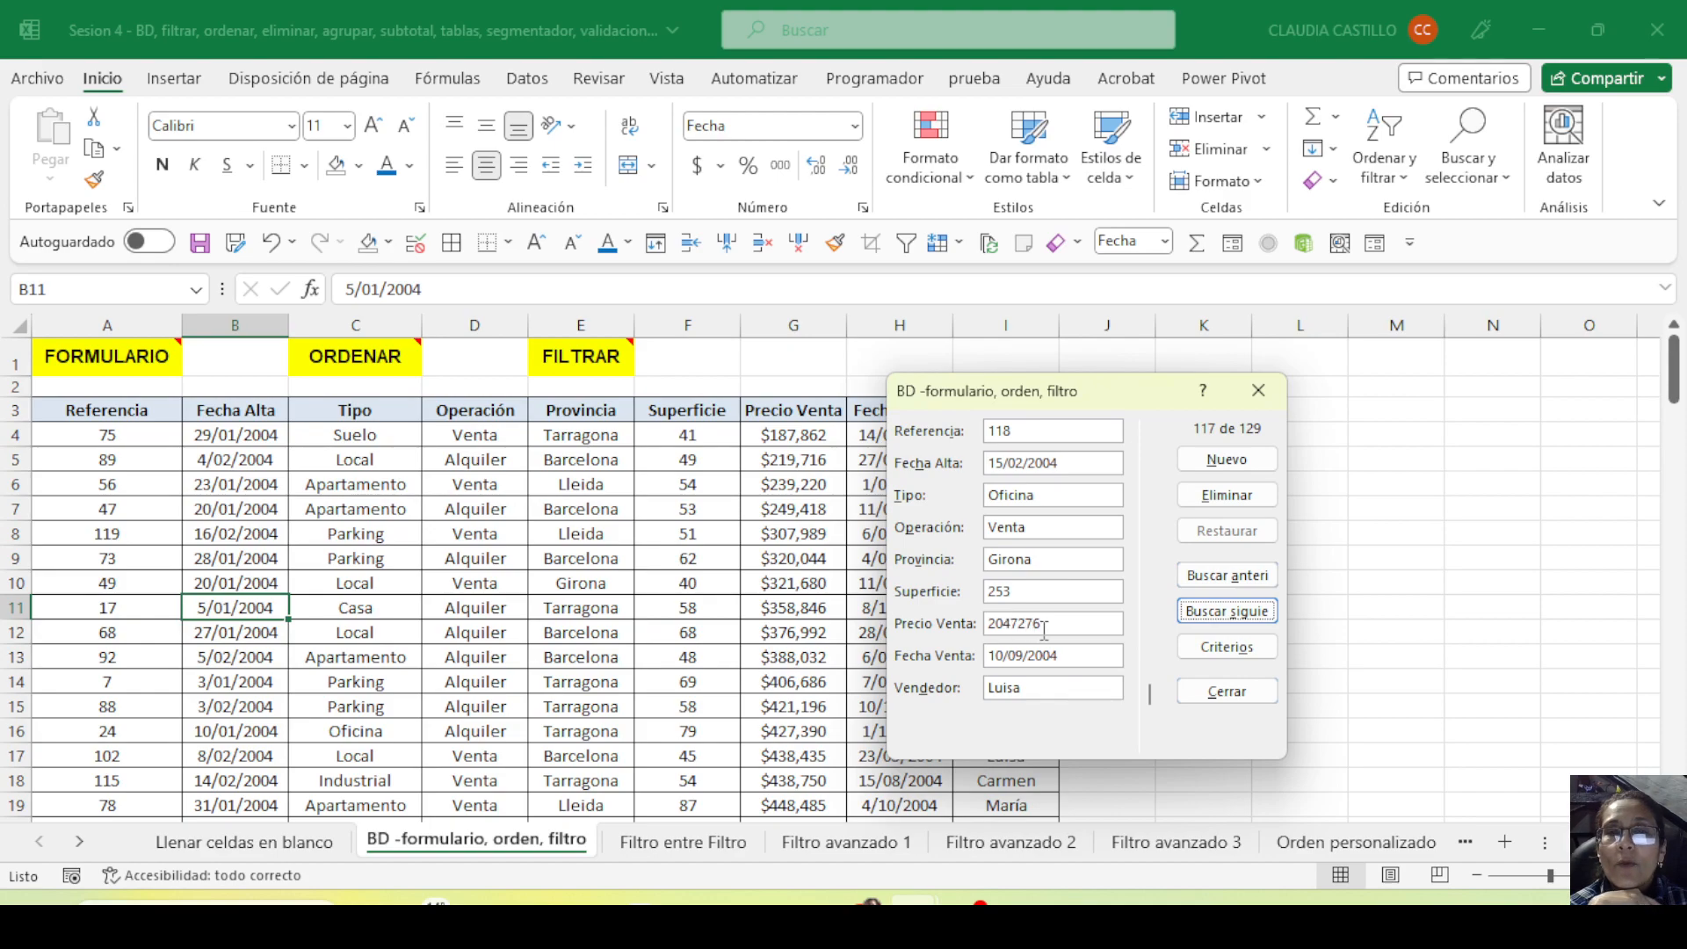
pyautogui.click(1206, 616)
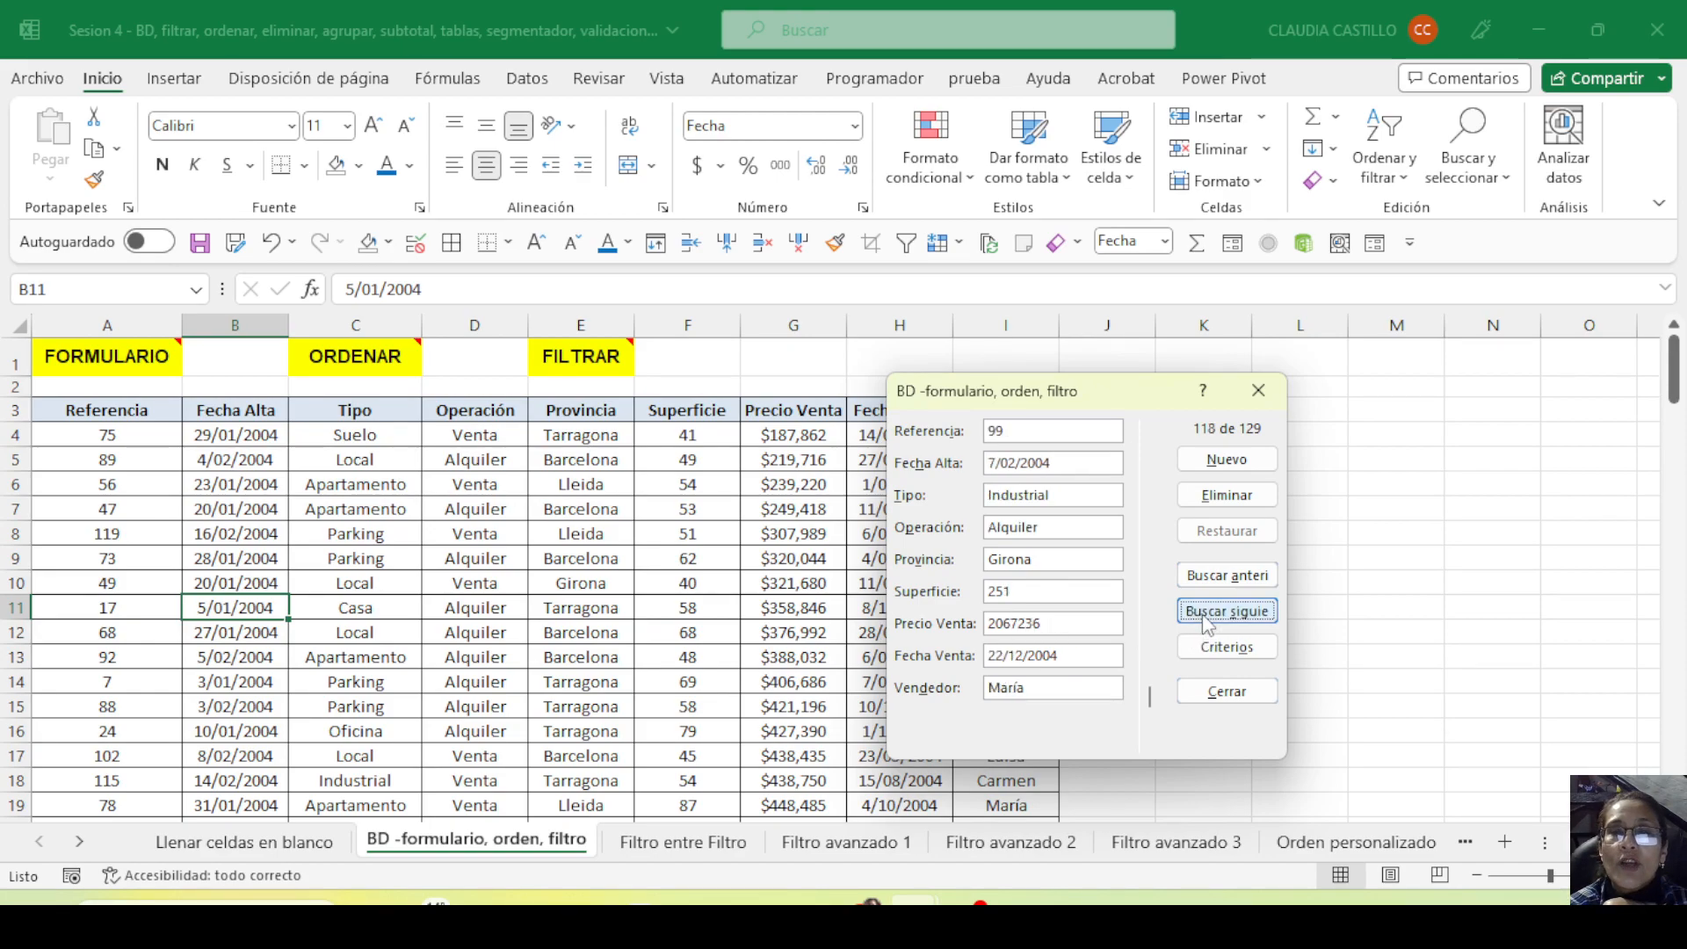
pyautogui.click(1207, 615)
pyautogui.click(1206, 615)
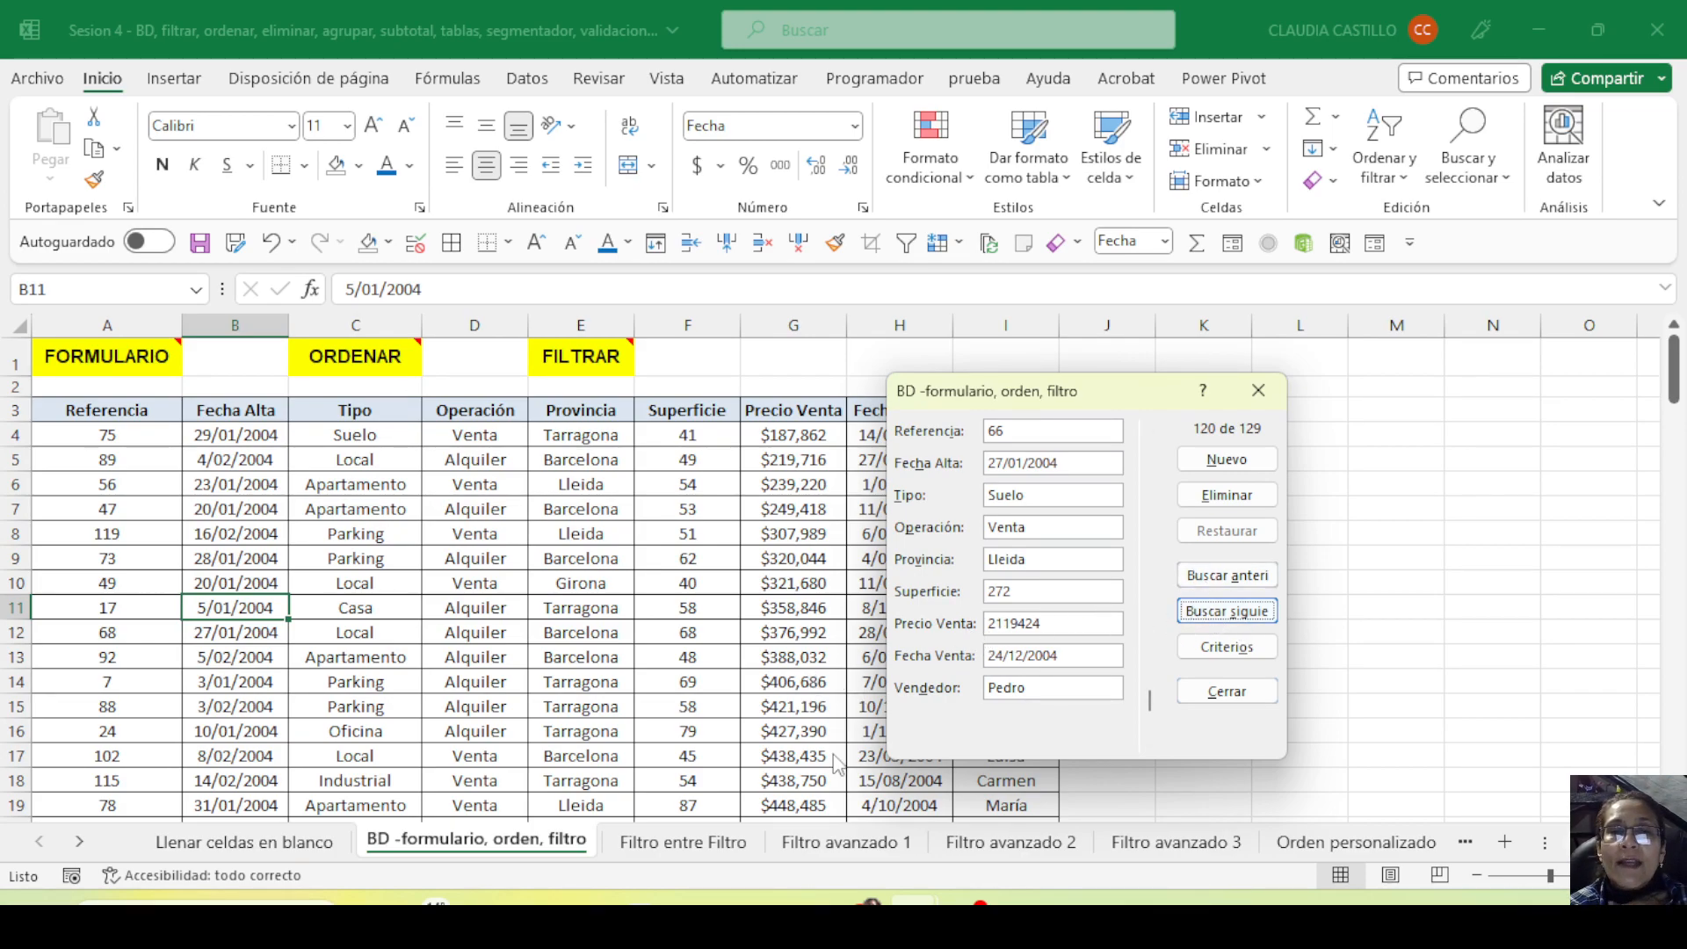
# Step back through the records matching the Precio Venta criterion, ending with two records forward
pyautogui.click(1209, 580)
pyautogui.click(1210, 582)
pyautogui.click(1209, 580)
pyautogui.click(1210, 580)
pyautogui.click(1209, 580)
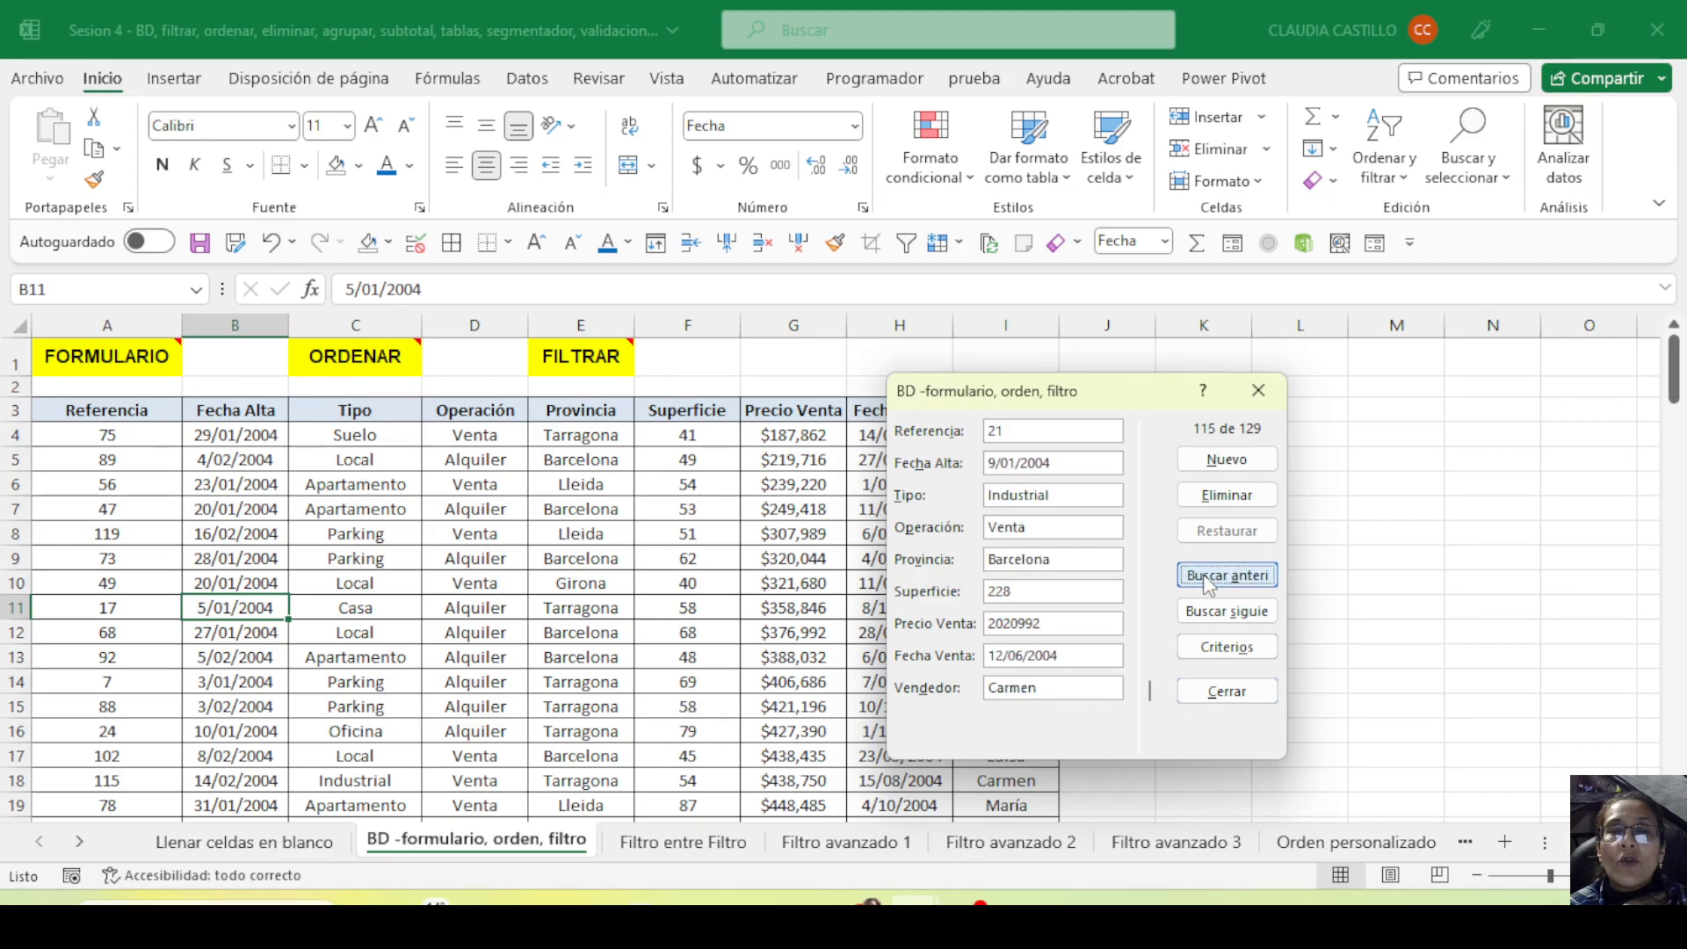
pyautogui.click(1209, 580)
pyautogui.click(1209, 580)
pyautogui.click(1209, 580)
pyautogui.click(1209, 580)
pyautogui.click(1209, 580)
pyautogui.click(1204, 580)
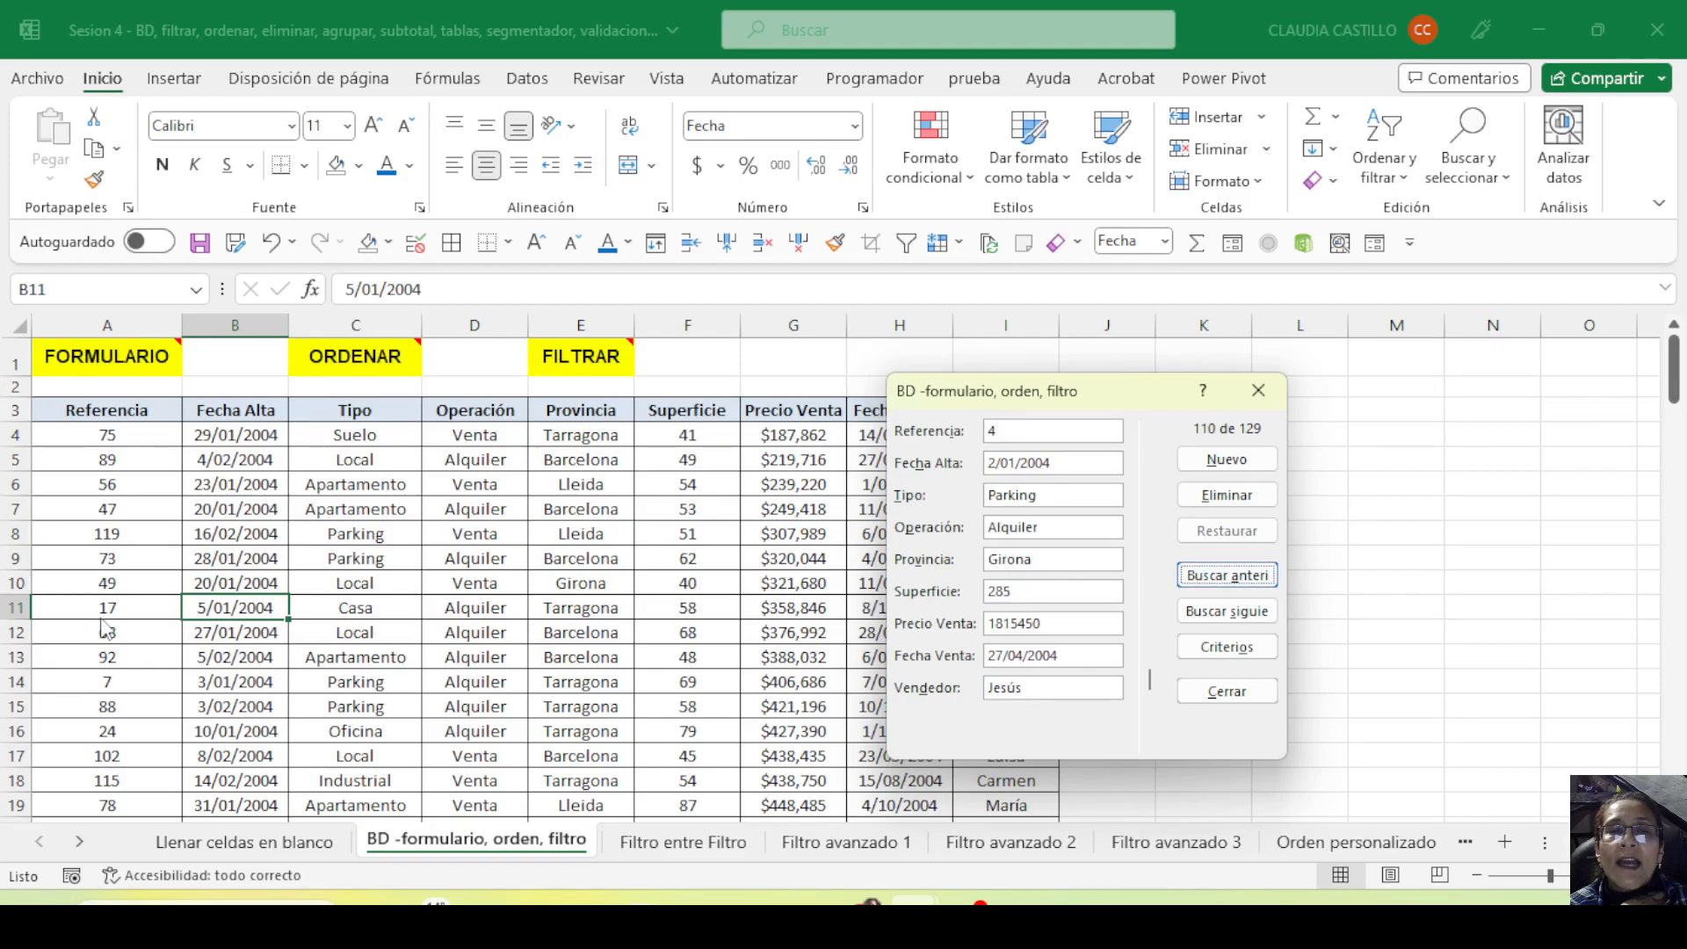
pyautogui.click(1195, 606)
pyautogui.click(1195, 606)
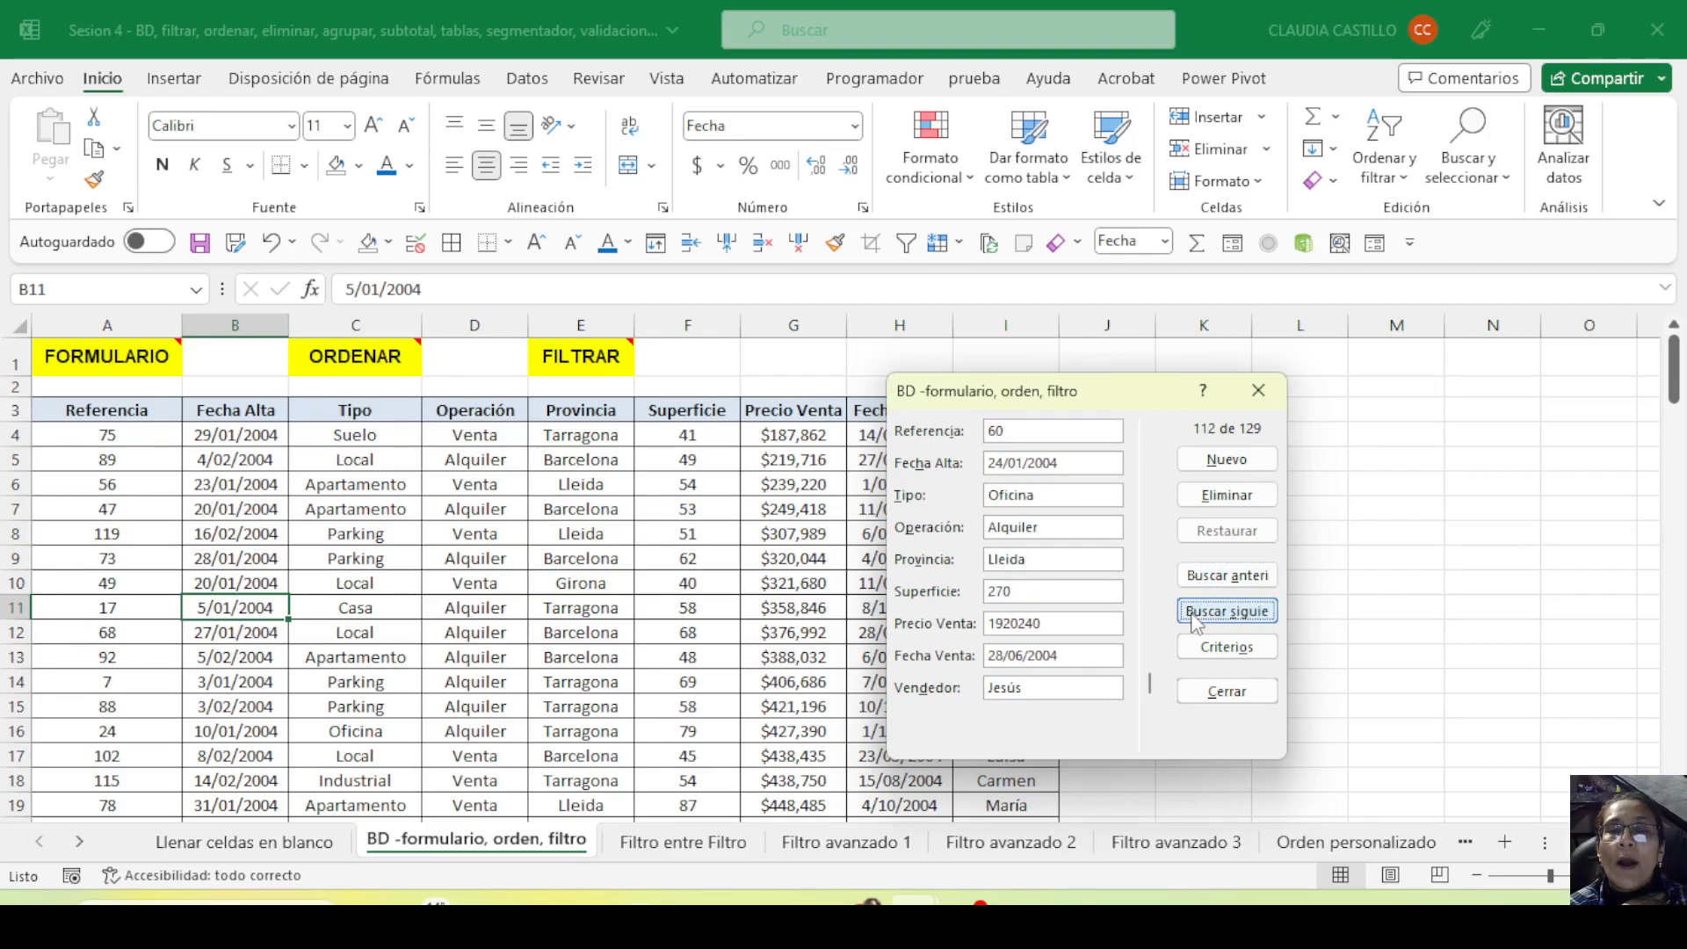
# Clear the Precio Venta criterion, set the Provincia criterion to Girona and look up matching records
pyautogui.click(1213, 651)
pyautogui.moveTo(1084, 623); pyautogui.dragTo(875, 607)
pyautogui.press('Delete')
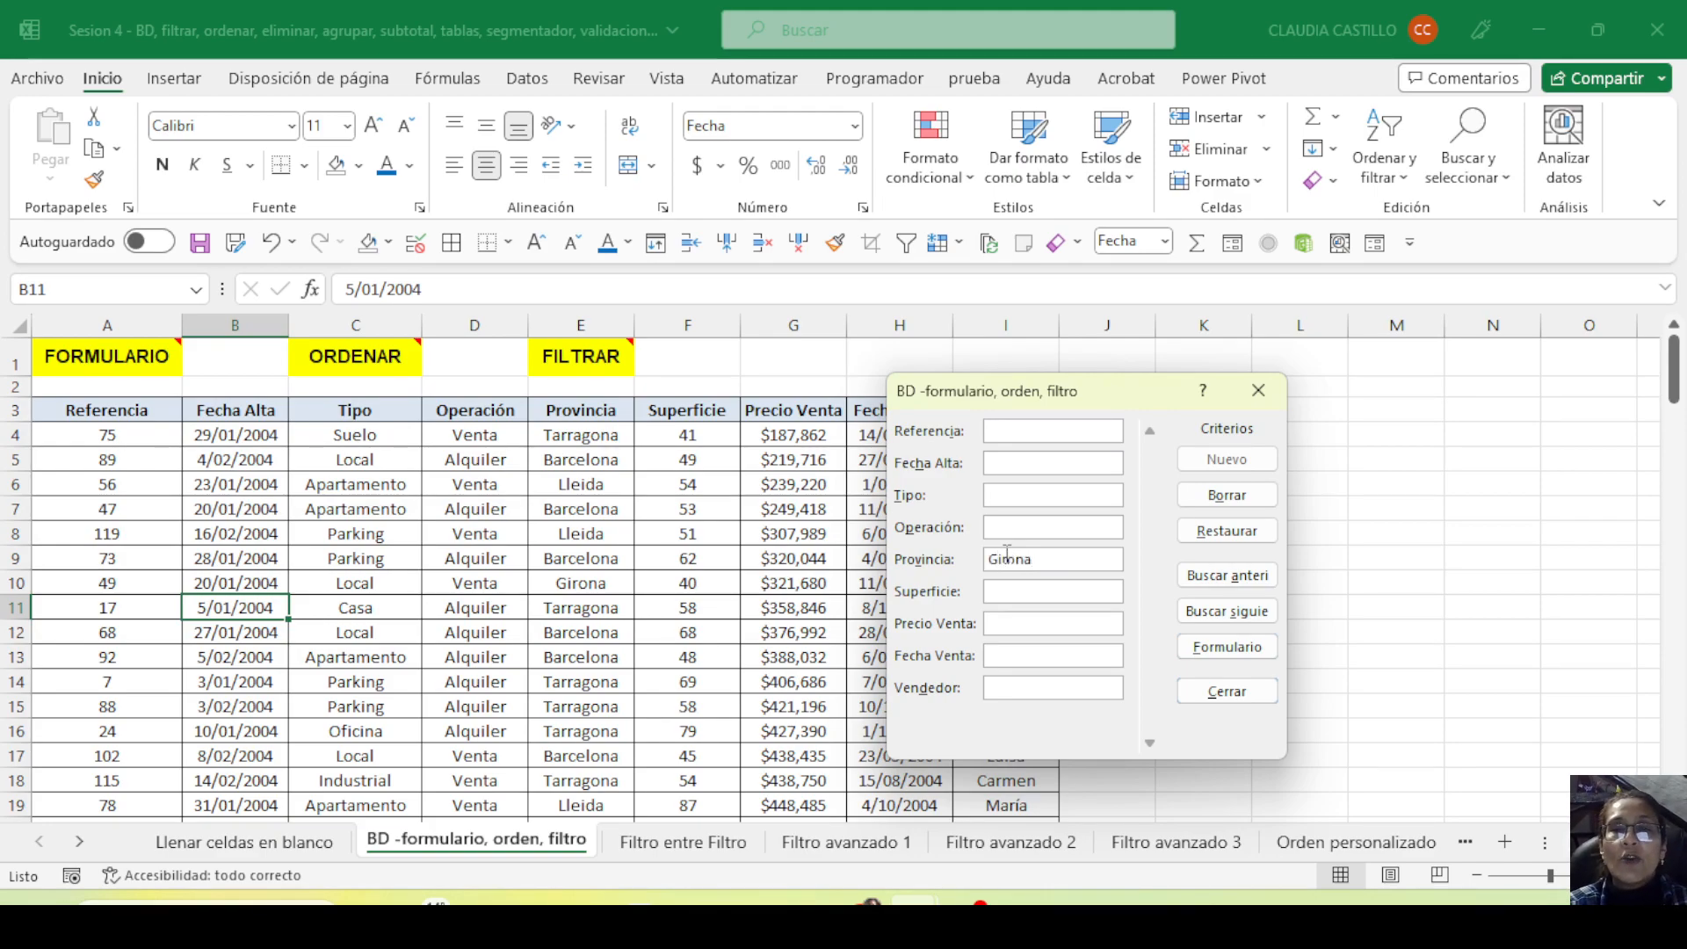
pyautogui.press('Return')
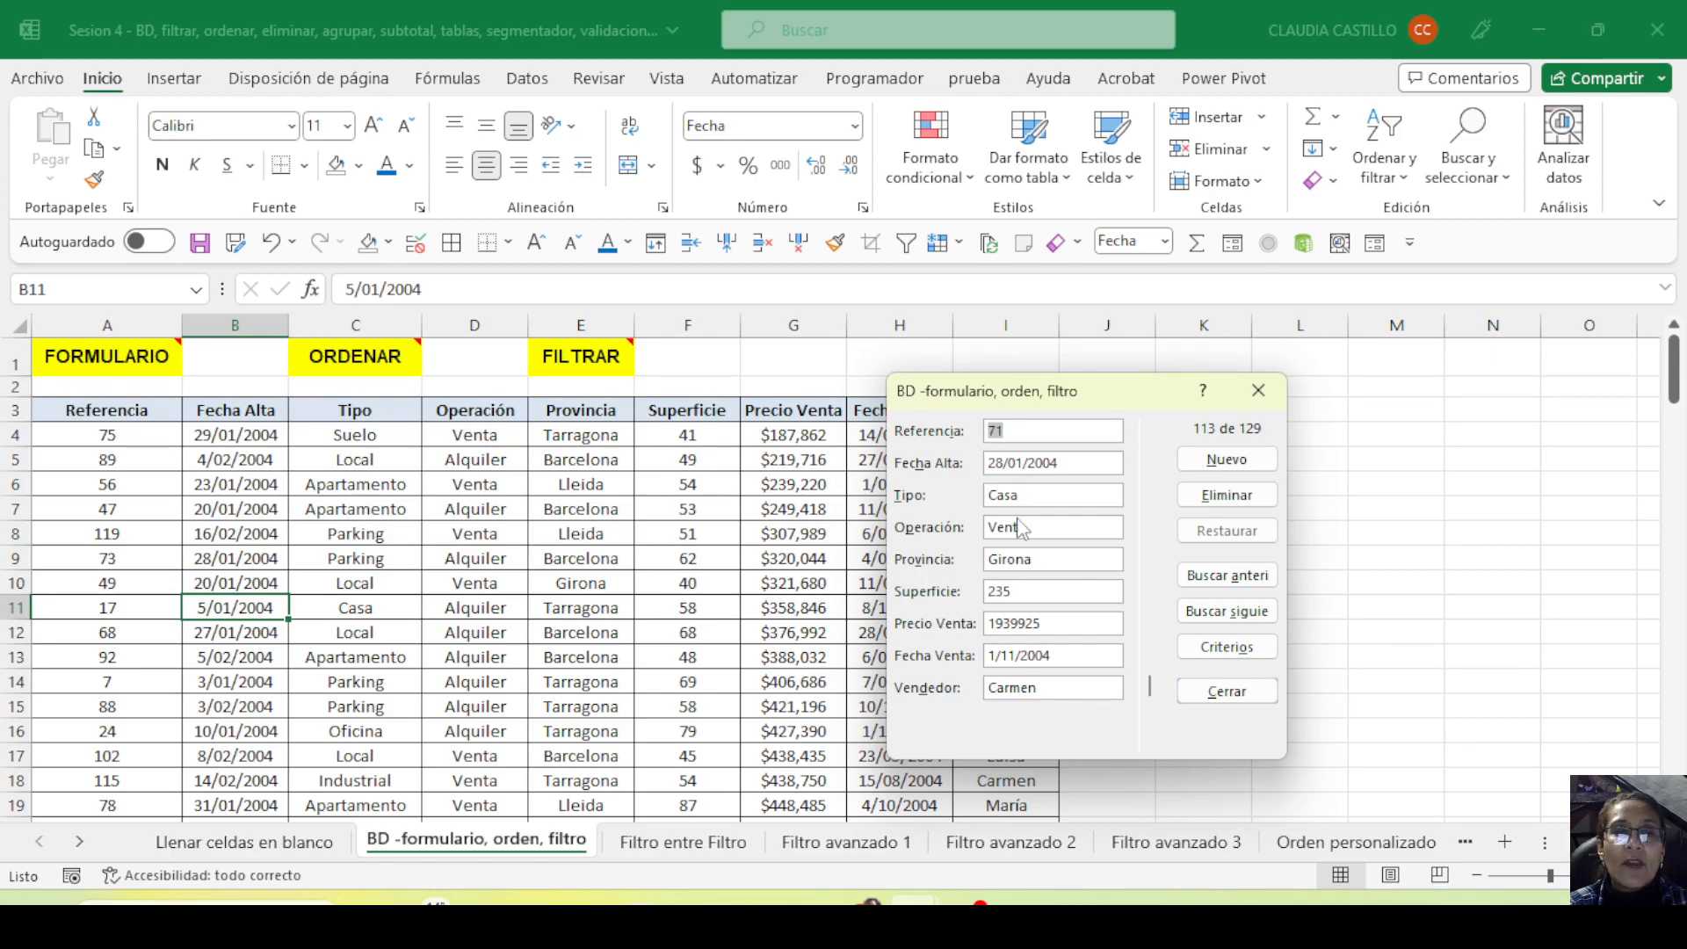
pyautogui.press('Return')
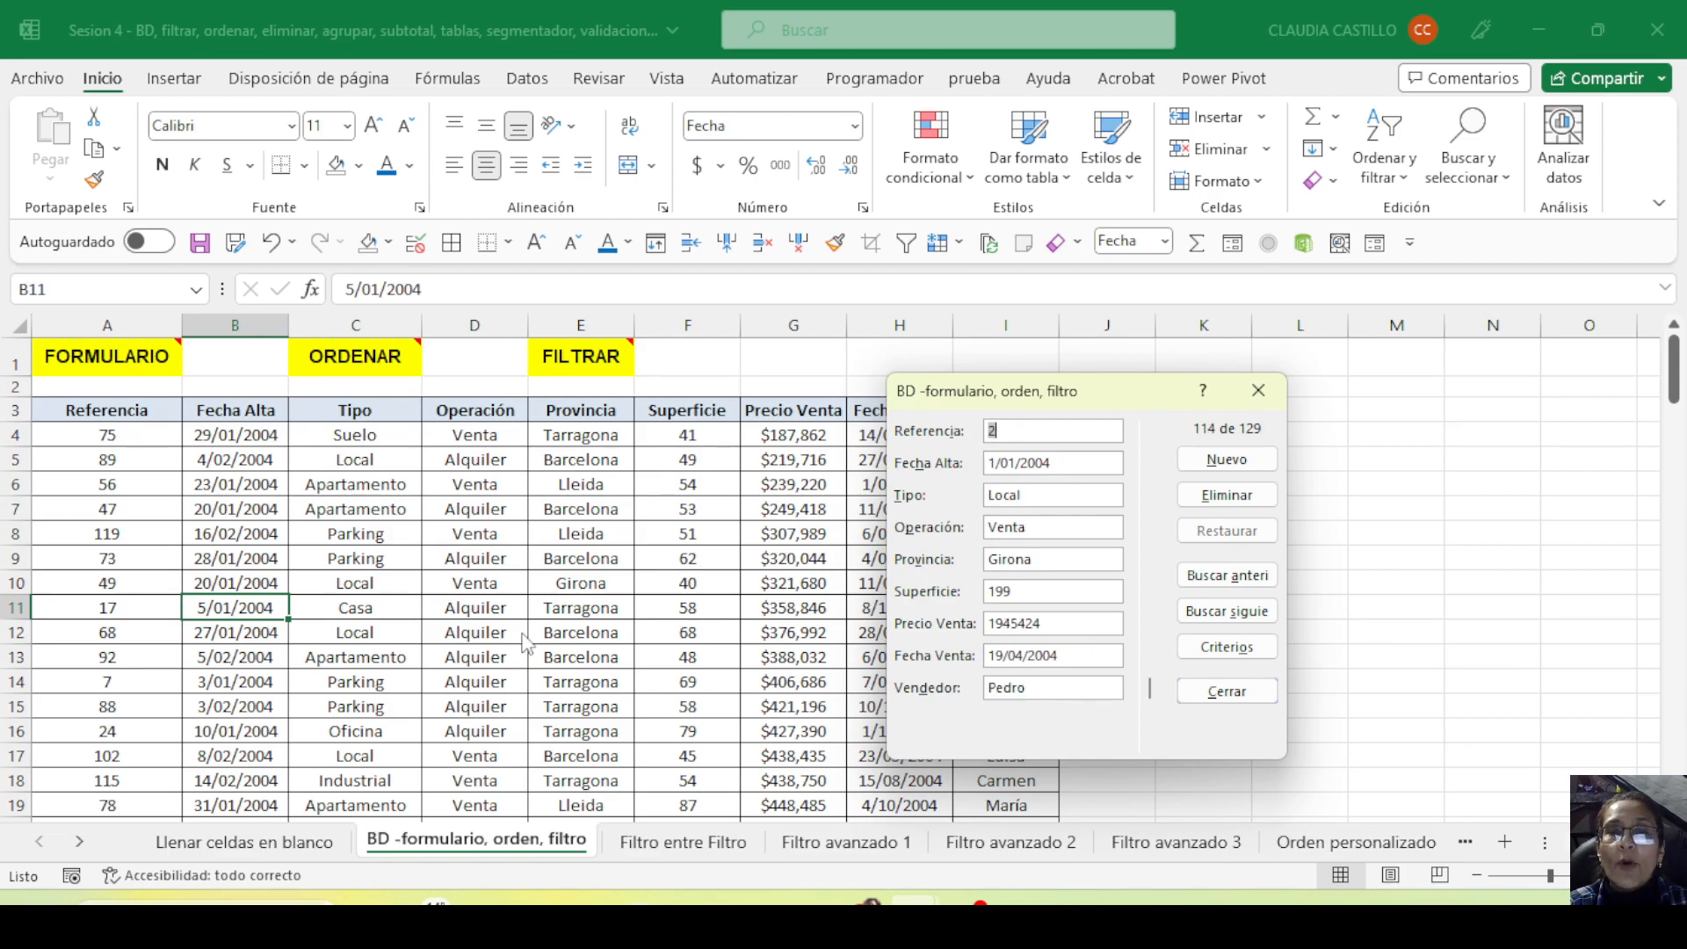
pyautogui.click(1217, 610)
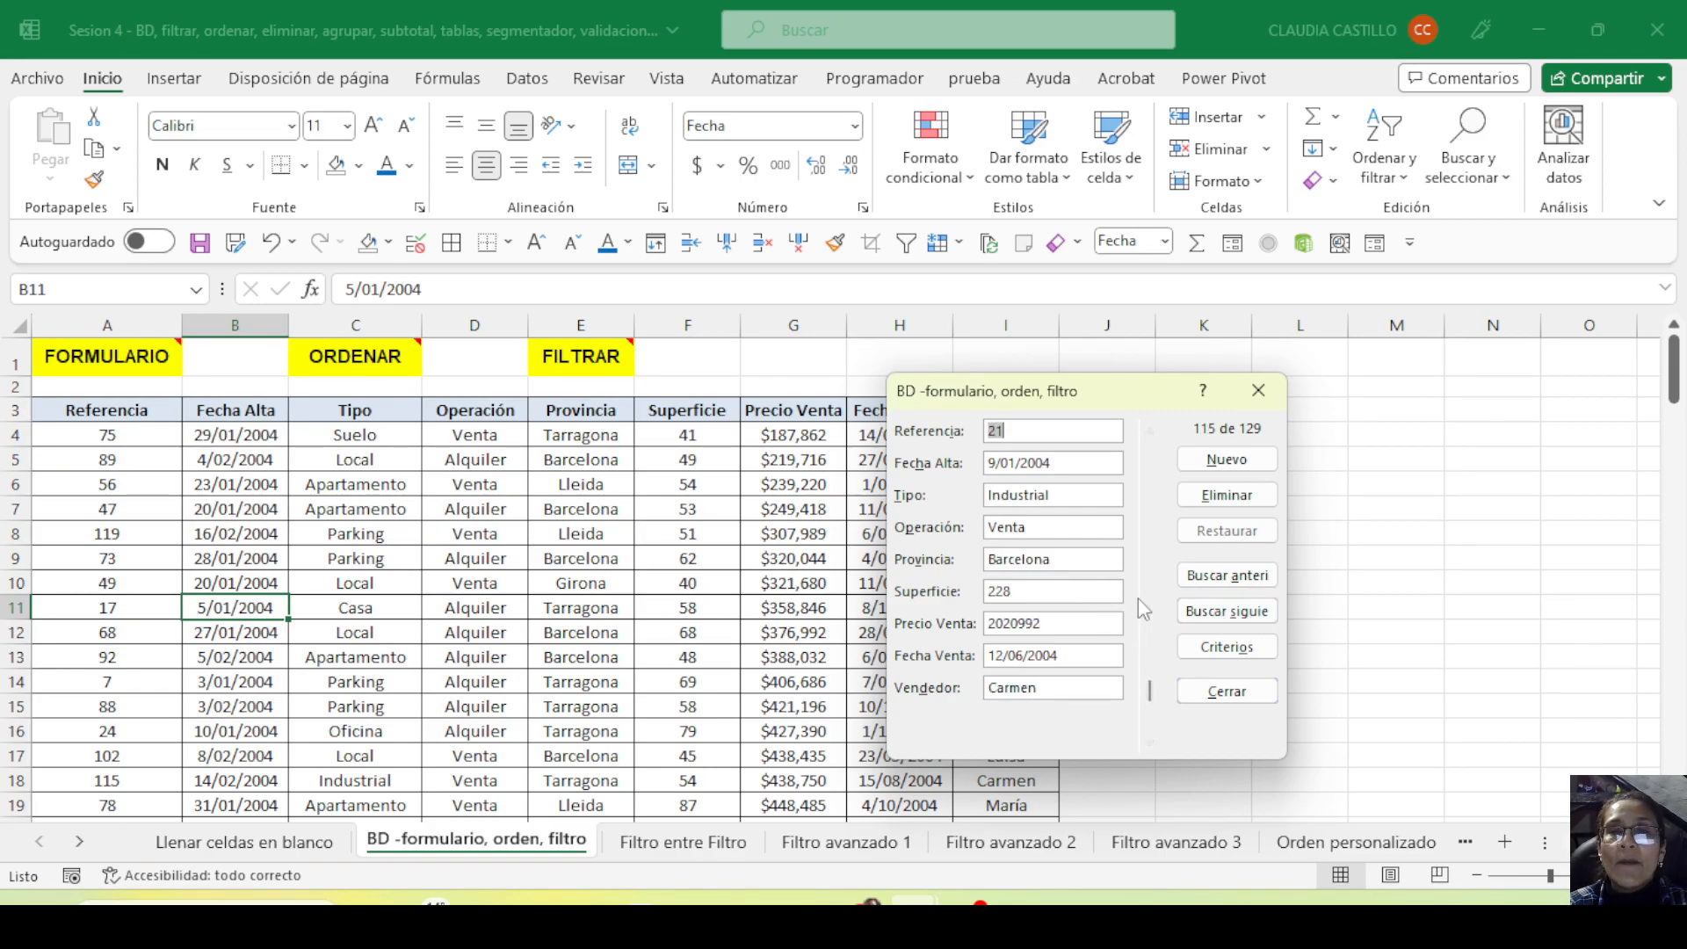
# Go forward through the Girona records in the form until the last match
pyautogui.click(1216, 615)
pyautogui.click(1217, 617)
pyautogui.click(1217, 617)
pyautogui.click(1217, 618)
pyautogui.click(1217, 619)
pyautogui.click(1218, 620)
pyautogui.click(1218, 620)
pyautogui.click(1218, 619)
pyautogui.click(1218, 620)
pyautogui.click(1214, 621)
pyautogui.click(1204, 611)
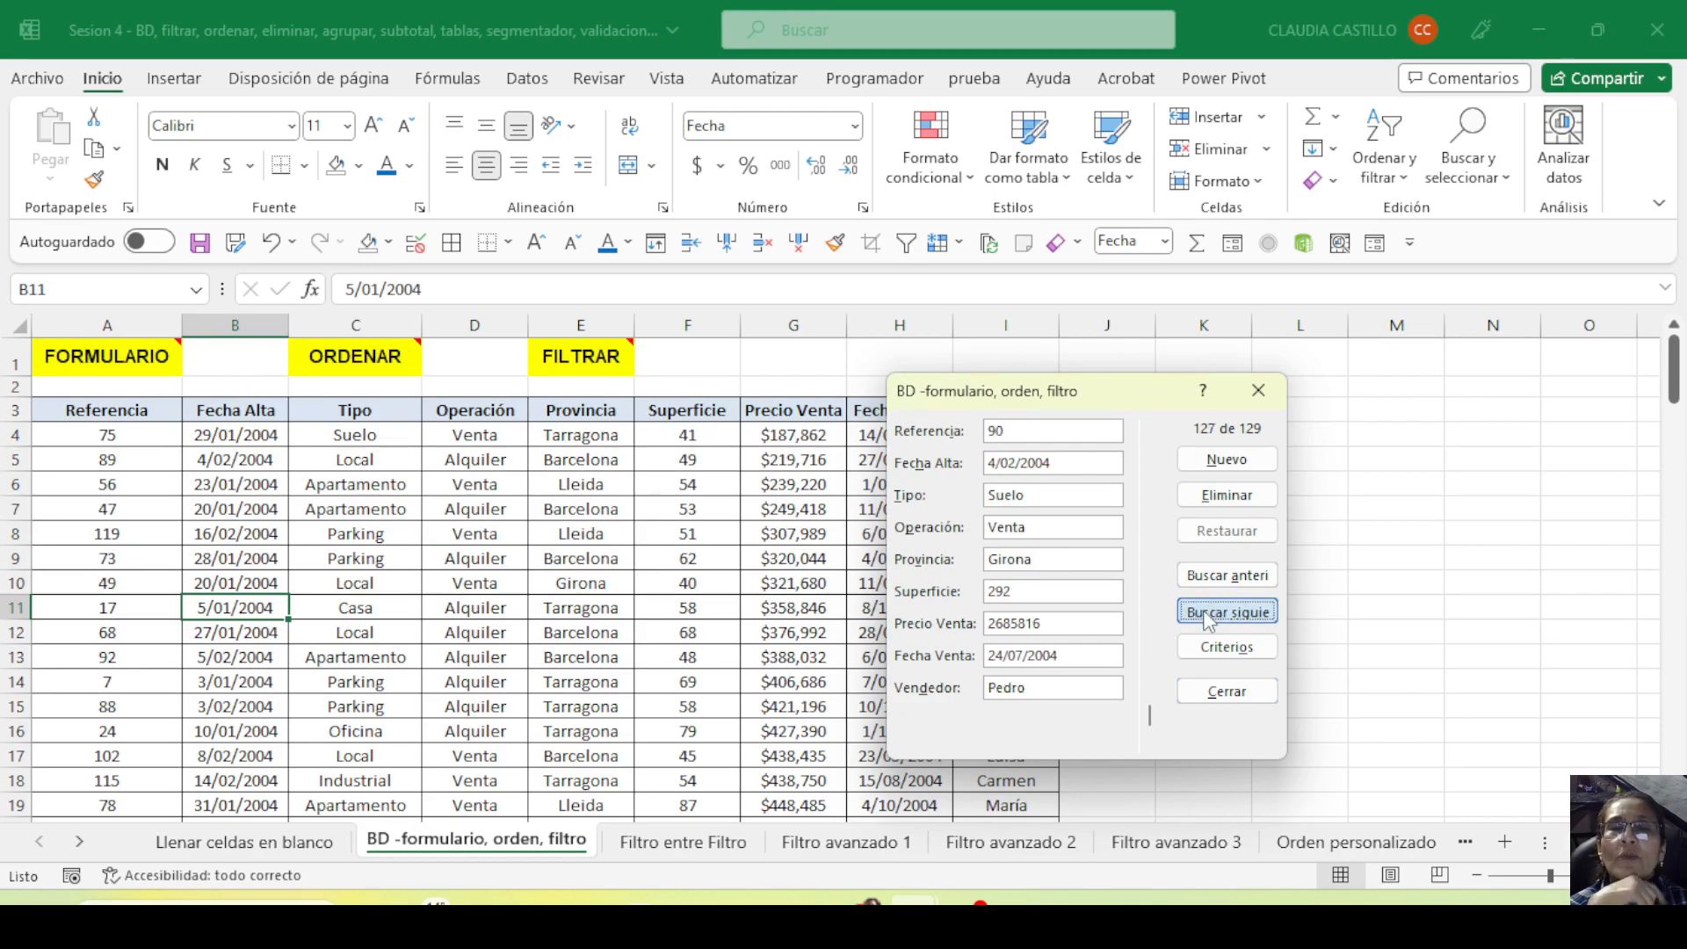
# Go back through several of the preceding Girona records in the form
pyautogui.click(1202, 580)
pyautogui.click(1203, 584)
pyautogui.click(1202, 582)
pyautogui.click(1202, 586)
pyautogui.click(1203, 585)
pyautogui.click(1202, 586)
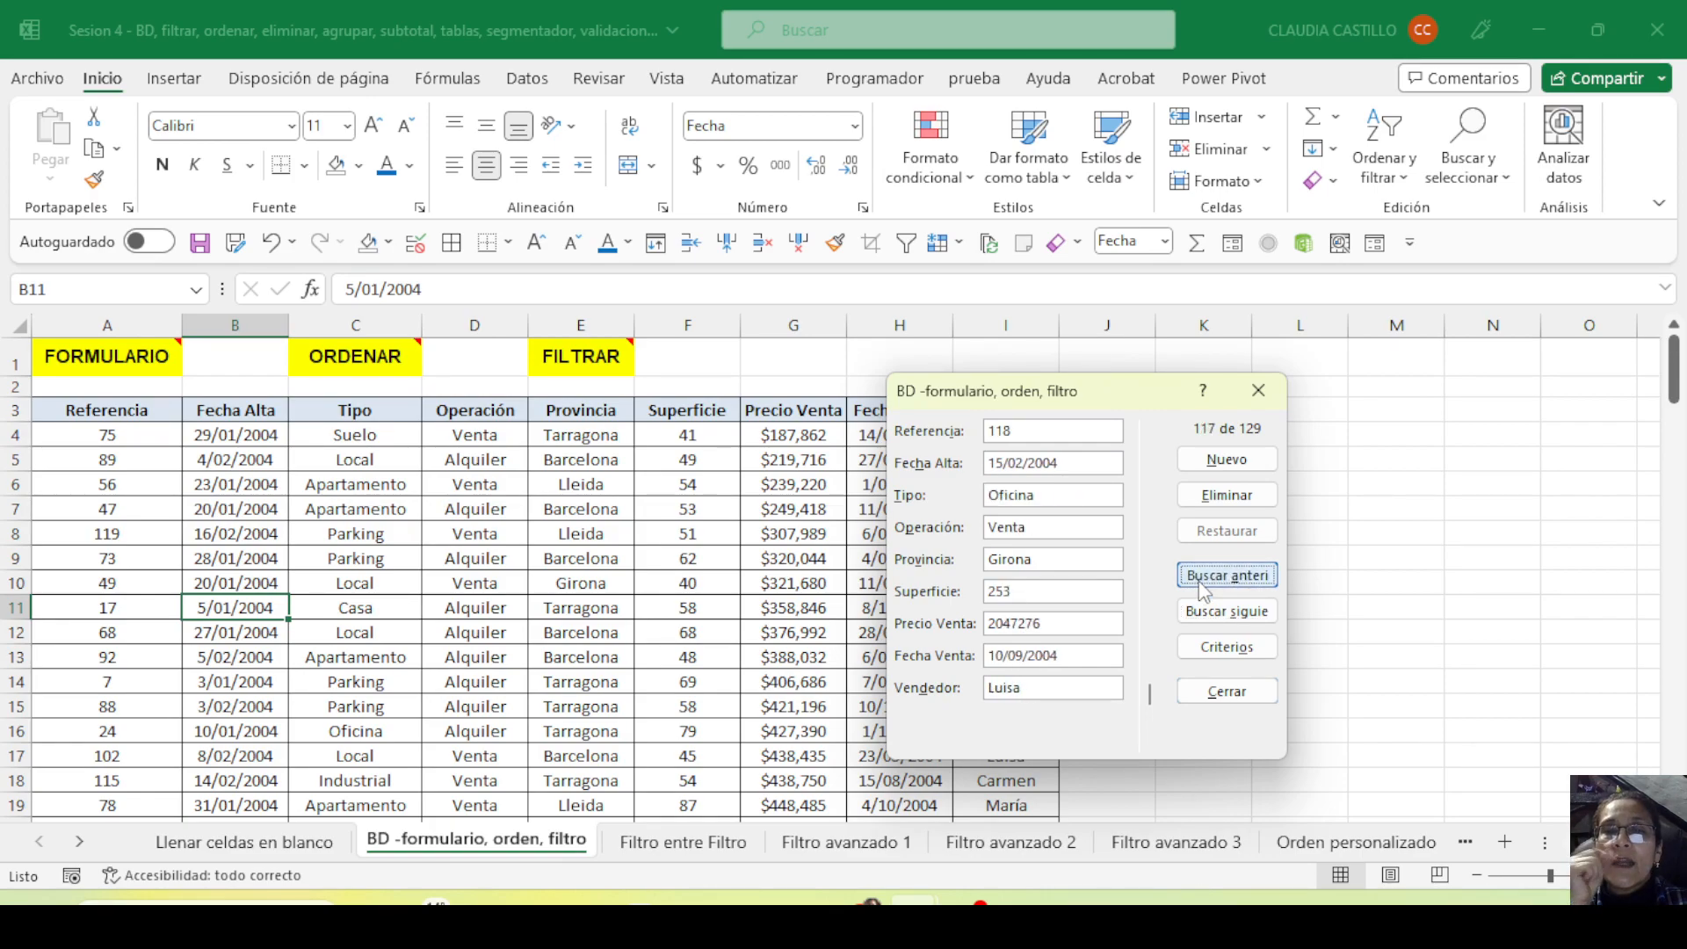
# Add the salesperson's first name as Vendedor criterion alongside Provincia Girona and go forward through the matching records
pyautogui.click(1228, 646)
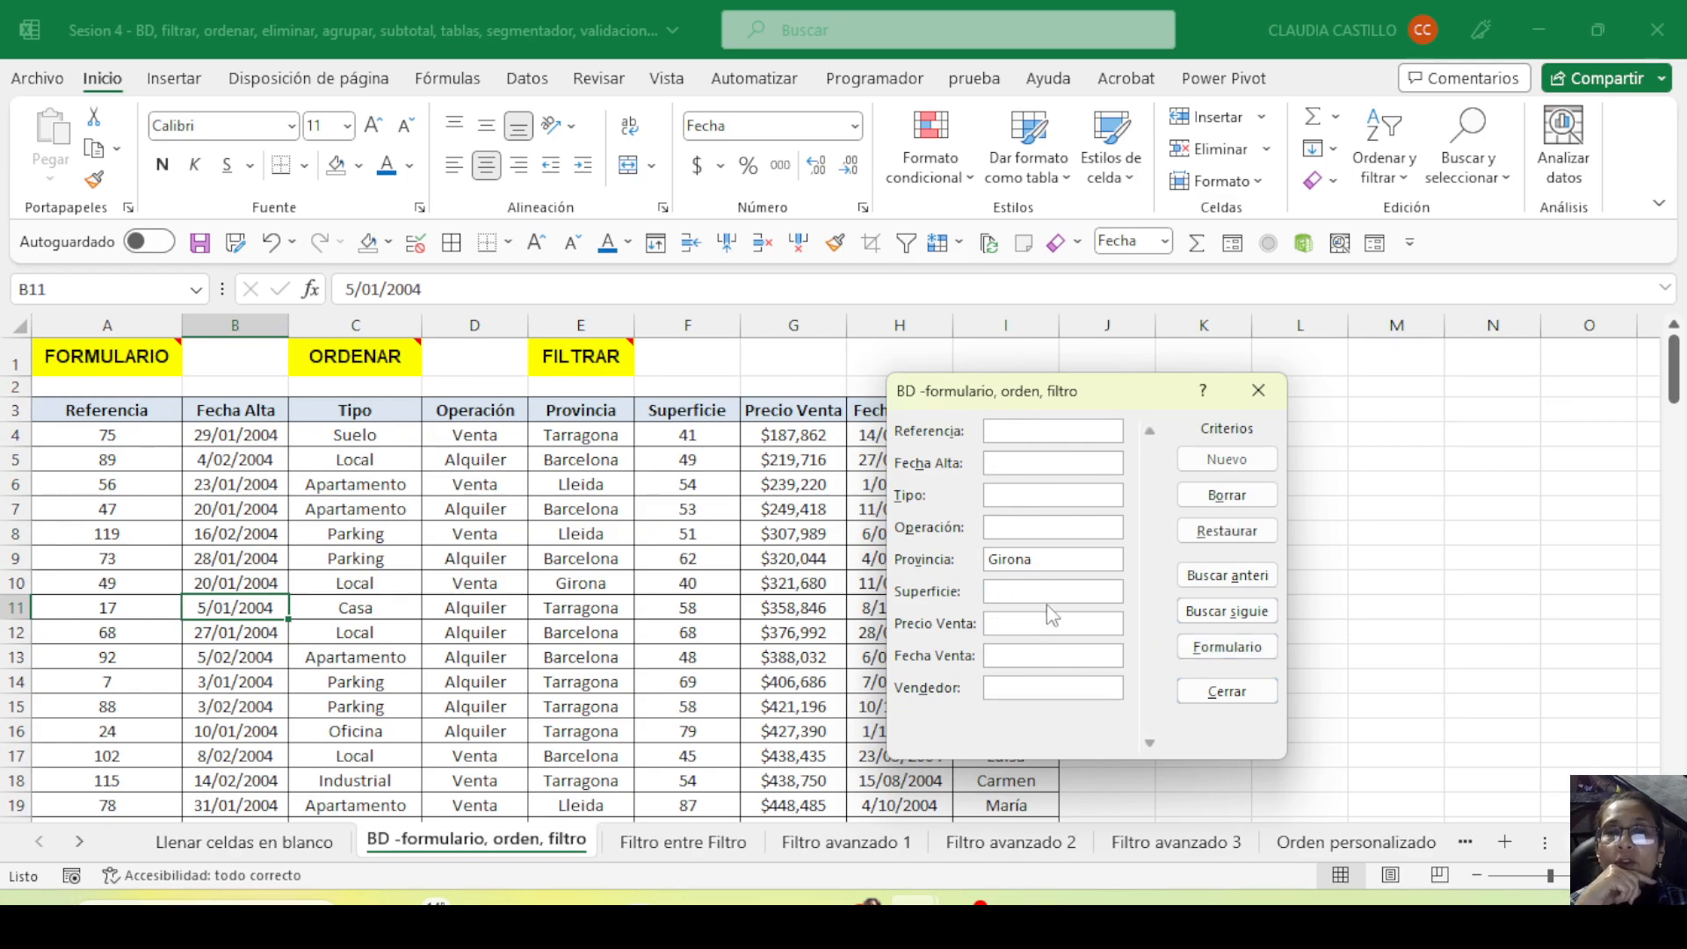
pyautogui.click(1047, 563)
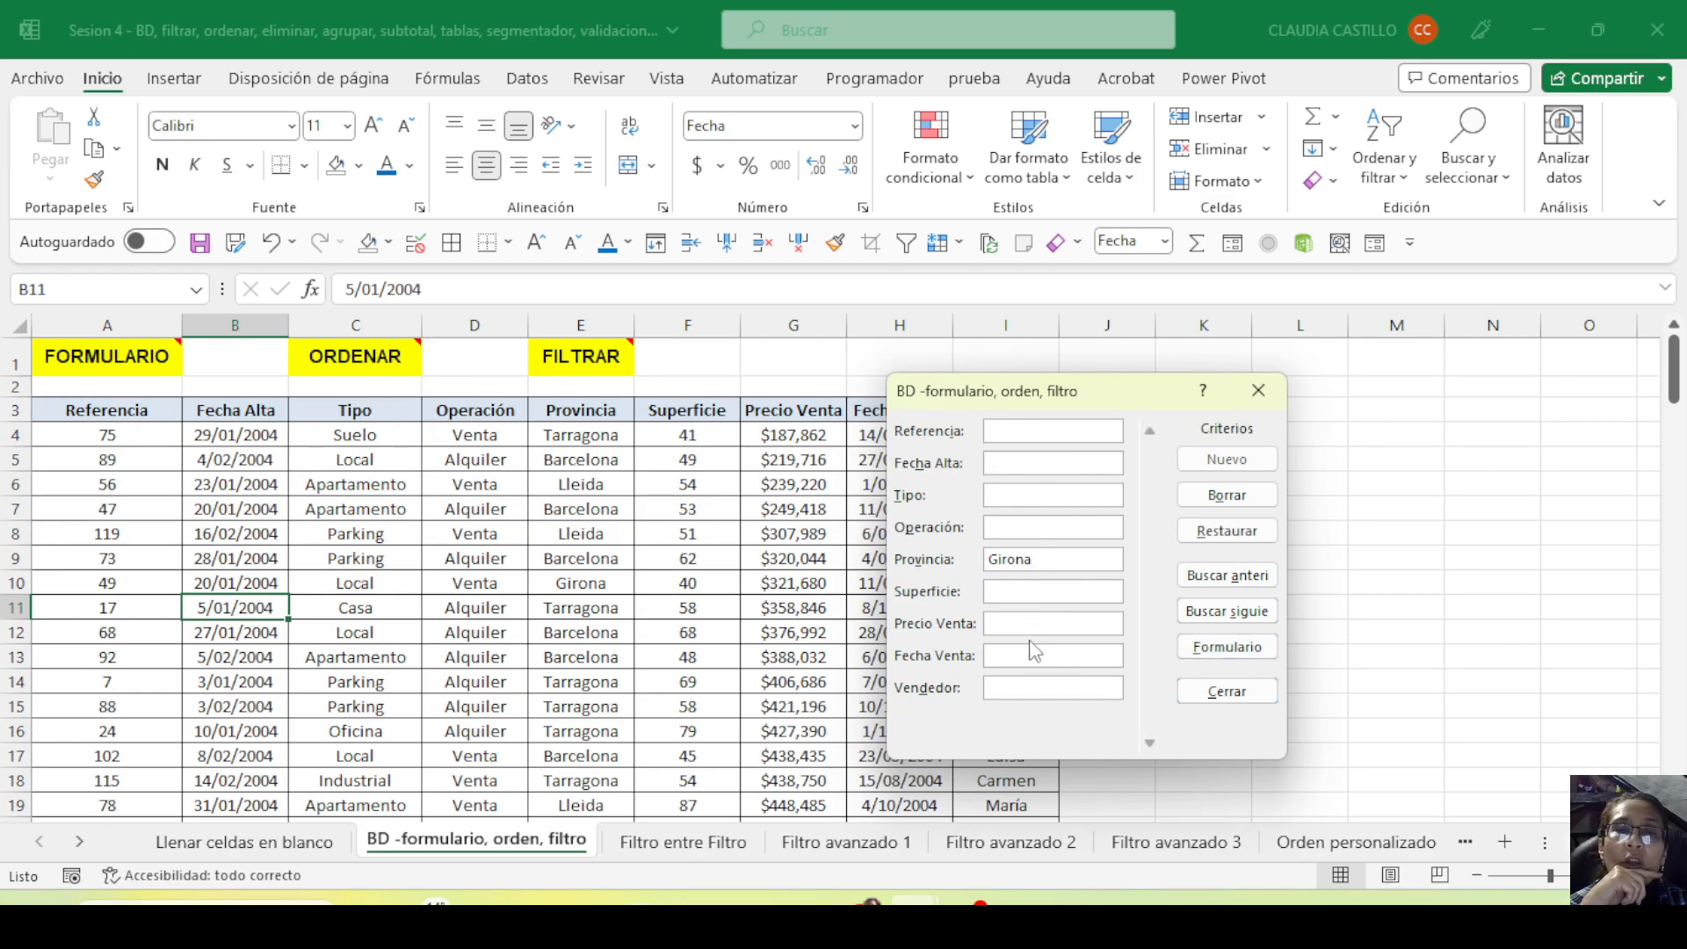
pyautogui.click(1026, 687)
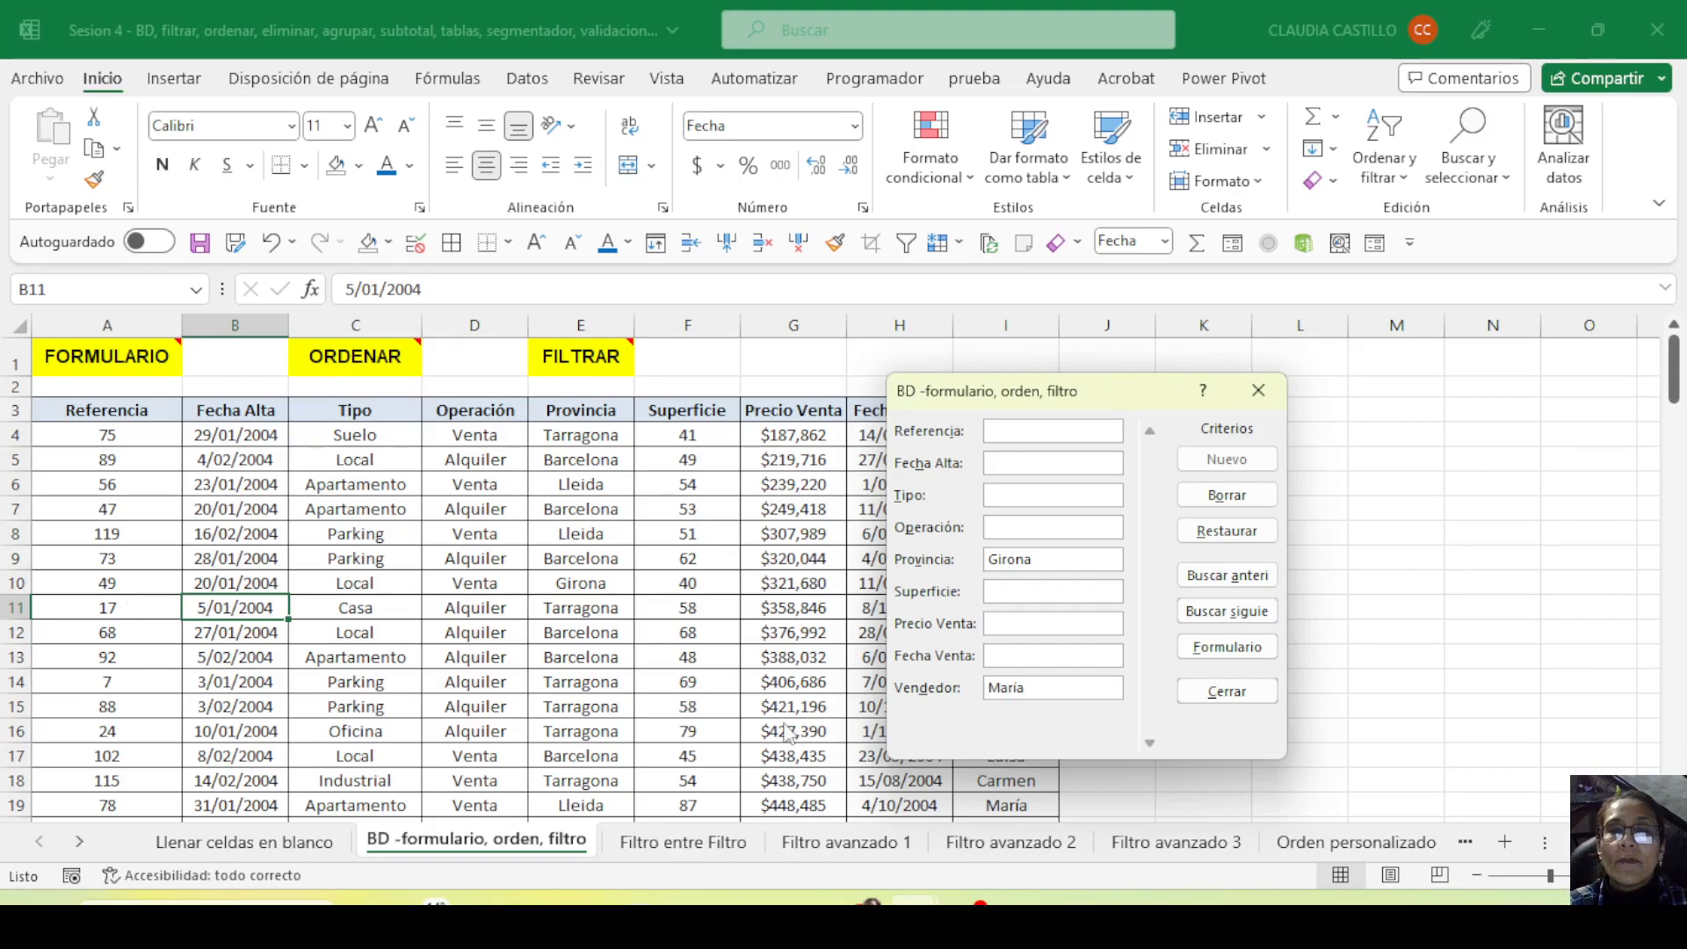
pyautogui.click(1197, 612)
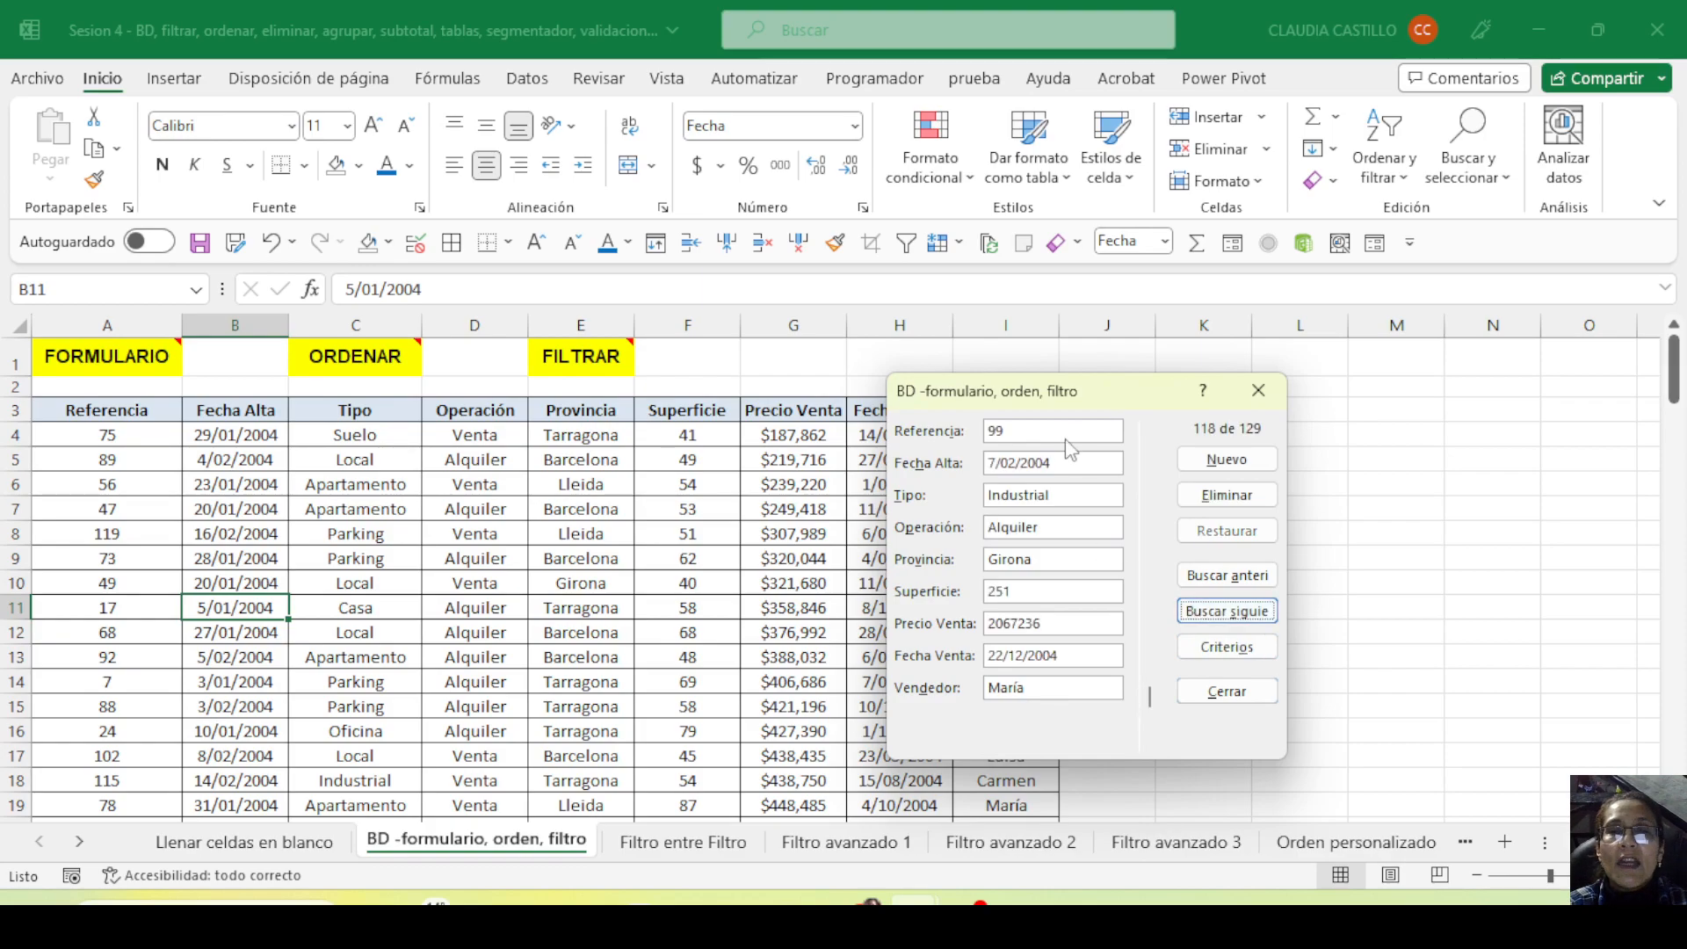
pyautogui.click(1200, 610)
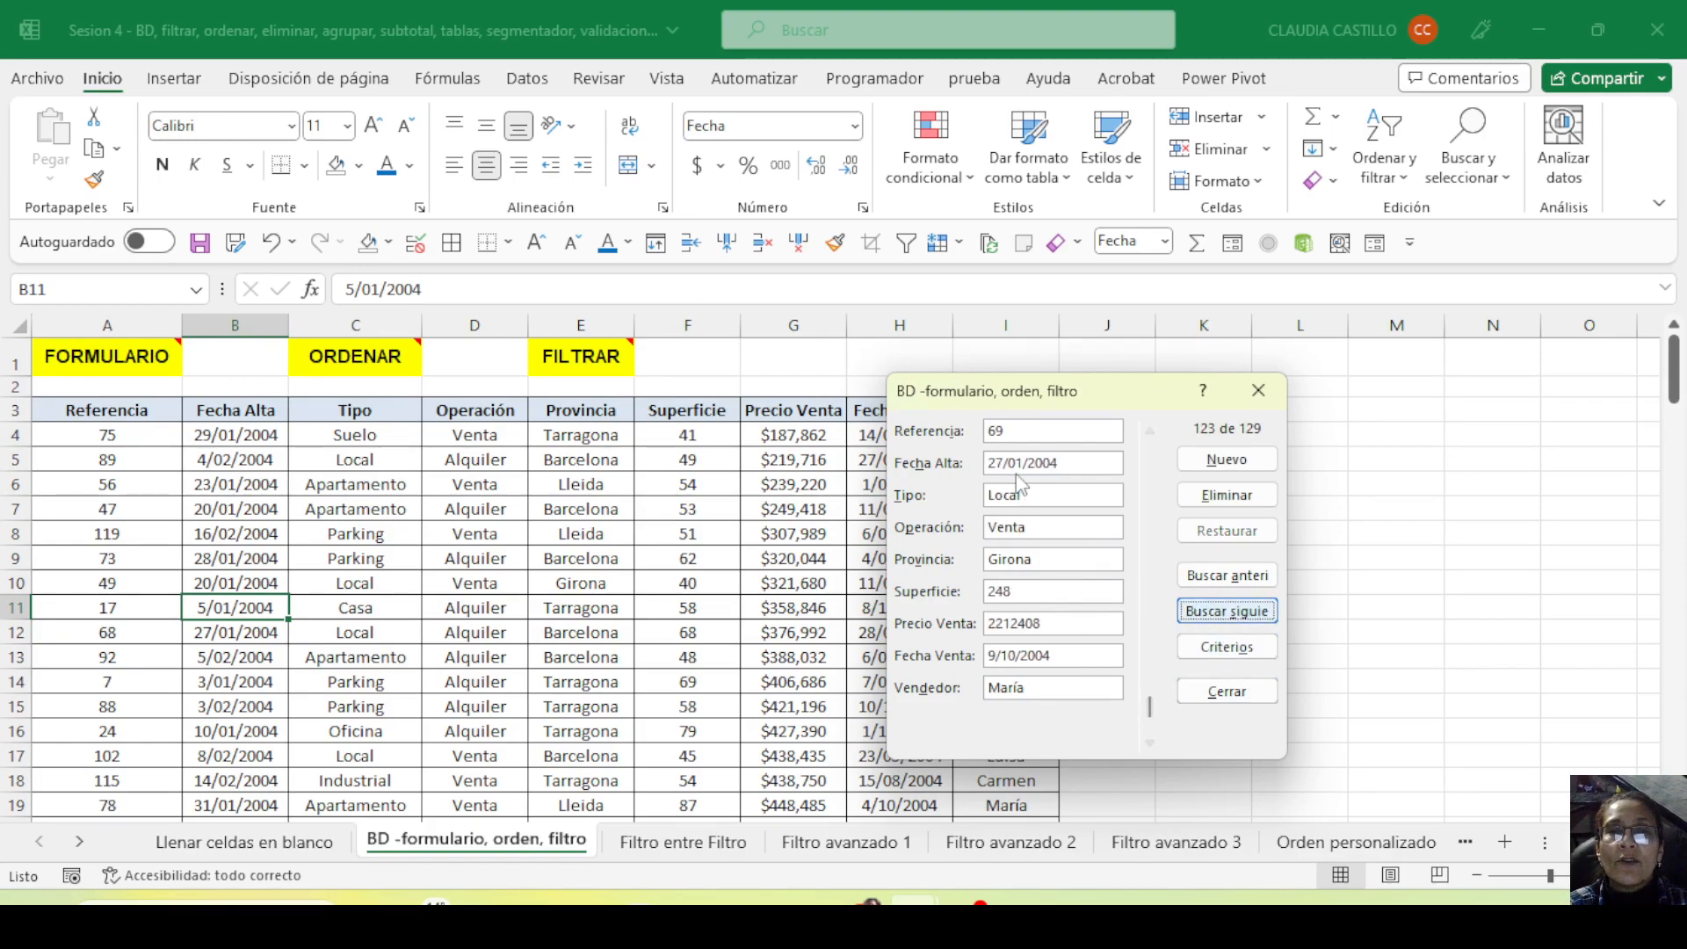
pyautogui.click(1222, 615)
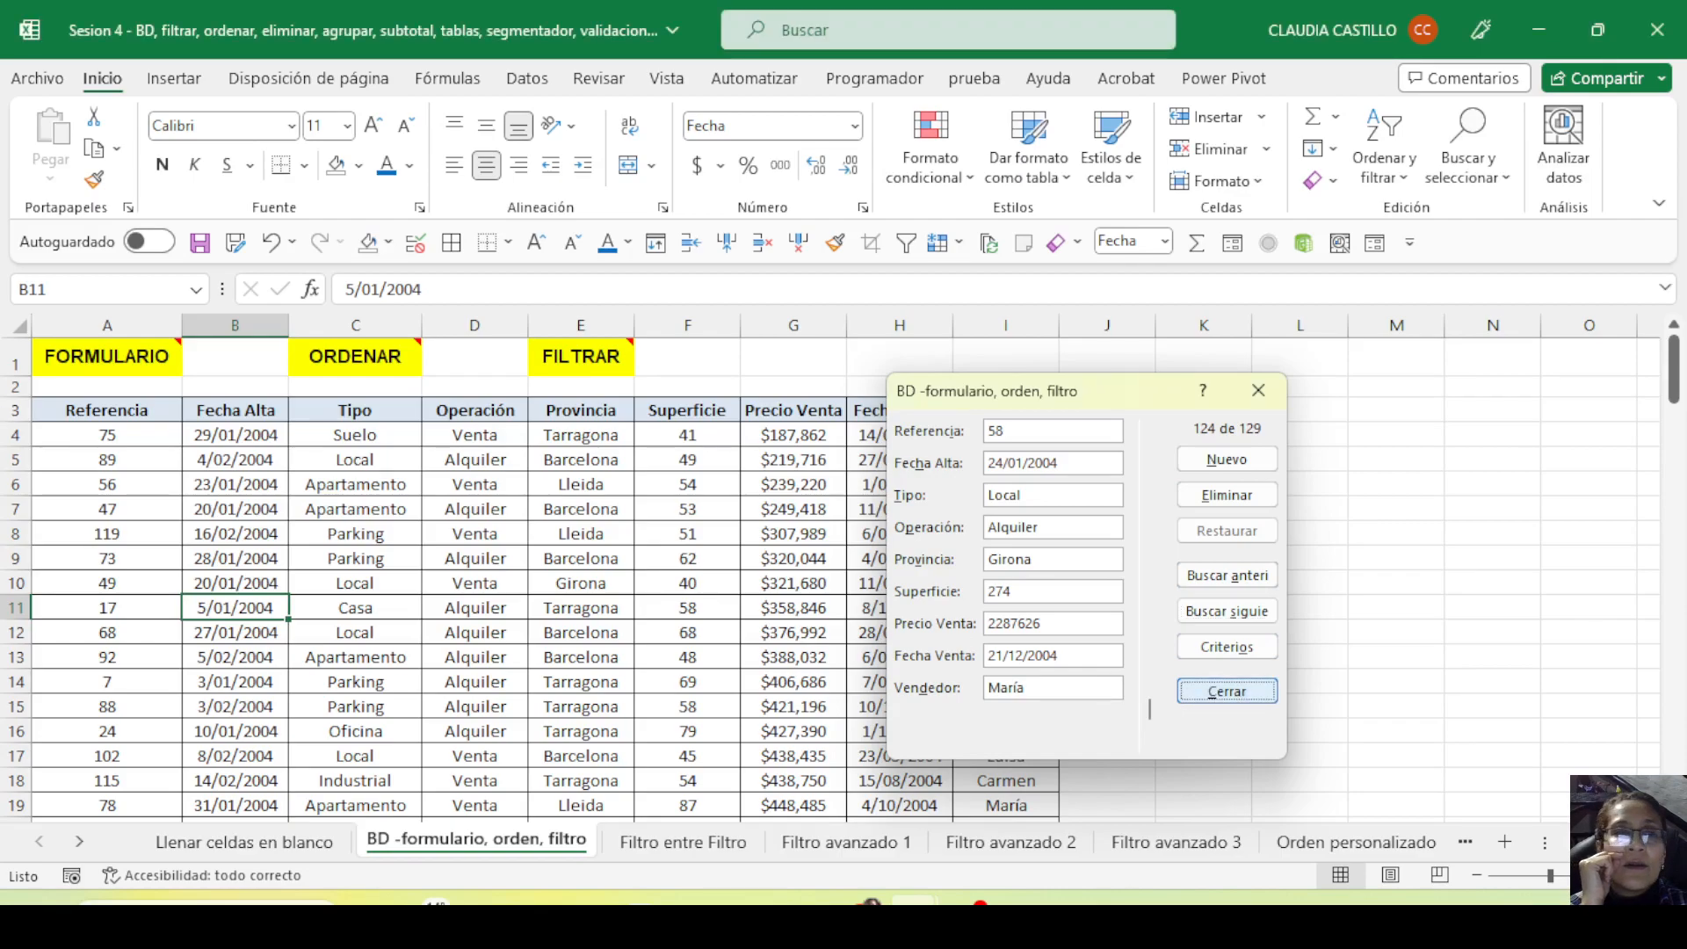
# Close the data form and keep the note on the FORMULARIO cell A1 displayed with the new record's instructions
pyautogui.click(1227, 693)
pyautogui.hotkey('ctrl', 'Home')
pyautogui.click(1030, 248)
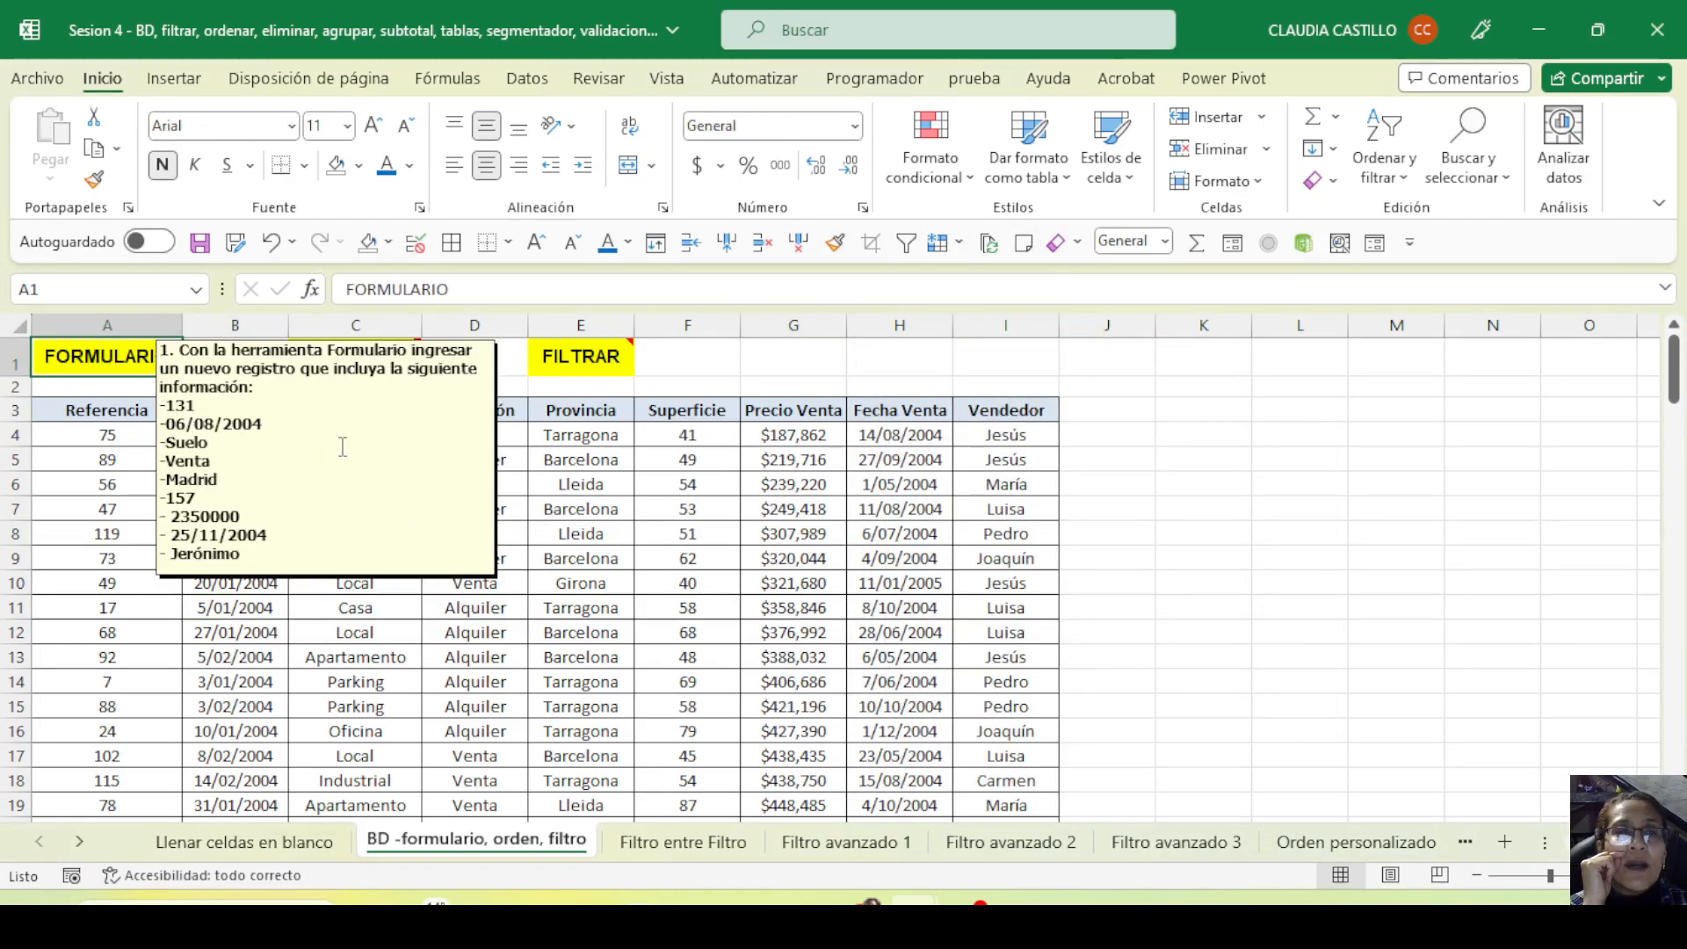
# Reopen the data form from a cell inside the property table, cancelling the attempt made from A1
pyautogui.click(1375, 243)
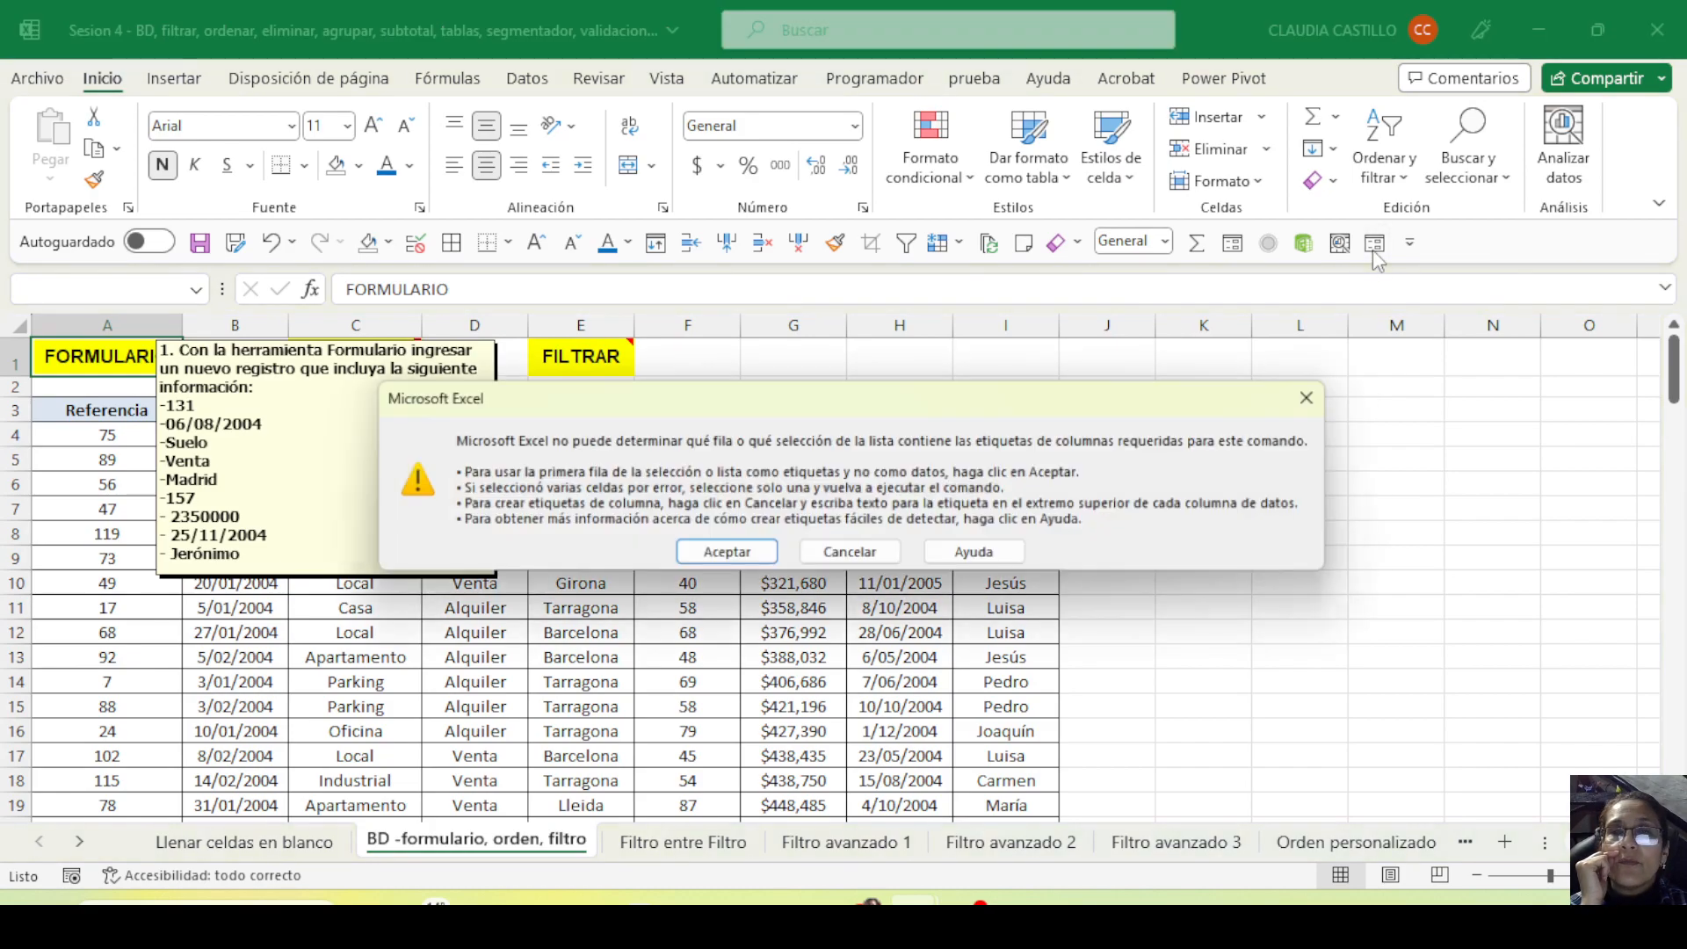
pyautogui.click(852, 554)
pyautogui.click(773, 682)
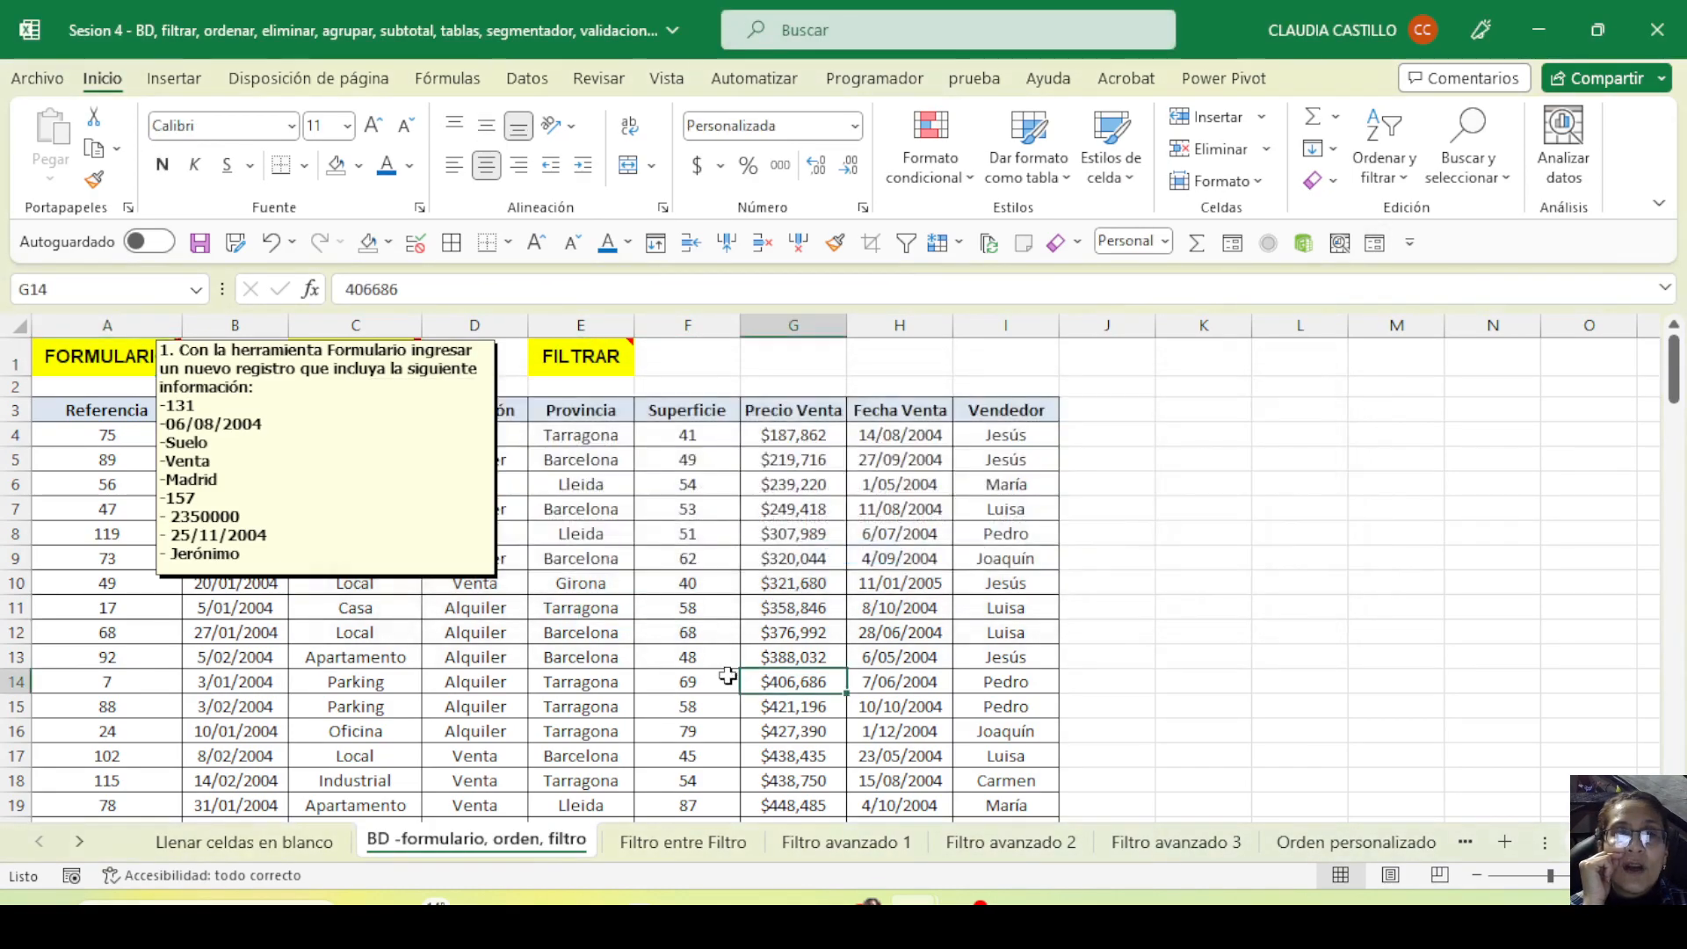
pyautogui.click(721, 677)
pyautogui.click(1376, 245)
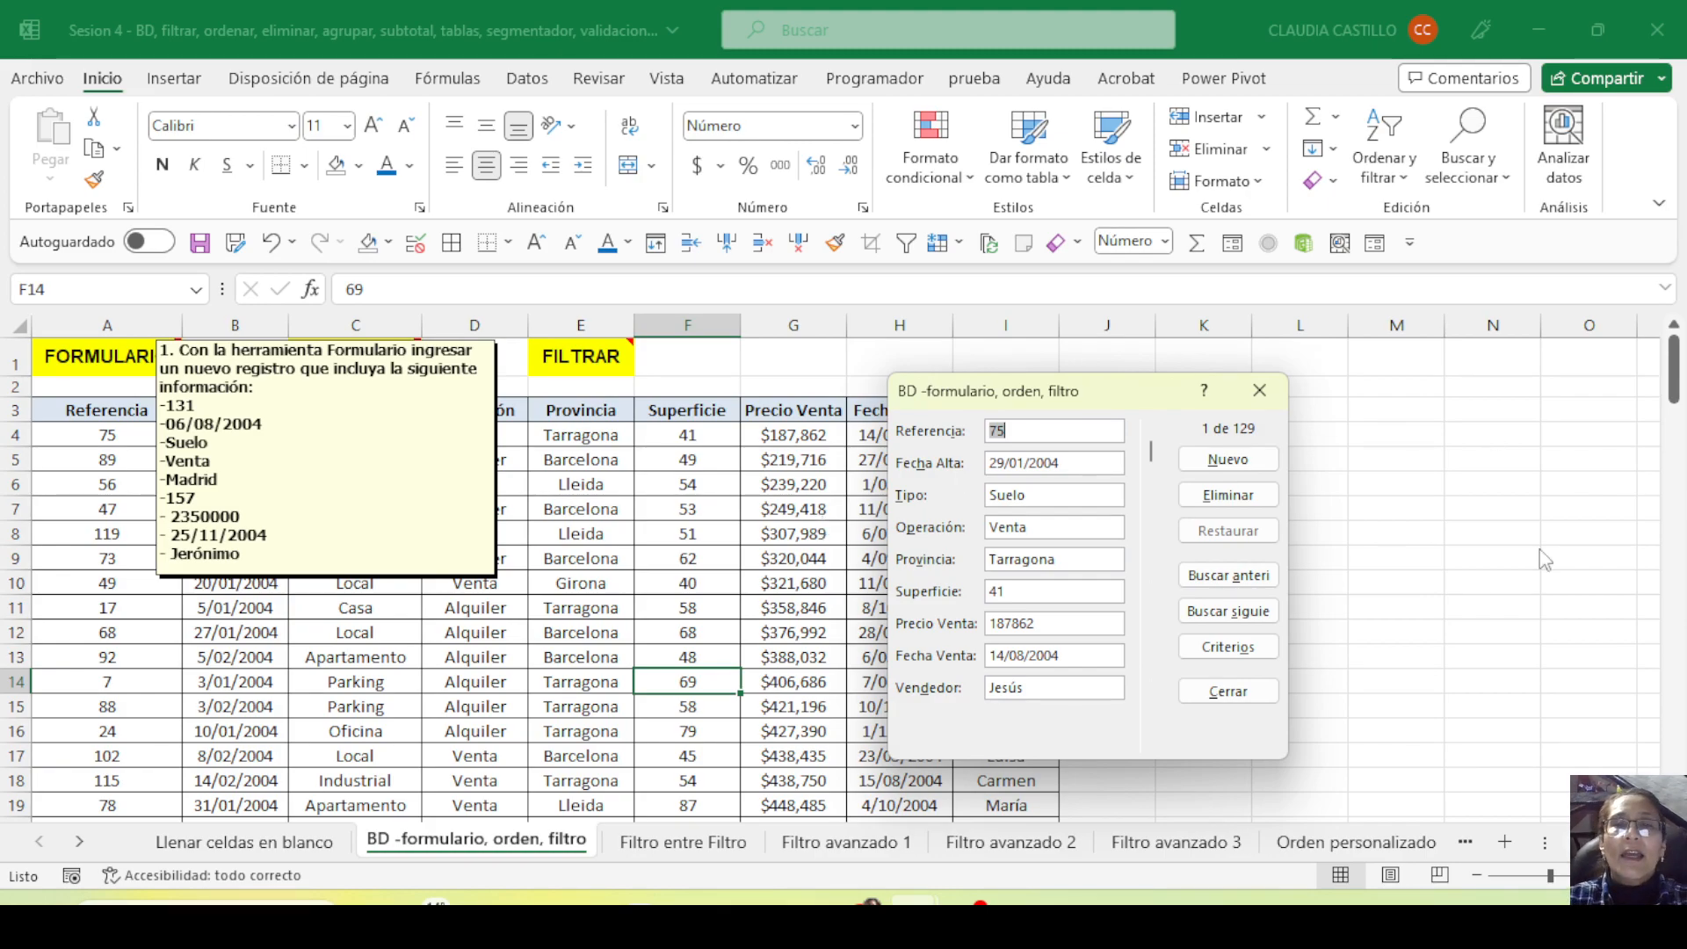
# Start a new record with Referencia 131, Fecha Alta 6-8-2004, Tipo Suelo, Operación Venta, Provincia Madrid, Superficie 157 and Precio Venta 2350000
pyautogui.click(1214, 464)
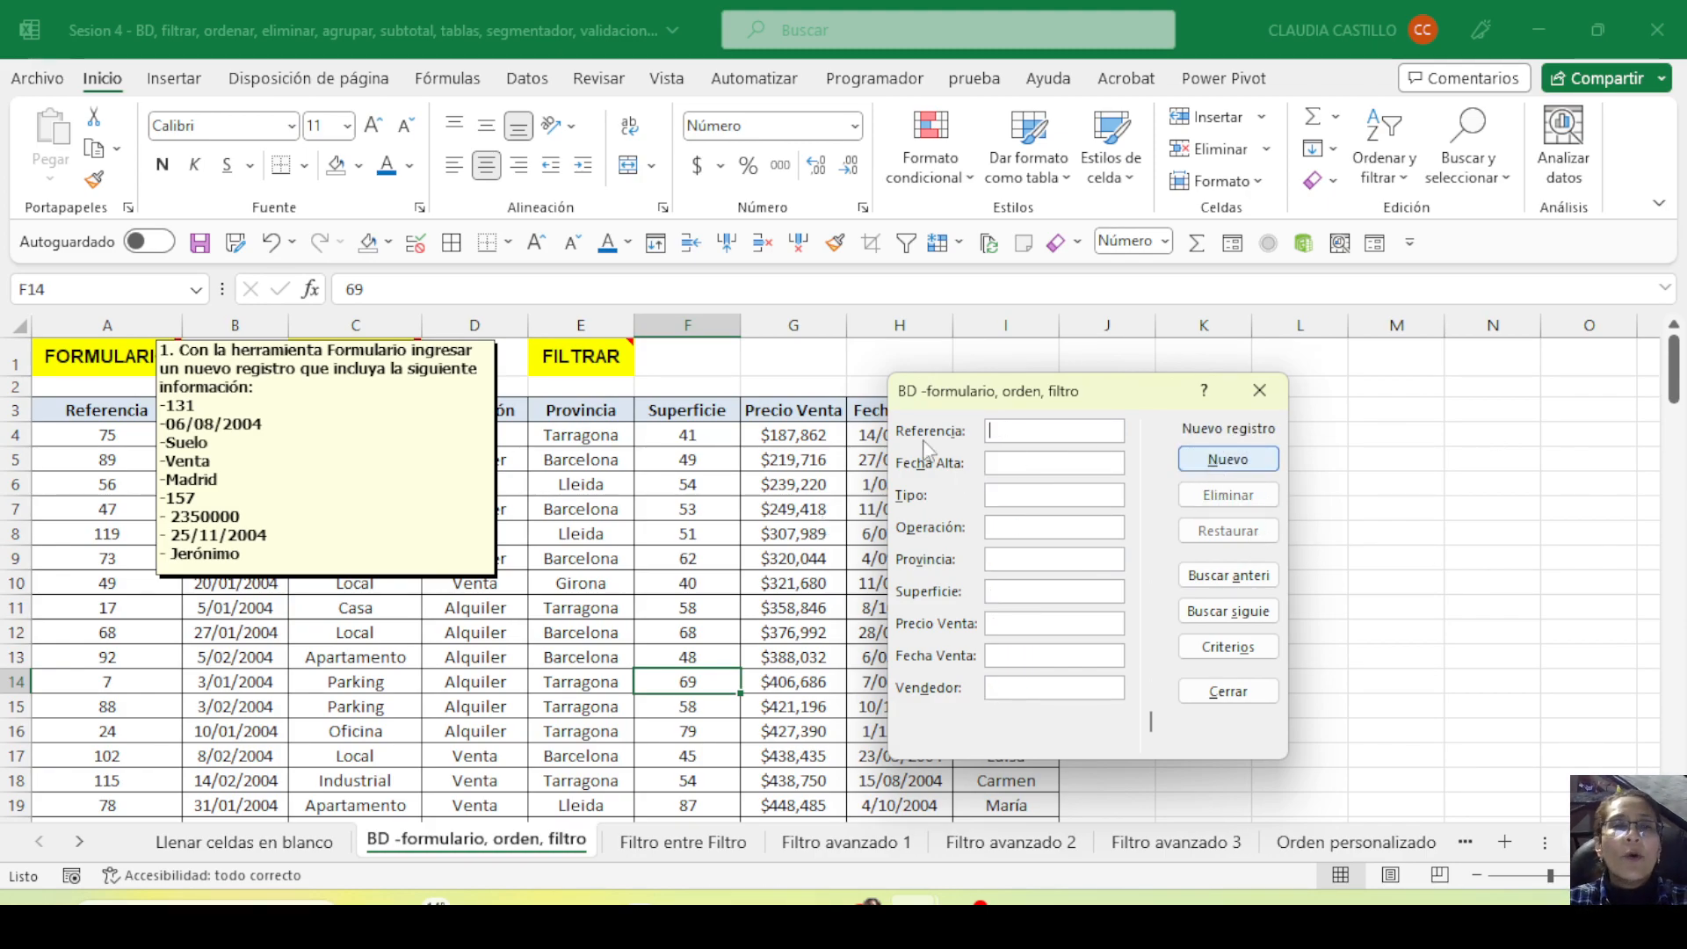
pyautogui.write('131')
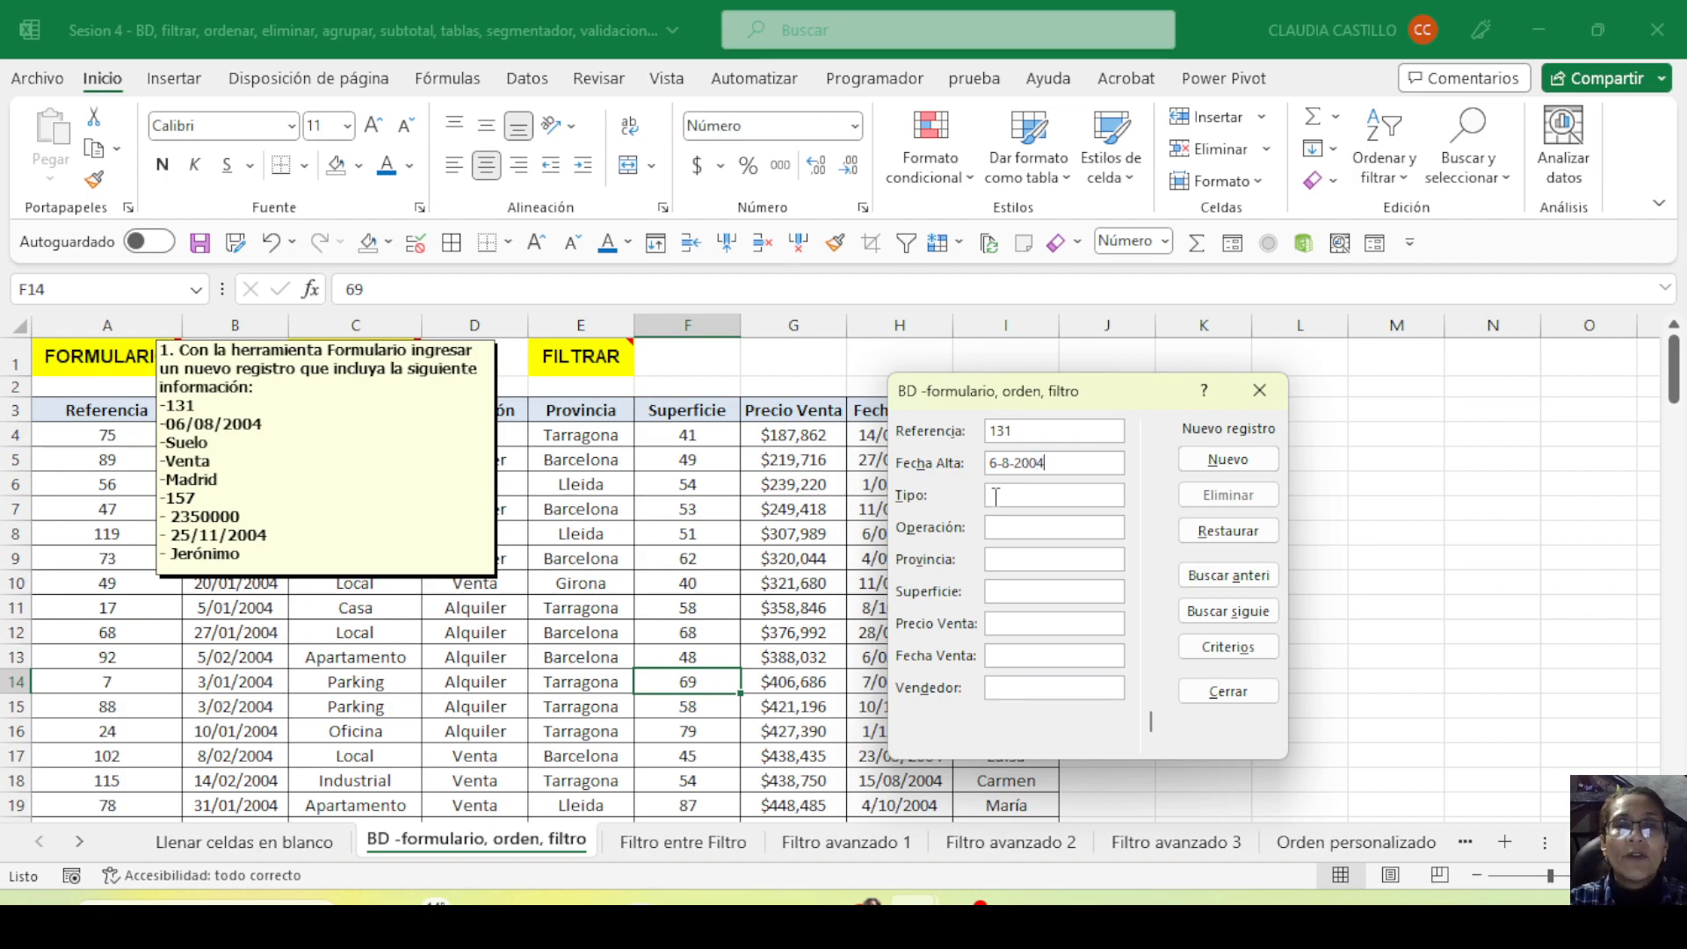
pyautogui.write('uelo')
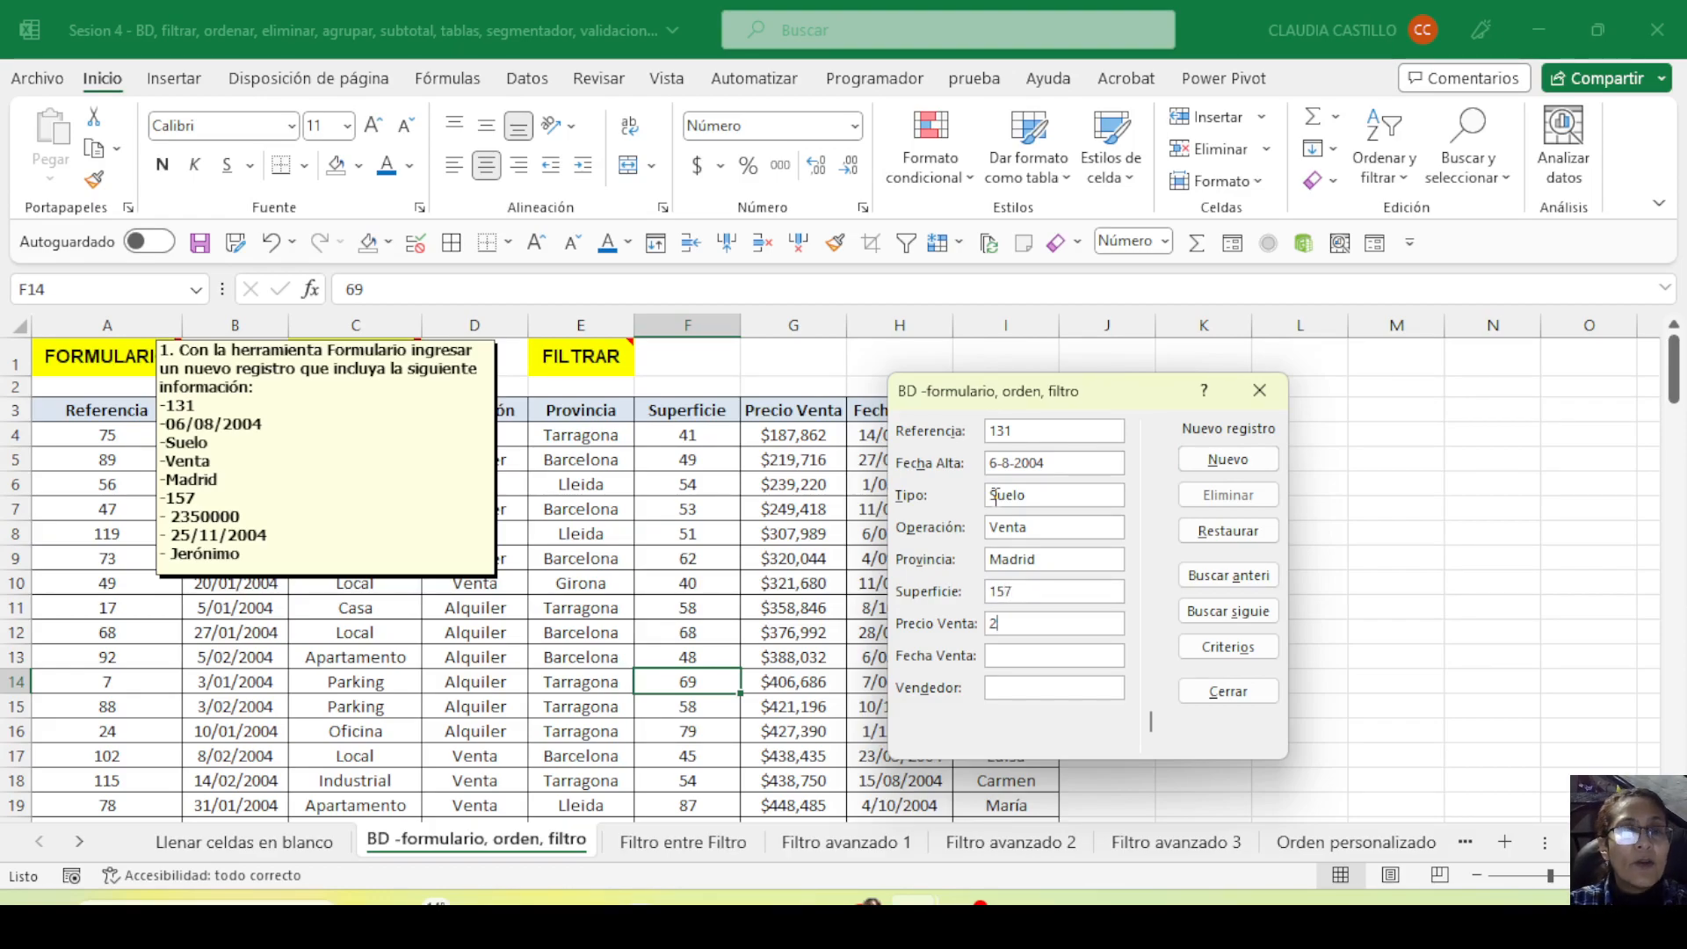
pyautogui.write('350000')
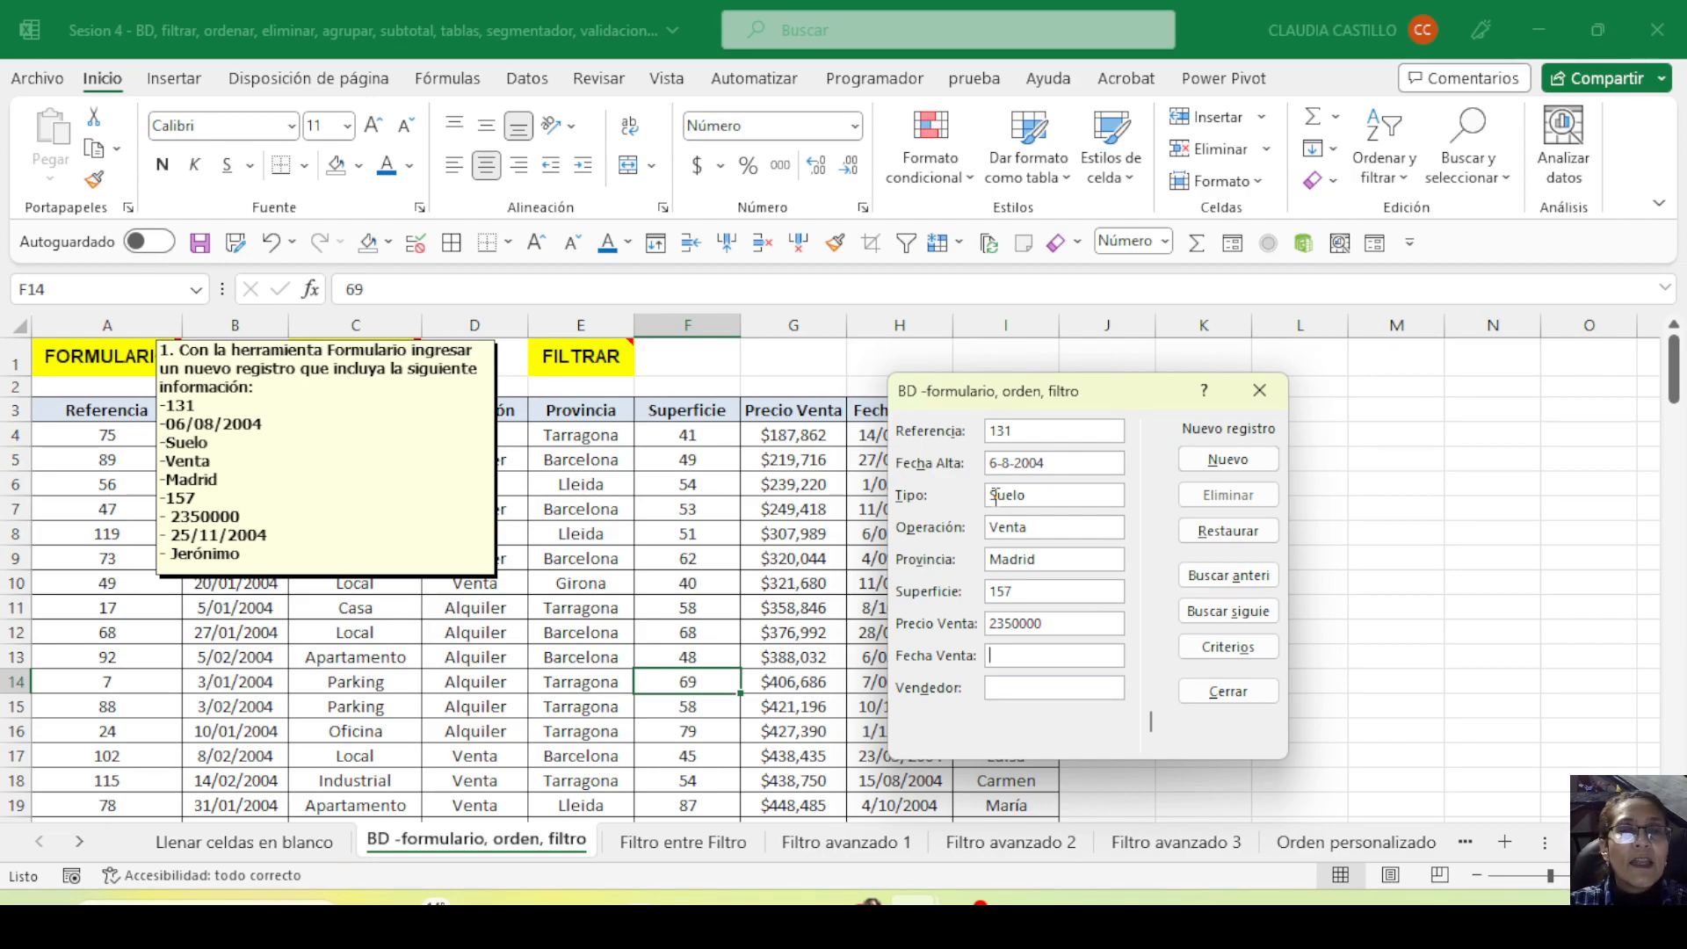
# Complete the record with Fecha Venta 25/11/2004 and the salesperson's first name as Vendedor, save it and close the data form
pyautogui.write('25-')
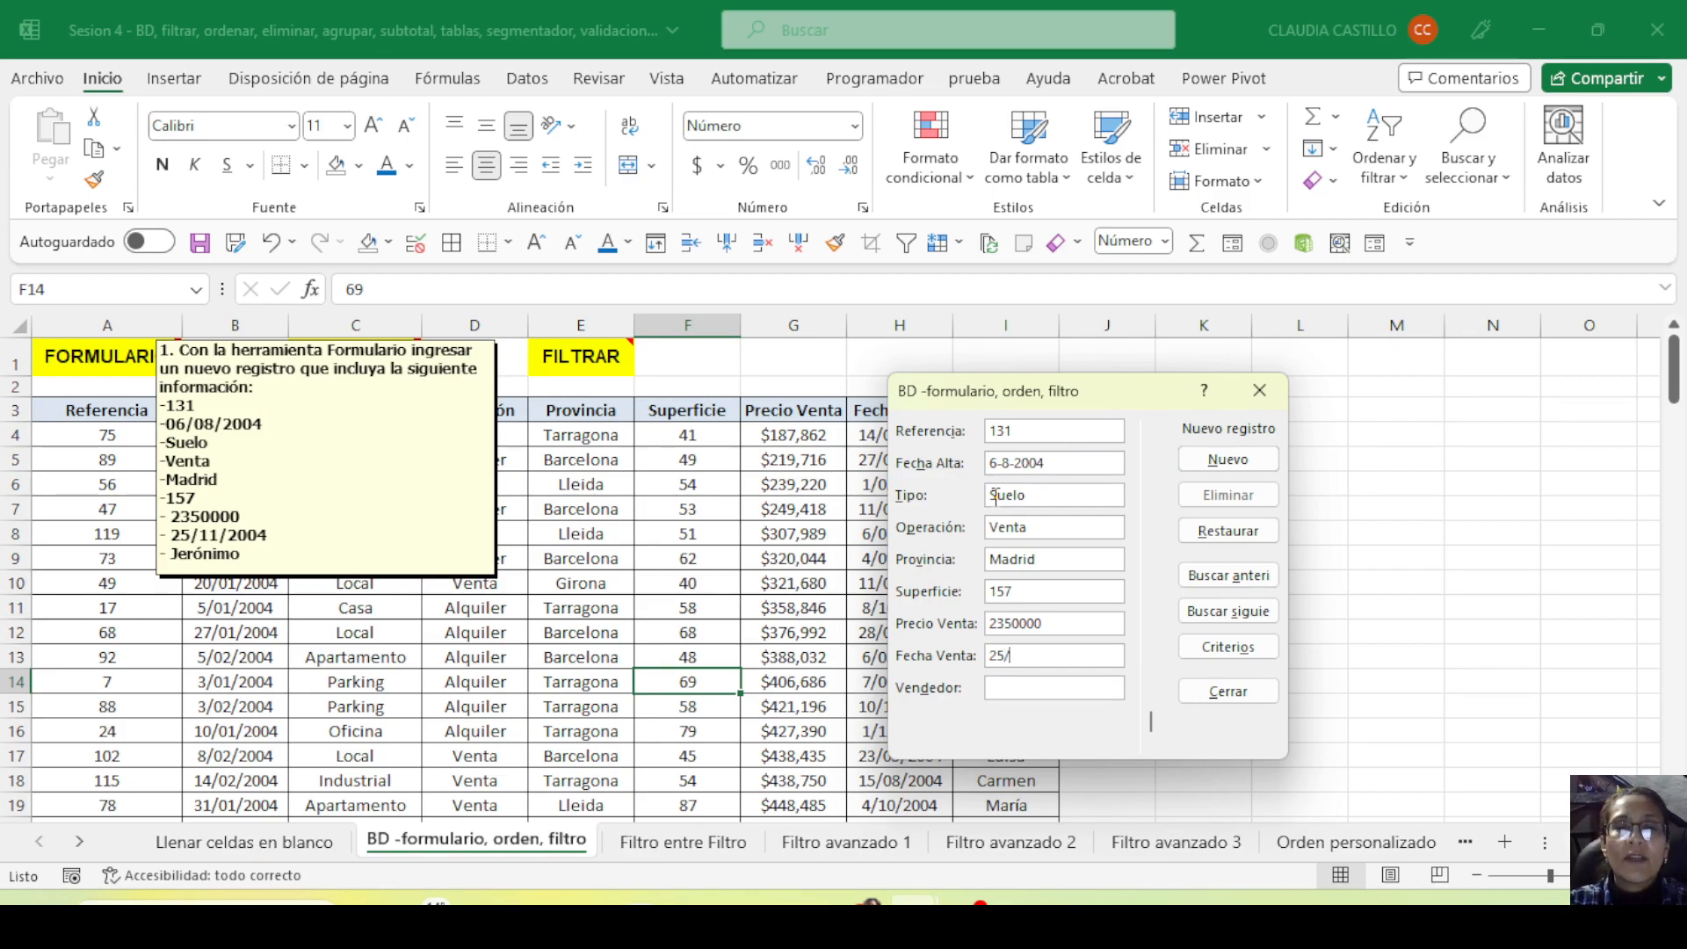
pyautogui.write('11/')
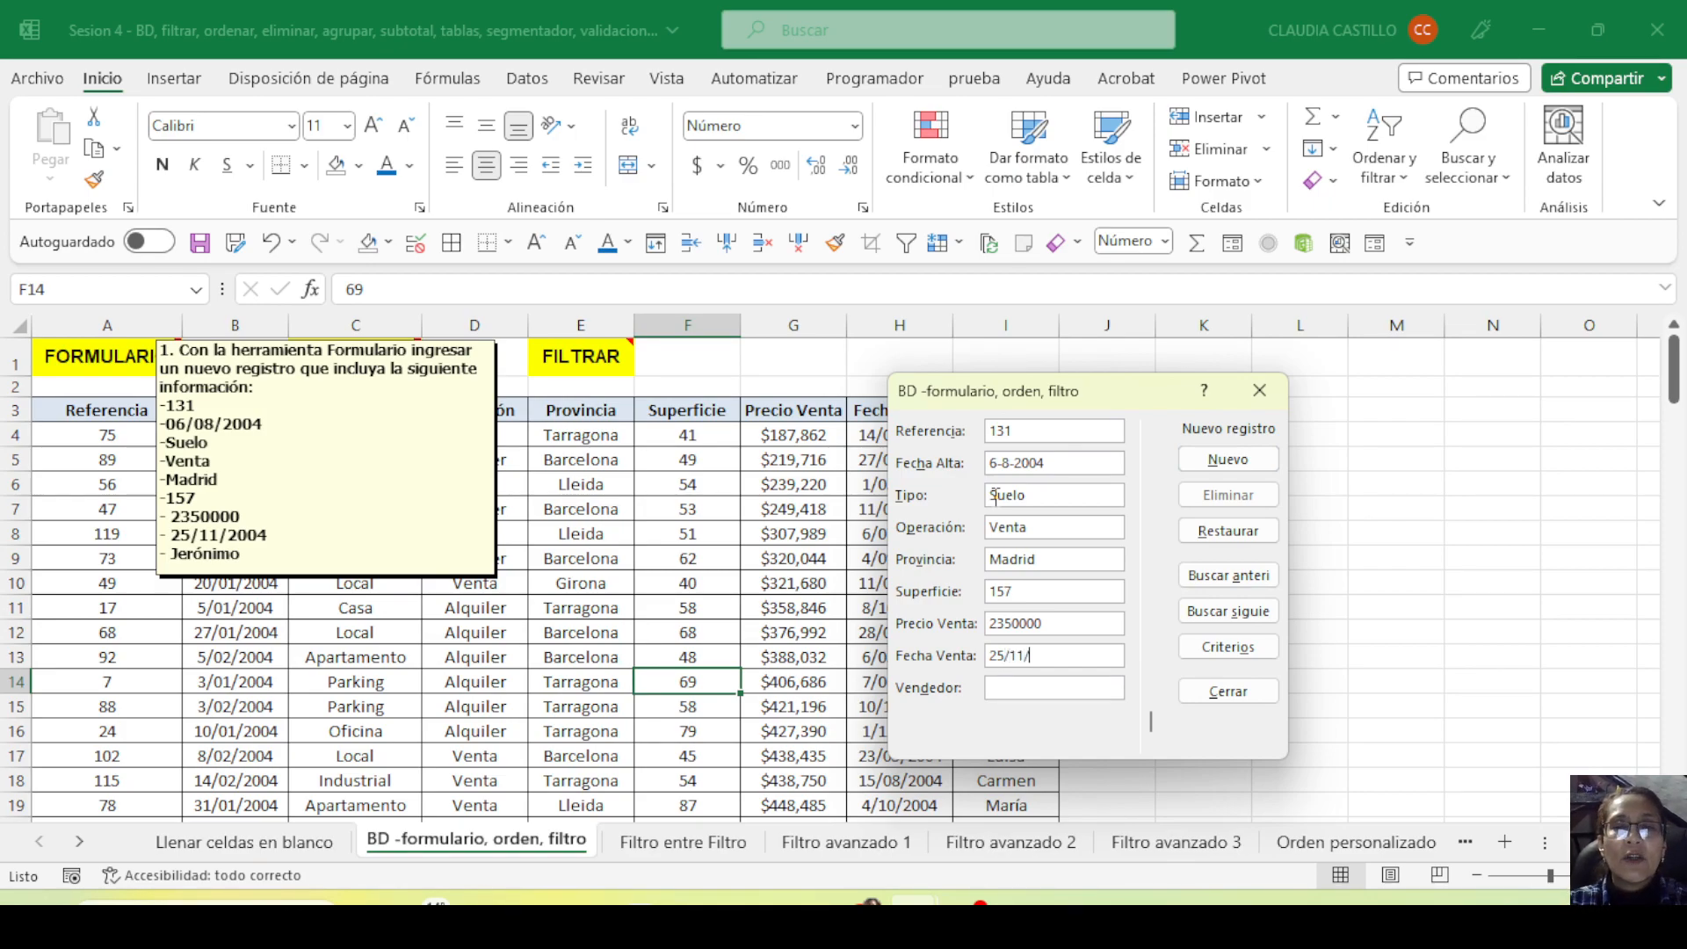
pyautogui.write('2004')
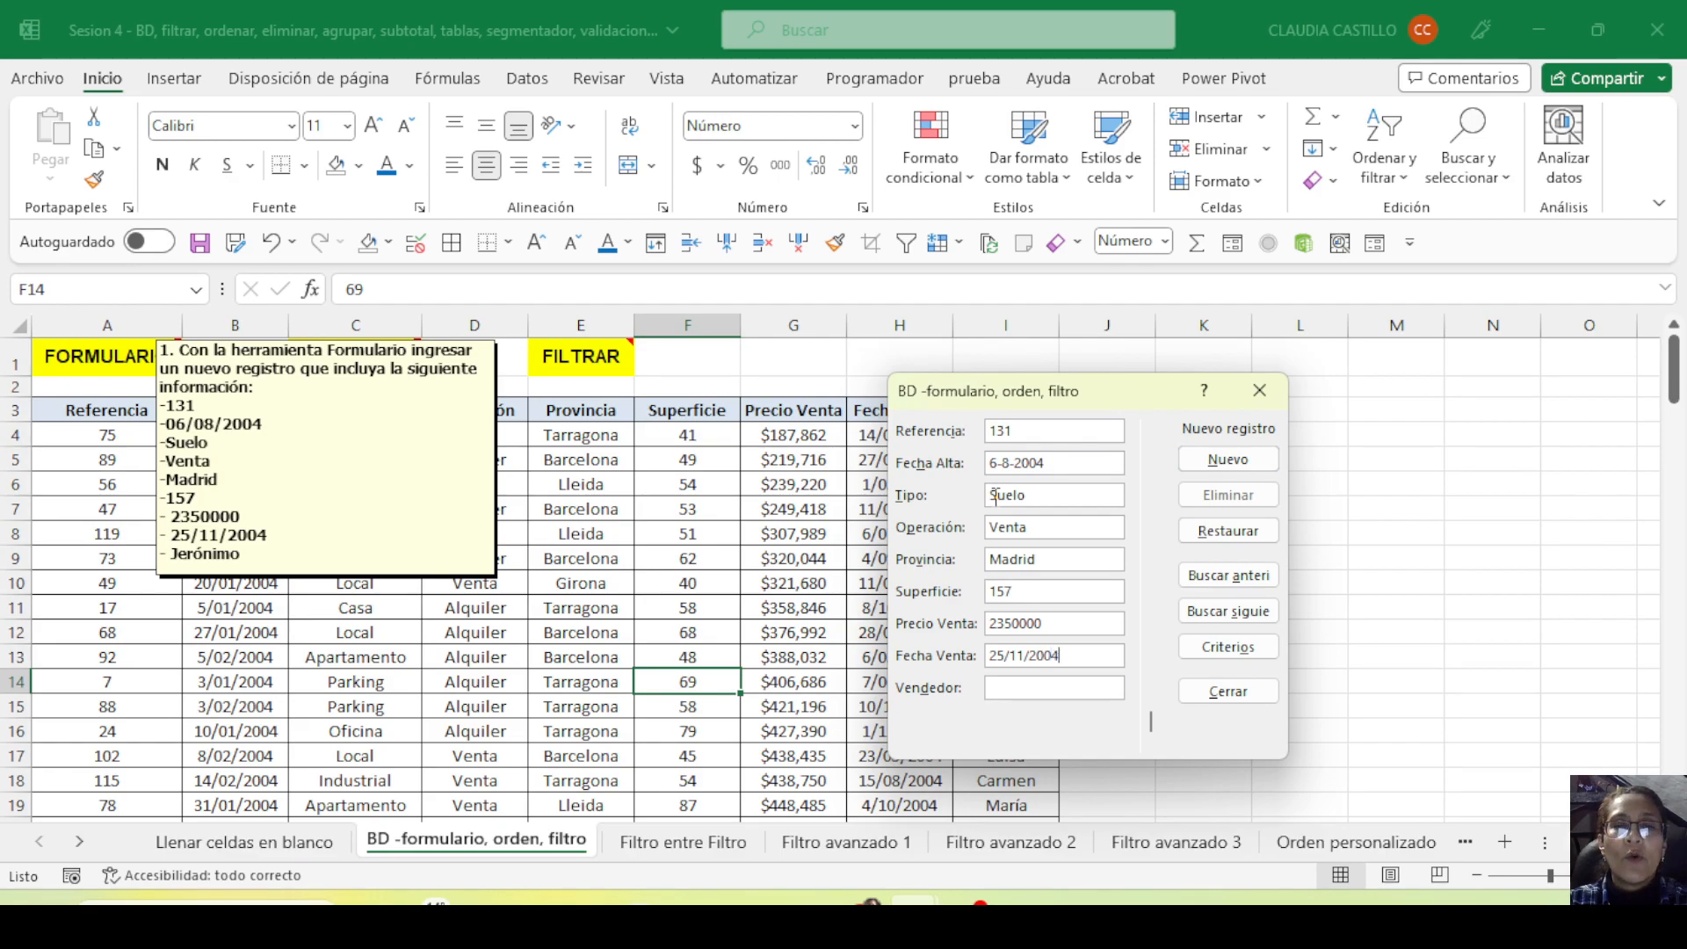
pyautogui.write('Jerónimo')
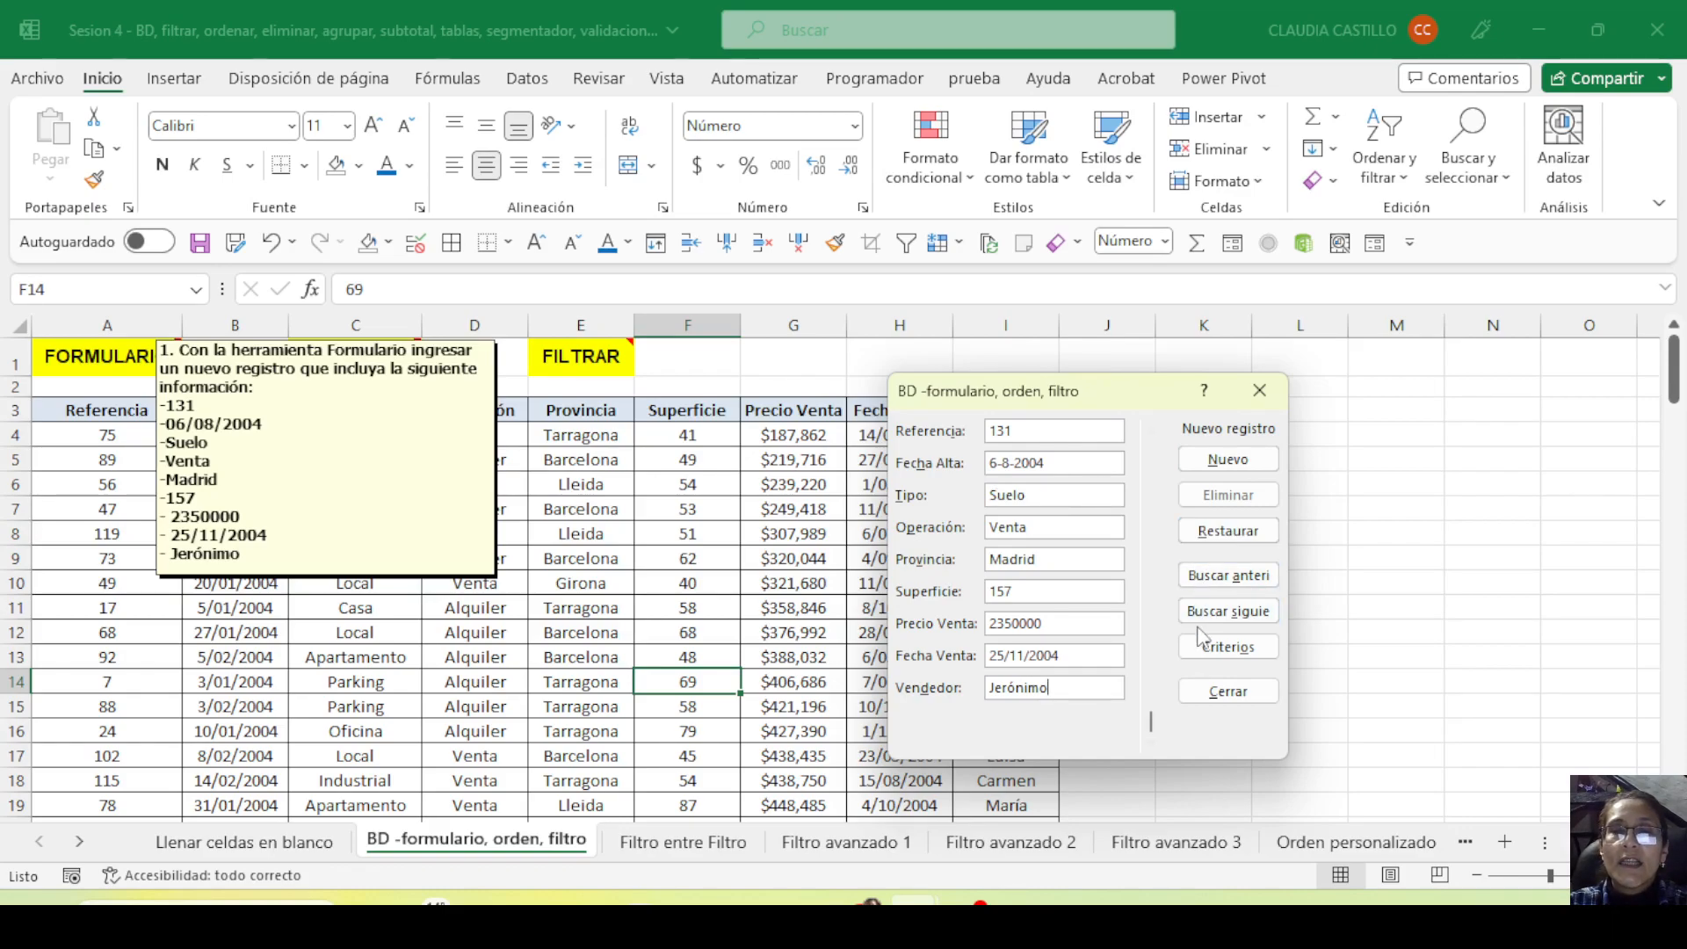
pyautogui.press('Return')
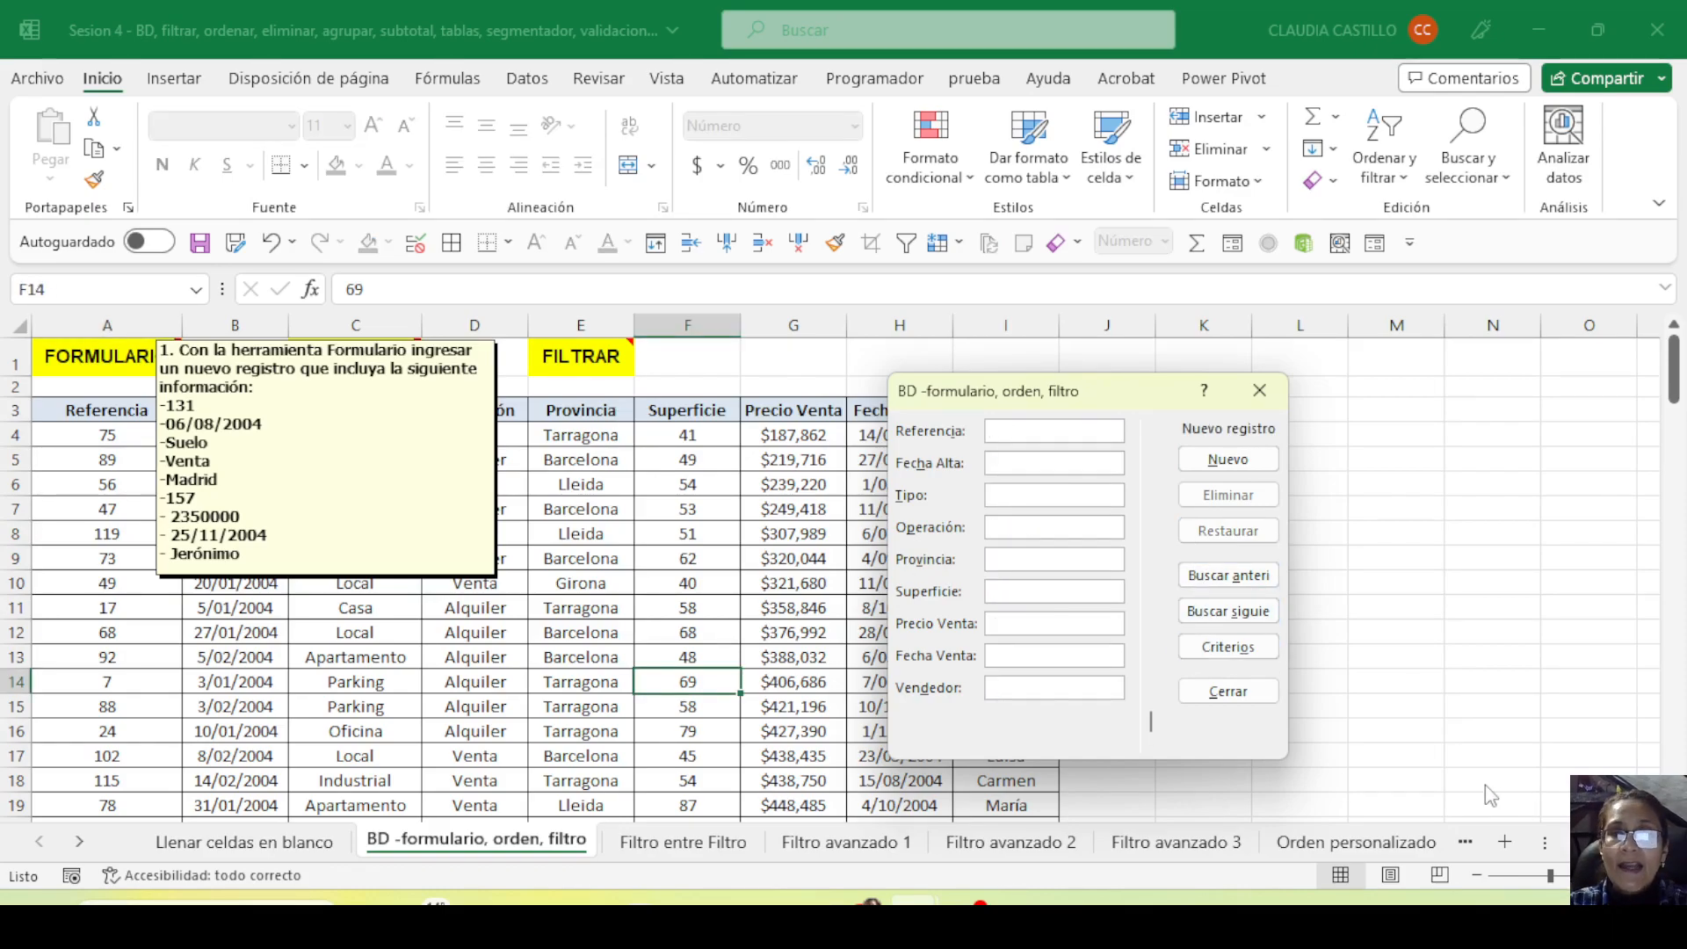
pyautogui.click(1239, 698)
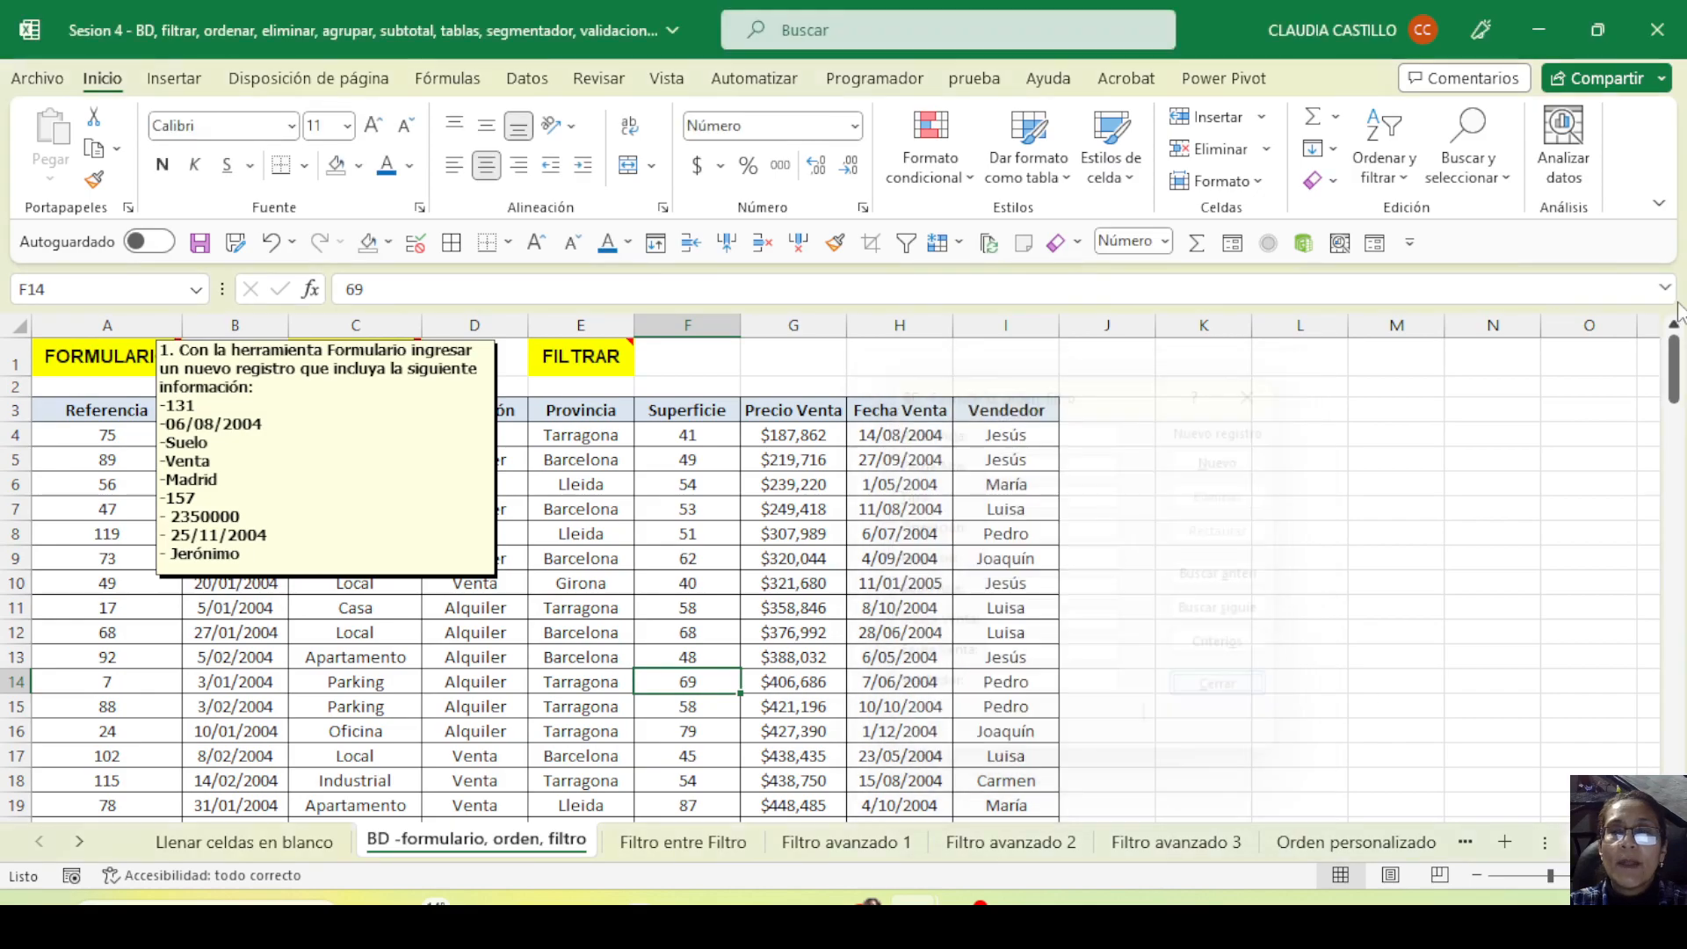
# Examine the new record in row 133 at the table's end, comparing its date and price formats with the rest of their columns
pyautogui.moveTo(1674, 373); pyautogui.dragTo(1674, 787)
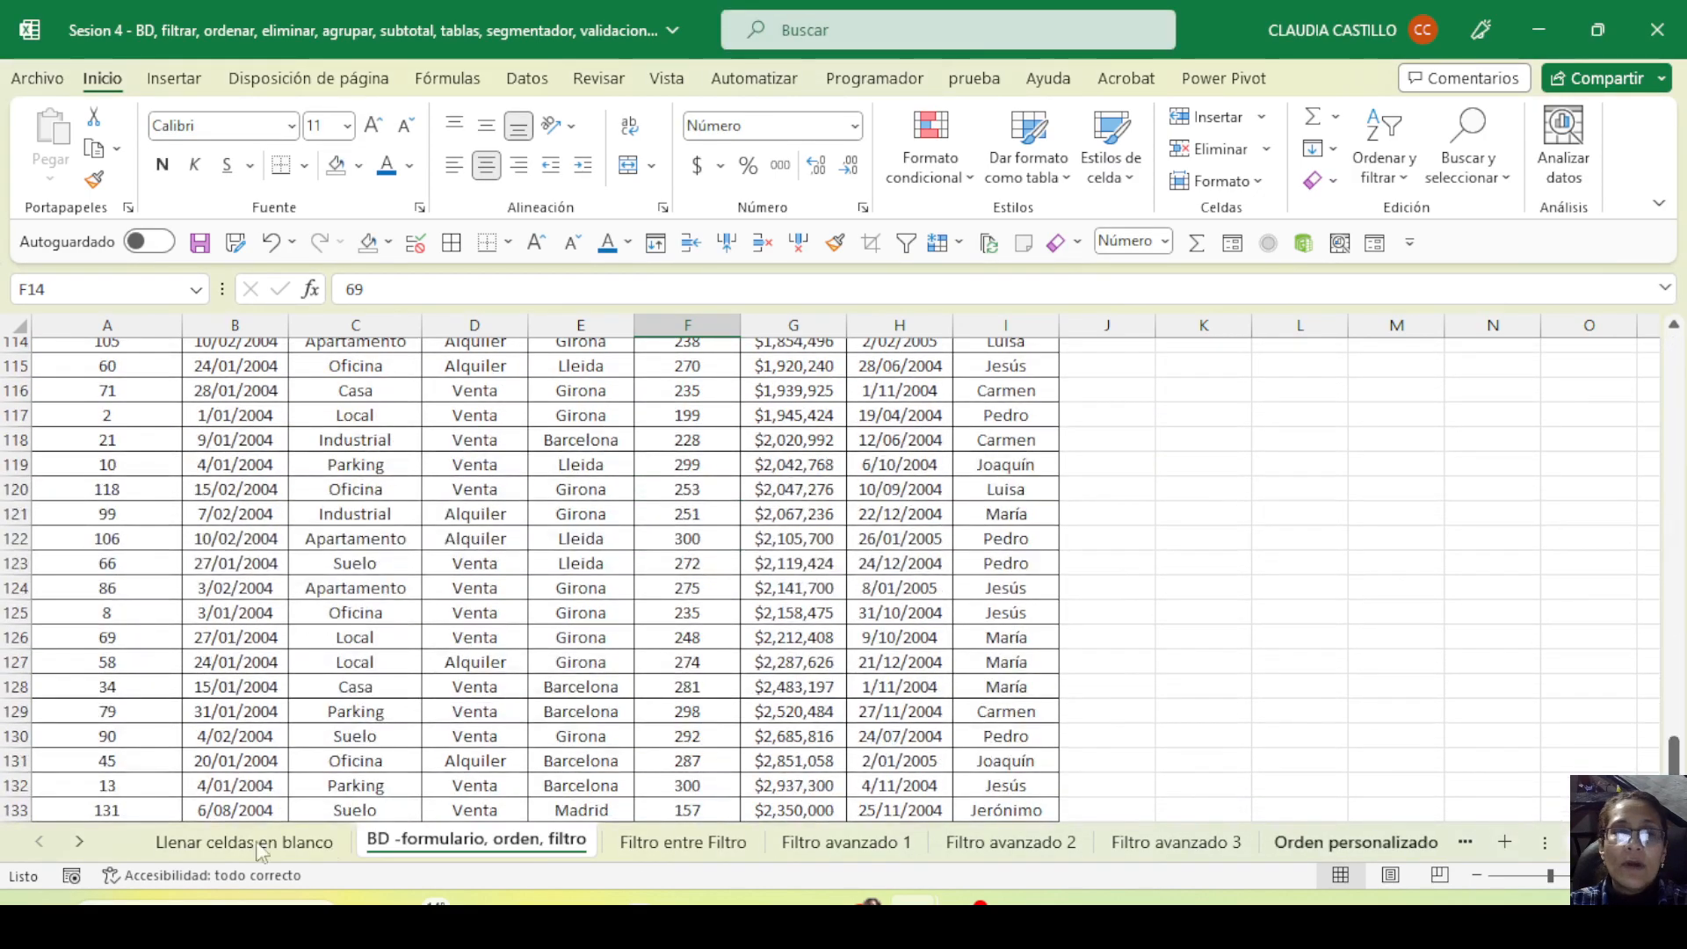
pyautogui.moveTo(84, 809); pyautogui.dragTo(974, 809)
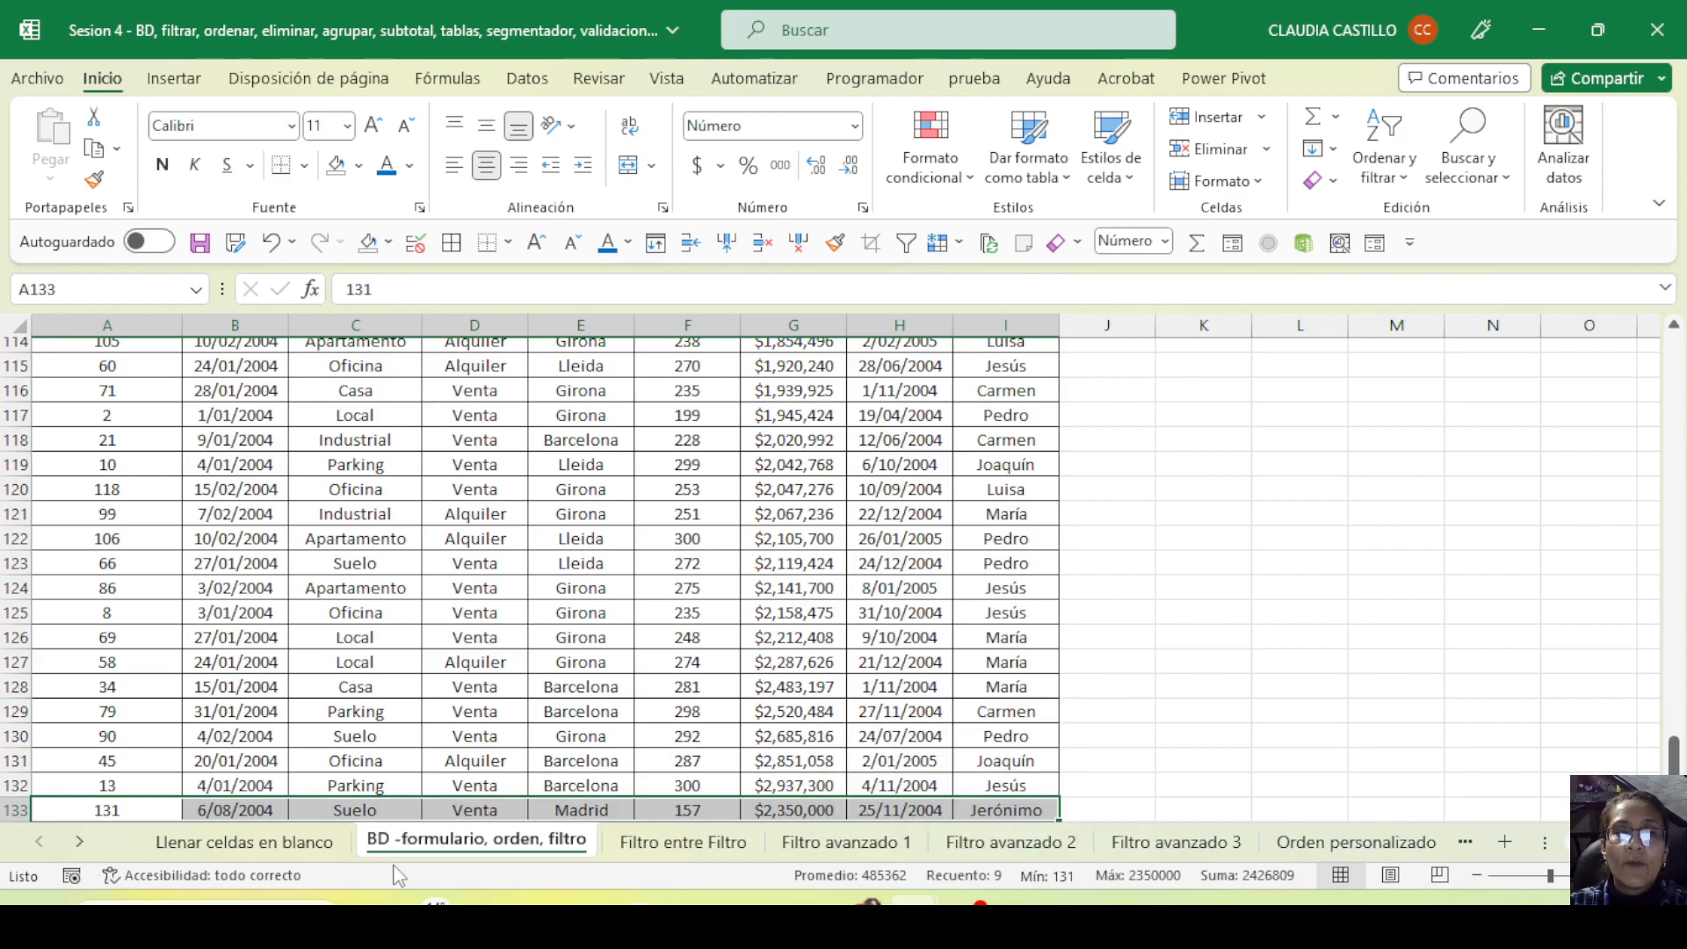
pyautogui.click(230, 813)
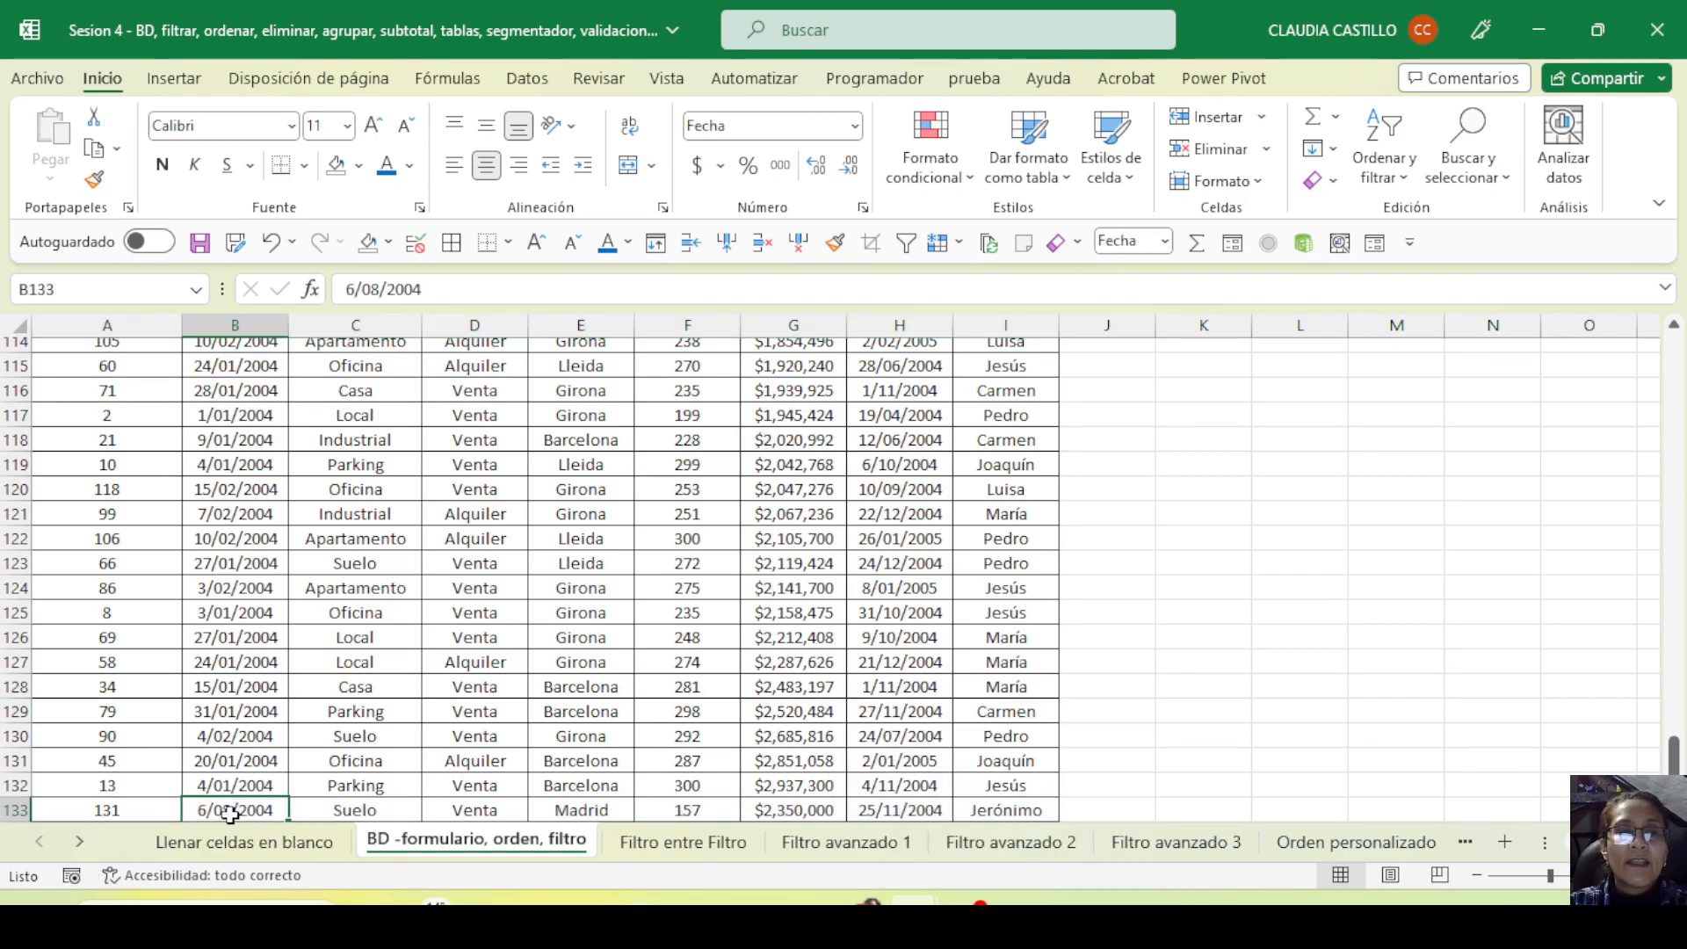
pyautogui.scroll(-2, 143, 798)
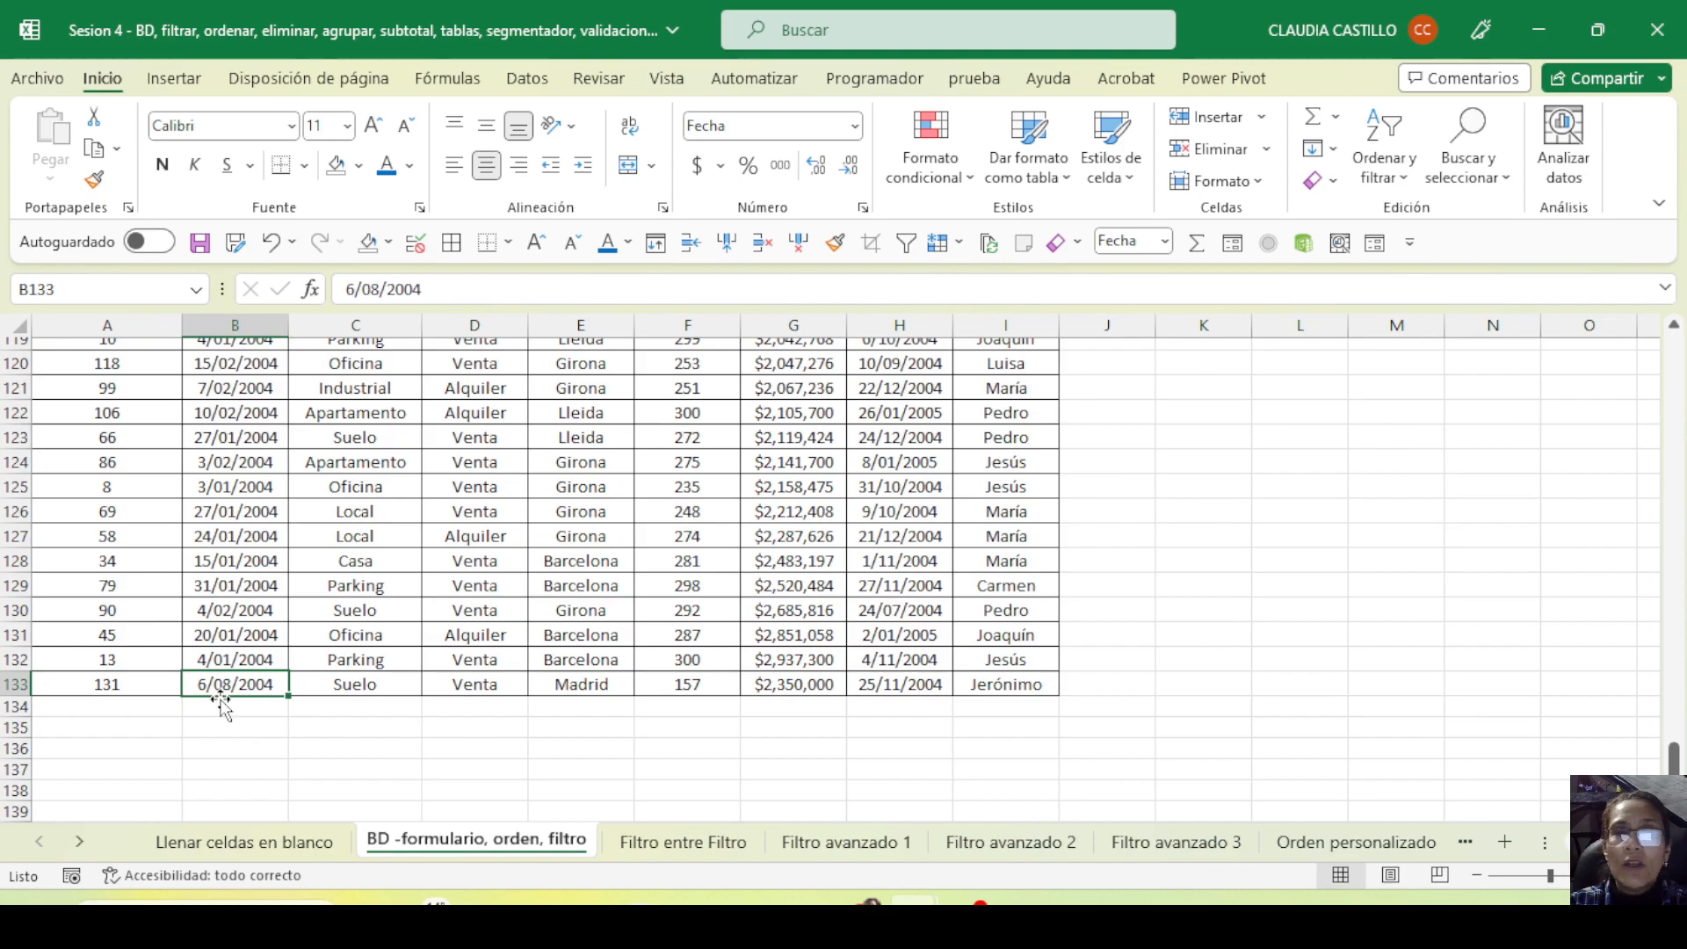
pyautogui.click(220, 321)
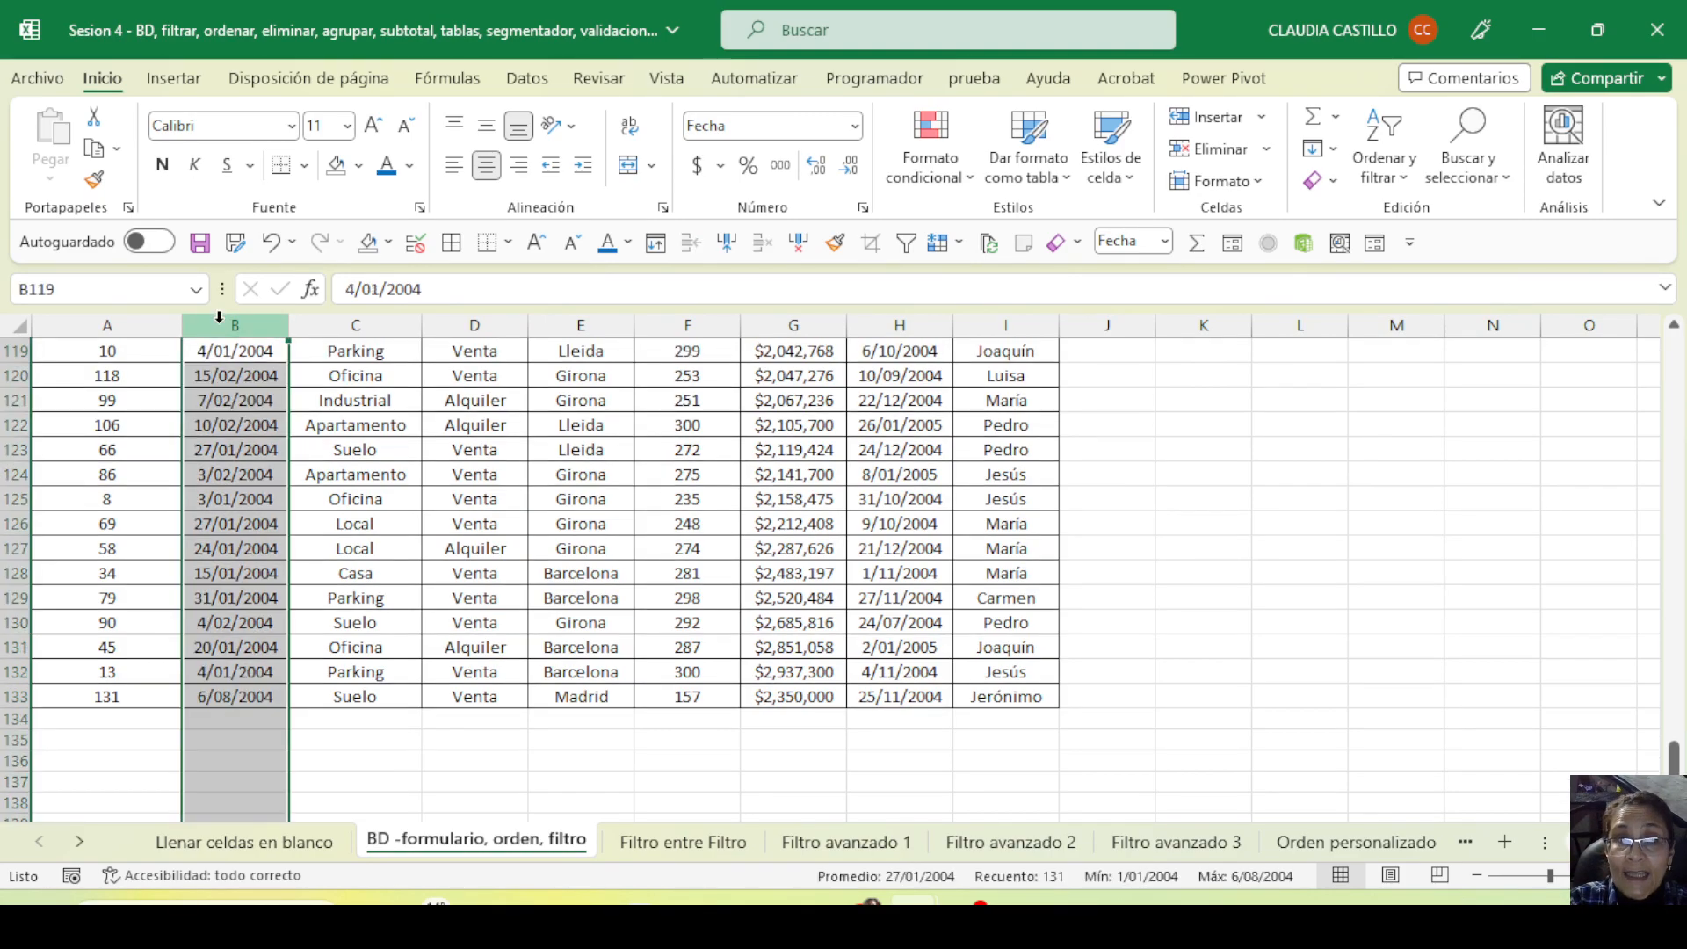
pyautogui.click(889, 701)
pyautogui.click(798, 703)
pyautogui.click(795, 324)
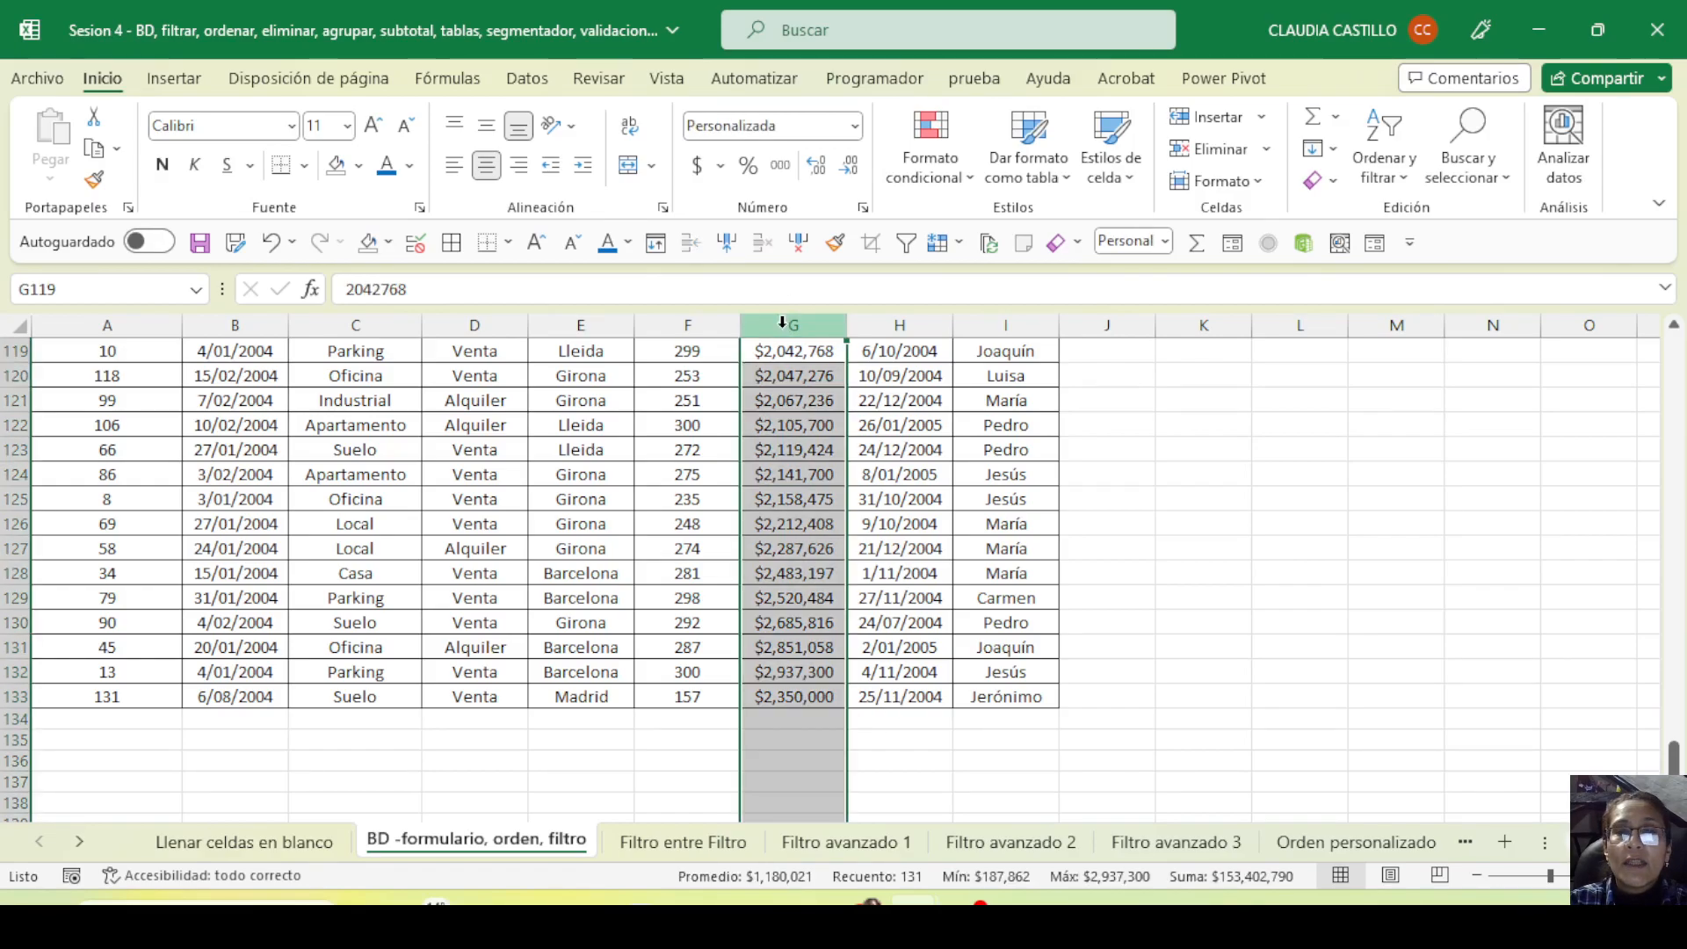
pyautogui.click(795, 700)
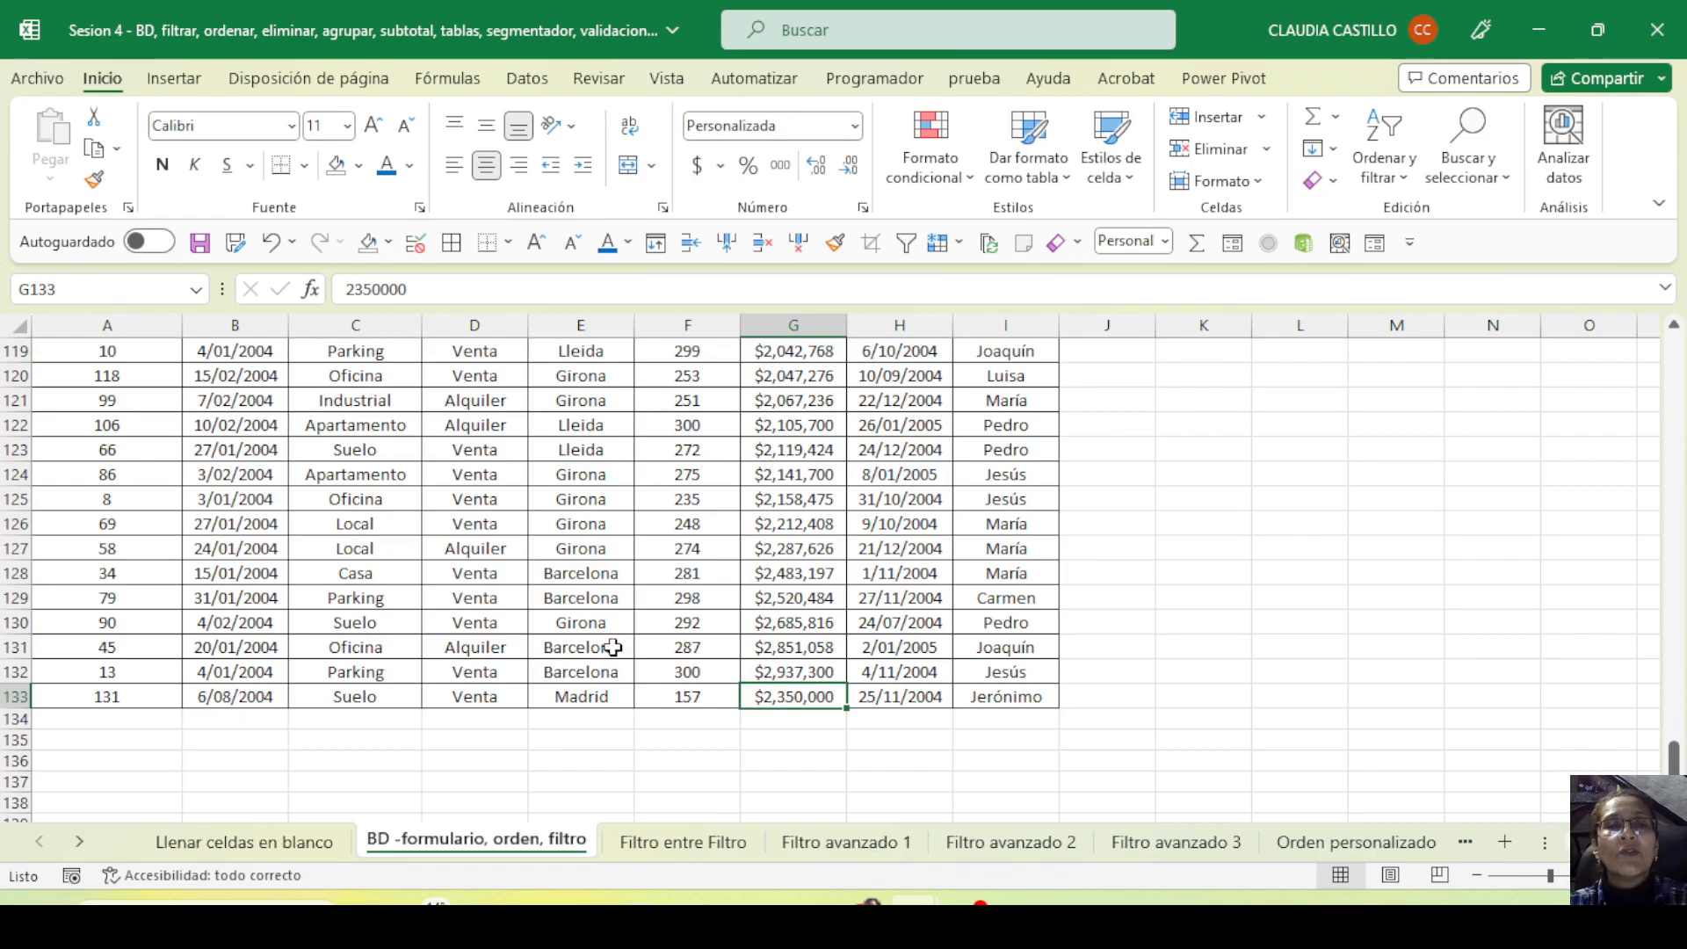
pyautogui.moveTo(1004, 696); pyautogui.dragTo(107, 697)
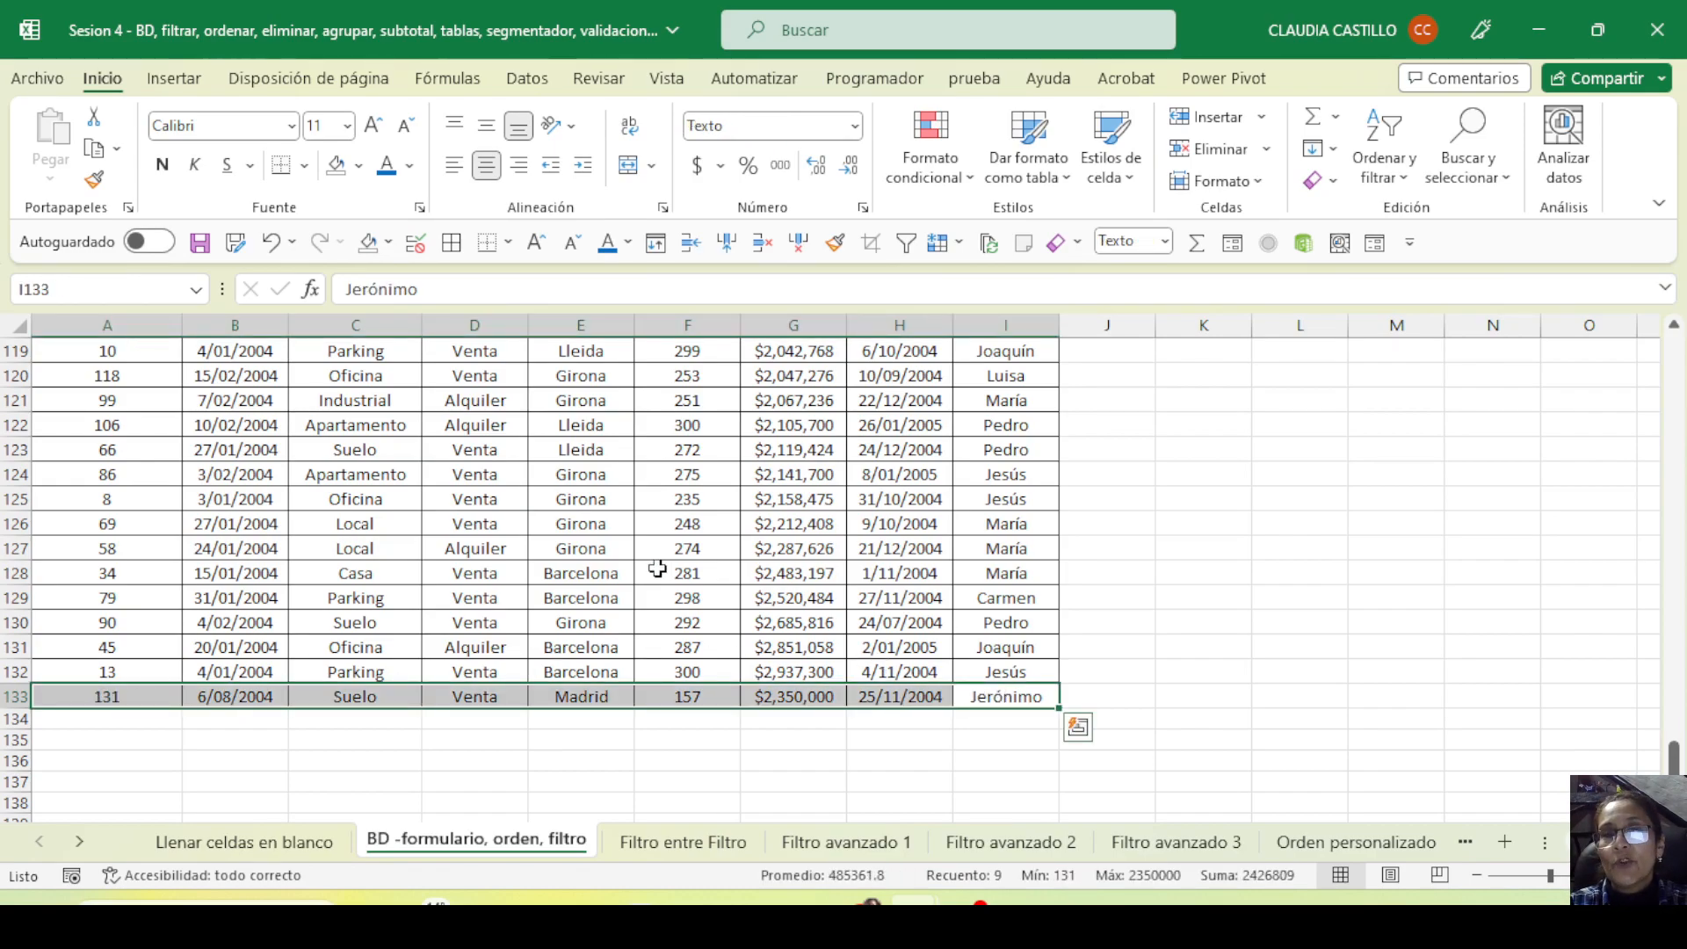
# Reopen the data form from a Tipo cell in the table, close it and return to the first records
pyautogui.click(335, 516)
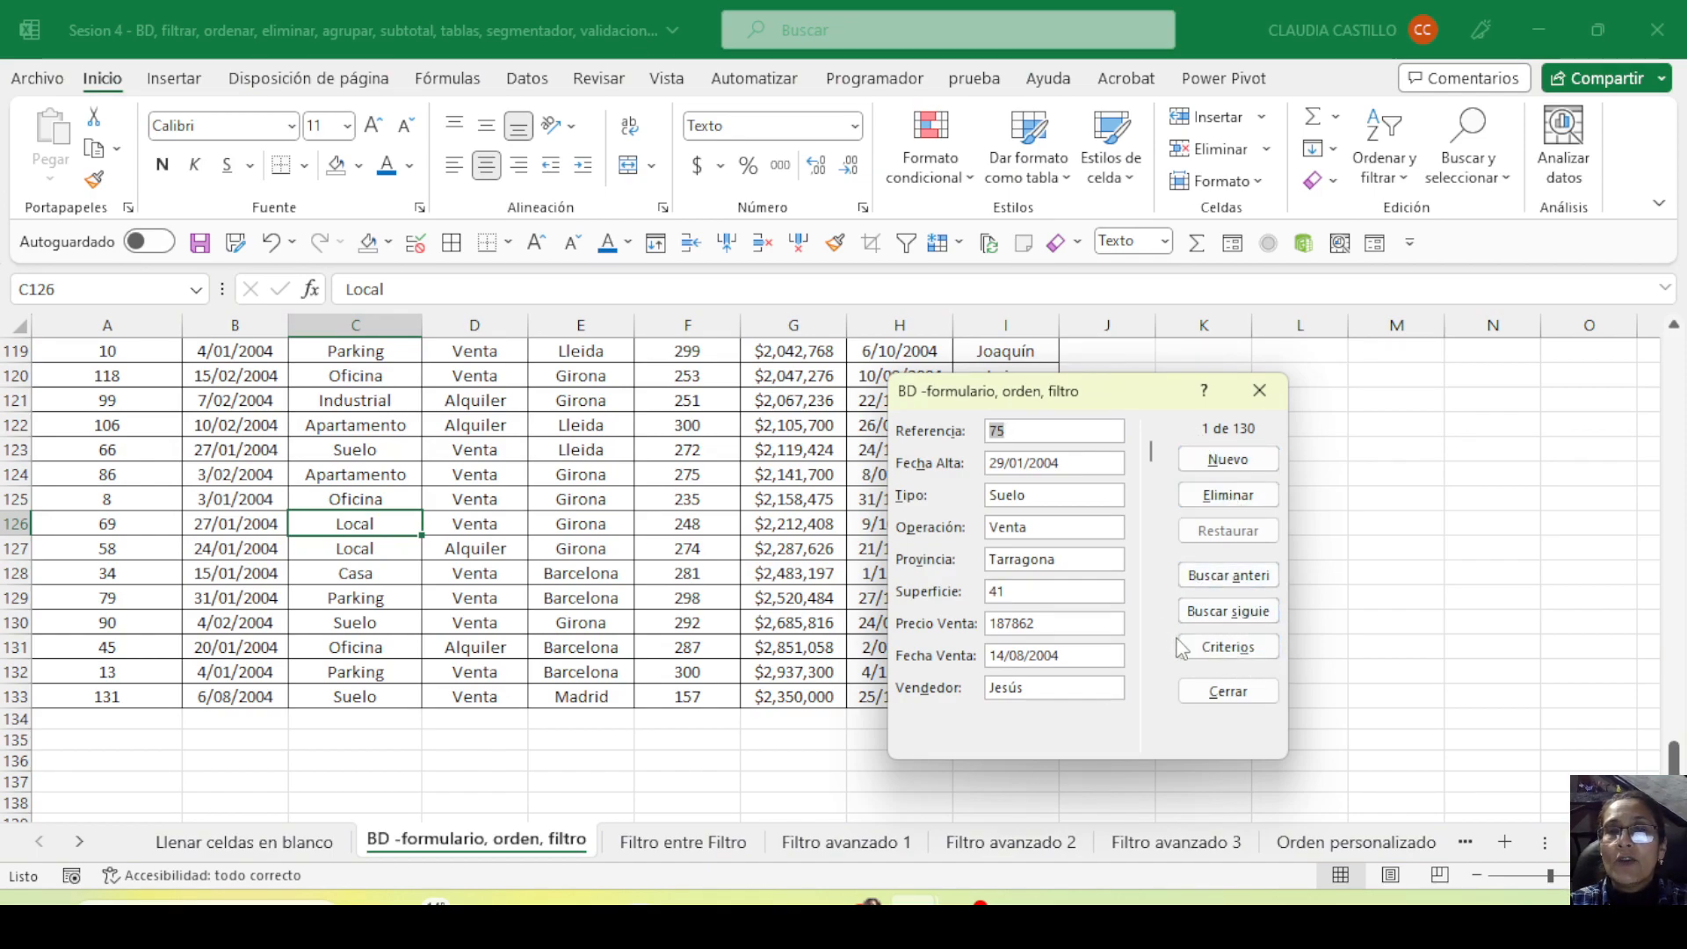
pyautogui.click(1217, 695)
pyautogui.moveTo(1675, 760); pyautogui.dragTo(1672, 356)
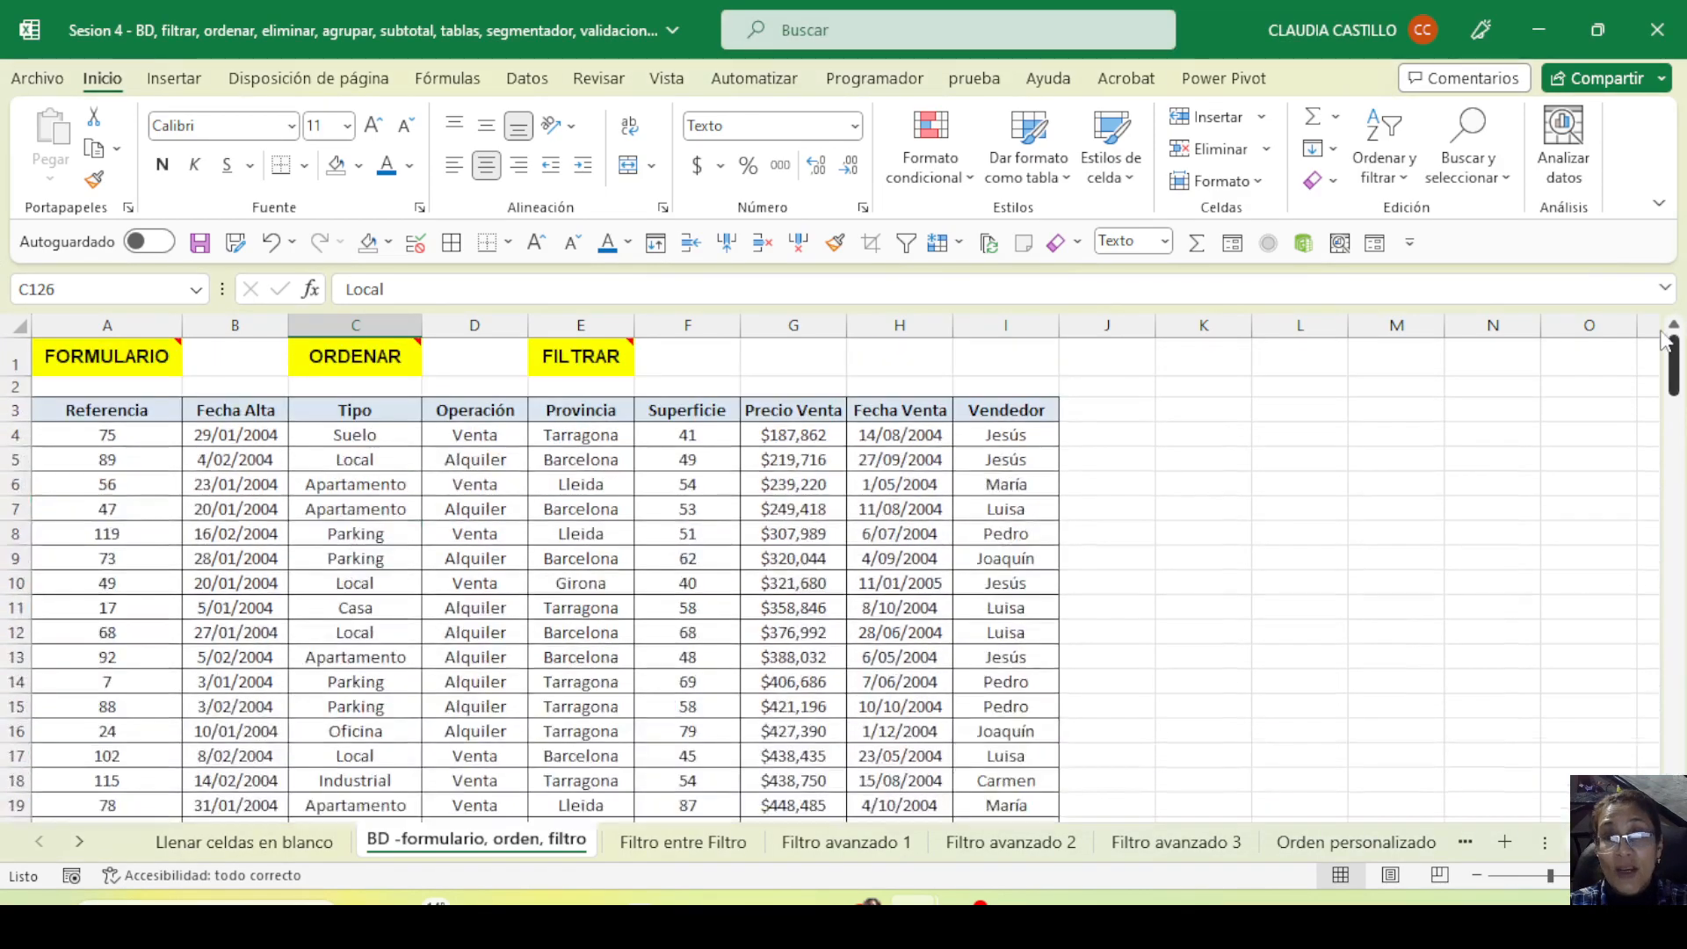
# Read the sorting instructions in the note on the ORDENAR cell C1, then select a Tipo cell in the table
pyautogui.click(64, 358)
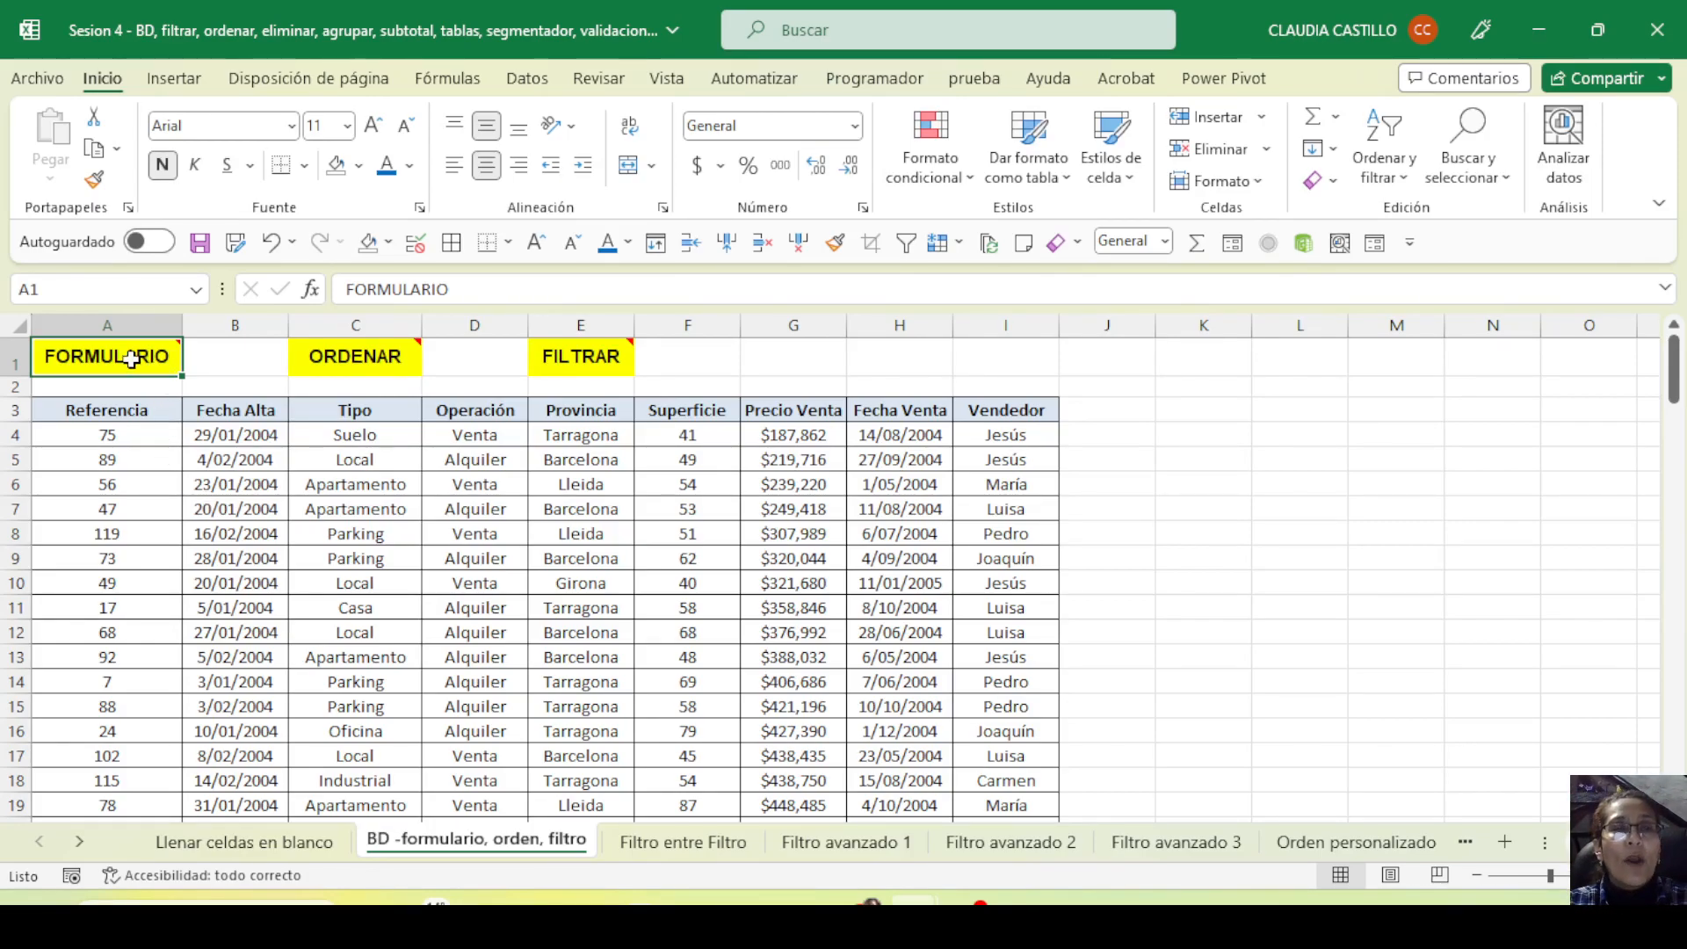
pyautogui.moveTo(132, 357)
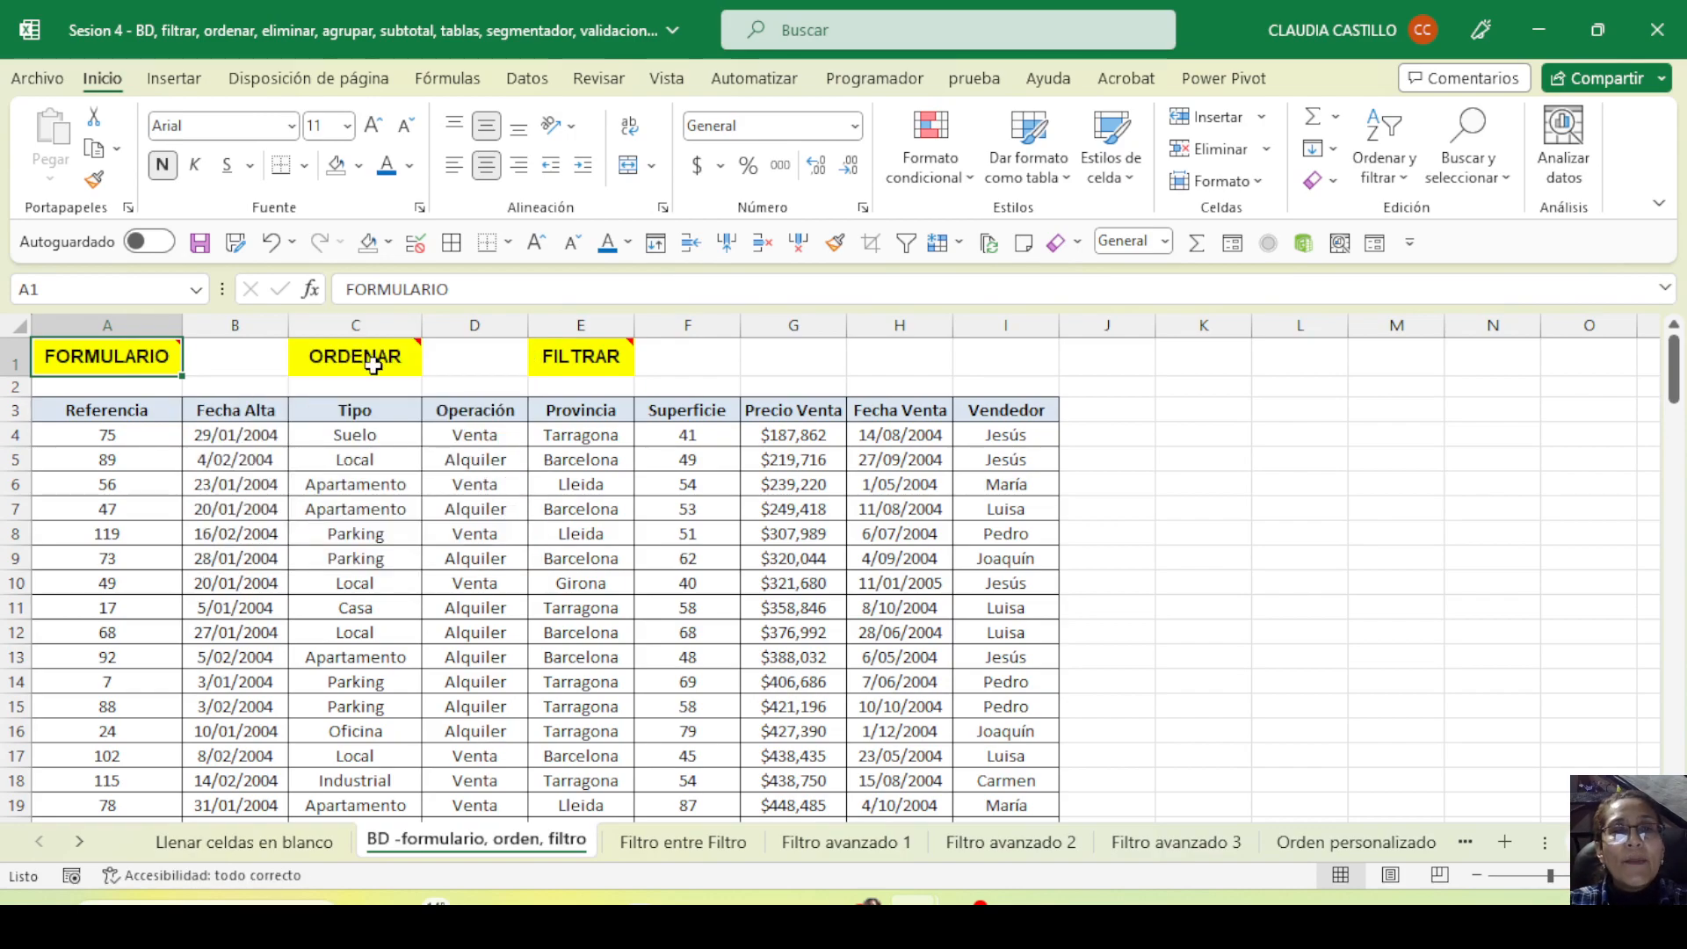
pyautogui.click(373, 365)
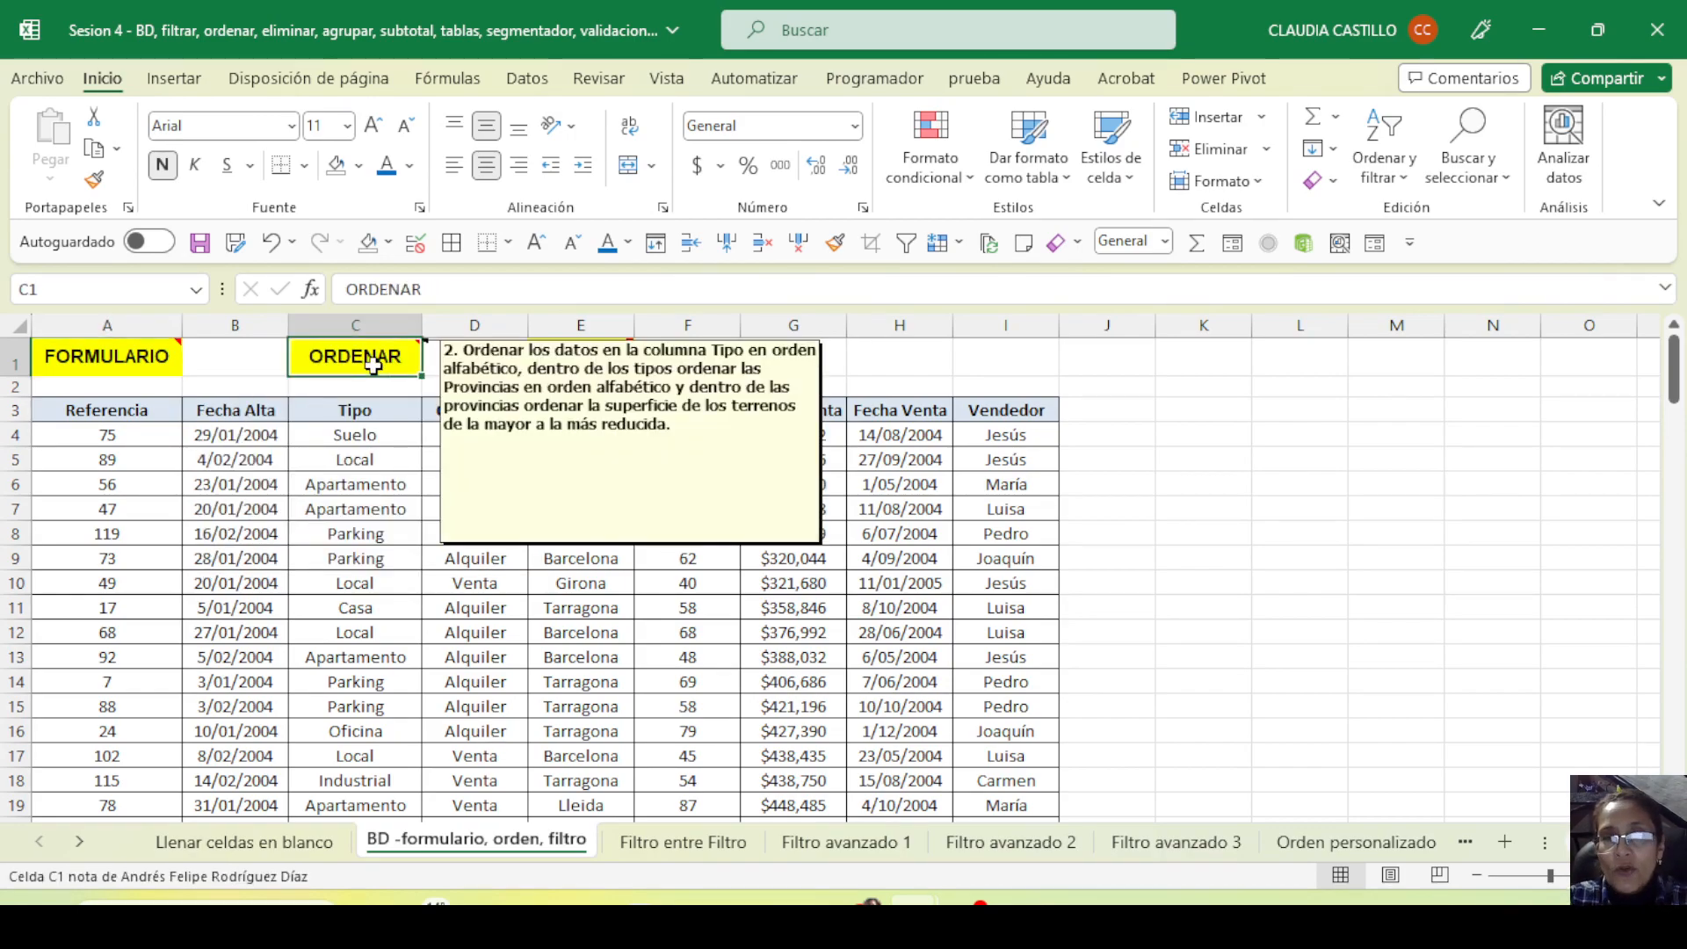
pyautogui.click(370, 507)
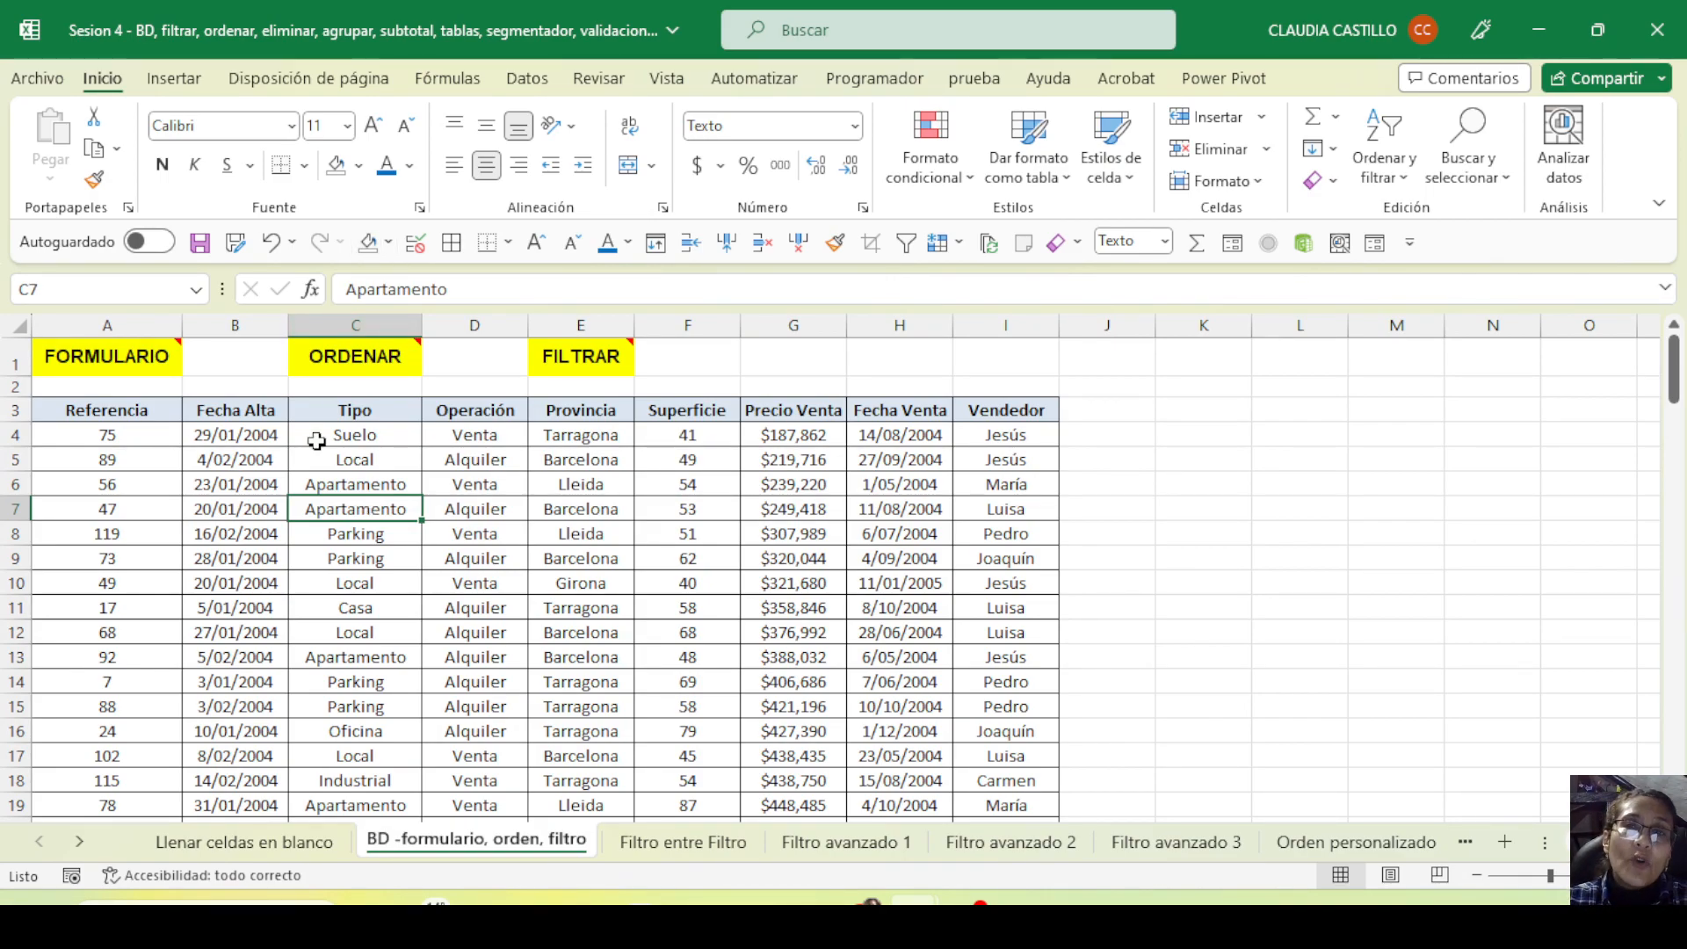
# Look over the sort and filter commands available for the property table without applying any
pyautogui.click(1400, 182)
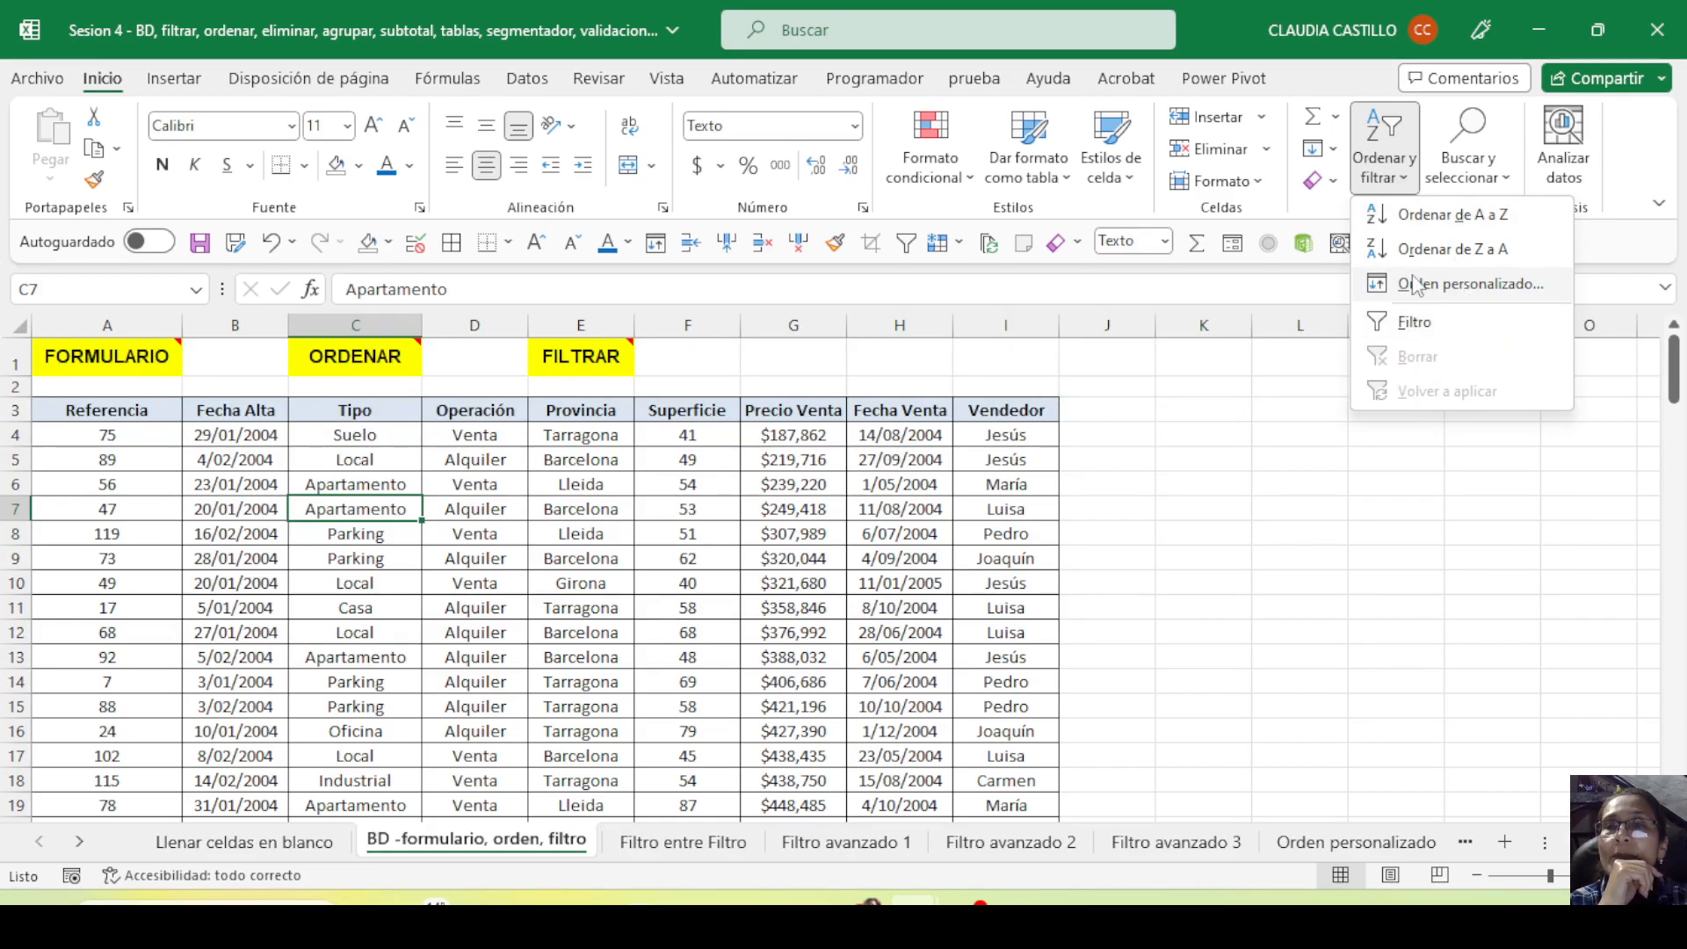
pyautogui.click(524, 86)
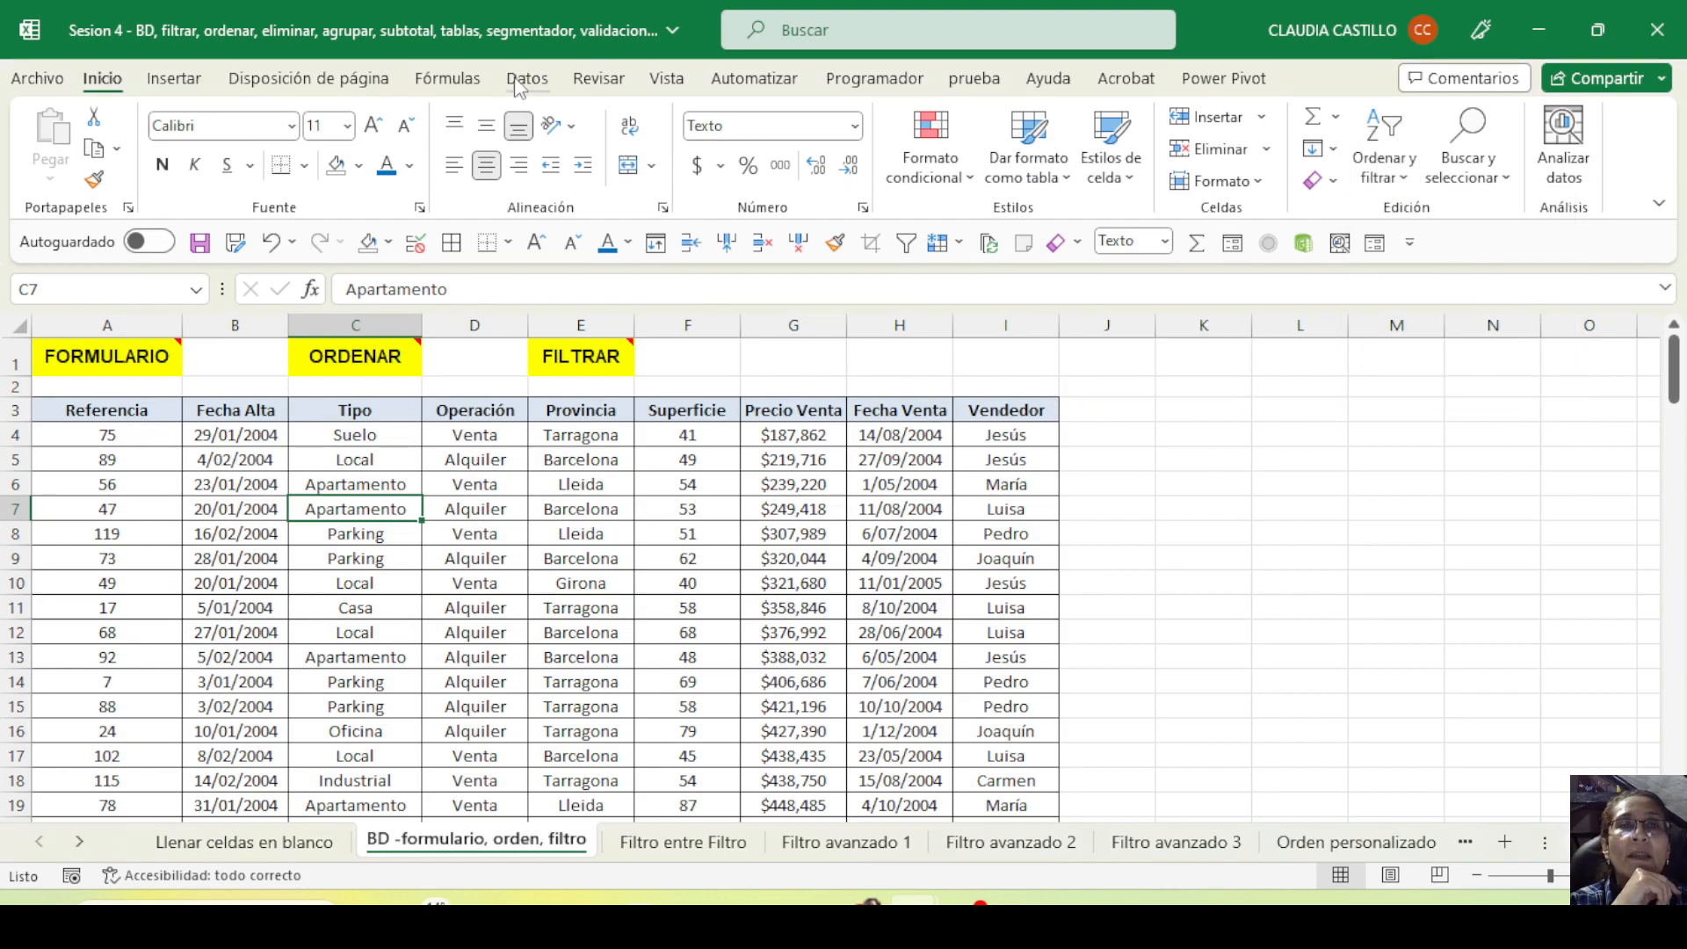
pyautogui.click(522, 85)
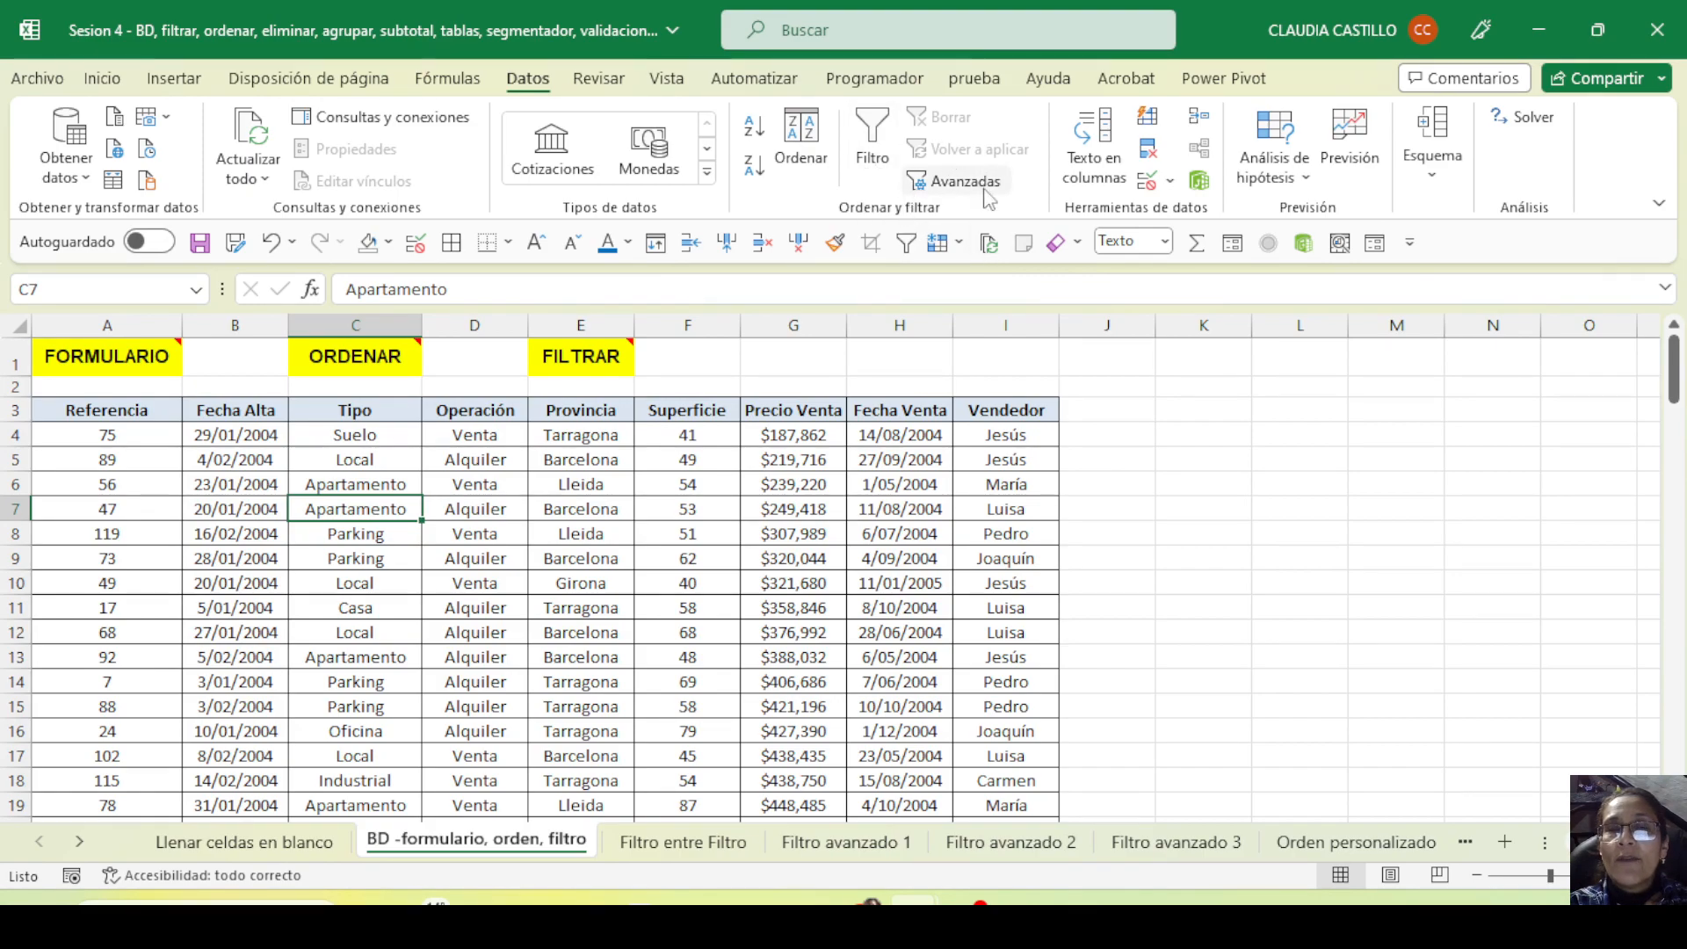
# Keep the note on the ORDENAR cell C1 displayed and review the Tipo, Provincia and Superficie columns it refers to
pyautogui.click(353, 363)
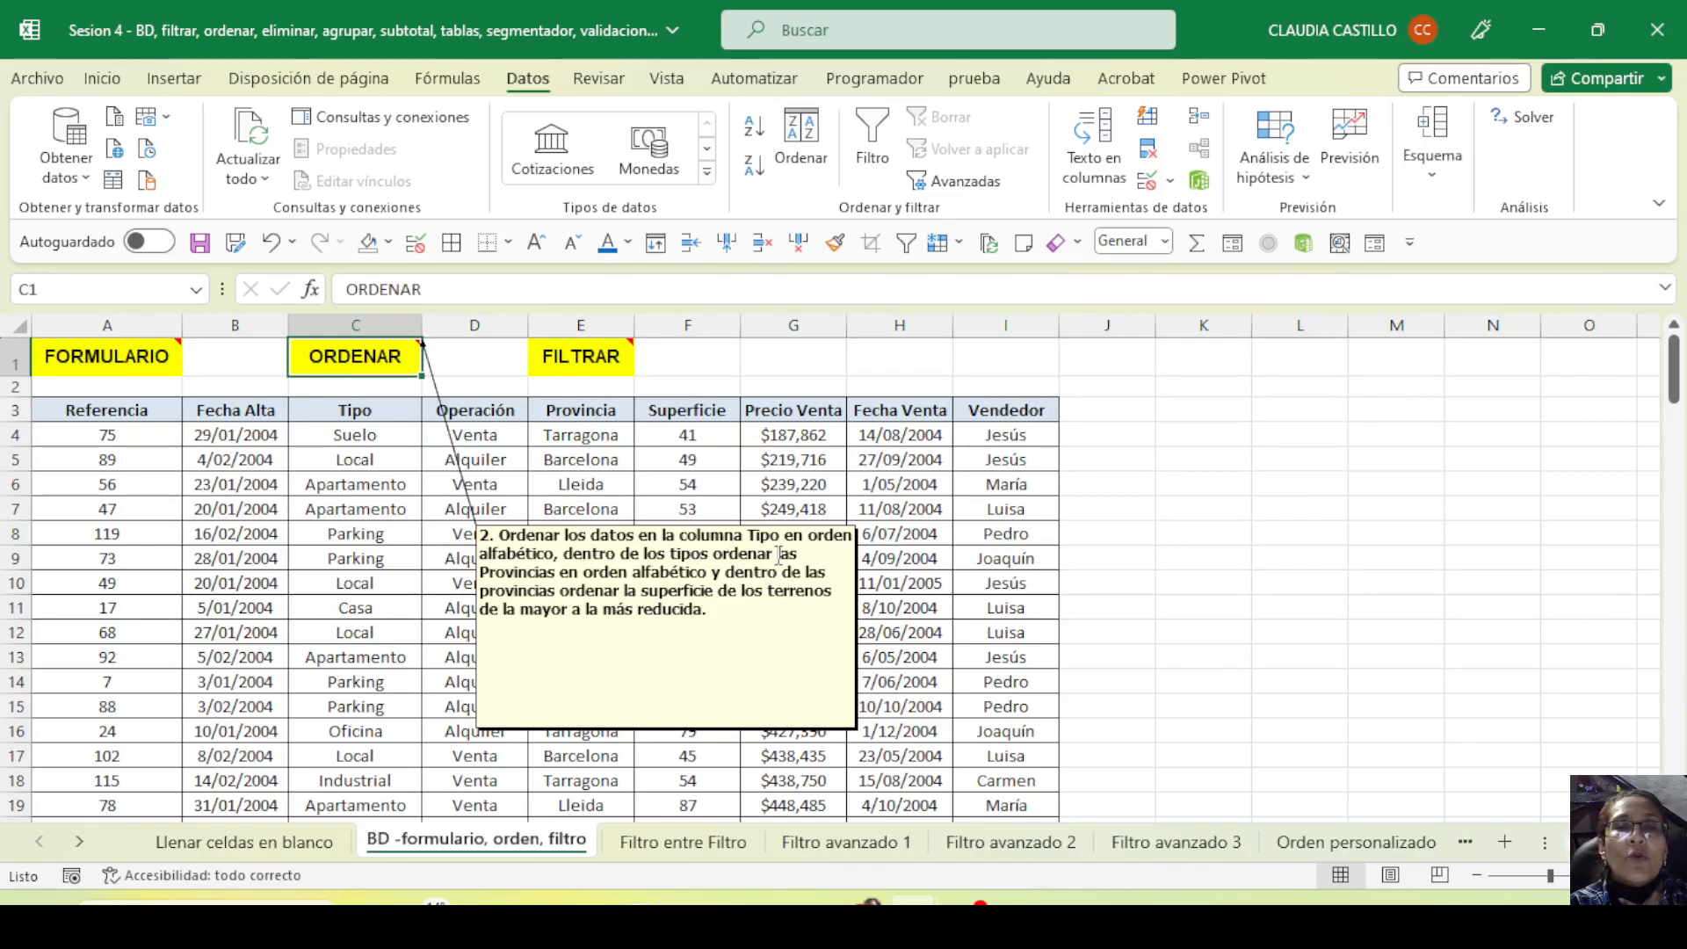
pyautogui.moveTo(378, 410); pyautogui.dragTo(371, 660)
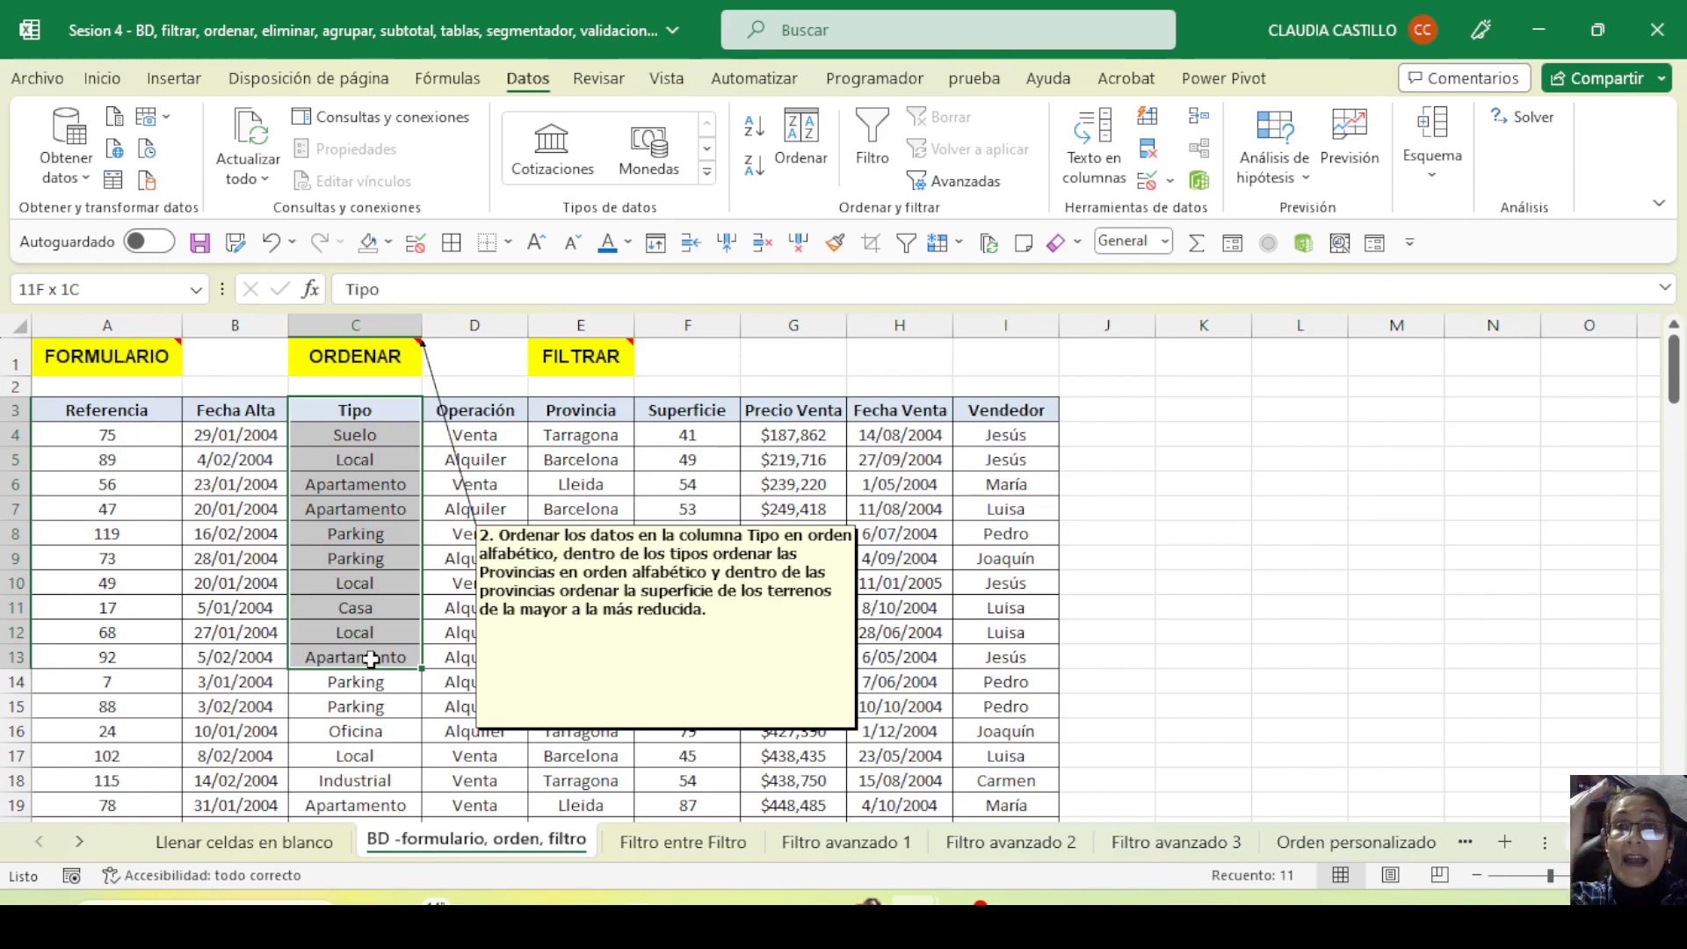
pyautogui.moveTo(387, 509); pyautogui.dragTo(376, 657)
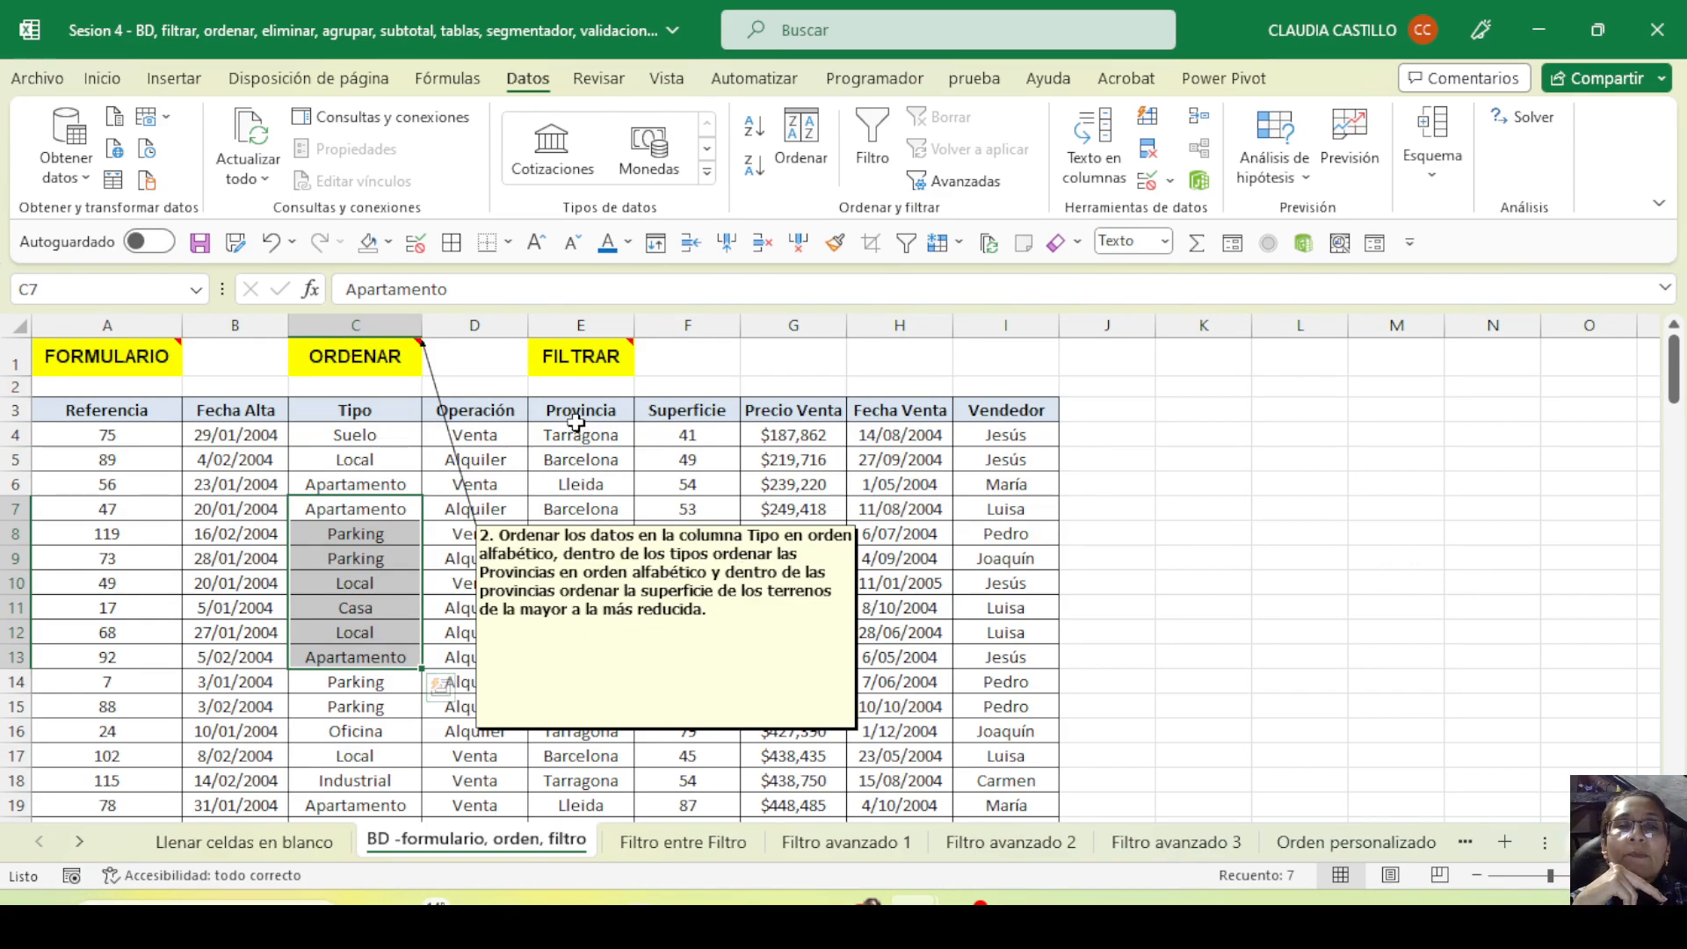
pyautogui.moveTo(580, 432); pyautogui.dragTo(585, 511)
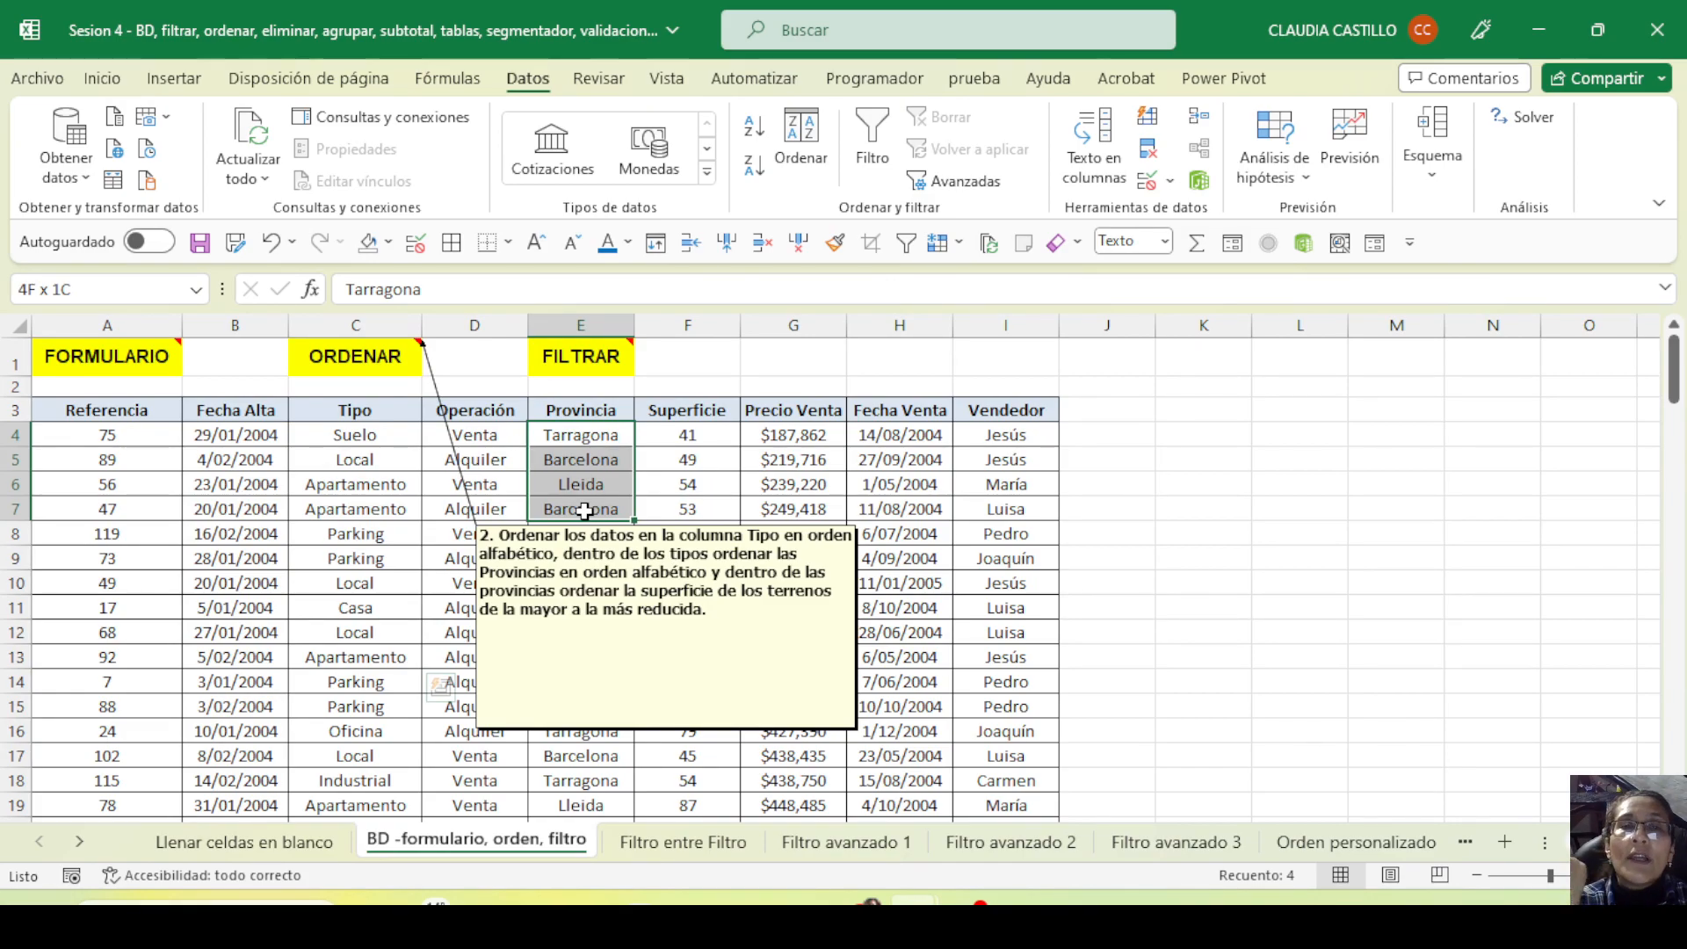
pyautogui.moveTo(668, 434); pyautogui.dragTo(682, 535)
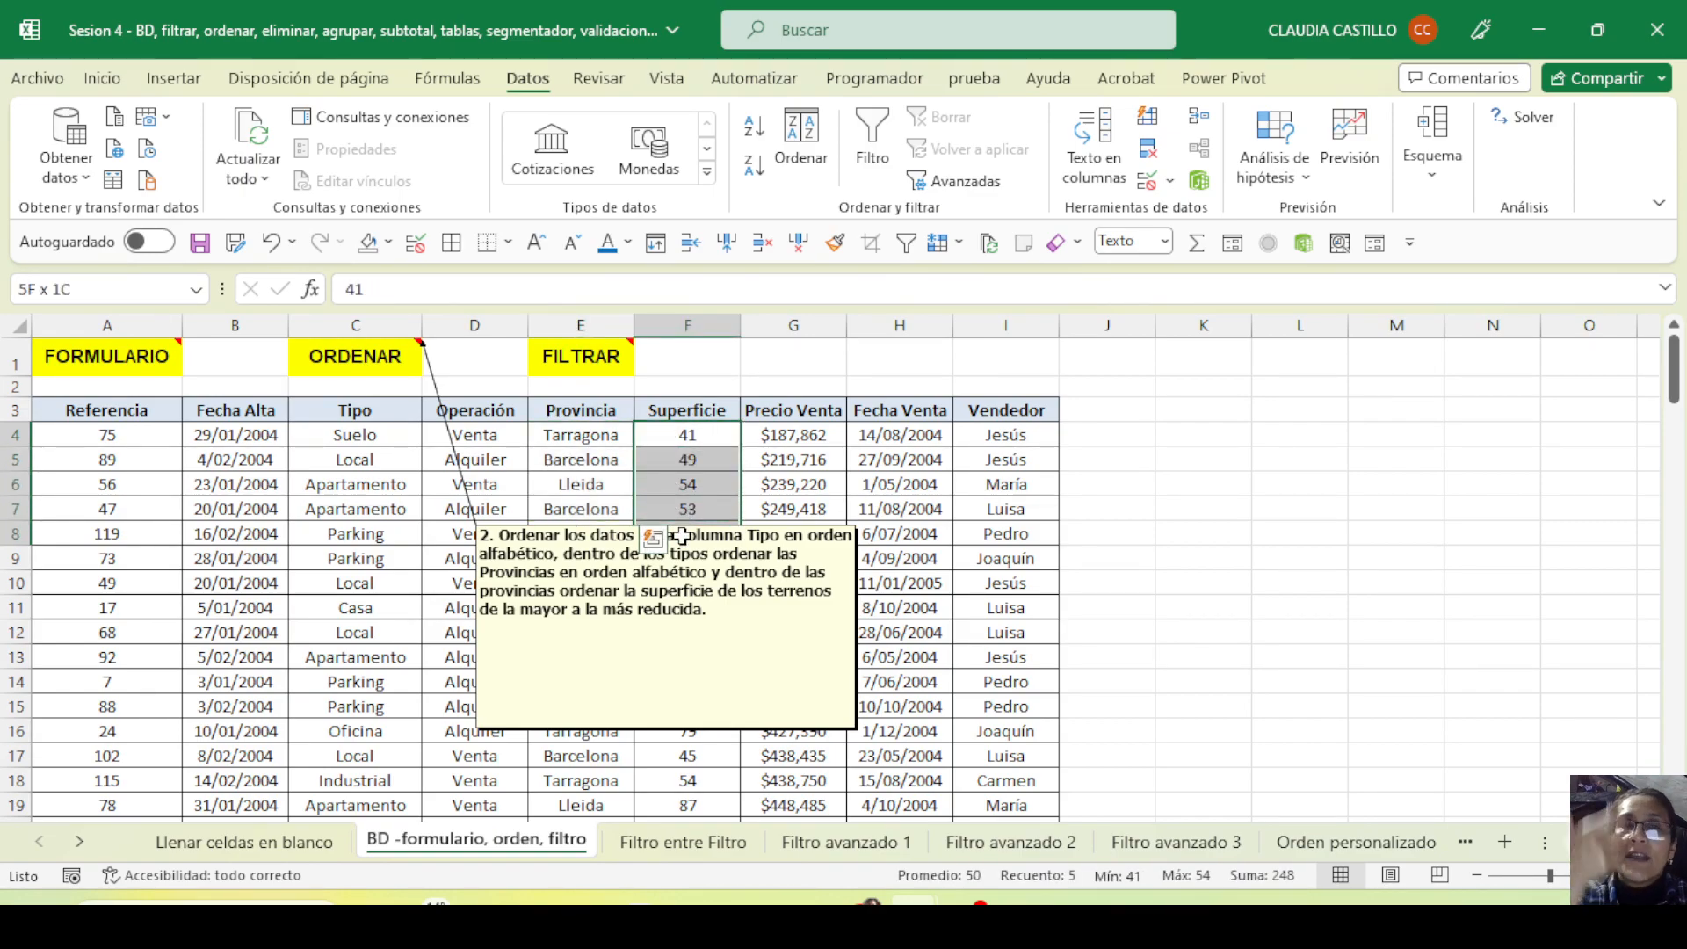
# Move the sorting note clear of the table, beside the Vendedor column, and select the first Tipo record in C4
pyautogui.moveTo(535, 525); pyautogui.dragTo(1199, 439)
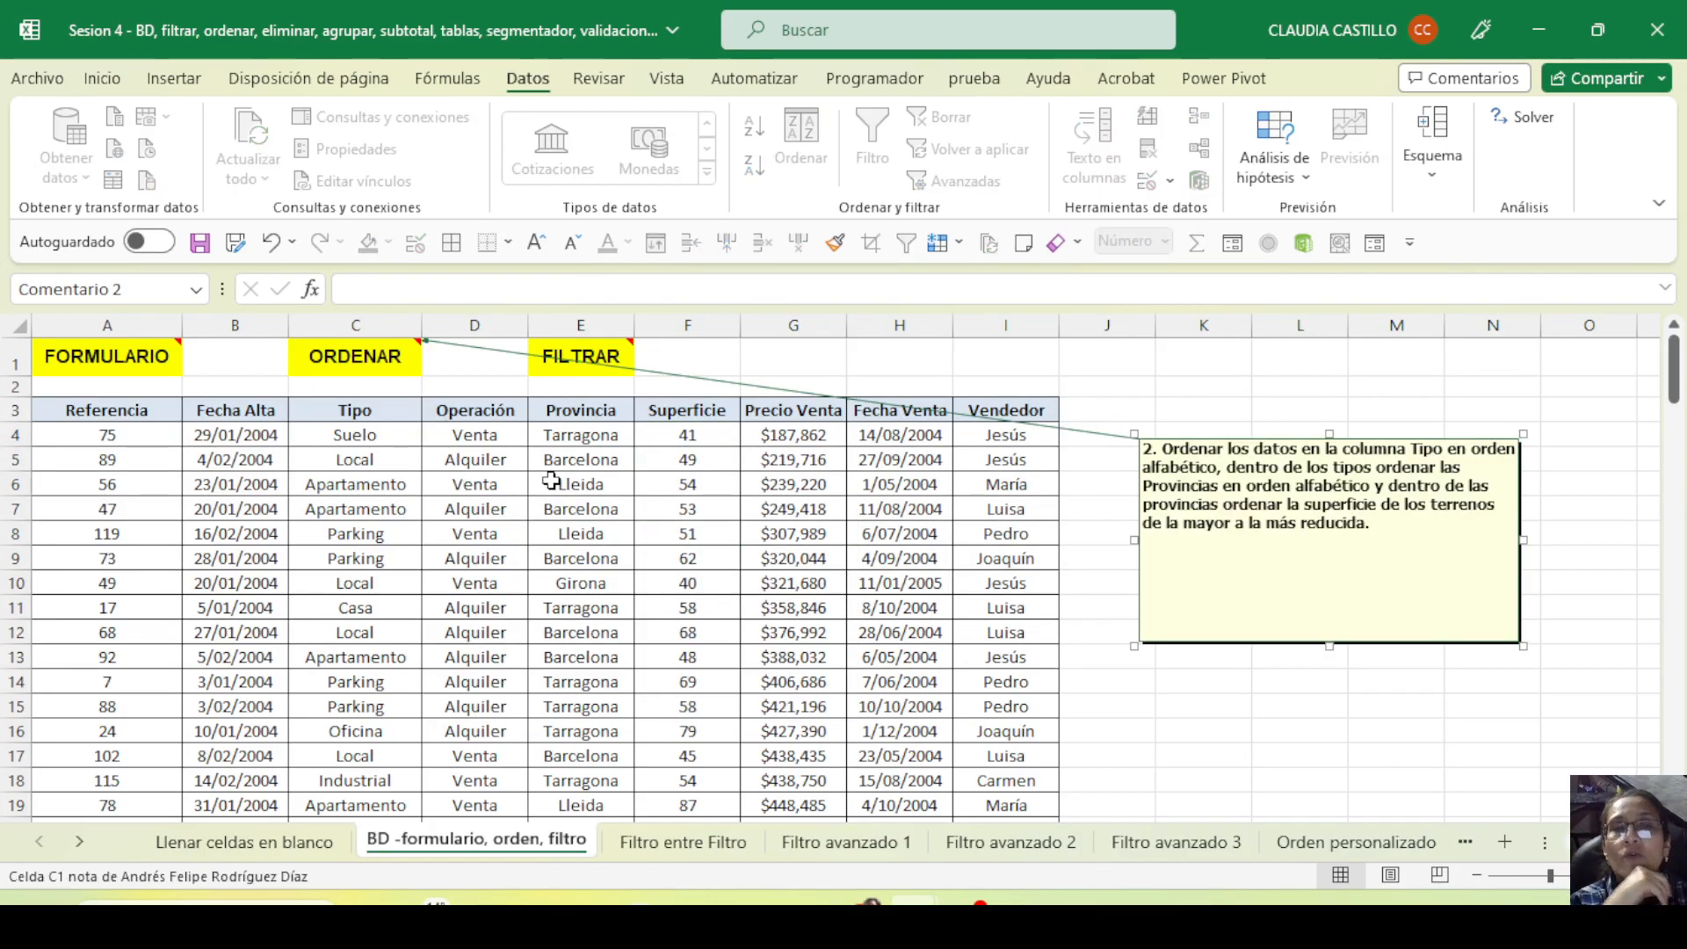
pyautogui.click(409, 459)
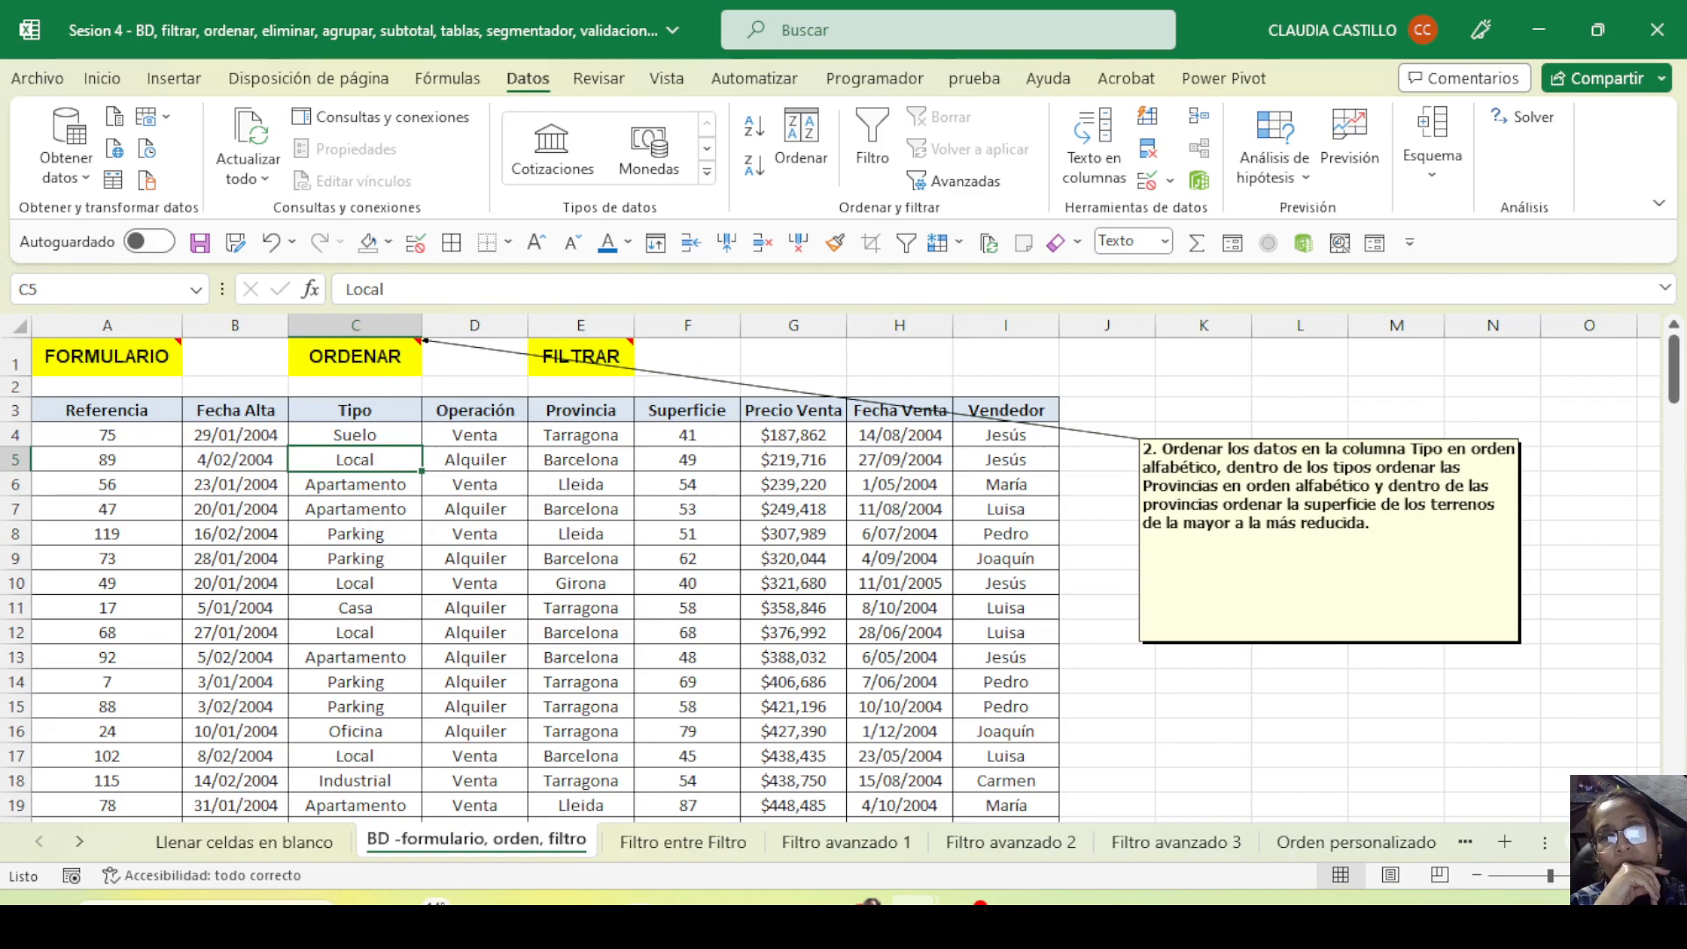
pyautogui.click(360, 438)
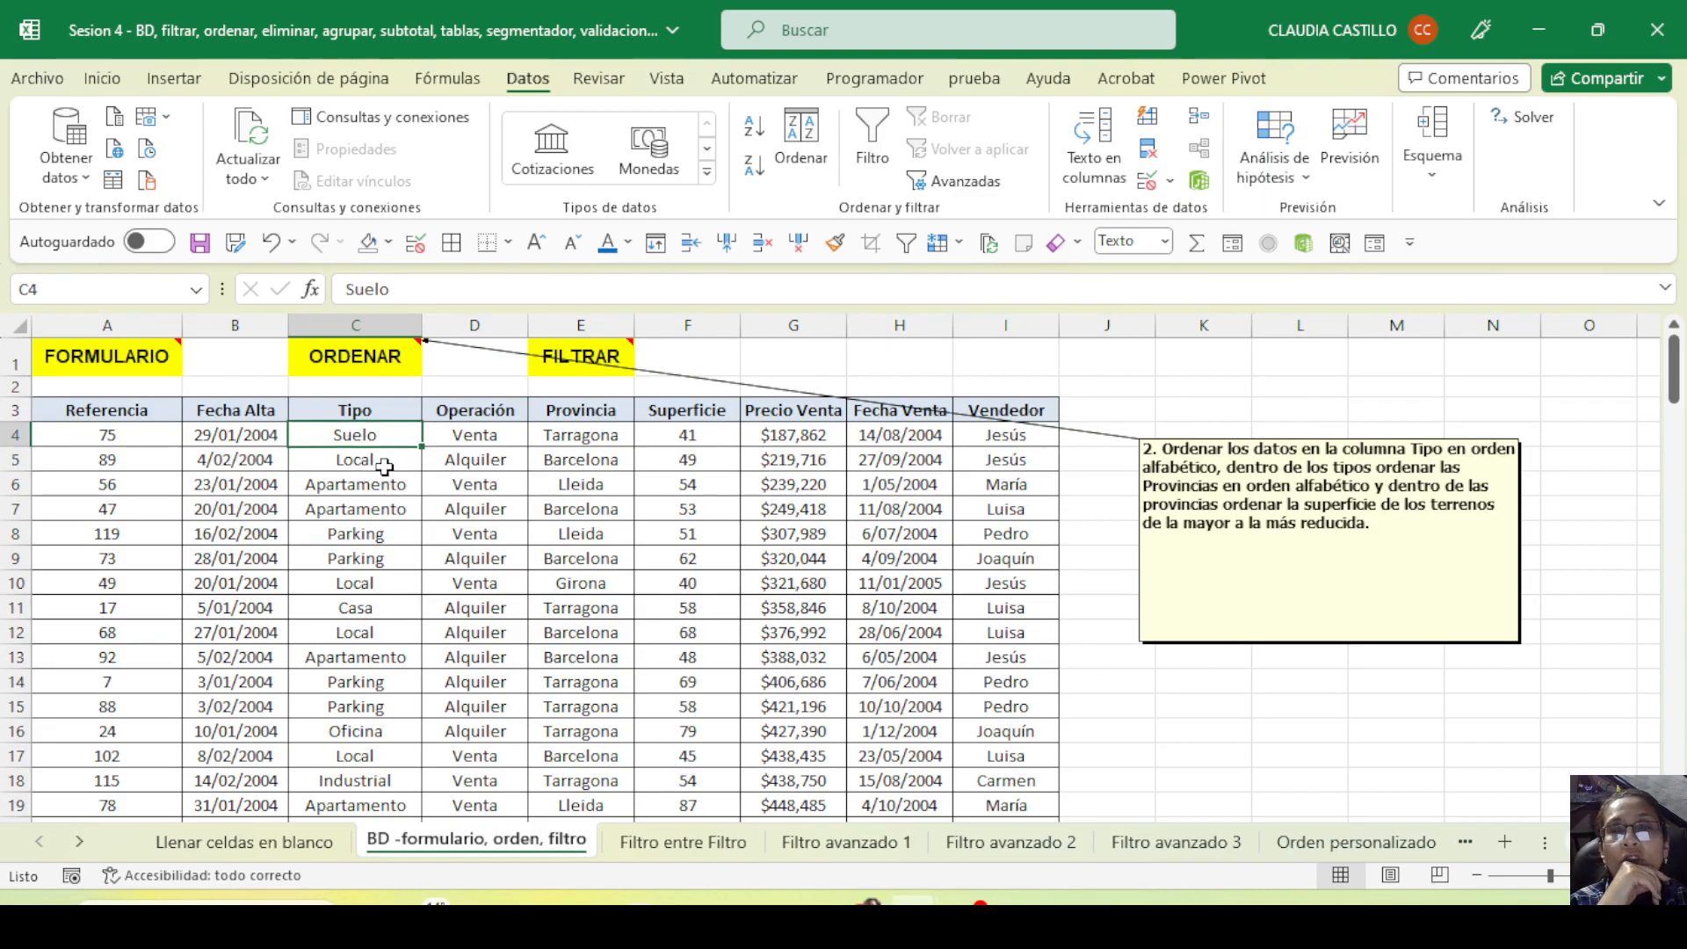
# Sort the property table alphabetically from A to Z by Tipo
pyautogui.click(341, 480)
pyautogui.click(344, 564)
pyautogui.click(368, 461)
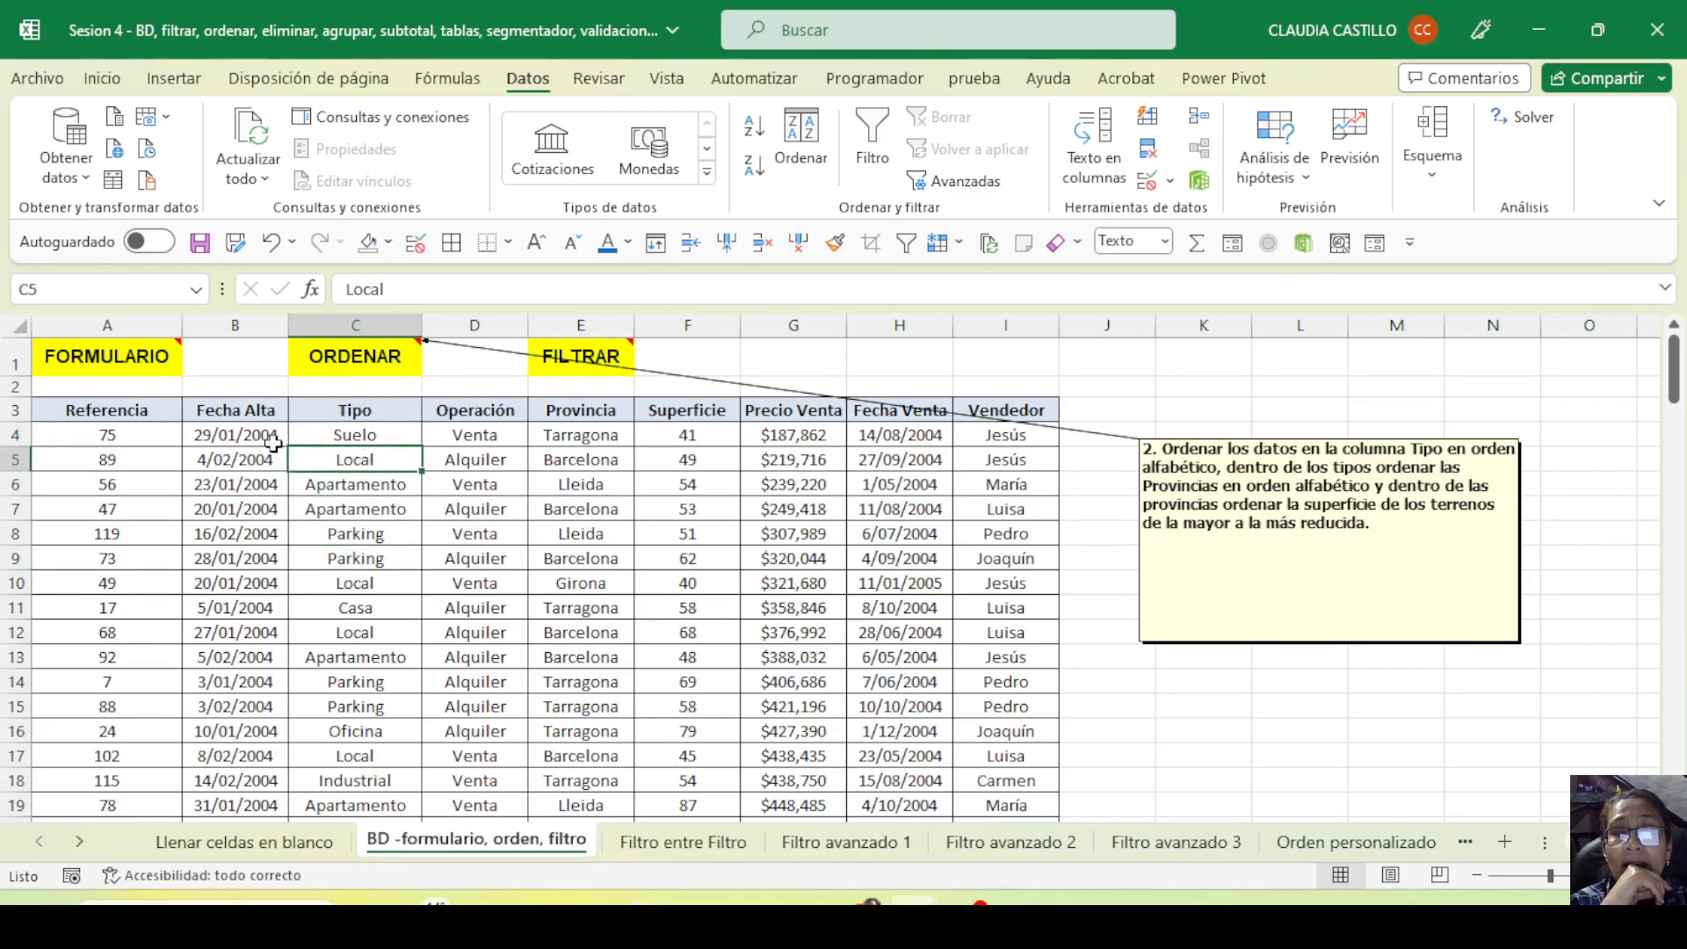
pyautogui.moveTo(128, 410); pyautogui.dragTo(996, 744)
pyautogui.moveTo(134, 411); pyautogui.dragTo(932, 438)
pyautogui.click(754, 458)
pyautogui.click(377, 484)
pyautogui.click(358, 535)
pyautogui.click(353, 457)
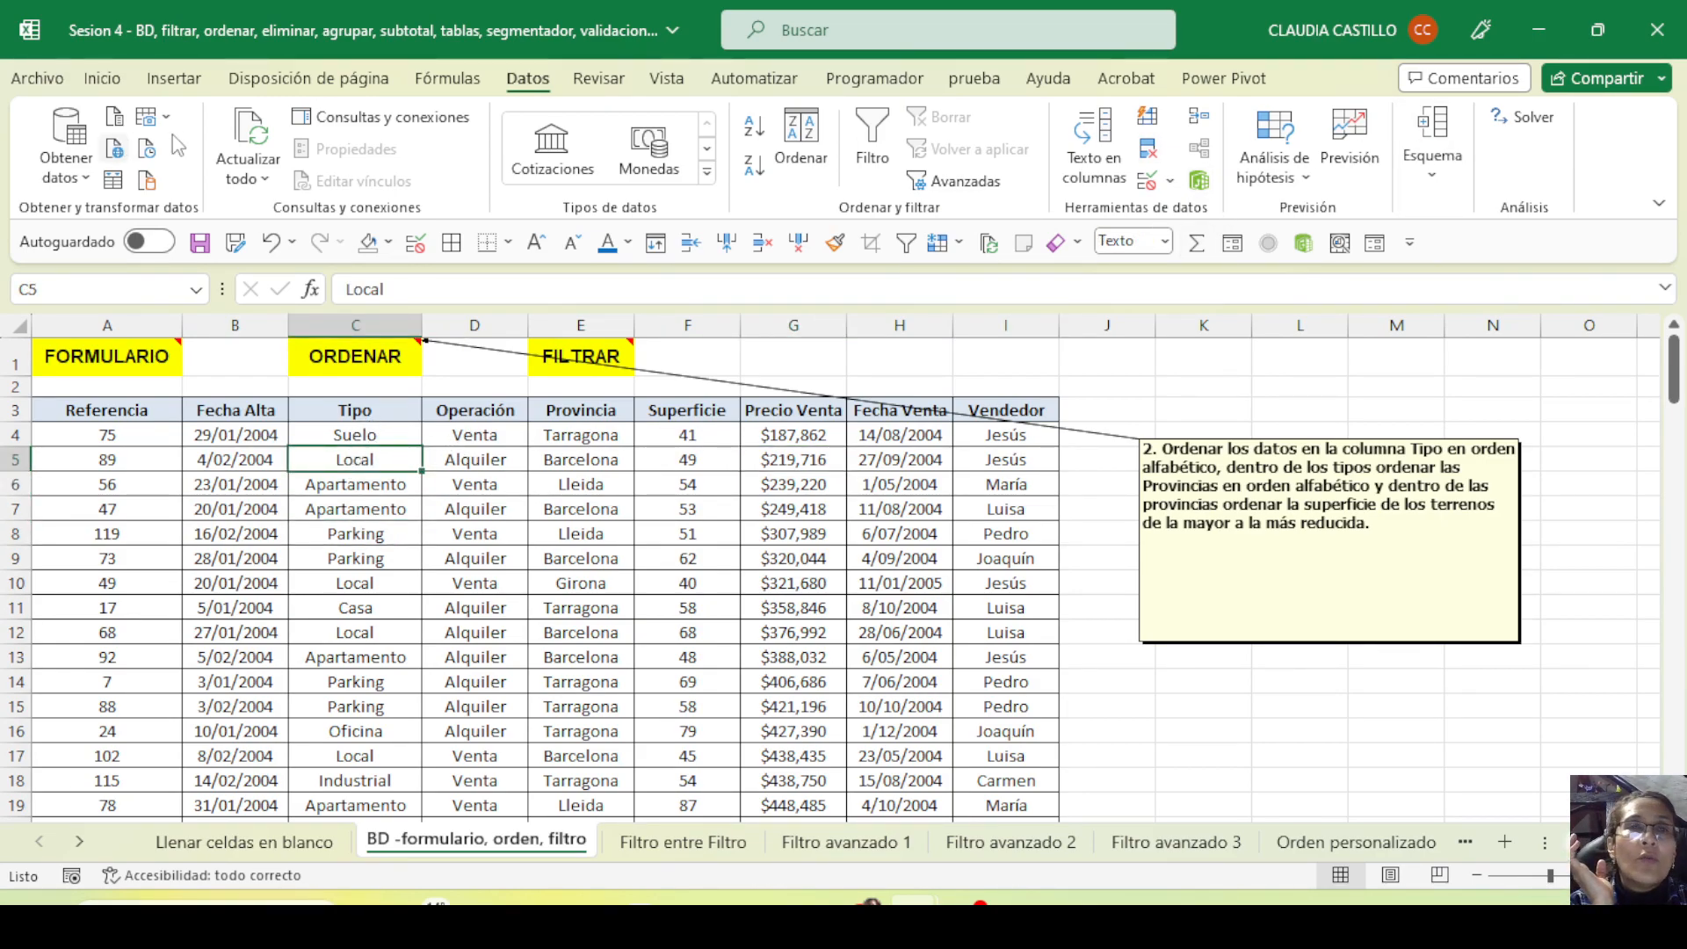
pyautogui.click(754, 140)
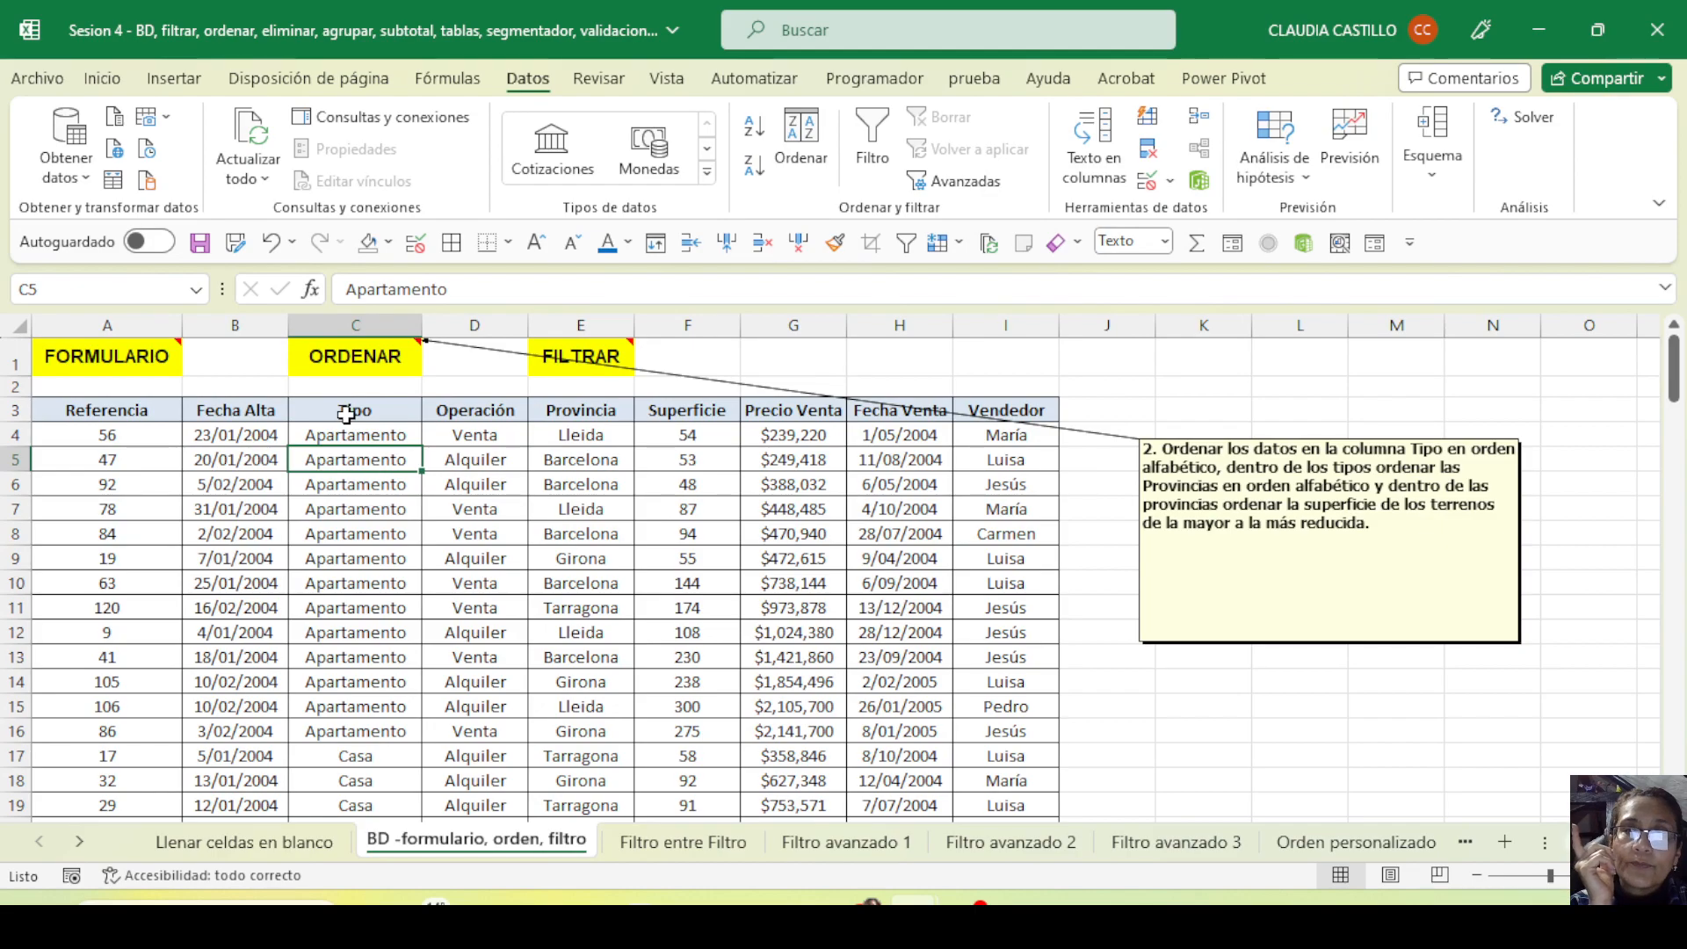
# Sort the records from A to Z by the Operación column, expanding the selection to include the adjacent data
pyautogui.click(503, 413)
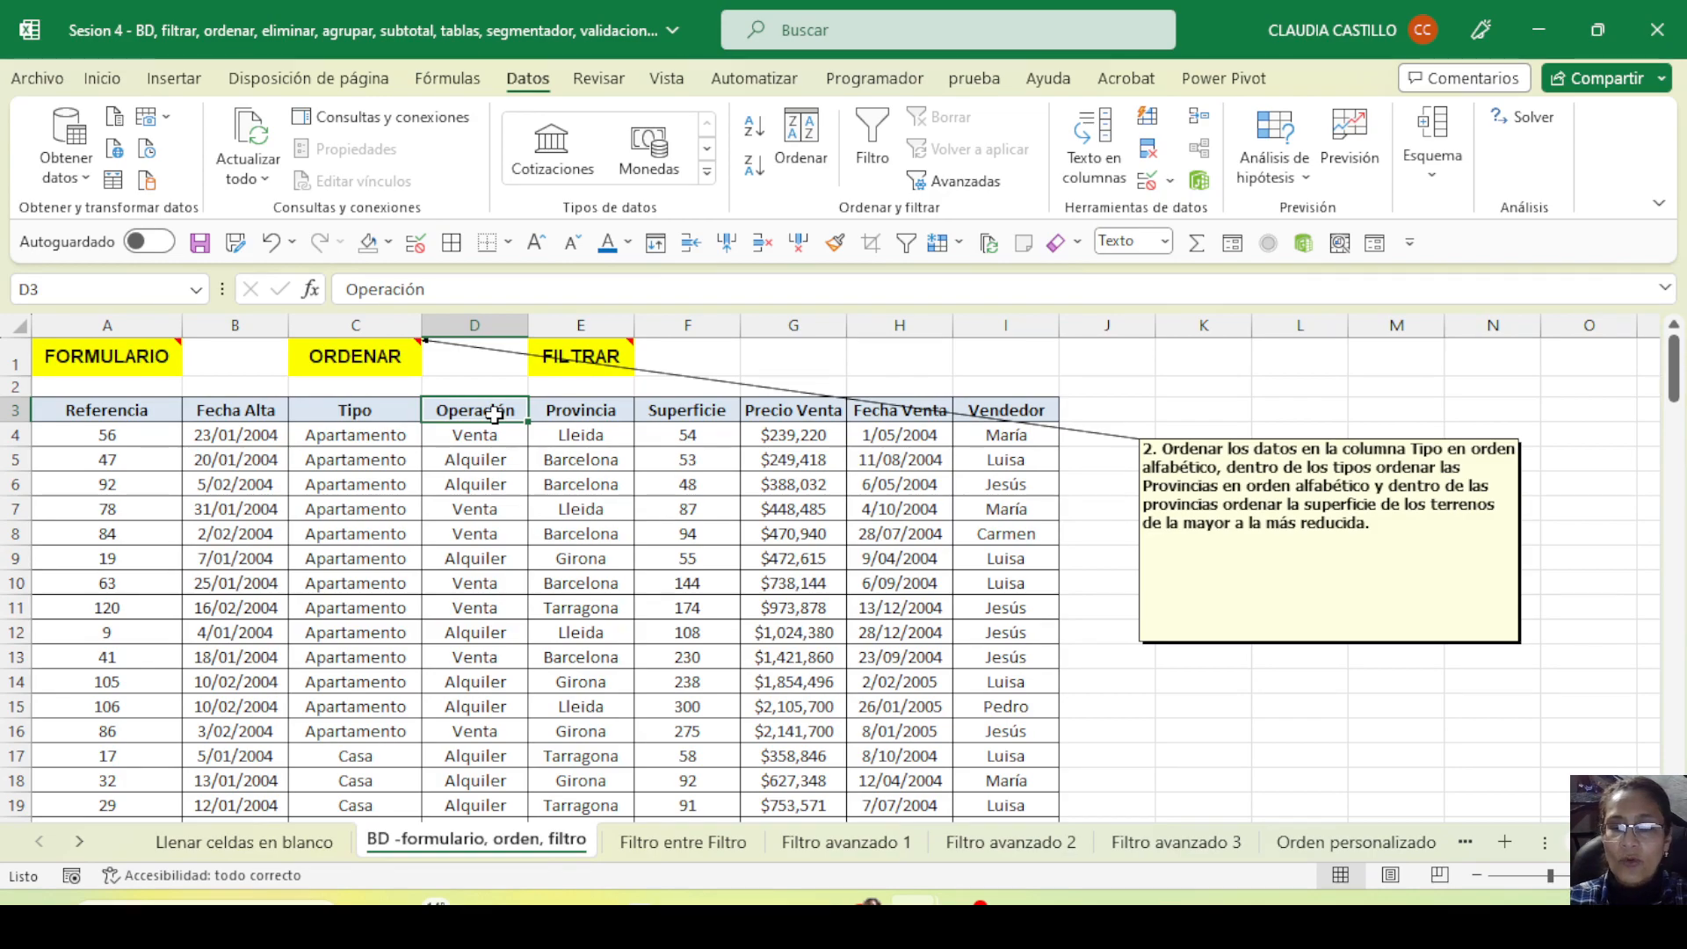
pyautogui.hotkey('ctrl', 'shift', 'Down')
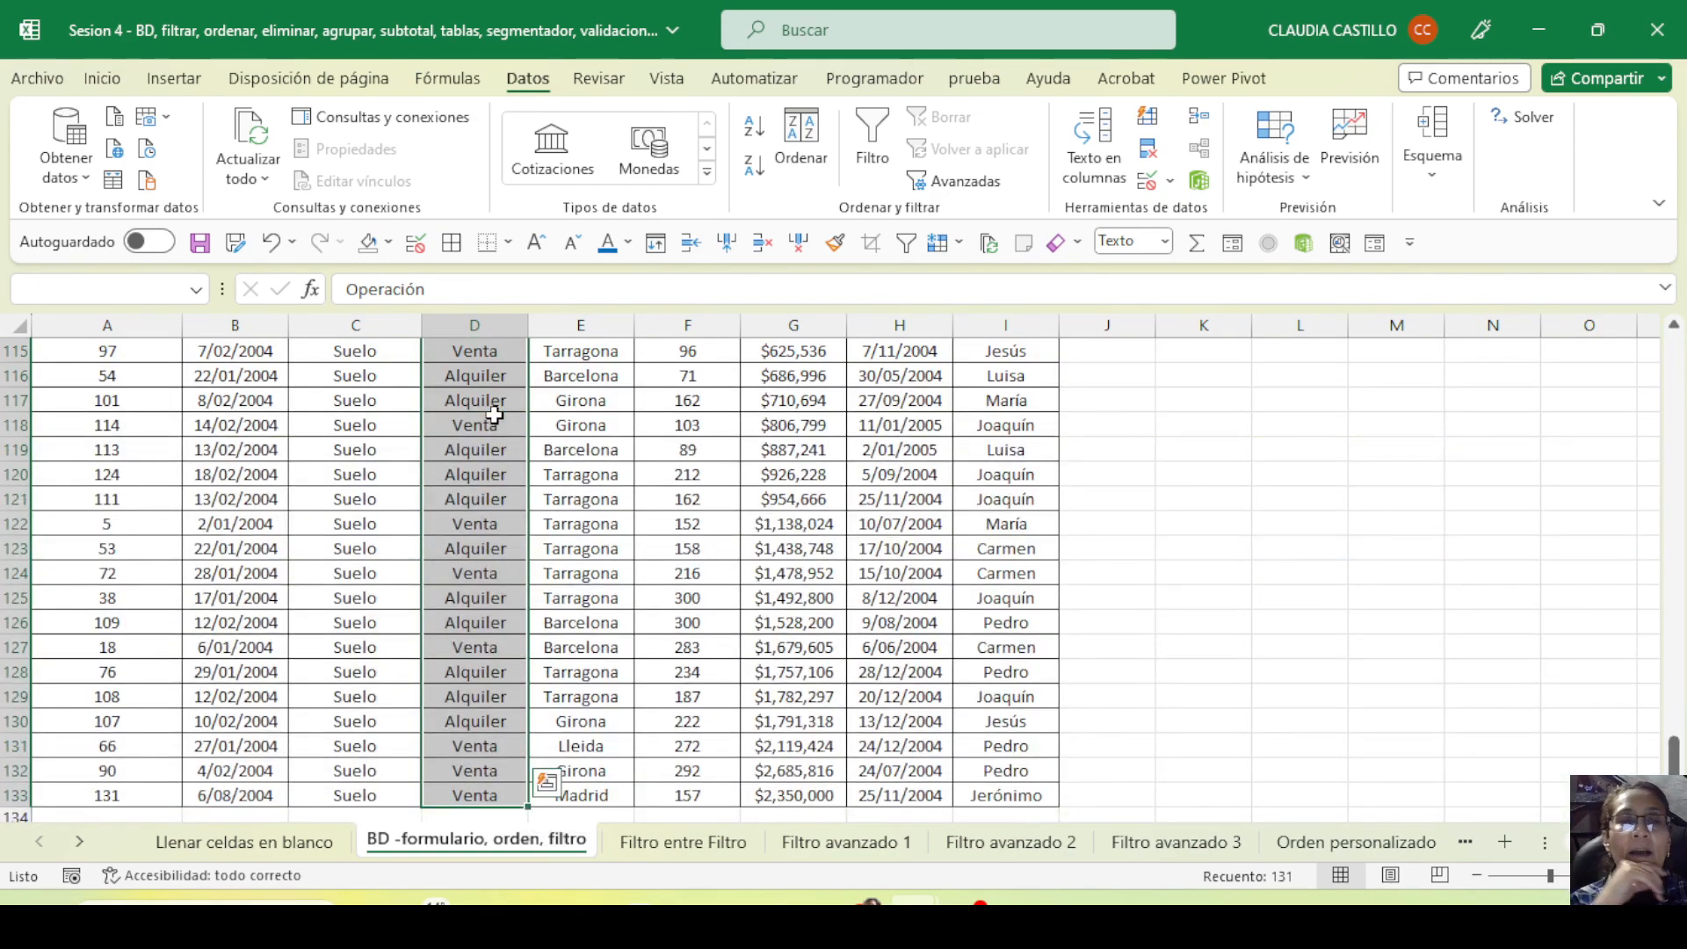
pyautogui.scroll(6, 589, 589)
pyautogui.moveTo(1677, 701); pyautogui.dragTo(1677, 352)
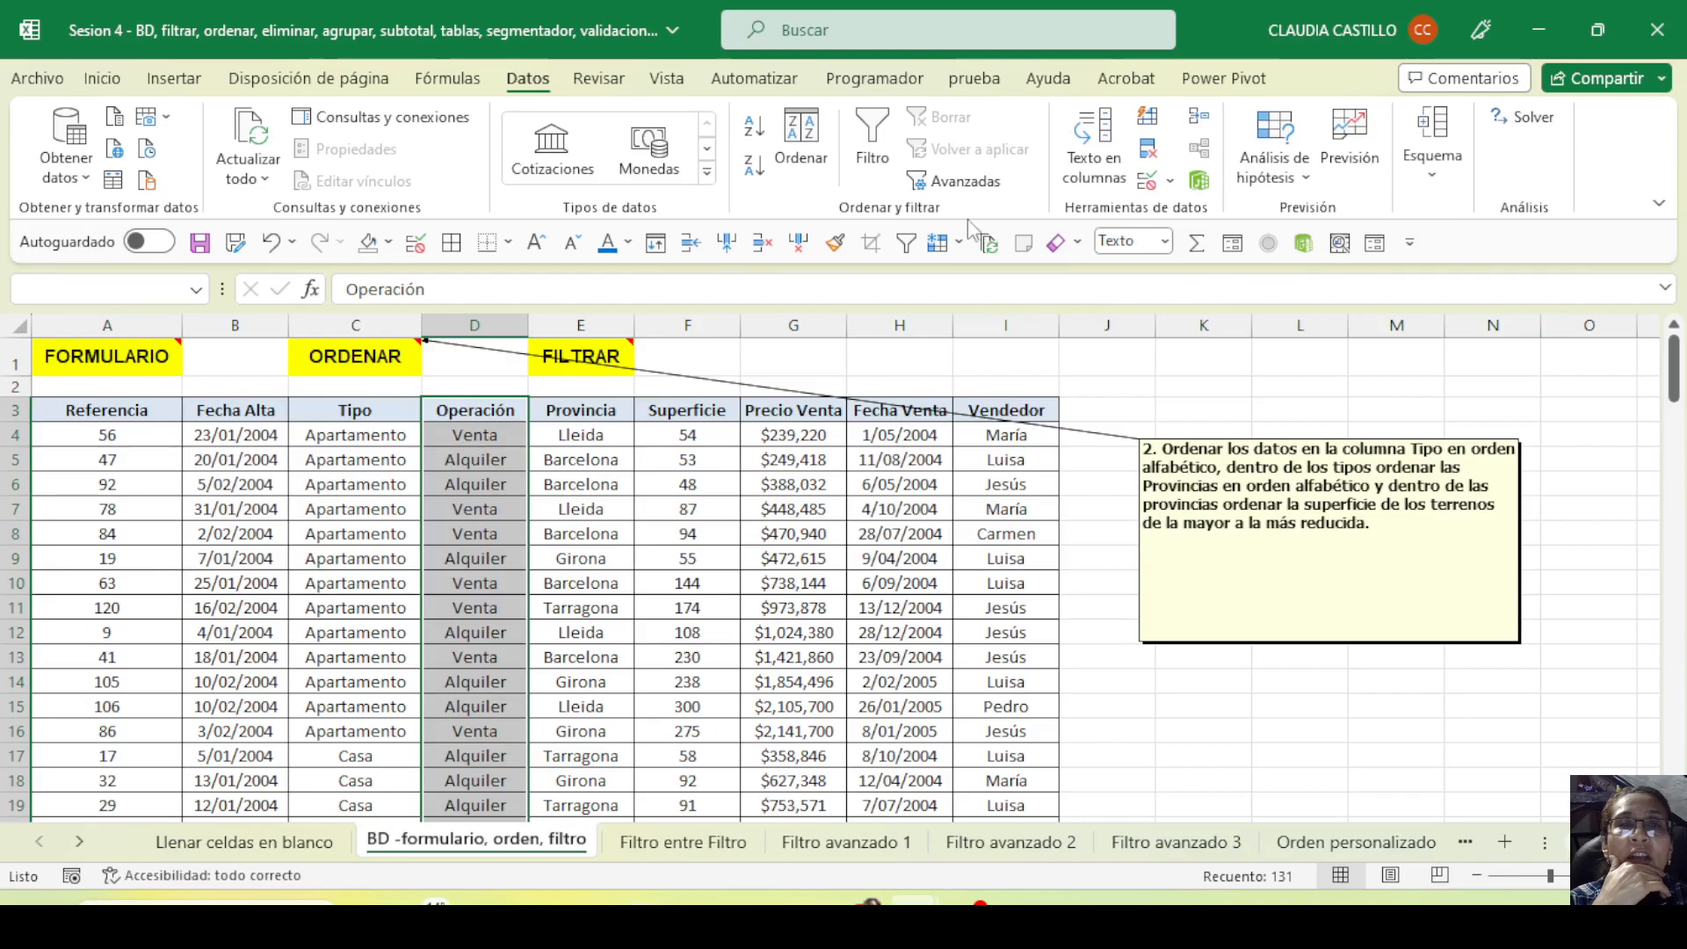
pyautogui.click(754, 126)
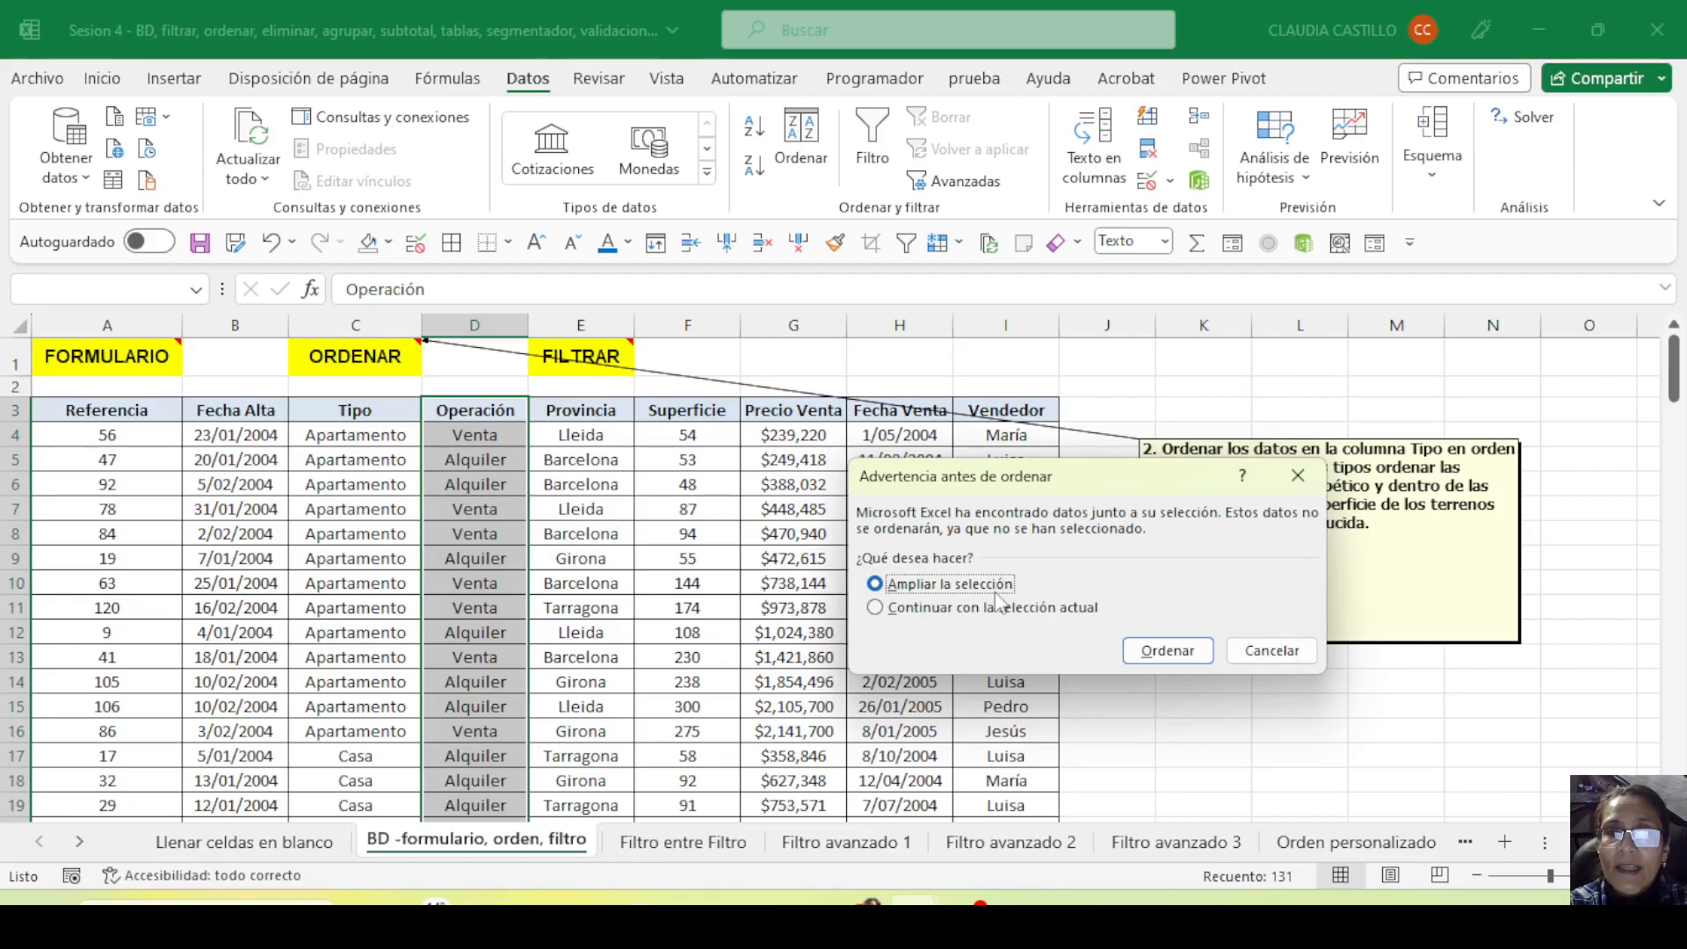
pyautogui.click(1154, 652)
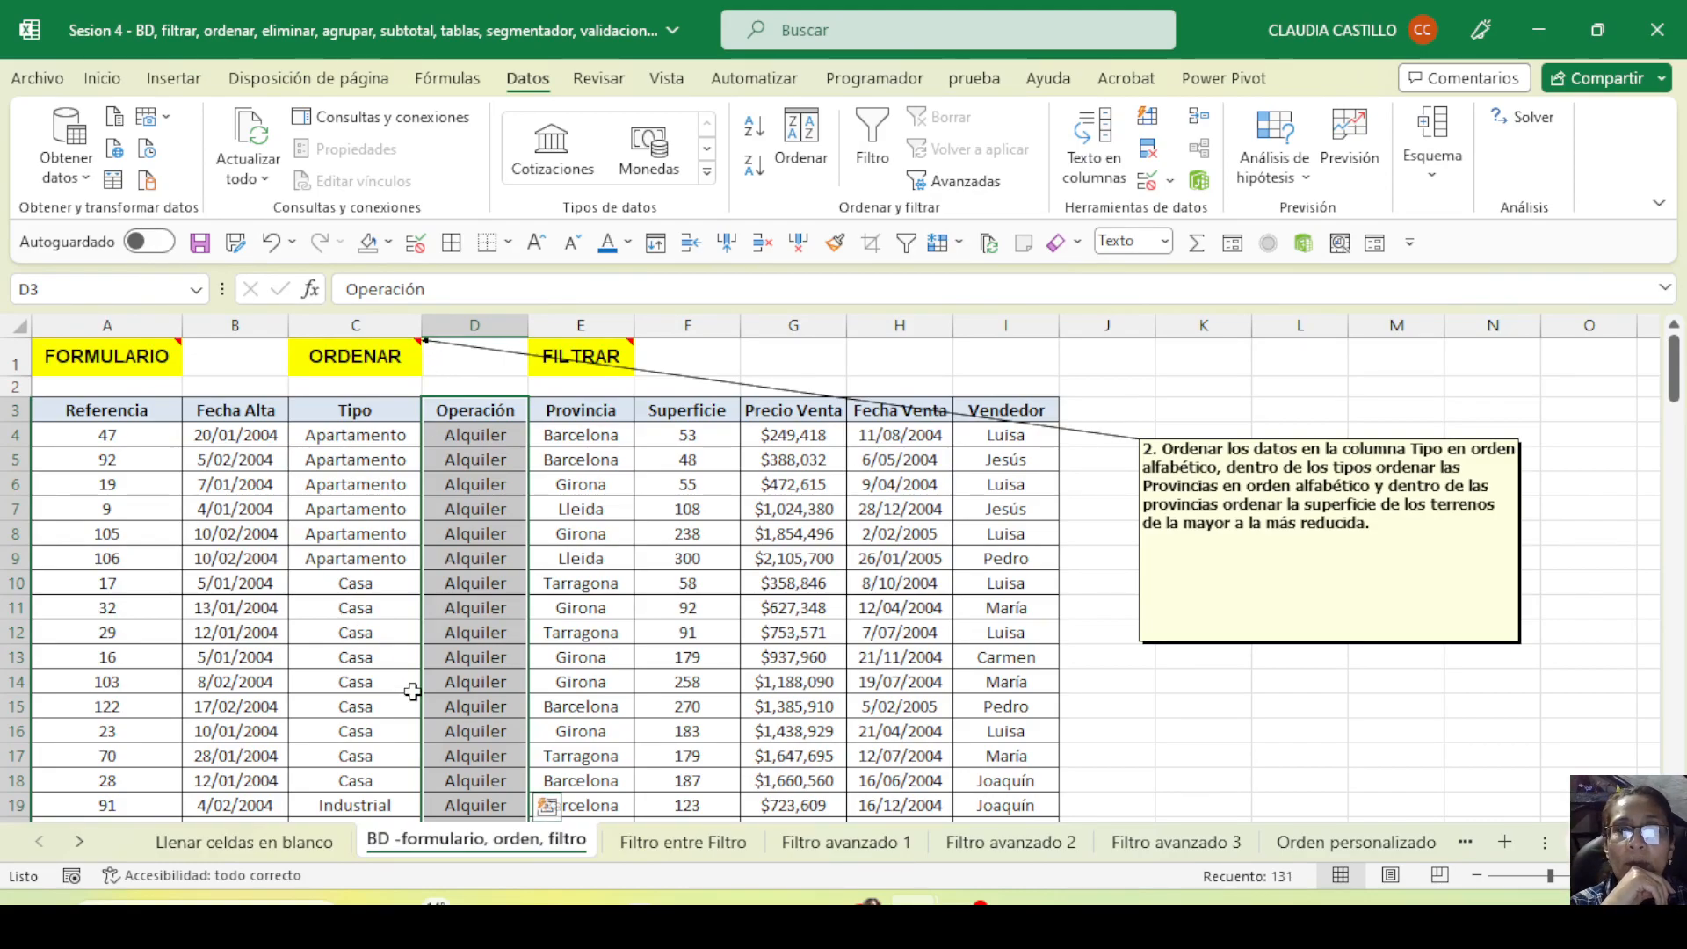
# Review the sorted records down the table and examine the order within the Tipo, Provincia and Superficie columns
pyautogui.scroll(-10, 485, 721)
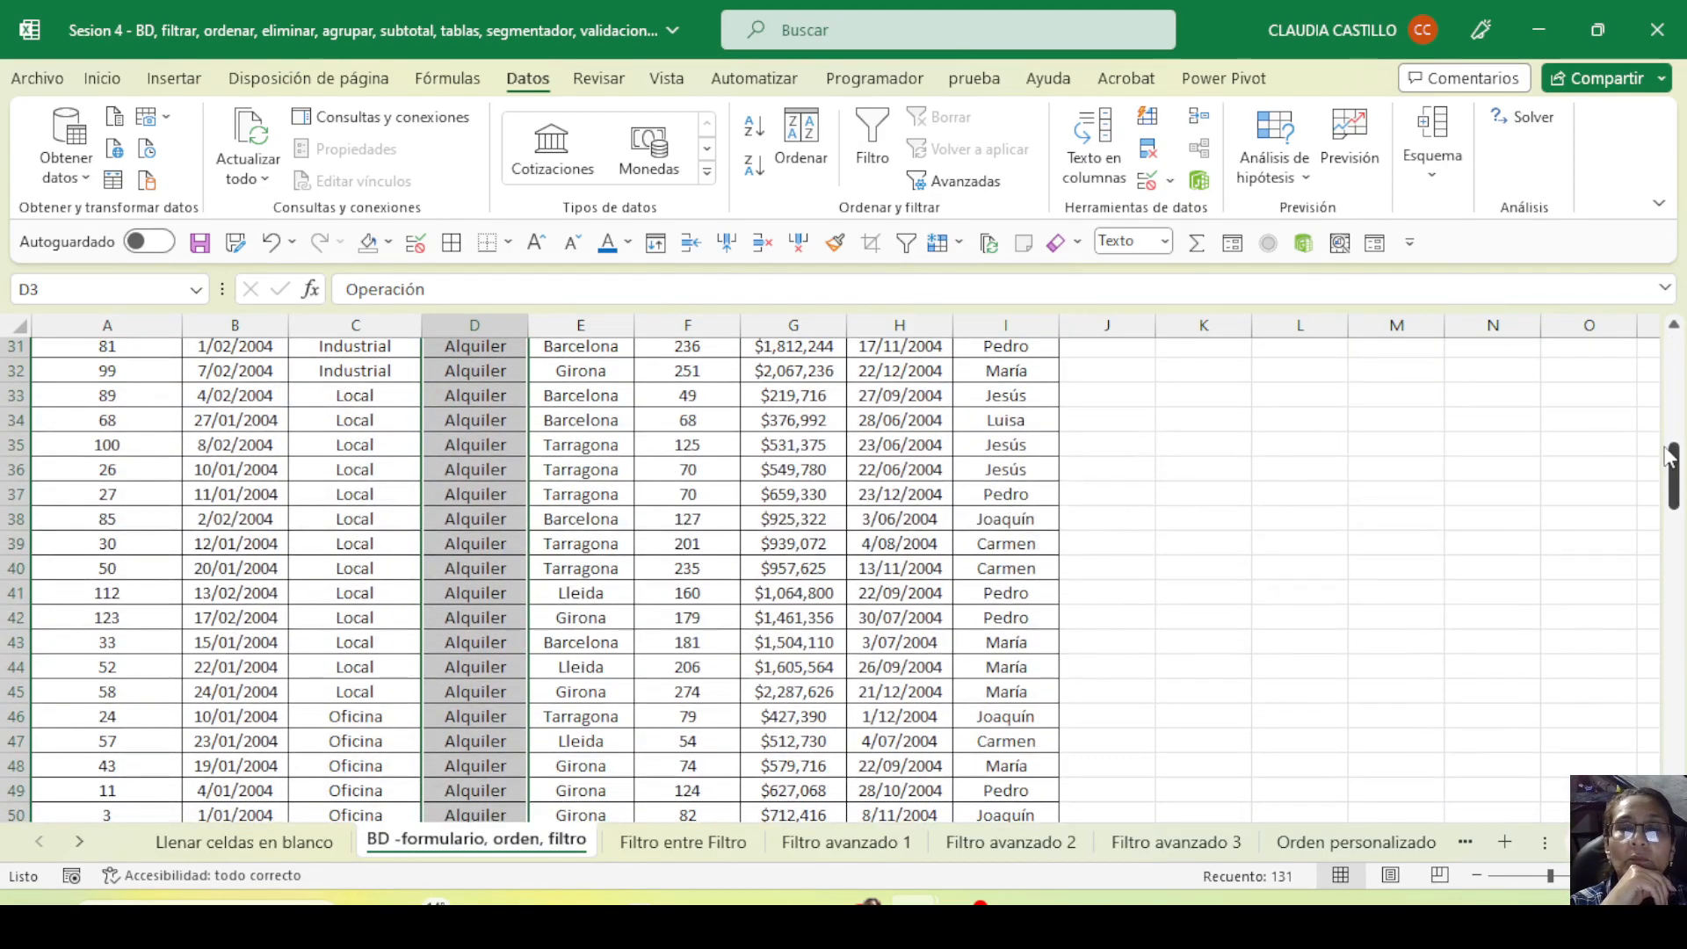
pyautogui.moveTo(1676, 468); pyautogui.dragTo(1674, 365)
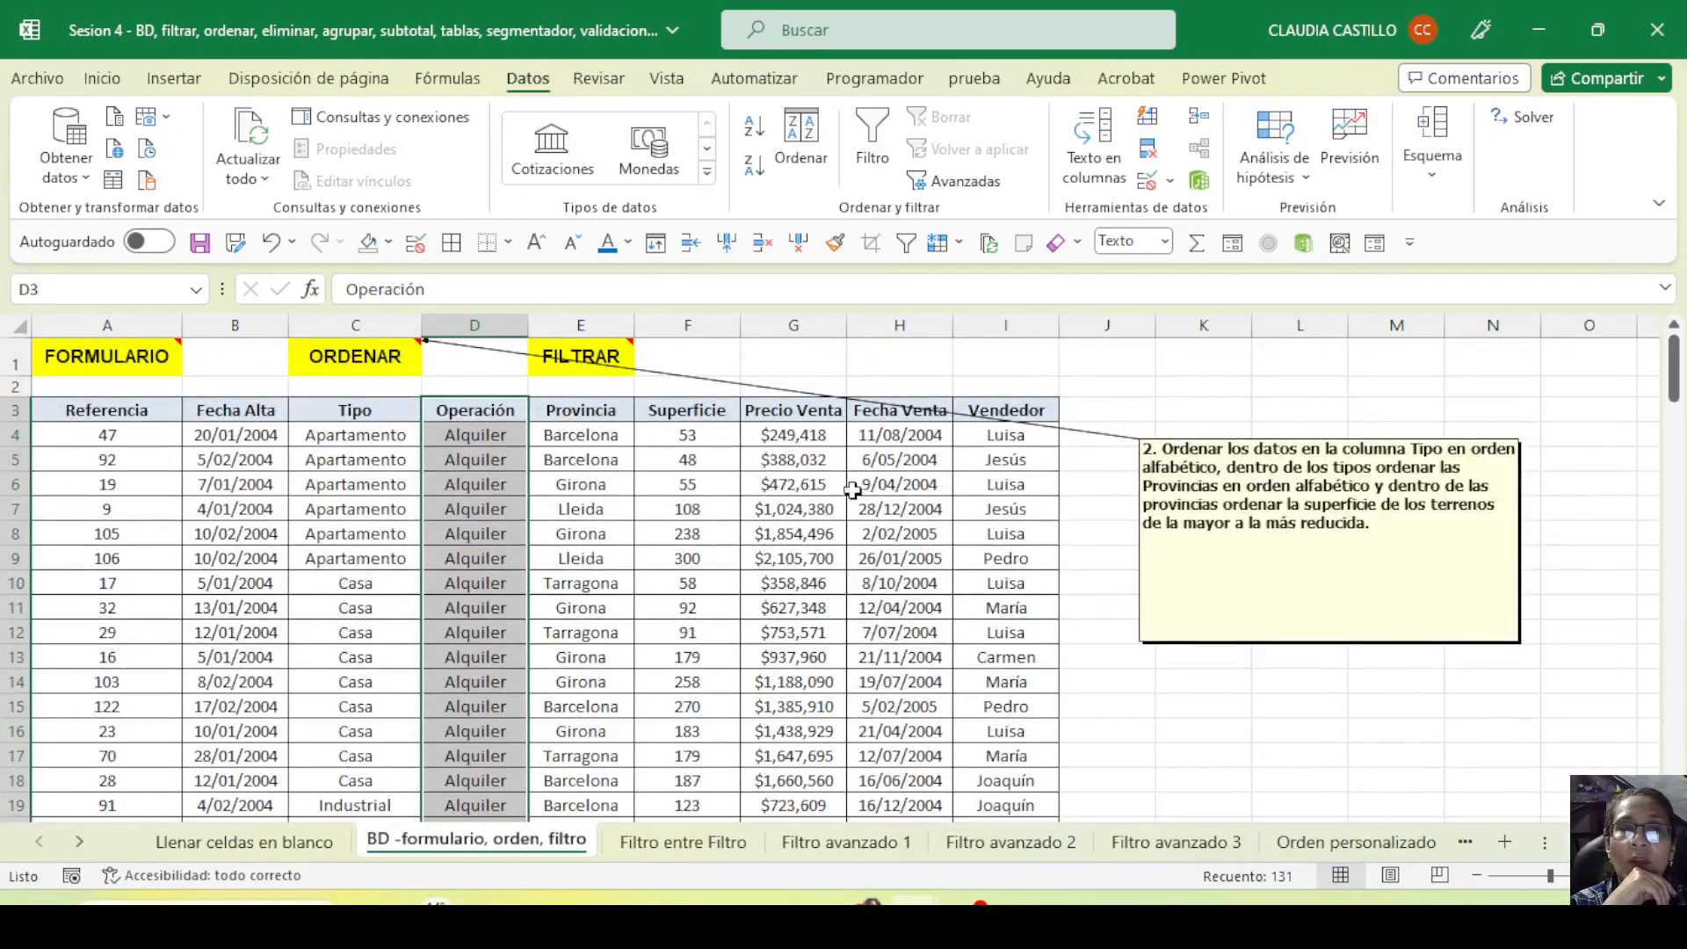
pyautogui.click(454, 460)
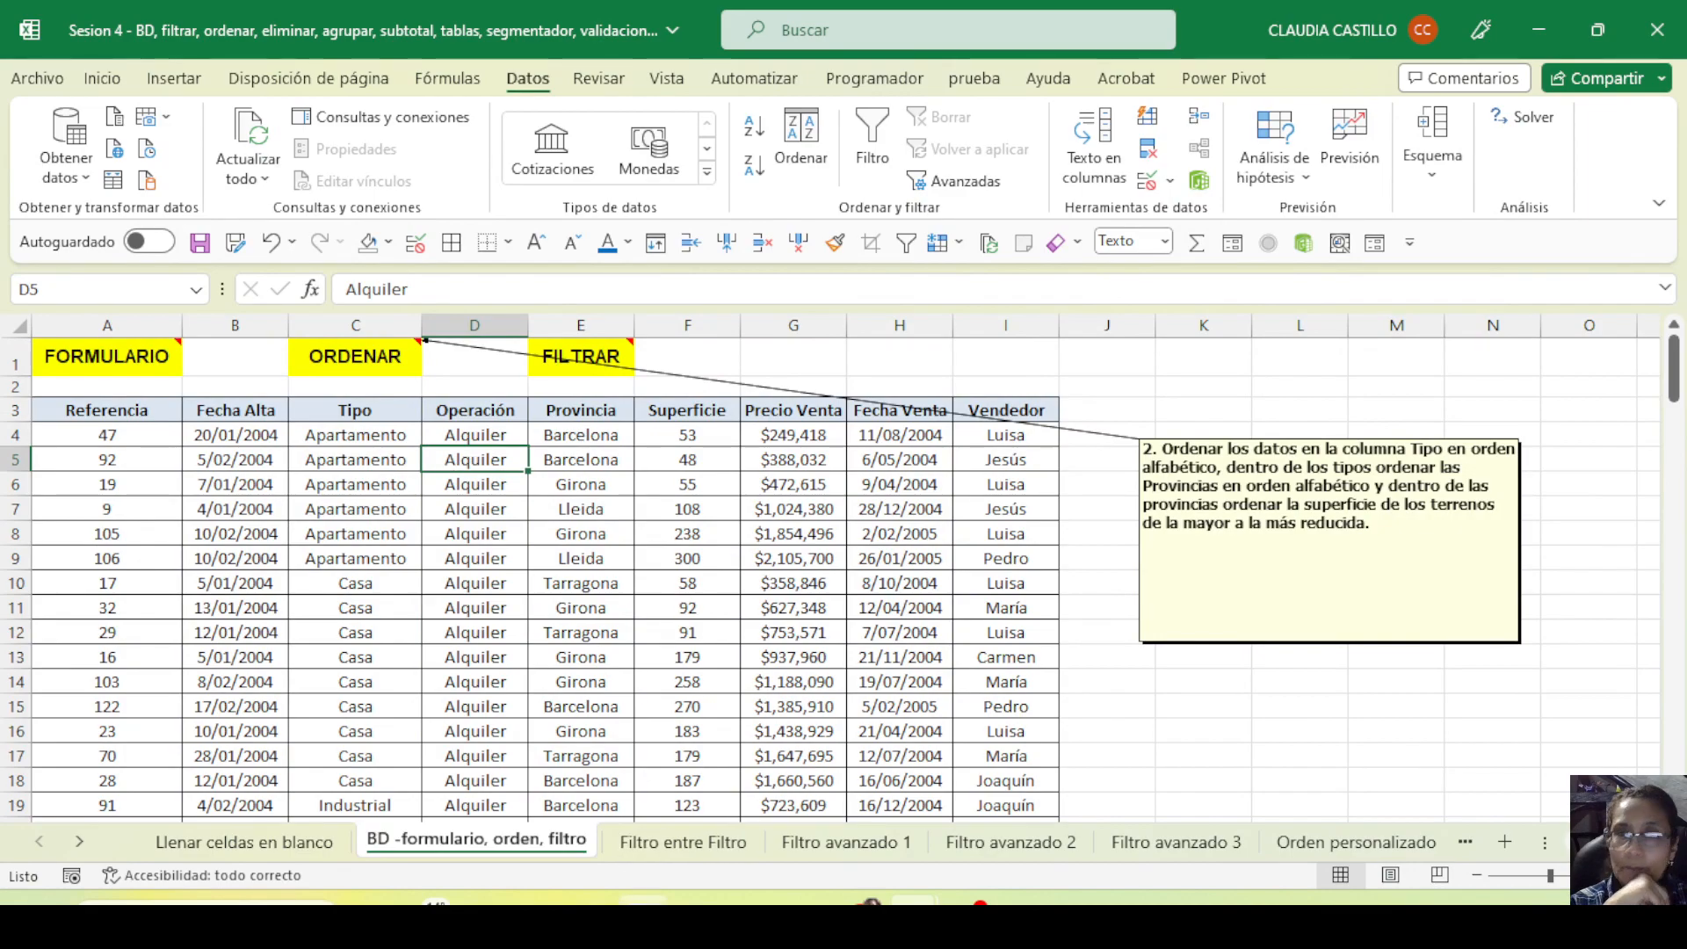
pyautogui.scroll(-11, 496, 492)
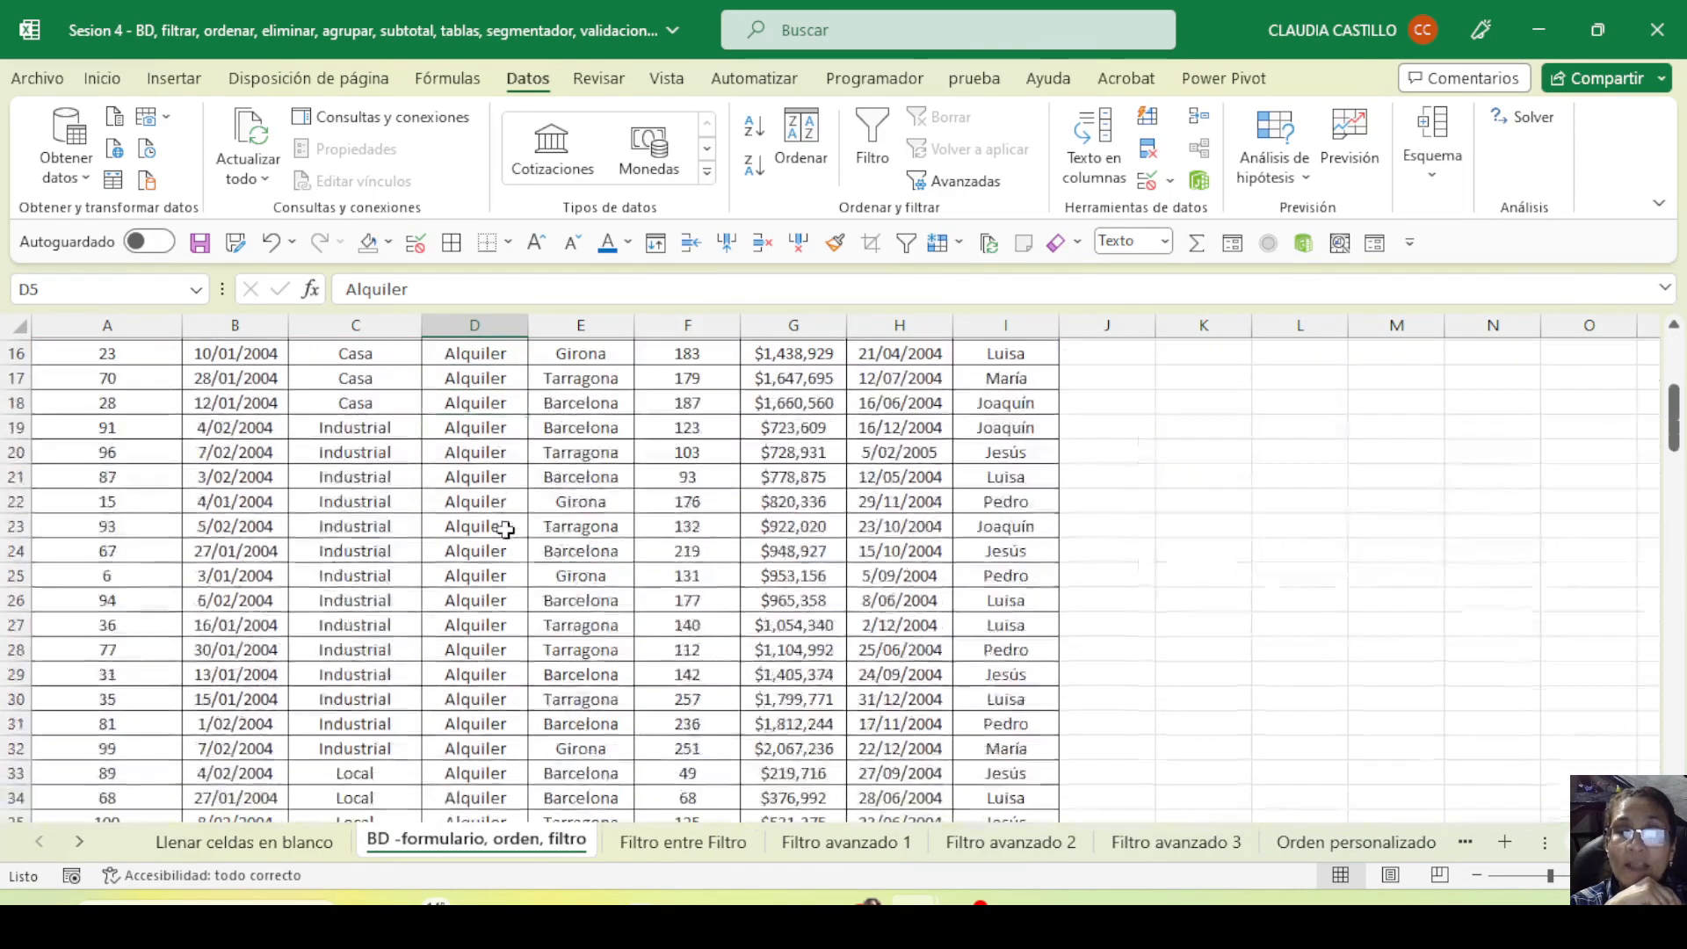
pyautogui.moveTo(1675, 505); pyautogui.dragTo(1674, 382)
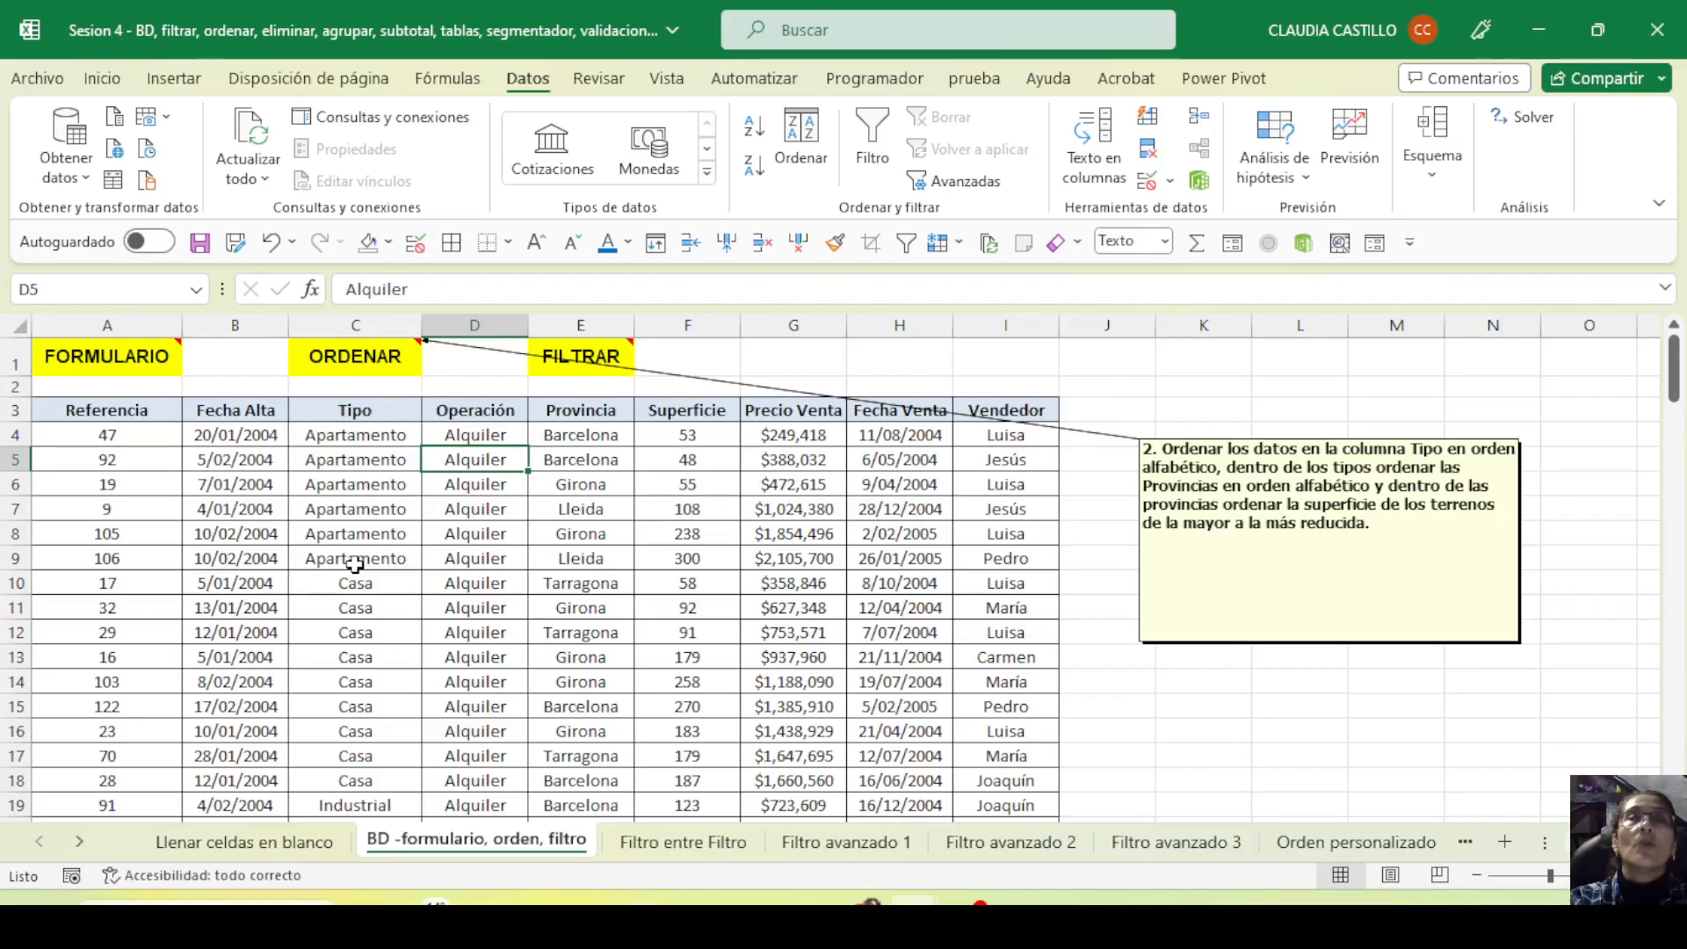
pyautogui.click(1223, 532)
pyautogui.moveTo(340, 413); pyautogui.dragTo(339, 626)
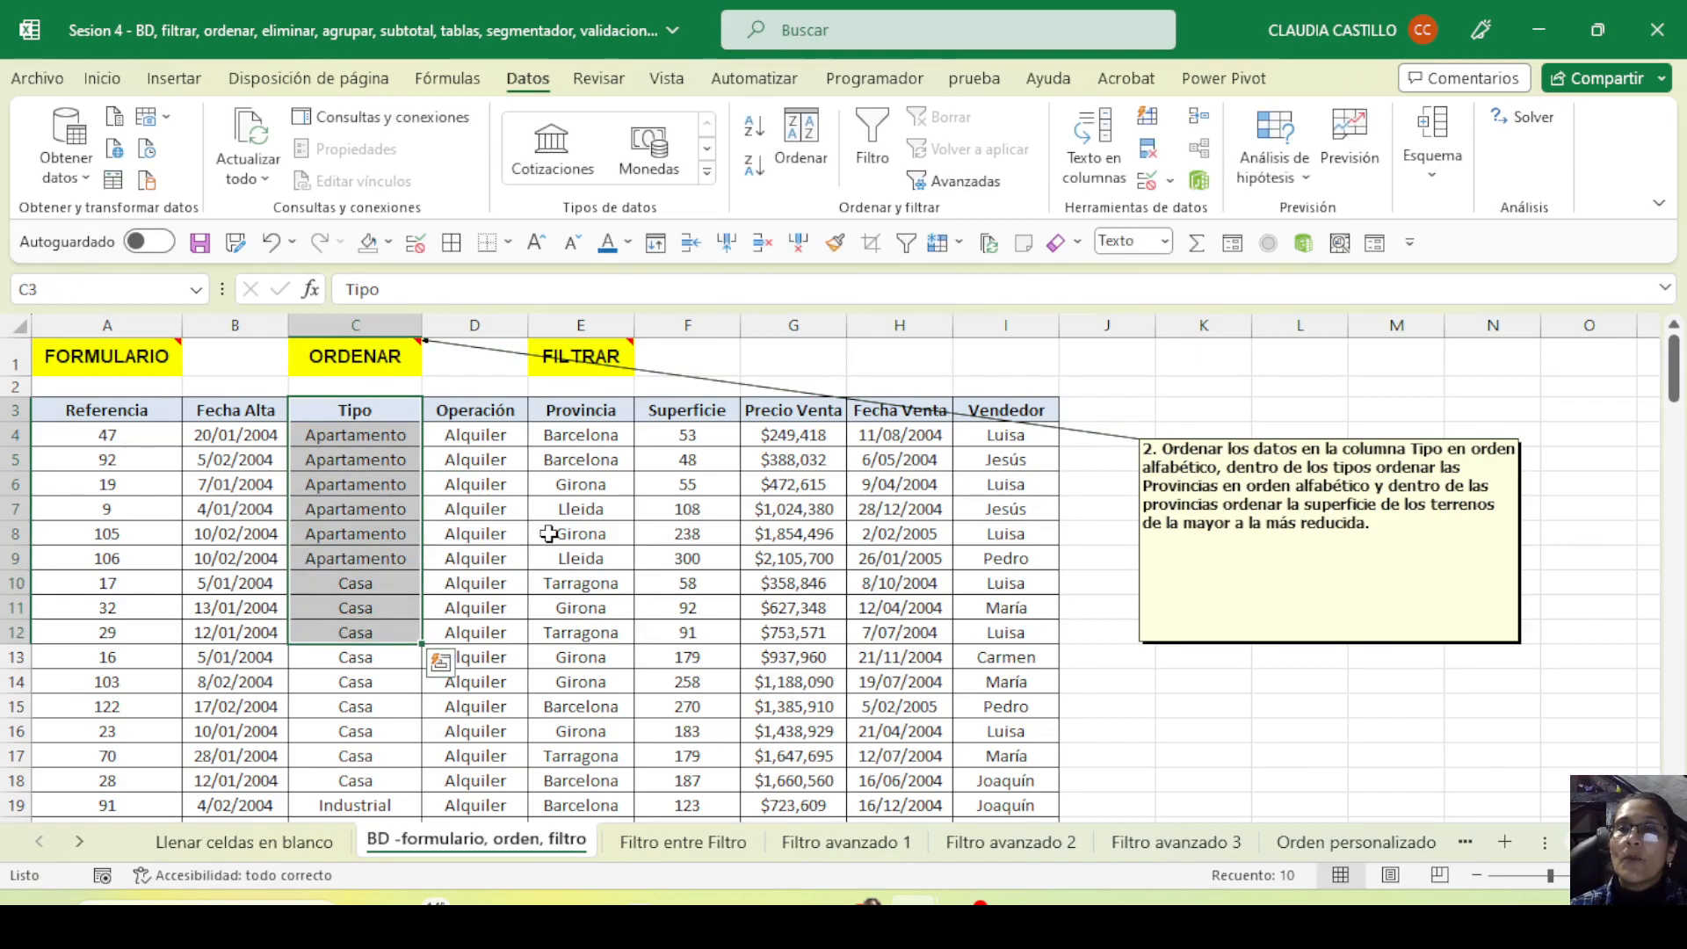
pyautogui.moveTo(564, 432); pyautogui.dragTo(585, 632)
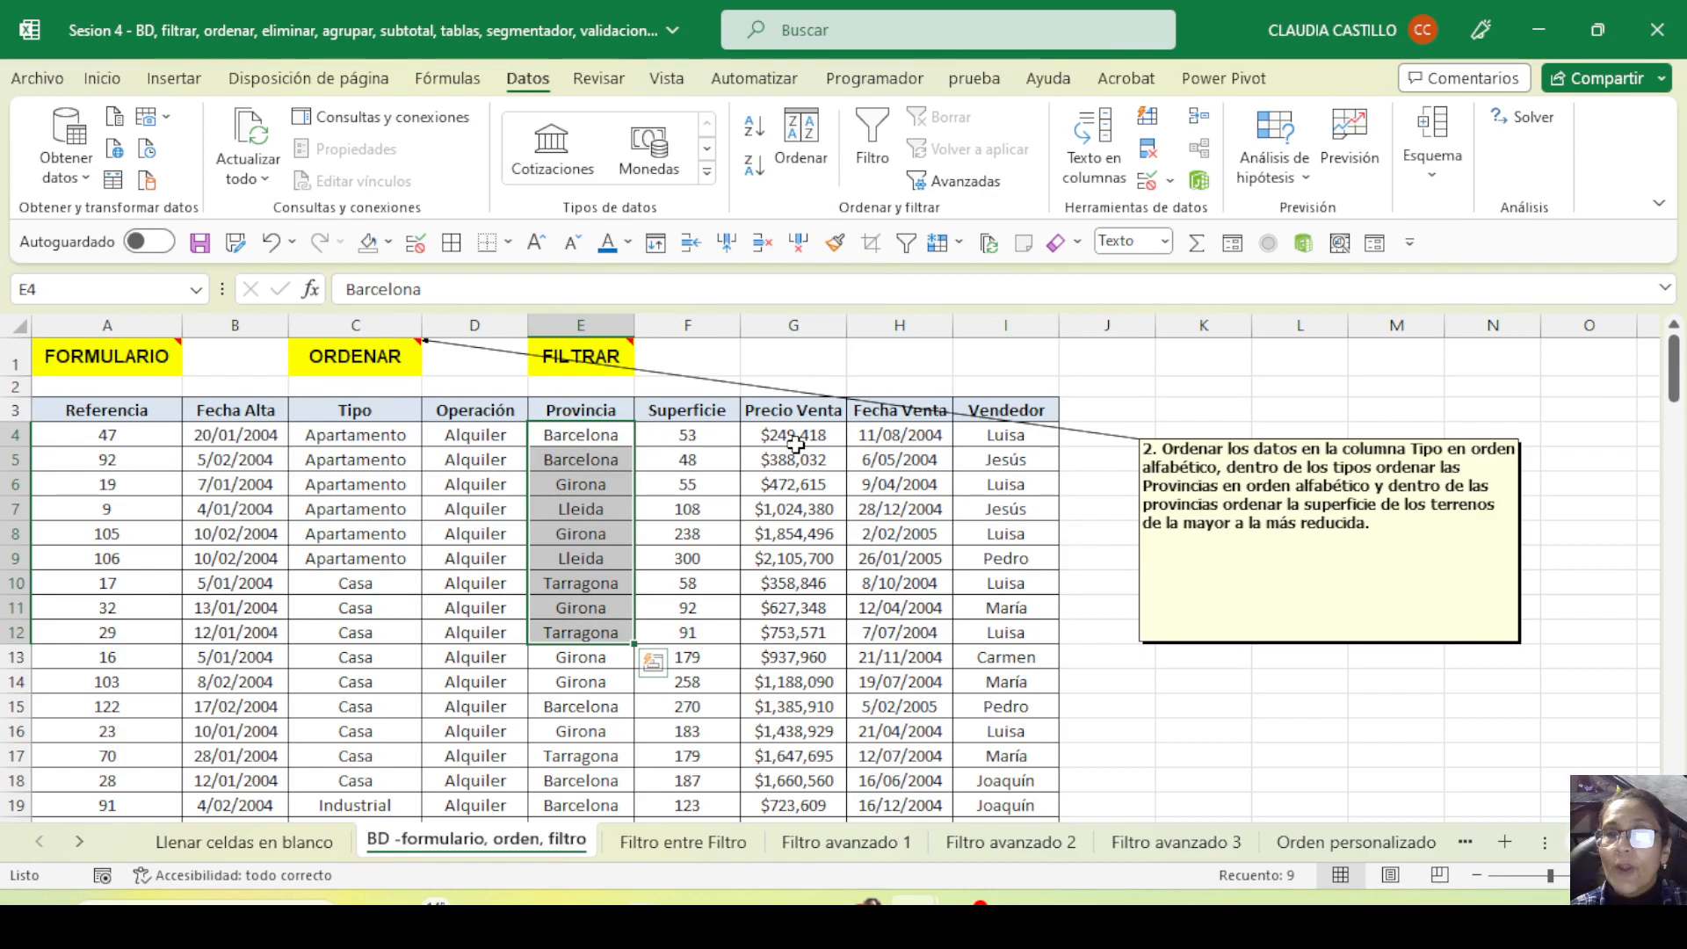
pyautogui.moveTo(694, 437); pyautogui.dragTo(697, 606)
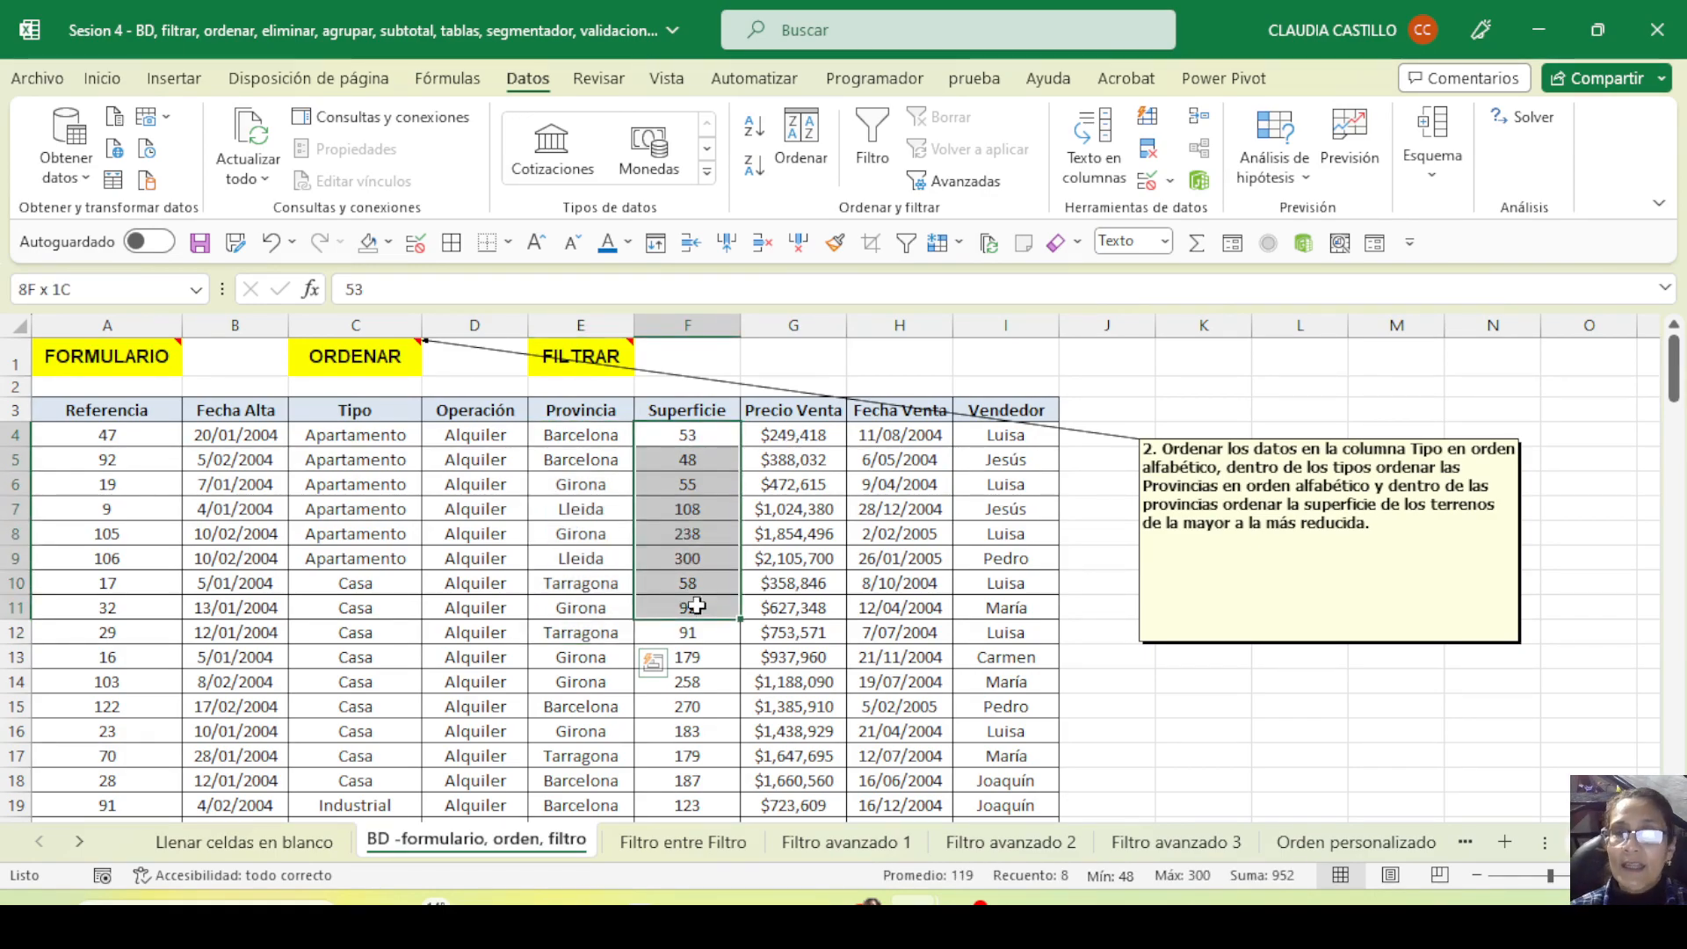
pyautogui.click(456, 503)
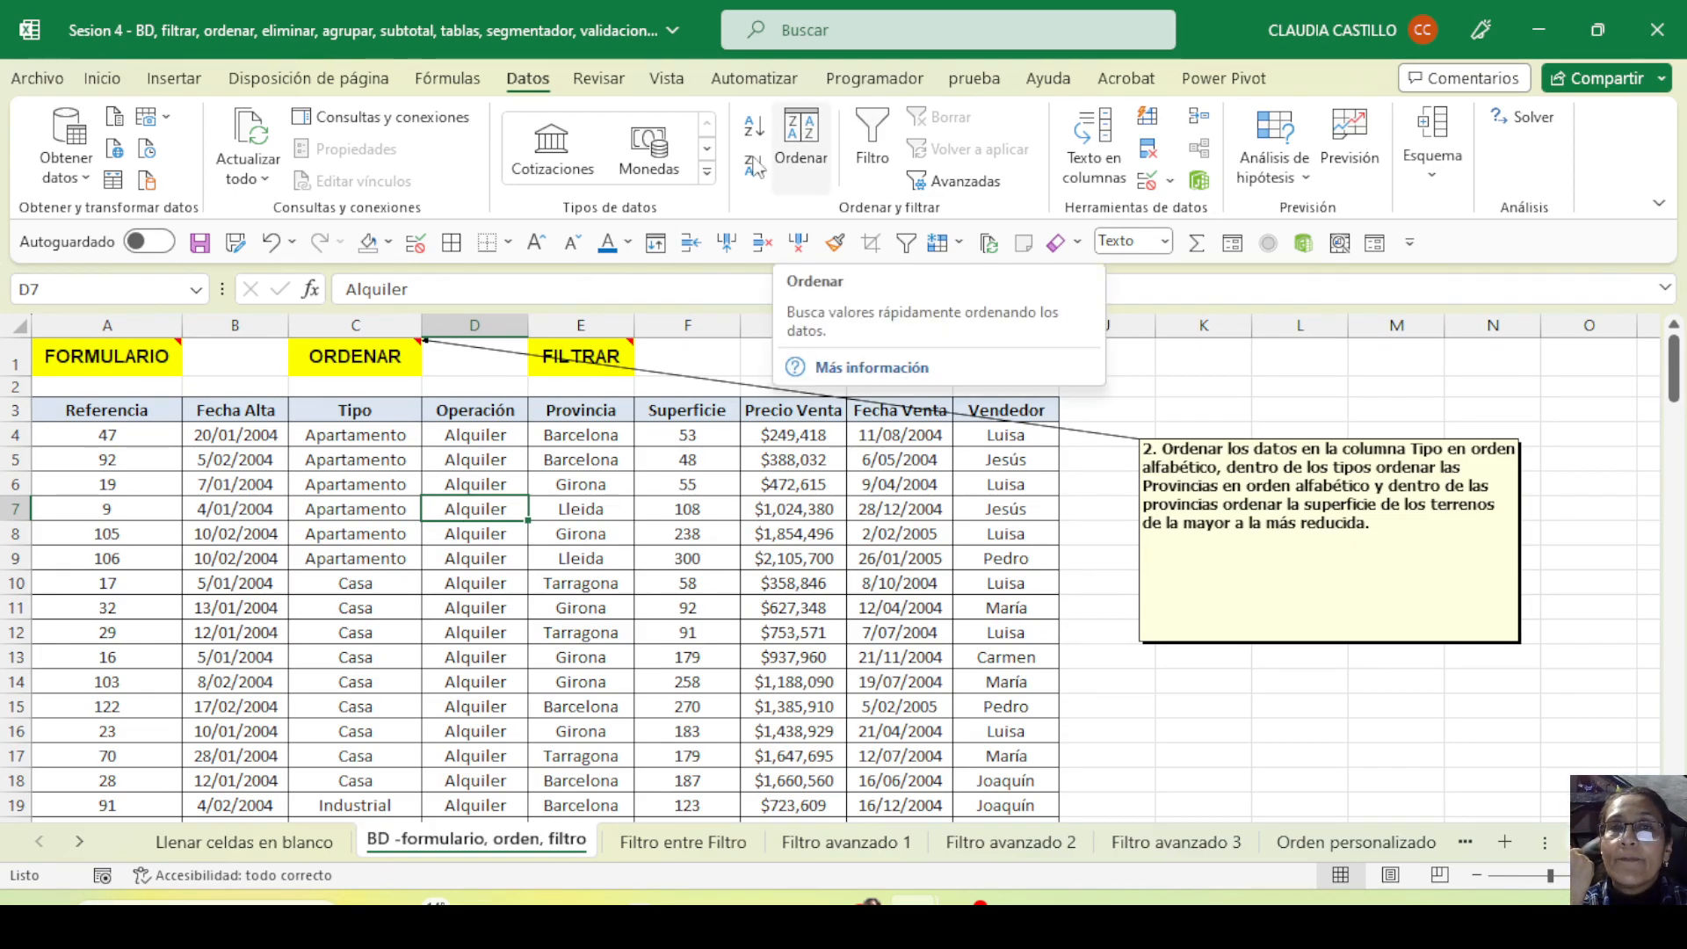
pyautogui.click(825, 155)
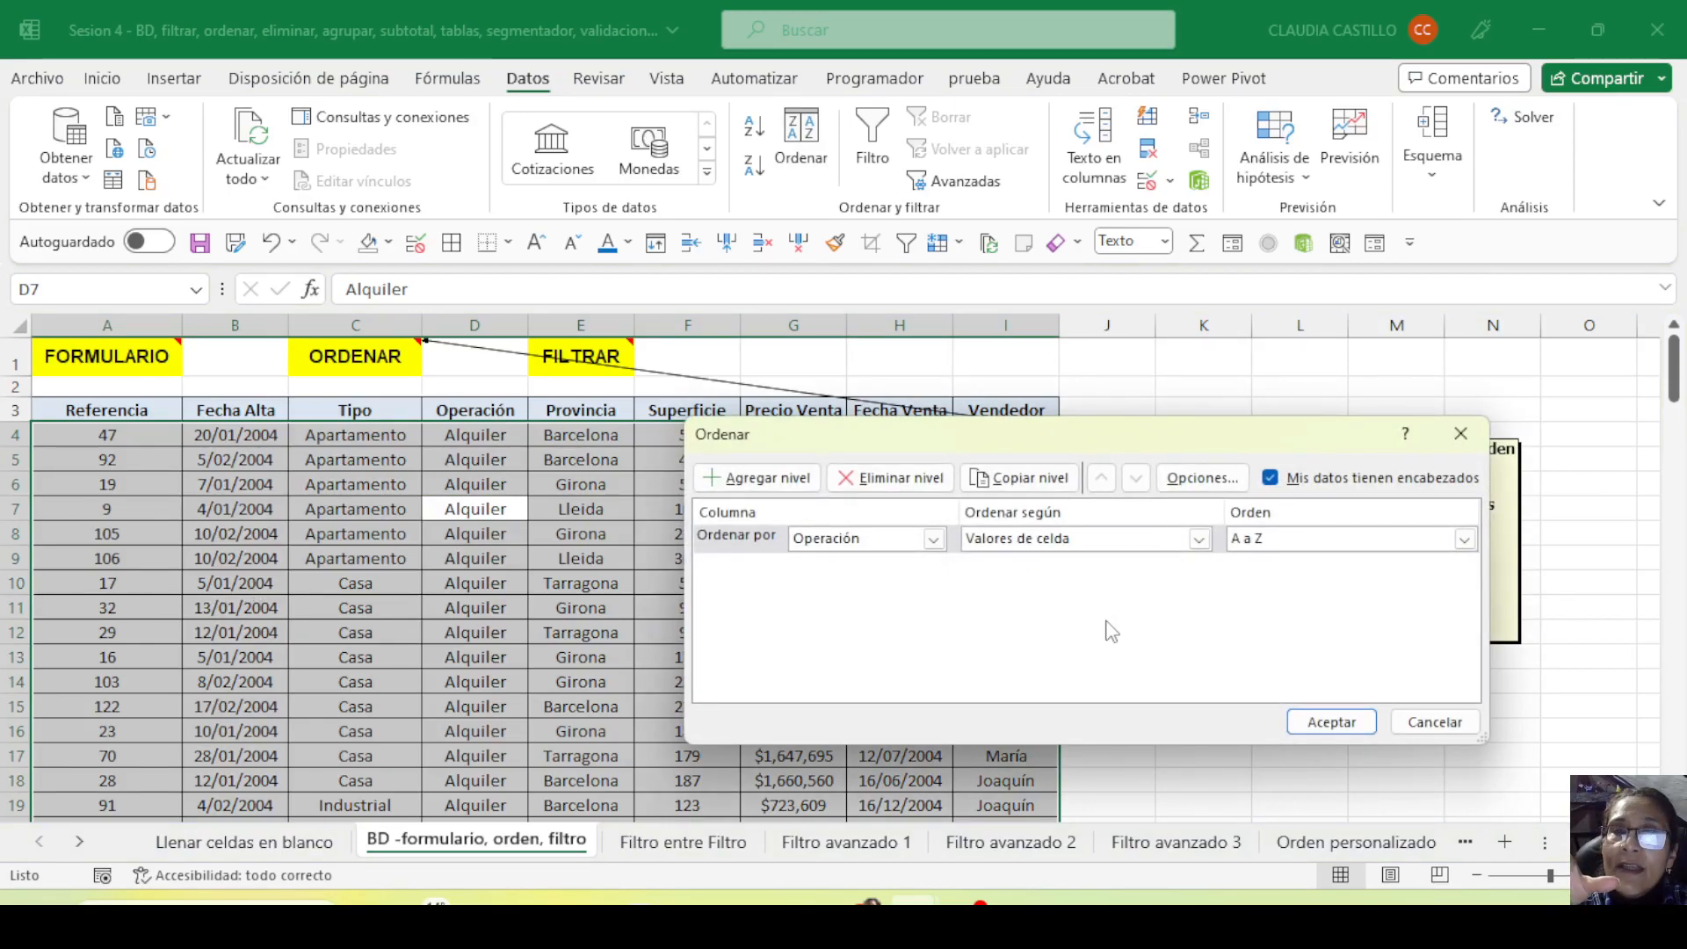
pyautogui.click(1433, 723)
pyautogui.click(537, 699)
pyautogui.click(235, 608)
pyautogui.click(806, 610)
pyautogui.click(480, 659)
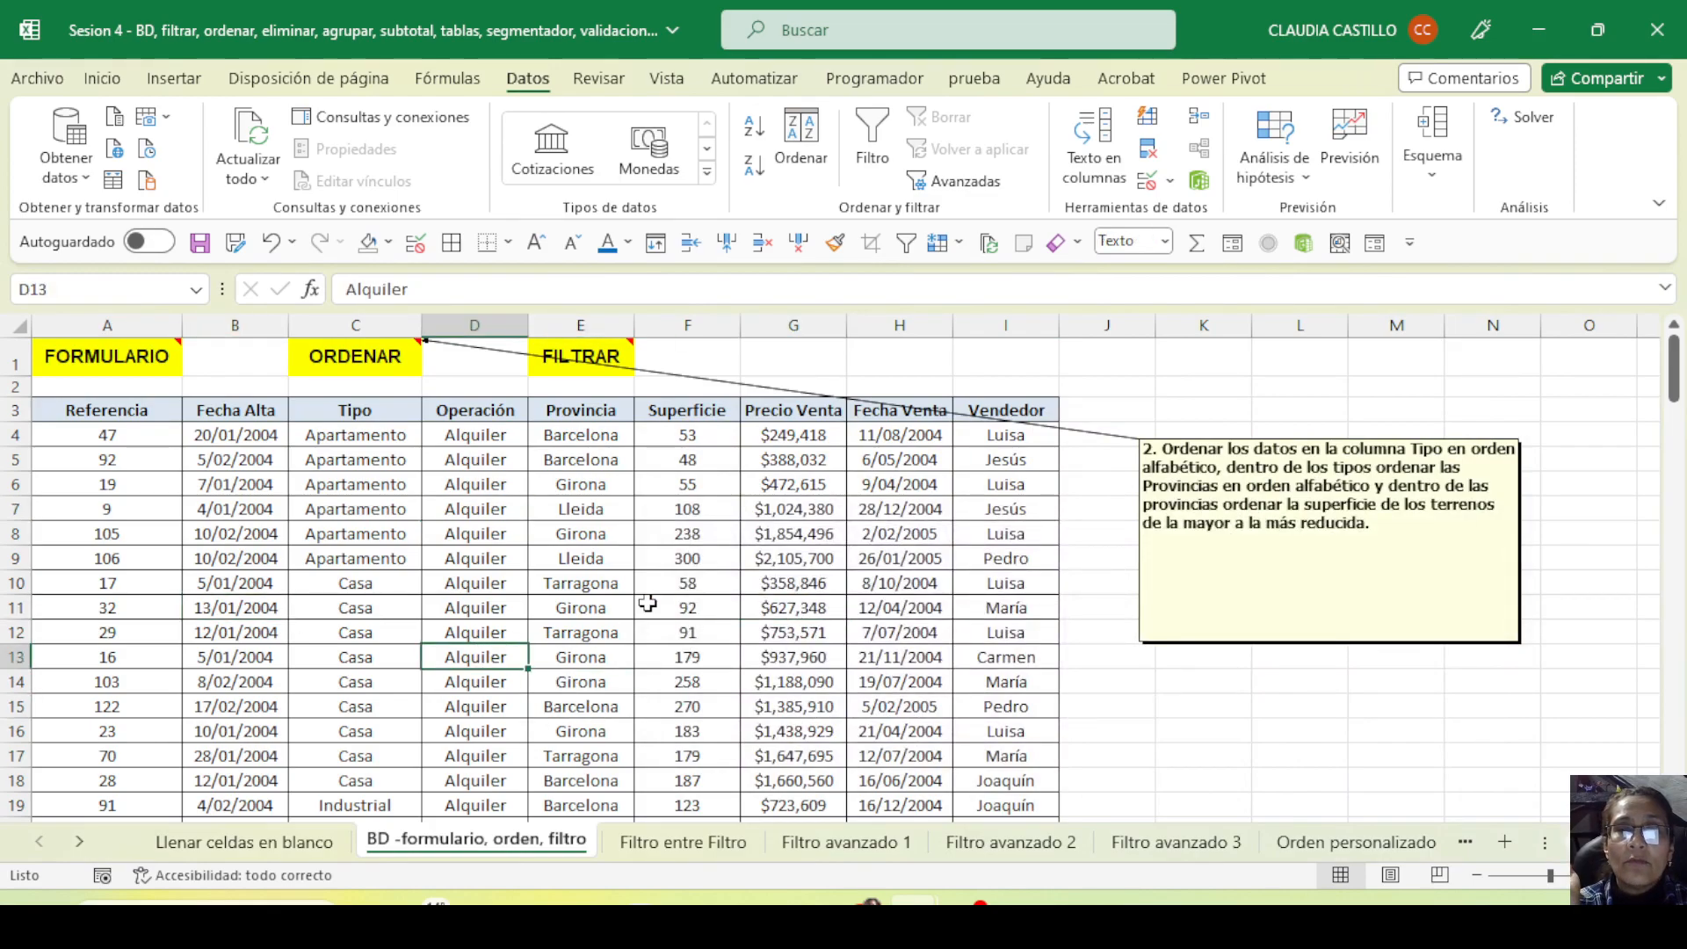
# Start a custom sort of the property table, keeping the note readable, with Tipo as the first sort column
pyautogui.click(800, 158)
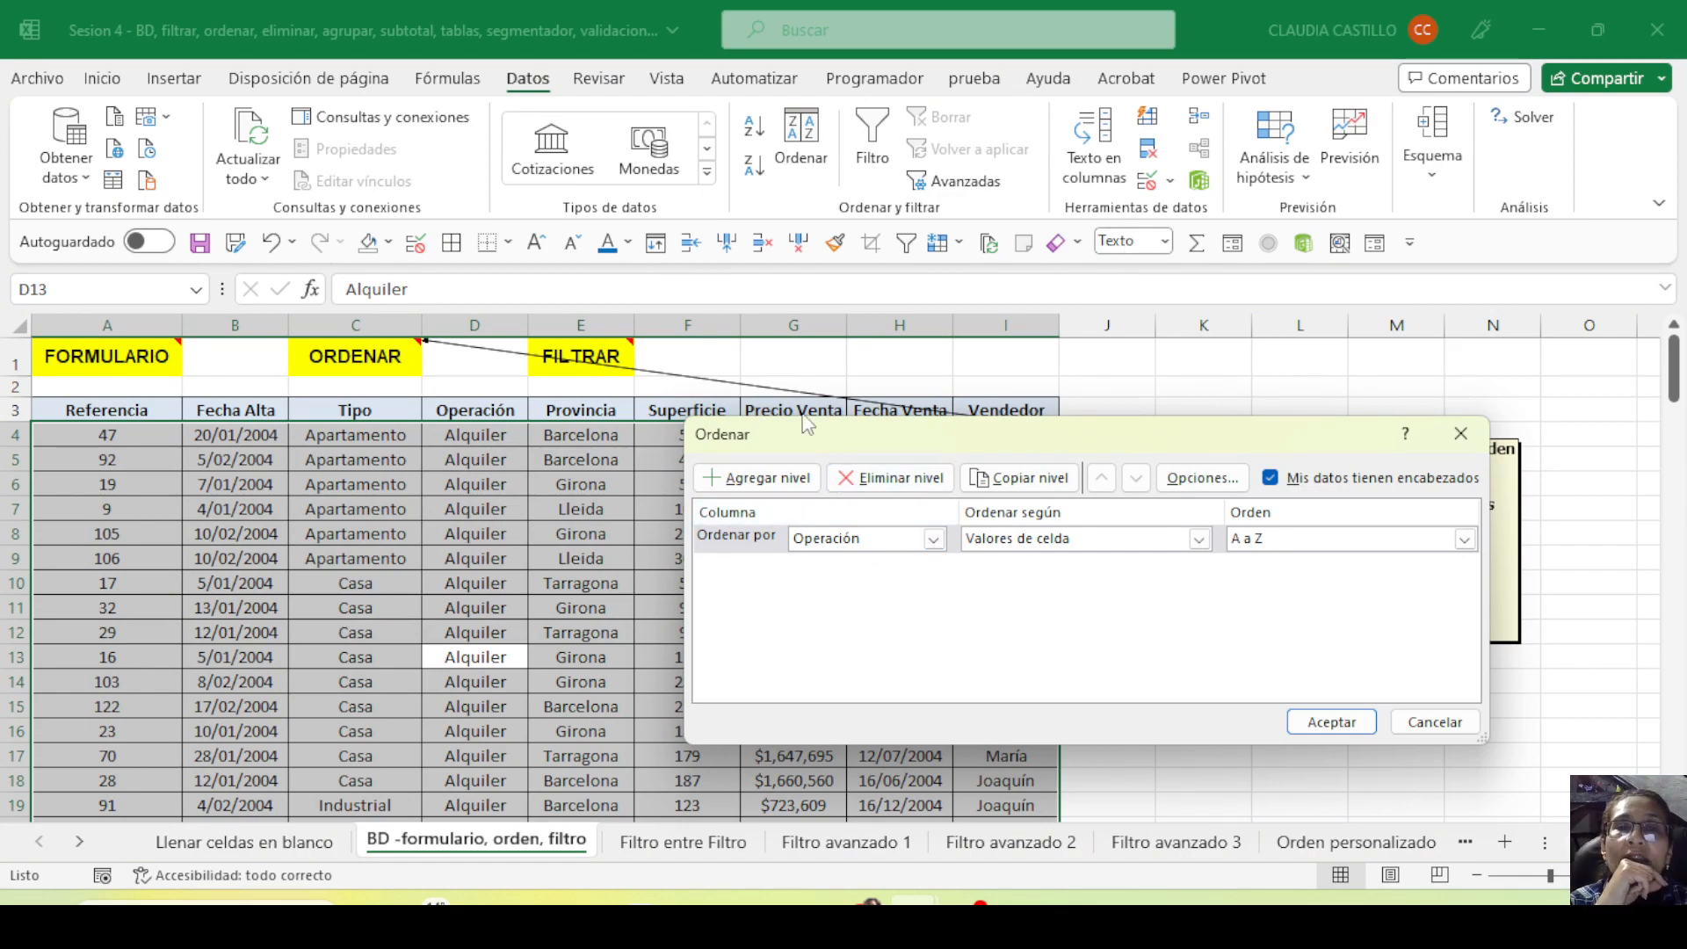
pyautogui.moveTo(809, 436); pyautogui.dragTo(395, 471)
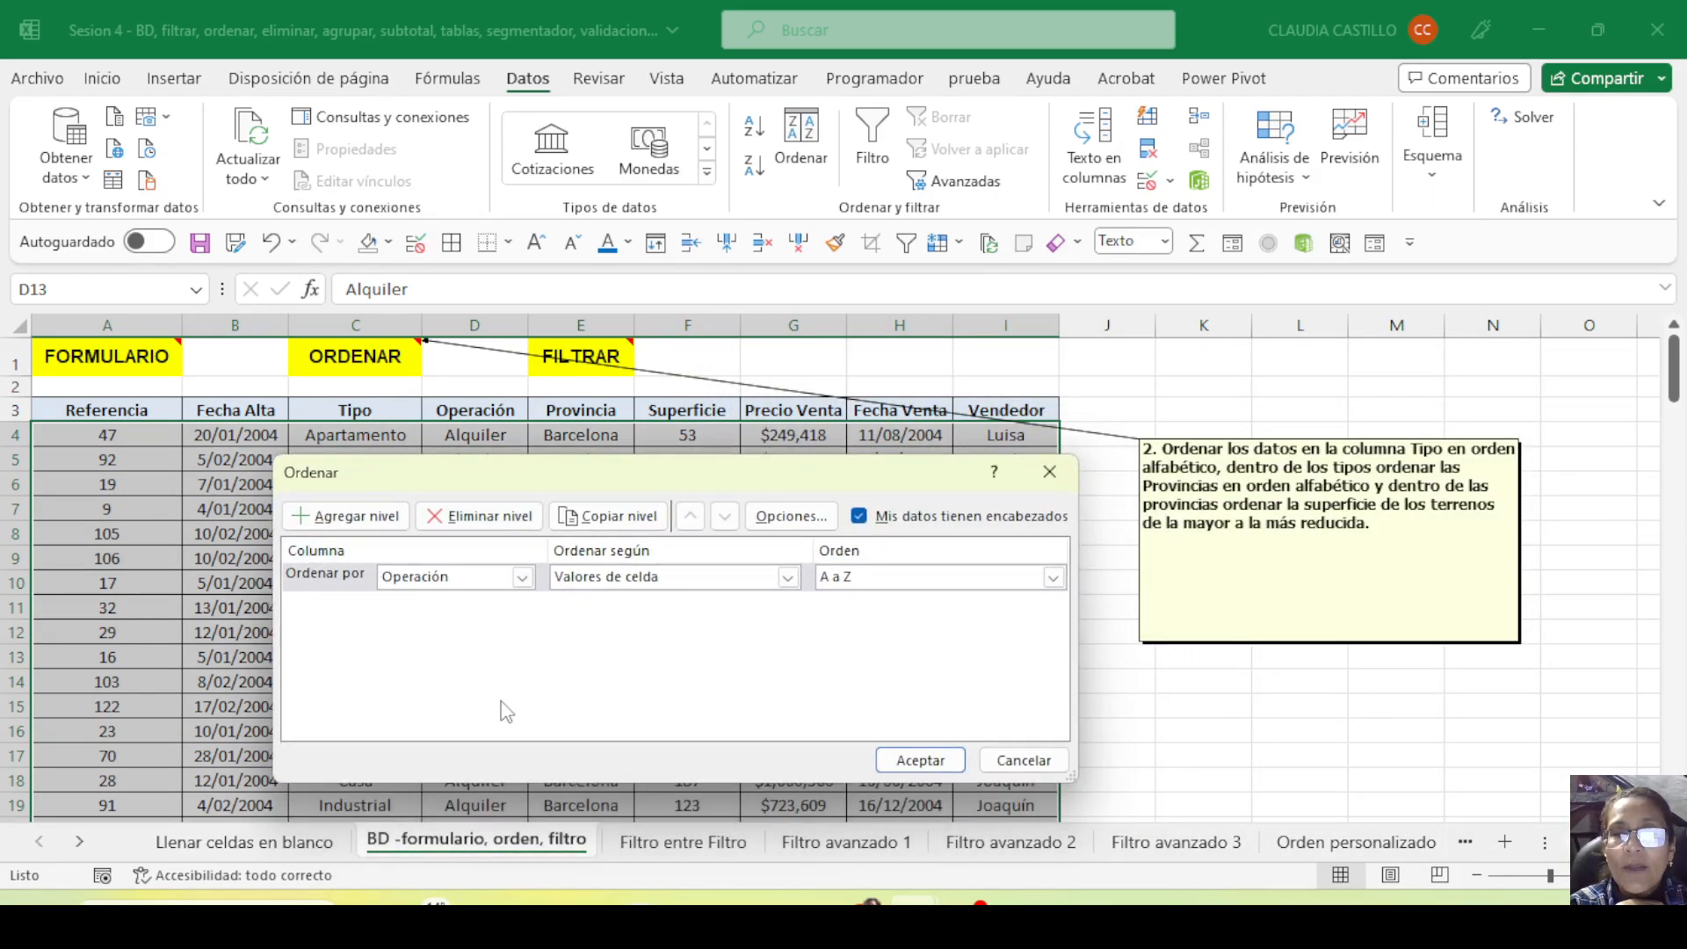
pyautogui.click(439, 578)
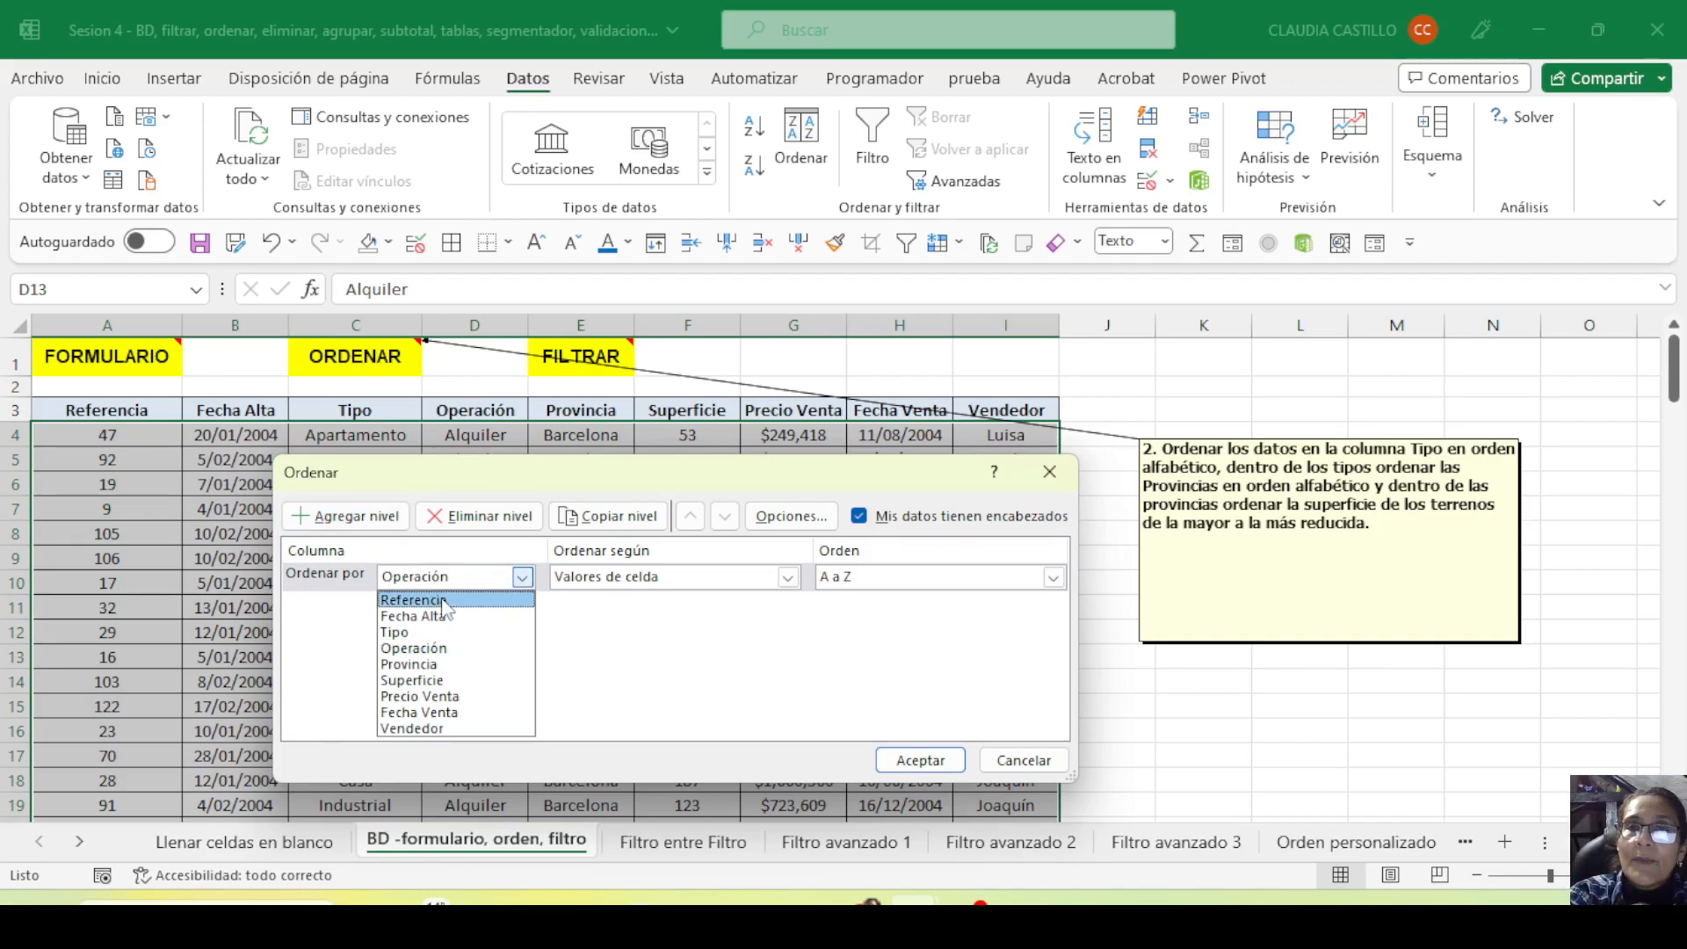
pyautogui.click(440, 632)
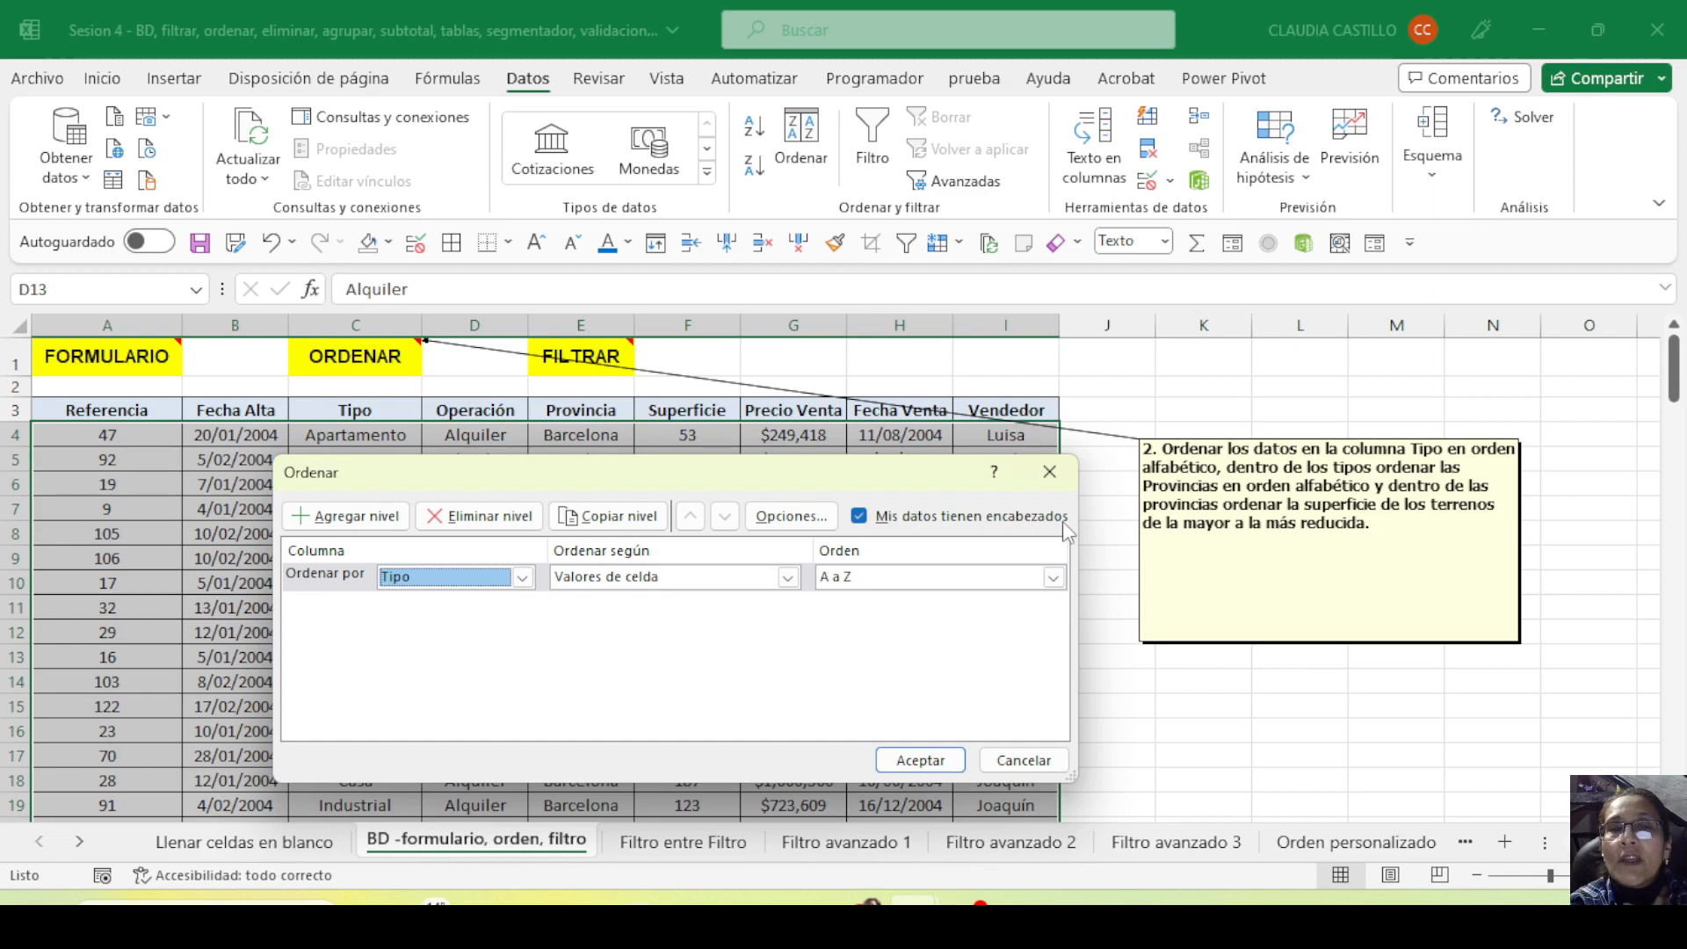
# Turn off the data headers option to view the generic column names offered for sorting, then restore it
pyautogui.click(860, 518)
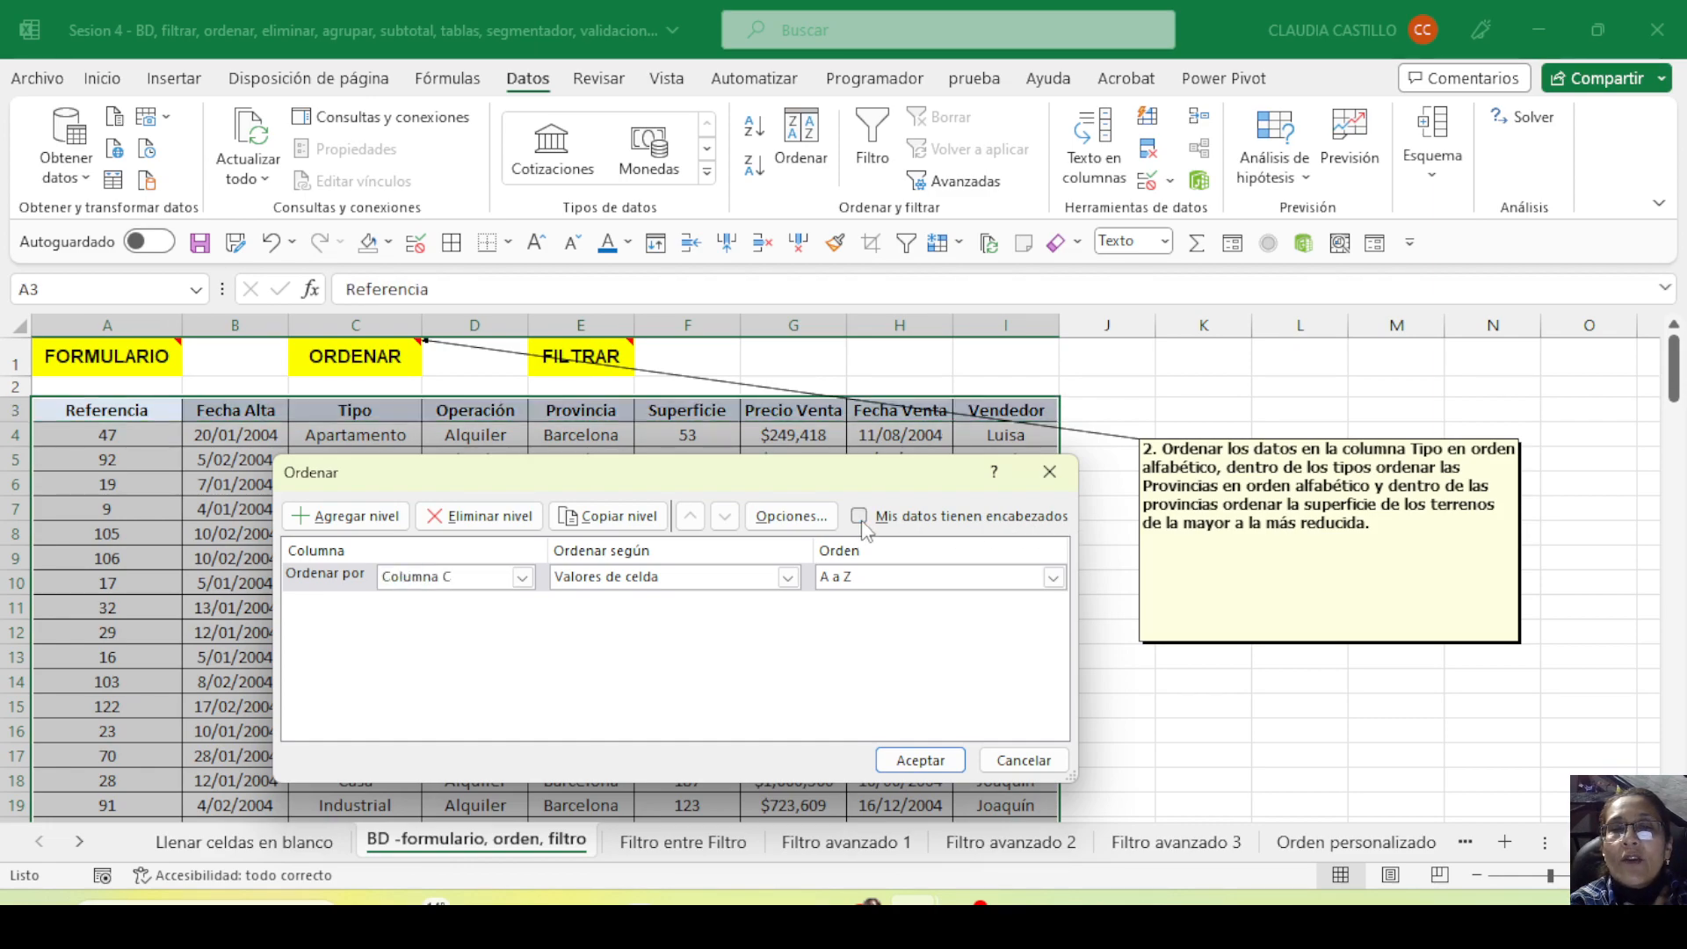
pyautogui.click(522, 577)
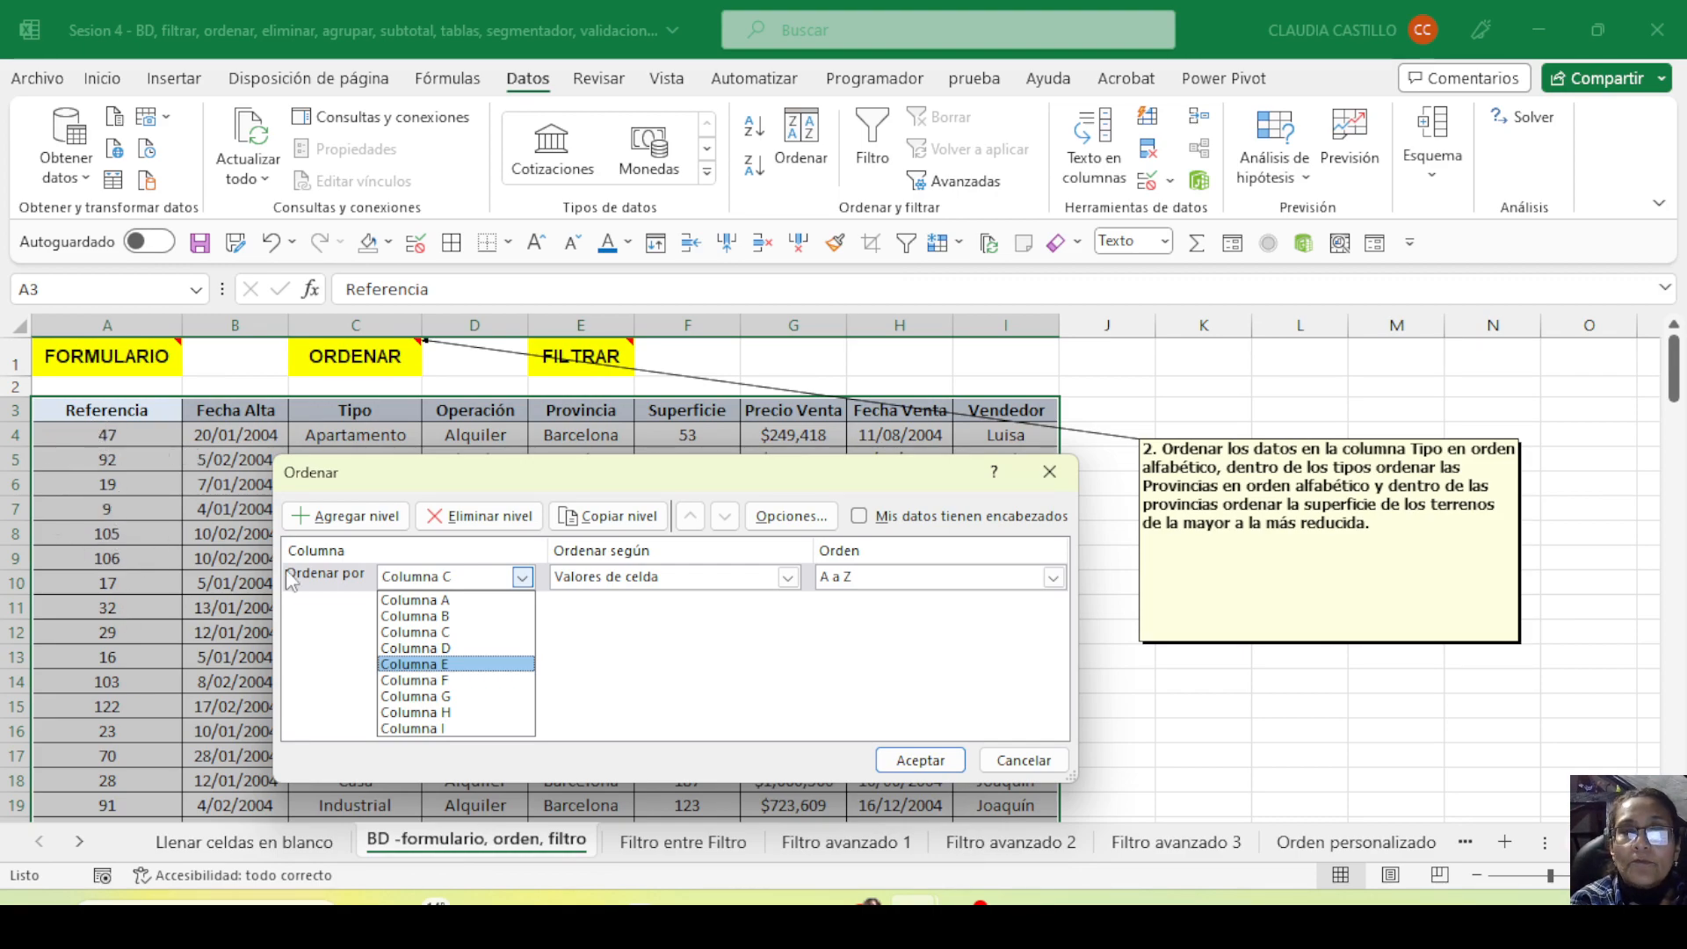
pyautogui.click(862, 520)
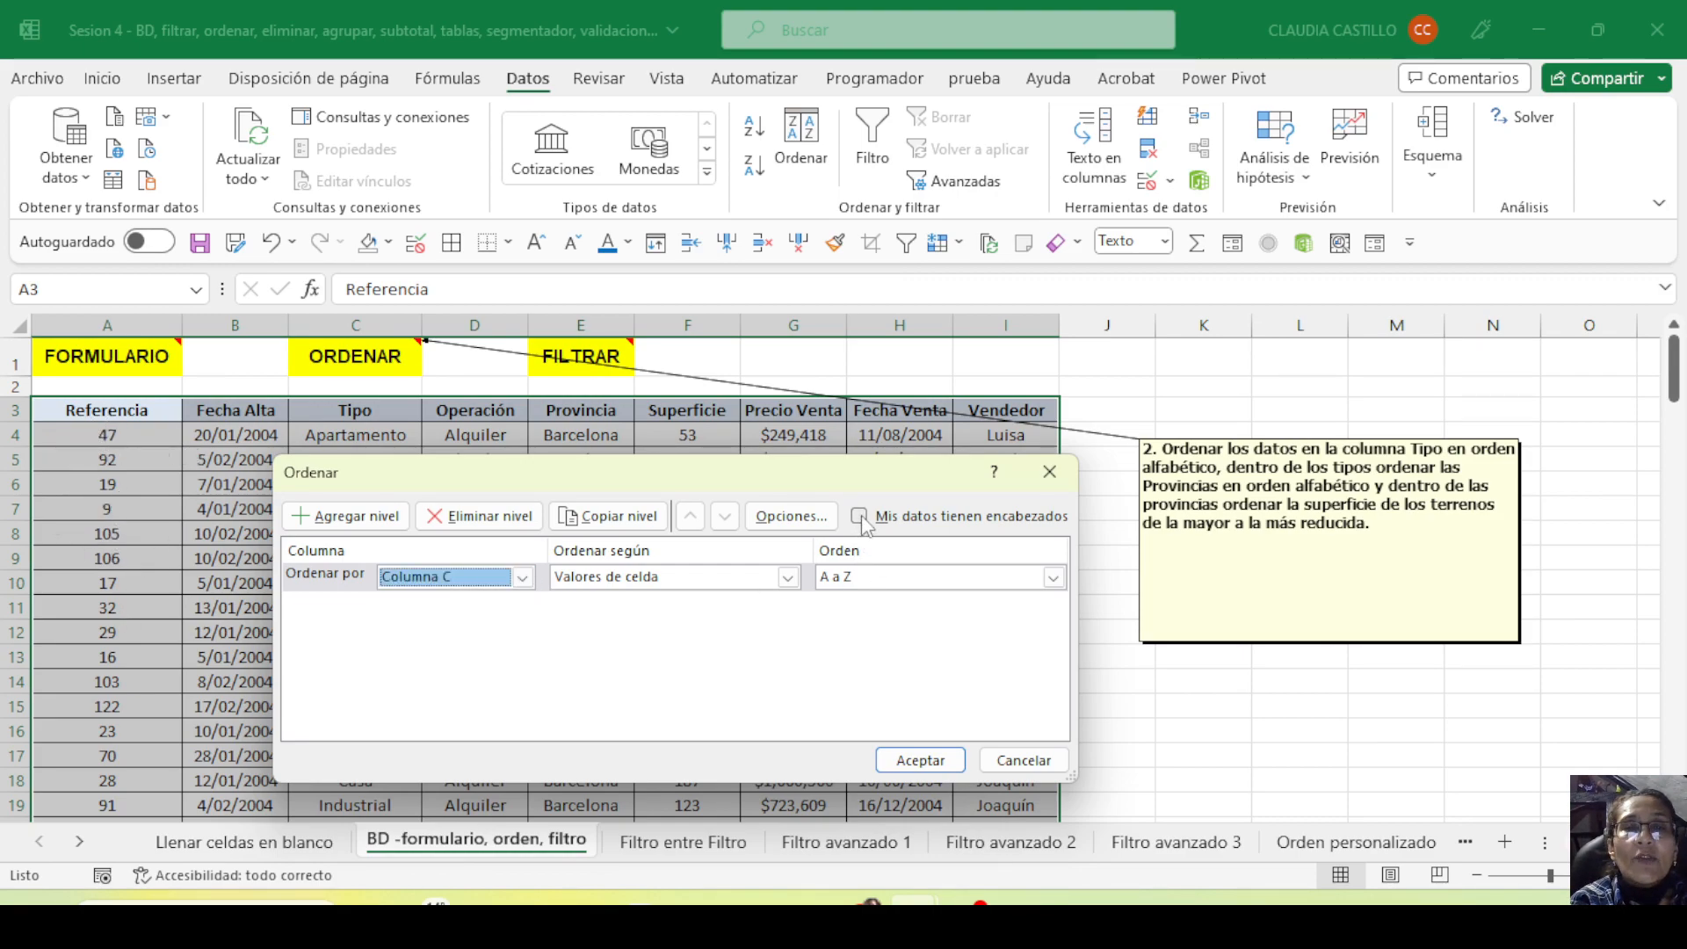
pyautogui.click(860, 518)
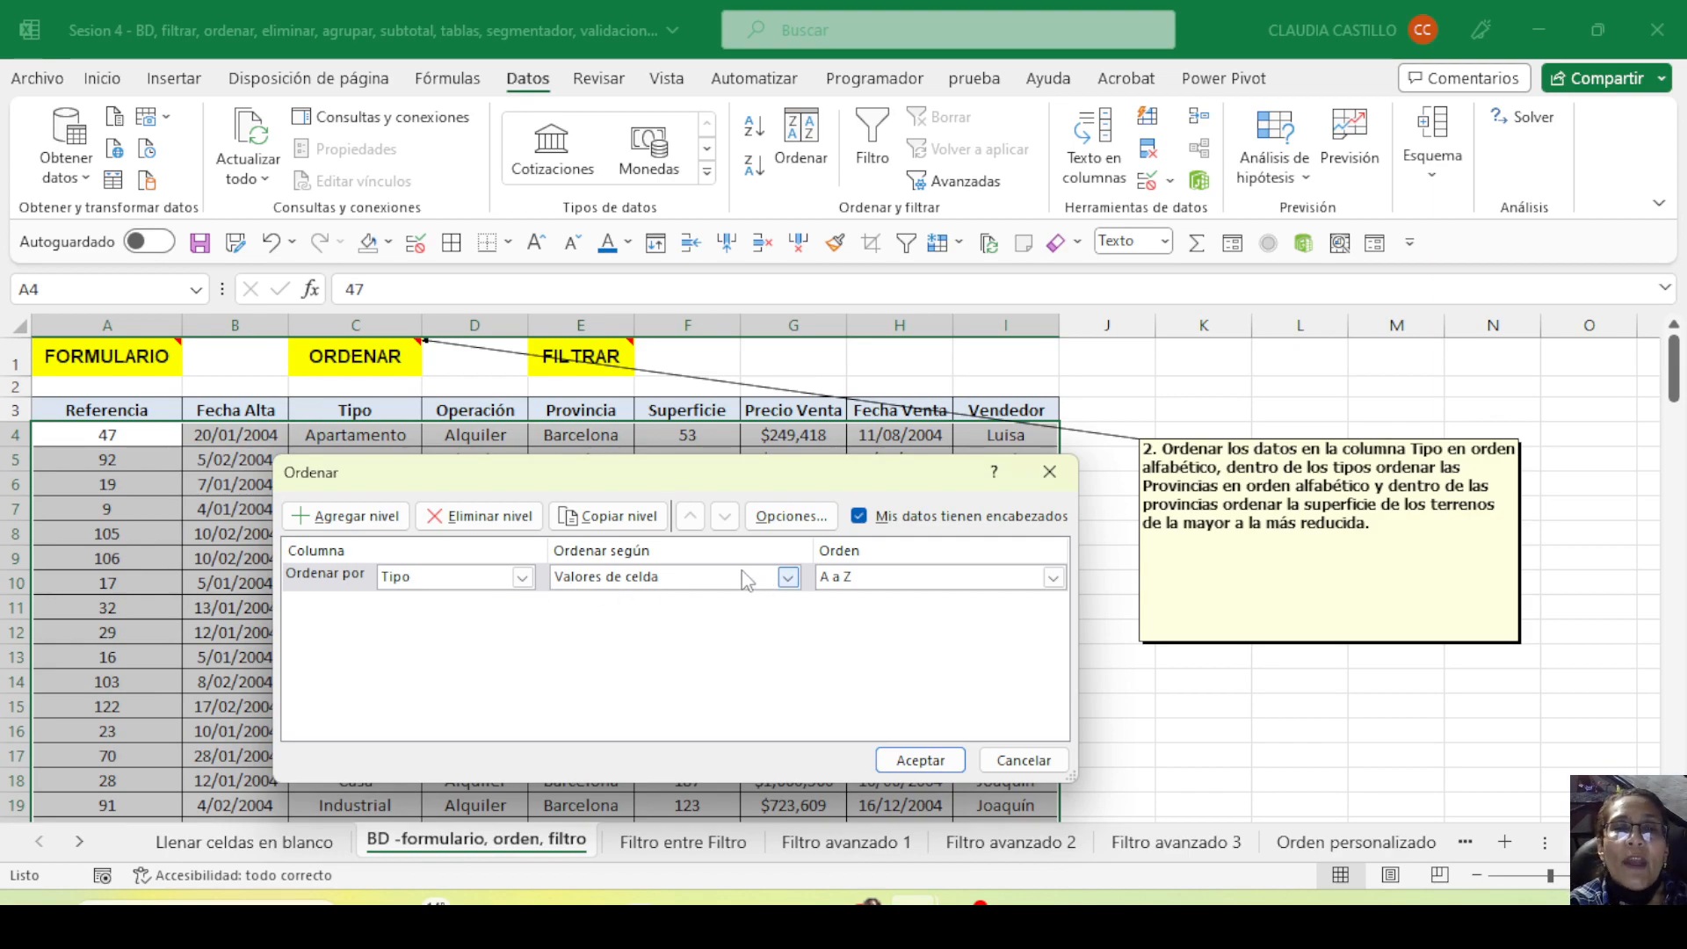
# Examine the sort criteria and order choices for the Tipo level, keeping Valores de celda and A a Z
pyautogui.click(648, 585)
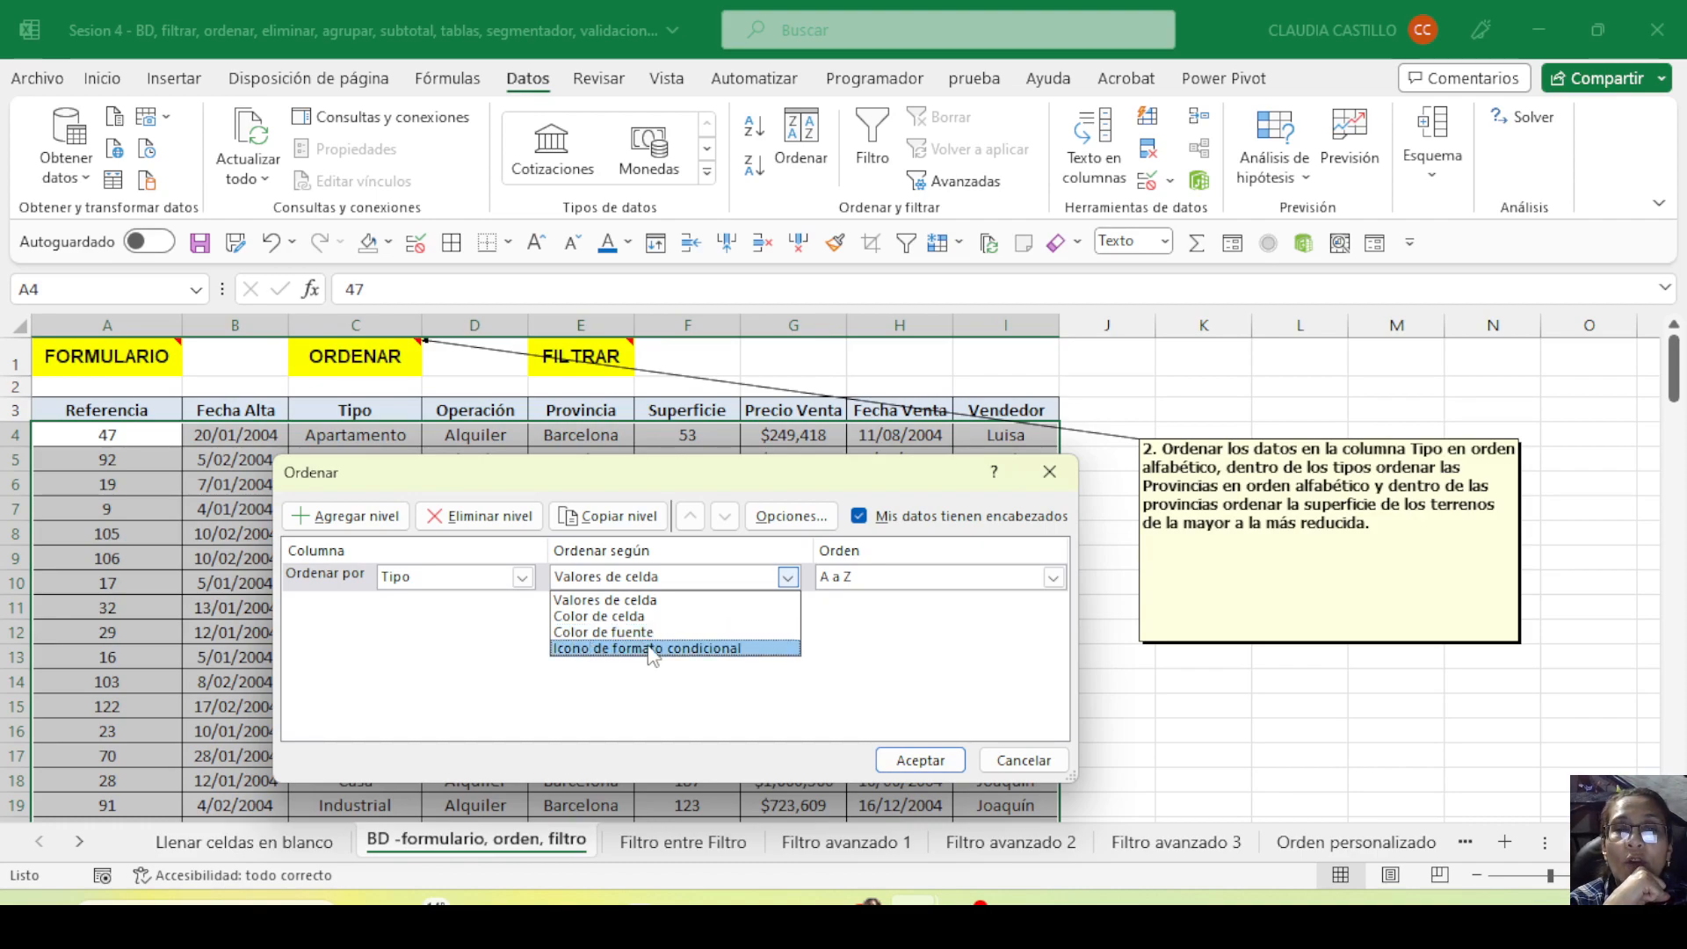
pyautogui.click(616, 600)
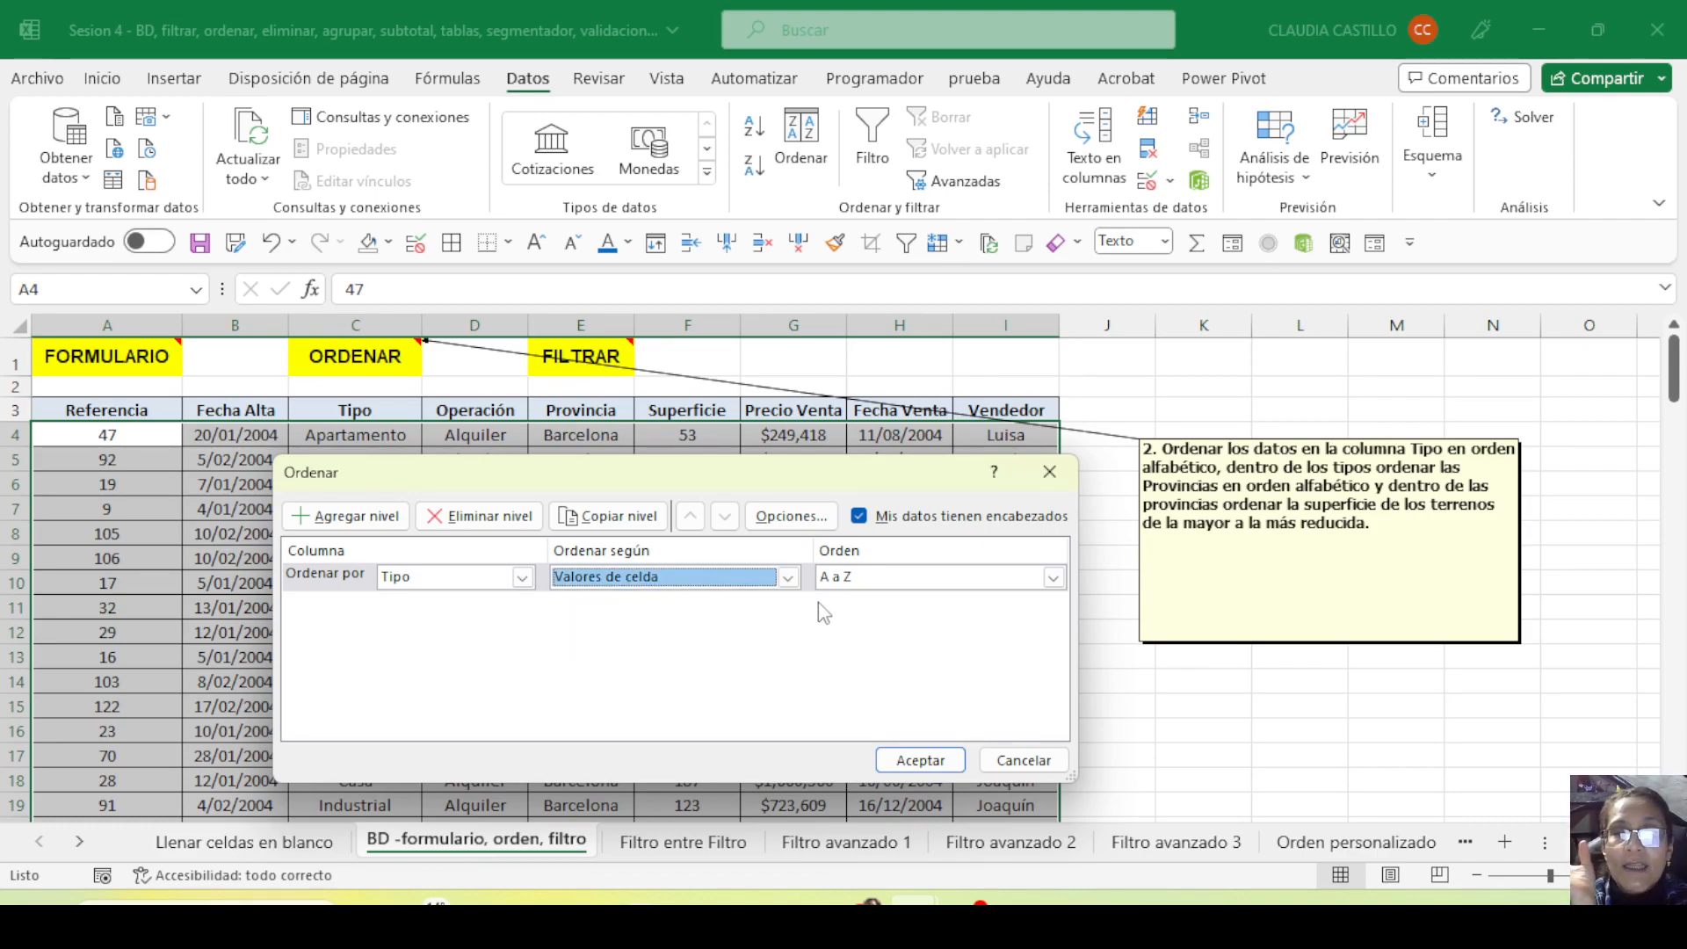
pyautogui.click(1053, 578)
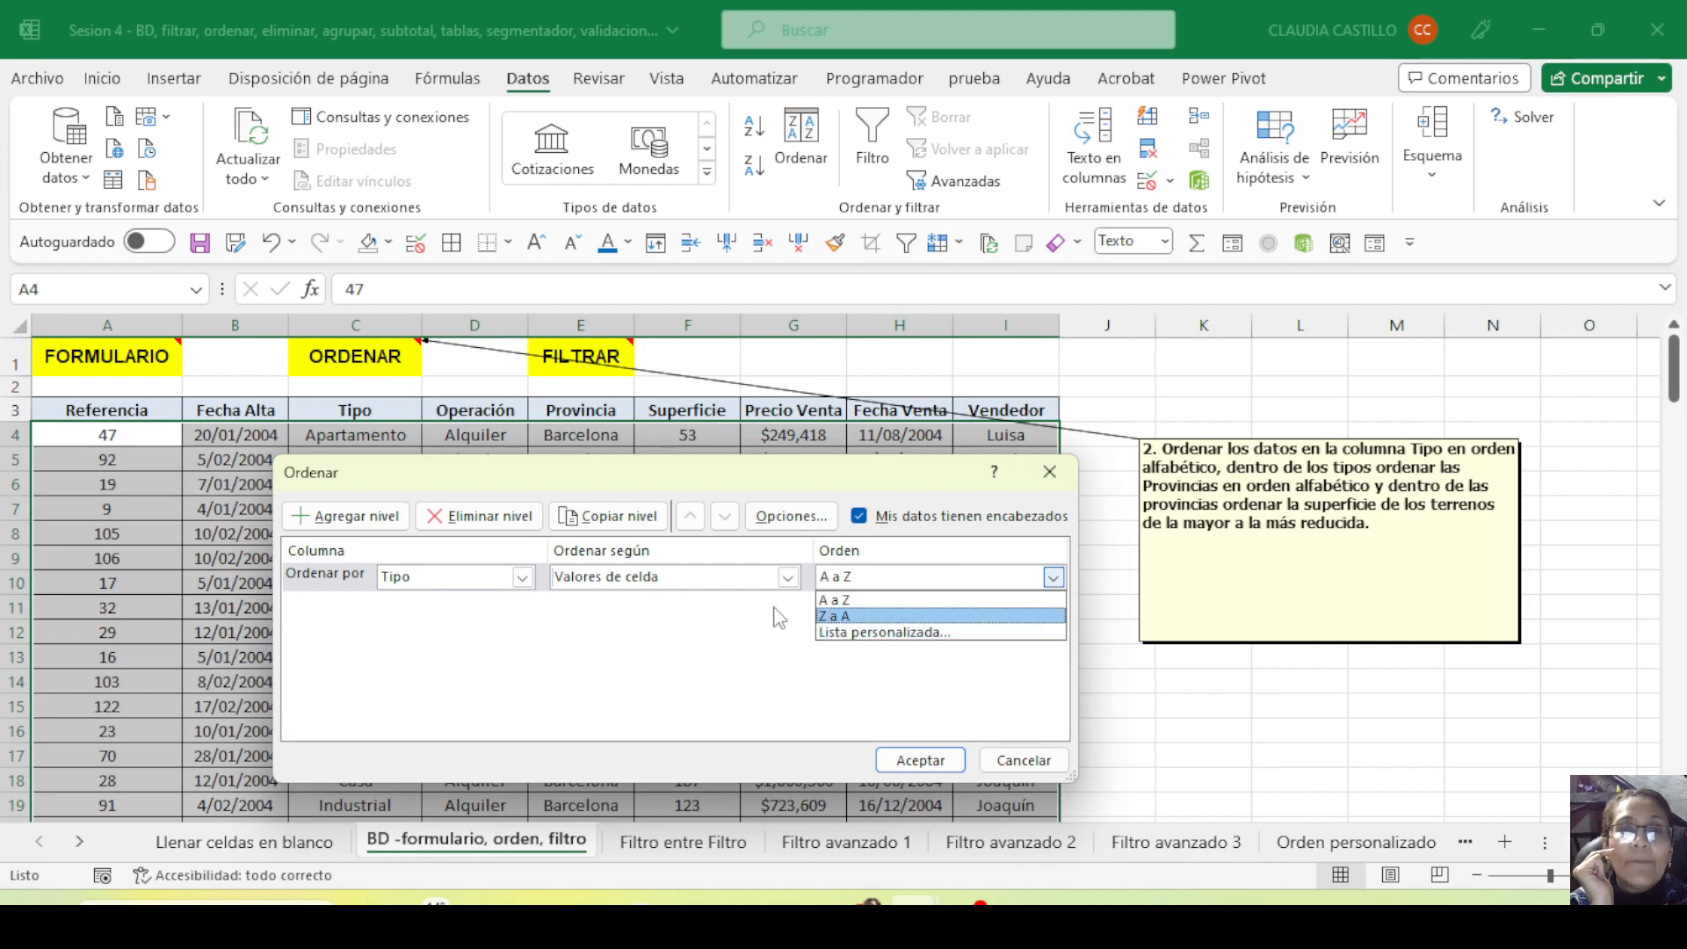
pyautogui.click(709, 619)
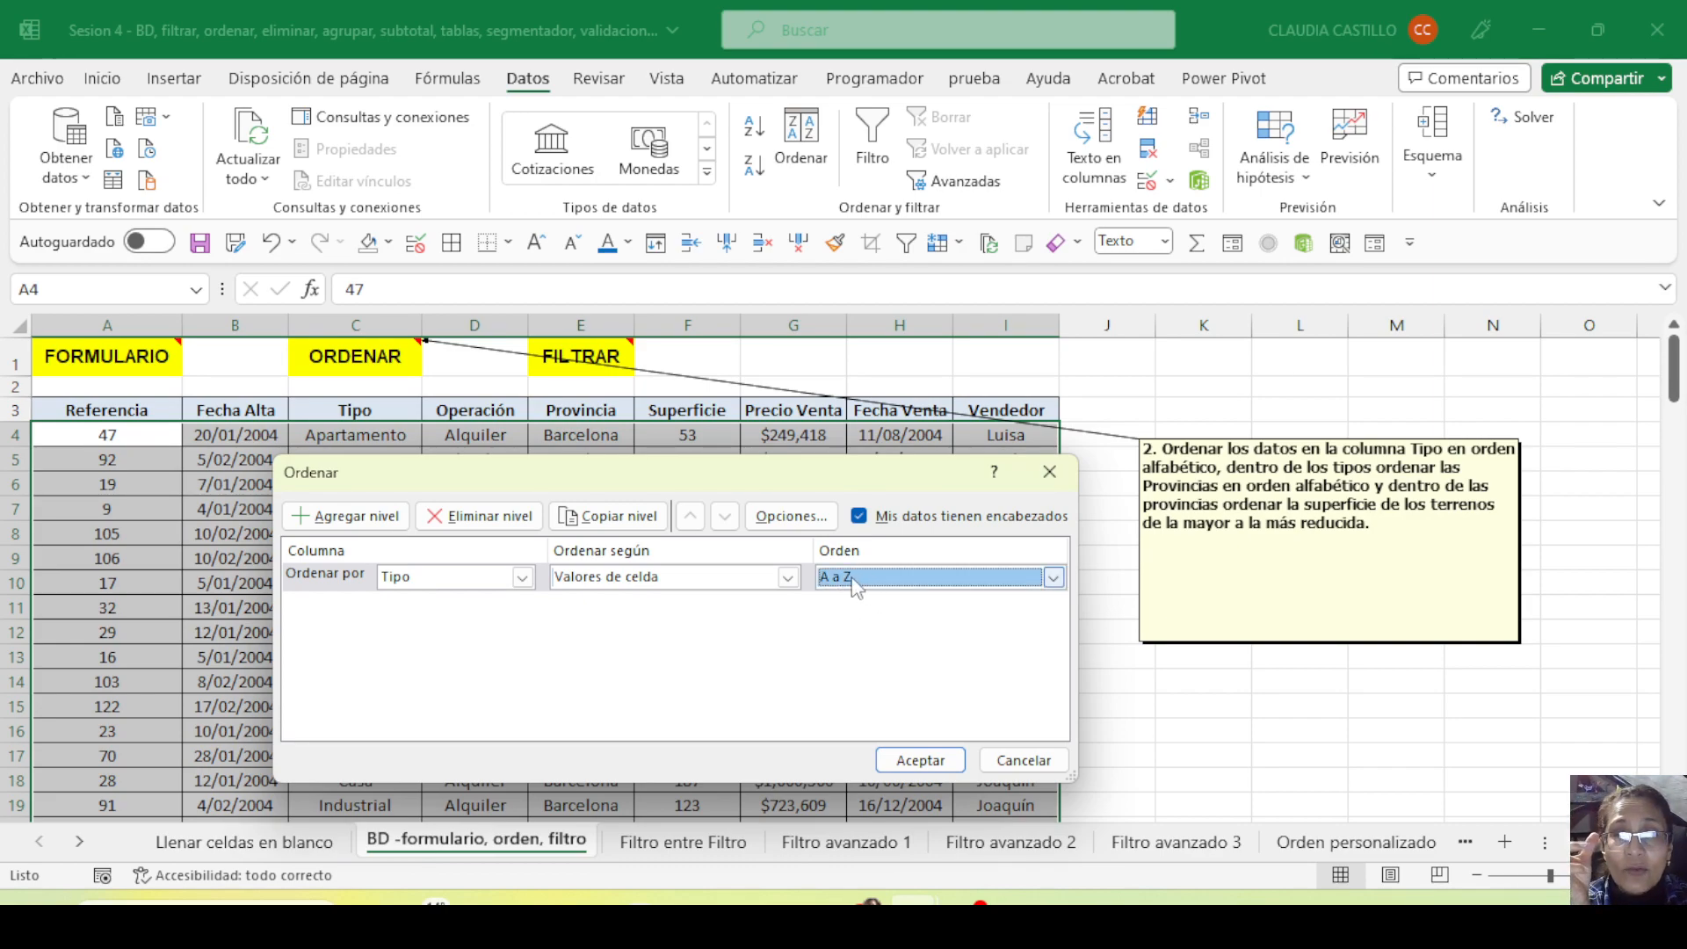
# Add Provincia as the second sort level, using Valores de celda in A a Z order
pyautogui.click(338, 523)
pyautogui.click(340, 519)
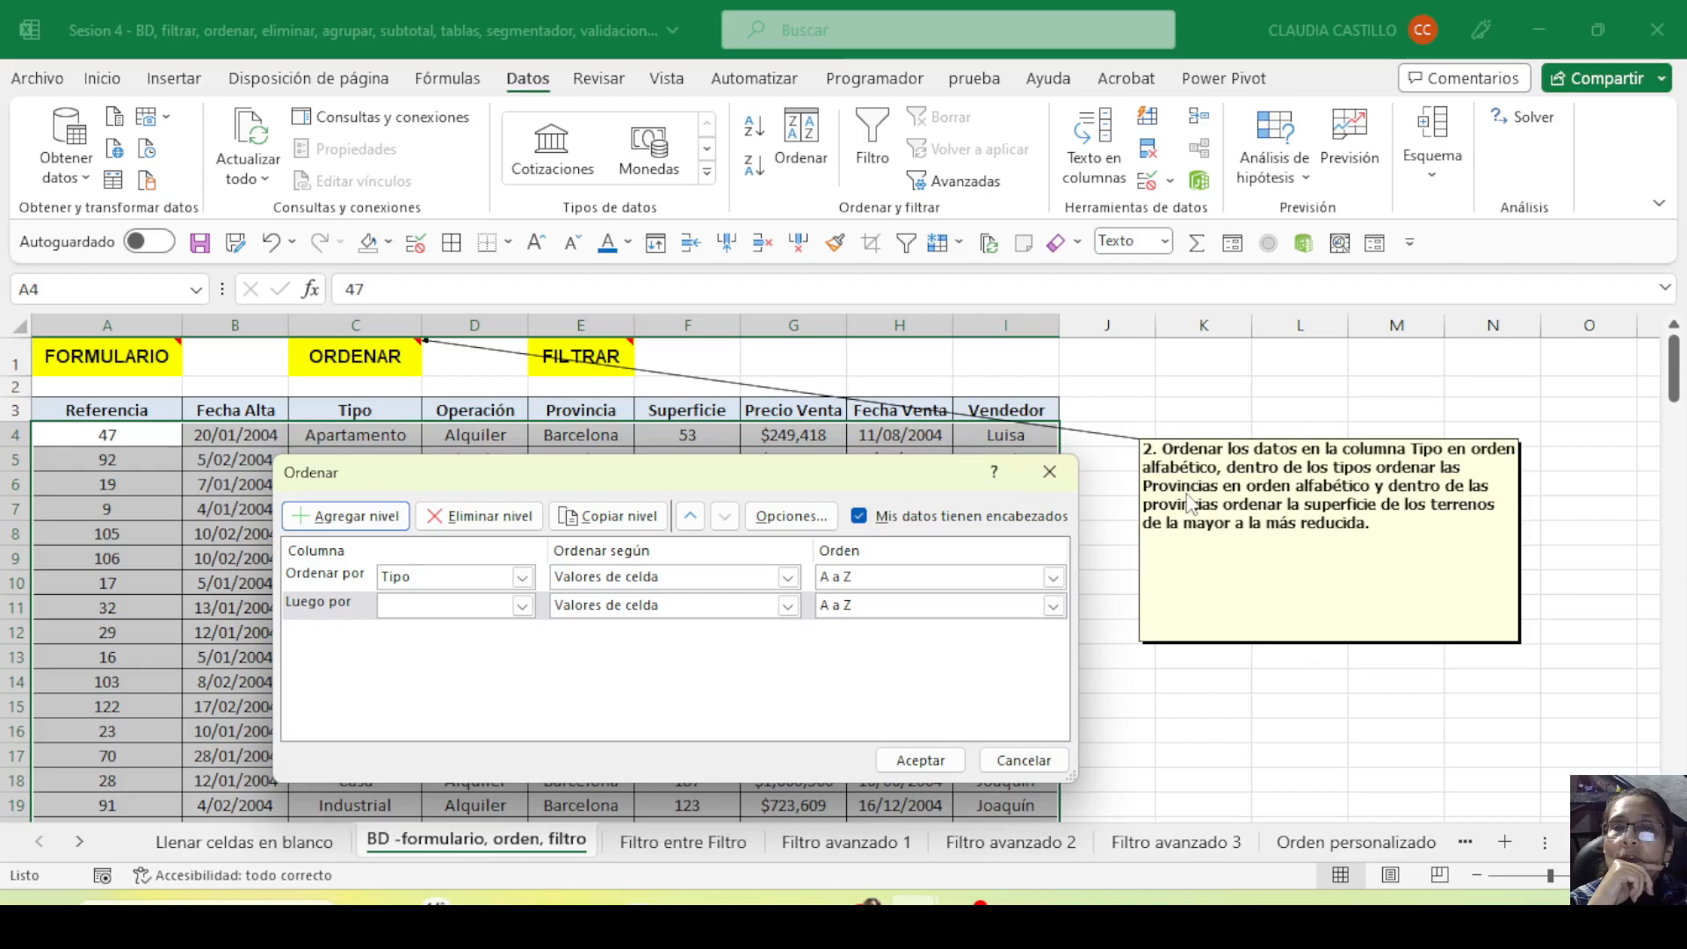
pyautogui.click(522, 605)
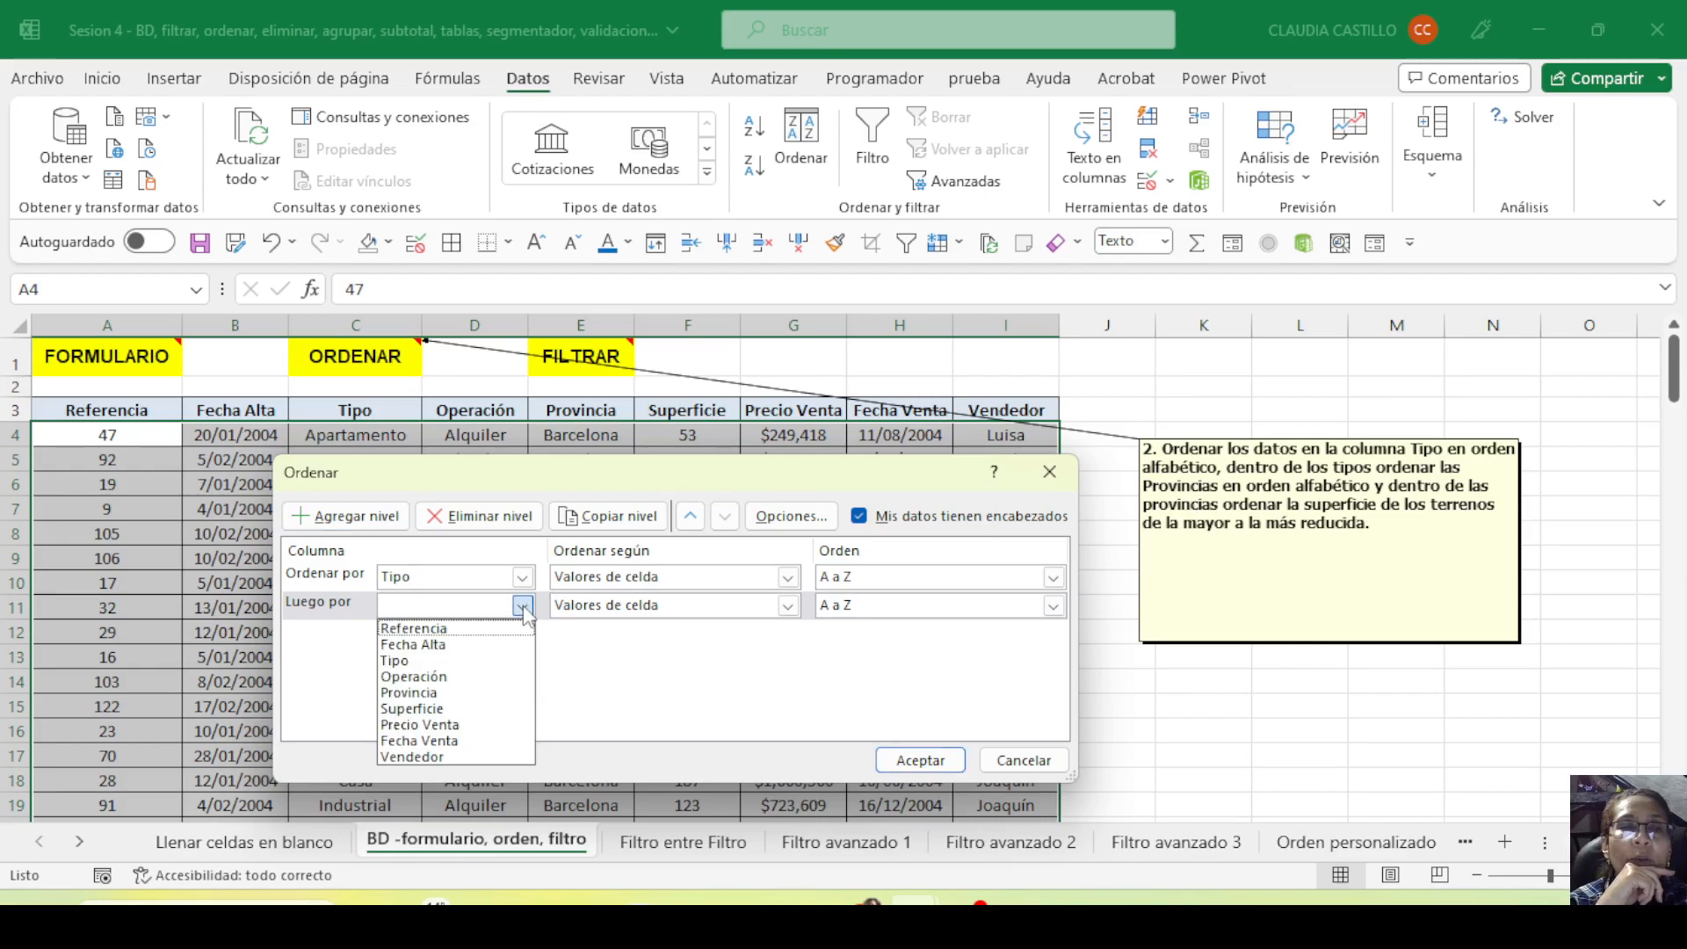
pyautogui.click(440, 693)
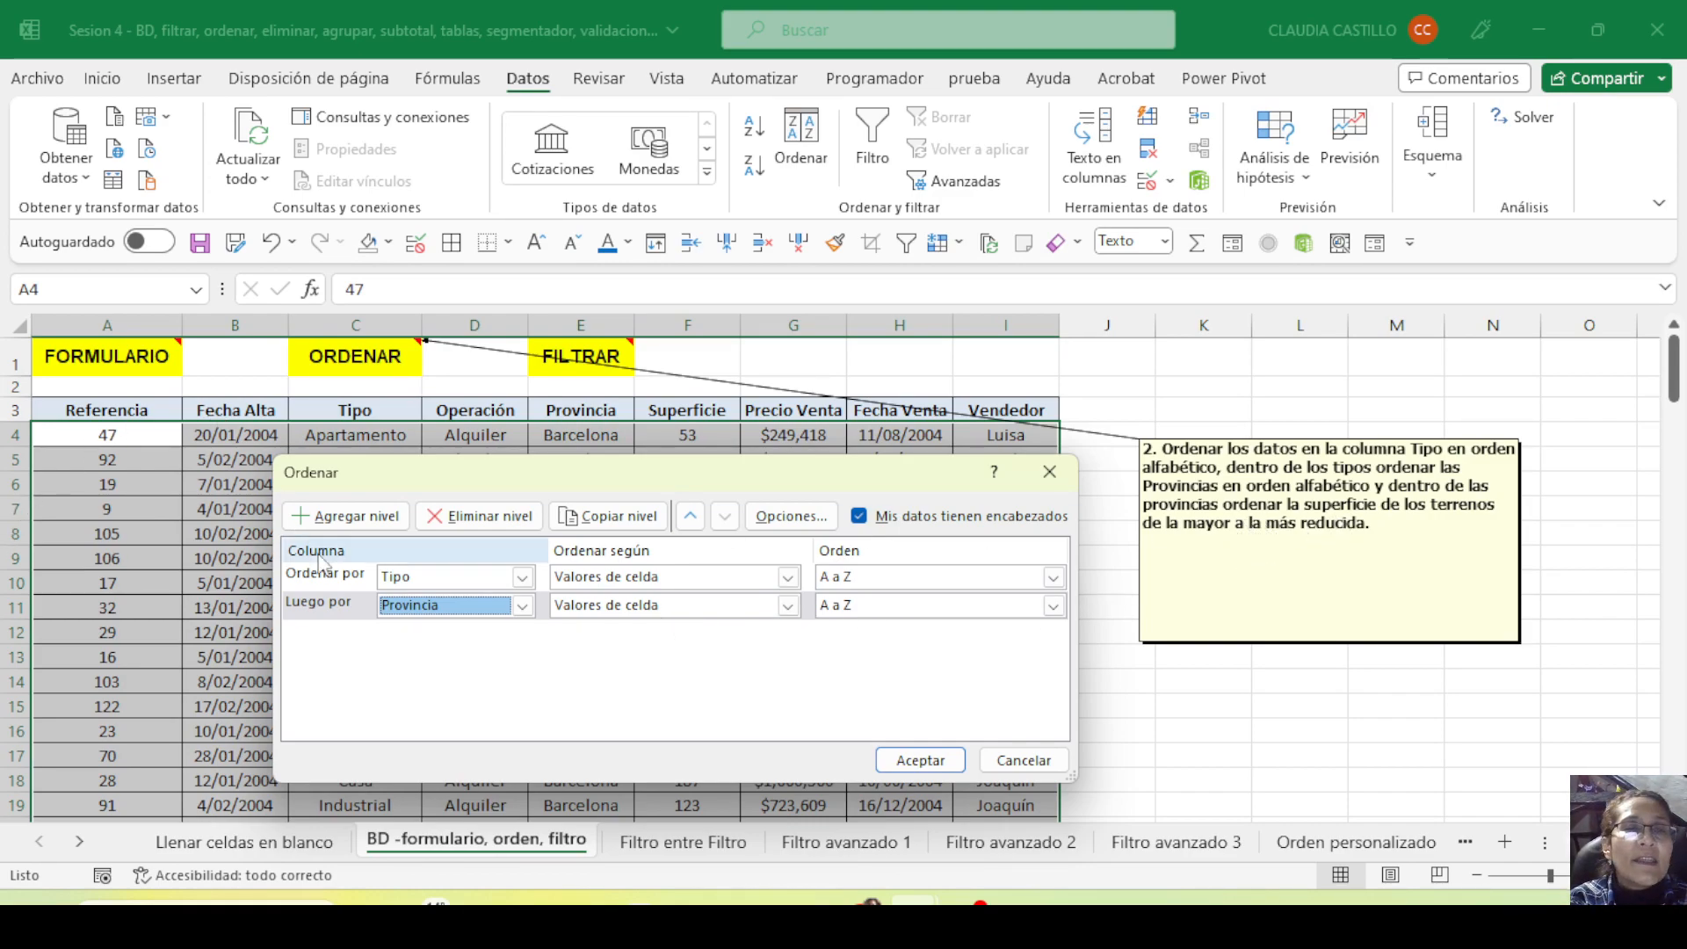
# Add Superficie as the third sort level with Valores de celda in De mayor a menor order, and apply the sort
pyautogui.click(322, 518)
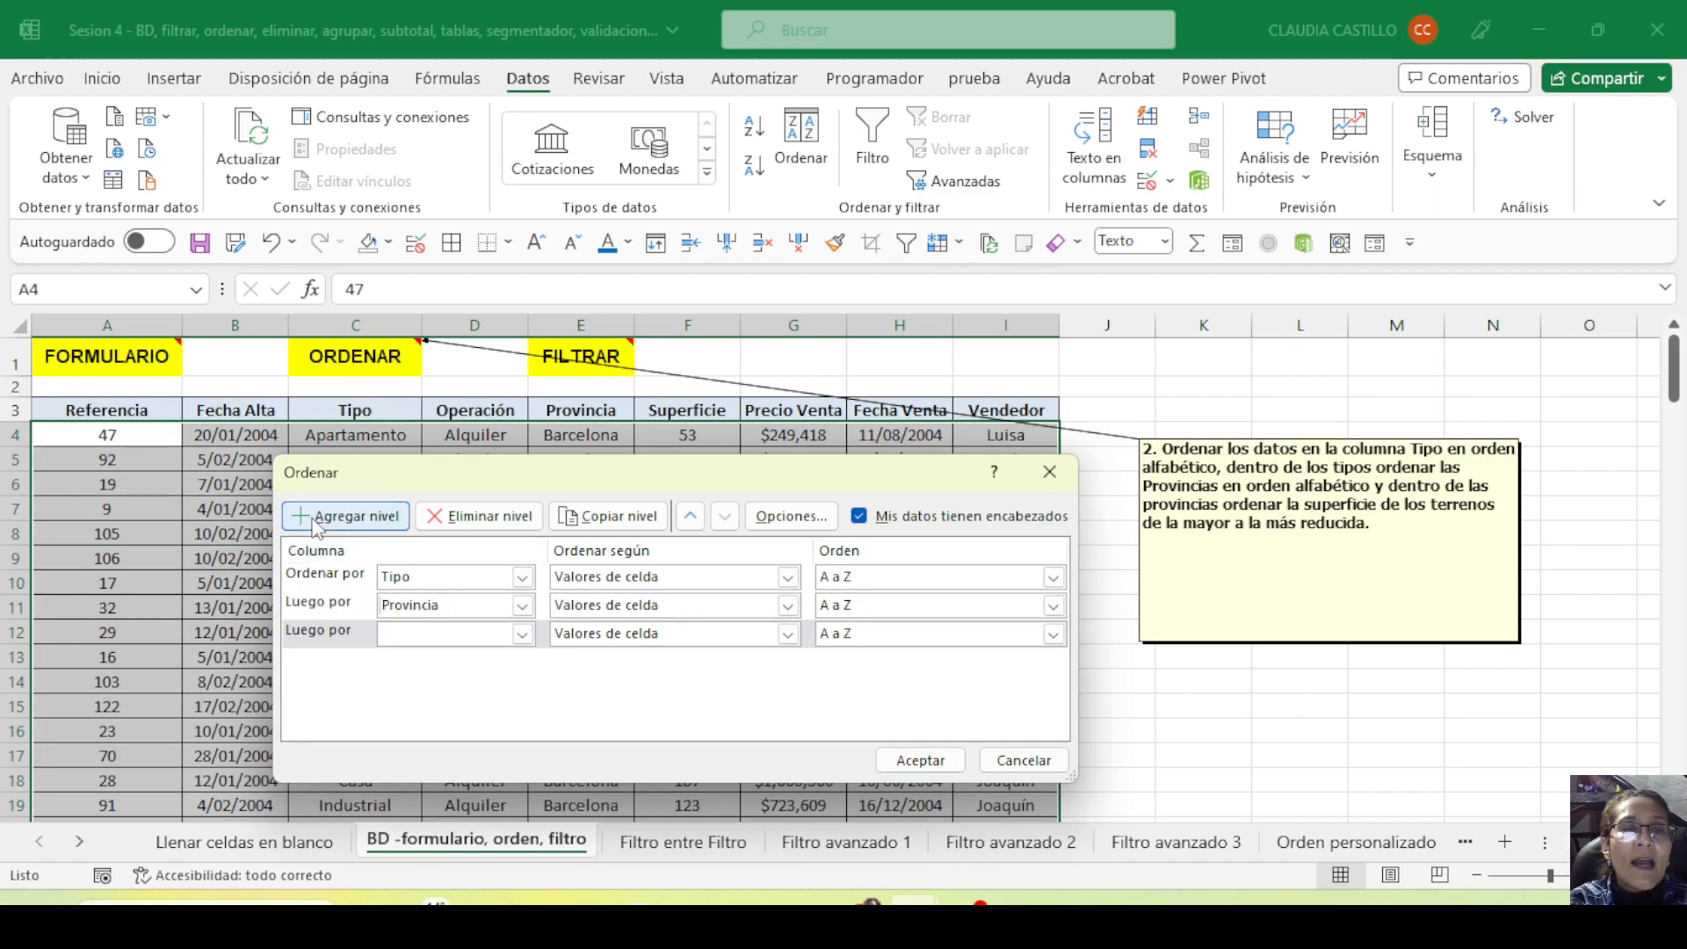
pyautogui.click(522, 633)
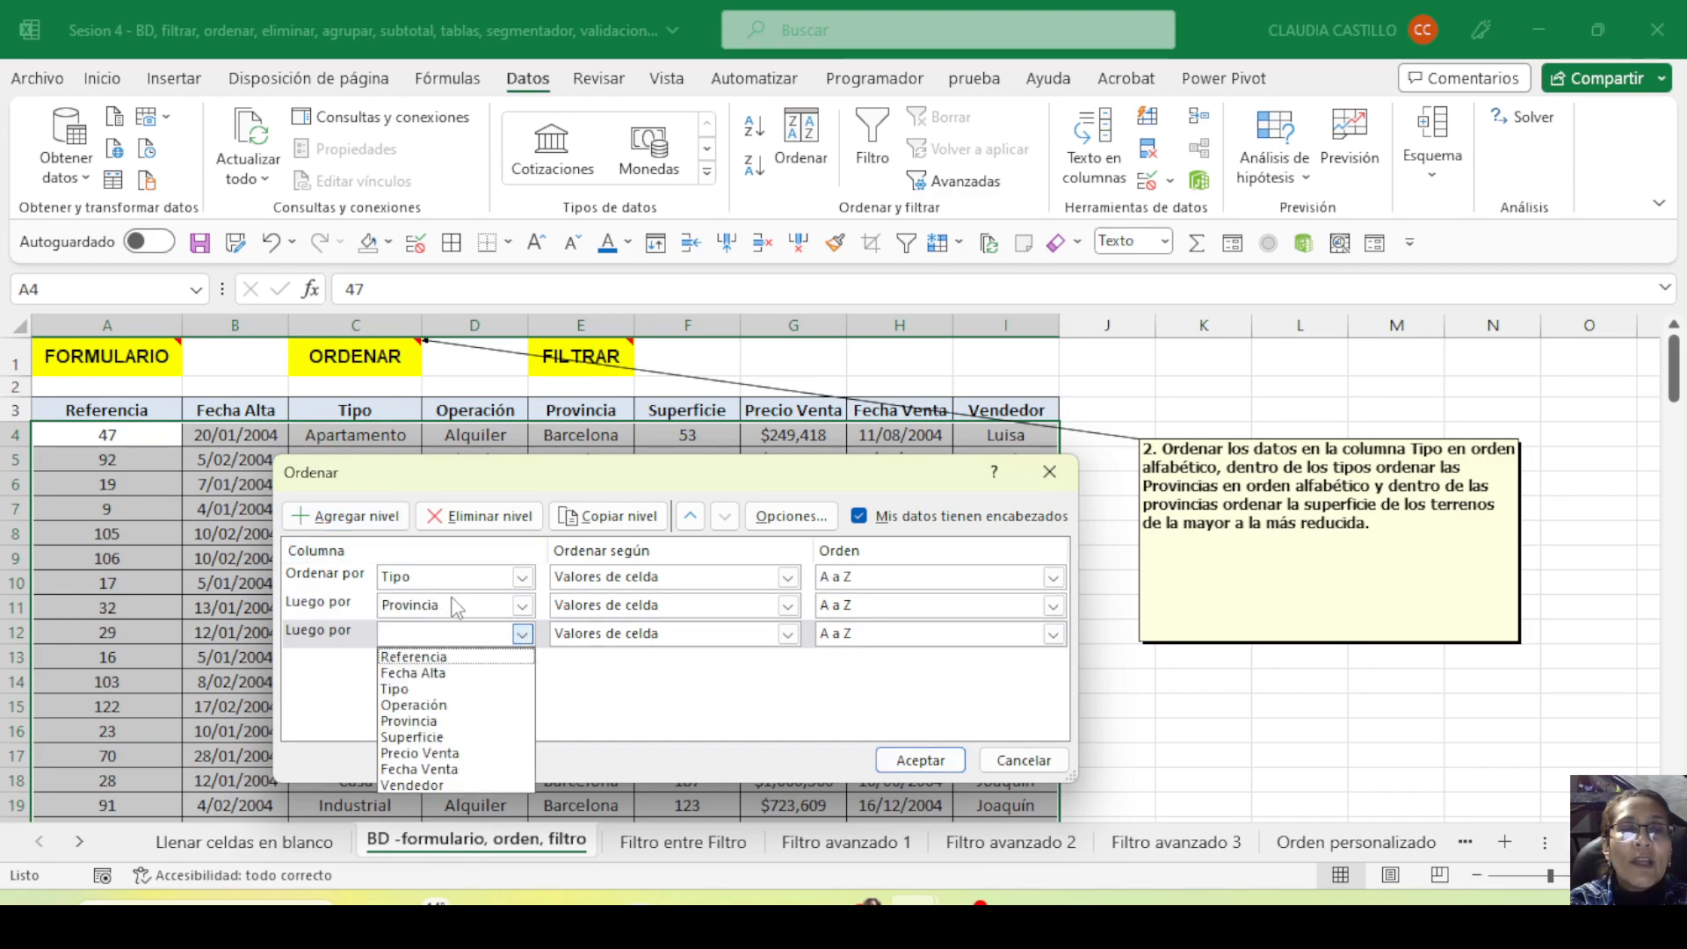
pyautogui.click(441, 738)
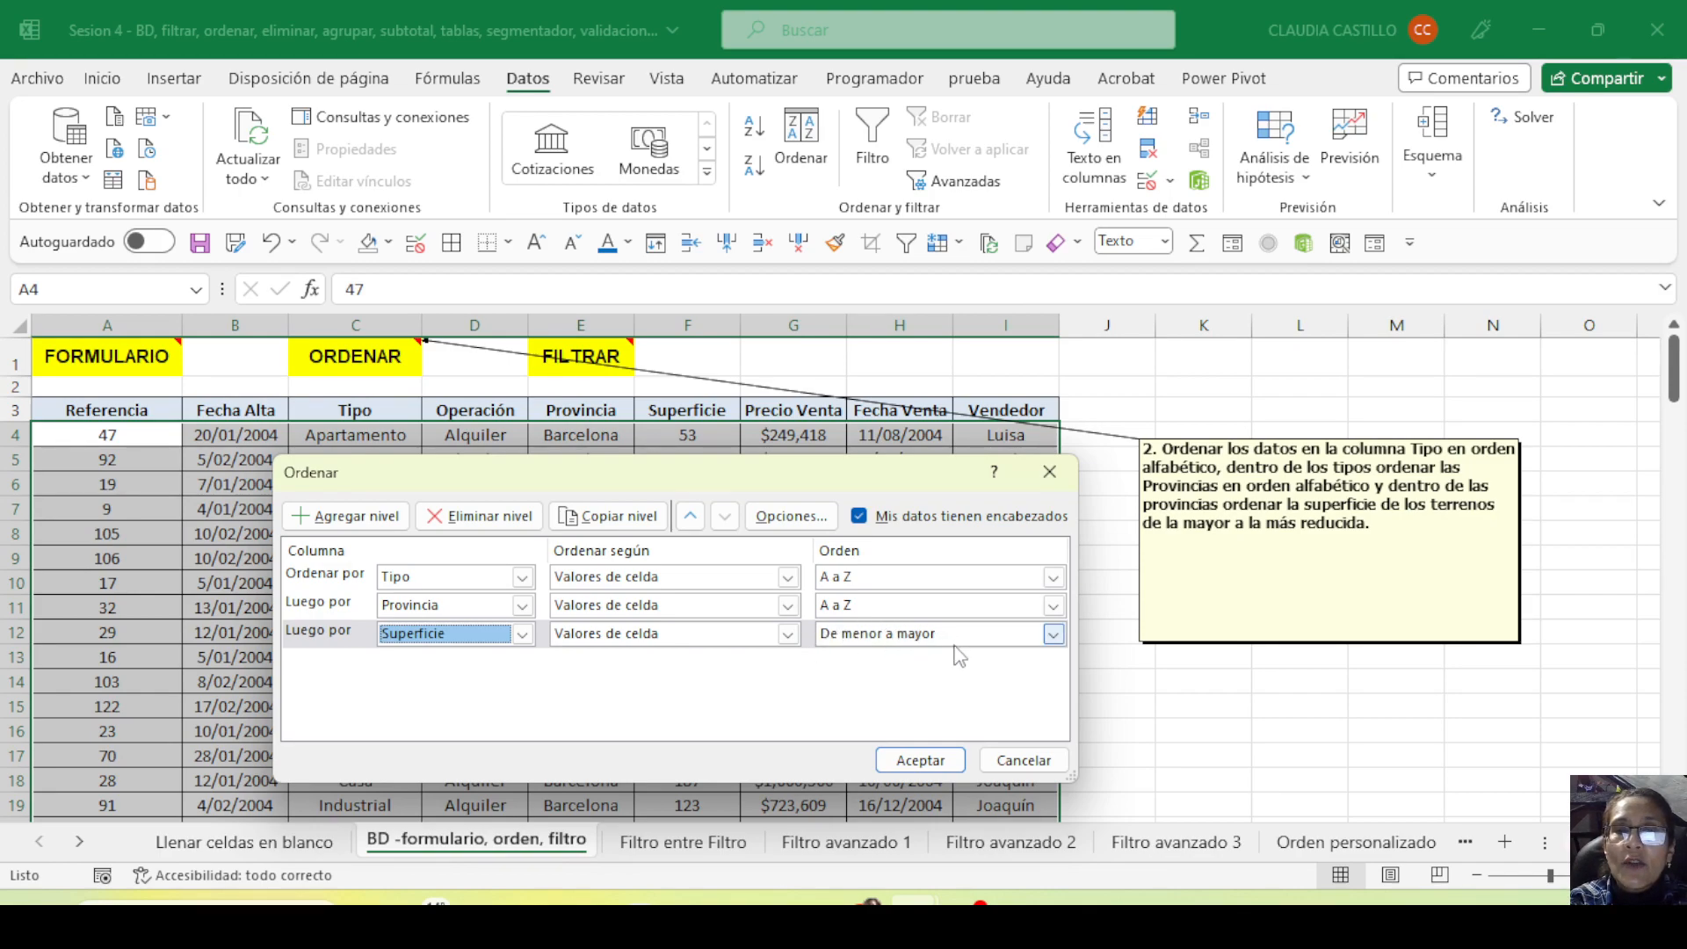
pyautogui.click(1030, 635)
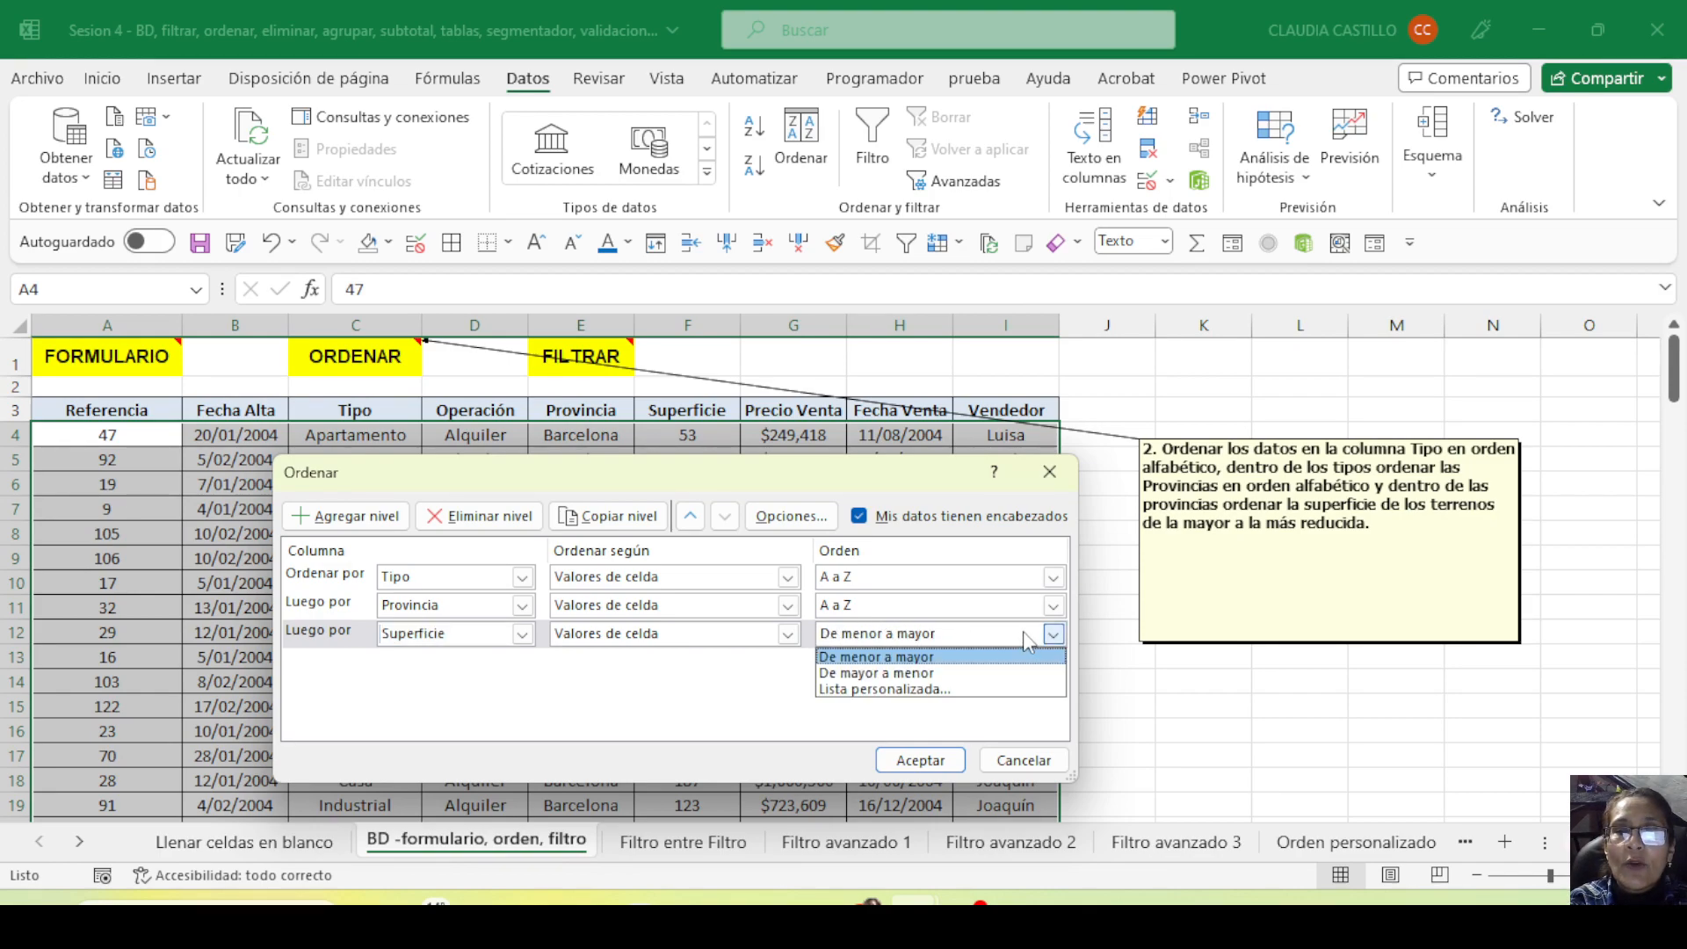
pyautogui.click(861, 675)
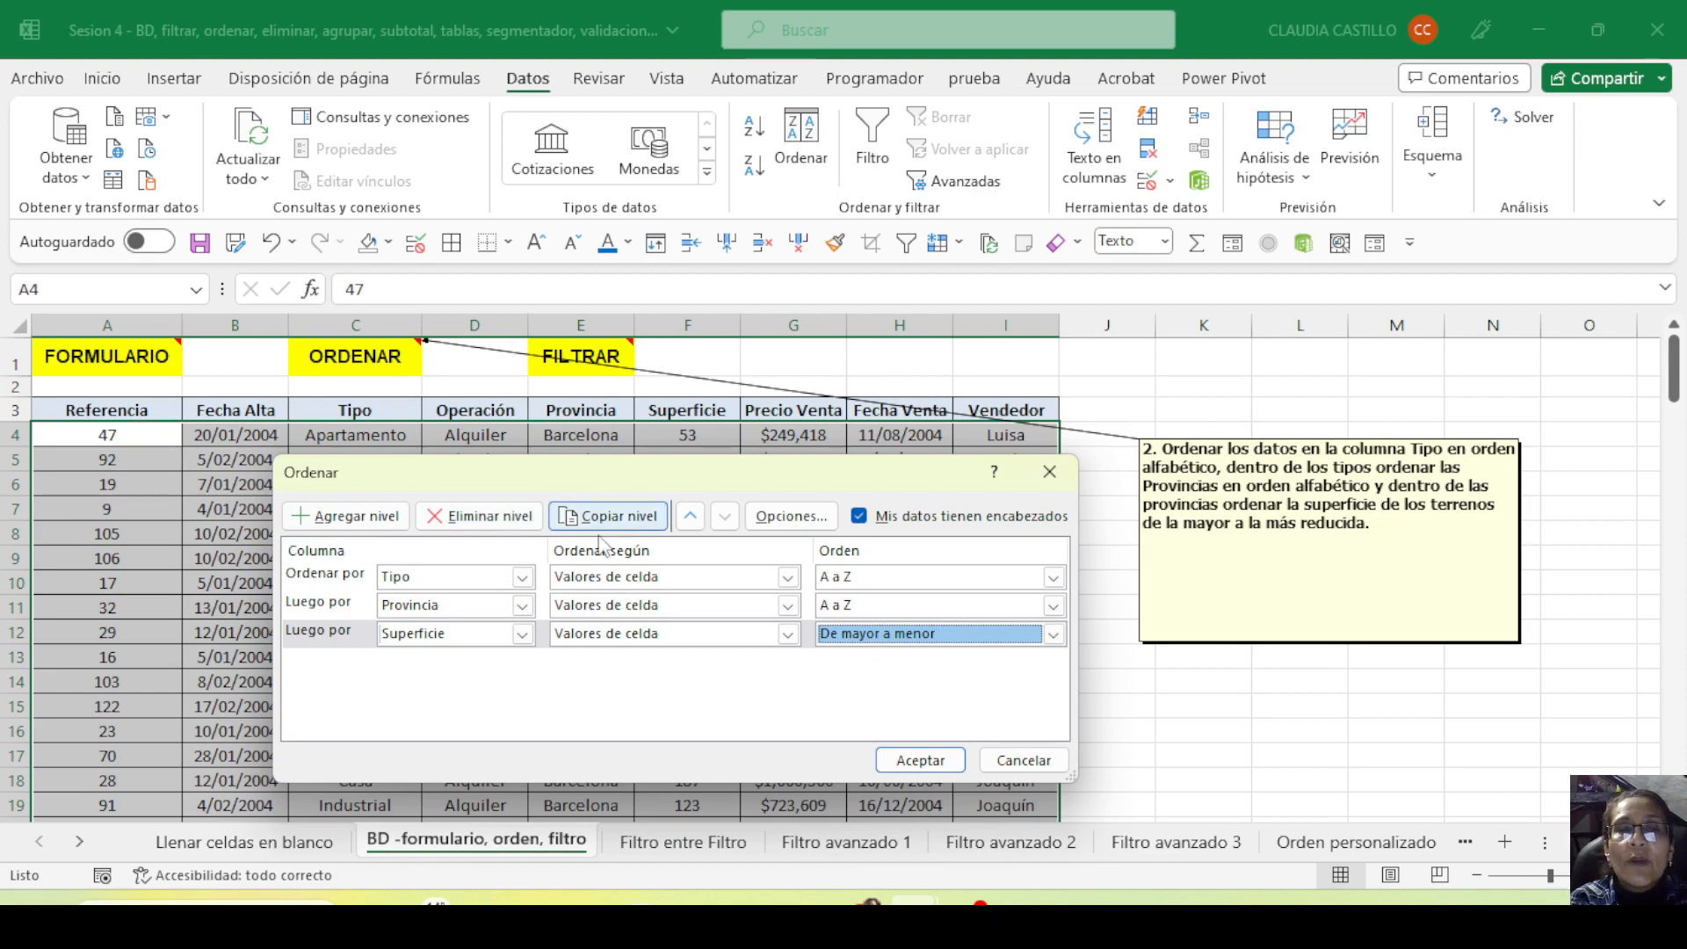
pyautogui.click(536, 604)
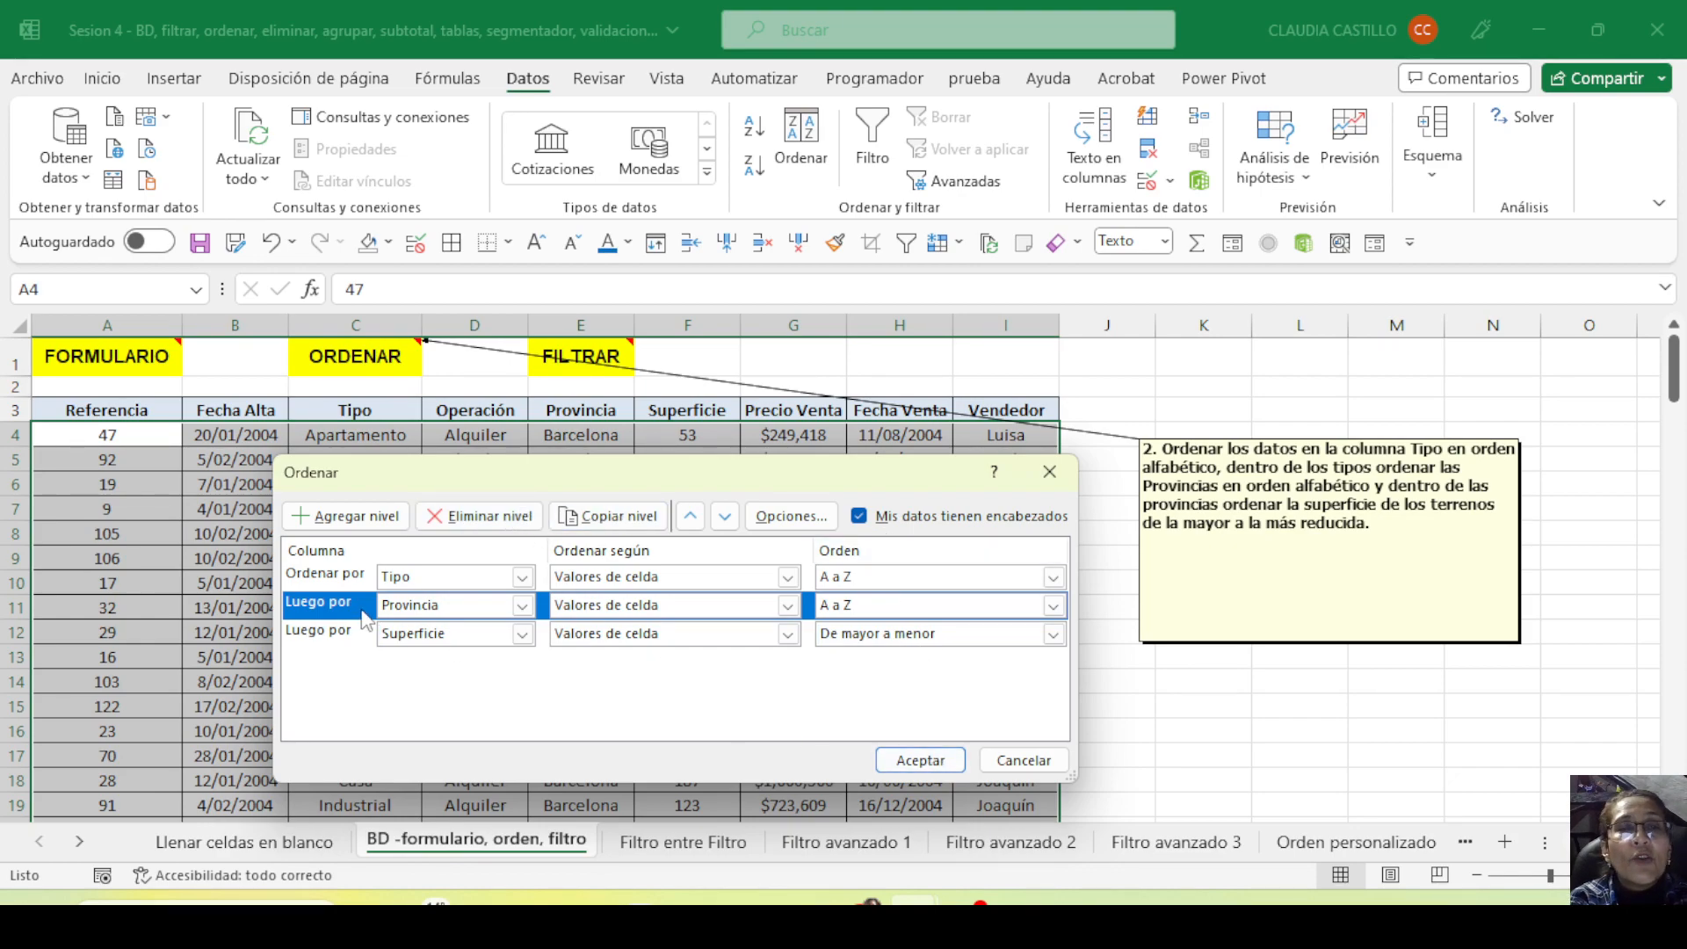
pyautogui.click(919, 759)
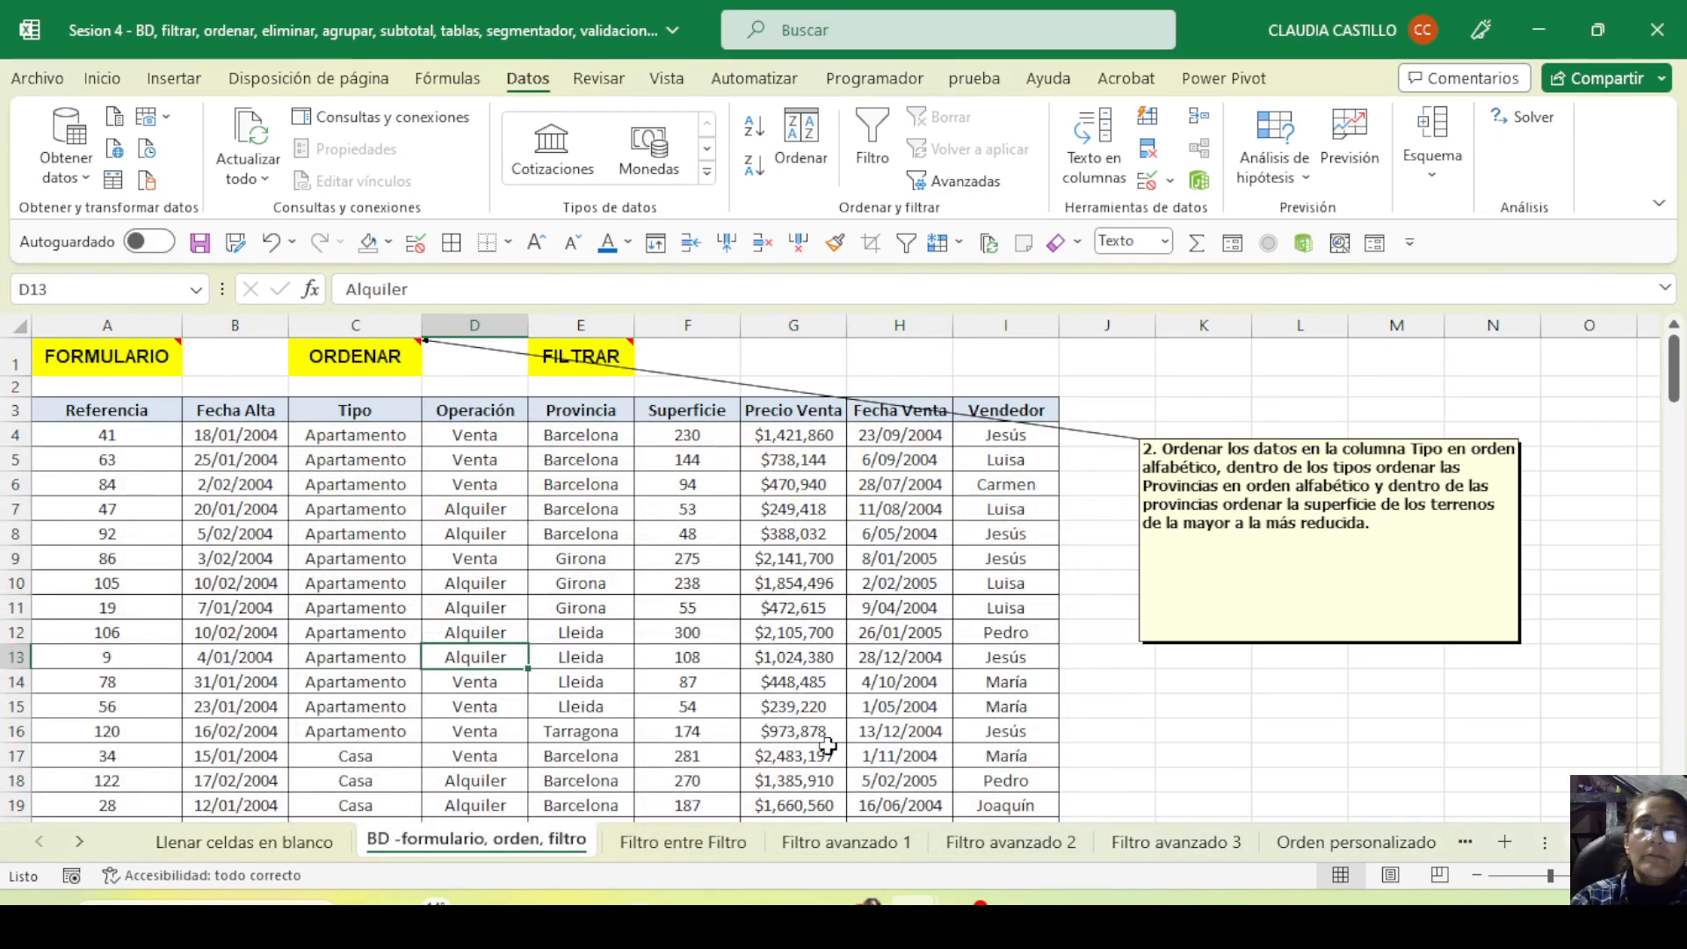
# Examine the sorted Apartamento and Casa rows, checking the Tipo, Provincia and Superficie order within each group
pyautogui.moveTo(345, 437); pyautogui.dragTo(351, 731)
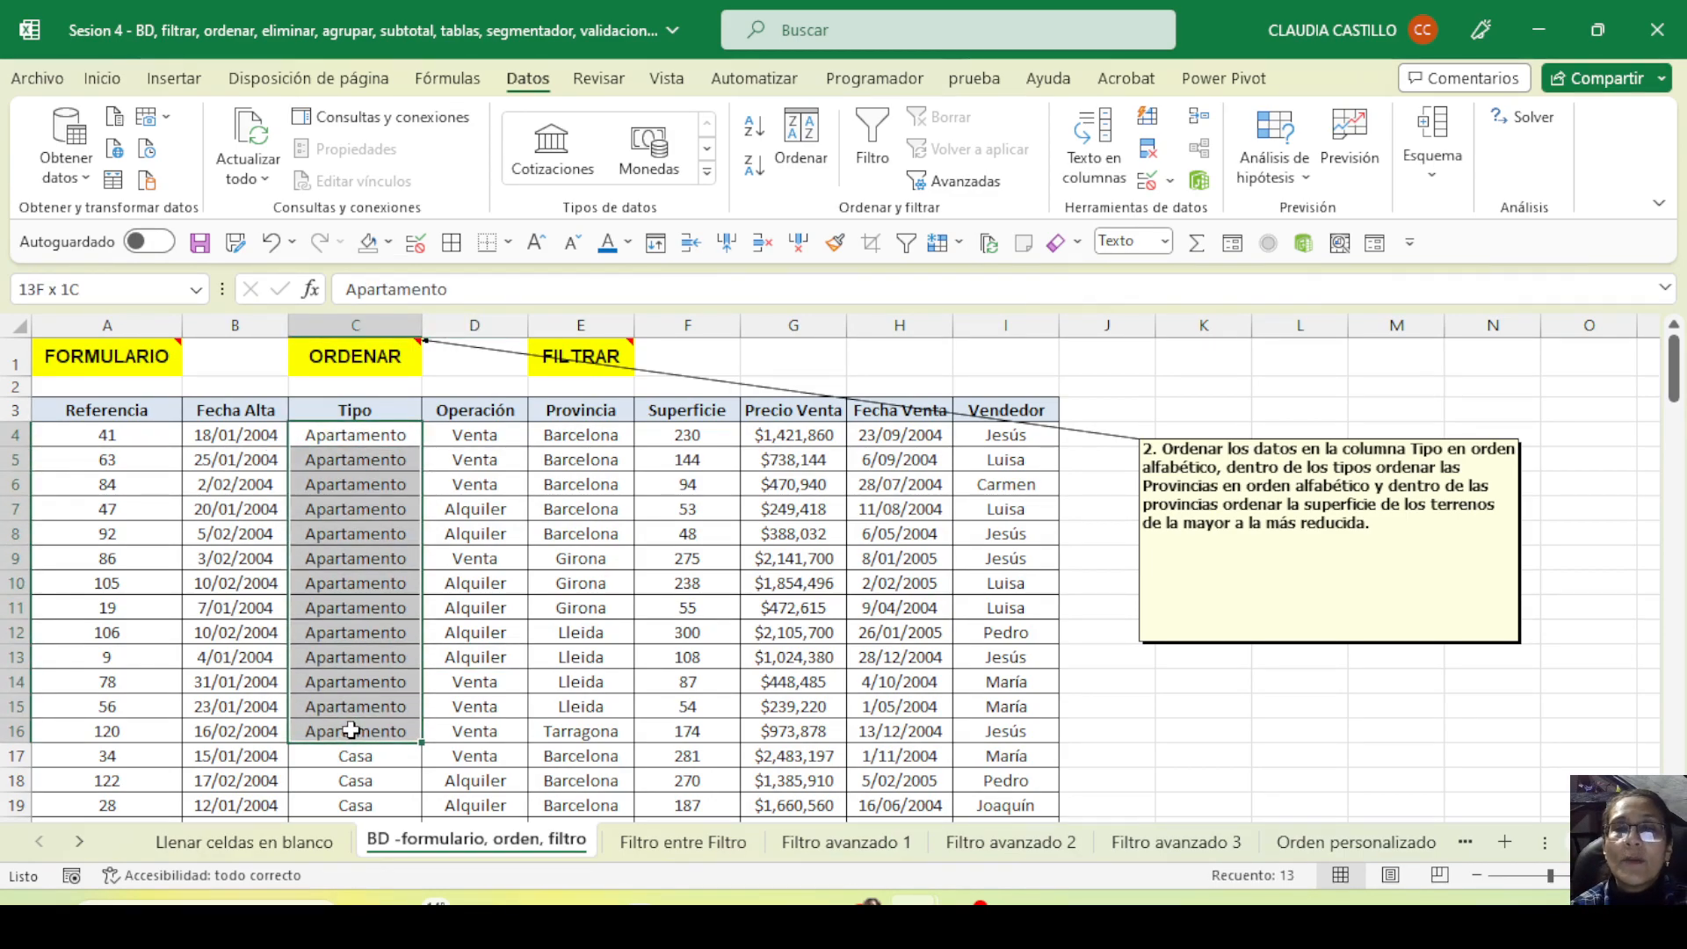
pyautogui.moveTo(563, 437); pyautogui.dragTo(578, 734)
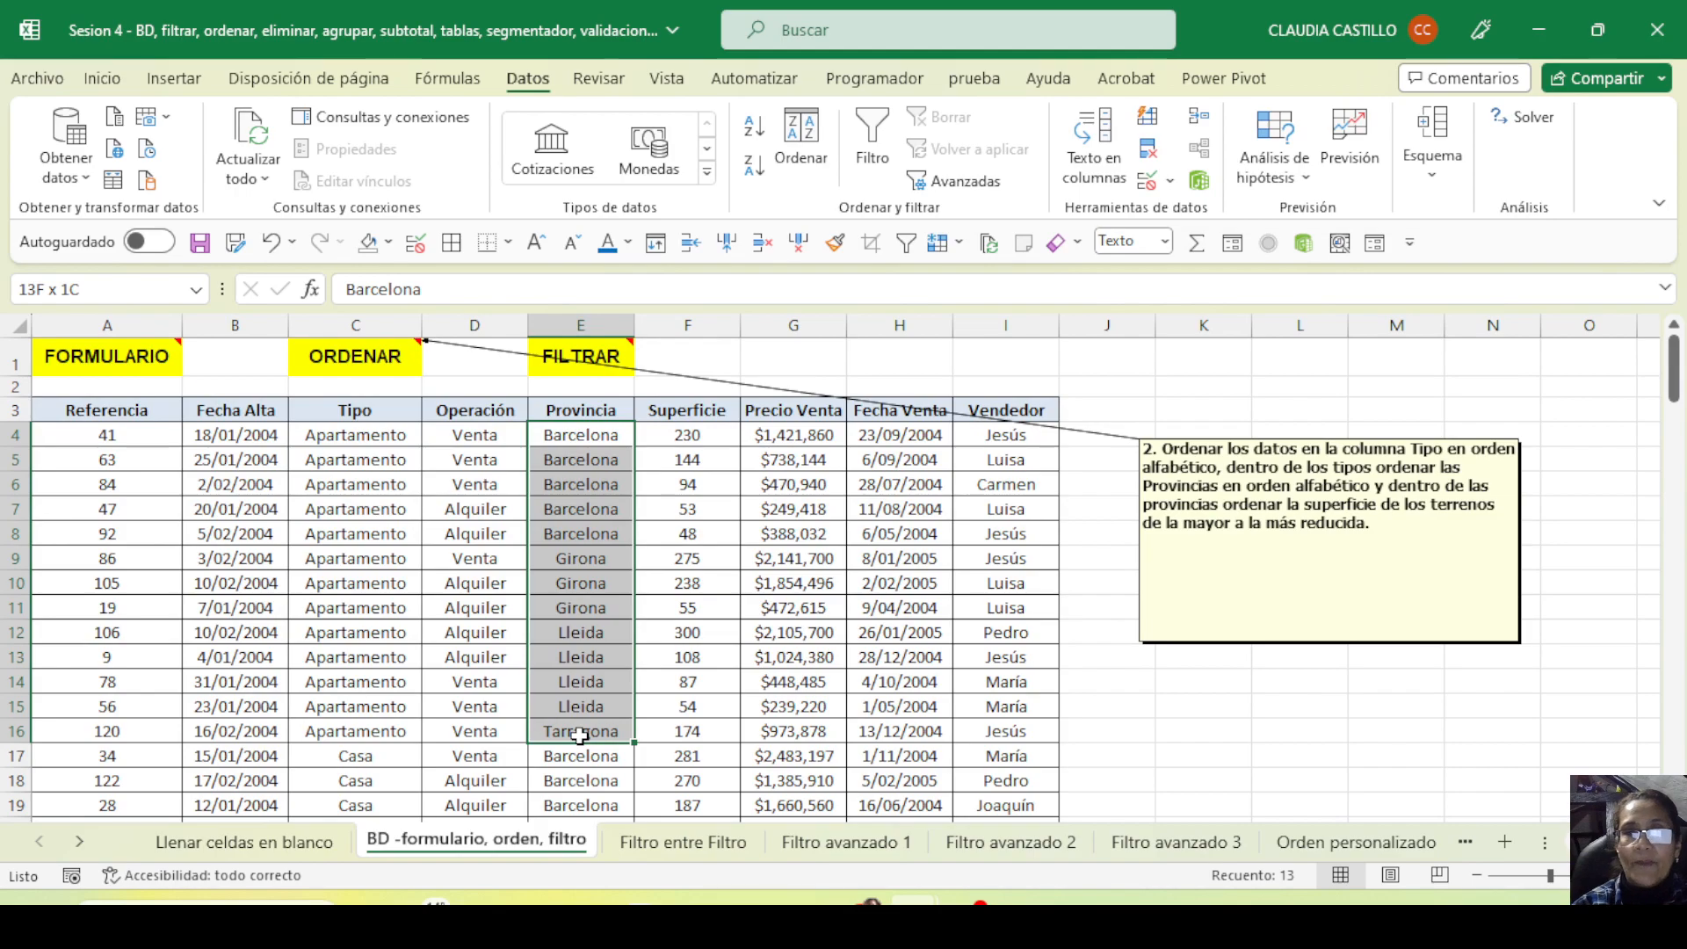
pyautogui.moveTo(587, 431); pyautogui.dragTo(594, 533)
pyautogui.moveTo(695, 432); pyautogui.dragTo(681, 712)
pyautogui.scroll(-4, 651, 714)
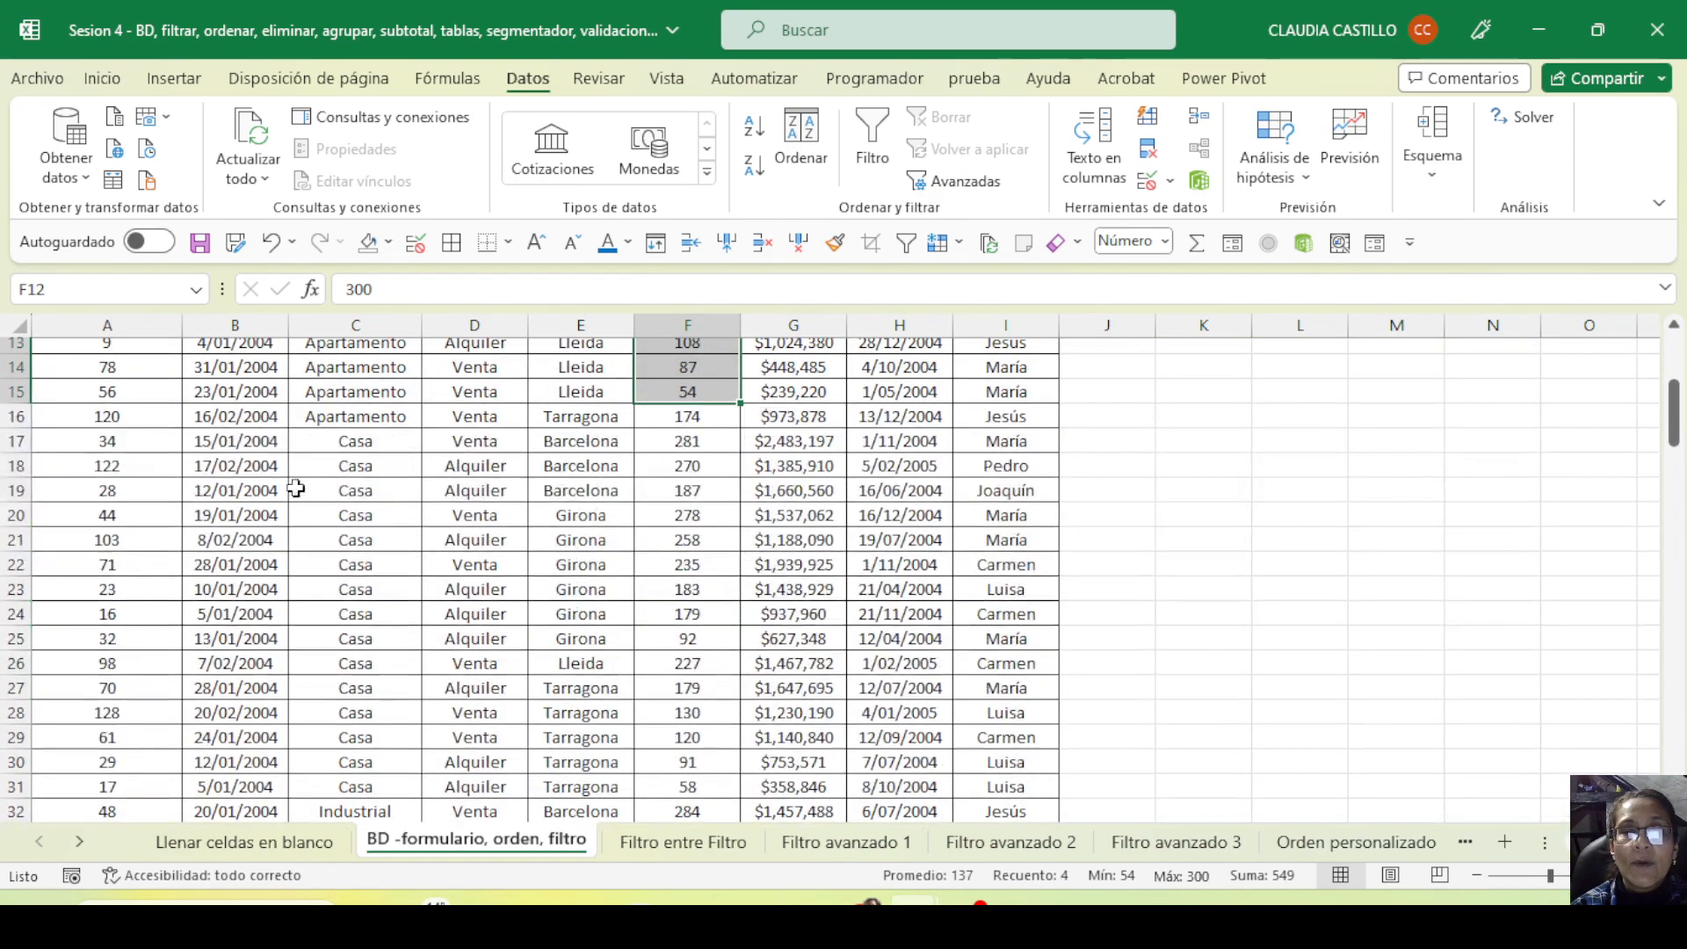
pyautogui.moveTo(358, 436); pyautogui.dragTo(355, 764)
pyautogui.moveTo(584, 441); pyautogui.dragTo(580, 637)
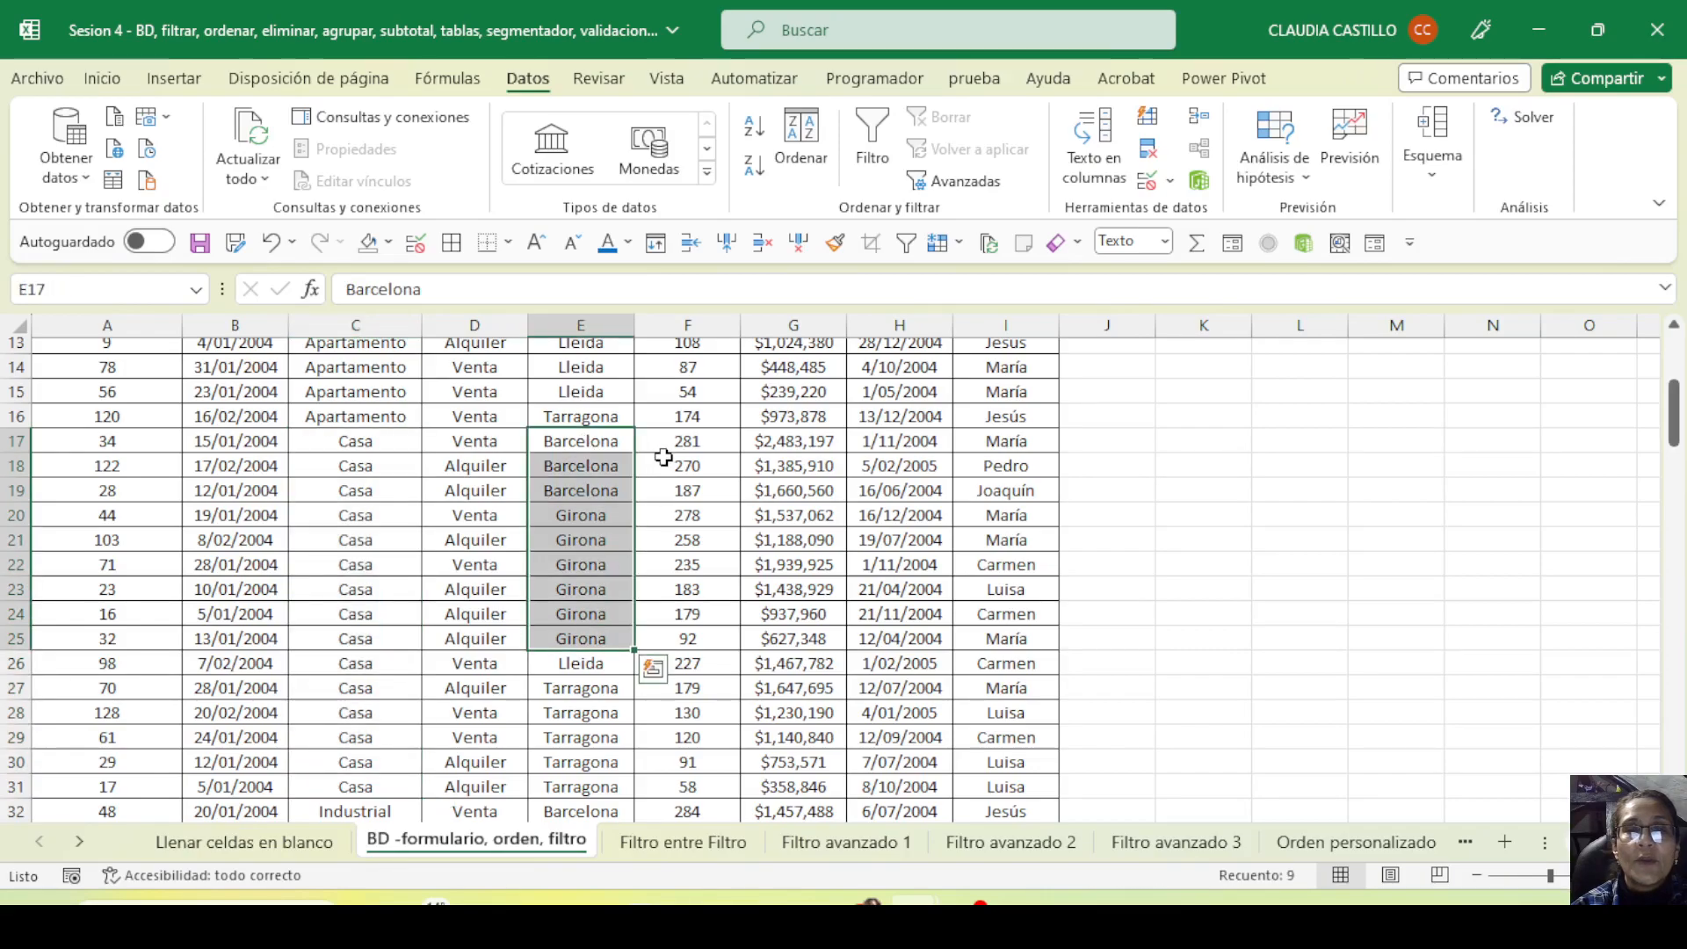
pyautogui.moveTo(664, 444); pyautogui.dragTo(664, 501)
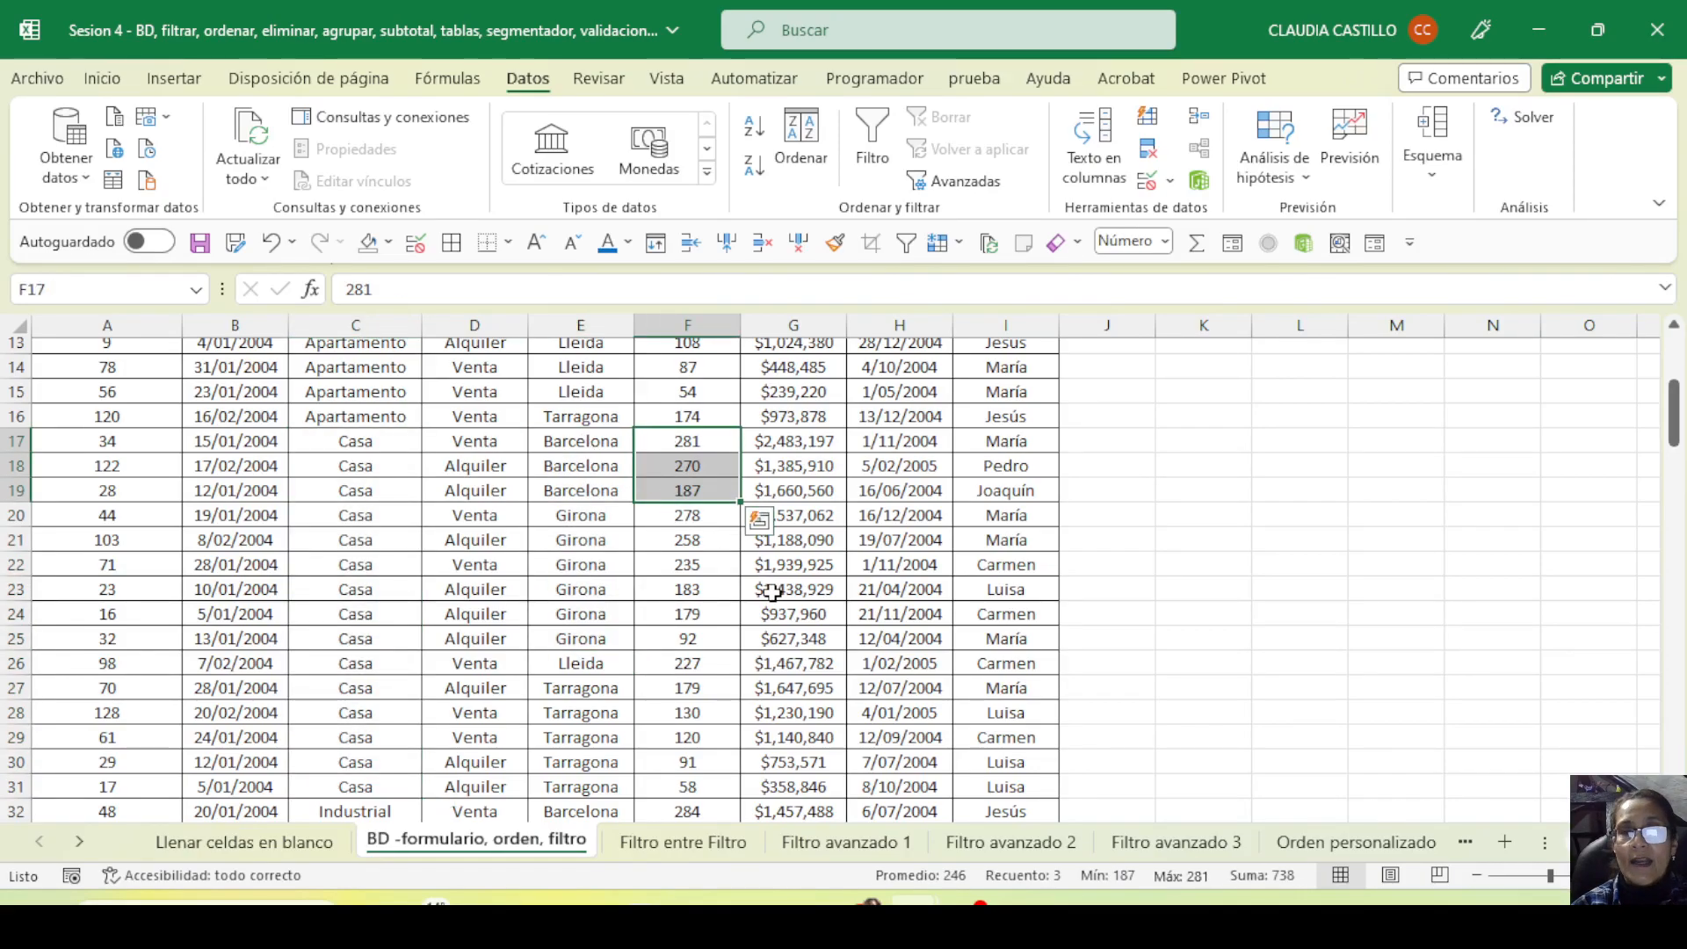
pyautogui.scroll(1, 668, 510)
pyautogui.scroll(4, 507, 527)
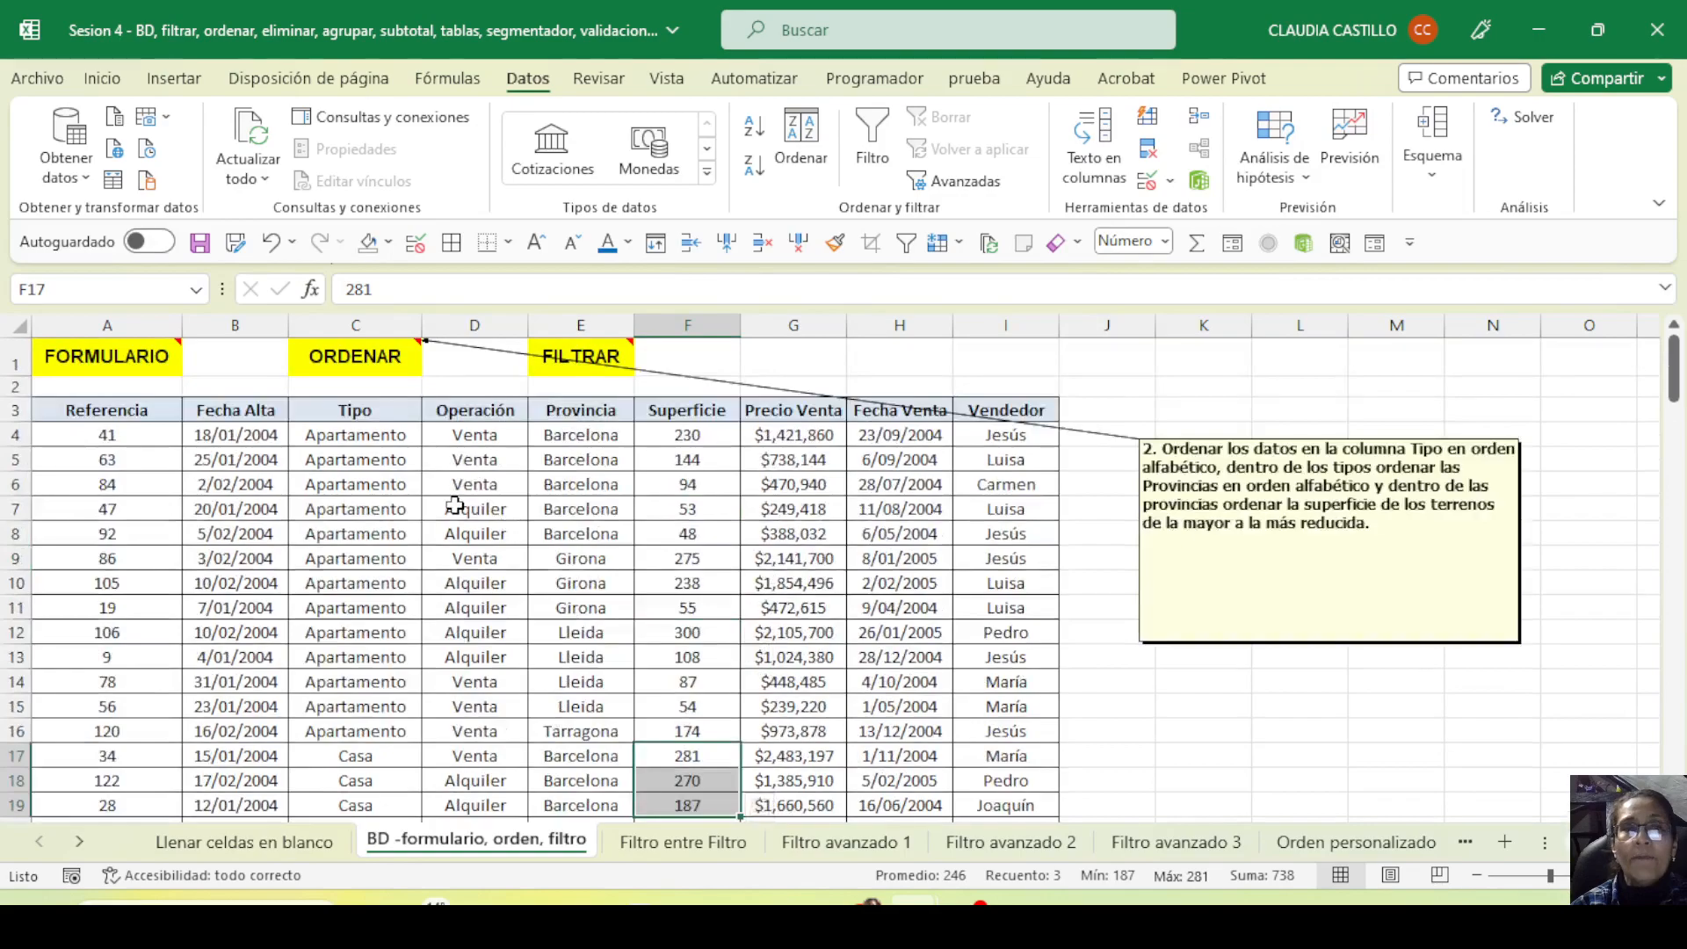
# Turn on header filters for the property table and start a custom sort with Tipo as the first level
pyautogui.click(626, 526)
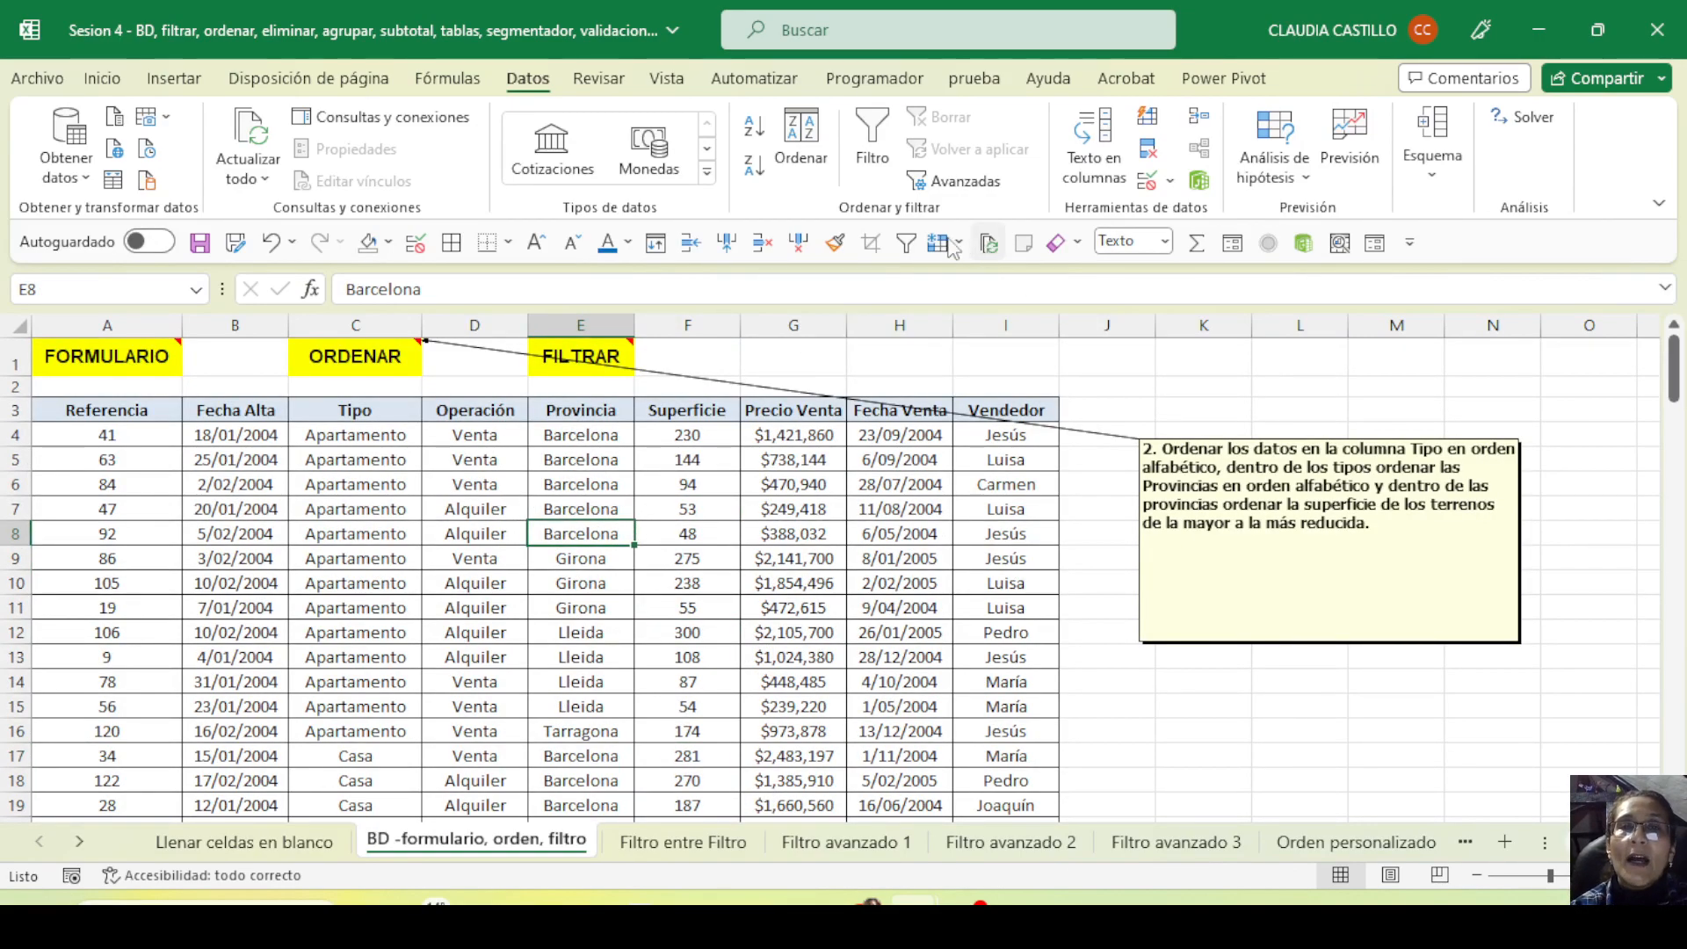
pyautogui.click(906, 247)
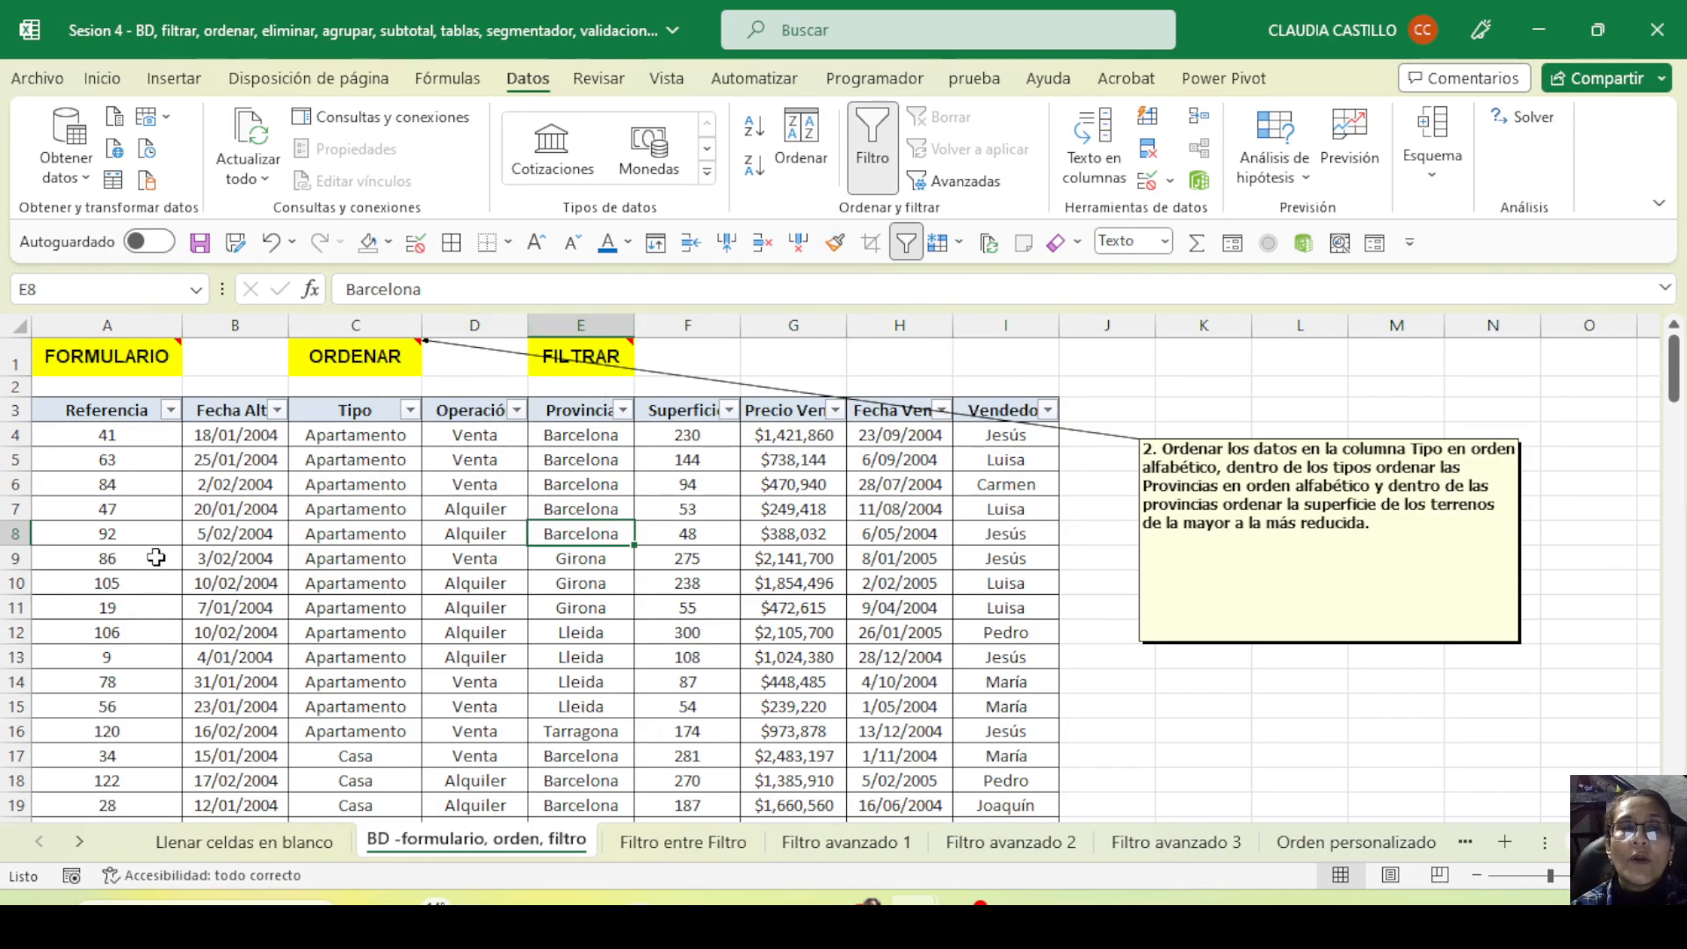
pyautogui.click(657, 246)
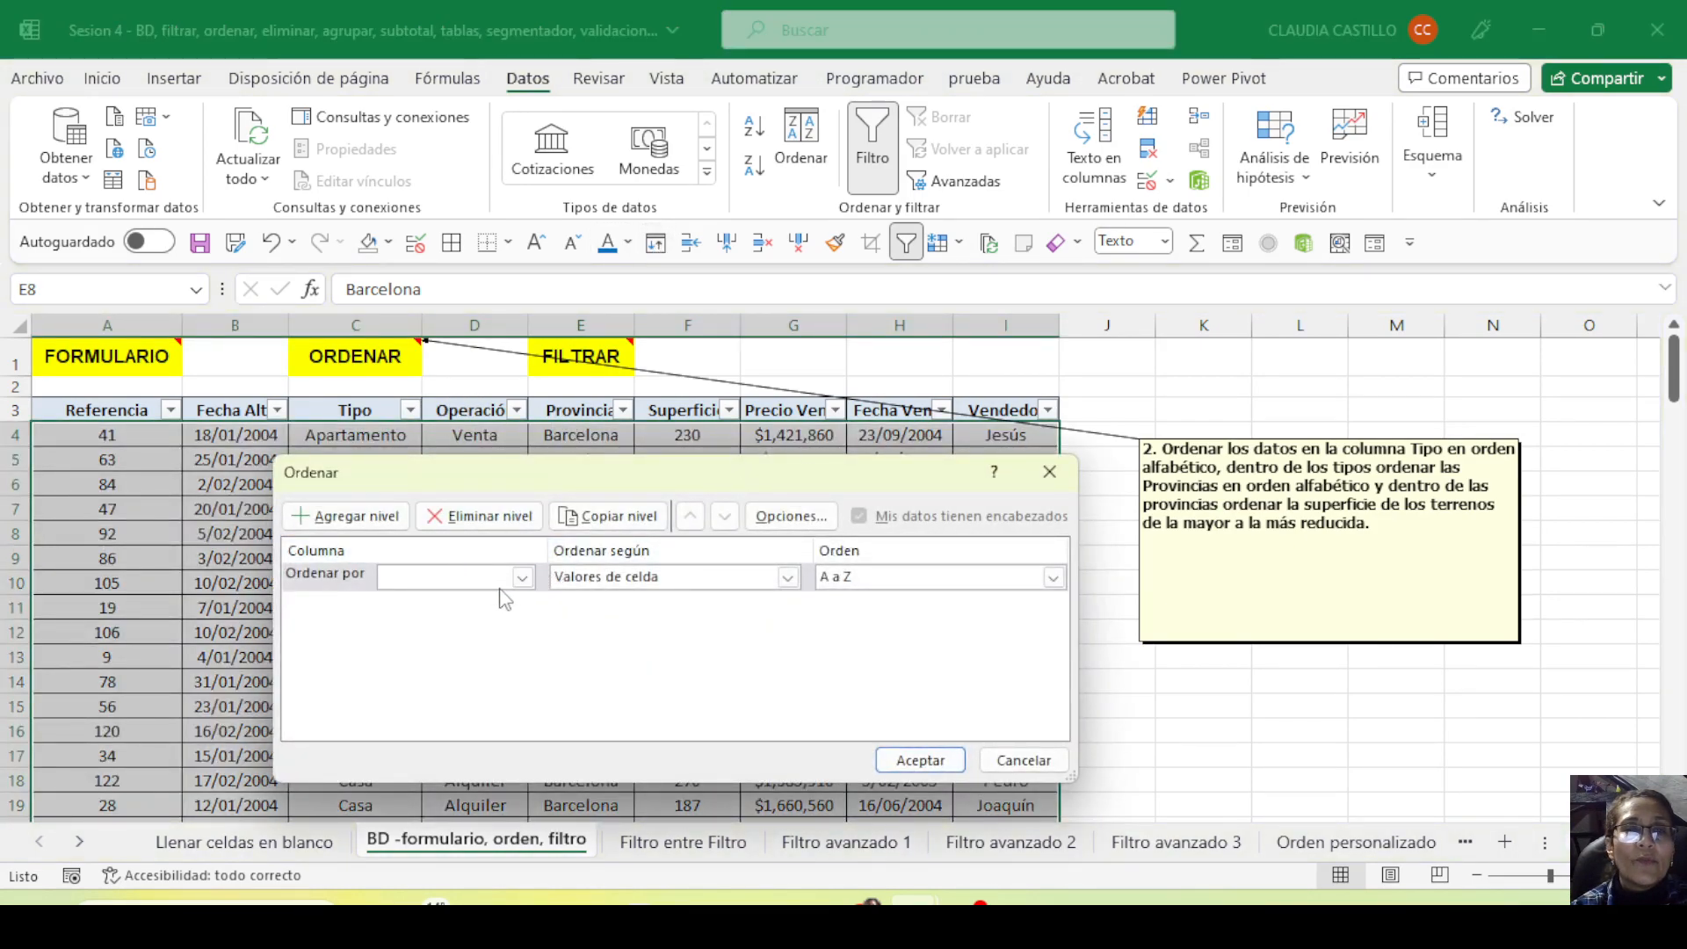
pyautogui.click(522, 576)
pyautogui.click(474, 665)
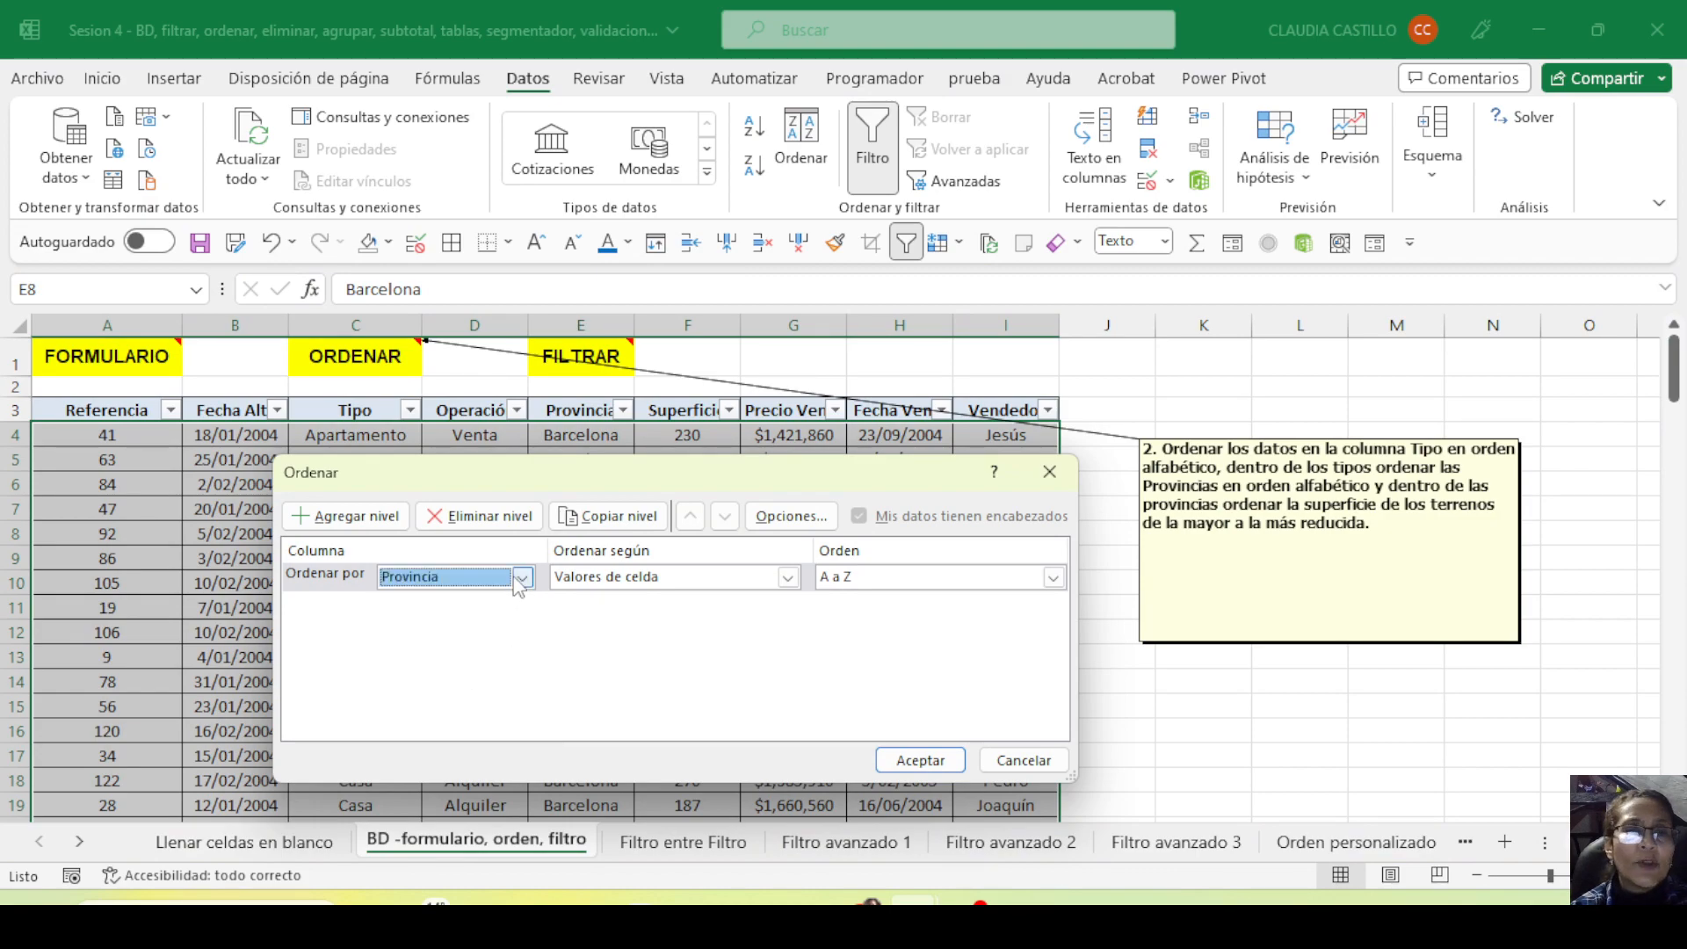
pyautogui.click(522, 576)
pyautogui.click(448, 635)
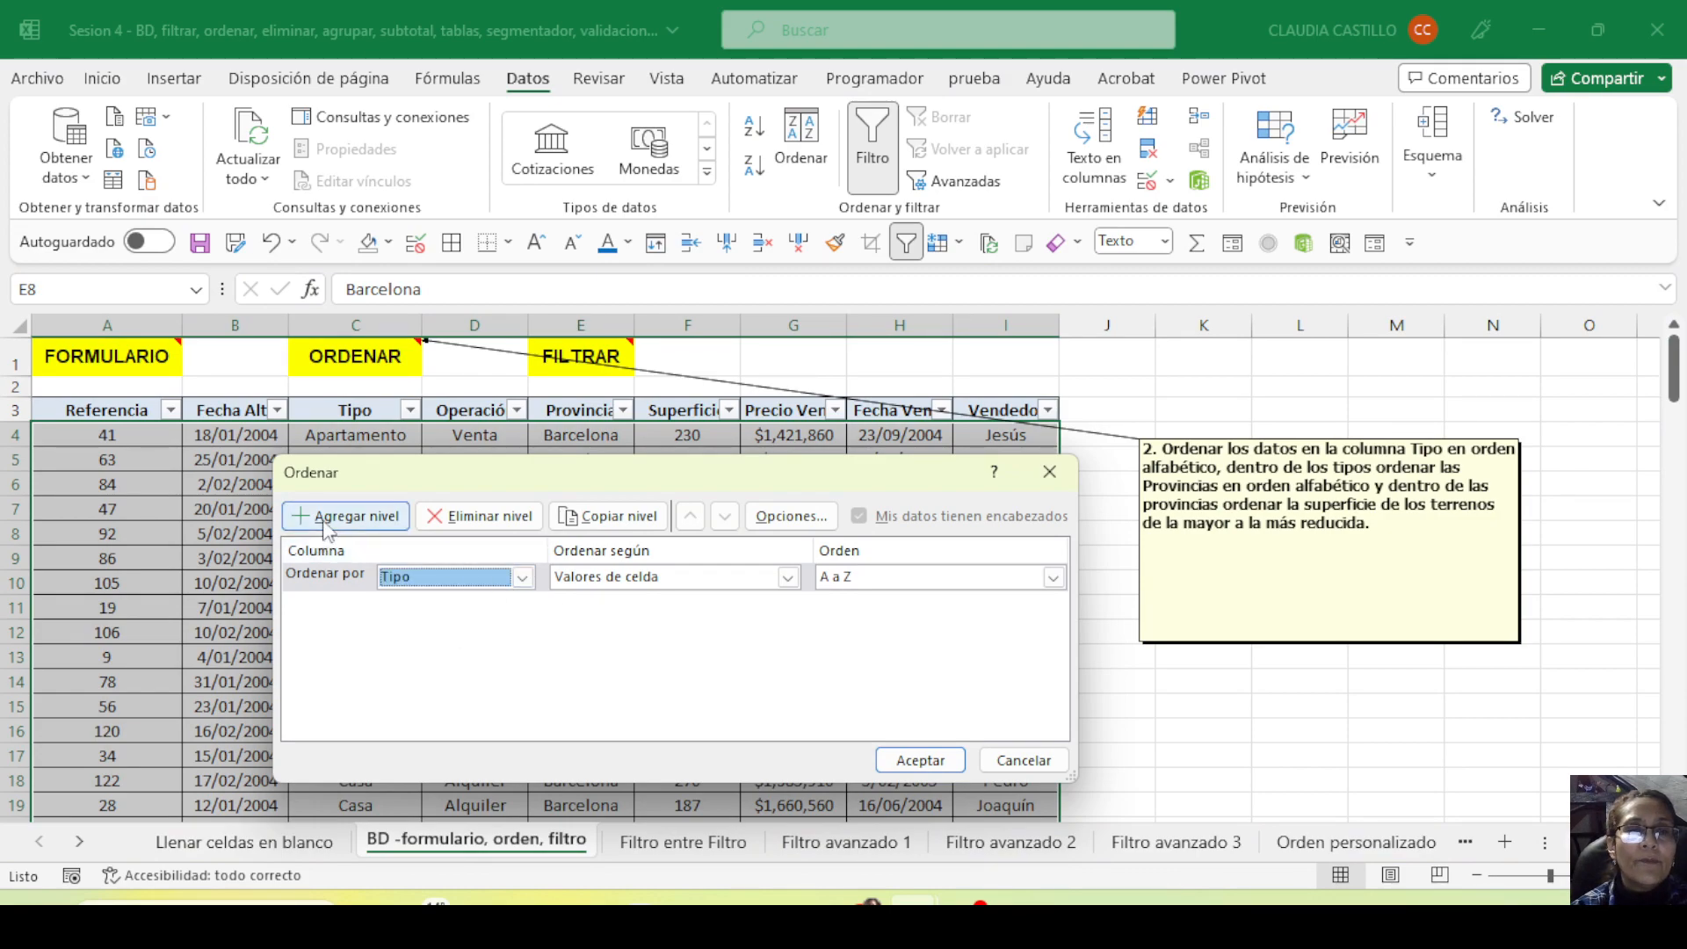
# Add Provincia in A a Z order and Superficie in De mayor a menor order as further levels, and apply the sort
pyautogui.click(349, 516)
pyautogui.click(522, 606)
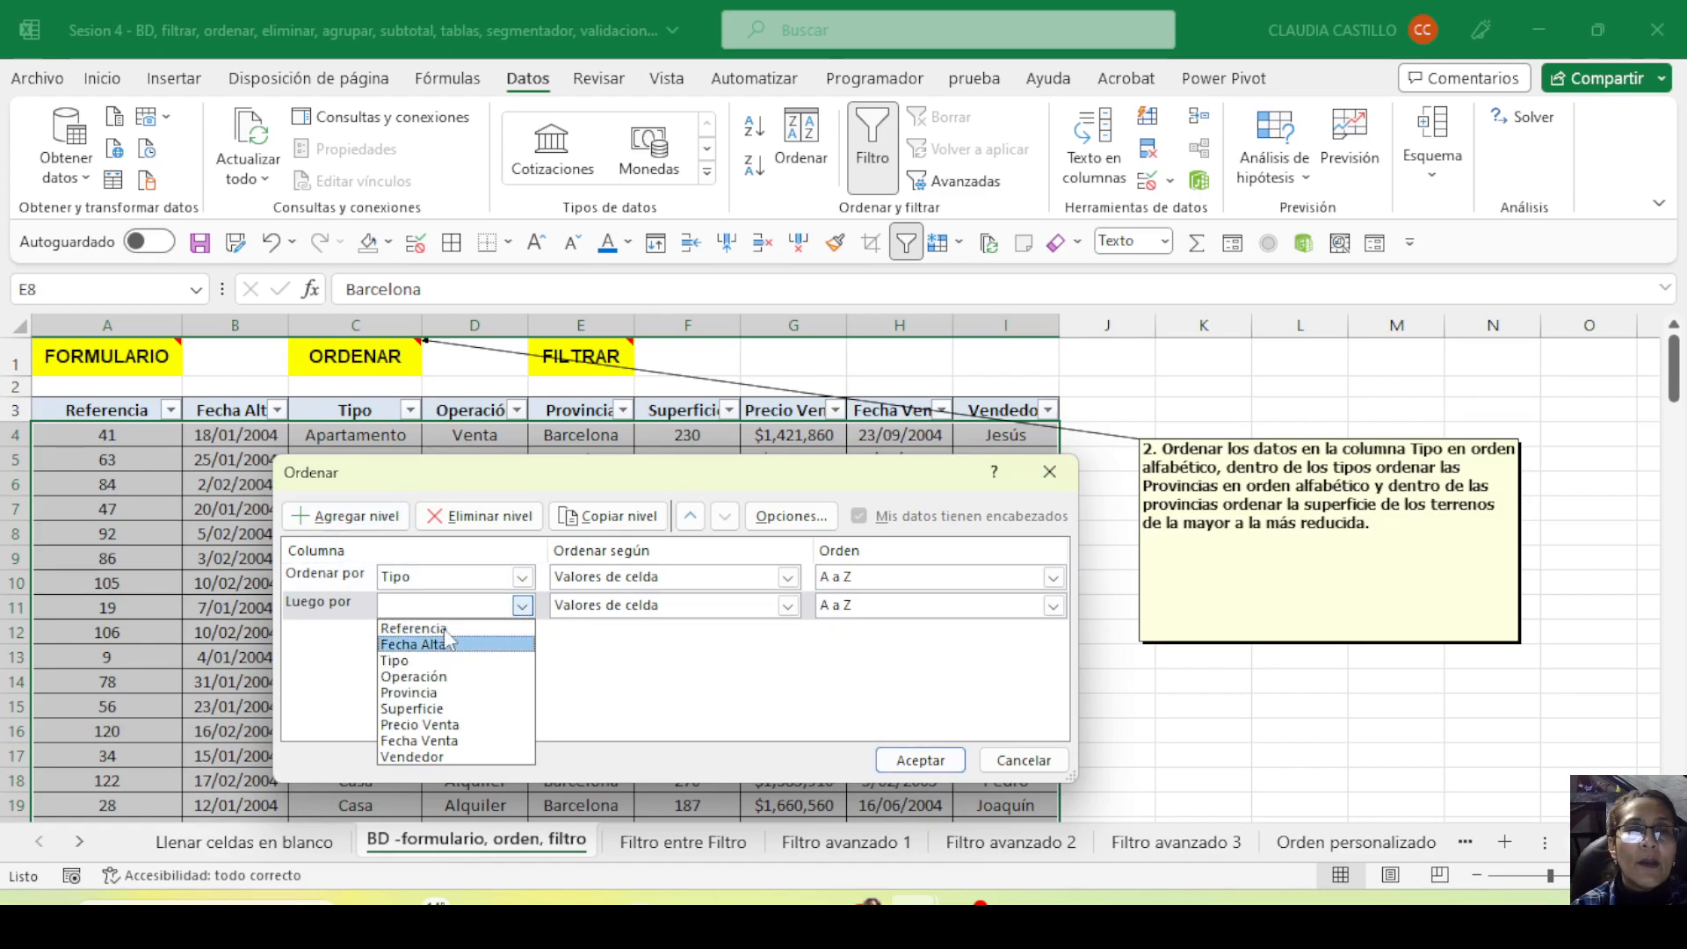
pyautogui.click(433, 693)
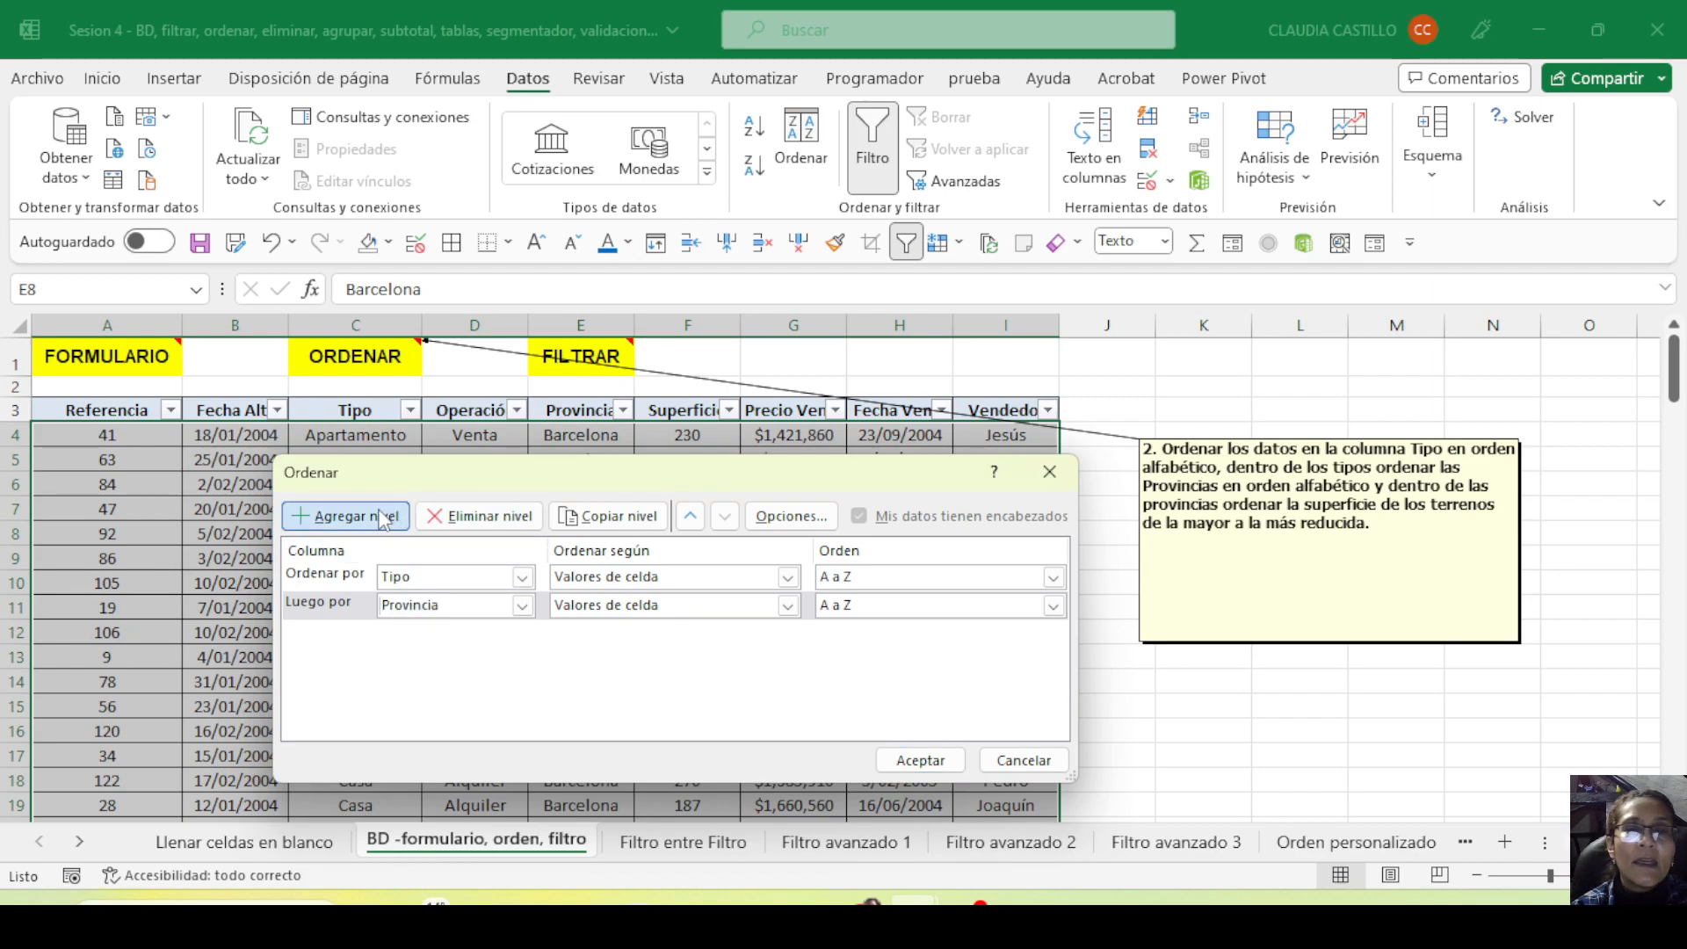
pyautogui.click(352, 517)
pyautogui.click(522, 634)
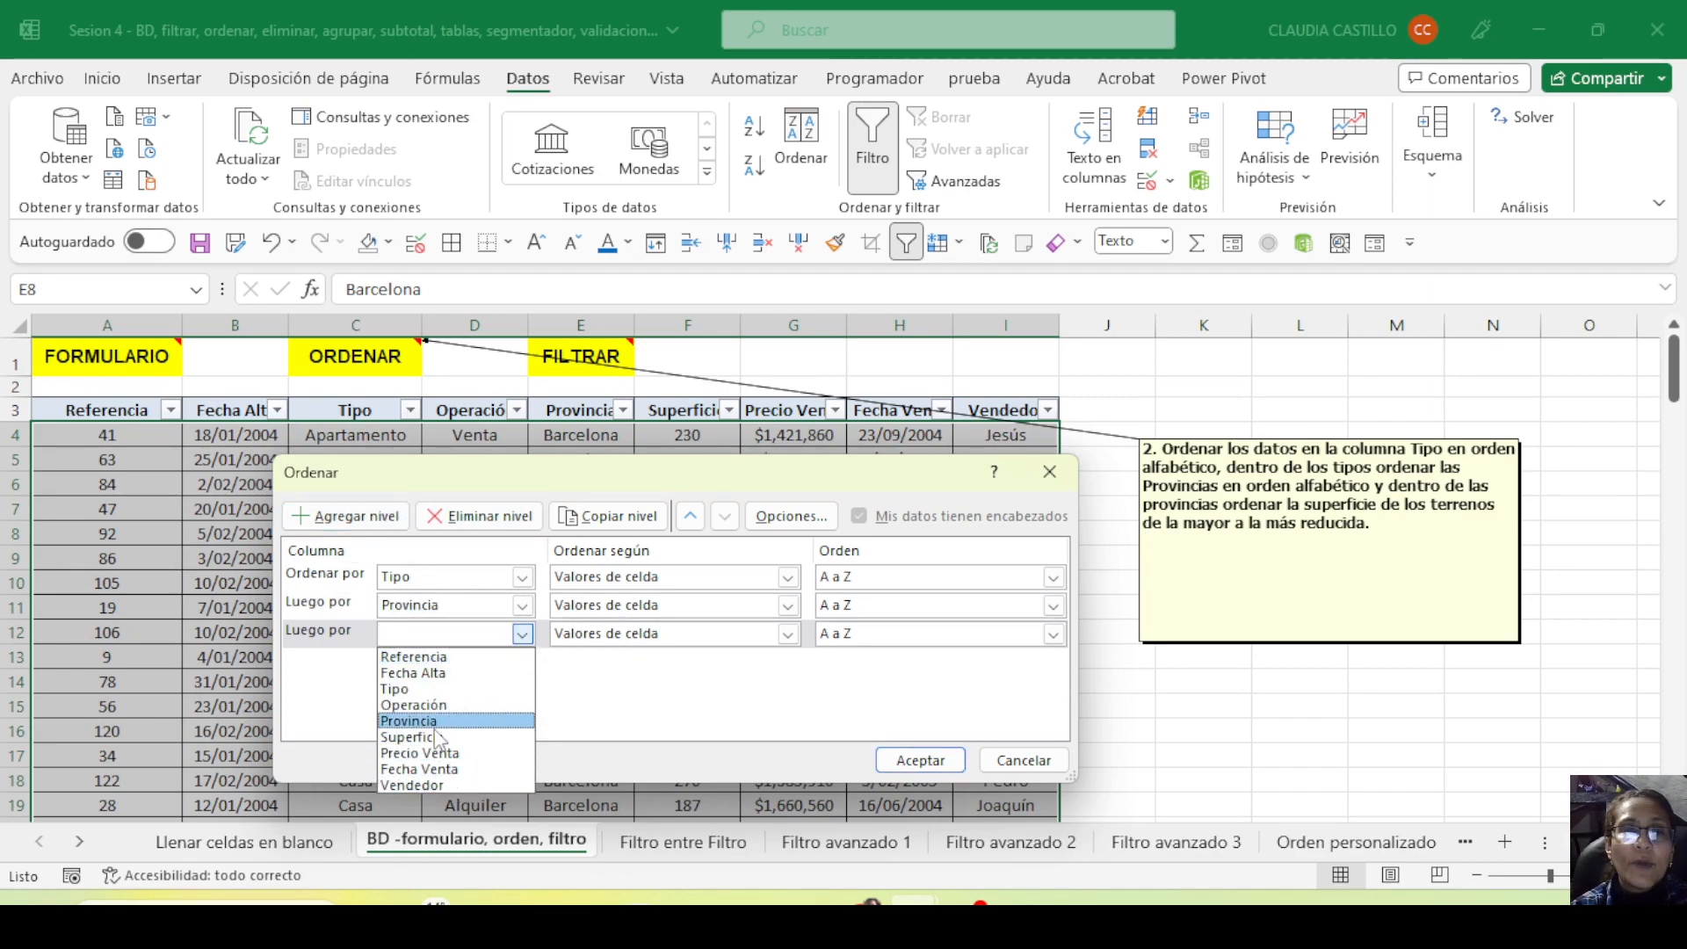
pyautogui.click(437, 740)
pyautogui.click(1007, 637)
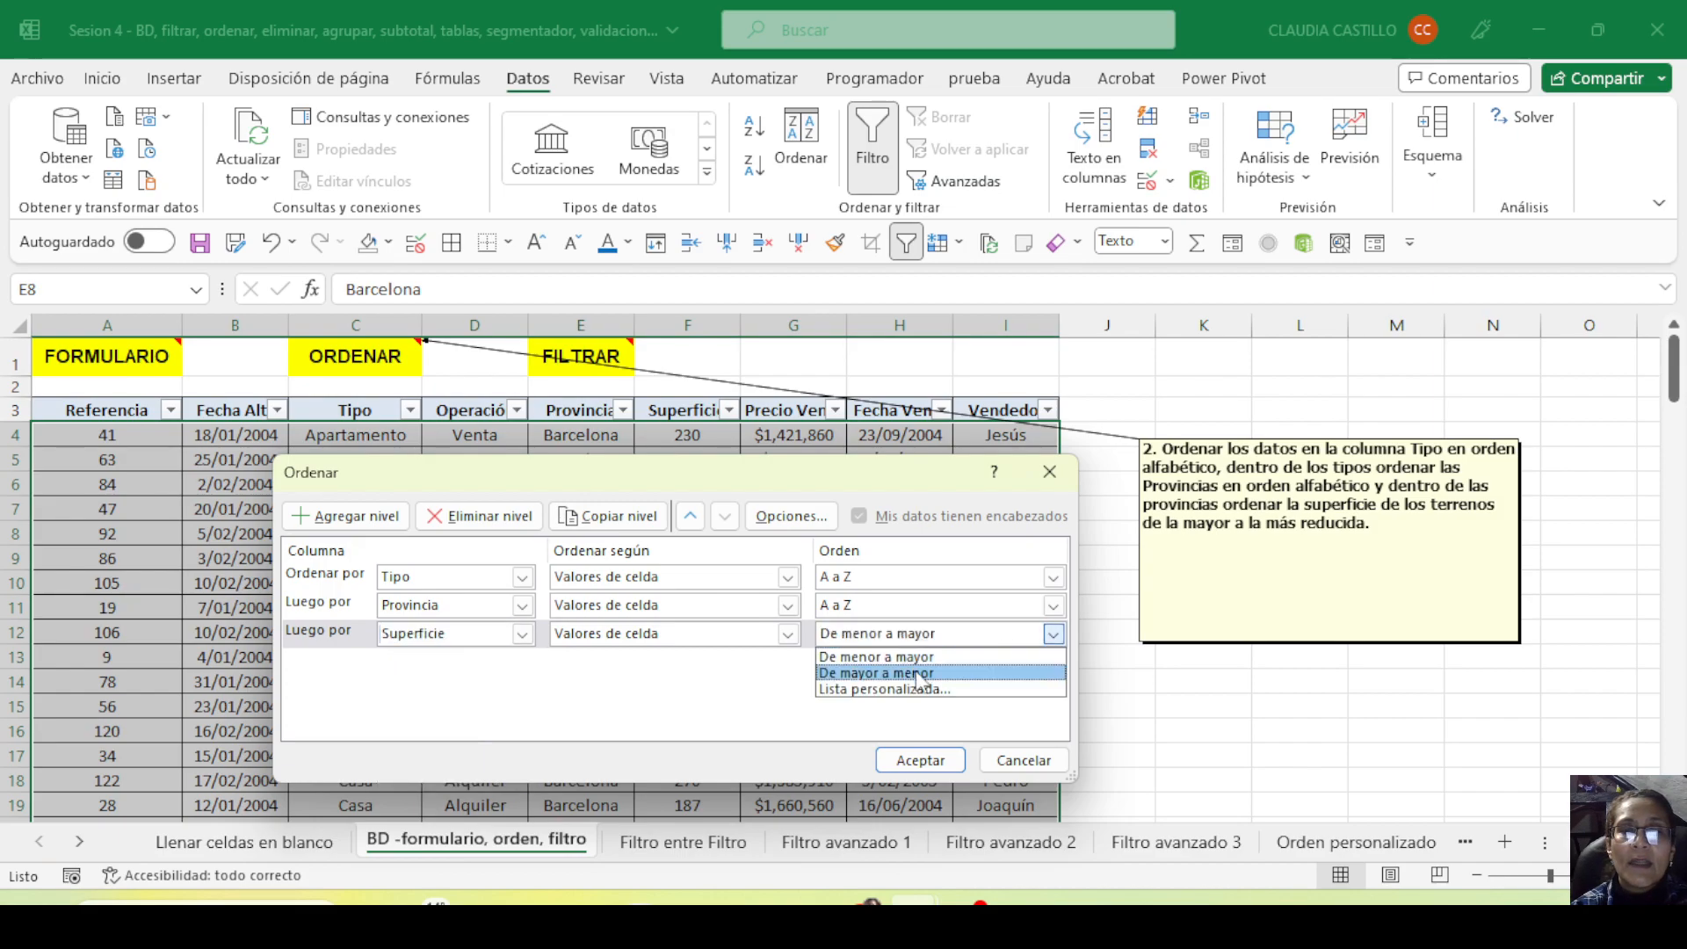
pyautogui.click(917, 672)
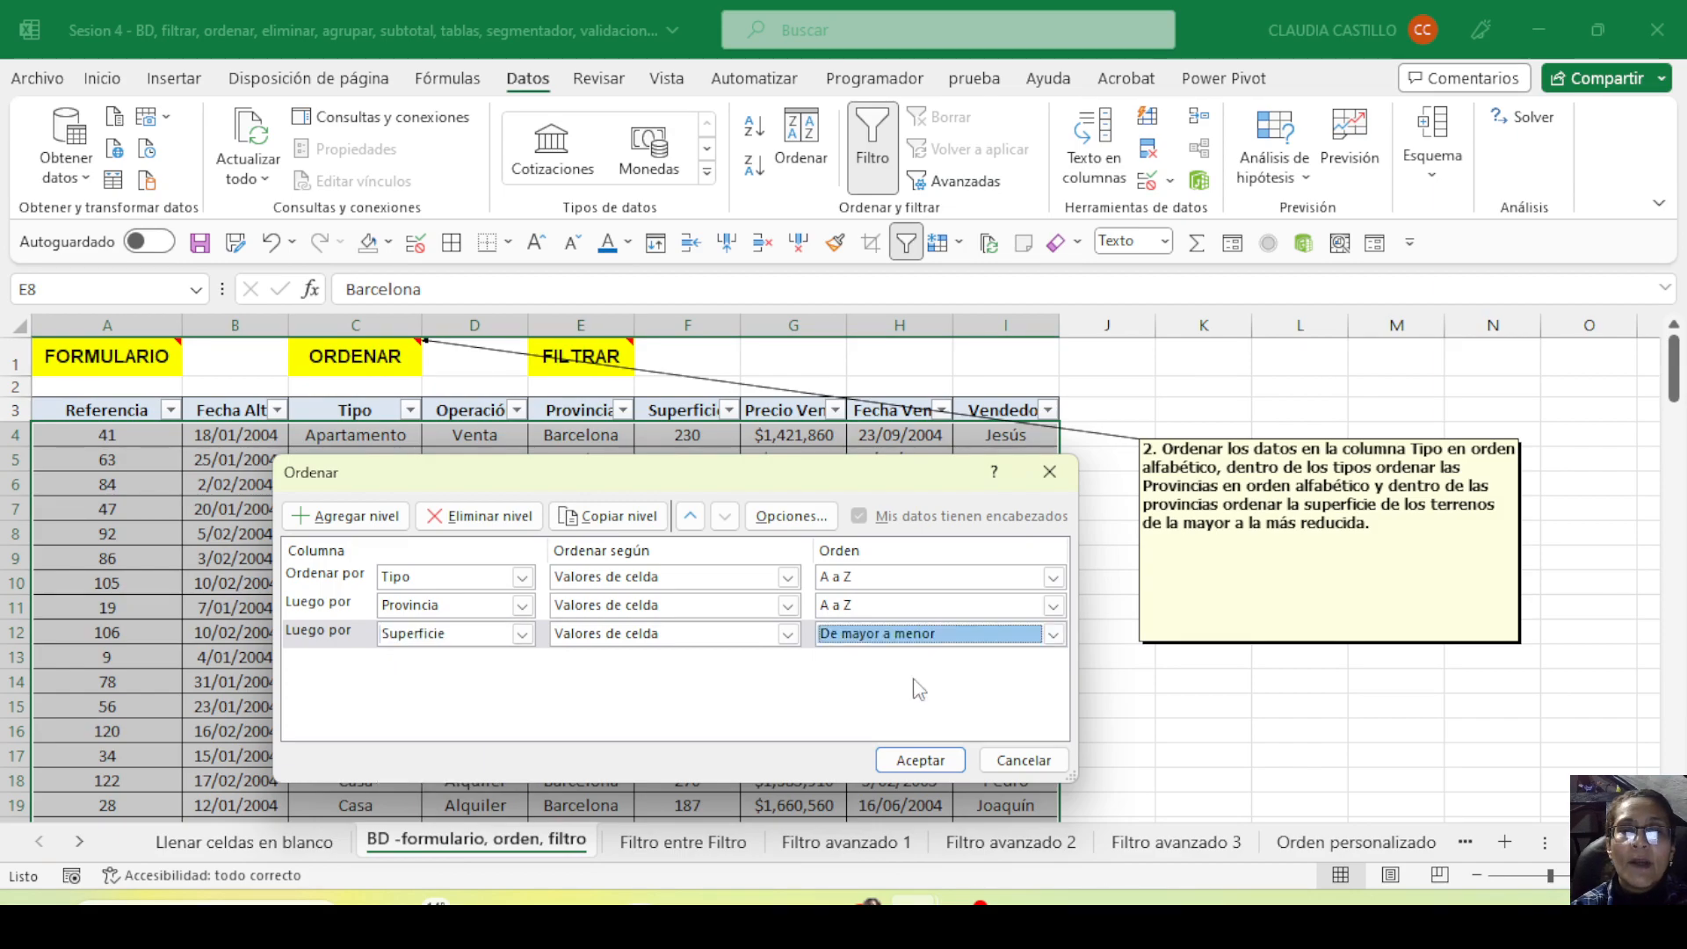
pyautogui.click(920, 762)
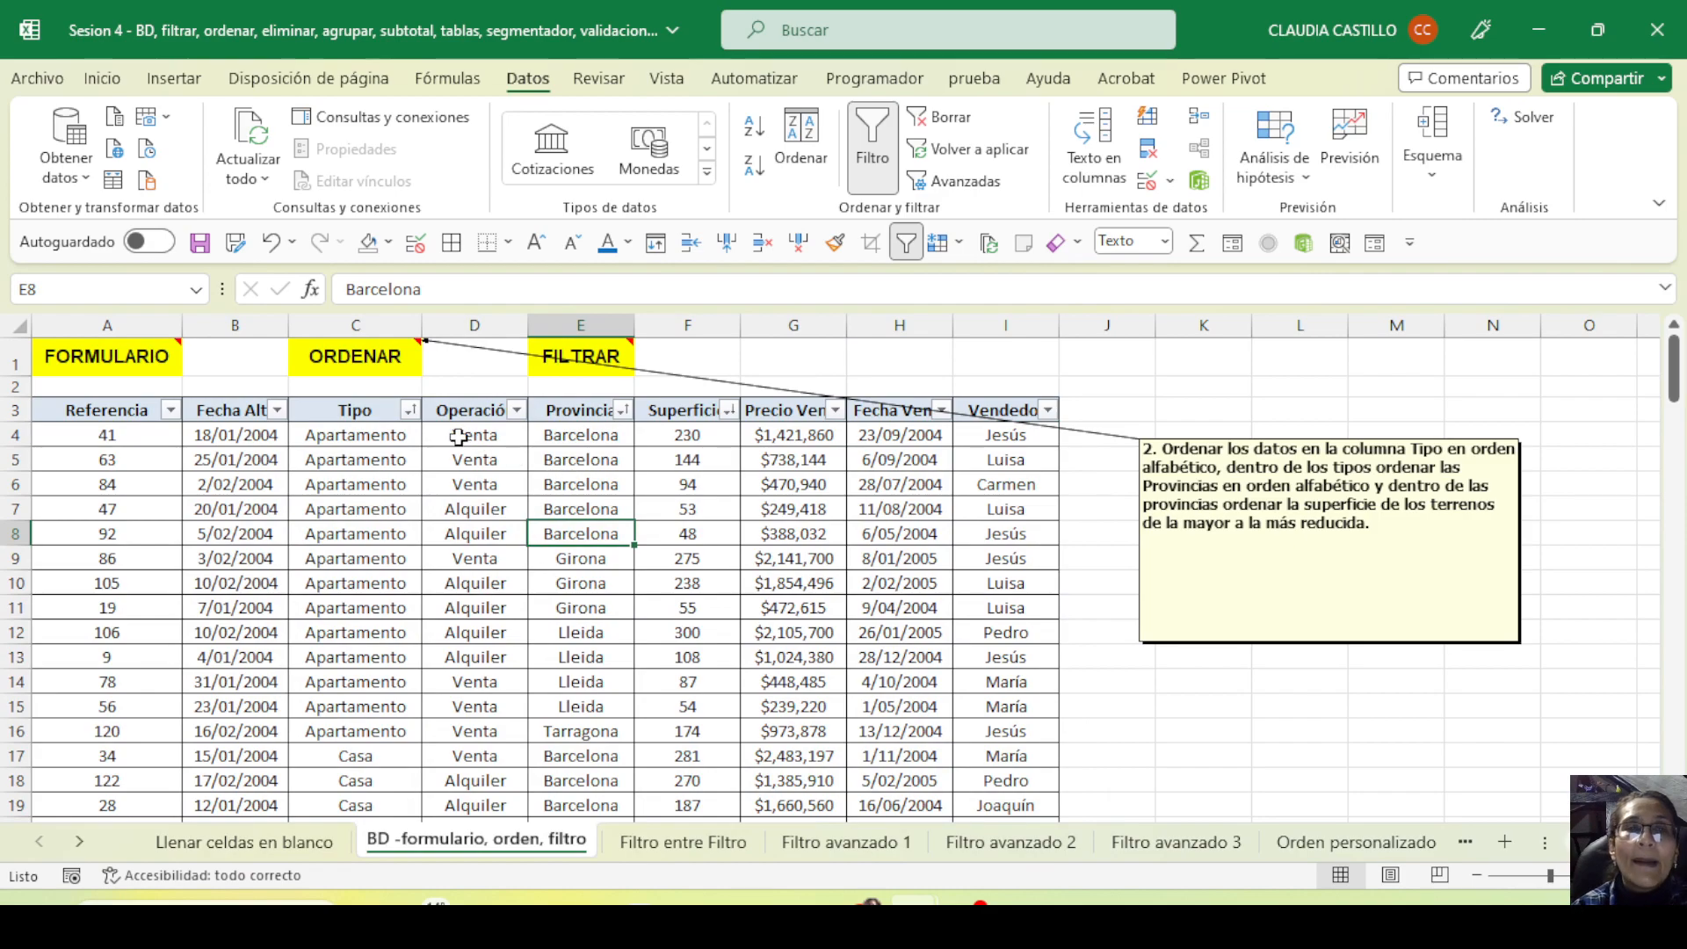
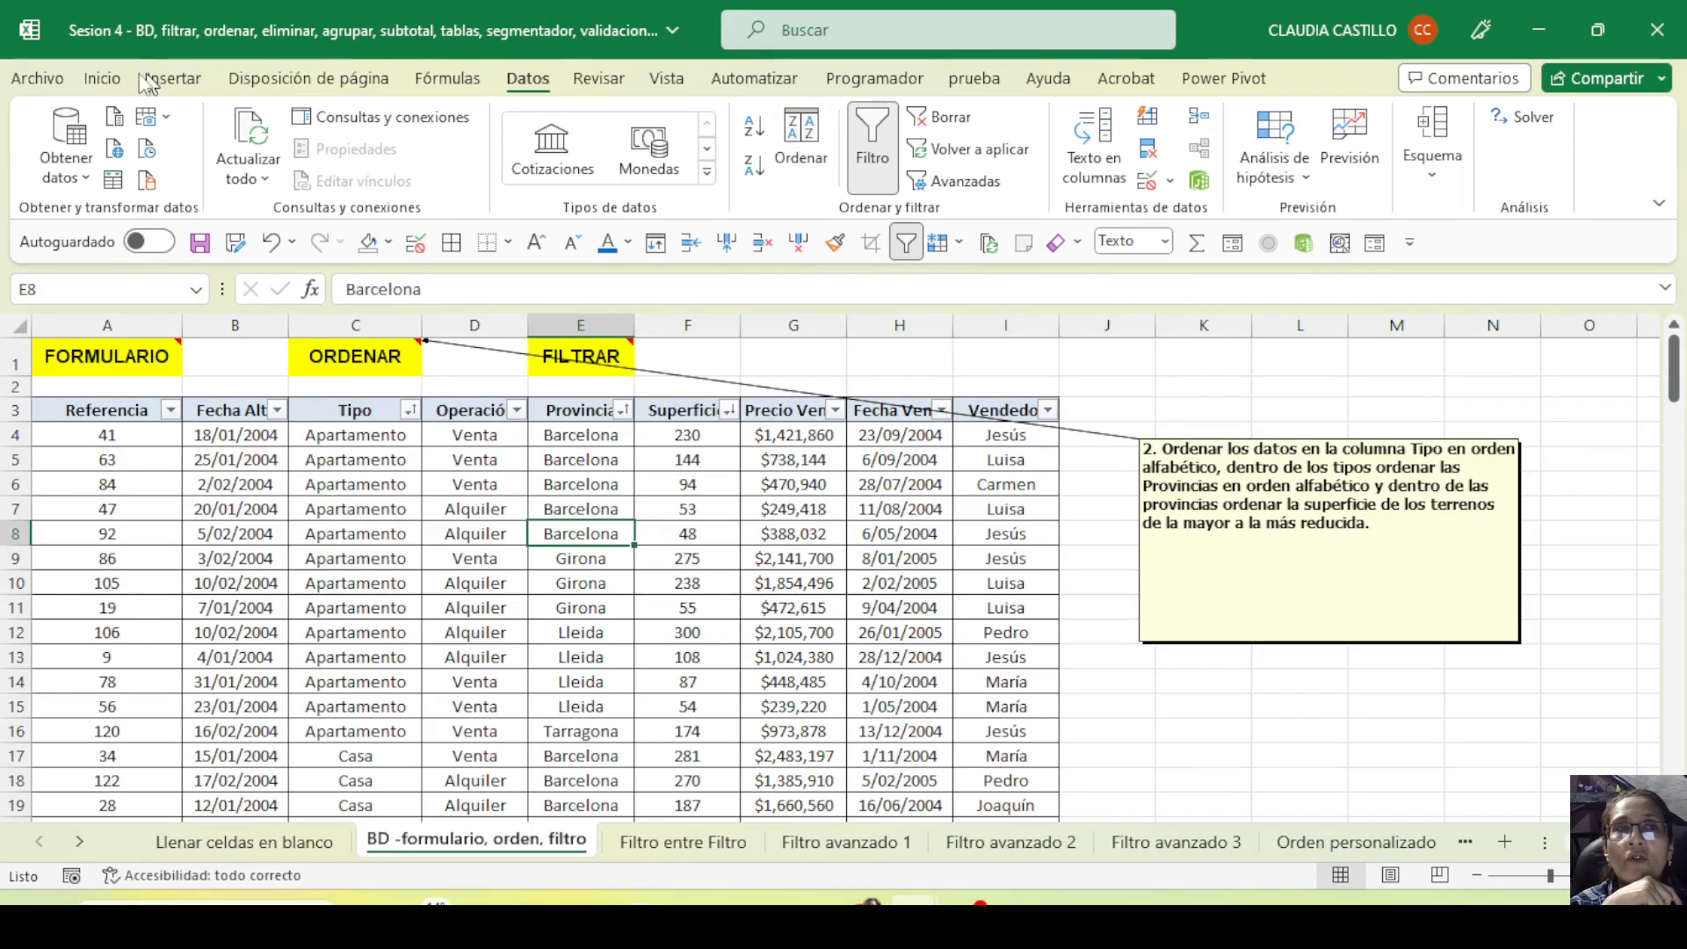
# Examine where the sorting, filtering and find-and-select commands are offered for the table
pyautogui.click(102, 78)
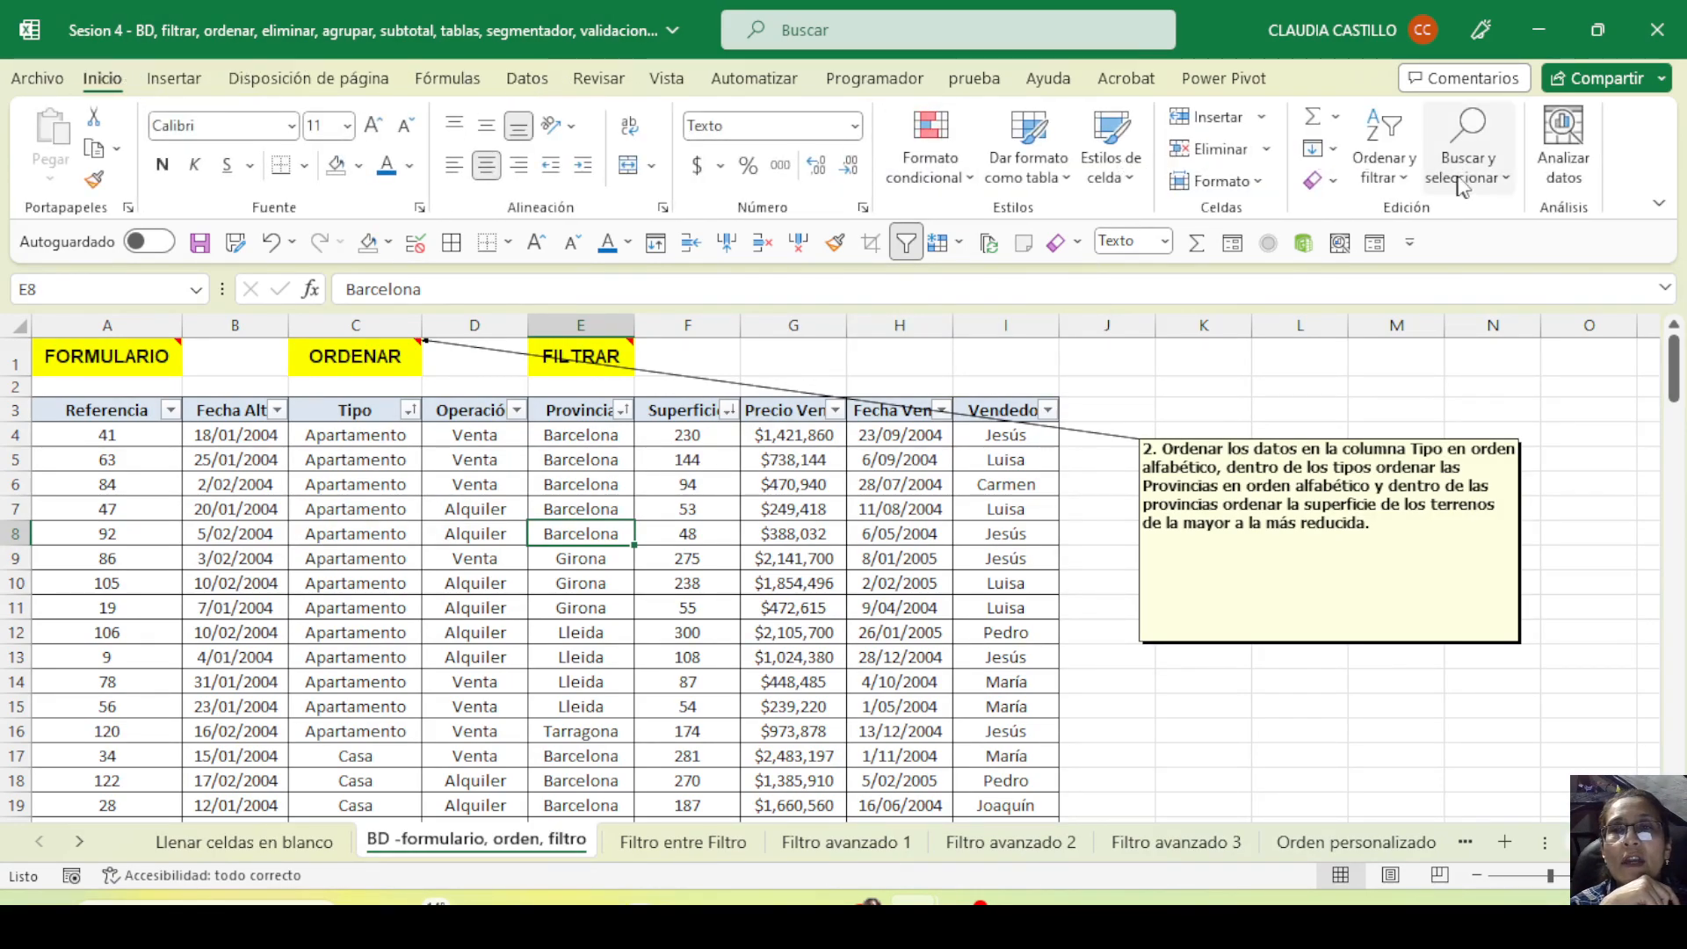
pyautogui.click(1384, 172)
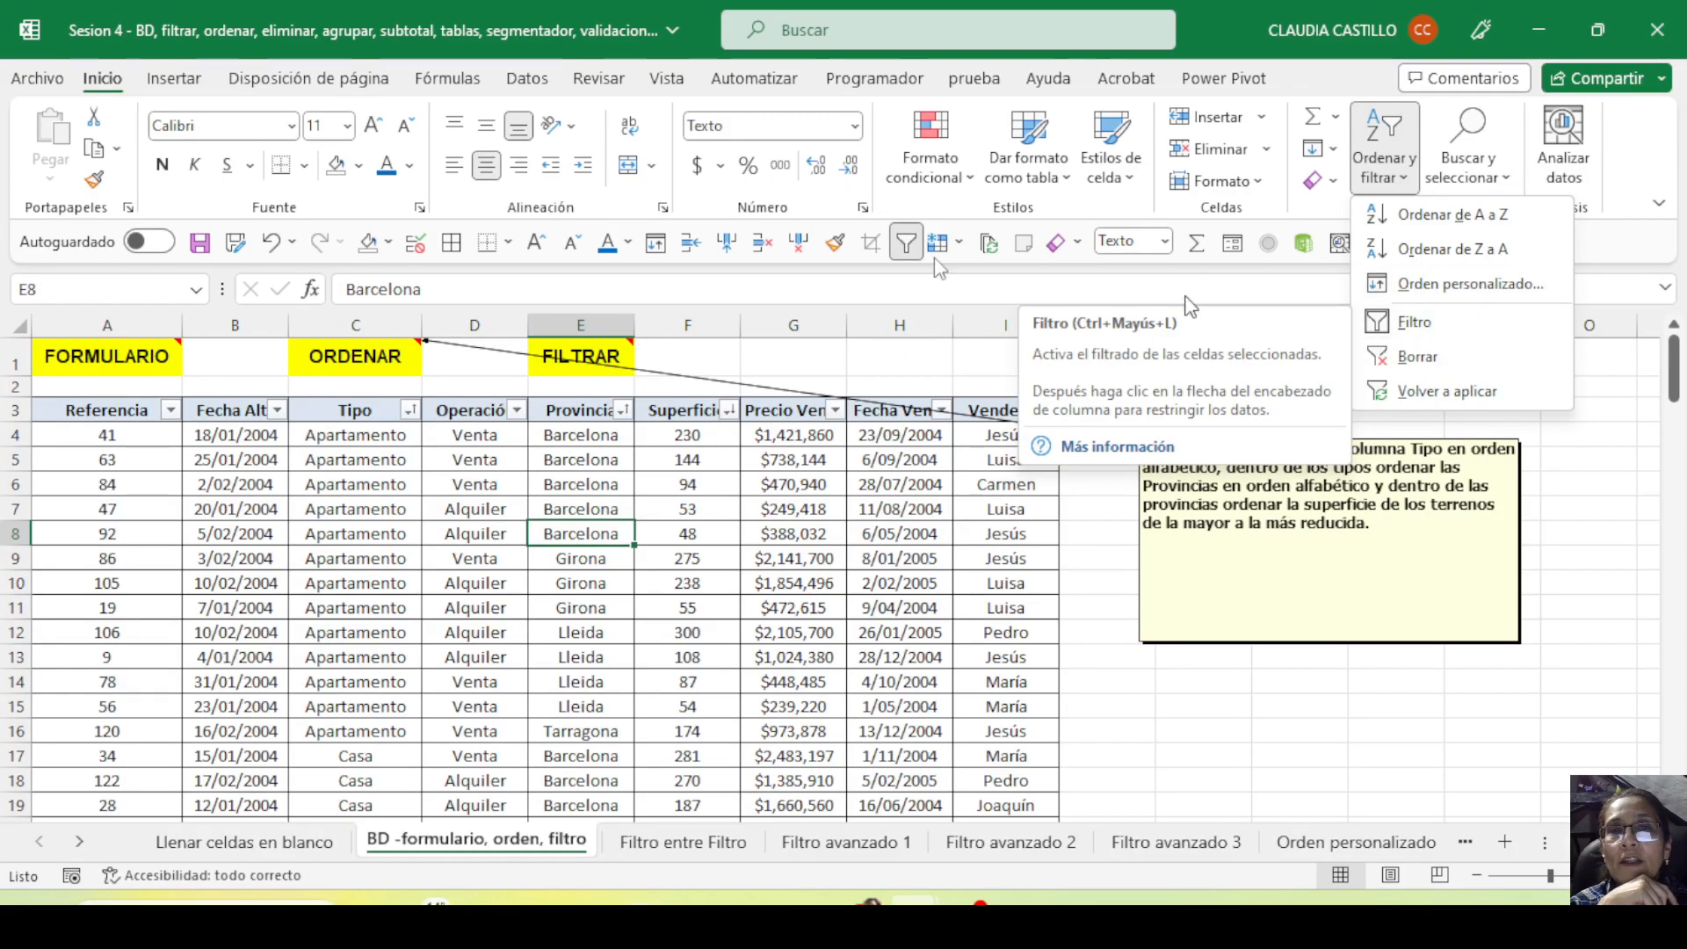
pyautogui.click(524, 86)
pyautogui.click(524, 85)
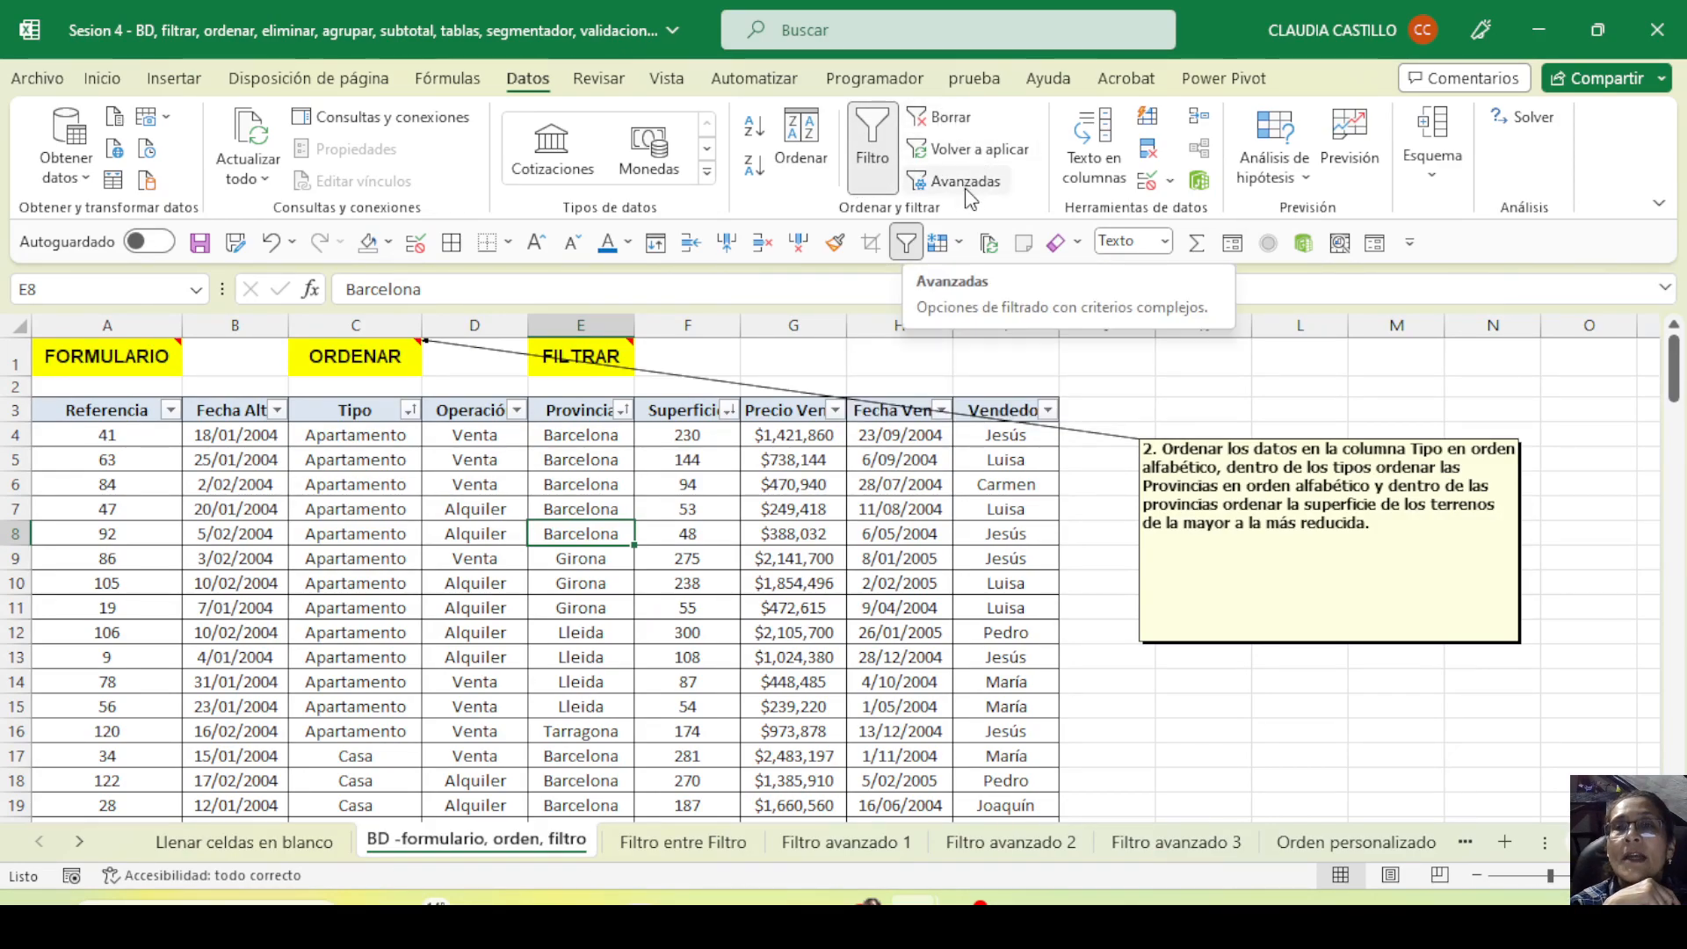
pyautogui.click(101, 79)
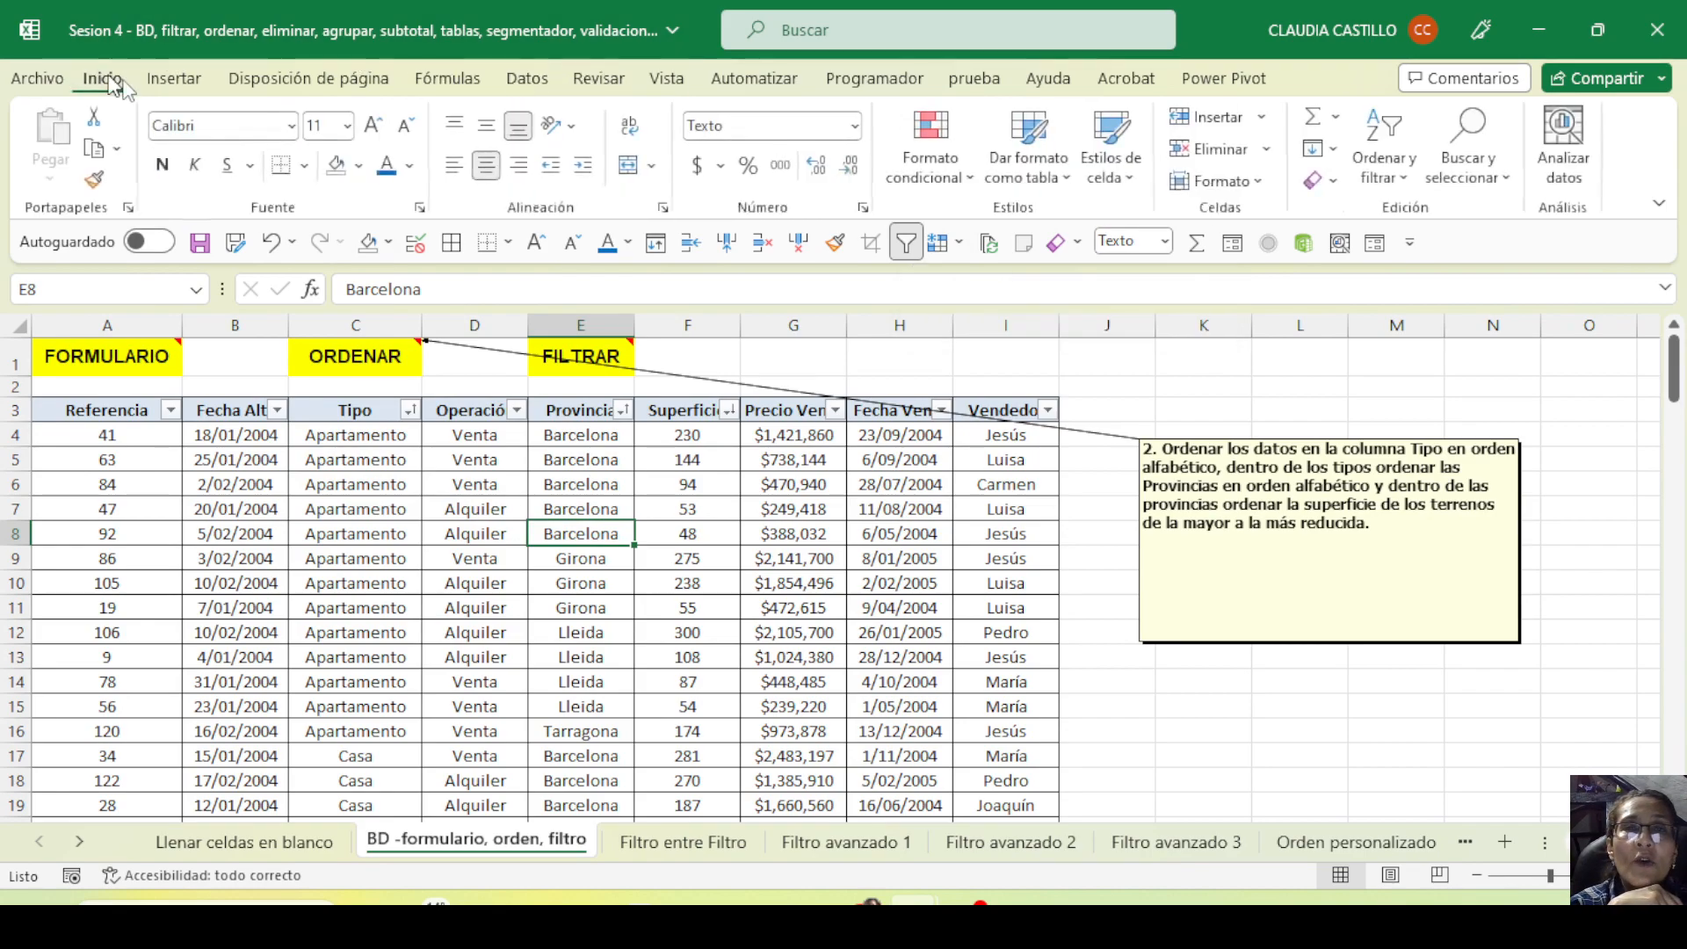
pyautogui.click(1463, 172)
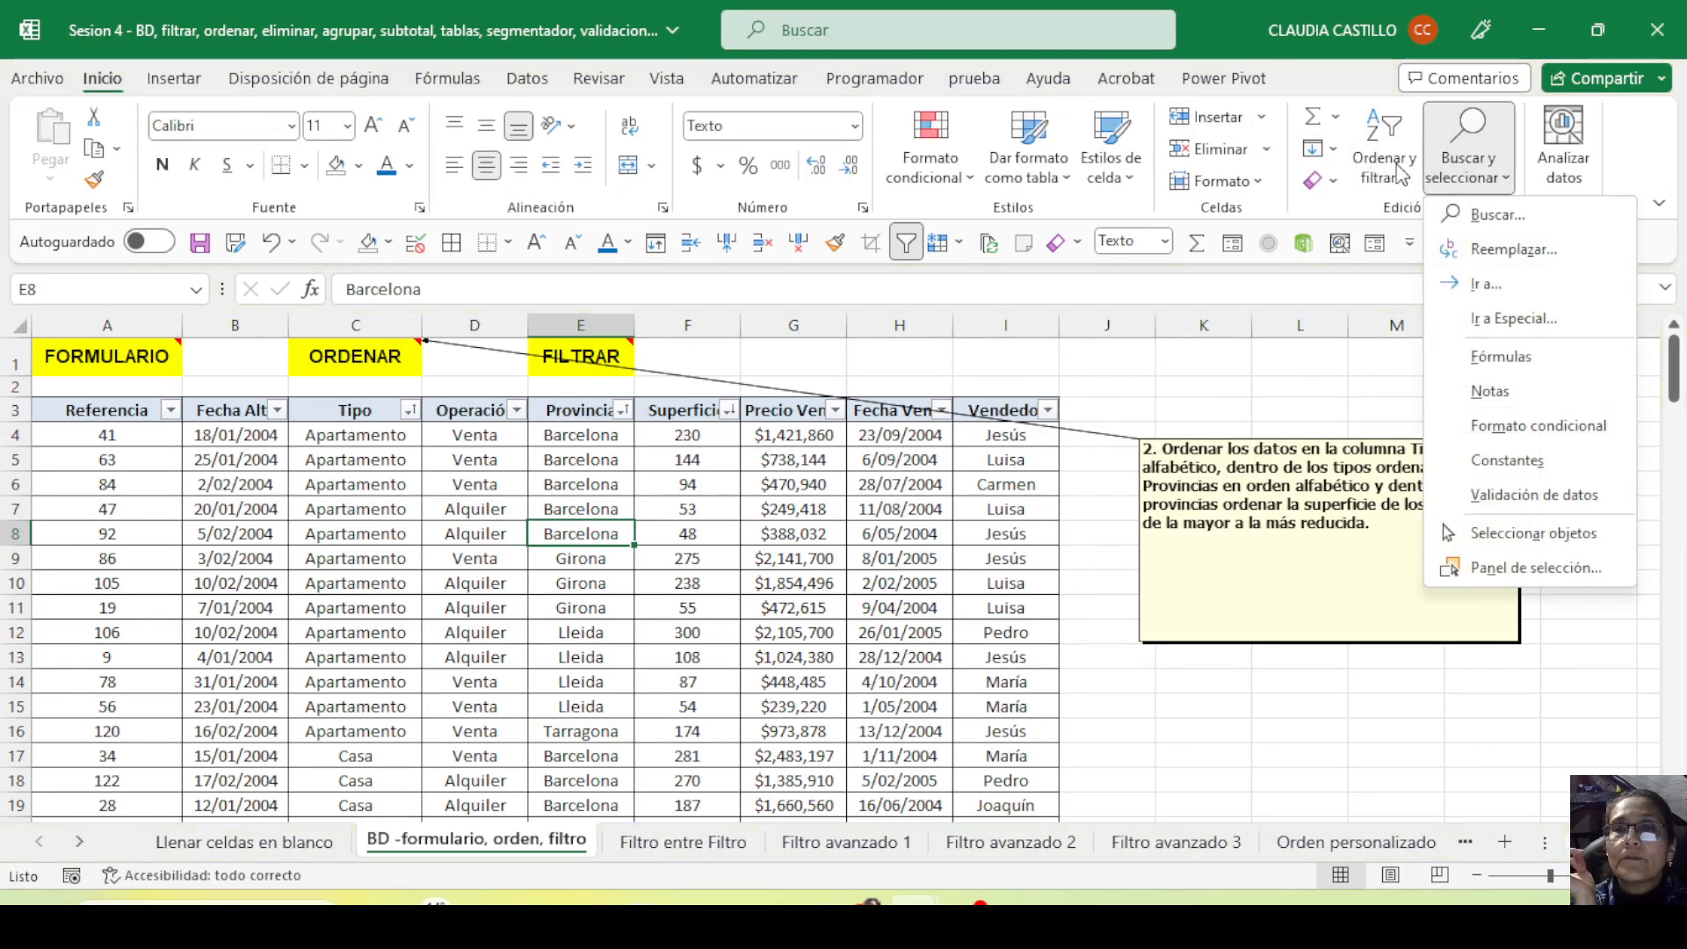
pyautogui.click(1463, 172)
pyautogui.click(1385, 163)
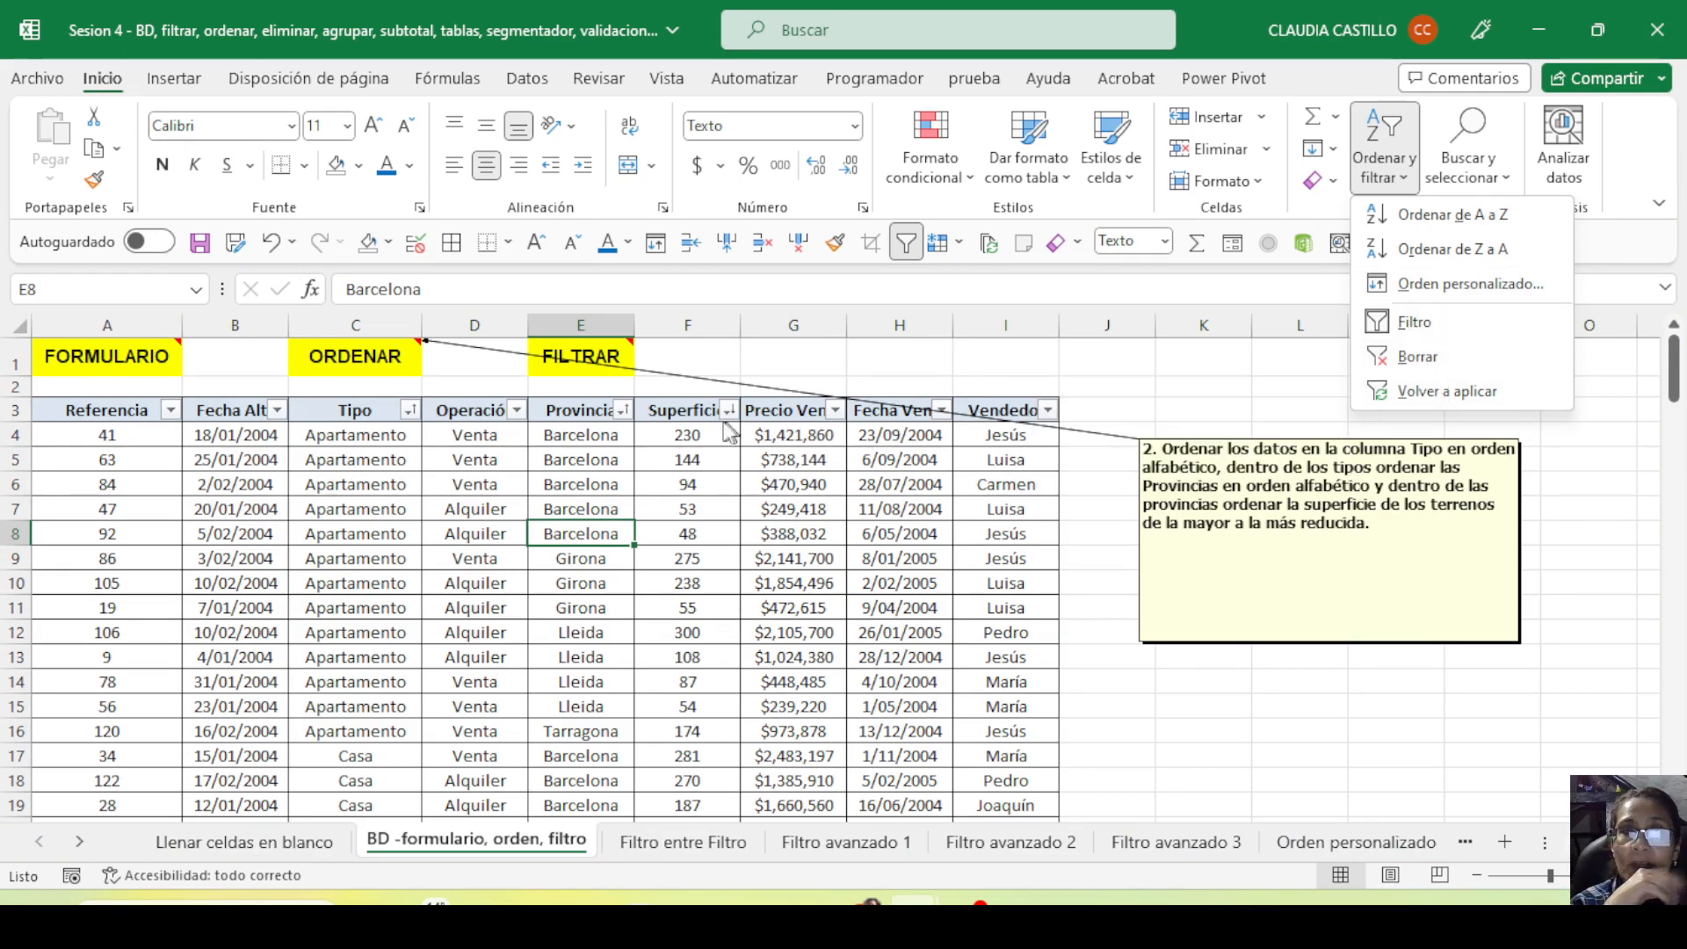
pyautogui.click(658, 458)
pyautogui.click(387, 464)
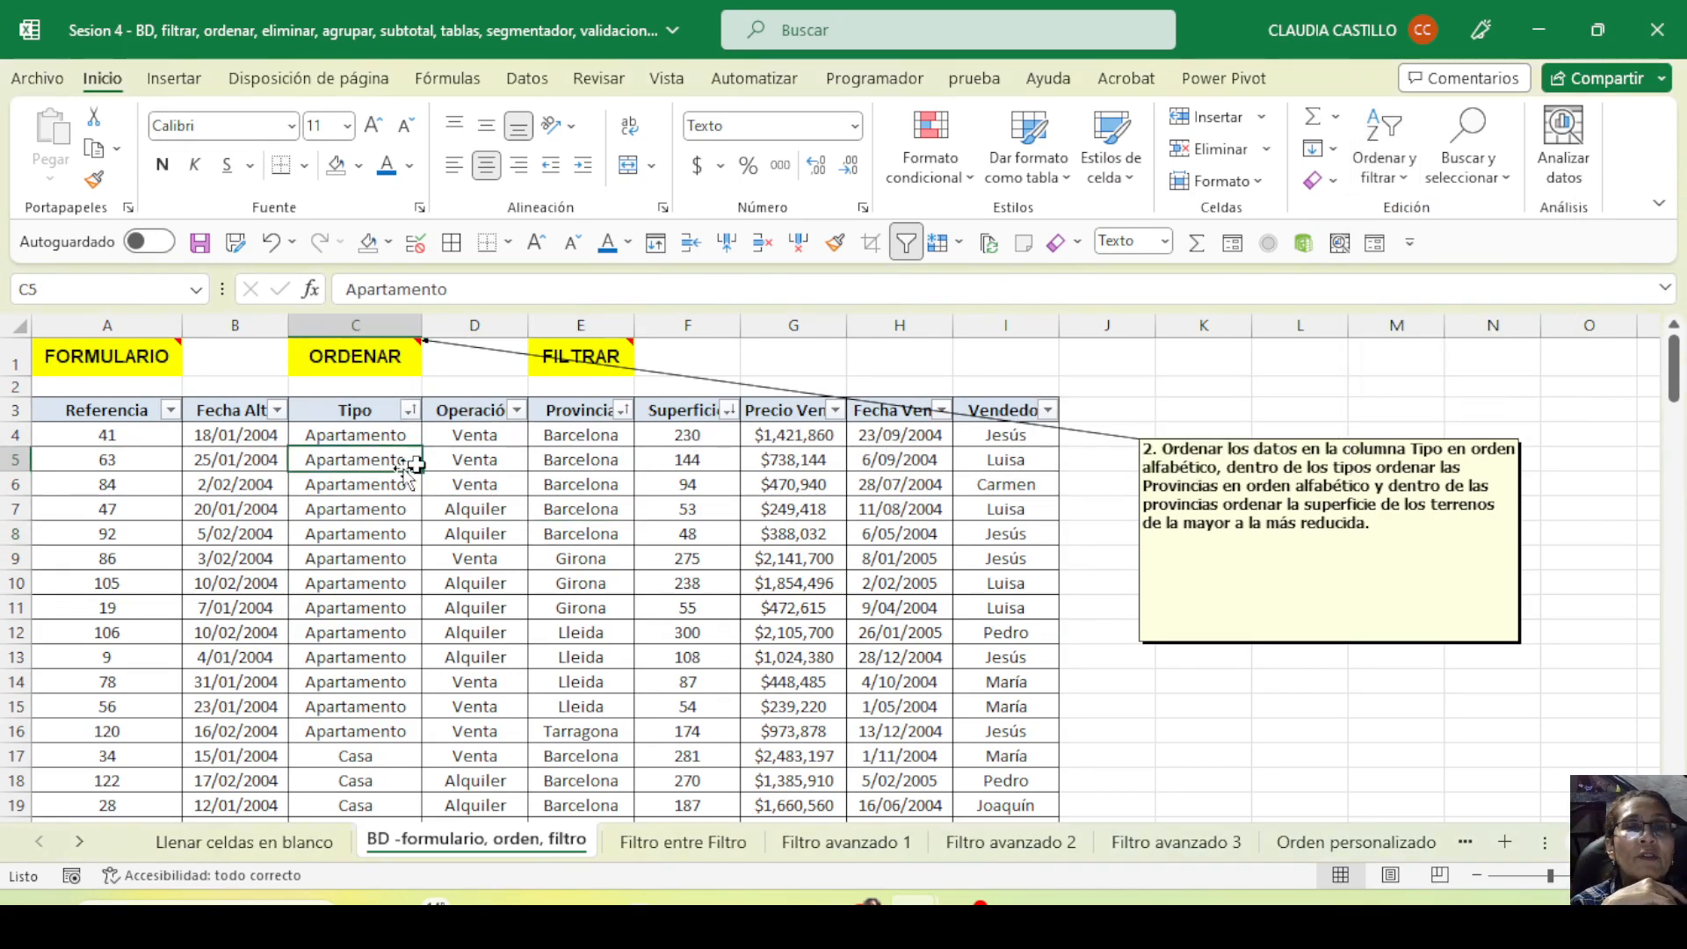
# Hide the note on the ORDENAR cell and select the FILTRAR cell to read its exercise note
pyautogui.click(350, 352)
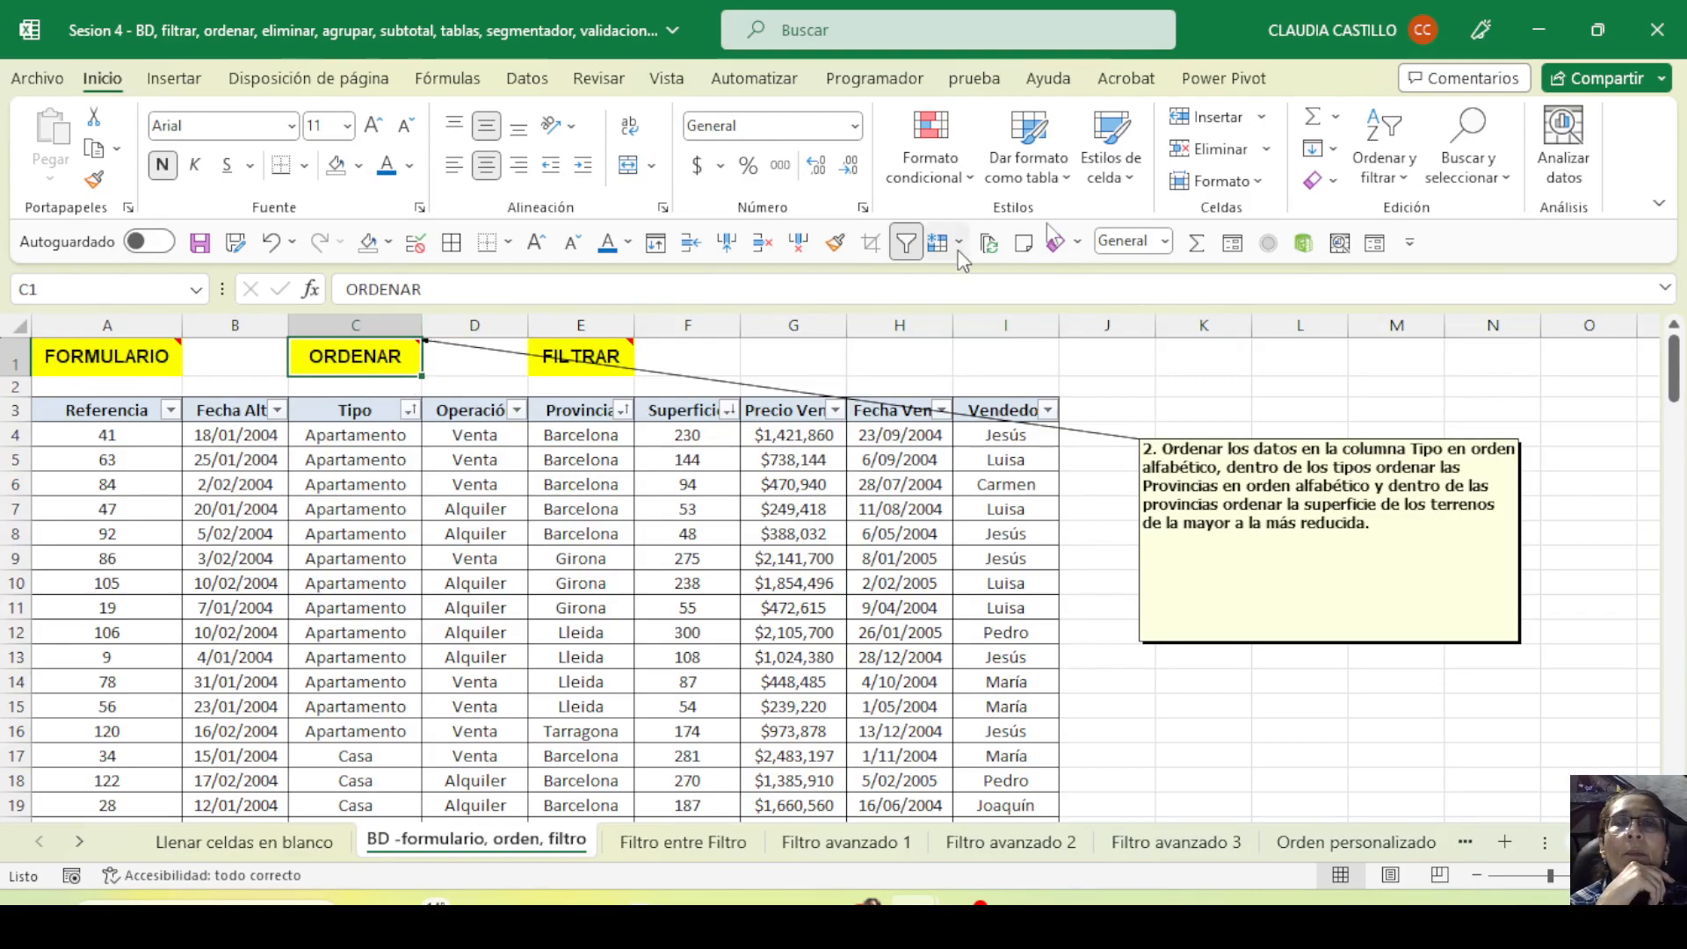
pyautogui.click(1025, 246)
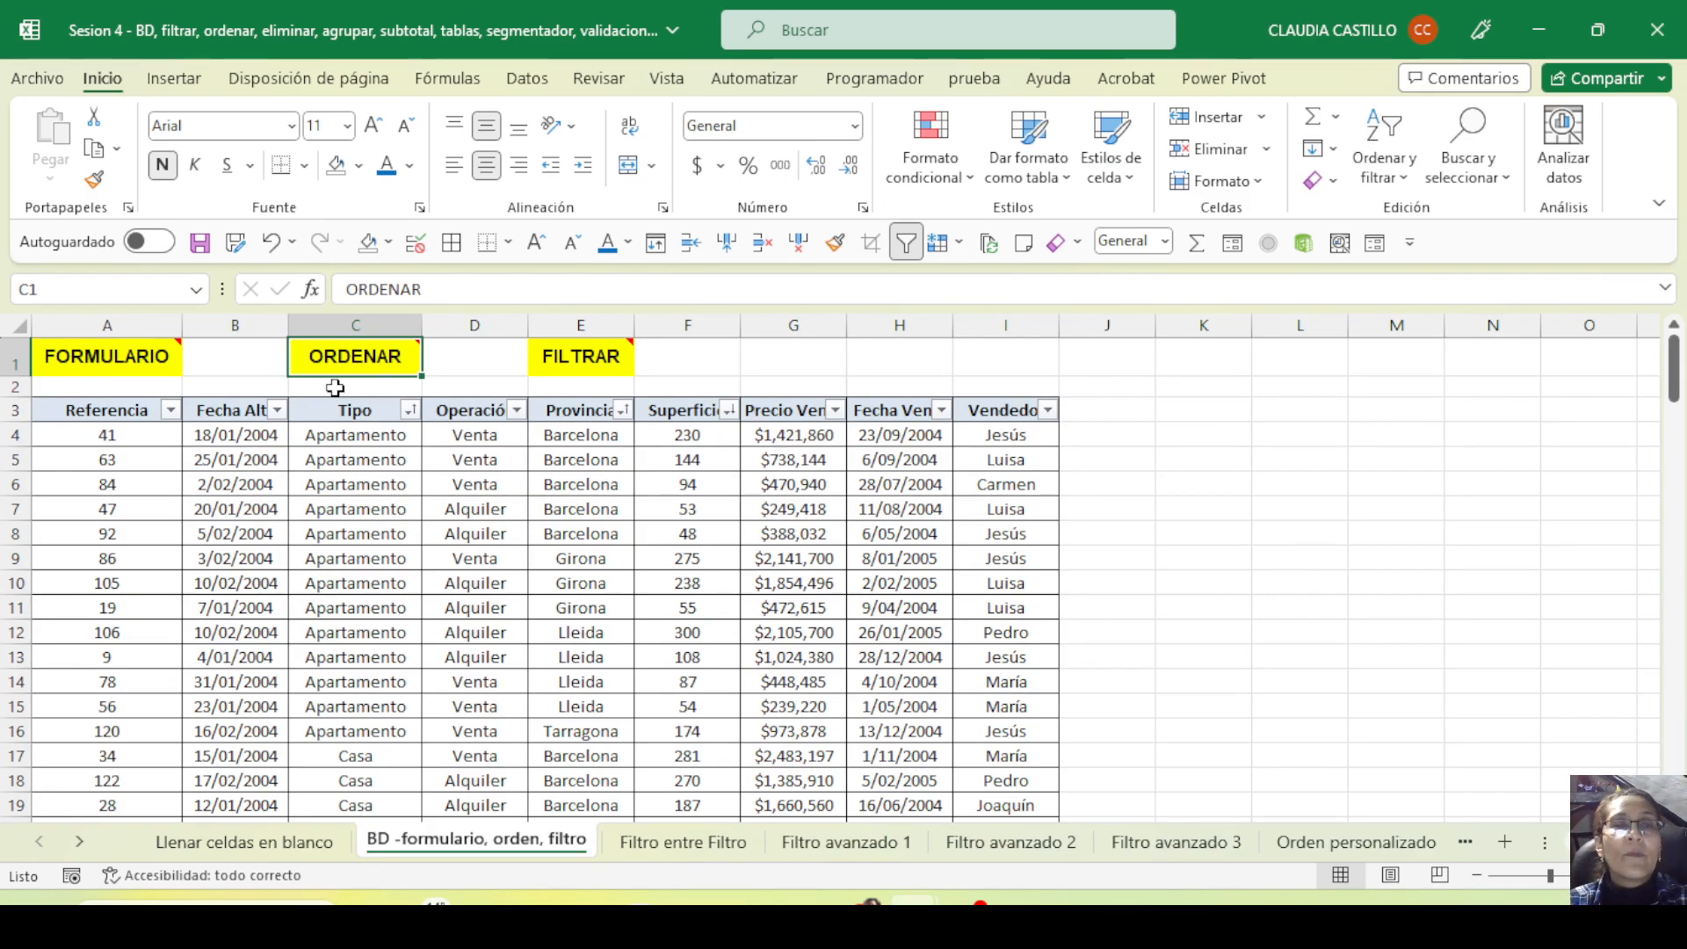
pyautogui.click(580, 355)
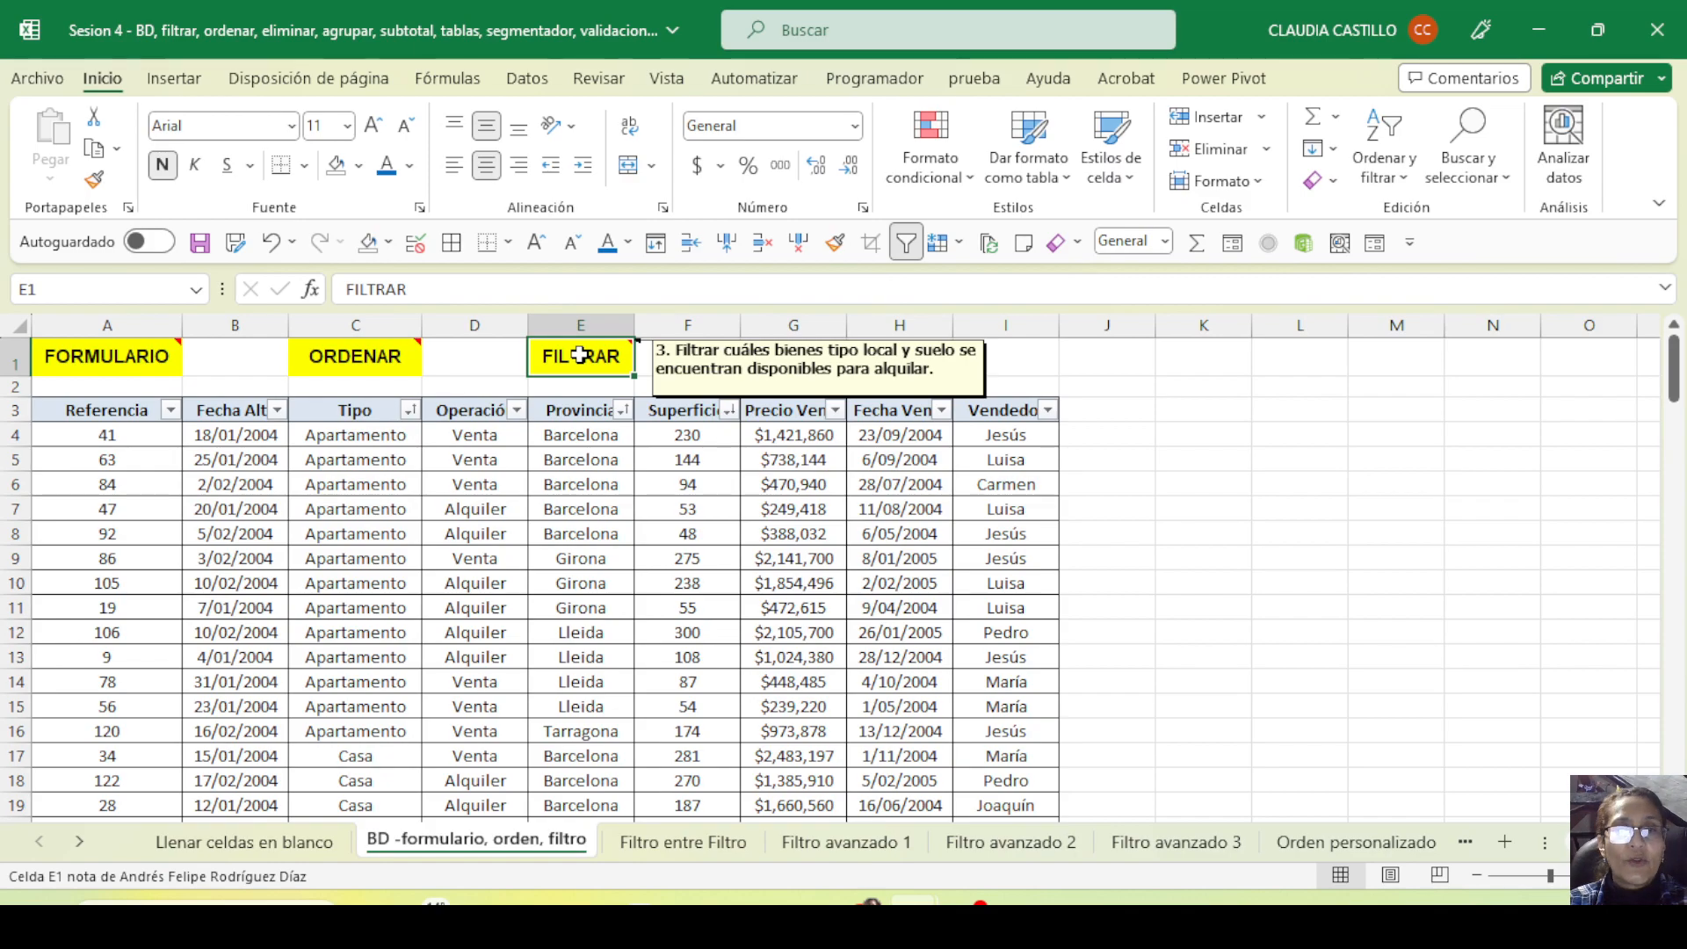
# Keep the FILTRAR cell's exercise note permanently shown and reposition it at row 1, above the table headers
pyautogui.click(1023, 246)
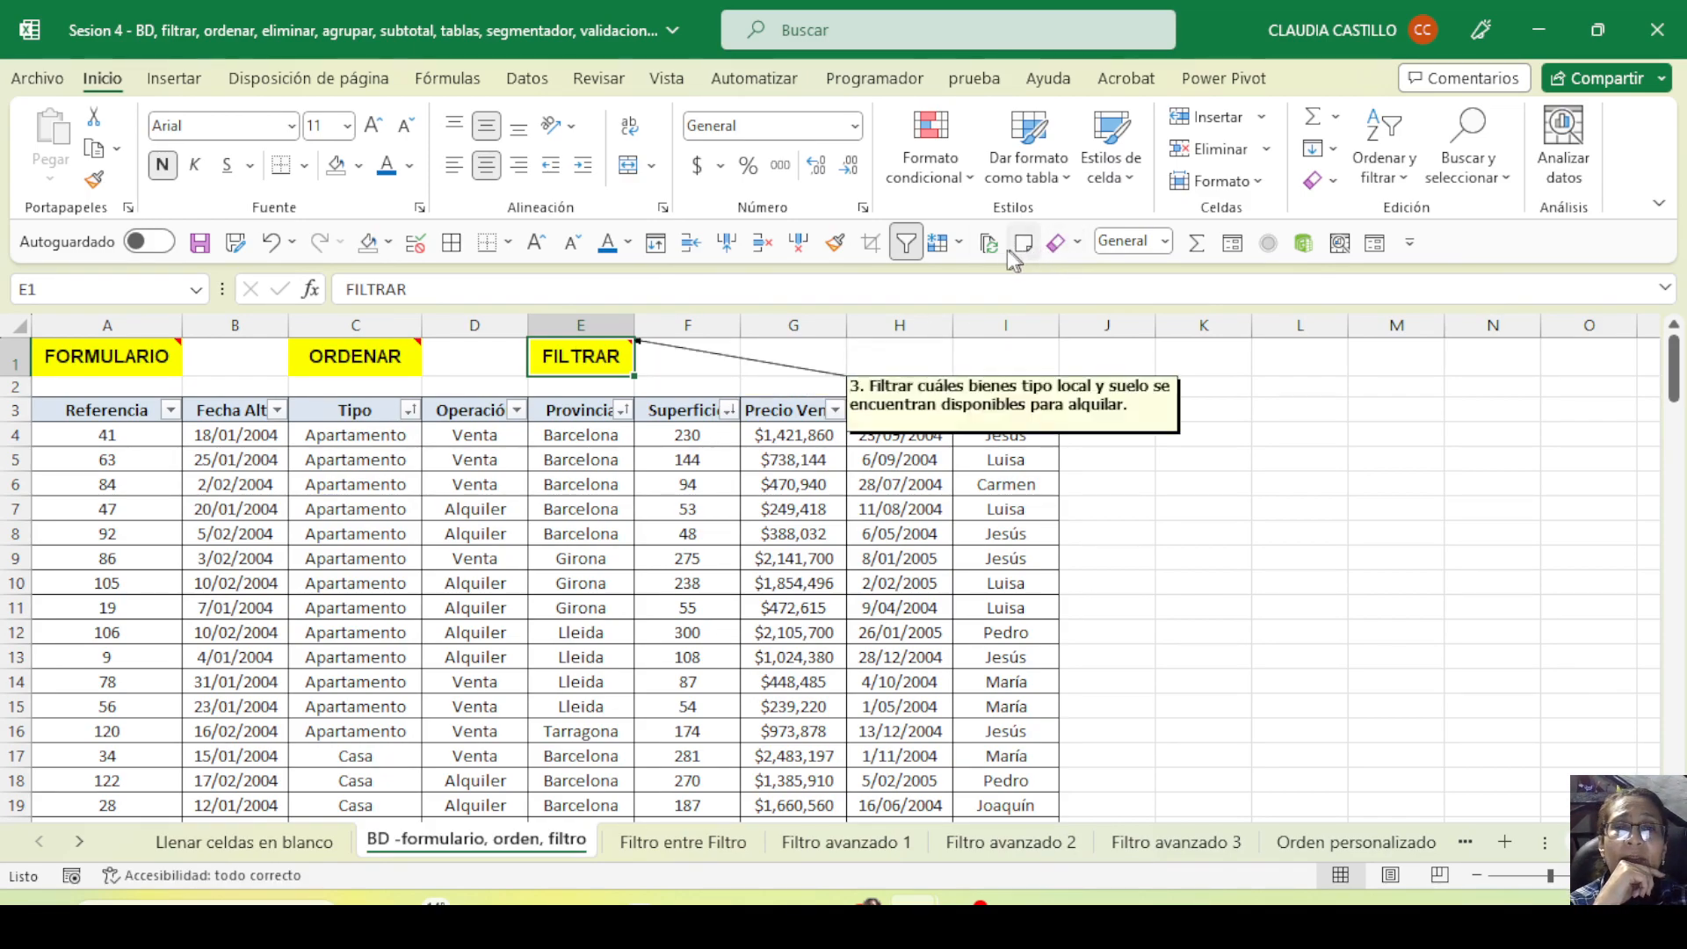
pyautogui.click(902, 381)
pyautogui.moveTo(903, 380); pyautogui.dragTo(879, 347)
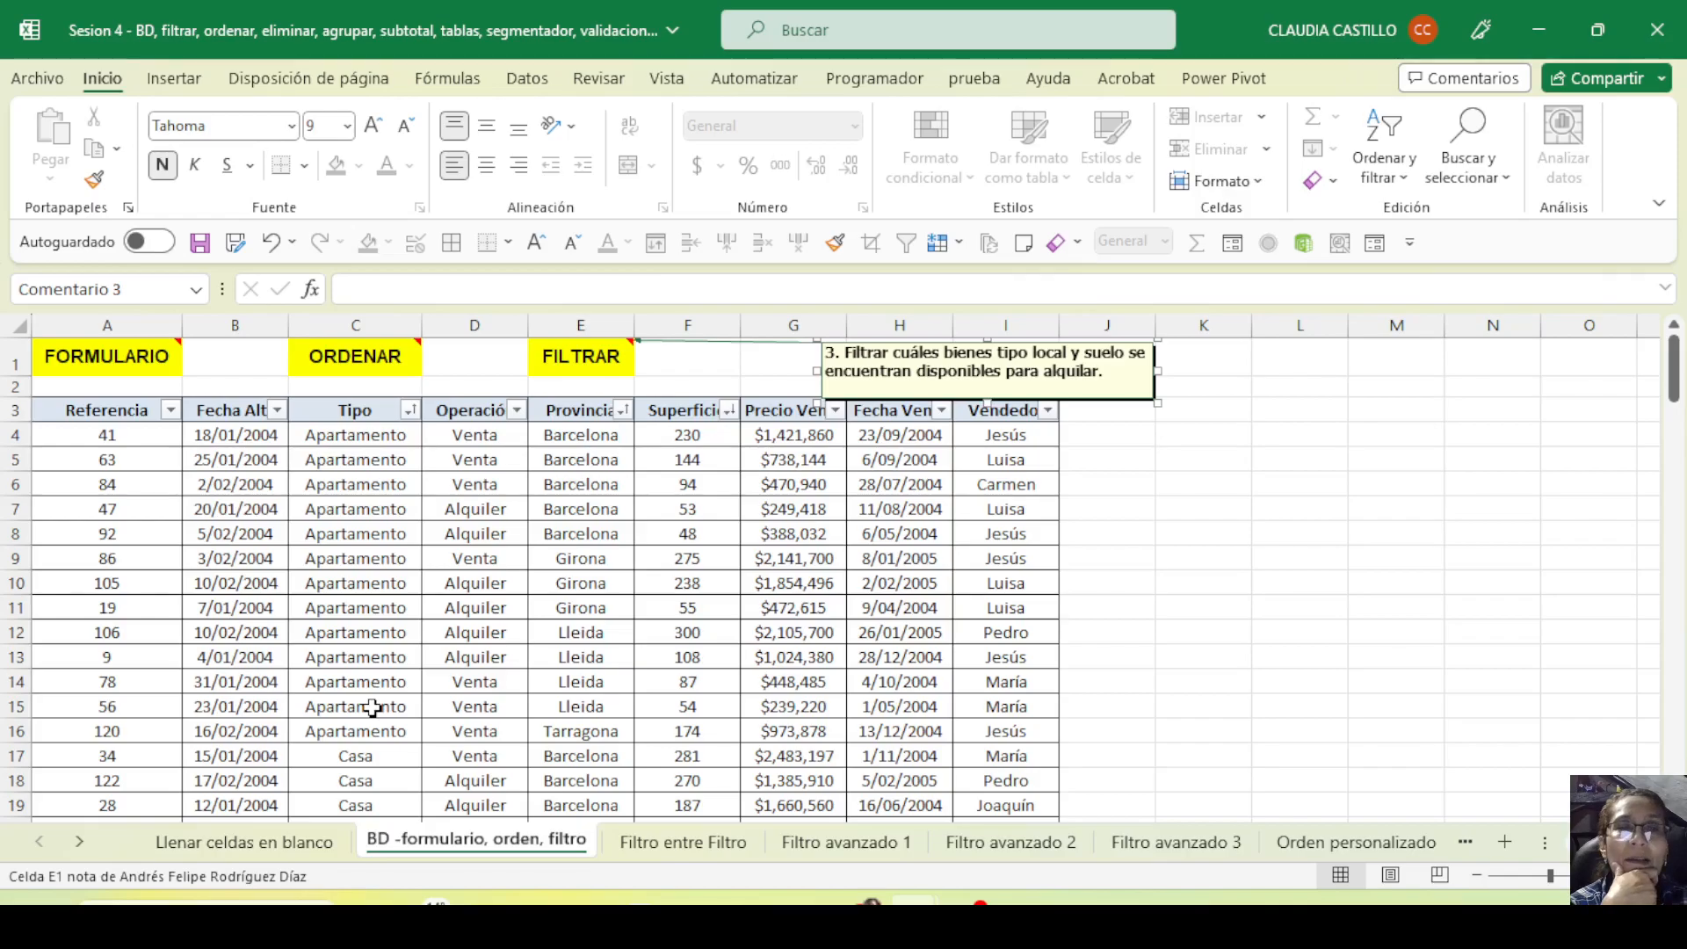
pyautogui.click(347, 530)
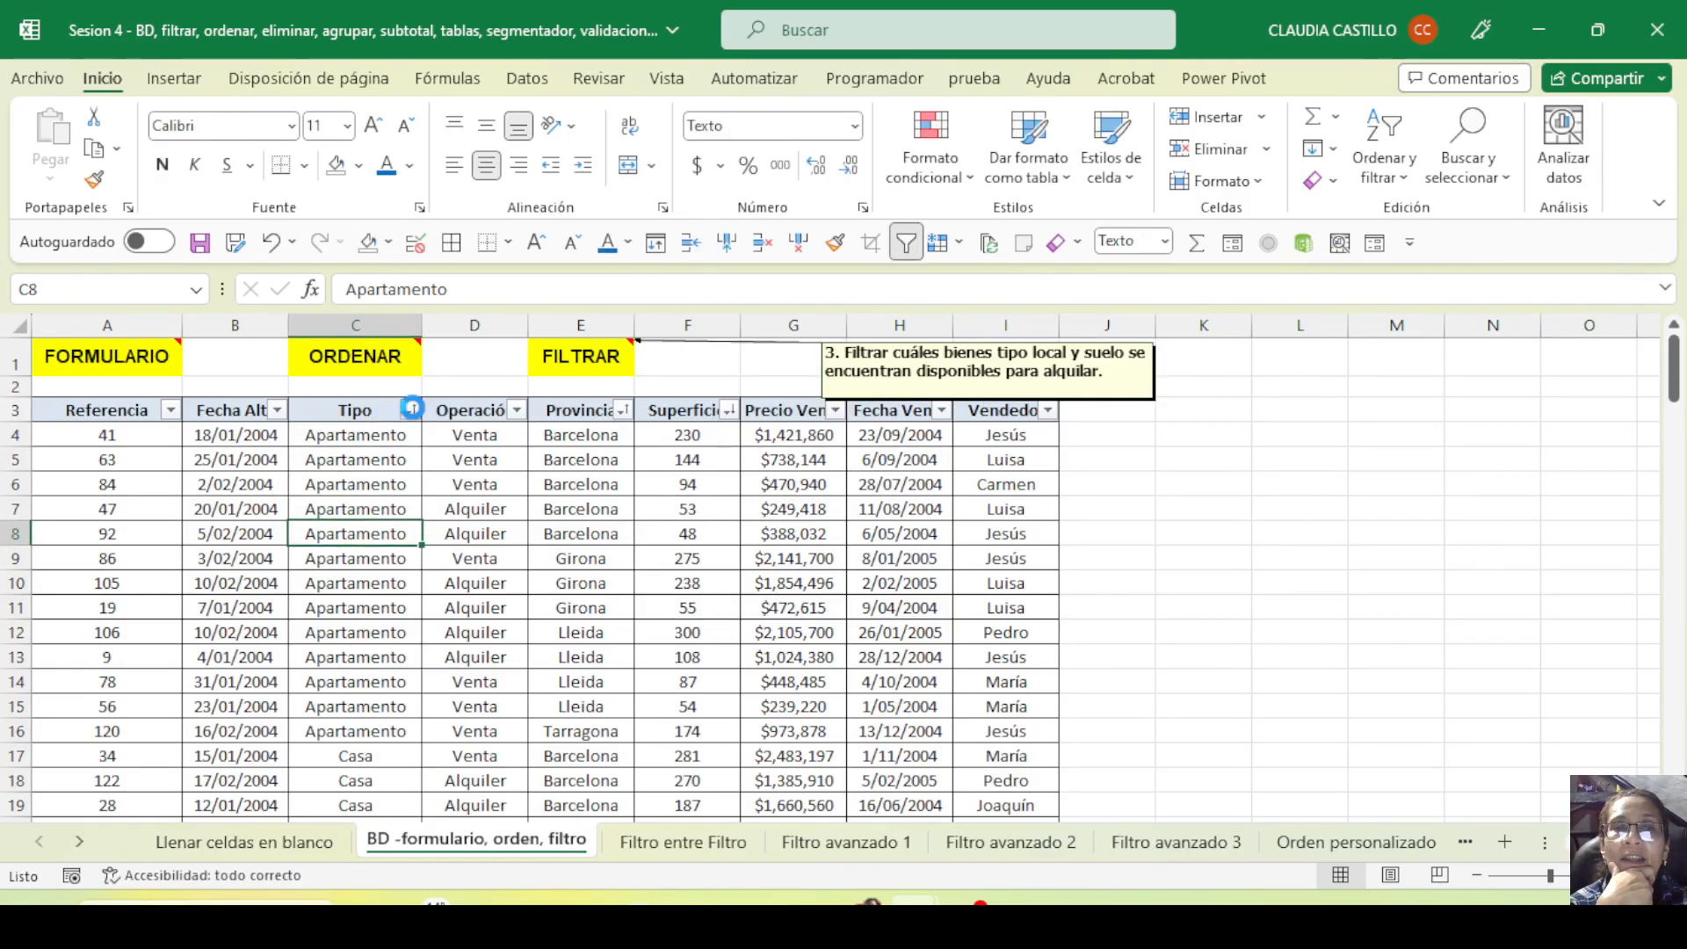
# Review the values offered by the Tipo filter and the Venta and Alquiler entries in the Operación column
pyautogui.click(412, 408)
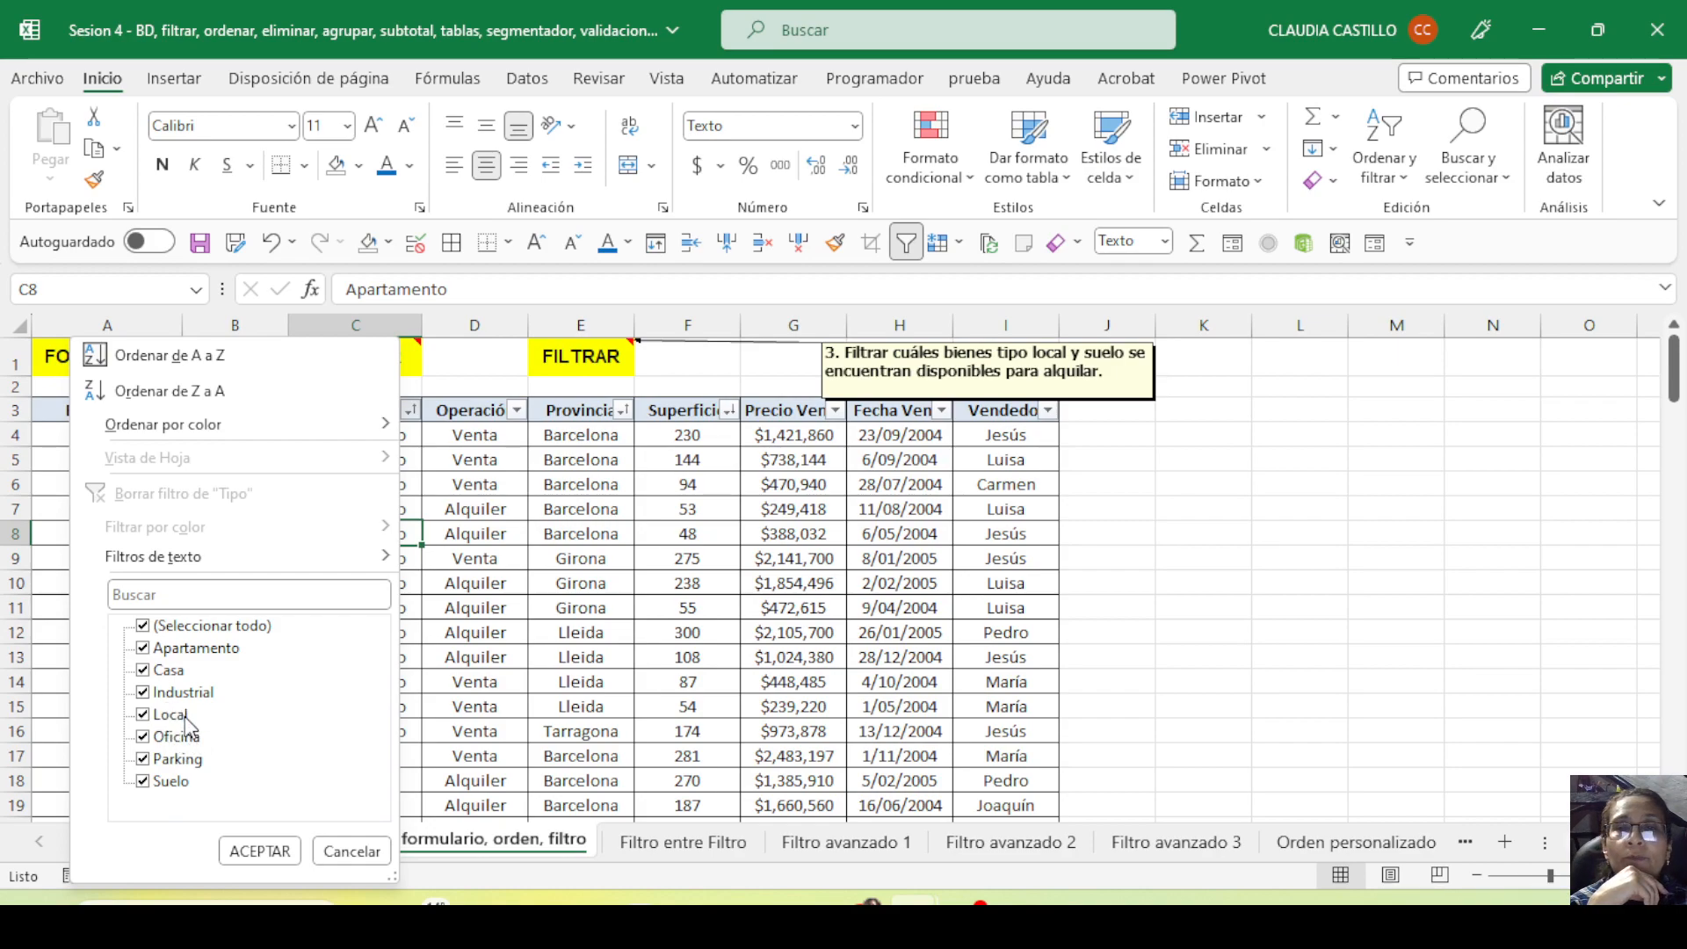
pyautogui.click(259, 851)
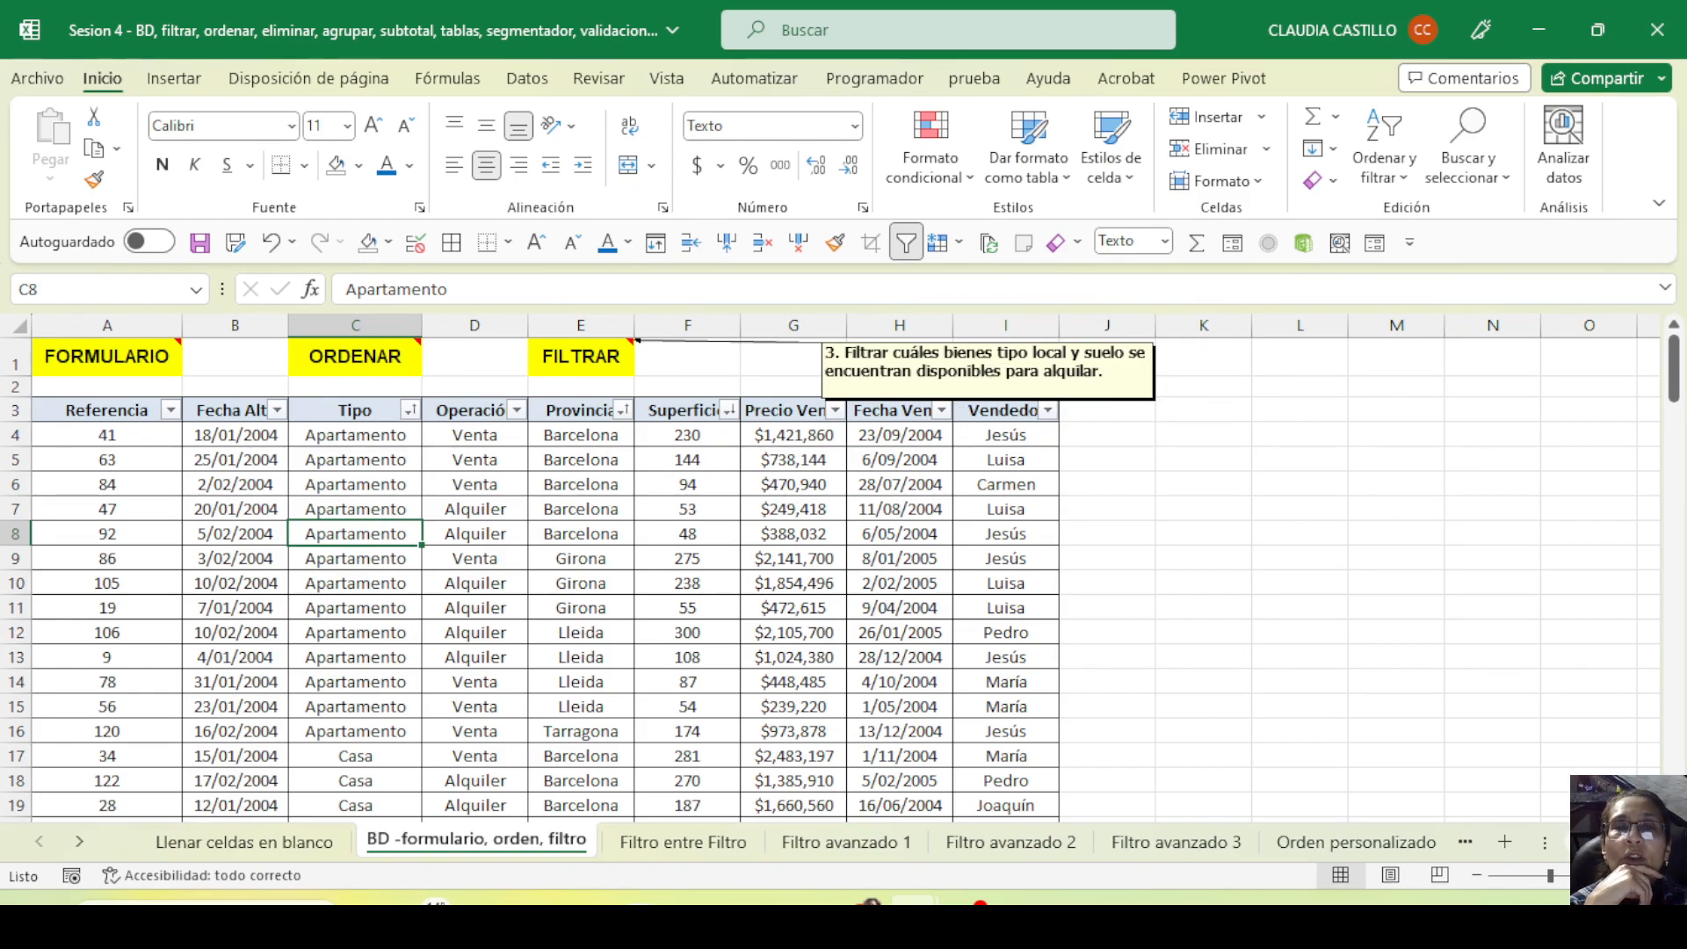
pyautogui.moveTo(474, 435); pyautogui.dragTo(488, 658)
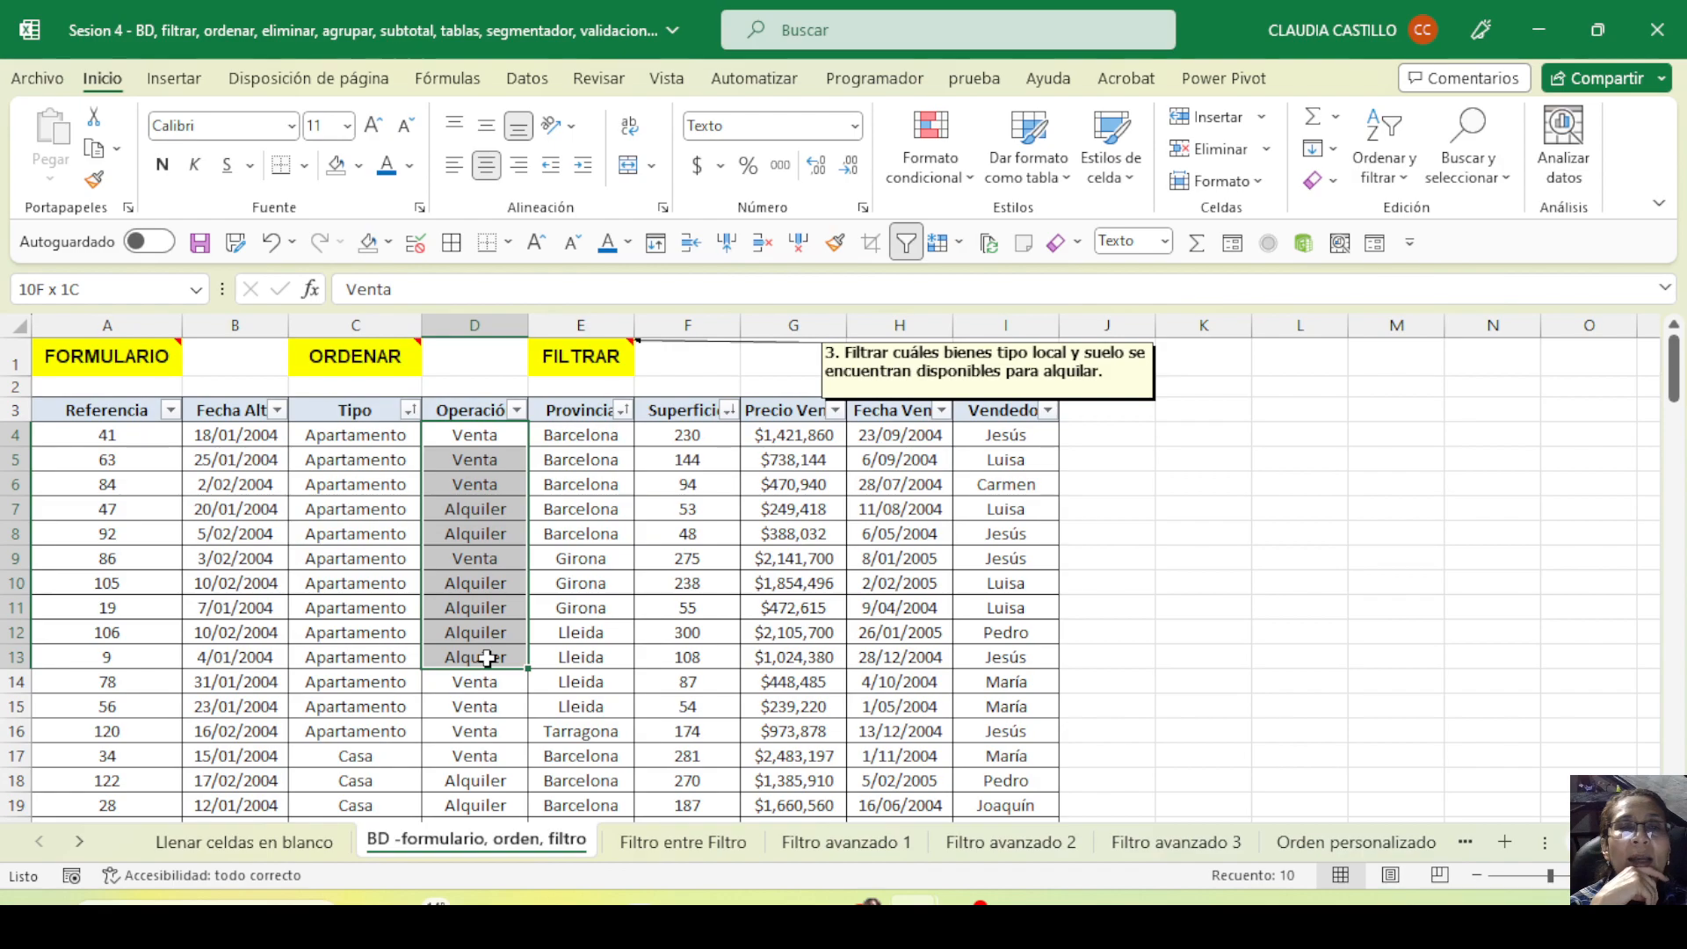
pyautogui.click(364, 555)
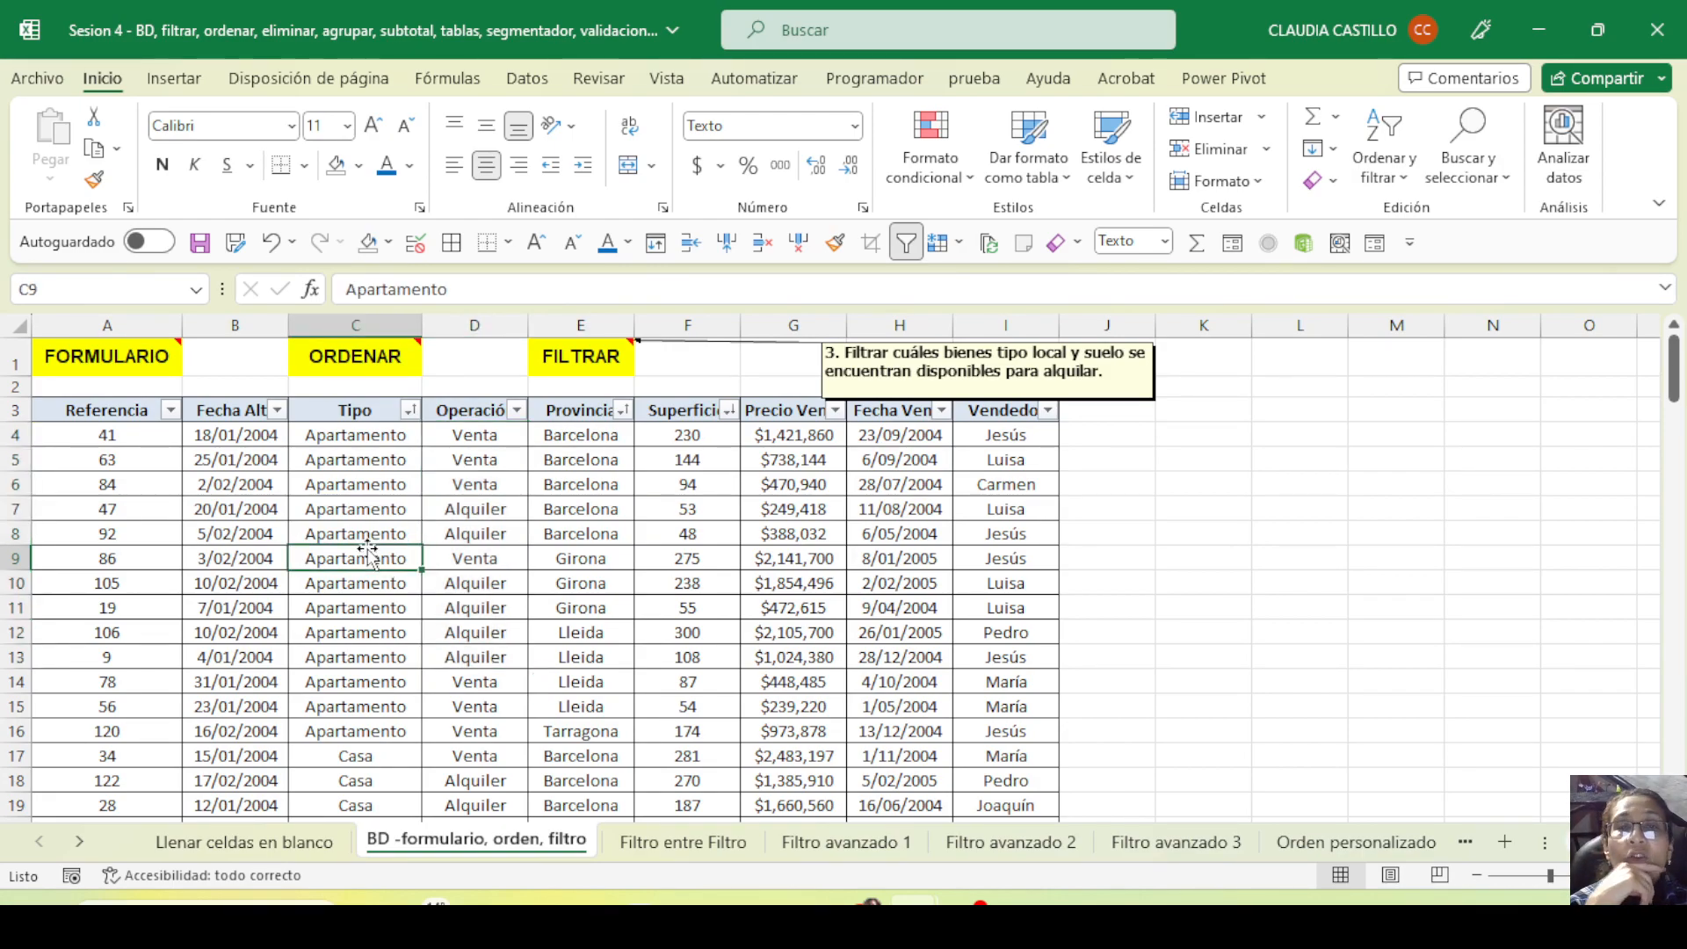
# Clear all values in the Tipo filter and tick only Local and Suelo
pyautogui.click(410, 410)
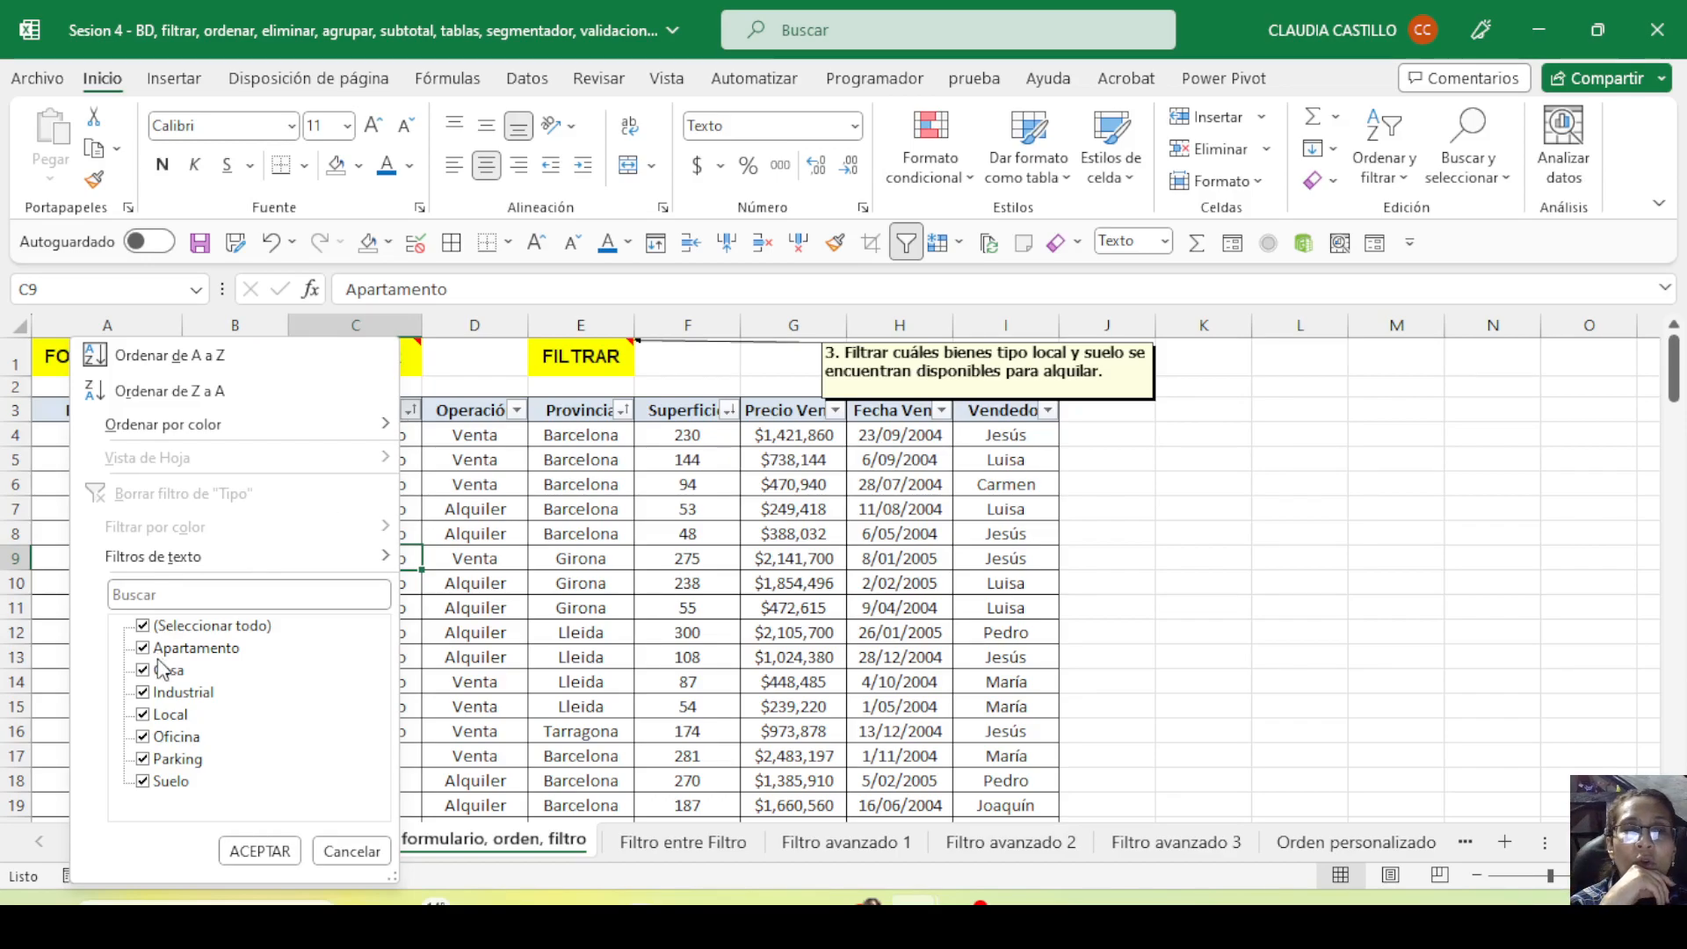
pyautogui.click(163, 594)
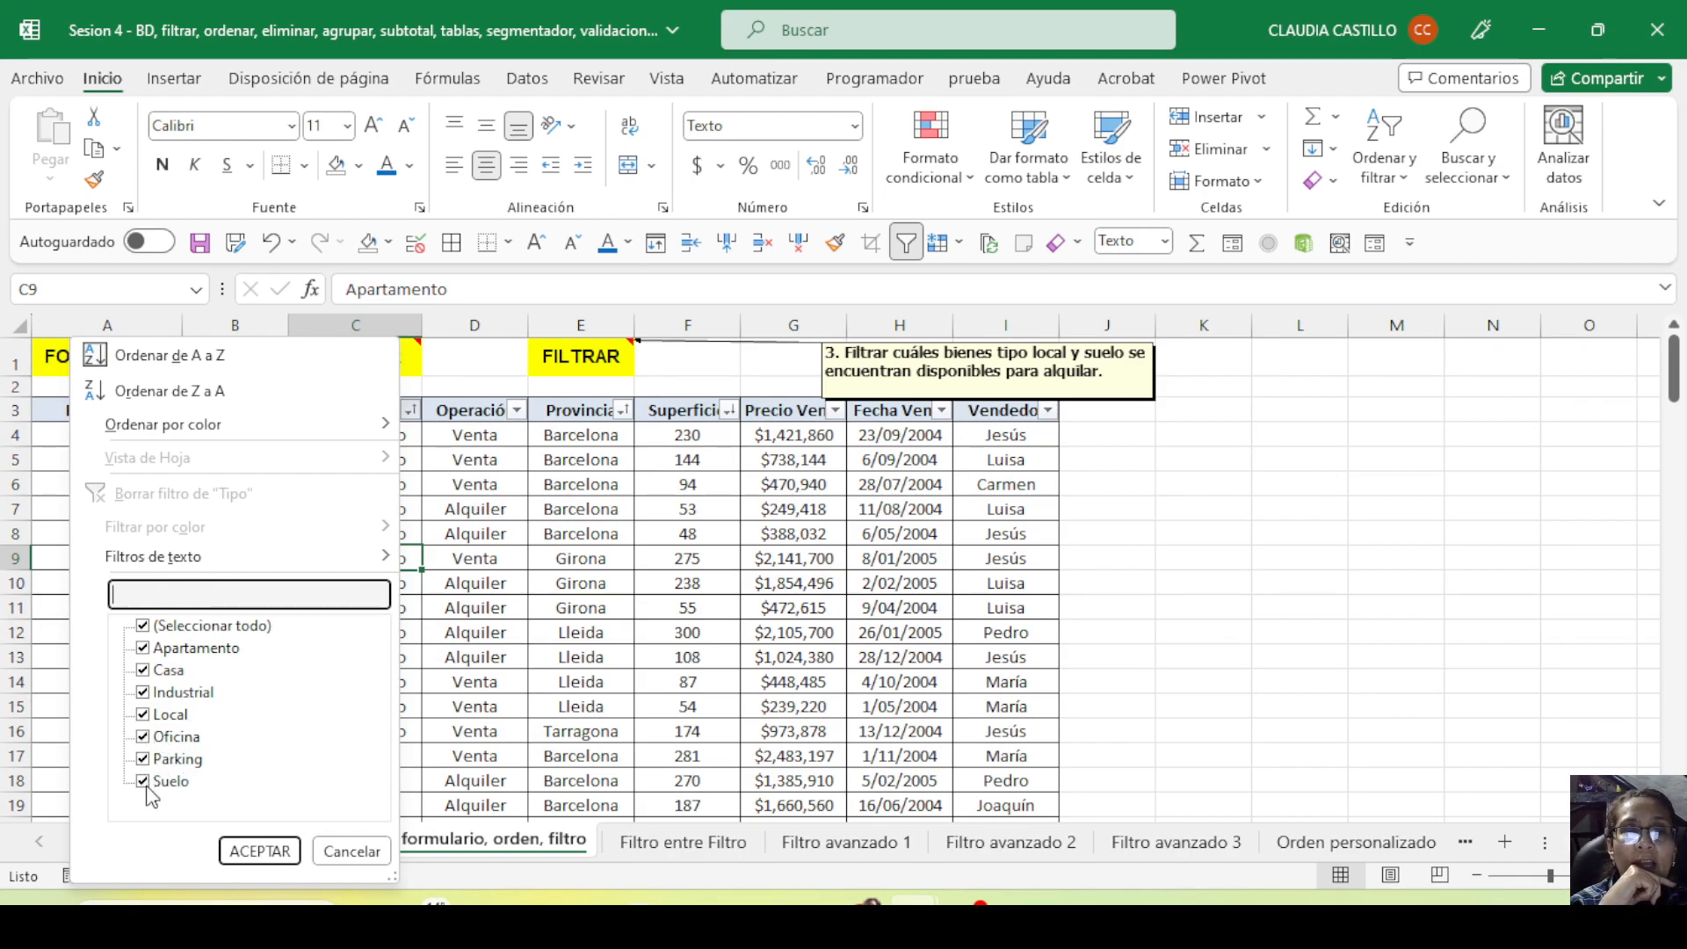
pyautogui.click(144, 627)
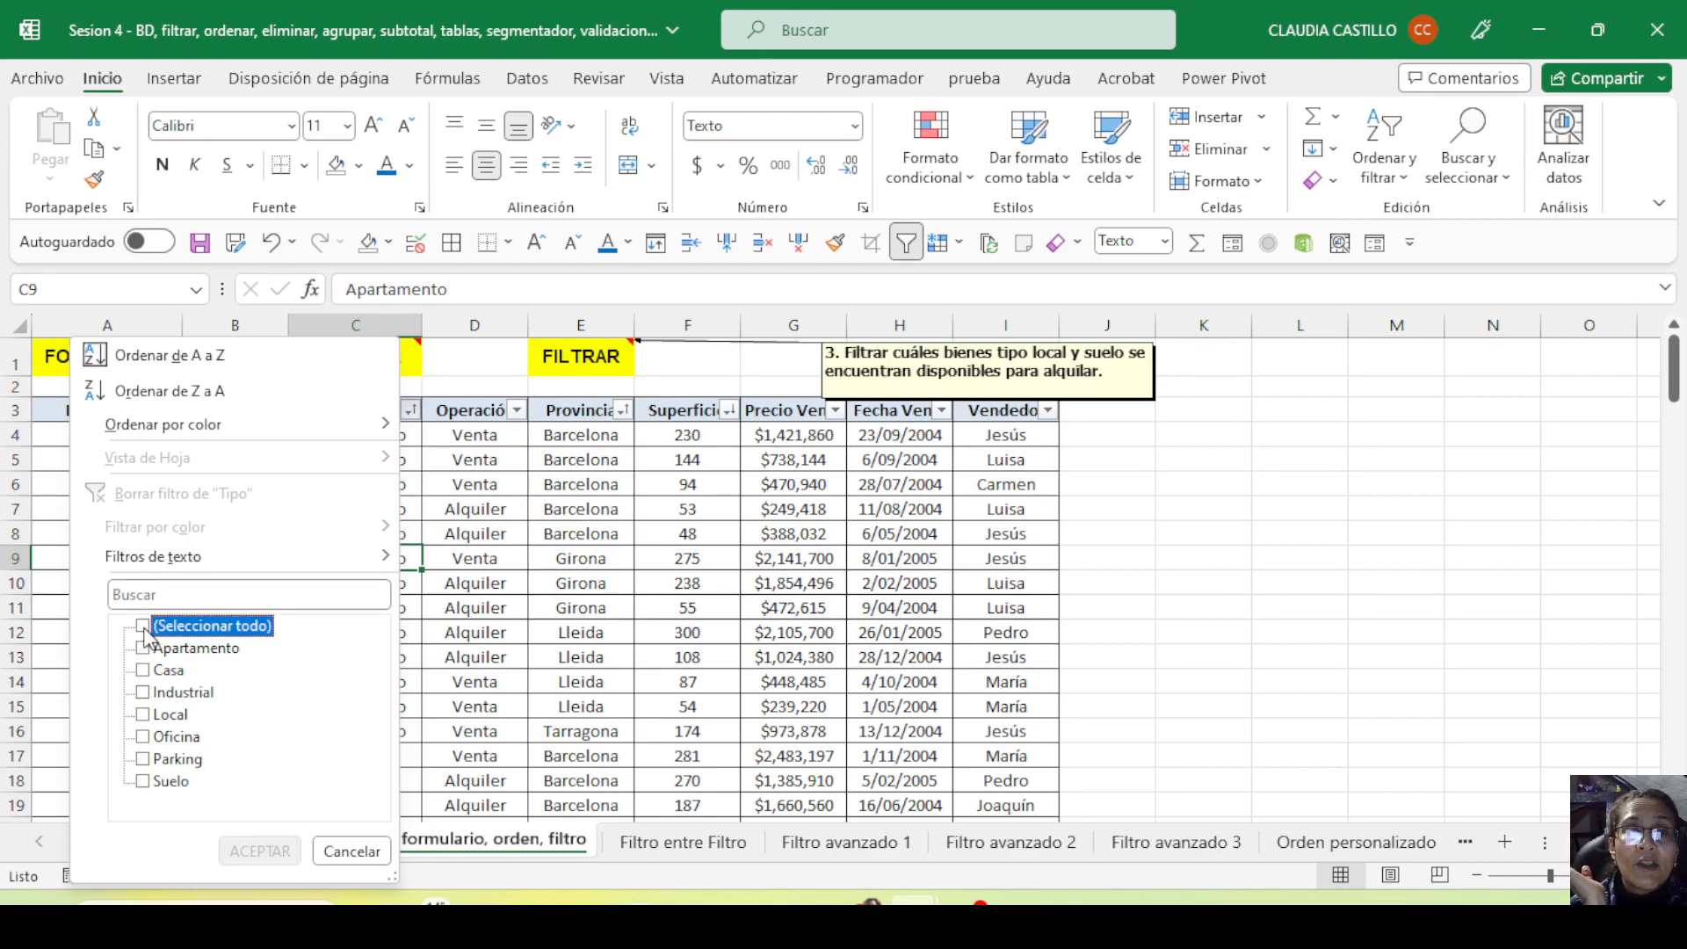
pyautogui.click(143, 717)
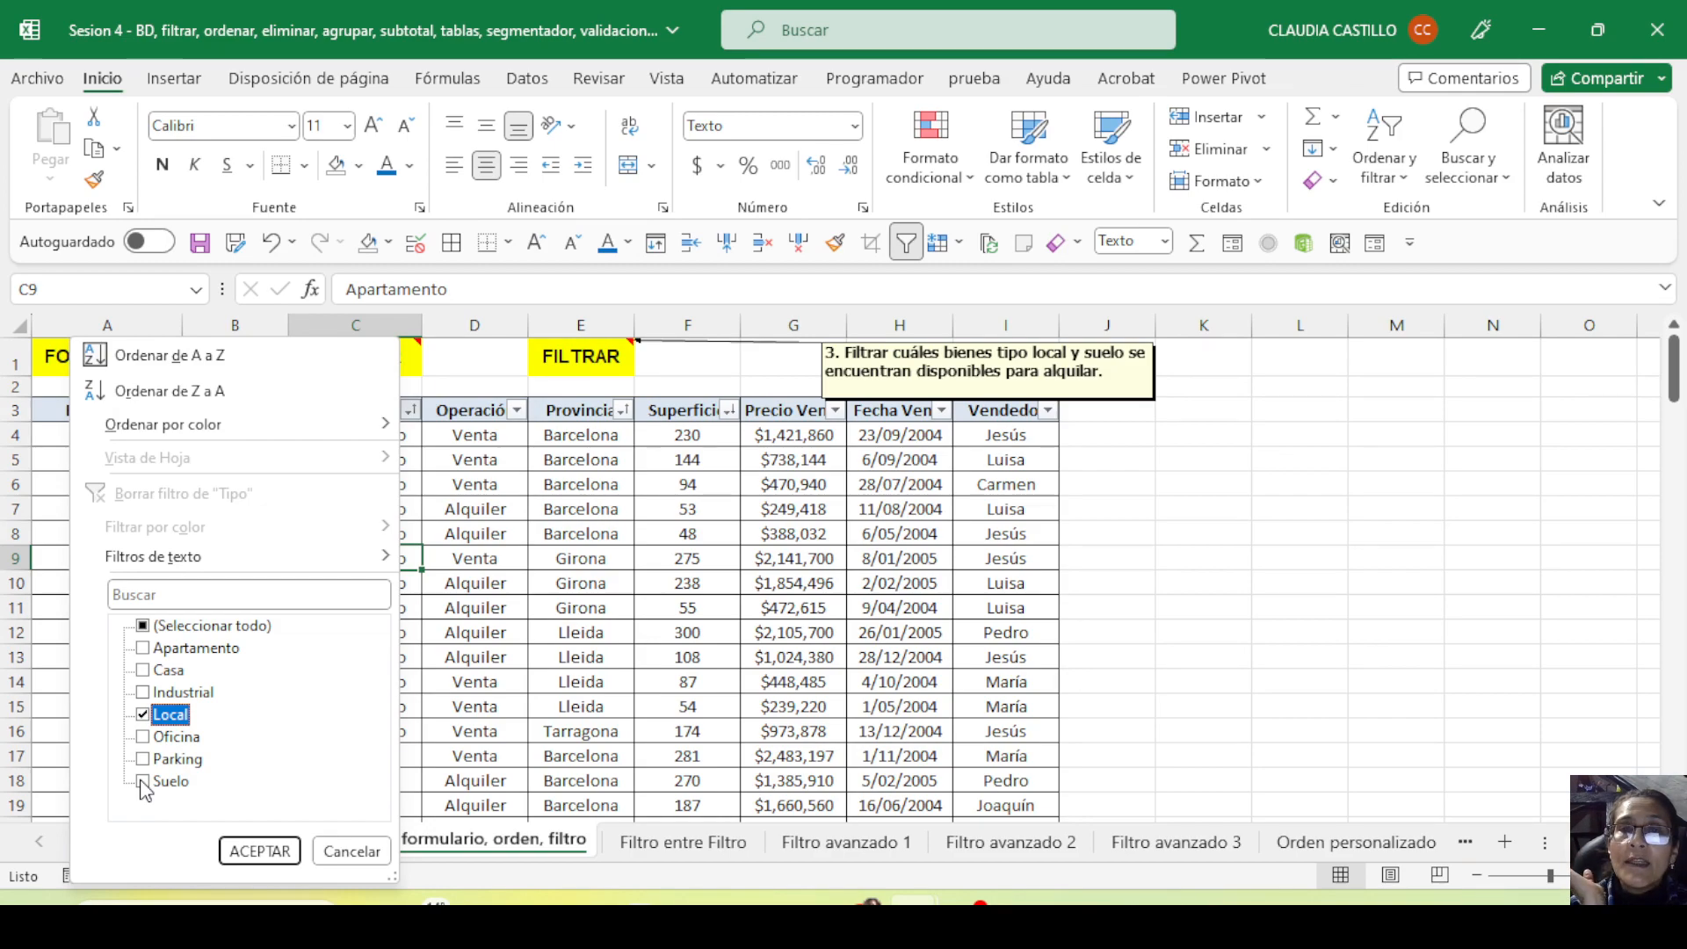
pyautogui.click(143, 783)
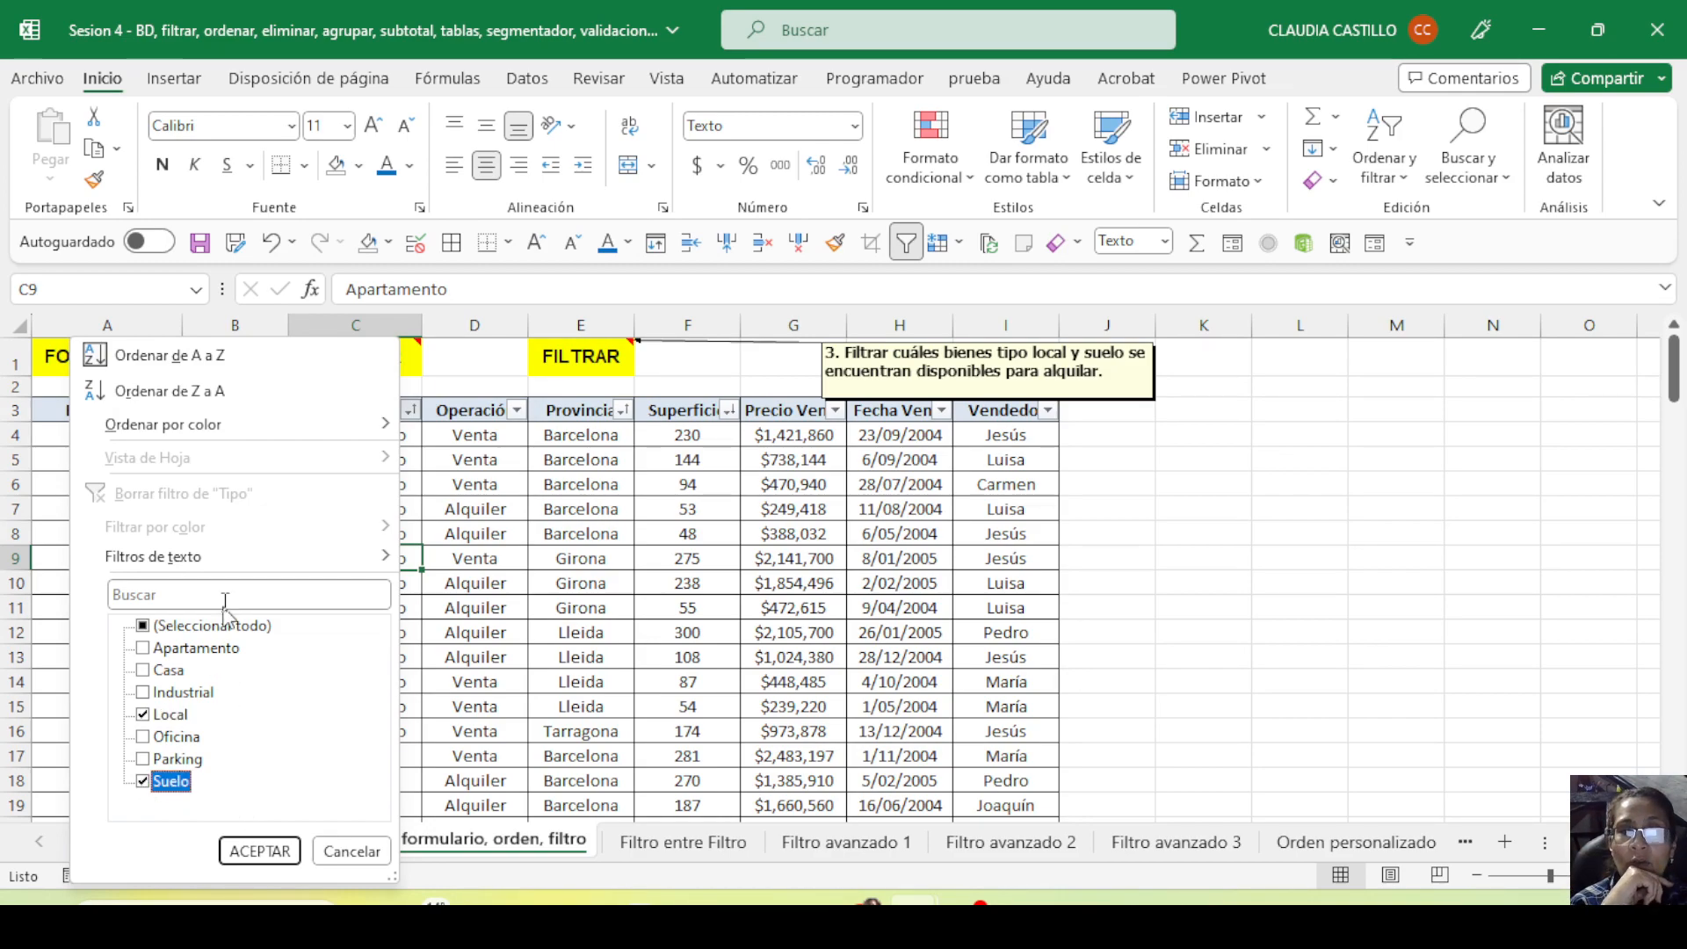
# Search the Tipo filter for "lo", toggle the selection of all results, and clear the search
pyautogui.click(191, 596)
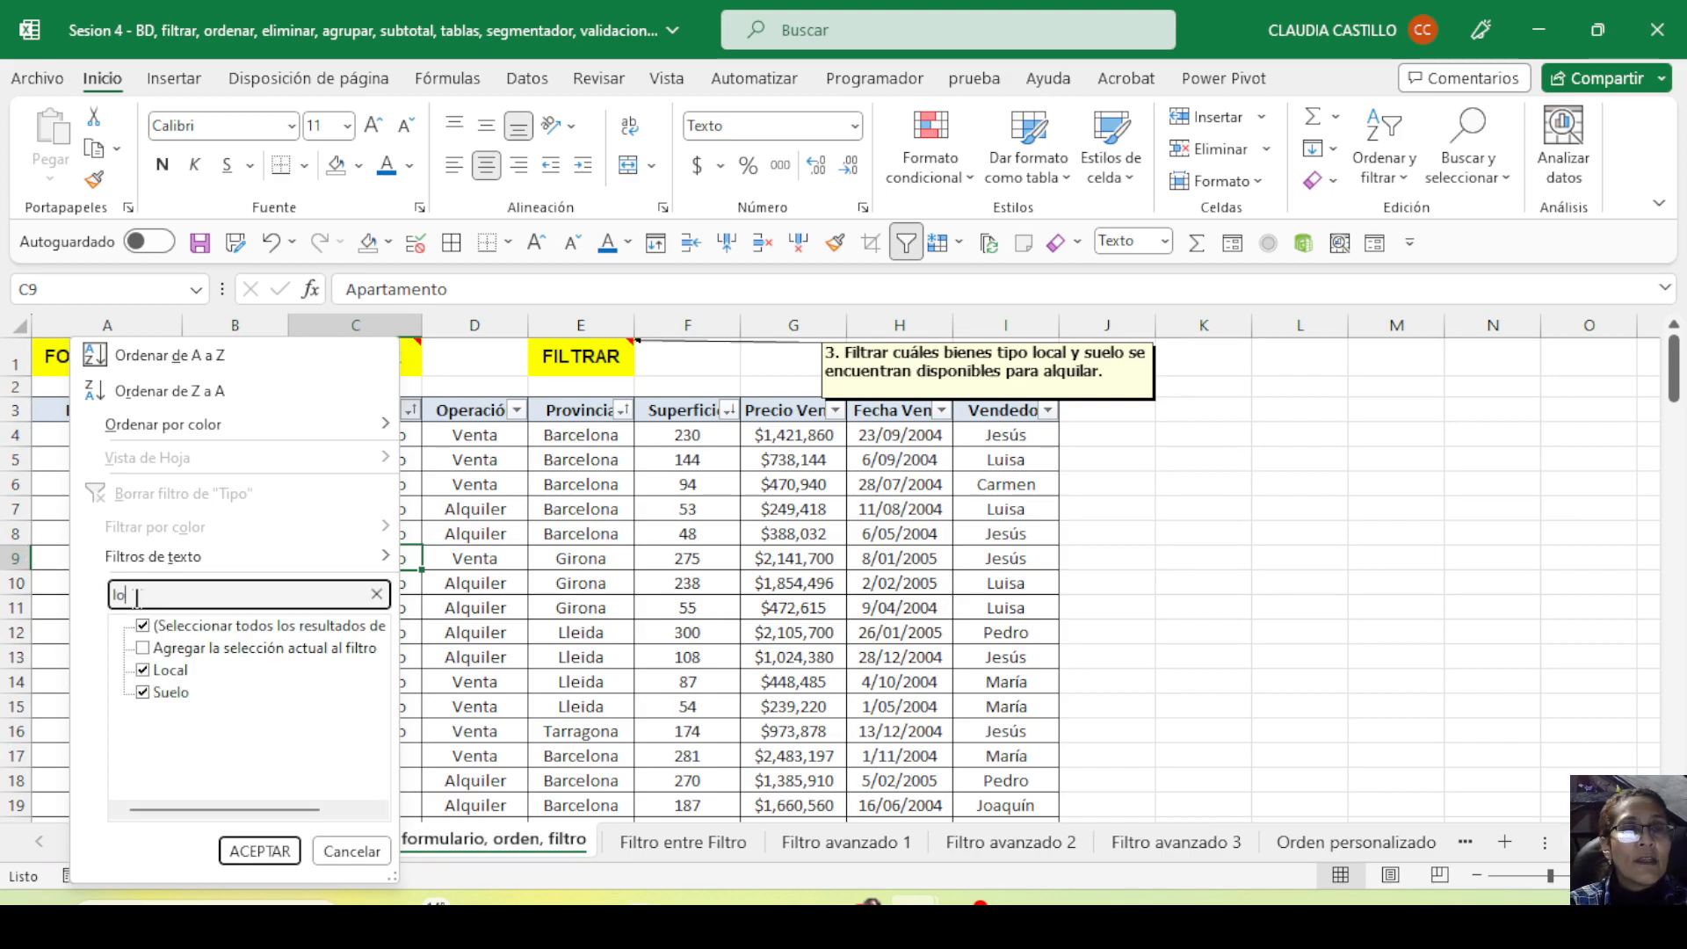
pyautogui.click(142, 628)
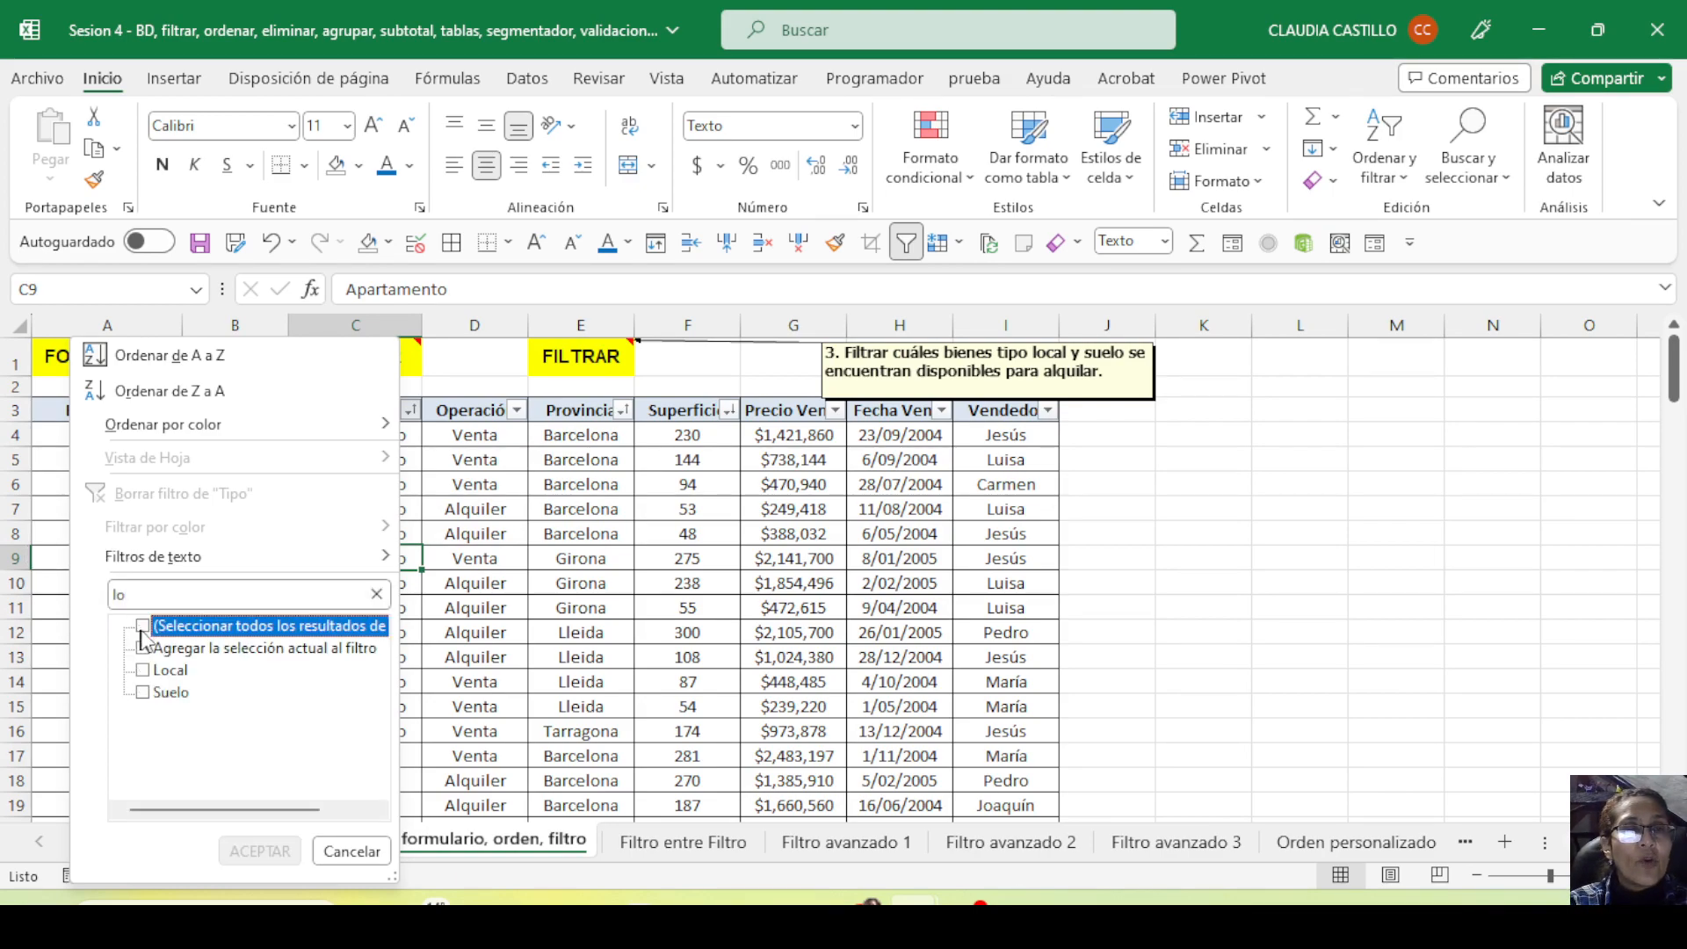
pyautogui.click(143, 627)
pyautogui.moveTo(136, 595); pyautogui.dragTo(72, 596)
pyautogui.press('BackSpace')
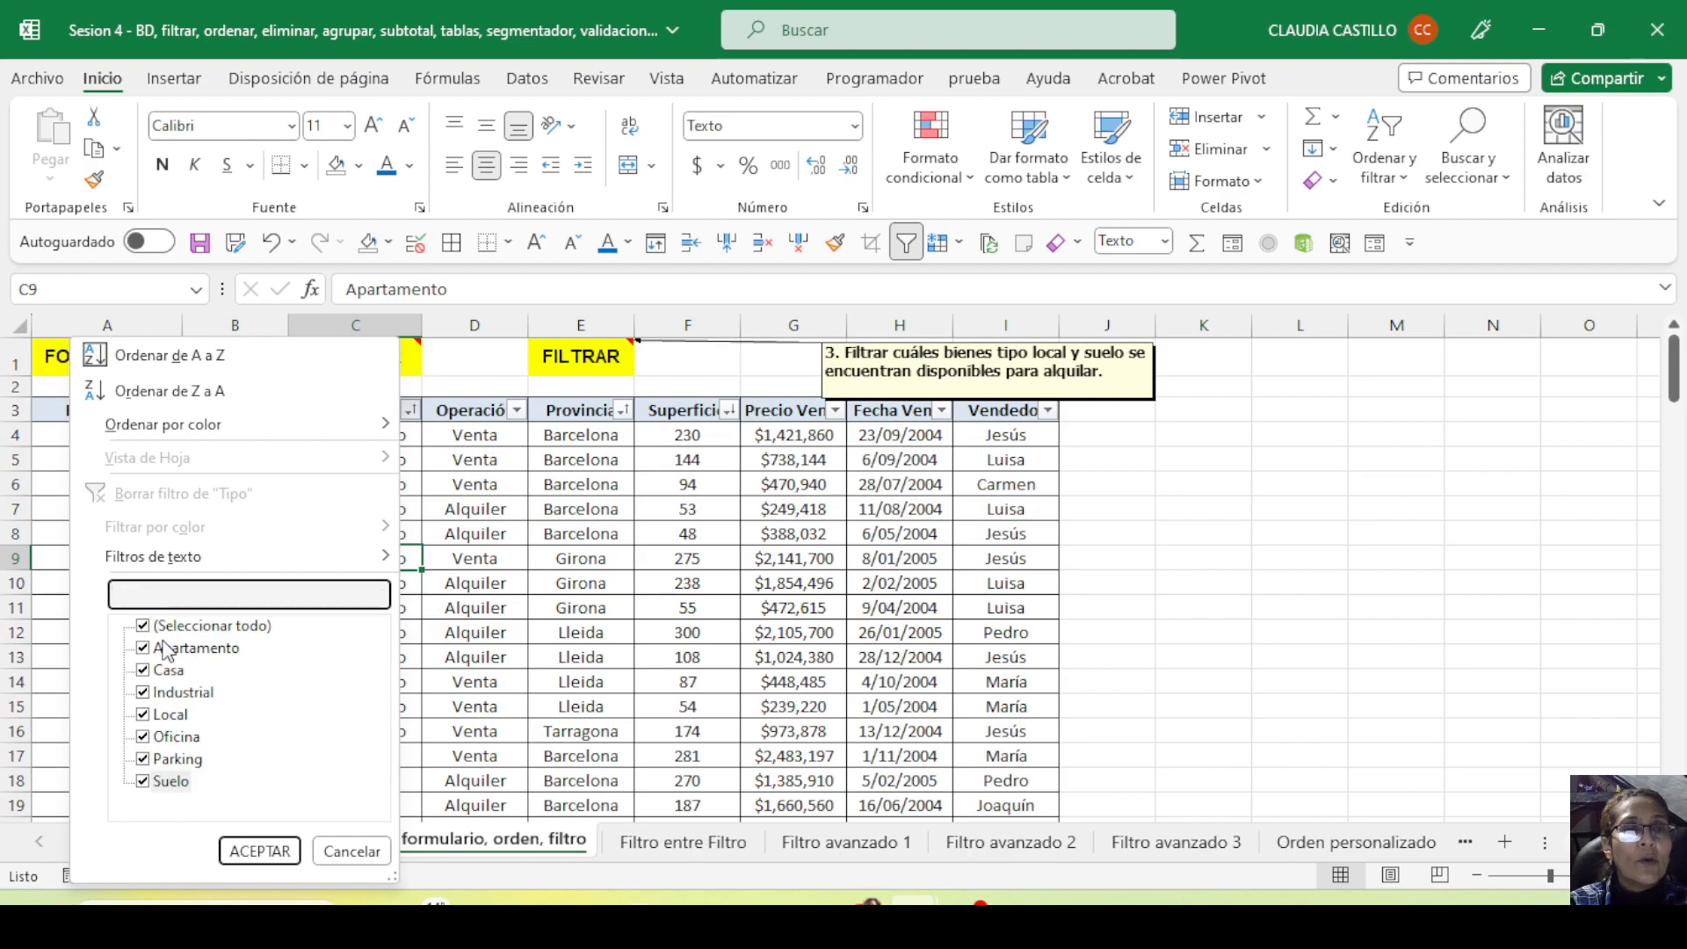
# Try searching the Tipo filter for "local" and replacing it with "suelo" with Agregar la selección actual al filtro enabled
pyautogui.write('local')
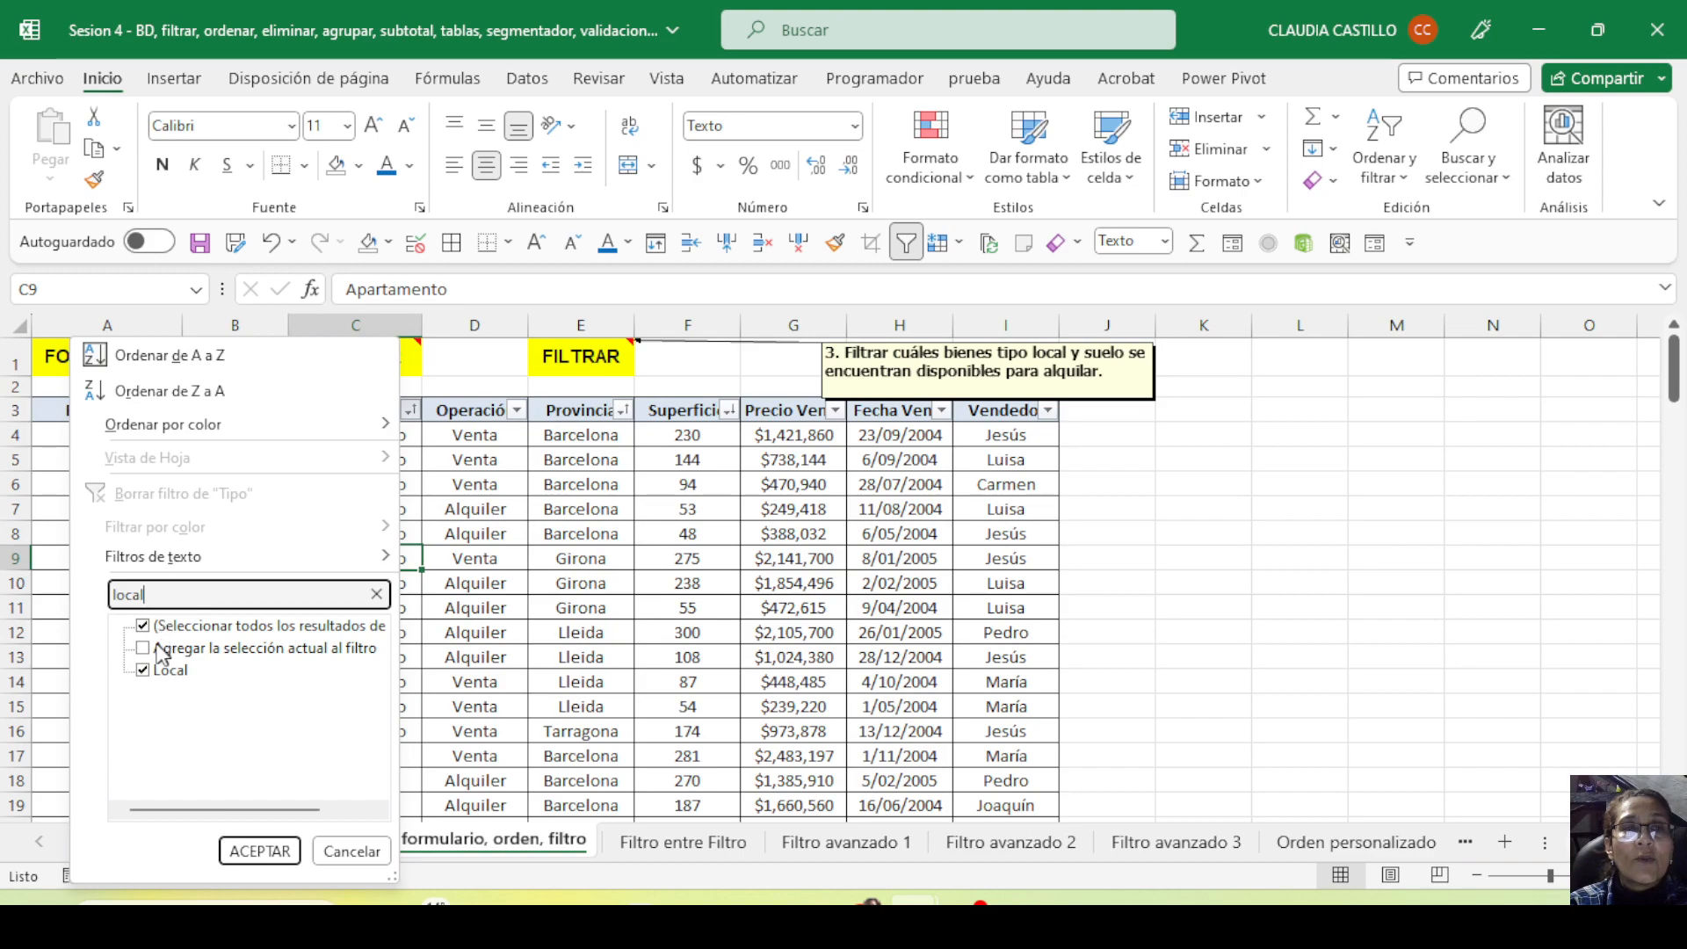
pyautogui.click(159, 653)
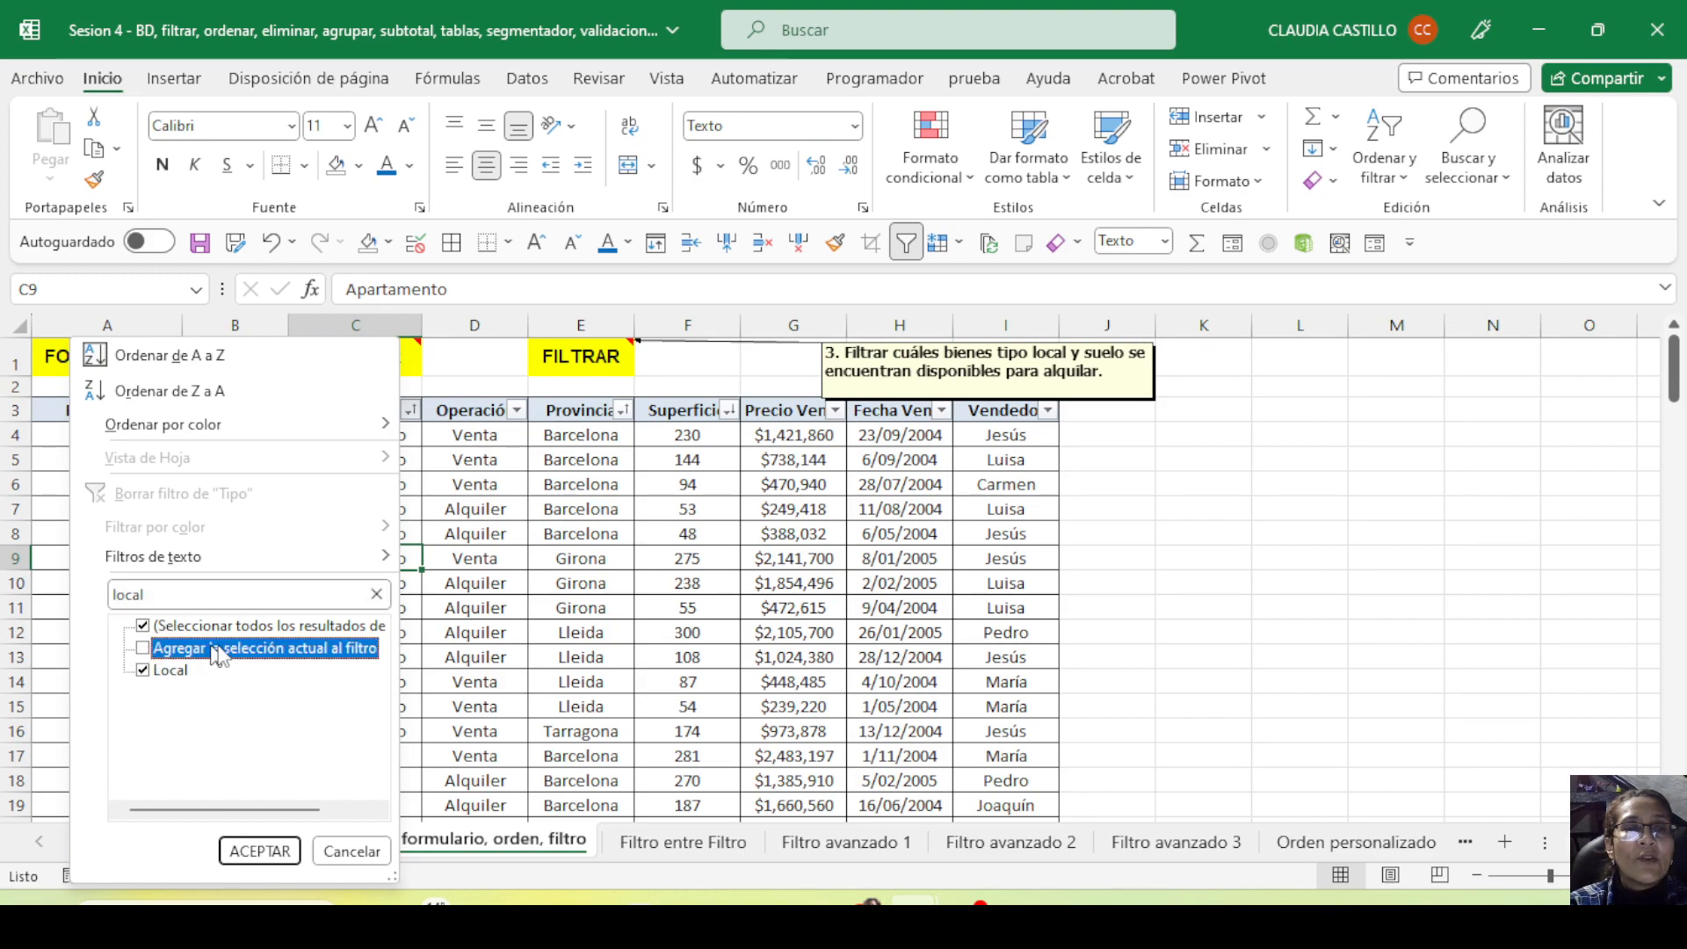
pyautogui.doubleClick(170, 595)
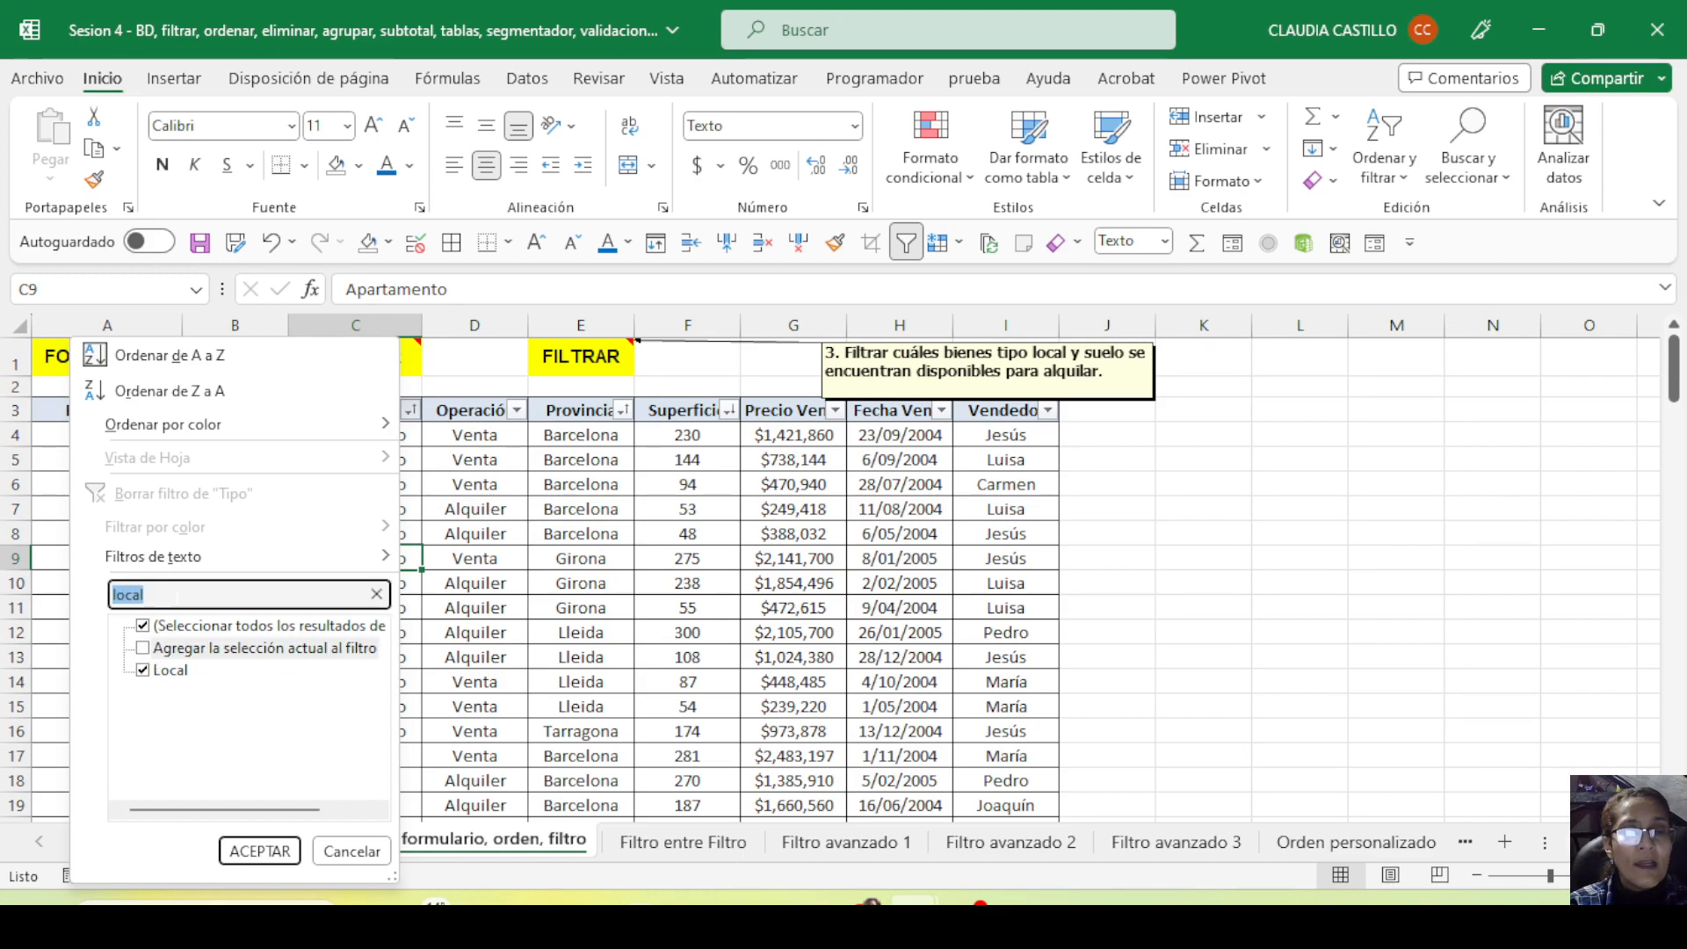
pyautogui.write('suelo')
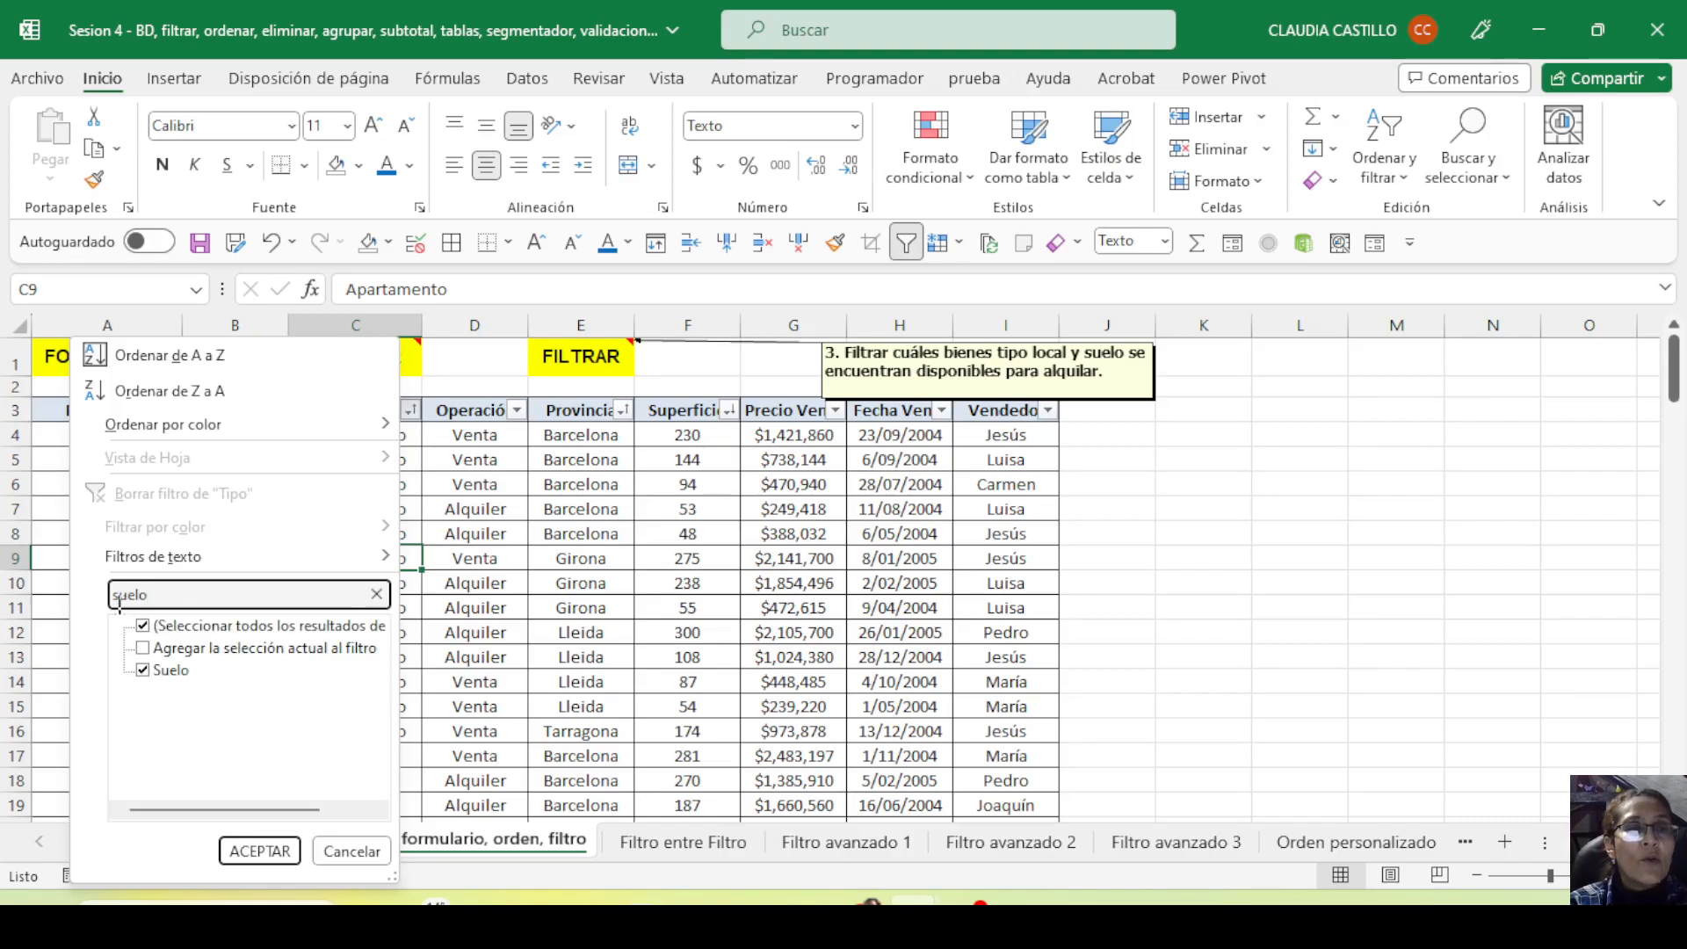
pyautogui.click(176, 648)
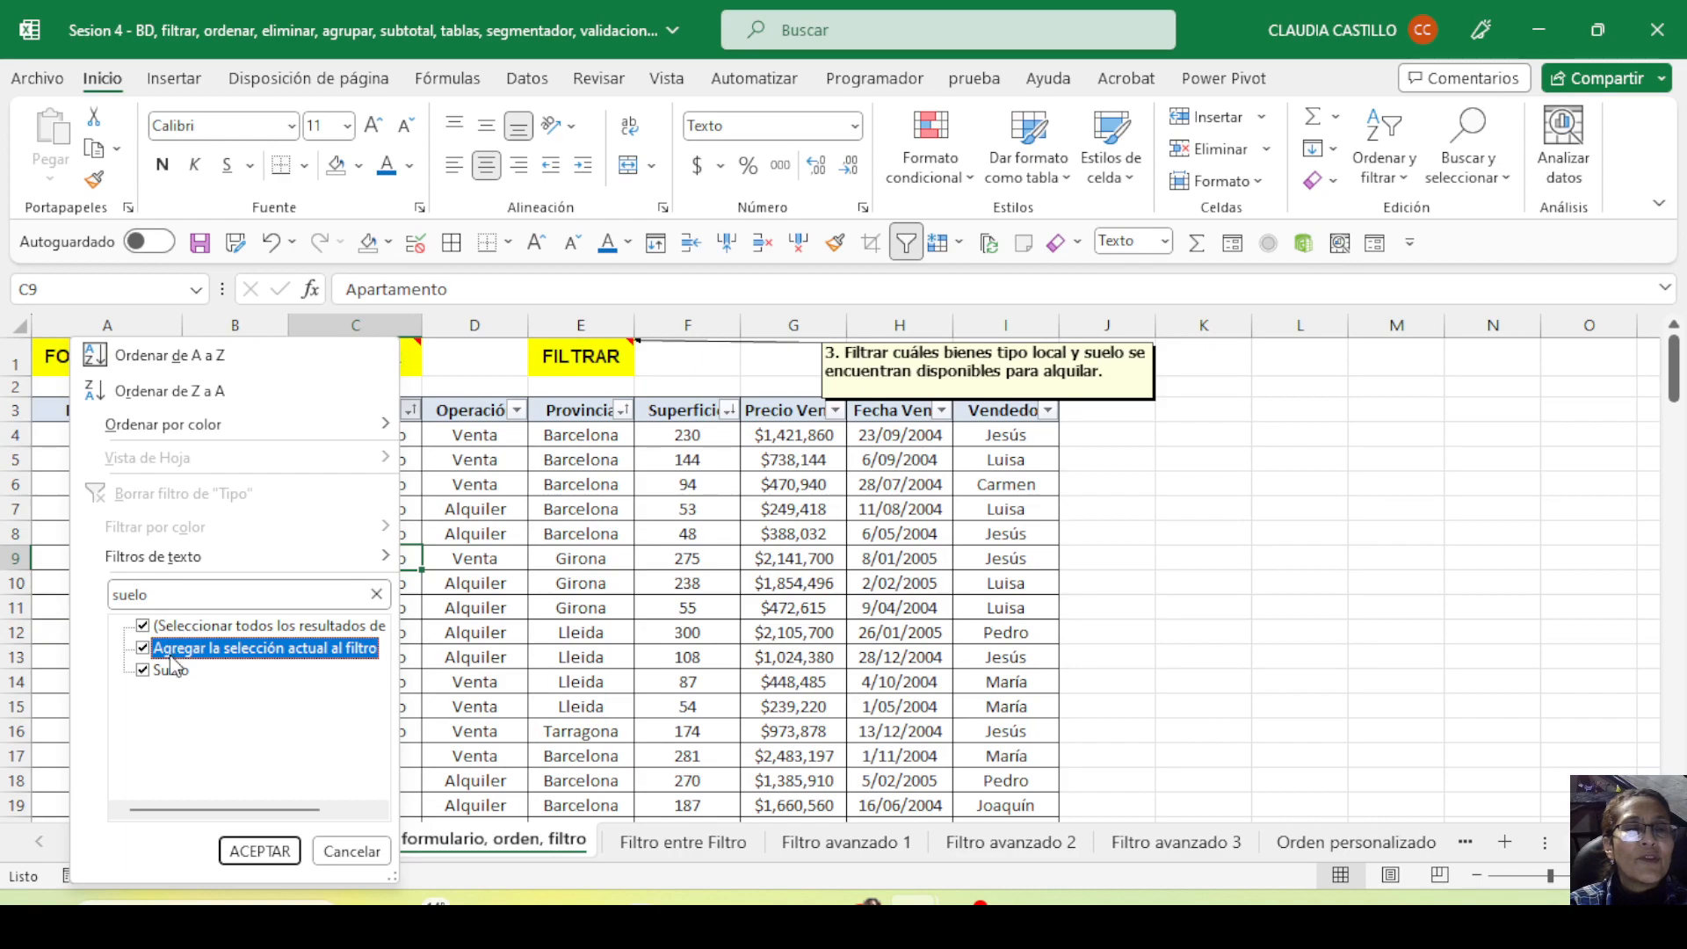
# Replace the Tipo filter search with "local" and apply it to filter the table to Local properties
pyautogui.click(115, 595)
pyautogui.write('l')
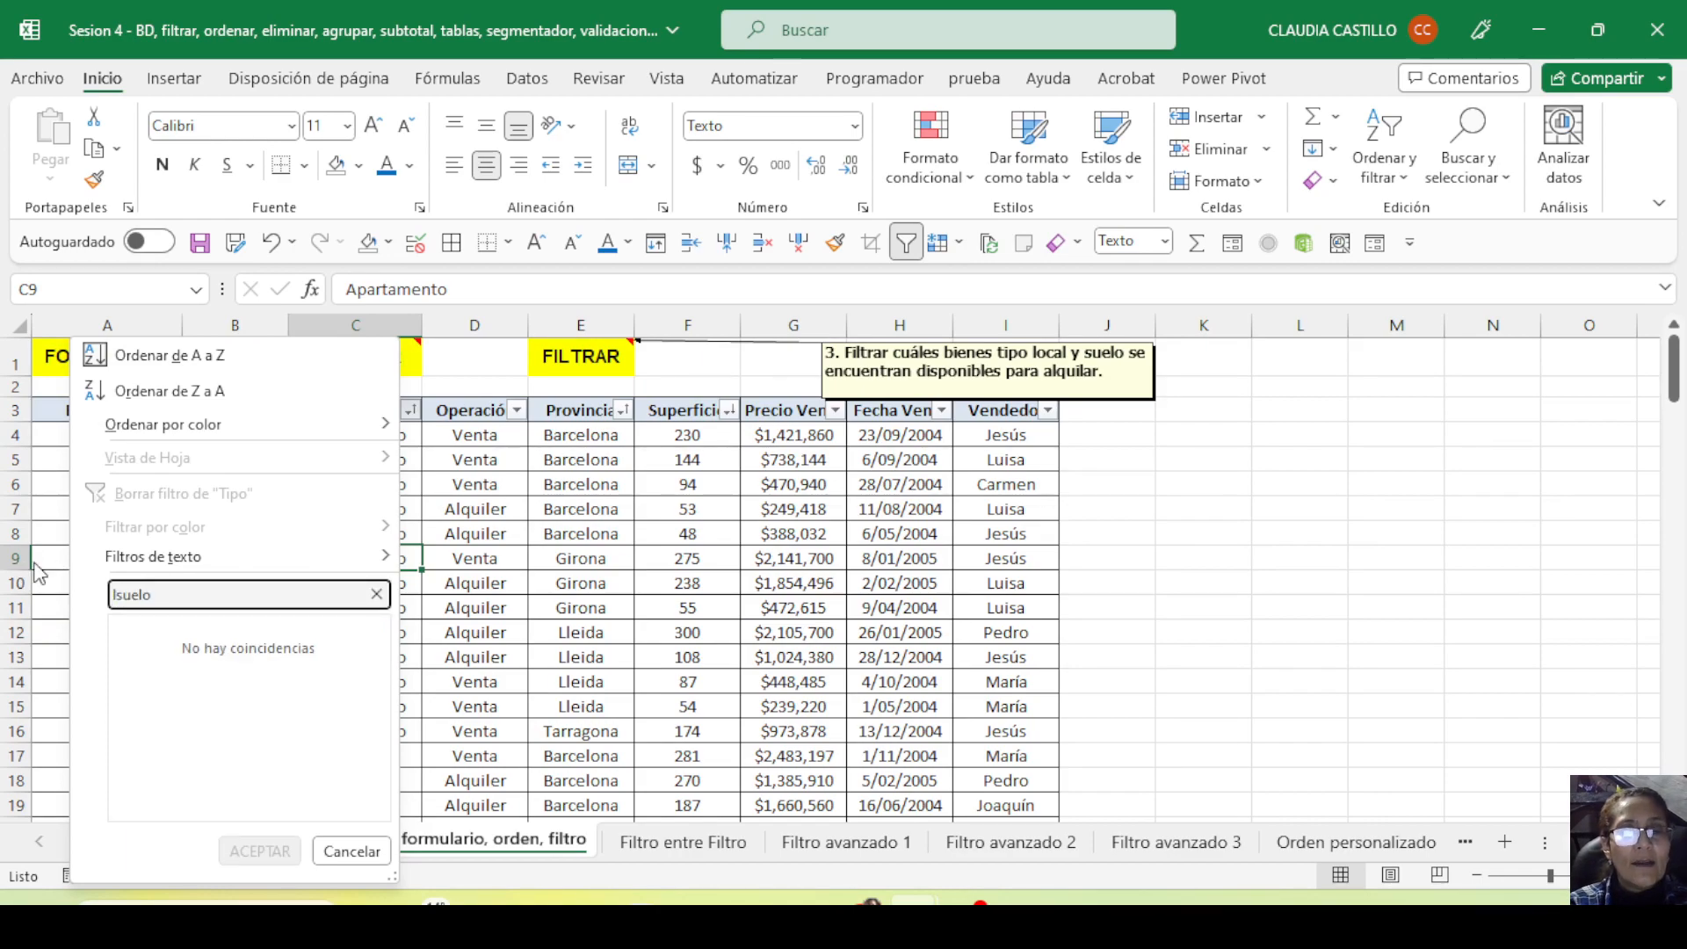
pyautogui.press('BackSpace')
pyautogui.press('Delete')
pyautogui.press('Delete')
pyautogui.press('Delete')
pyautogui.press('Delete')
pyautogui.press('Delete')
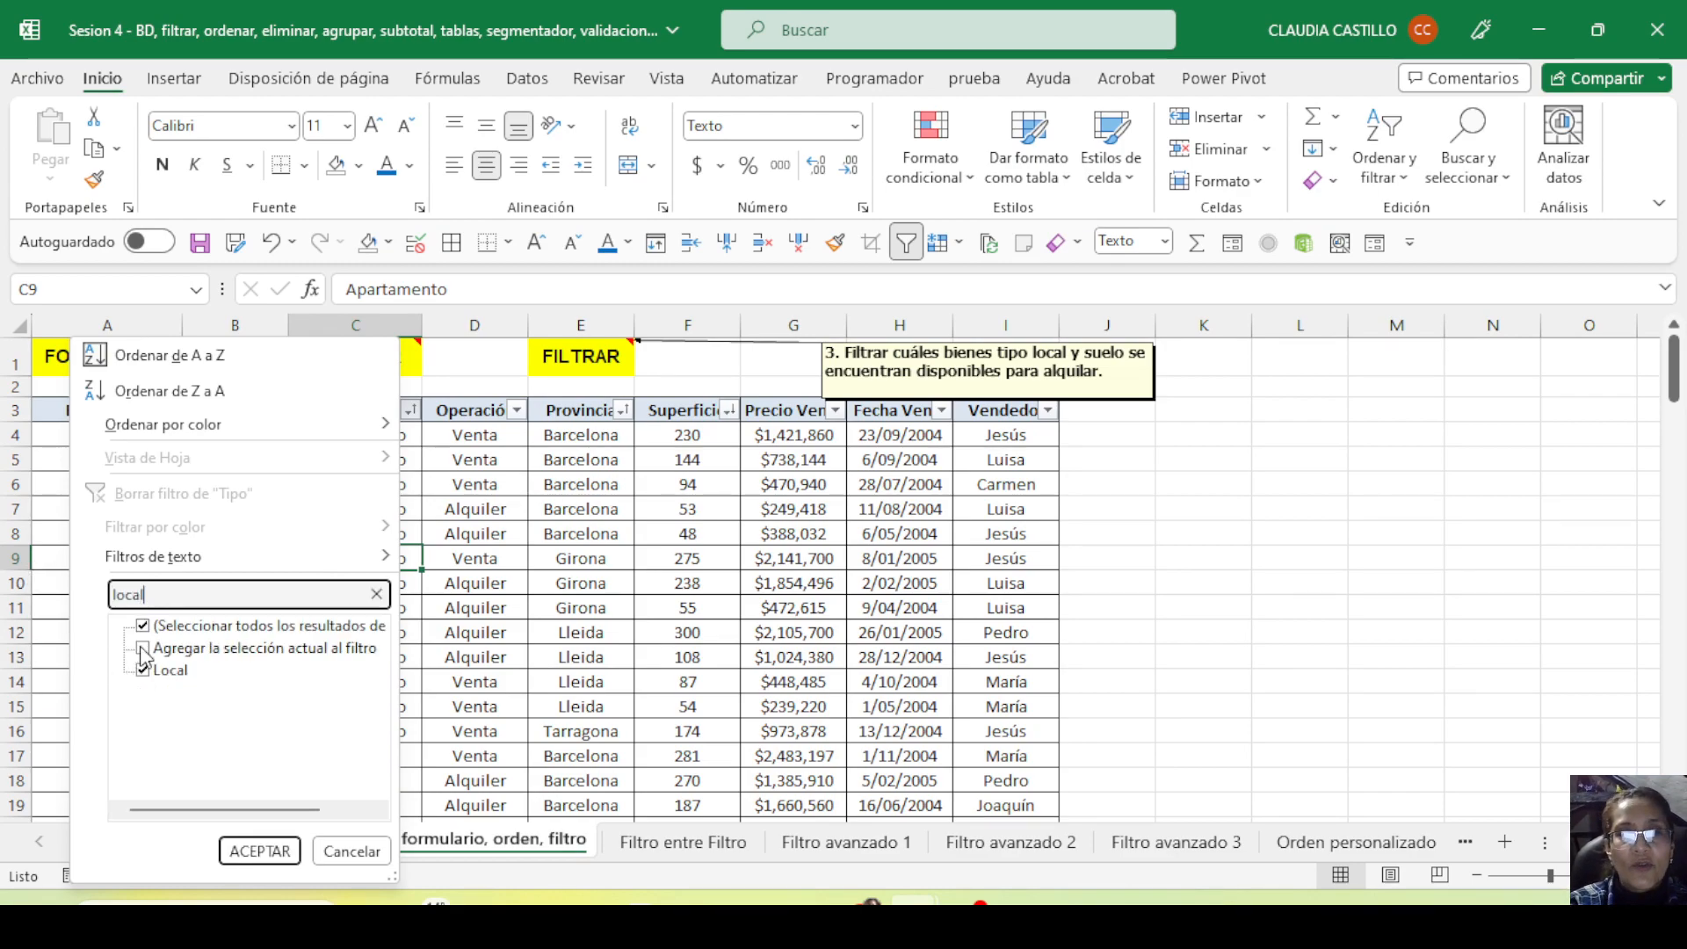
pyautogui.click(258, 852)
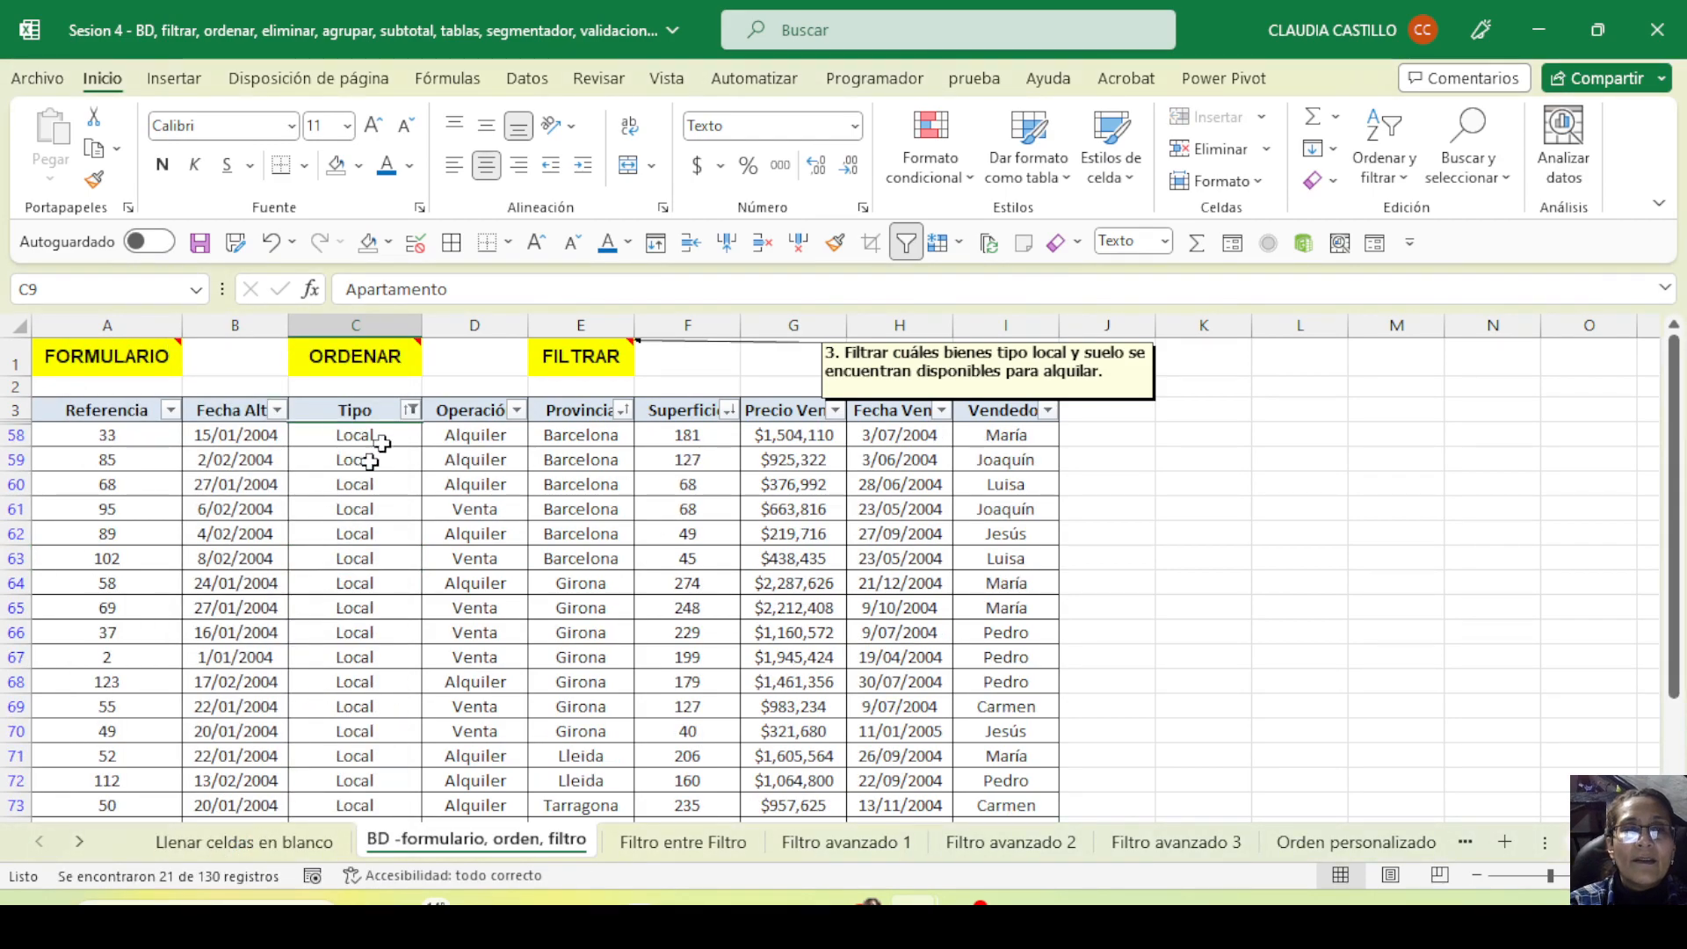
# Add Suelo to the existing Tipo filter by searching "Suelo" with Agregar la selección actual al filtro enabled, and check the filtered rows
pyautogui.click(410, 409)
pyautogui.click(123, 595)
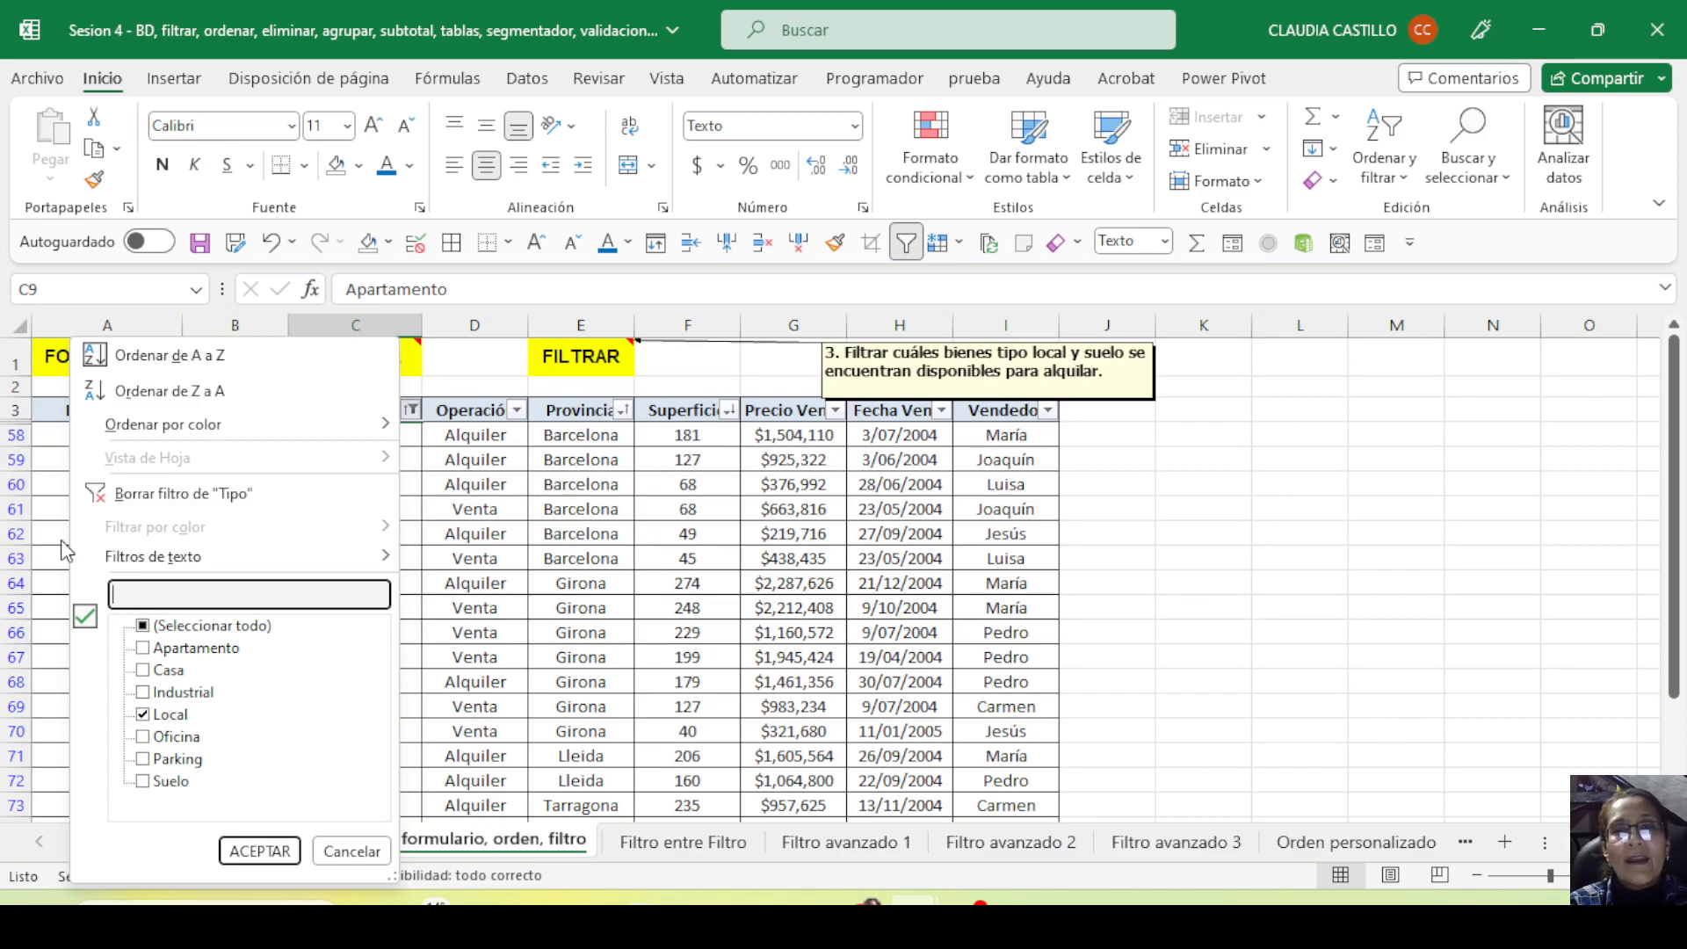
pyautogui.write('s')
pyautogui.press('BackSpace')
pyautogui.write('Suelo')
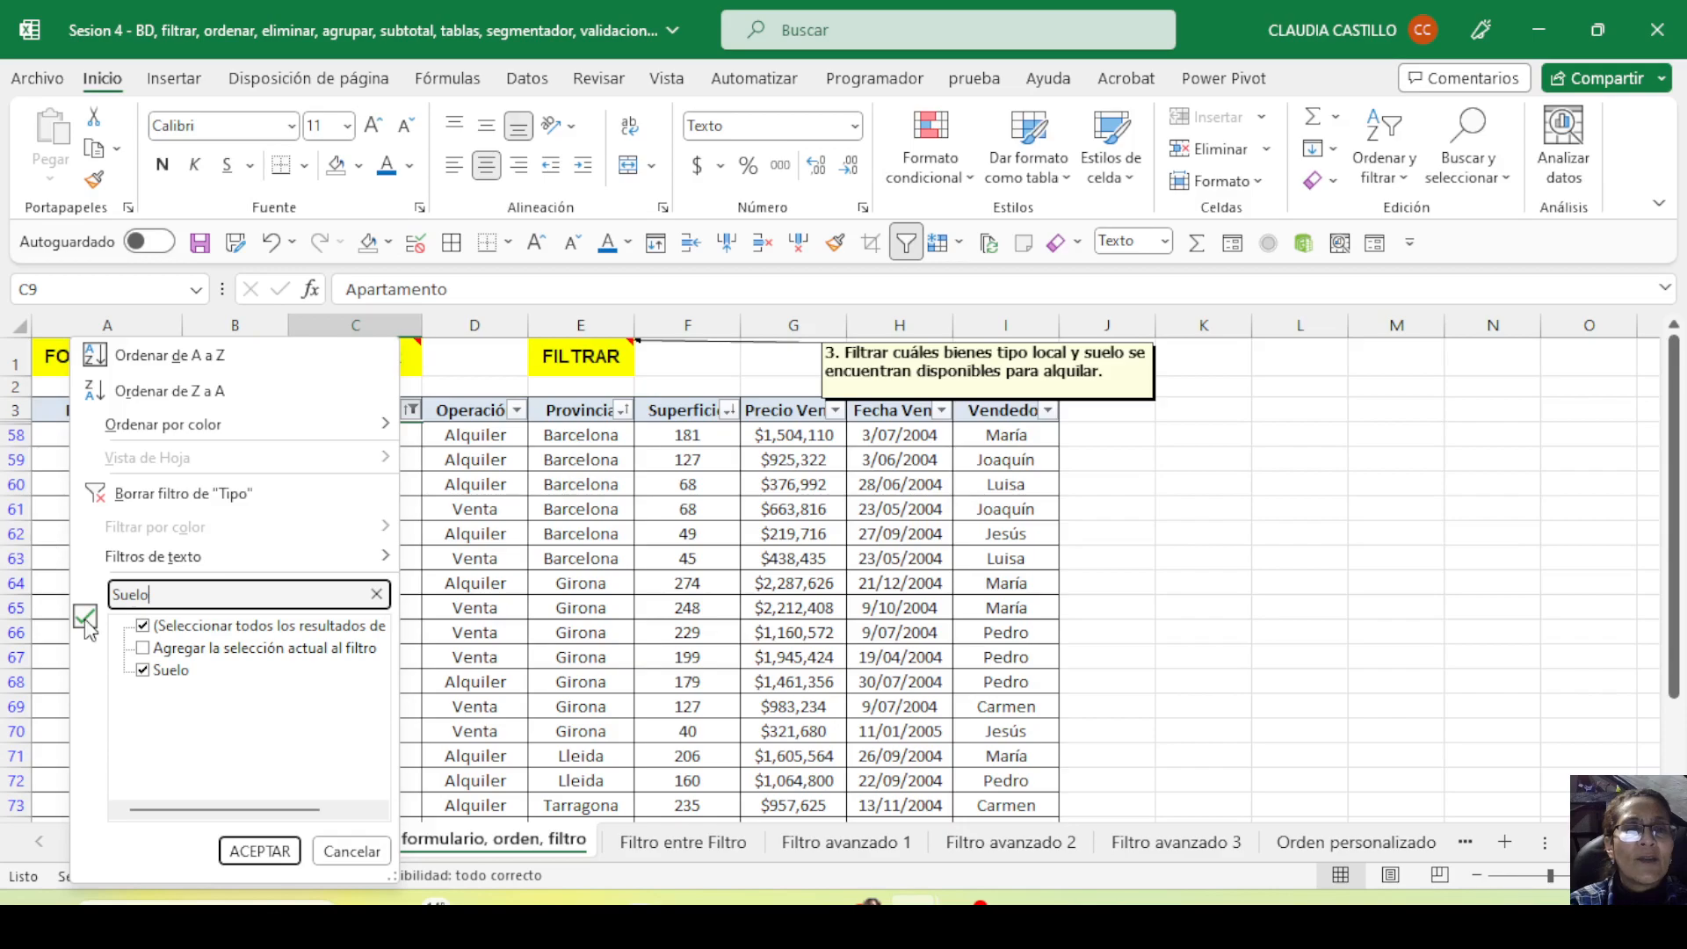
pyautogui.click(145, 651)
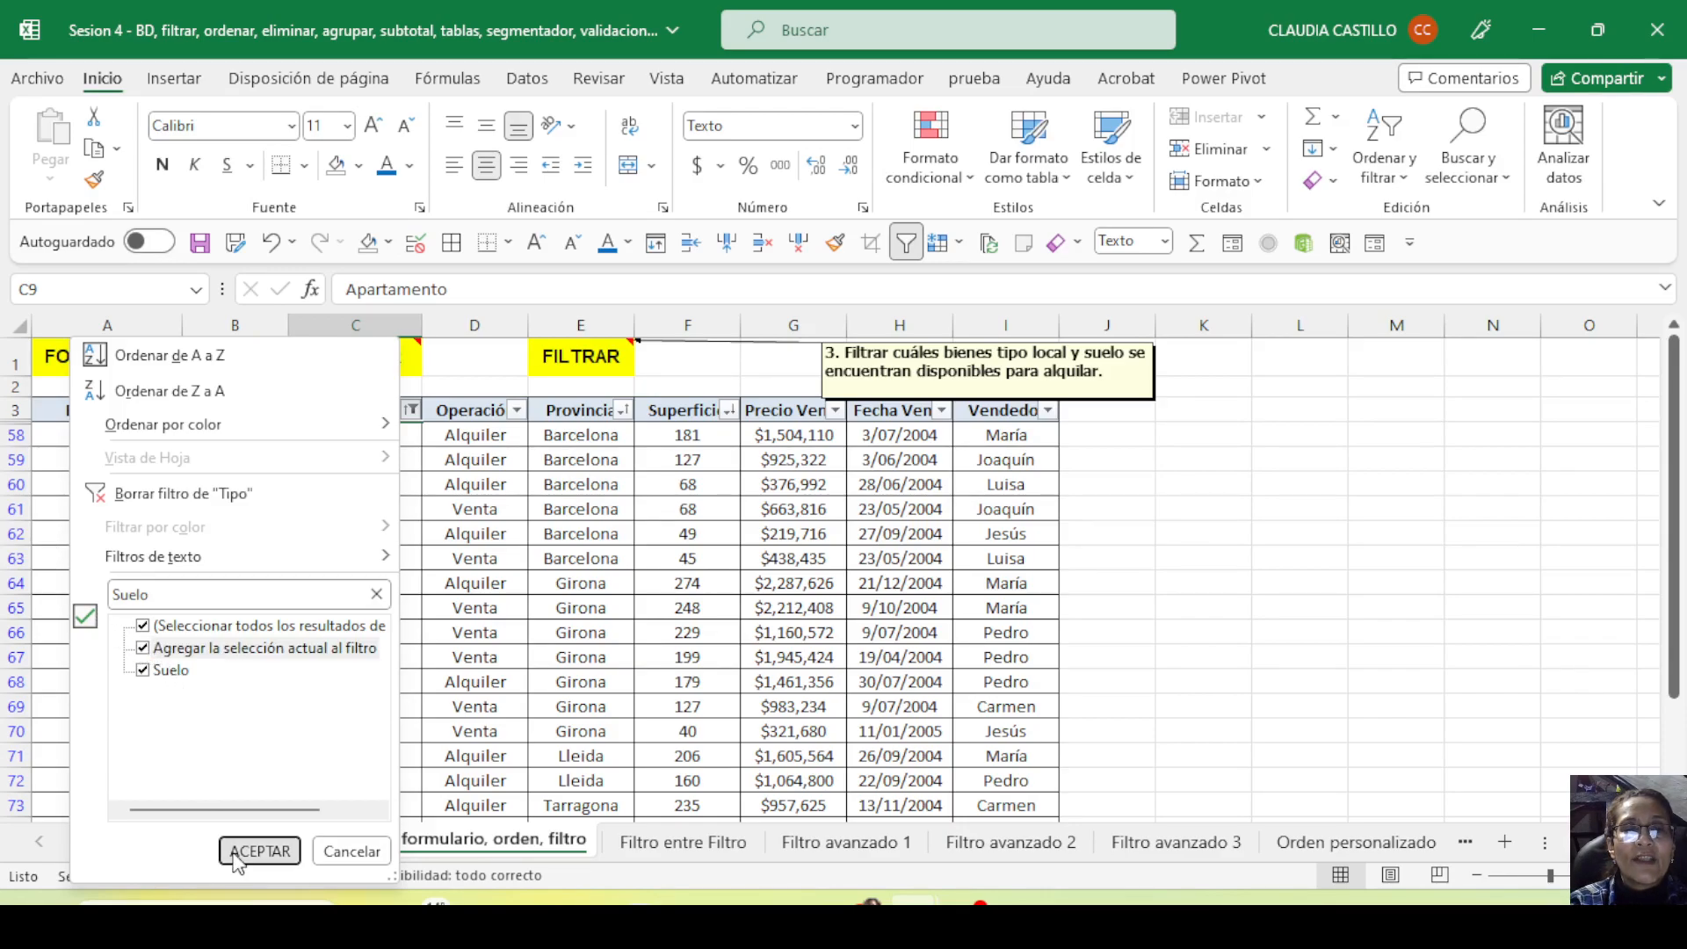
pyautogui.click(259, 851)
pyautogui.scroll(-9, 381, 668)
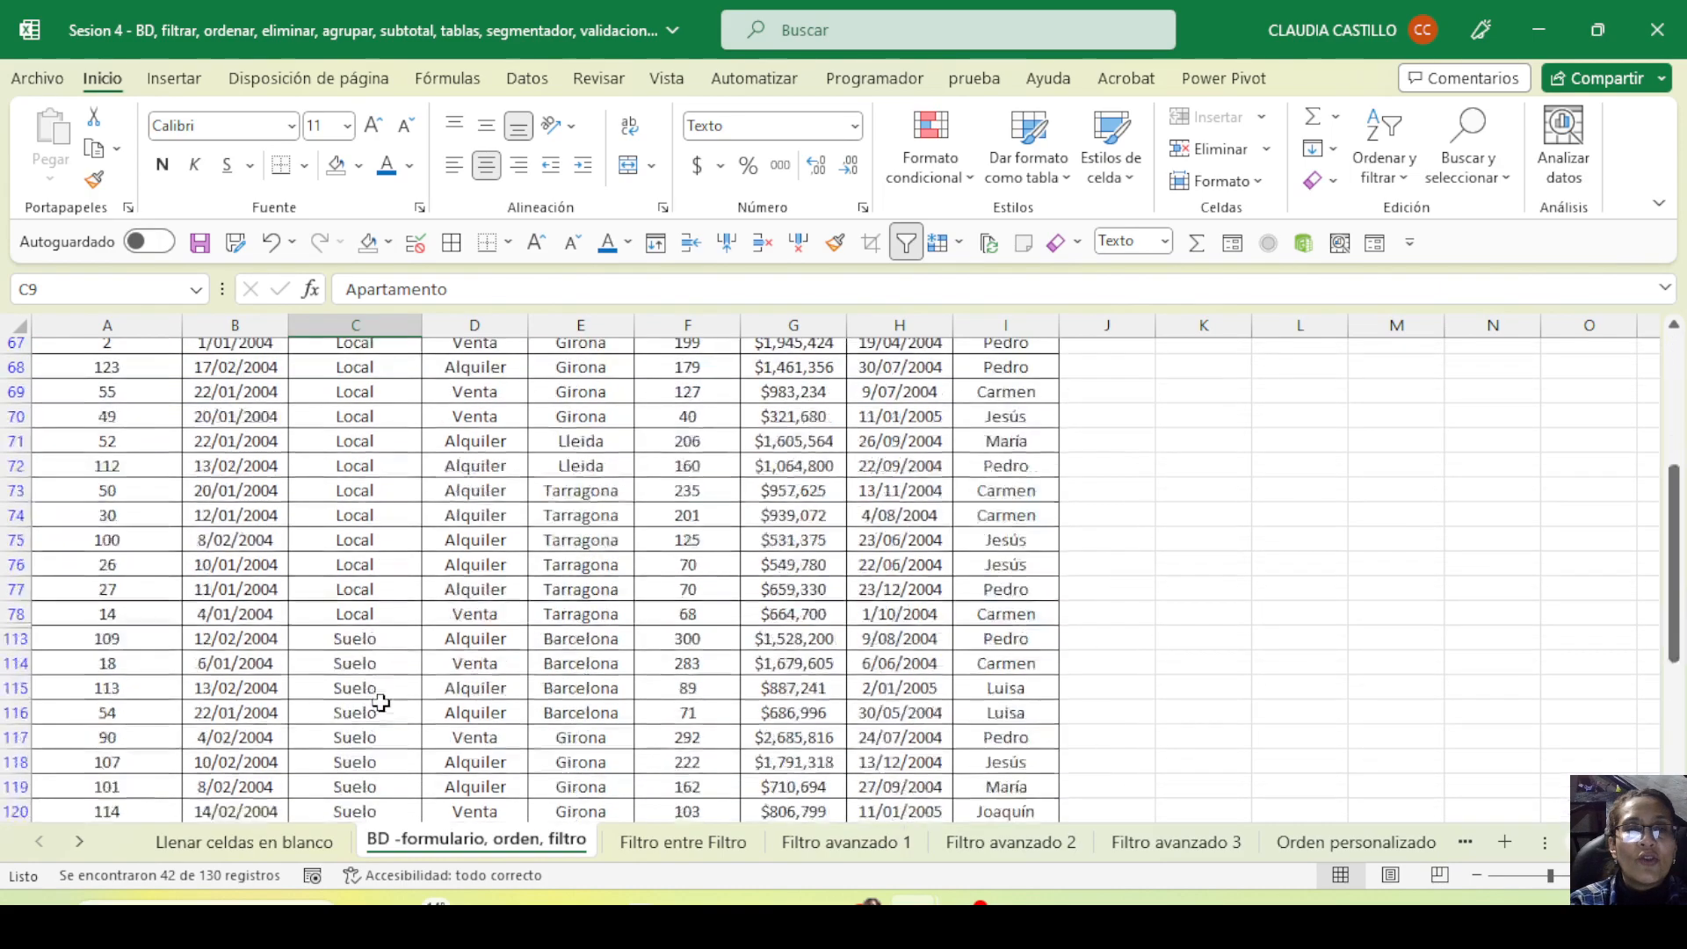
pyautogui.scroll(10, 369, 621)
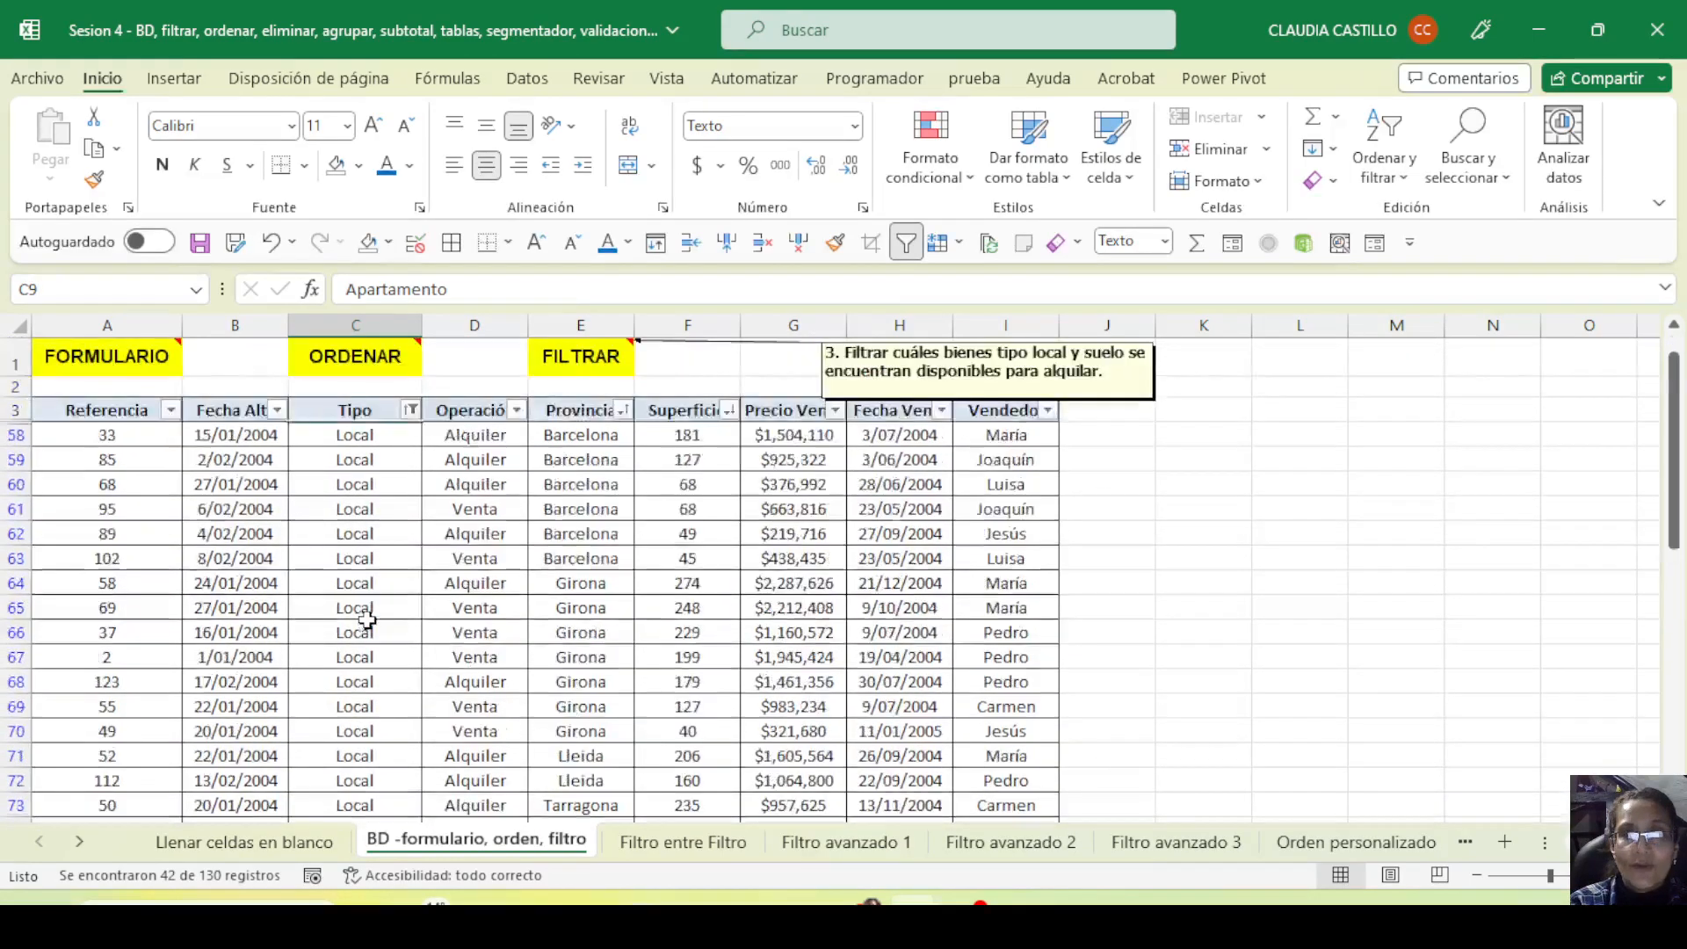
pyautogui.click(411, 410)
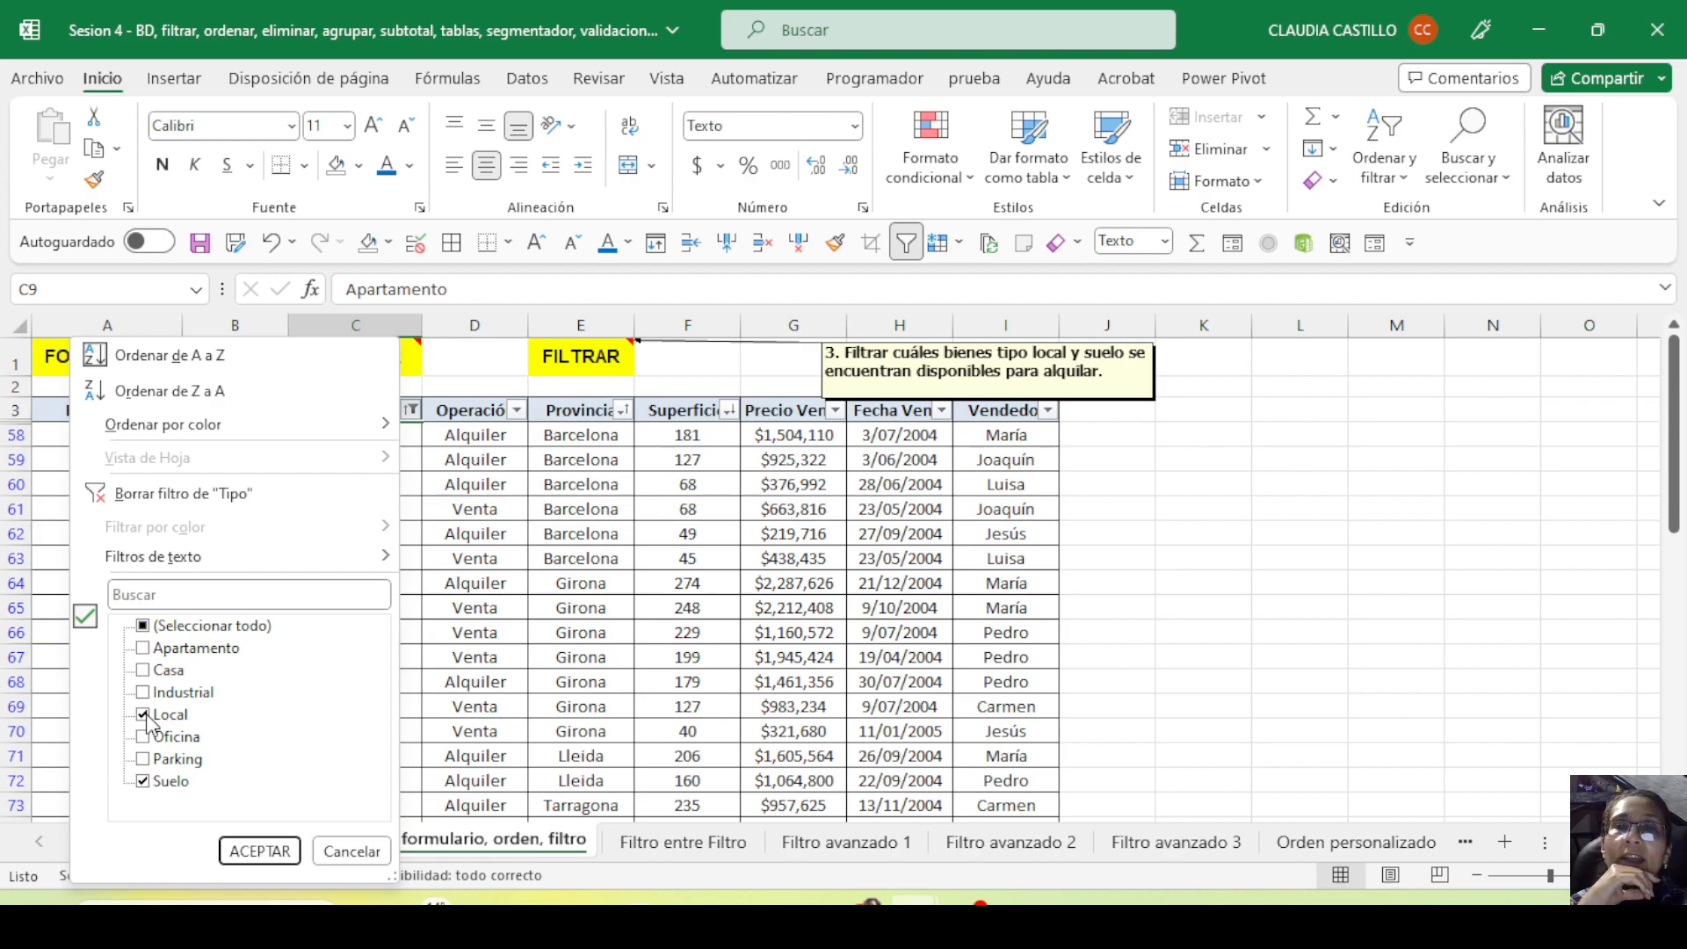
pyautogui.click(490, 518)
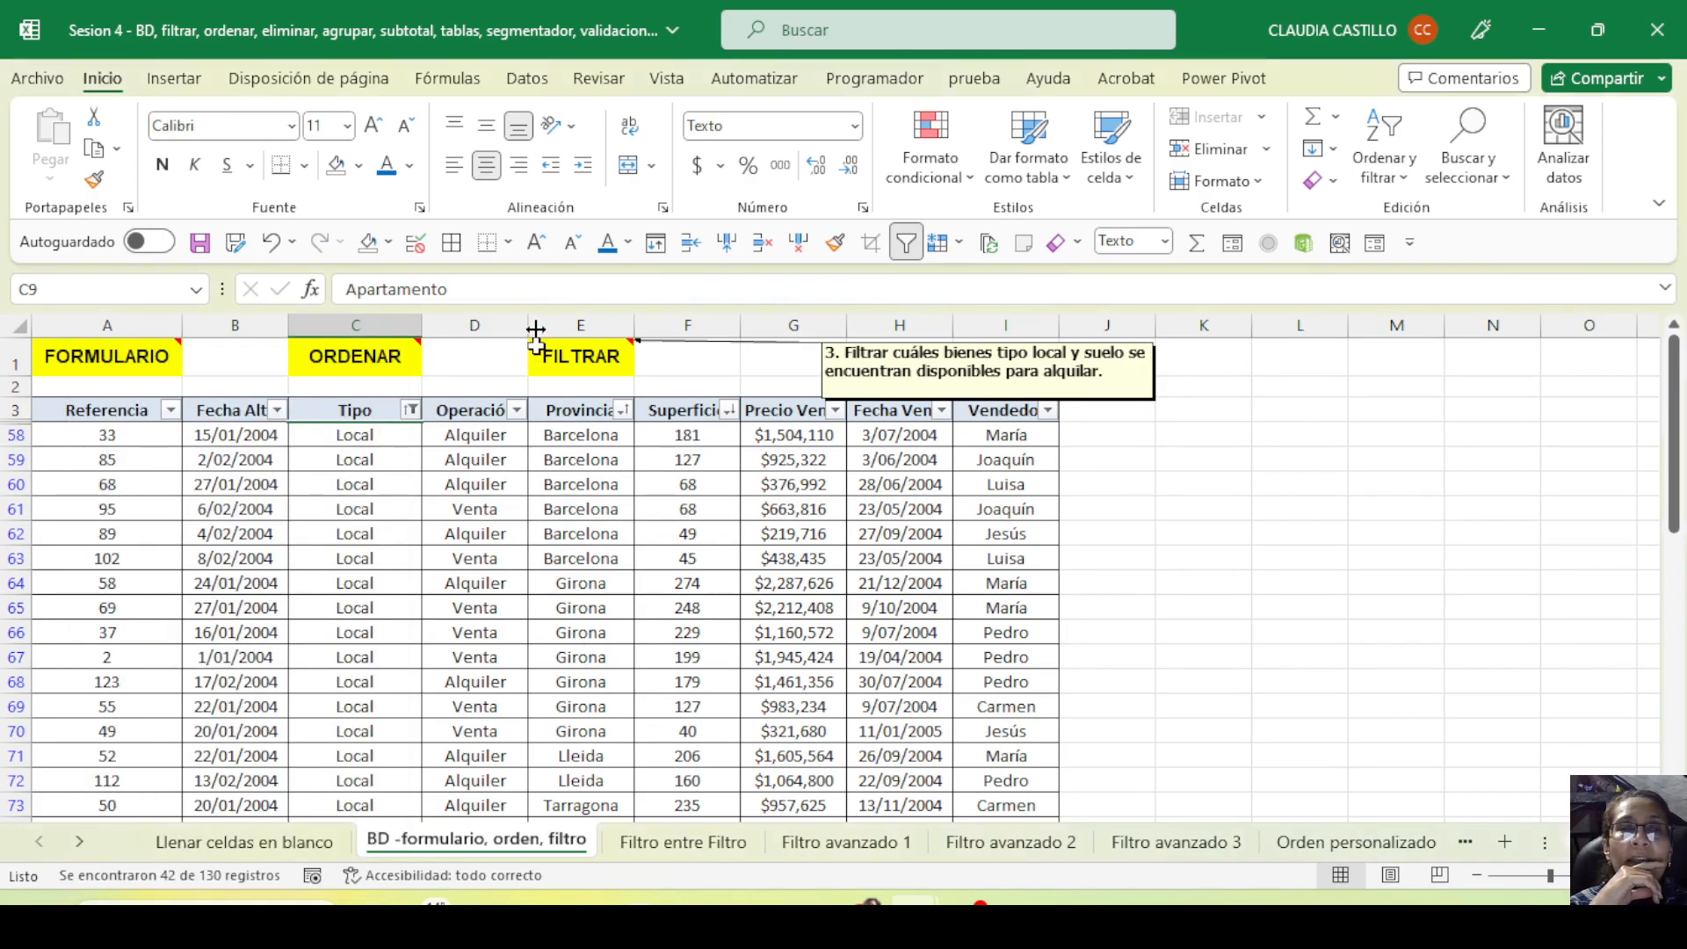
# Filter the Operación column to Alquiler only by excluding Venta, and review the remaining Local and Suelo rows
pyautogui.click(517, 411)
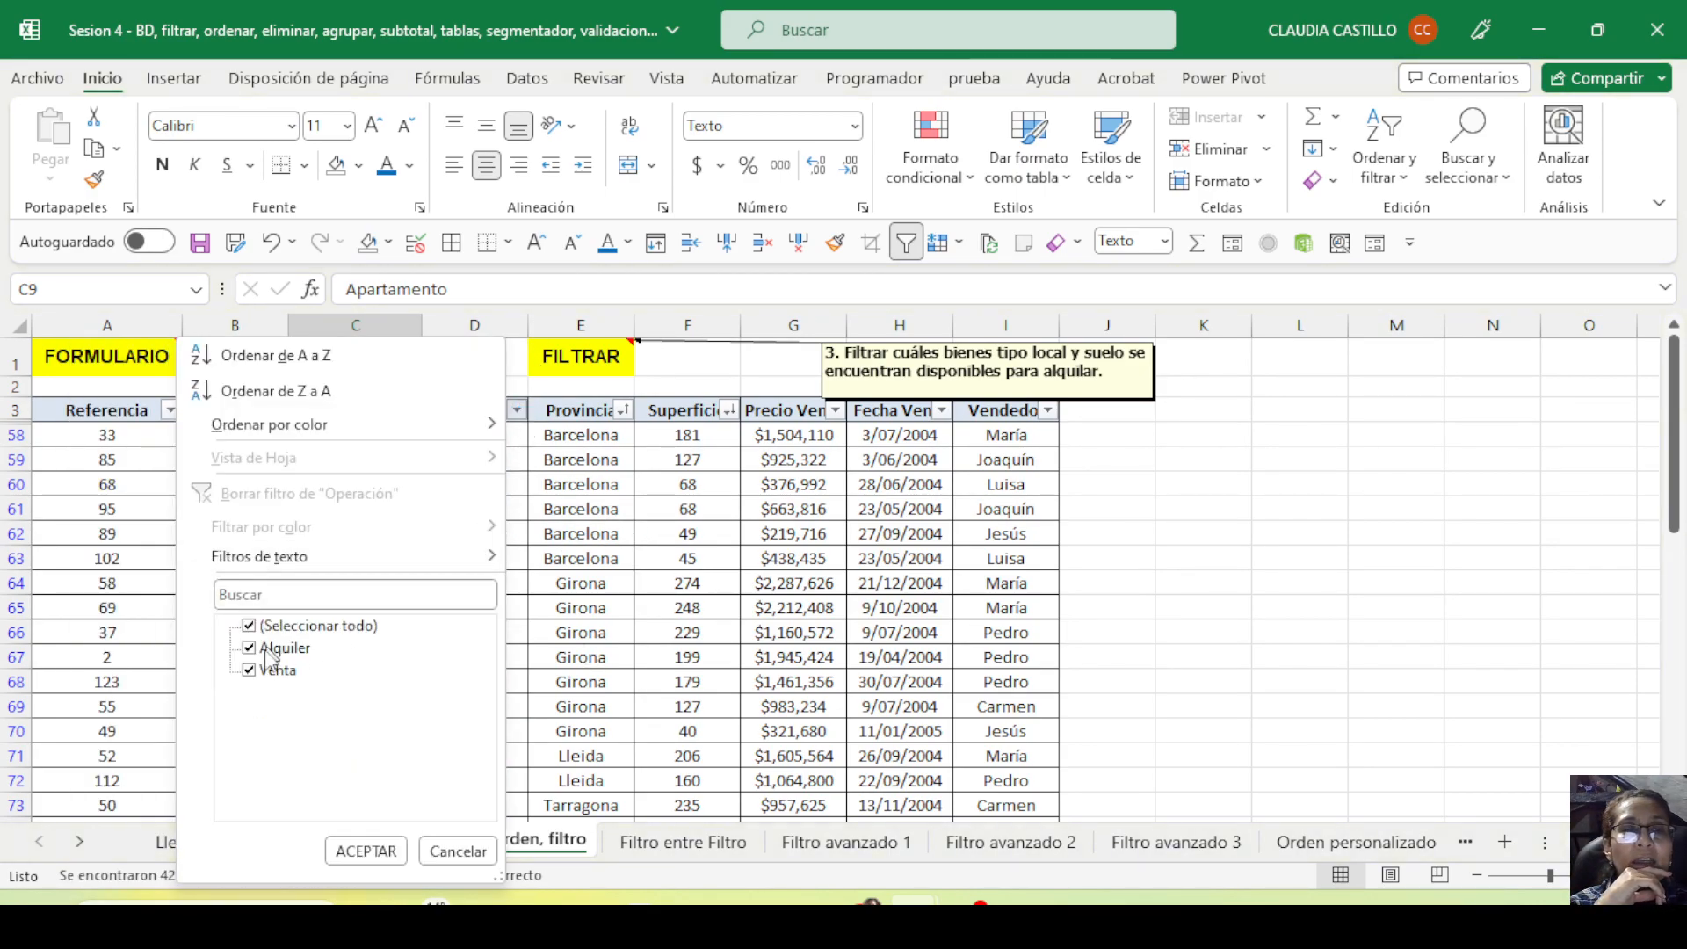
pyautogui.click(252, 674)
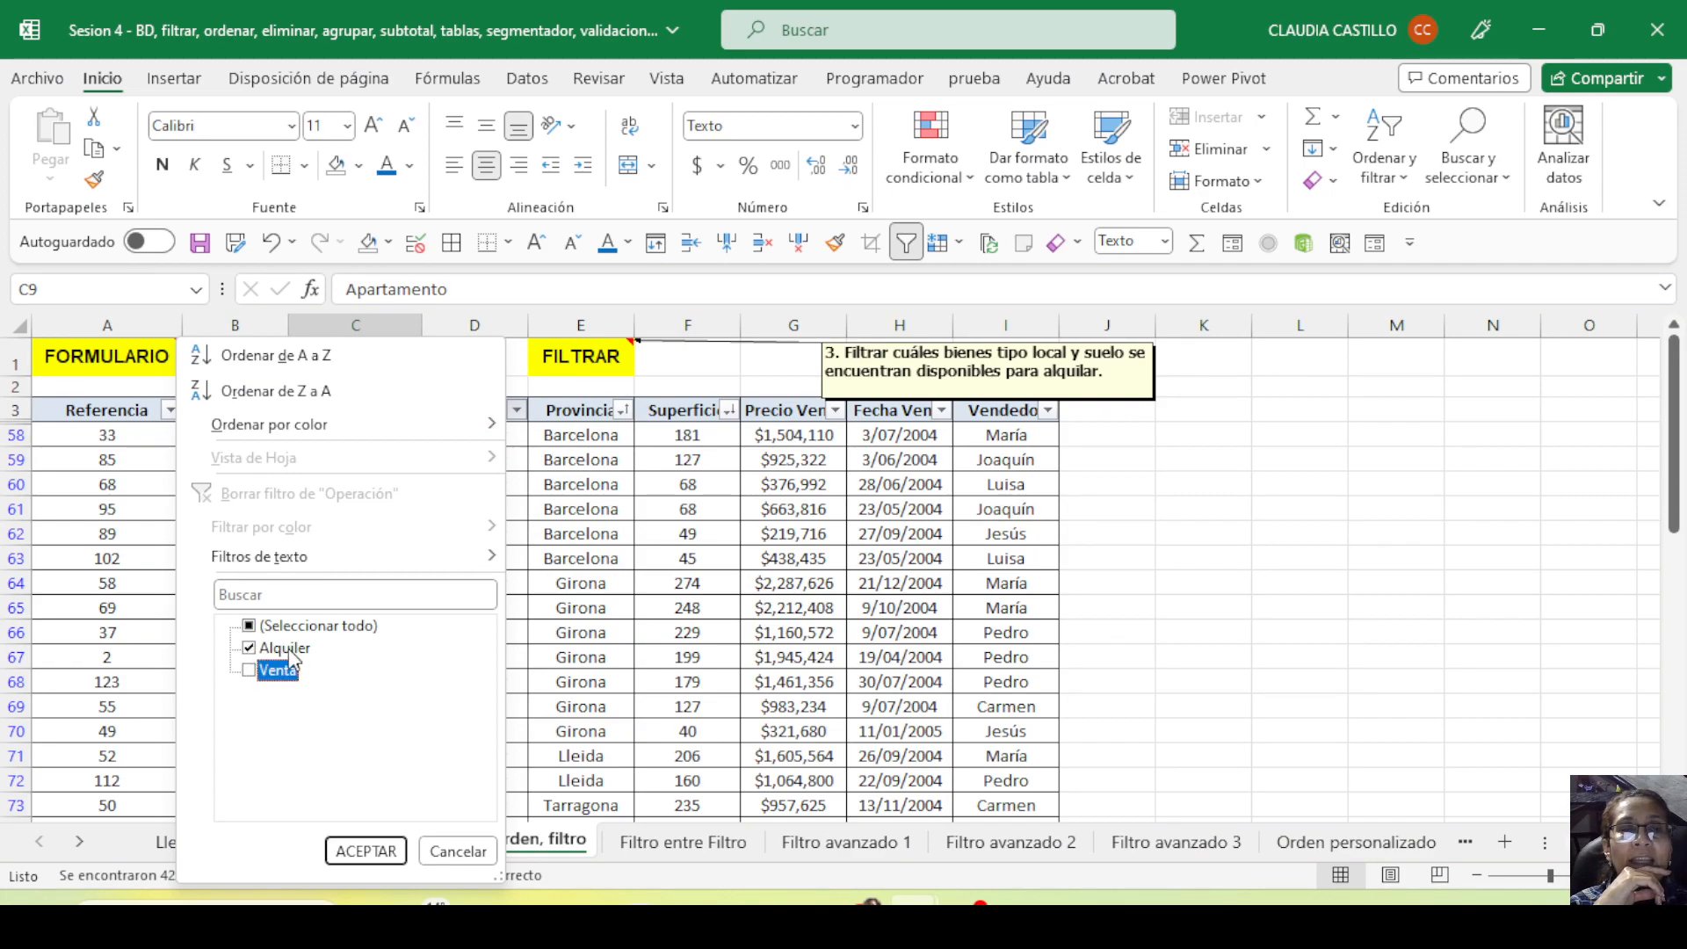
pyautogui.click(366, 851)
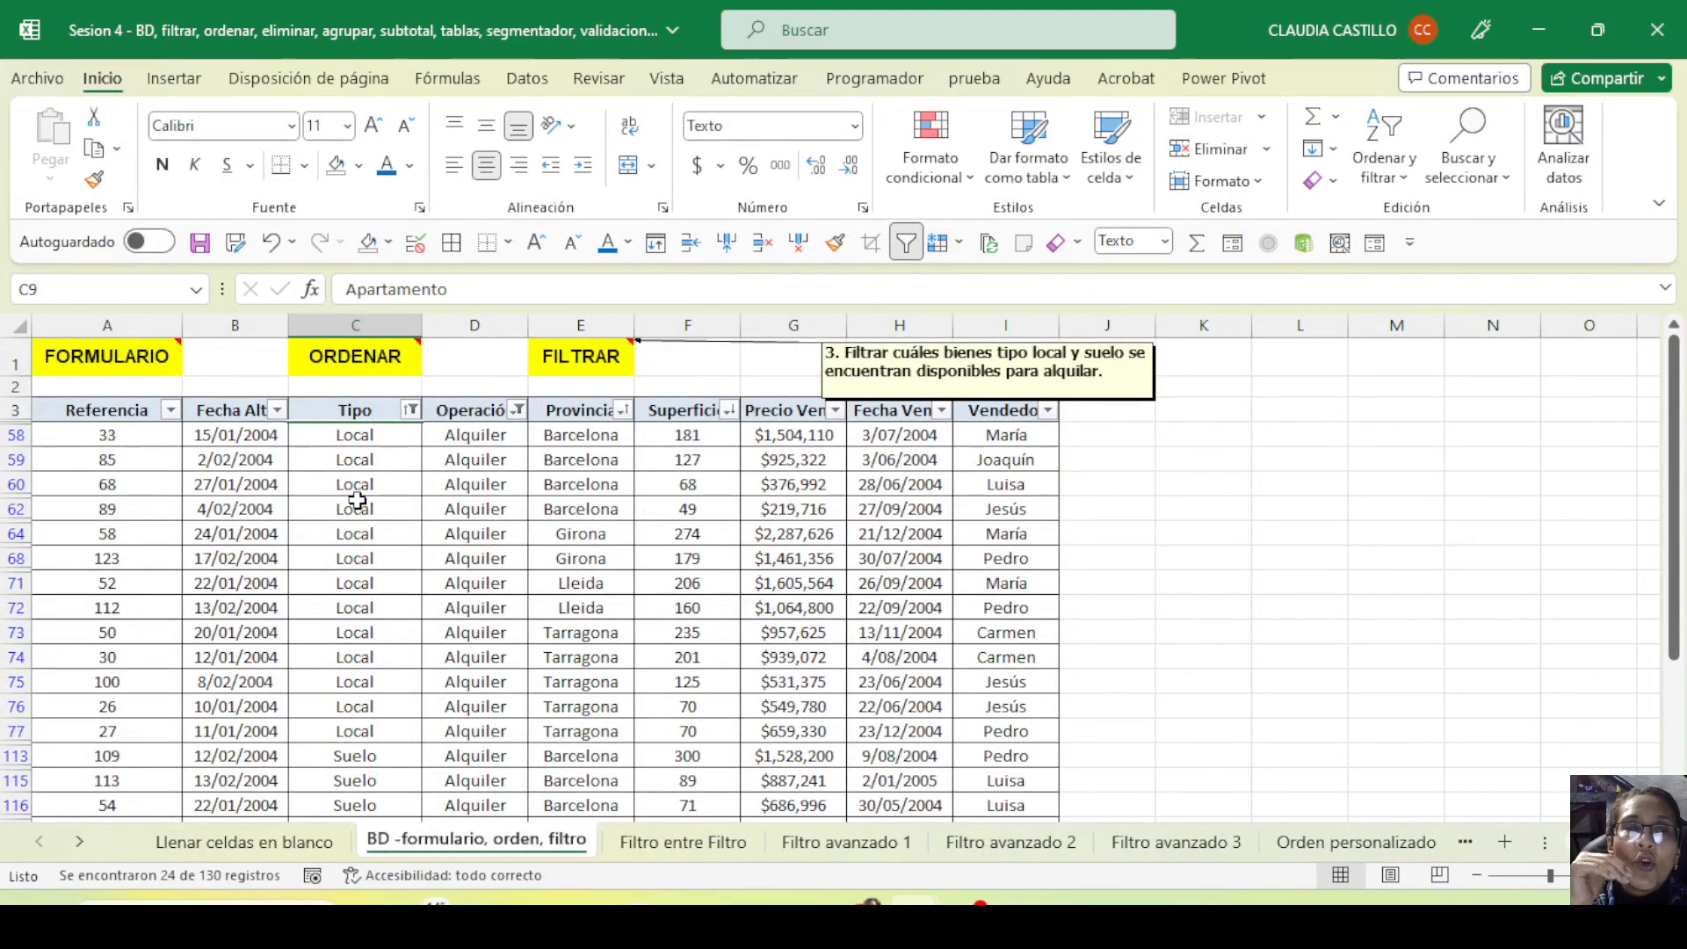
pyautogui.scroll(-5, 371, 554)
pyautogui.scroll(2, 373, 604)
pyautogui.scroll(4, 374, 606)
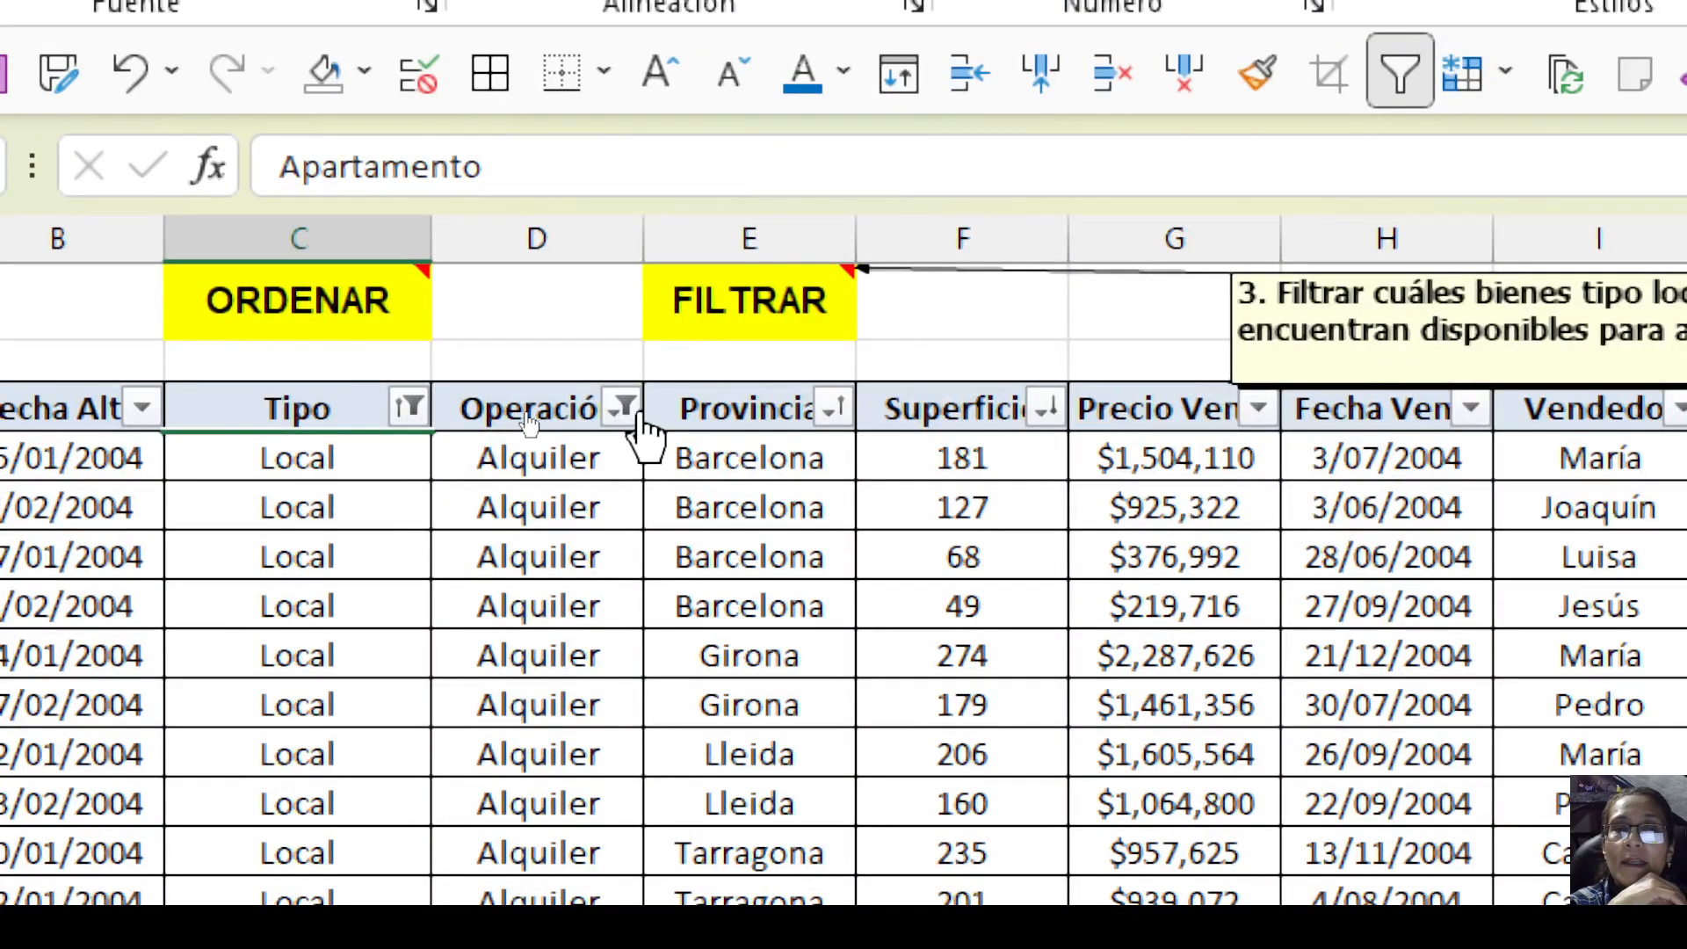
pyautogui.moveTo(642, 422)
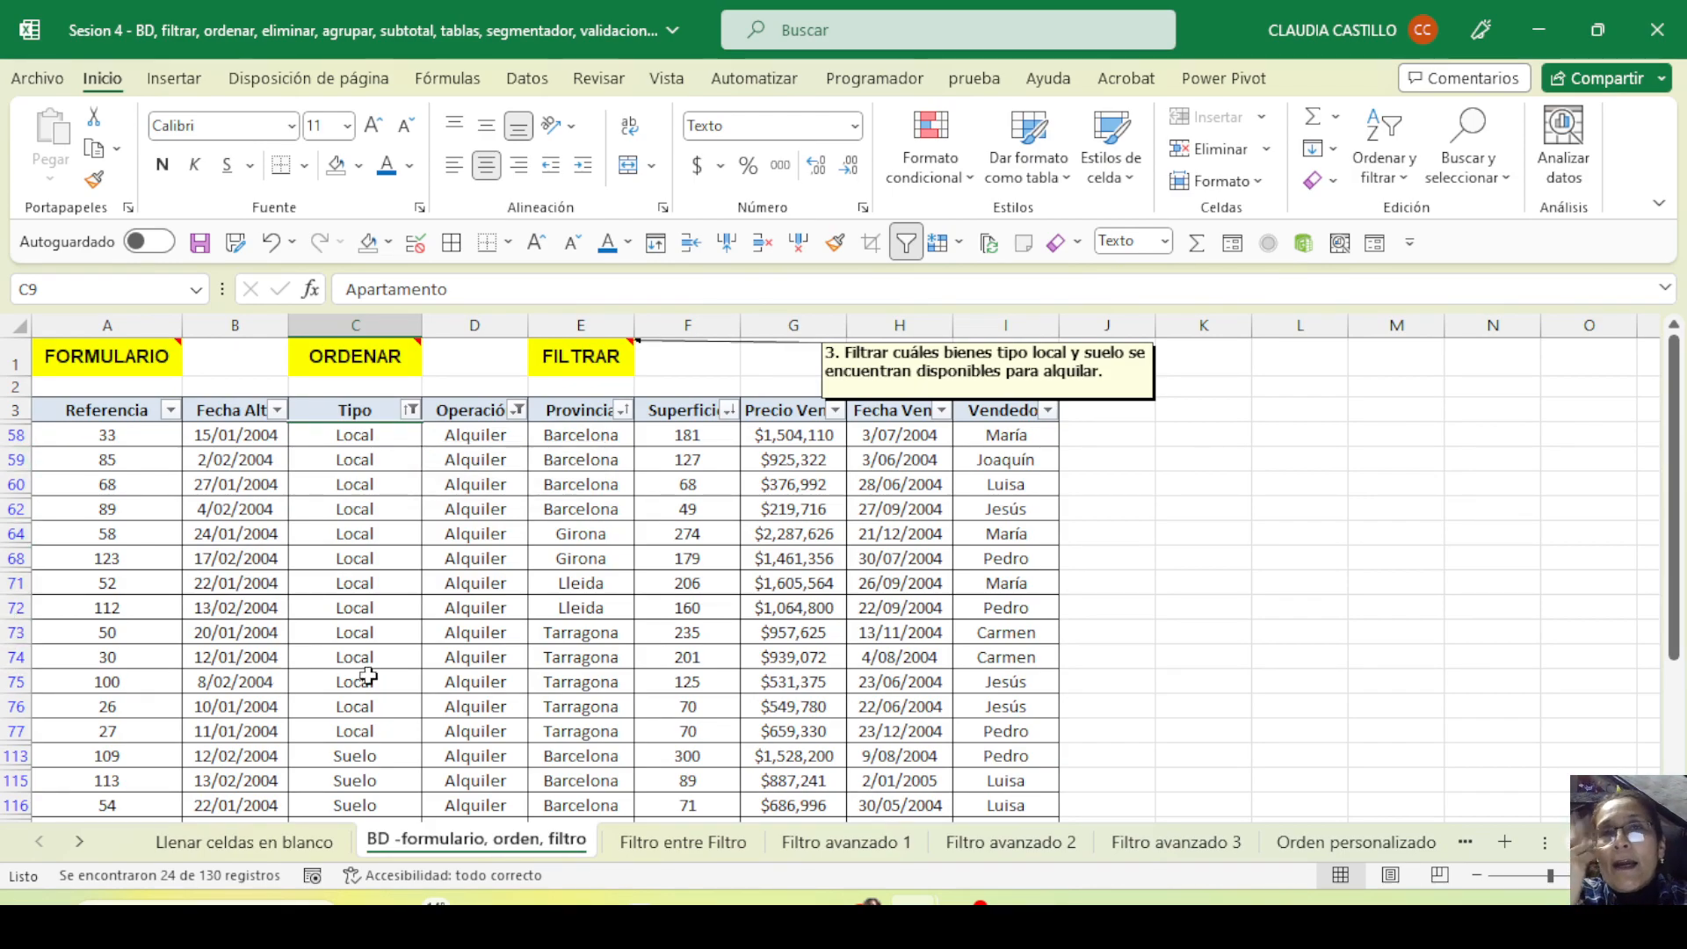
# Save the workbook with the property table still filtered to Local and Suelo for Alquiler
pyautogui.click(518, 660)
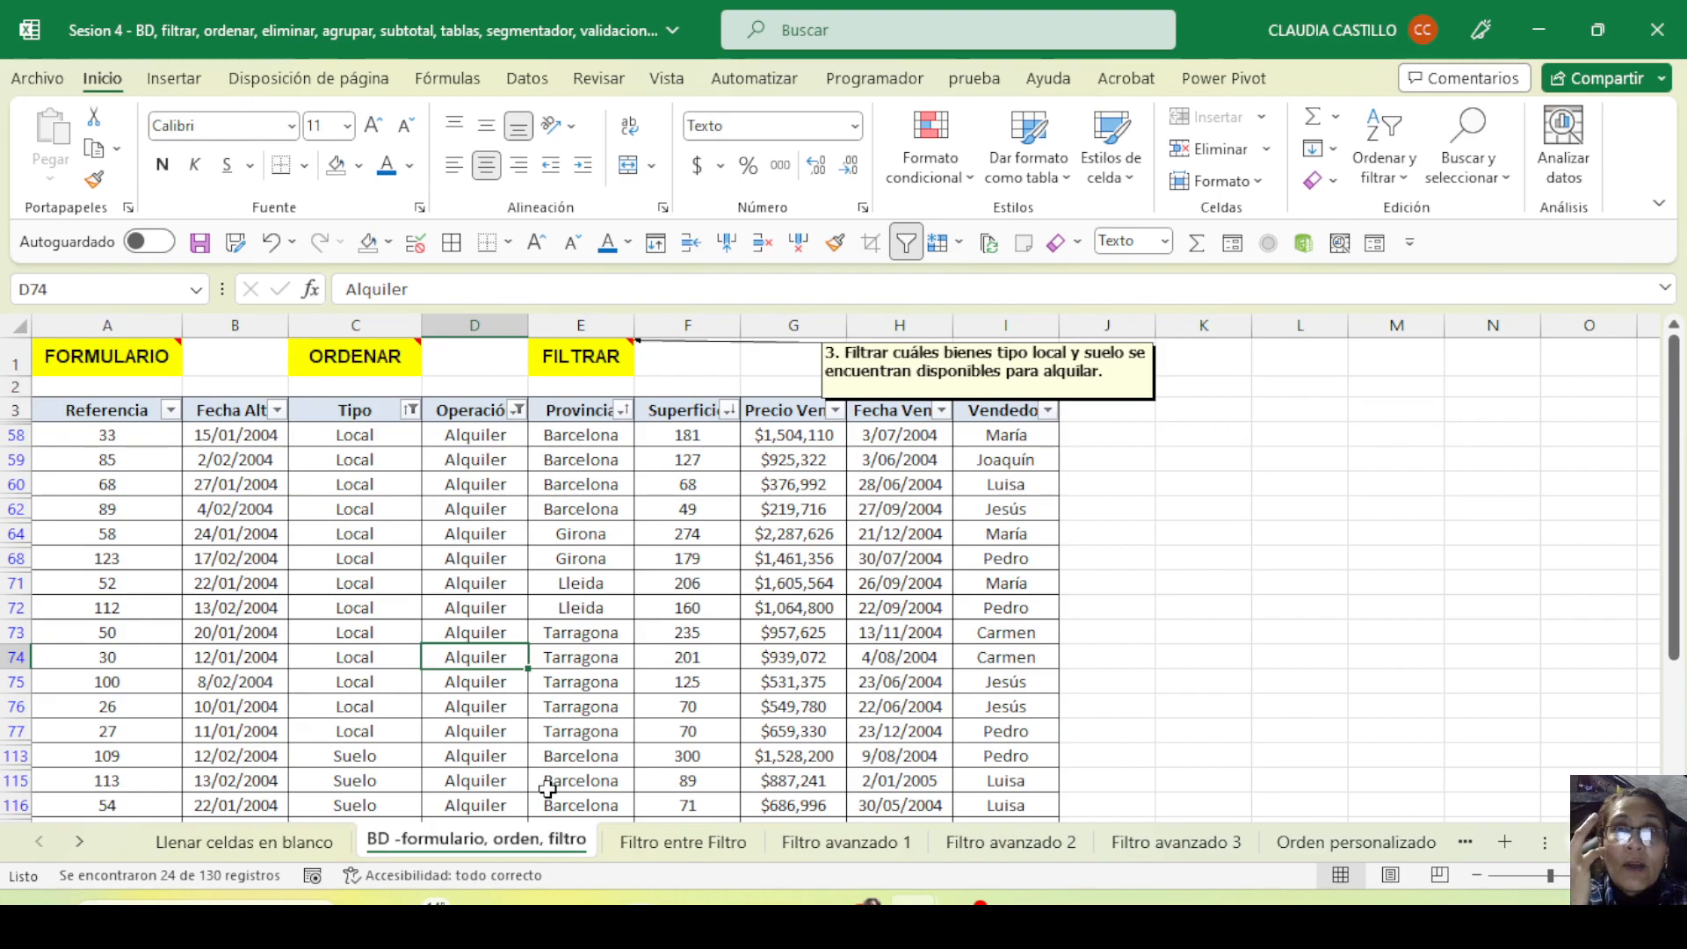
pyautogui.click(433, 611)
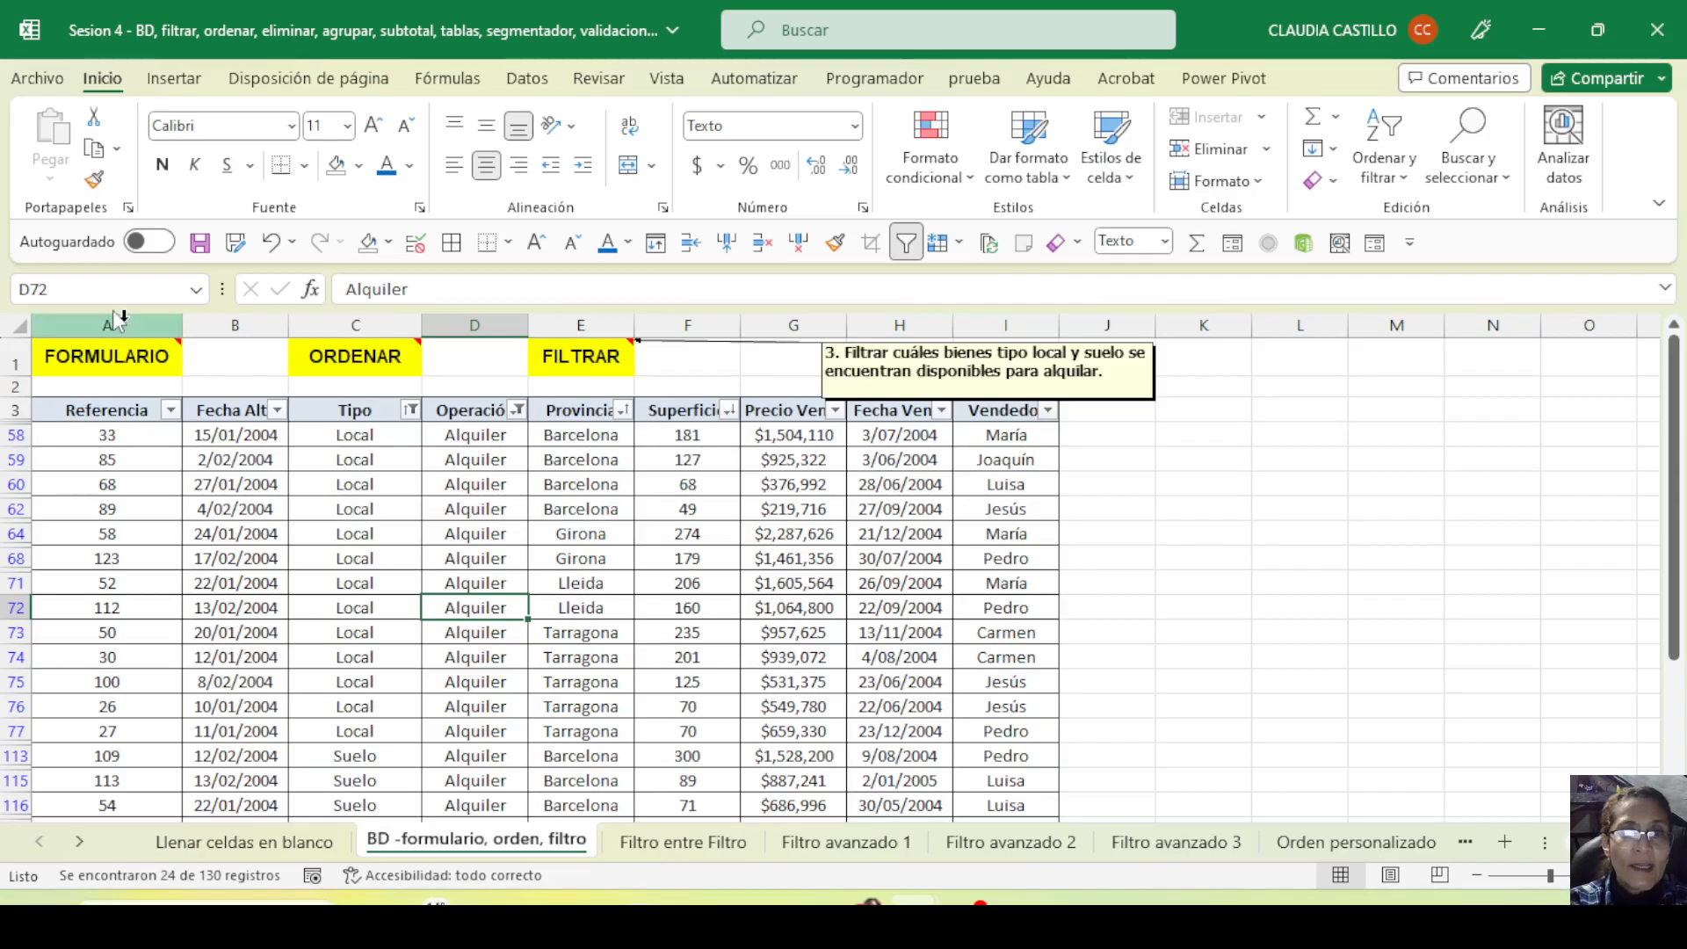
pyautogui.click(199, 243)
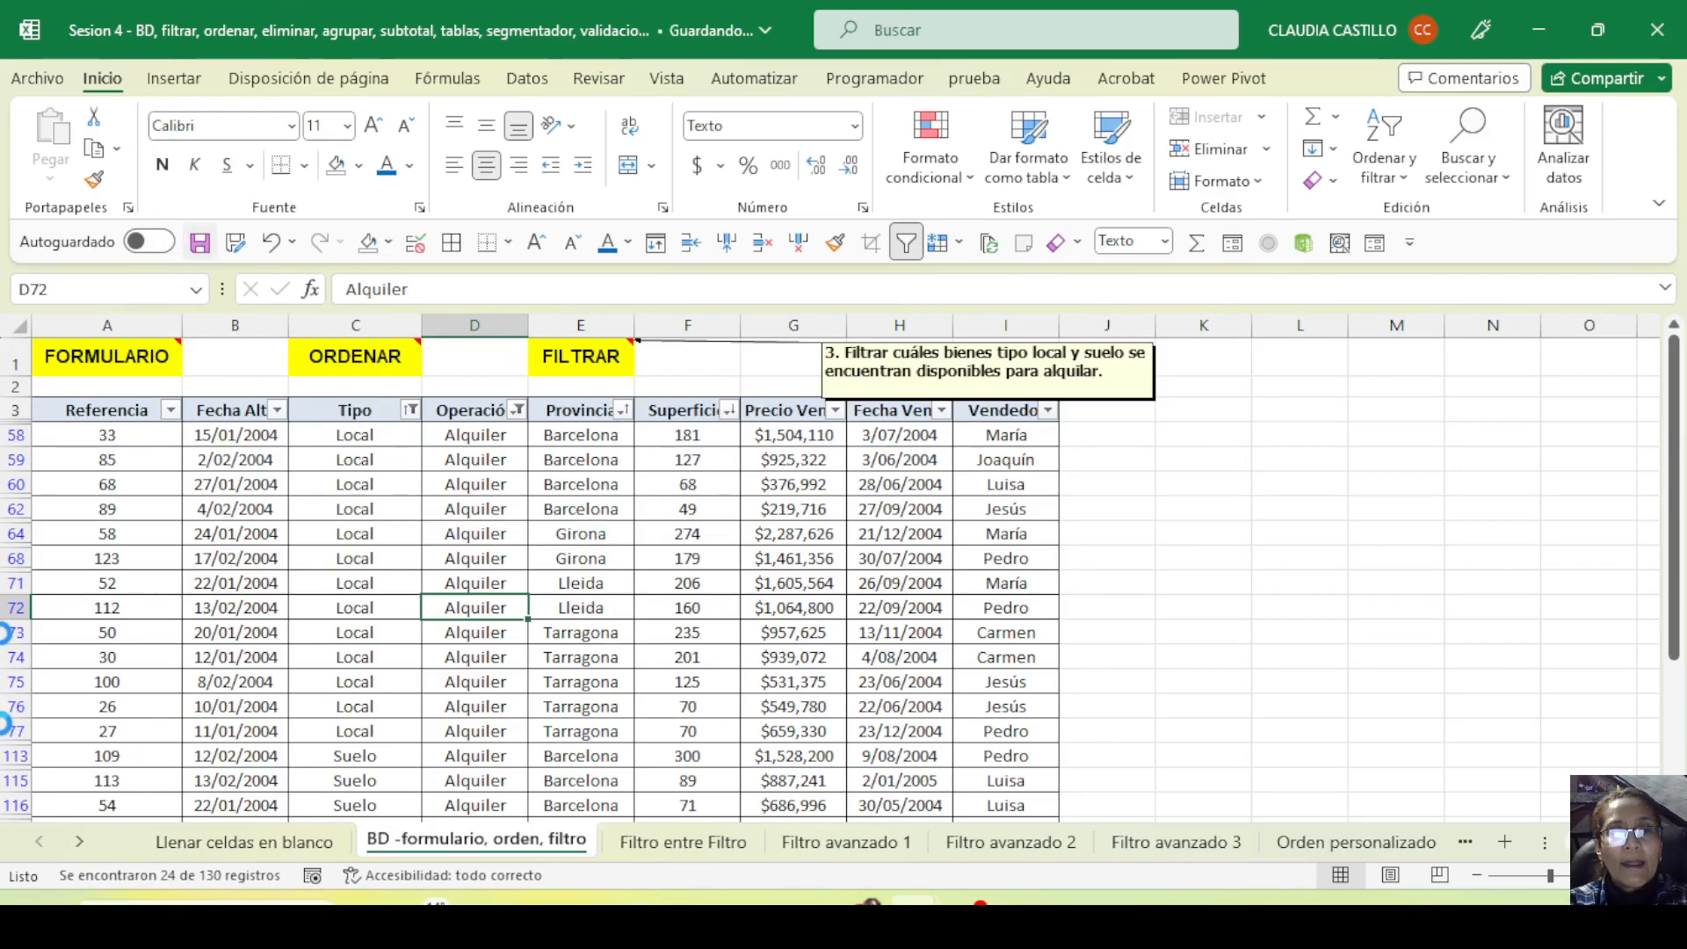
# Open the Filtro entre Filtro sheet and turn on filtering for the Código and Cantidad columns
pyautogui.click(707, 851)
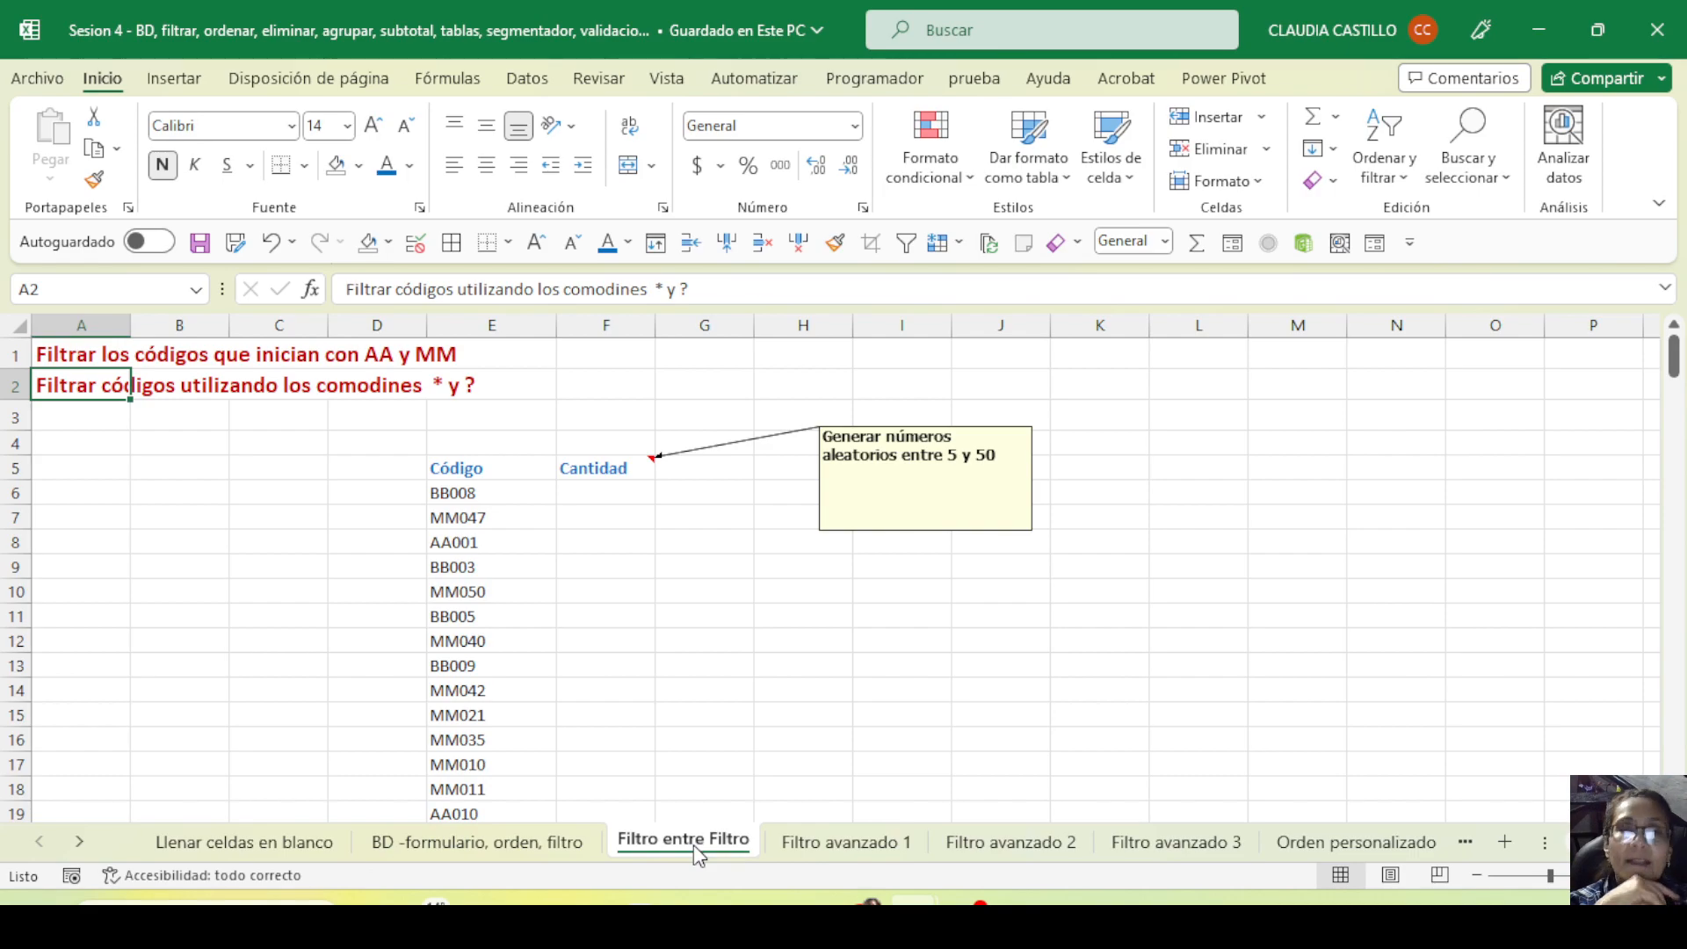
pyautogui.click(444, 561)
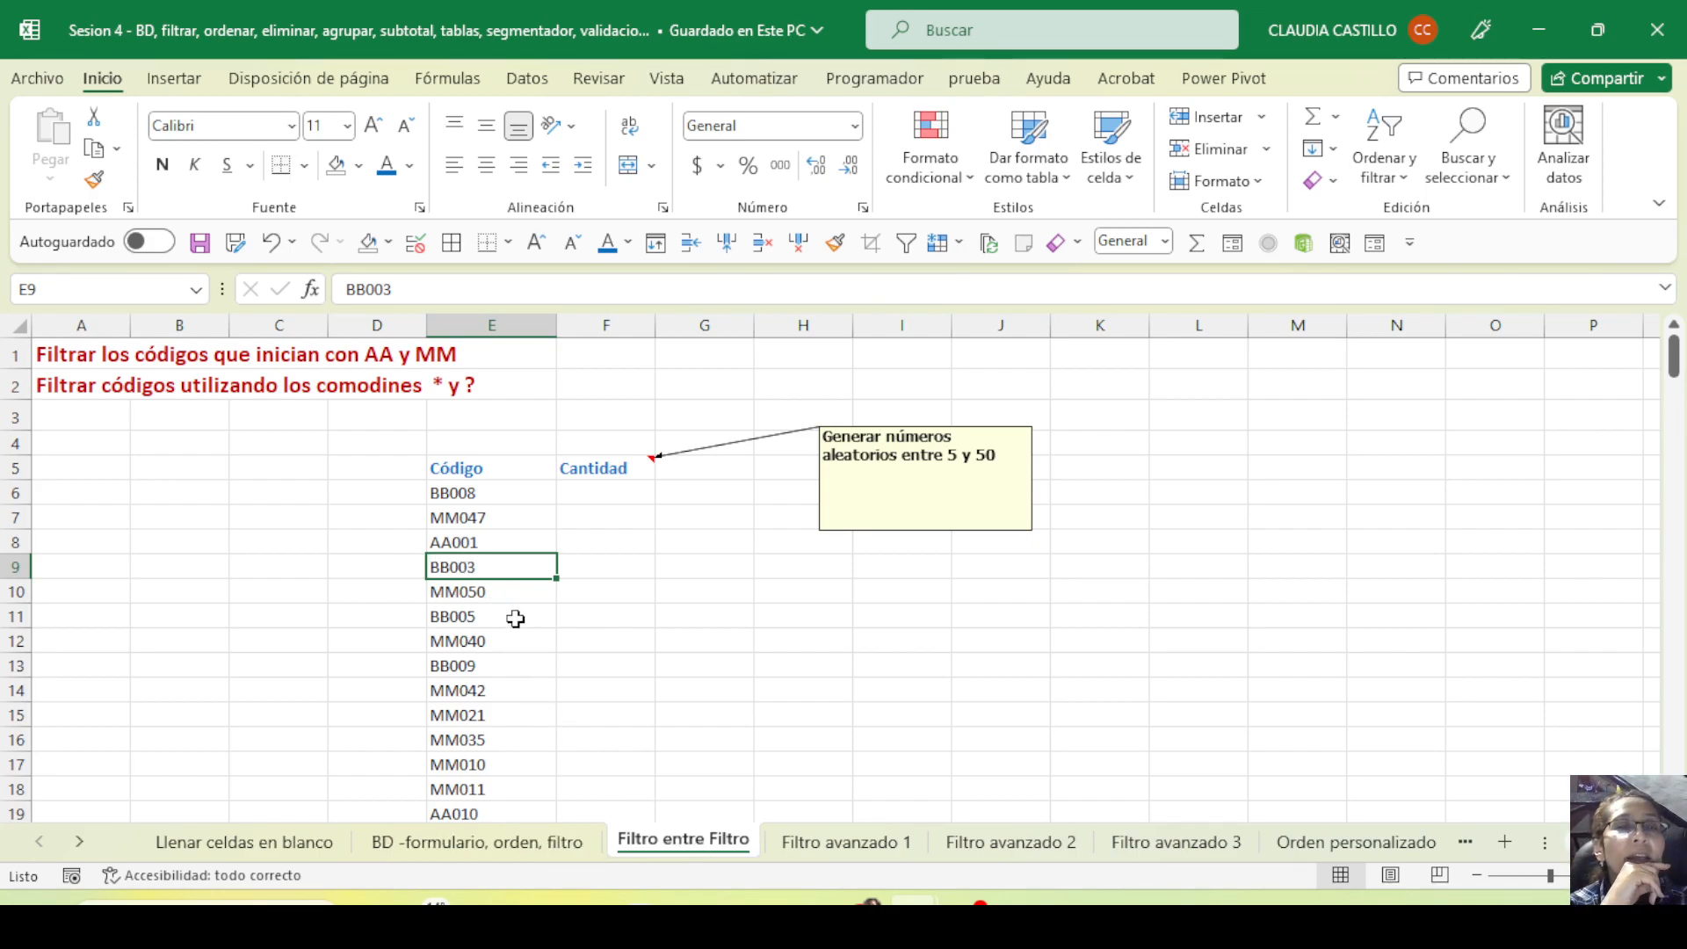
pyautogui.click(479, 644)
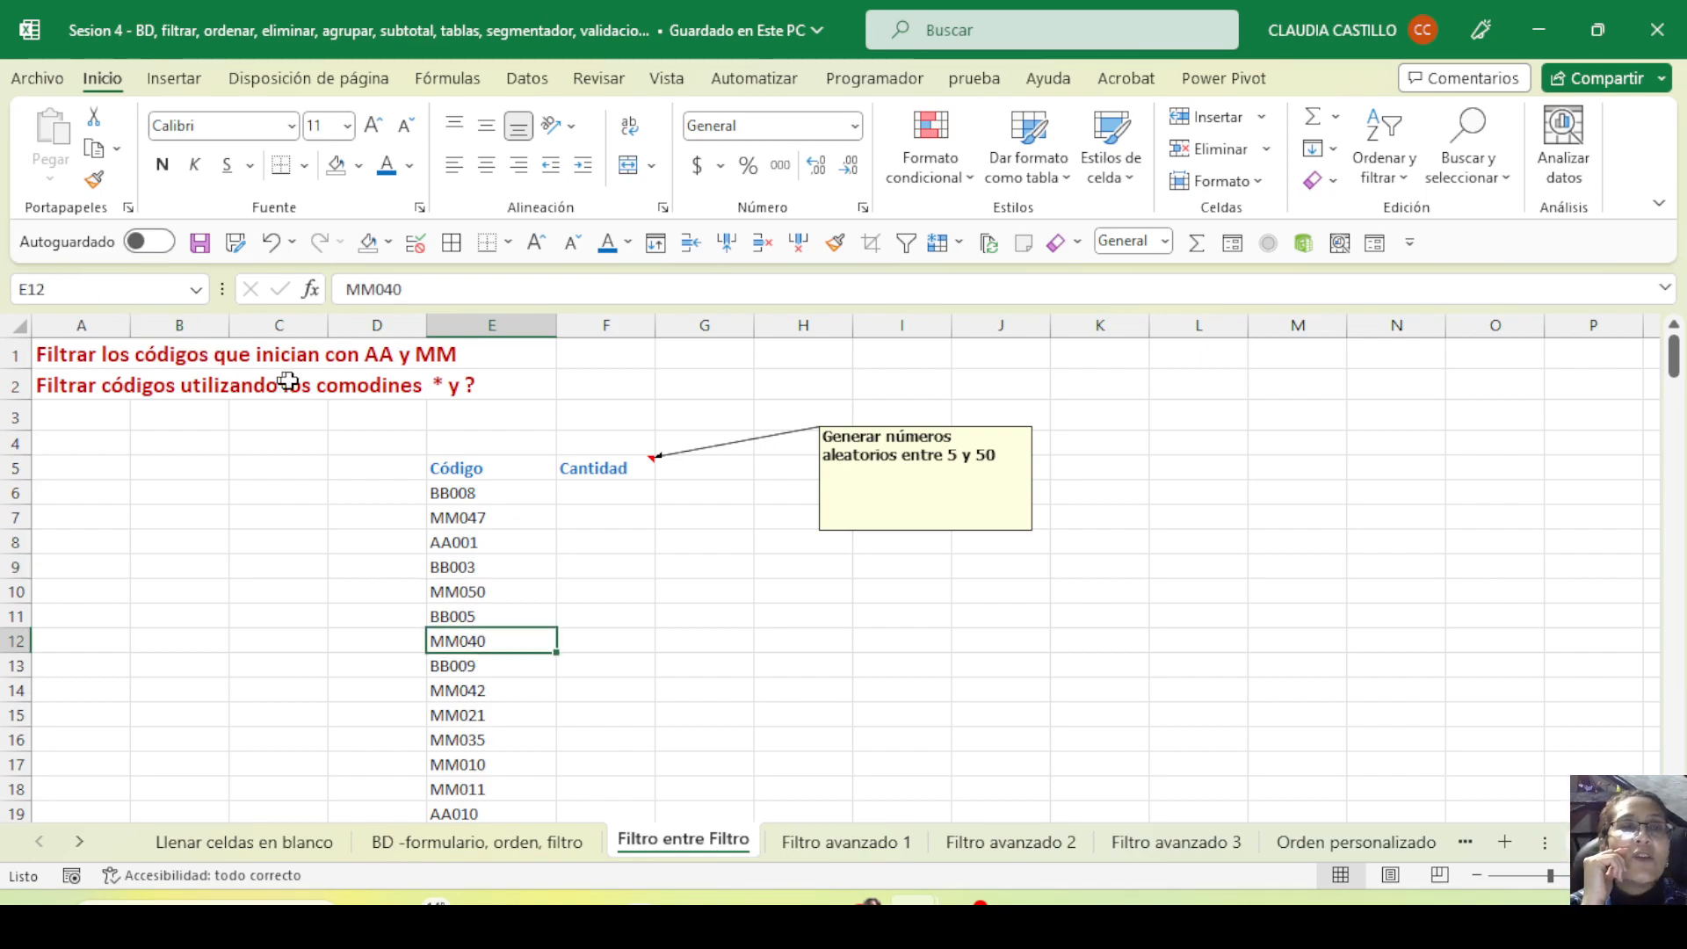
pyautogui.moveTo(489, 470); pyautogui.dragTo(482, 708)
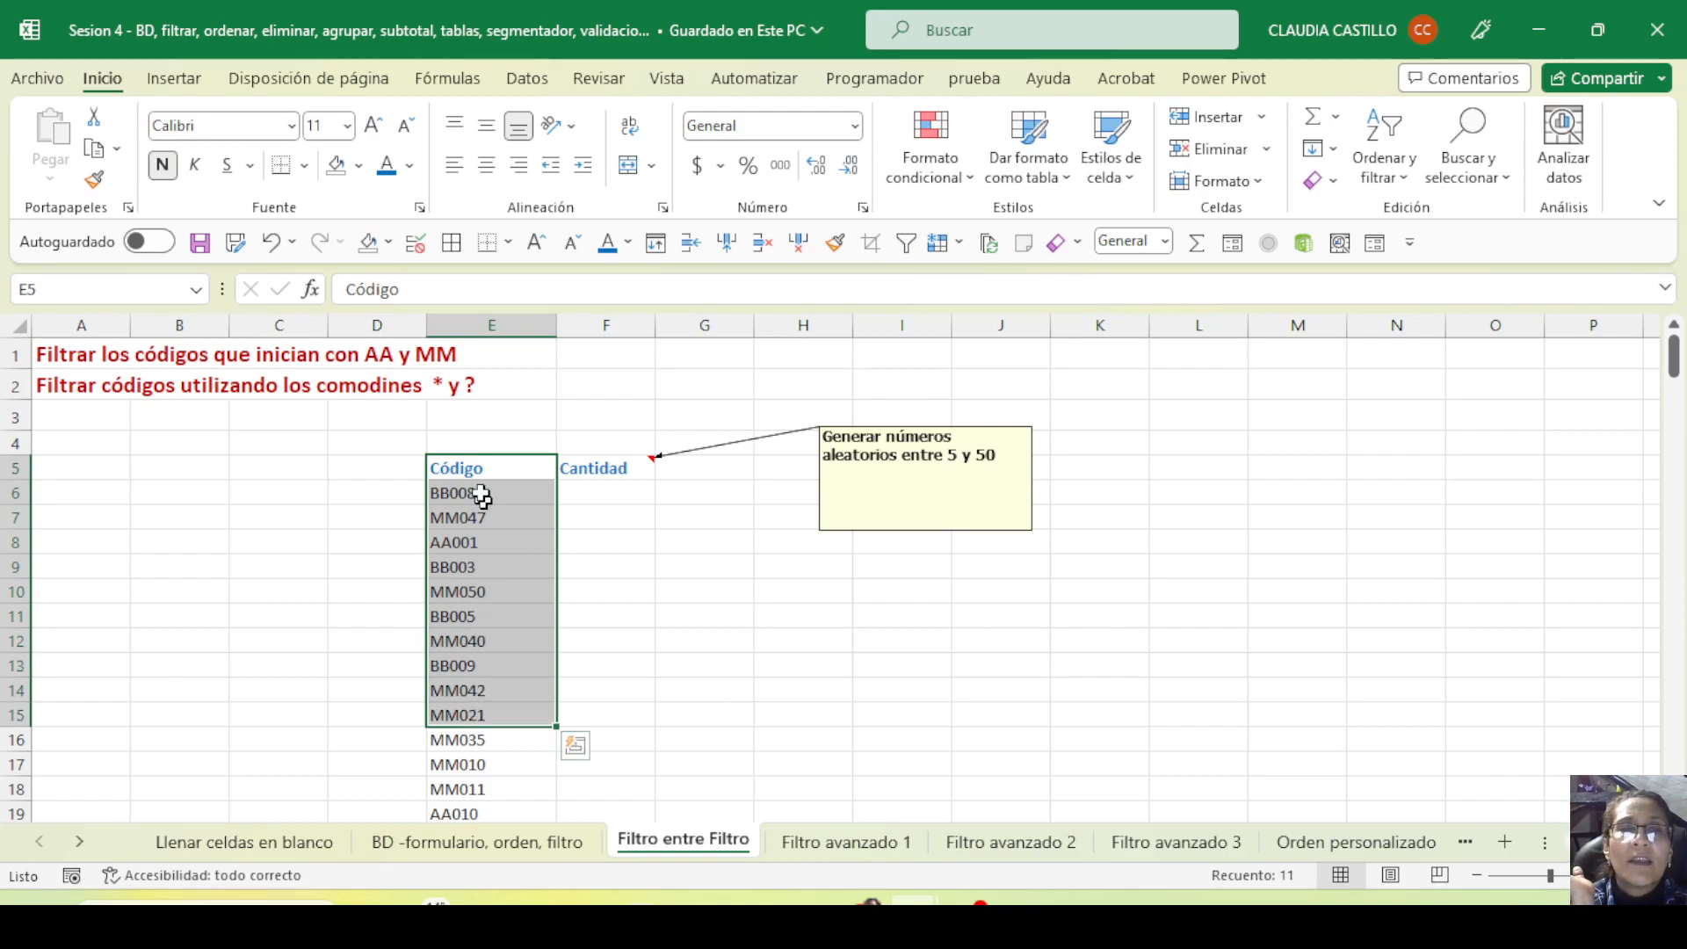
pyautogui.click(473, 471)
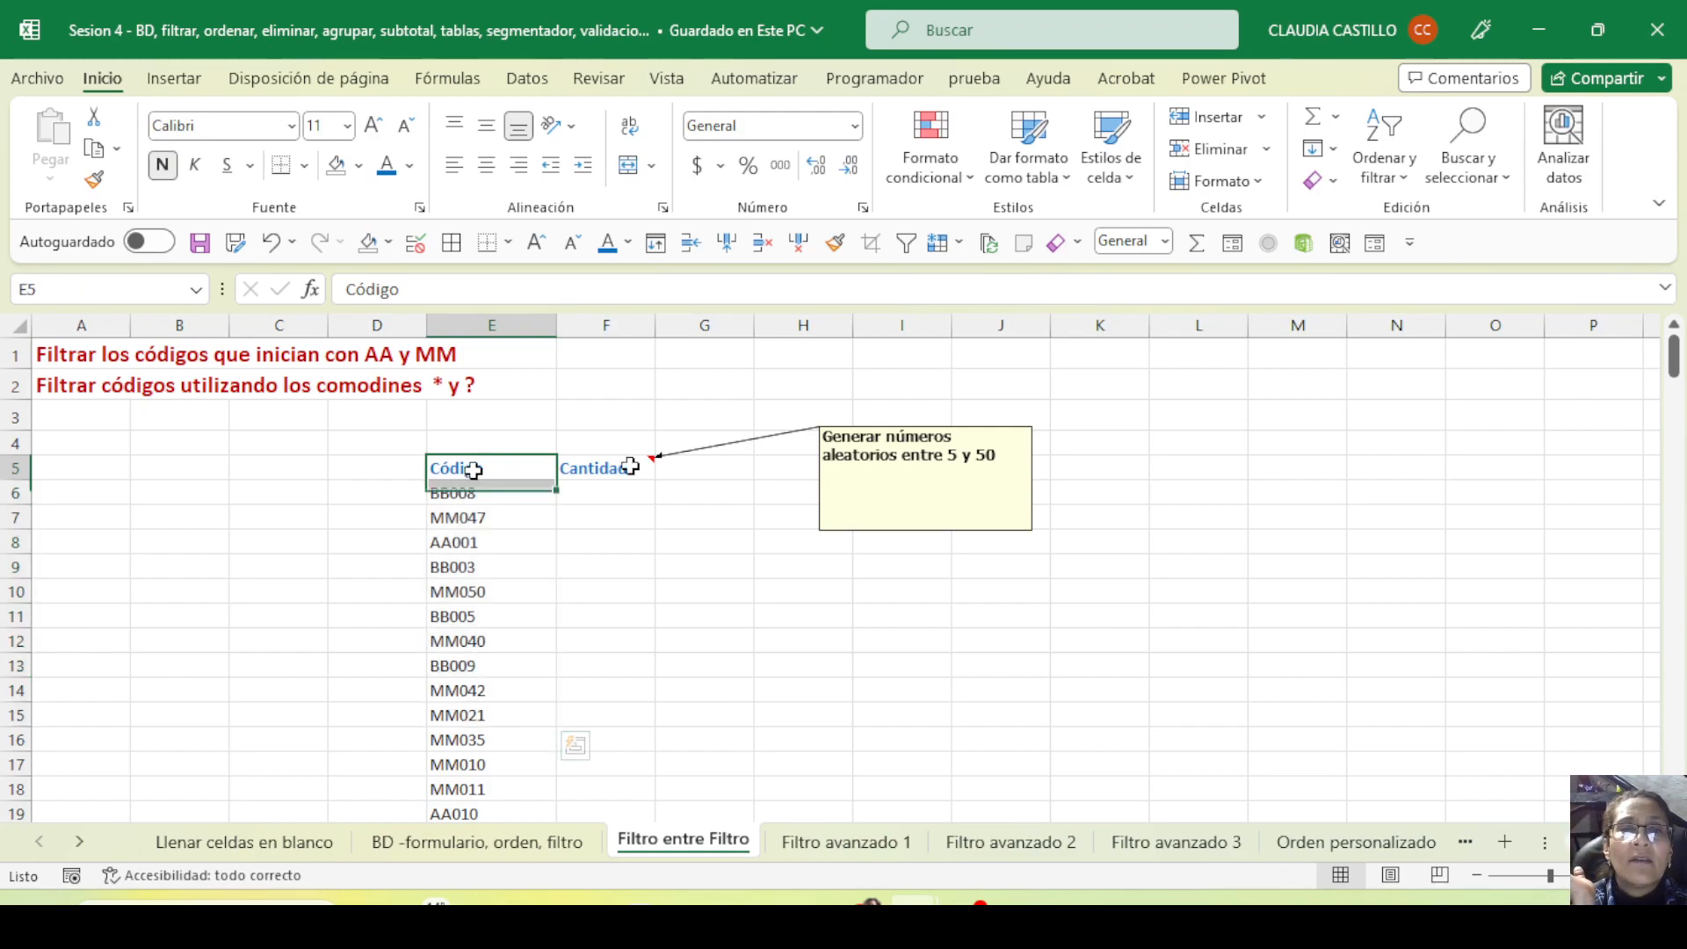
pyautogui.click(907, 242)
# Examine the code prefixes available in the Código filter list without applying a filter
pyautogui.click(545, 467)
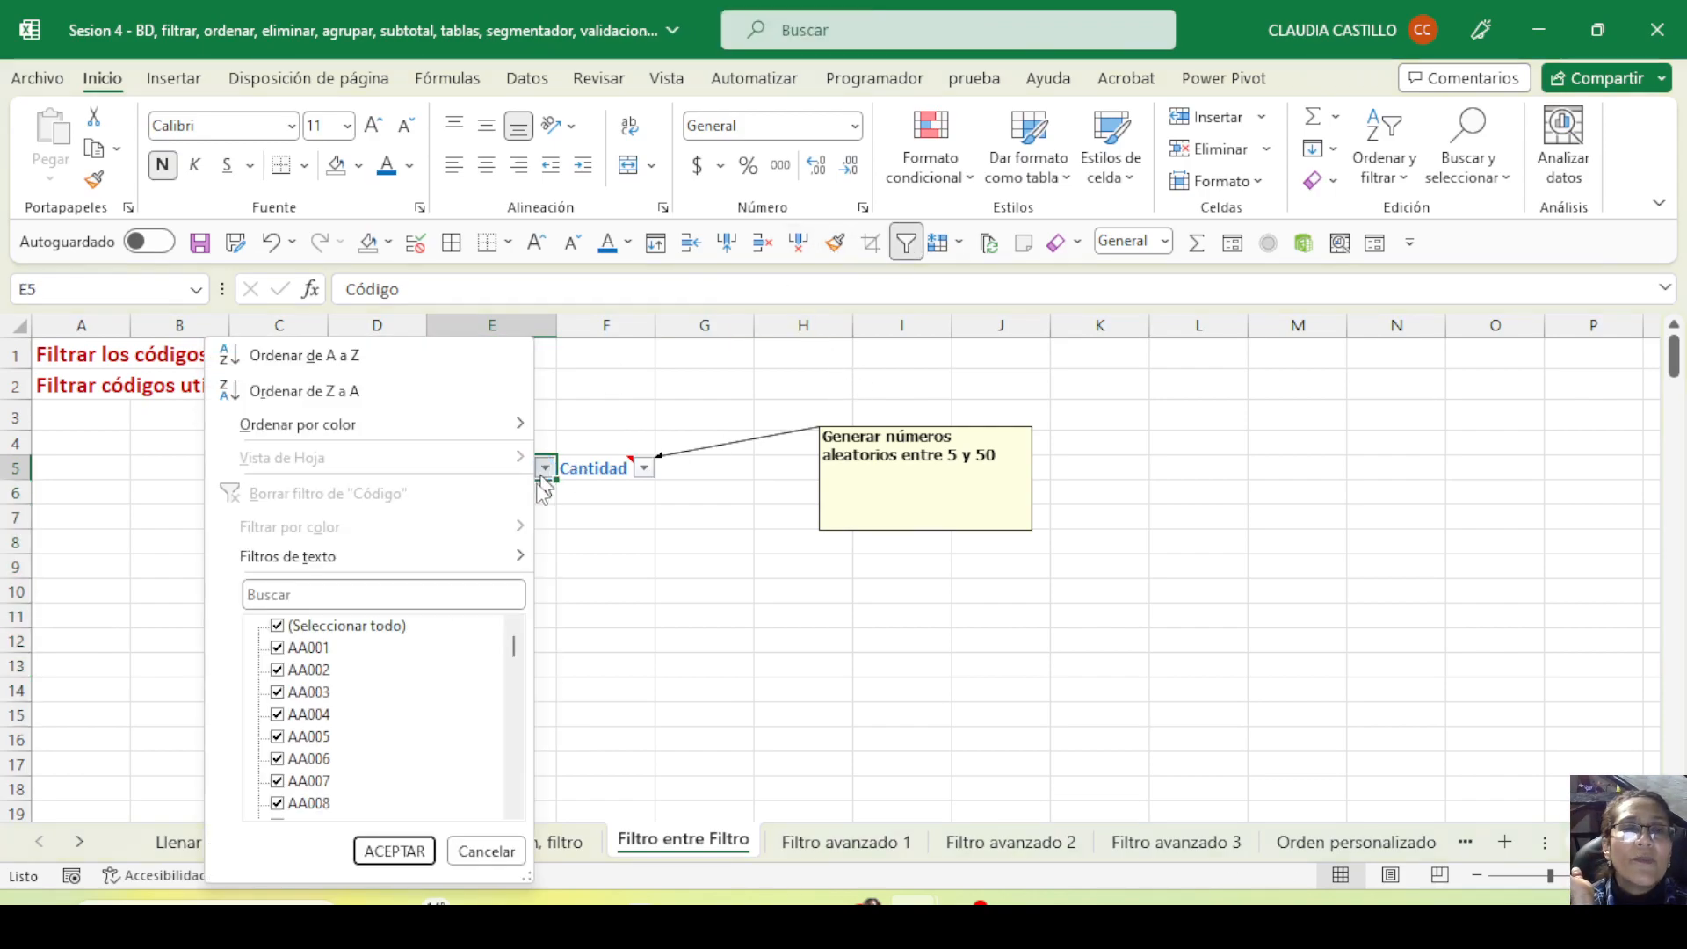
pyautogui.scroll(-5, 397, 690)
pyautogui.scroll(-5, 353, 692)
pyautogui.scroll(-15, 353, 691)
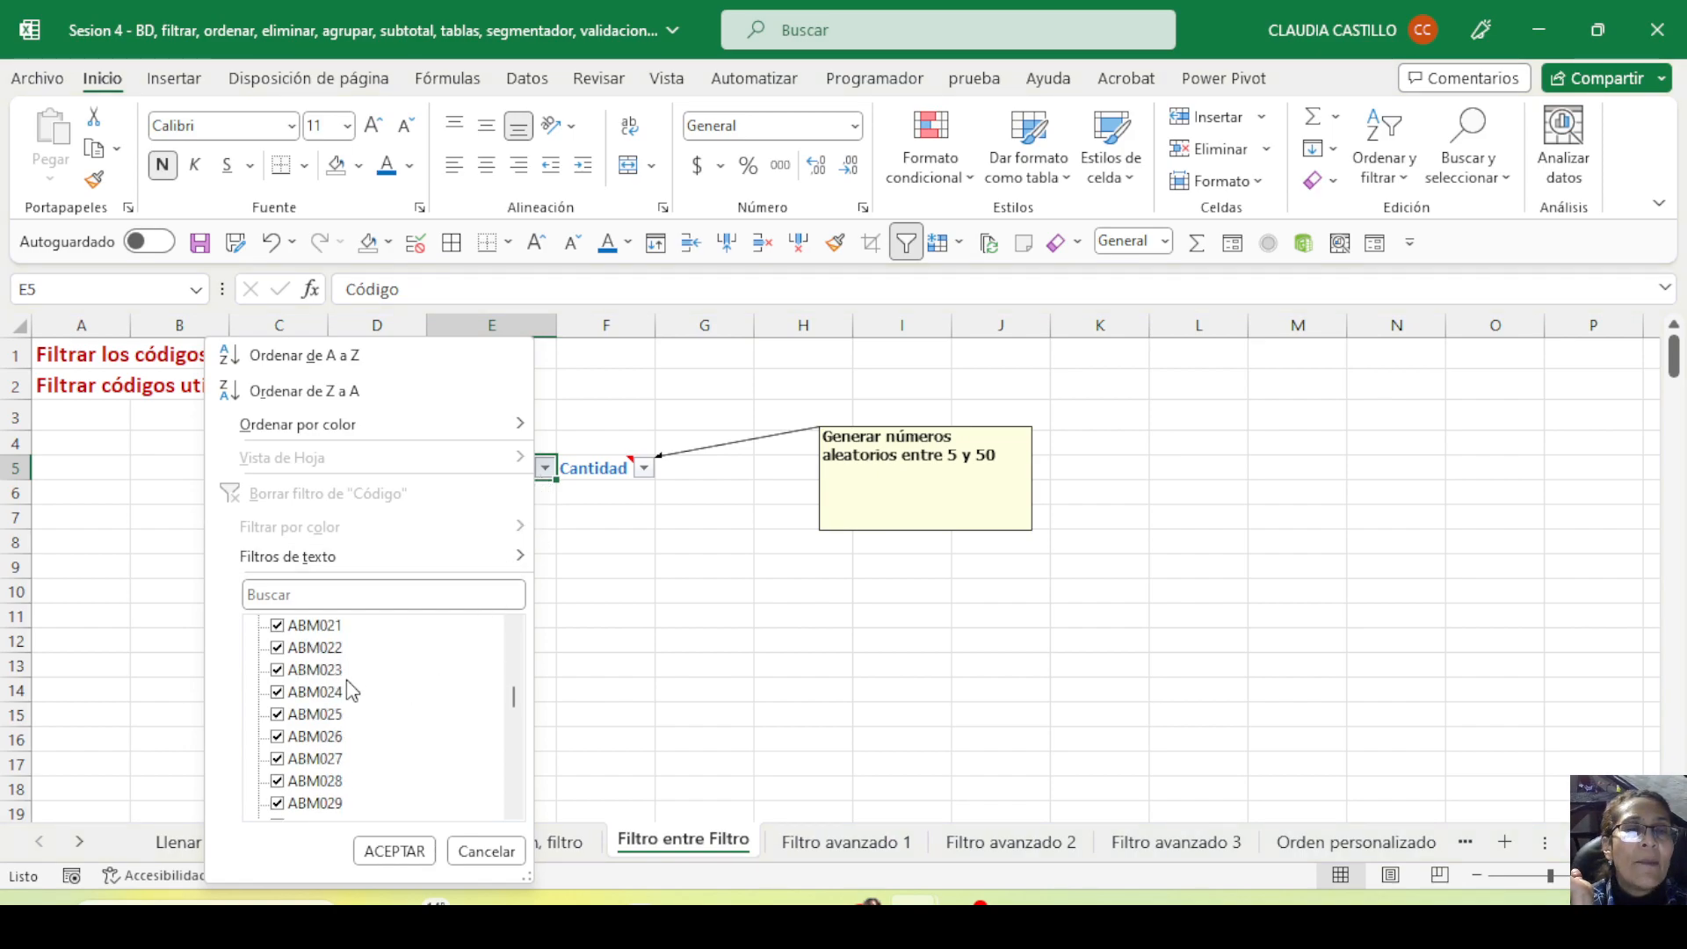
pyautogui.scroll(-20, 357, 721)
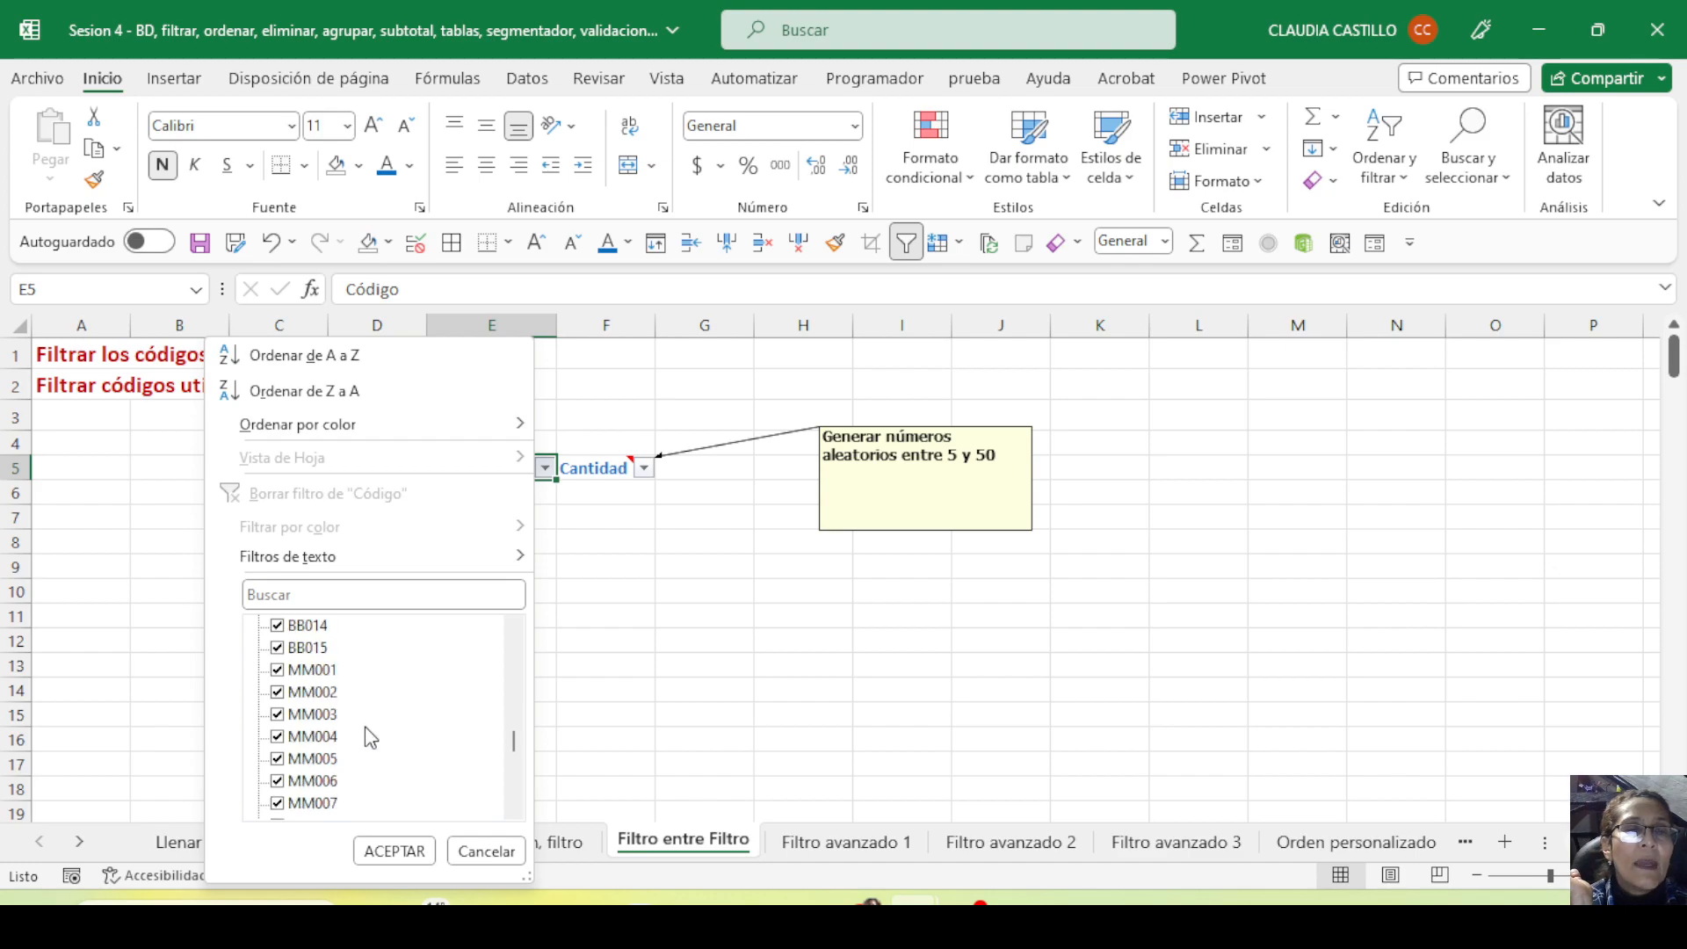
pyautogui.scroll(1, 373, 737)
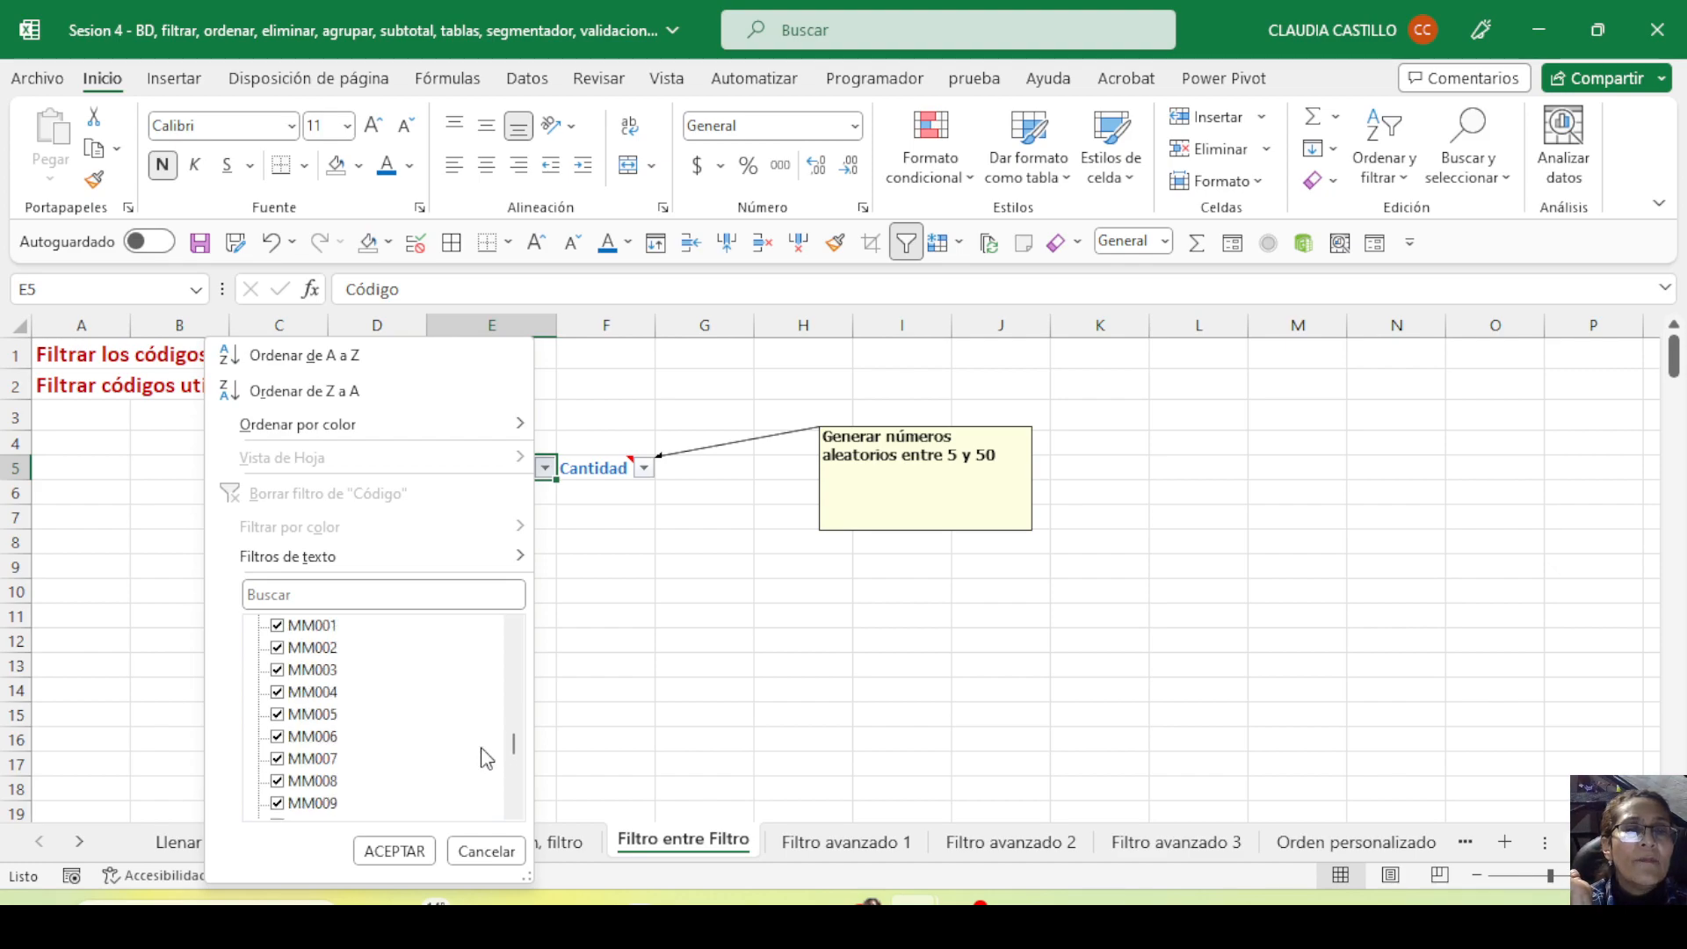
pyautogui.moveTo(519, 751); pyautogui.dragTo(521, 725)
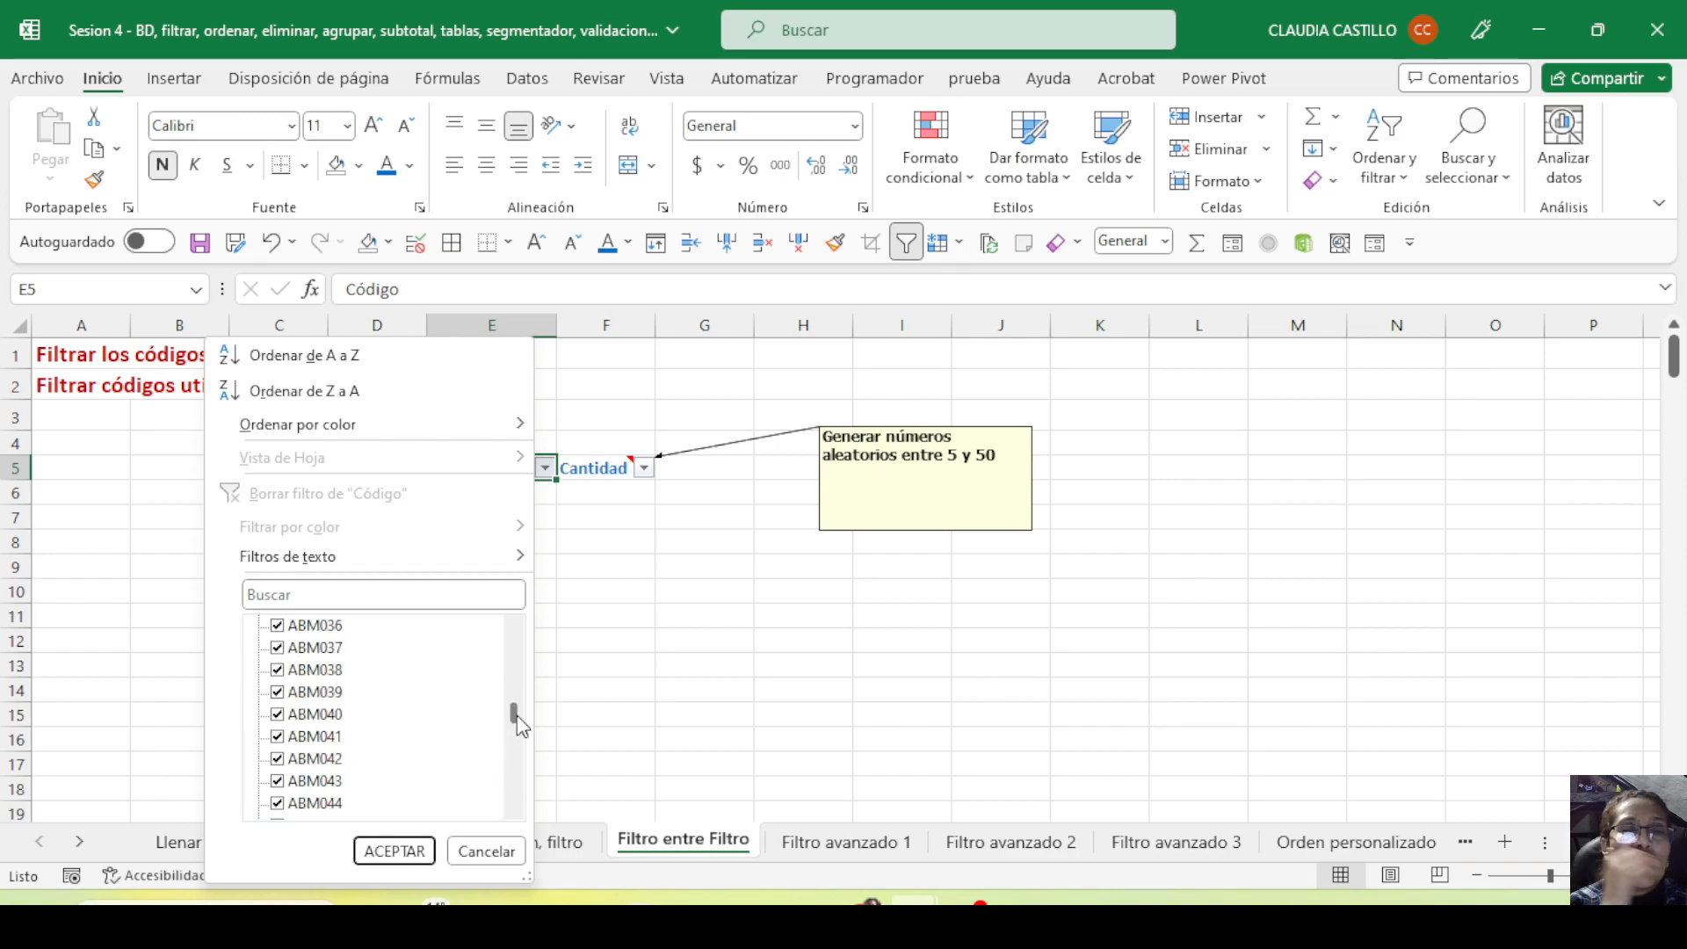
pyautogui.click(486, 850)
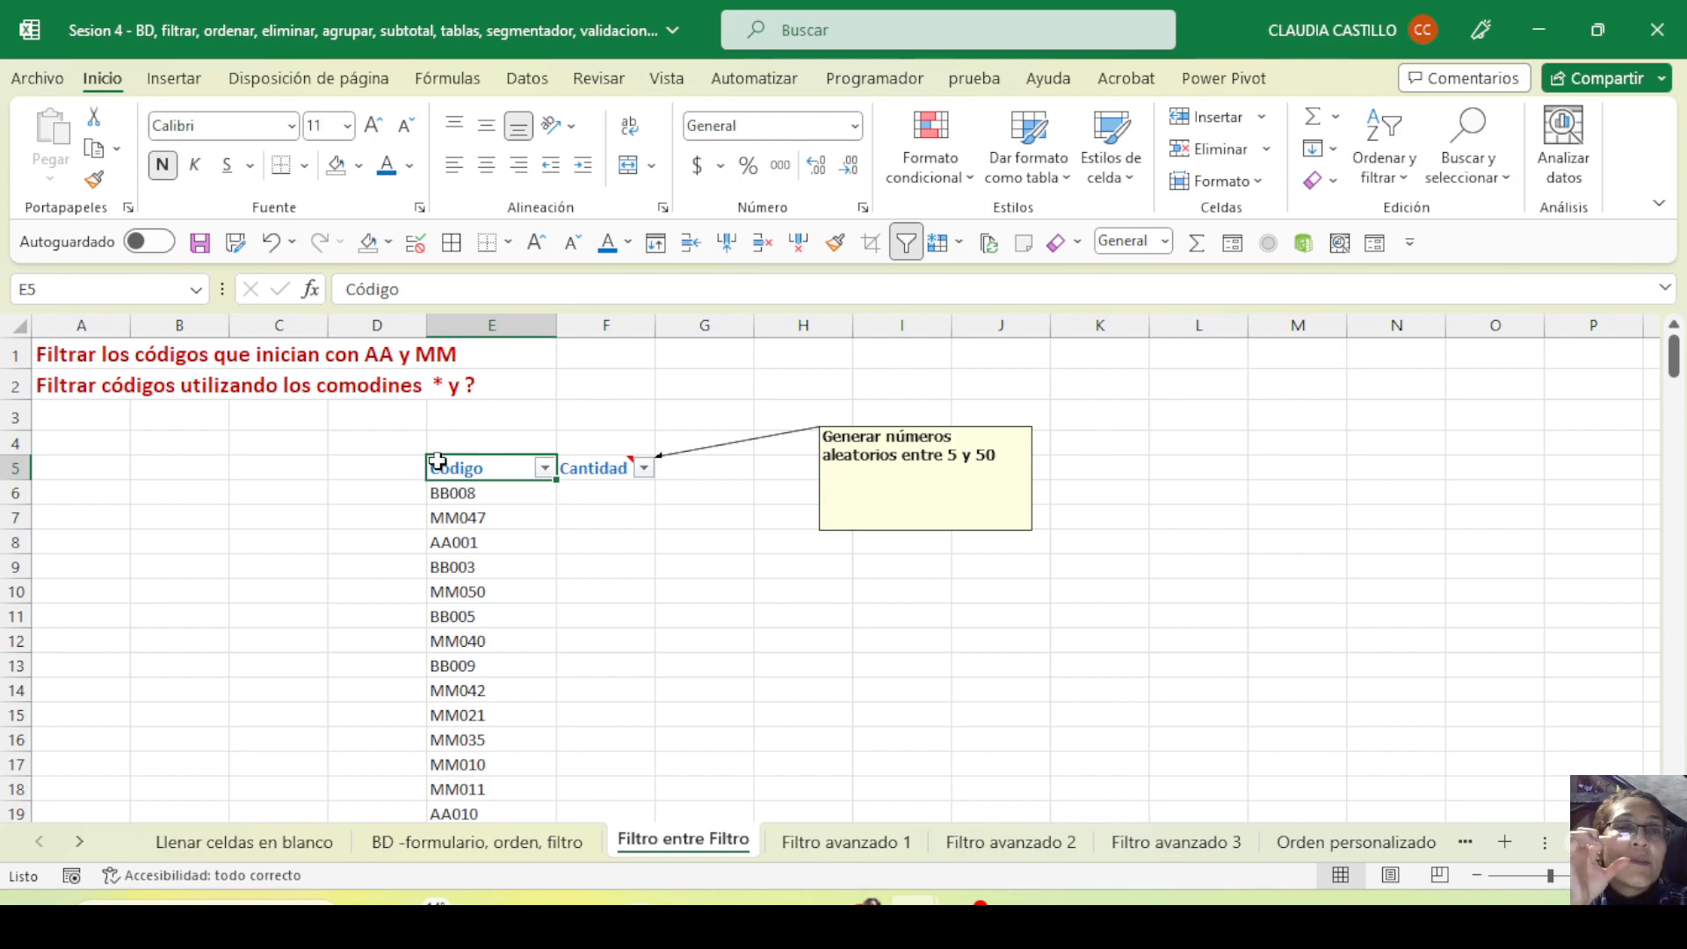
pyautogui.click(86, 387)
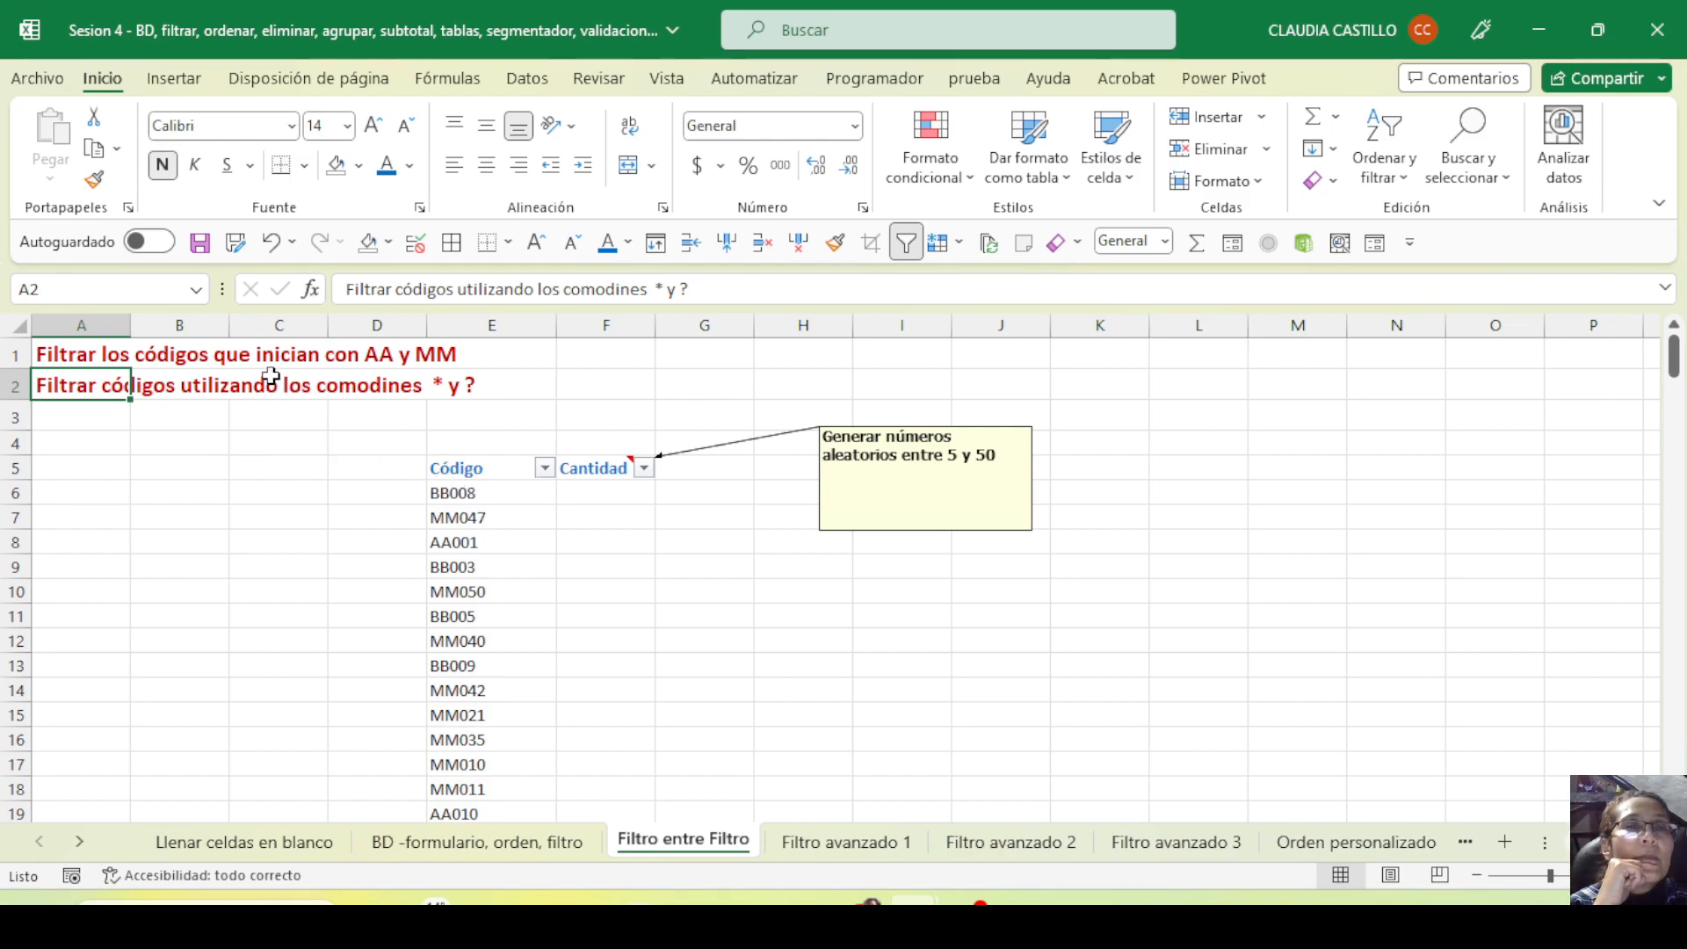
pyautogui.click(546, 470)
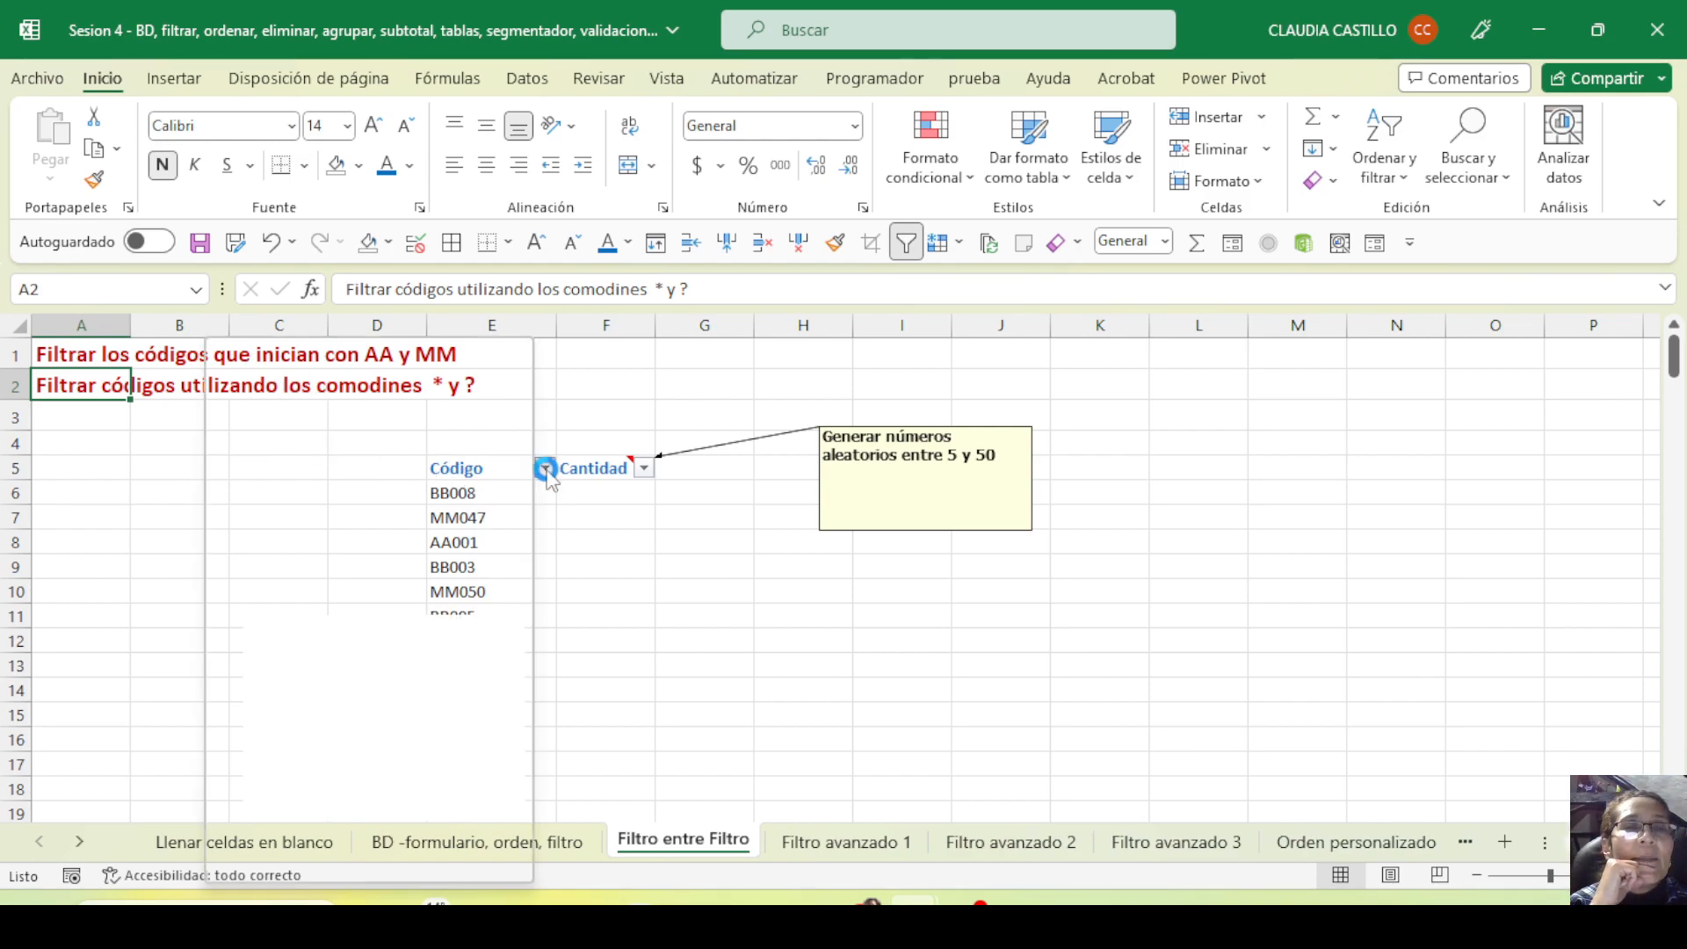
pyautogui.click(653, 413)
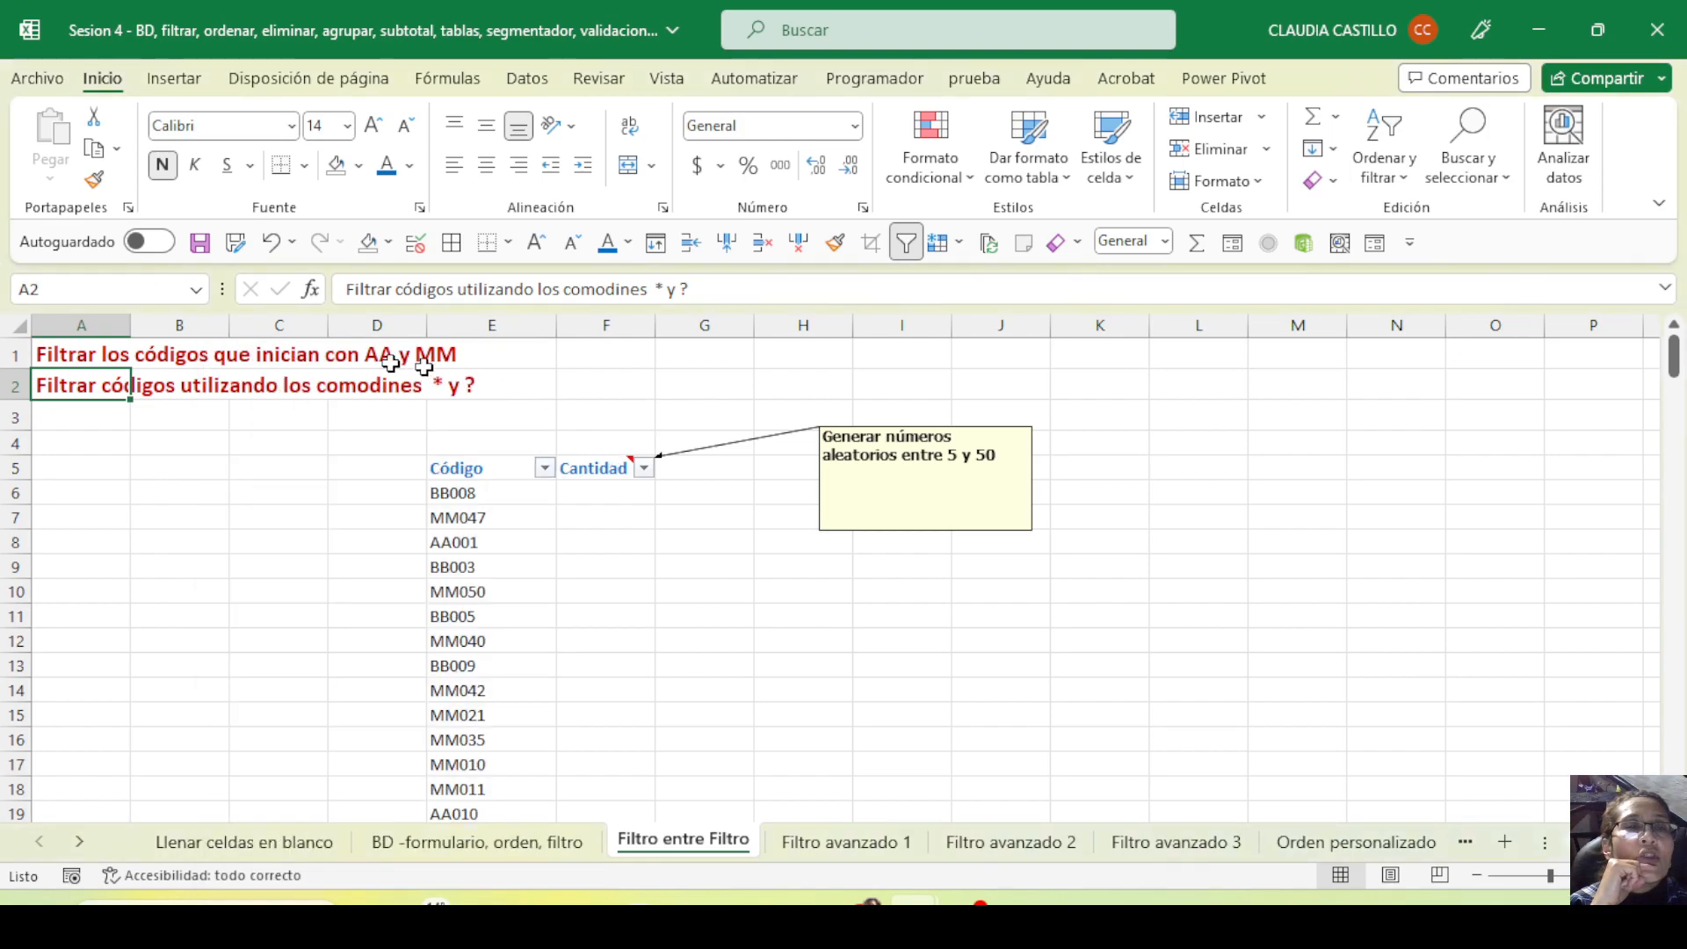
# Filter the Código column with the search text "AA" and review the filtered rows
pyautogui.click(546, 469)
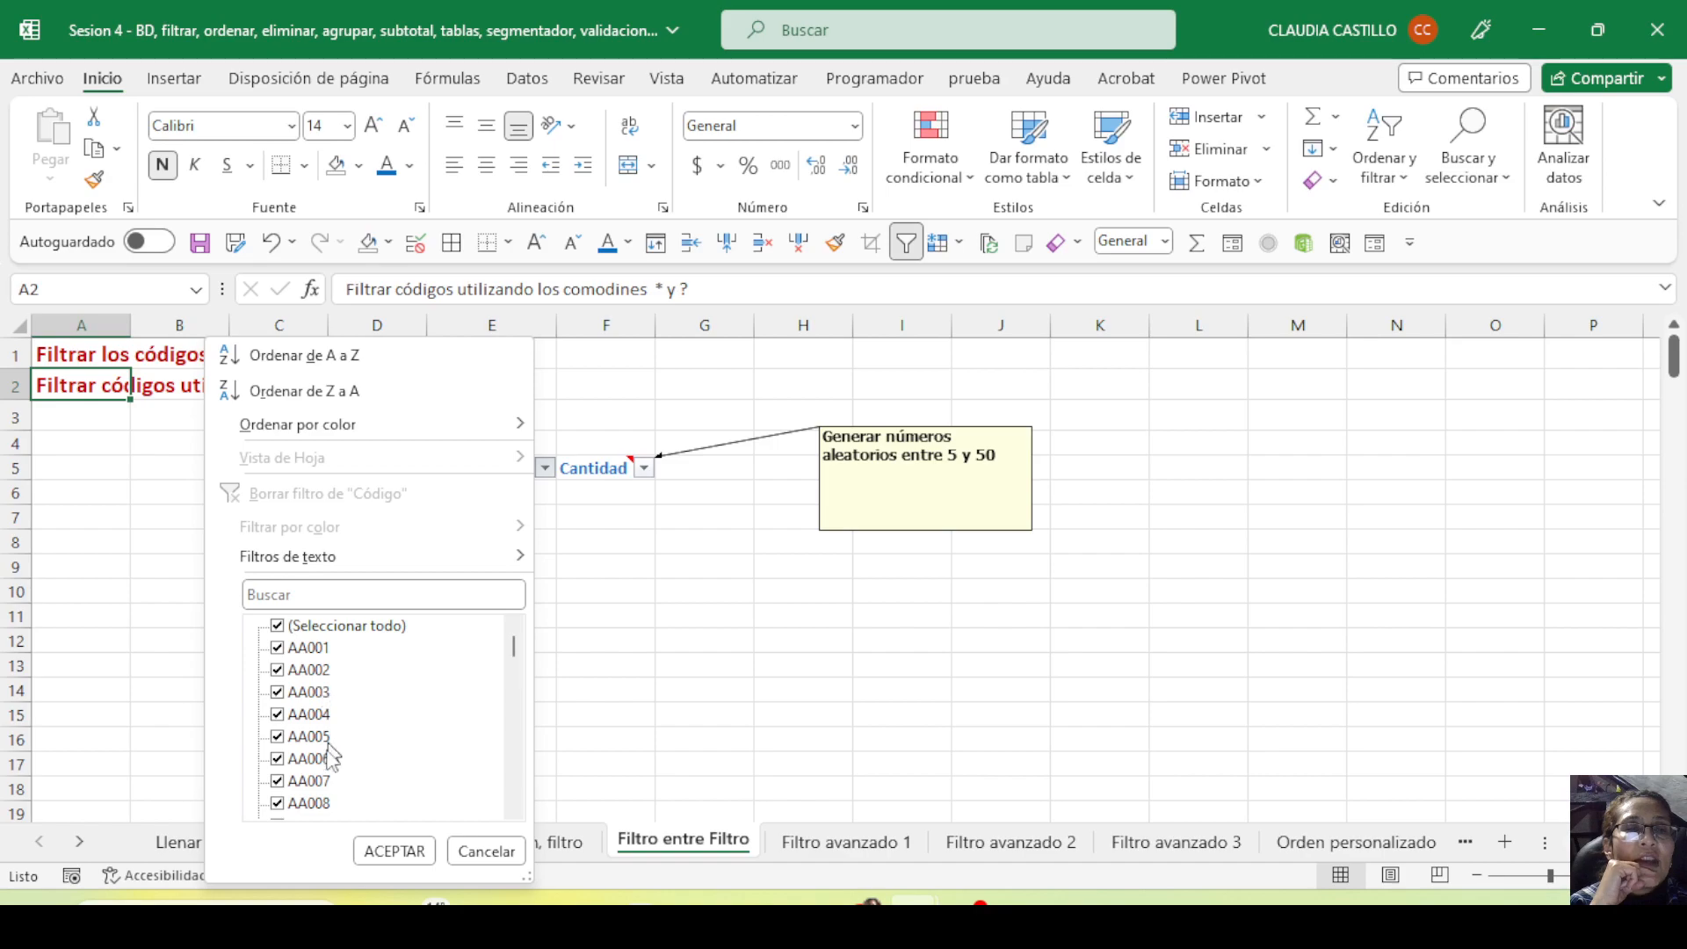
pyautogui.scroll(-5, 308, 738)
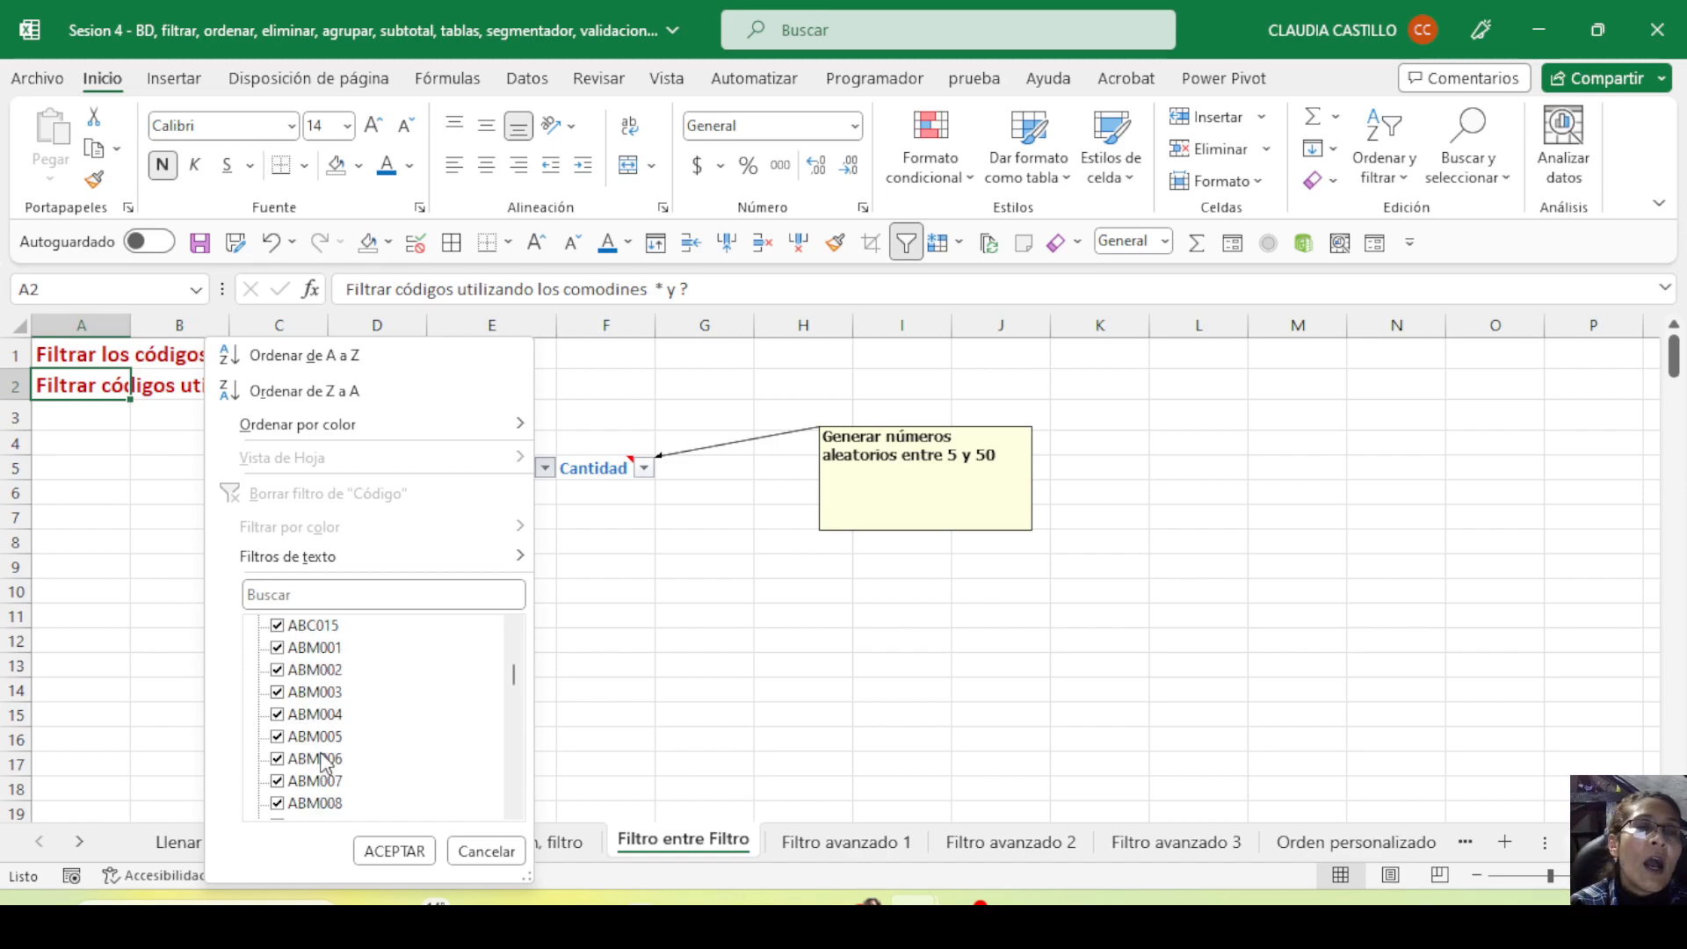
pyautogui.scroll(5, 323, 762)
pyautogui.click(290, 594)
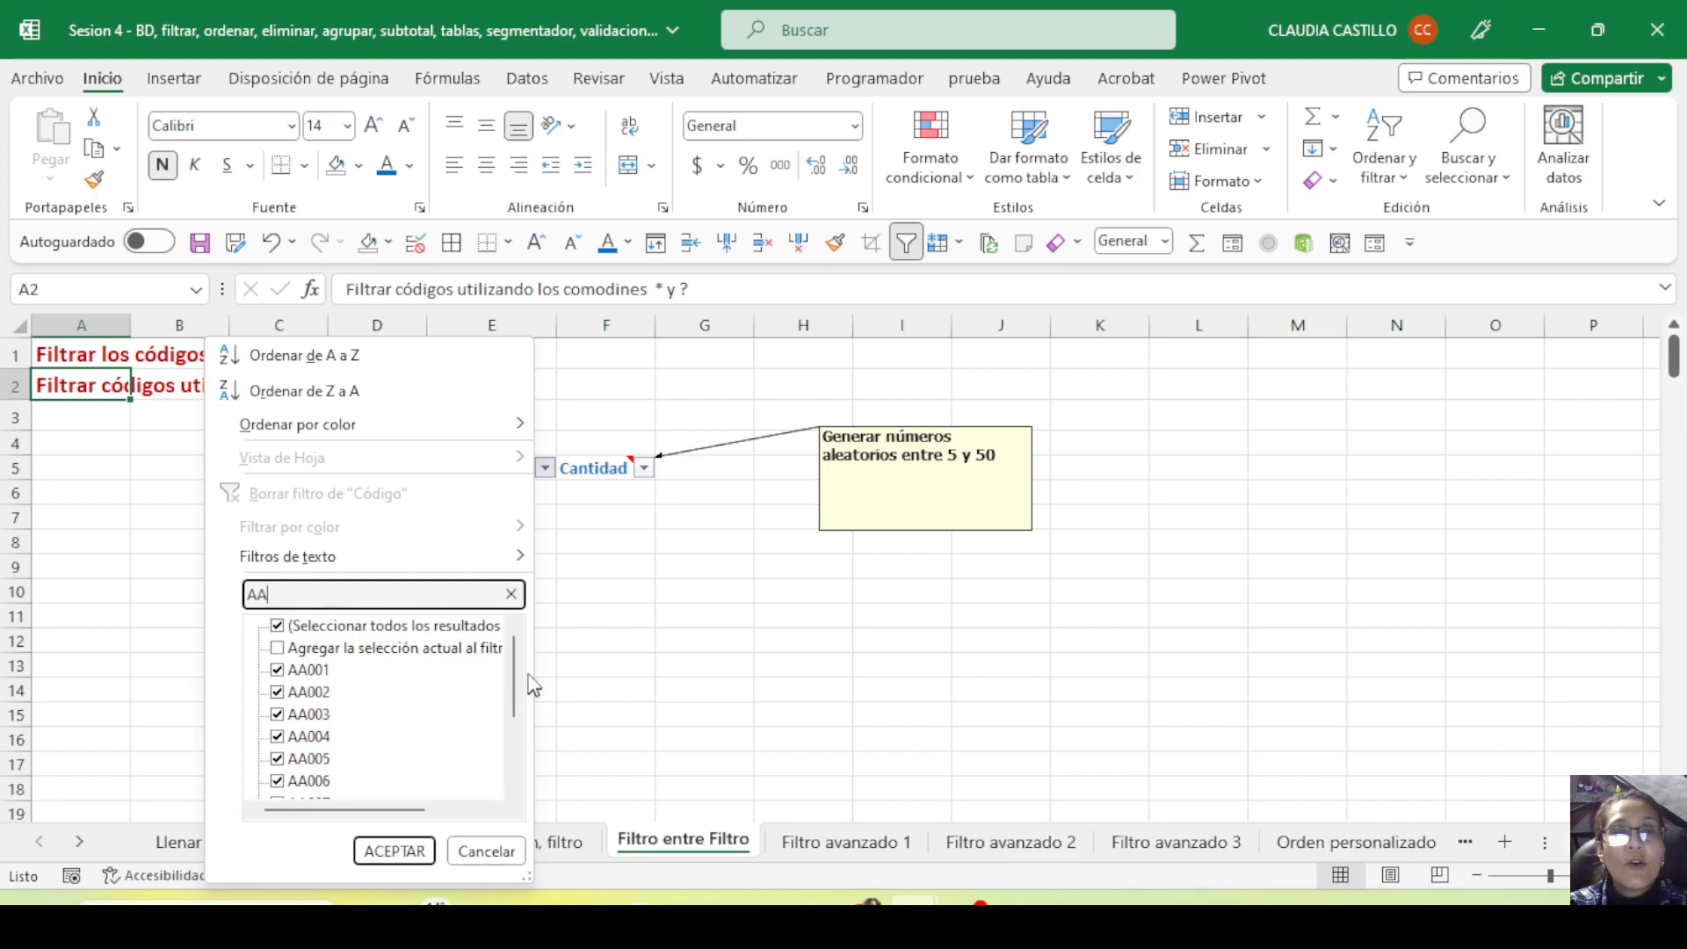
pyautogui.moveTo(516, 668)
pyautogui.mouseDown()
pyautogui.moveTo(516, 734)
pyautogui.moveTo(516, 637)
pyautogui.mouseUp()
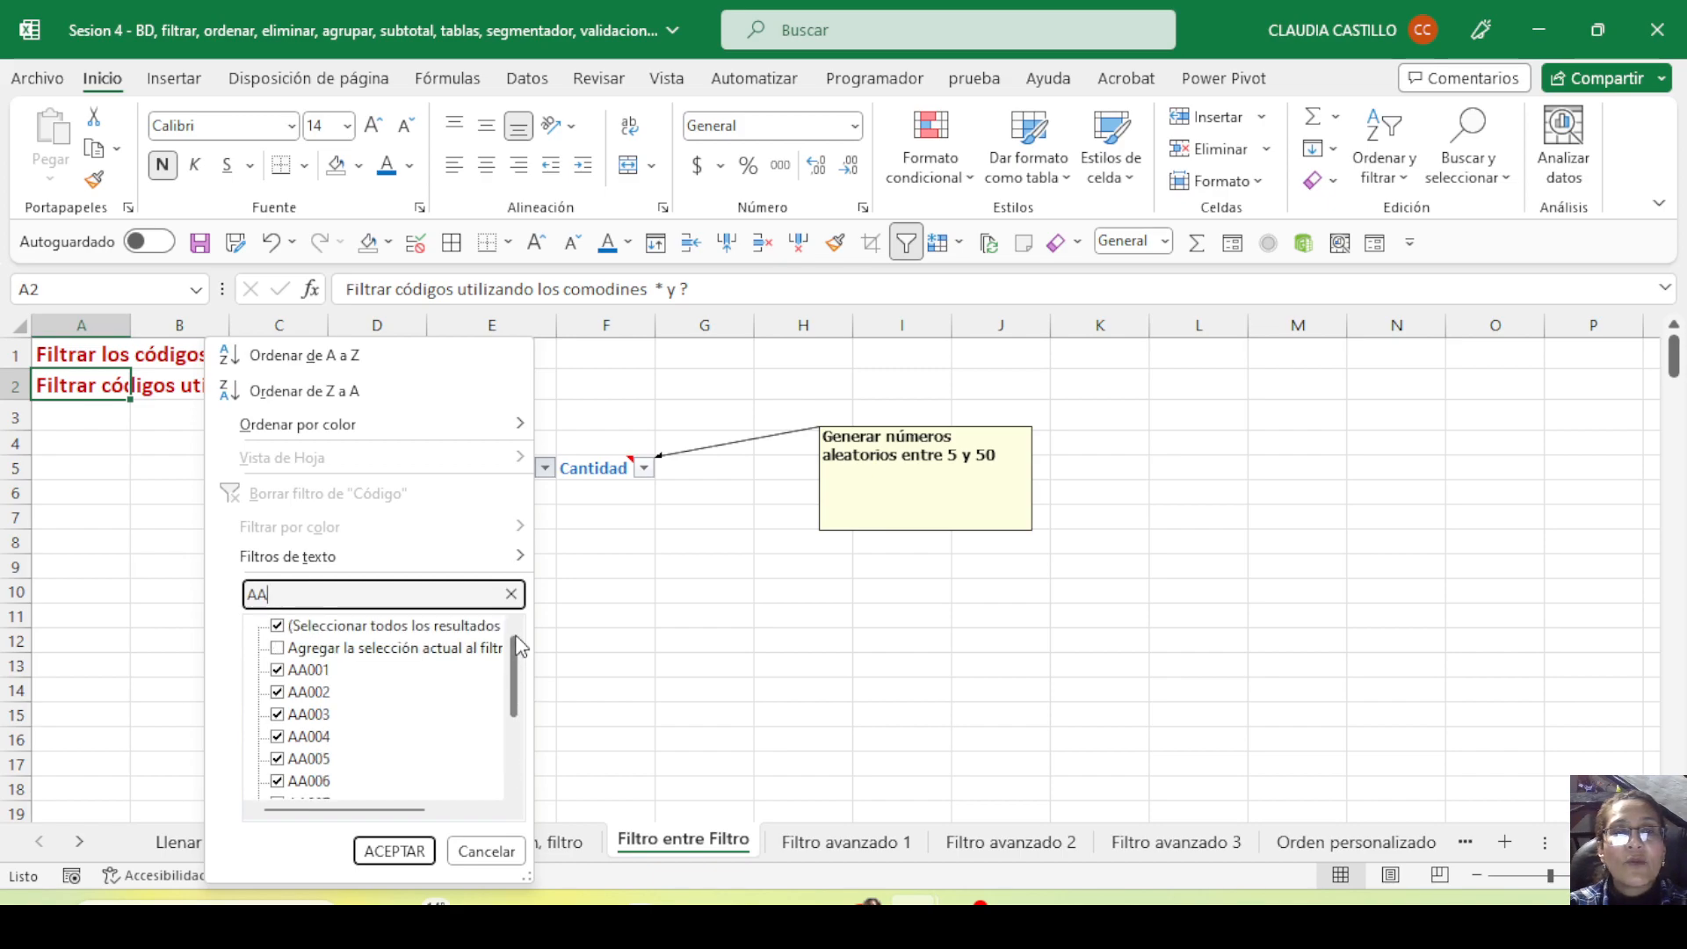
pyautogui.click(389, 859)
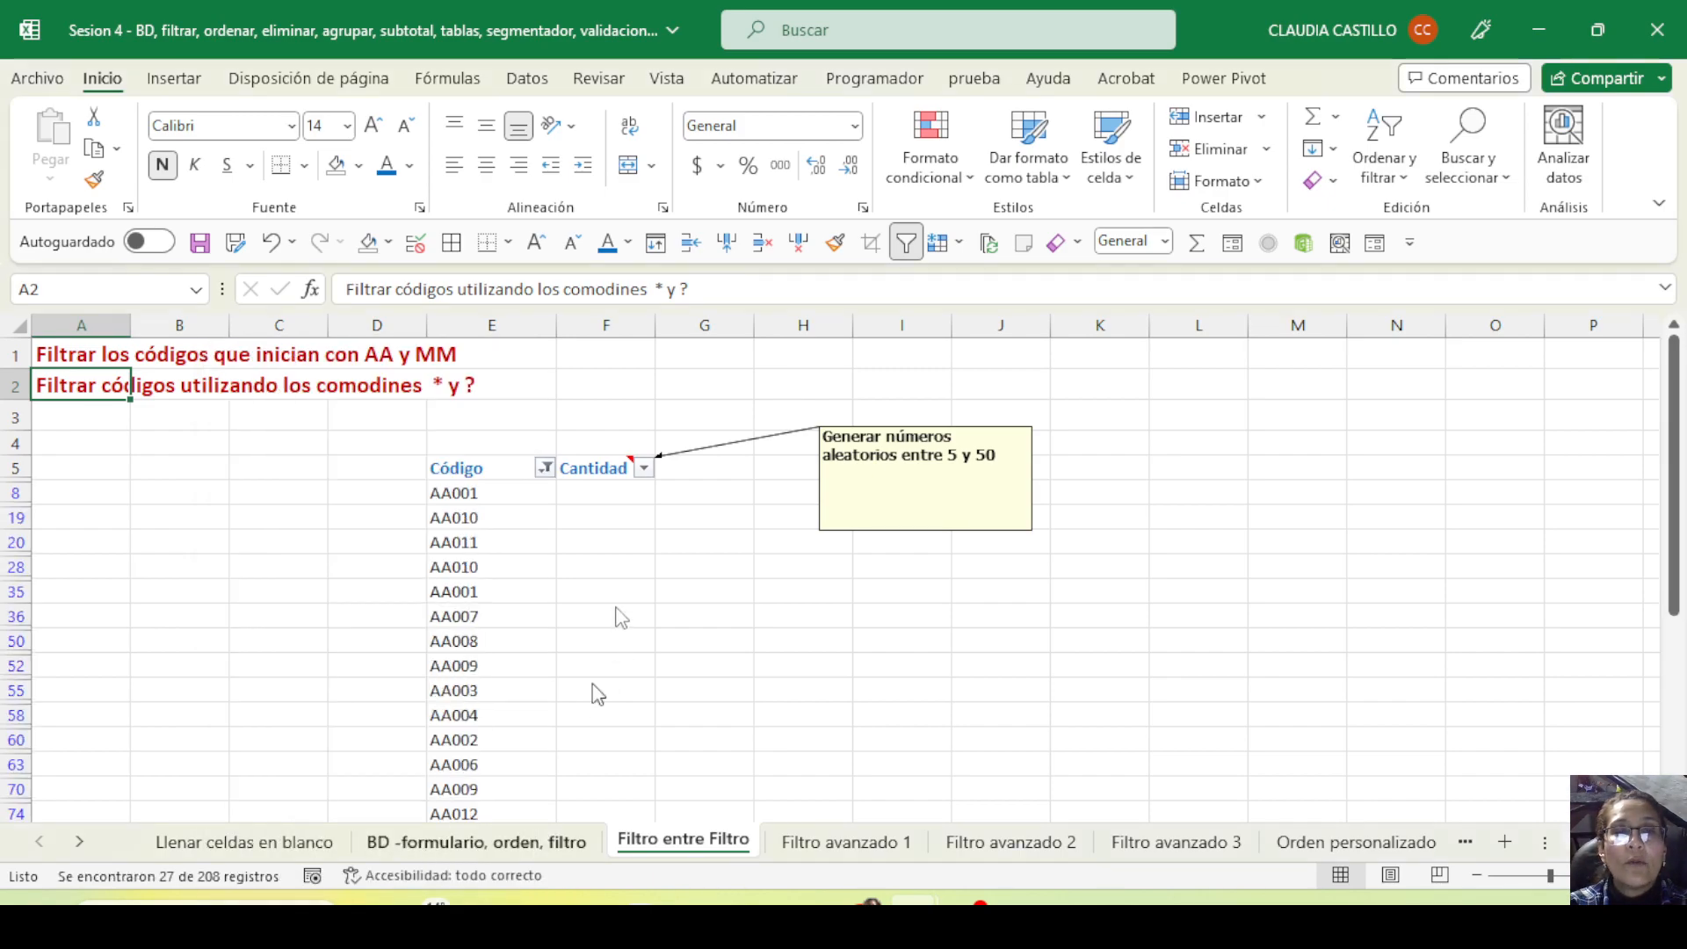
pyautogui.scroll(-10, 501, 610)
pyautogui.scroll(5, 506, 616)
pyautogui.scroll(5, 505, 615)
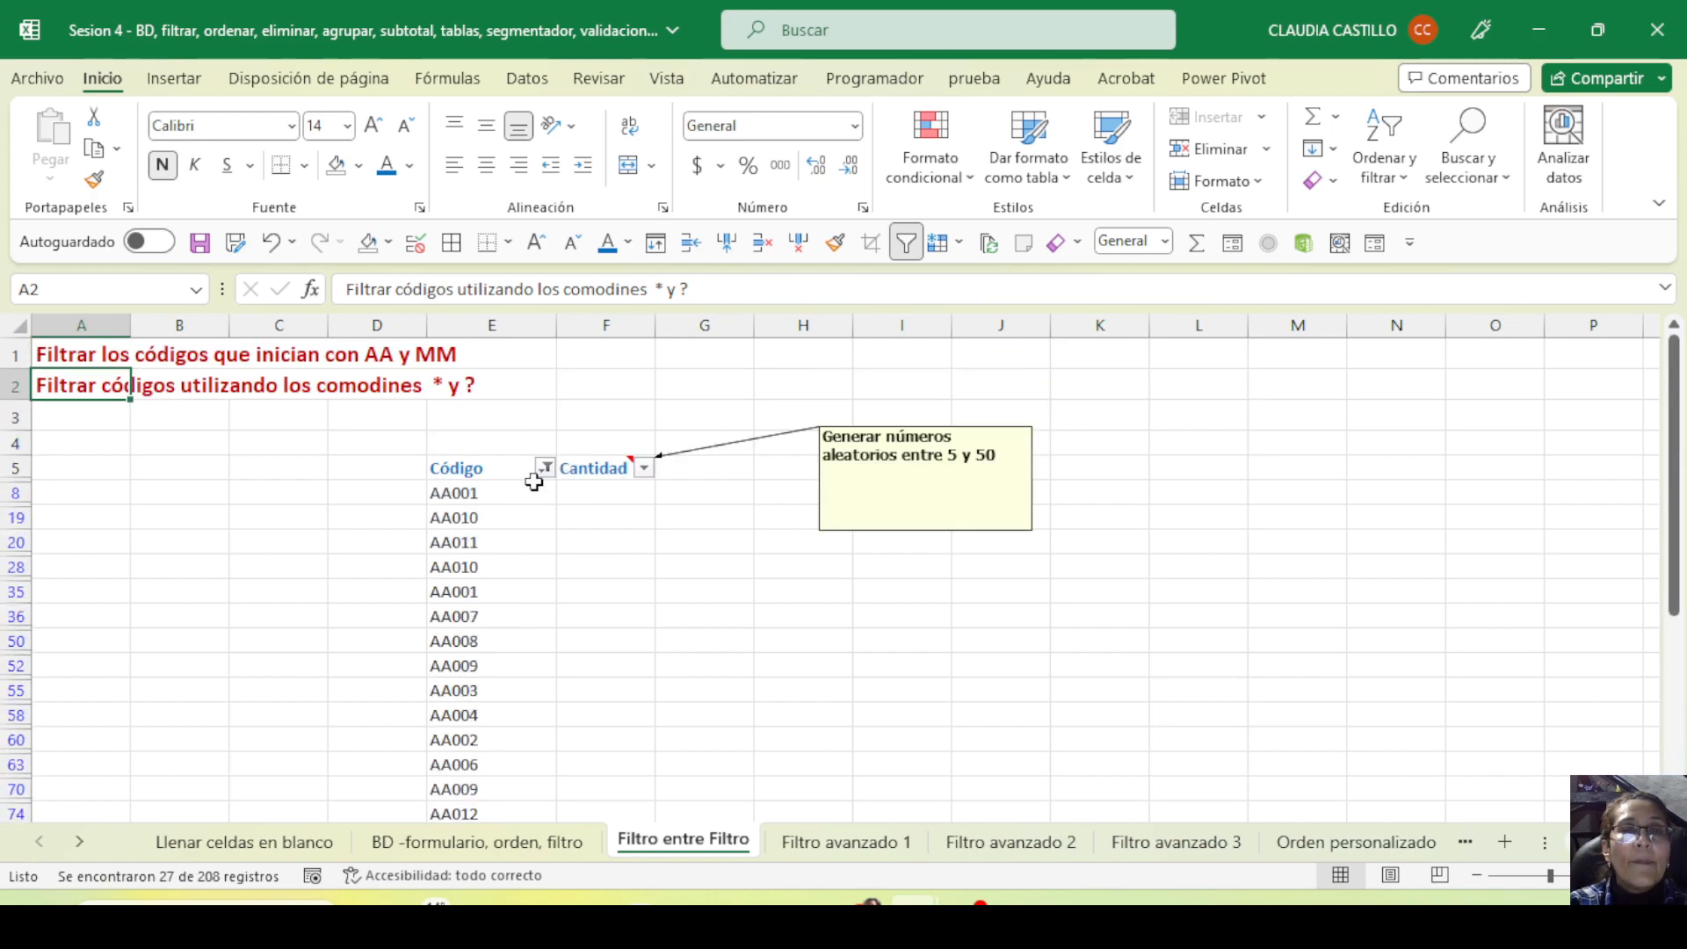
# Add the BB codes to the existing Código filter by searching "BB" with Agregar la selección actual al filtro enabled
pyautogui.click(545, 468)
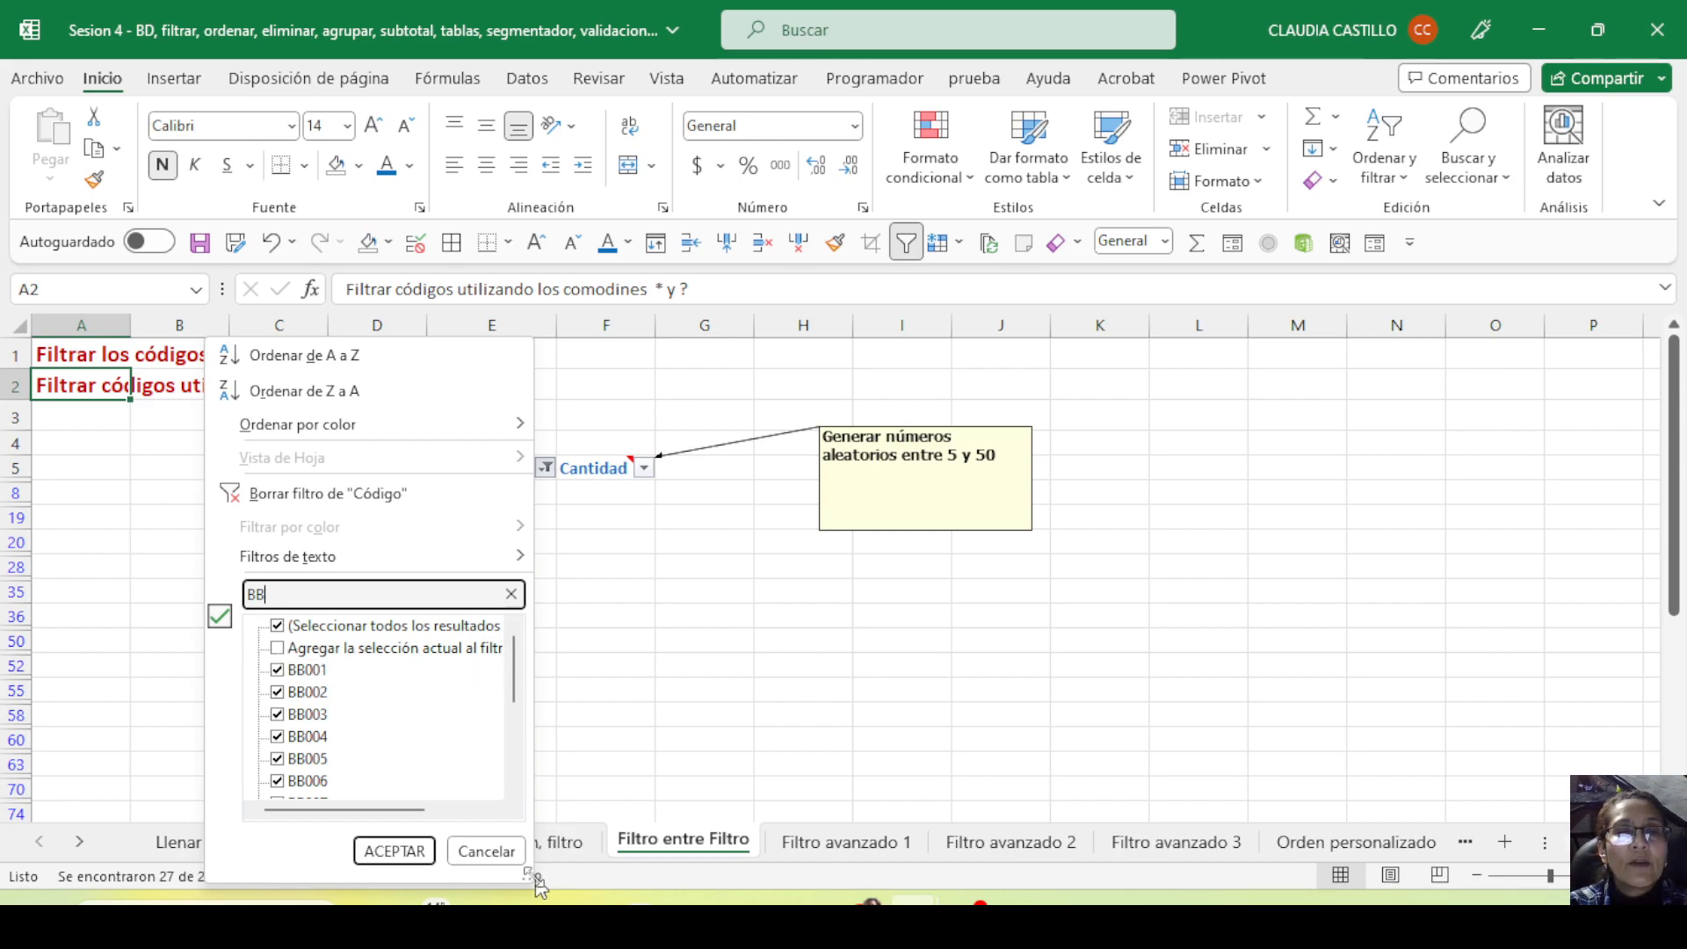
pyautogui.moveTo(531, 876); pyautogui.dragTo(704, 882)
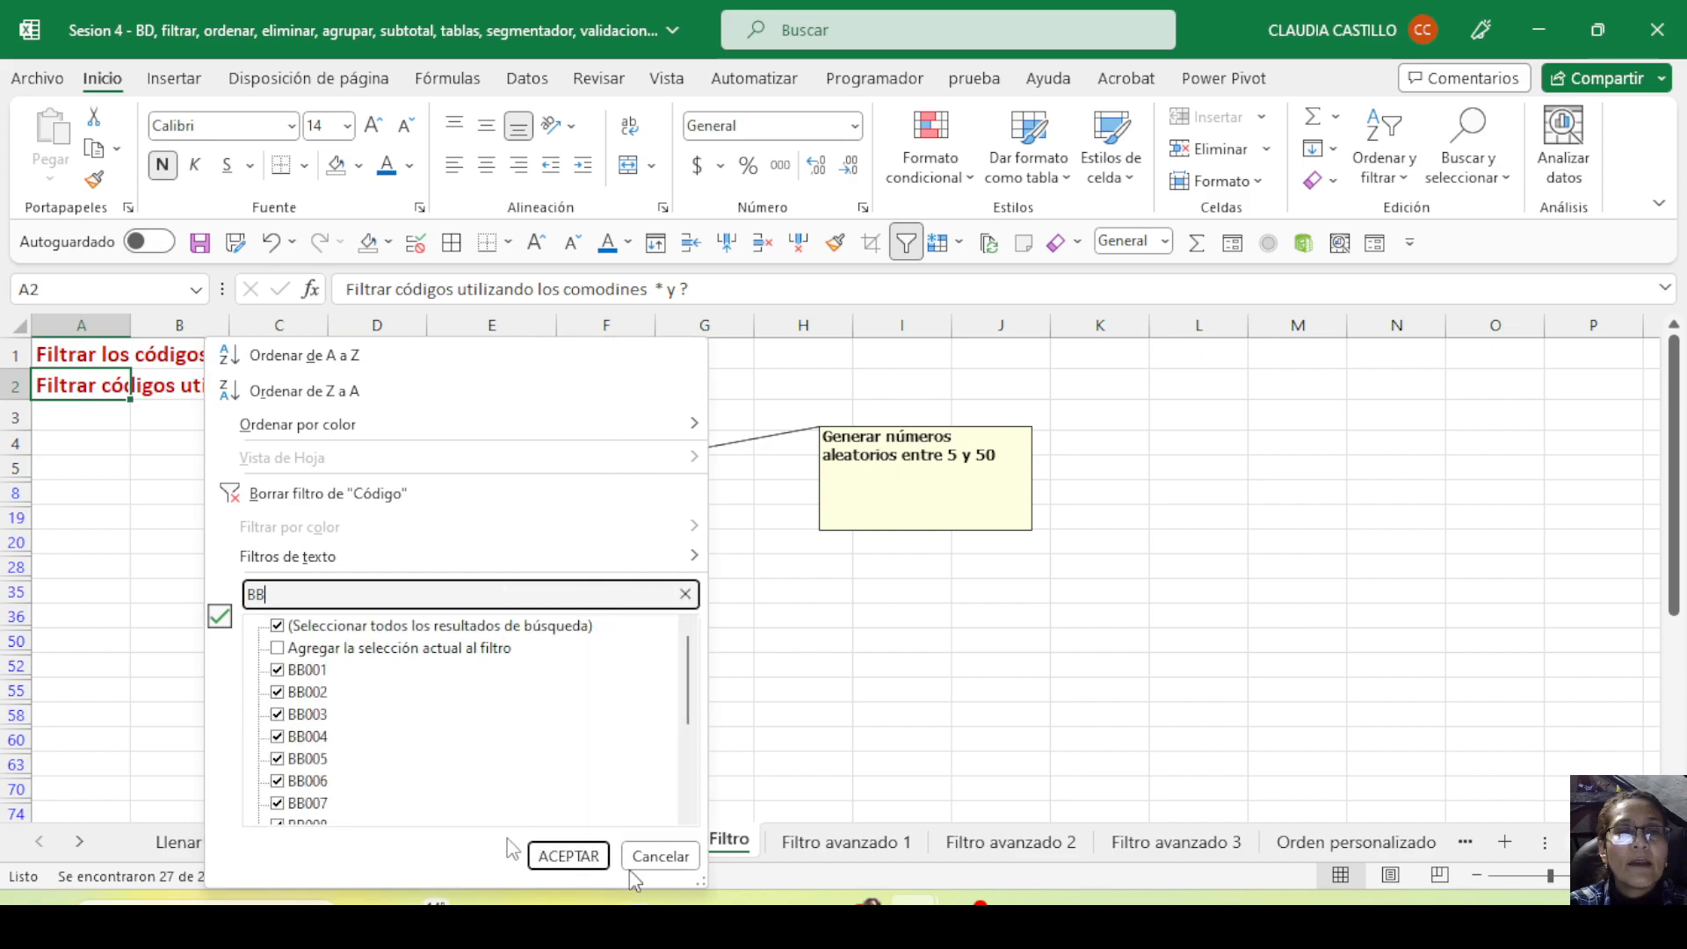
pyautogui.click(285, 651)
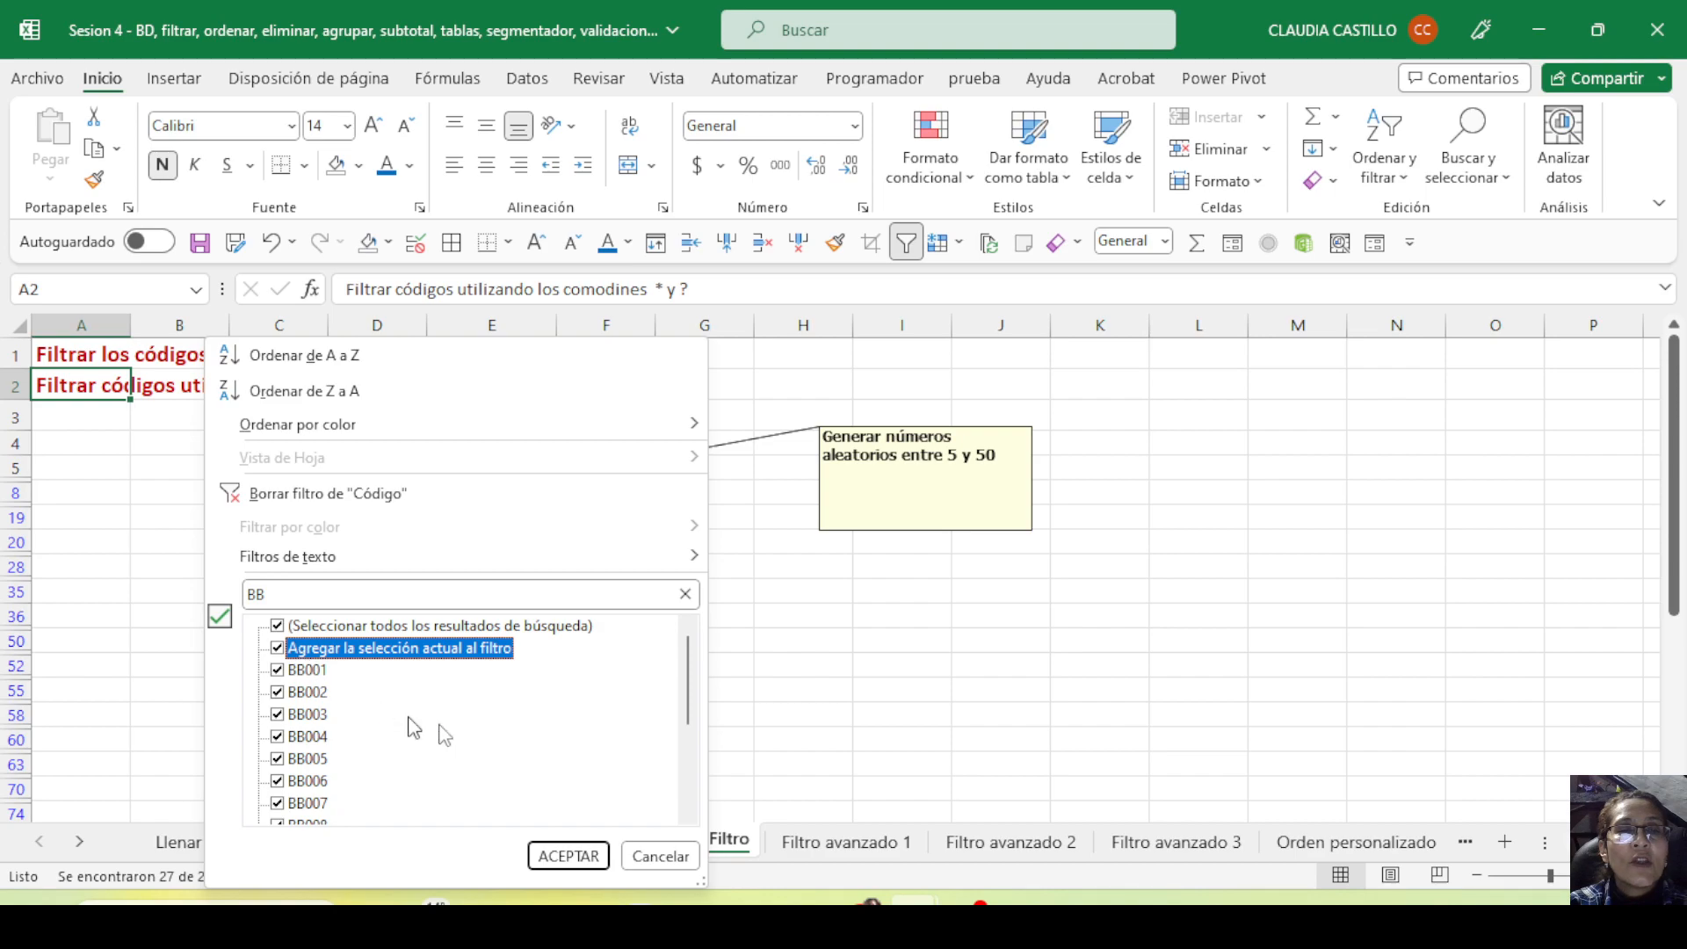
pyautogui.click(567, 856)
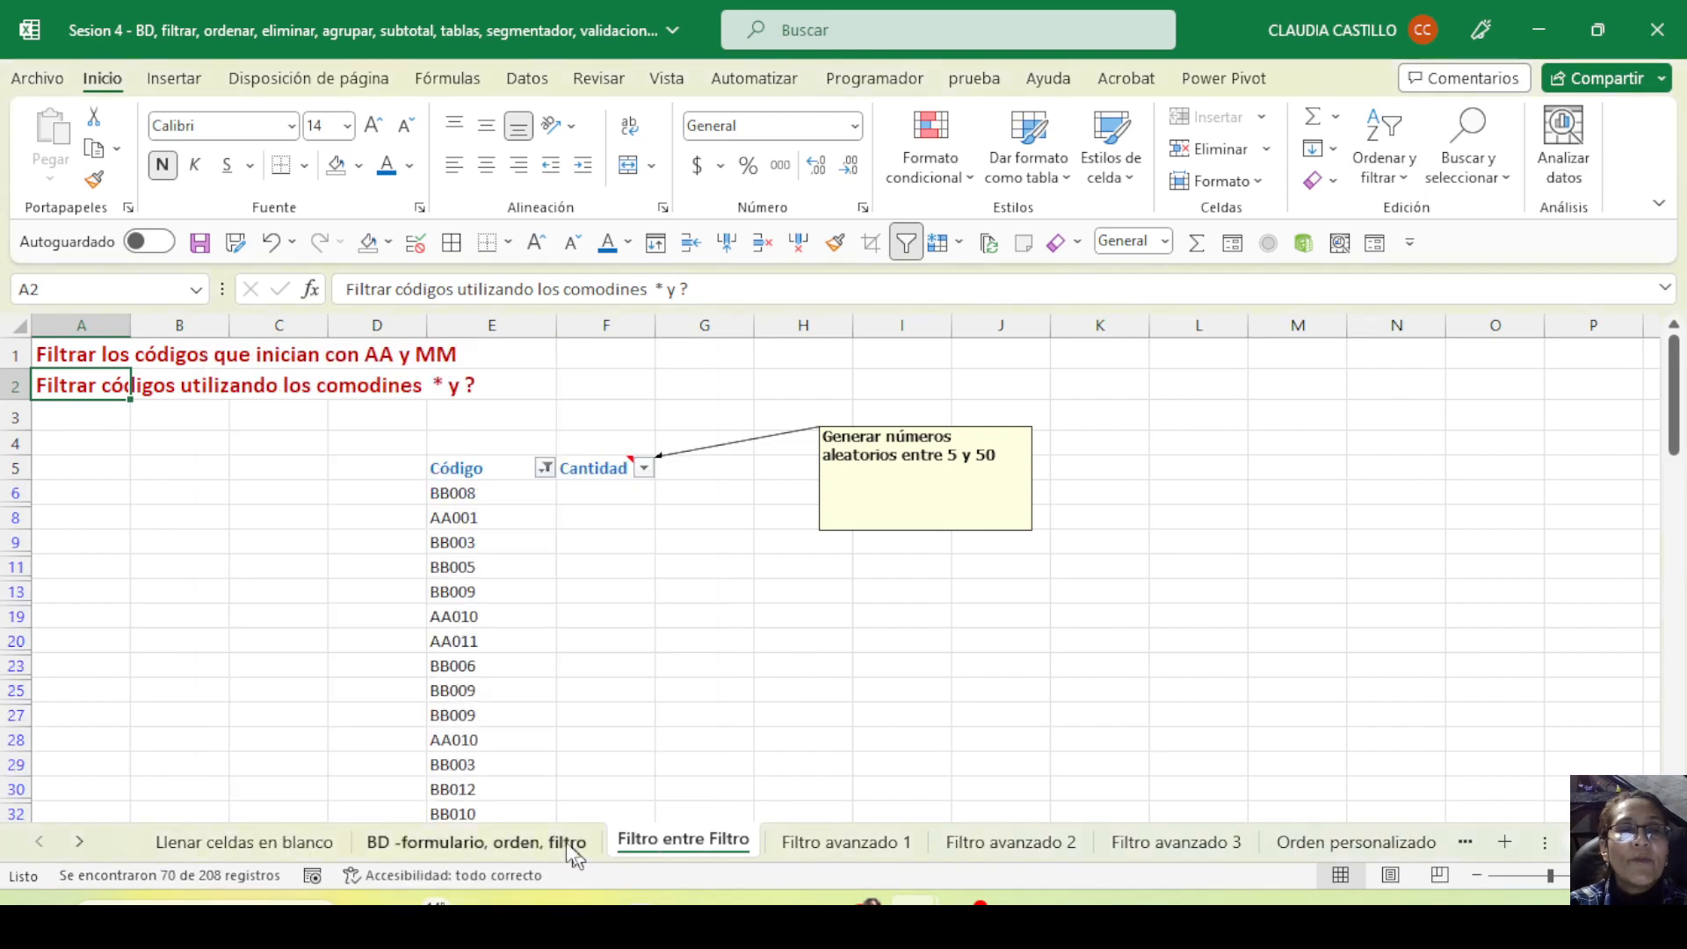
# Review the filtered Código rows to check which code prefixes the combined filter shows
pyautogui.click(457, 492)
pyautogui.scroll(-5, 475, 645)
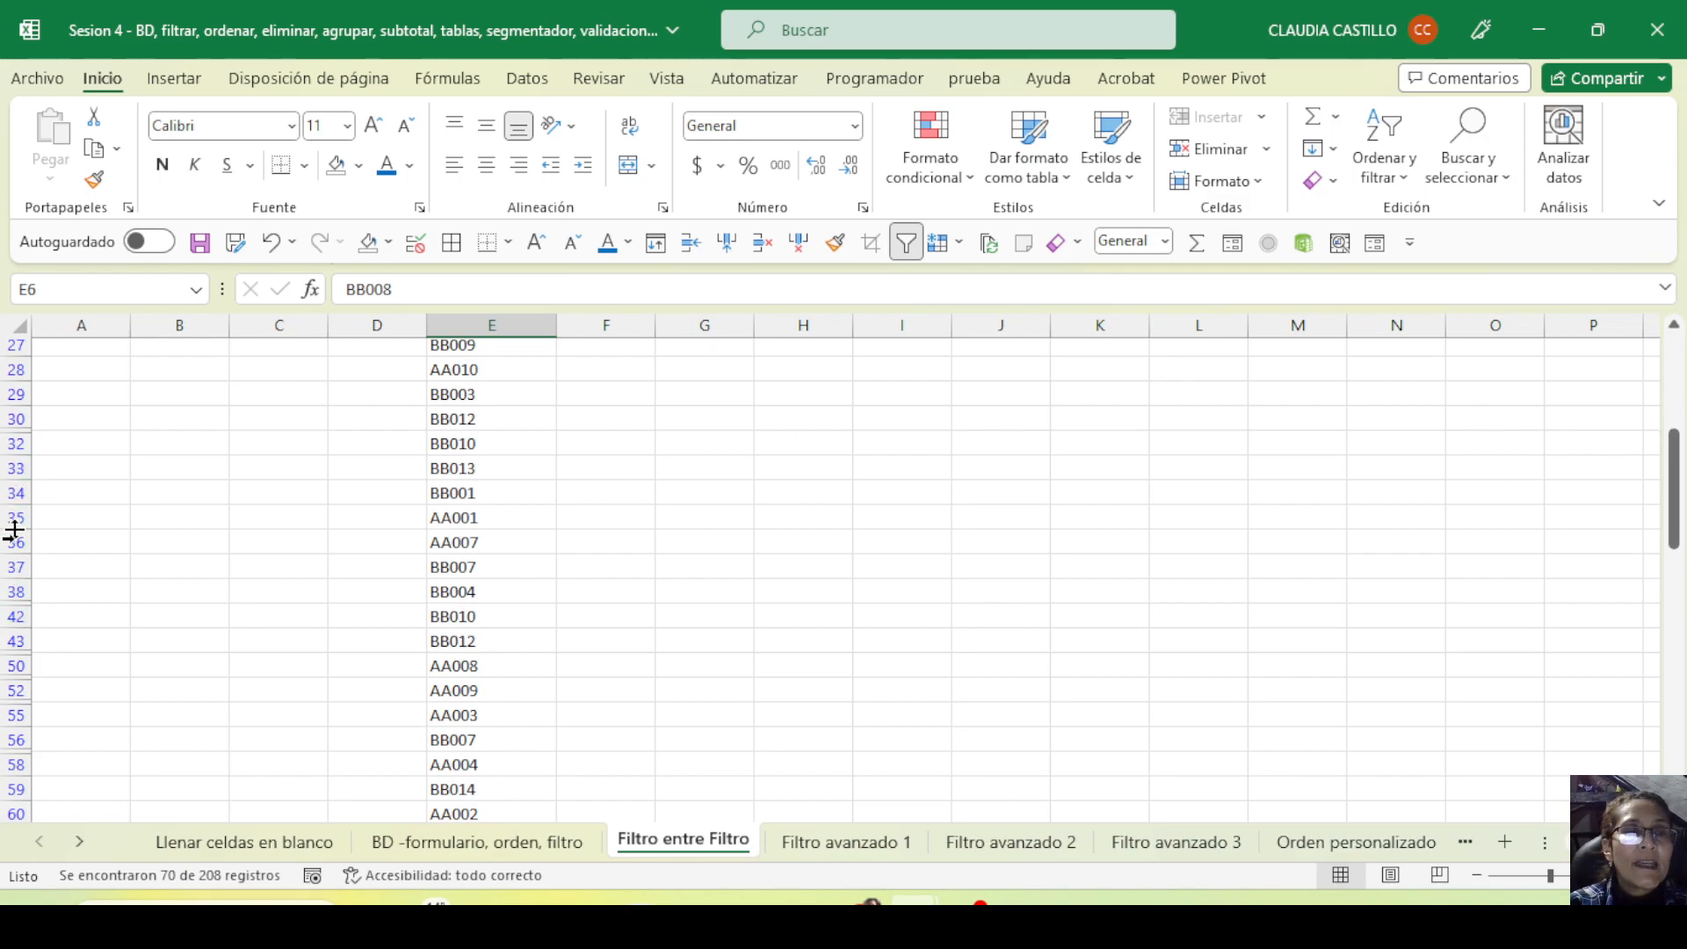
pyautogui.scroll(-6, 472, 753)
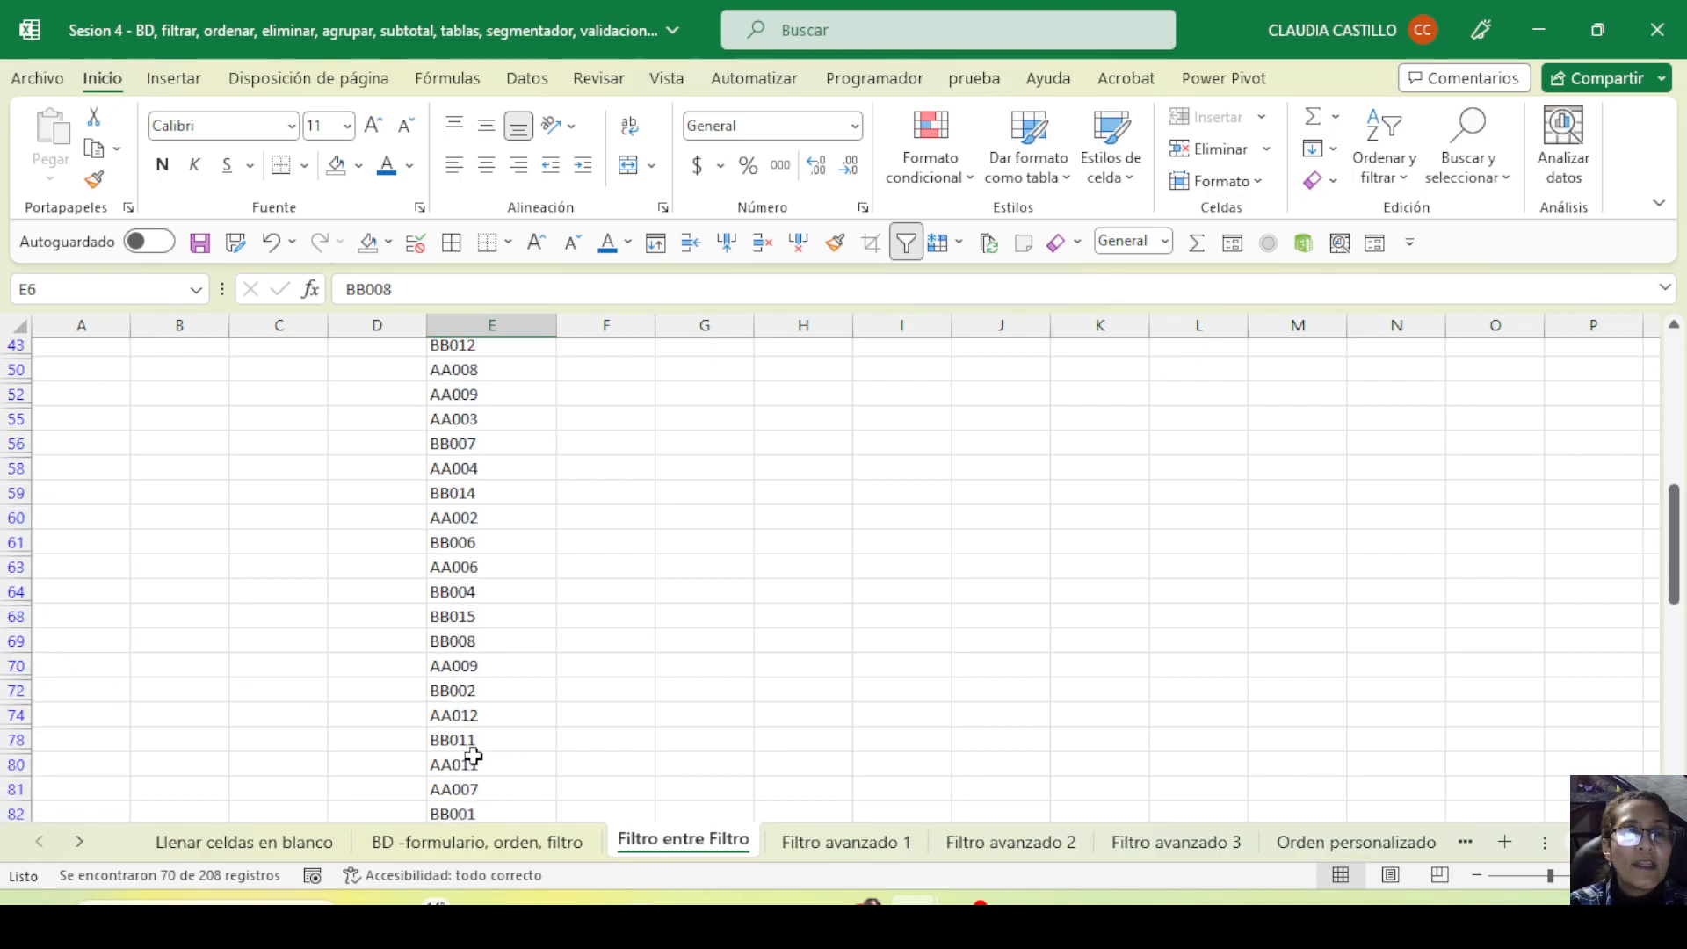
pyautogui.scroll(-3, 472, 756)
pyautogui.scroll(7, 472, 756)
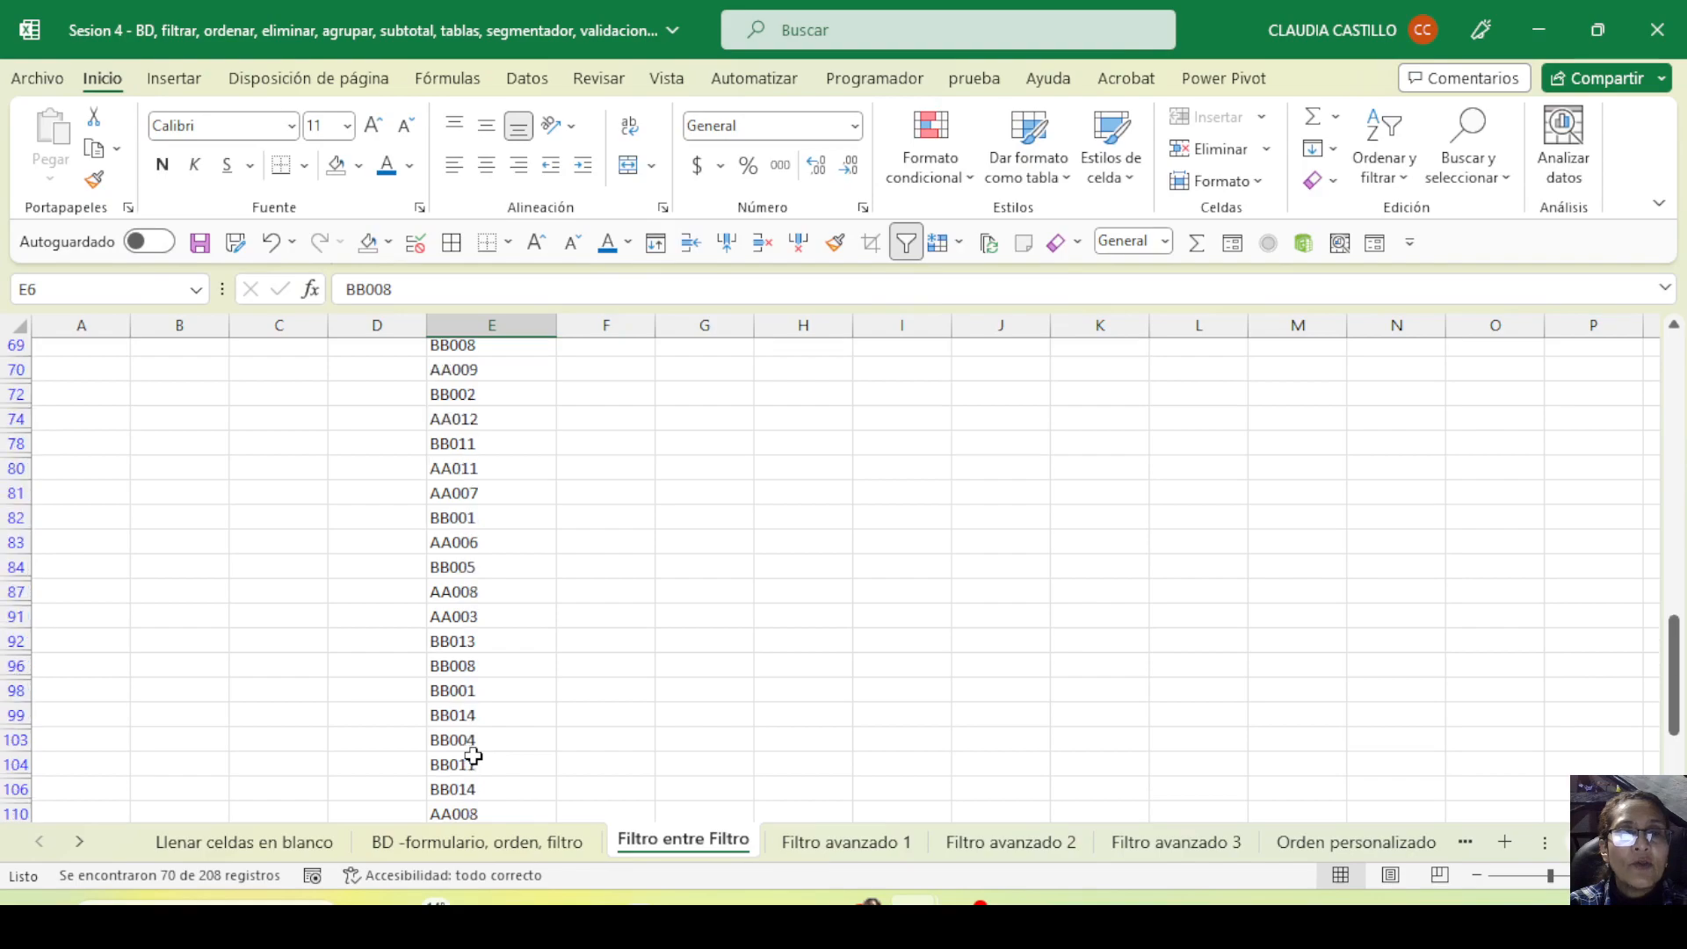
pyautogui.scroll(5, 473, 756)
pyautogui.scroll(-12, 473, 756)
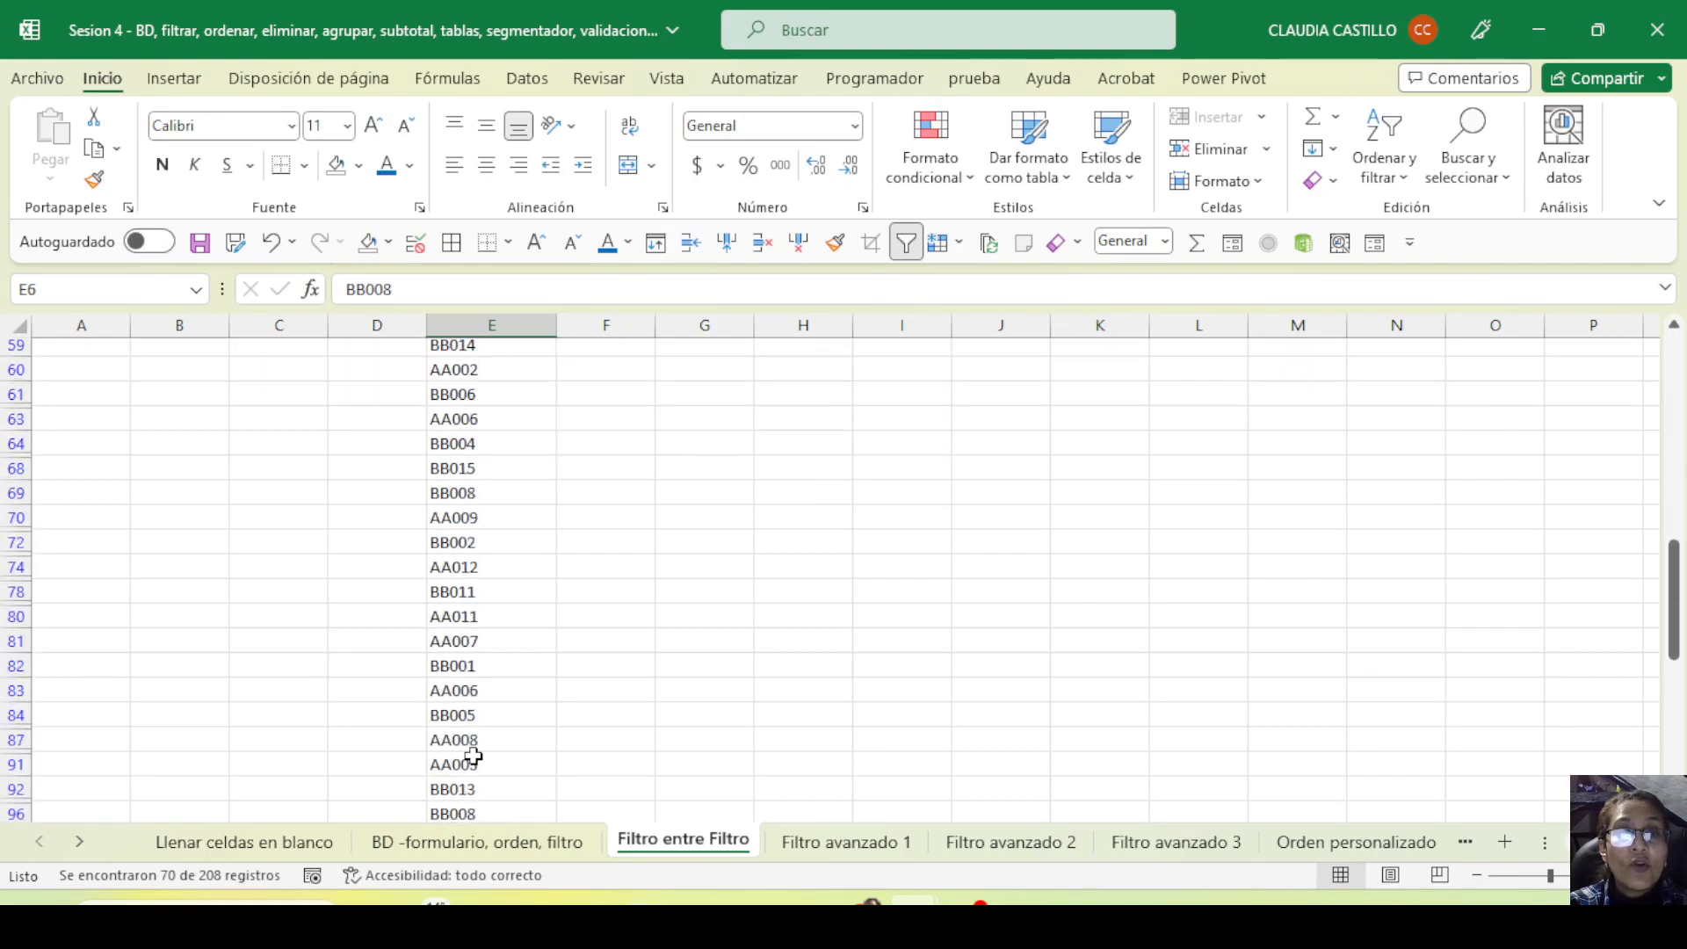
pyautogui.scroll(-3, 473, 756)
pyautogui.scroll(15, 473, 756)
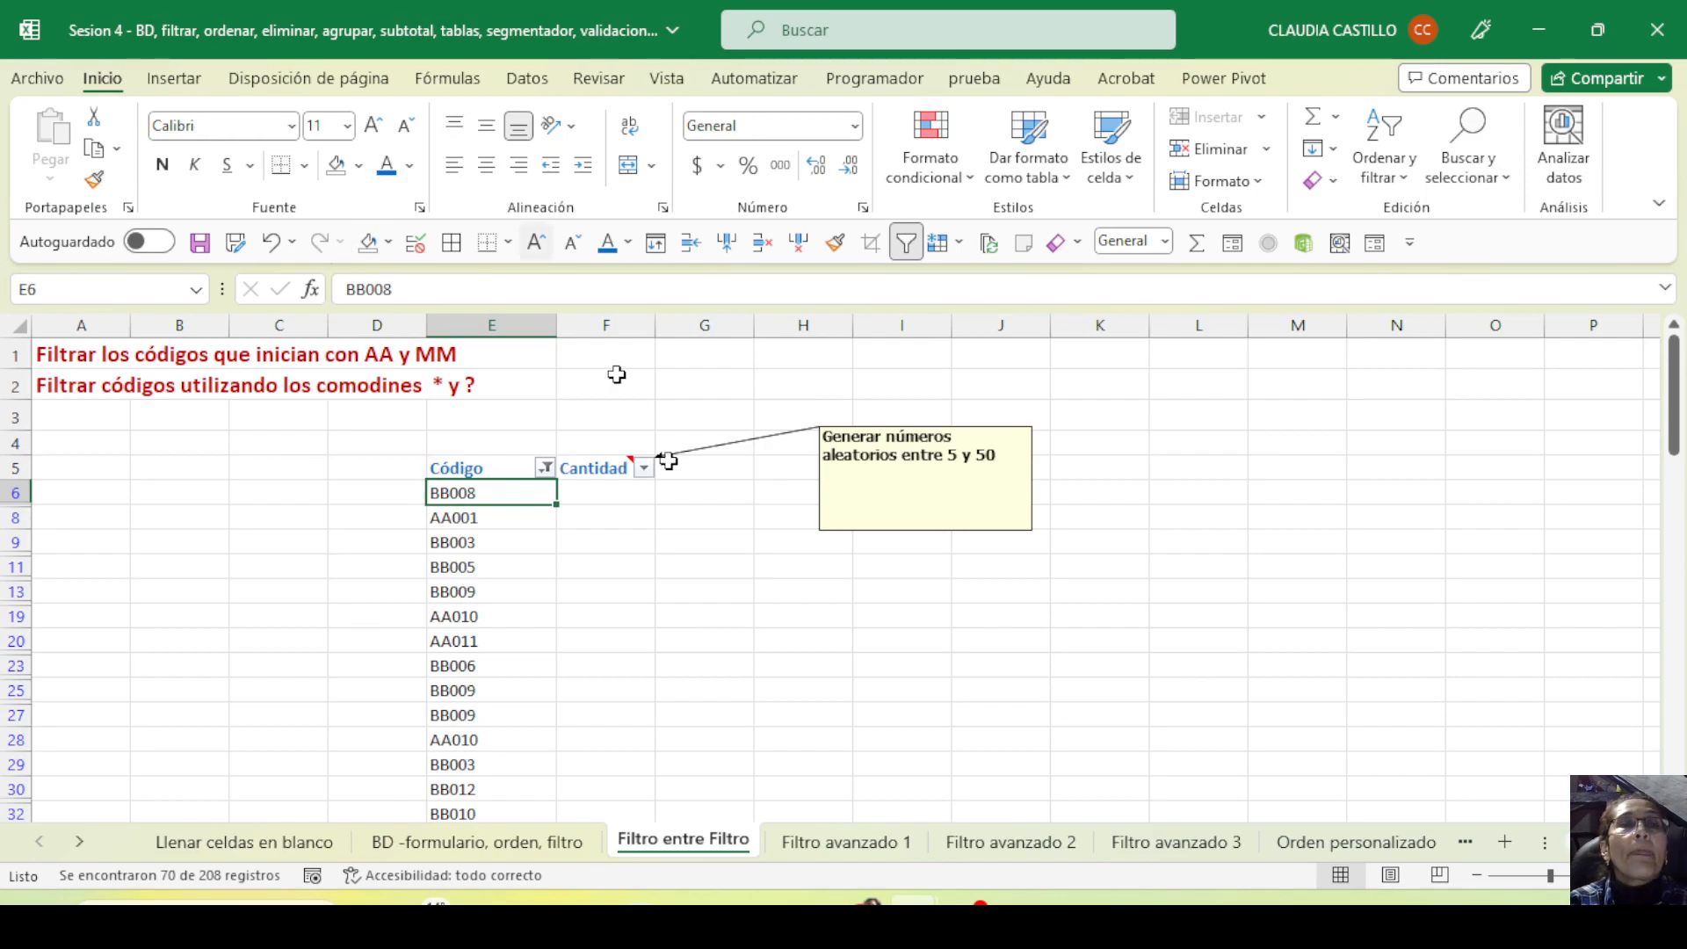
# Filter the Código column with the wildcard search "*9" and review the filtered rows
pyautogui.click(469, 572)
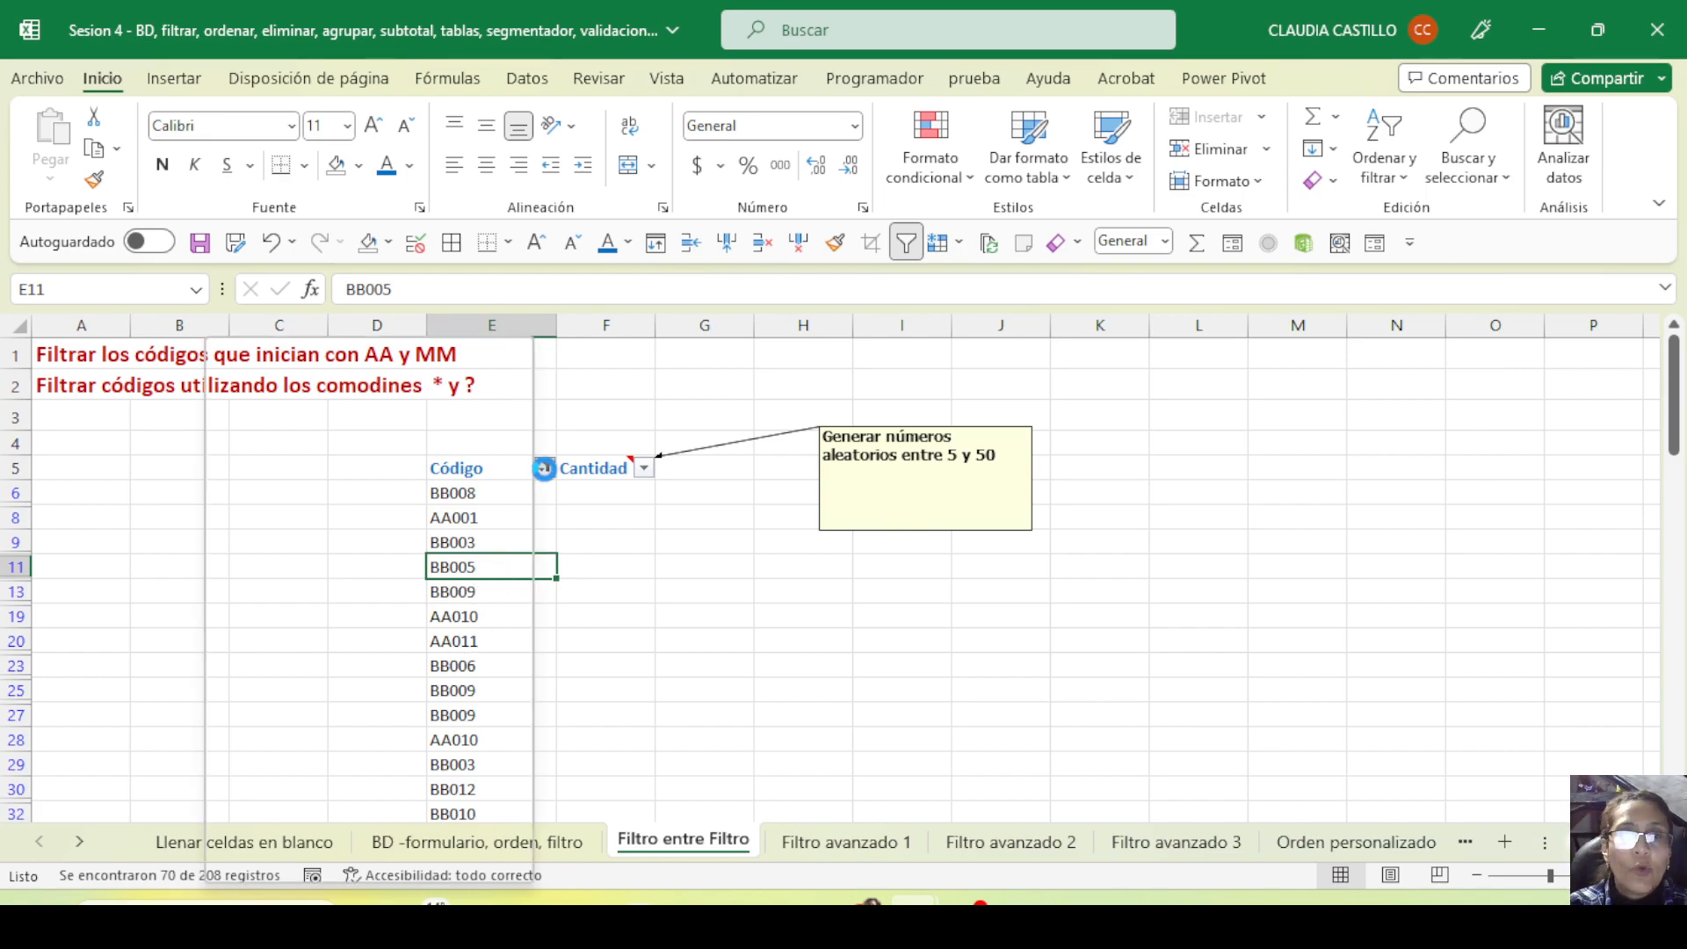
pyautogui.click(545, 468)
pyautogui.click(286, 628)
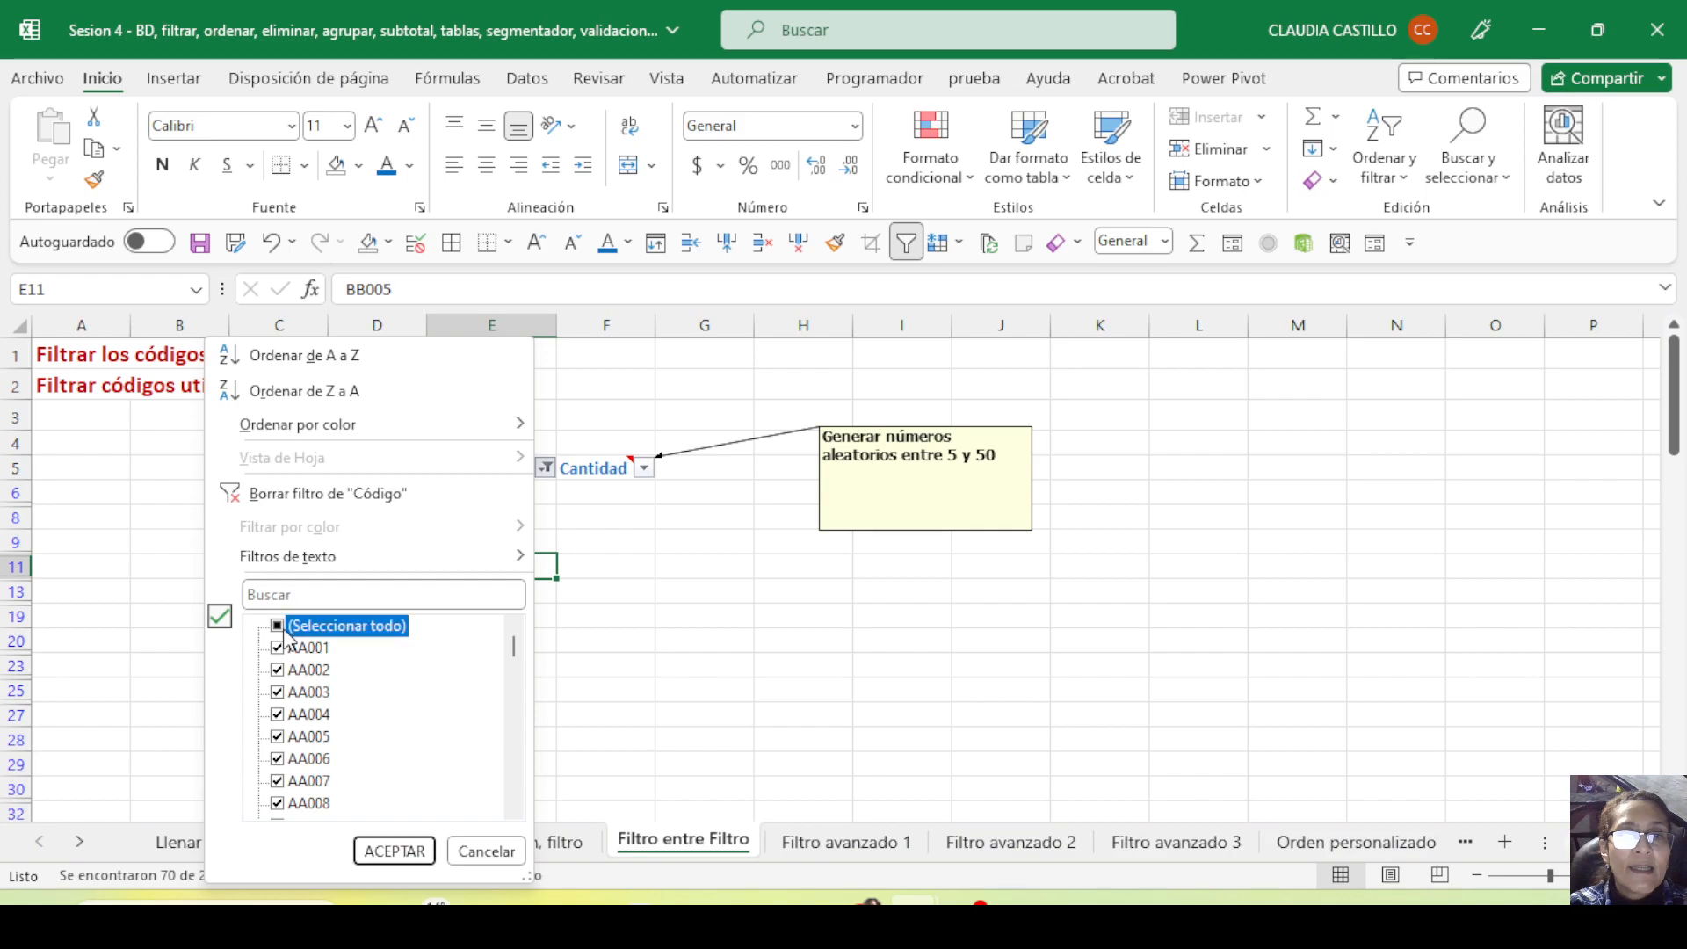
pyautogui.click(278, 589)
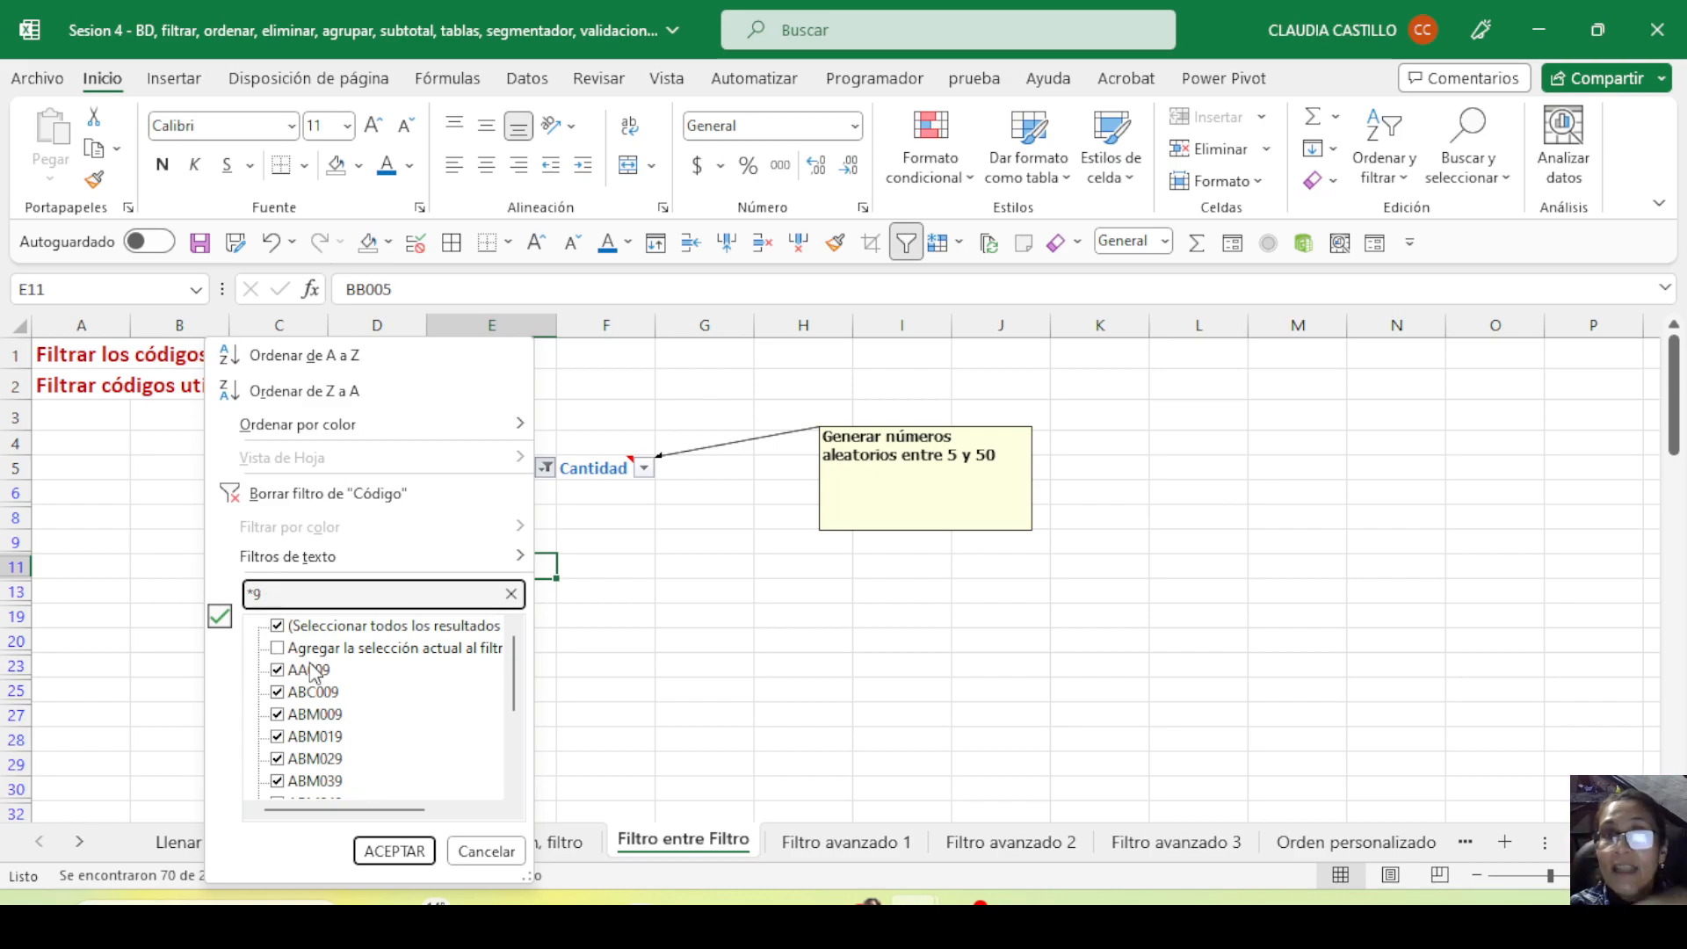
pyautogui.click(392, 851)
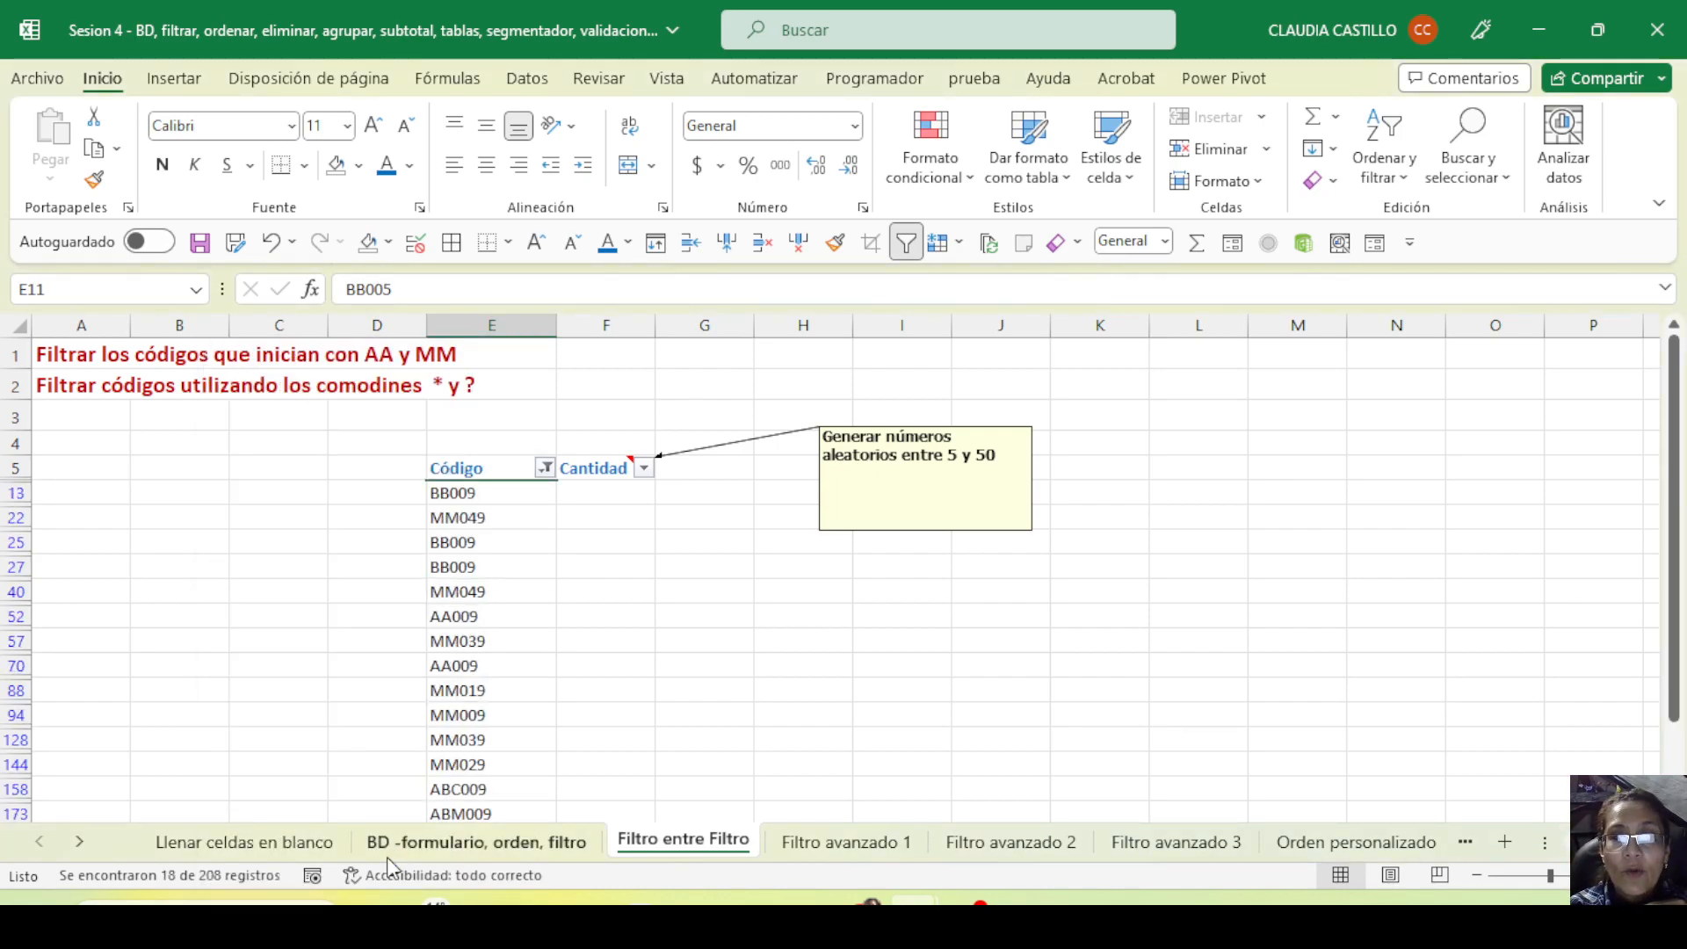
pyautogui.scroll(-5, 528, 687)
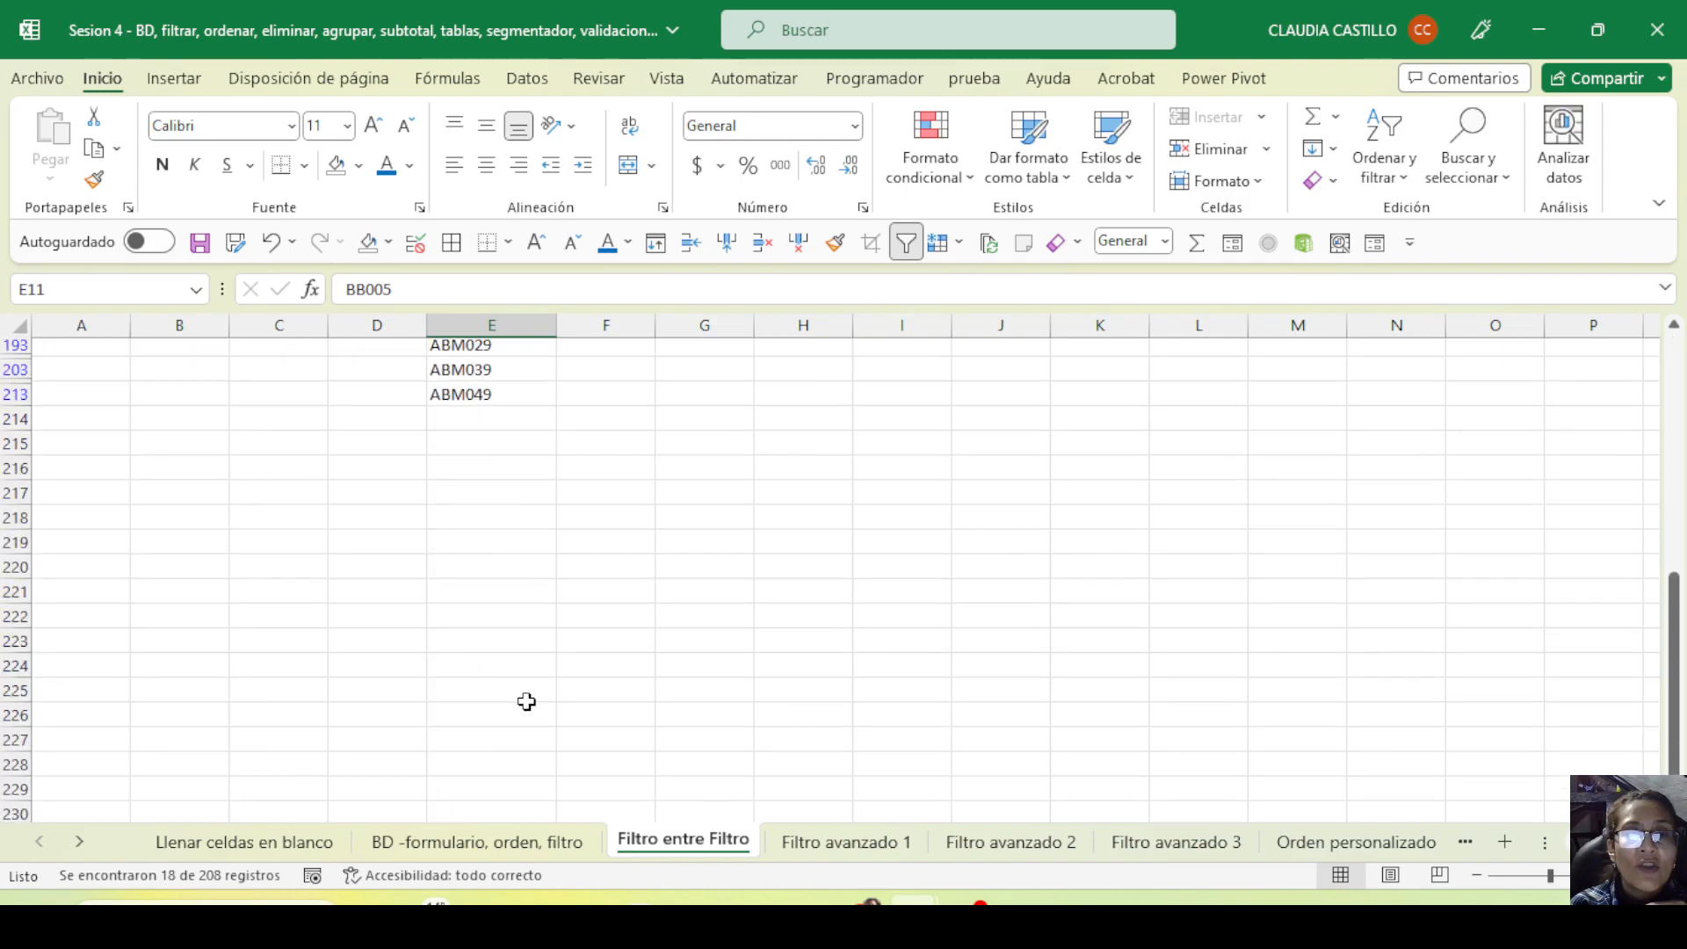
pyautogui.scroll(4, 528, 694)
pyautogui.scroll(1, 527, 702)
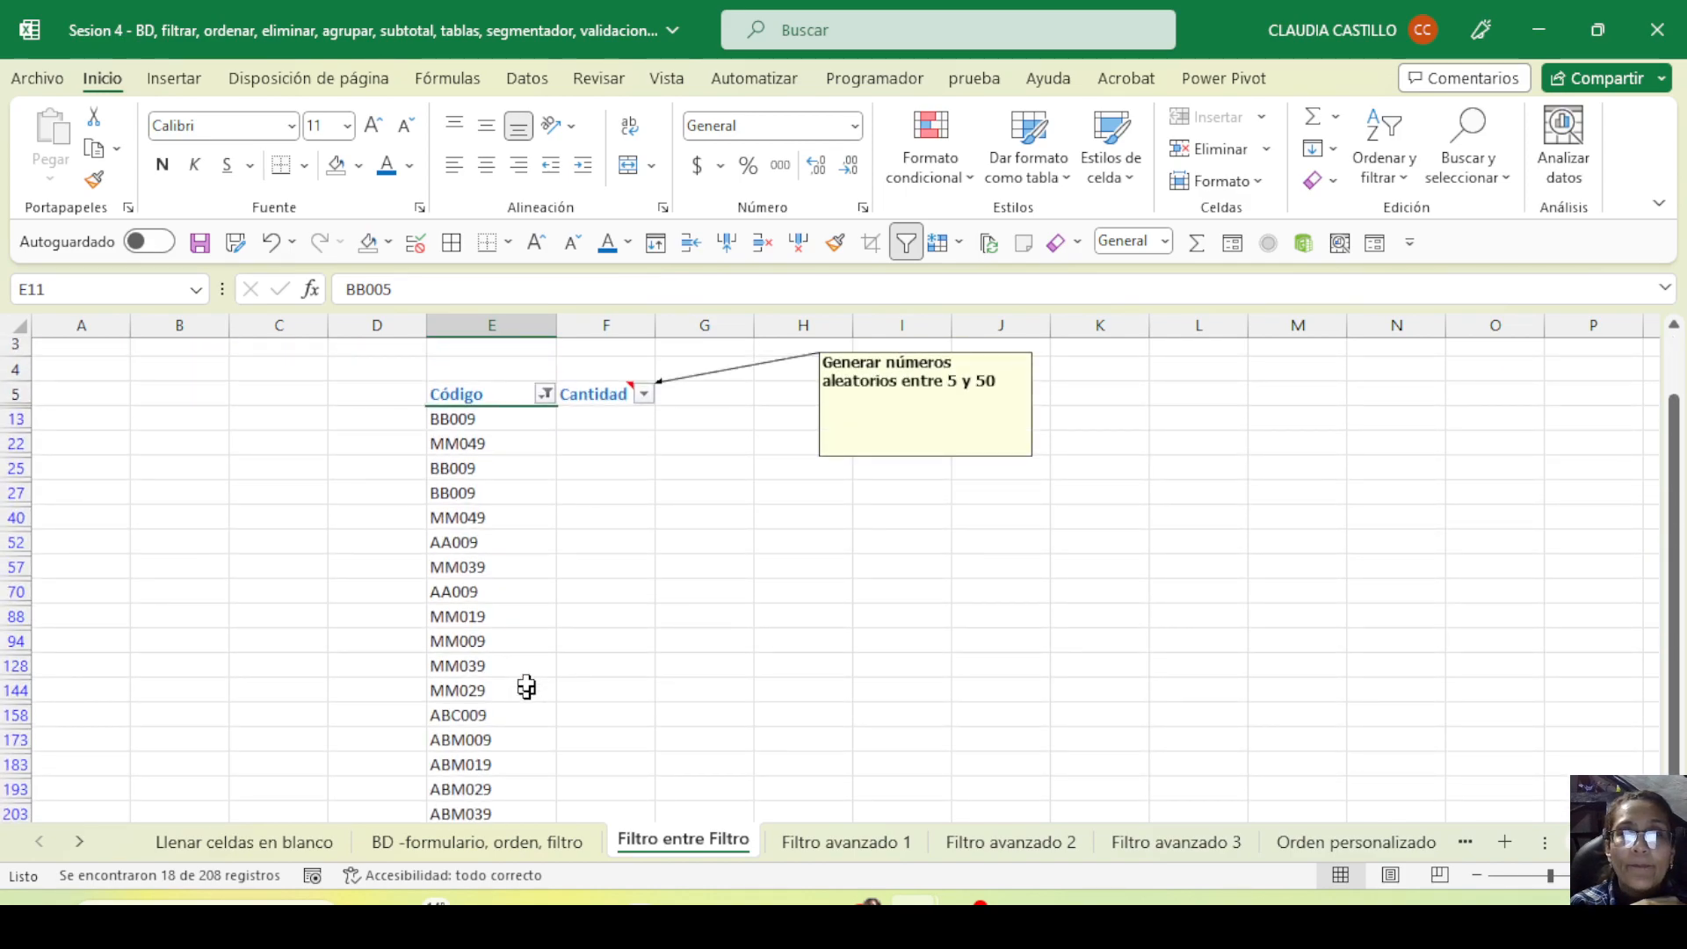
# Replace the Código filter with the wildcard search "?M*" and review the filtered codes down to the end of the list
pyautogui.click(545, 397)
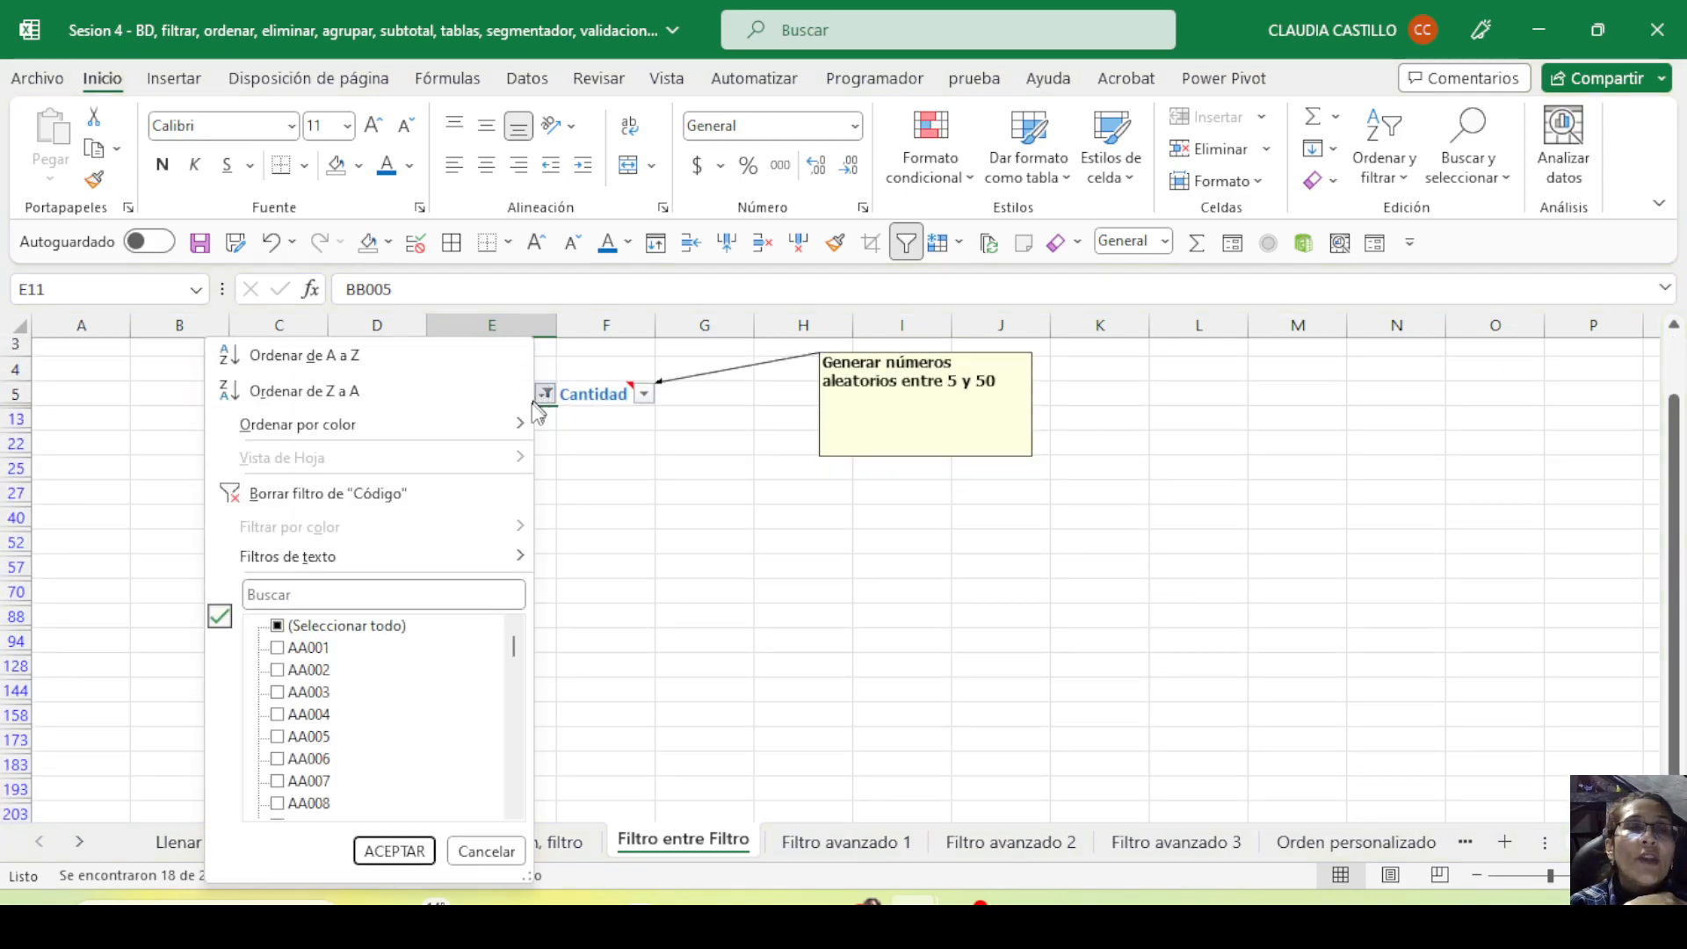
pyautogui.scroll(1, 566, 568)
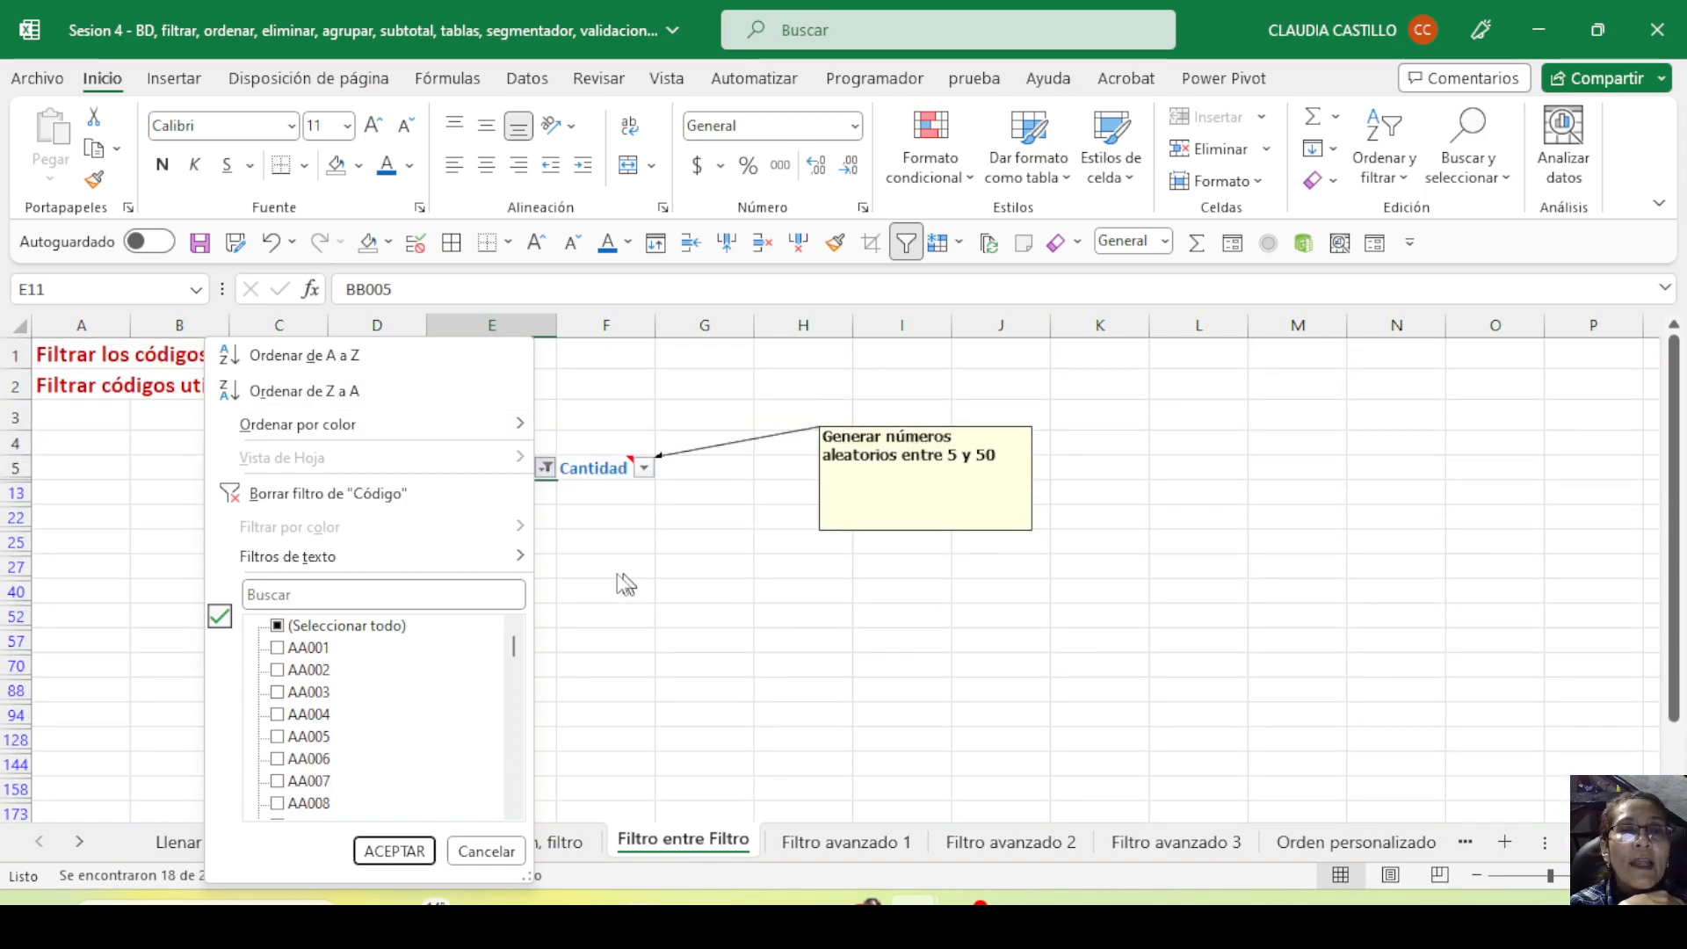
pyautogui.click(277, 626)
pyautogui.click(337, 594)
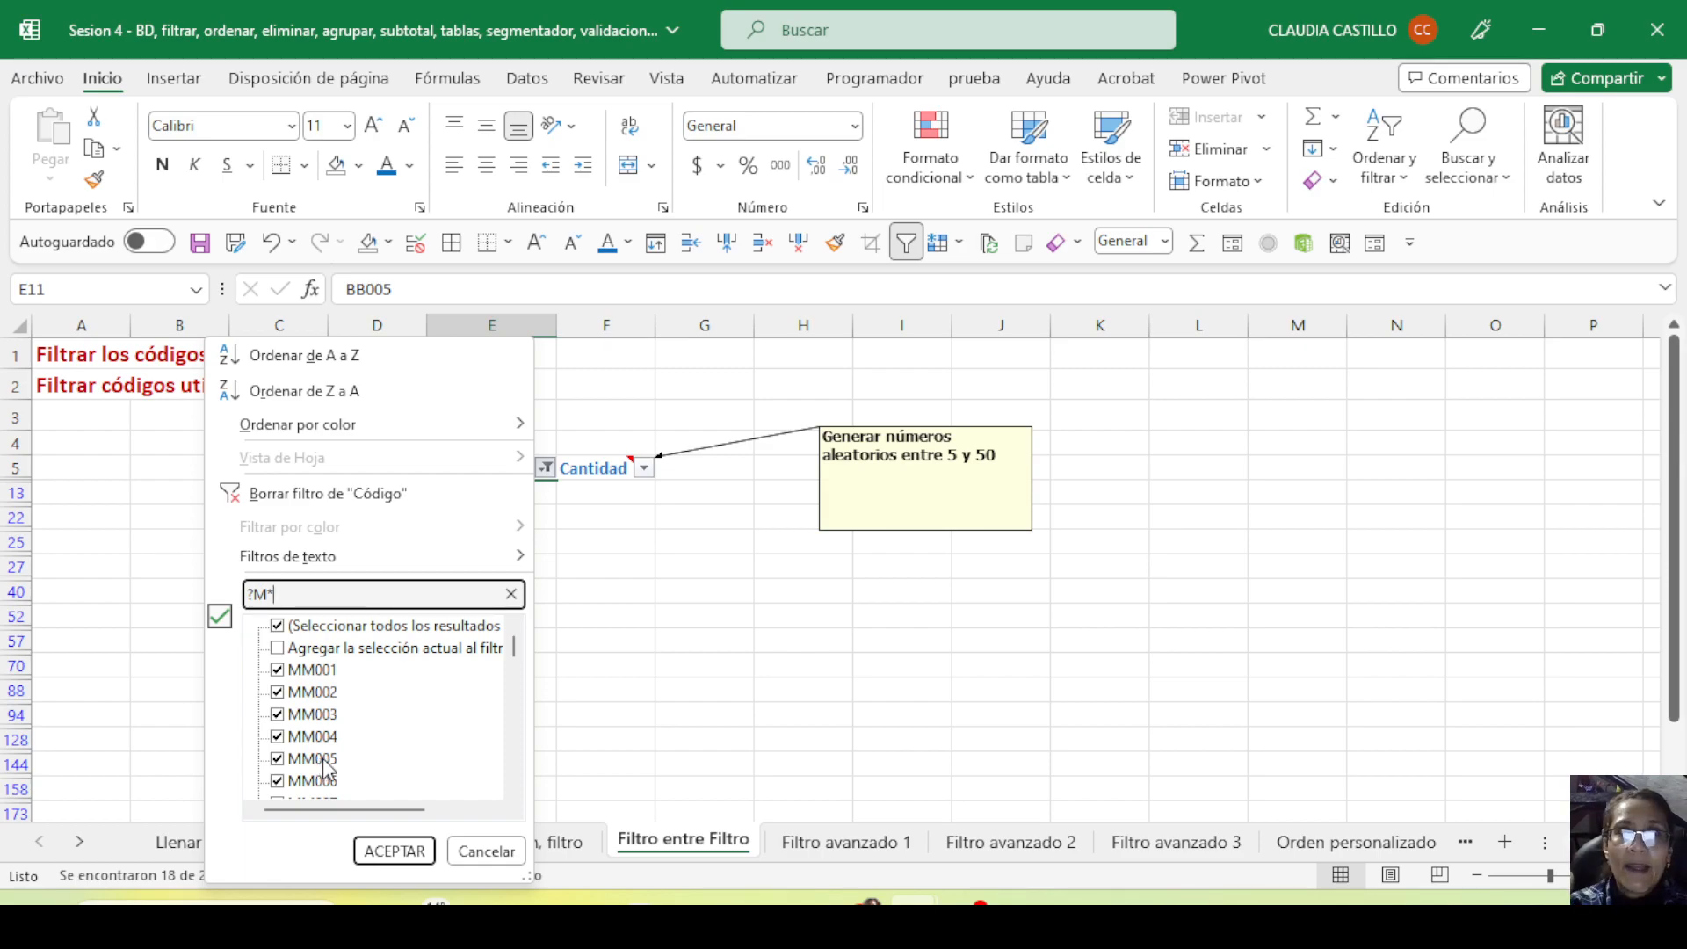
pyautogui.click(391, 851)
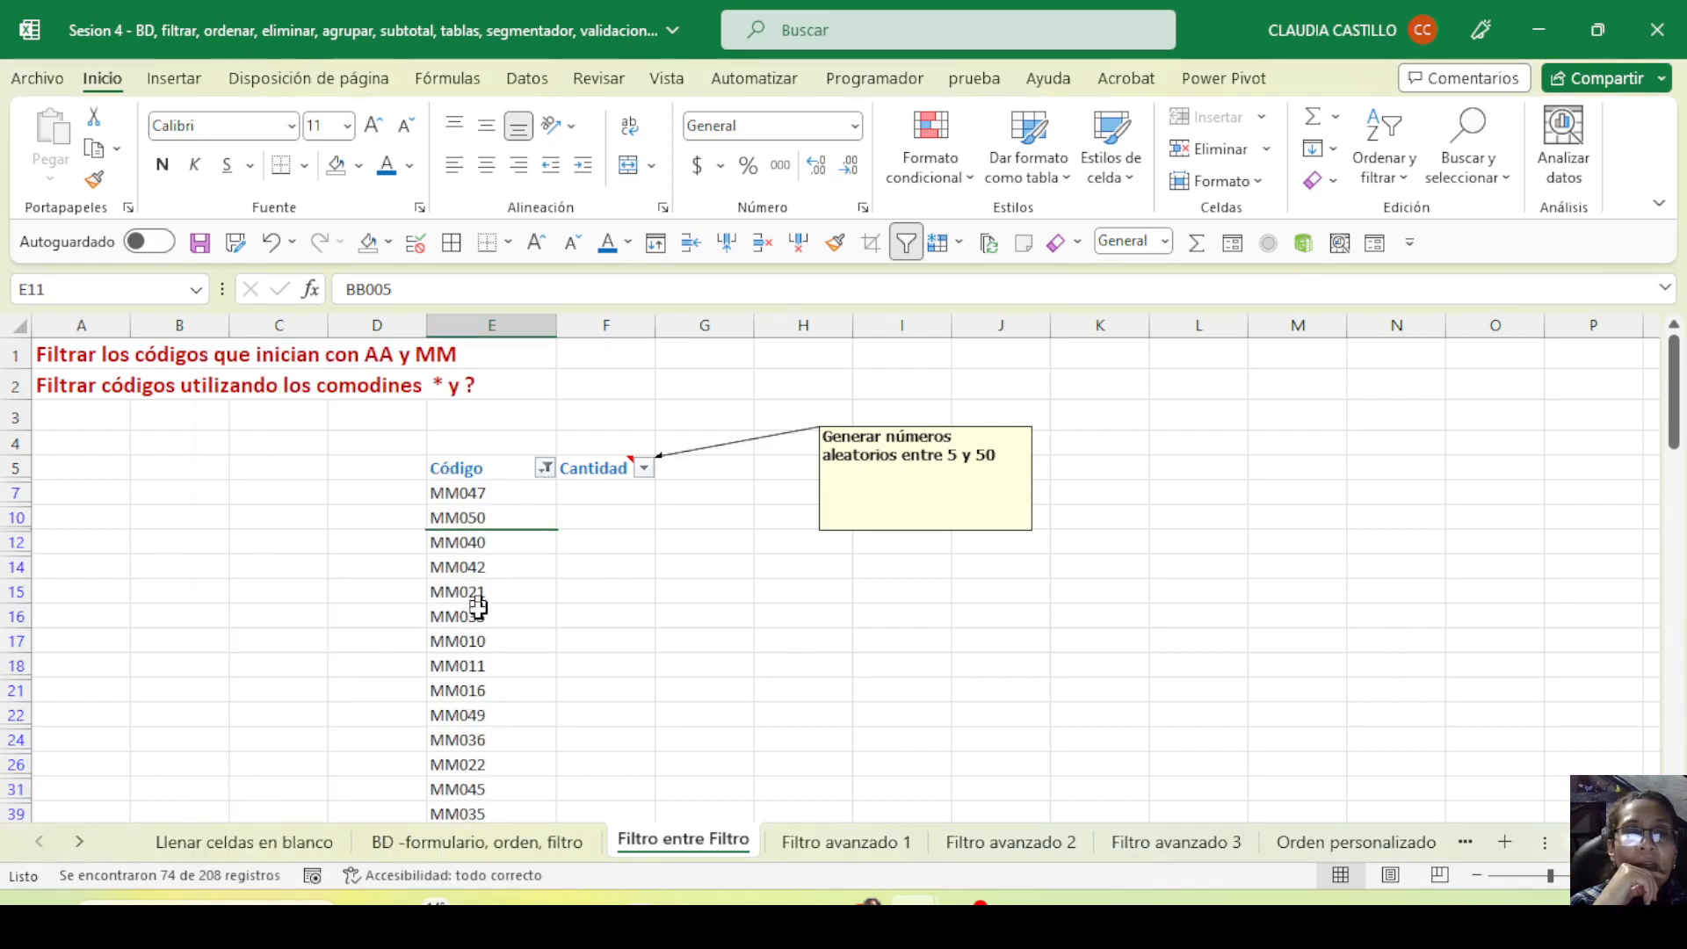
pyautogui.scroll(-7, 475, 648)
pyautogui.scroll(-15, 478, 655)
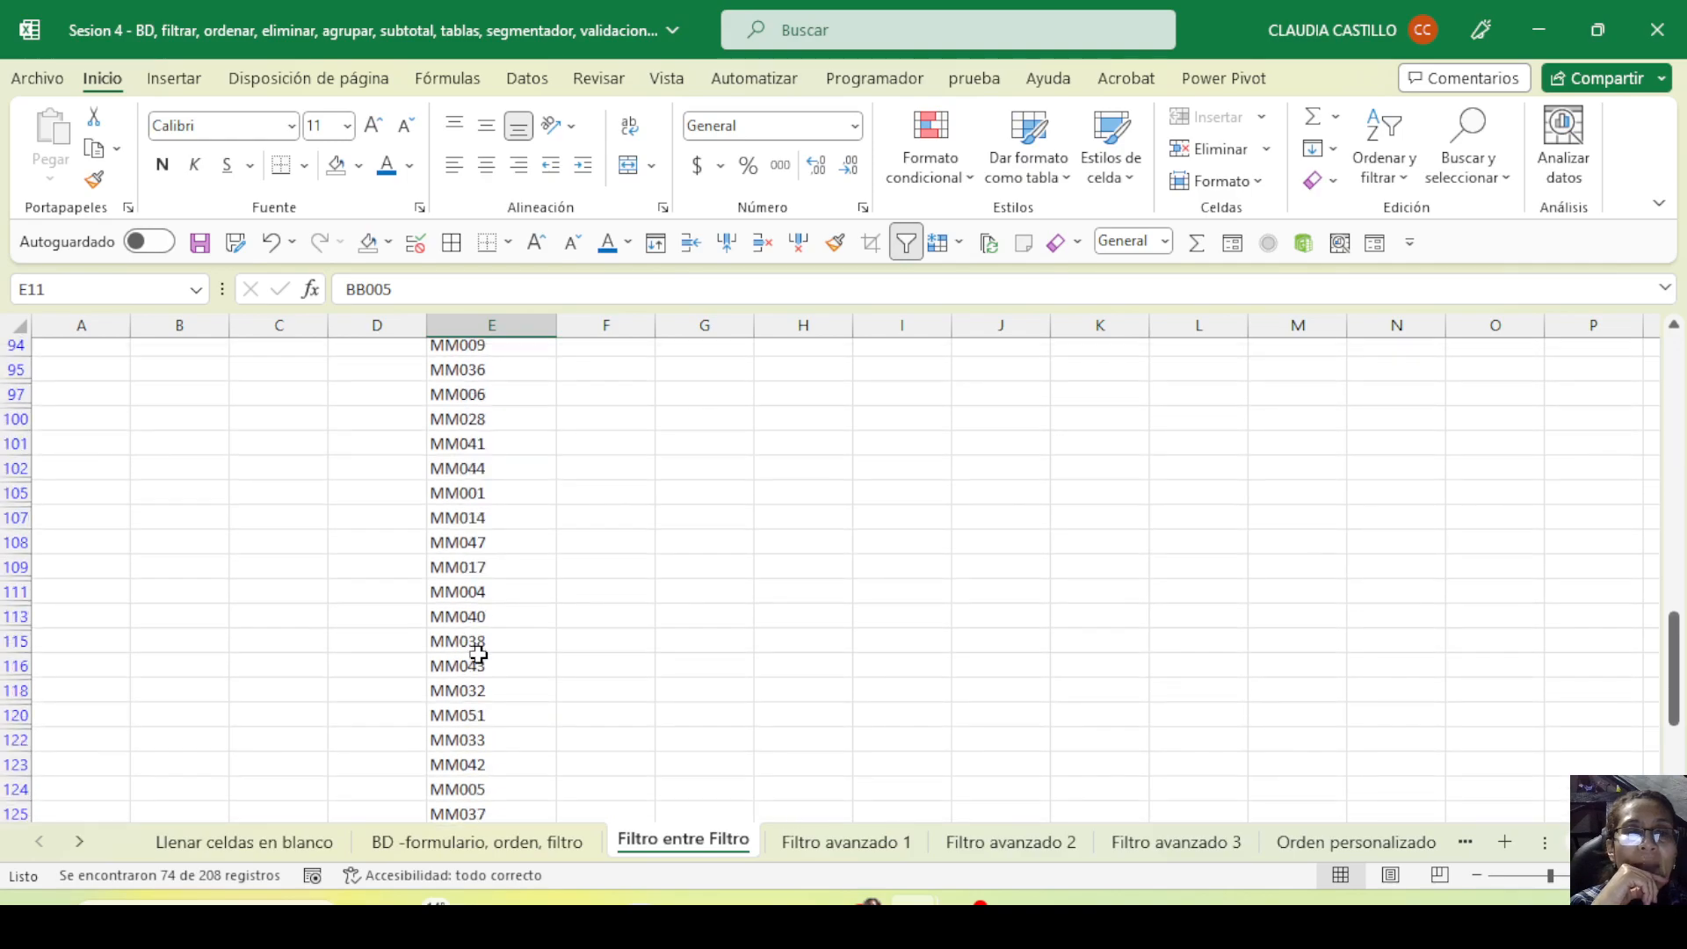
pyautogui.scroll(10, 452, 422)
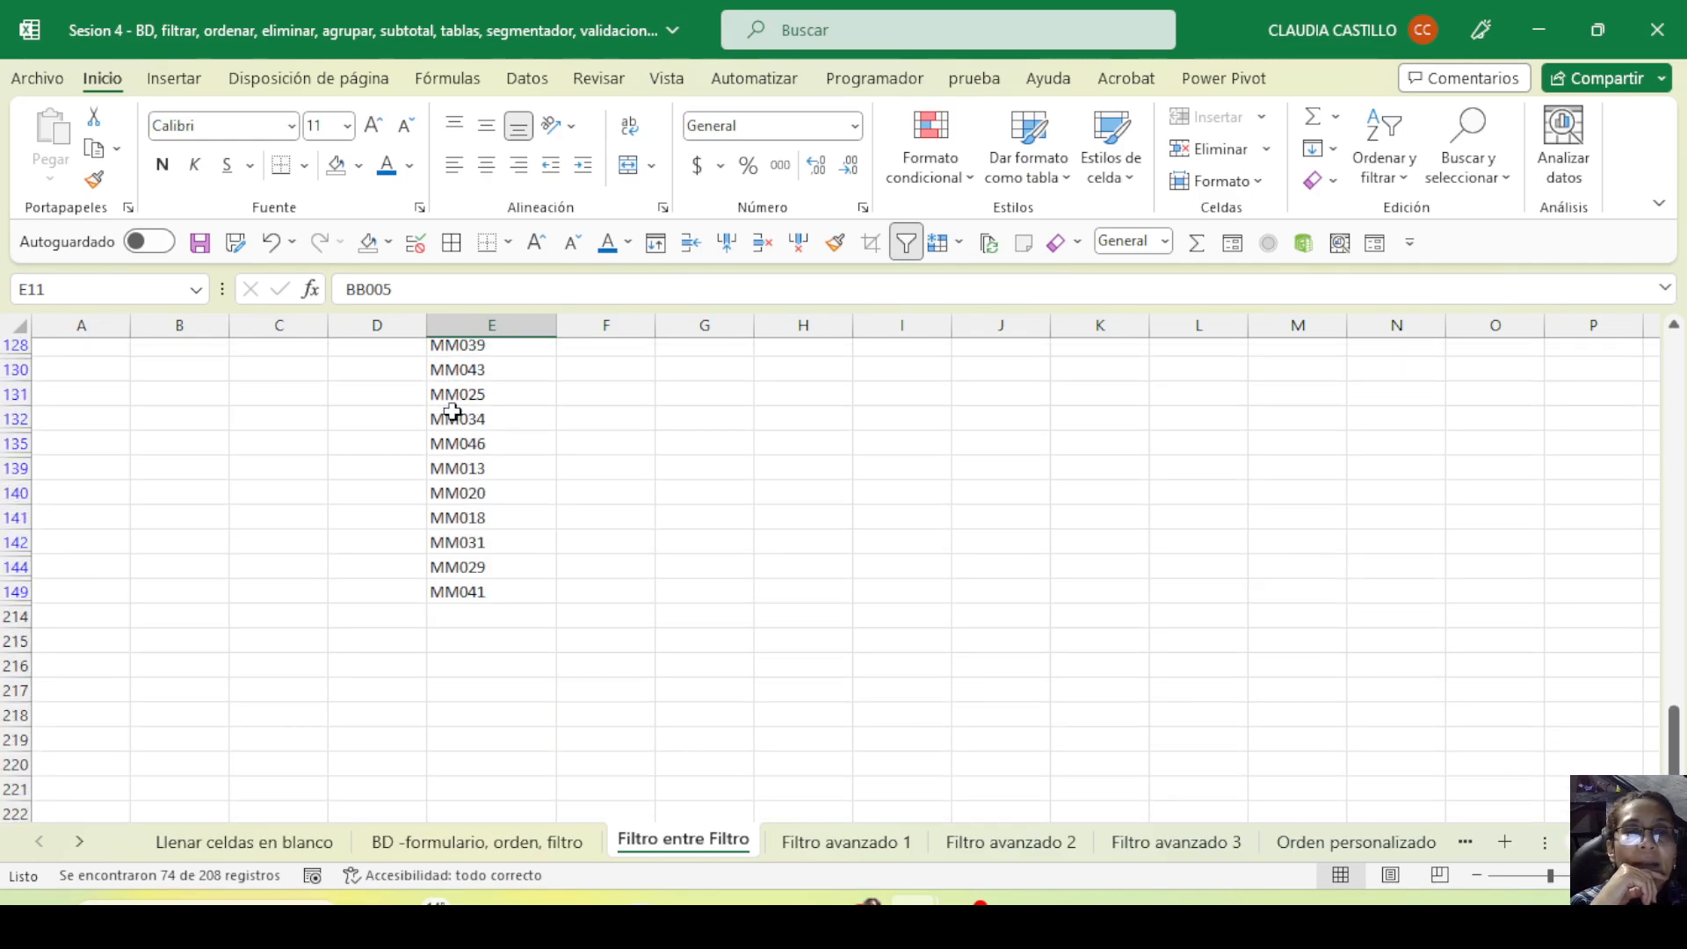
pyautogui.scroll(12, 455, 465)
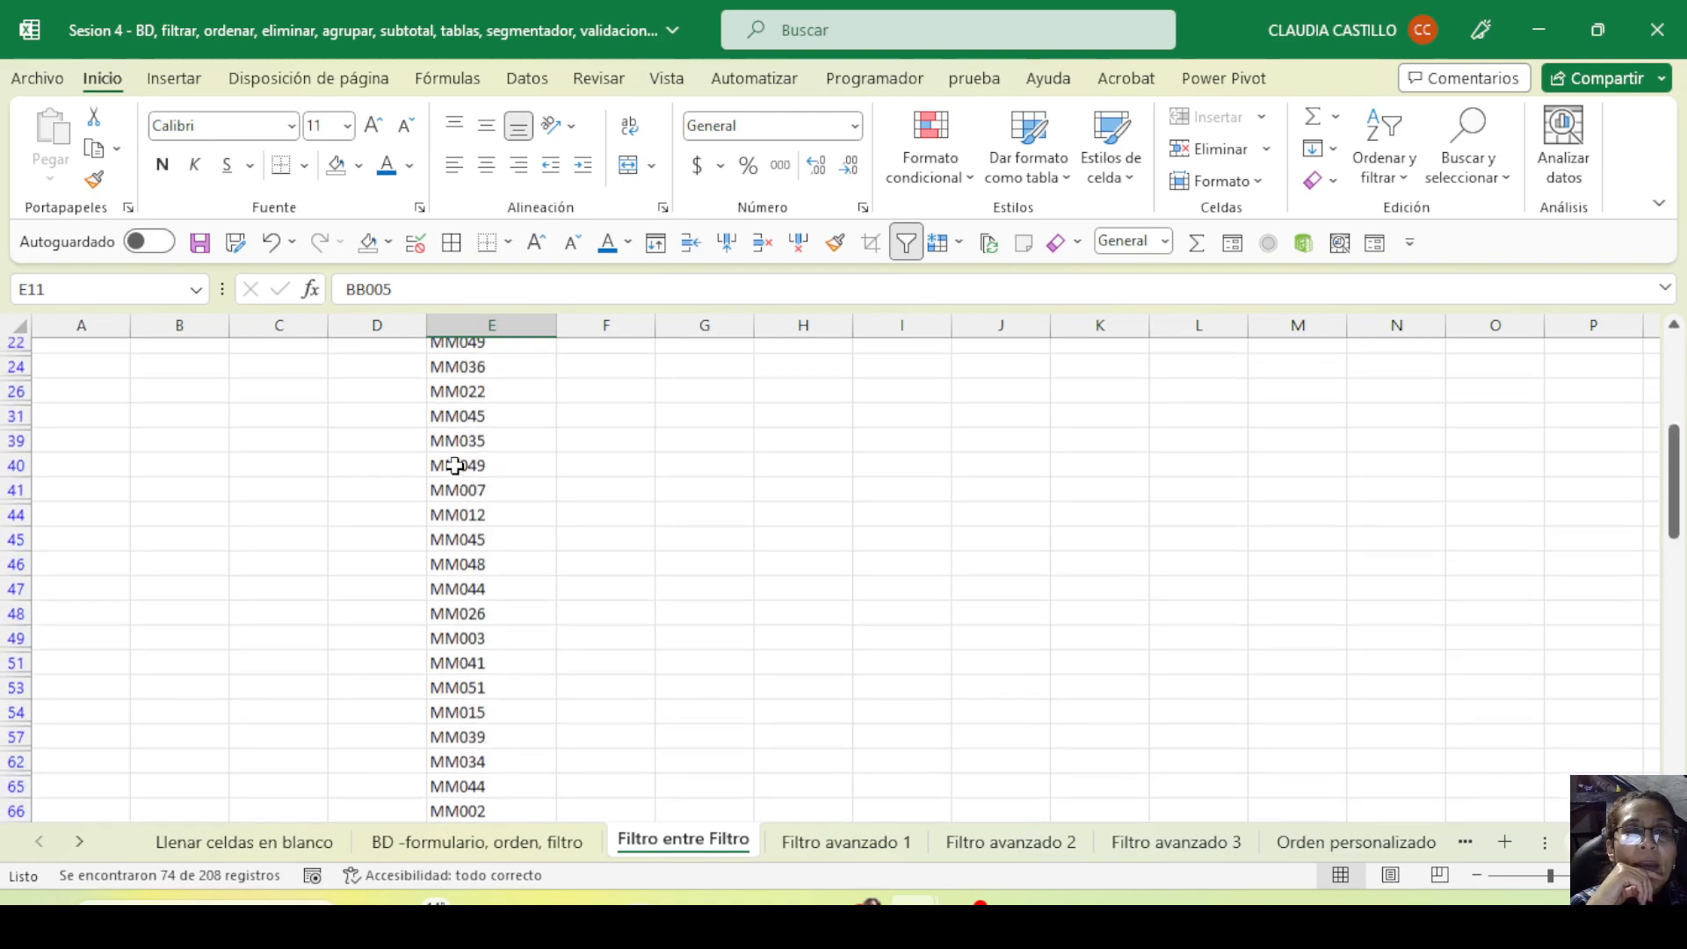
pyautogui.scroll(-5, 523, 675)
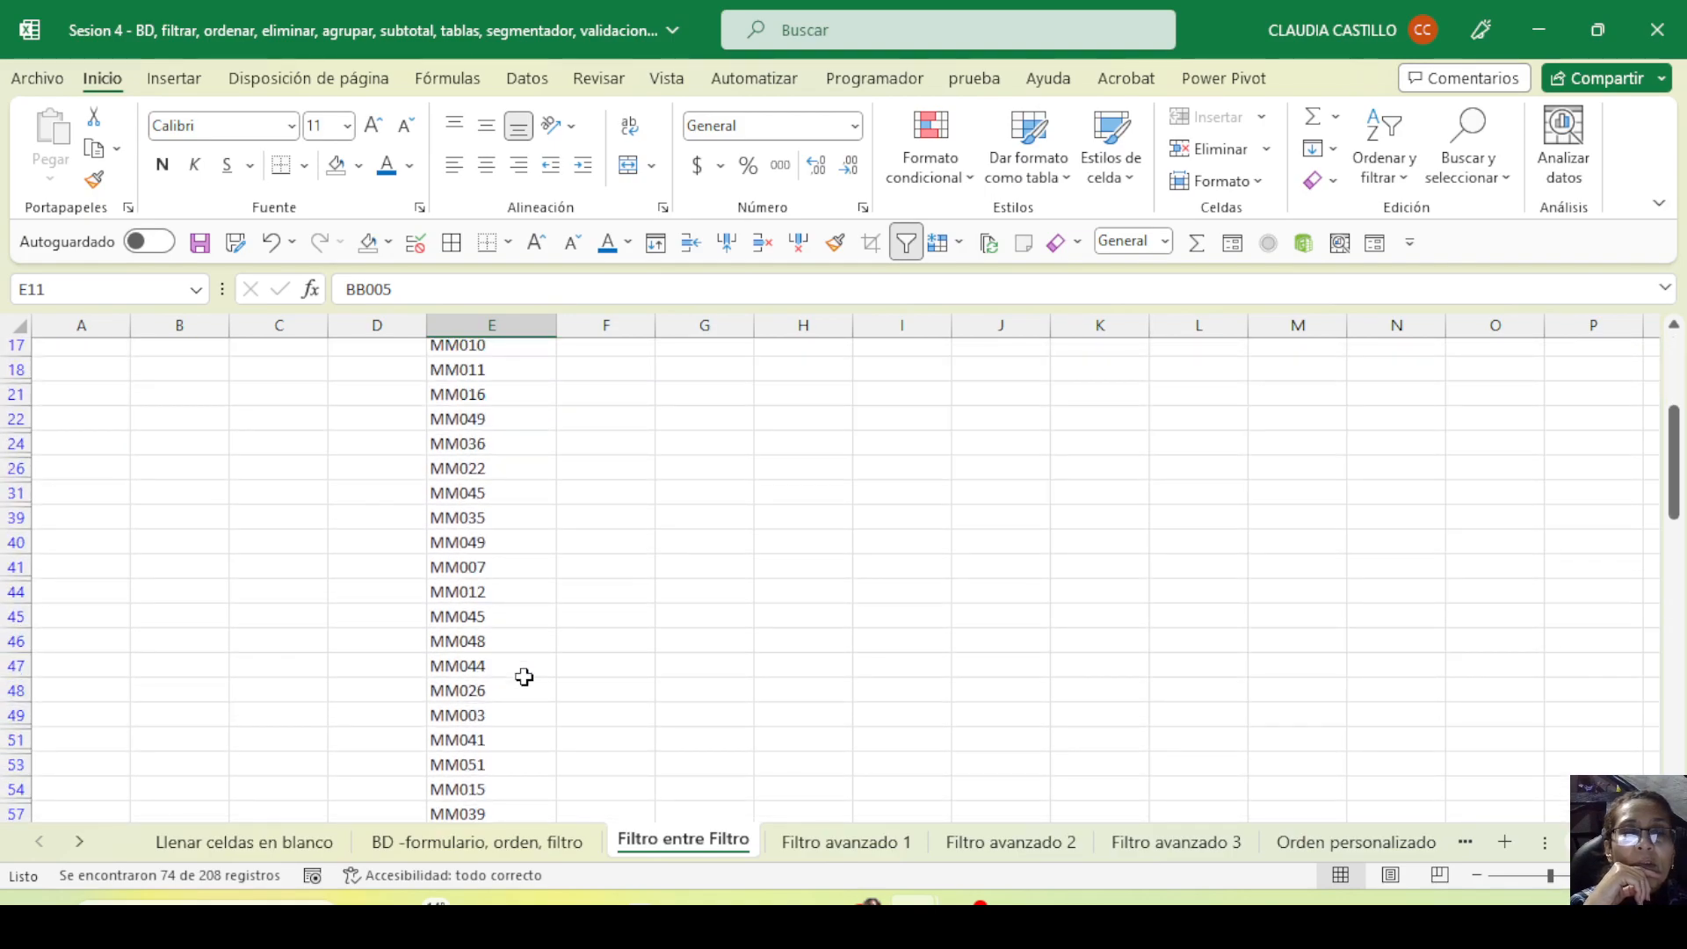
pyautogui.scroll(5, 524, 672)
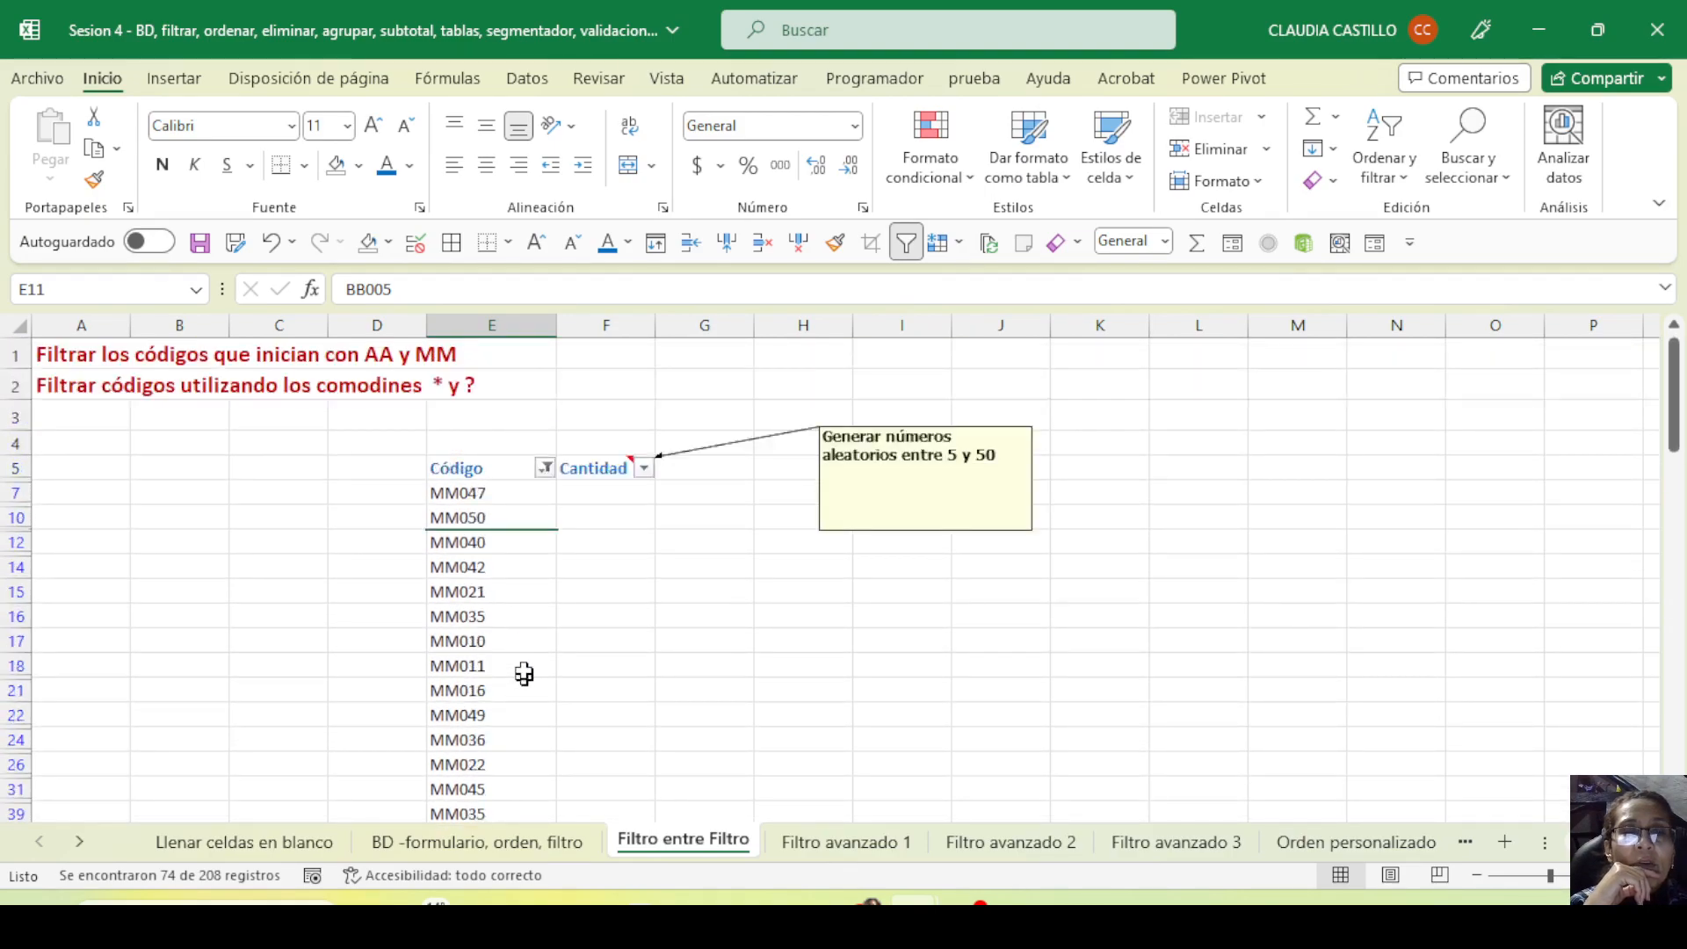
# Replace the Código filter with the wildcard search "?B*" and review which code prefixes it shows
pyautogui.click(545, 468)
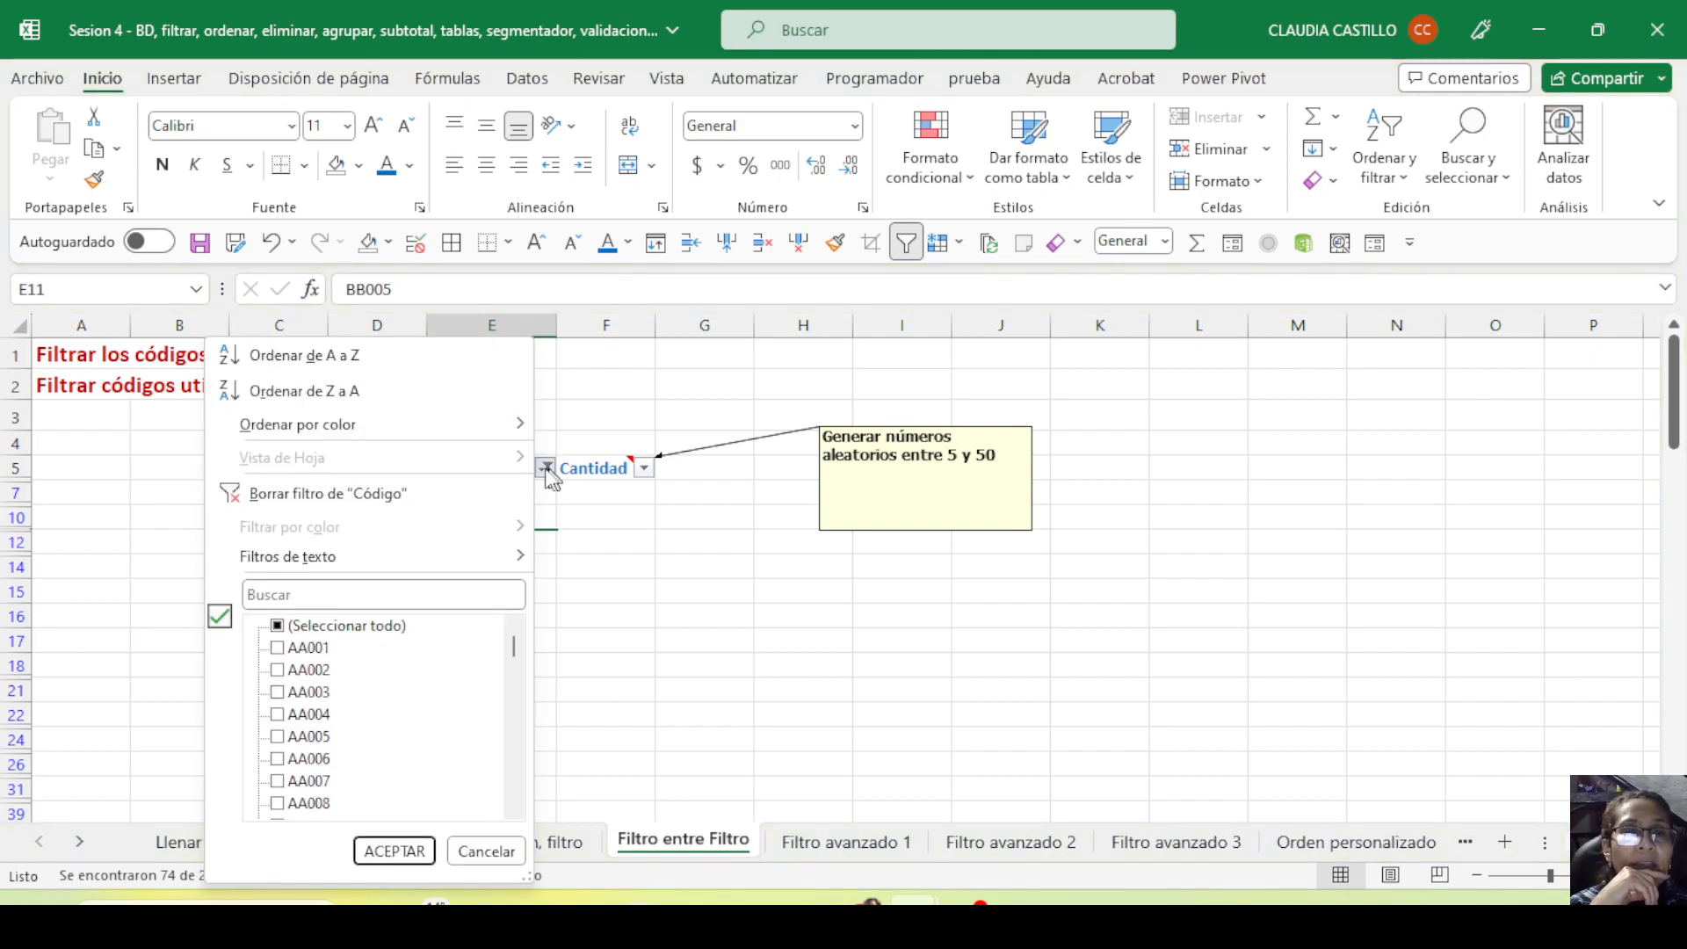
pyautogui.click(278, 626)
pyautogui.moveTo(515, 647); pyautogui.dragTo(498, 725)
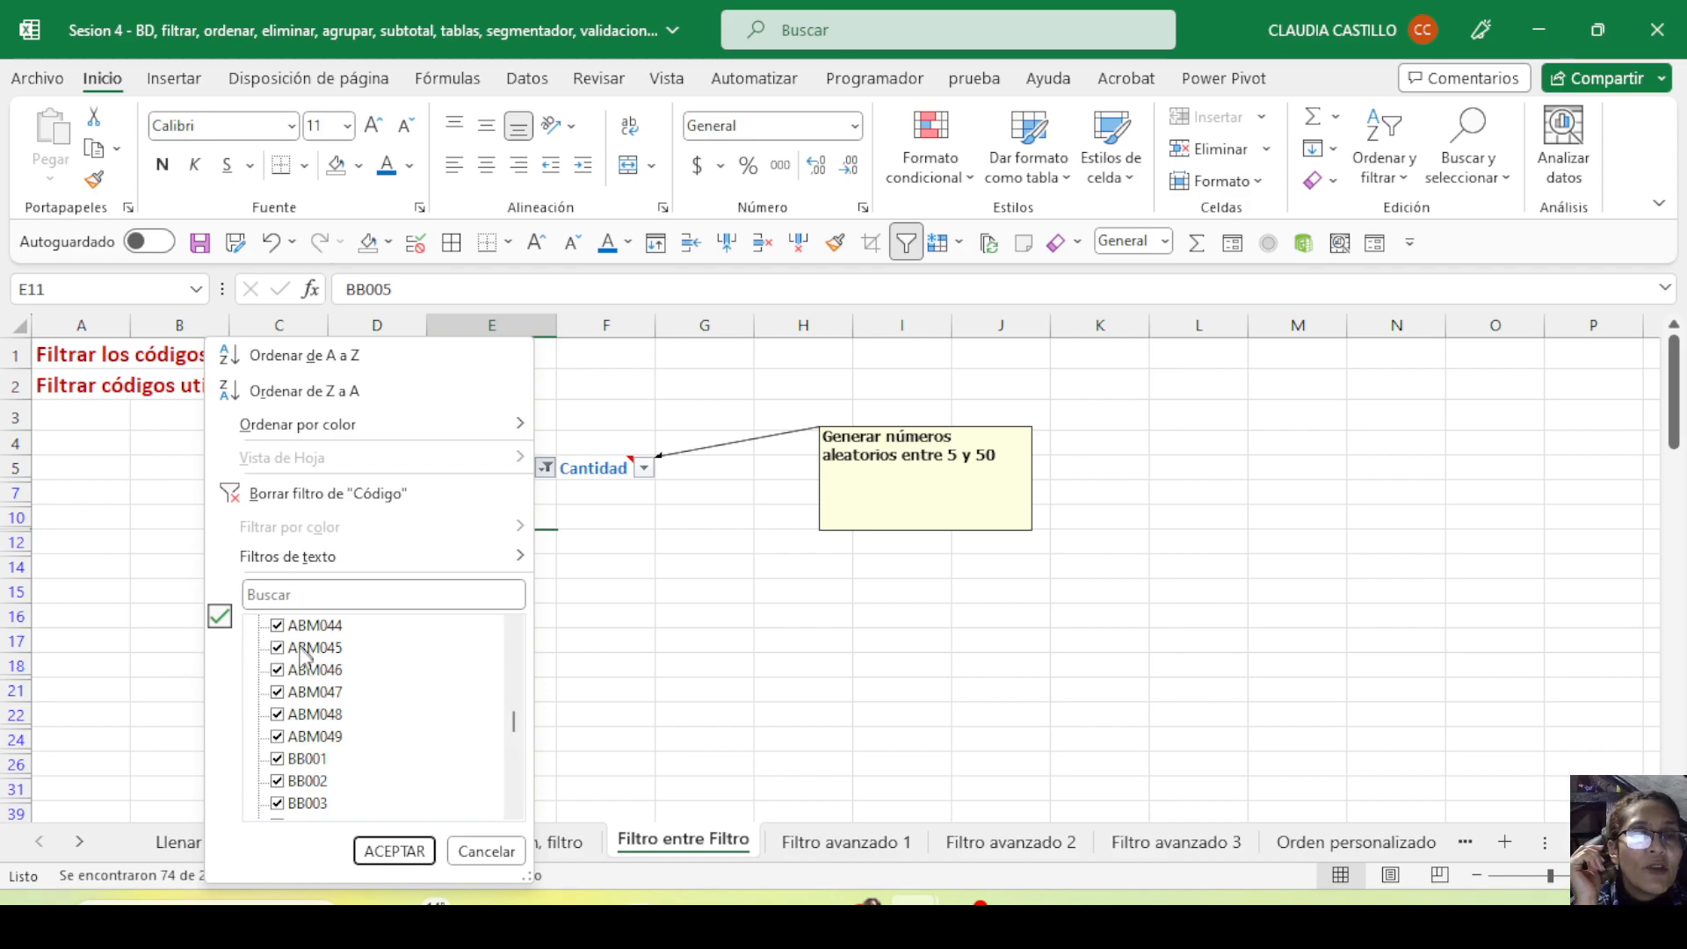
pyautogui.click(290, 595)
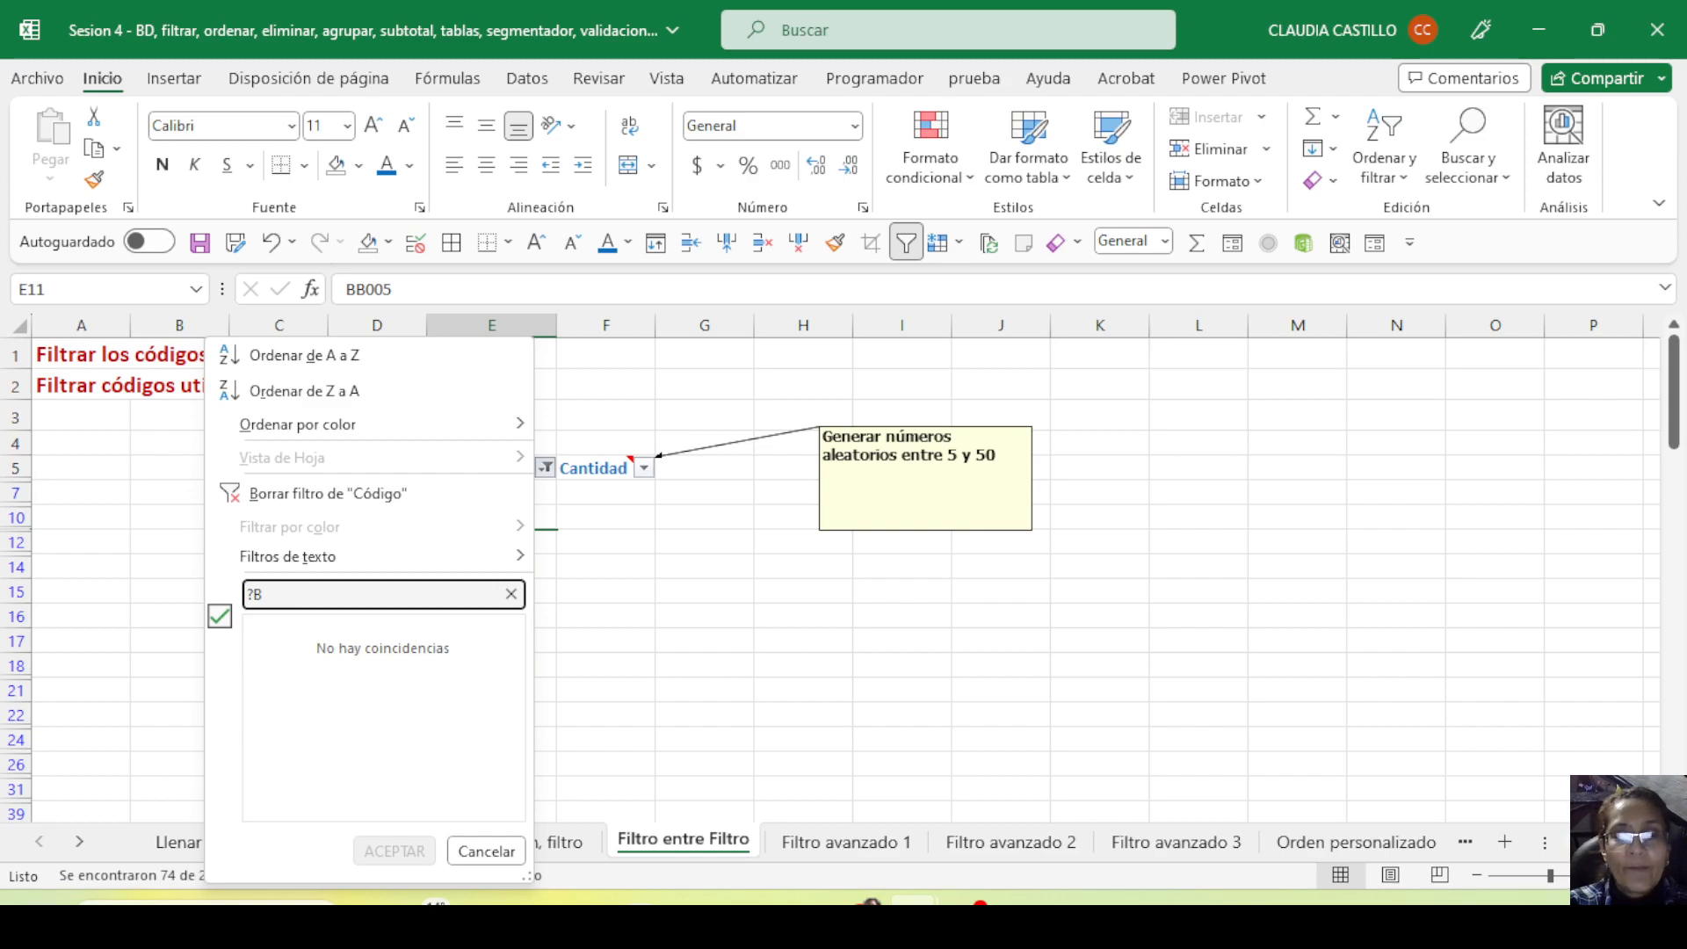
pyautogui.write('?B*')
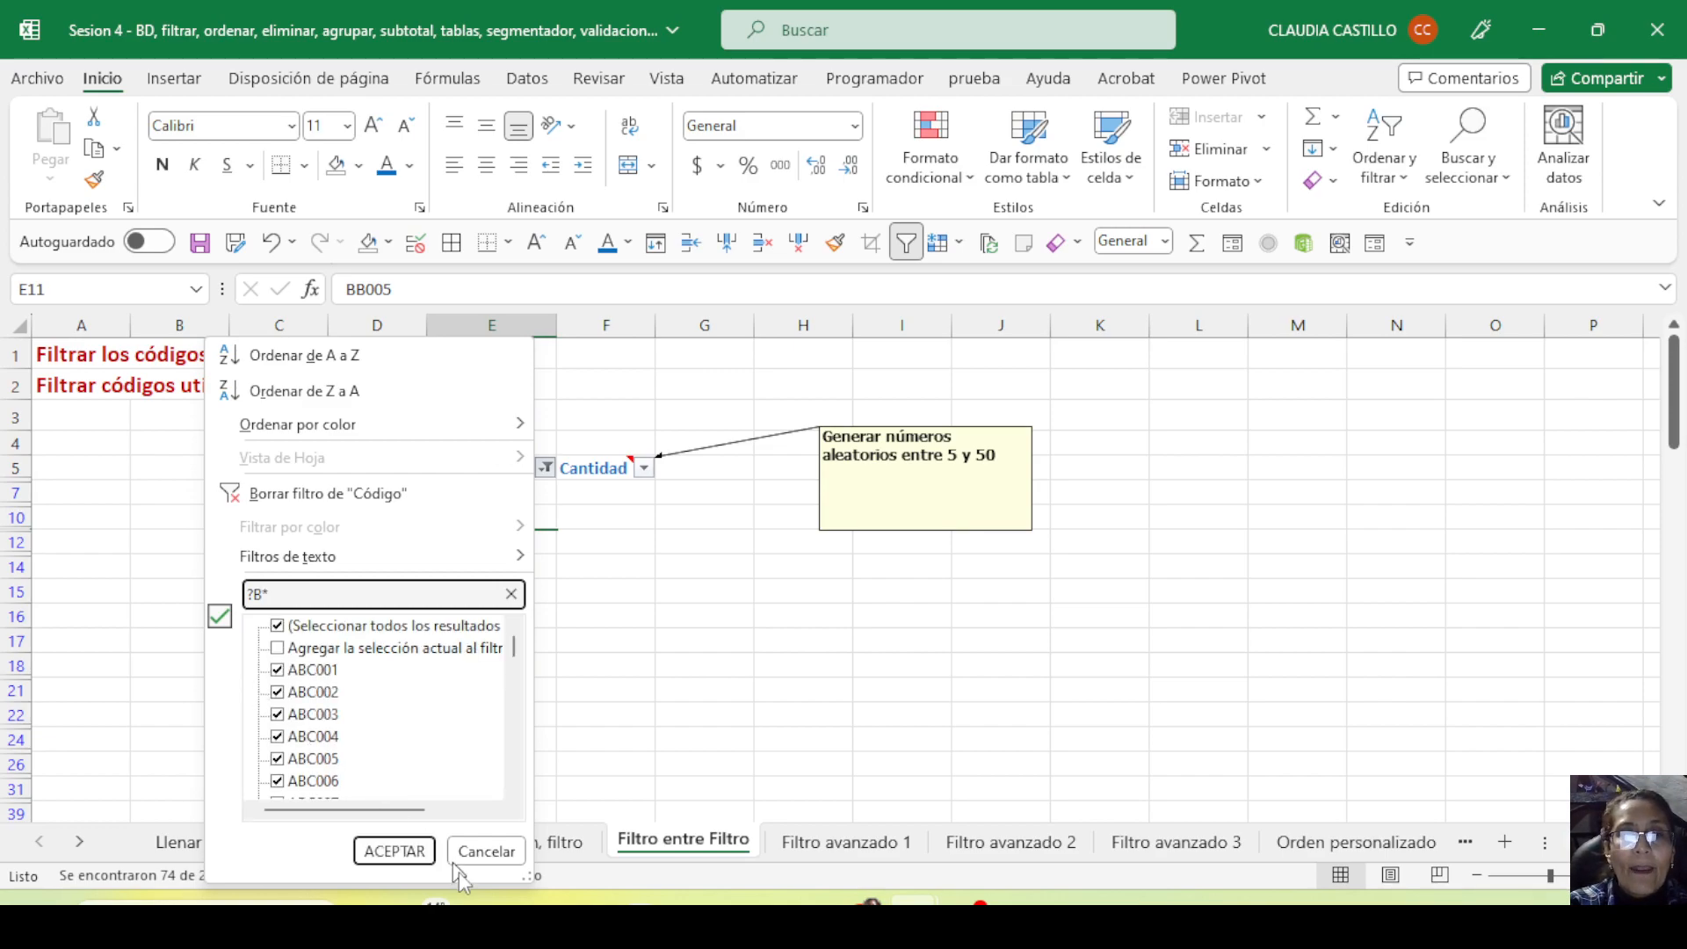
pyautogui.click(391, 851)
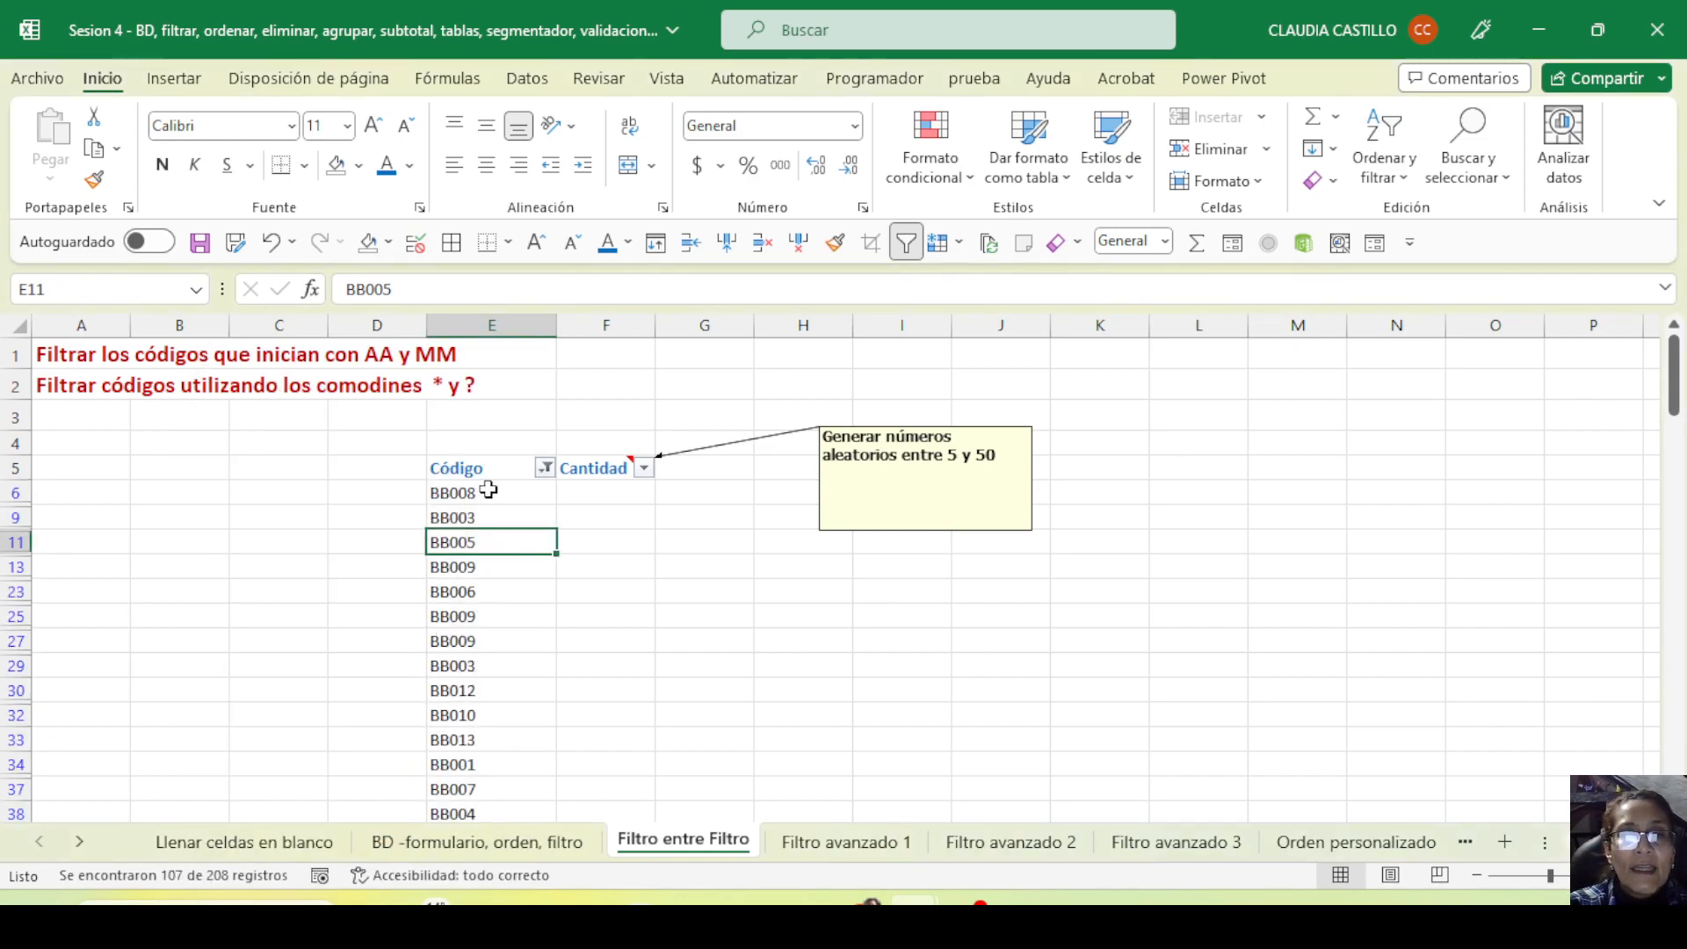
pyautogui.scroll(-7, 473, 718)
pyautogui.scroll(-12, 473, 718)
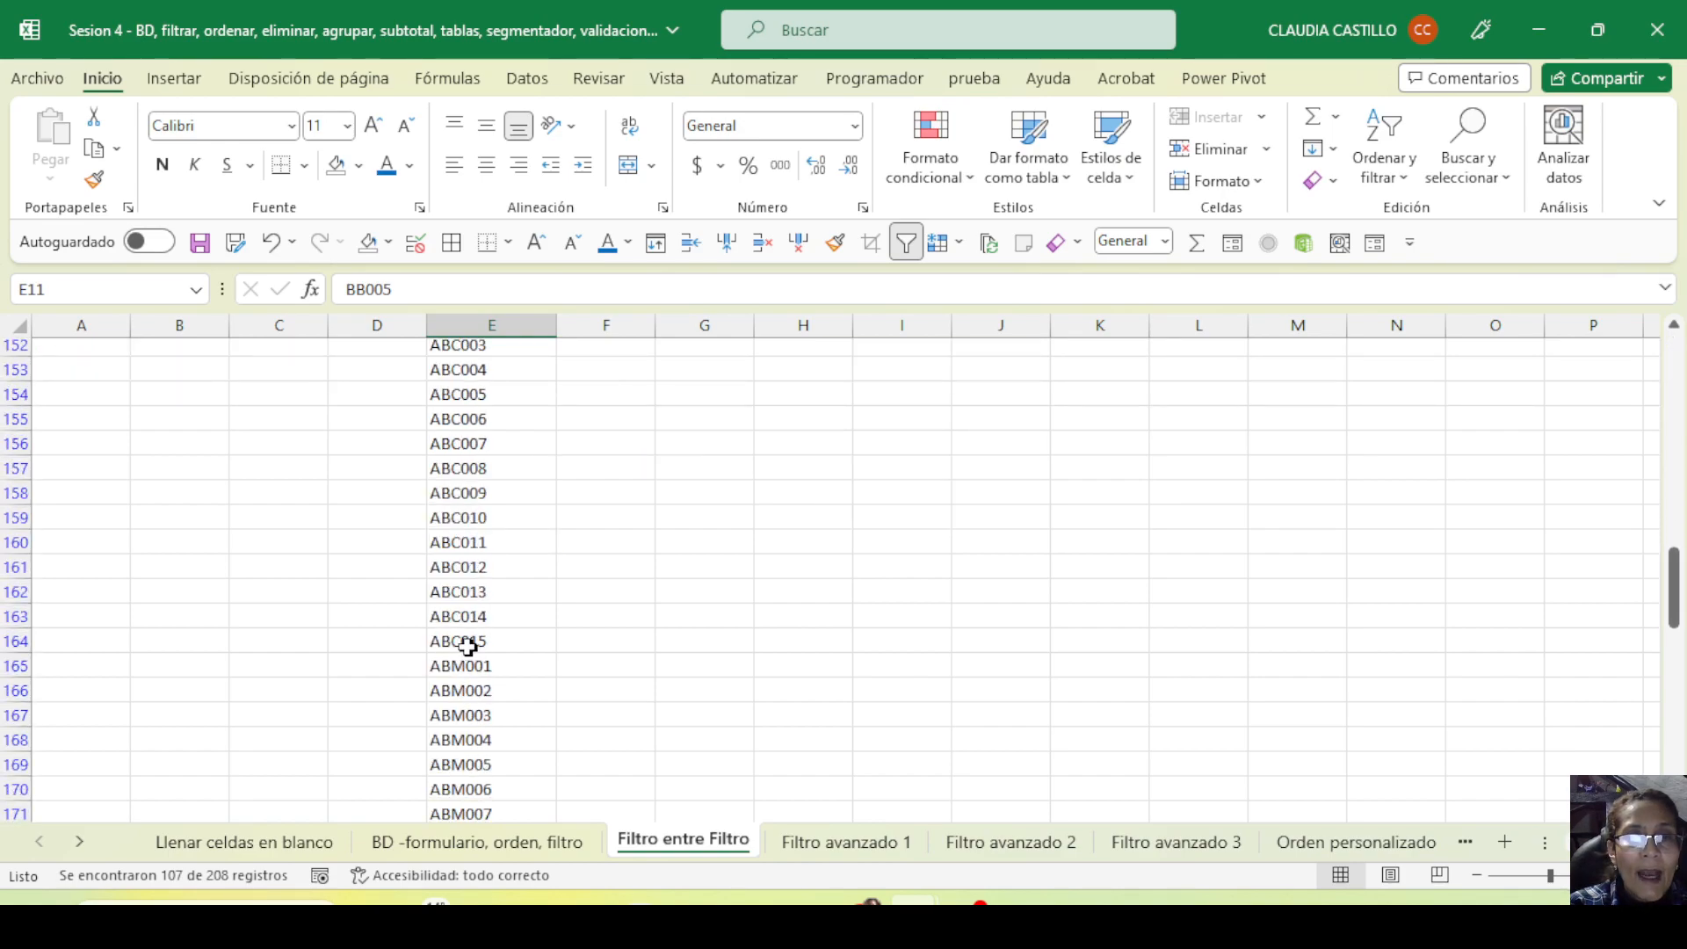
pyautogui.scroll(-10, 490, 791)
pyautogui.scroll(11, 498, 791)
pyautogui.moveTo(1674, 576); pyautogui.dragTo(1674, 376)
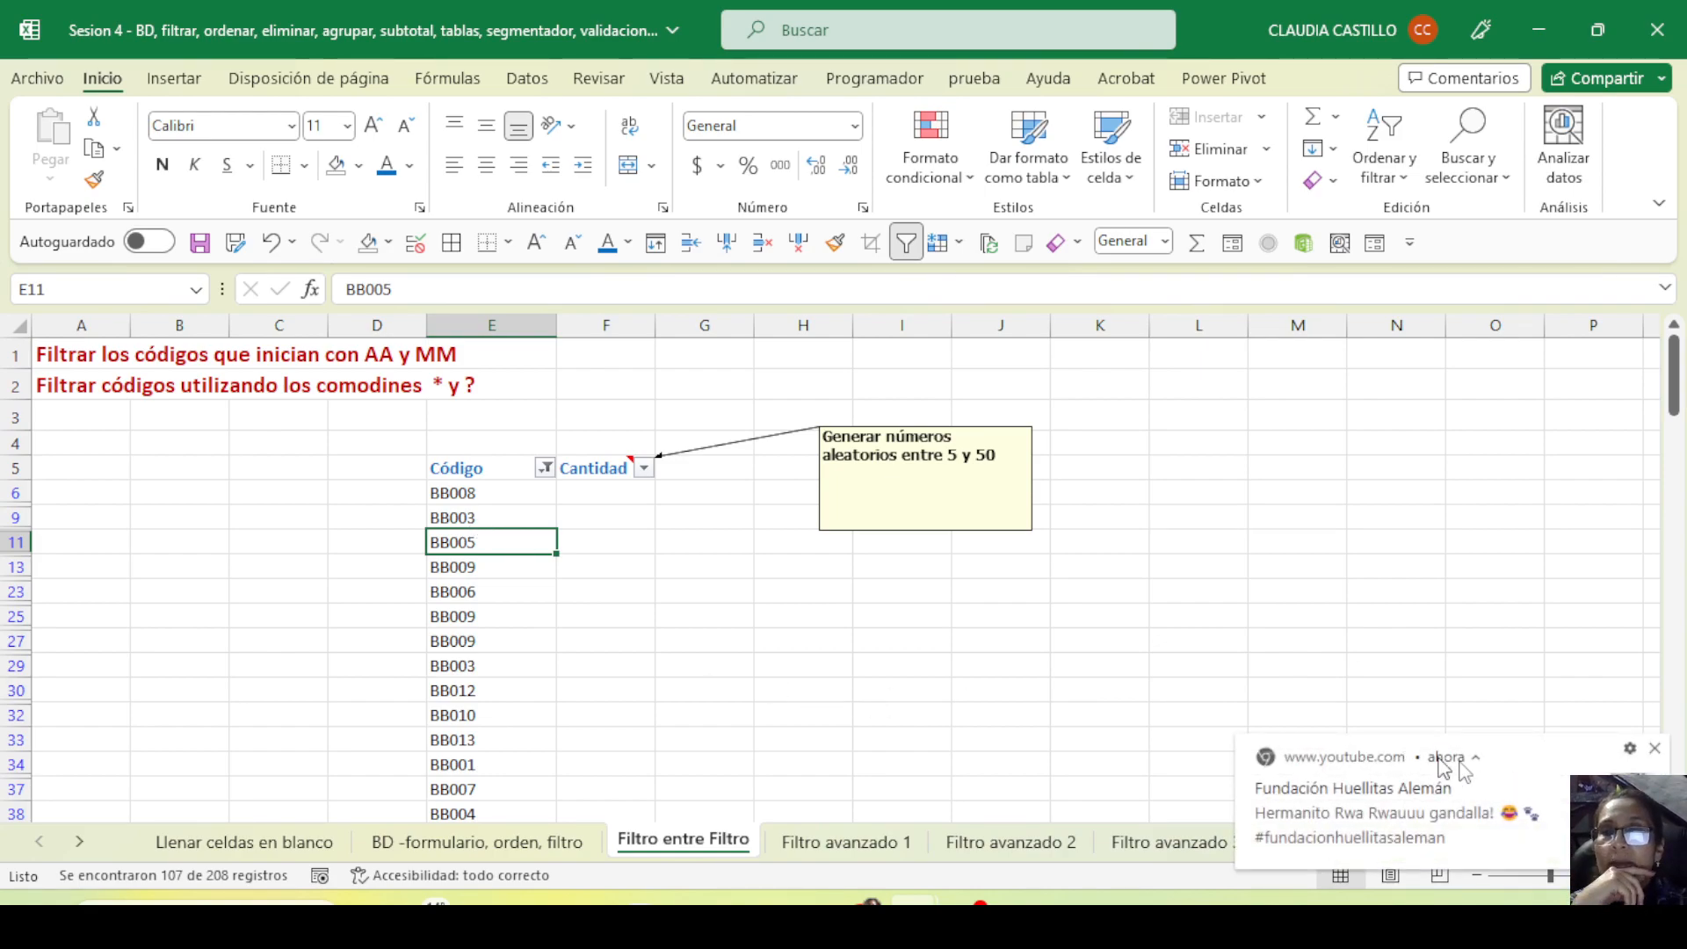
# Dismiss the browser notification and show all Código rows again by selecting every code in the filter
pyautogui.click(1657, 750)
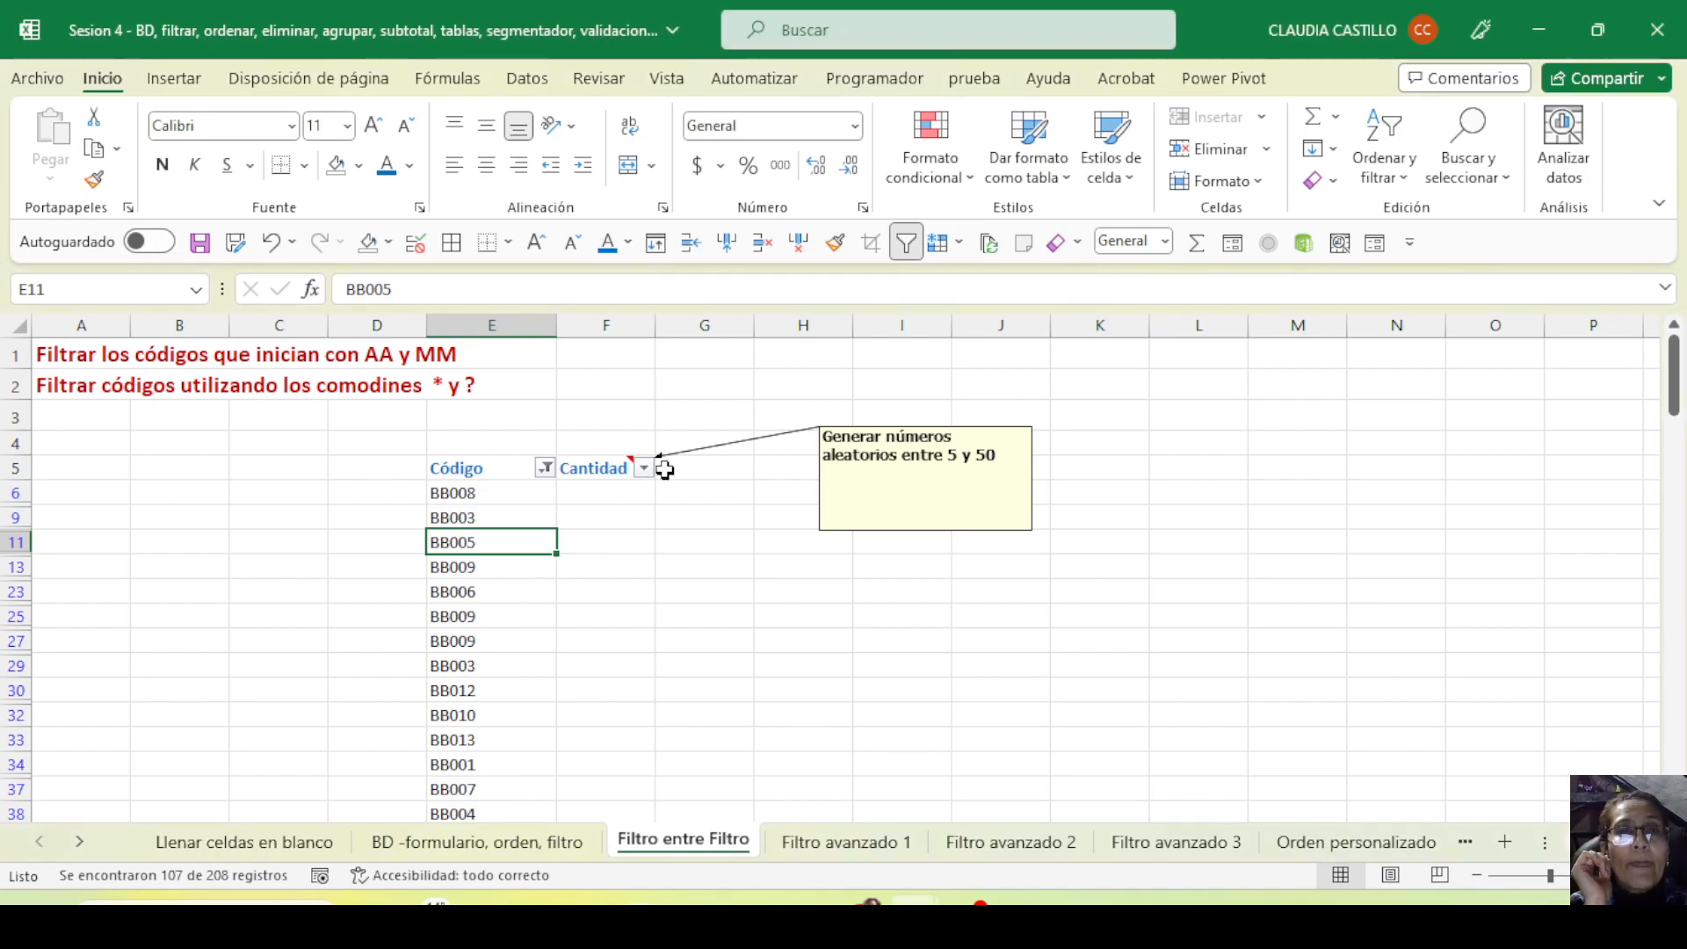
pyautogui.click(545, 468)
pyautogui.click(277, 625)
pyautogui.click(396, 851)
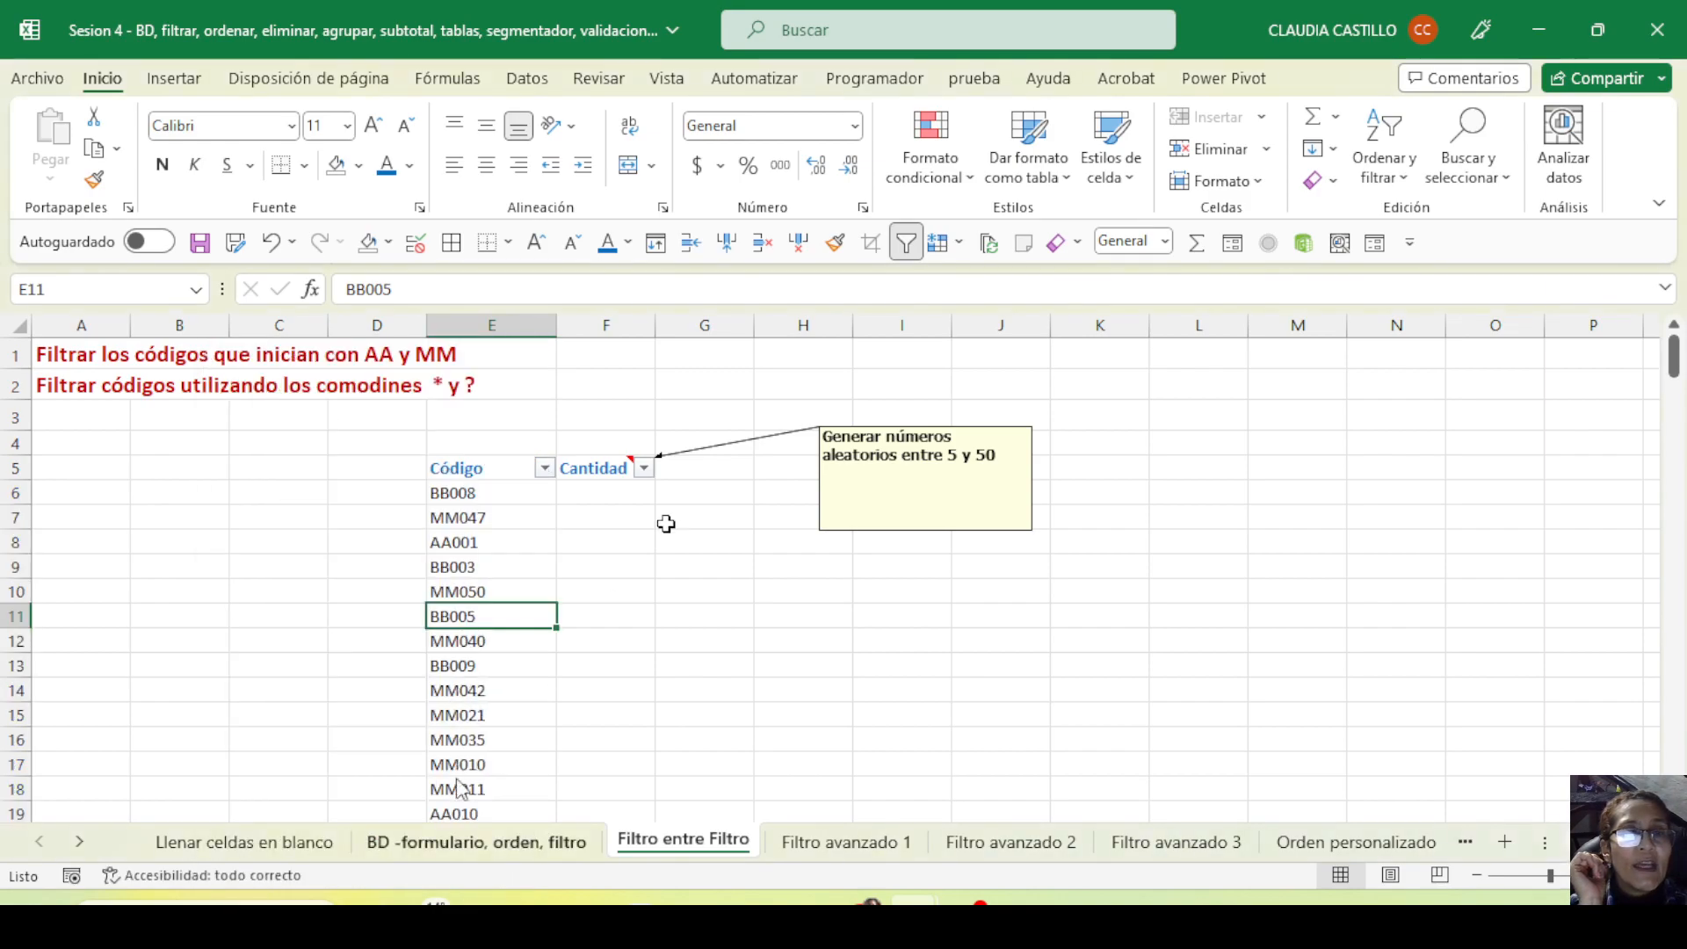
# Enter the formula =ALEATORIO.ENTRE(5;50) in cell F6, the first cell of the Cantidad column
pyautogui.click(617, 493)
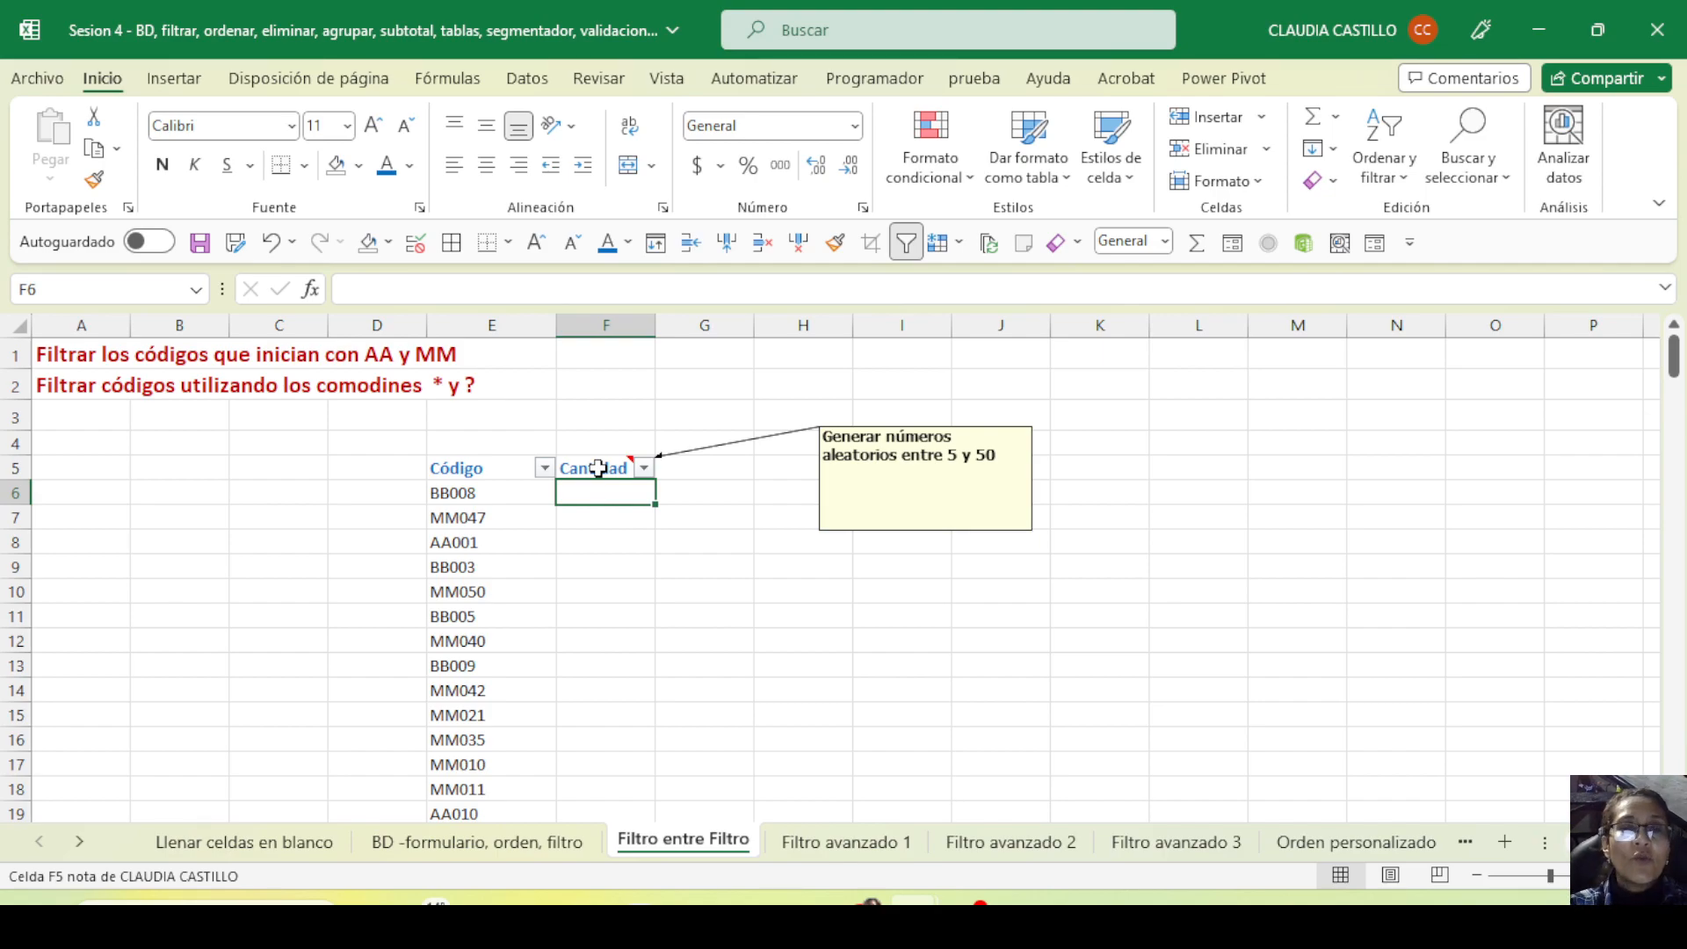
pyautogui.write('=')
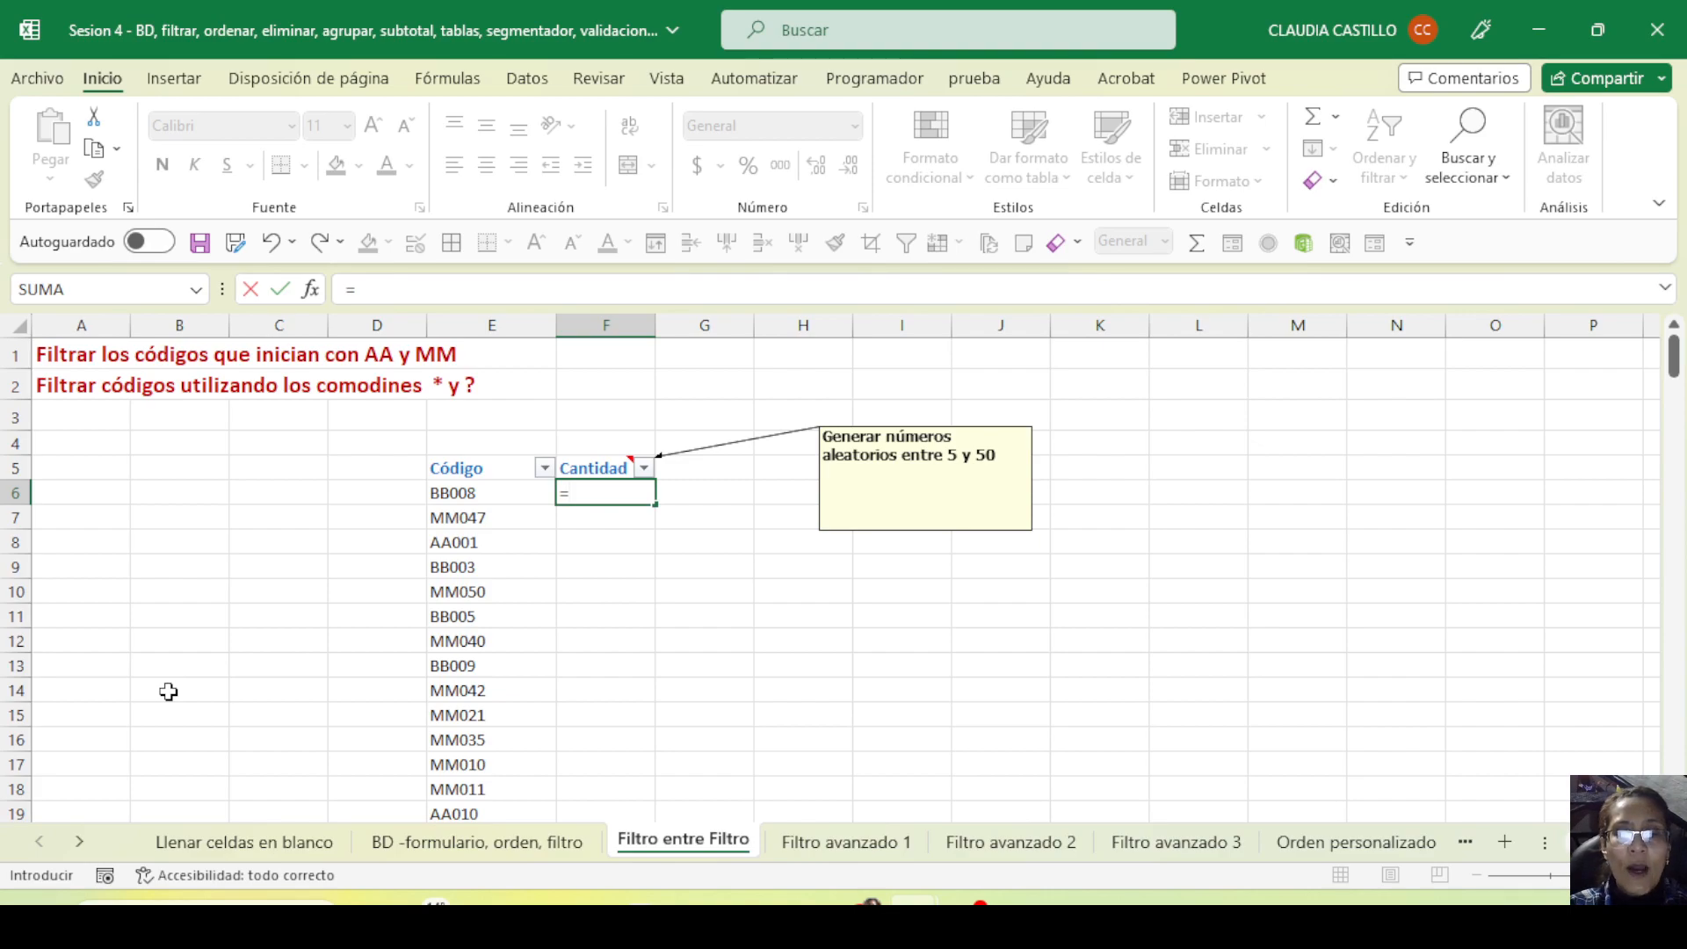
pyautogui.write('ALE')
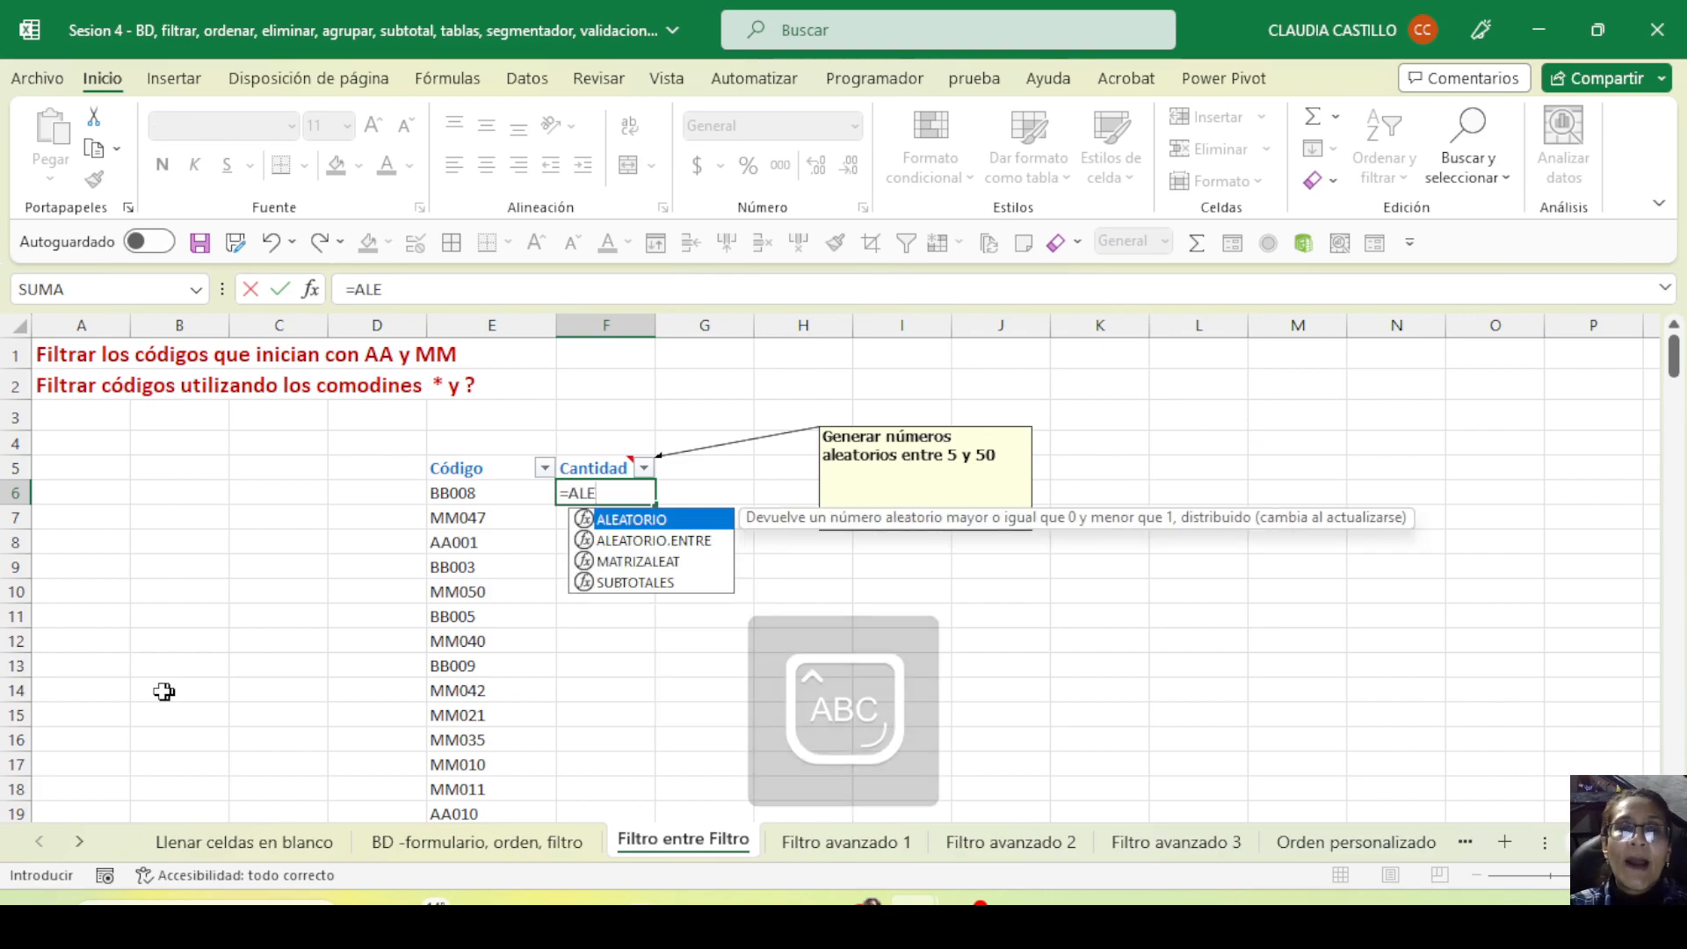
pyautogui.click(706, 551)
pyautogui.doubleClick(644, 542)
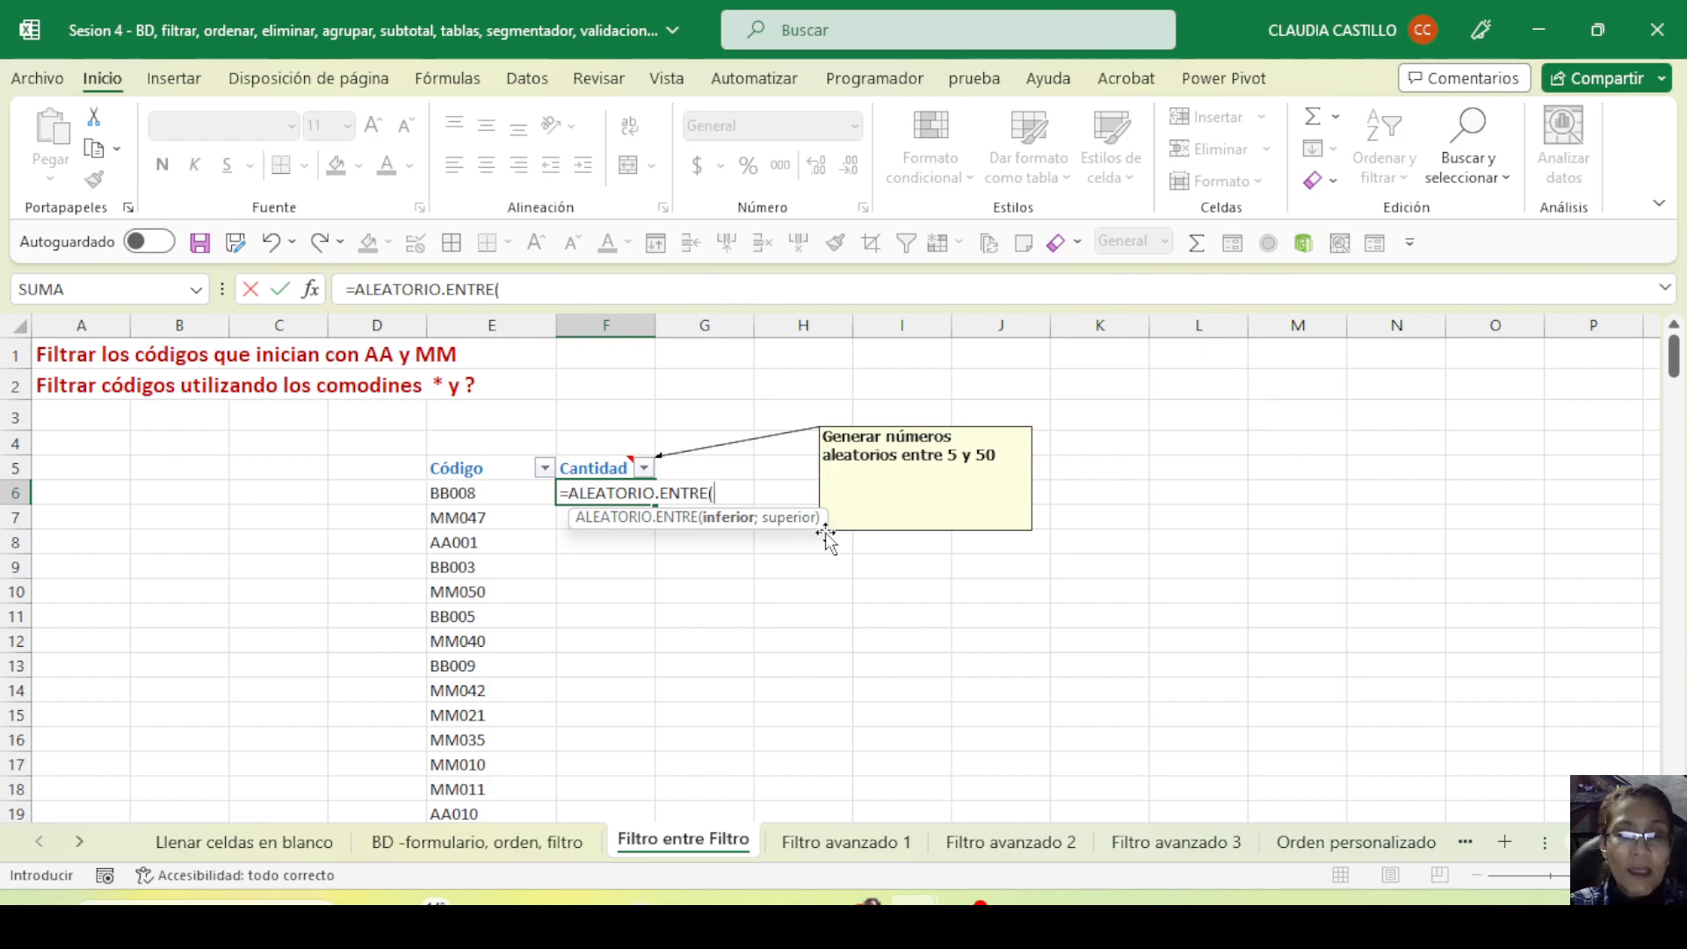
pyautogui.write('5;50')
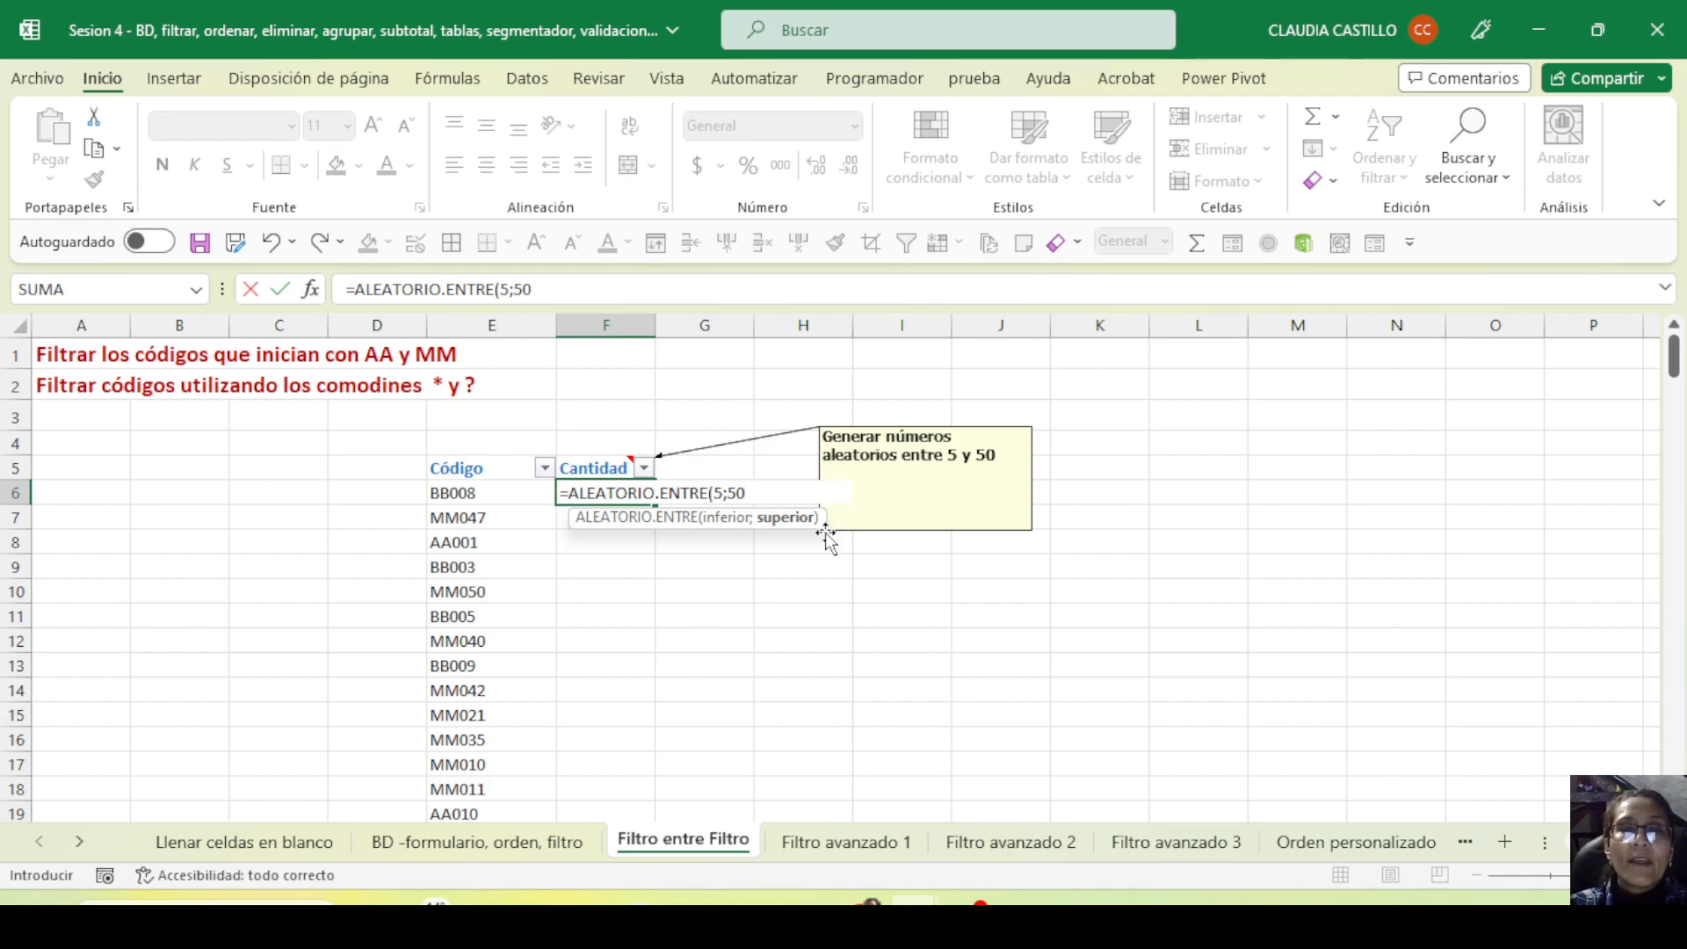
pyautogui.write(')')
pyautogui.press('Return')
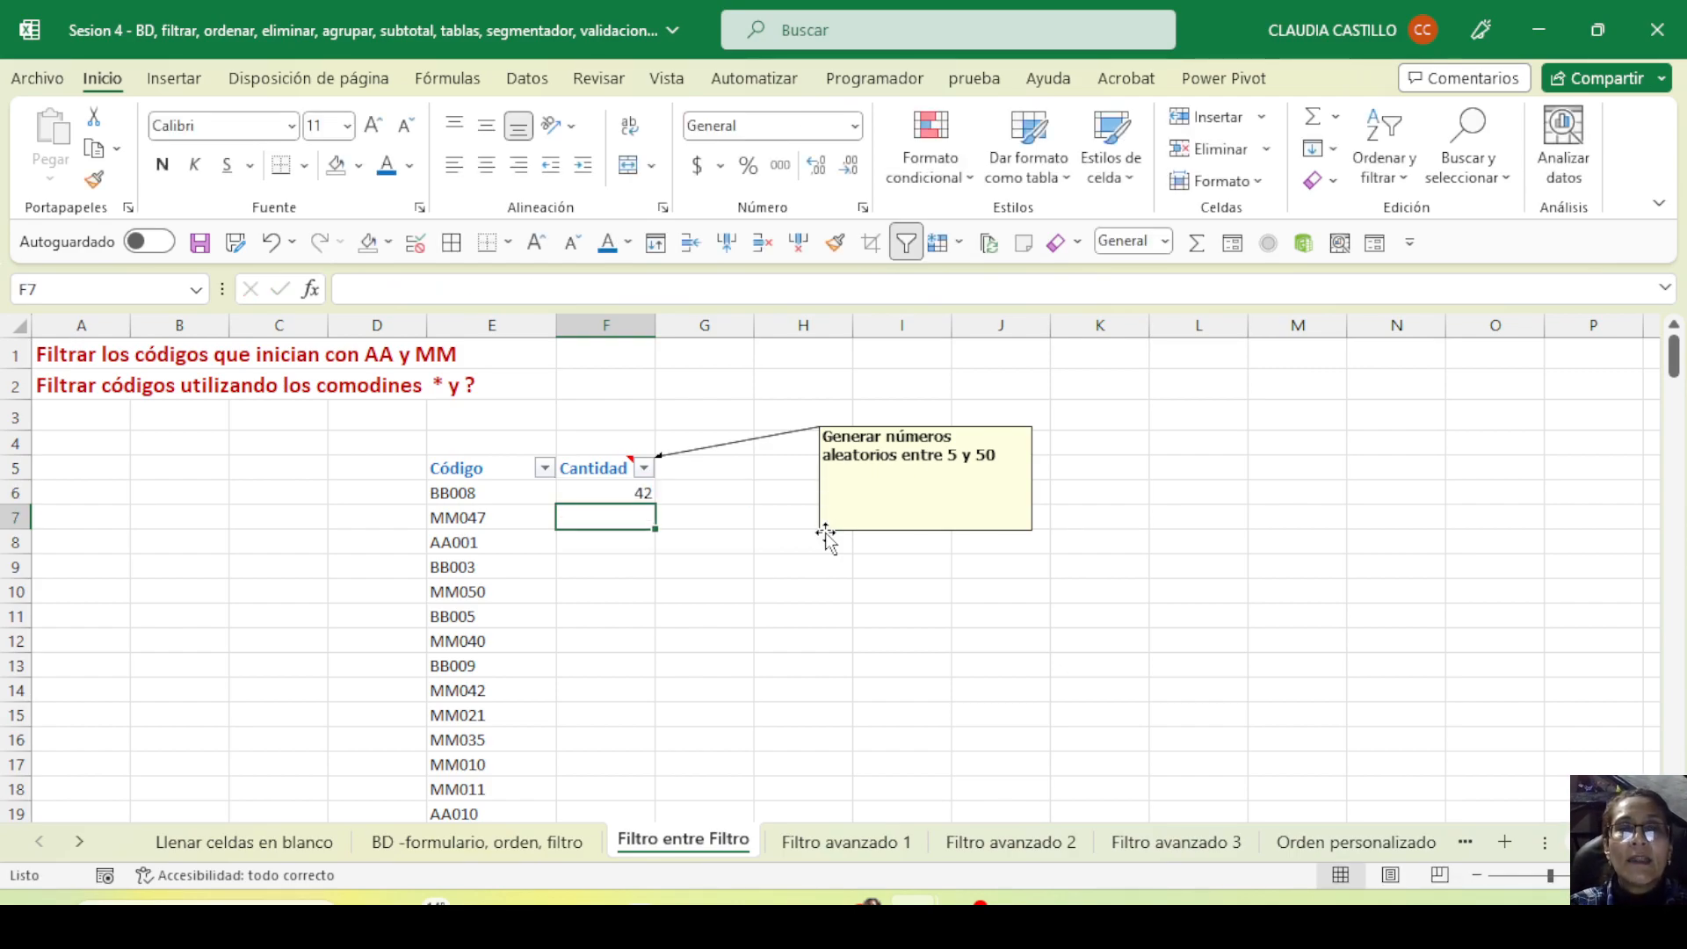
# Fill the random-number formula from F6 down the Cantidad column for all code rows
pyautogui.click(631, 492)
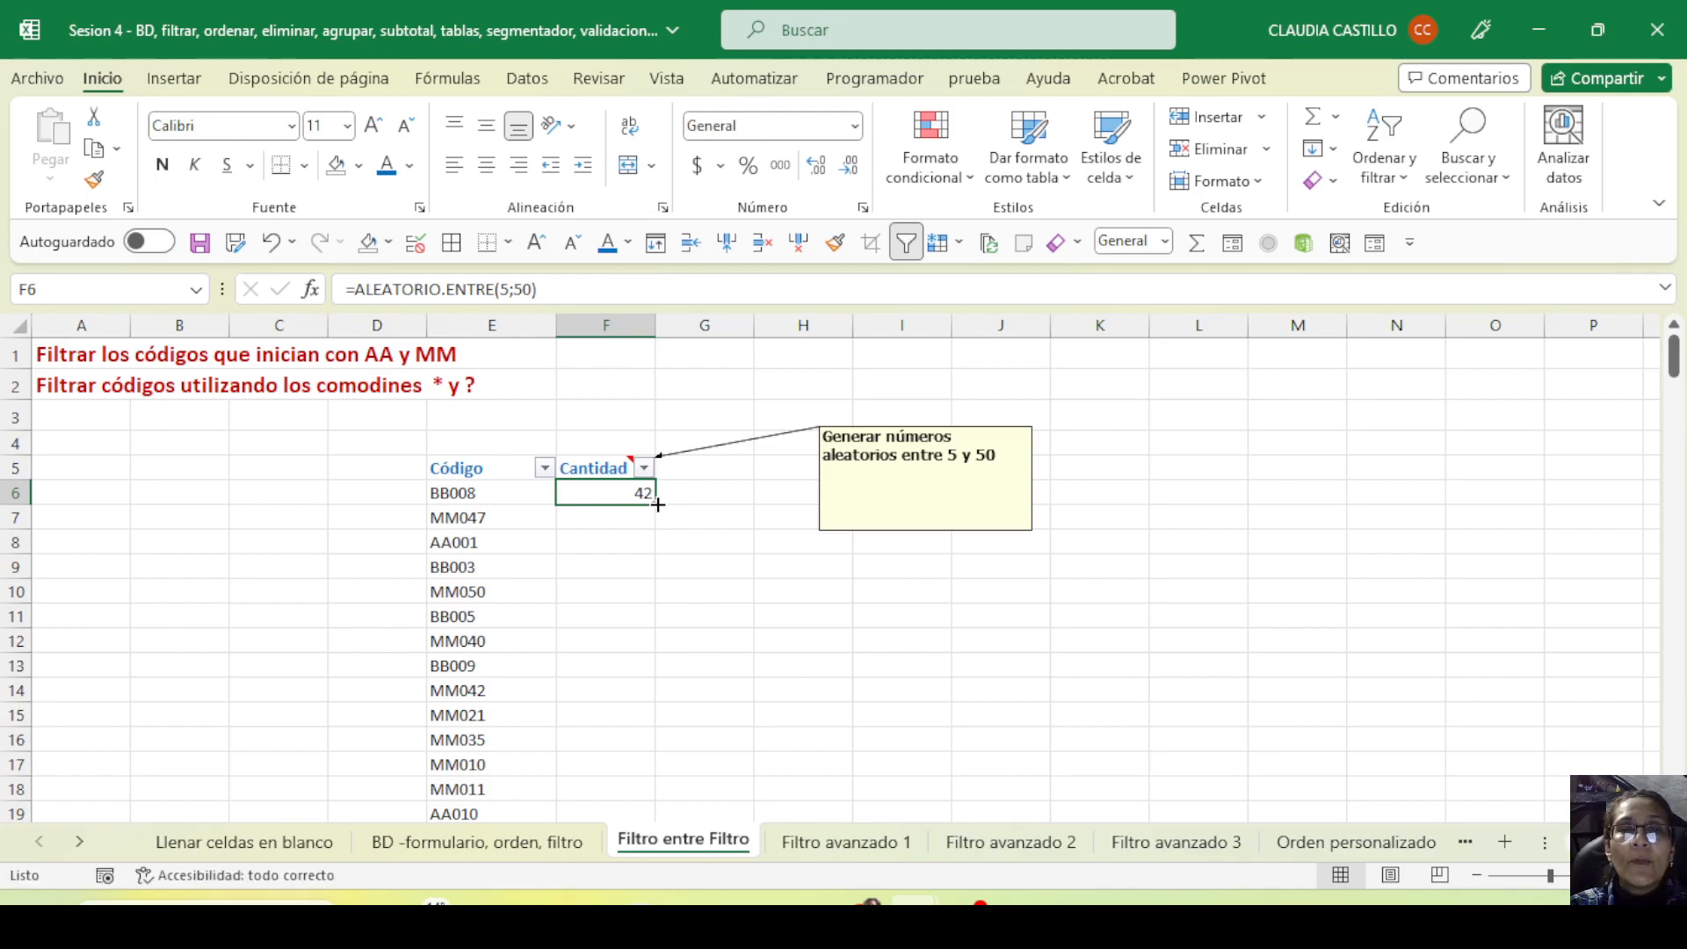
pyautogui.doubleClick(653, 505)
pyautogui.scroll(-10, 742, 670)
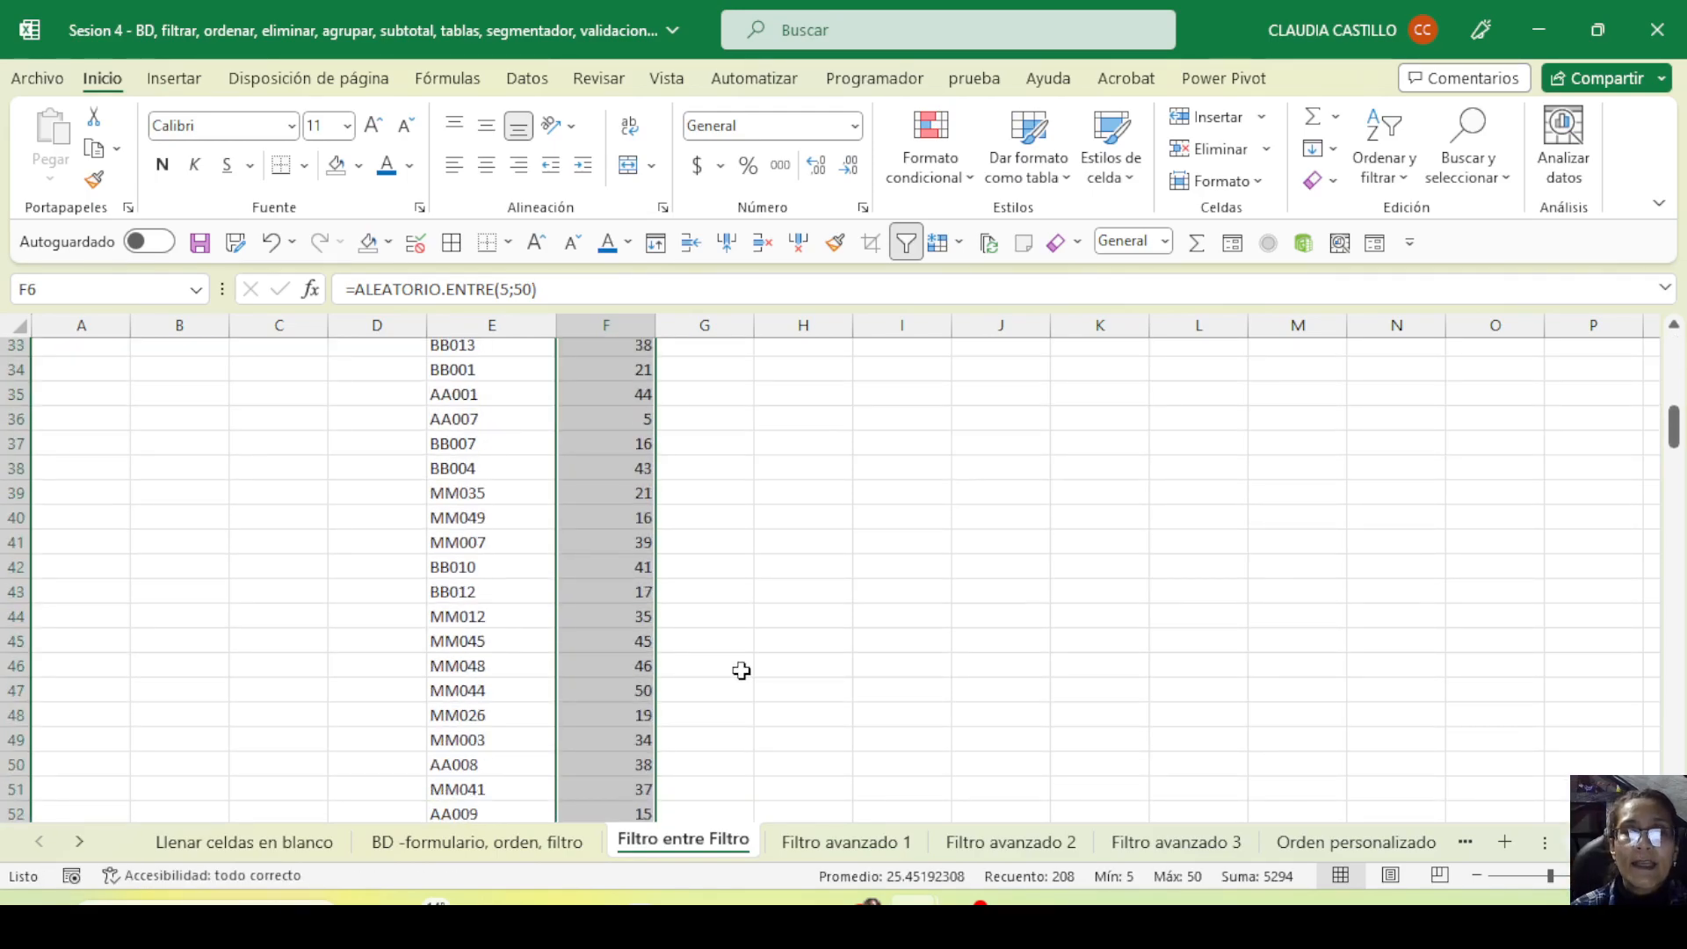
pyautogui.scroll(9, 742, 671)
pyautogui.scroll(2, 742, 671)
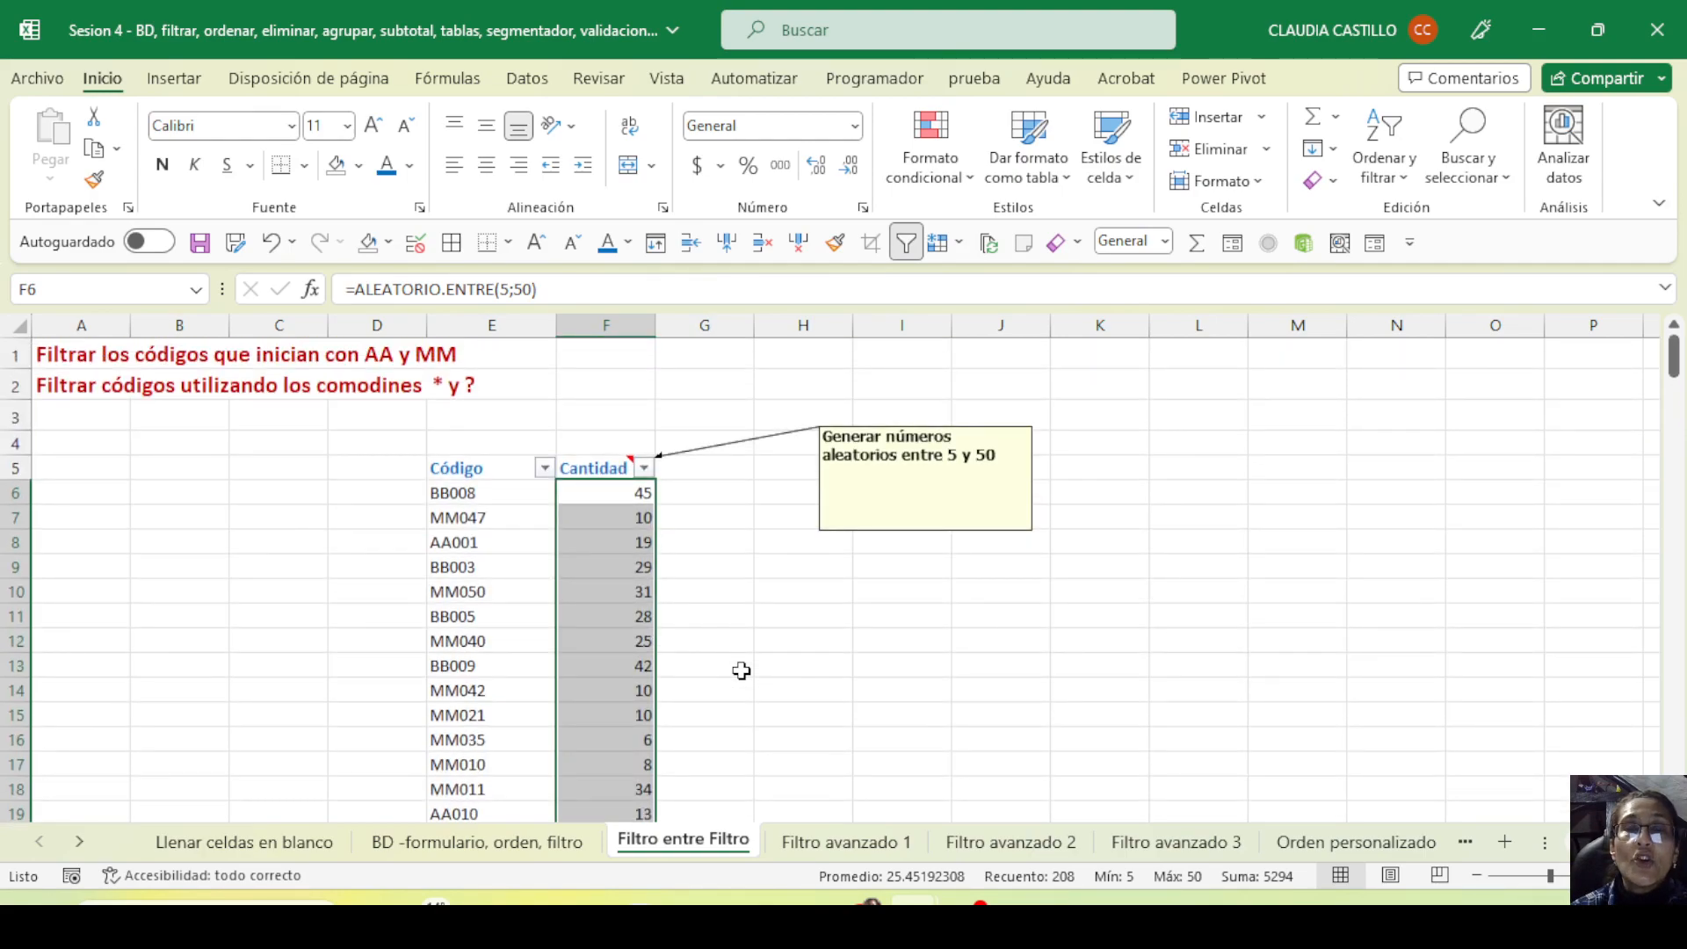
# Check the formula in Cantidad cells F7 and F9, and leave the selection on an empty cell outside the table
pyautogui.click(576, 515)
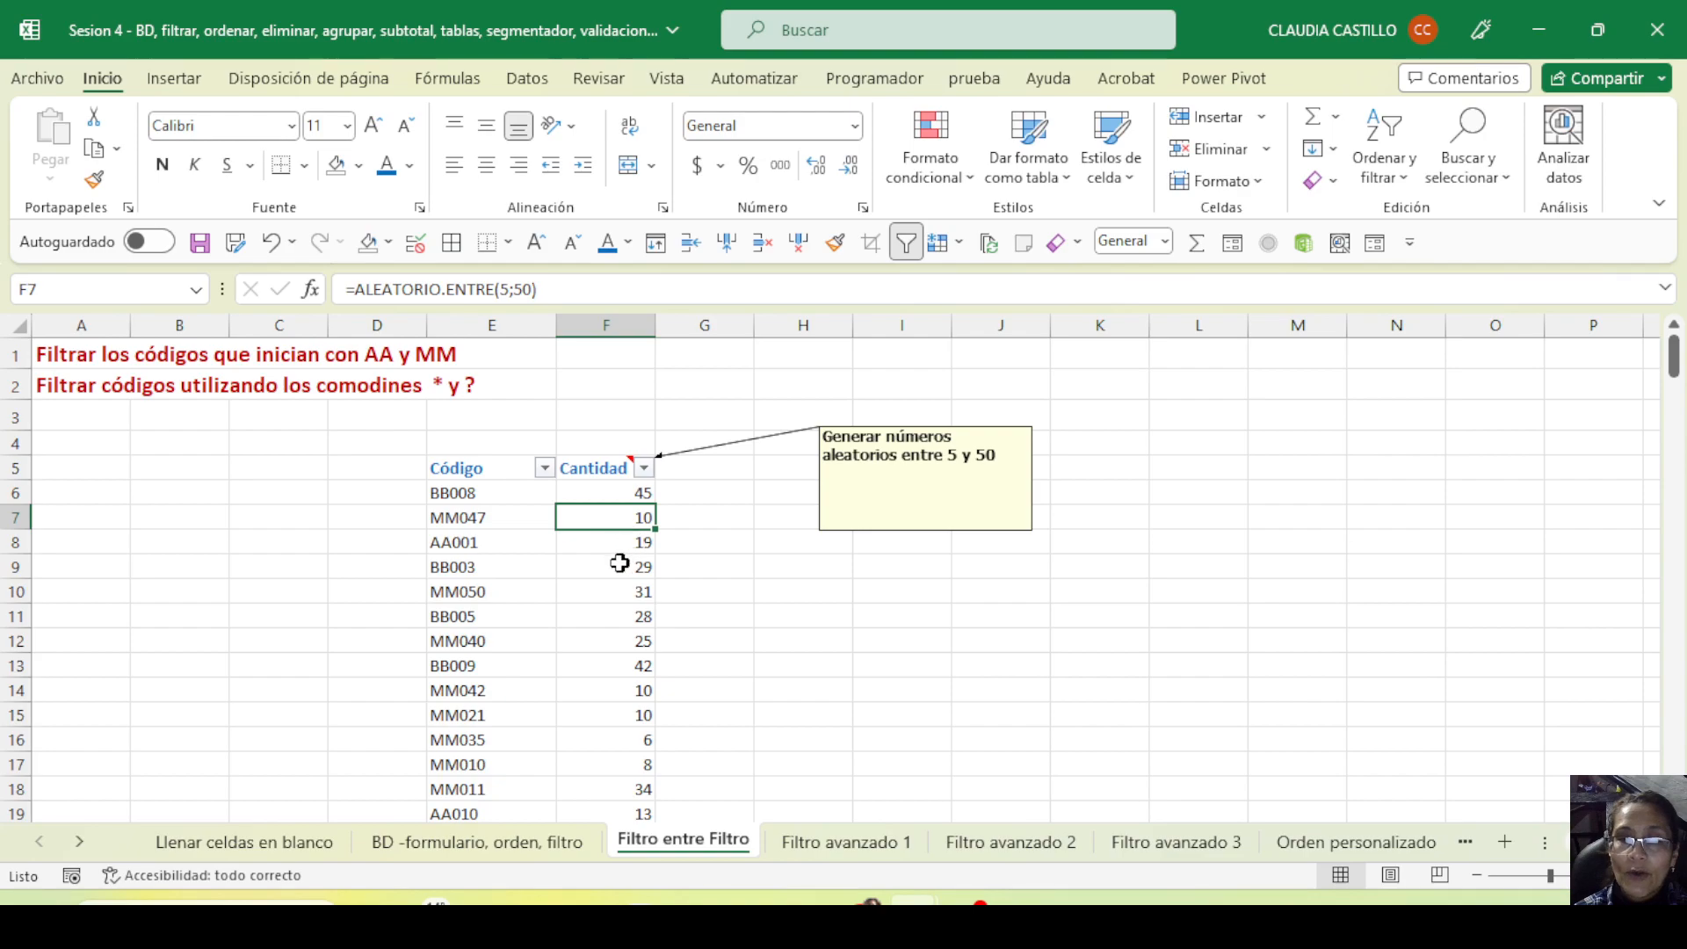
pyautogui.click(621, 567)
pyautogui.click(885, 655)
pyautogui.press('Return')
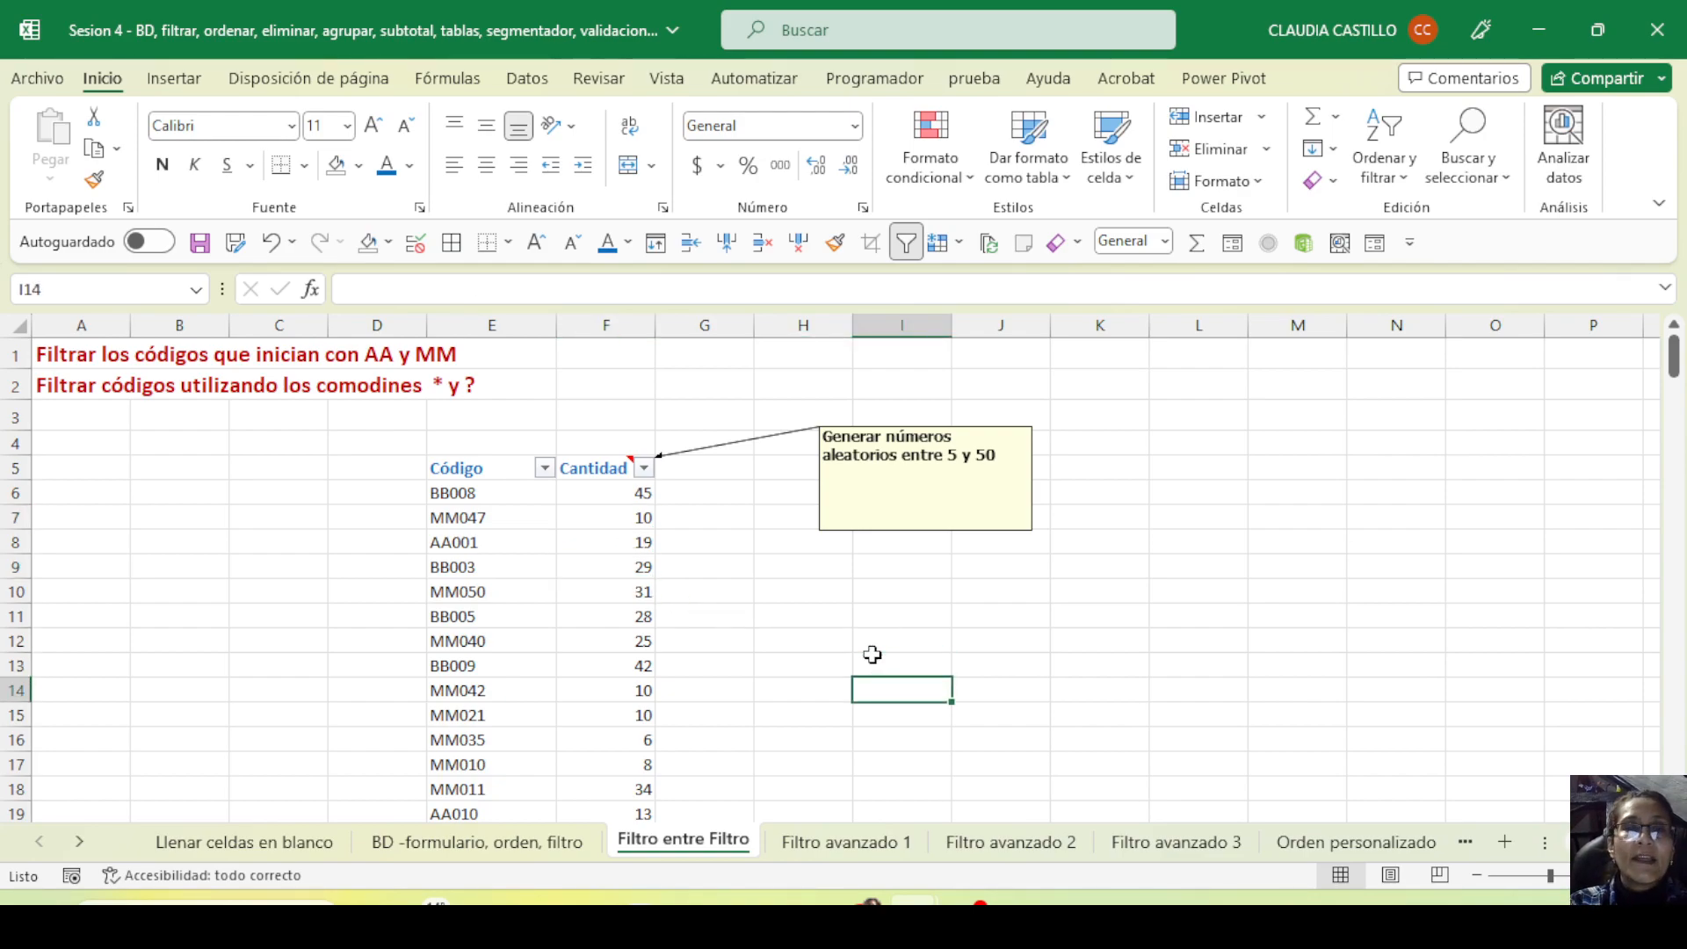
# Enter the test text DFKJFK in empty cell I13 to trigger a recalculation of the random Cantidad values
pyautogui.click(738, 546)
pyautogui.click(911, 666)
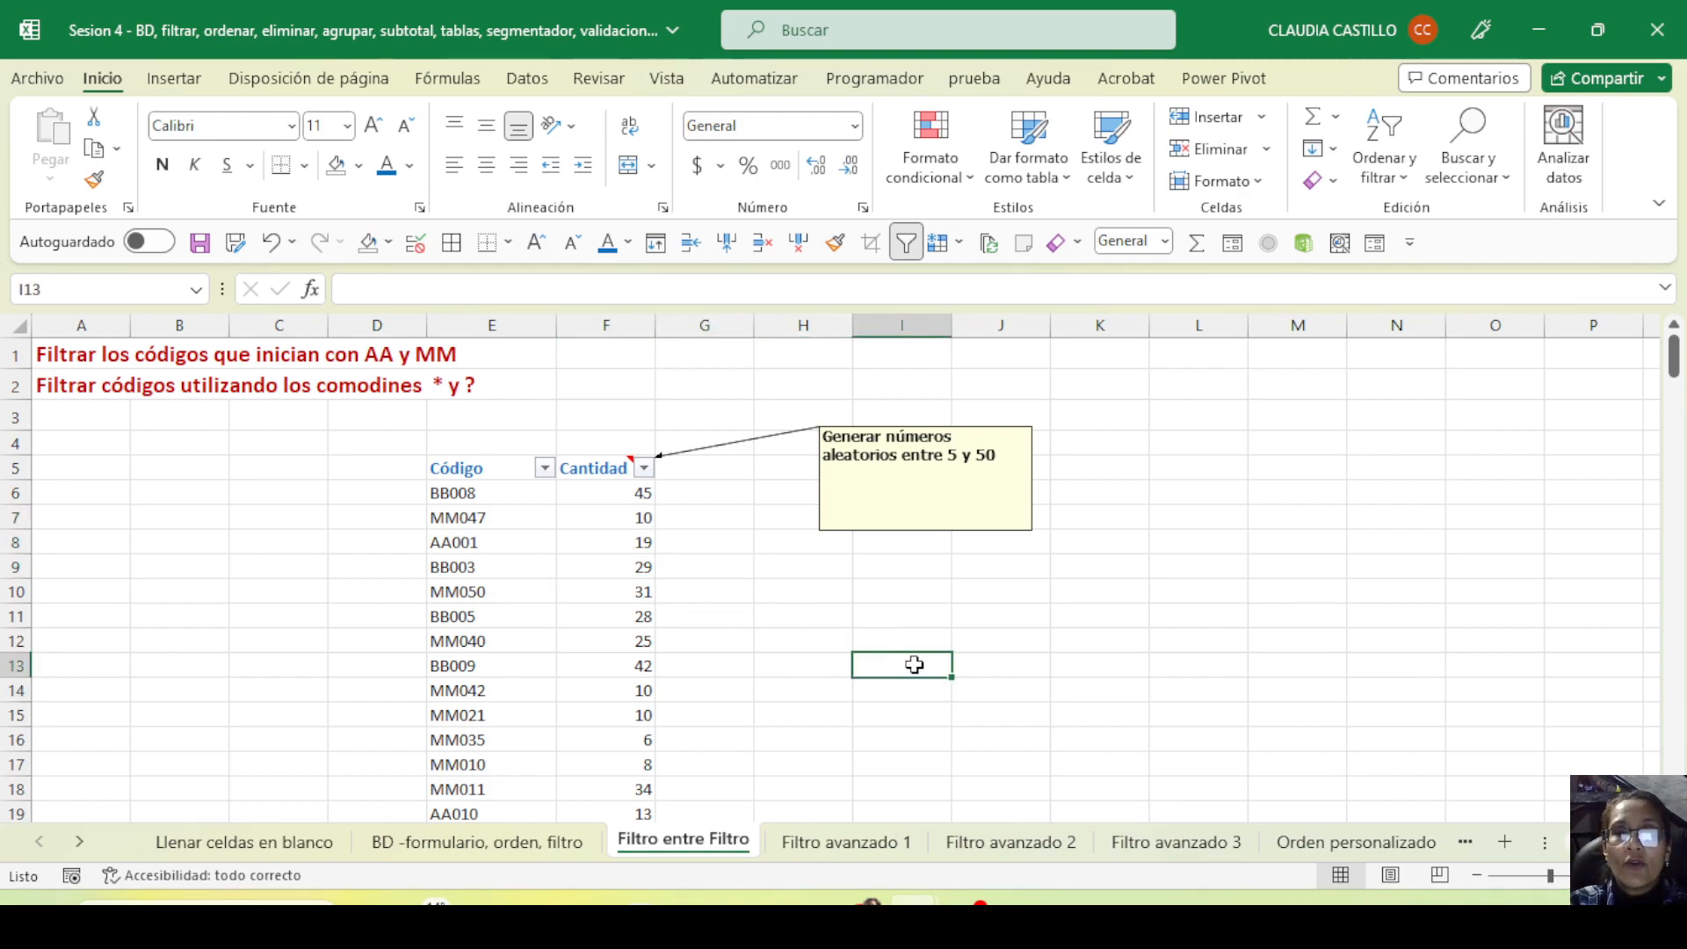
pyautogui.write('DFKJFK')
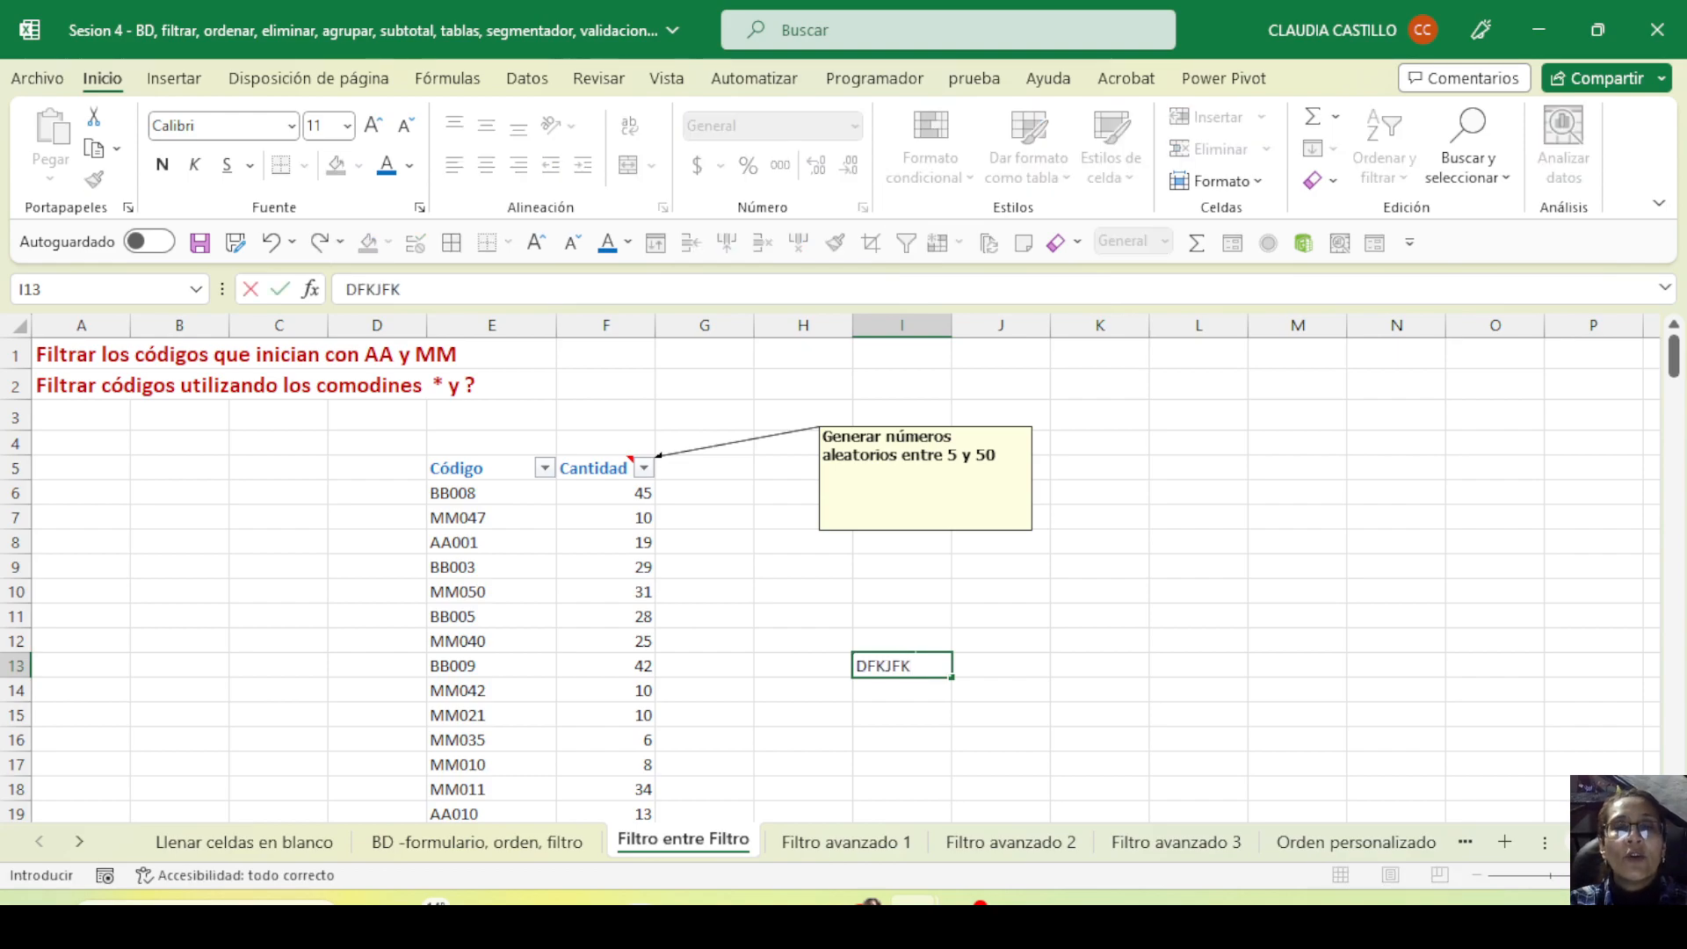
pyautogui.press('Return')
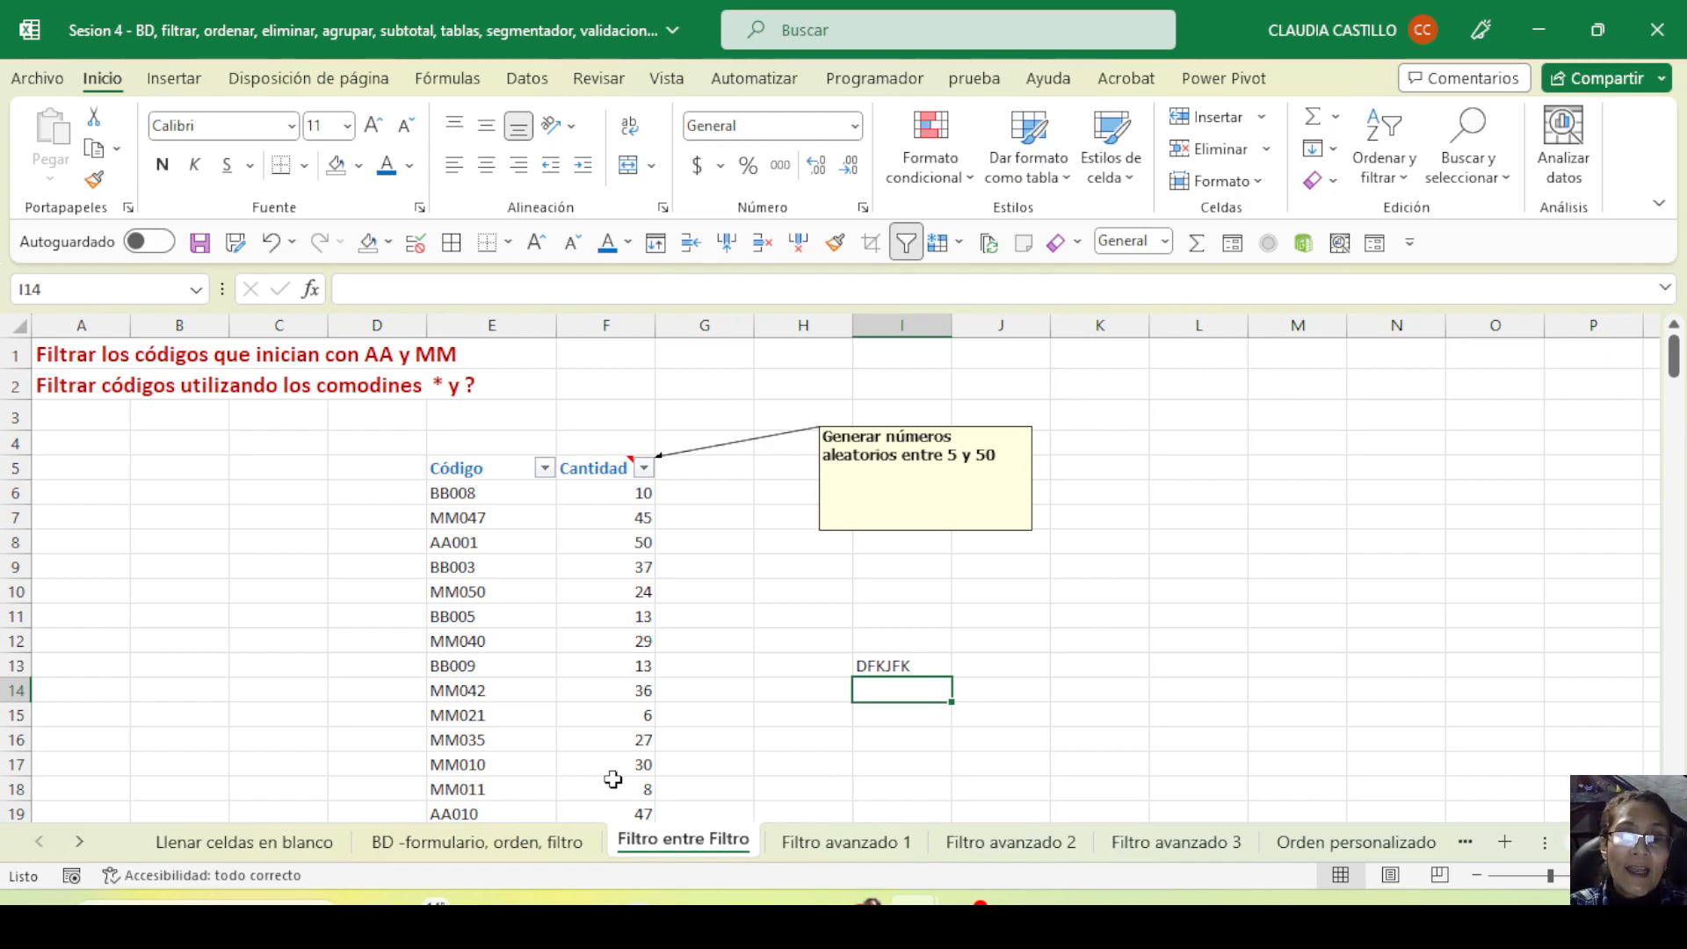
# Recalculate the sheet three times to regenerate the random quantities, and clear the test text from cell I13
pyautogui.press('F9')
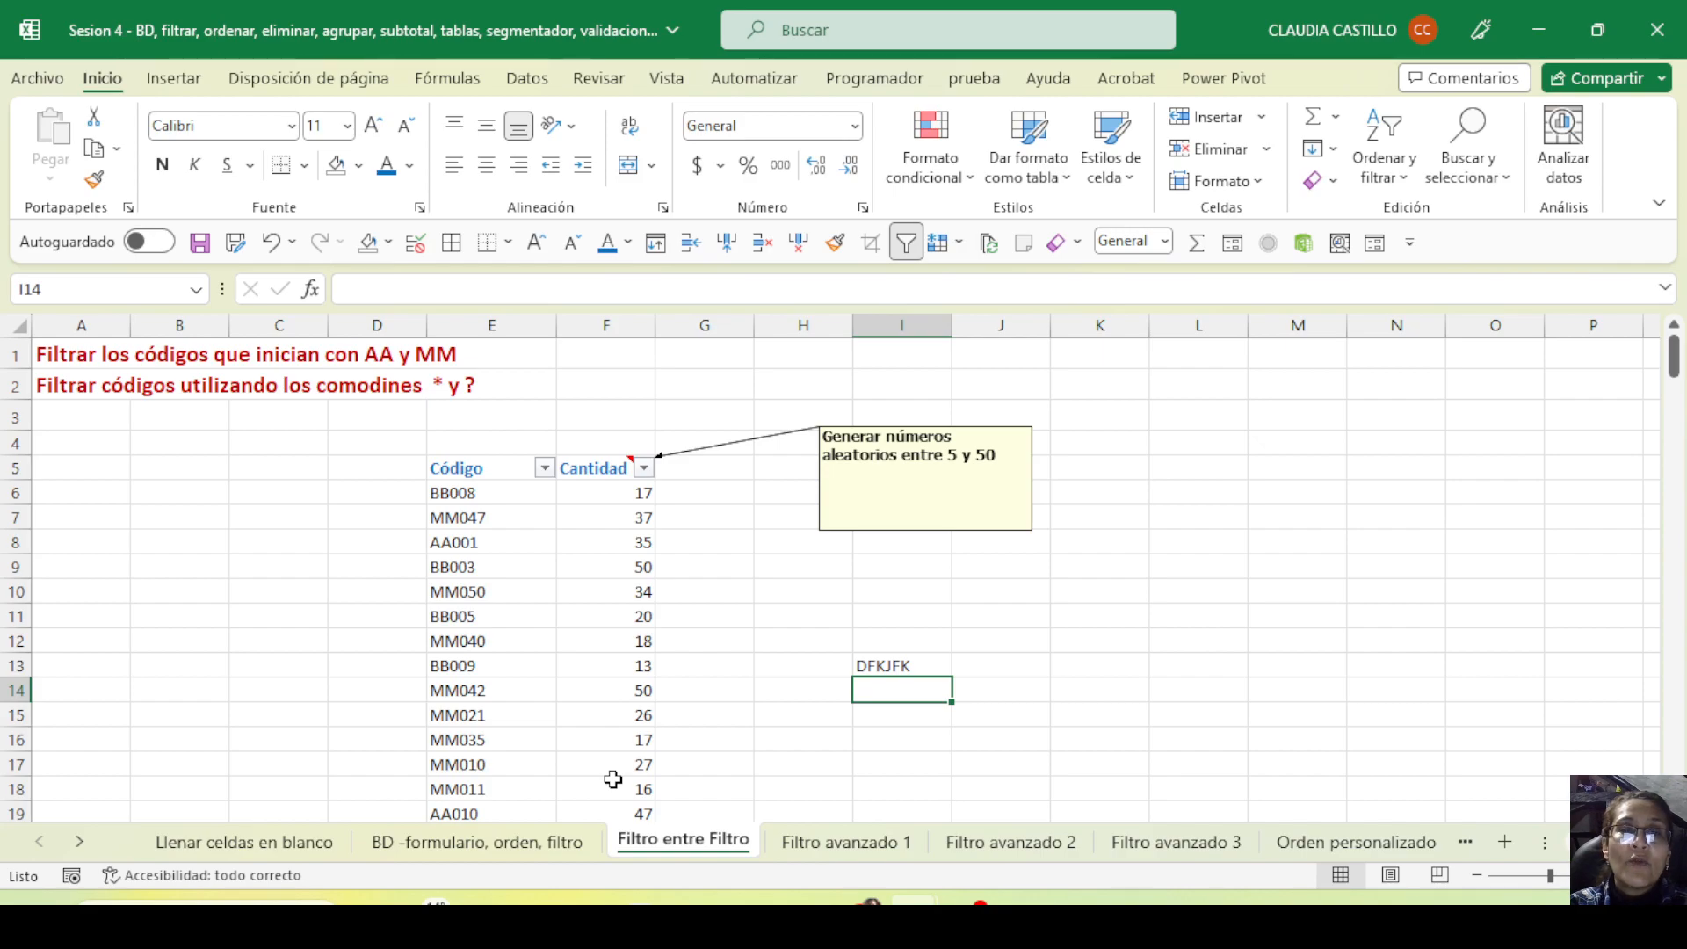
pyautogui.press('F9')
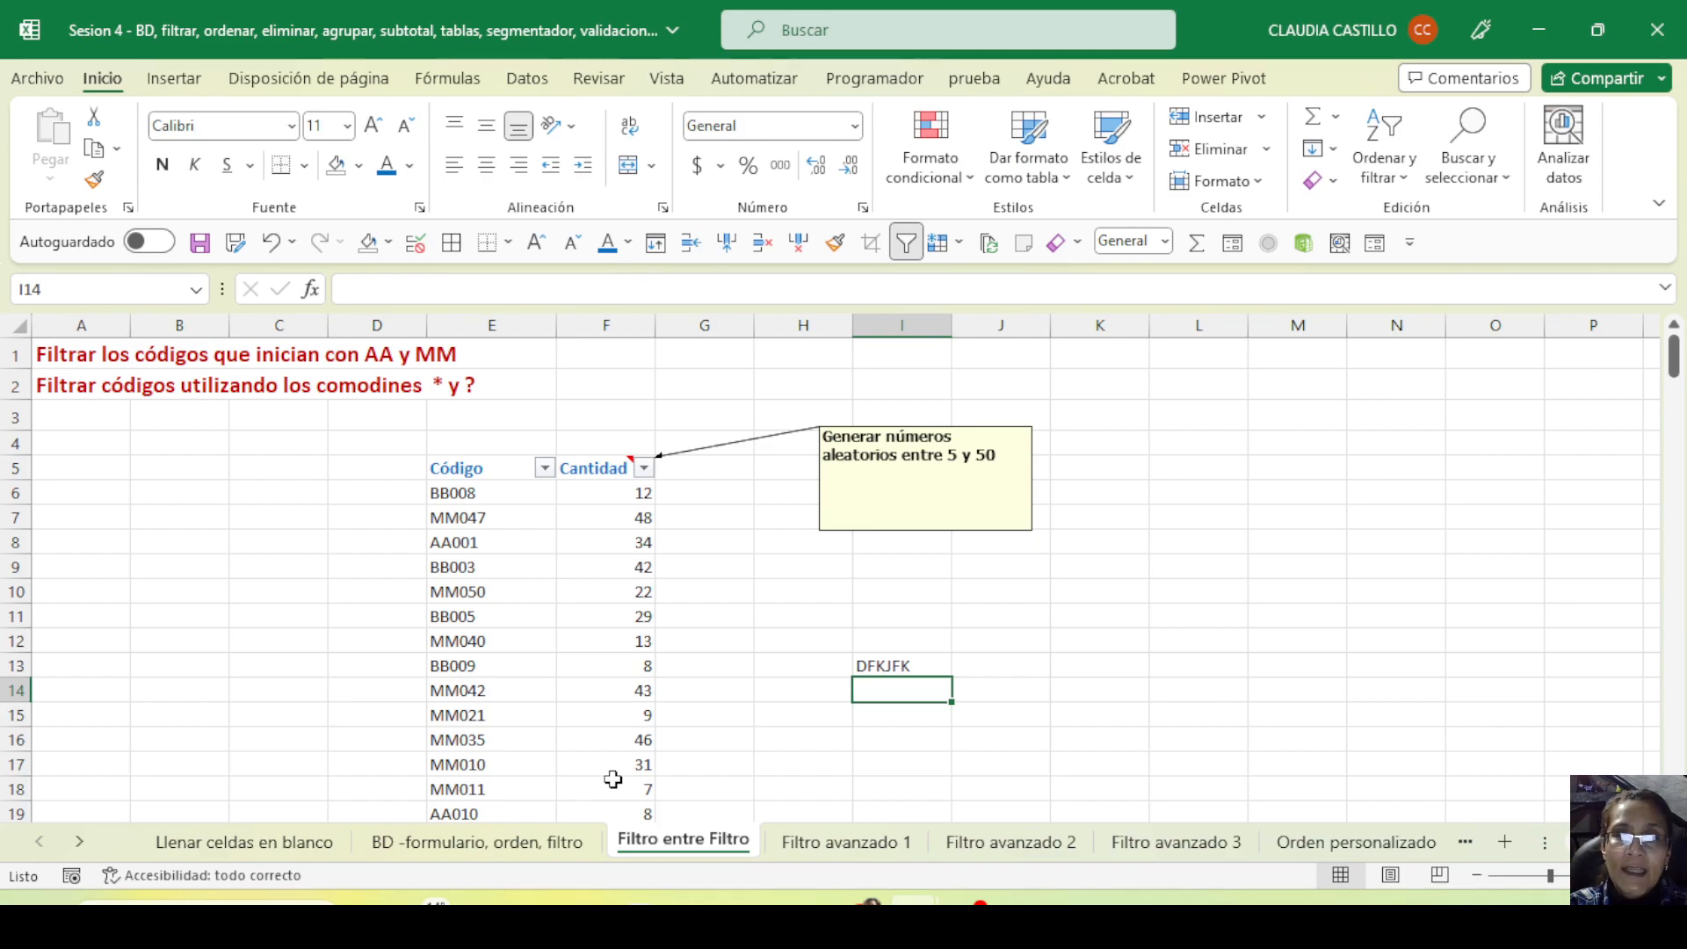
pyautogui.press('F9')
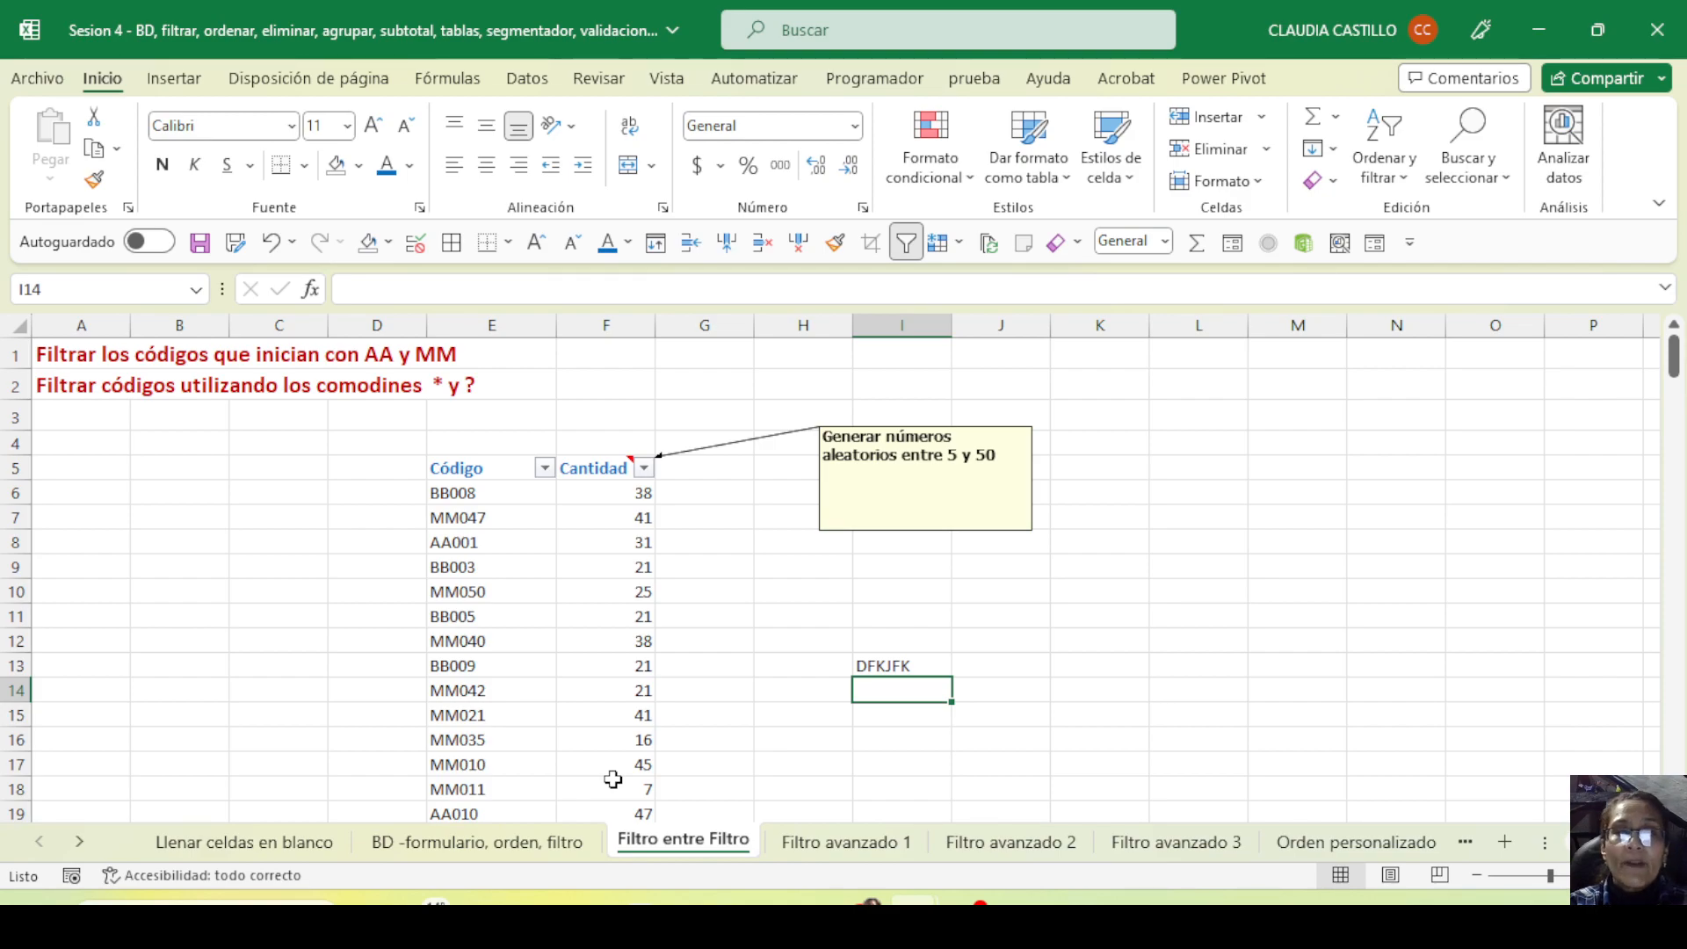
pyautogui.click(879, 668)
pyautogui.press('Delete')
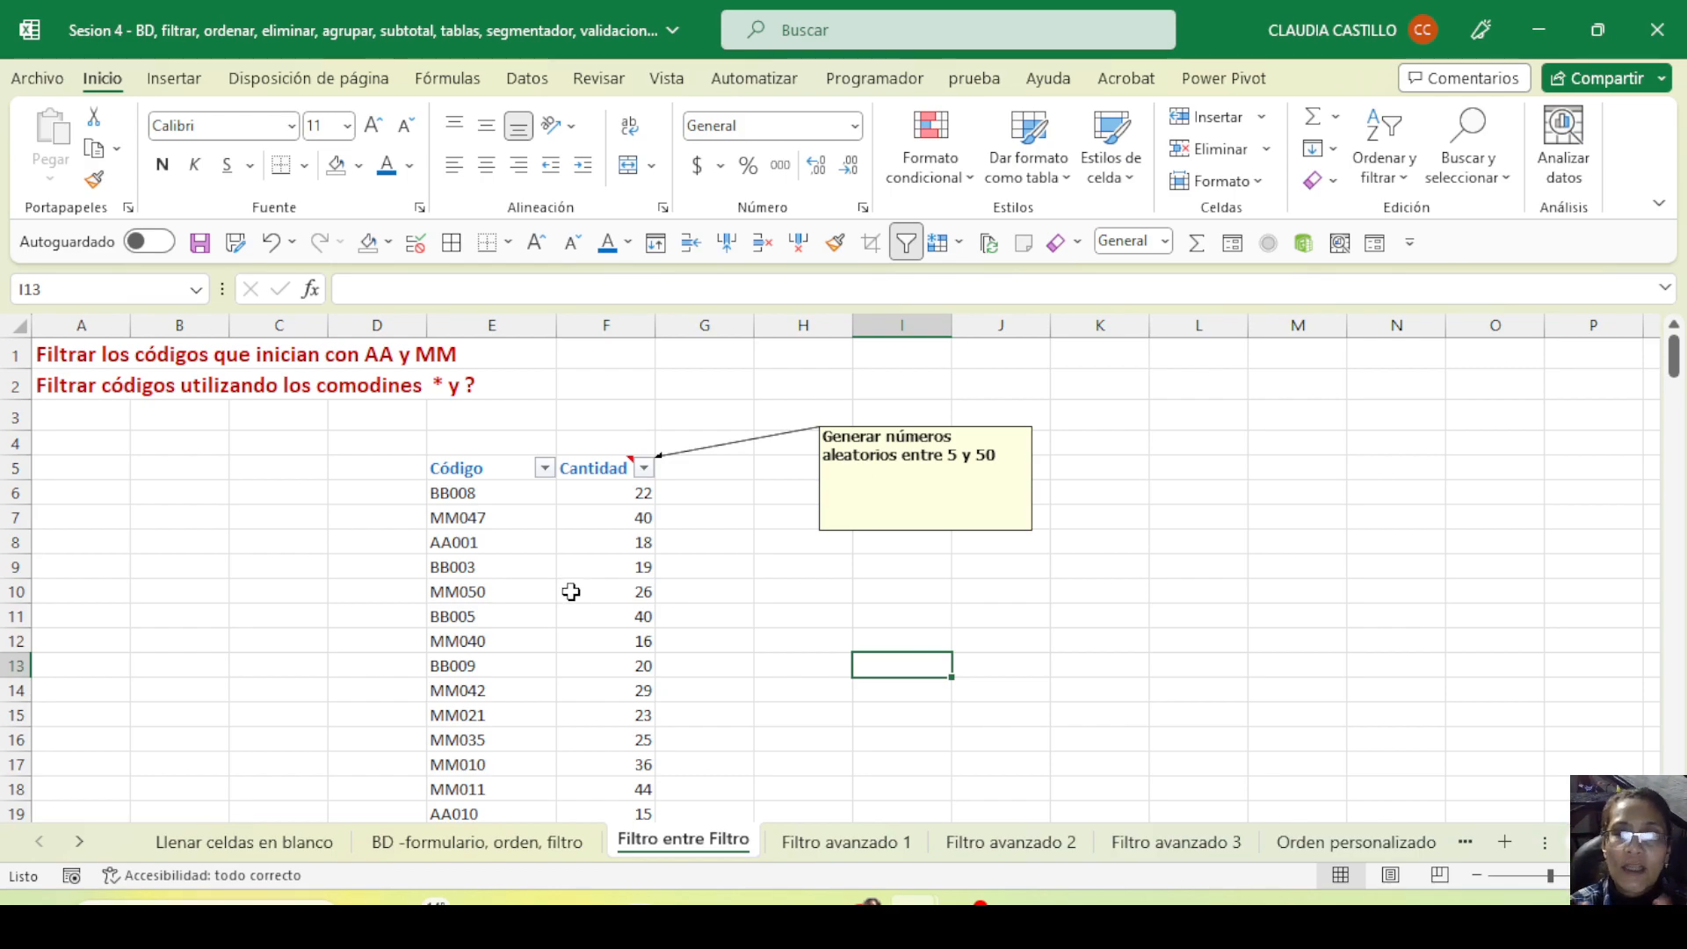
# Replace the random-number formulas from F6 down the Cantidad column with fixed values by copying and pasting them in place as values only
pyautogui.click(587, 492)
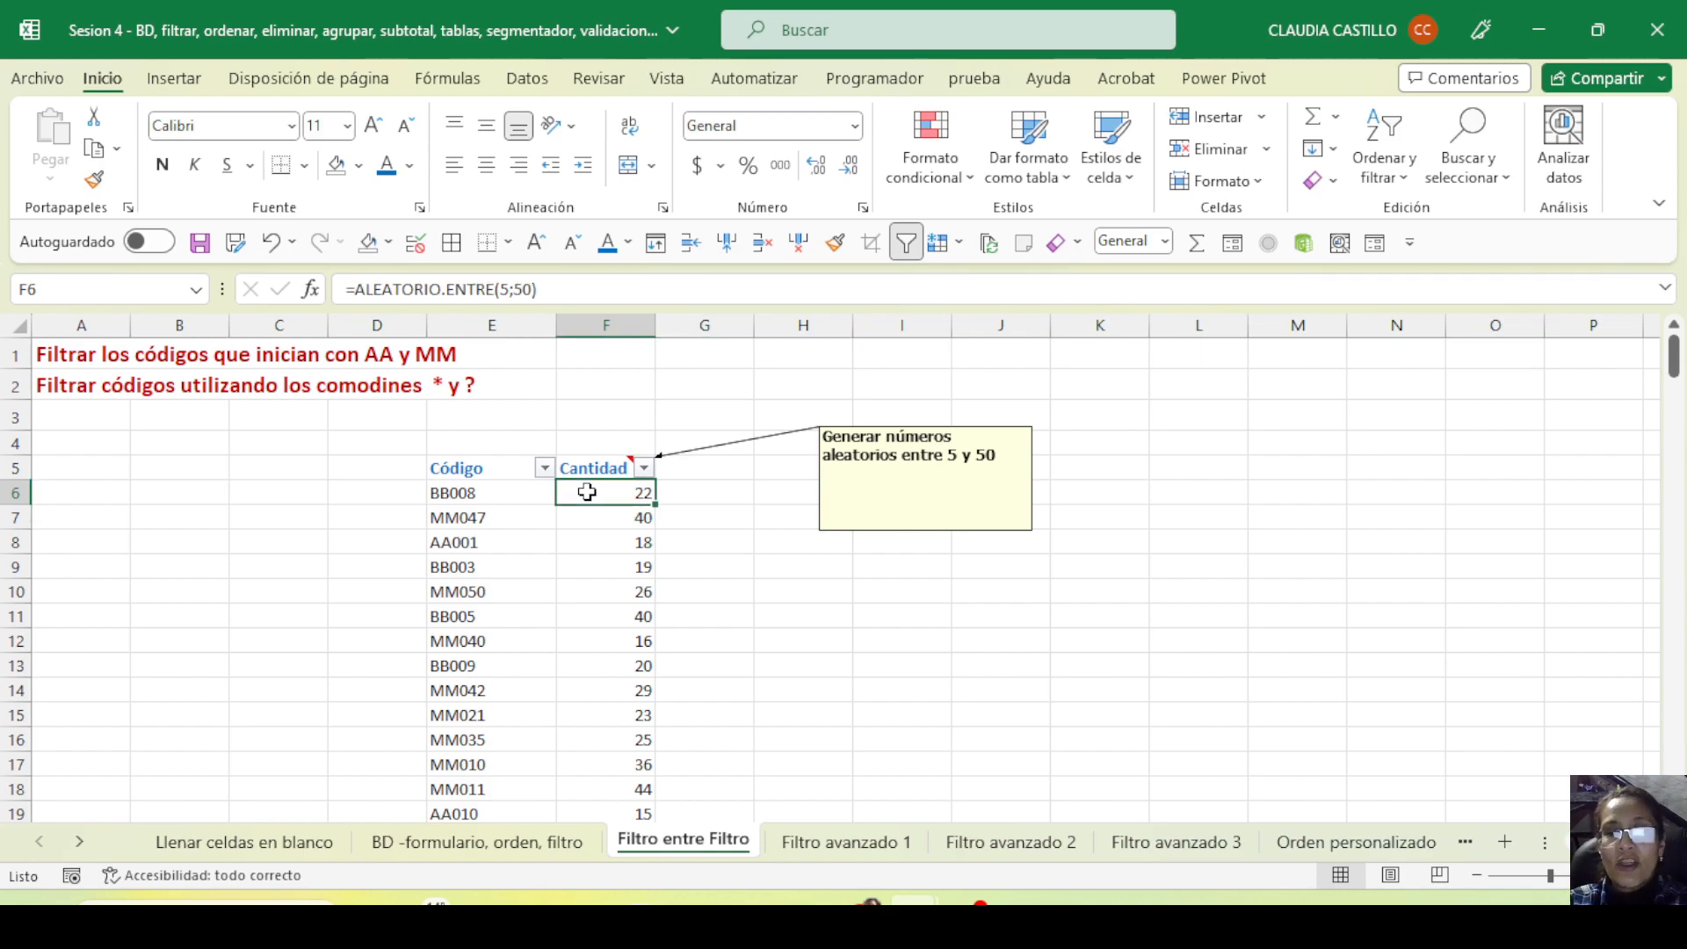
pyautogui.hotkey('ctrl', 'shift', 'Down')
pyautogui.scroll(11, 606, 562)
pyautogui.moveTo(1673, 718); pyautogui.dragTo(1672, 356)
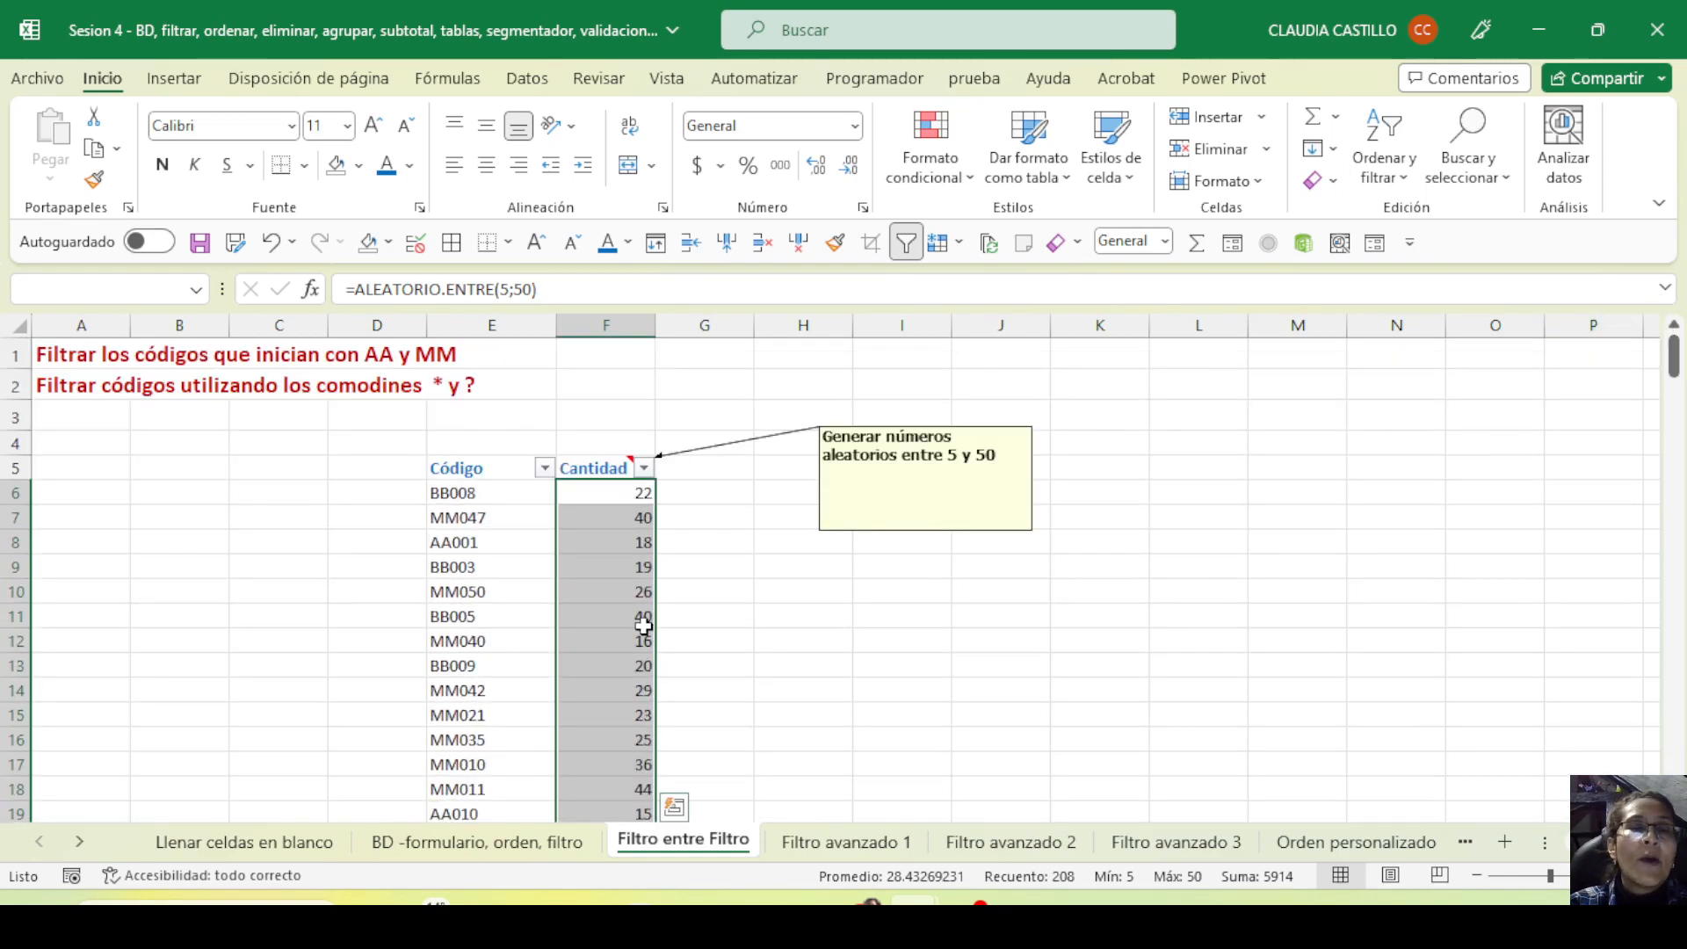
pyautogui.hotkey('ctrl', 'c')
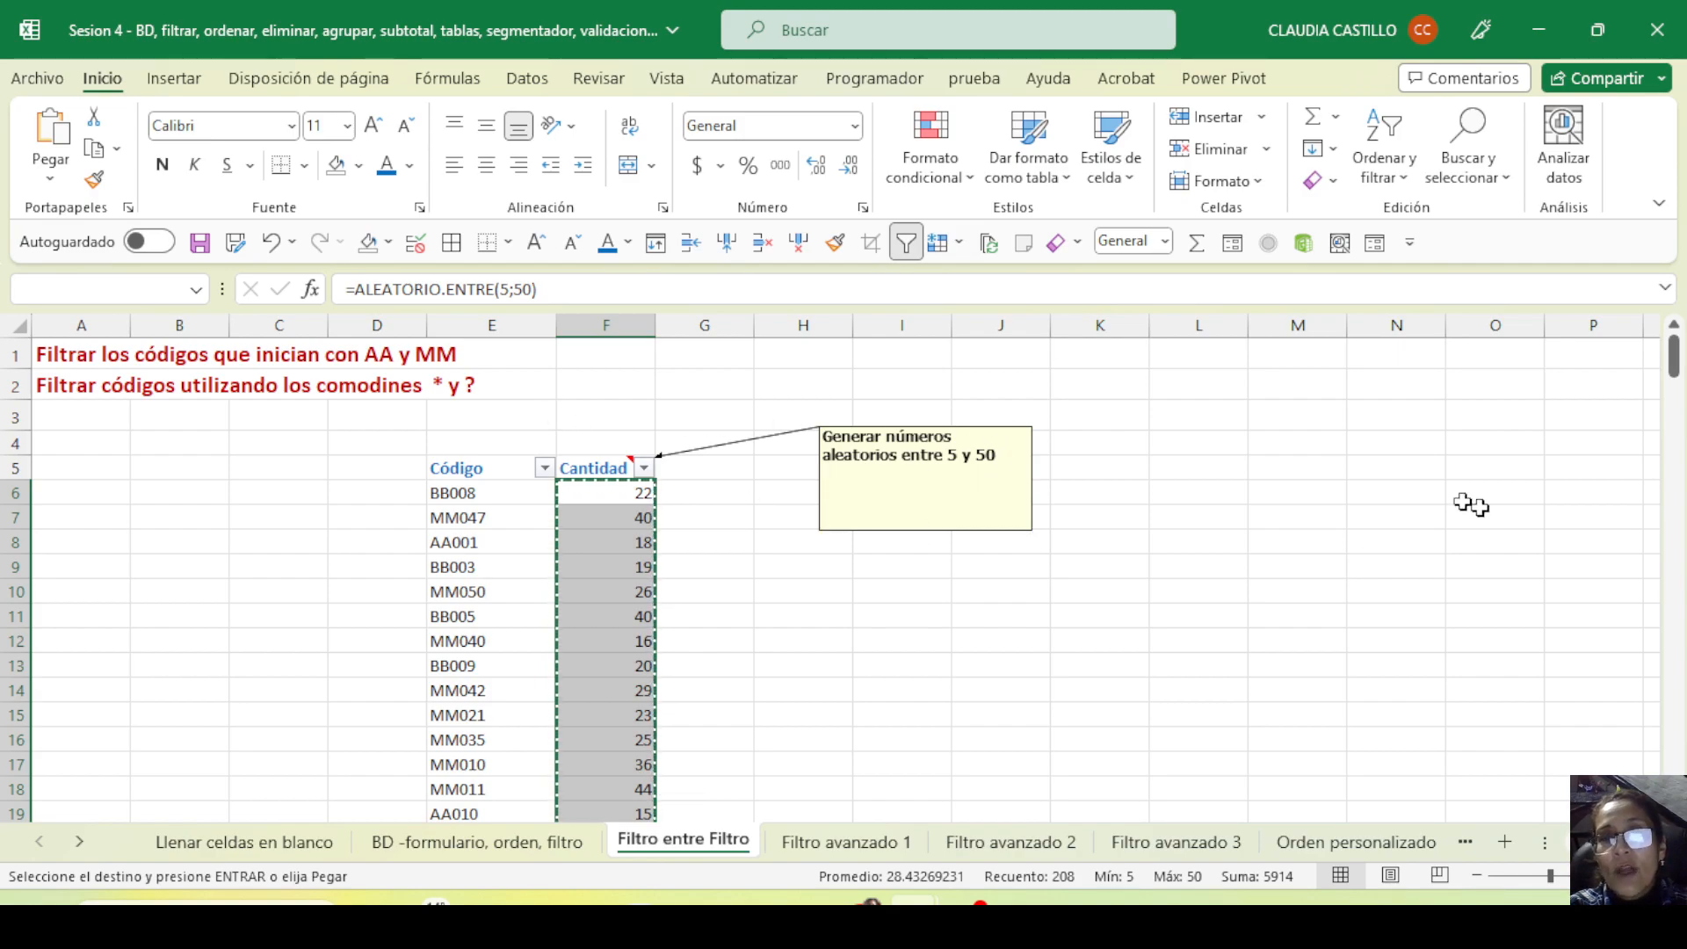
pyautogui.rightClick(583, 498)
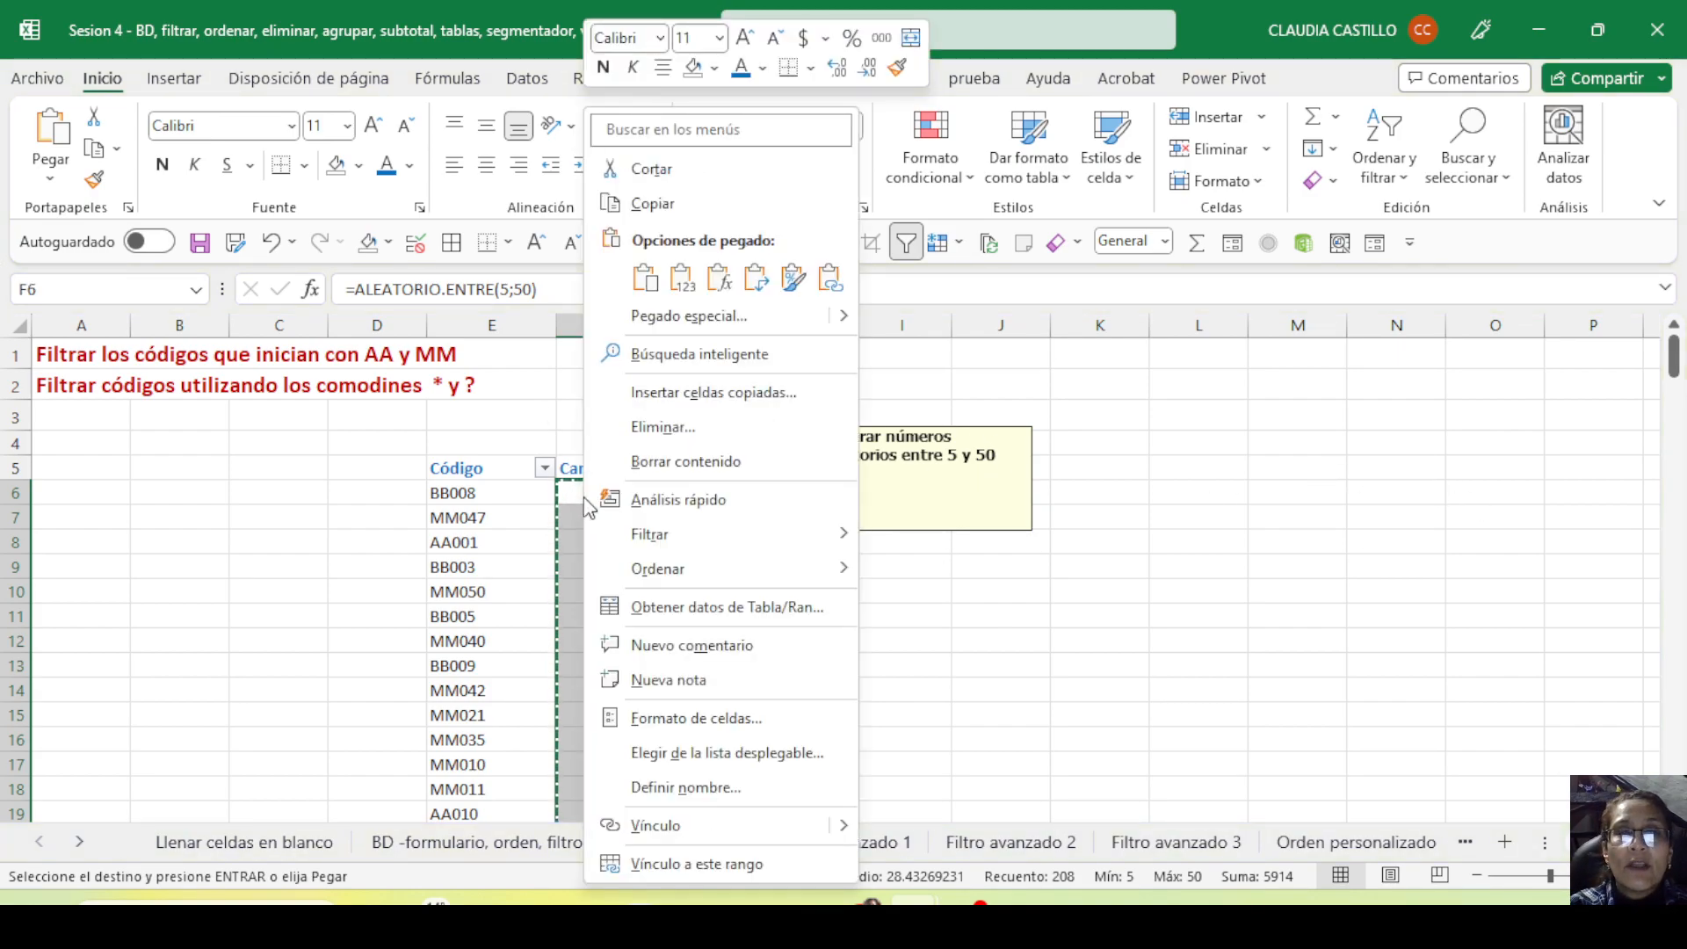
pyautogui.click(682, 279)
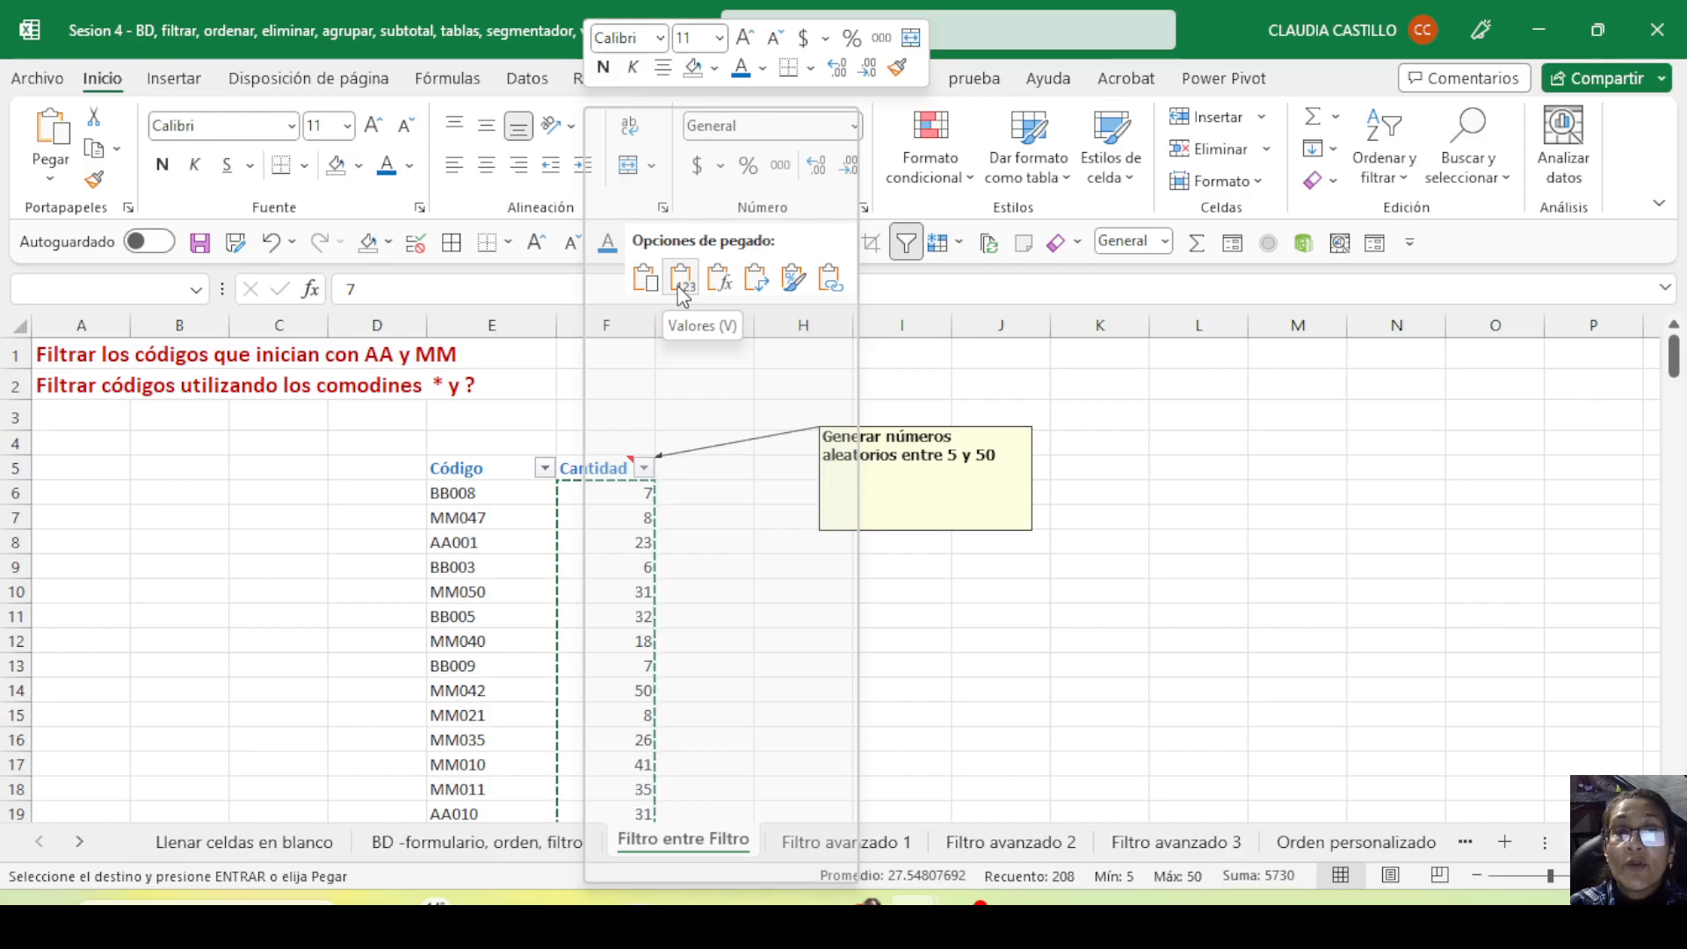
pyautogui.click(680, 290)
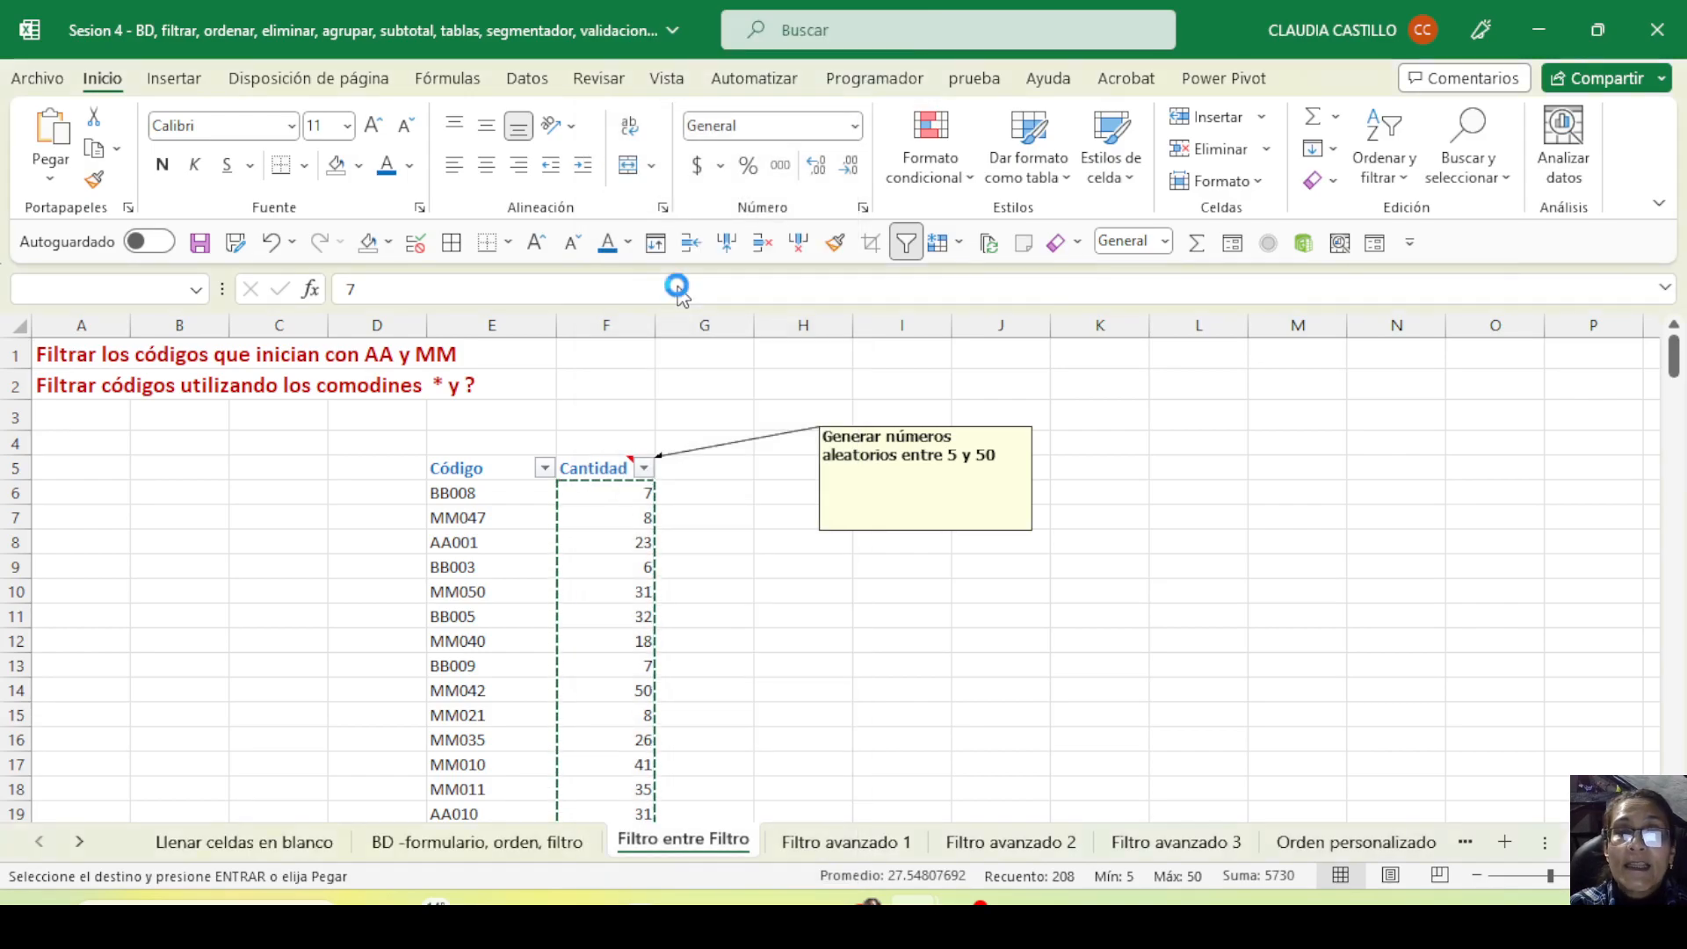
pyautogui.click(751, 691)
pyautogui.click(645, 619)
pyautogui.press('Escape')
# Check that Cantidad cell F6 holds a plain value instead of a formula, leaving its content as is
pyautogui.click(592, 493)
pyautogui.doubleClick(592, 494)
pyautogui.press('Return')
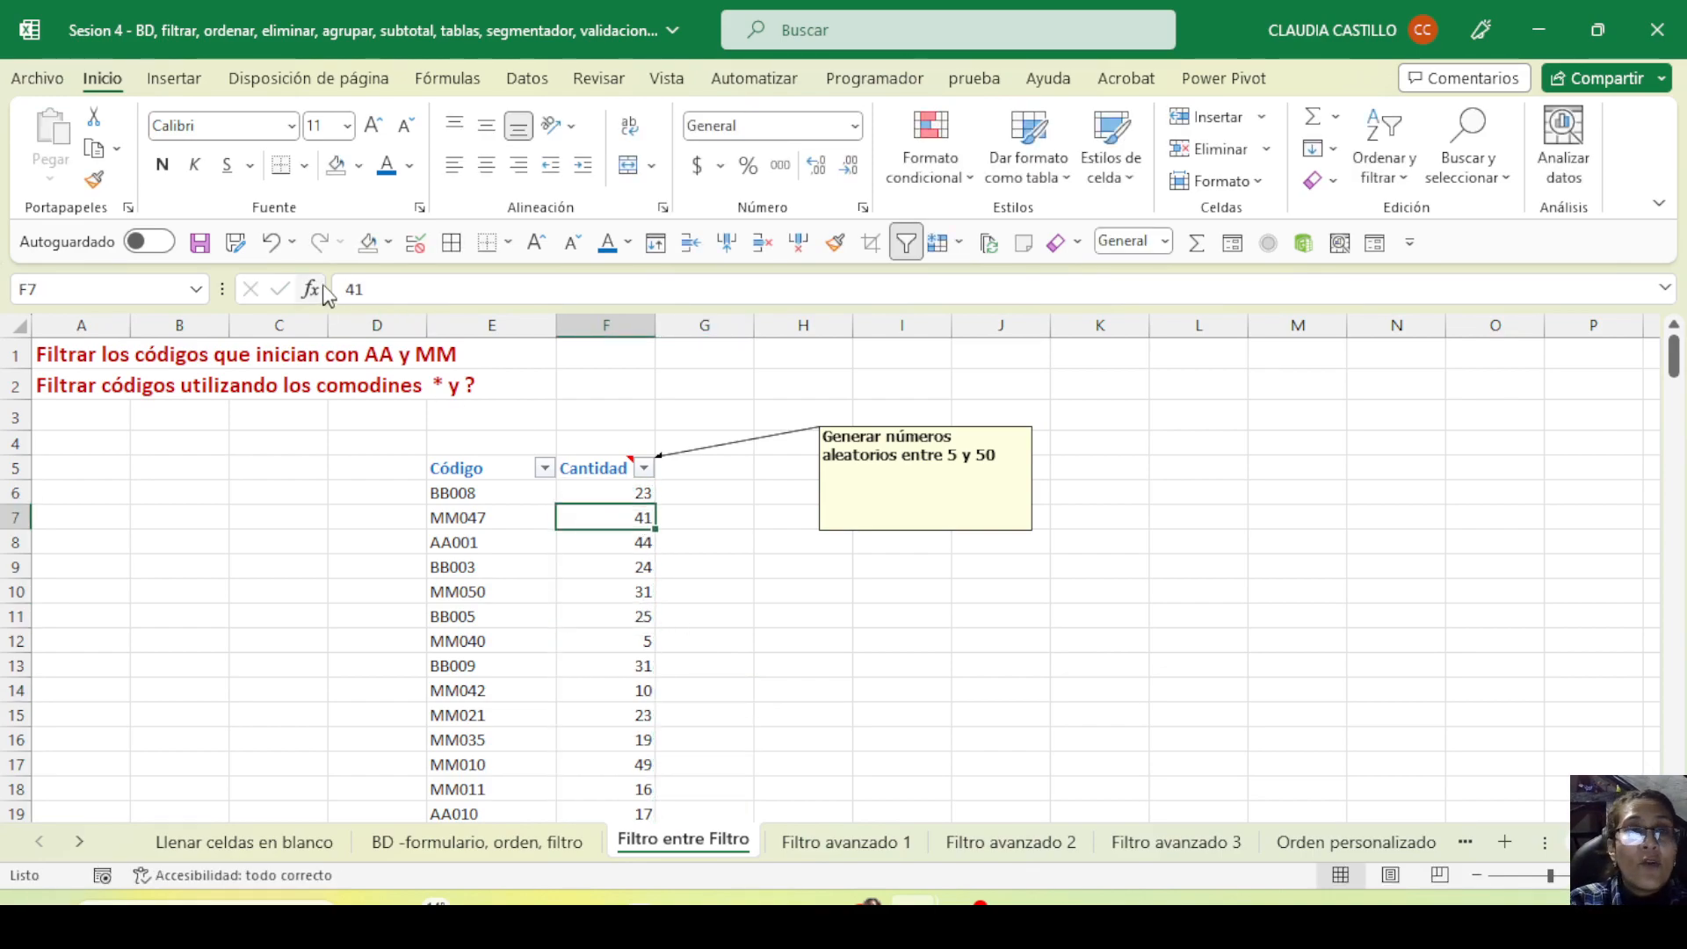
# Examine the Cantidad values and the filter options of the Código column on the Filtro entre Filtro sheet
pyautogui.doubleClick(354, 289)
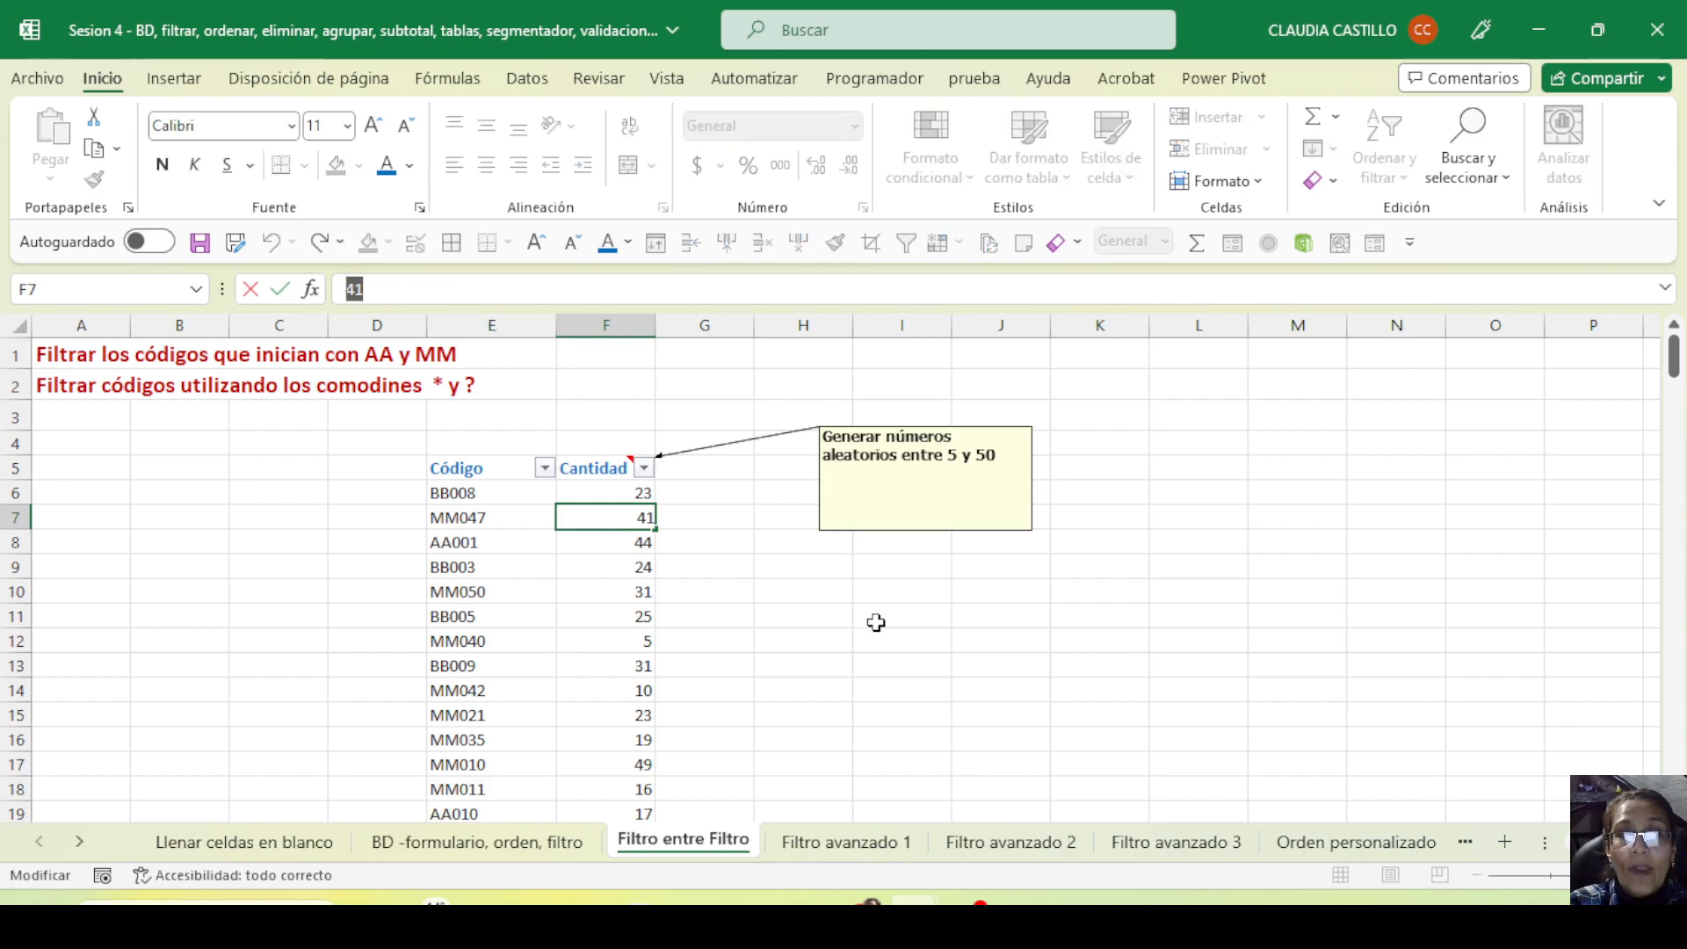
pyautogui.click(600, 573)
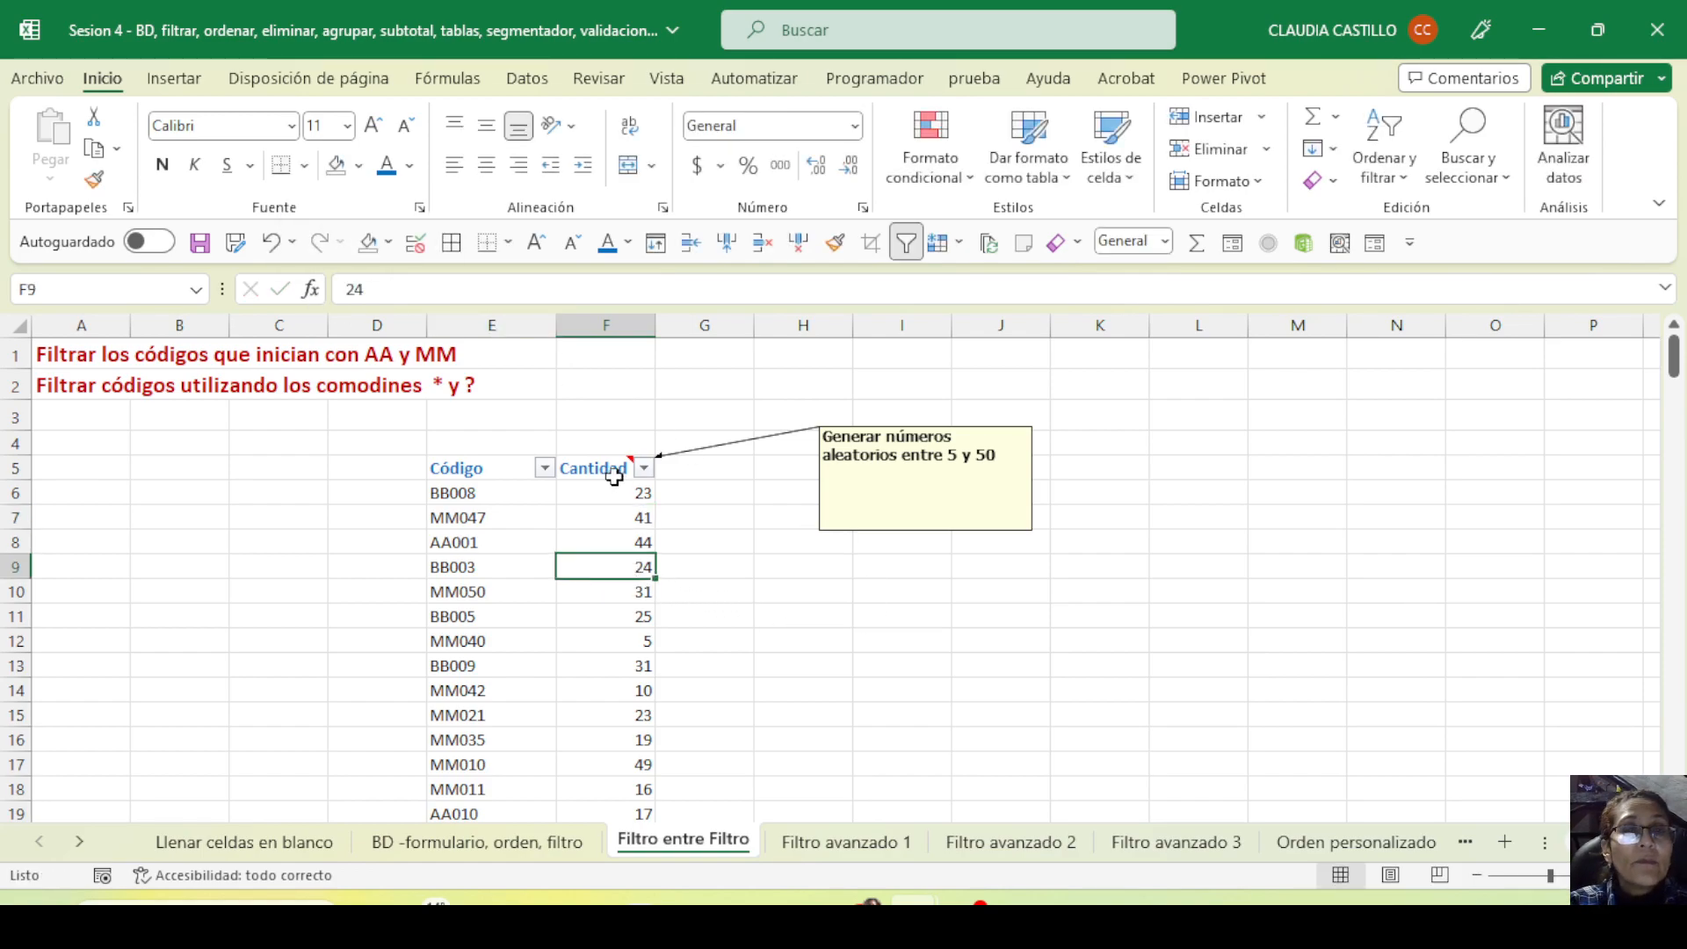
pyautogui.moveTo(615, 493); pyautogui.dragTo(615, 769)
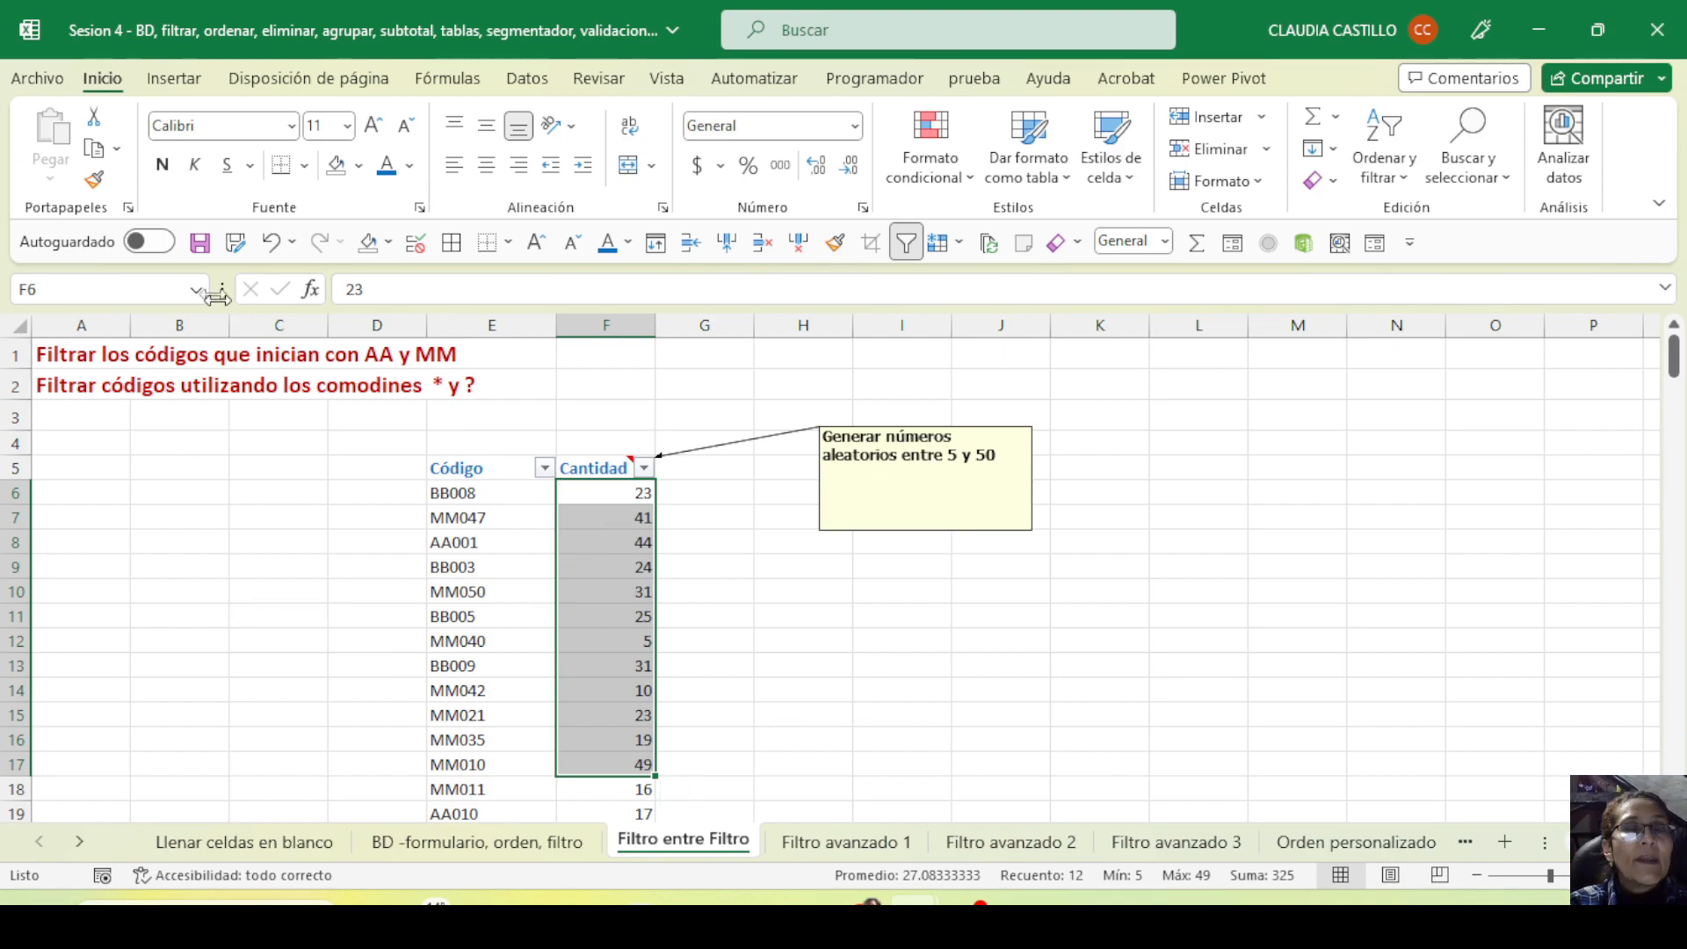
pyautogui.click(545, 469)
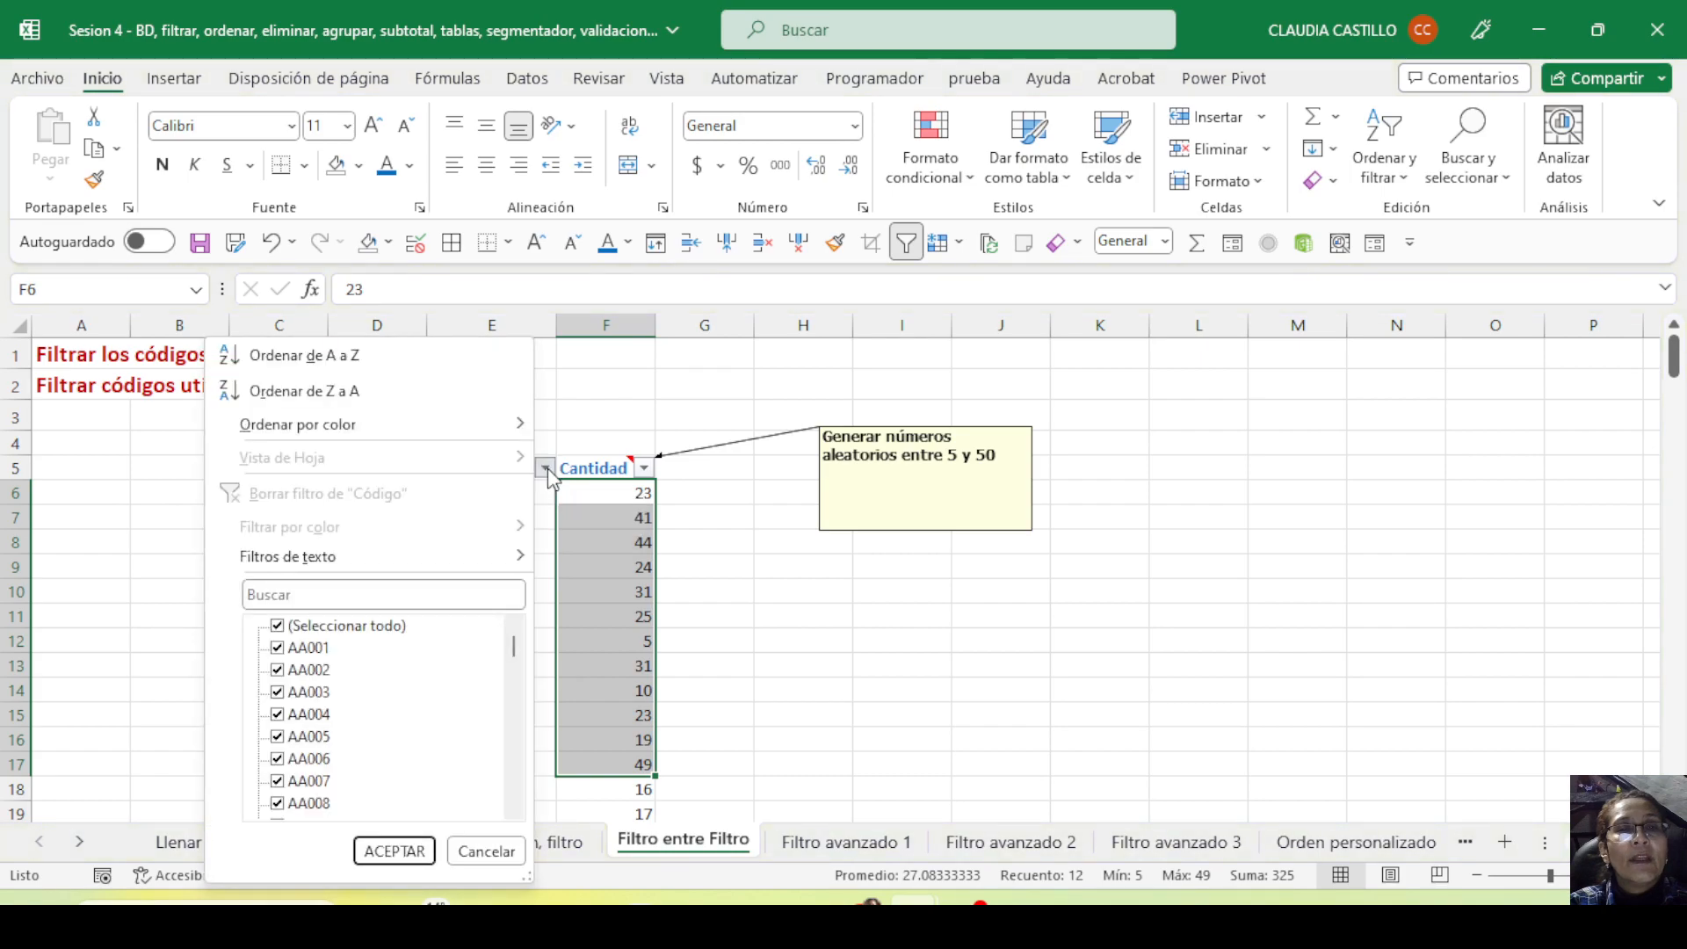
pyautogui.click(747, 642)
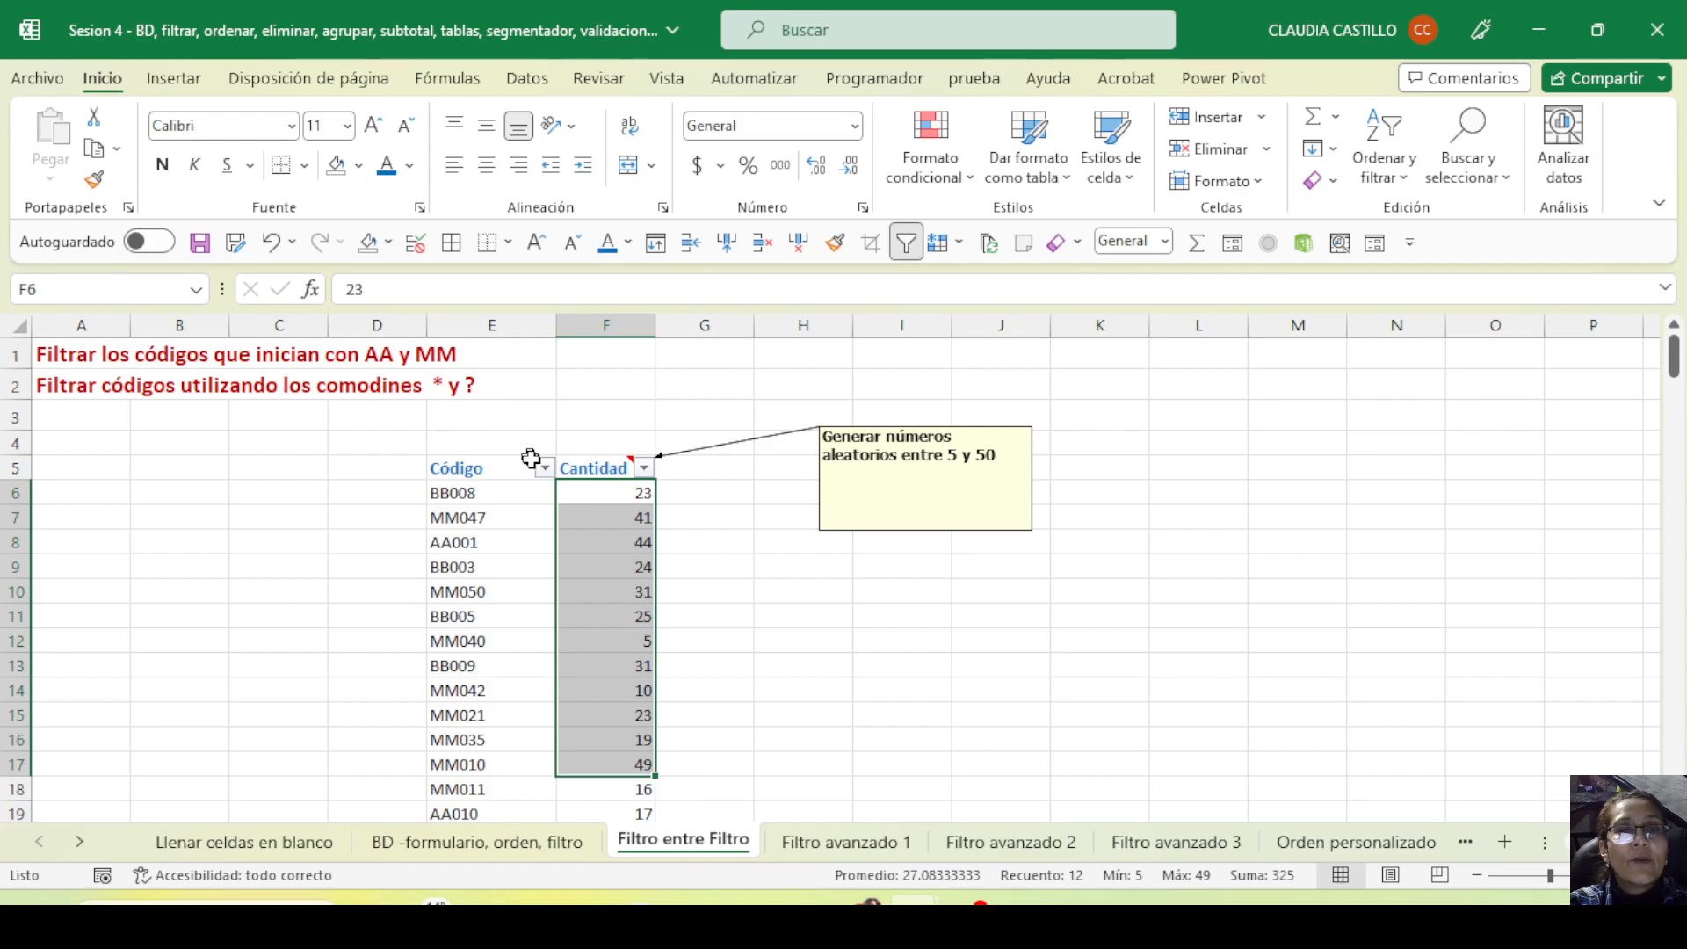
pyautogui.click(516, 542)
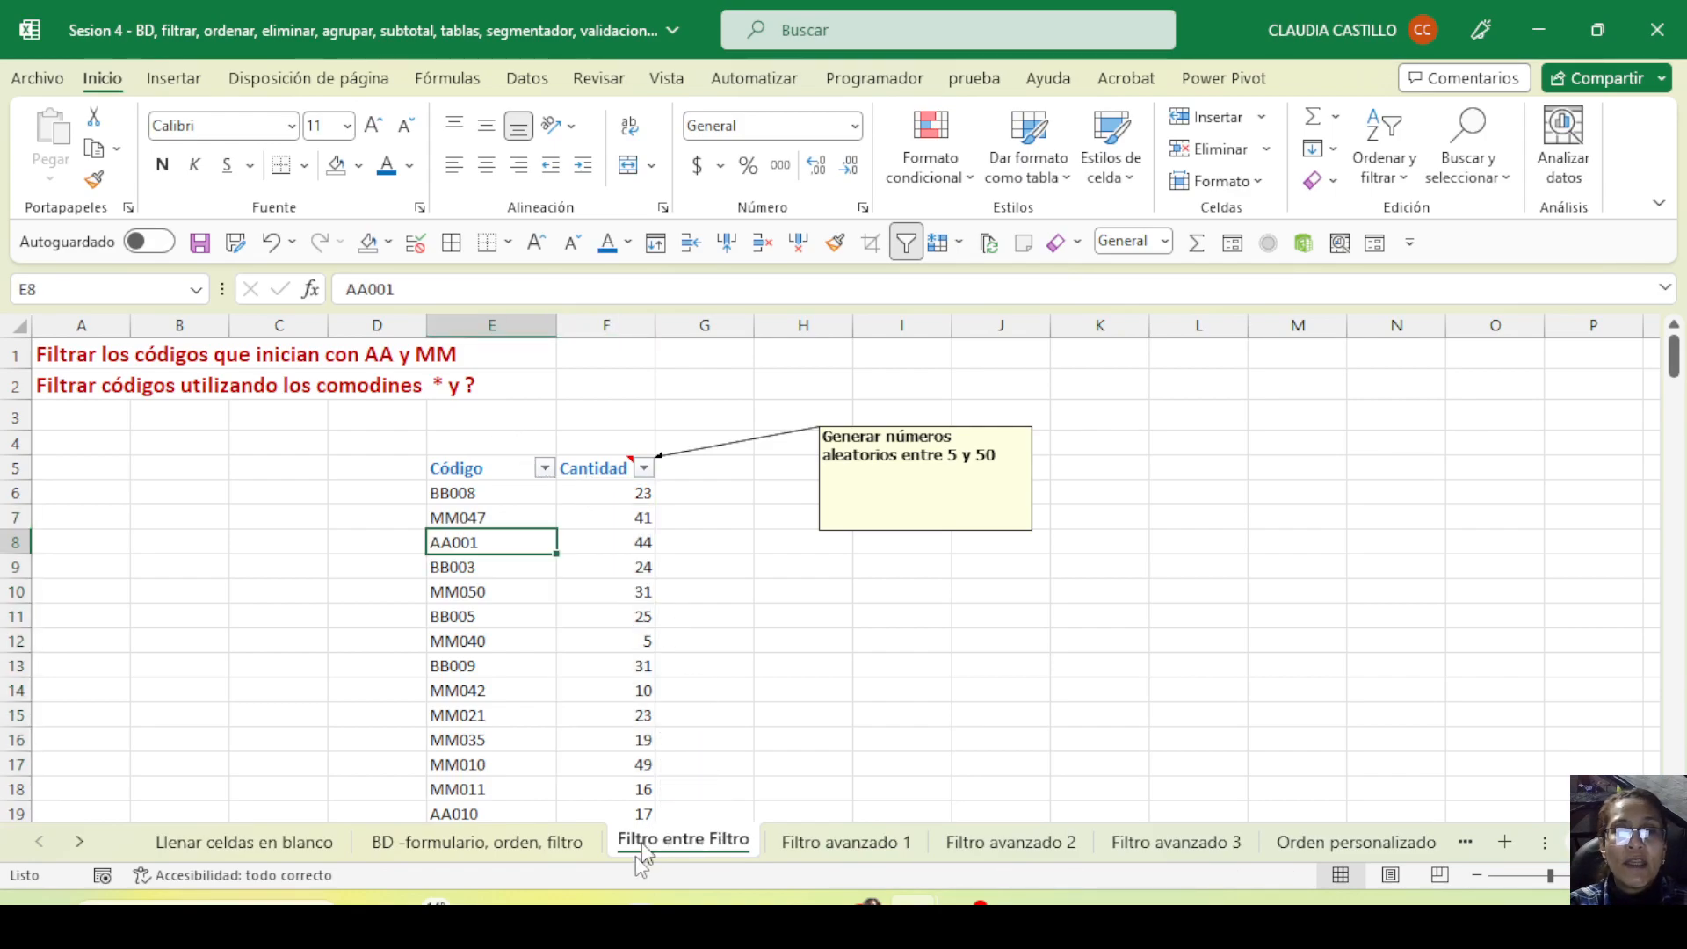
pyautogui.click(545, 468)
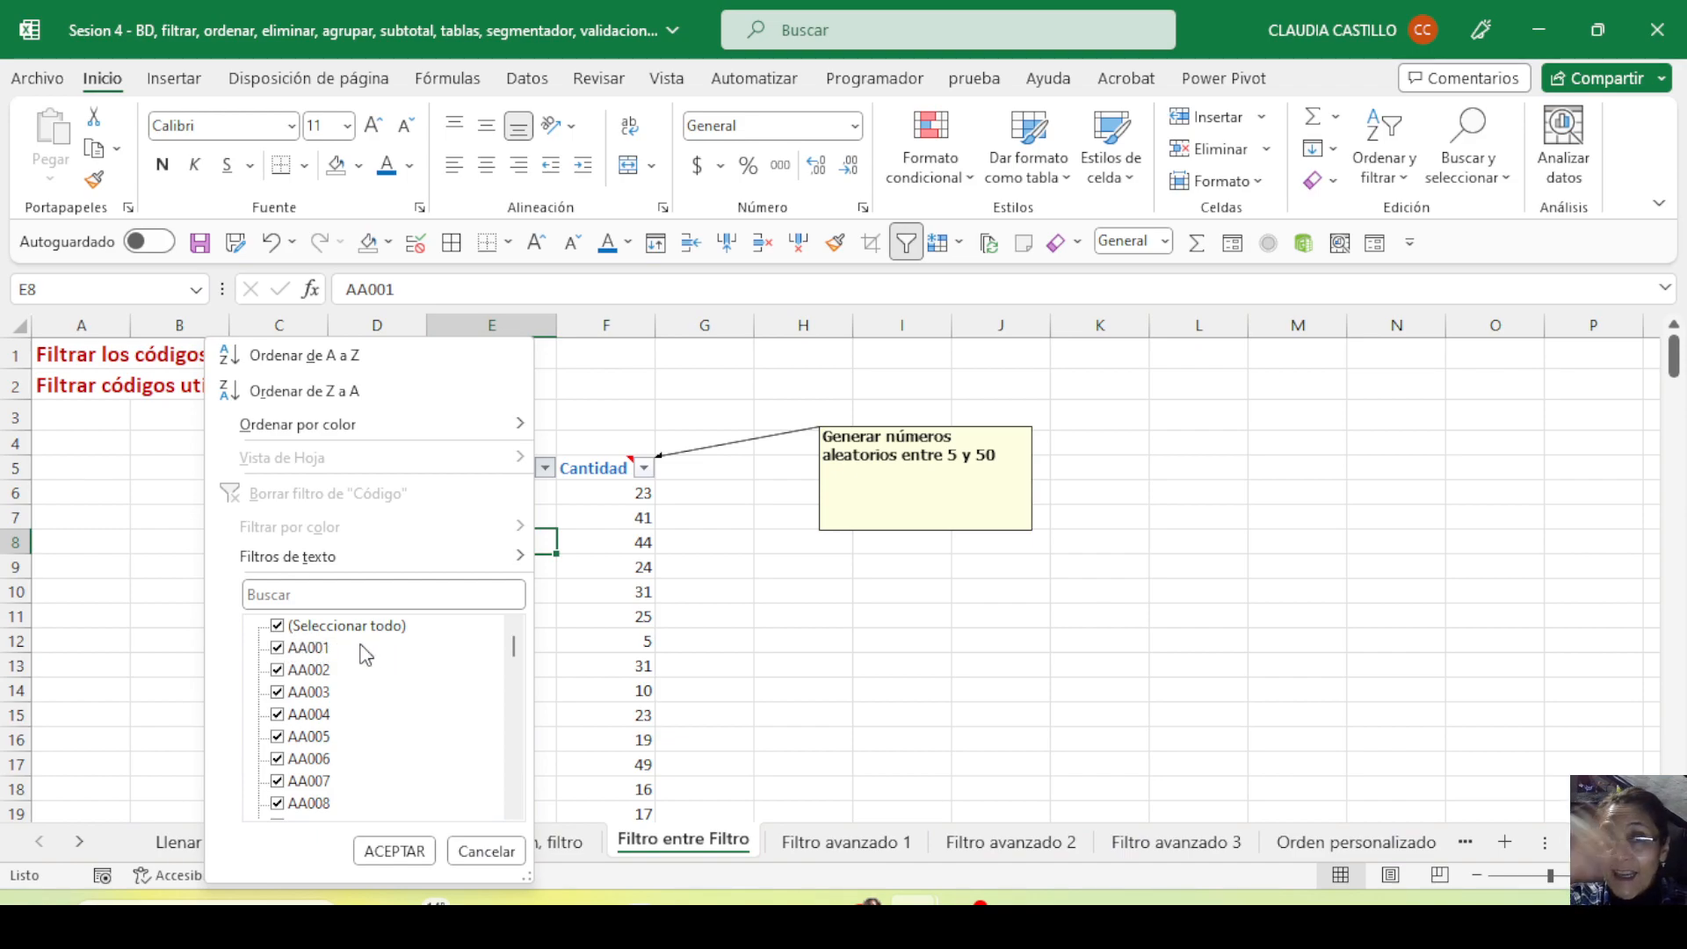
pyautogui.click(795, 714)
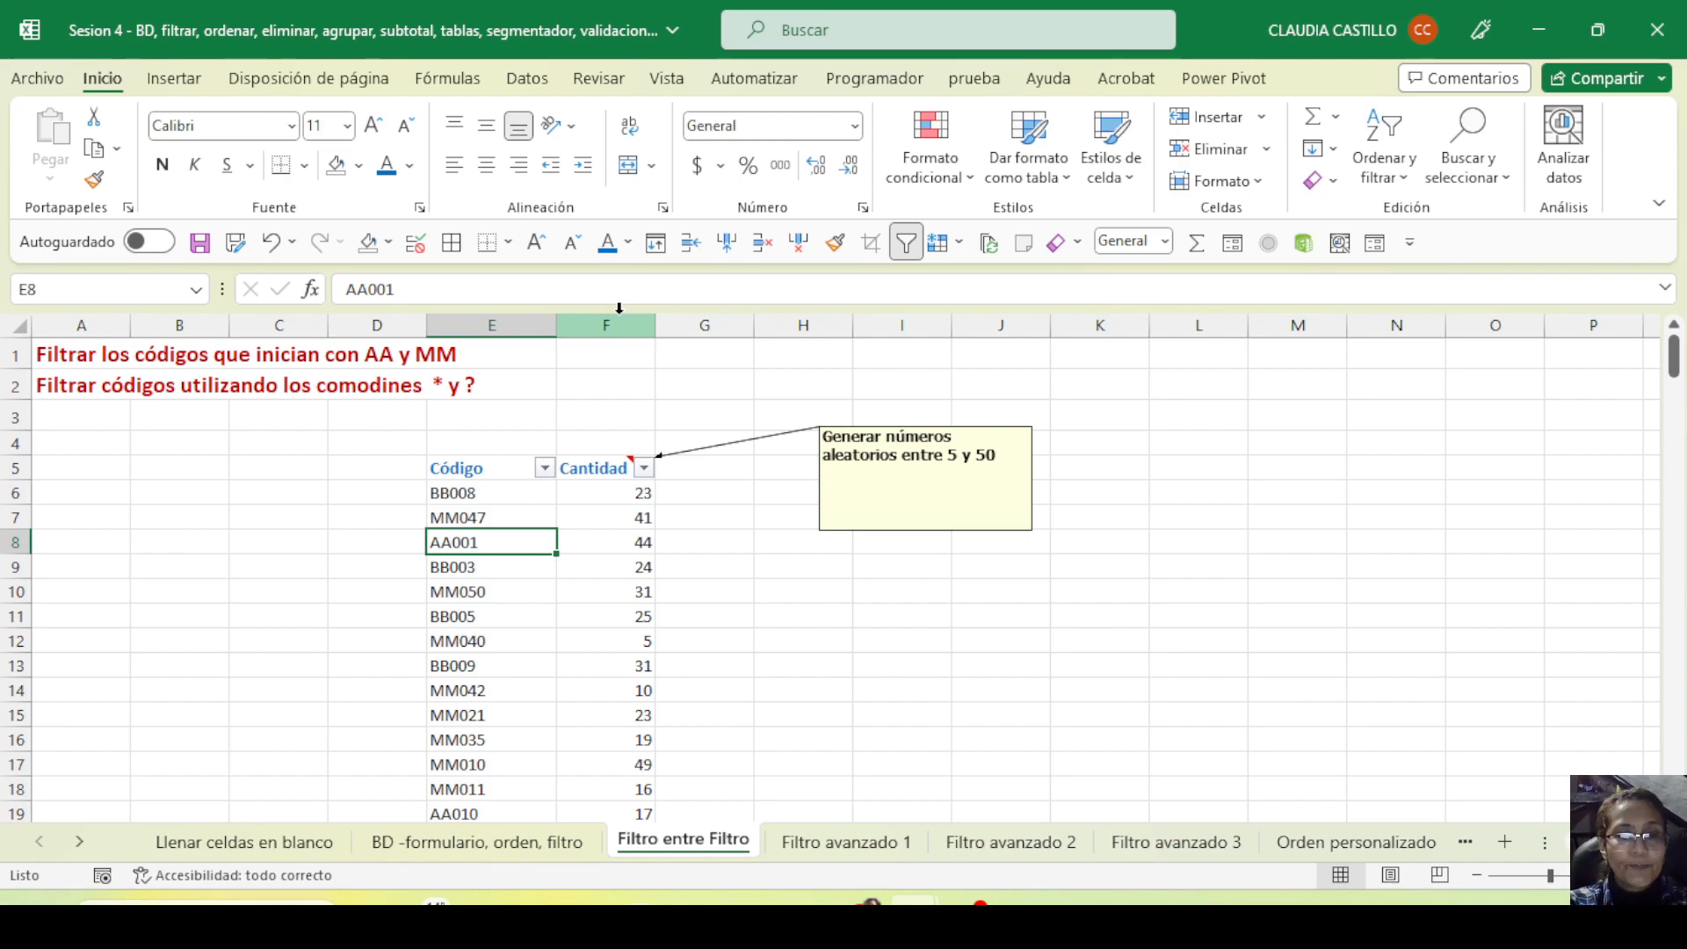
# Apply strikethrough to code AA001 in cell E8 and clear its underline
pyautogui.hotkey('ctrl', '5')
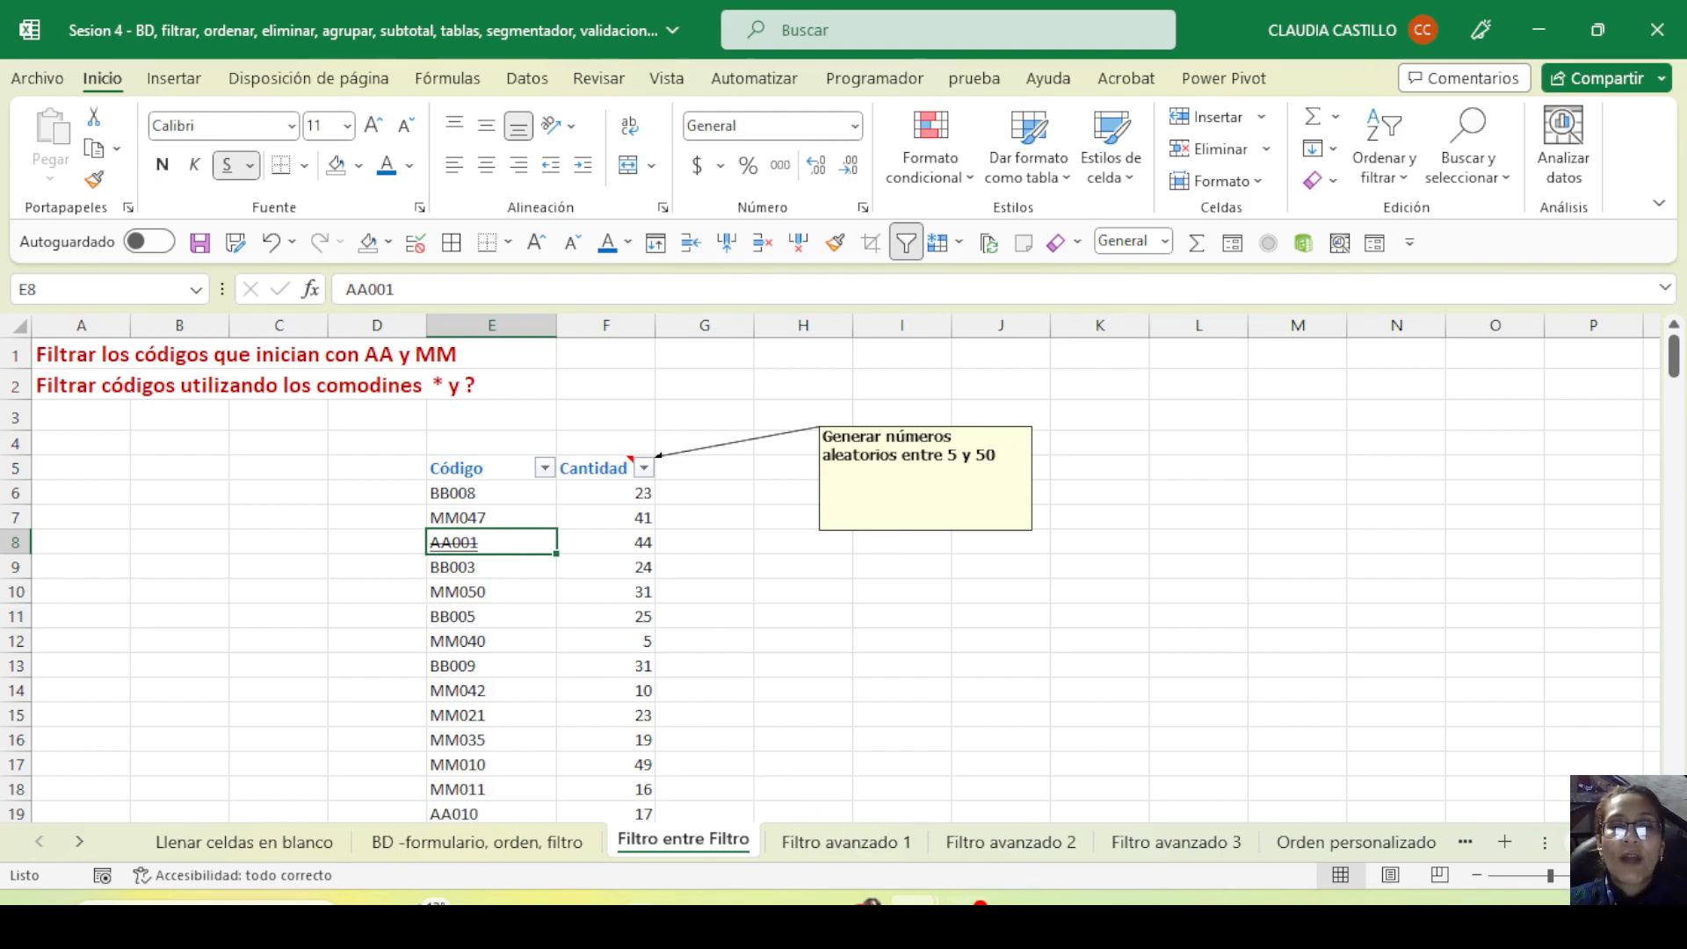
pyautogui.moveTo(969, 903)
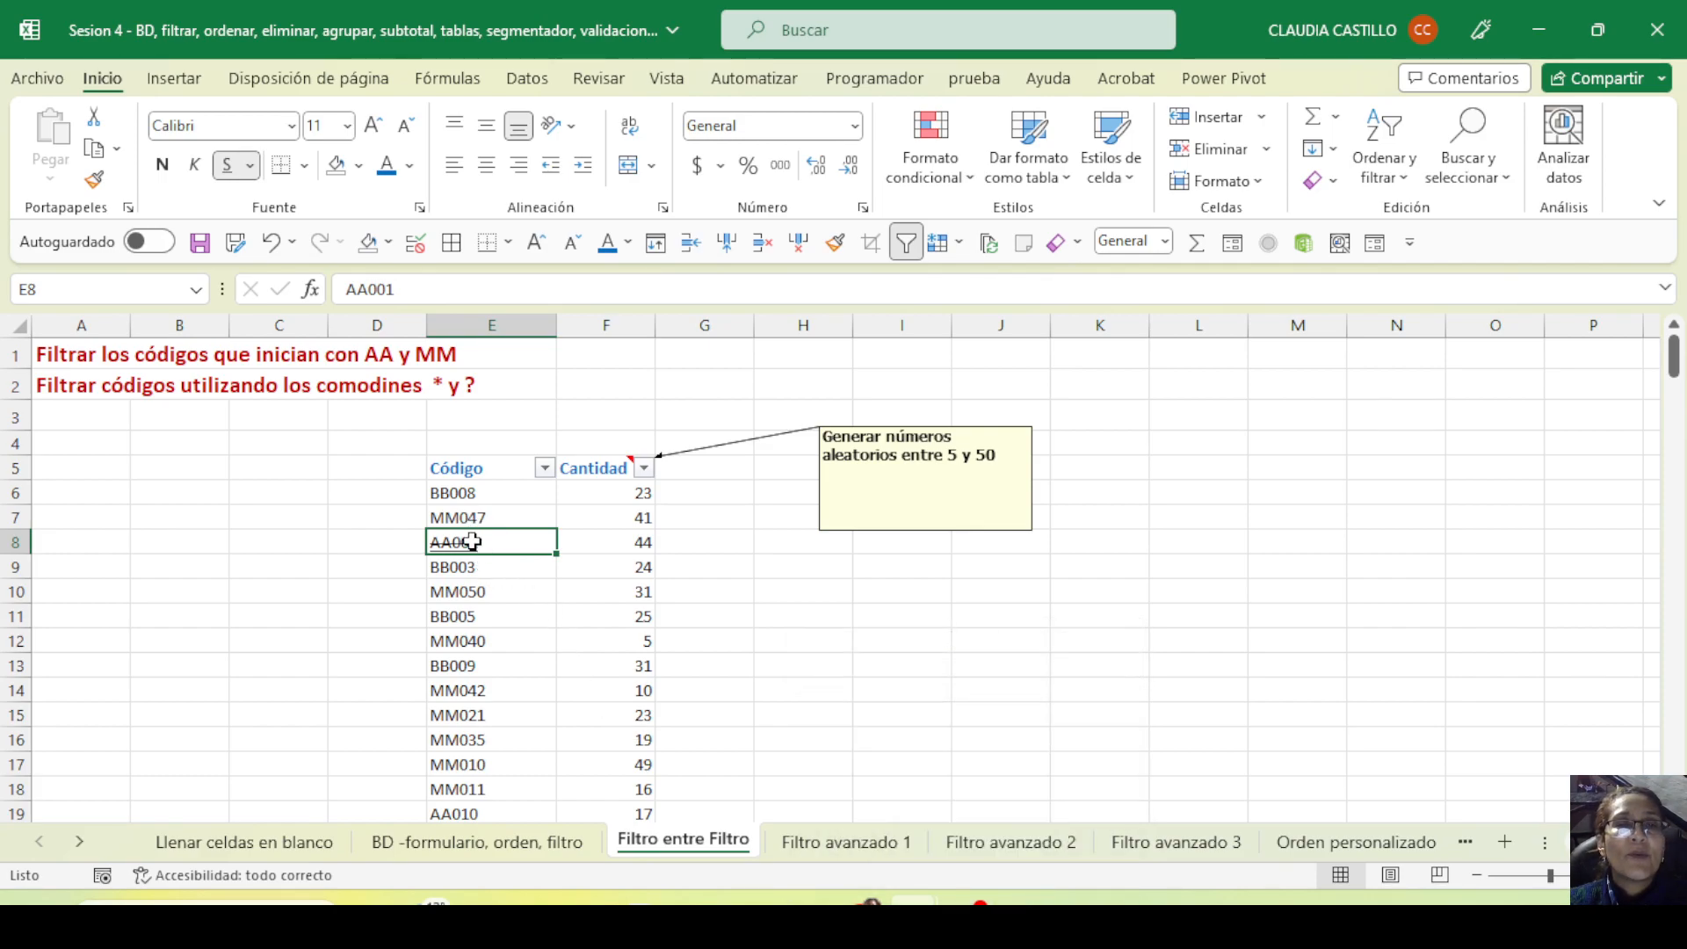
pyautogui.click(229, 167)
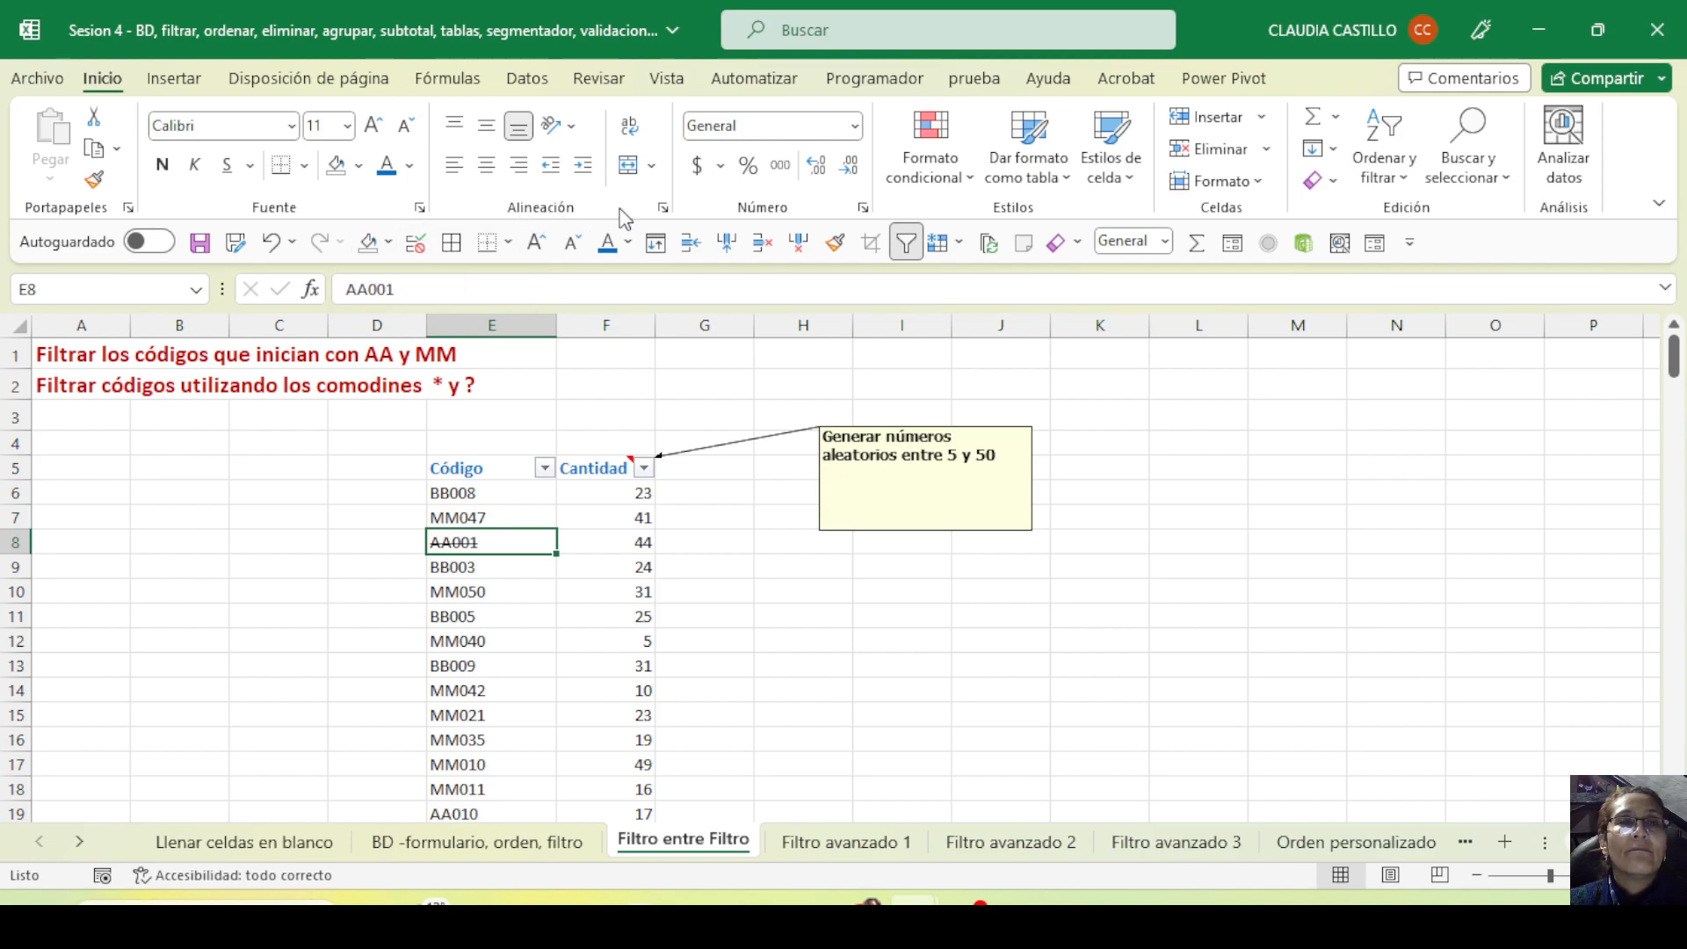
# Remove the strikethrough from cell E8 and review the other cell format categories, including number and alignment
pyautogui.click(420, 208)
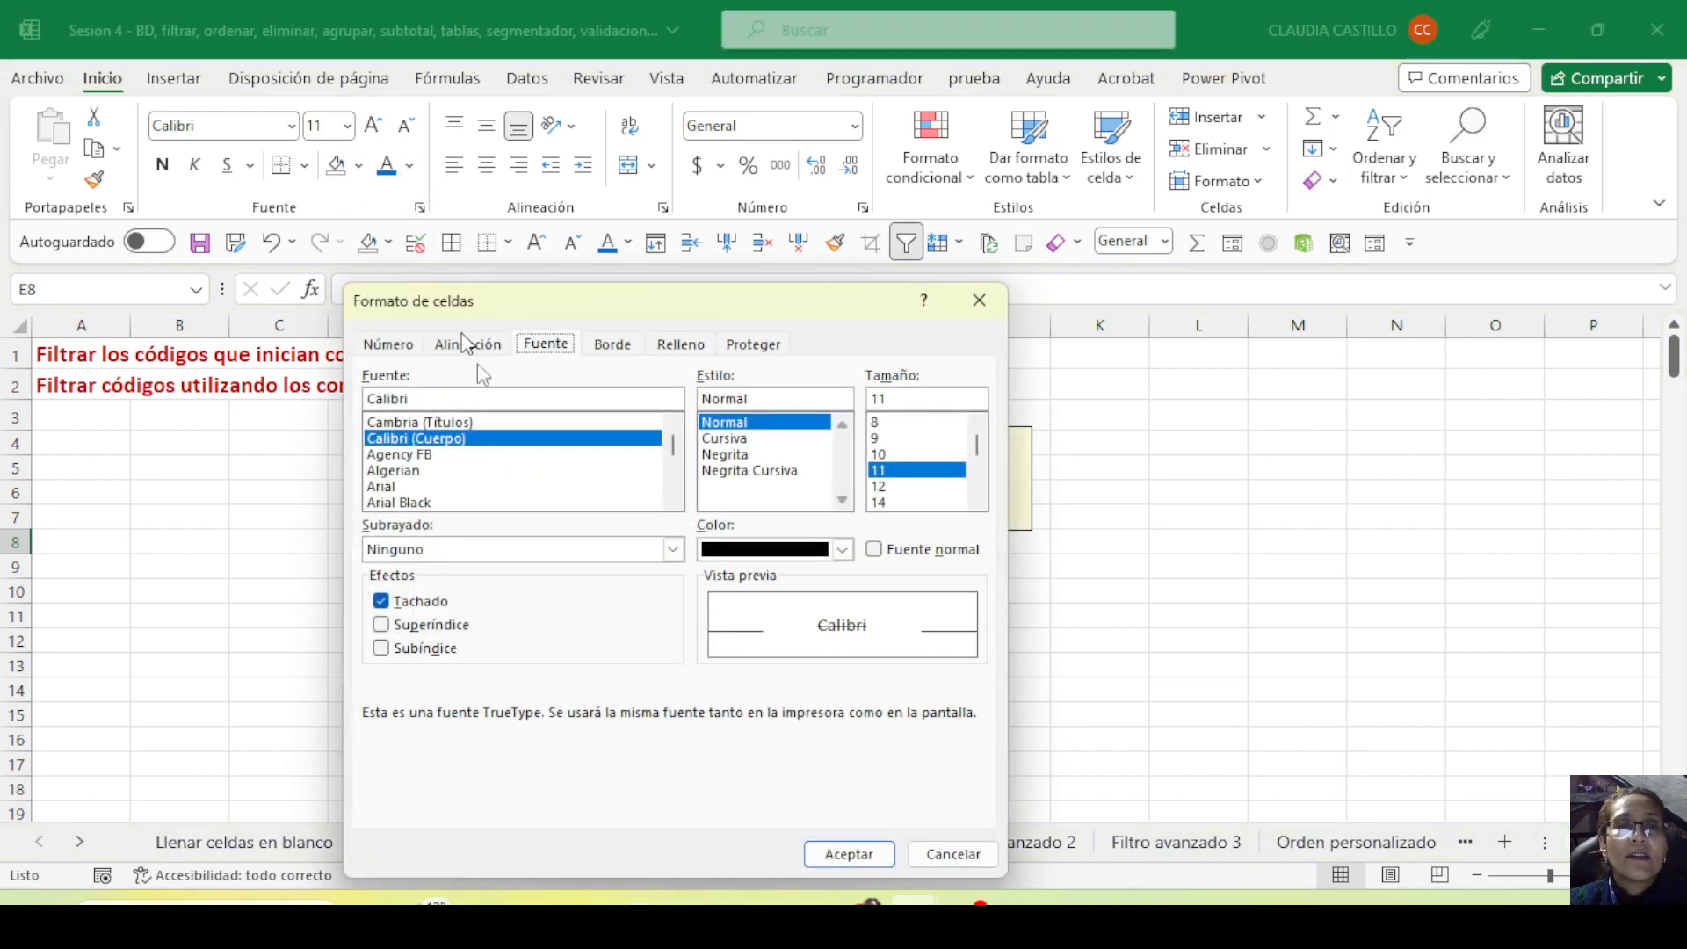
pyautogui.click(382, 601)
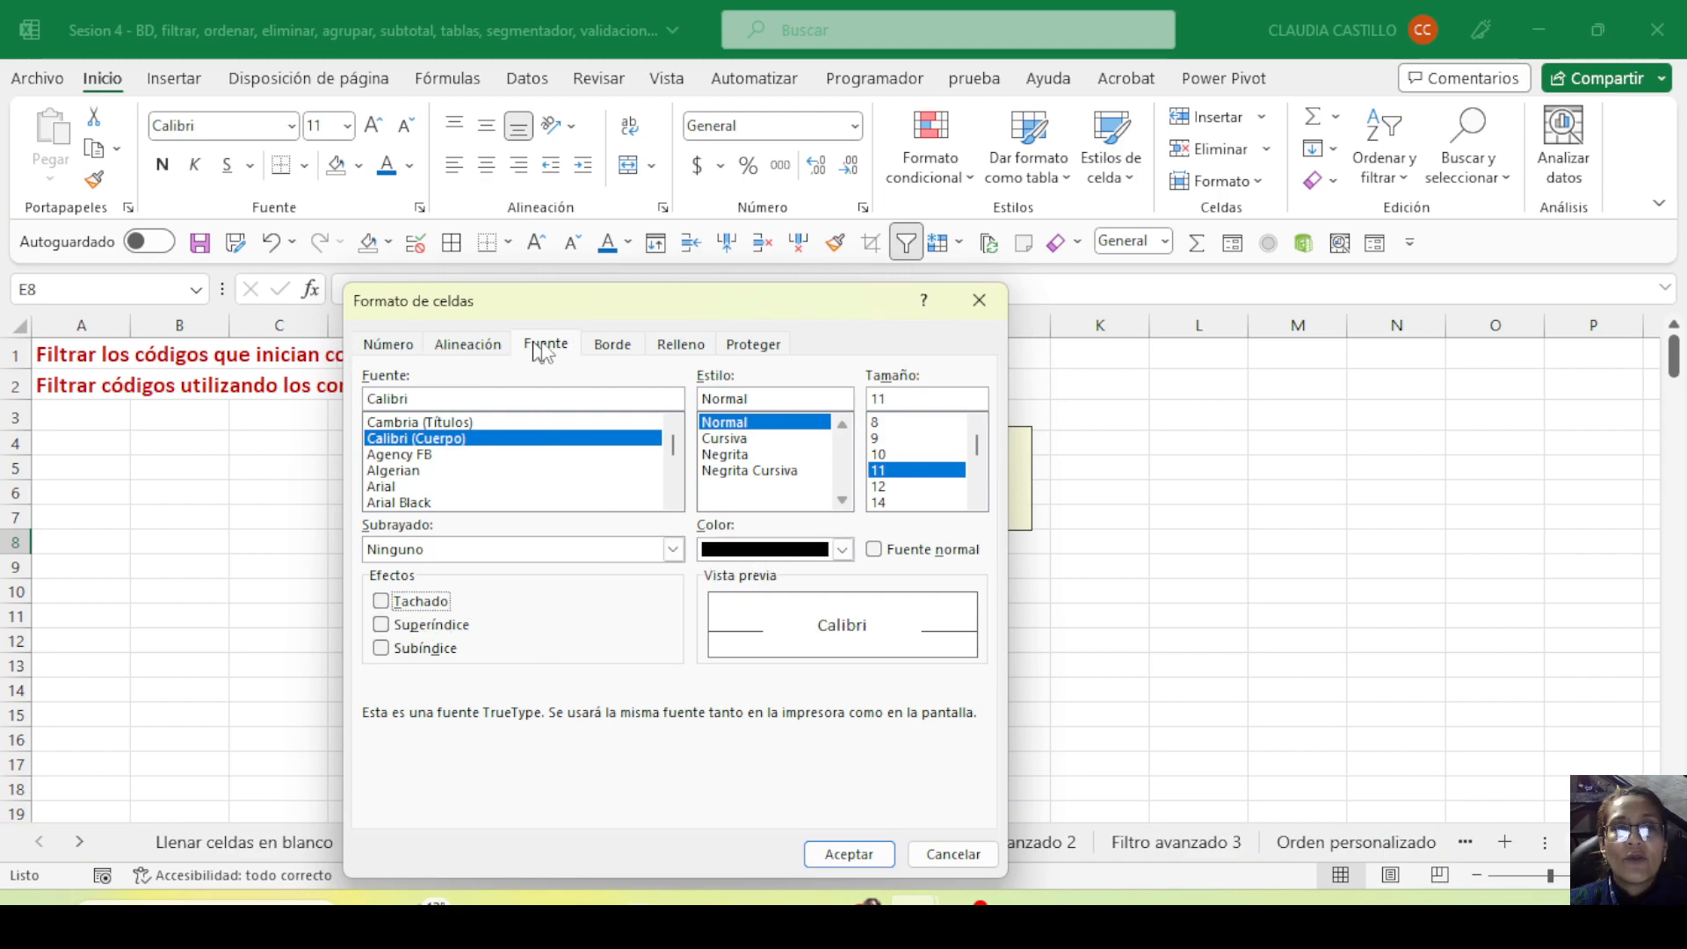
pyautogui.click(475, 346)
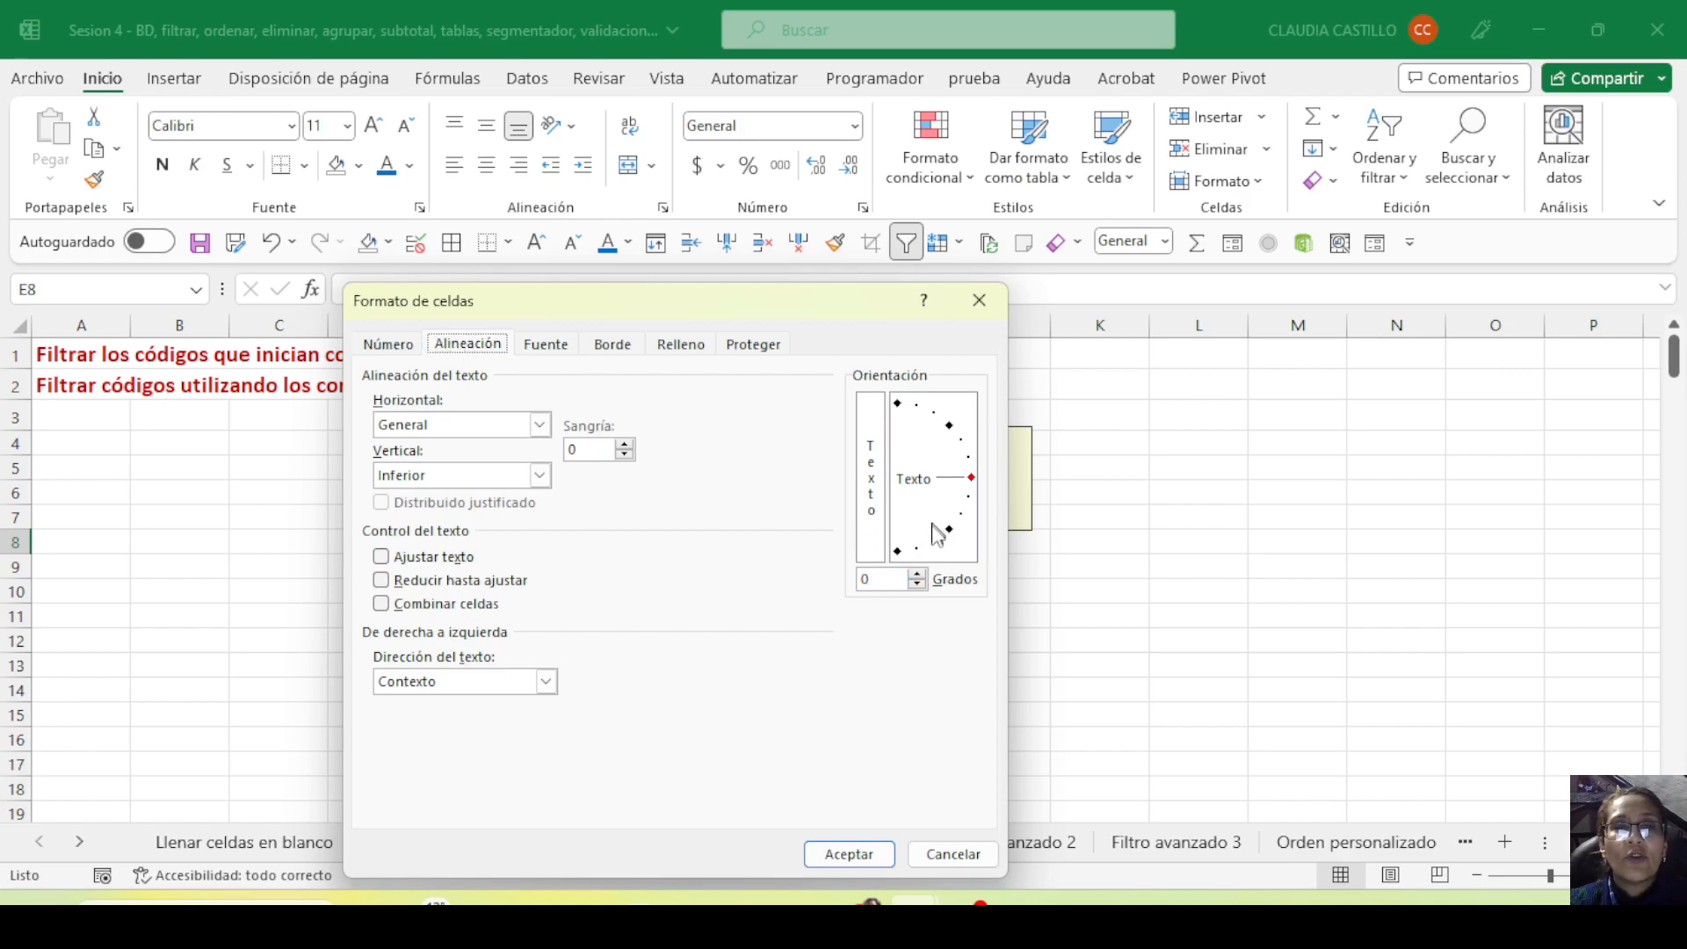
pyautogui.click(758, 345)
pyautogui.click(612, 344)
pyautogui.click(552, 346)
pyautogui.click(455, 349)
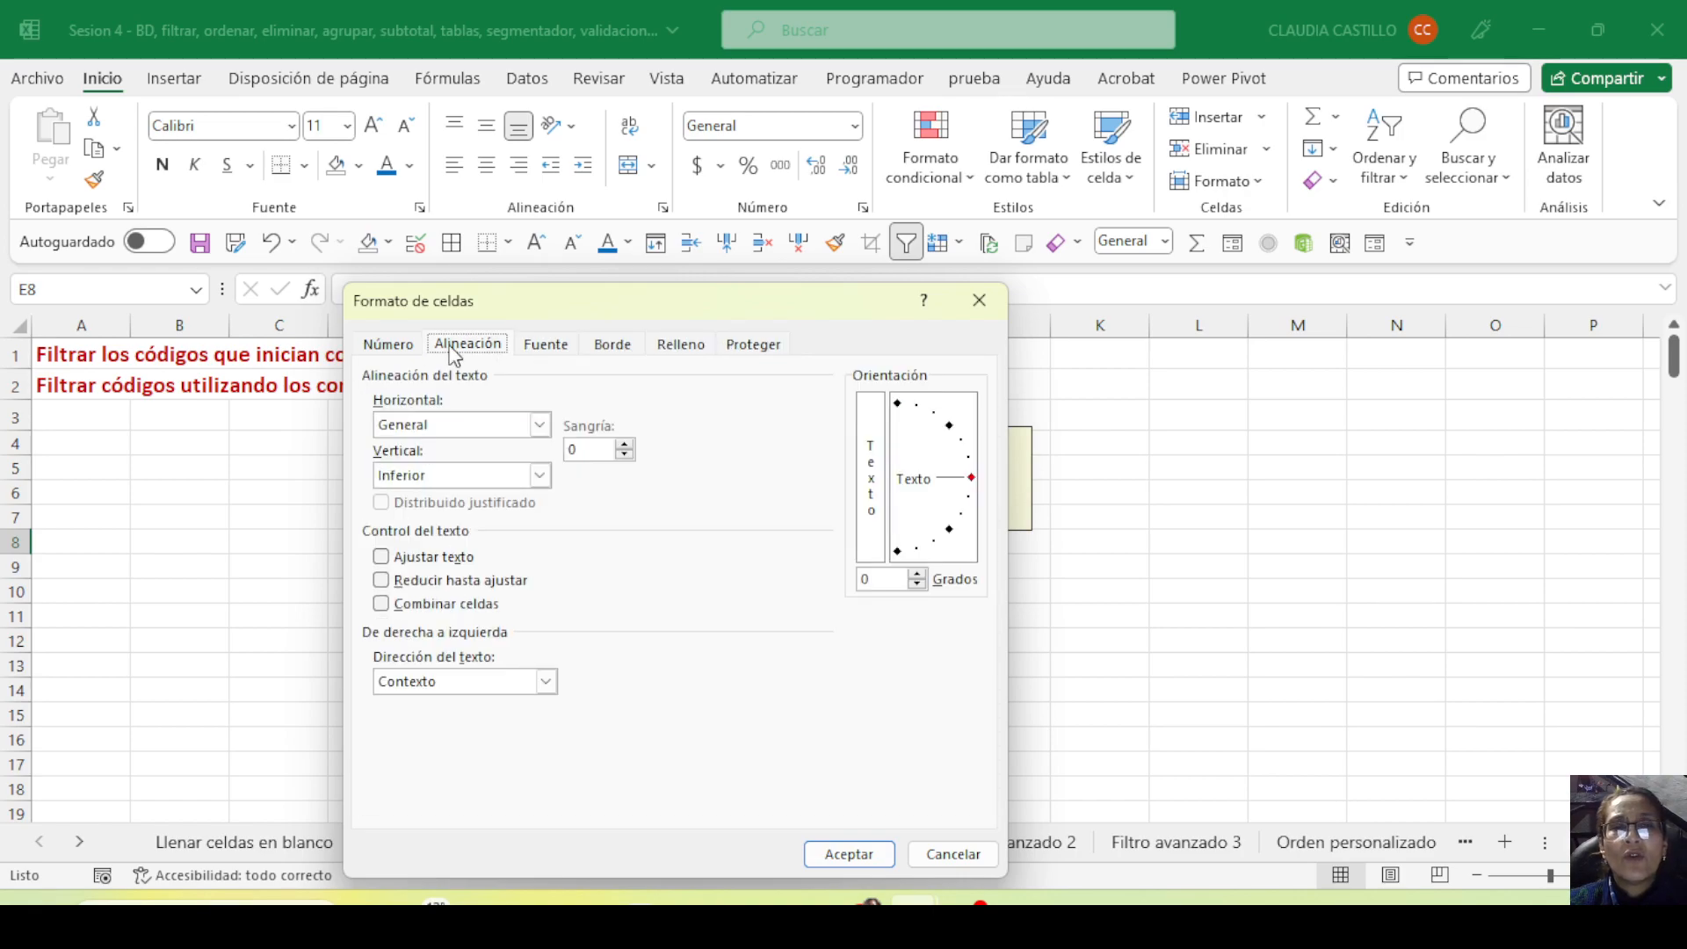
pyautogui.click(404, 348)
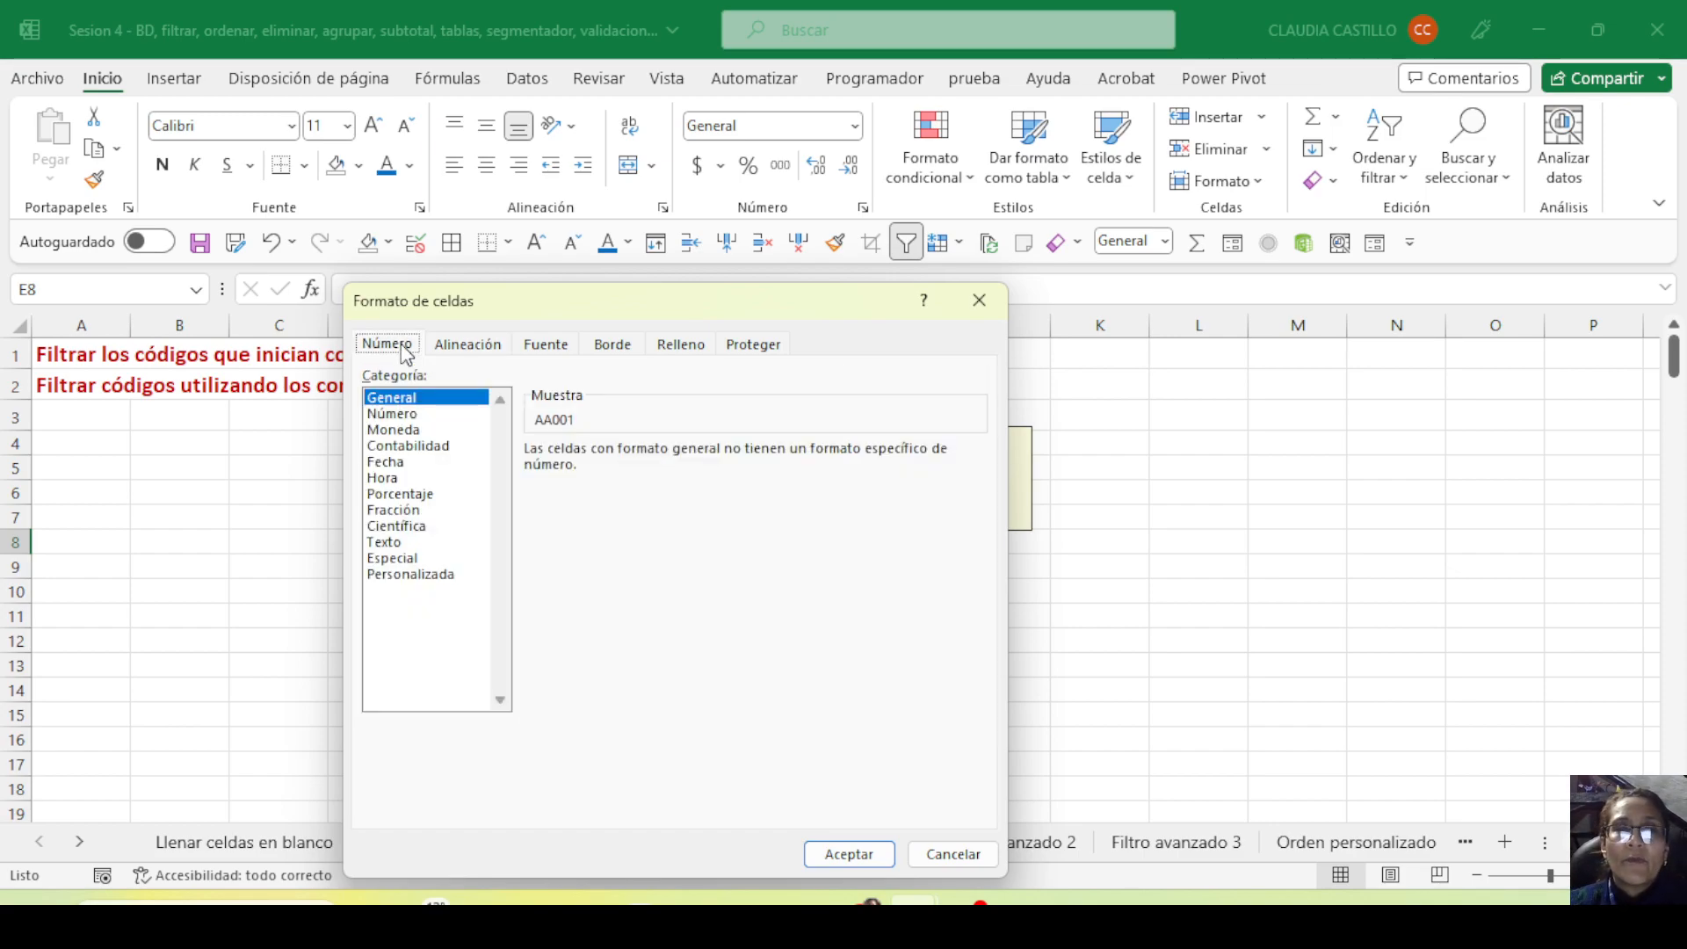
pyautogui.click(459, 350)
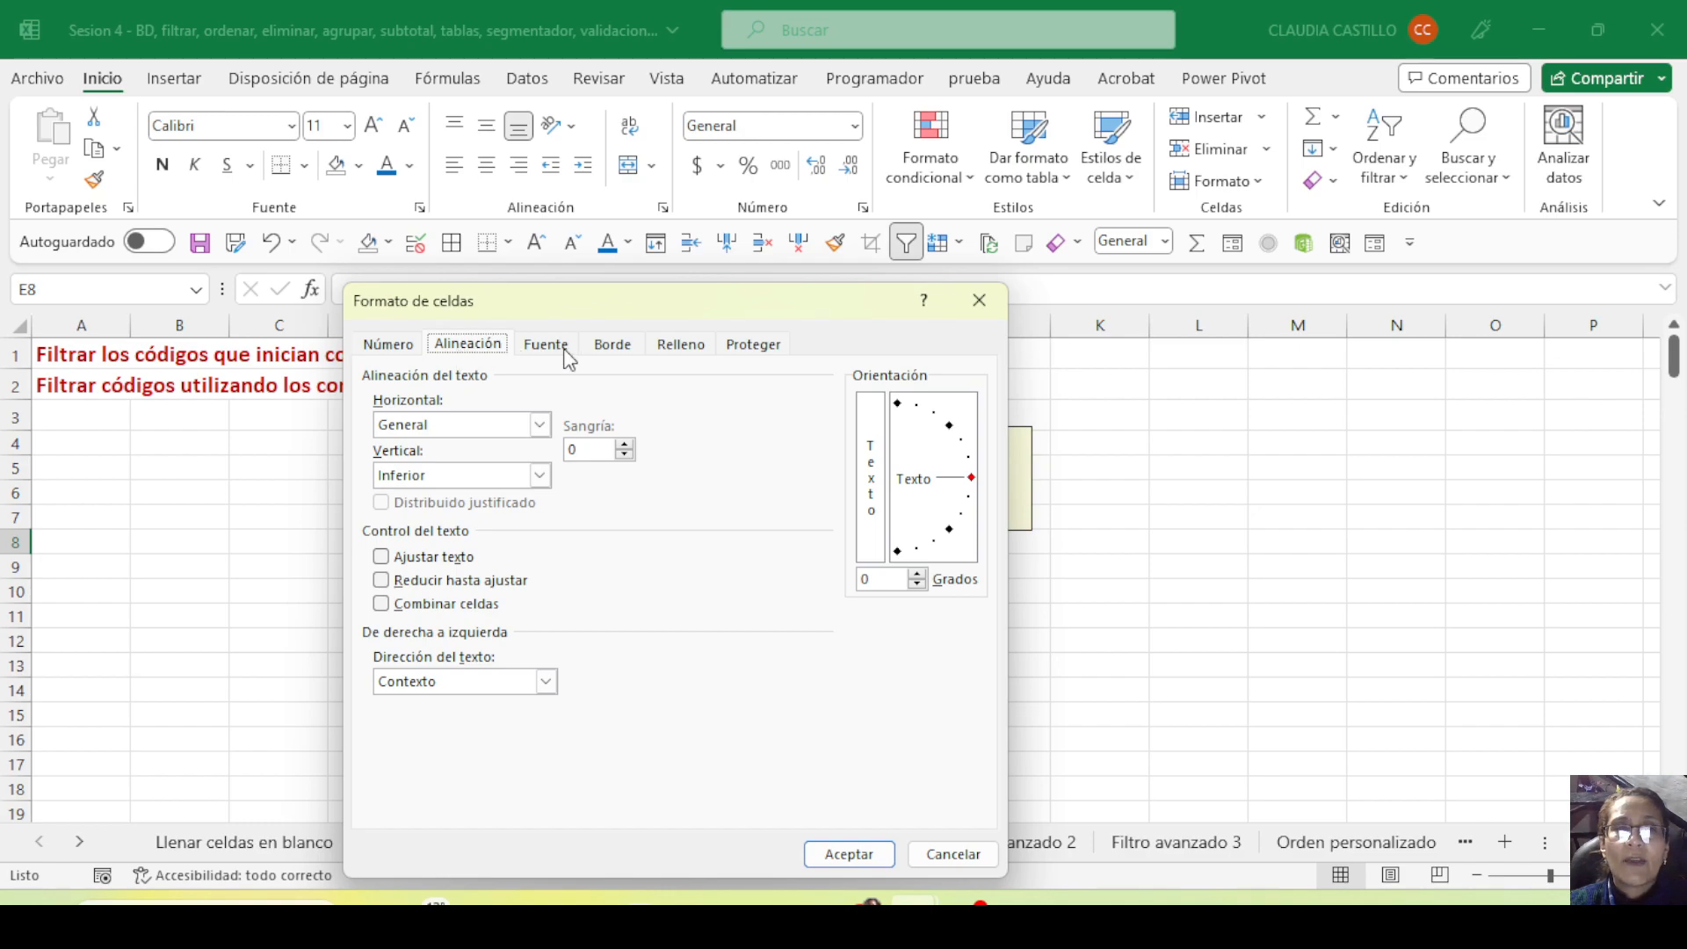
pyautogui.click(947, 857)
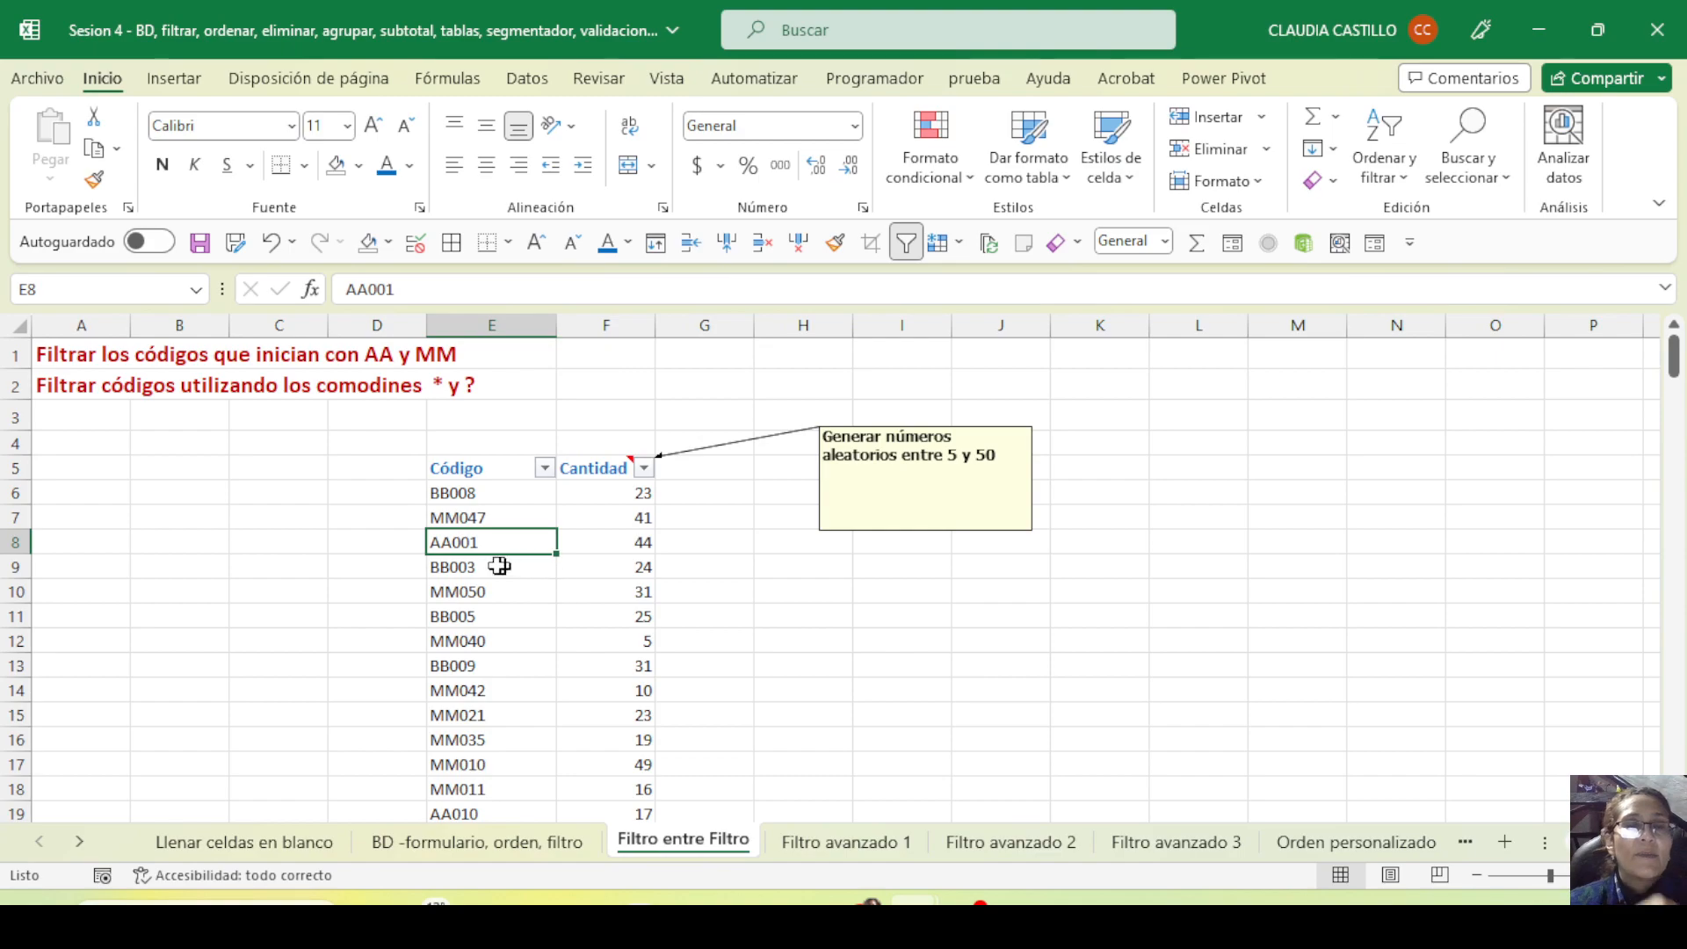
# Save the workbook and go to the Filtro avanzado 1 sheet
pyautogui.click(488, 569)
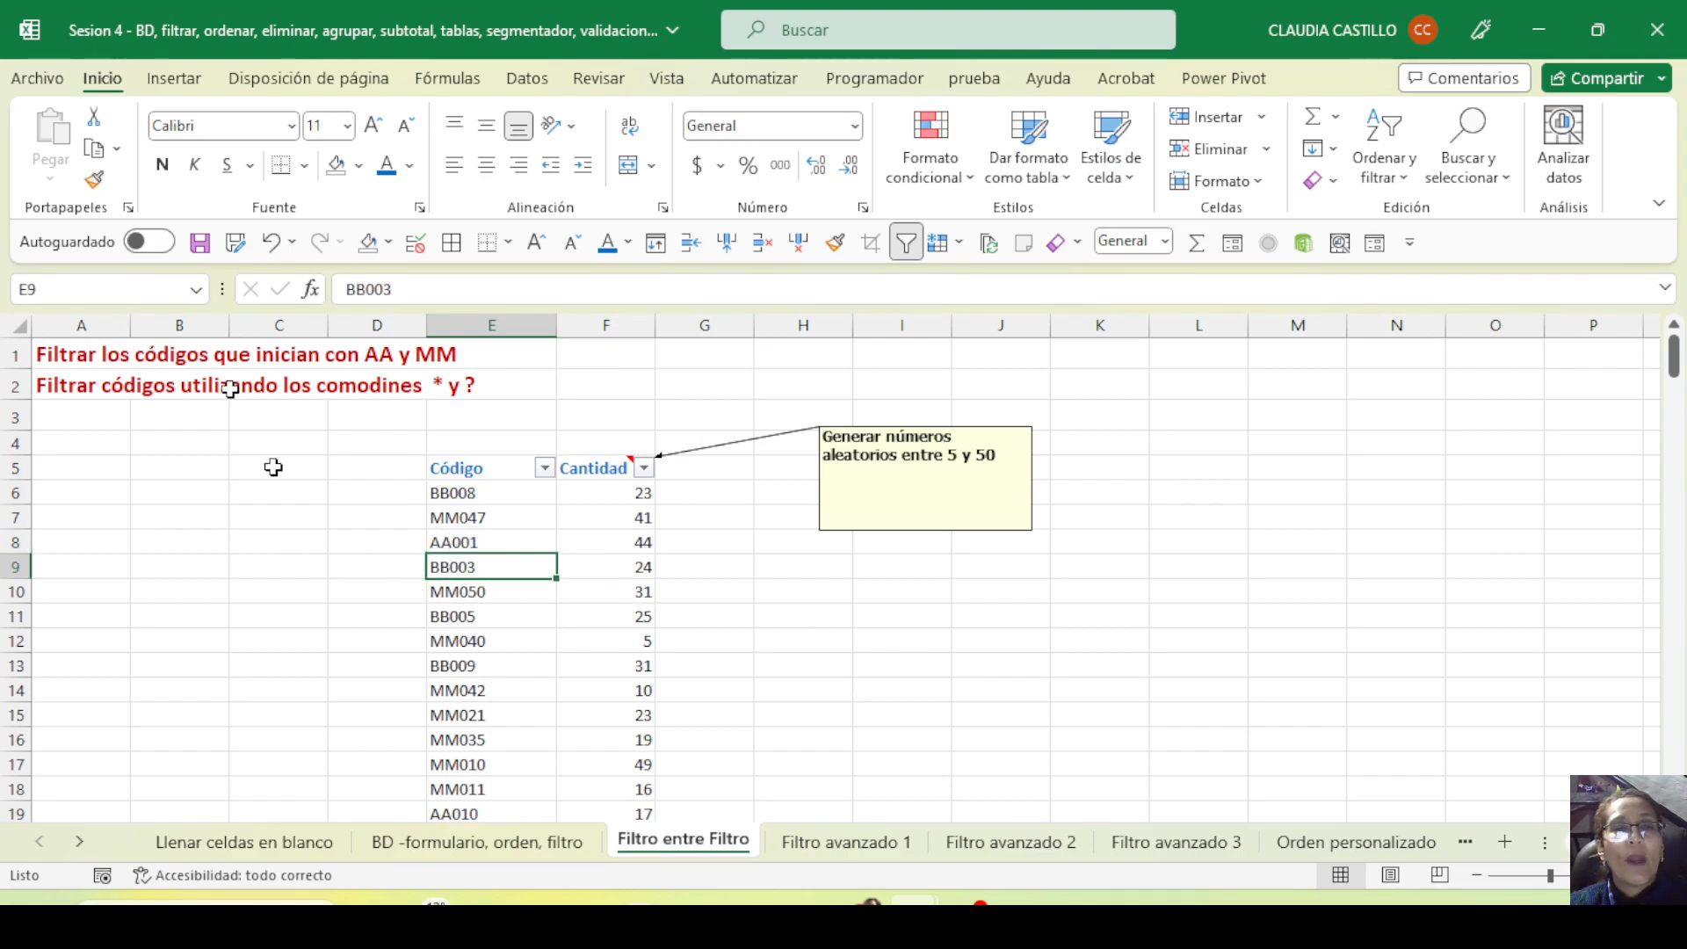
pyautogui.click(202, 243)
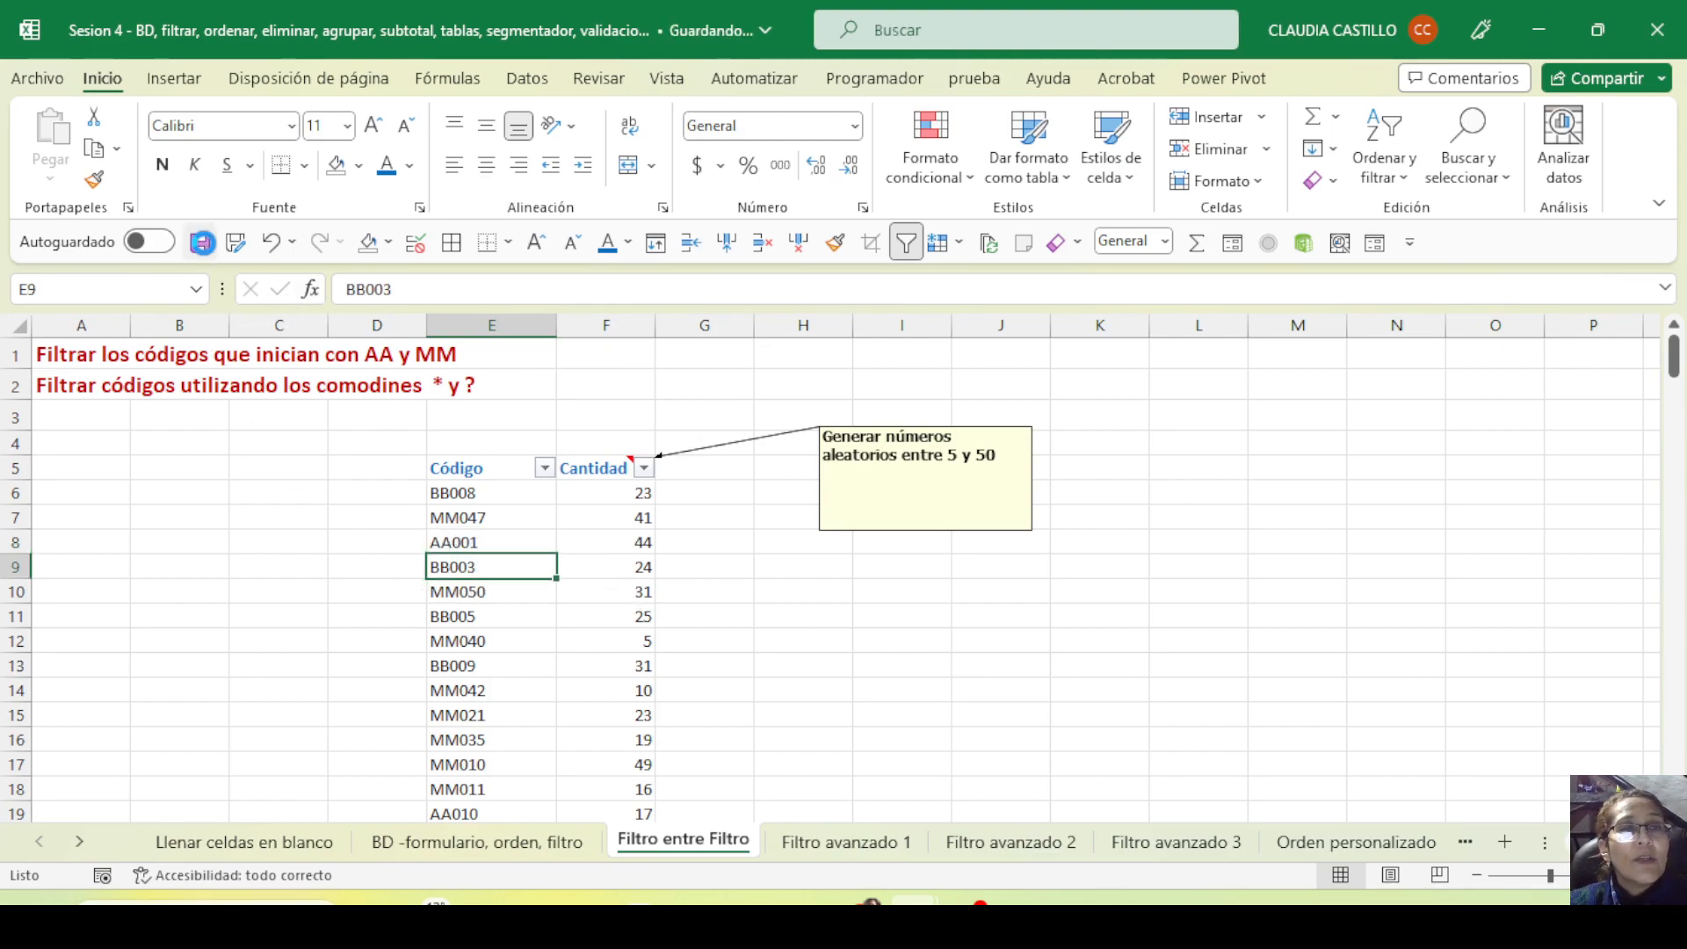
pyautogui.click(816, 853)
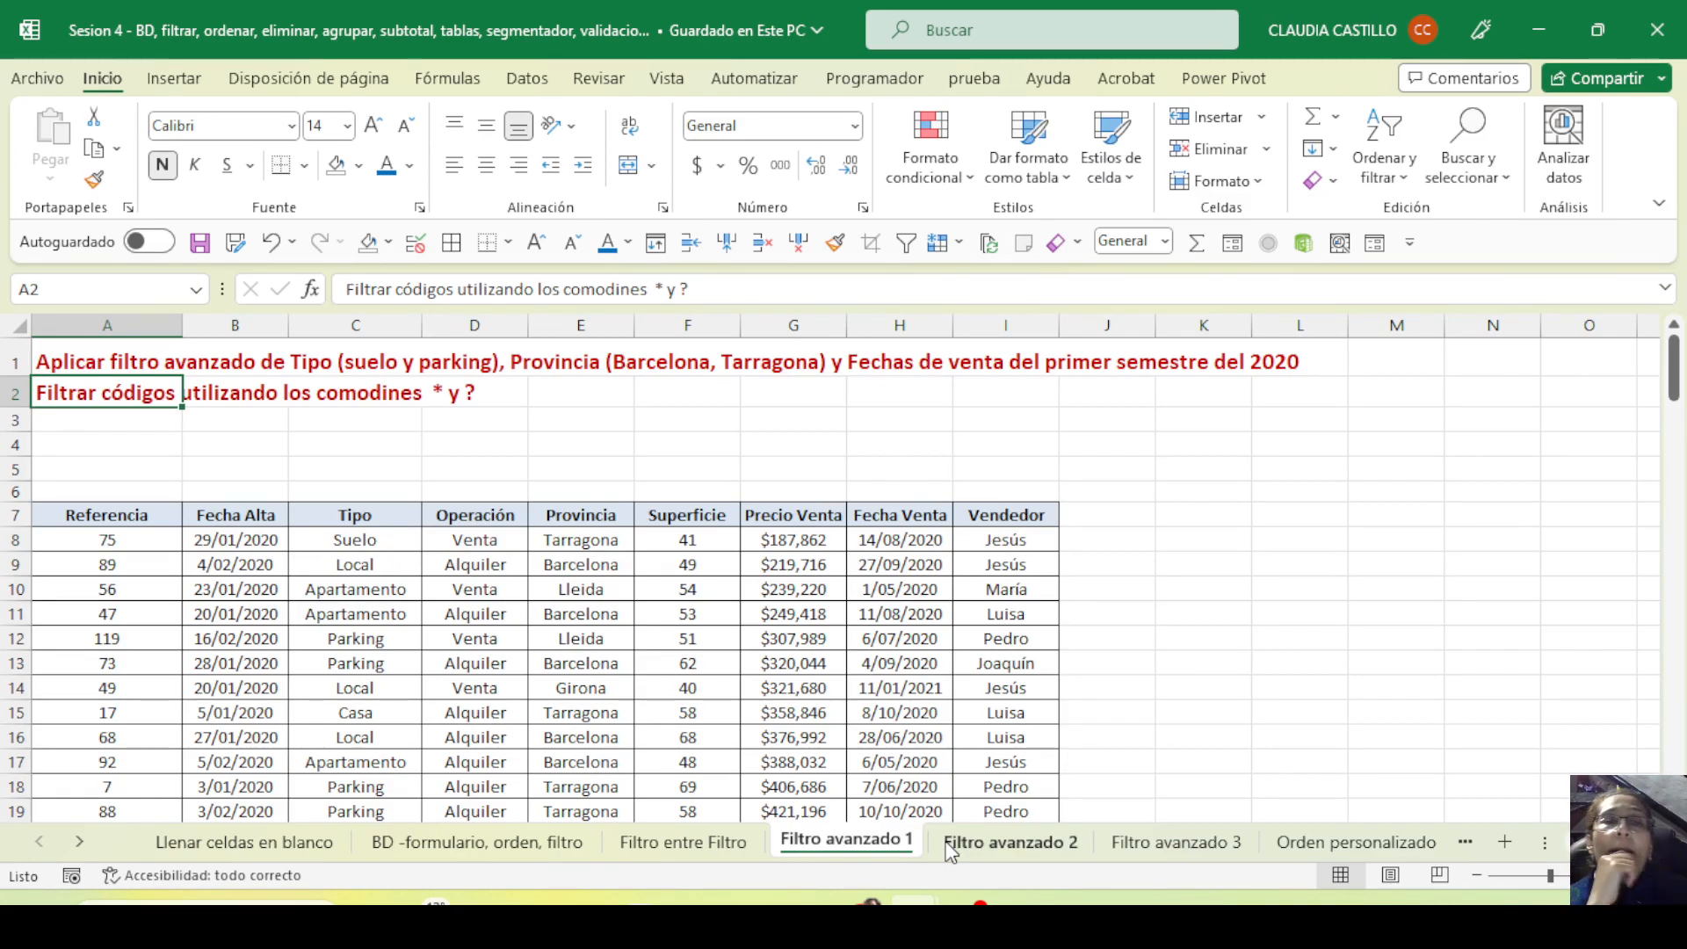
# Examine the exercise instructions in rows 1 and 2 together with the Tipo and Provincia columns of the table
pyautogui.moveTo(352, 598); pyautogui.dragTo(756, 738)
pyautogui.moveTo(1274, 589); pyautogui.dragTo(1495, 727)
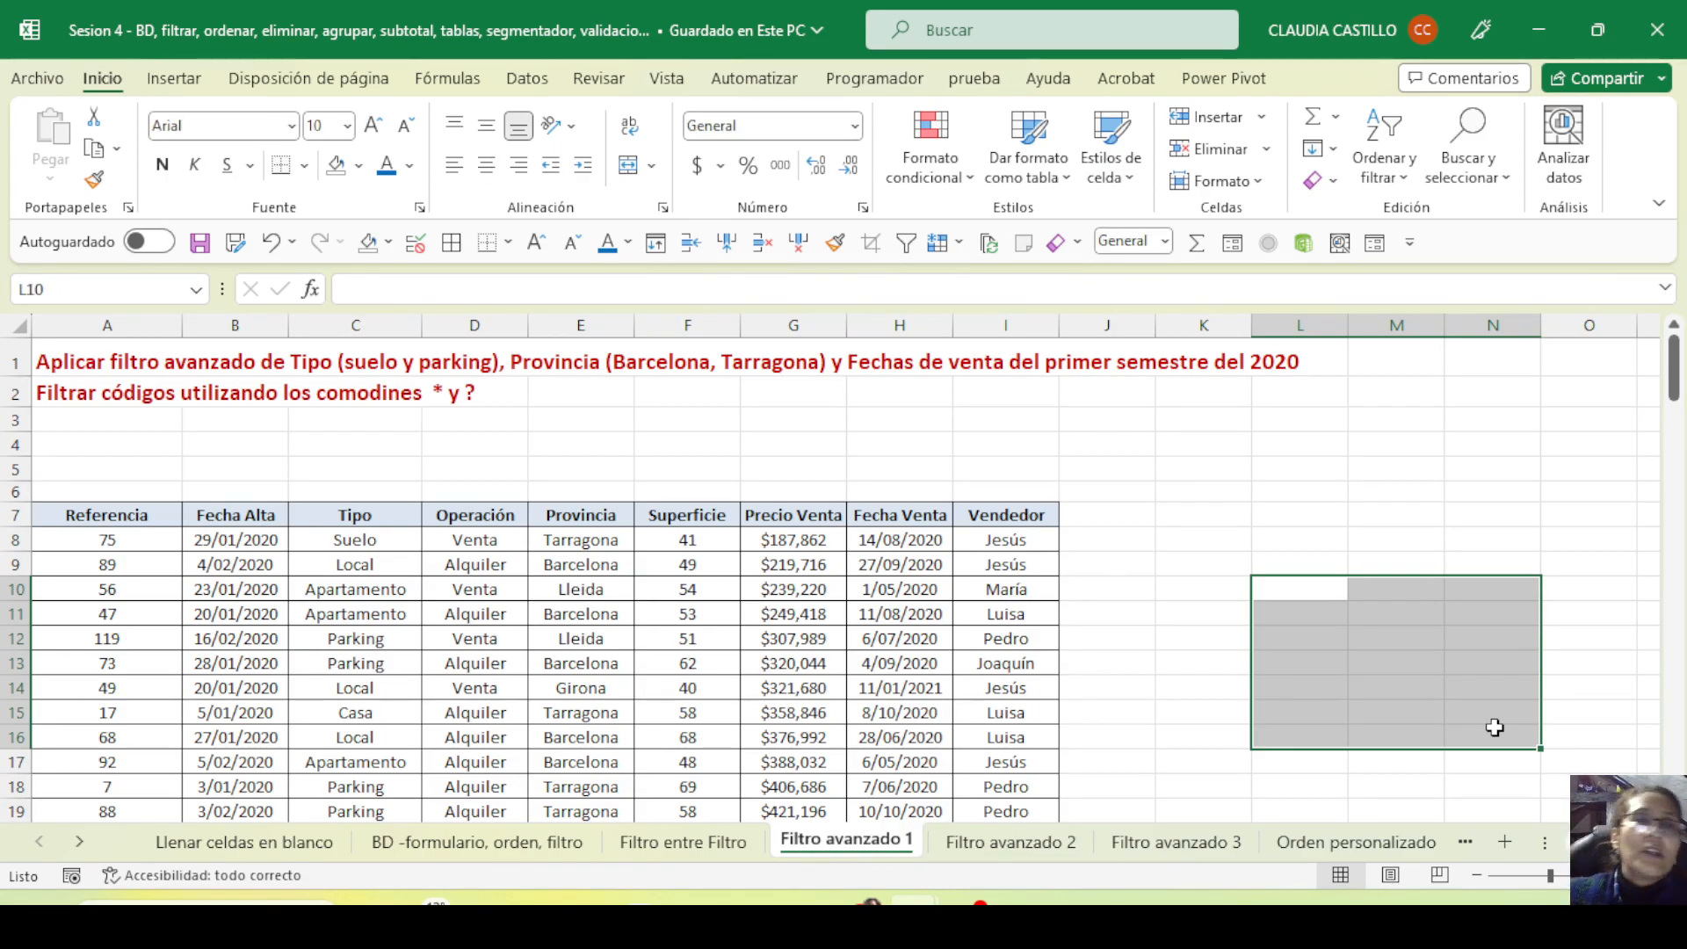
pyautogui.click(303, 557)
pyautogui.click(227, 596)
pyautogui.click(144, 368)
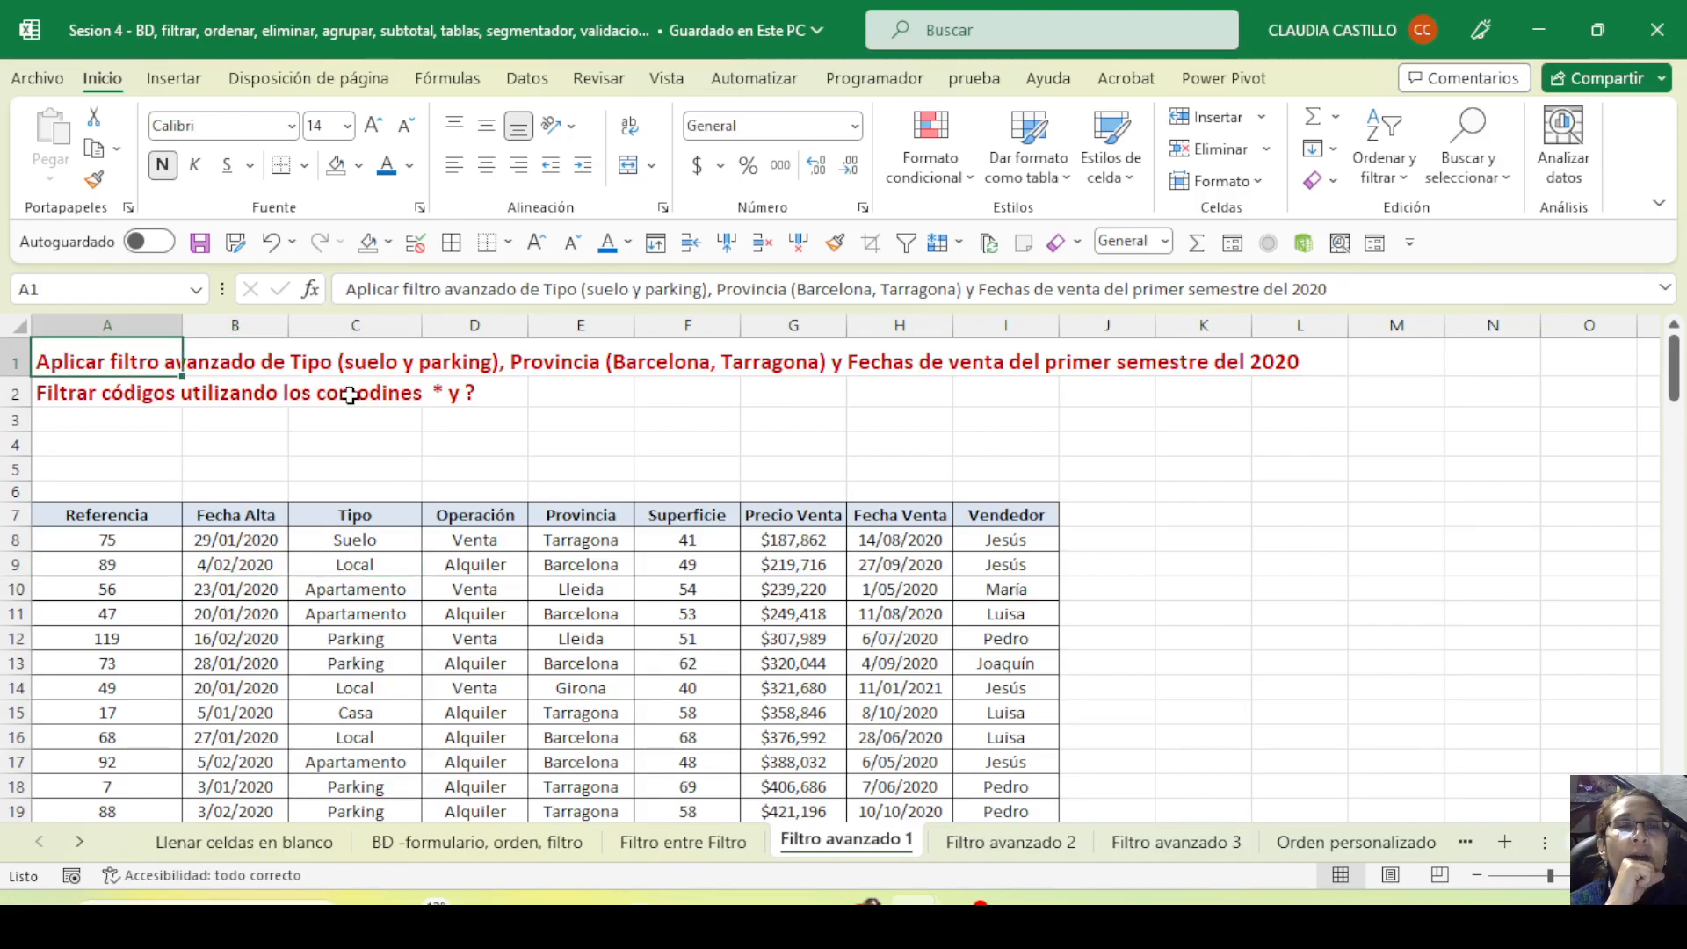
pyautogui.moveTo(352, 515); pyautogui.dragTo(358, 740)
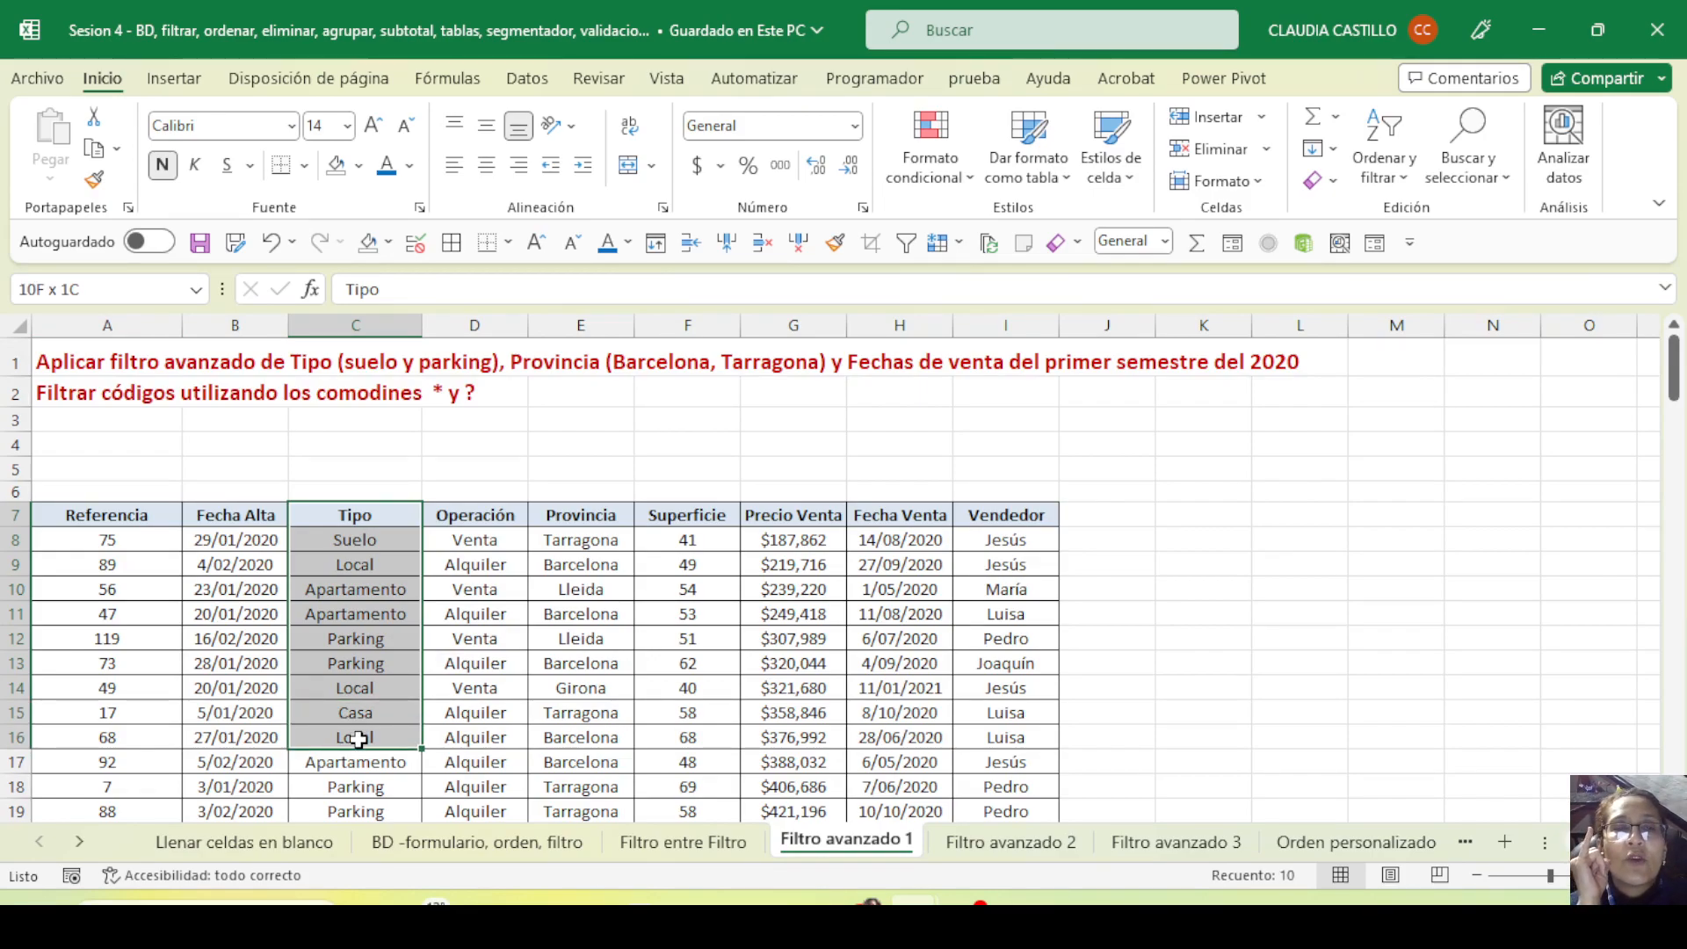
pyautogui.moveTo(580, 515); pyautogui.dragTo(601, 784)
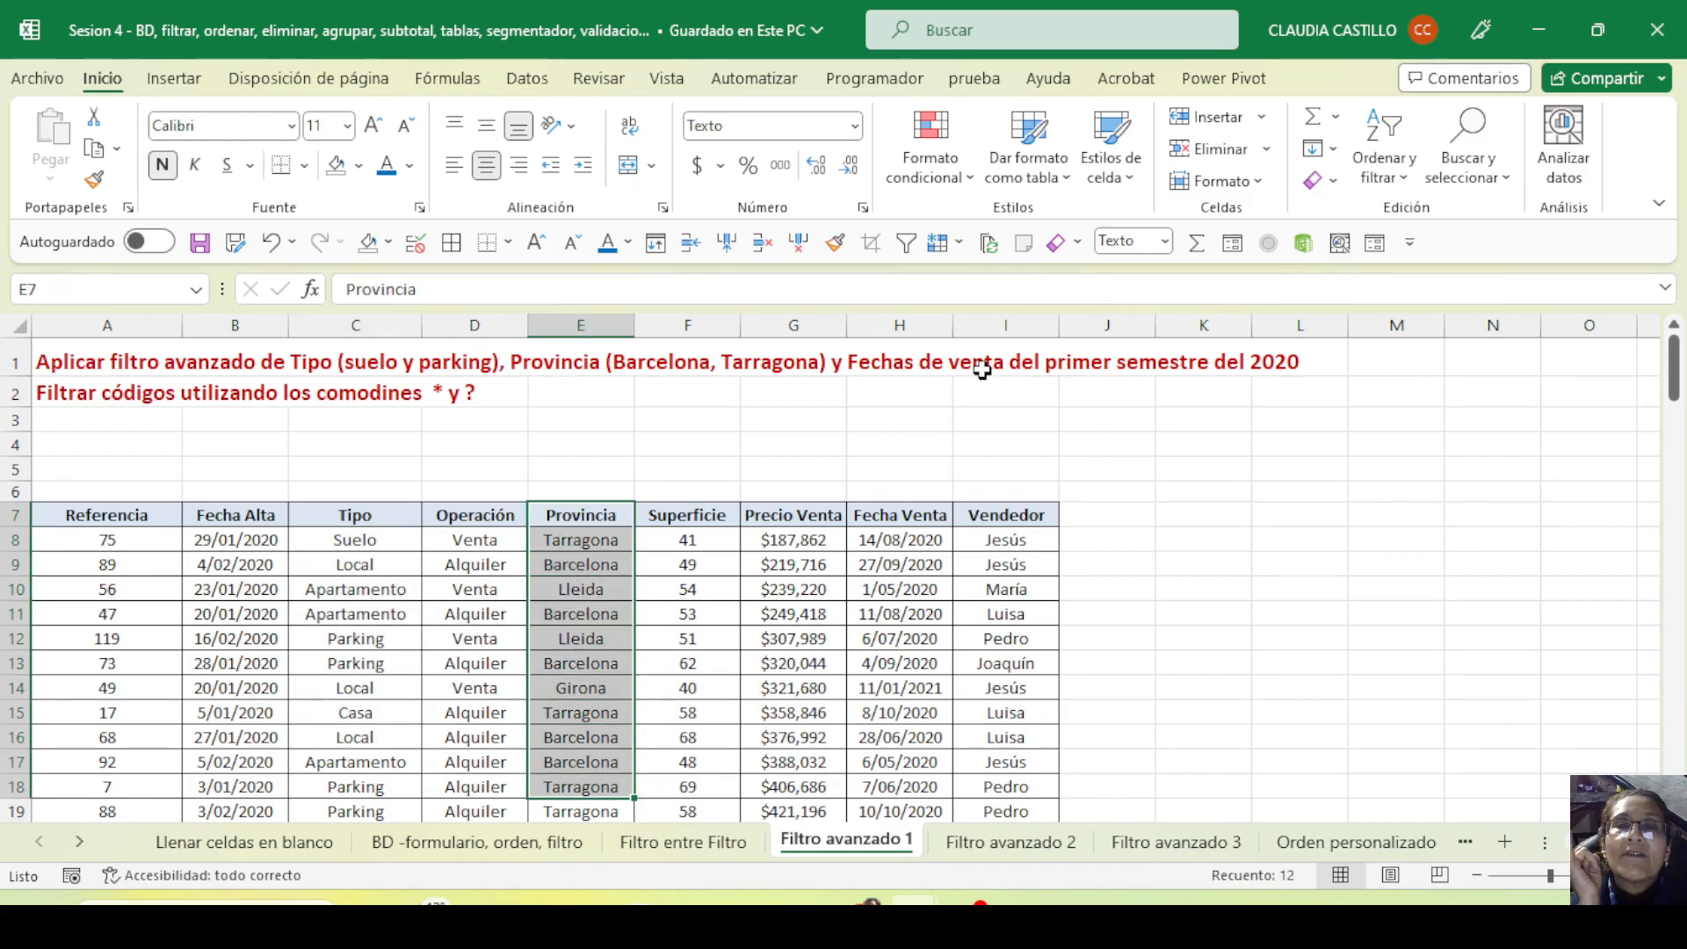
pyautogui.click(868, 364)
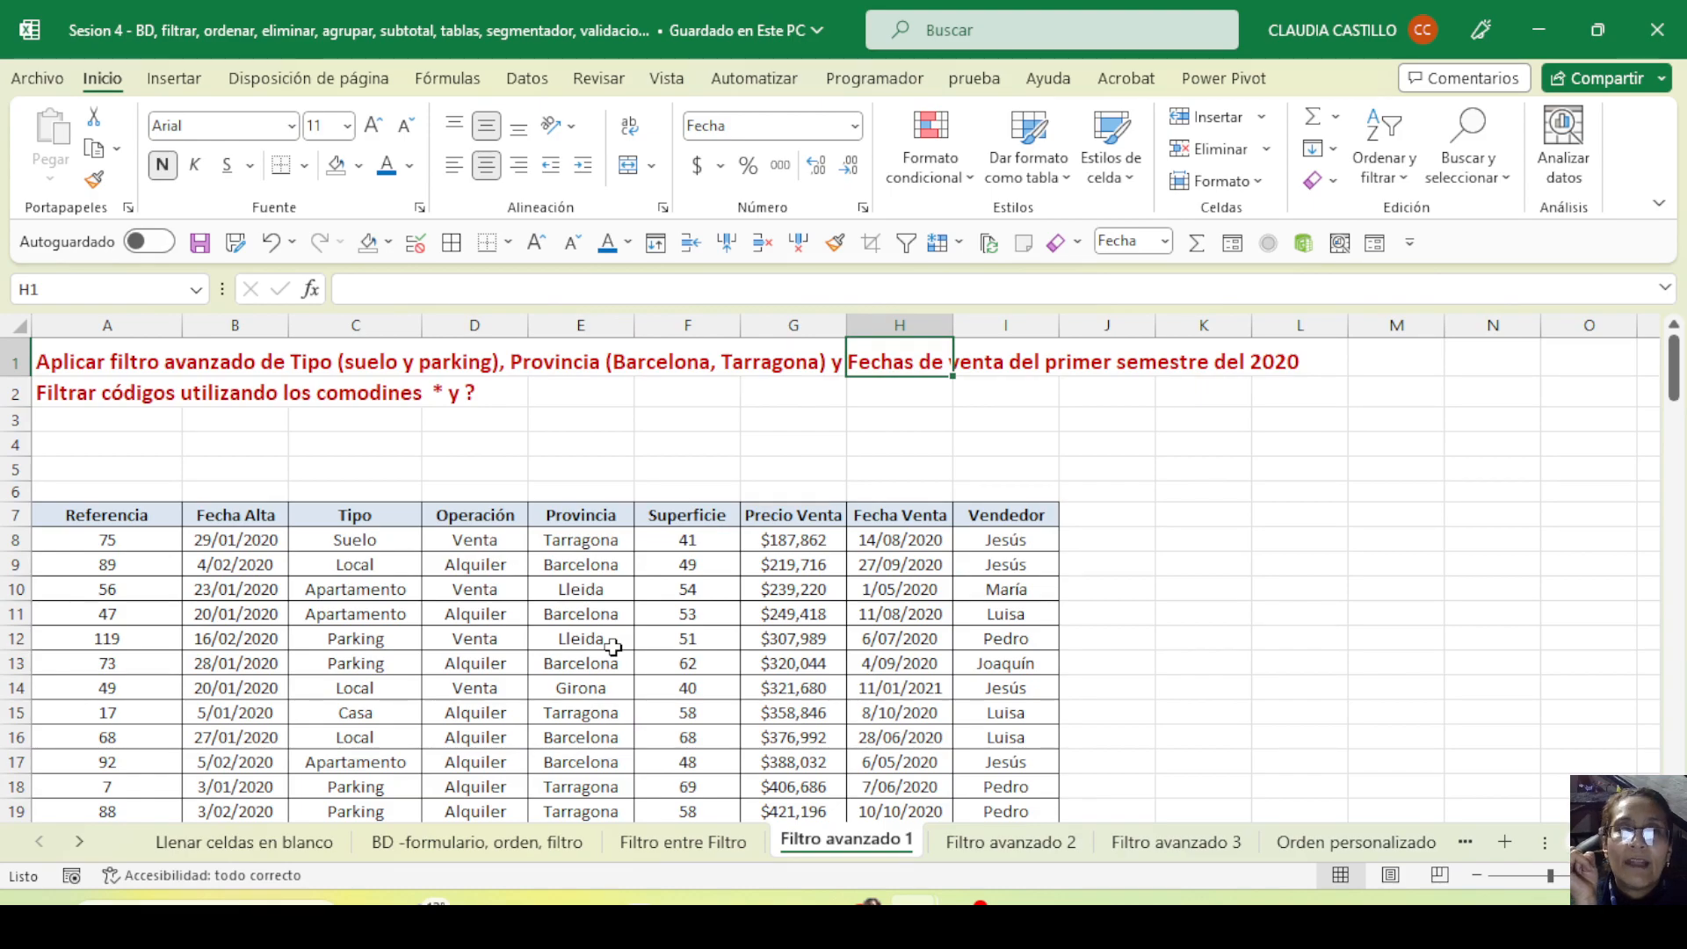
pyautogui.click(85, 396)
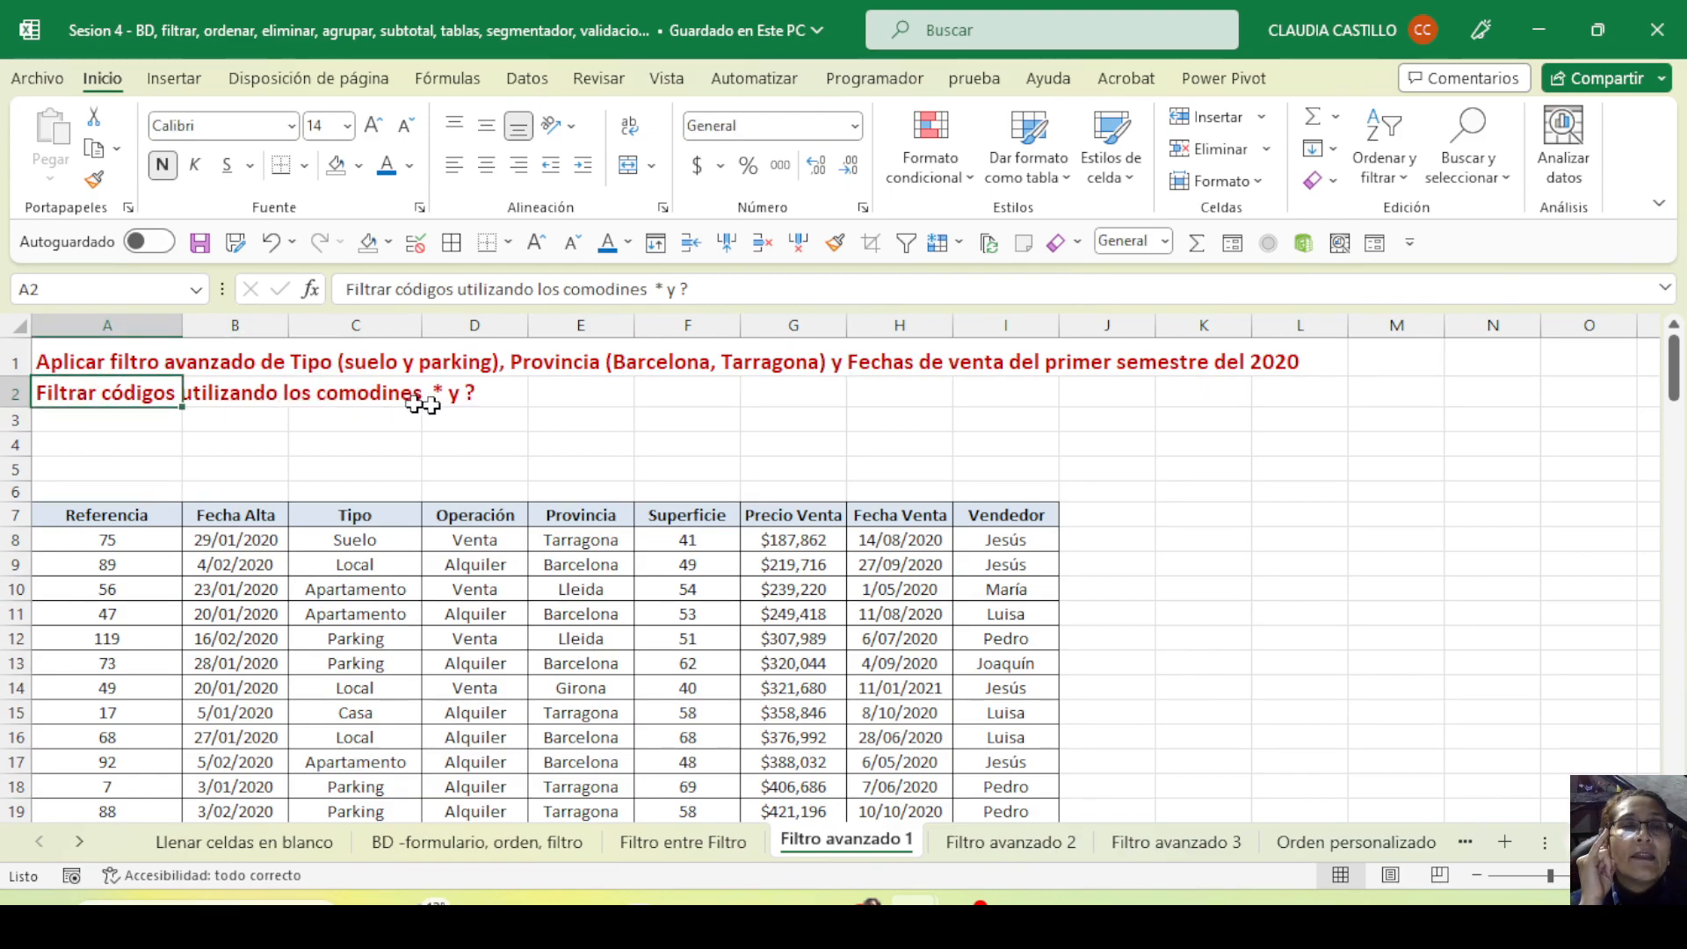
pyautogui.click(457, 391)
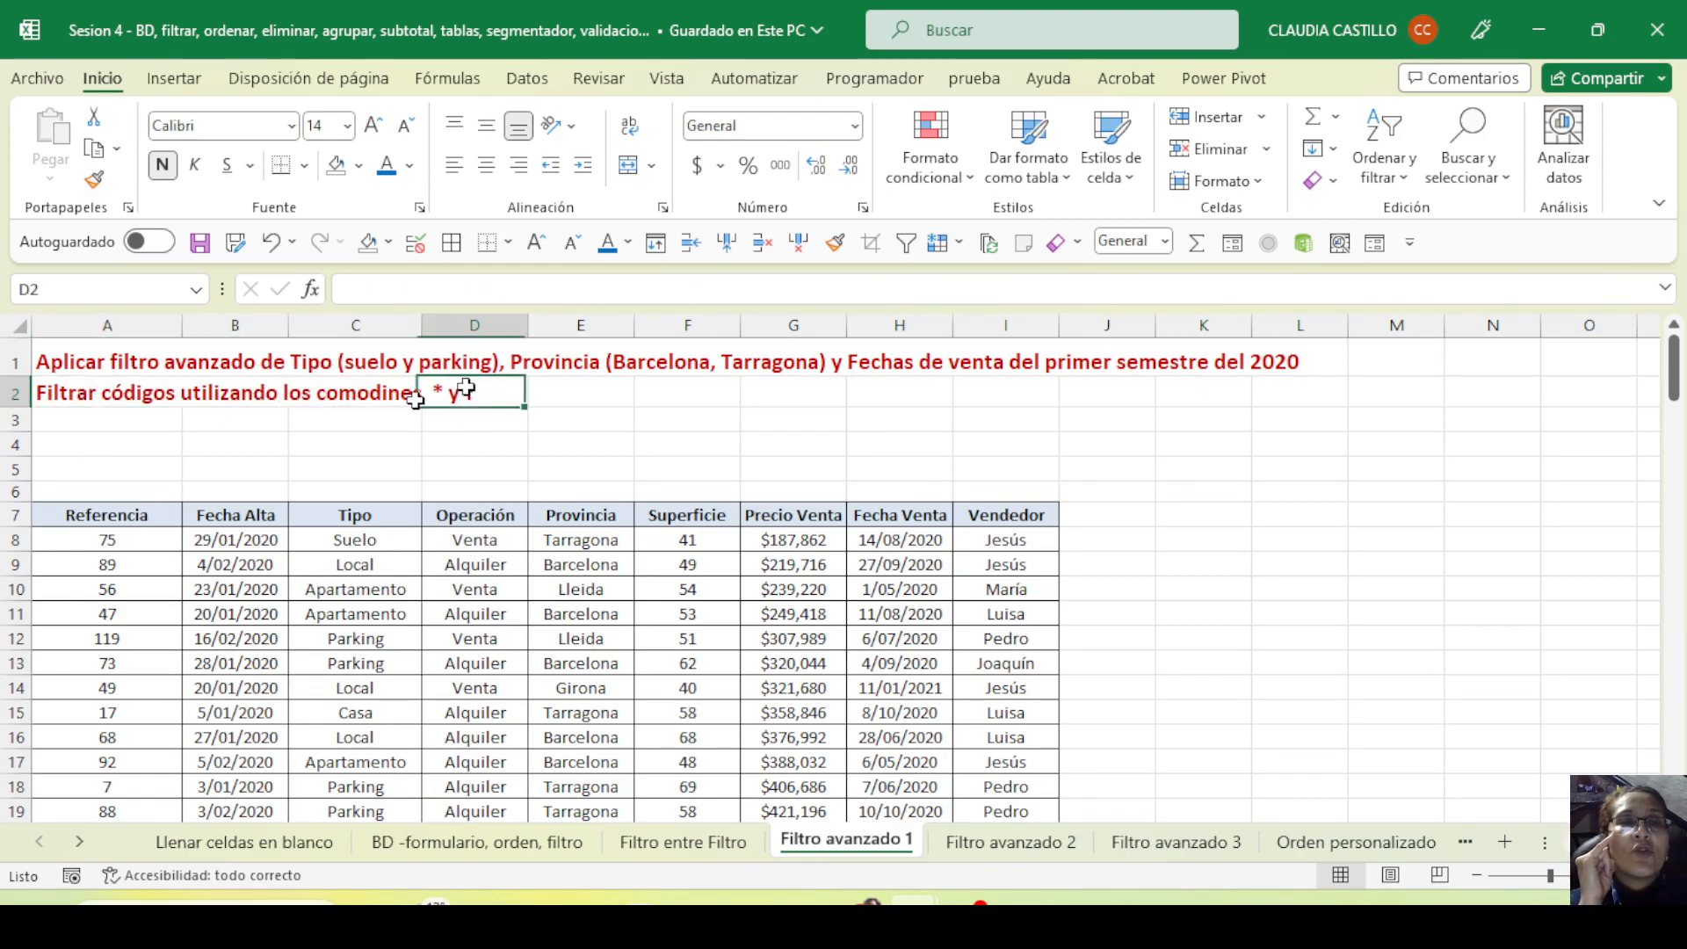
pyautogui.click(143, 397)
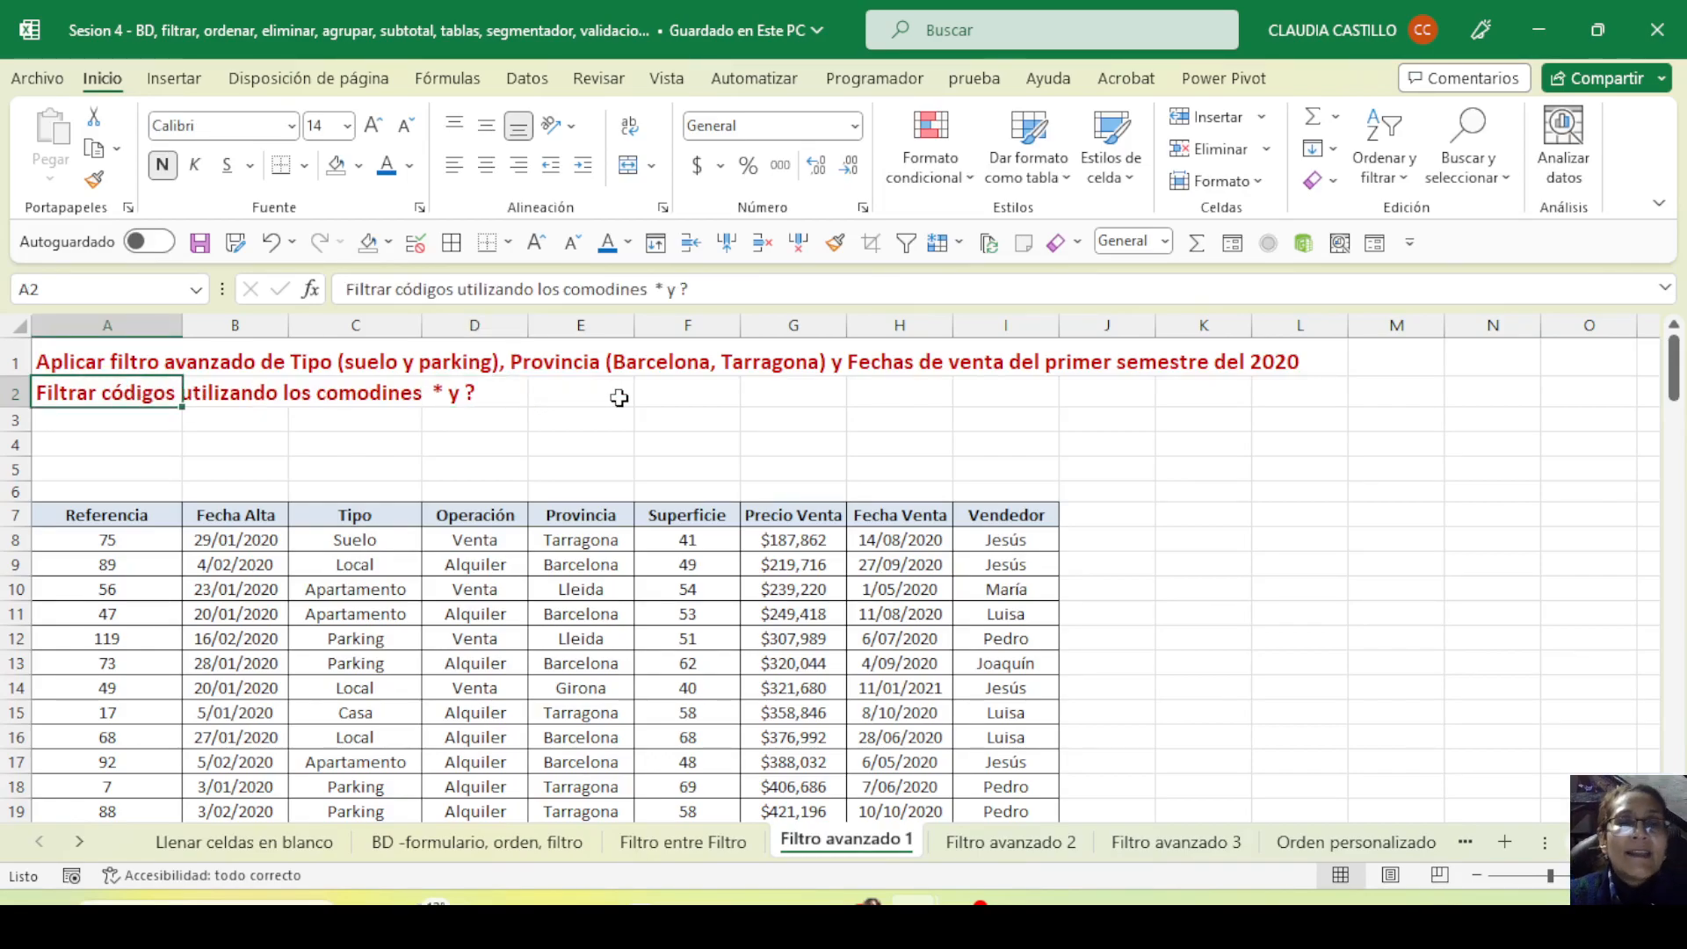
# Examine the advanced filter's ranges and copy-to-another-location option without applying it, and the blank cells D4:G5 above the table
pyautogui.click(523, 81)
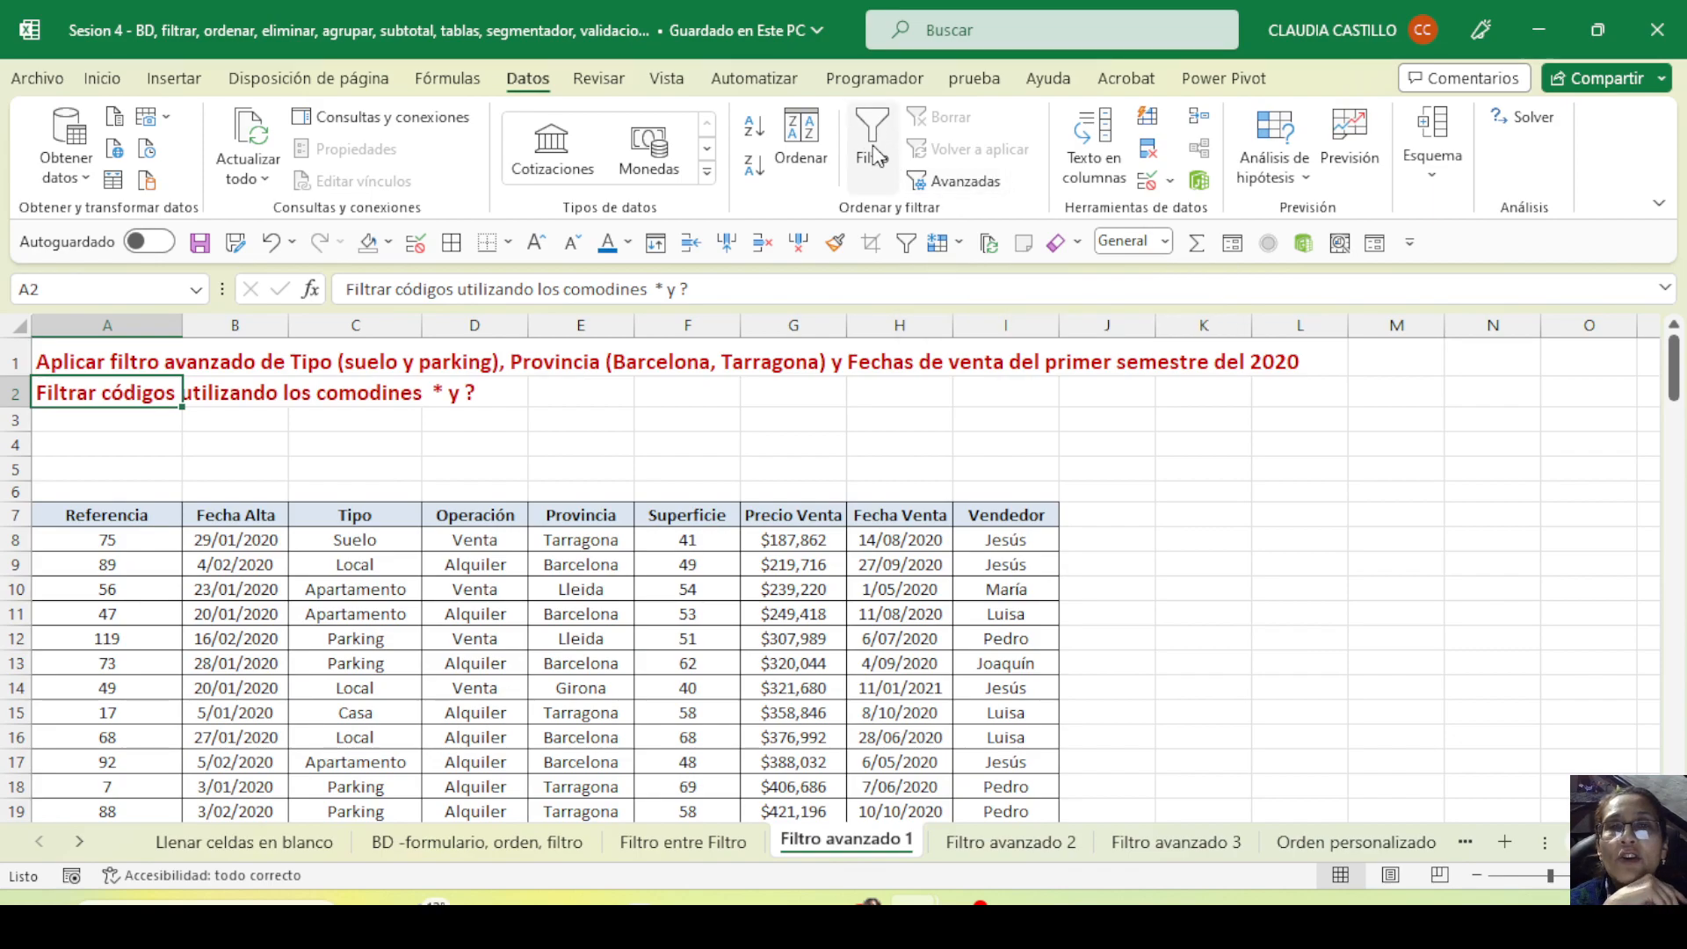
pyautogui.click(954, 183)
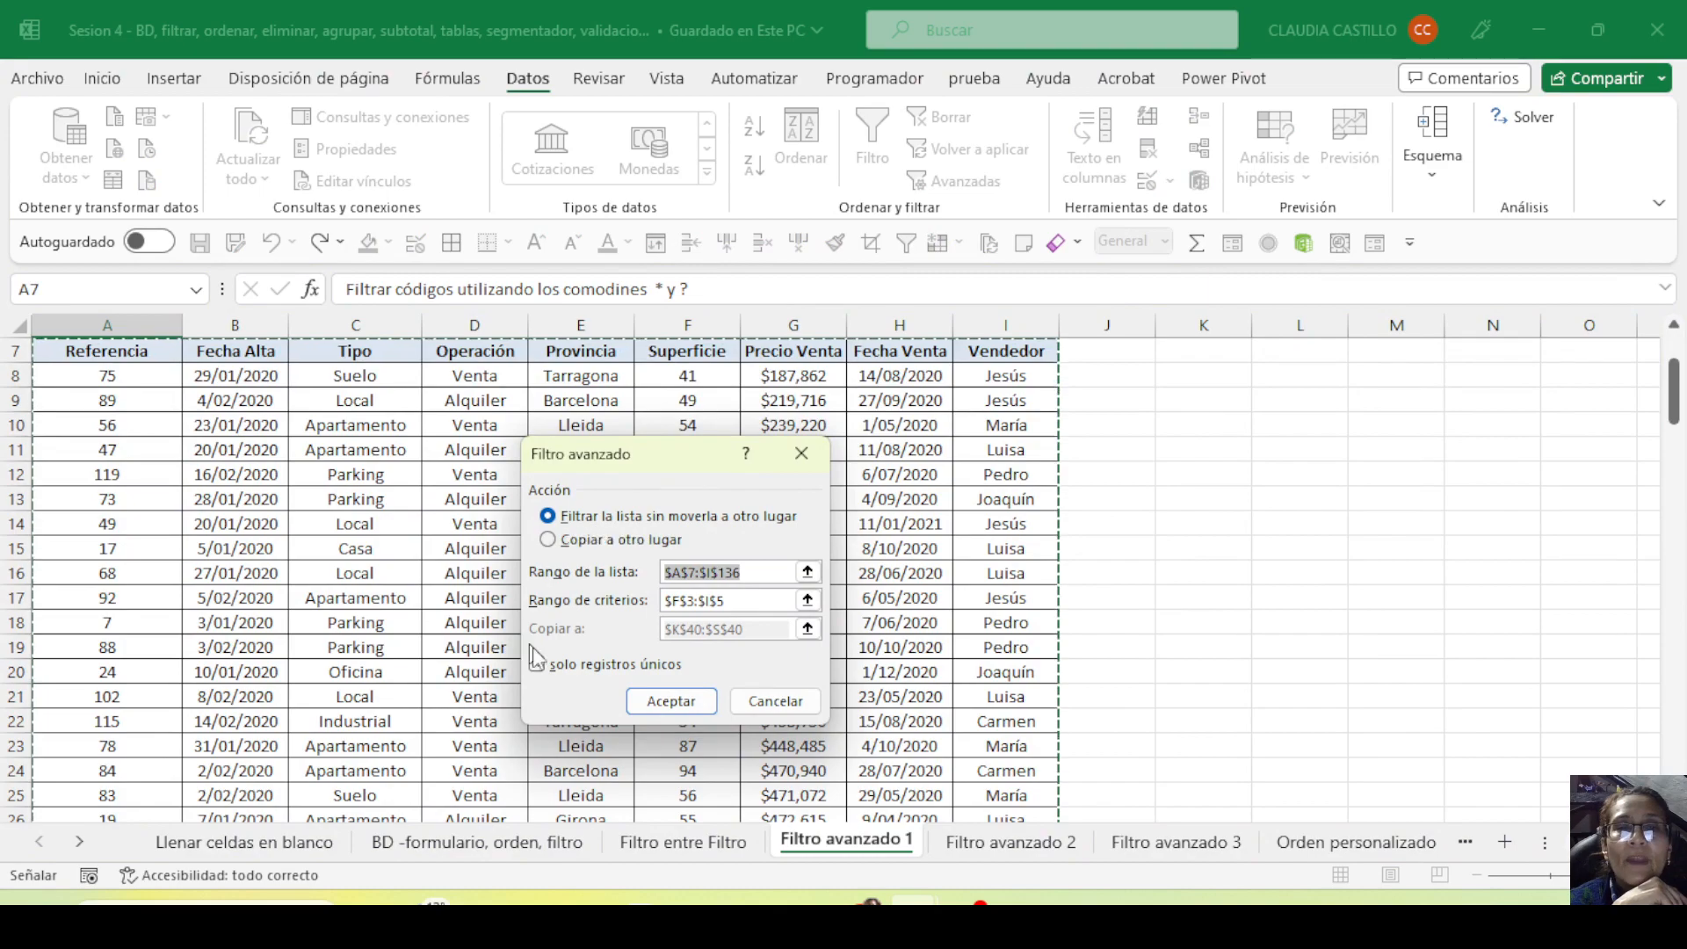
pyautogui.moveTo(575, 460); pyautogui.dragTo(666, 393)
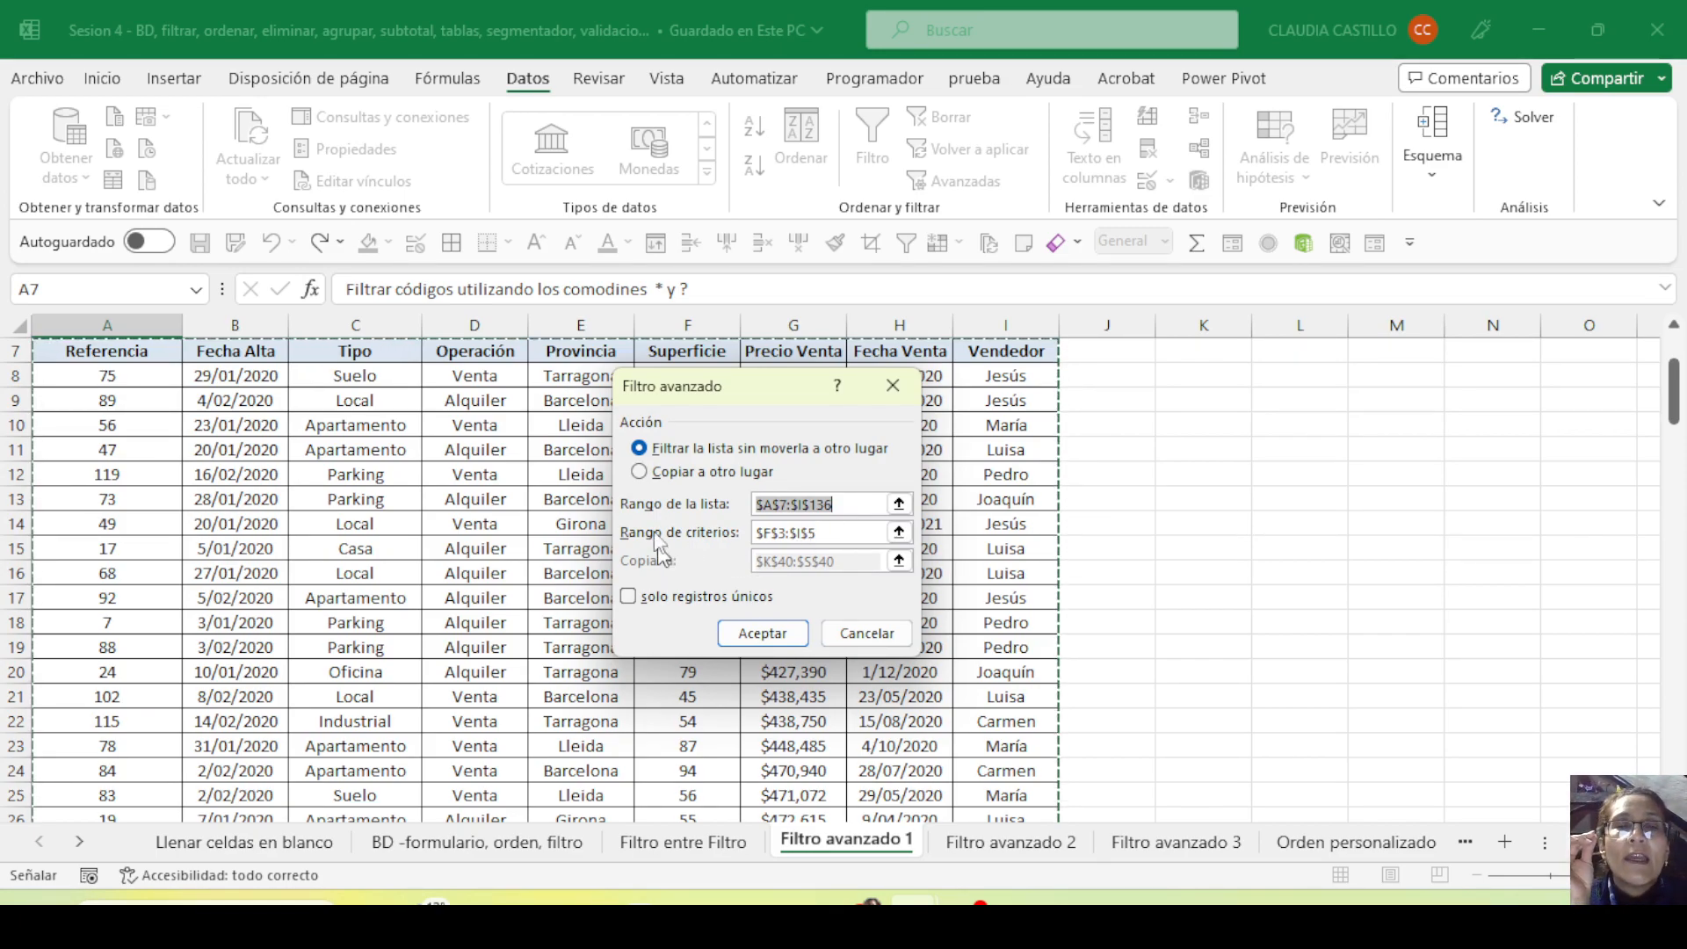
pyautogui.click(651, 475)
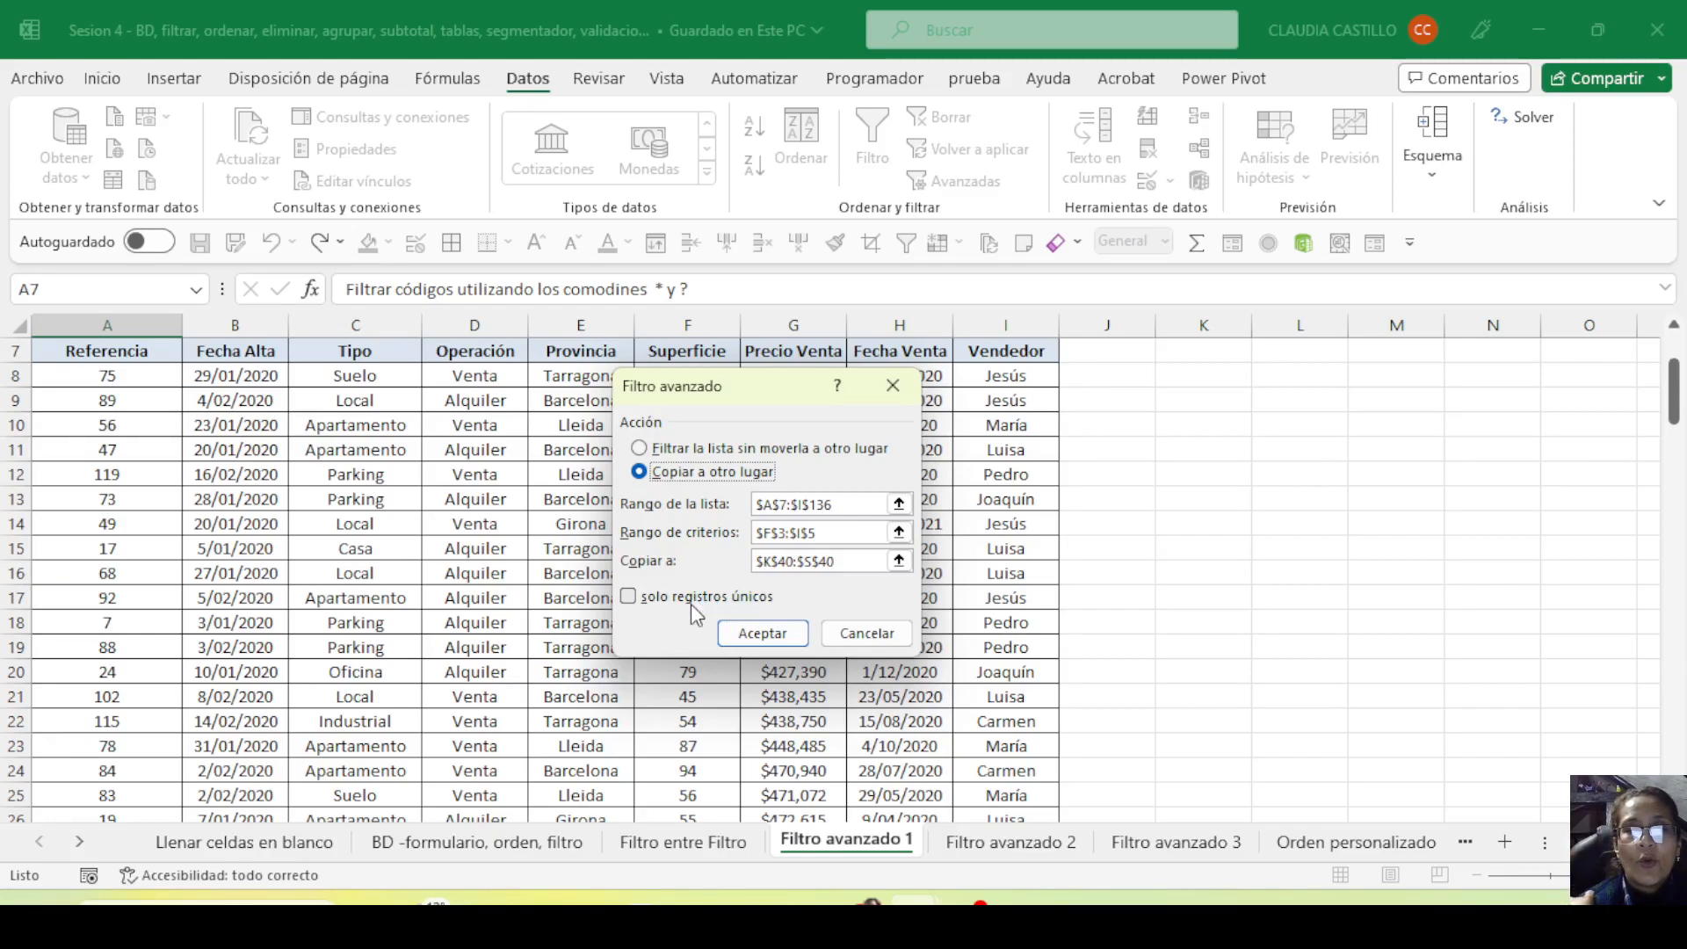
pyautogui.click(856, 636)
pyautogui.scroll(2, 519, 627)
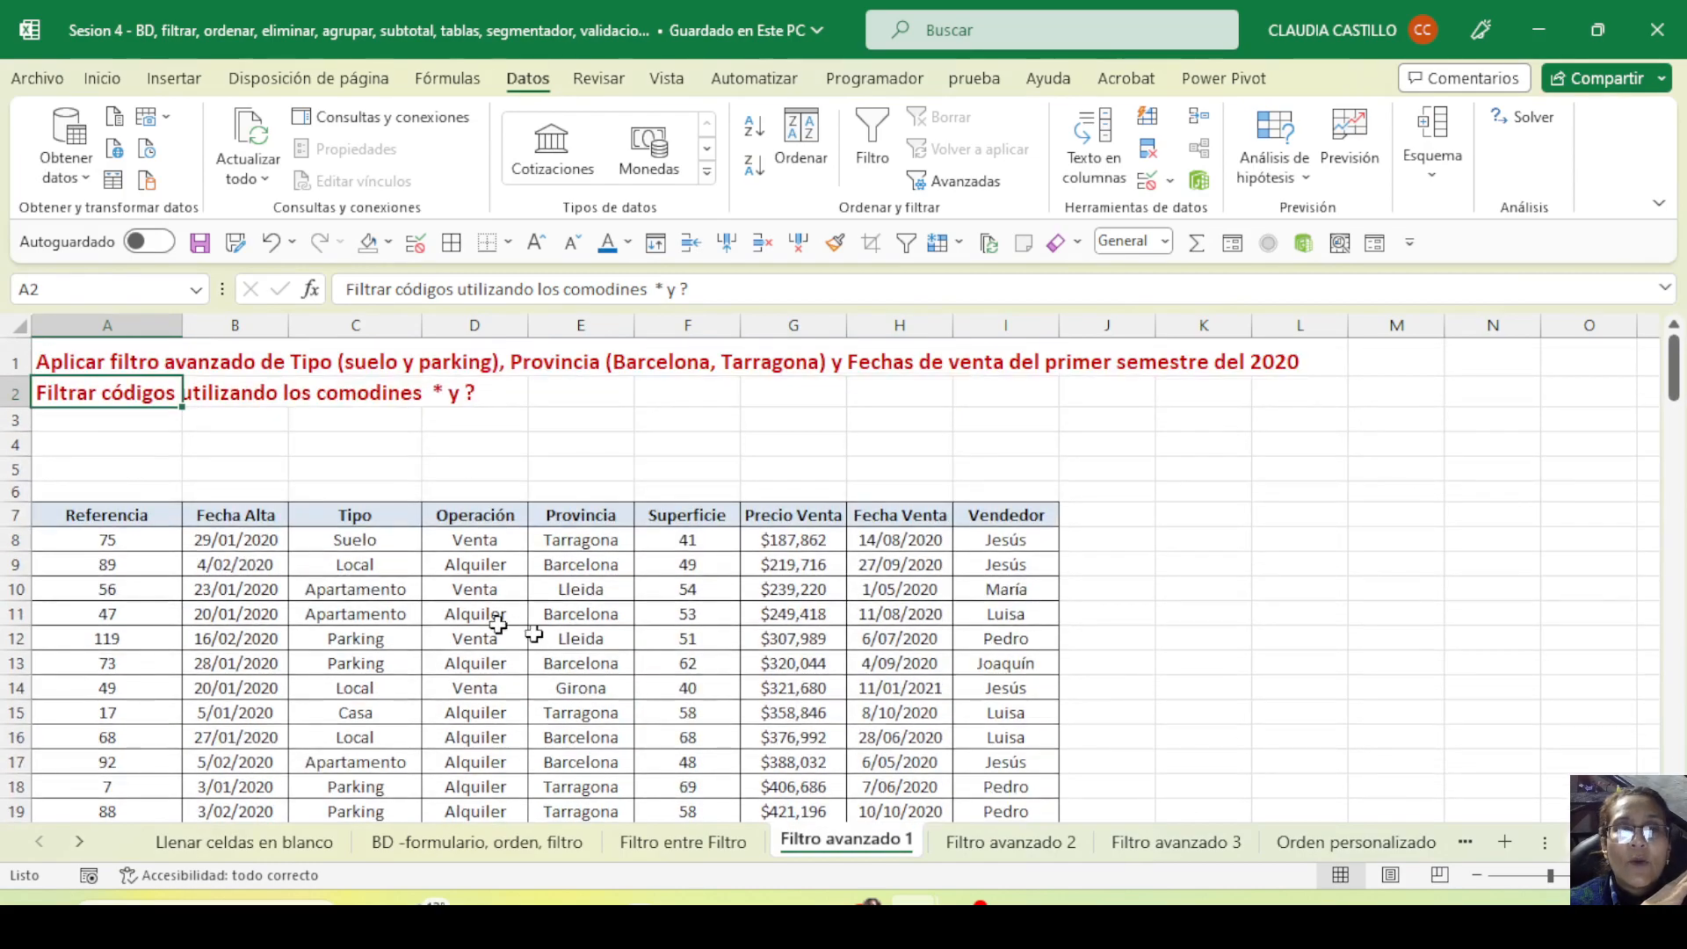
pyautogui.moveTo(460, 440); pyautogui.dragTo(788, 470)
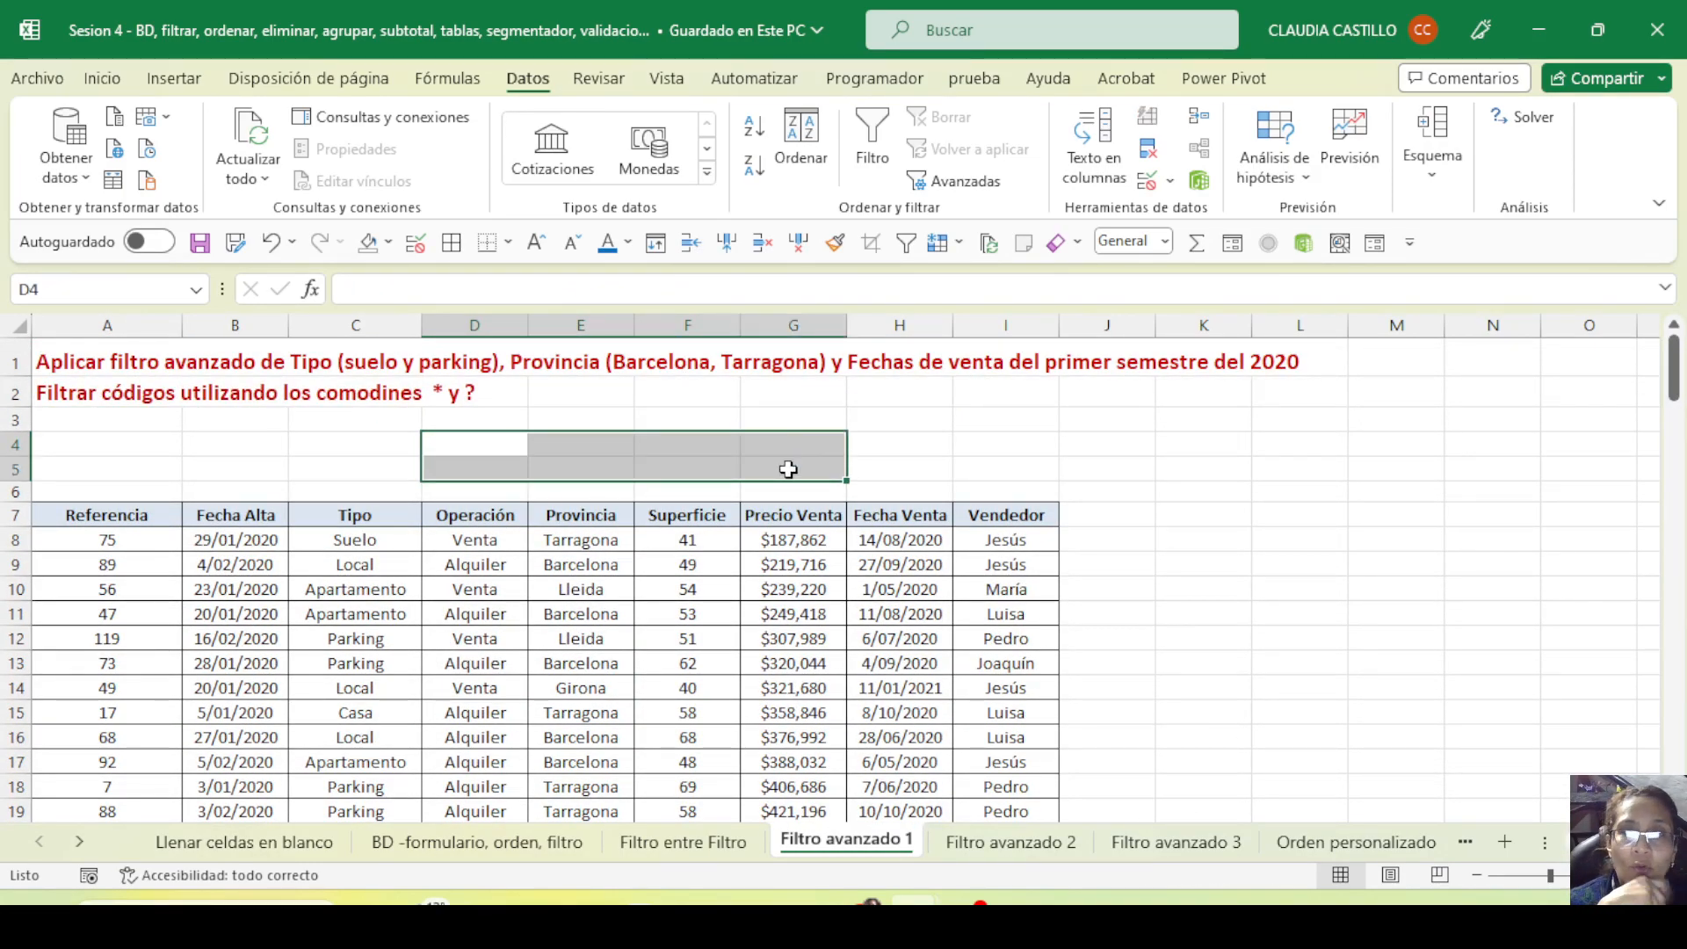
# Examine the table's column headers in row 7 from Tipo through Fecha Venta
pyautogui.click(474, 447)
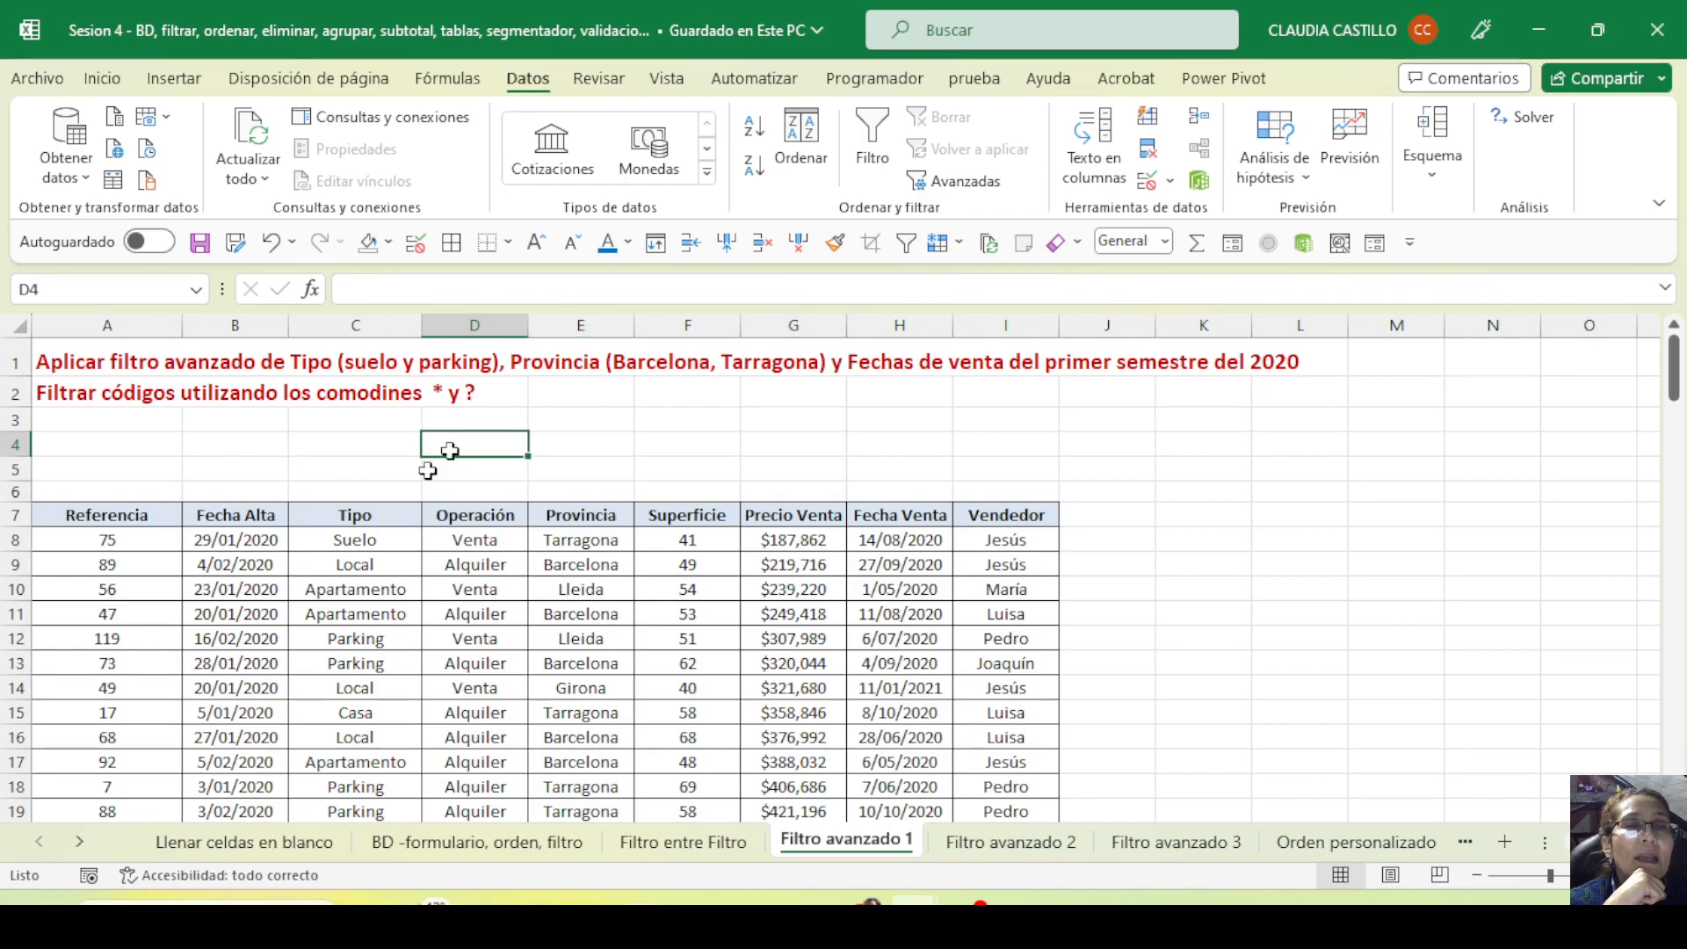
pyautogui.click(367, 515)
pyautogui.click(488, 515)
pyautogui.click(579, 515)
pyautogui.click(663, 515)
pyautogui.click(797, 515)
pyautogui.click(878, 515)
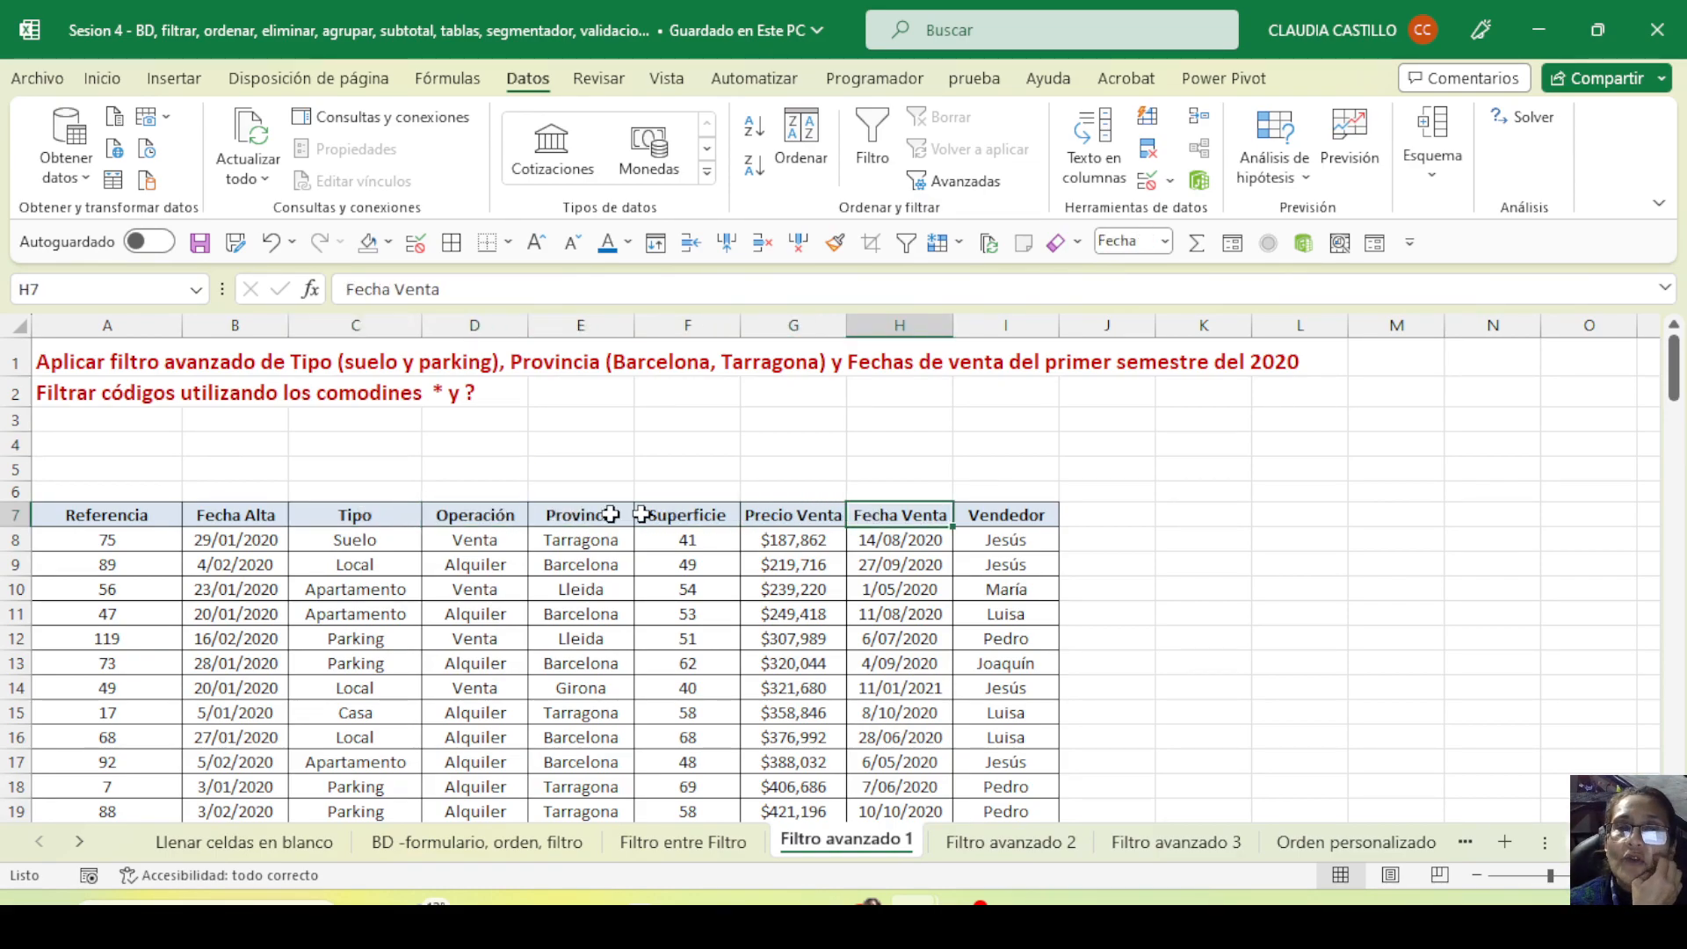
# Copy the table headers Tipo and Provincia to cells E3 and F3 to begin the criteria range
pyautogui.click(354, 514)
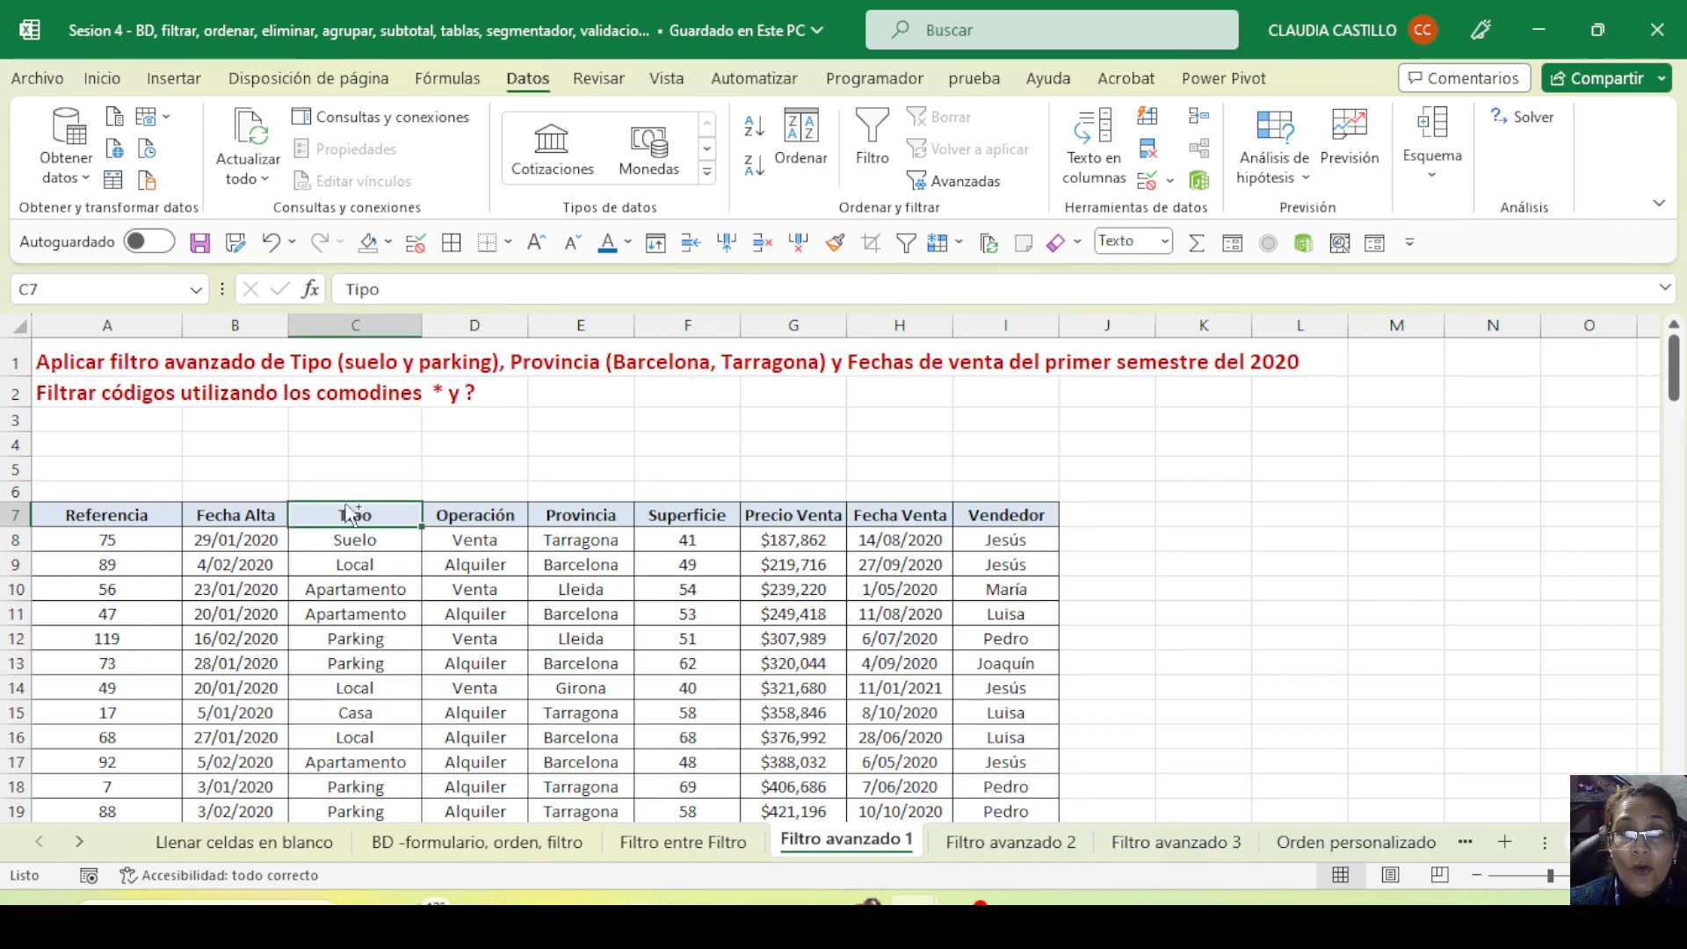
pyautogui.moveTo(344, 509); pyautogui.dragTo(580, 428)
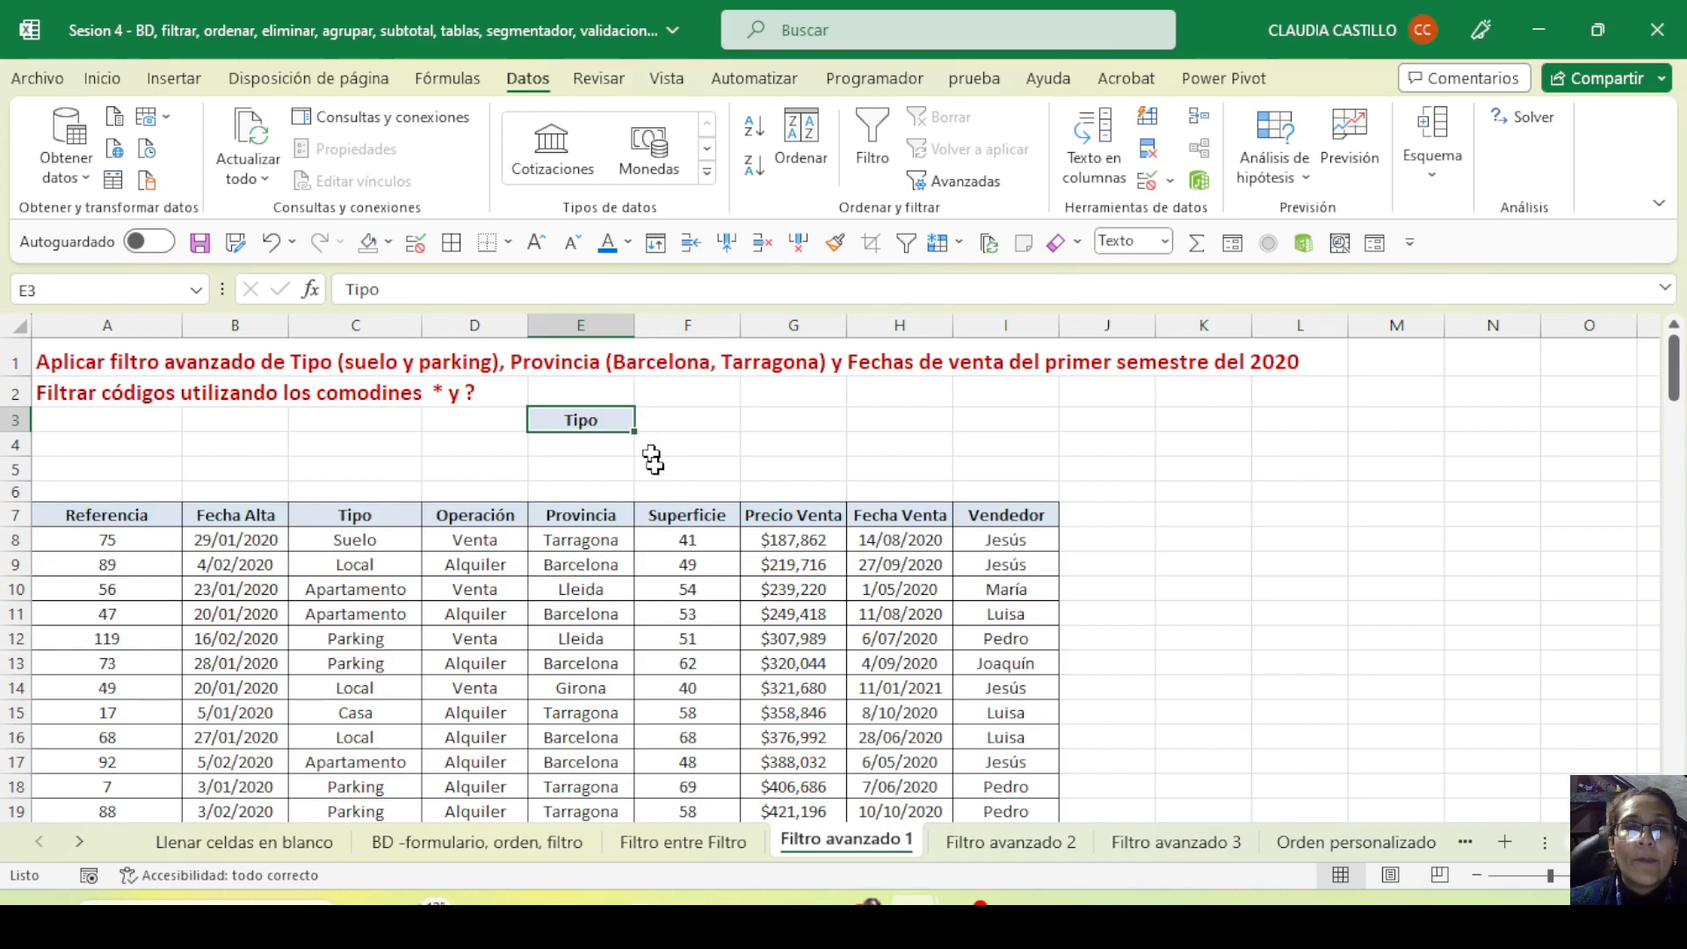
pyautogui.click(606, 513)
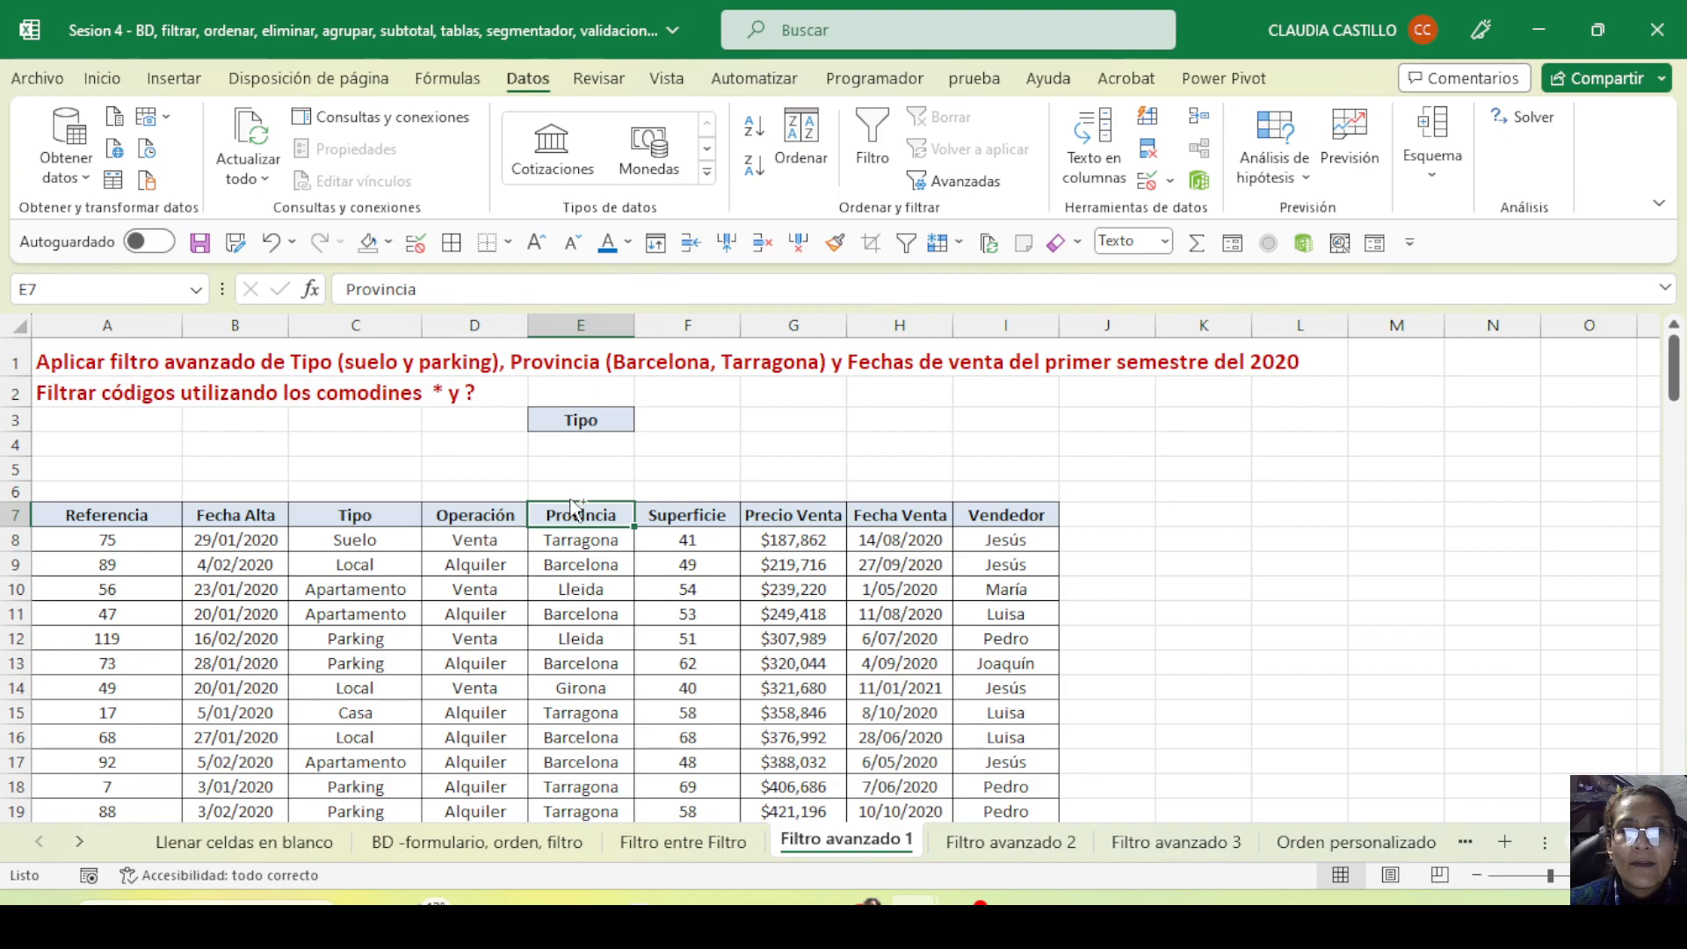
pyautogui.moveTo(574, 508); pyautogui.dragTo(703, 418)
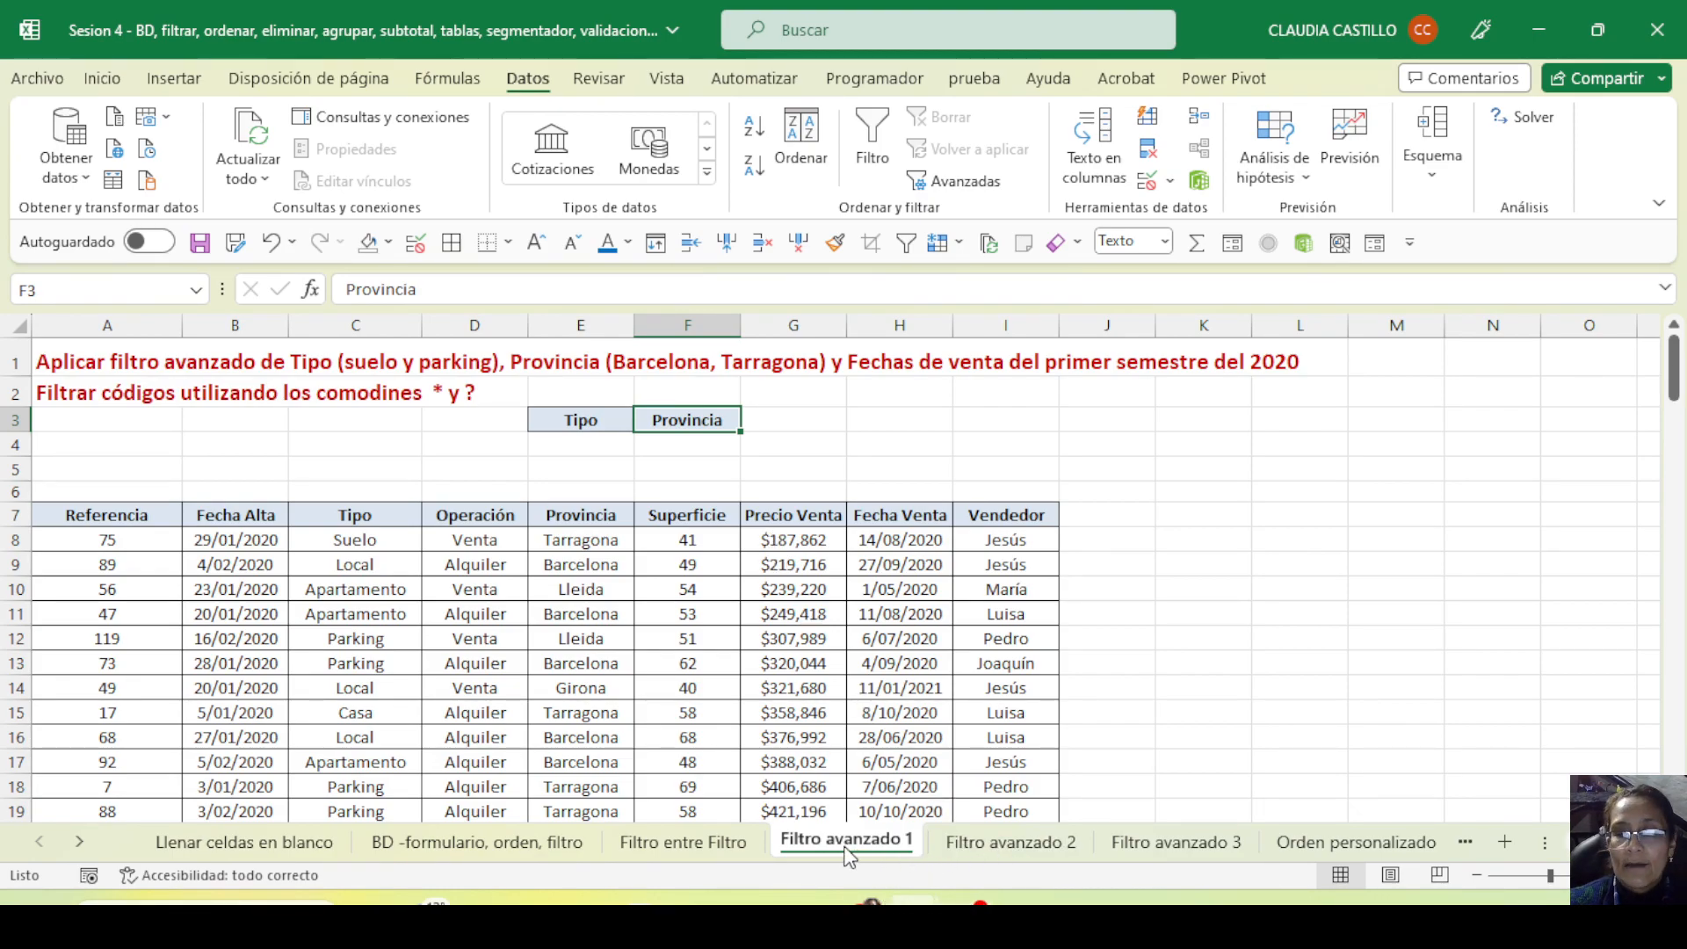
pyautogui.moveTo(846, 857)
pyautogui.mouseDown()
pyautogui.moveTo(834, 845)
pyautogui.moveTo(1136, 832)
pyautogui.moveTo(864, 841)
pyautogui.mouseUp()
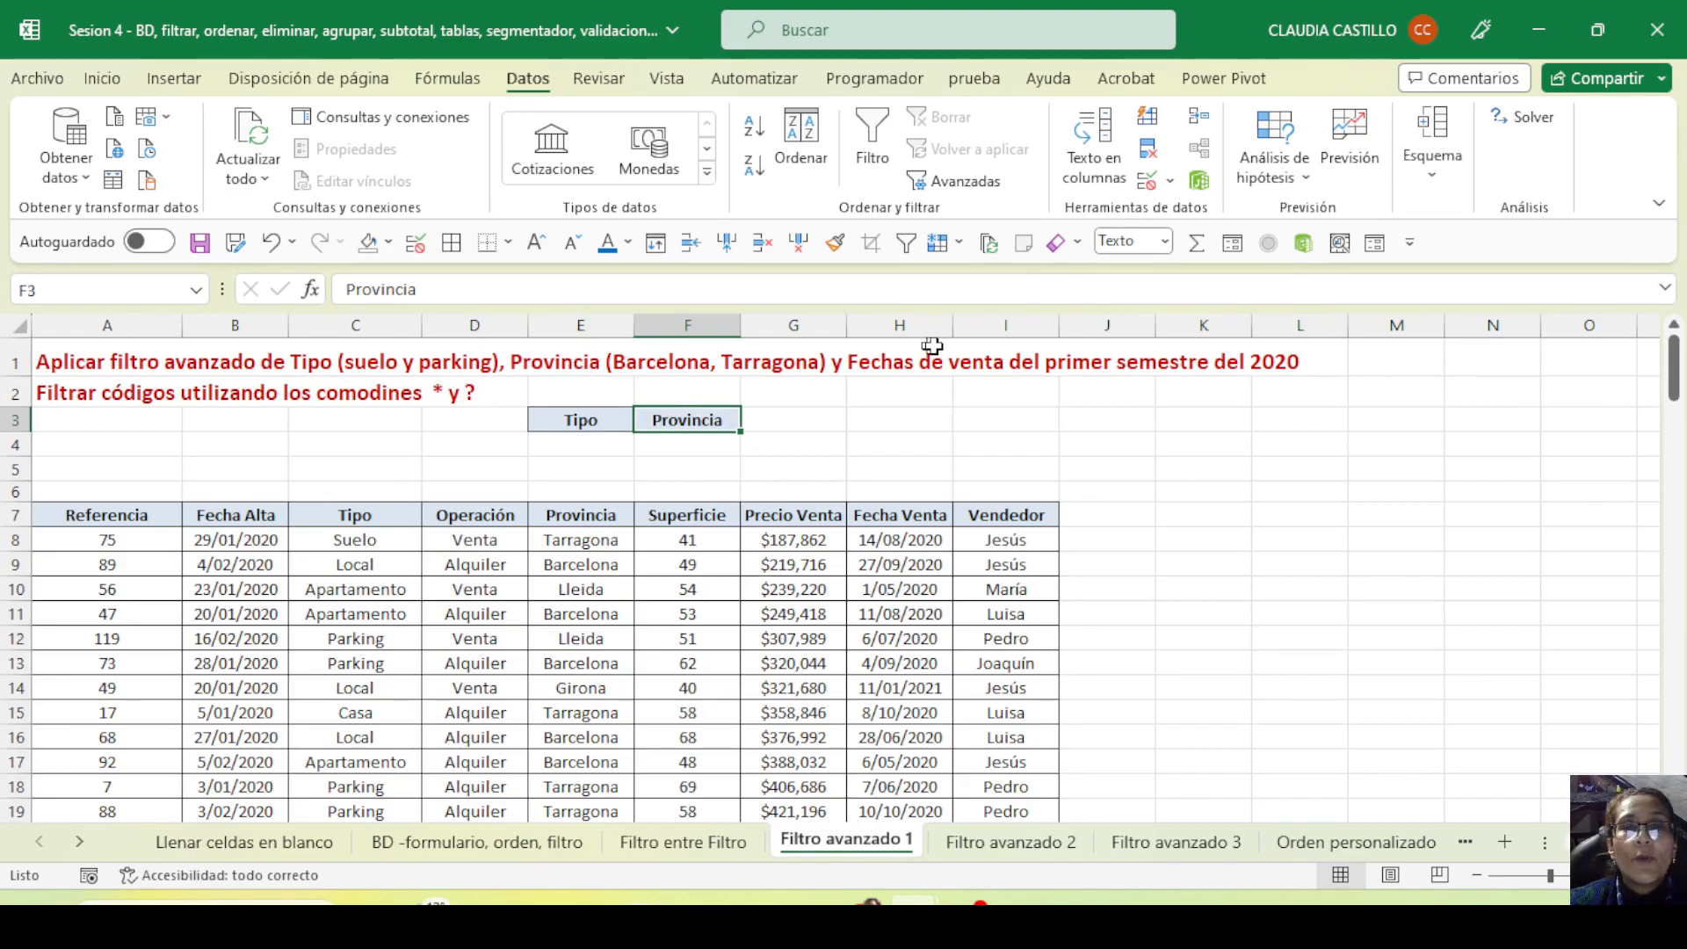
# Copy the Fecha Venta table header into both G3 and H3 of the criteria range
pyautogui.click(883, 520)
pyautogui.moveTo(868, 515); pyautogui.dragTo(797, 428)
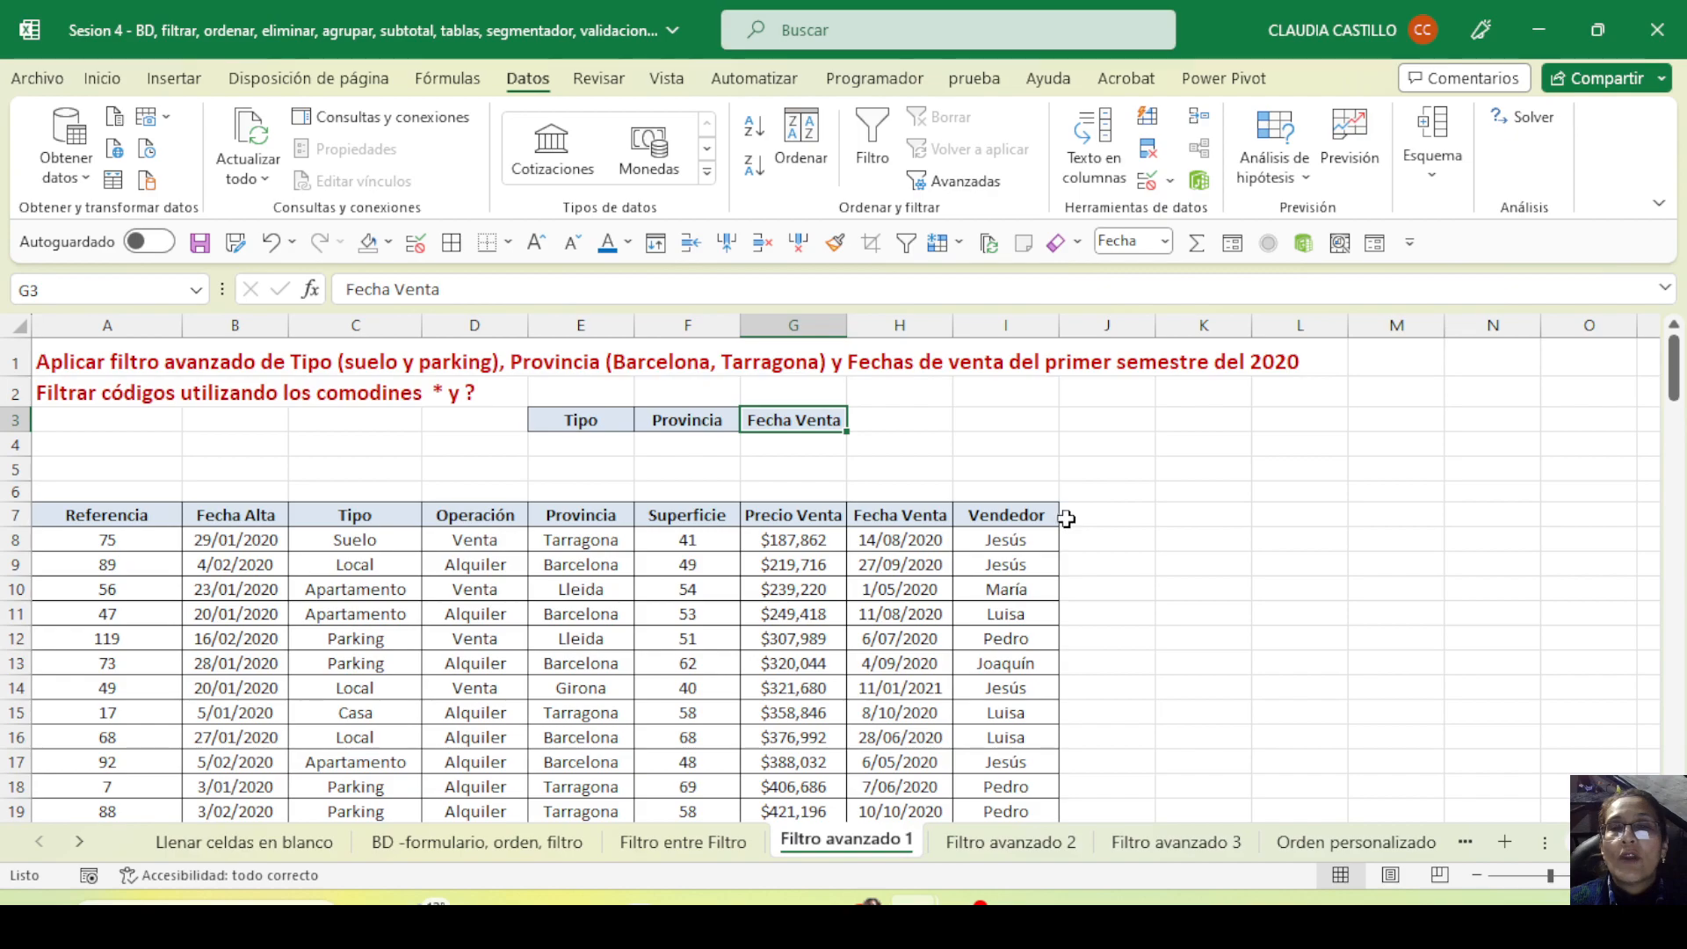
pyautogui.moveTo(1069, 518); pyautogui.dragTo(1077, 681)
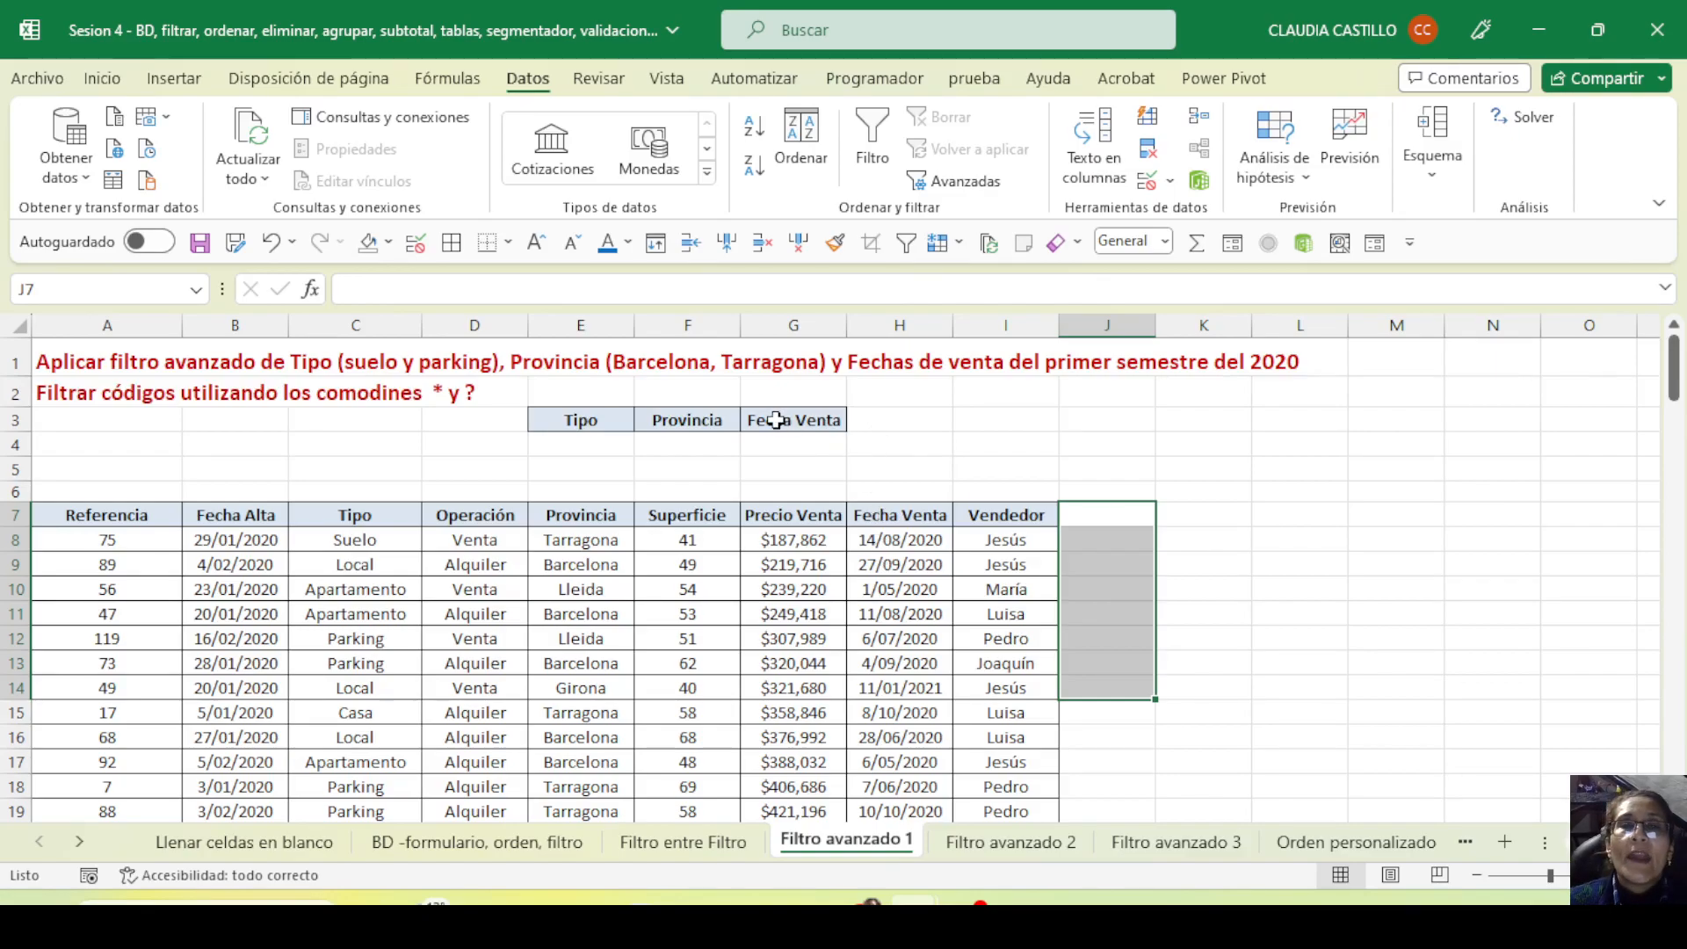
pyautogui.click(776, 421)
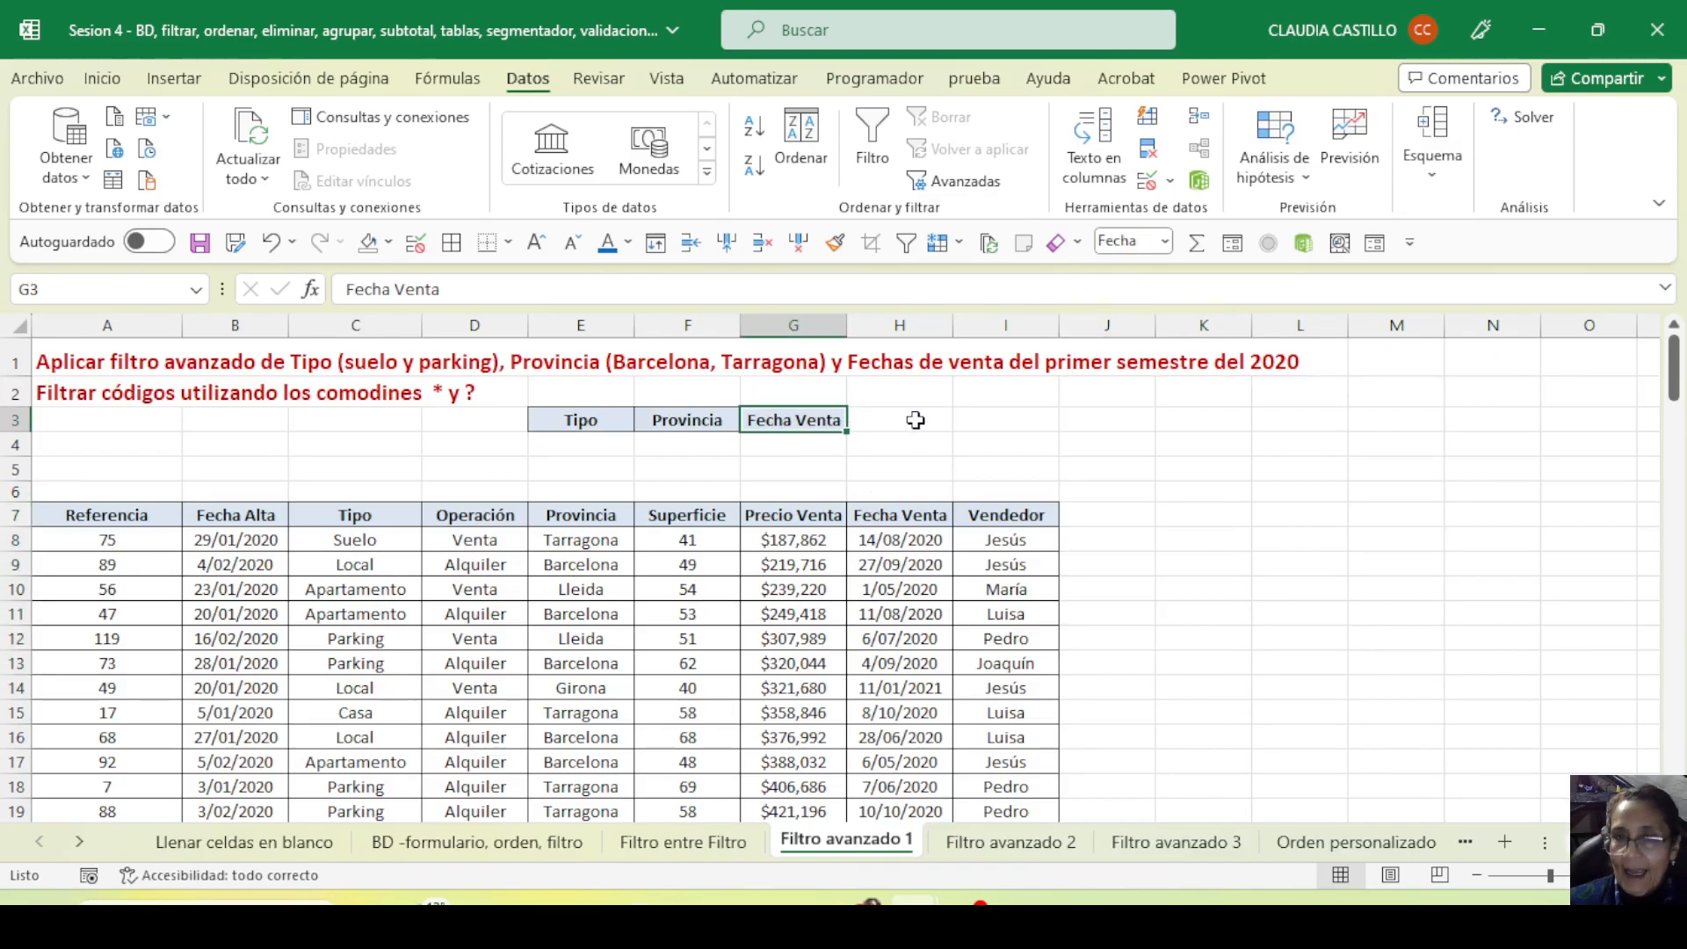
pyautogui.click(877, 519)
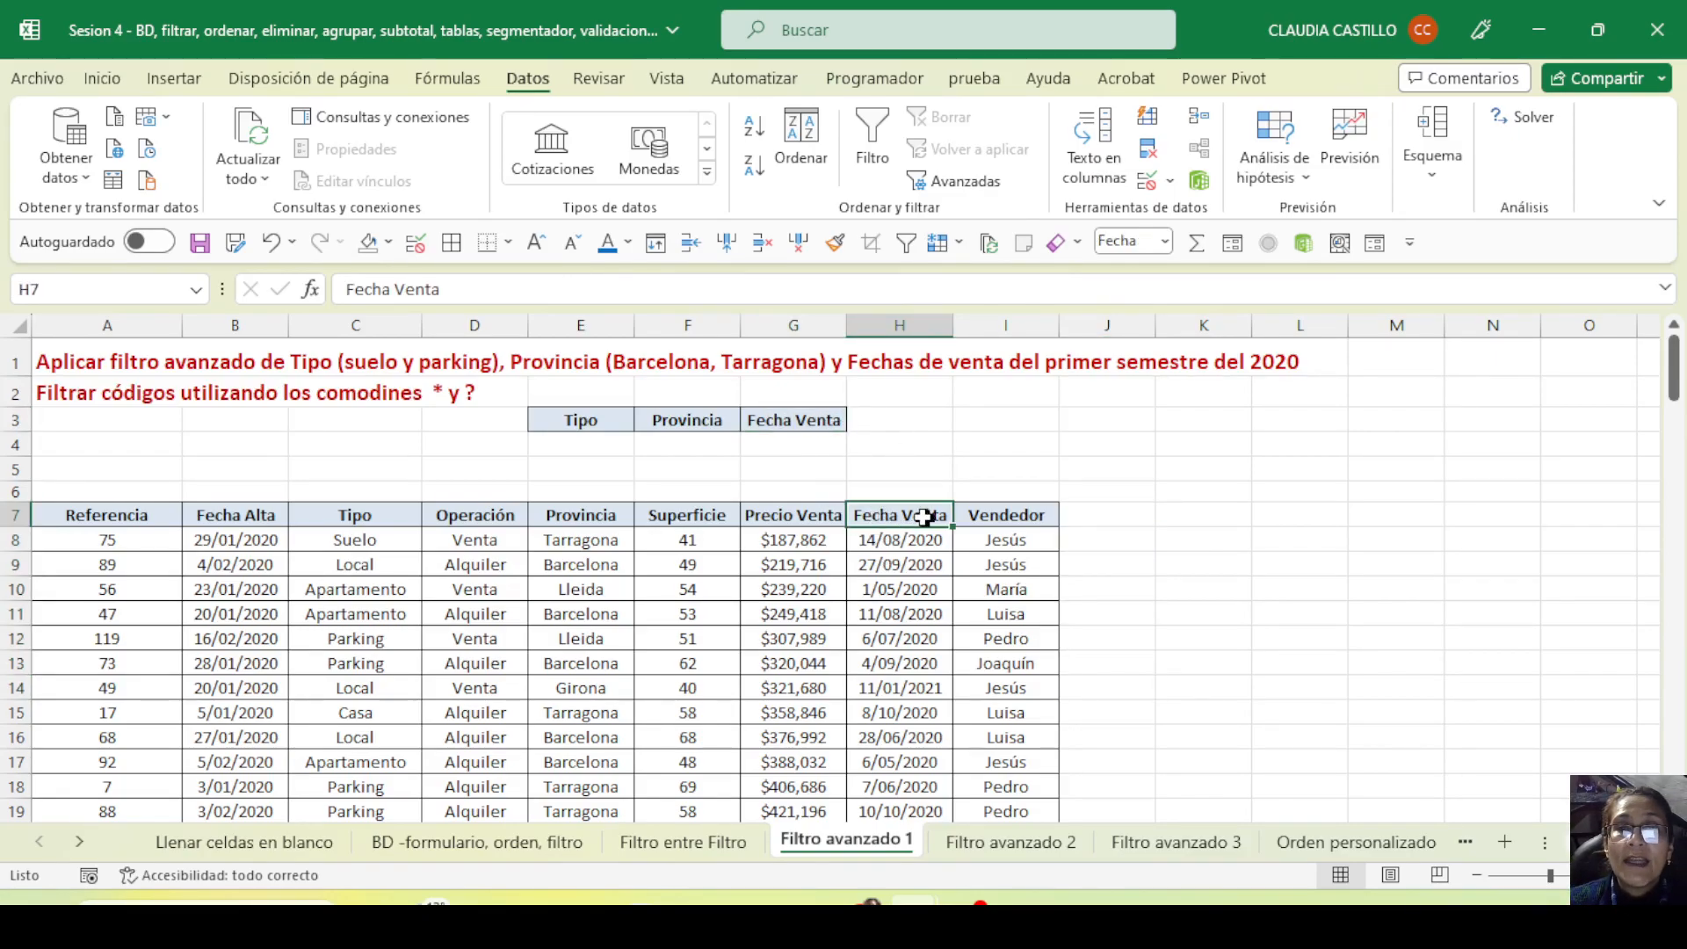
pyautogui.moveTo(909, 508); pyautogui.dragTo(905, 412)
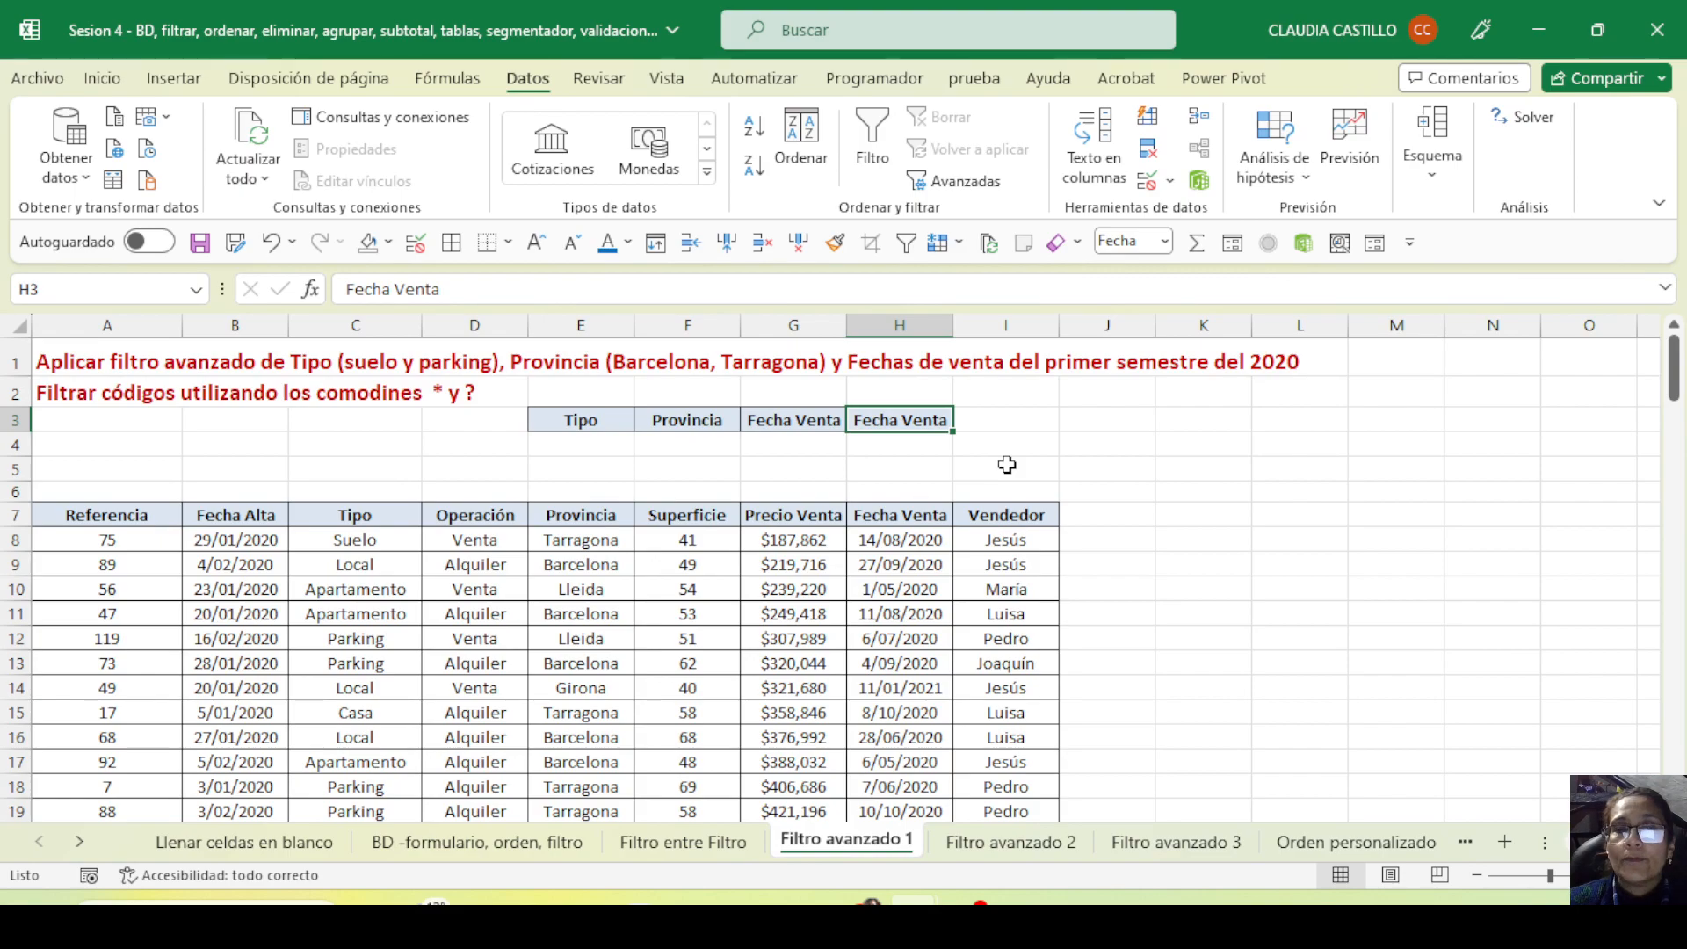
# Enter Suelo in cell E4 as the first Tipo criterion
pyautogui.click(594, 446)
pyautogui.click(597, 468)
pyautogui.click(874, 468)
pyautogui.click(566, 463)
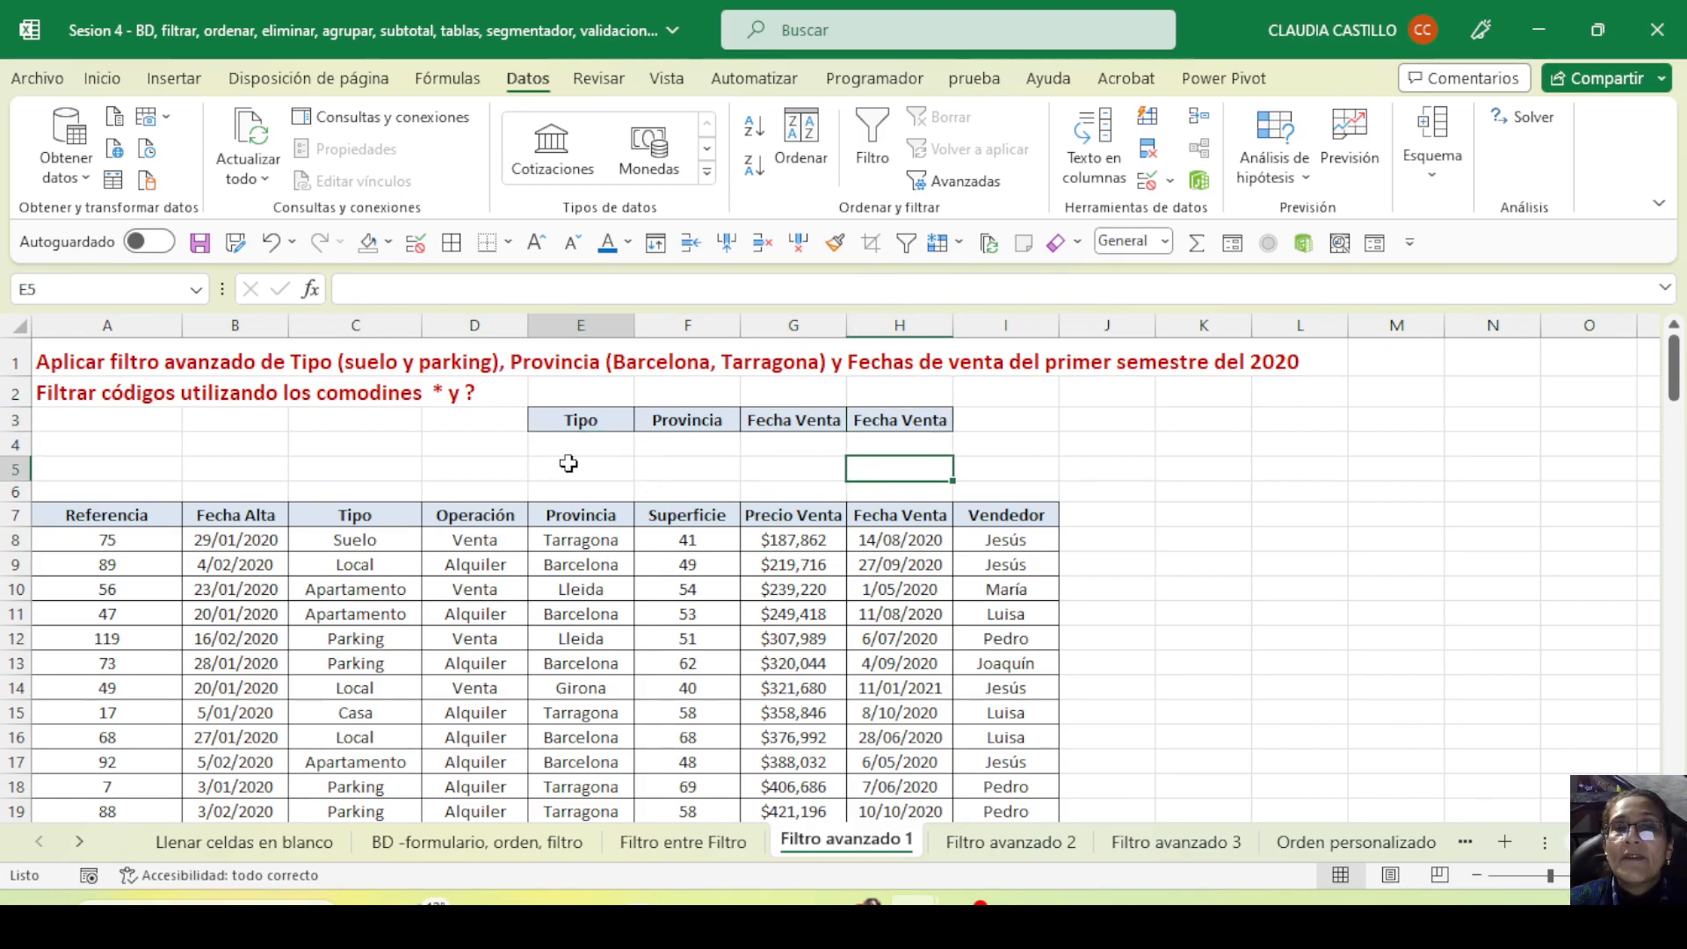
pyautogui.click(595, 446)
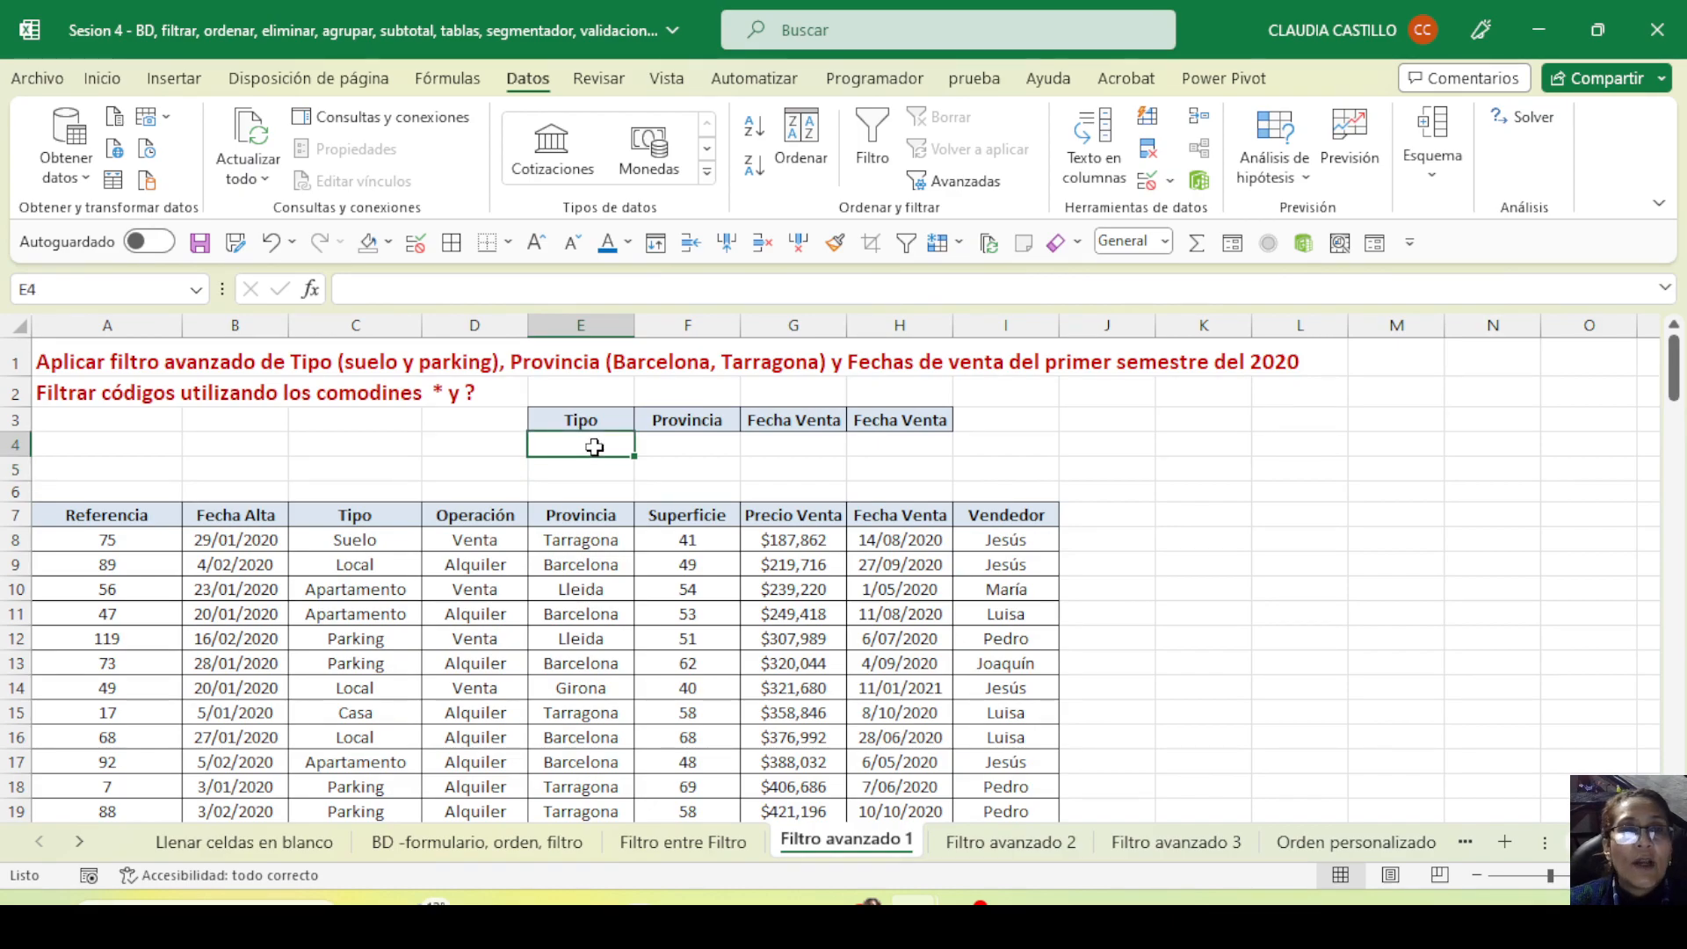
pyautogui.write('Se')
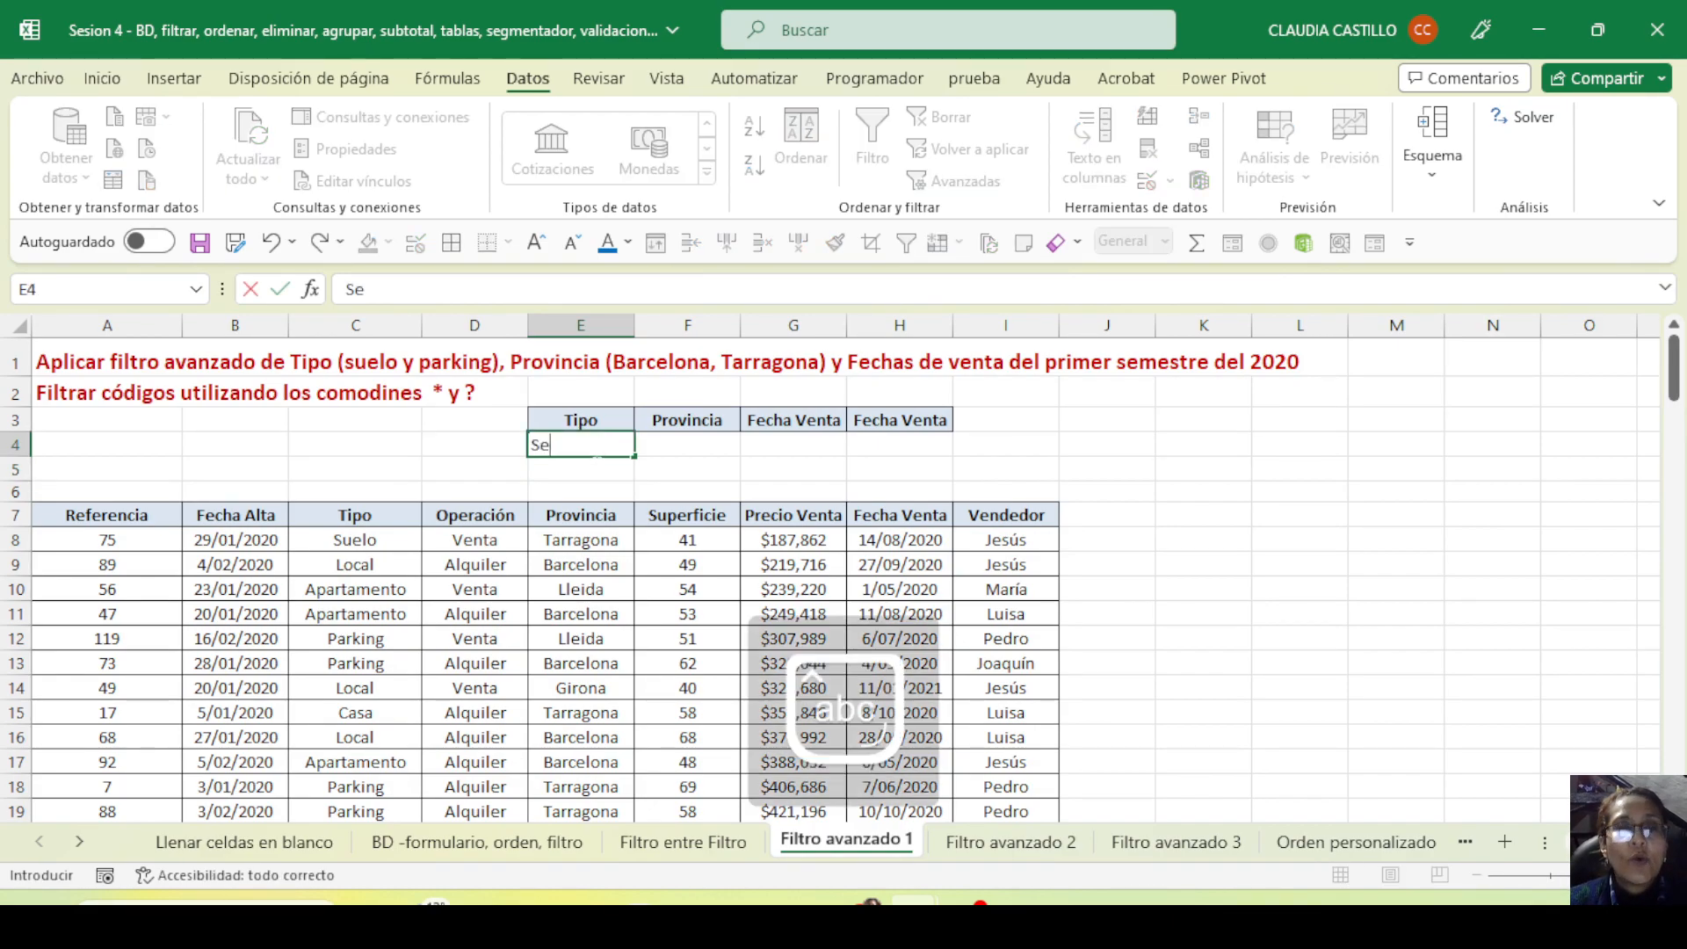
pyautogui.write('elo')
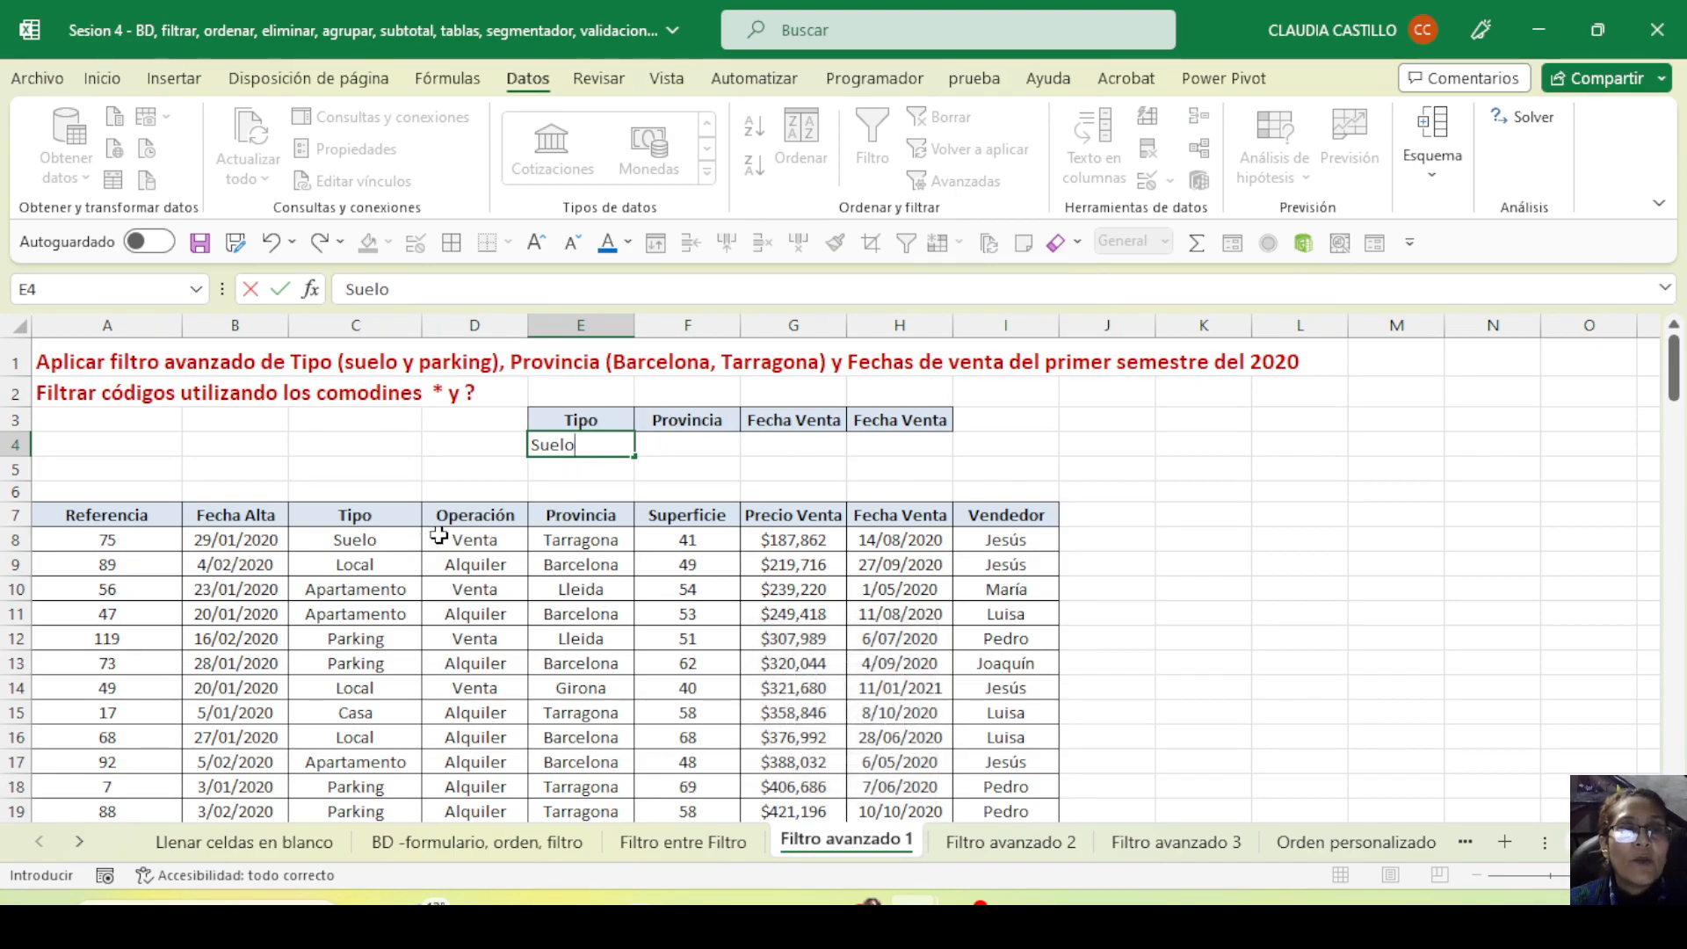
pyautogui.press('Return')
# Check the wording of the types in the table and enter Parking in cell E5 as the second Tipo criterion
pyautogui.click(334, 782)
pyautogui.scroll(-2, 350, 756)
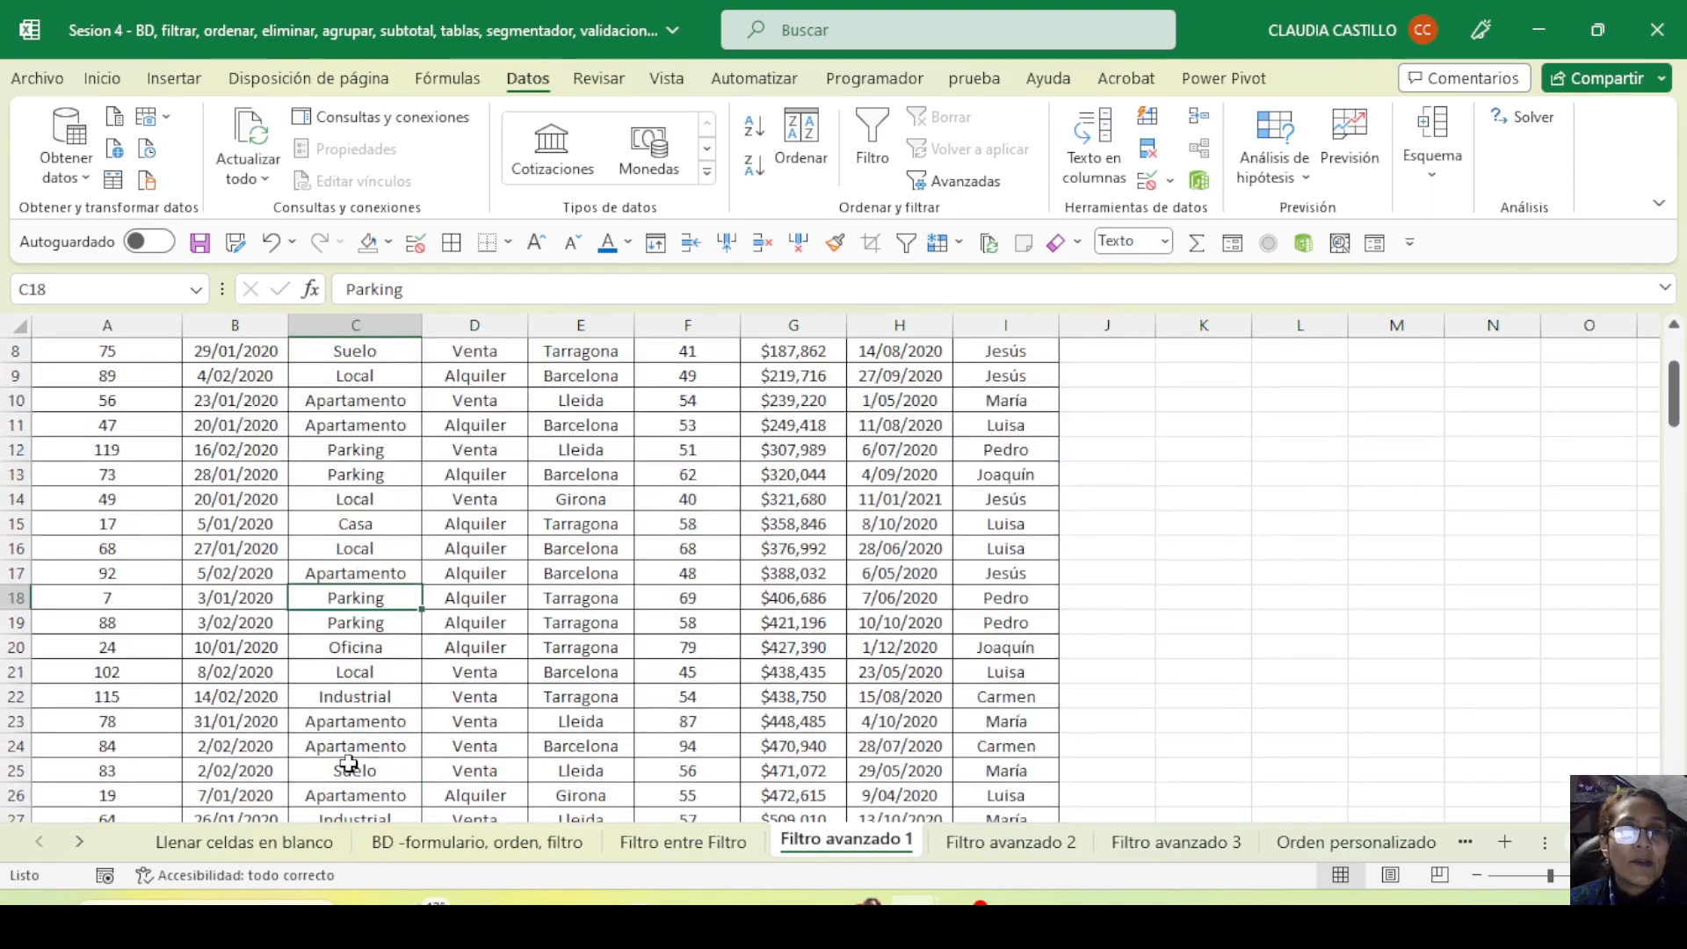
pyautogui.scroll(2, 350, 756)
pyautogui.click(540, 468)
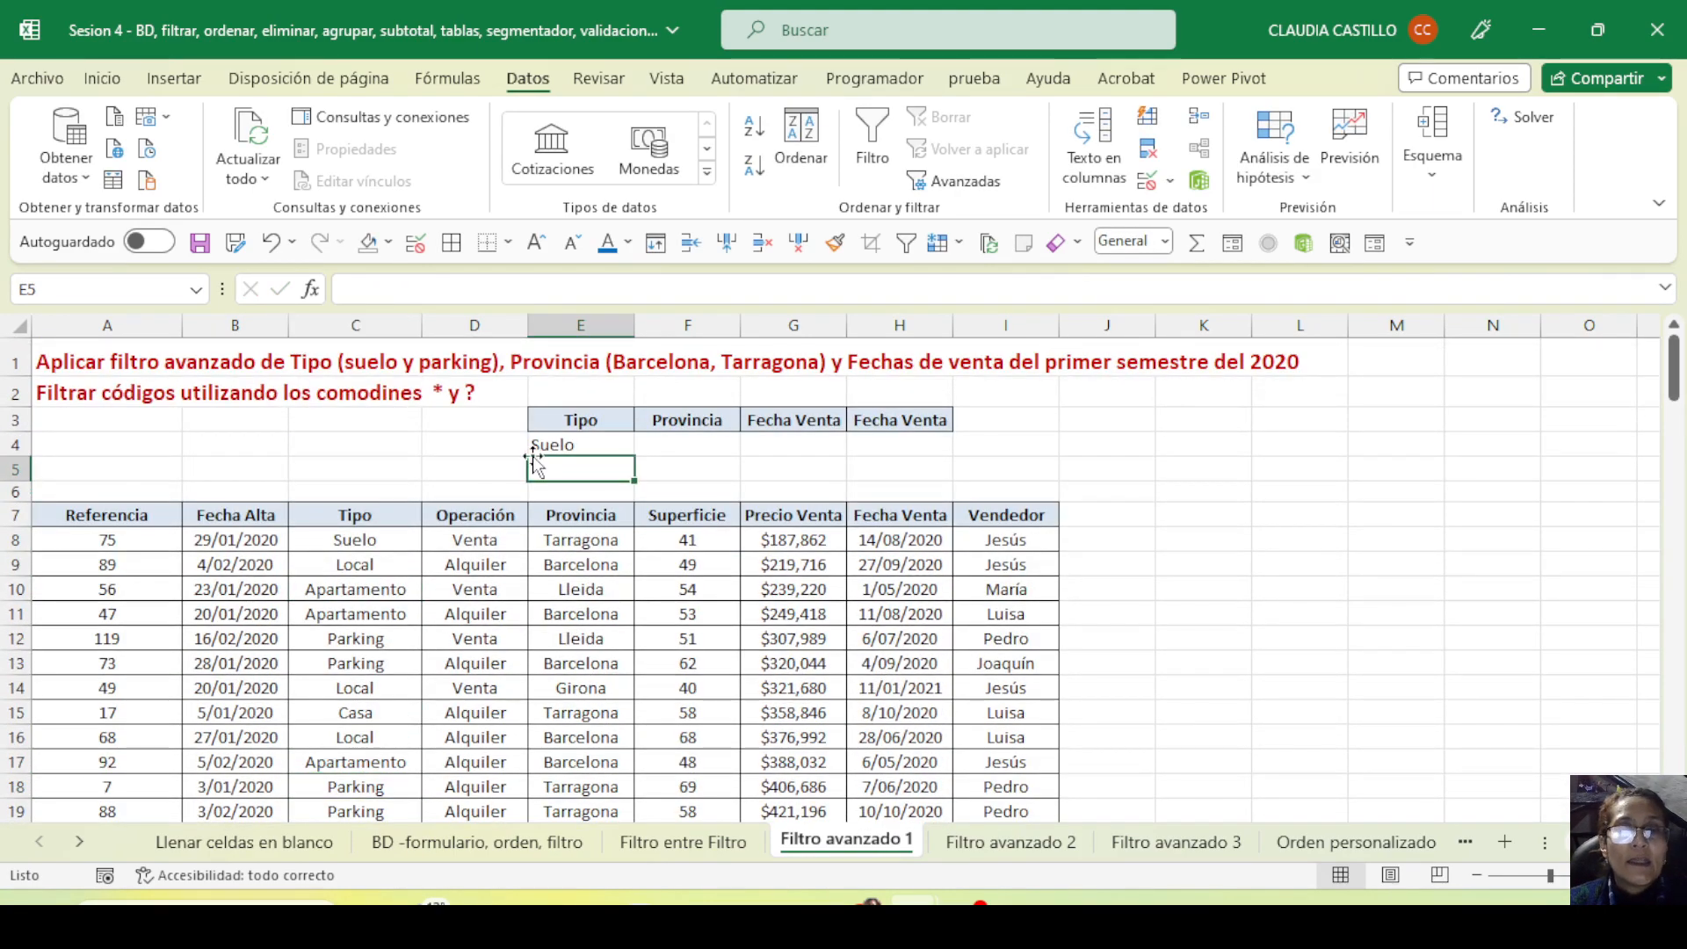
pyautogui.write('Parking')
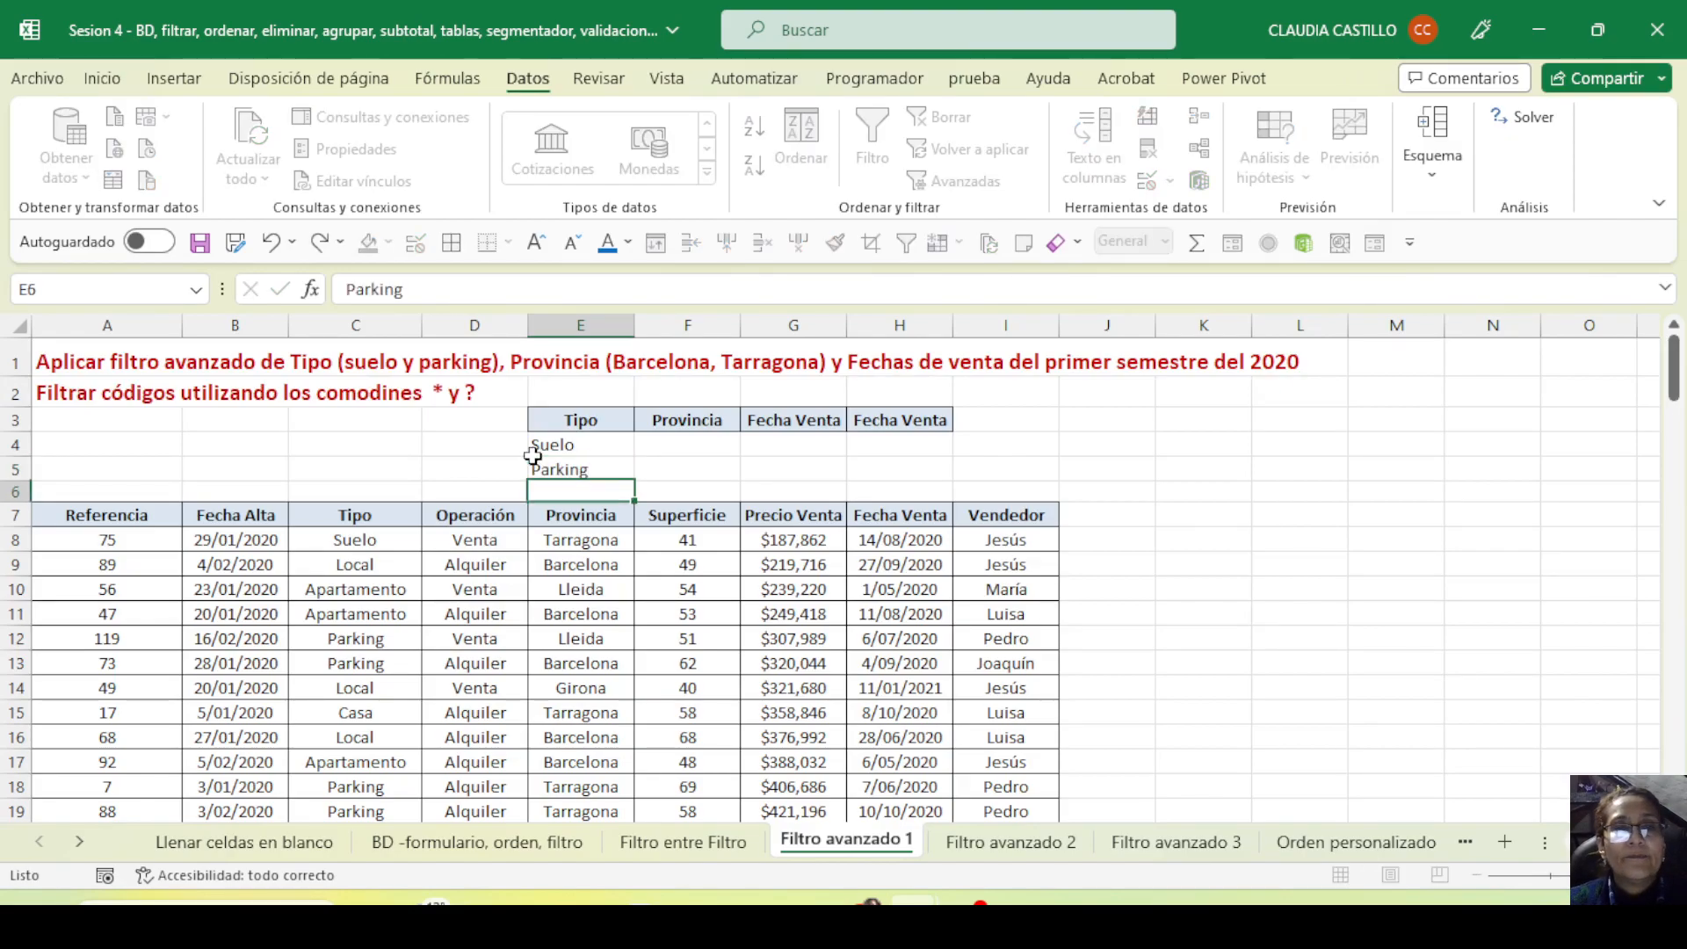
pyautogui.press('Return')
pyautogui.click(598, 469)
pyautogui.click(567, 439)
pyautogui.click(582, 469)
# Copy Barcelona and Tarragona from the table's Provincia column into criteria cells F4 and F5
pyautogui.click(712, 424)
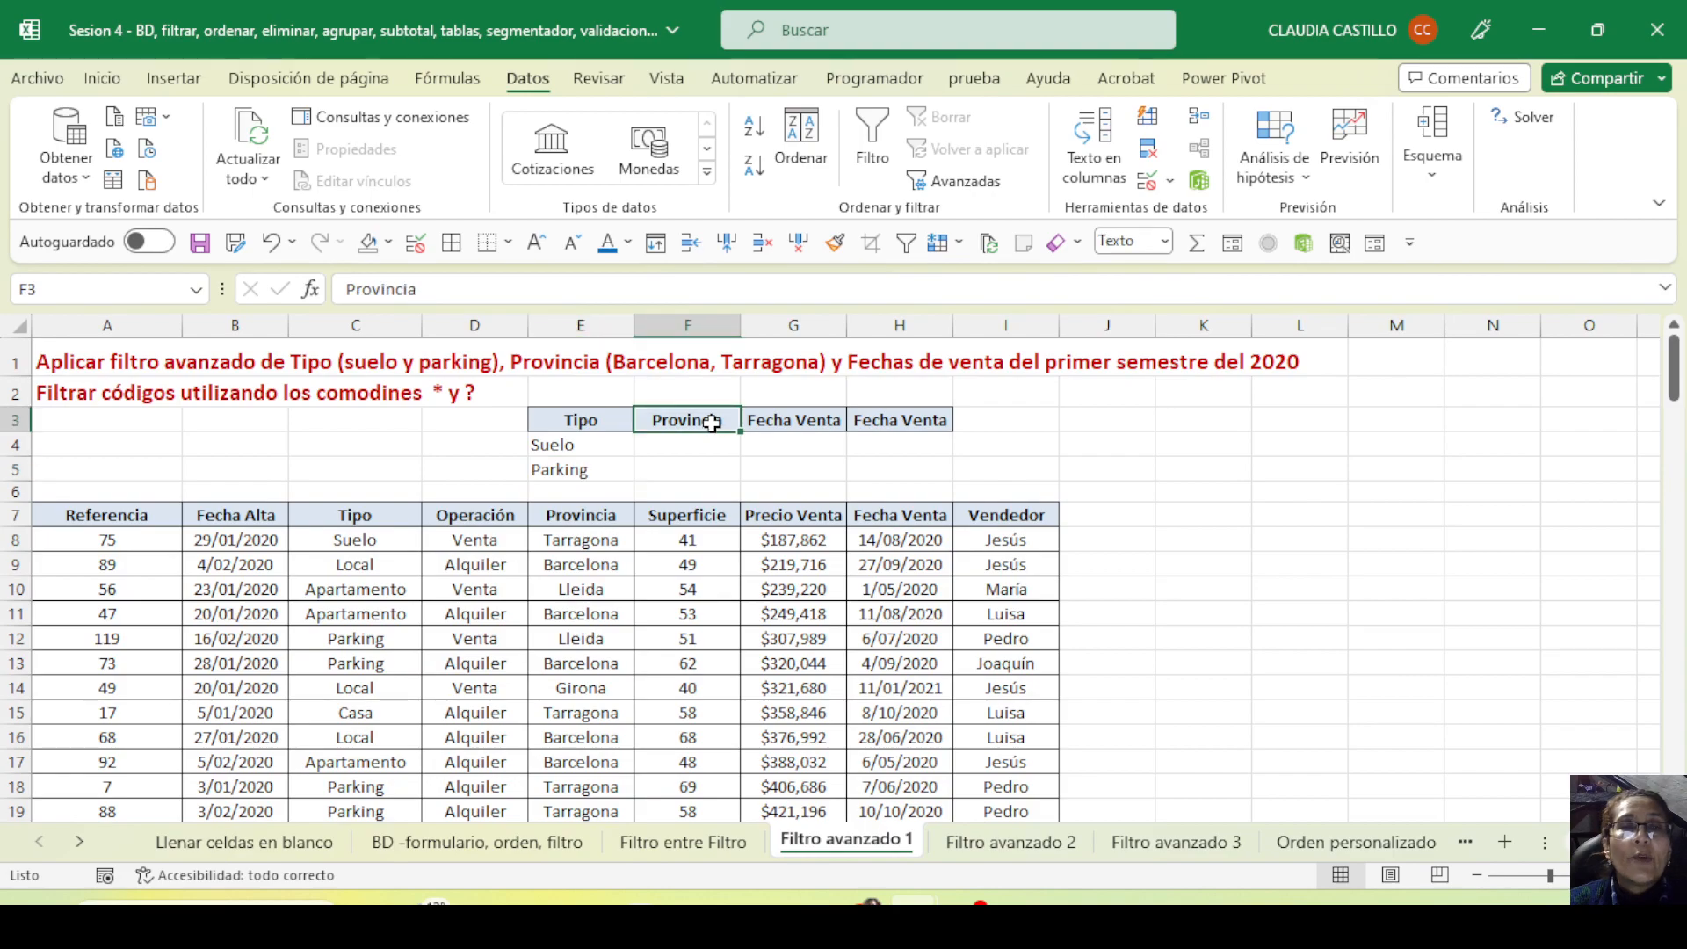
pyautogui.click(594, 567)
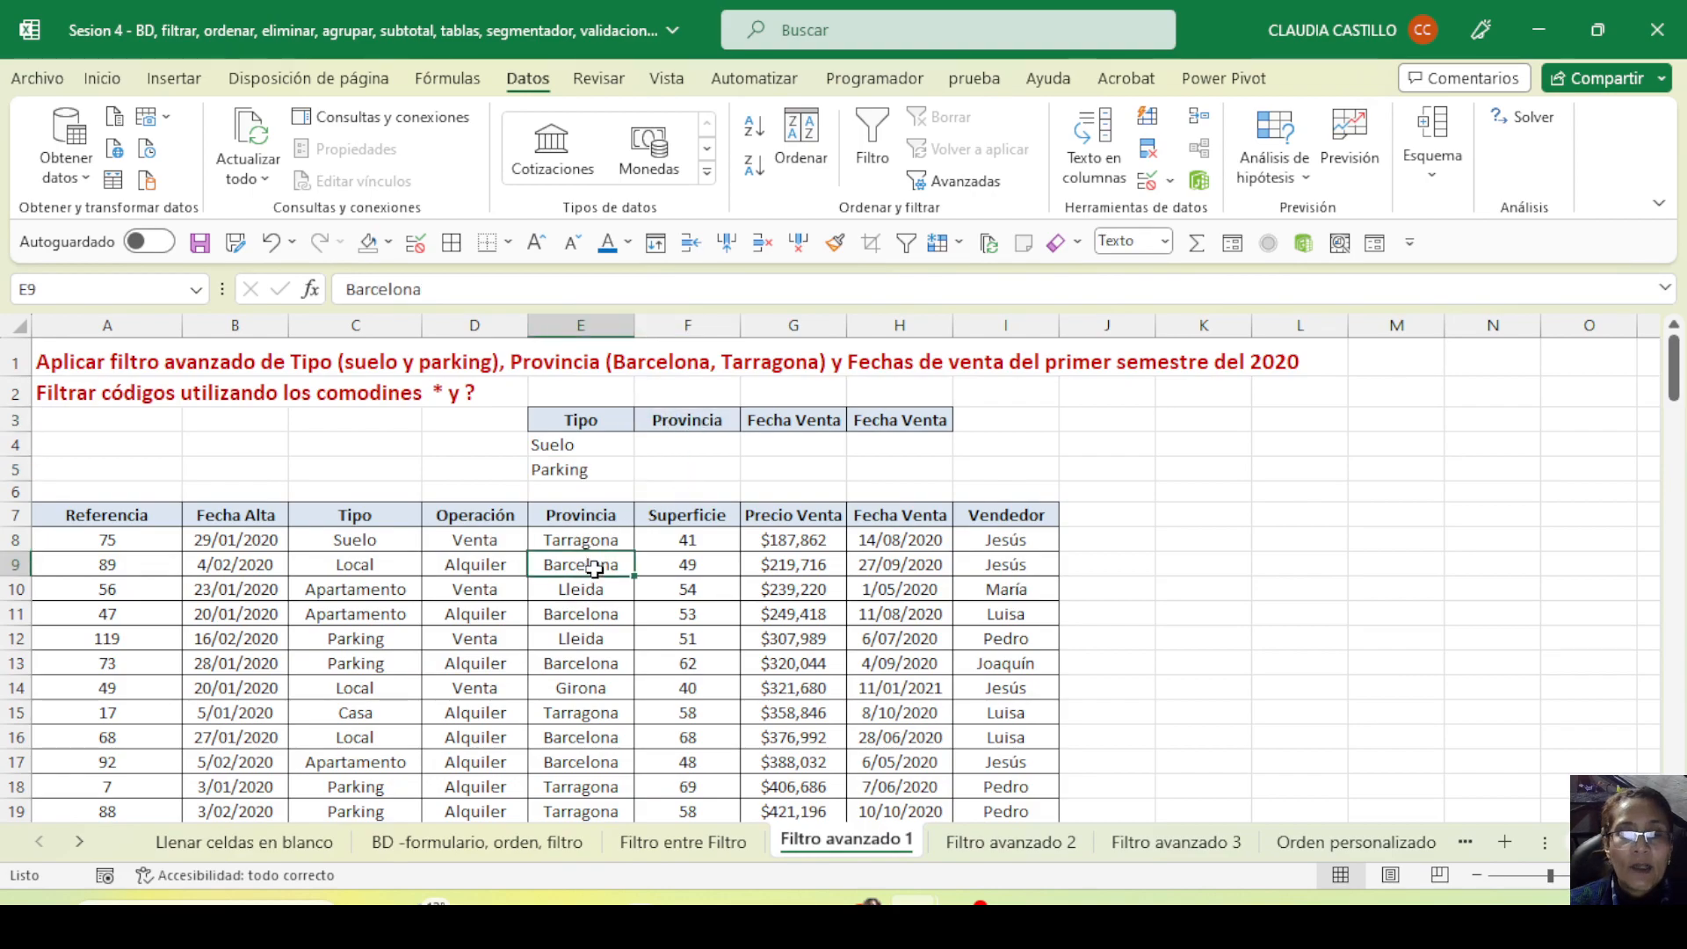
pyautogui.hotkey('ctrl', 'c')
pyautogui.click(687, 445)
pyautogui.hotkey('ctrl', 'v')
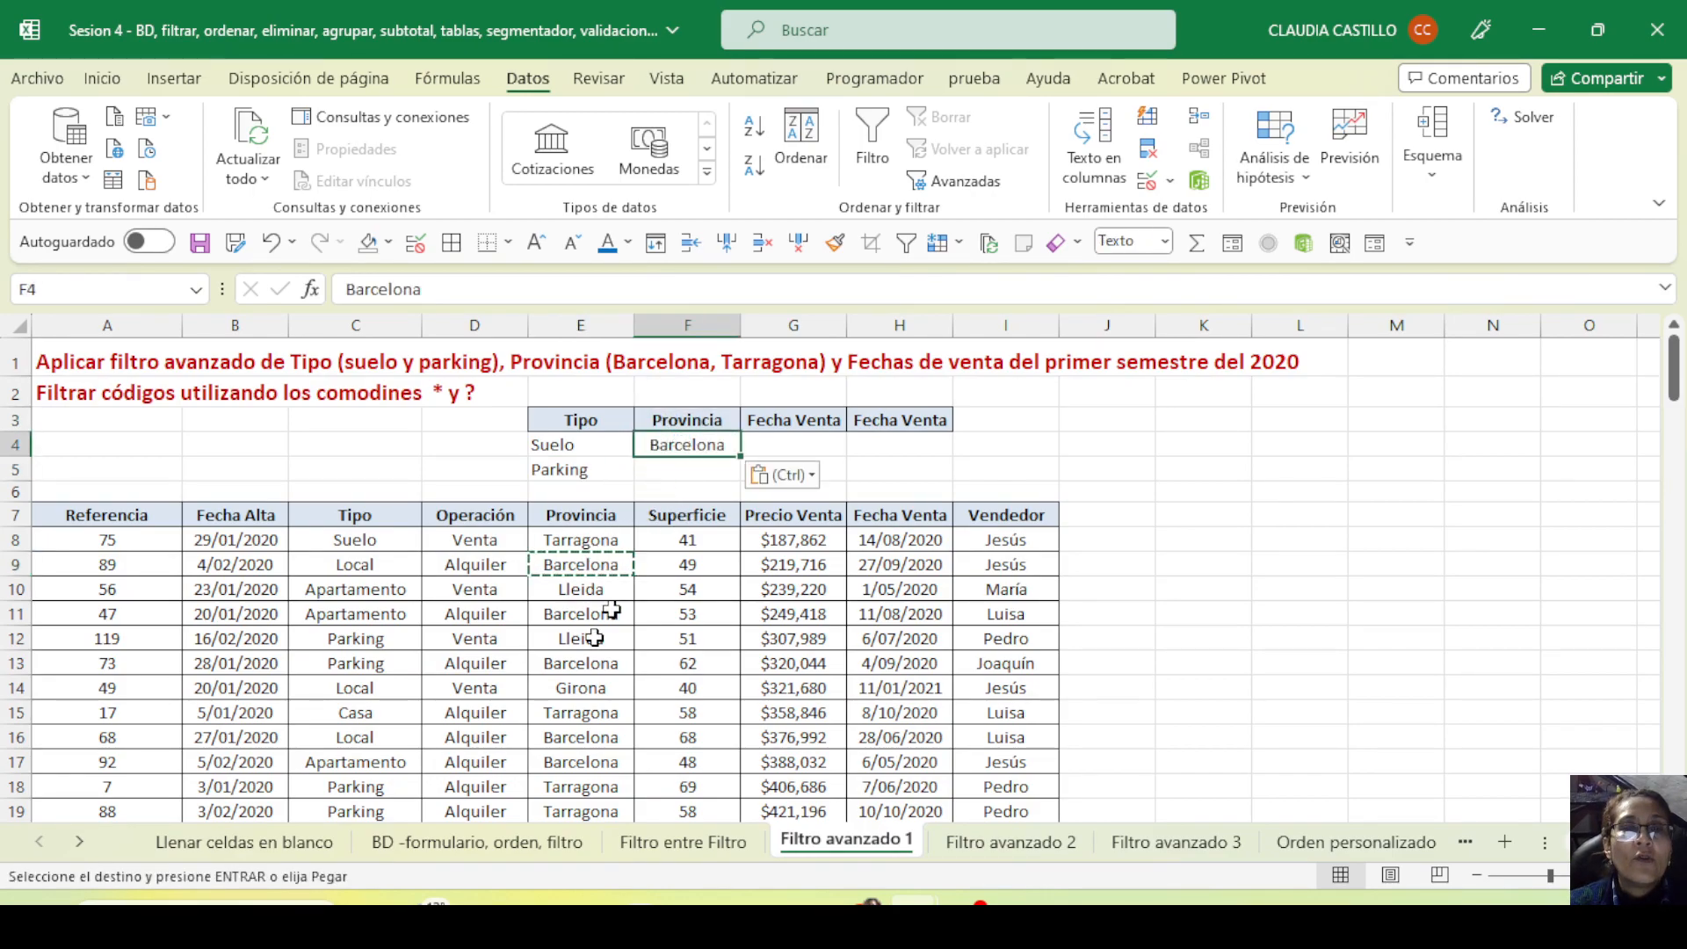
pyautogui.click(579, 710)
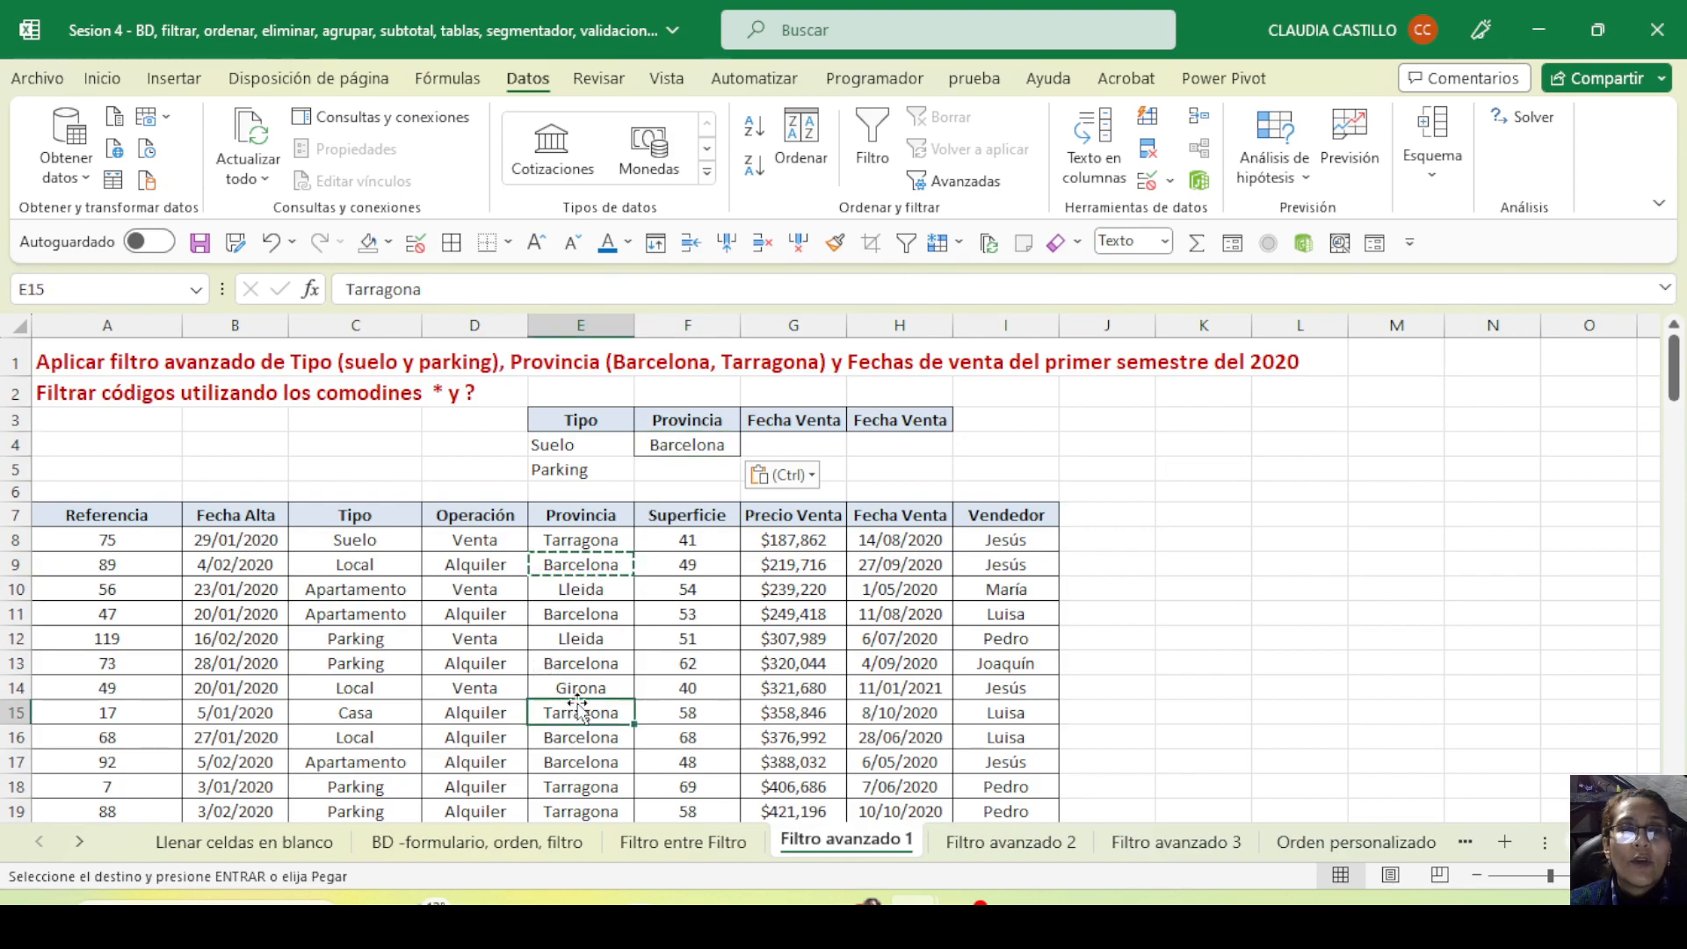
pyautogui.hotkey('ctrl', 'c')
pyautogui.click(693, 468)
pyautogui.hotkey('ctrl', 'v')
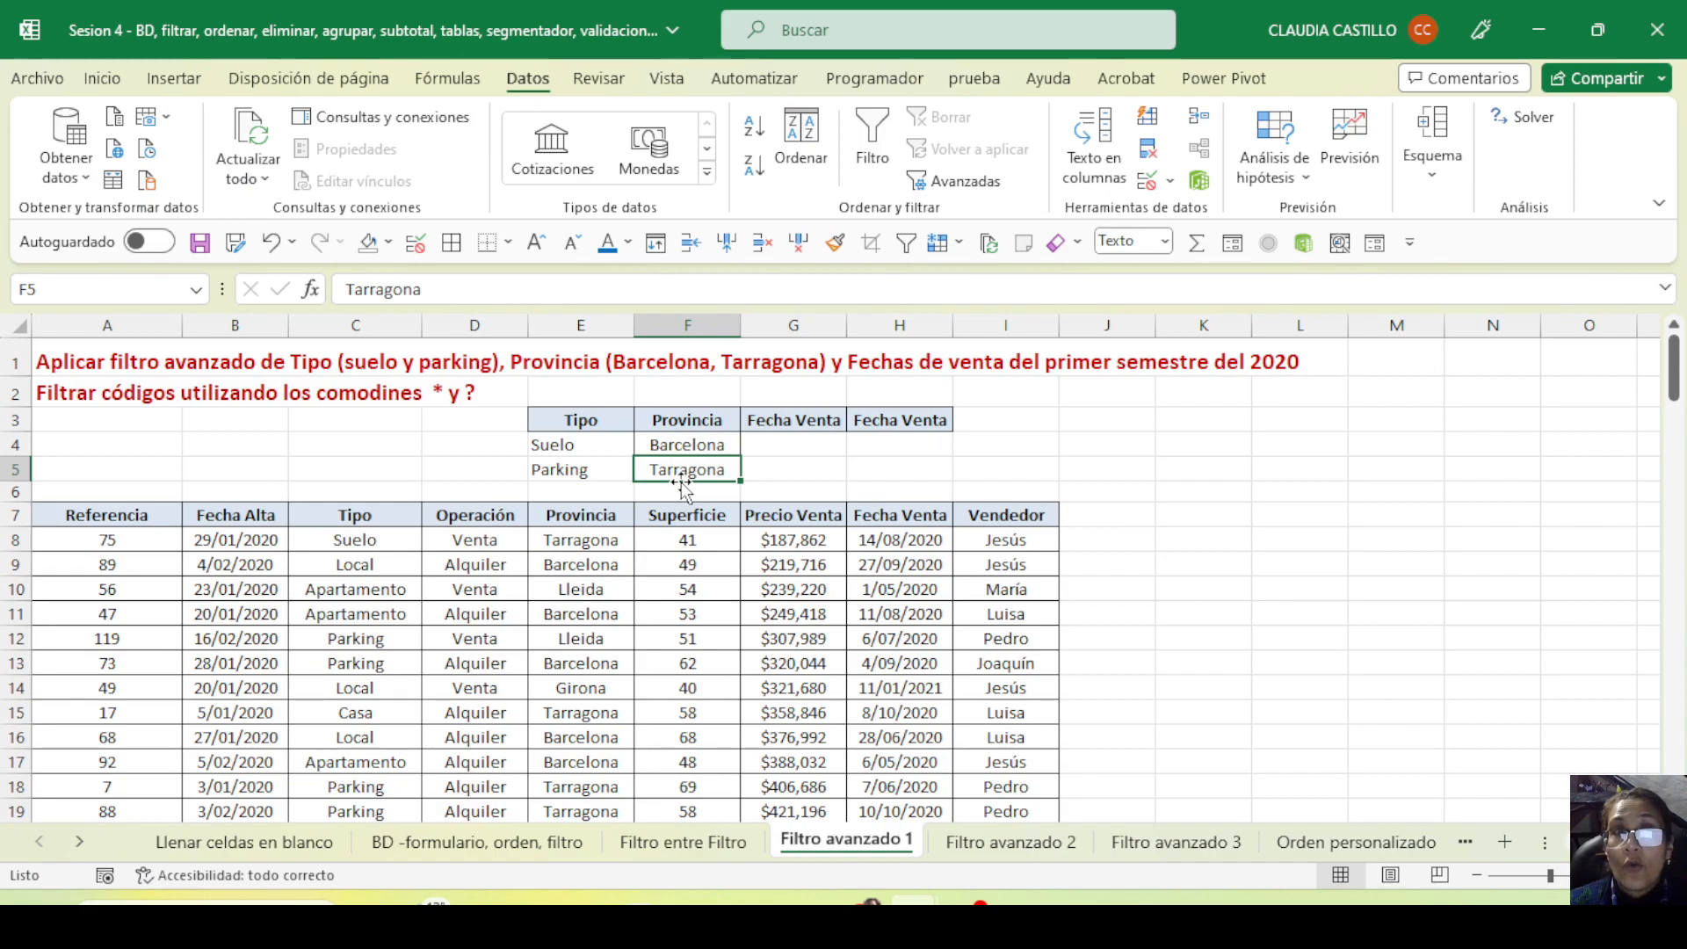
# Enter the starting date criterion >=1/1/2020 in cell G4 under the first Fecha Venta header
pyautogui.click(831, 441)
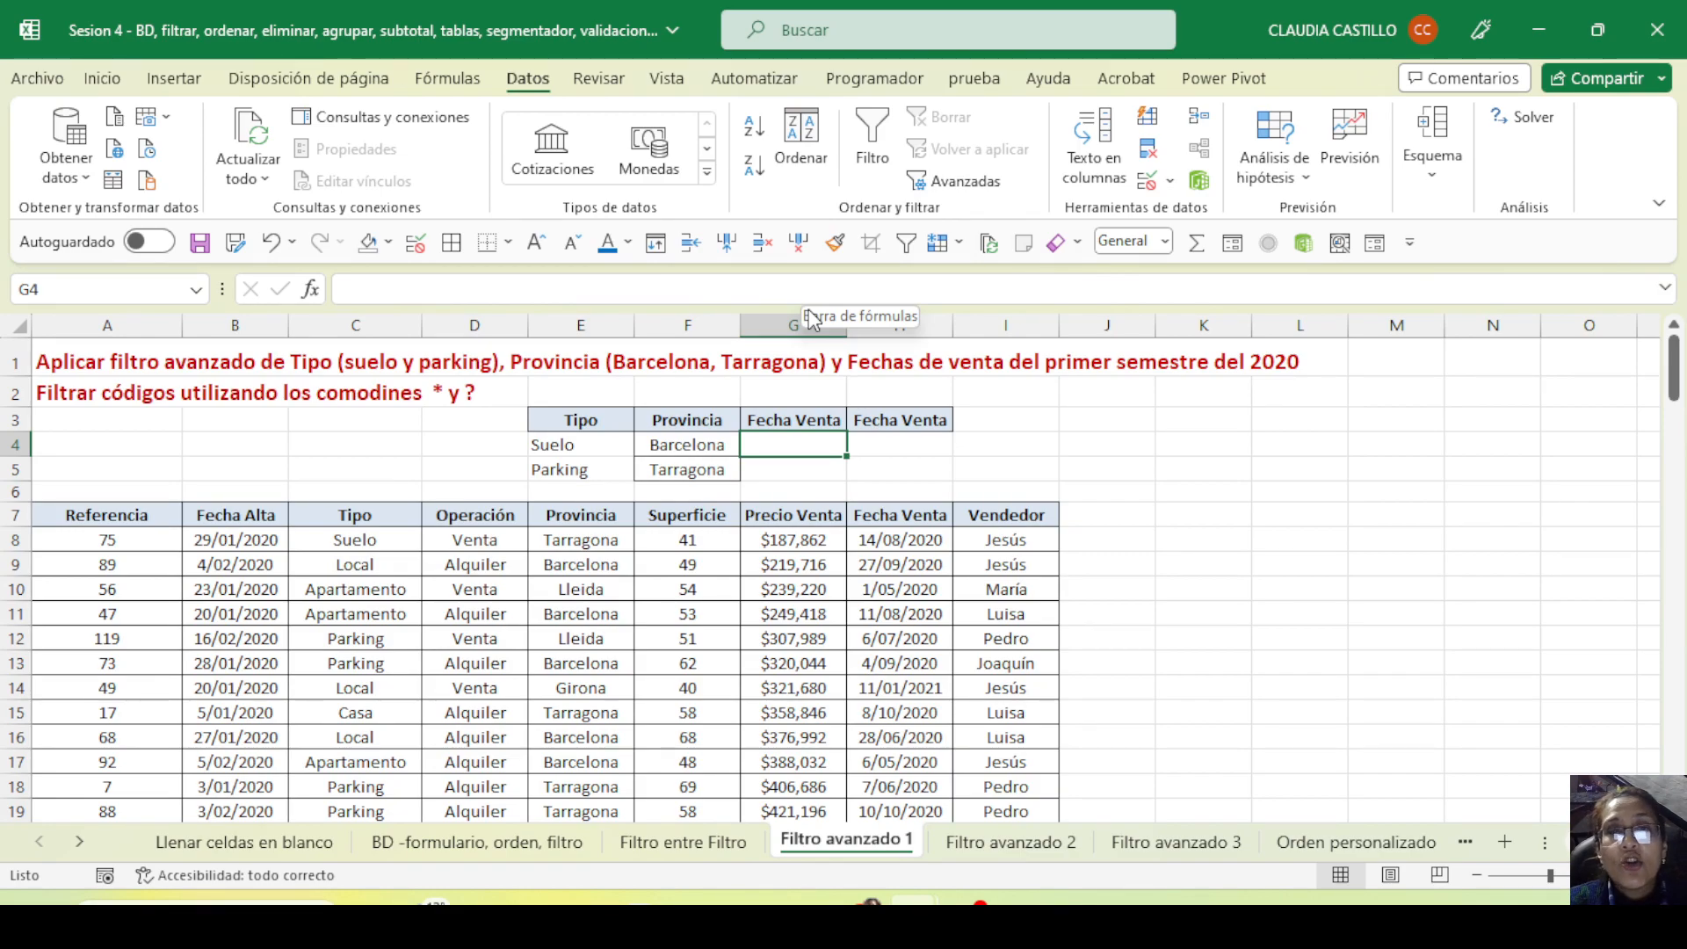
pyautogui.write('>=1/1/2020')
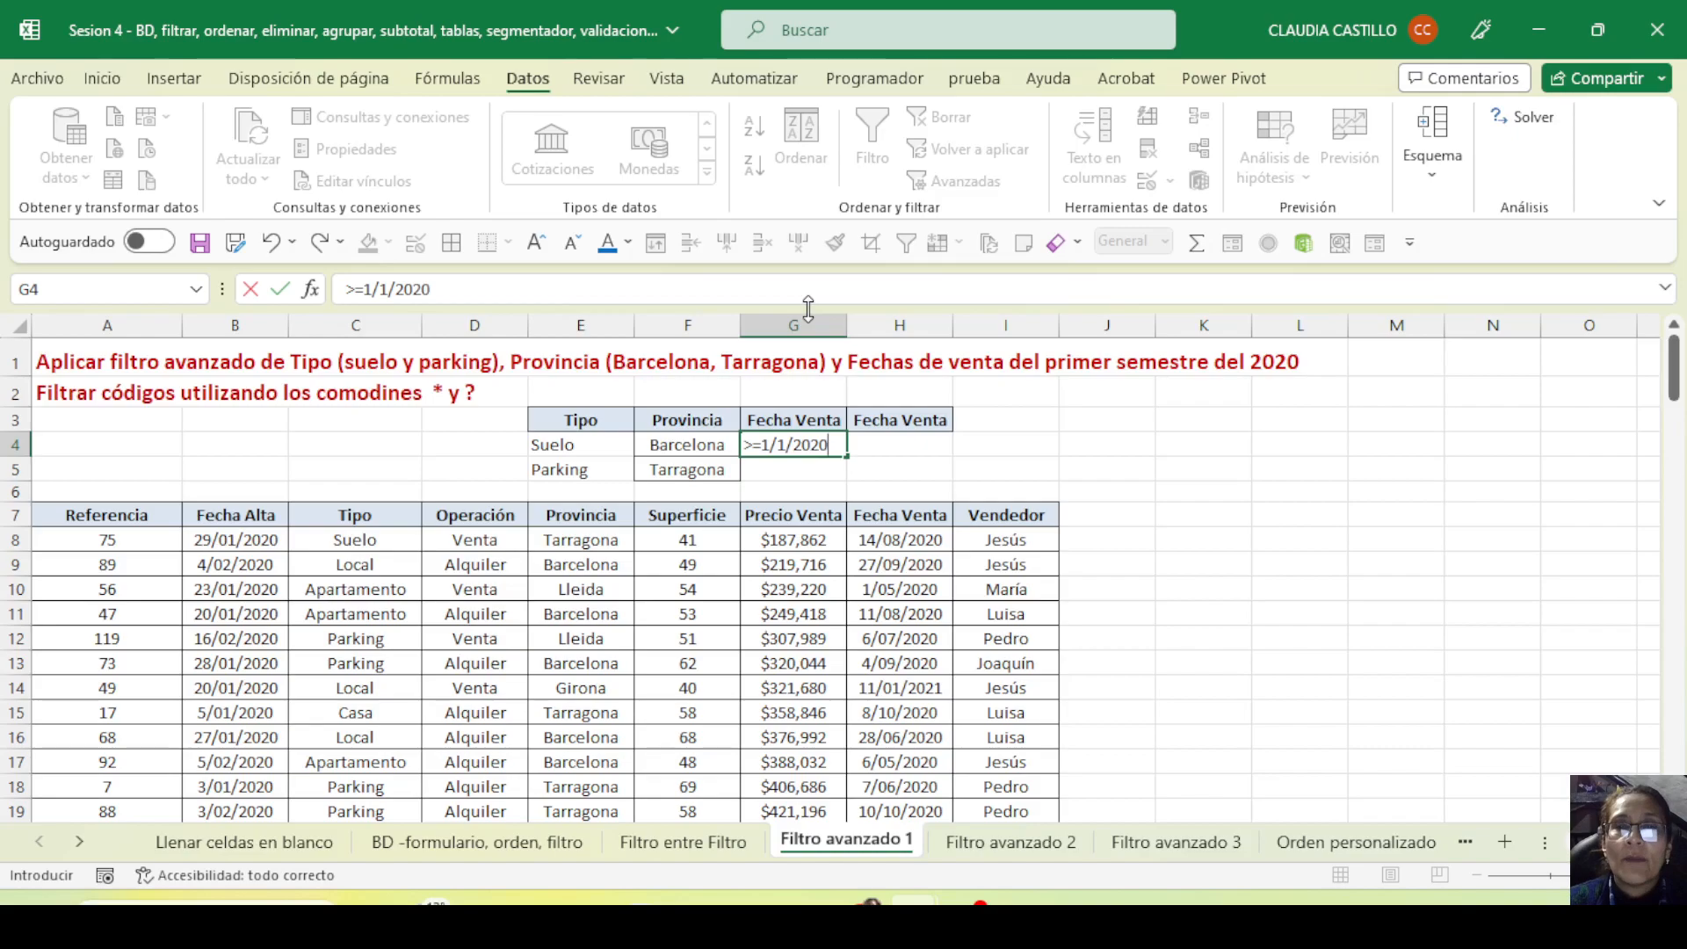
pyautogui.press('Return')
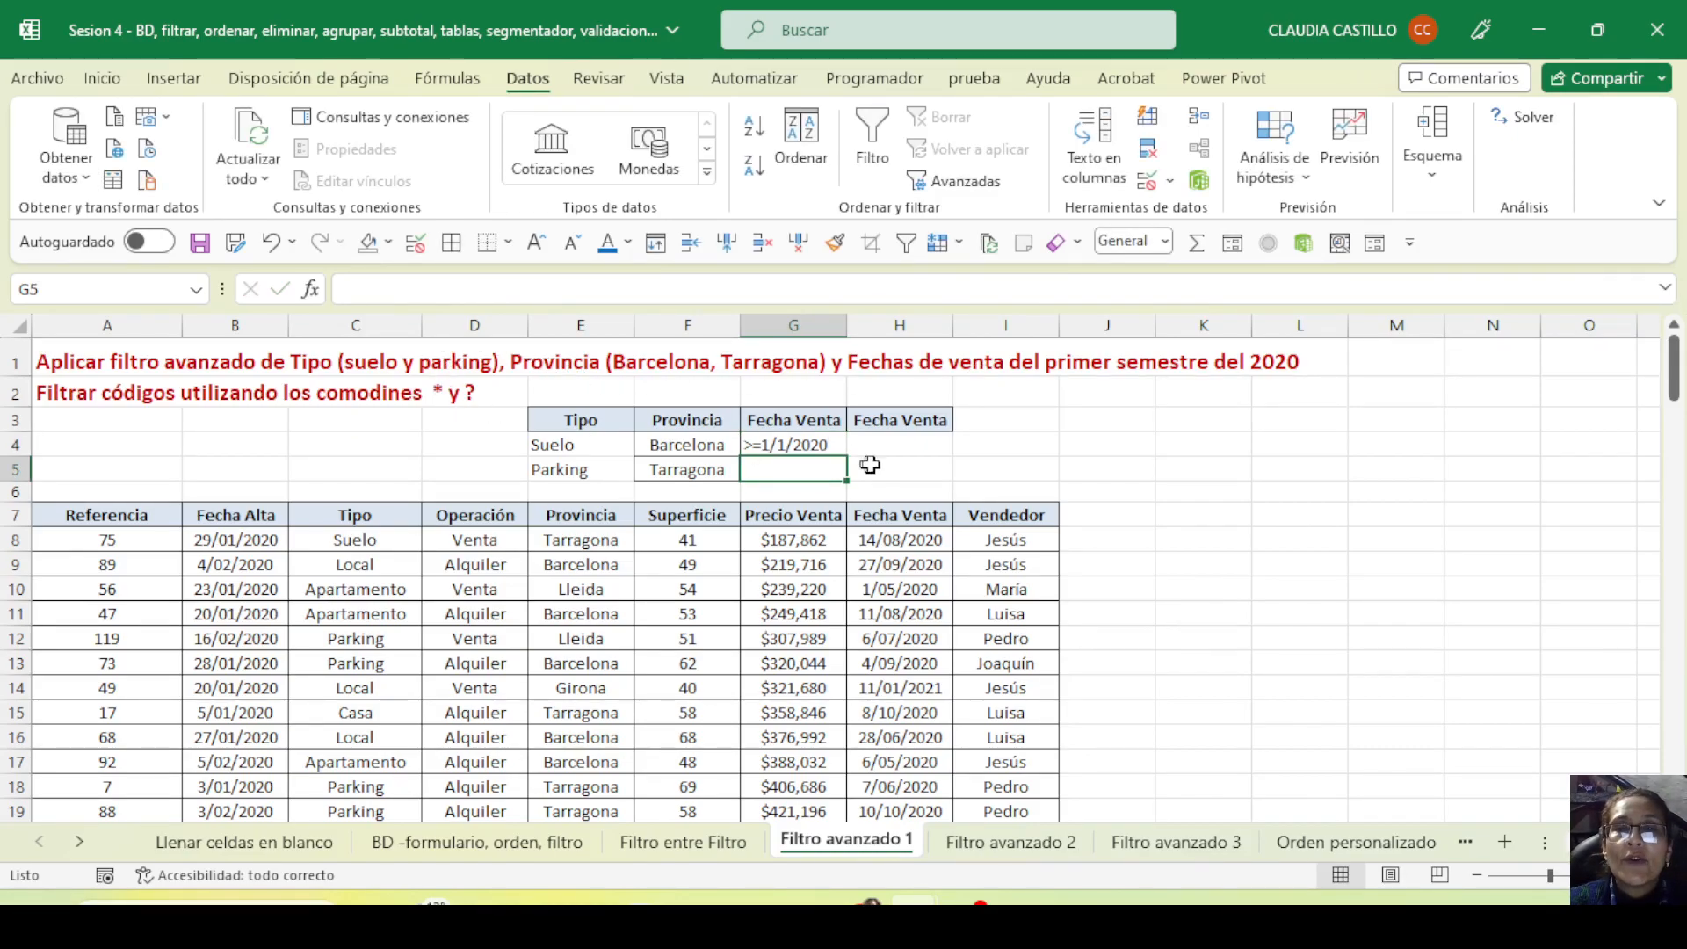
pyautogui.click(891, 441)
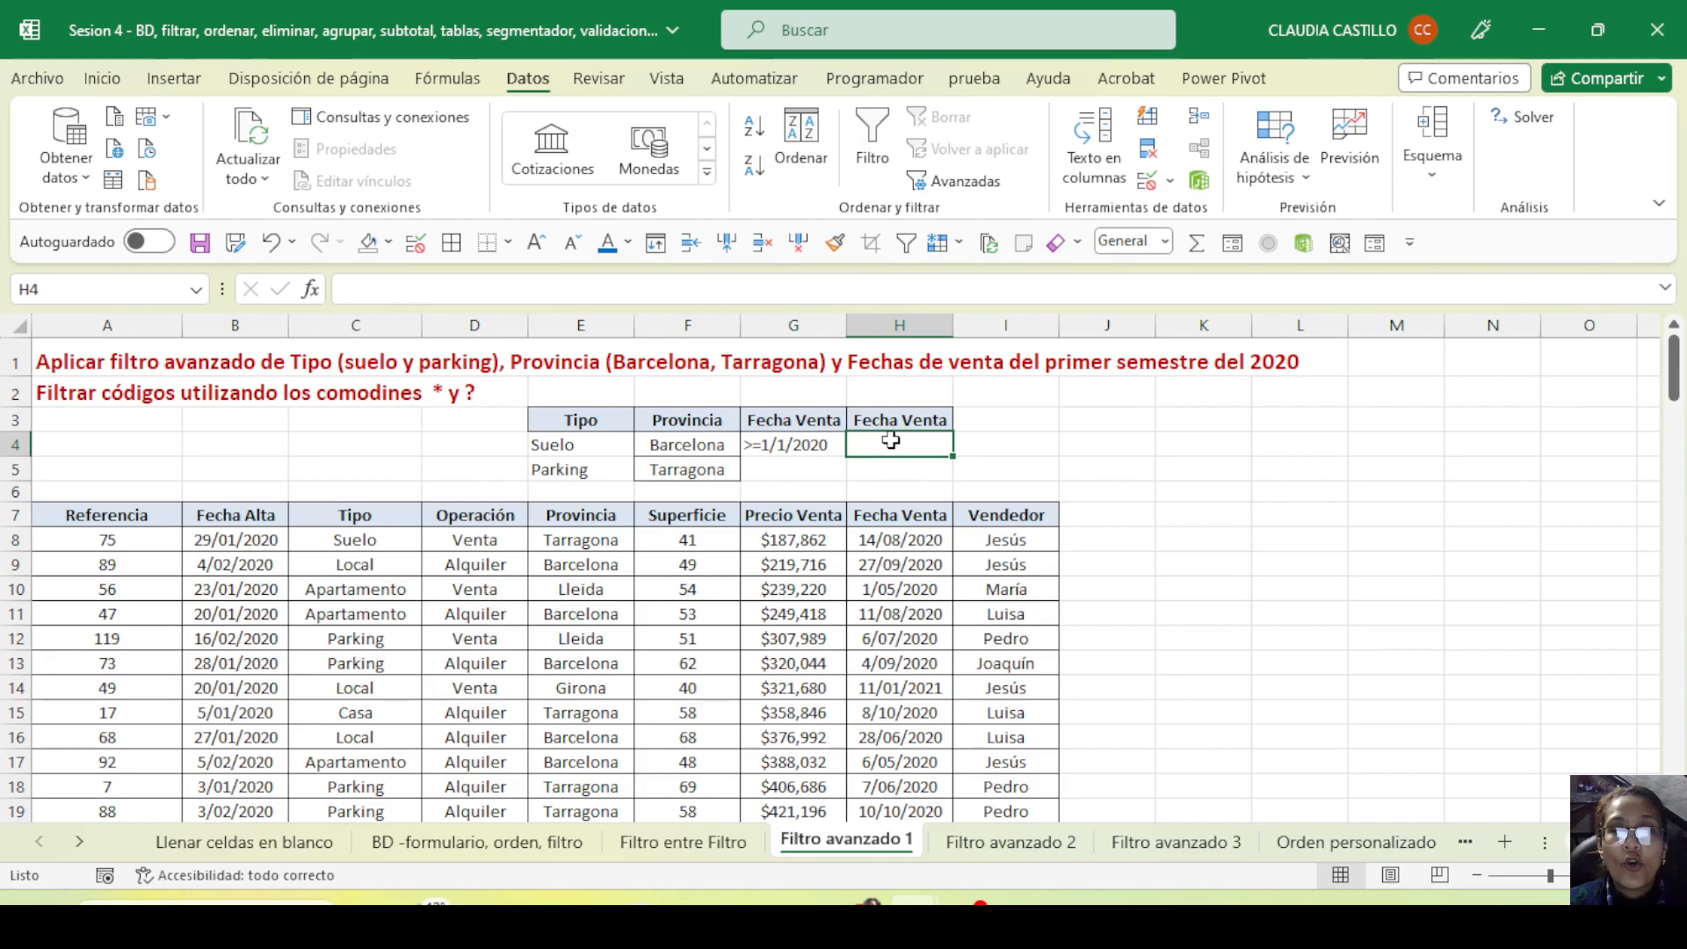
pyautogui.write('<=')
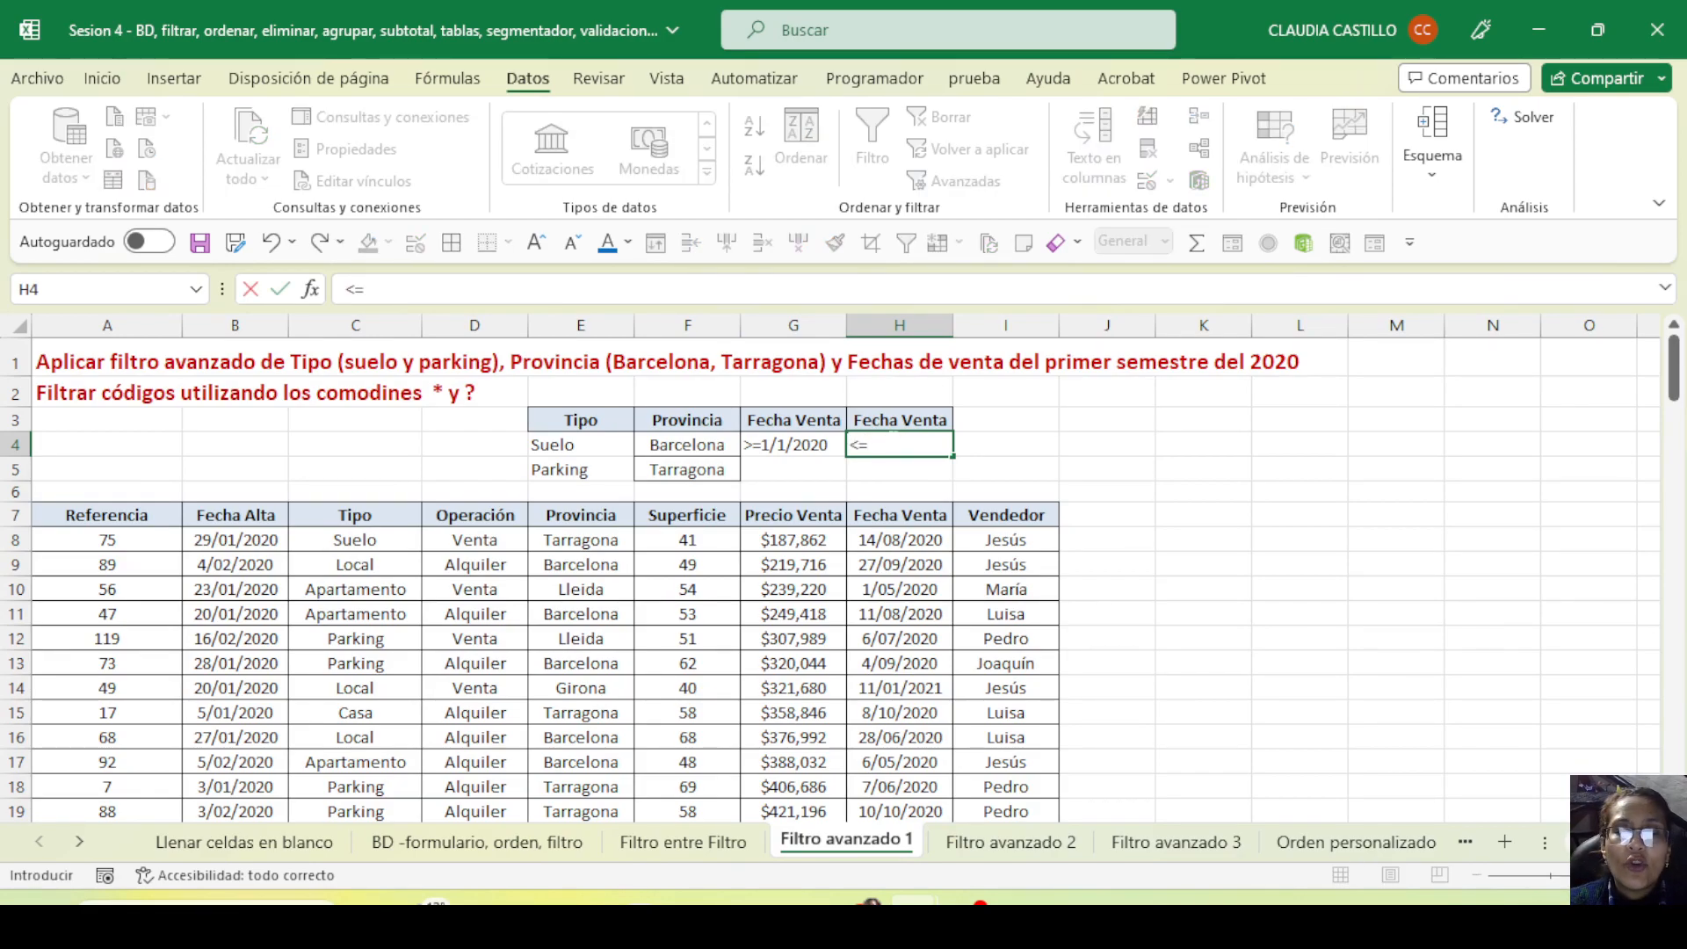
pyautogui.press('Escape')
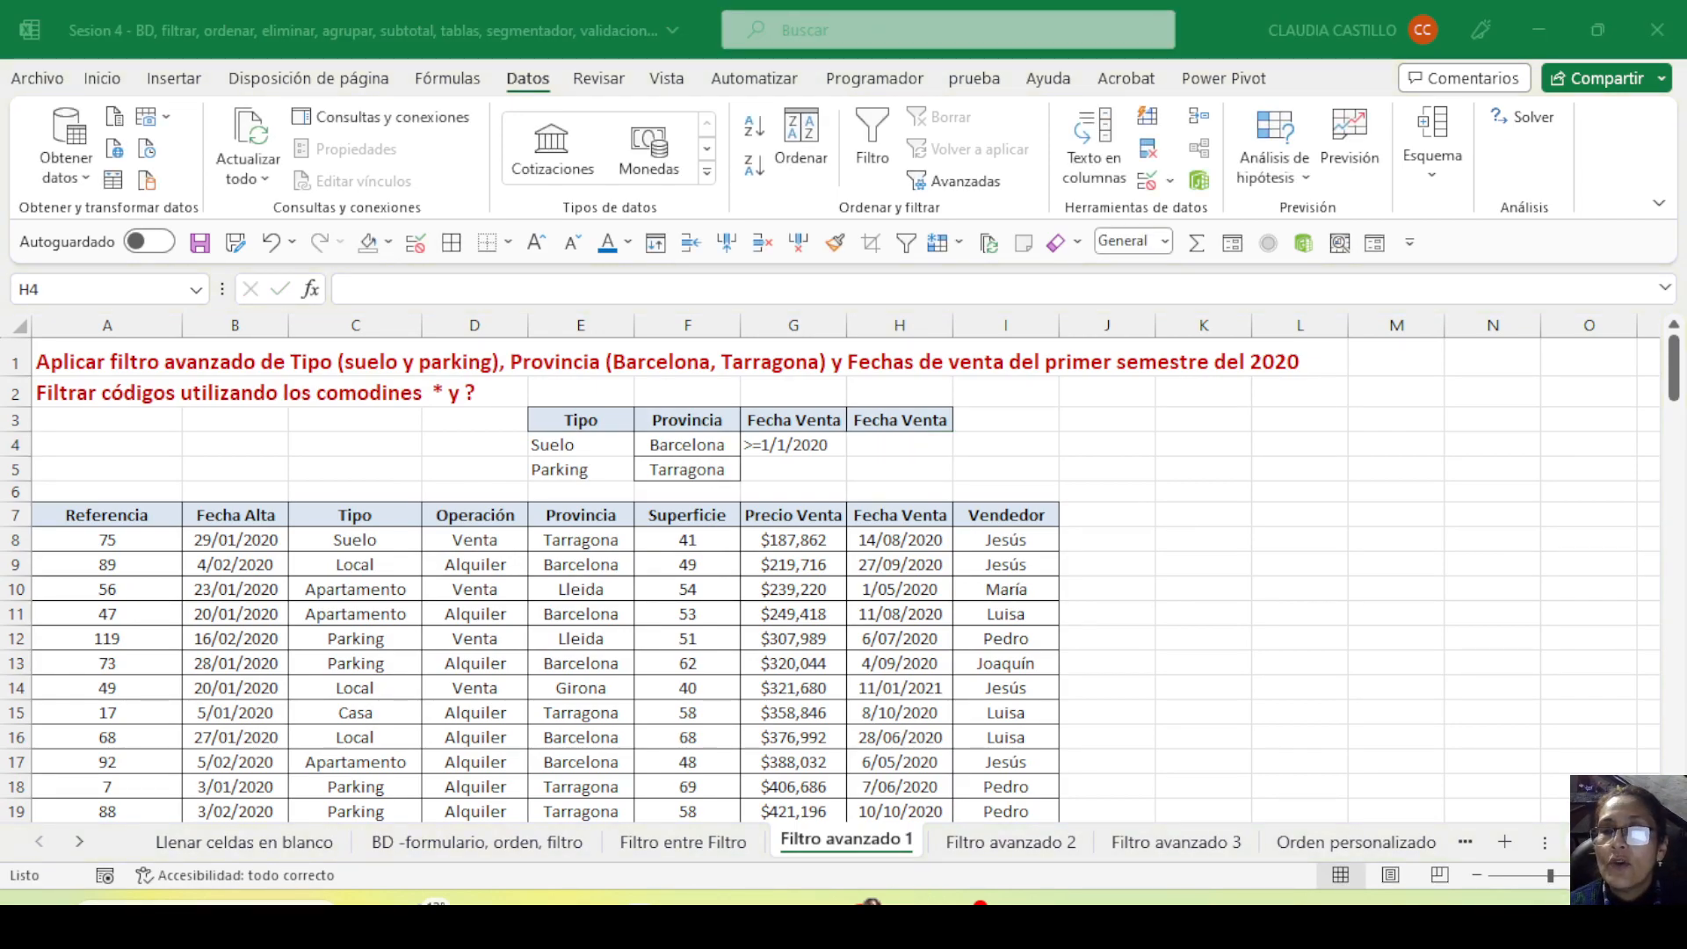
# Check the last day of June in the system calendar and enter <=30/6/2020 in H4 under the second Fecha Venta header
pyautogui.press('super+n')
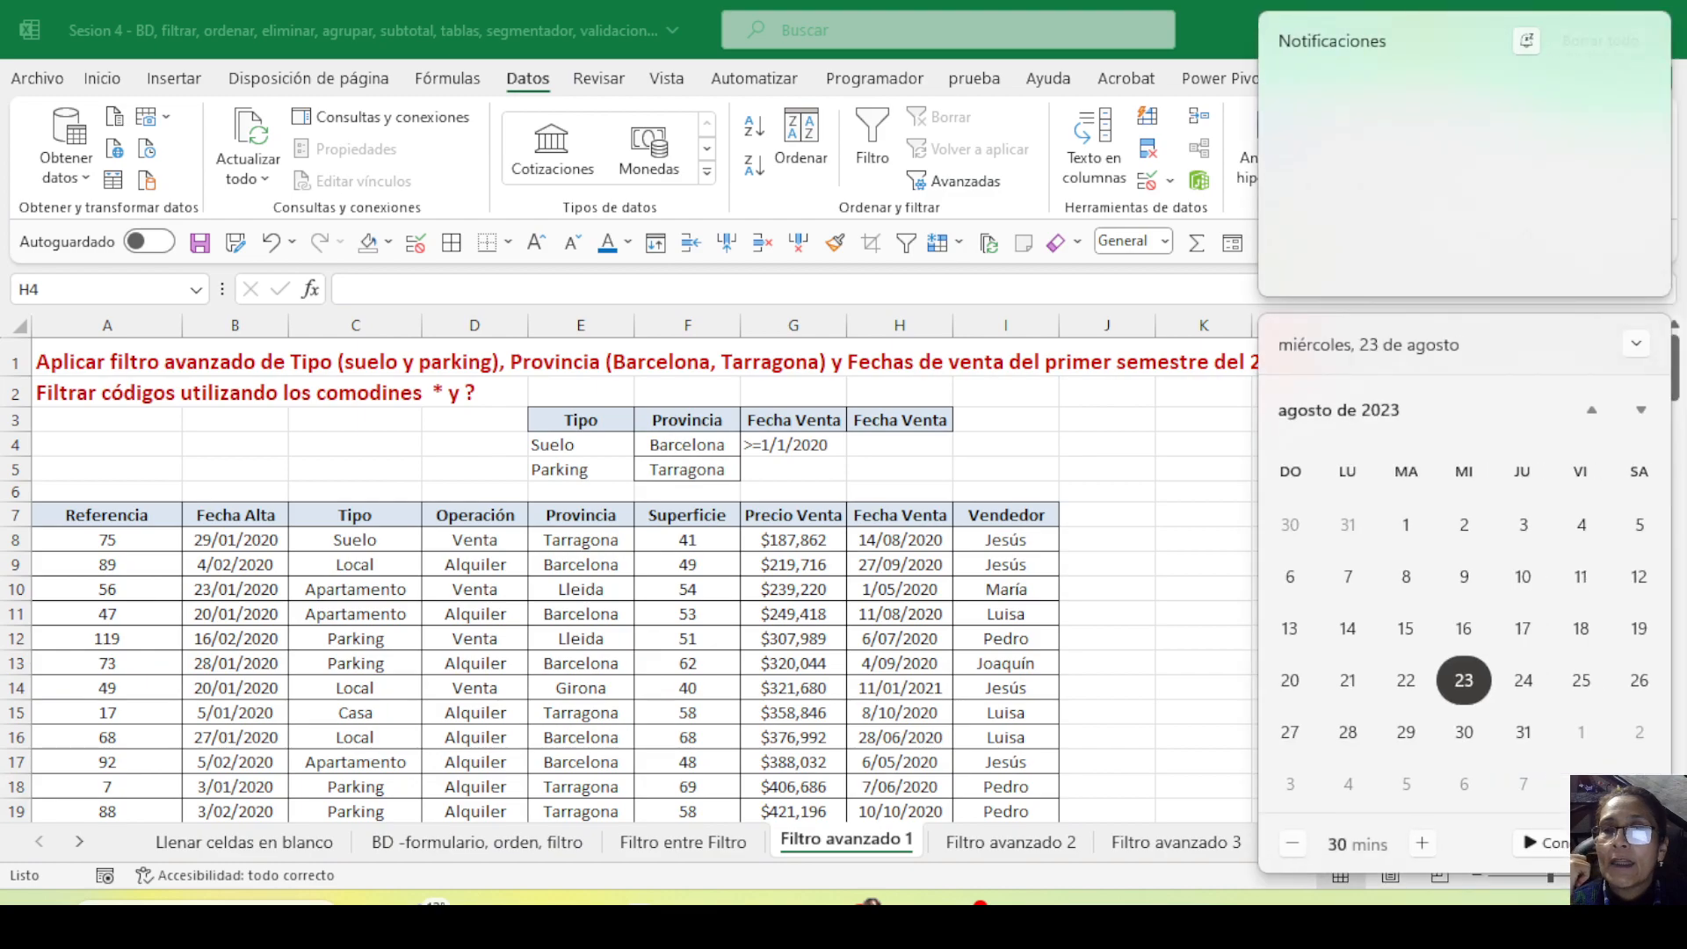
pyautogui.click(1593, 411)
pyautogui.click(1593, 411)
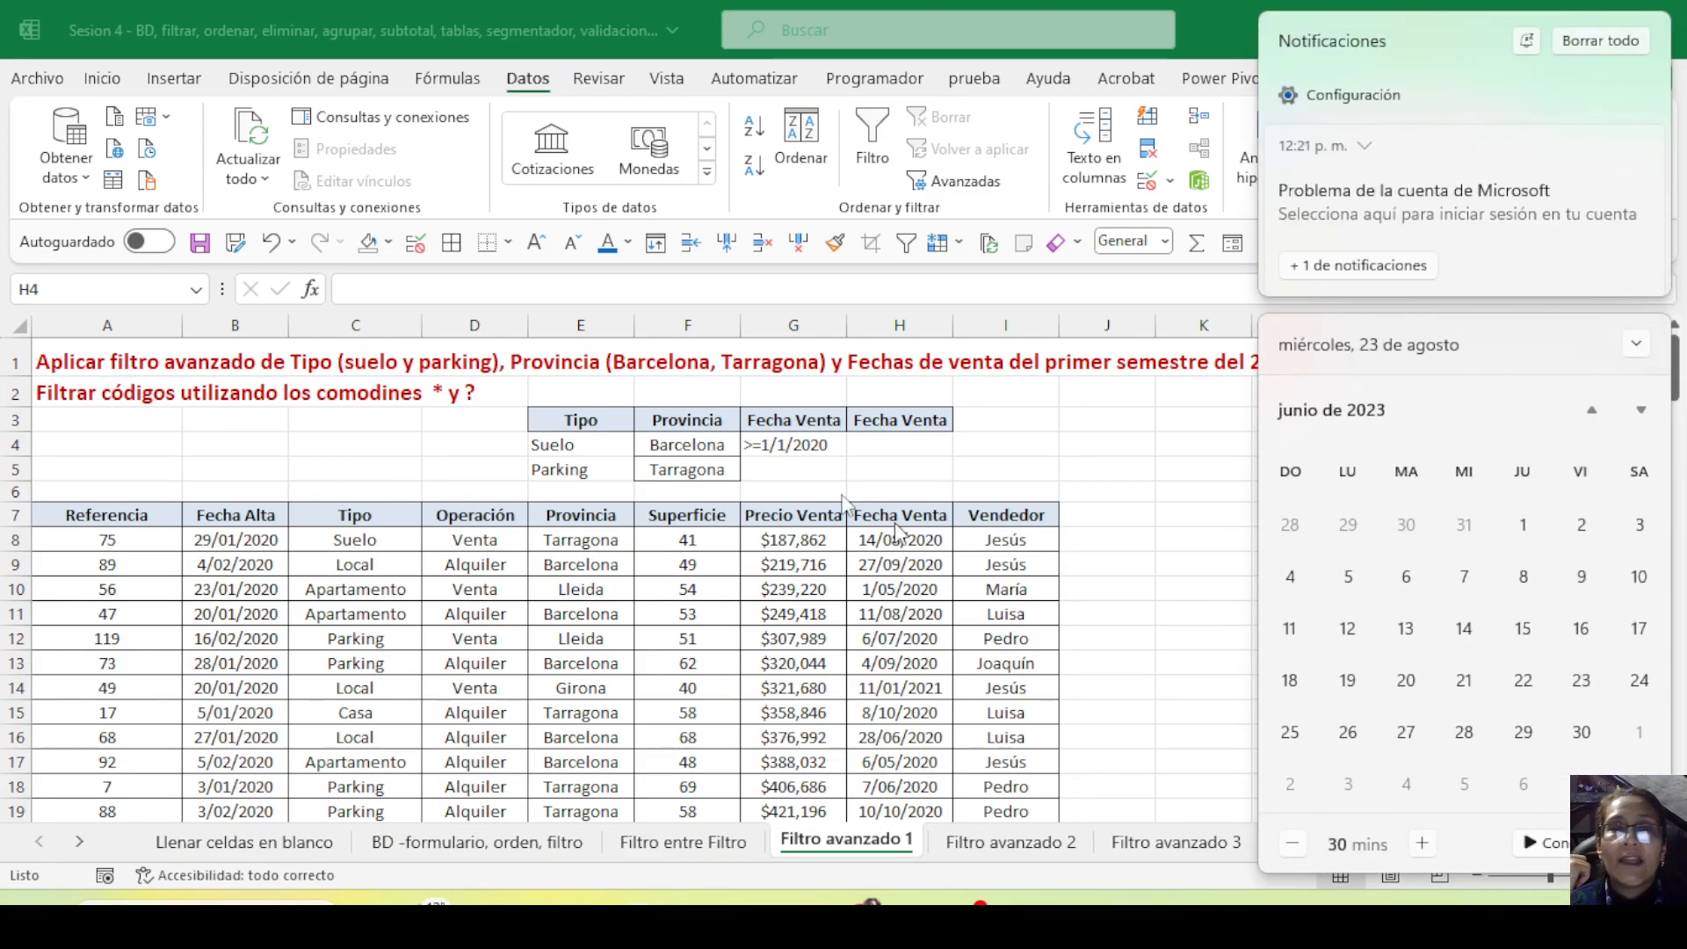
pyautogui.click(866, 443)
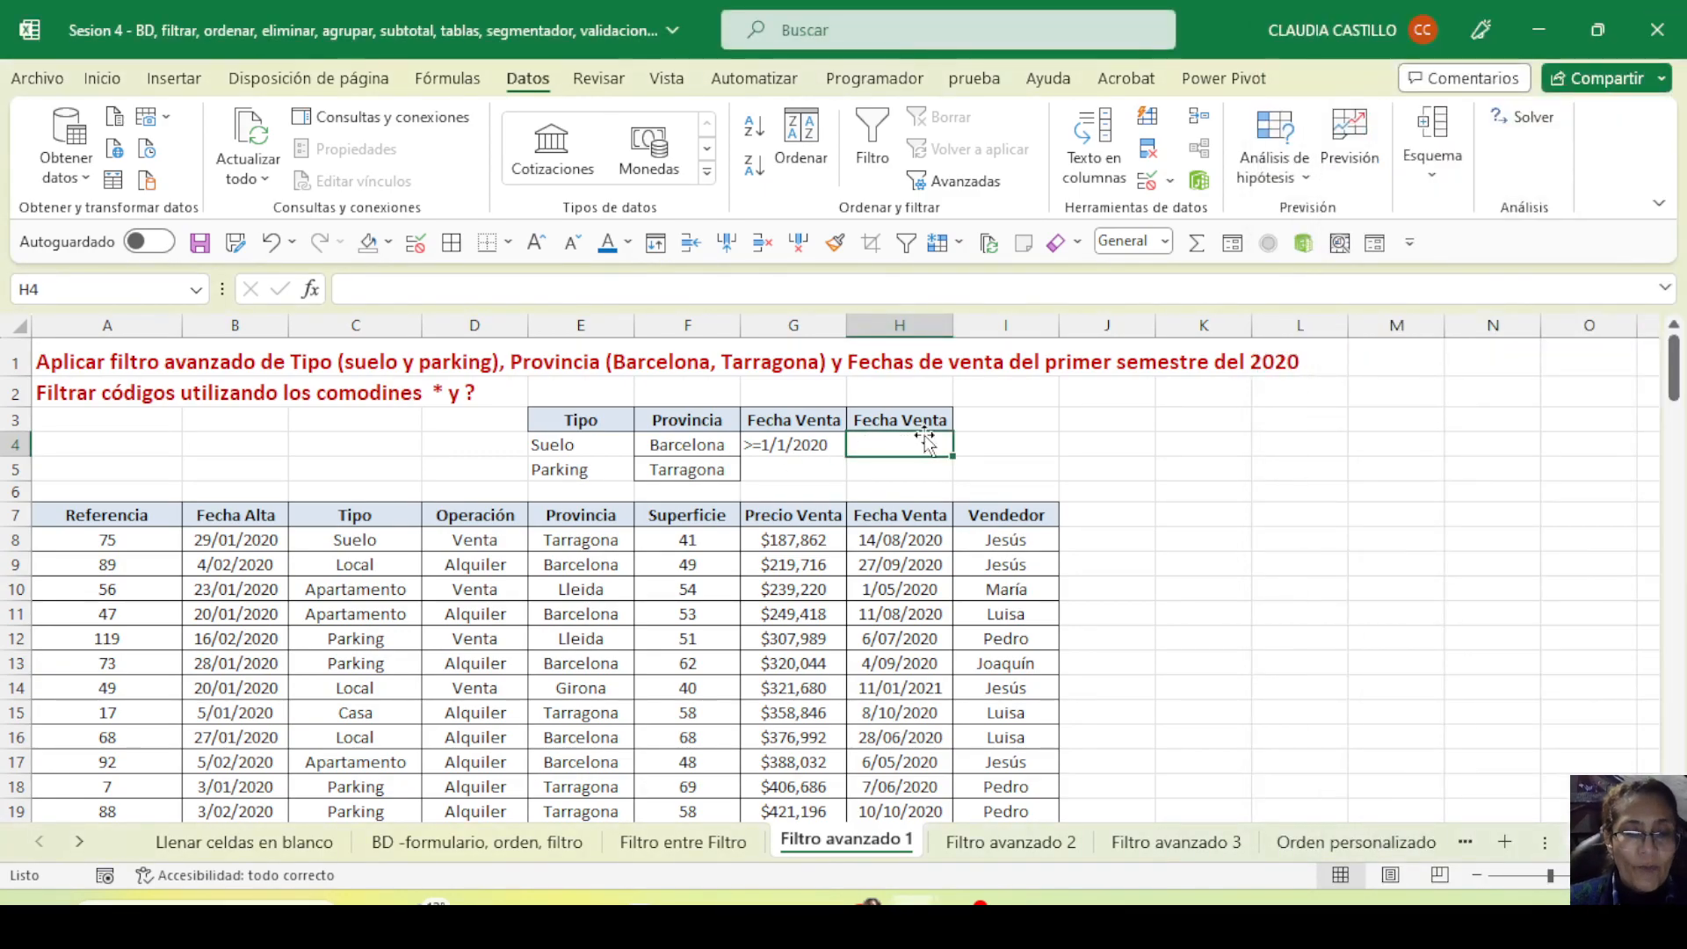
pyautogui.write('<')
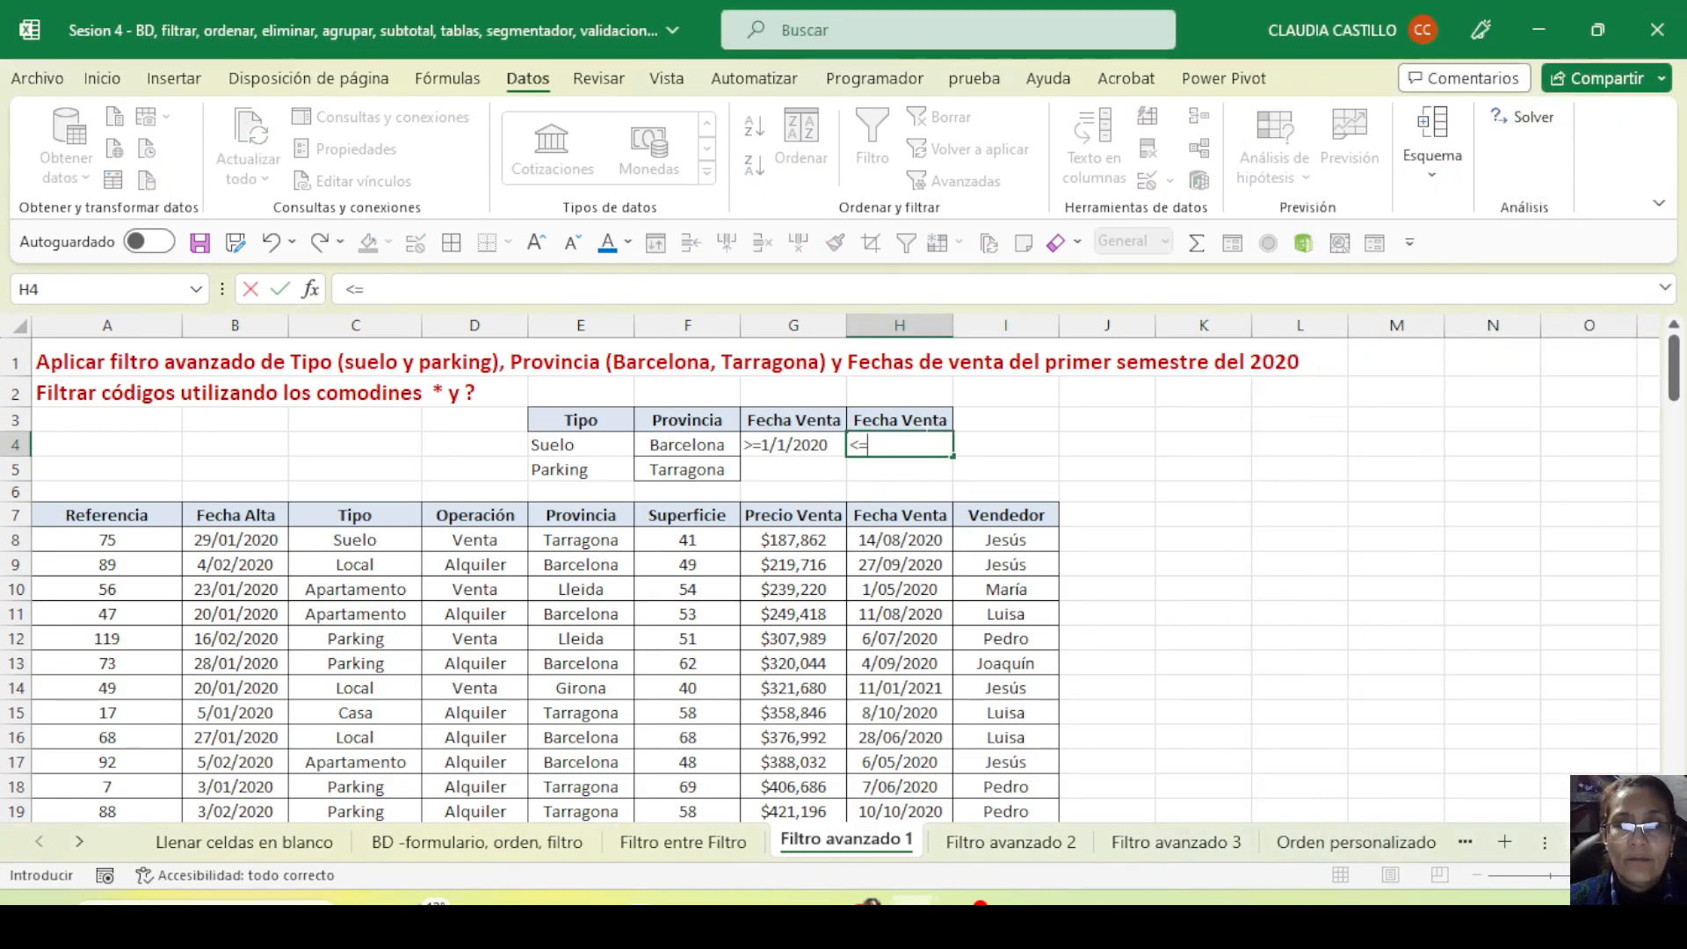
pyautogui.write('=30/6/')
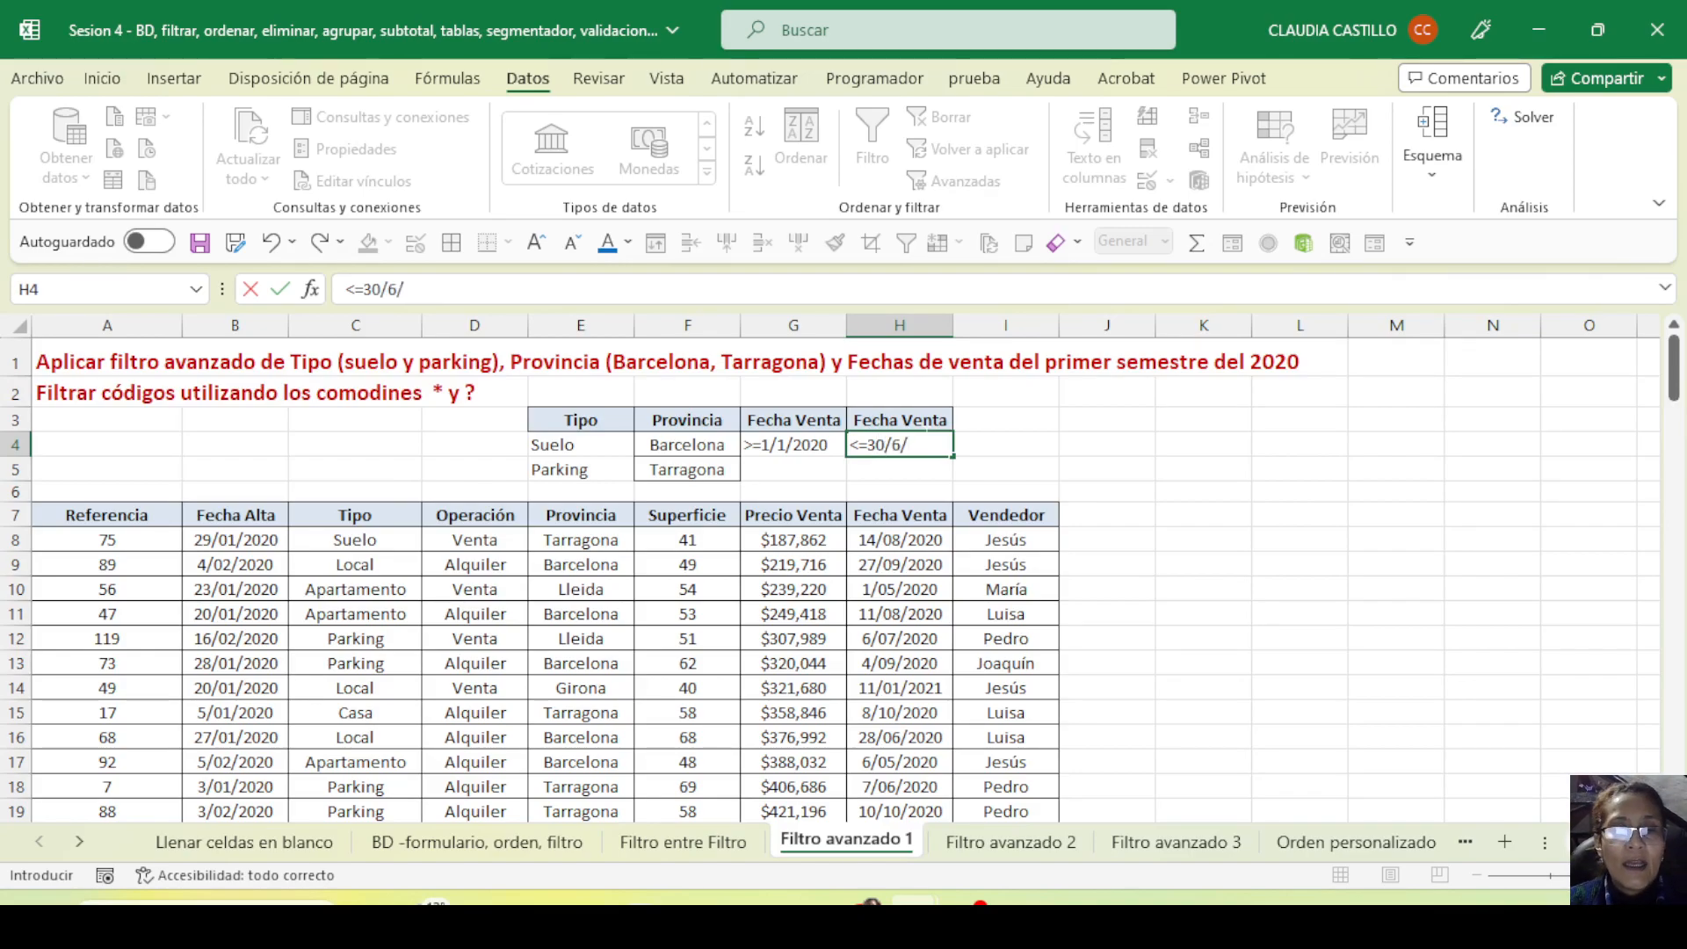
pyautogui.write('2020')
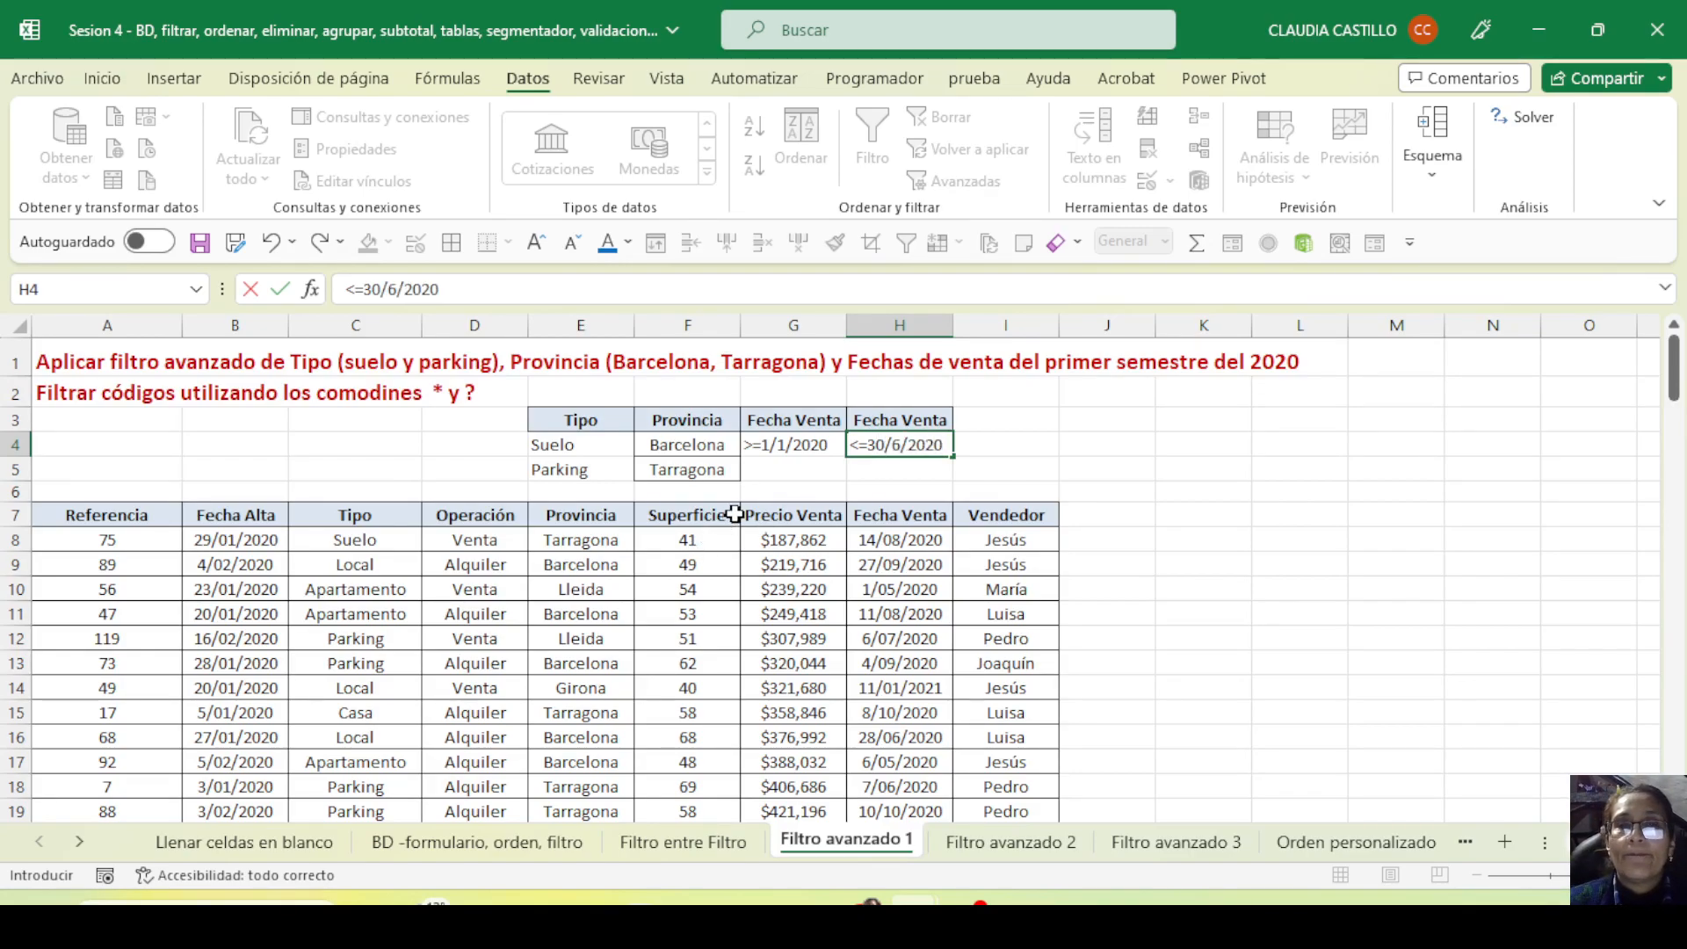
pyautogui.press('Return')
# Copy both Fecha Venta criteria from G4:H4 down to G5:H5 for the Parking row
pyautogui.click(790, 444)
pyautogui.moveTo(904, 444); pyautogui.dragTo(787, 442)
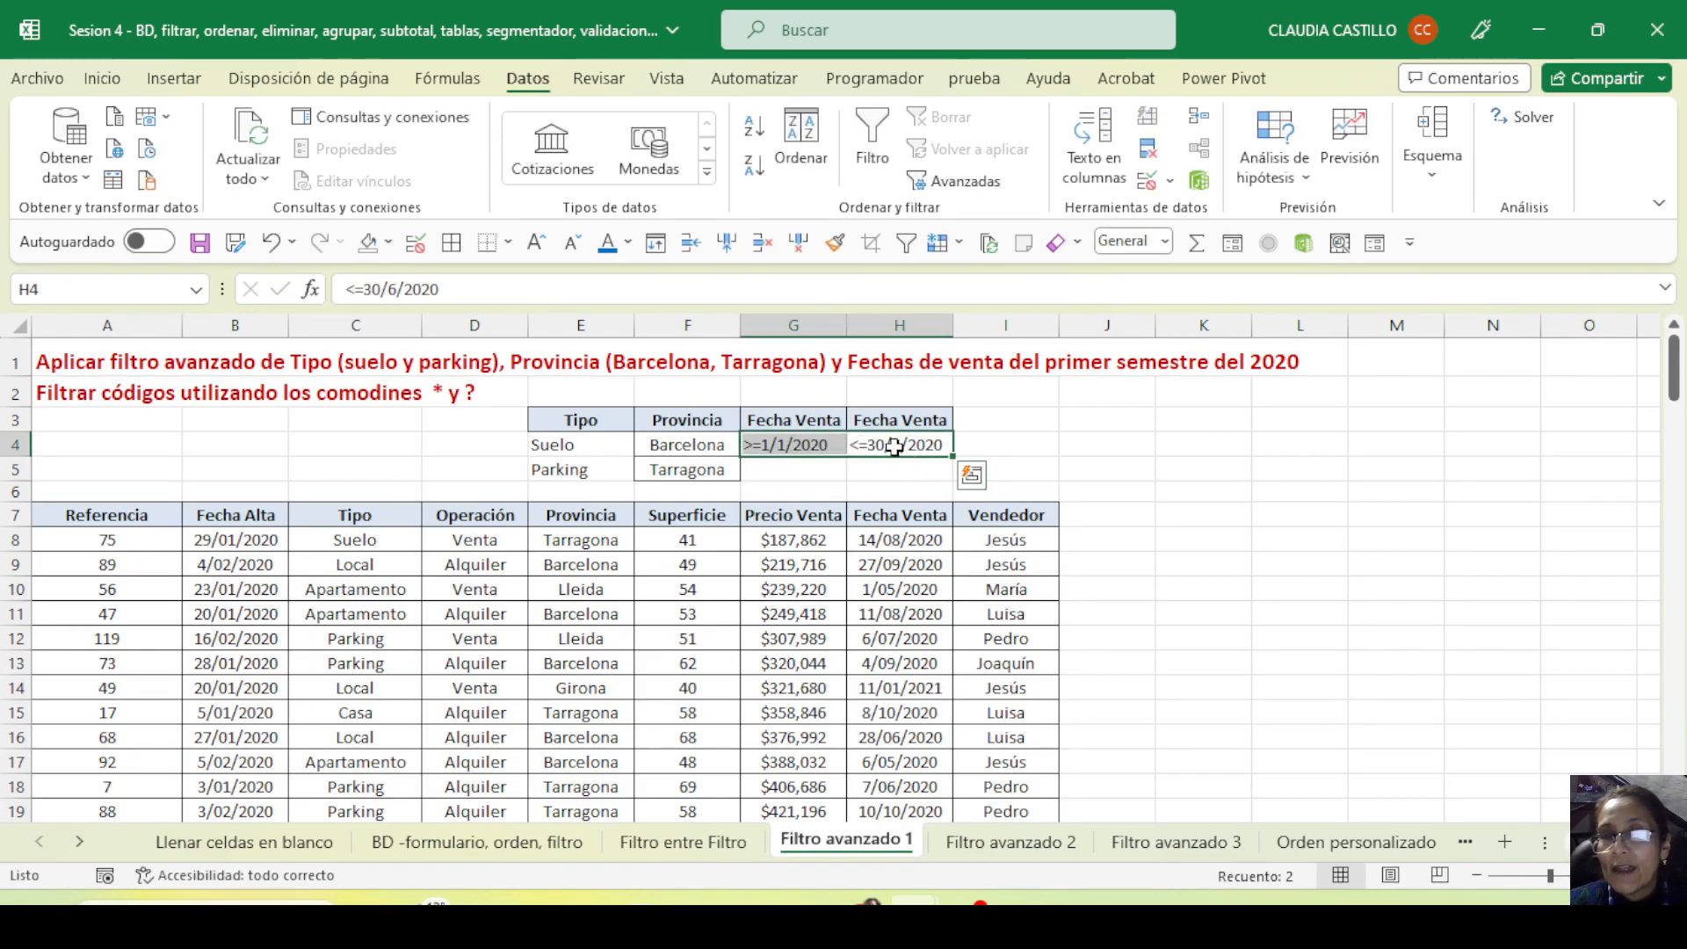
pyautogui.click(557, 446)
pyautogui.moveTo(559, 473); pyautogui.dragTo(902, 472)
pyautogui.moveTo(772, 442); pyautogui.dragTo(833, 470)
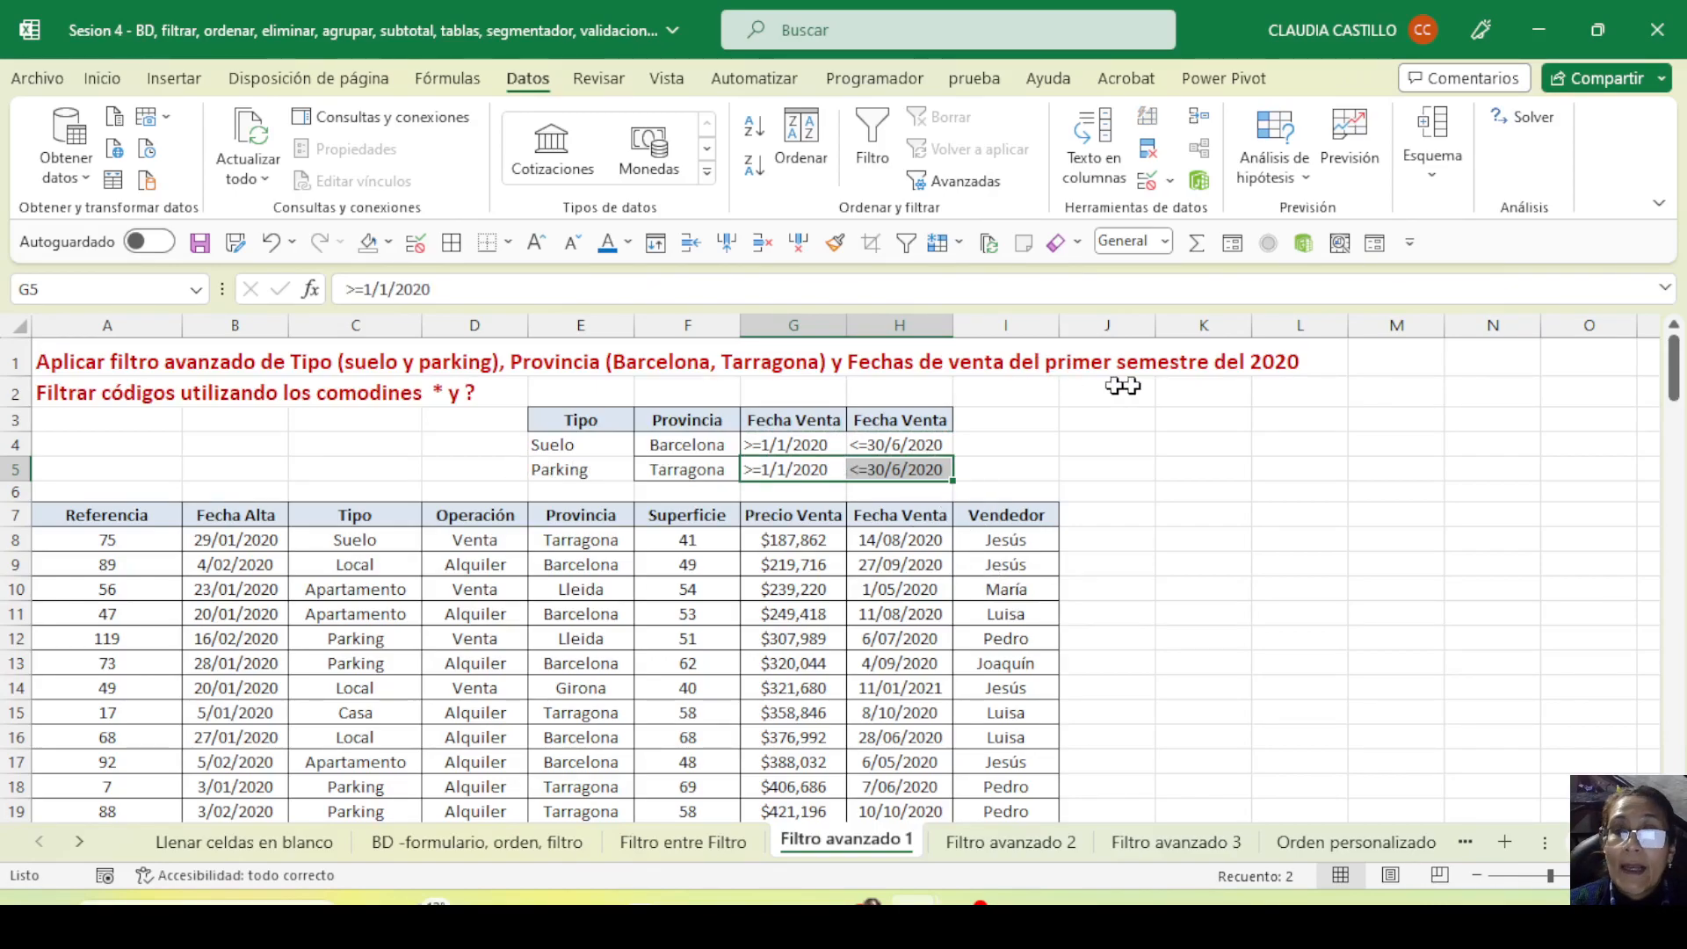
# Review how each criteria row combines Tipo, Provincia and the two Fecha Venta limits, and compare the criteria block with the data table
pyautogui.moveTo(587, 447); pyautogui.dragTo(684, 448)
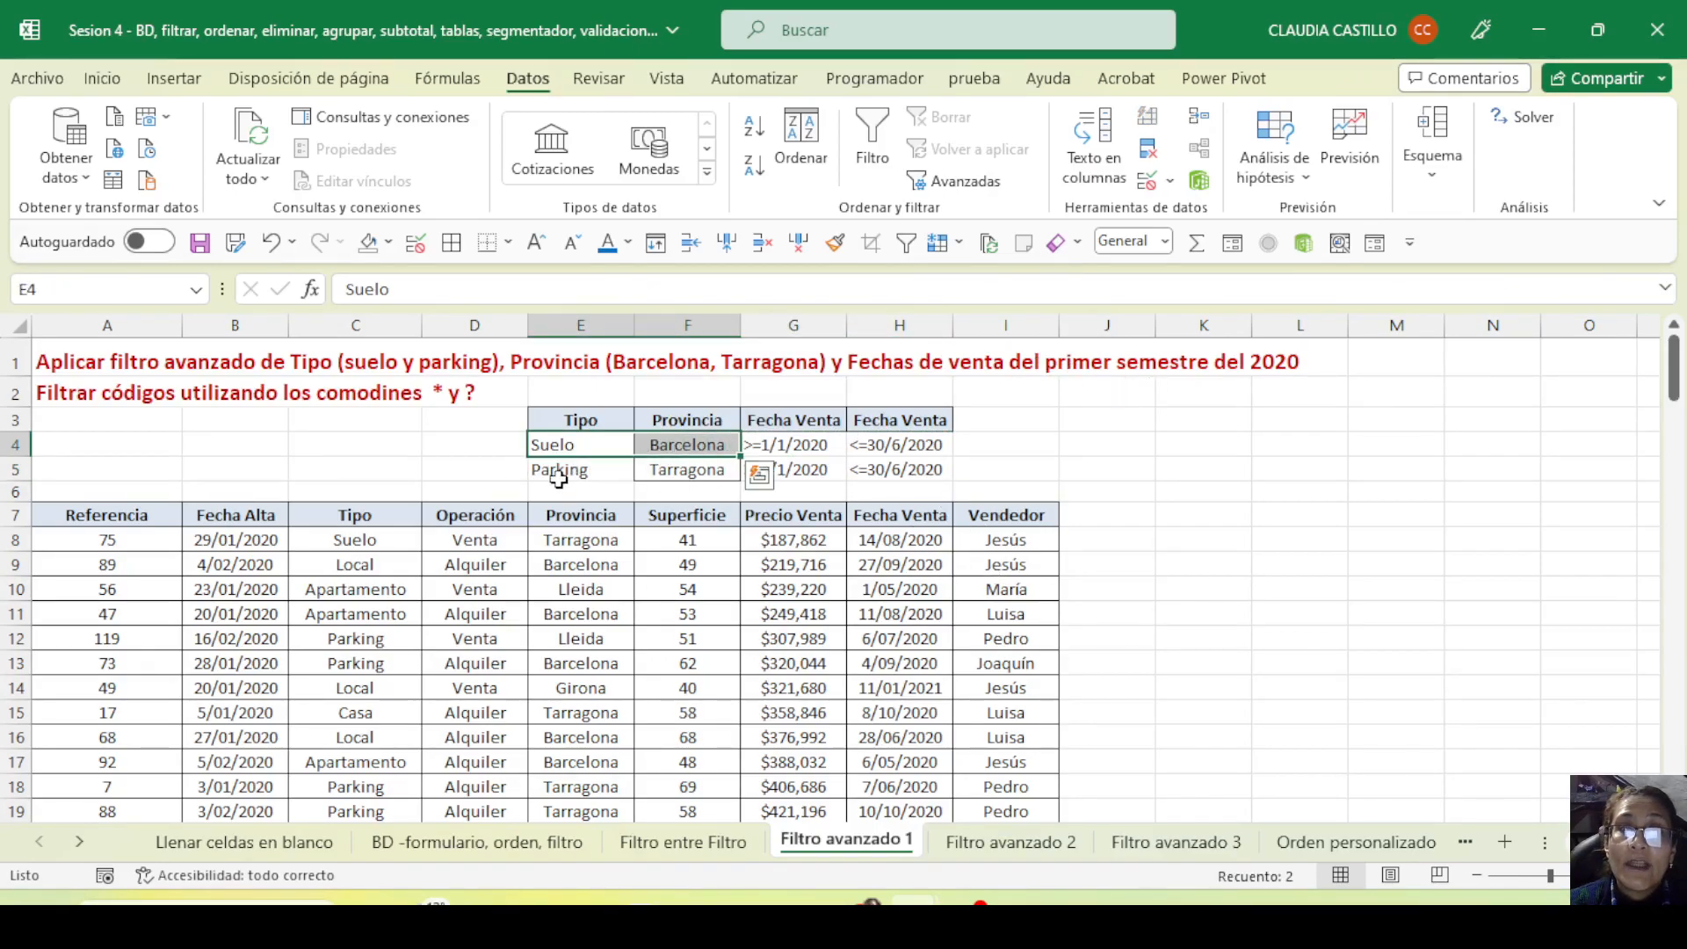
pyautogui.moveTo(557, 474); pyautogui.dragTo(686, 472)
pyautogui.moveTo(813, 444); pyautogui.dragTo(919, 444)
pyautogui.moveTo(765, 467); pyautogui.dragTo(905, 468)
pyautogui.click(1151, 573)
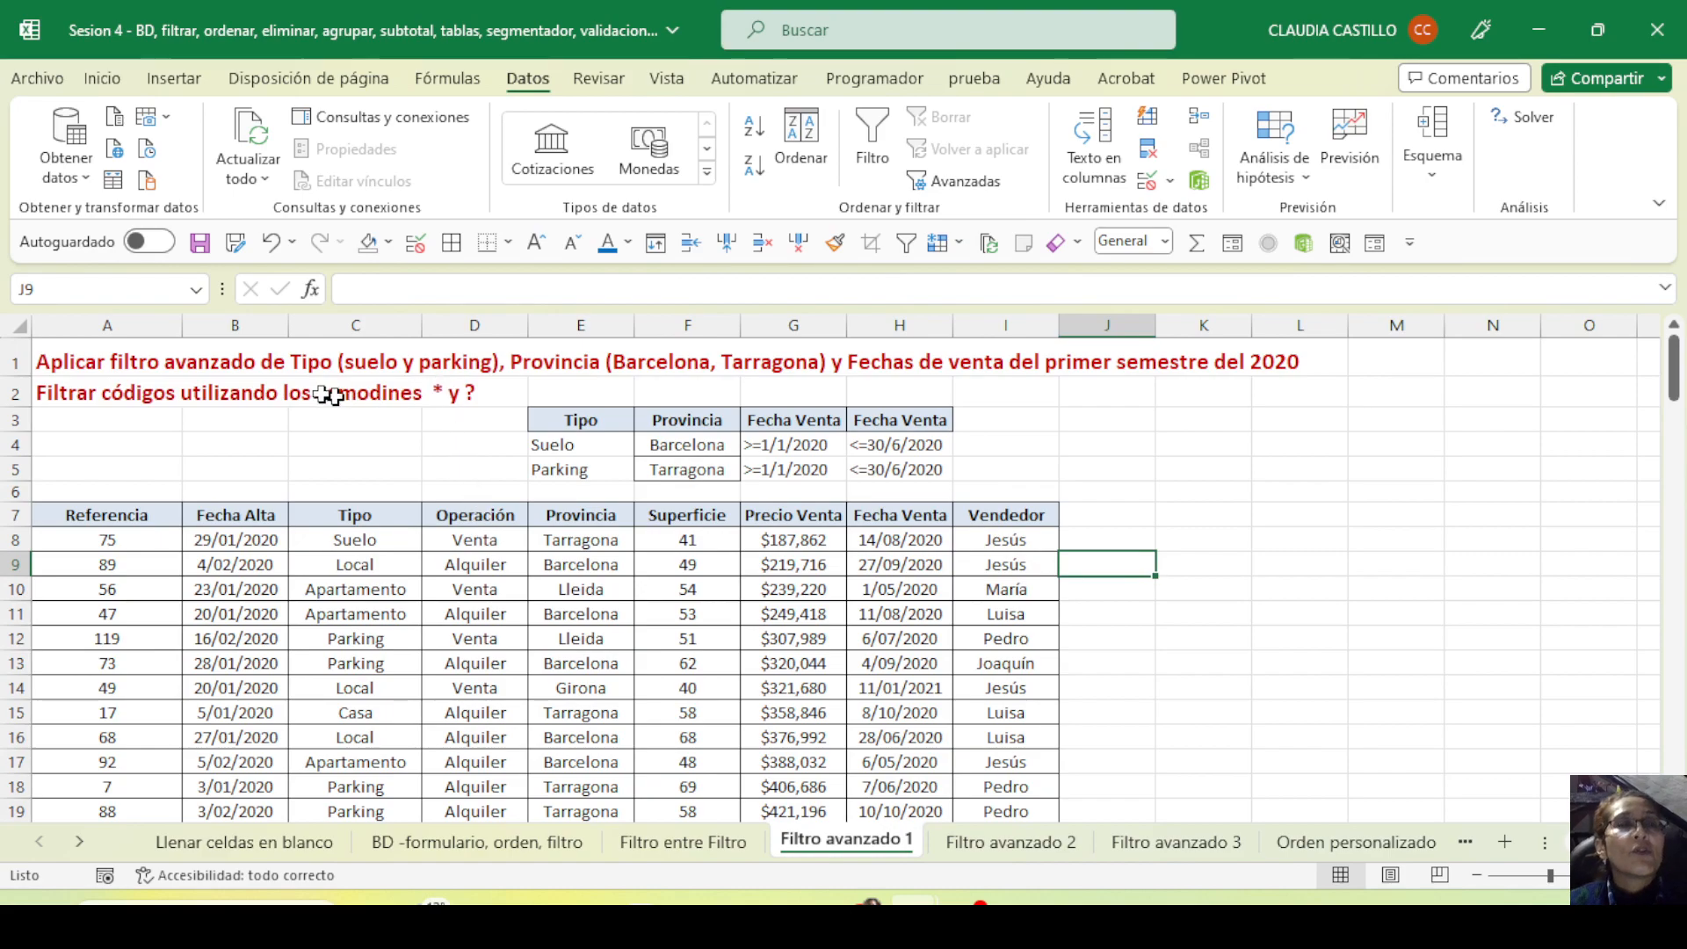
pyautogui.moveTo(576, 422); pyautogui.dragTo(900, 475)
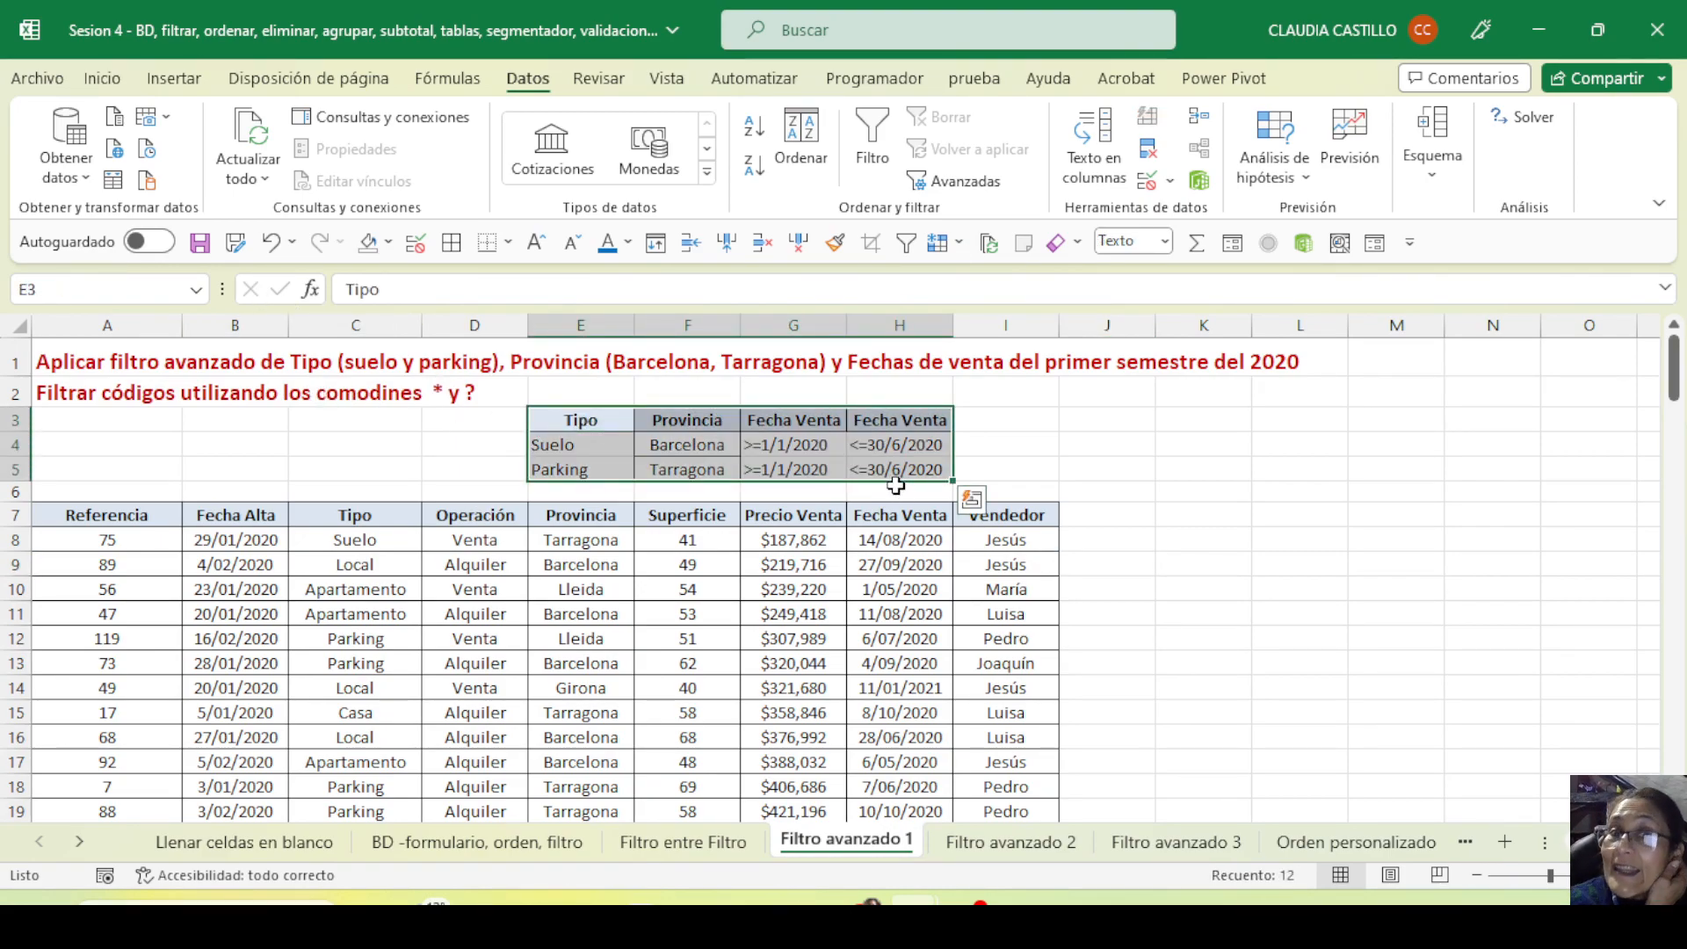
pyautogui.moveTo(246, 659); pyautogui.dragTo(688, 738)
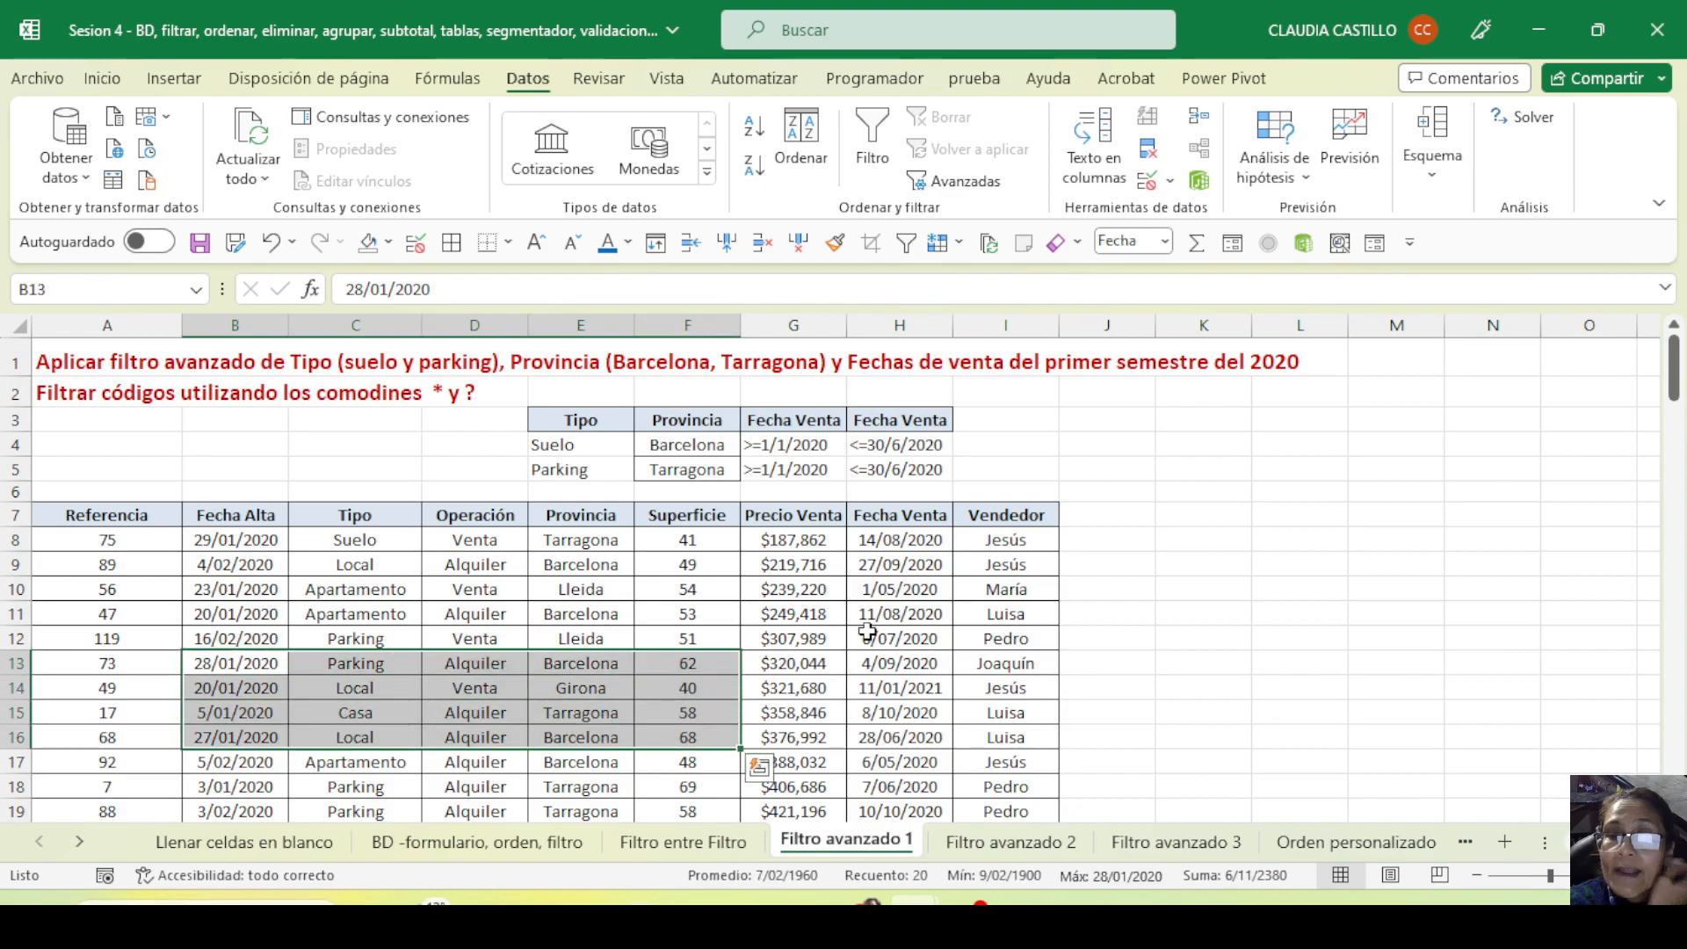
pyautogui.click(794, 583)
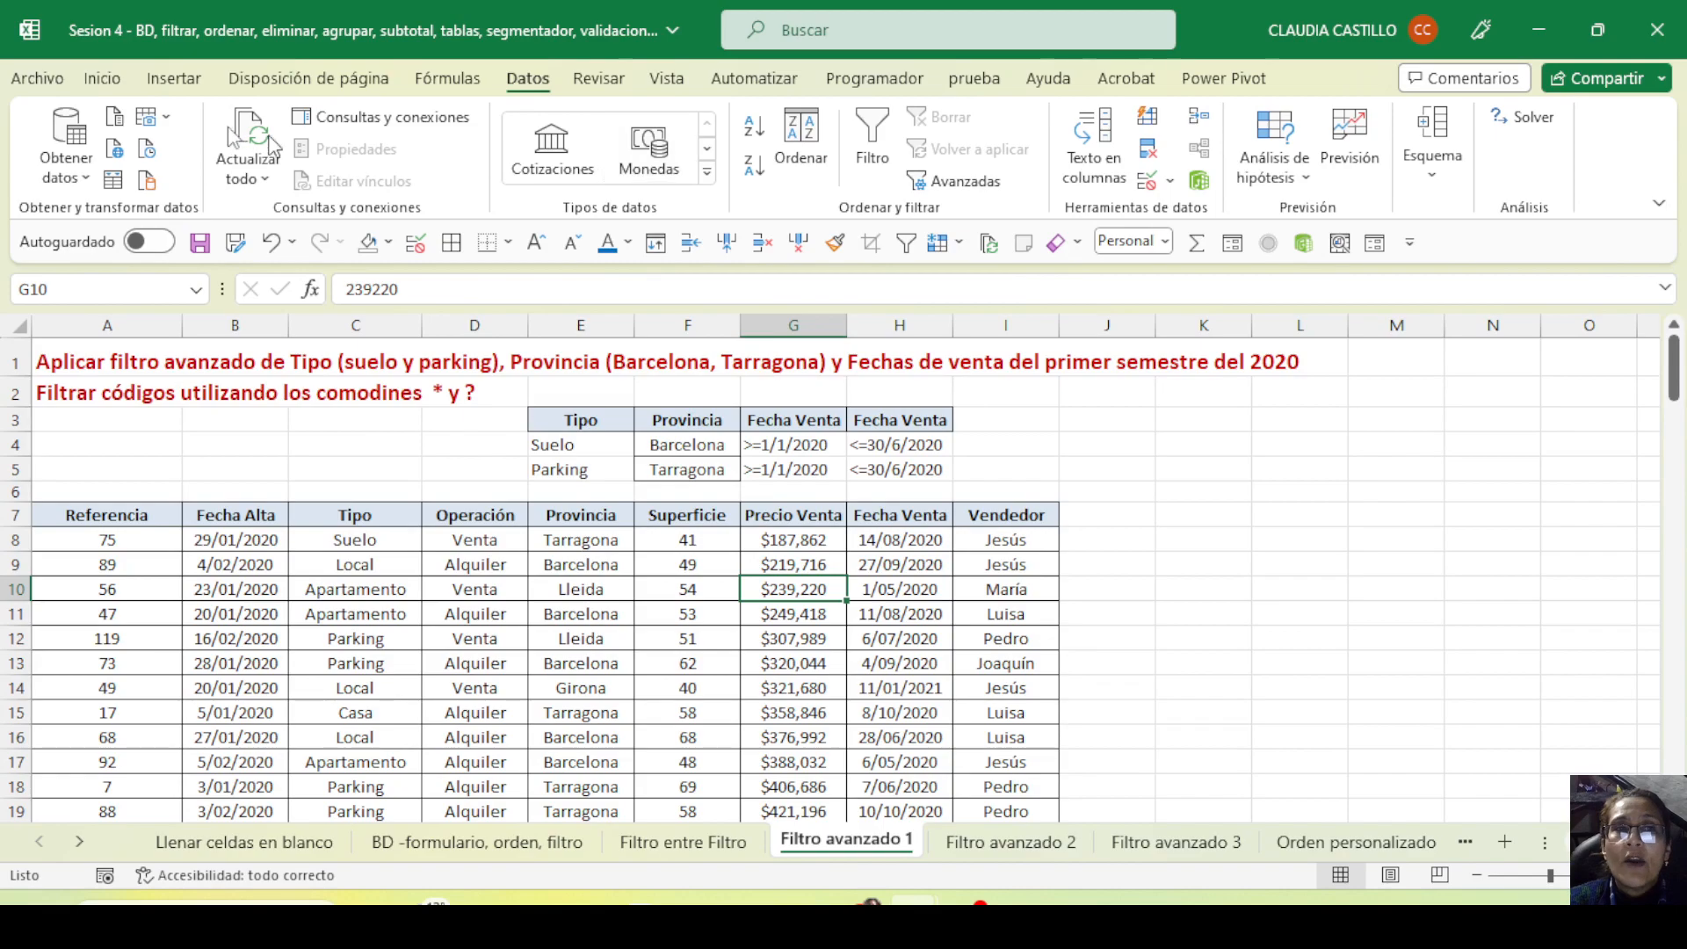
# Look through the general sort and filter options for an advanced filter command
pyautogui.click(111, 86)
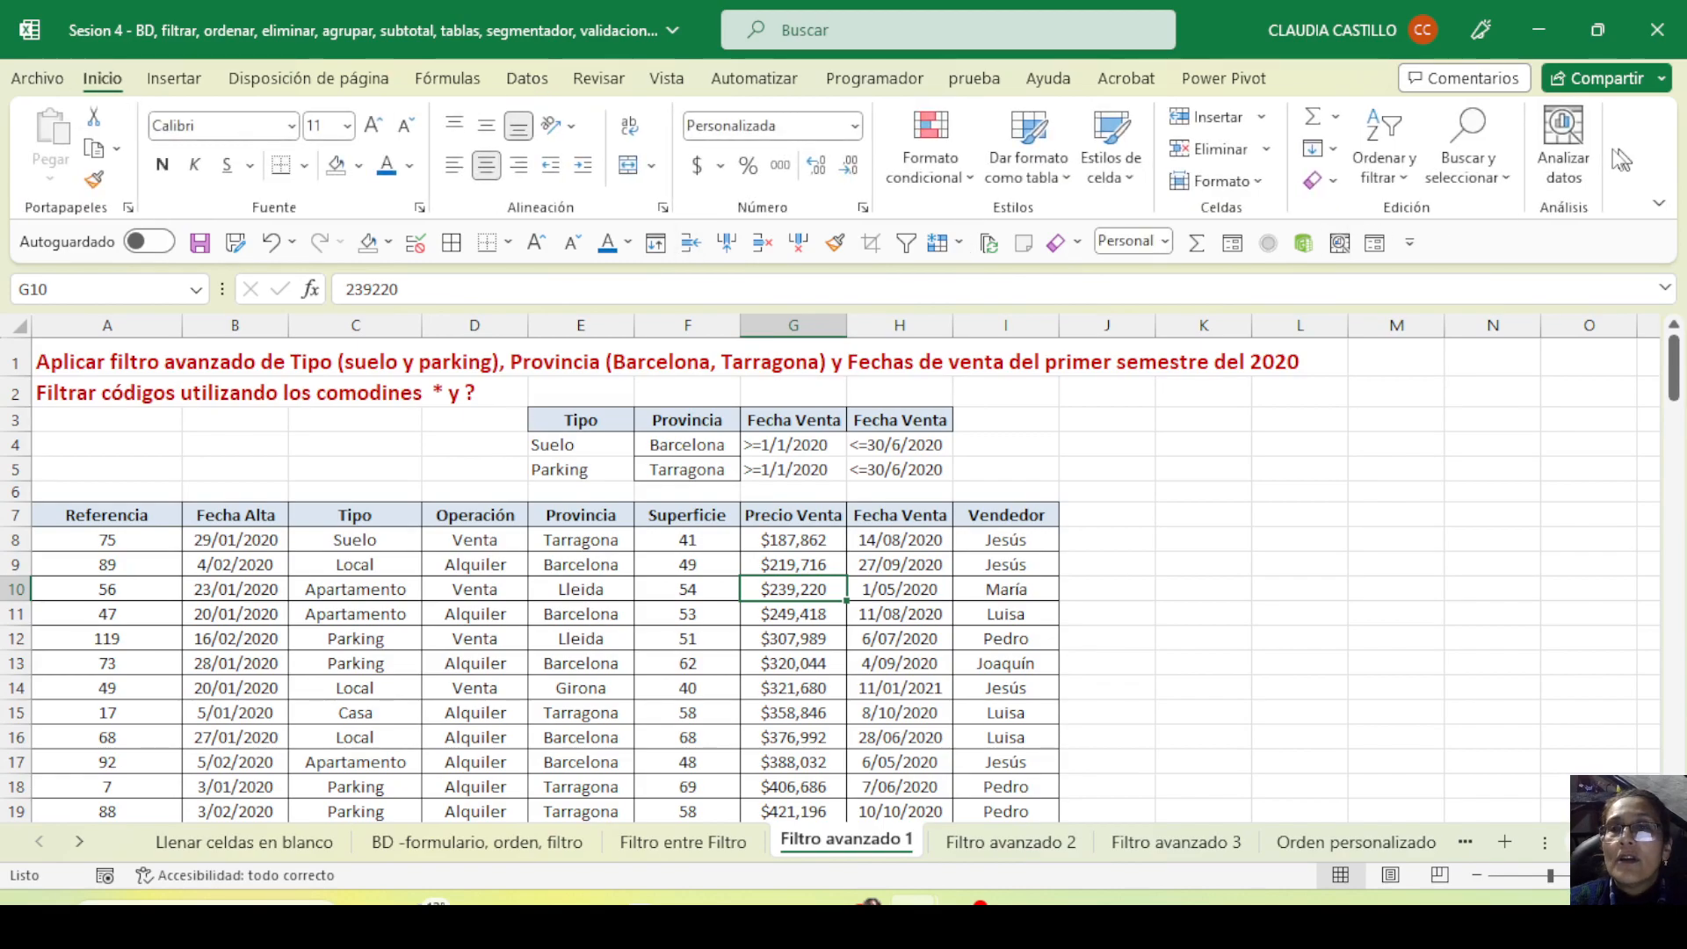
pyautogui.click(1362, 183)
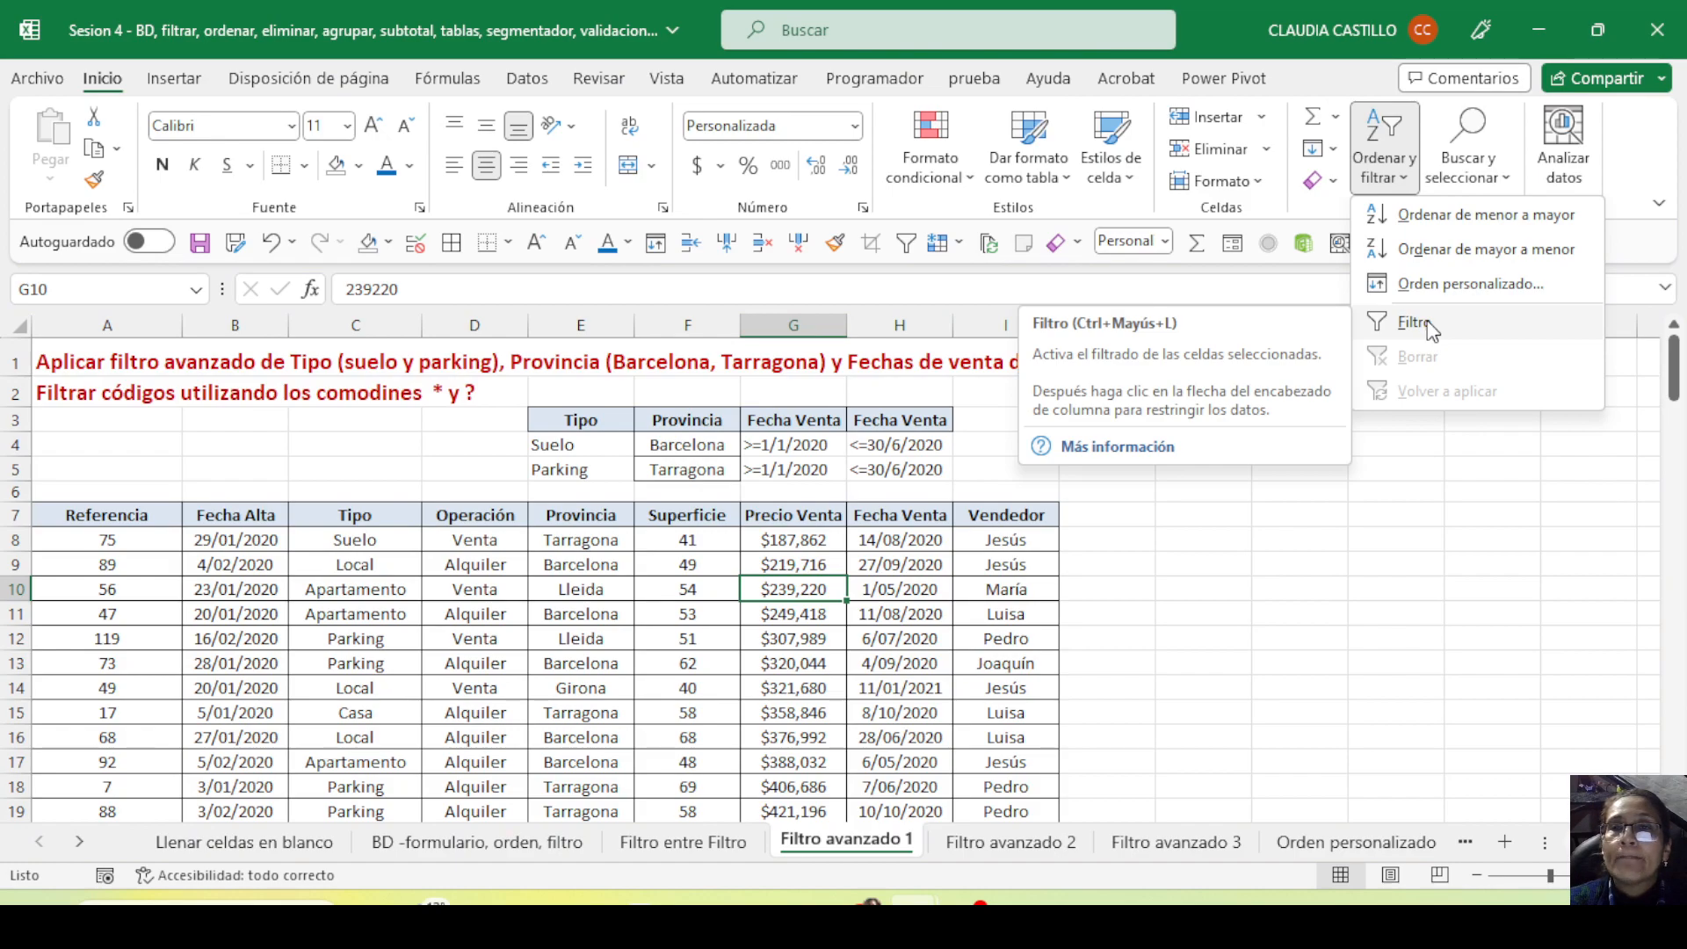
pyautogui.click(674, 639)
pyautogui.click(523, 636)
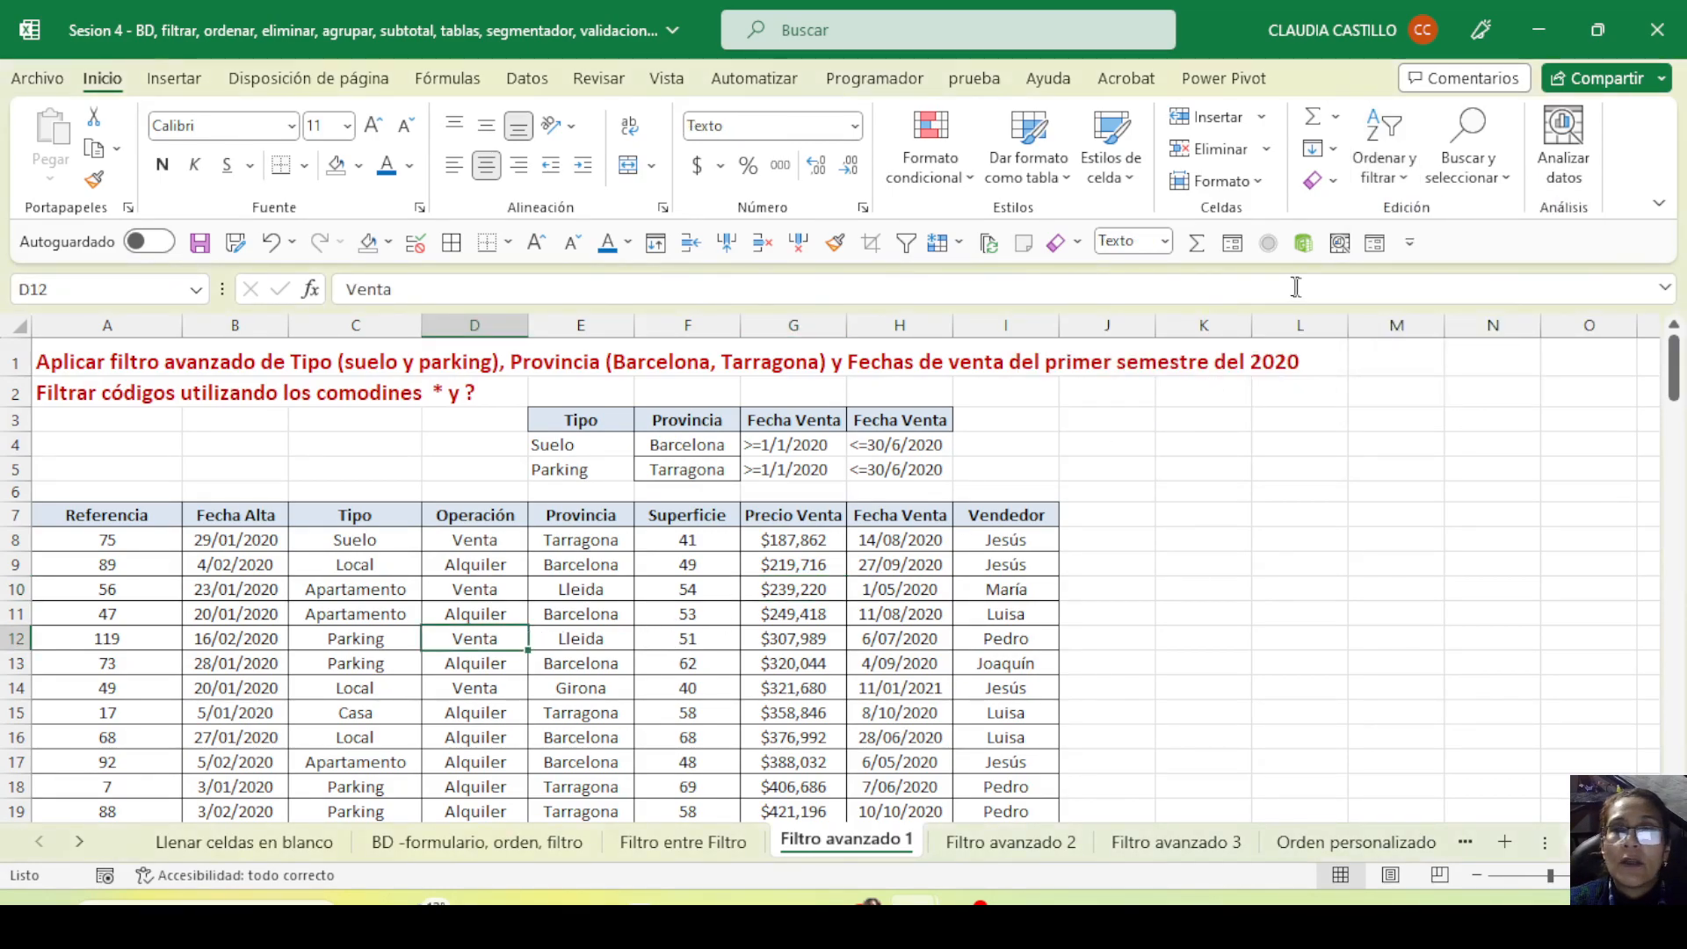
pyautogui.click(1381, 167)
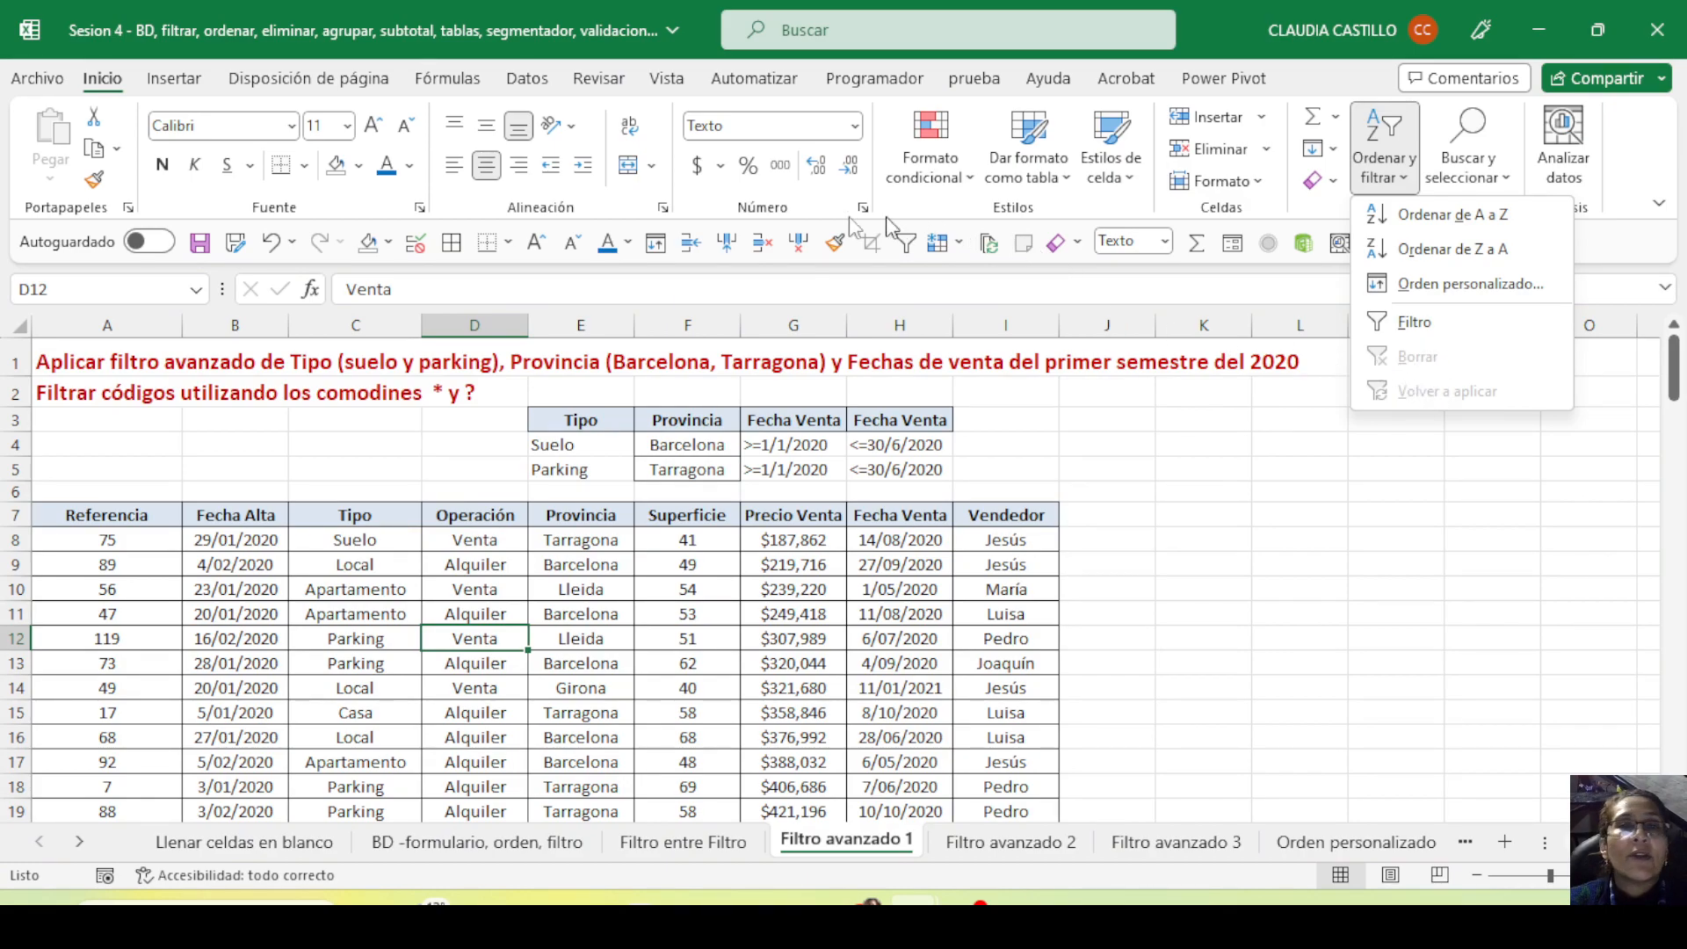
# Apply an advanced filter in place to list range A7:I136 with criteria range E3:H5
pyautogui.click(527, 79)
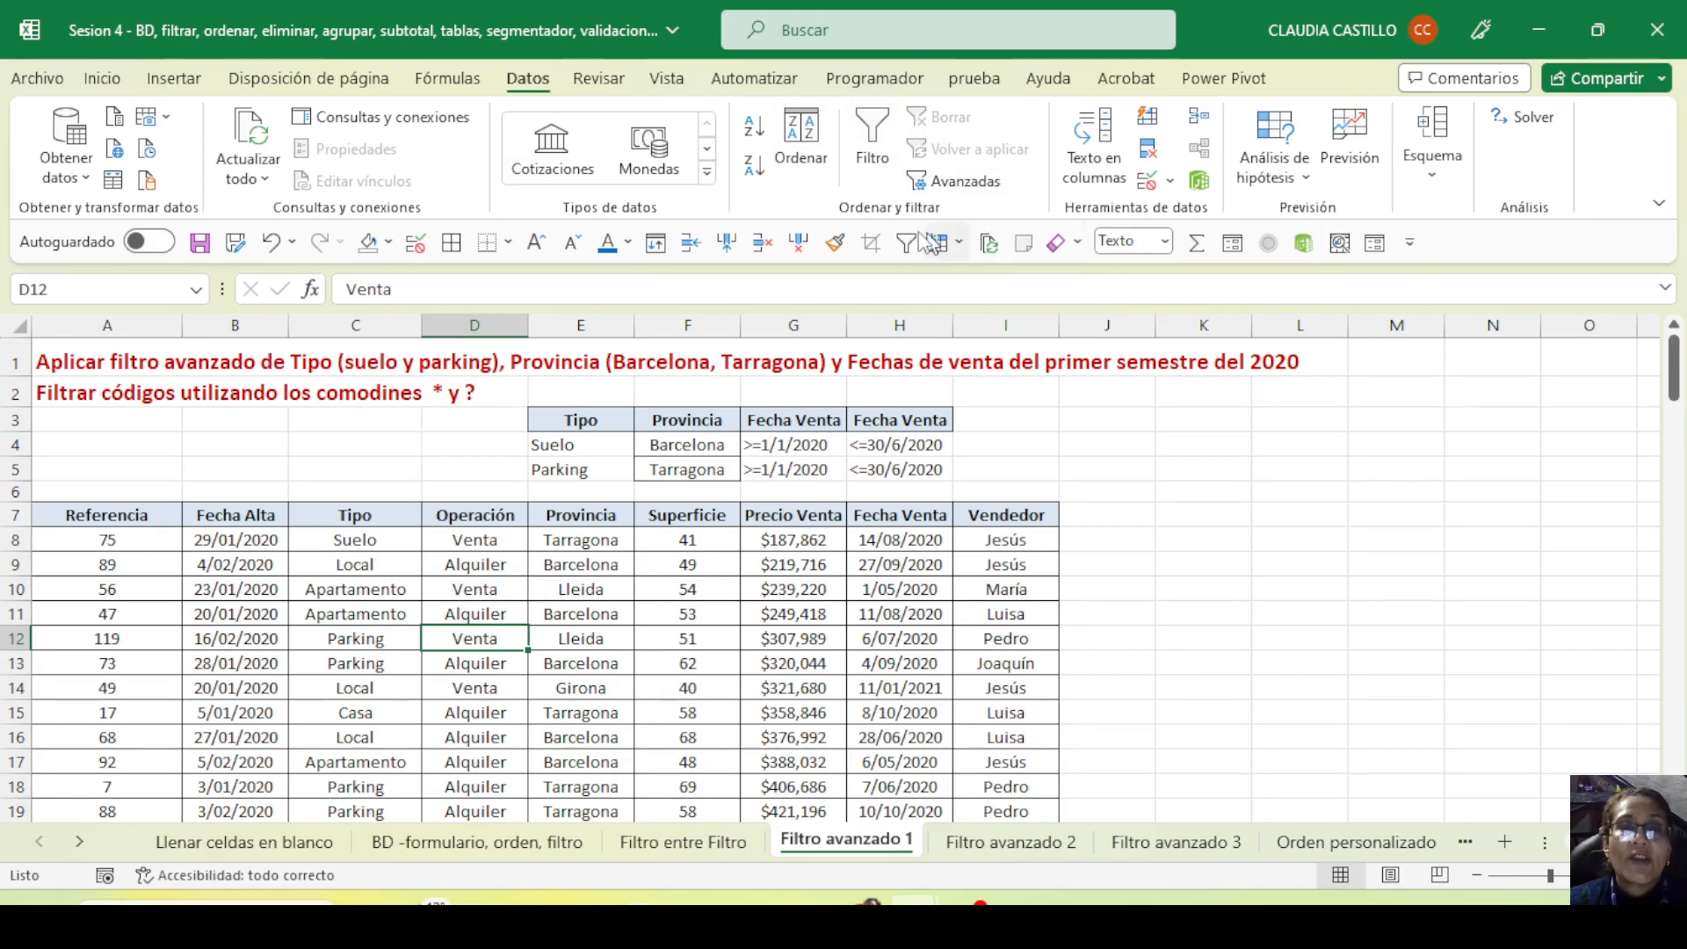
pyautogui.click(953, 182)
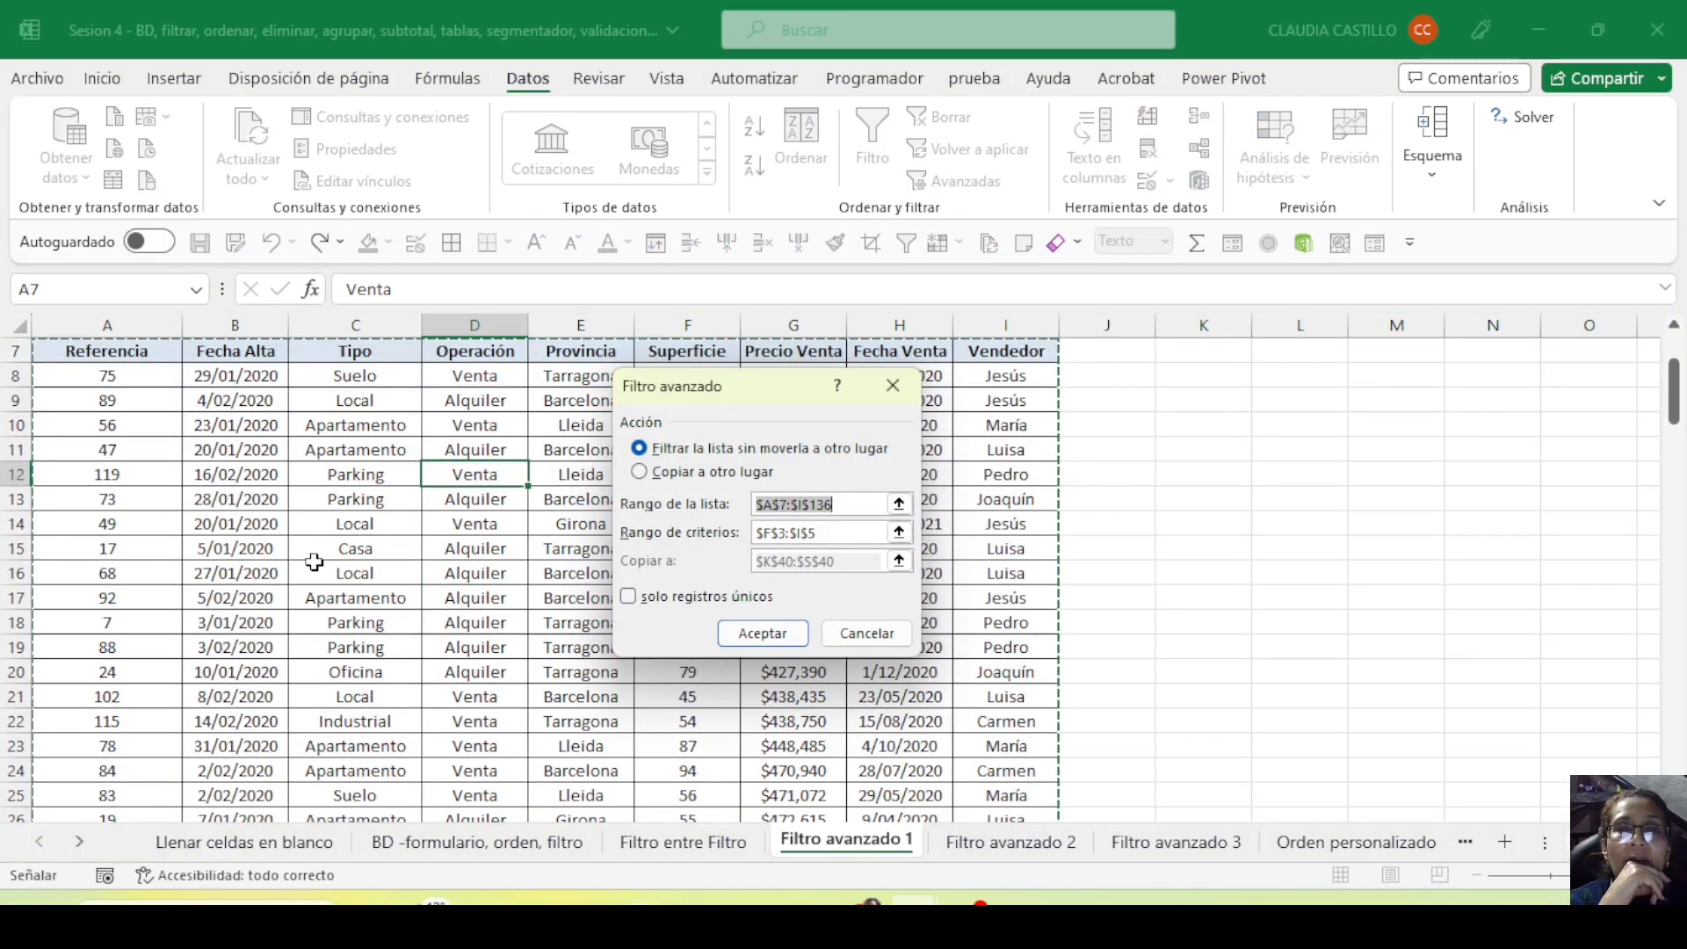
pyautogui.scroll(2, 314, 562)
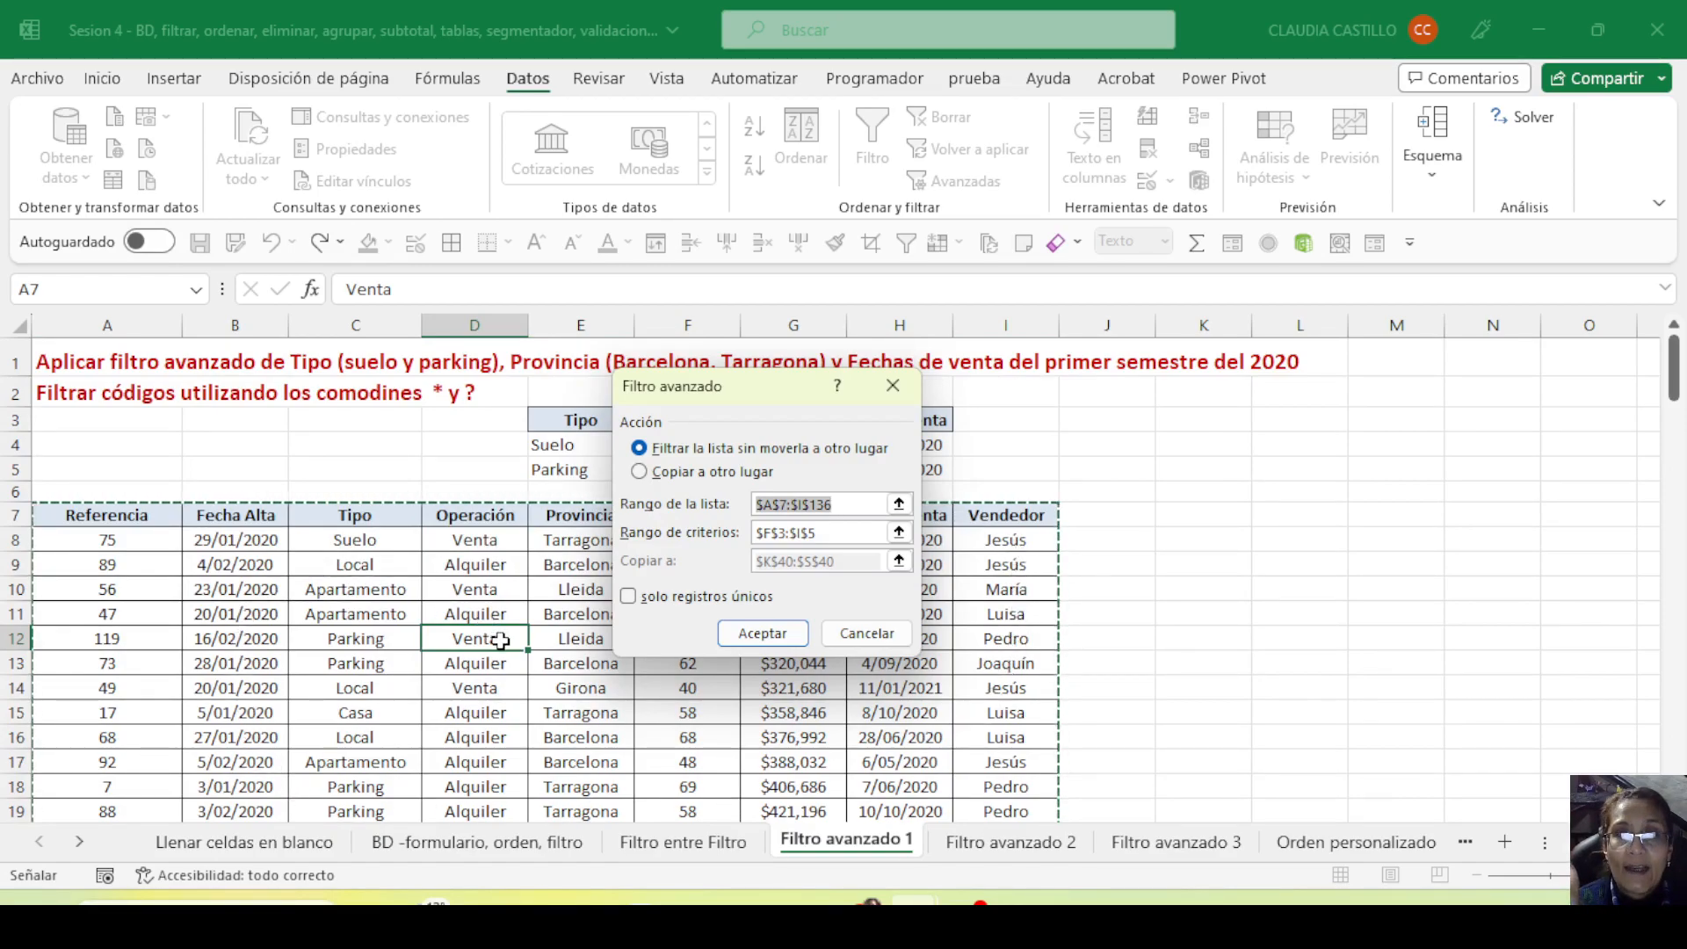
pyautogui.moveTo(649, 394); pyautogui.dragTo(1145, 400)
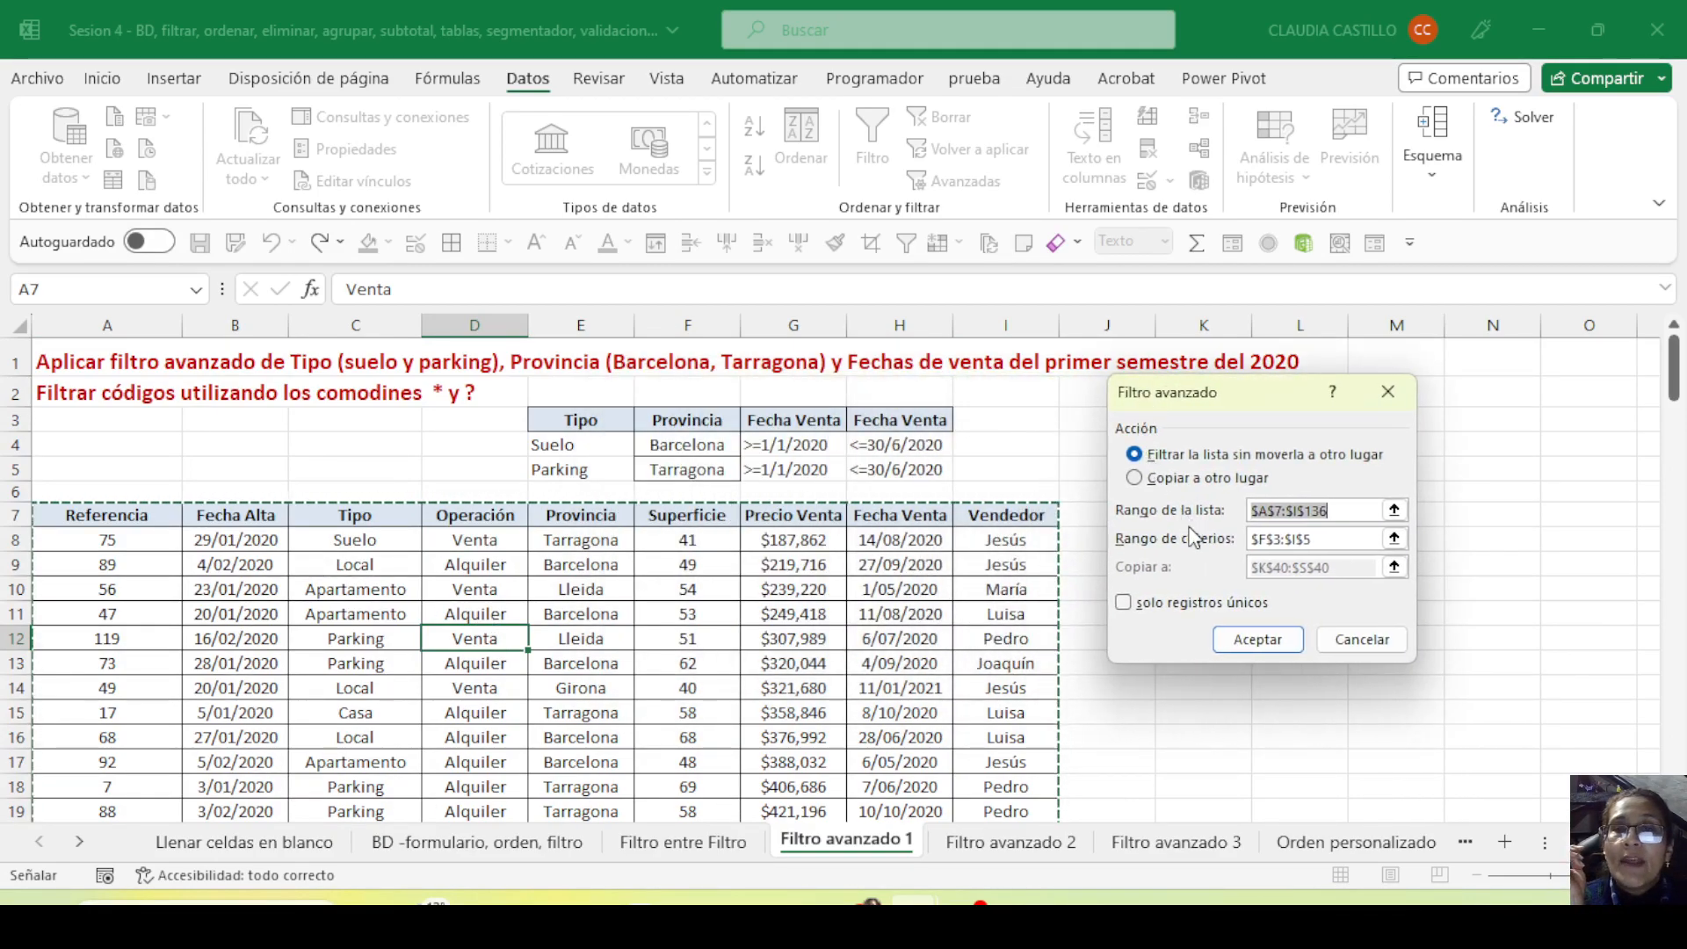
pyautogui.click(1245, 542)
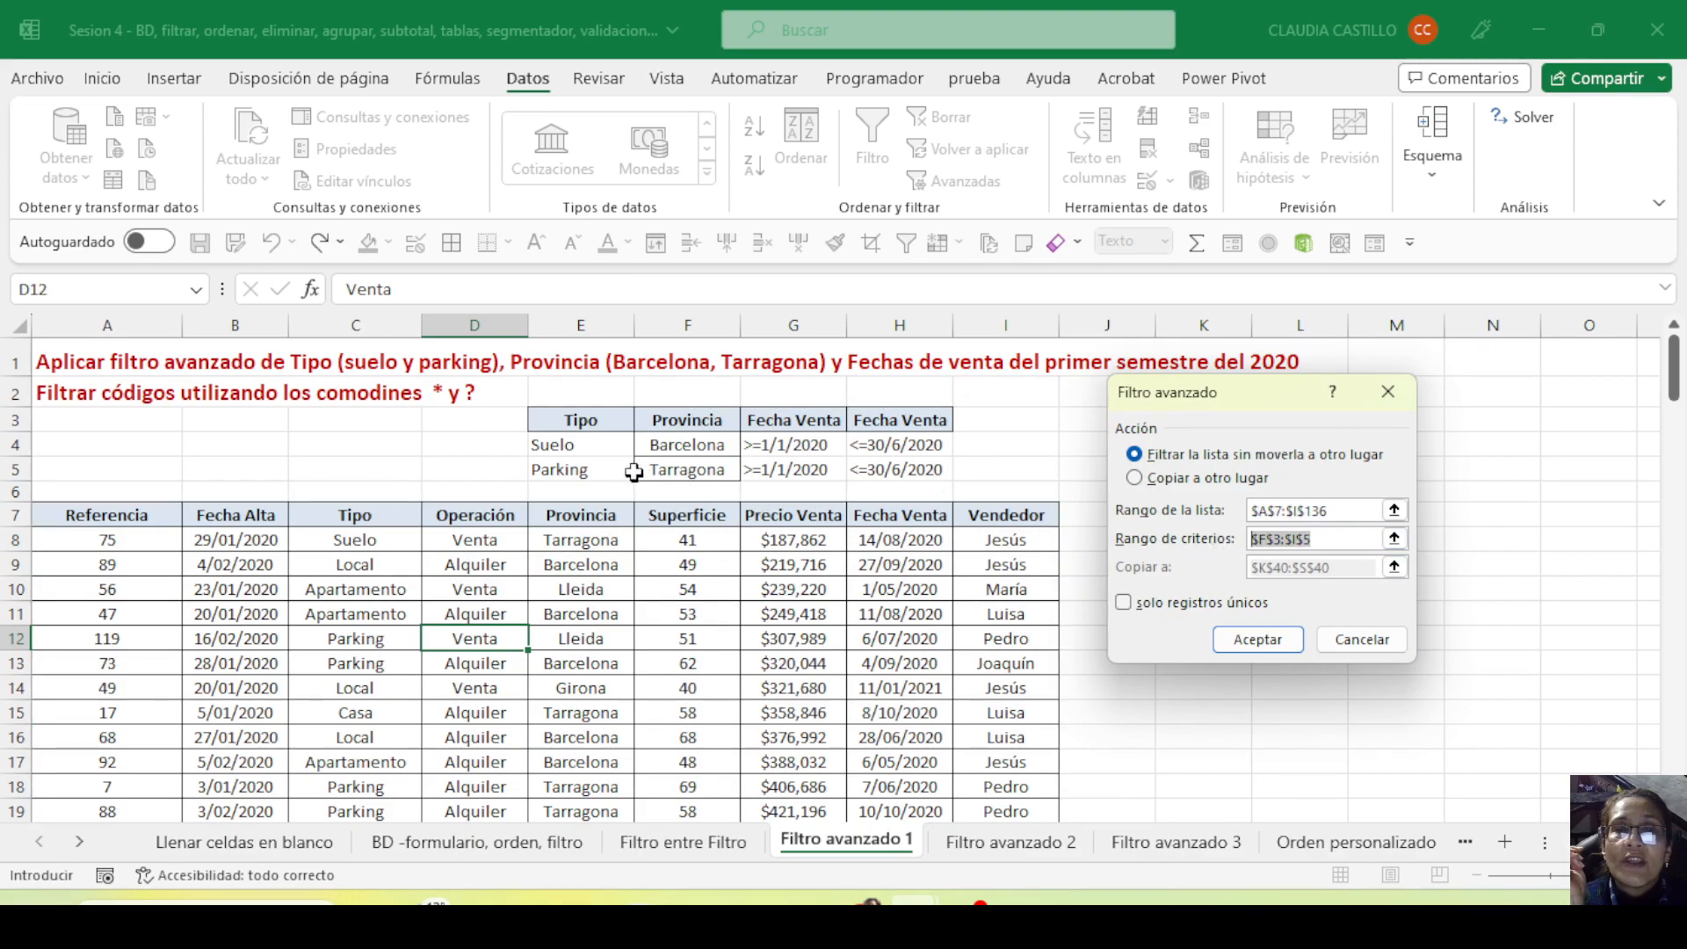
pyautogui.moveTo(599, 429); pyautogui.dragTo(902, 479)
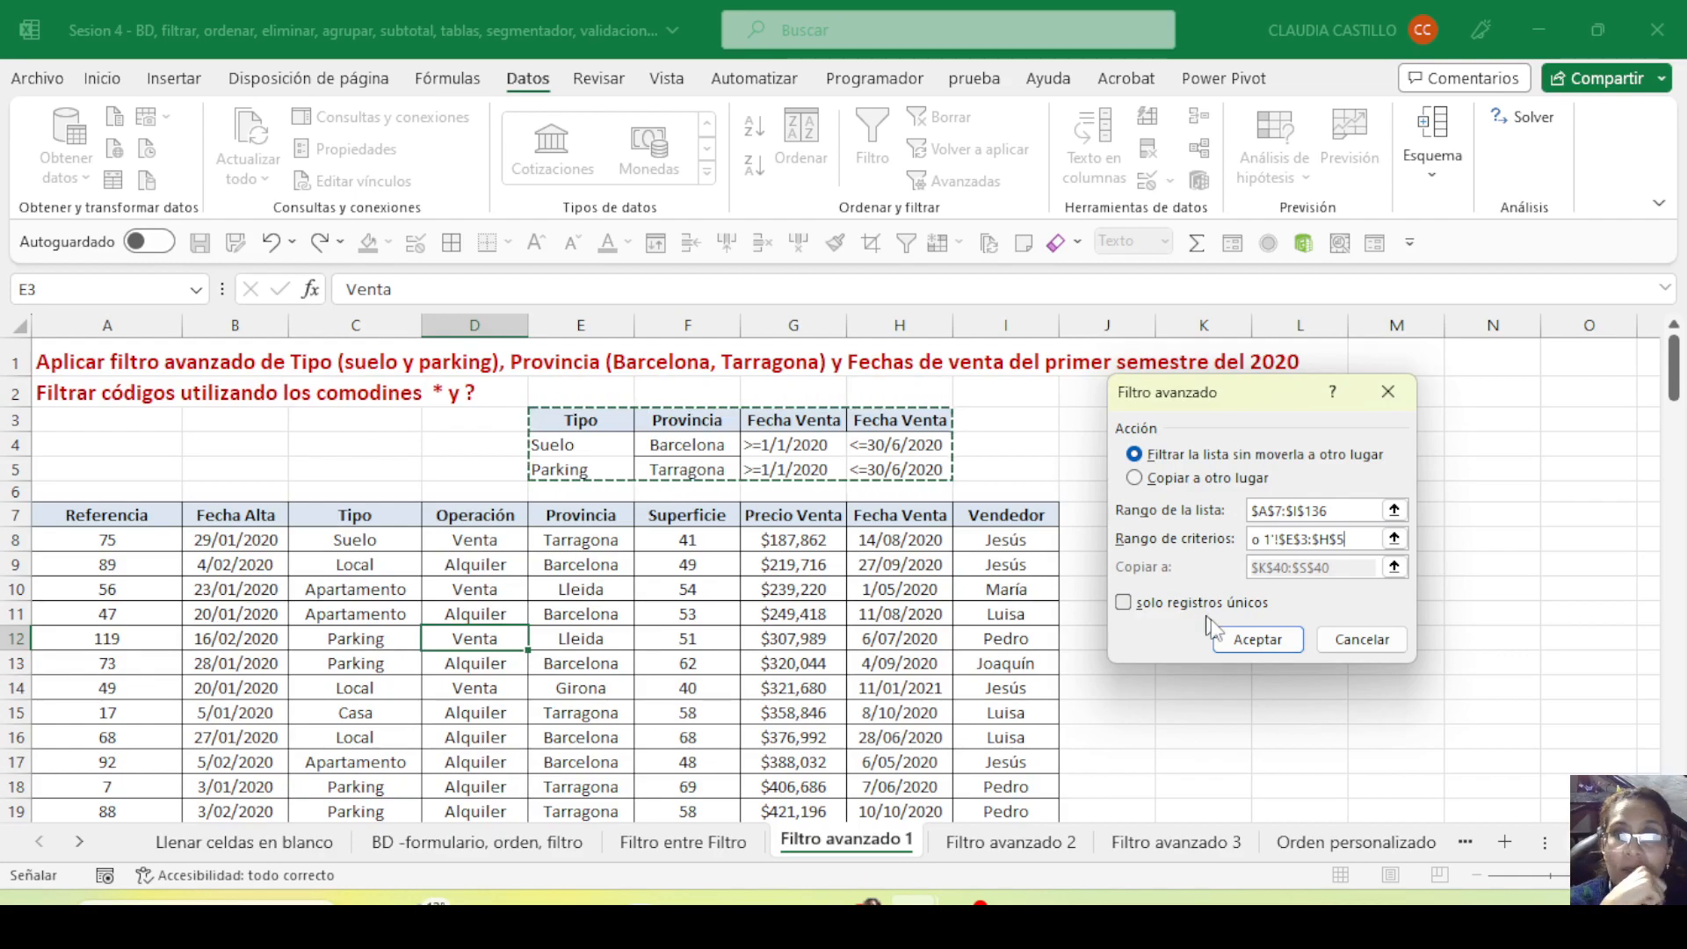
pyautogui.click(1251, 645)
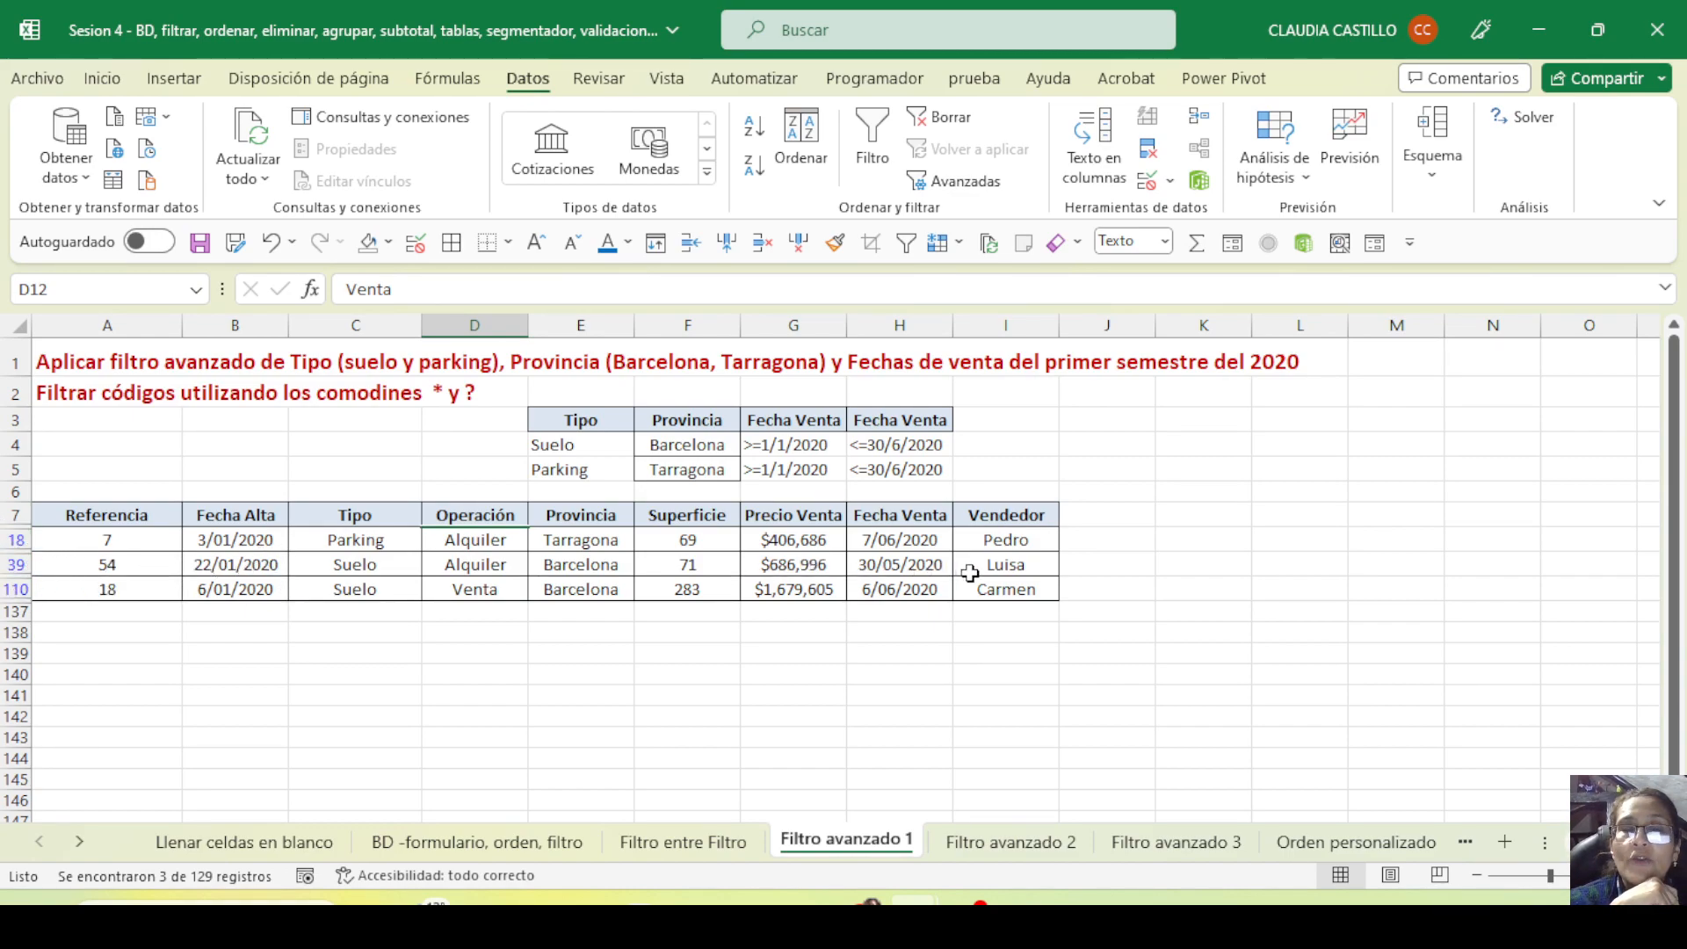
# Check the Tipo, Provincia and Fecha Venta values of the filtered records against the criteria
pyautogui.moveTo(366, 542); pyautogui.dragTo(388, 590)
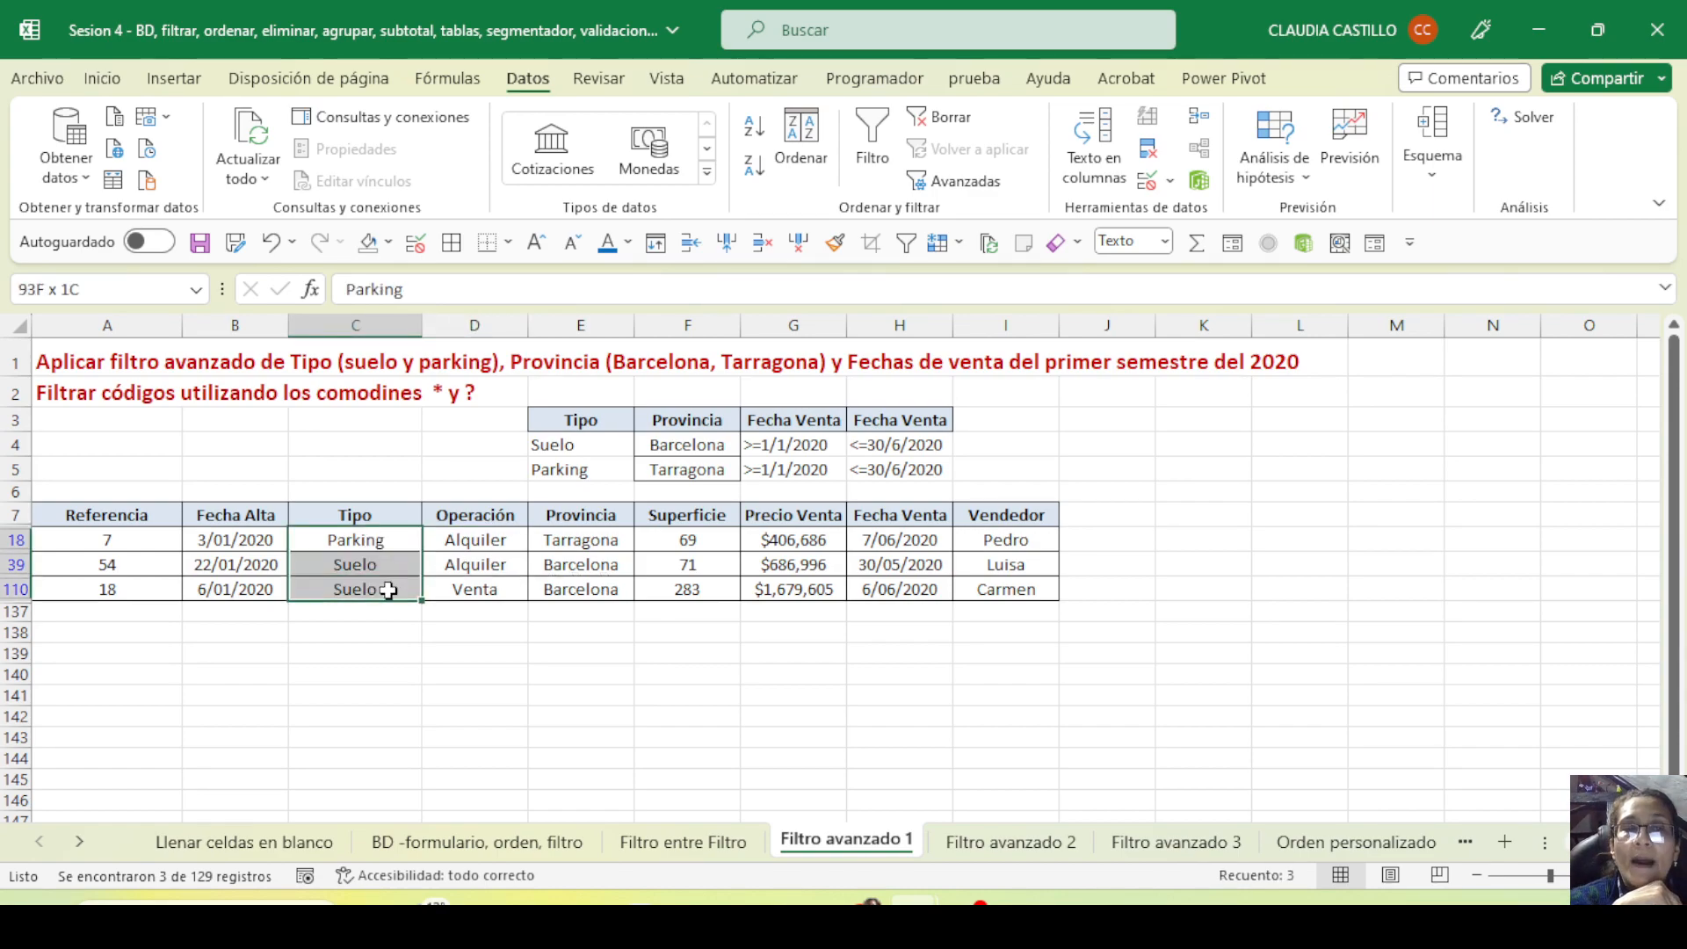
pyautogui.moveTo(558, 539); pyautogui.dragTo(578, 600)
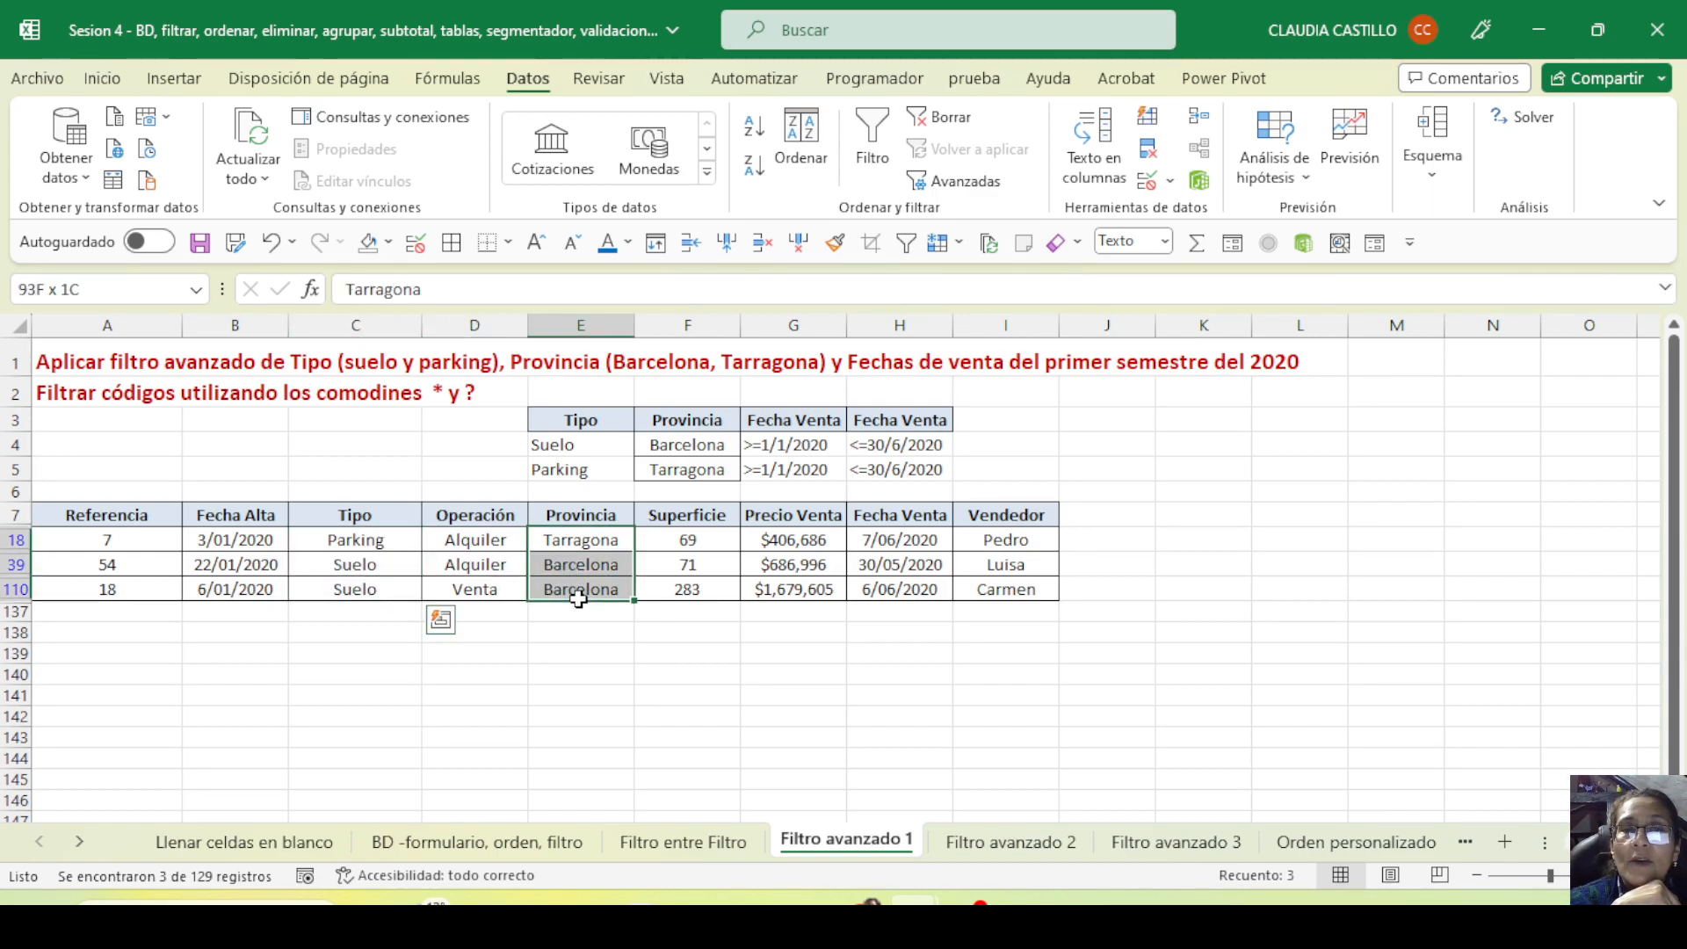
pyautogui.moveTo(905, 536); pyautogui.dragTo(905, 588)
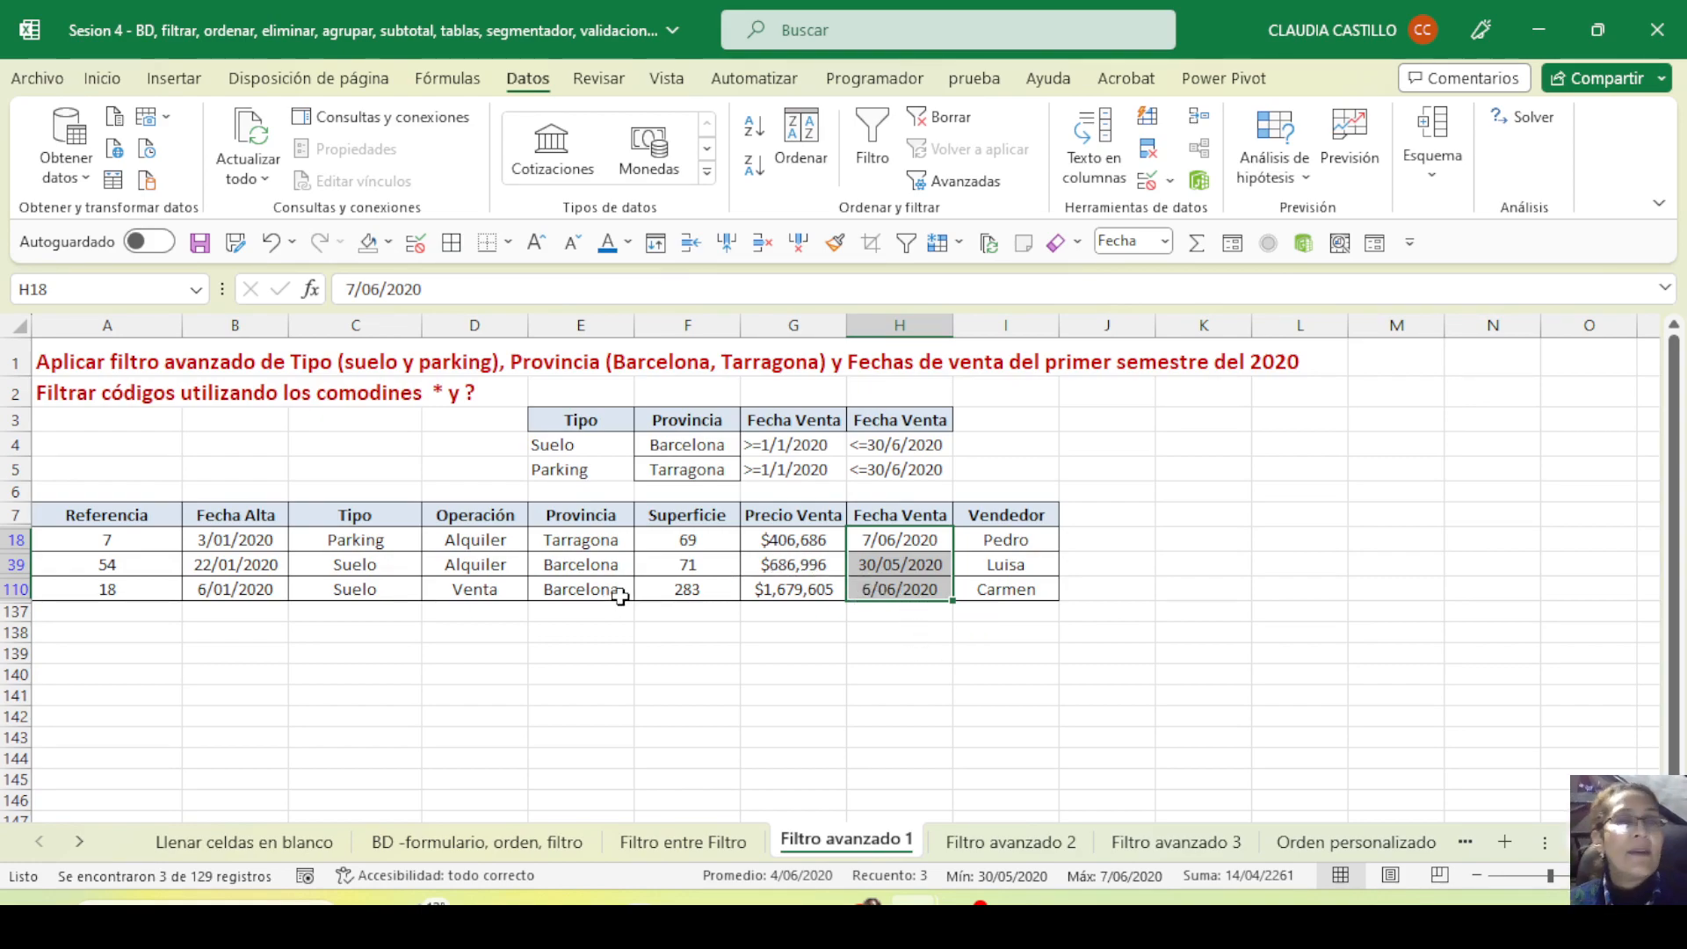
pyautogui.click(597, 565)
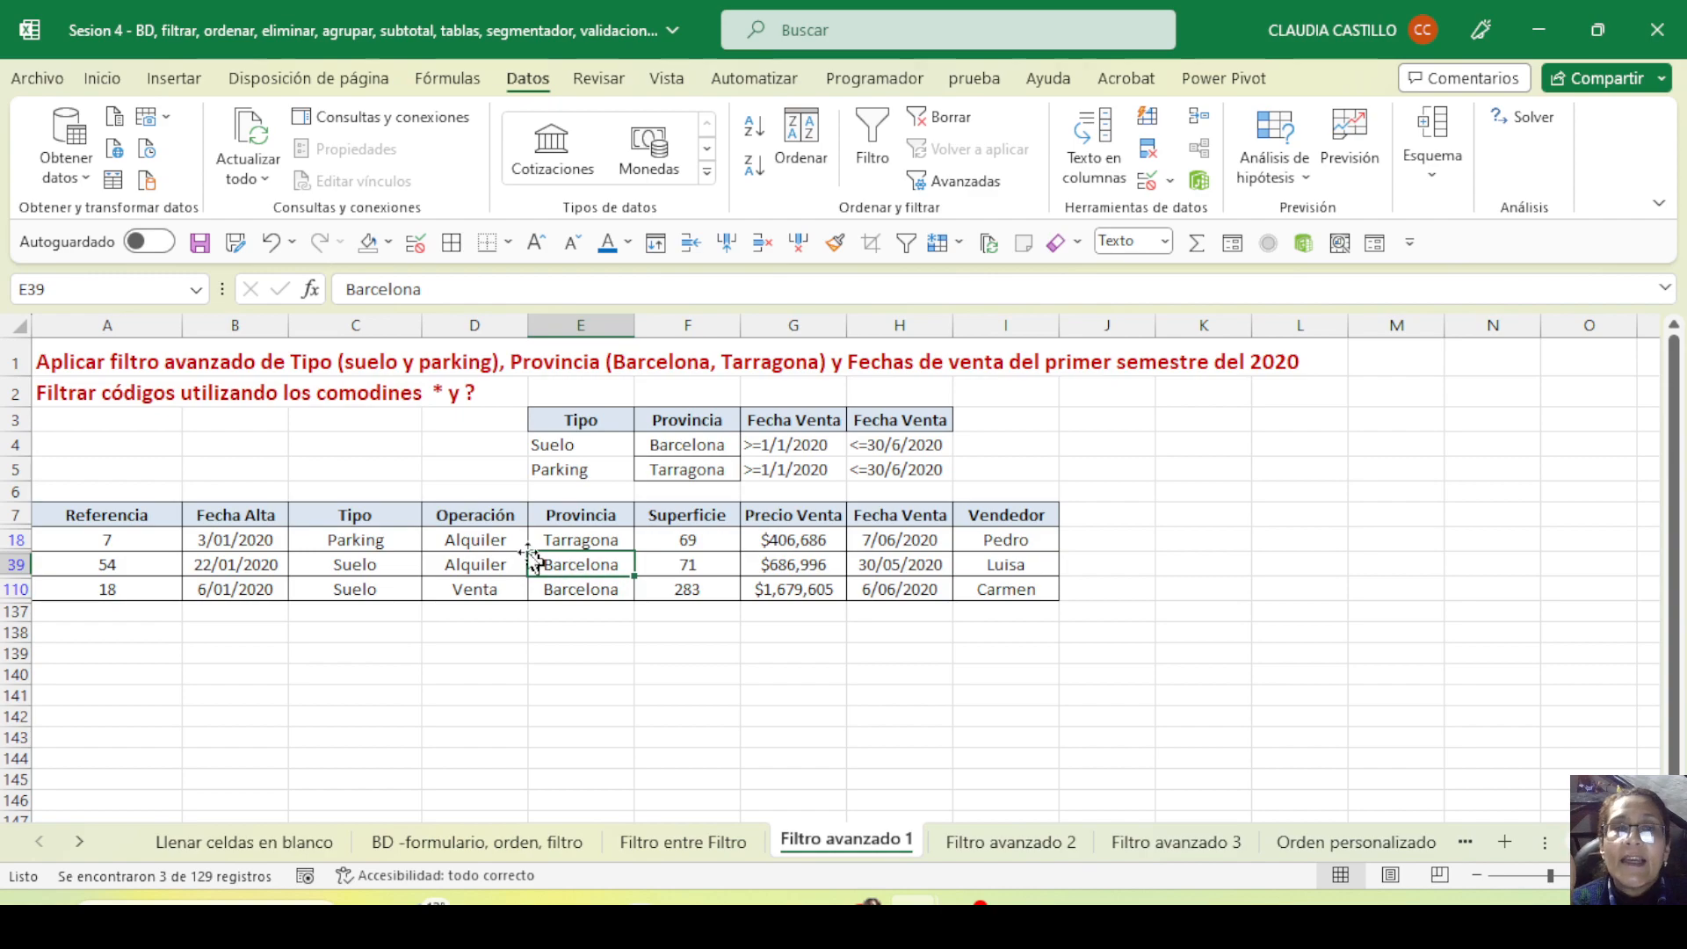
# Clear the filter from the table, check the ranges kept in the advanced filter settings and cancel them
pyautogui.click(951, 123)
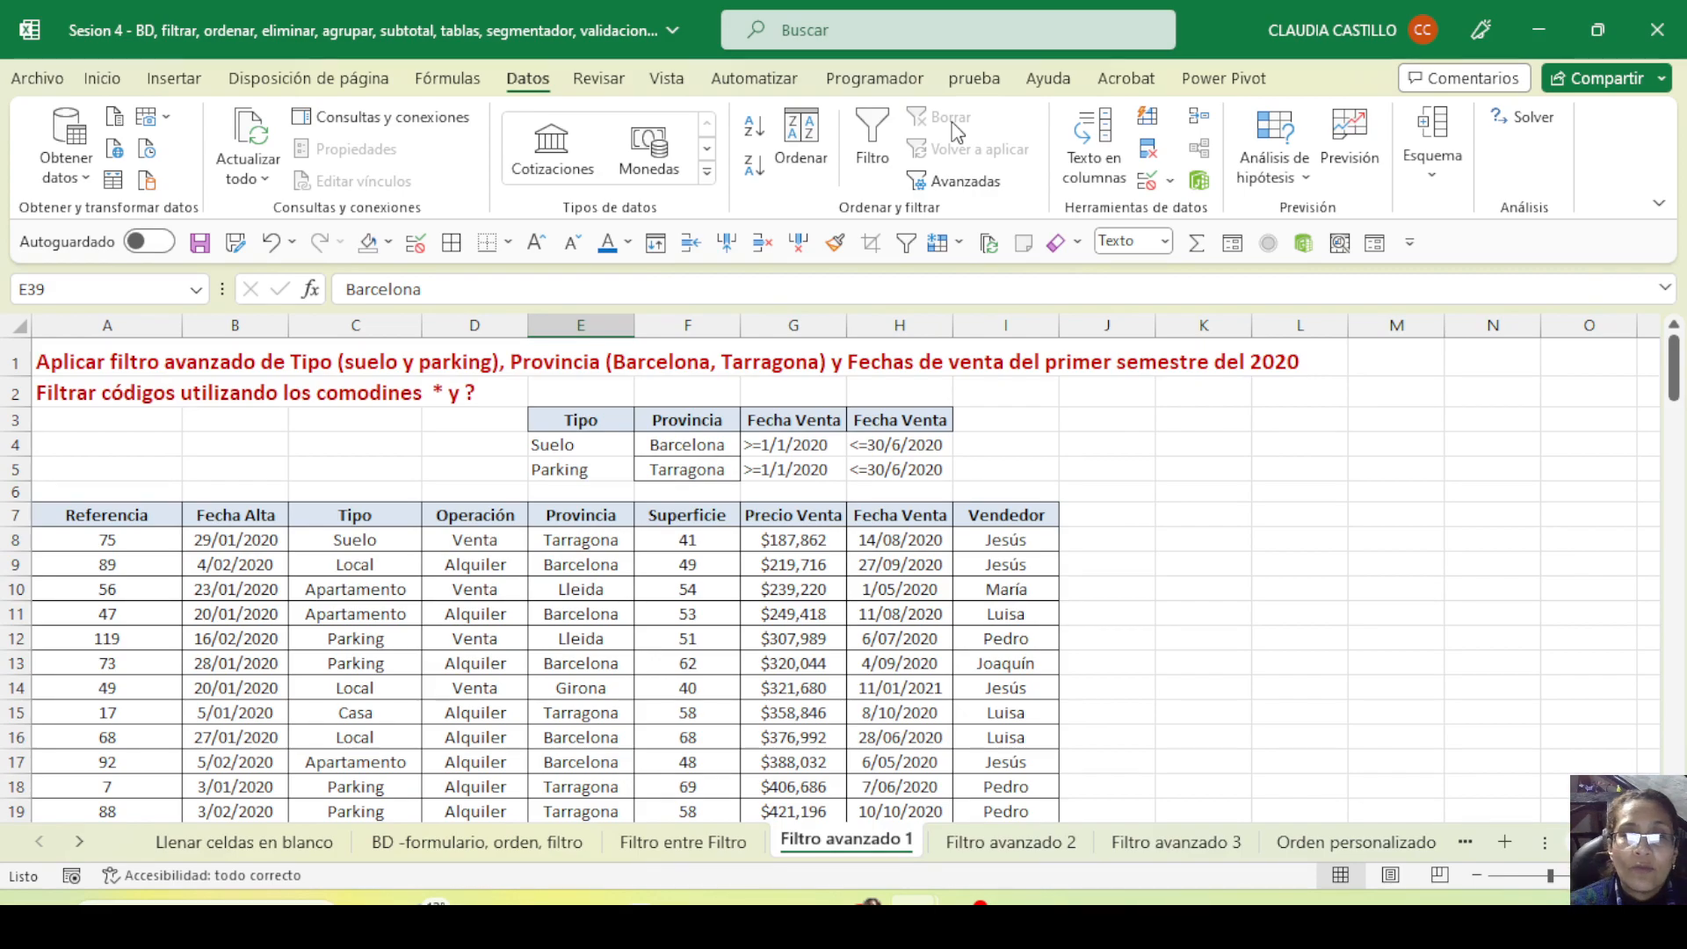
pyautogui.click(961, 180)
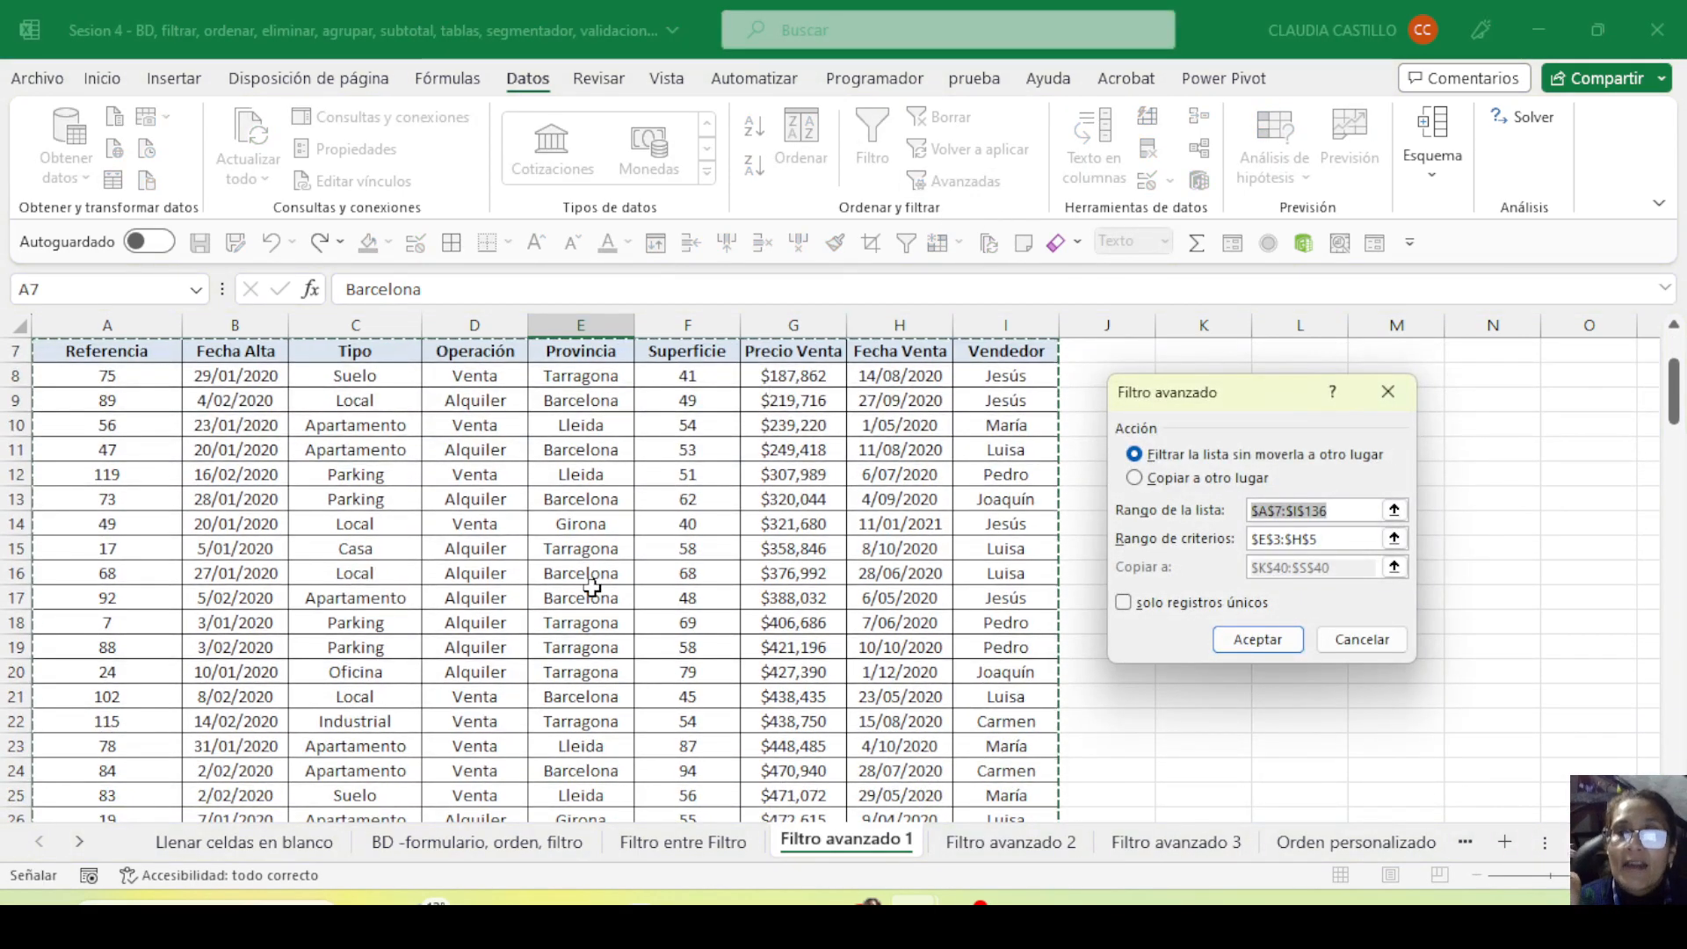
pyautogui.scroll(2, 598, 575)
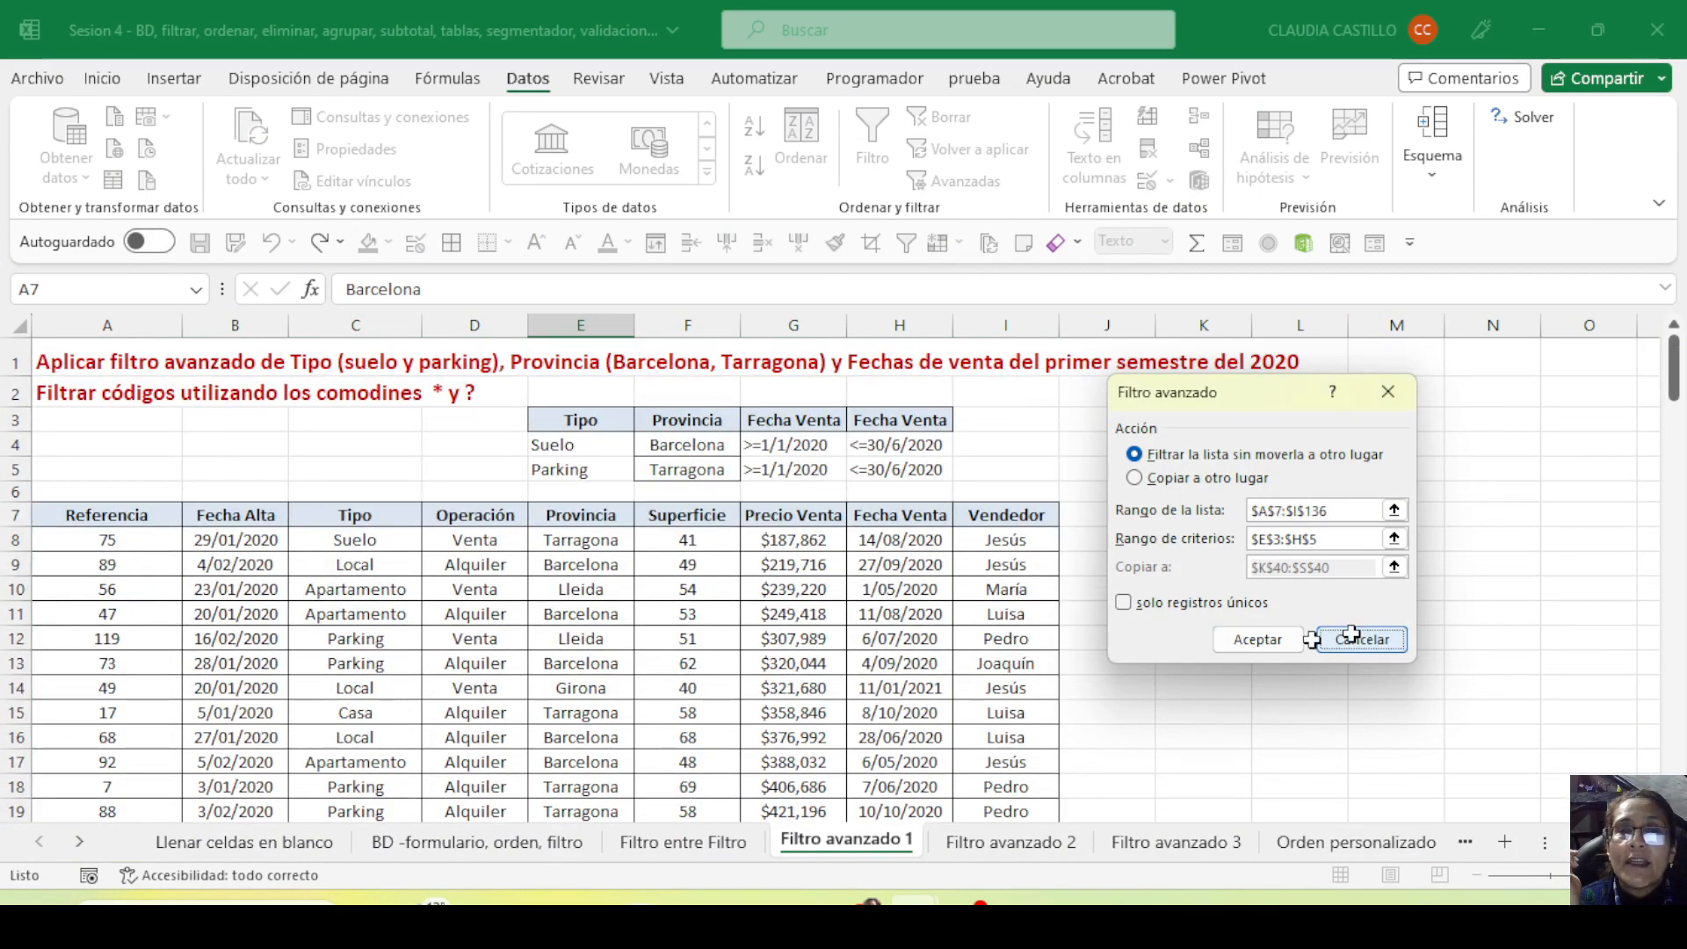
pyautogui.click(1358, 640)
# Replace the first Tipo criterion in cell E4 with Local
pyautogui.click(584, 447)
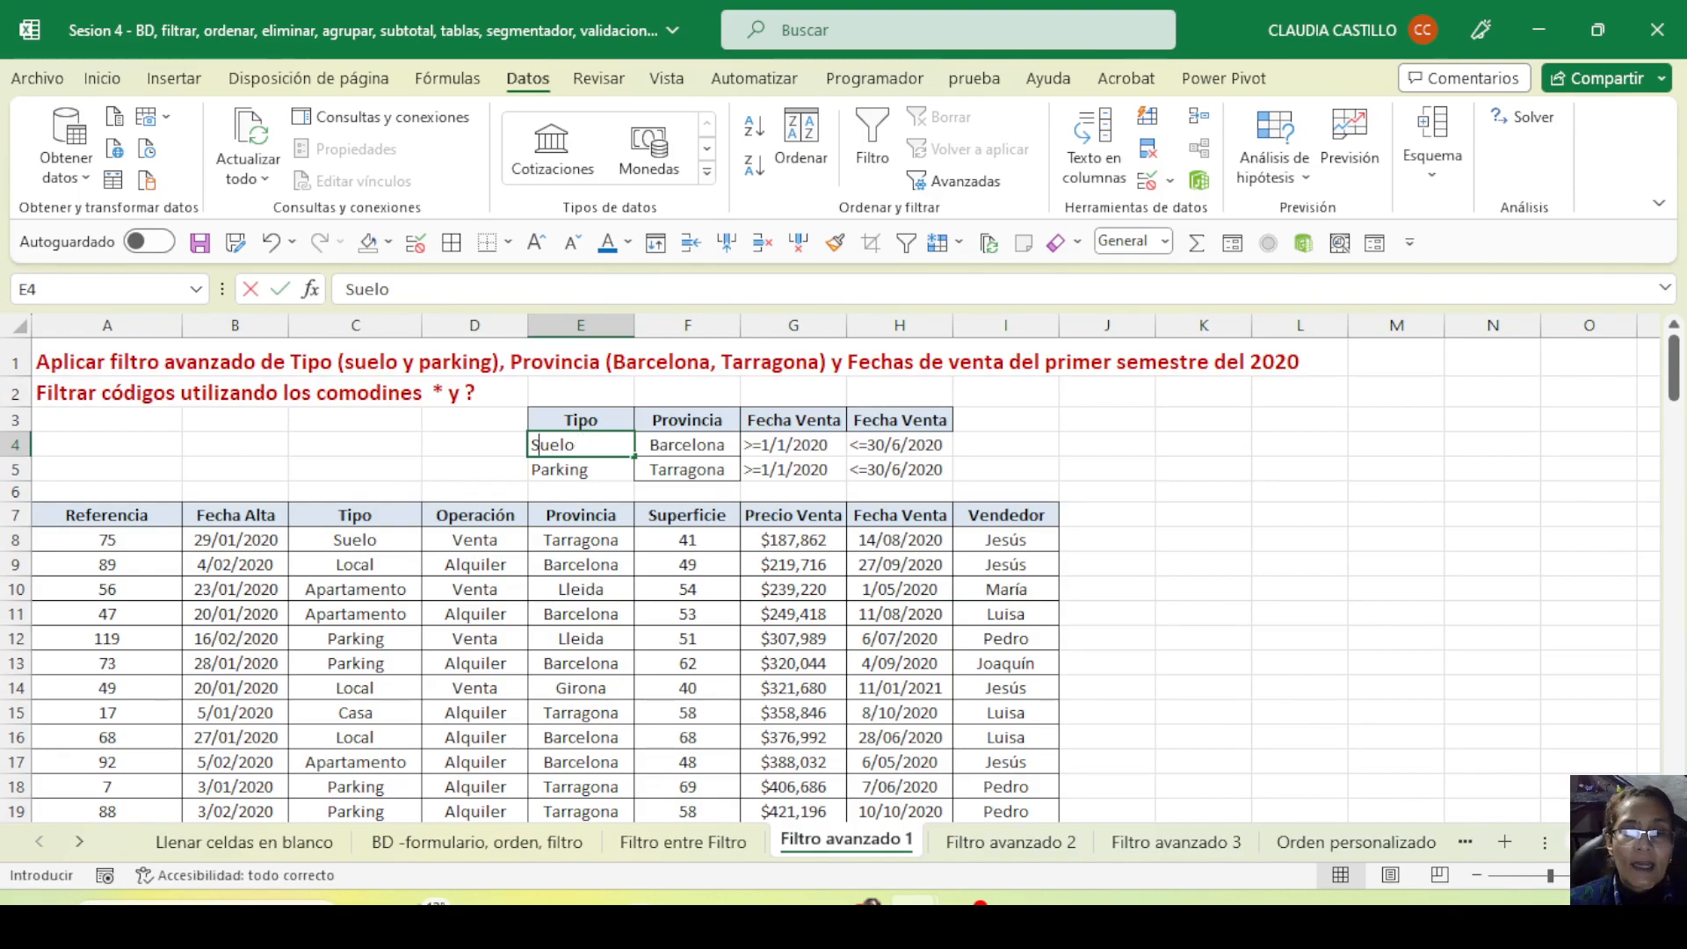
pyautogui.write('Local')
pyautogui.press('Return')
pyautogui.click(580, 444)
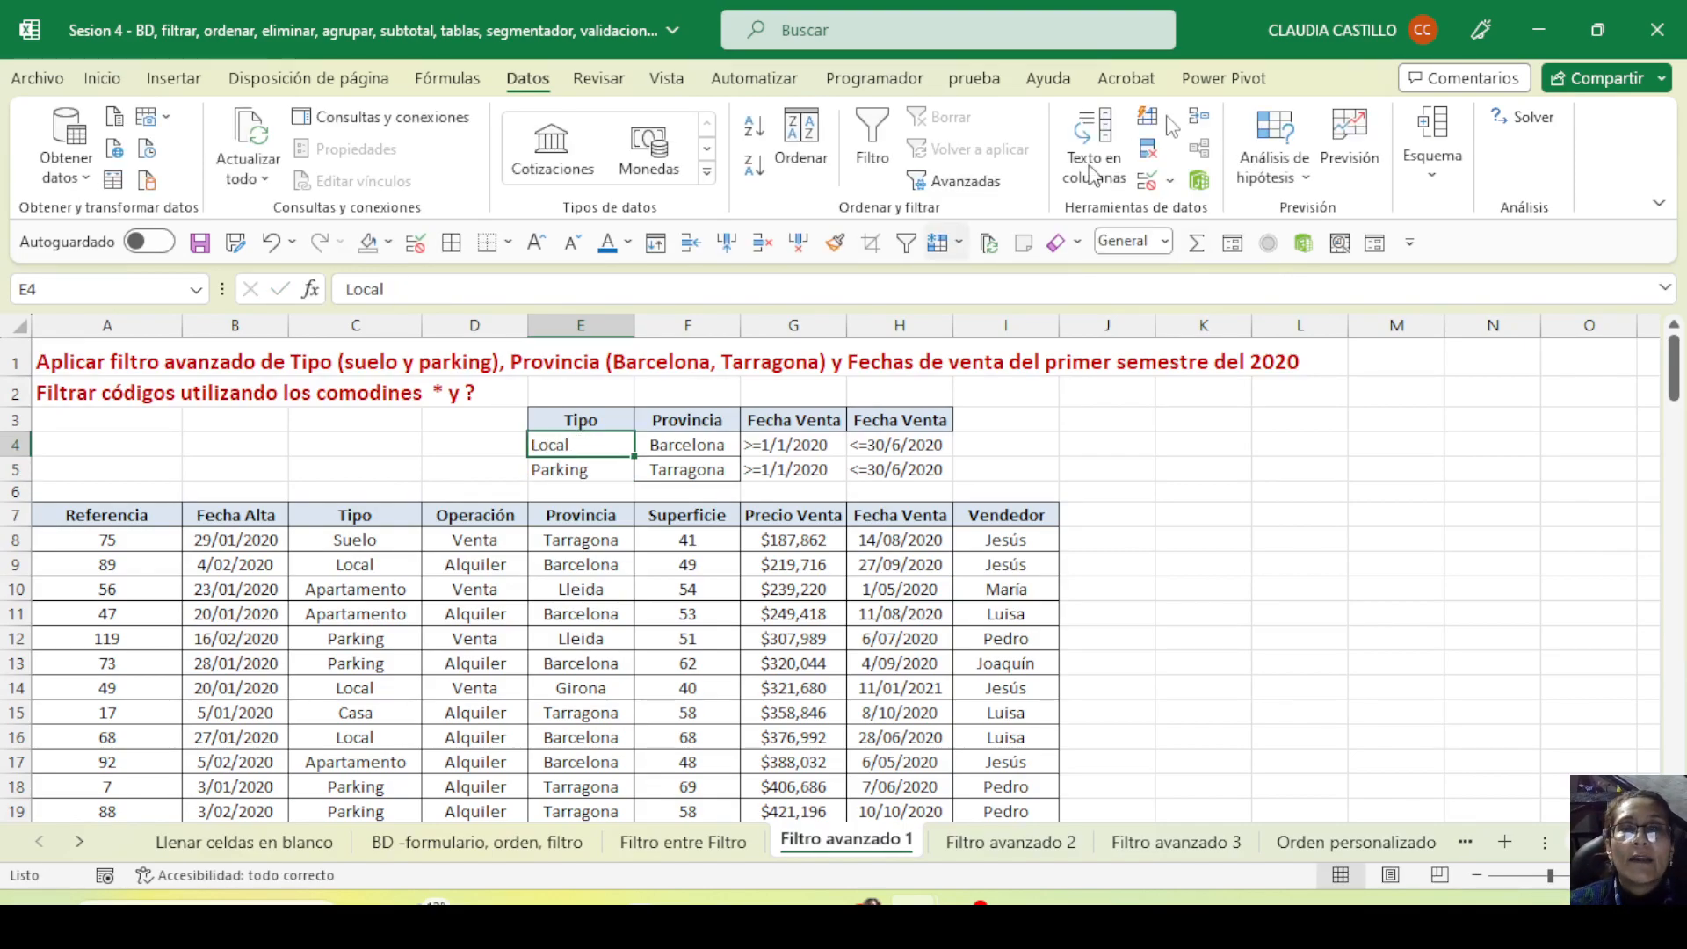
# Apply the advanced filter in place to list range A7:I136, selecting E3:H5 as the criteria range
pyautogui.click(954, 182)
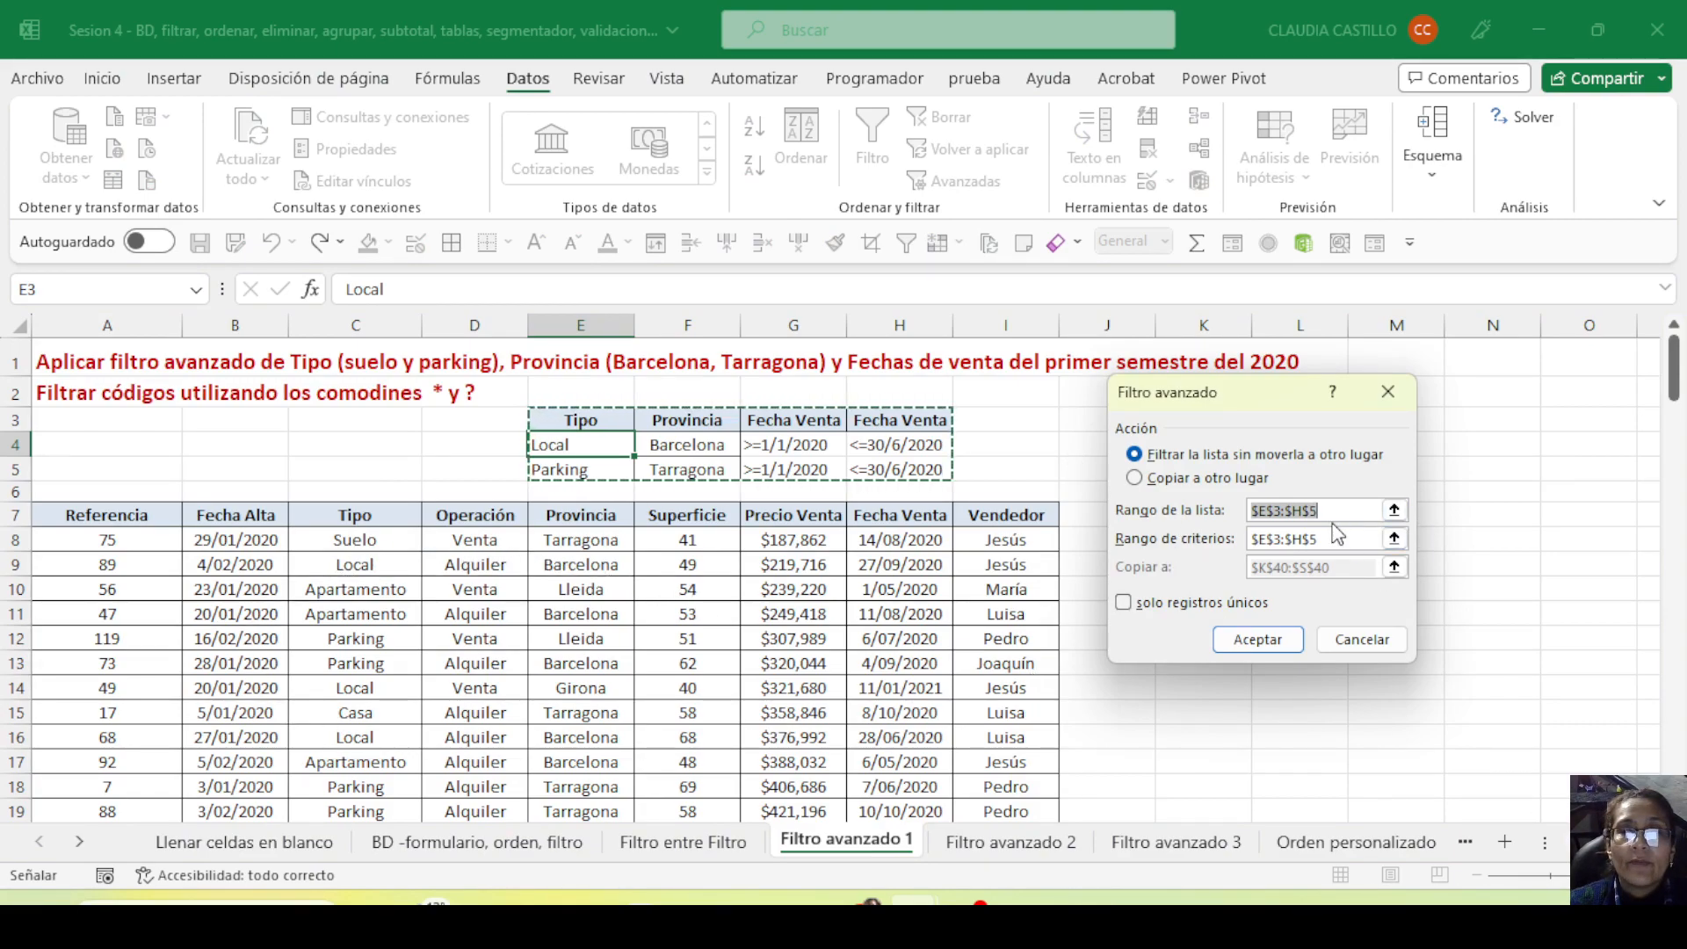
pyautogui.click(1361, 639)
pyautogui.click(583, 615)
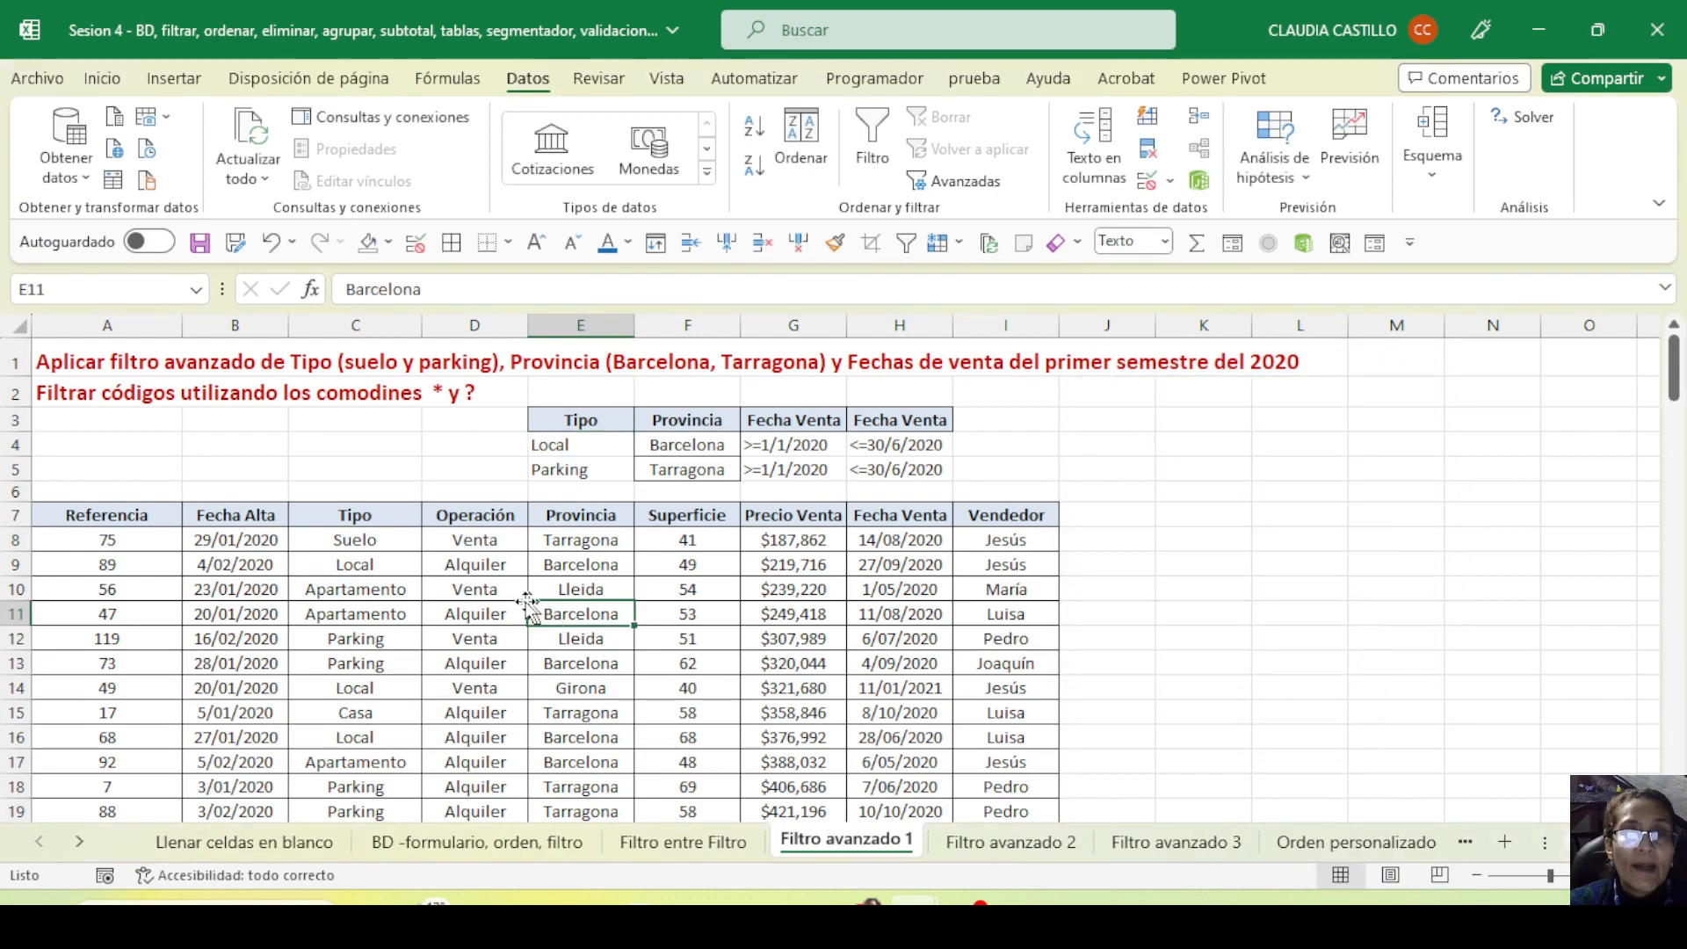
pyautogui.click(479, 589)
pyautogui.click(940, 180)
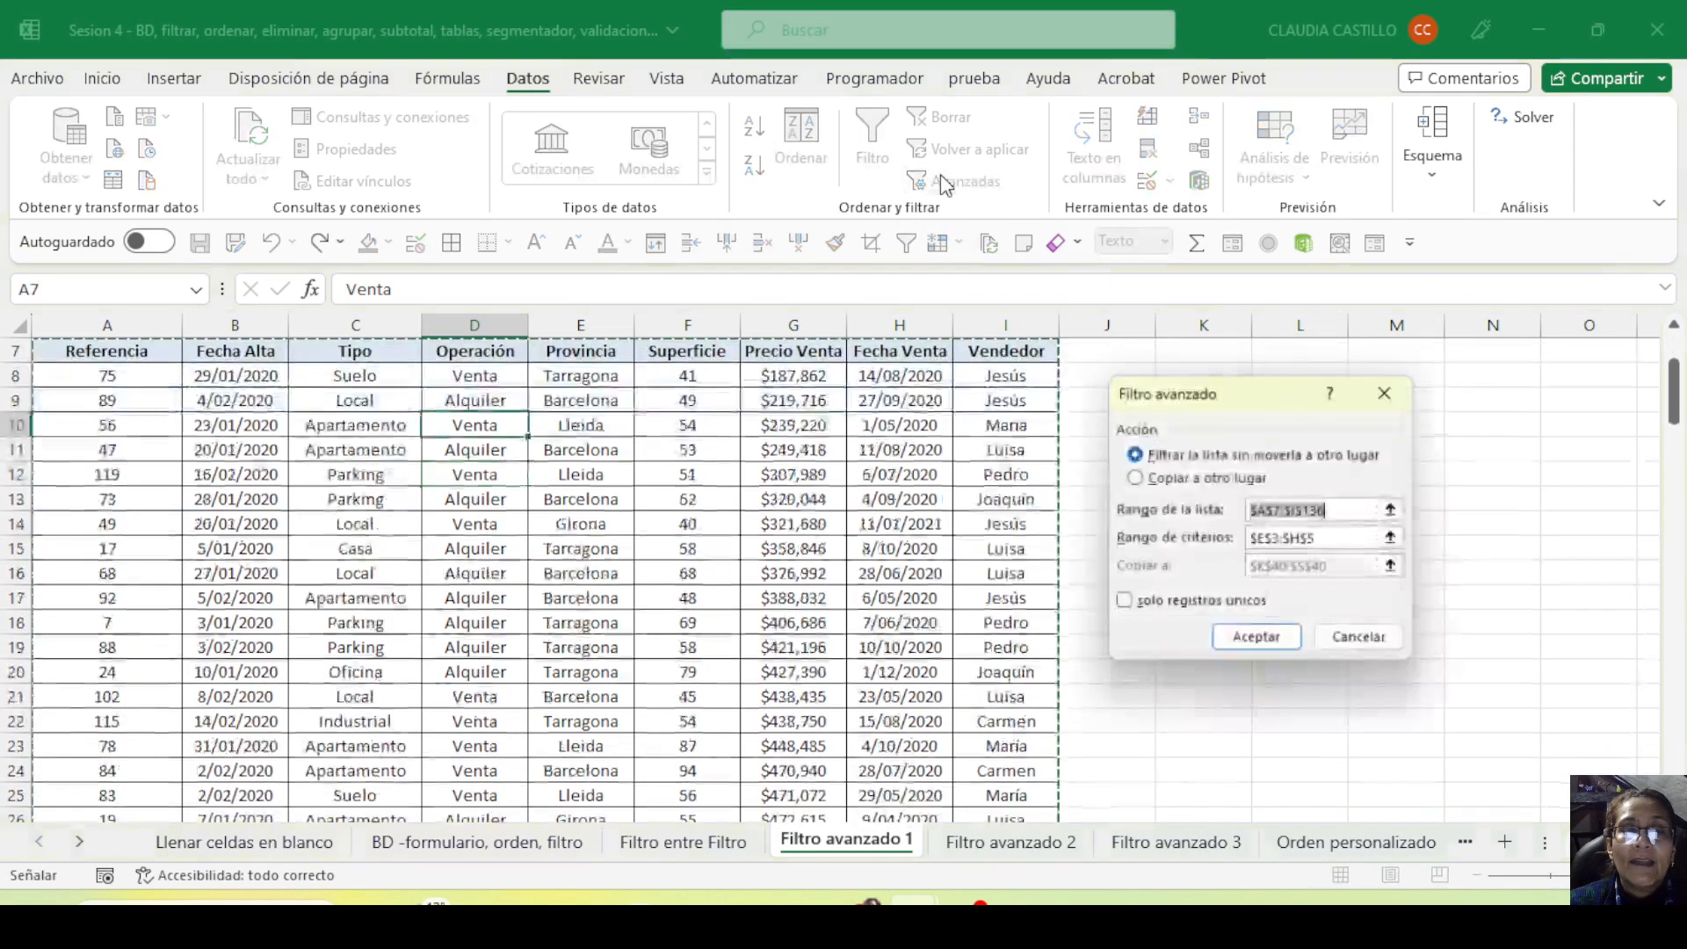
pyautogui.scroll(2, 971, 650)
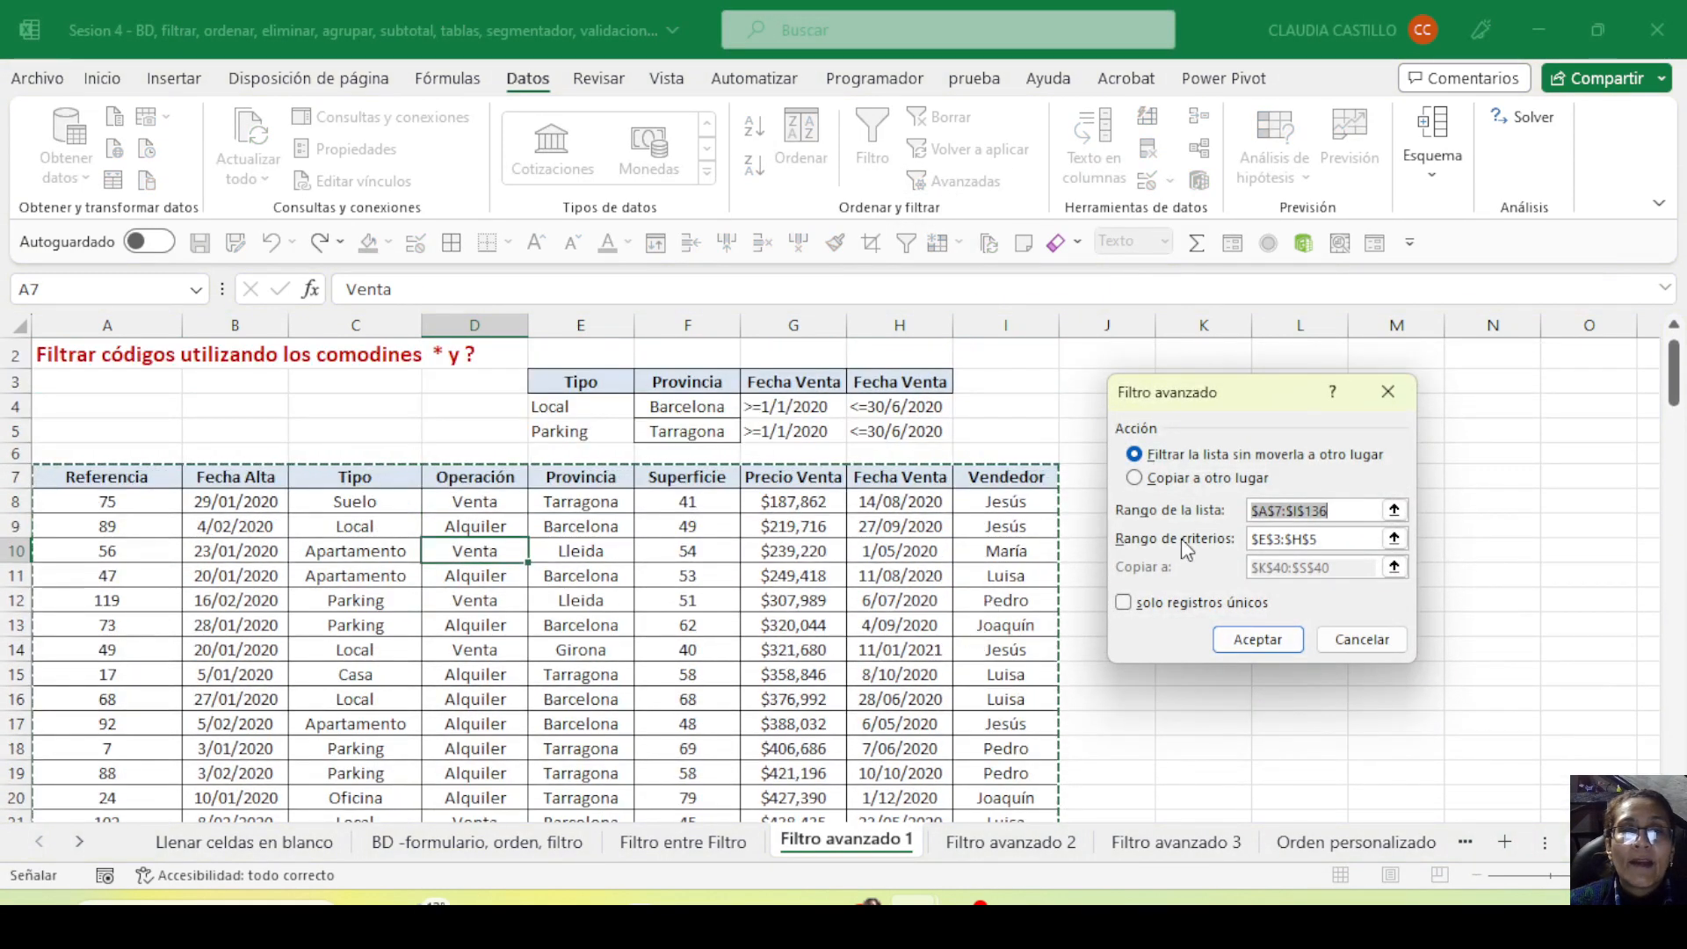
pyautogui.click(1338, 539)
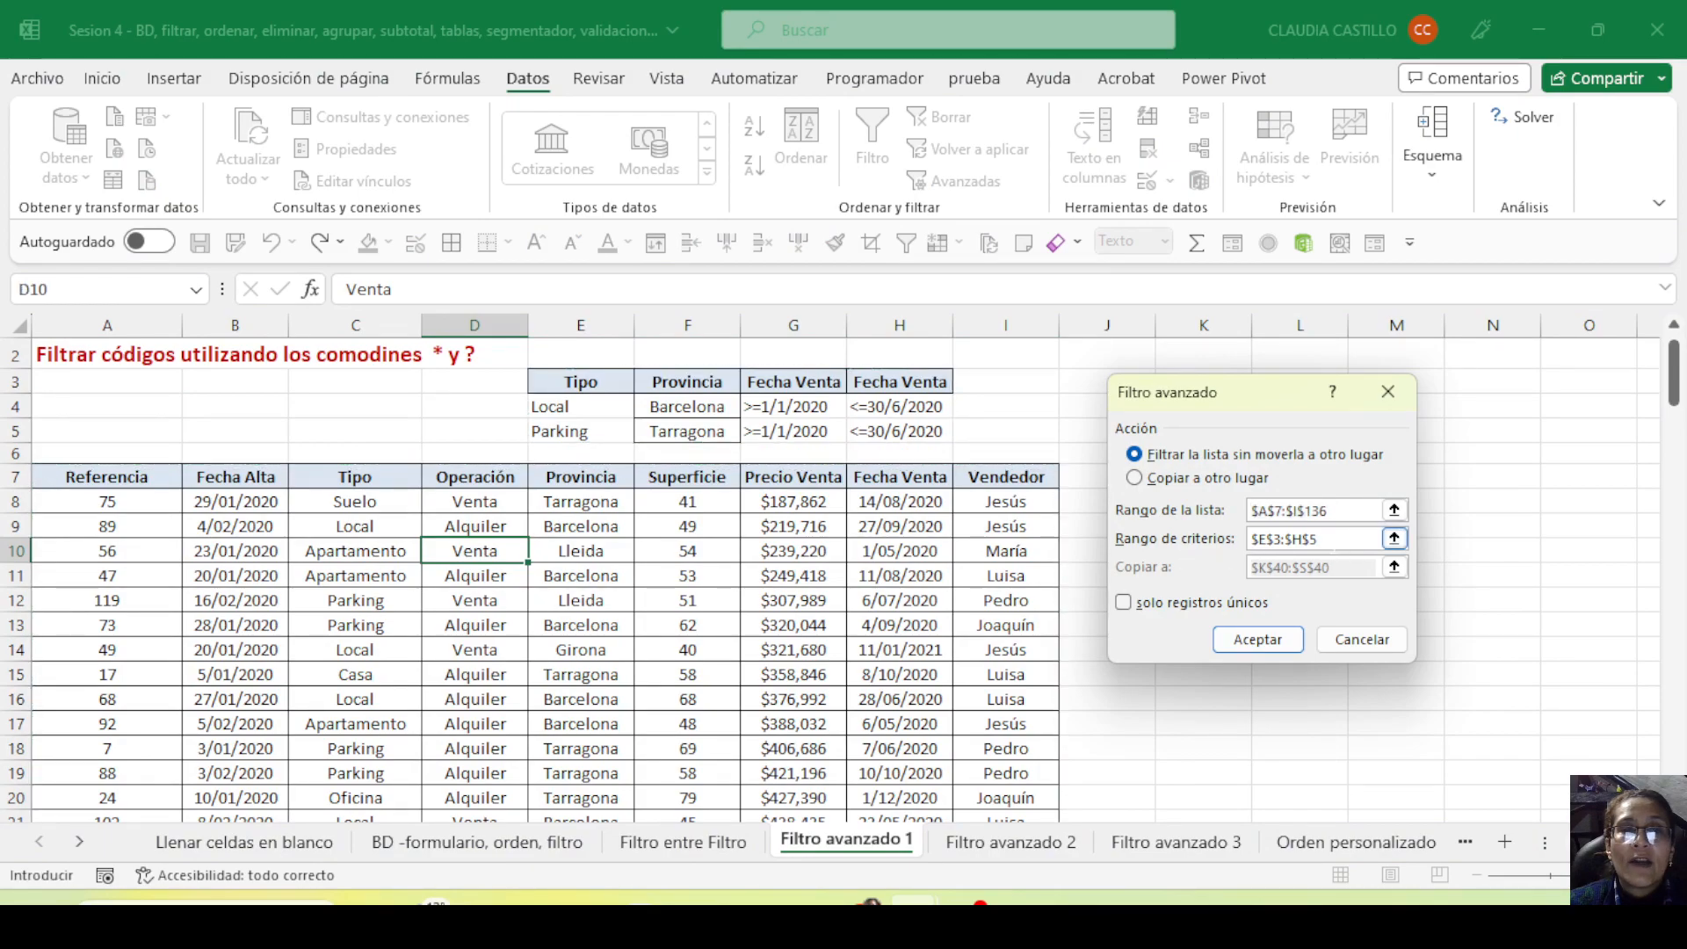
pyautogui.moveTo(555, 392); pyautogui.dragTo(947, 444)
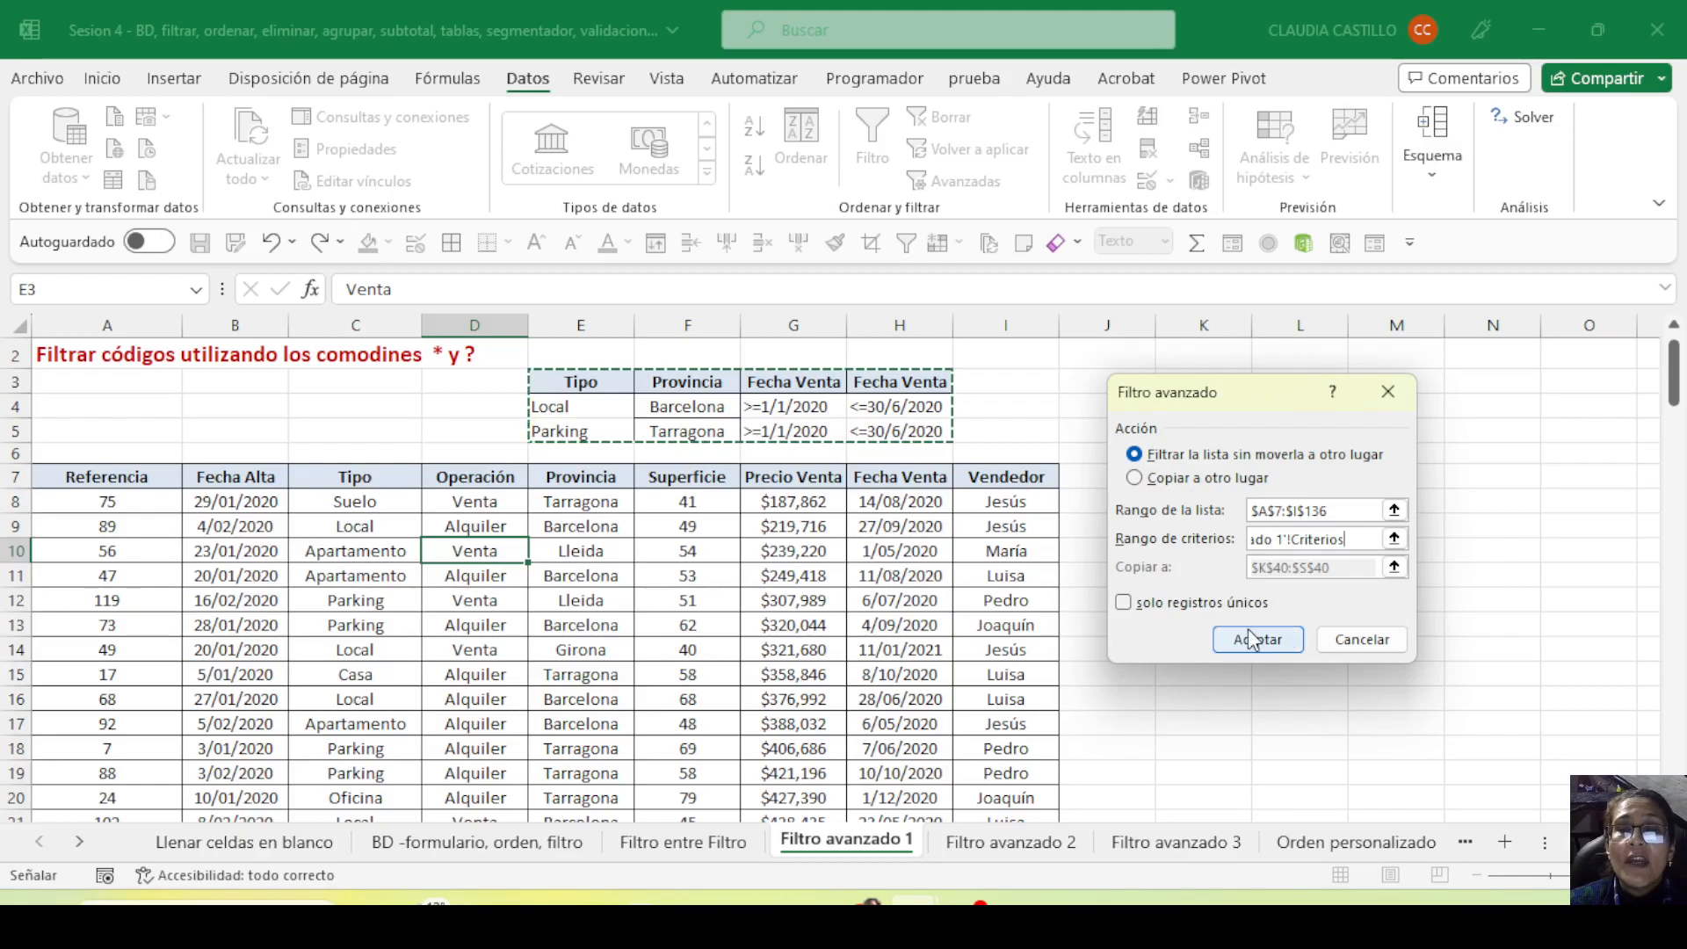
pyautogui.click(1243, 637)
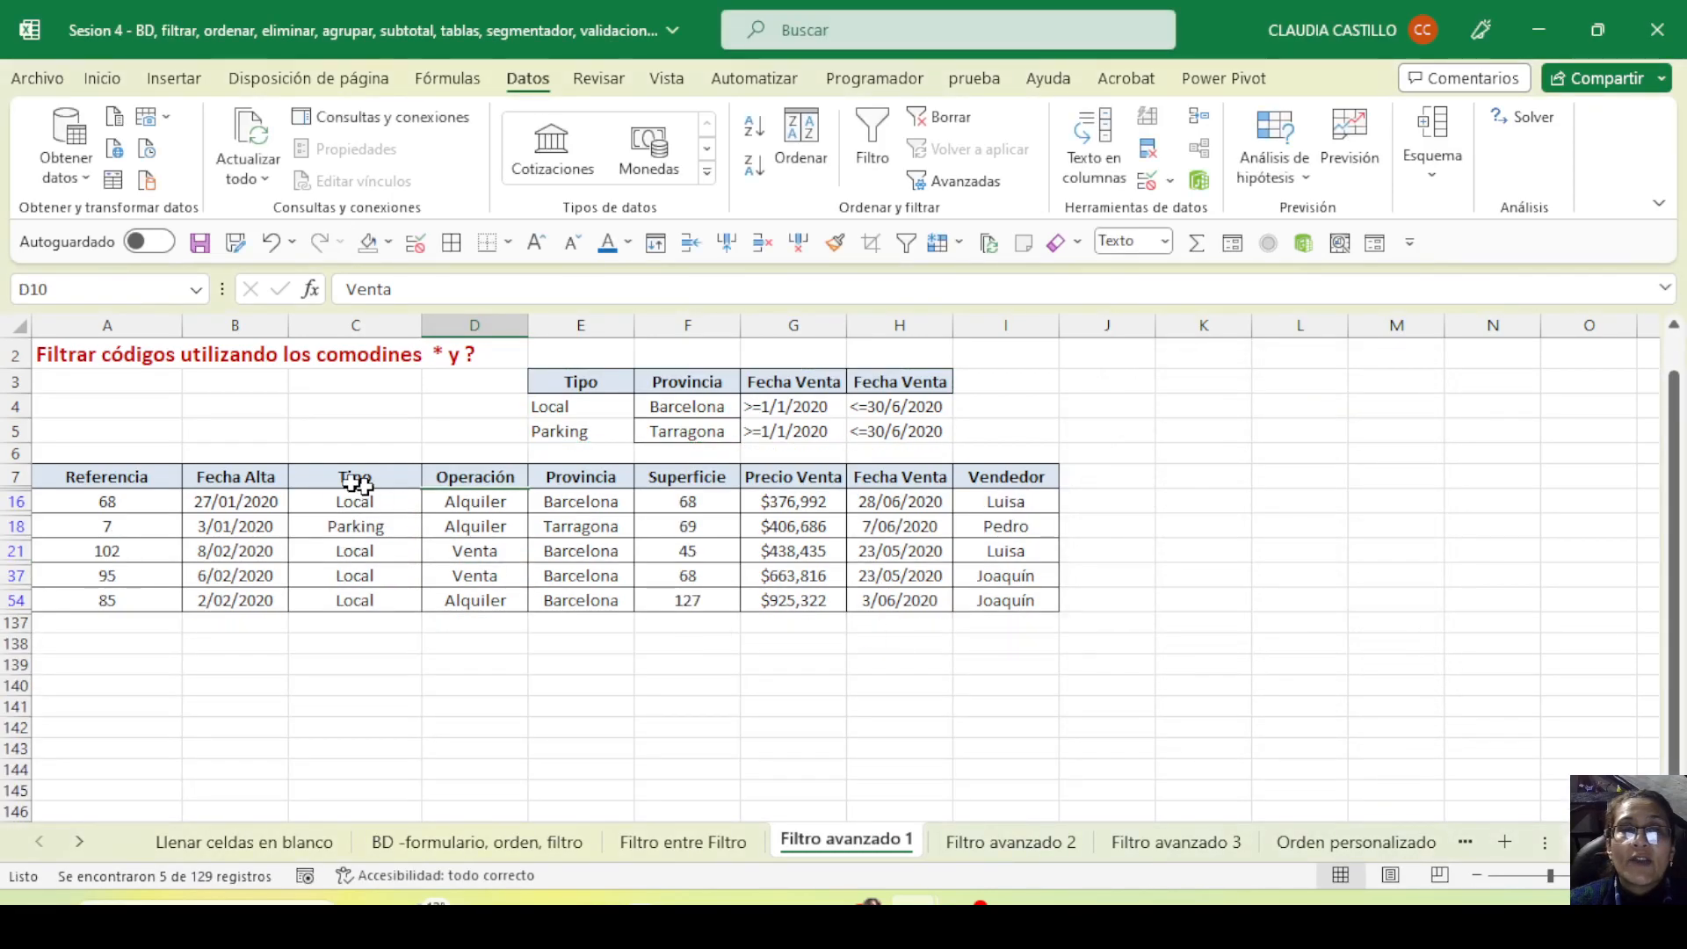
# Check the filtered records' Tipo, Provincia and Fecha Venta values against the criteria, and review the ranges kept in the advanced filter settings
pyautogui.moveTo(894, 502); pyautogui.dragTo(891, 600)
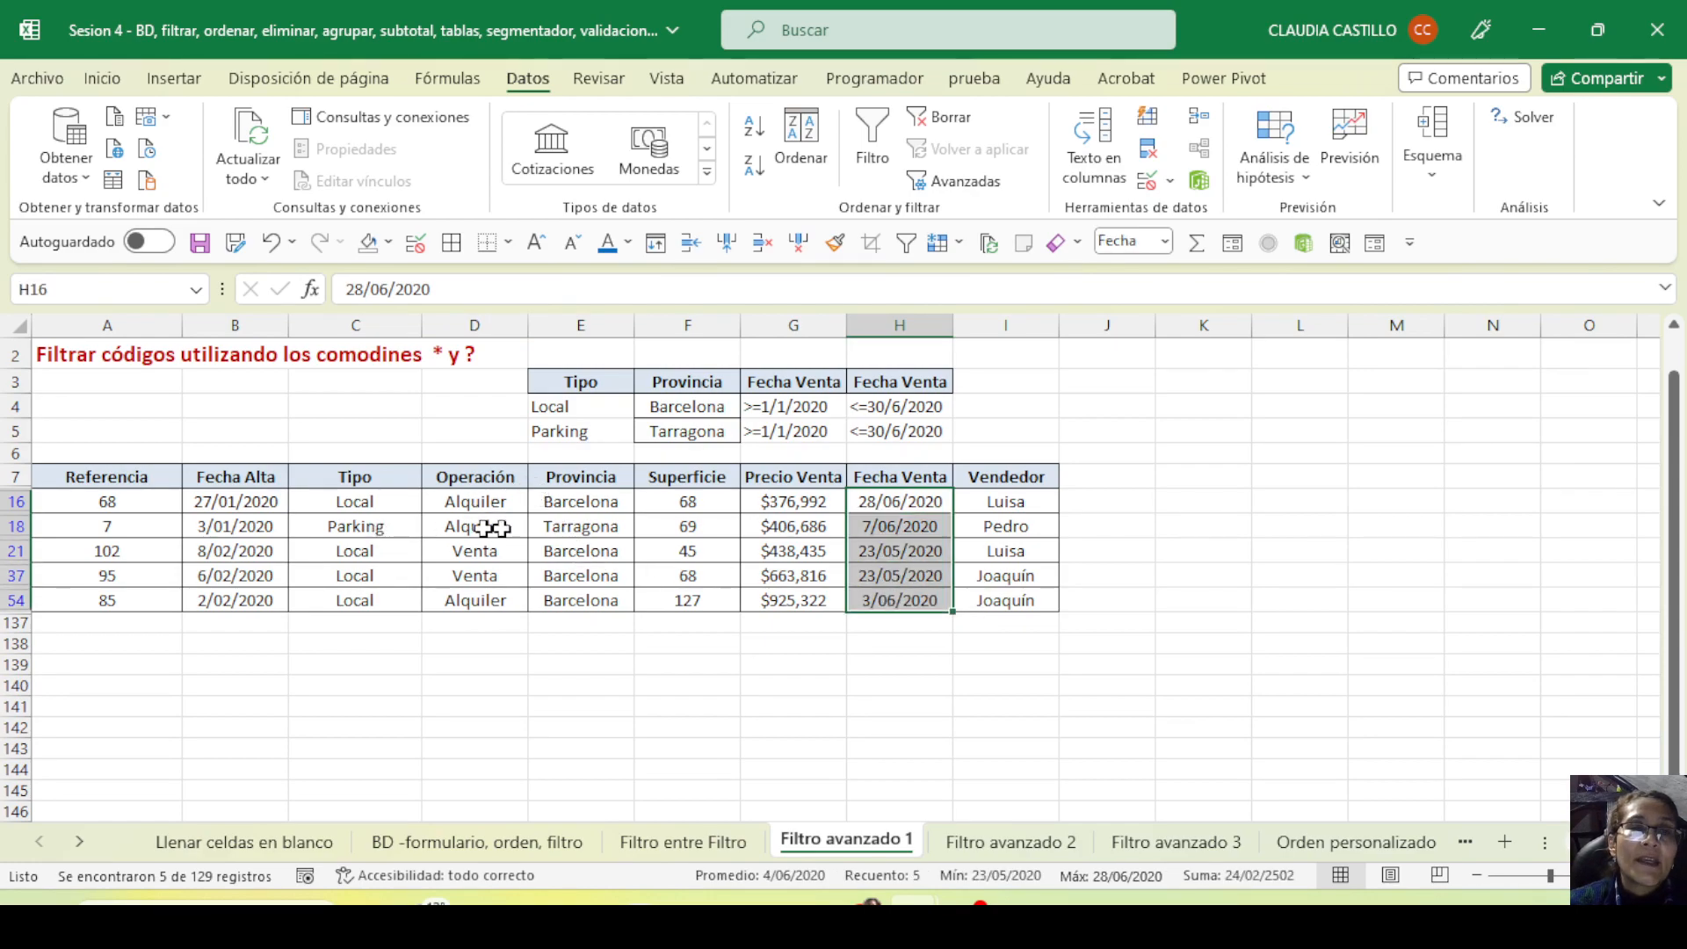
pyautogui.moveTo(572, 526); pyautogui.dragTo(391, 527)
pyautogui.moveTo(894, 502); pyautogui.dragTo(895, 601)
pyautogui.click(164, 581)
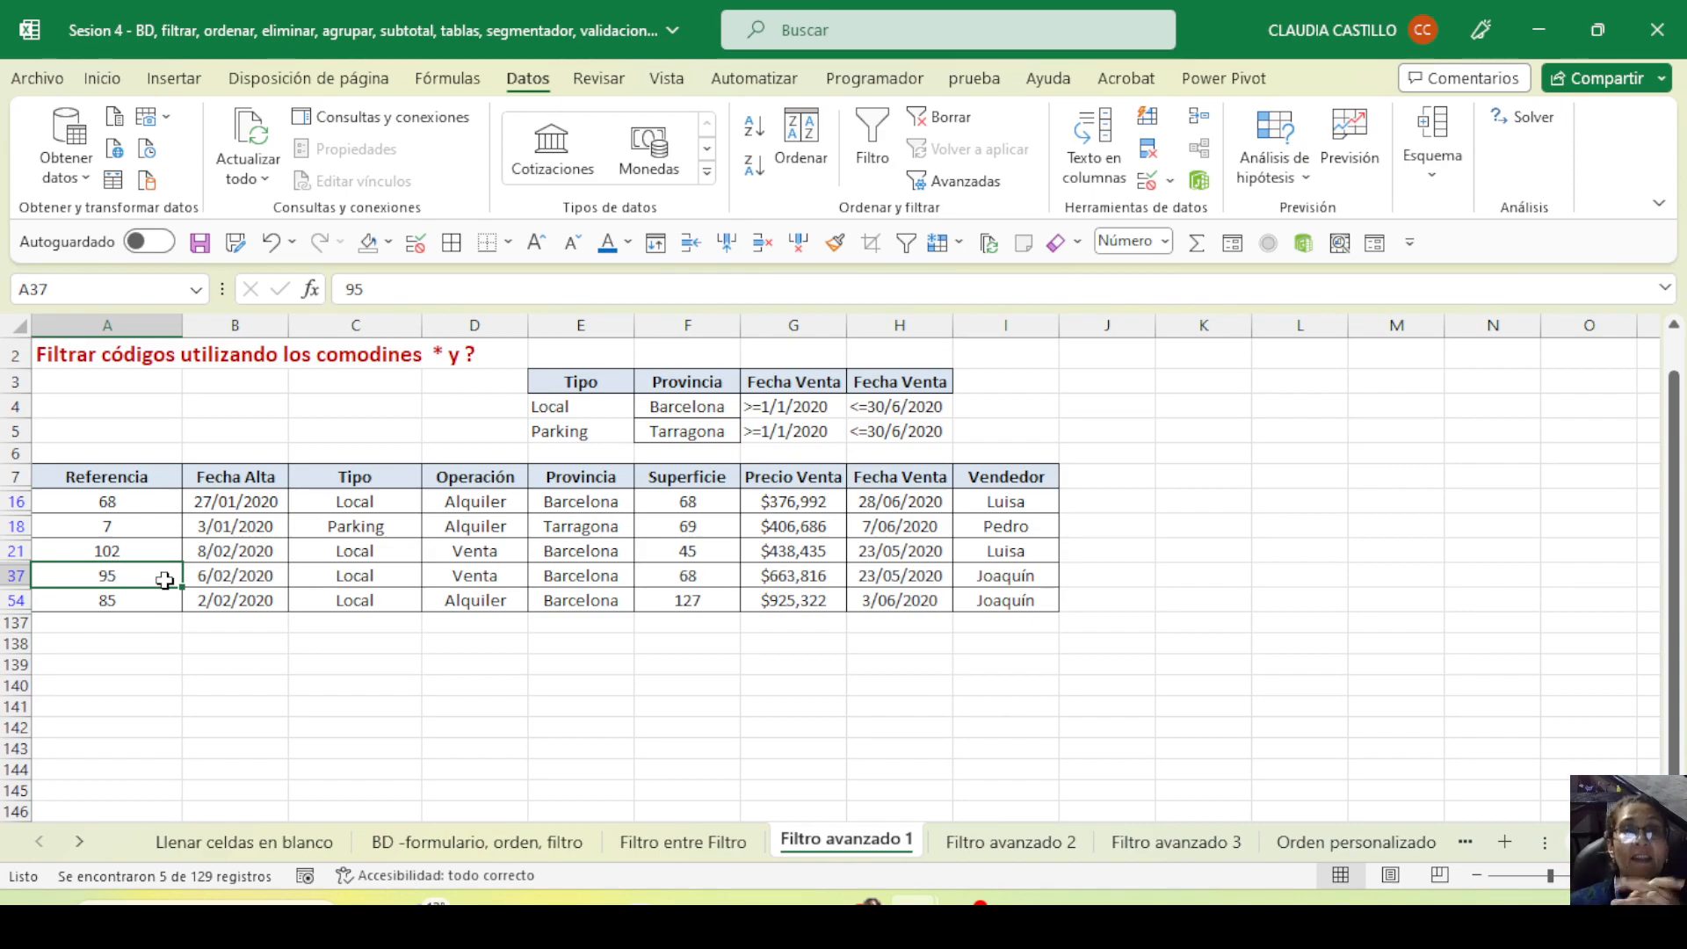
pyautogui.moveTo(572, 382); pyautogui.dragTo(881, 423)
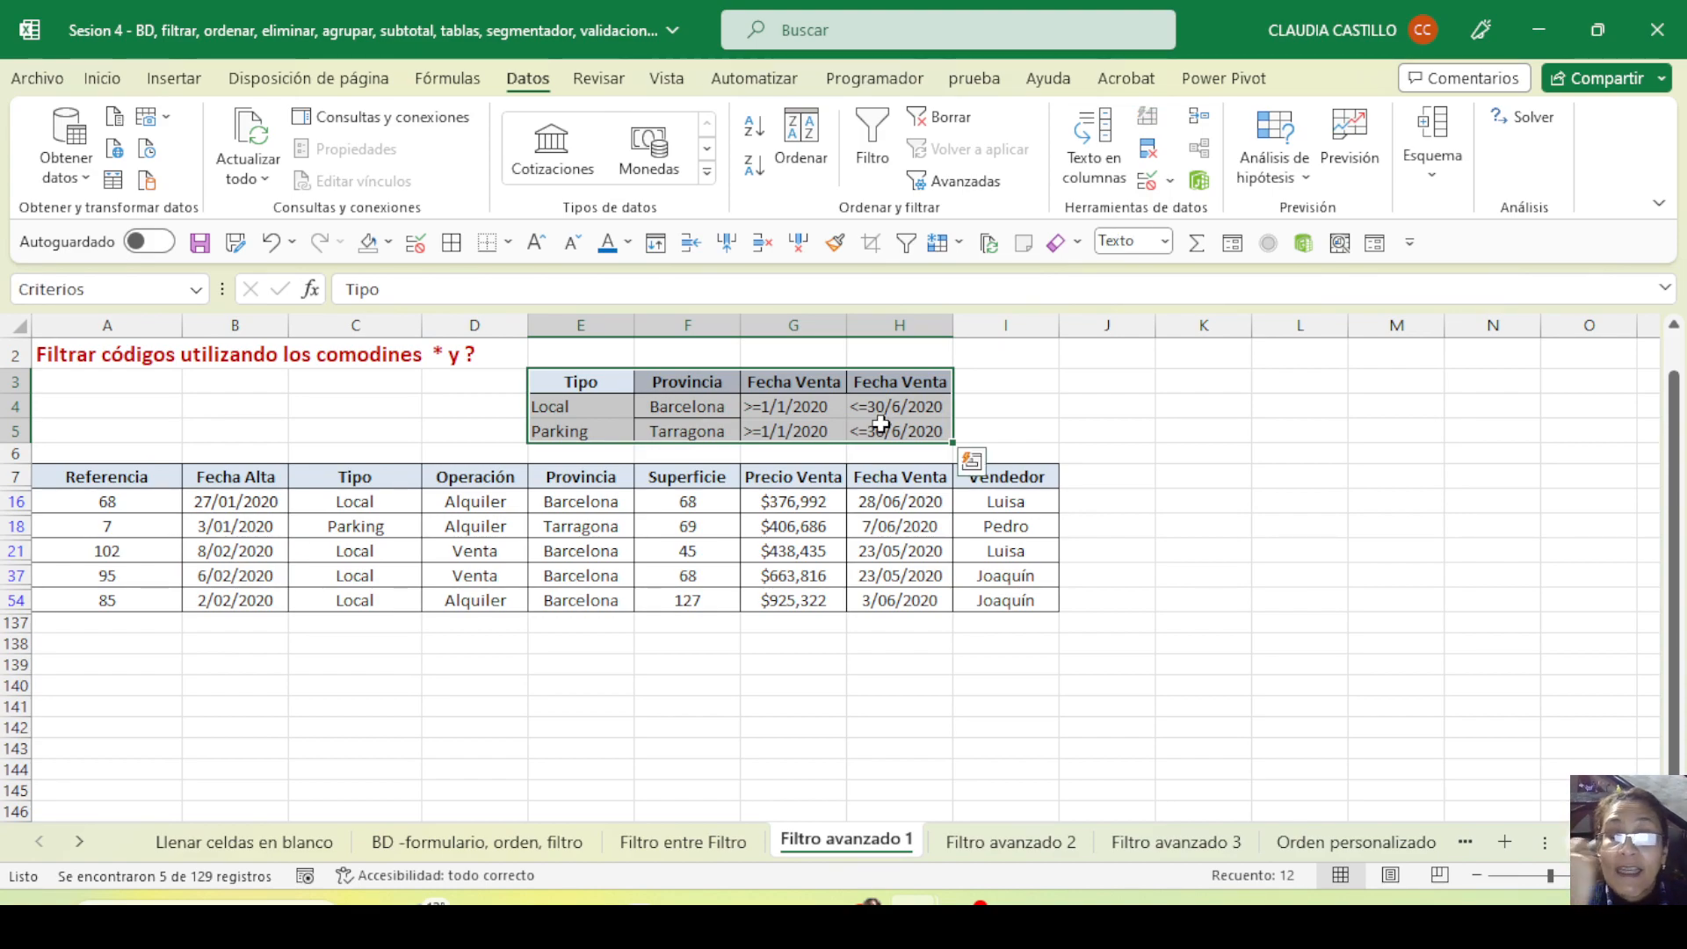
pyautogui.click(596, 508)
pyautogui.click(954, 181)
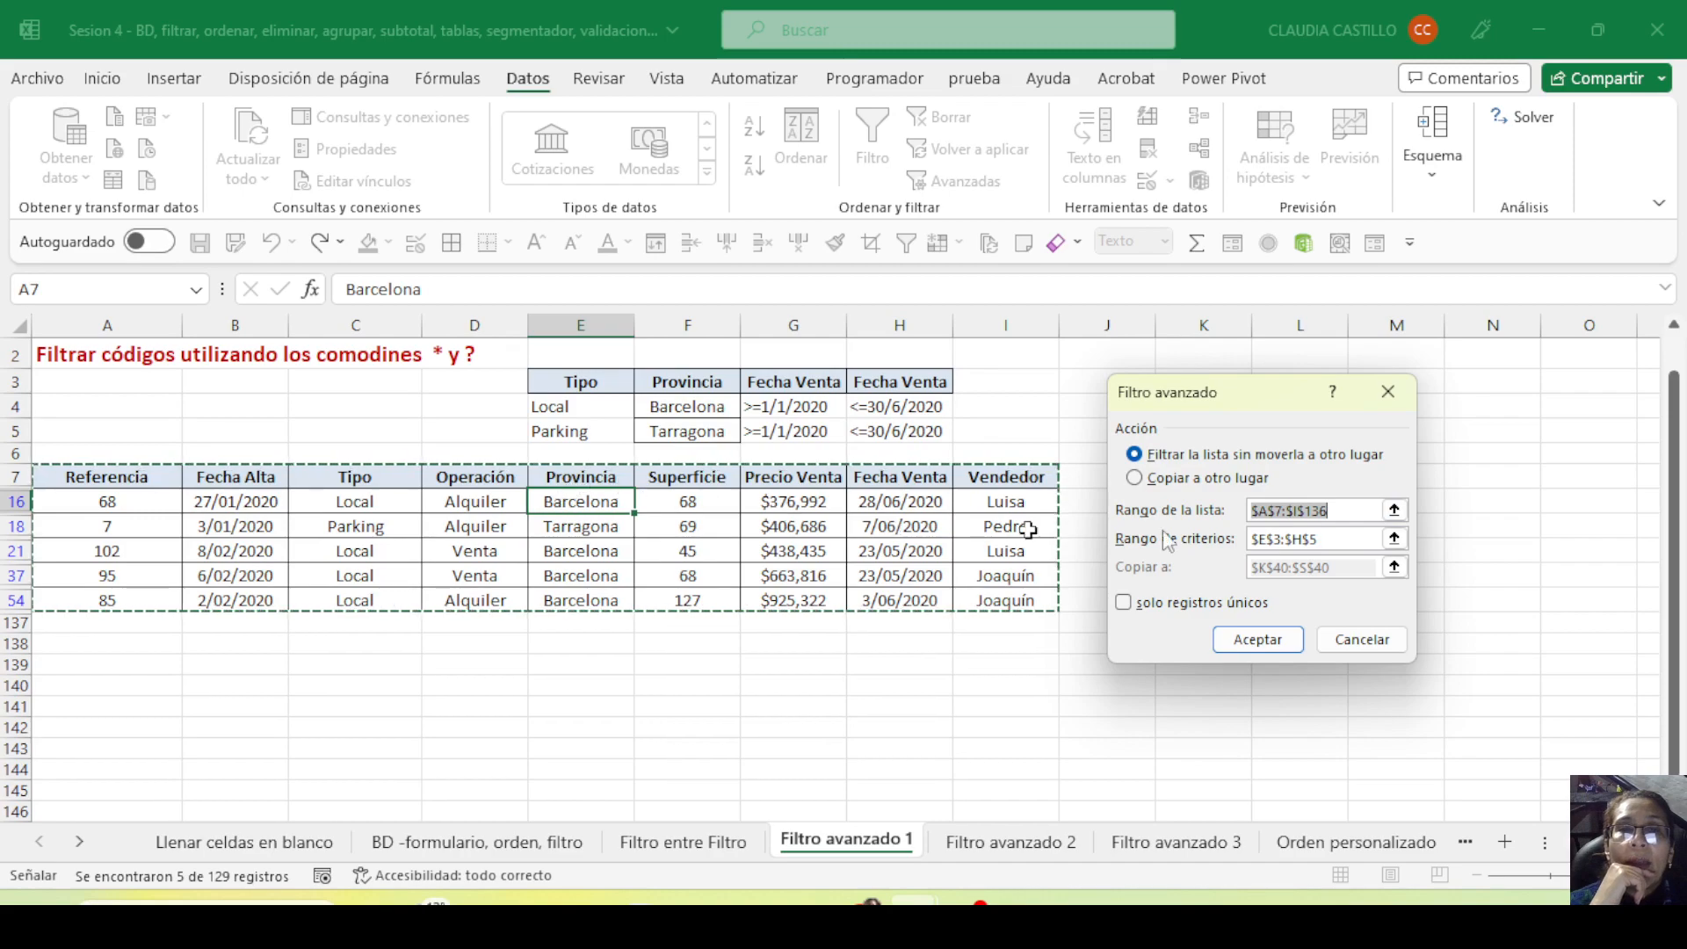
pyautogui.click(1362, 639)
# Replace the Tipo criteria with the initial letters L in cell E4 and P in cell E5
pyautogui.click(560, 406)
pyautogui.scroll(1, 477, 490)
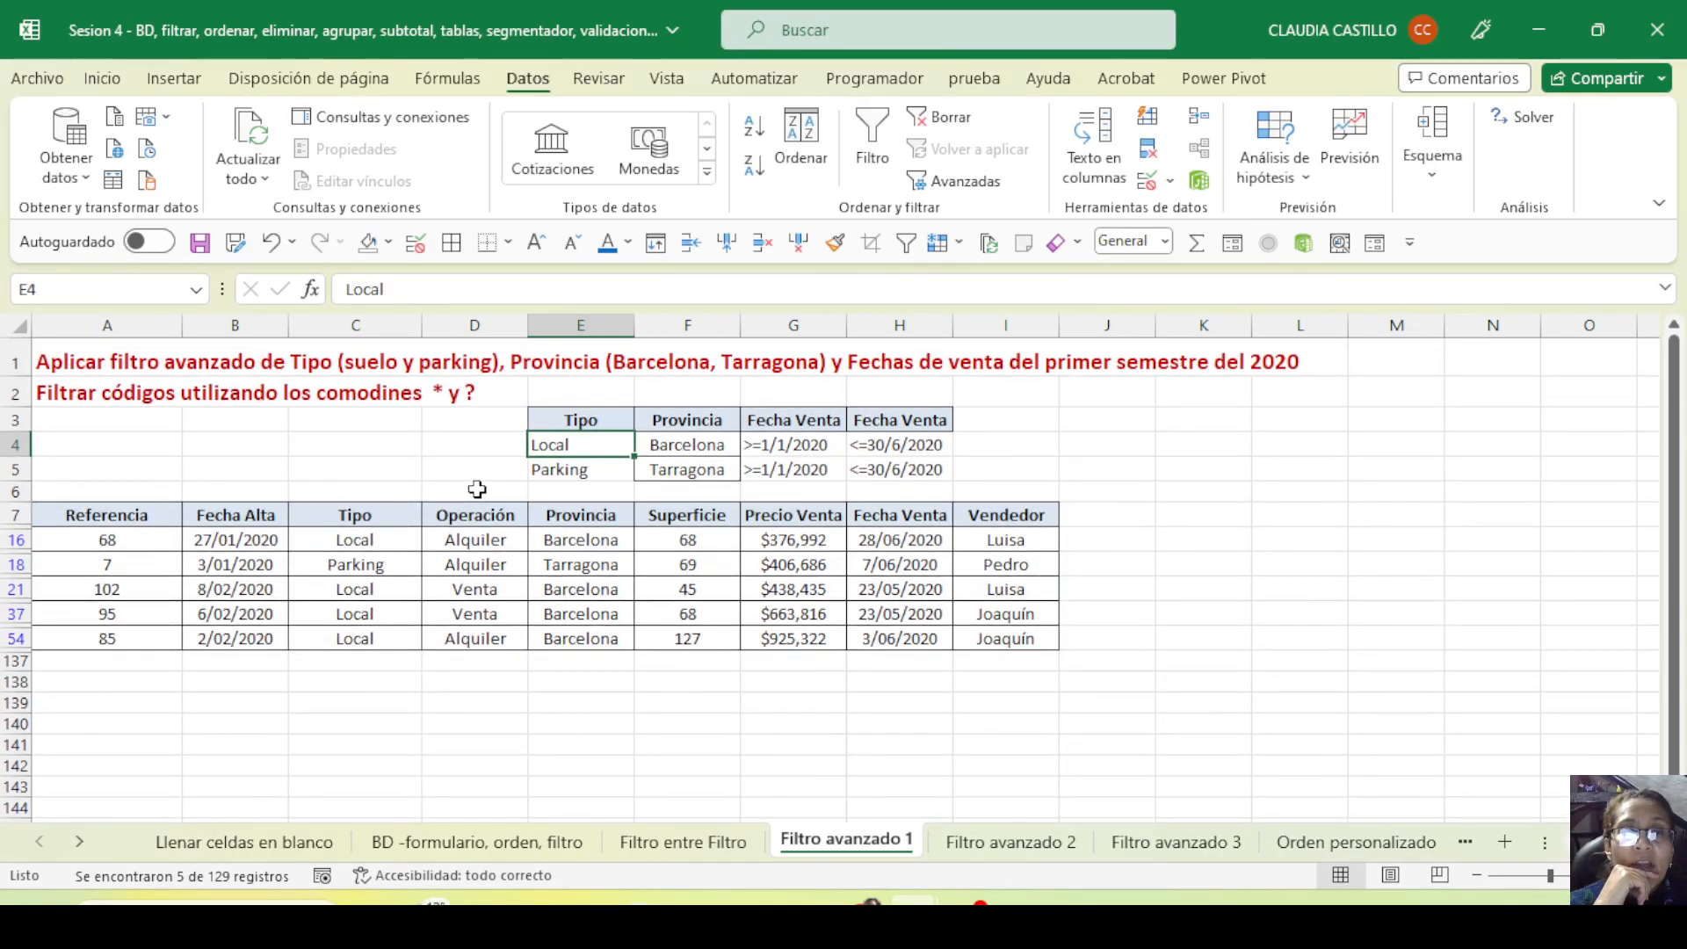
pyautogui.write('L')
pyautogui.press('Return')
pyautogui.write('P')
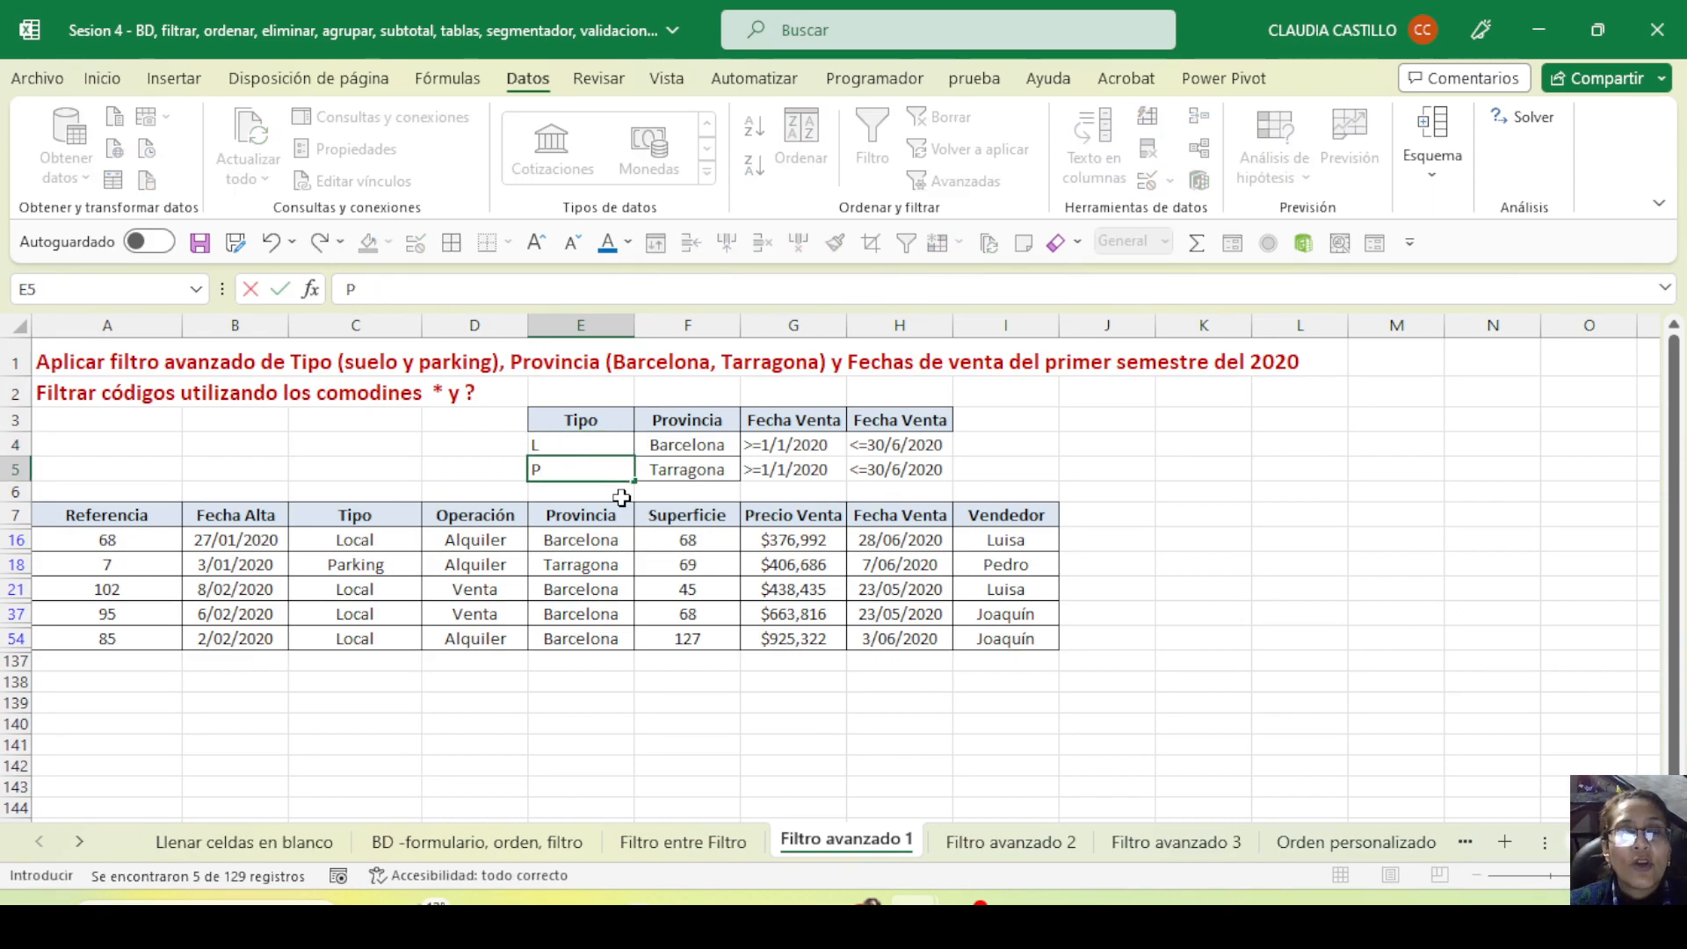
pyautogui.press('Return')
pyautogui.click(587, 567)
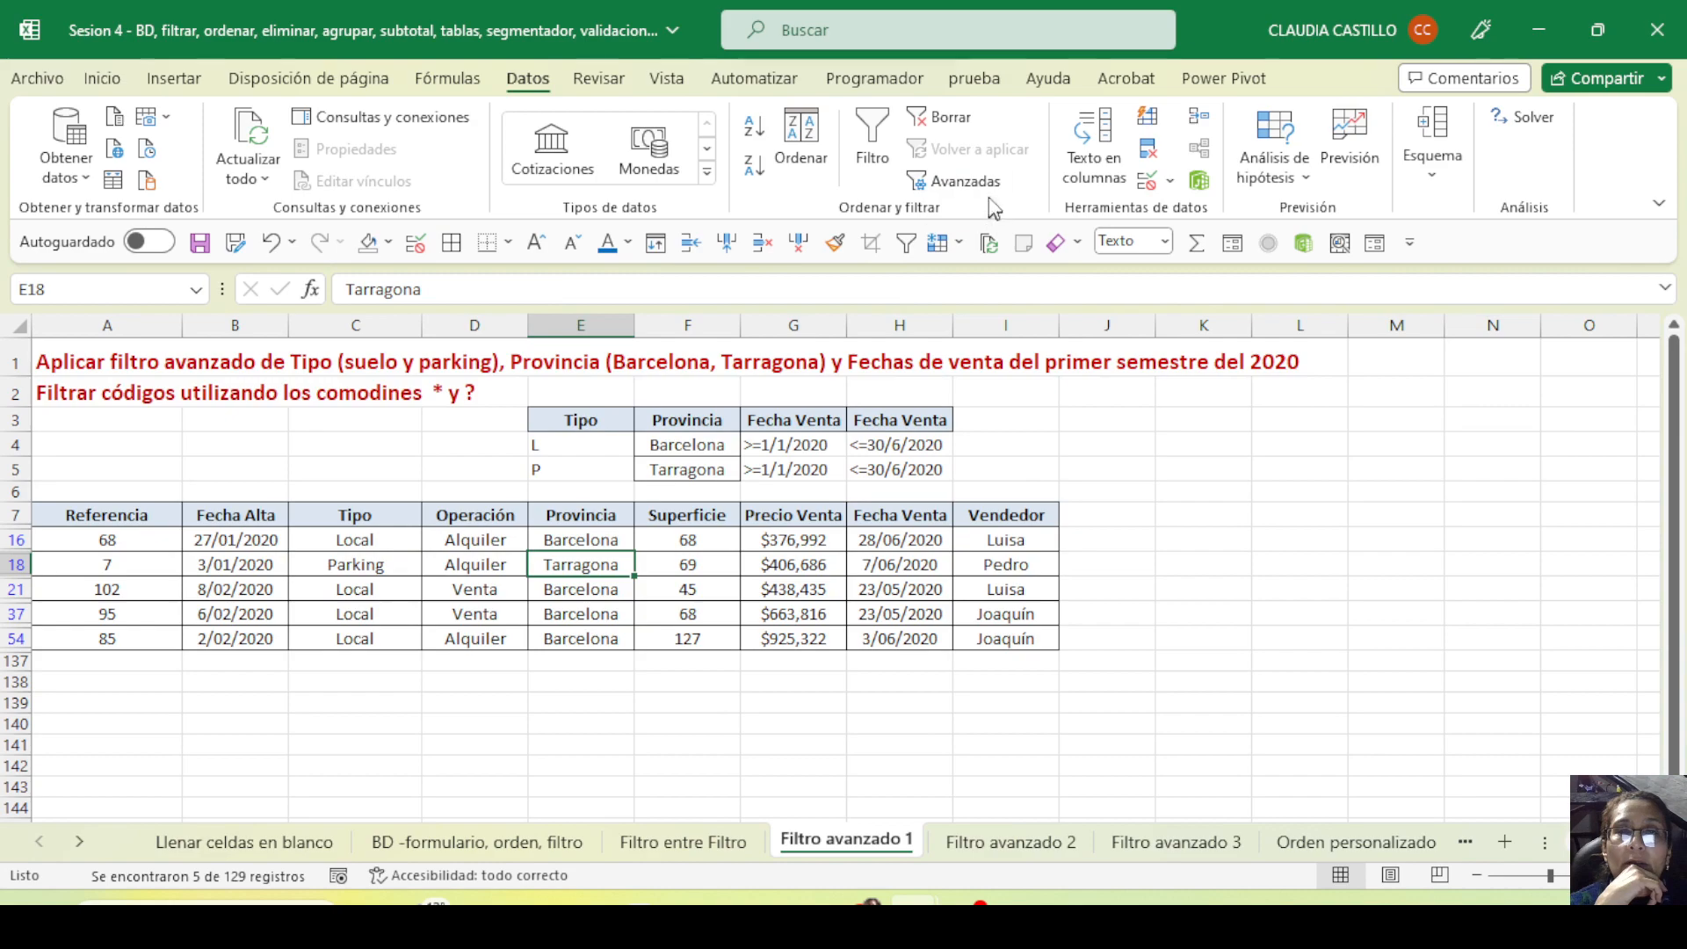
# Set the Tipo criterion in E5 to S and apply the advanced filter in place to A7:I136 with criteria range E3:H5
pyautogui.click(575, 473)
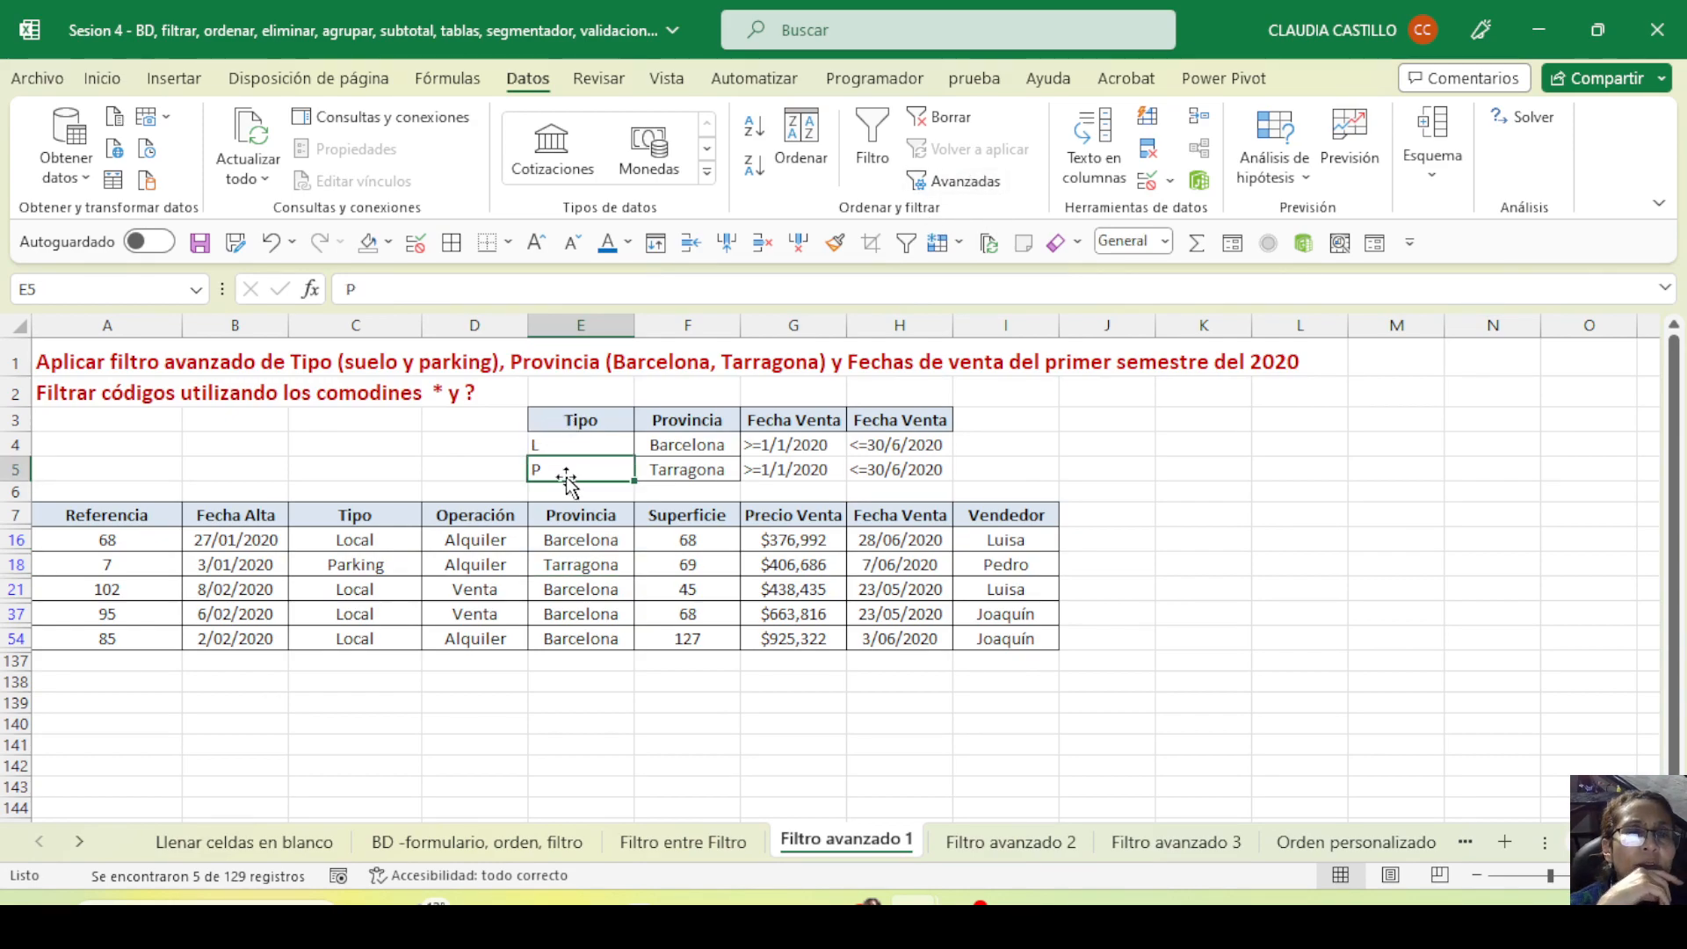
pyautogui.write('S')
pyautogui.press('Return')
pyautogui.click(556, 441)
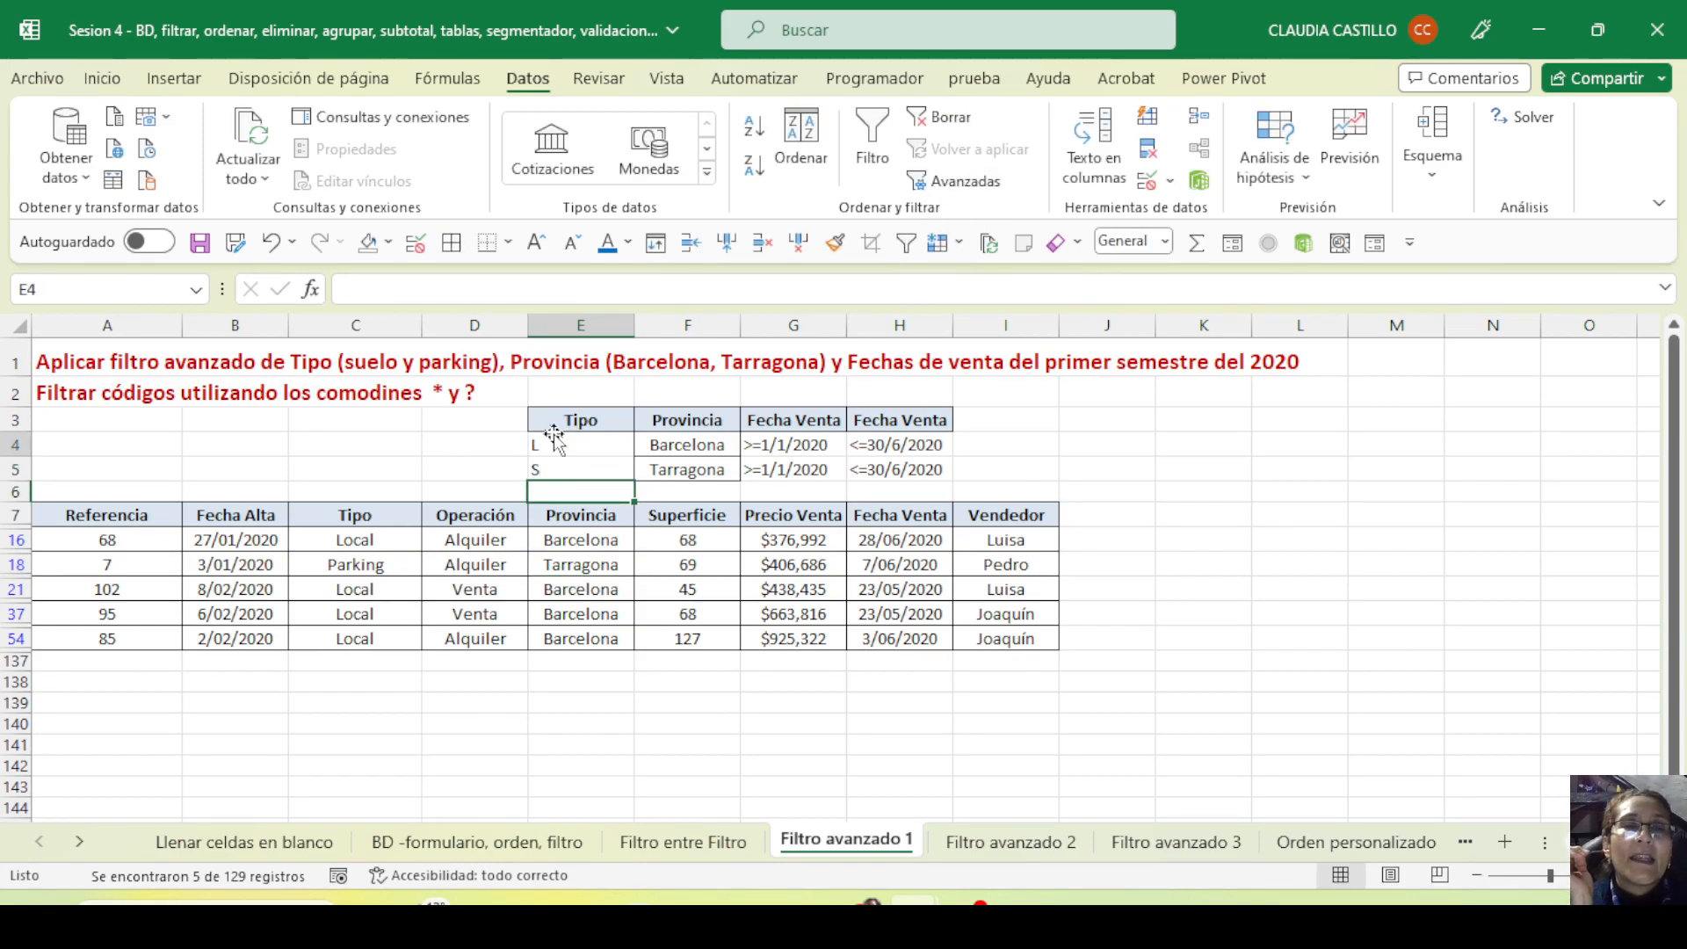
pyautogui.click(559, 469)
pyautogui.click(958, 181)
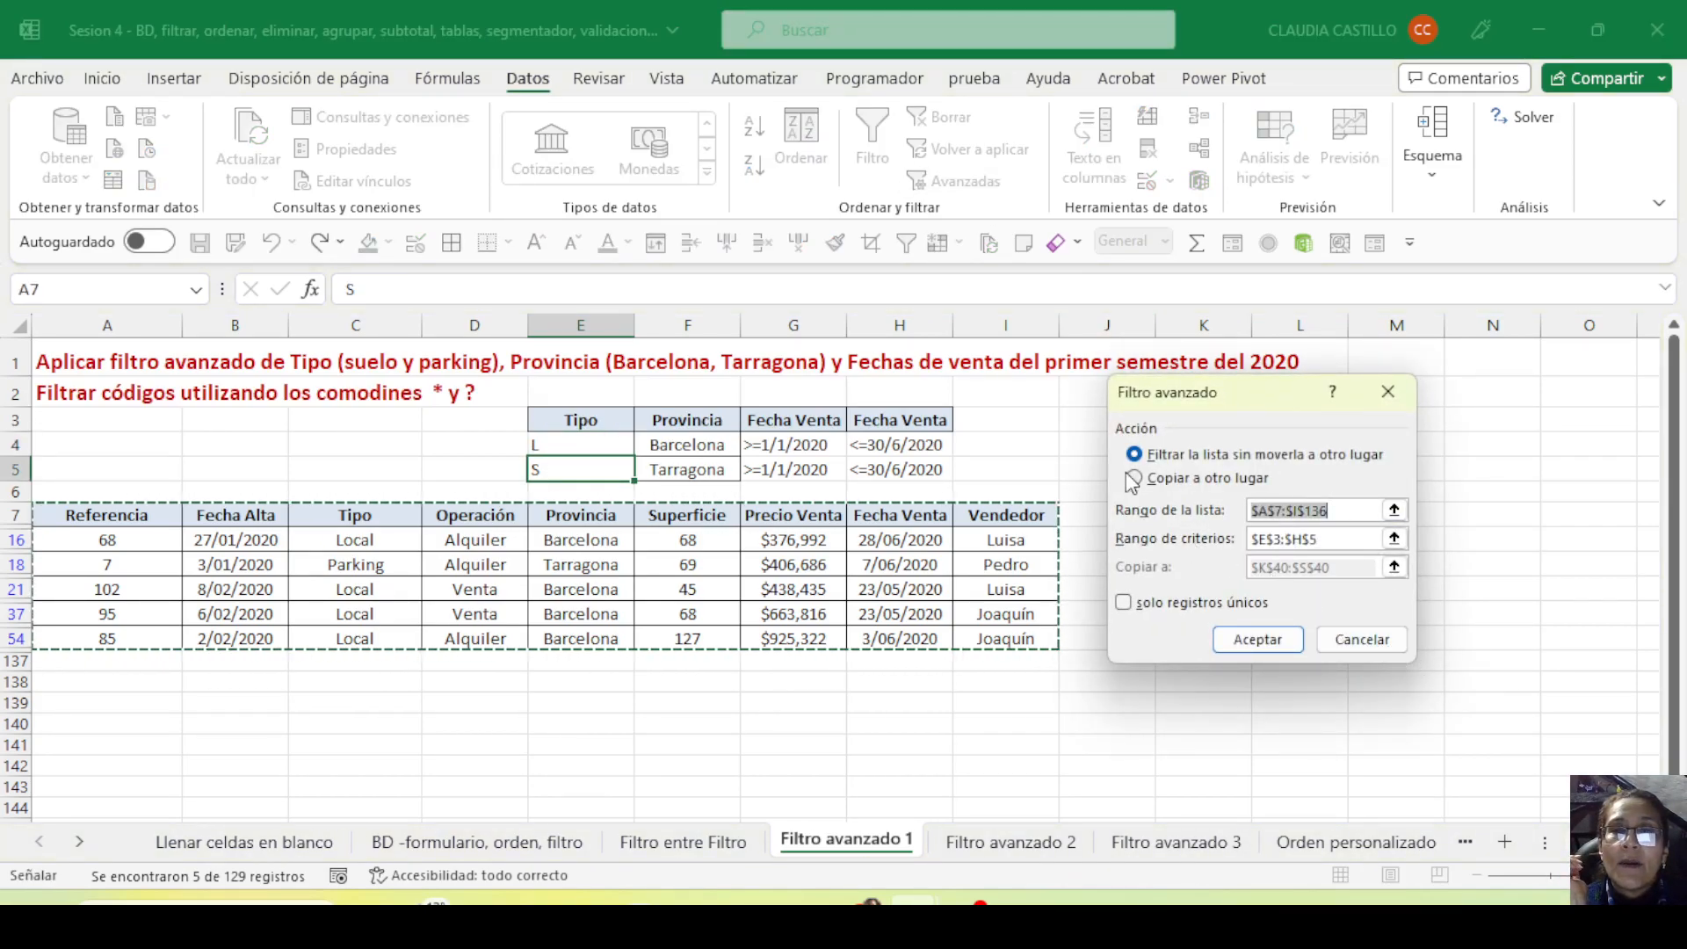
pyautogui.click(1249, 648)
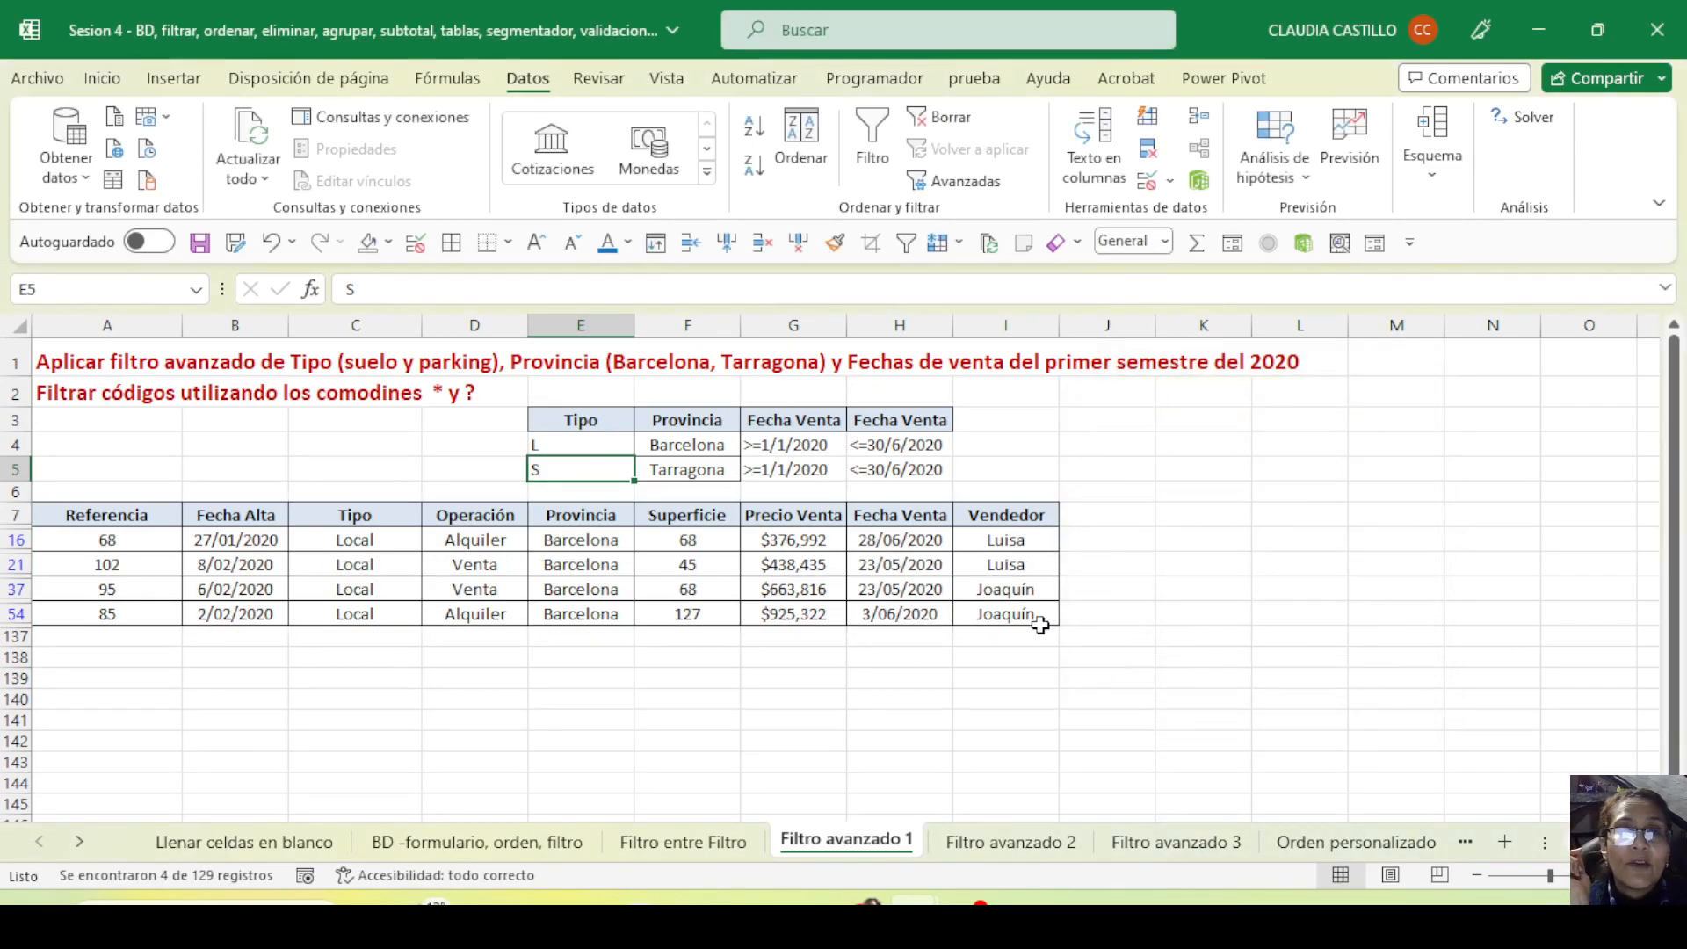
# Clear the filter from the table and reapply the advanced filter in place with list range A7:I136 and criteria range E3:H5
pyautogui.moveTo(380, 541); pyautogui.dragTo(1016, 610)
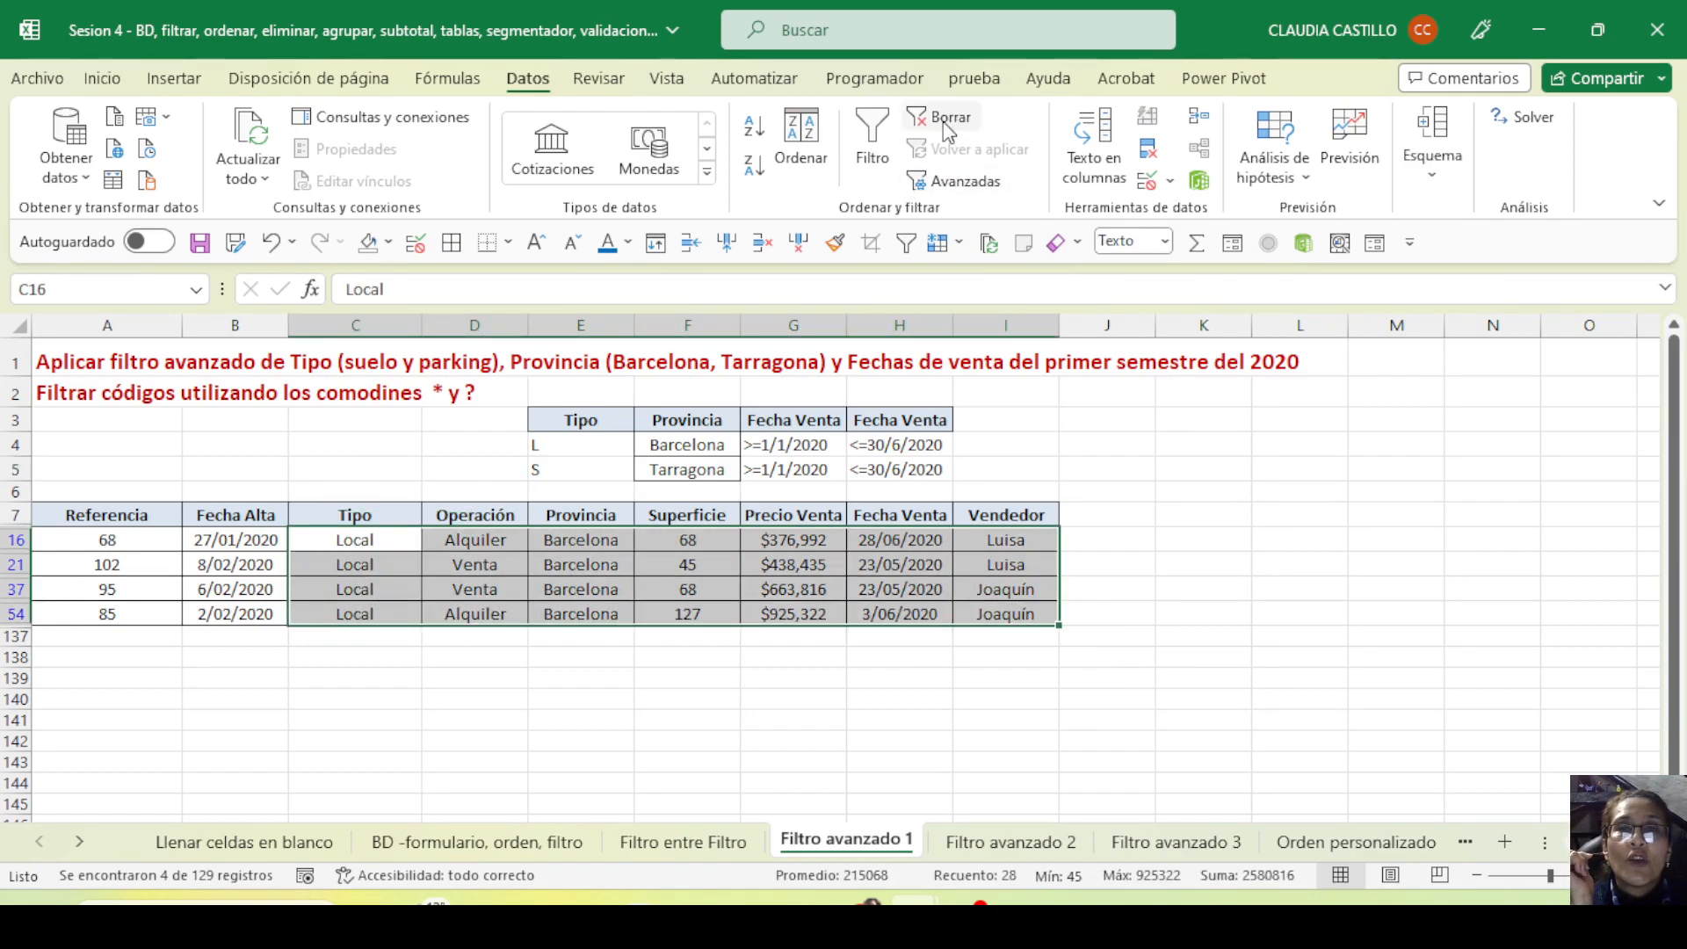
pyautogui.click(947, 123)
pyautogui.click(450, 587)
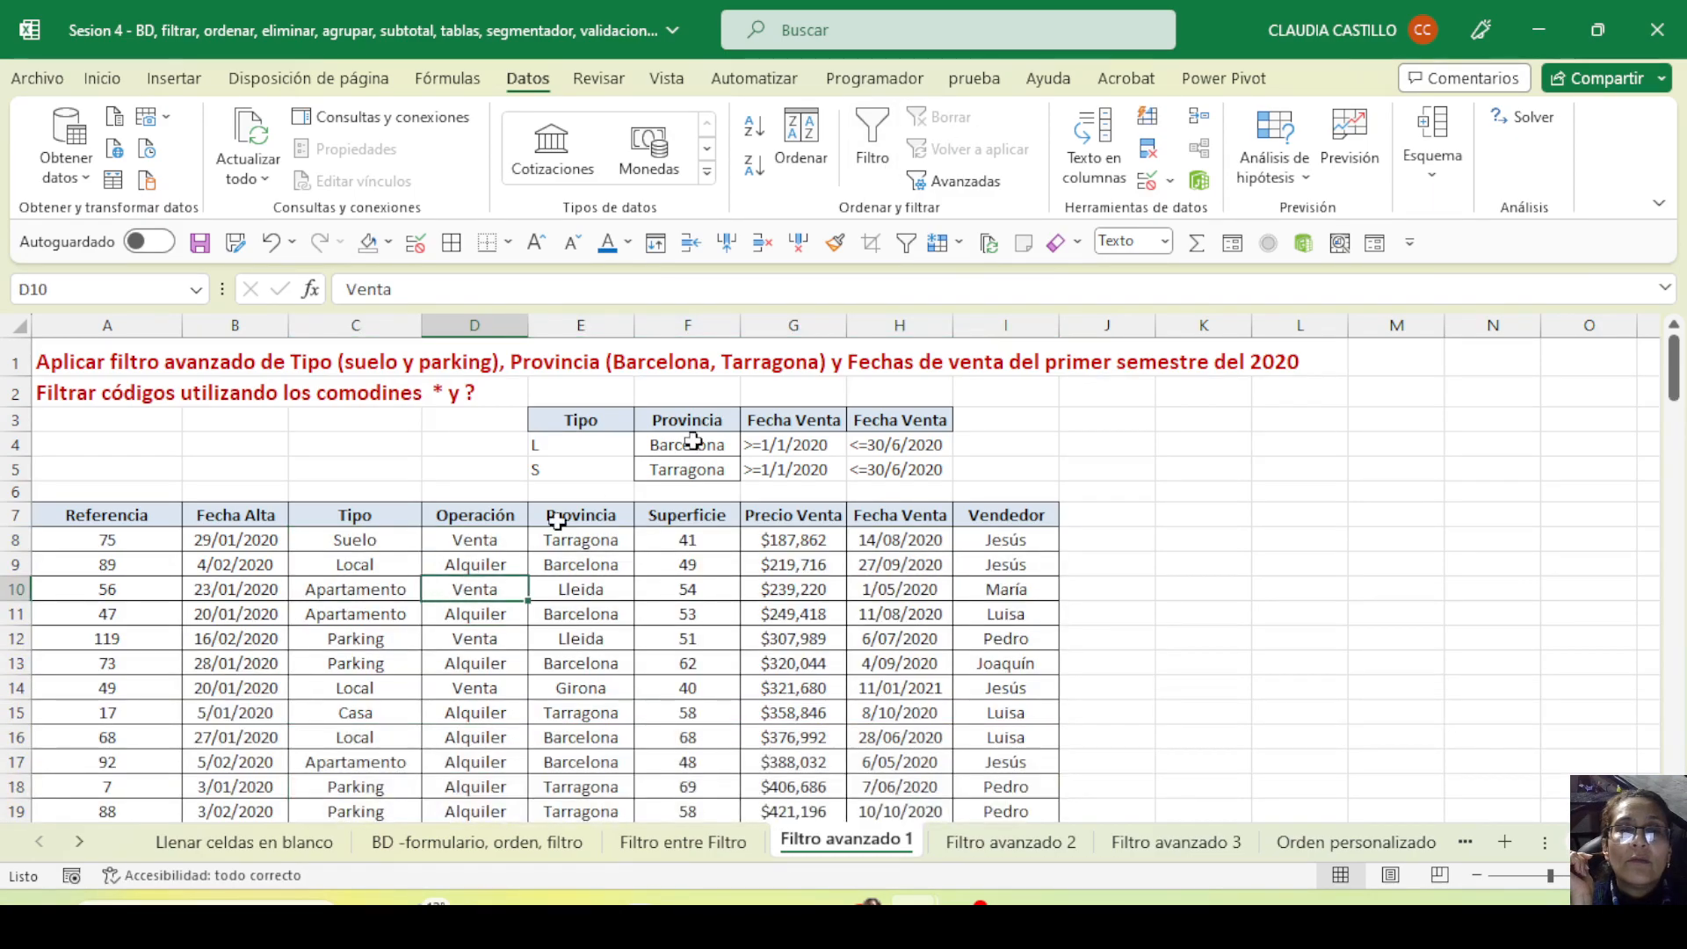
pyautogui.click(928, 183)
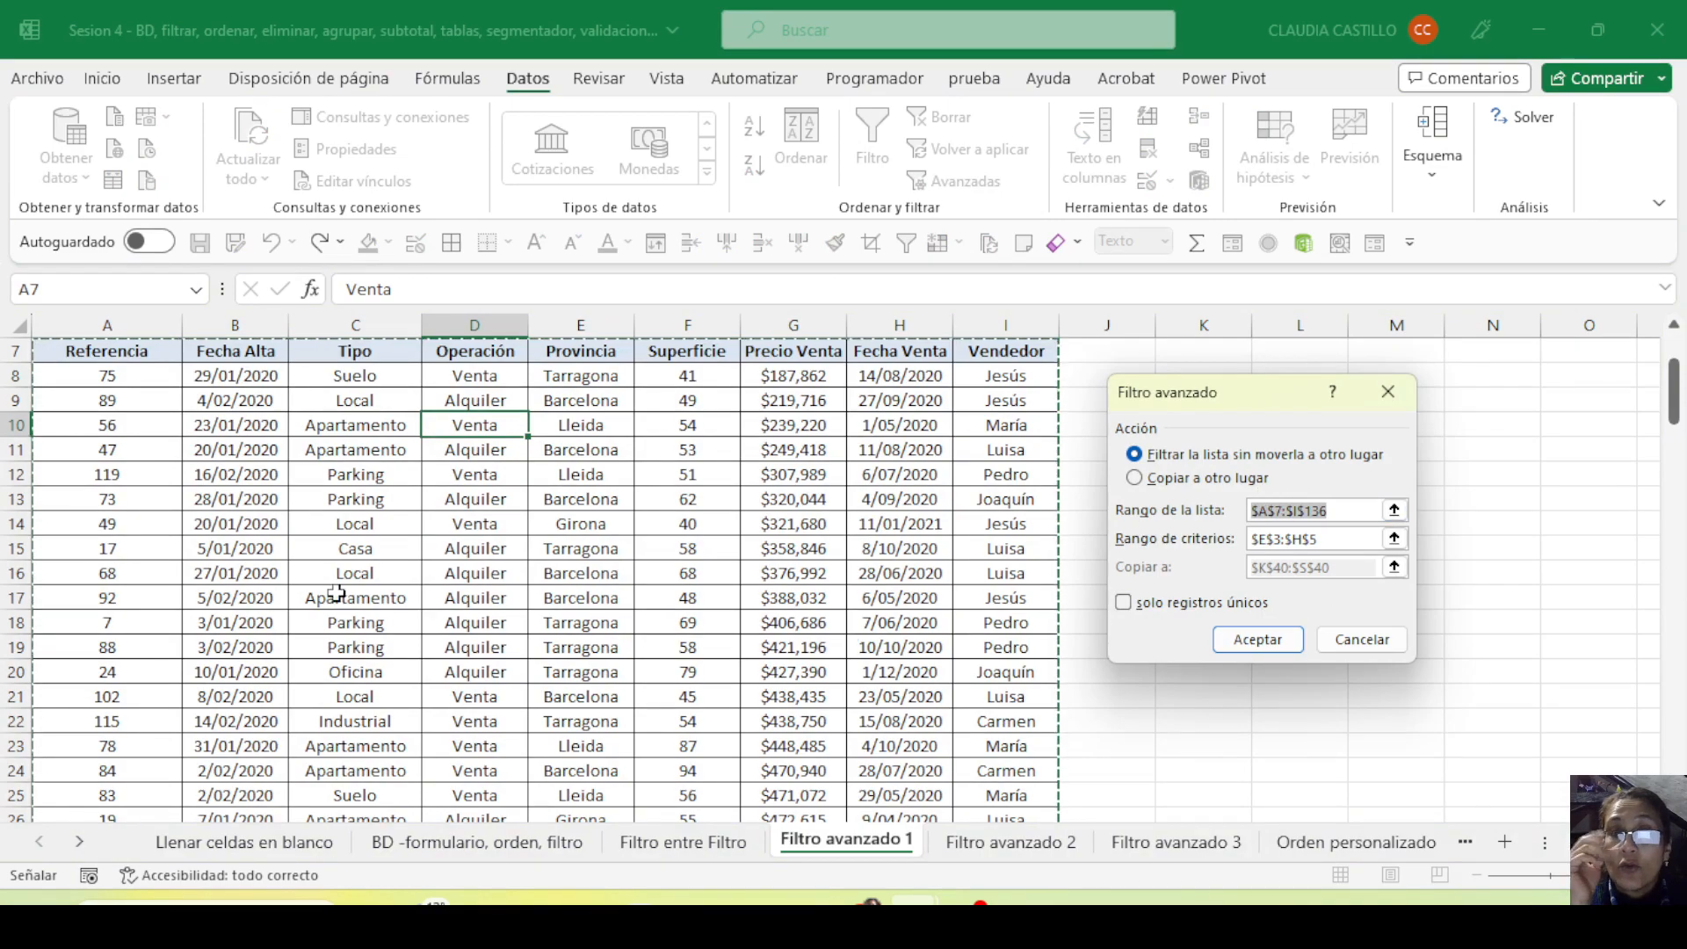
pyautogui.scroll(2, 1011, 439)
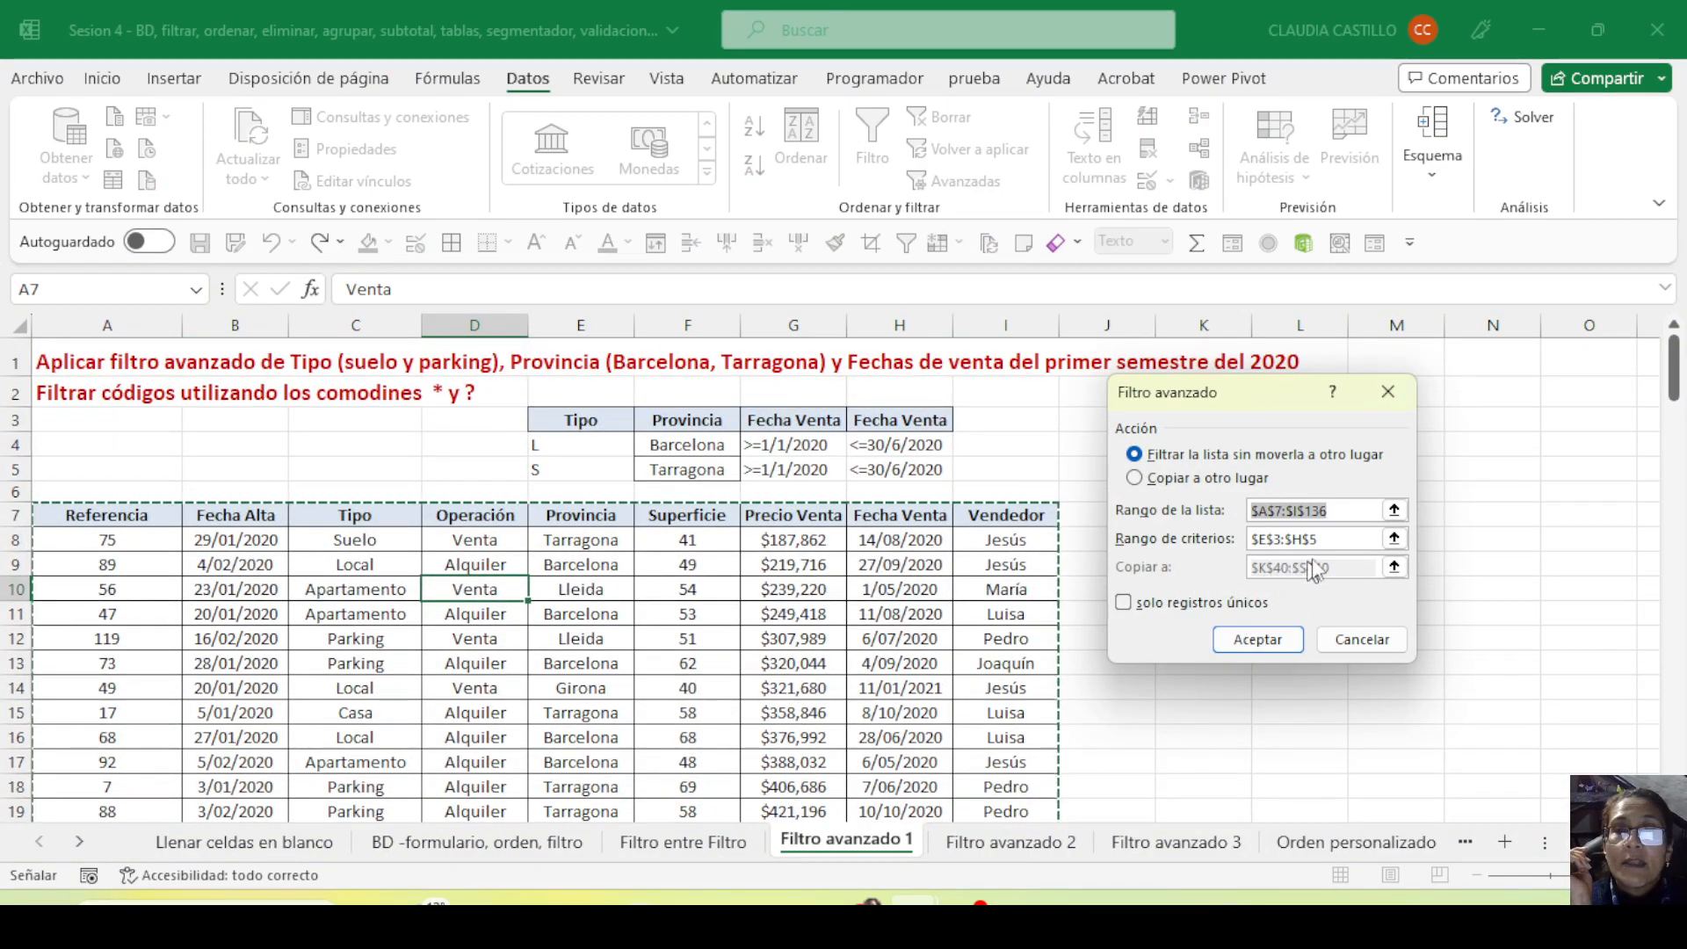
pyautogui.click(1258, 640)
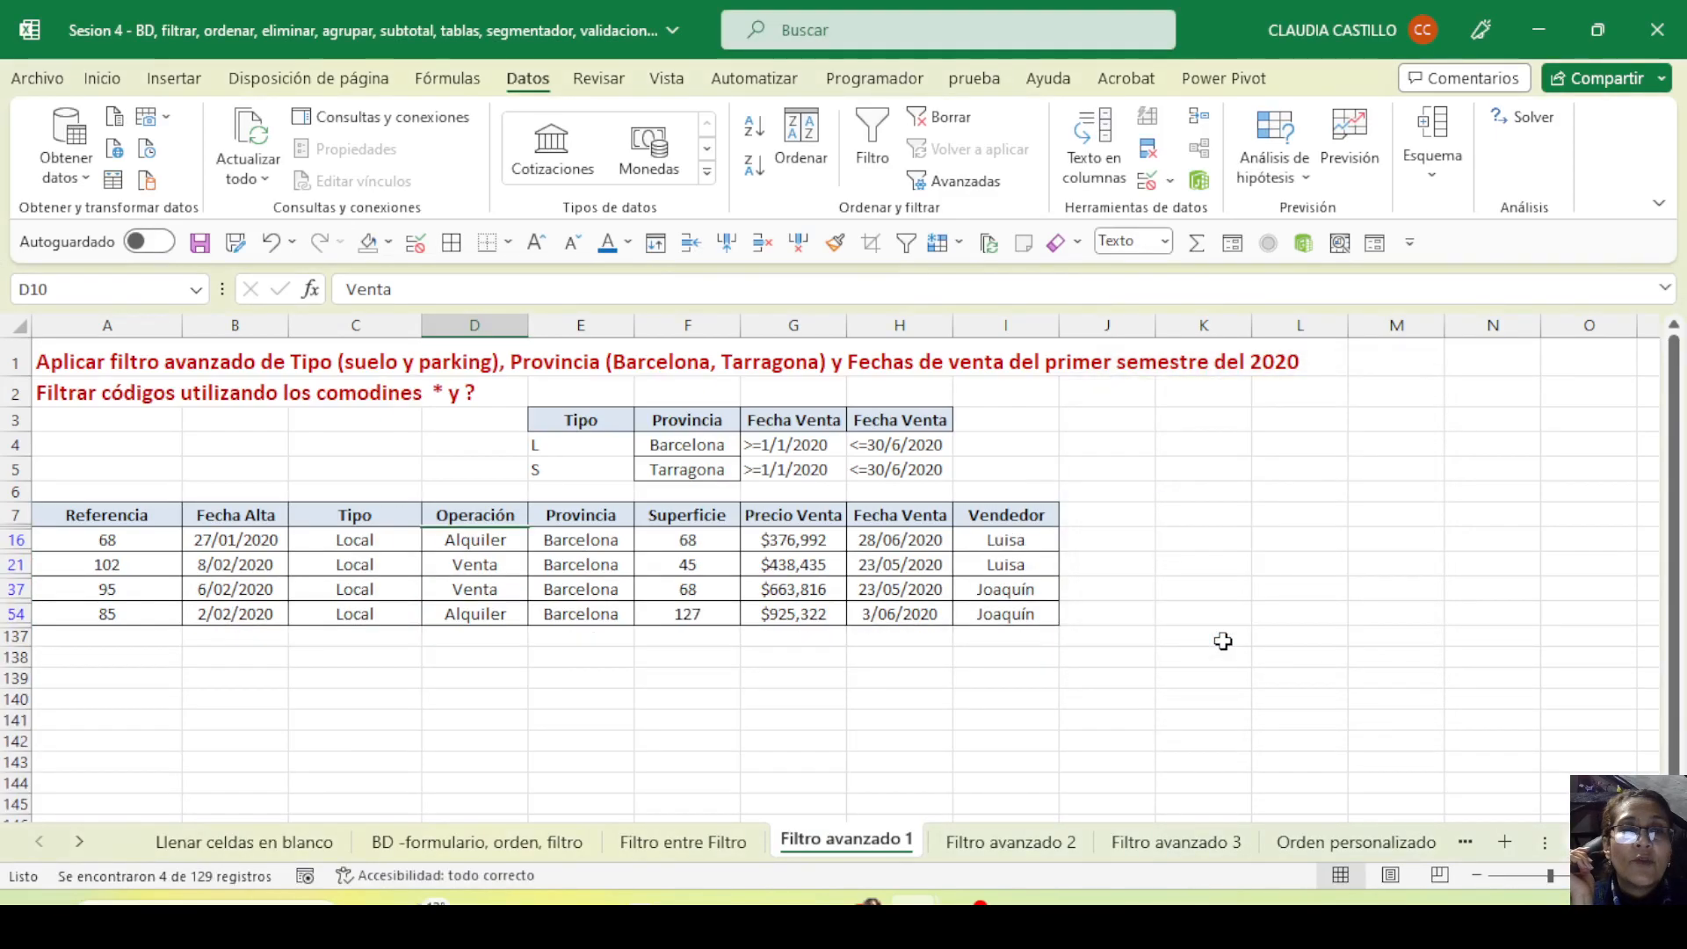
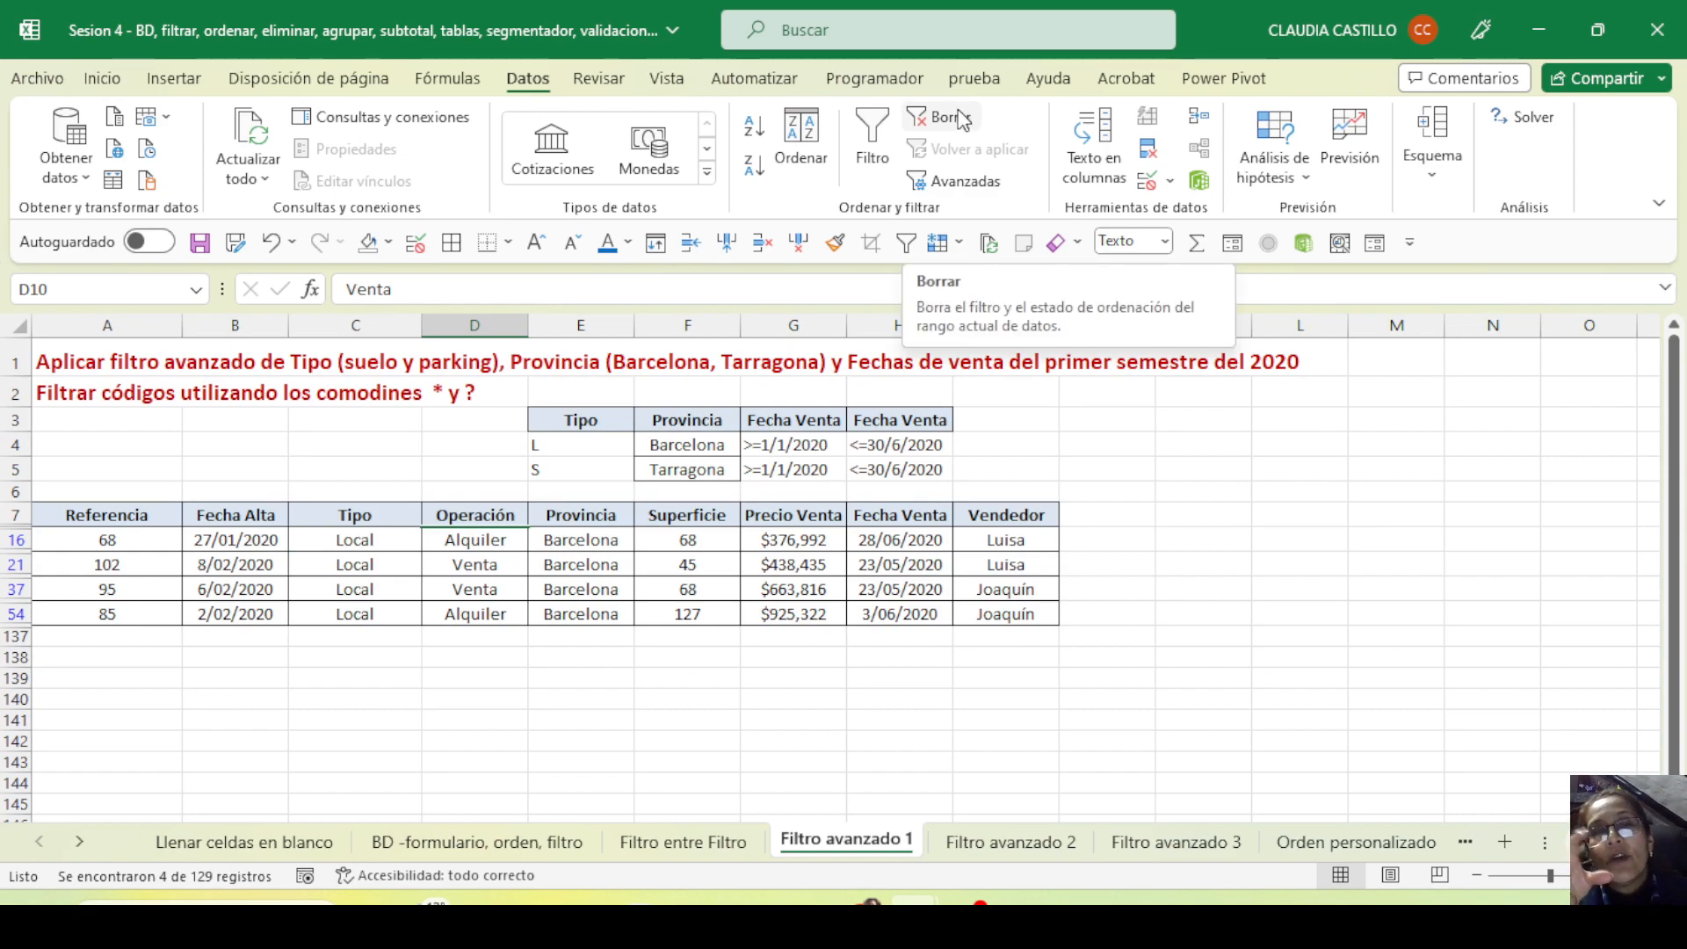
# Clear the advanced filter from the table and look through the values in the Tipo column
pyautogui.click(582, 446)
pyautogui.moveTo(583, 468); pyautogui.dragTo(587, 476)
pyautogui.click(550, 441)
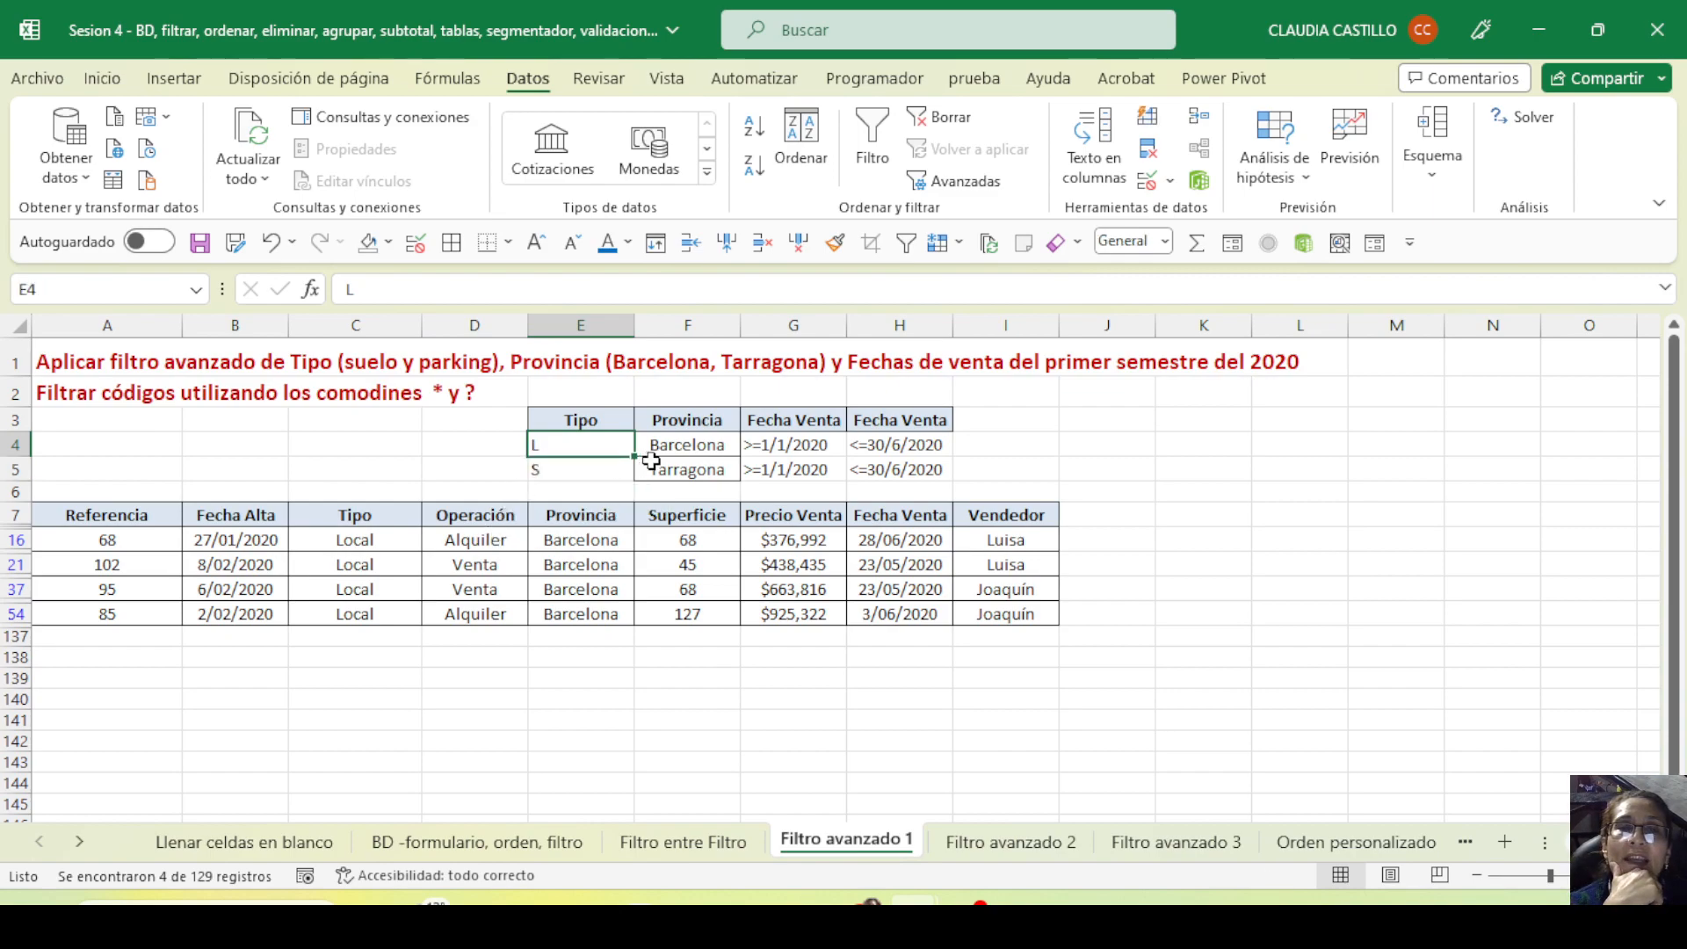
pyautogui.click(571, 467)
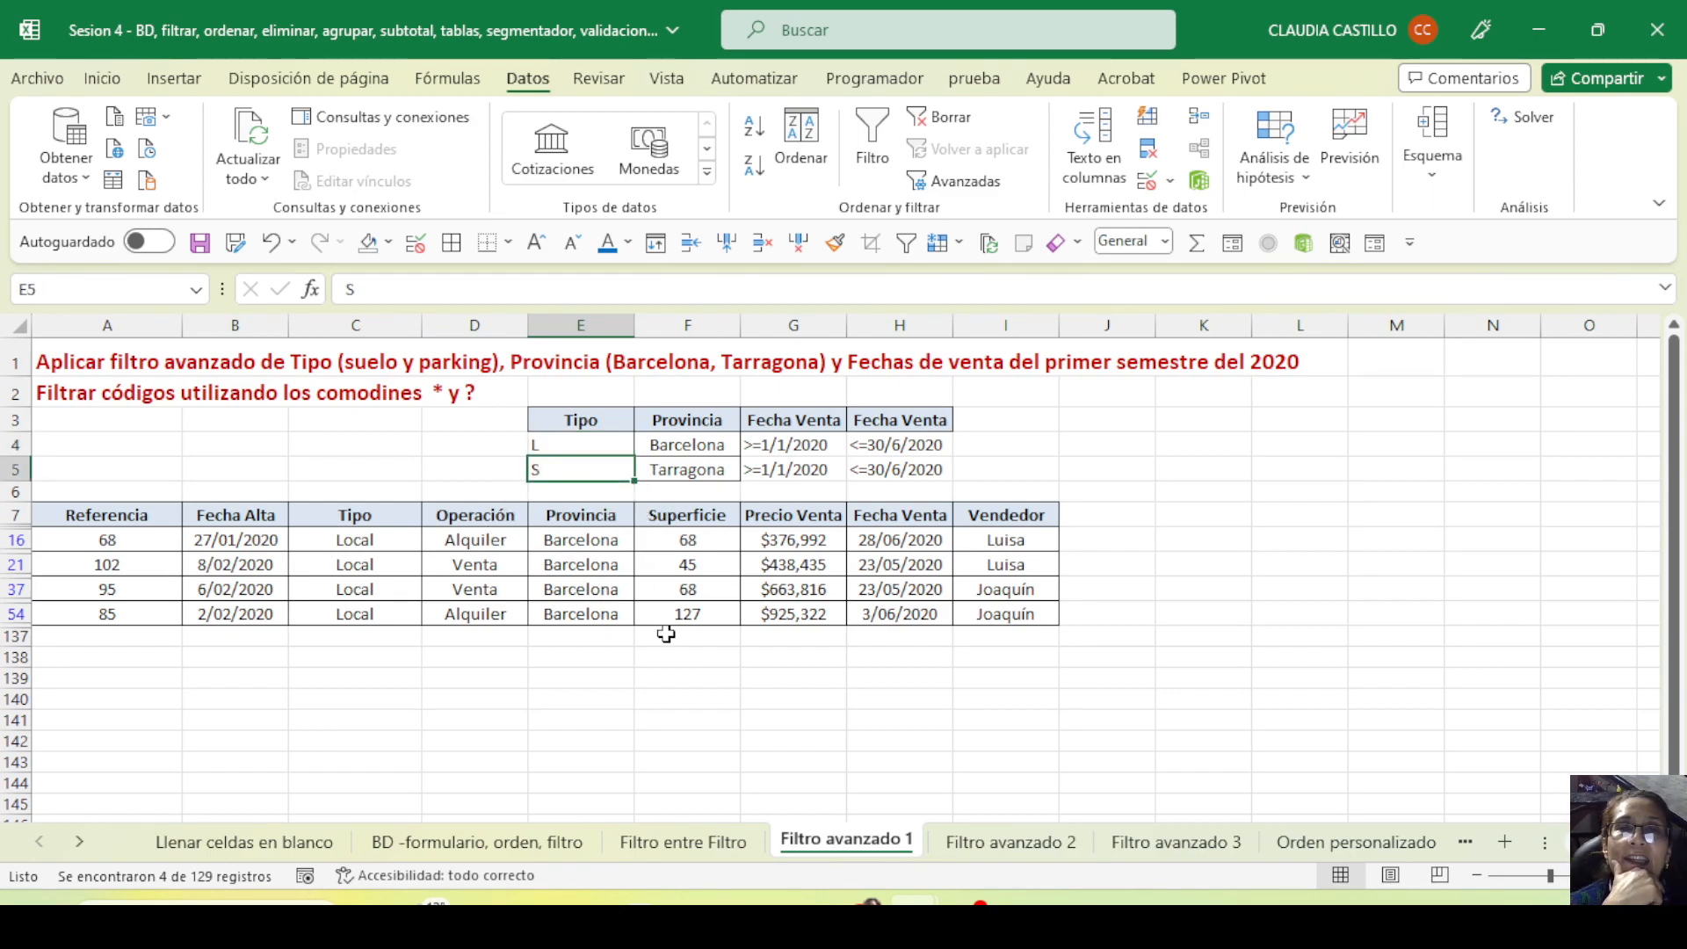
pyautogui.click(550, 442)
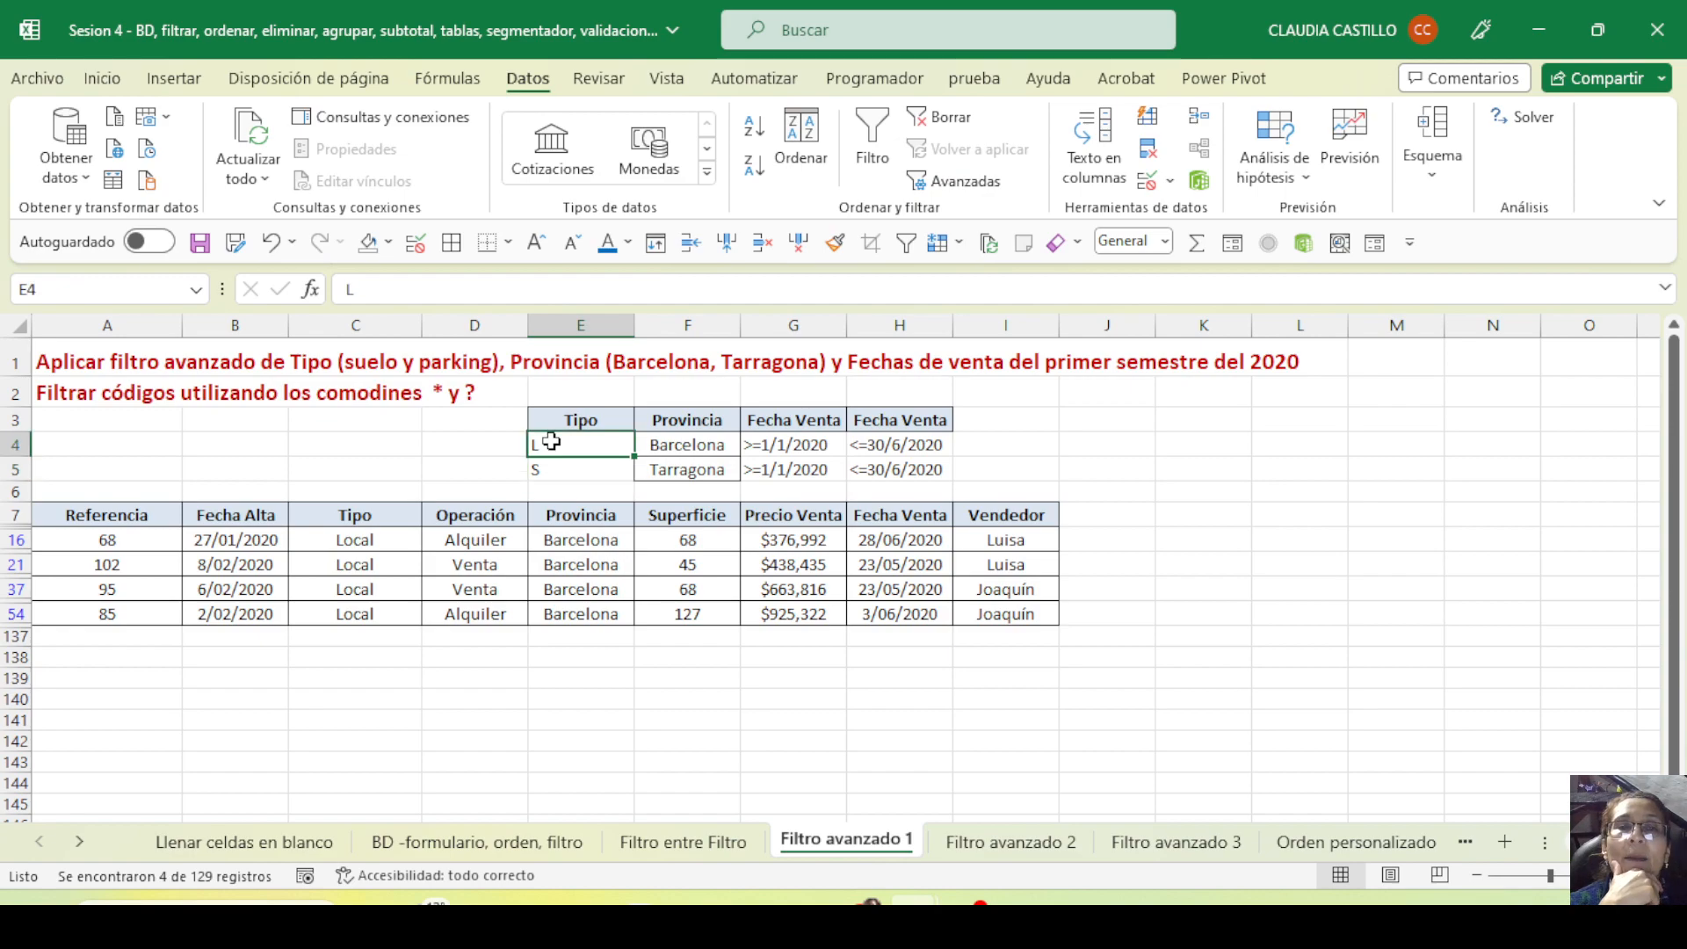
pyautogui.click(940, 117)
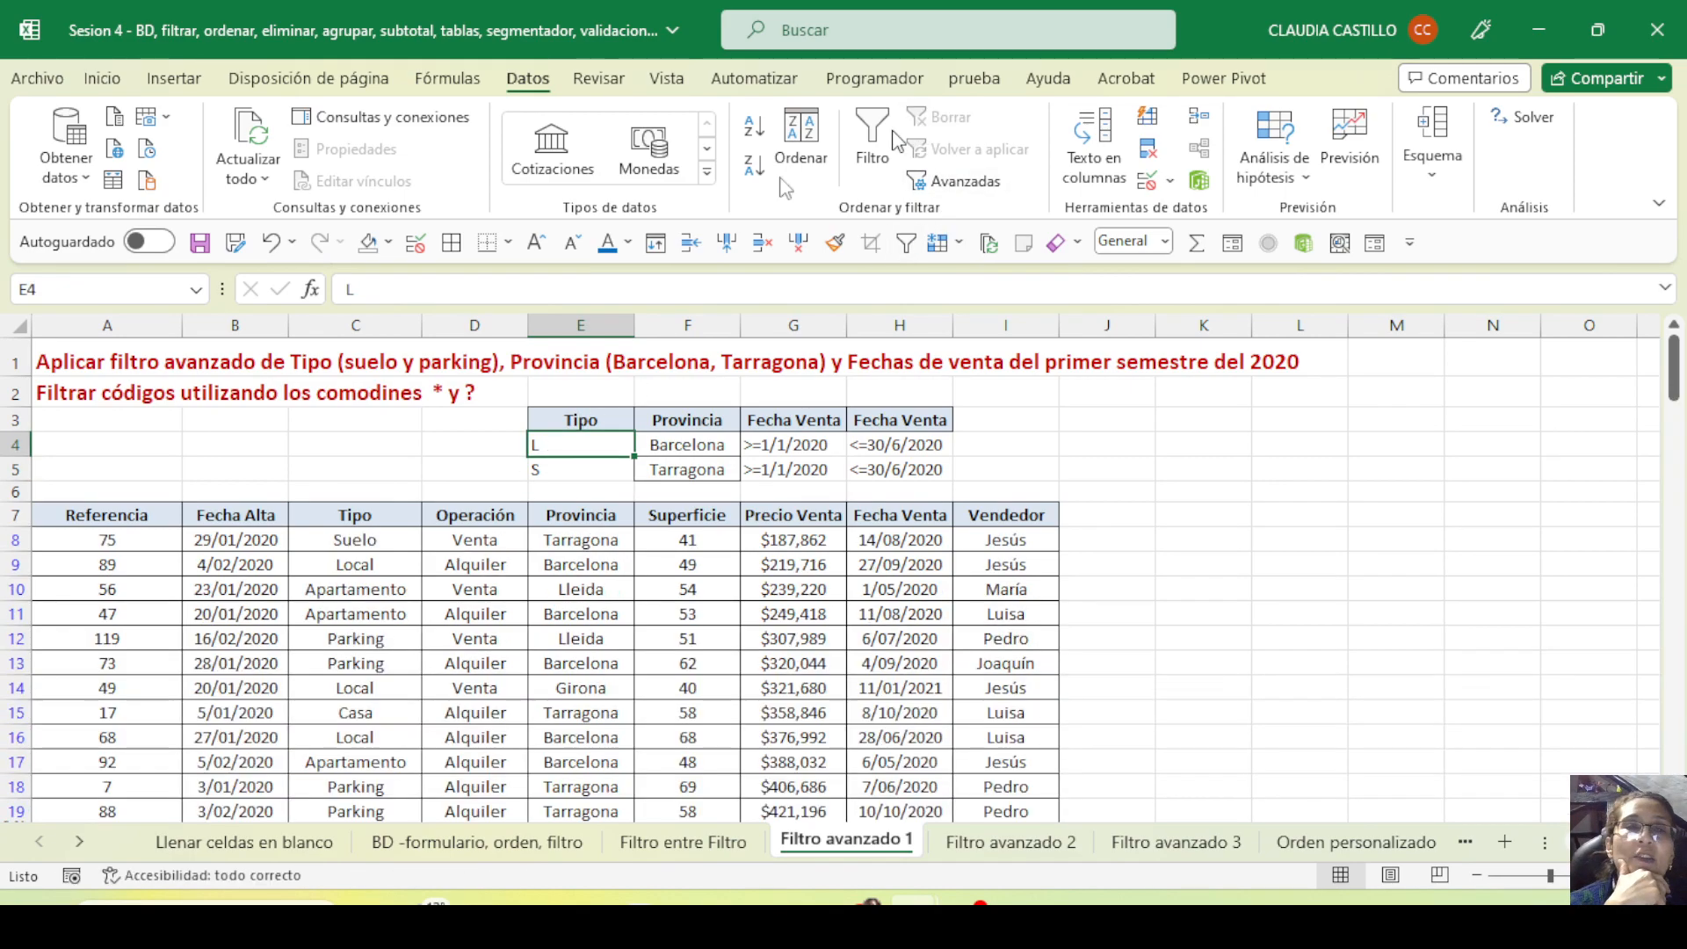
pyautogui.click(373, 711)
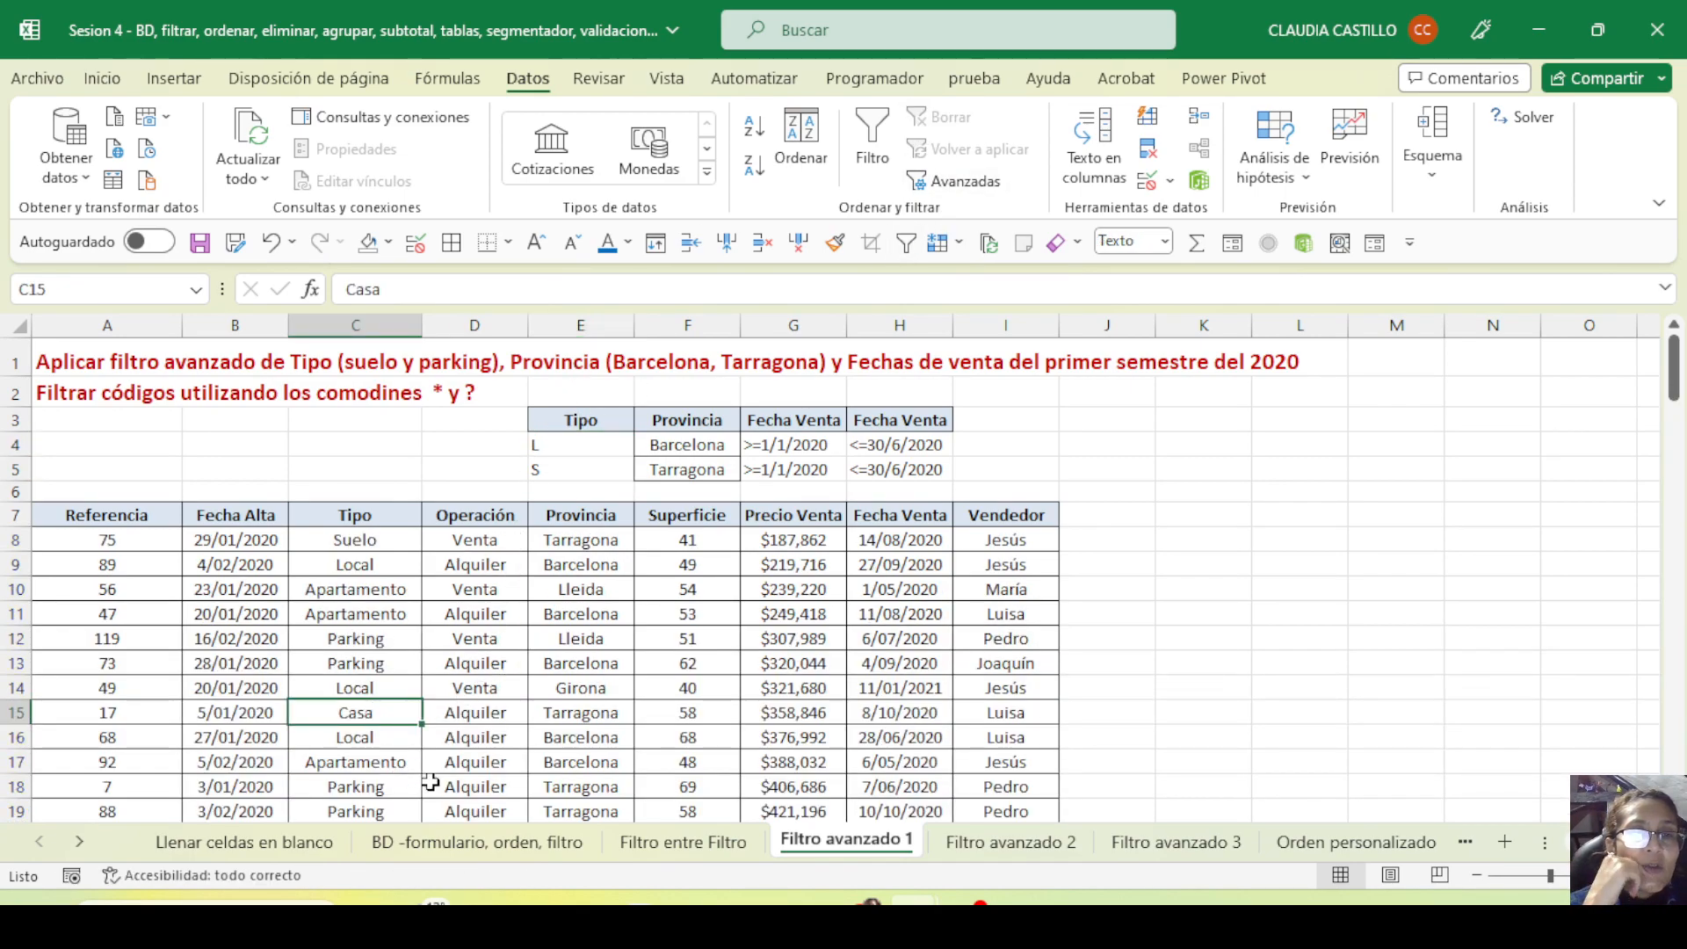
pyautogui.scroll(-3, 378, 705)
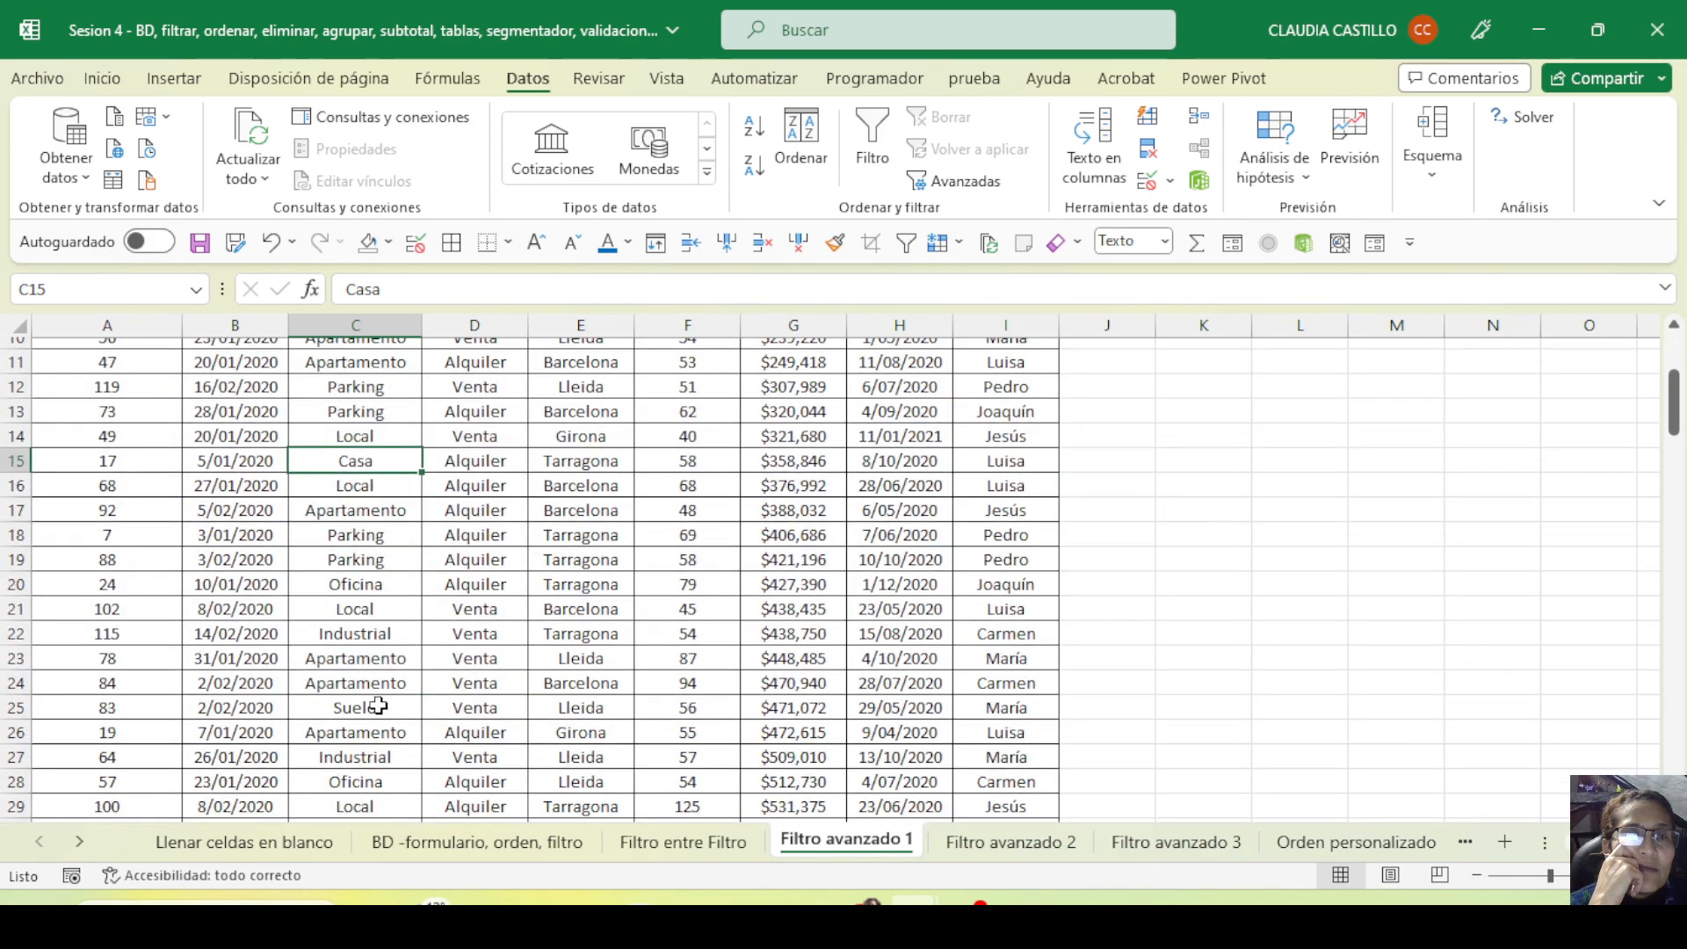
pyautogui.scroll(-2, 378, 706)
pyautogui.scroll(6, 377, 706)
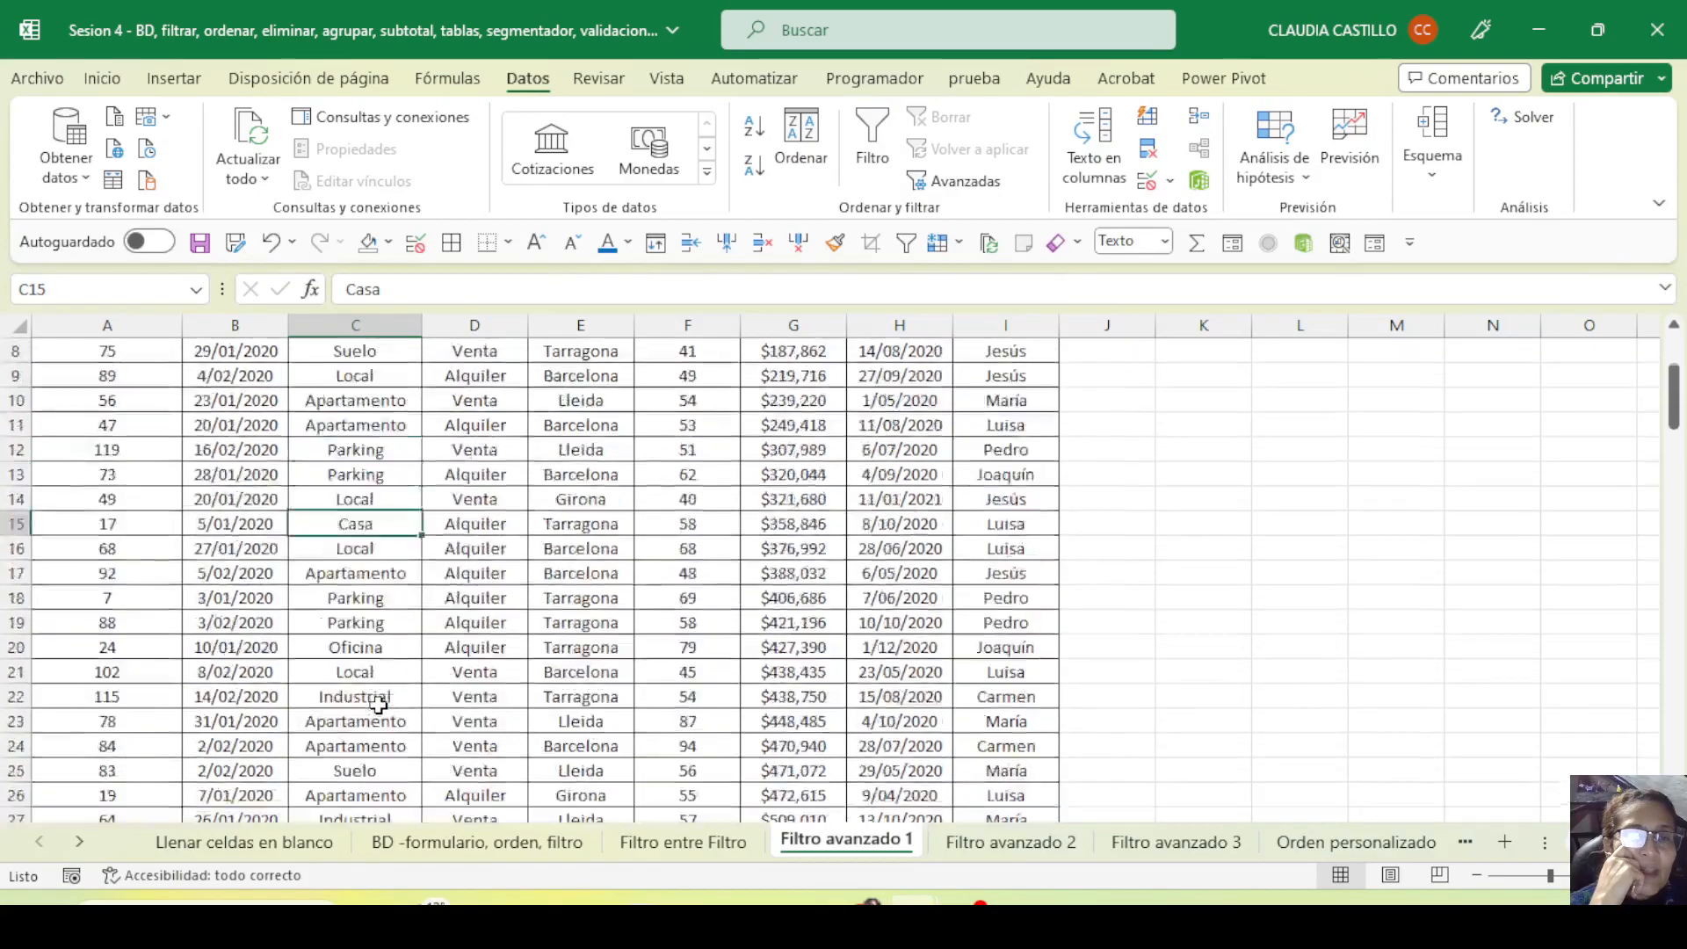
# Replace both Tipo criteria in cells E4 and E5 with the wildcard pattern *o
pyautogui.click(546, 454)
pyautogui.write('*')
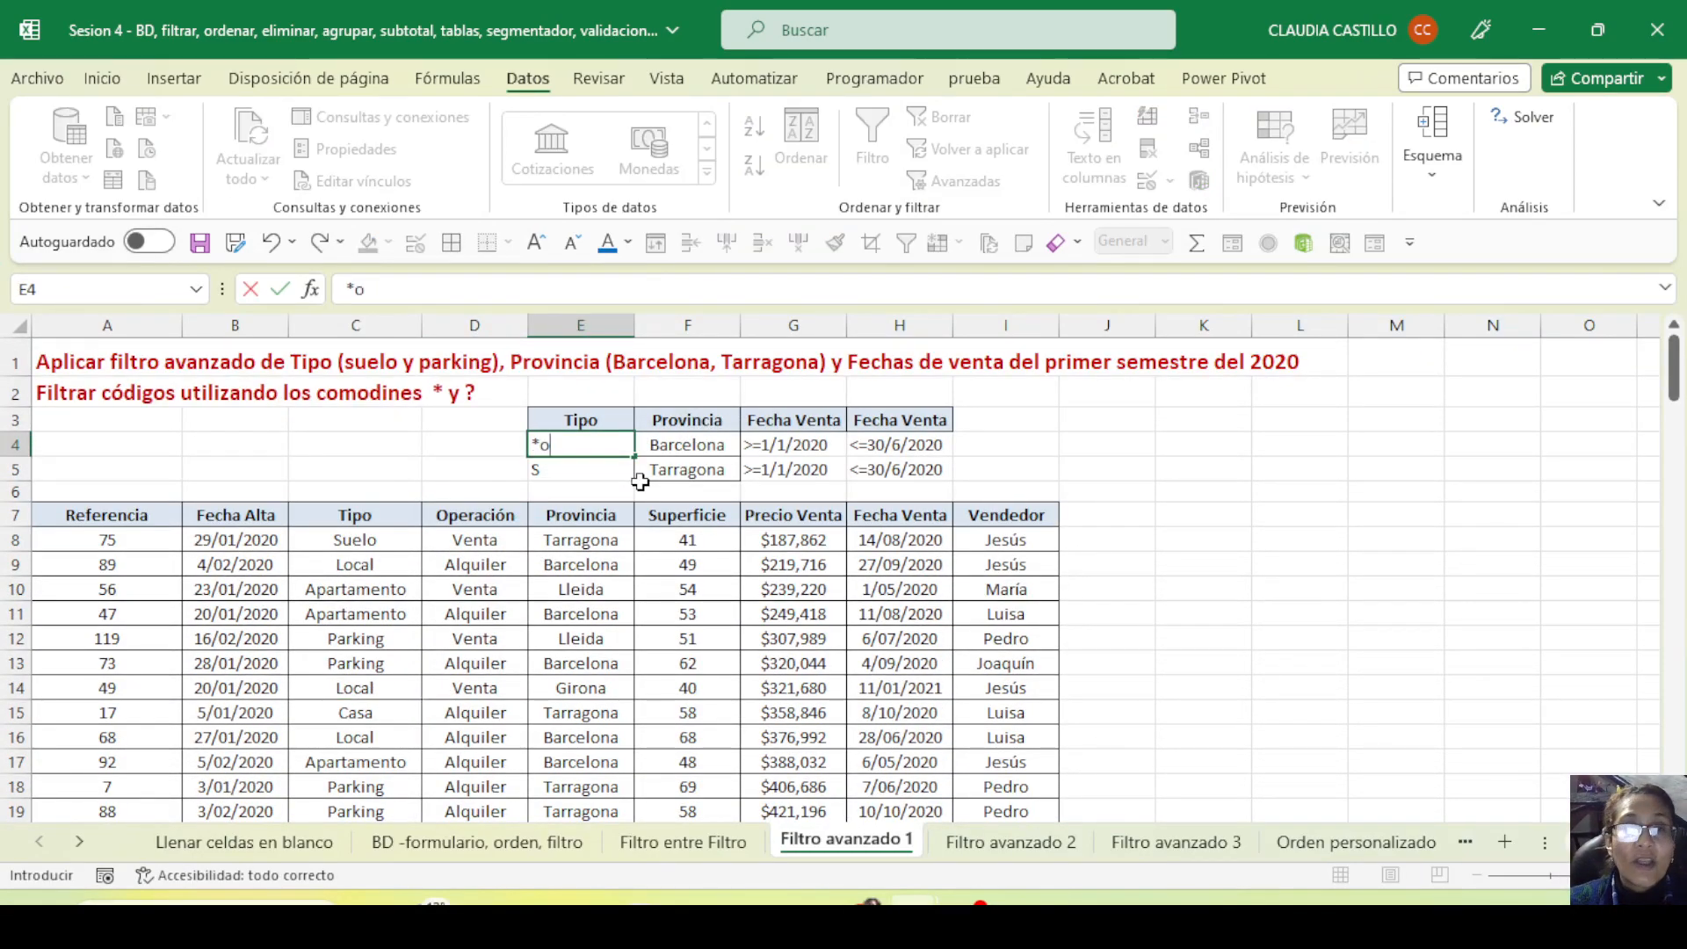
pyautogui.press('Return')
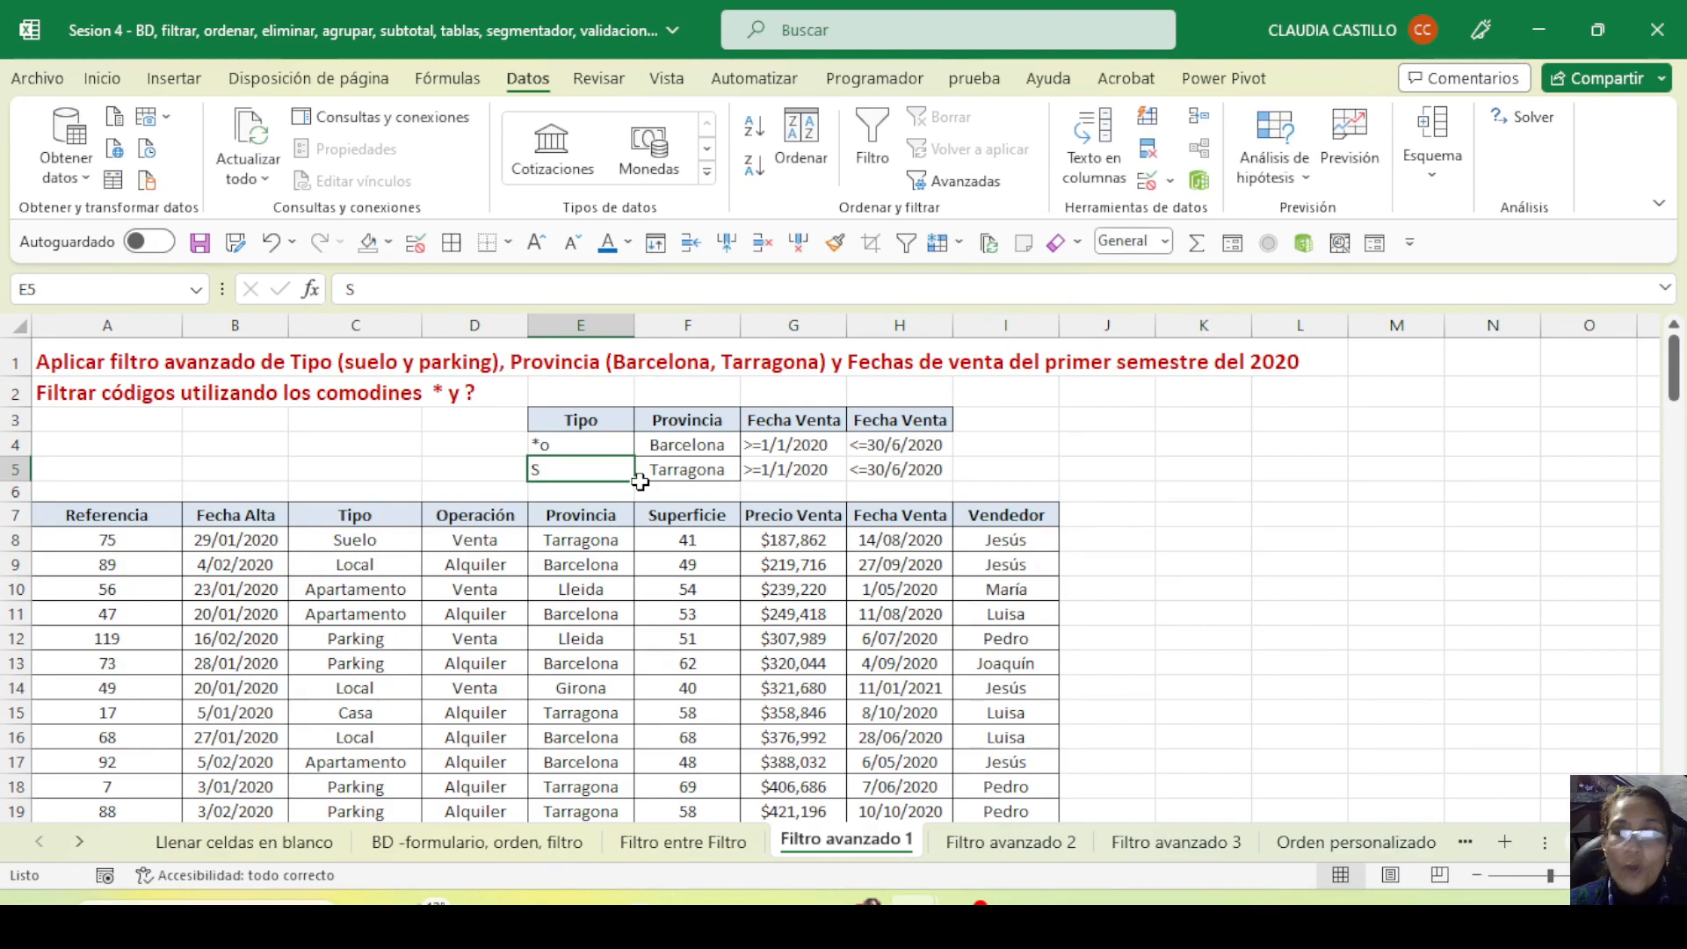
pyautogui.write('*')
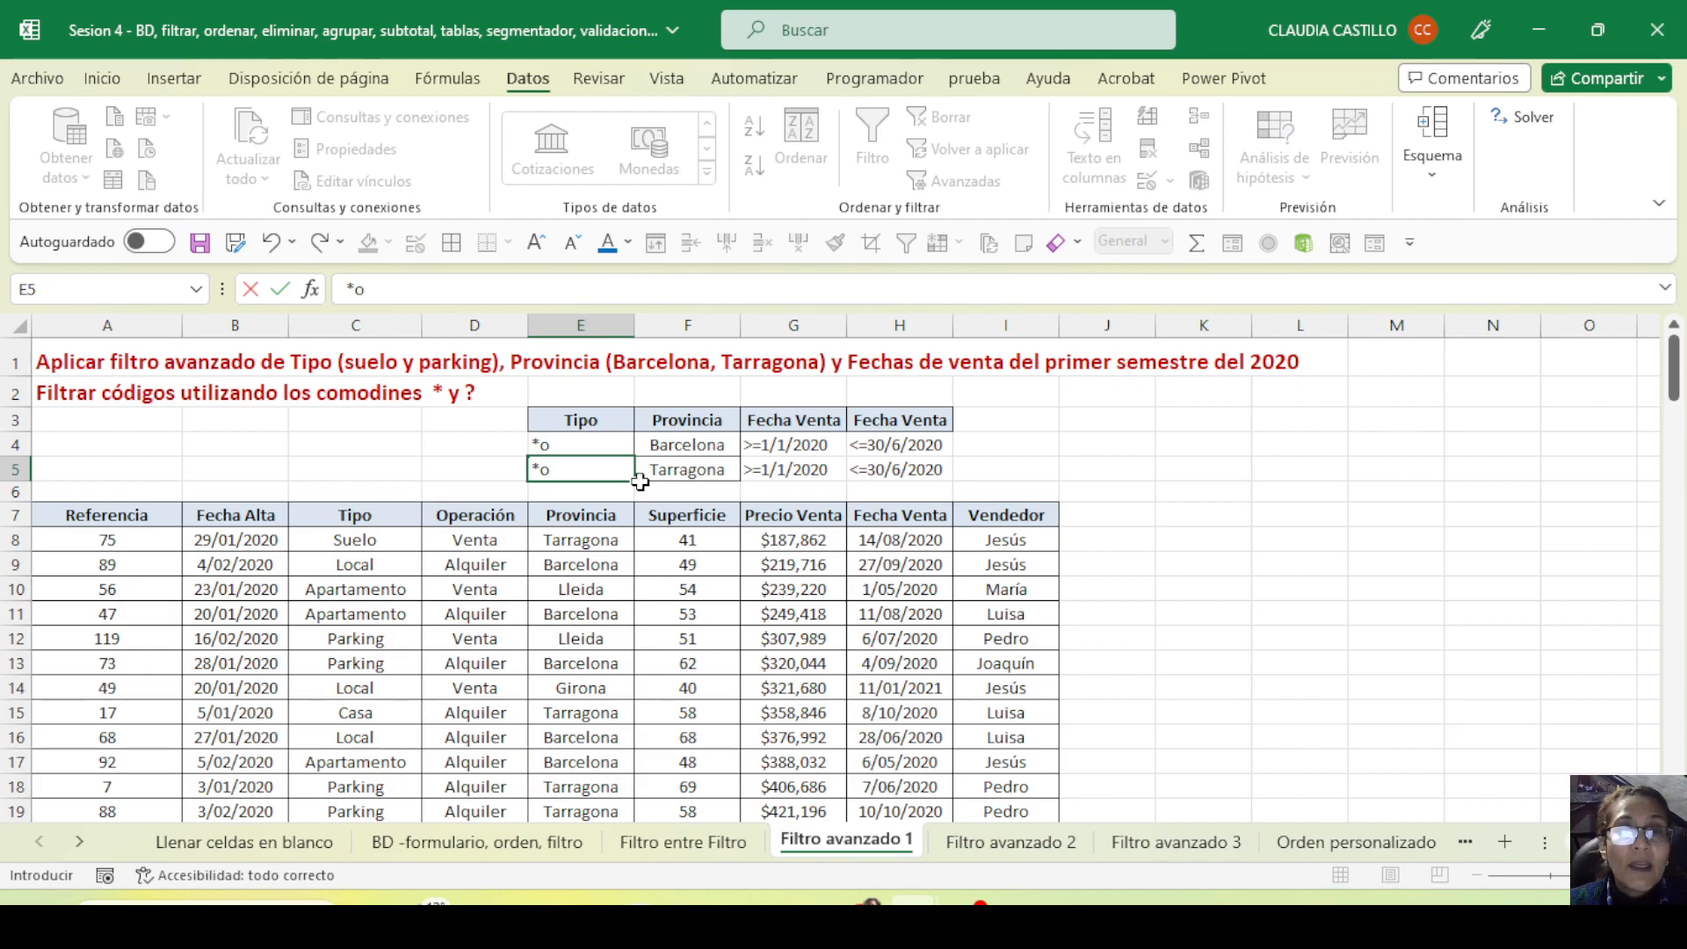
pyautogui.press('Return')
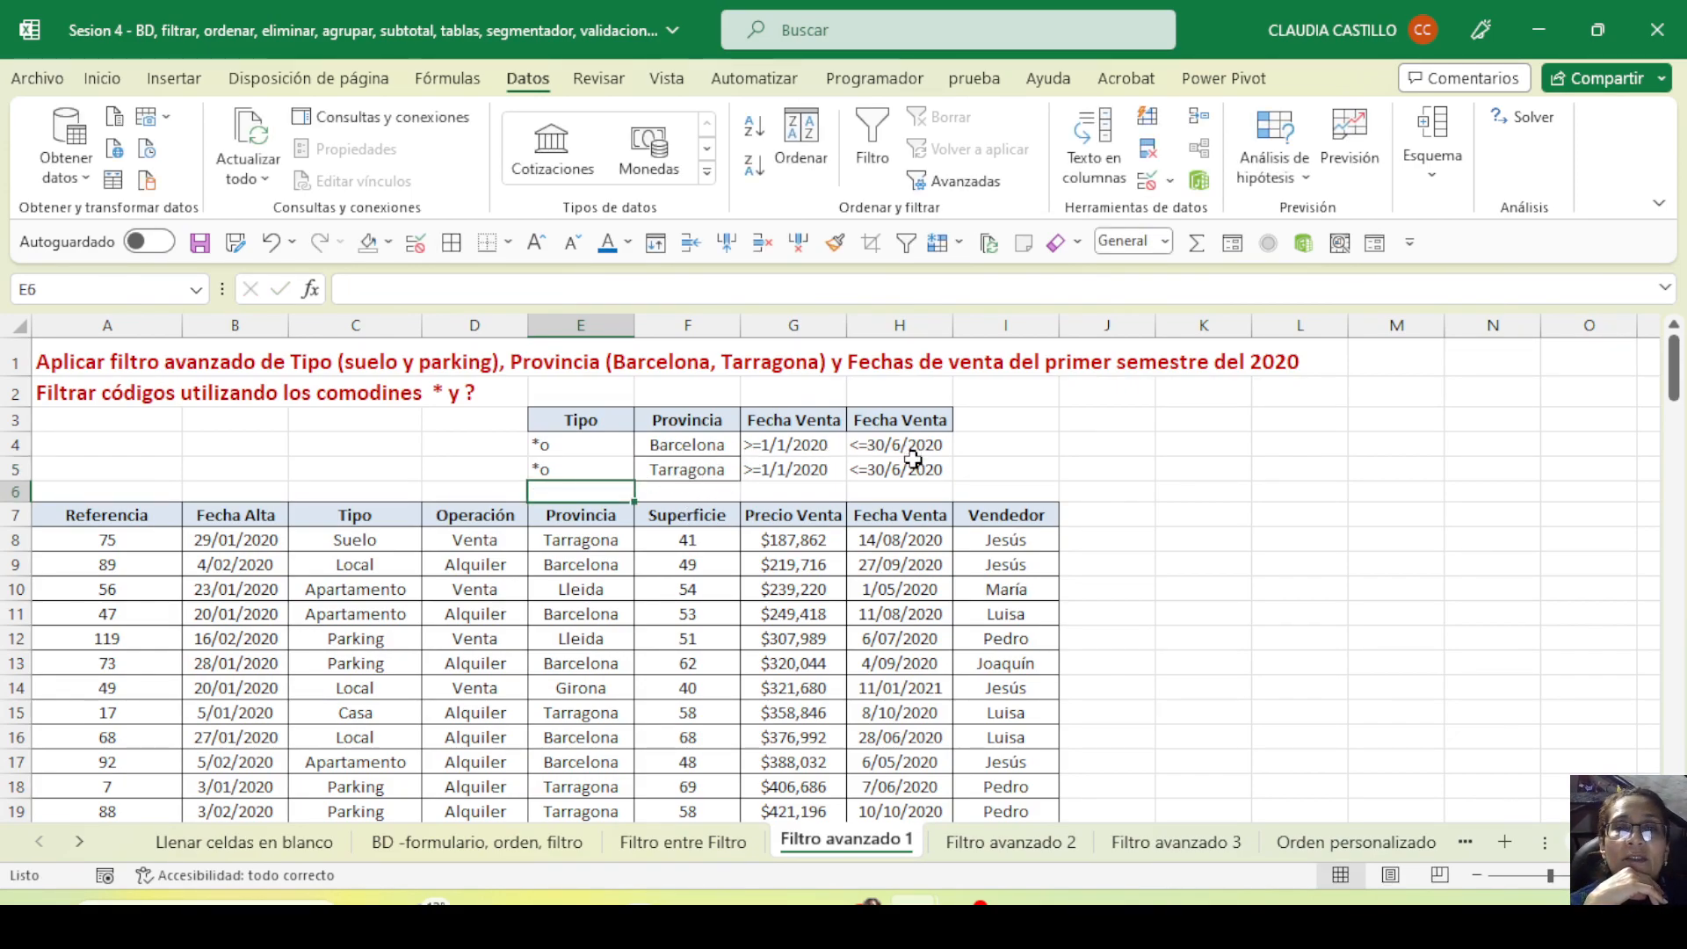
# Apply the advanced filter in place to A7:I136 with criteria range E3:H5, using the *o Tipo criteria, and check the filtered Tipo values
pyautogui.click(679, 615)
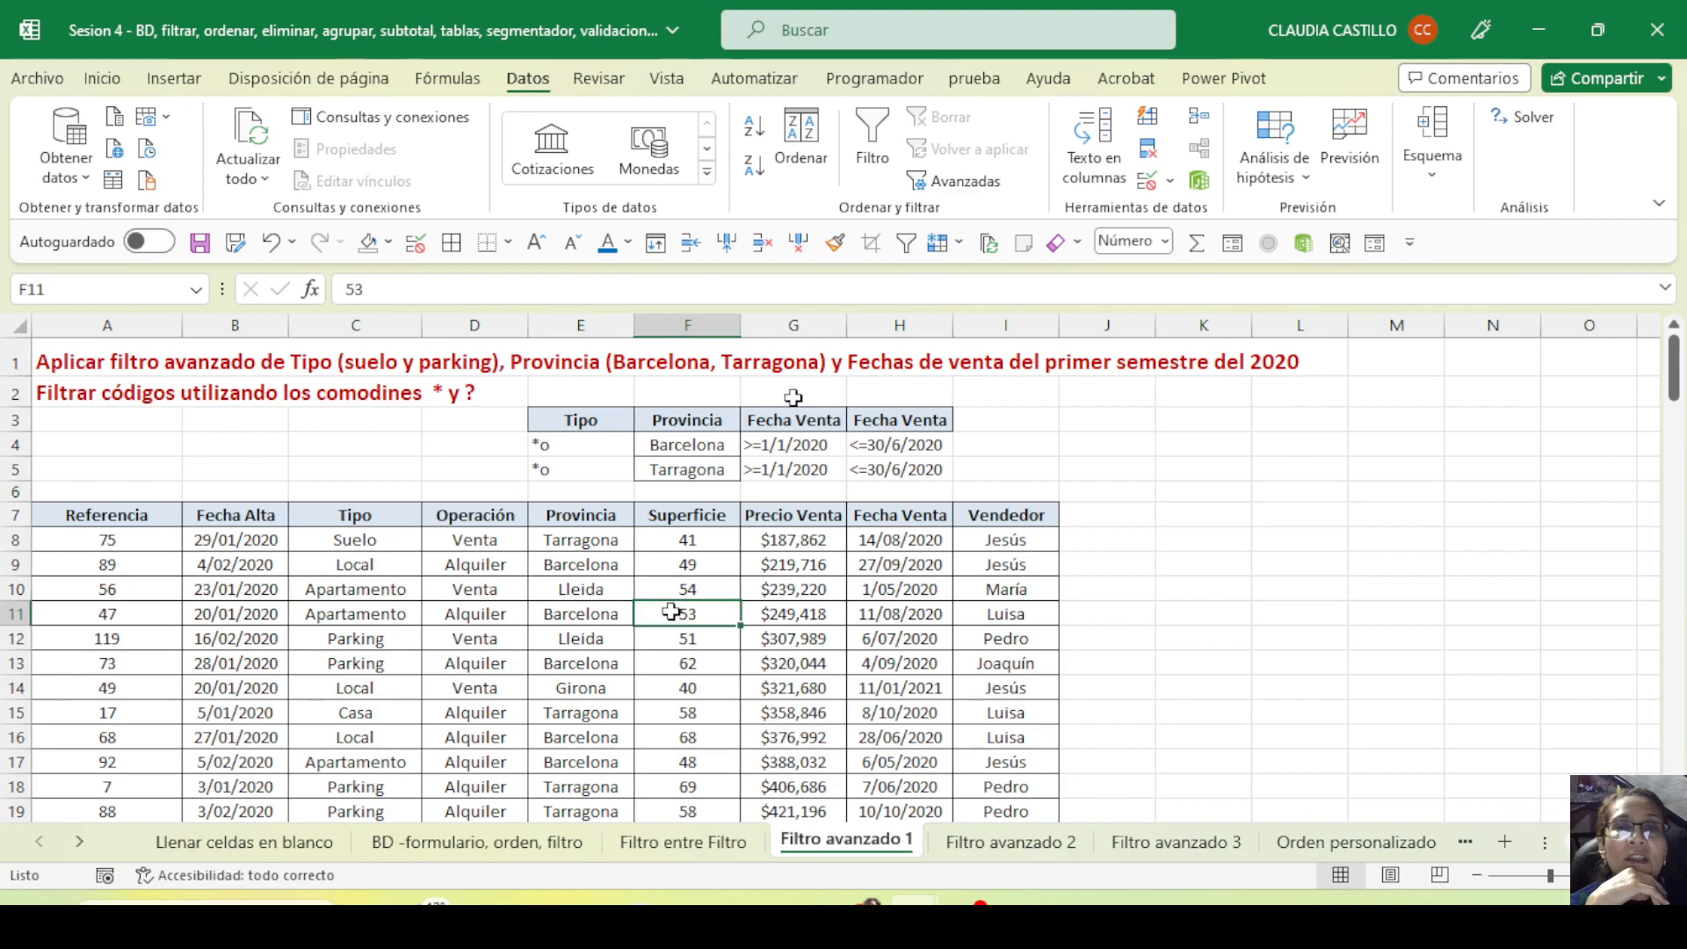
pyautogui.click(965, 182)
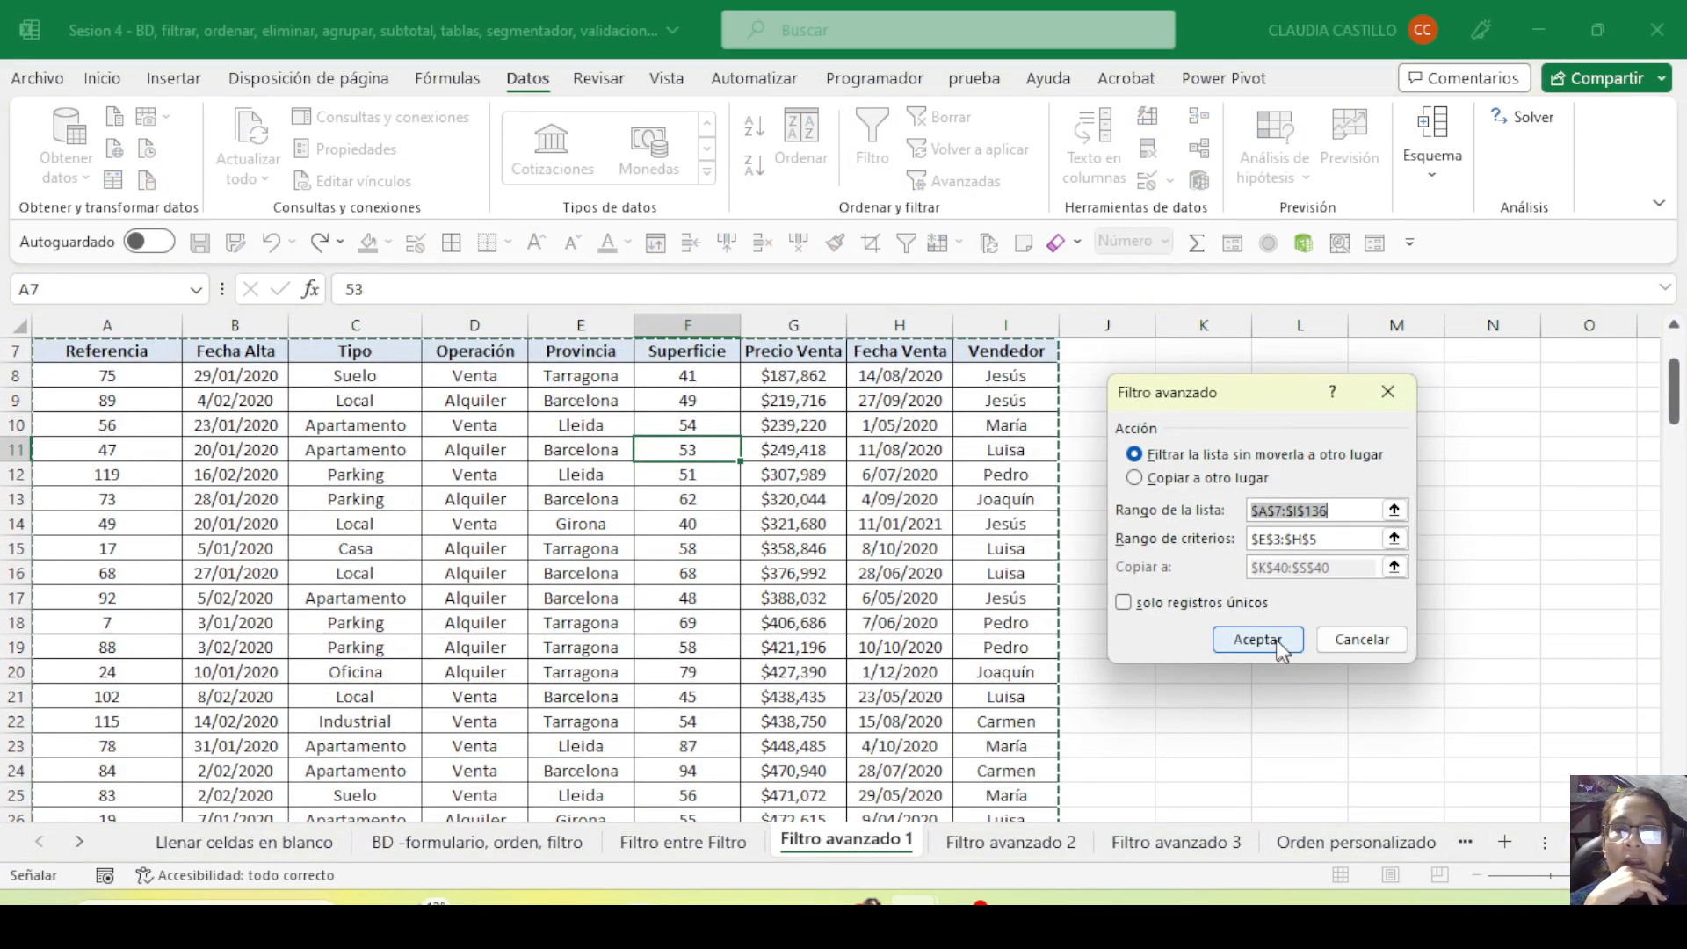
pyautogui.scroll(2, 763, 594)
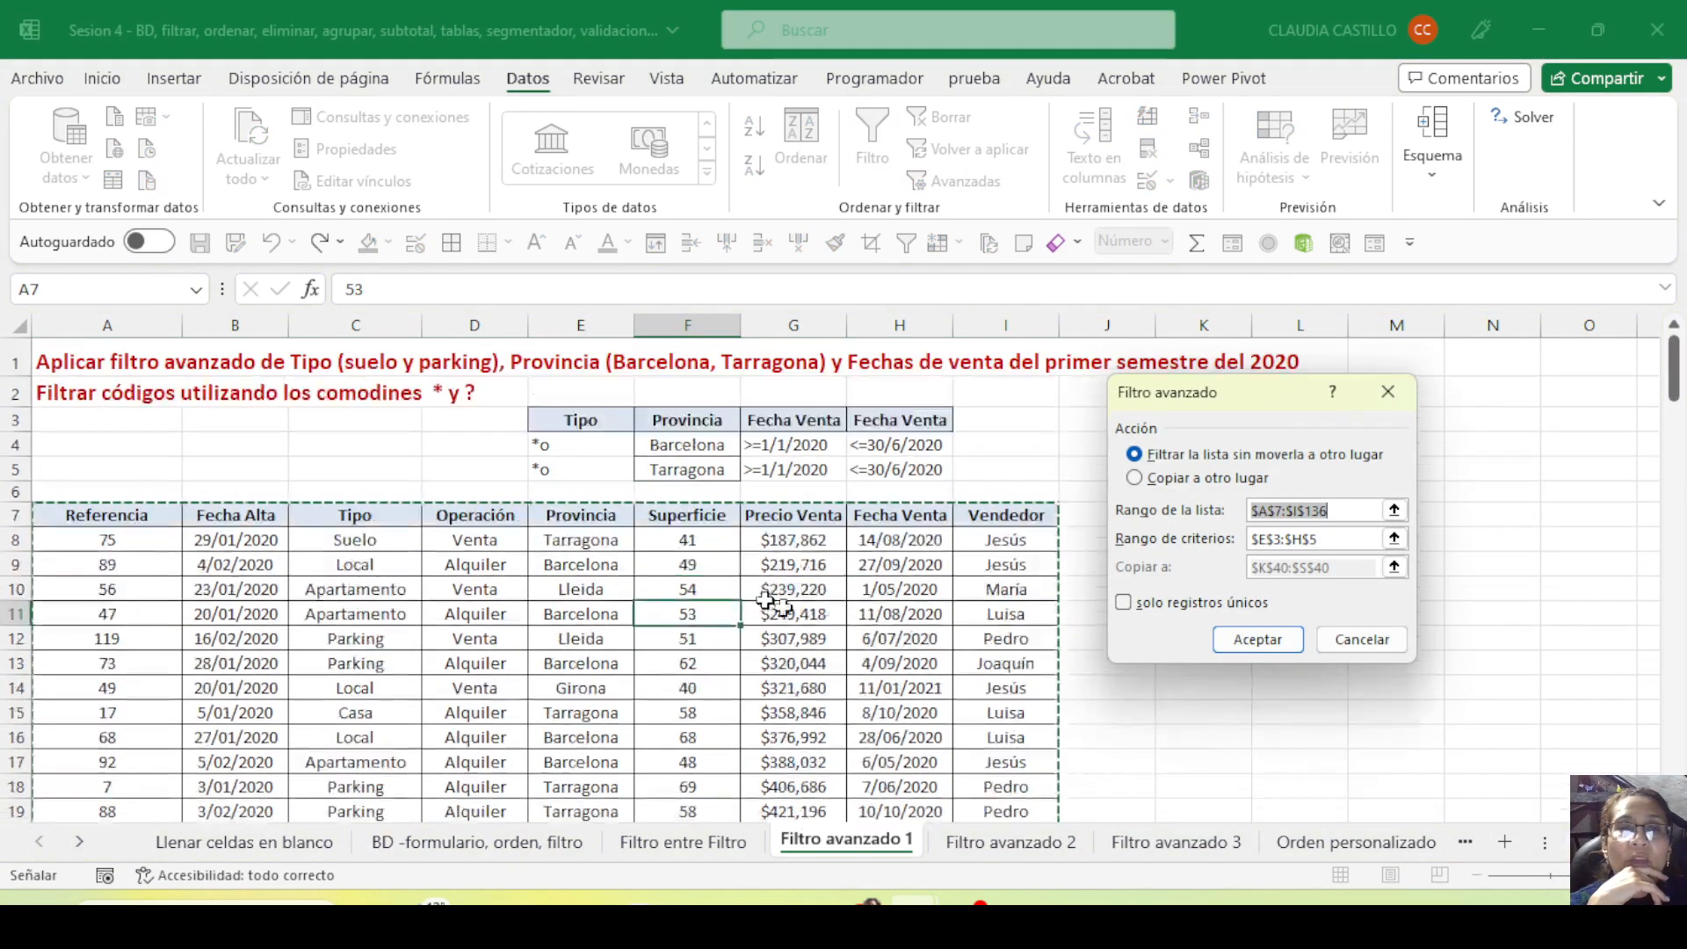
pyautogui.click(1257, 642)
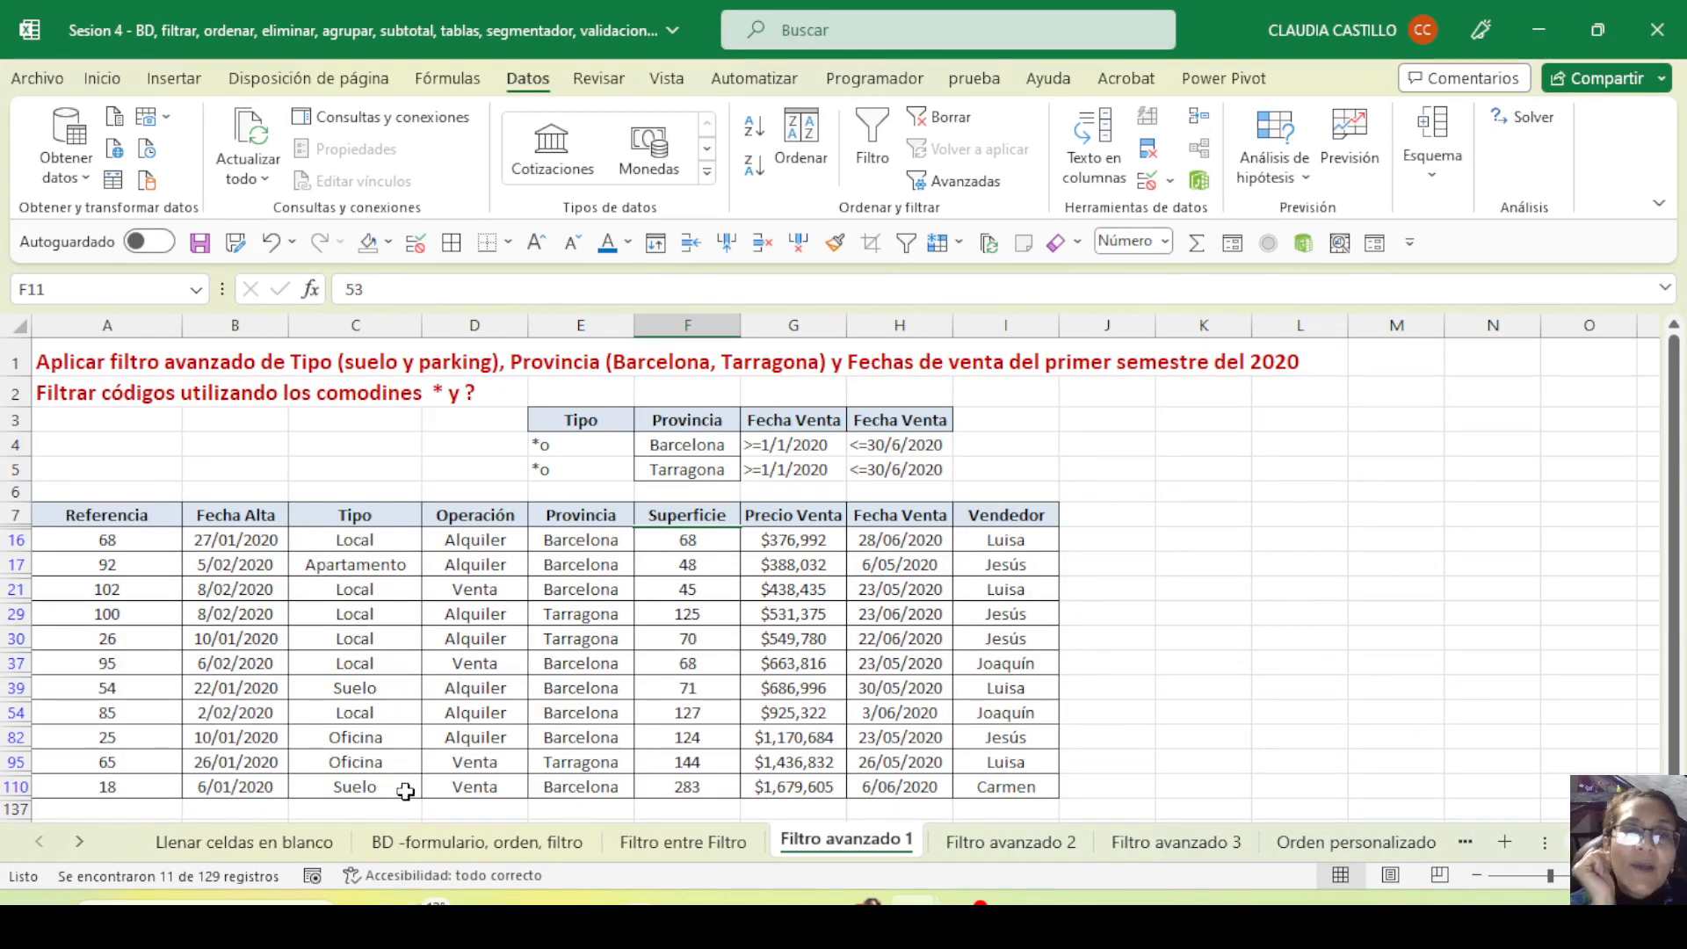
pyautogui.click(585, 451)
pyautogui.click(568, 472)
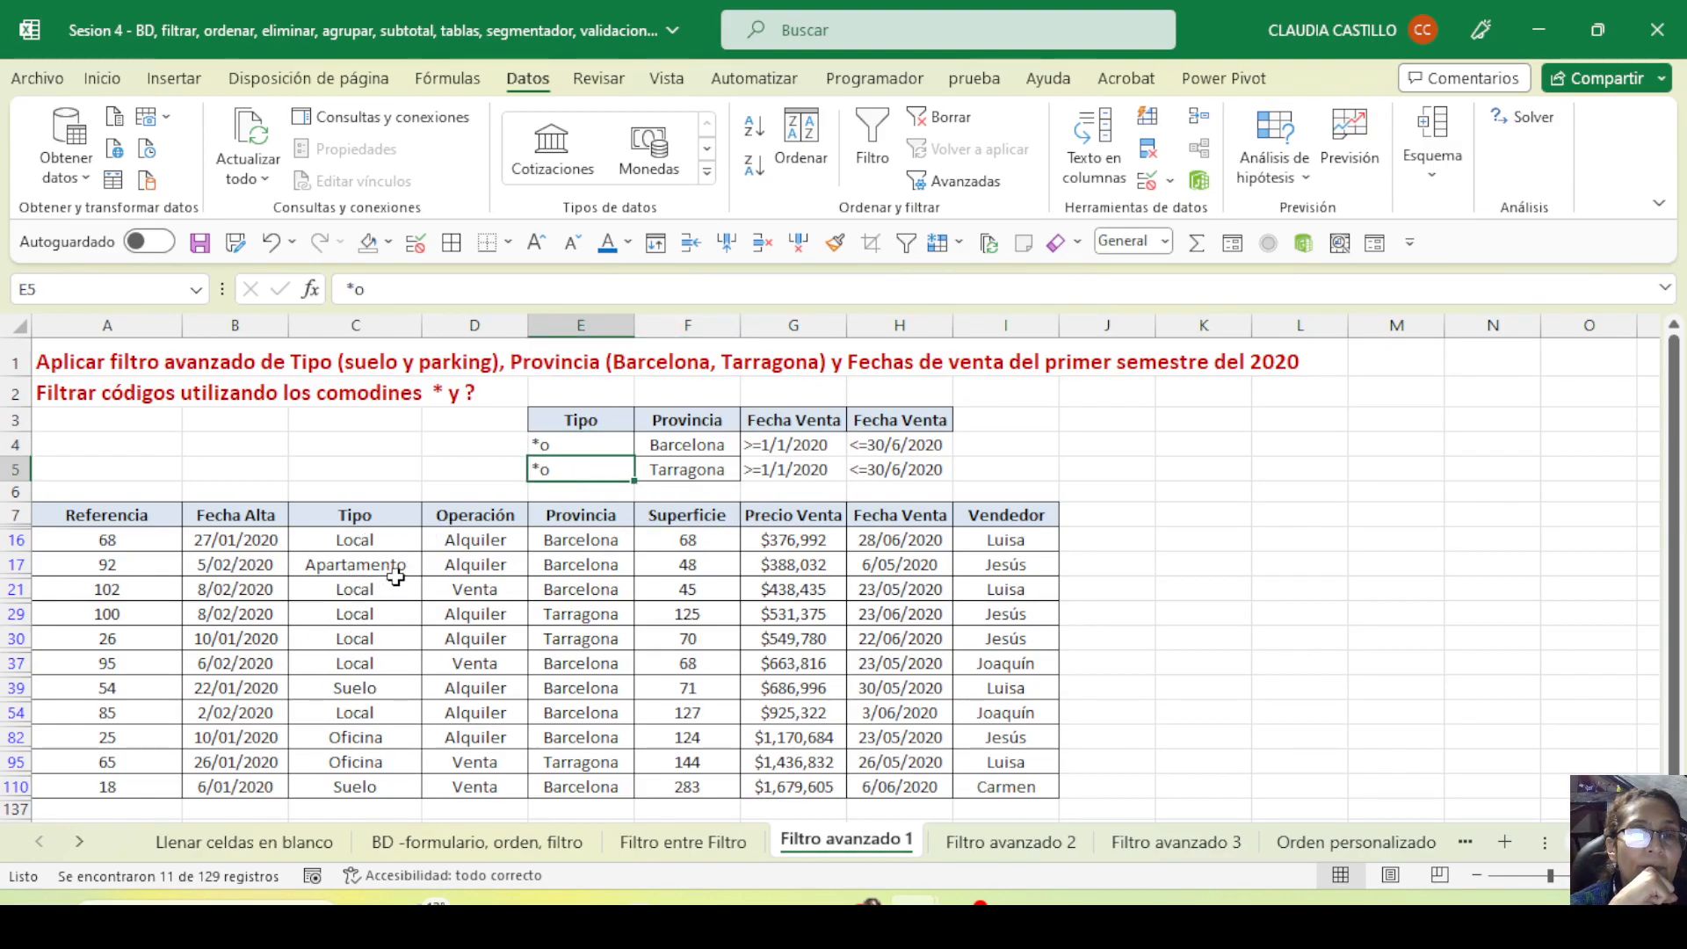
pyautogui.click(380, 779)
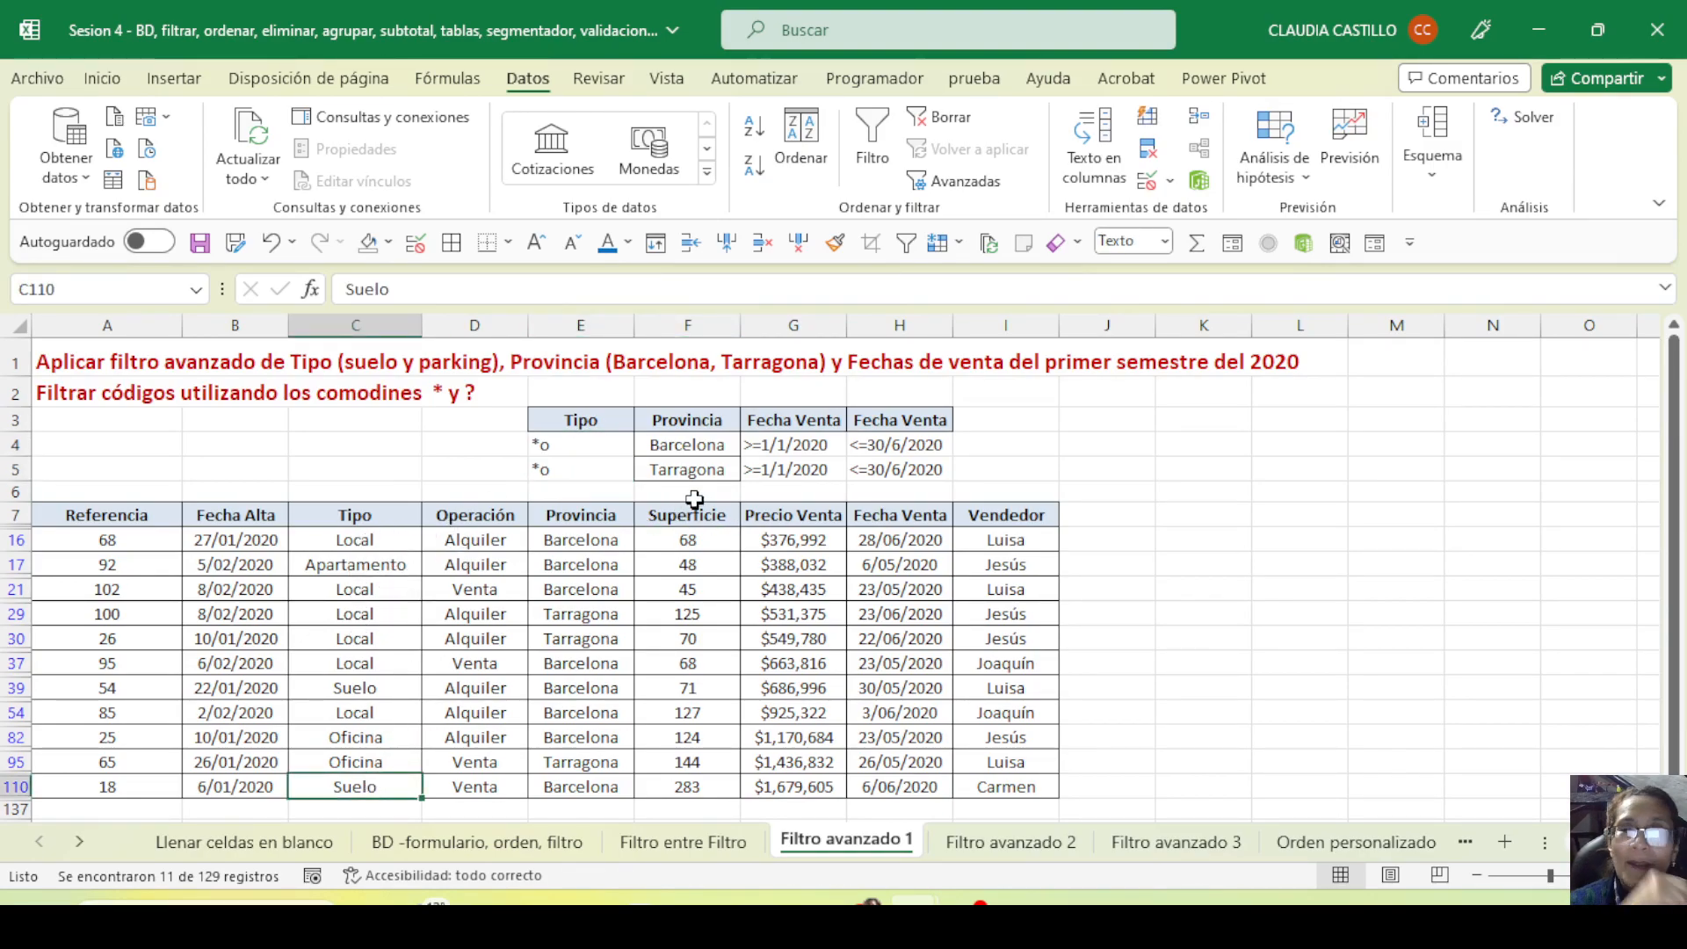
# Clear the advanced filter from the table and set the Tipo criterion in E4 to *g
pyautogui.click(939, 121)
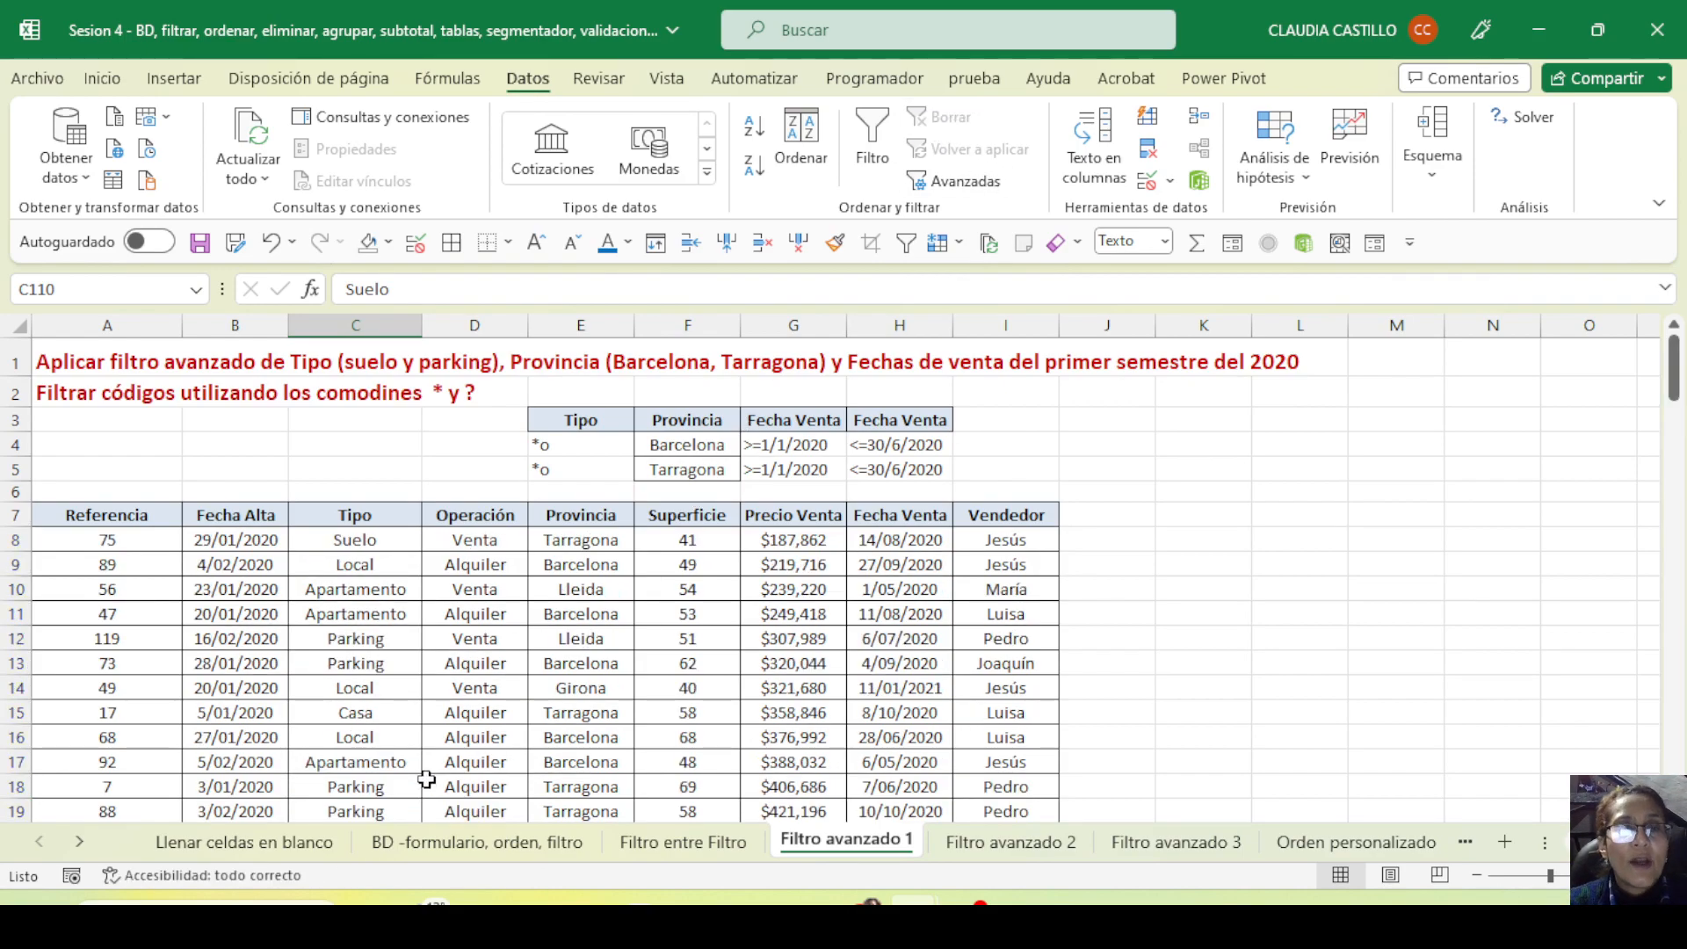
pyautogui.click(566, 446)
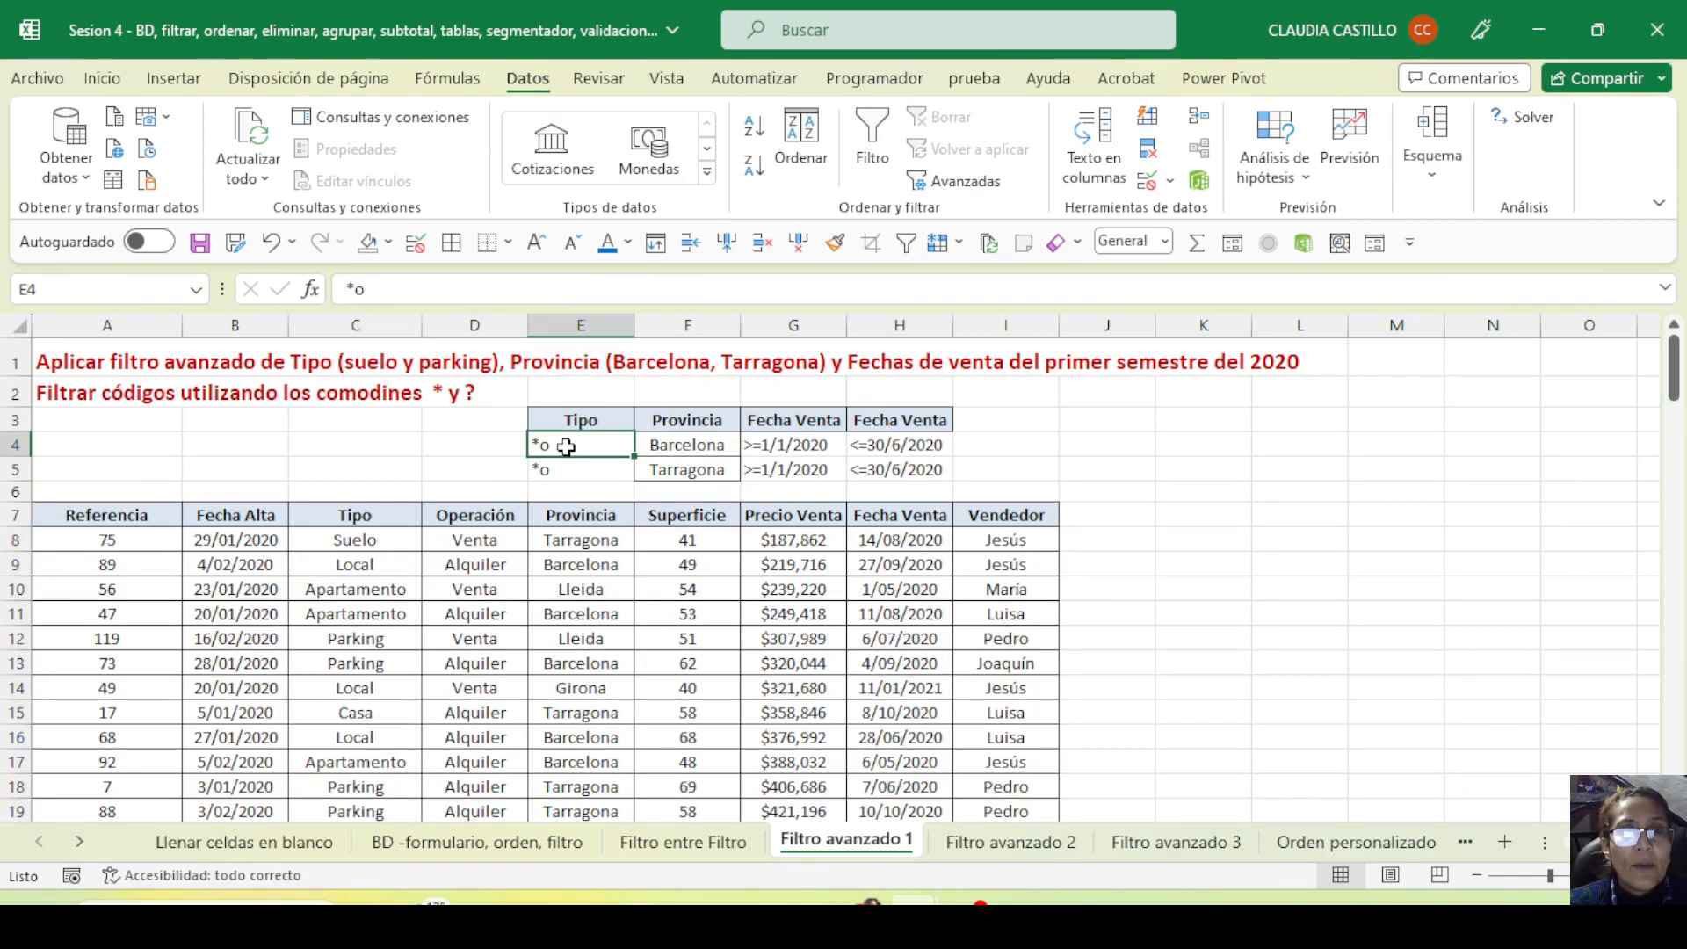
pyautogui.write('*')
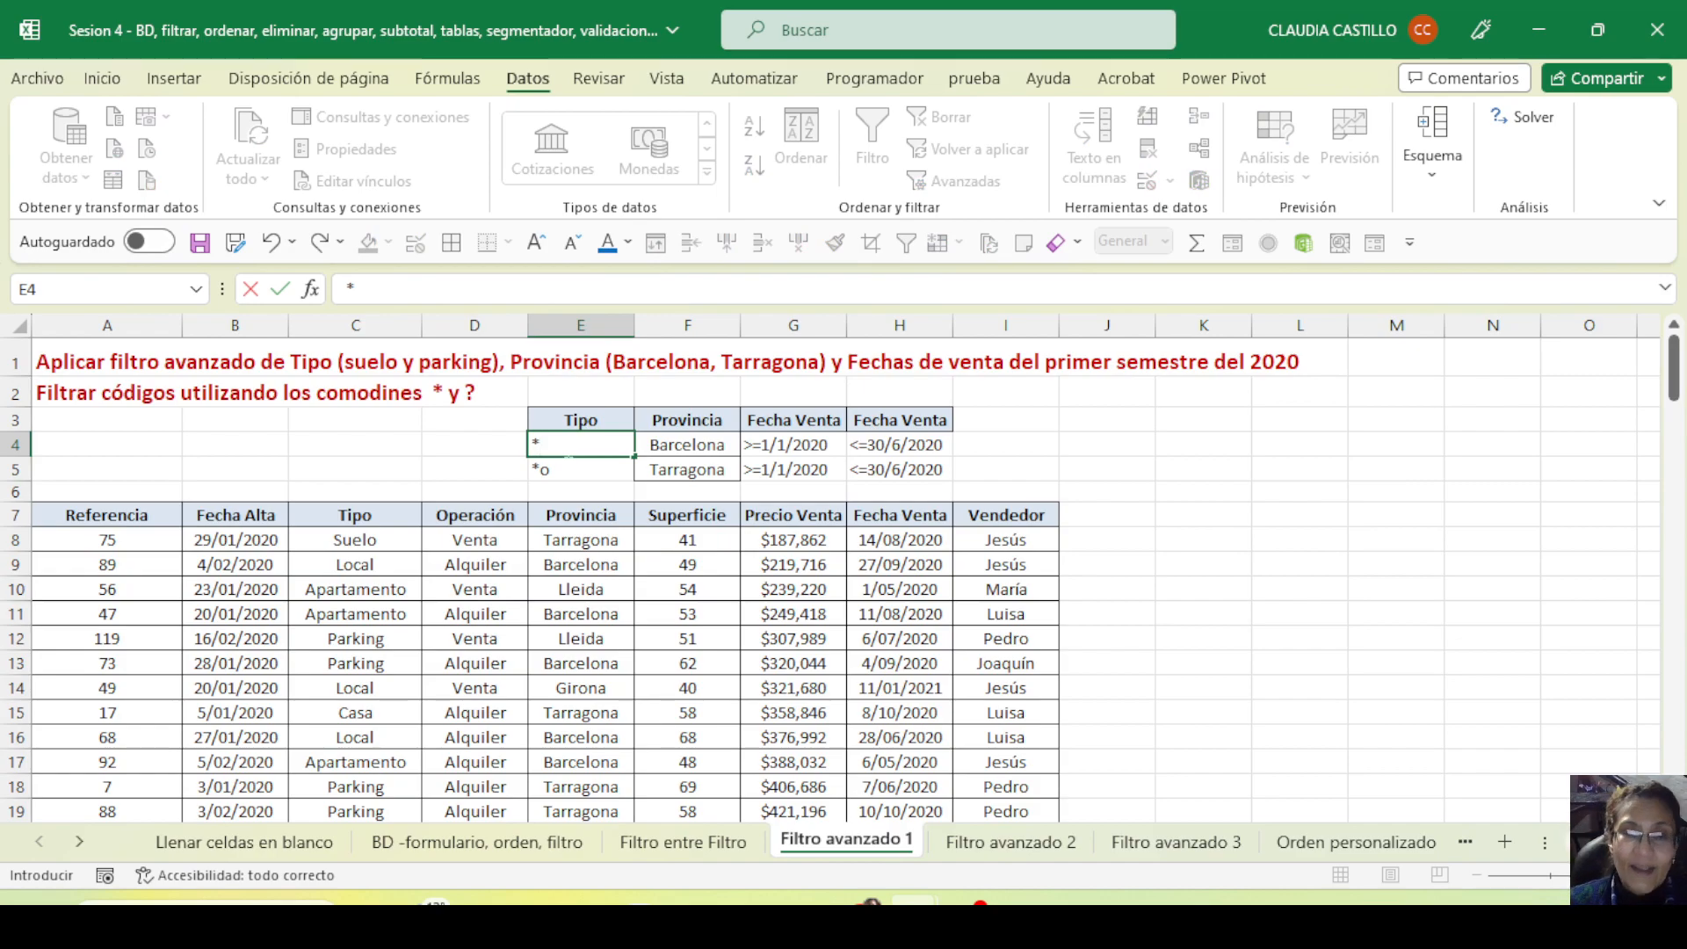
pyautogui.write('g')
pyautogui.press('Return')
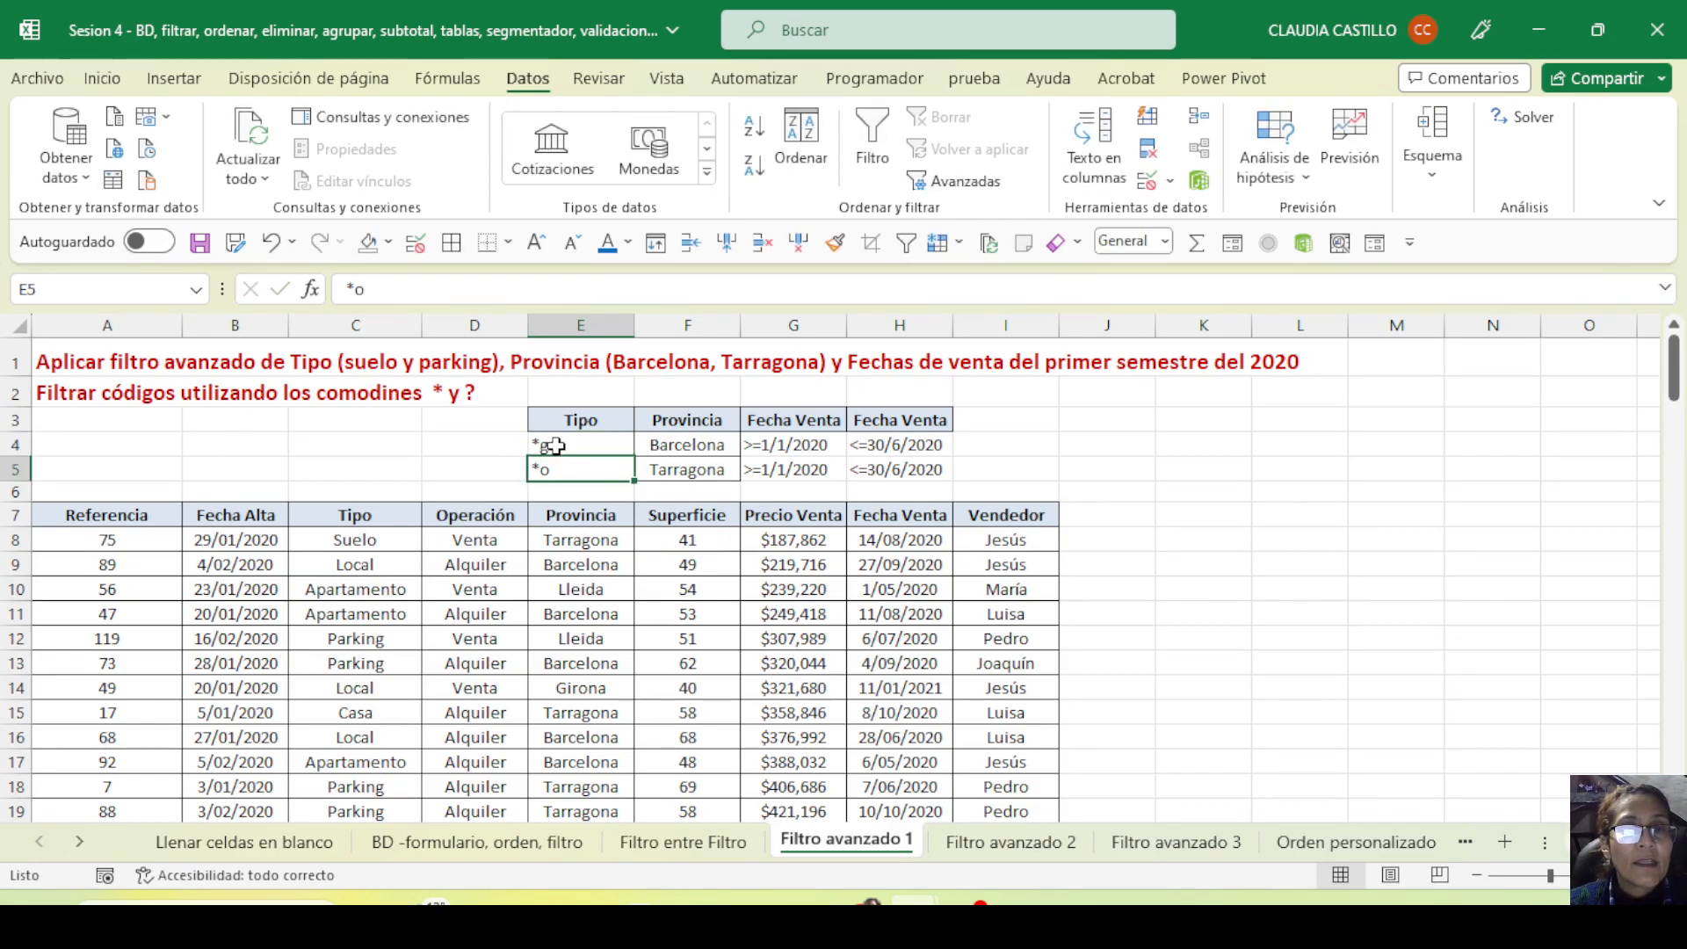
# Apply the advanced filter in place to A7:I136 with criteria range E3:H5 and compare the rows with the *g and *o criteria
pyautogui.click(509, 613)
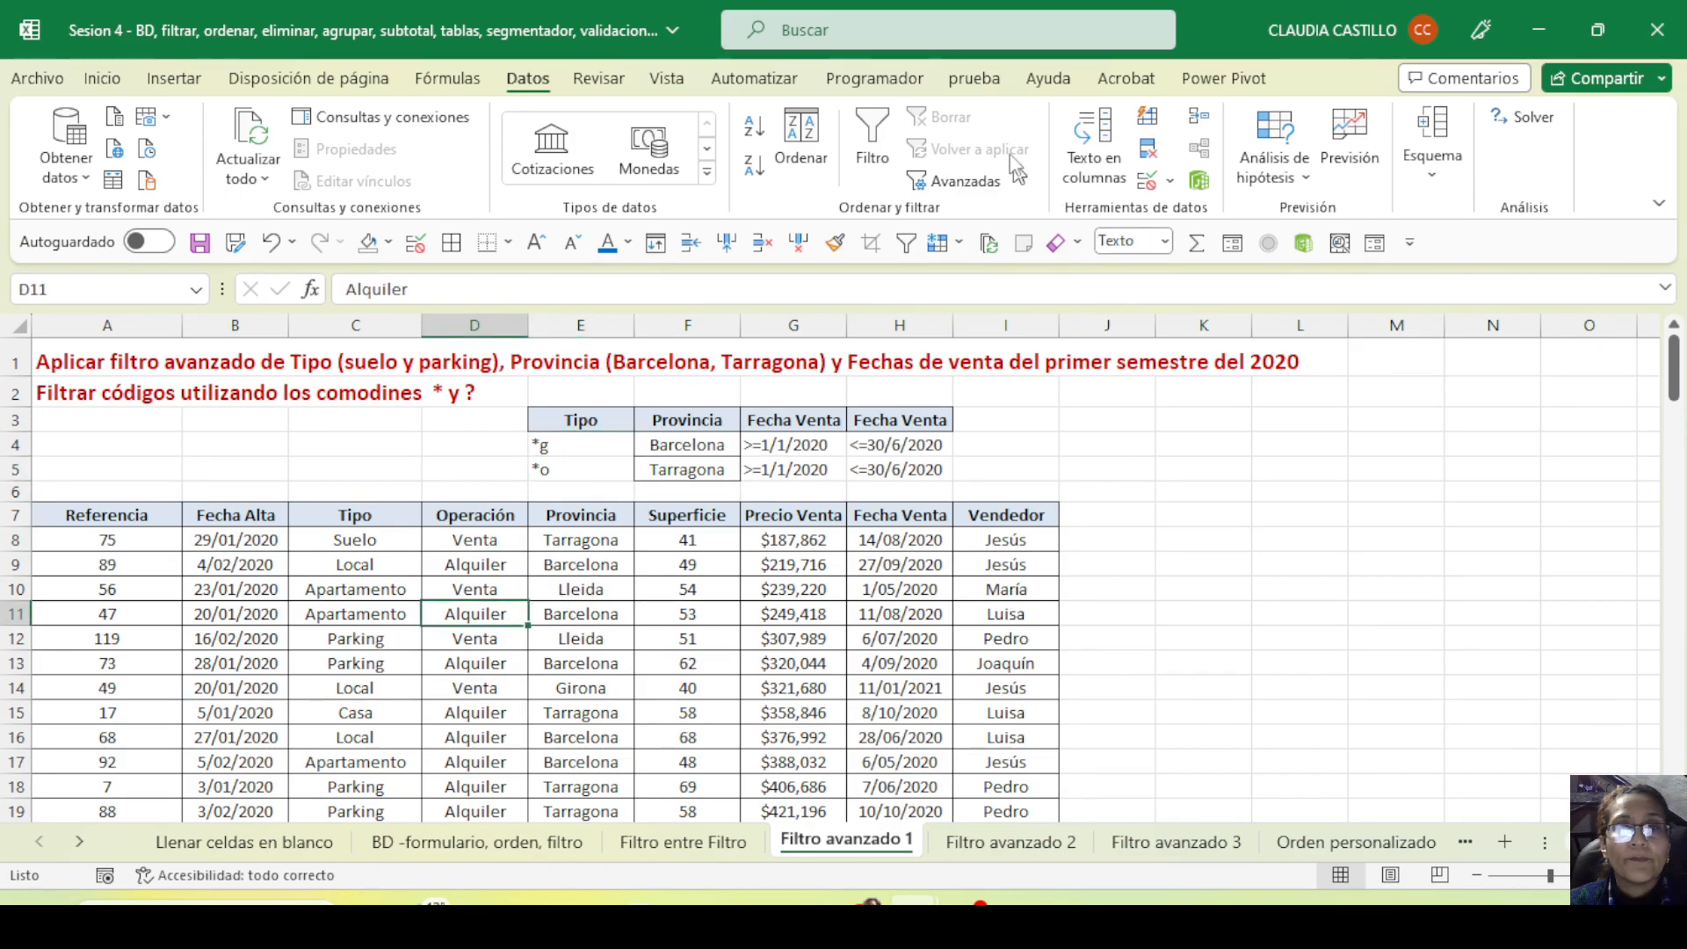
pyautogui.click(965, 182)
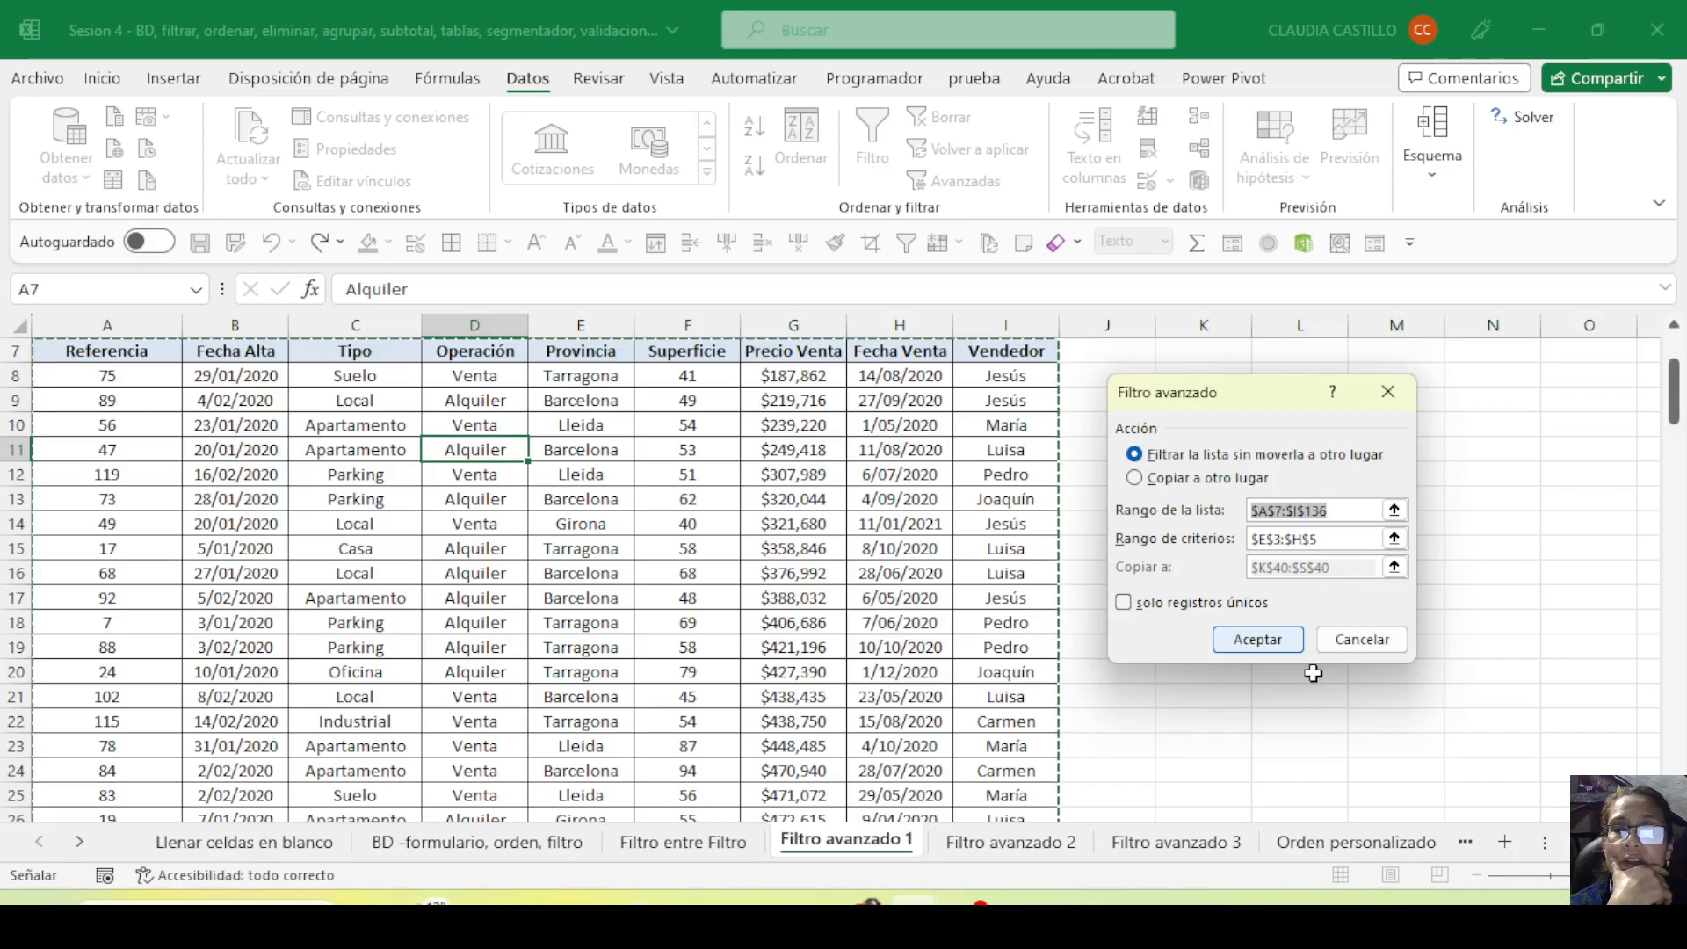
pyautogui.click(1259, 640)
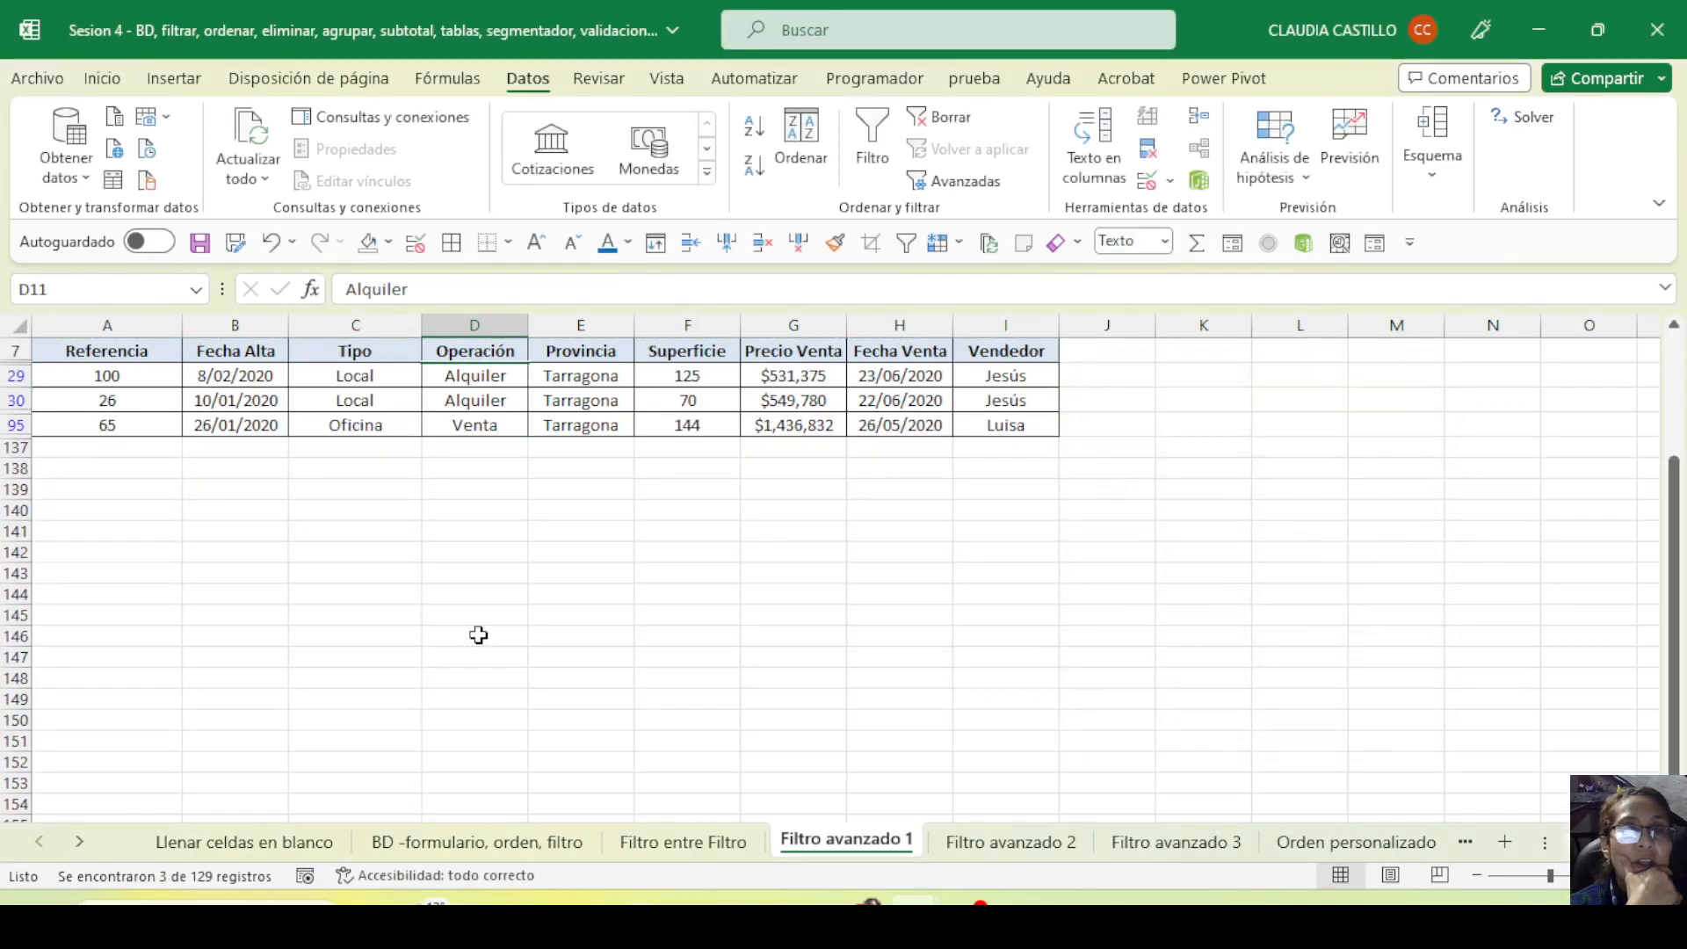
pyautogui.scroll(2, 473, 635)
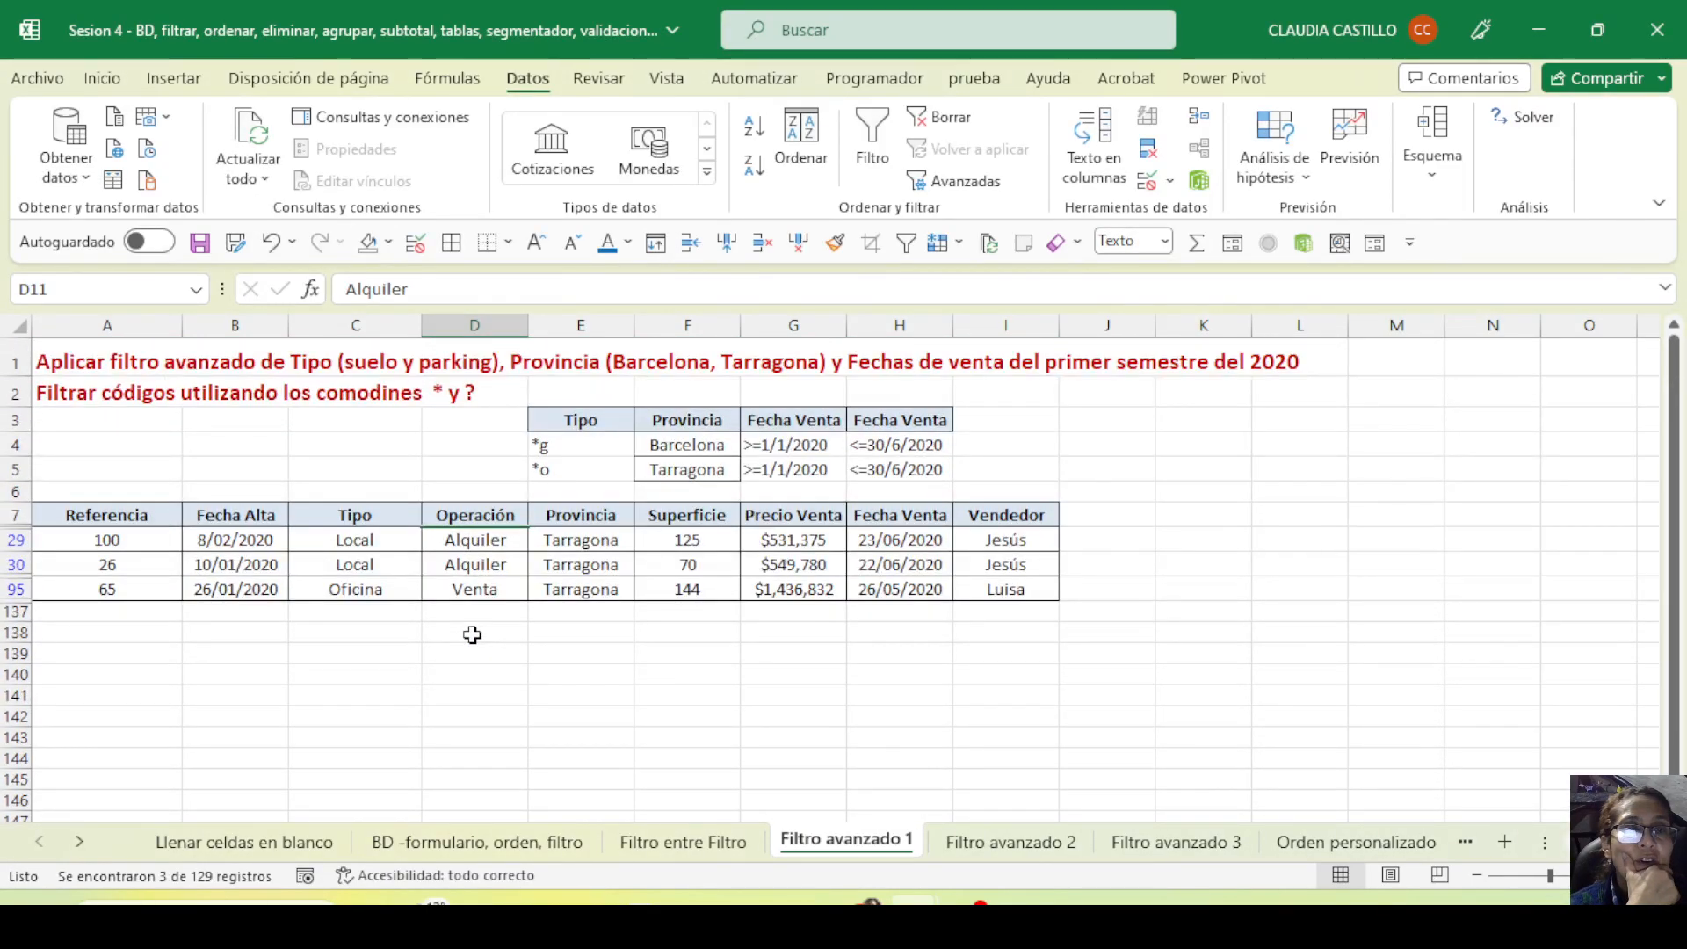
pyautogui.click(383, 562)
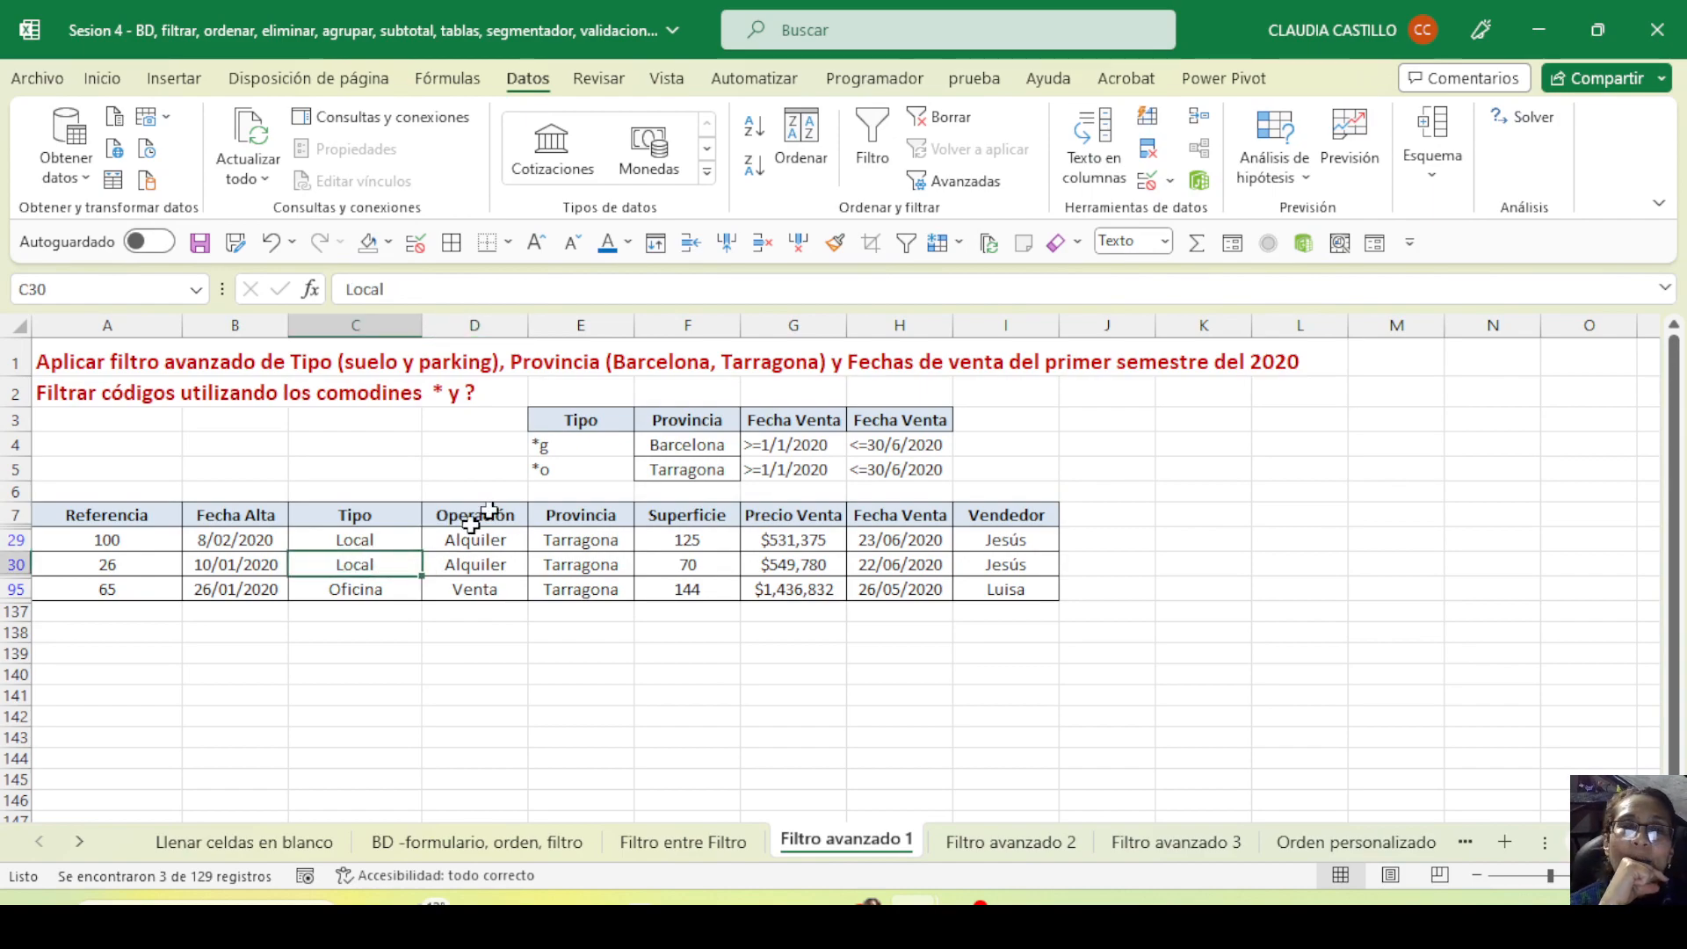
pyautogui.click(573, 444)
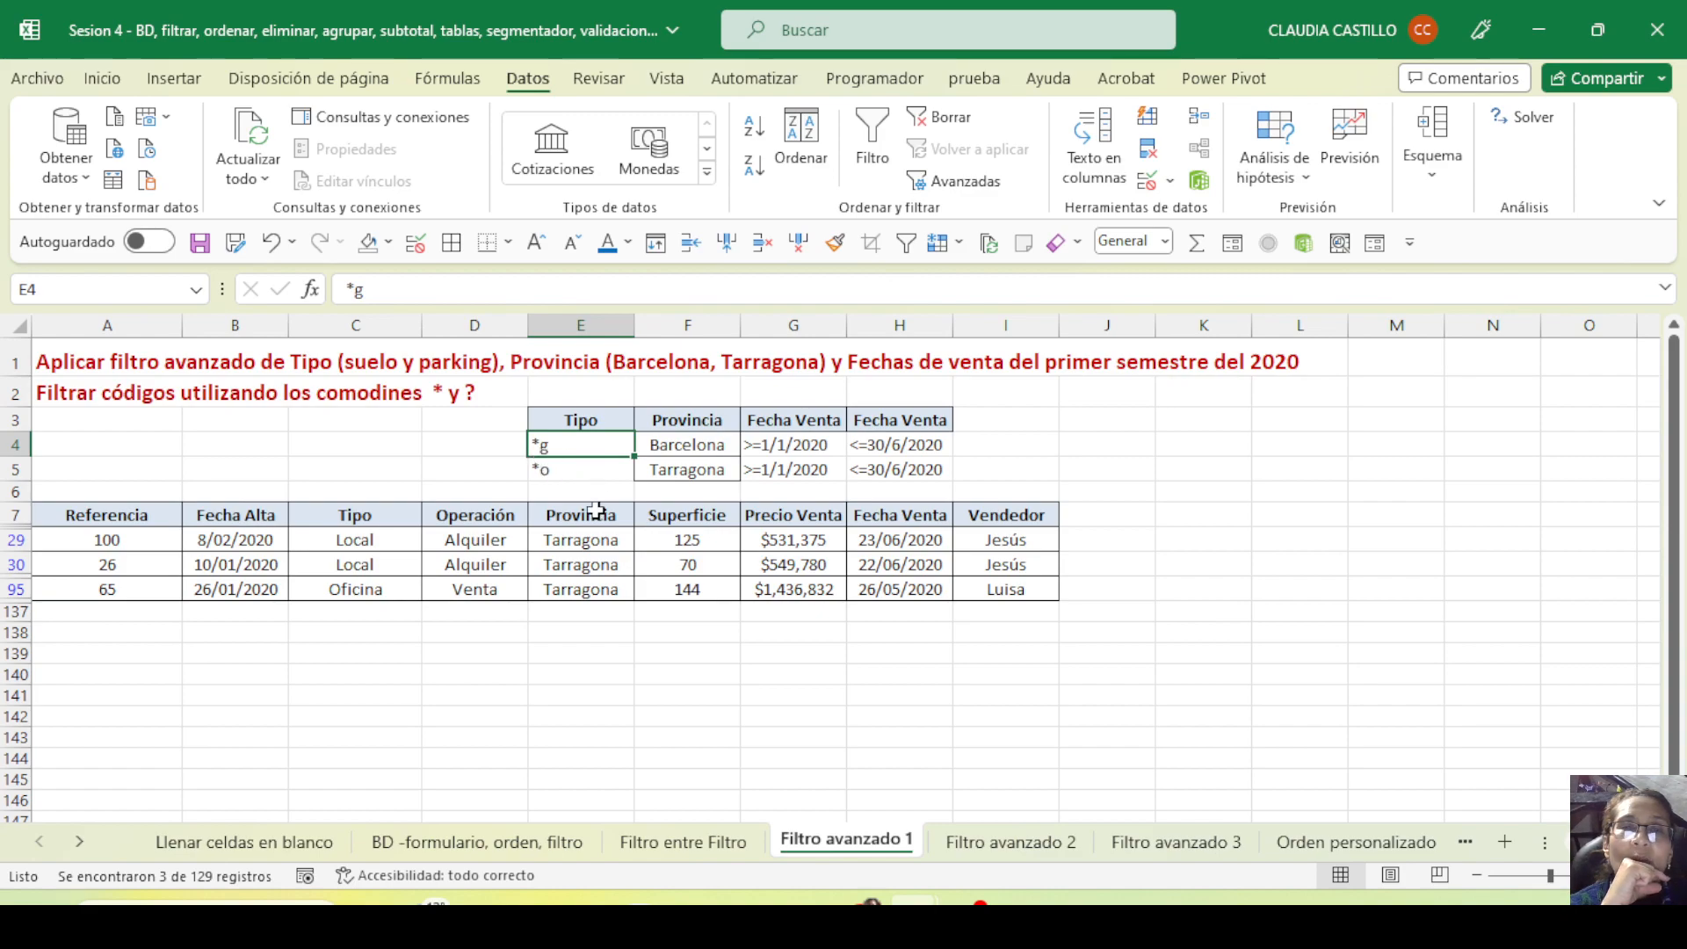
pyautogui.click(581, 463)
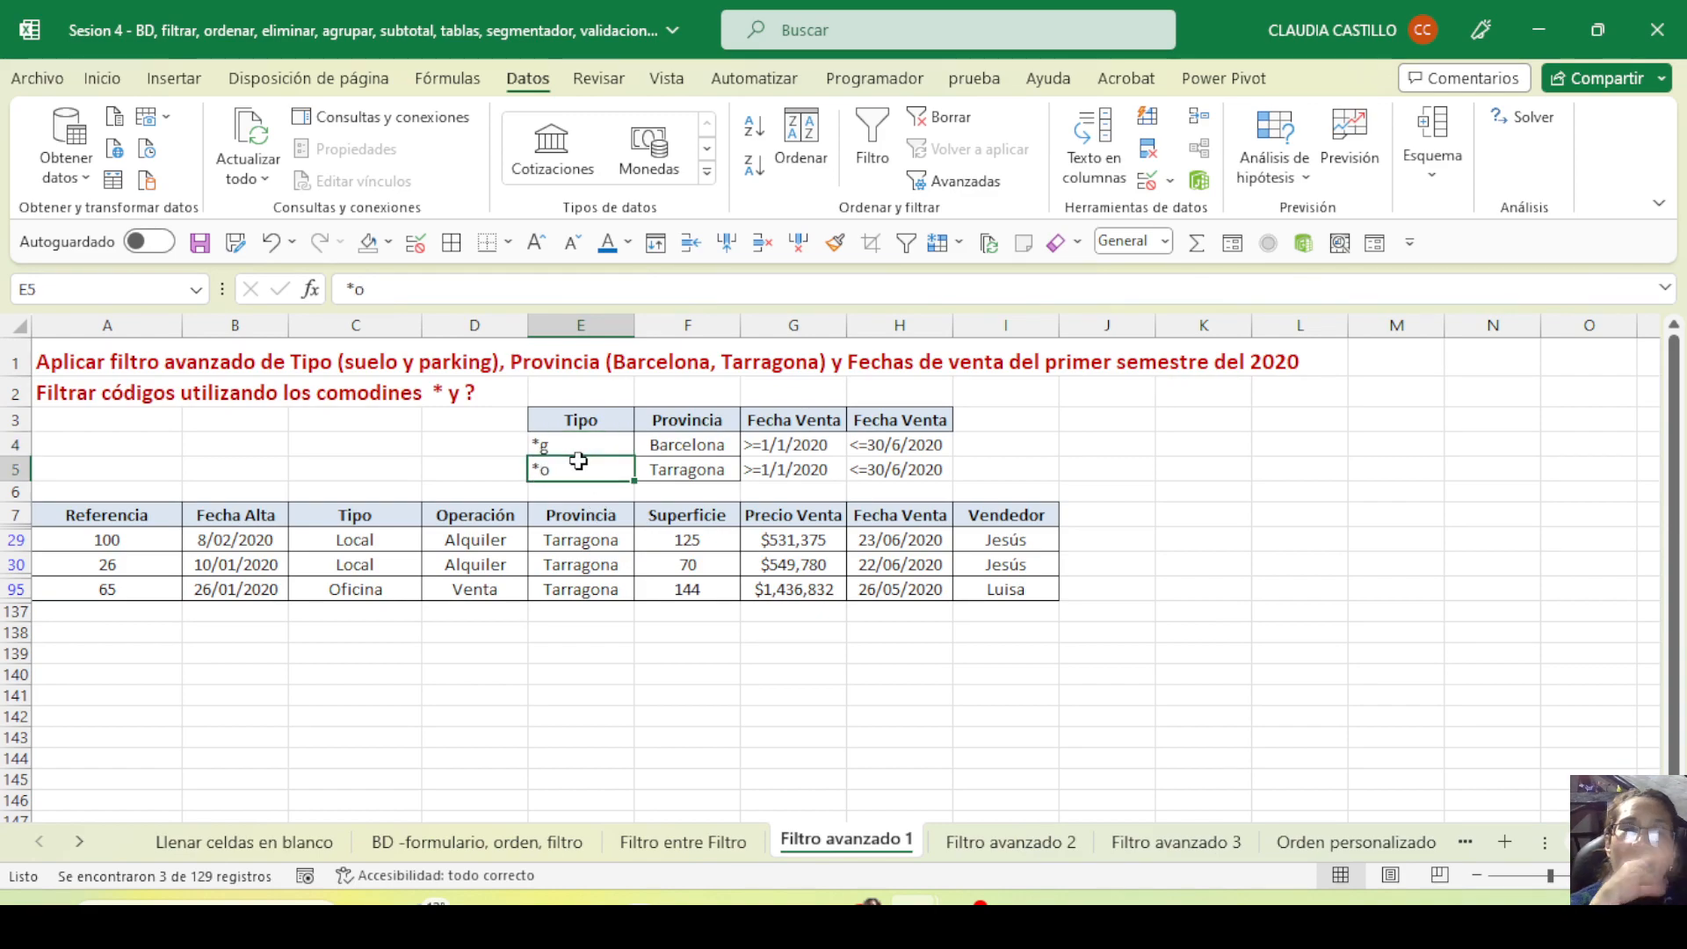
# Clear the filter from the table and replace the Tipo criterion in E4 with the wildcard pattern ?p*
pyautogui.click(945, 116)
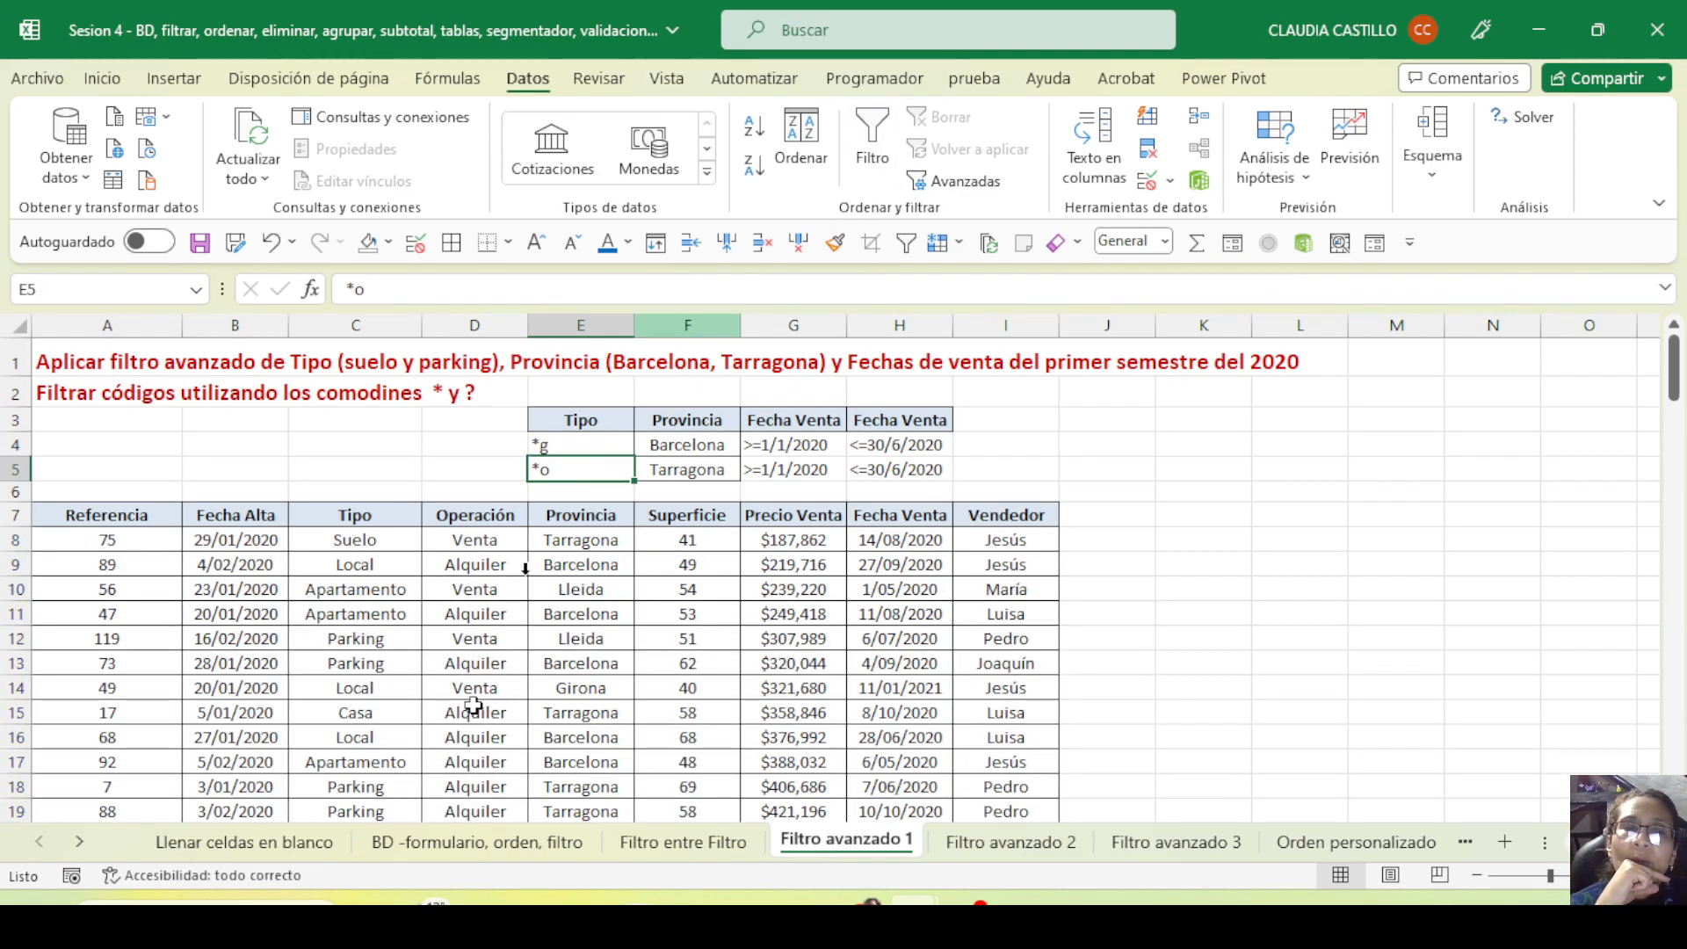
pyautogui.click(427, 636)
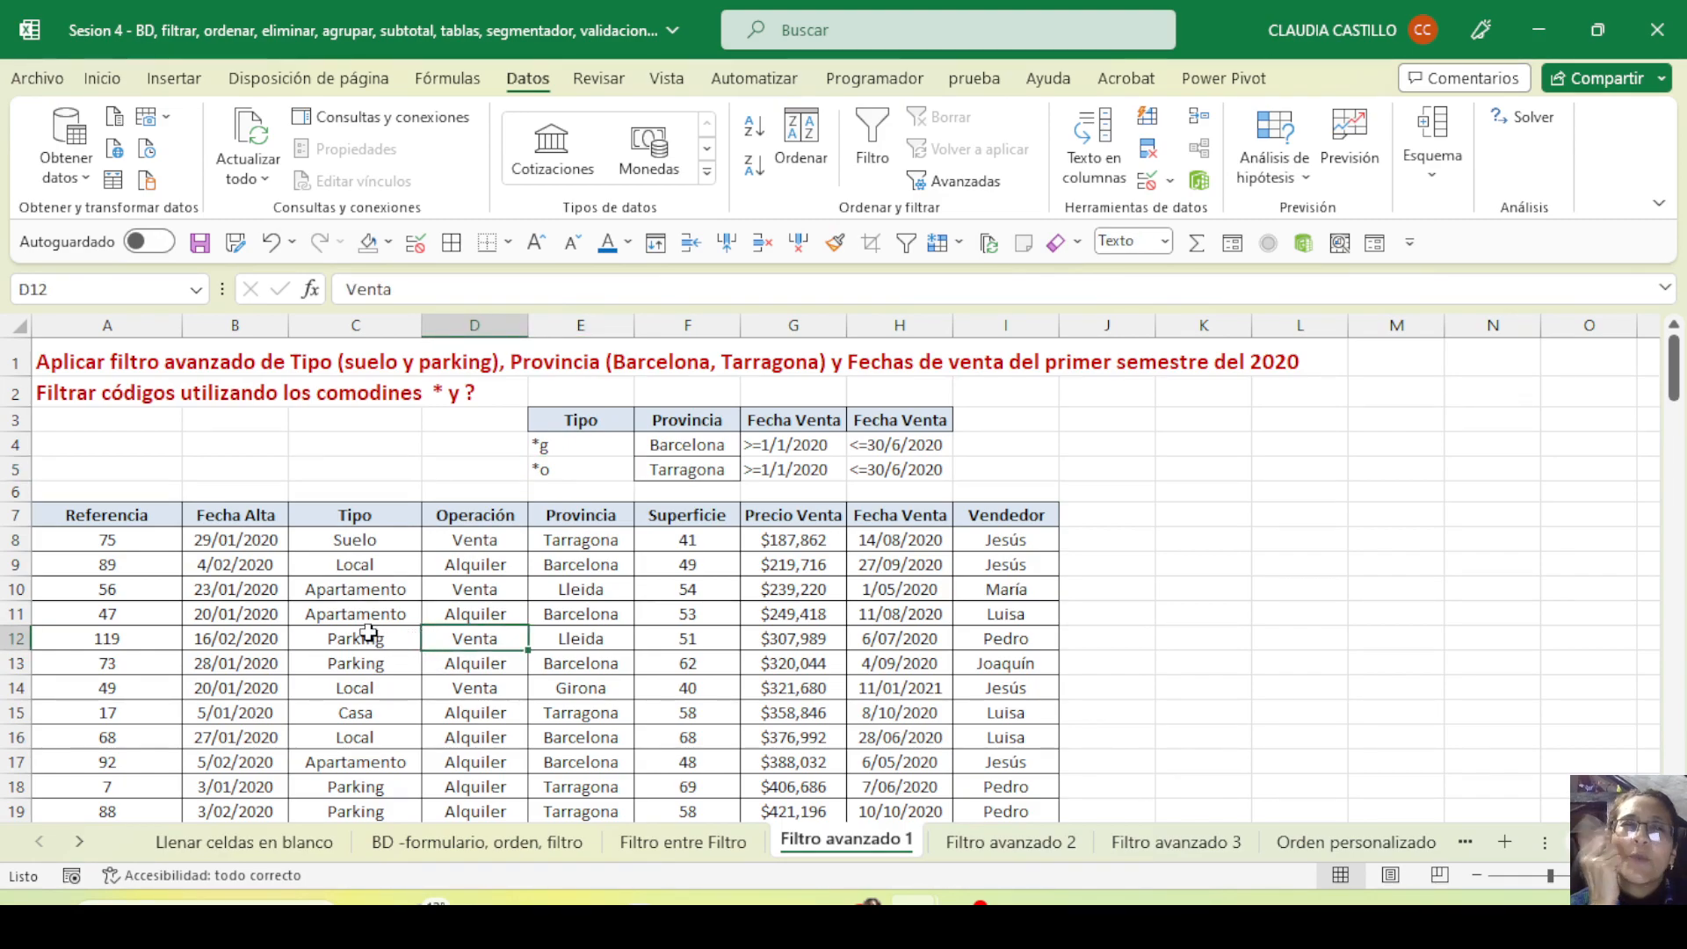
pyautogui.moveTo(571, 445); pyautogui.dragTo(609, 472)
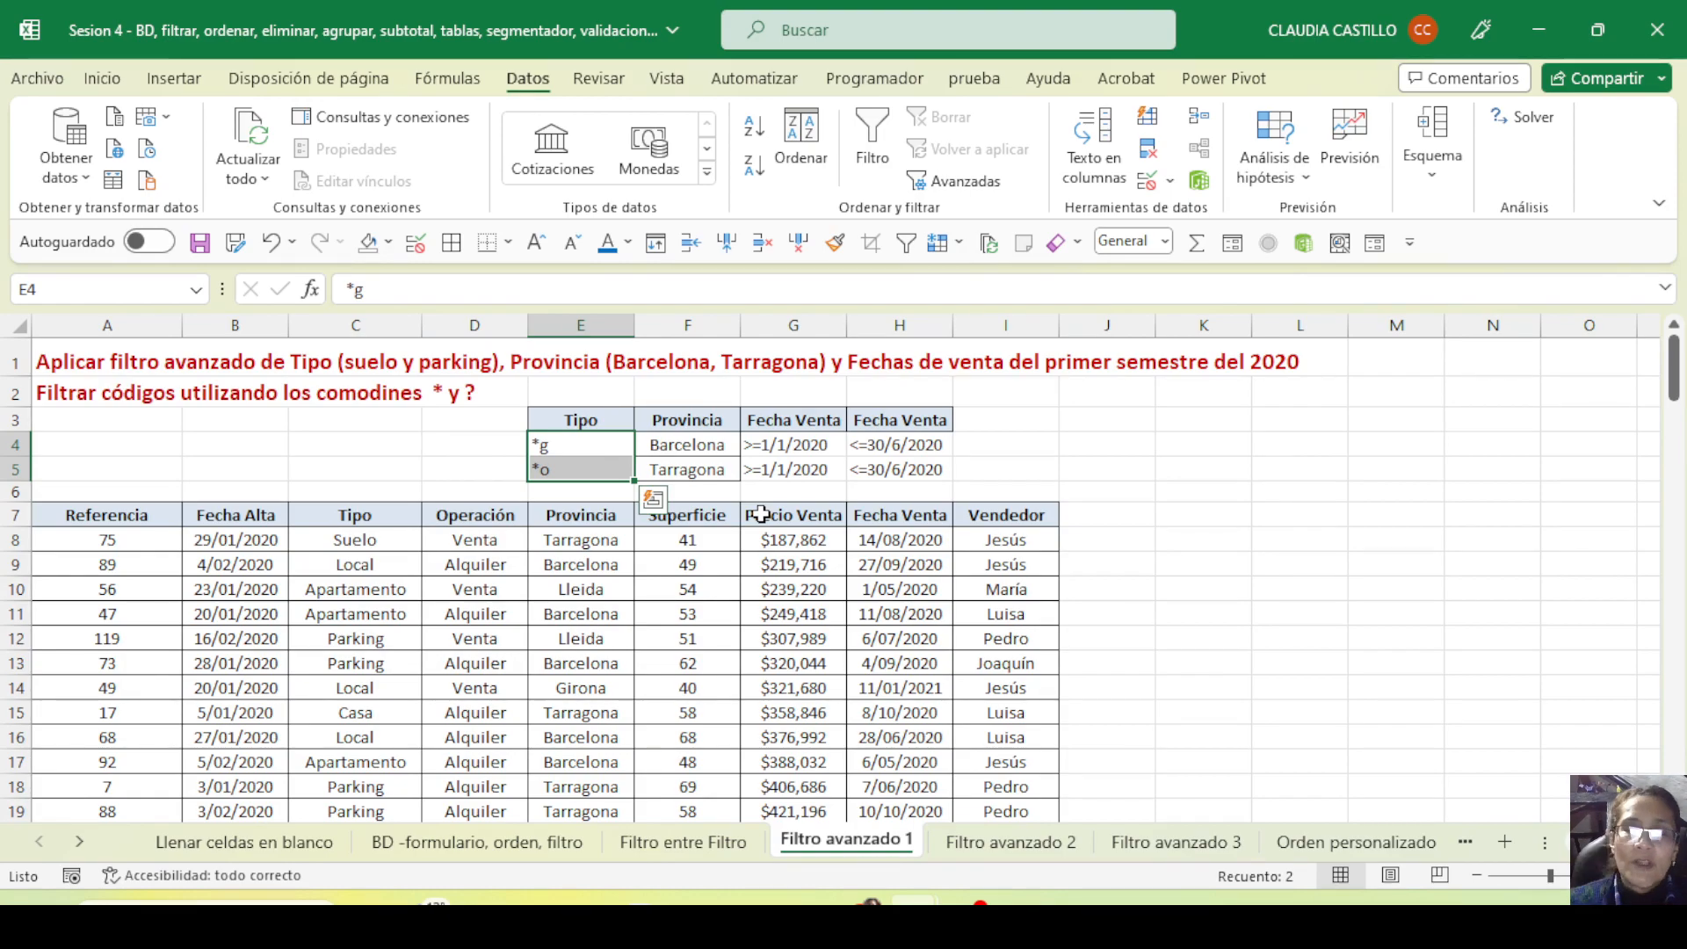
pyautogui.click(555, 449)
pyautogui.write('?')
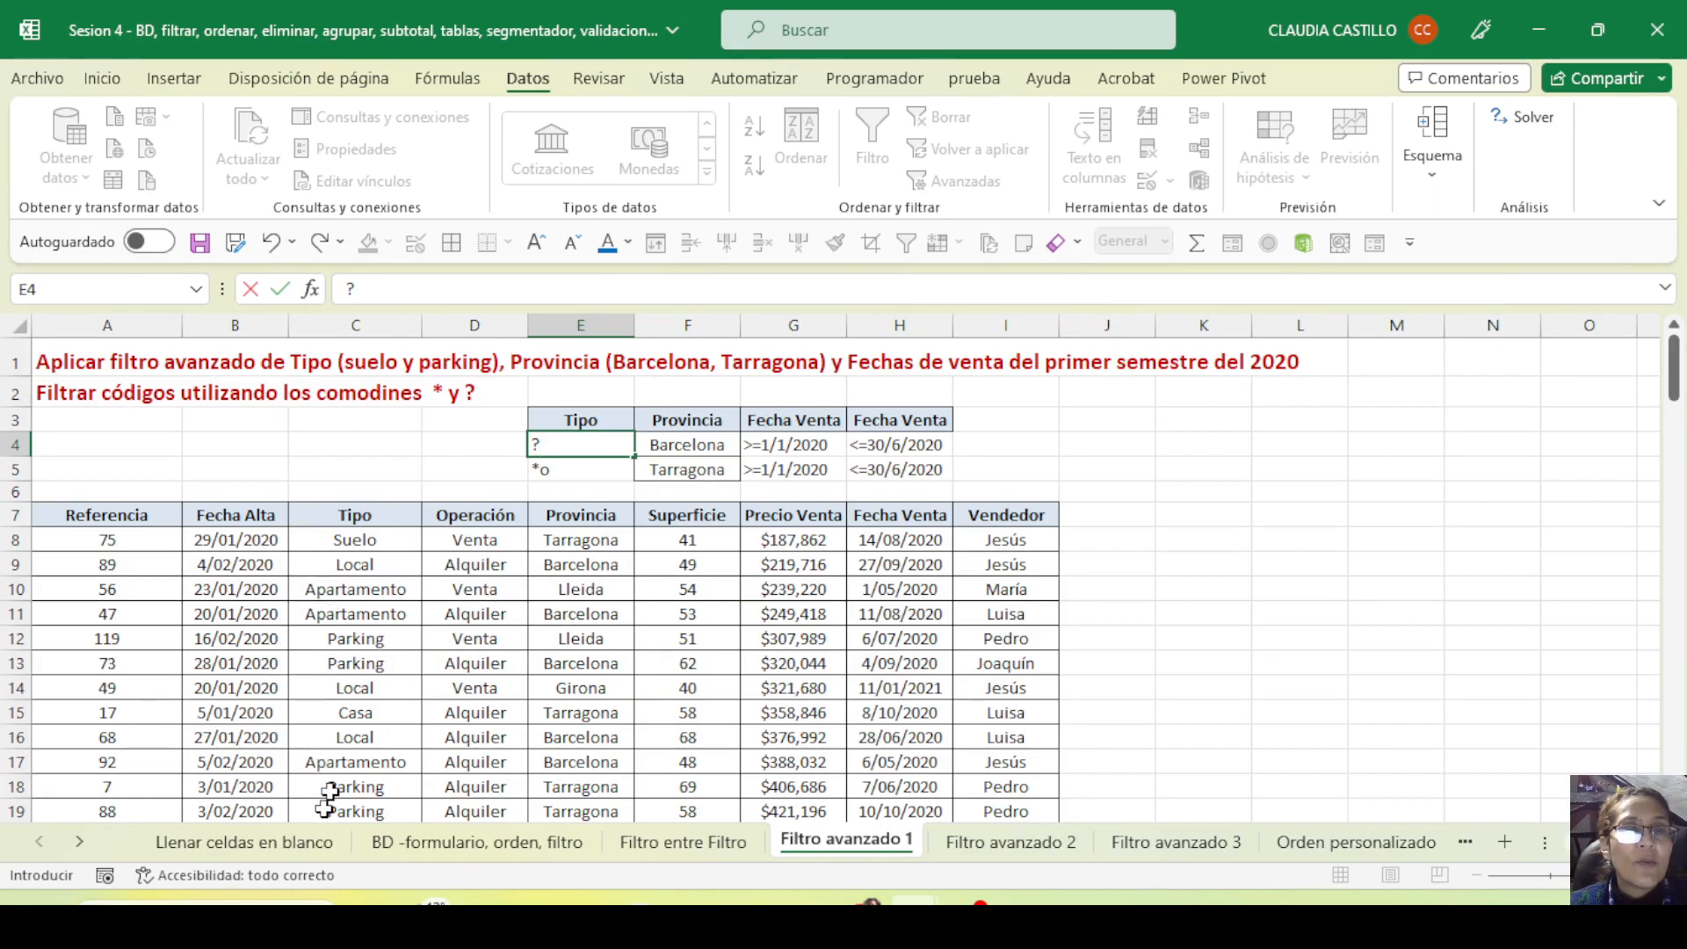
pyautogui.write('p*')
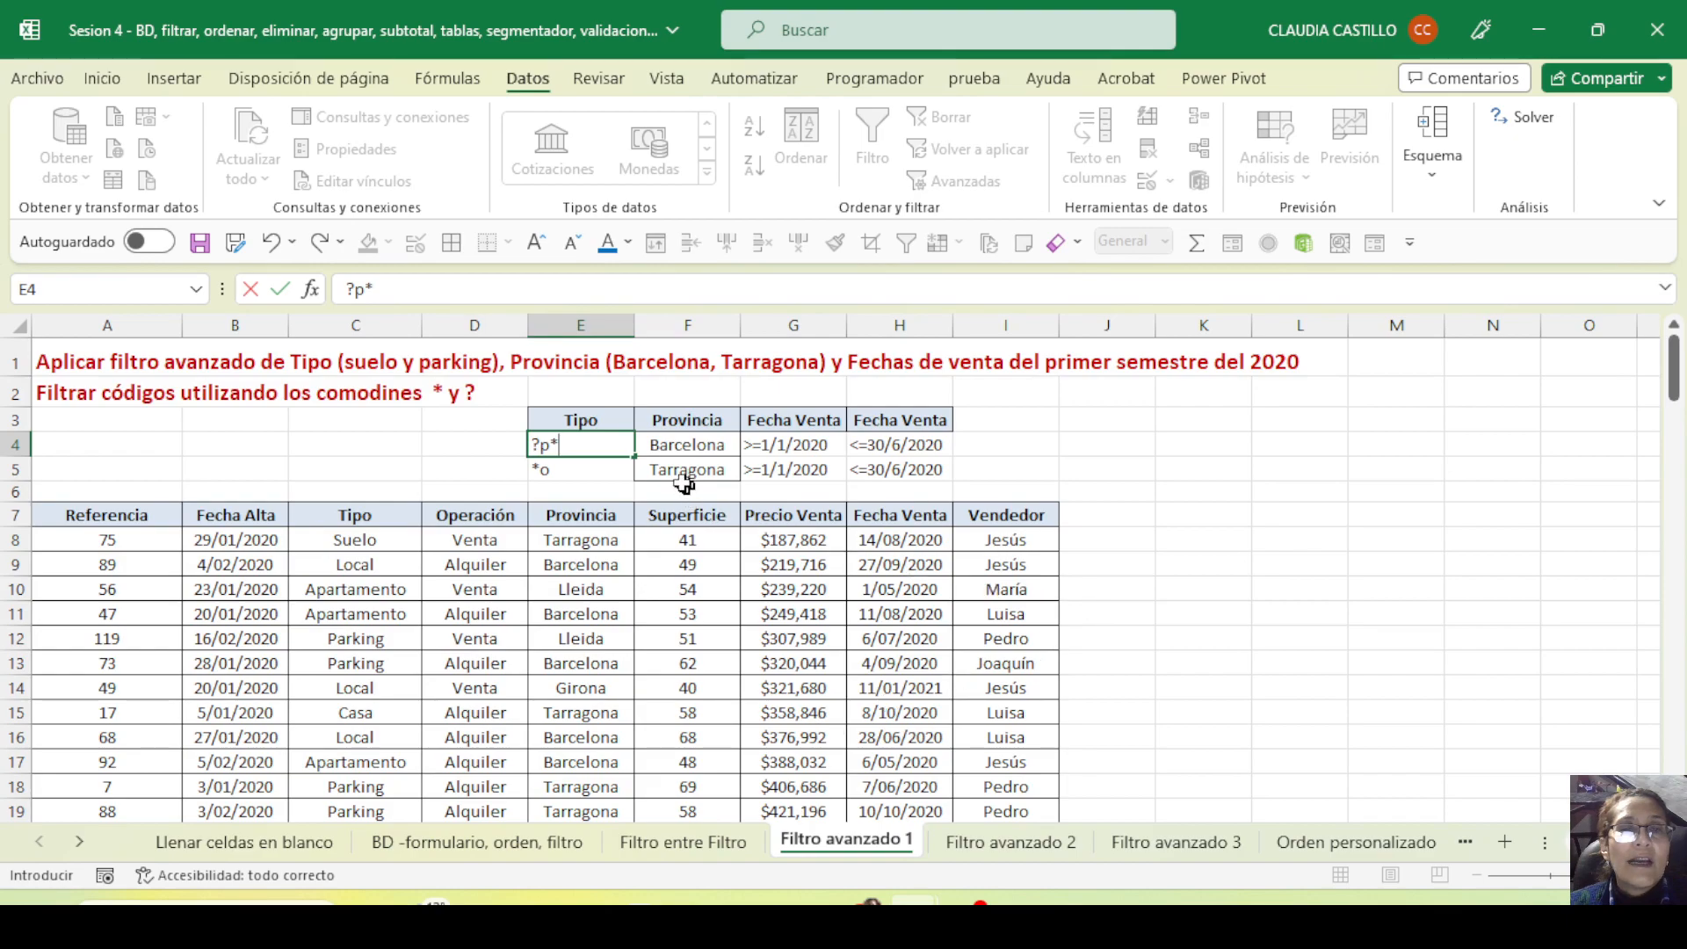
# Copy the ?p* criterion from E4 into the second Tipo criterion cell, E5
pyautogui.click(561, 472)
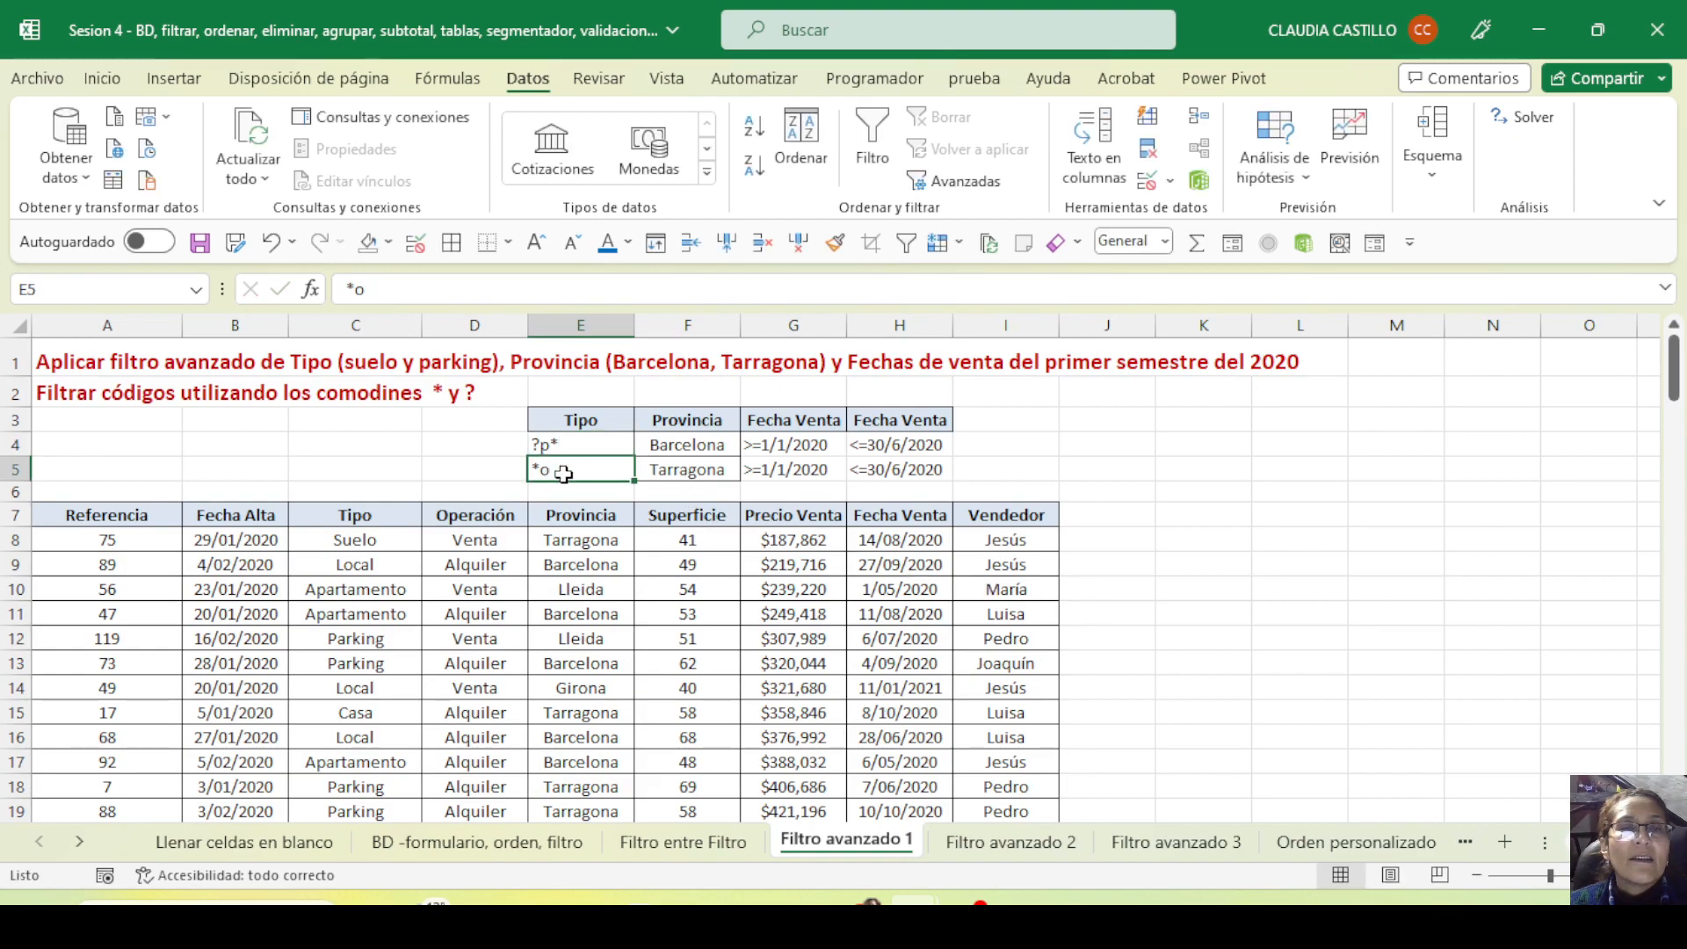
pyautogui.click(561, 448)
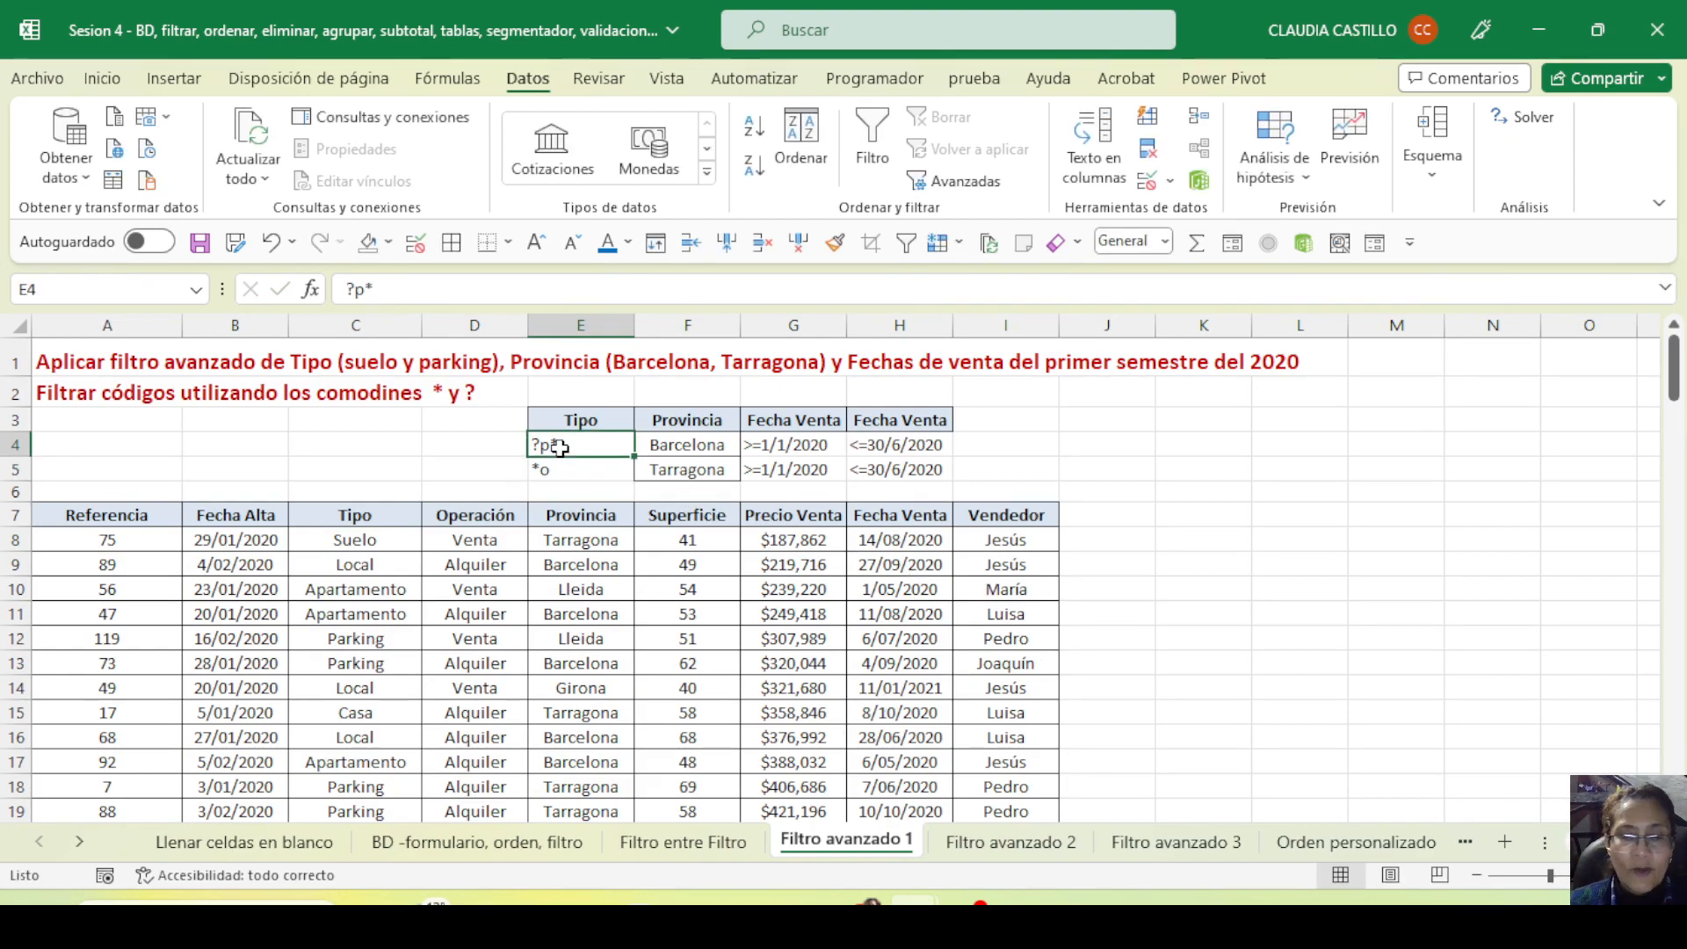
pyautogui.hotkey('ctrl', 'c')
pyautogui.click(563, 469)
pyautogui.hotkey('ctrl', 'v')
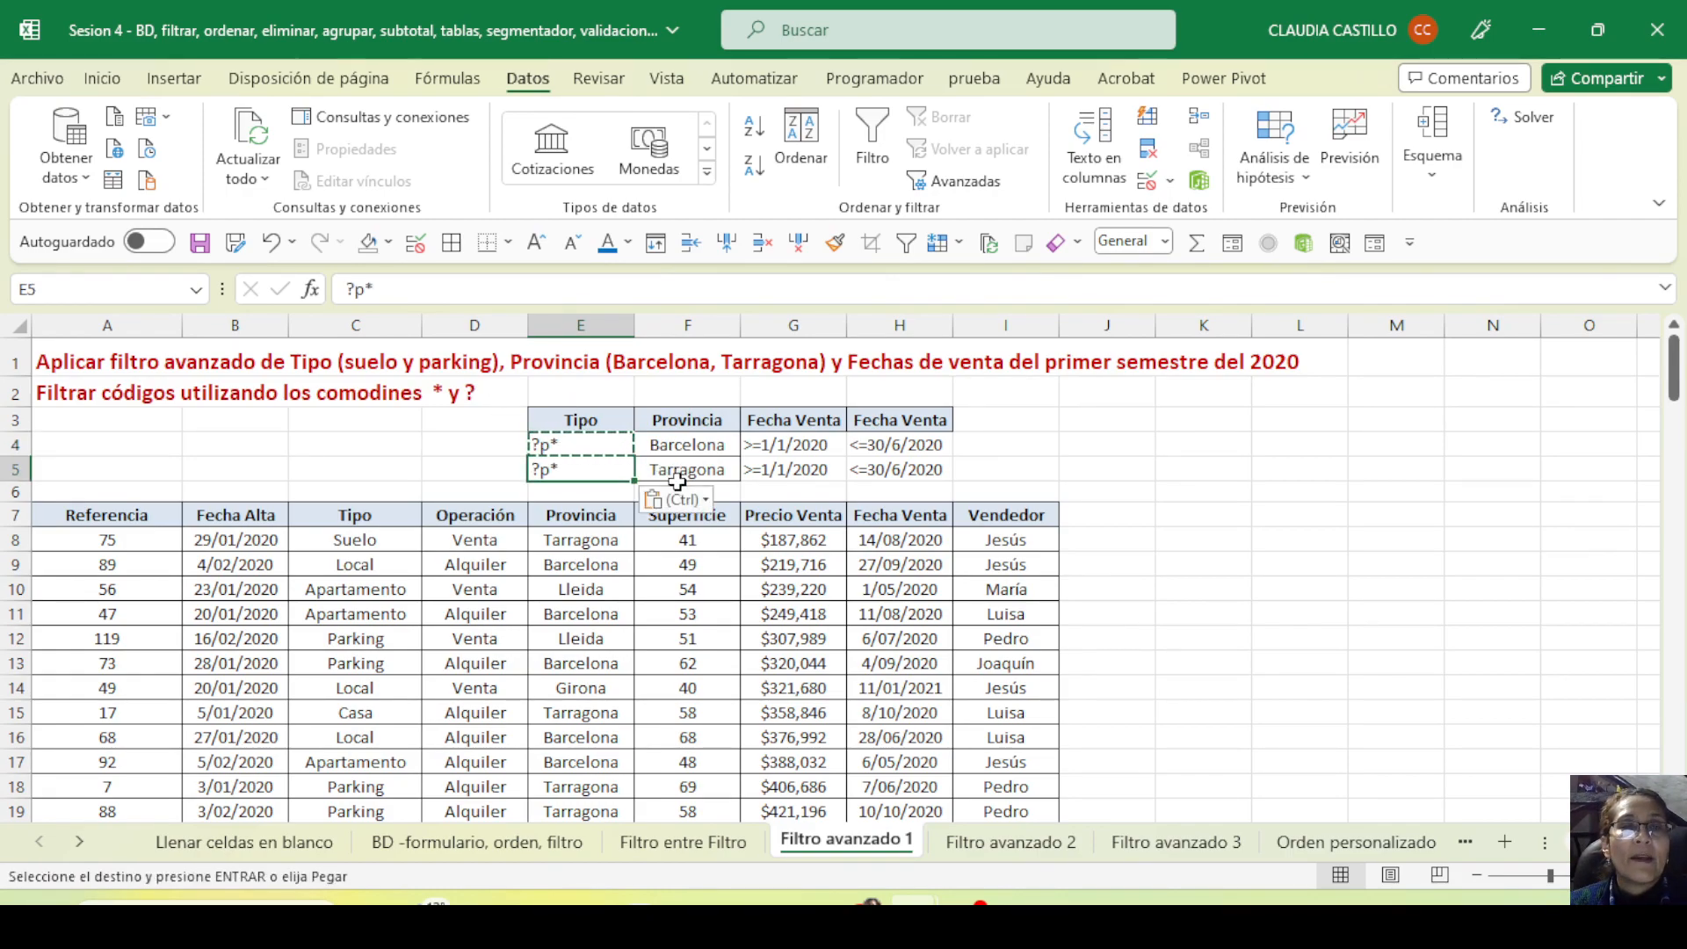
pyautogui.press('Escape')
# Filter the list A7:I136 in place with the advanced filter, using criteria range E3:H5 with the ?p* patterns
pyautogui.click(540, 570)
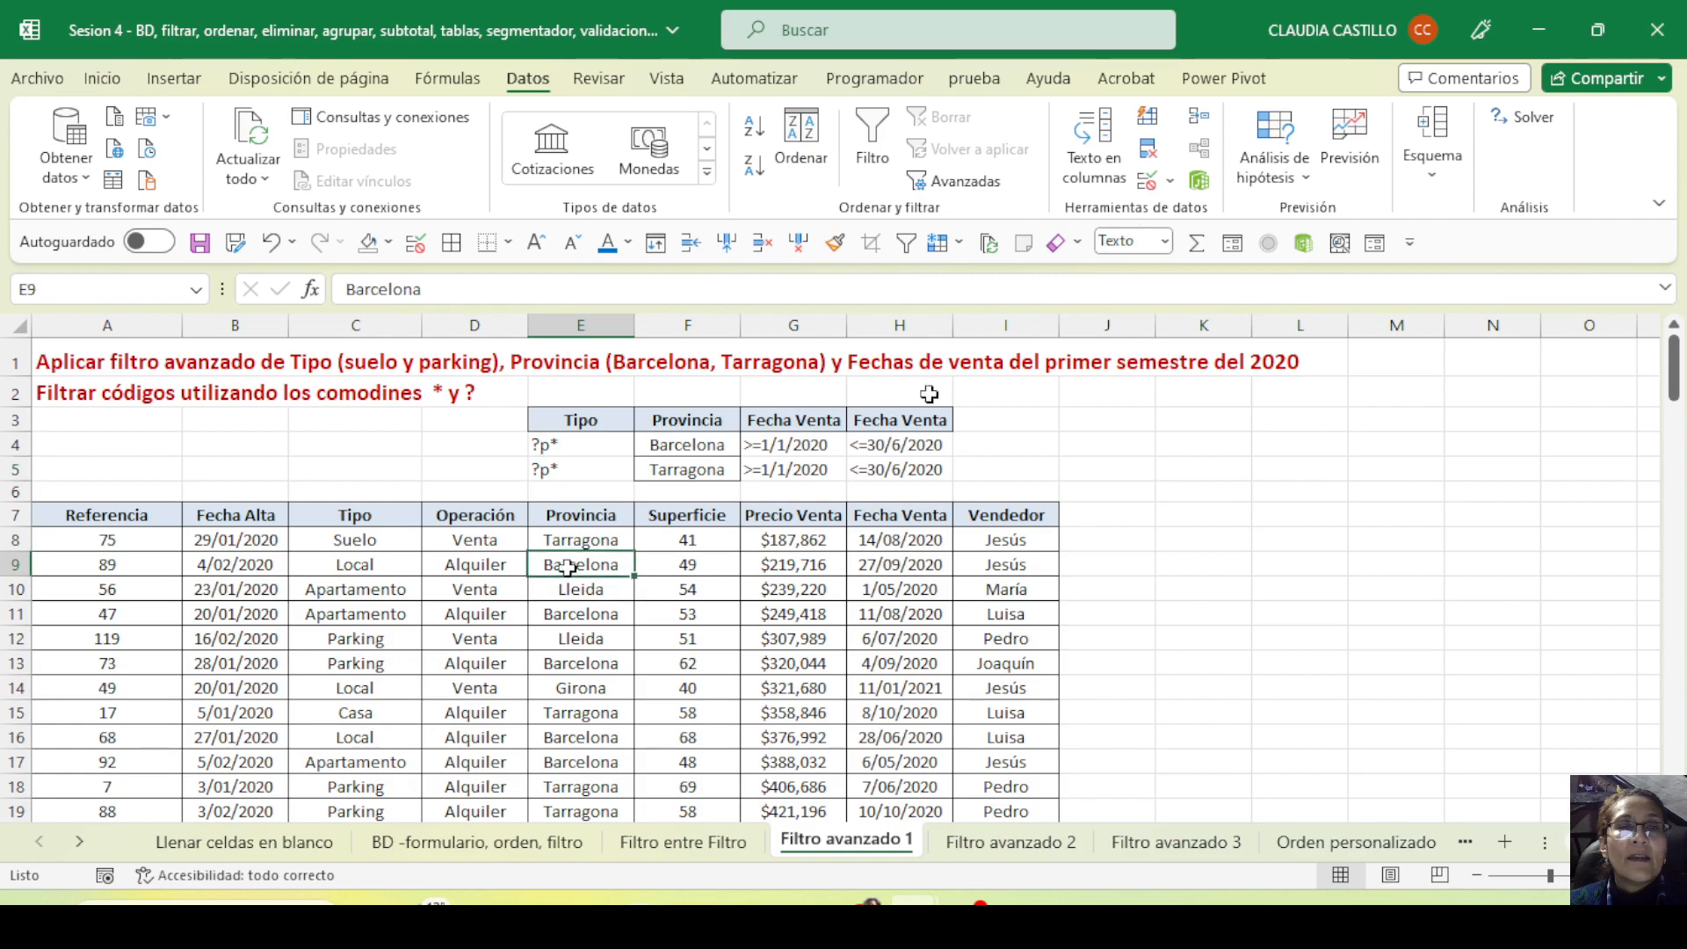
pyautogui.click(964, 181)
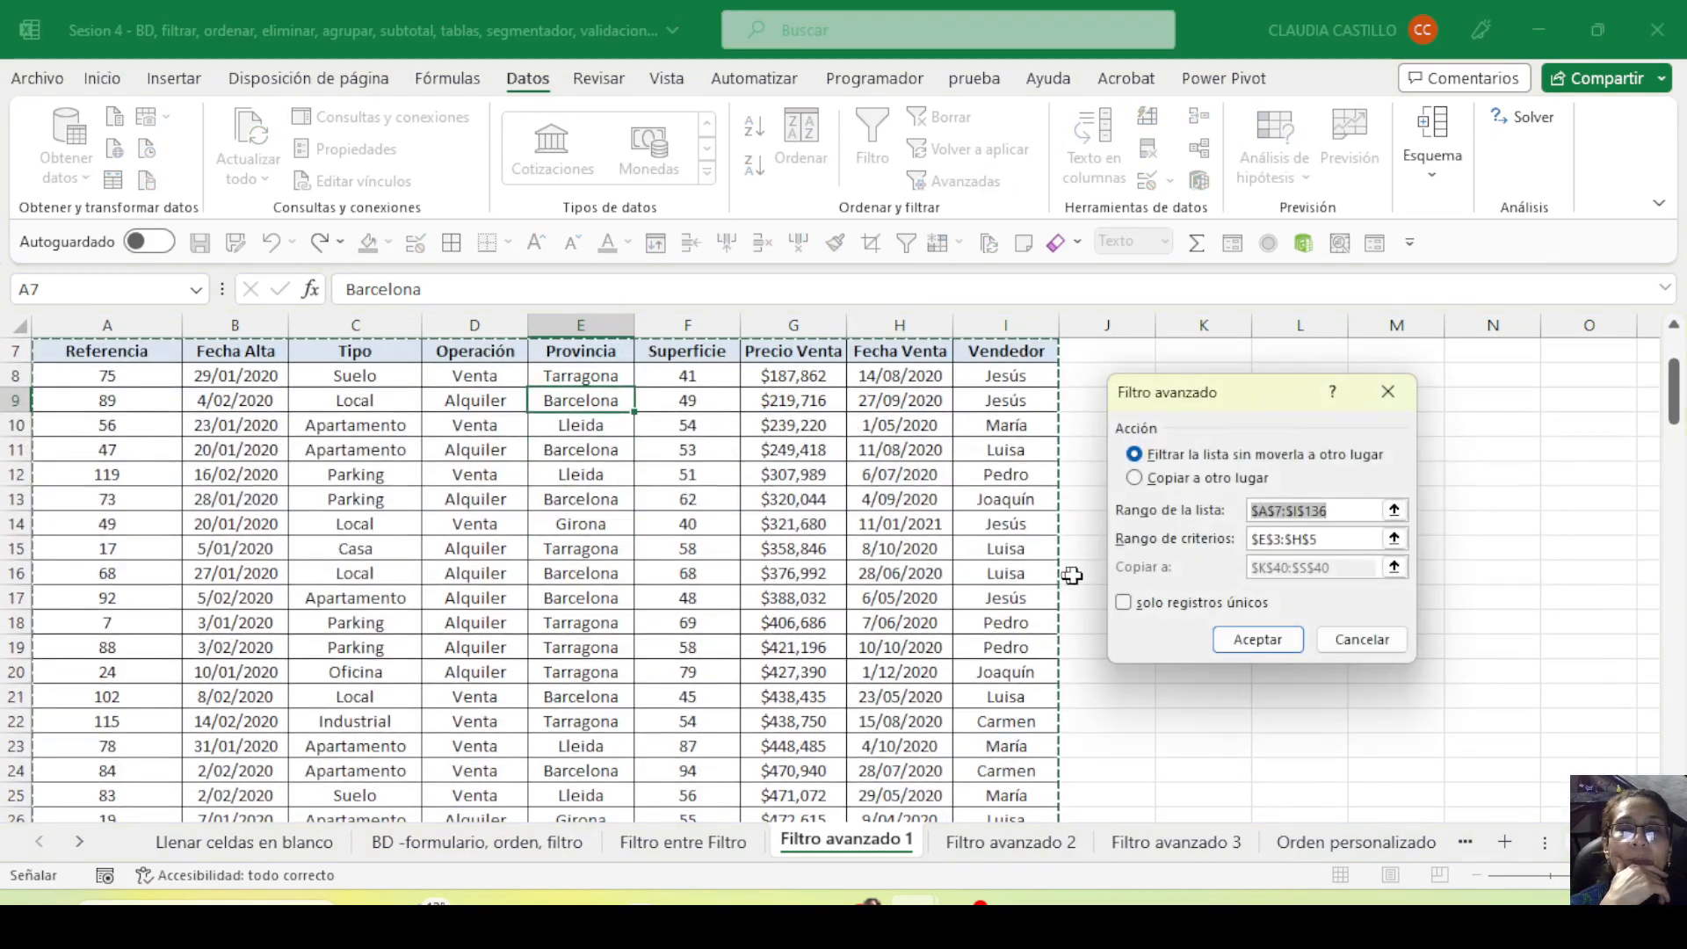
pyautogui.scroll(2, 648, 637)
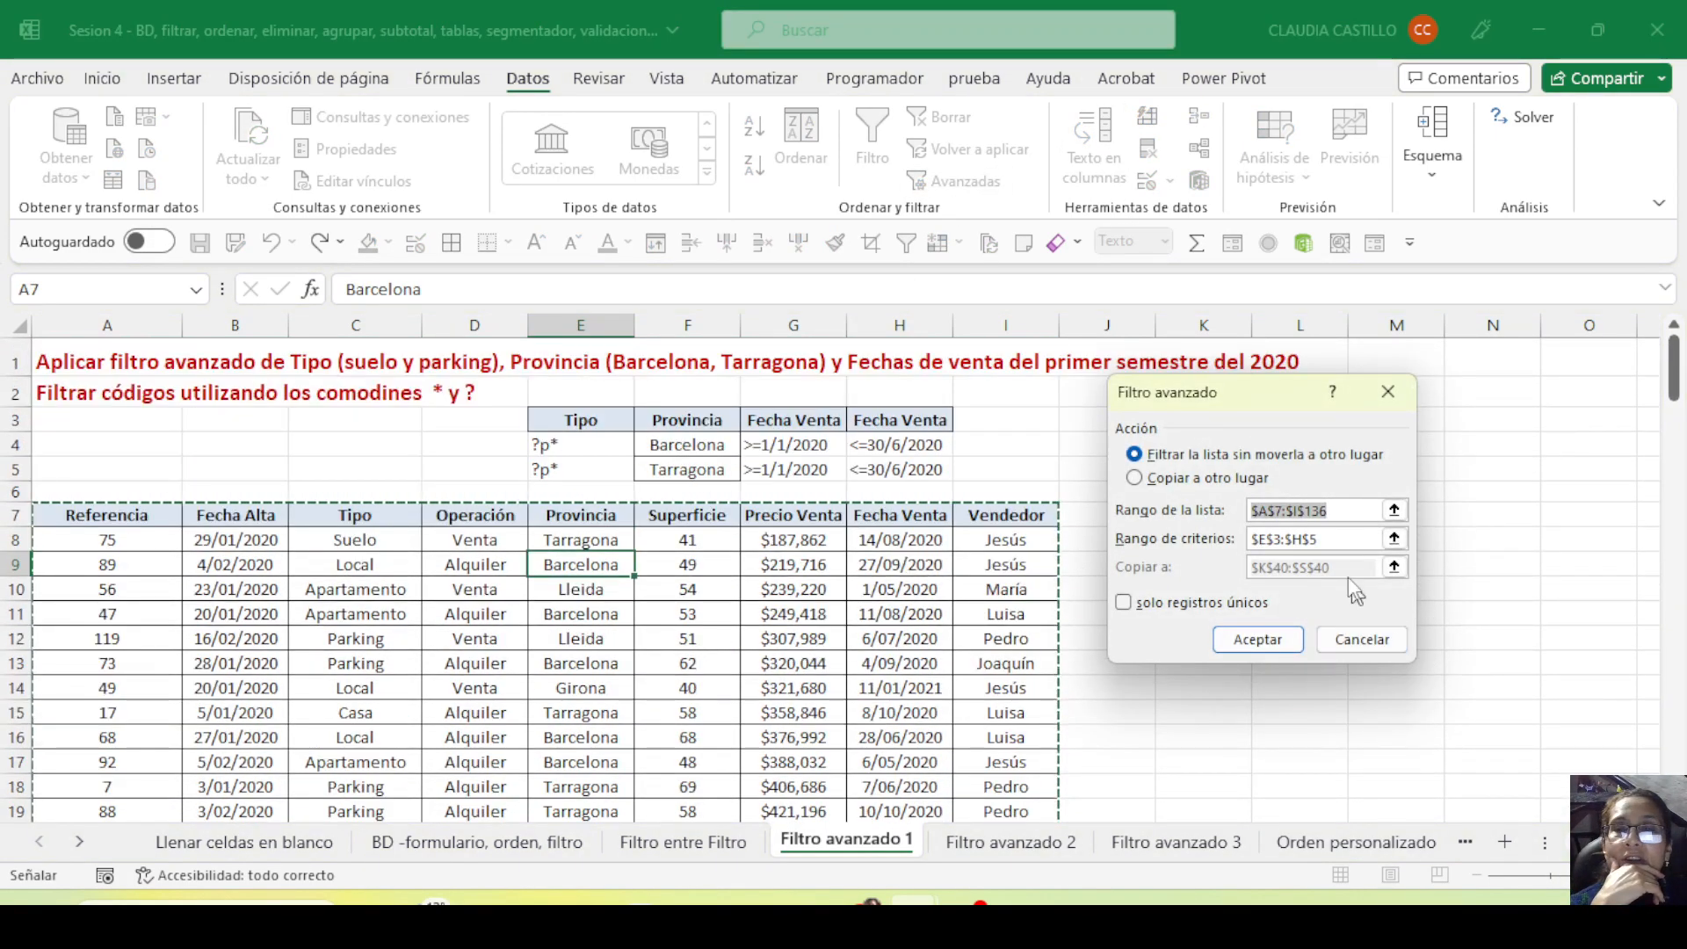
pyautogui.click(1303, 540)
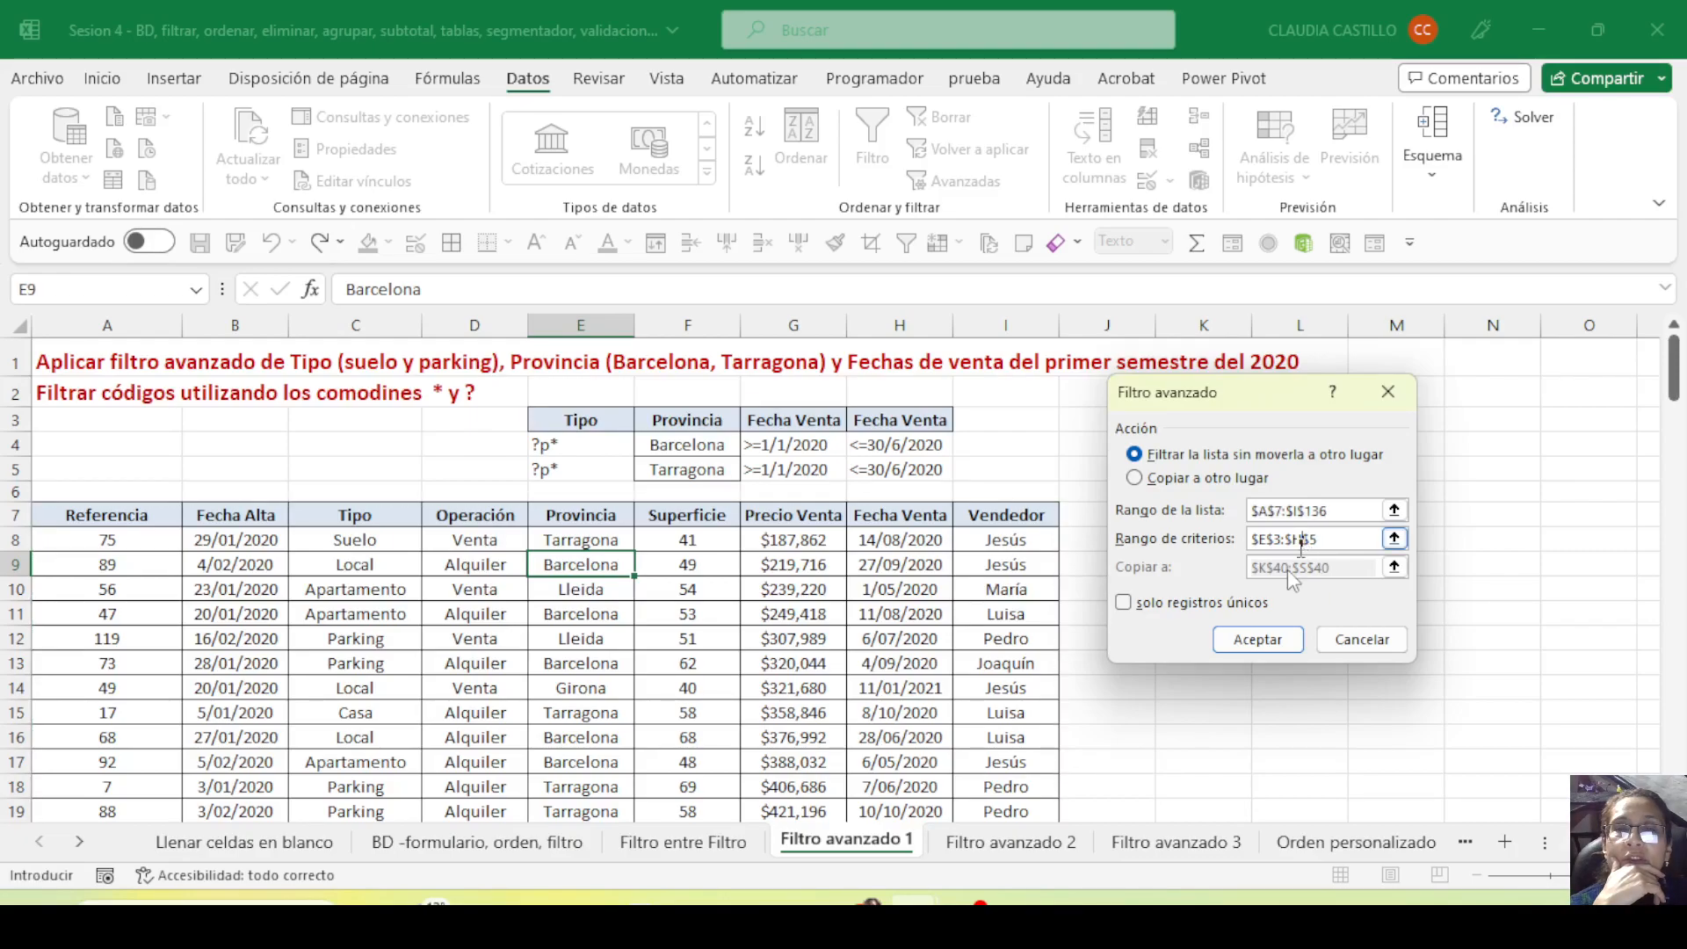
pyautogui.click(1260, 639)
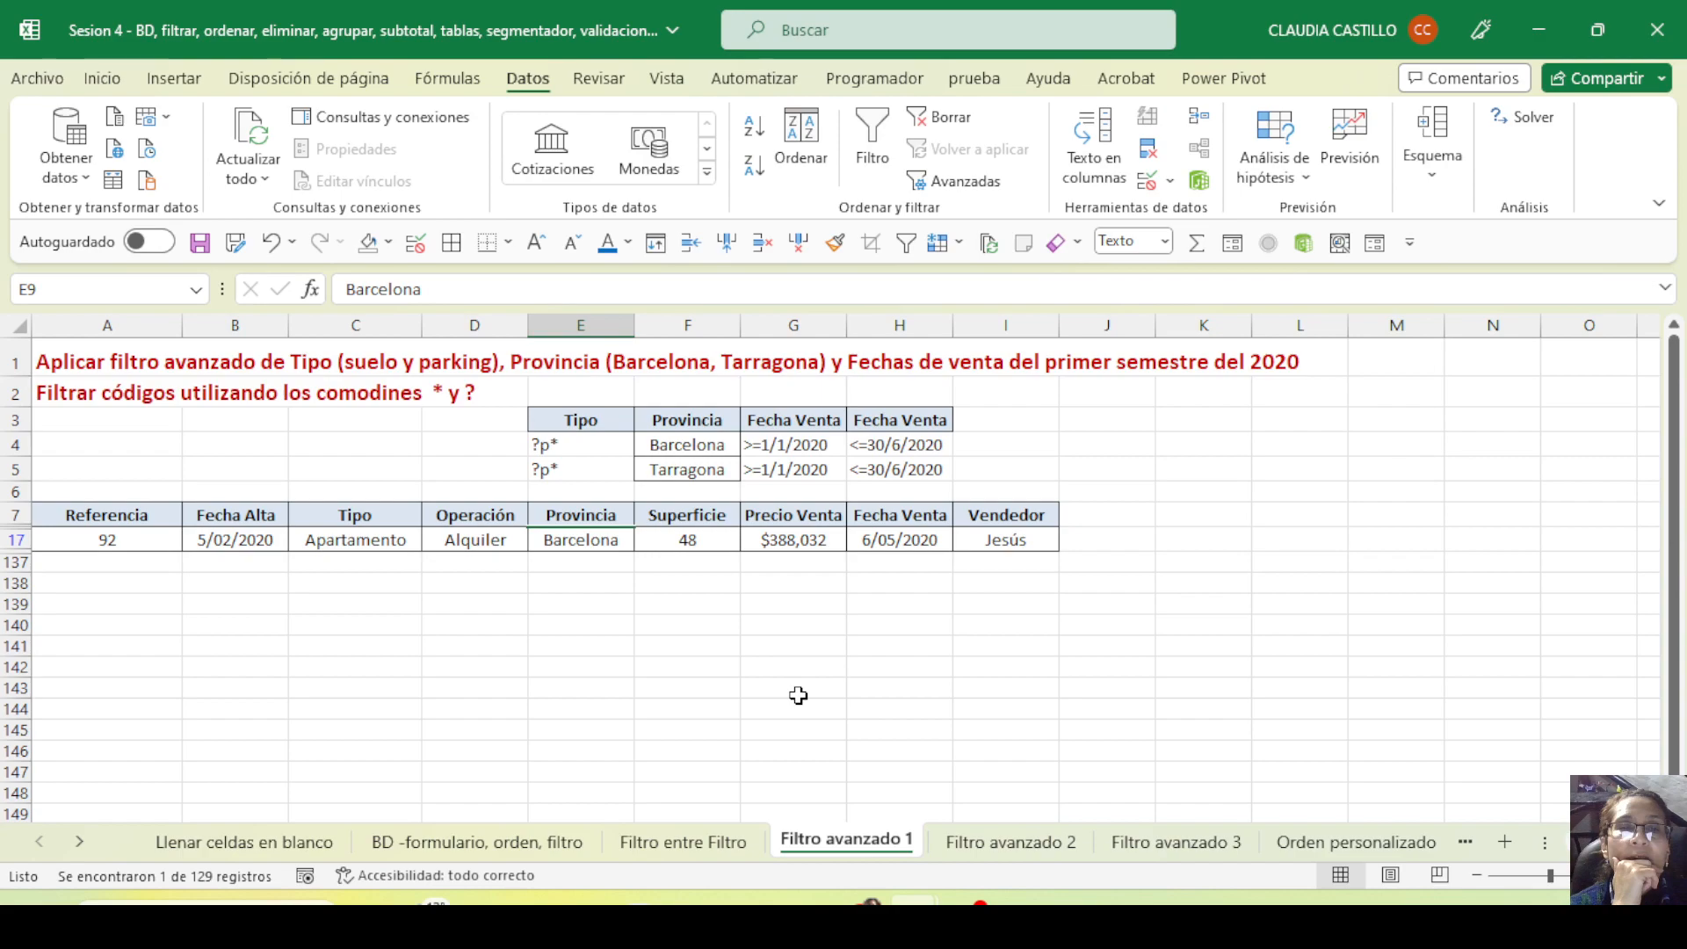
pyautogui.click(561, 544)
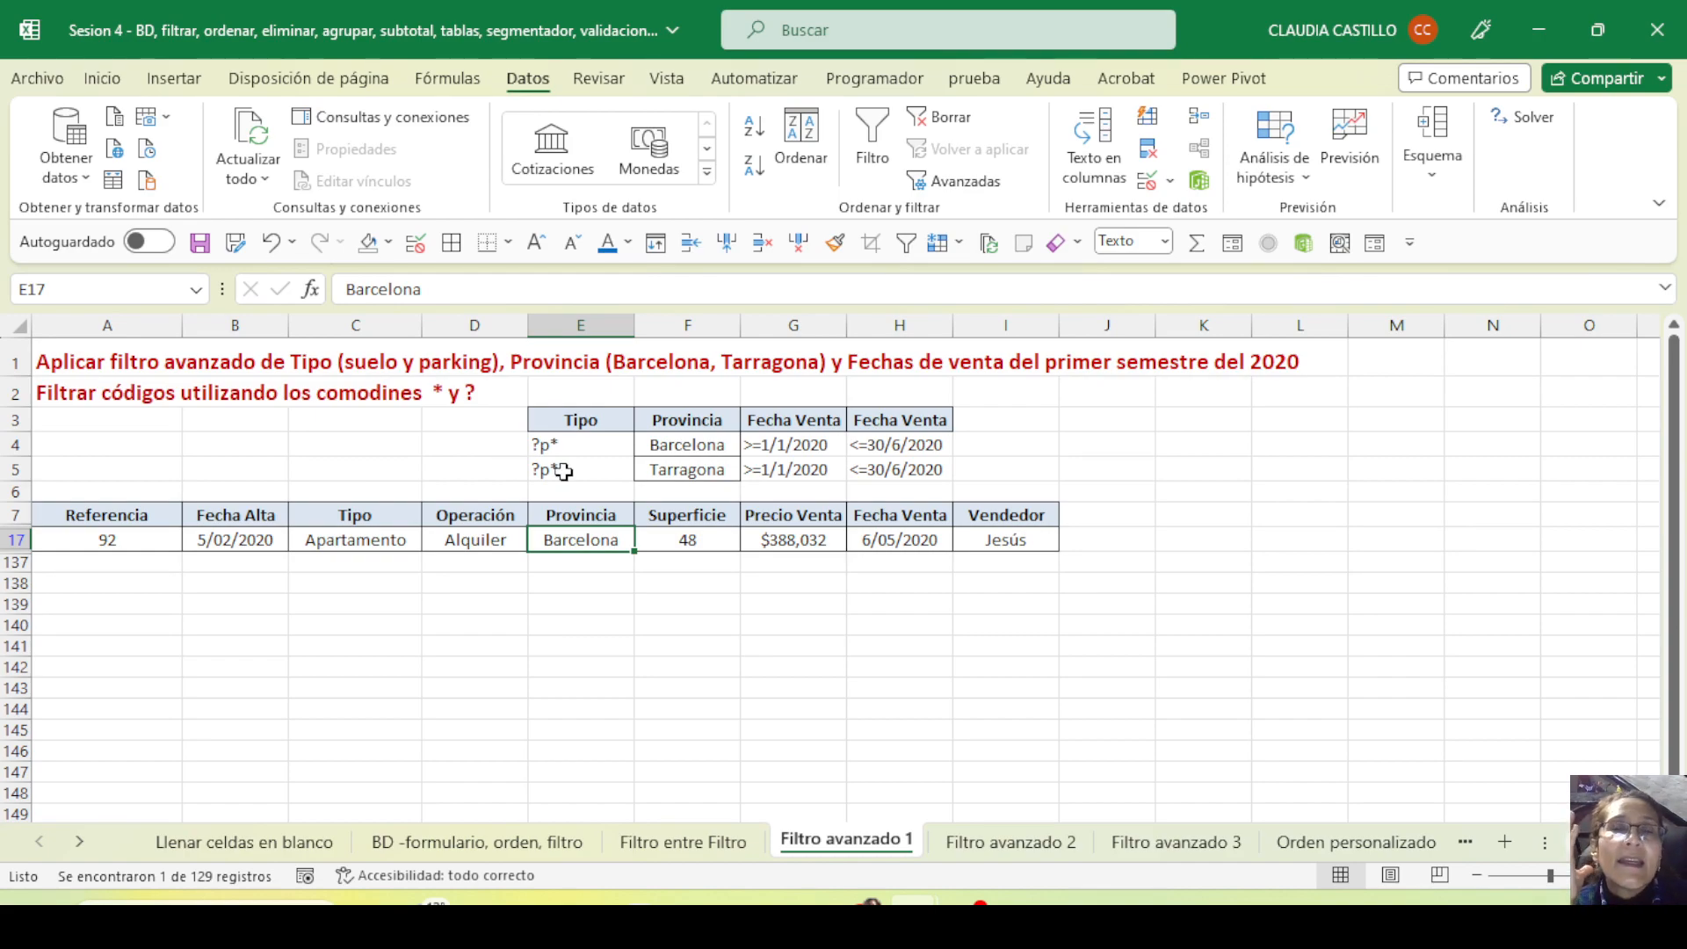
# Set the Tipo criteria to L in cell E4 and P in cell E5
pyautogui.click(563, 472)
pyautogui.click(546, 444)
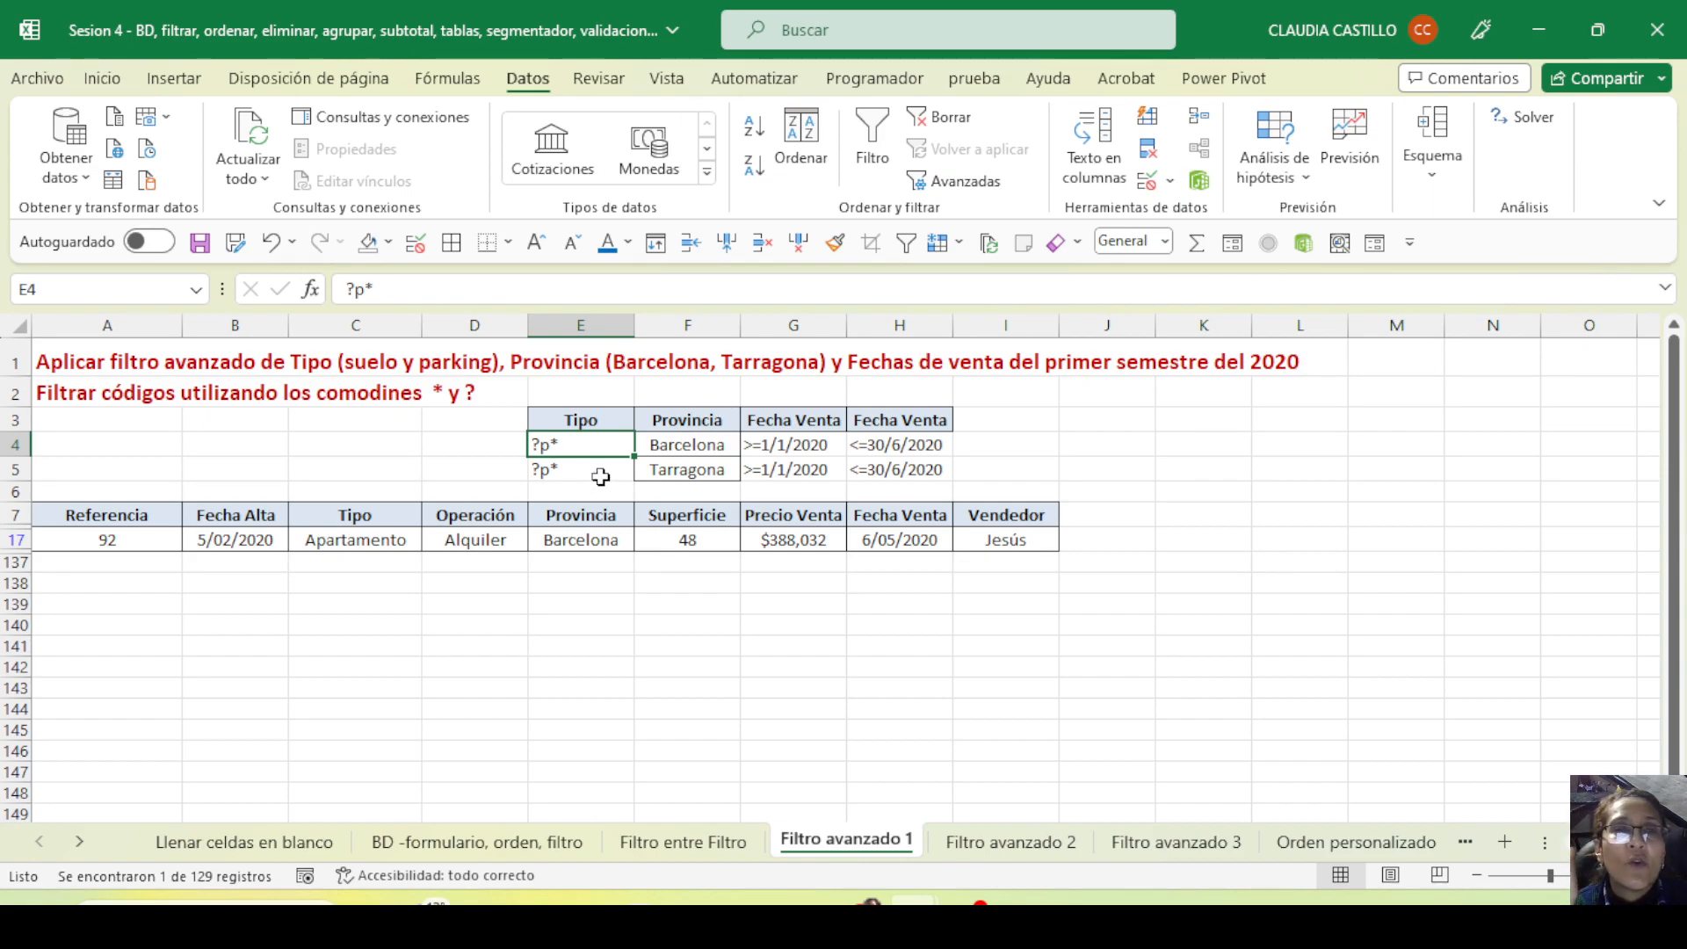
pyautogui.write('L')
pyautogui.press('Return')
pyautogui.write('?P')
pyautogui.press('Return')
pyautogui.click(544, 445)
pyautogui.click(580, 464)
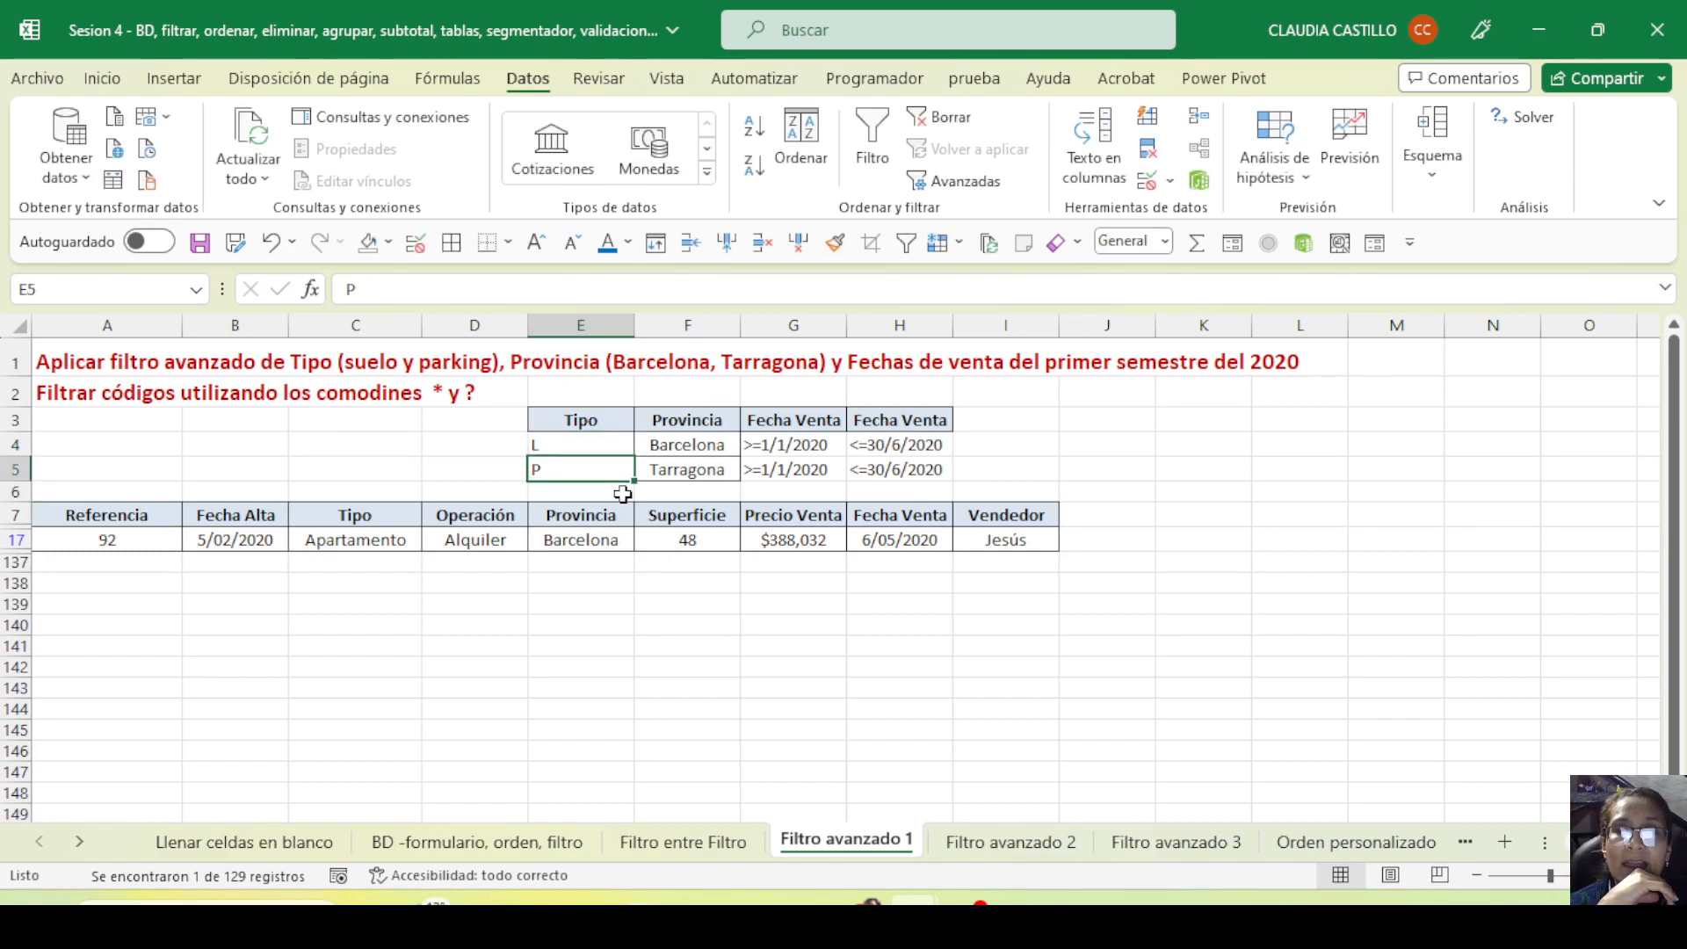
# Filter the list A7:I136 in place with the advanced filter, using criteria range E3:H5 with Tipo initials L and P
pyautogui.click(563, 537)
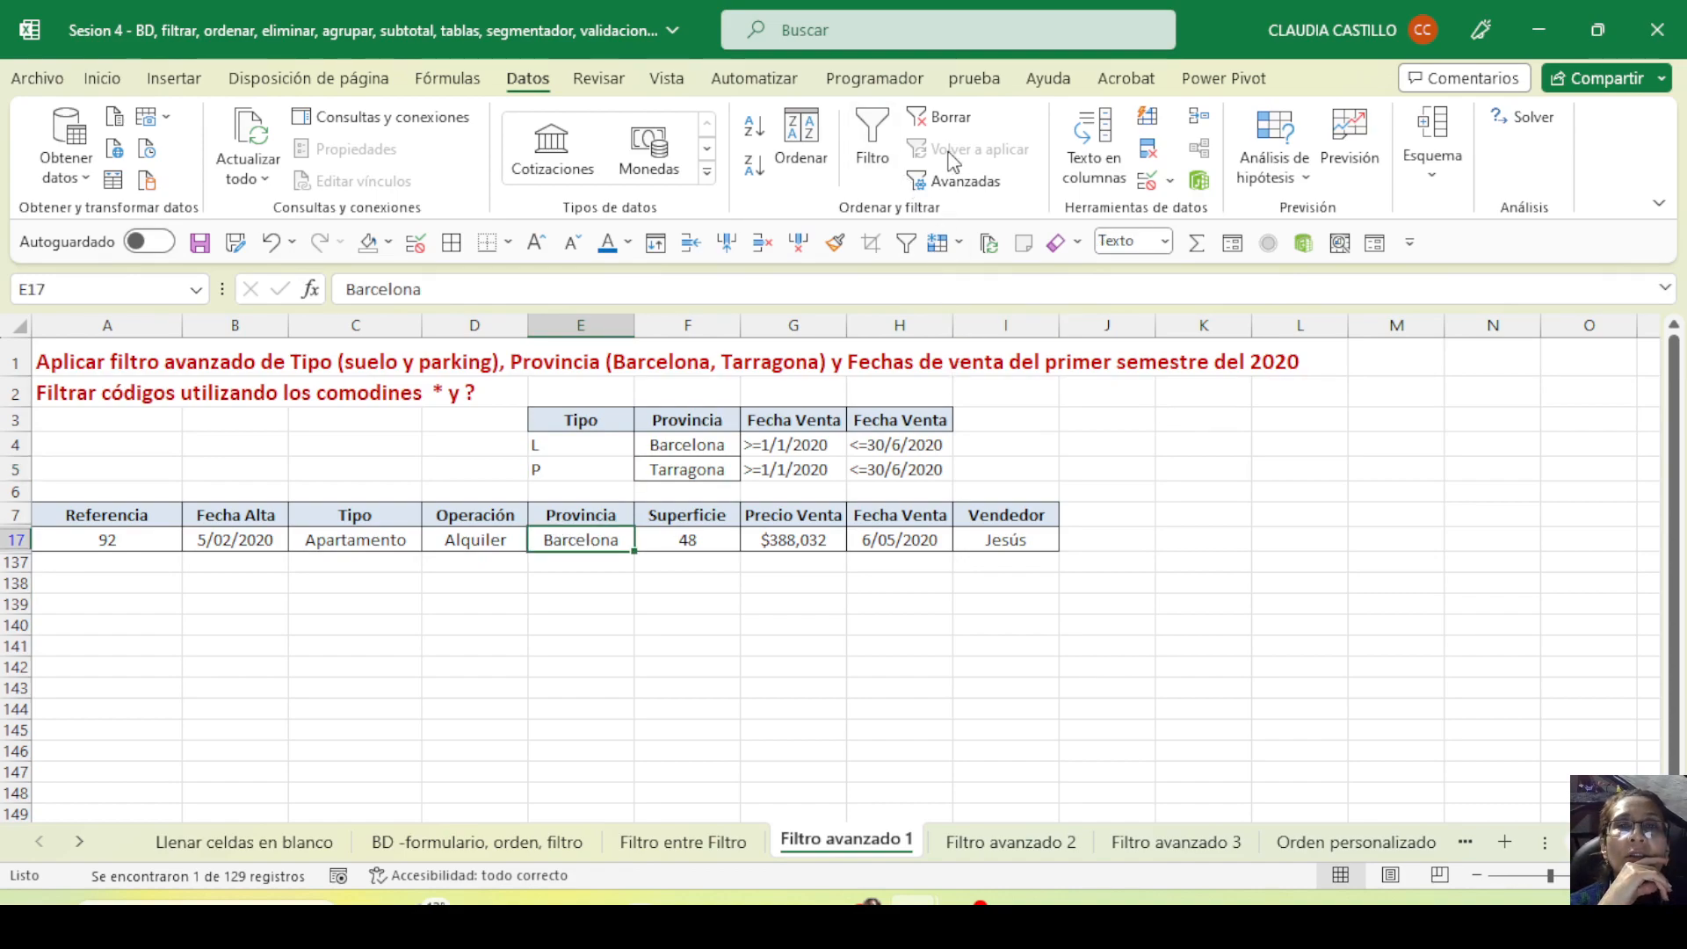
pyautogui.click(960, 183)
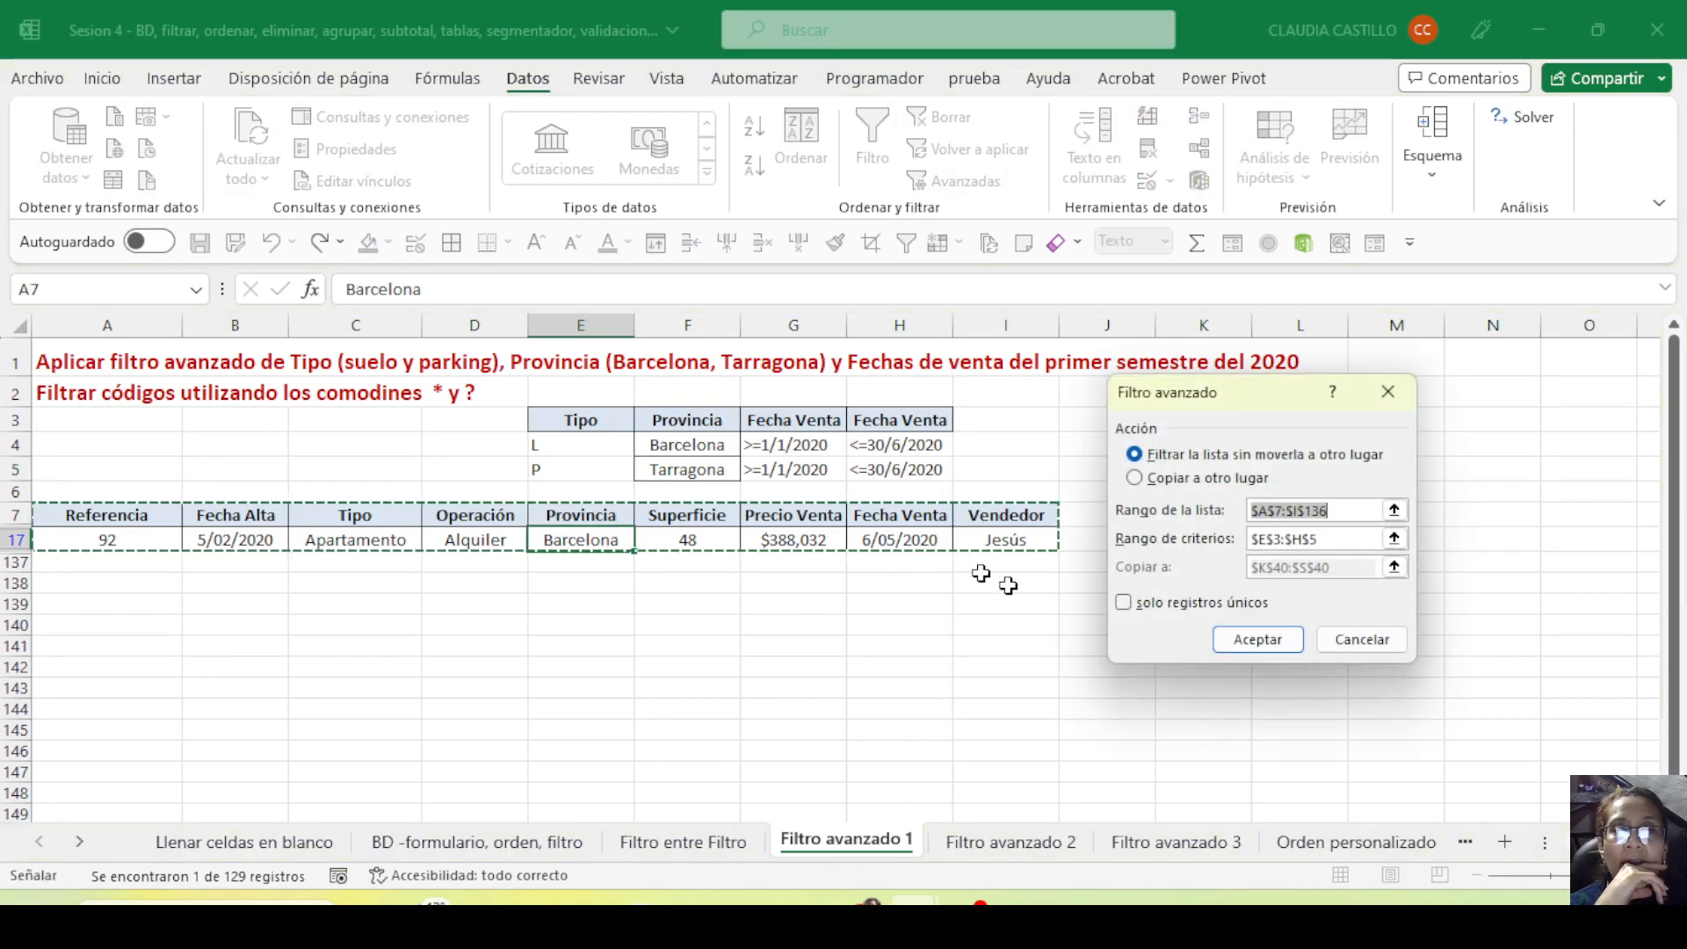
pyautogui.click(1262, 639)
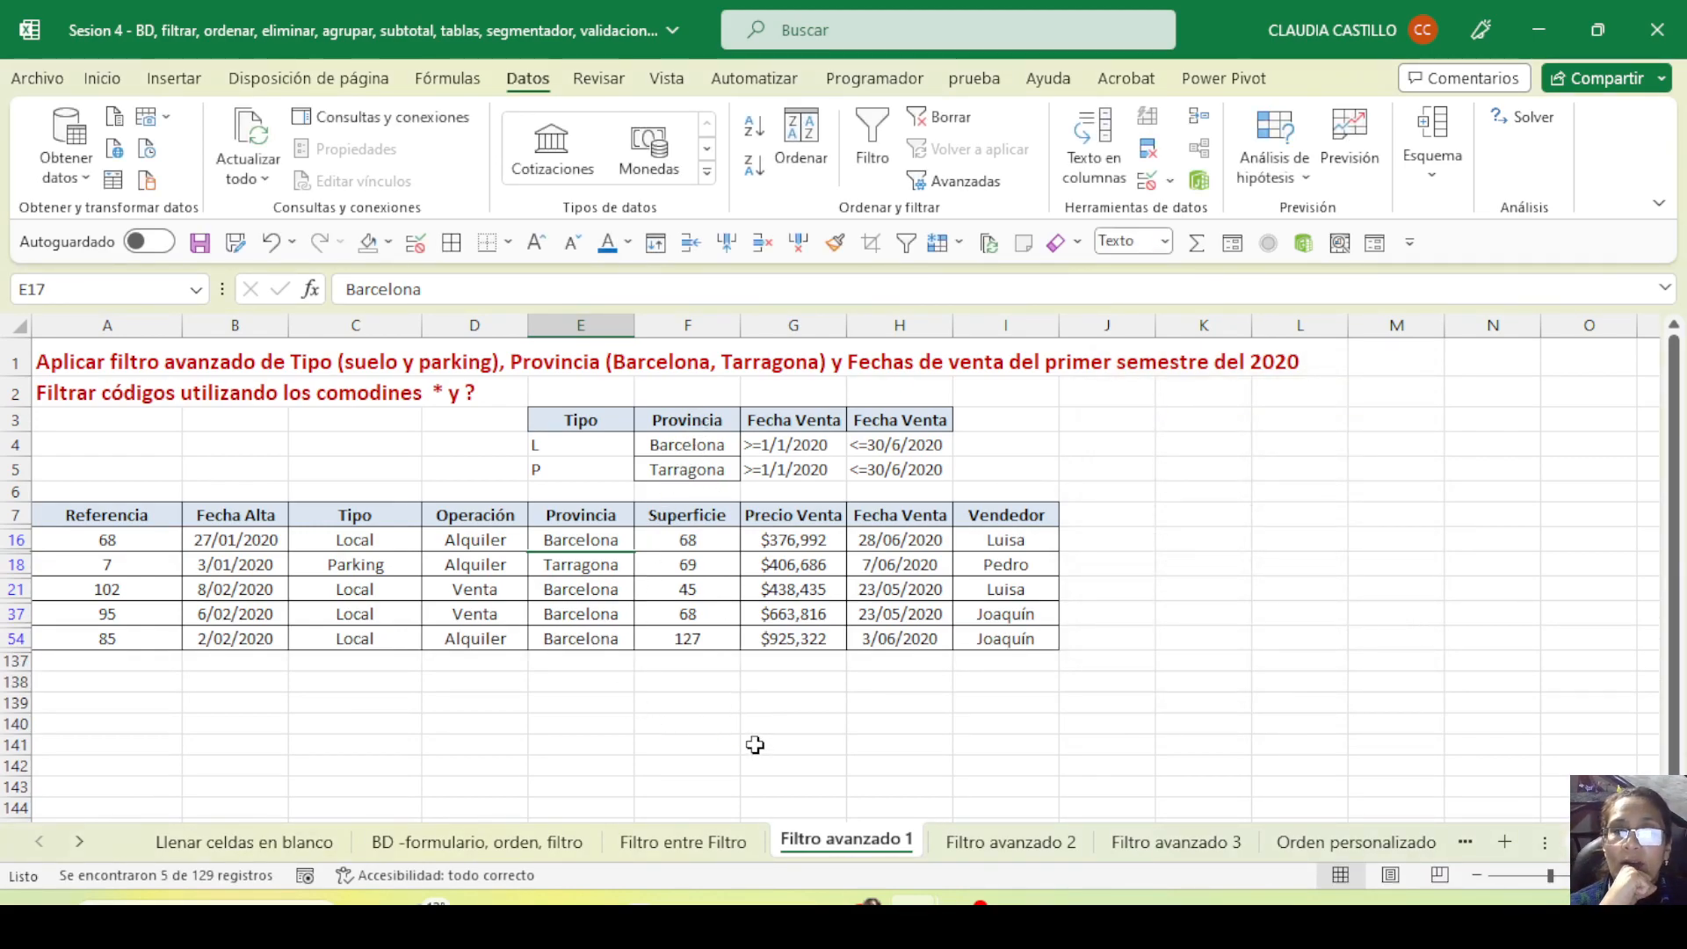
# Save the workbook with the filtered Filtro avanzado 1 sheet
pyautogui.moveTo(772, 444); pyautogui.dragTo(882, 470)
pyautogui.click(866, 446)
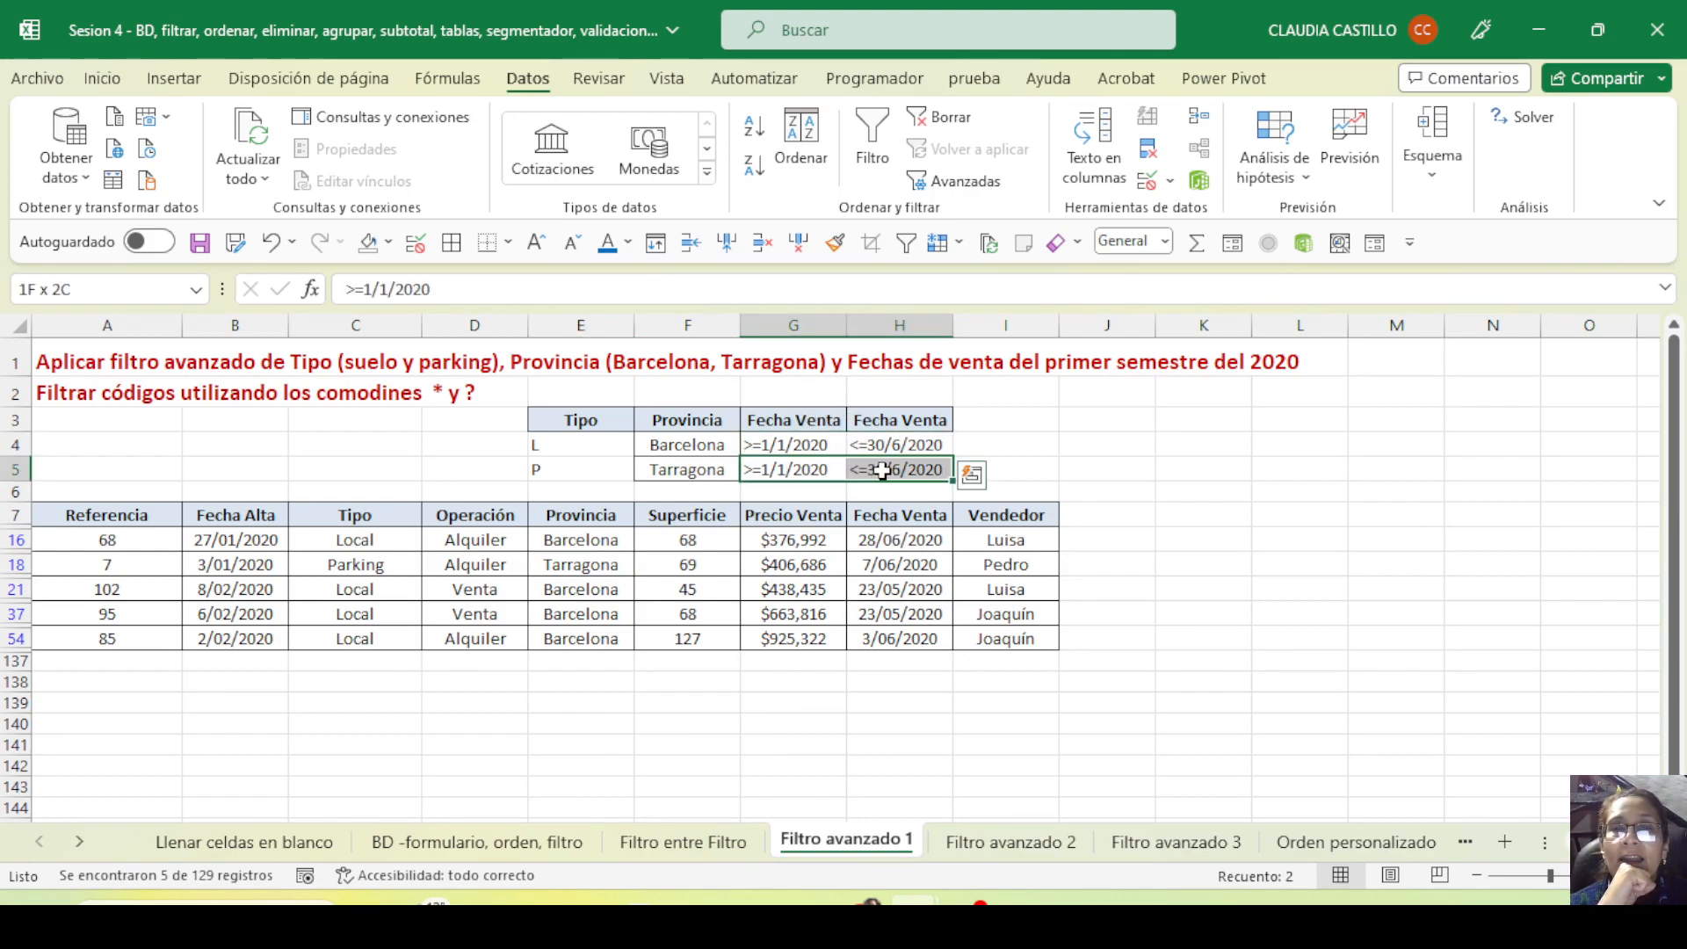
pyautogui.click(493, 569)
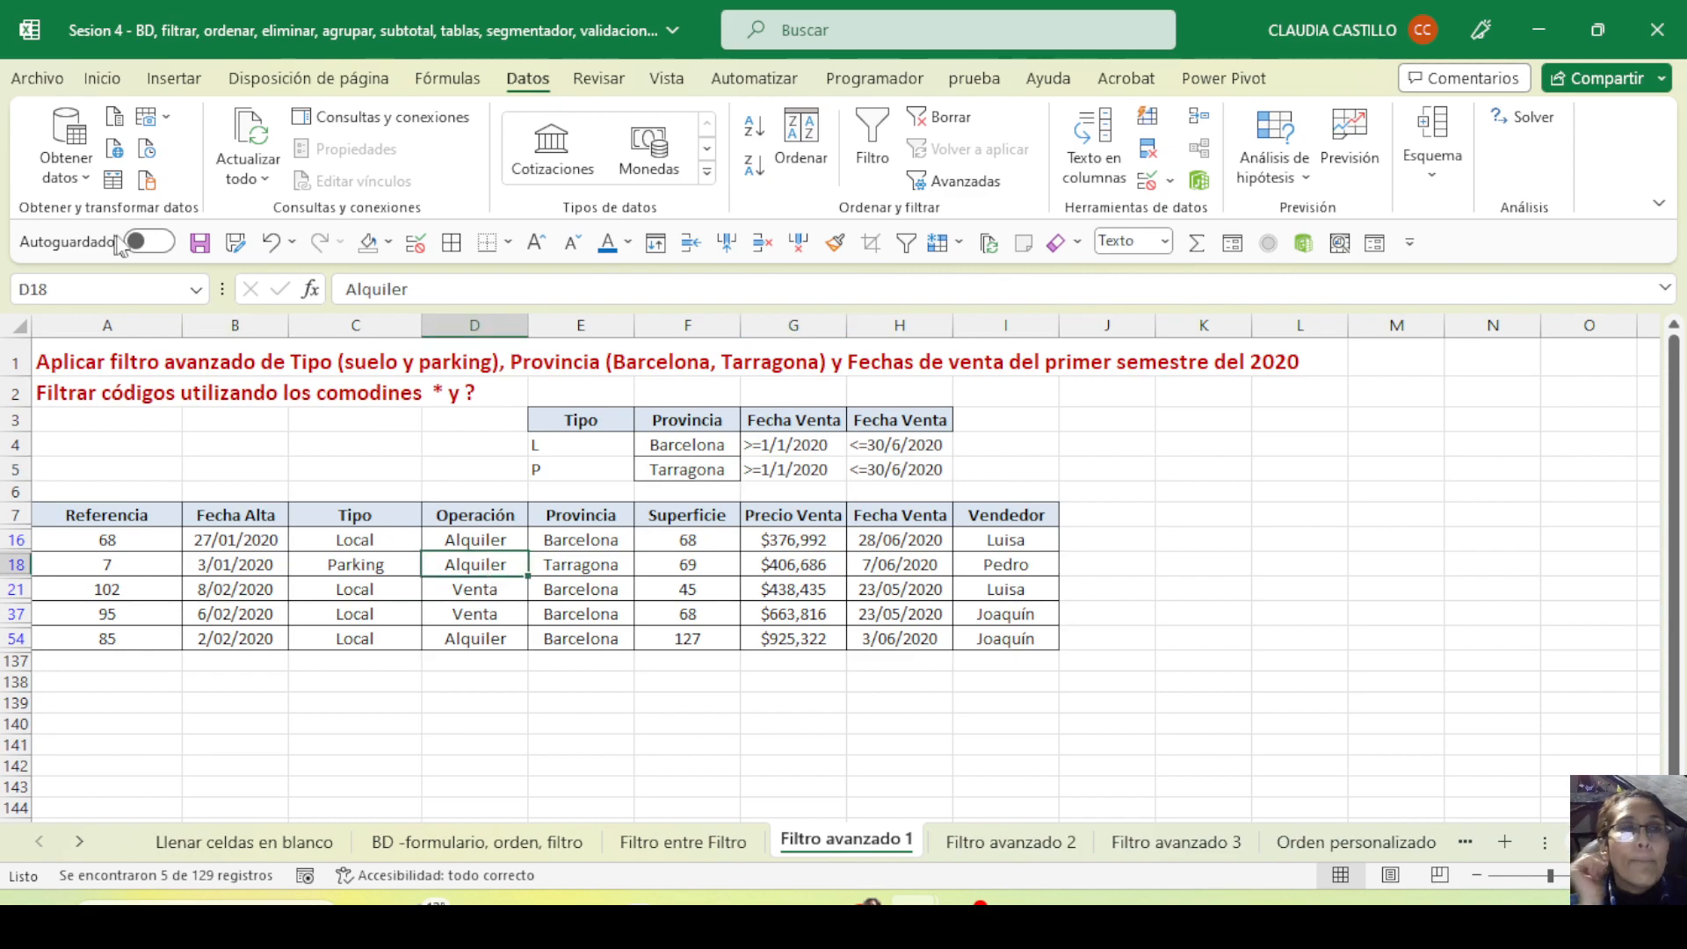
pyautogui.click(199, 242)
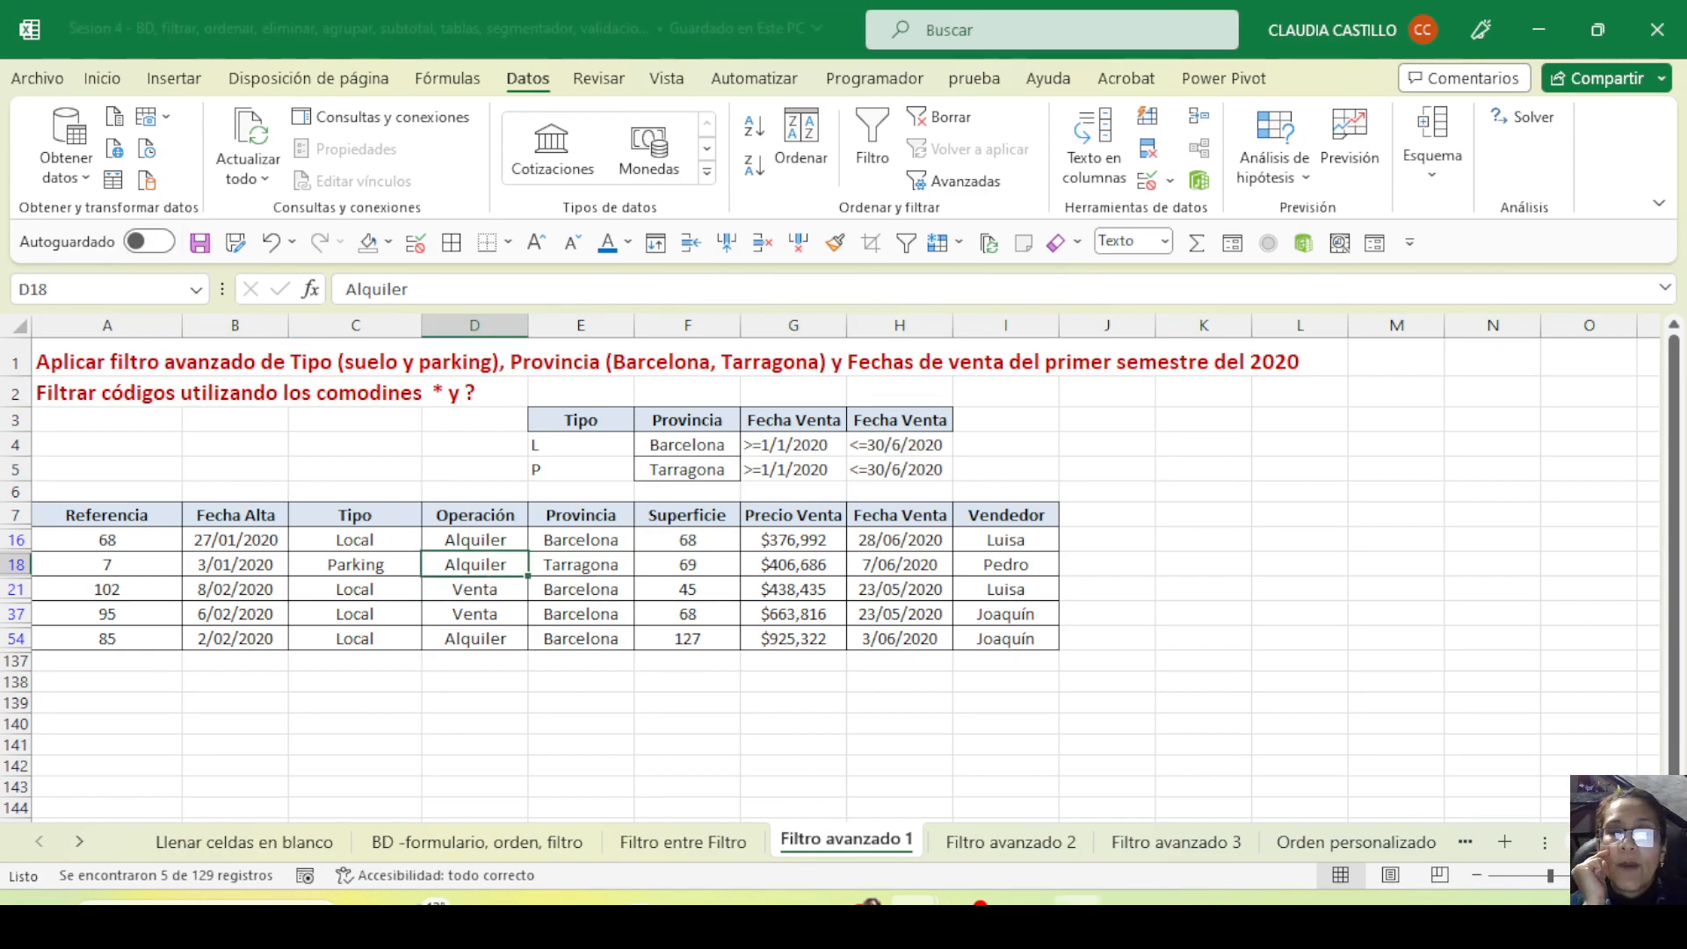
# Go to the Filtro avanzado 2 sheet and select the entire Tipo column C
pyautogui.click(1009, 842)
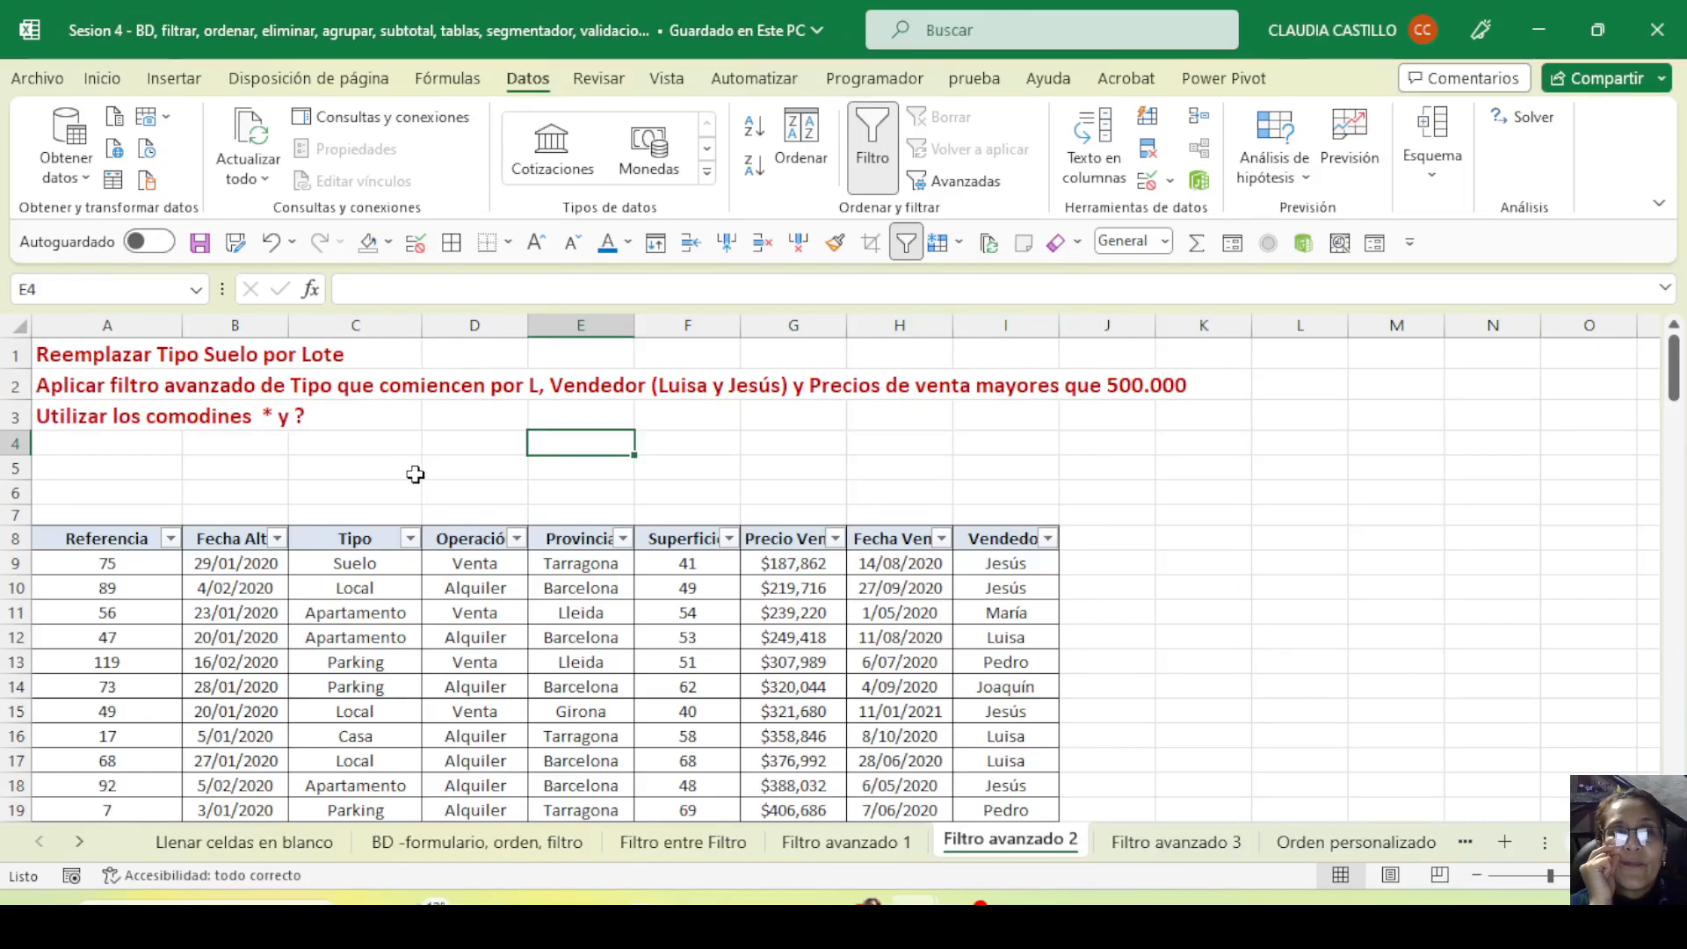
pyautogui.click(88, 353)
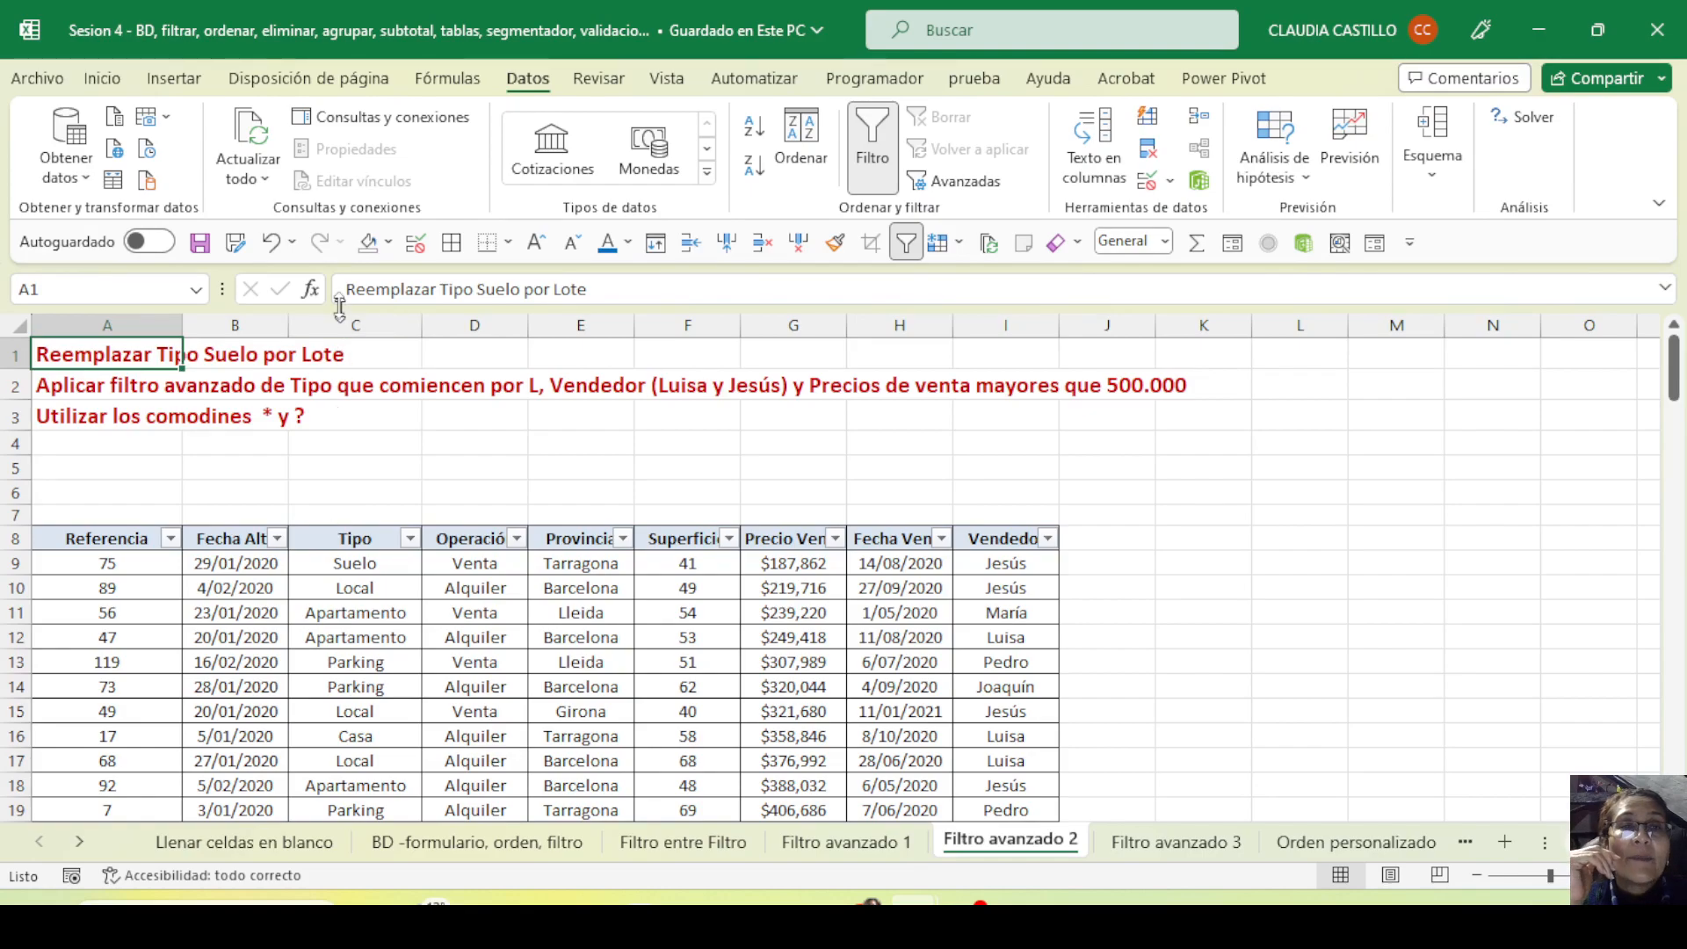
pyautogui.click(351, 564)
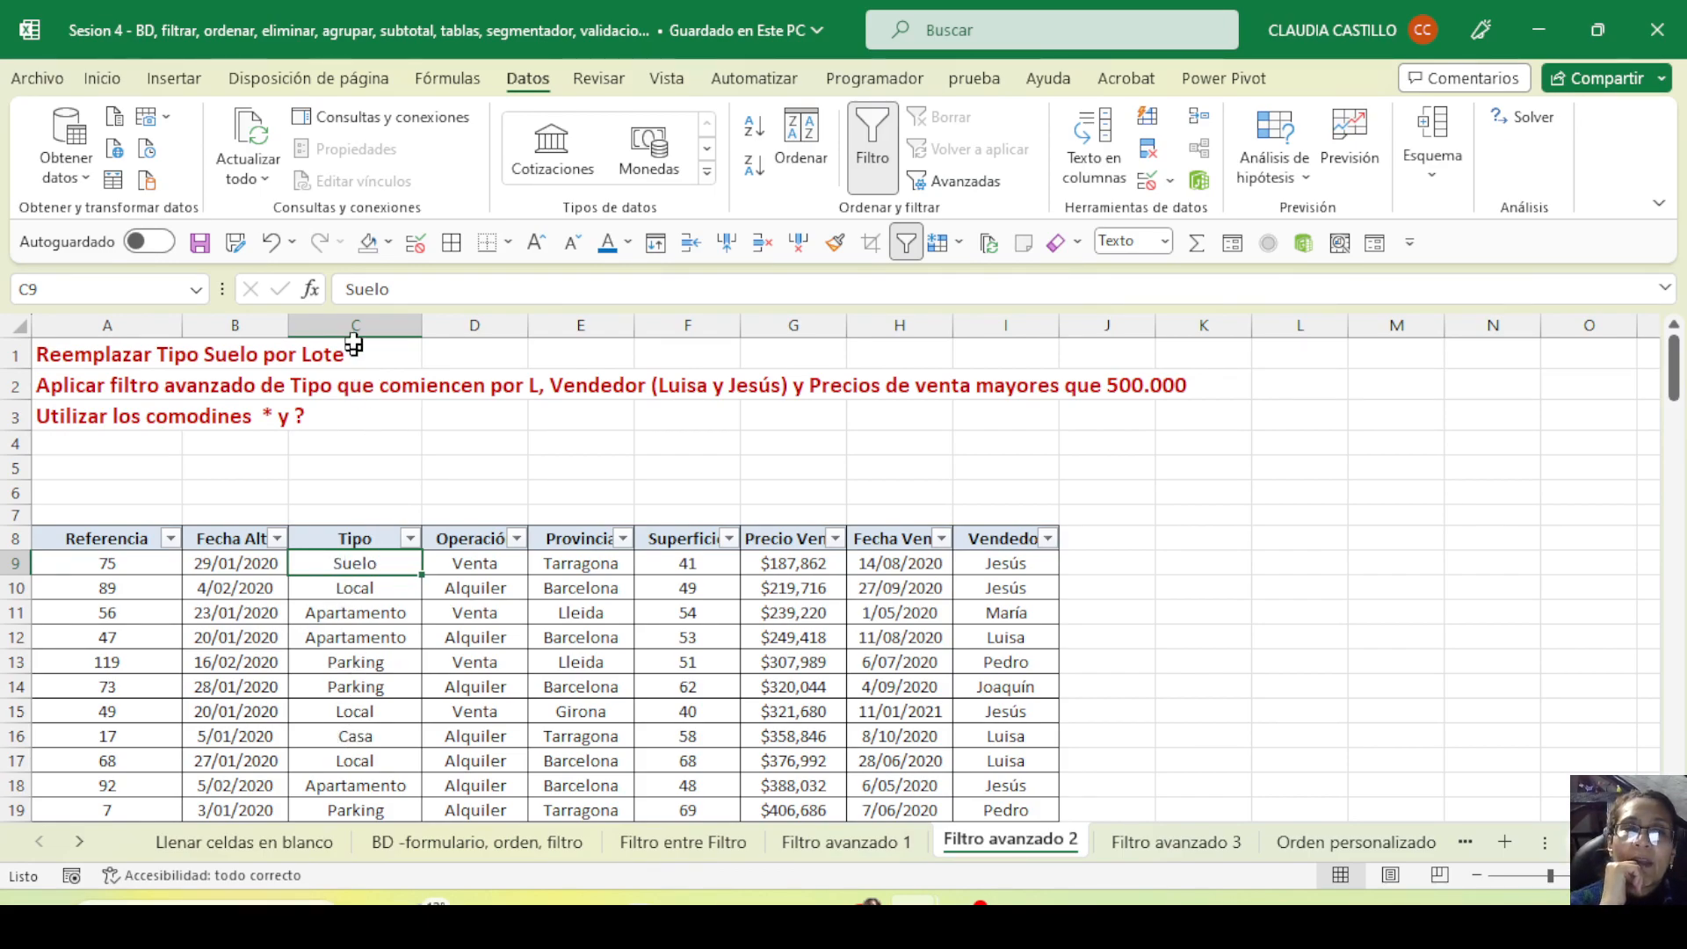
pyautogui.click(353, 326)
pyautogui.moveTo(350, 537); pyautogui.dragTo(340, 787)
pyautogui.click(368, 326)
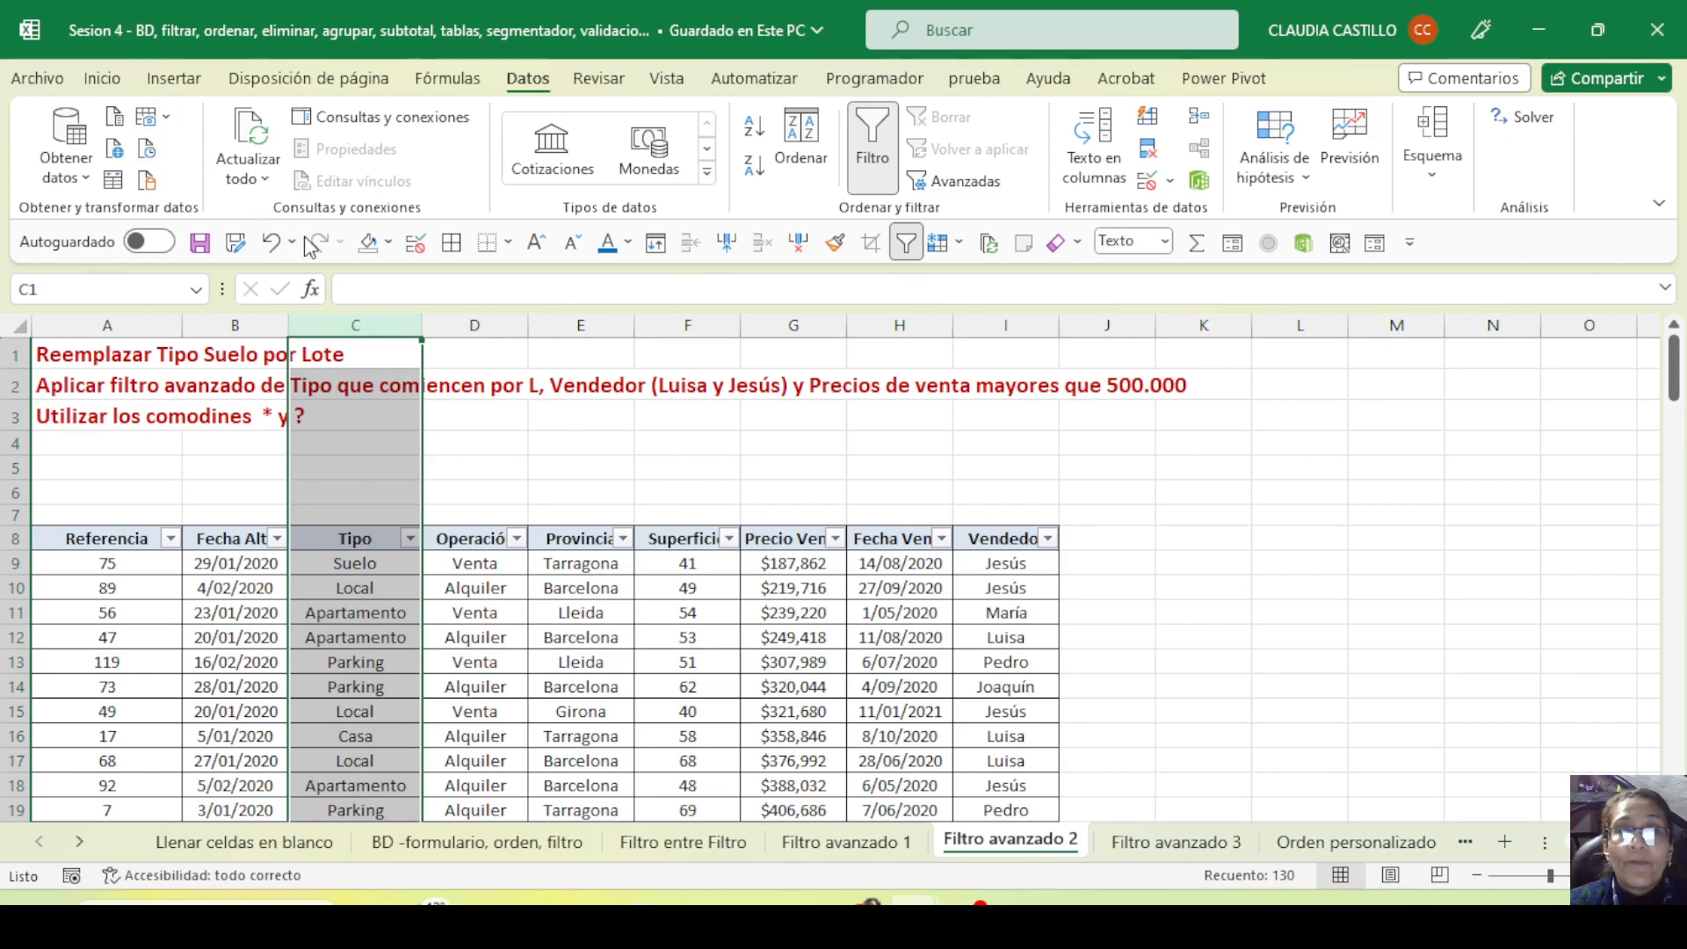
# Set up a find and replace on the selected column with Suelo as the search text and Lote as the replacement
pyautogui.click(101, 80)
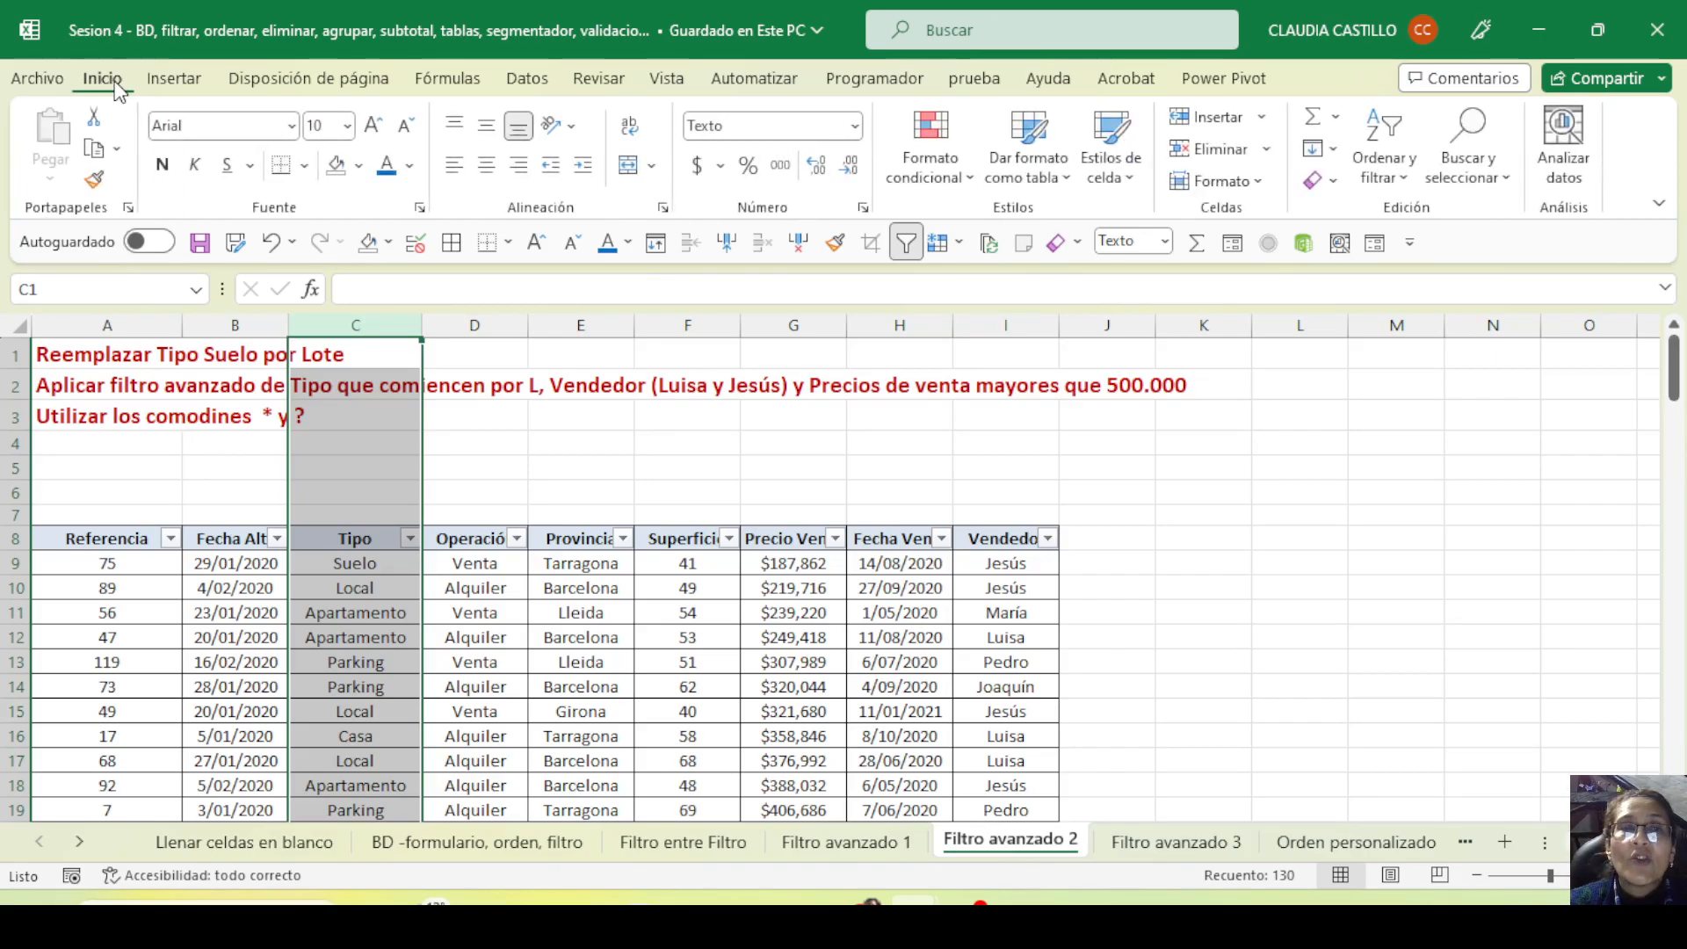
pyautogui.click(1467, 174)
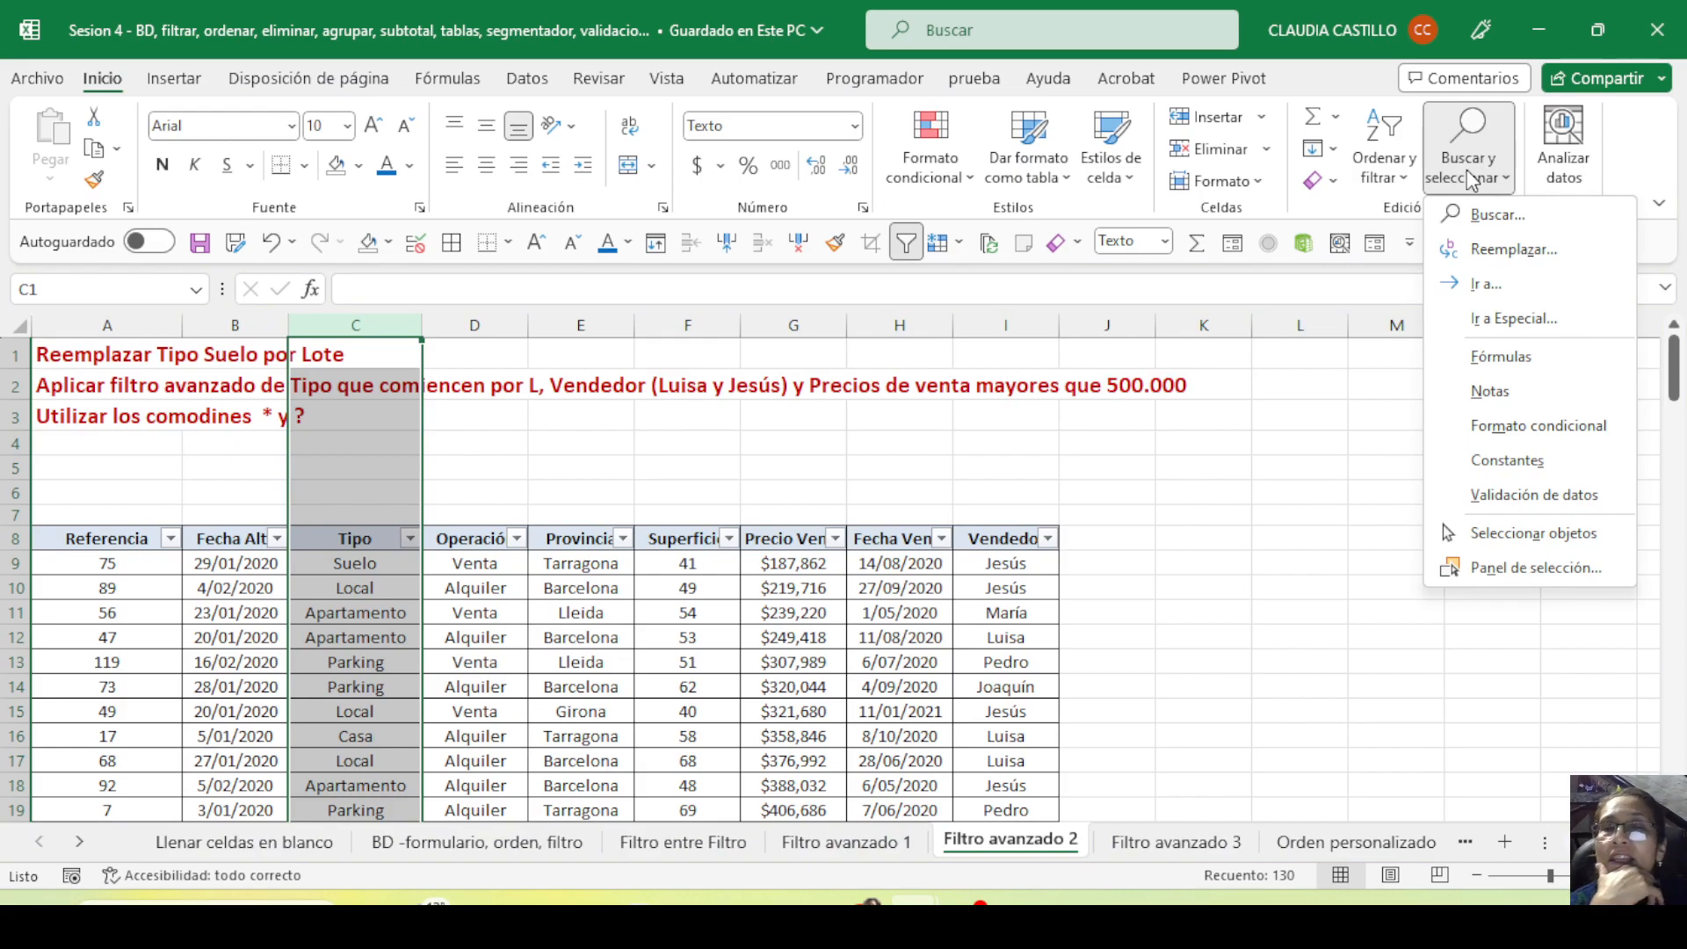
pyautogui.click(1506, 249)
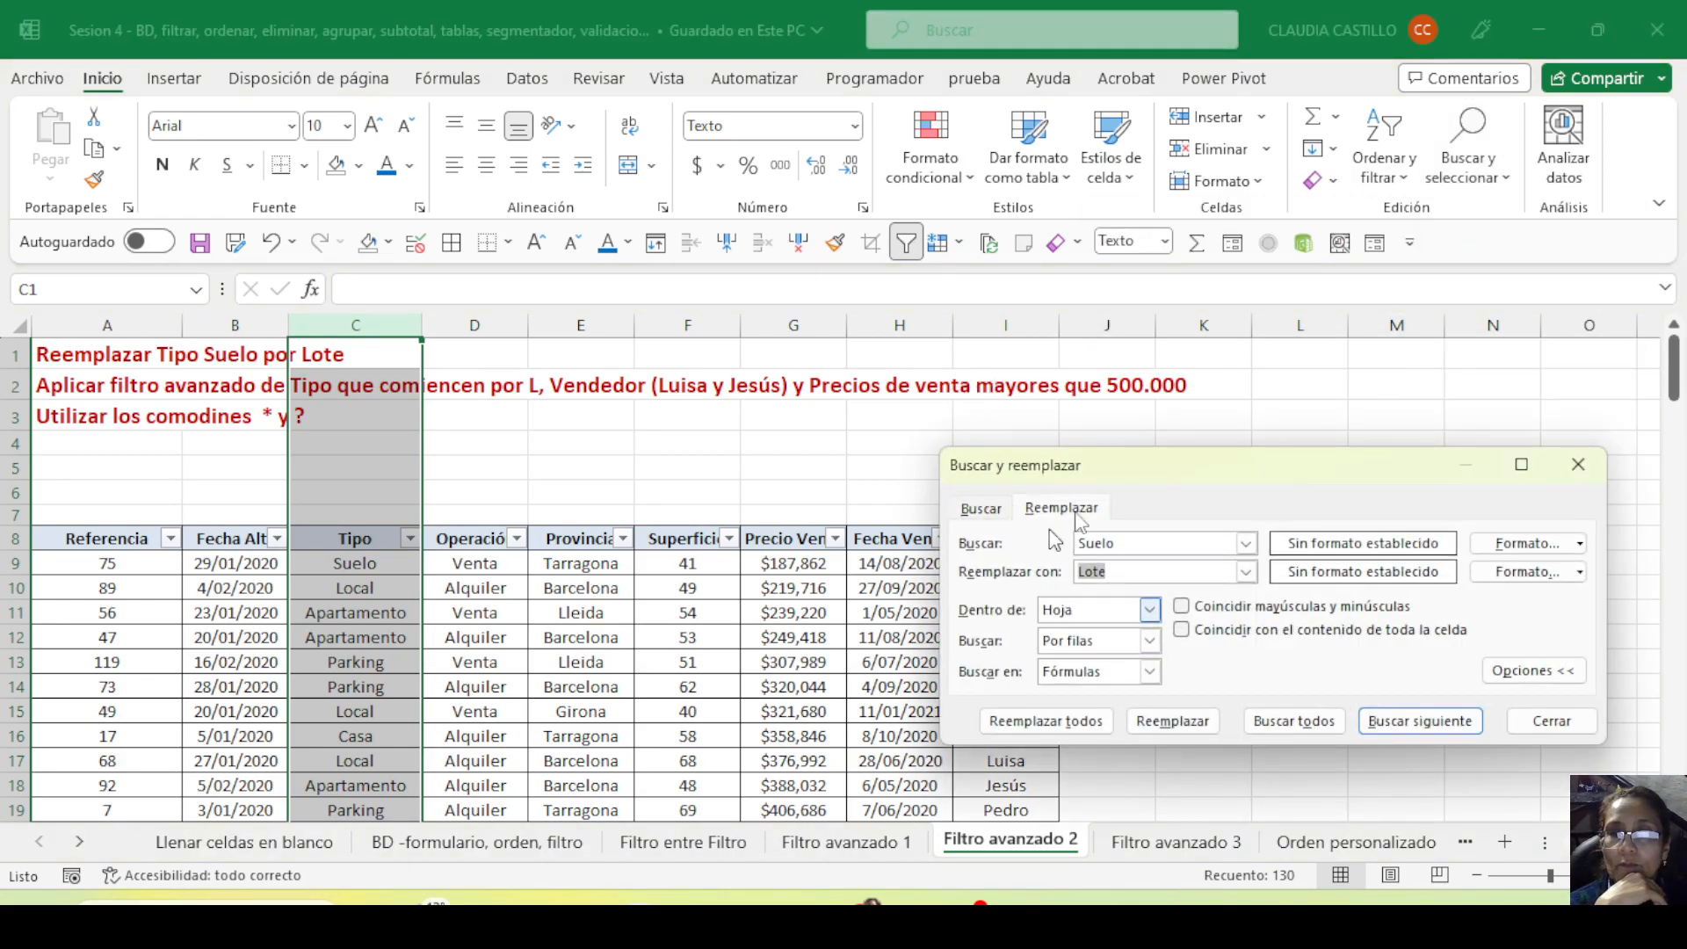
pyautogui.moveTo(1060, 474); pyautogui.dragTo(870, 369)
pyautogui.click(789, 395)
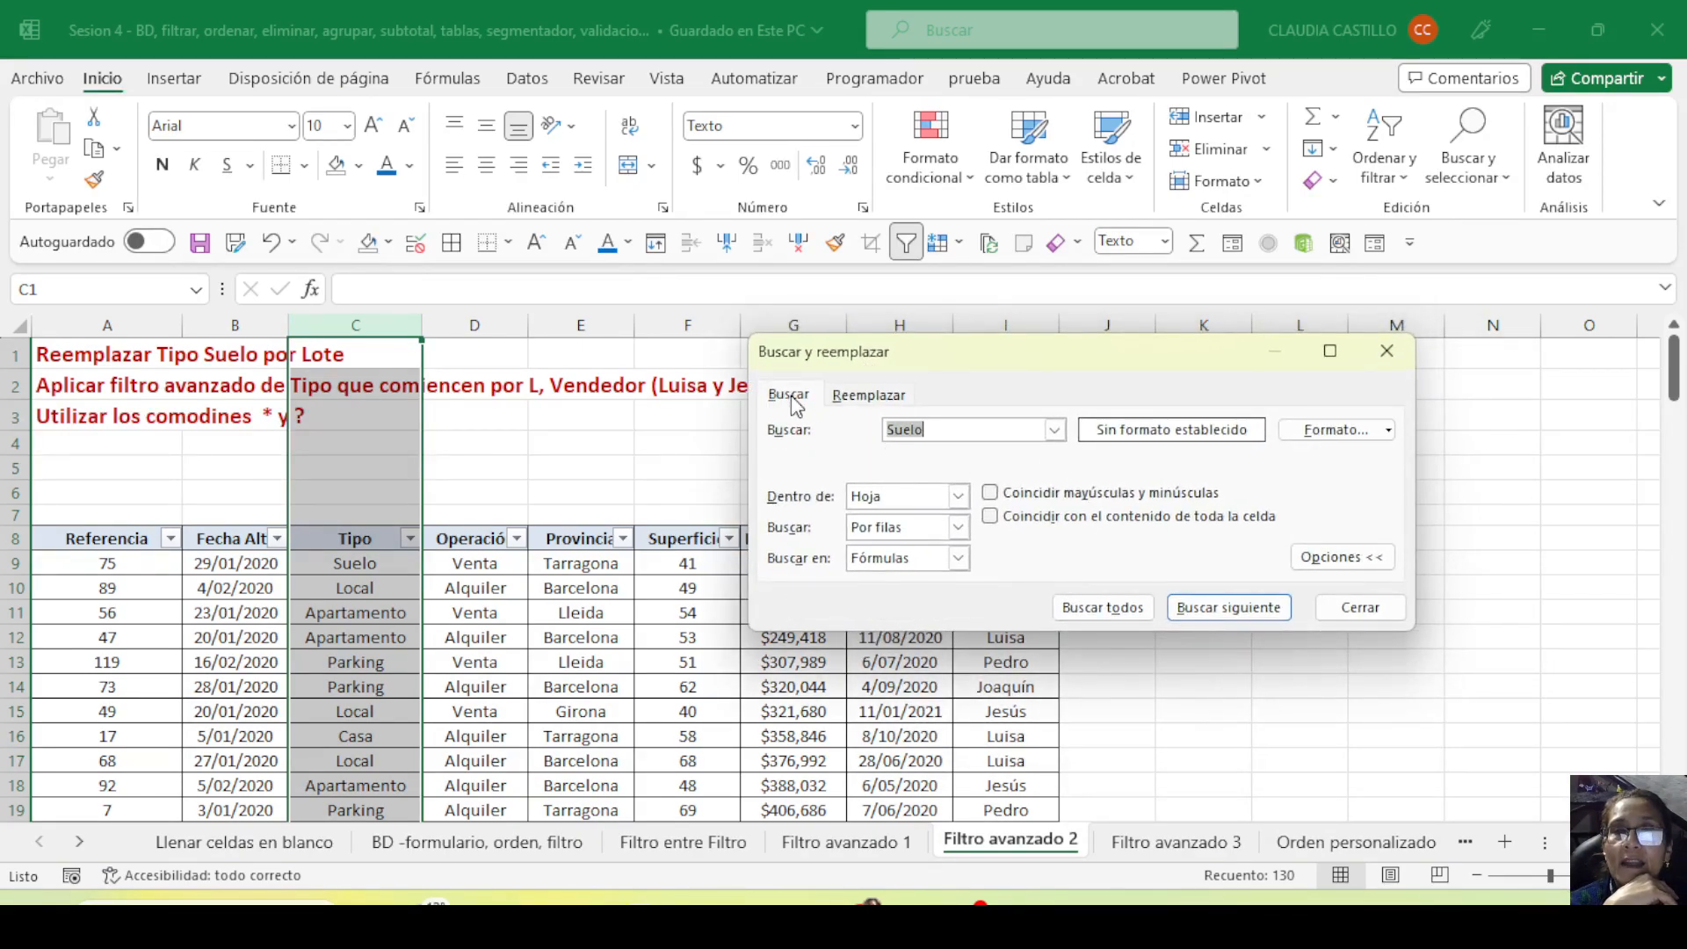
pyautogui.click(869, 394)
pyautogui.moveTo(925, 429); pyautogui.dragTo(843, 418)
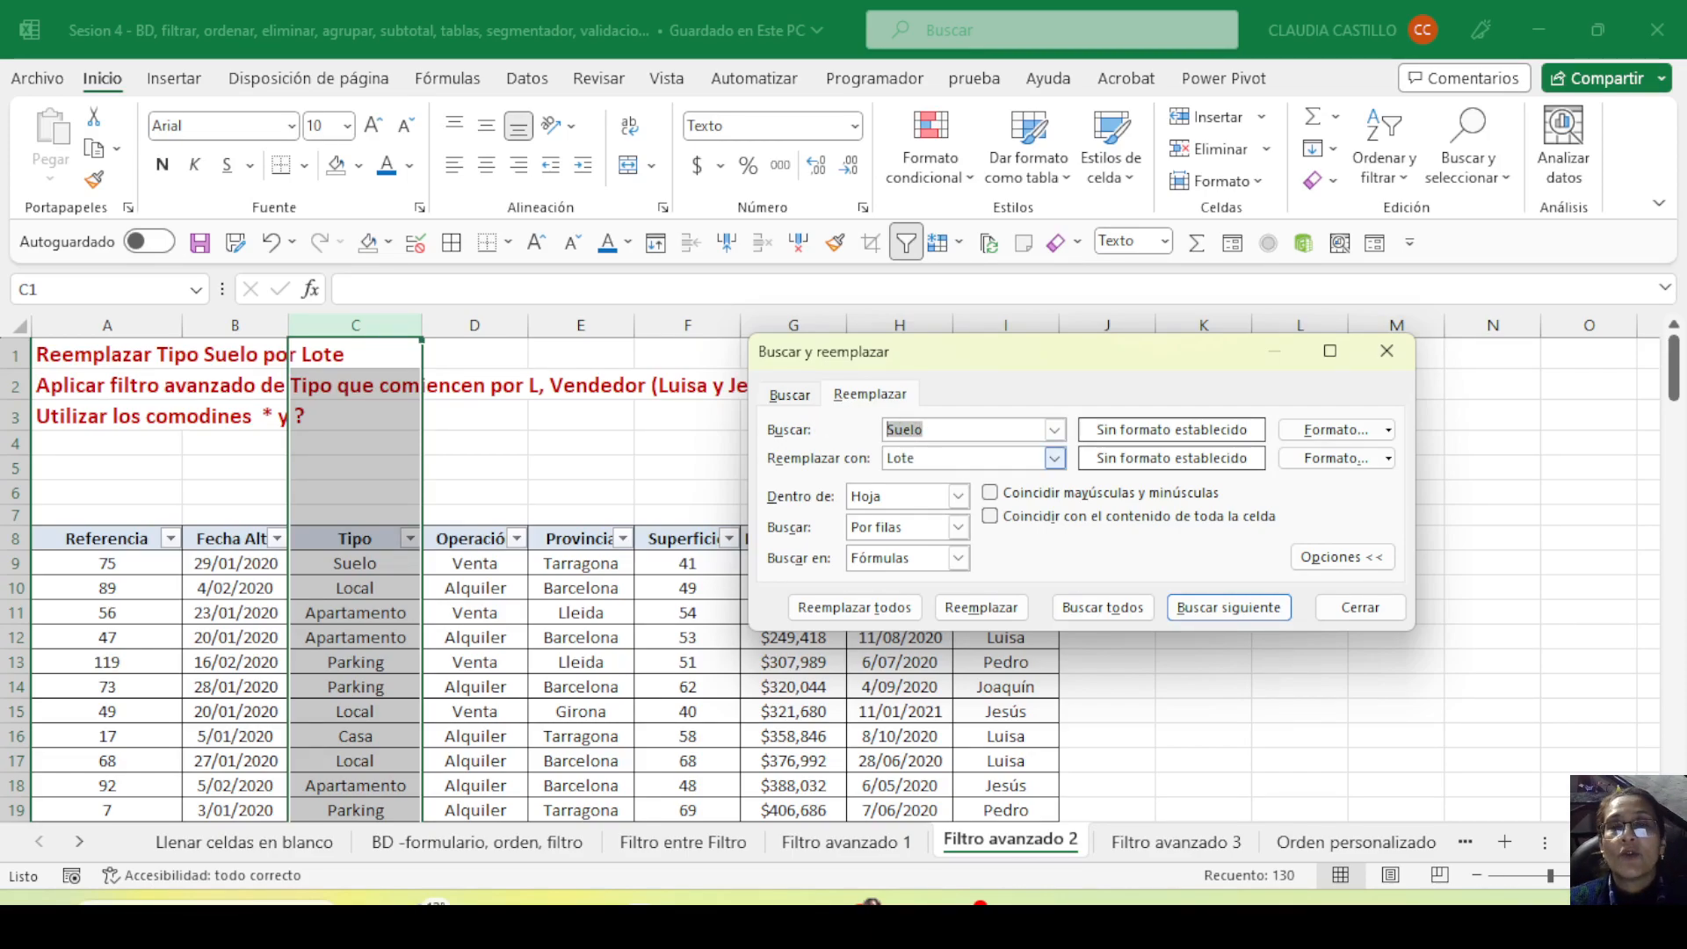
pyautogui.press('Tab')
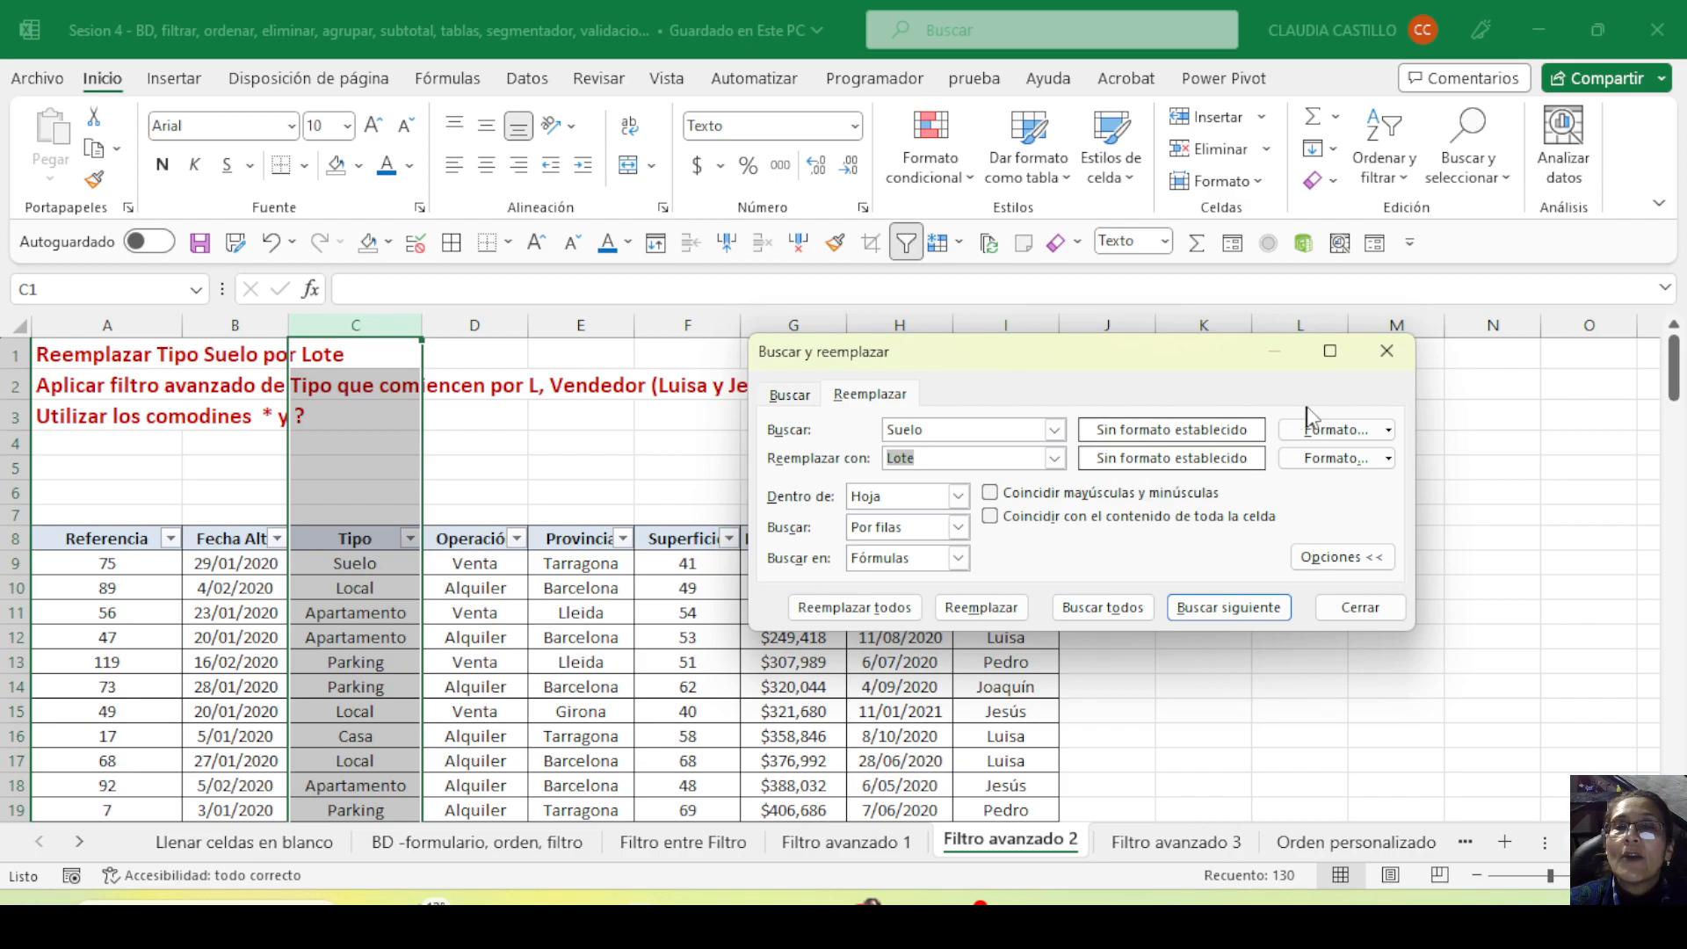
# Examine the replace options for search format, scope within sheet or workbook, search order and where to look
pyautogui.click(1334, 429)
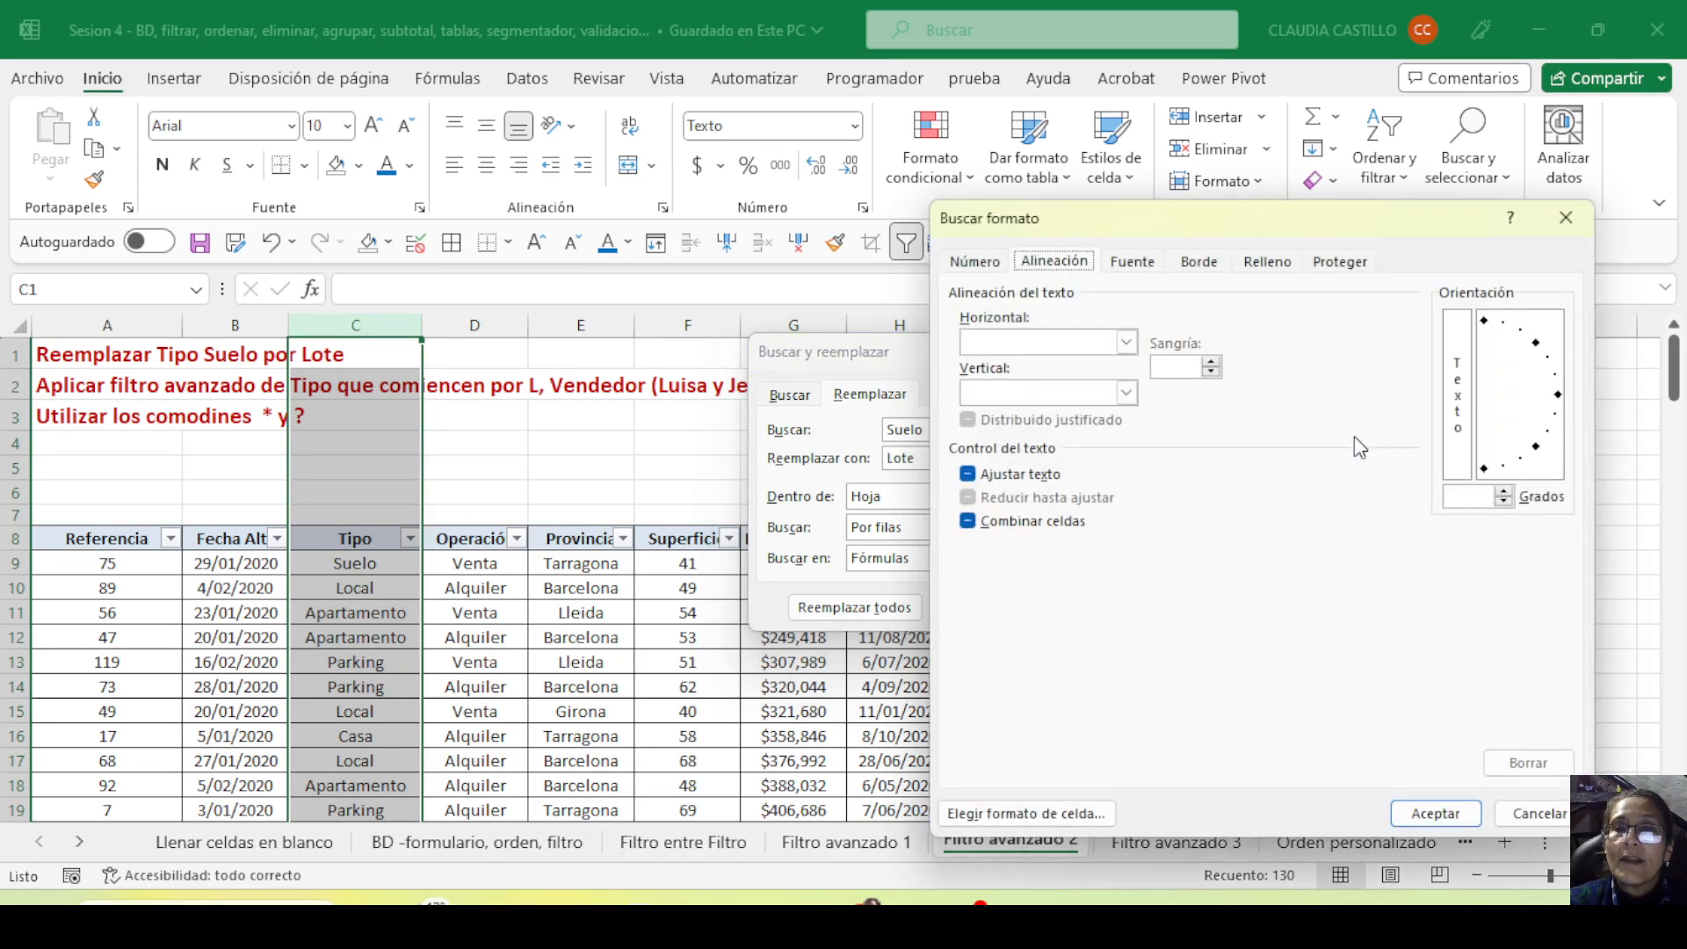
pyautogui.click(975, 262)
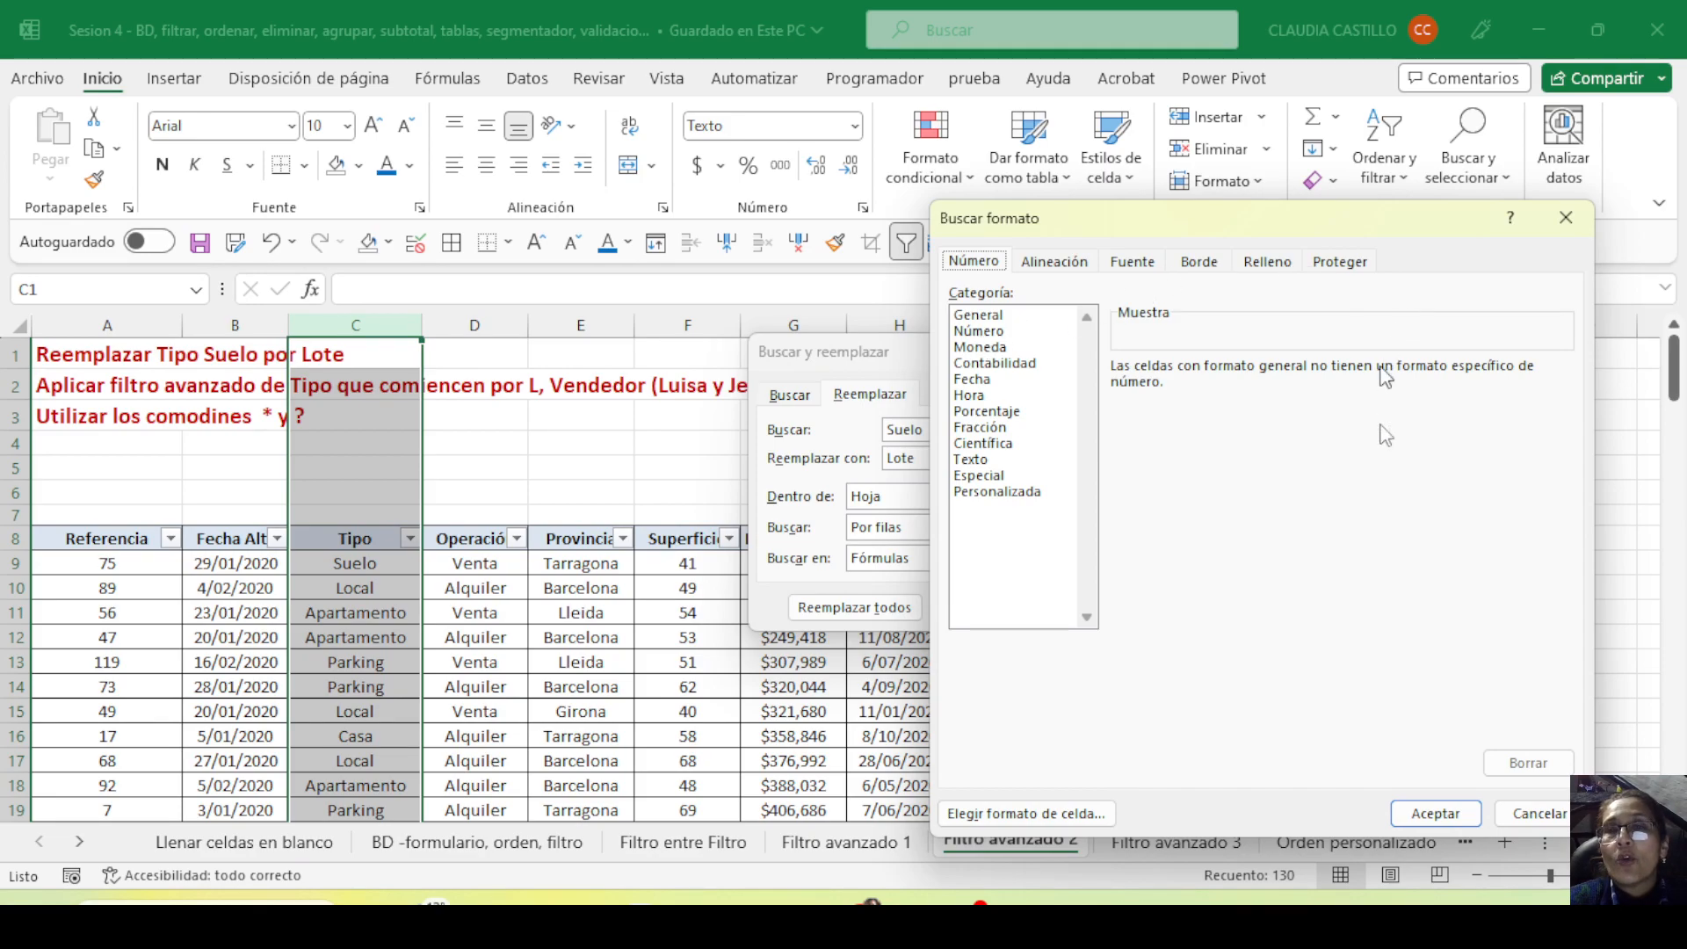
pyautogui.click(1531, 814)
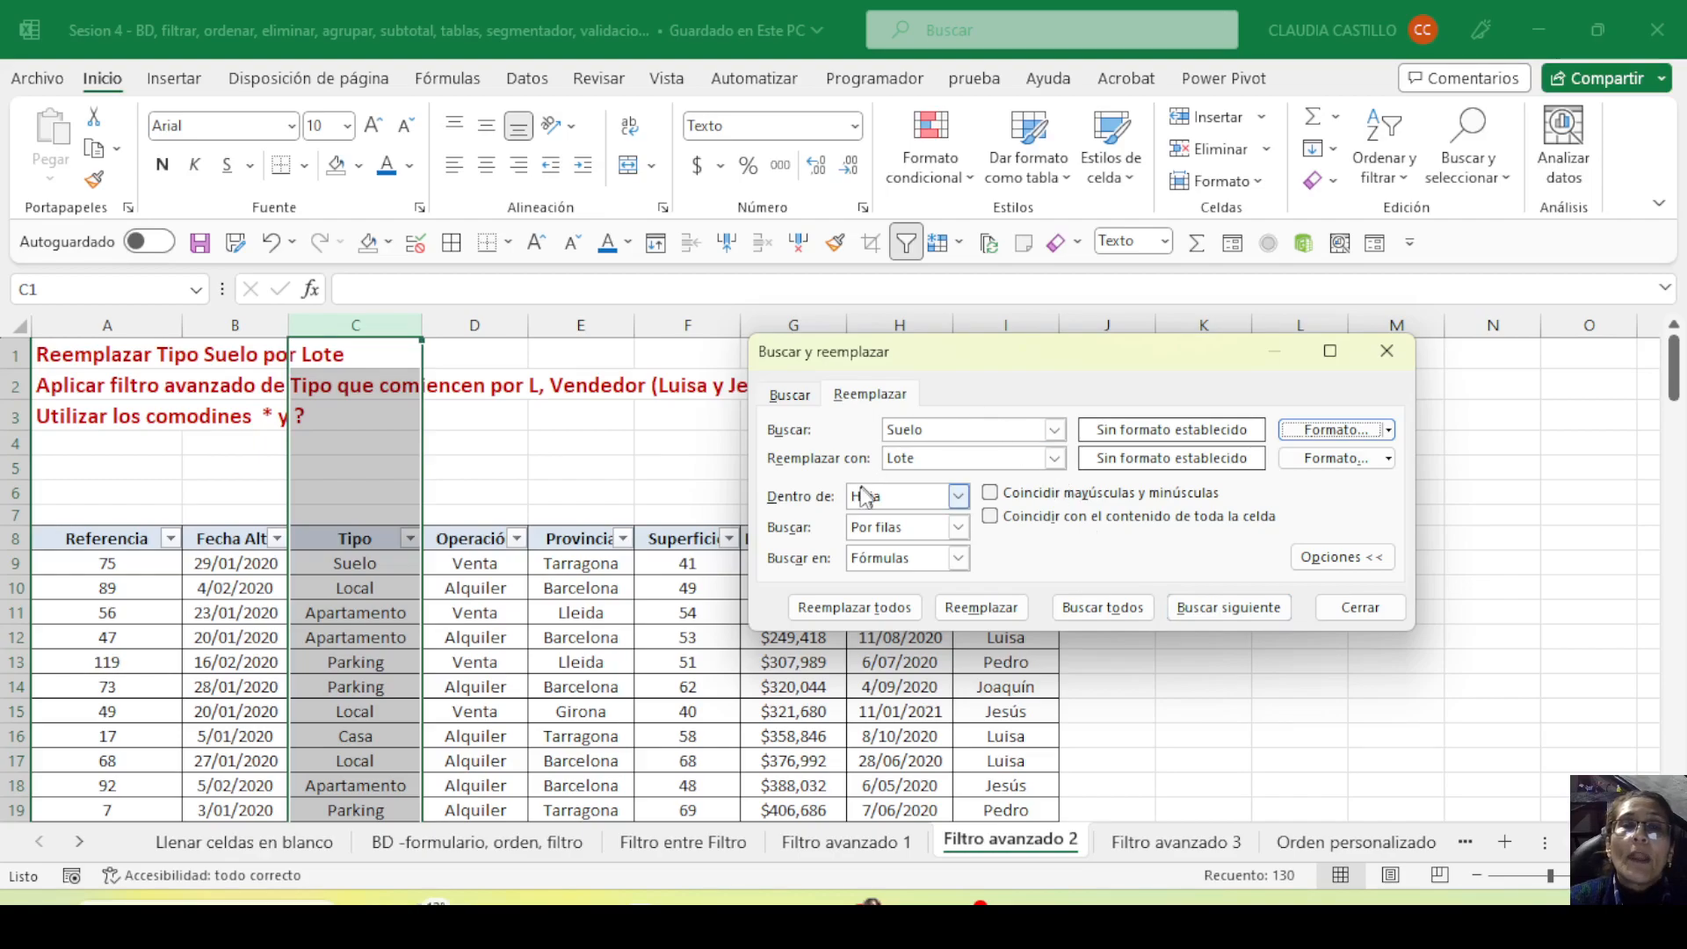
pyautogui.click(1327, 558)
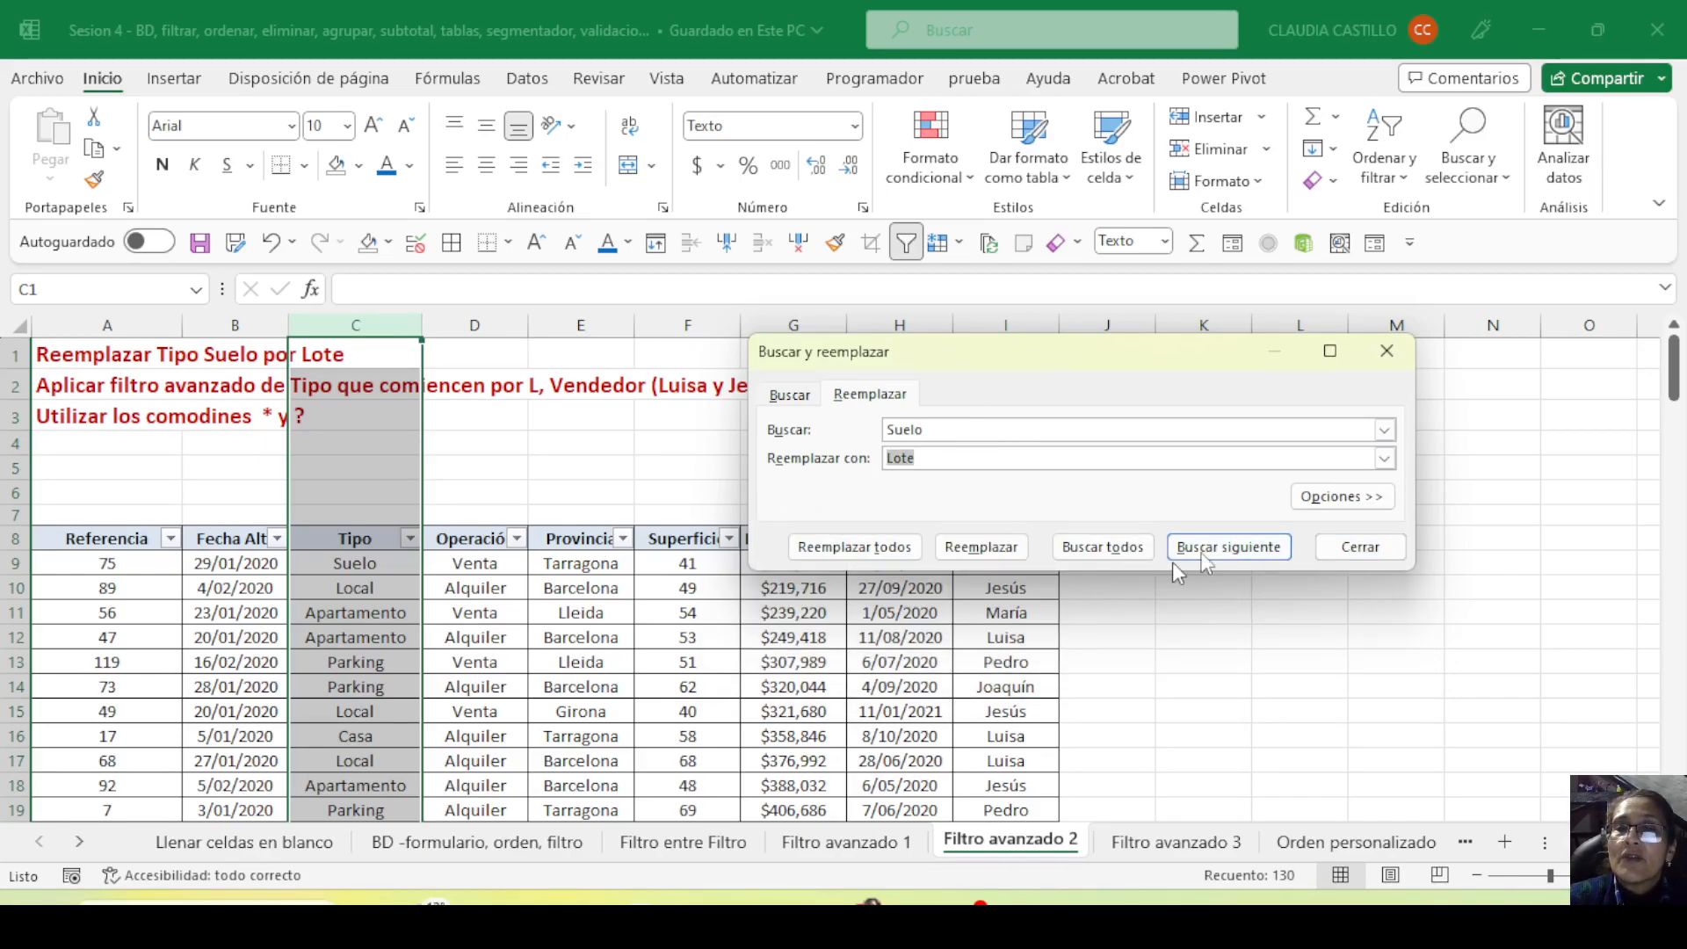
pyautogui.click(1310, 498)
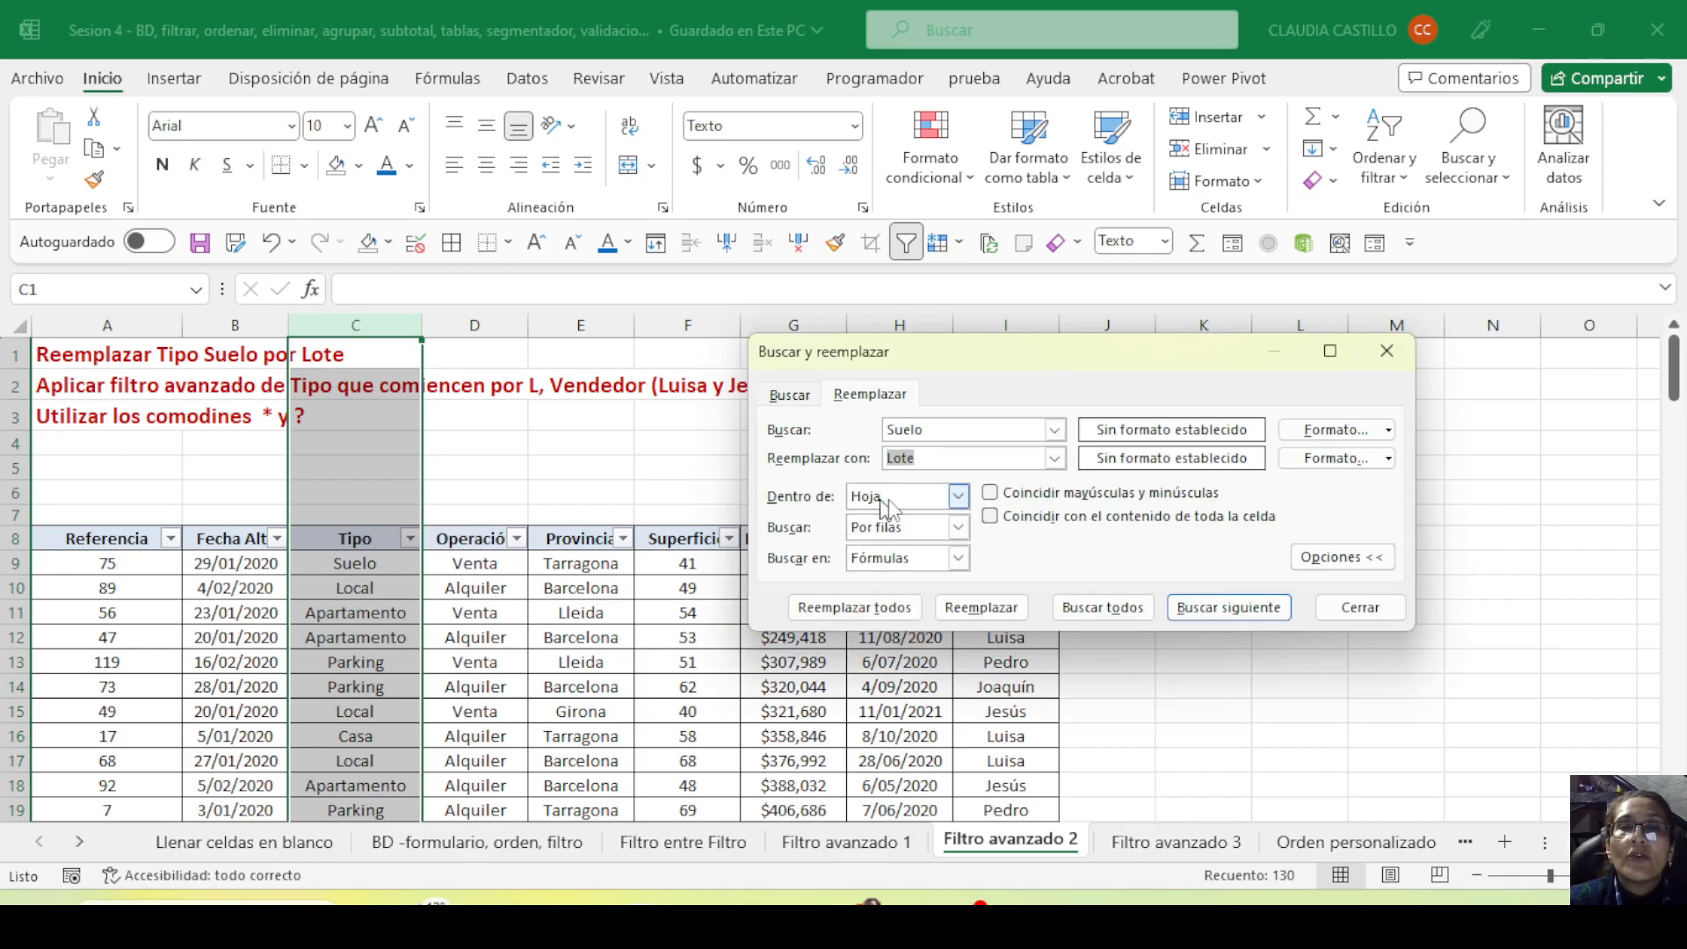
pyautogui.click(958, 497)
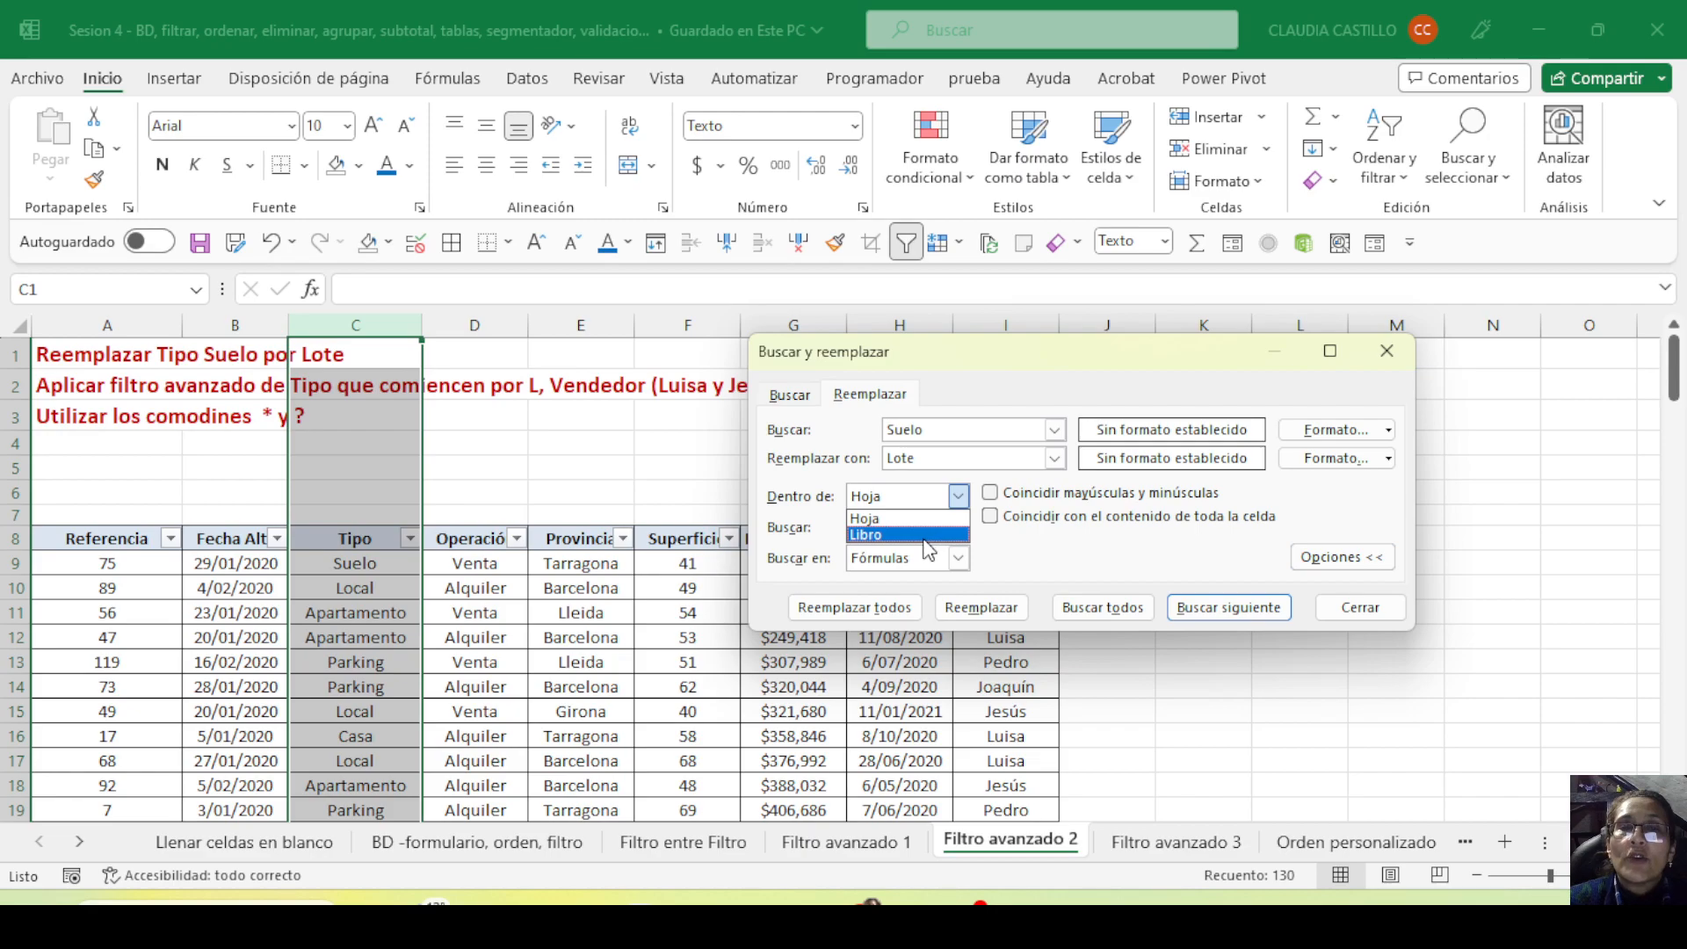
pyautogui.click(1037, 559)
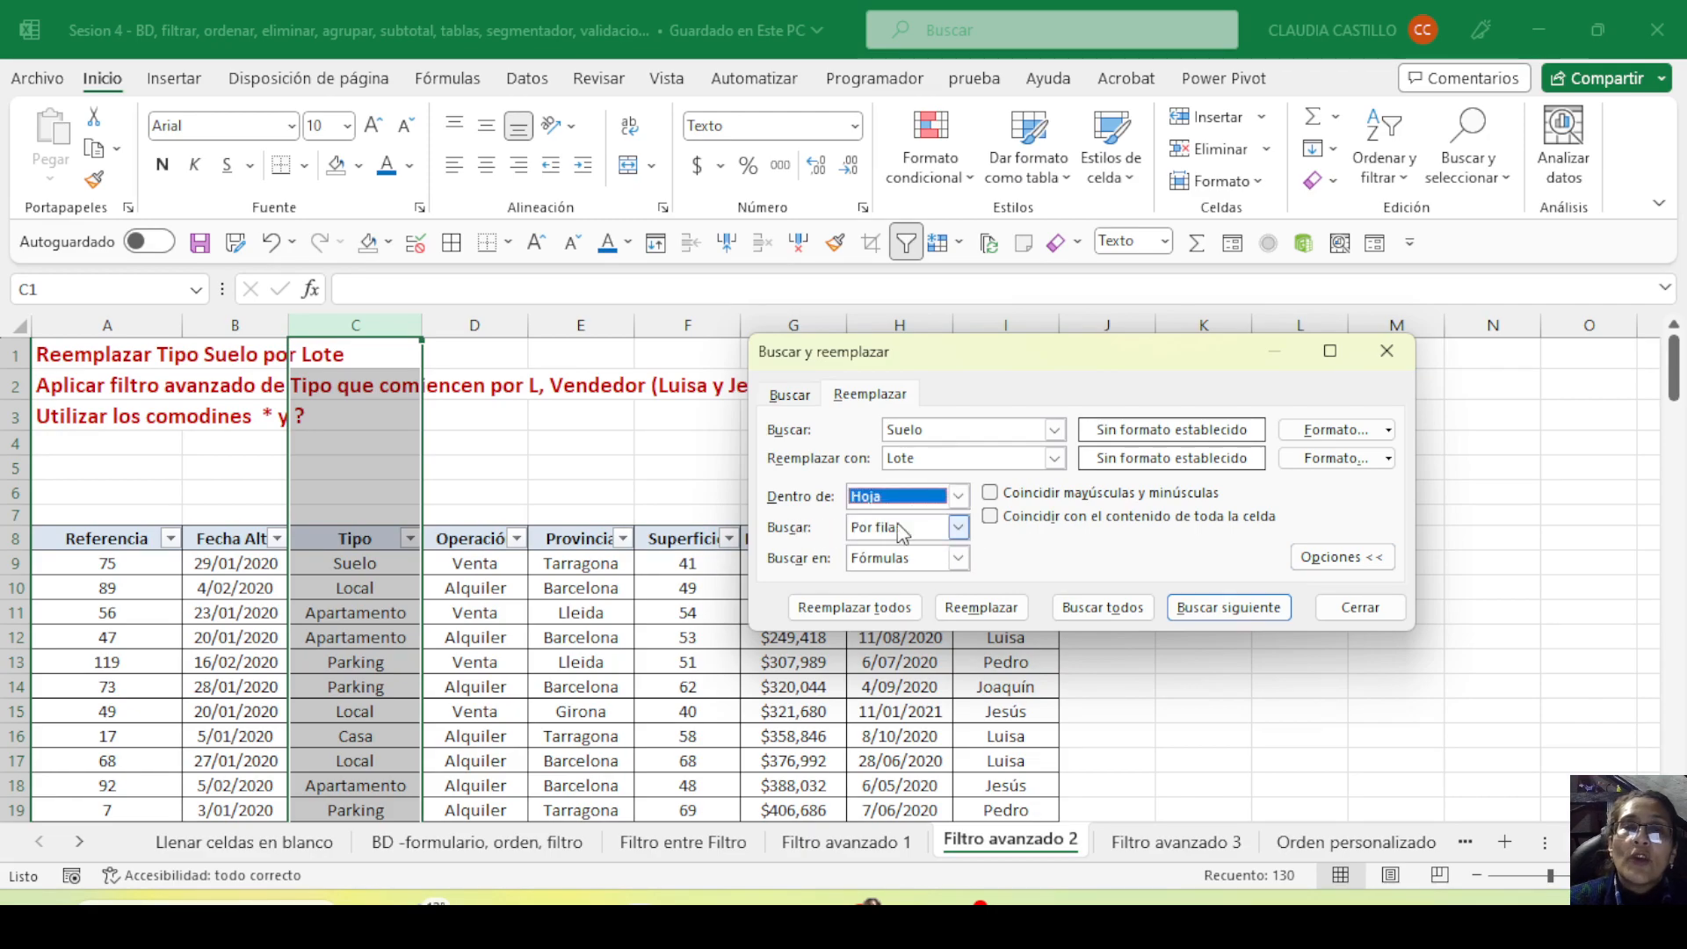
pyautogui.click(959, 528)
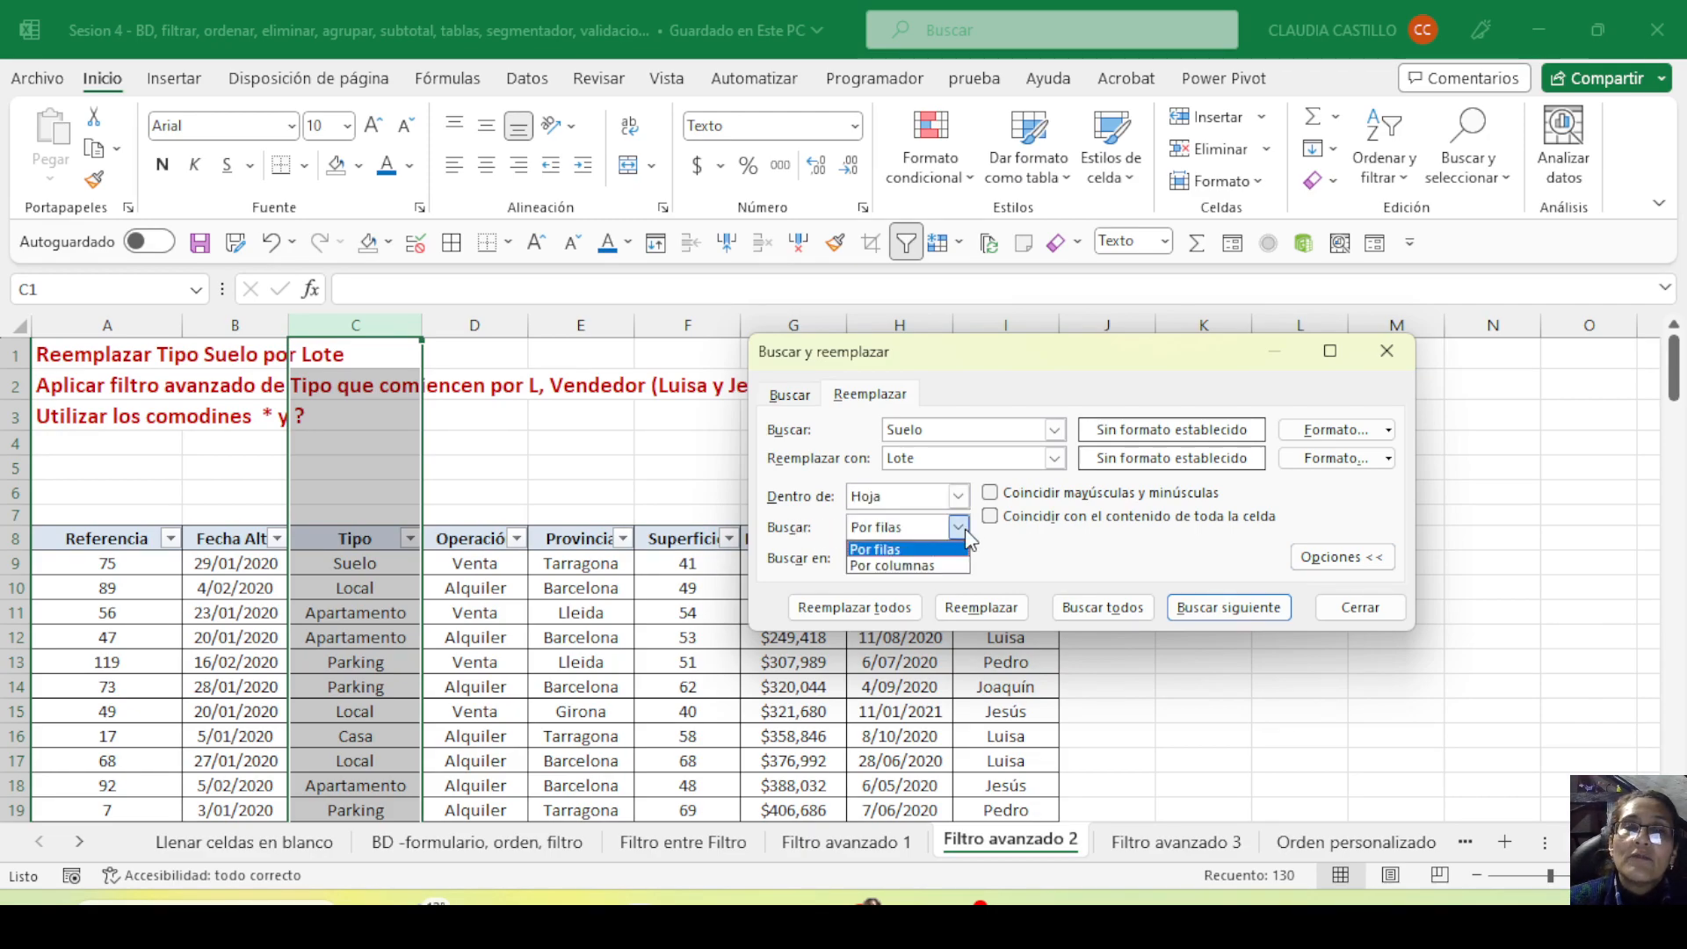
pyautogui.click(960, 528)
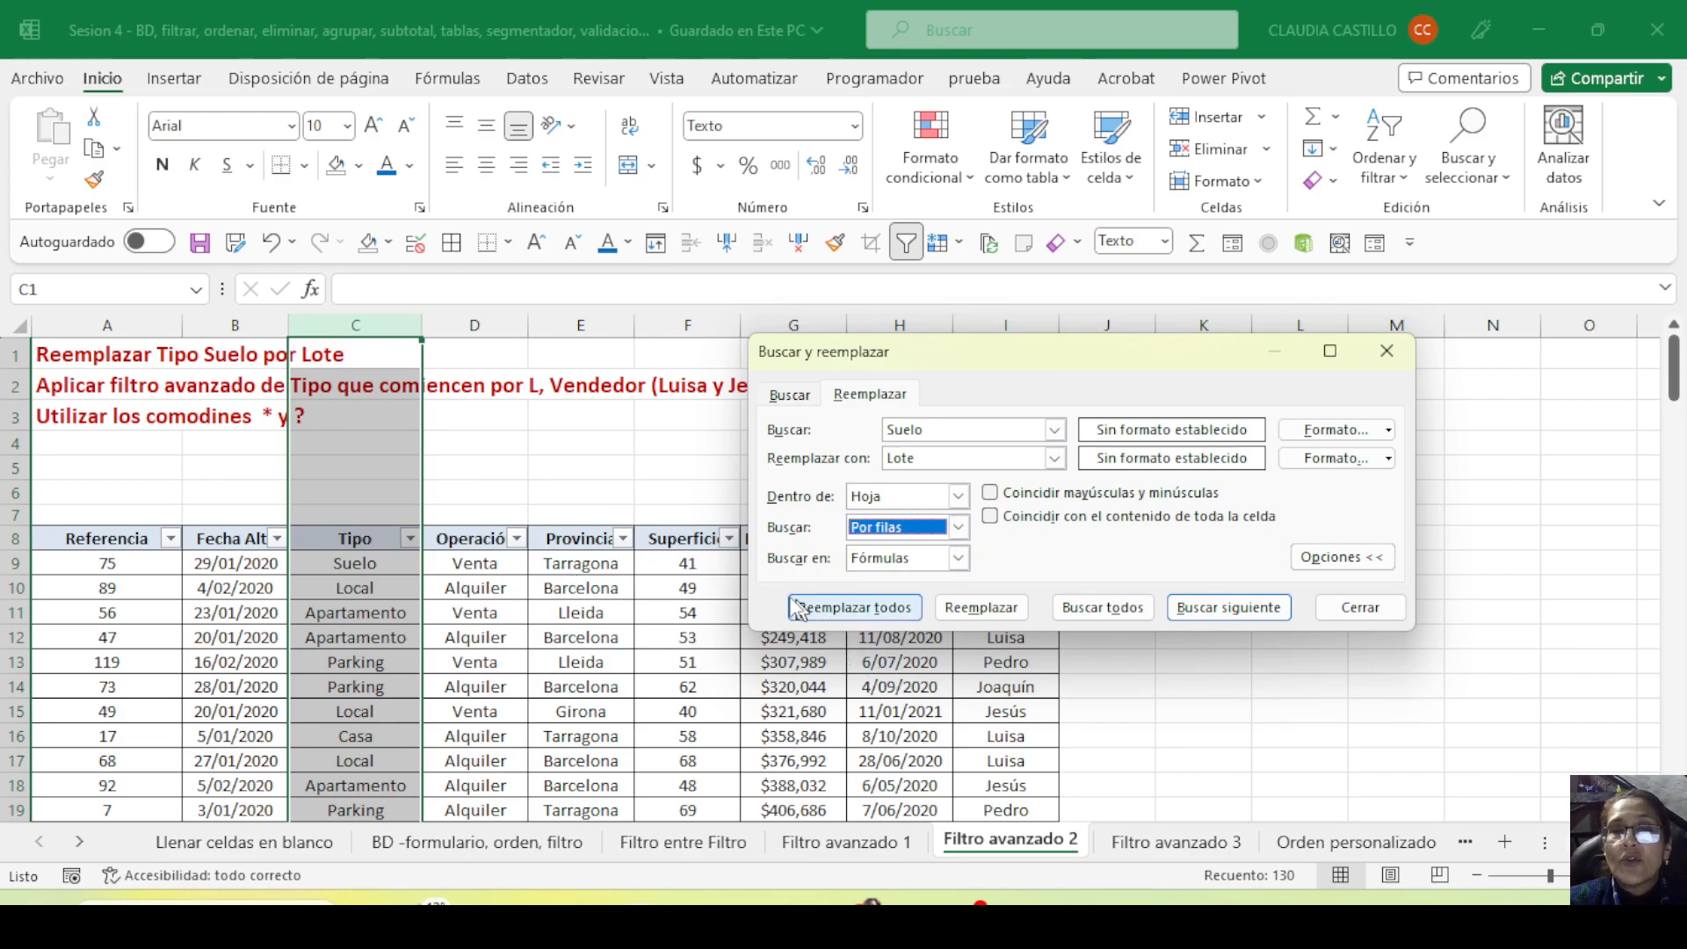
pyautogui.click(958, 559)
pyautogui.click(962, 563)
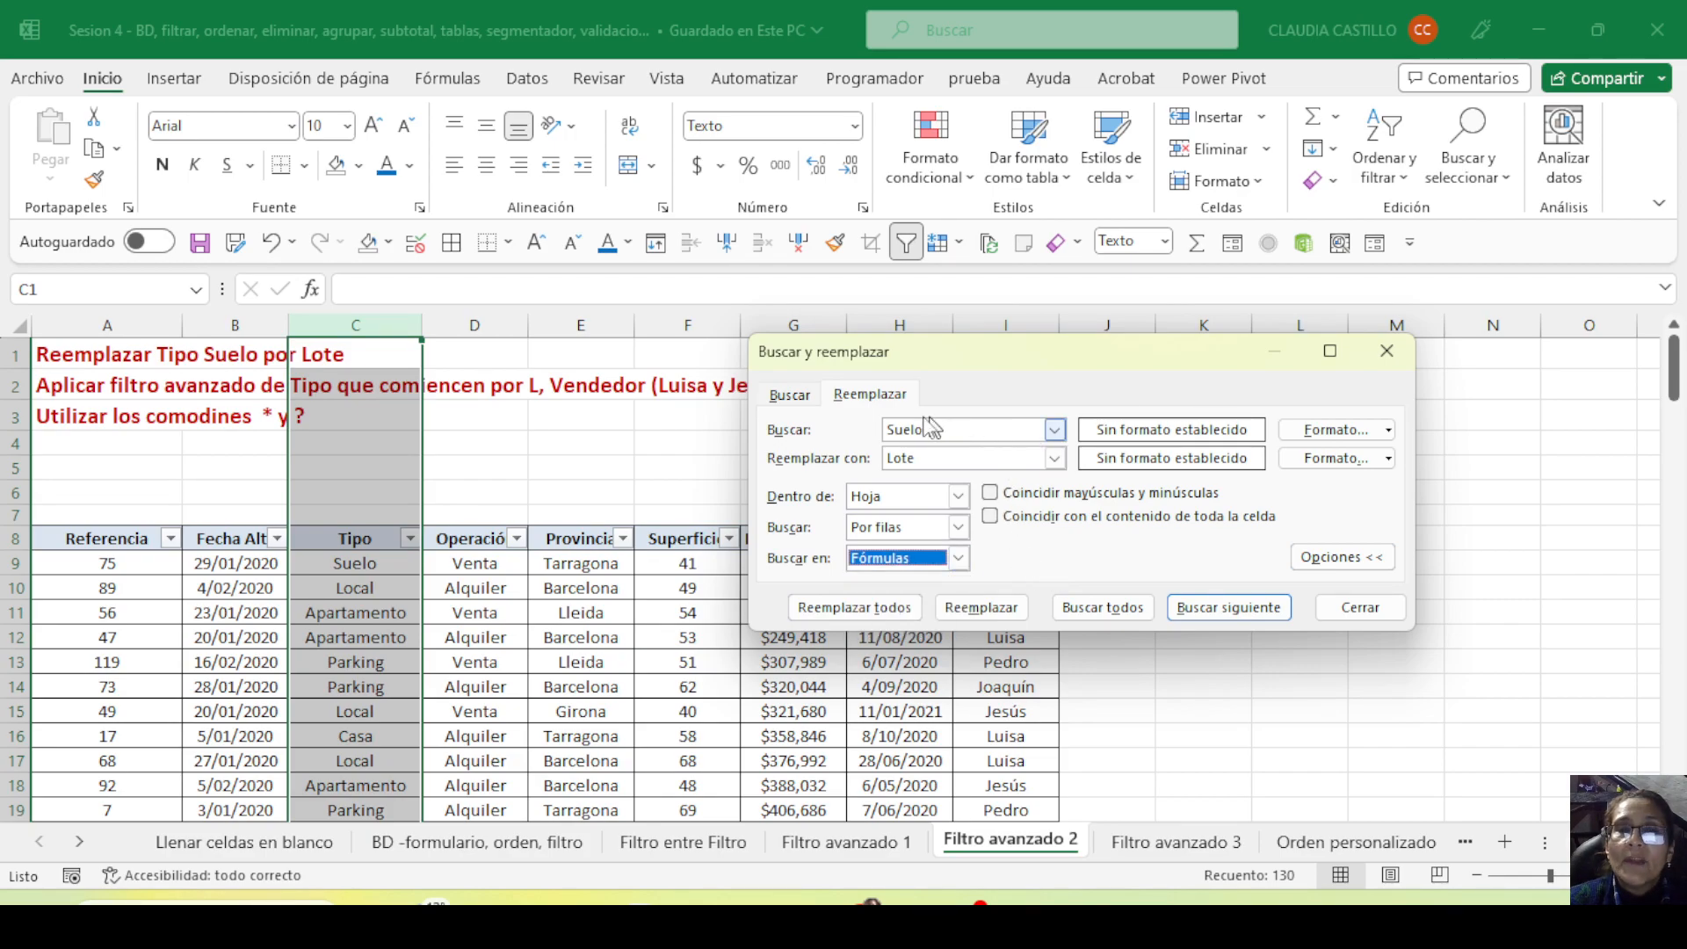
# Replace all occurrences of Suelo with Lote in the Tipo column and close the find and replace dialog
pyautogui.click(830, 613)
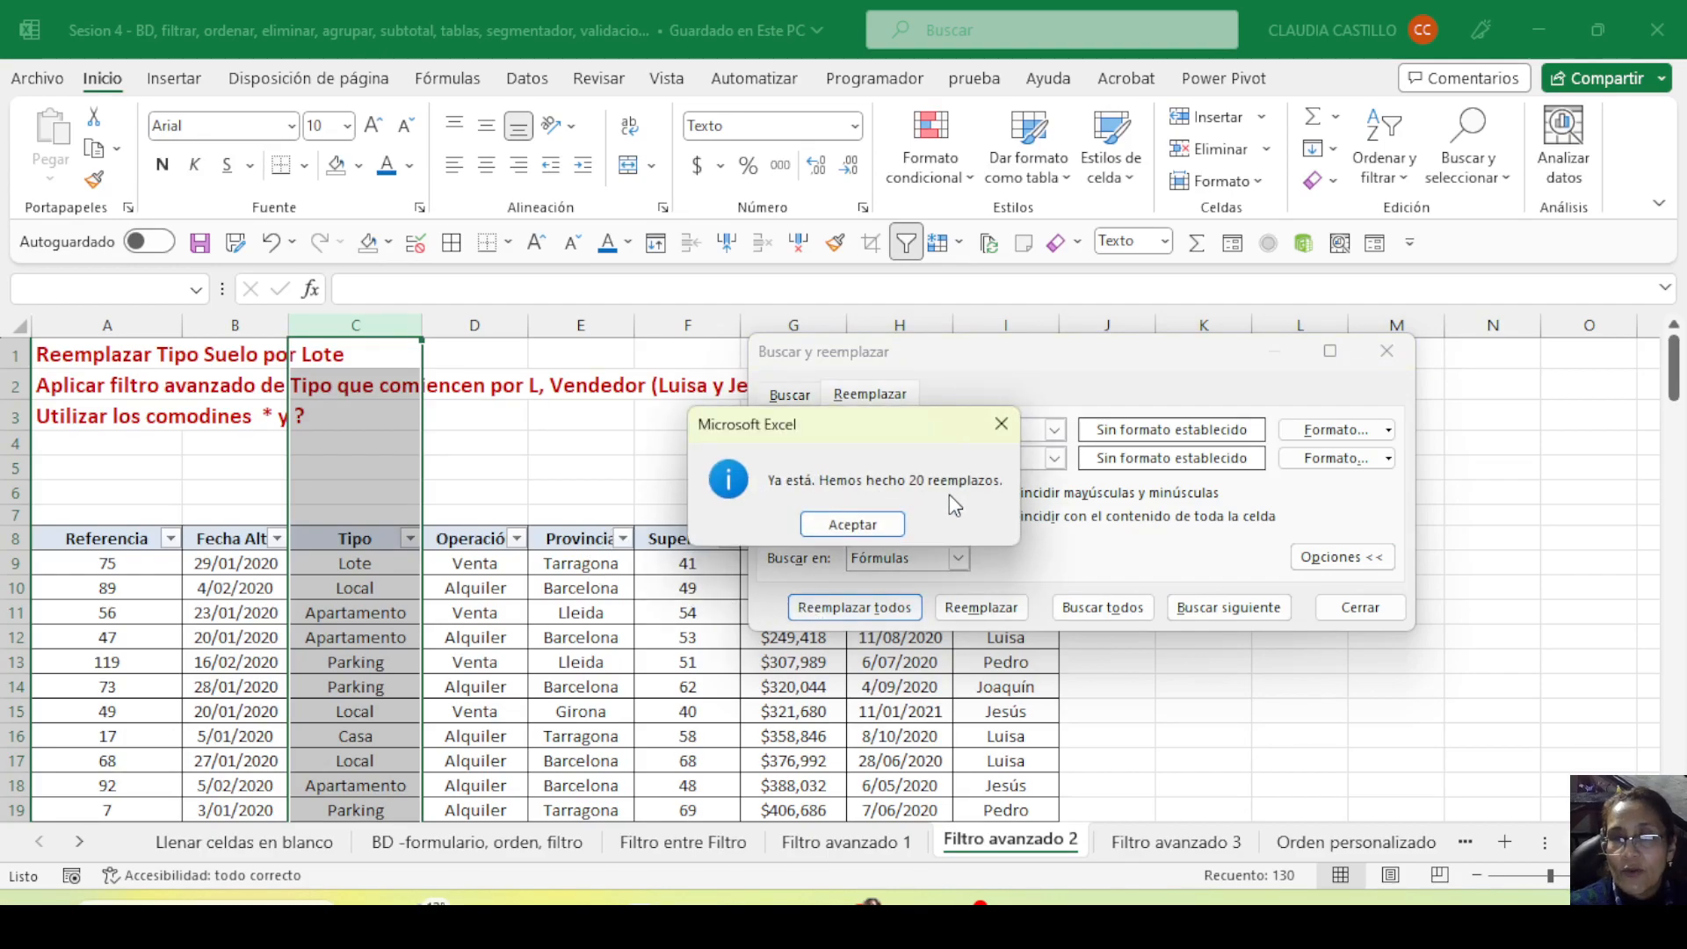
pyautogui.click(845, 525)
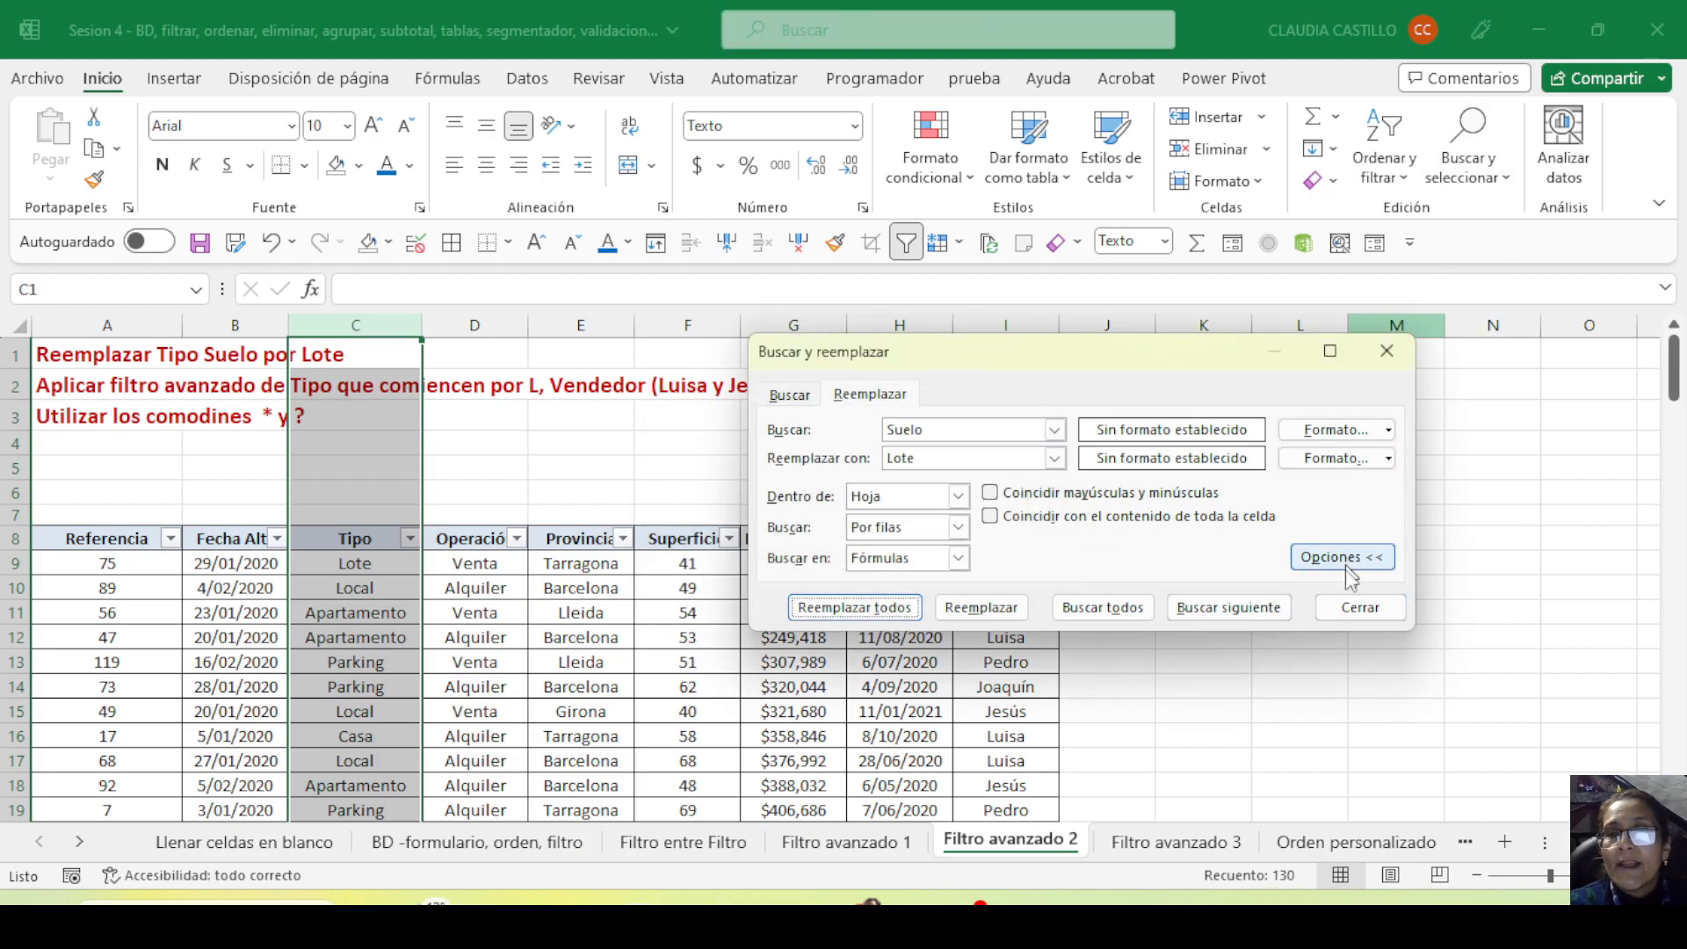
pyautogui.click(1357, 606)
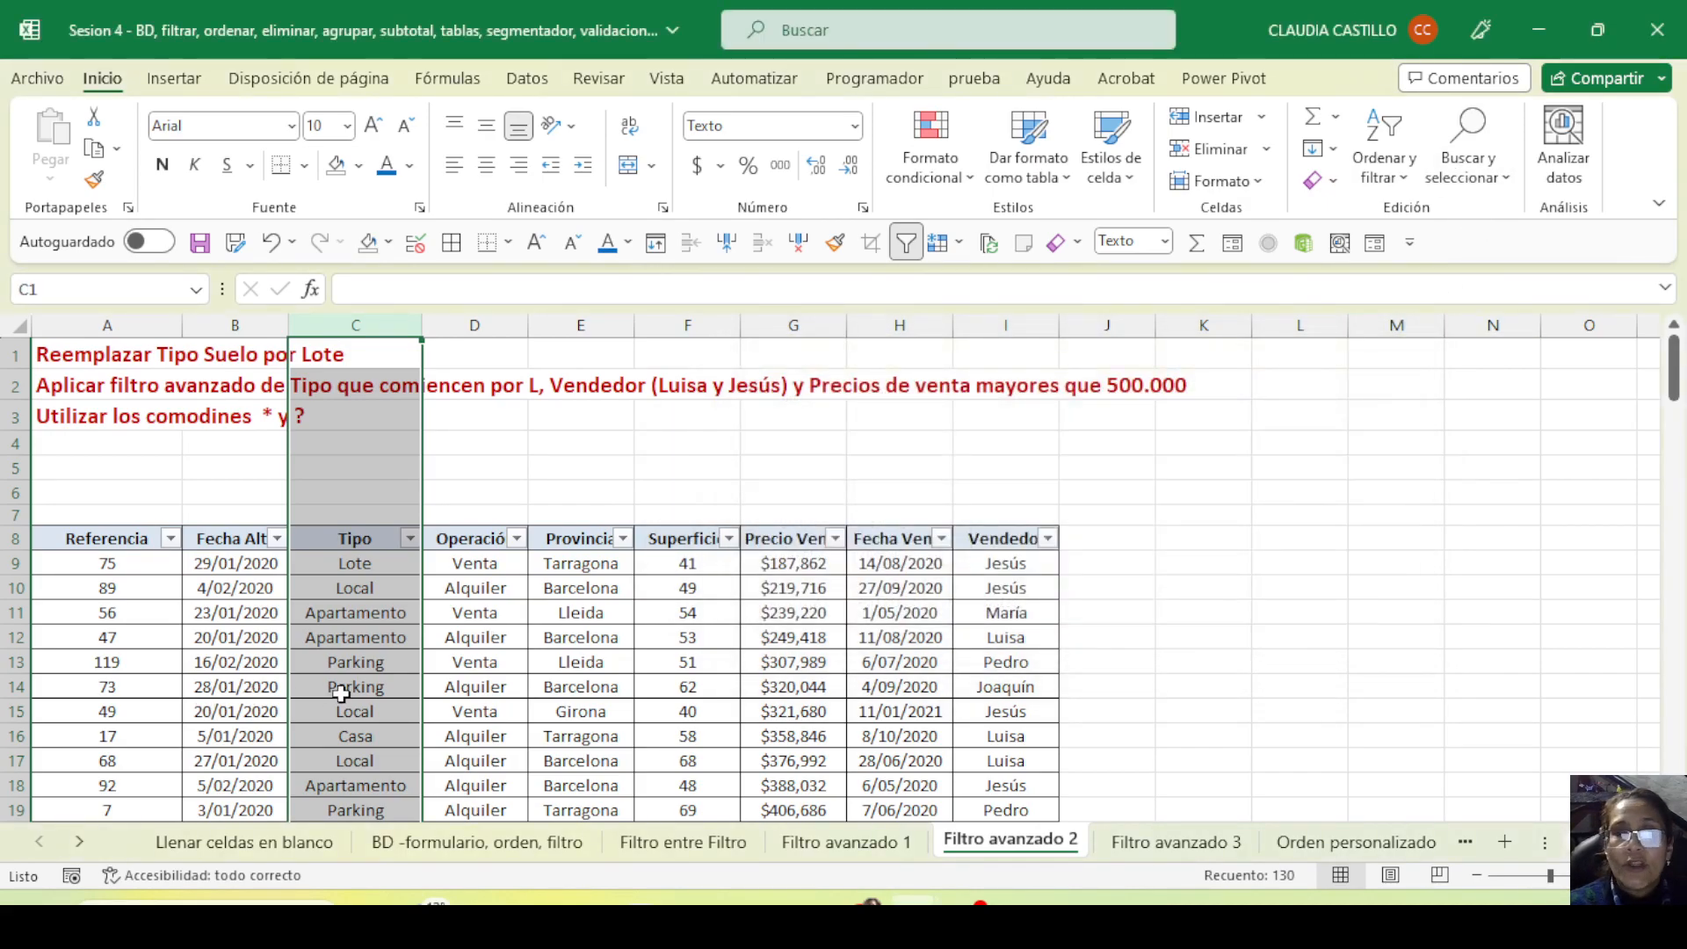
# Copy the Tipo header from C8 into E4 as the first criteria heading
pyautogui.click(341, 692)
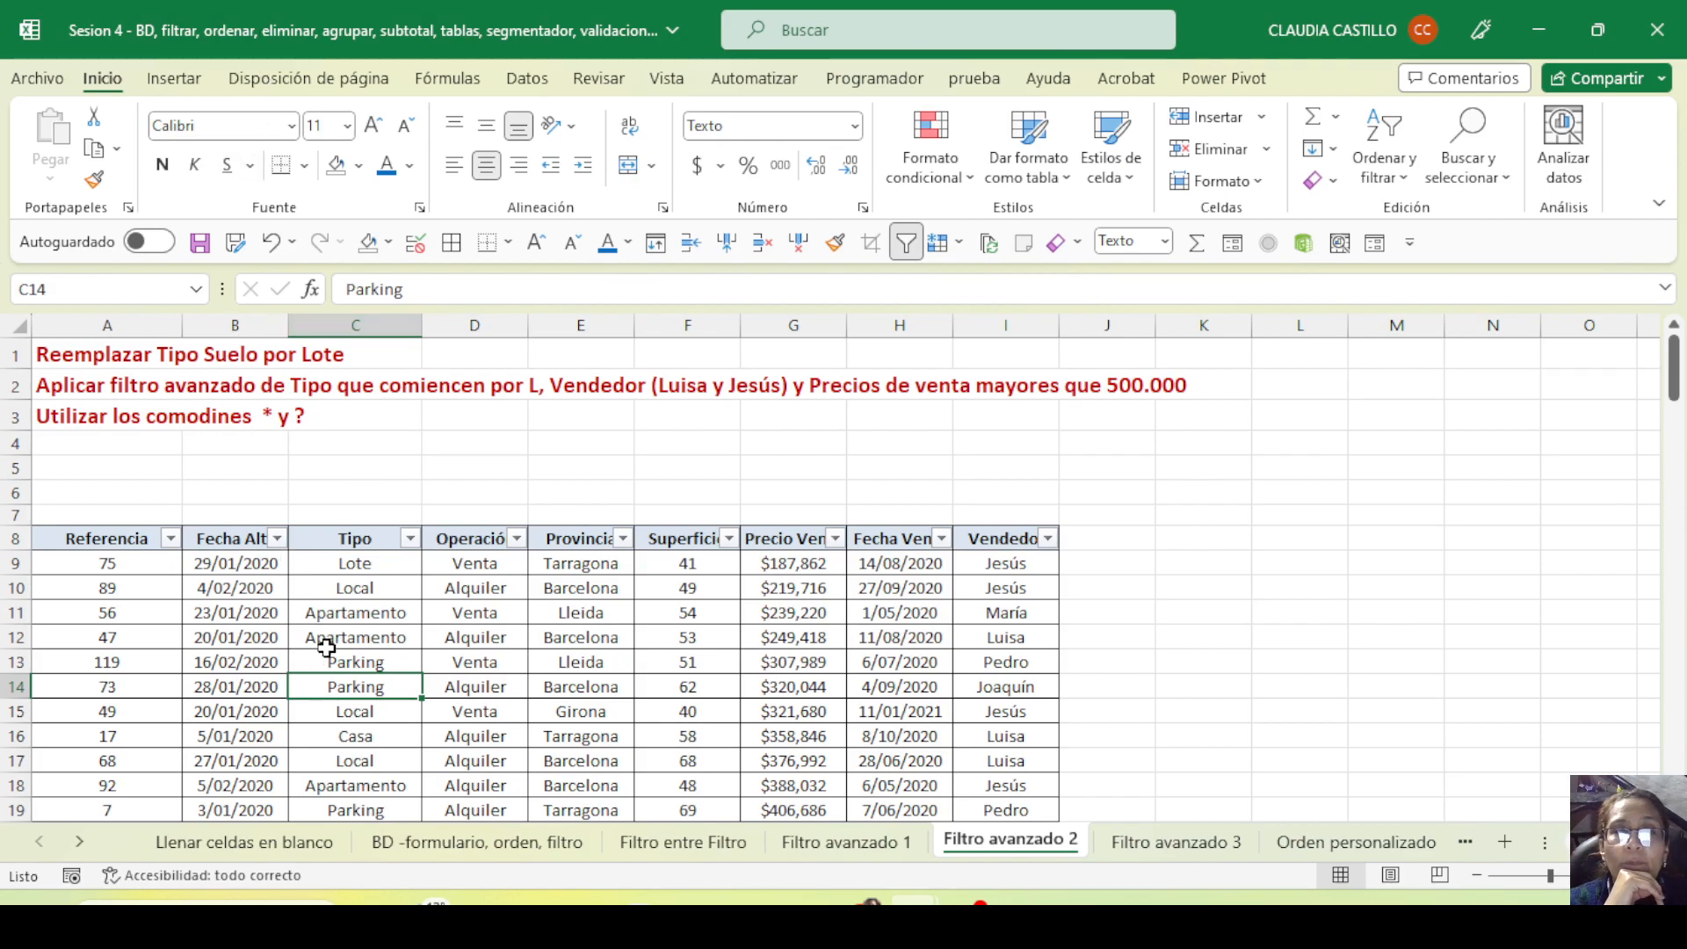
pyautogui.click(367, 535)
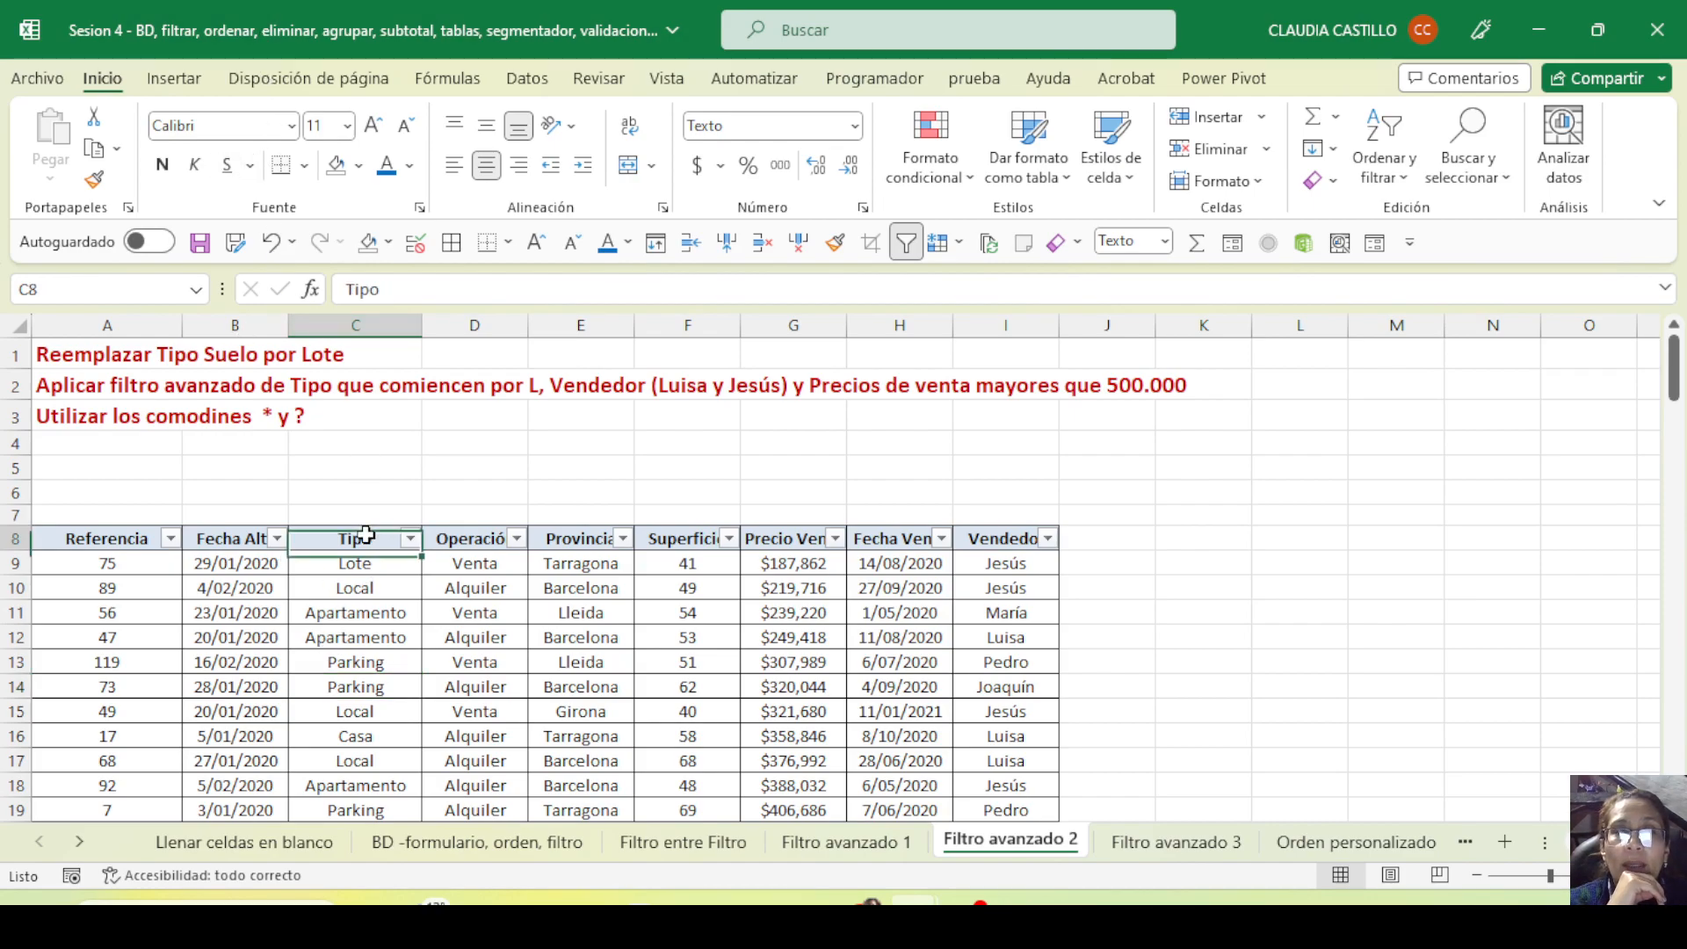
pyautogui.click(507, 439)
pyautogui.click(341, 538)
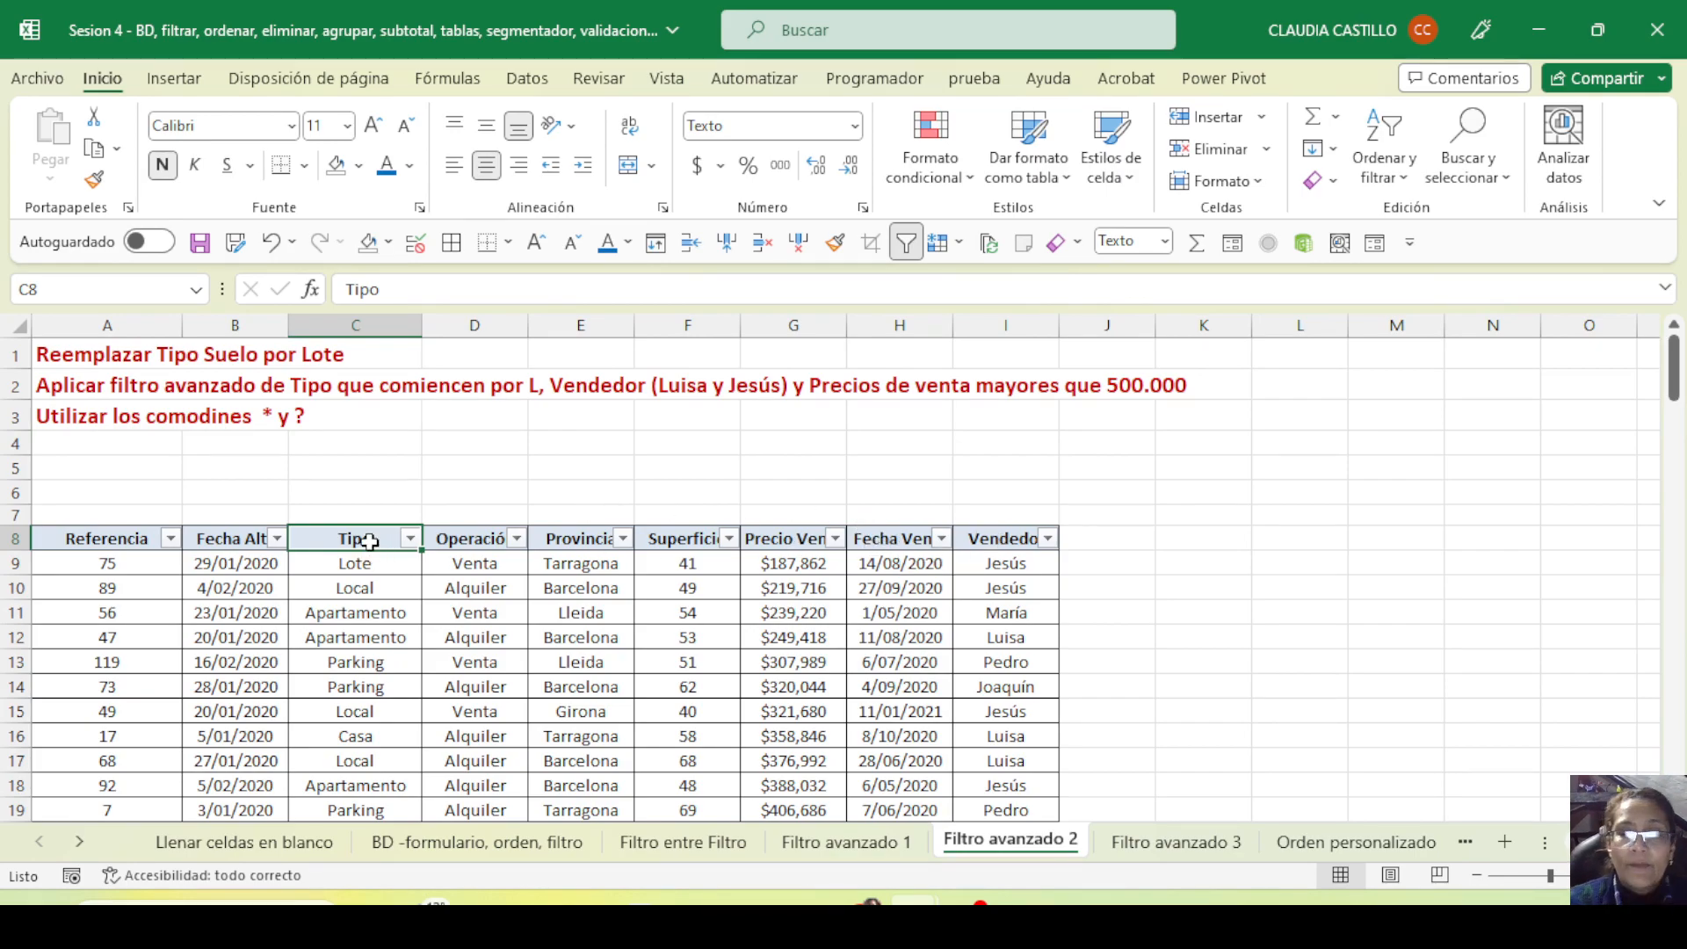
pyautogui.hotkey('ctrl', 'c')
pyautogui.click(558, 441)
pyautogui.hotkey('ctrl', 'v')
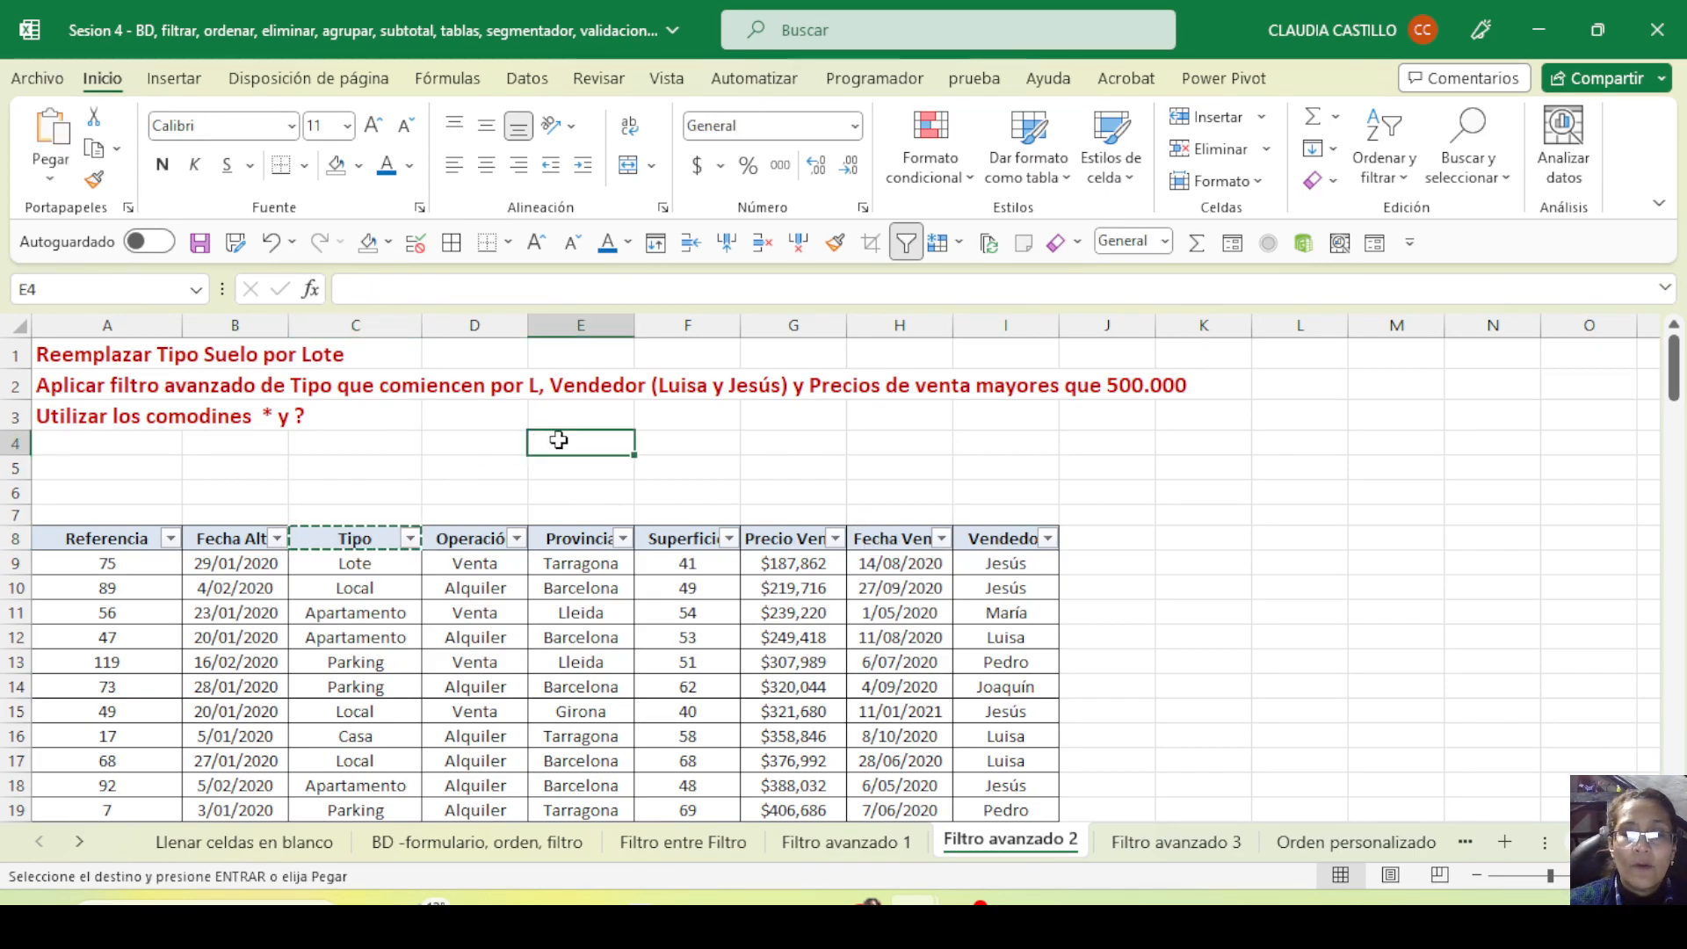
# Copy the Vendedor header from I8 into F4 and the Precio Venta header from G8 into G4
pyautogui.click(980, 530)
pyautogui.moveTo(980, 531); pyautogui.dragTo(664, 452)
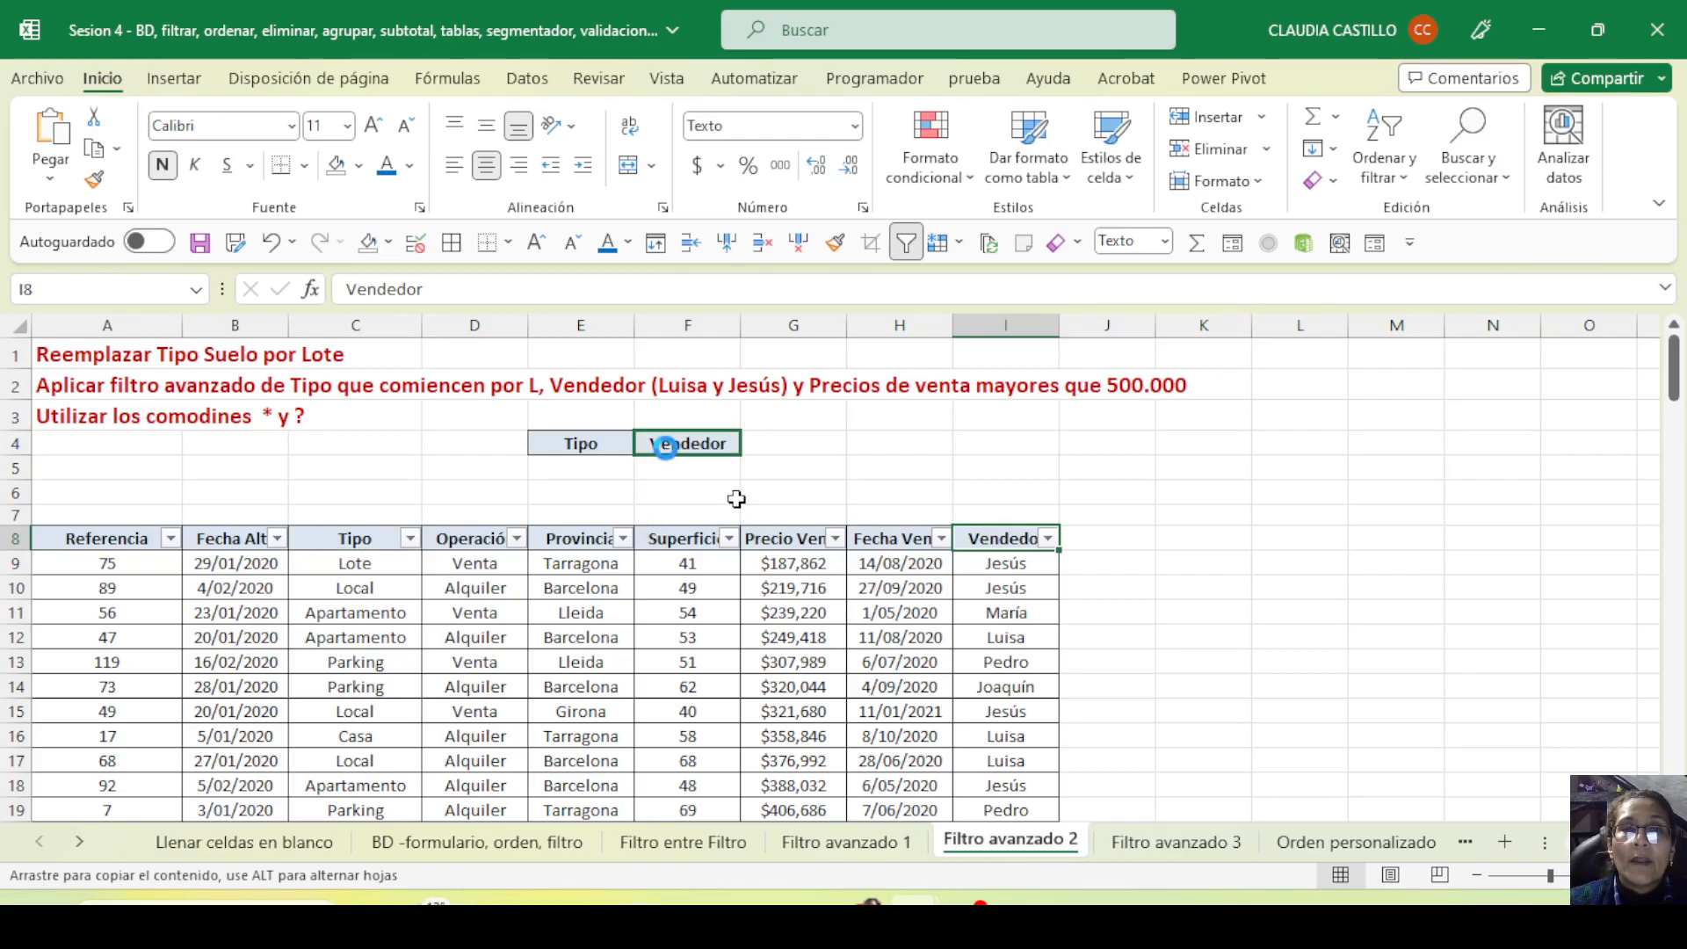
pyautogui.click(795, 532)
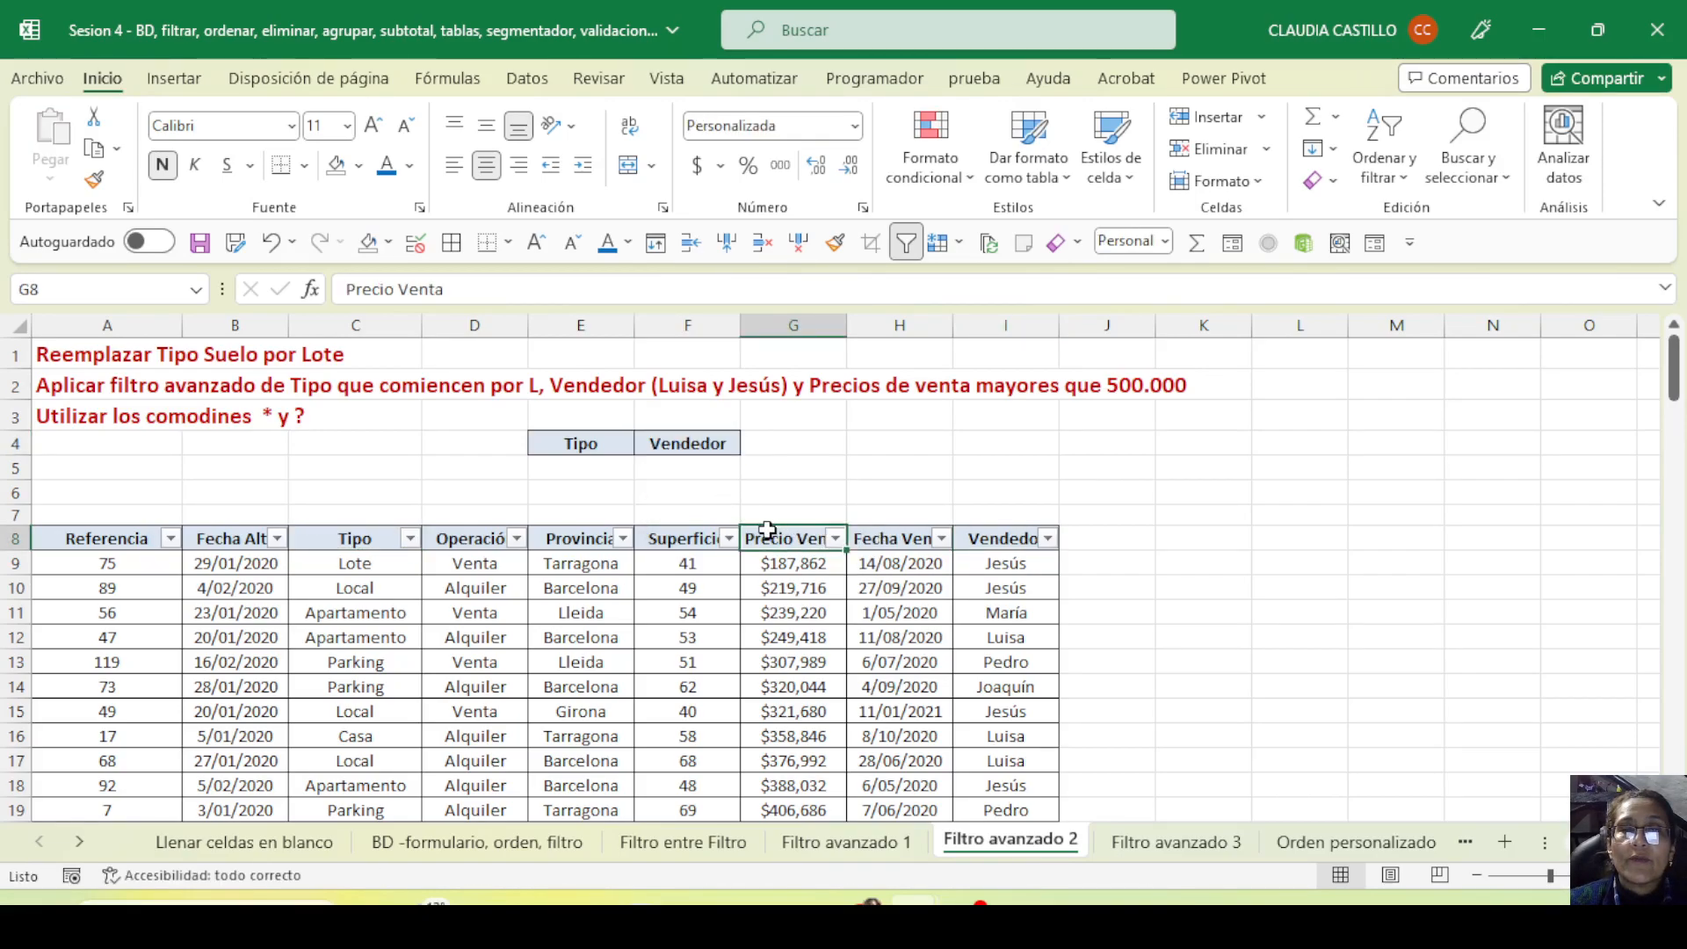
pyautogui.moveTo(761, 525); pyautogui.dragTo(794, 435)
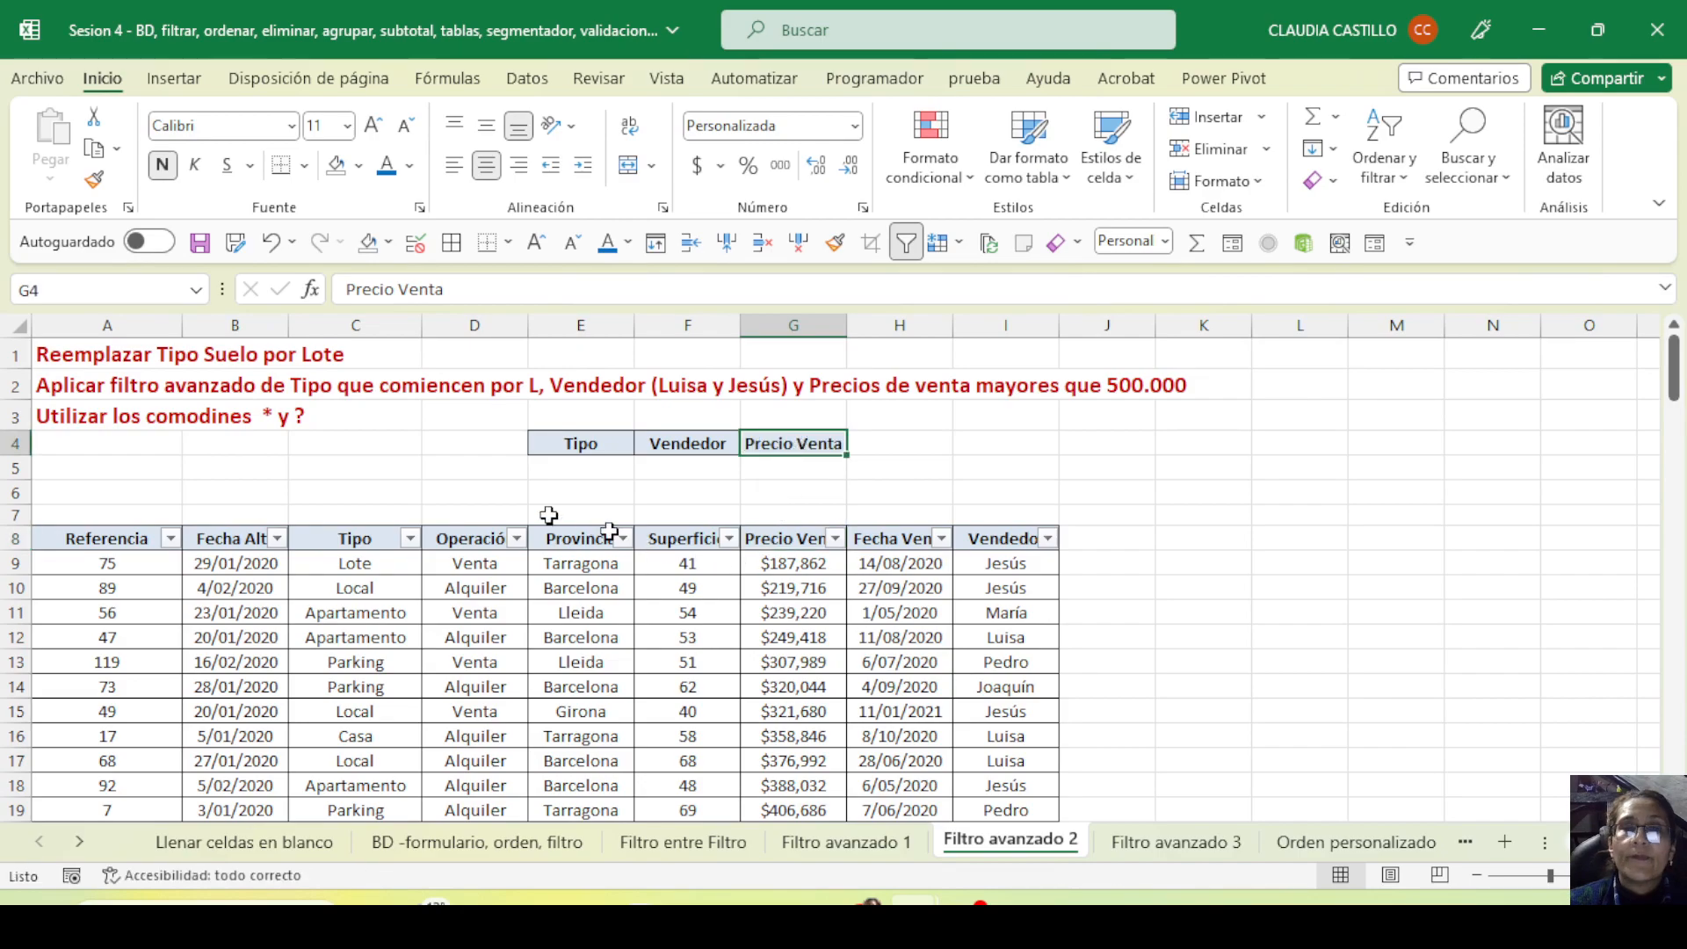
# Enter L as the Tipo criterion in E5 and the two seller names given in the exercise in F5 and F6
pyautogui.click(562, 475)
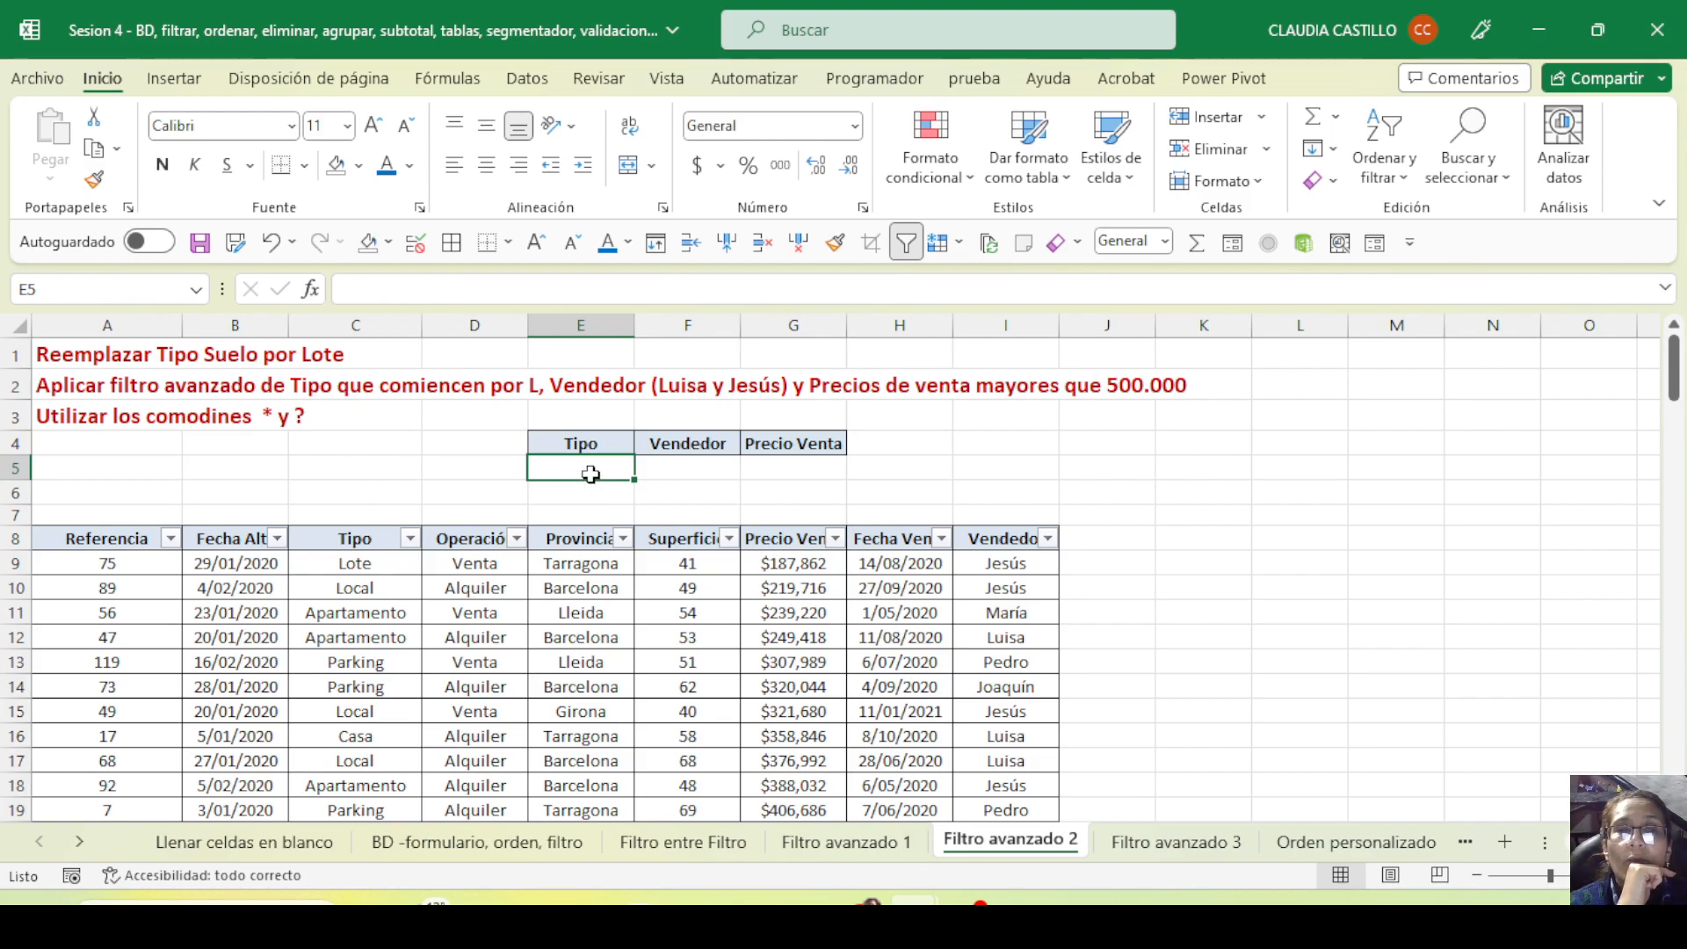
pyautogui.write('L')
pyautogui.press('Return')
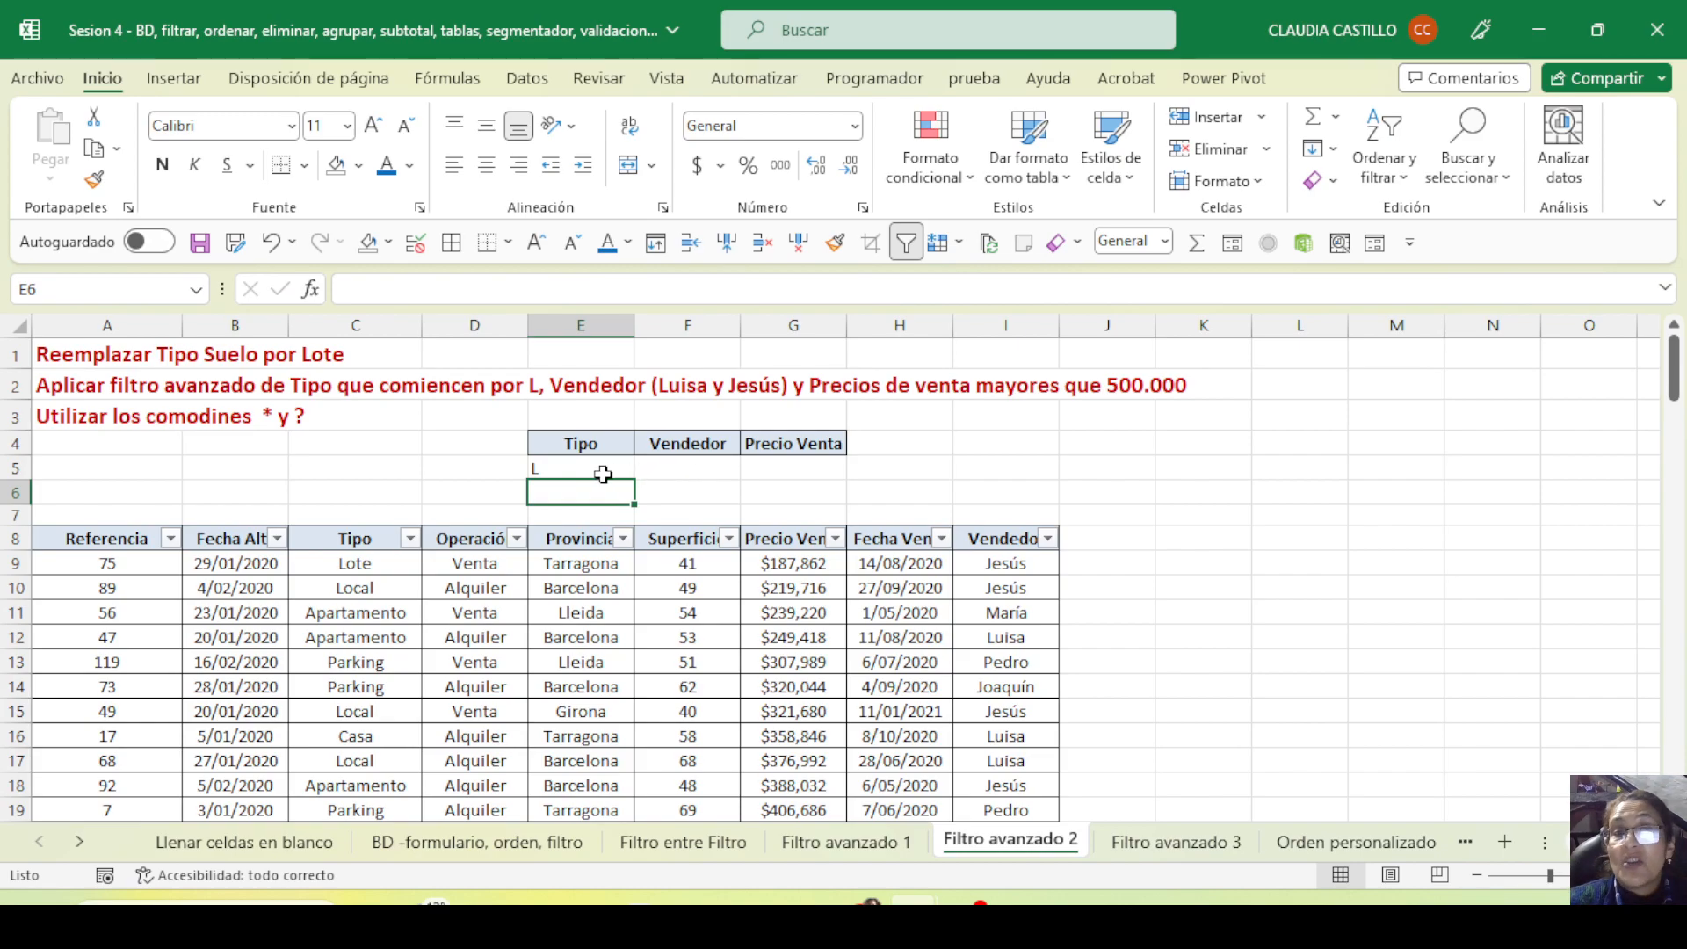
pyautogui.press('Up')
pyautogui.click(683, 469)
pyautogui.write('Luisa')
pyautogui.press('Return')
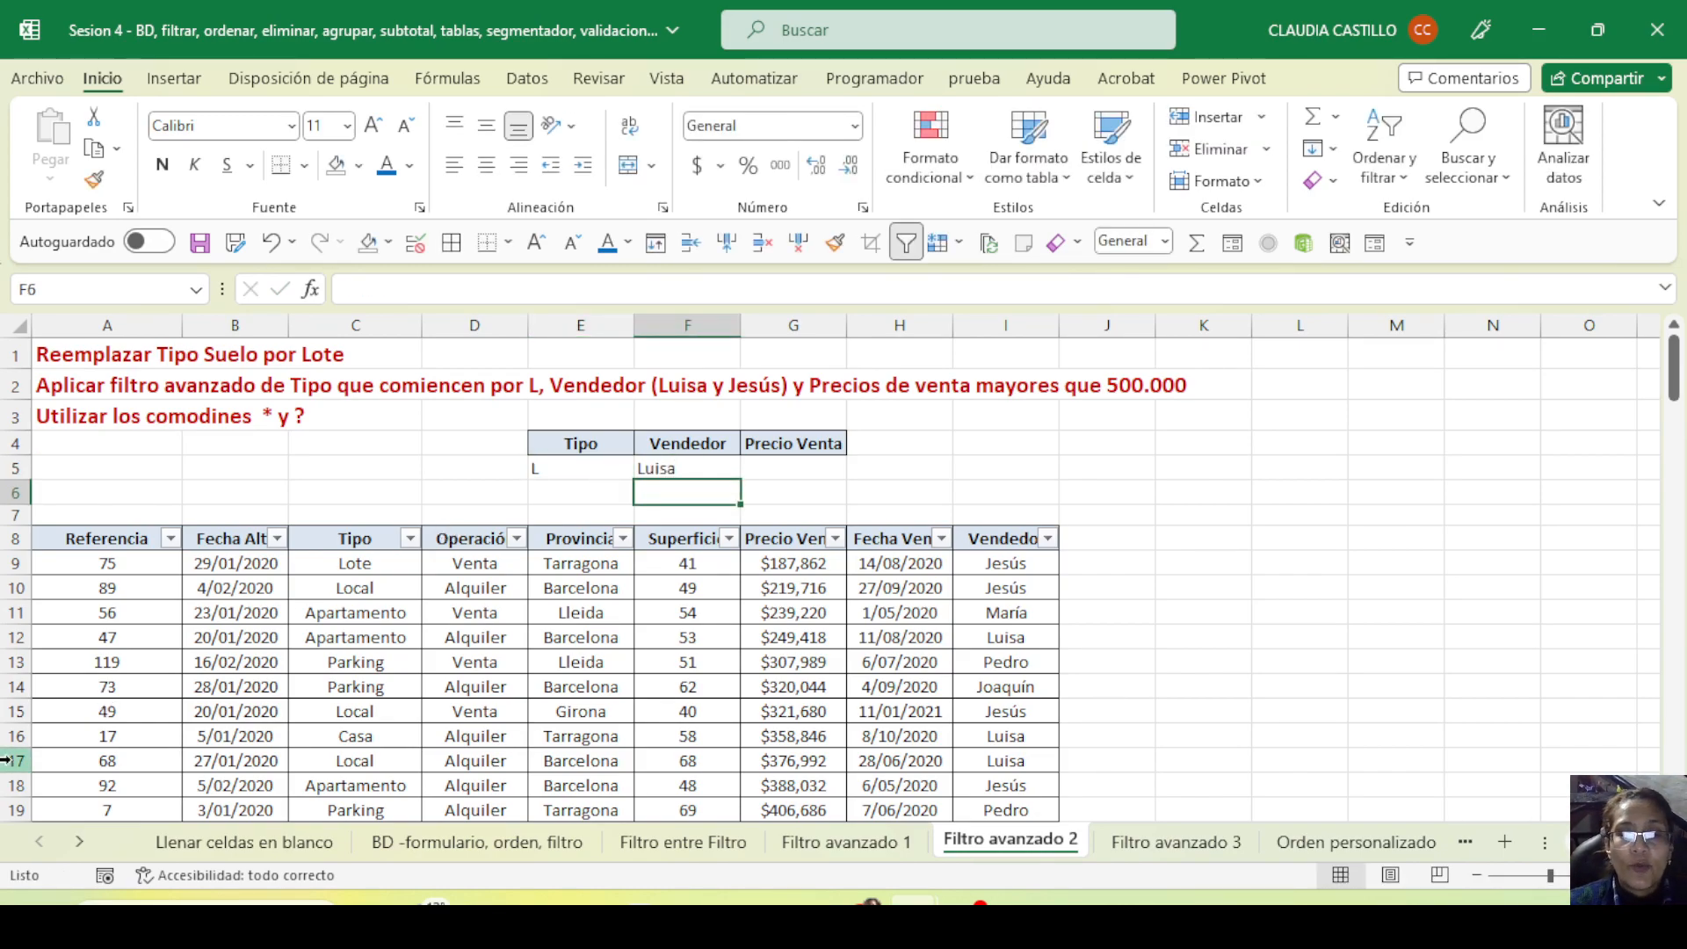
pyautogui.write('Jesús')
pyautogui.press('Return')
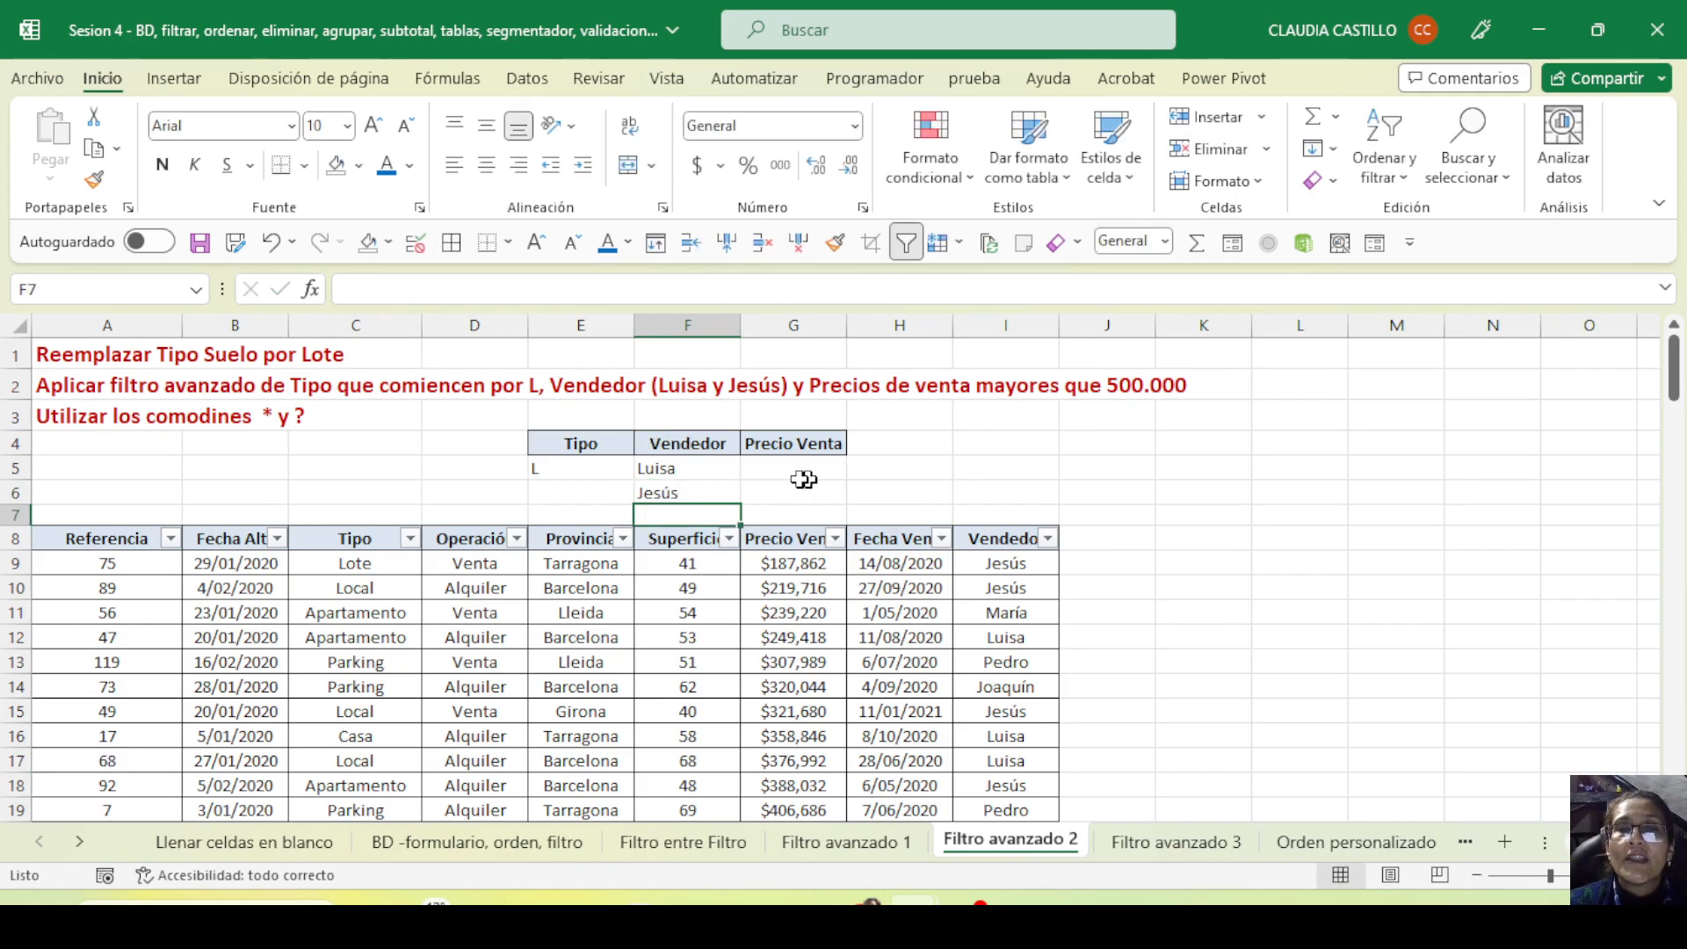
pyautogui.click(778, 465)
pyautogui.moveTo(665, 466); pyautogui.dragTo(666, 492)
pyautogui.click(788, 470)
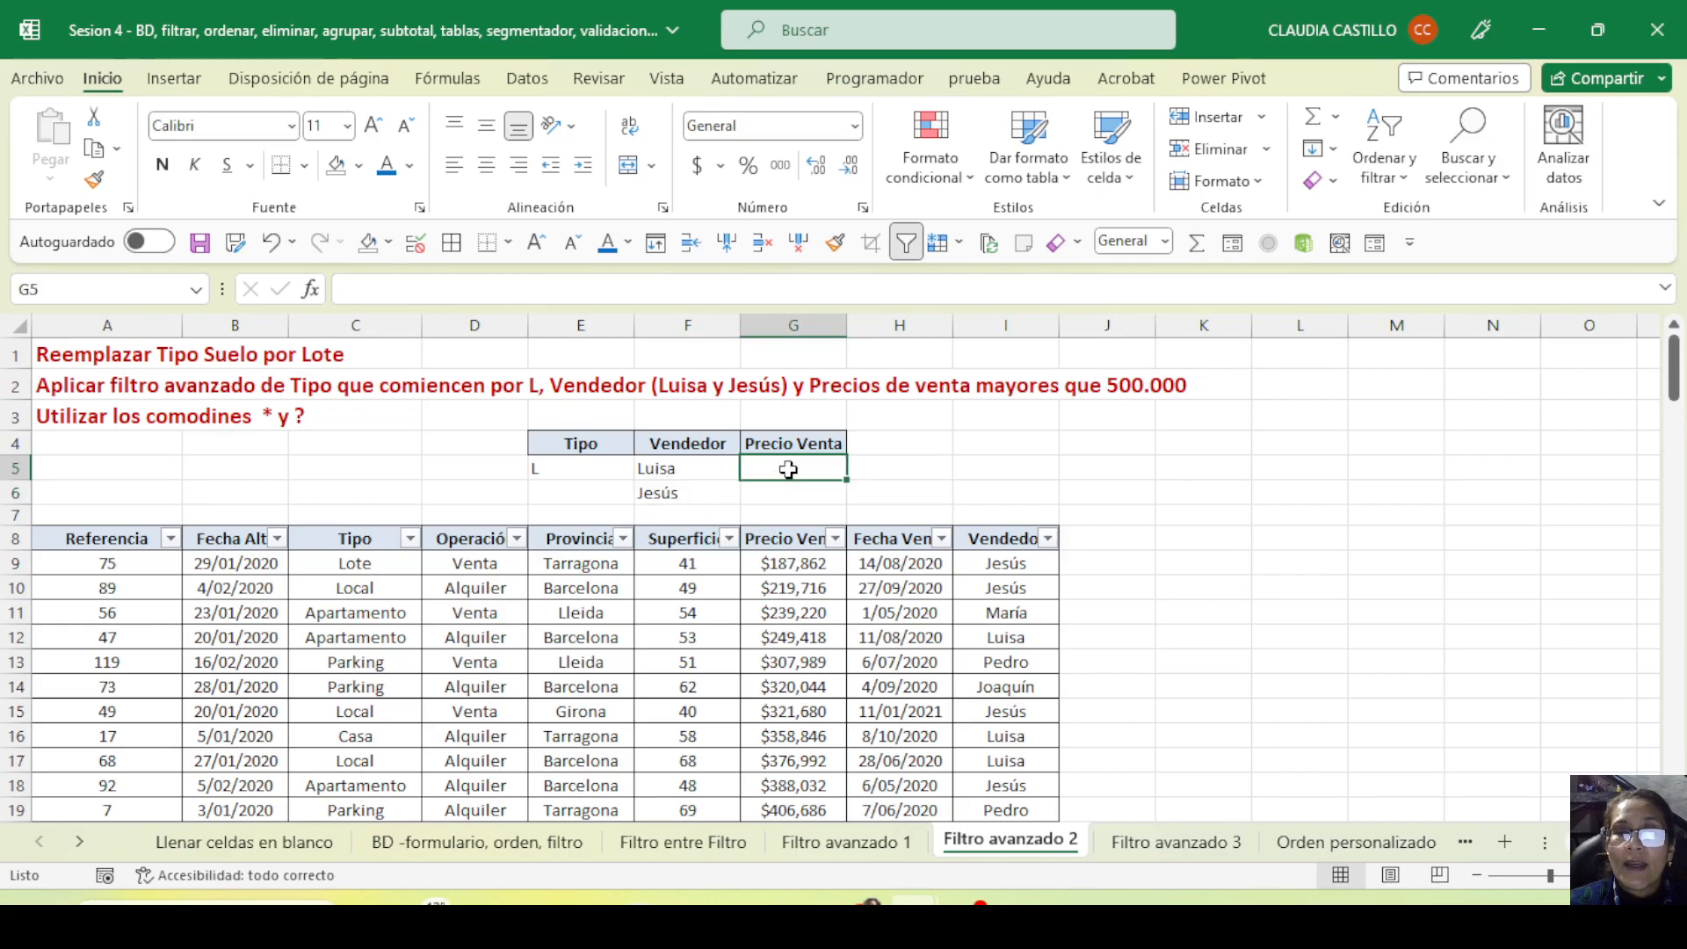
pyautogui.click(562, 497)
pyautogui.write('>L')
pyautogui.press('Return')
pyautogui.write('L')
pyautogui.press('Escape')
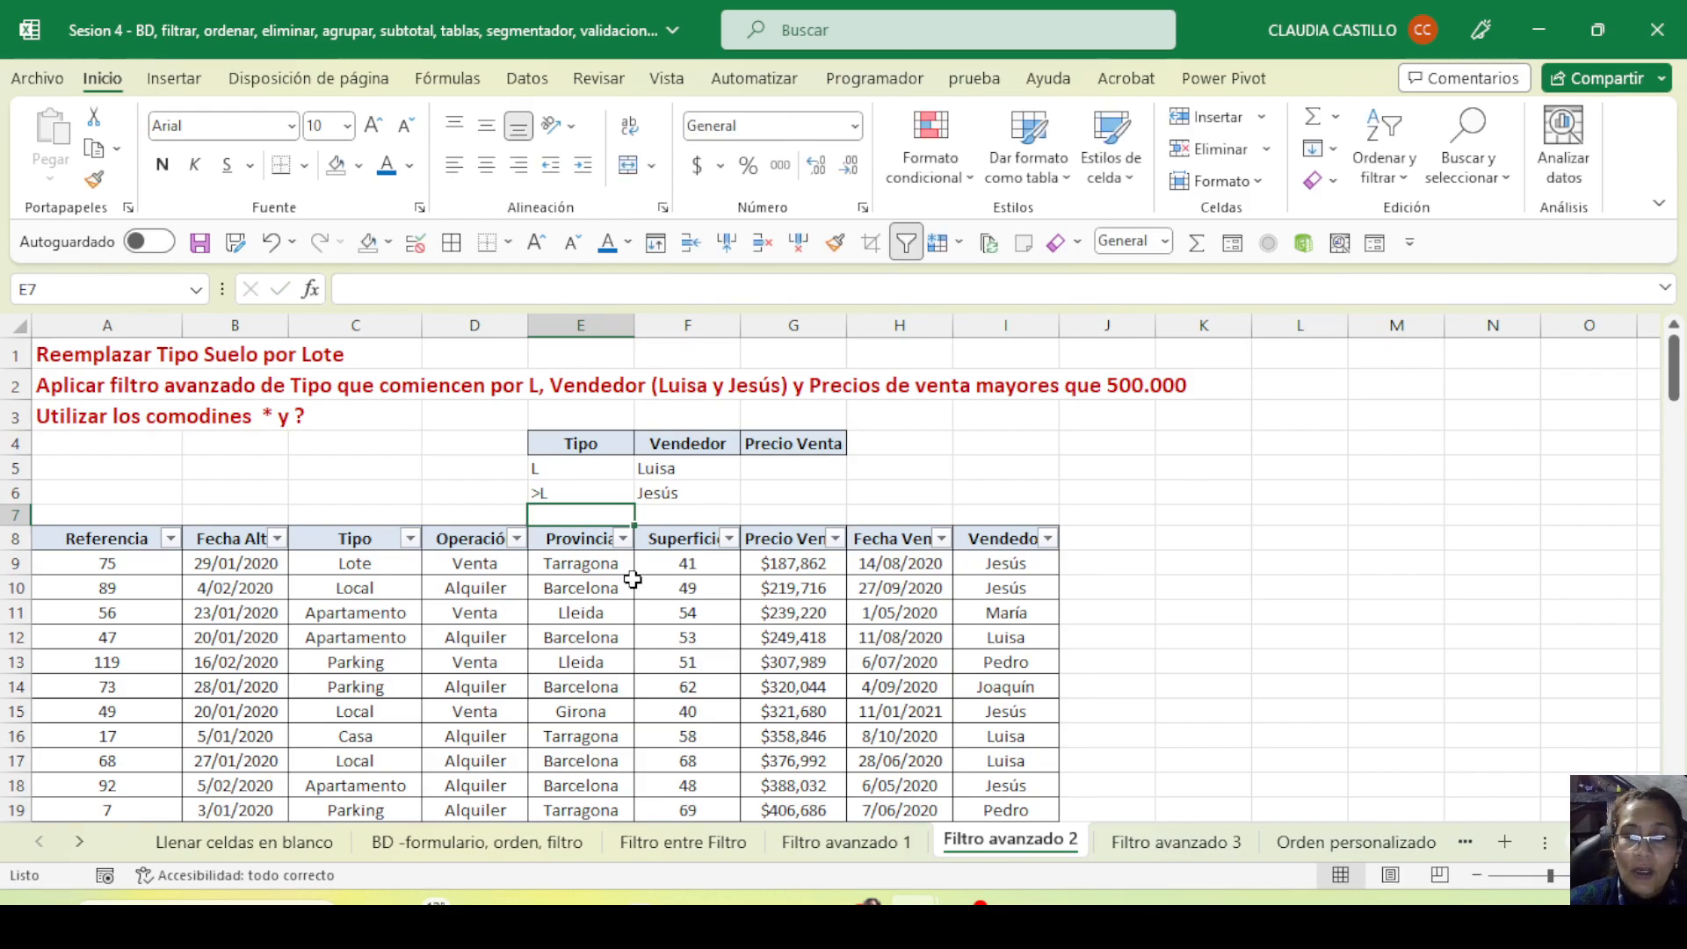
# Complete the criteria rows with L as the Tipo in E6 and >500000 as the Precio Venta in G5 and G6
pyautogui.press('Up')
pyautogui.write('L')
pyautogui.press('Return')
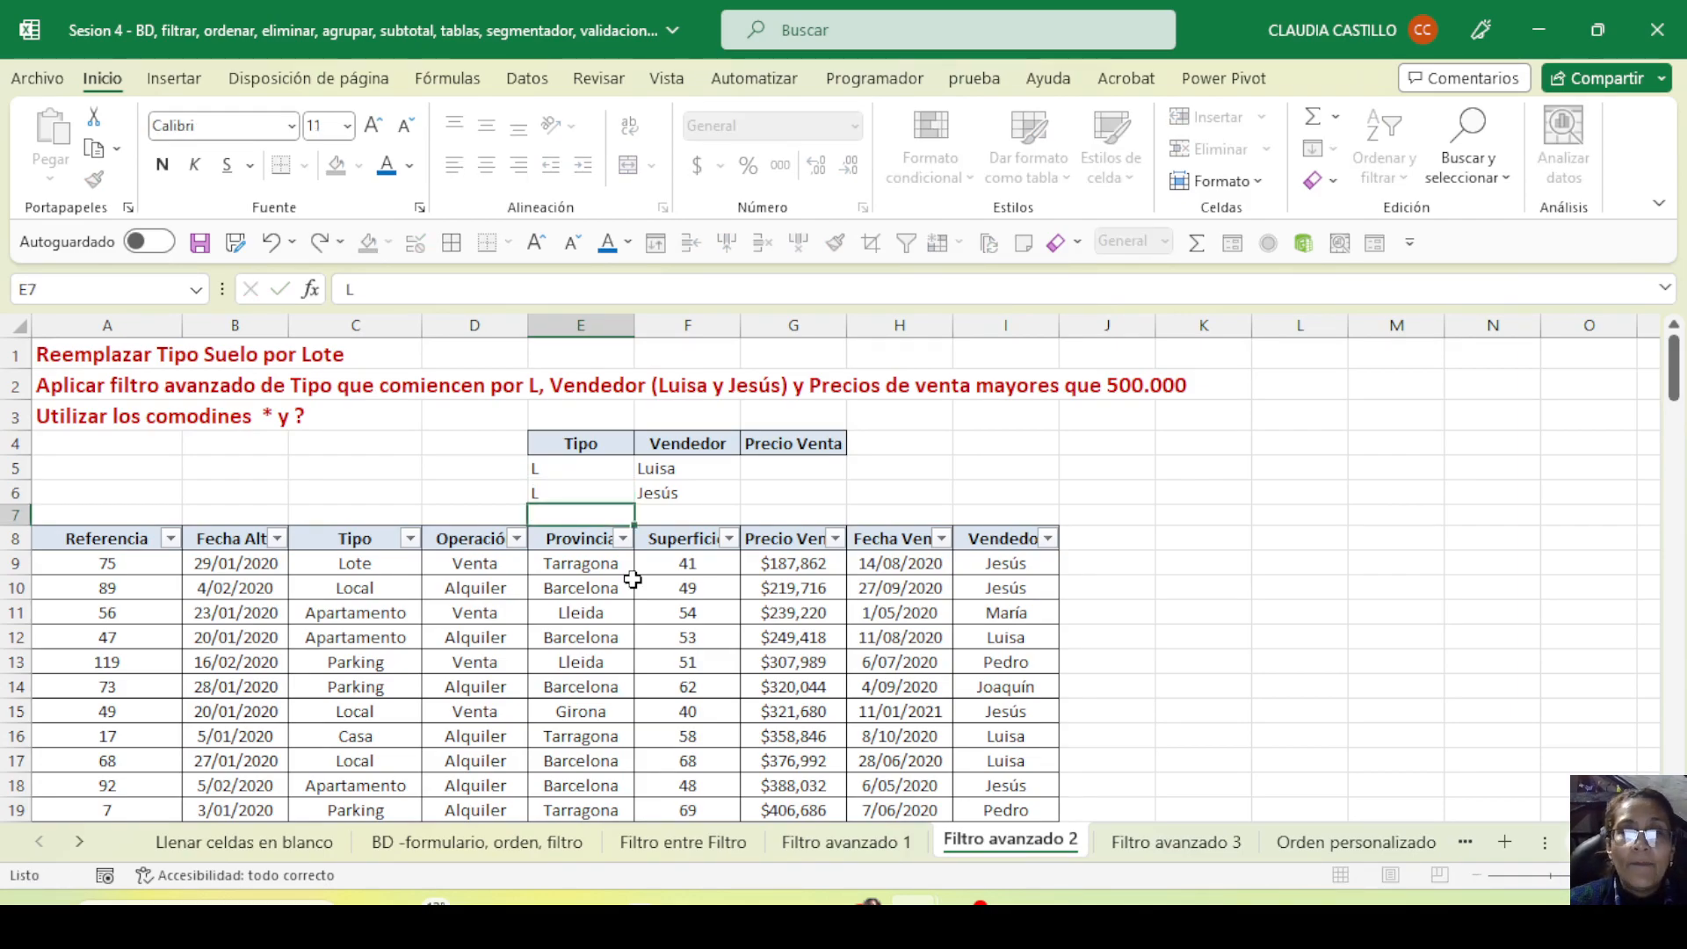
pyautogui.click(763, 475)
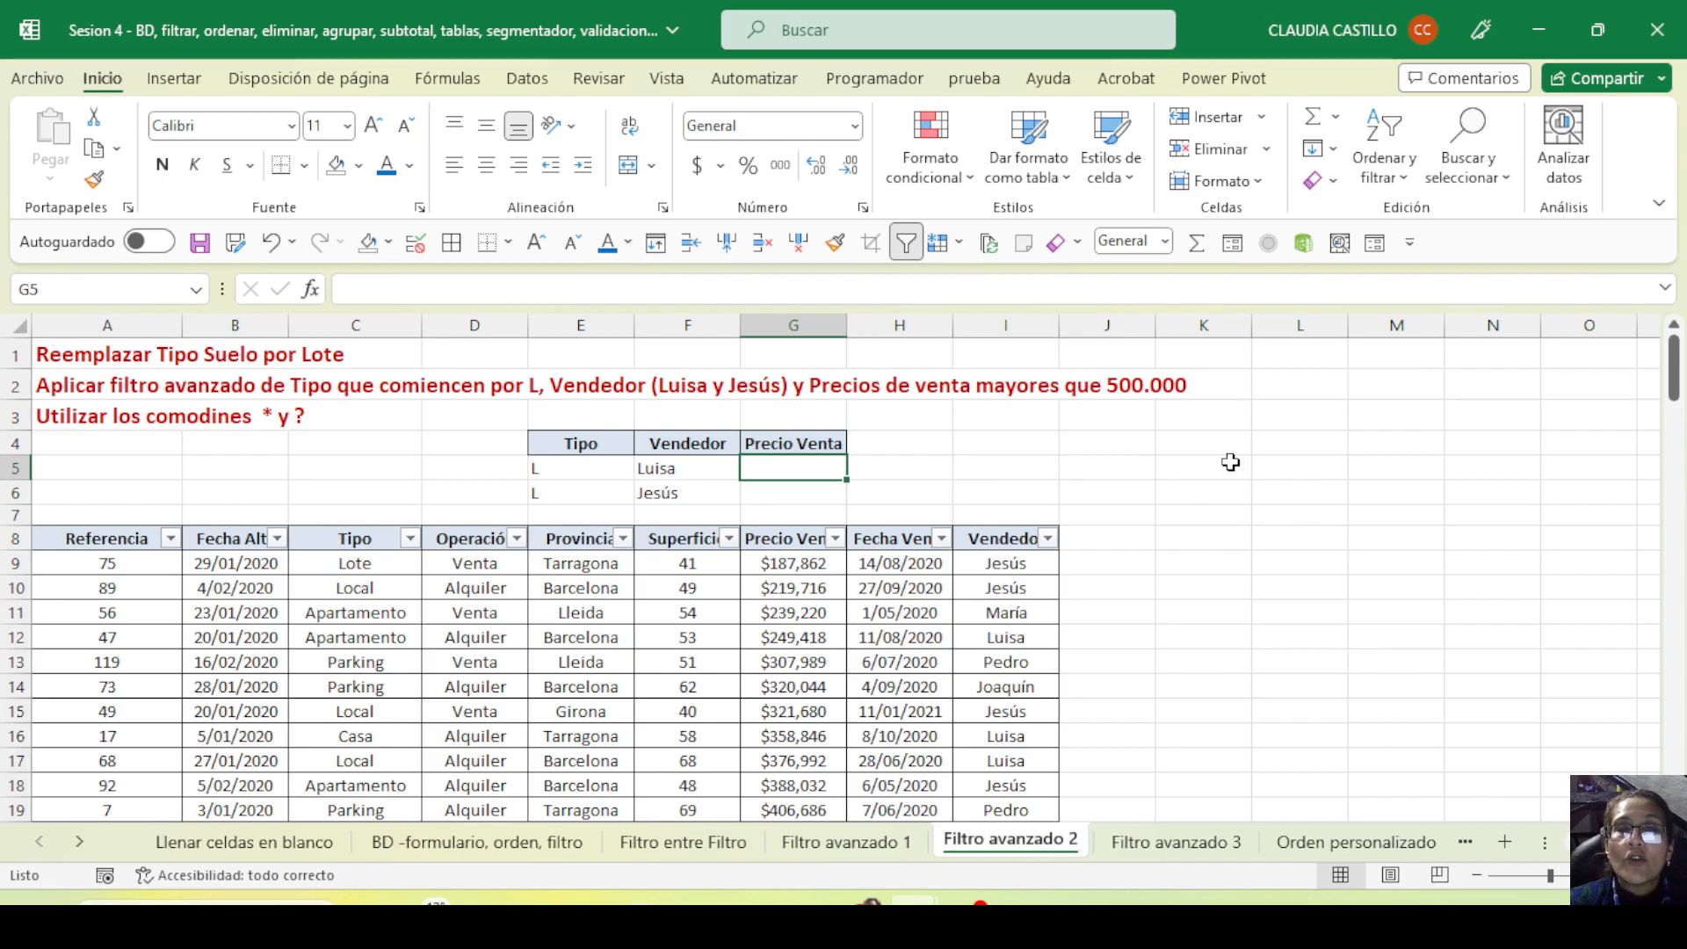
pyautogui.write('>500000')
pyautogui.press('Return')
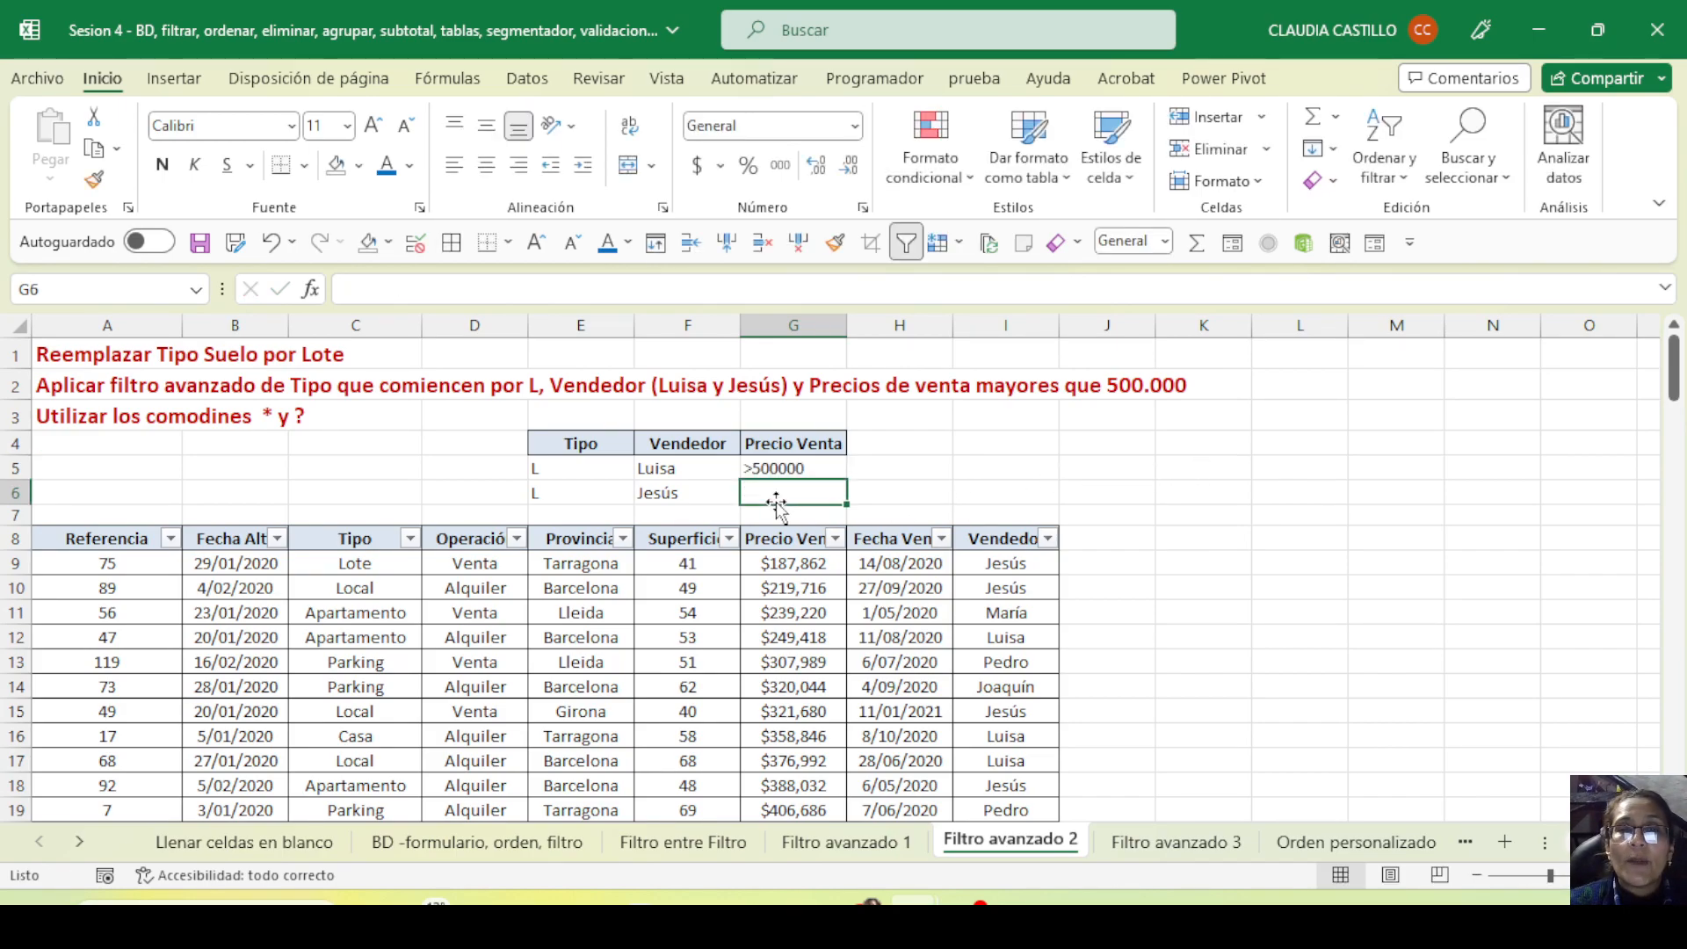
pyautogui.write('>500000')
pyautogui.press('Return')
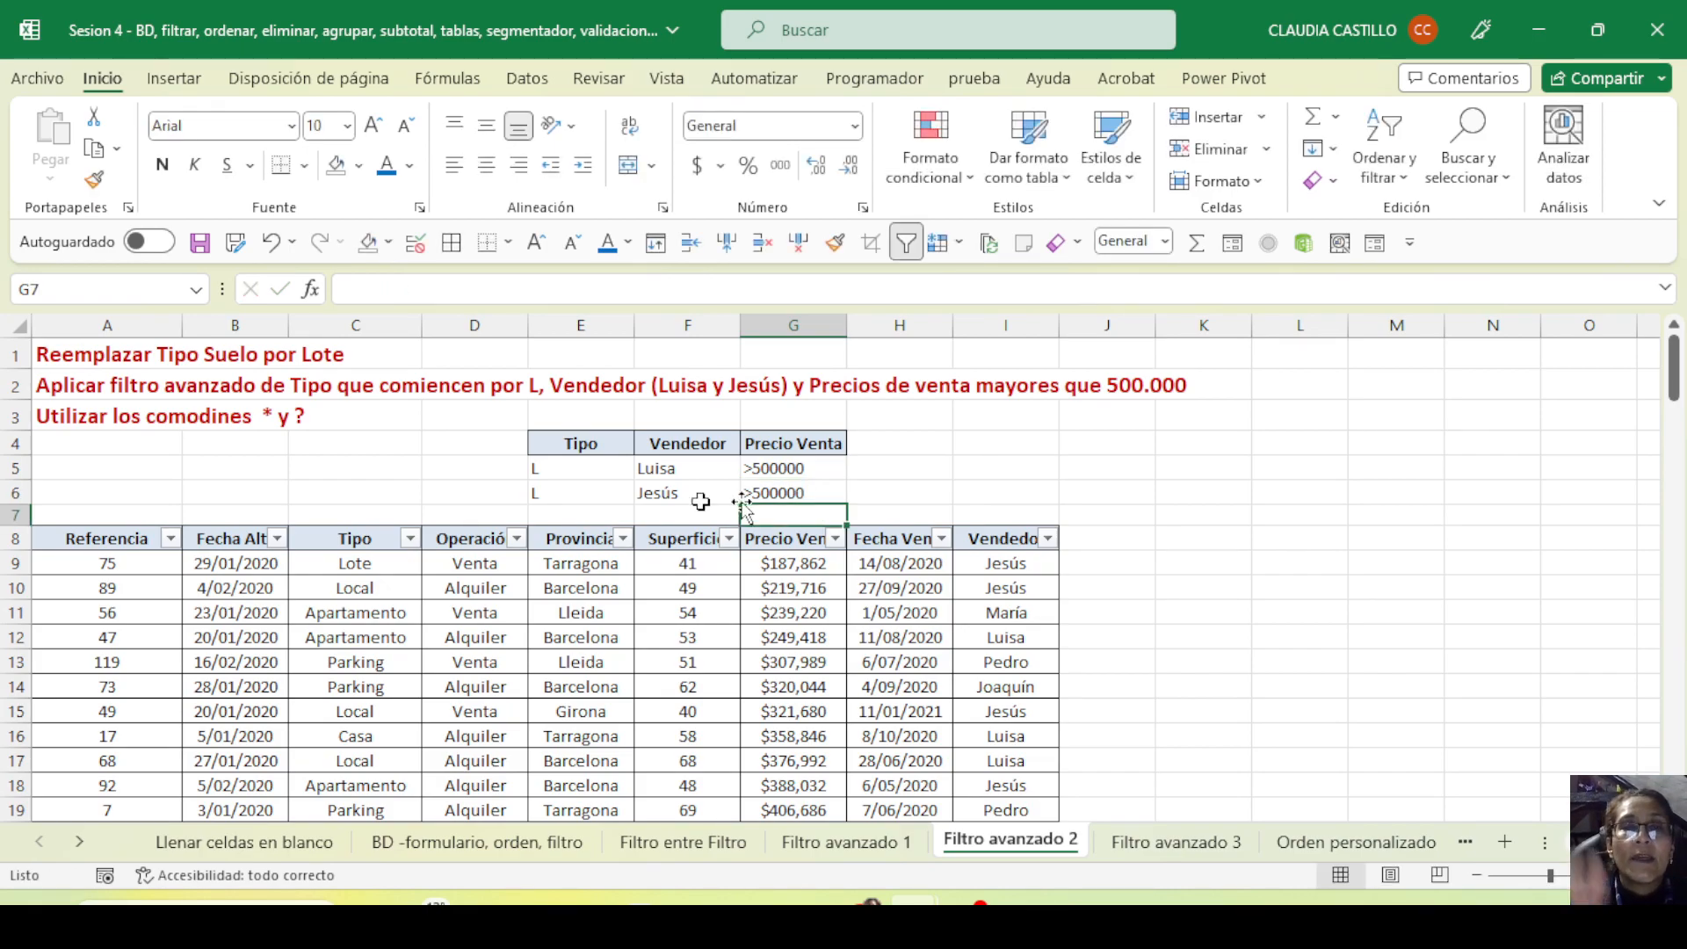
pyautogui.click(532, 469)
pyautogui.click(543, 494)
pyautogui.click(542, 463)
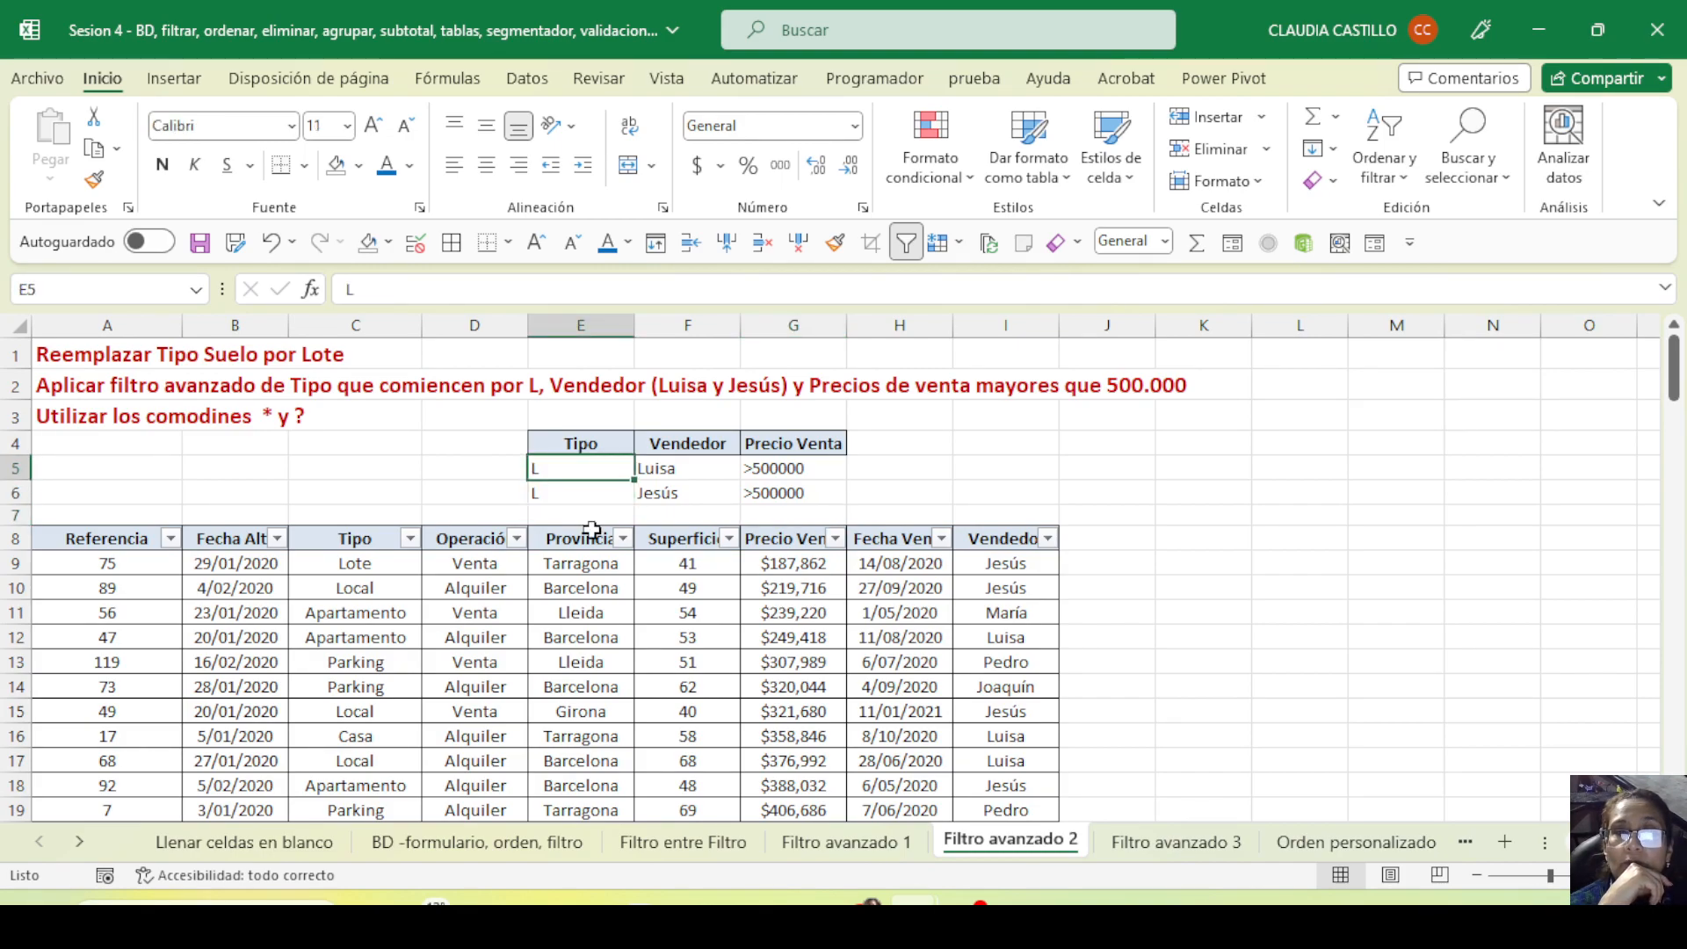
pyautogui.click(552, 494)
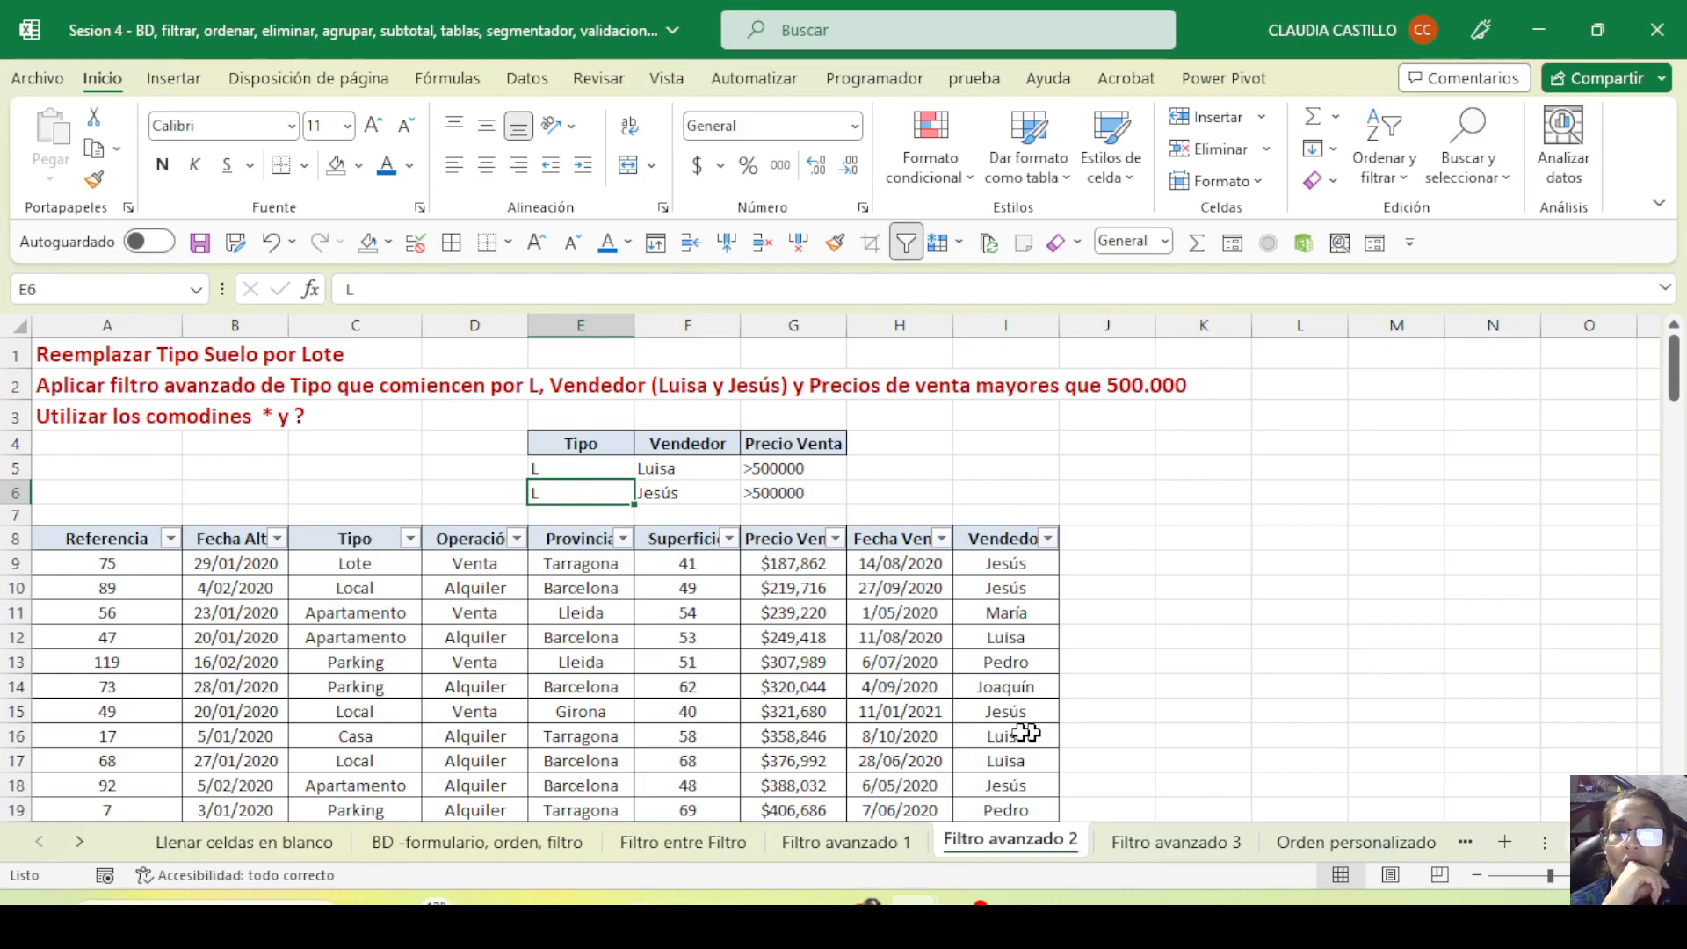
# Apply an advanced filter in place to list range A8:I137 using E4:G6 as the criteria range
pyautogui.click(669, 584)
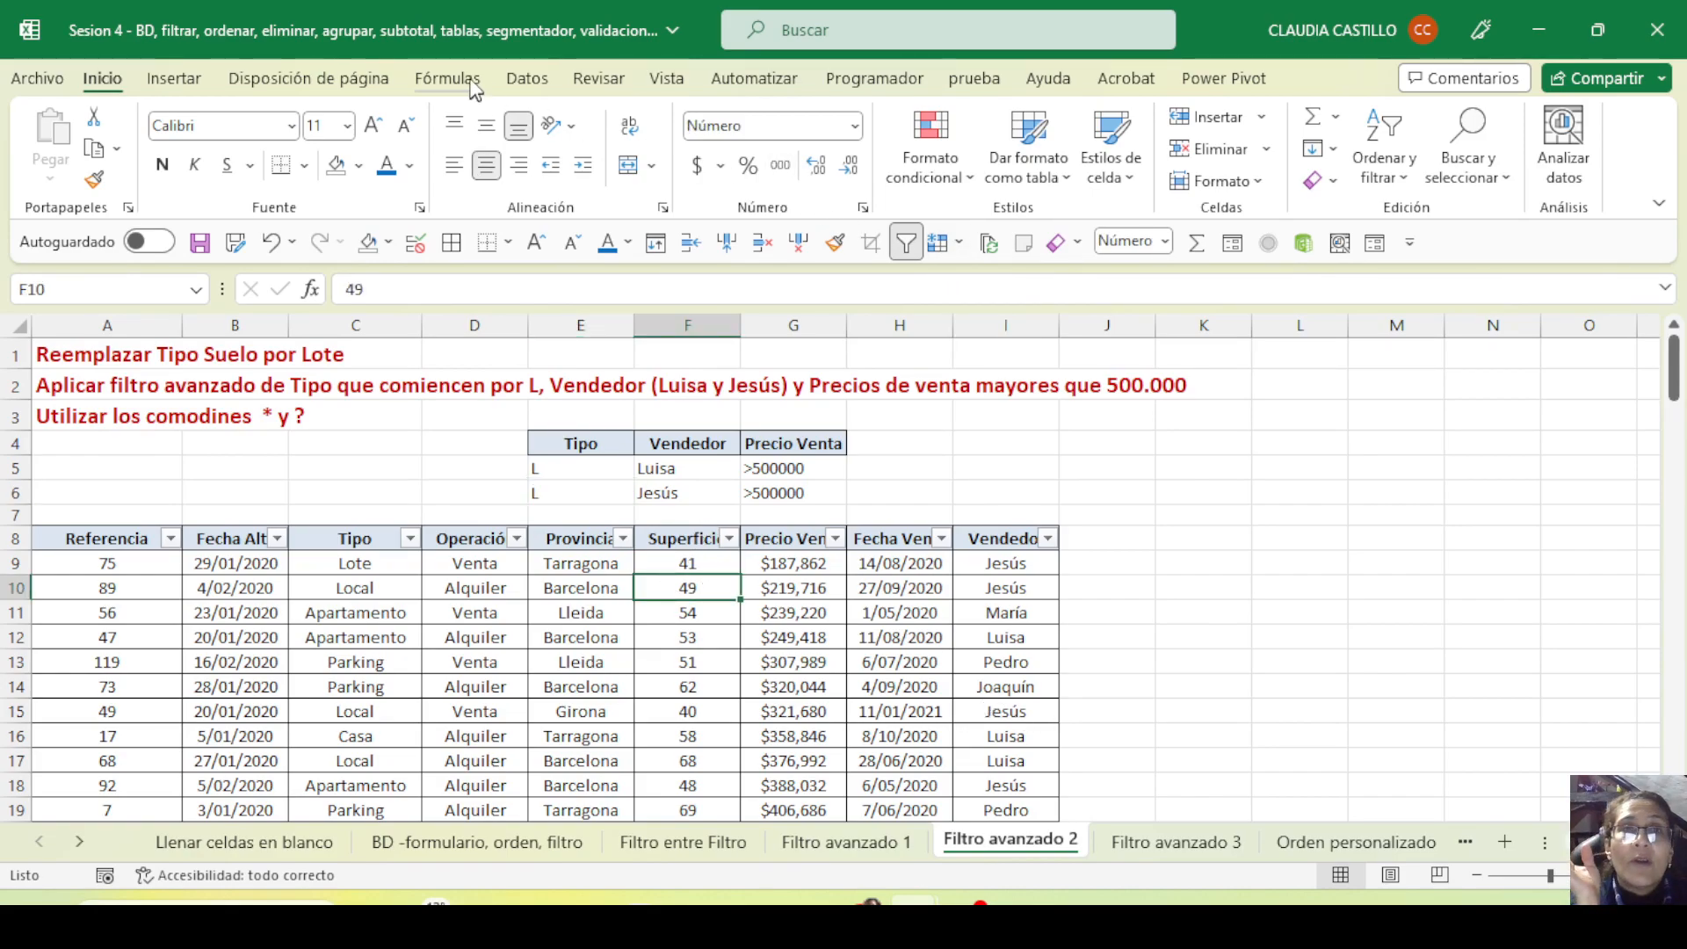
pyautogui.click(527, 78)
pyautogui.click(966, 183)
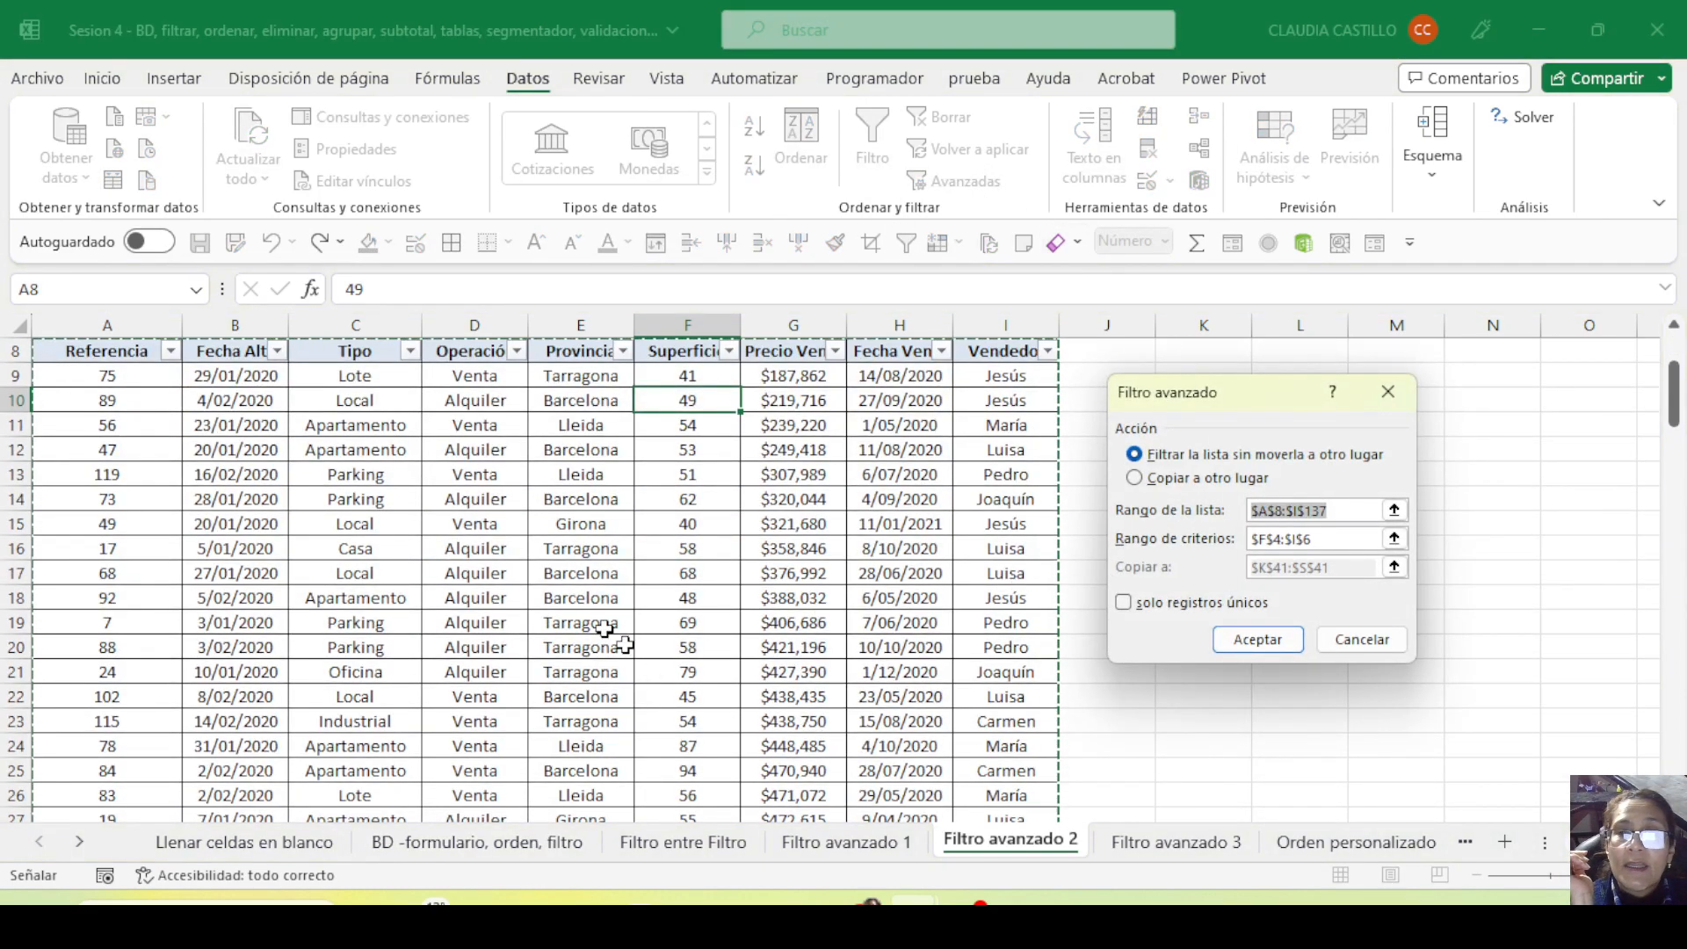
pyautogui.scroll(3, 618, 641)
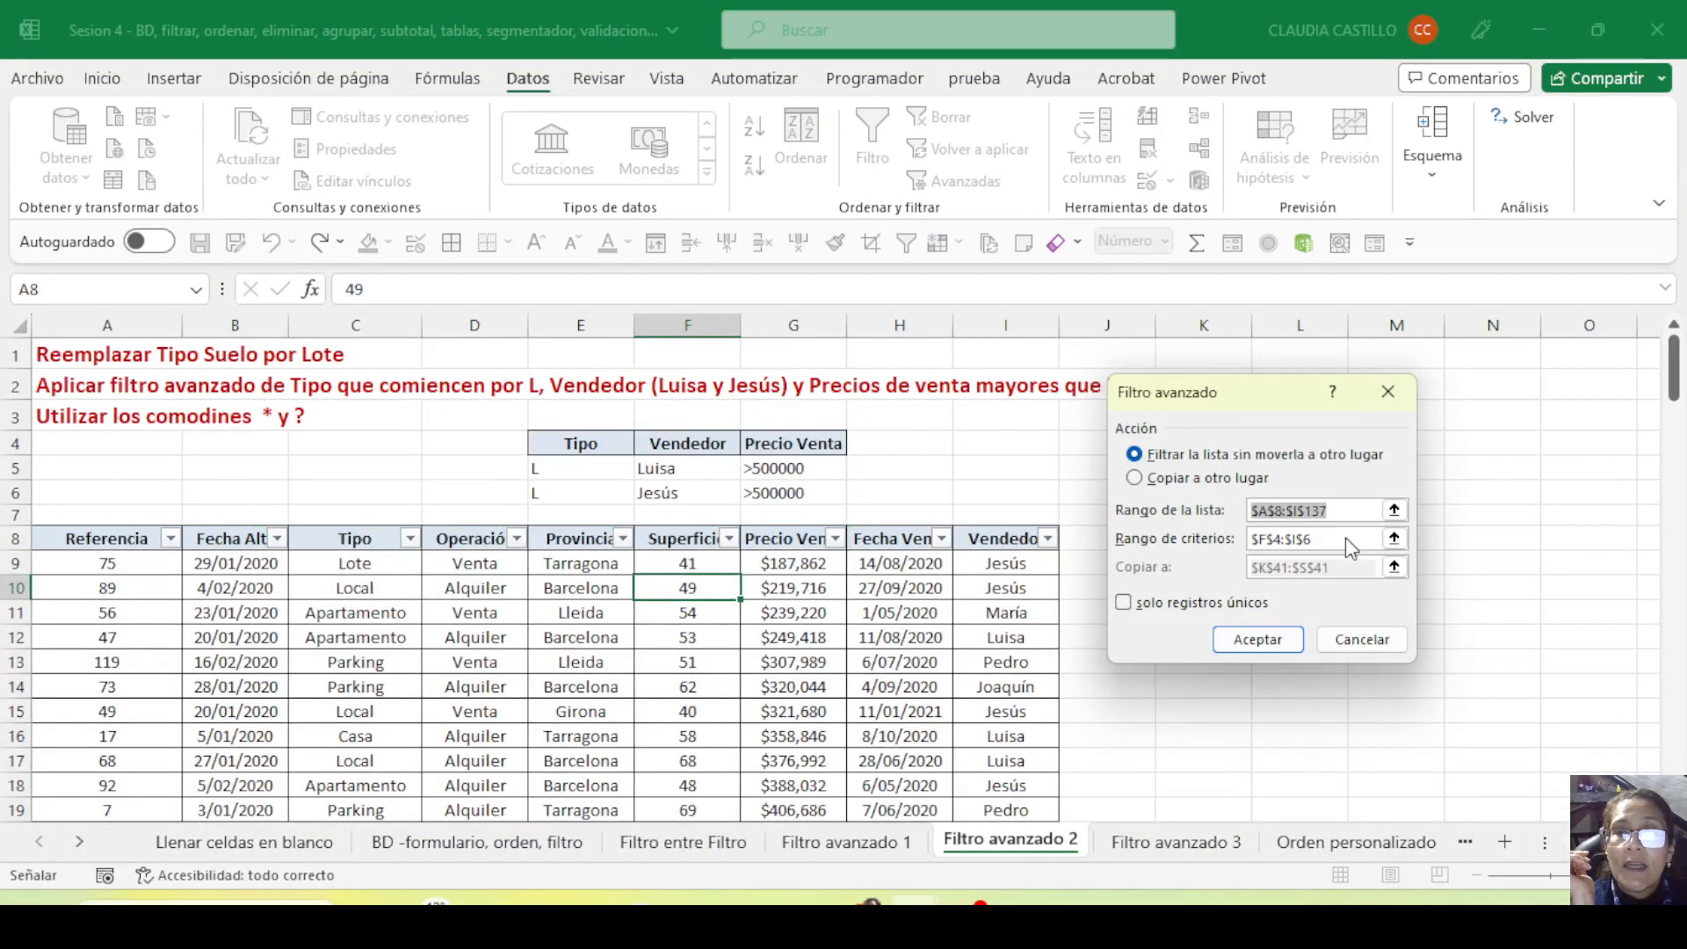
pyautogui.press('Tab')
pyautogui.moveTo(569, 444); pyautogui.dragTo(795, 494)
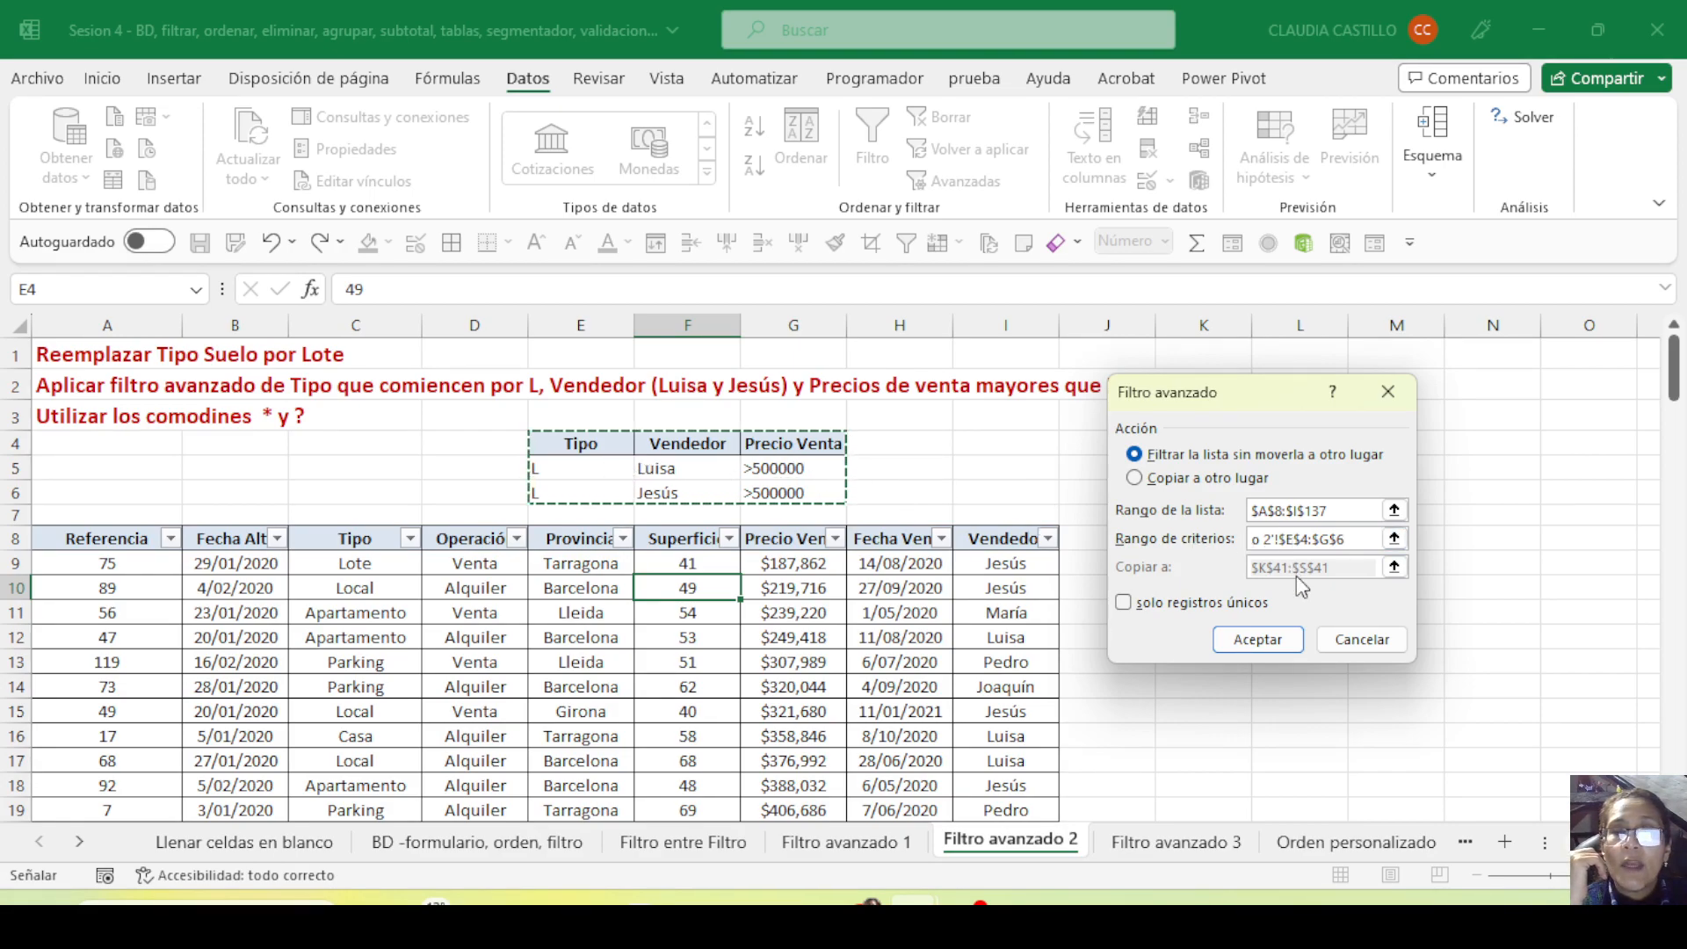
pyautogui.click(1261, 640)
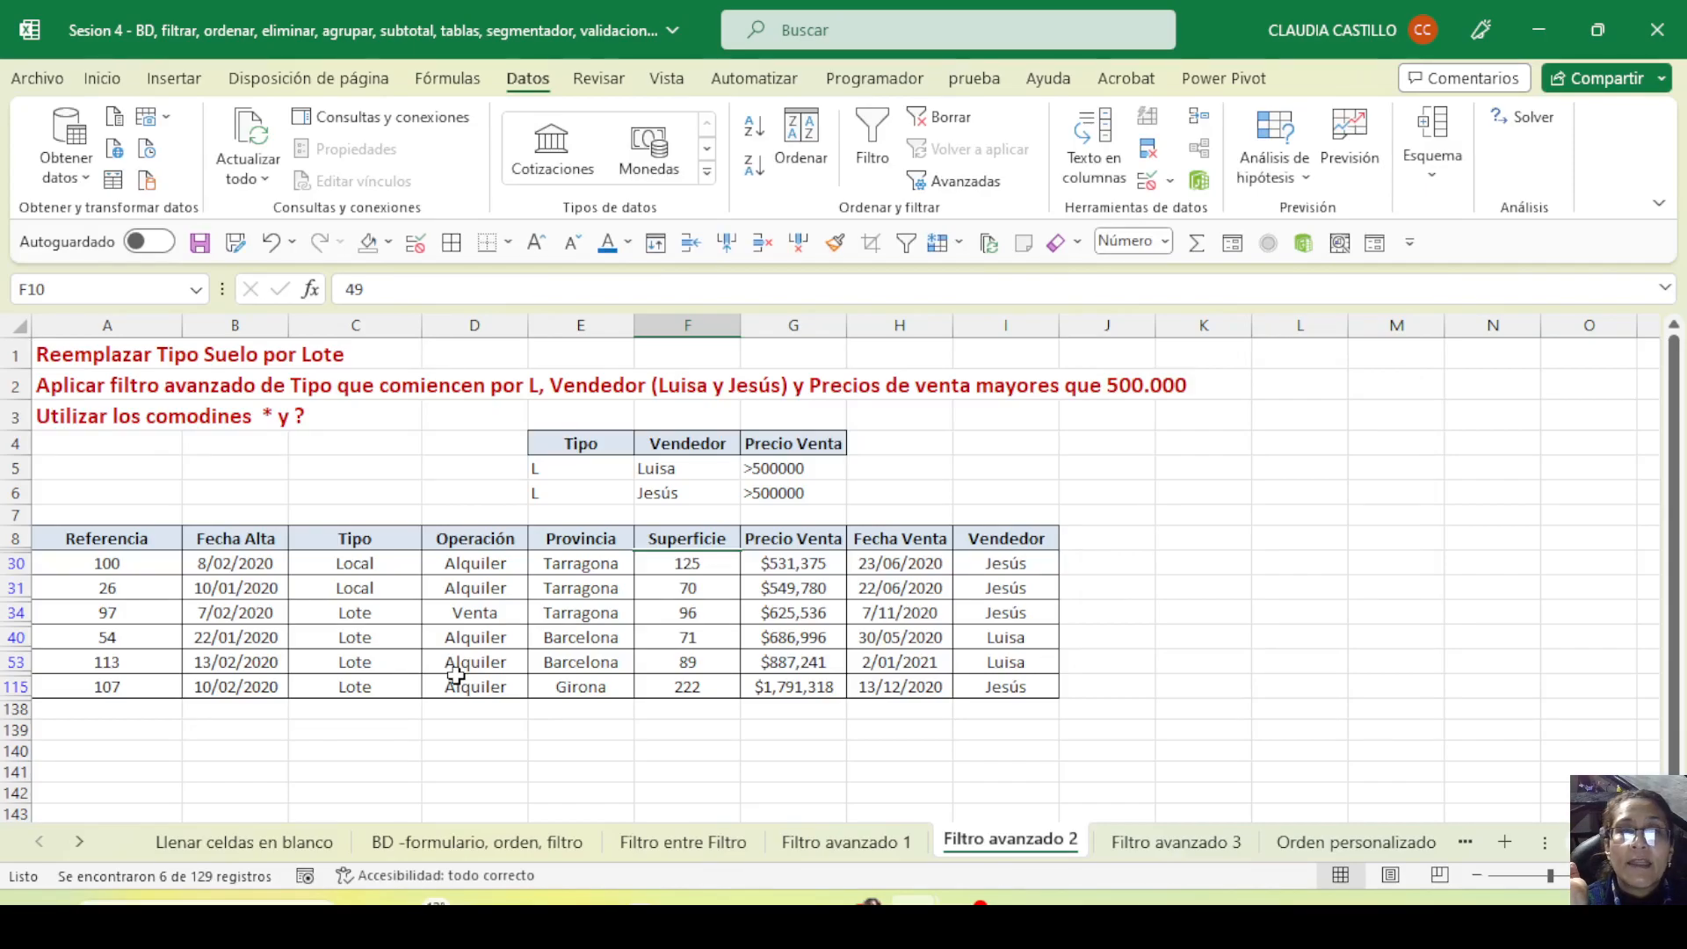
# Check the filtered records' Tipo, Vendedor and Precio Venta columns against the criteria
pyautogui.moveTo(351, 564); pyautogui.dragTo(365, 685)
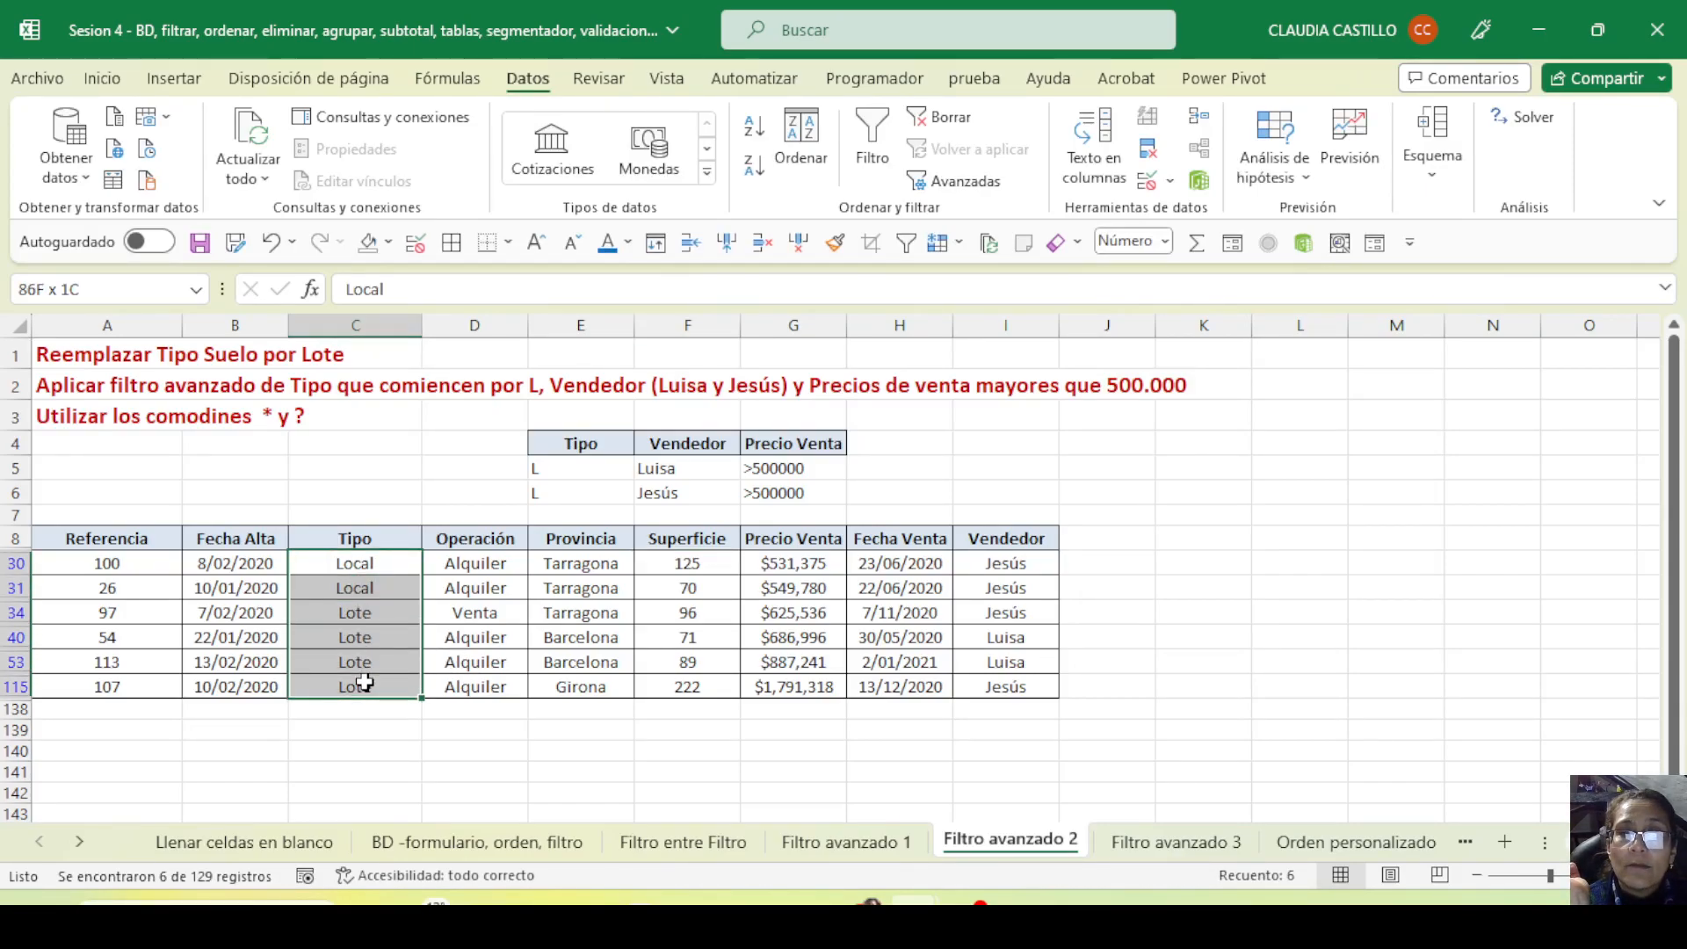
pyautogui.moveTo(1006, 564); pyautogui.dragTo(1017, 694)
pyautogui.moveTo(780, 562); pyautogui.dragTo(799, 691)
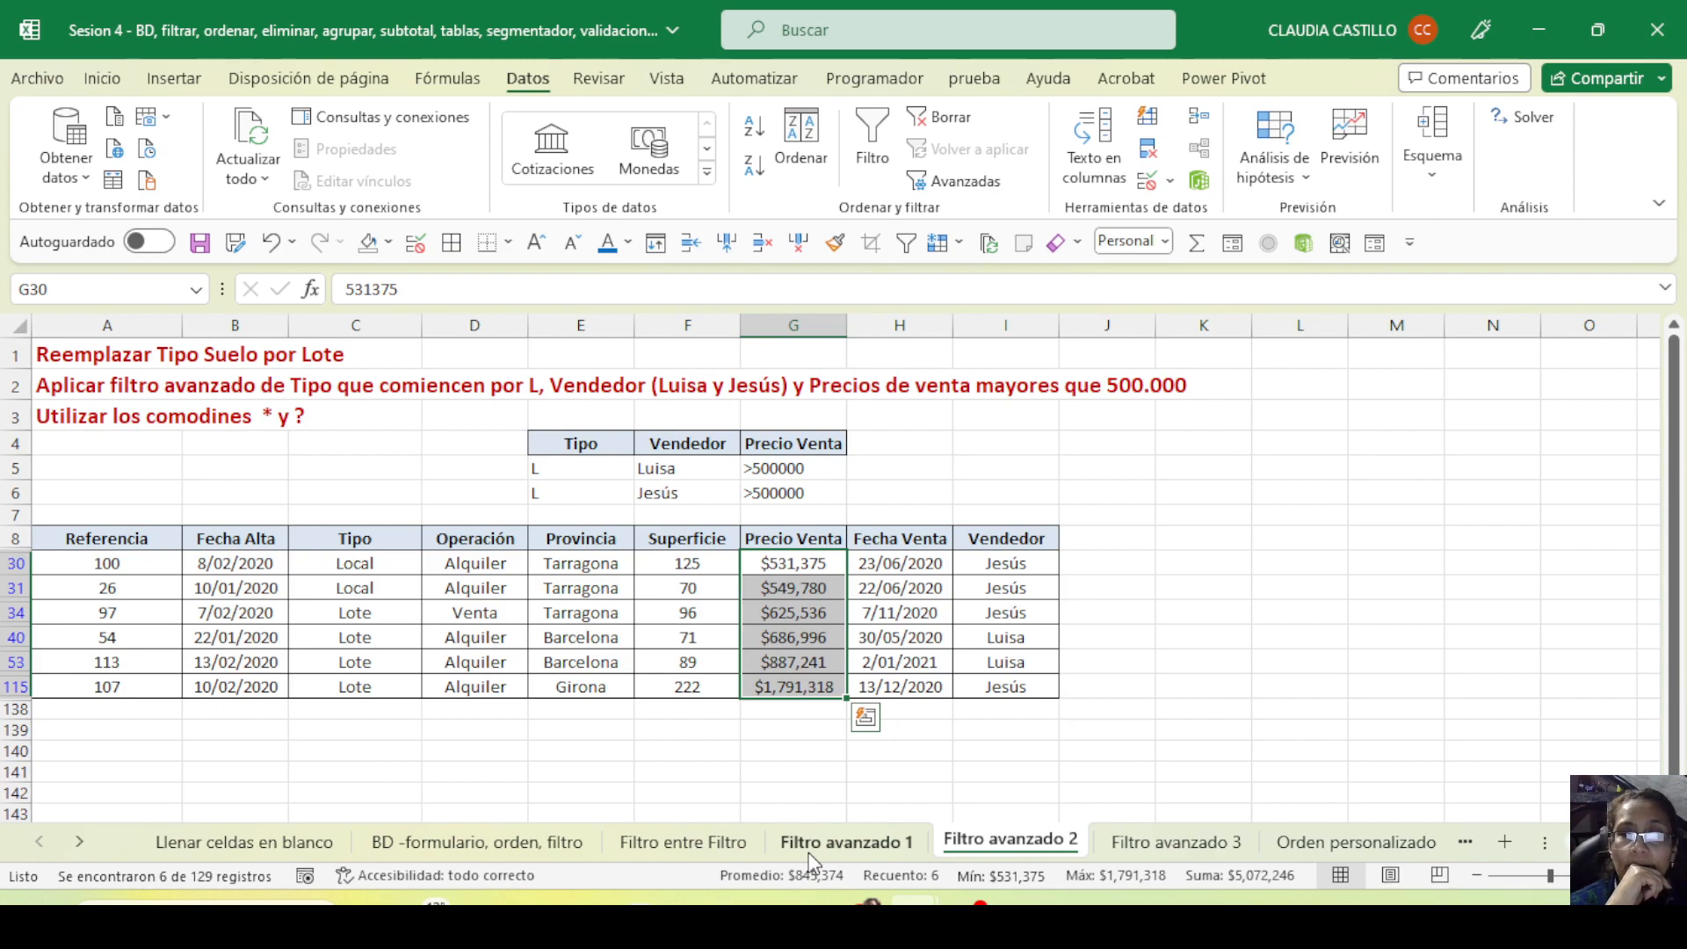
# Save the workbook and switch to the Filtro avanzado 3 sheet
pyautogui.click(199, 243)
pyautogui.click(1134, 848)
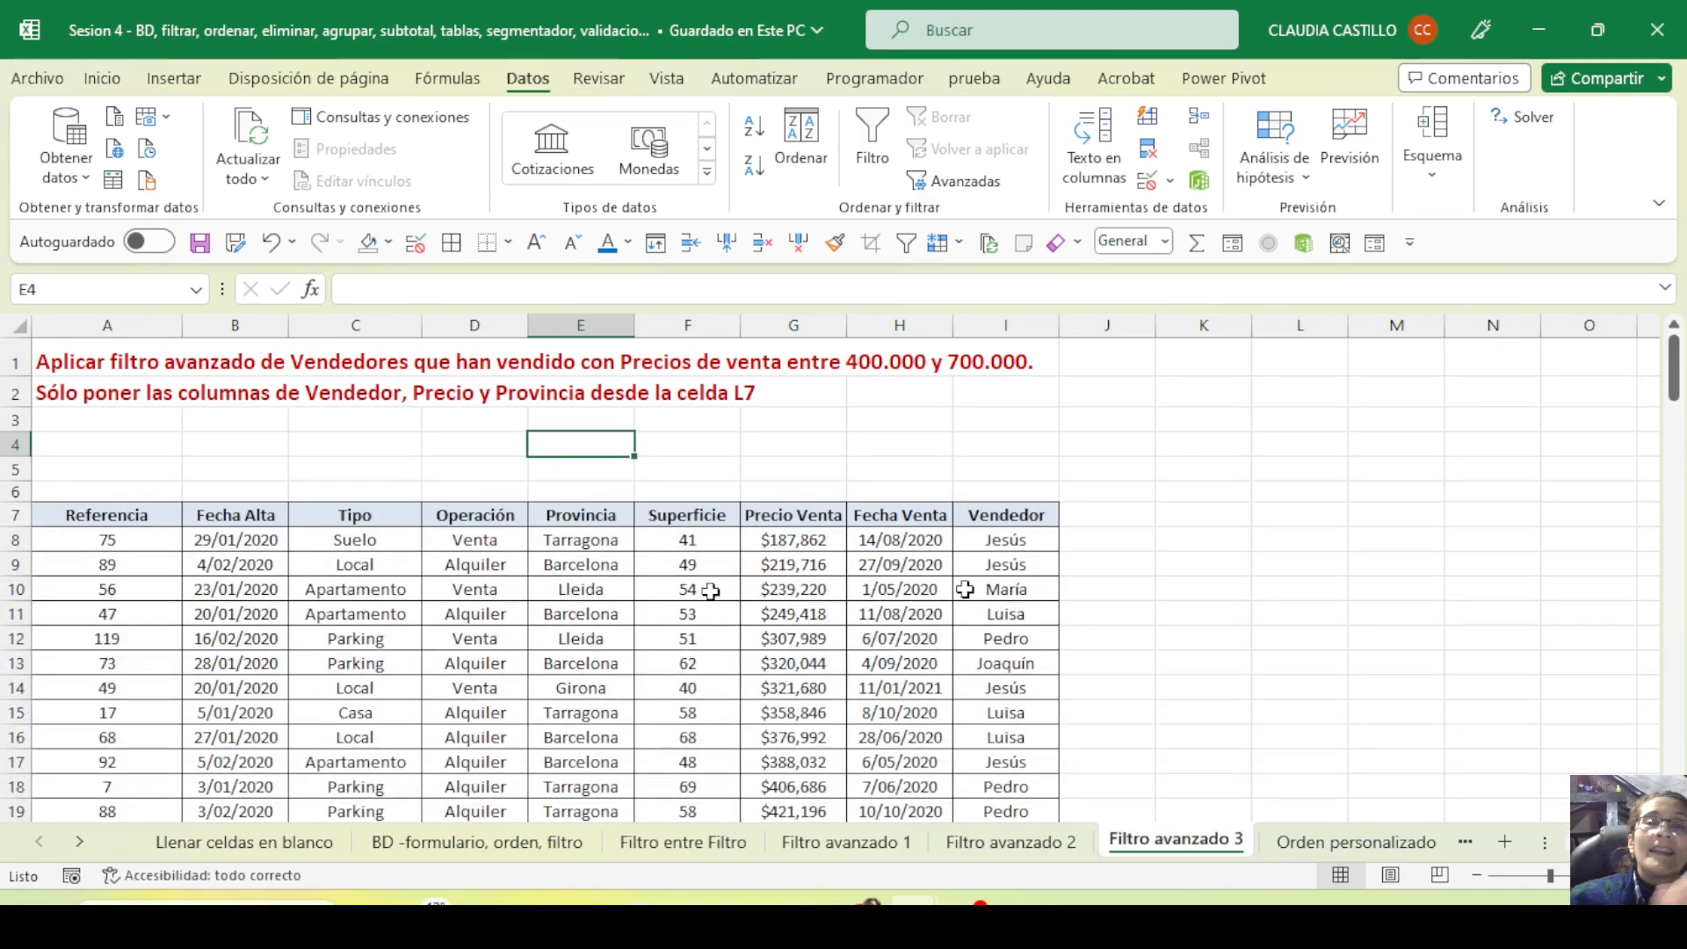
# Read the exercise instructions in A1 and A2 for the price range, the output columns and the destination cell
pyautogui.moveTo(1351, 532); pyautogui.dragTo(1469, 687)
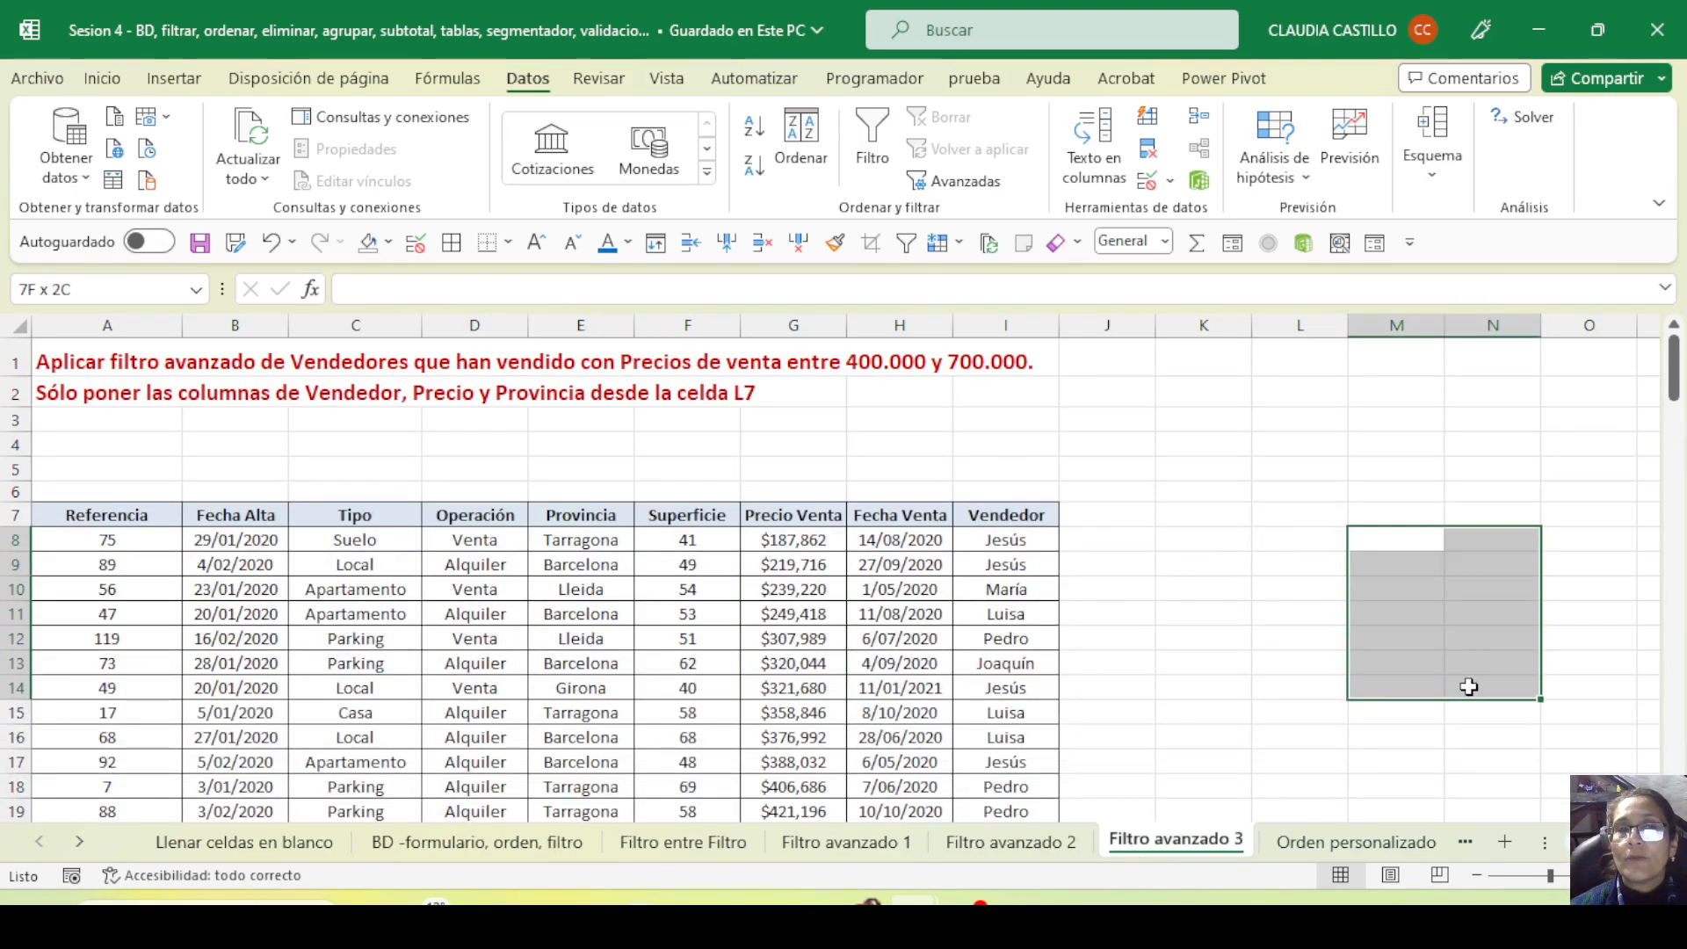
pyautogui.click(174, 362)
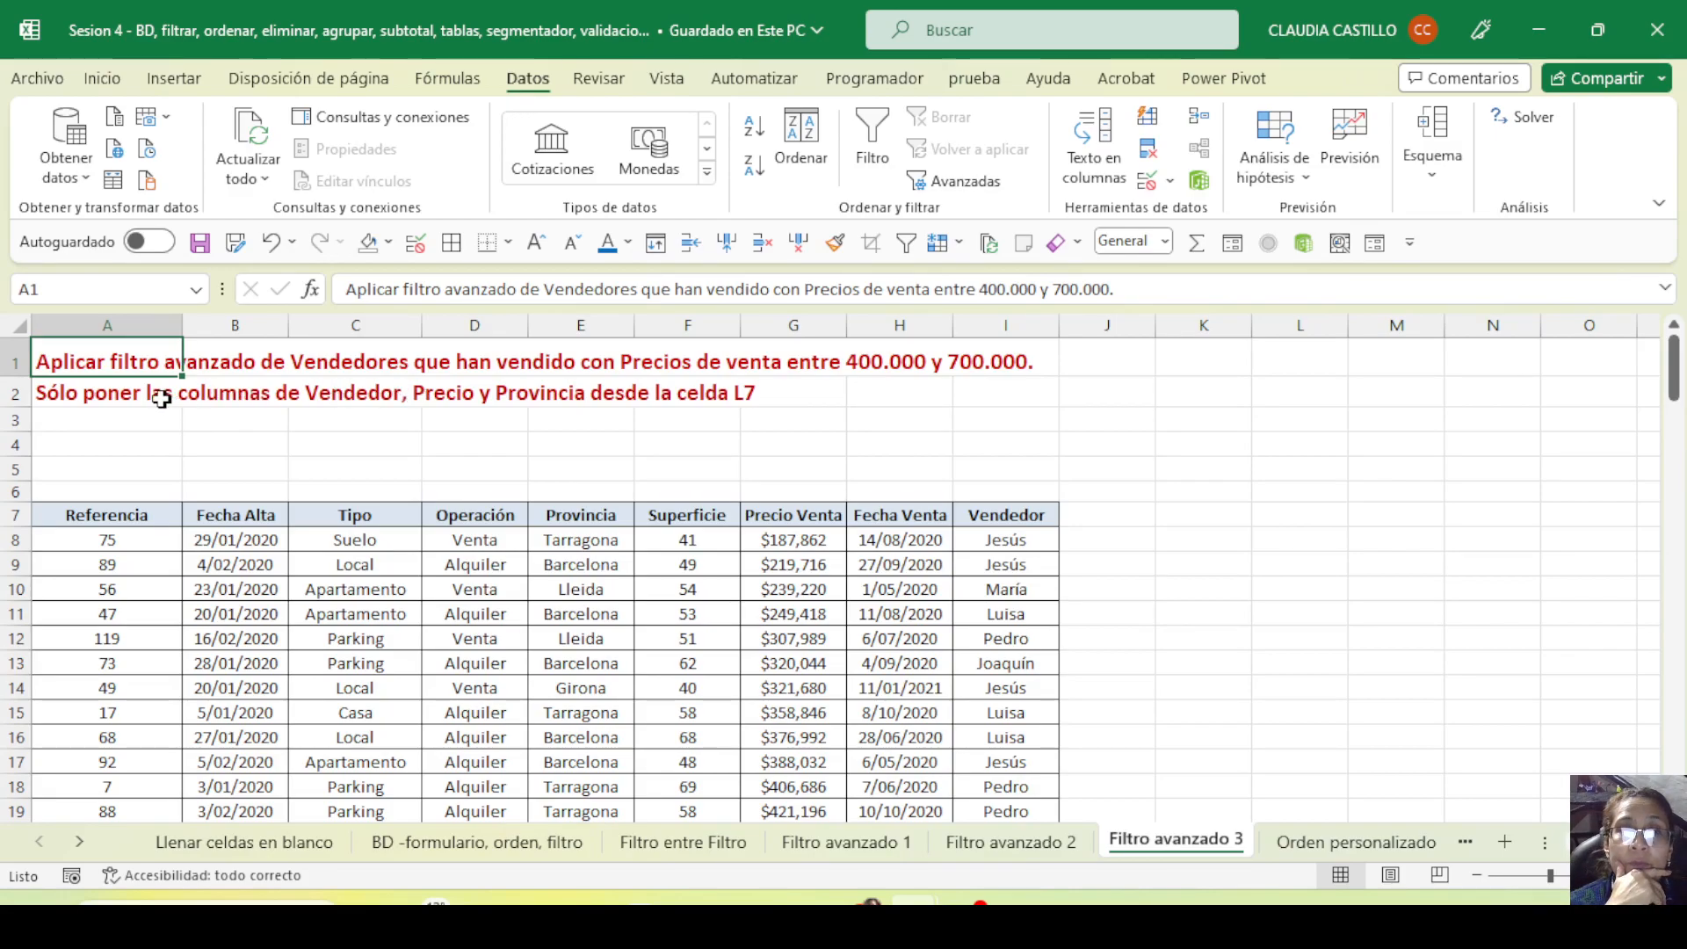
pyautogui.click(88, 397)
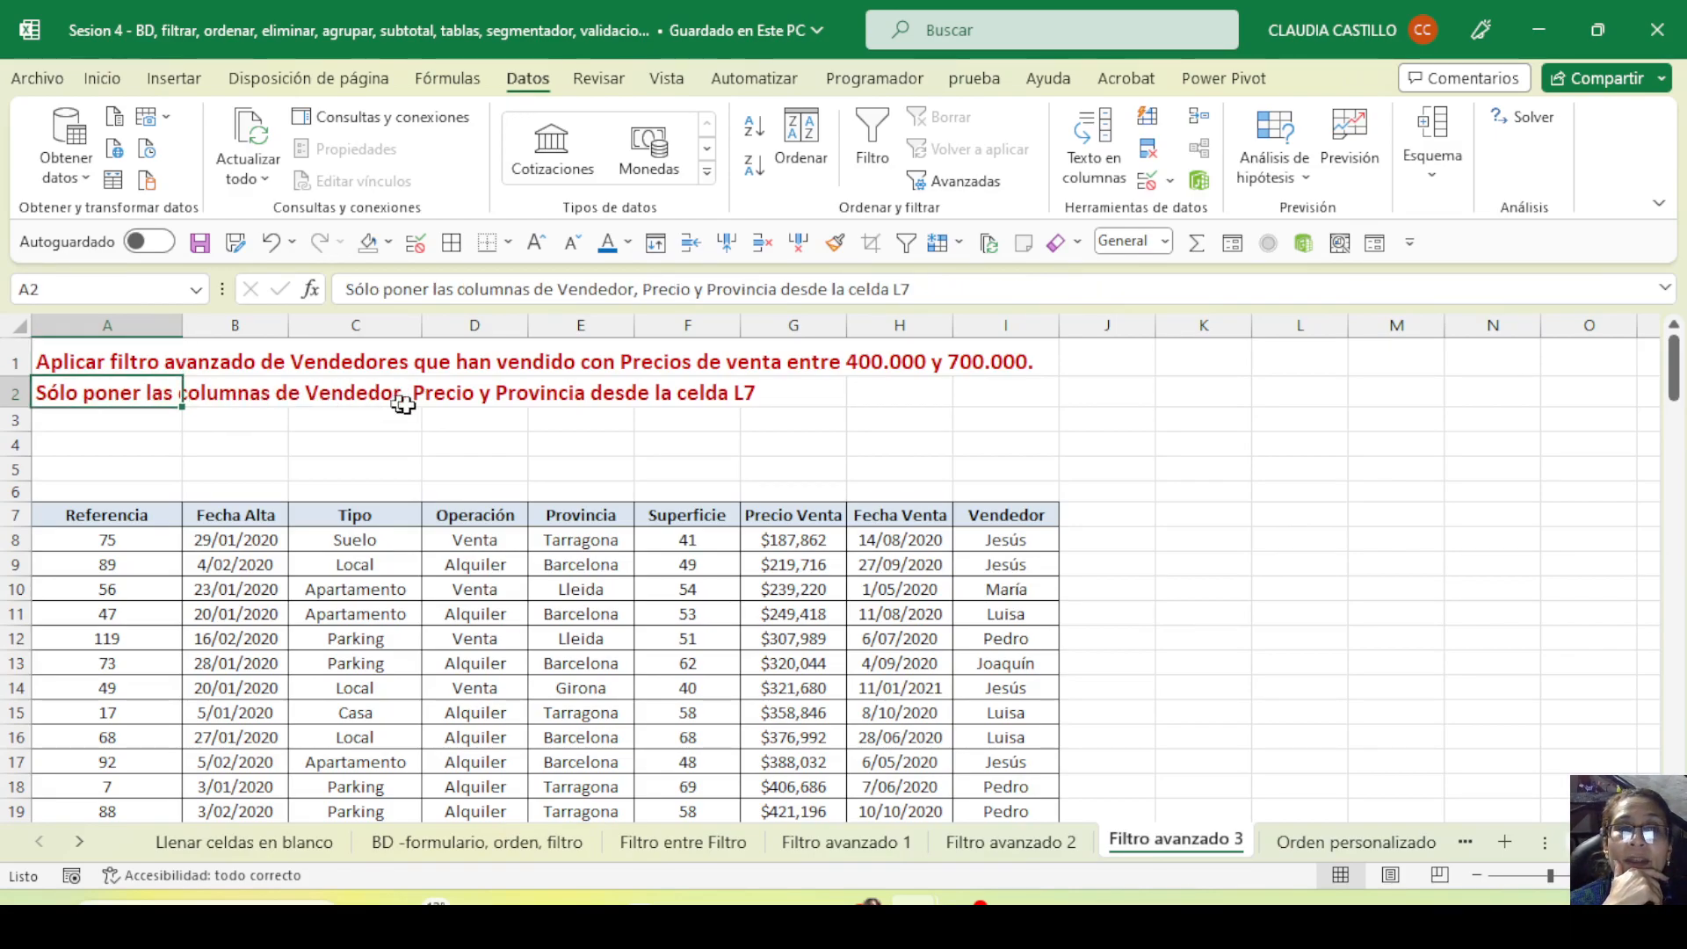
pyautogui.moveTo(1290, 563); pyautogui.dragTo(1511, 561)
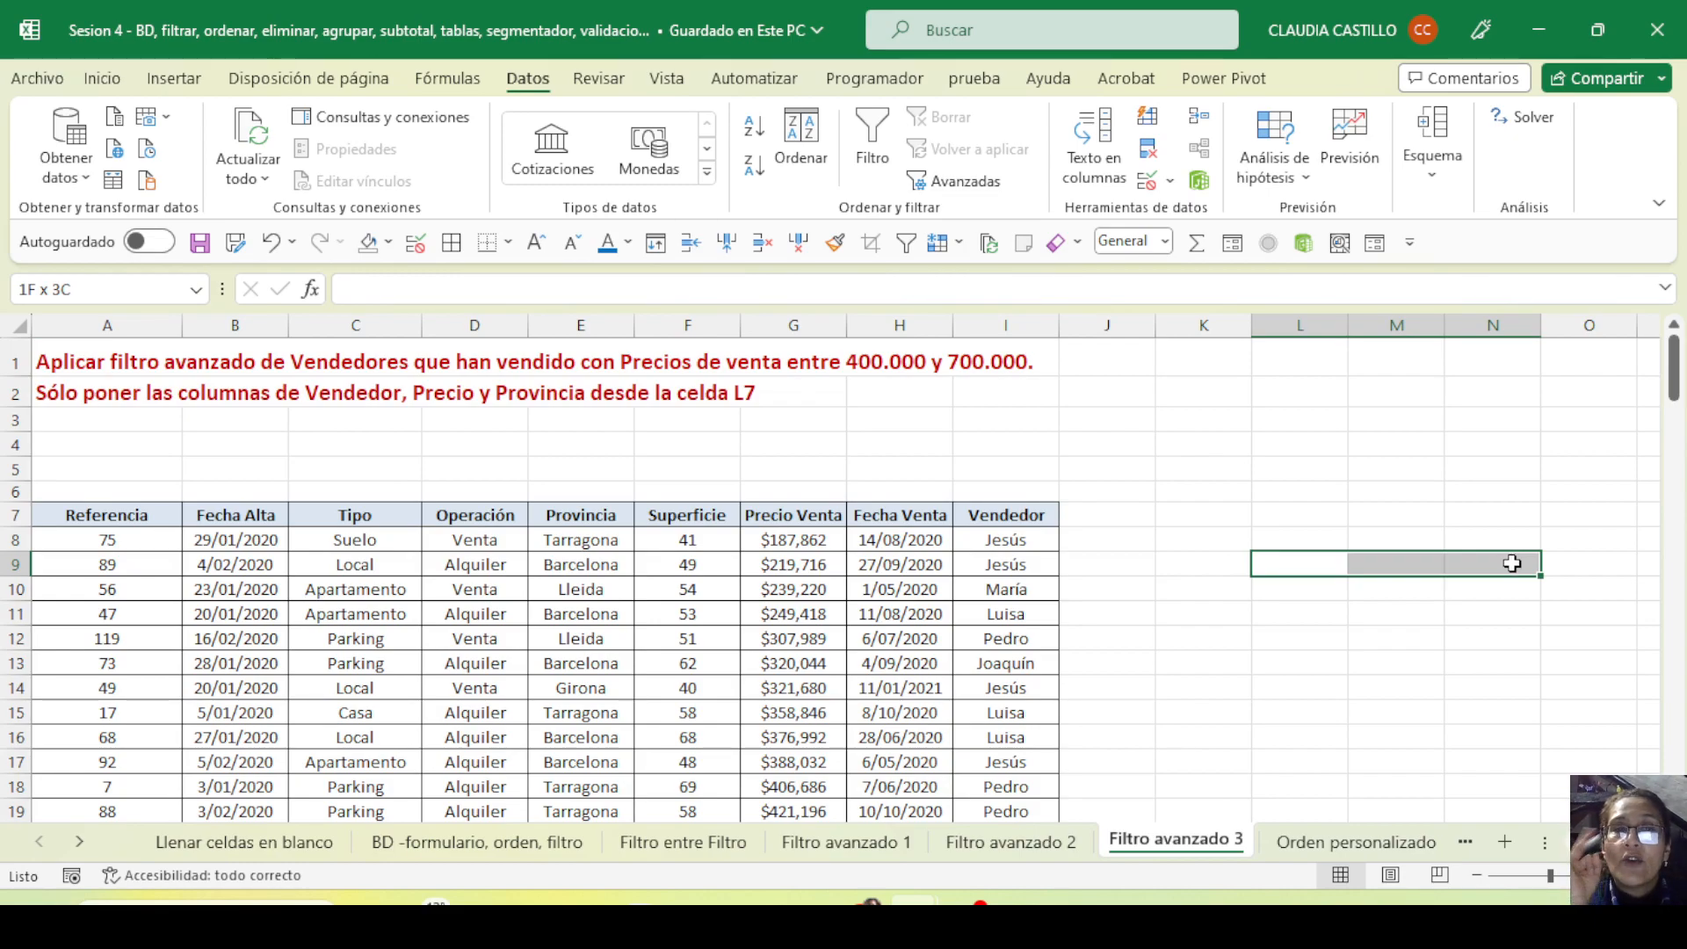
pyautogui.moveTo(1513, 563); pyautogui.dragTo(1513, 563)
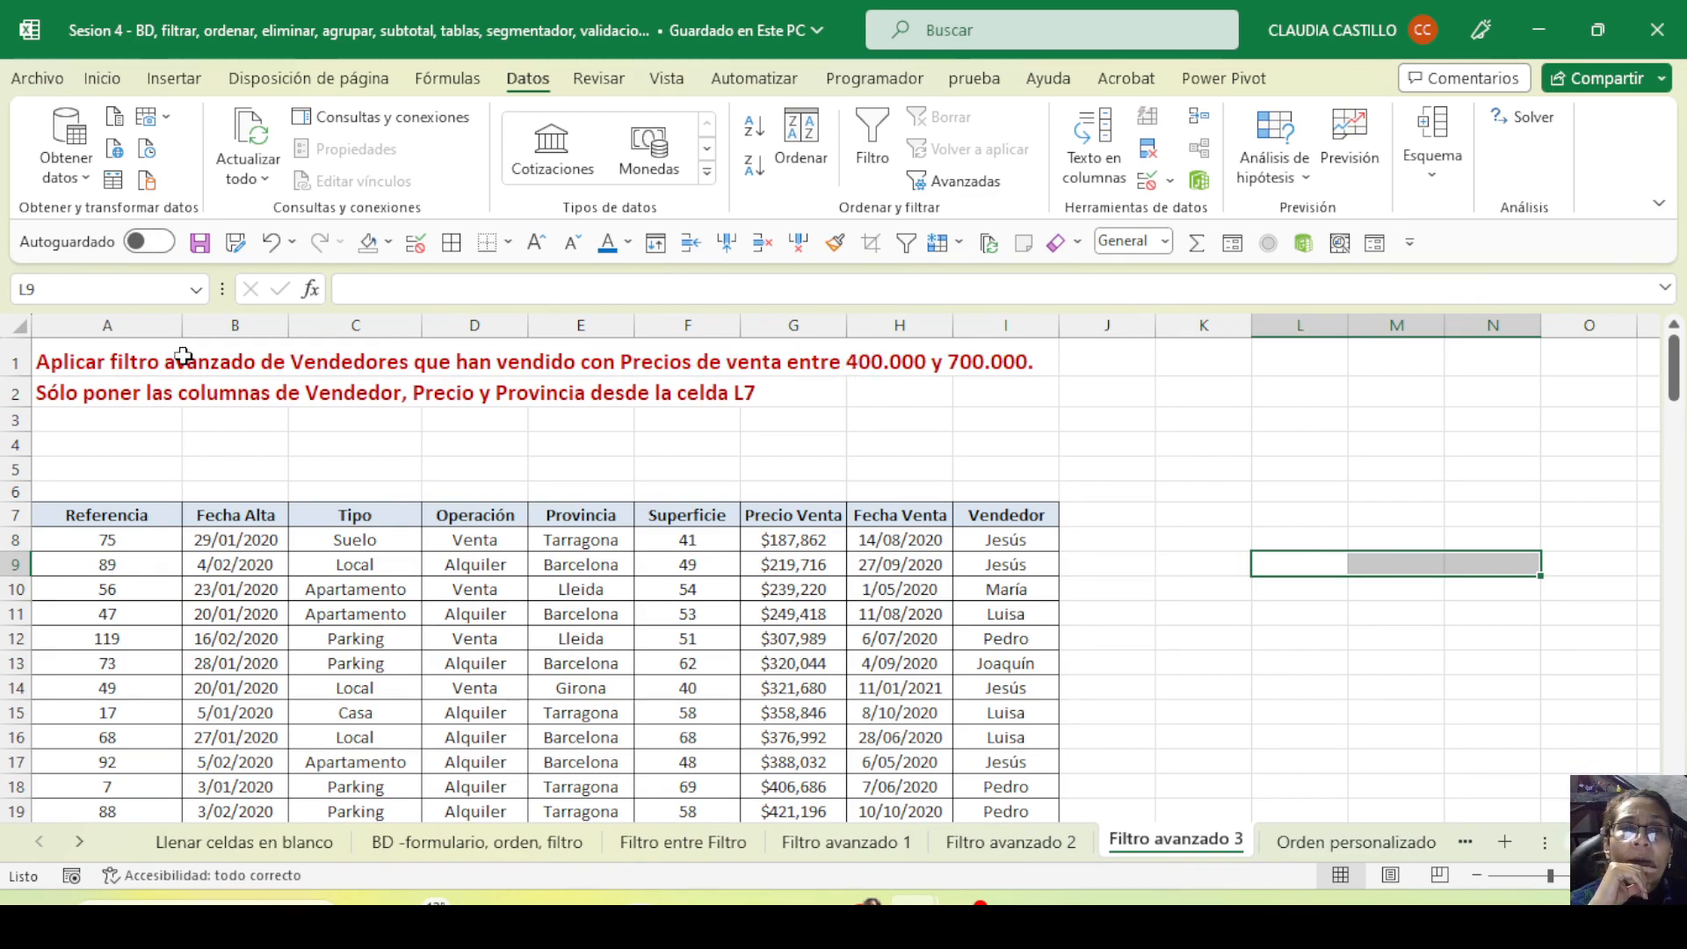
pyautogui.doubleClick(227, 359)
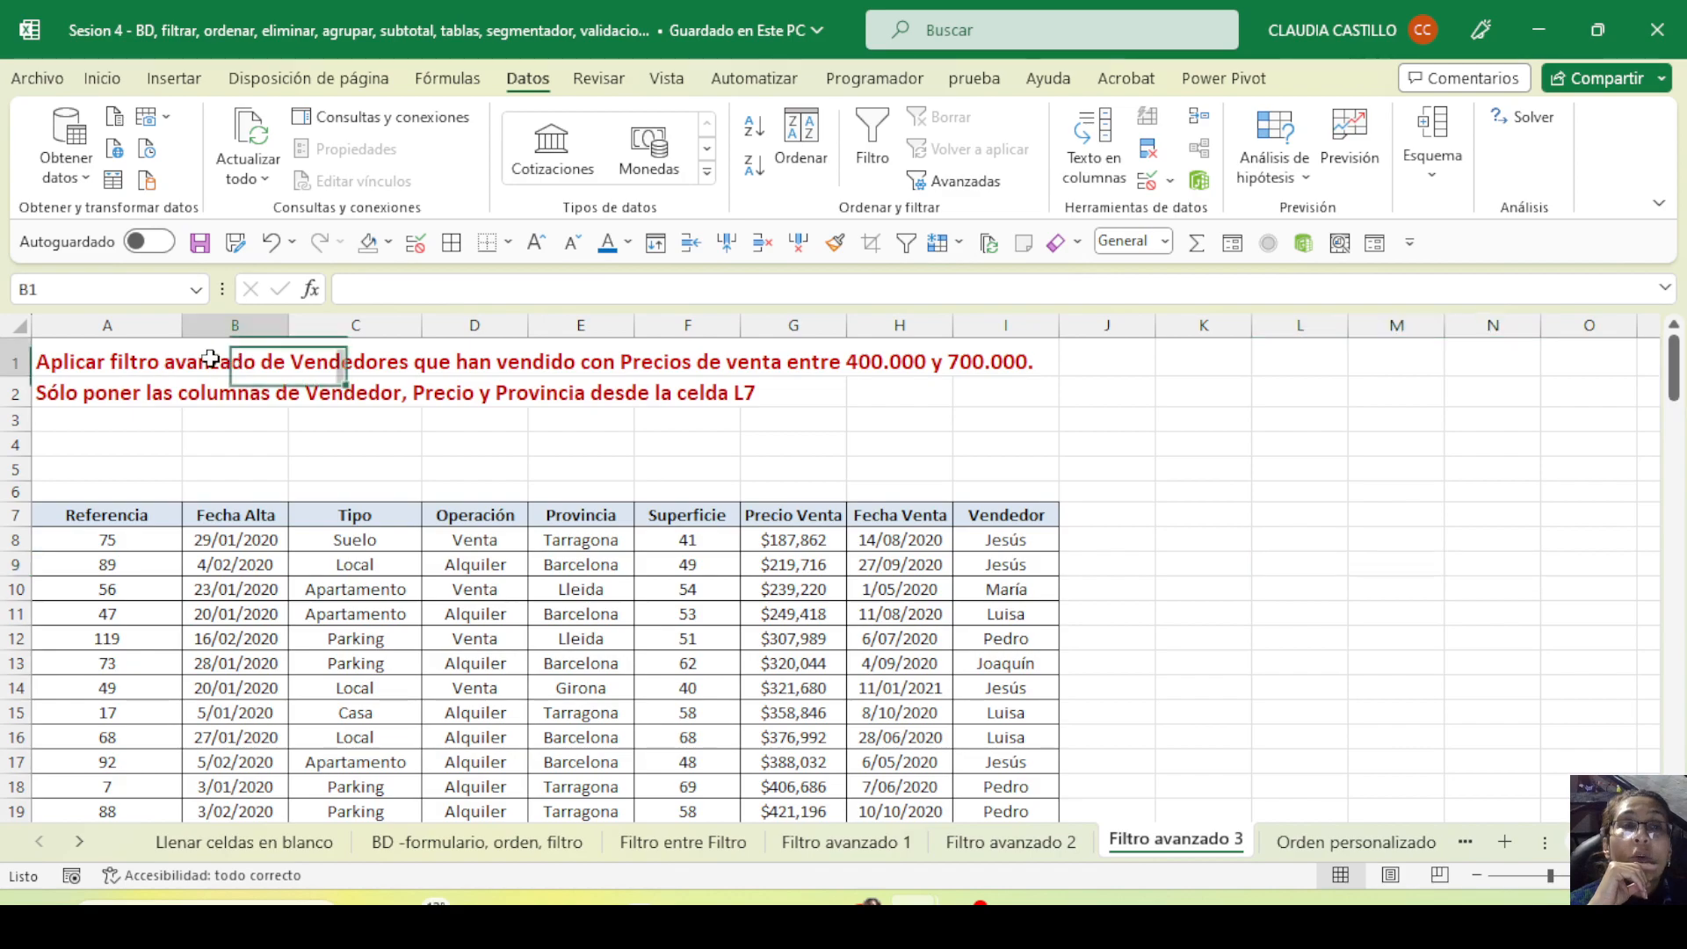
# Underline the word vendido within the instruction text in A1
pyautogui.click(42, 356)
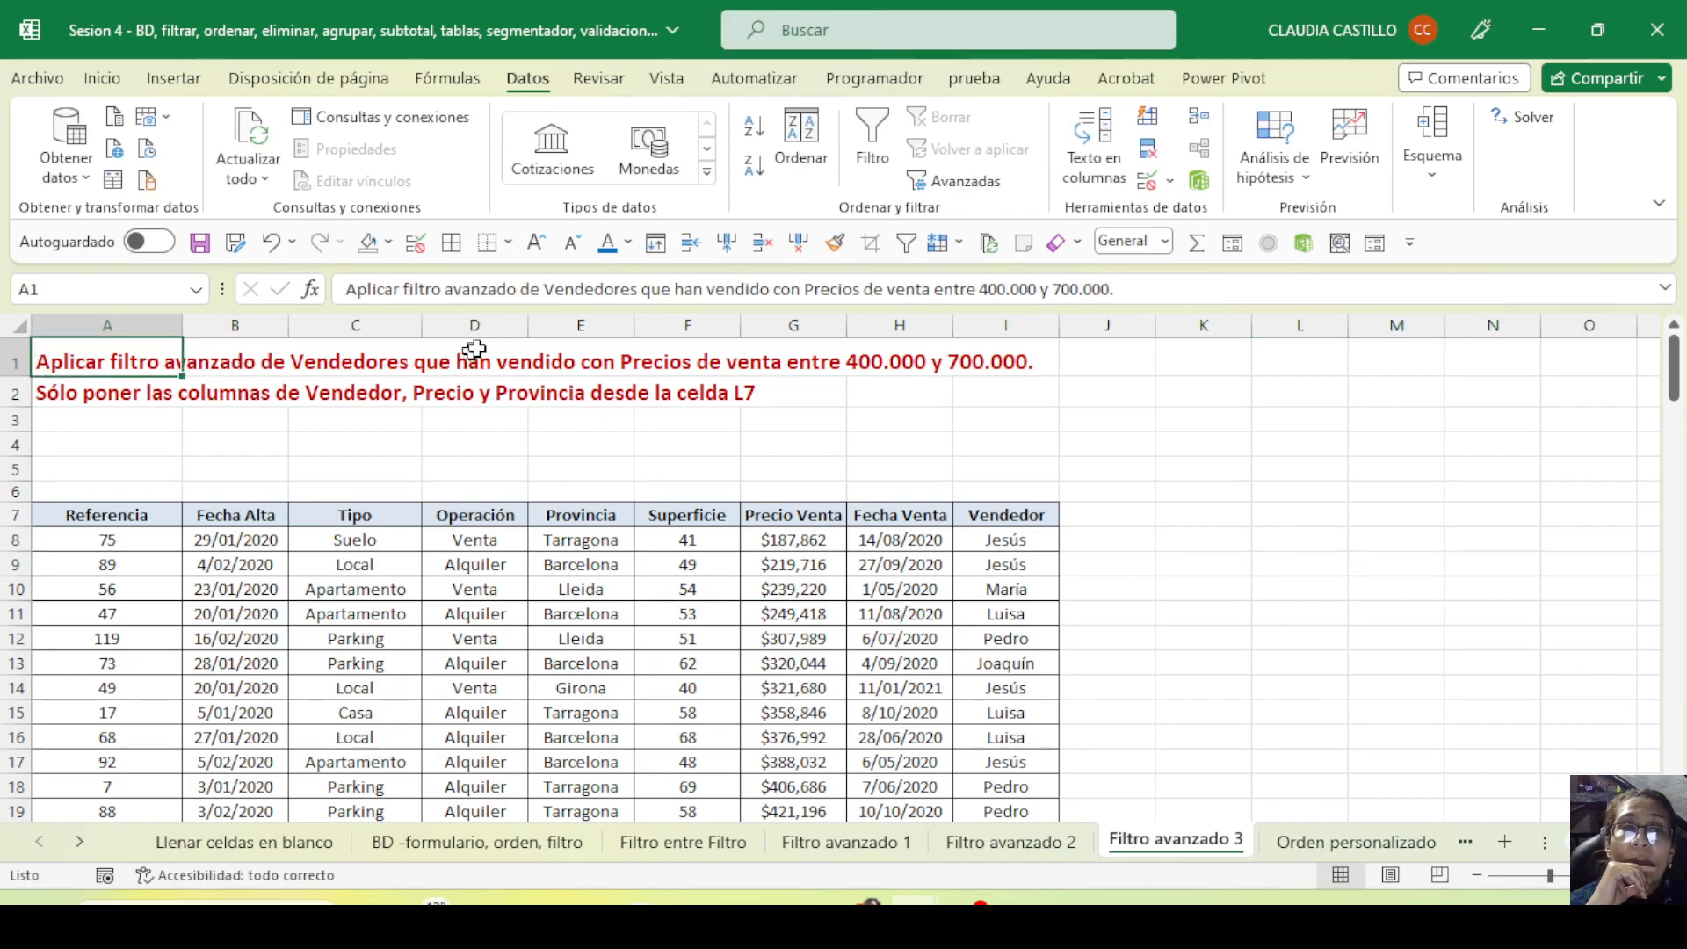
pyautogui.doubleClick(735, 290)
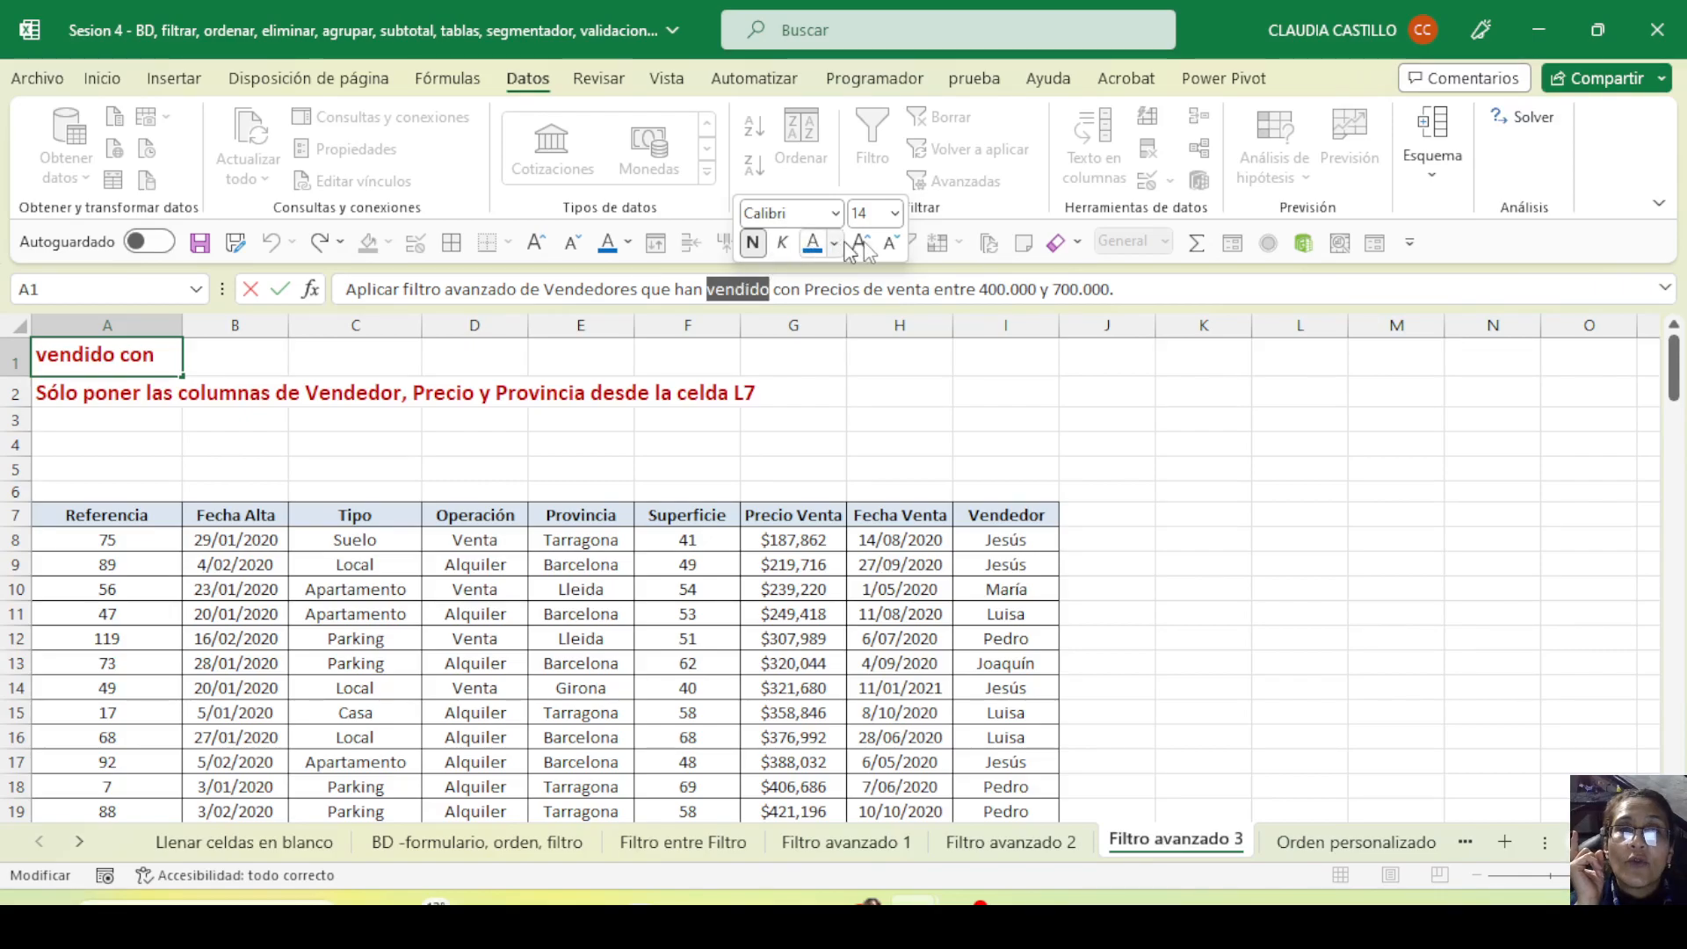
pyautogui.hotkey('ctrl', 's')
pyautogui.click(390, 393)
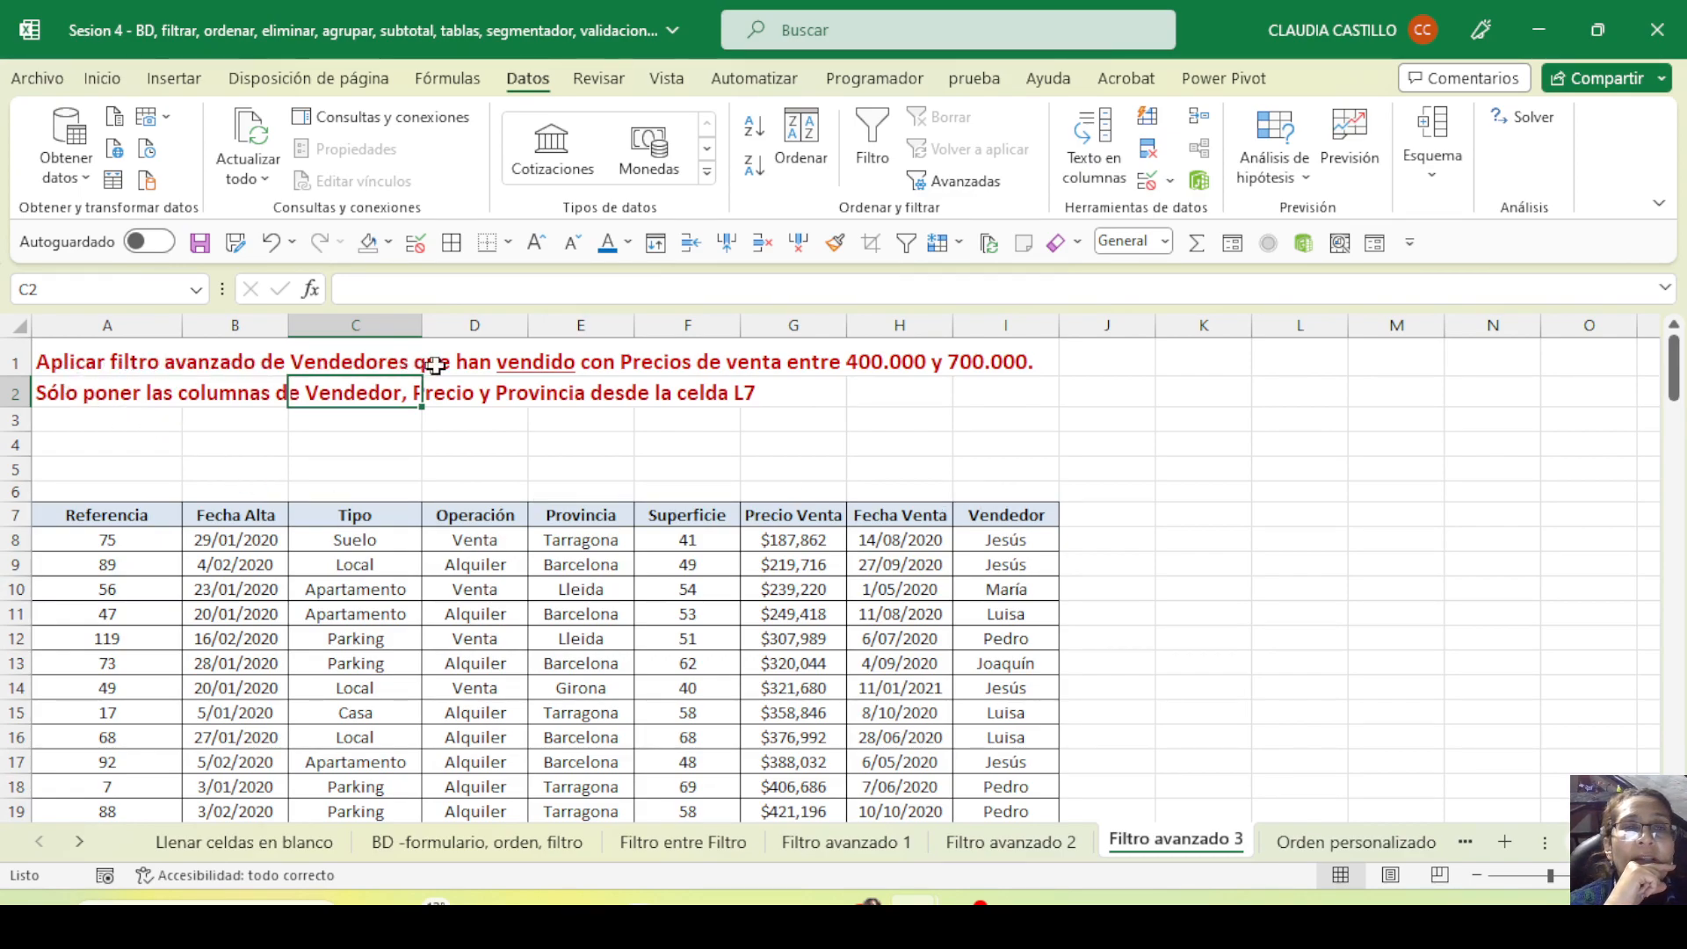
# Copy the Operación header from D7 into D4 as the first criteria heading
pyautogui.click(450, 564)
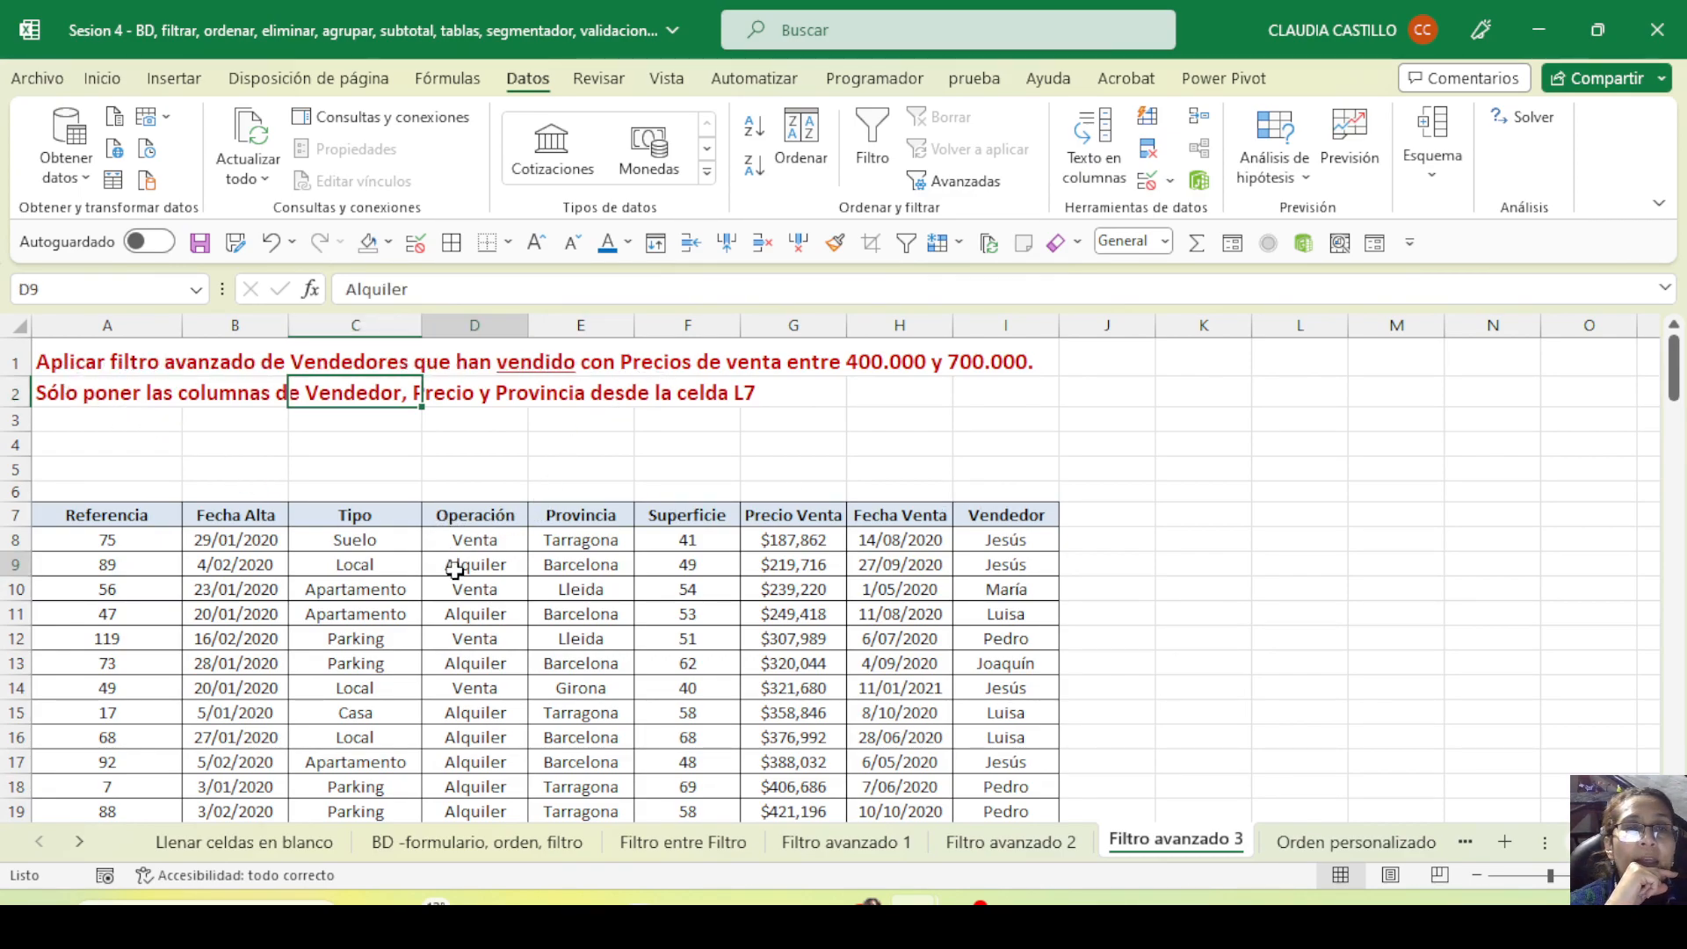
pyautogui.click(451, 515)
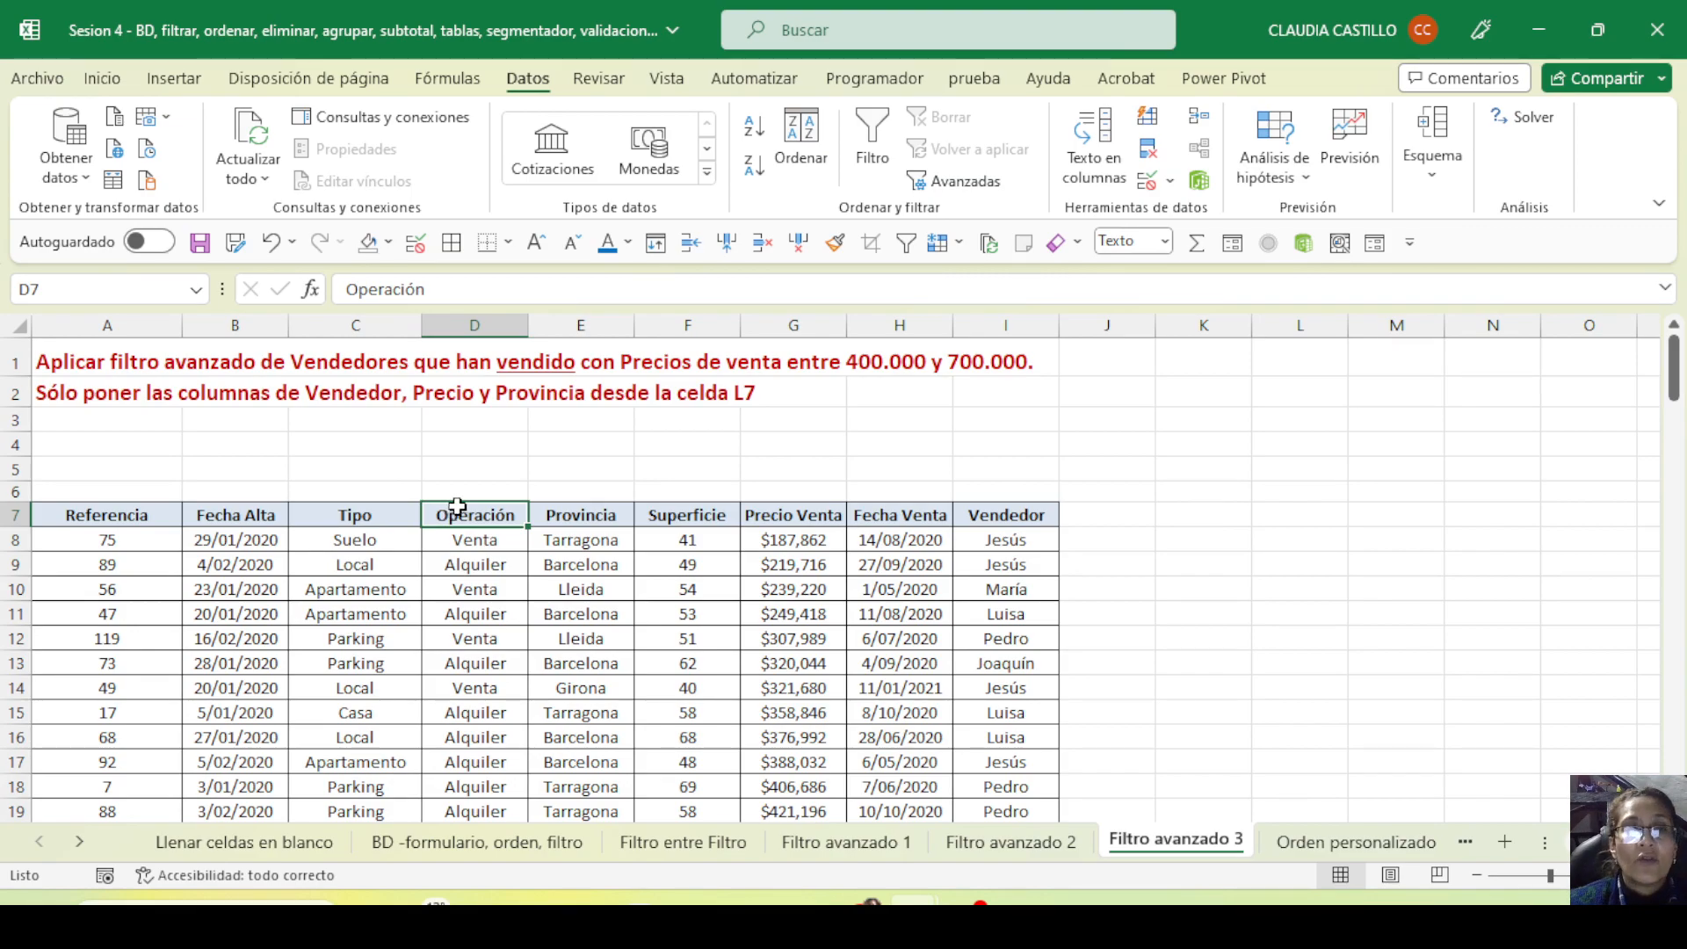
pyautogui.moveTo(457, 506); pyautogui.dragTo(474, 445)
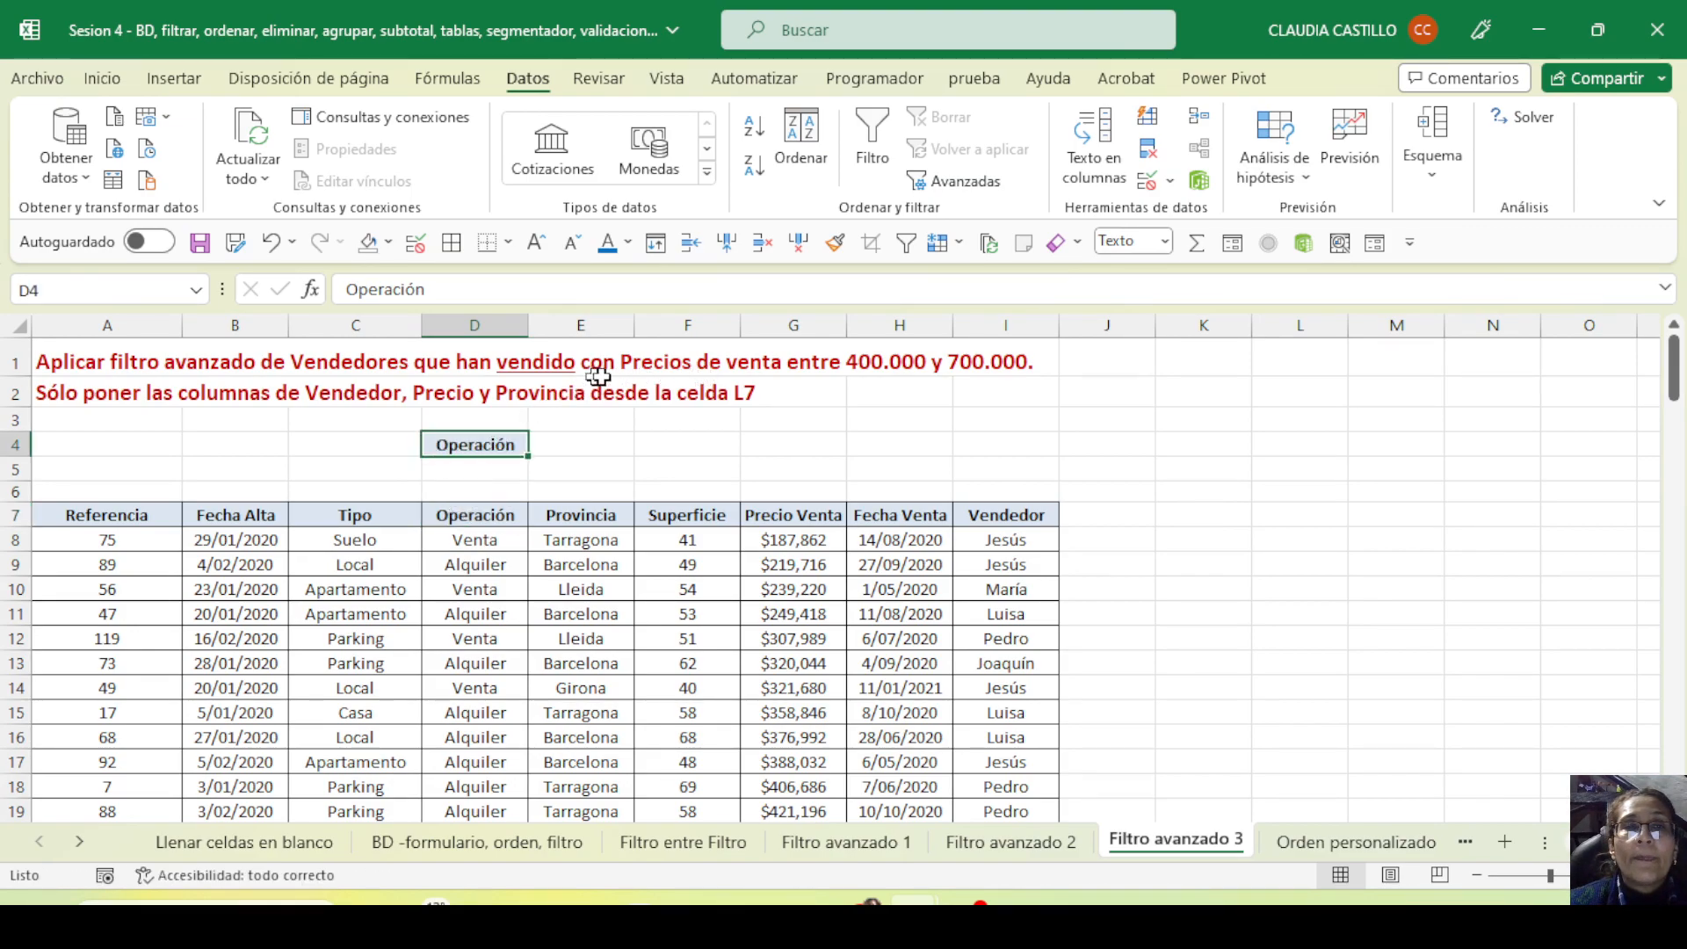
# Copy the Precio Venta header from G7 into E4 and F4 as the second and third criteria headings
pyautogui.click(787, 520)
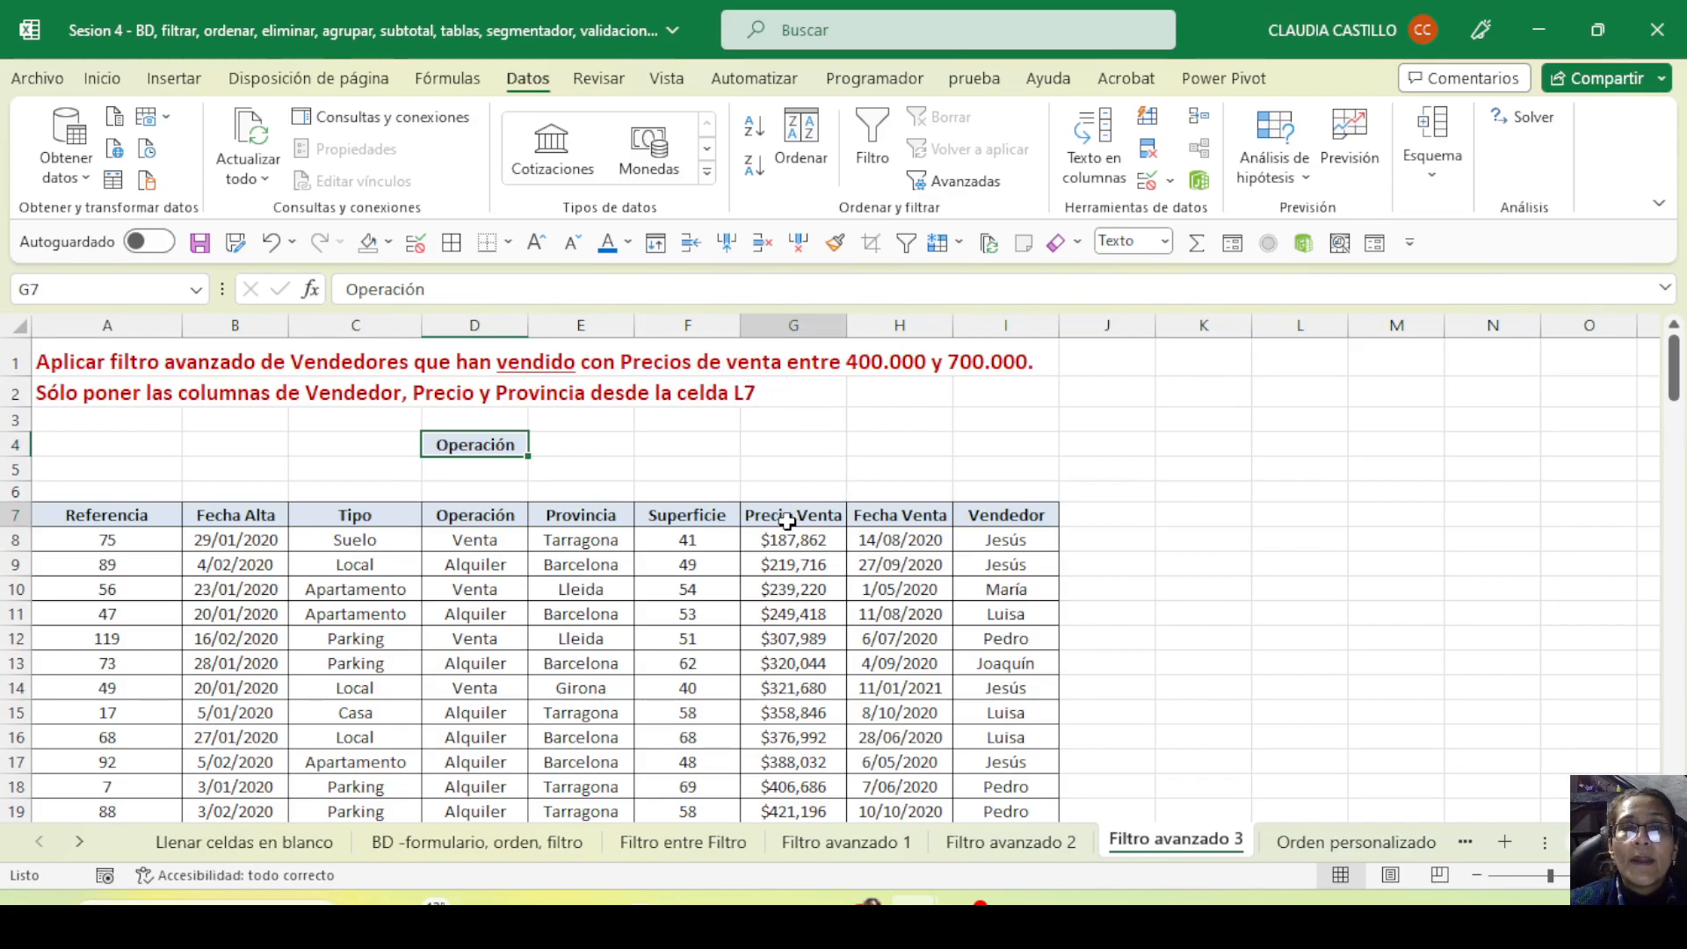
pyautogui.moveTo(753, 503); pyautogui.dragTo(590, 450)
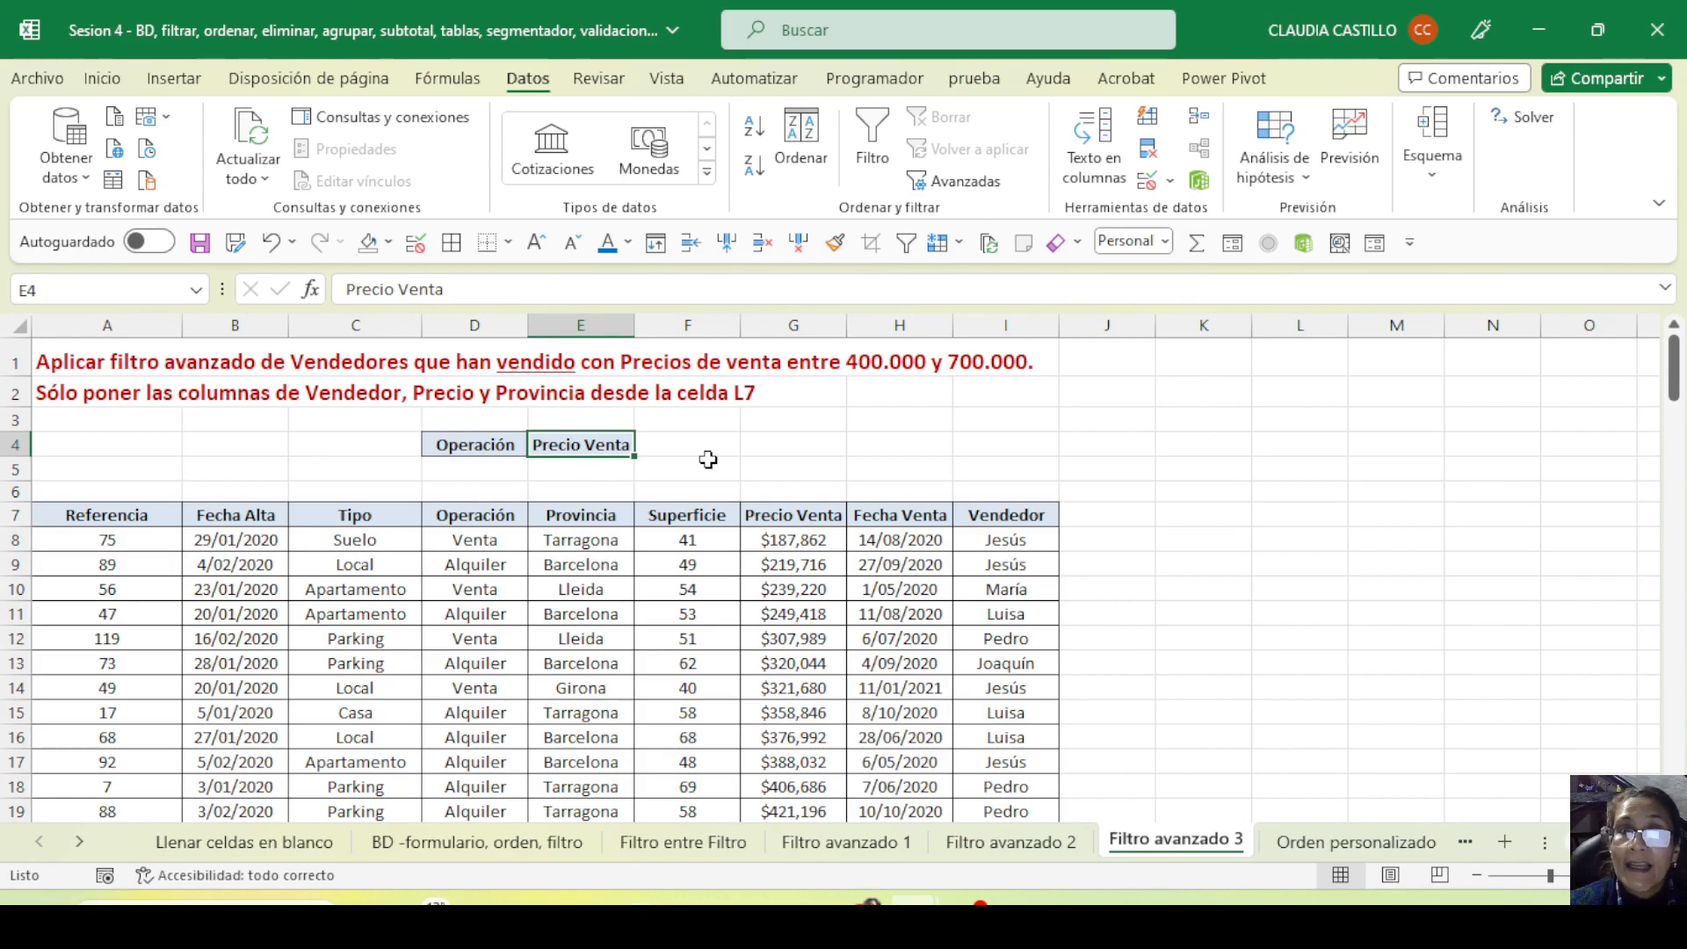
pyautogui.click(758, 510)
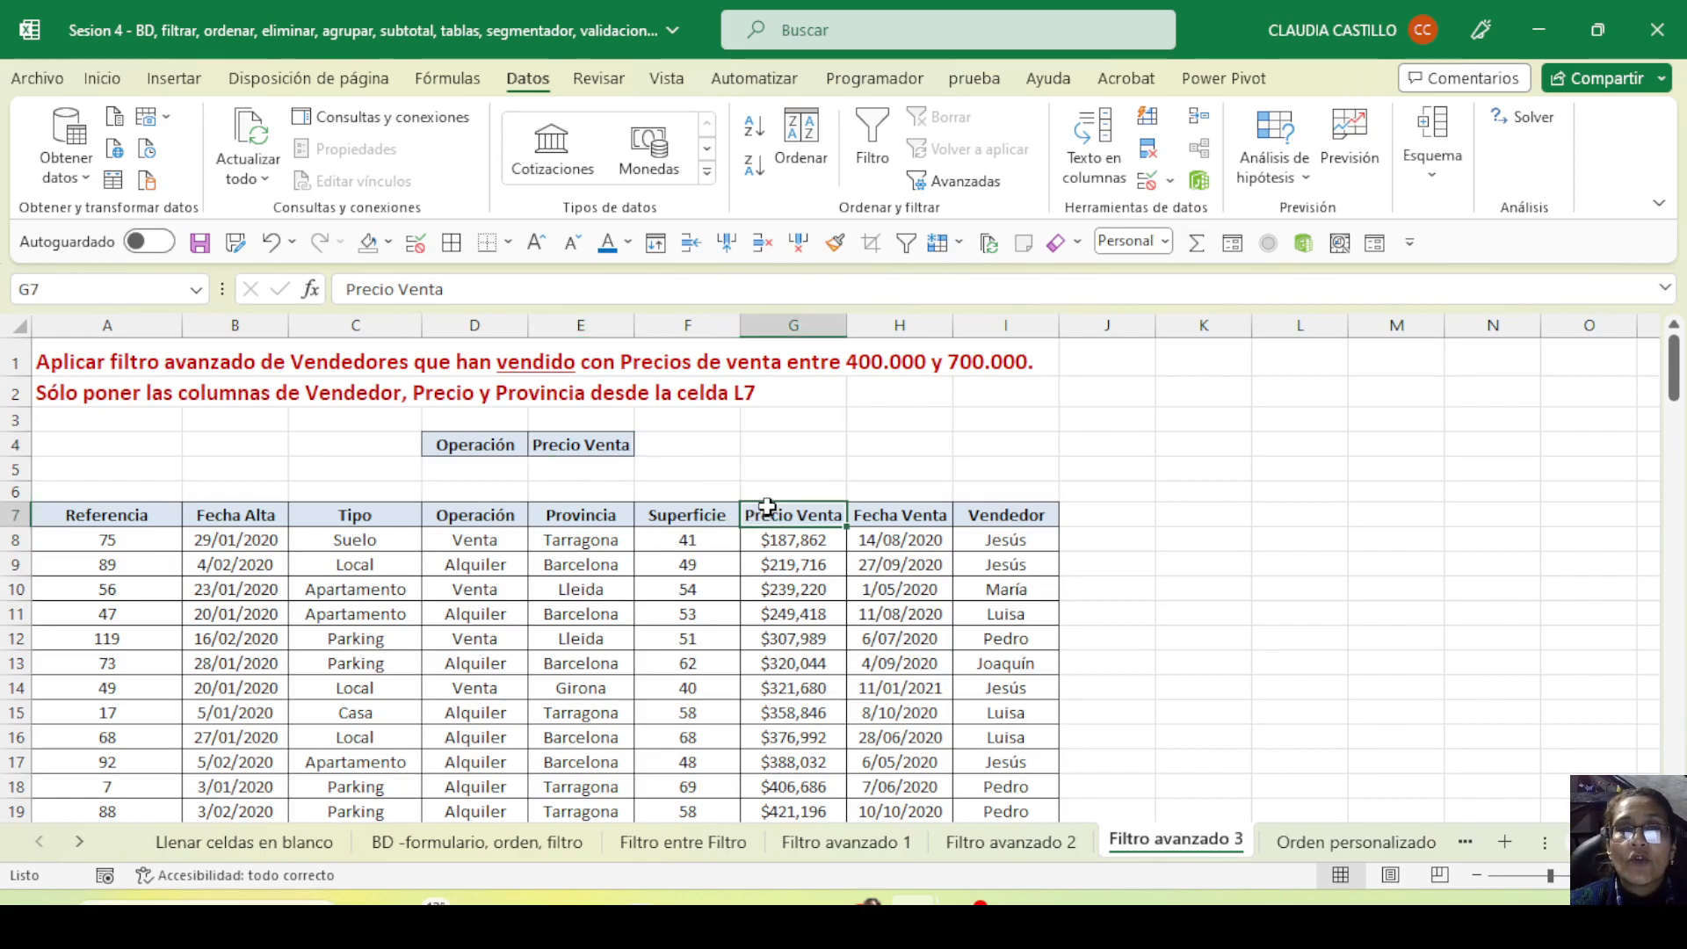
pyautogui.moveTo(768, 507); pyautogui.dragTo(700, 444)
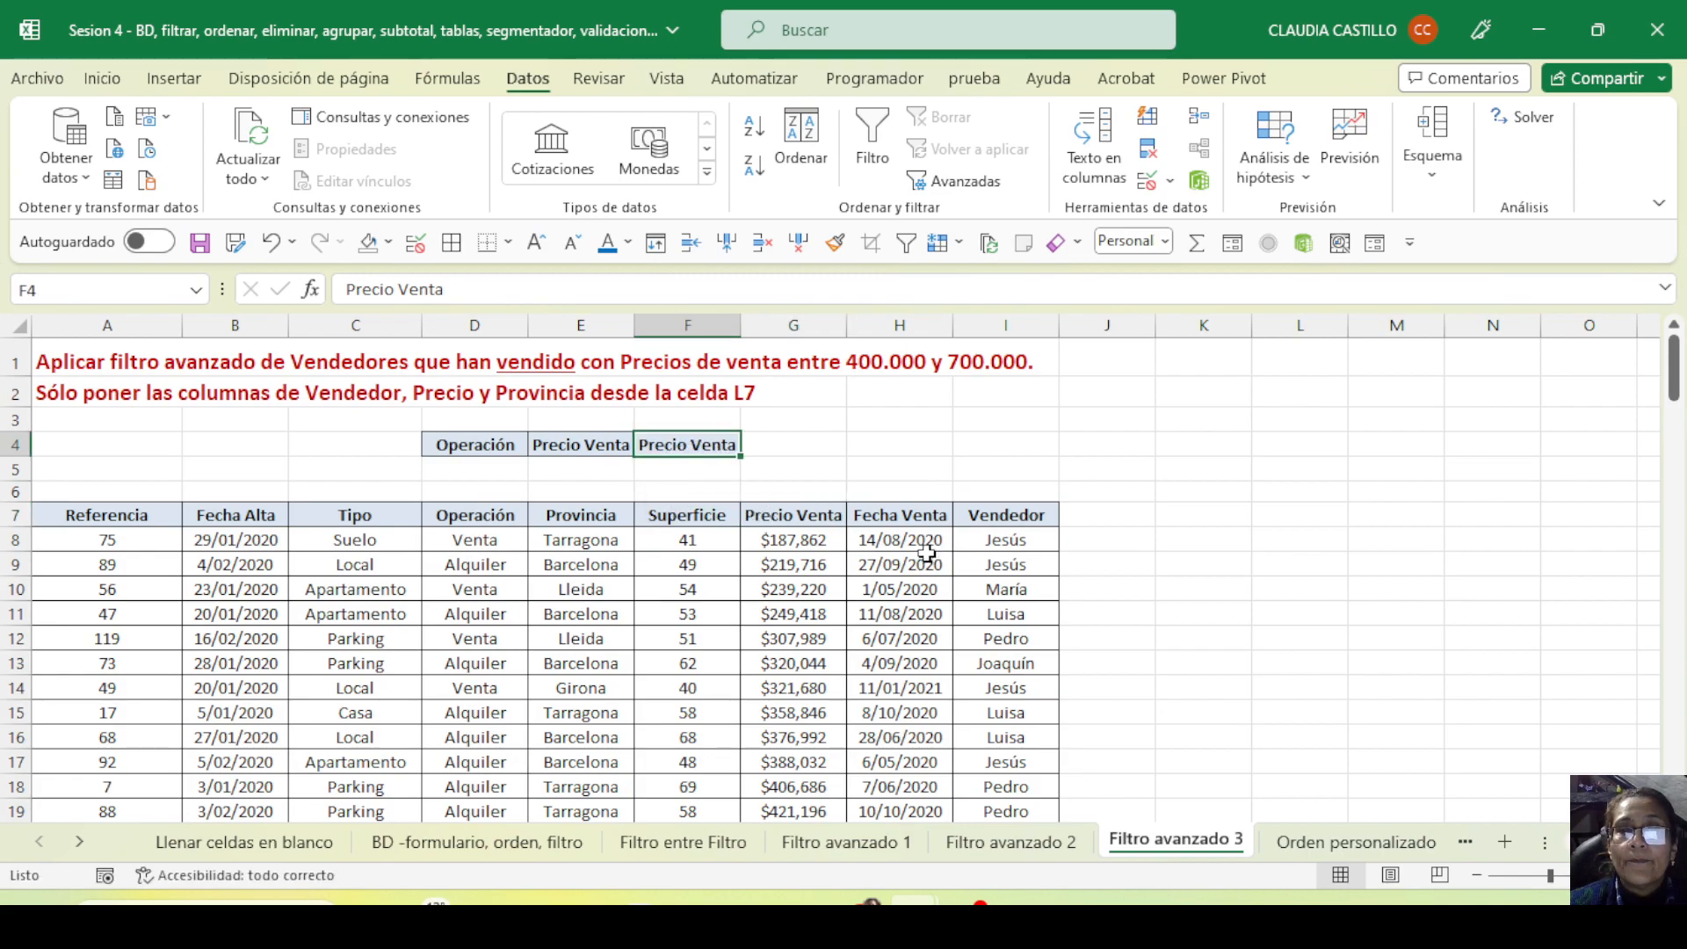
pyautogui.click(513, 473)
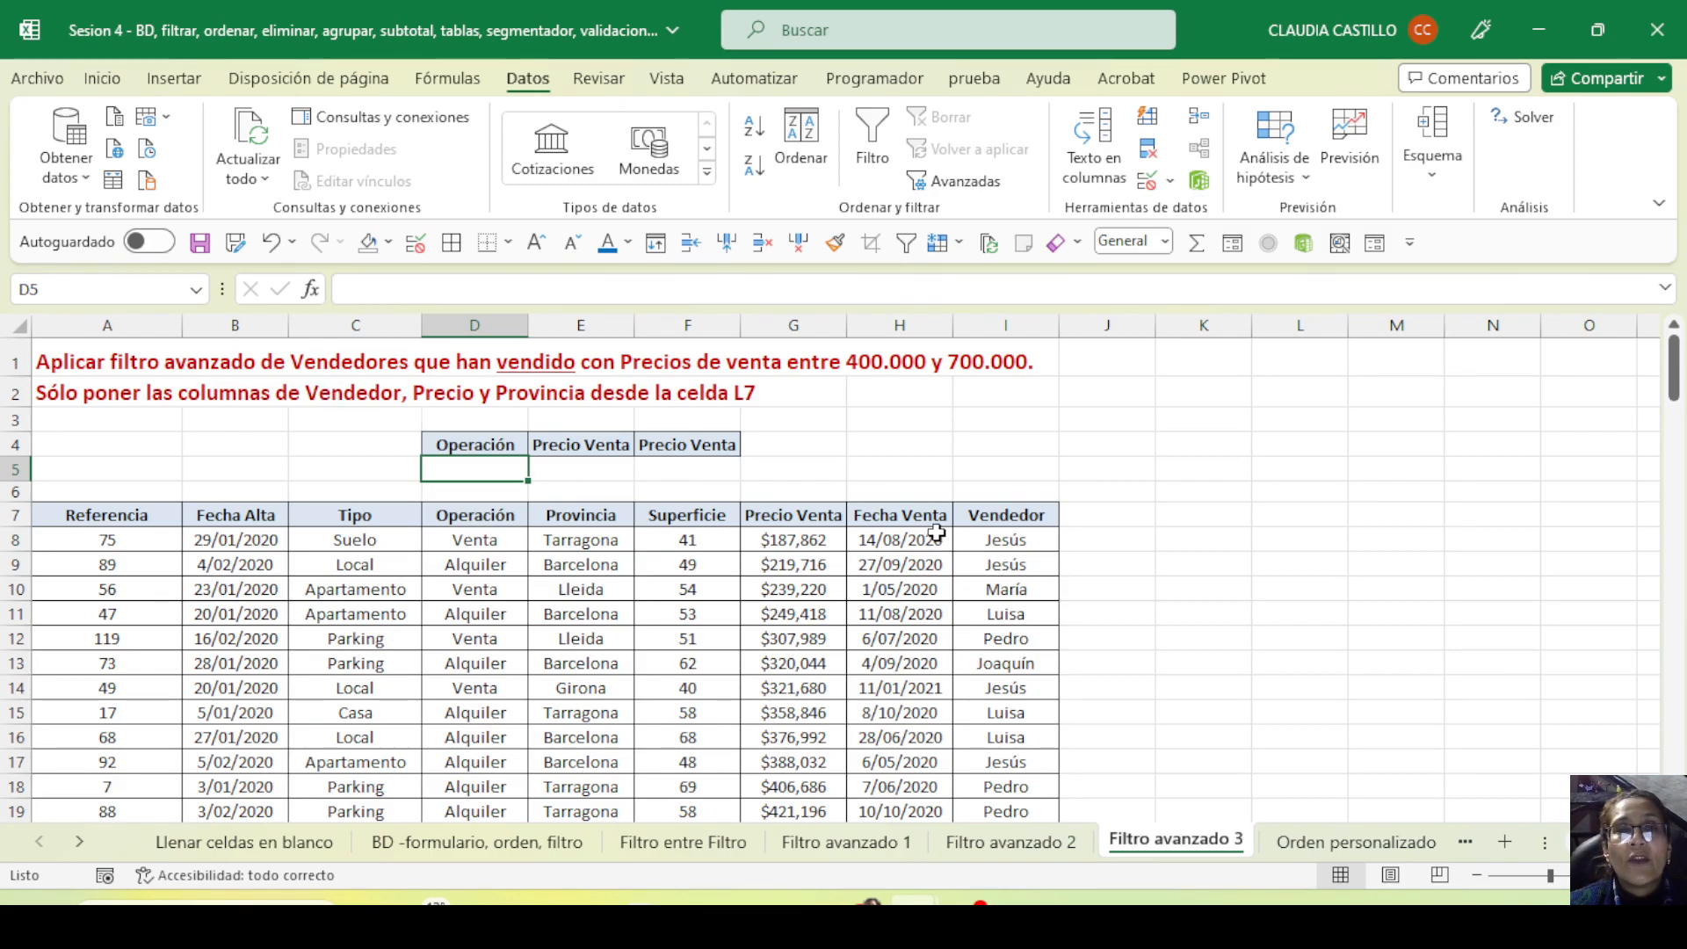
# Copy the Vendedor, Precio Venta and Provincia headers into L7:N7 and autofit the width of column M
pyautogui.moveTo(1256, 541); pyautogui.dragTo(1459, 558)
pyautogui.click(974, 515)
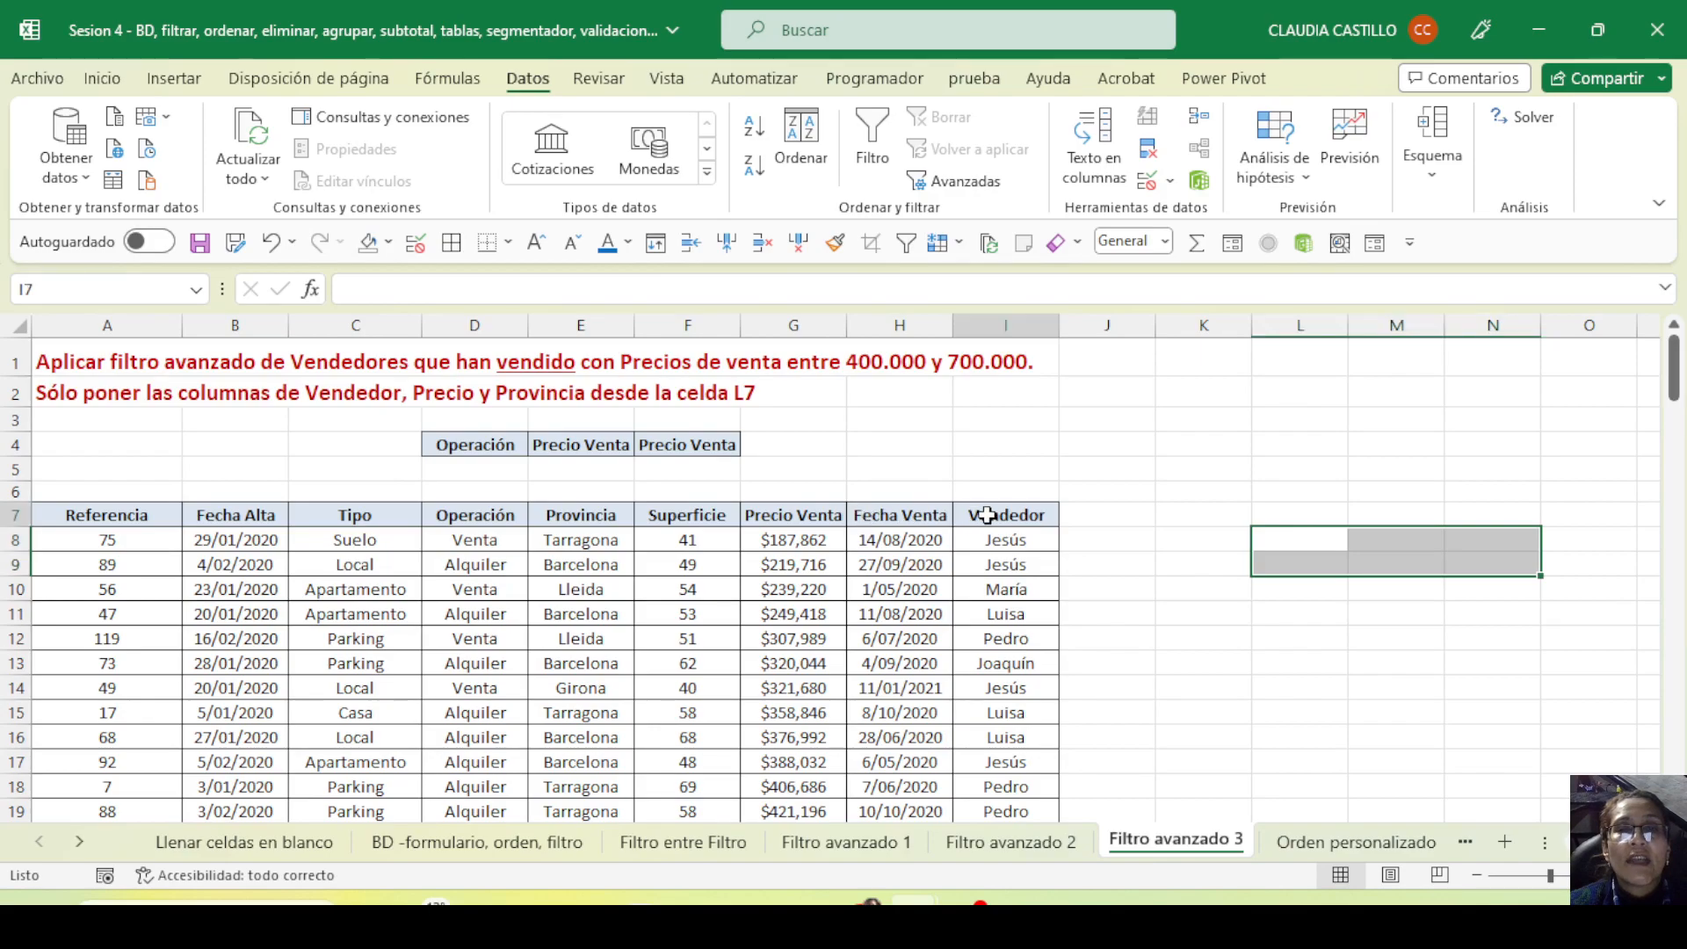
pyautogui.moveTo(997, 525); pyautogui.dragTo(1299, 526)
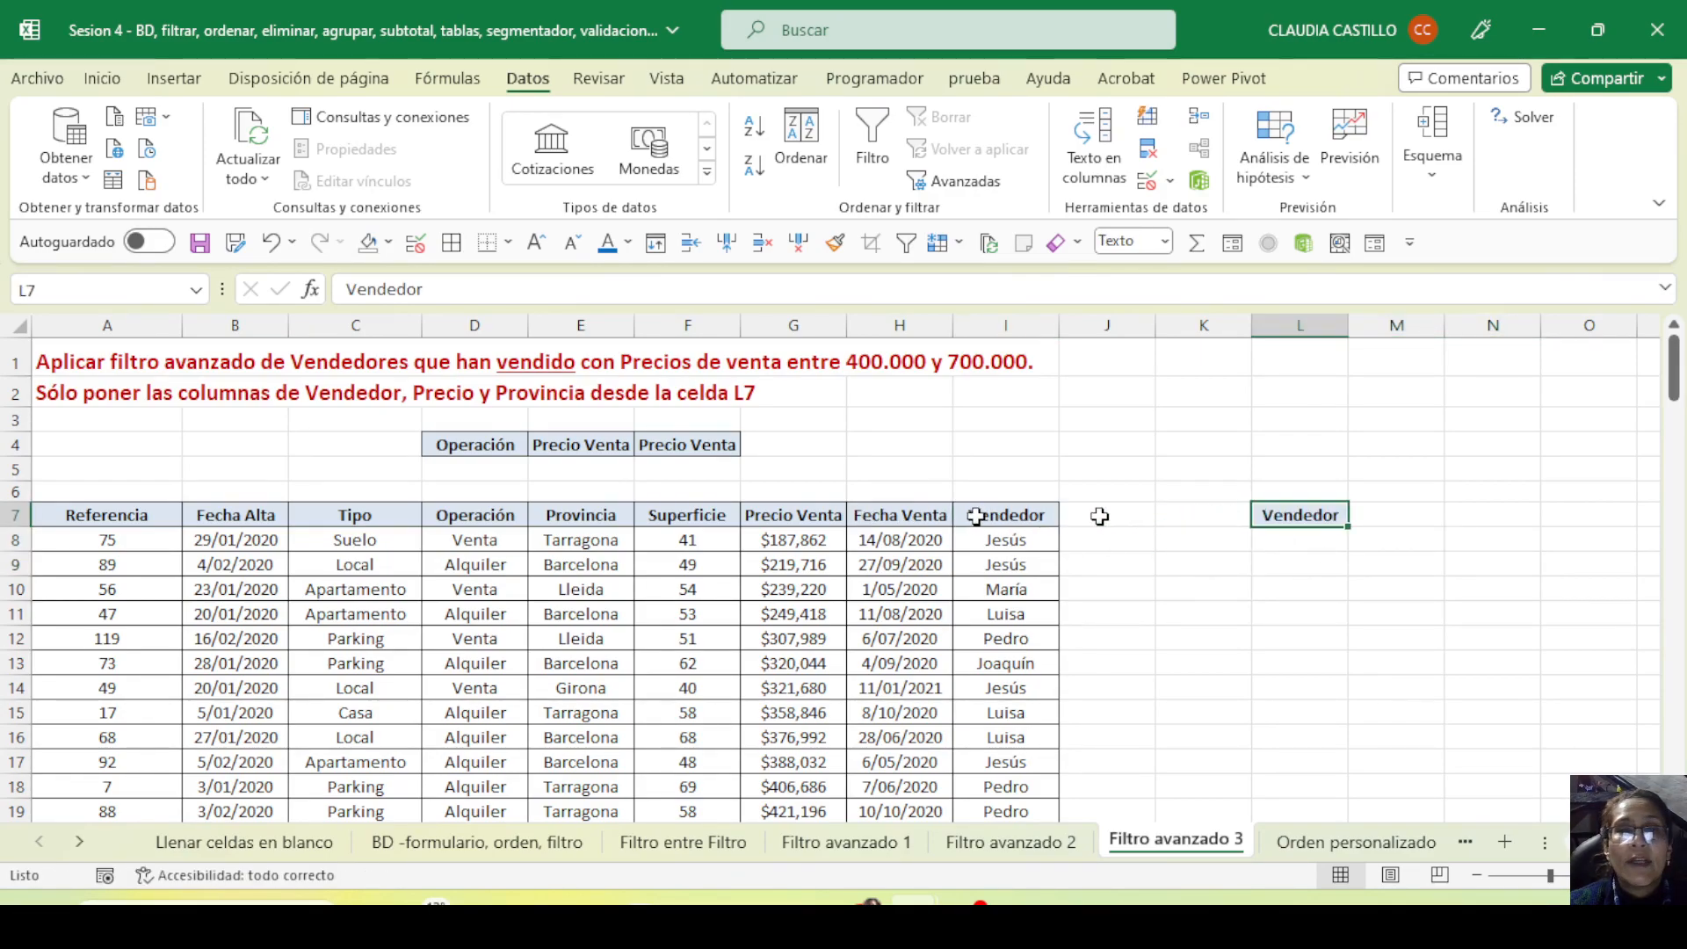
pyautogui.click(780, 516)
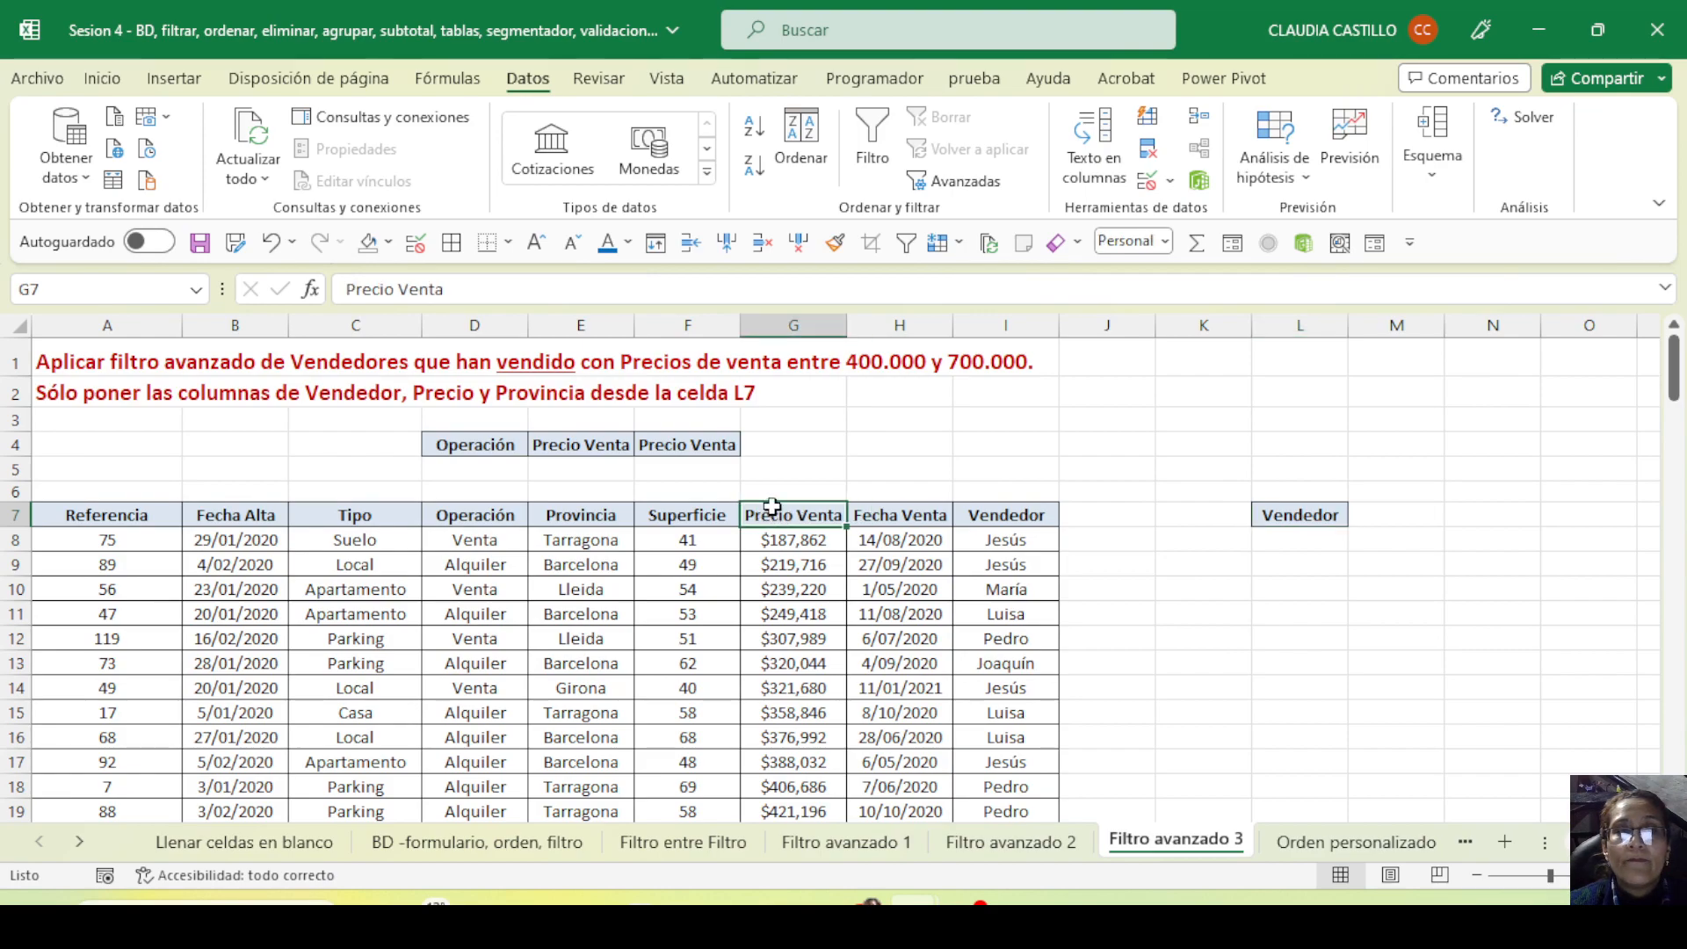
pyautogui.moveTo(767, 508); pyautogui.dragTo(1389, 526)
pyautogui.click(584, 516)
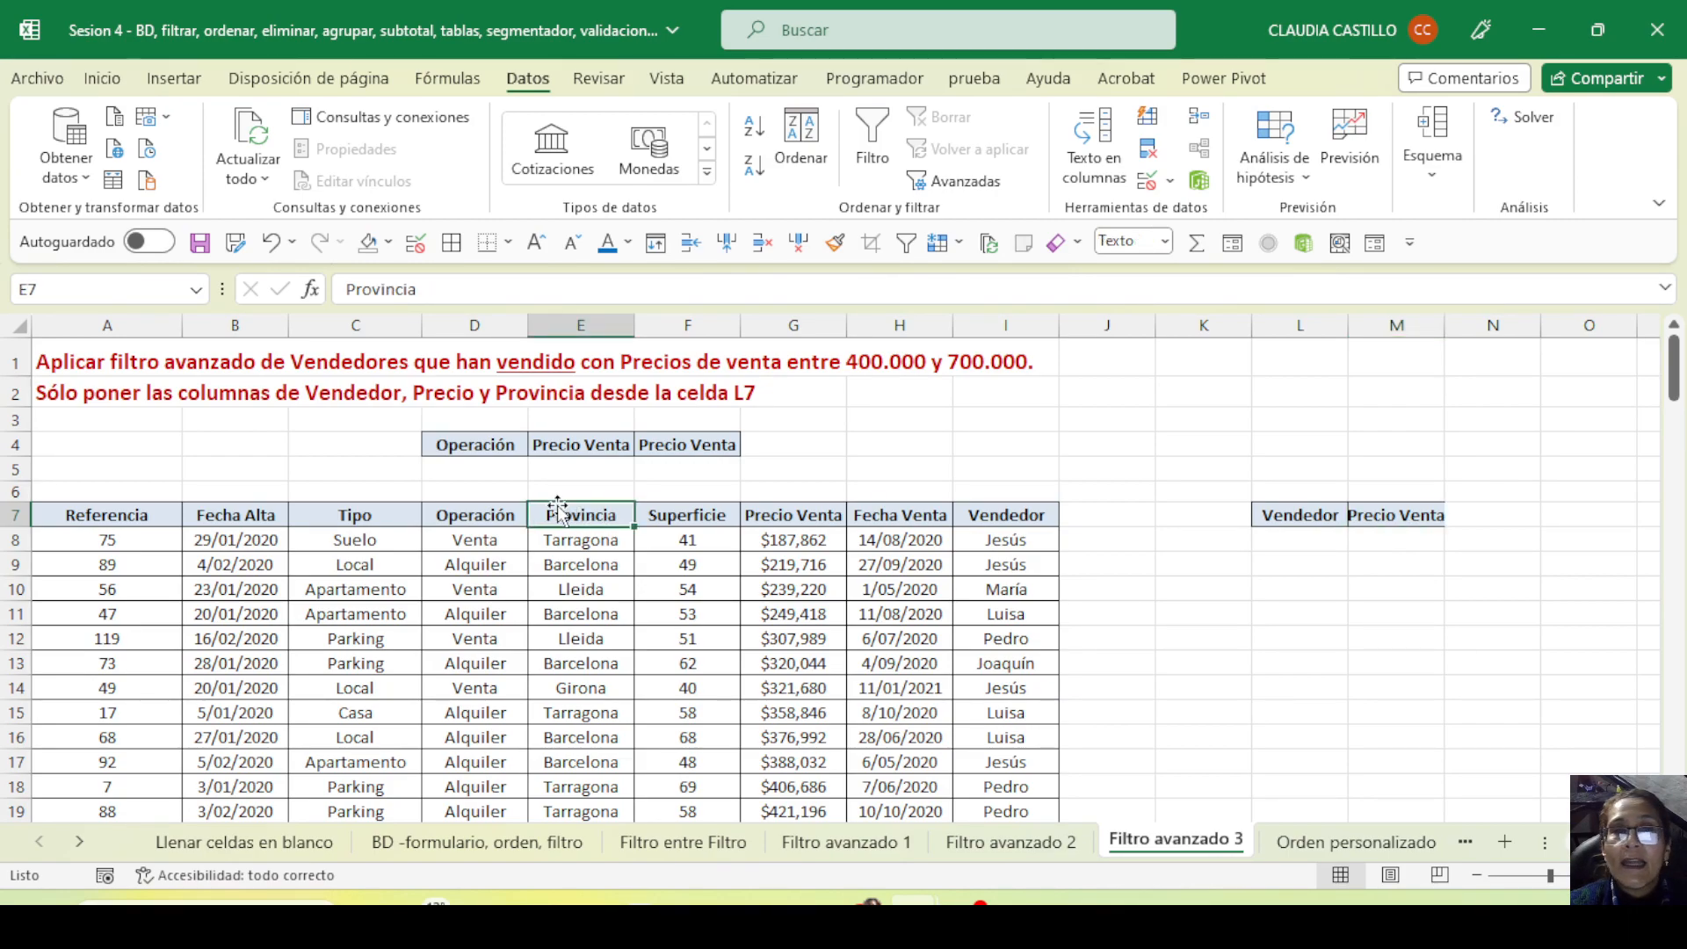
pyautogui.moveTo(566, 508); pyautogui.dragTo(1484, 517)
pyautogui.doubleClick(1443, 319)
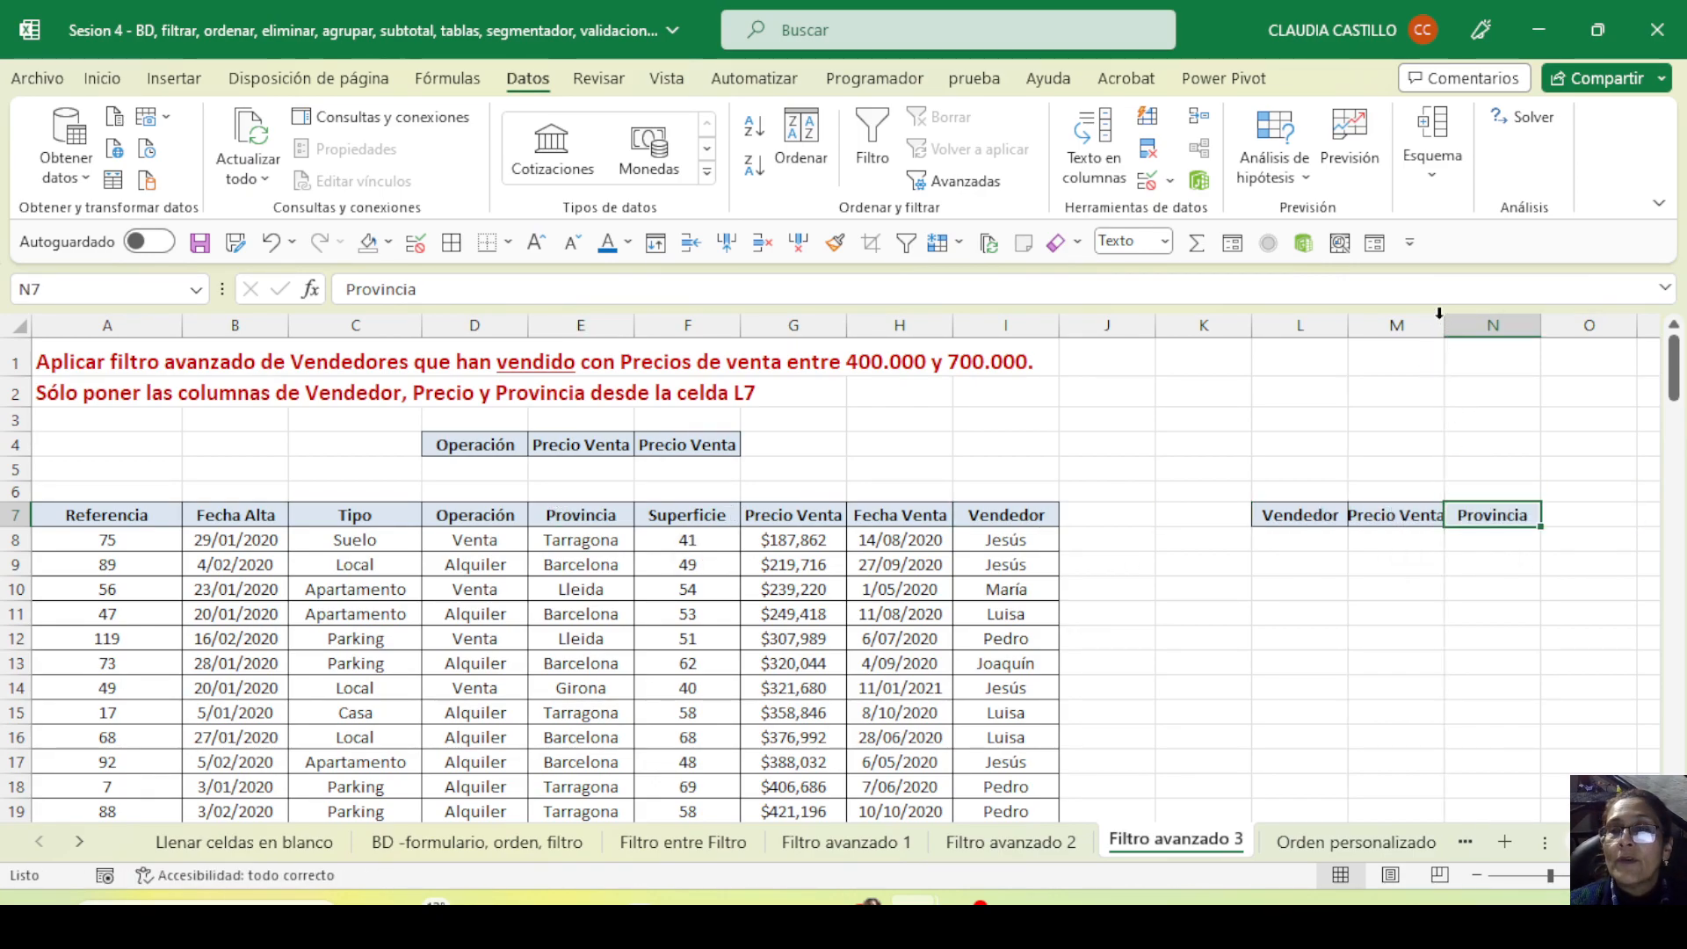
pyautogui.click(1325, 584)
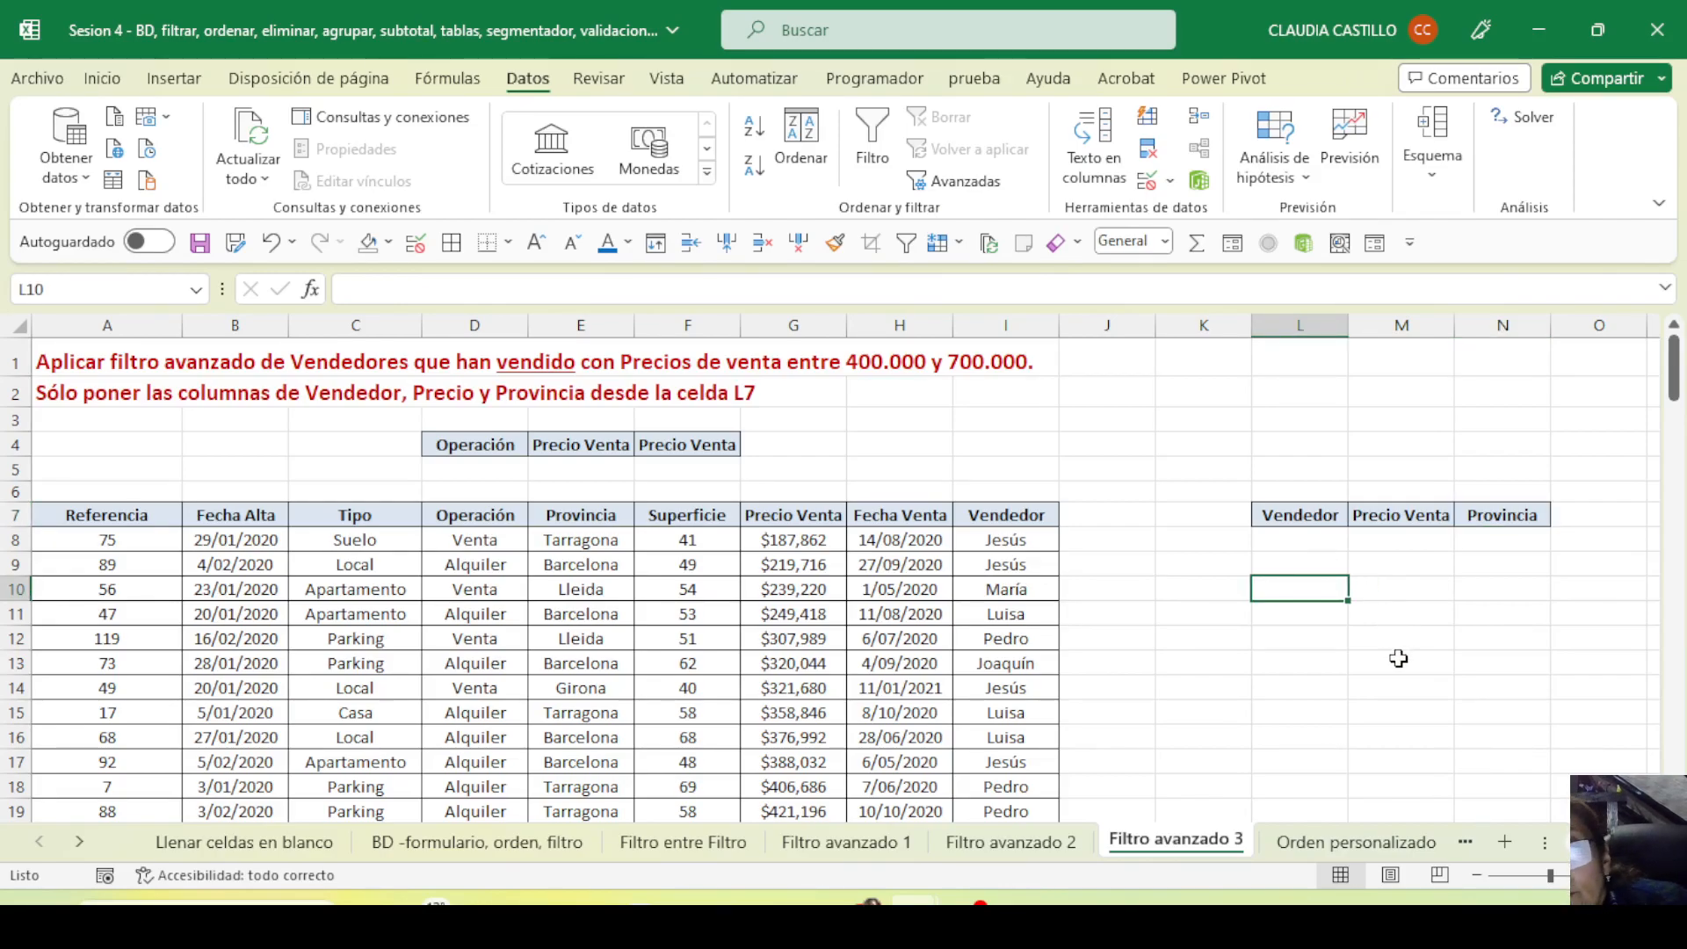
pyautogui.click(1299, 538)
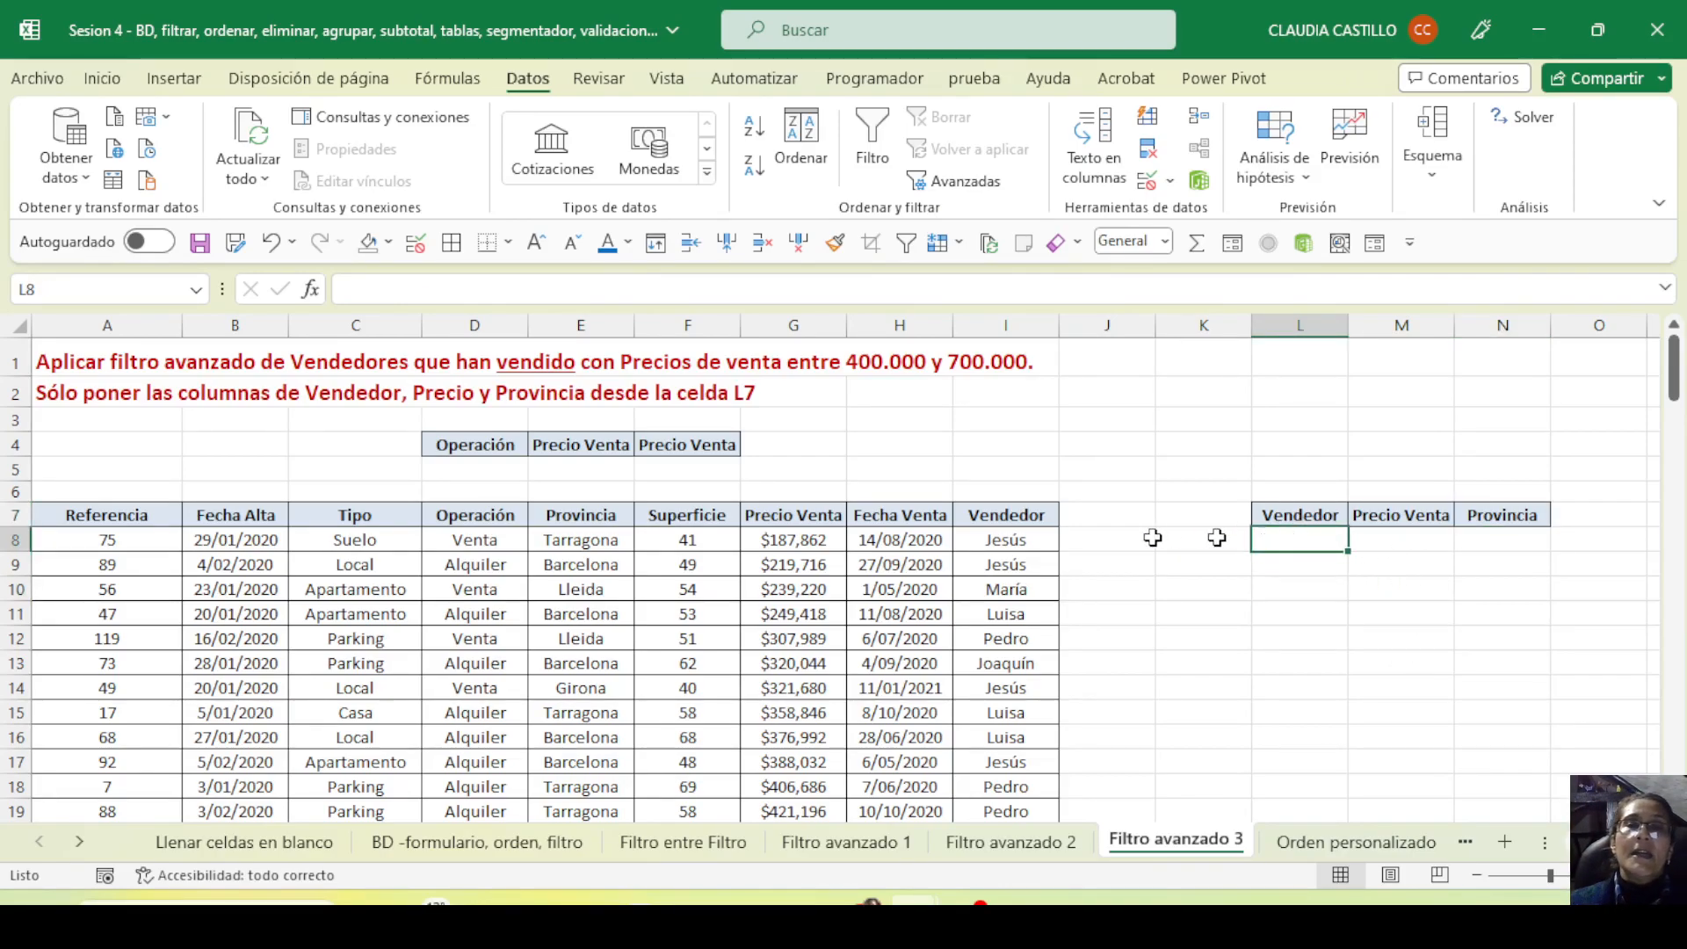
# Fill the criteria row with Venta in D5, >=400000 in E5 and <=700000 in F5
pyautogui.click(485, 469)
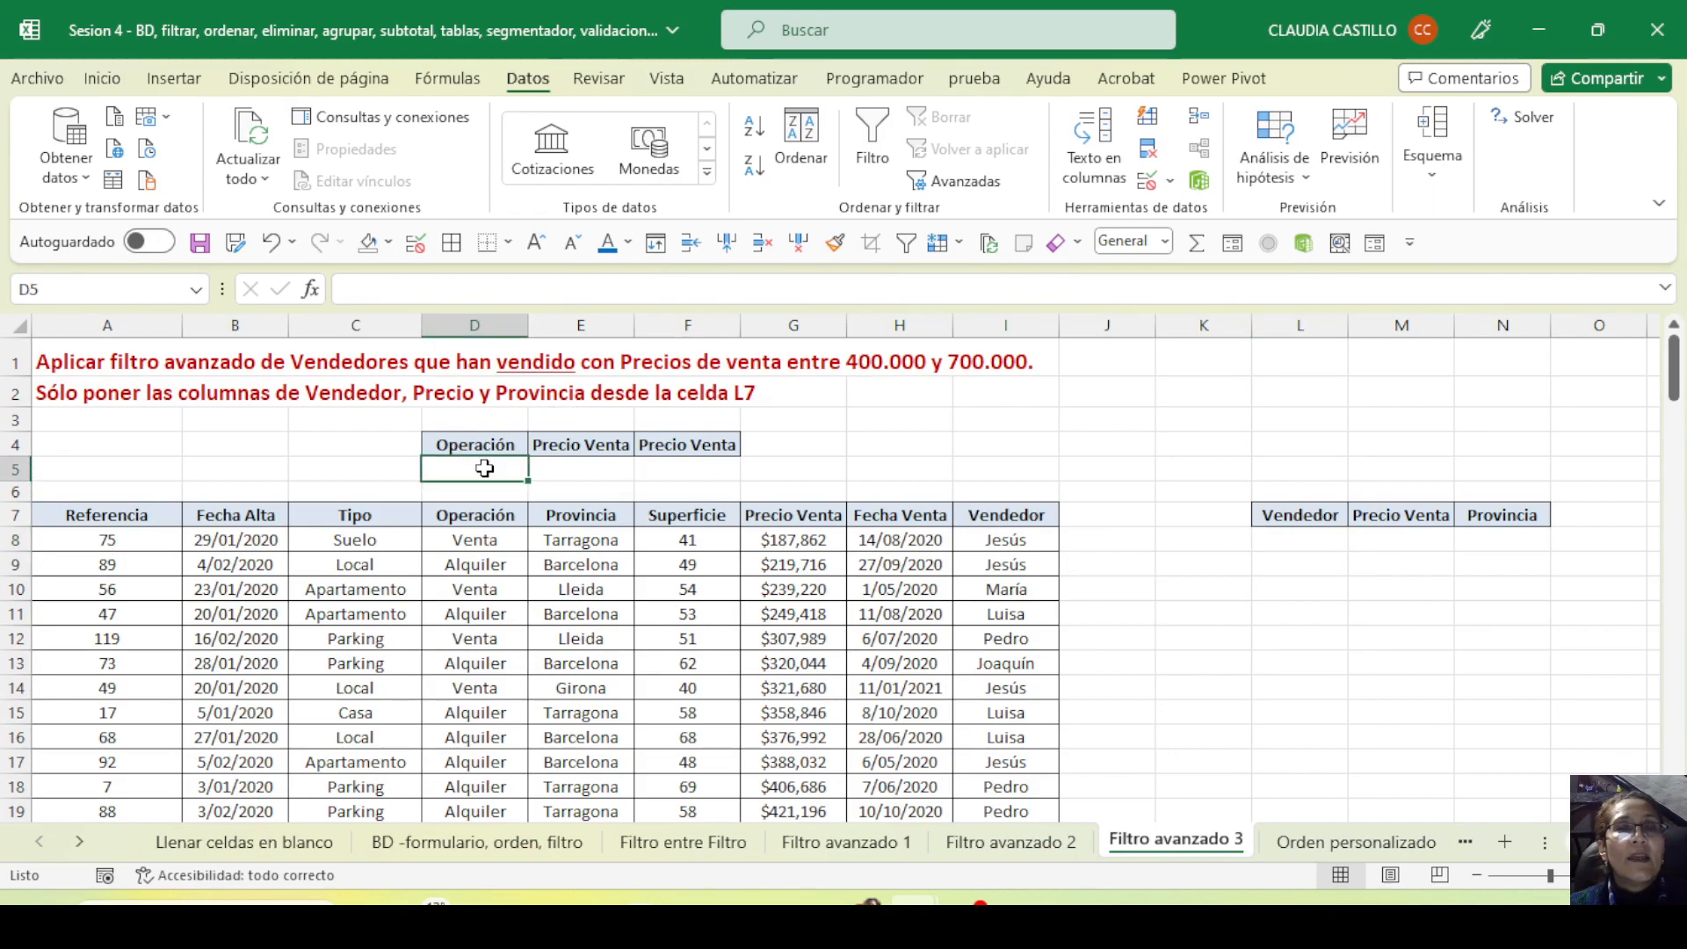
pyautogui.write('Venta')
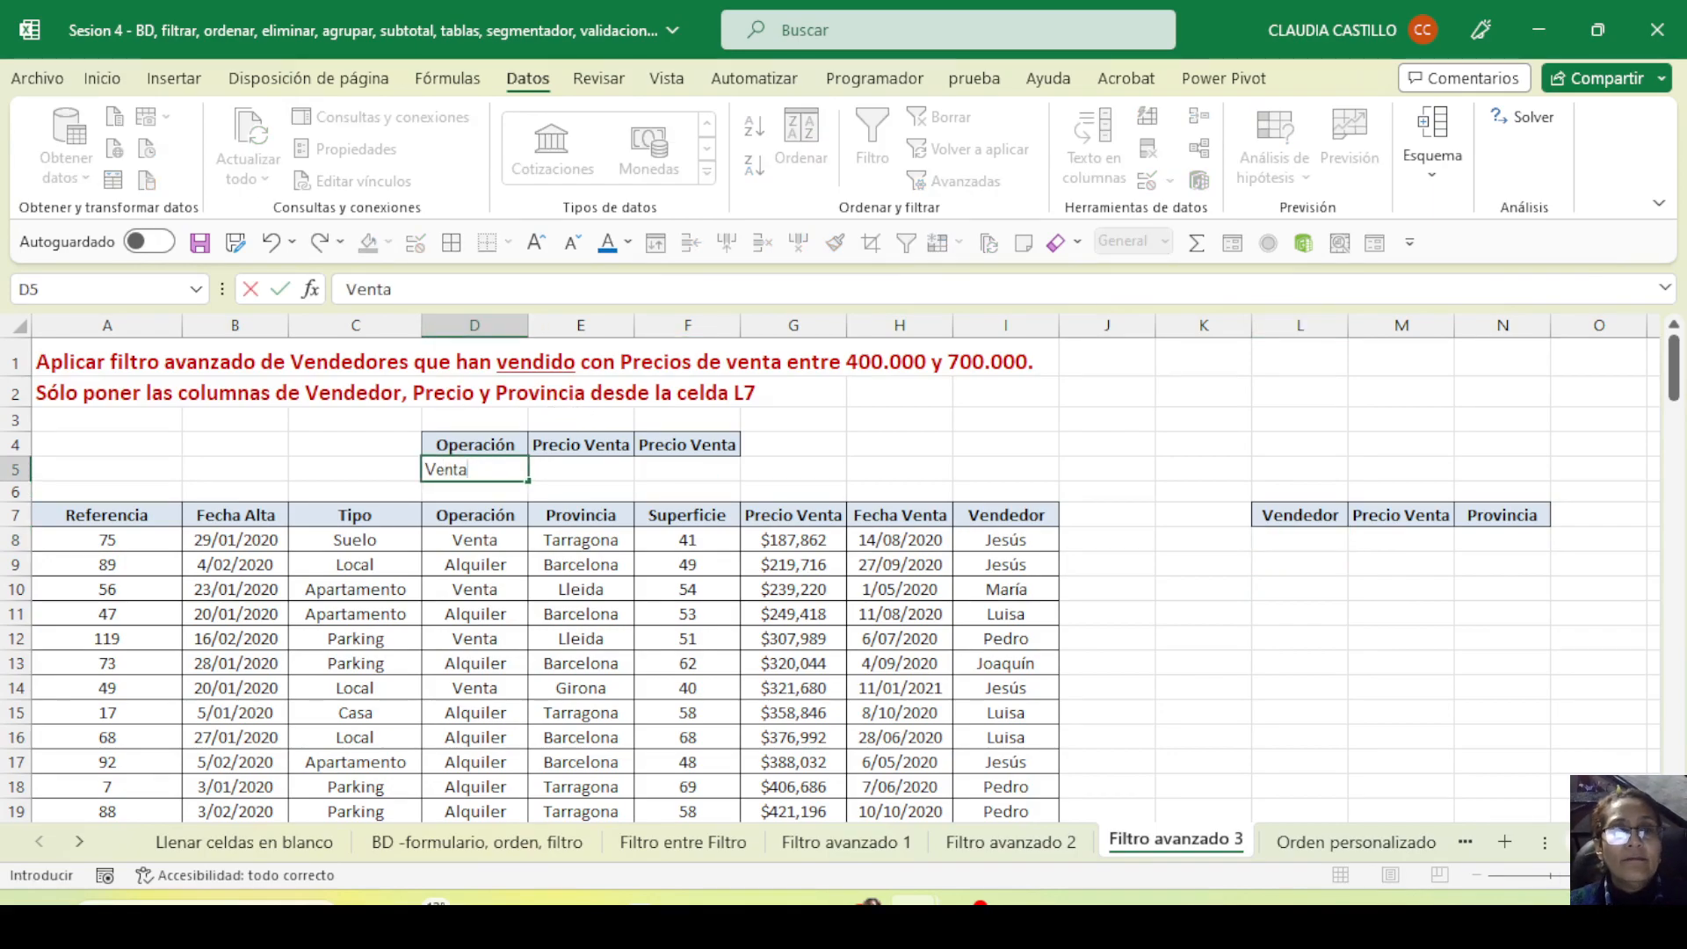
pyautogui.click(595, 466)
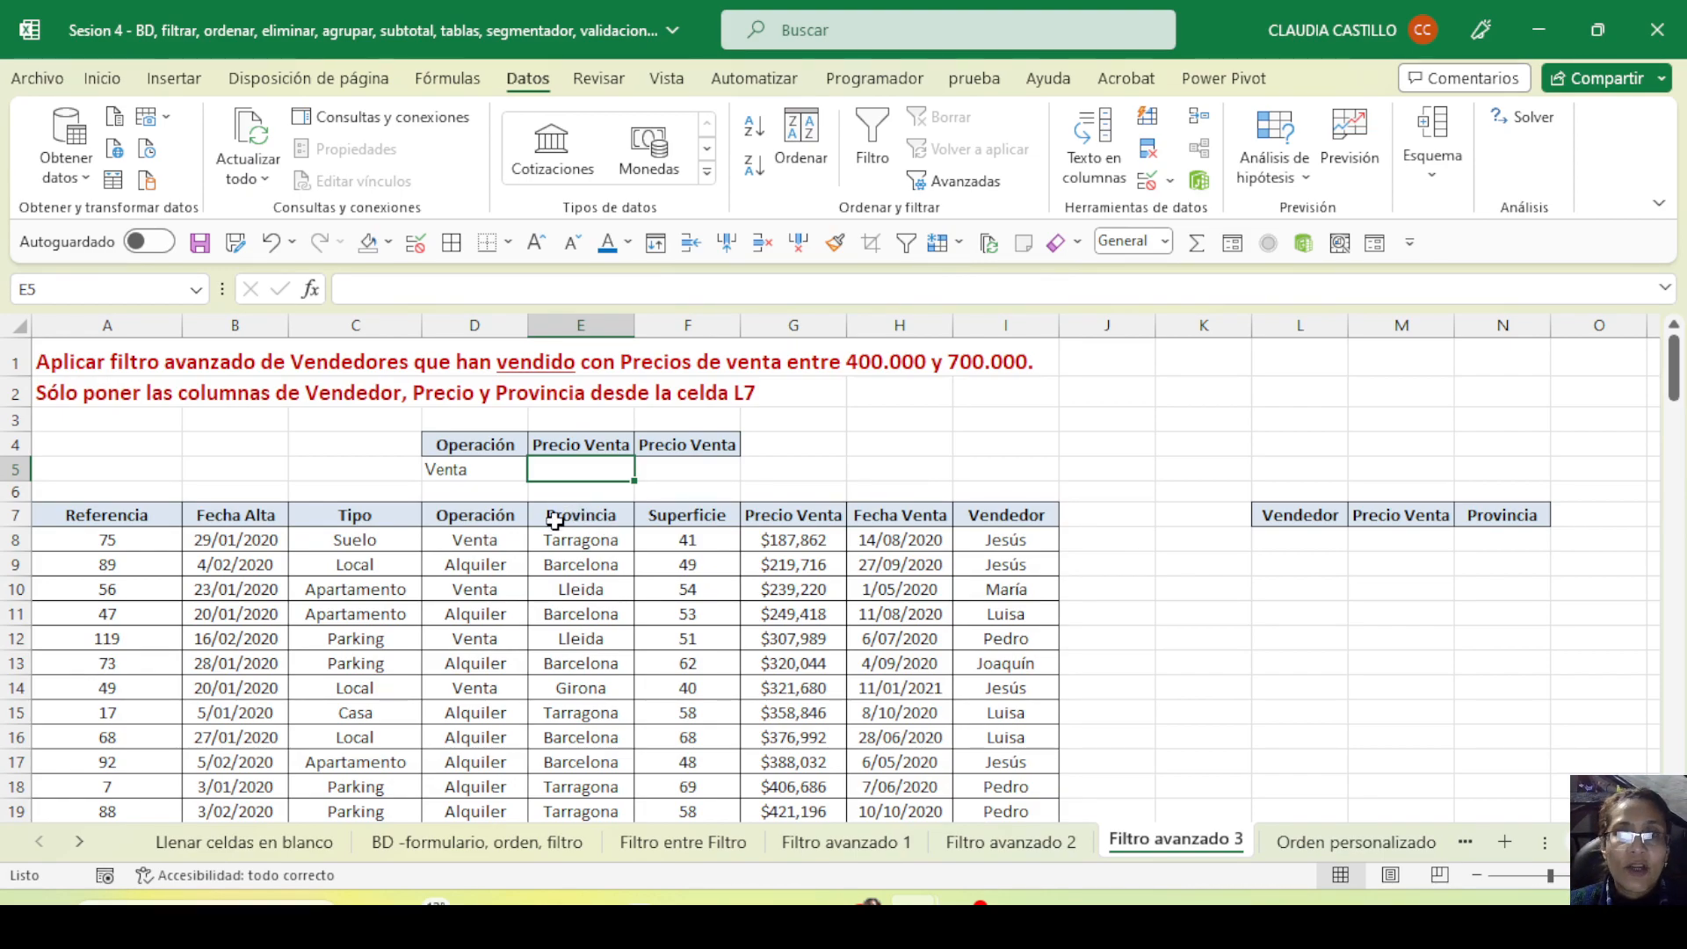
pyautogui.write('>')
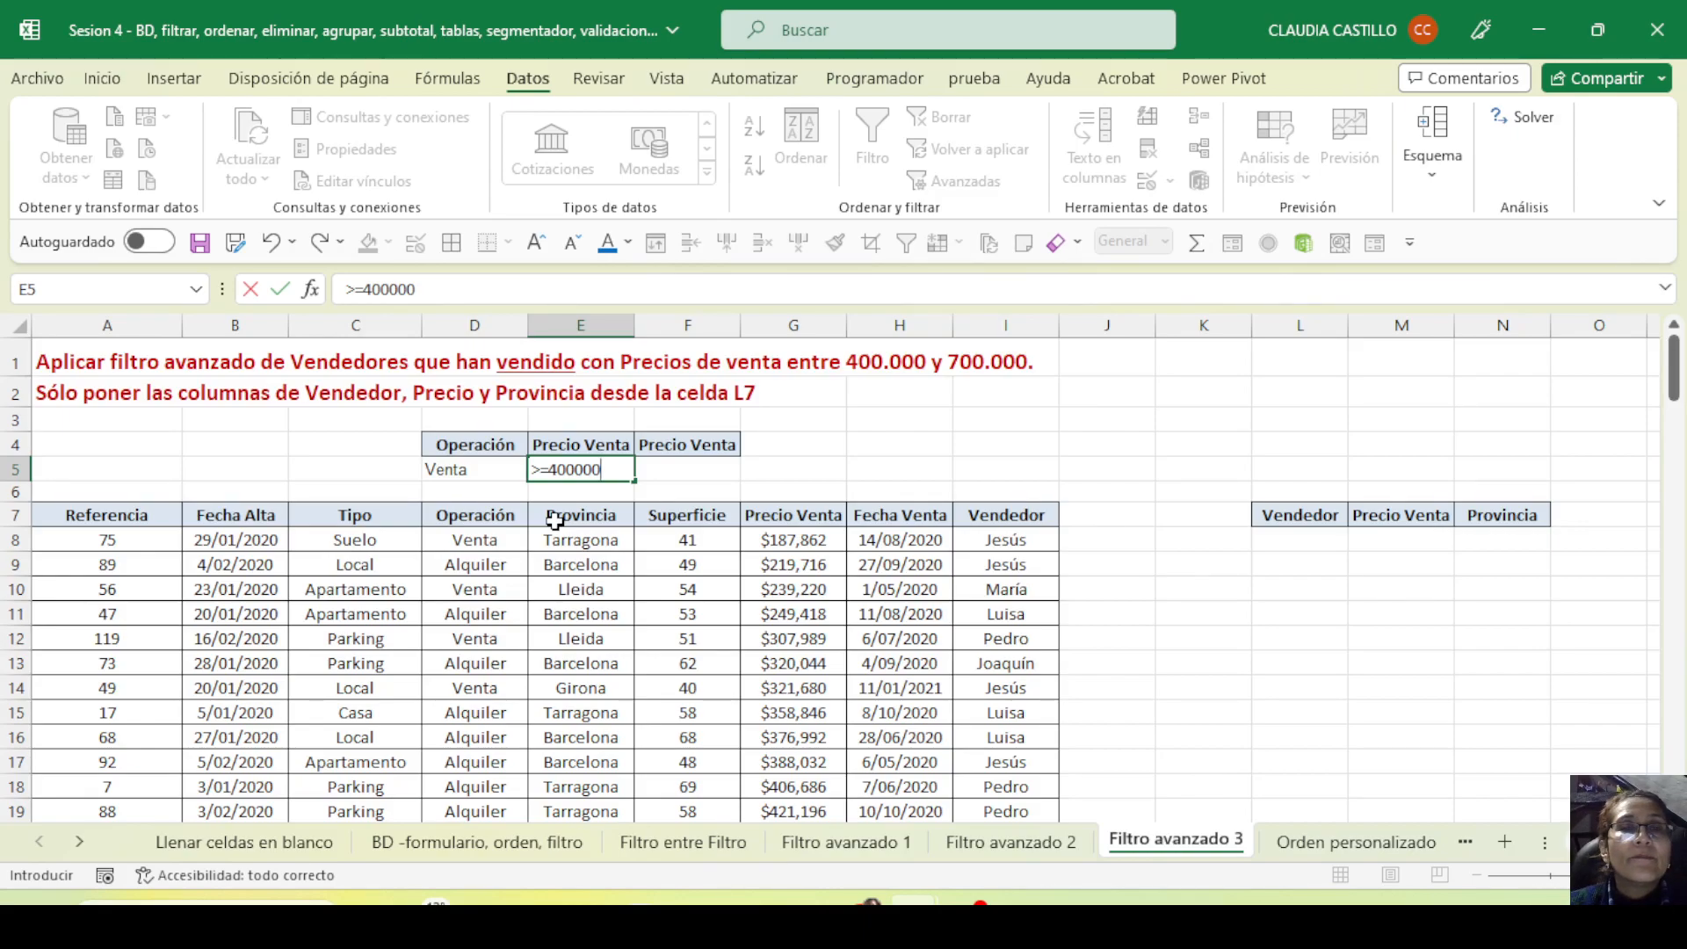
pyautogui.write('=400000')
pyautogui.press('Tab')
pyautogui.write('<')
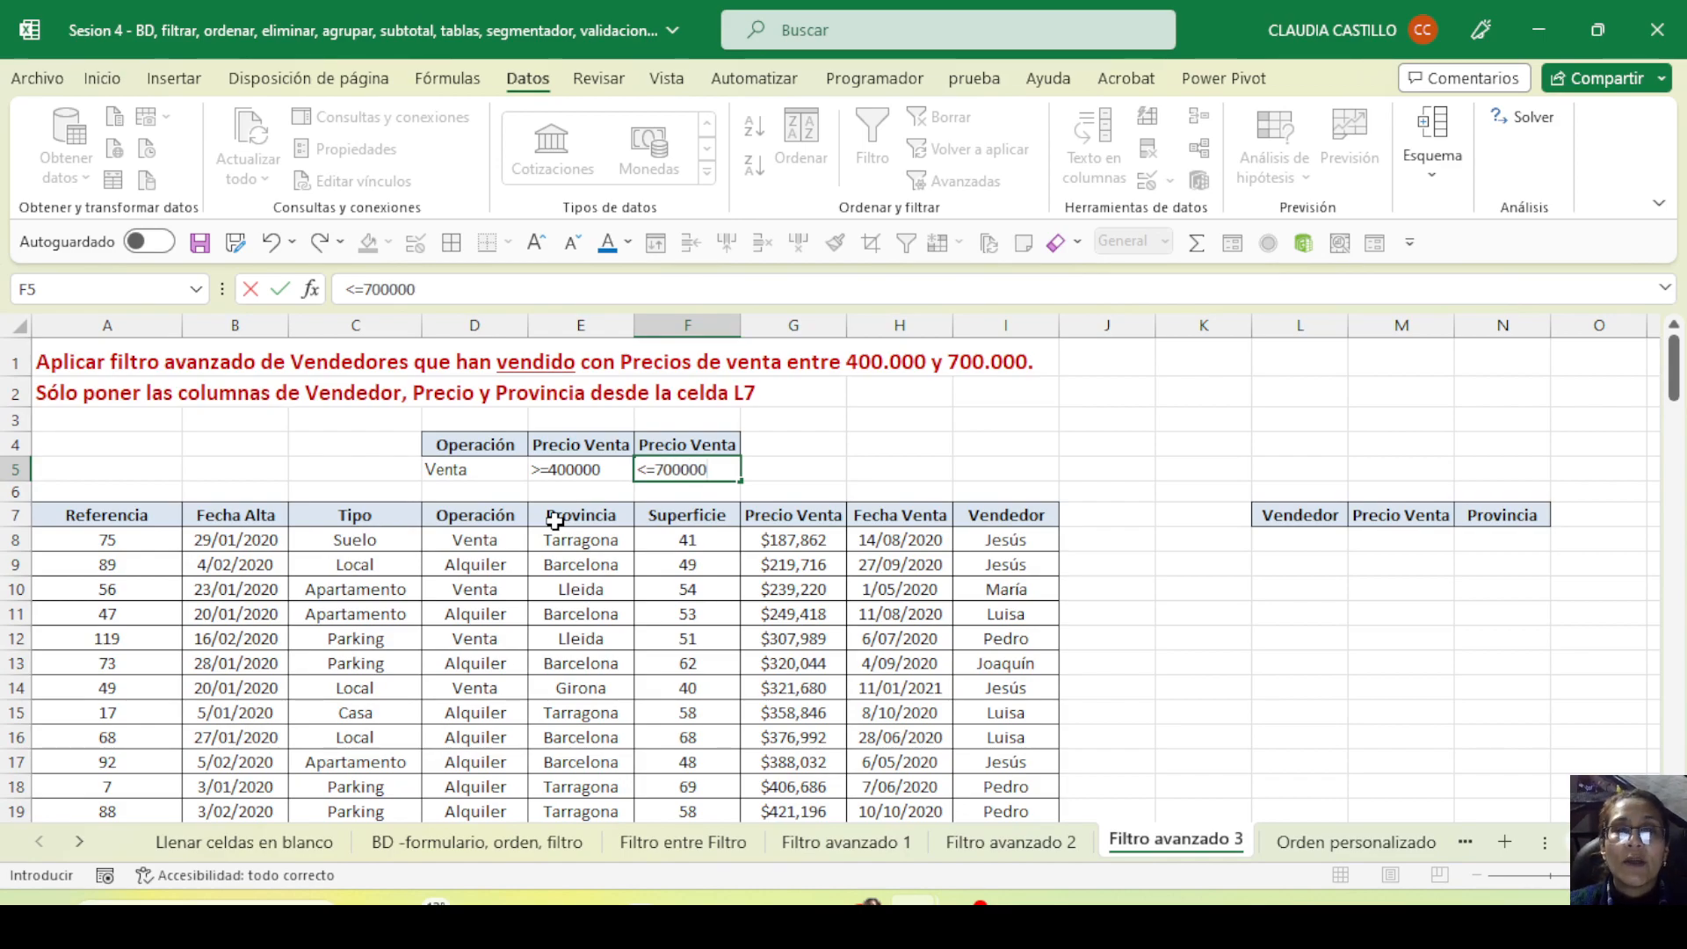
pyautogui.press('Return')
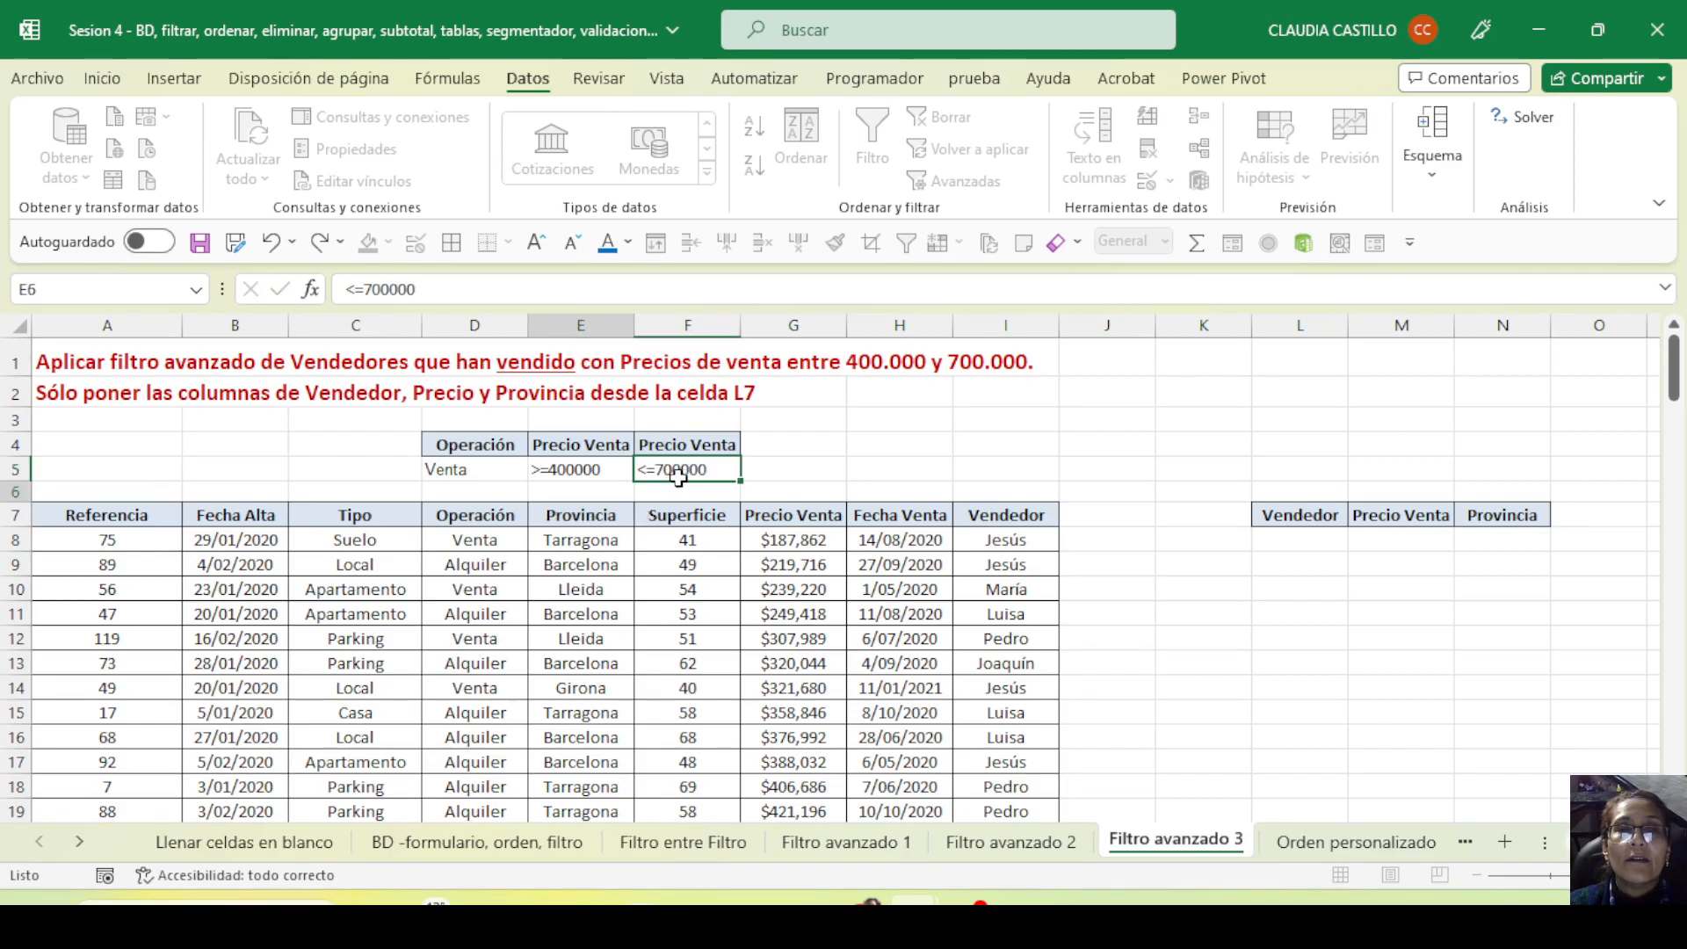
pyautogui.click(457, 472)
pyautogui.click(605, 470)
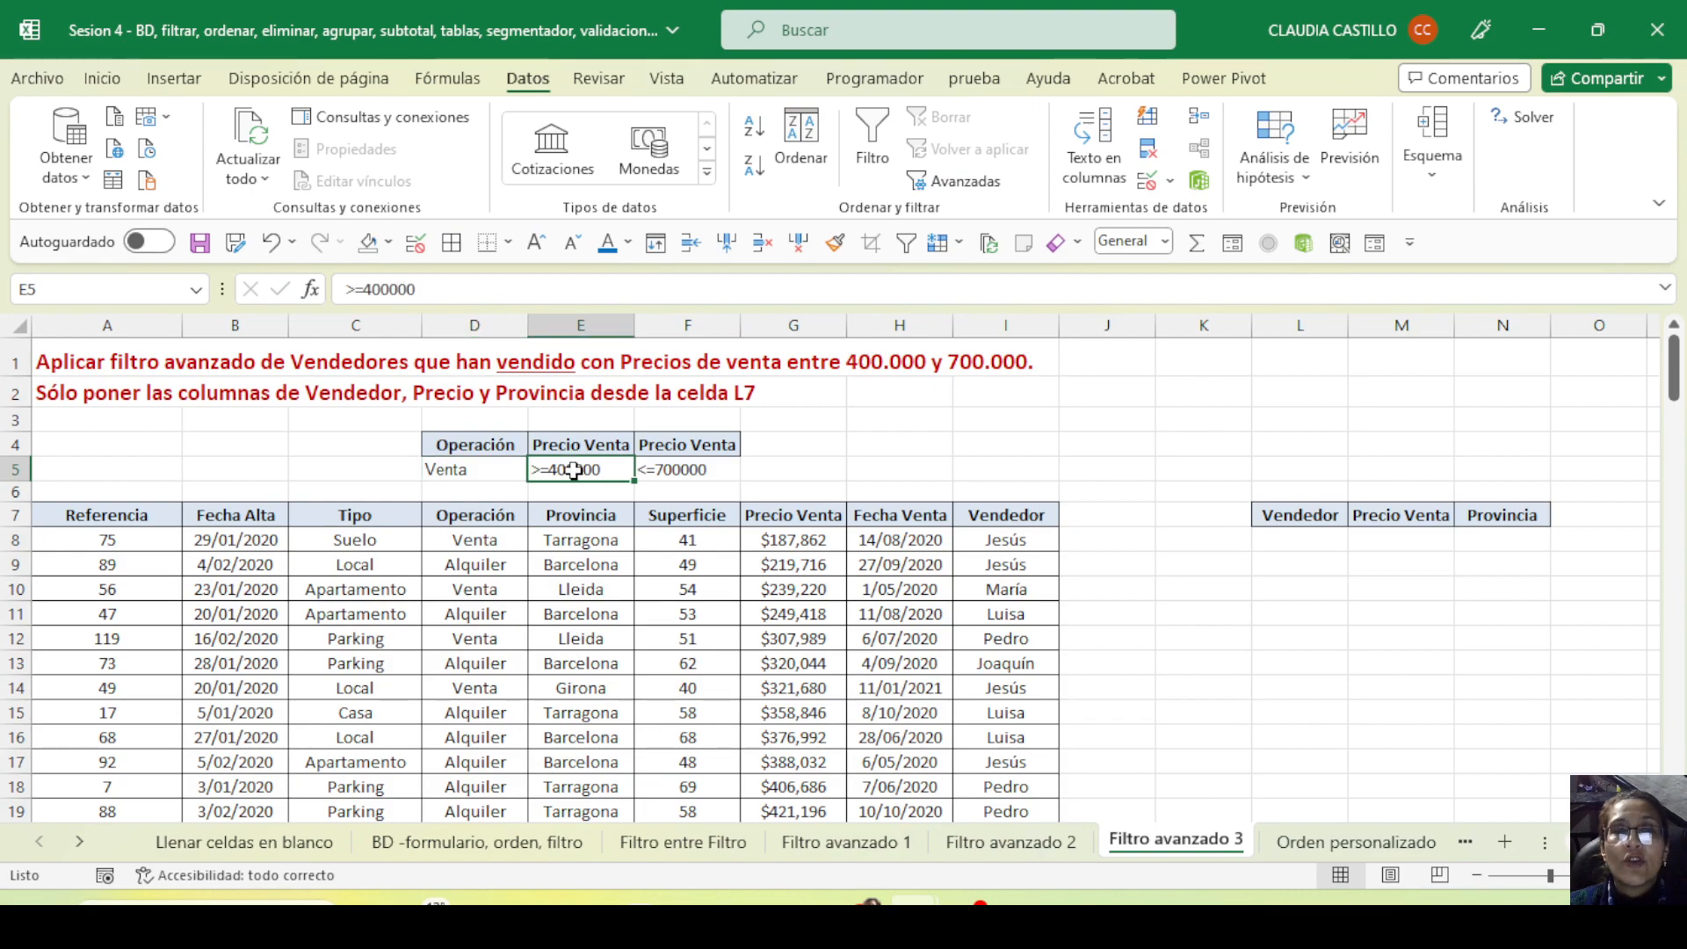
pyautogui.click(673, 471)
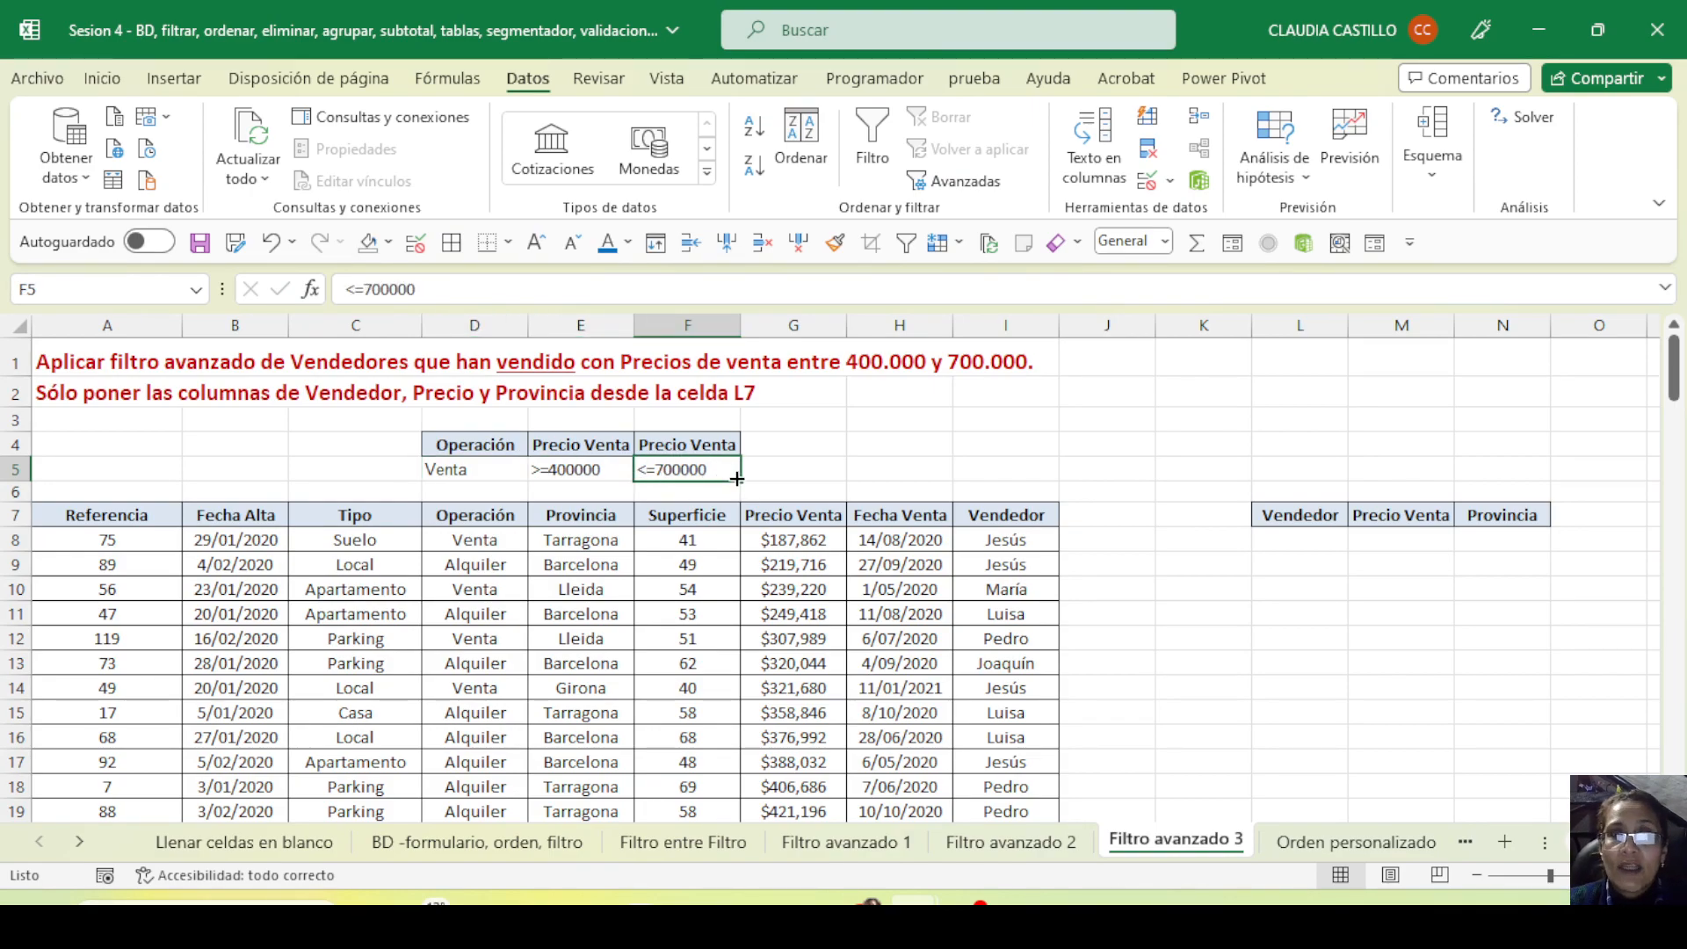
# Start an advanced filter on the table with criteria range D4:F5 and the option to copy to another location
pyautogui.click(454, 610)
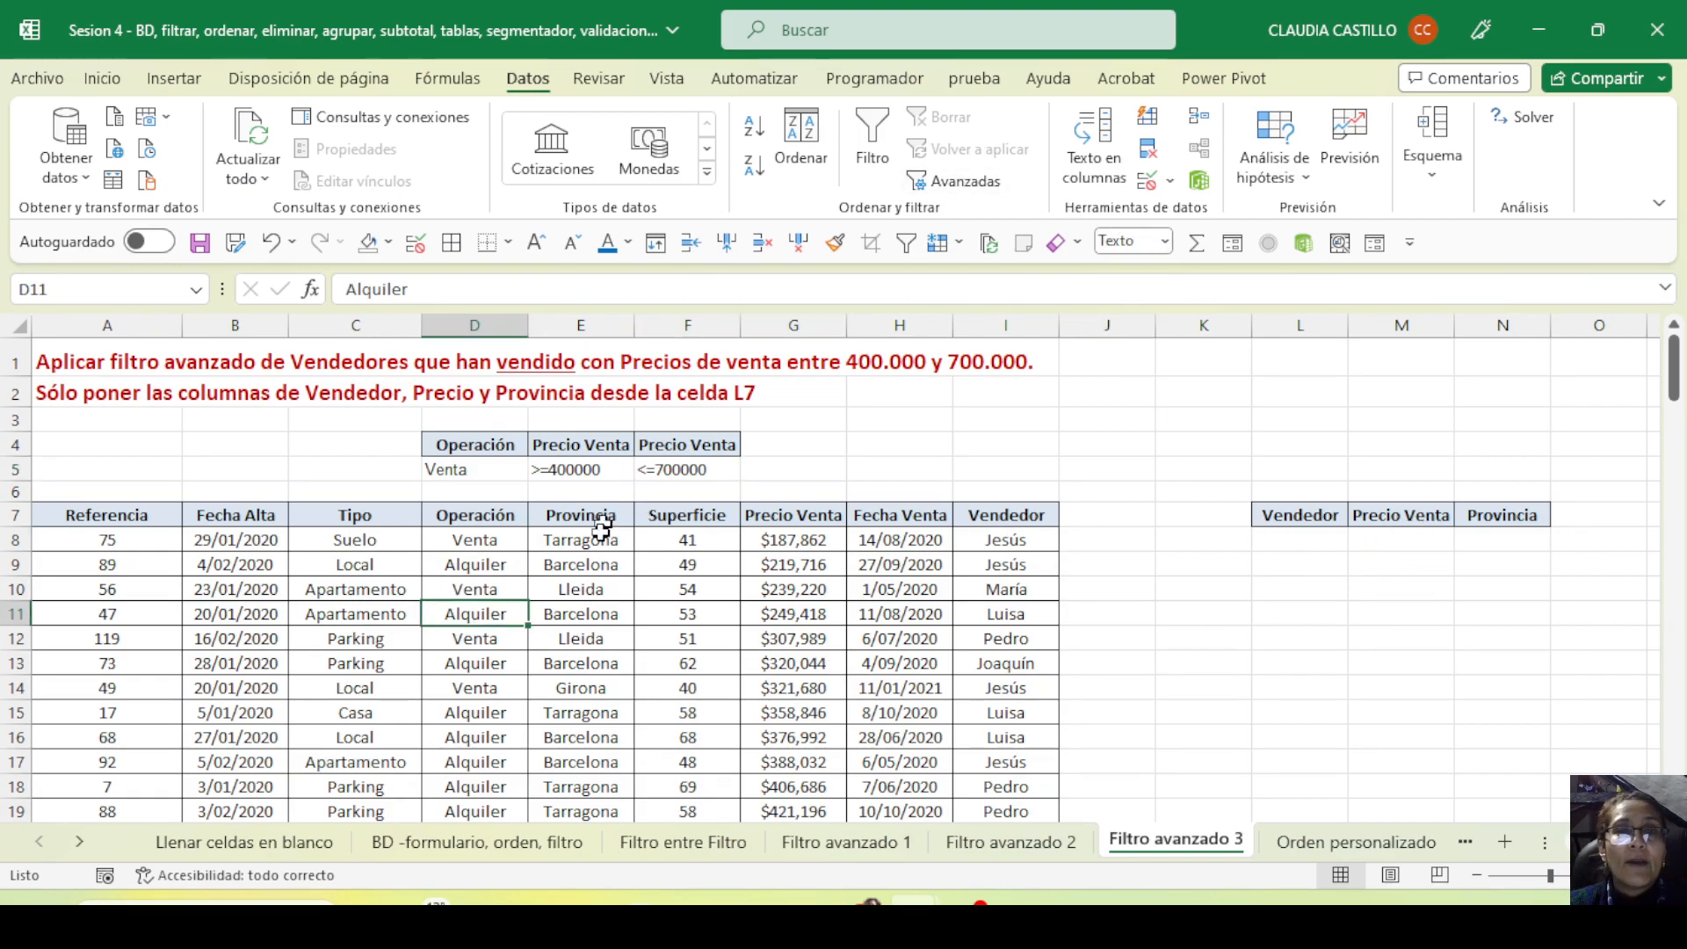
pyautogui.click(563, 660)
pyautogui.click(925, 182)
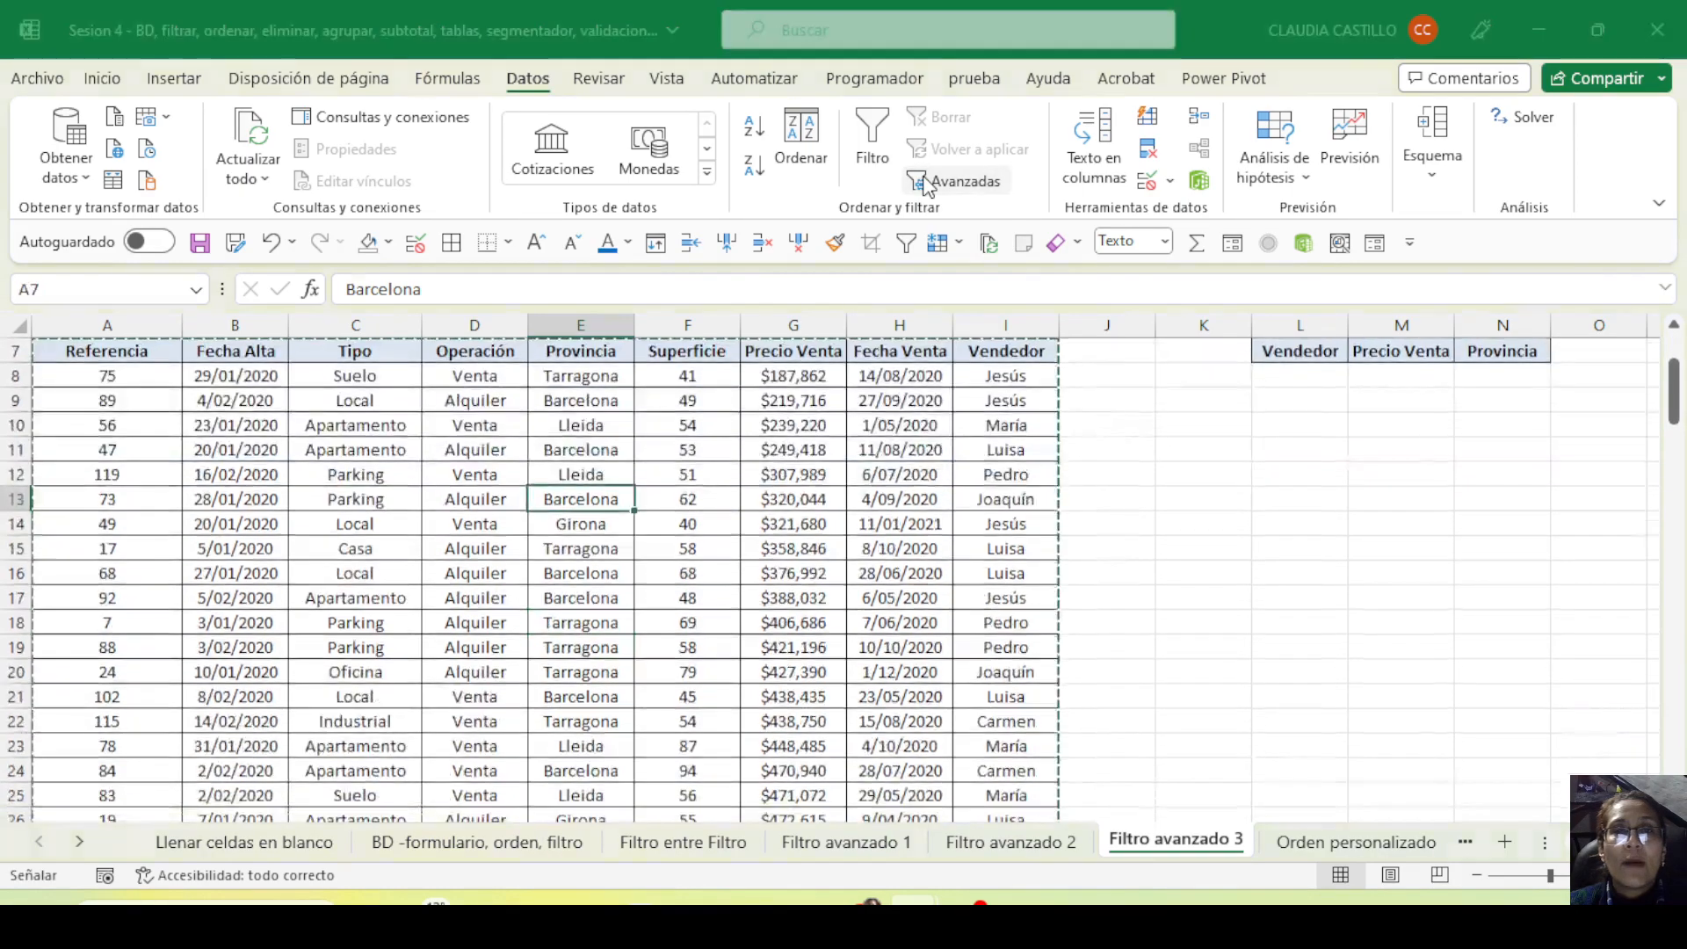
pyautogui.scroll(1, 681, 593)
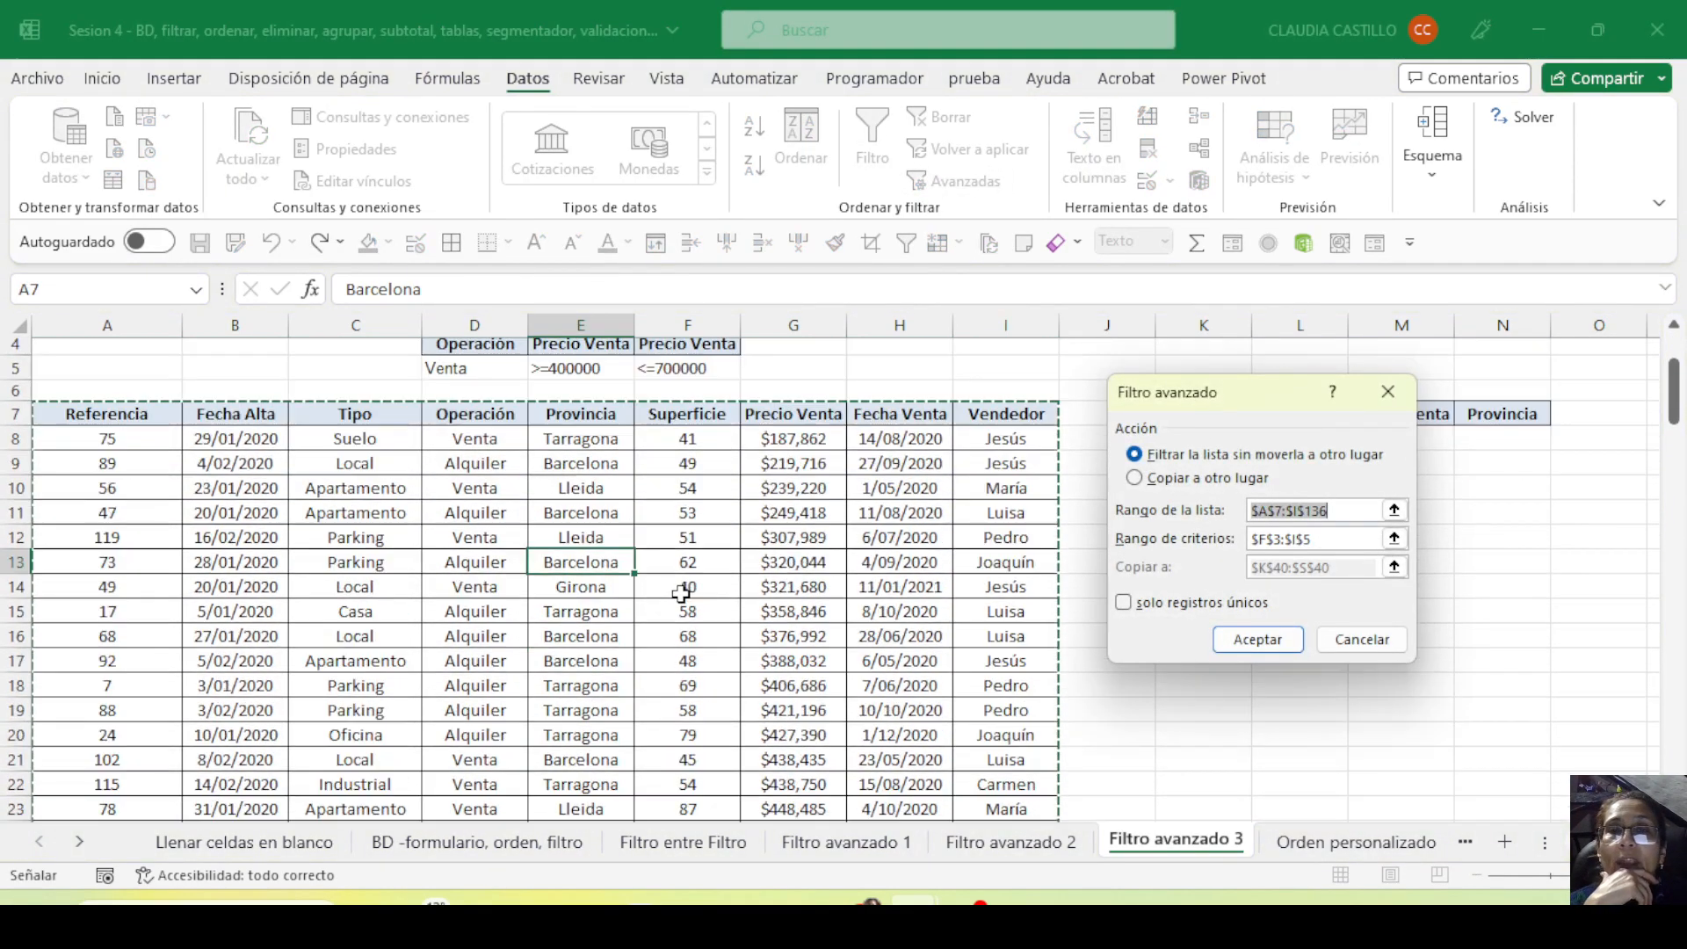
pyautogui.scroll(1, 681, 593)
pyautogui.click(1220, 544)
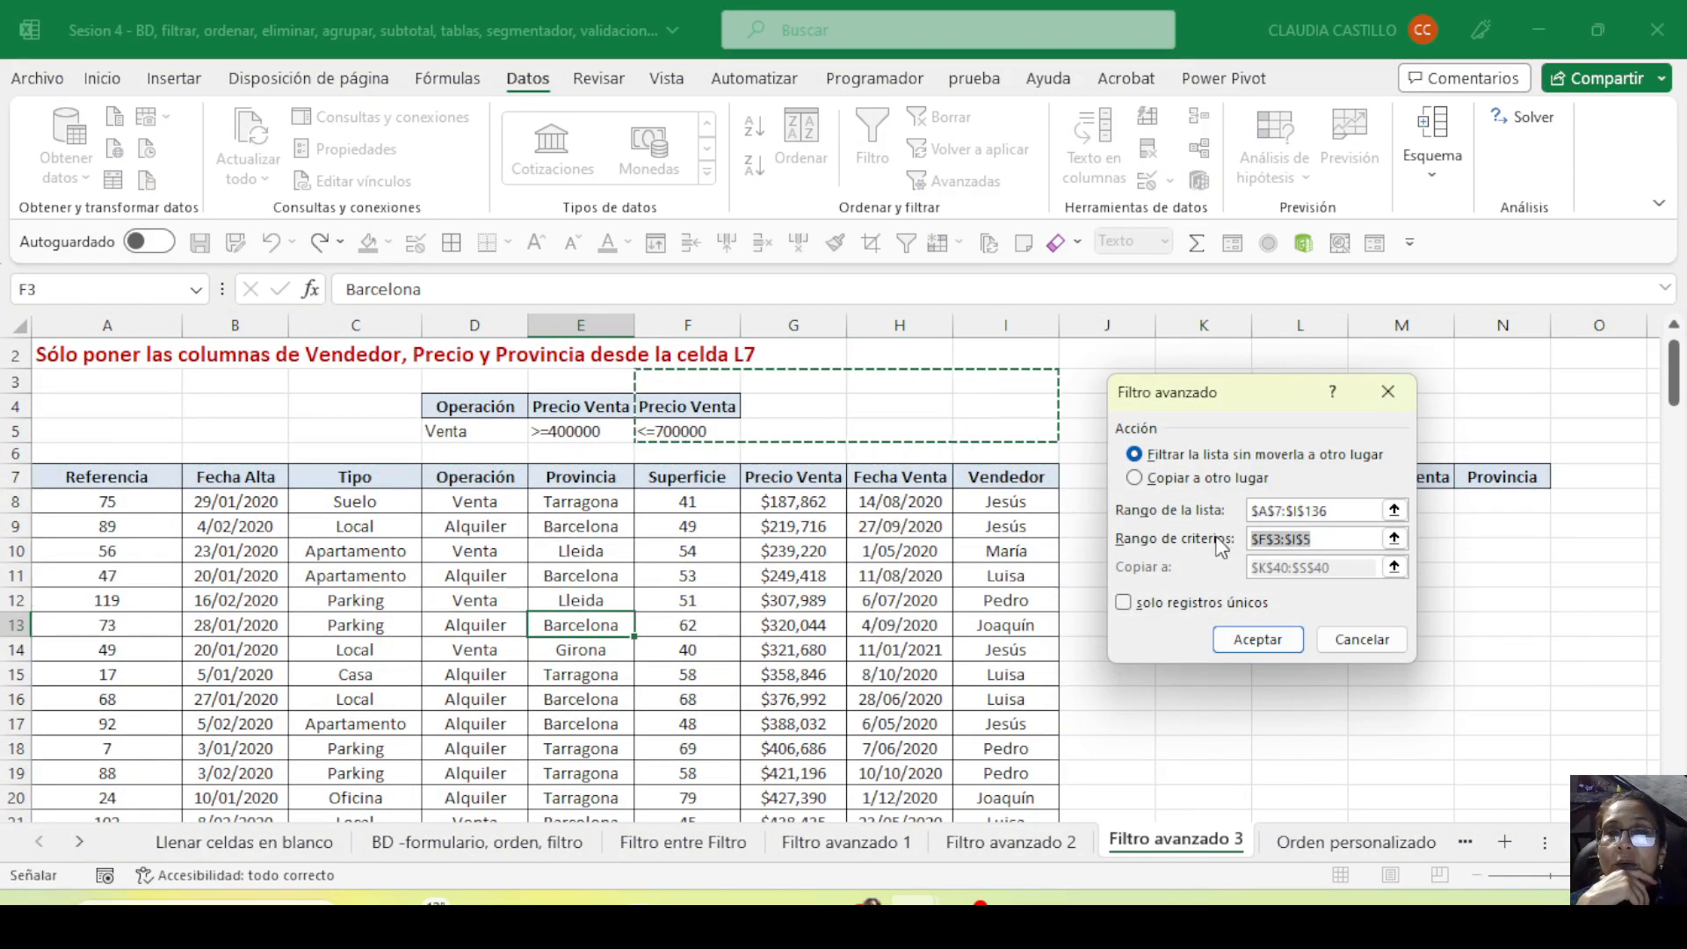
pyautogui.moveTo(496, 407); pyautogui.dragTo(668, 430)
pyautogui.click(1155, 481)
pyautogui.moveTo(1178, 408); pyautogui.dragTo(817, 139)
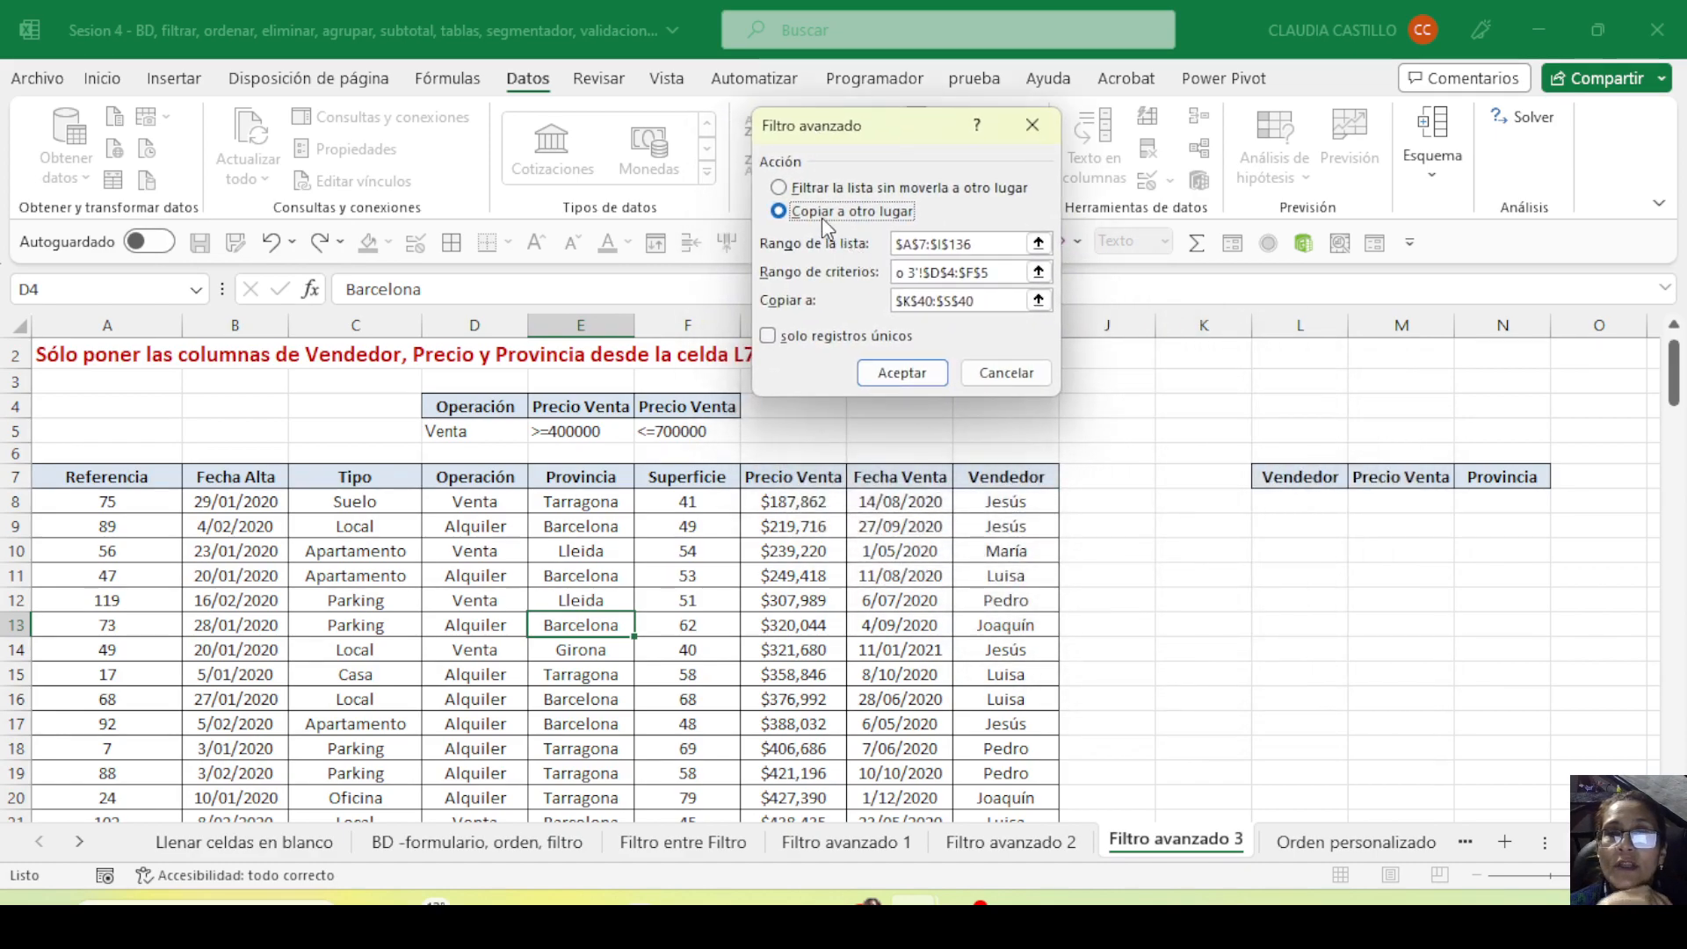
# Set the copy destination to the headers in L7:N7 and run the advanced filter
pyautogui.moveTo(984, 301); pyautogui.dragTo(872, 305)
pyautogui.scroll(4, 868, 560)
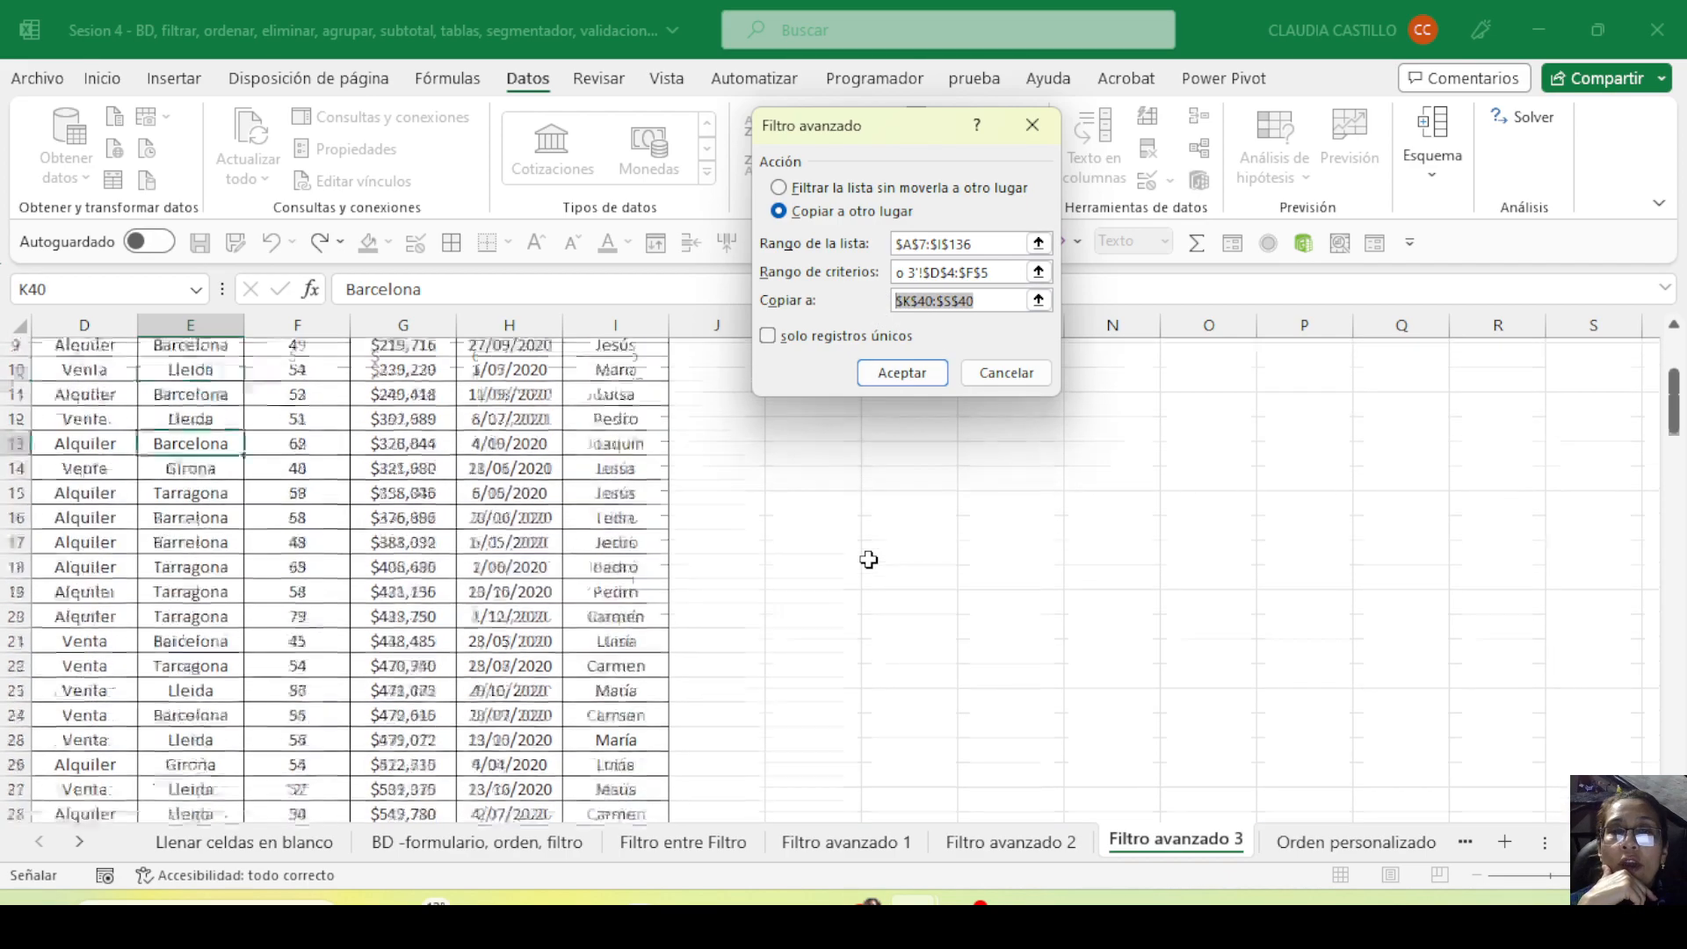
pyautogui.scroll(3, 868, 560)
pyautogui.moveTo(898, 518); pyautogui.dragTo(1103, 518)
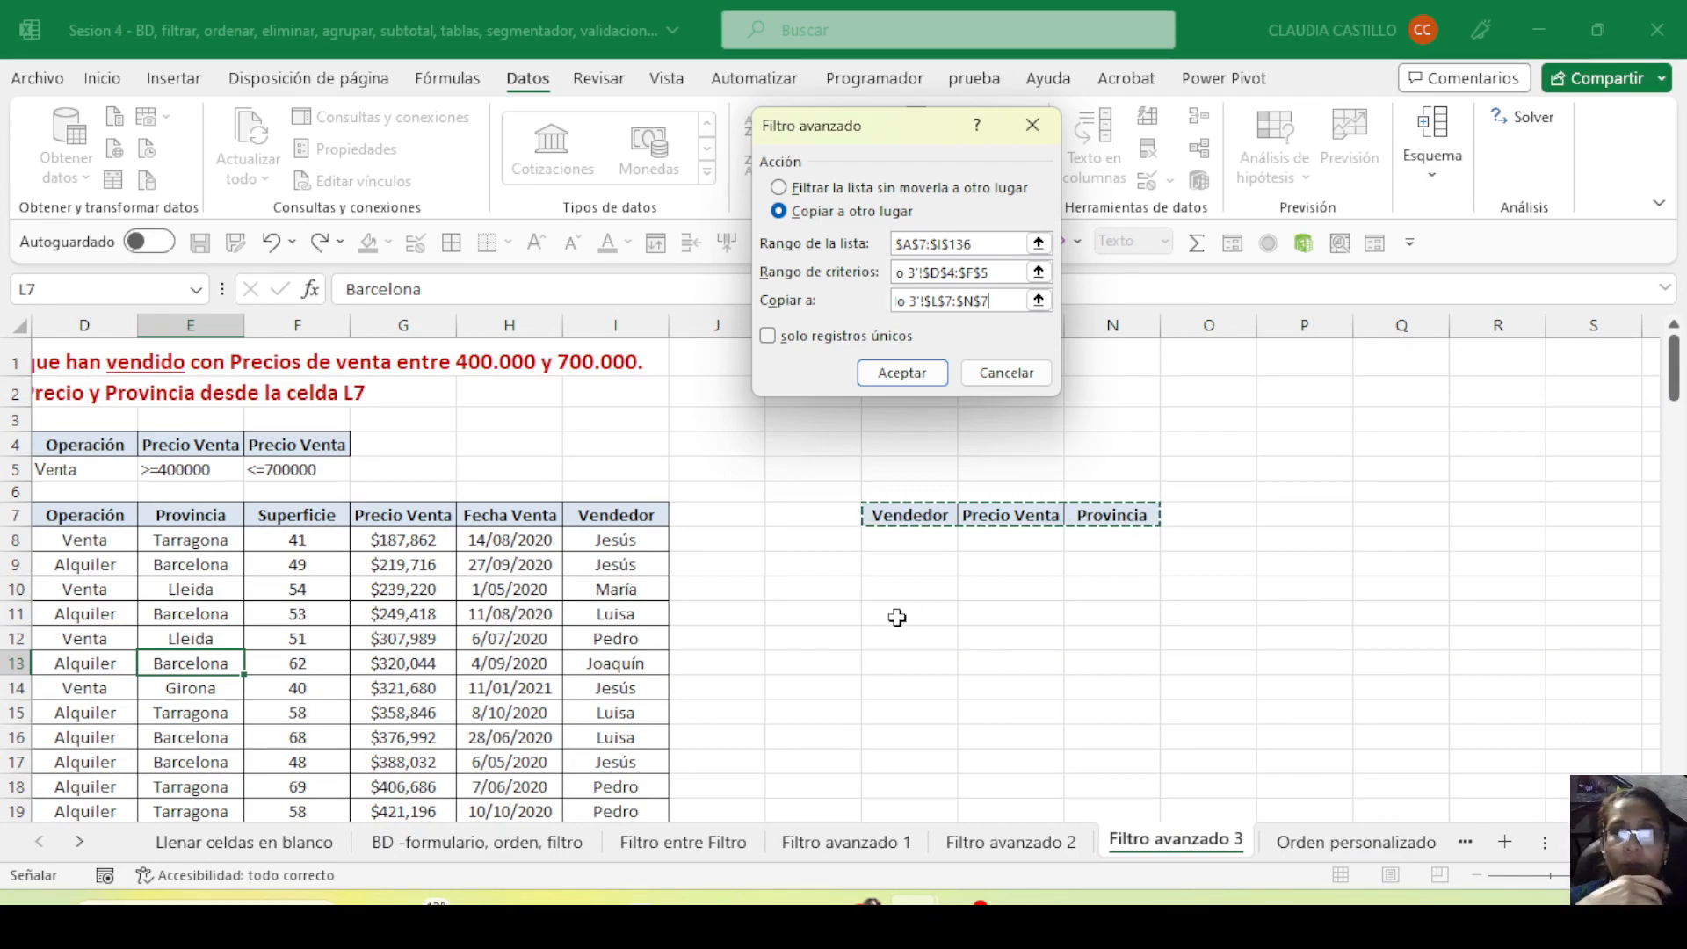
pyautogui.moveTo(1006, 300); pyautogui.dragTo(794, 302)
pyautogui.press('BackSpace')
pyautogui.moveTo(888, 514); pyautogui.dragTo(1077, 514)
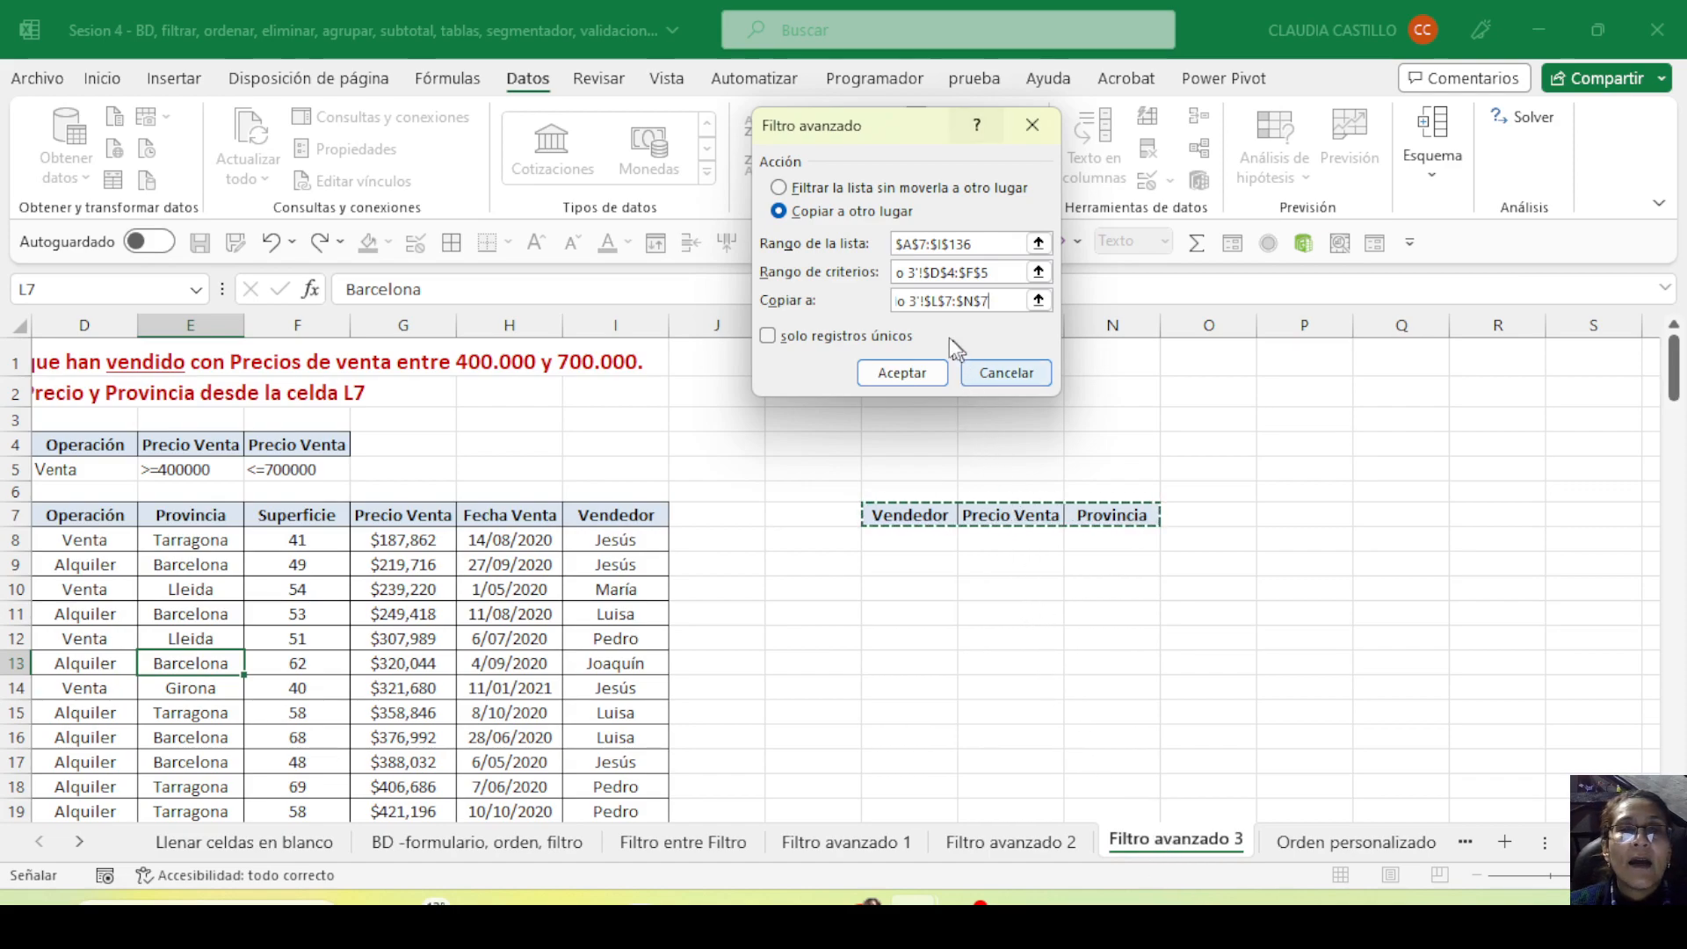
pyautogui.moveTo(999, 301); pyautogui.dragTo(937, 322)
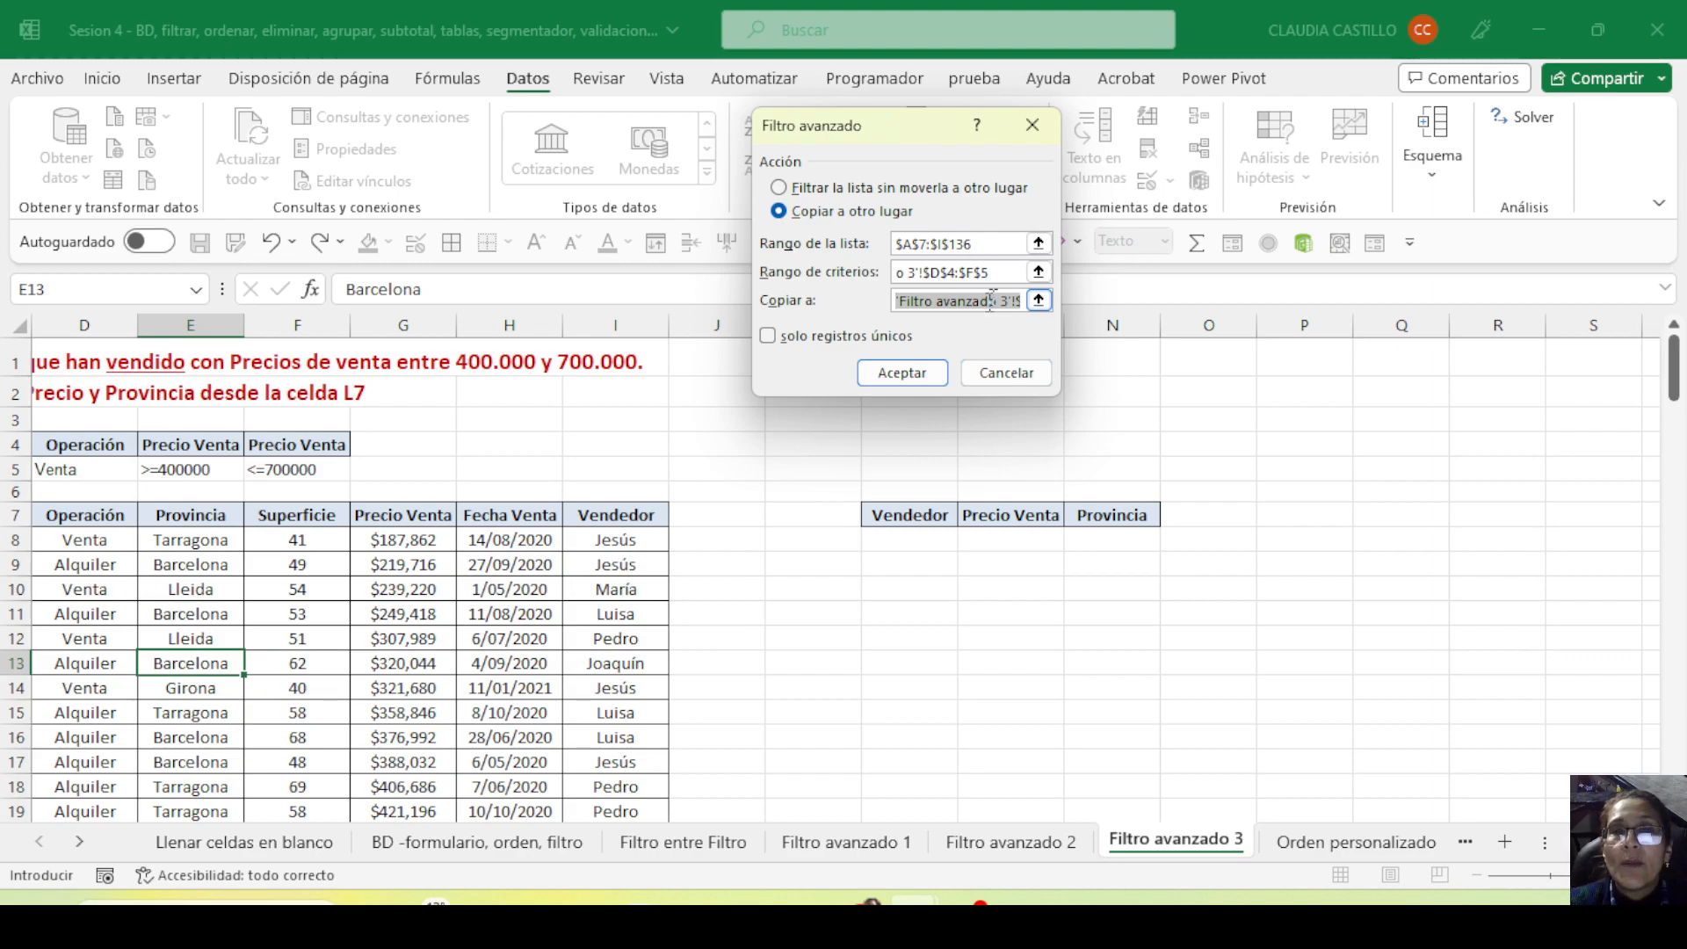
pyautogui.click(785, 274)
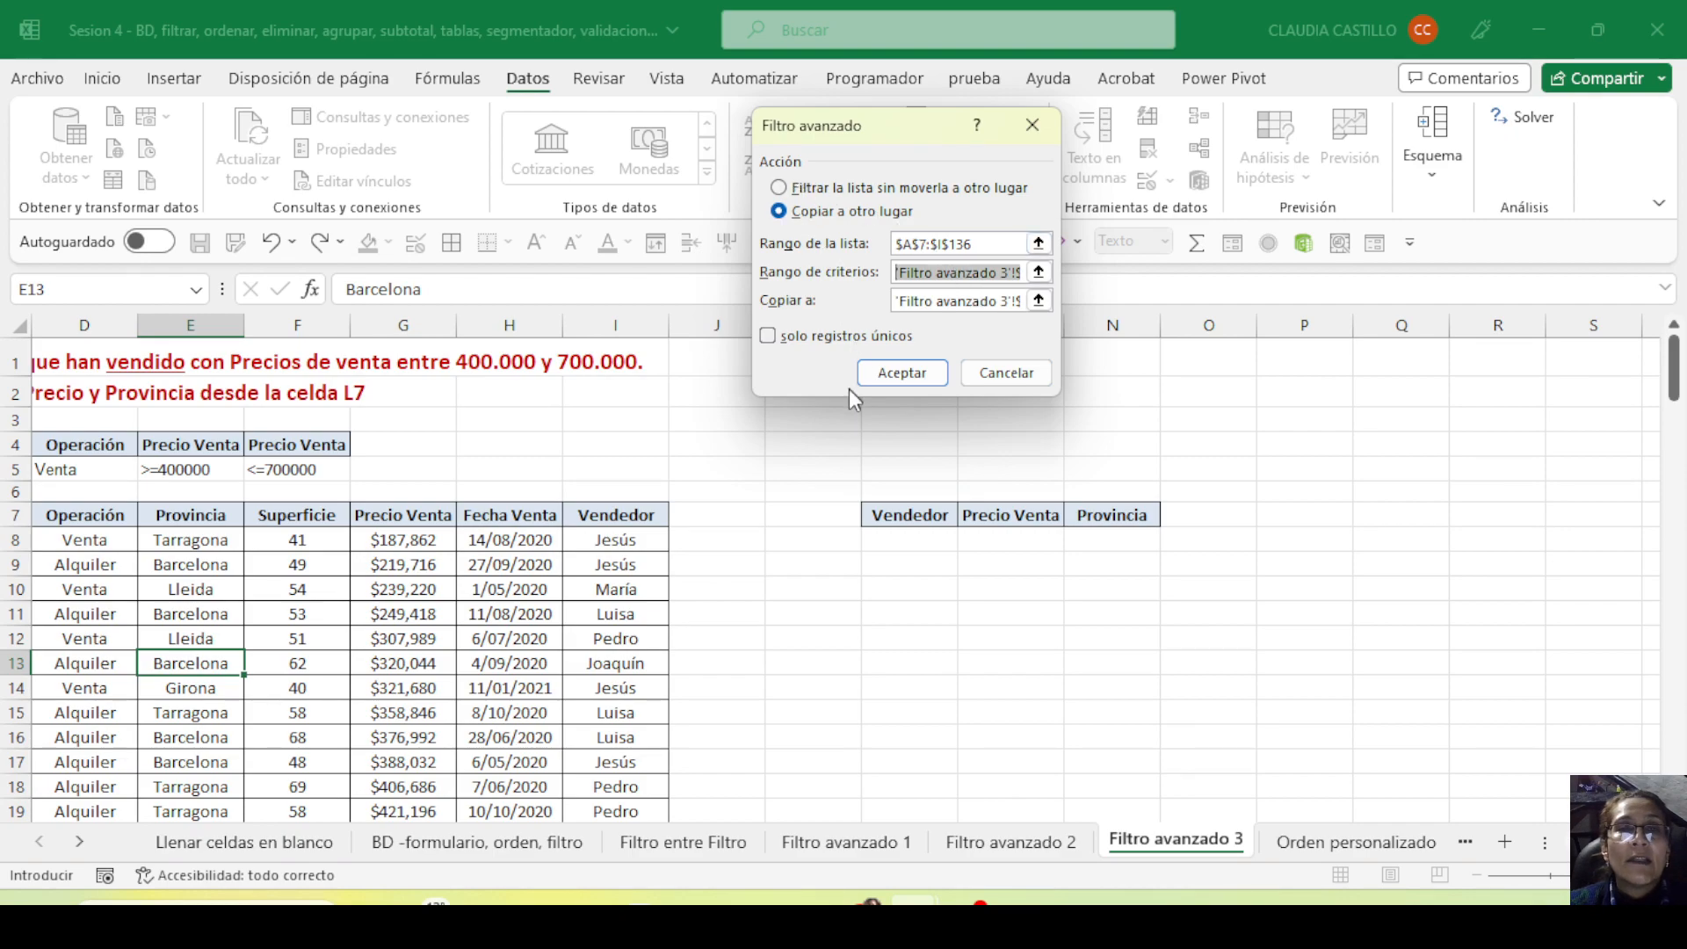
pyautogui.click(878, 371)
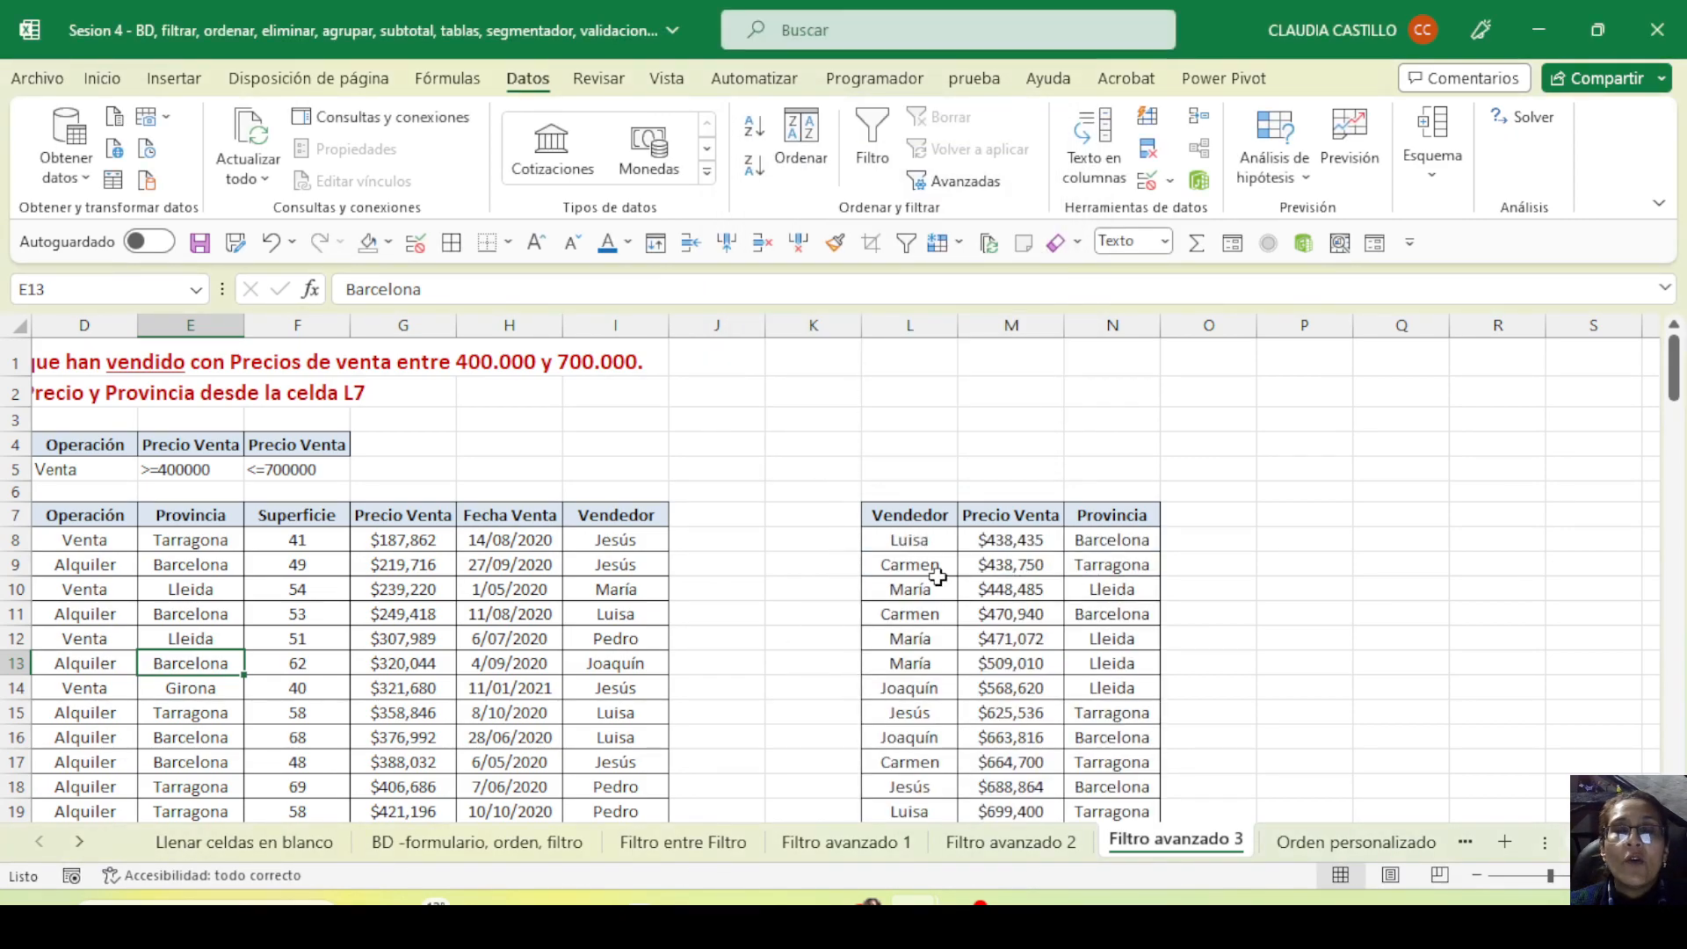
# Review the extracted Vendedor, Precio Venta and Provincia columns below L7:N7 against the original table
pyautogui.scroll(-2, 939, 577)
pyautogui.scroll(2, 939, 576)
pyautogui.moveTo(908, 538); pyautogui.dragTo(905, 787)
pyautogui.moveTo(1002, 563); pyautogui.dragTo(1011, 787)
pyautogui.moveTo(1105, 573); pyautogui.dragTo(1118, 763)
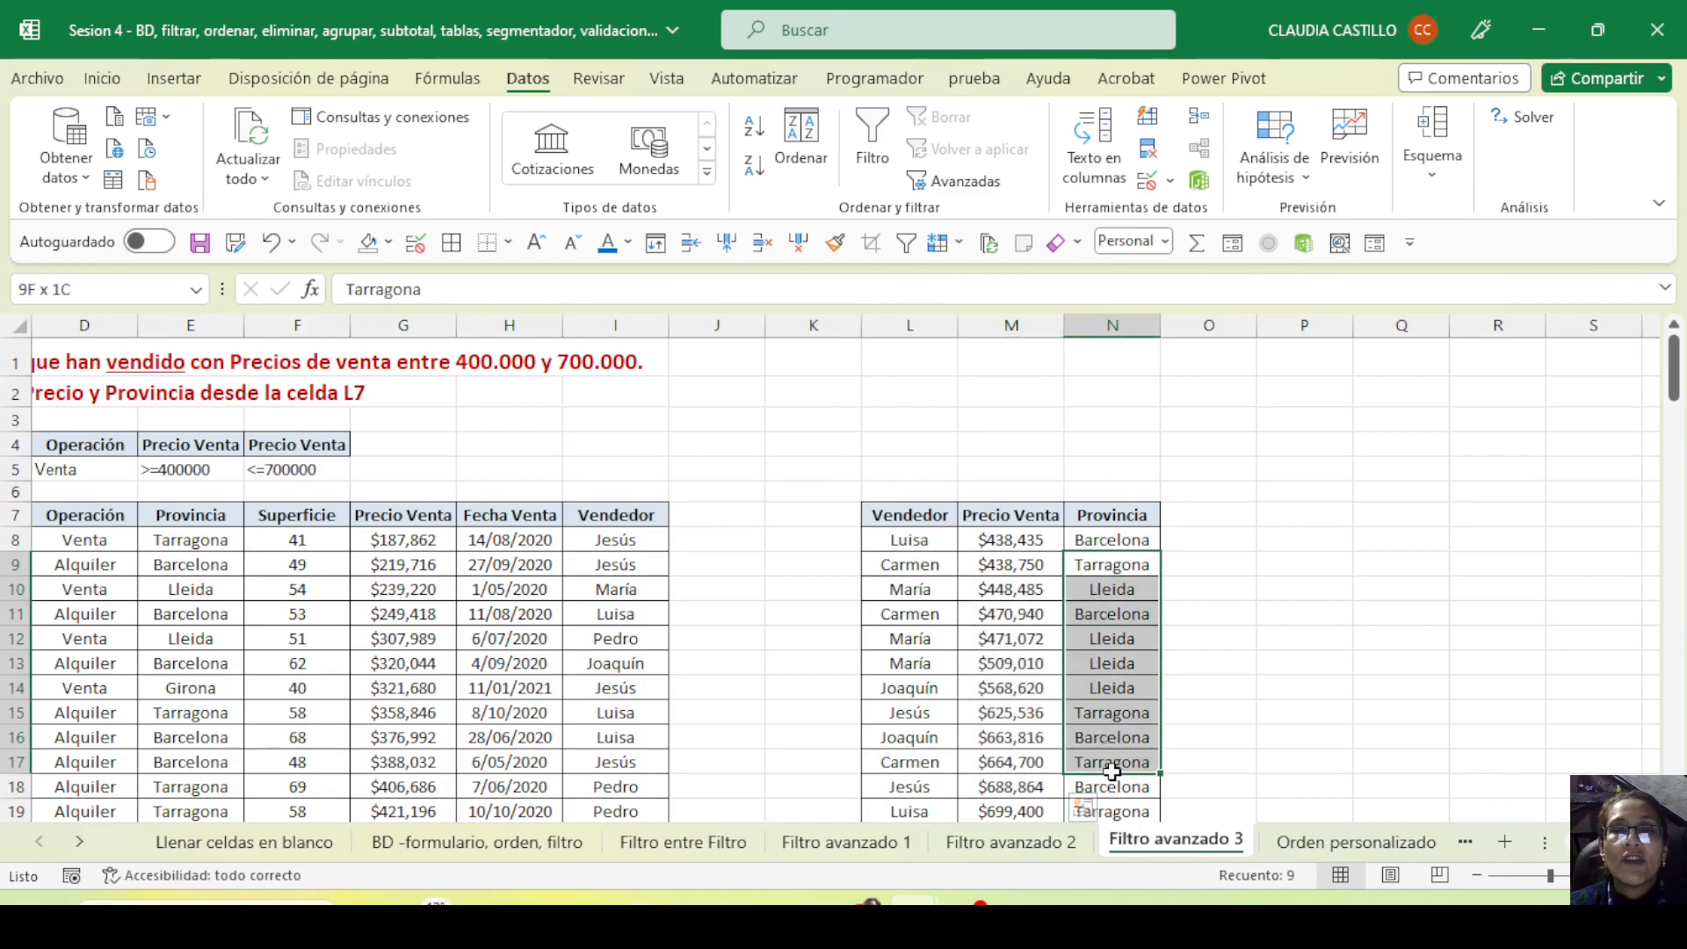
pyautogui.scroll(-2, 1217, 728)
pyautogui.click(398, 587)
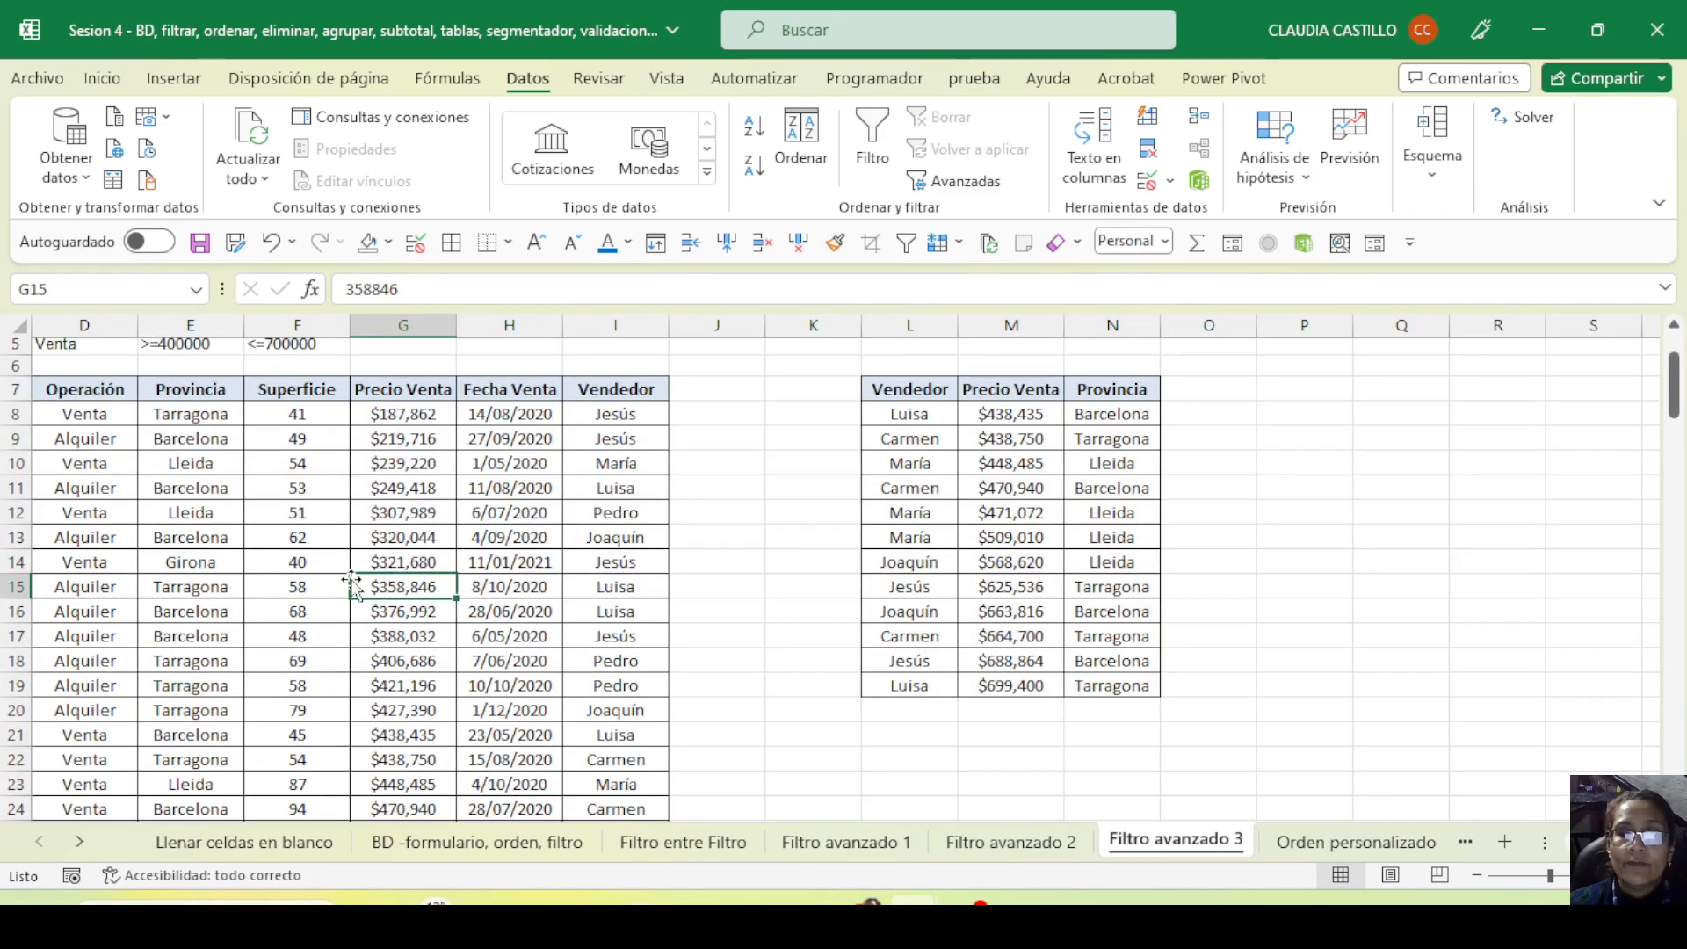
# Return to column A of the table and save the workbook
pyautogui.scroll(2, 353, 585)
pyautogui.press('Left')
pyautogui.press('Left')
pyautogui.press('Left')
pyautogui.press('Left')
pyautogui.press('Left')
pyautogui.press('Left')
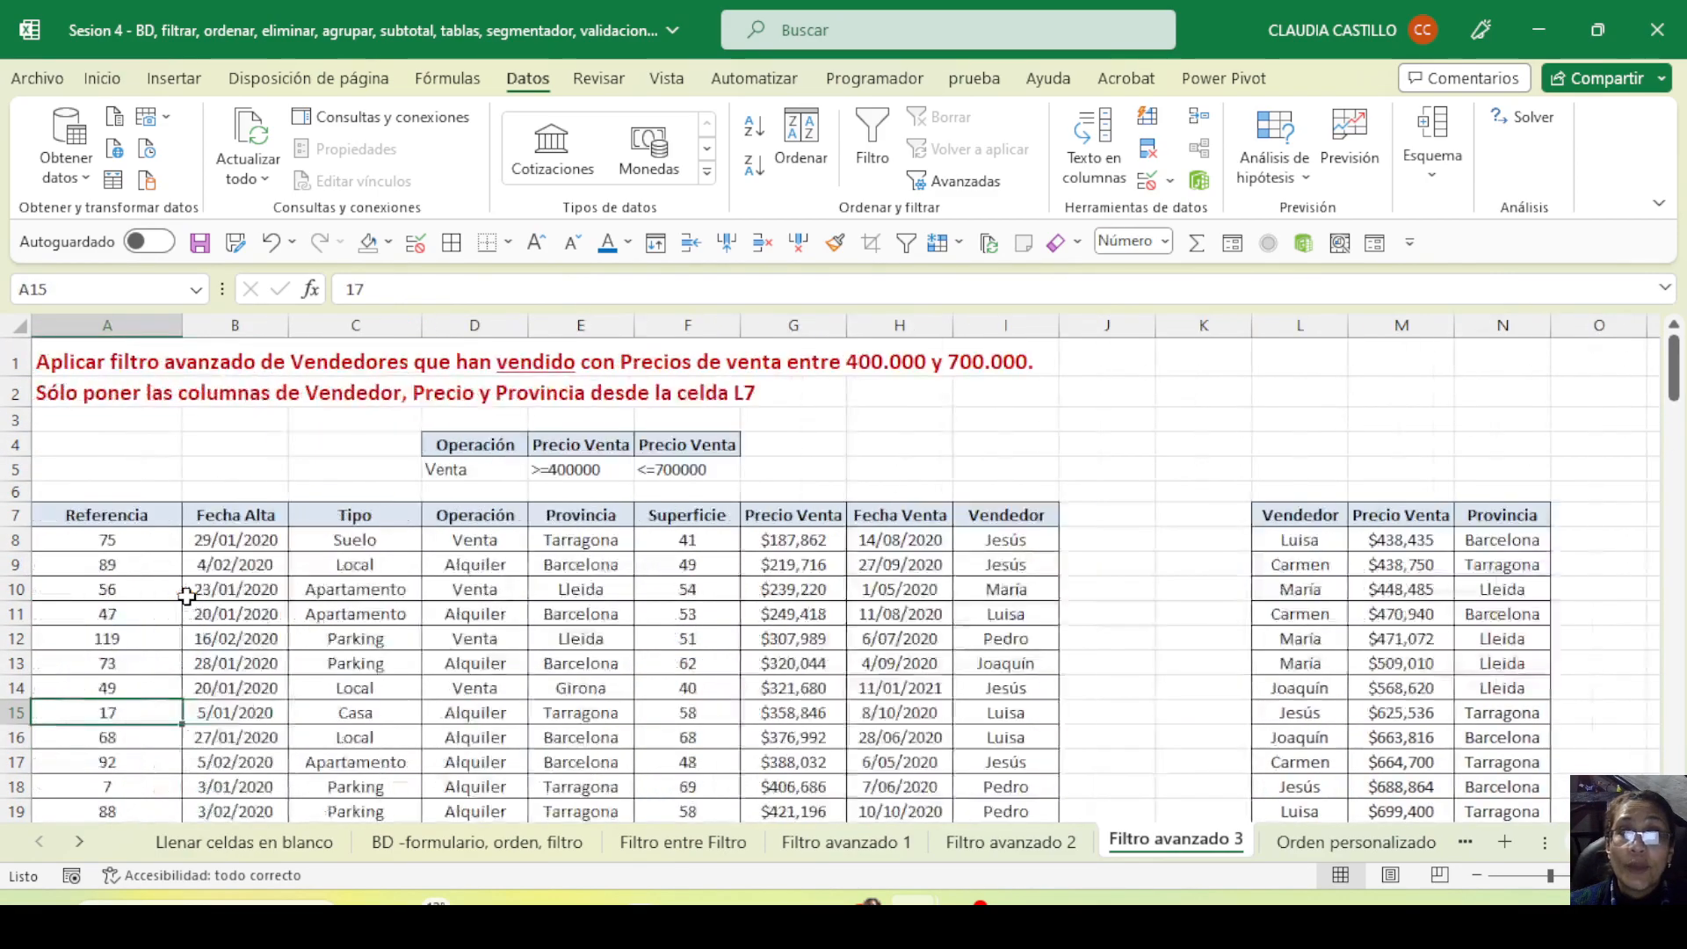
pyautogui.click(199, 244)
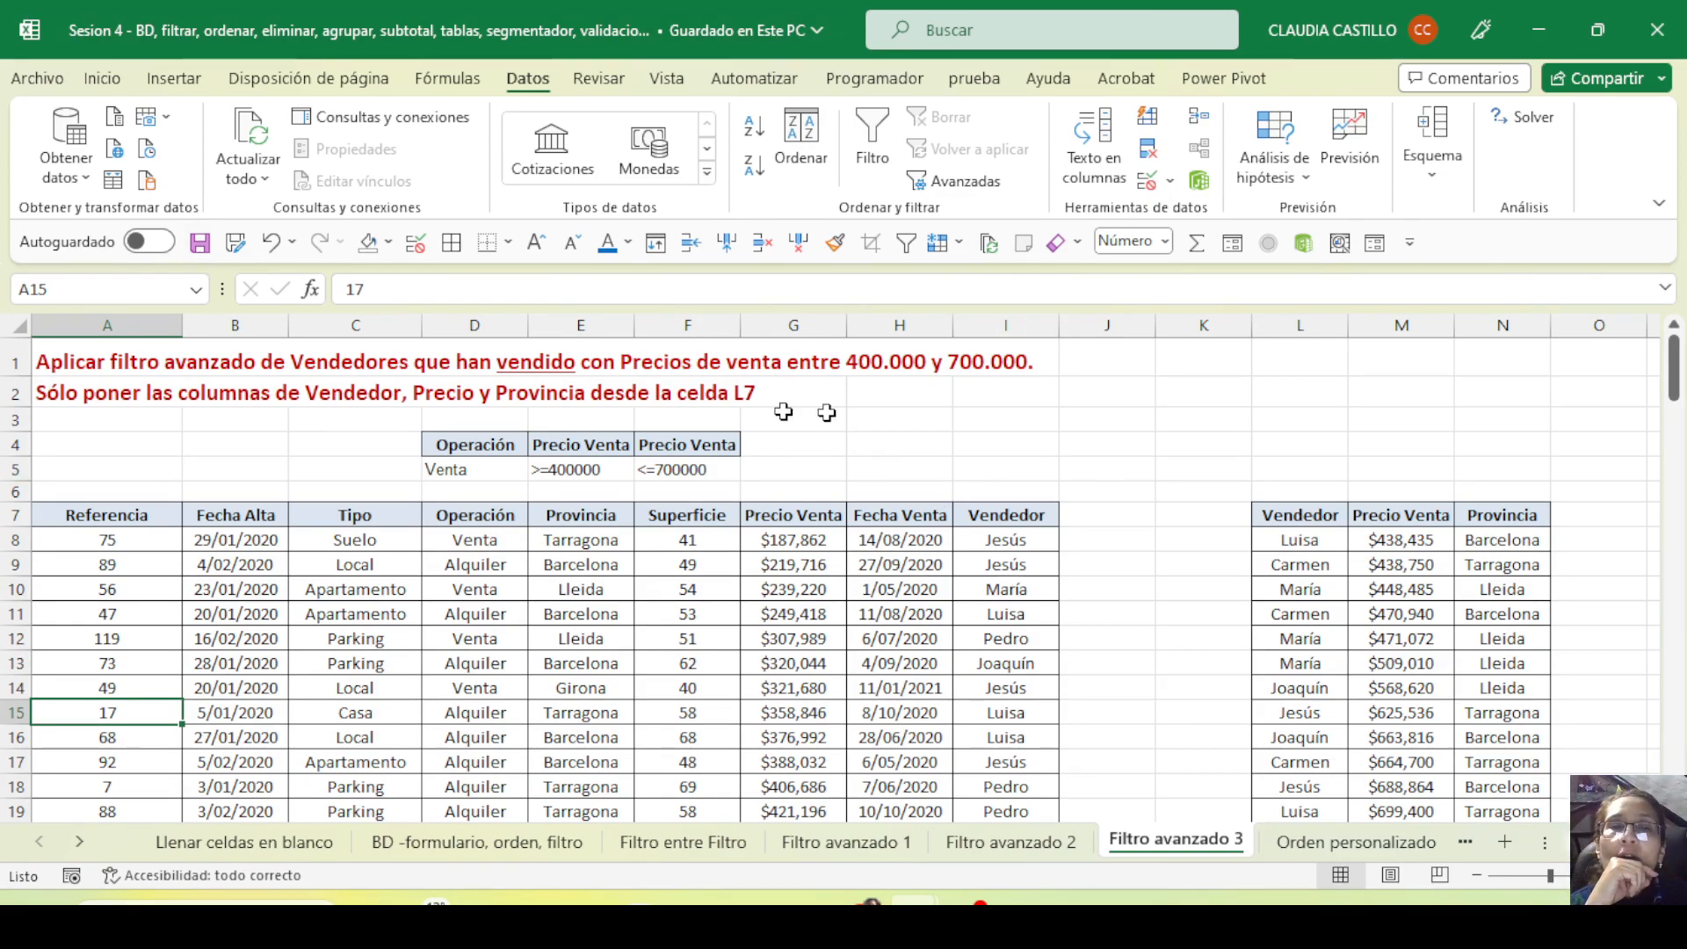
# Check the advanced filter criteria in D5:F5 and save the workbook
pyautogui.moveTo(668, 451)
pyautogui.mouseDown()
pyautogui.moveTo(681, 468)
pyautogui.moveTo(464, 471)
pyautogui.moveTo(647, 474)
pyautogui.mouseUp()
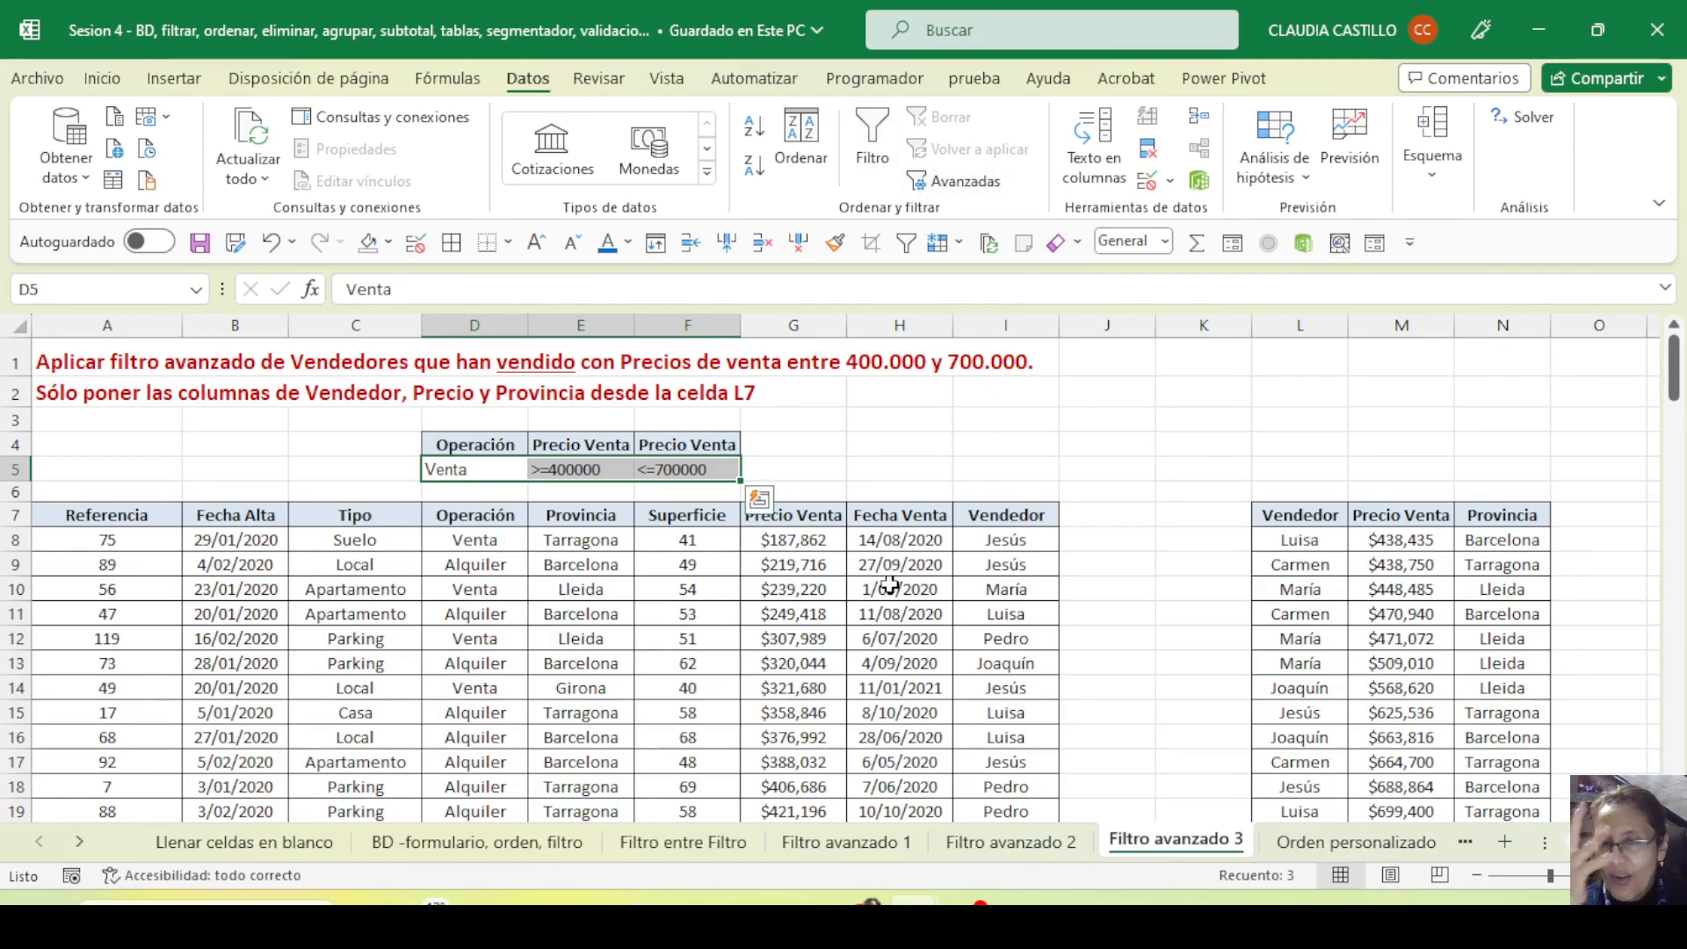
pyautogui.click(620, 666)
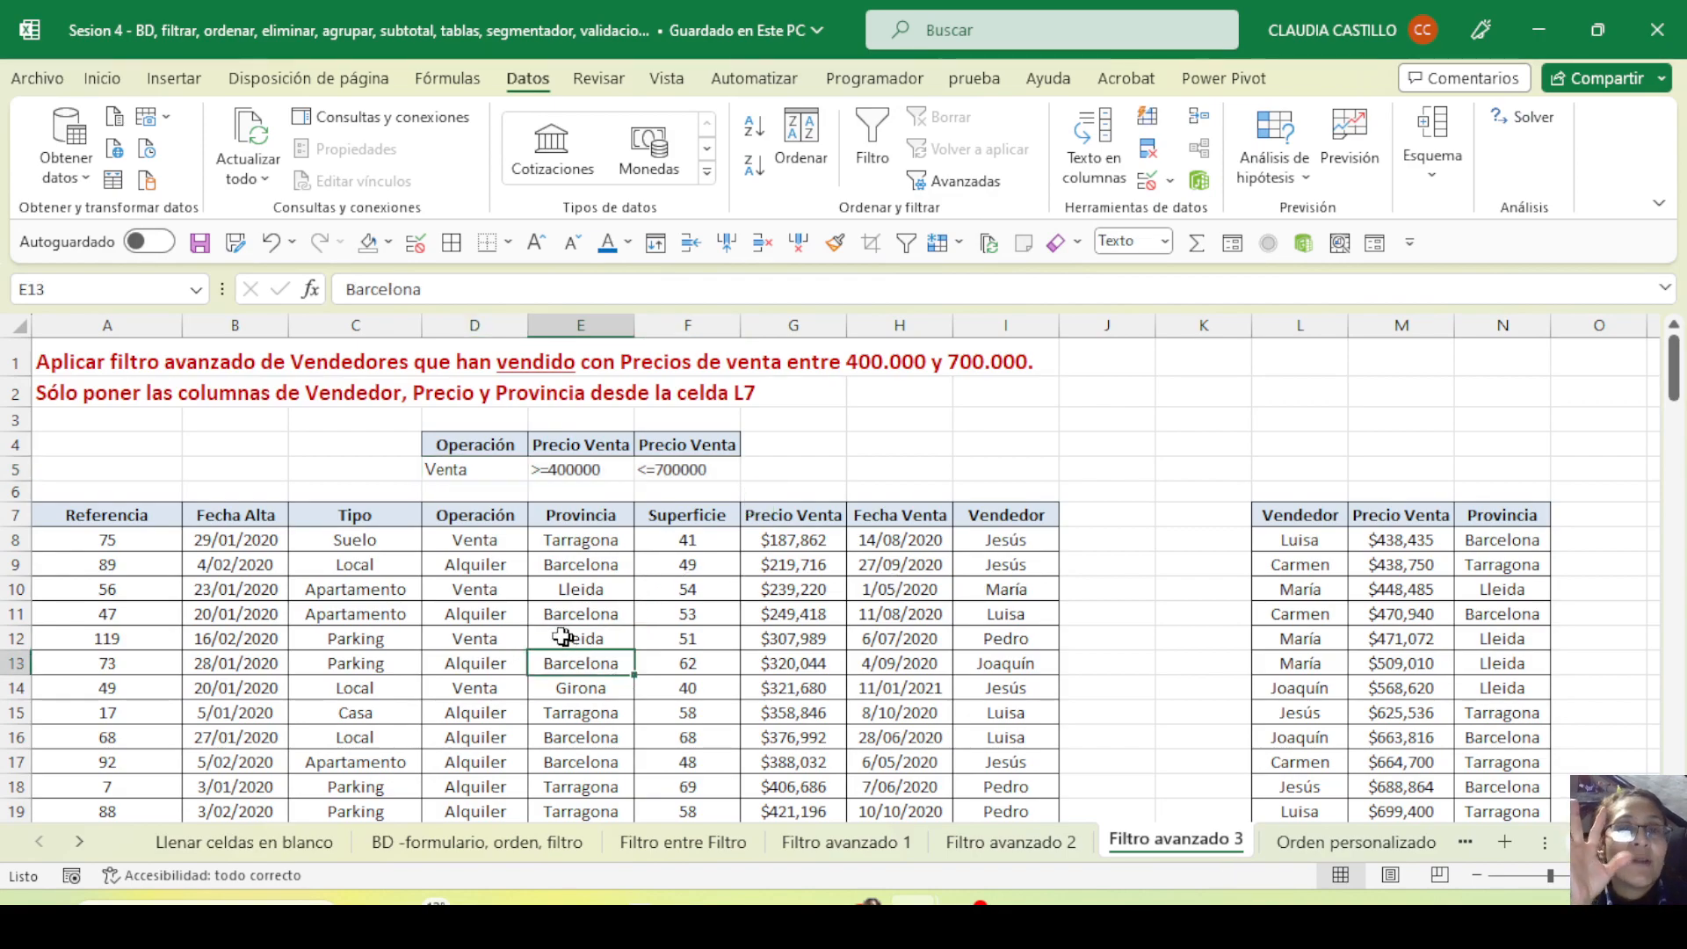
pyautogui.click(199, 244)
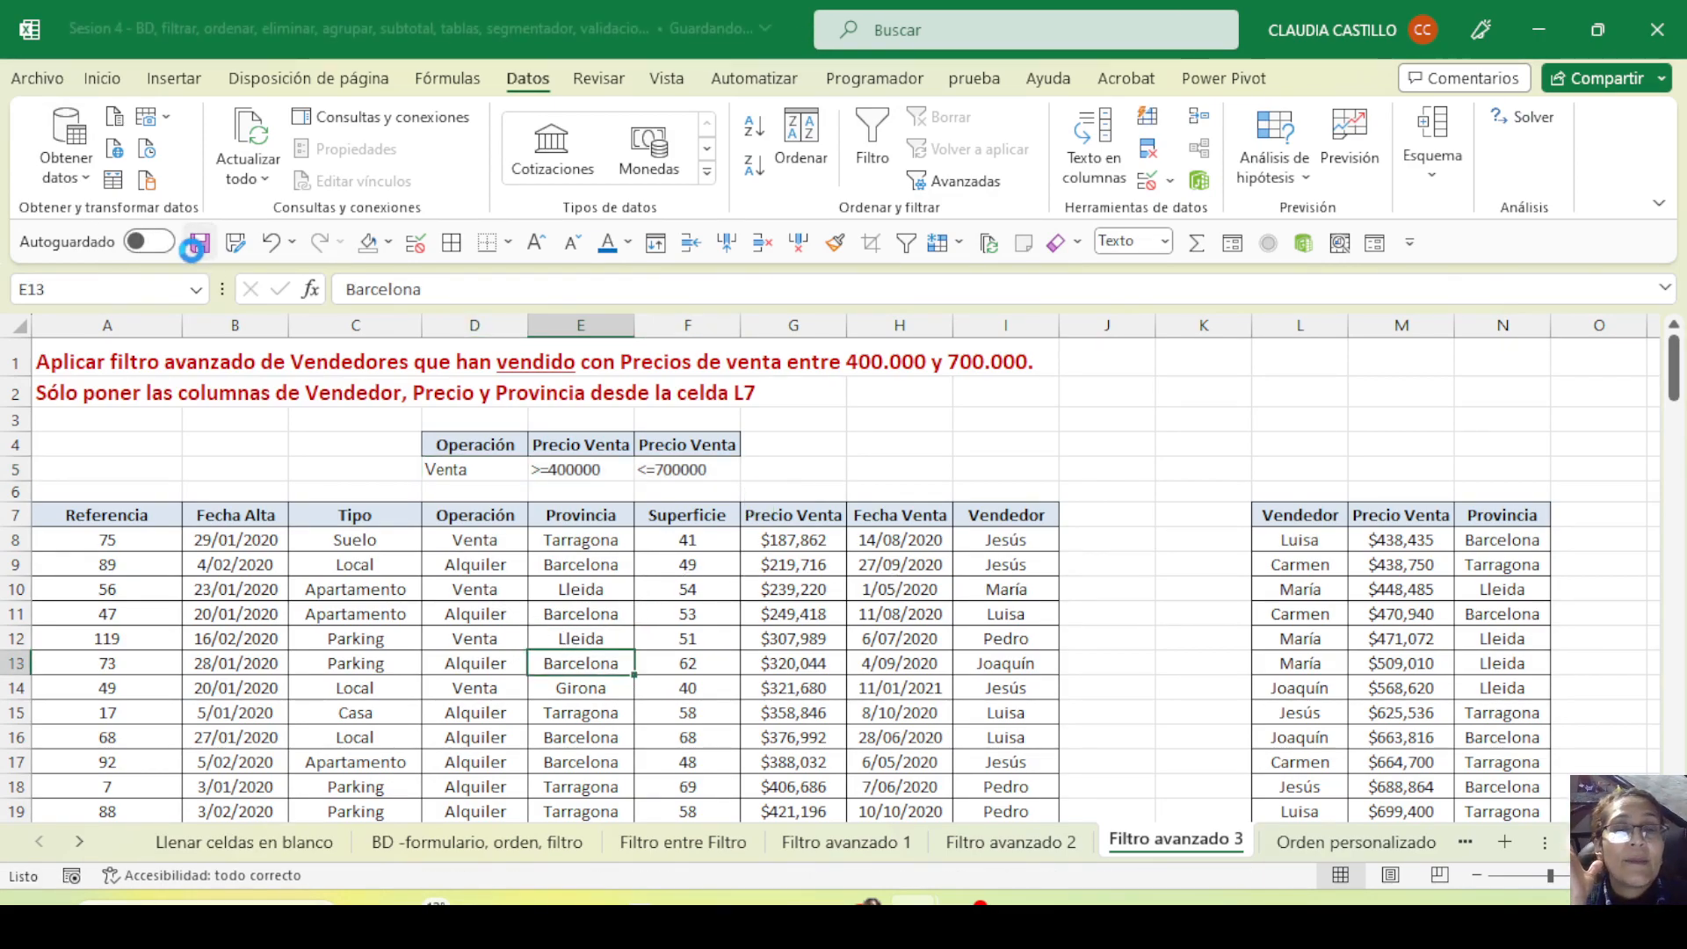
pyautogui.moveTo(861, 915)
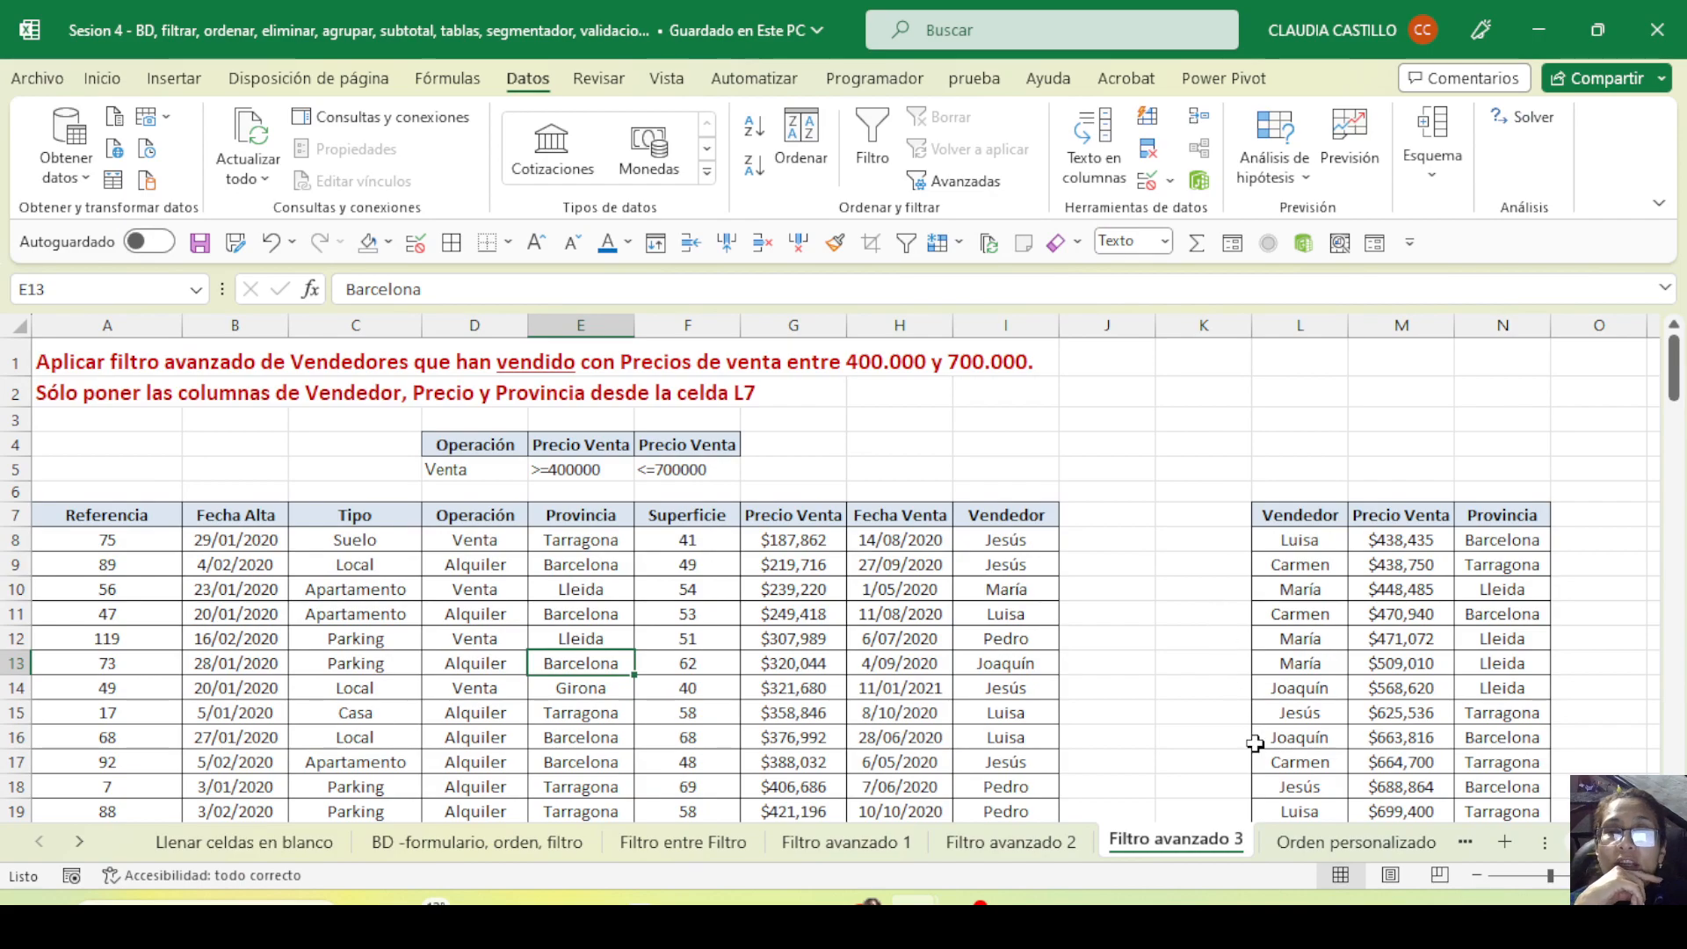
# Switch to the Orden personalizado sheet and select a cell in the table's Tipo column
pyautogui.click(1283, 846)
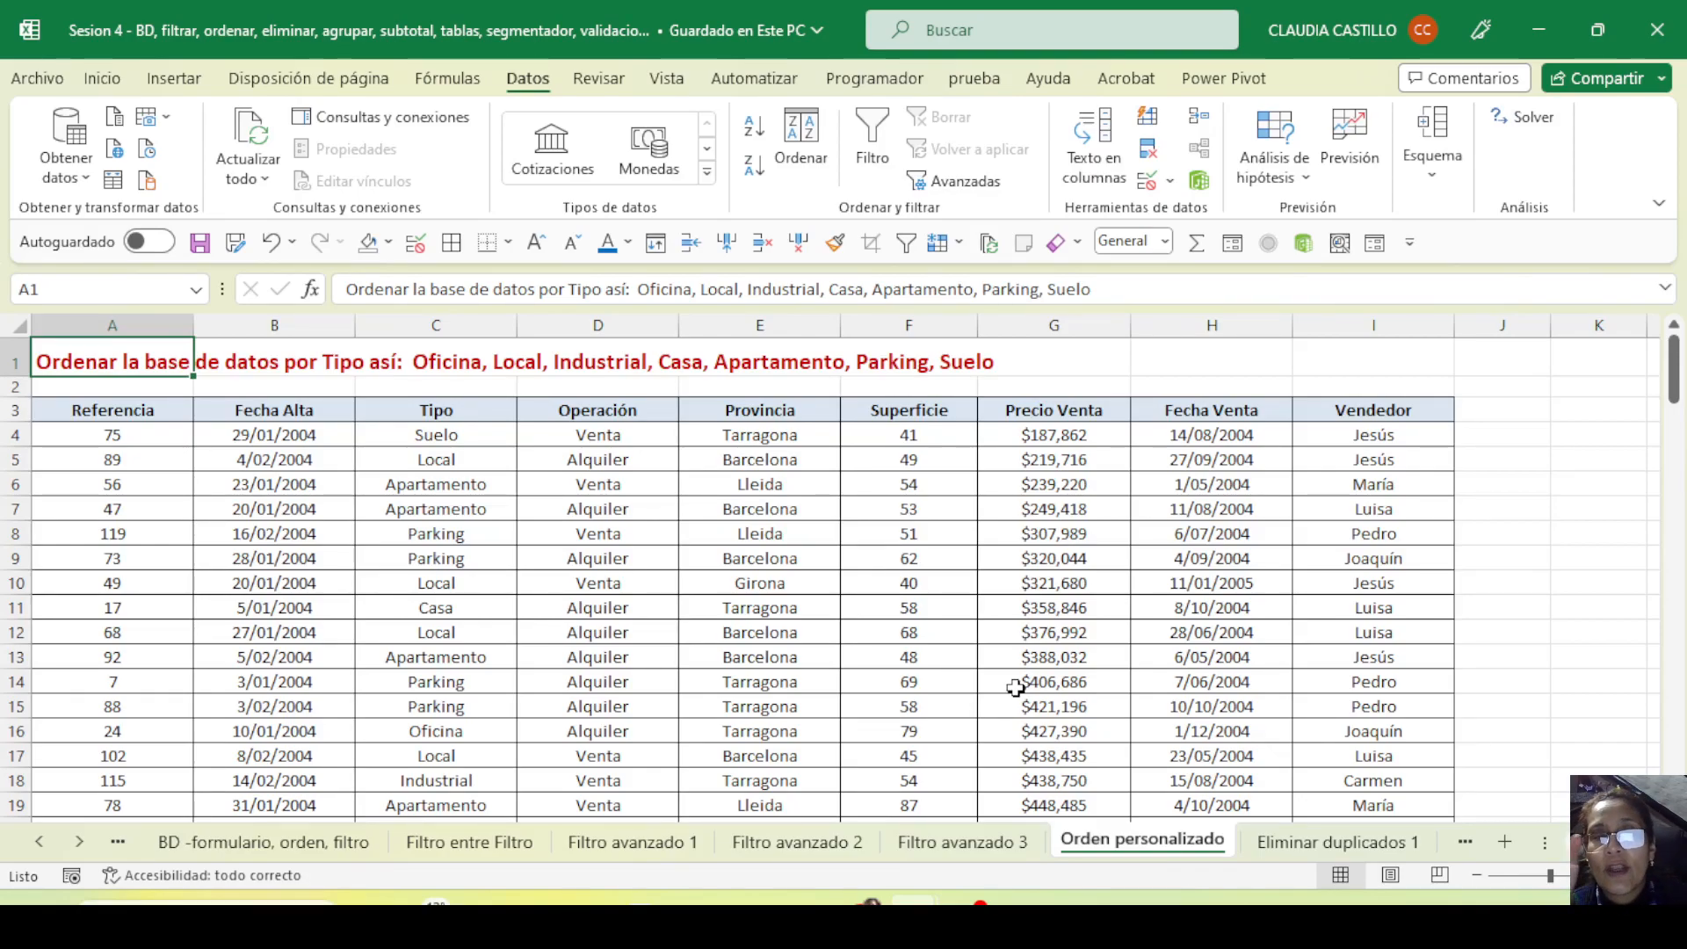
pyautogui.click(608, 536)
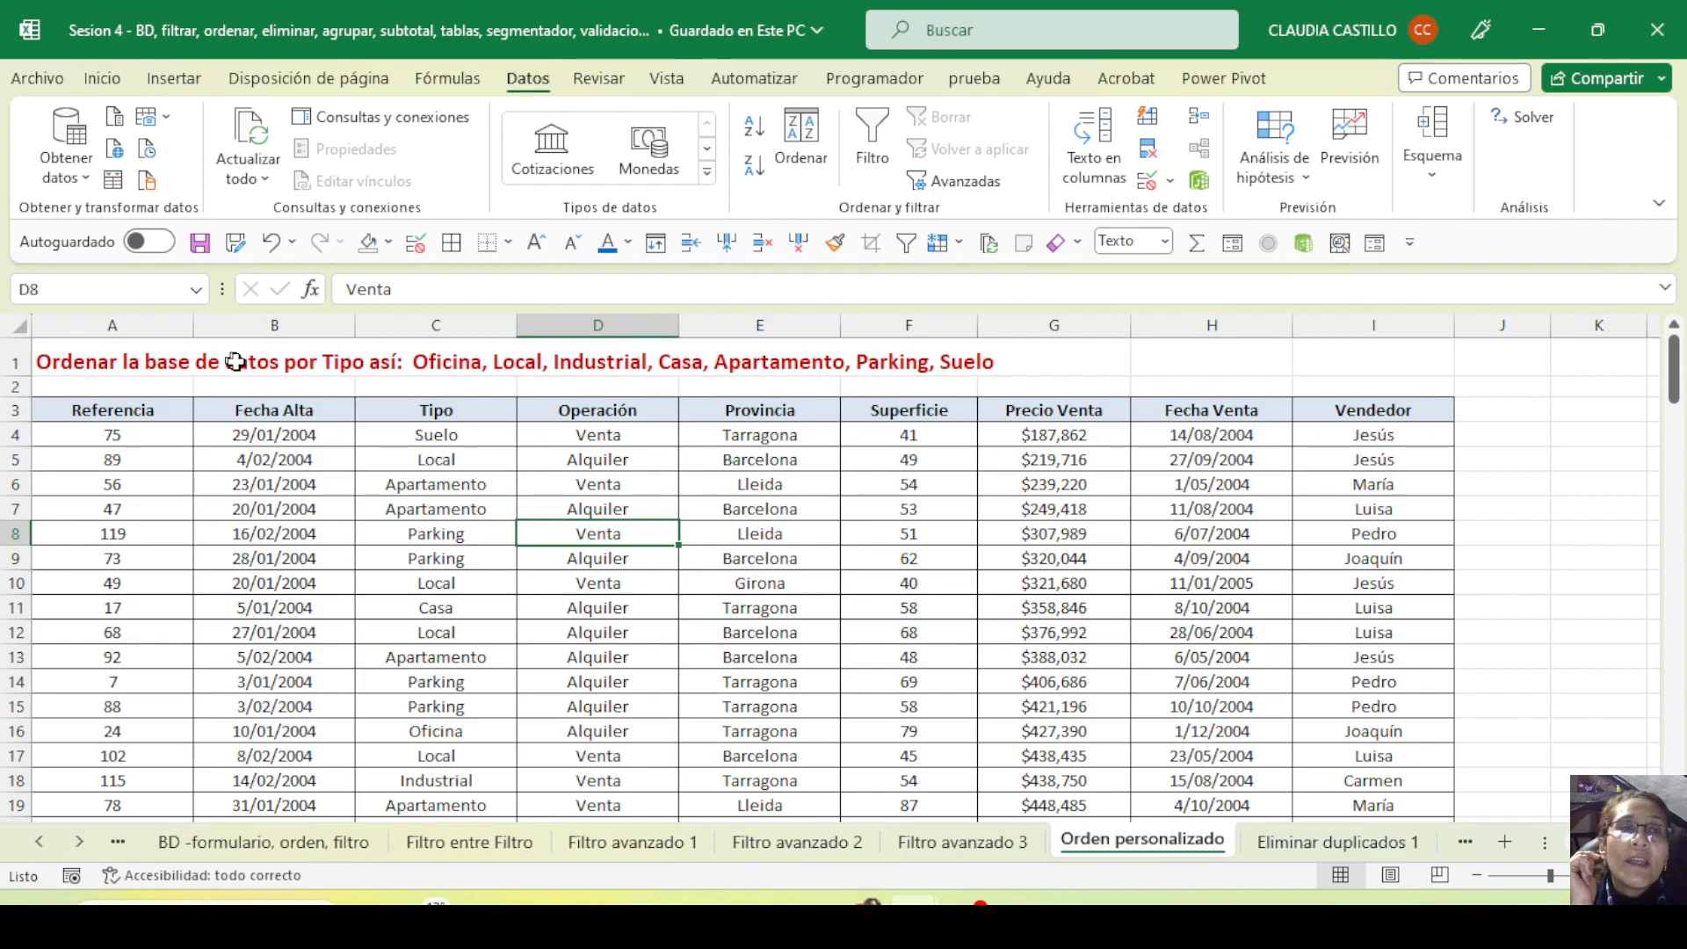
pyautogui.moveTo(402, 435); pyautogui.dragTo(421, 805)
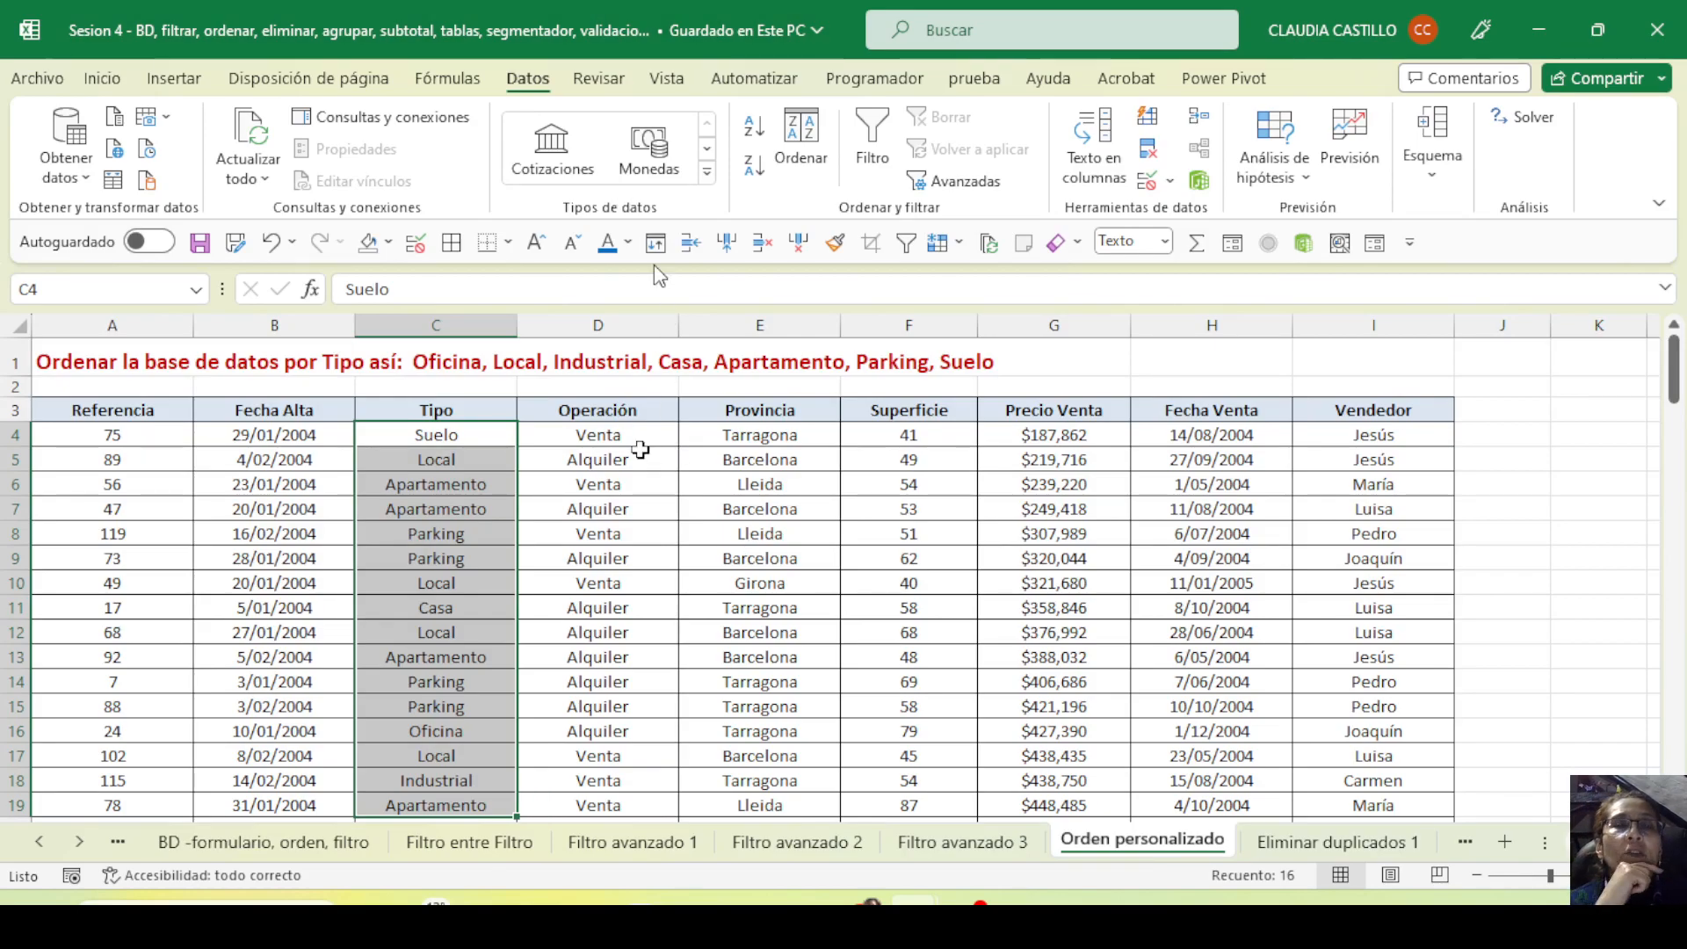
pyautogui.click(434, 533)
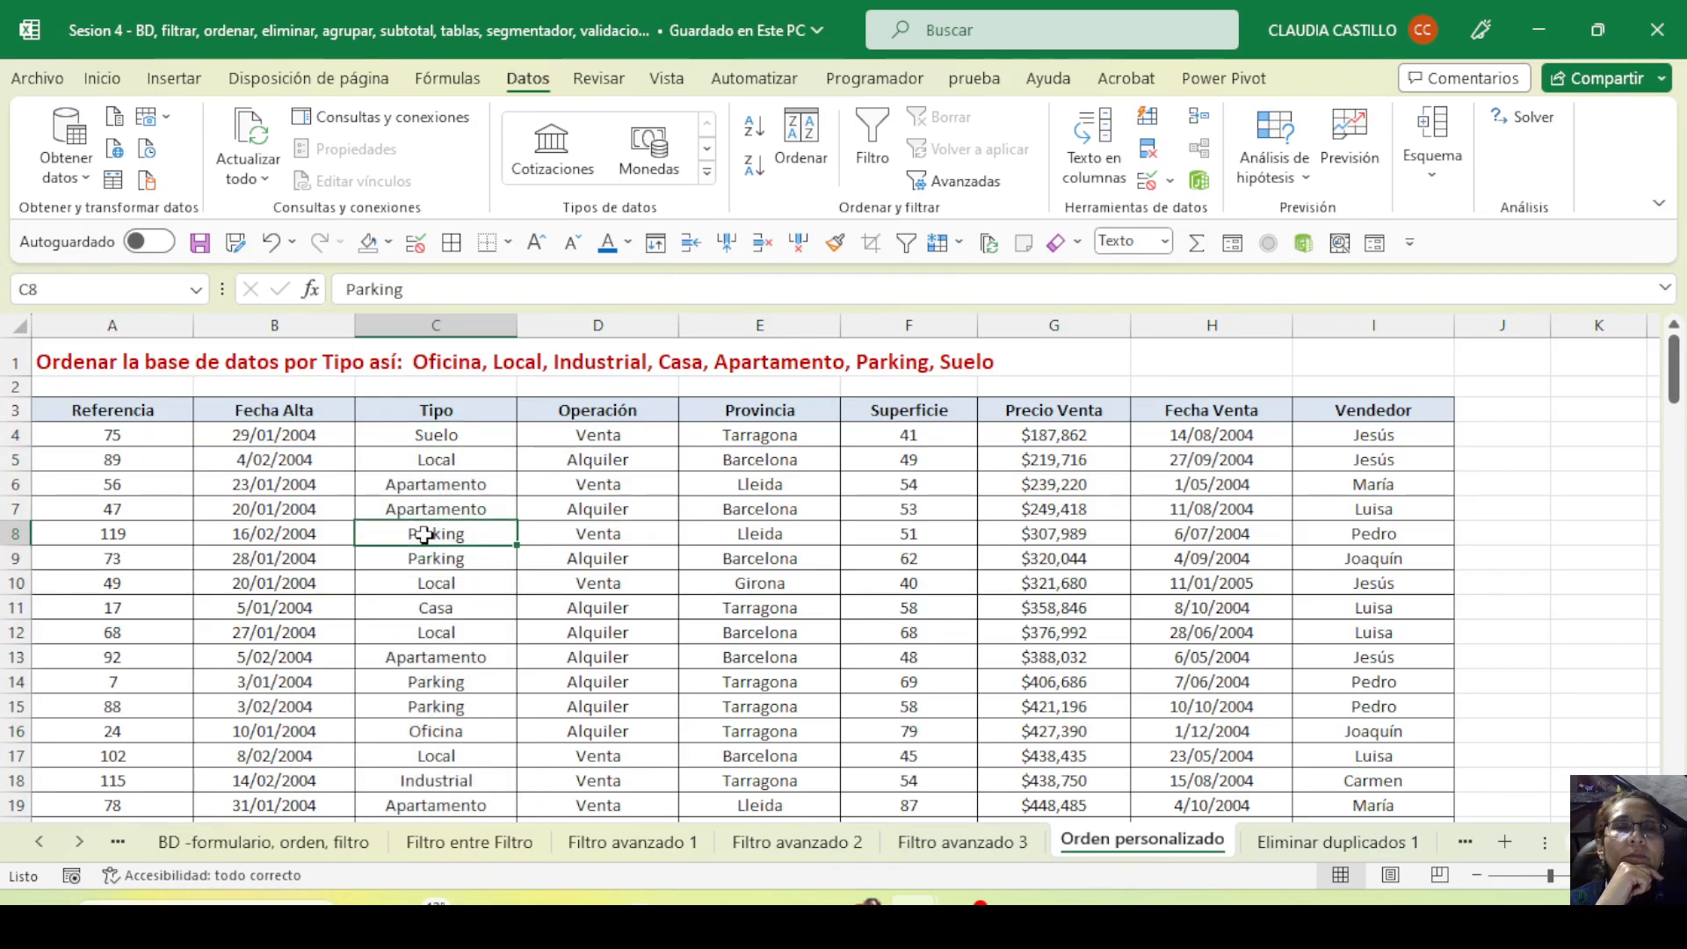
# Start a custom sort of the table by Tipo on cell values, with a custom list as the order
pyautogui.click(795, 145)
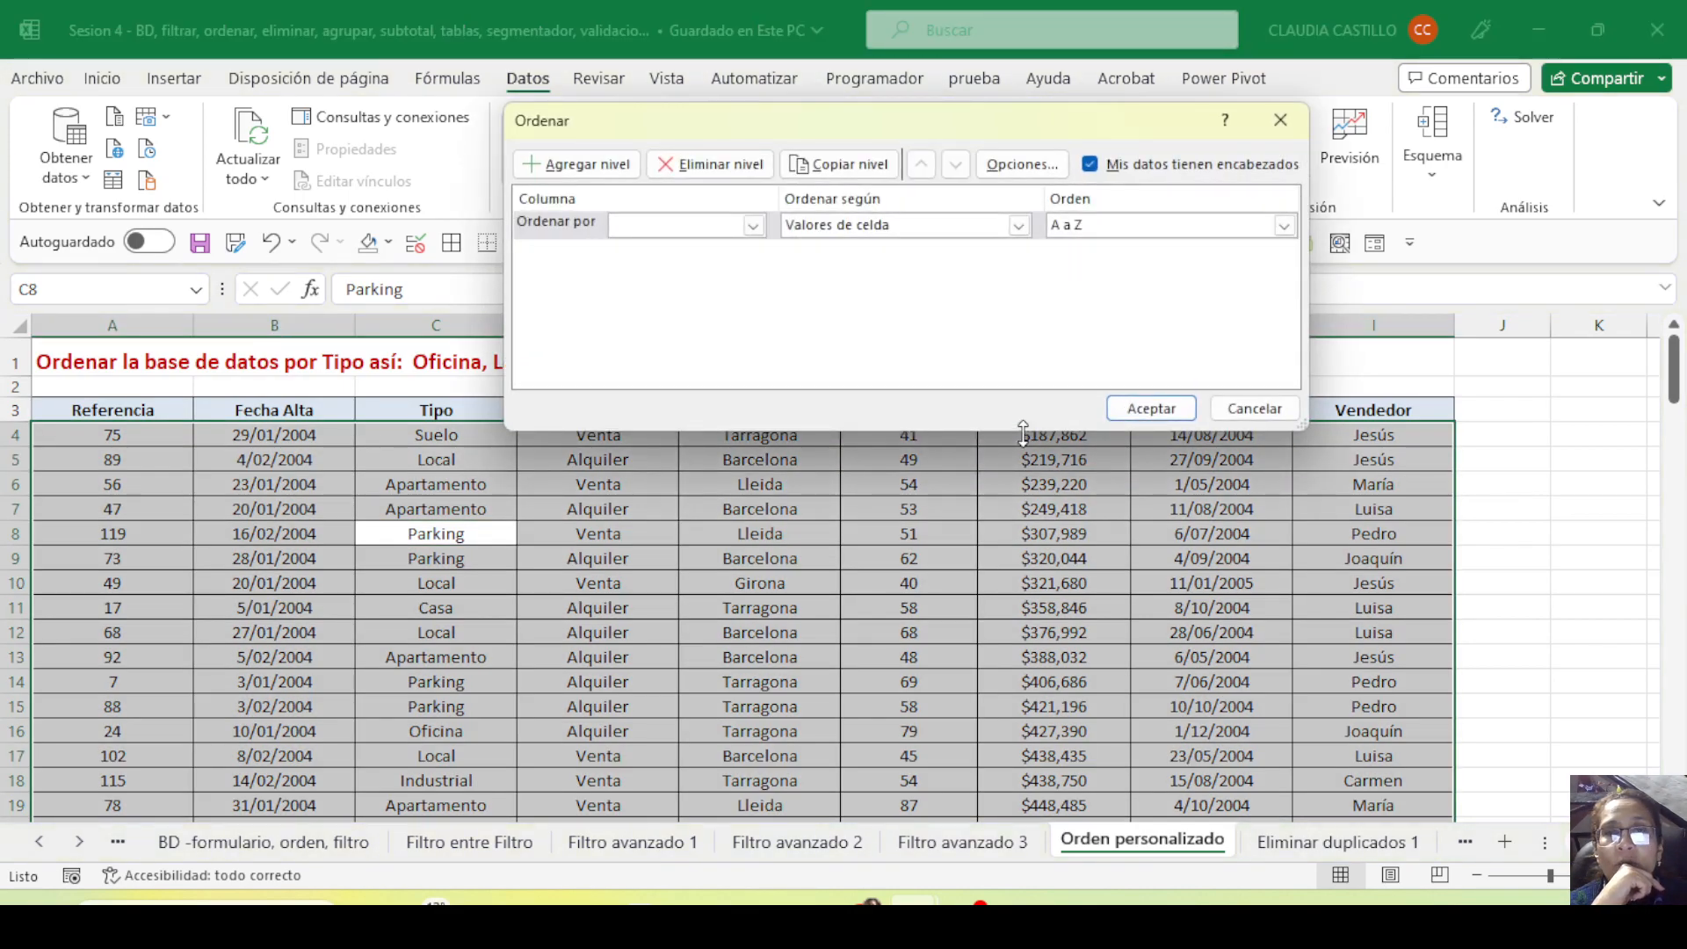
pyautogui.moveTo(625, 129); pyautogui.dragTo(808, 484)
pyautogui.click(945, 581)
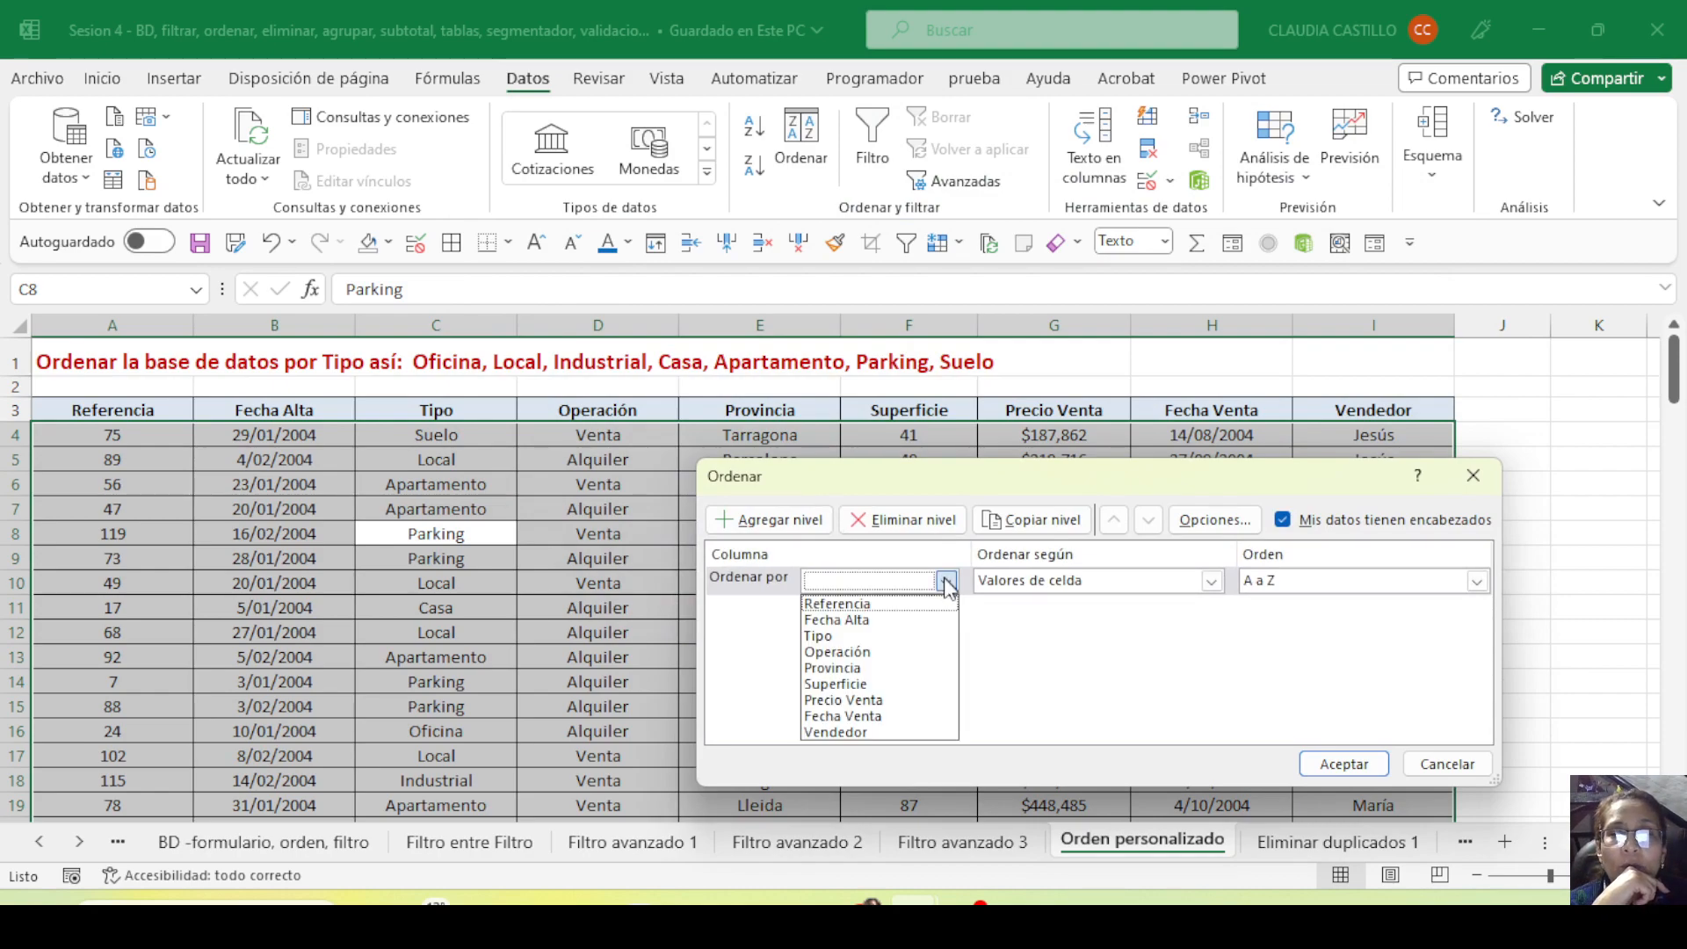
pyautogui.click(879, 636)
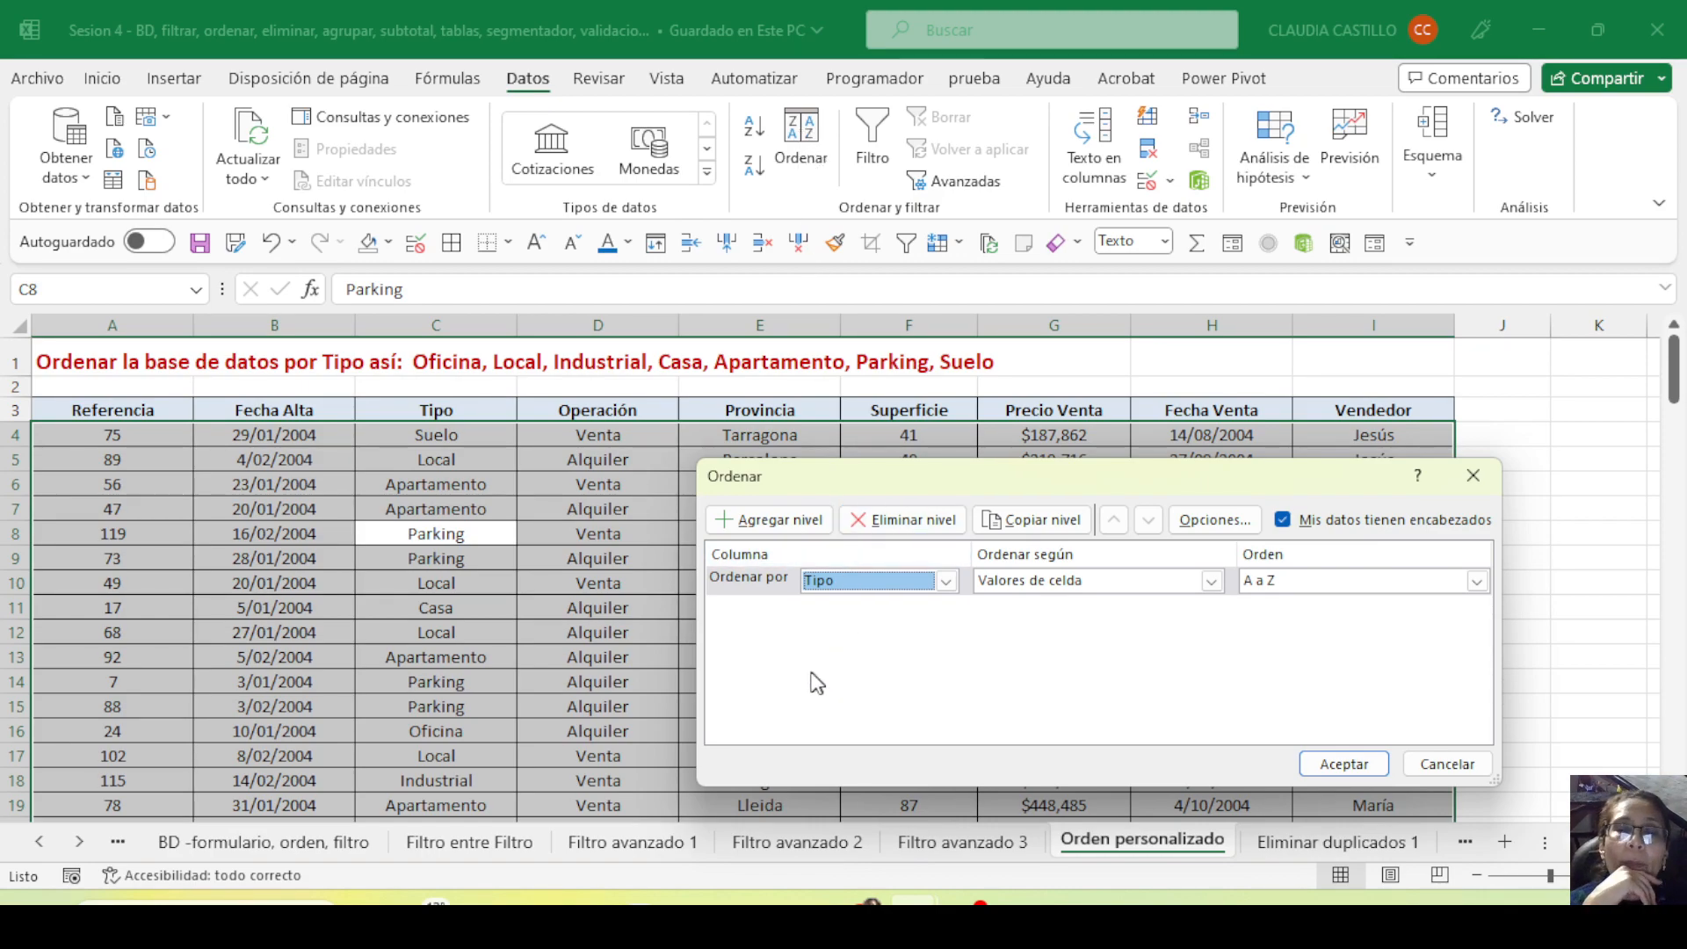
pyautogui.click(1285, 580)
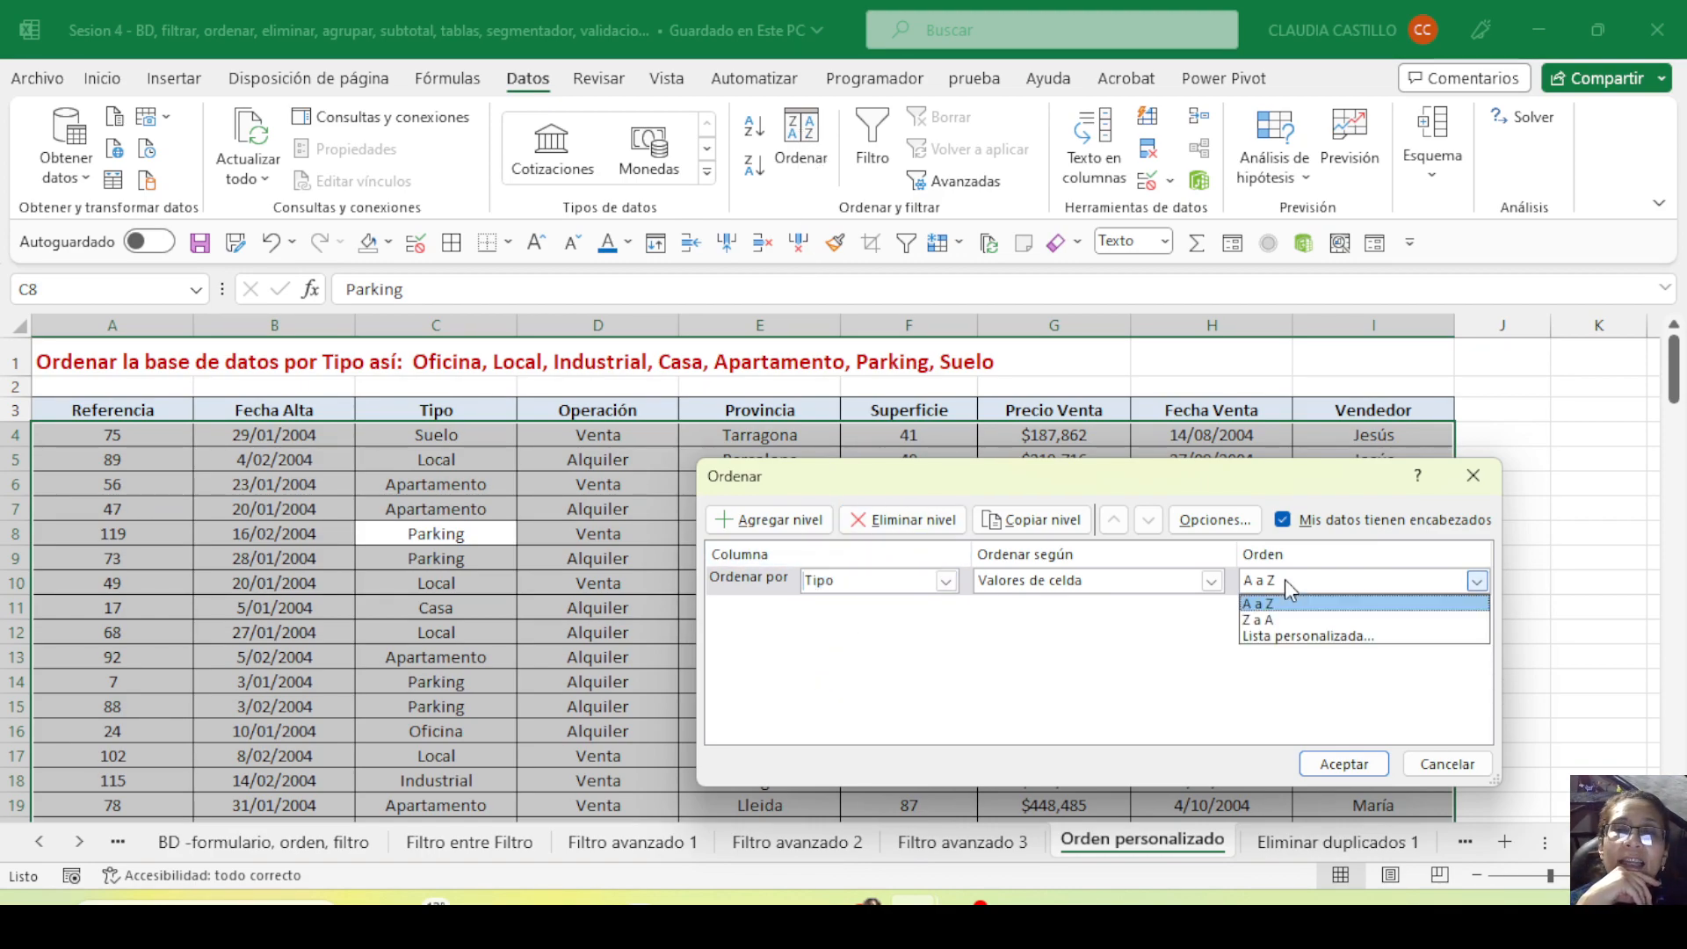
pyautogui.click(1297, 635)
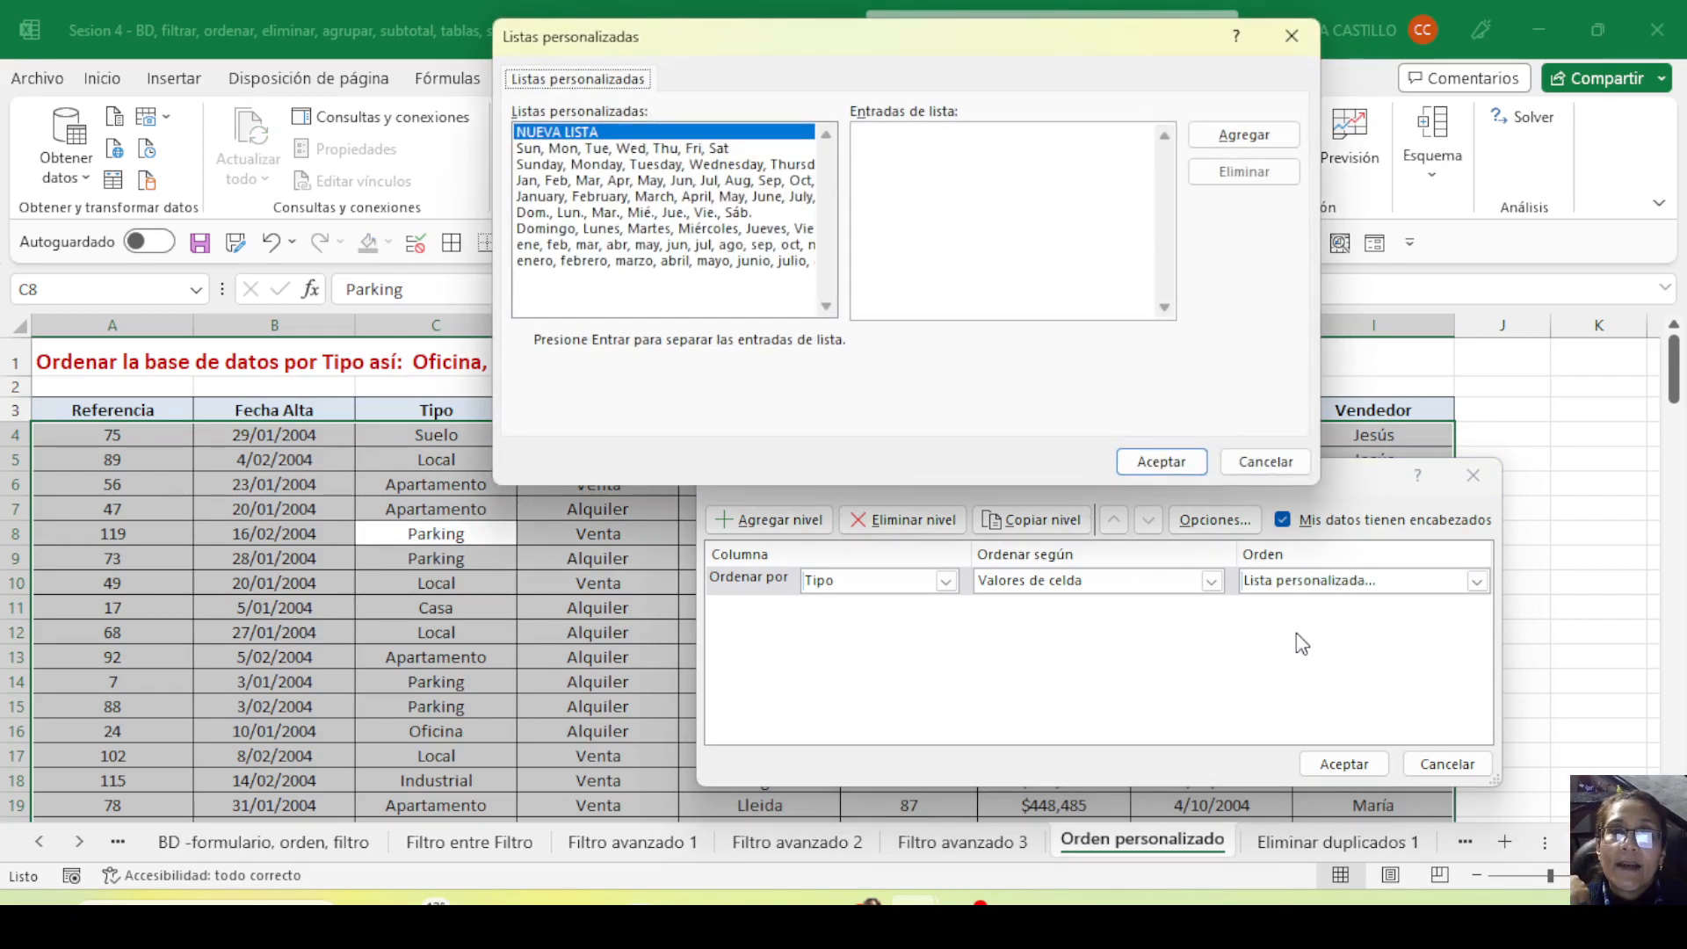
pyautogui.moveTo(776, 38); pyautogui.dragTo(917, 385)
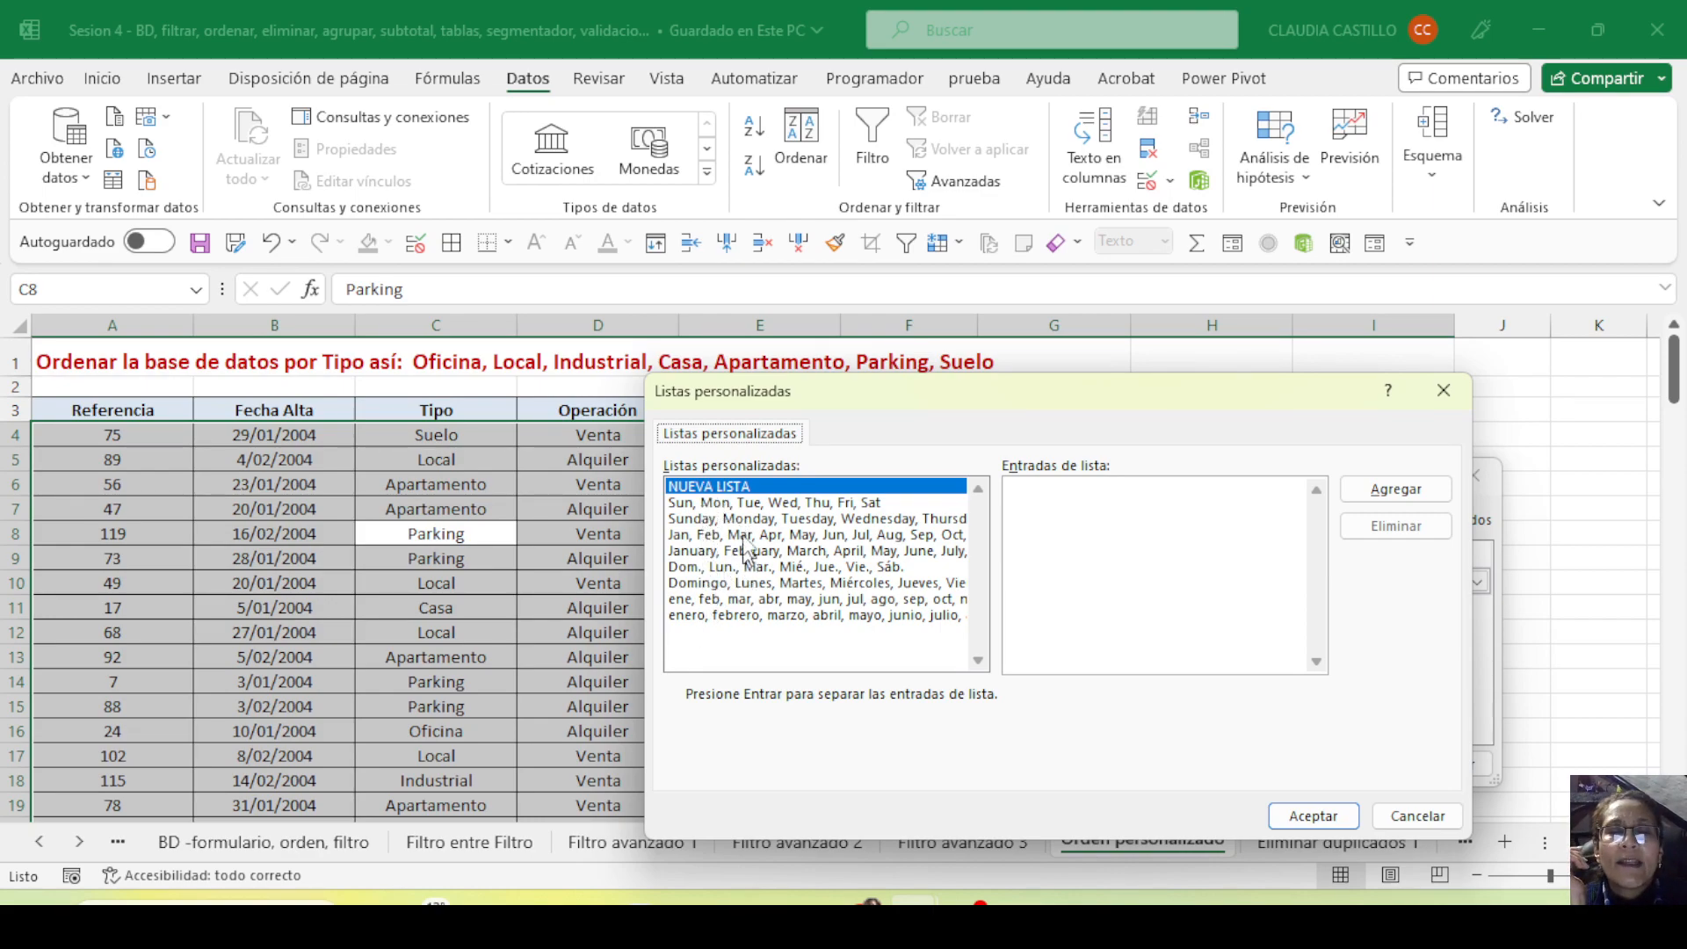
# Examine the entries of the built-in custom lists of month and weekday names
pyautogui.click(694, 538)
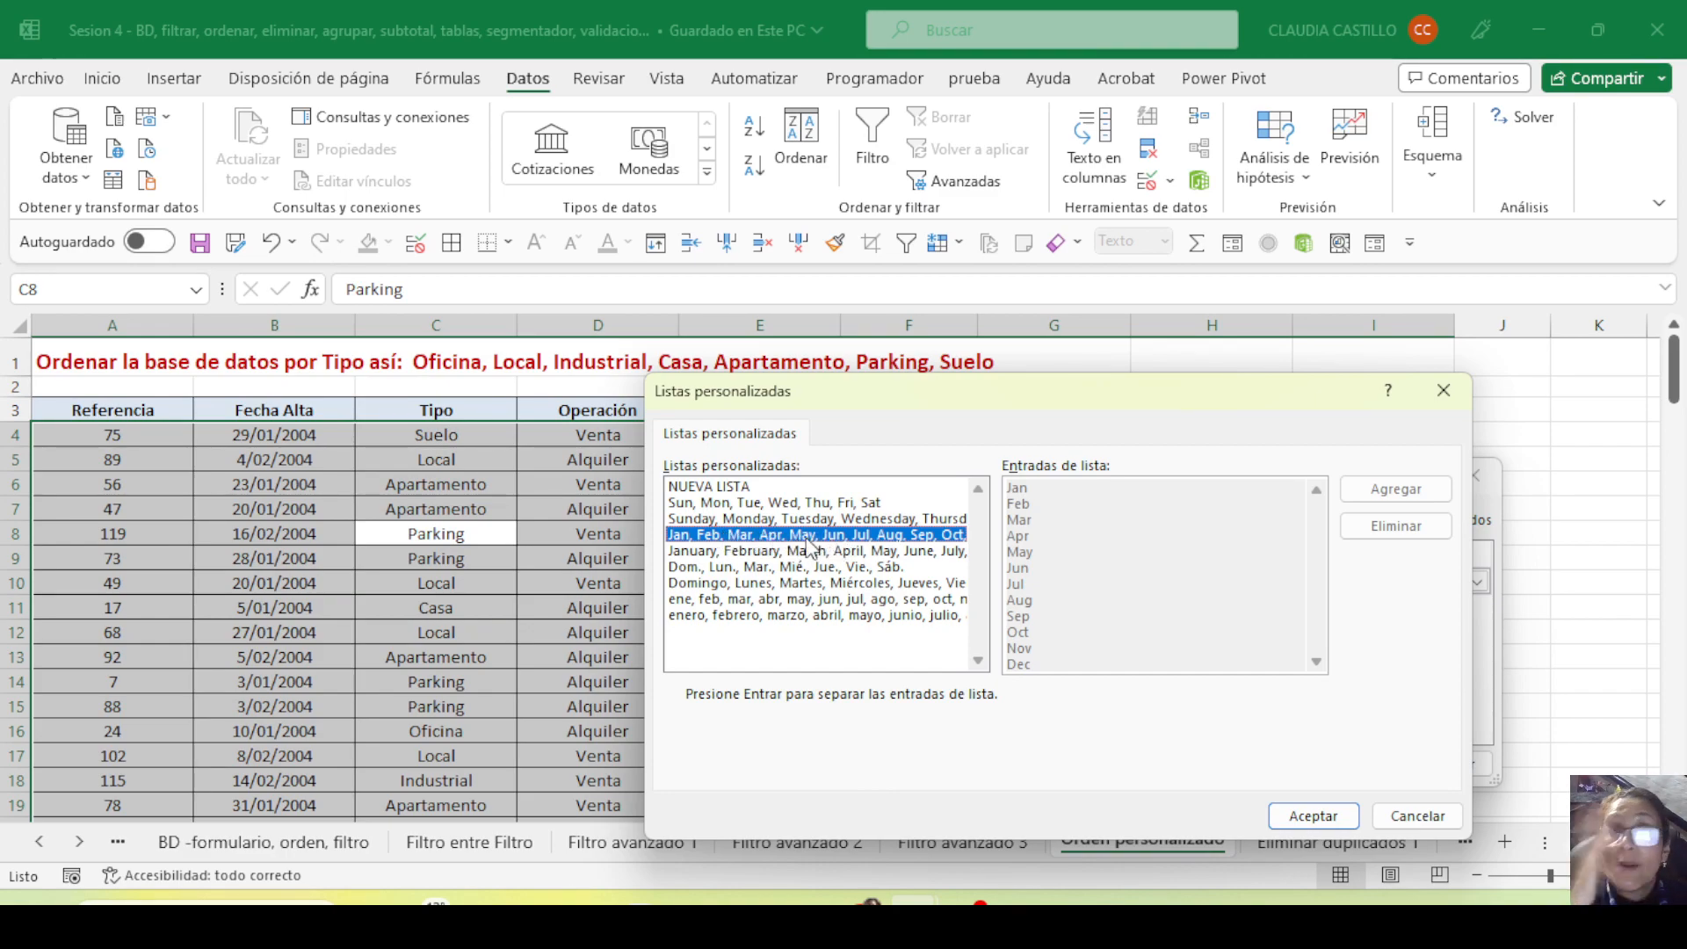
pyautogui.click(766, 553)
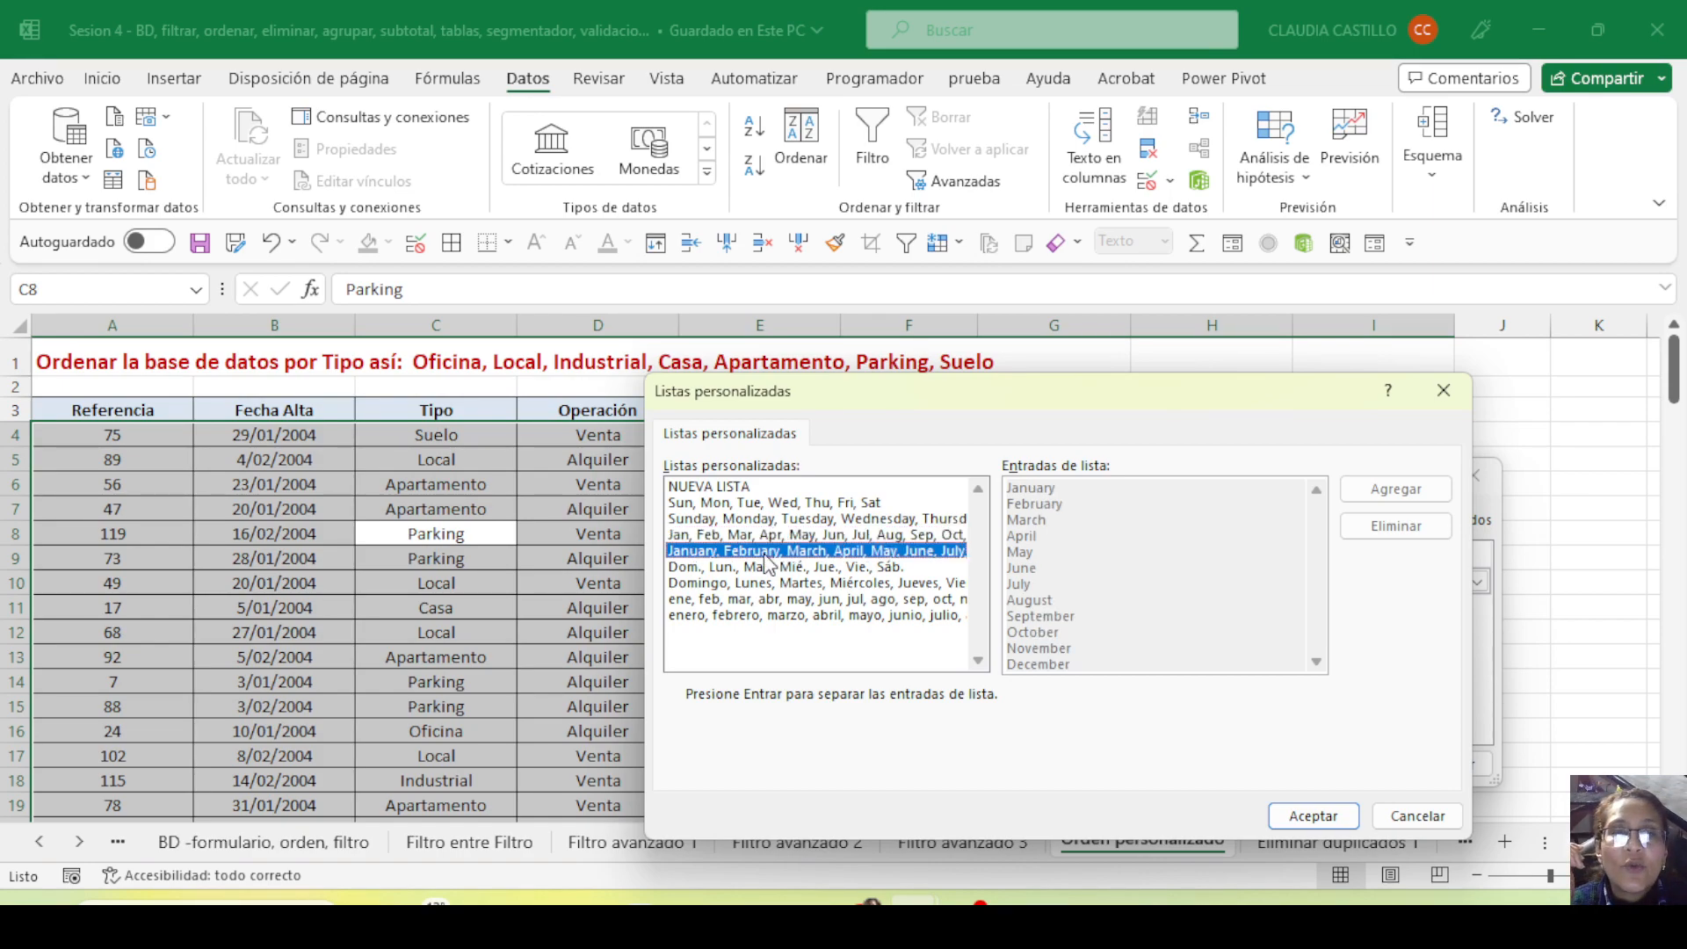
pyautogui.click(769, 567)
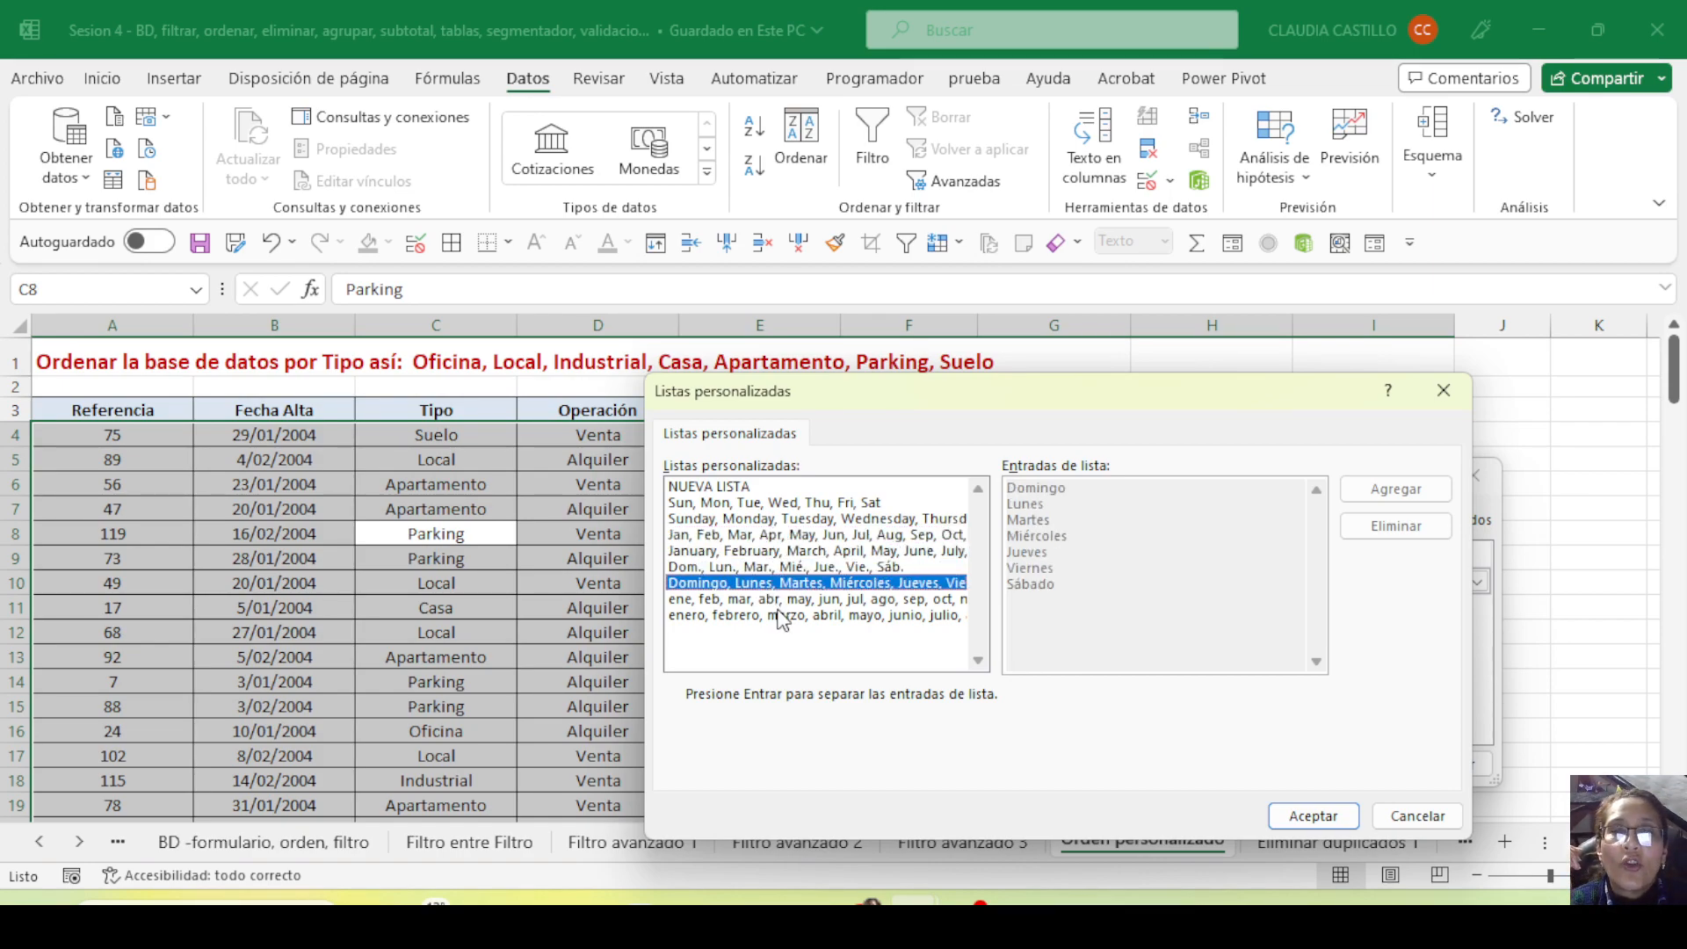
pyautogui.click(782, 615)
pyautogui.click(774, 600)
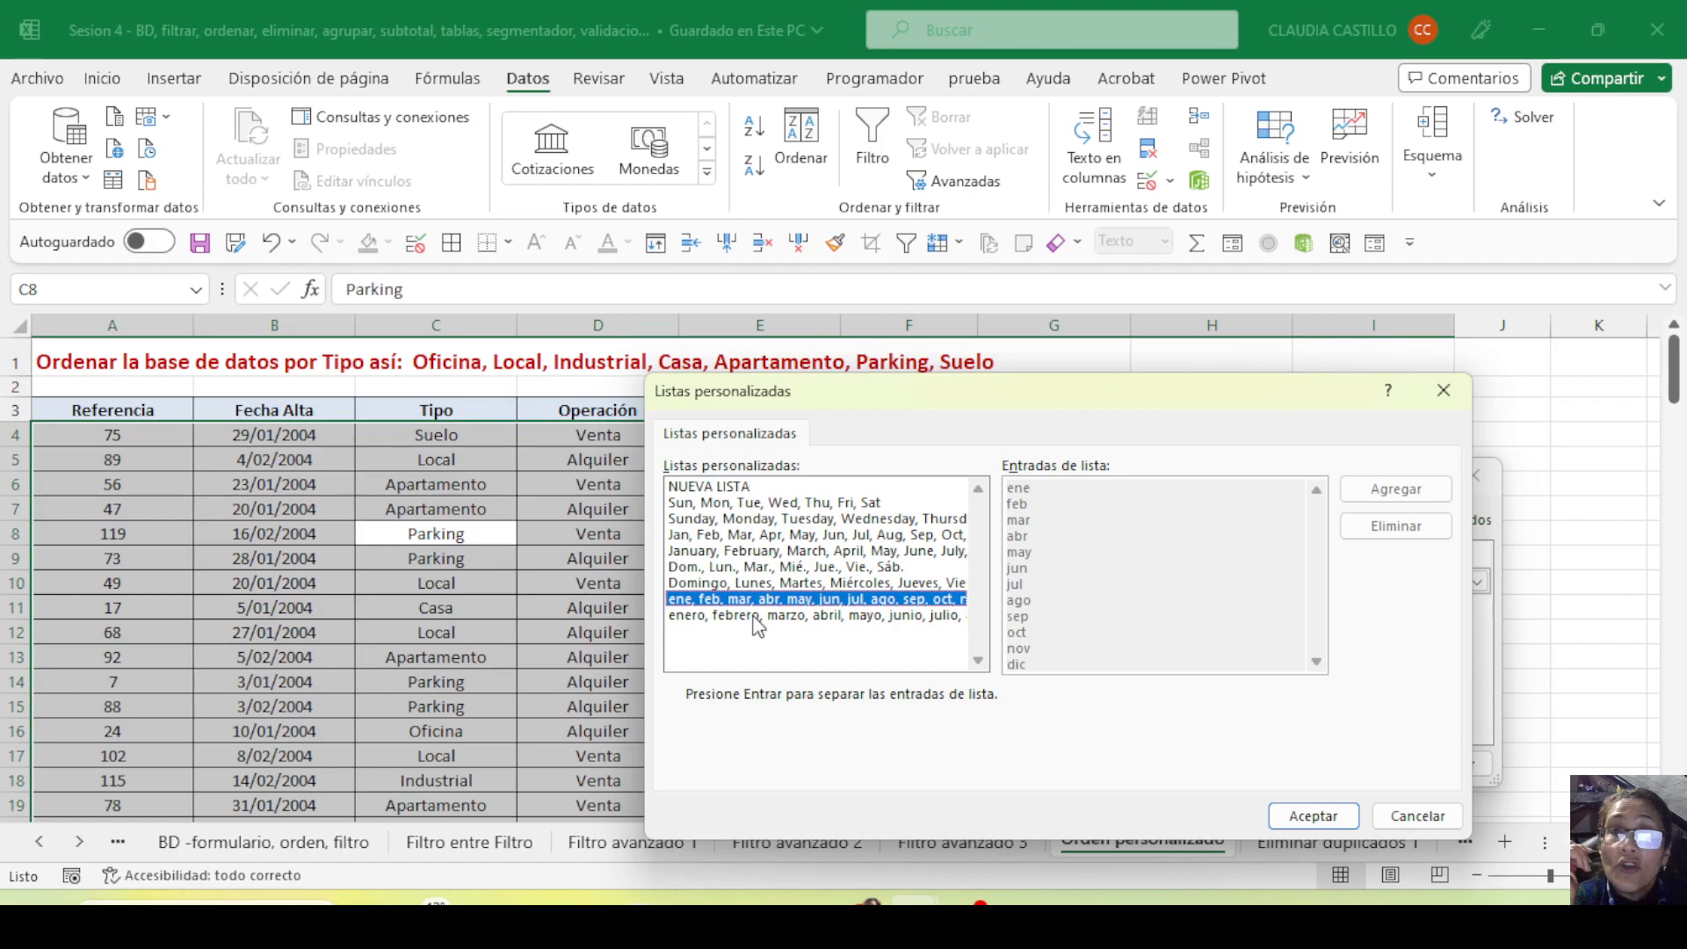
pyautogui.click(769, 570)
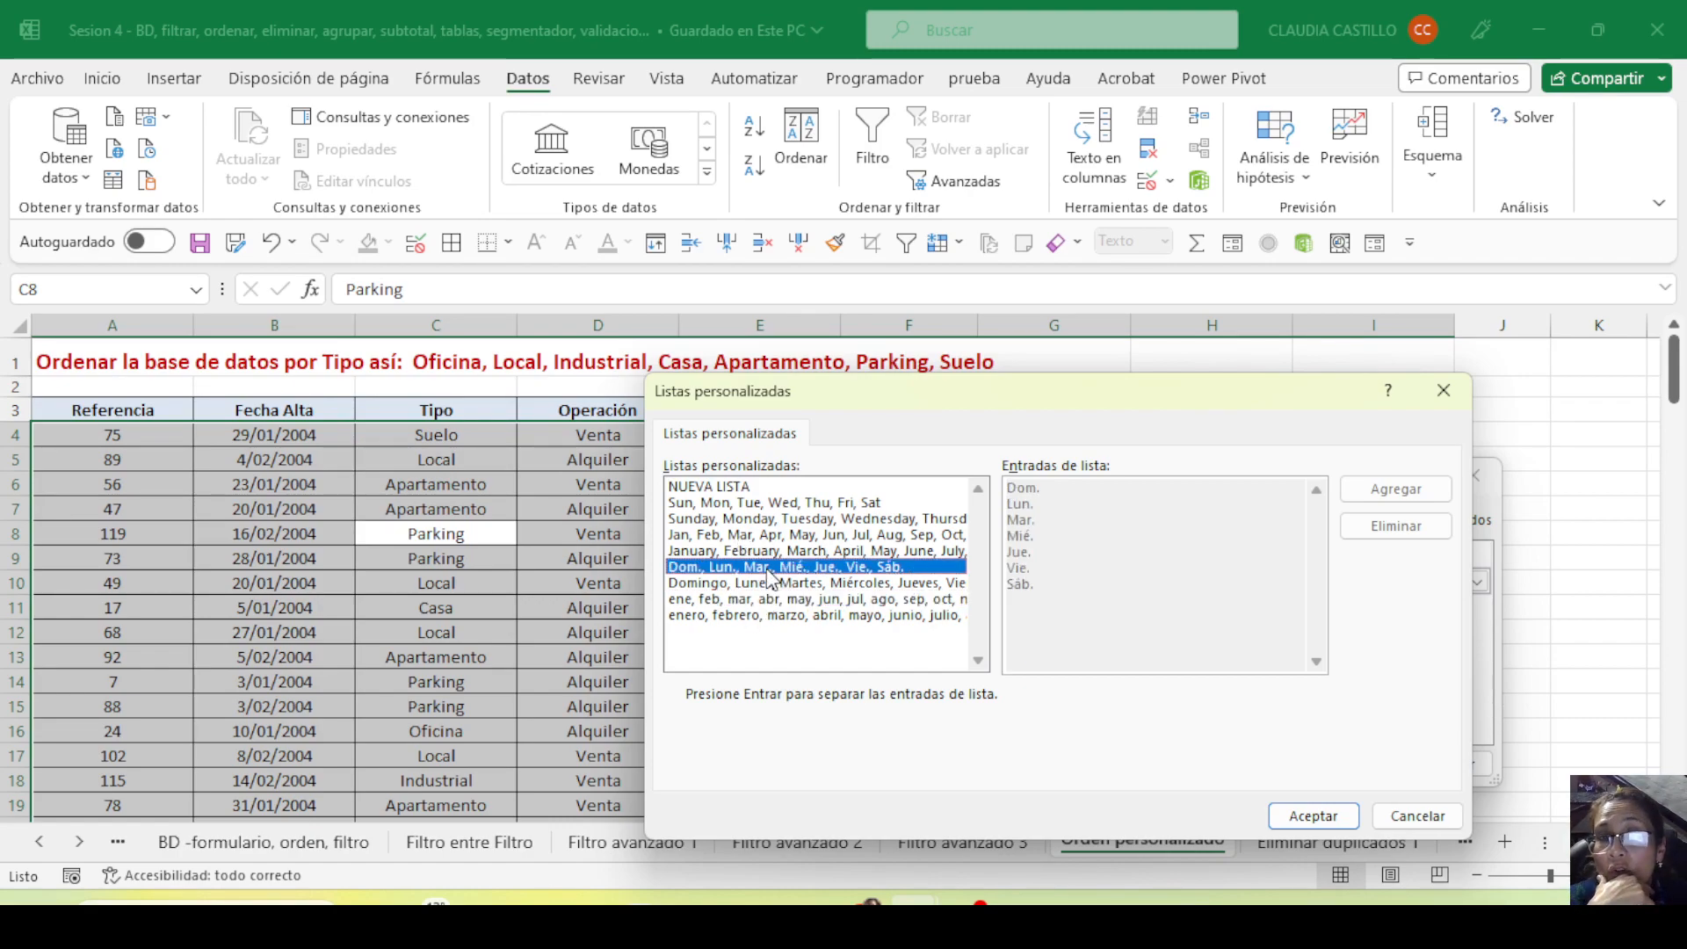
# Enter Oficina, Local, Industrial, Casa, Apartamento, Parking and Suelo, one per line, as the entries of a new custom list
pyautogui.click(733, 488)
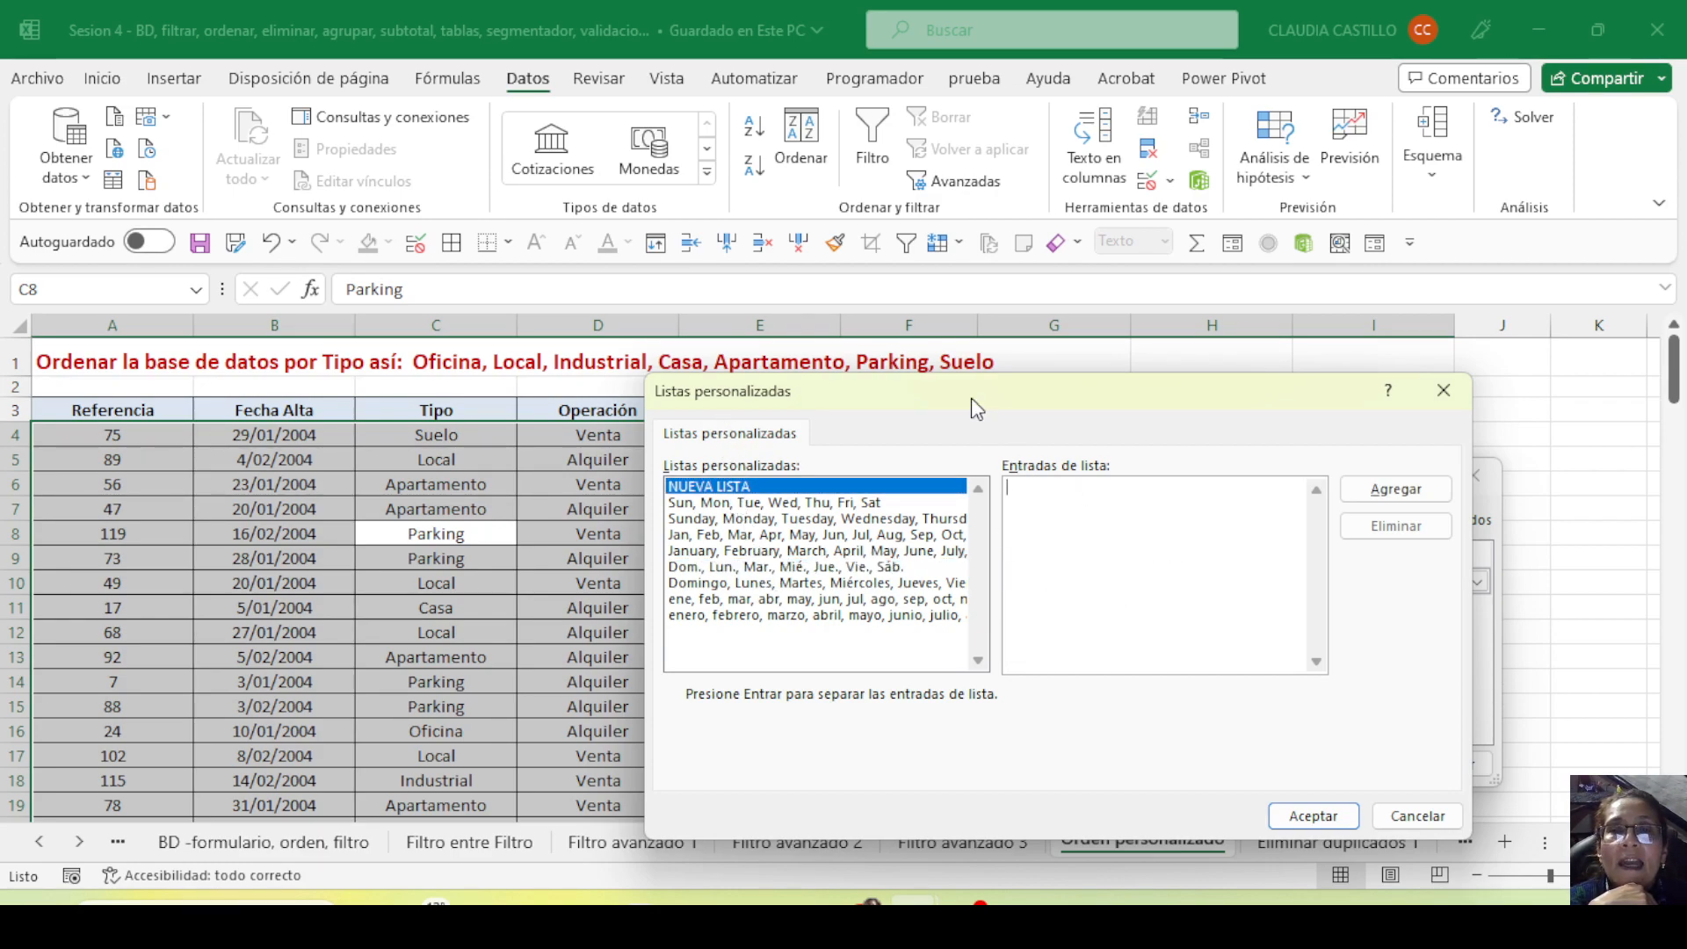
pyautogui.moveTo(954, 392); pyautogui.dragTo(734, 418)
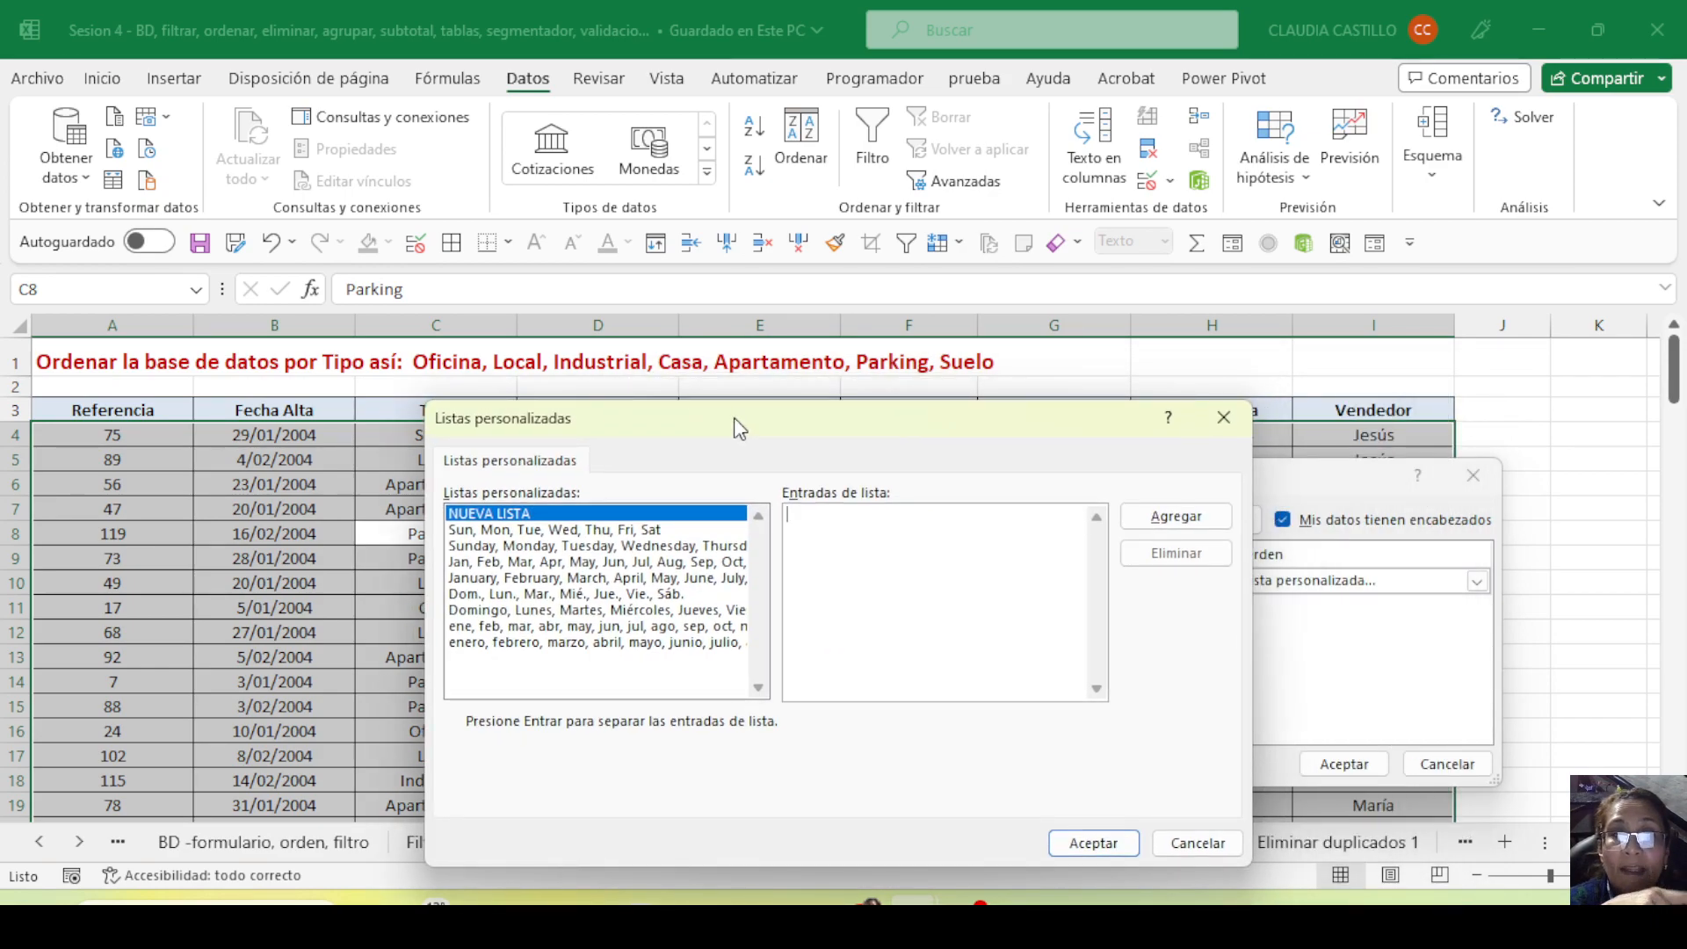
pyautogui.write('Ofician')
pyautogui.press('BackSpace')
pyautogui.press('BackSpace')
pyautogui.write('na')
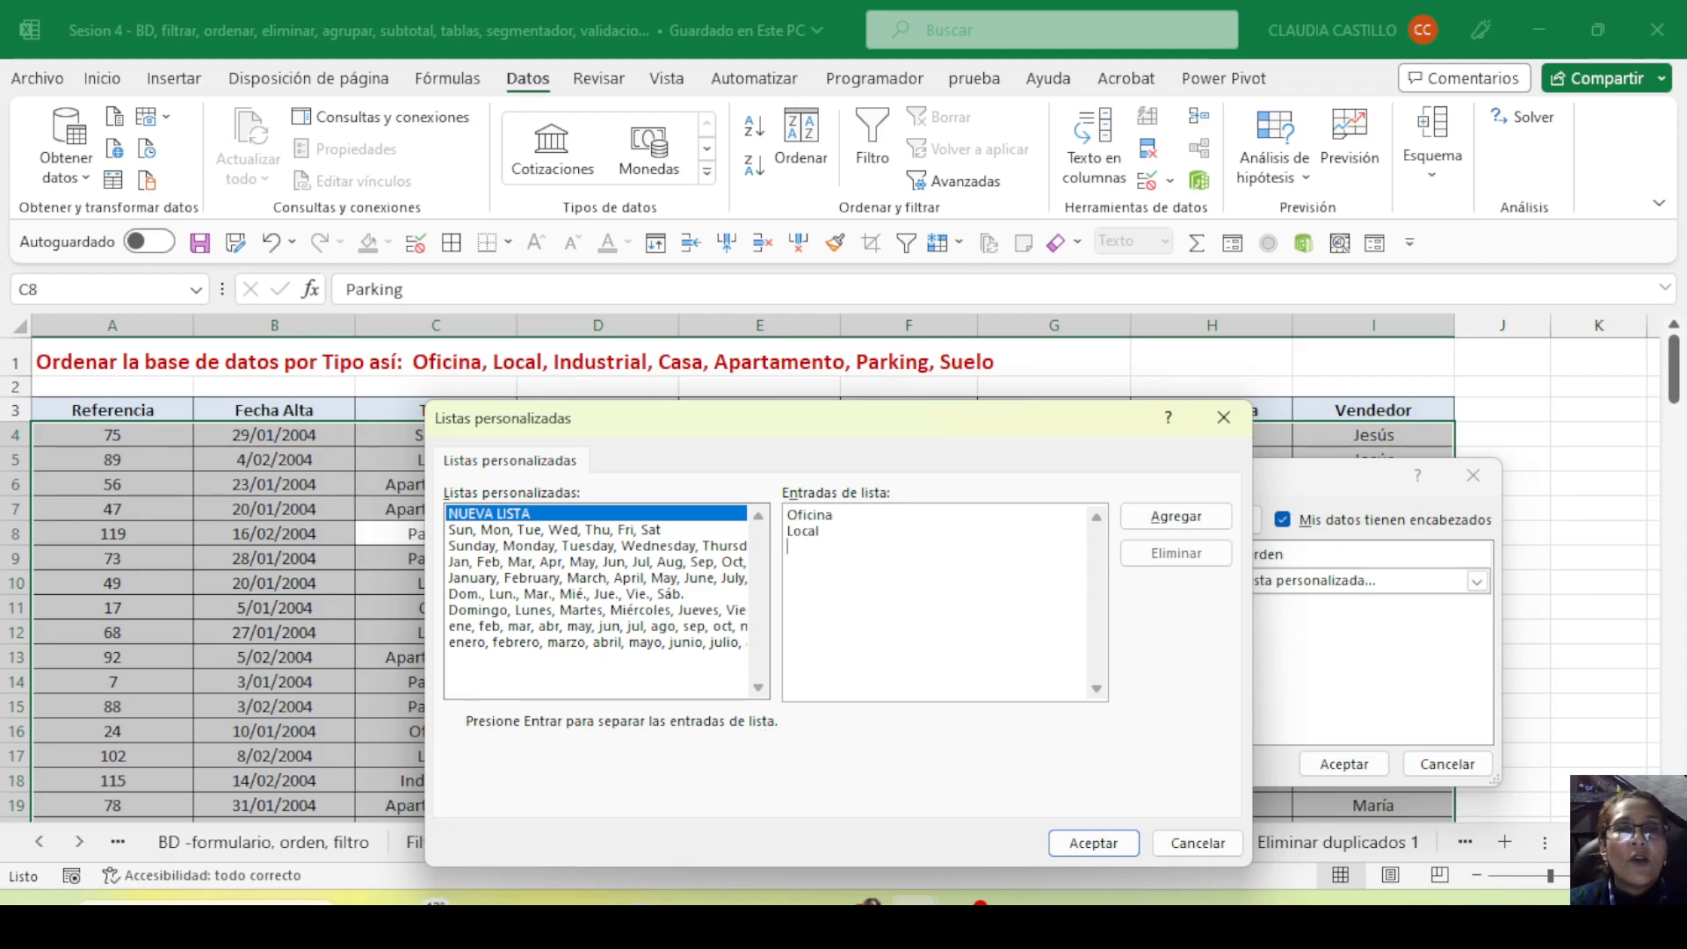
pyautogui.write('strial ')
pyautogui.write('Casa ')
pyautogui.write('Apartamento ')
pyautogui.write('Parking')
pyautogui.press('Return')
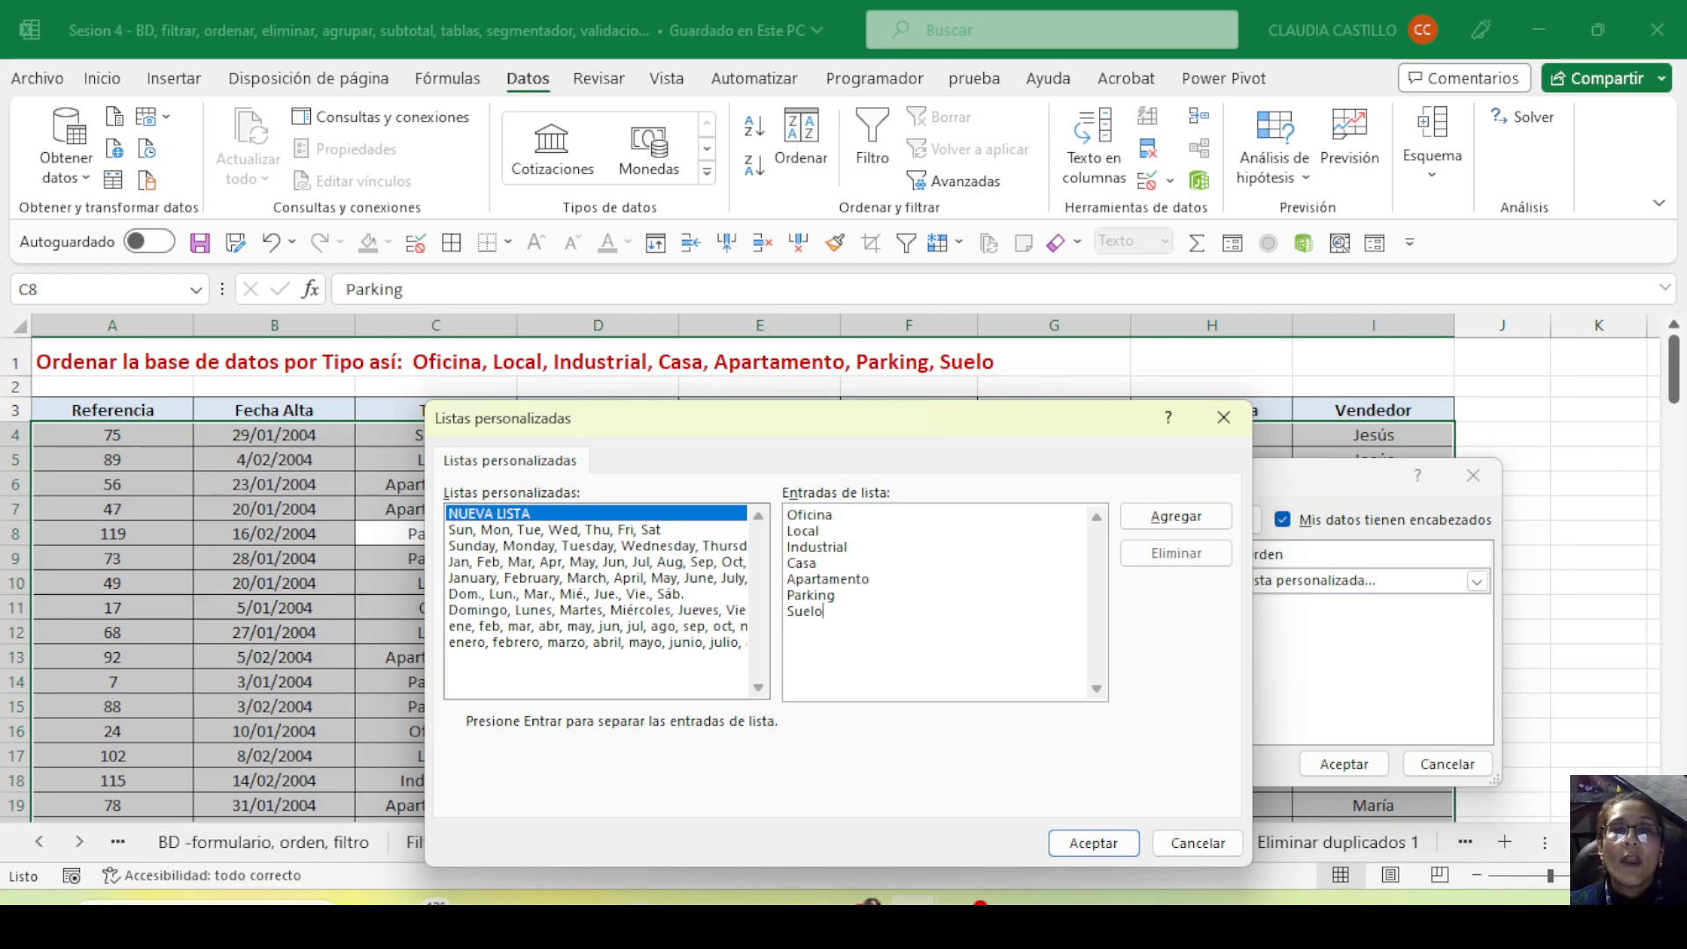
# Add the entries as a custom list and sort the table's Tipo column in that order
pyautogui.moveTo(824, 613); pyautogui.dragTo(784, 512)
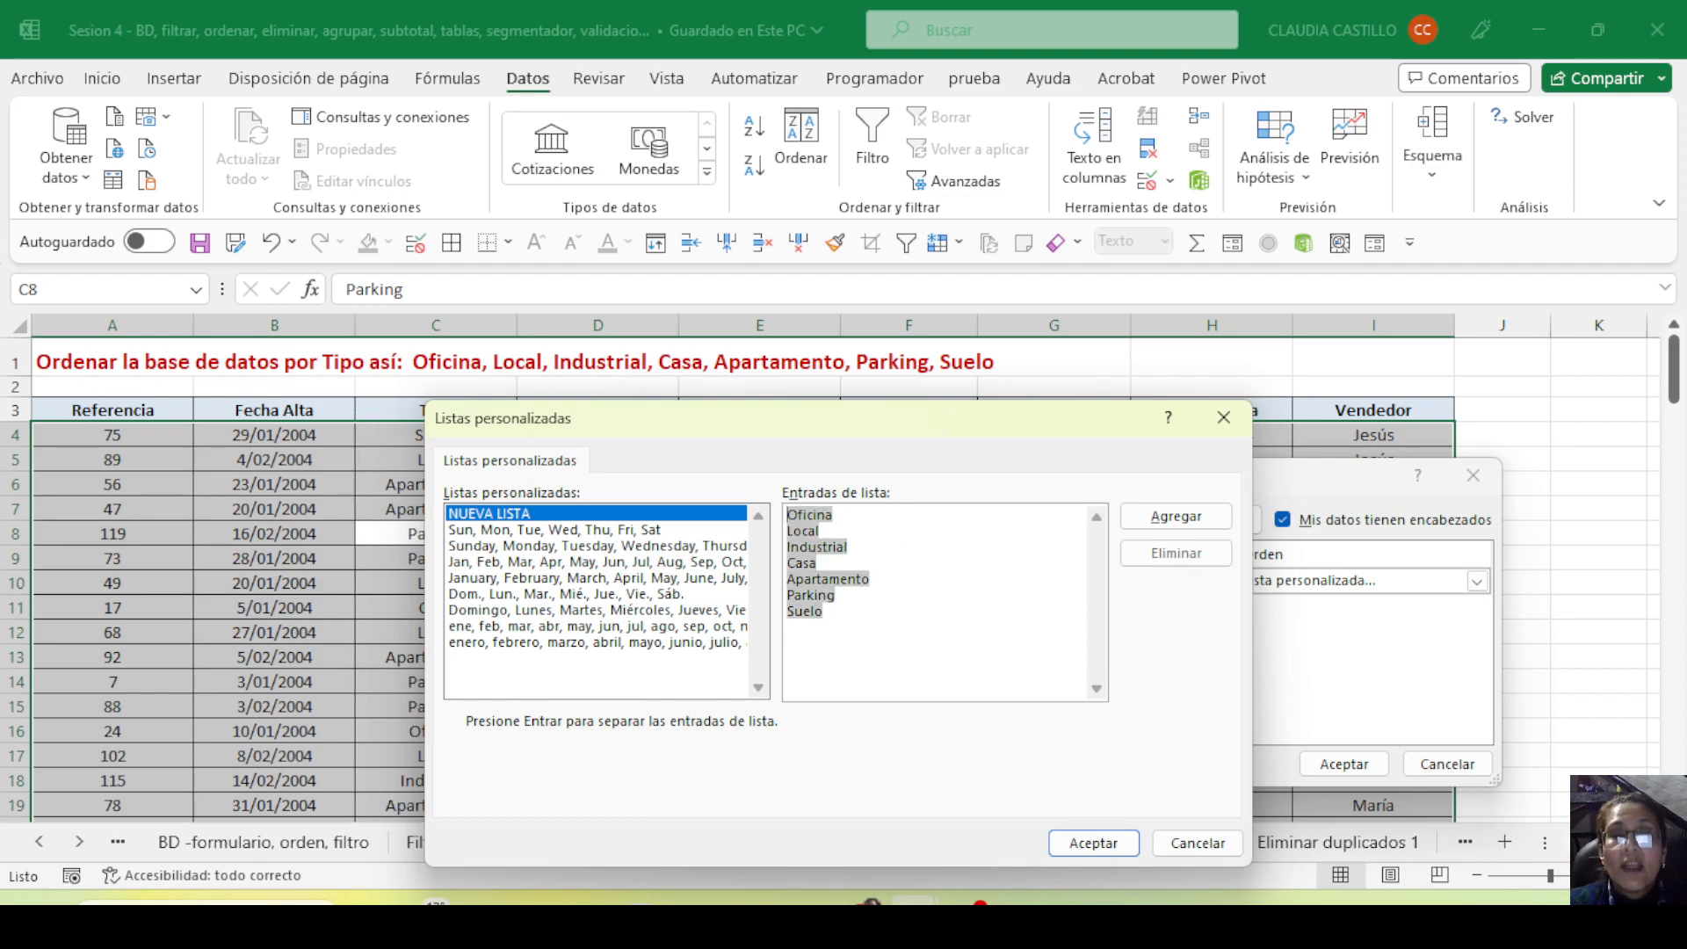
pyautogui.click(876, 554)
pyautogui.moveTo(876, 554); pyautogui.dragTo(747, 515)
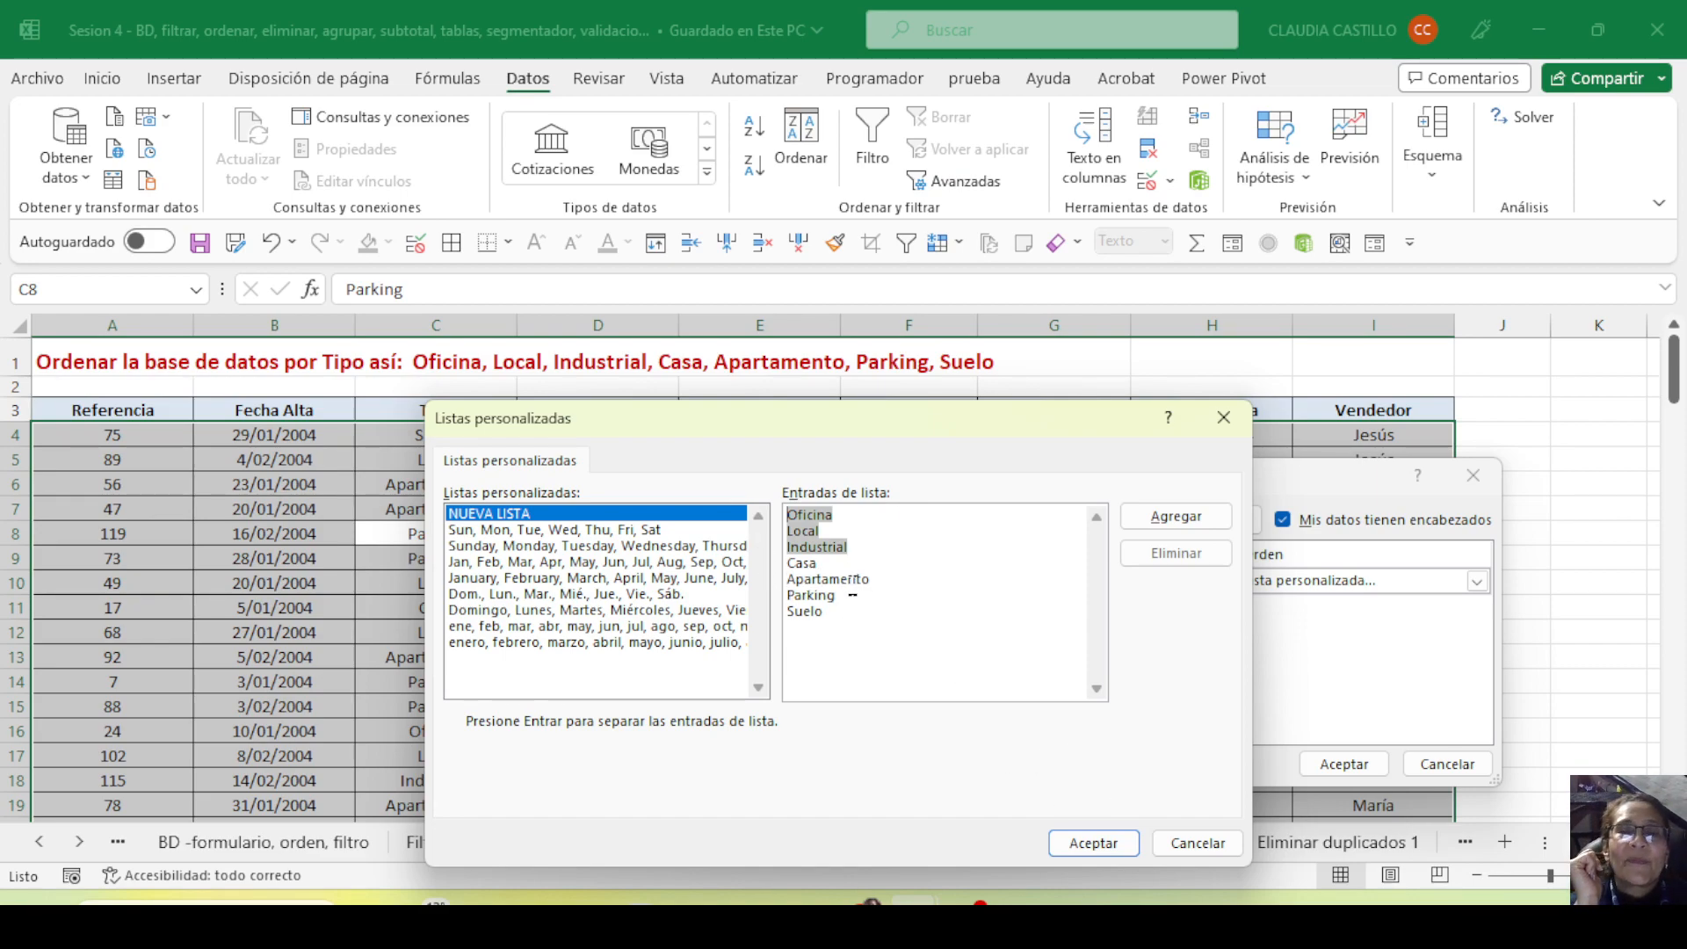
pyautogui.click(851, 602)
pyautogui.moveTo(849, 613); pyautogui.dragTo(775, 518)
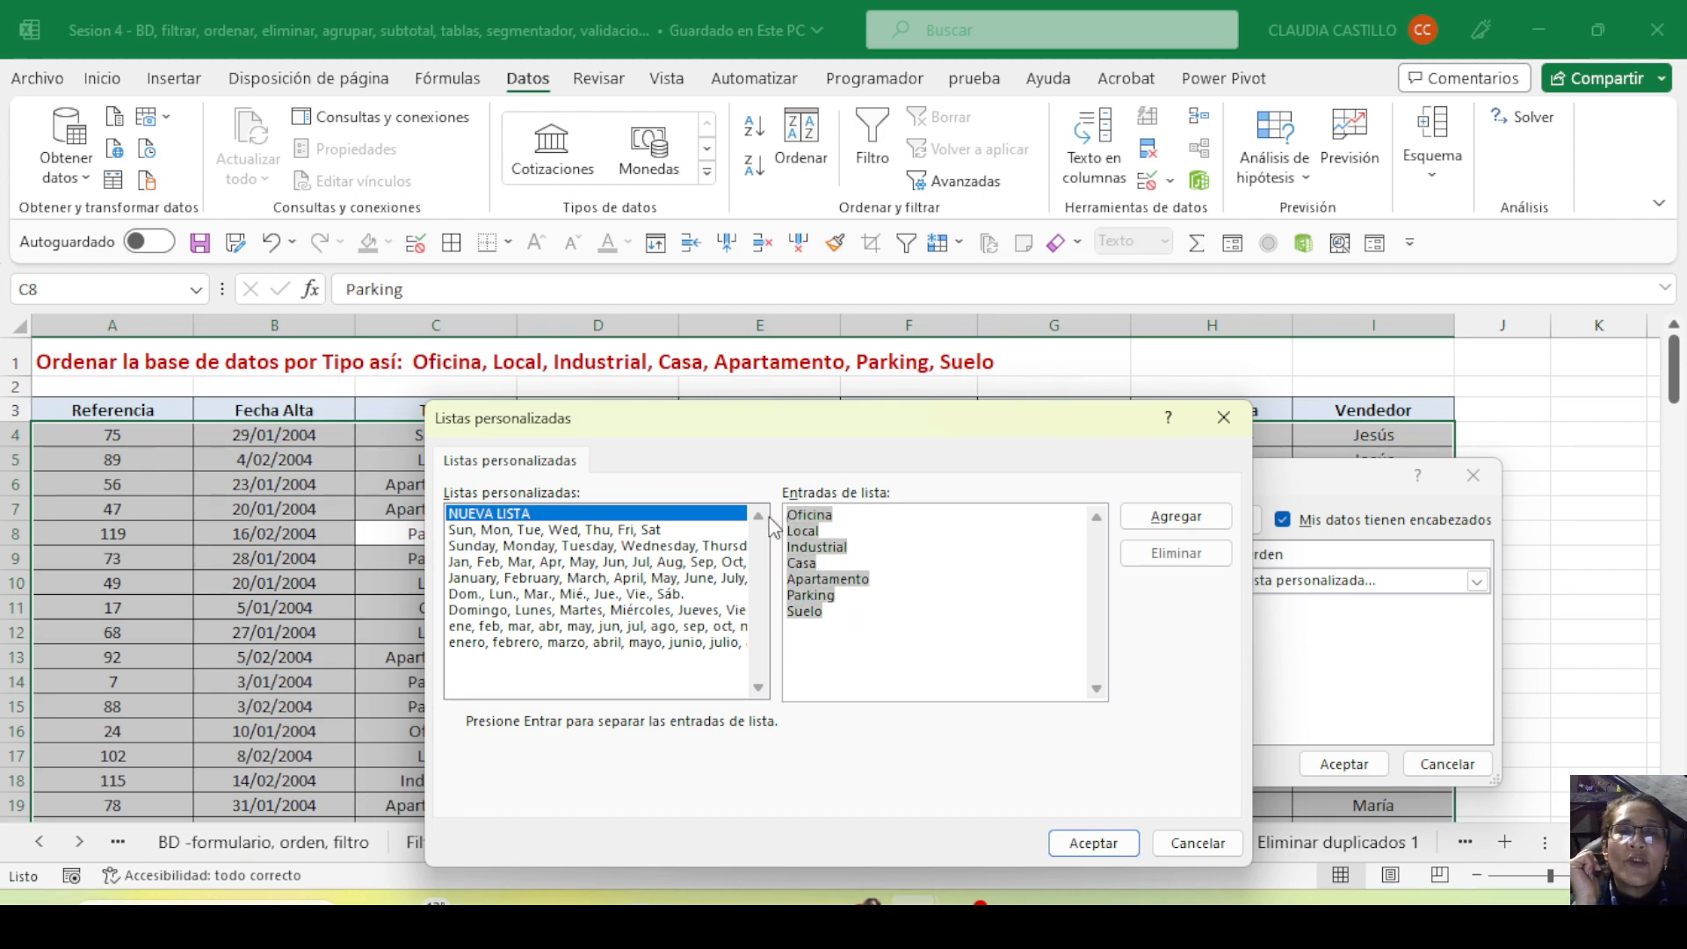
pyautogui.click(1168, 516)
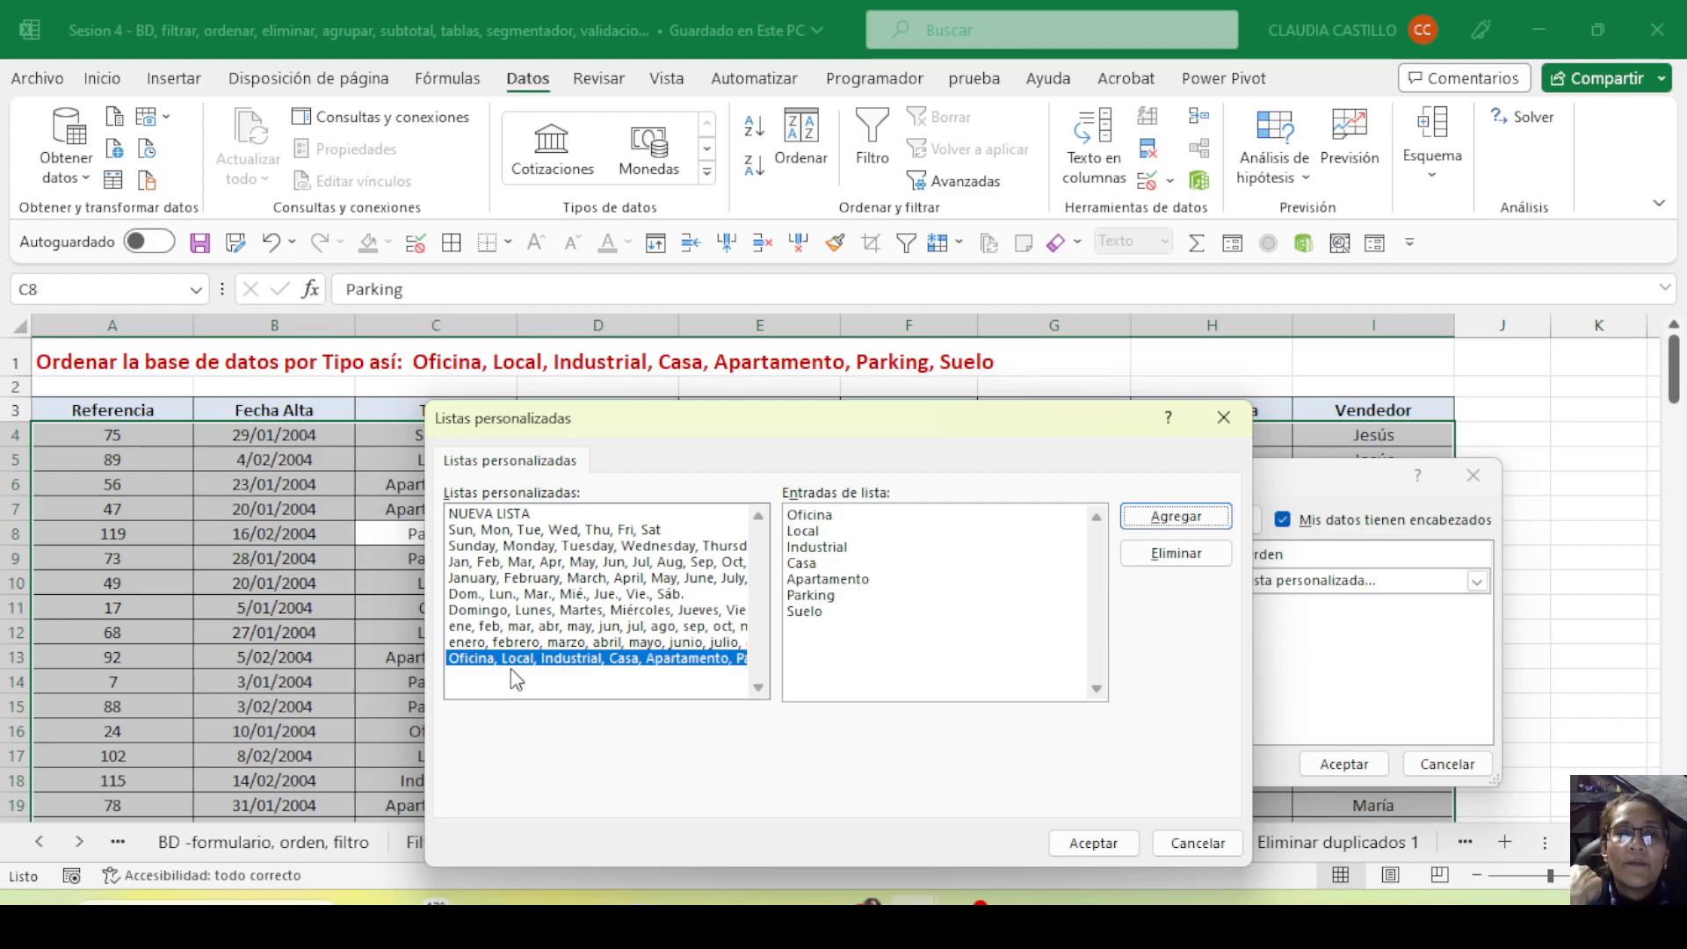
pyautogui.click(1094, 843)
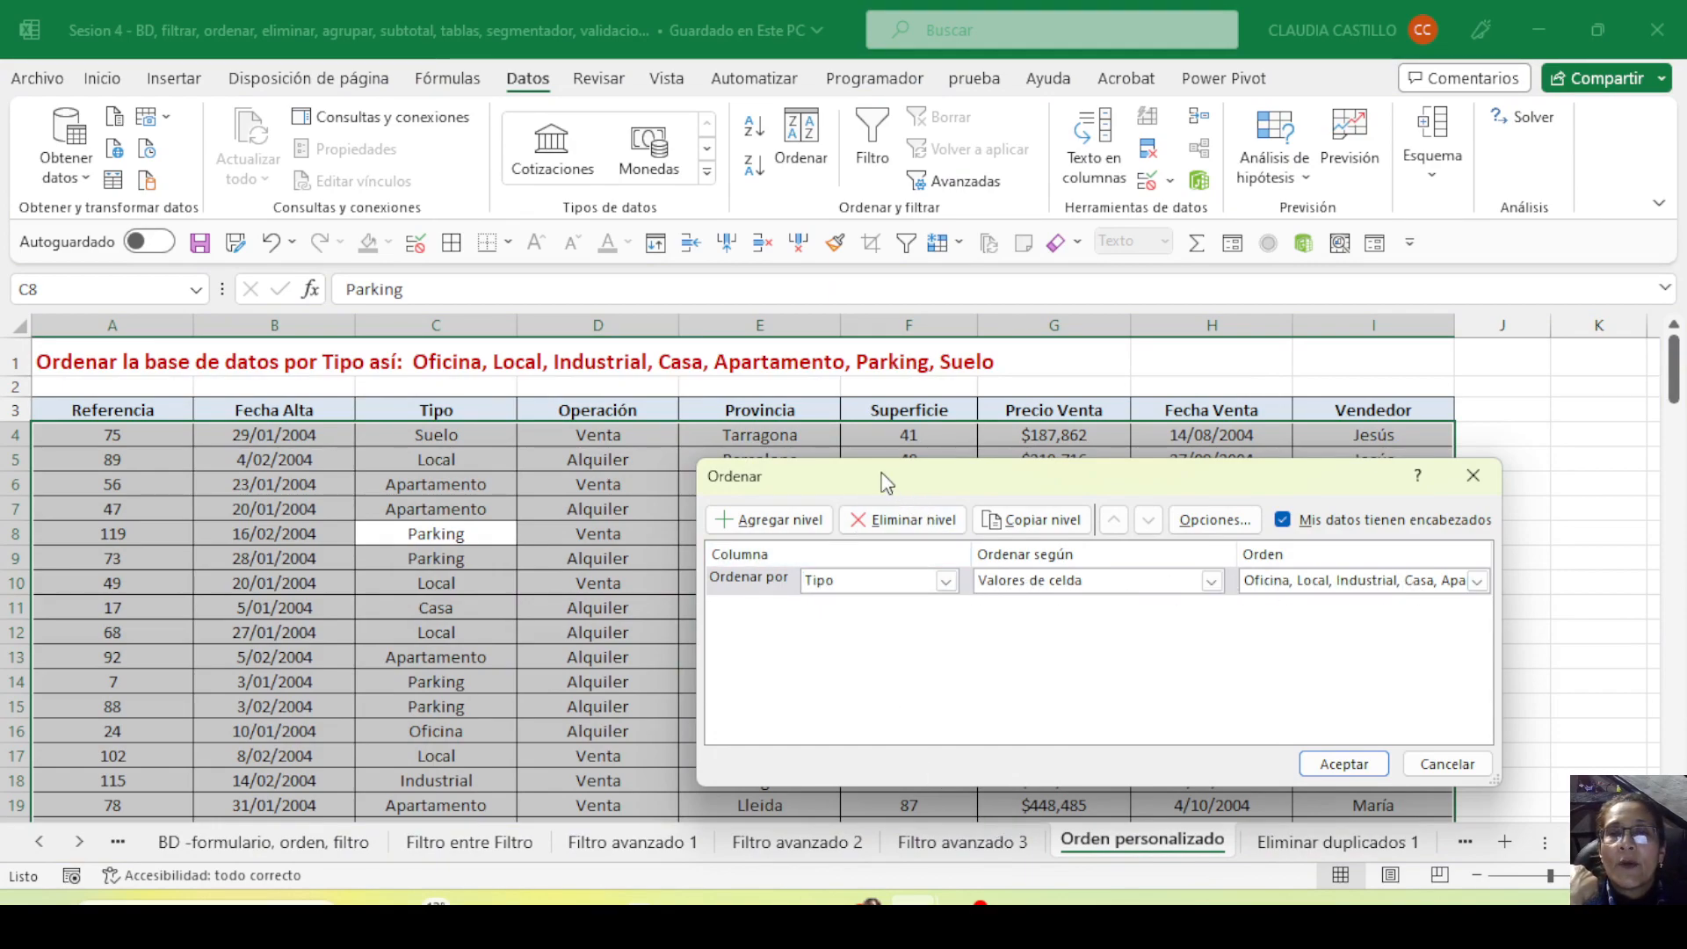
pyautogui.moveTo(883, 476); pyautogui.dragTo(843, 421)
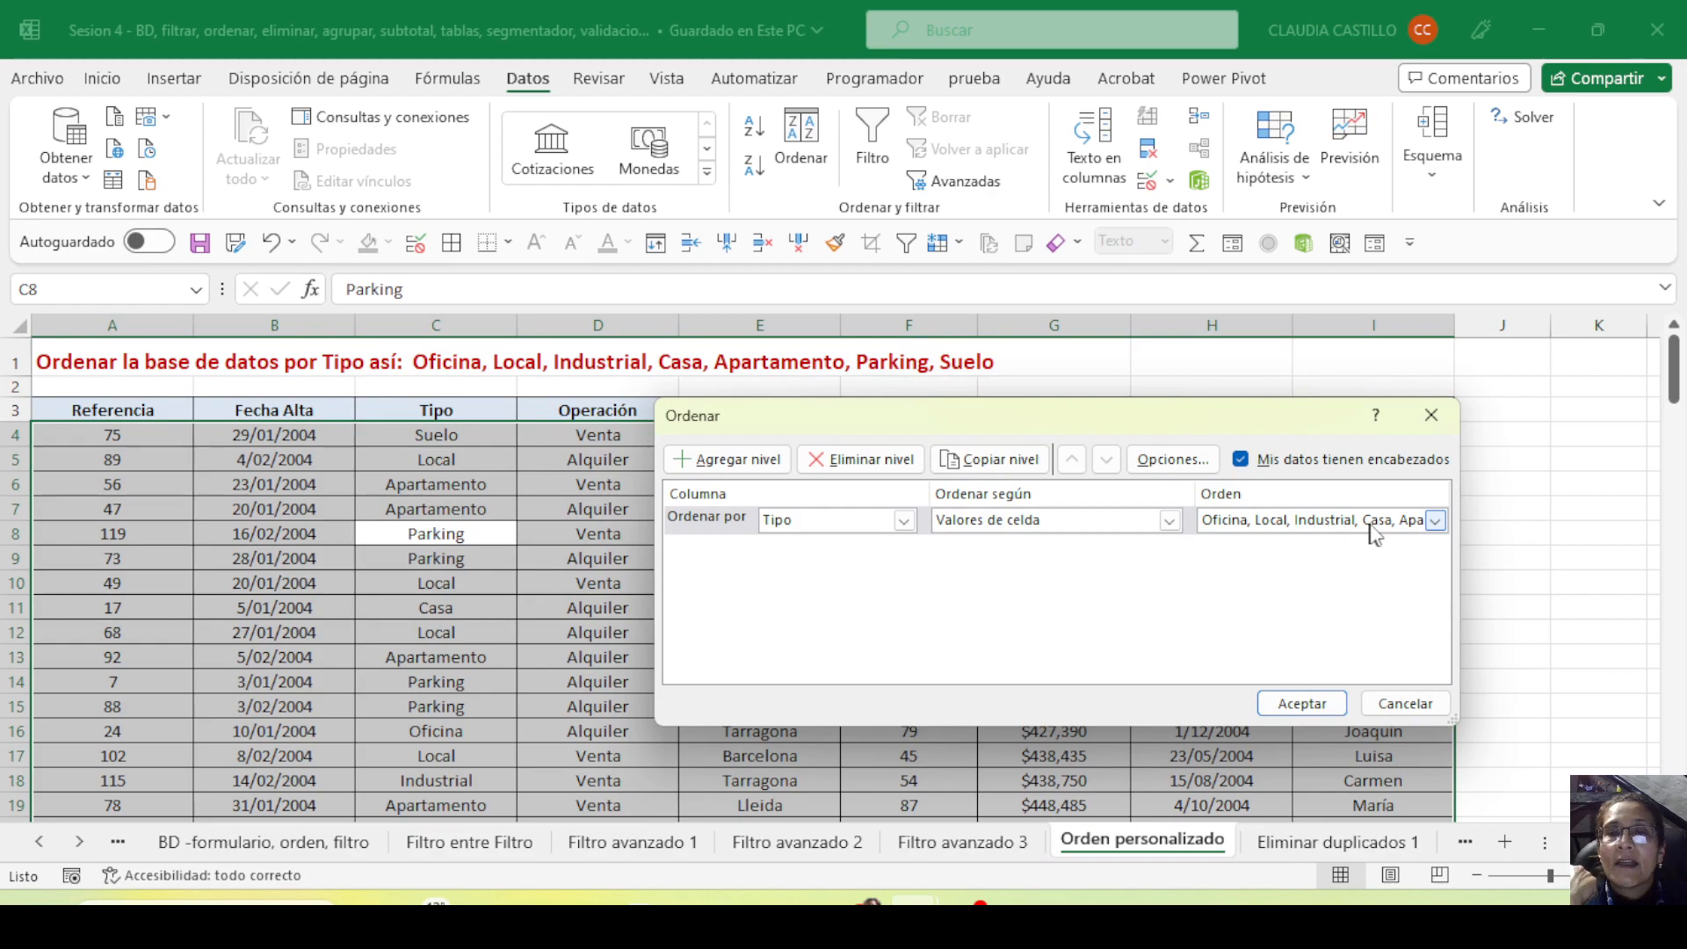
pyautogui.click(1285, 707)
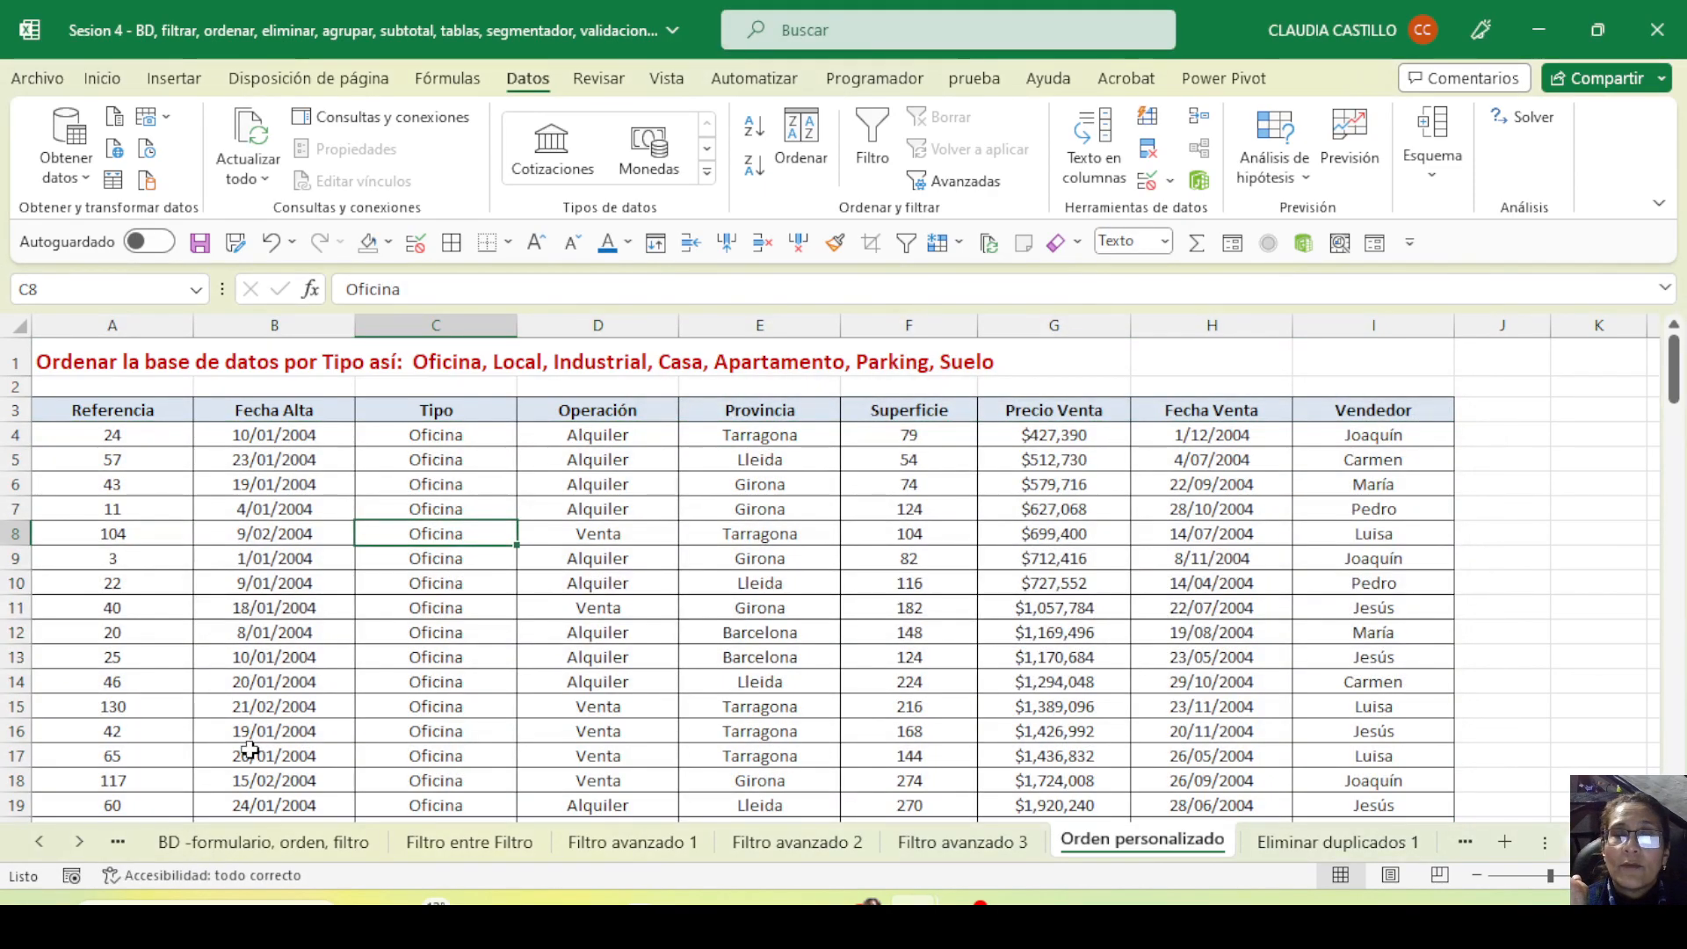
# Review the sorted Tipo column down to the last row to check the order of the groups from Oficina to Suelo
pyautogui.moveTo(393, 443); pyautogui.dragTo(388, 758)
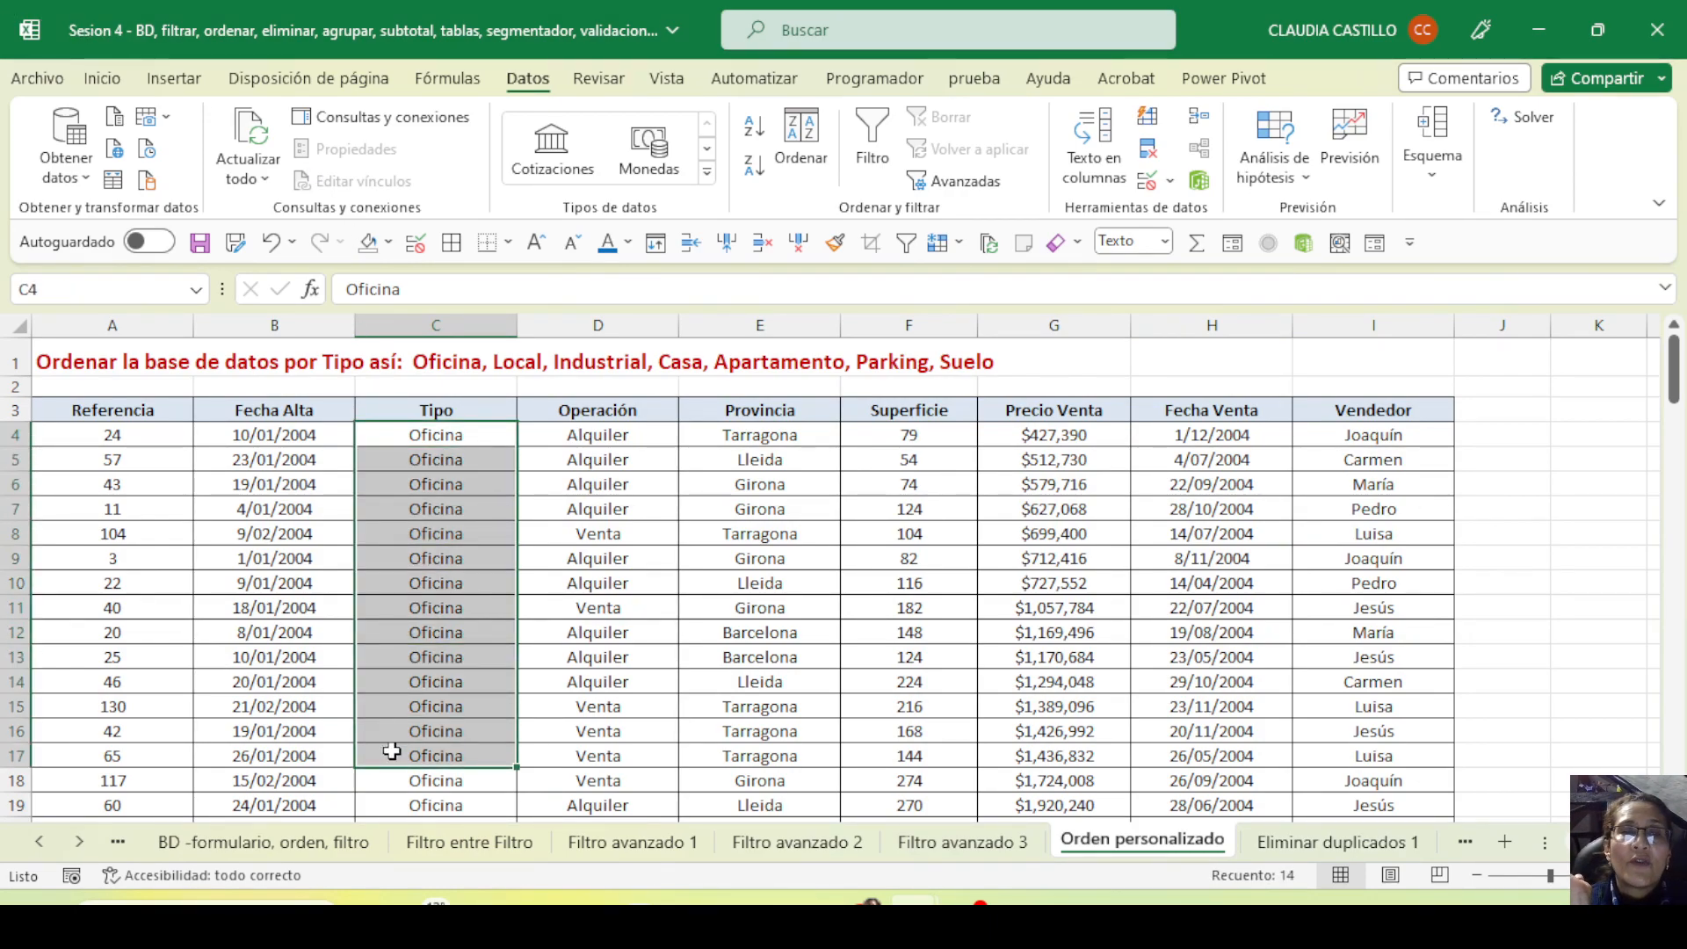
pyautogui.scroll(-4, 392, 750)
pyautogui.moveTo(404, 527); pyautogui.dragTo(402, 798)
pyautogui.scroll(5, 443, 652)
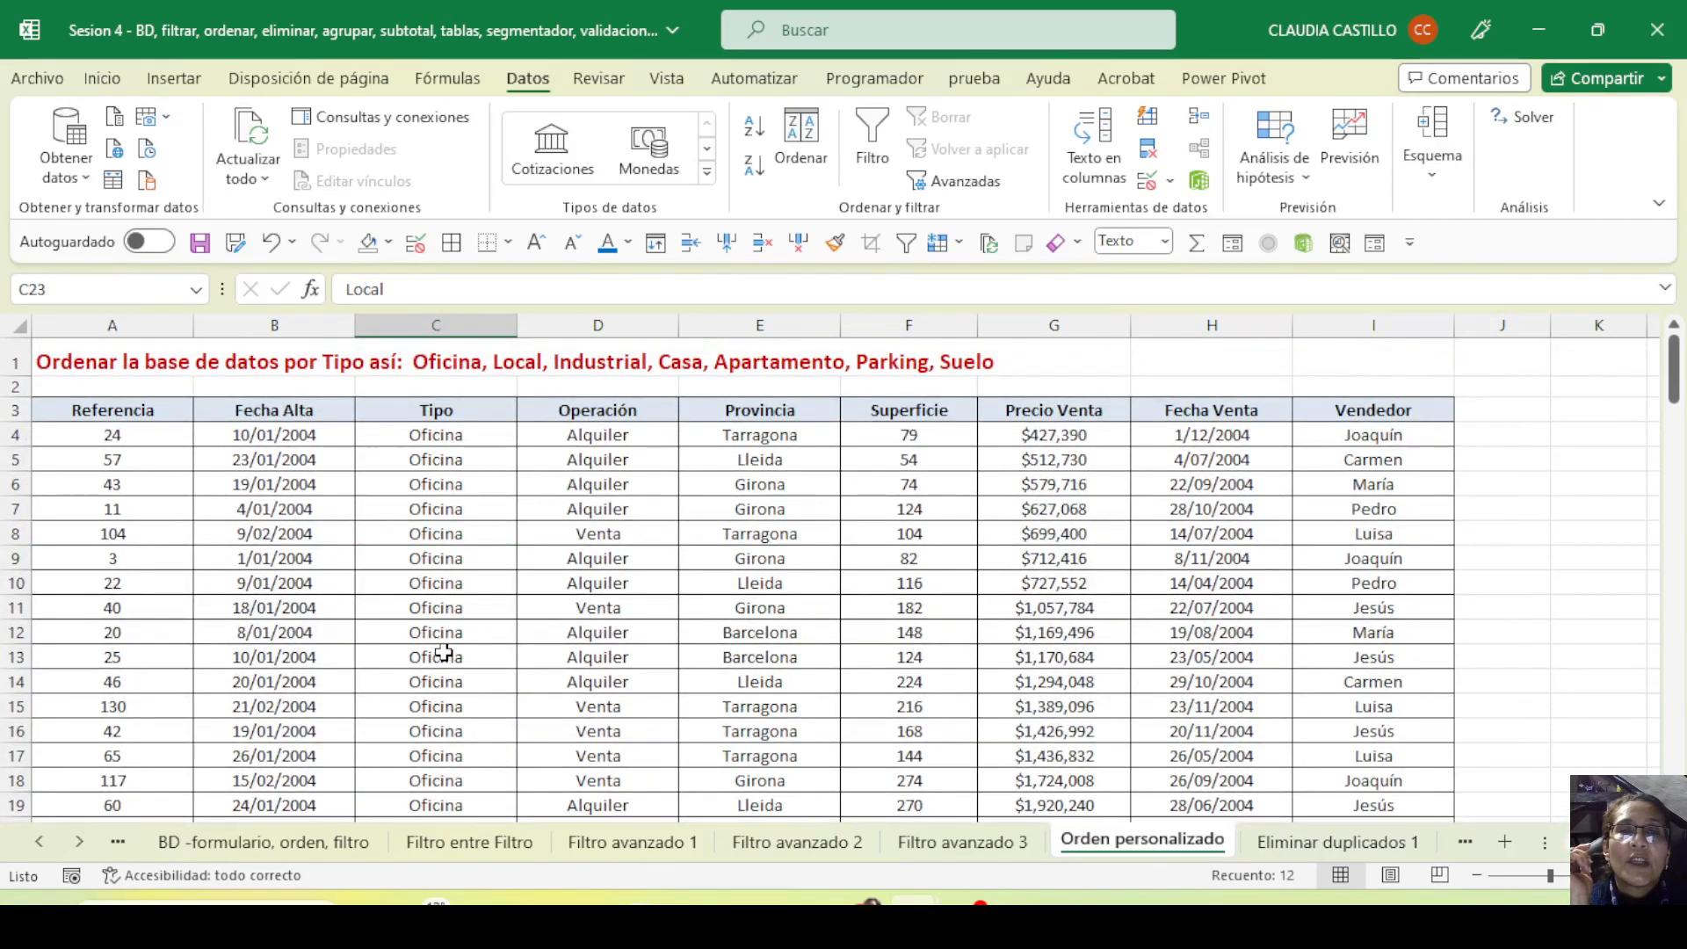
pyautogui.scroll(-13, 441, 651)
pyautogui.moveTo(422, 538); pyautogui.dragTo(408, 745)
pyautogui.scroll(-9, 408, 745)
pyautogui.moveTo(431, 518); pyautogui.dragTo(434, 743)
pyautogui.click(417, 756)
pyautogui.scroll(-9, 431, 756)
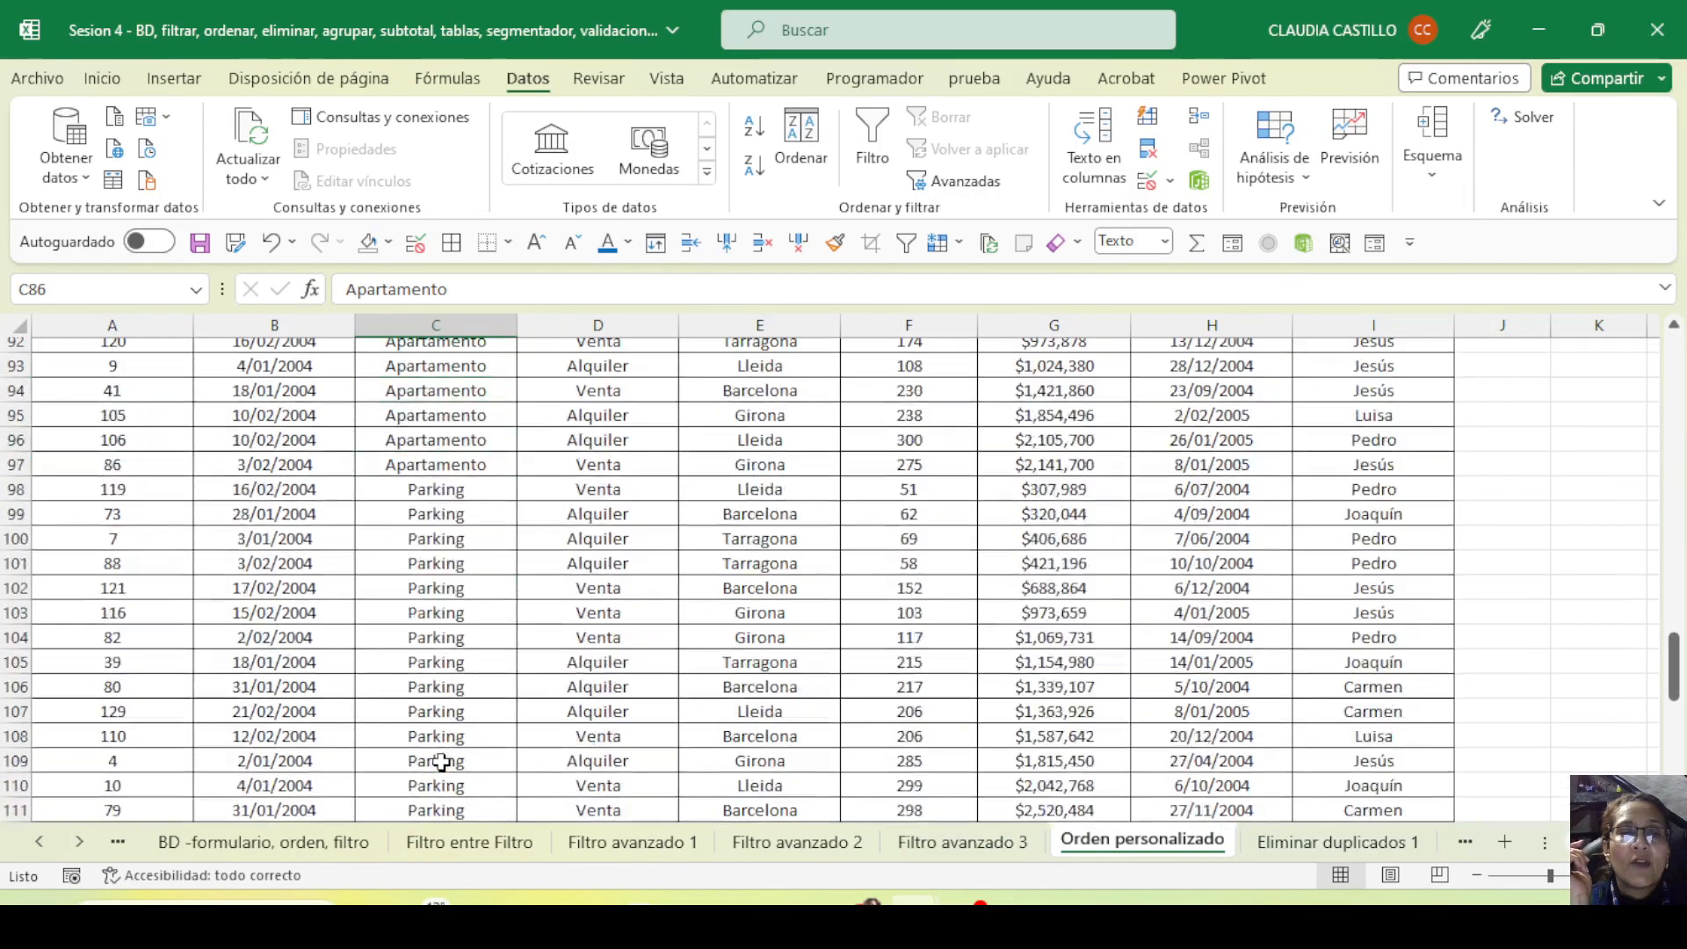
pyautogui.scroll(-9, 441, 758)
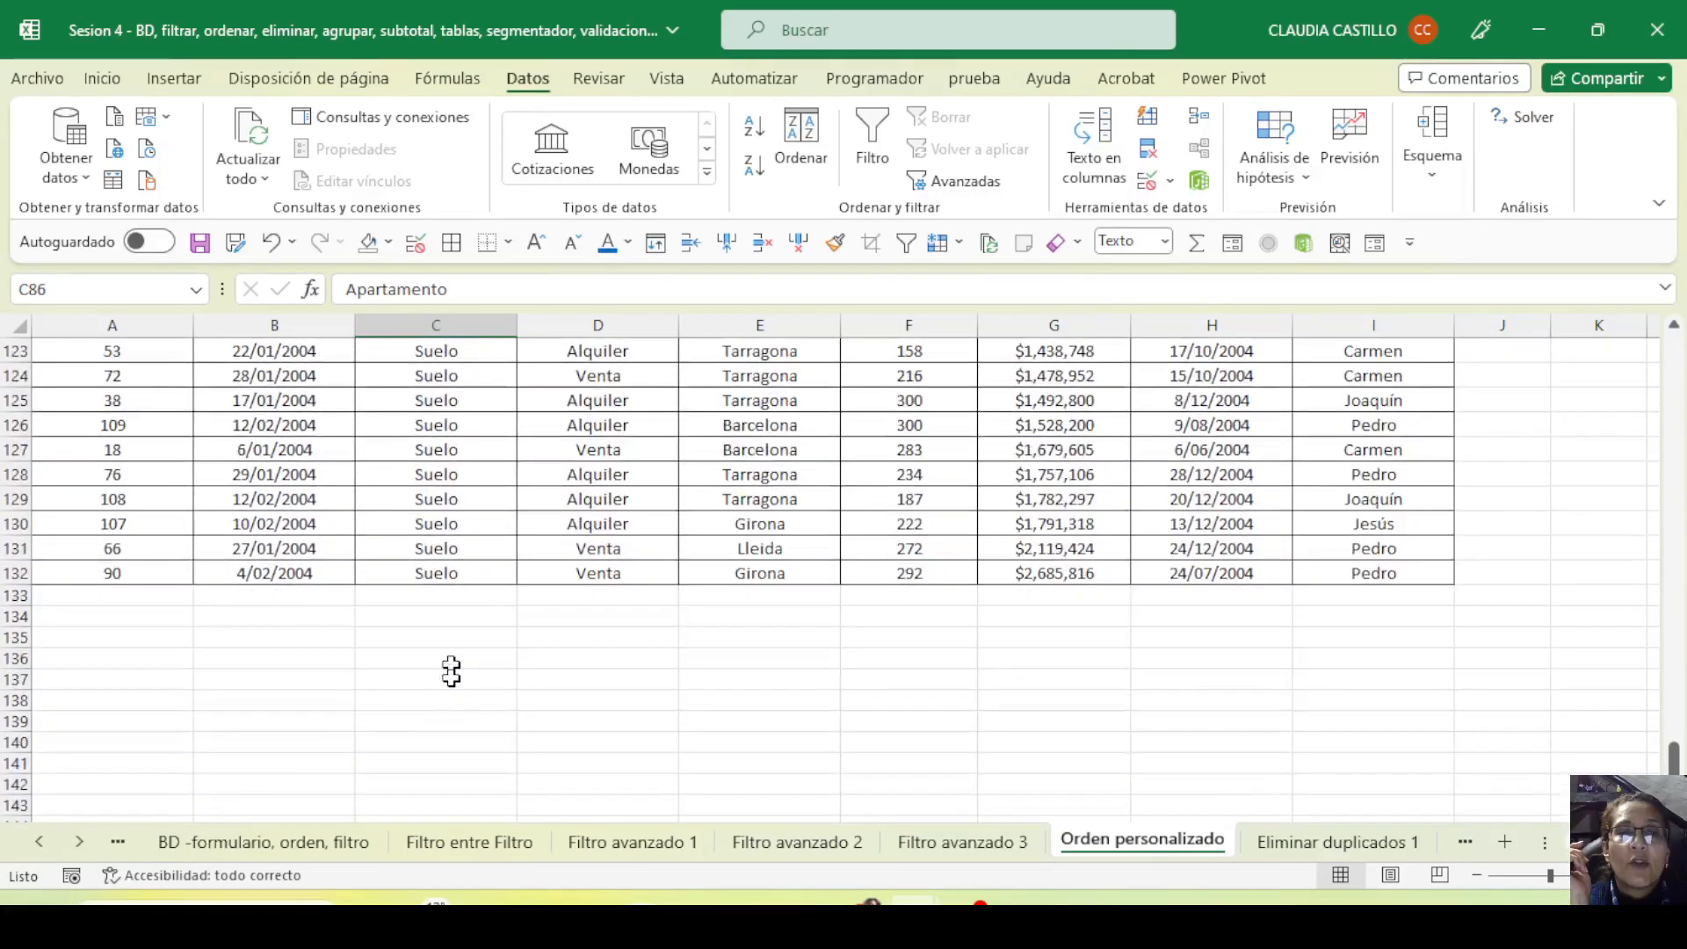
pyautogui.scroll(14, 452, 707)
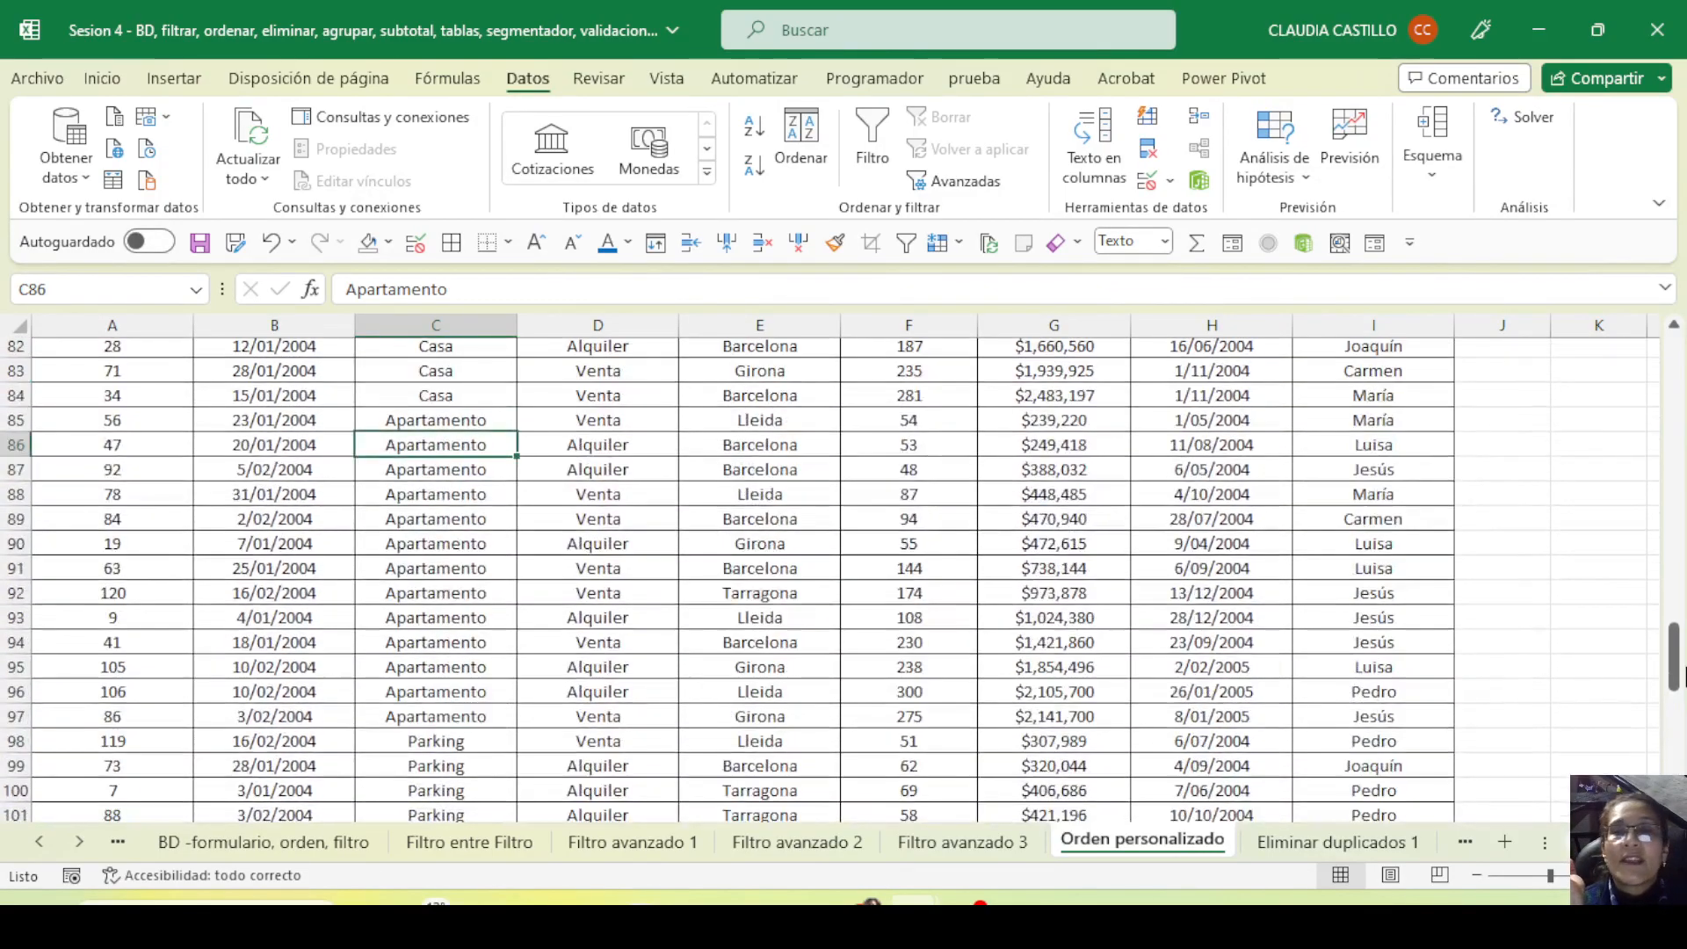
# Return to the Tipo header of the sorted table and save the workbook
pyautogui.moveTo(1672, 668); pyautogui.dragTo(1672, 338)
pyautogui.click(517, 530)
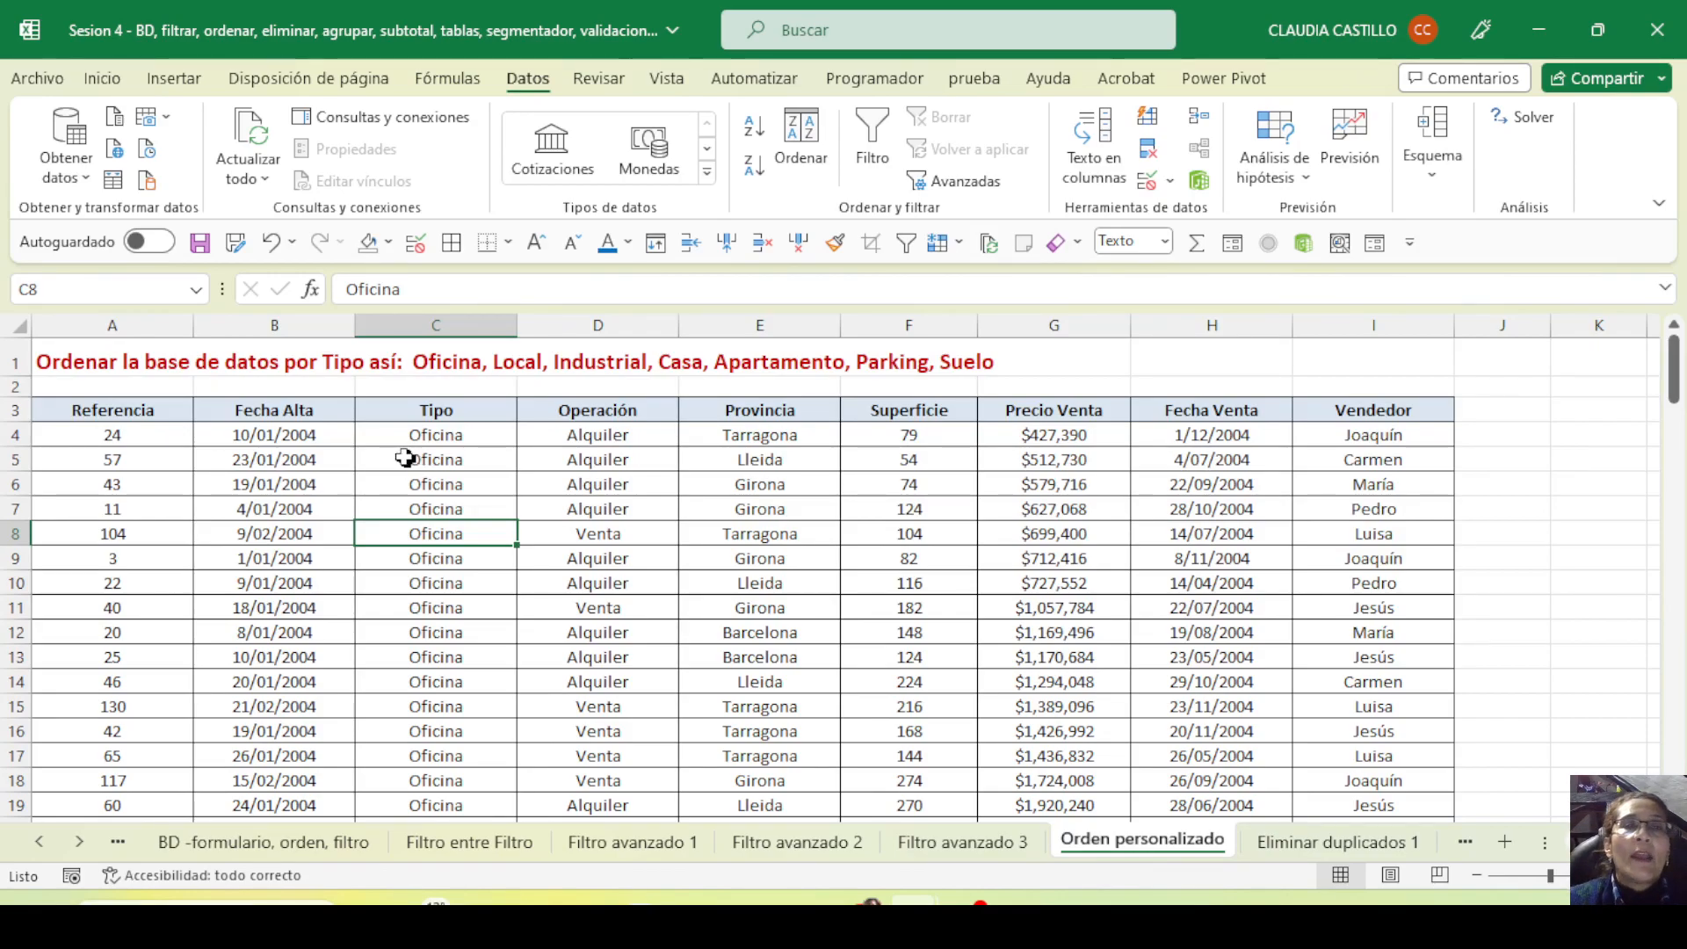
pyautogui.click(397, 420)
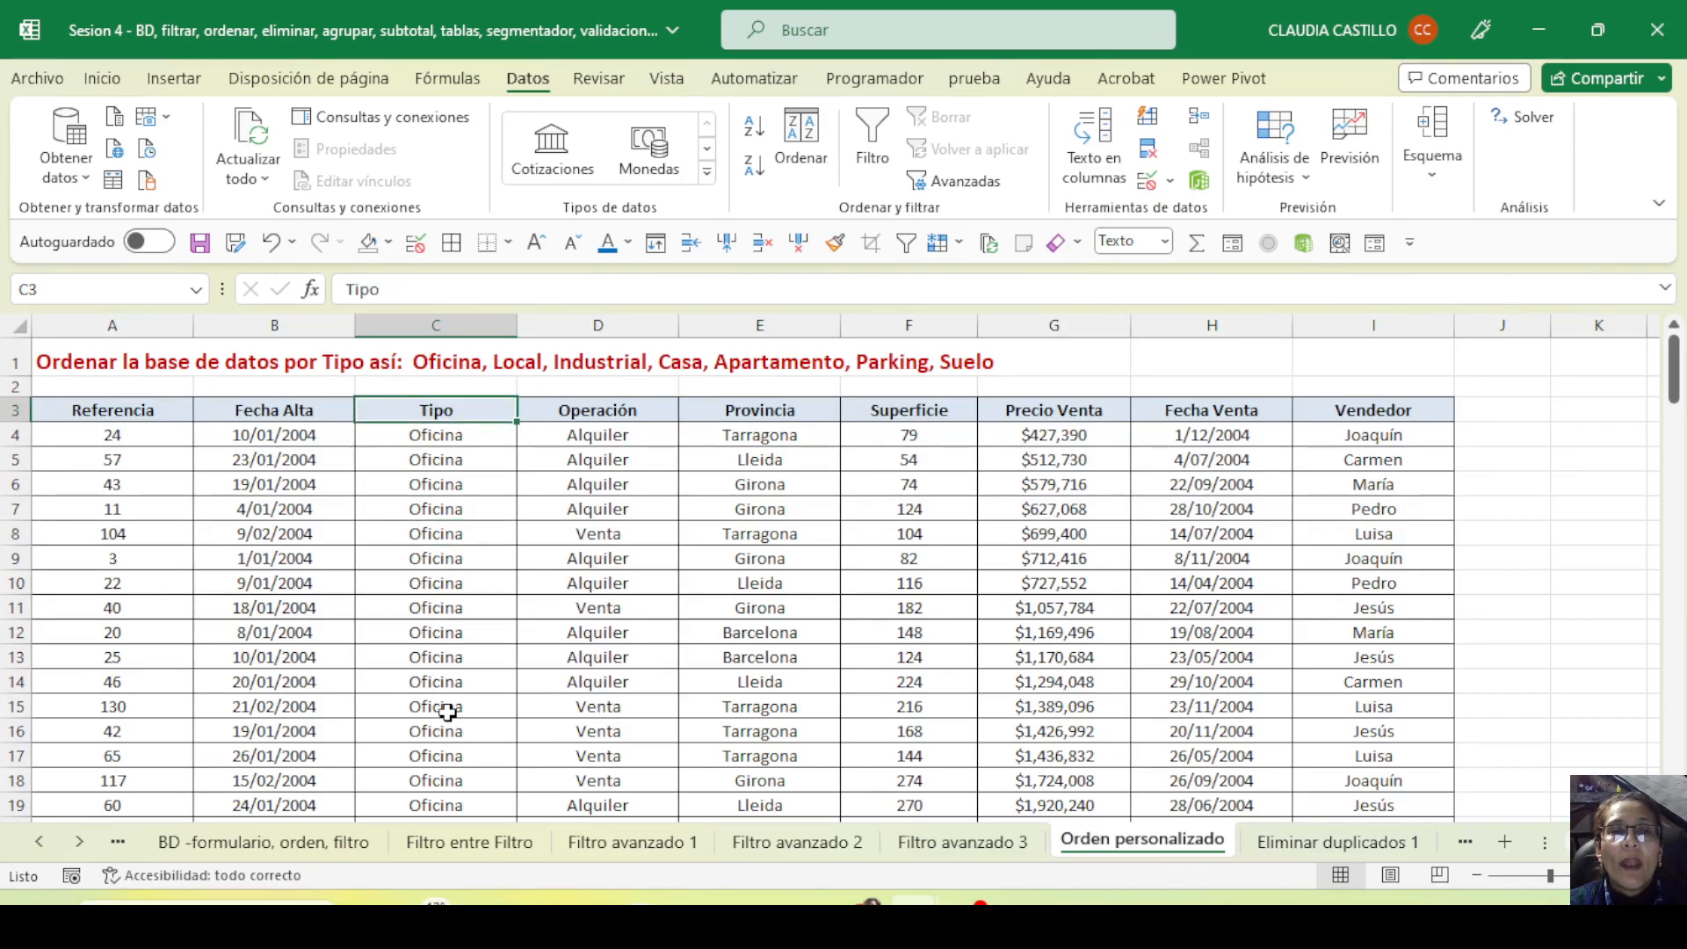
pyautogui.click(200, 243)
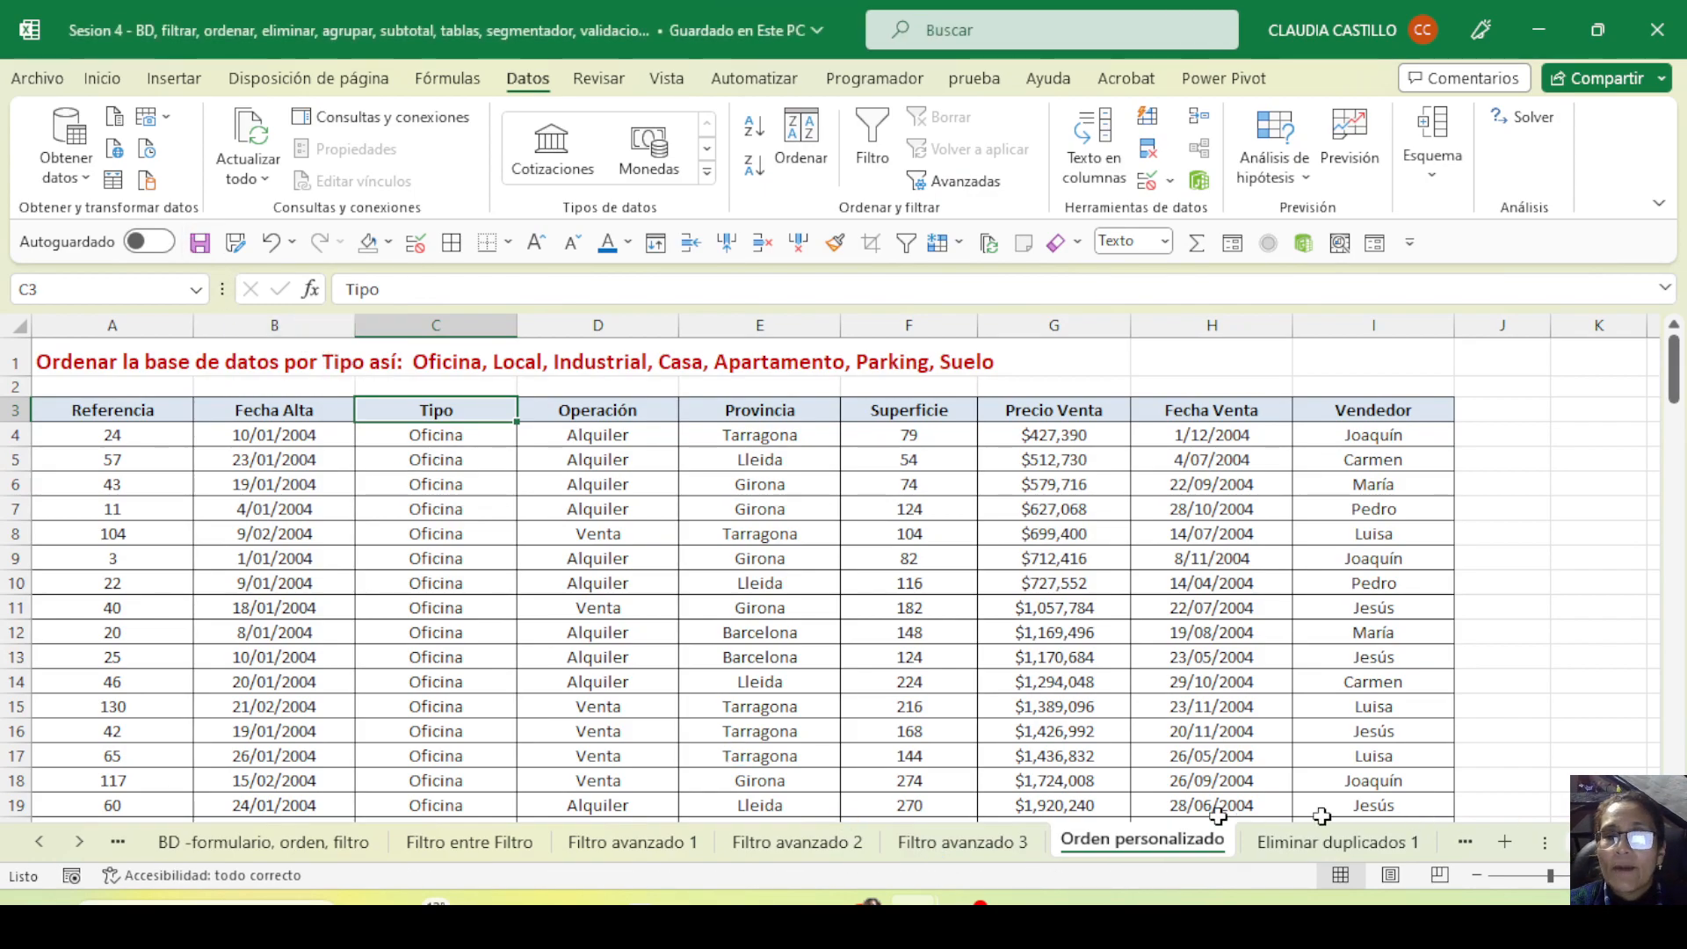
# Go to the Eliminar duplicados 1 sheet and examine the headers and records of its table, from Ciudad to Cant. Libras
pyautogui.click(1336, 842)
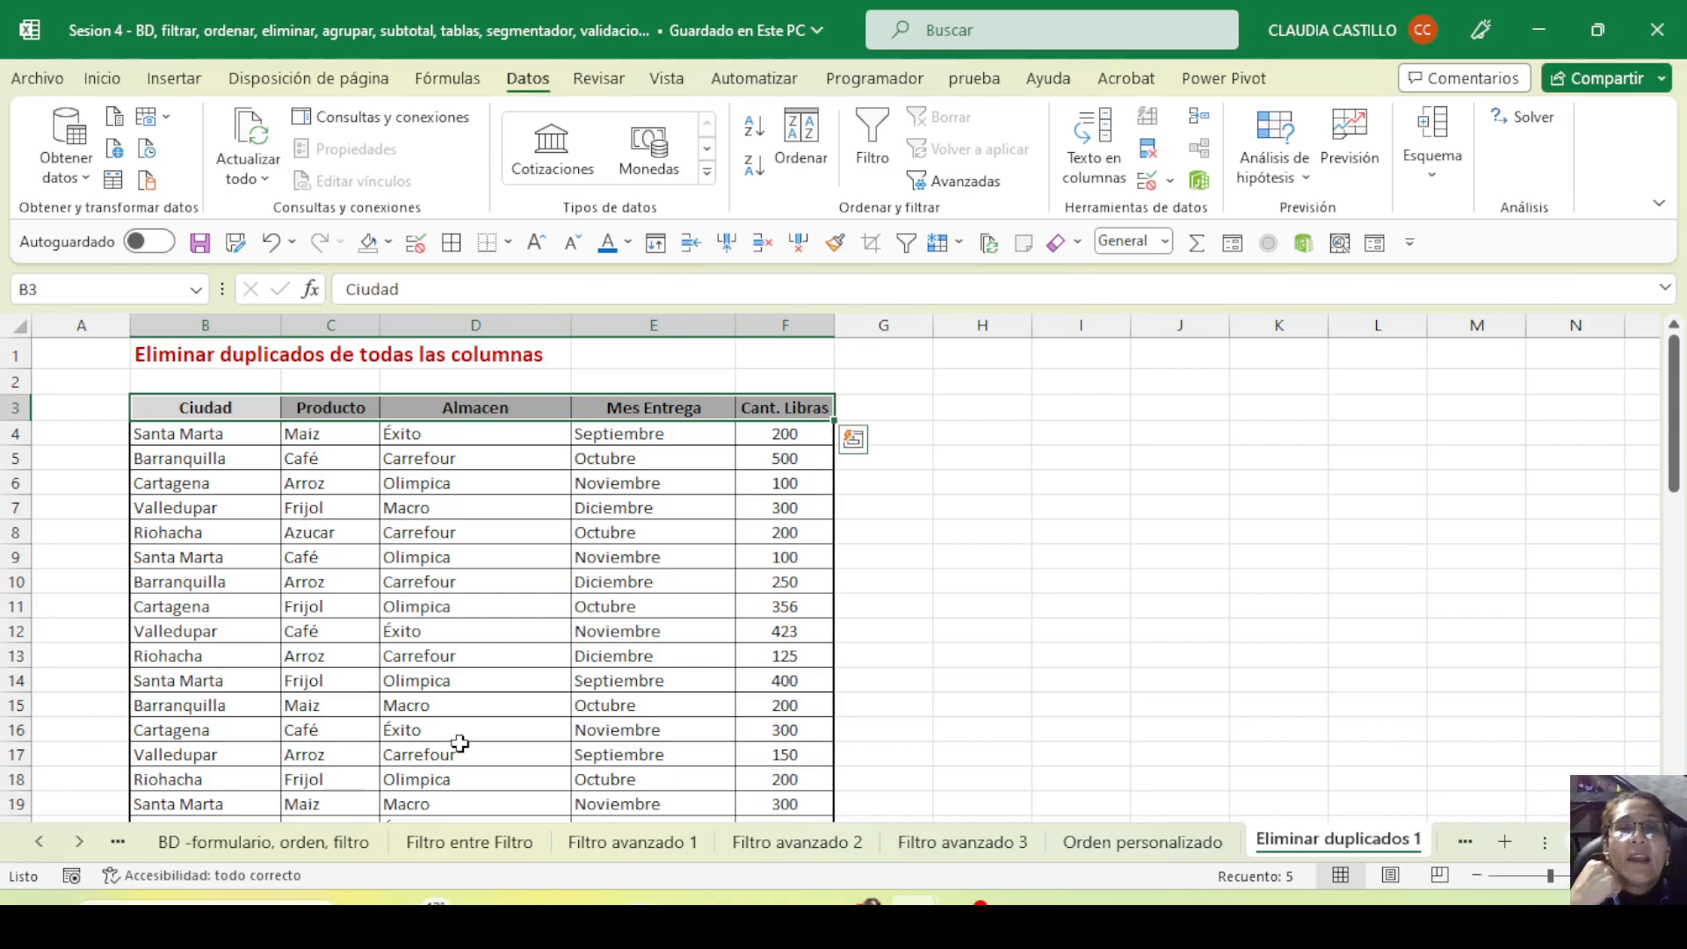
pyautogui.click(239, 534)
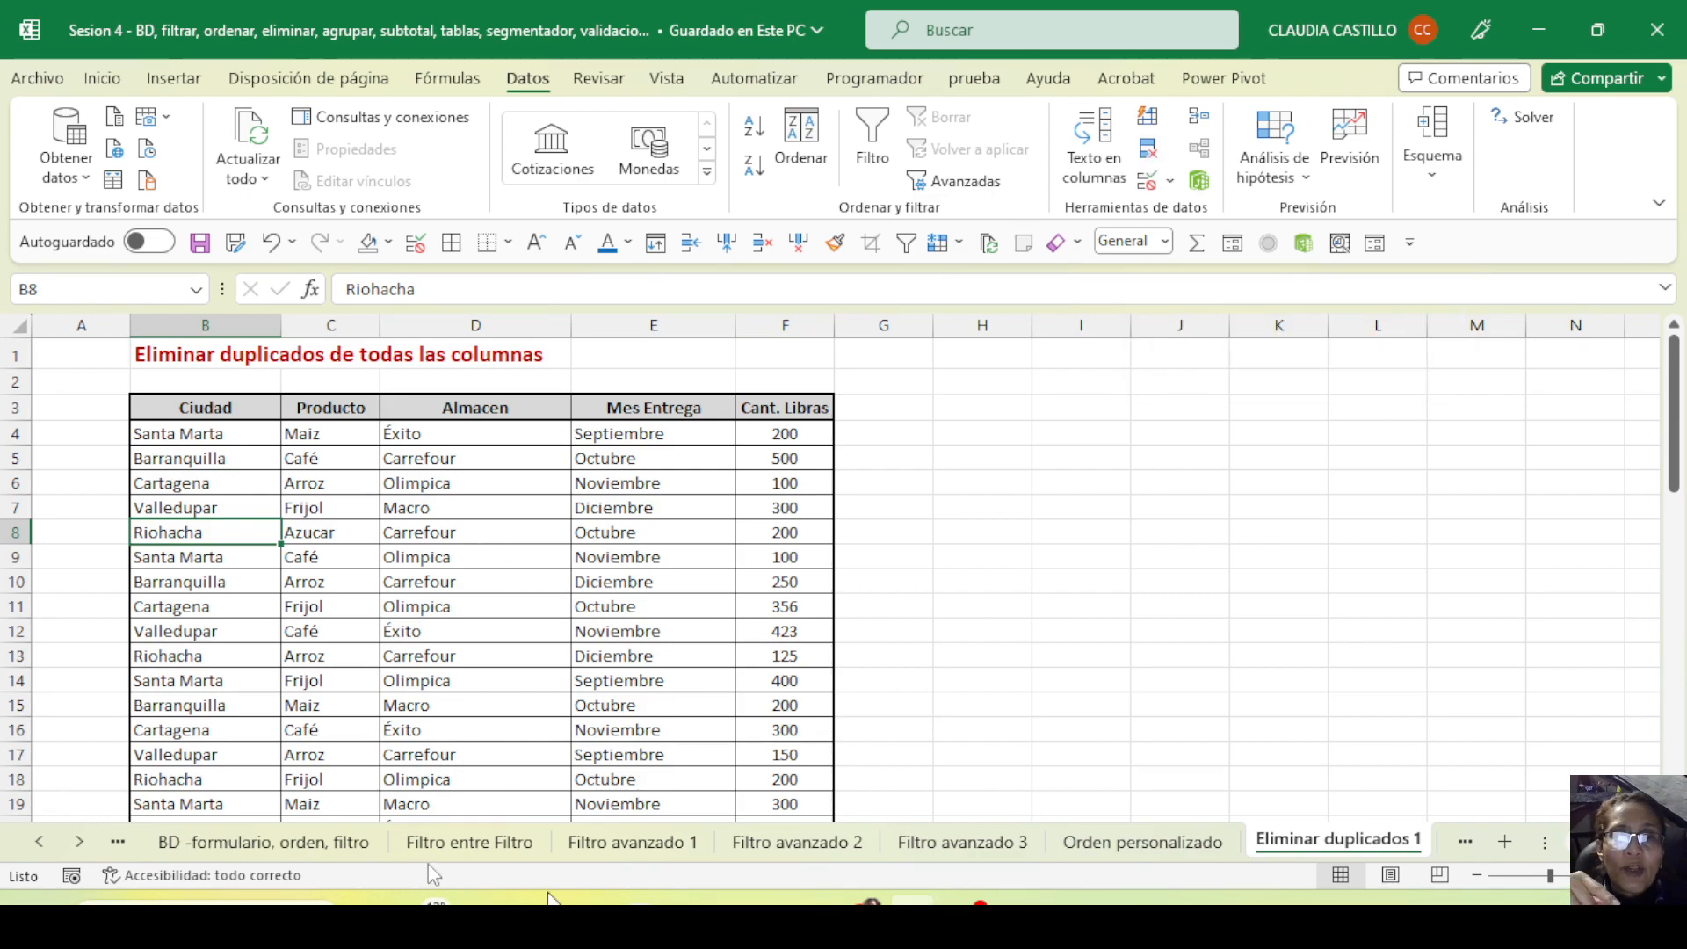
pyautogui.click(79, 847)
pyautogui.click(79, 847)
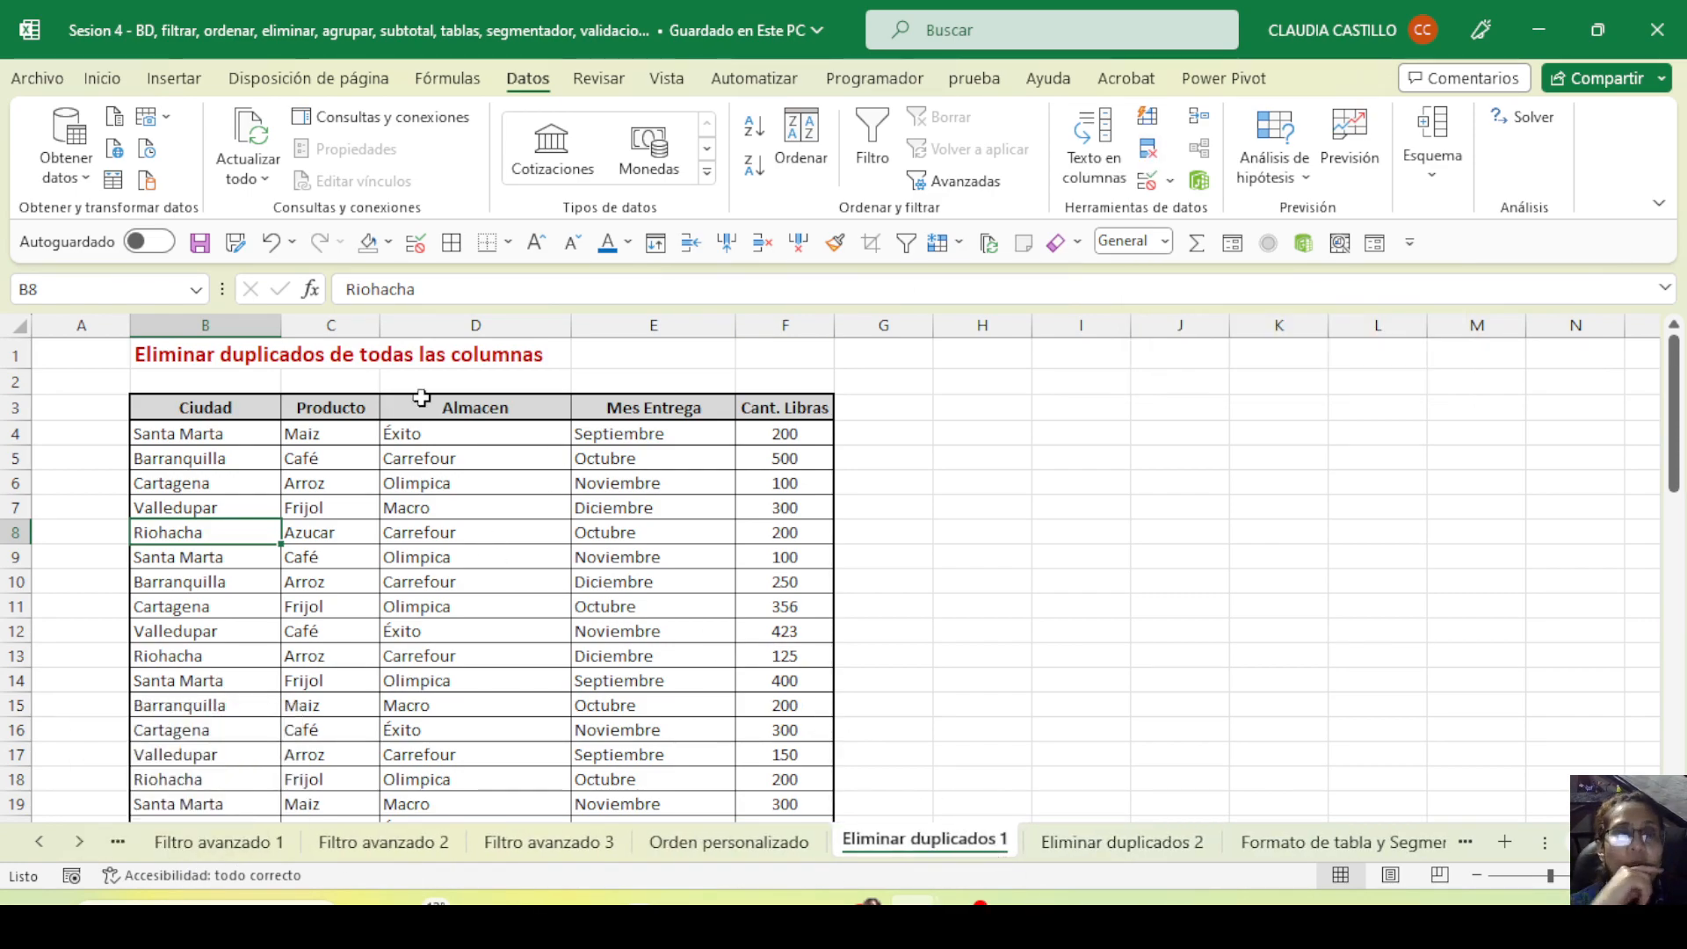
pyautogui.click(245, 500)
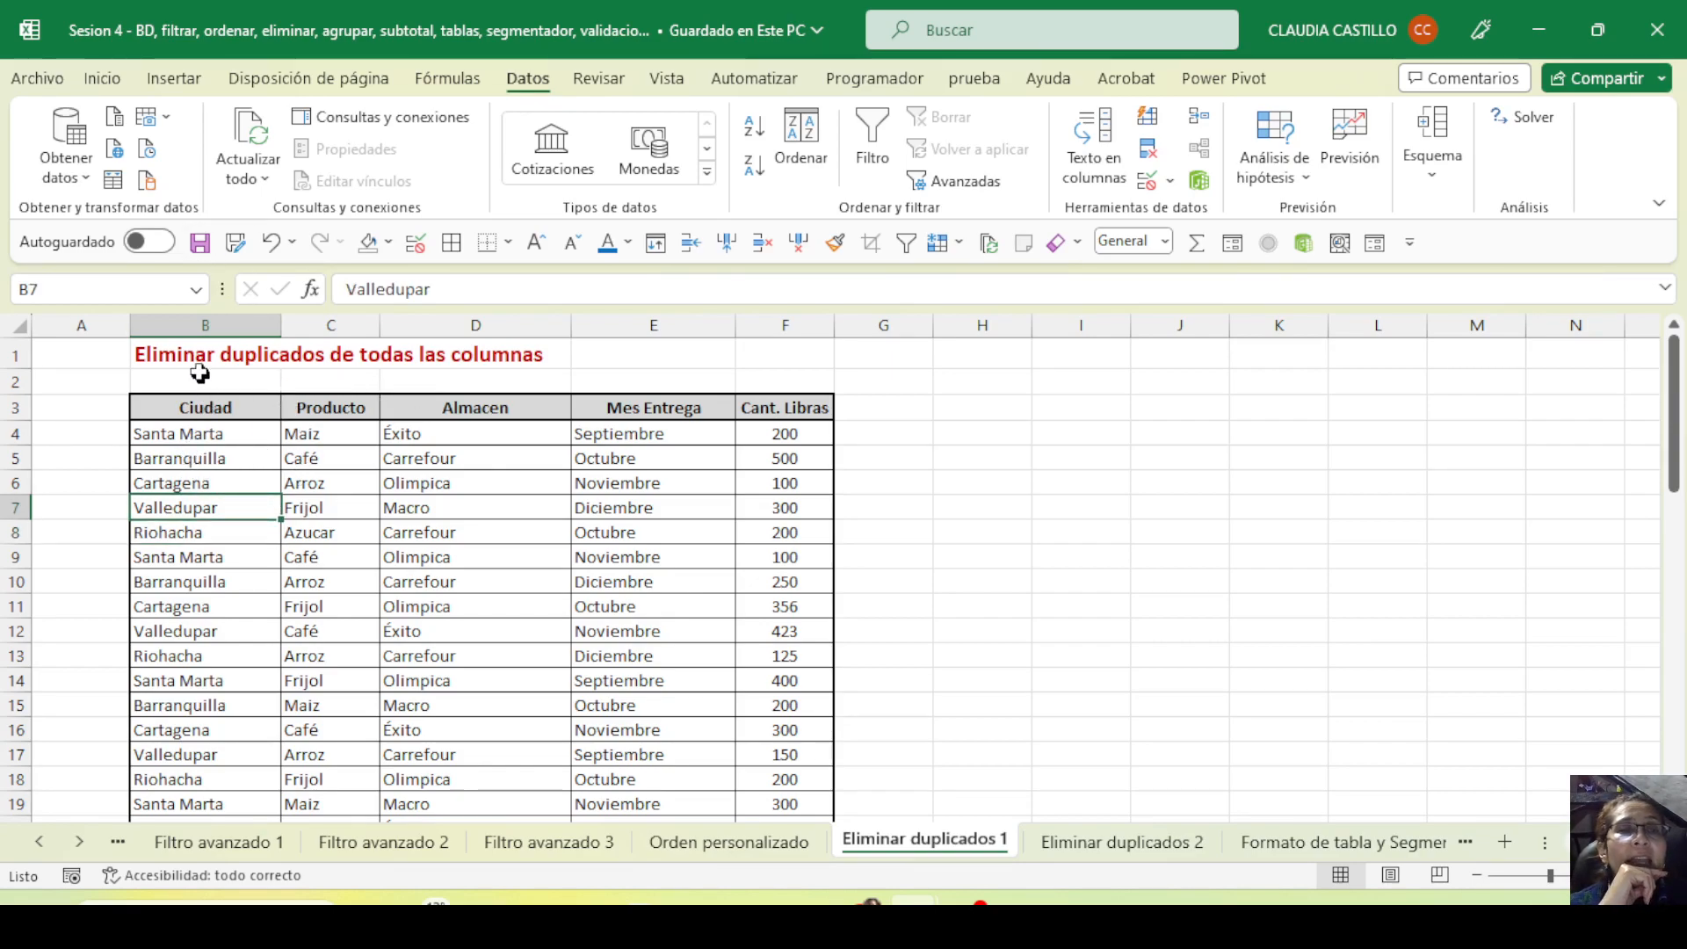
pyautogui.moveTo(226, 403); pyautogui.dragTo(788, 730)
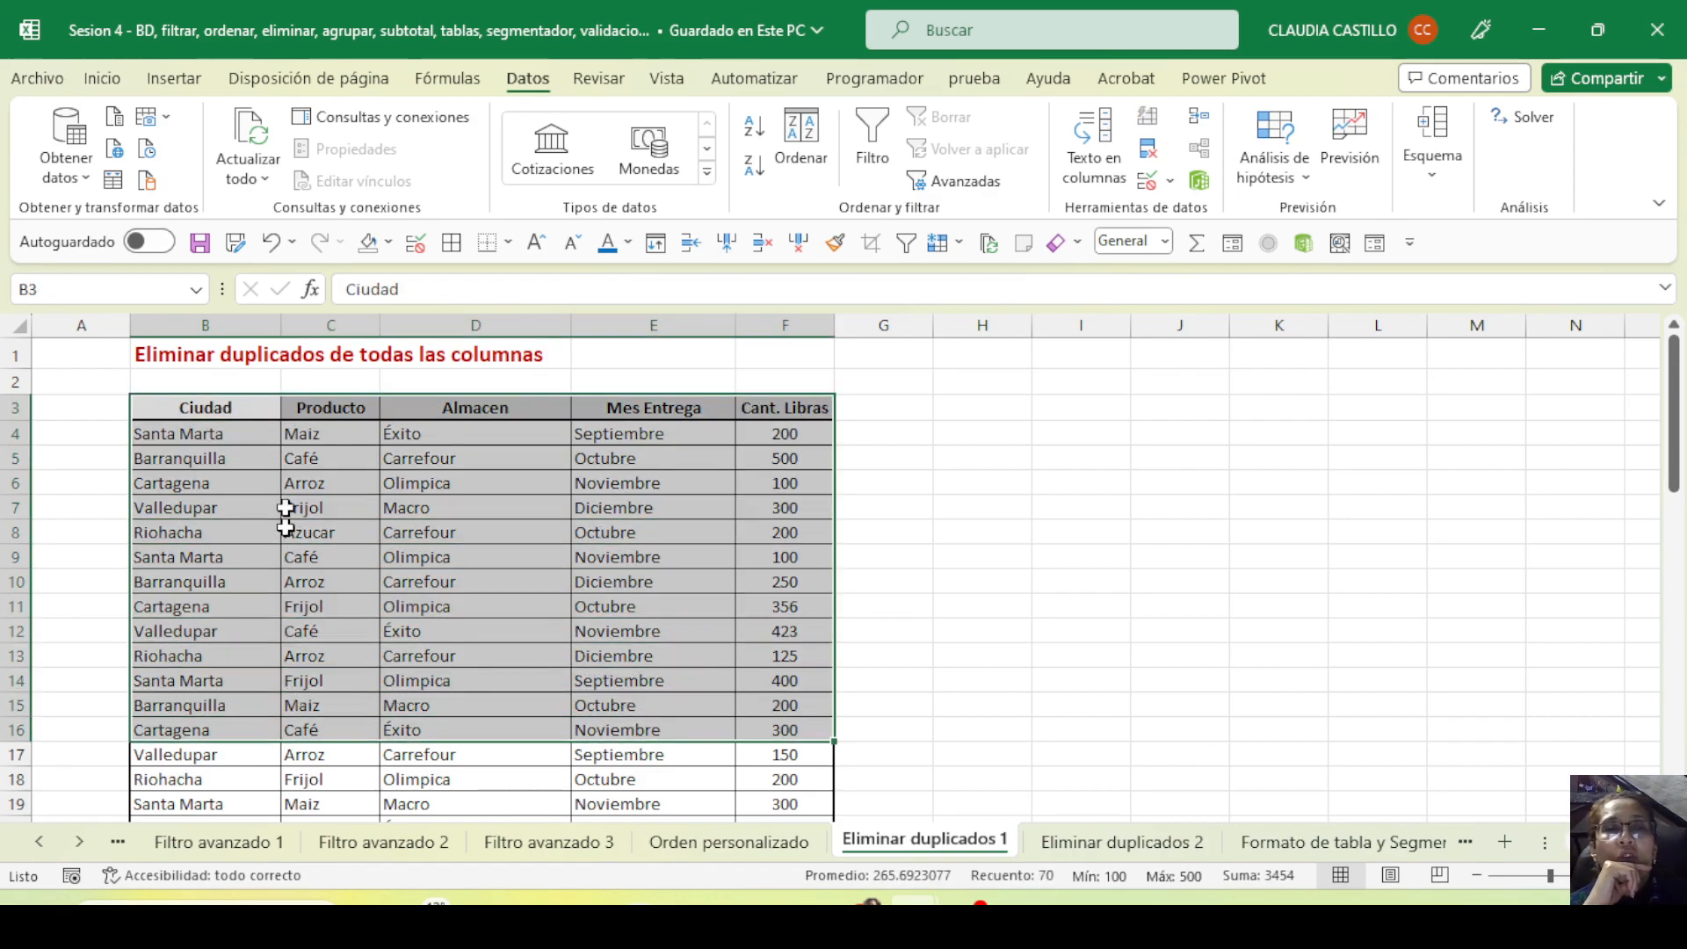
pyautogui.moveTo(220, 433); pyautogui.dragTo(773, 435)
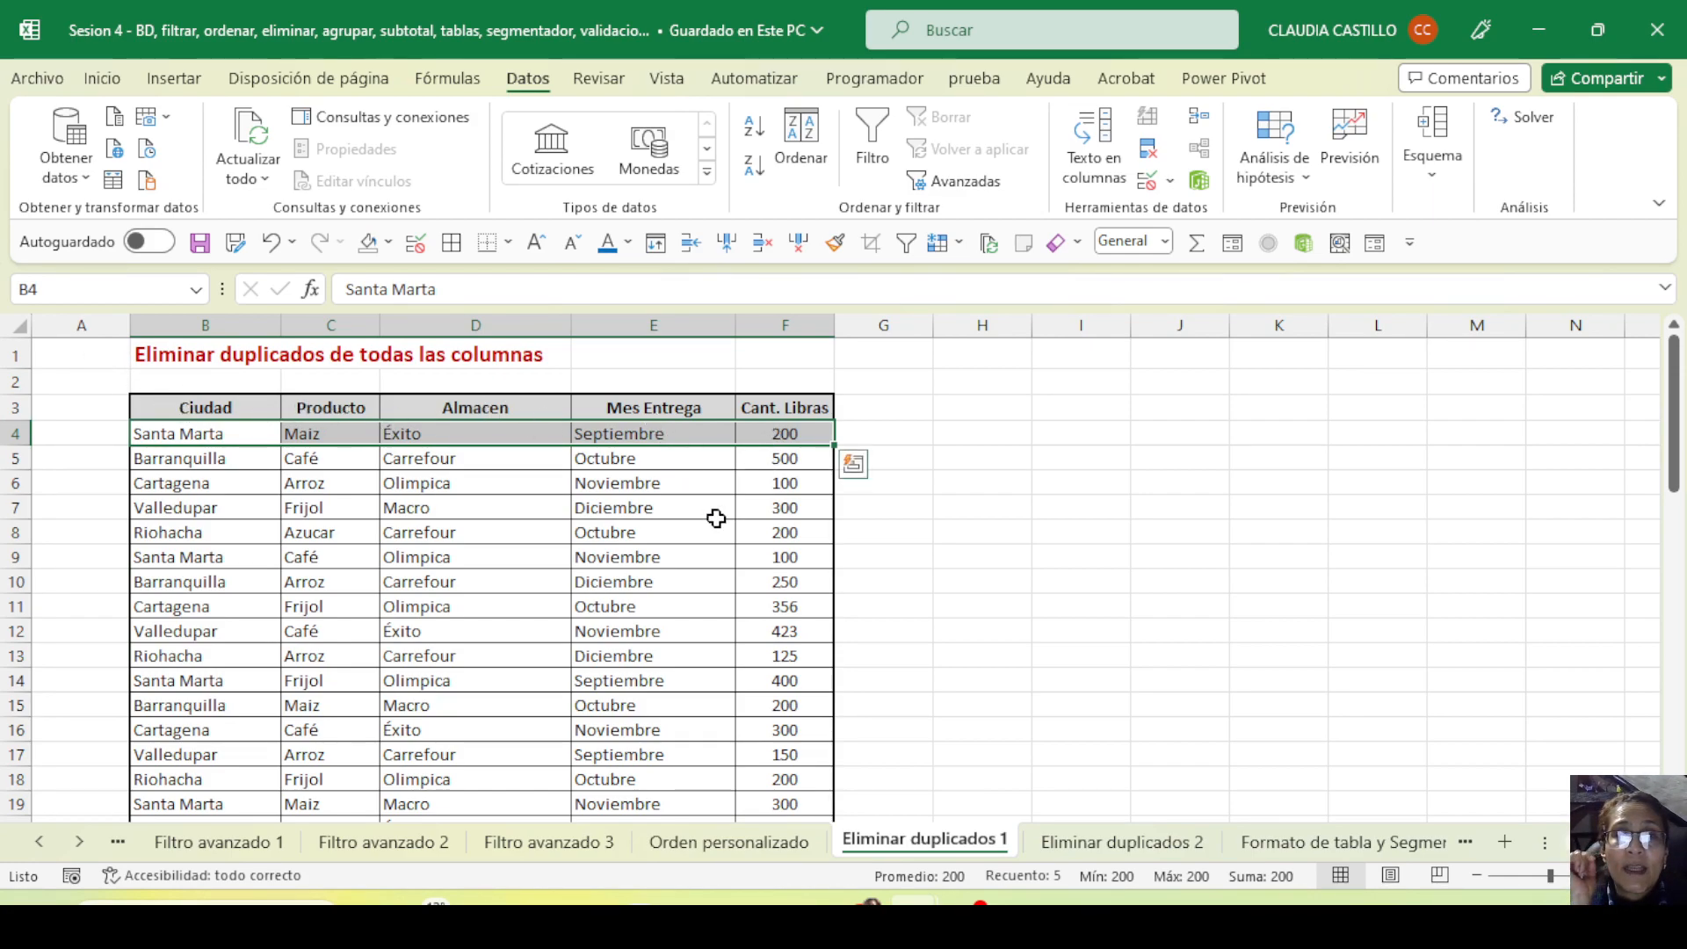
pyautogui.moveTo(207, 407); pyautogui.dragTo(789, 416)
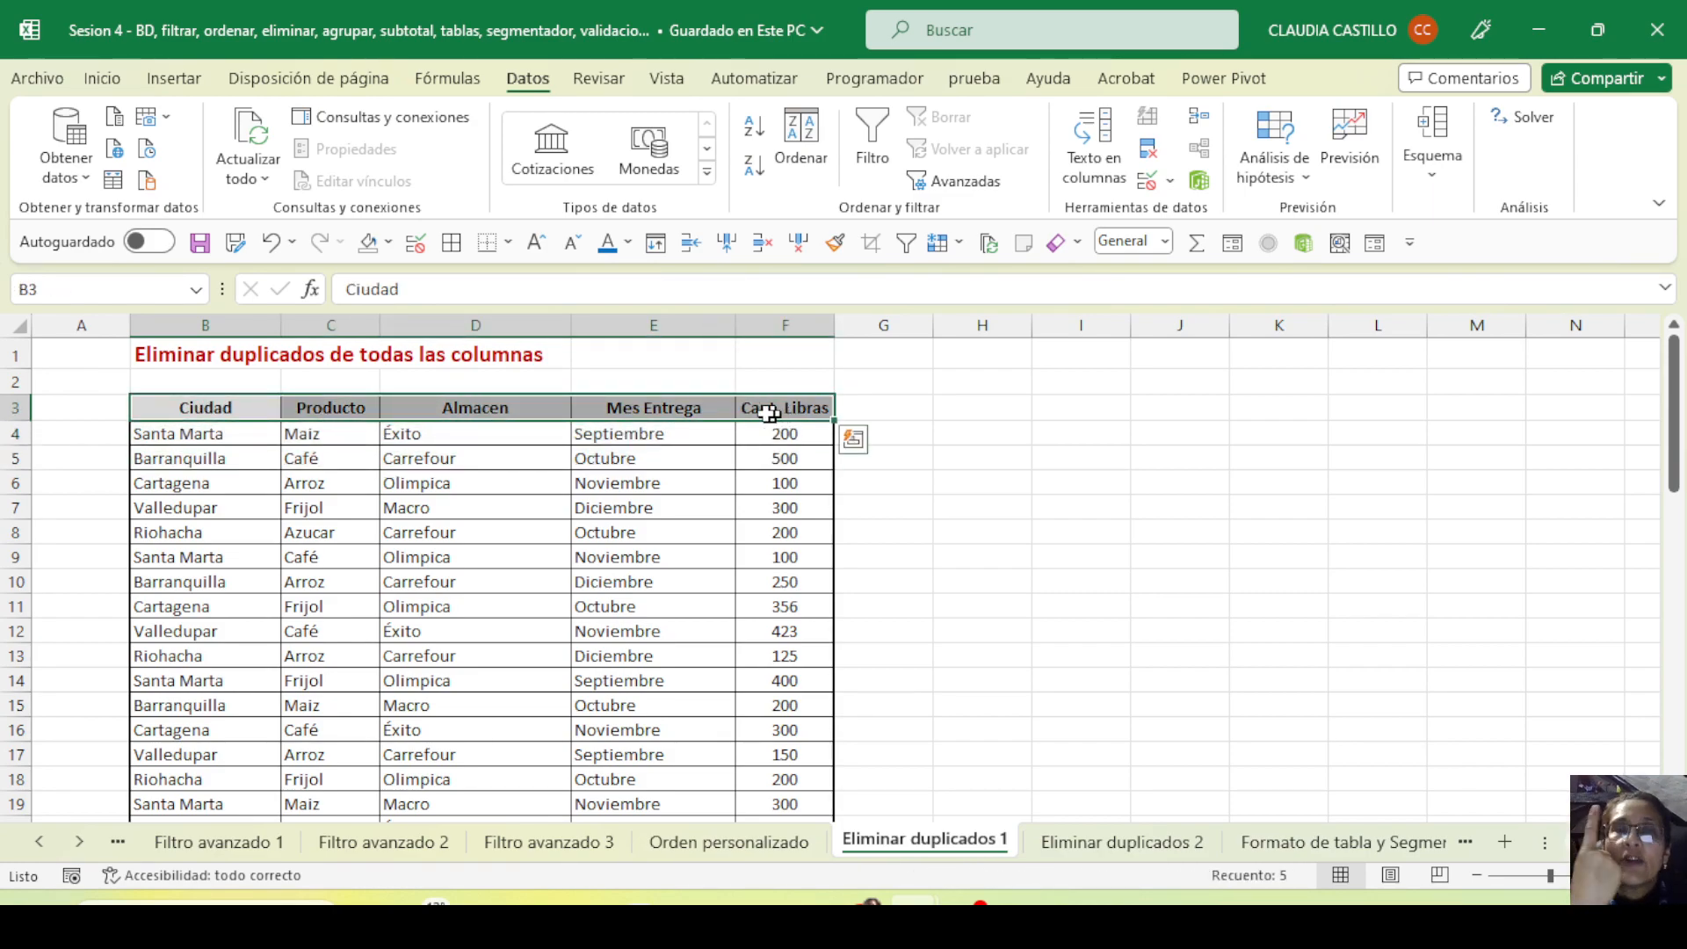
# Start the Remove Duplicates command on the Eliminar duplicados 1 table and move its dialog clear of the data
pyautogui.click(352, 605)
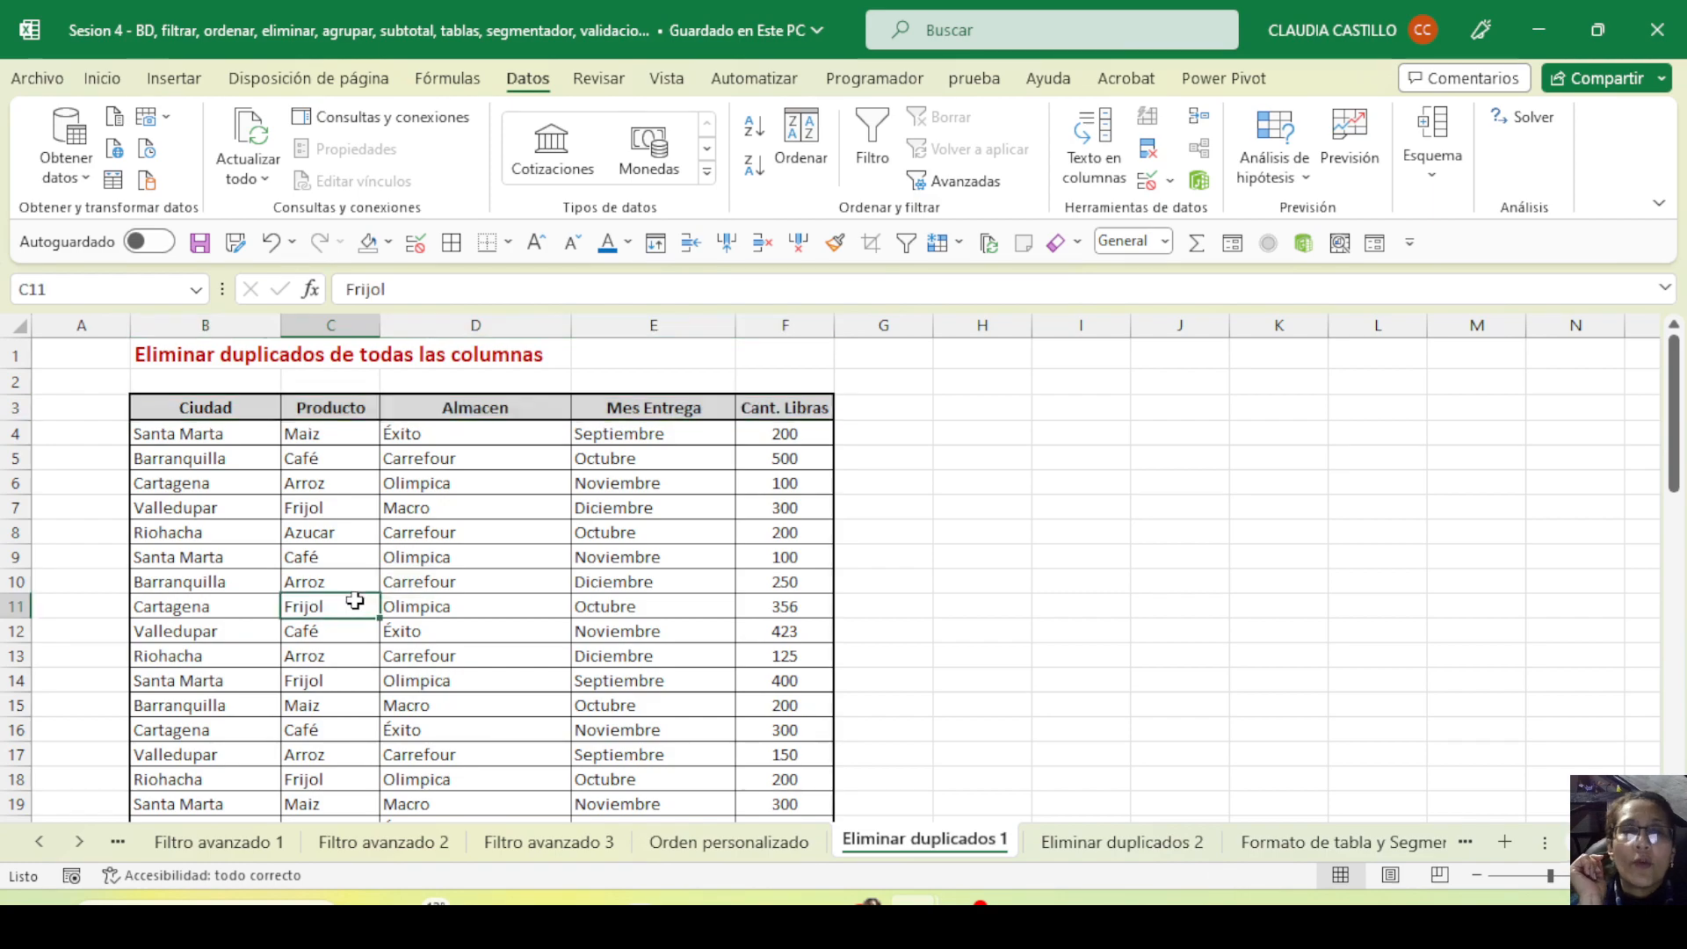
pyautogui.click(385, 529)
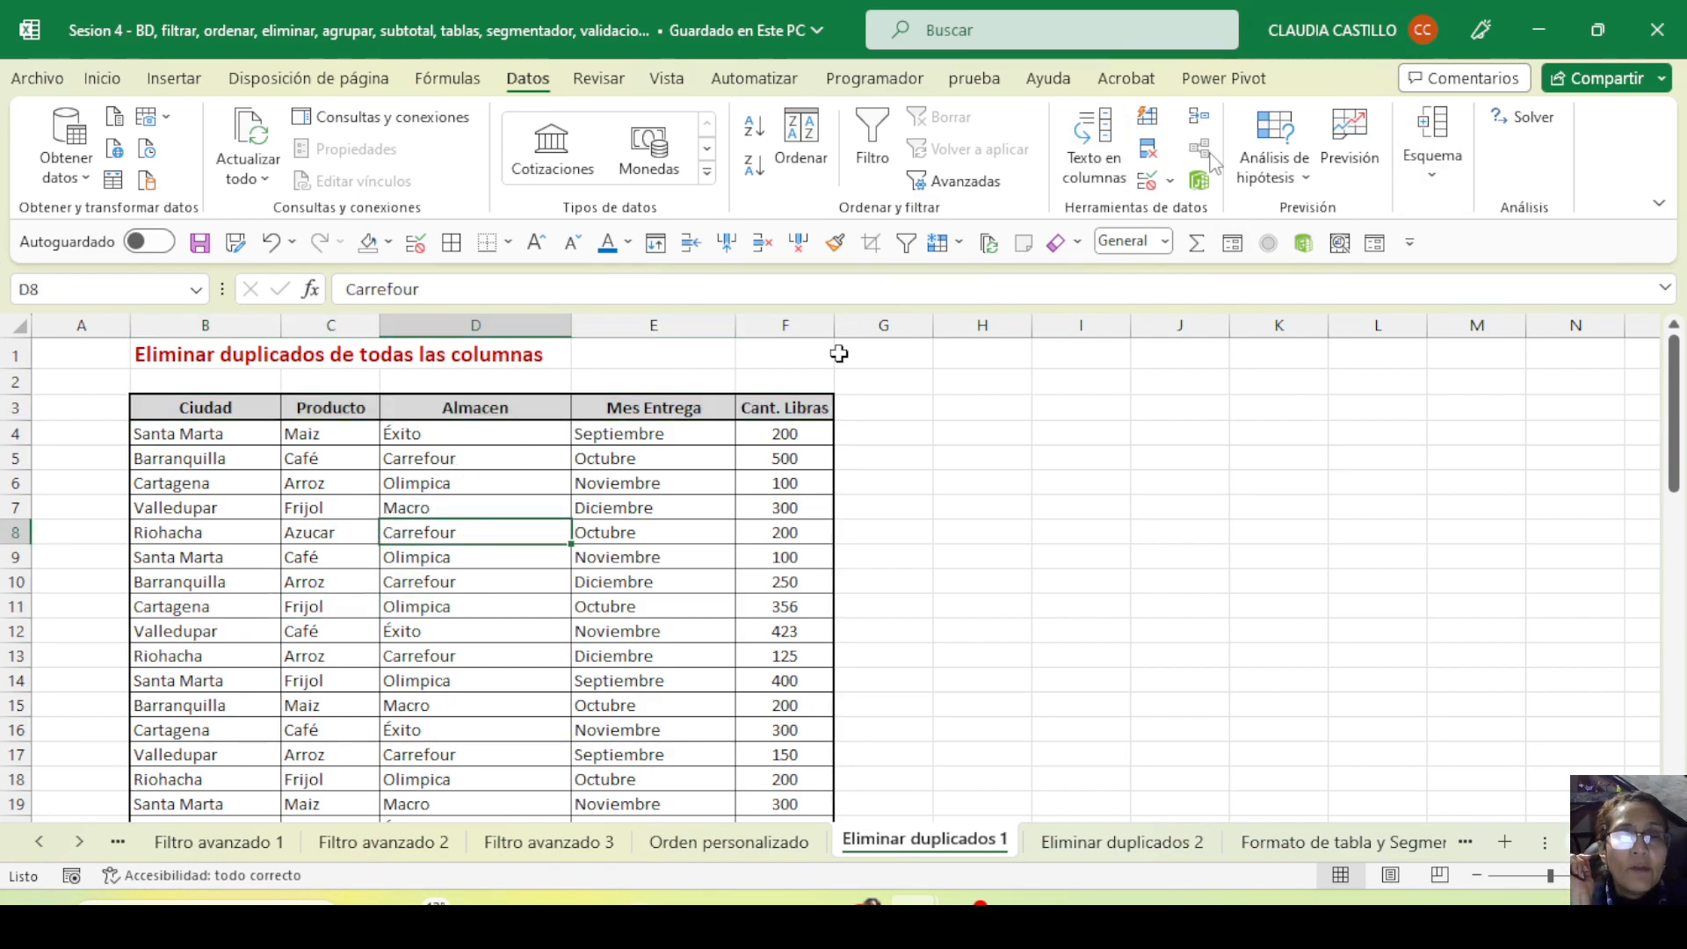
pyautogui.click(1150, 155)
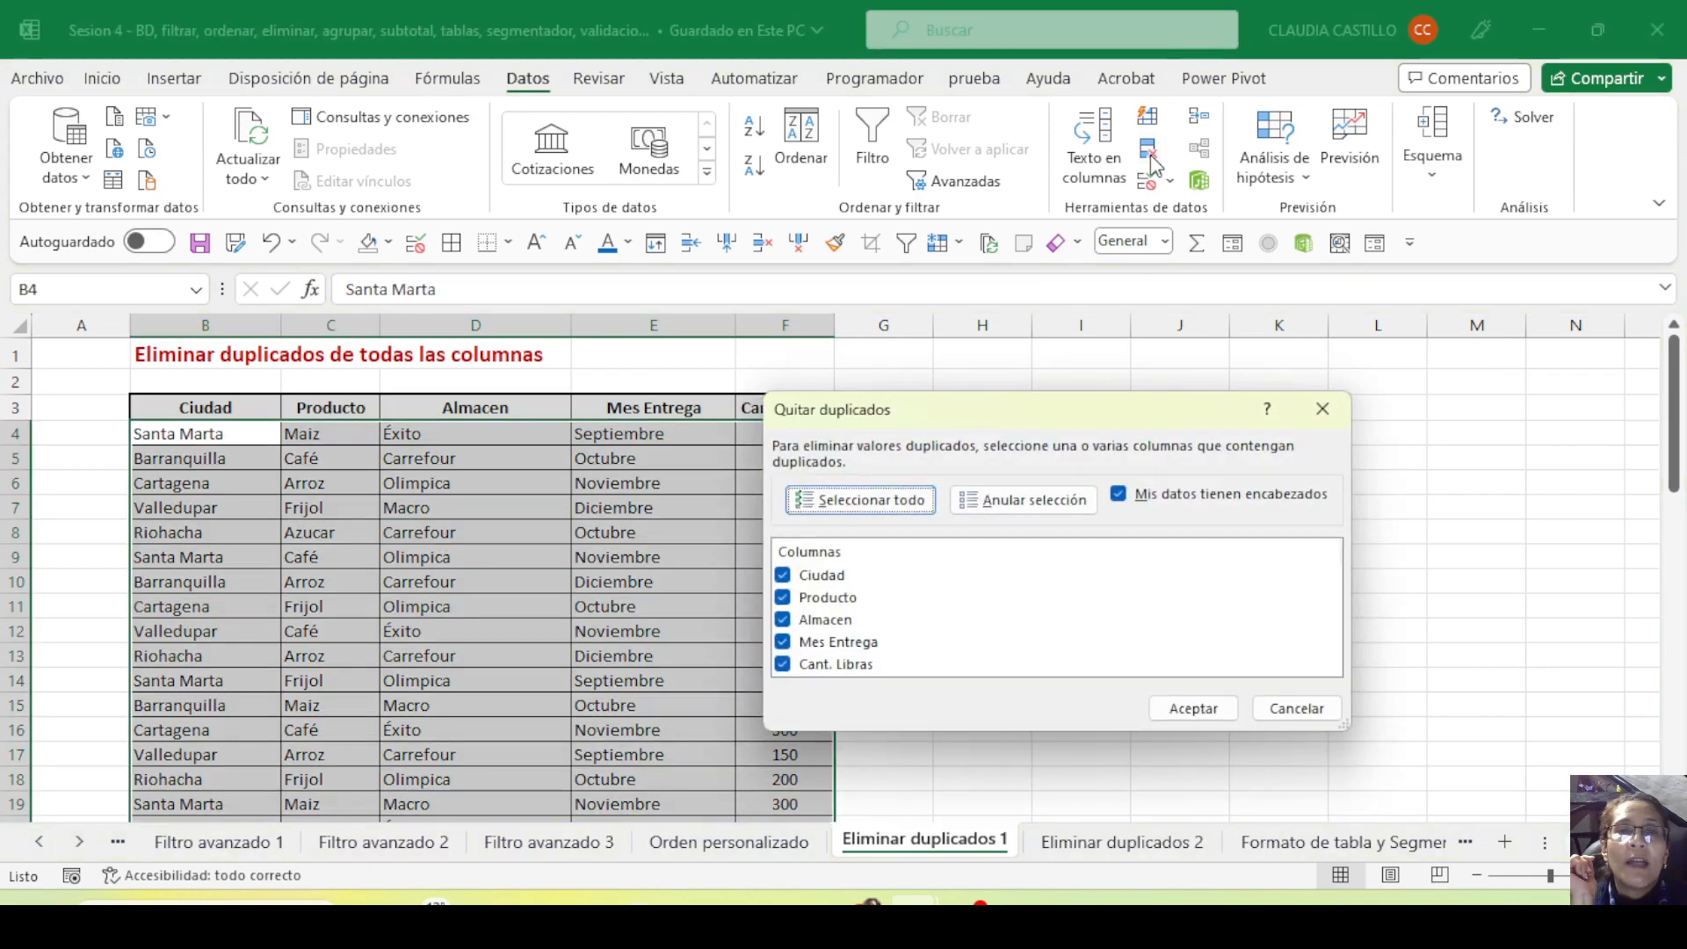
pyautogui.moveTo(987, 410); pyautogui.dragTo(914, 357)
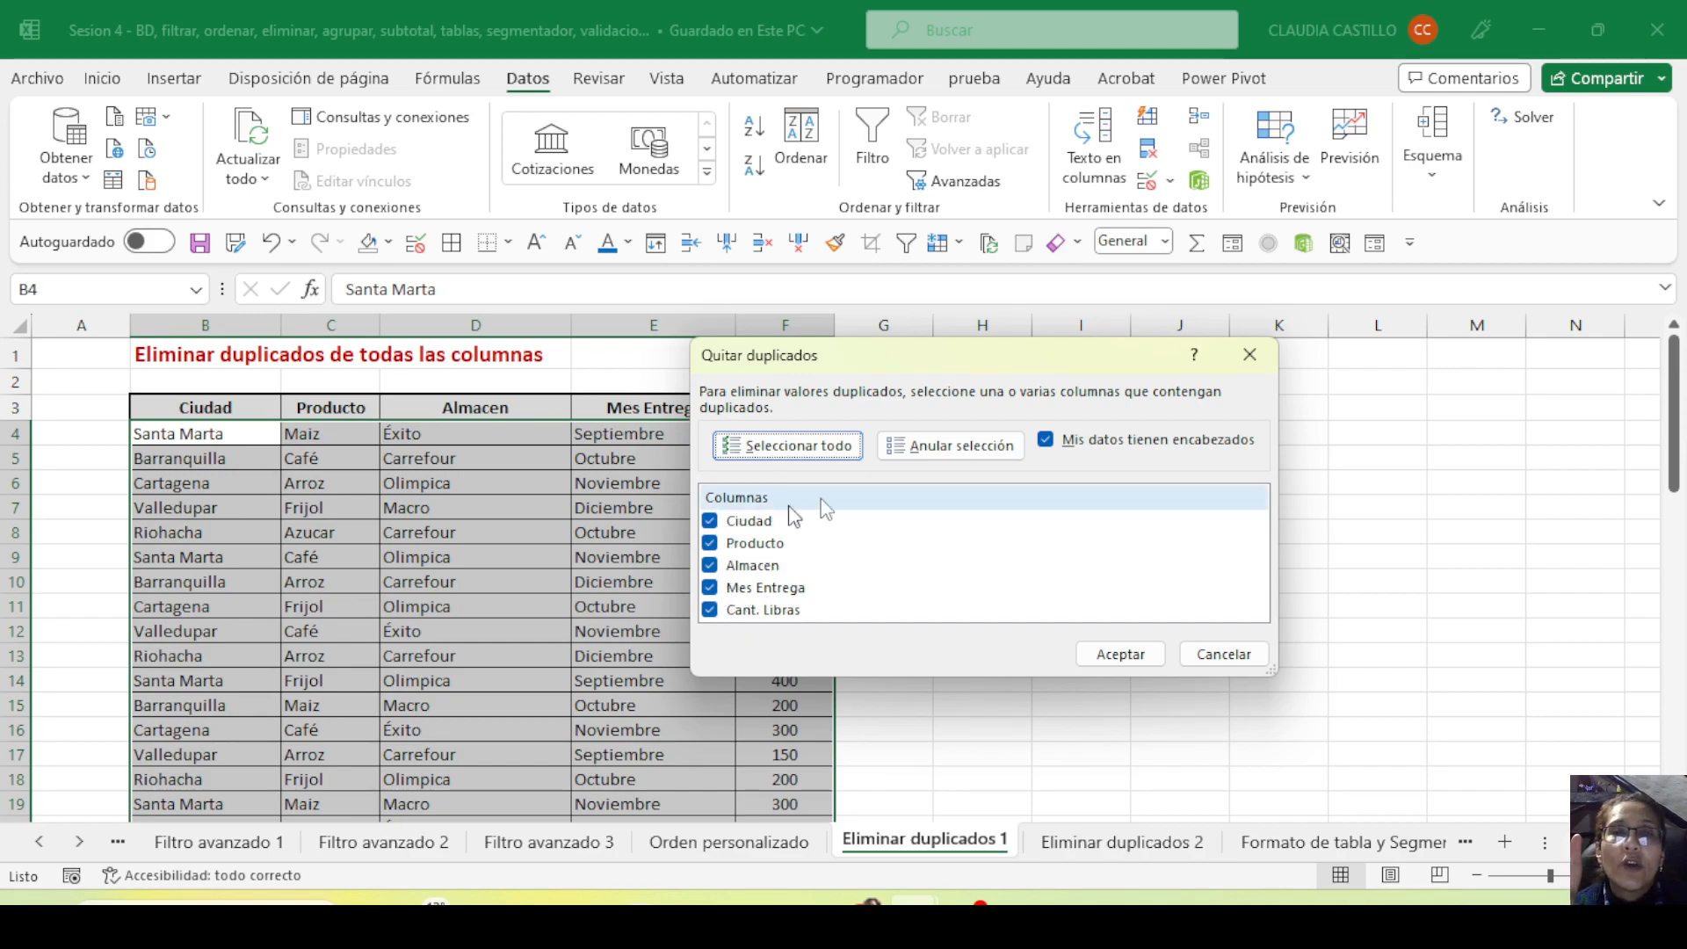
pyautogui.click(953, 446)
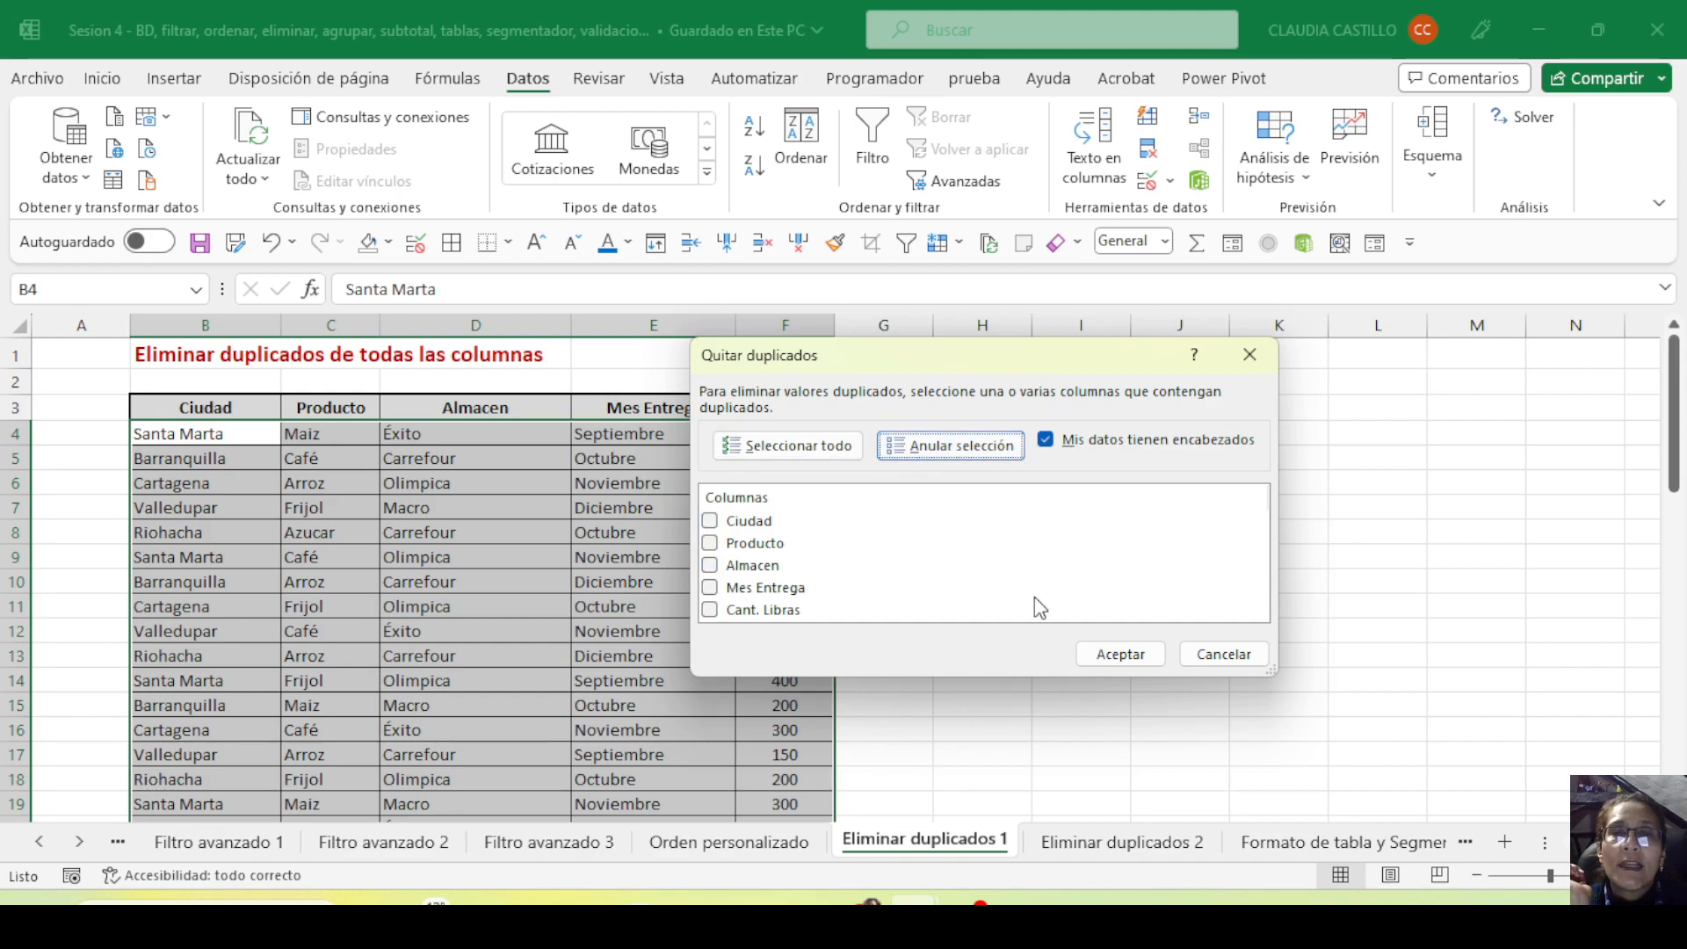
pyautogui.click(710, 547)
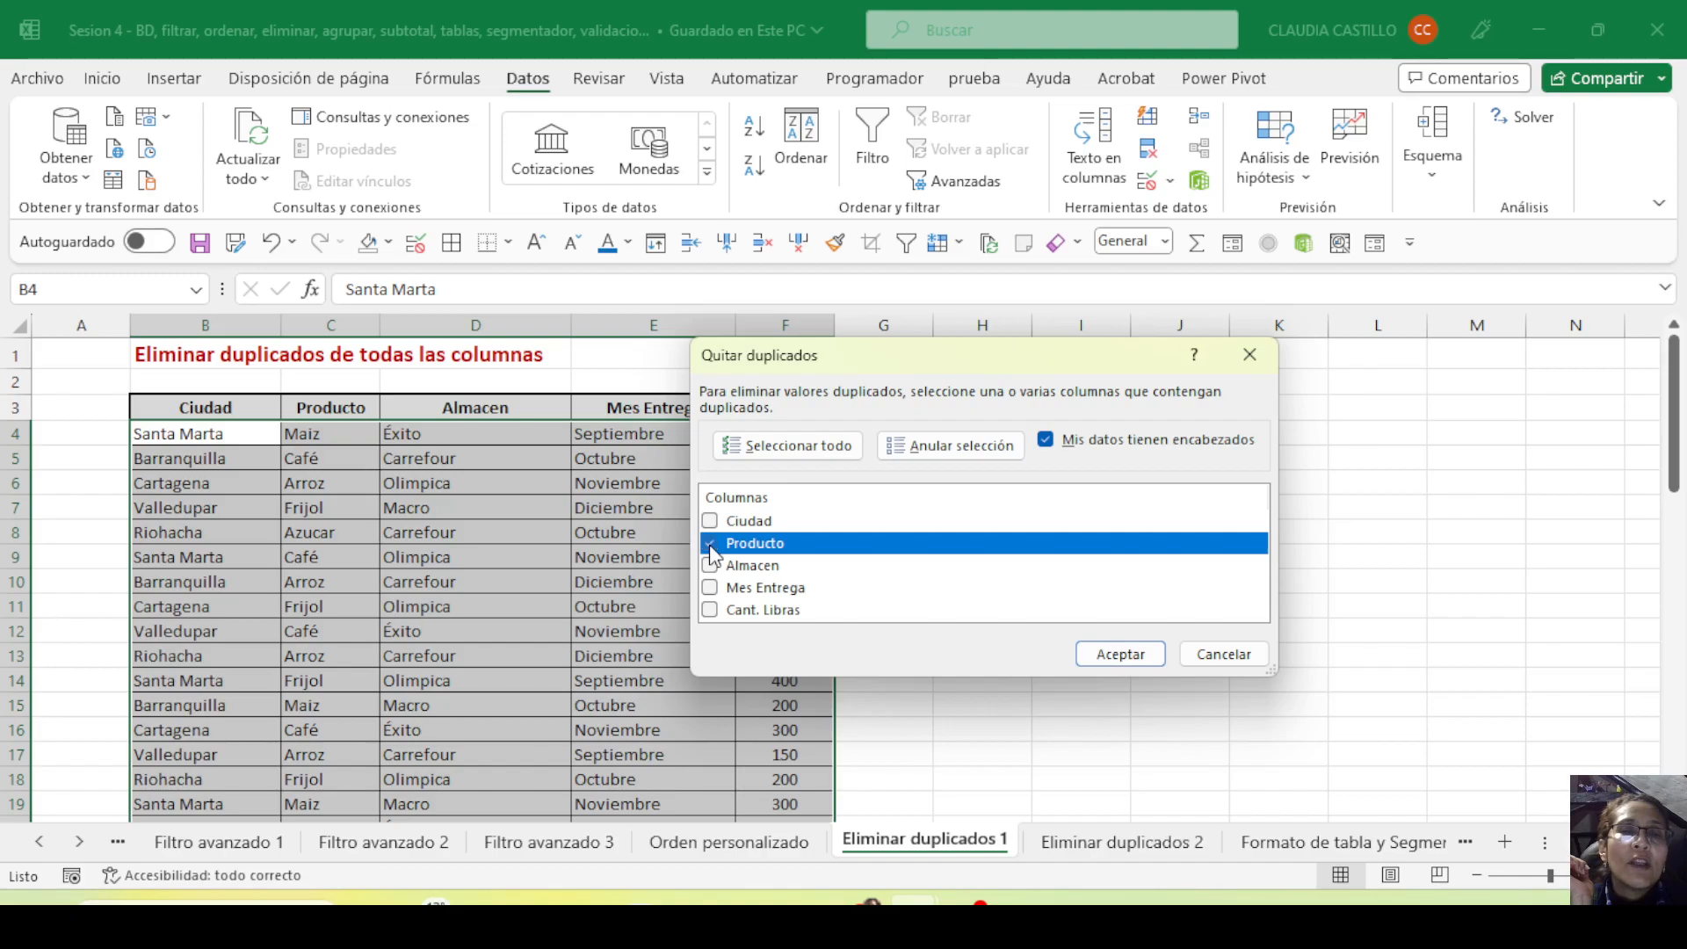
pyautogui.click(710, 588)
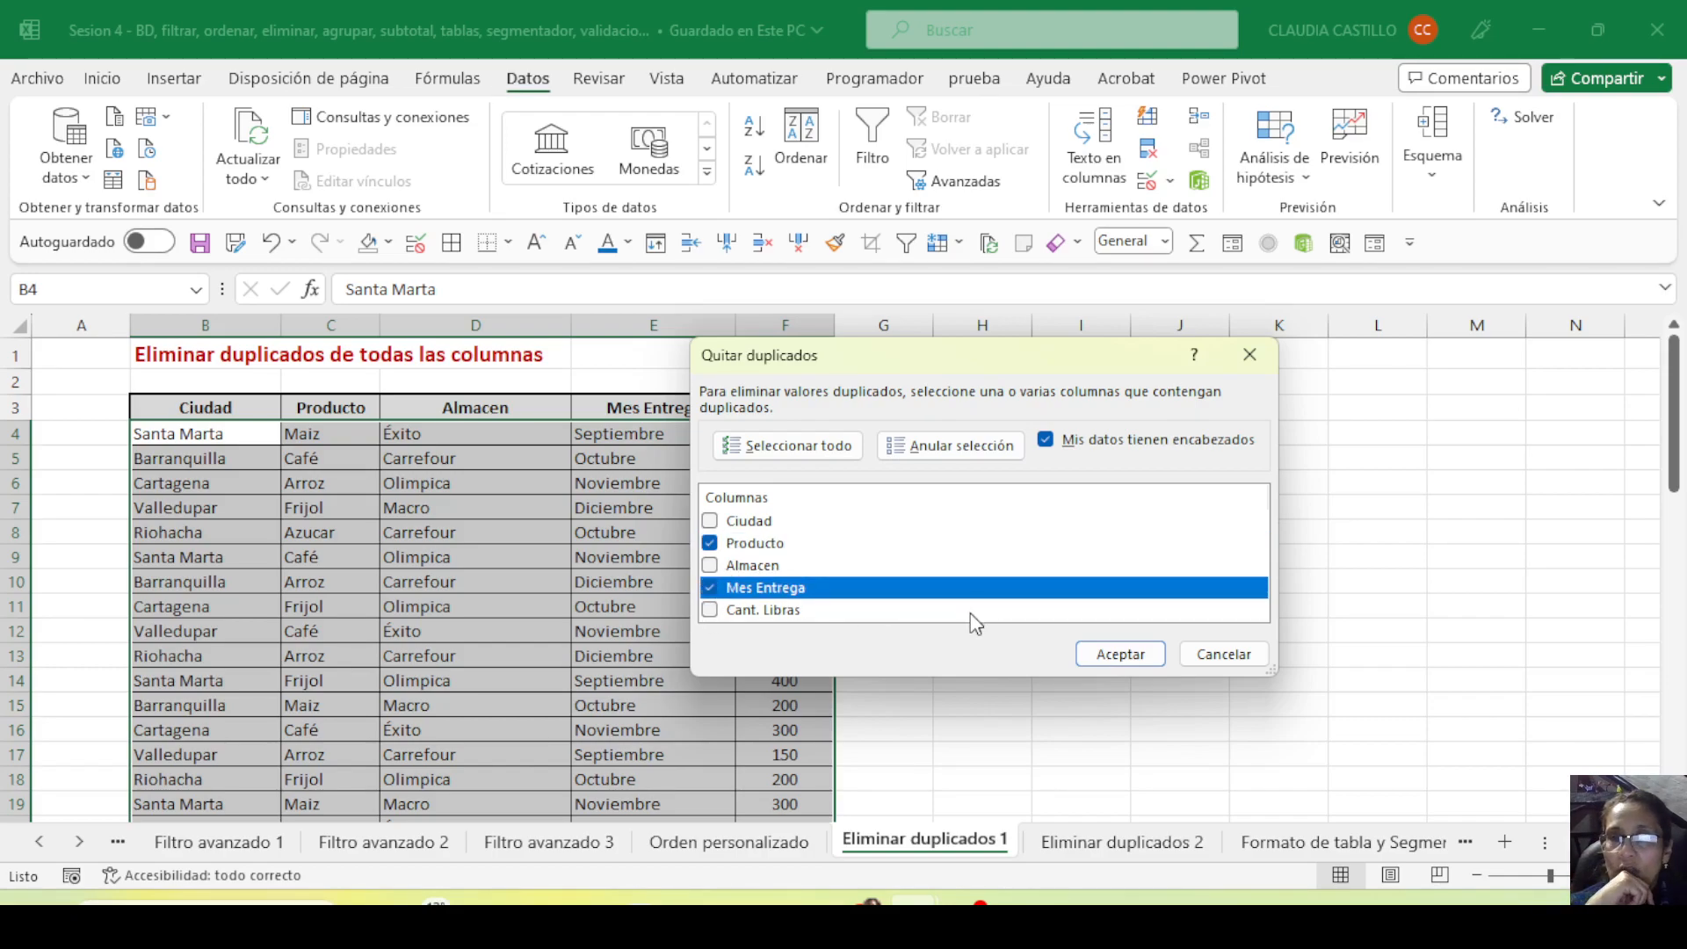
pyautogui.click(710, 588)
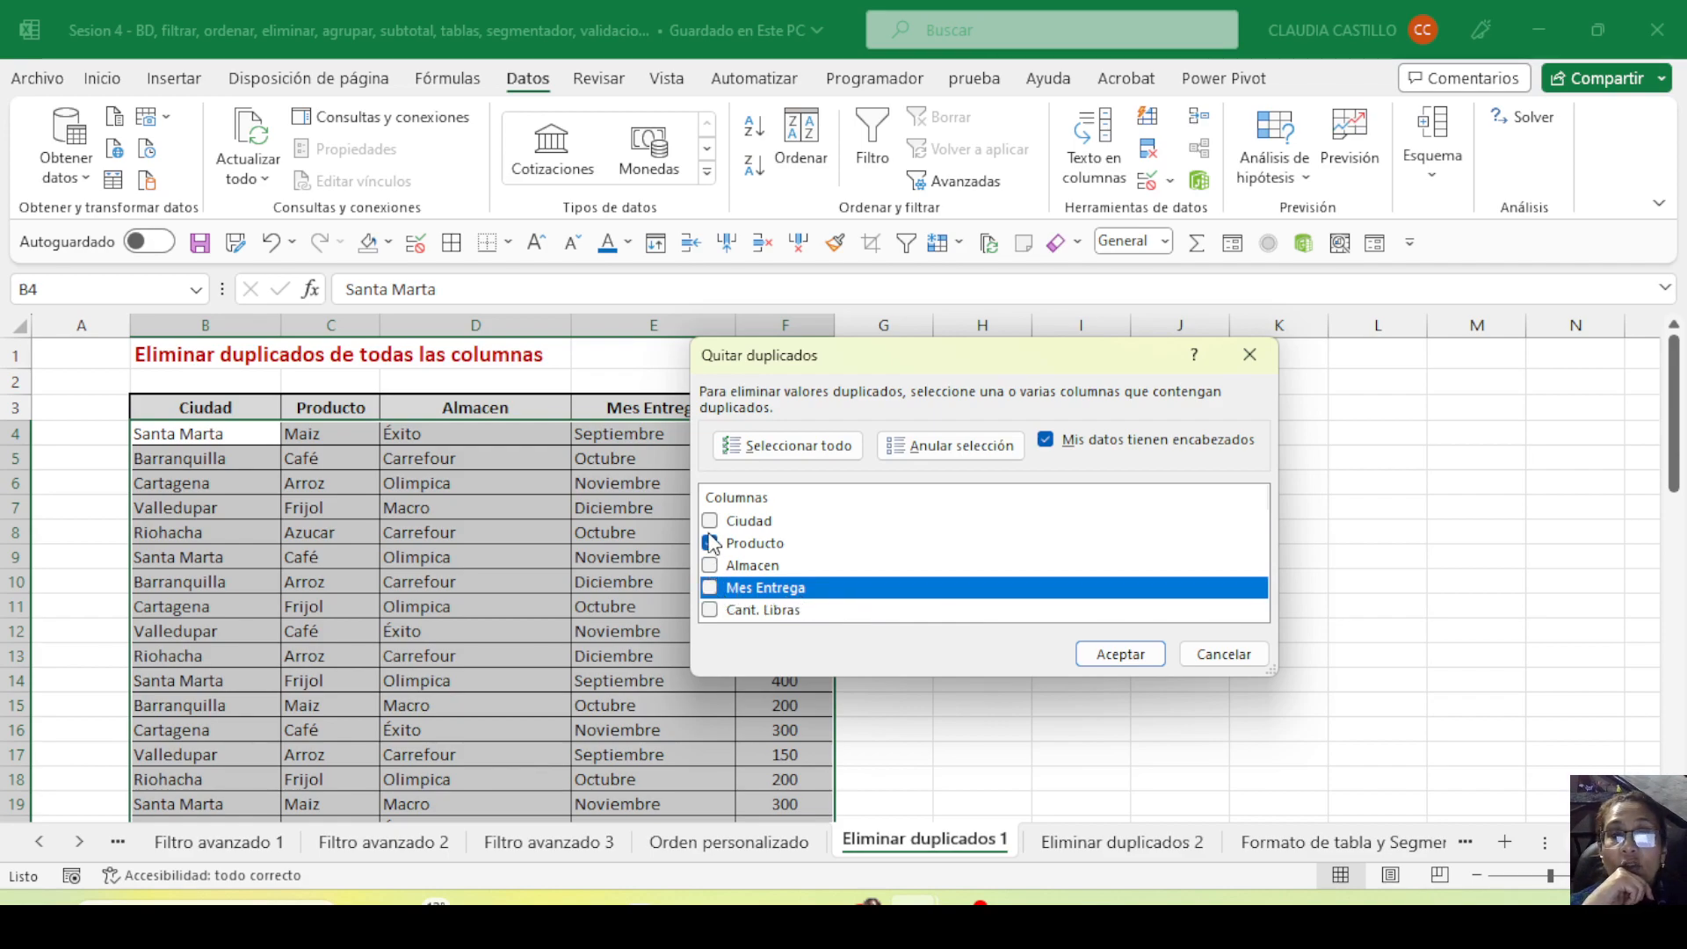
pyautogui.click(710, 543)
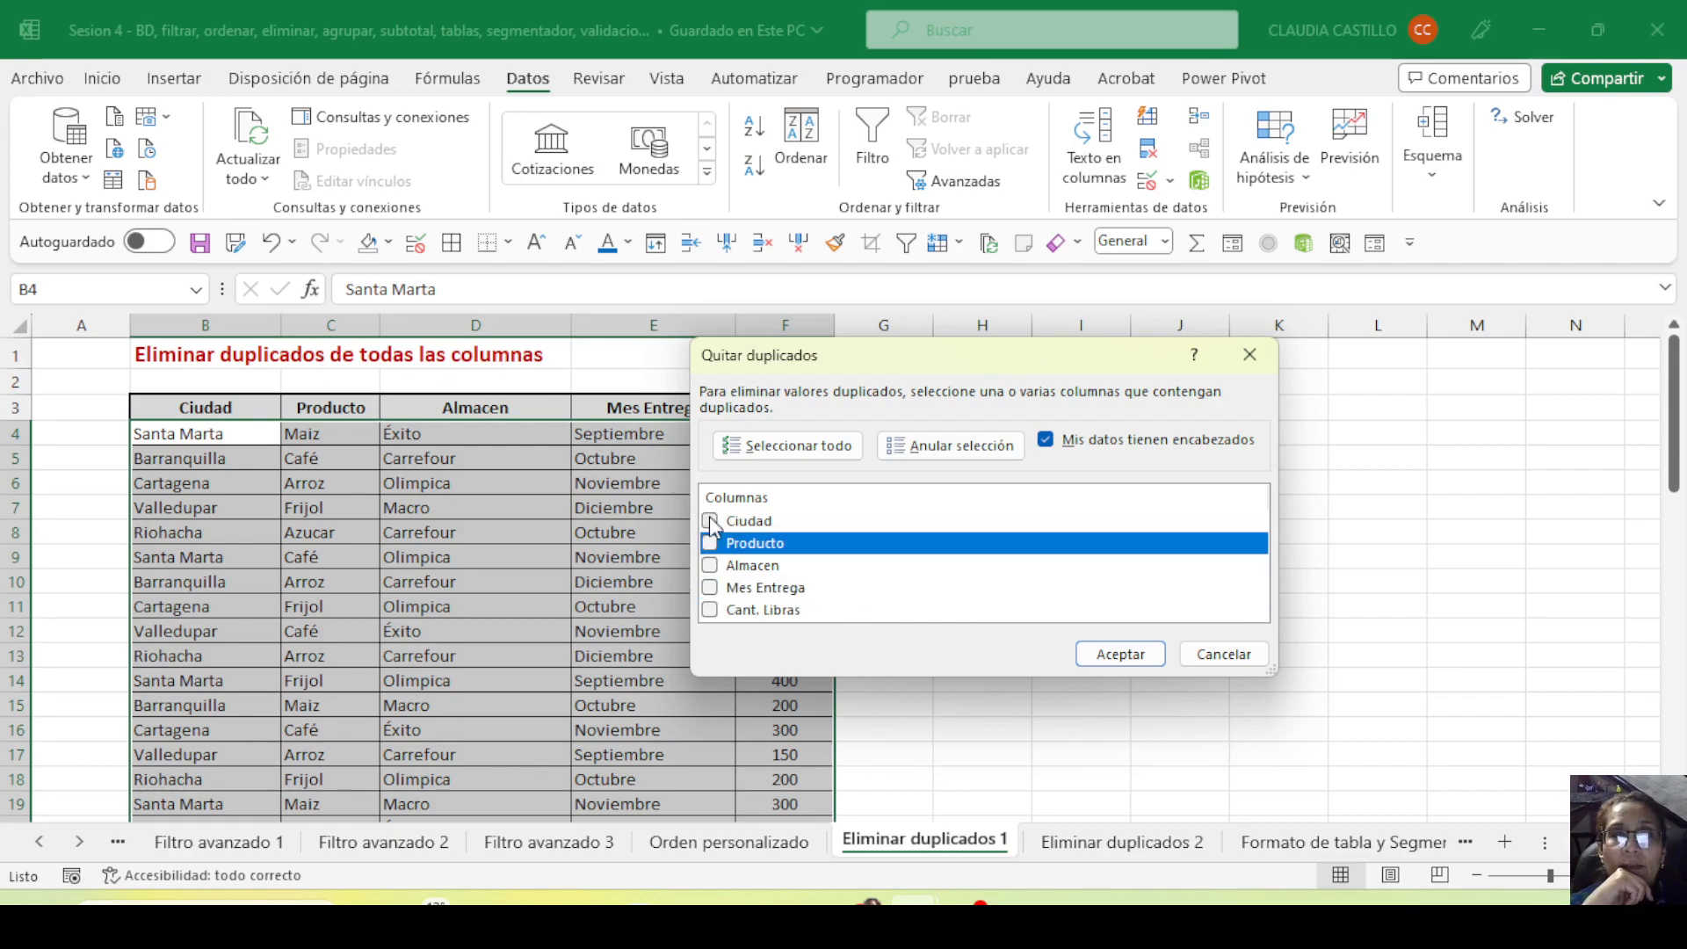
# Remove the duplicate rows by comparing all five columns, keeping the option that the data has headers
pyautogui.click(742, 447)
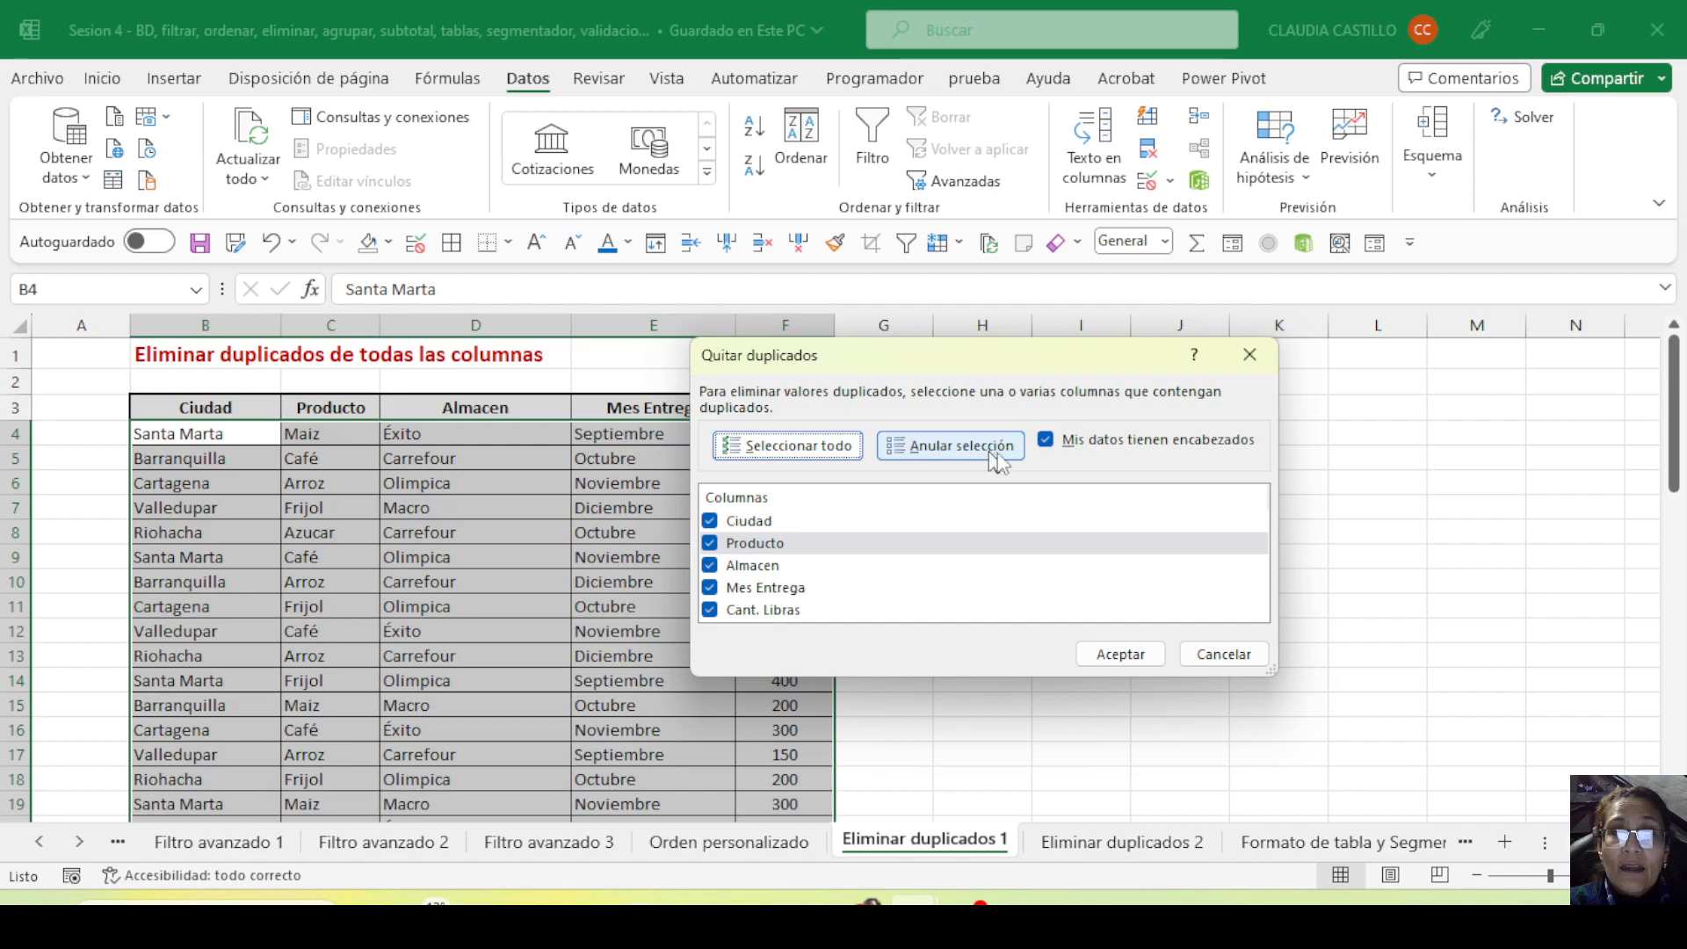
pyautogui.click(1047, 440)
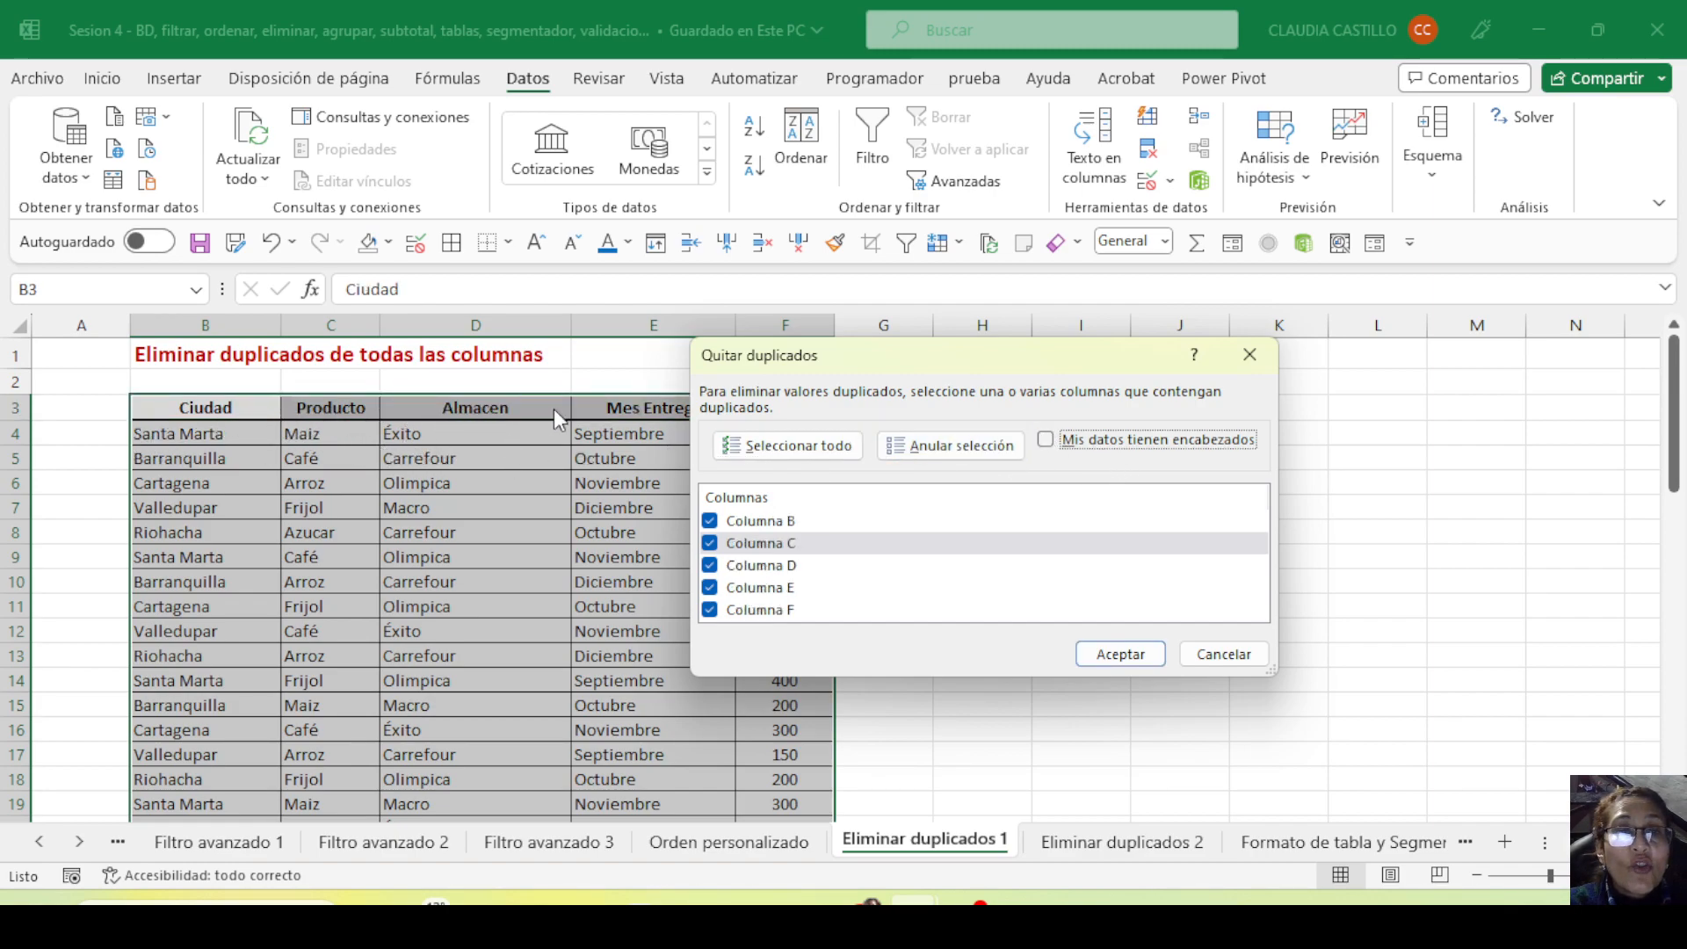
pyautogui.click(1044, 441)
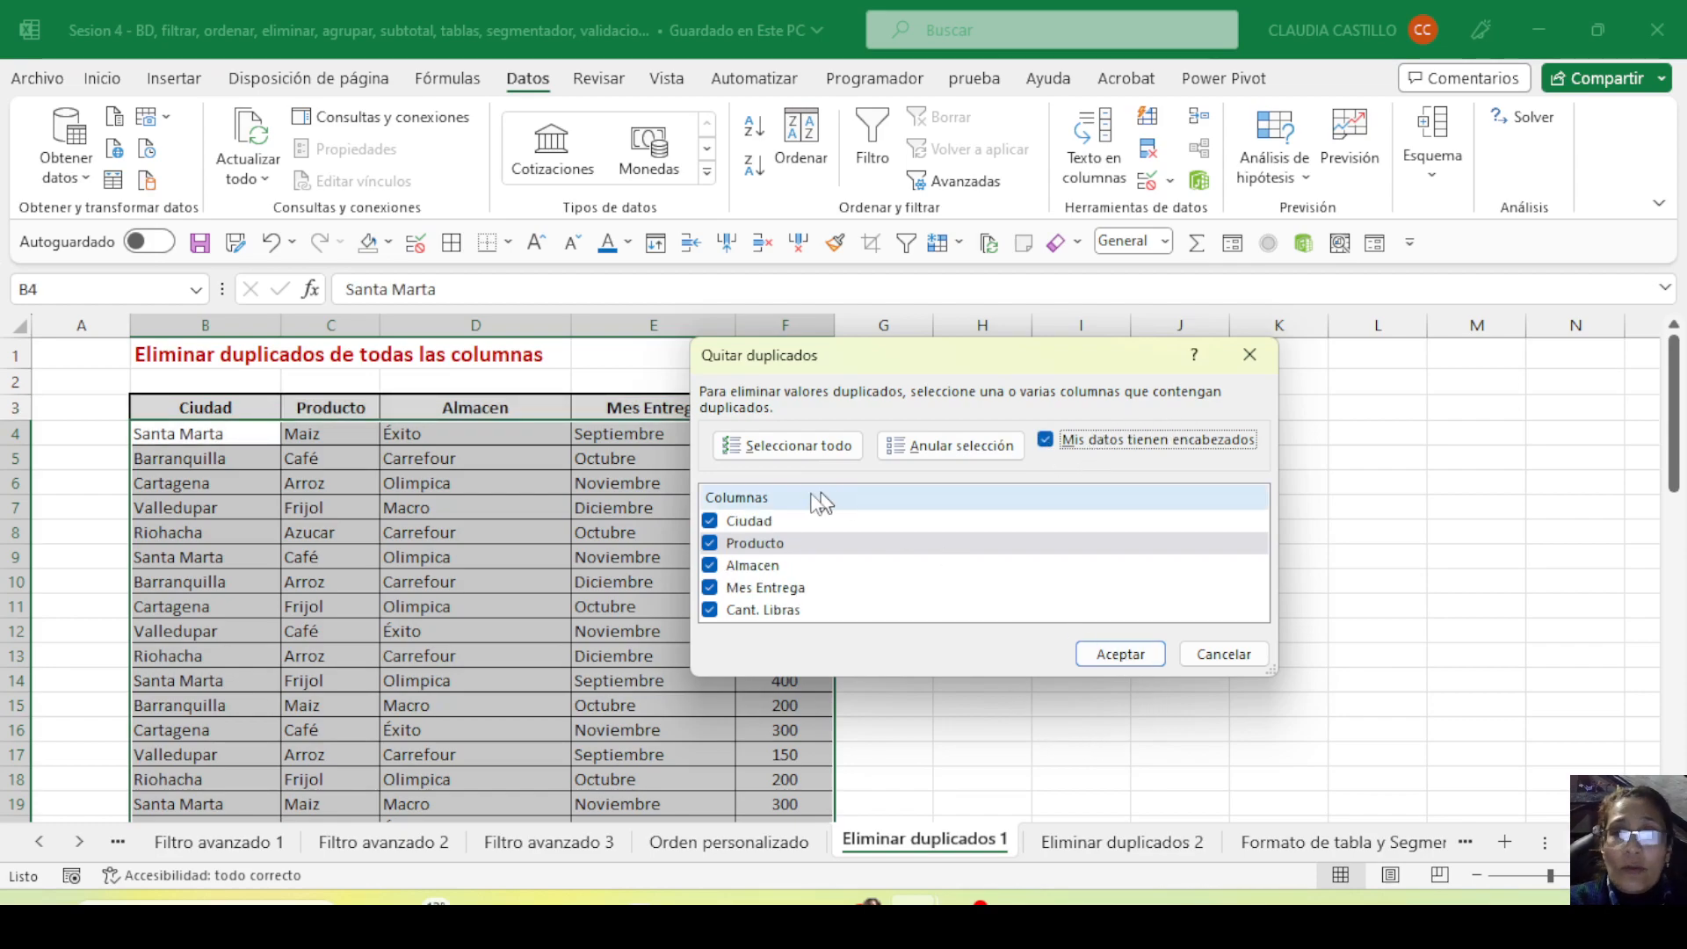
pyautogui.click(1100, 657)
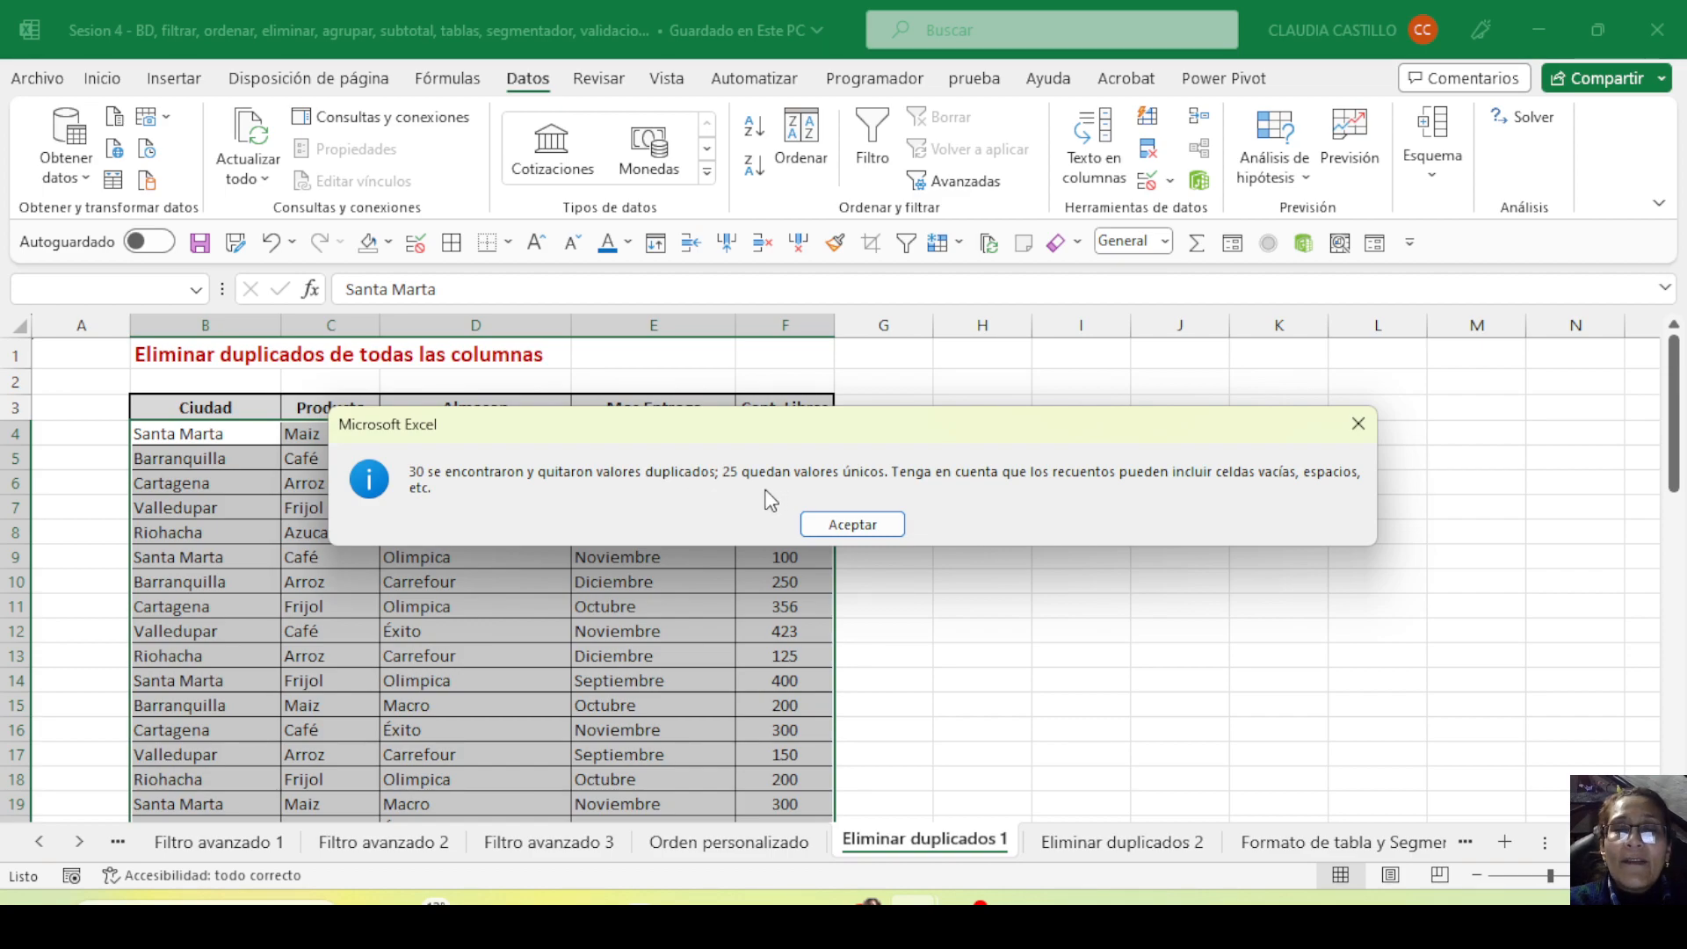
pyautogui.click(852, 524)
# Review the remaining records of the Eliminar duplicados 1 table, comparing whole rows from Ciudad to Cant. Libras
pyautogui.click(409, 532)
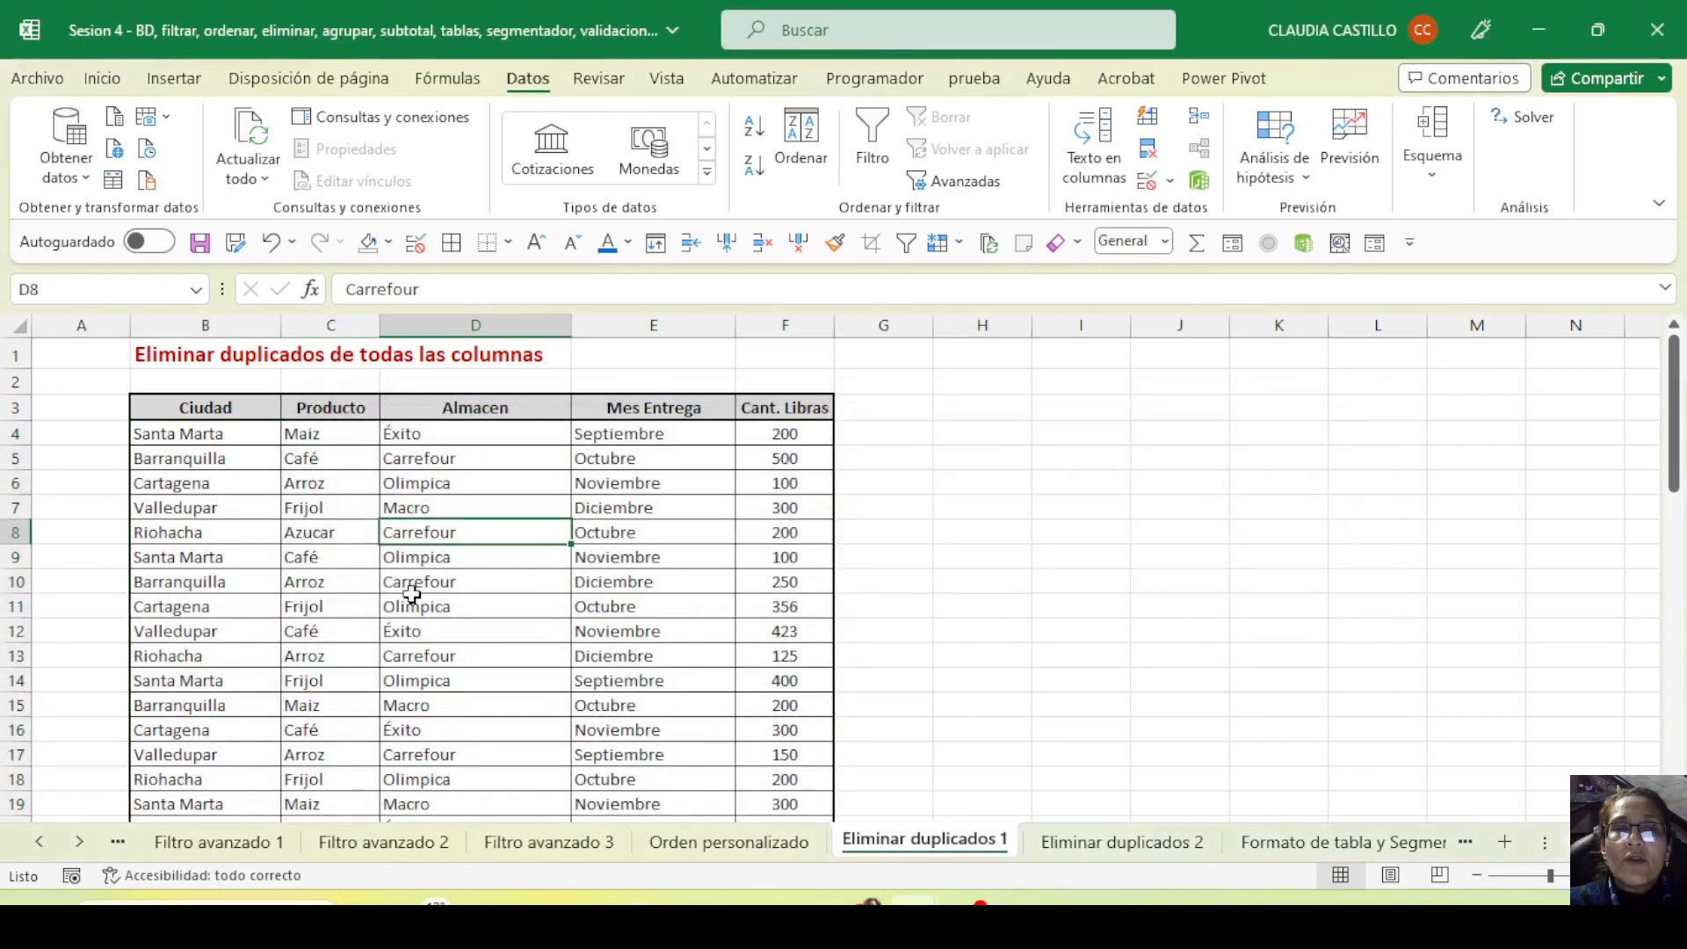
pyautogui.scroll(-5, 398, 600)
pyautogui.scroll(-3, 393, 598)
pyautogui.scroll(8, 391, 597)
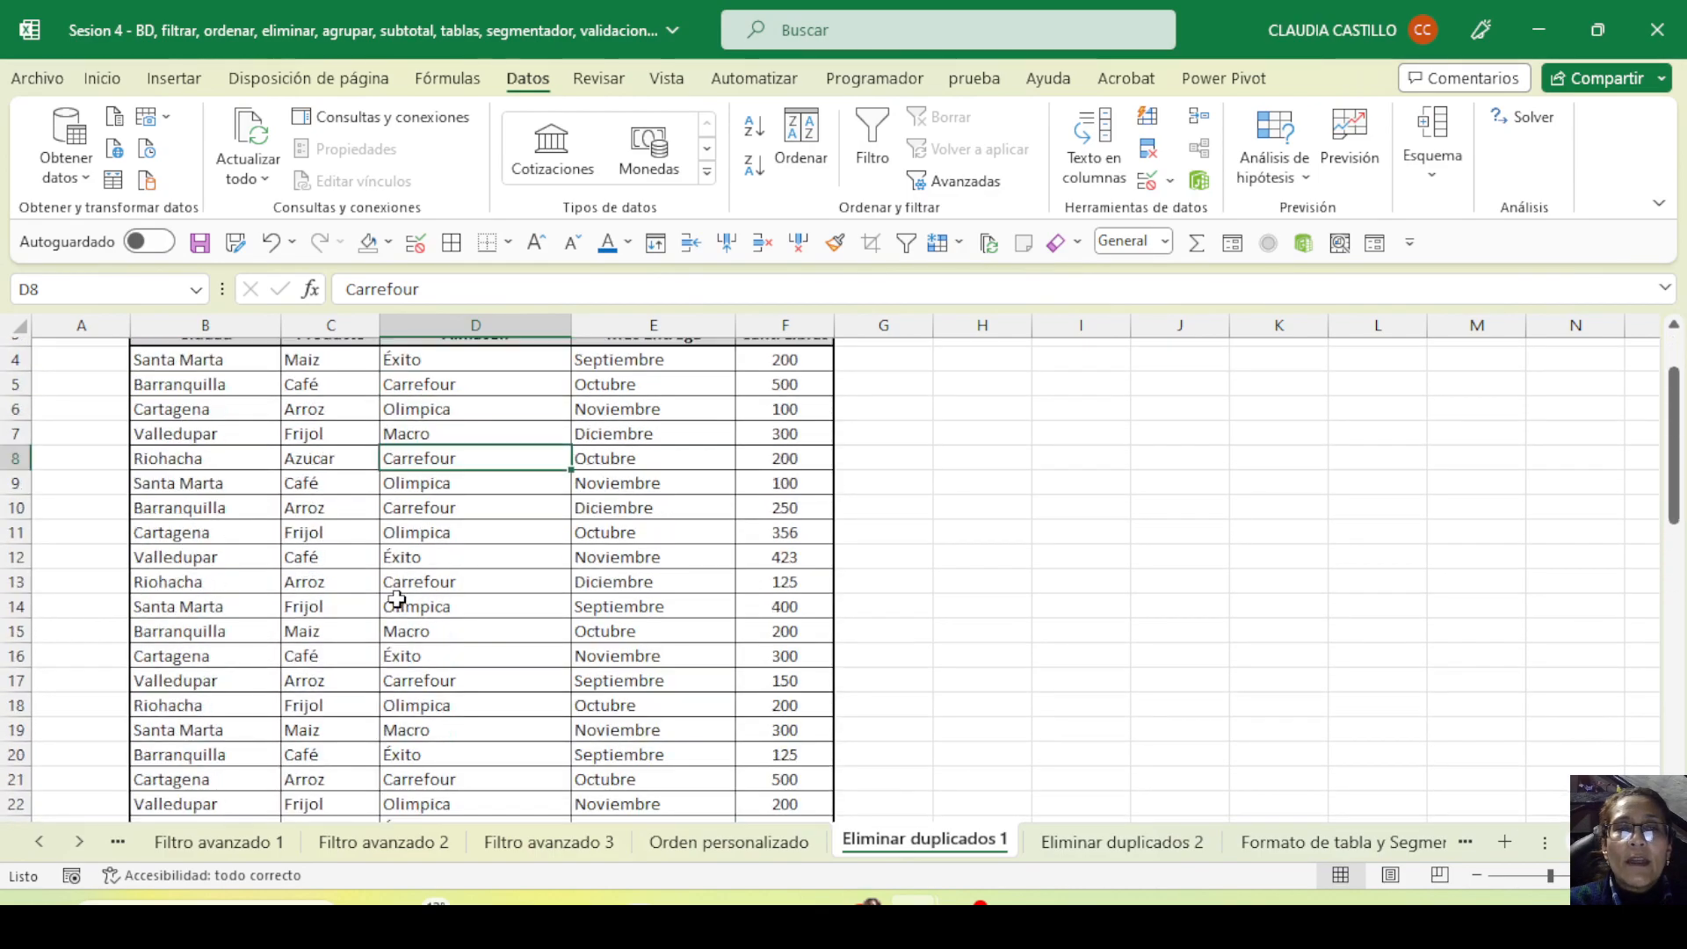
pyautogui.moveTo(191, 435); pyautogui.dragTo(791, 433)
pyautogui.moveTo(161, 486); pyautogui.dragTo(772, 489)
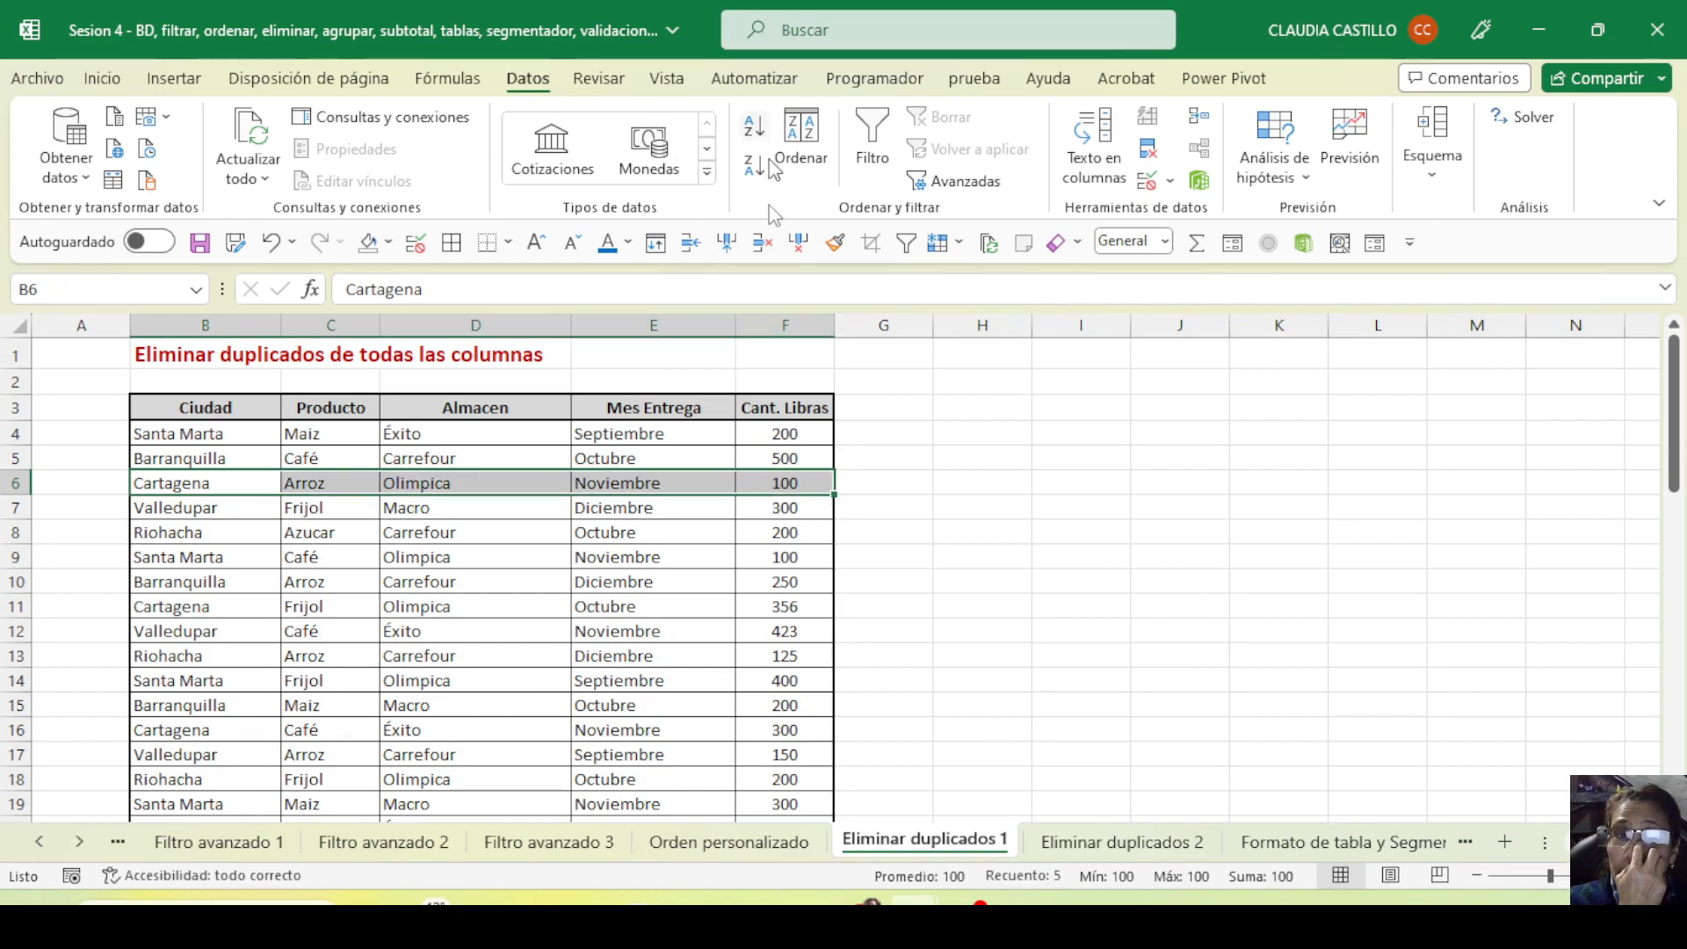
pyautogui.click(597, 655)
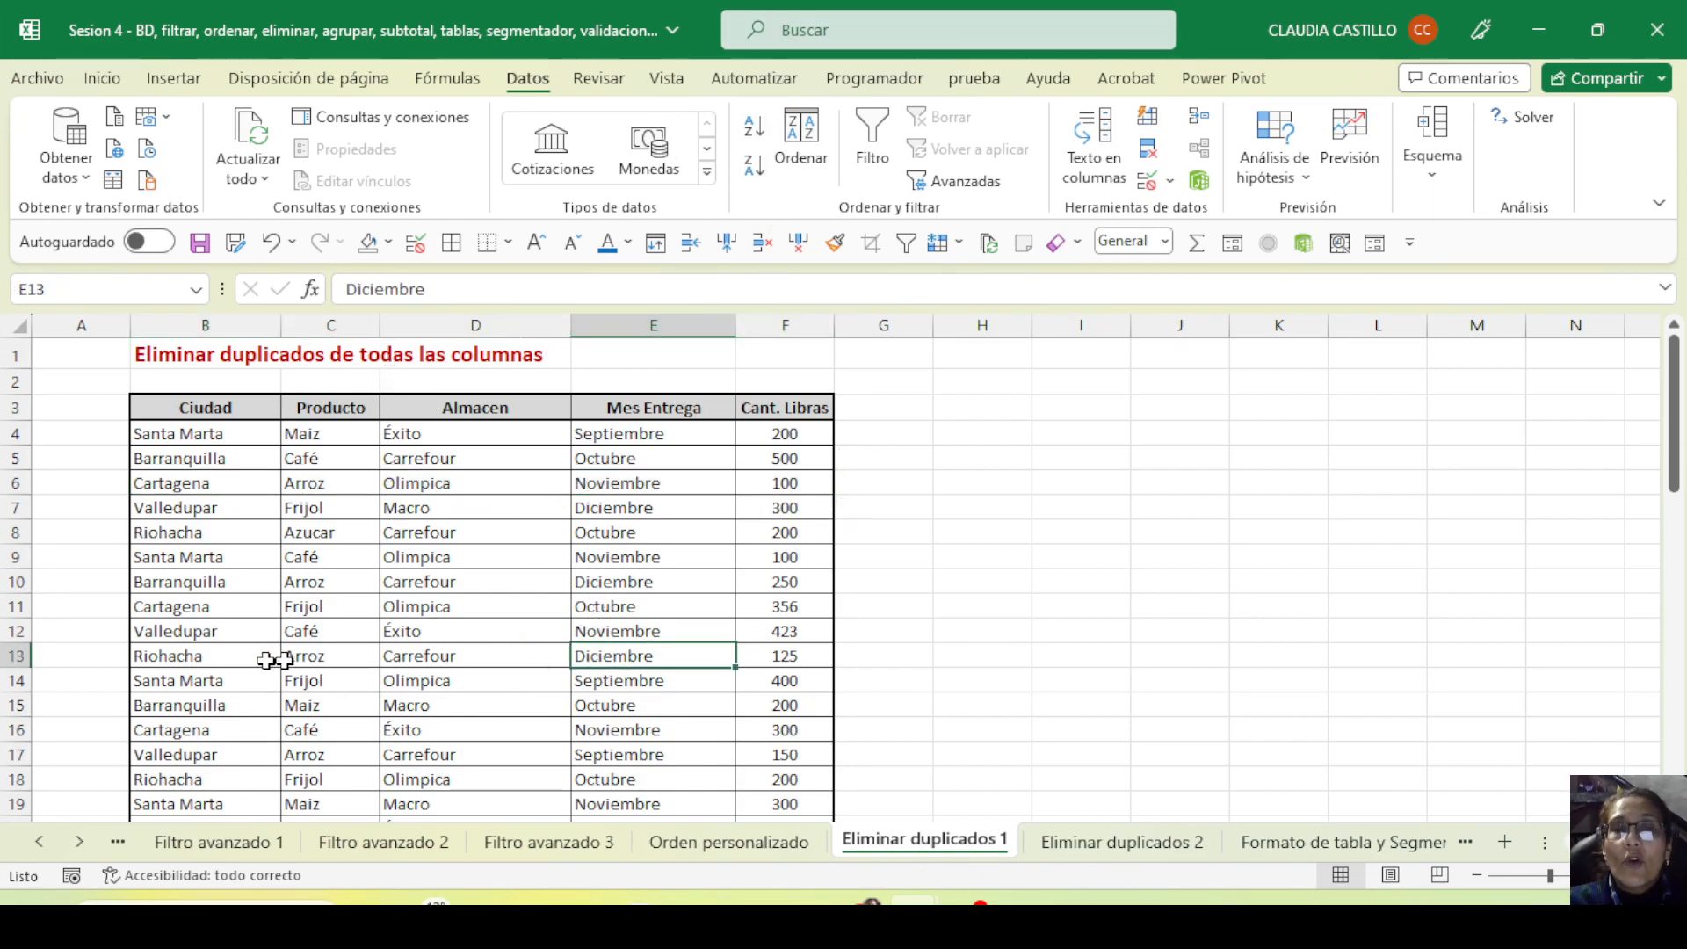
pyautogui.moveTo(197, 632); pyautogui.dragTo(765, 634)
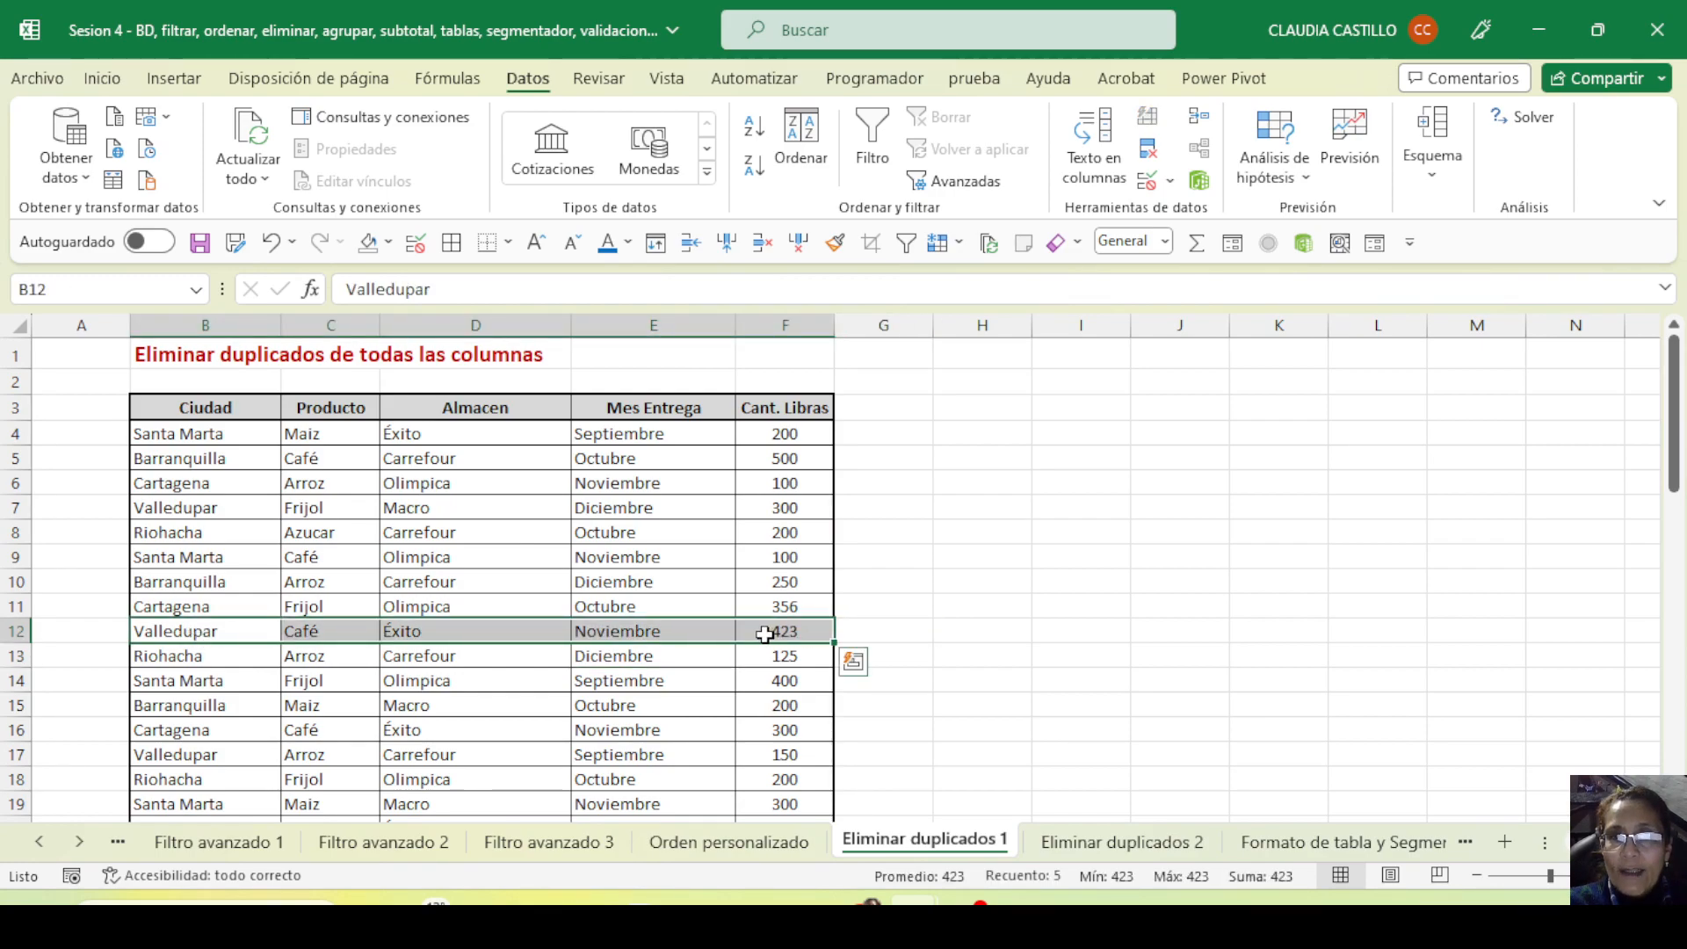
# Go to the Eliminar duplicados 2 sheet and examine the Fecha Venta and Vendedor columns for sellers with several sales
pyautogui.click(1097, 844)
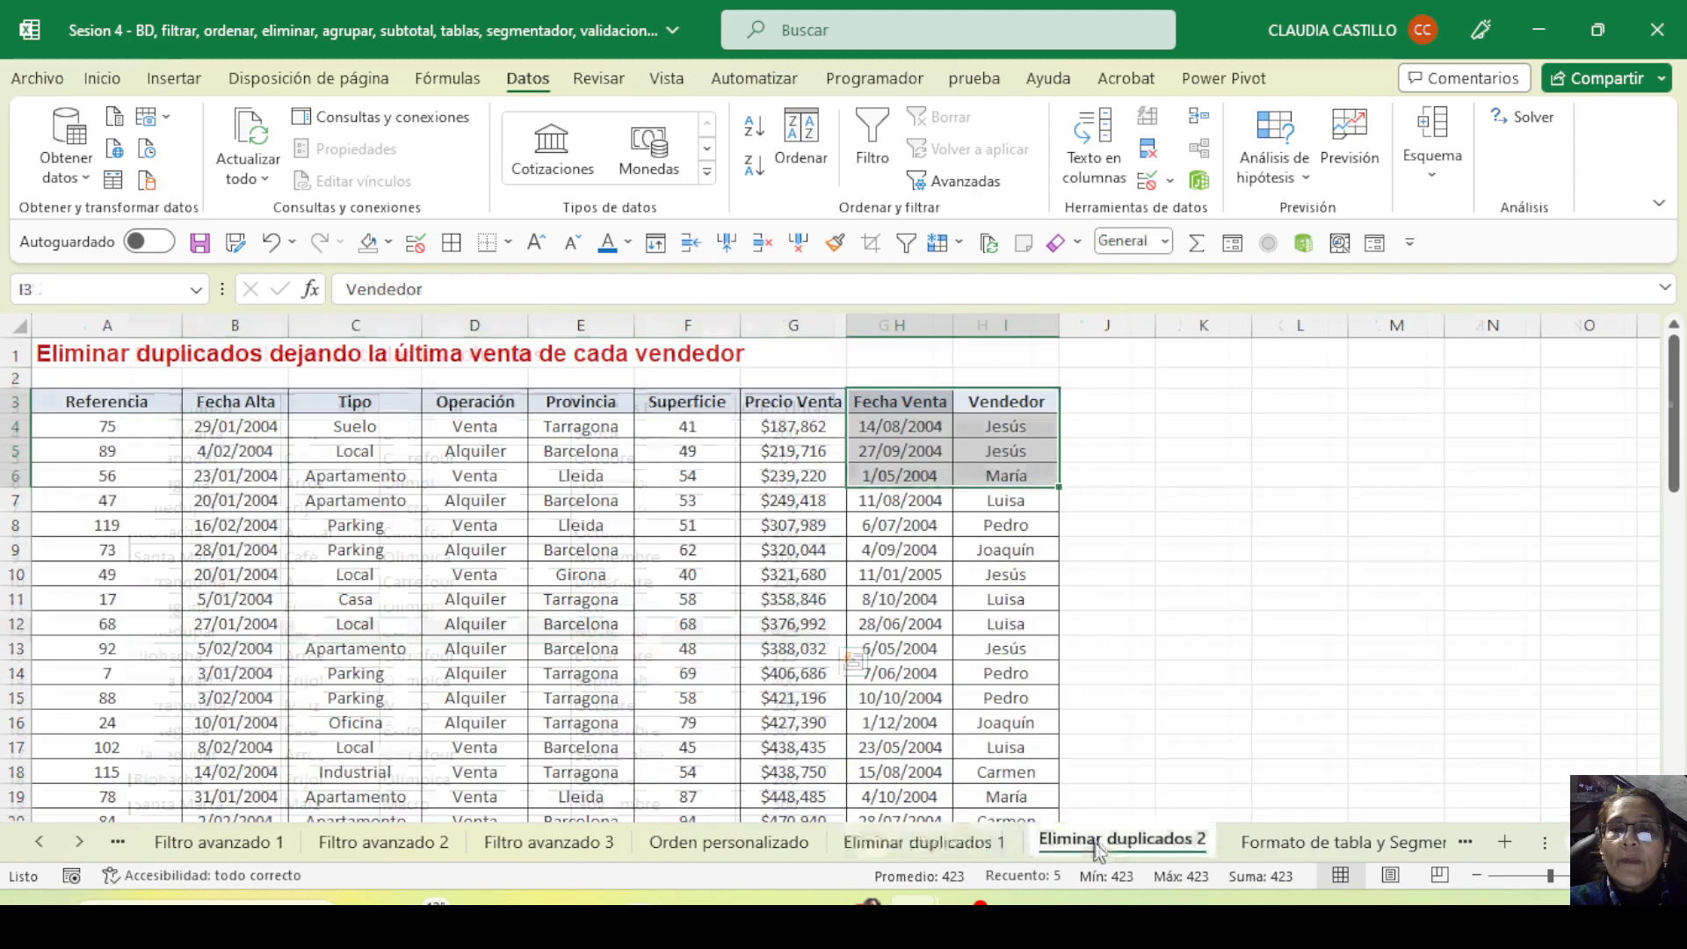
pyautogui.click(479, 550)
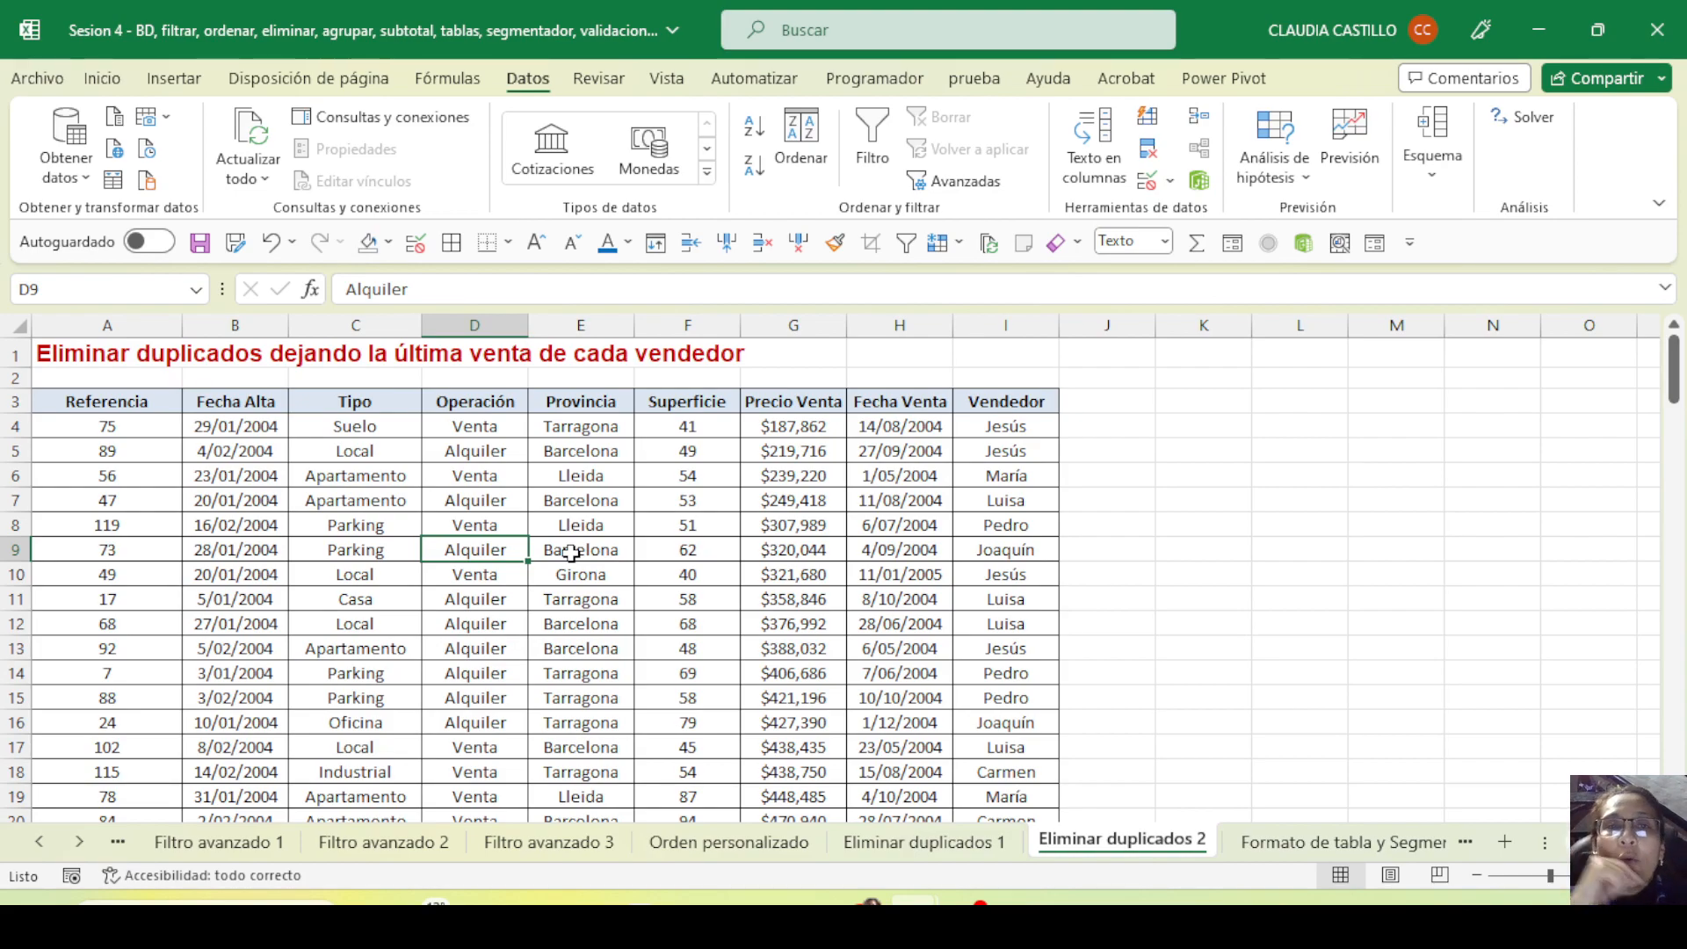
pyautogui.moveTo(1011, 427); pyautogui.dragTo(1044, 768)
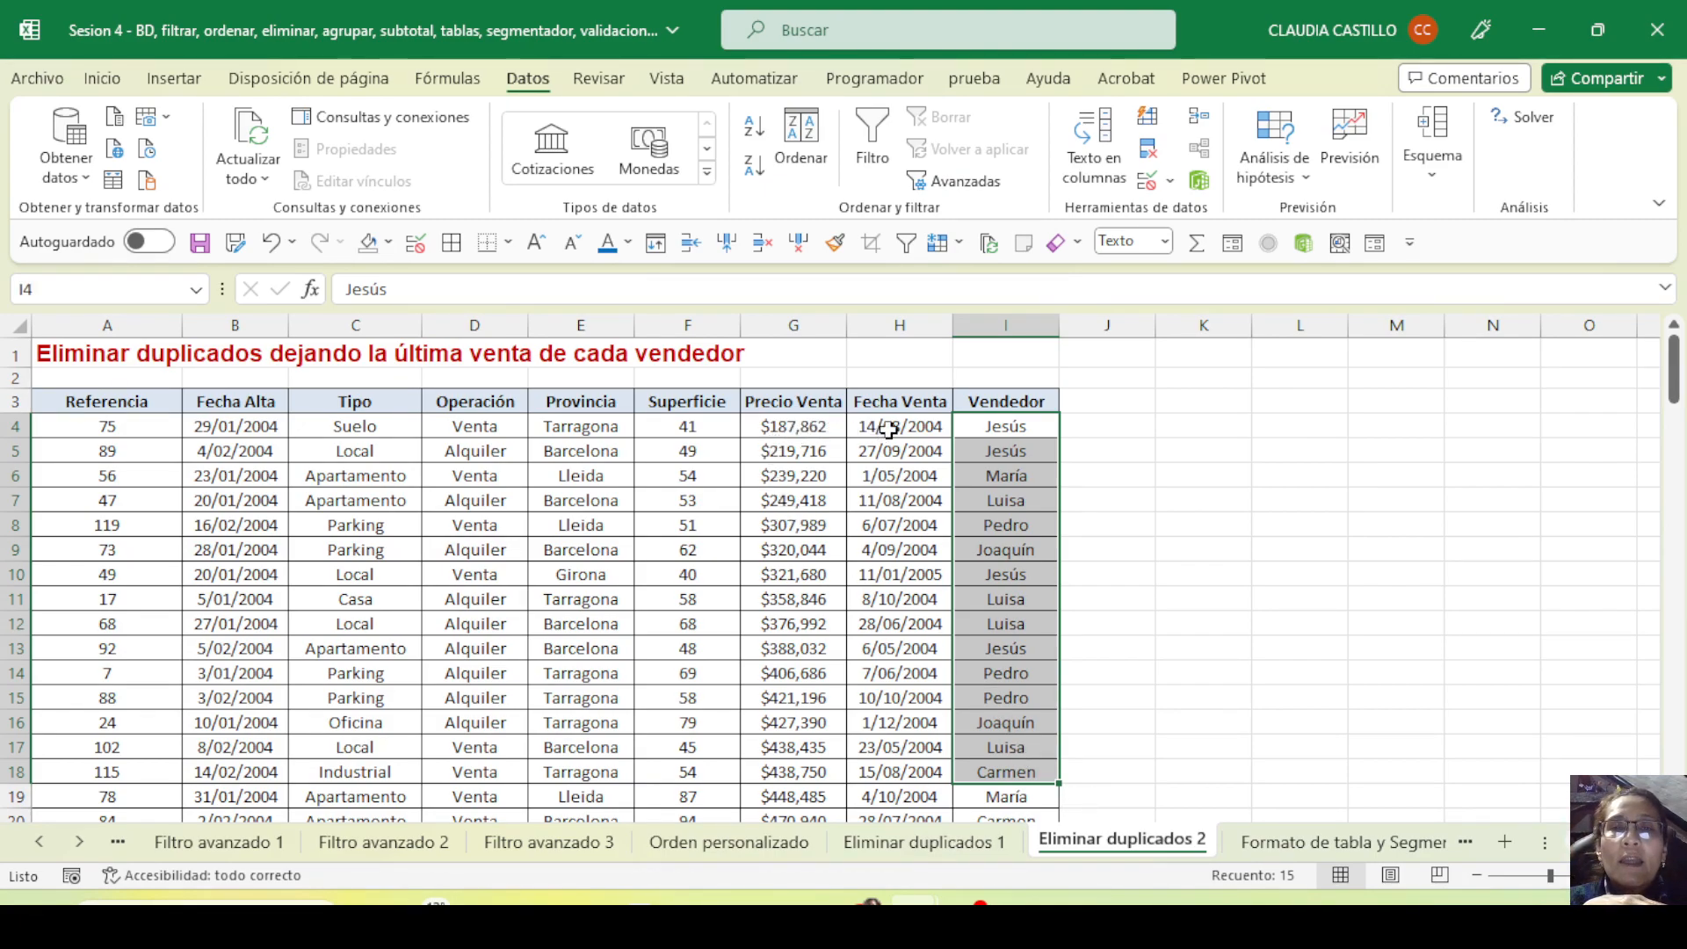
pyautogui.click(886, 429)
pyautogui.moveTo(886, 430); pyautogui.dragTo(917, 754)
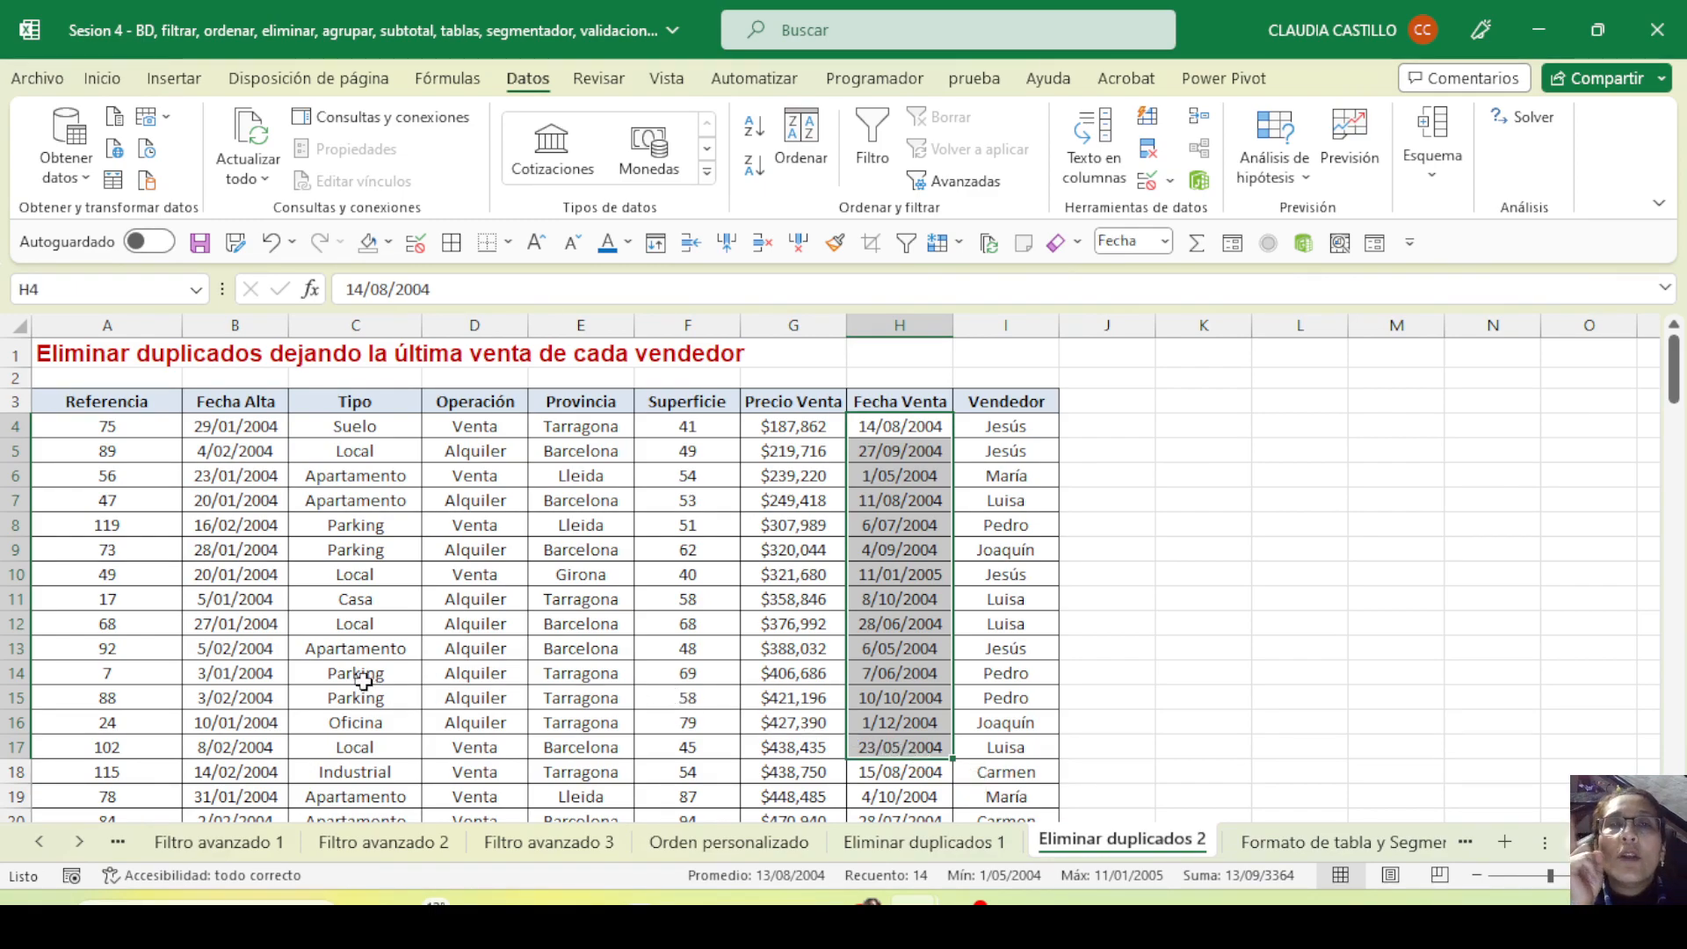
pyautogui.moveTo(901, 428); pyautogui.dragTo(901, 741)
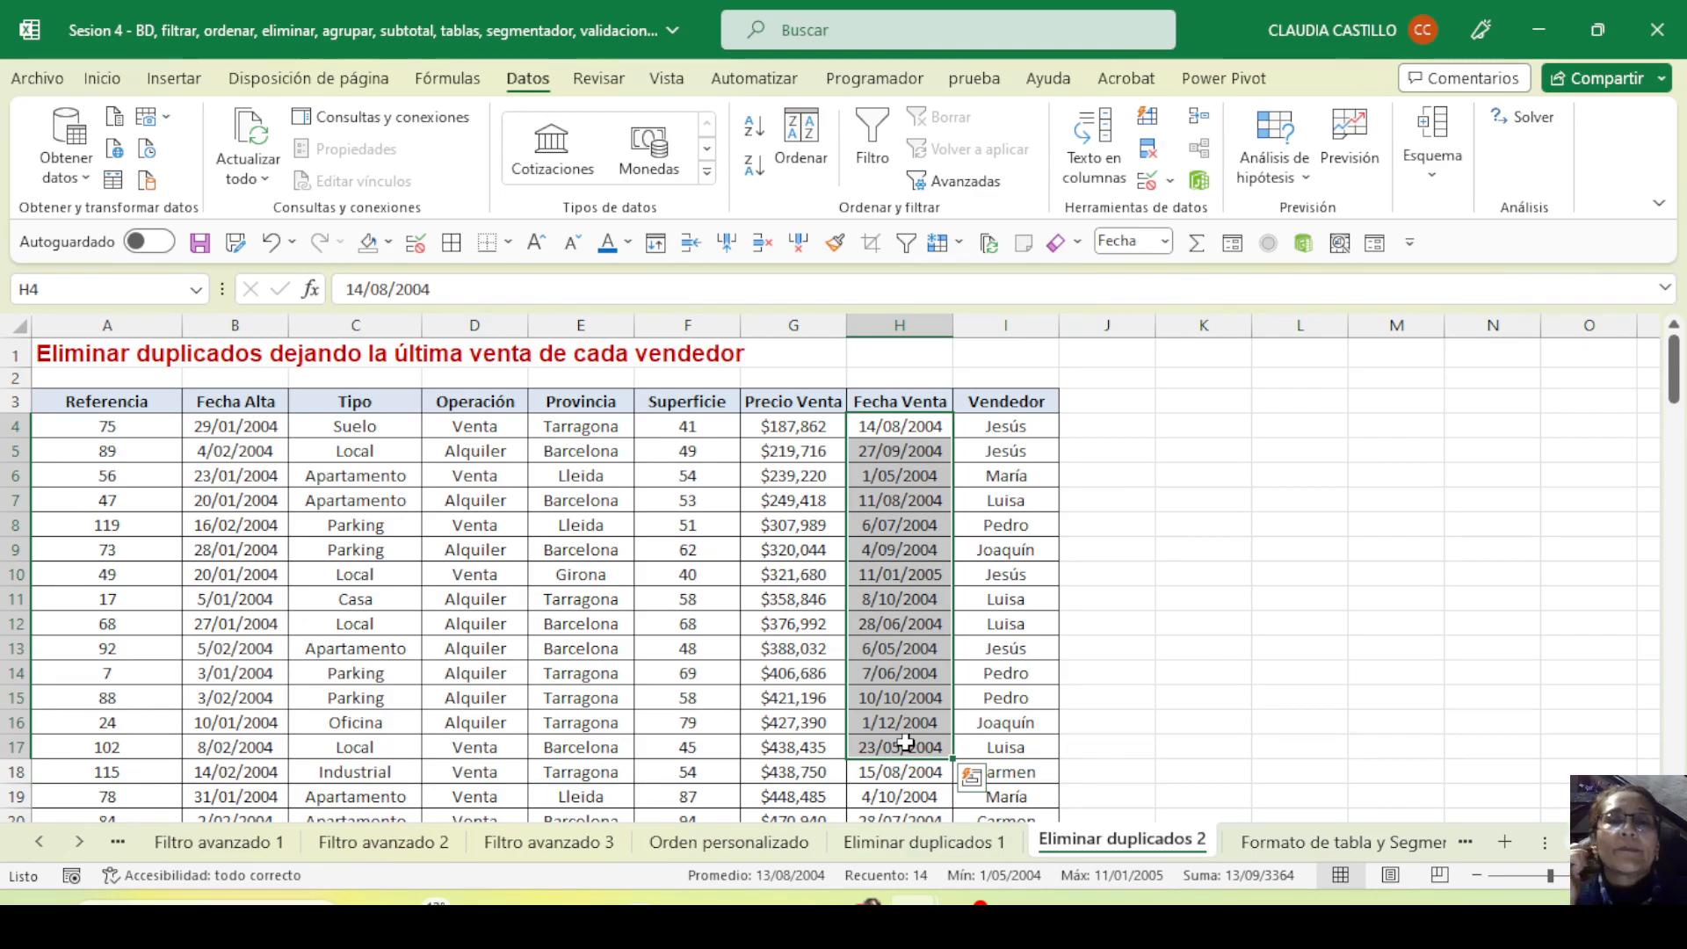
pyautogui.click(729, 603)
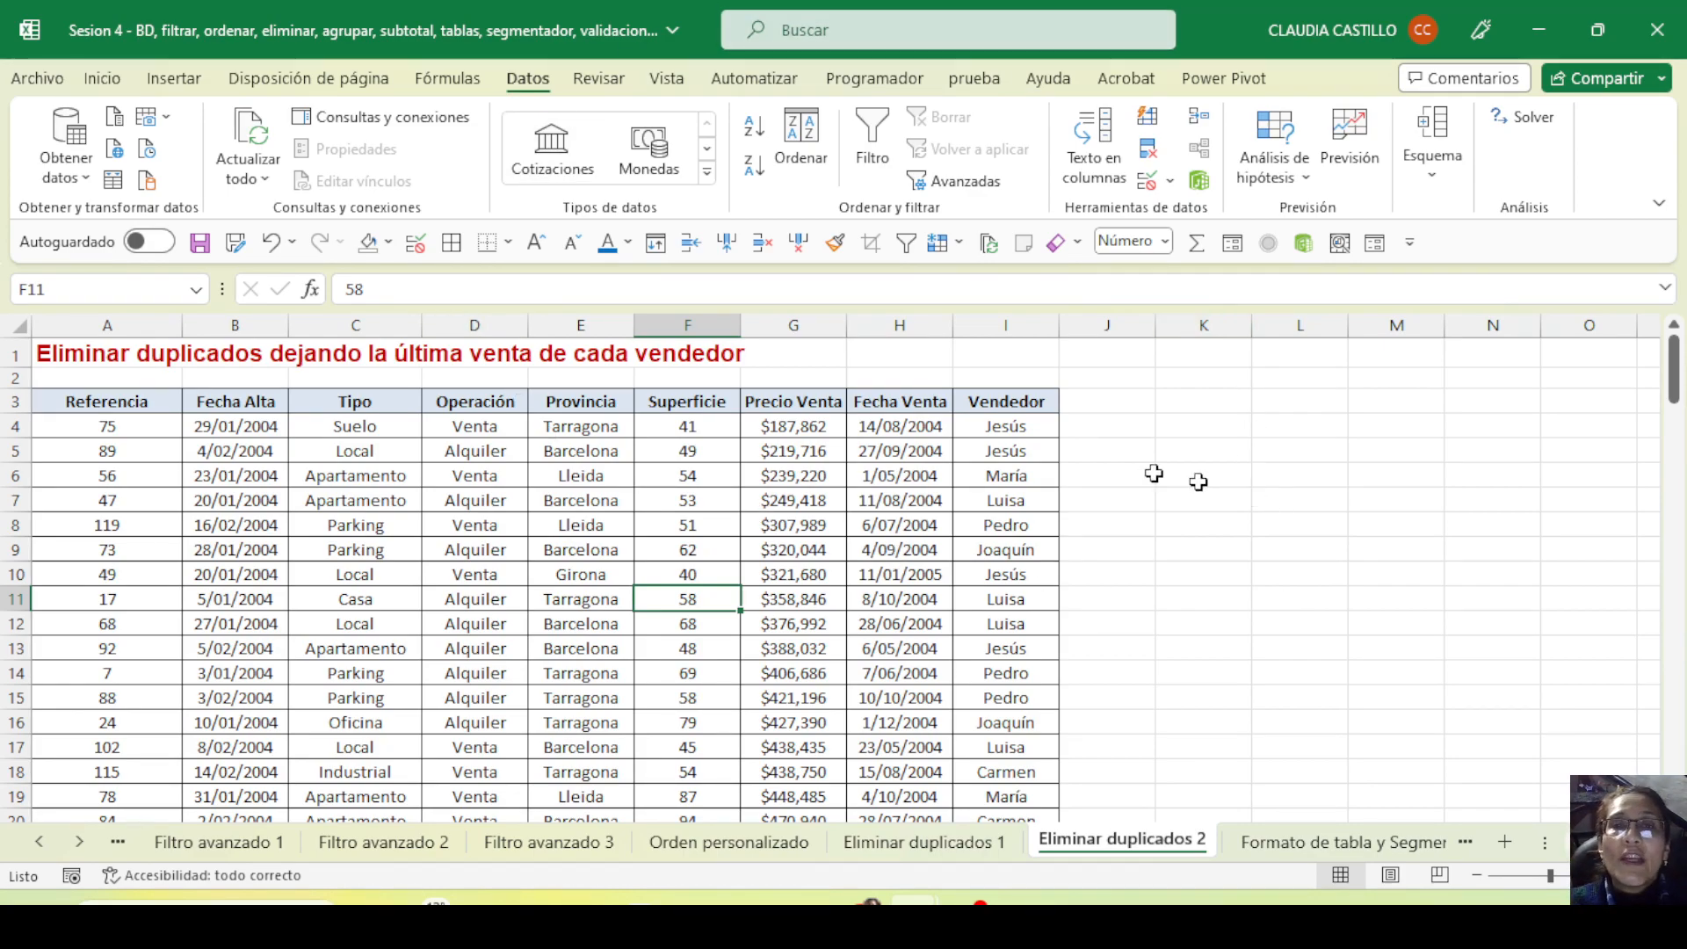
pyautogui.moveTo(1035, 407); pyautogui.dragTo(1015, 756)
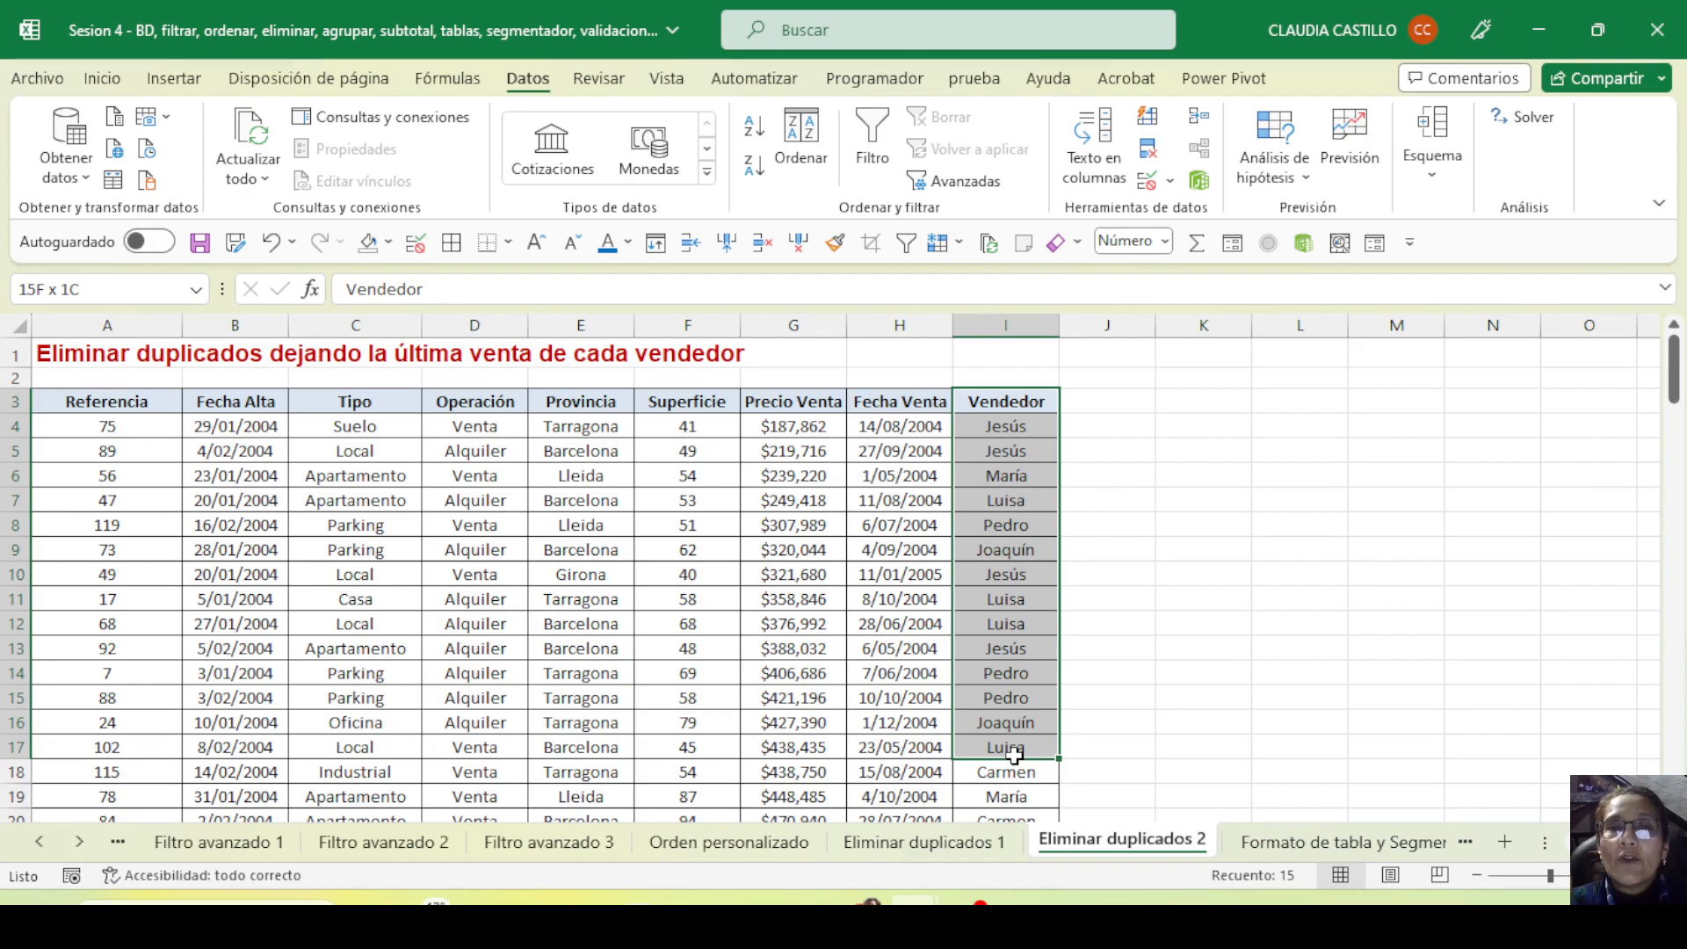
# Start a custom sort of the Eliminar duplicados 2 table with Vendedor as the first level, by cell values from A to Z
pyautogui.moveTo(1015, 756); pyautogui.dragTo(1015, 756)
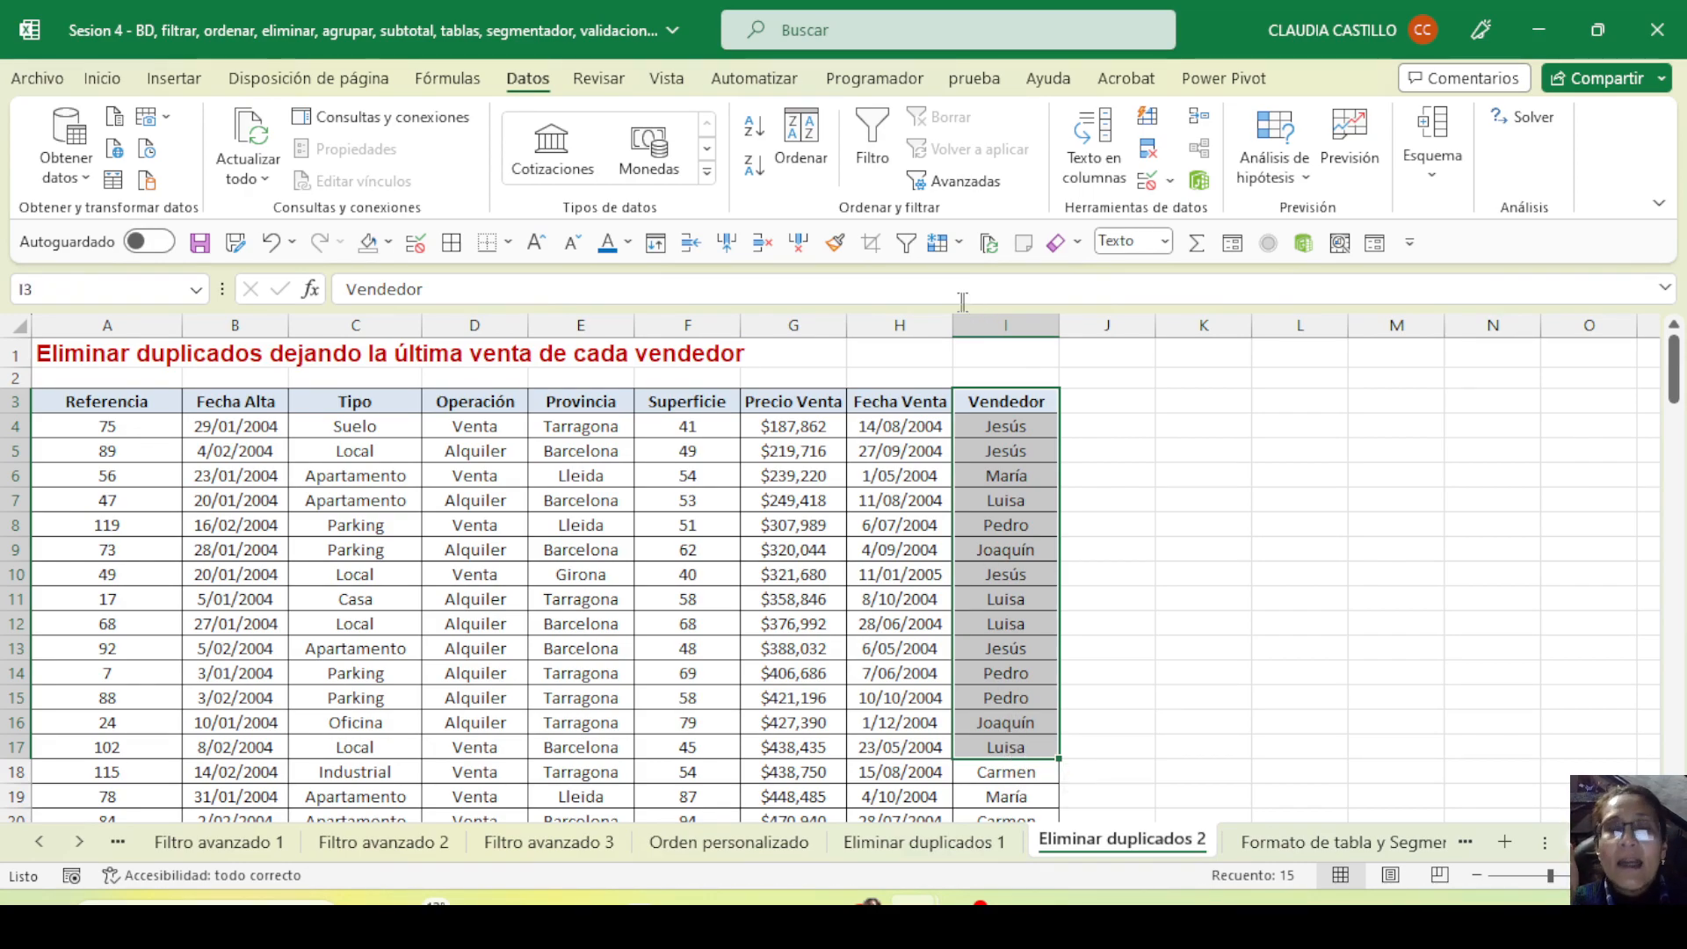
pyautogui.moveTo(872, 403); pyautogui.dragTo(901, 694)
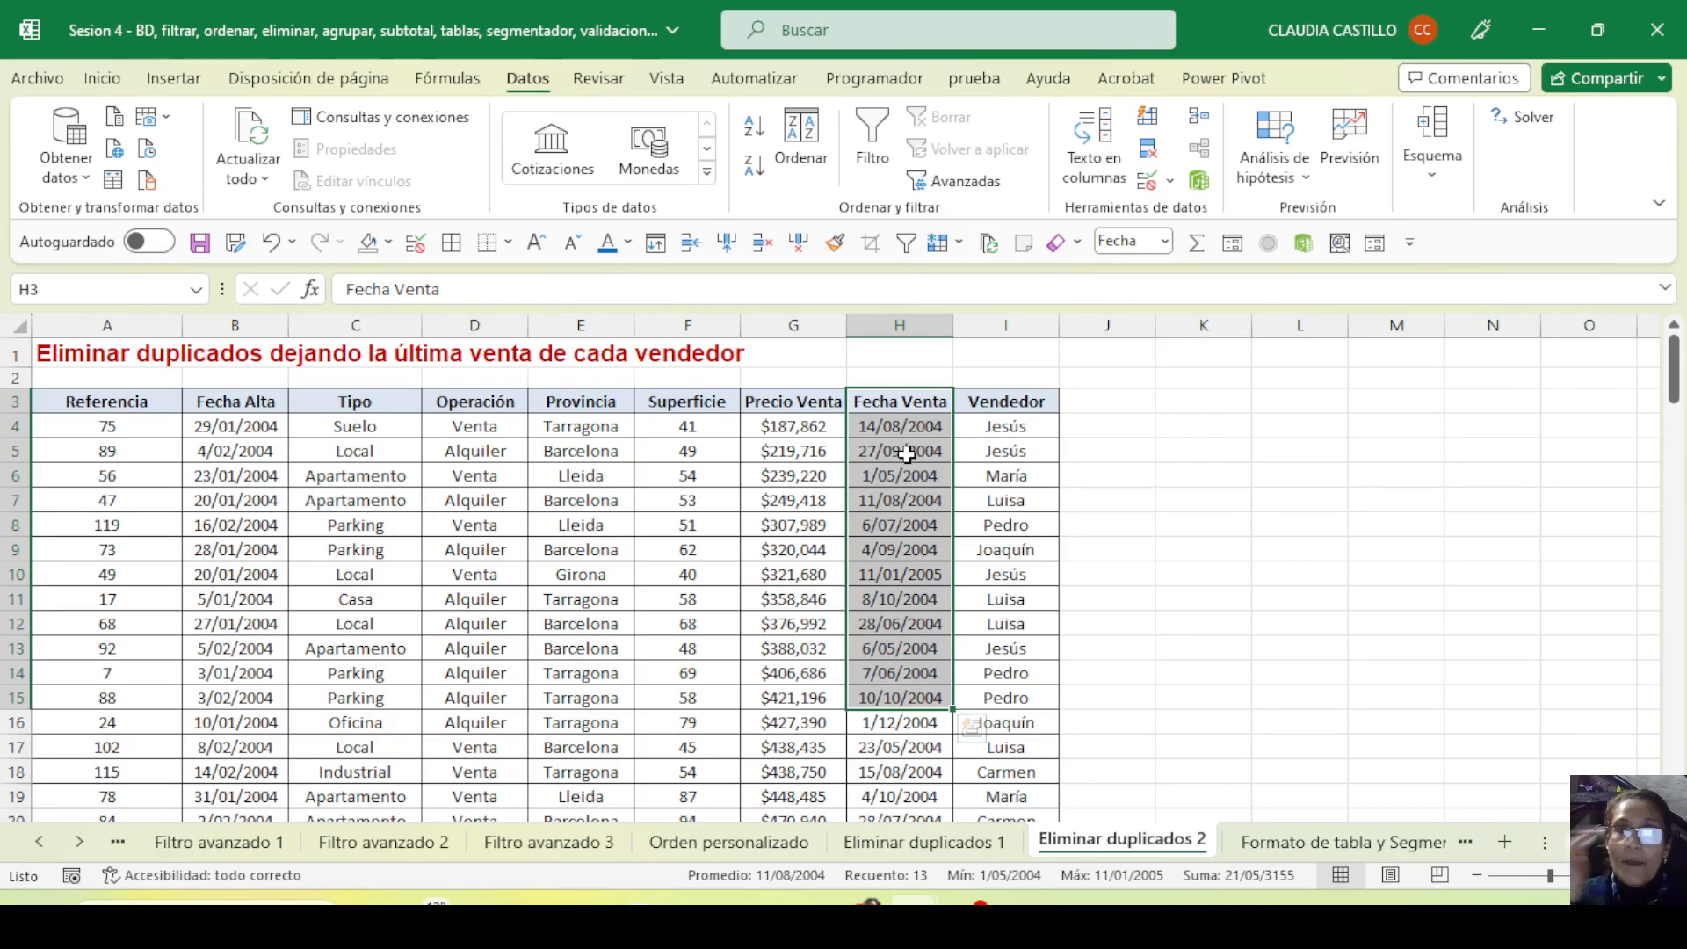
pyautogui.moveTo(1002, 426); pyautogui.dragTo(128, 424)
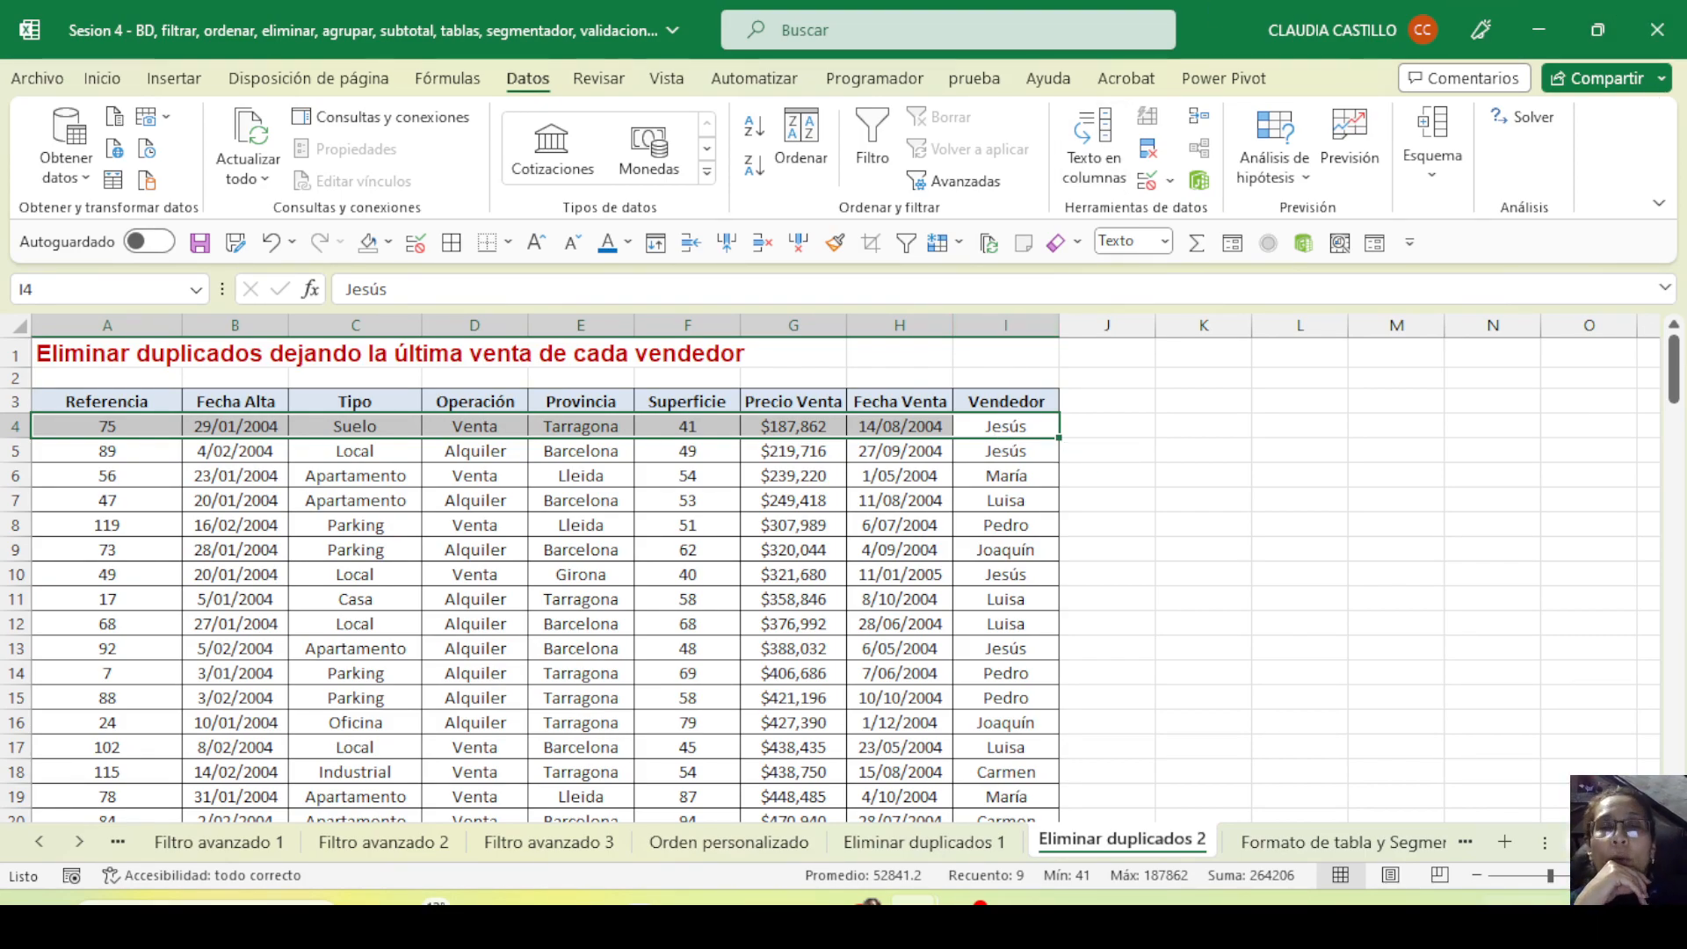
pyautogui.click(914, 475)
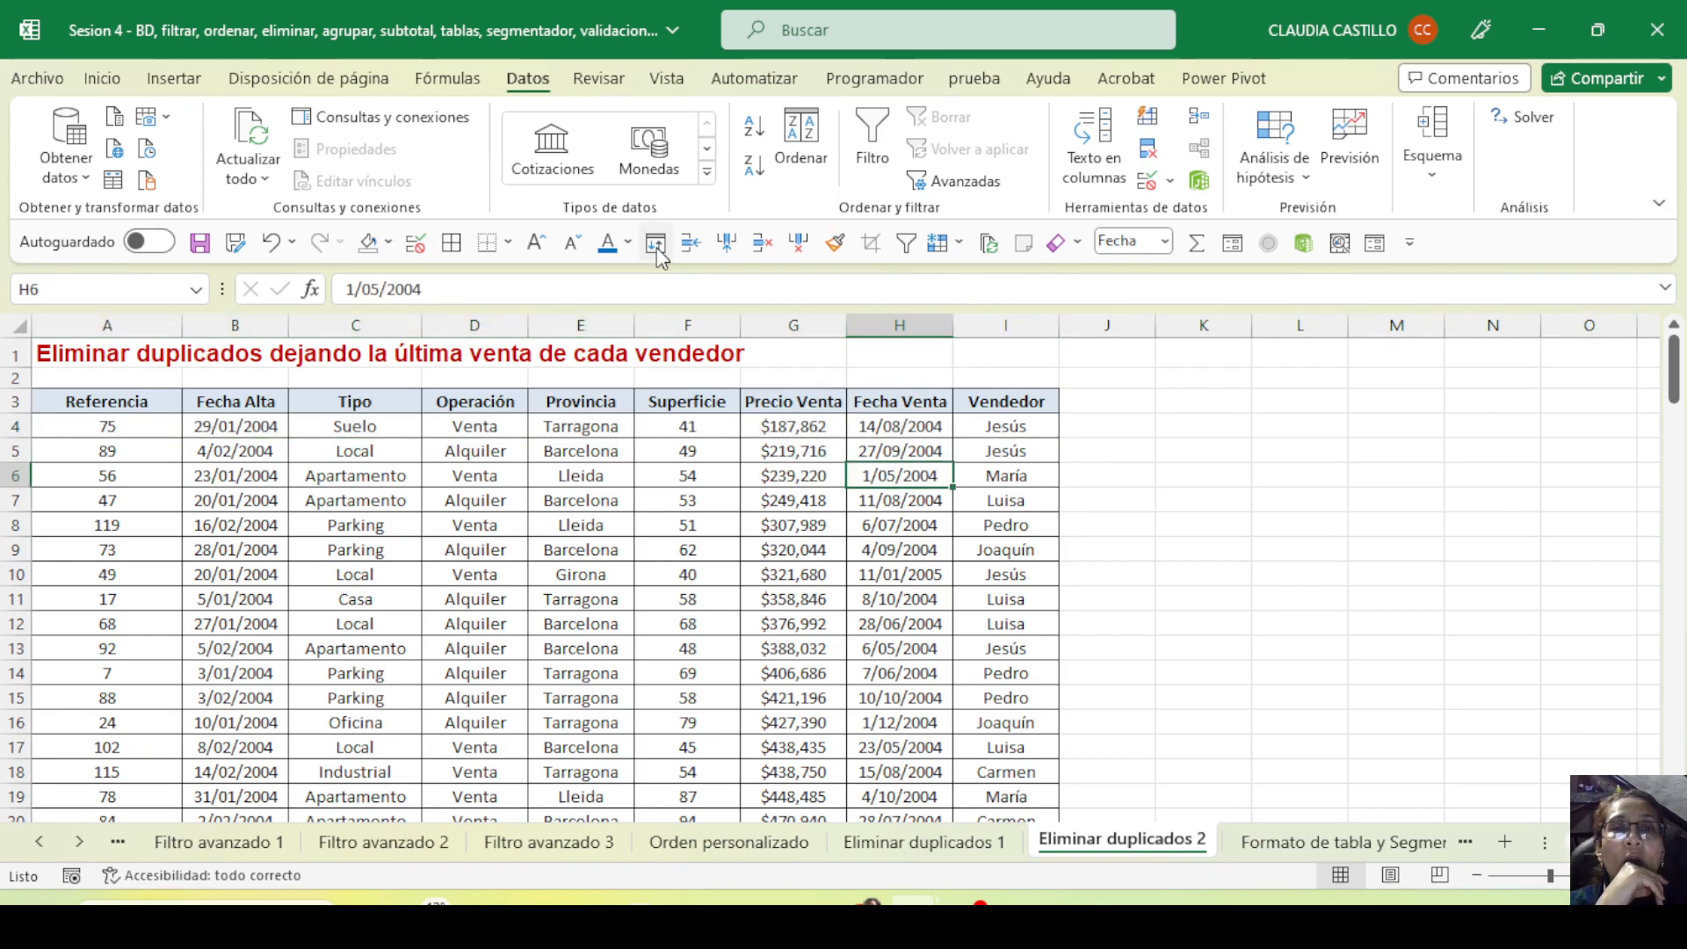
pyautogui.click(801, 140)
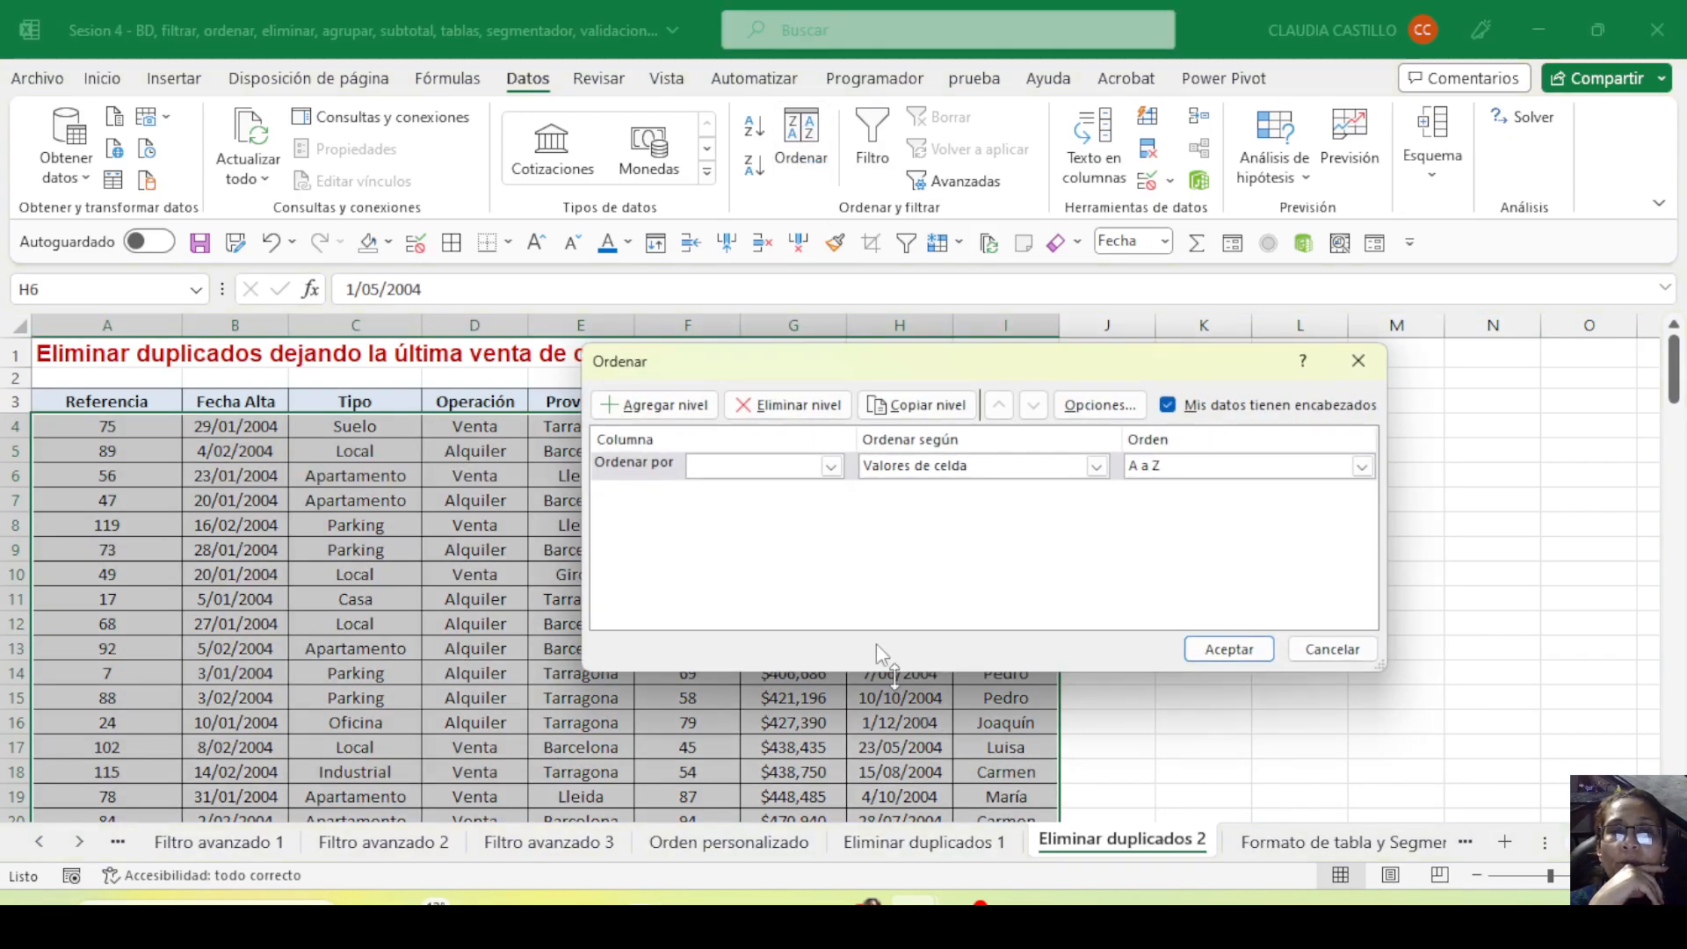
pyautogui.click(832, 466)
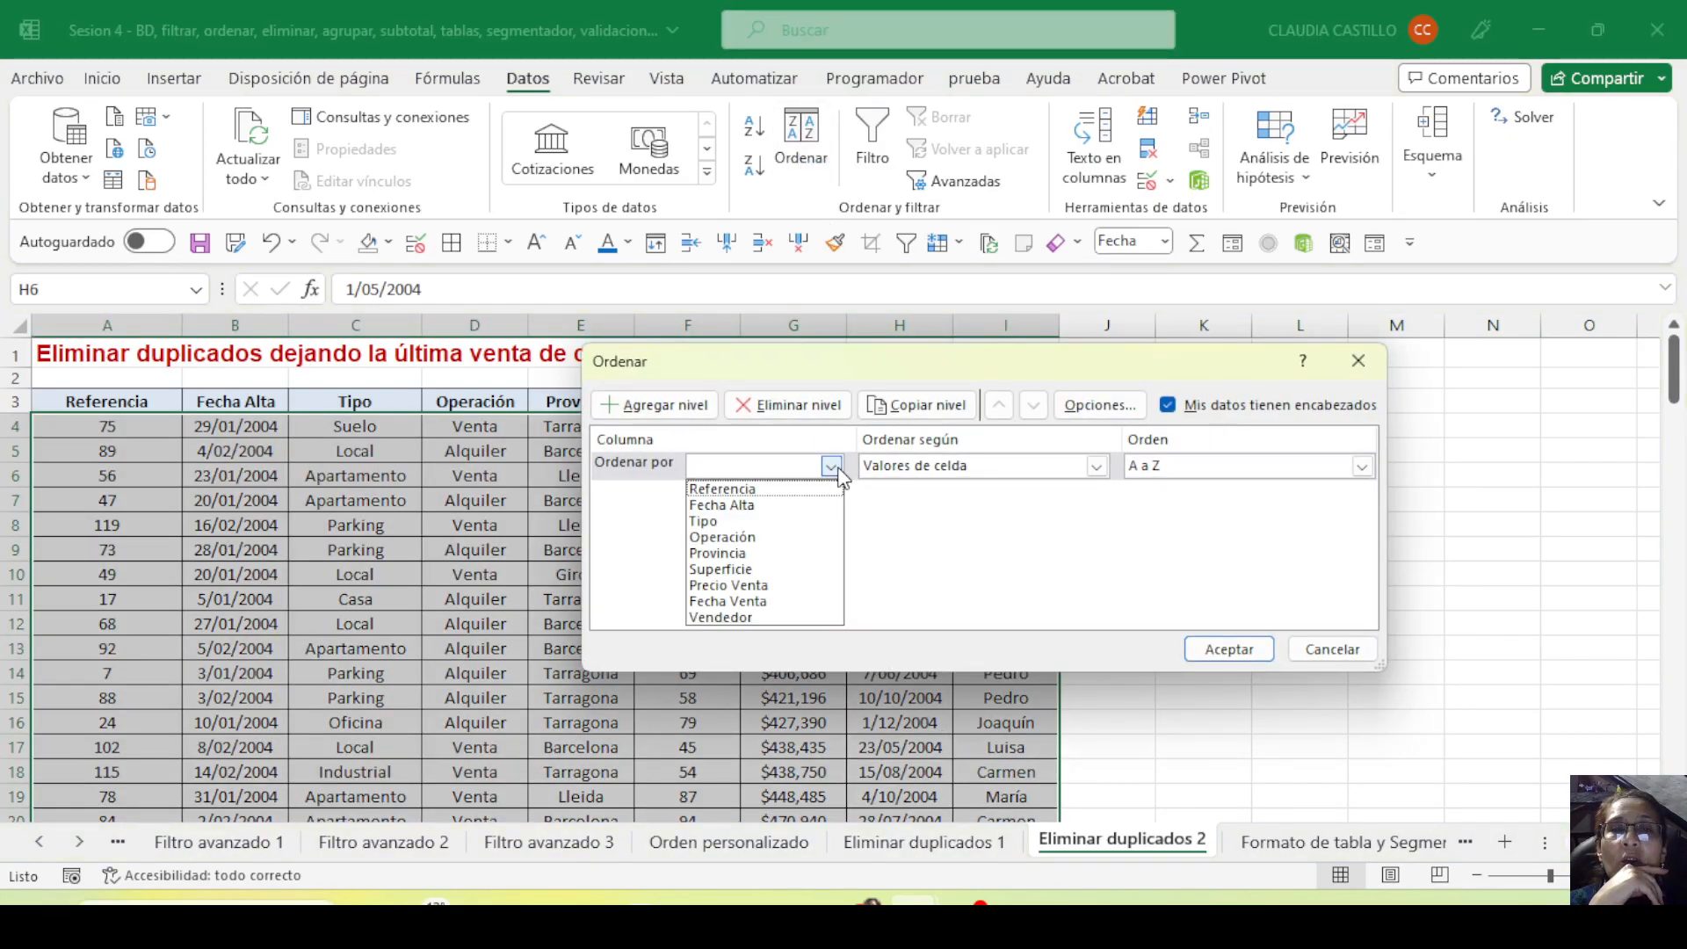
pyautogui.click(740, 619)
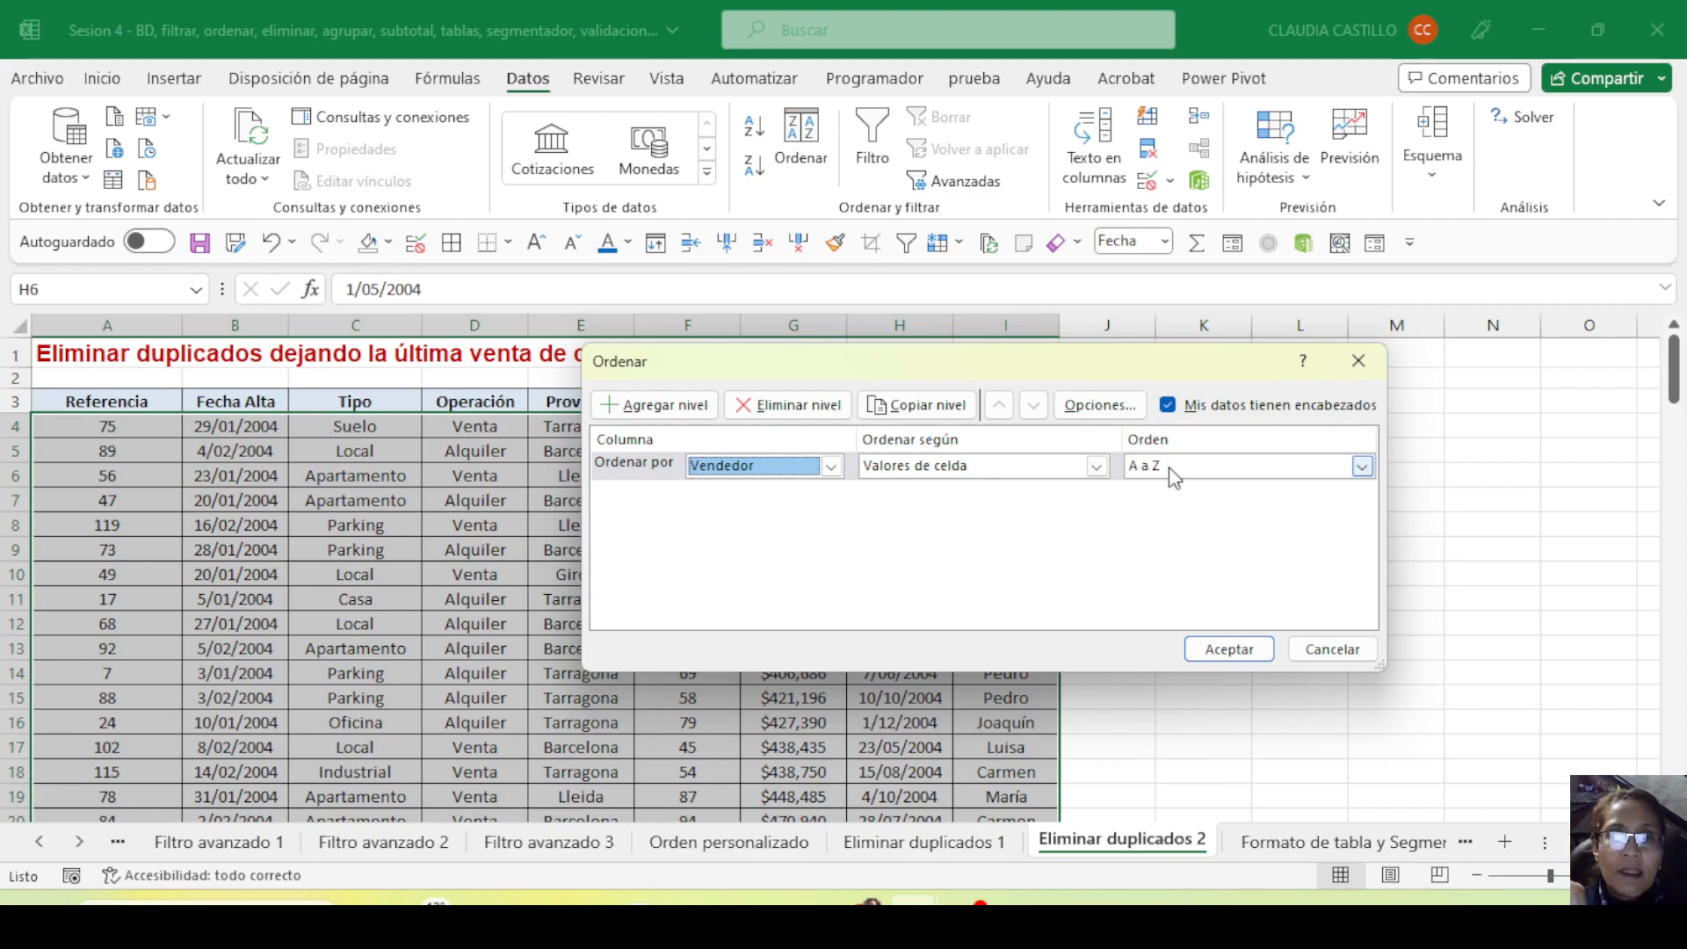
# Add Fecha Venta as the second sort level, ordered from most recent to oldest, and apply the sort
pyautogui.click(635, 407)
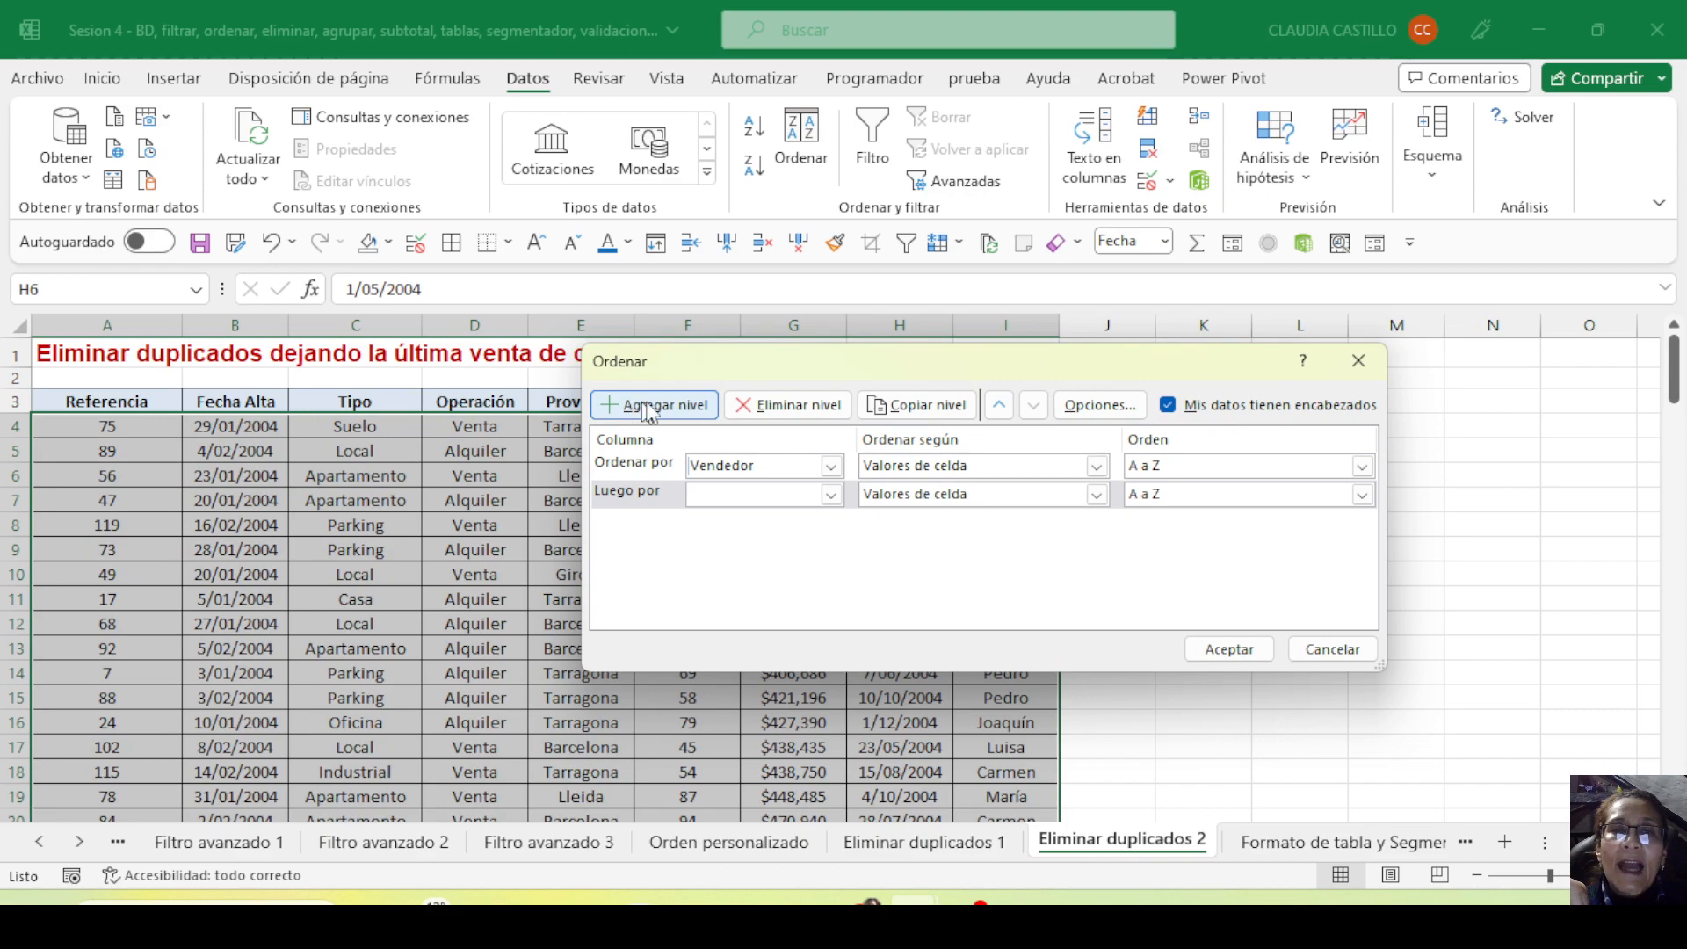
pyautogui.click(831, 495)
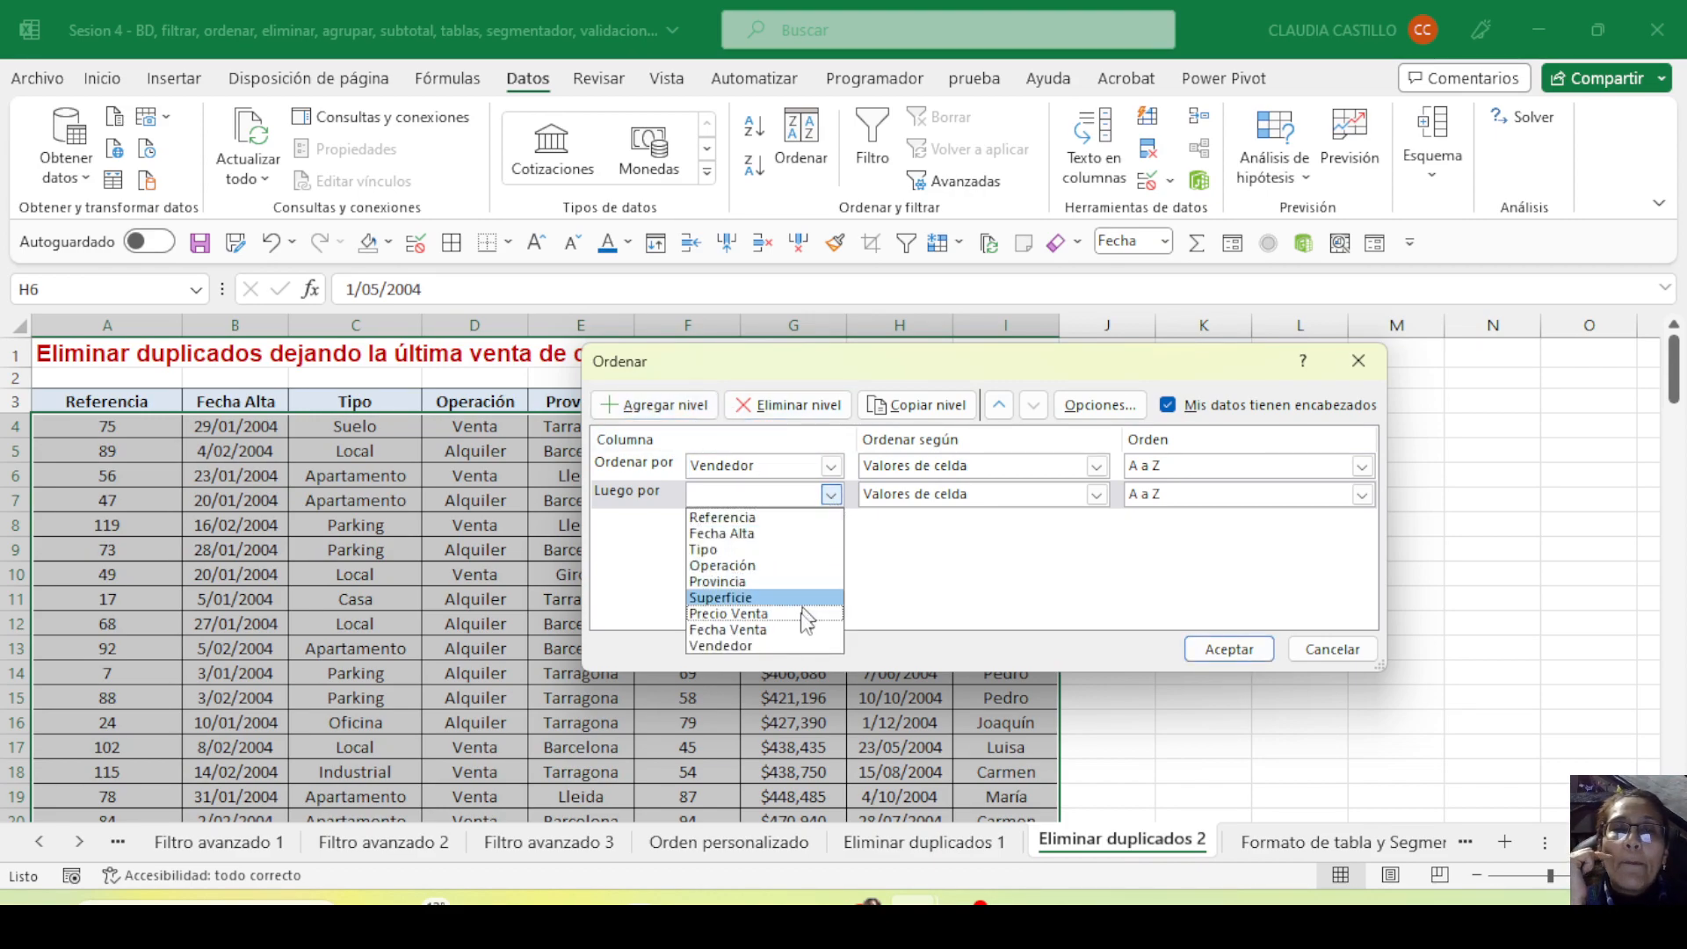
pyautogui.click(776, 629)
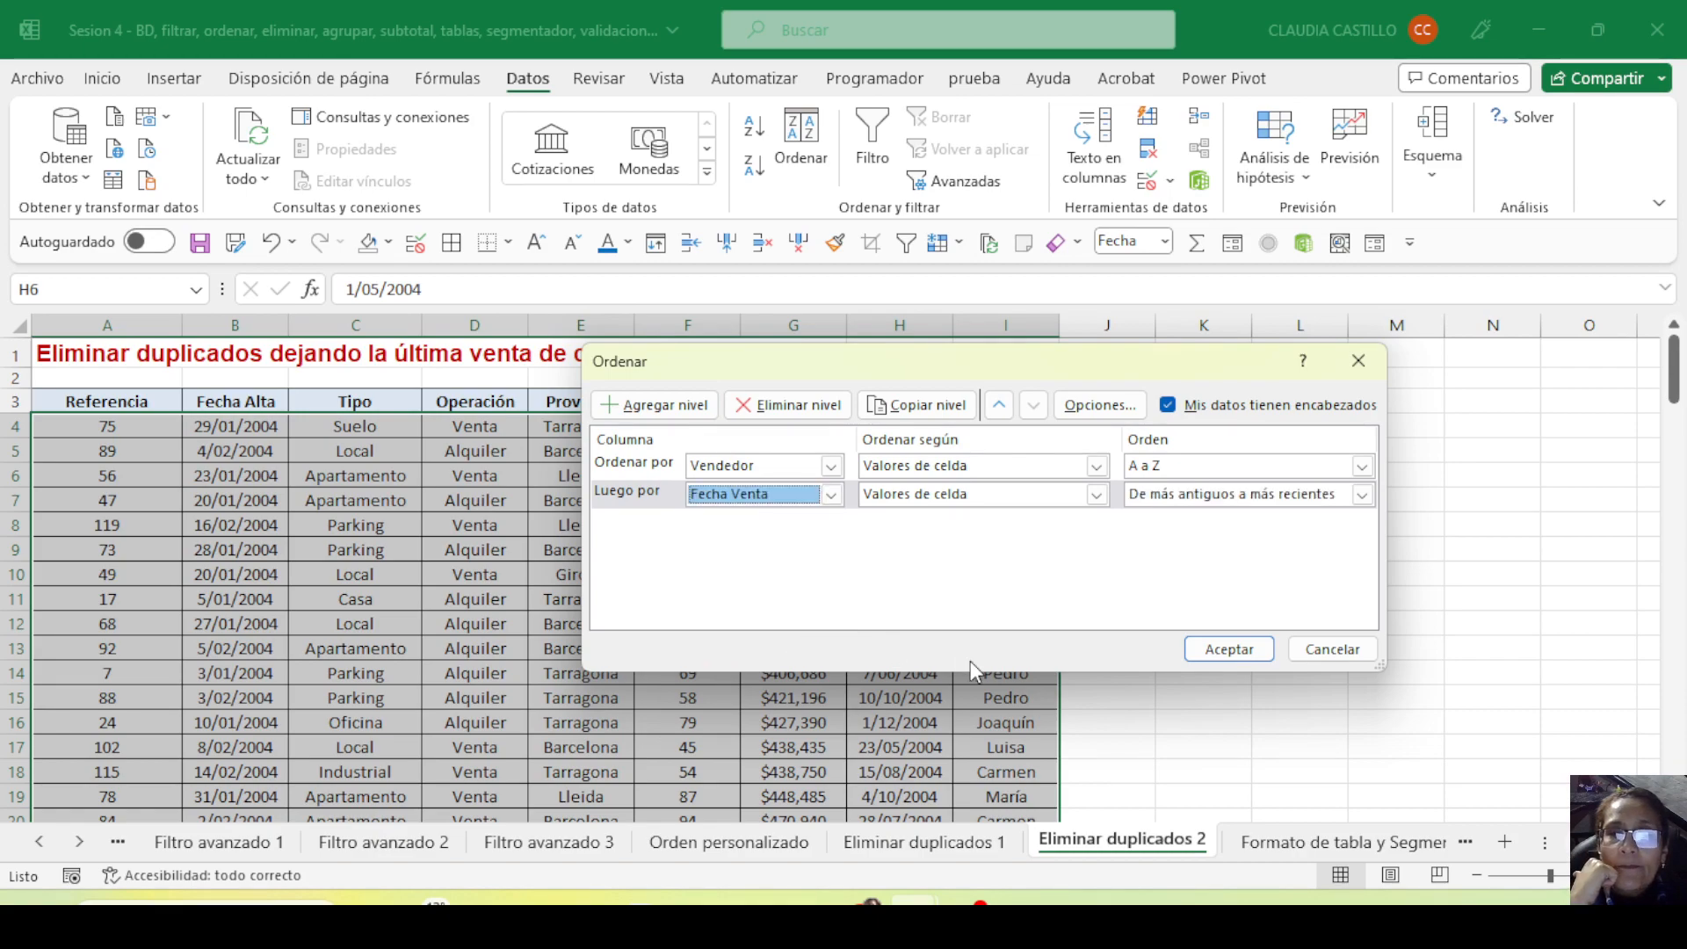
pyautogui.click(1266, 501)
pyautogui.click(1202, 527)
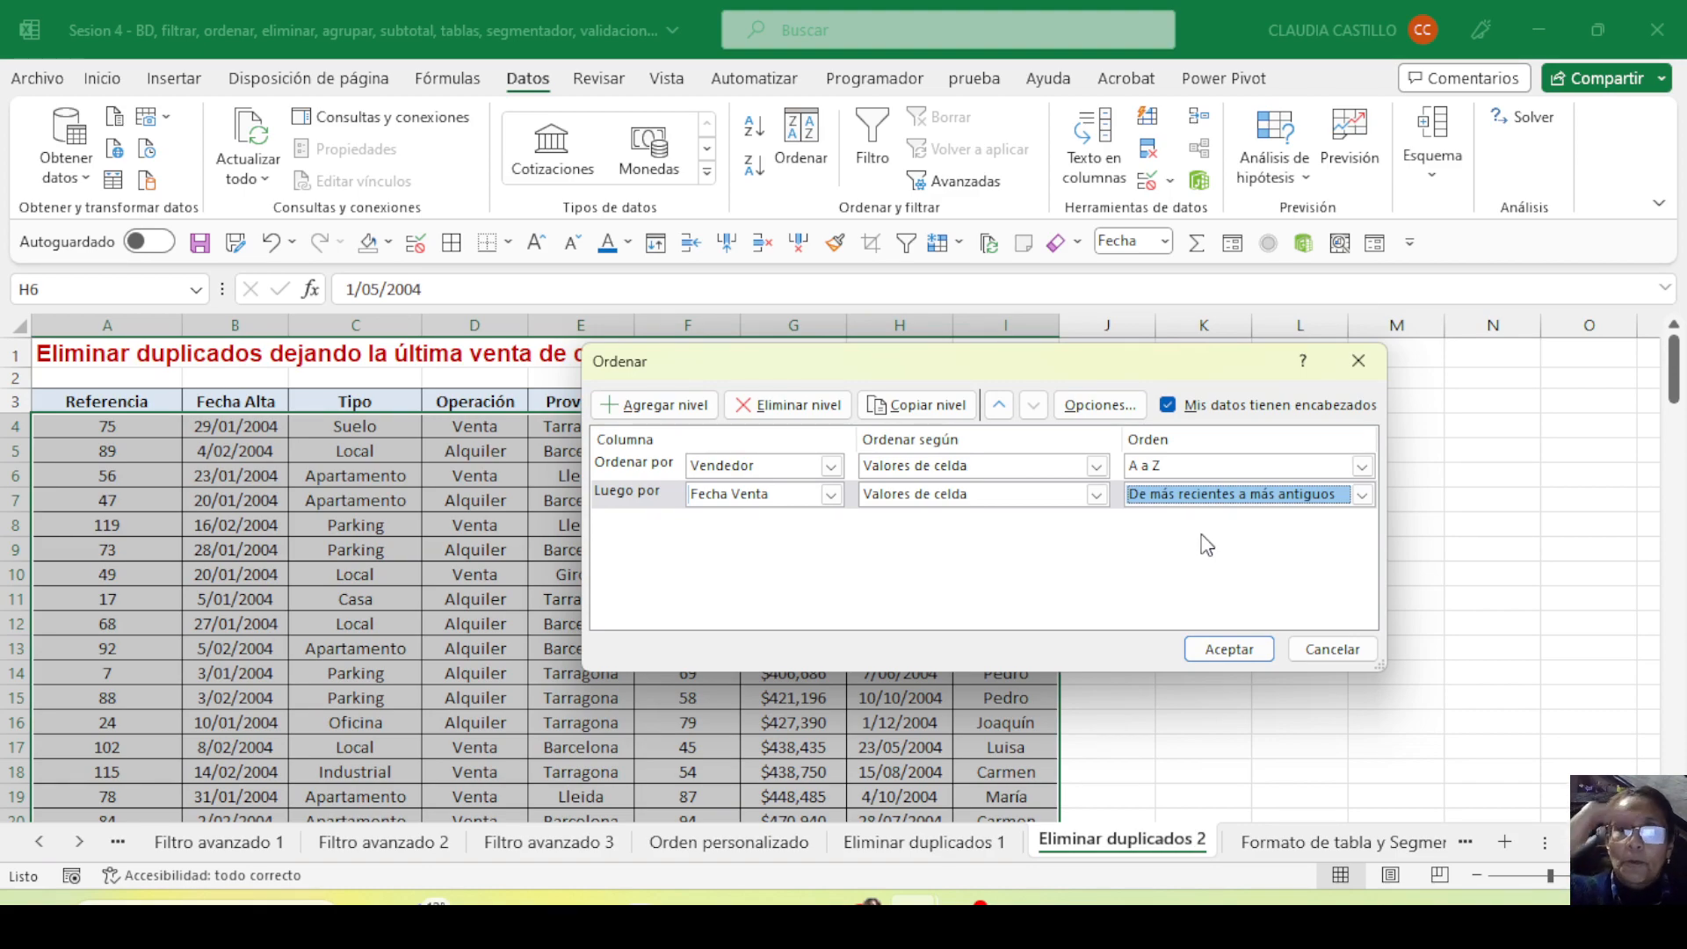
pyautogui.click(1227, 650)
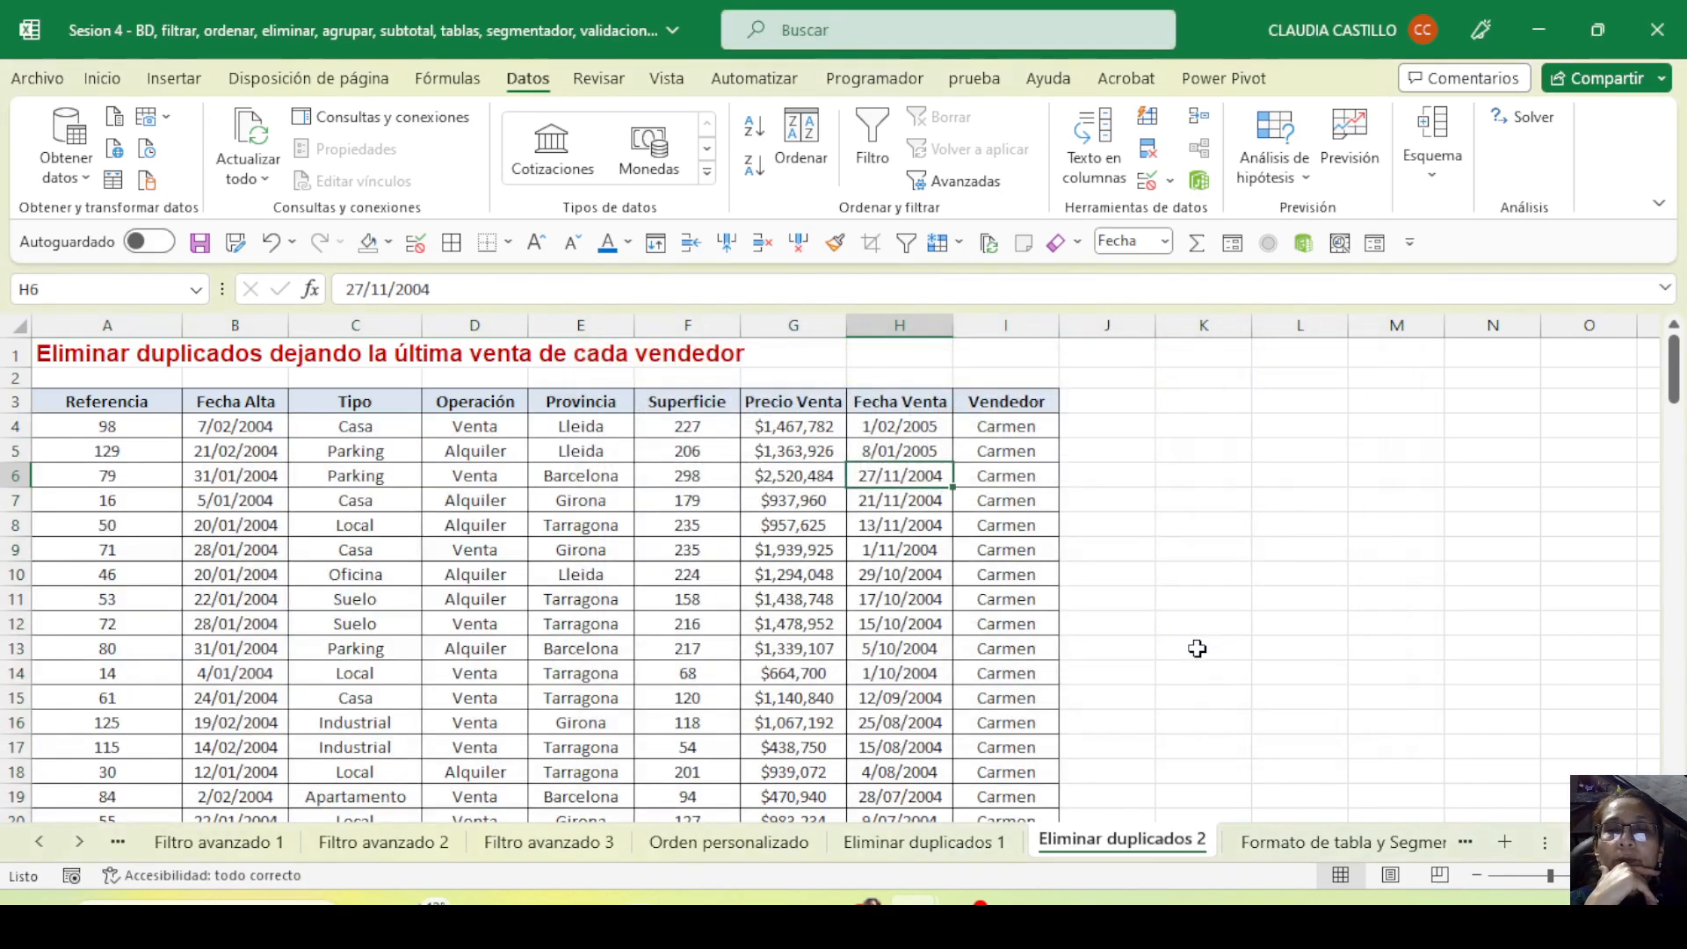
# Examine the sorted records seller by seller, checking the order of the Fecha Venta dates within each Vendedor group
pyautogui.moveTo(1006, 426); pyautogui.dragTo(987, 595)
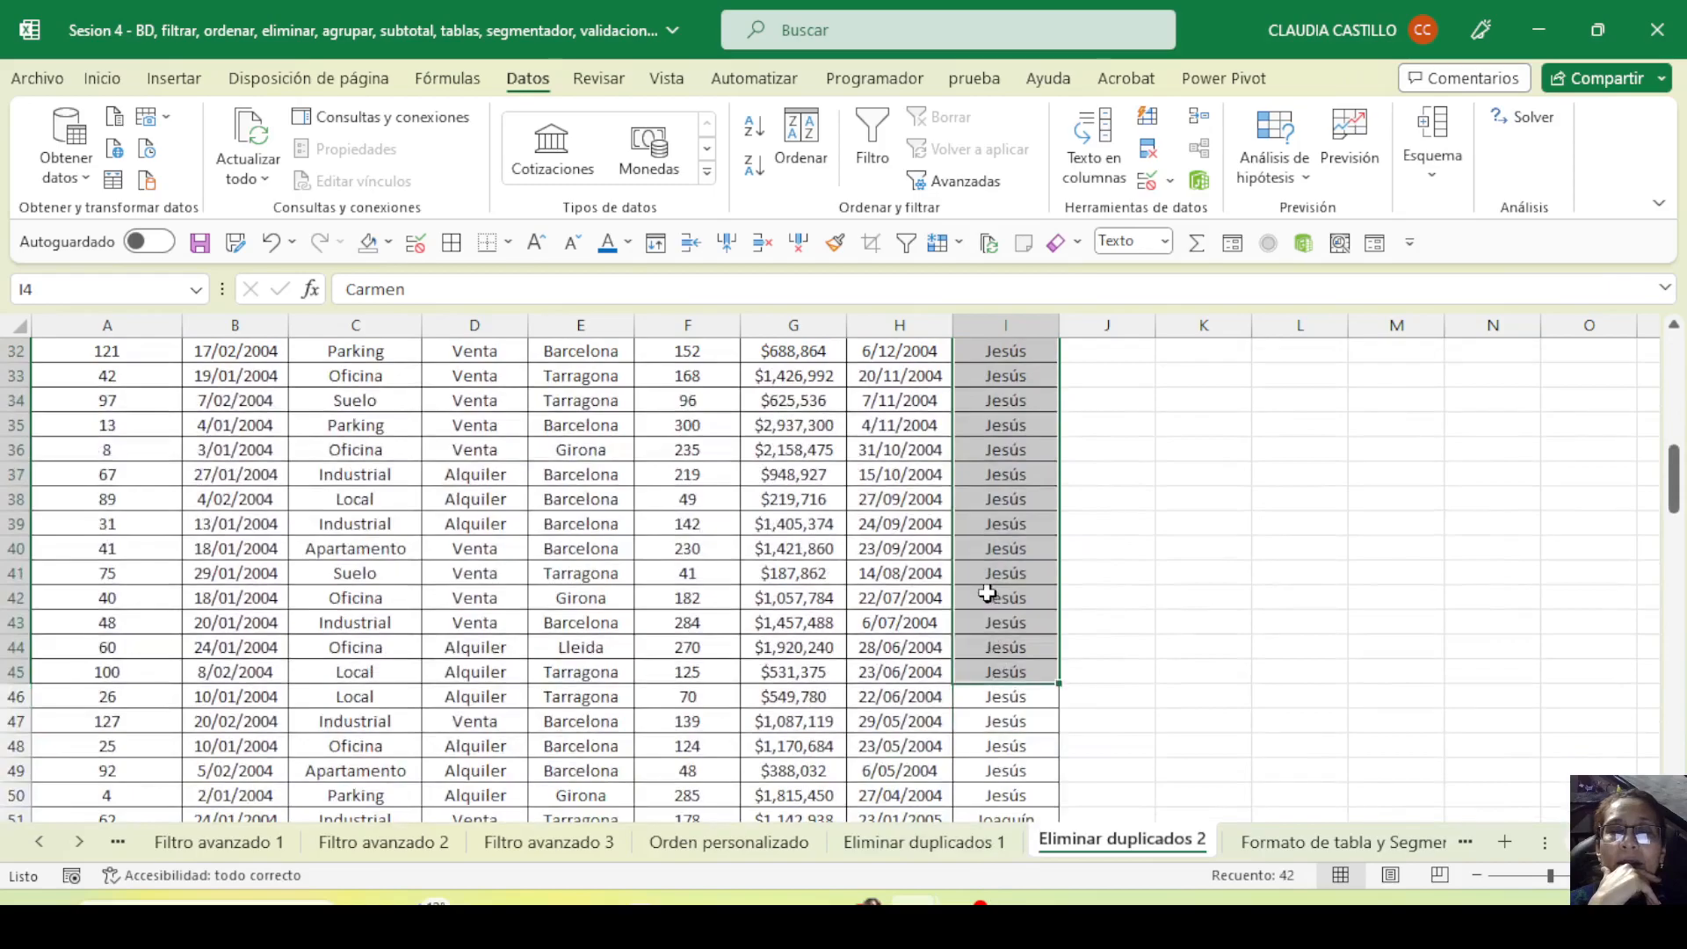
pyautogui.scroll(5, 988, 592)
pyautogui.scroll(4, 986, 593)
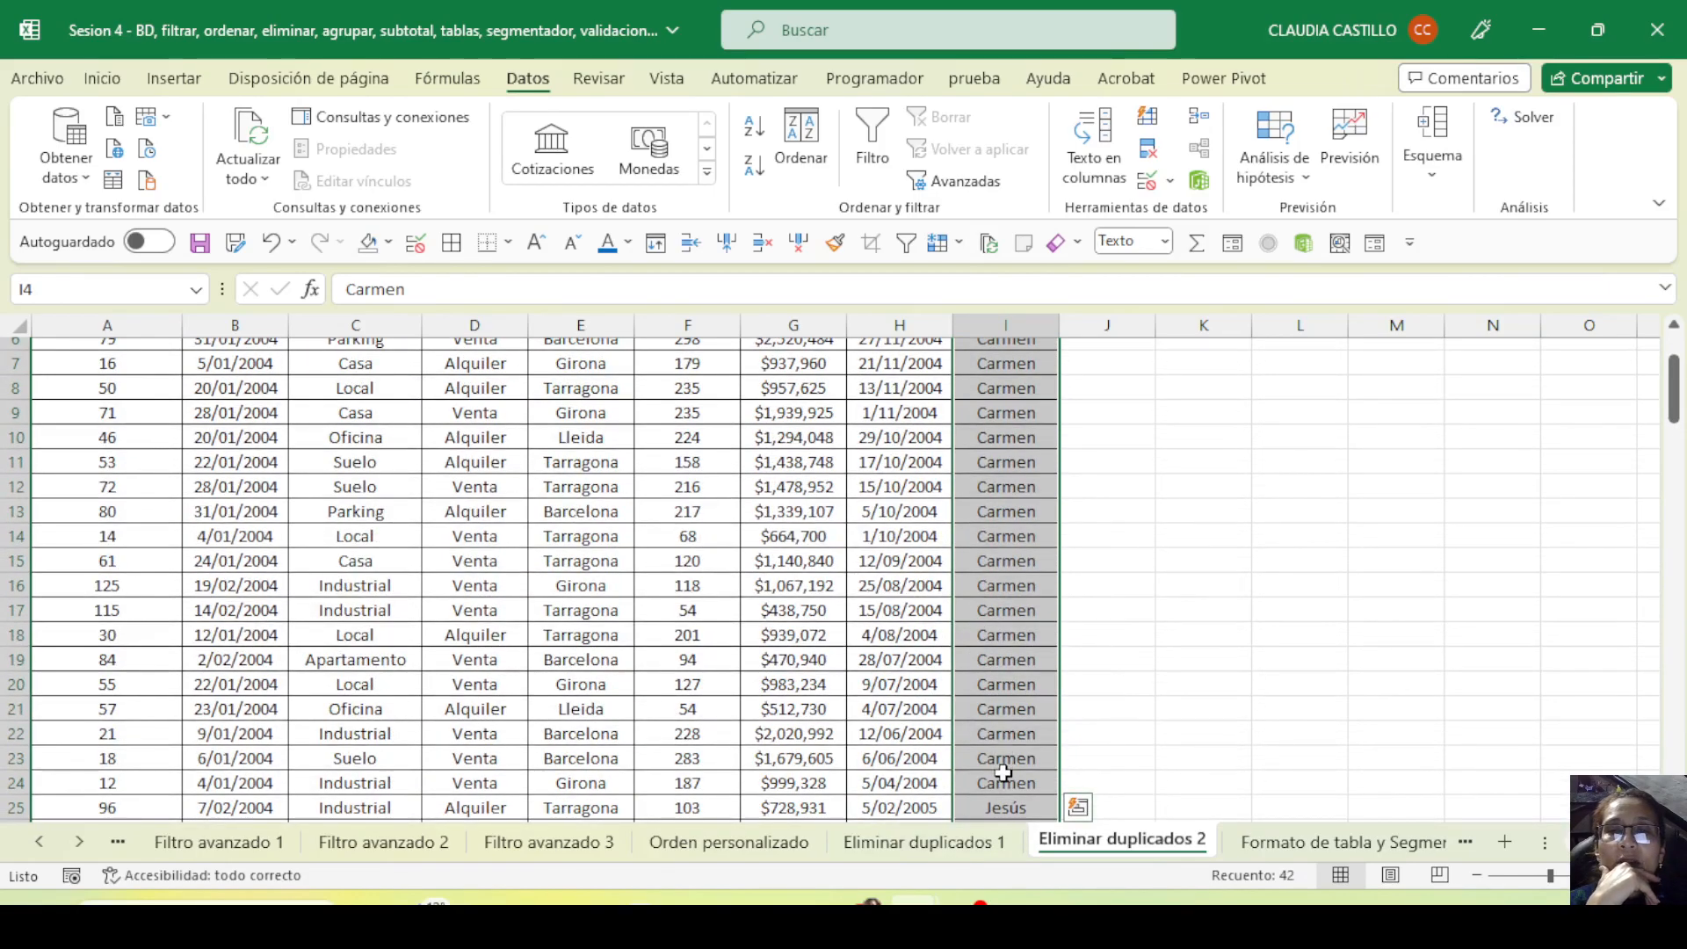
pyautogui.click(914, 782)
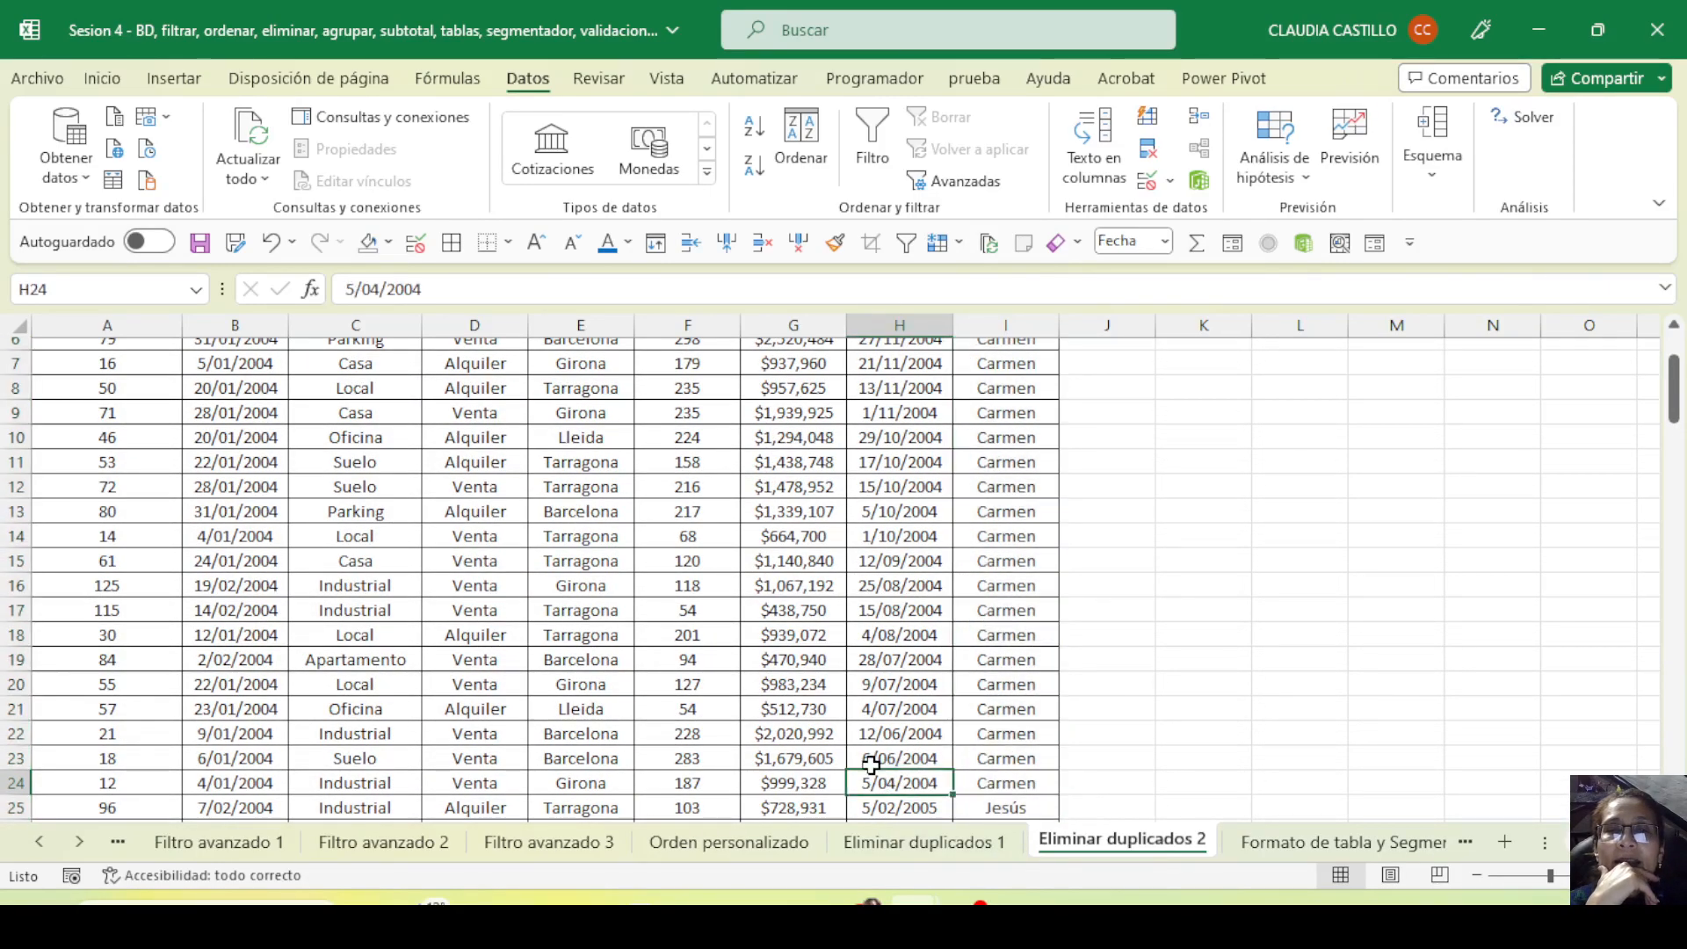
pyautogui.scroll(2, 900, 749)
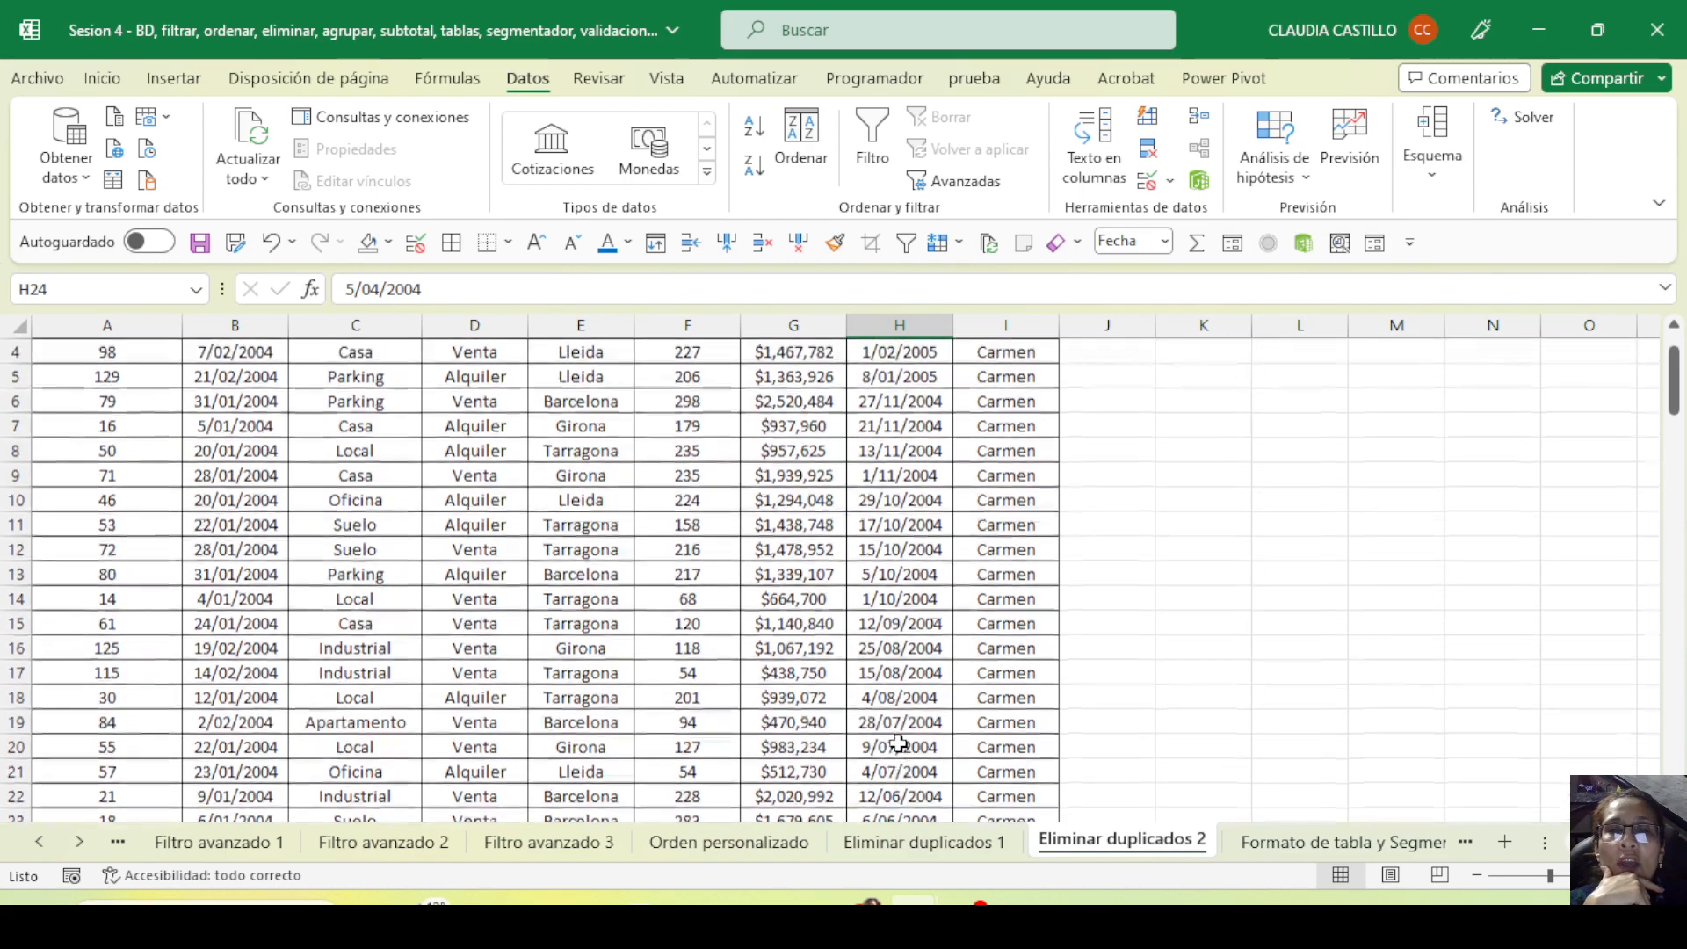
pyautogui.click(876, 427)
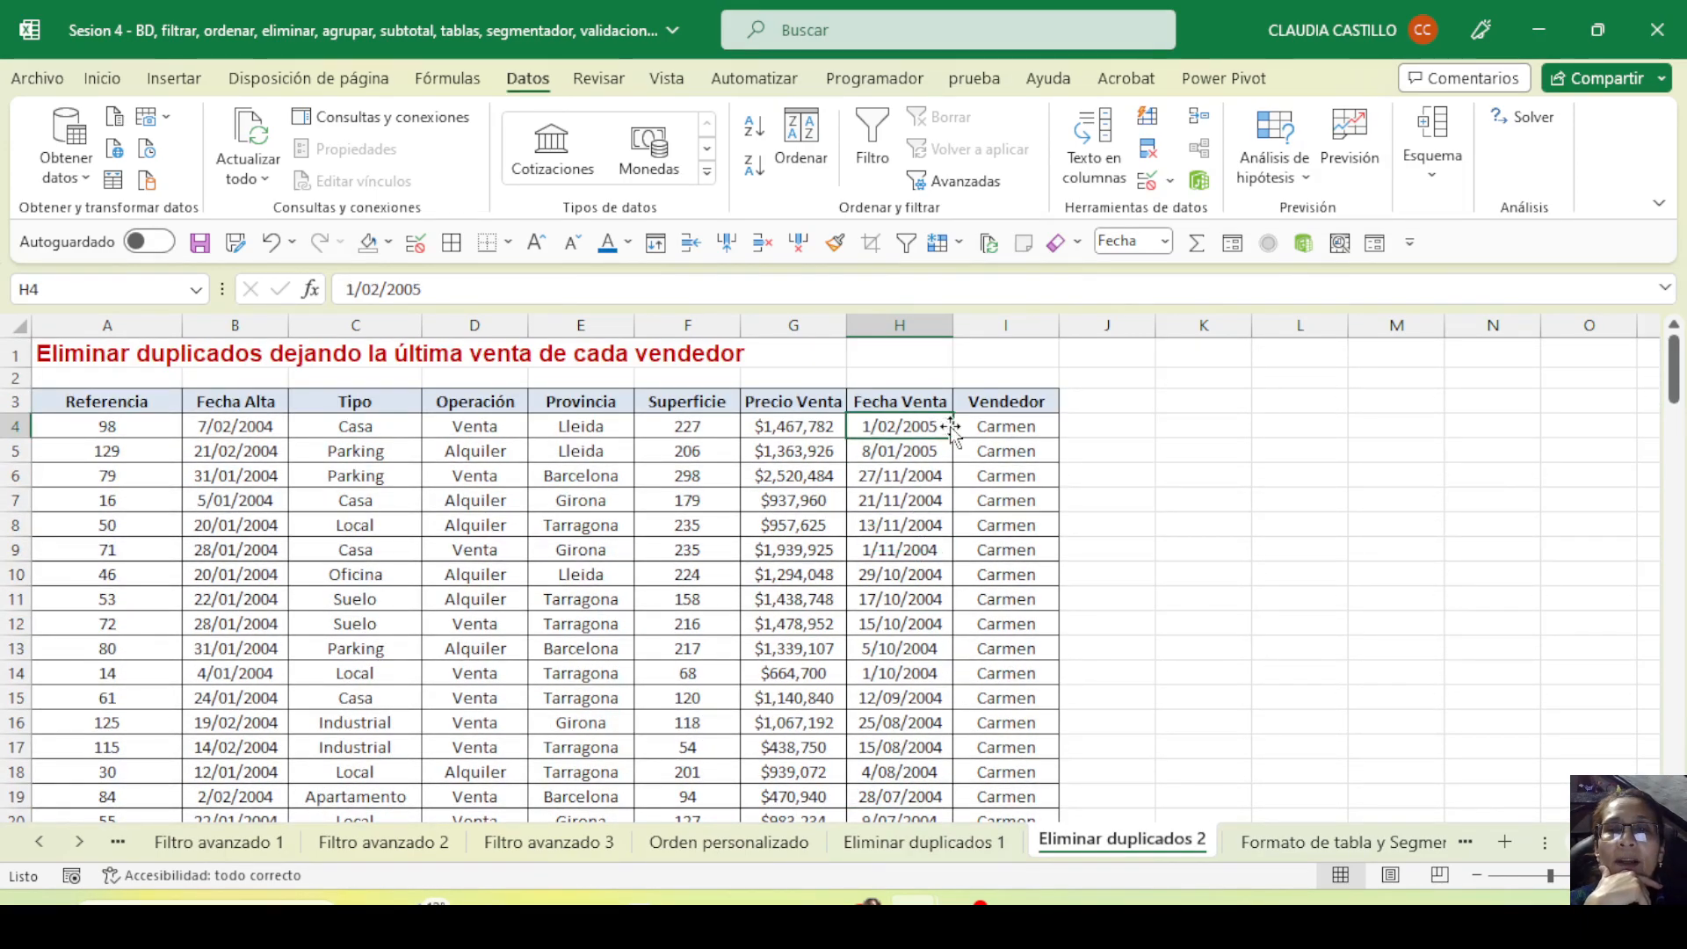
pyautogui.scroll(-6, 940, 457)
pyautogui.moveTo(986, 504); pyautogui.dragTo(1002, 775)
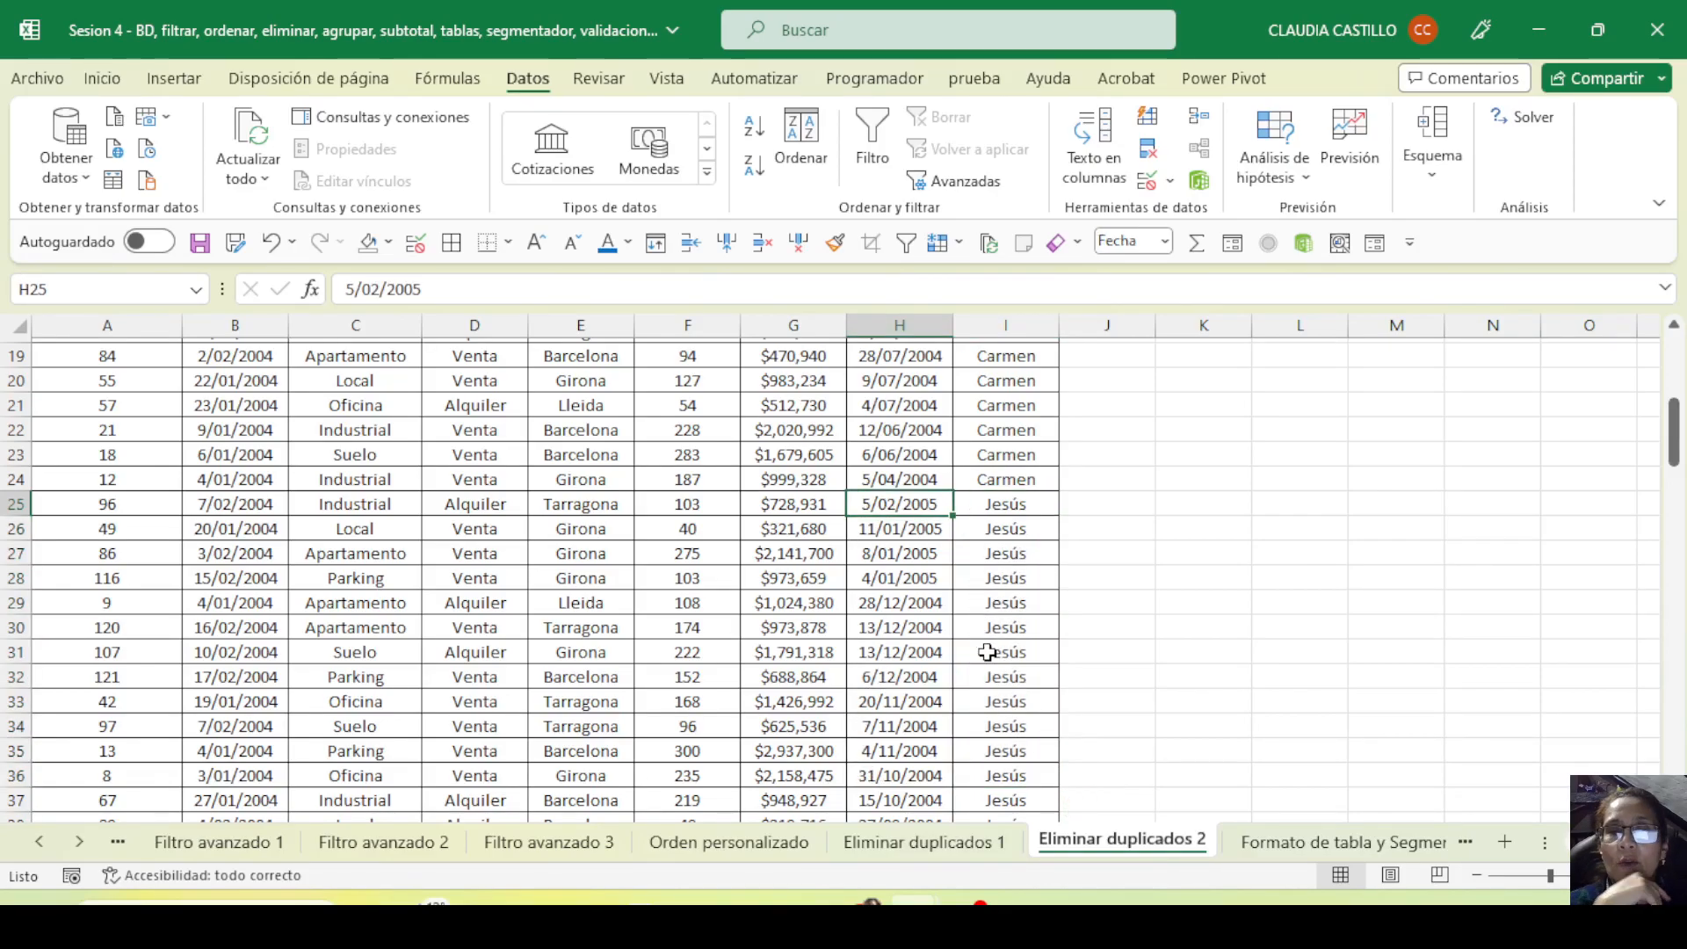
pyautogui.scroll(-8, 988, 653)
pyautogui.scroll(-3, 989, 653)
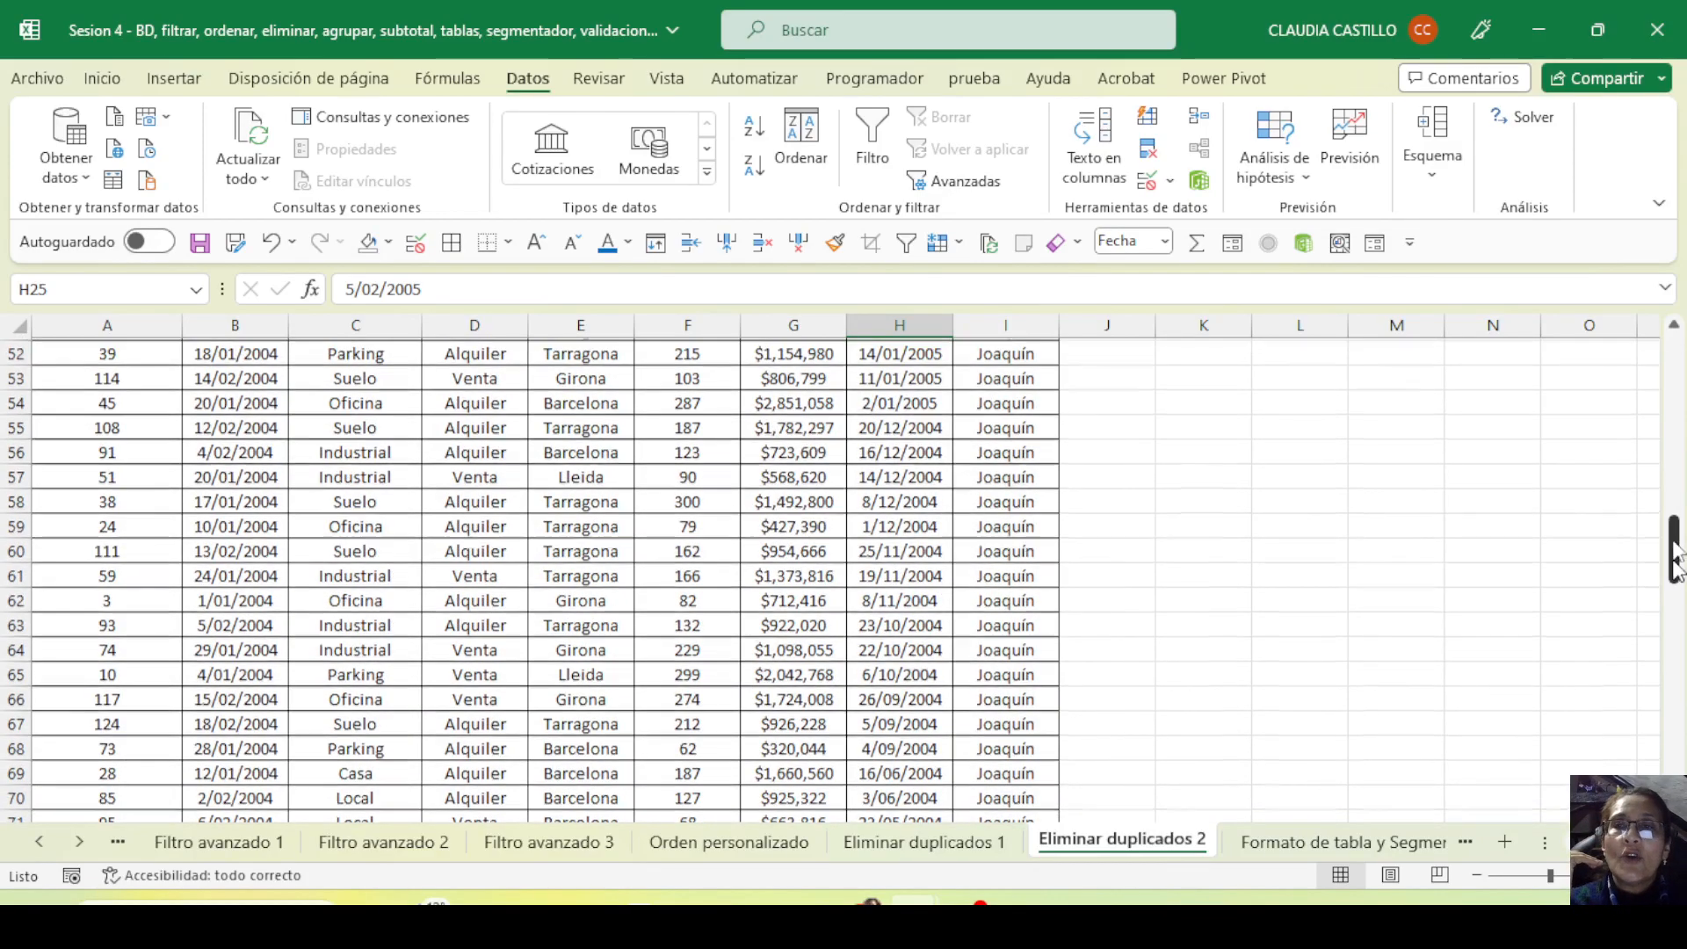
pyautogui.moveTo(1673, 549); pyautogui.dragTo(1679, 387)
pyautogui.click(233, 527)
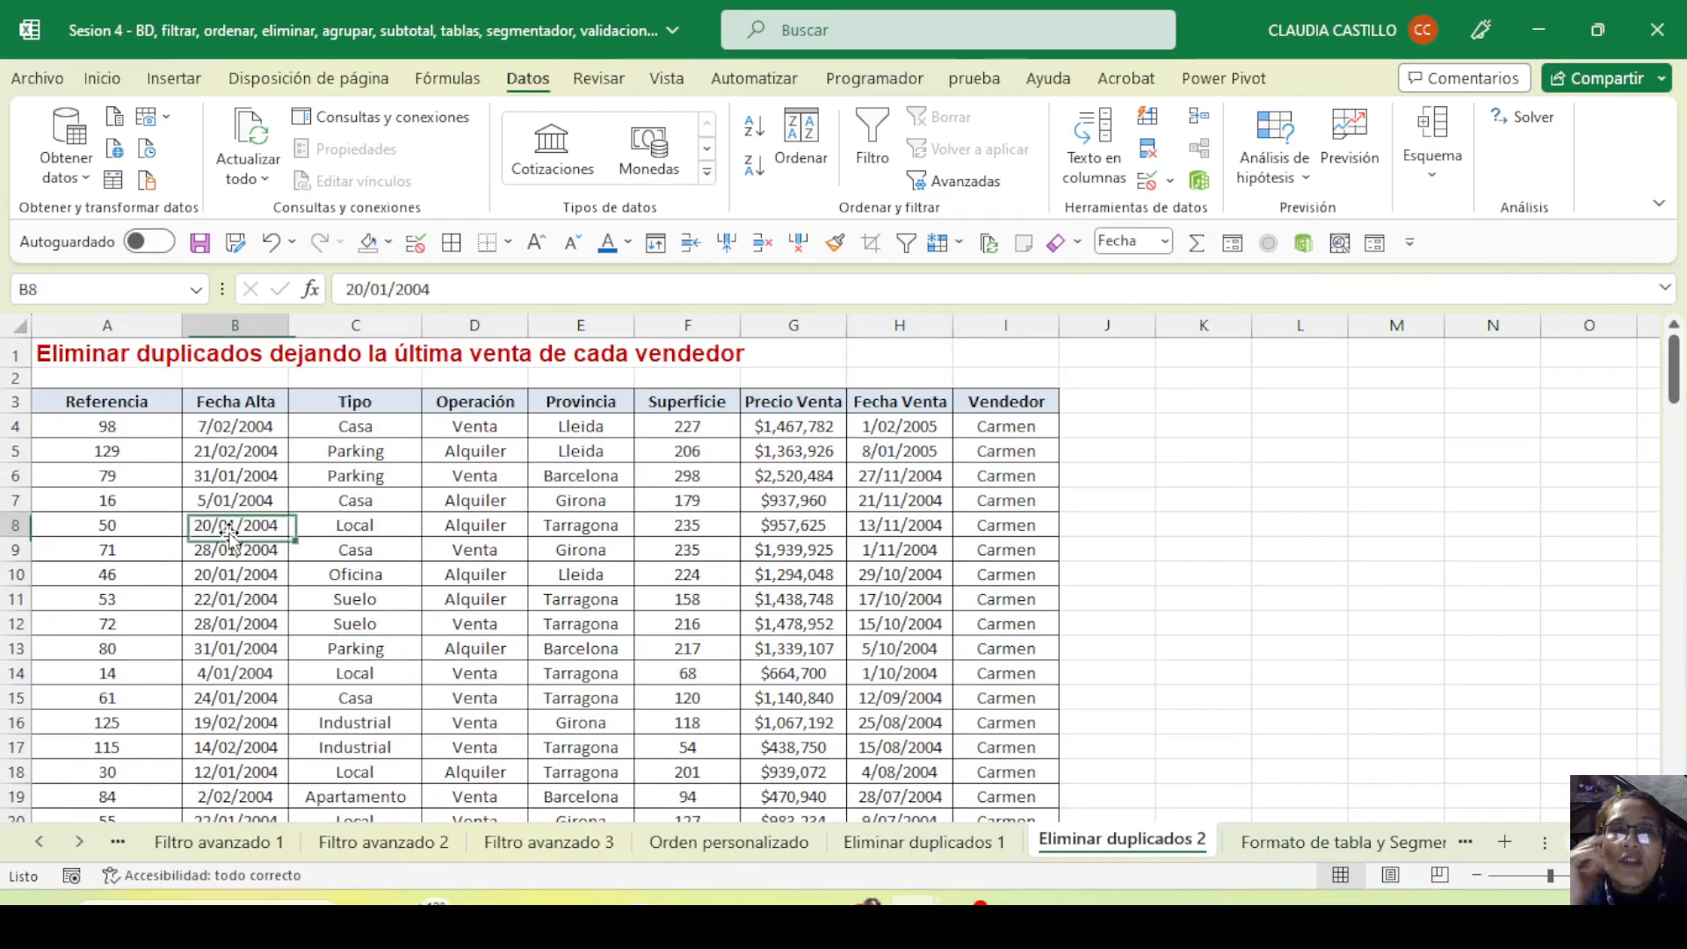
pyautogui.moveTo(1002, 400); pyautogui.dragTo(888, 629)
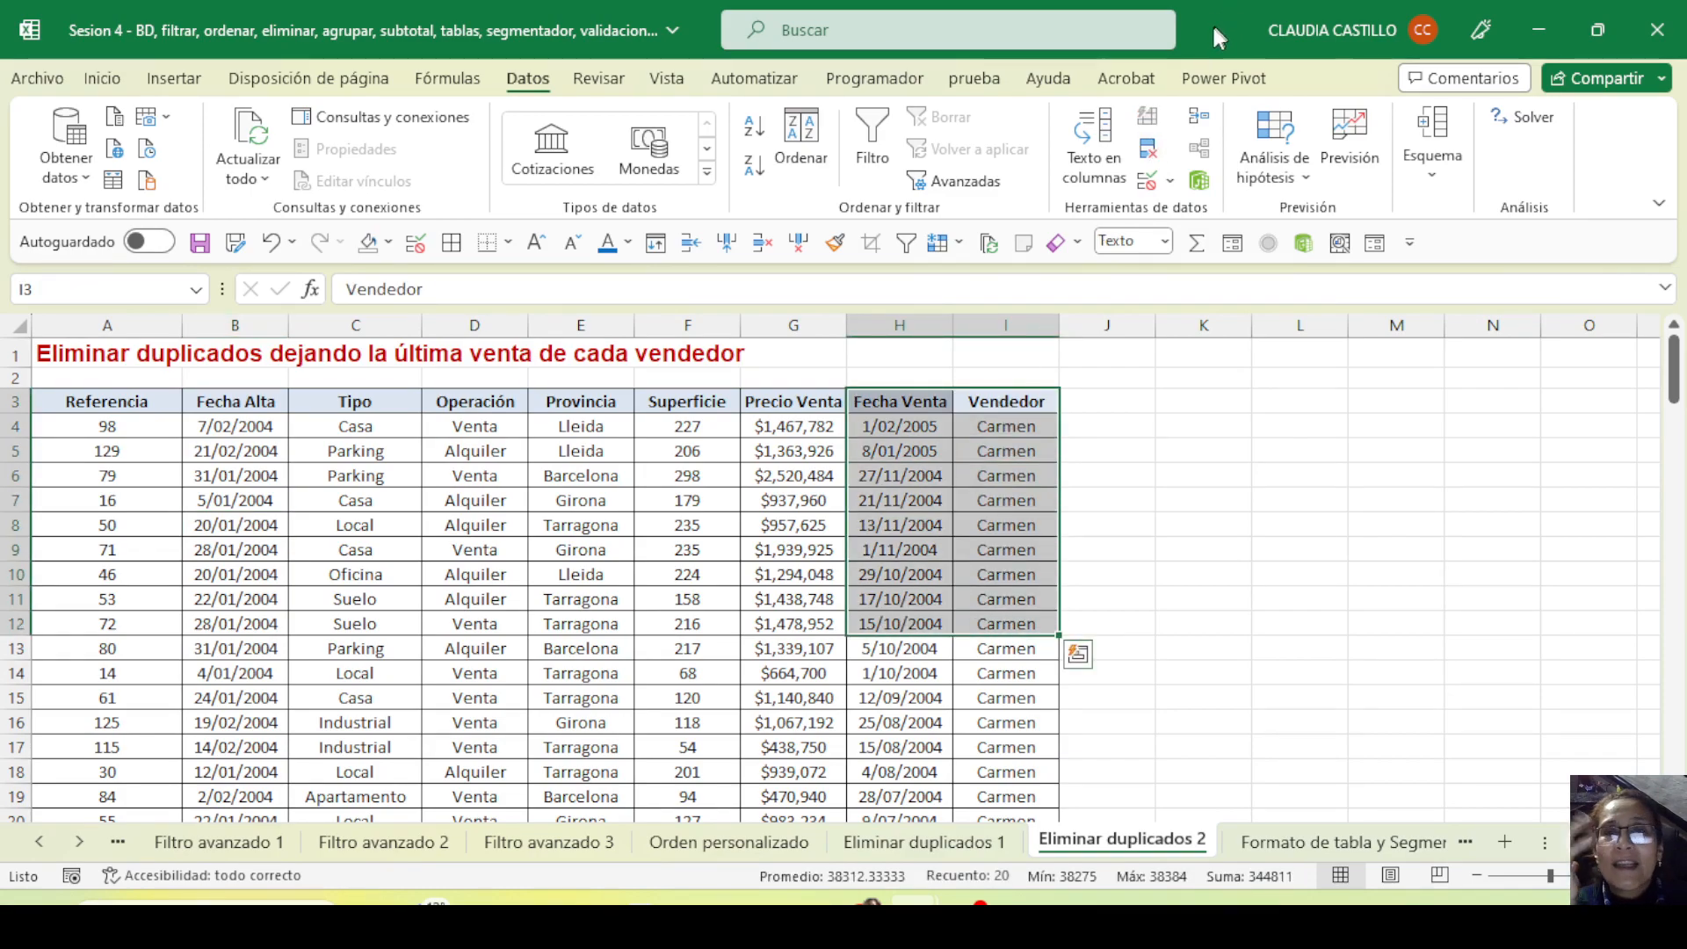
pyautogui.click(822, 600)
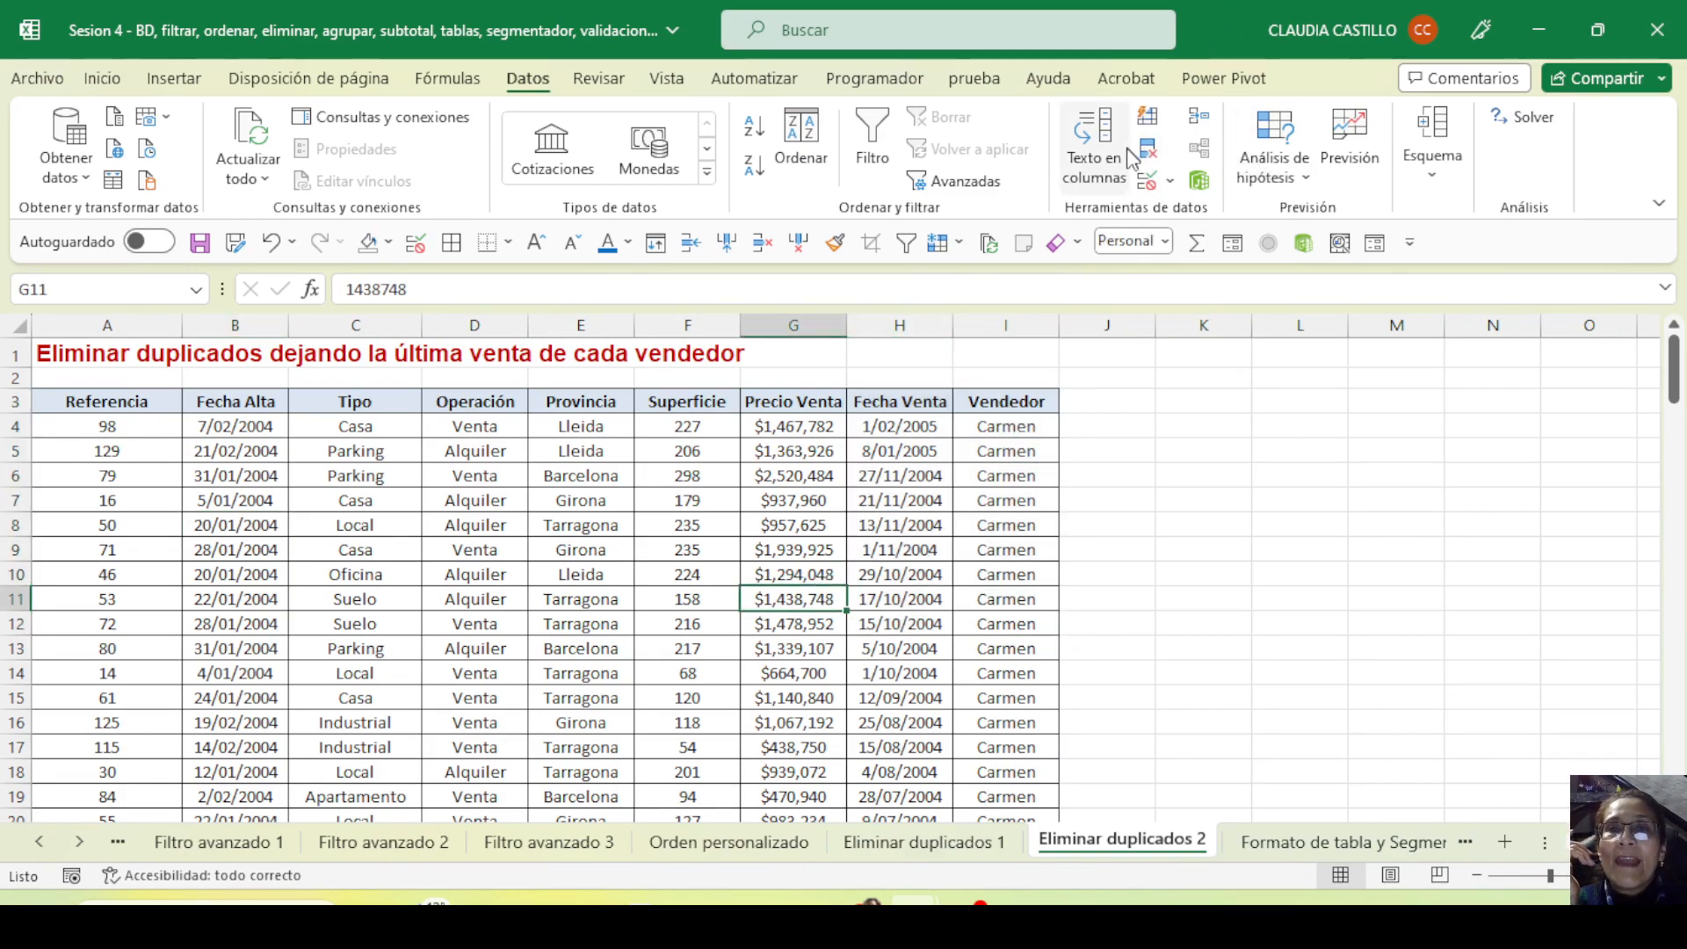
pyautogui.moveTo(886, 413); pyautogui.dragTo(993, 397)
pyautogui.click(908, 402)
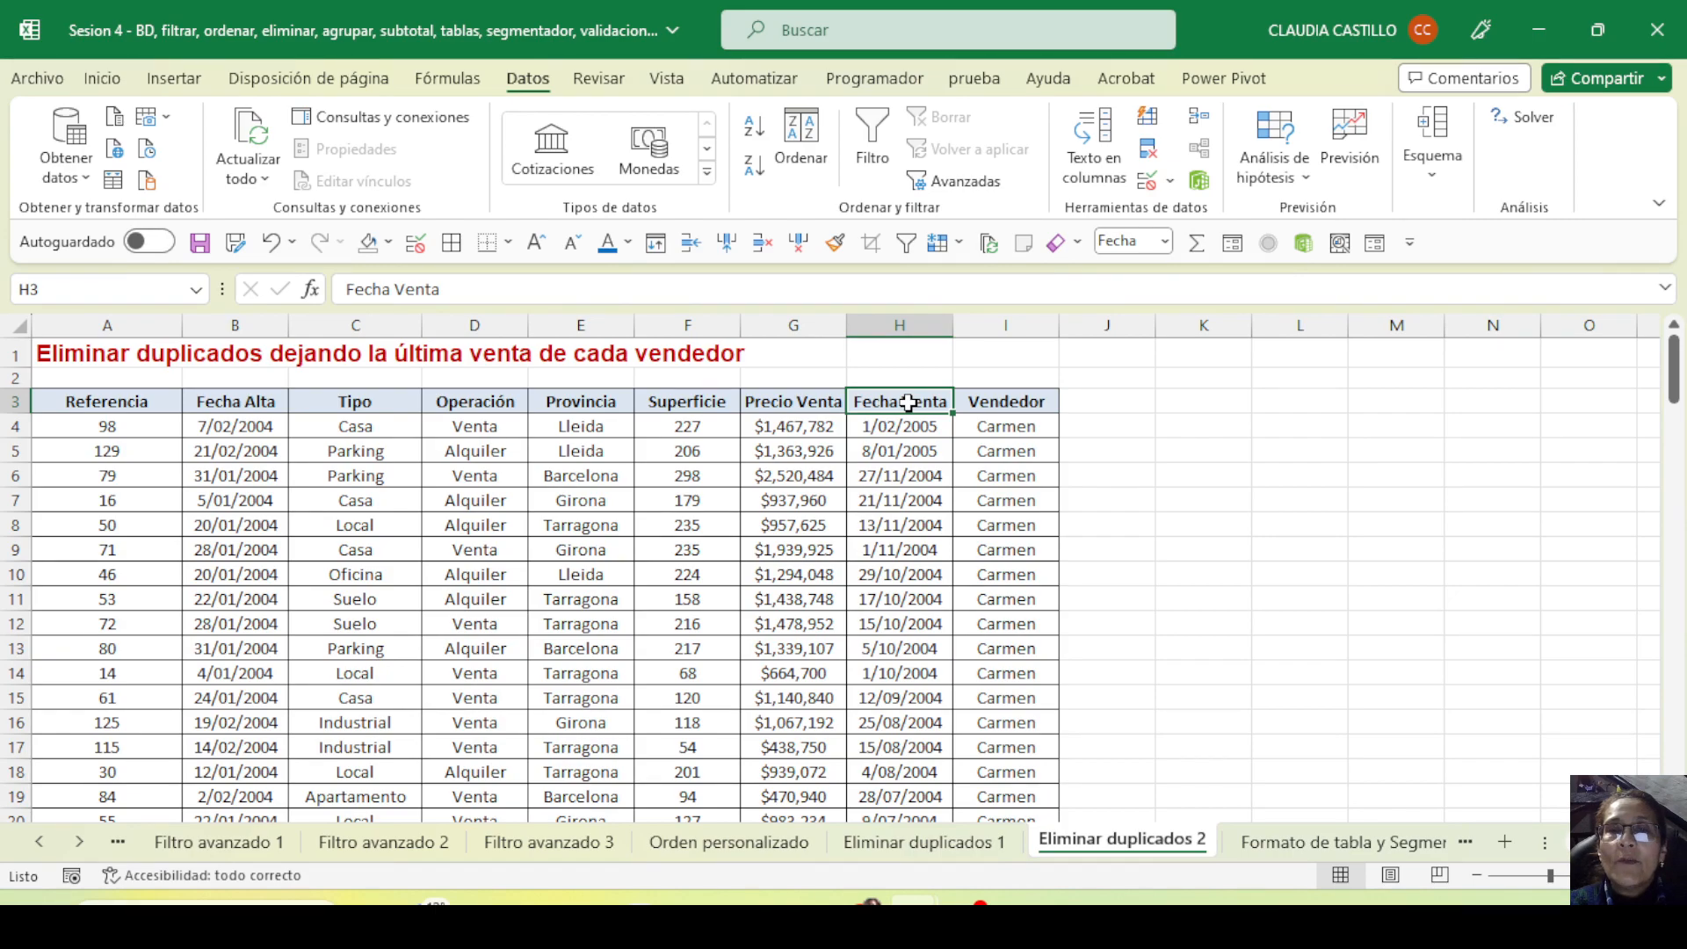
# Try to remove the duplicate sales by comparing only the Fecha Venta and Vendedor columns, keeping the option that the data has headers
pyautogui.click(911, 424)
pyautogui.click(1148, 151)
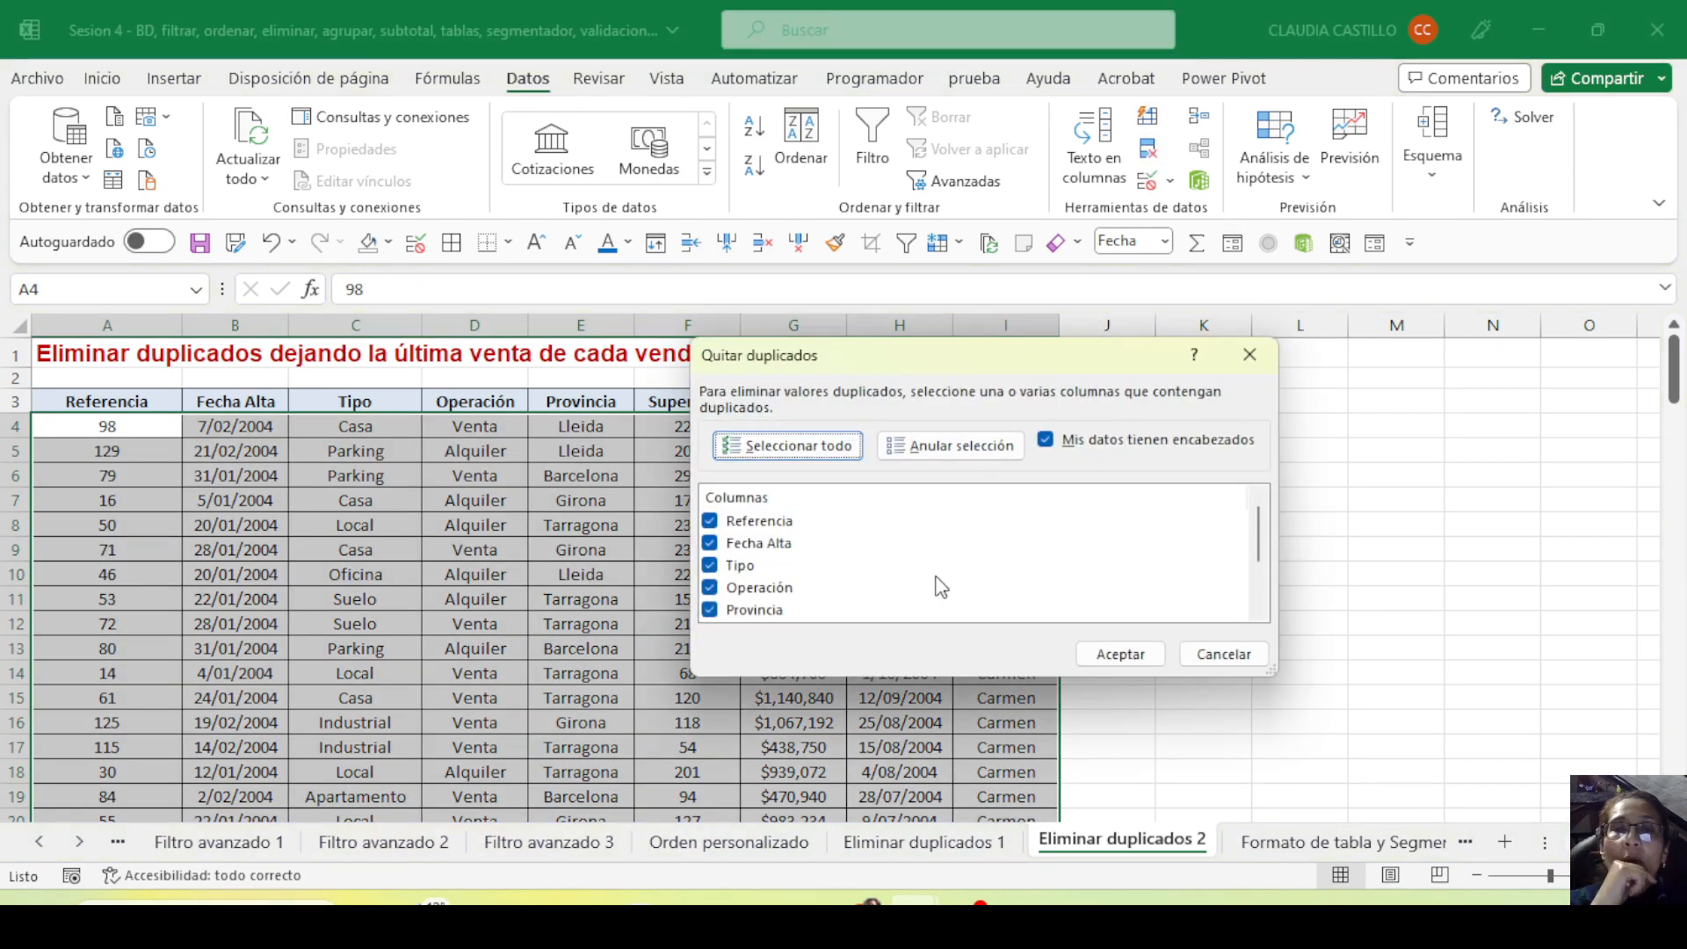
pyautogui.moveTo(822, 356); pyautogui.dragTo(1029, 245)
pyautogui.click(1153, 330)
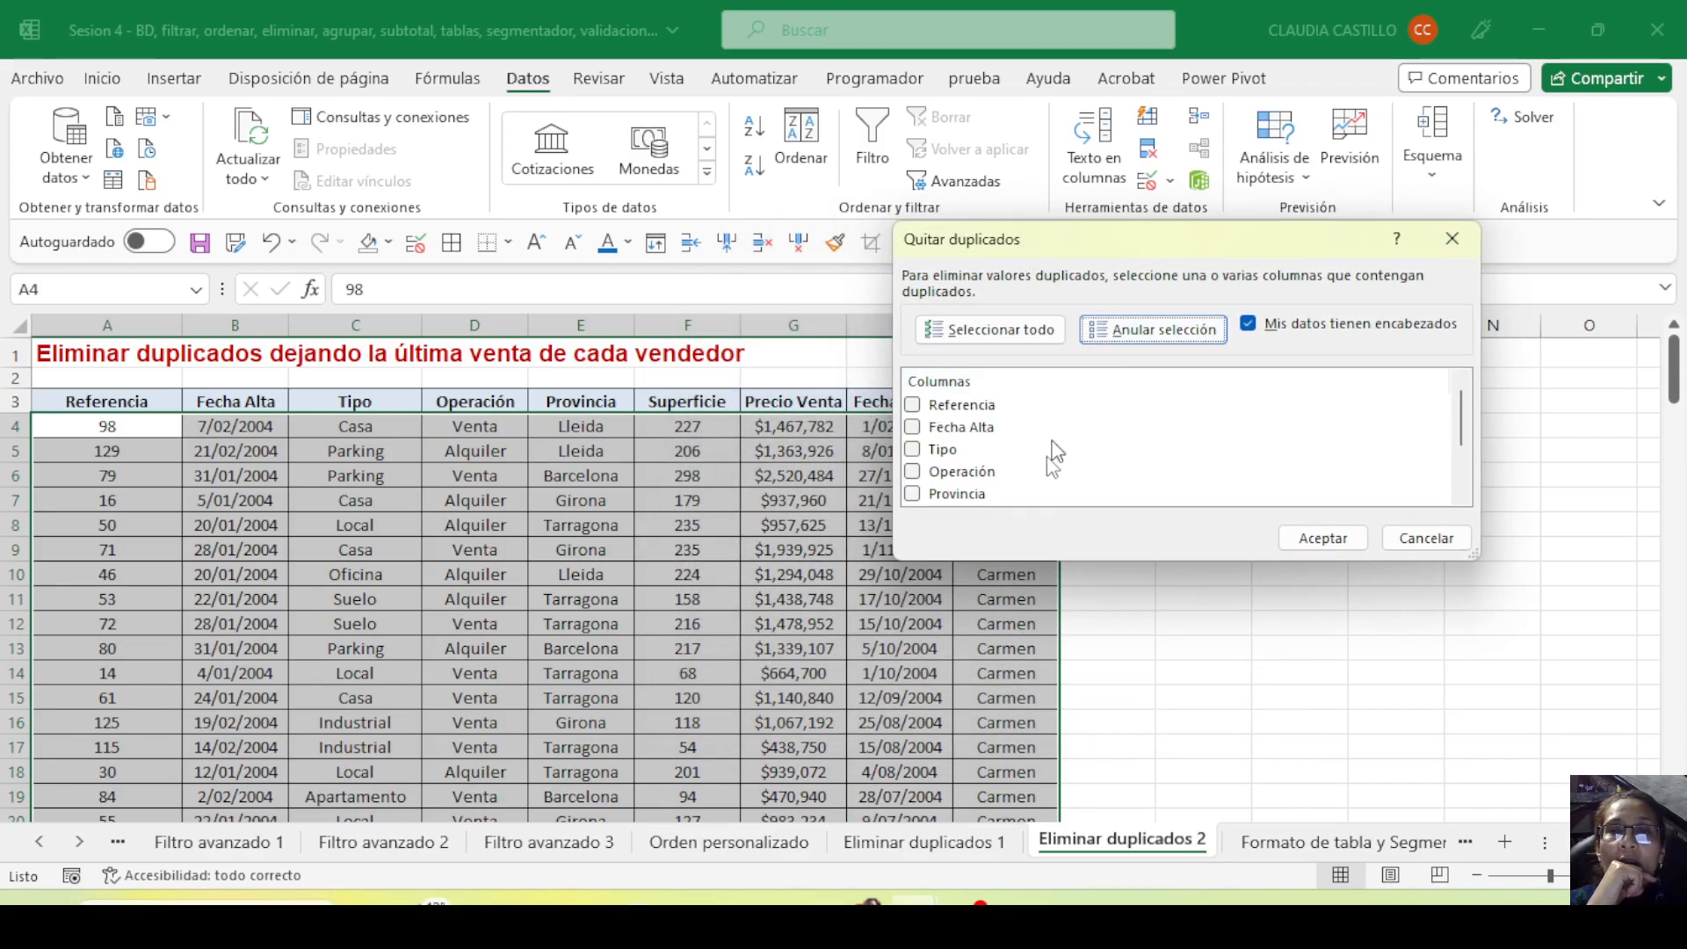
pyautogui.scroll(-2, 955, 492)
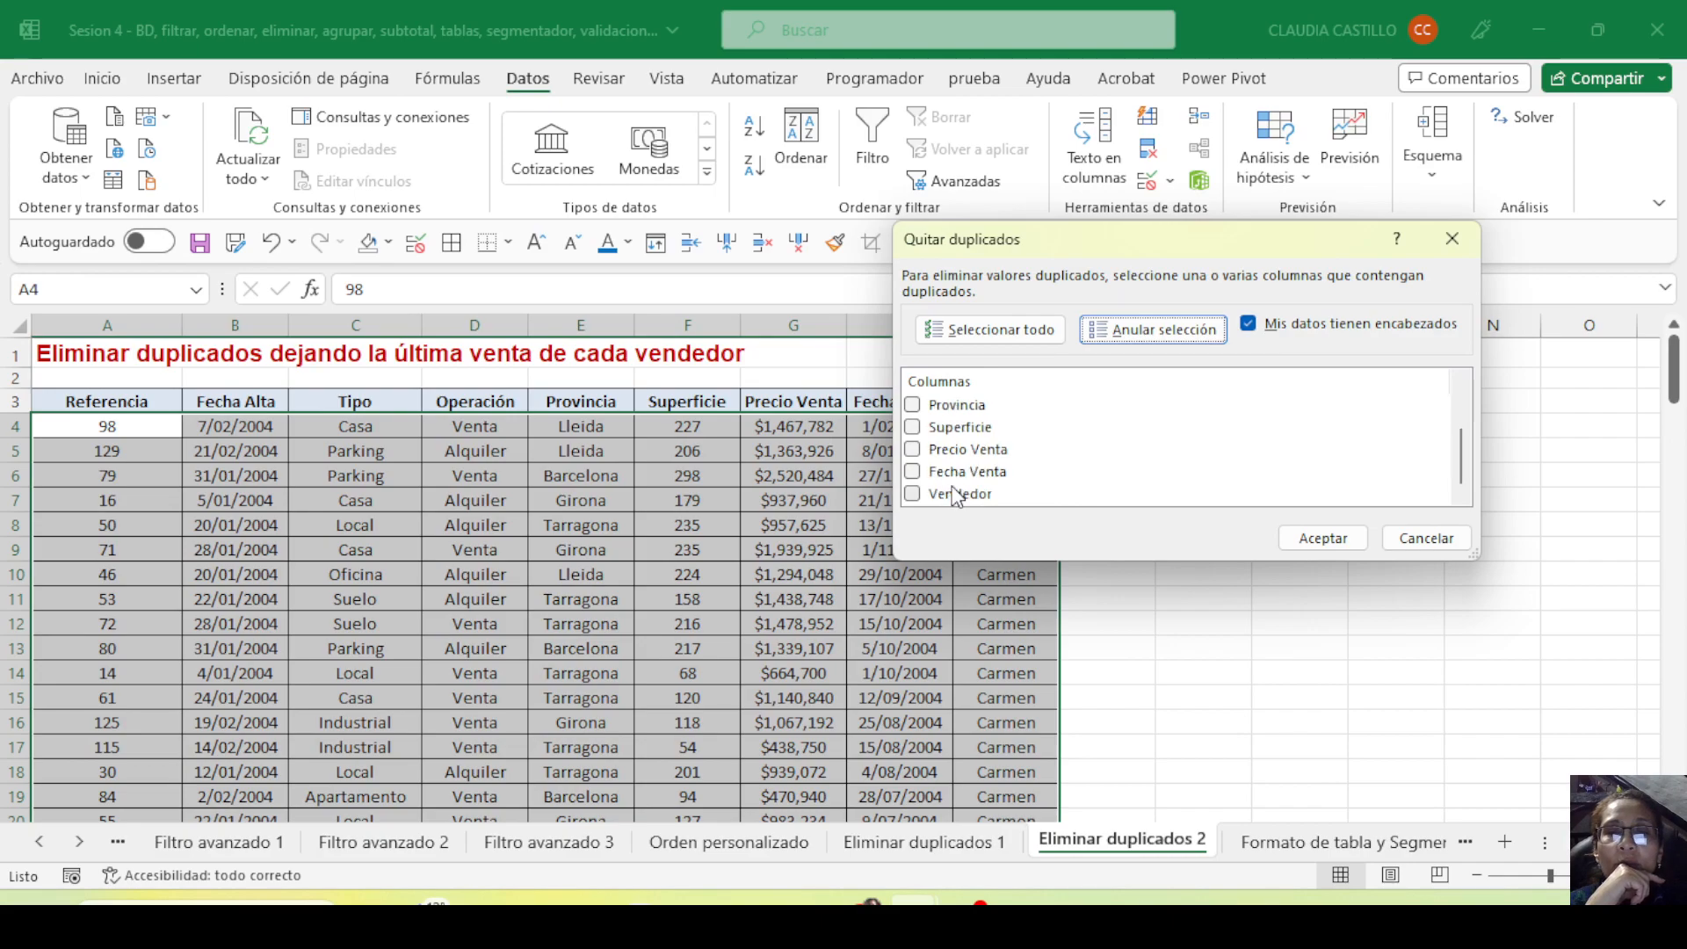
pyautogui.click(913, 495)
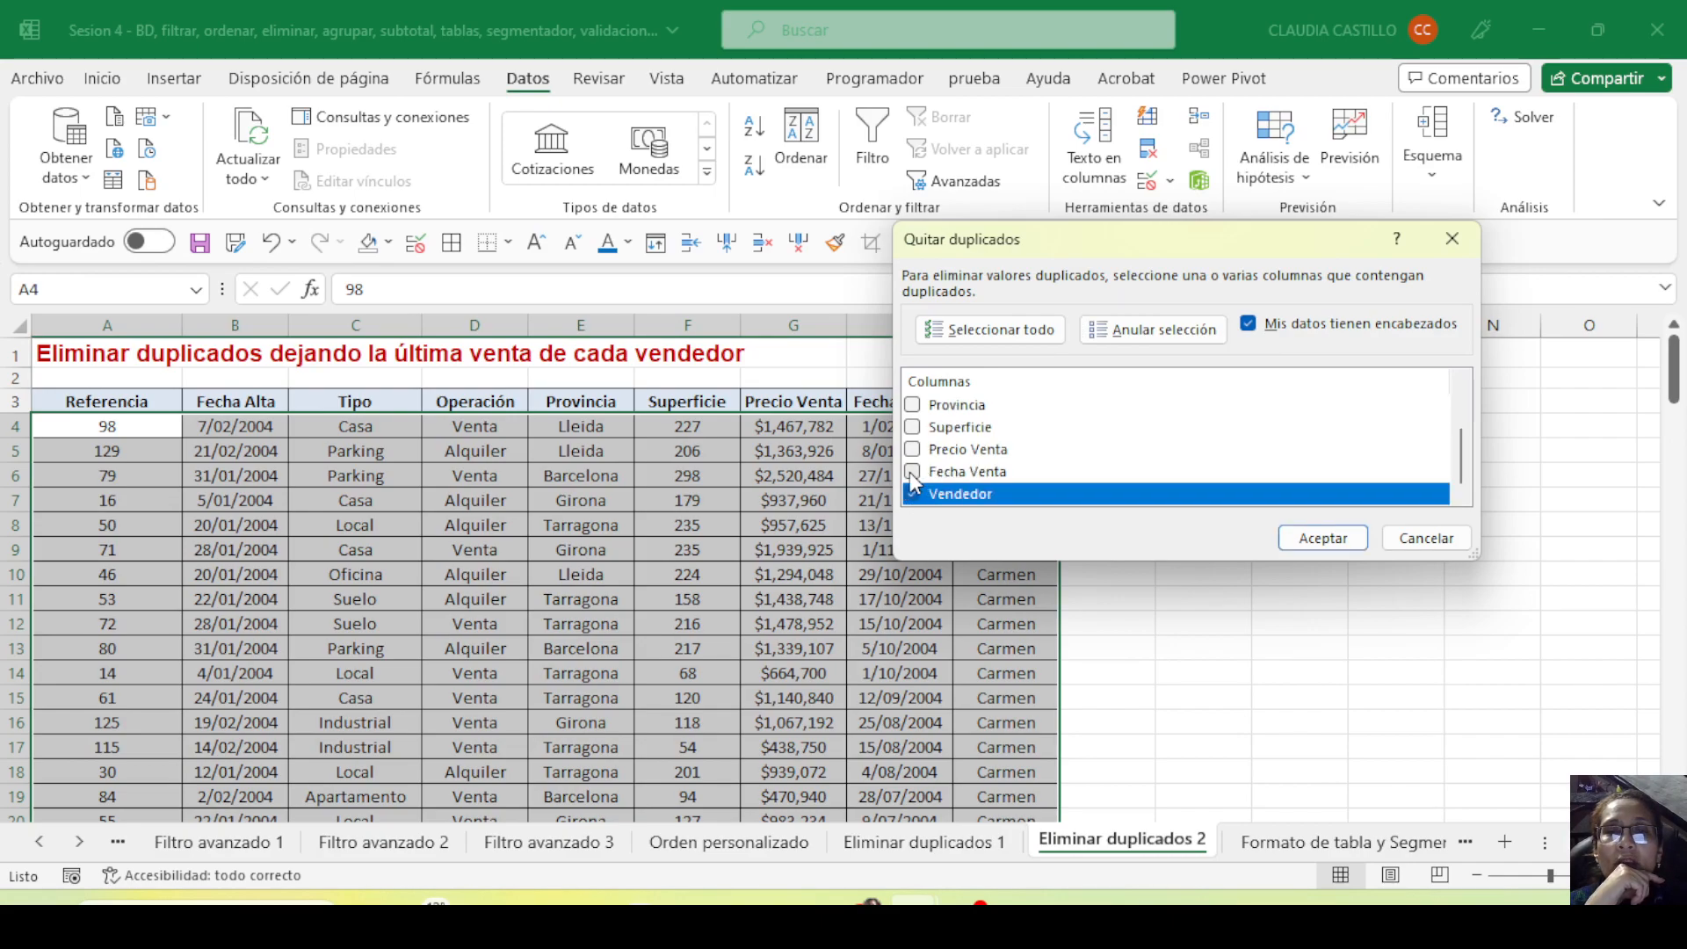
pyautogui.click(913, 472)
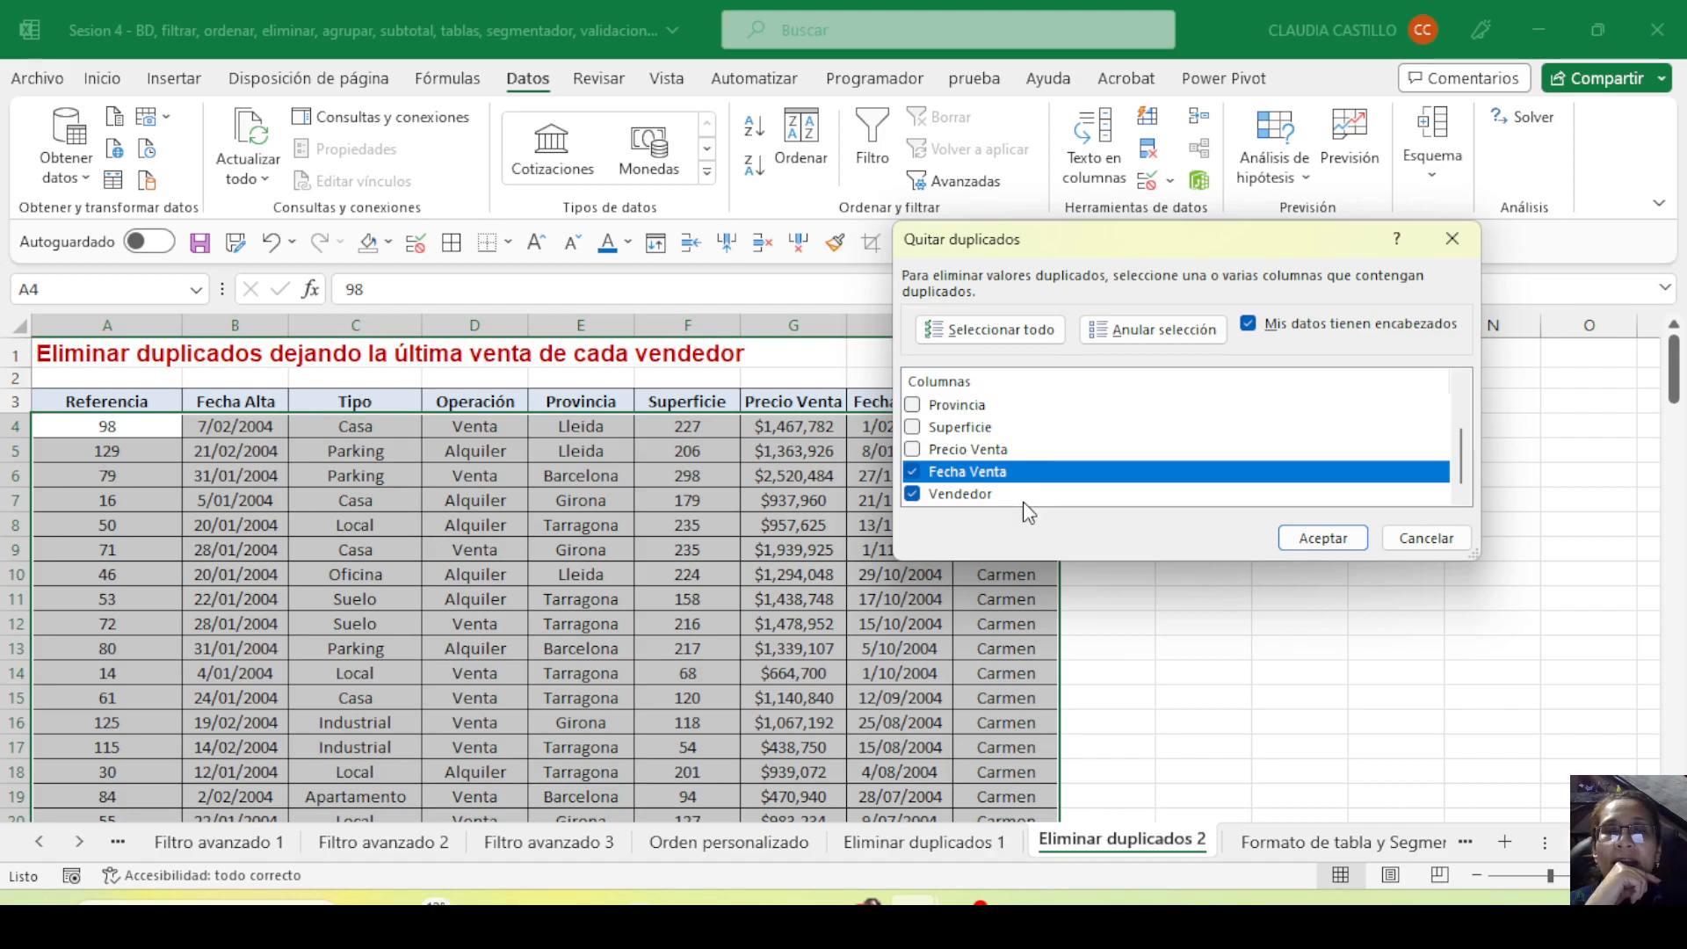
pyautogui.click(1342, 540)
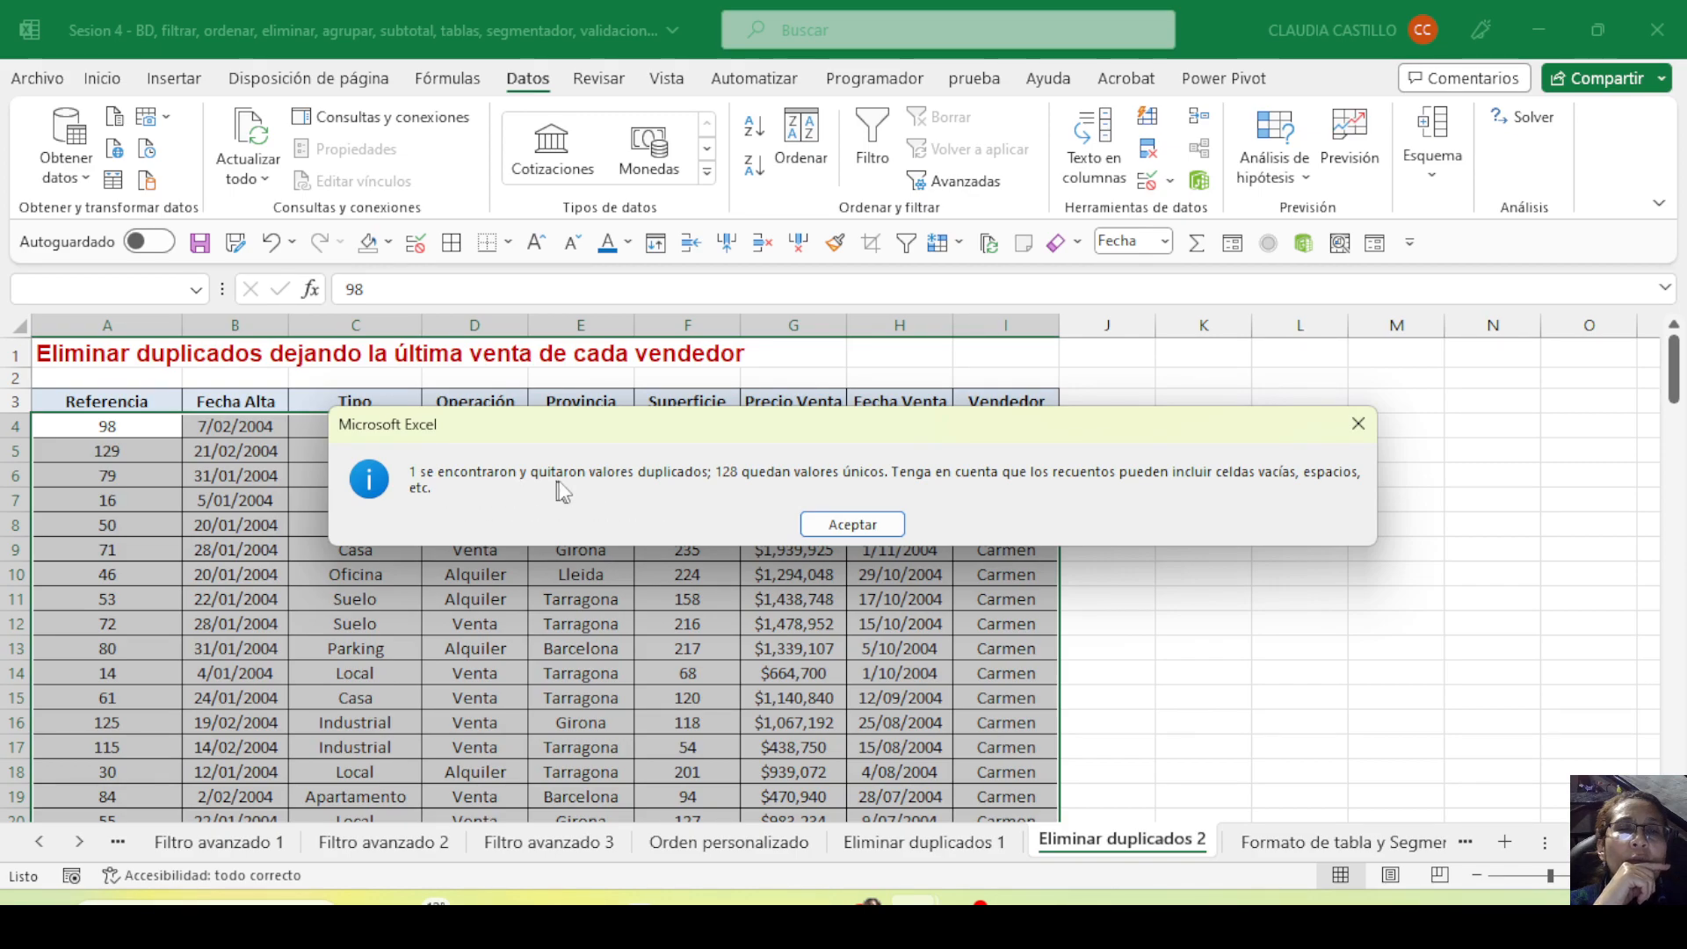
pyautogui.click(853, 525)
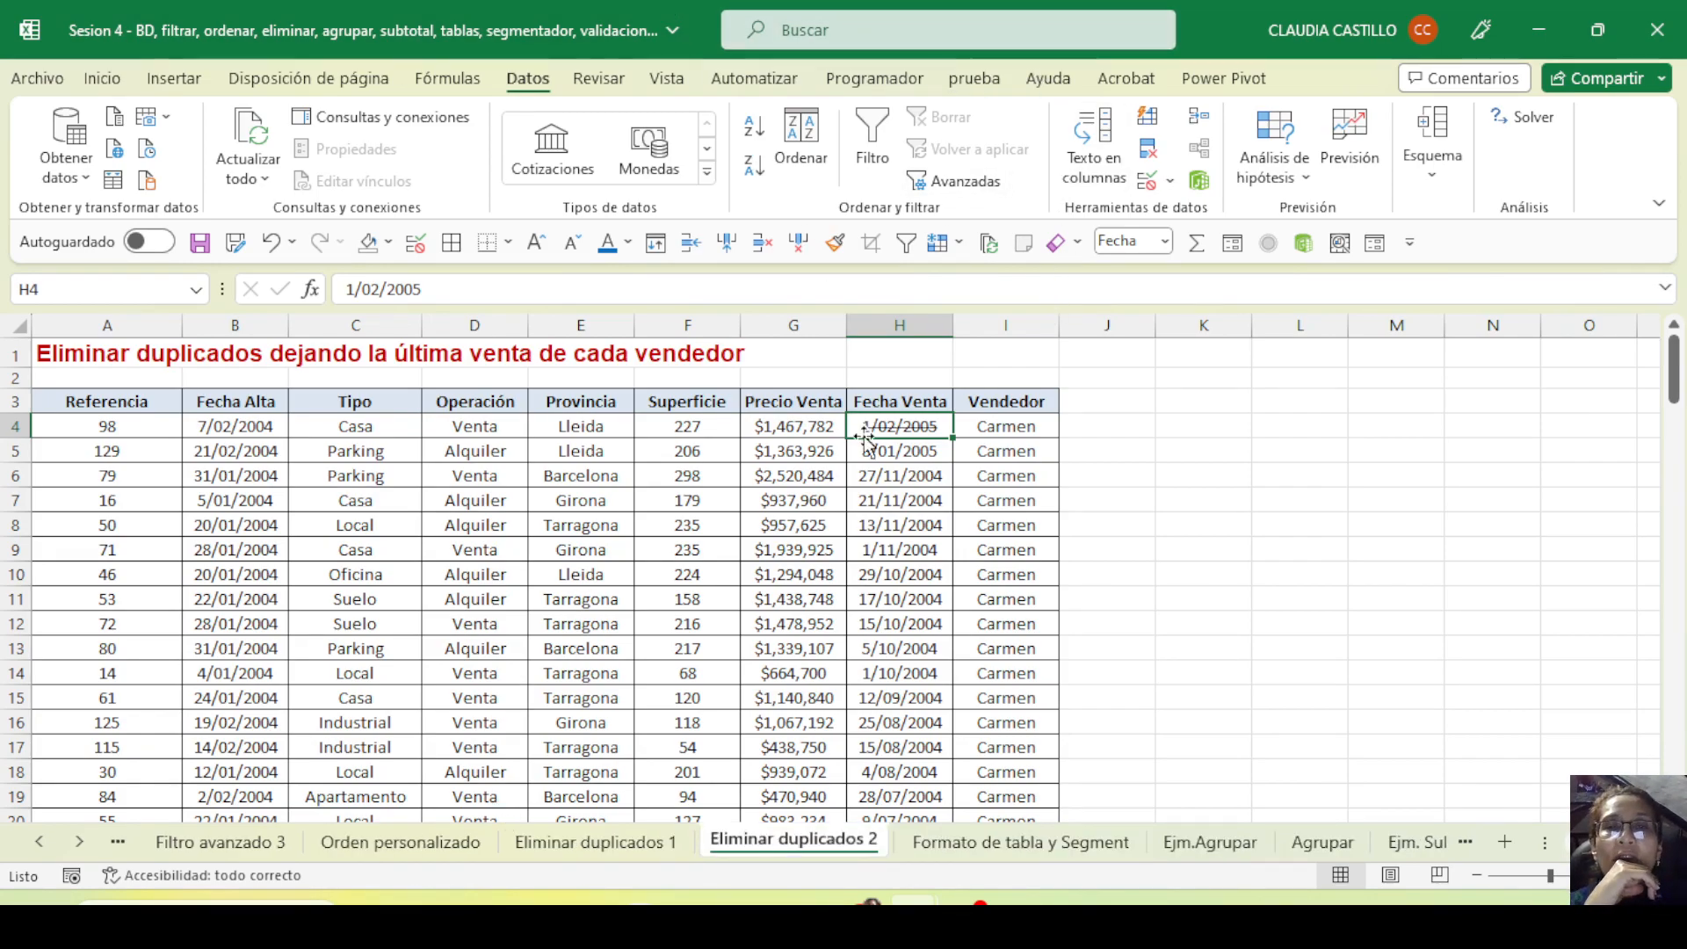
# Remove the duplicate records from the table by comparing only the Vendedor column, treating the first row as headers
pyautogui.click(665, 552)
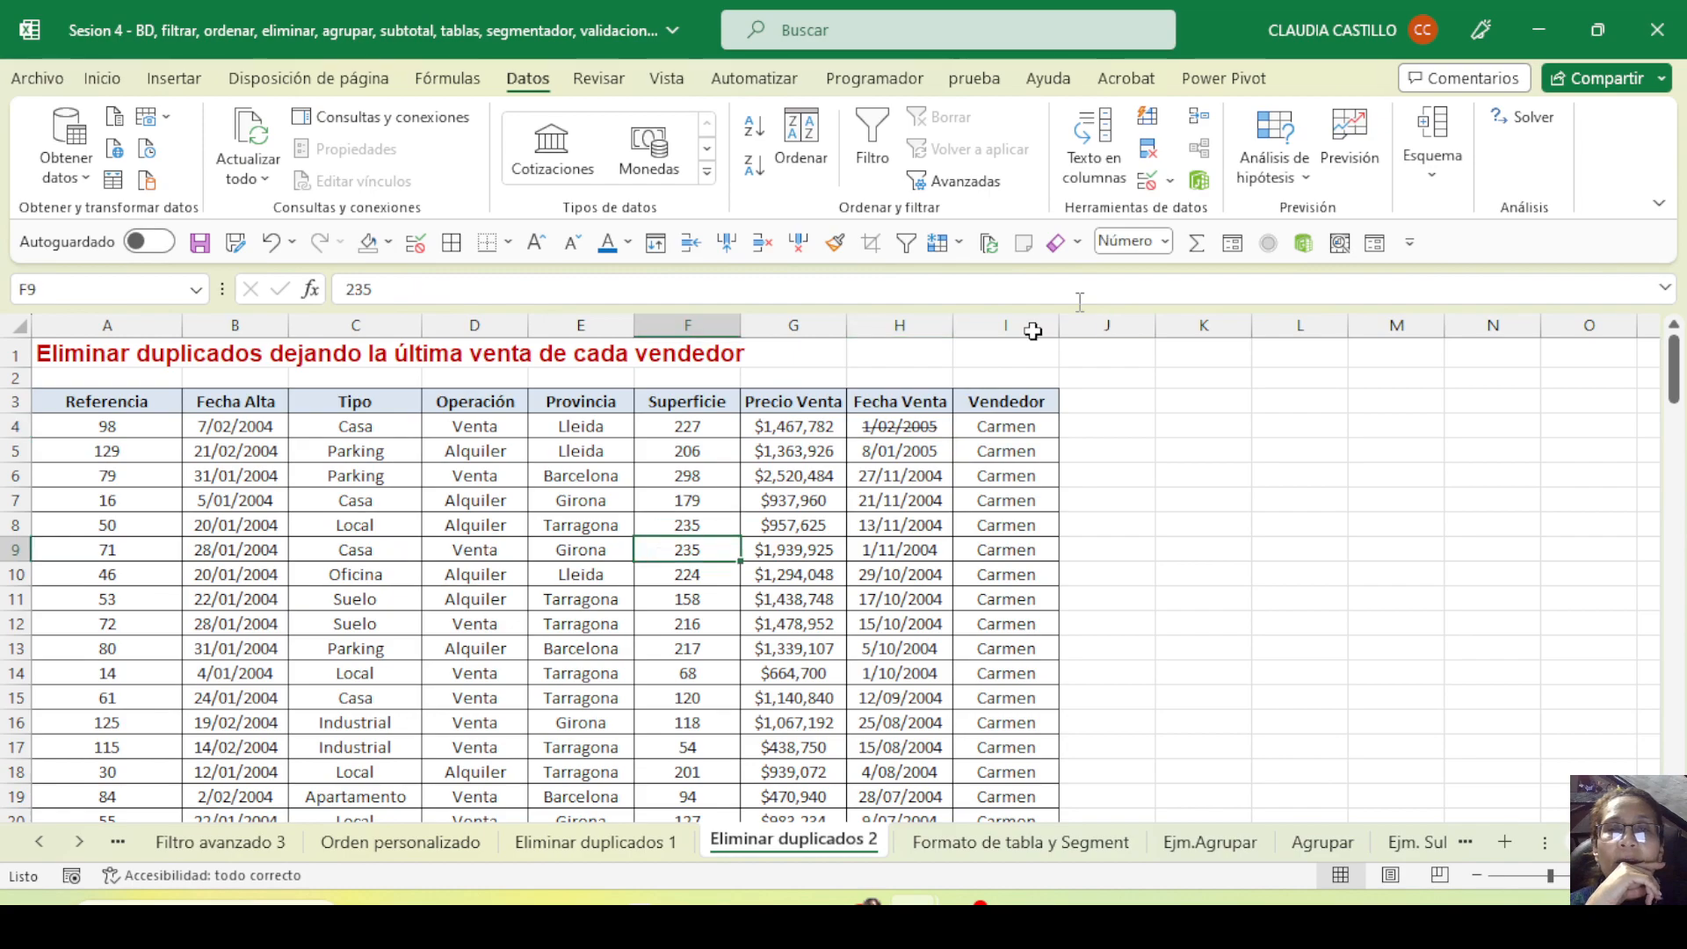
pyautogui.click(1148, 148)
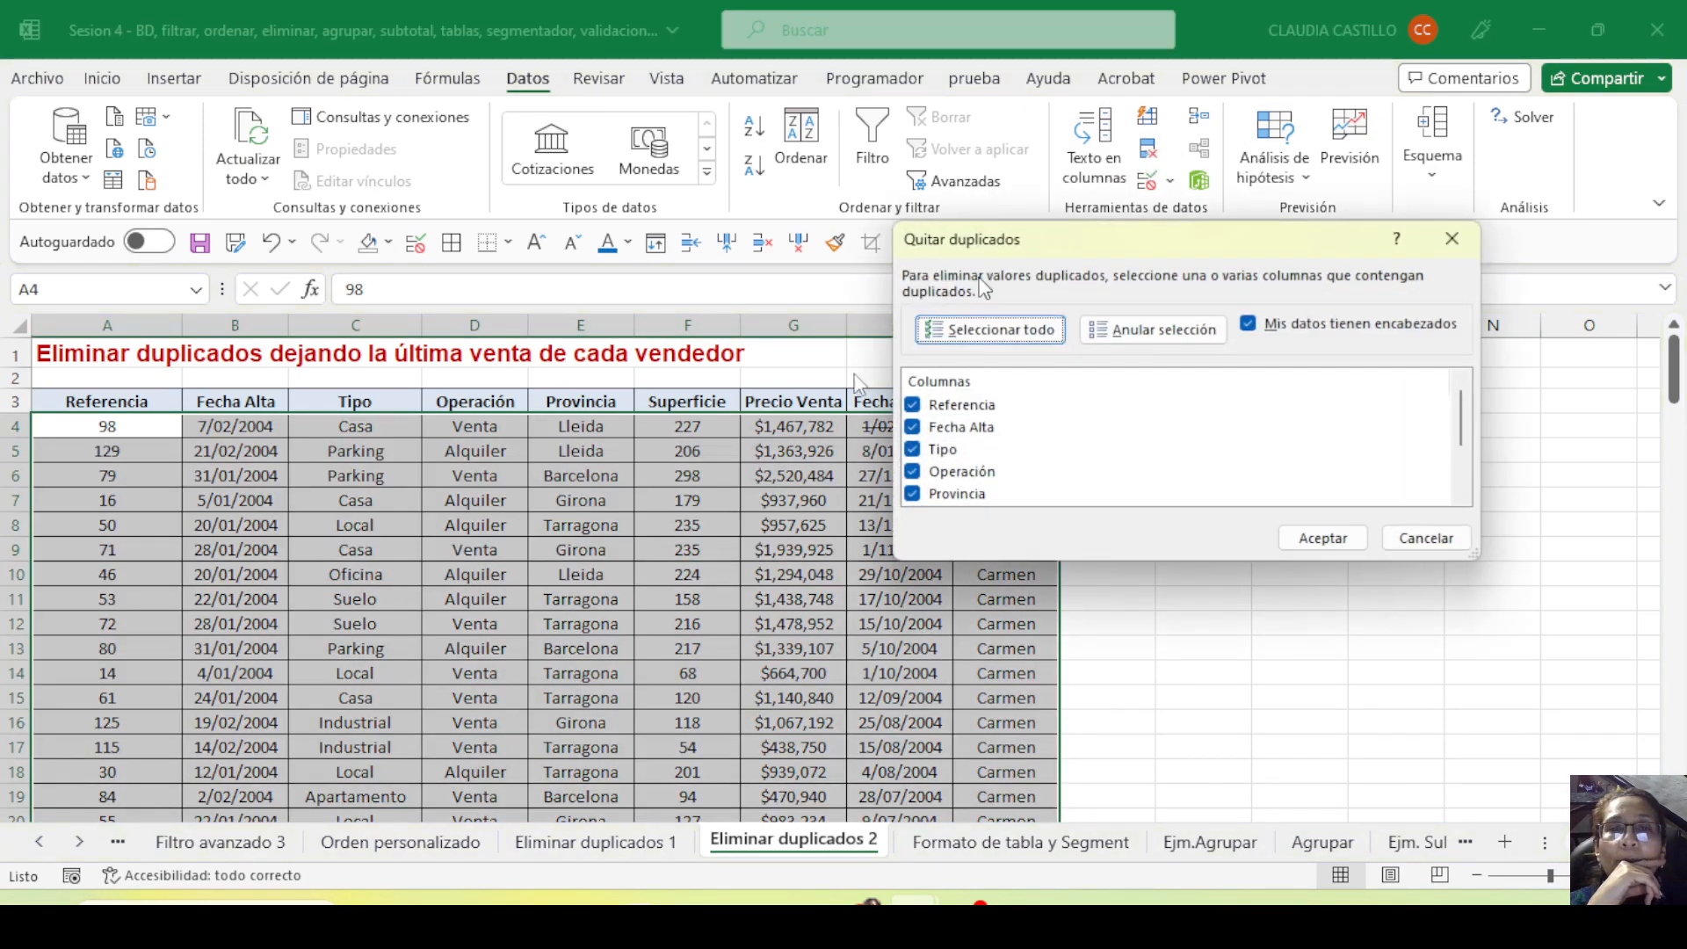
pyautogui.click(1156, 332)
pyautogui.scroll(-2, 993, 479)
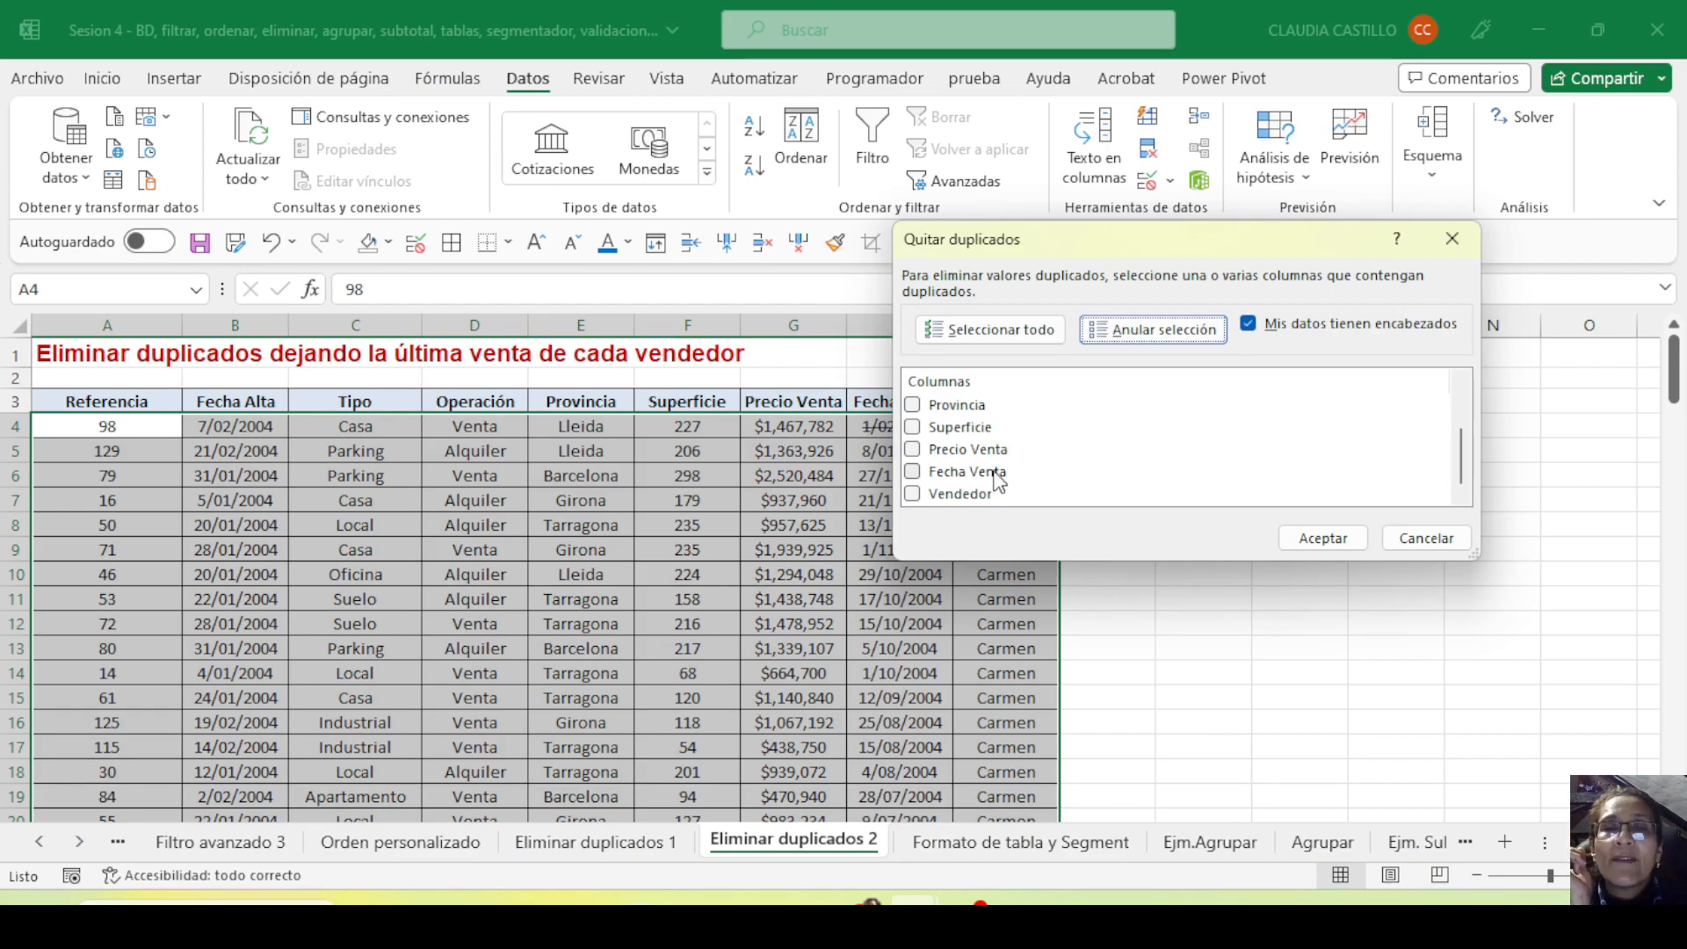
pyautogui.click(914, 494)
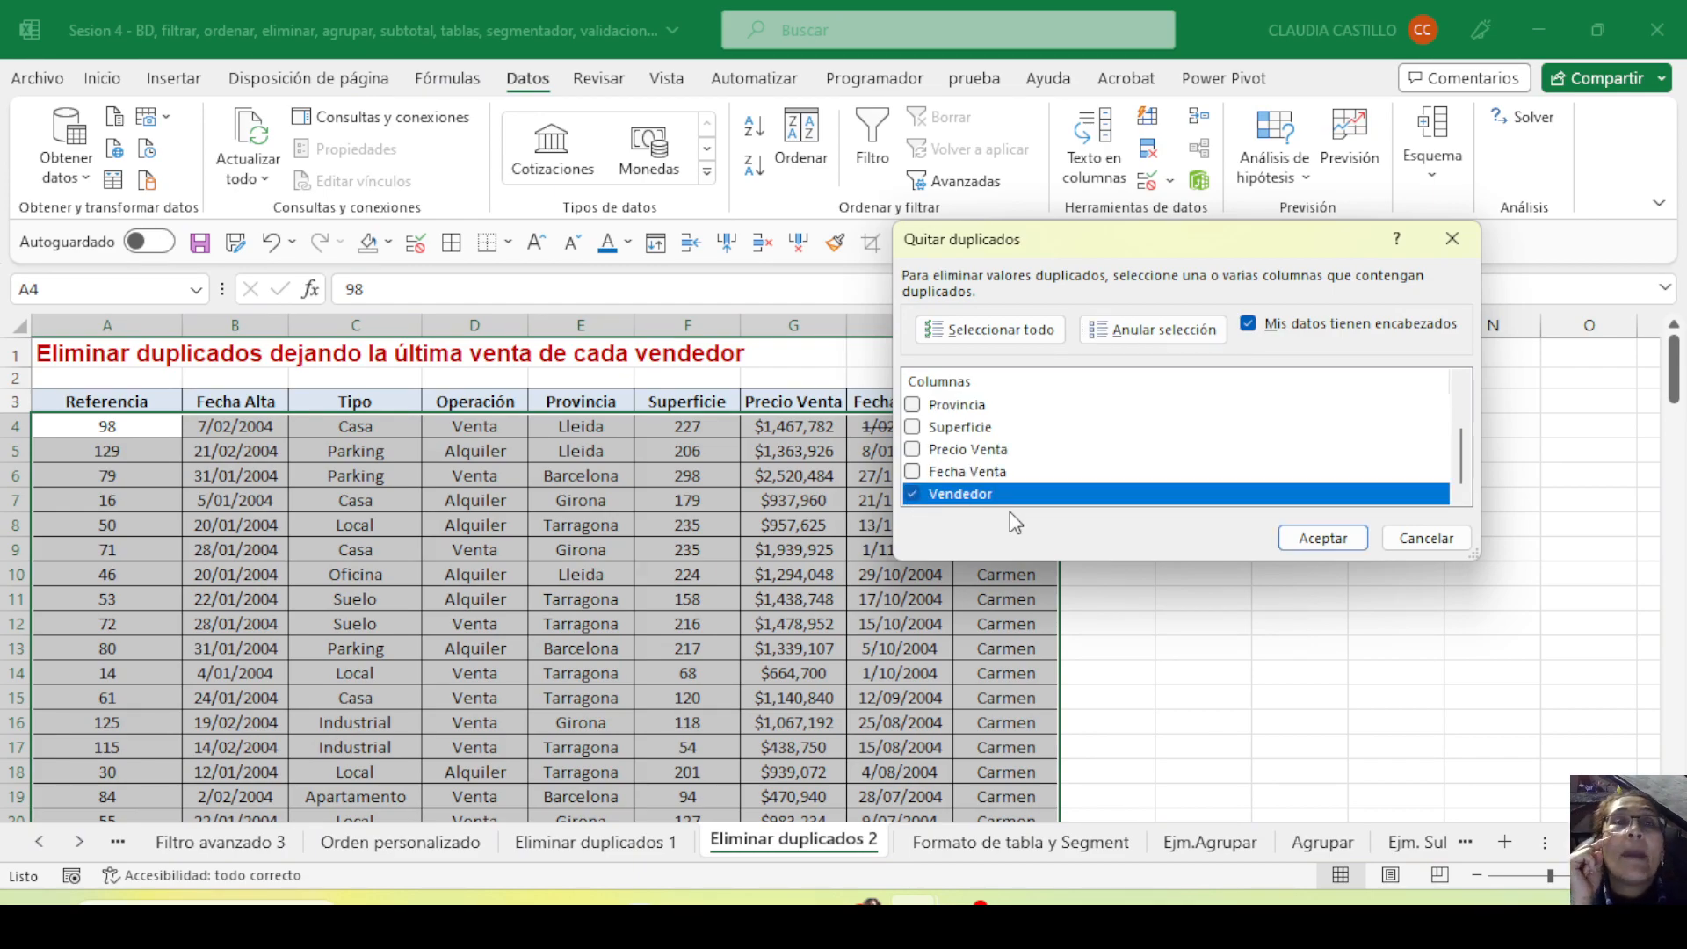
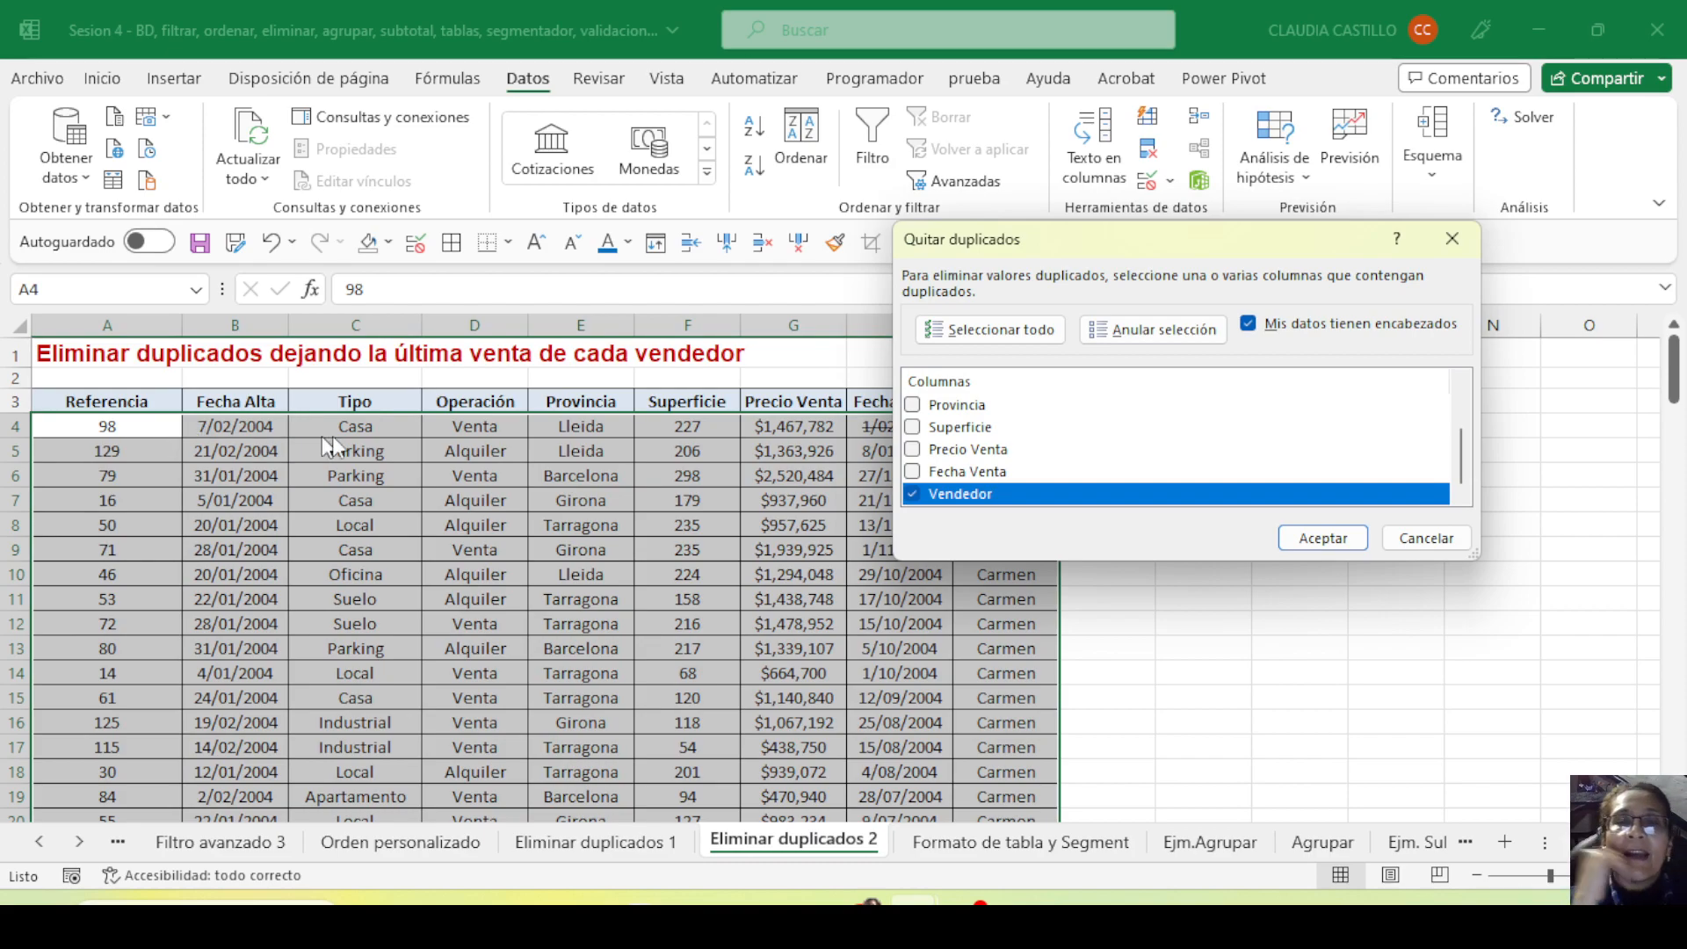
pyautogui.click(1299, 539)
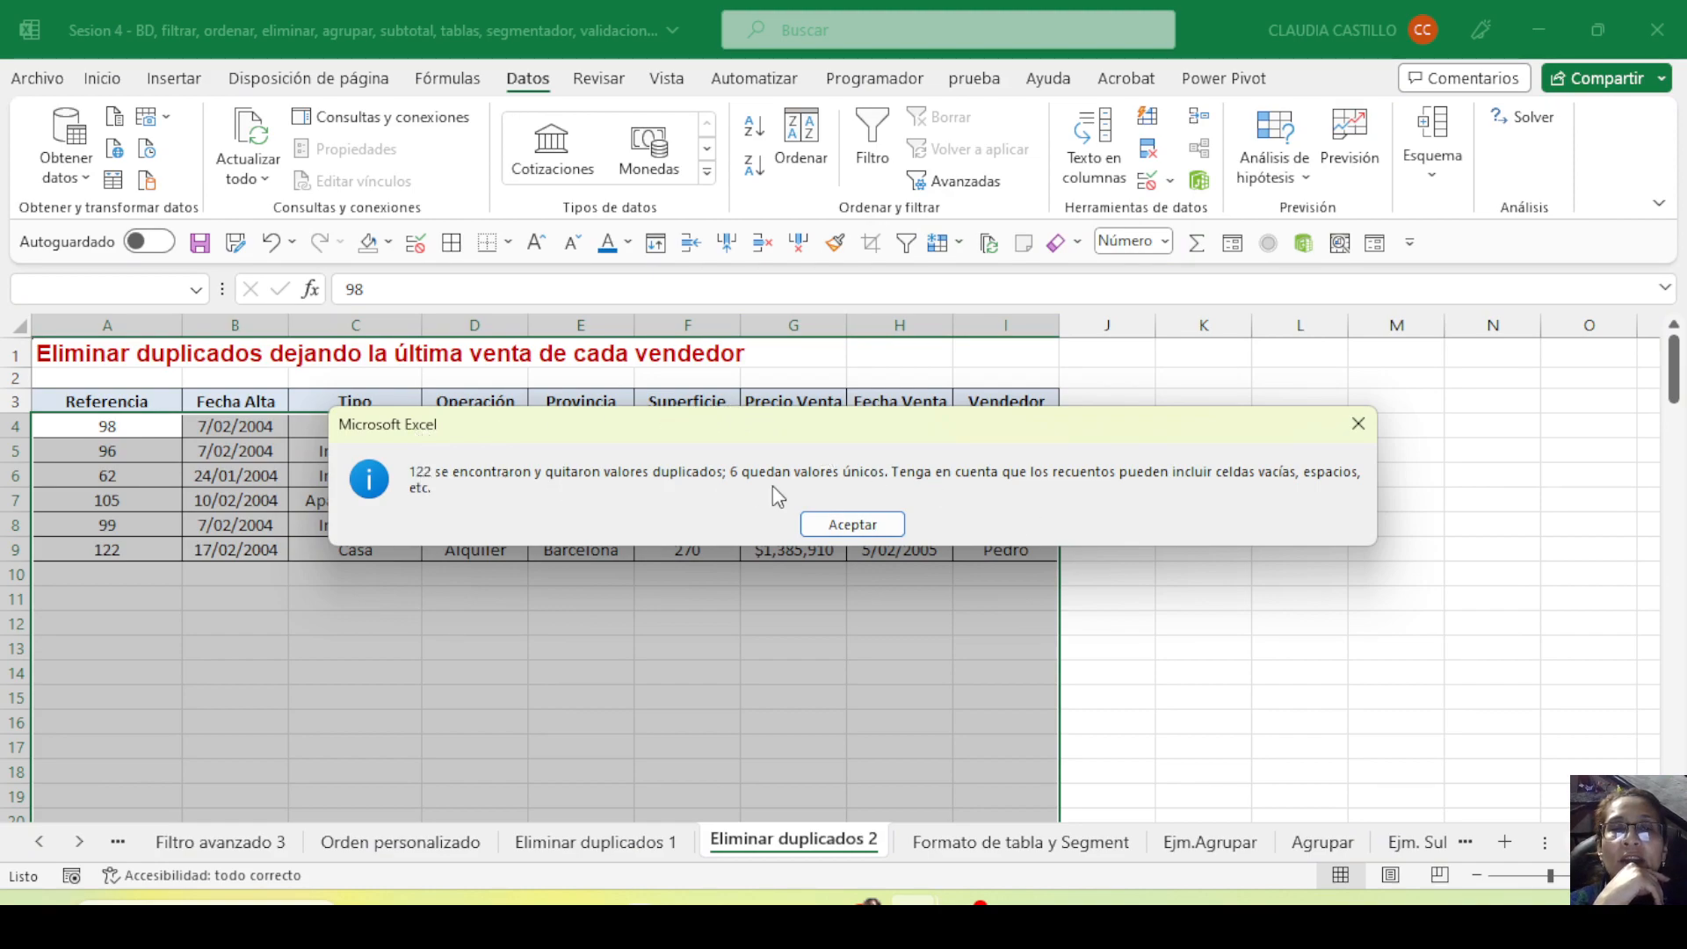
pyautogui.click(851, 525)
pyautogui.click(687, 550)
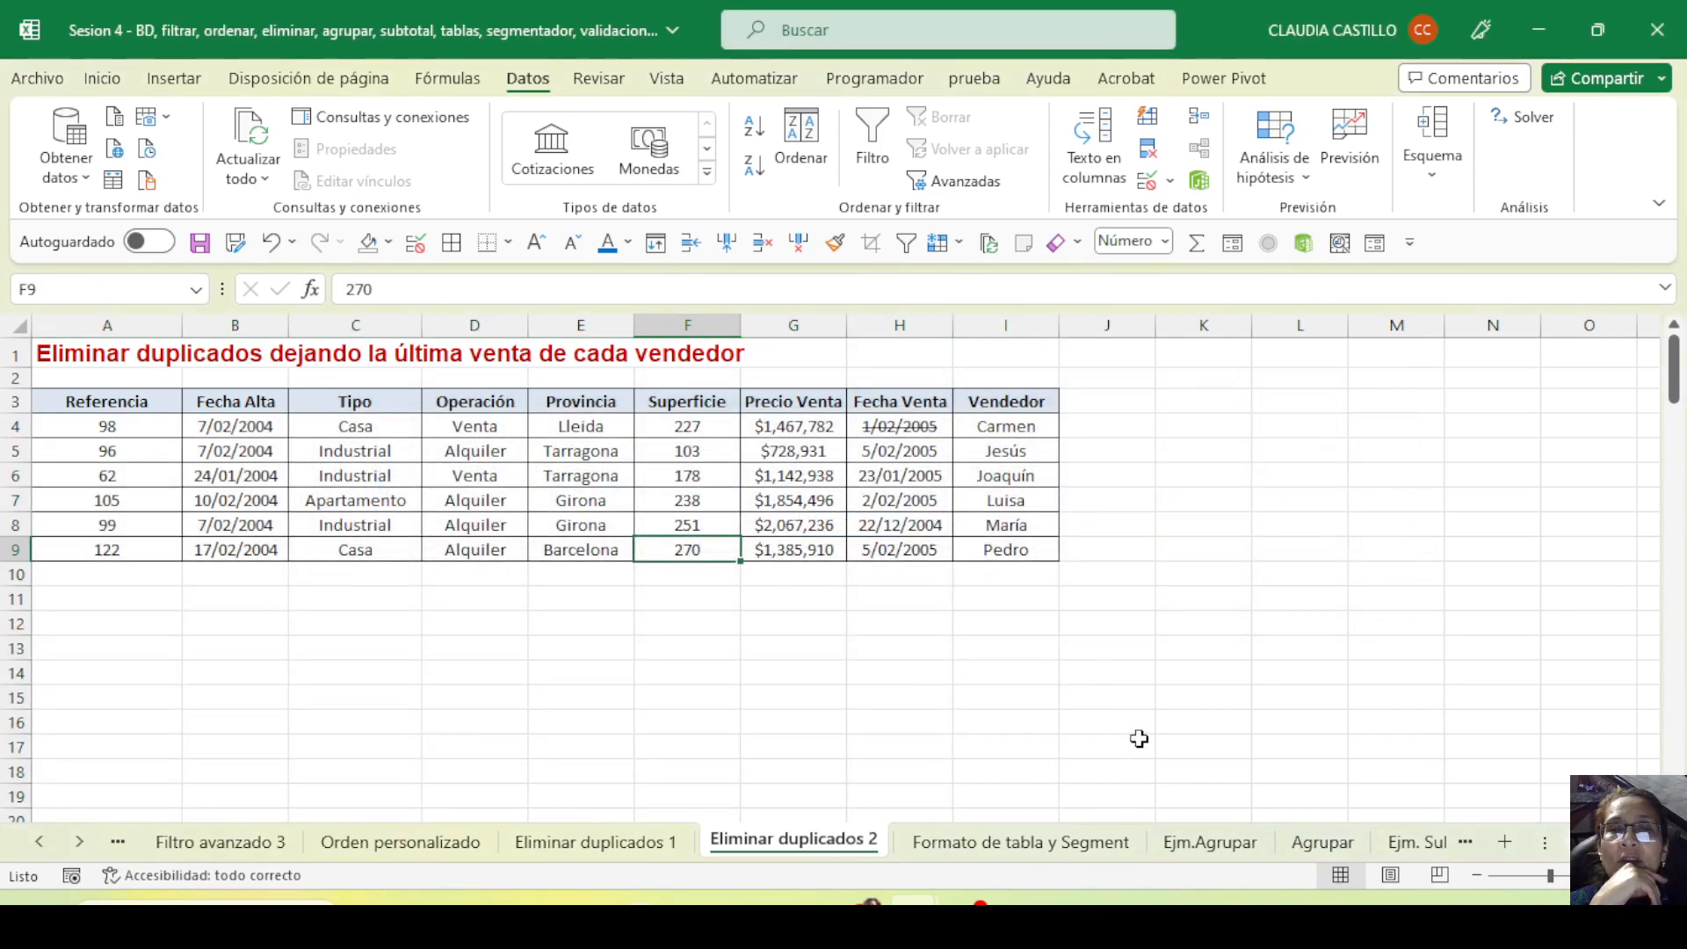
# Remove the strikethrough (Tachado) font effect from the Fecha Venta date in H4
pyautogui.click(883, 428)
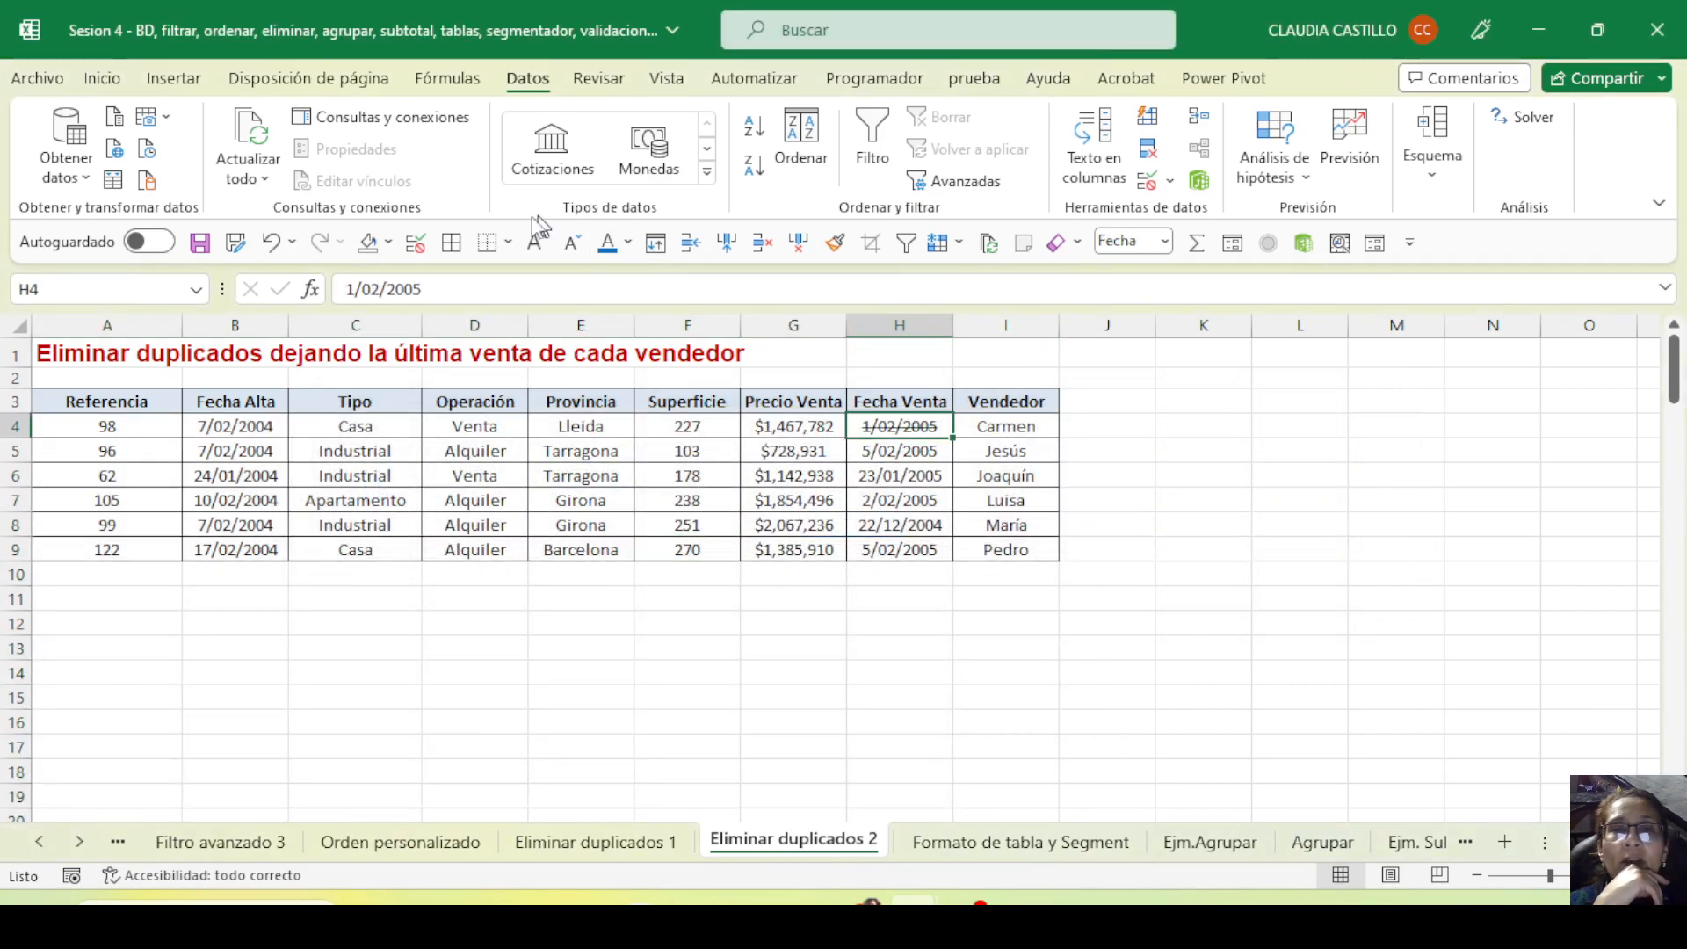
pyautogui.click(98, 81)
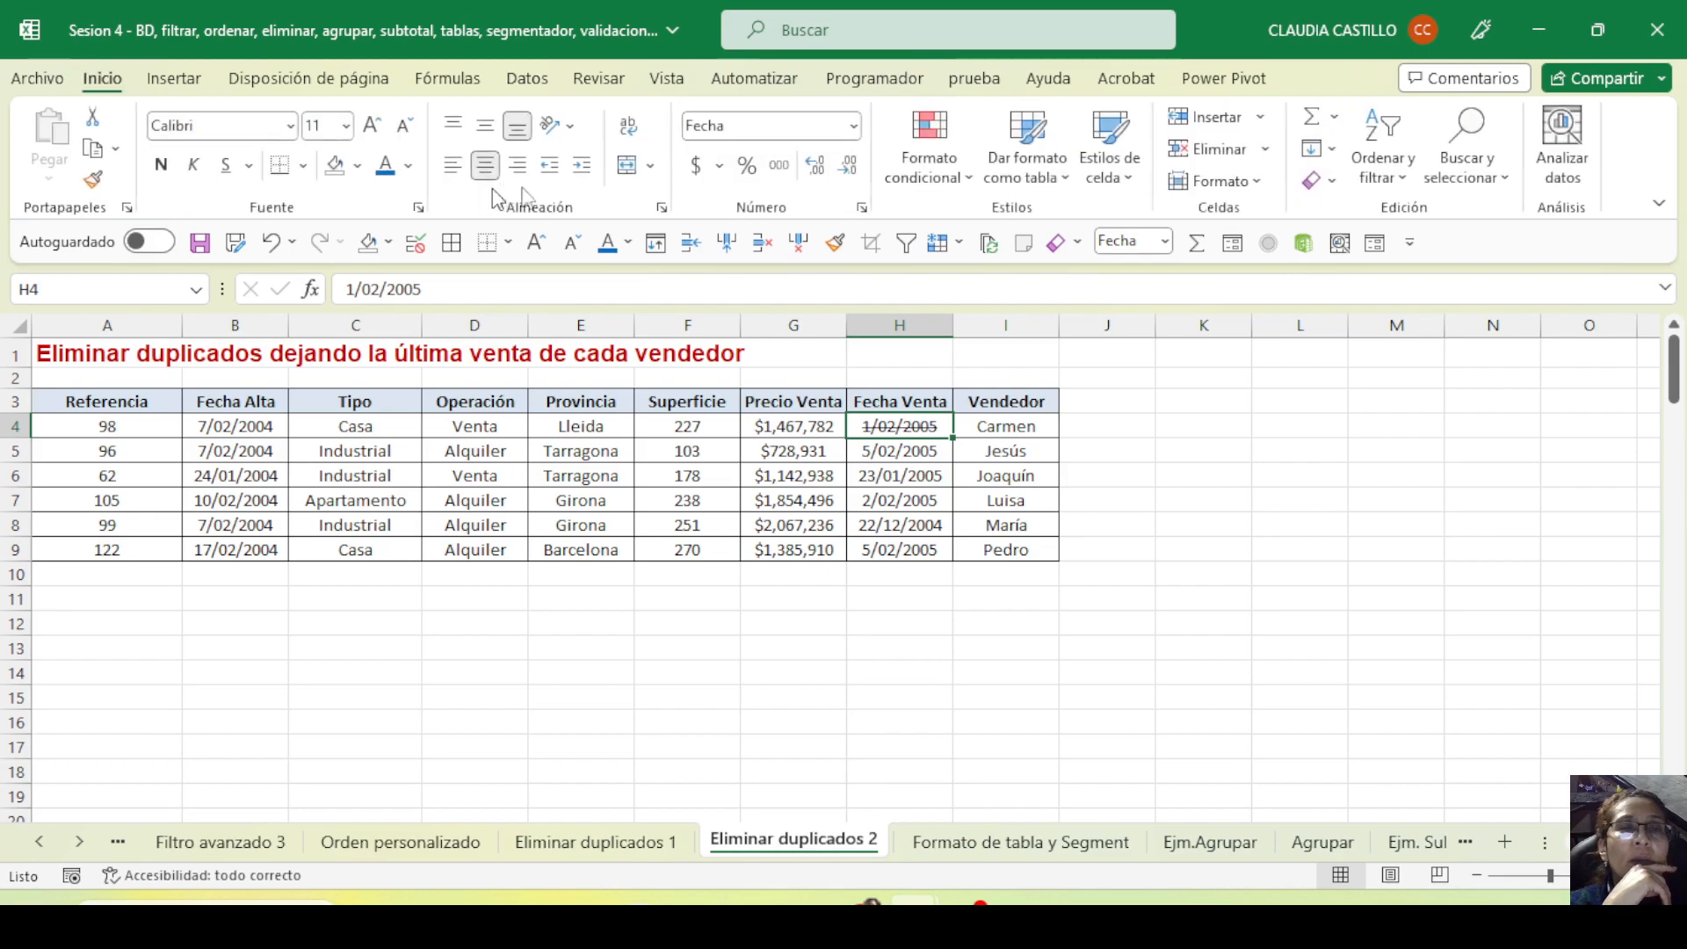
pyautogui.click(420, 208)
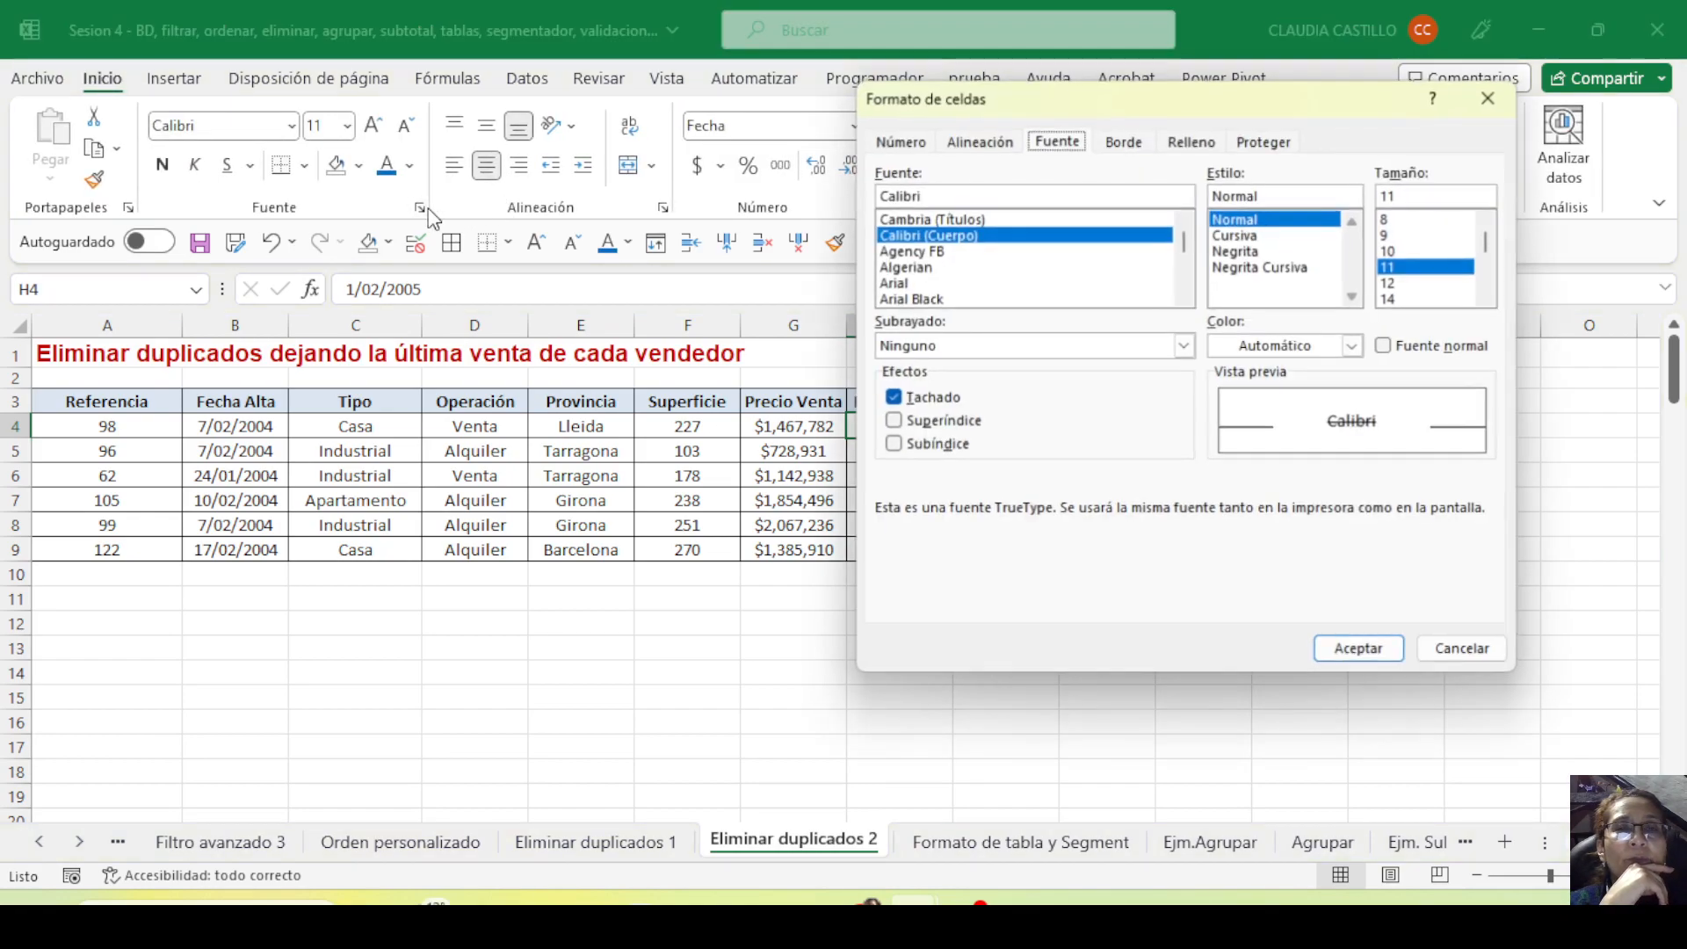
pyautogui.click(948, 400)
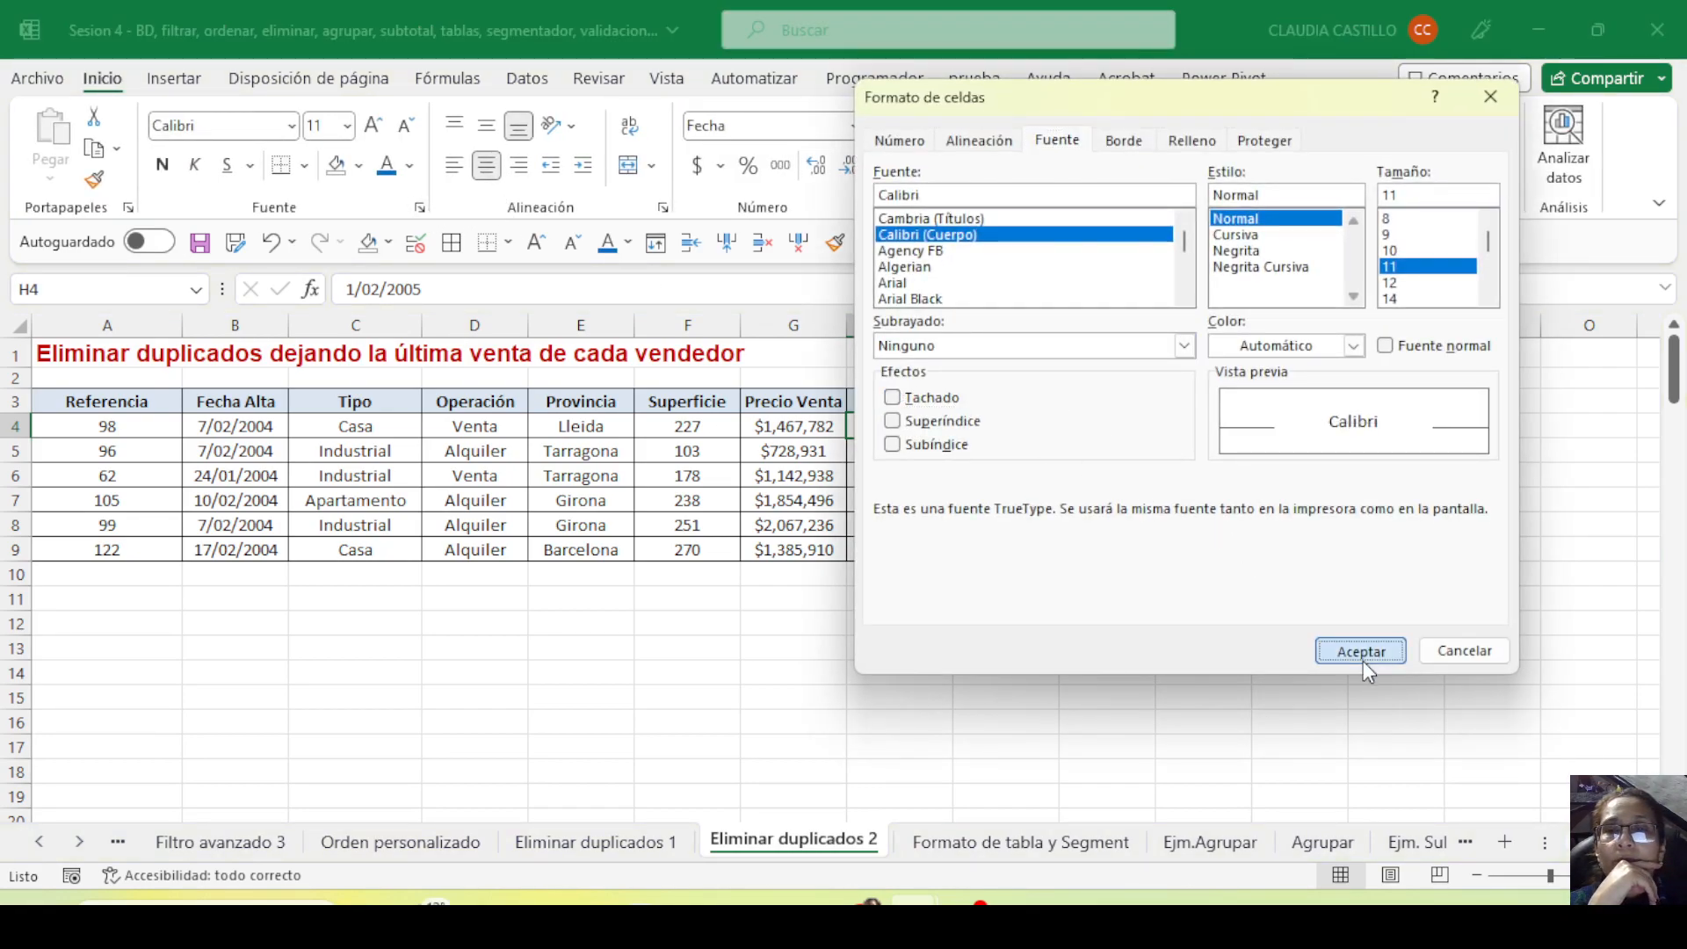
pyautogui.click(1362, 654)
# Examine the remaining records, checking each seller's Fecha Venta and the rest of the data in each row
pyautogui.moveTo(1002, 427); pyautogui.dragTo(783, 428)
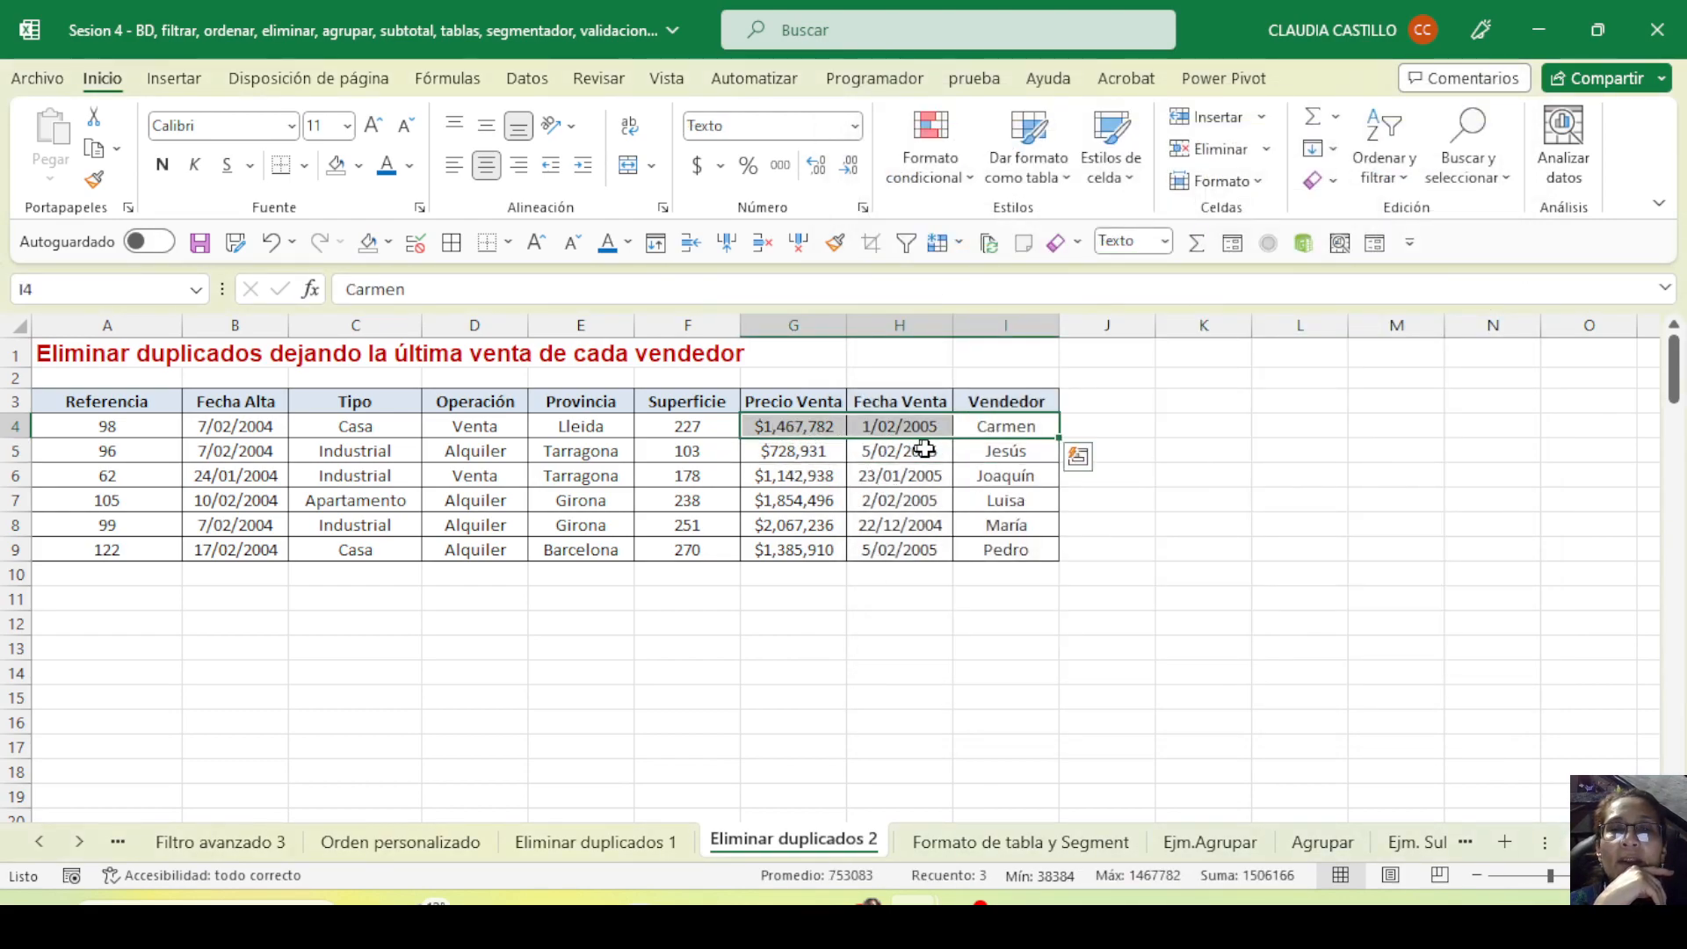
pyautogui.moveTo(1002, 452); pyautogui.dragTo(879, 479)
pyautogui.click(1008, 504)
pyautogui.moveTo(1008, 503); pyautogui.dragTo(905, 503)
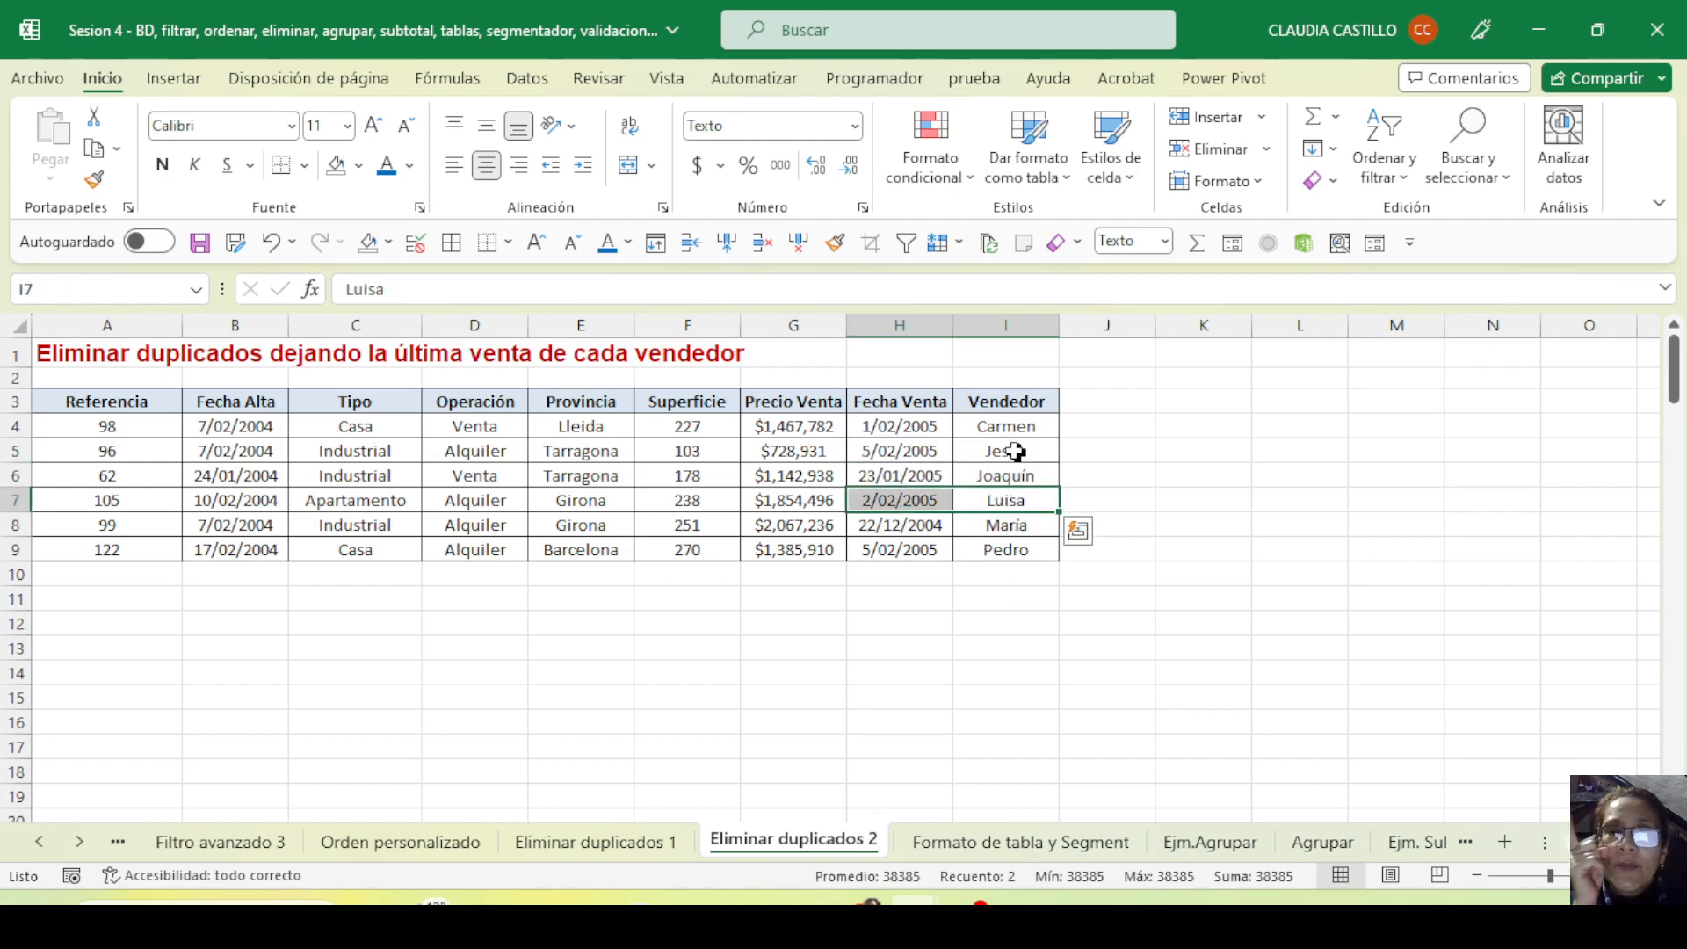
pyautogui.click(923, 422)
pyautogui.moveTo(1011, 425); pyautogui.dragTo(18, 415)
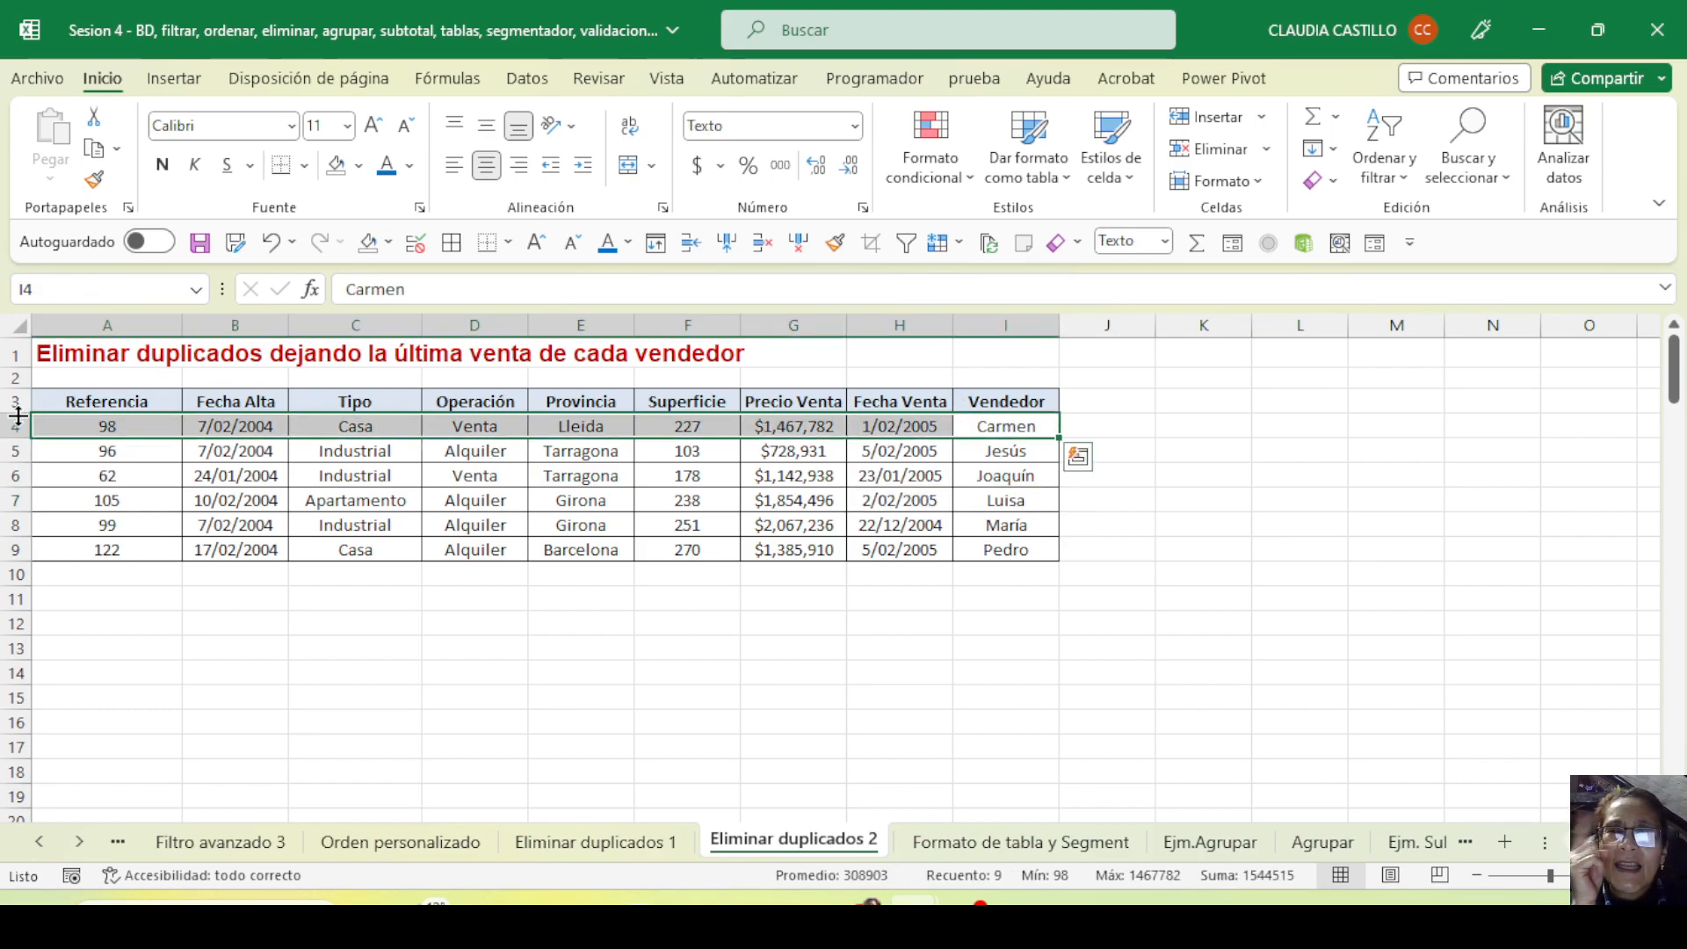
pyautogui.click(884, 426)
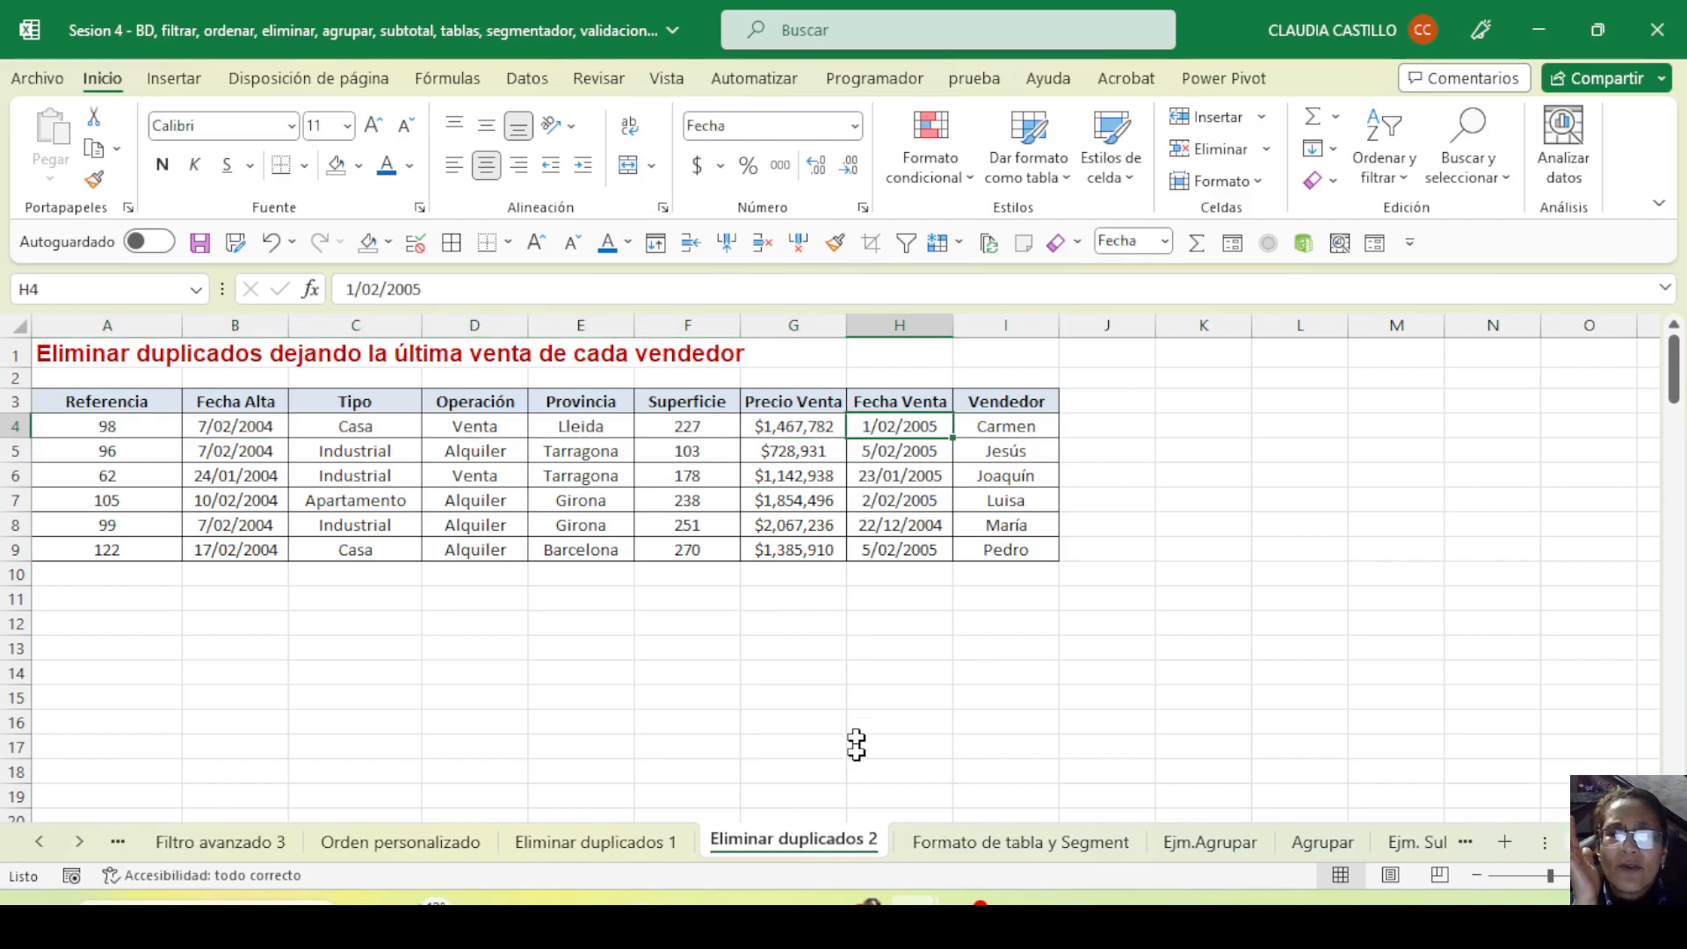
pyautogui.moveTo(884, 425)
pyautogui.mouseDown()
pyautogui.moveTo(911, 478)
pyautogui.moveTo(897, 576)
pyautogui.mouseUp()
pyautogui.moveTo(1020, 546); pyautogui.dragTo(64, 425)
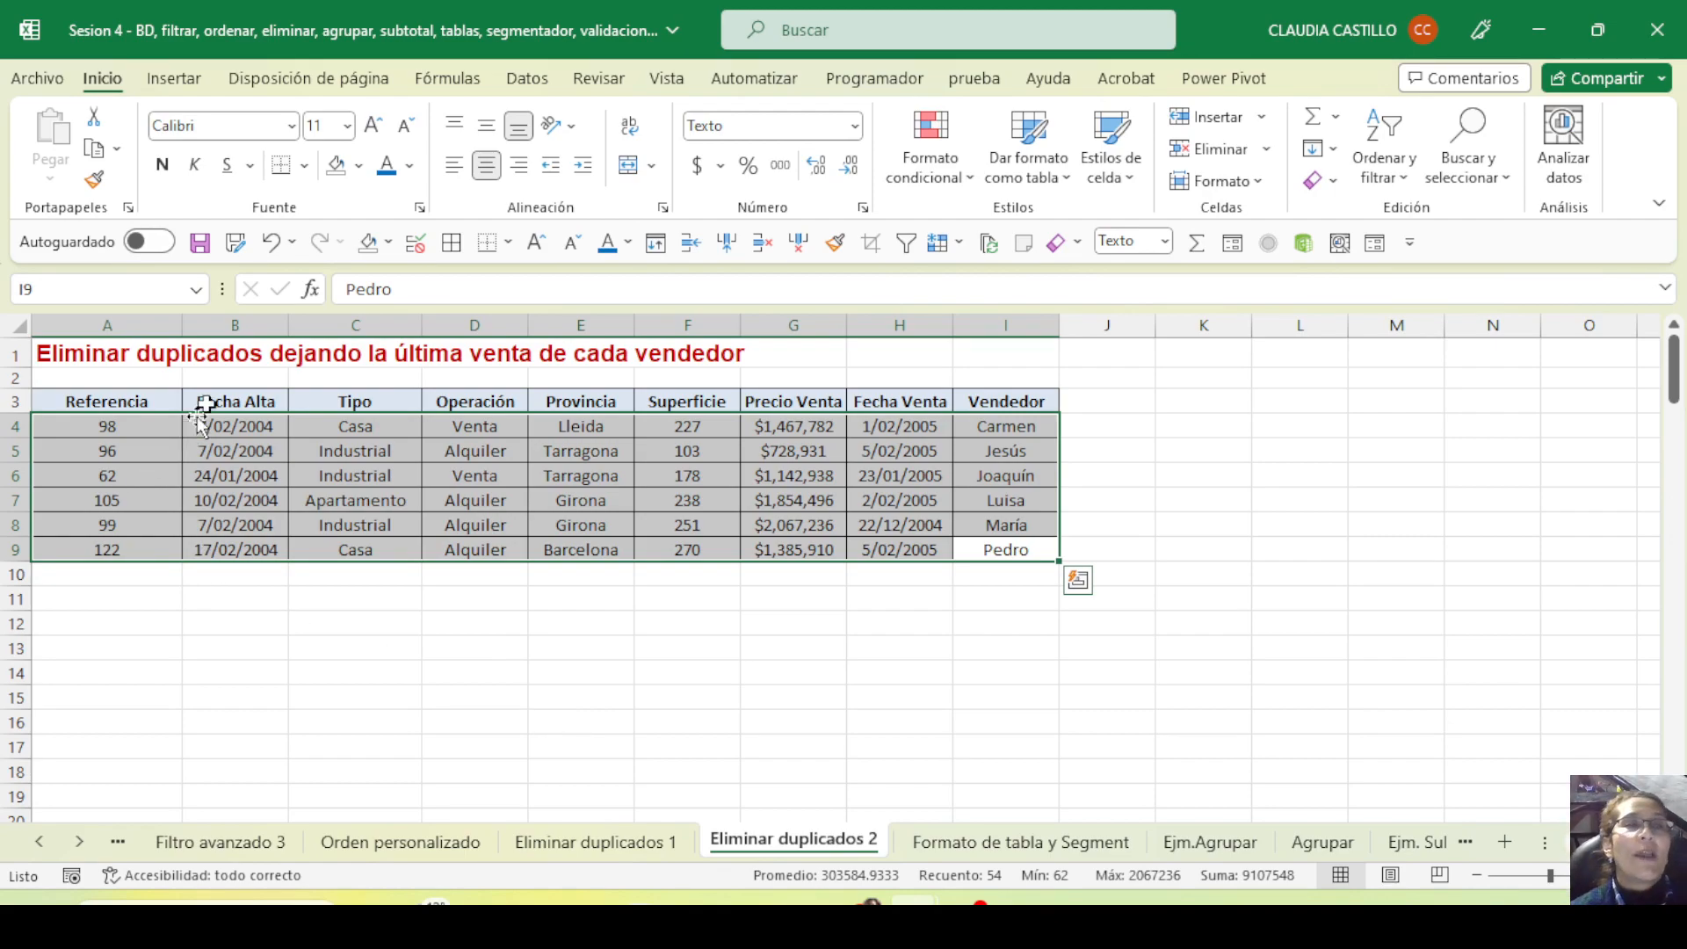
# Save the workbook, review the Provincia and Vendedor columns, and open the Formato de tabla y Segment sheet
pyautogui.click(201, 243)
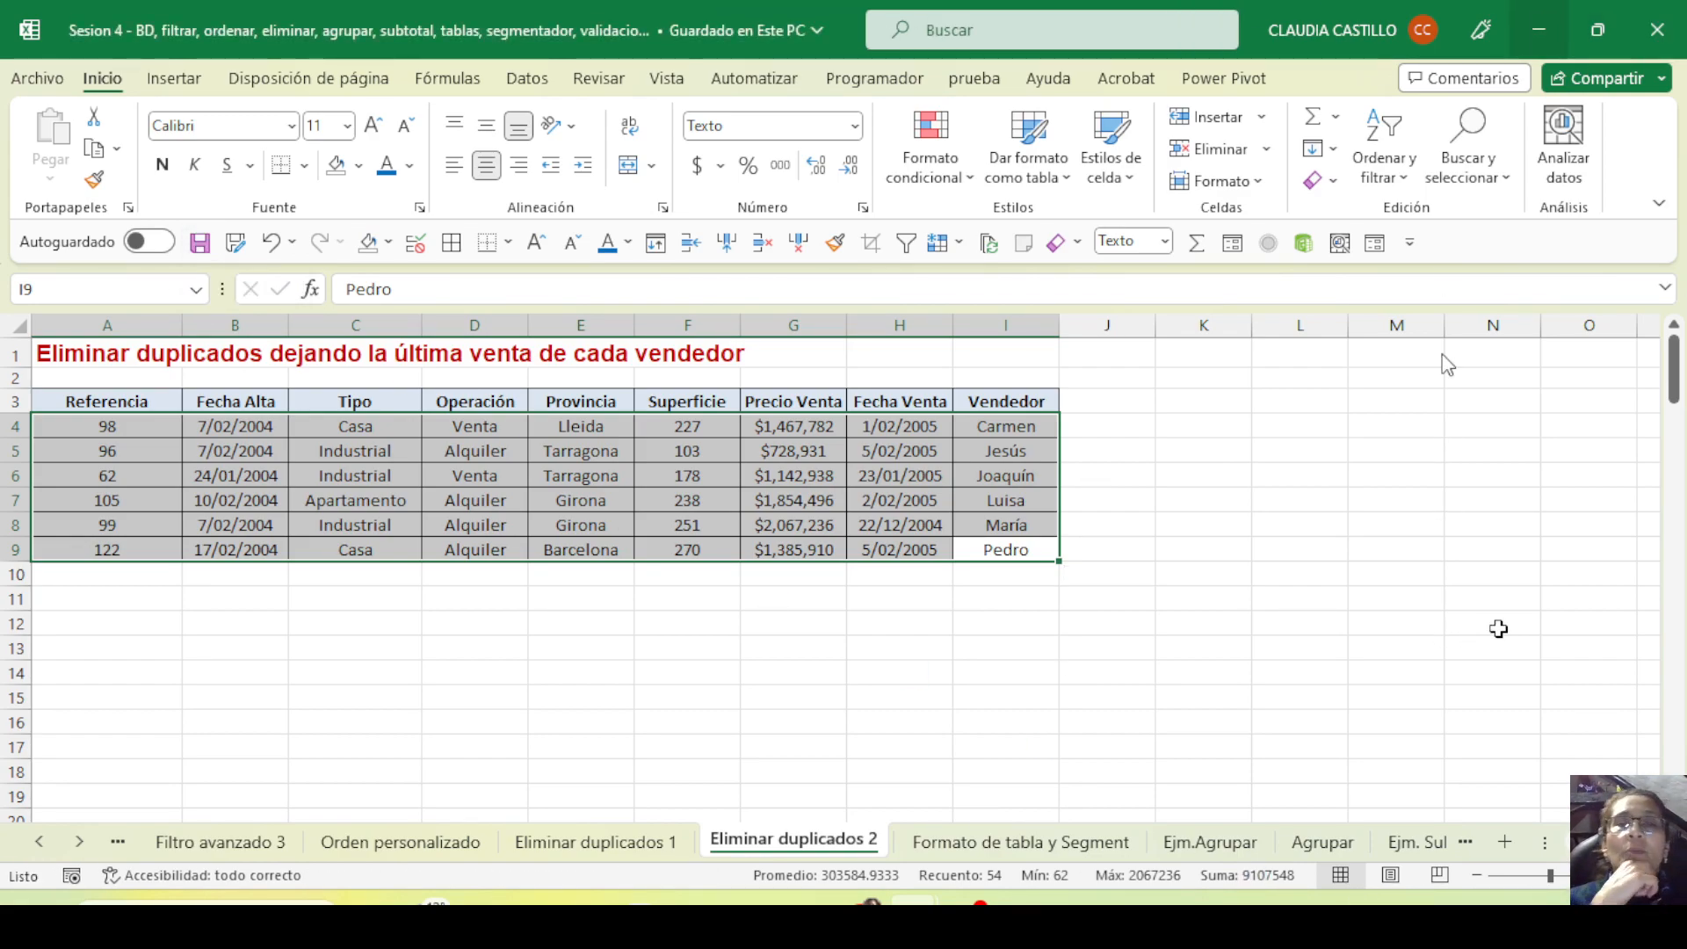
pyautogui.moveTo(1016, 402); pyautogui.dragTo(1009, 526)
pyautogui.moveTo(586, 399); pyautogui.dragTo(603, 551)
pyautogui.moveTo(1002, 404); pyautogui.dragTo(1007, 528)
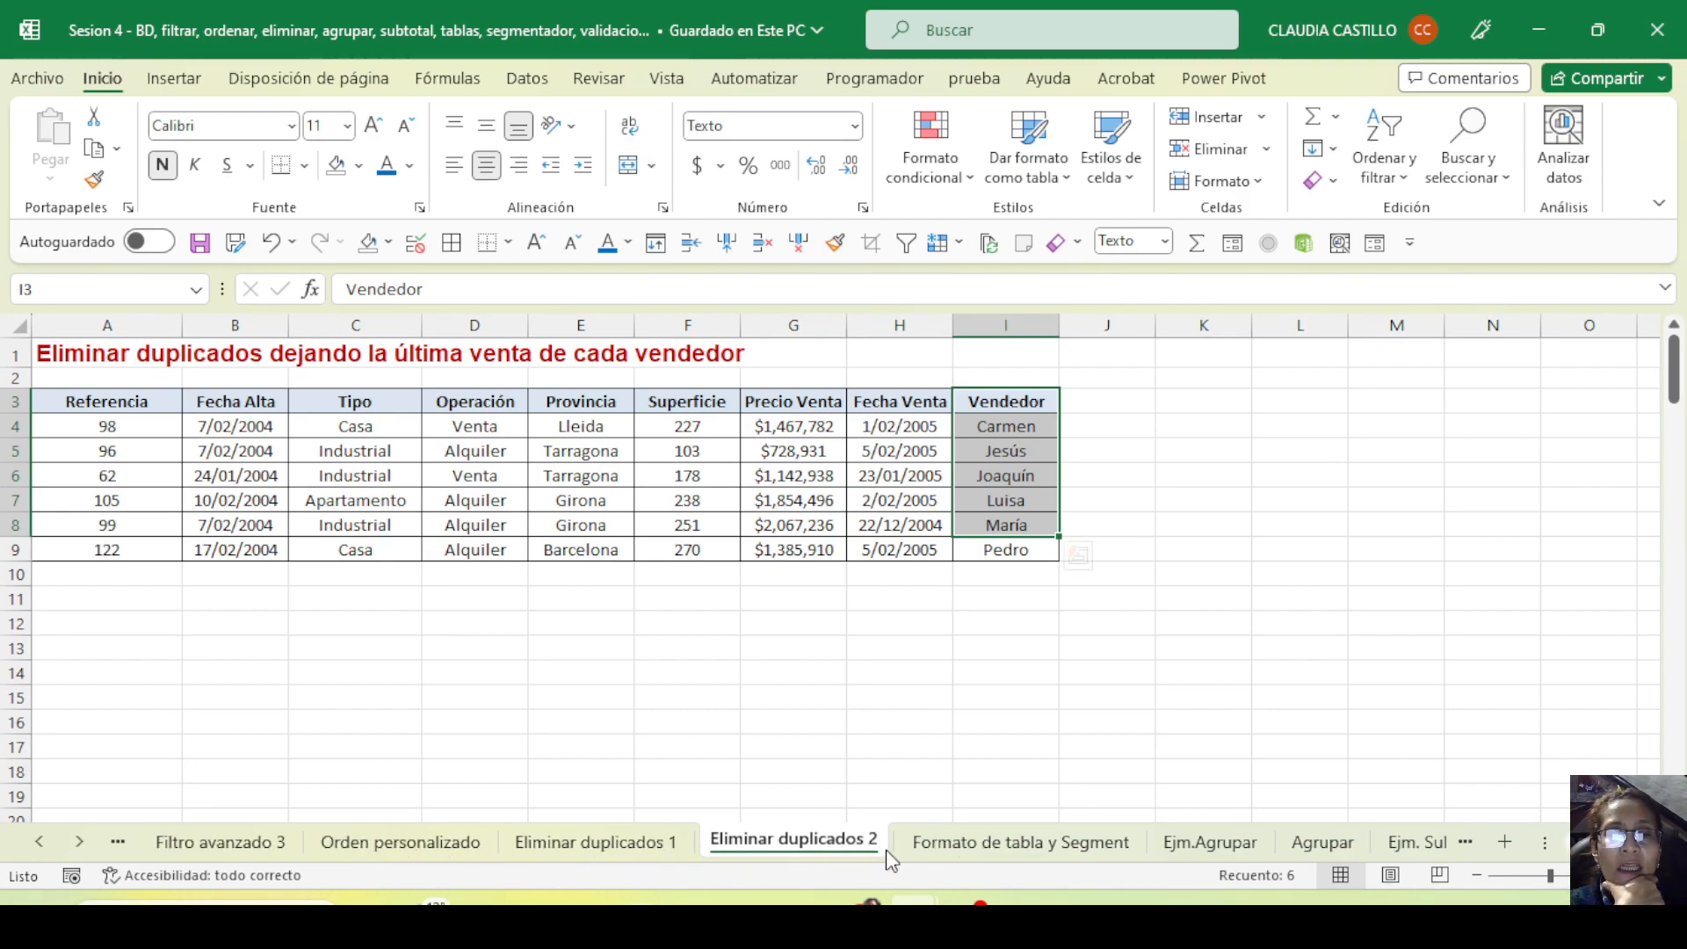
pyautogui.click(975, 853)
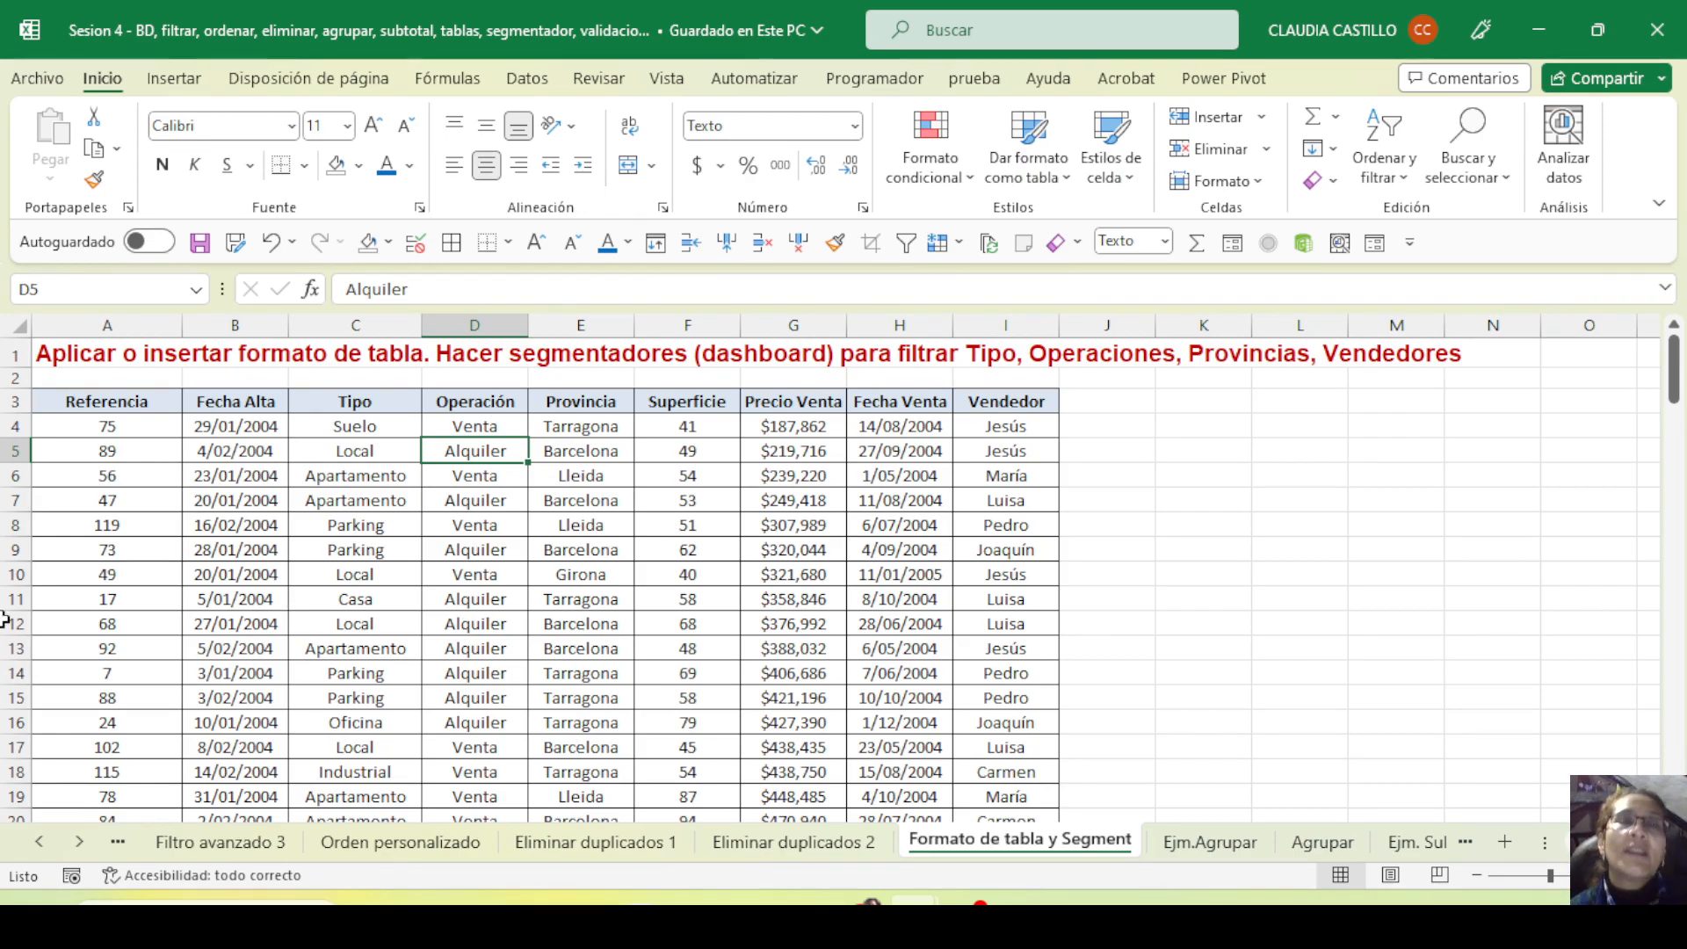
pyautogui.click(167, 81)
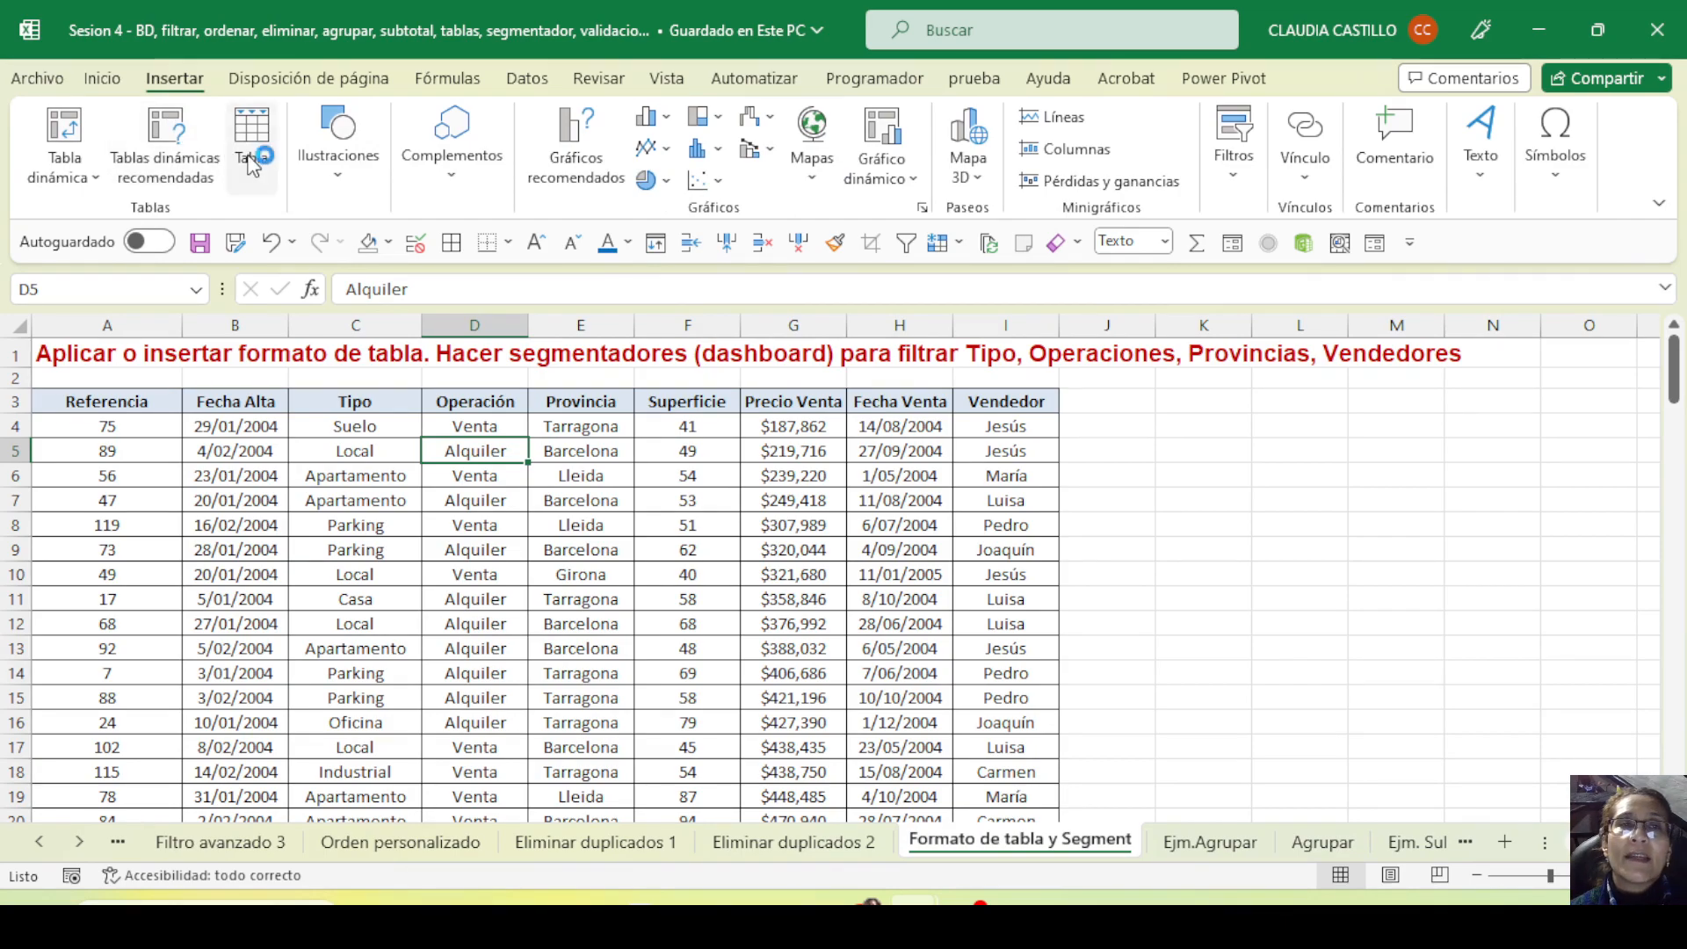
pyautogui.click(101, 83)
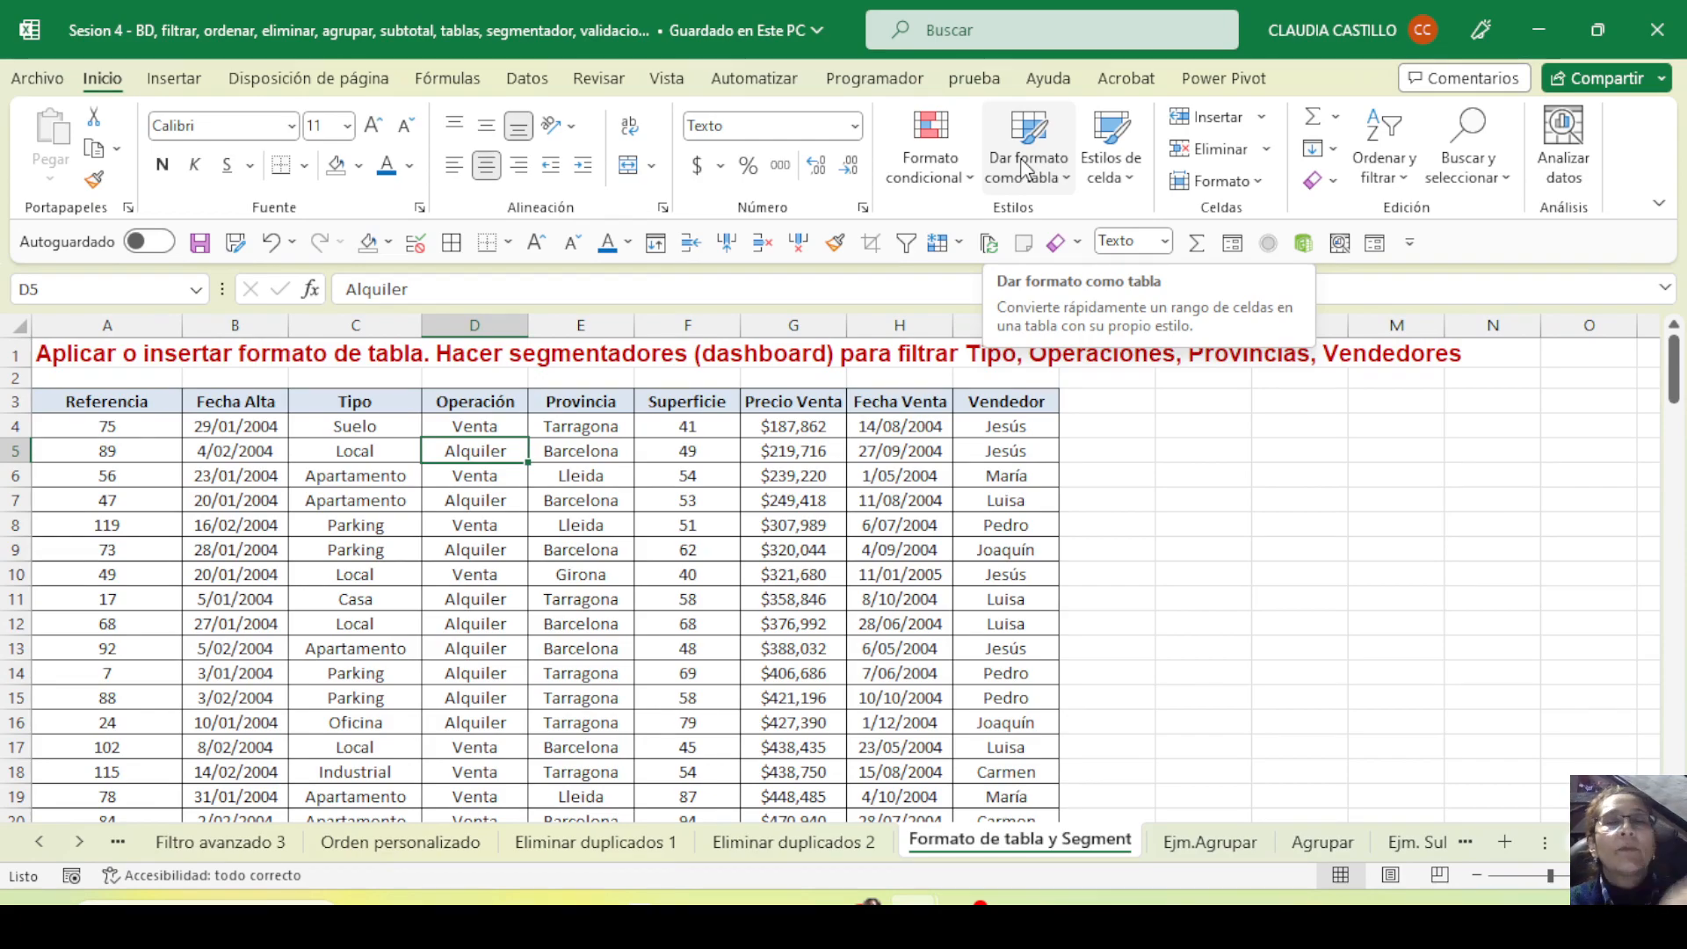
pyautogui.click(363, 719)
pyautogui.moveTo(123, 500); pyautogui.dragTo(791, 648)
pyautogui.click(158, 355)
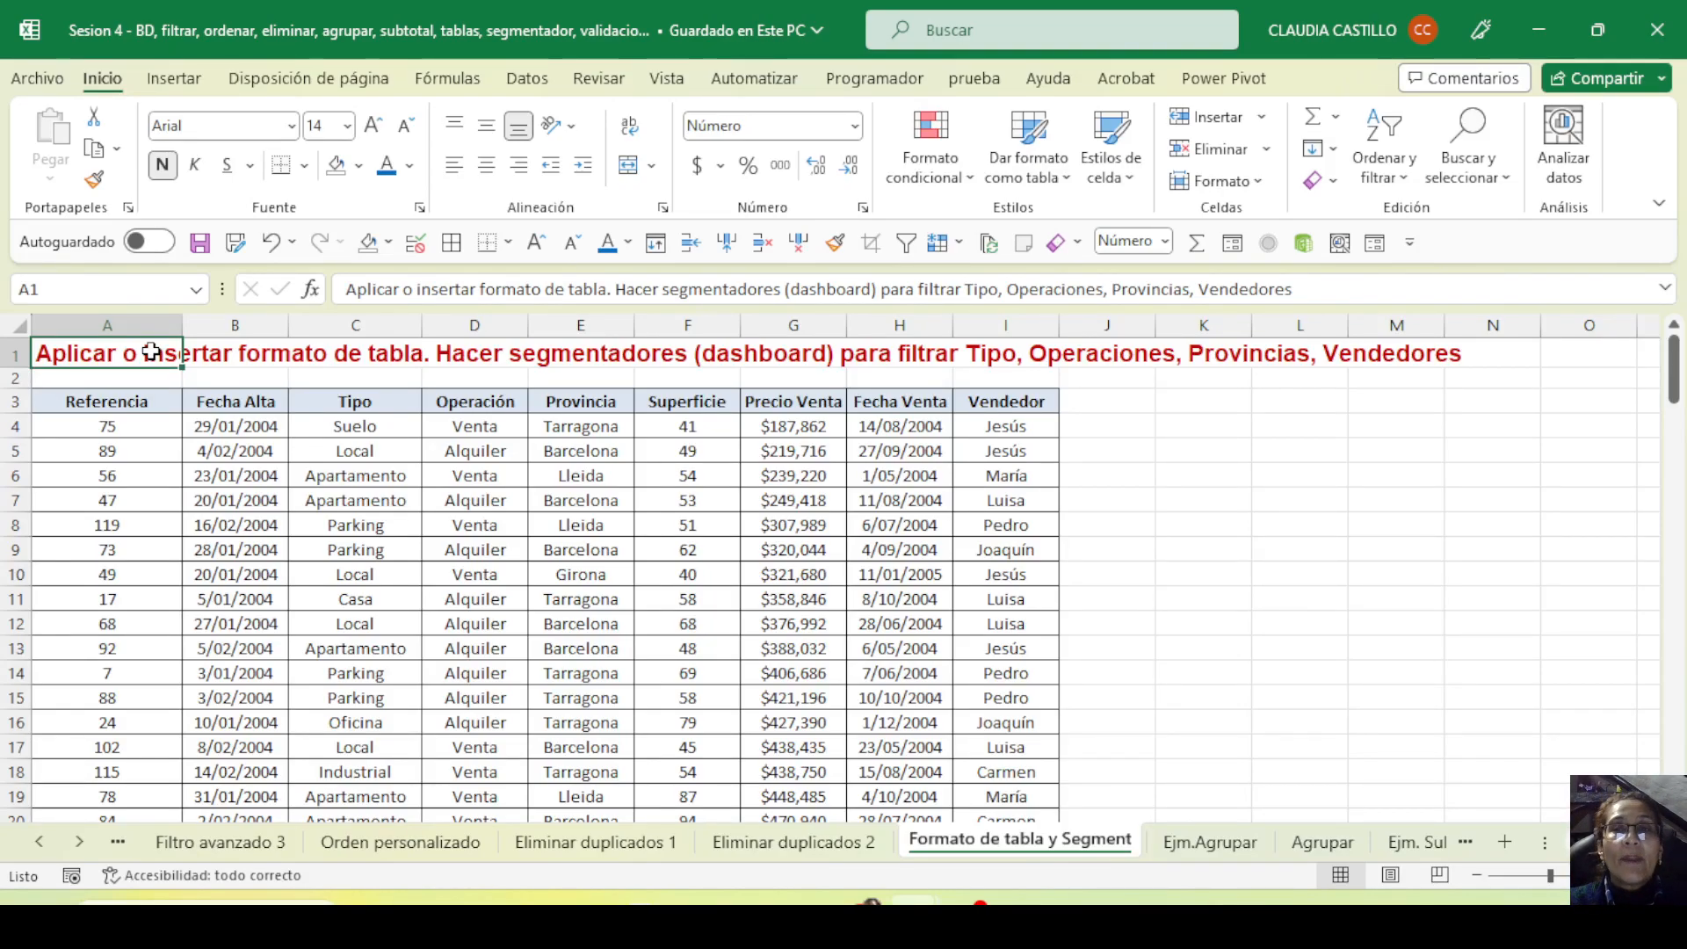
pyautogui.click(1229, 477)
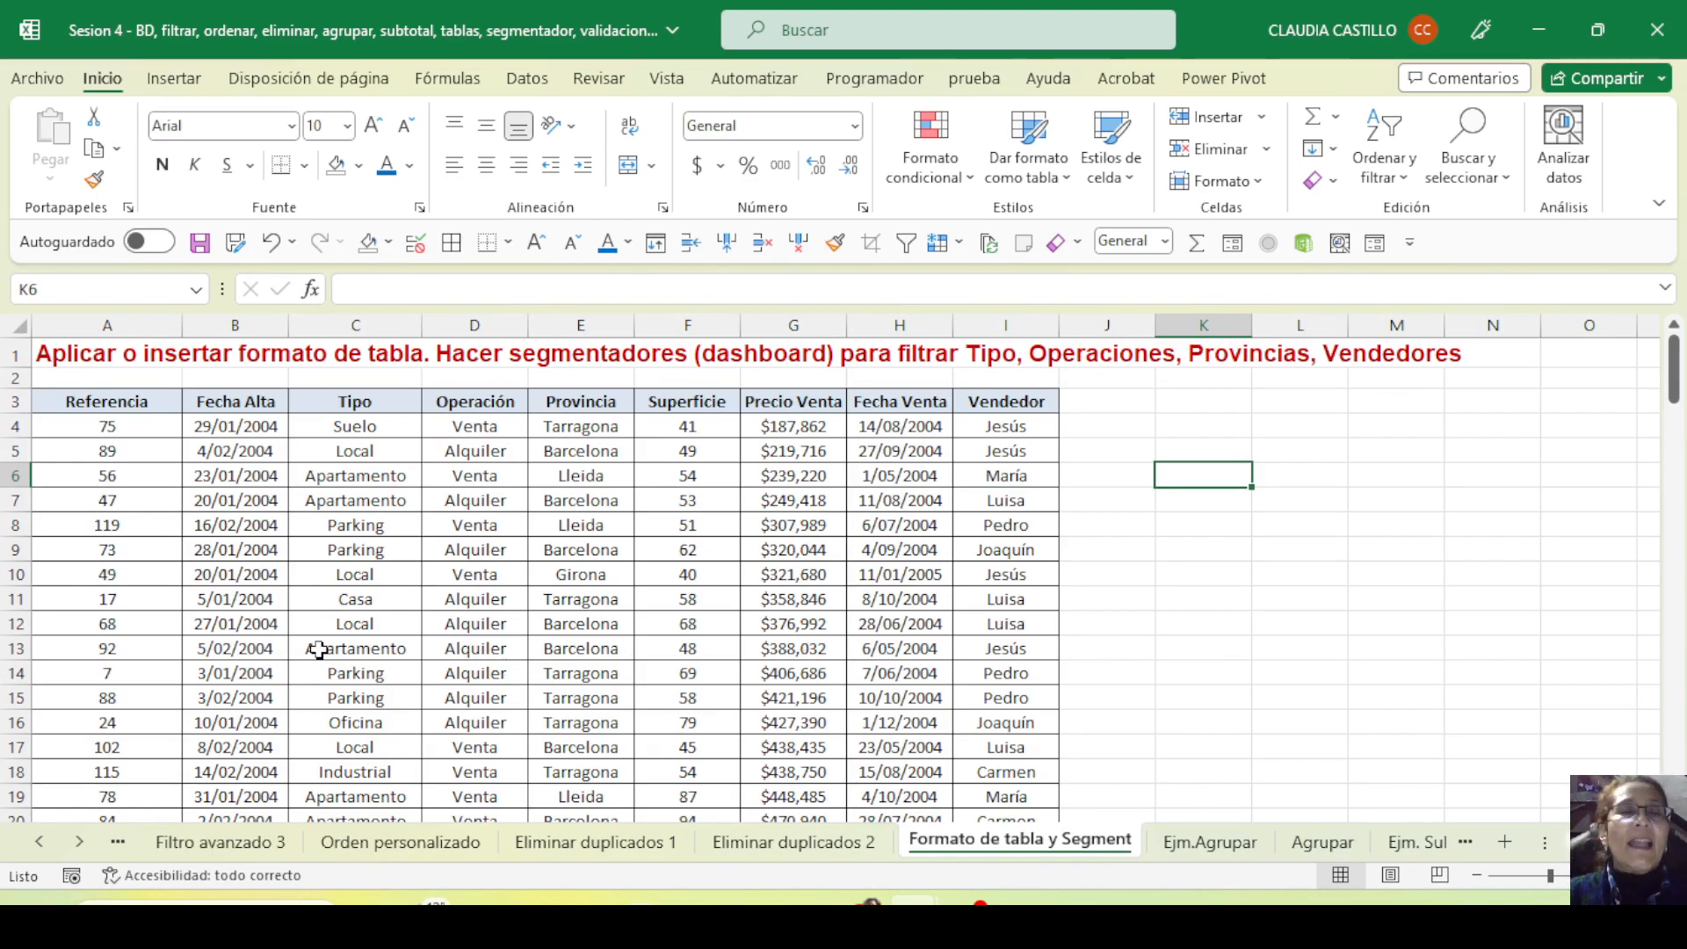
pyautogui.click(291, 582)
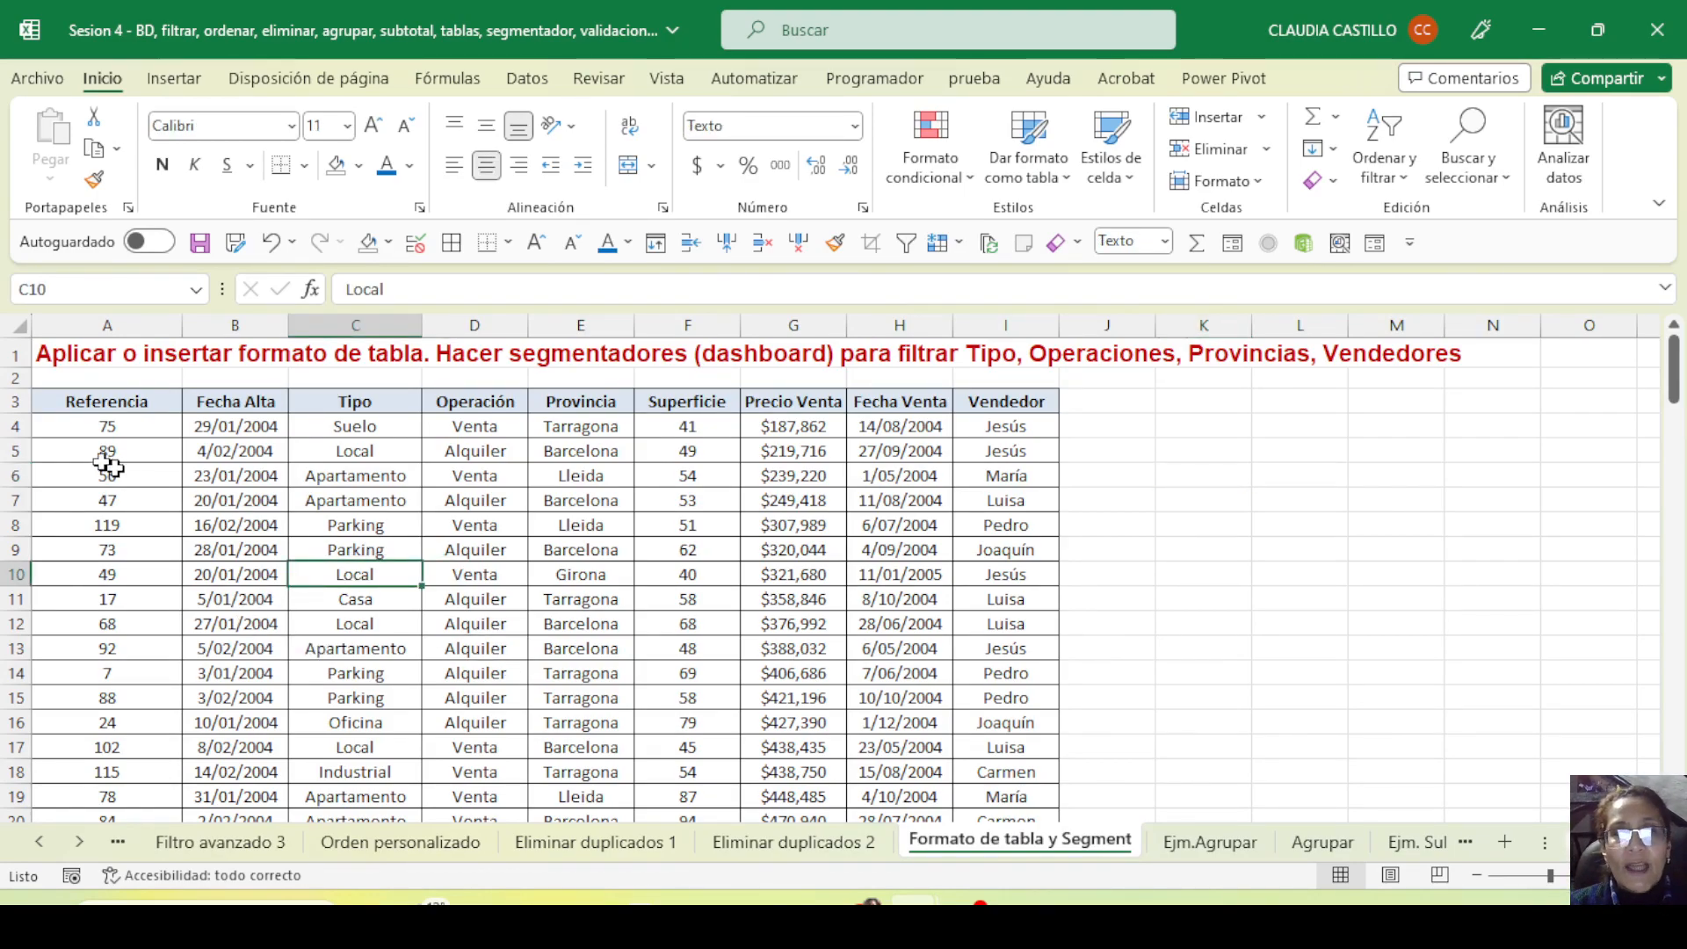
pyautogui.click(127, 479)
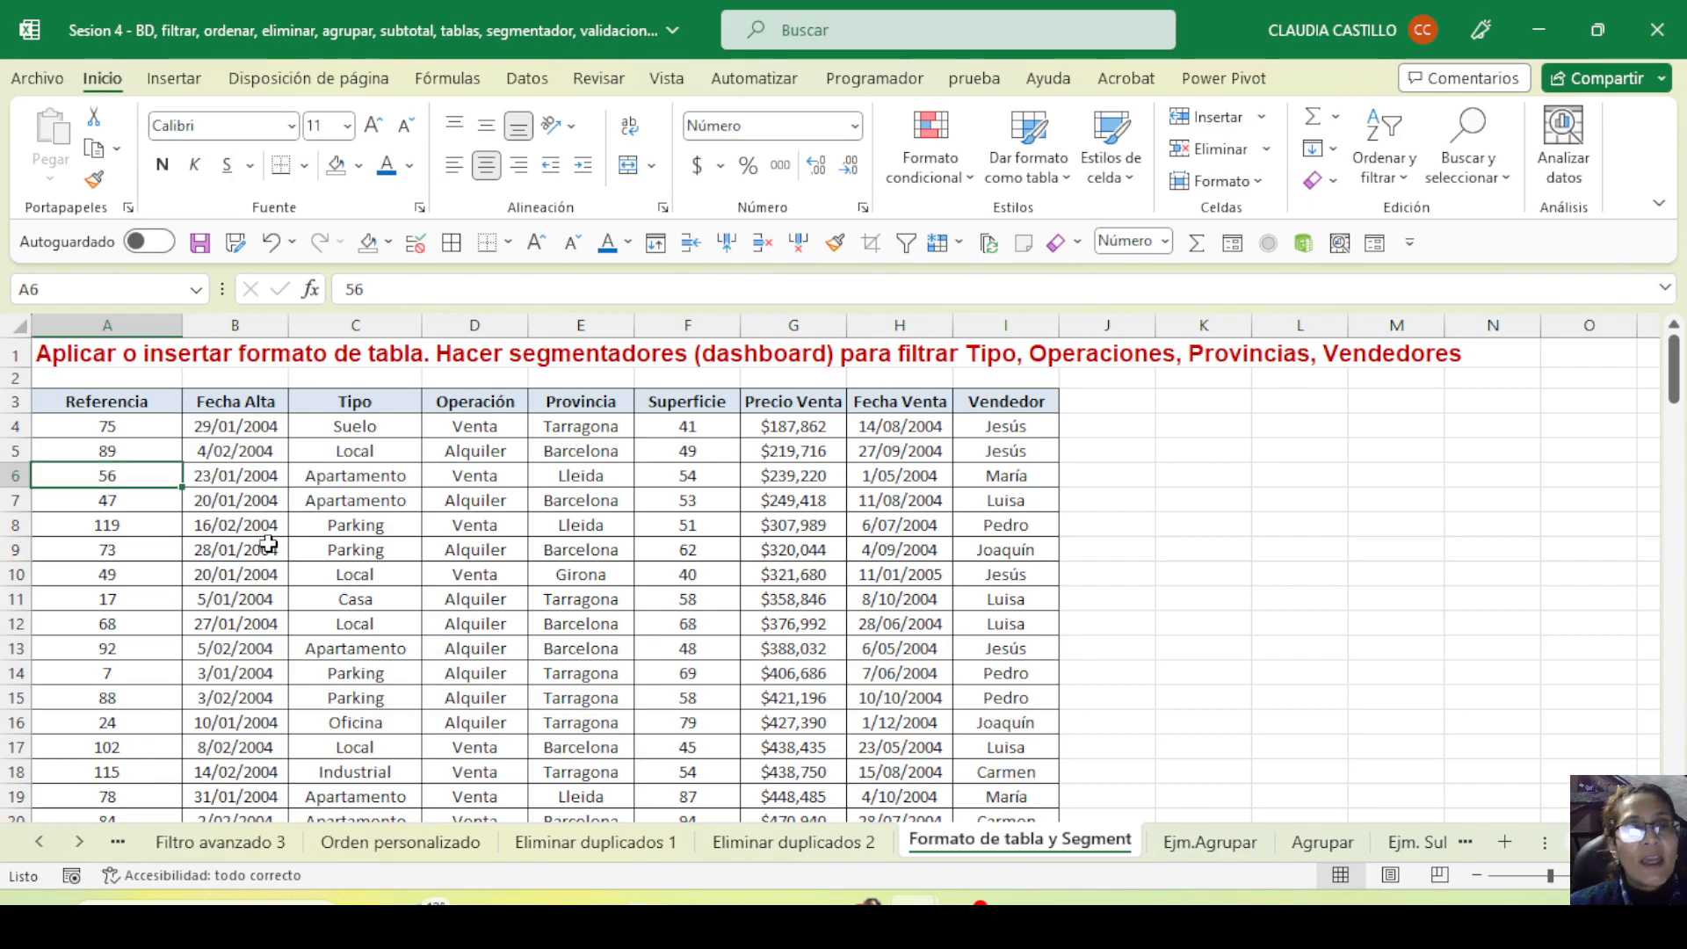
pyautogui.click(352, 549)
pyautogui.click(479, 576)
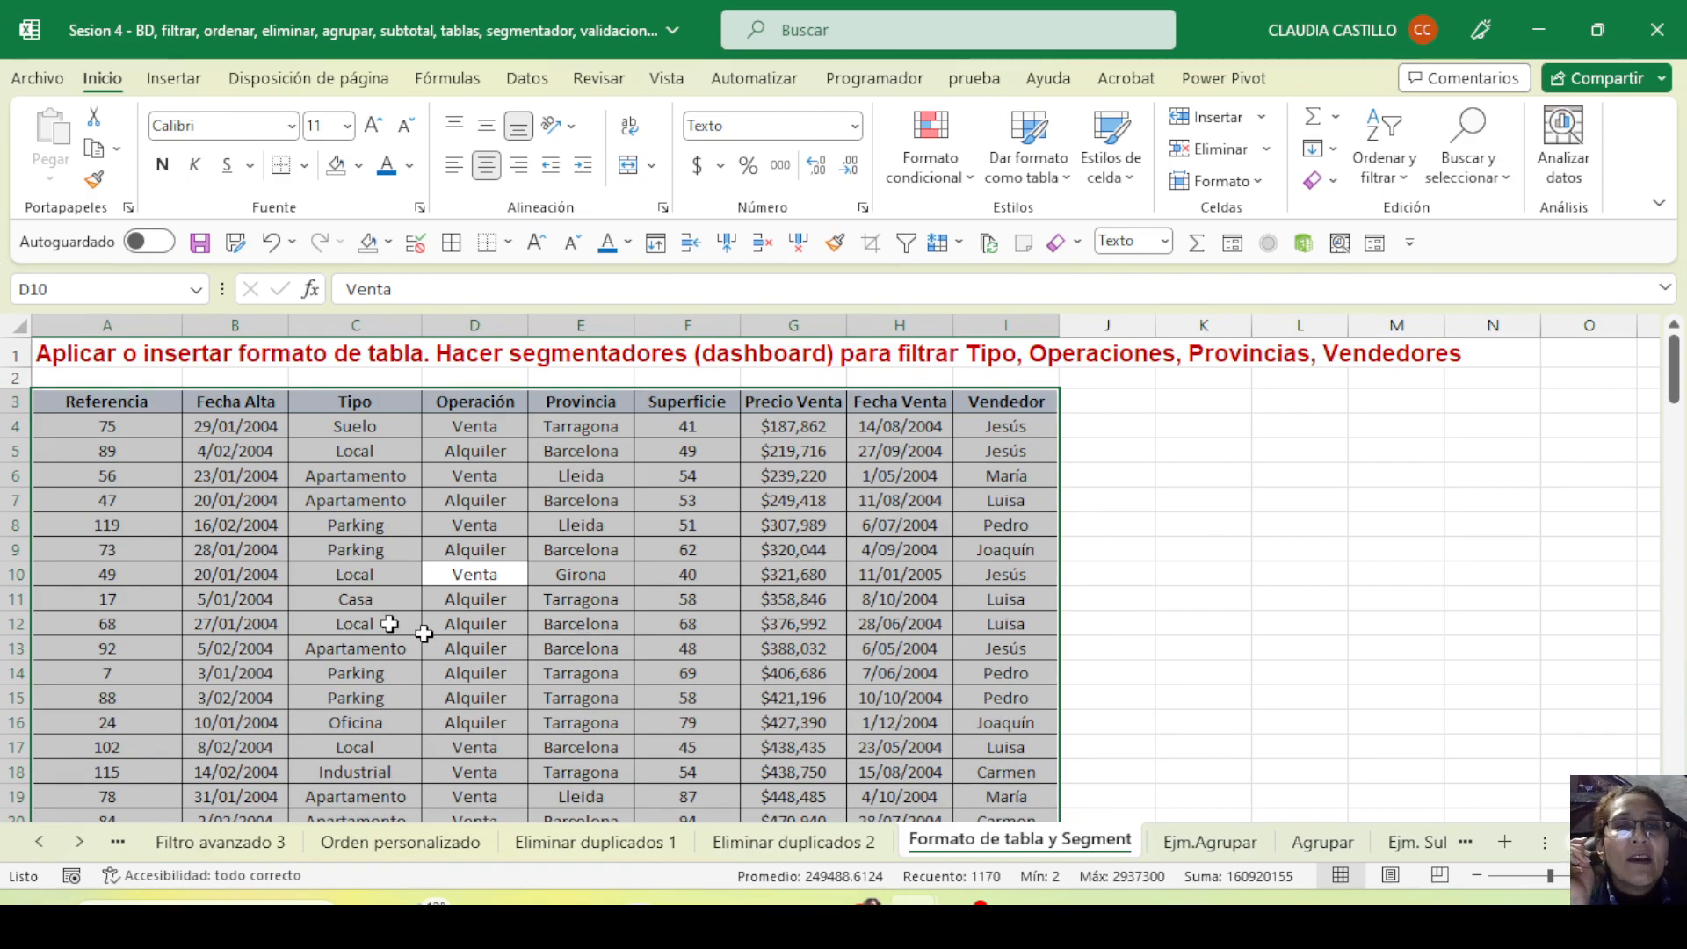
pyautogui.click(345, 547)
pyautogui.click(550, 525)
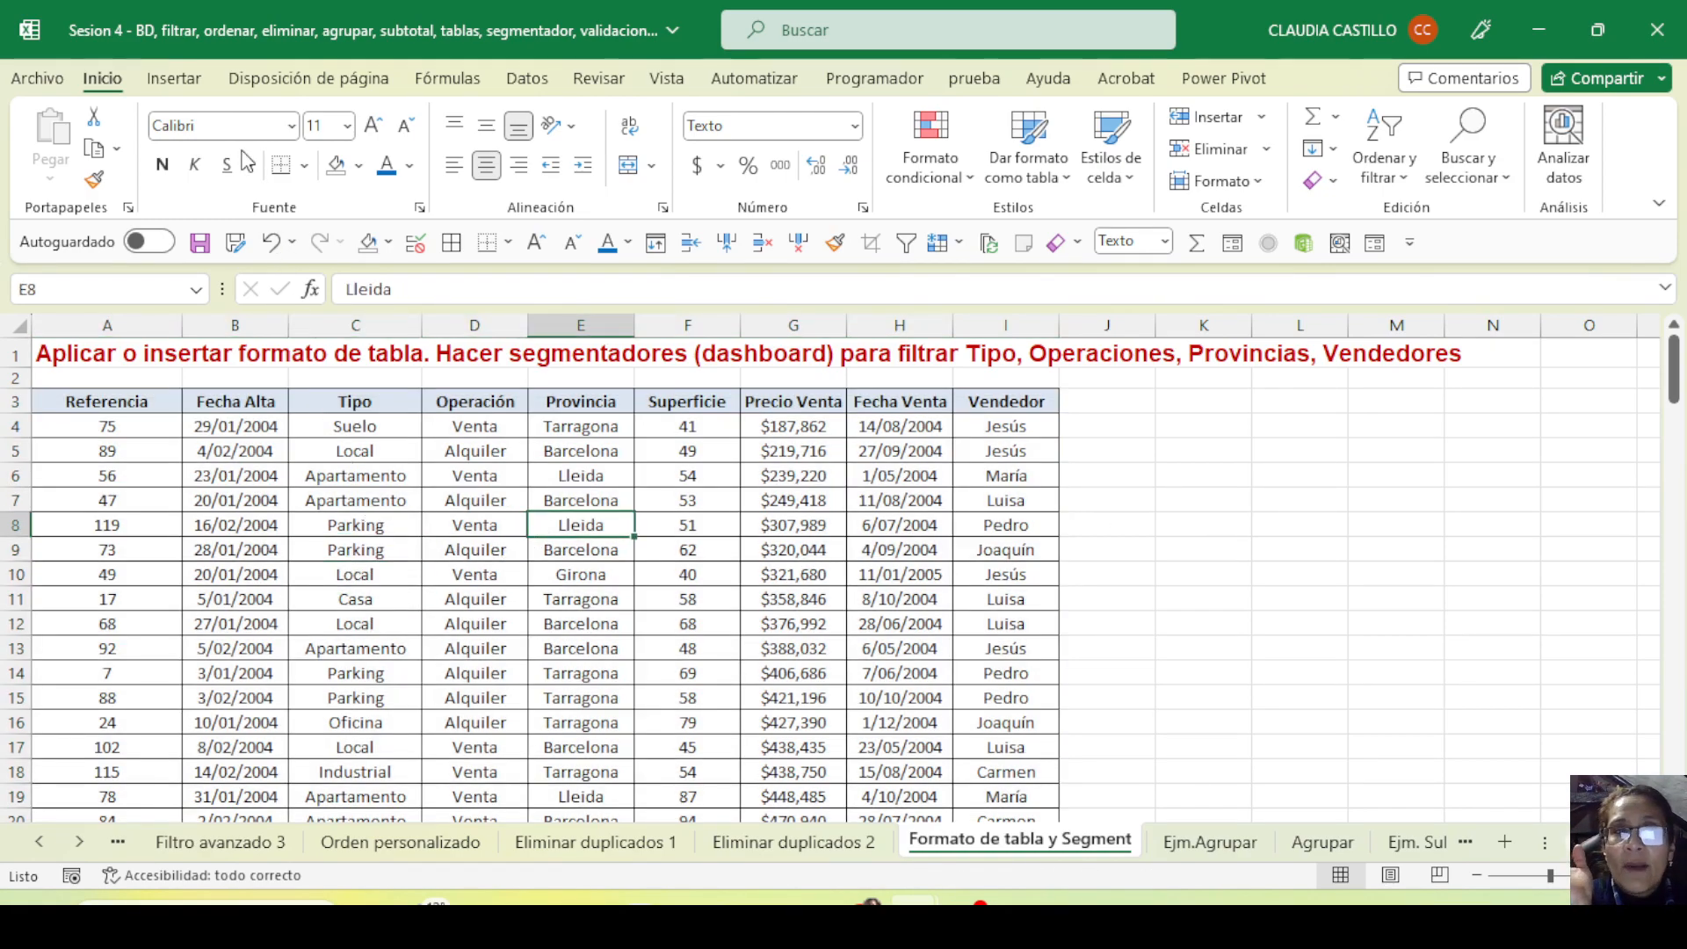
# Convert the property data range A3:I132 into a table, keeping the option that the table has headers
pyautogui.click(1017, 180)
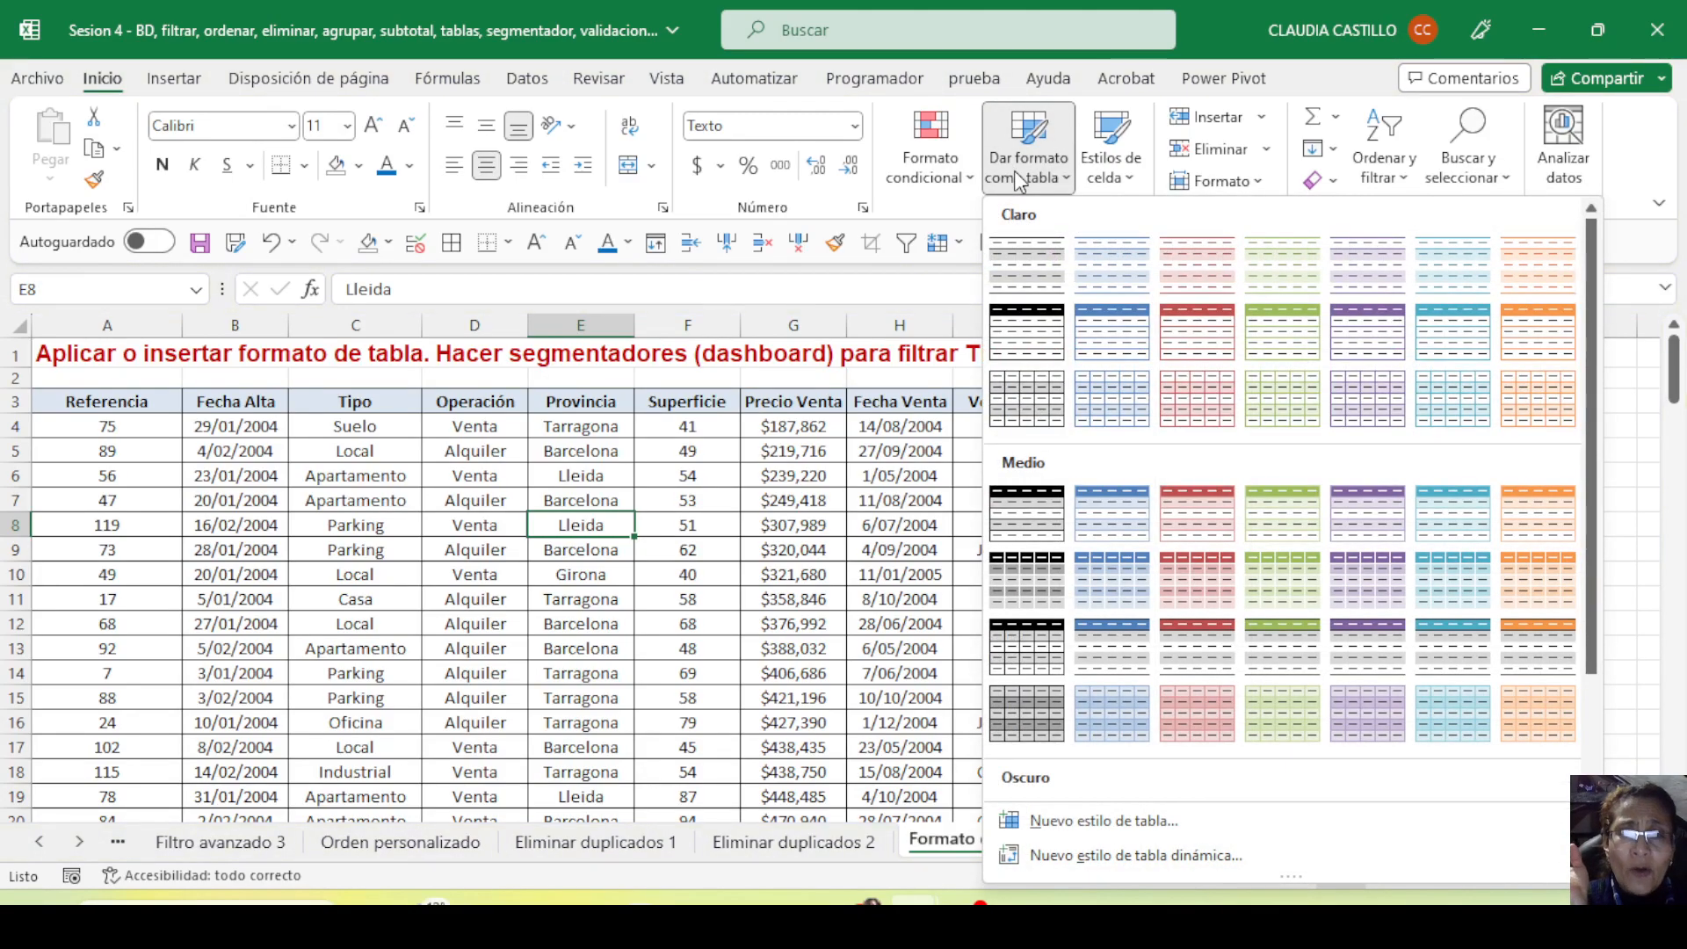
pyautogui.click(167, 81)
pyautogui.click(167, 81)
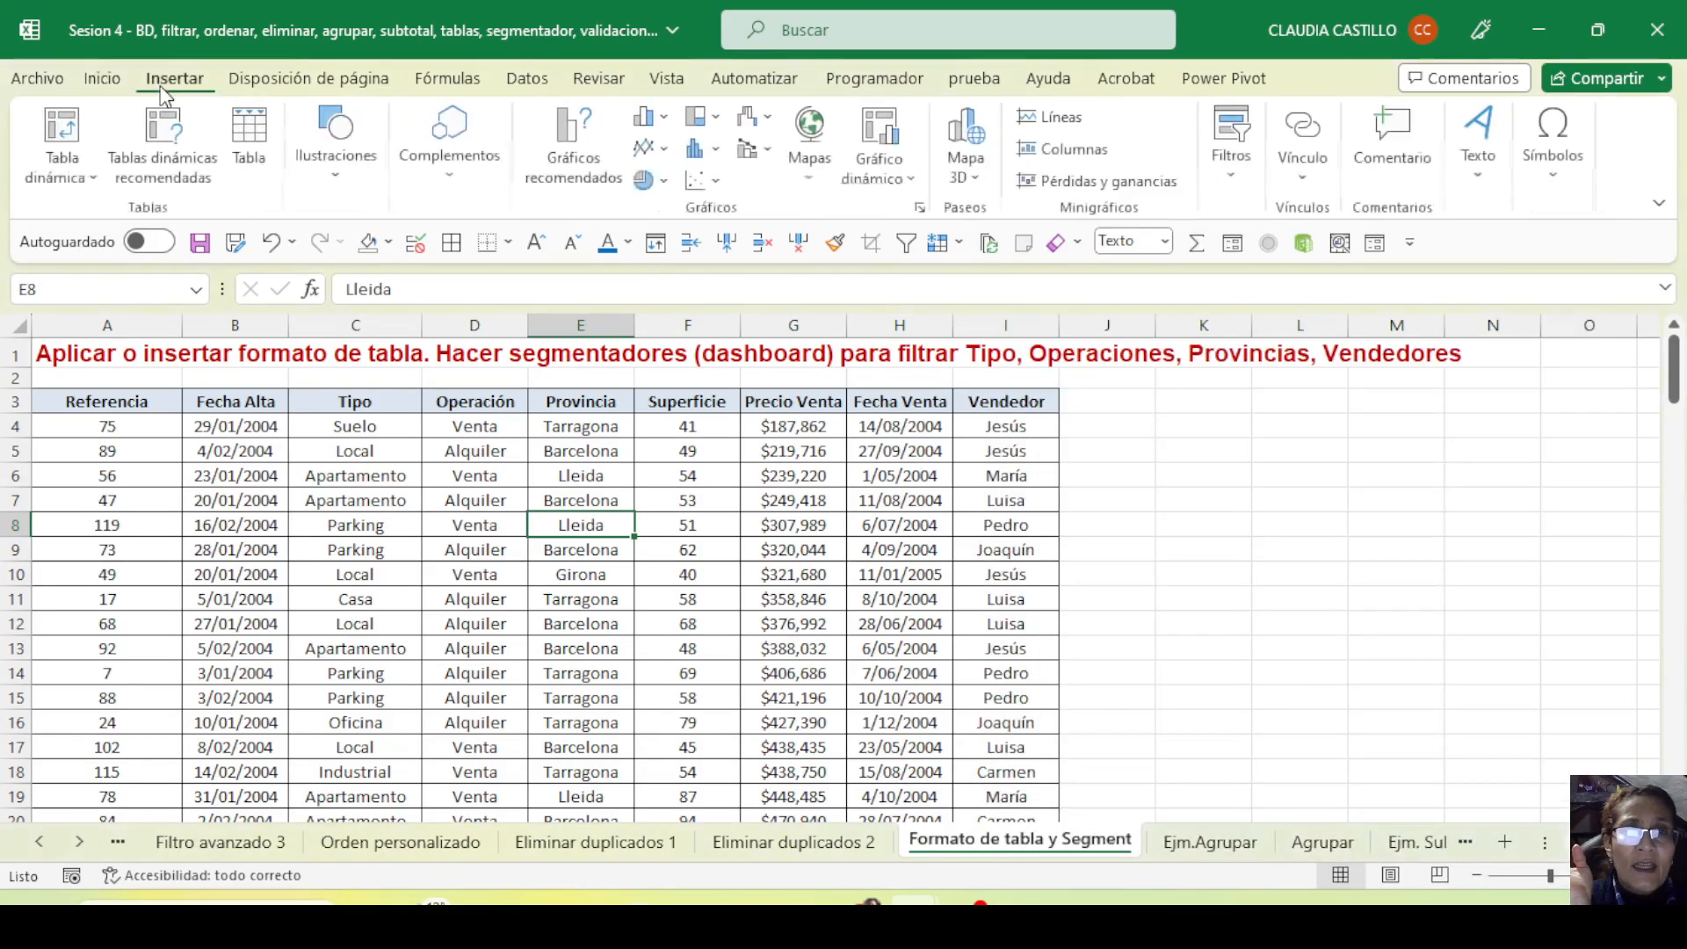
pyautogui.click(268, 162)
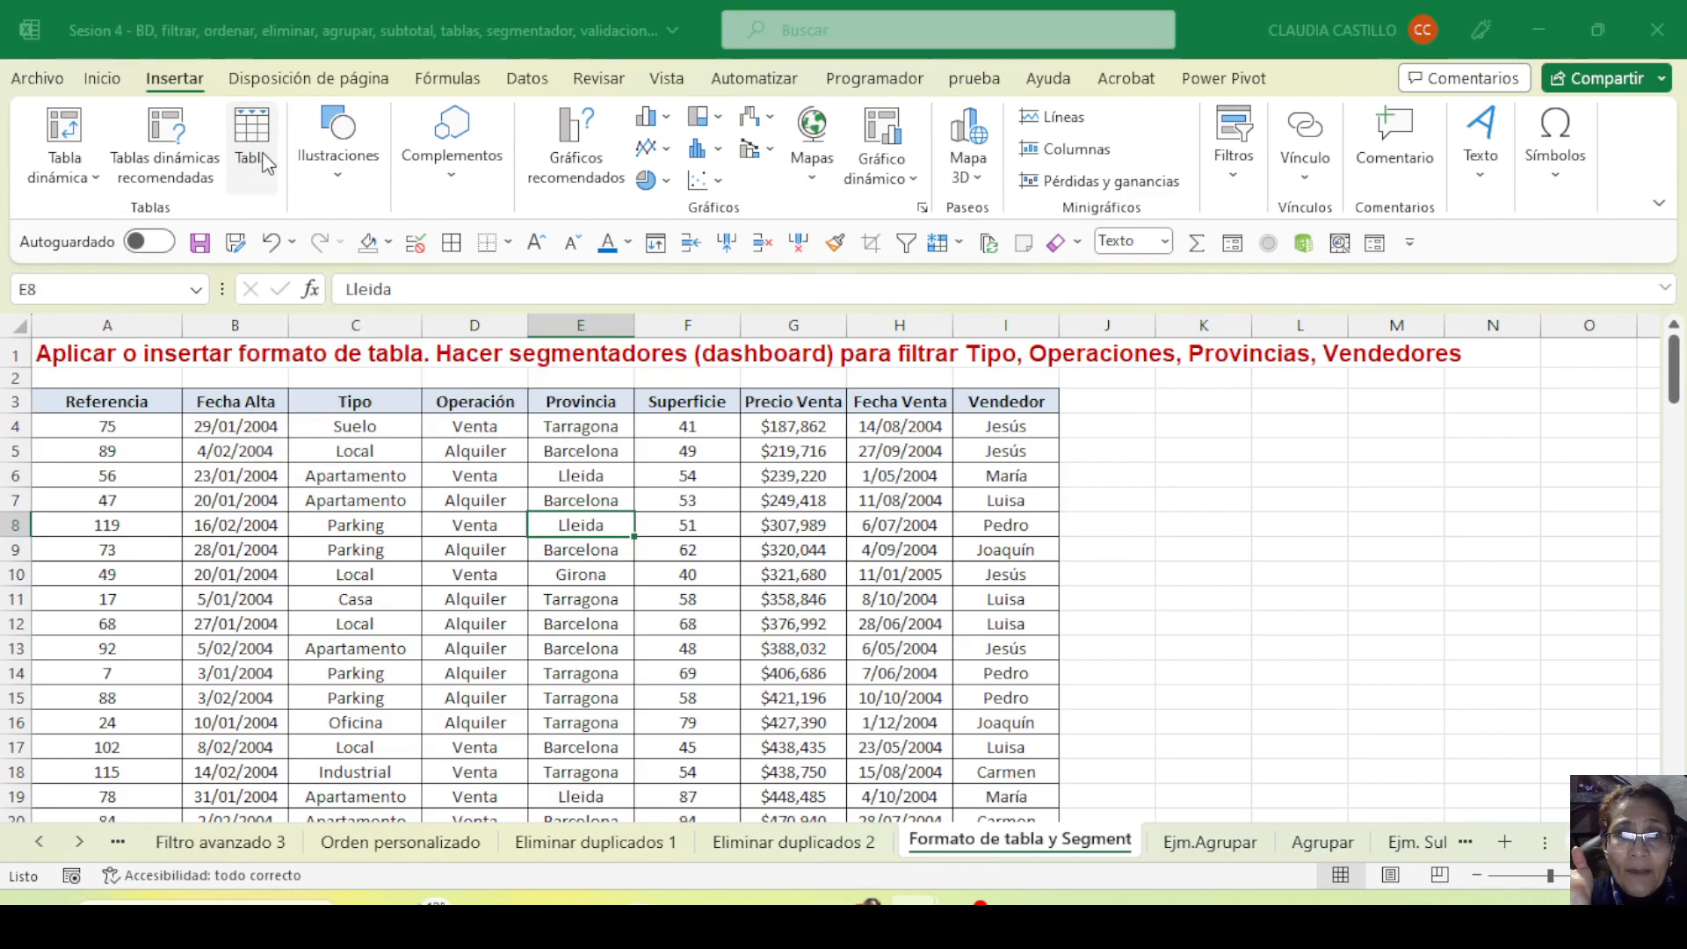
pyautogui.scroll(1, 395, 673)
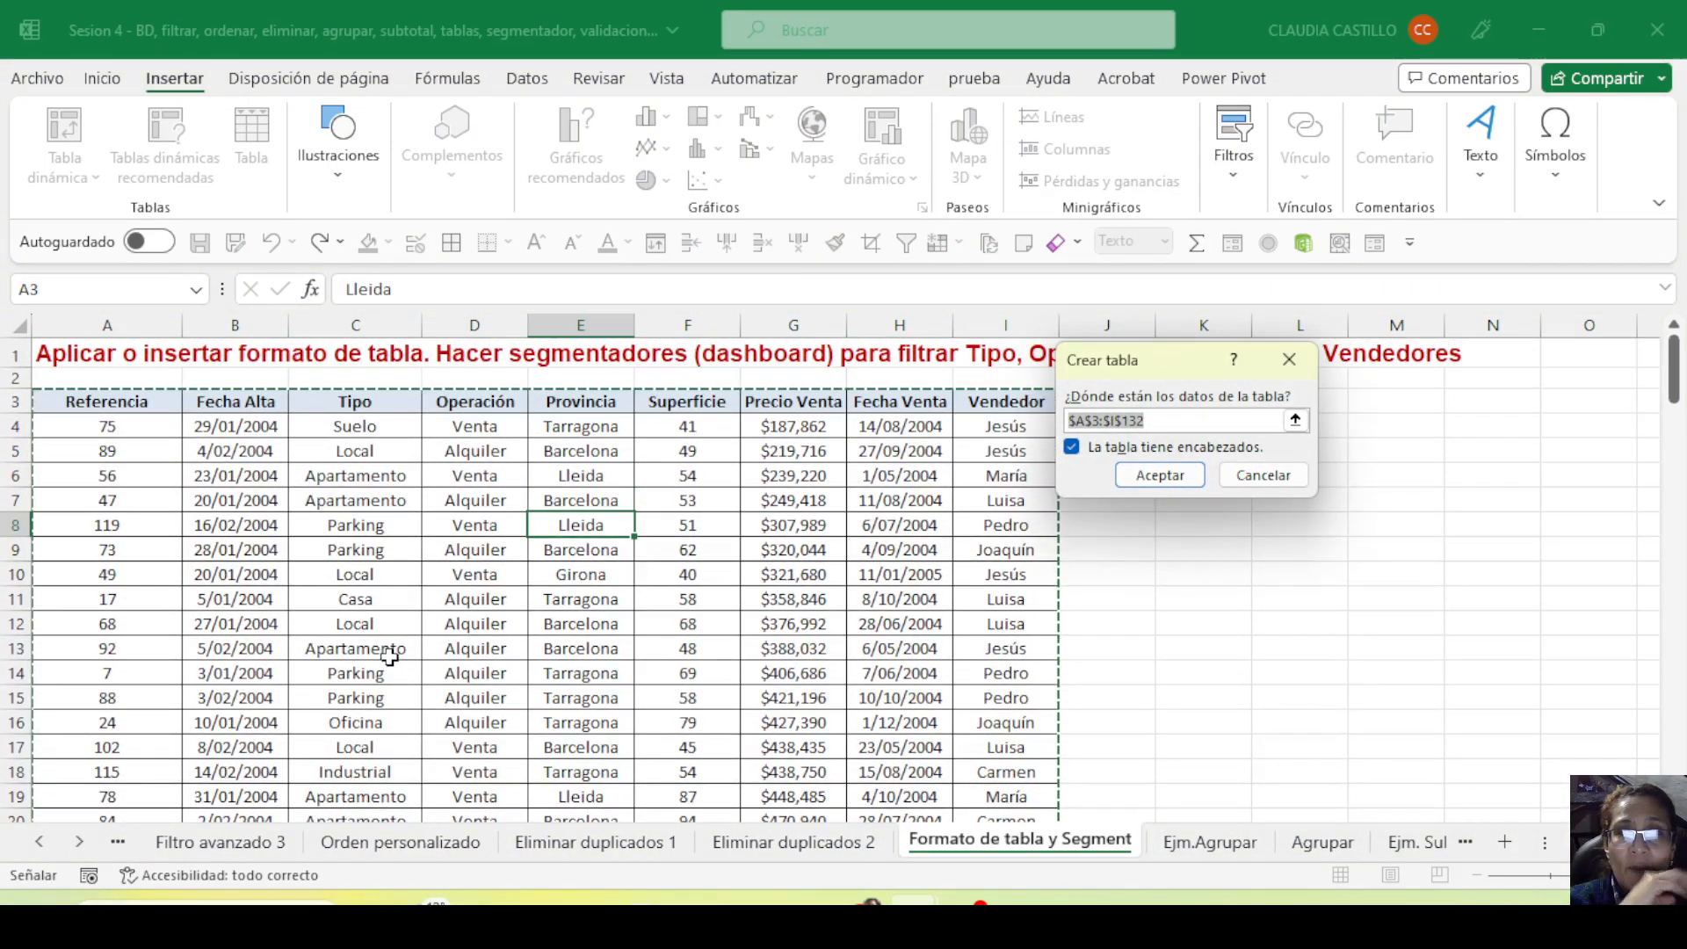
pyautogui.scroll(-2, 390, 658)
pyautogui.scroll(-8, 389, 658)
pyautogui.scroll(10, 390, 658)
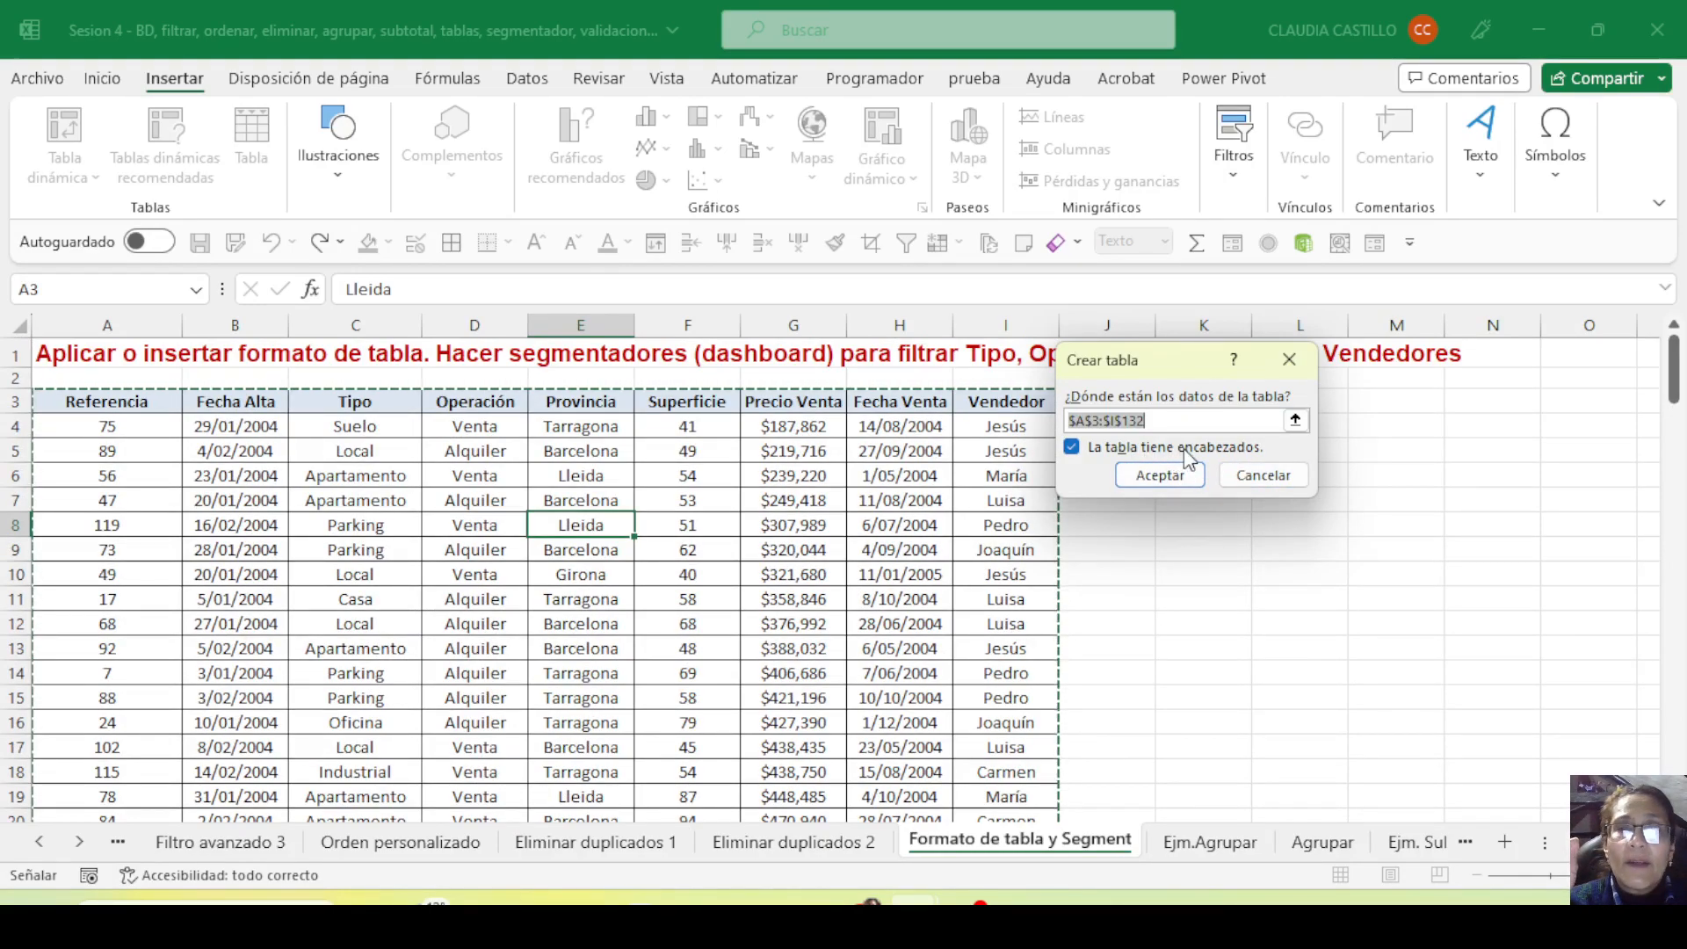
pyautogui.click(1160, 475)
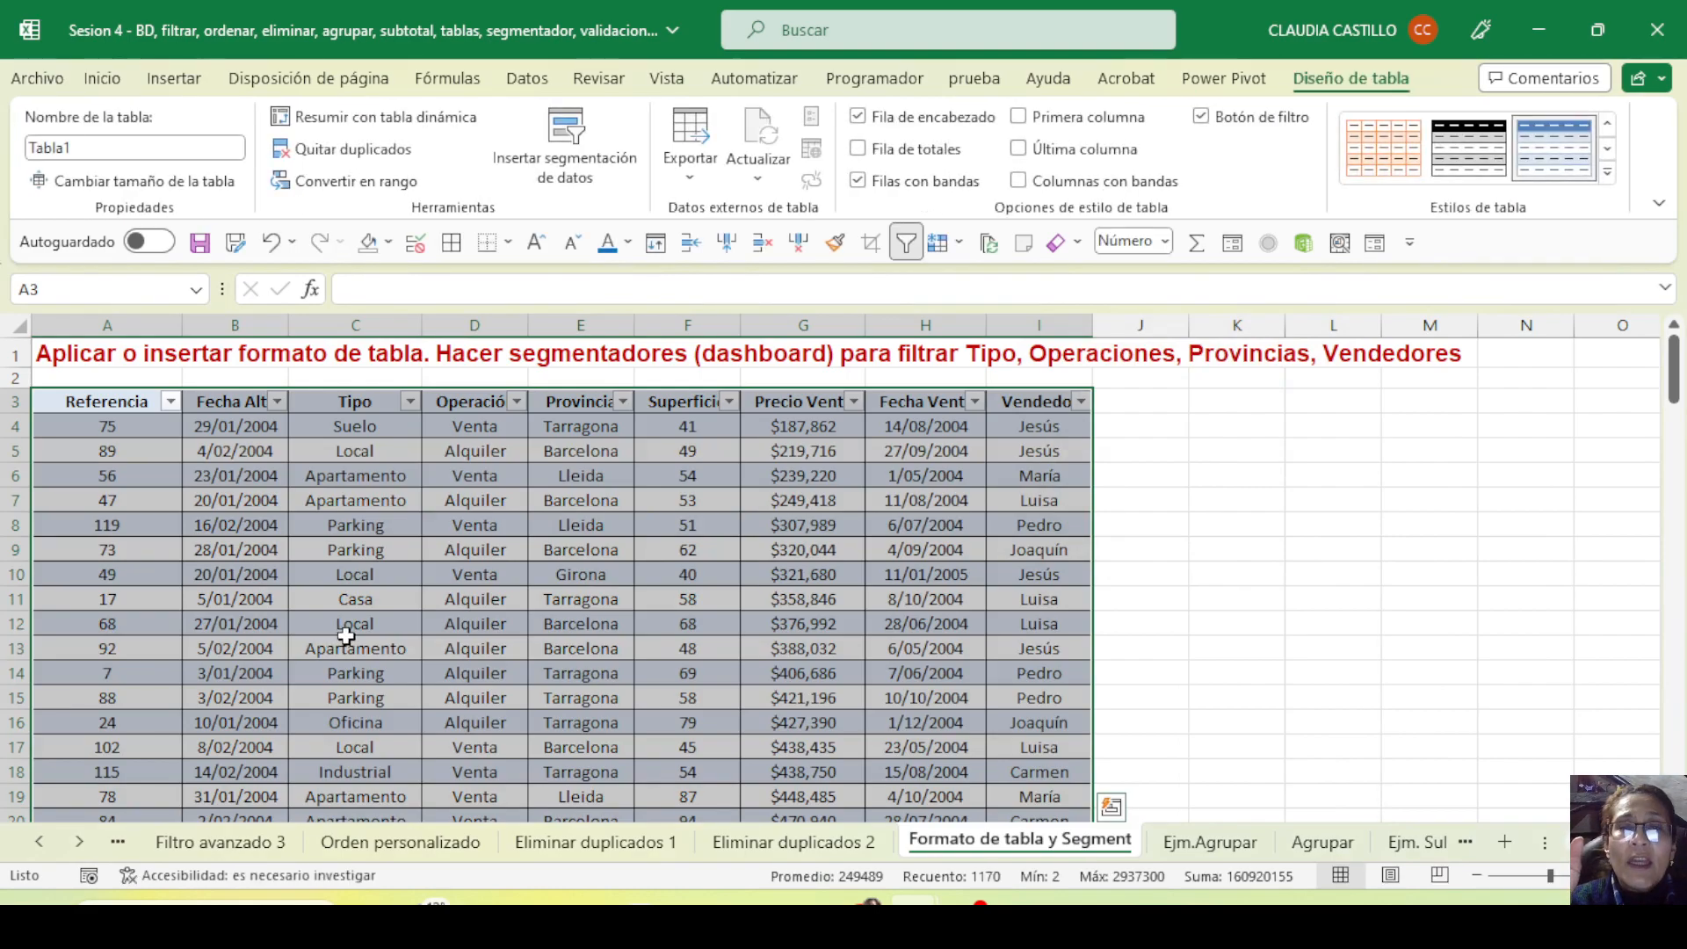
# Turn off the filter buttons in the table's header row
pyautogui.click(638, 598)
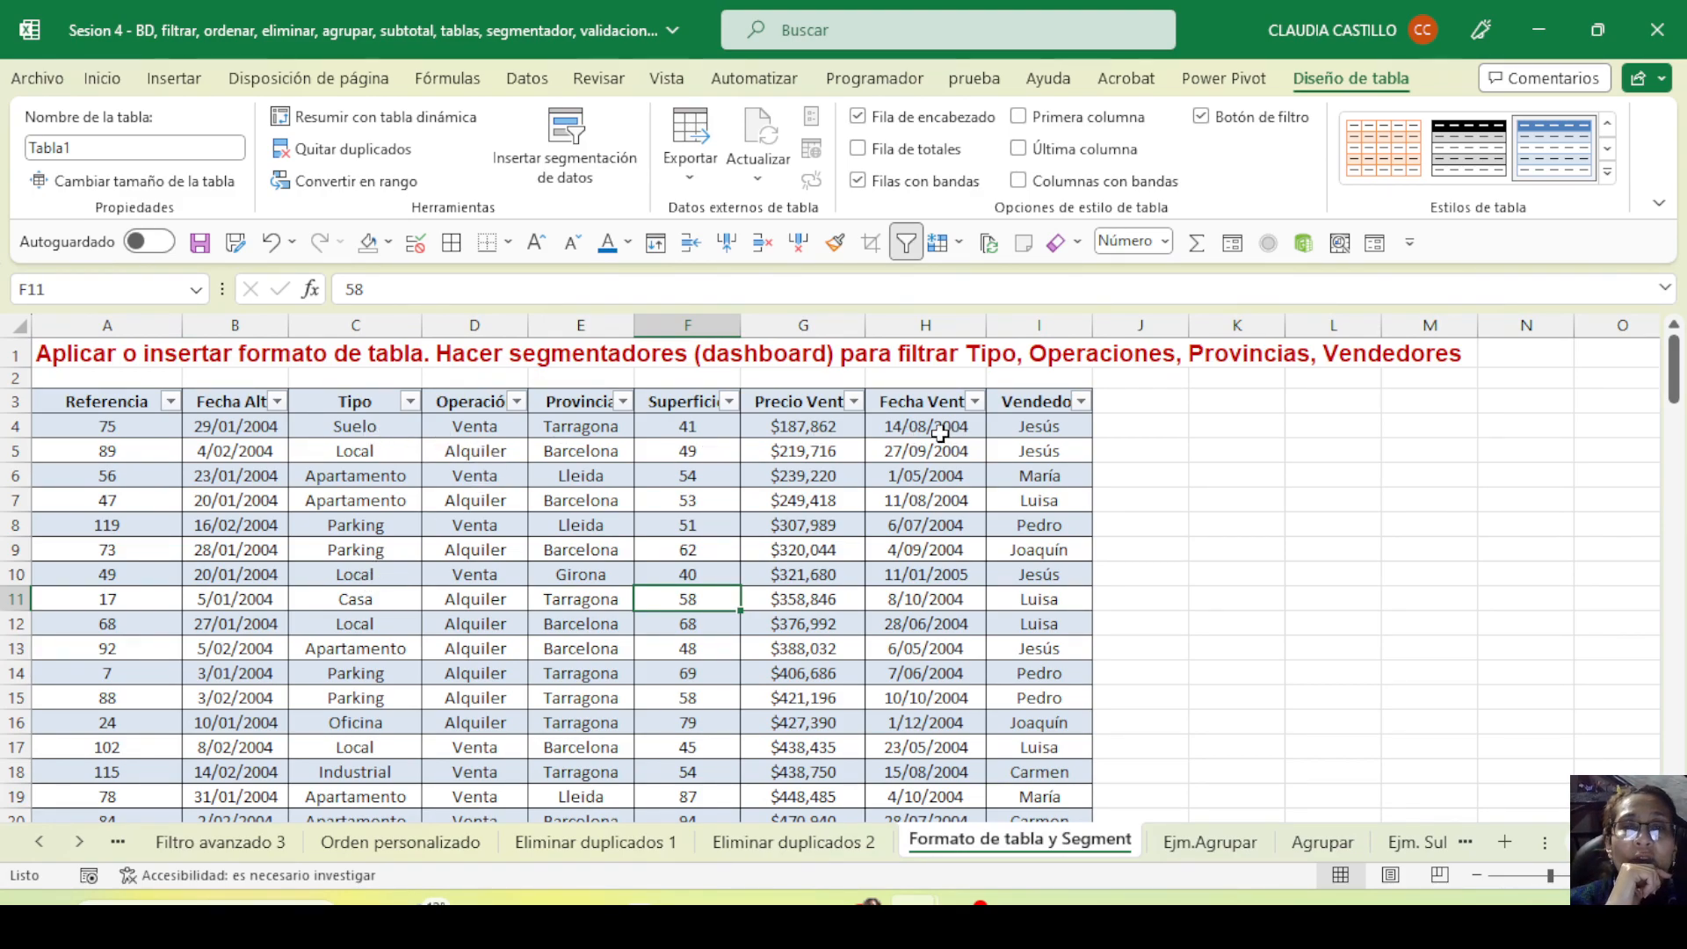
pyautogui.click(906, 243)
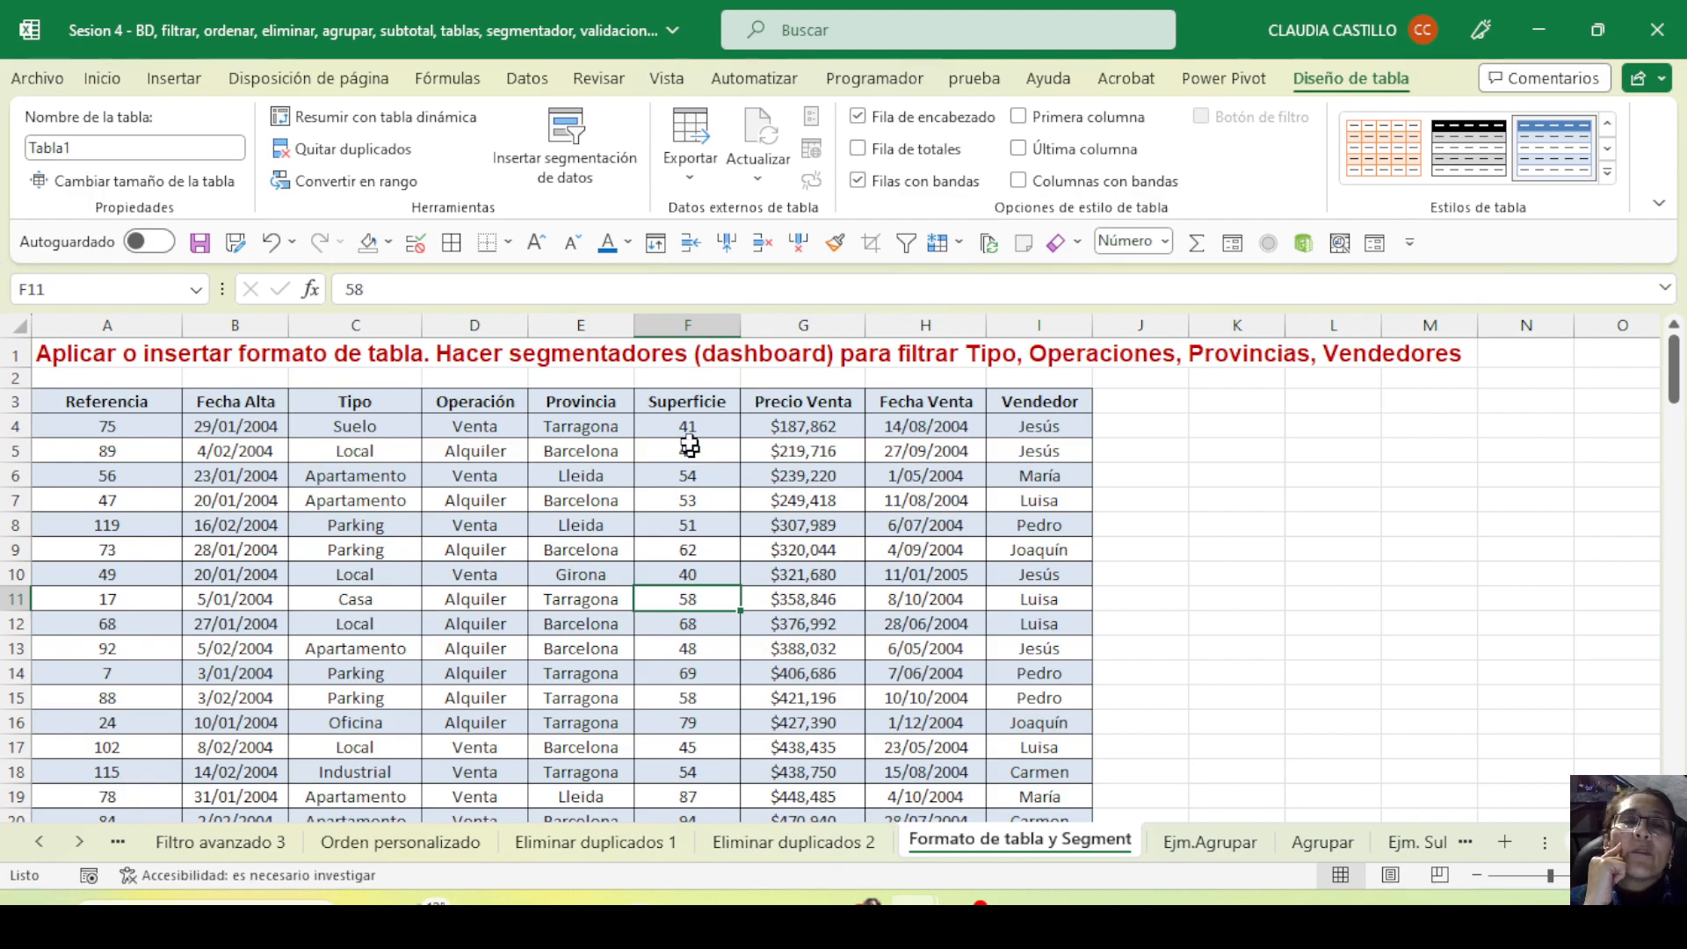
pyautogui.click(681, 403)
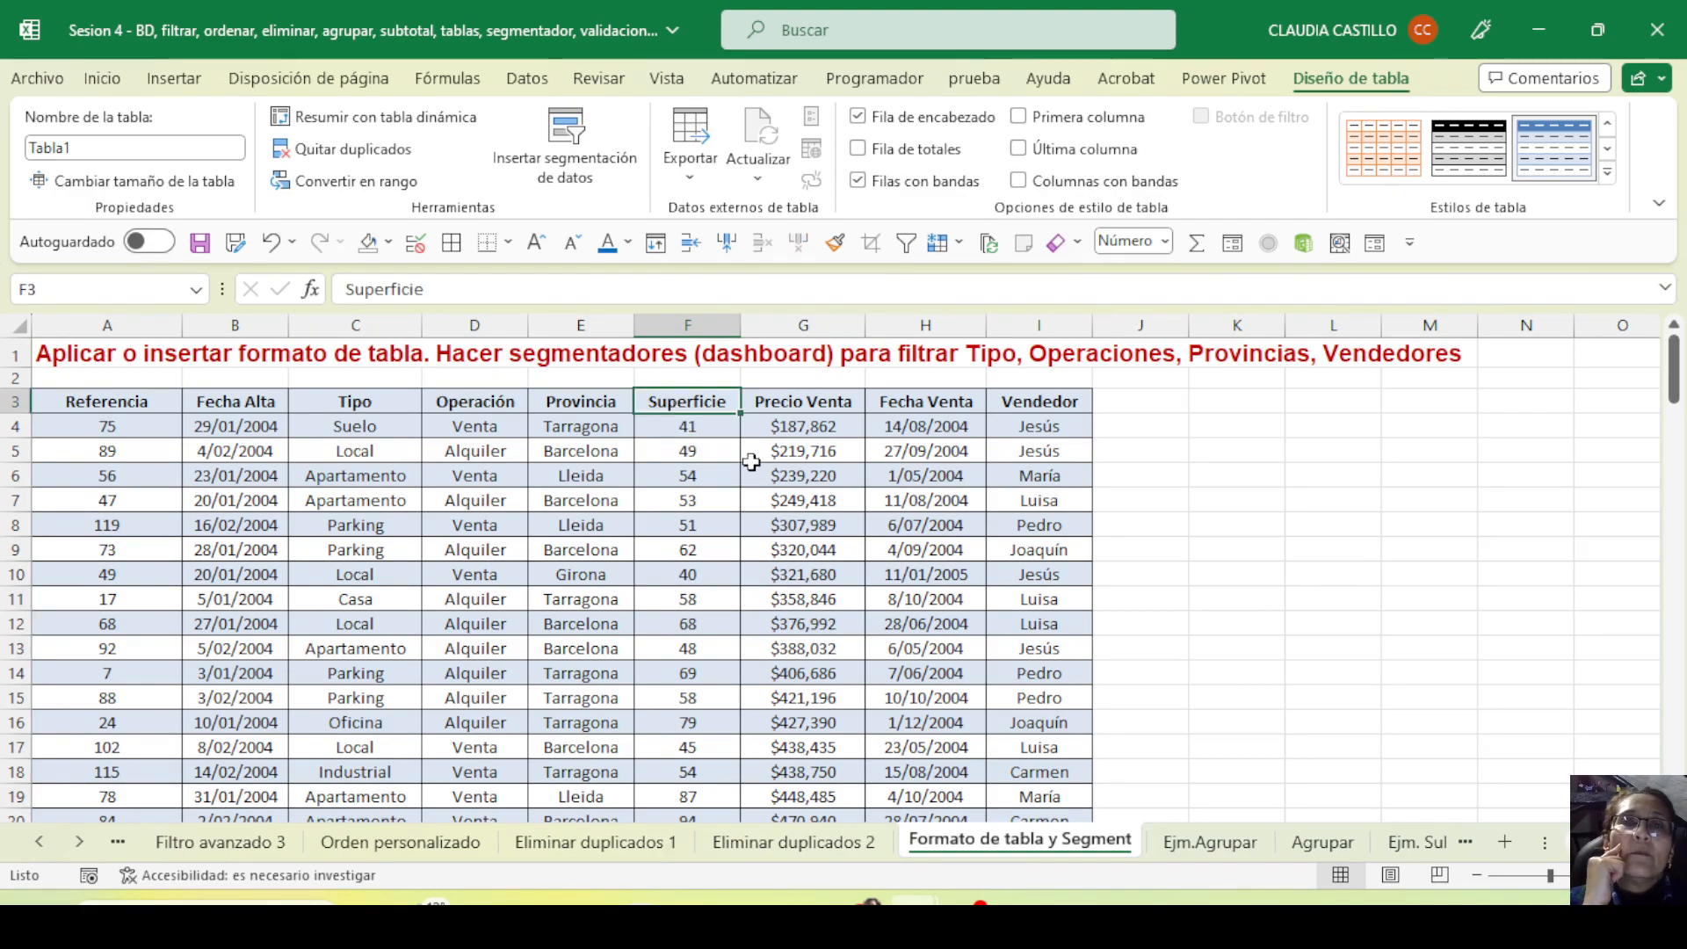
pyautogui.click(616, 578)
pyautogui.click(474, 524)
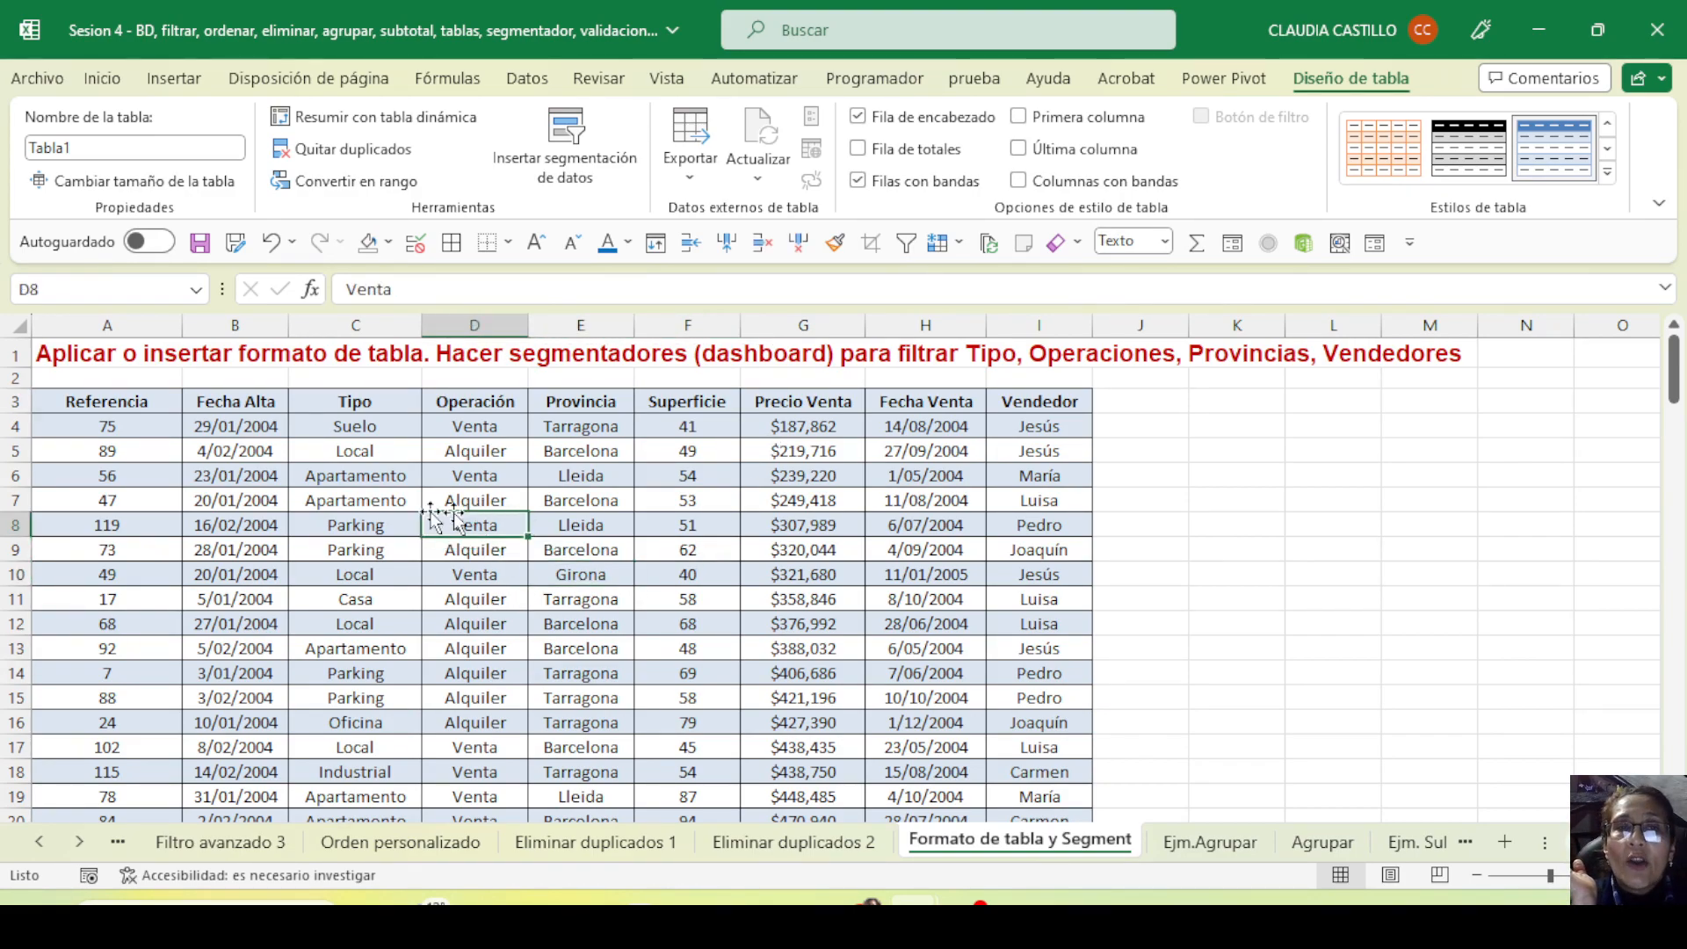
pyautogui.click(355, 500)
pyautogui.click(688, 525)
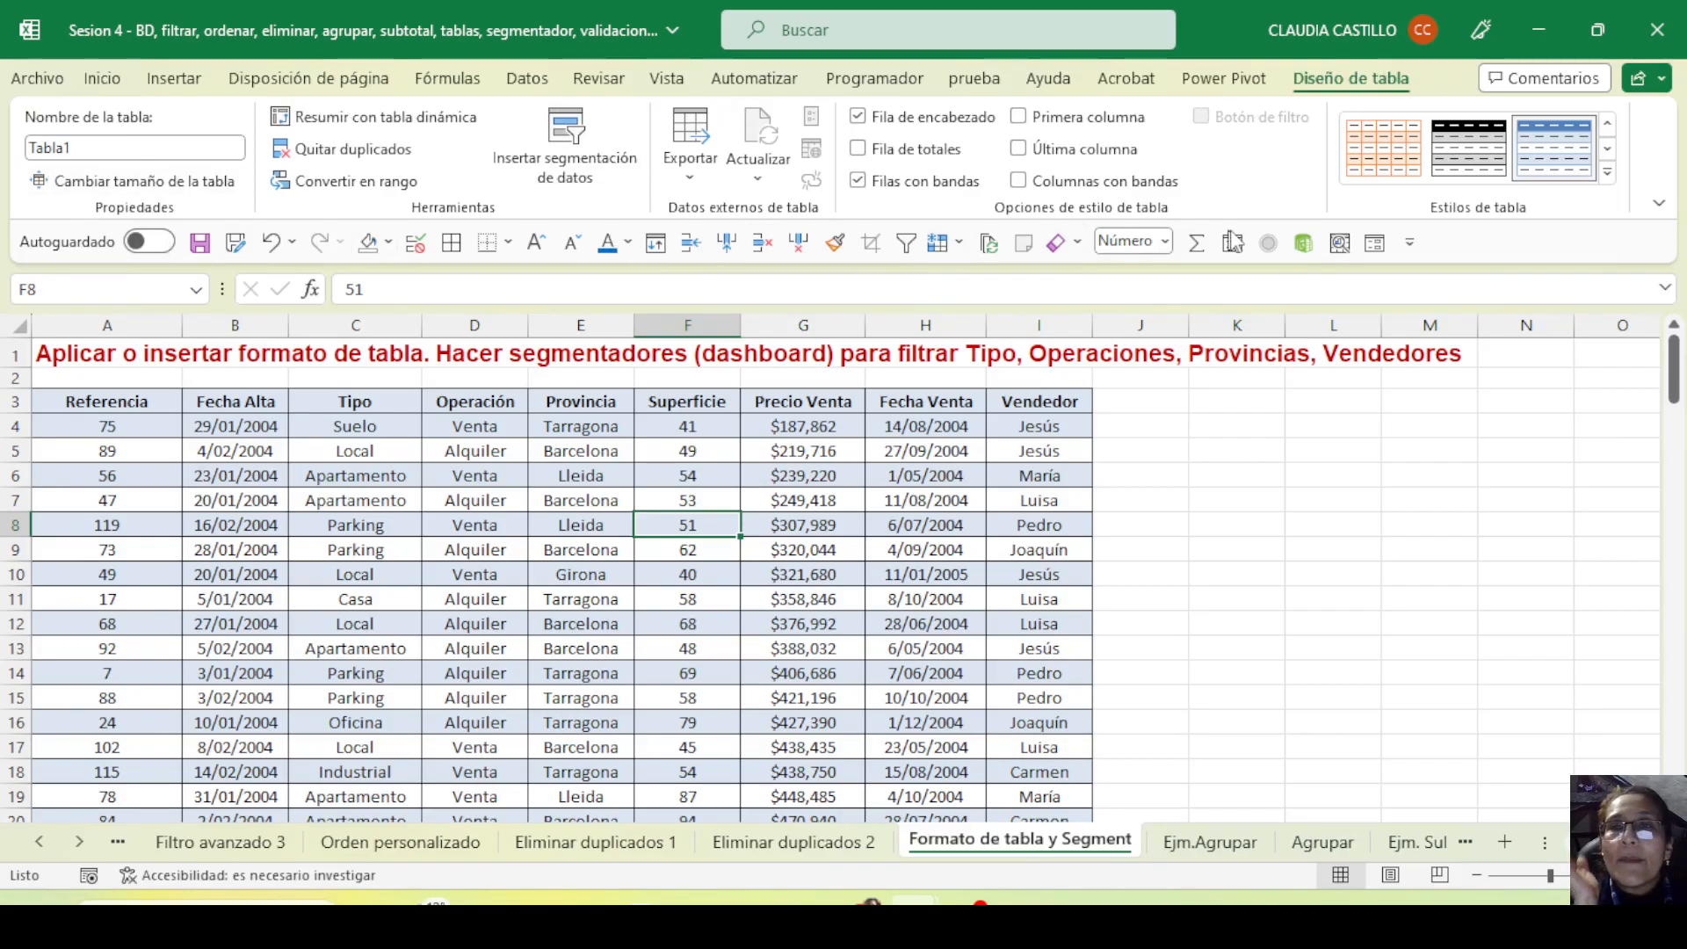
pyautogui.click(954, 620)
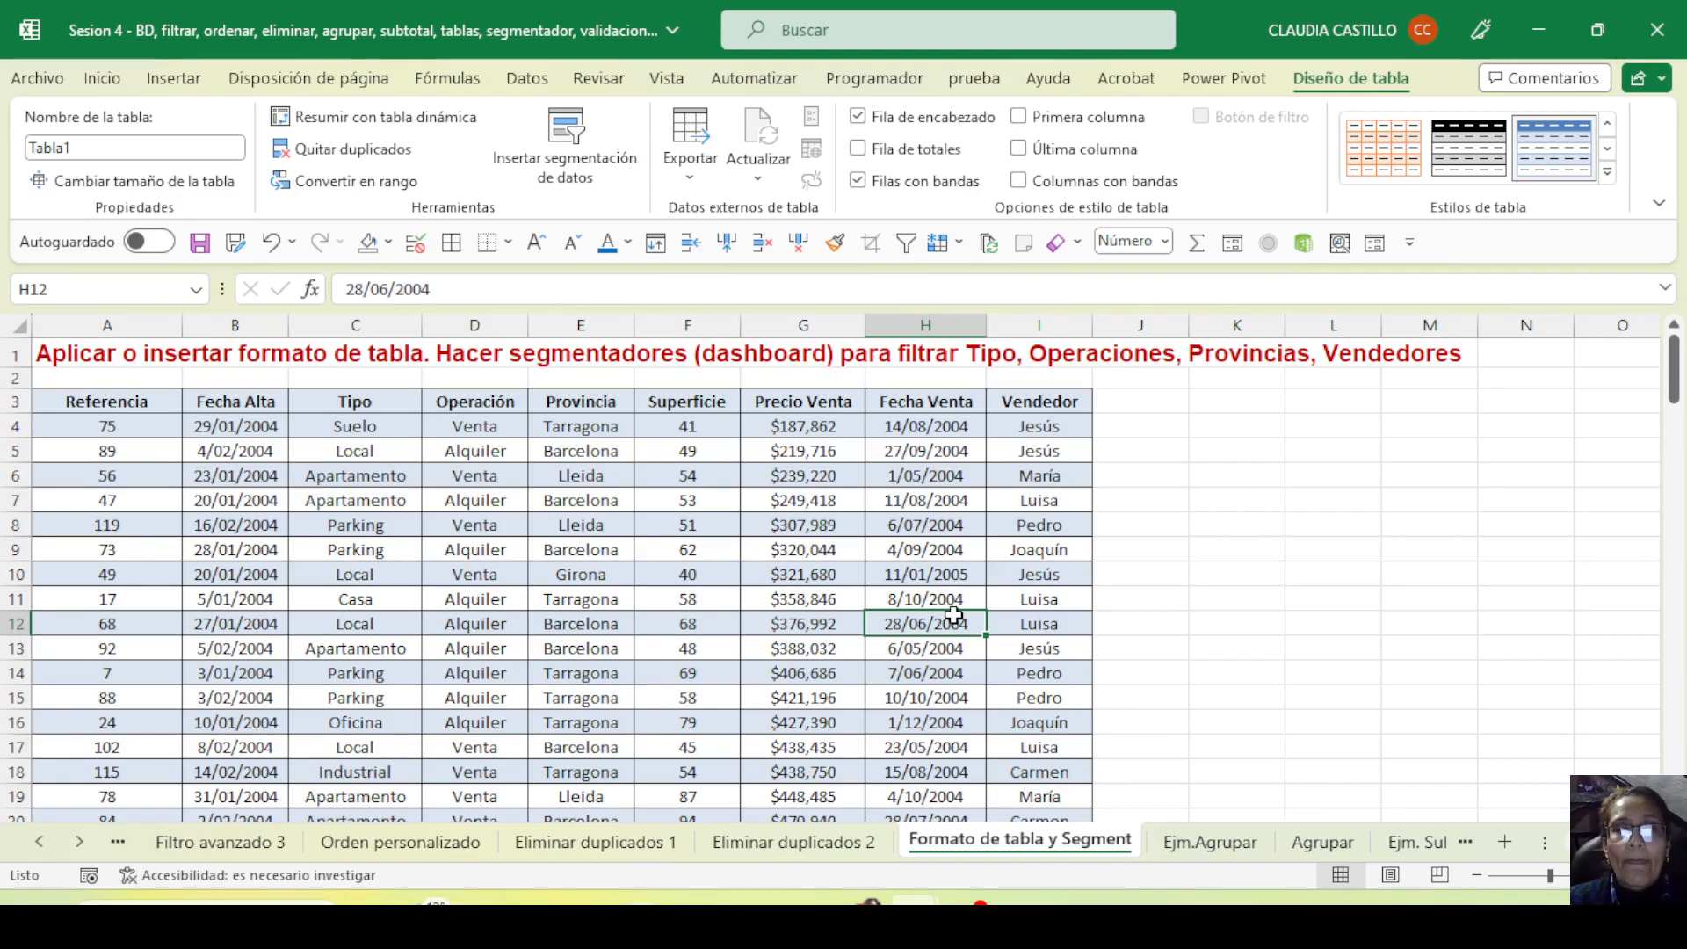
# Try resizing the table from its last cell down to row 139 and back to row 132, and return to the sheet's start
pyautogui.click(884, 603)
pyautogui.hotkey('ctrl', 'Down')
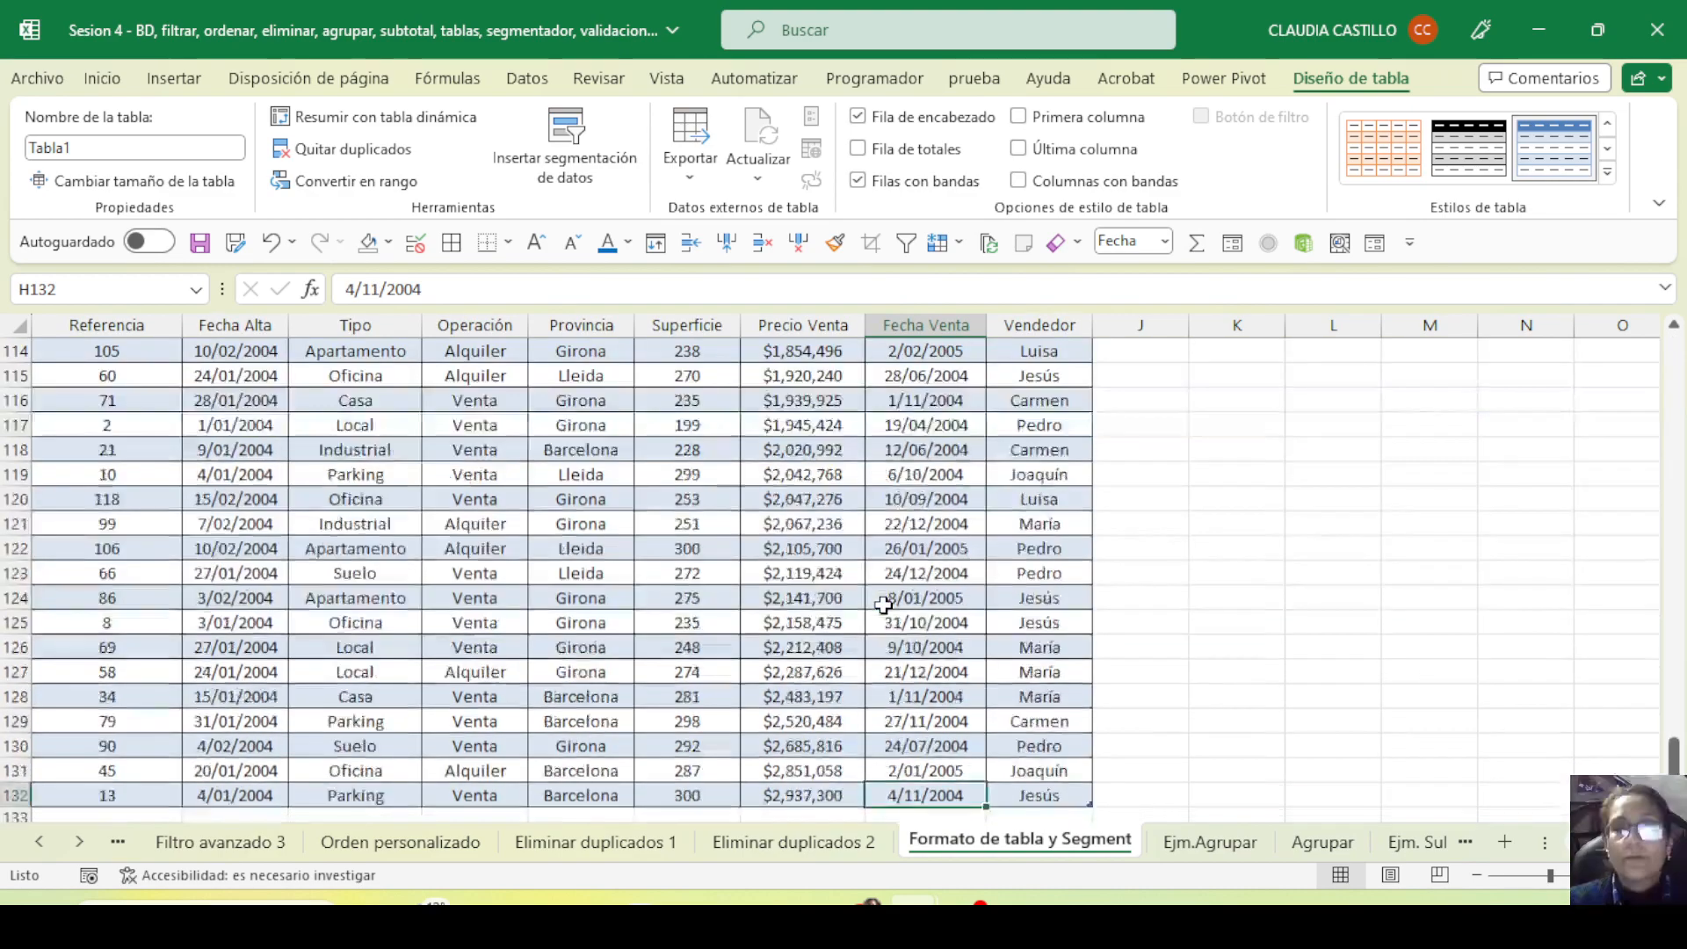
pyautogui.scroll(-2, 1065, 723)
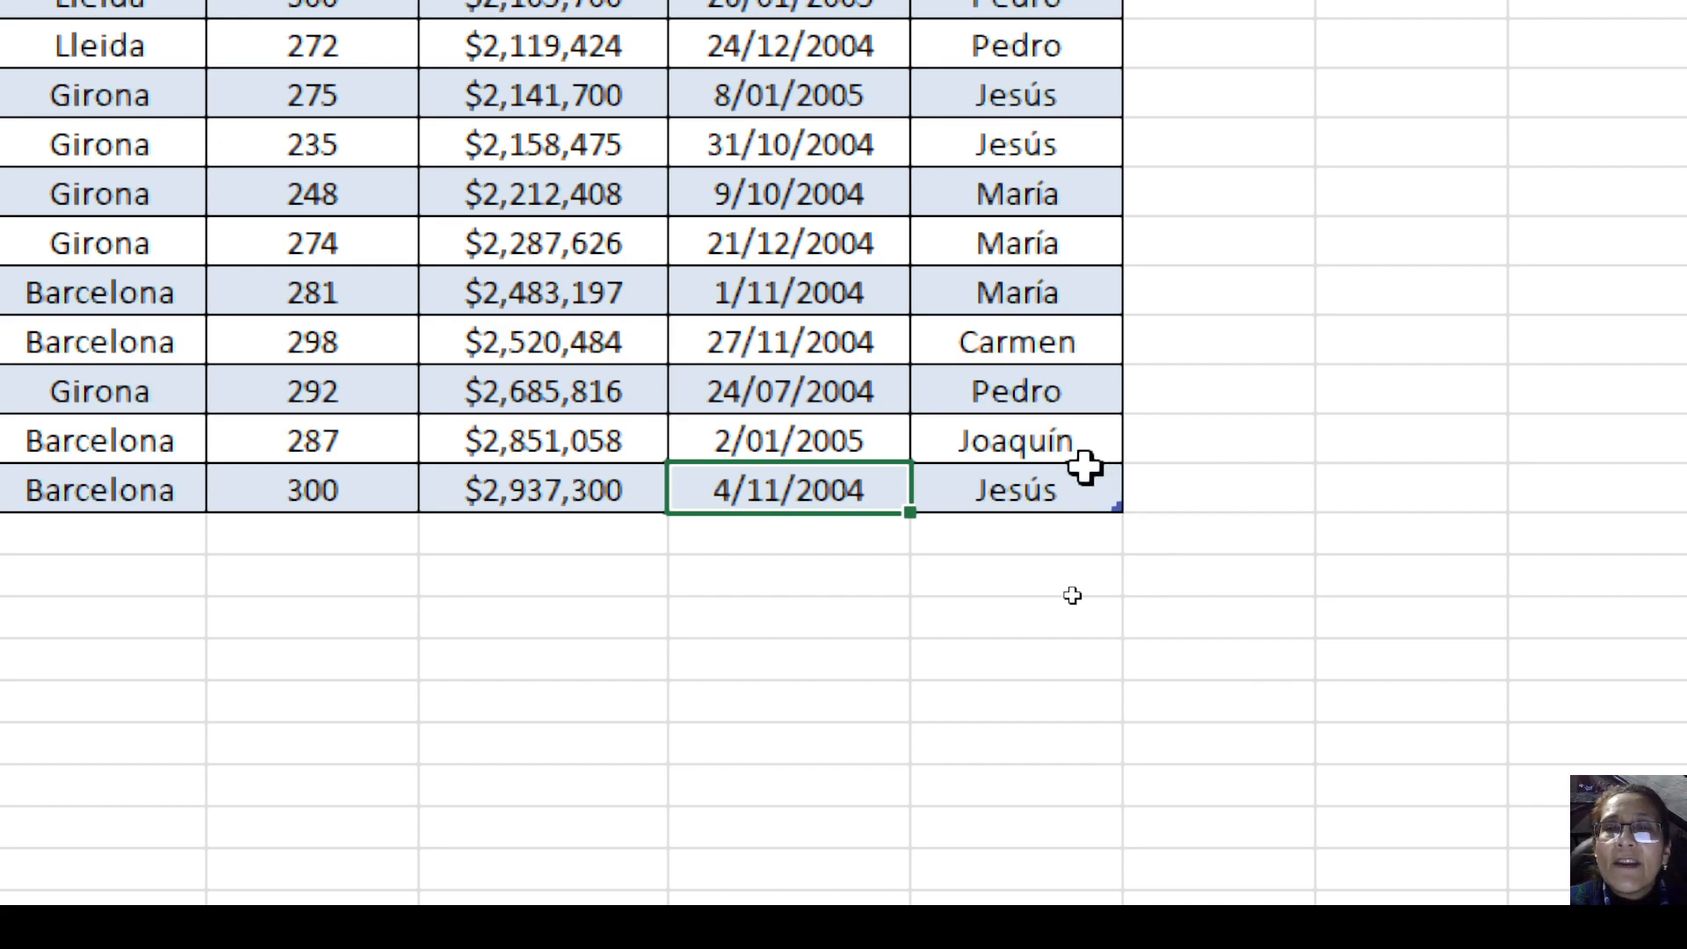
pyautogui.moveTo(1116, 510); pyautogui.dragTo(1217, 803)
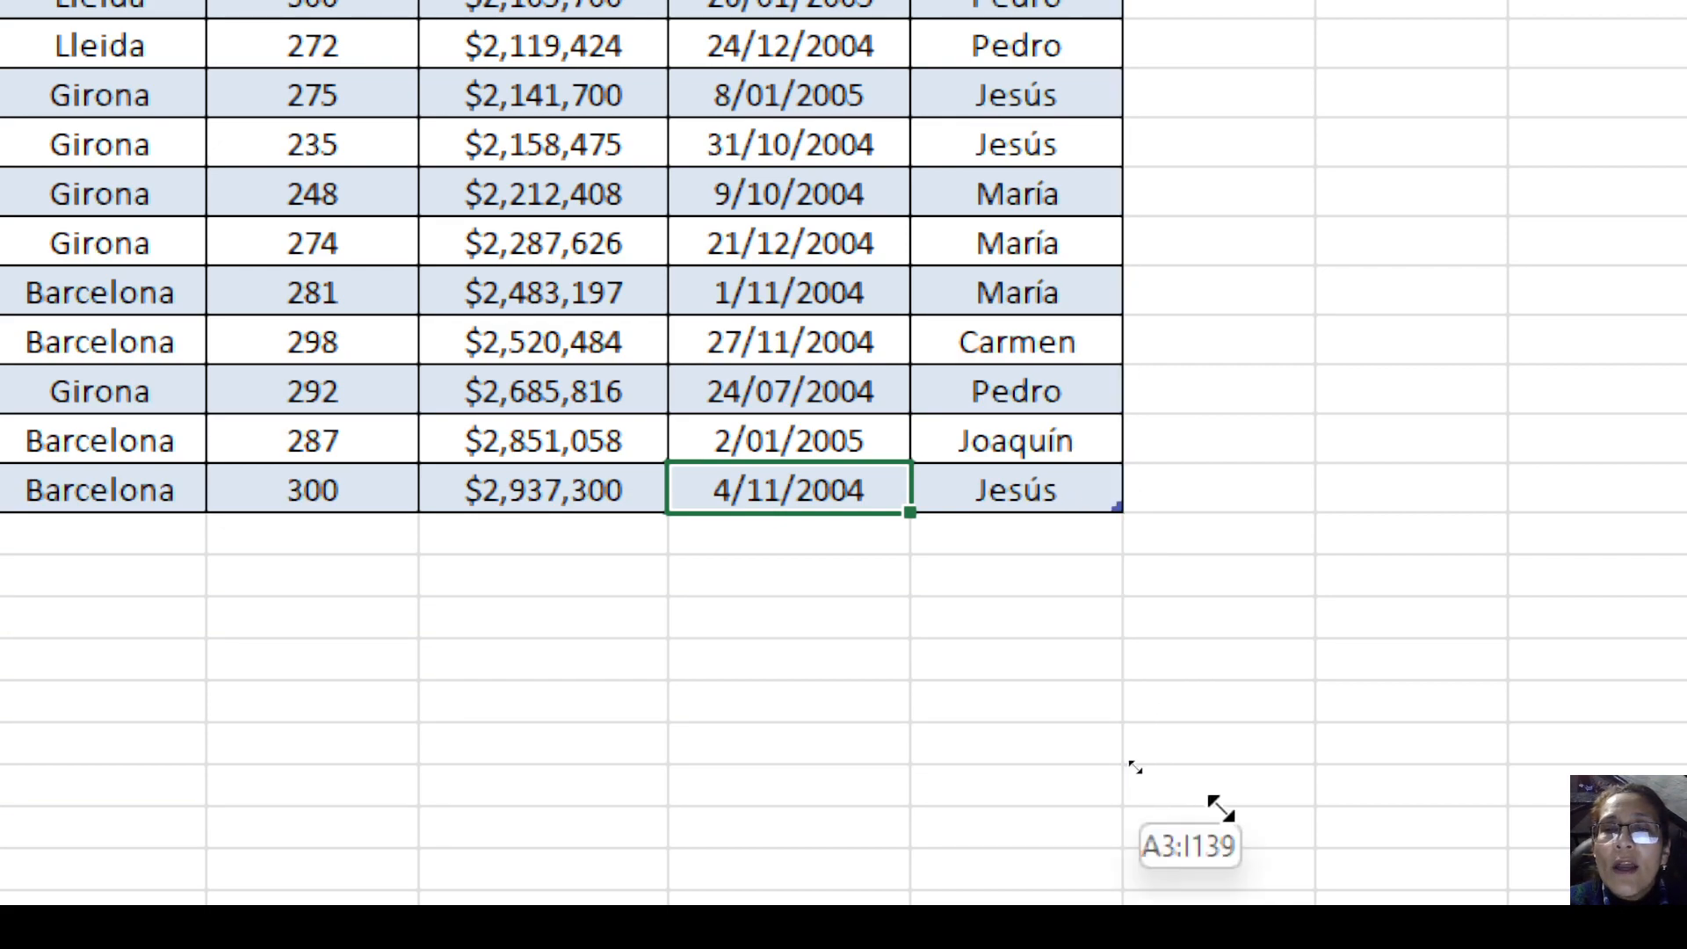
pyautogui.moveTo(1113, 852); pyautogui.dragTo(1092, 498)
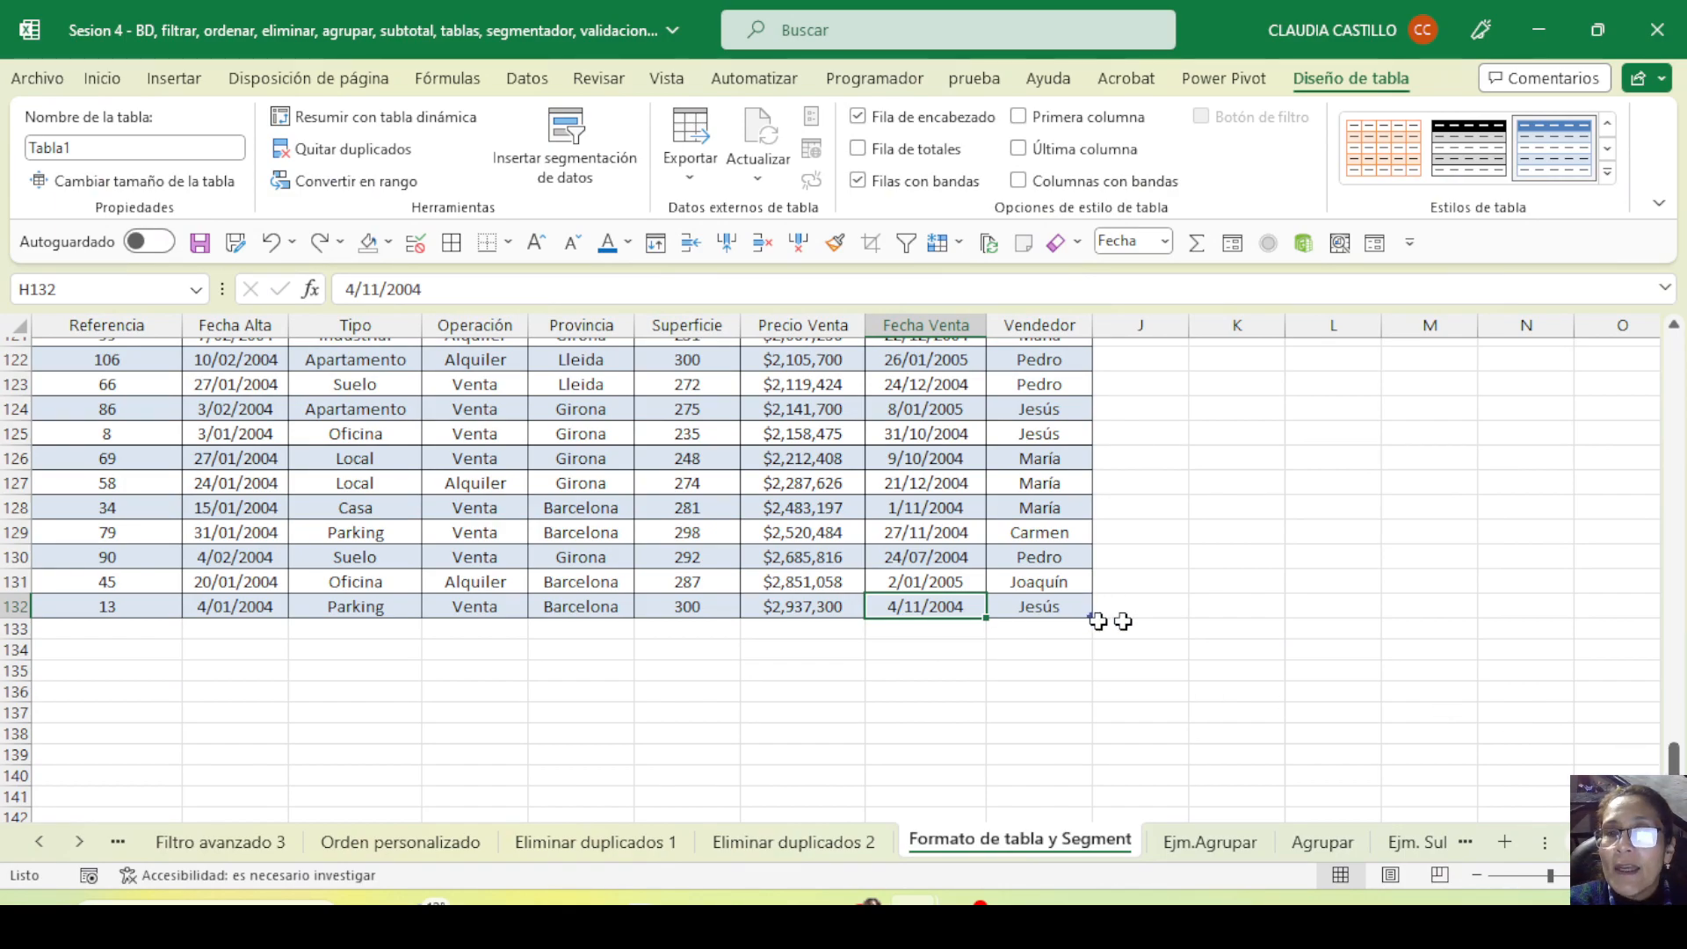
pyautogui.moveTo(1674, 758); pyautogui.dragTo(1674, 352)
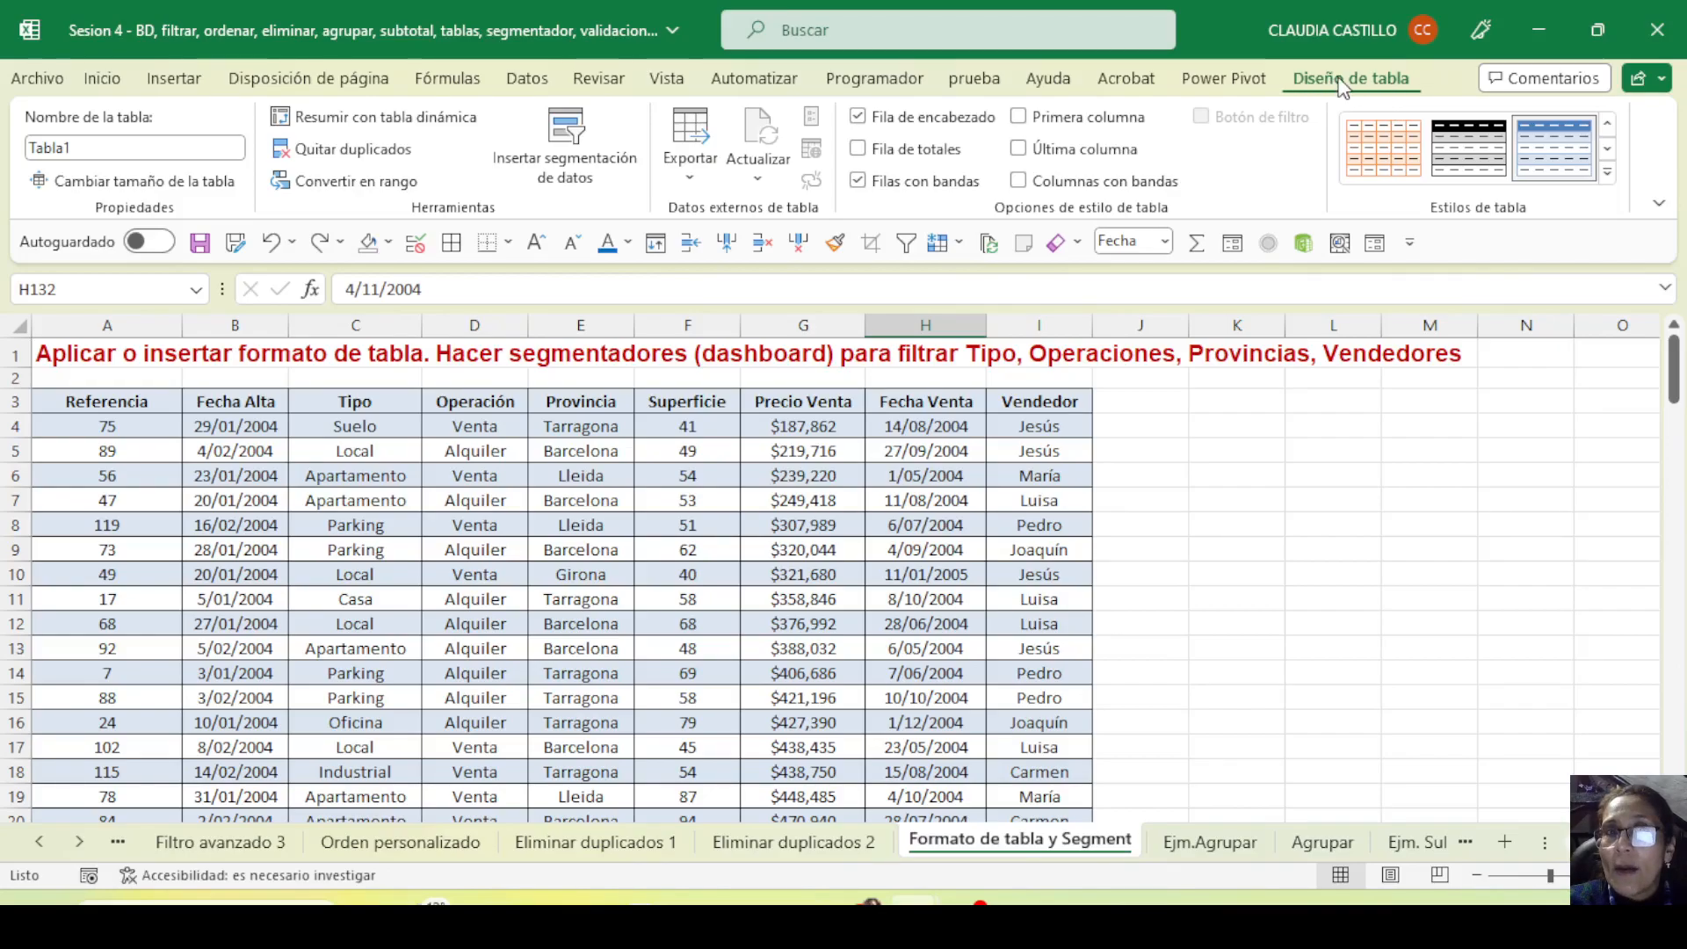
pyautogui.click(384, 502)
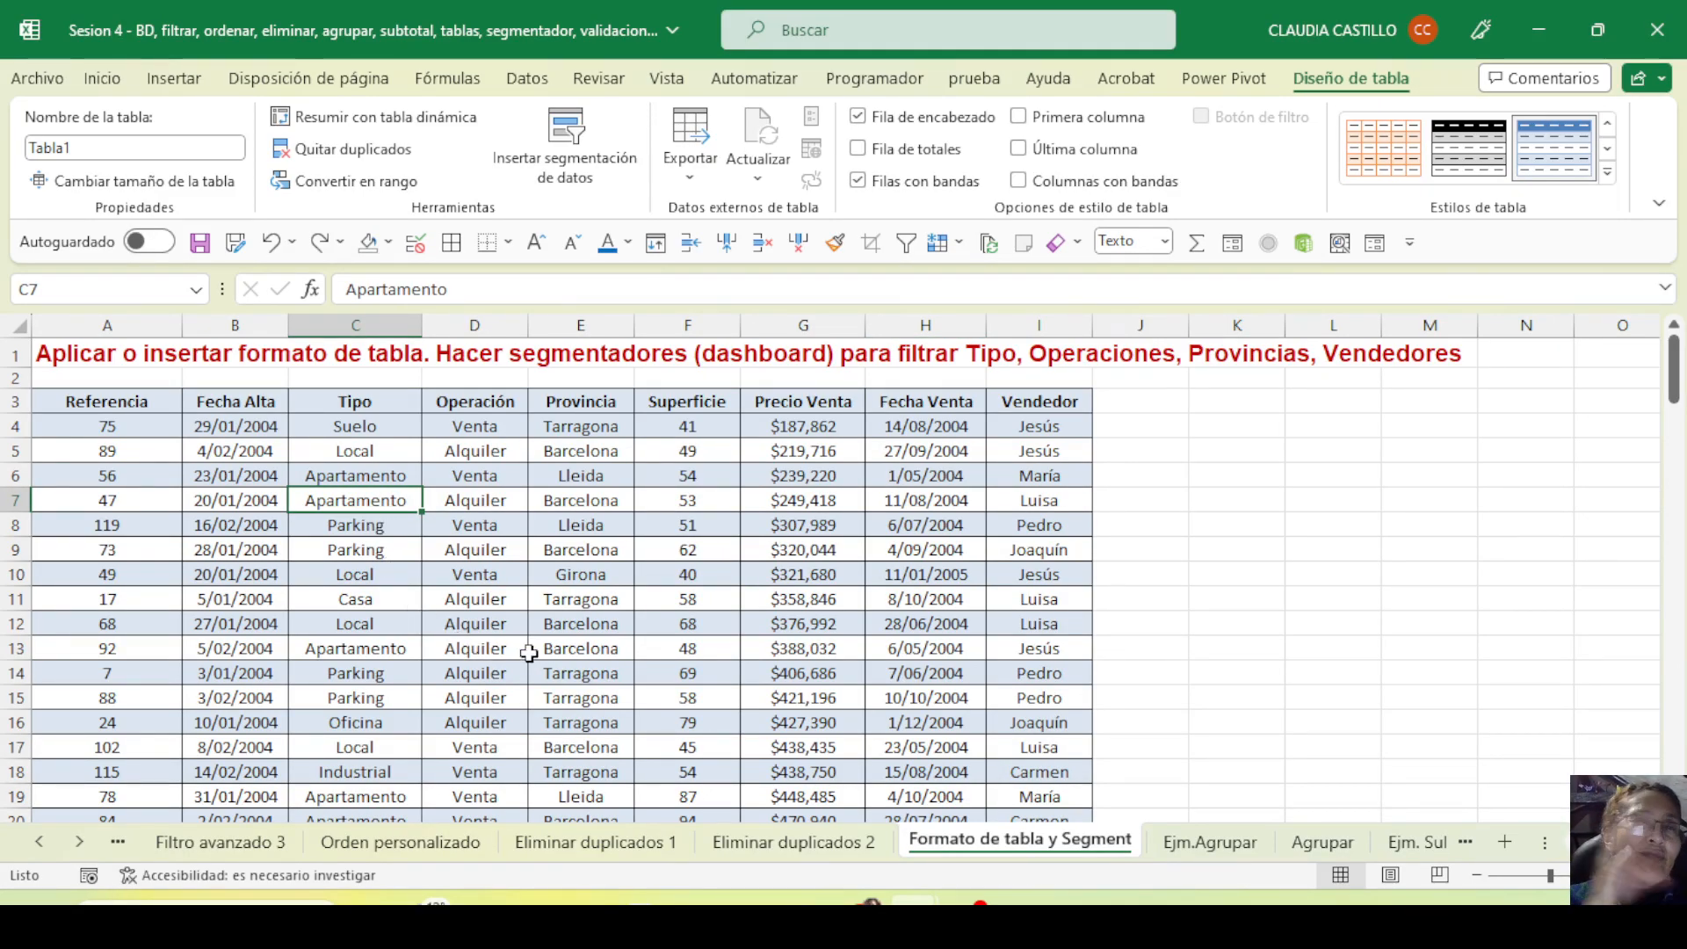
pyautogui.click(1338, 543)
pyautogui.moveTo(1337, 543); pyautogui.dragTo(1487, 666)
pyautogui.moveTo(1346, 555); pyautogui.dragTo(1502, 667)
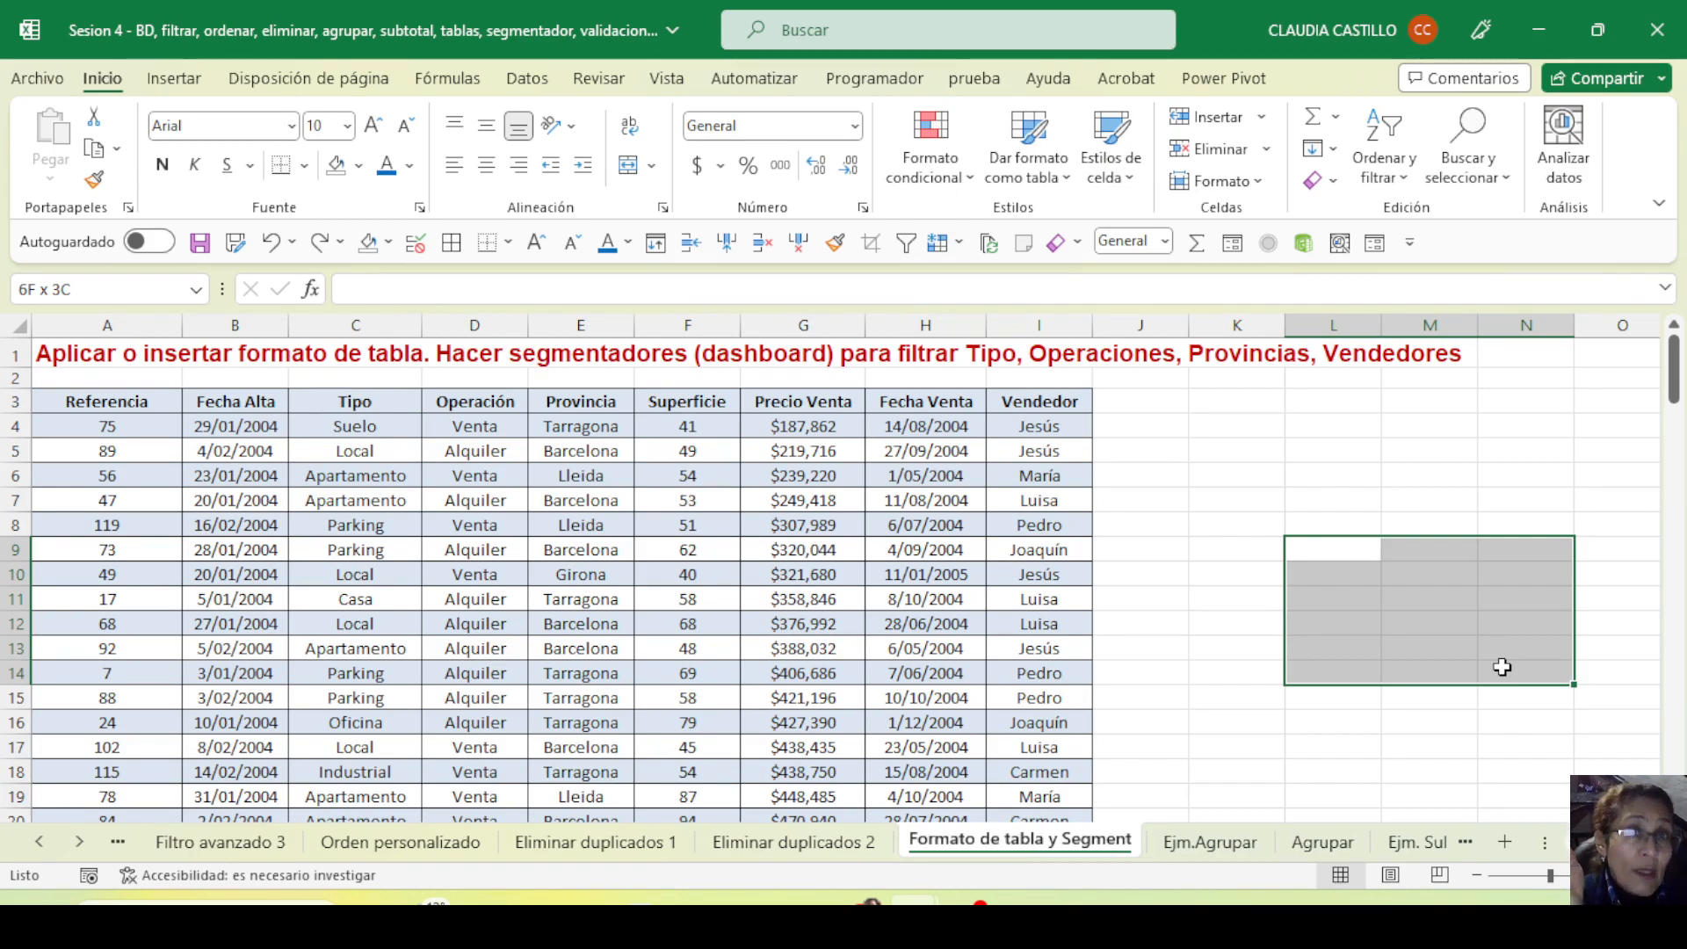
pyautogui.moveTo(1502, 667); pyautogui.dragTo(1503, 667)
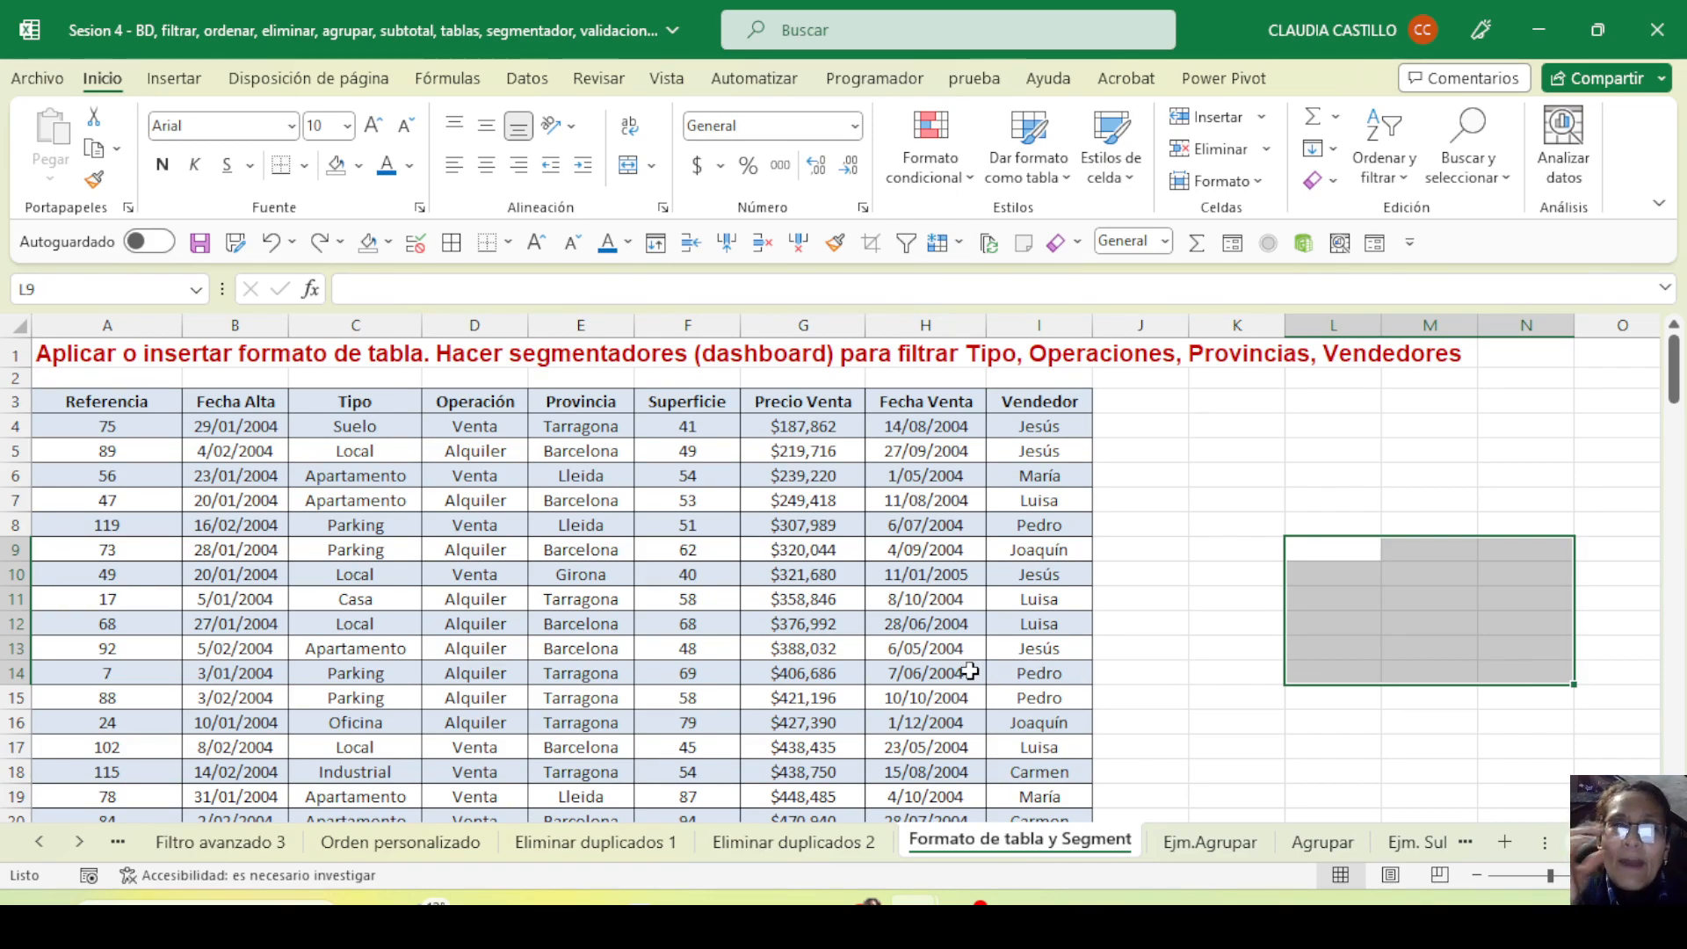
pyautogui.click(694, 601)
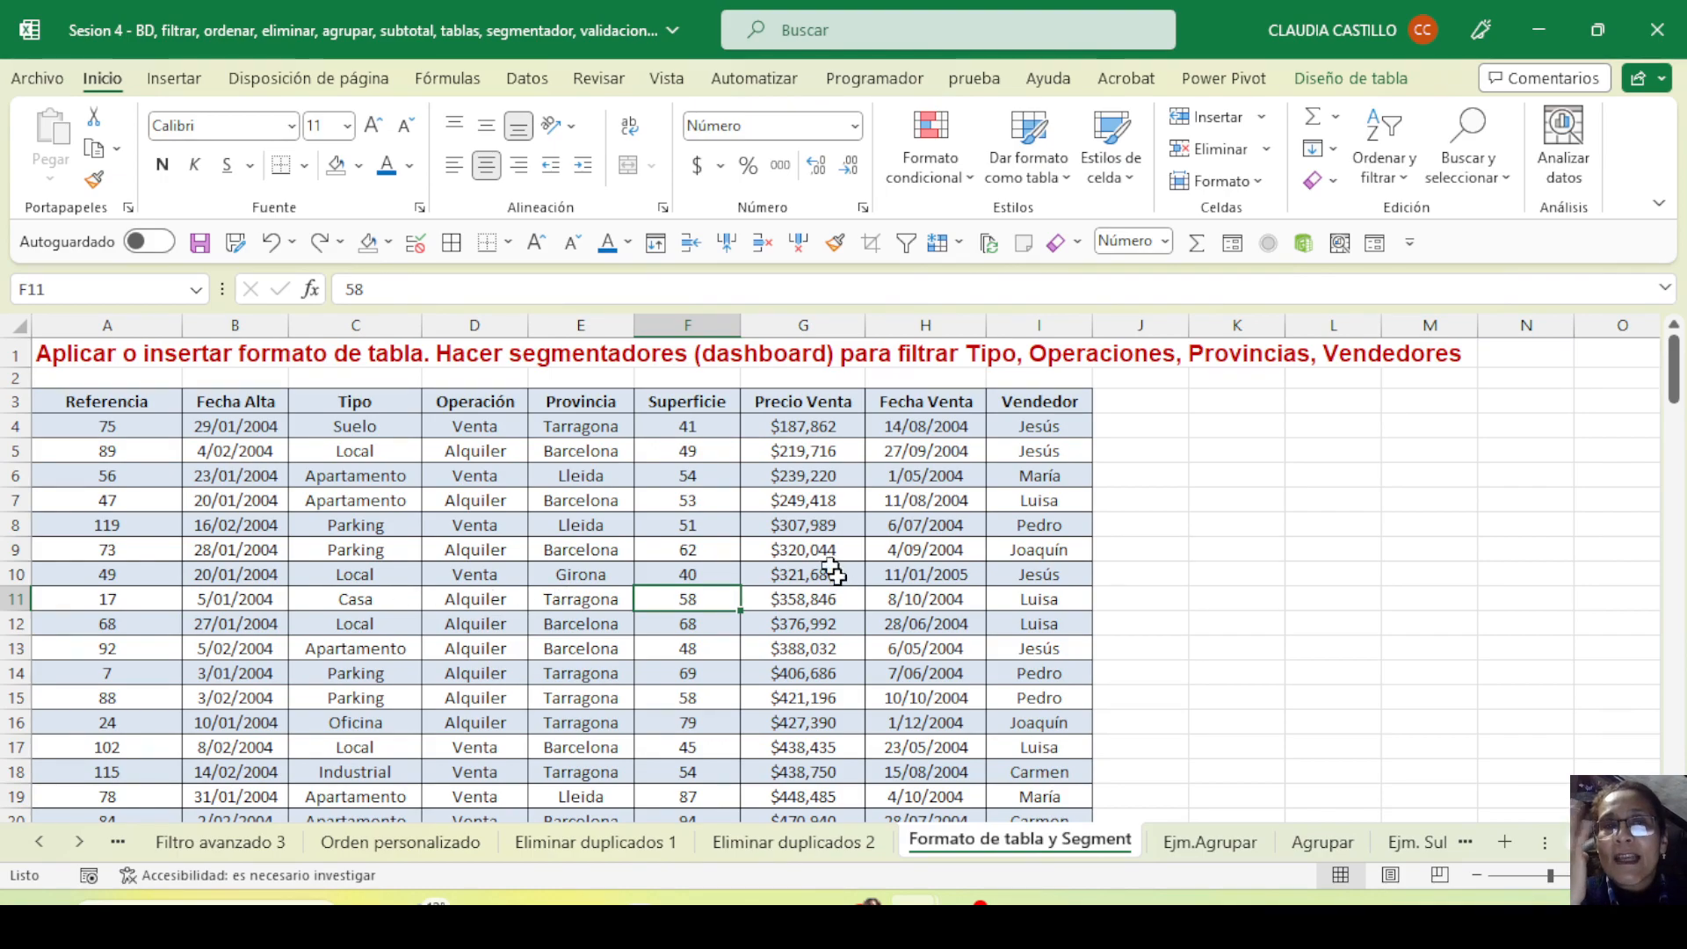
pyautogui.click(777, 571)
pyautogui.click(475, 574)
pyautogui.click(374, 549)
pyautogui.moveTo(355, 500); pyautogui.dragTo(835, 672)
pyautogui.click(835, 672)
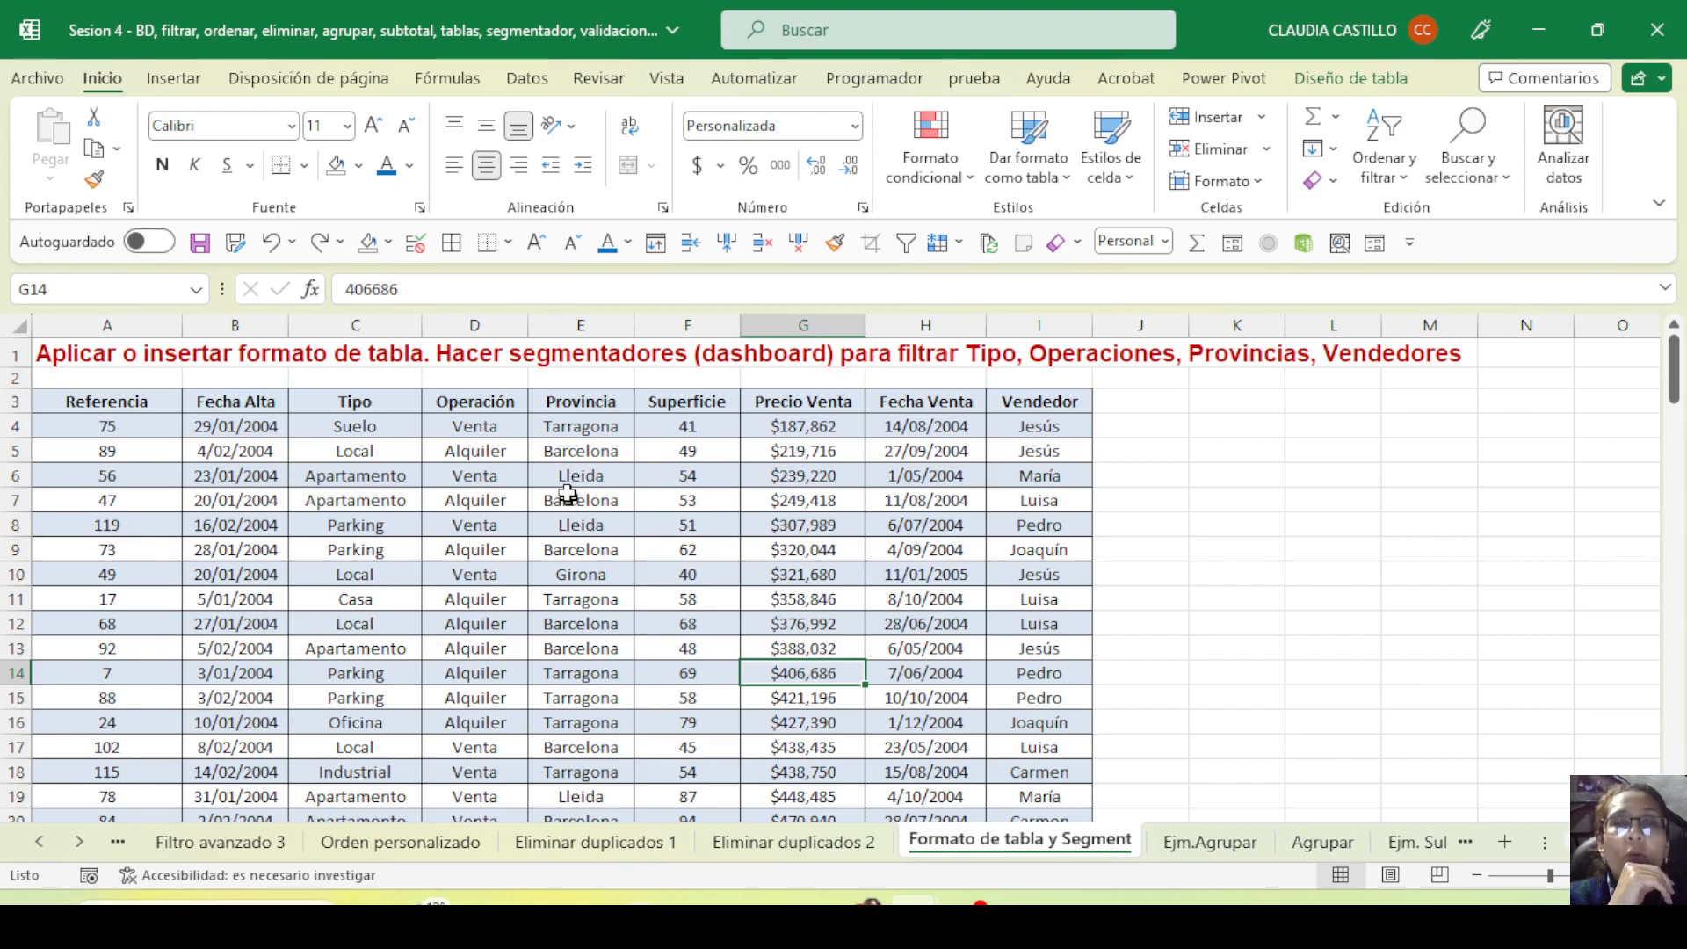
pyautogui.click(781, 431)
# Add a calculated column beside Vendedor by entering =[@[Precio Venta]]*10% in cell J4
pyautogui.click(1132, 421)
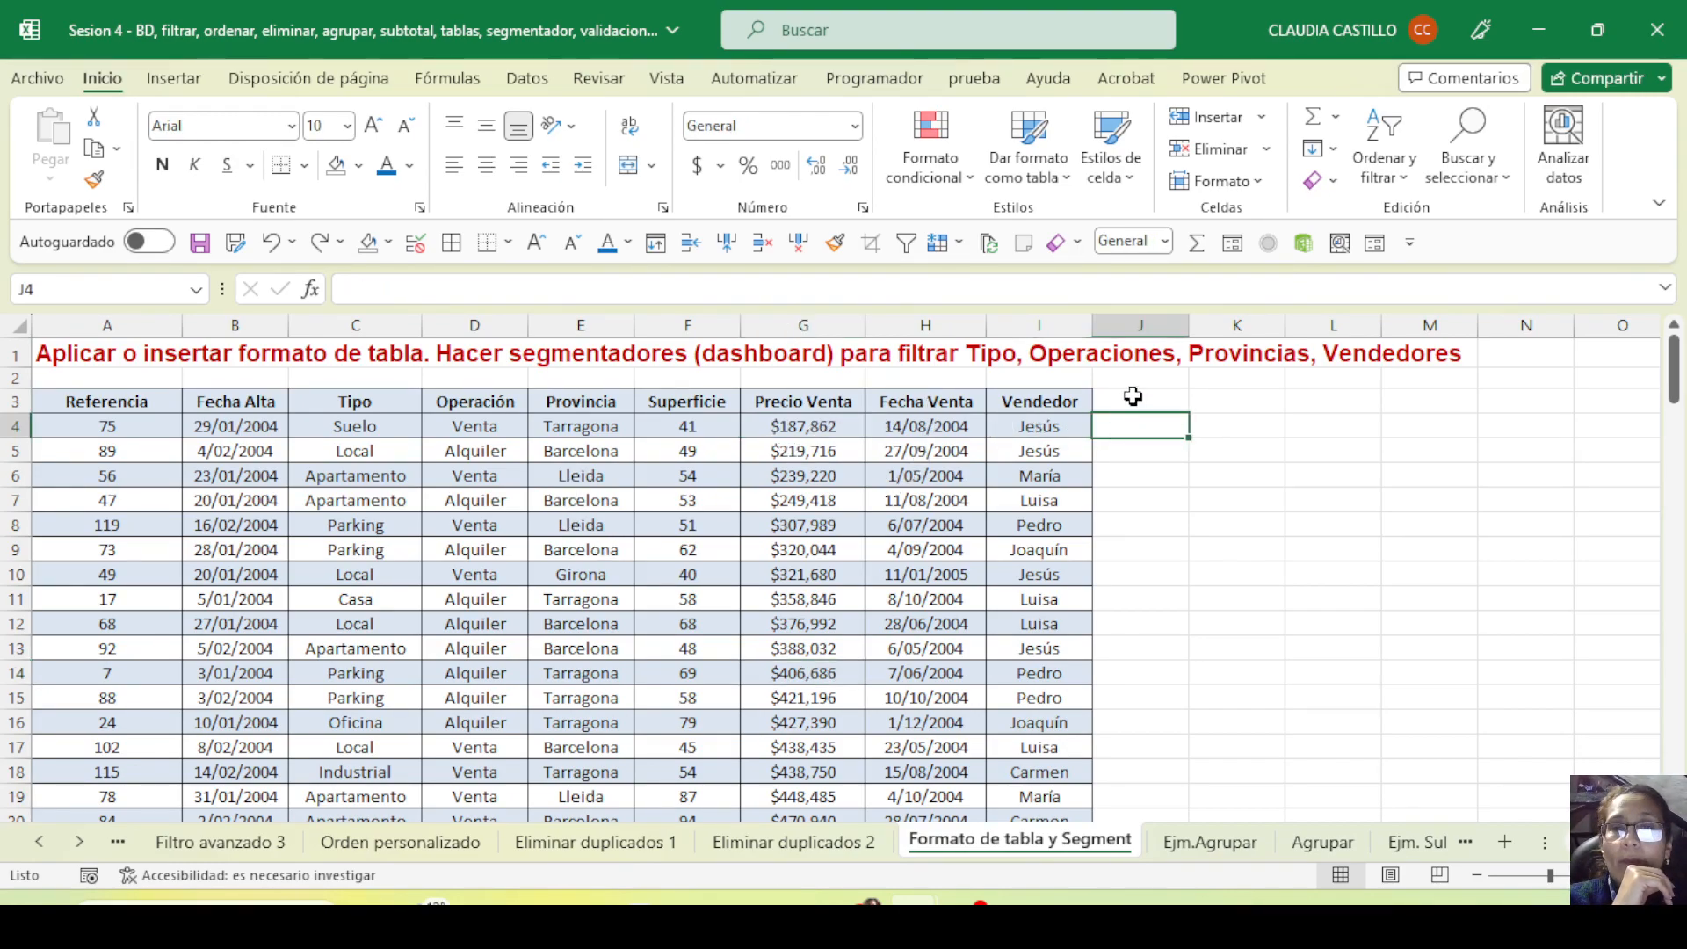
pyautogui.click(1134, 399)
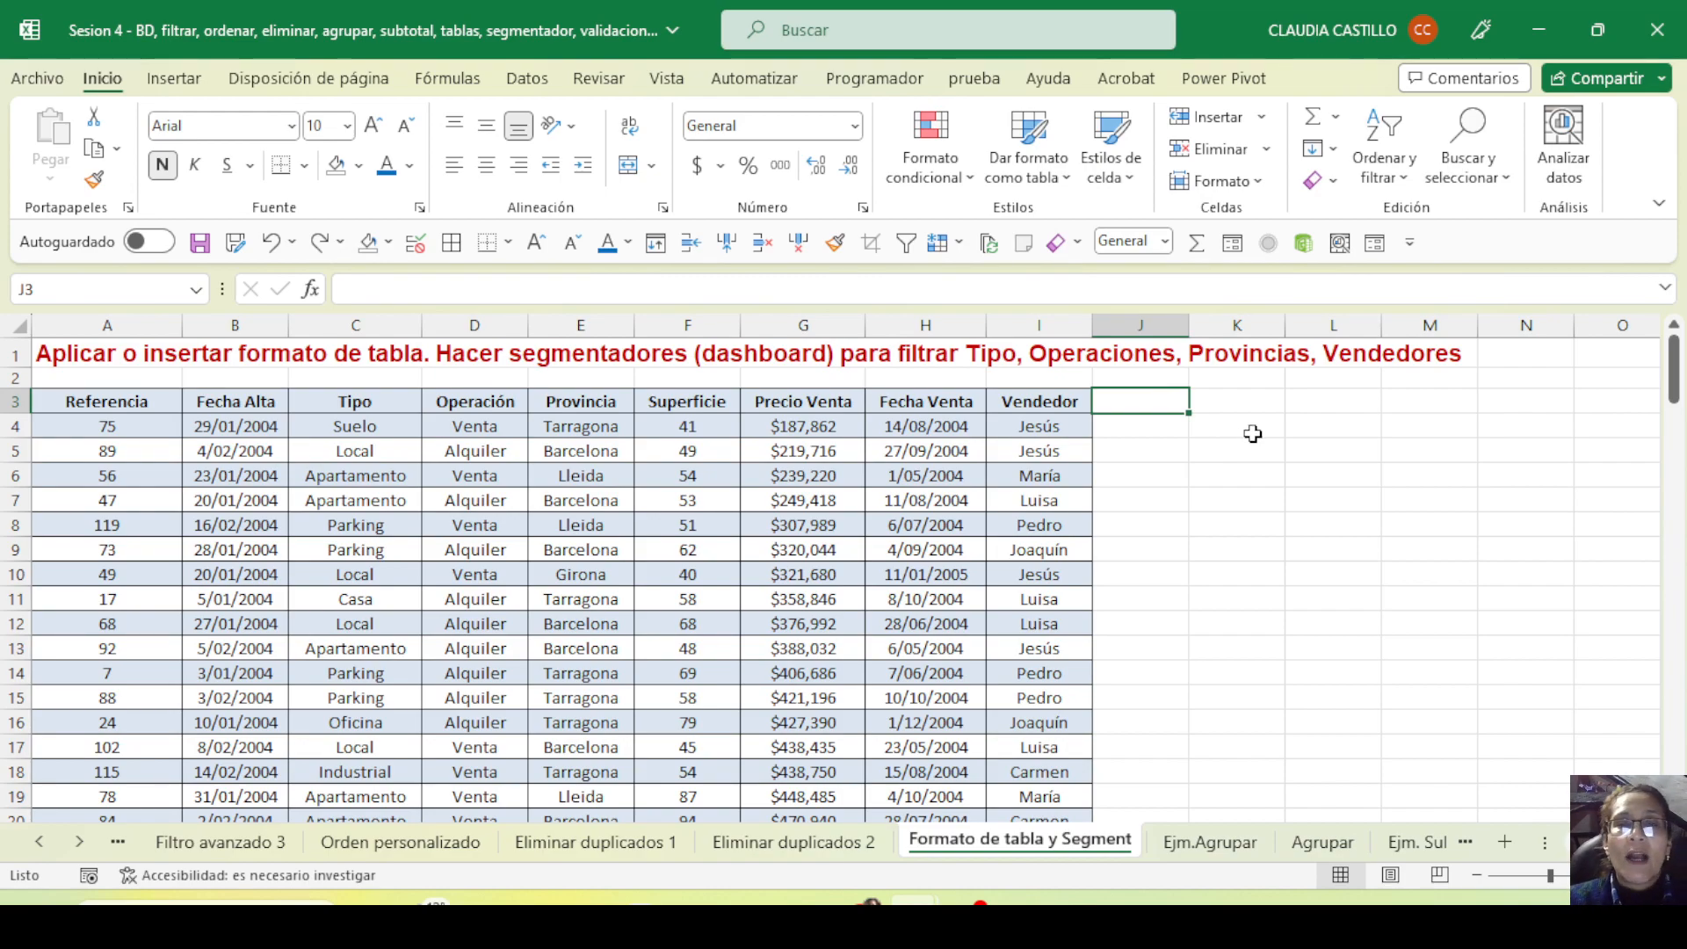
pyautogui.click(1143, 427)
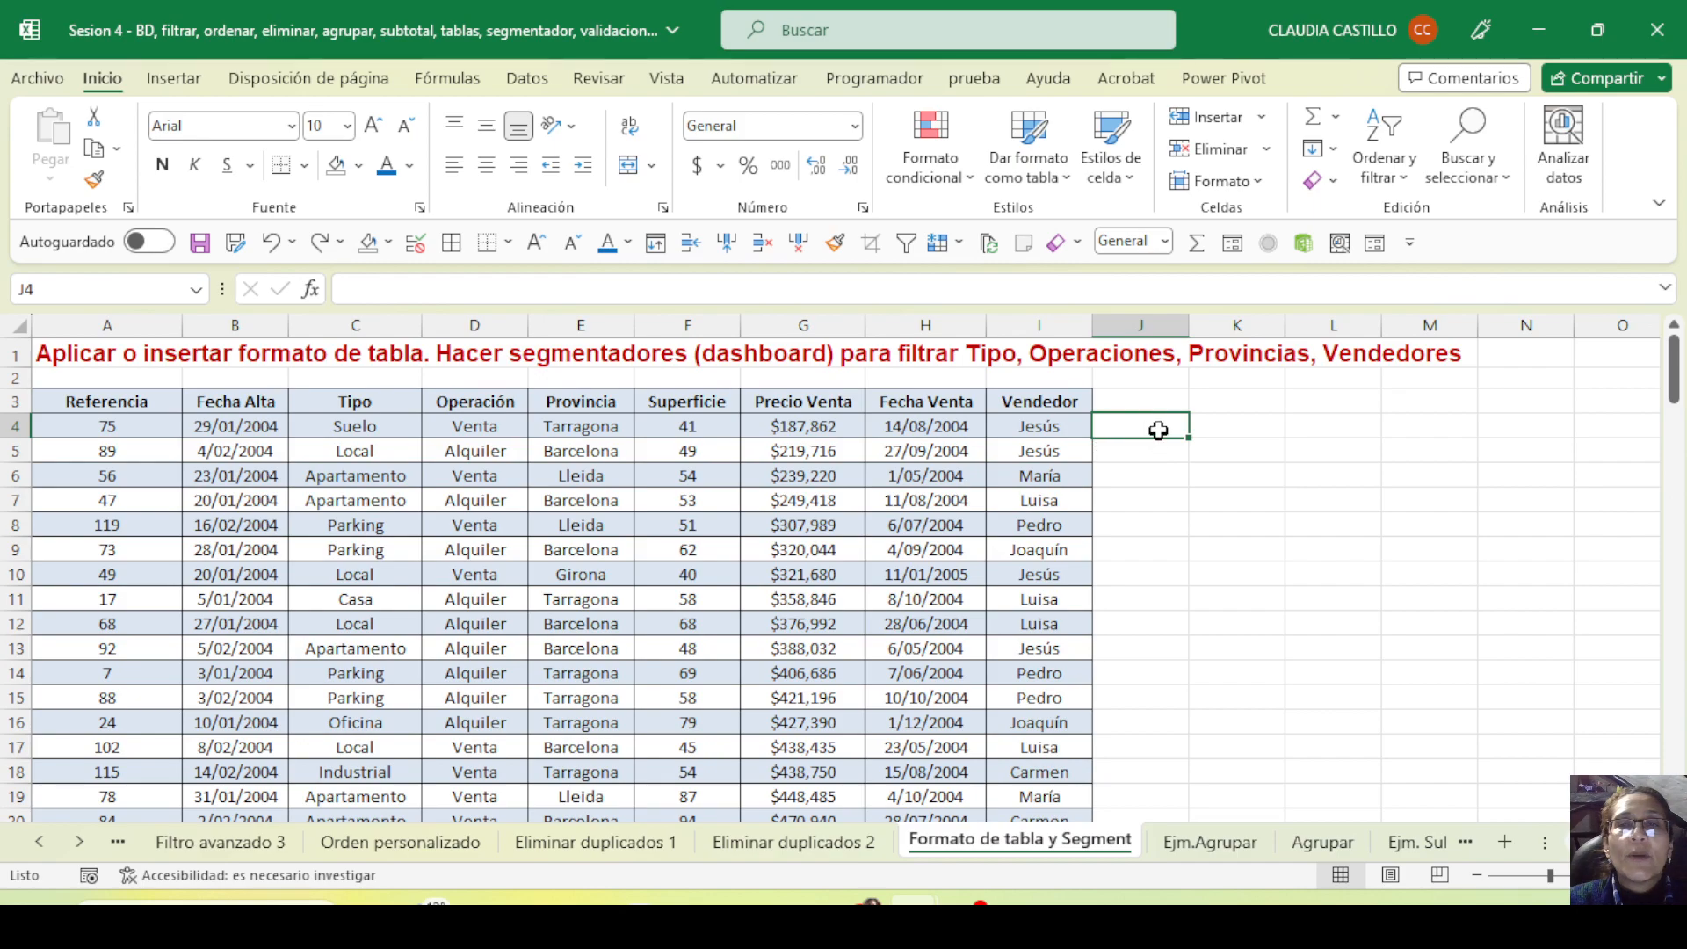
pyautogui.write('=')
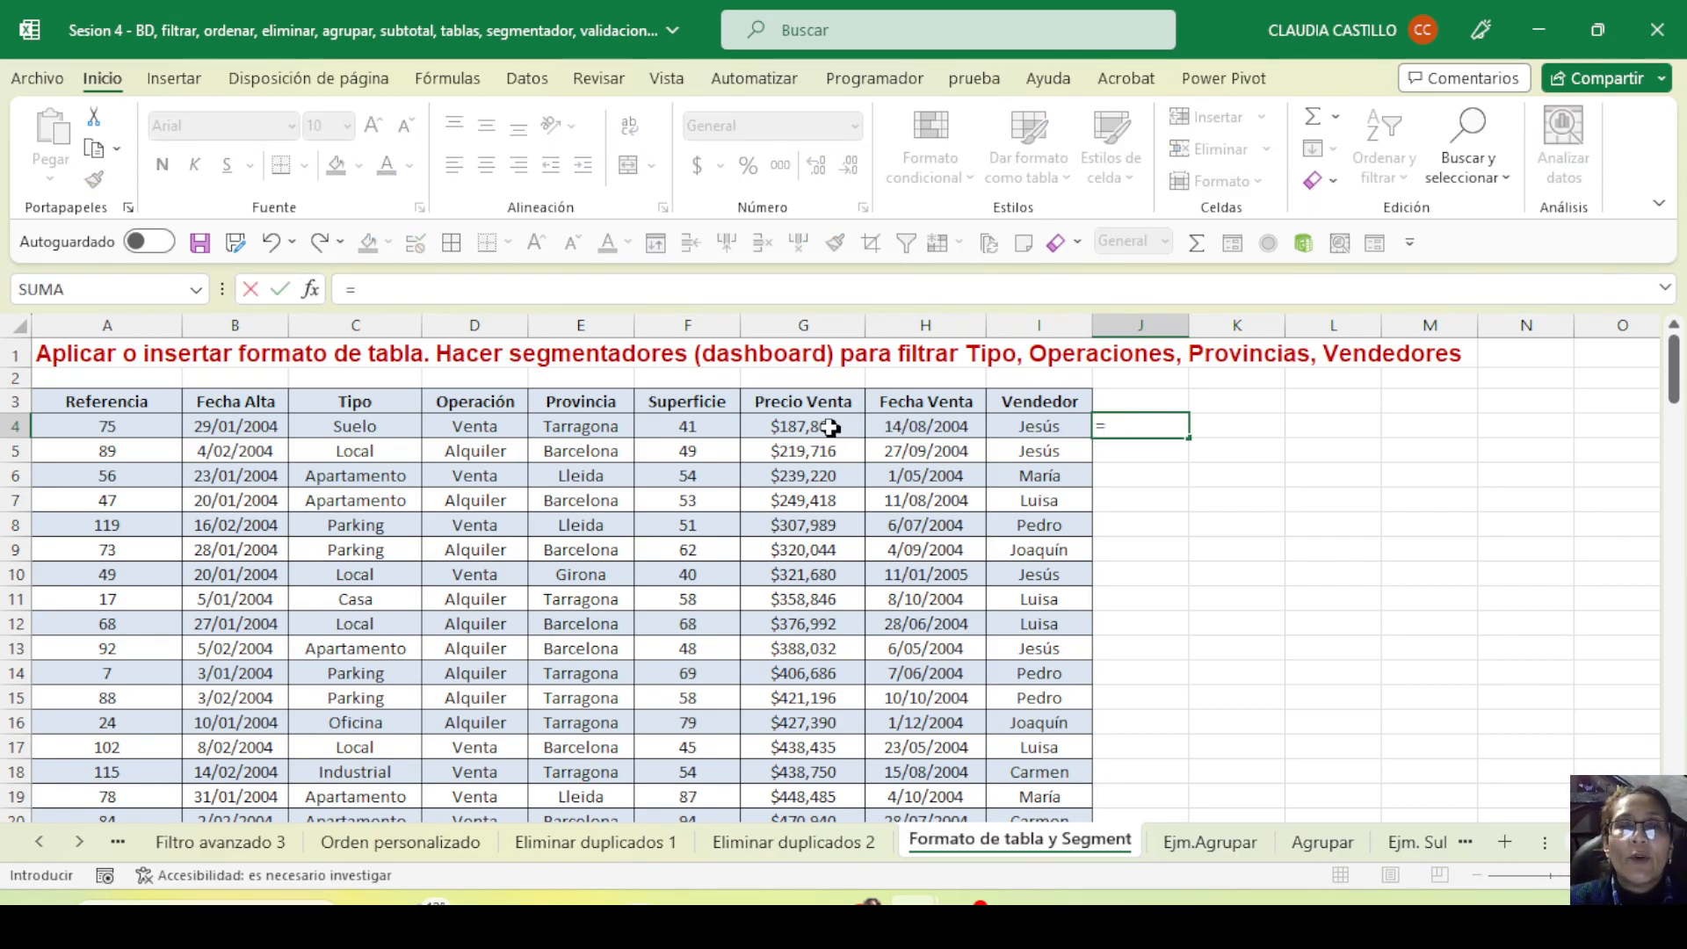
pyautogui.click(798, 427)
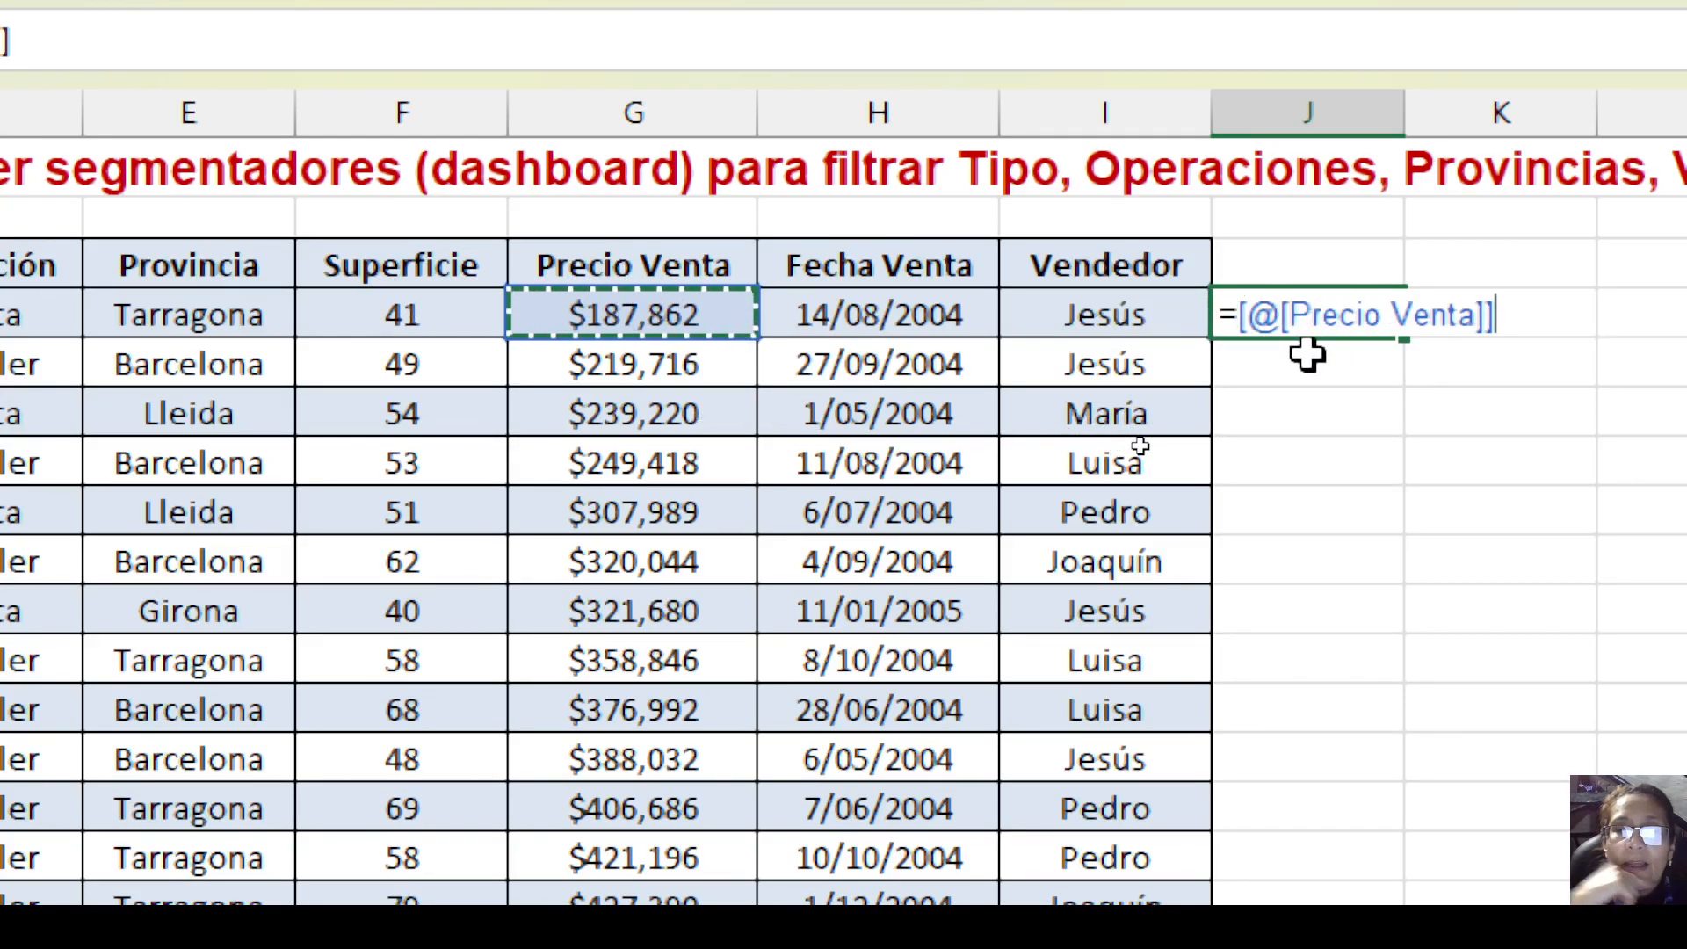
pyautogui.write('*10%')
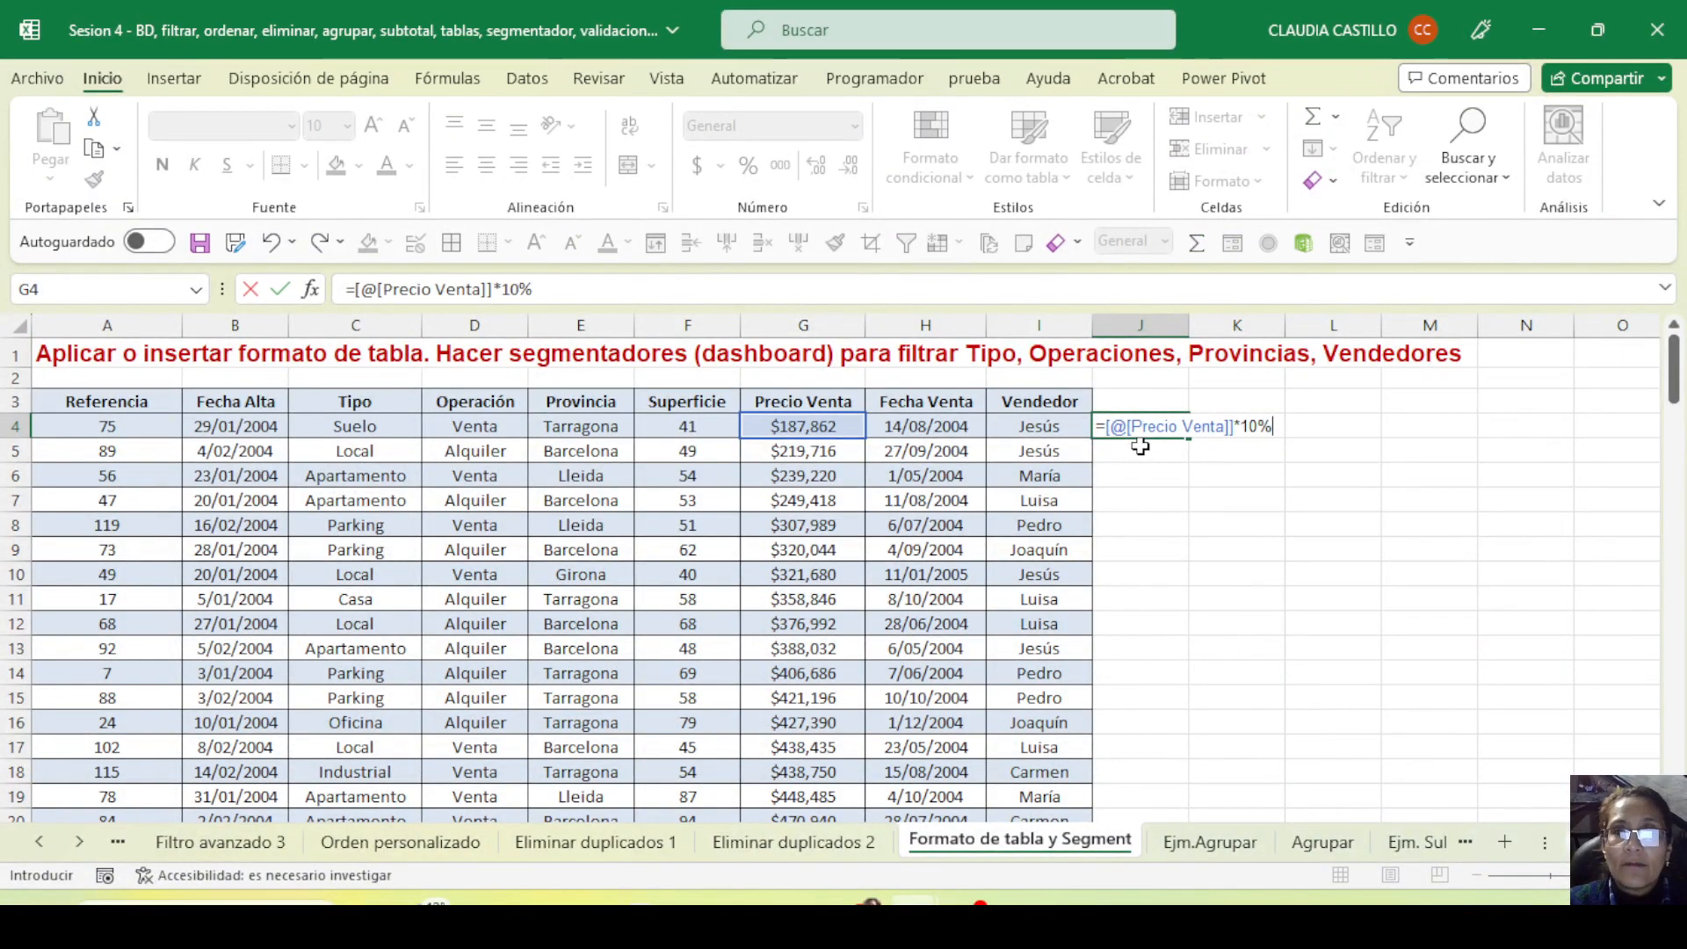
pyautogui.press('Return')
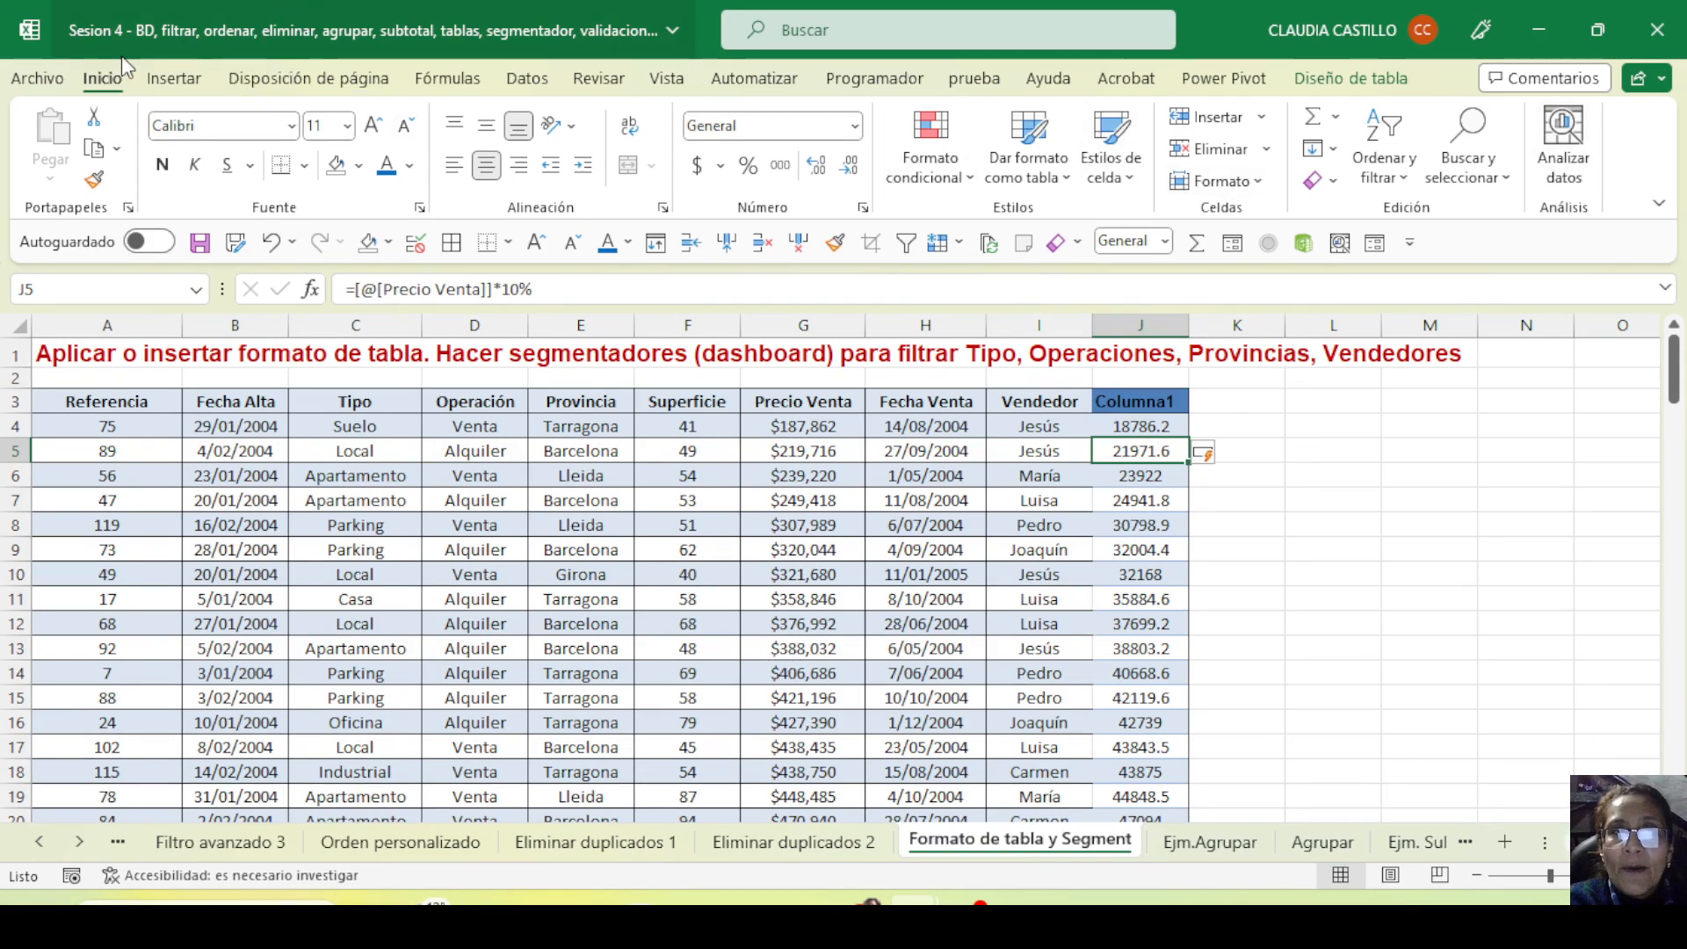
pyautogui.click(1038, 181)
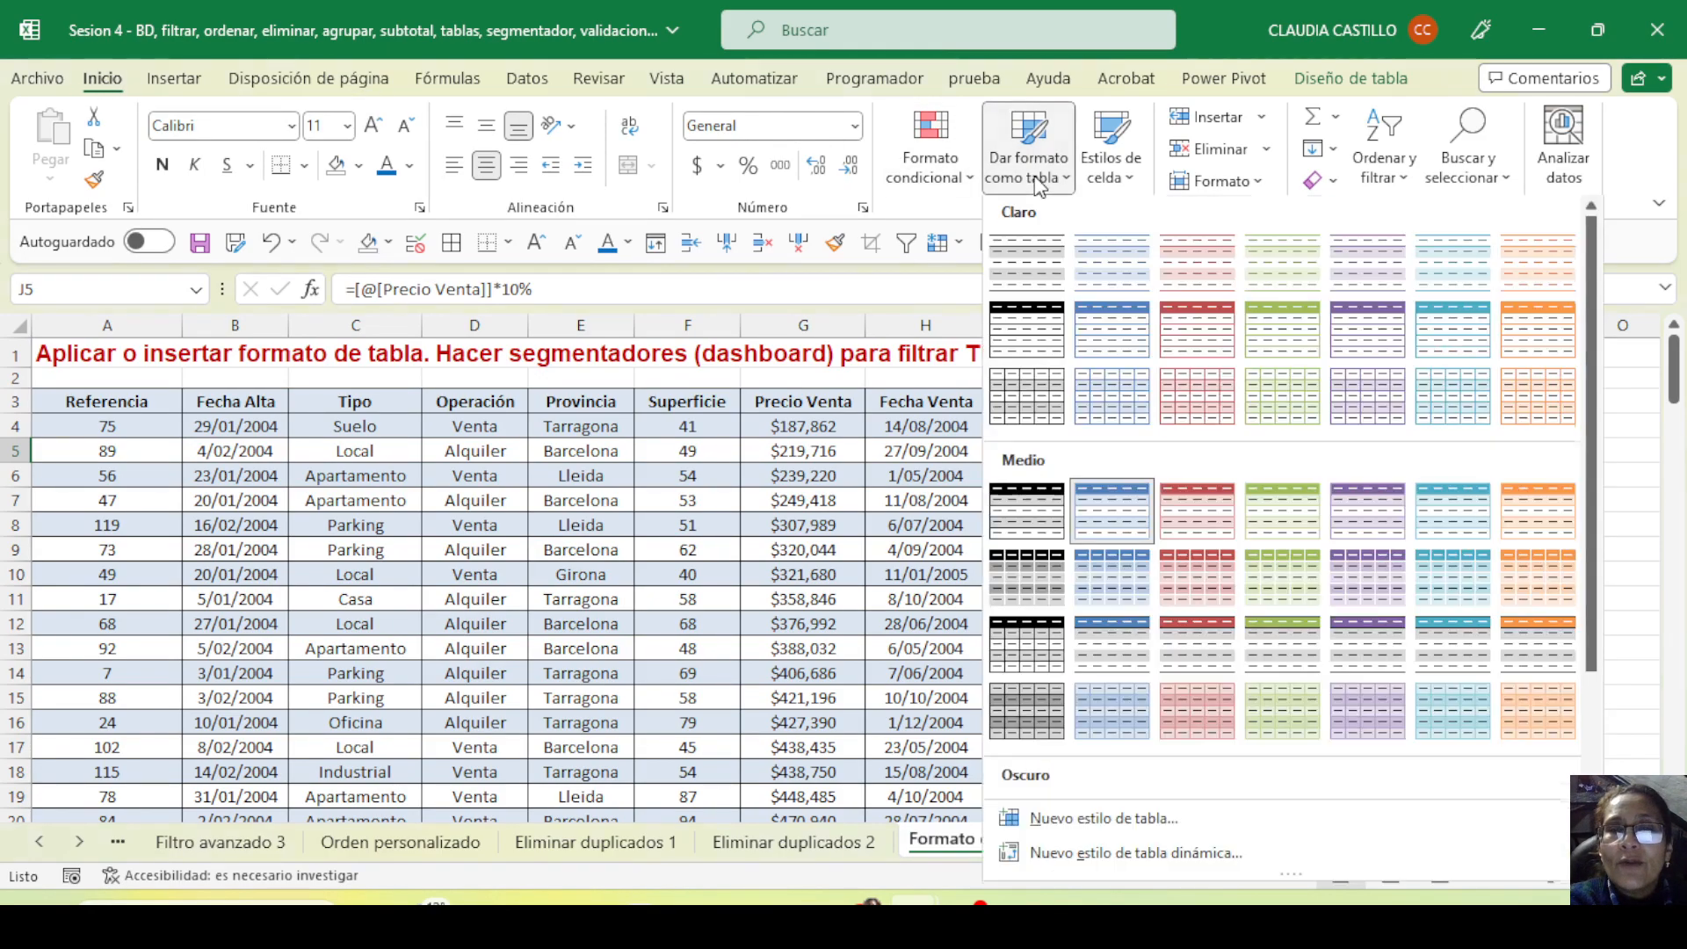
pyautogui.click(764, 589)
pyautogui.click(1165, 622)
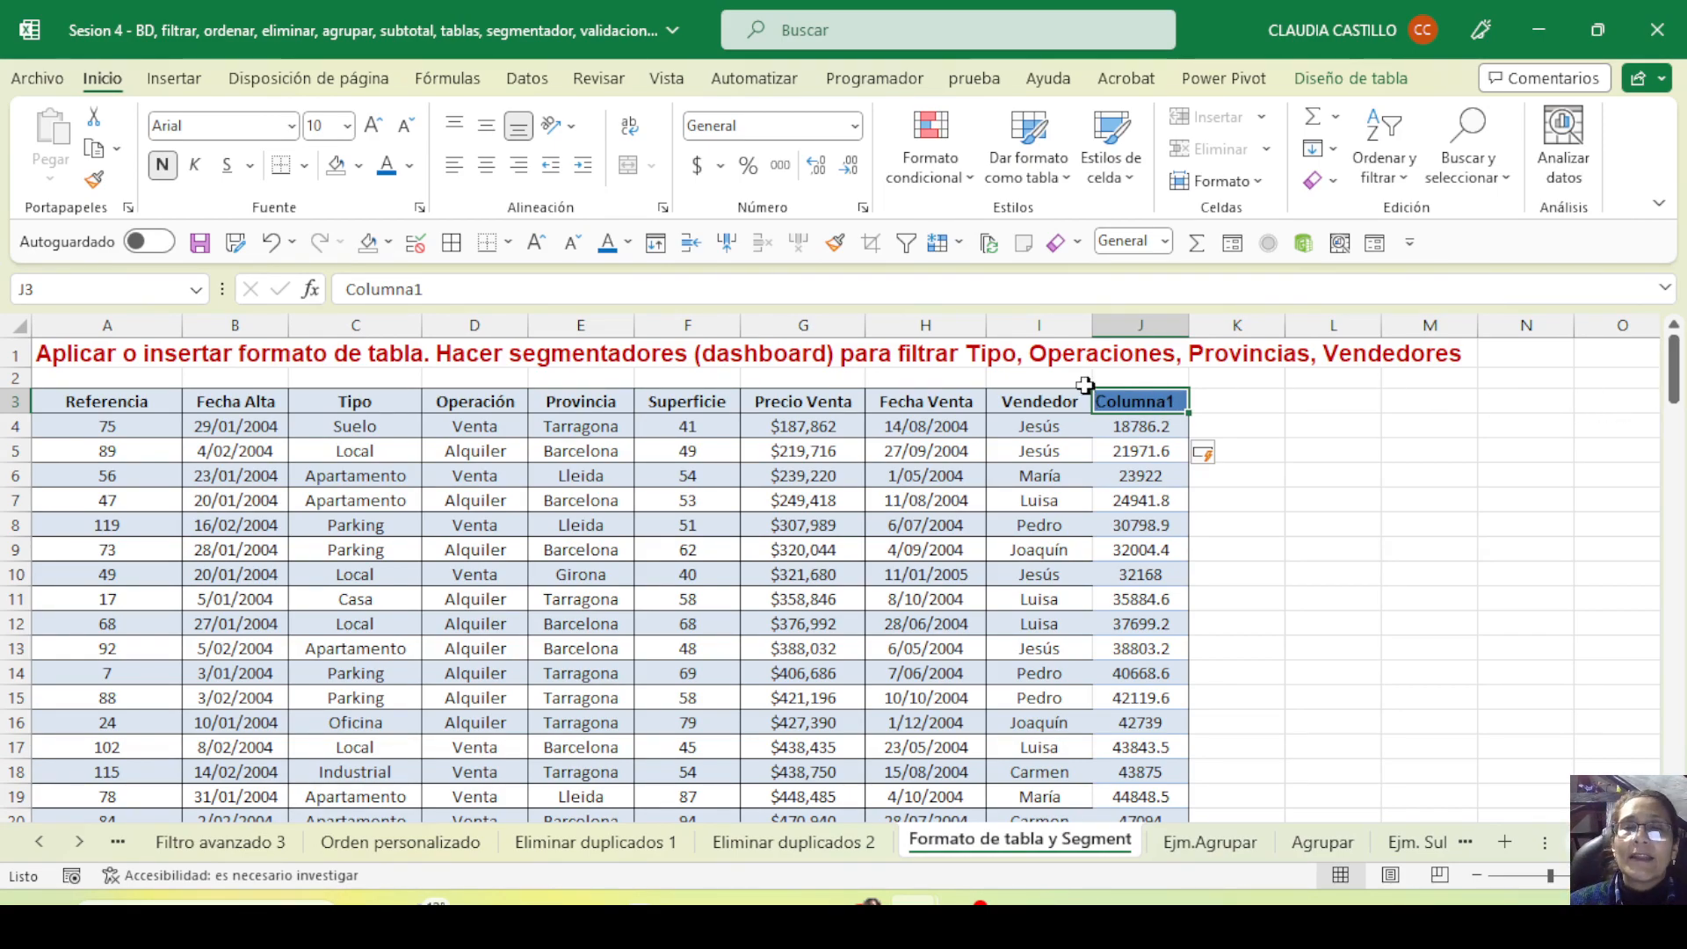
# Rename the new calculated column's header in J3 as Comisión
pyautogui.doubleClick(1143, 403)
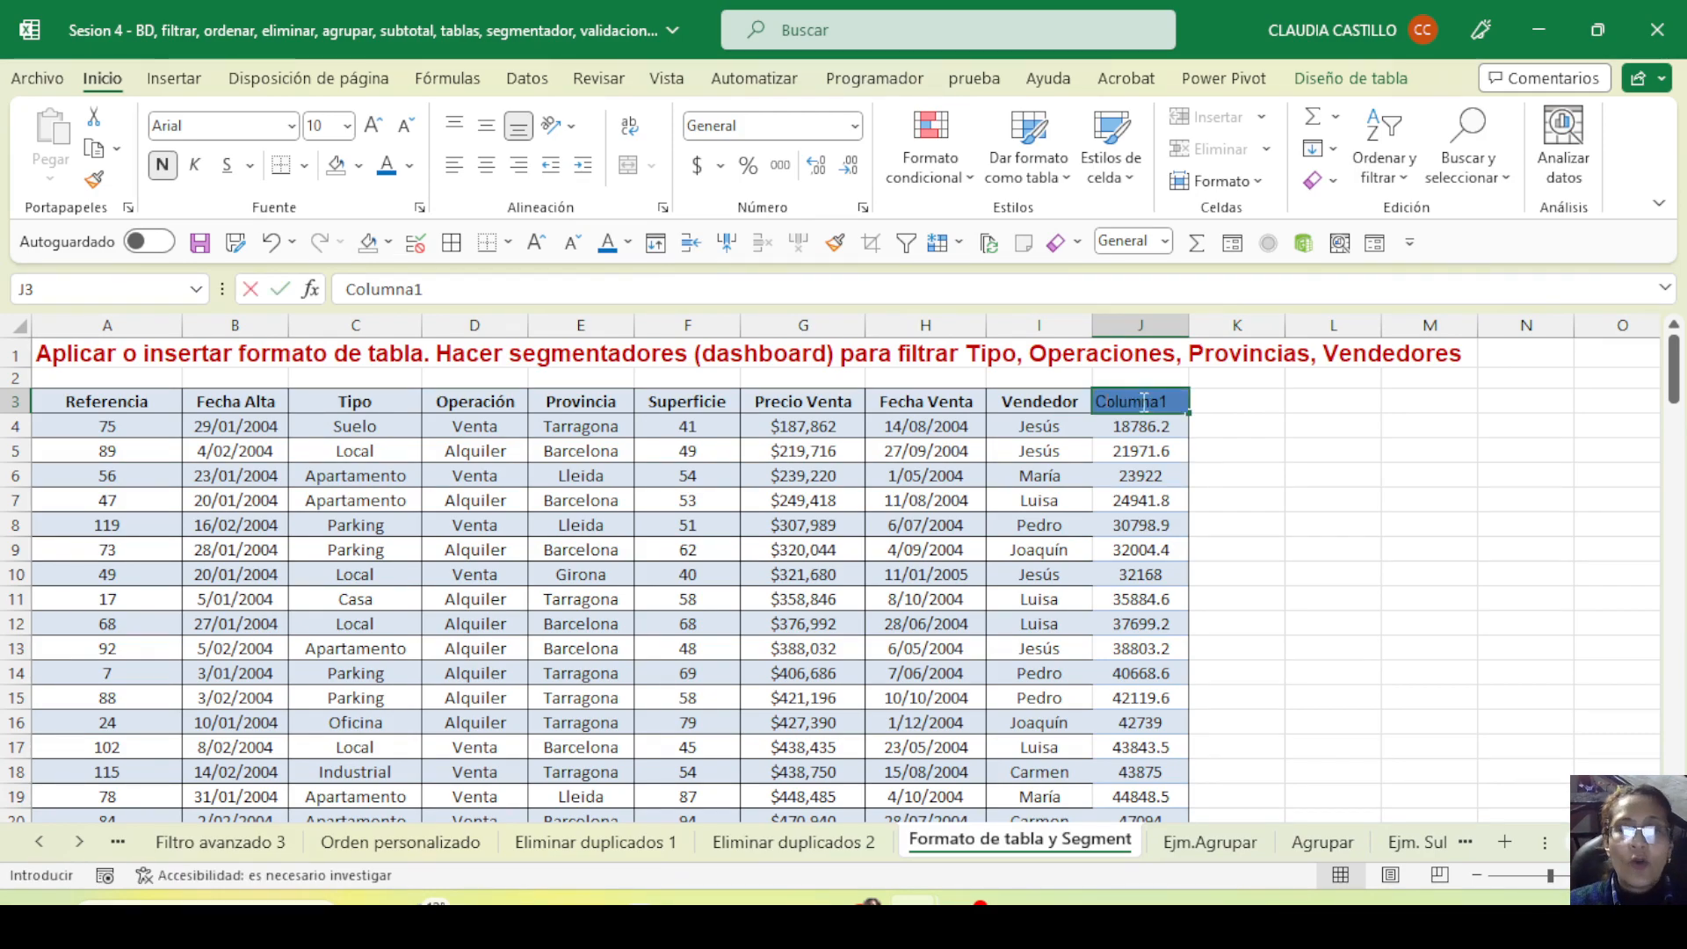
pyautogui.write('Comisión')
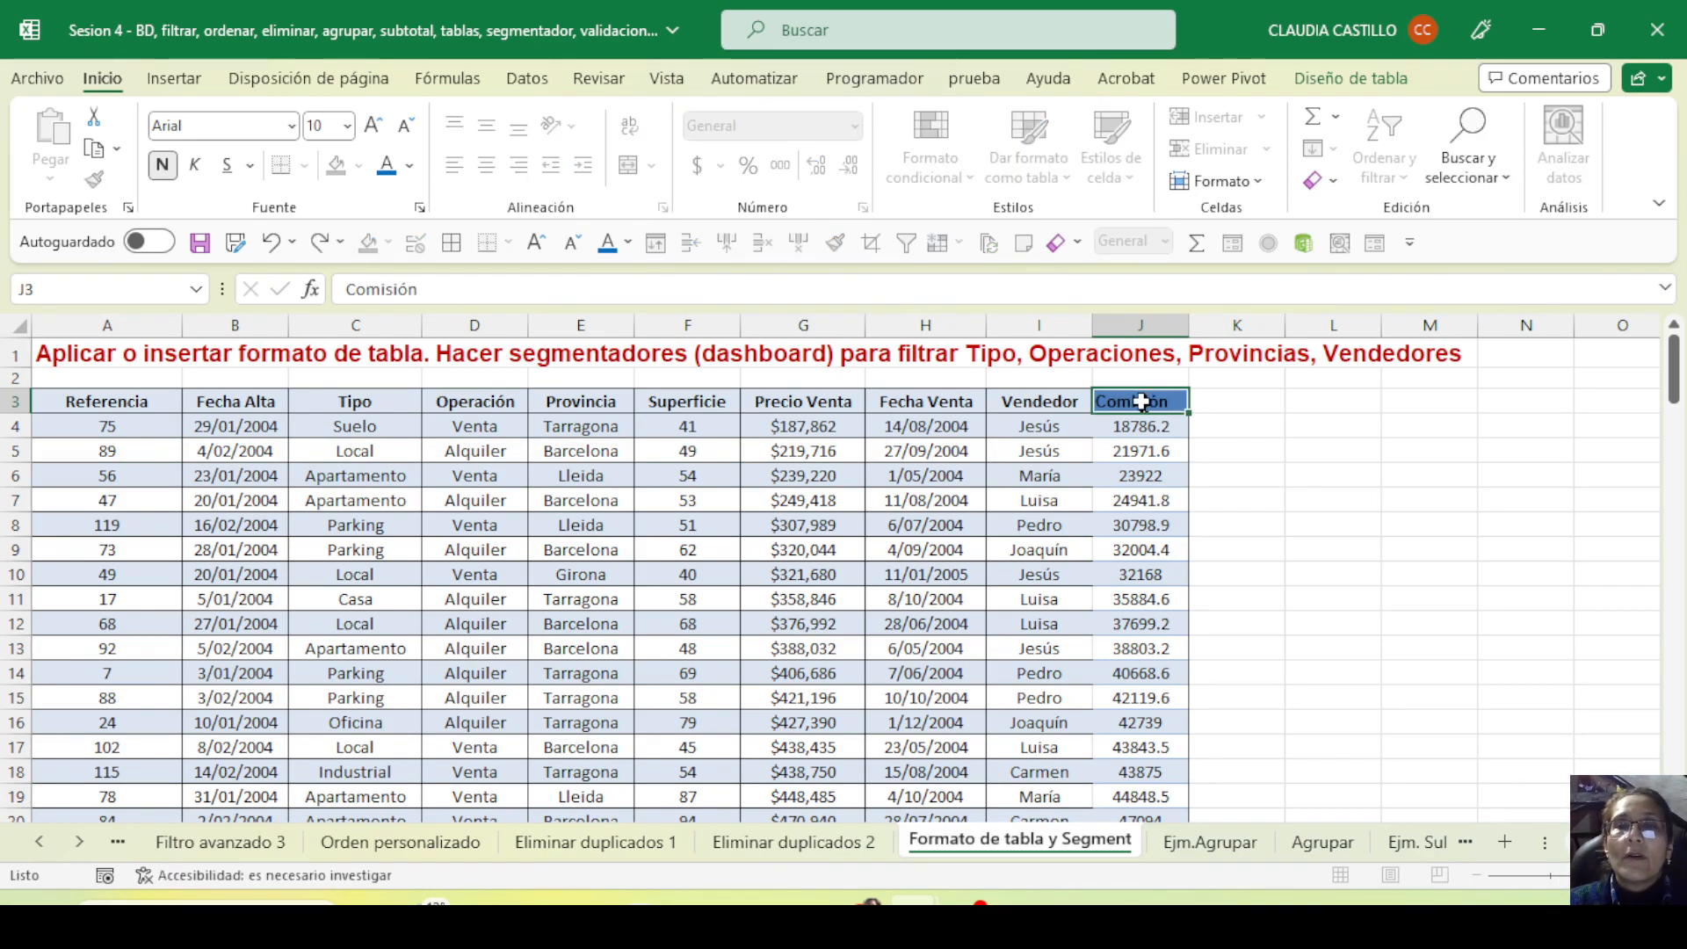
pyautogui.press('Return')
pyautogui.click(1081, 501)
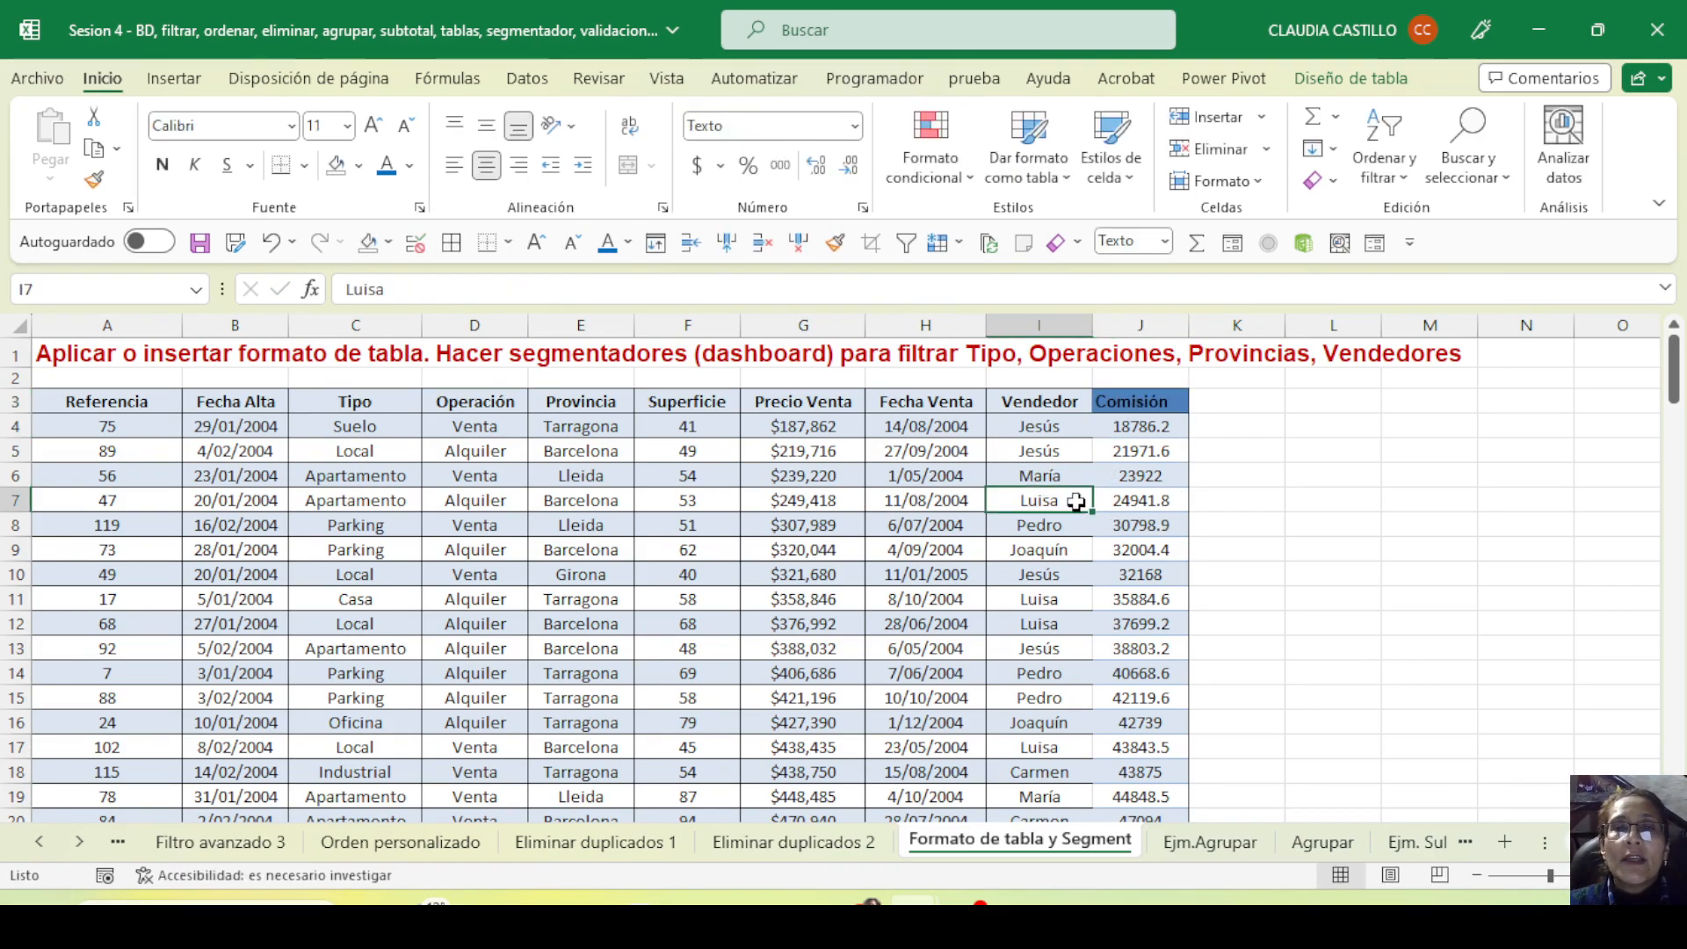
# Start a new record in row 133, directly below the table, with Referencia 500, Fecha Alta 23/08/2023, Tipo Local and Operación Venta
pyautogui.click(918, 454)
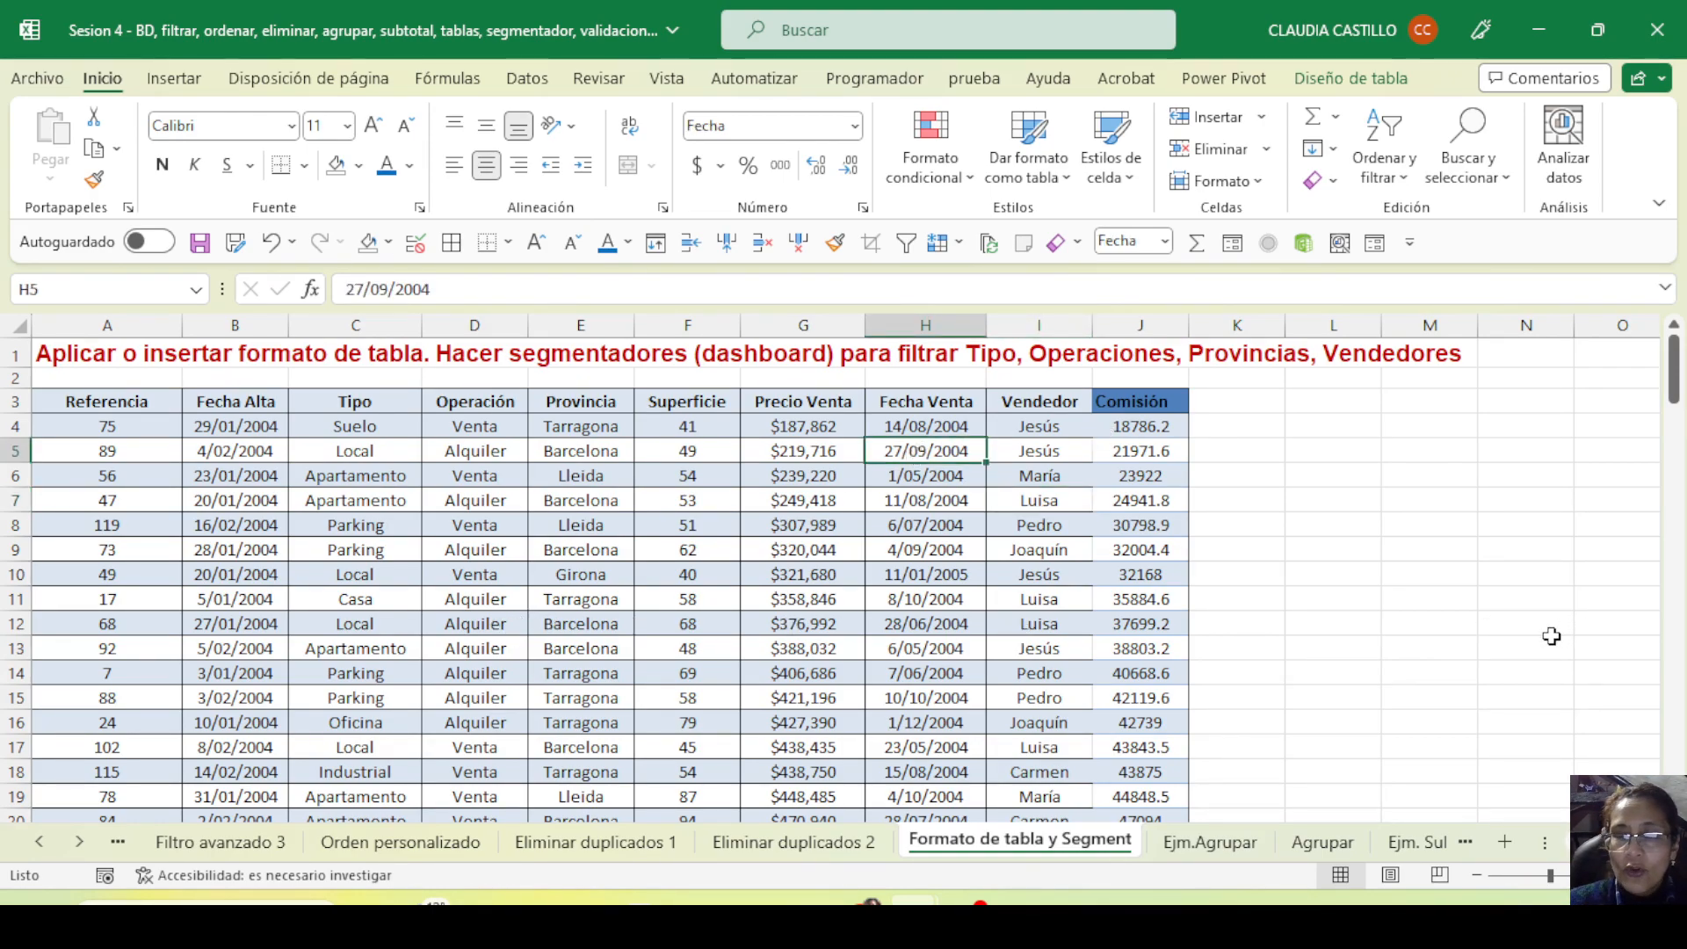
pyautogui.hotkey('ctrl', 'Down')
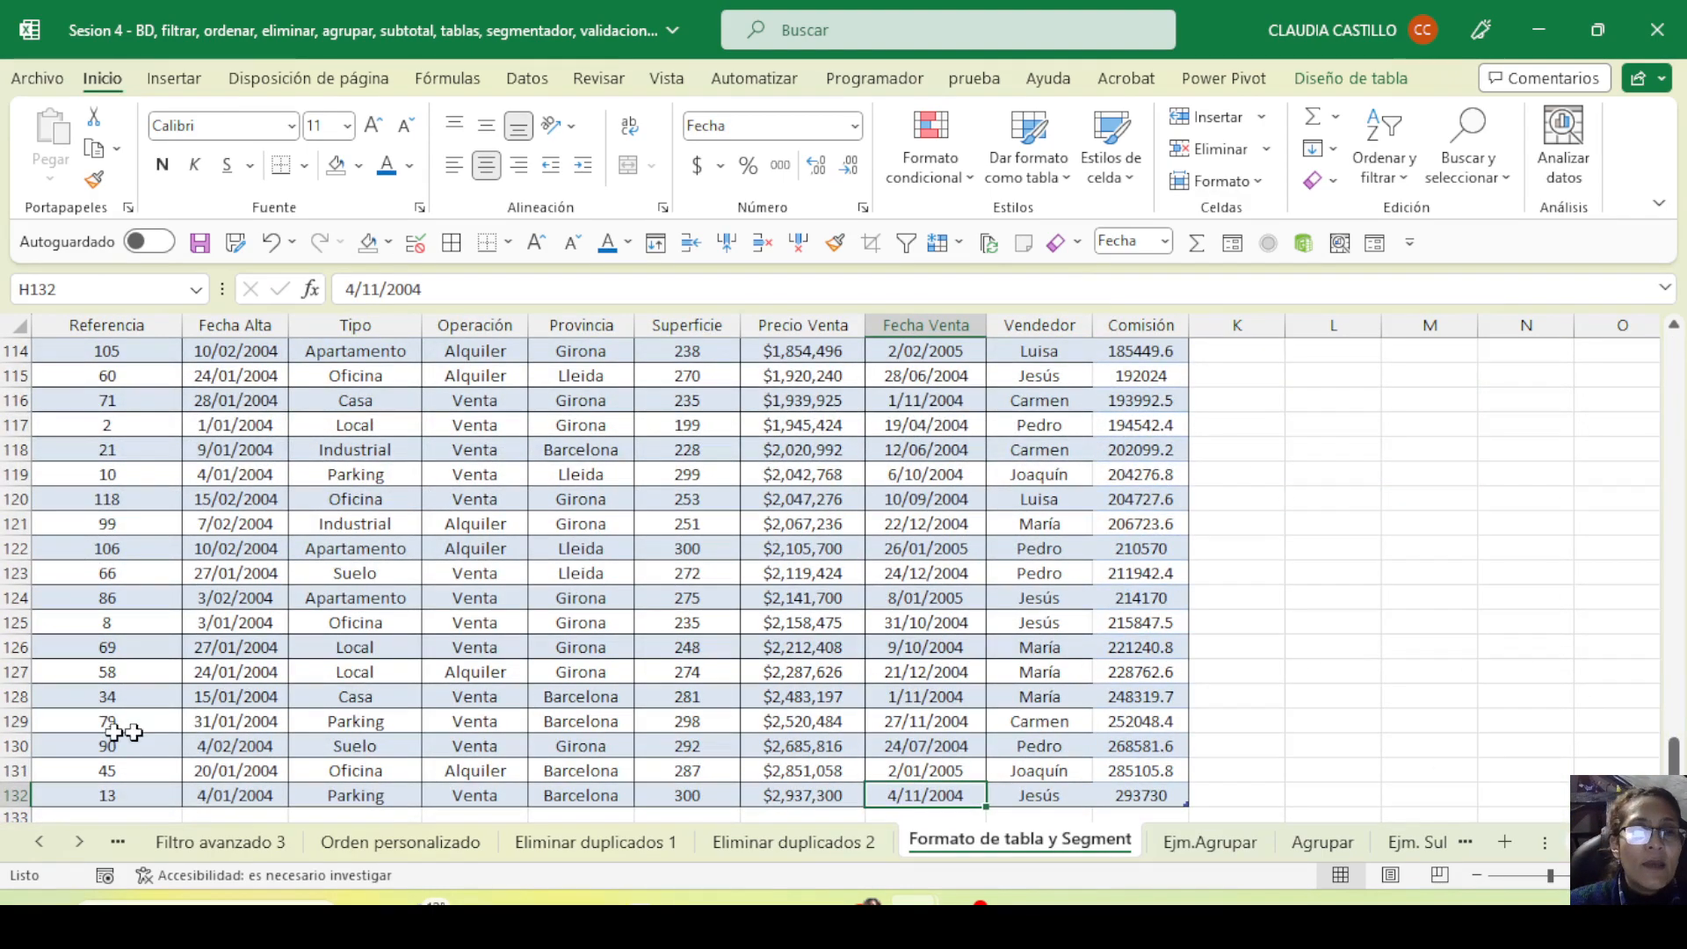
pyautogui.scroll(-2, 113, 735)
pyautogui.click(78, 691)
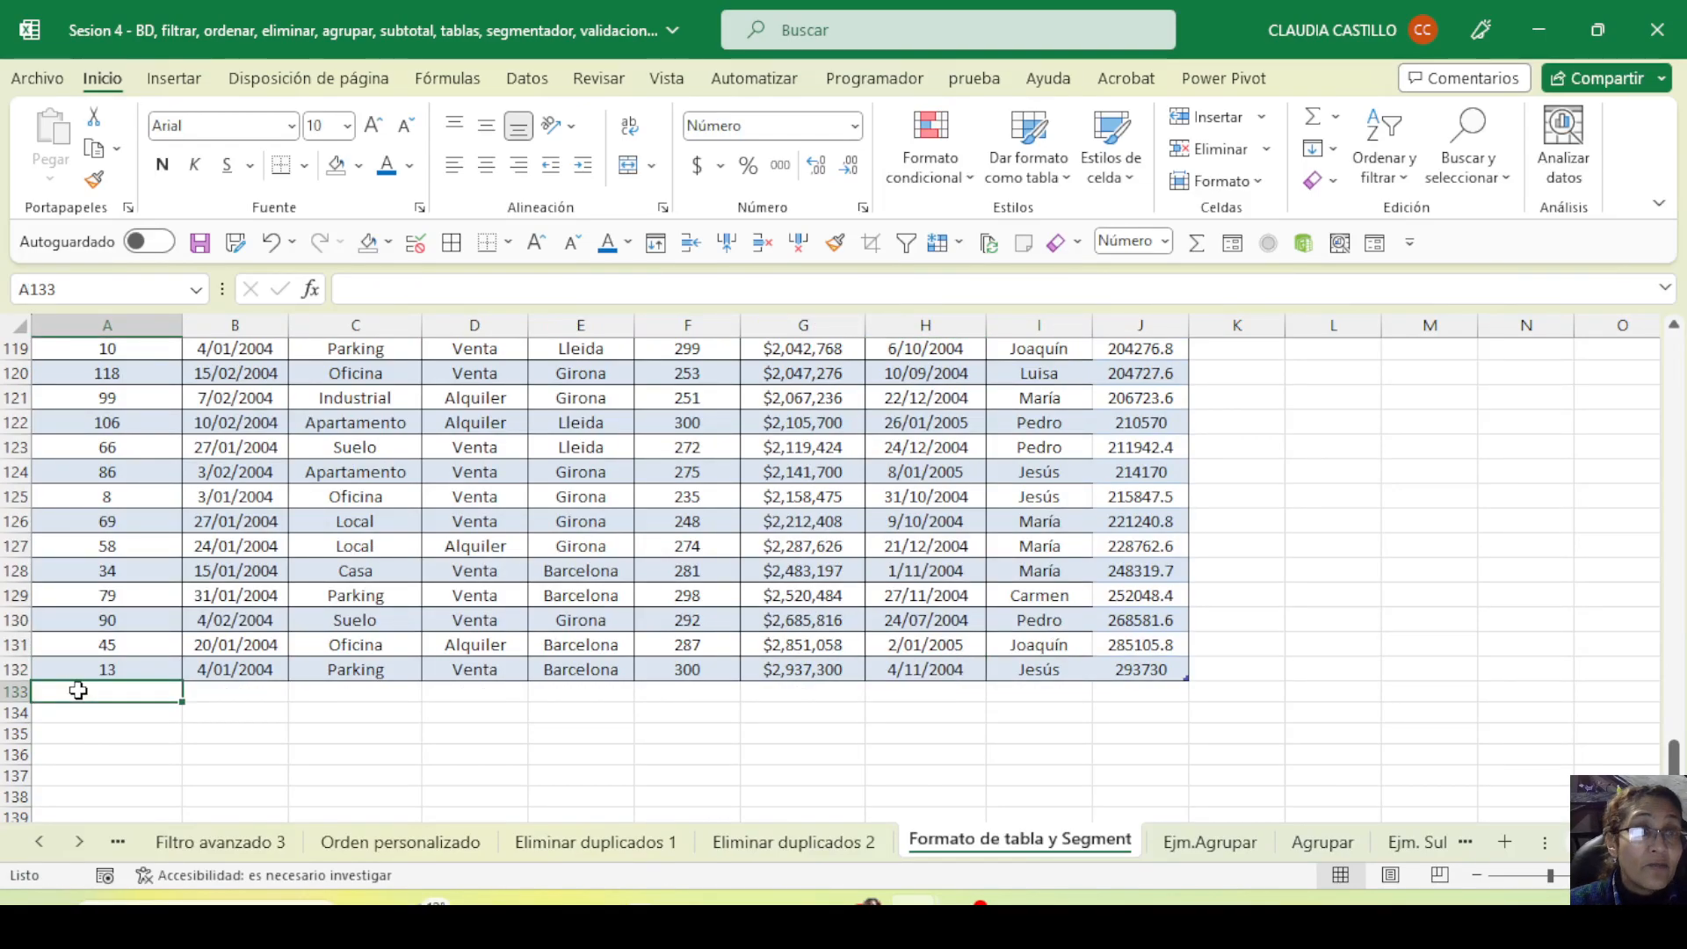
pyautogui.write('500')
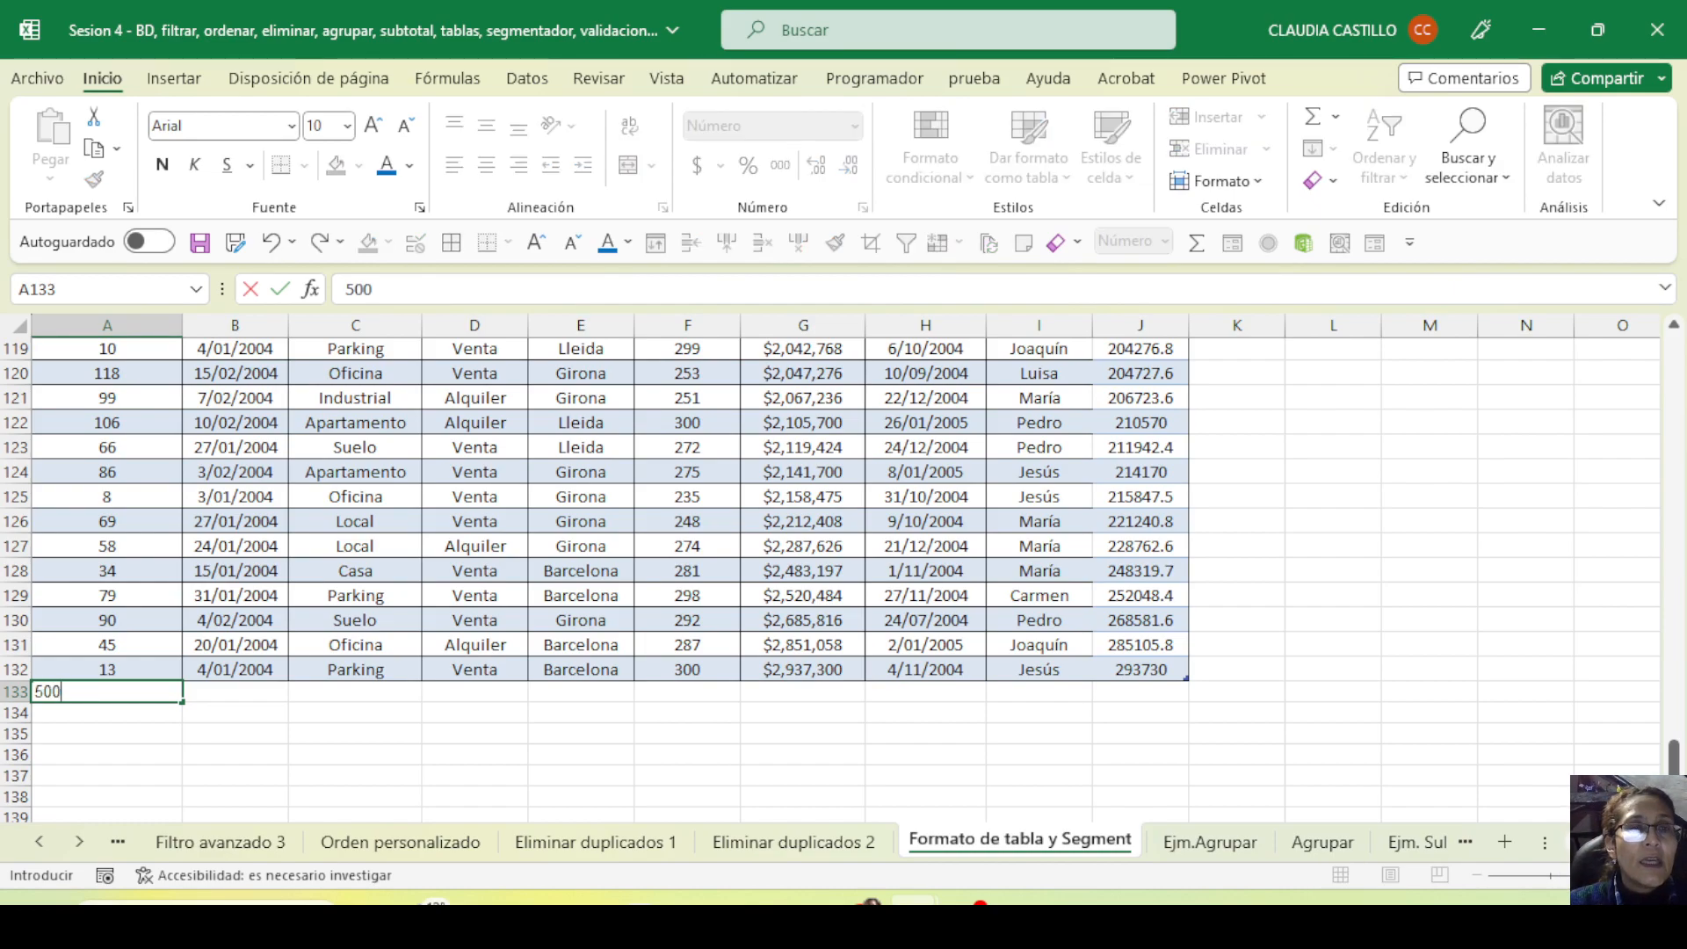
pyautogui.press('Tab')
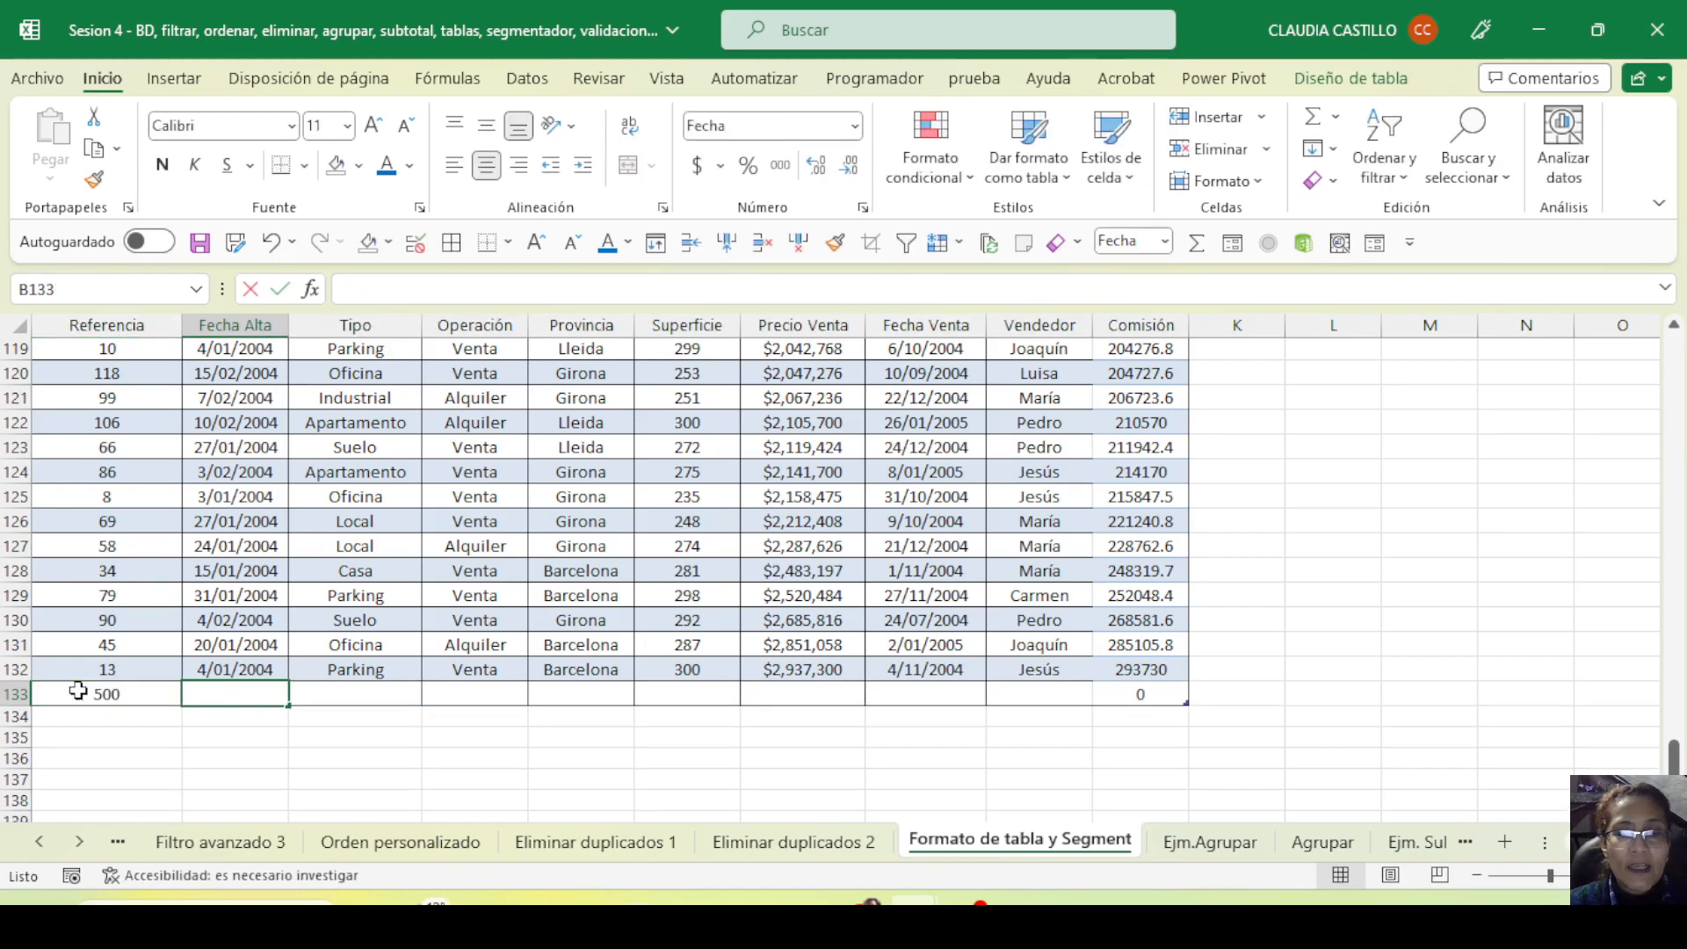
pyautogui.write('23/8')
pyautogui.press('Tab')
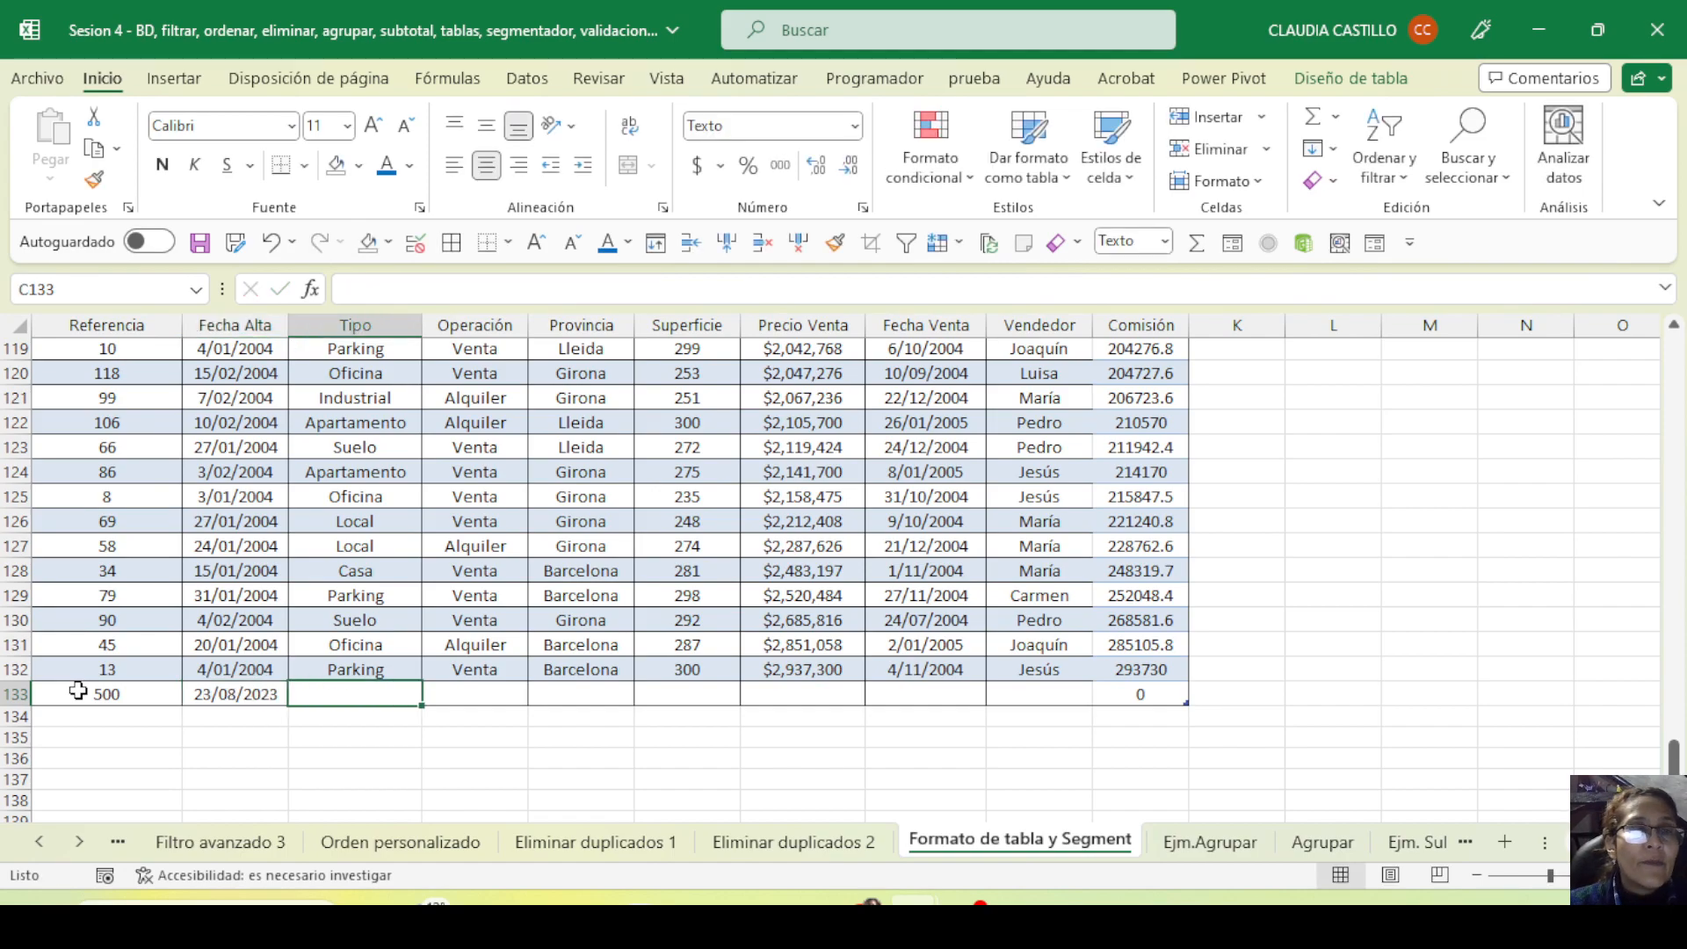
pyautogui.write('Local')
pyautogui.press('Tab')
pyautogui.write('Vent')
pyautogui.press('Tab')
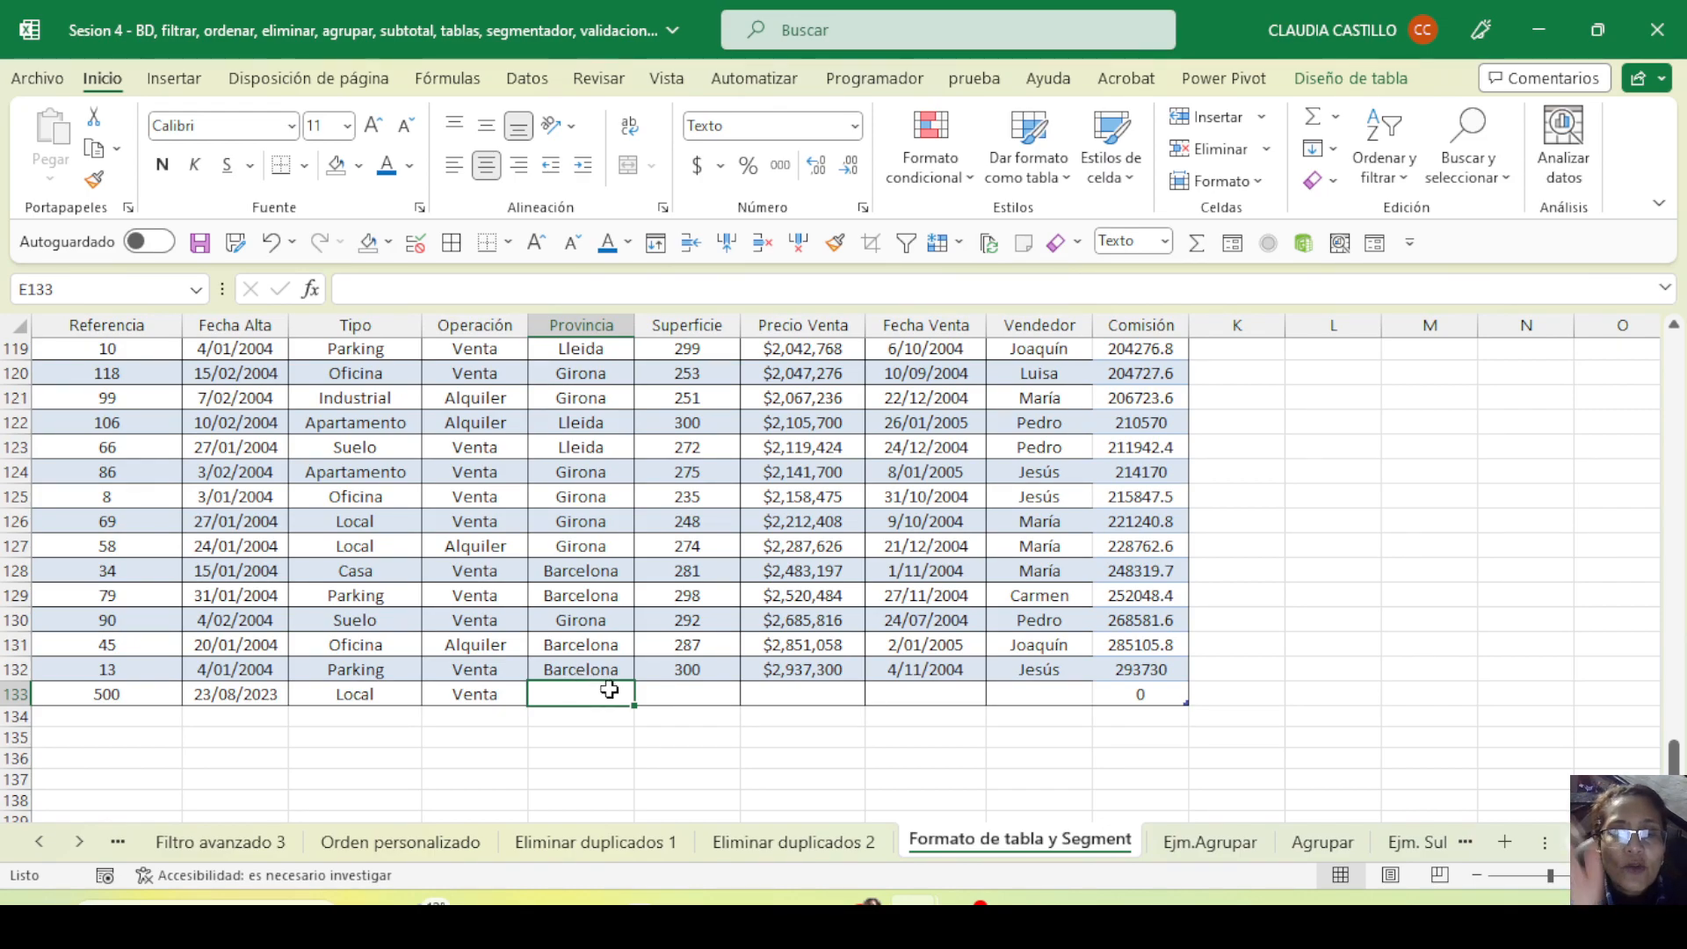
# Complete row 133 with Provincia Barcelona, Superficie 250, Precio Venta 3000000 and the seller's first name, leaving Fecha Venta blank
pyautogui.write('barcelona')
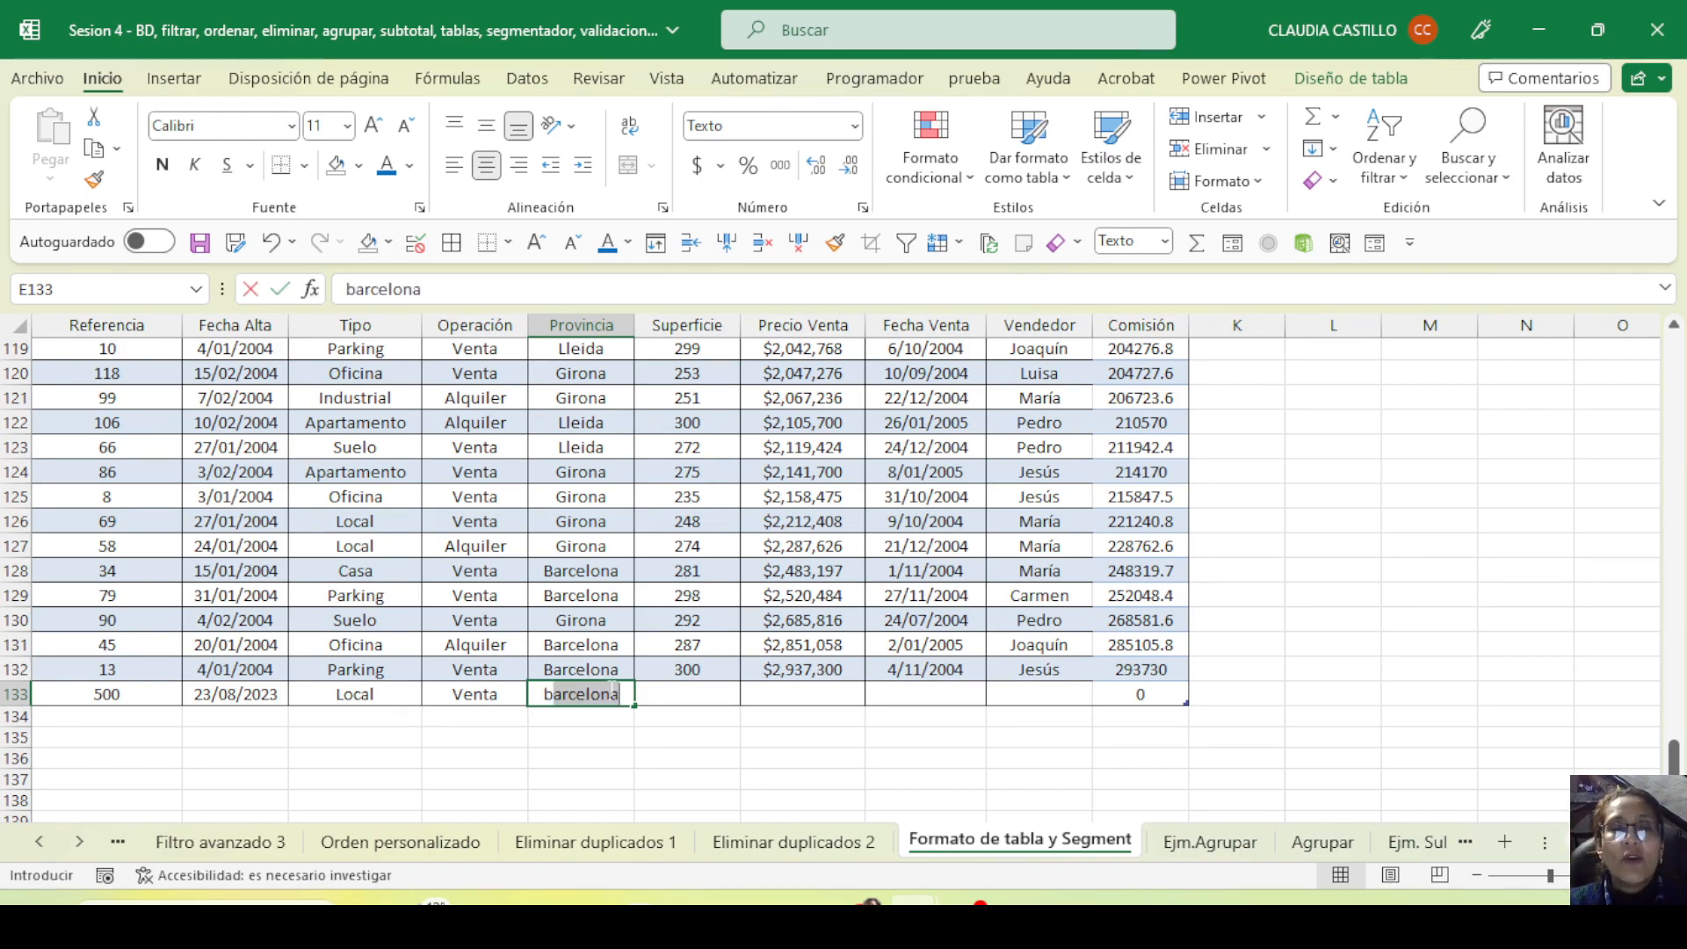
pyautogui.press('Tab')
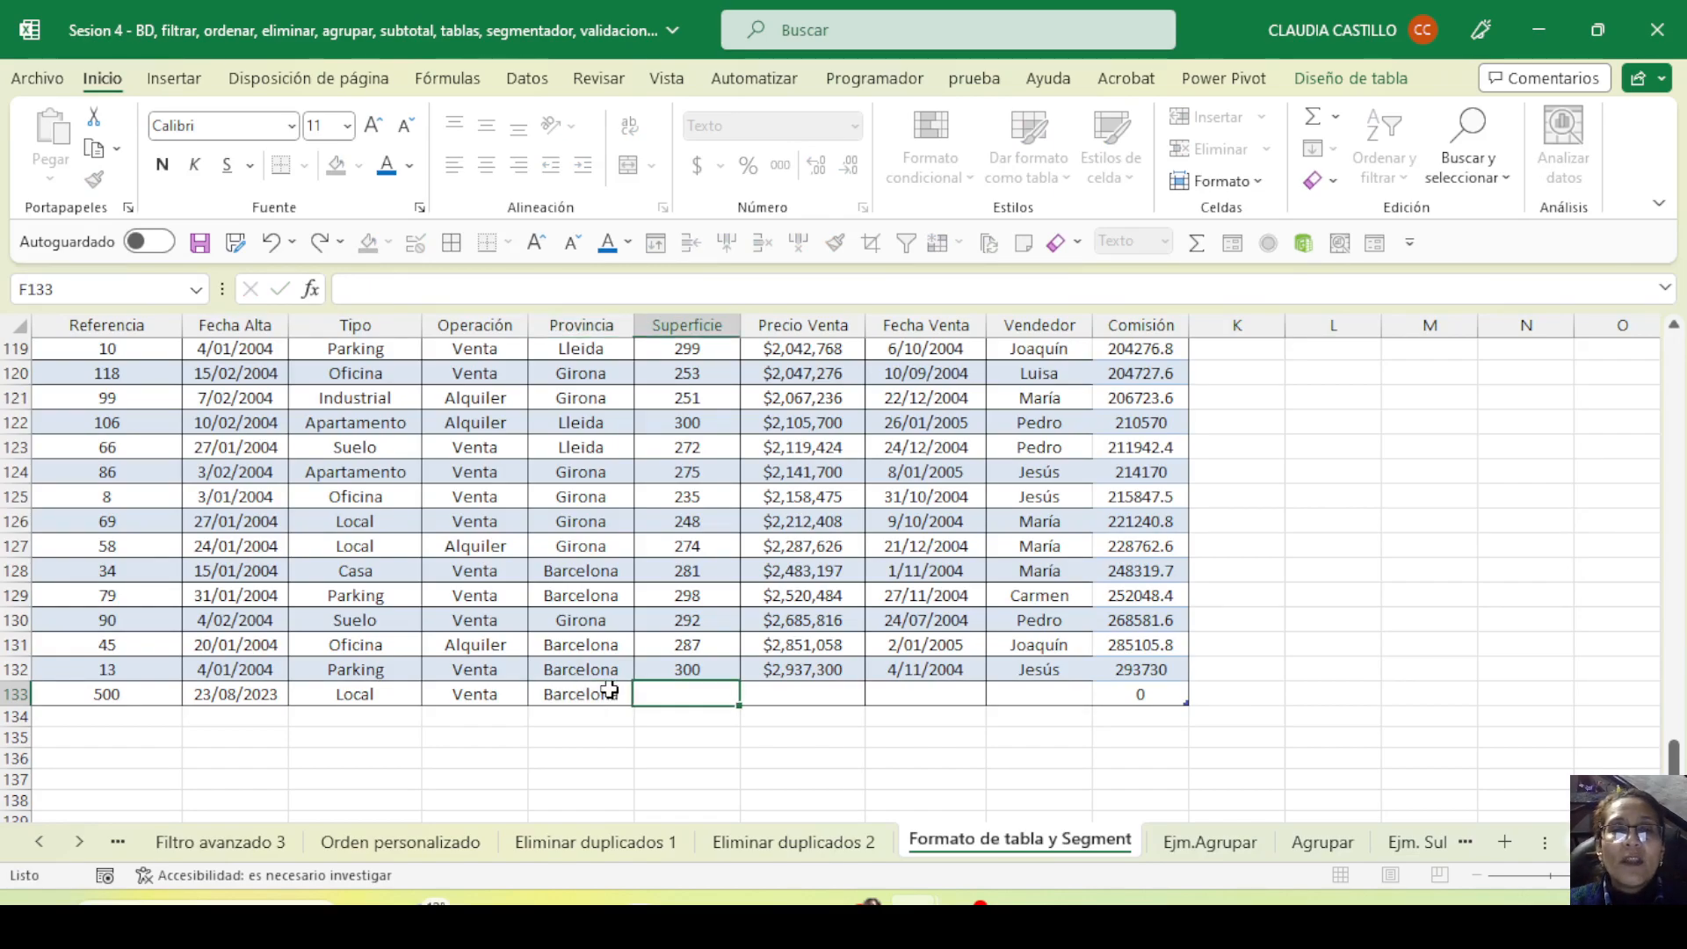
pyautogui.write('250')
pyautogui.press('Tab')
pyautogui.write('3000000')
pyautogui.press('Tab')
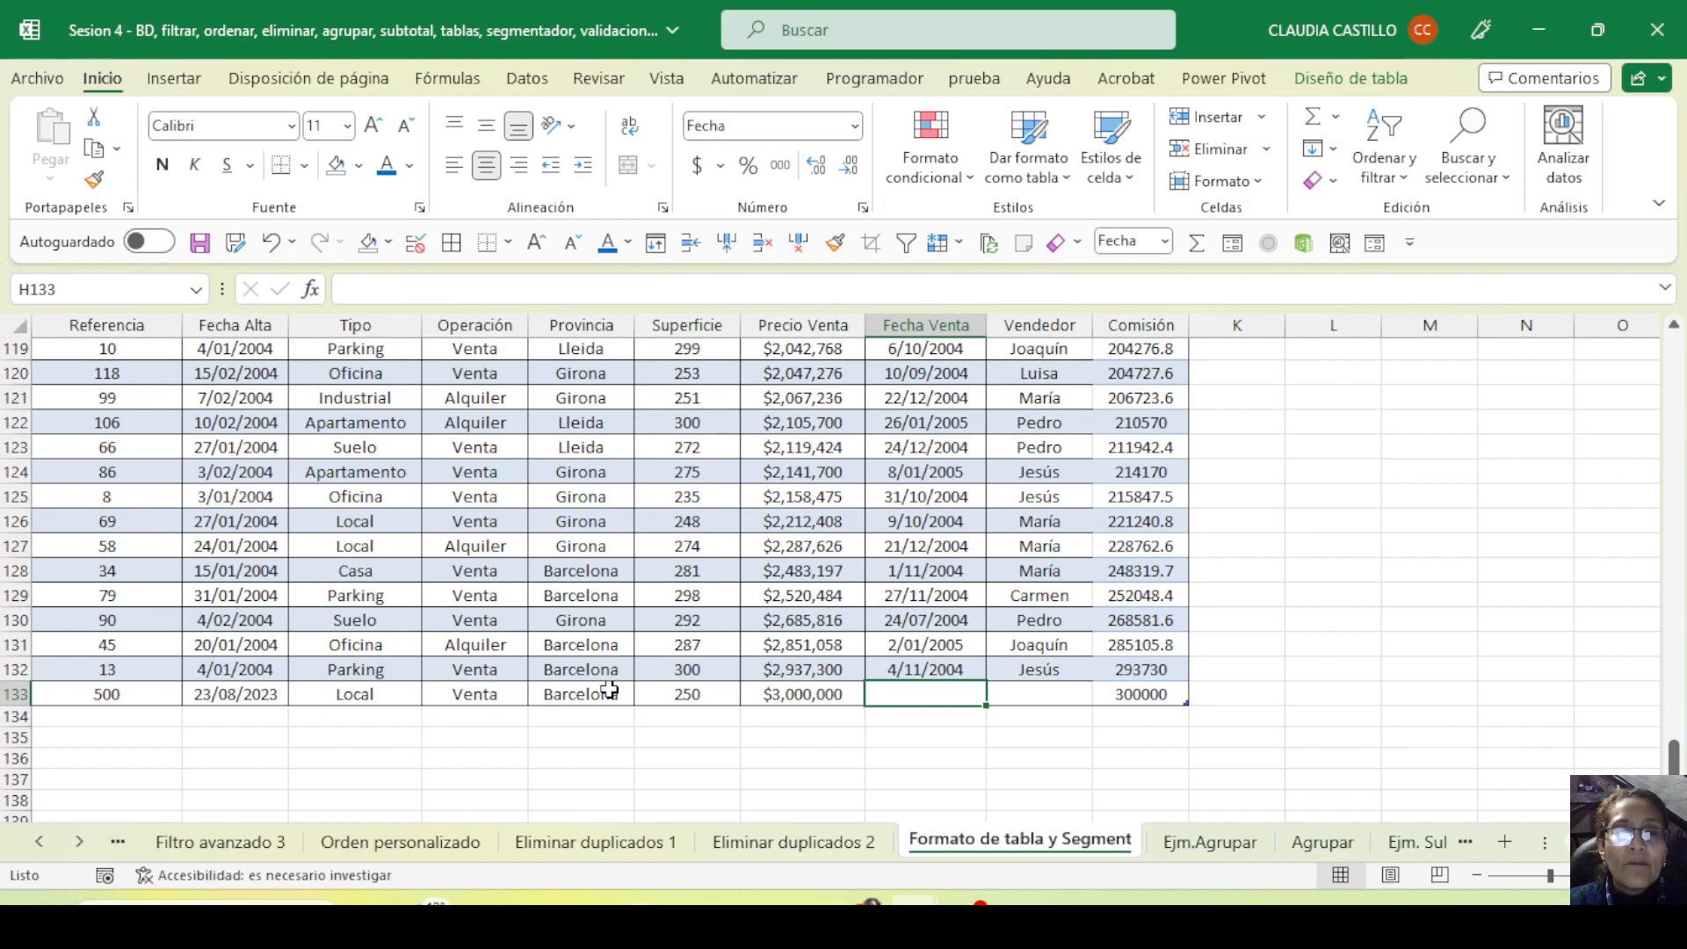
pyautogui.press('Tab')
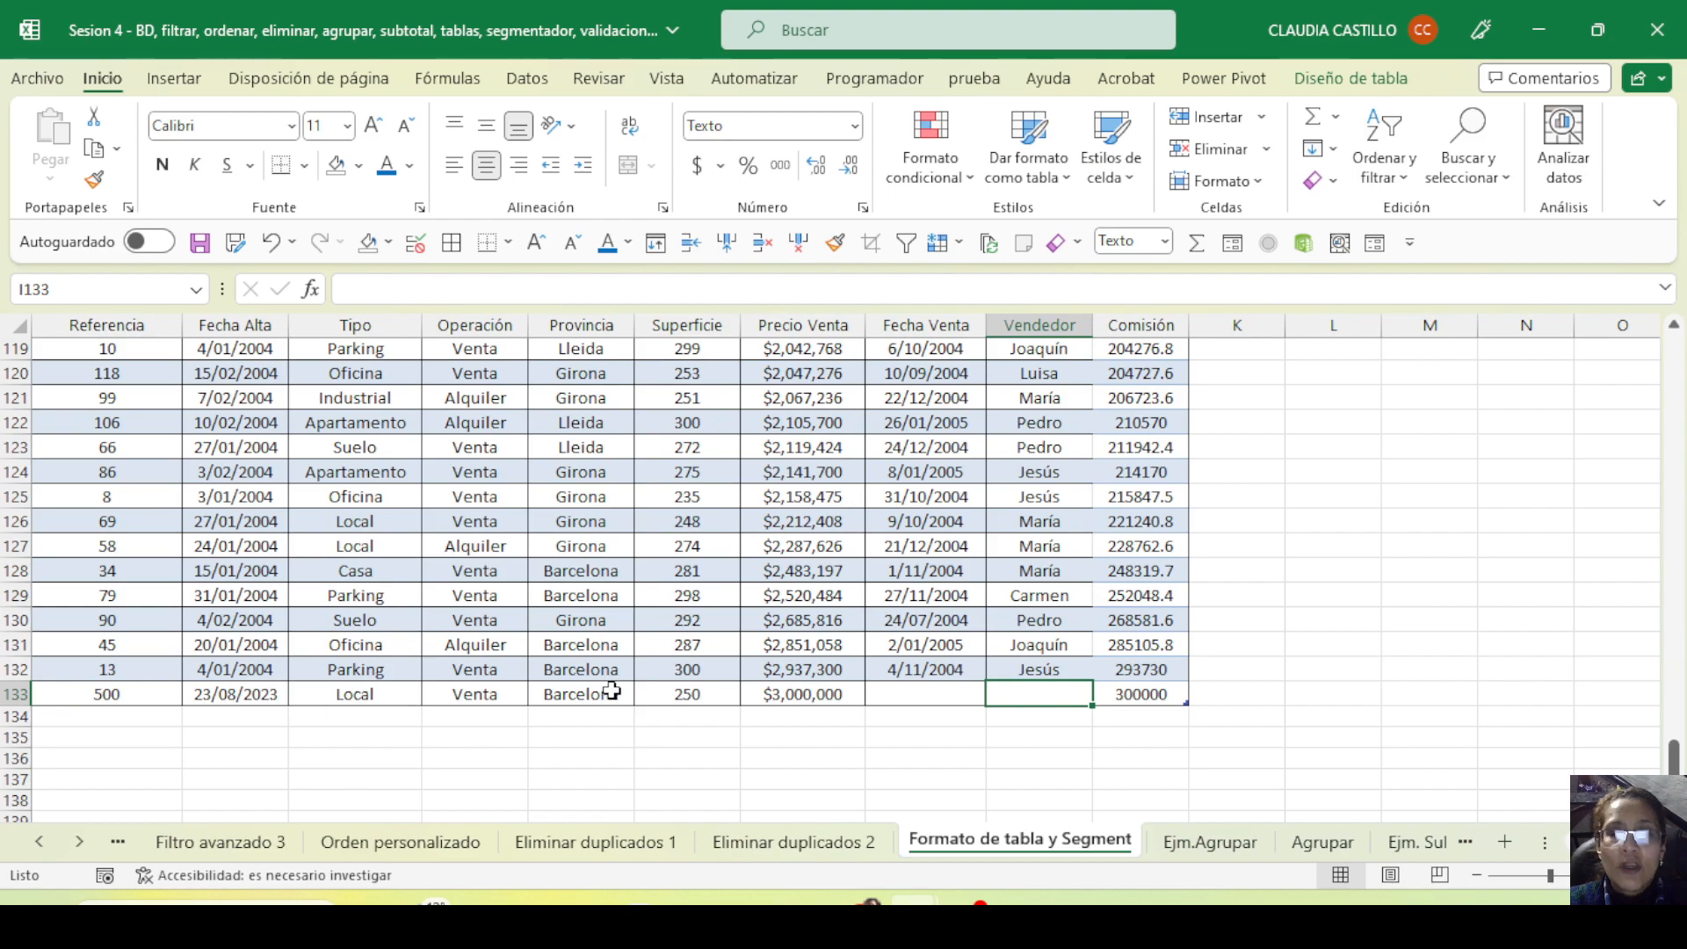
pyautogui.write('Claudia')
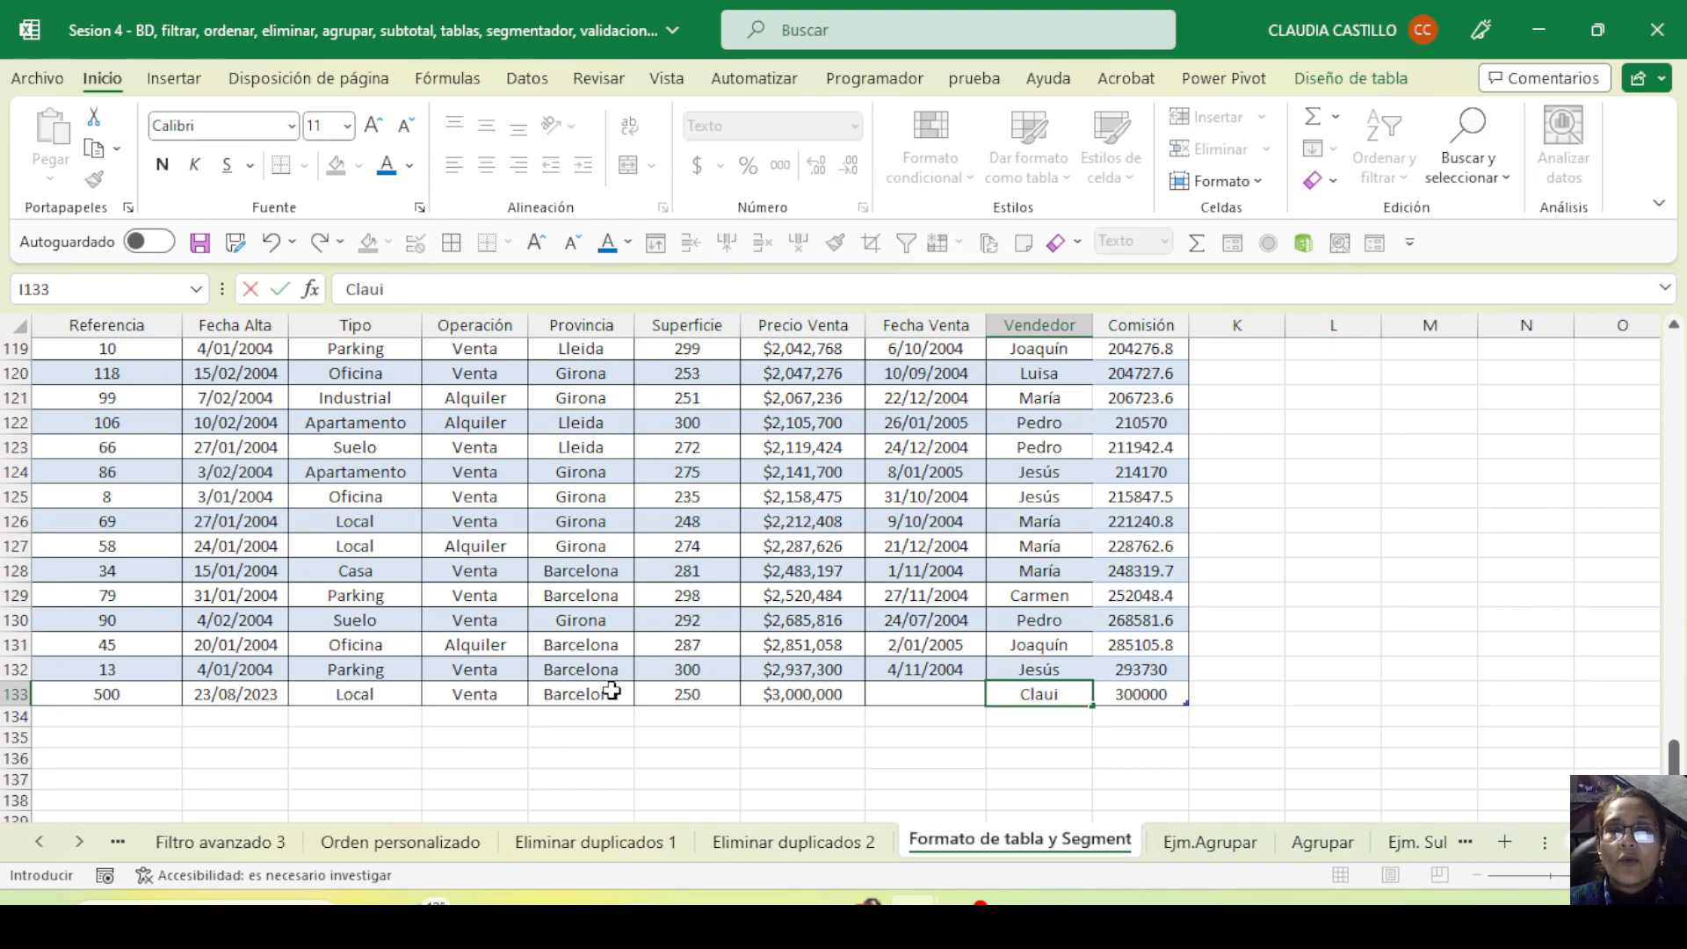
pyautogui.press('Return')
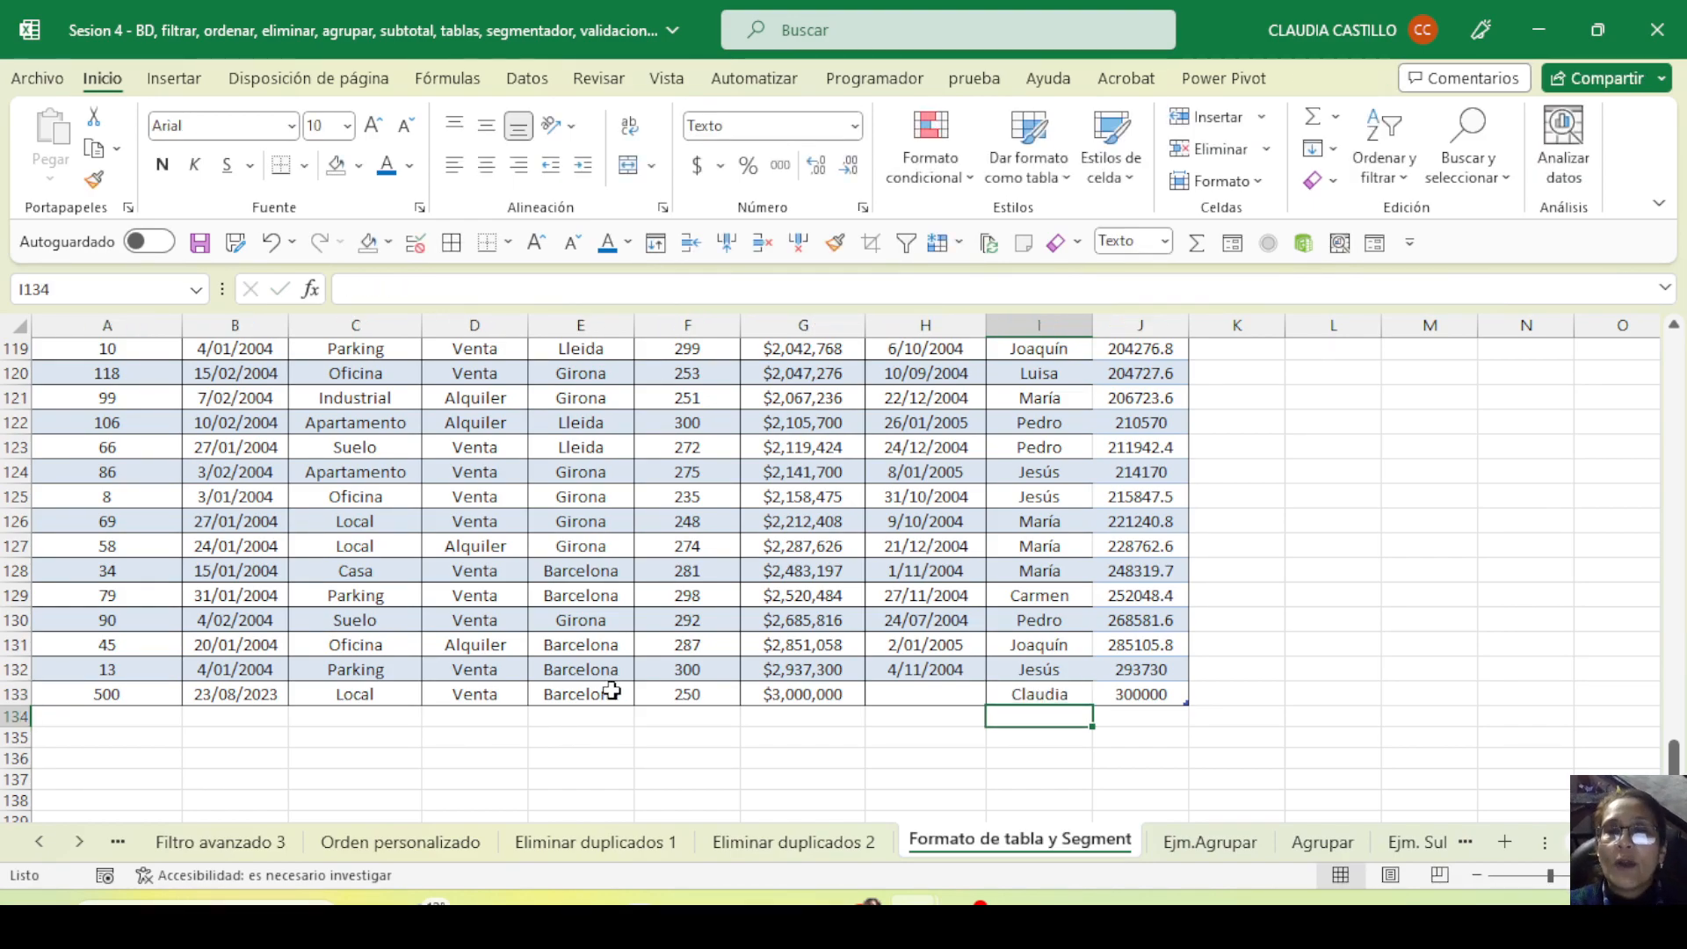
# Check the Comisión formula in the new record at row 133 and return to the table's first rows
pyautogui.click(1129, 698)
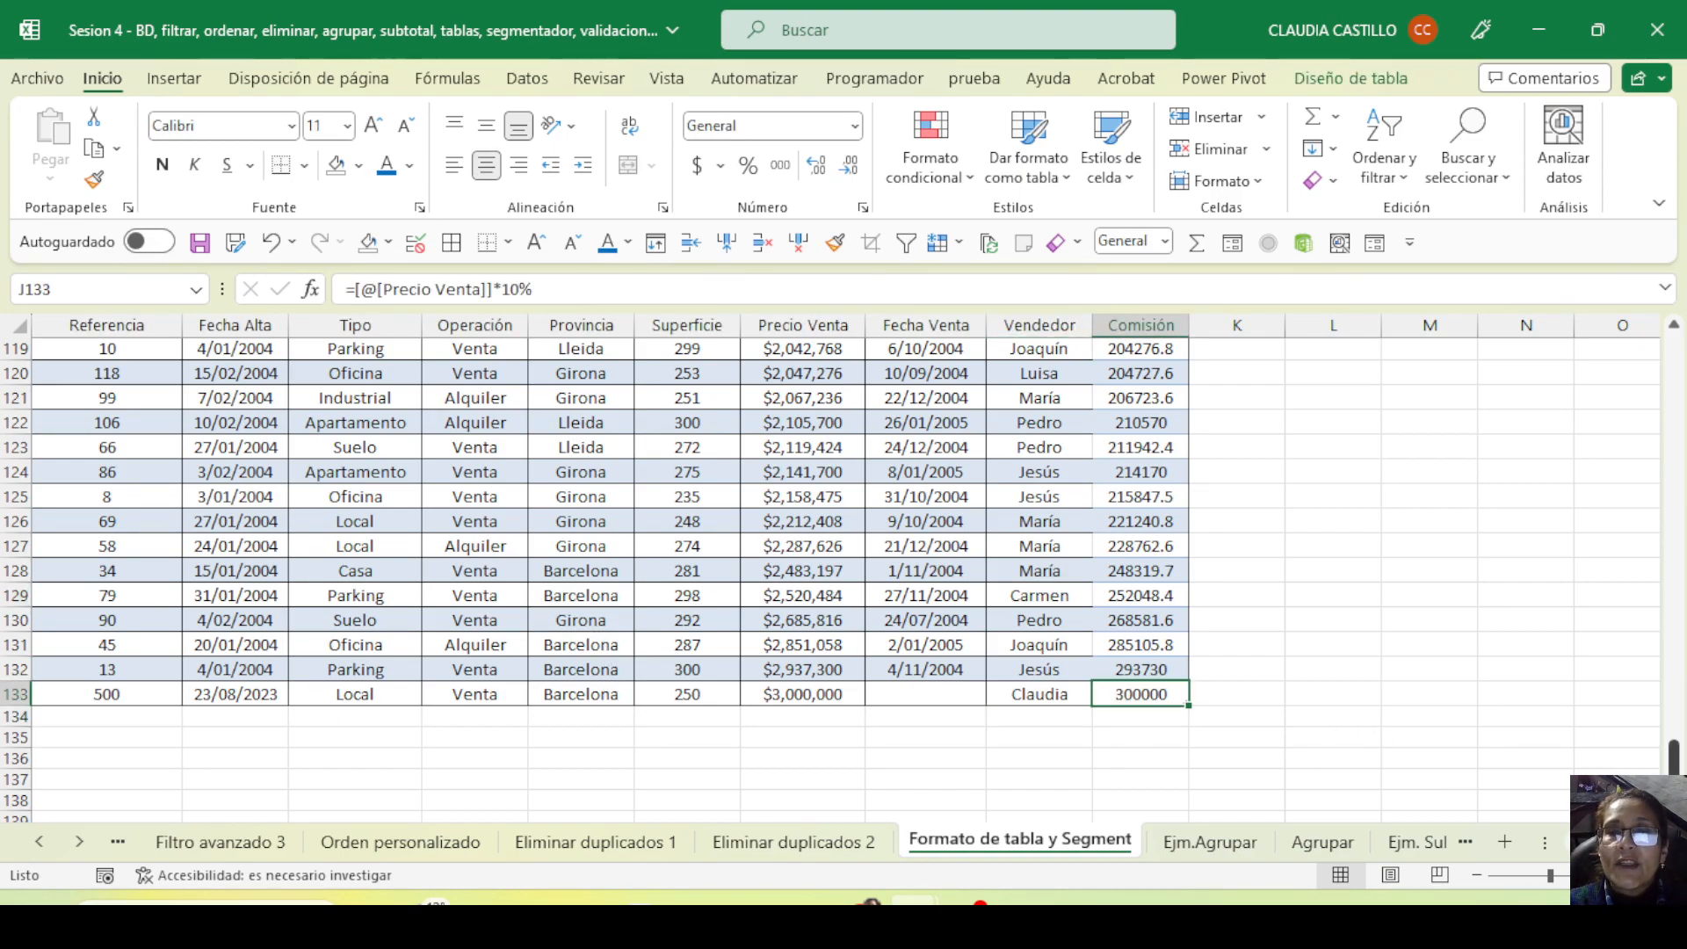
pyautogui.scroll(20, 839, 504)
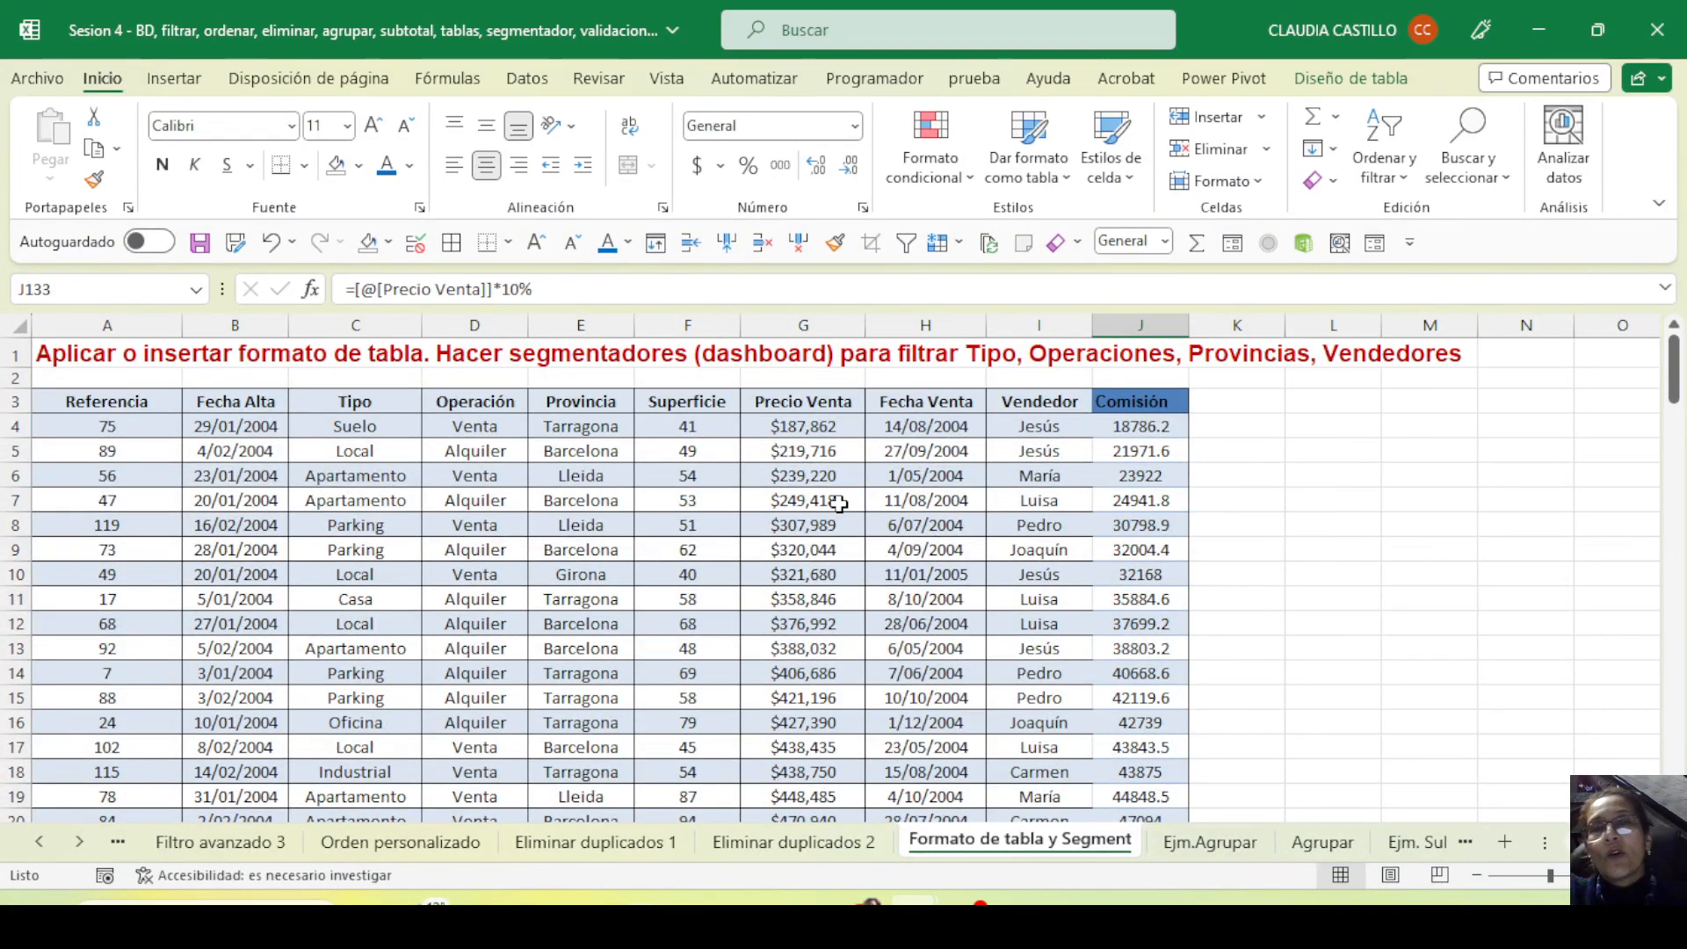
pyautogui.click(587, 504)
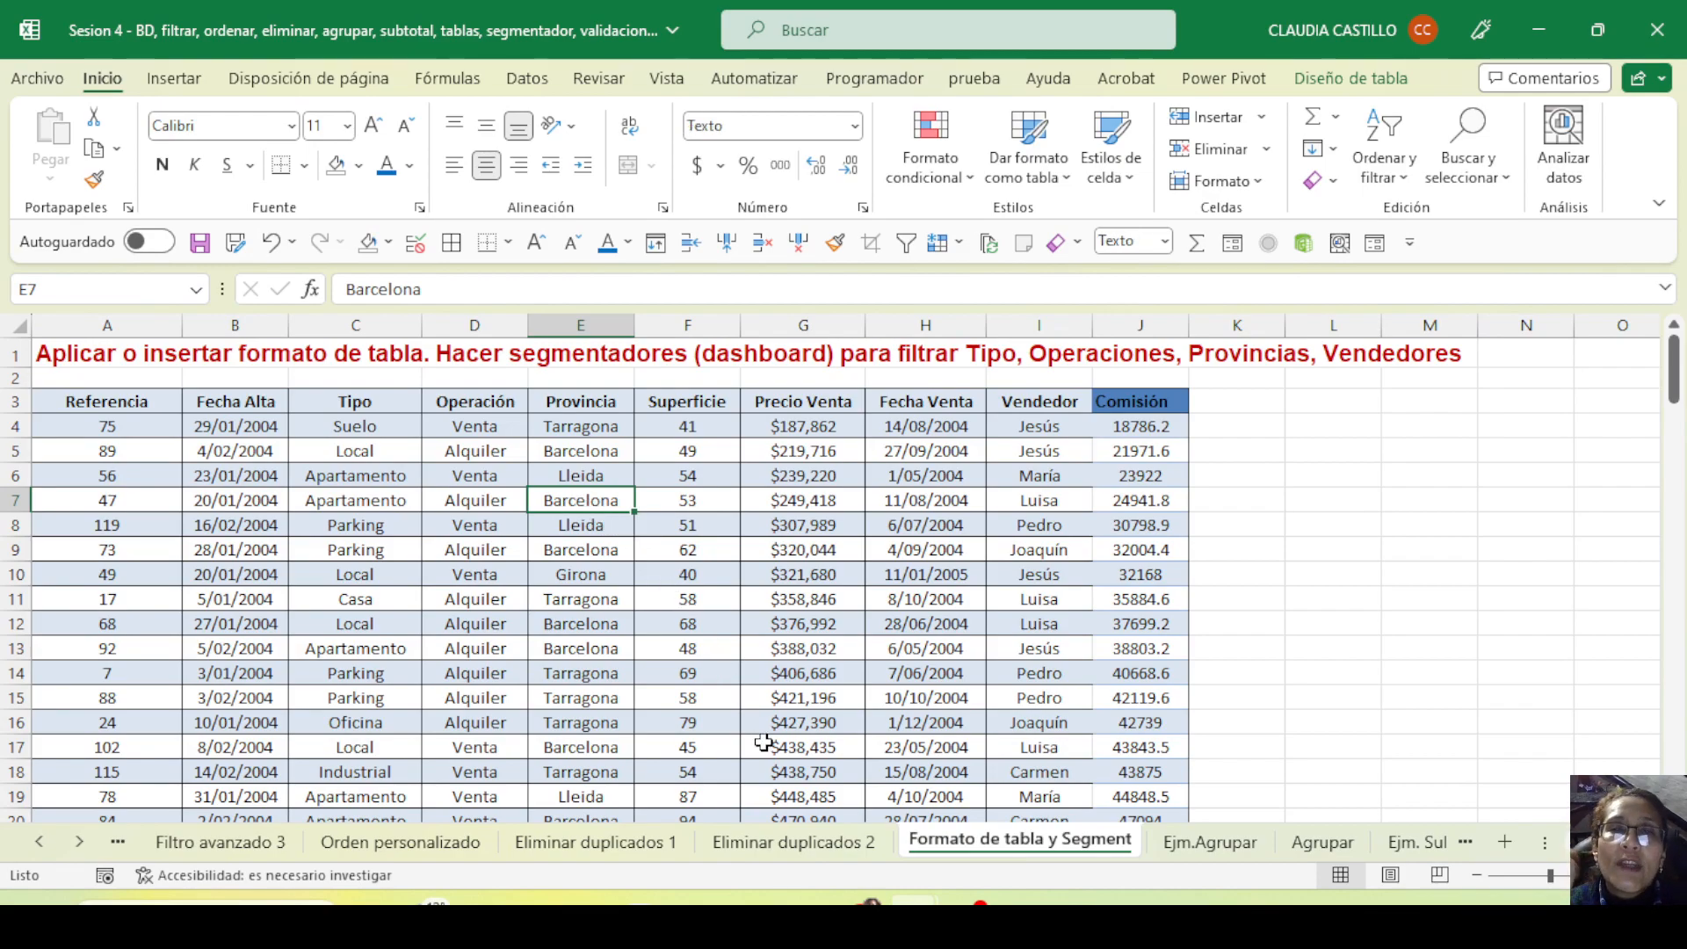
# Rename the table as Ventas
pyautogui.click(1349, 78)
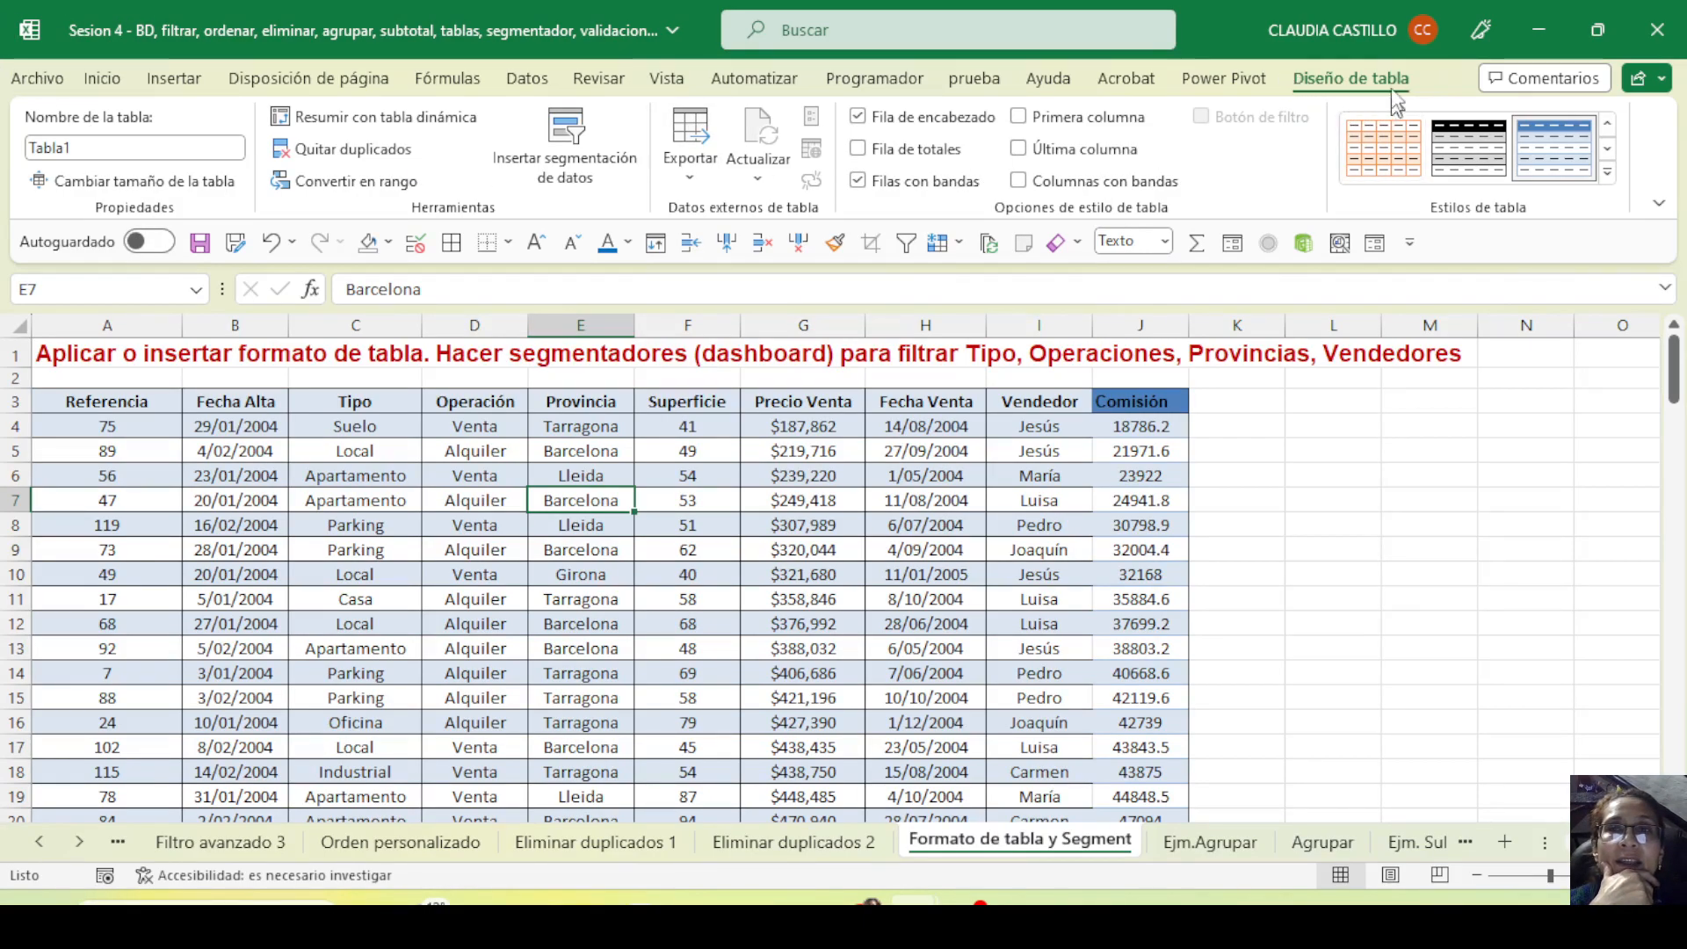
pyautogui.click(151, 531)
pyautogui.click(169, 149)
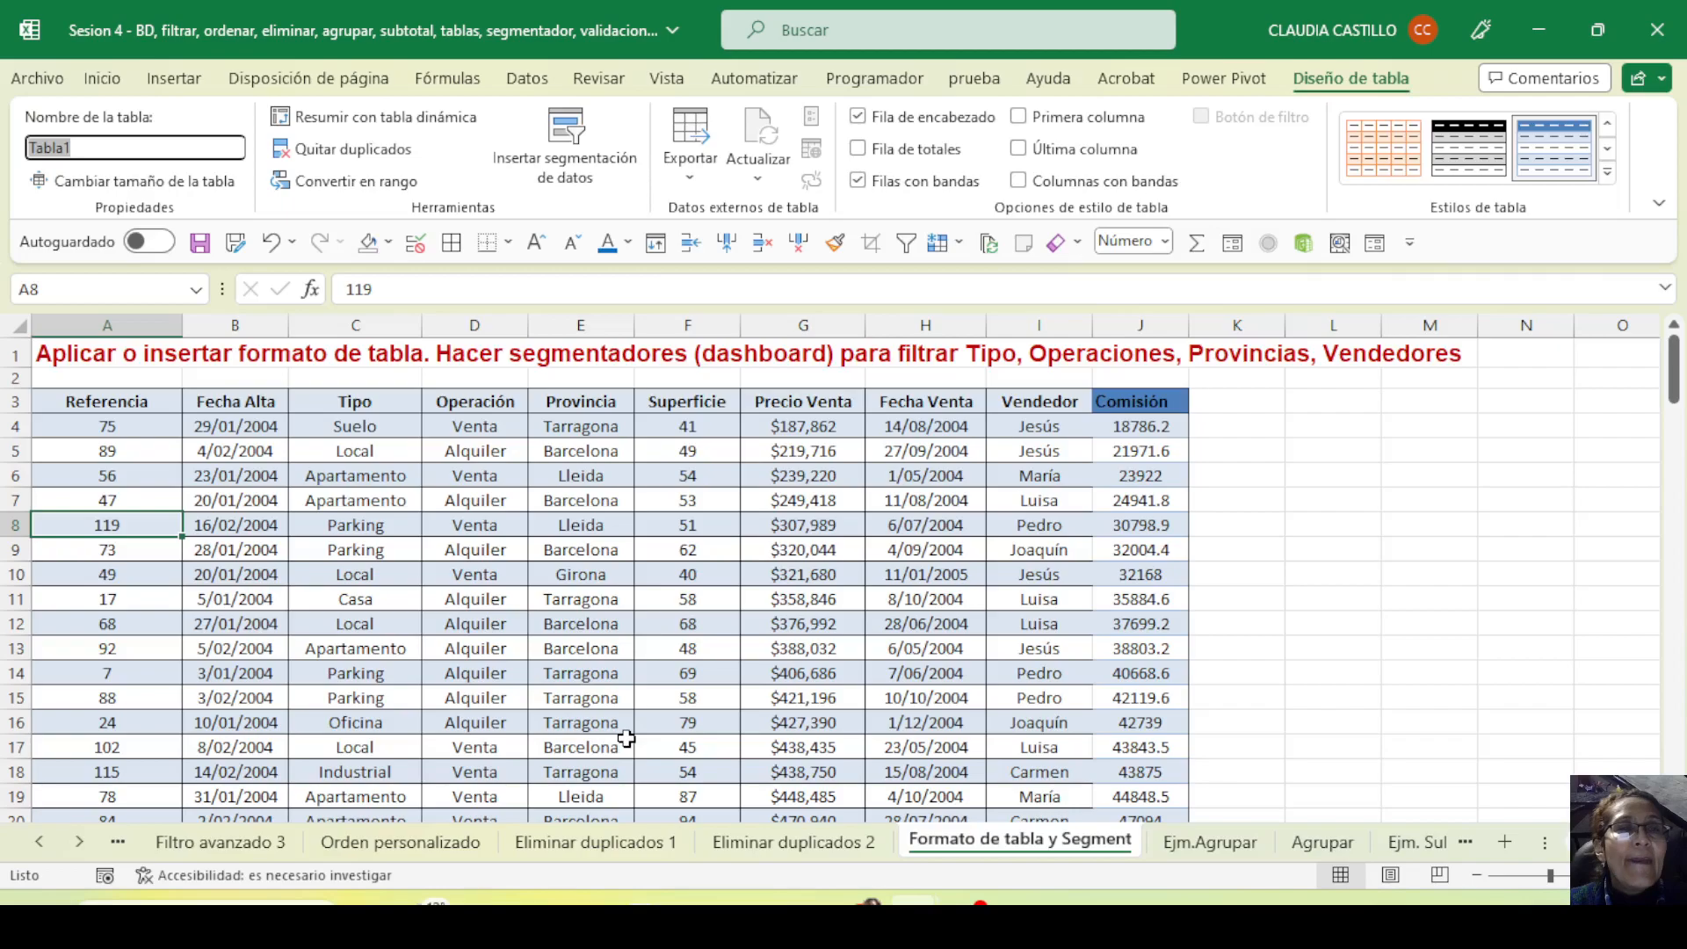
pyautogui.write('Ventas')
pyautogui.press('Return')
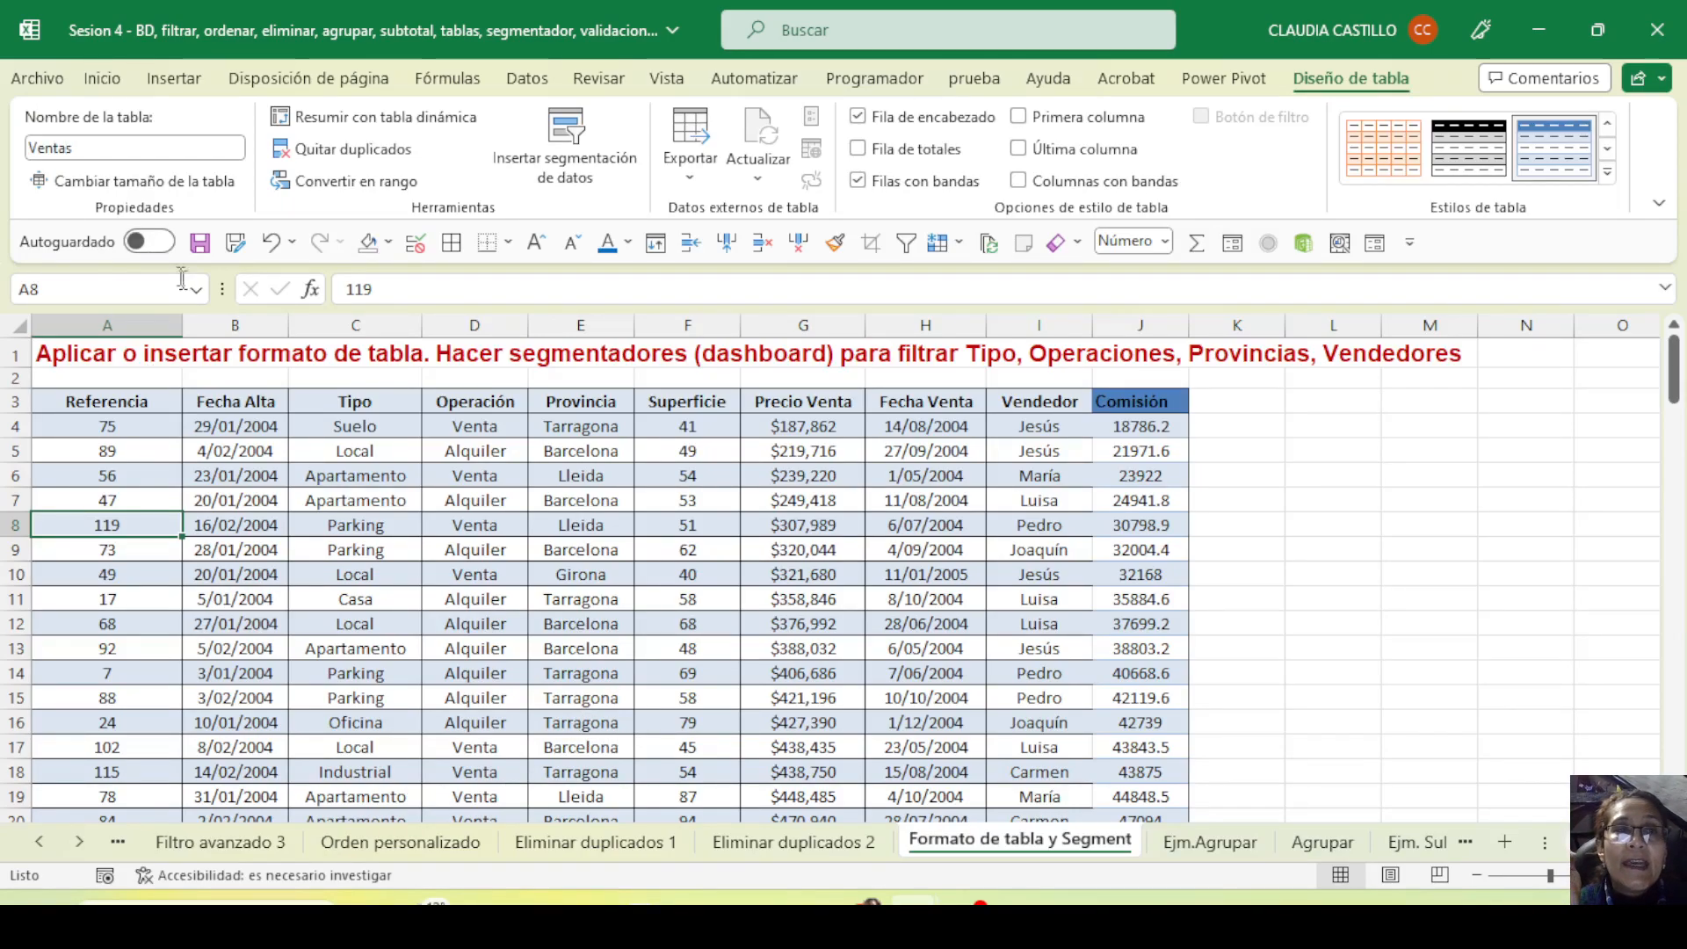
# Select the whole data range by its table name Ventas, look over the selected rows, and return to a single cell
pyautogui.click(200, 298)
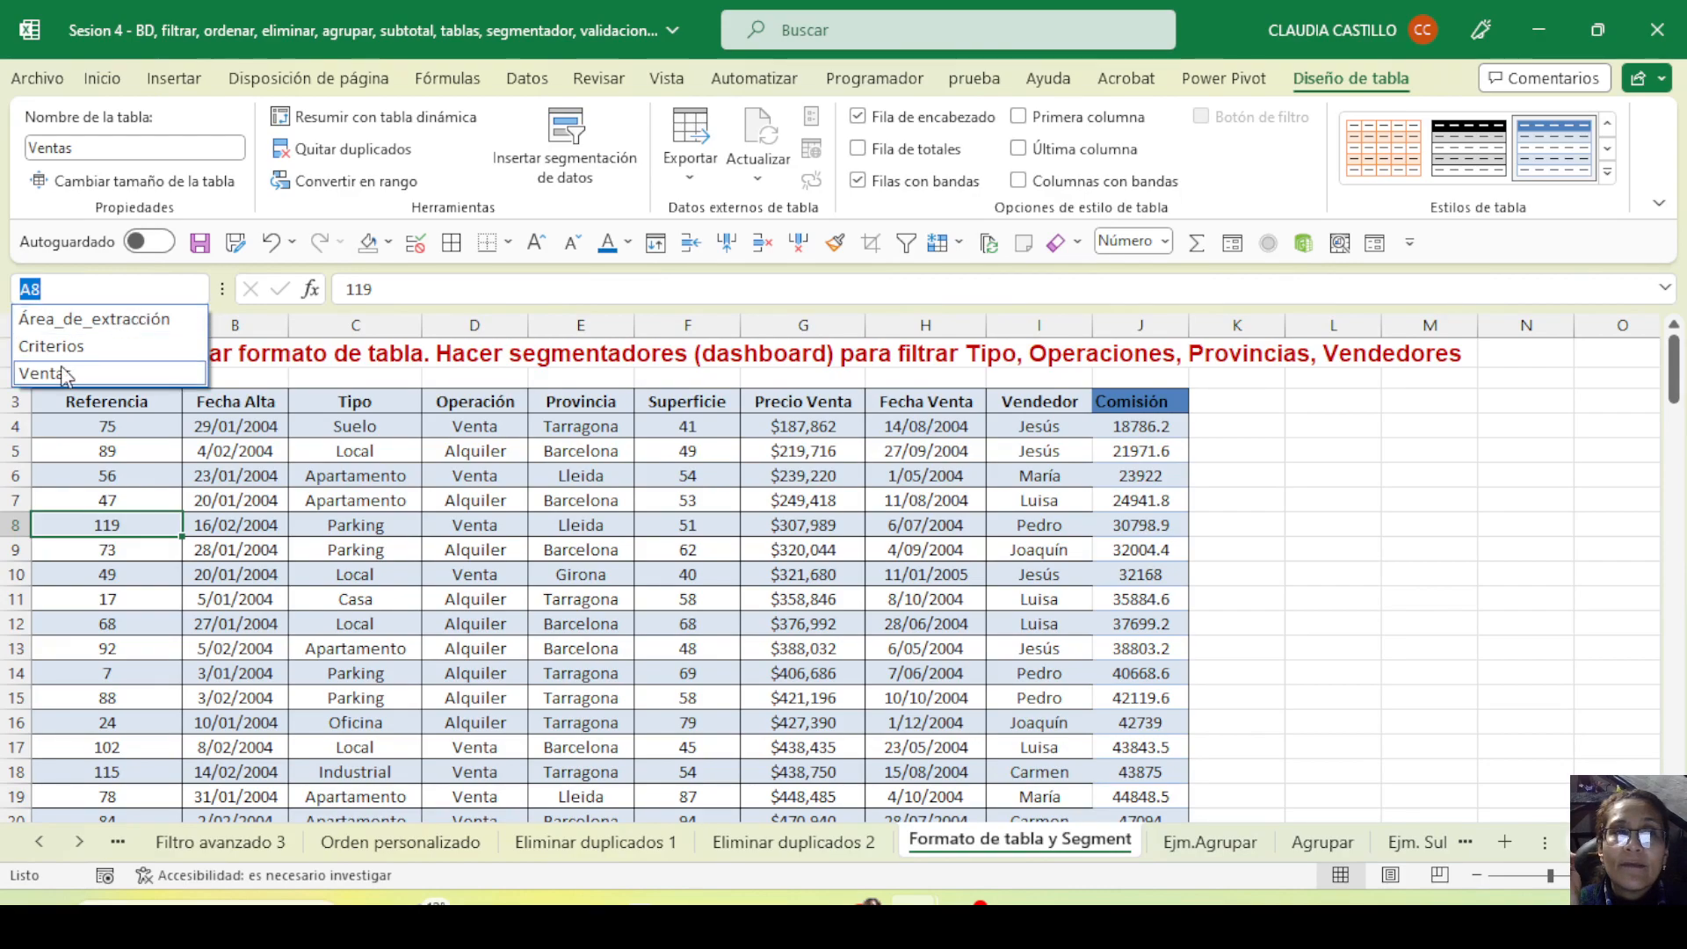
pyautogui.click(115, 376)
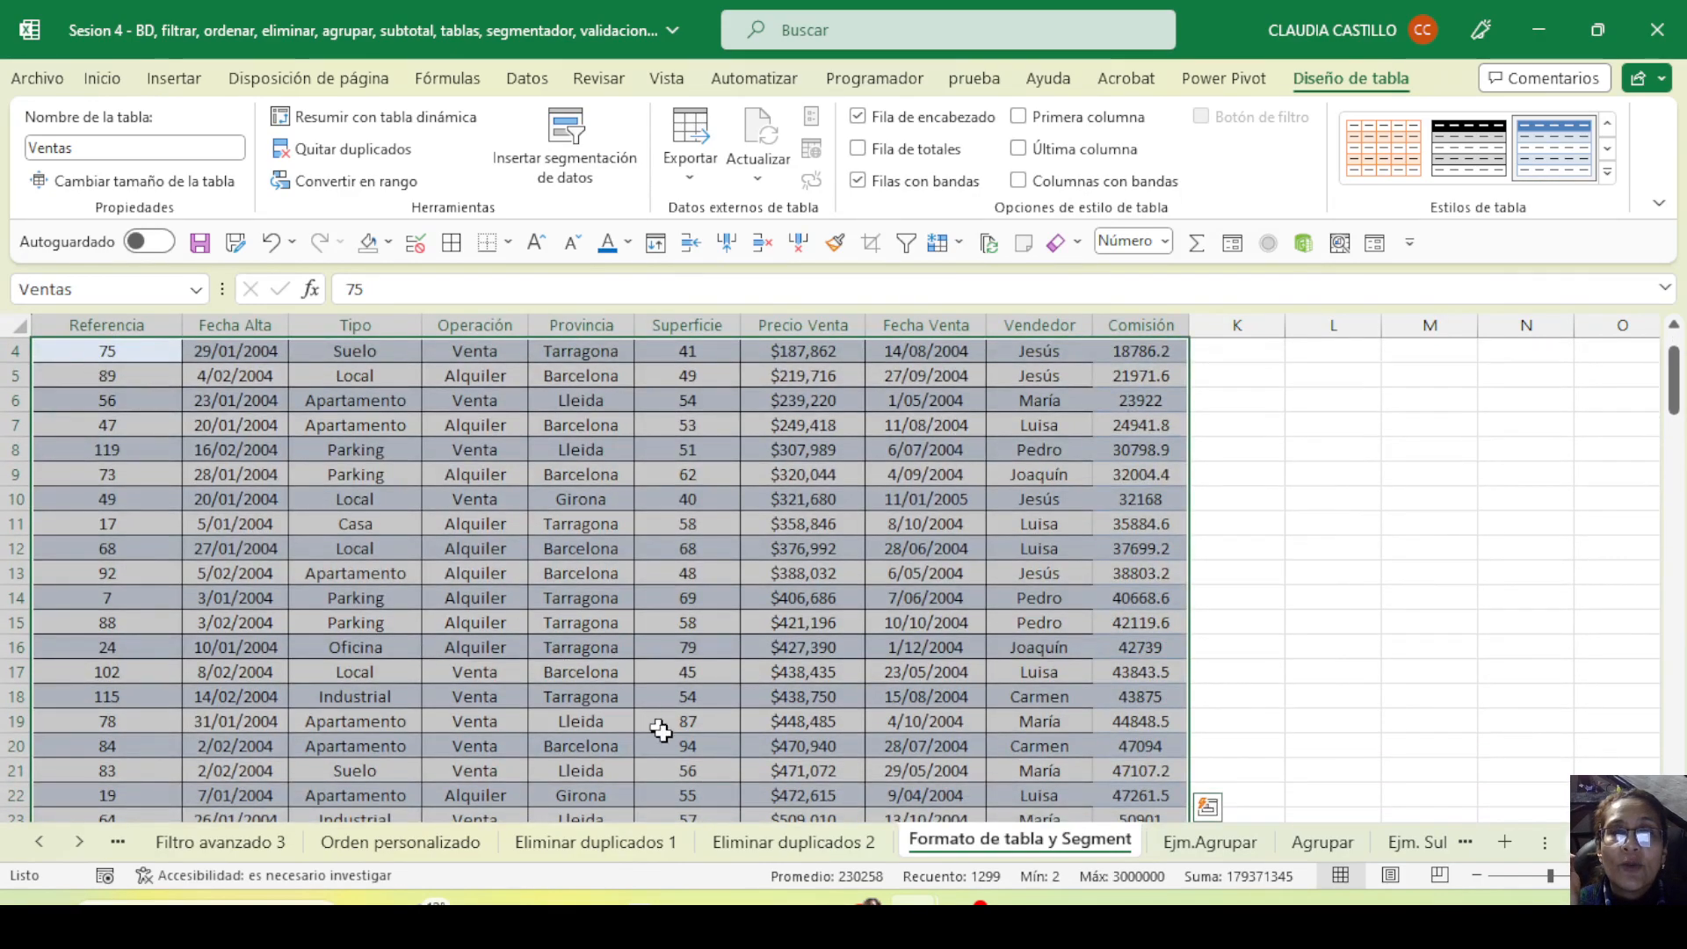
pyautogui.scroll(-8, 271, 607)
pyautogui.scroll(10, 282, 662)
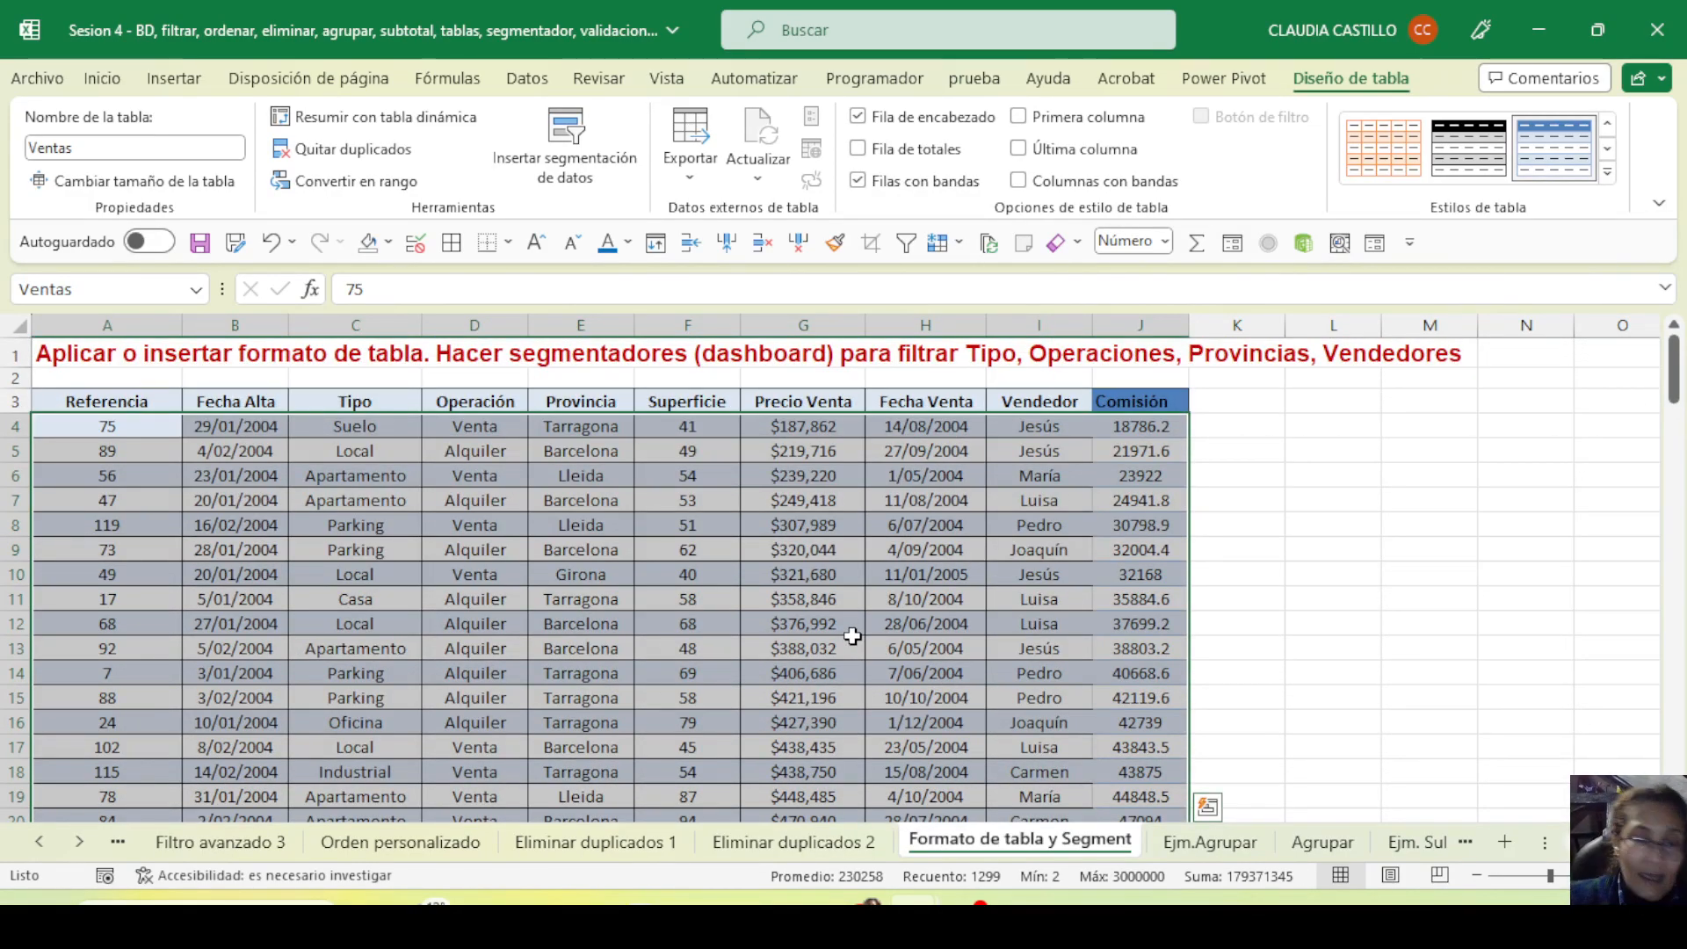
pyautogui.click(368, 473)
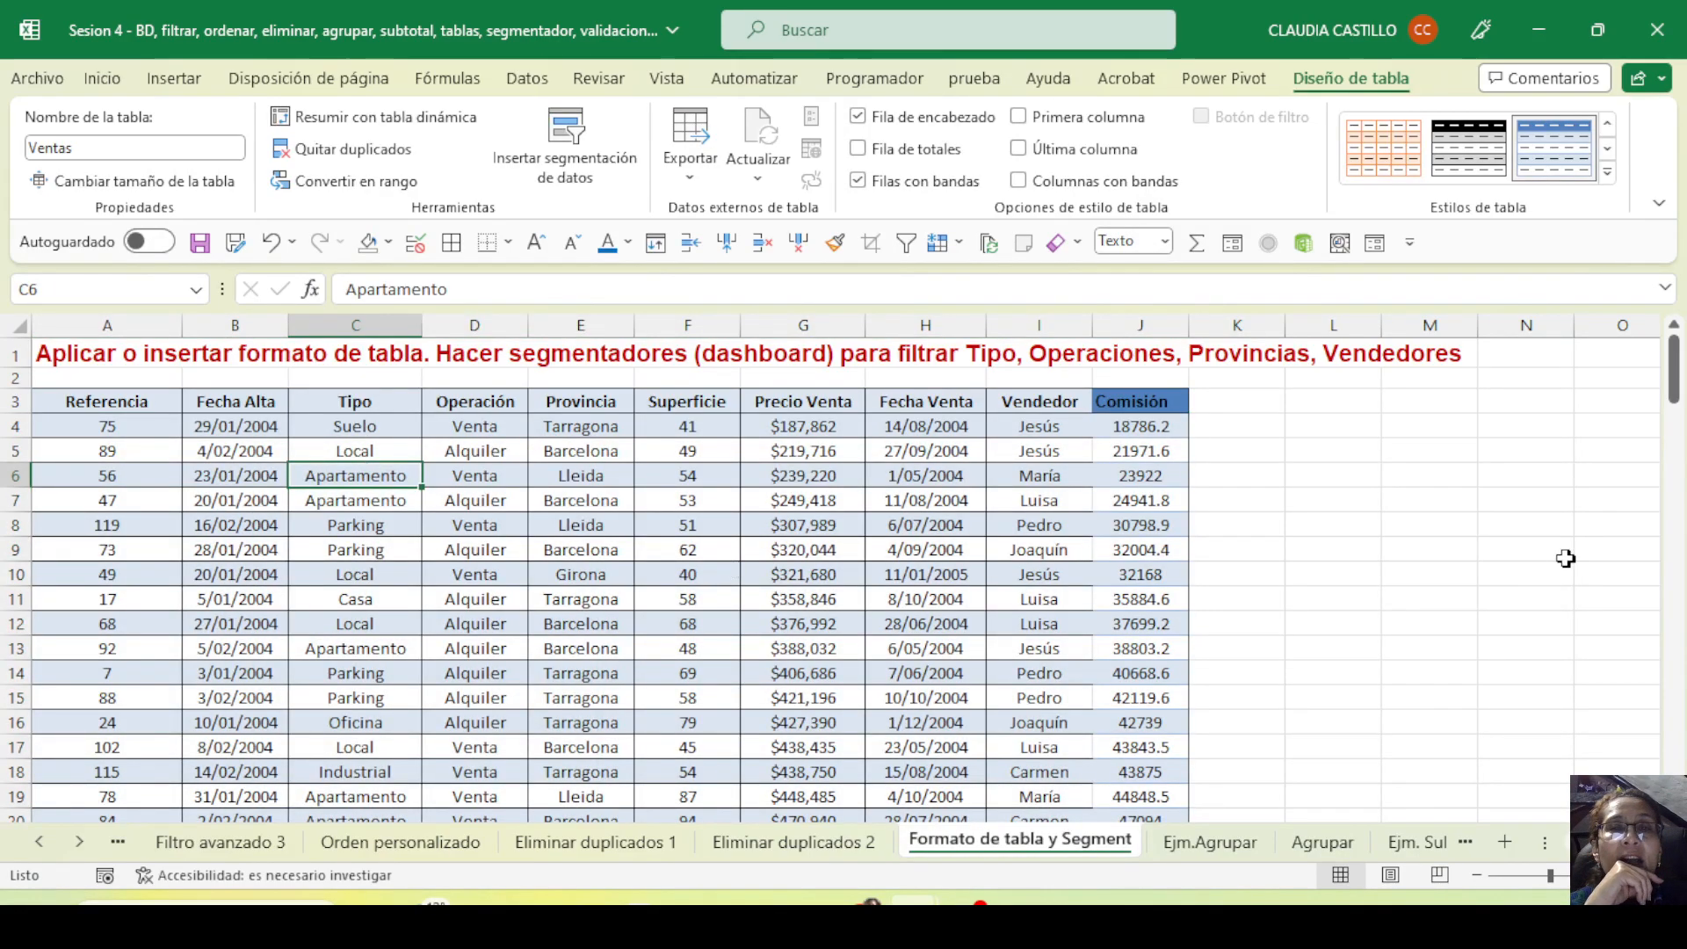
pyautogui.click(196, 289)
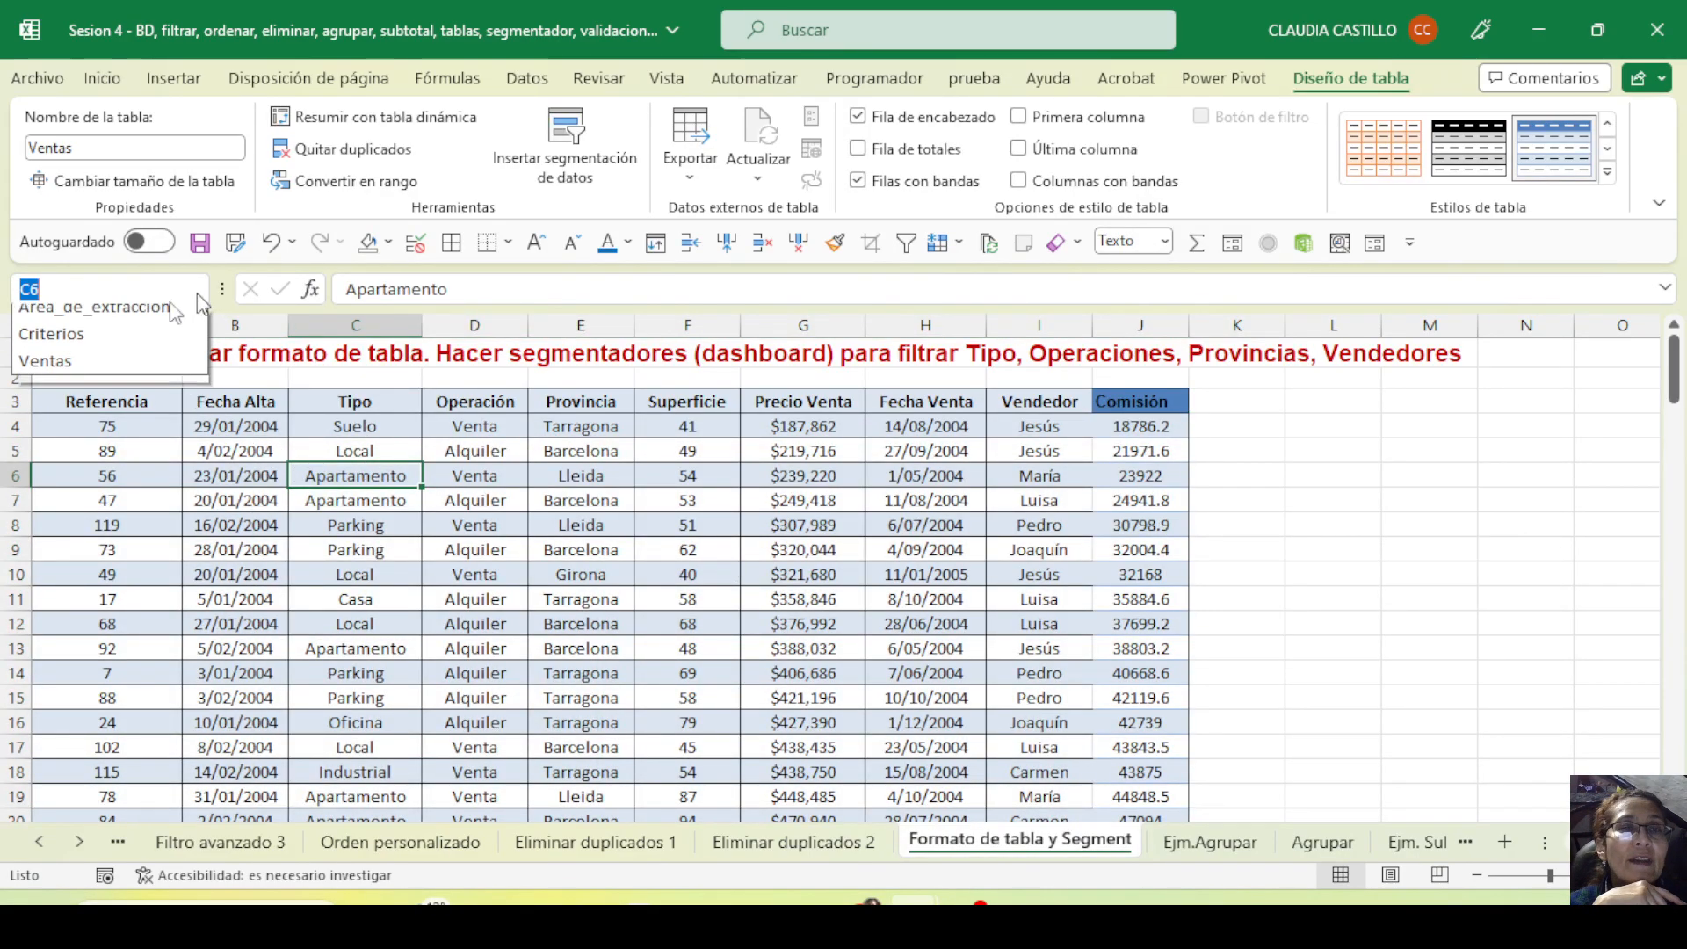
pyautogui.click(529, 636)
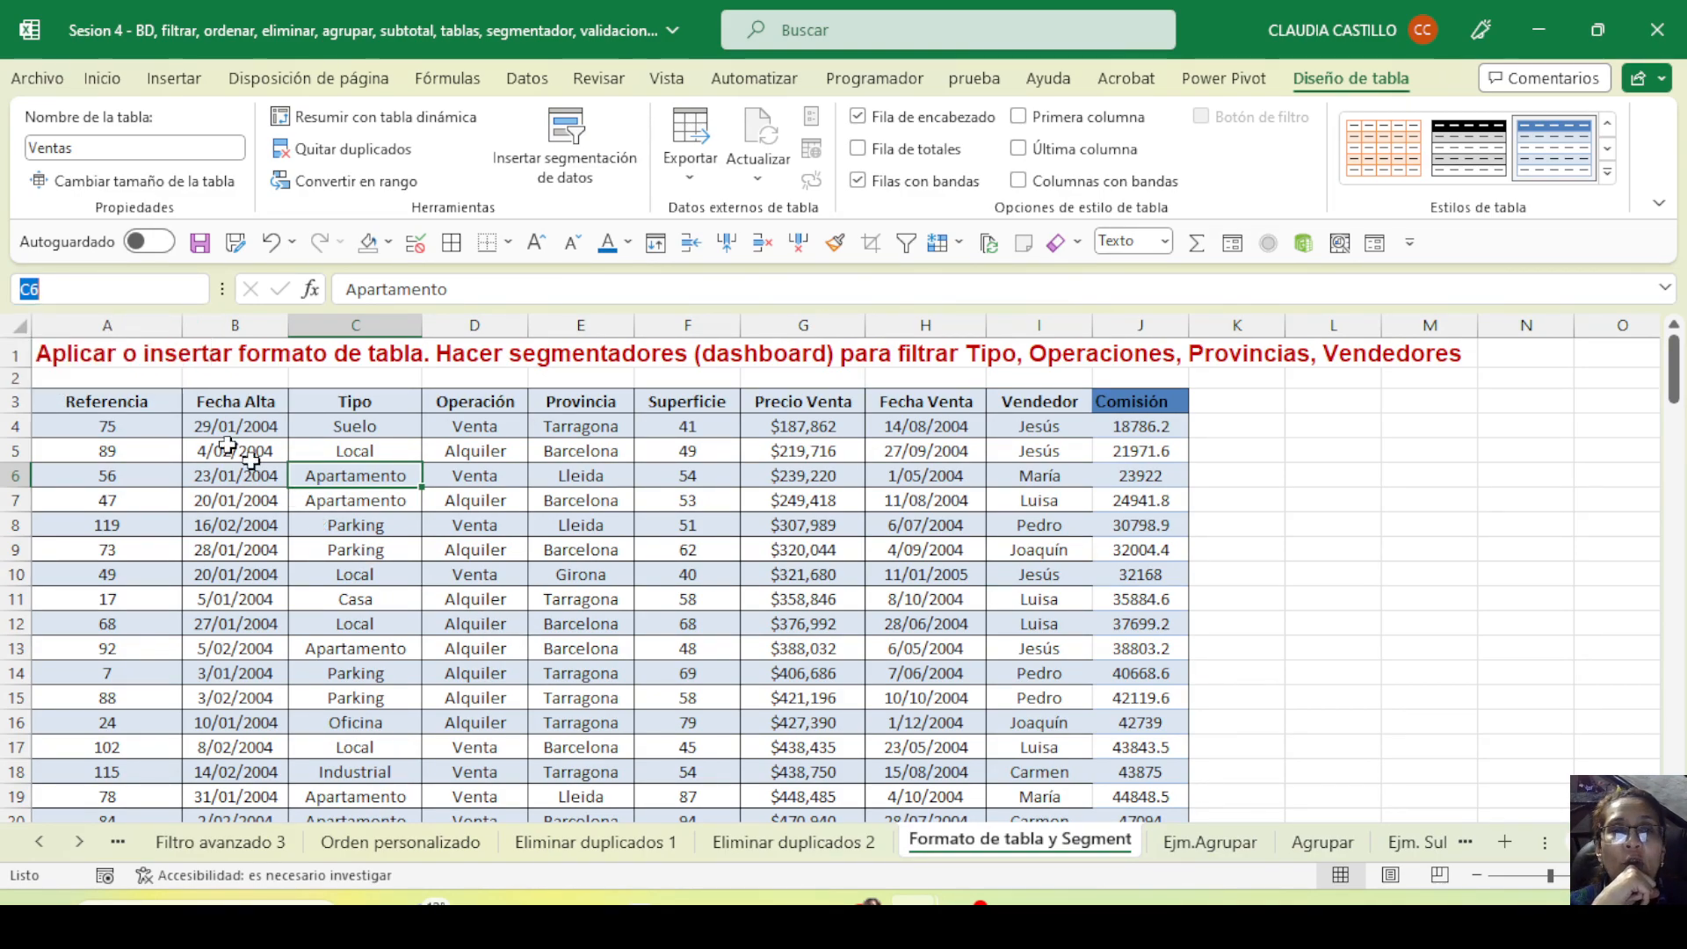
pyautogui.click(107, 400)
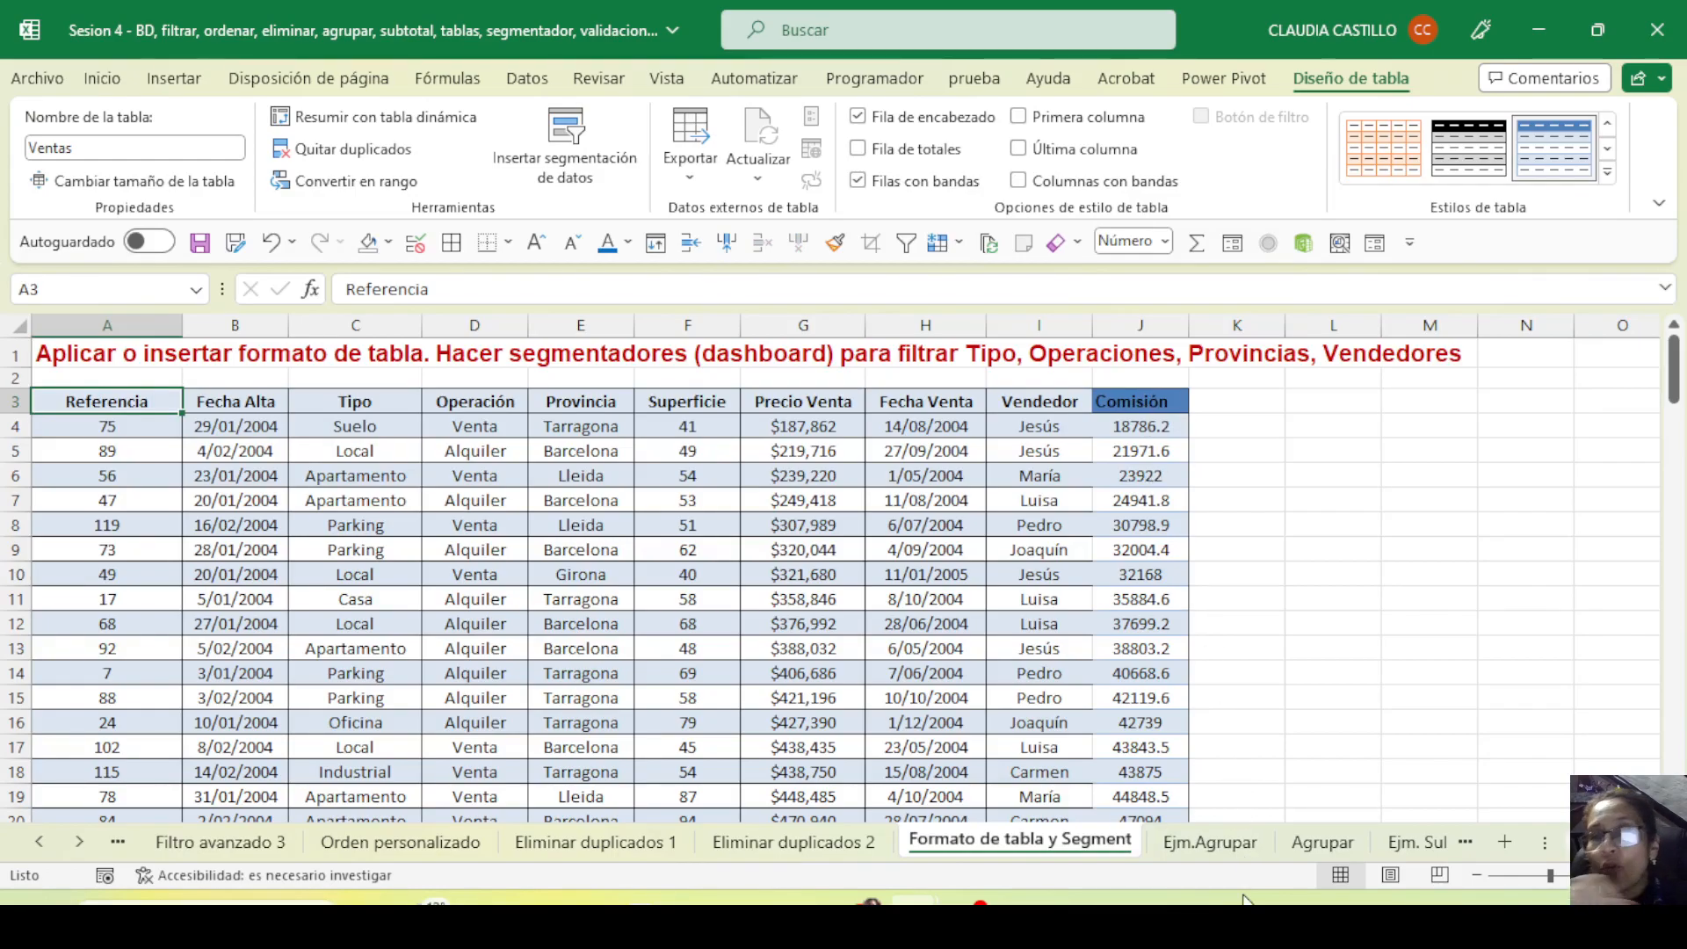
pyautogui.click(661, 739)
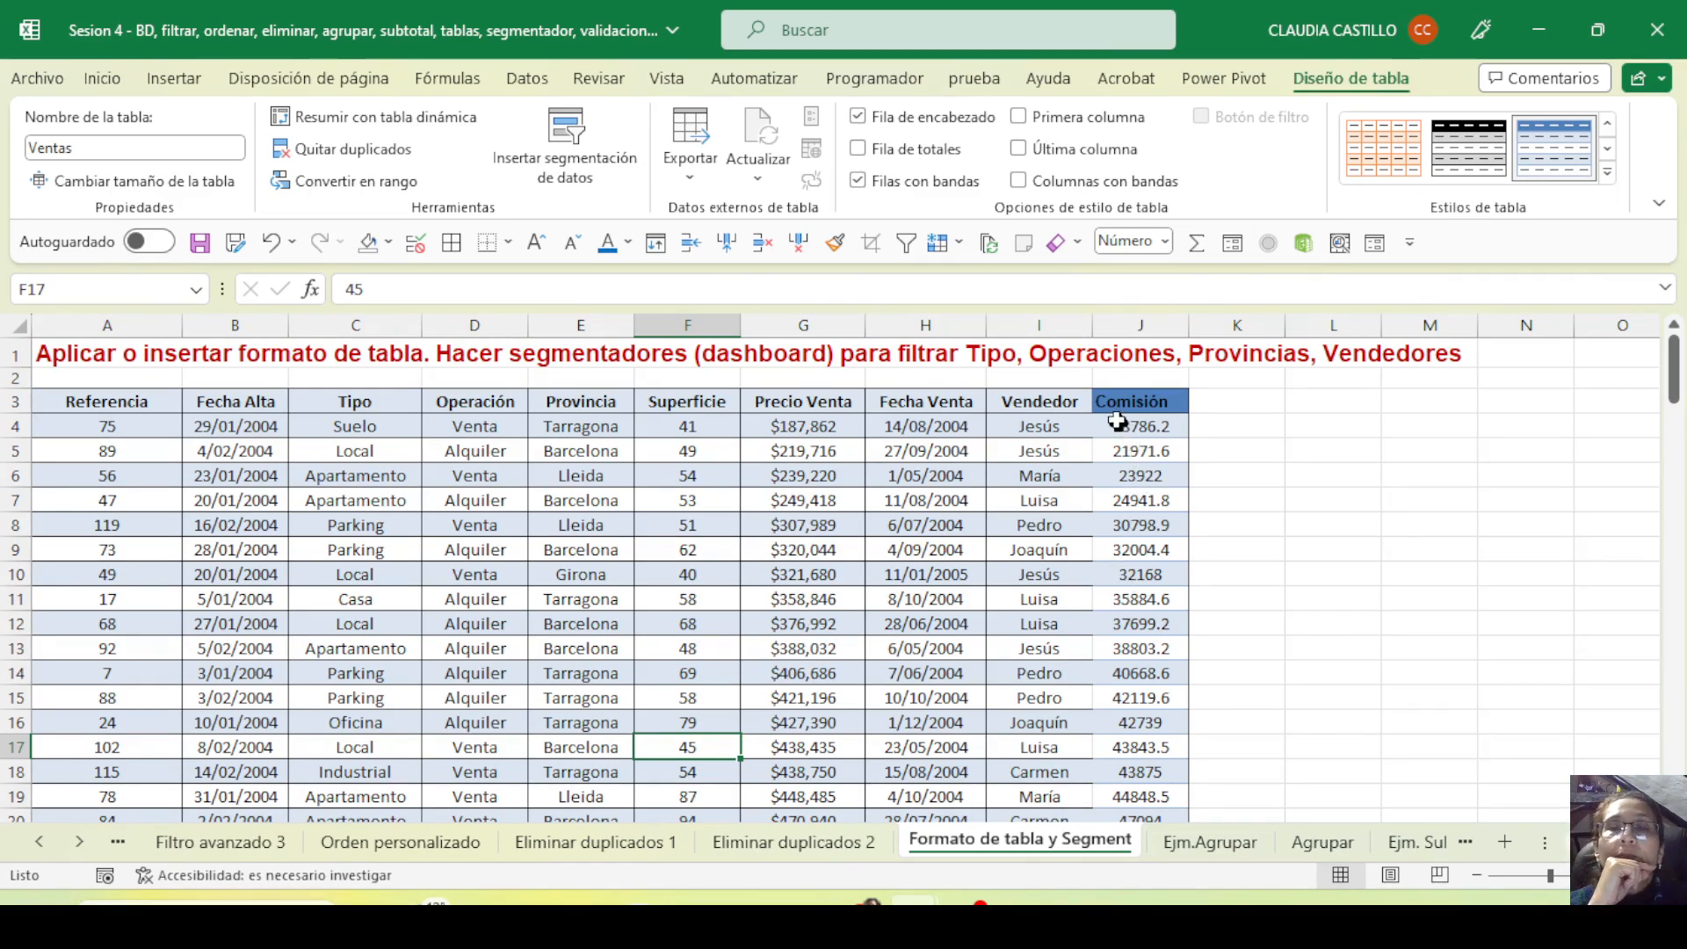
pyautogui.click(853, 495)
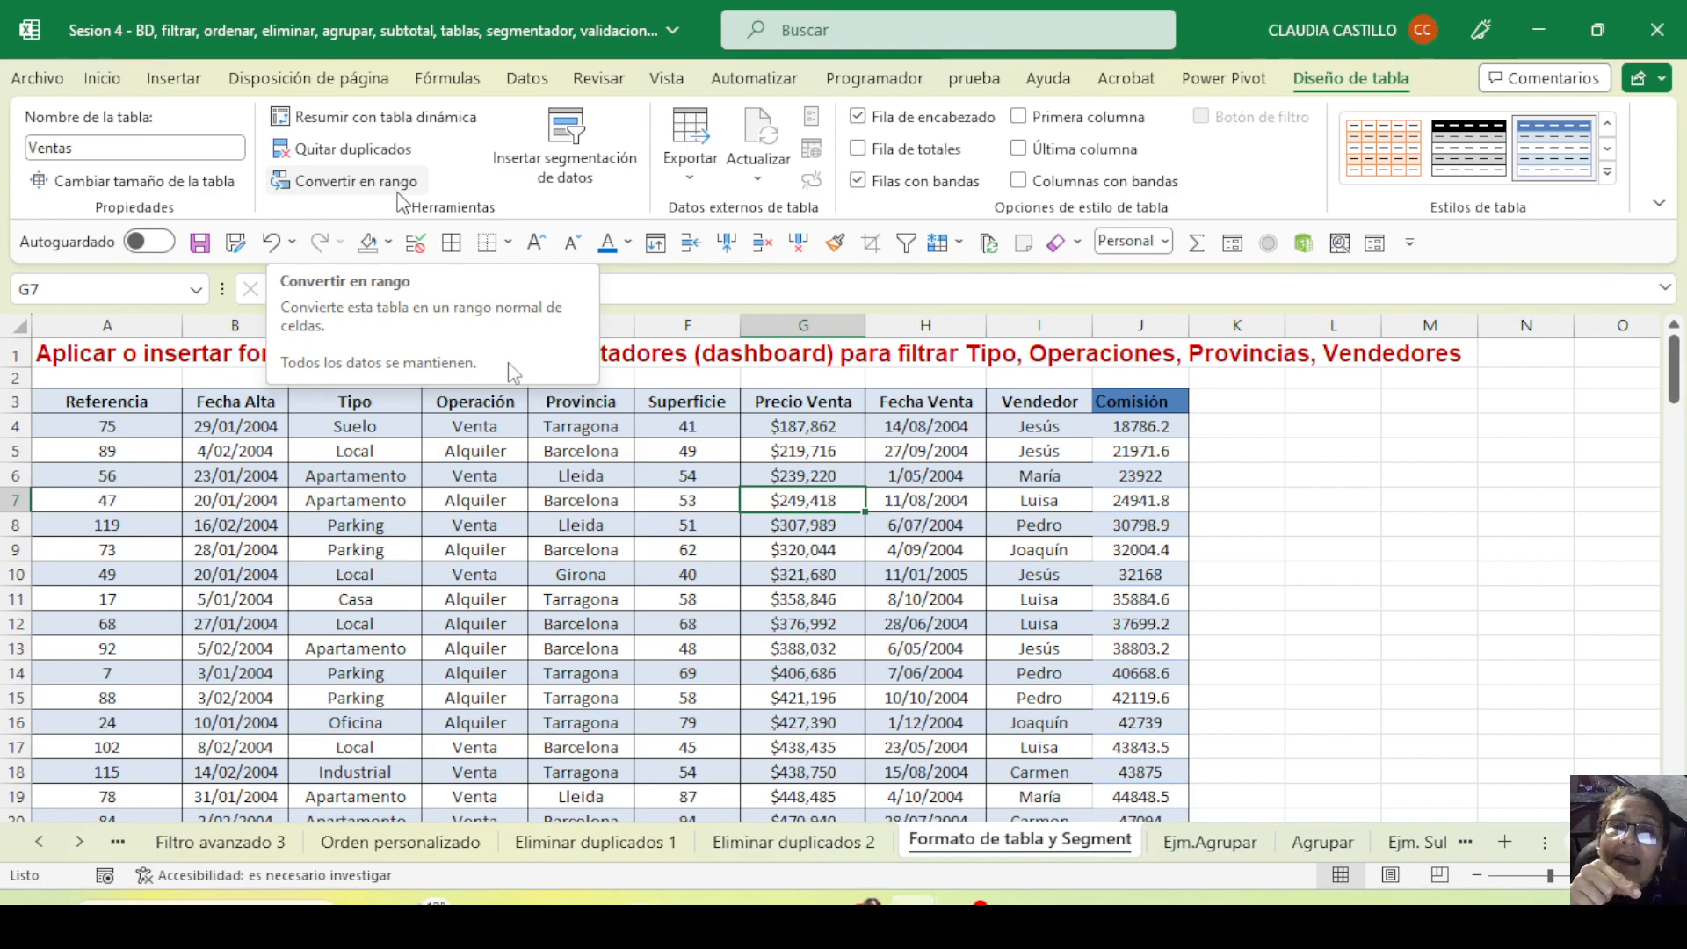
# Insert slicers for the Tipo, Operación, Provincia and Vendedor fields of the Ventas table
pyautogui.click(578, 549)
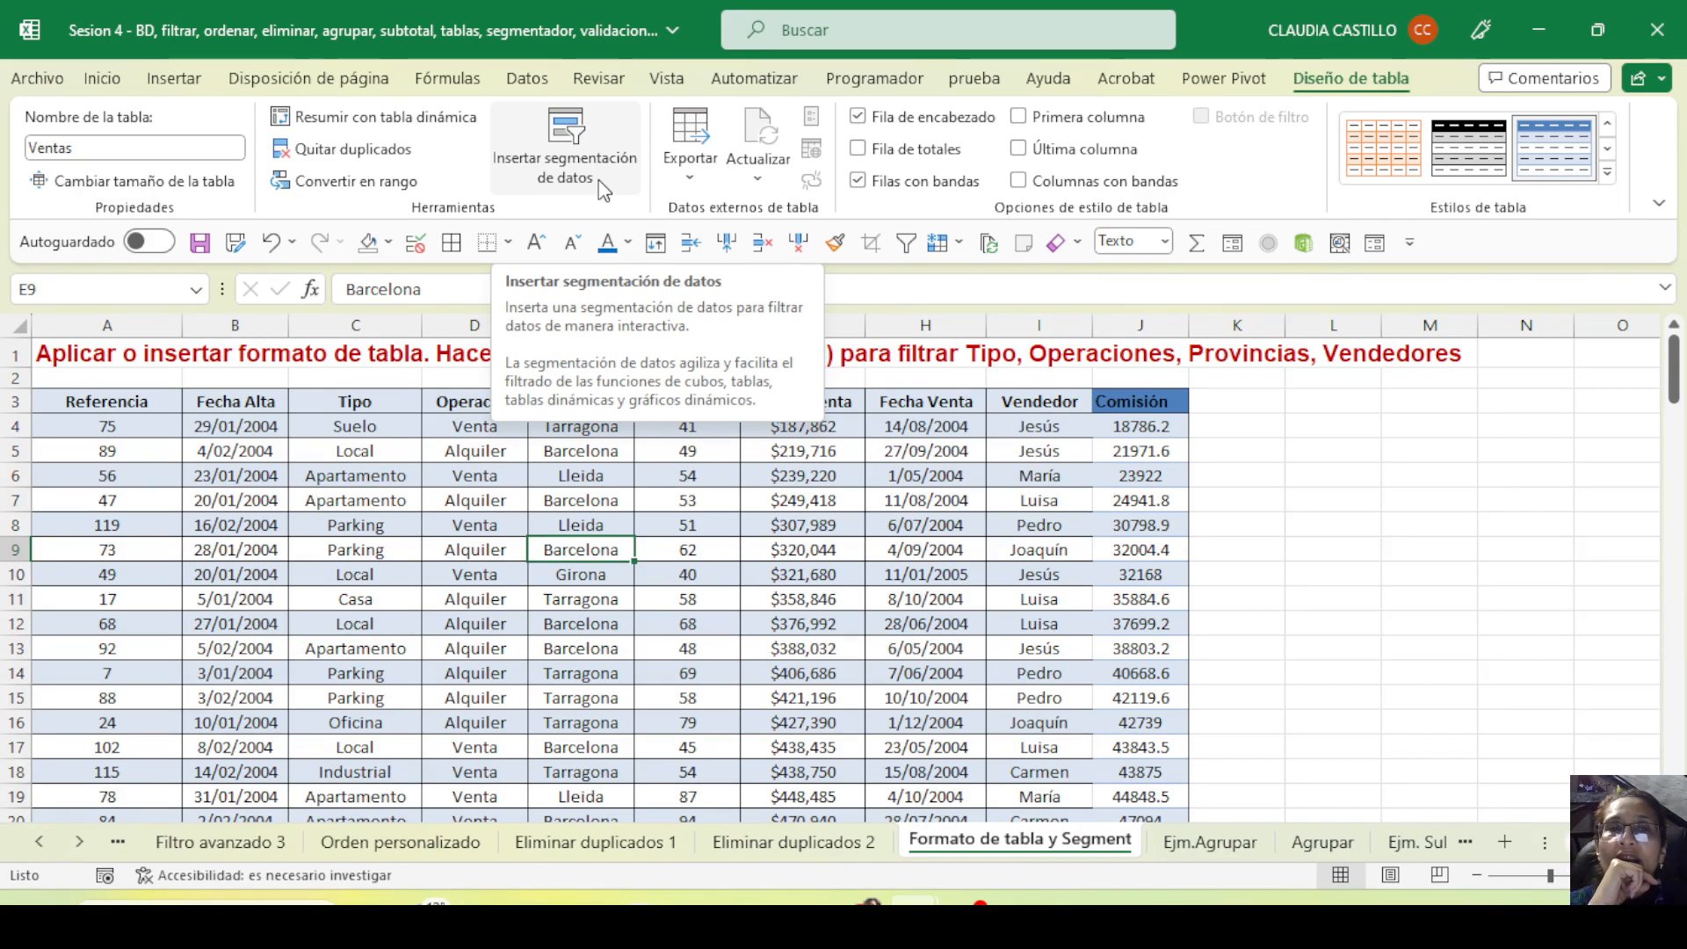
pyautogui.click(542, 169)
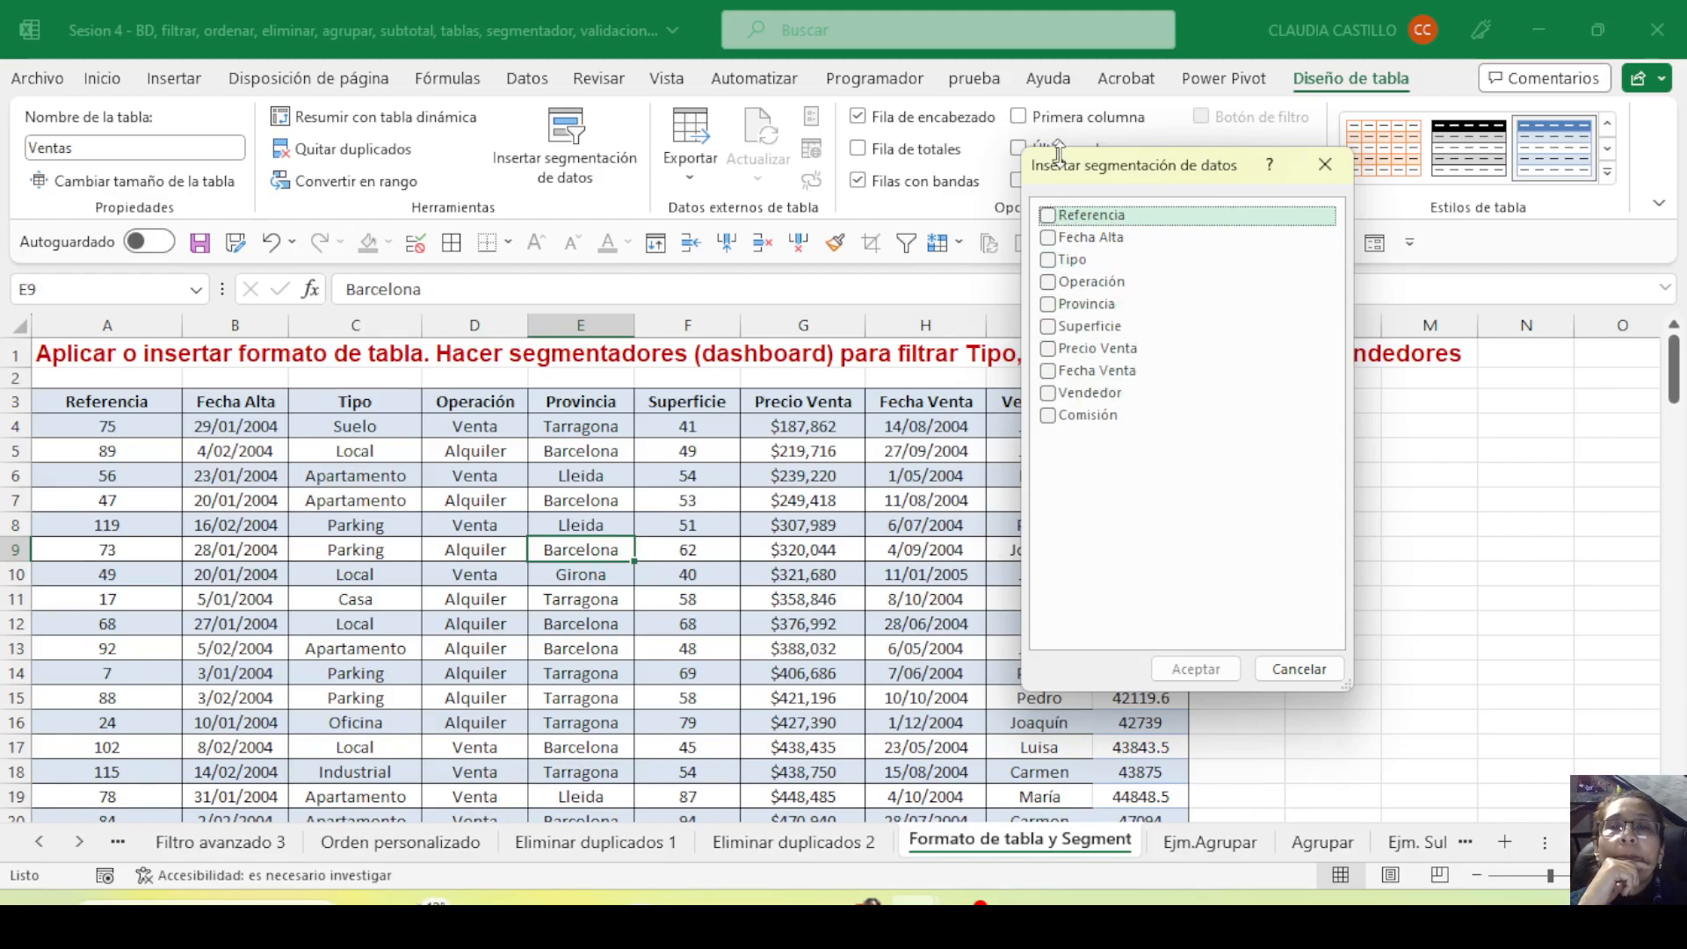
pyautogui.moveTo(1074, 168); pyautogui.dragTo(952, 415)
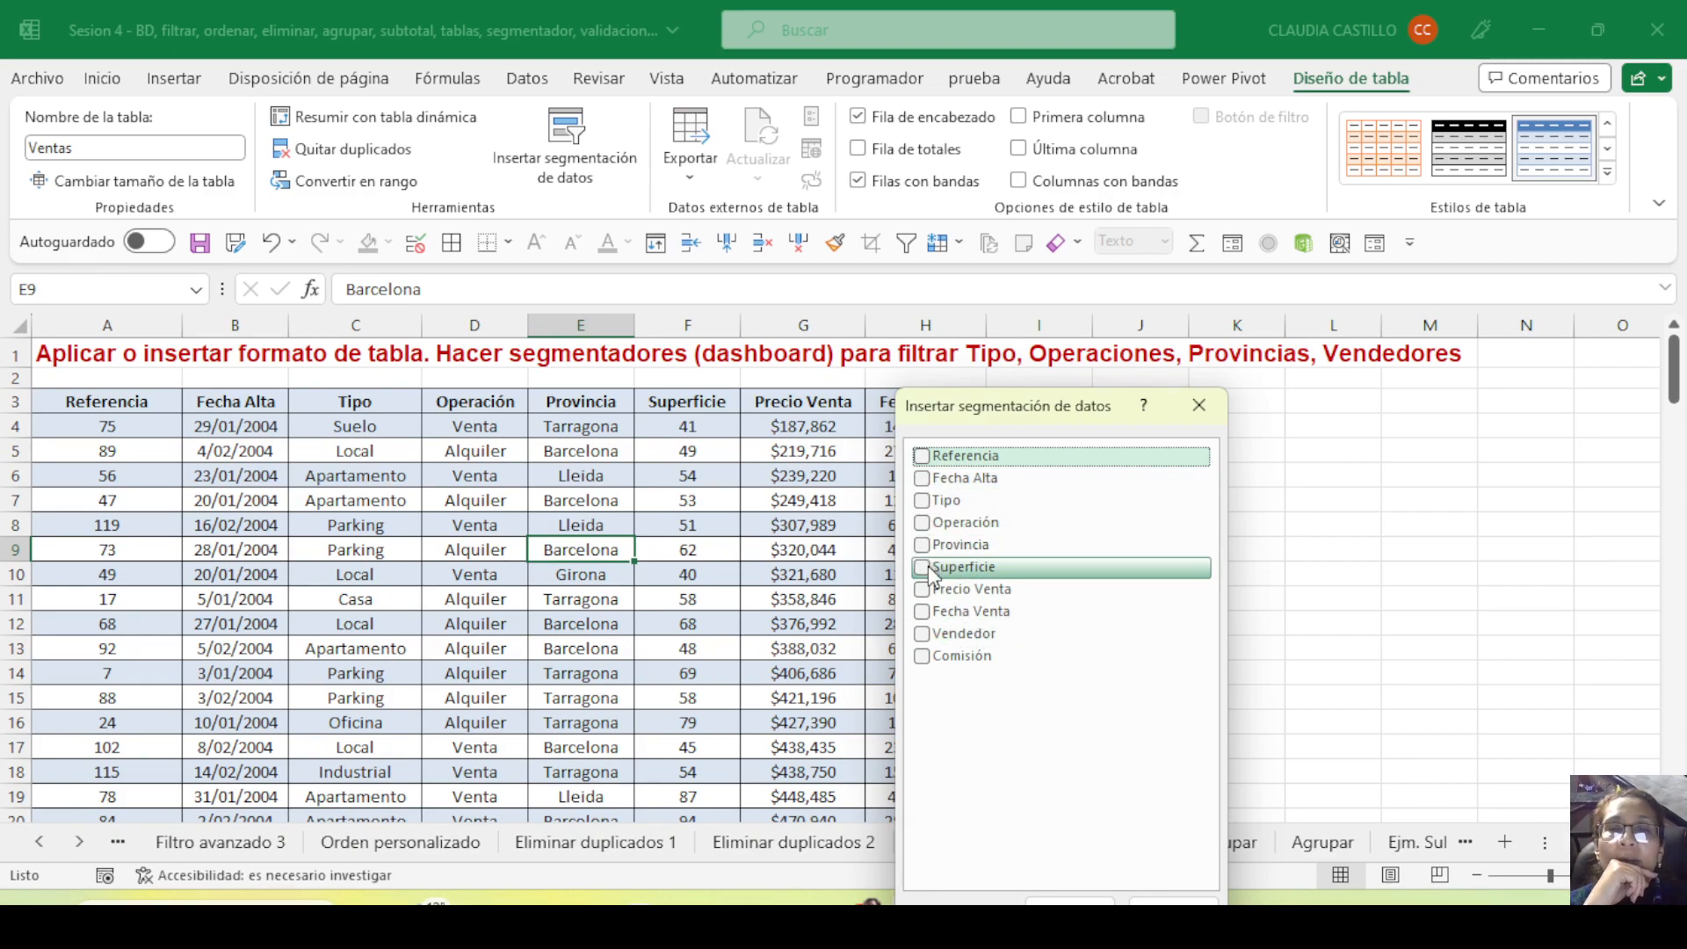
pyautogui.click(927, 503)
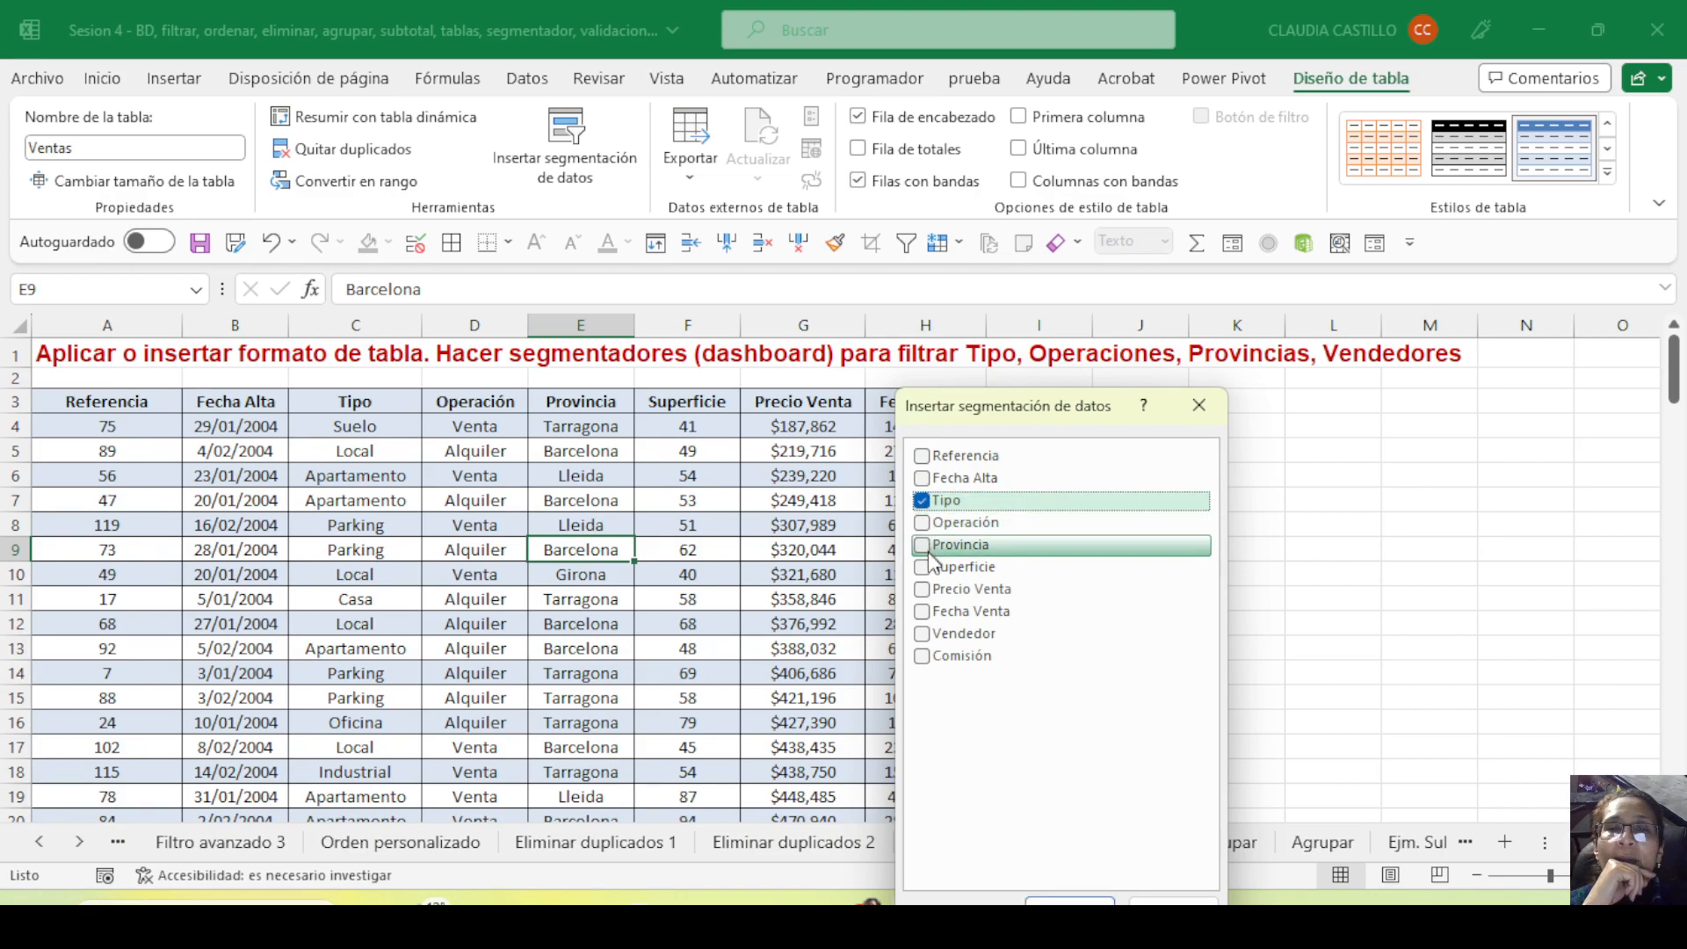
pyautogui.click(925, 524)
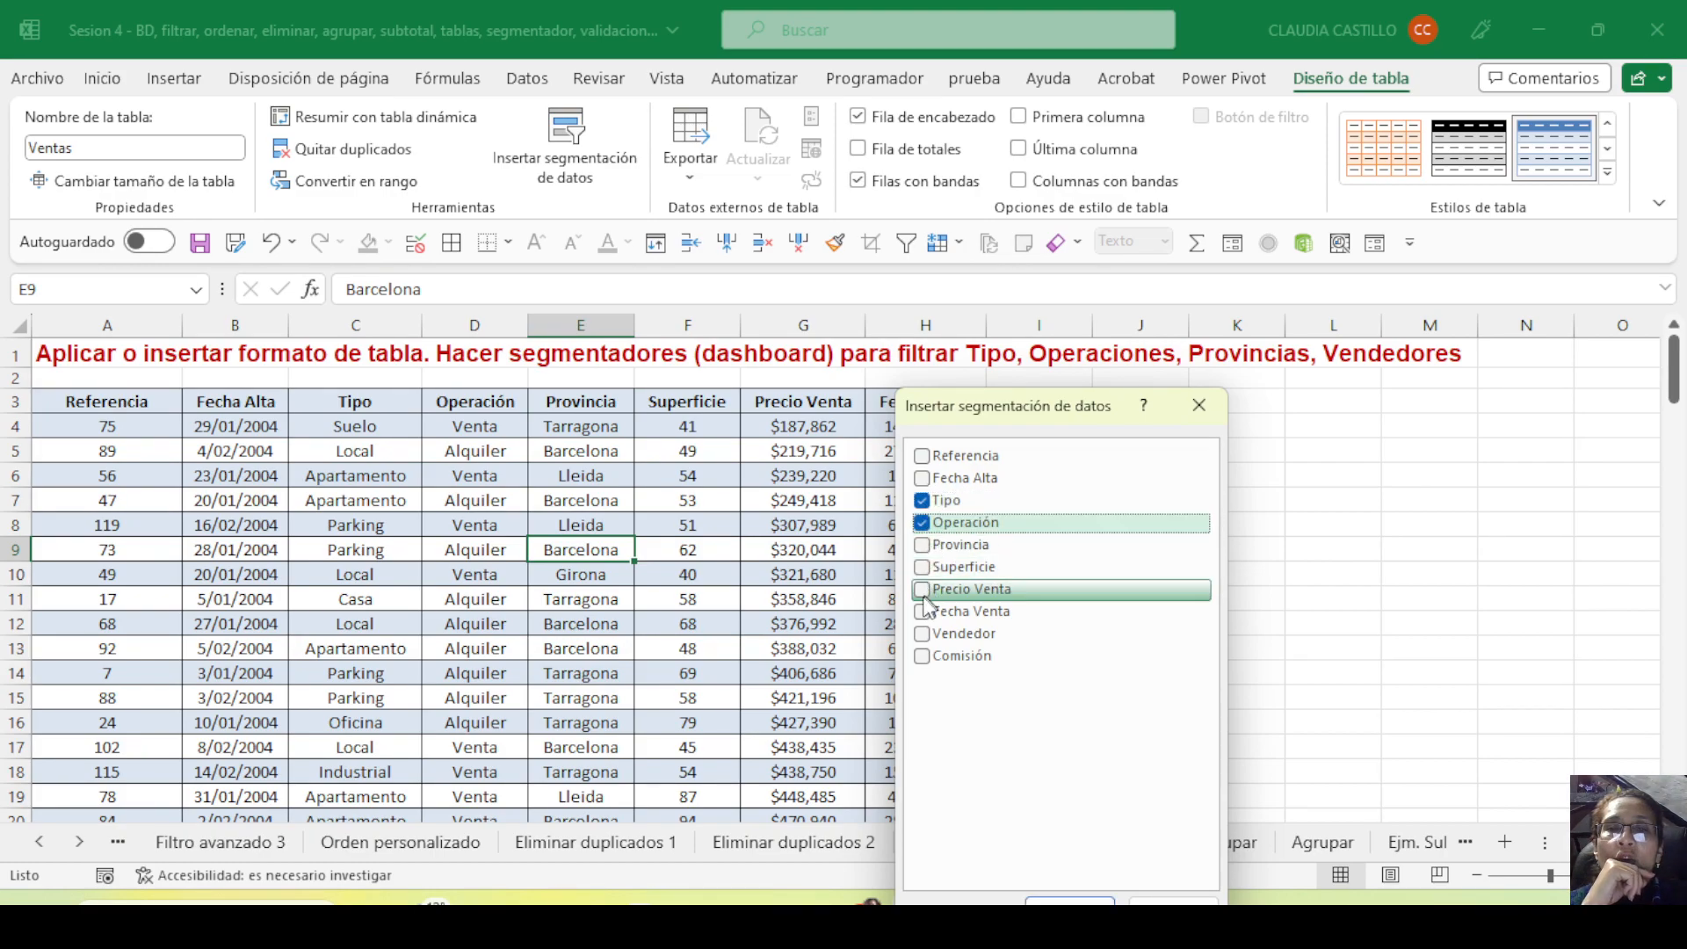
pyautogui.click(923, 546)
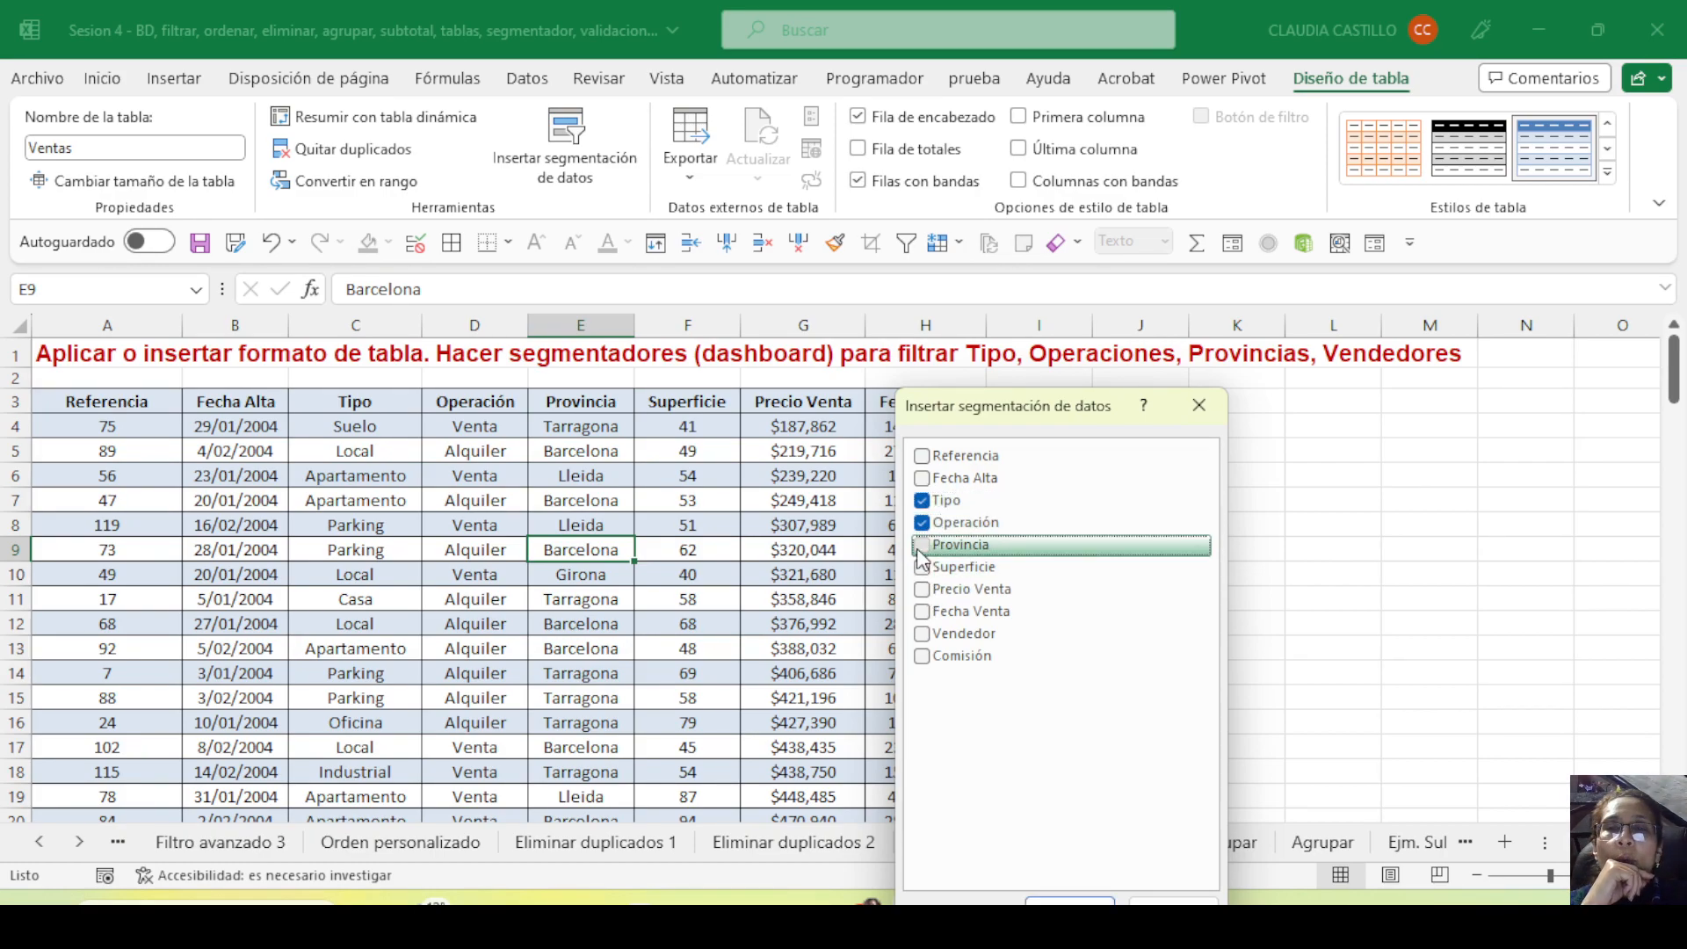
pyautogui.click(923, 635)
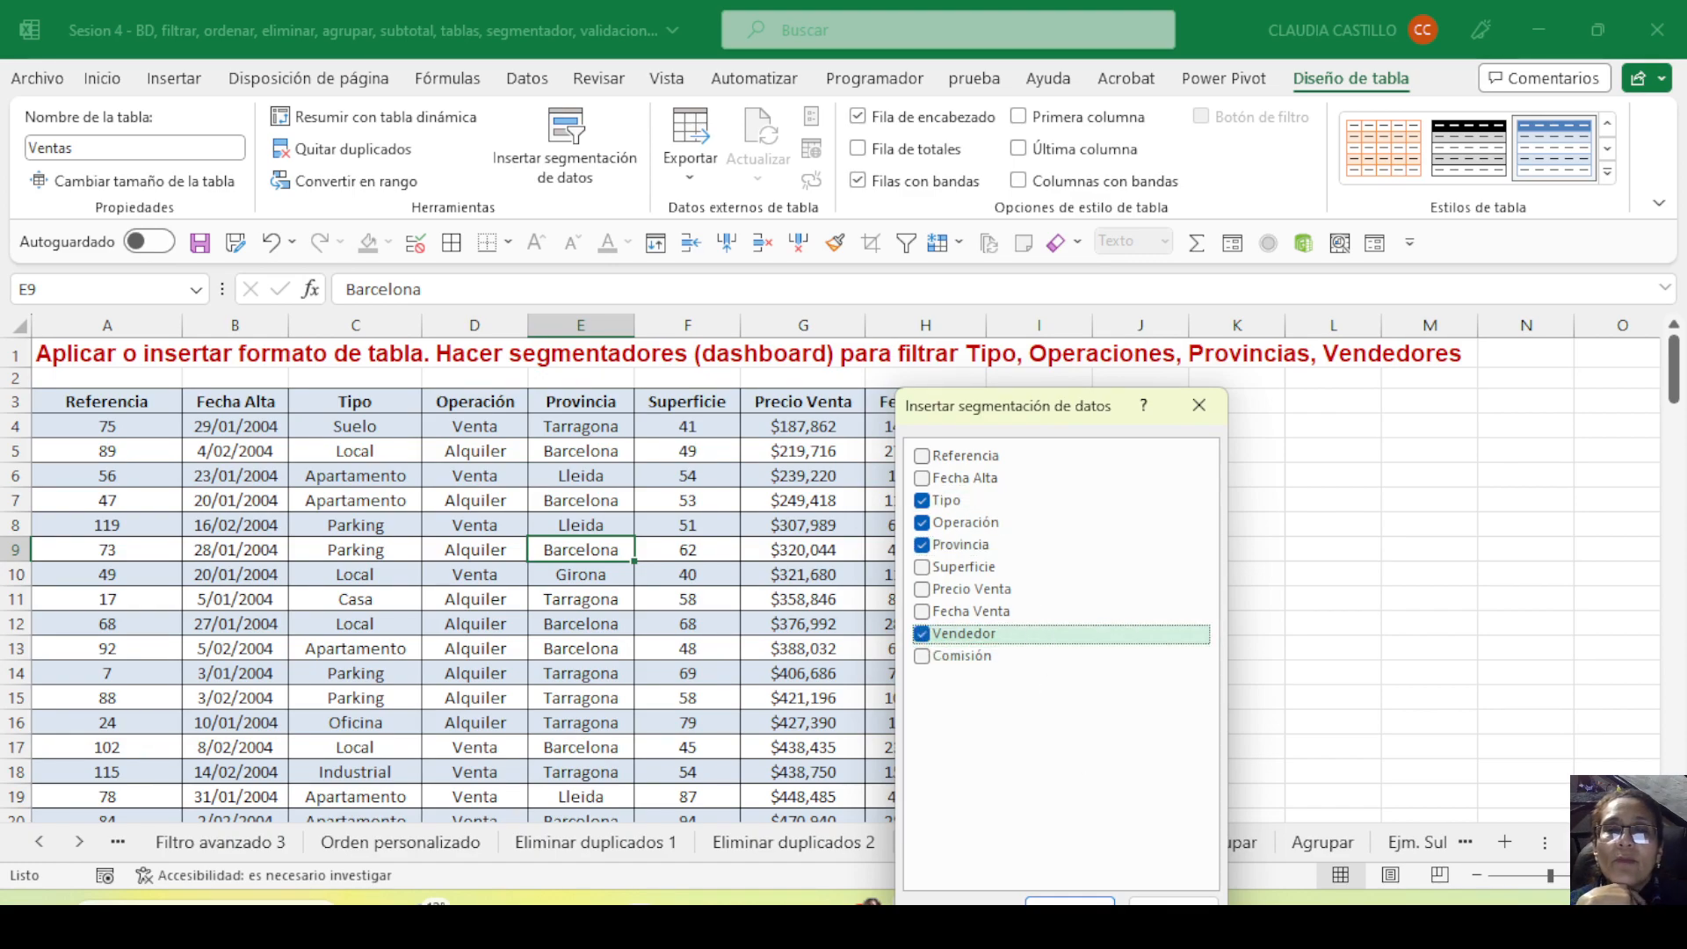
pyautogui.click(1070, 903)
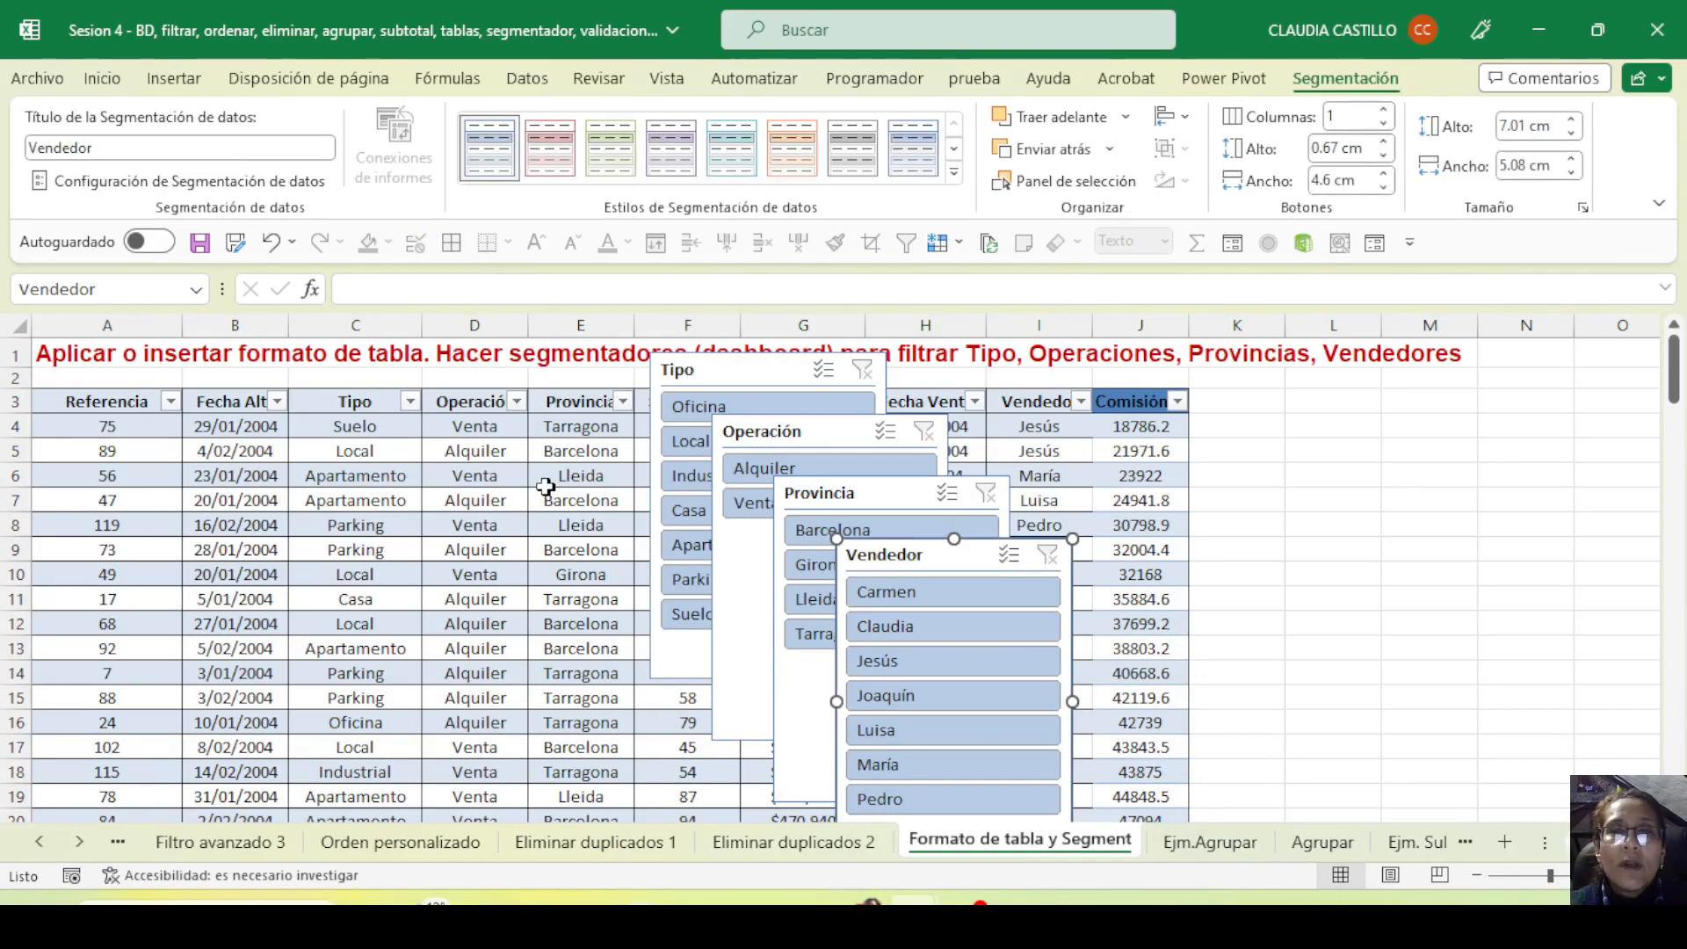
# Pull the overlapping slicers apart, moving Vendedor clear of the table, Provincia beside it, and Operación down and away from Tipo
pyautogui.moveTo(893, 555); pyautogui.dragTo(1392, 432)
pyautogui.moveTo(857, 497); pyautogui.dragTo(1157, 441)
pyautogui.moveTo(1407, 421); pyautogui.dragTo(1438, 401)
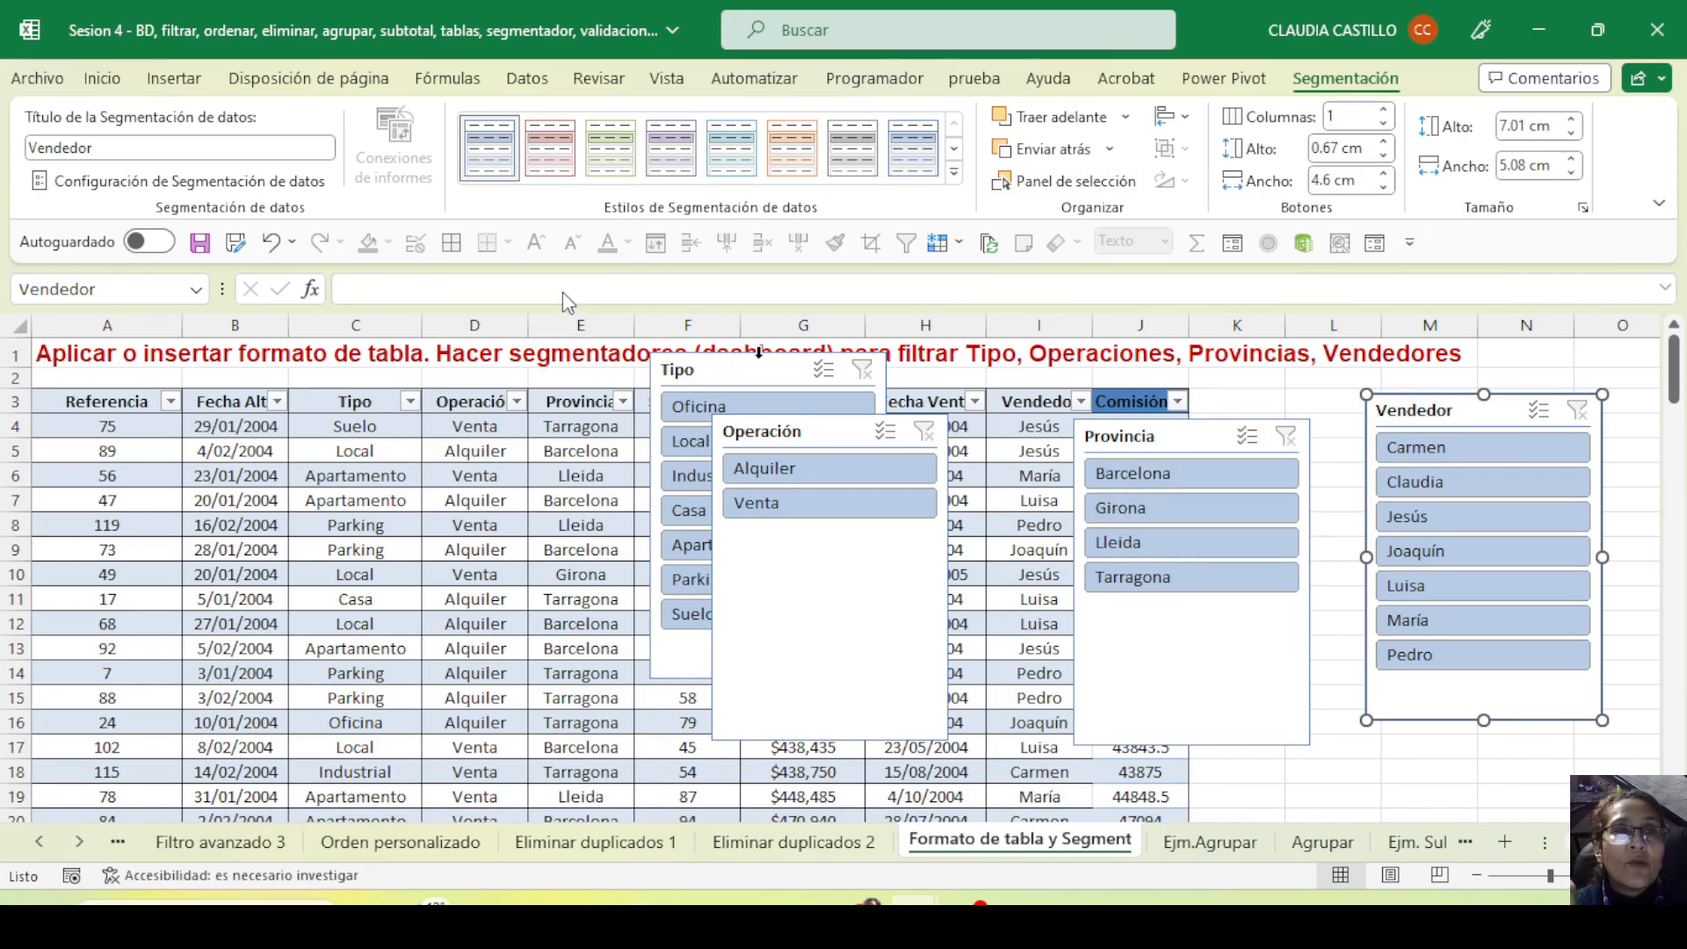
pyautogui.click(1167, 446)
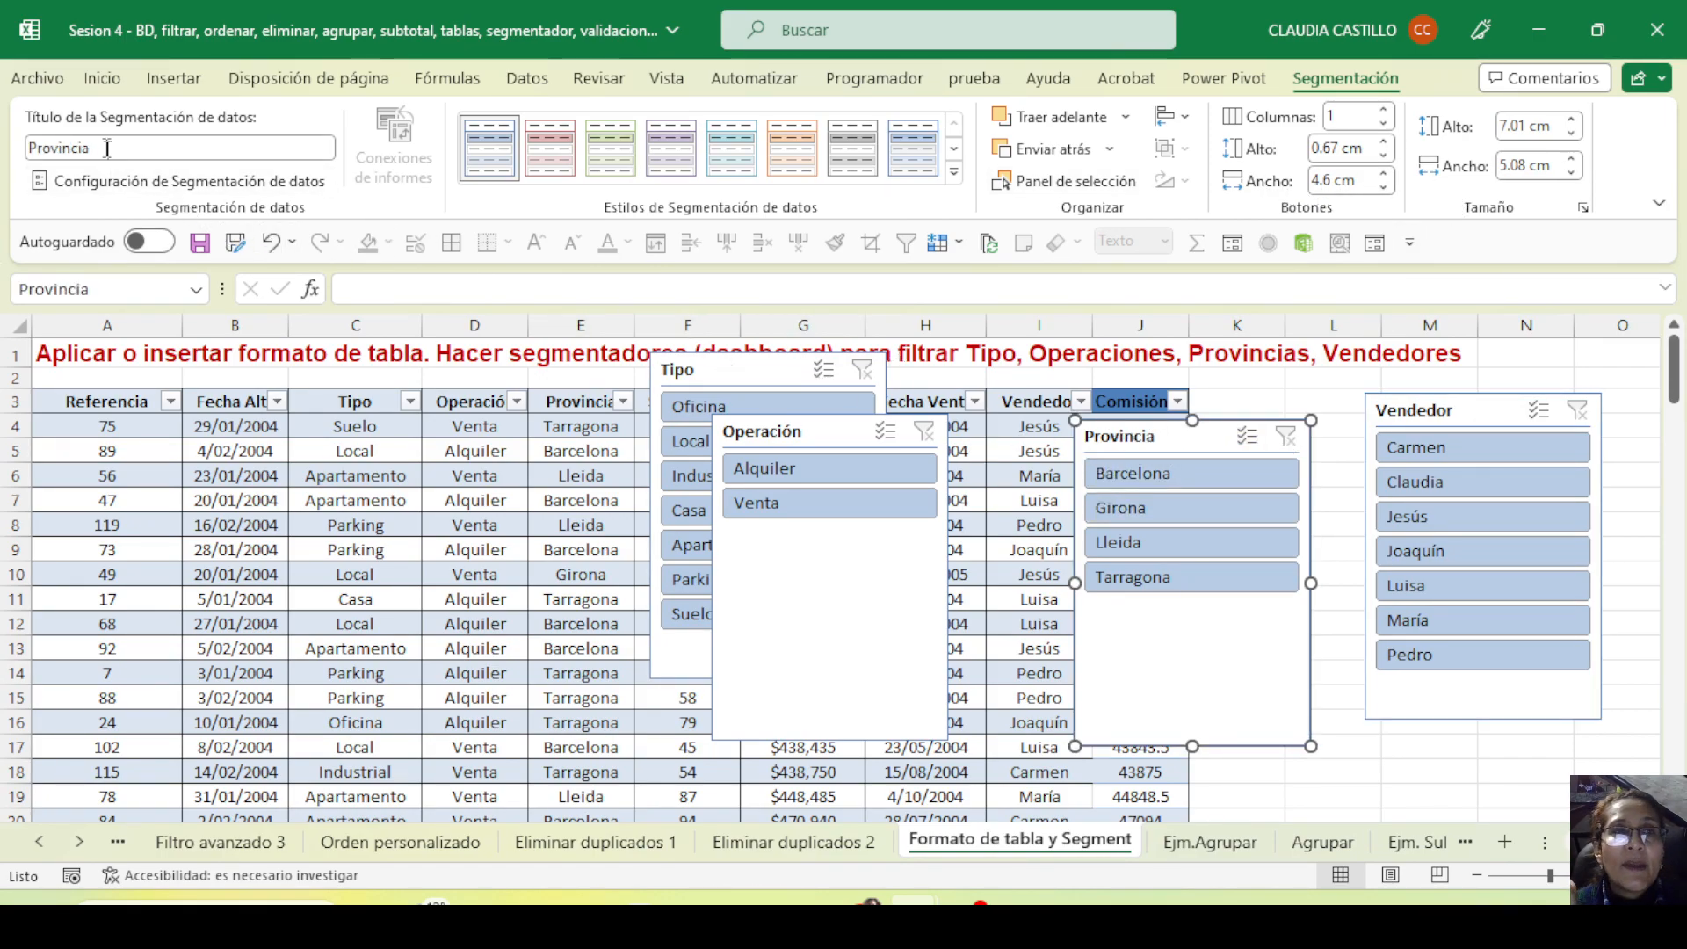
pyautogui.click(798, 433)
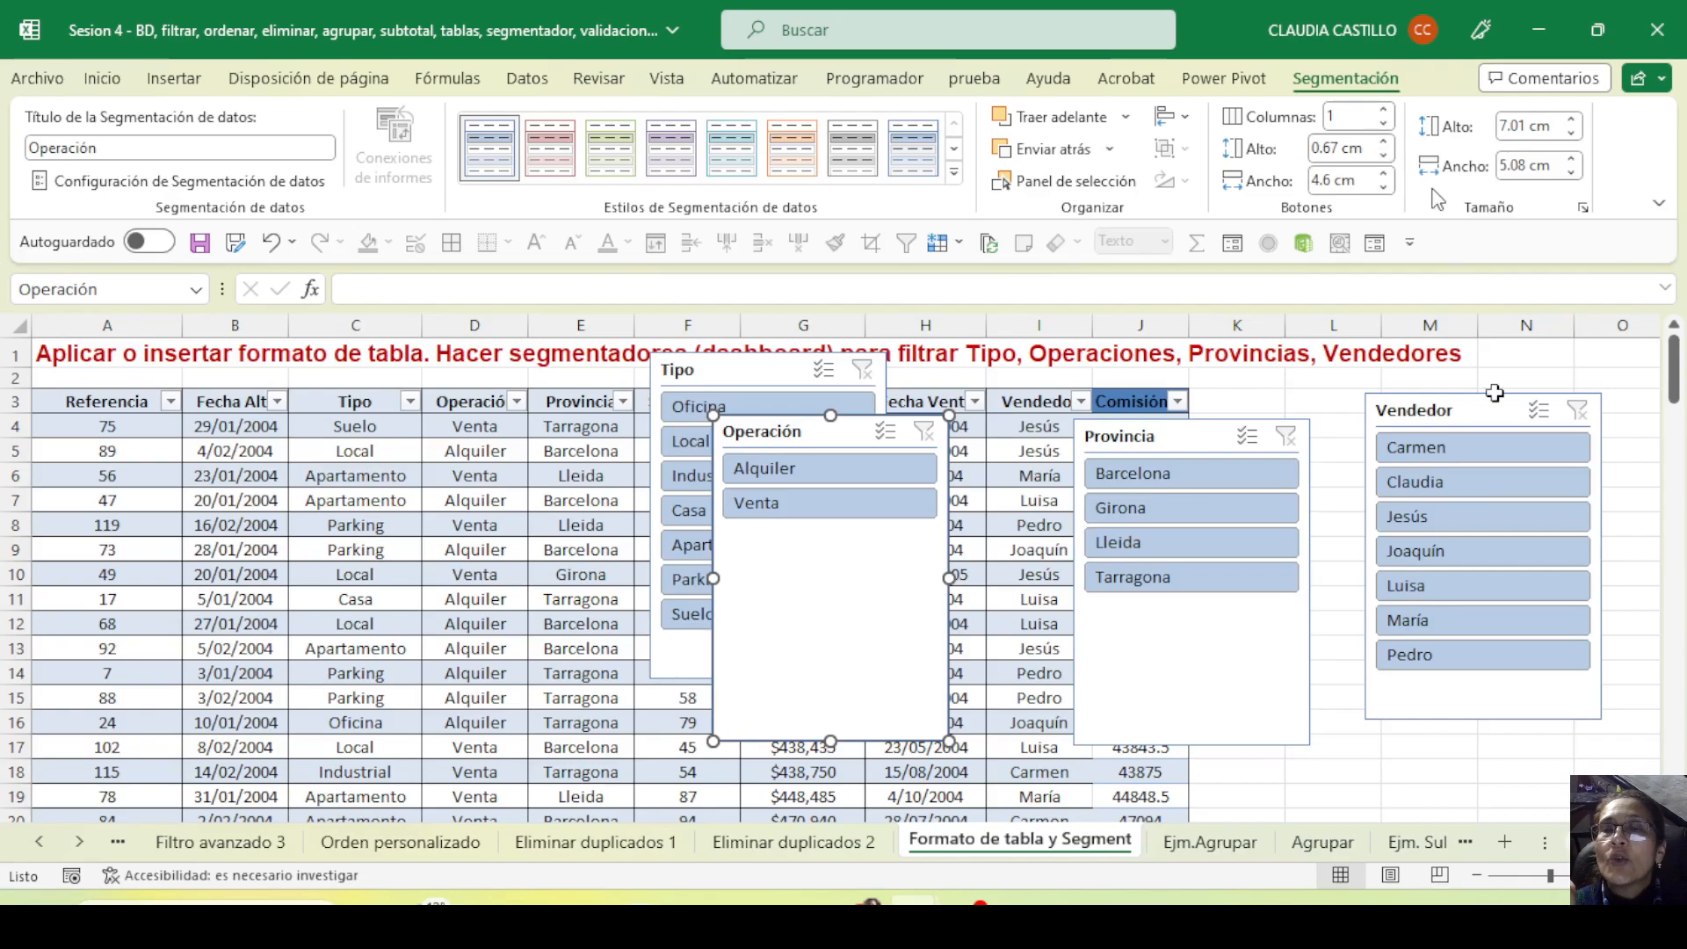
pyautogui.moveTo(756, 429); pyautogui.dragTo(910, 568)
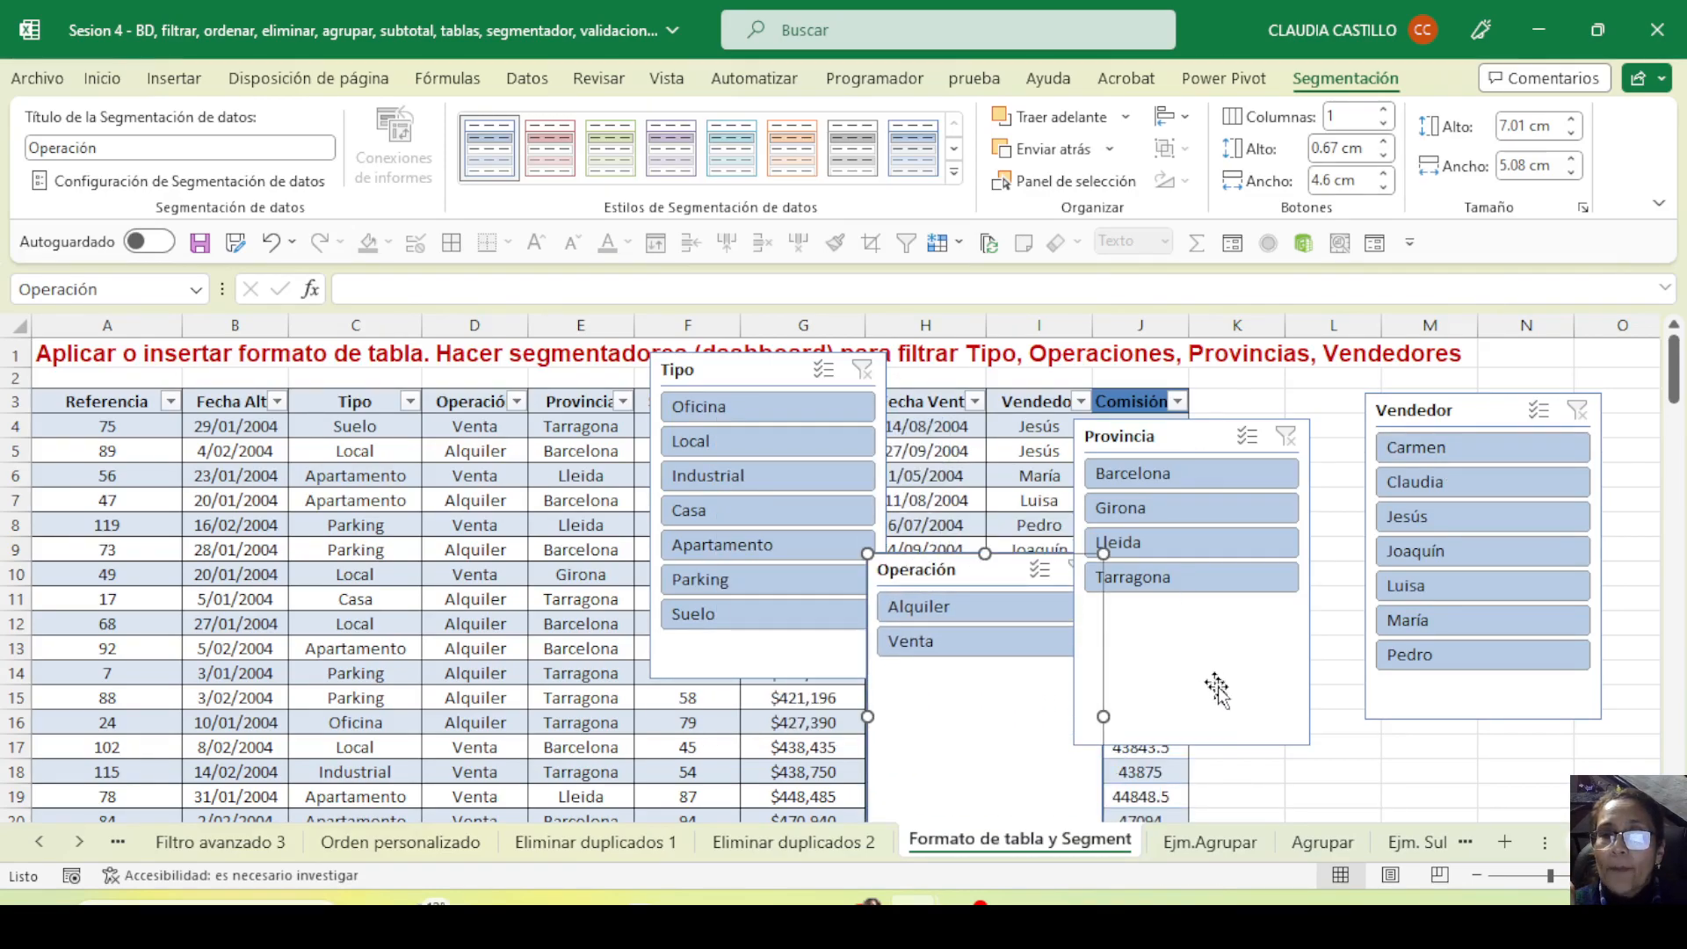
# Shorten the Provincia slicer to about 3.97 cm high and place it just past the Comisión column
pyautogui.click(1222, 745)
pyautogui.moveTo(1195, 746); pyautogui.dragTo(1192, 604)
pyautogui.moveTo(1119, 436); pyautogui.dragTo(1244, 412)
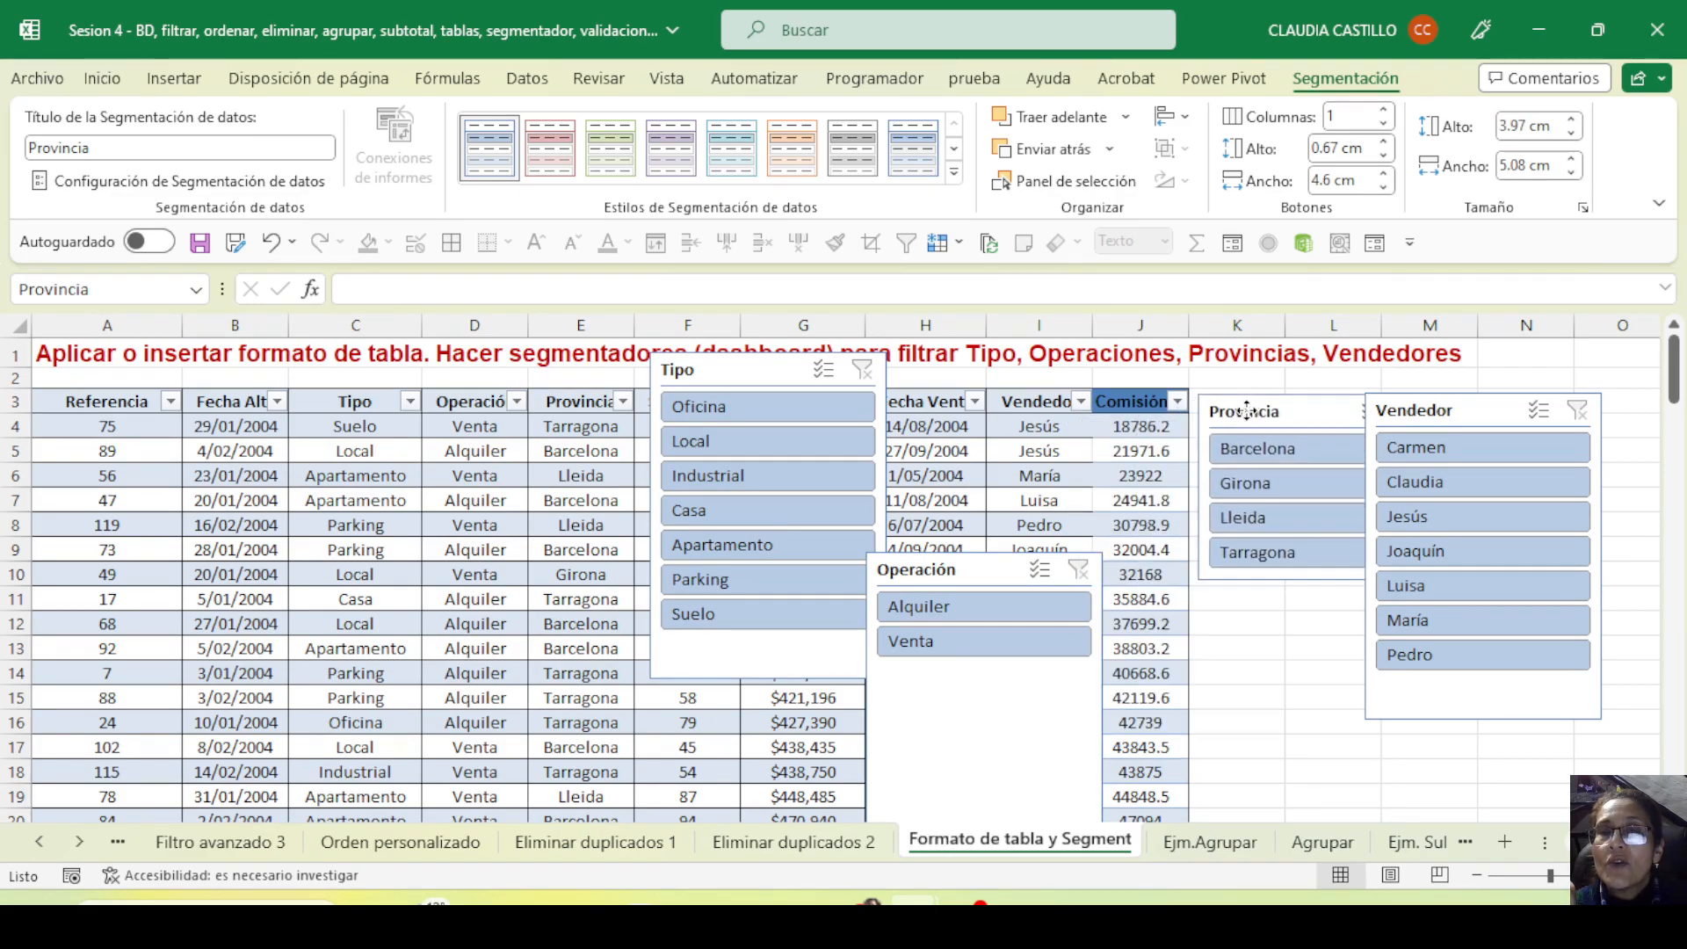
# Shorten the Vendedor slicer to about 5.13 cm high and shift it slightly away from the table
pyautogui.click(1482, 420)
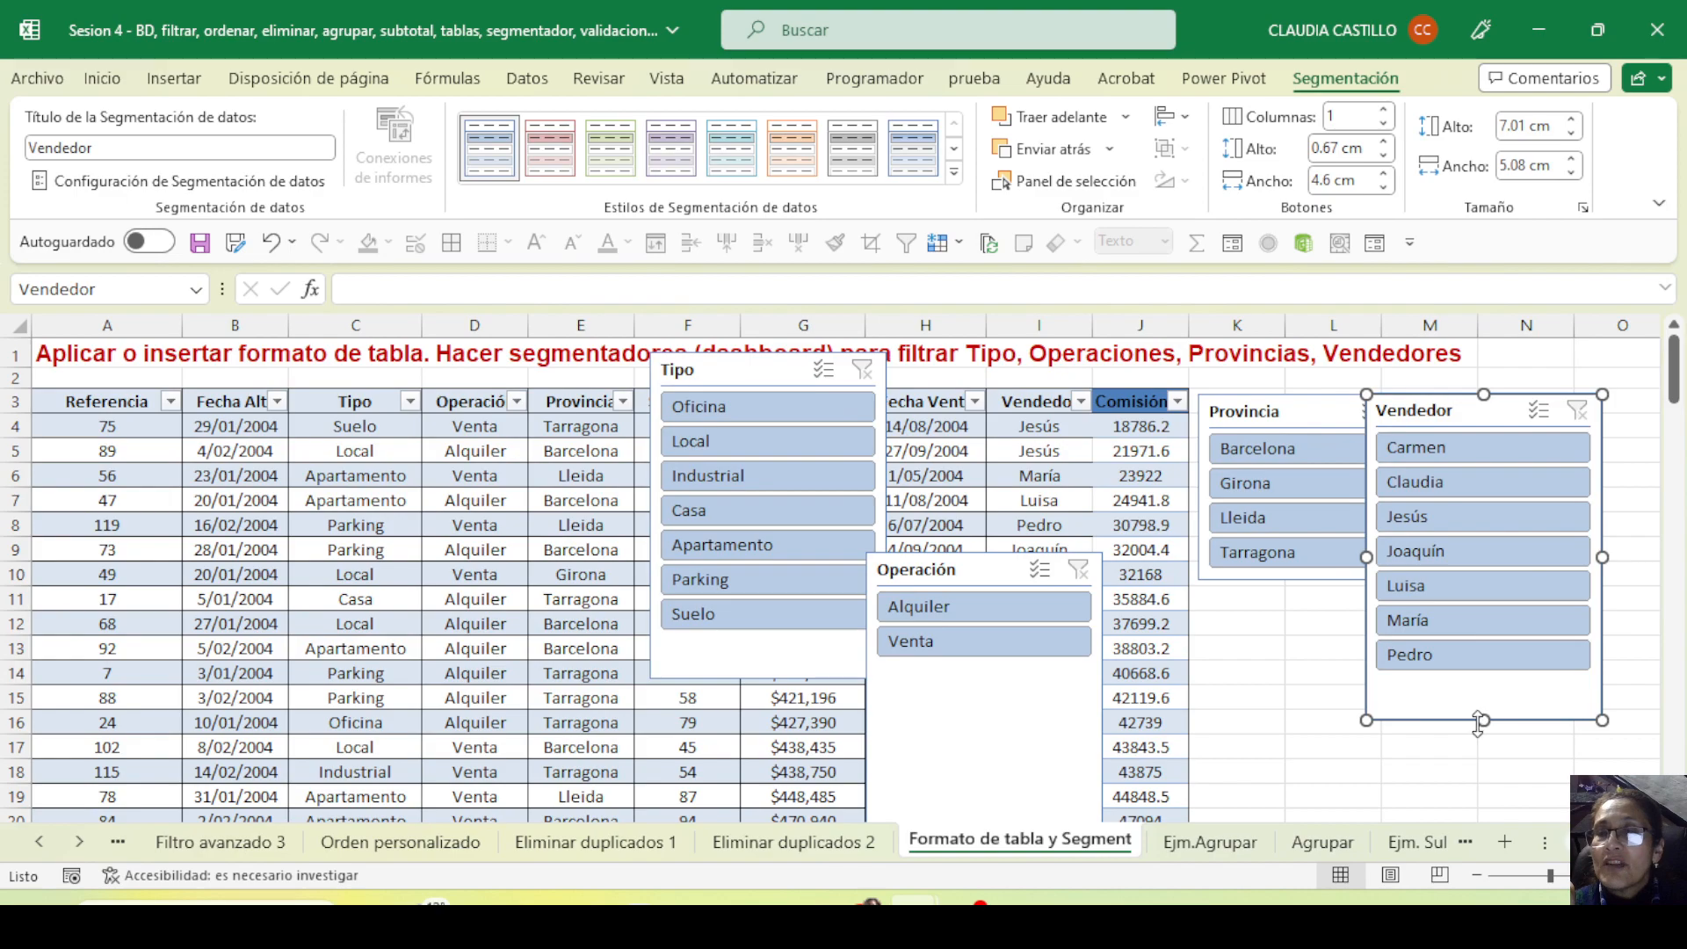
pyautogui.moveTo(1483, 719); pyautogui.dragTo(1484, 559)
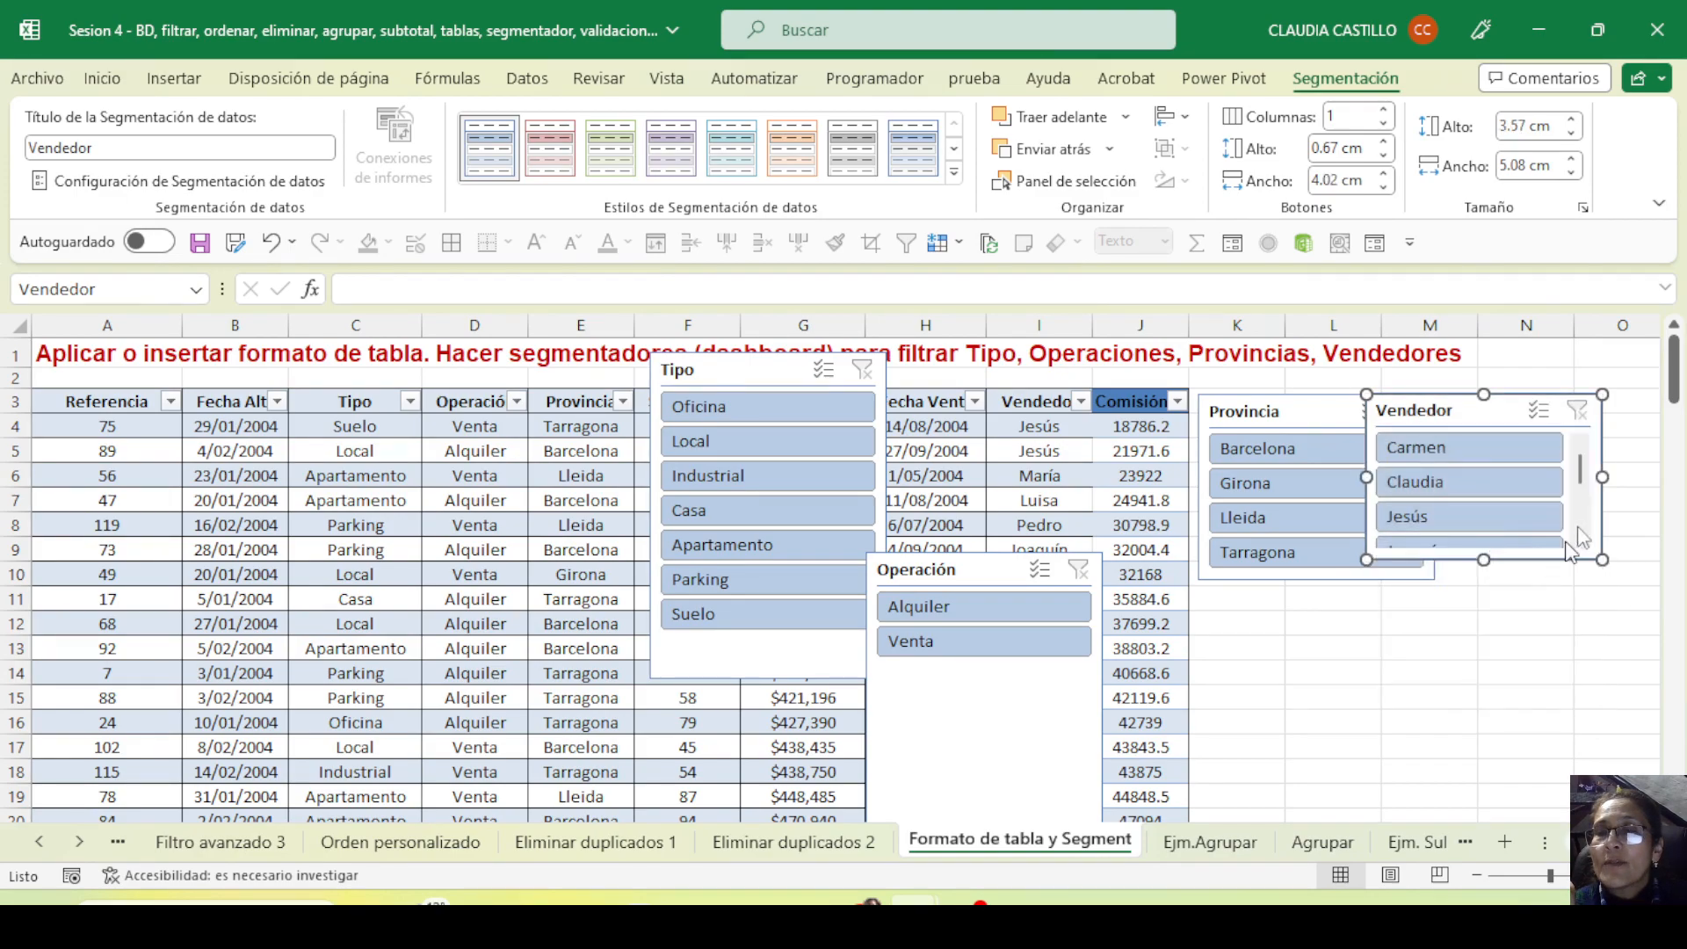
pyautogui.moveTo(1583, 471)
pyautogui.mouseDown()
pyautogui.moveTo(1589, 543)
pyautogui.moveTo(1584, 461)
pyautogui.mouseUp()
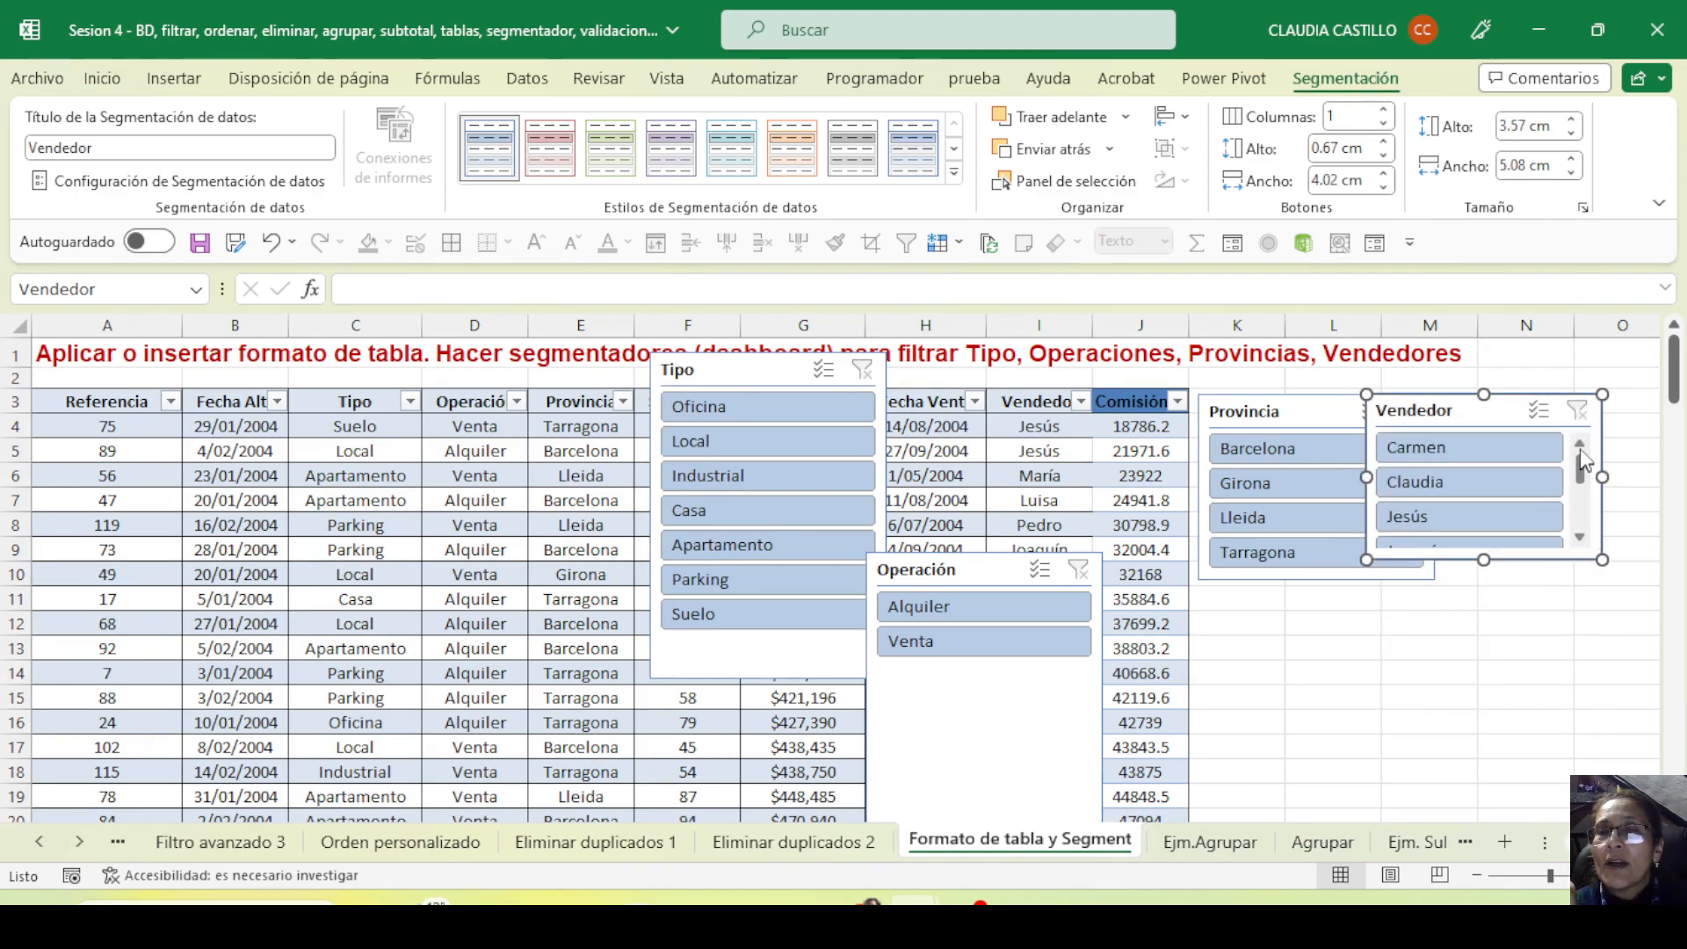
pyautogui.moveTo(1483, 559); pyautogui.dragTo(1485, 633)
pyautogui.moveTo(1423, 410); pyautogui.dragTo(1428, 408)
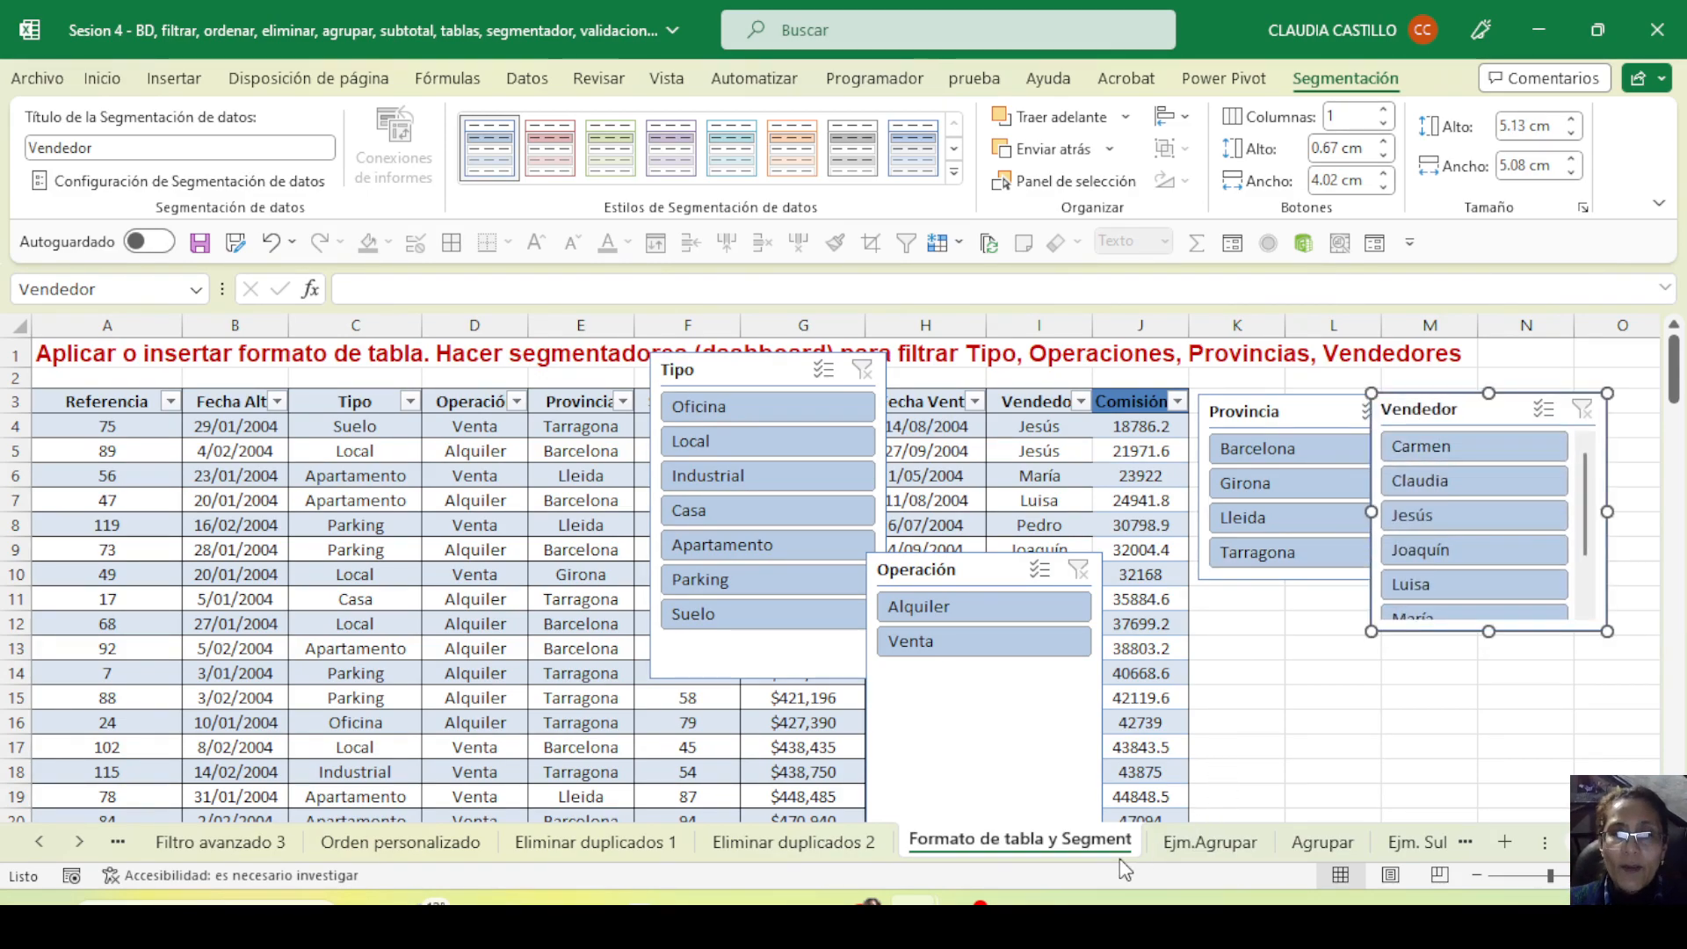
# Separate the Vendedor and Provincia slicers, placing Vendedor over columns N to P and Provincia over columns K to M
pyautogui.scroll(-1, 1121, 860)
pyautogui.click(1288, 719)
pyautogui.scroll(-1, 1230, 719)
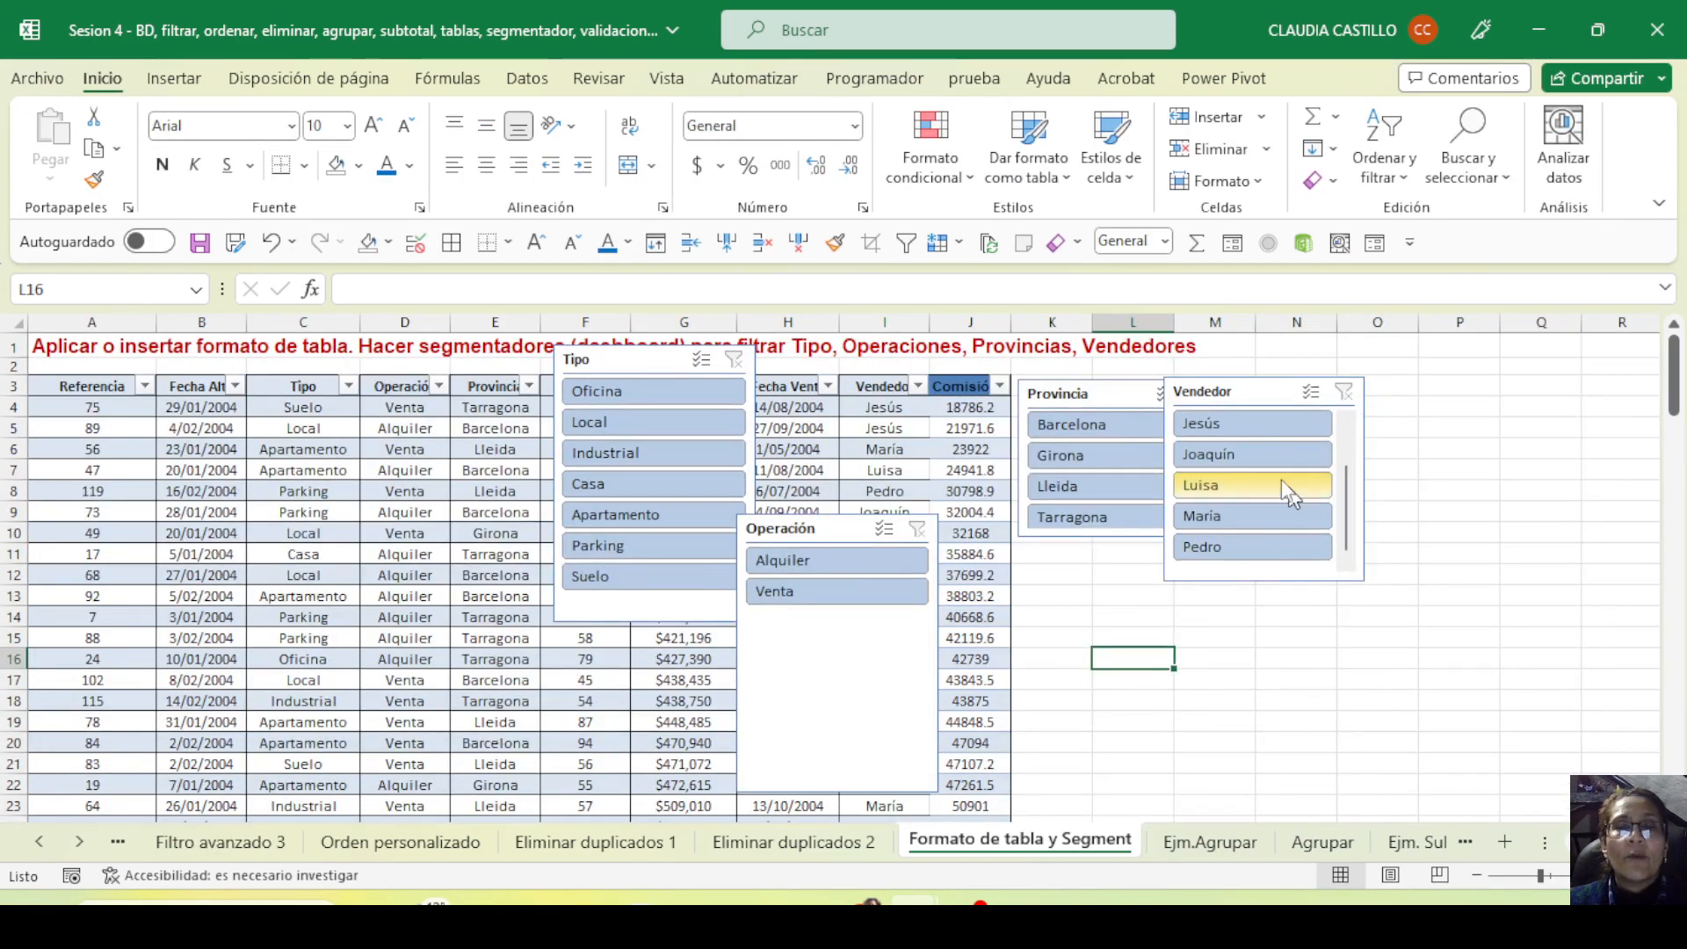
pyautogui.moveTo(1201, 394); pyautogui.dragTo(1338, 390)
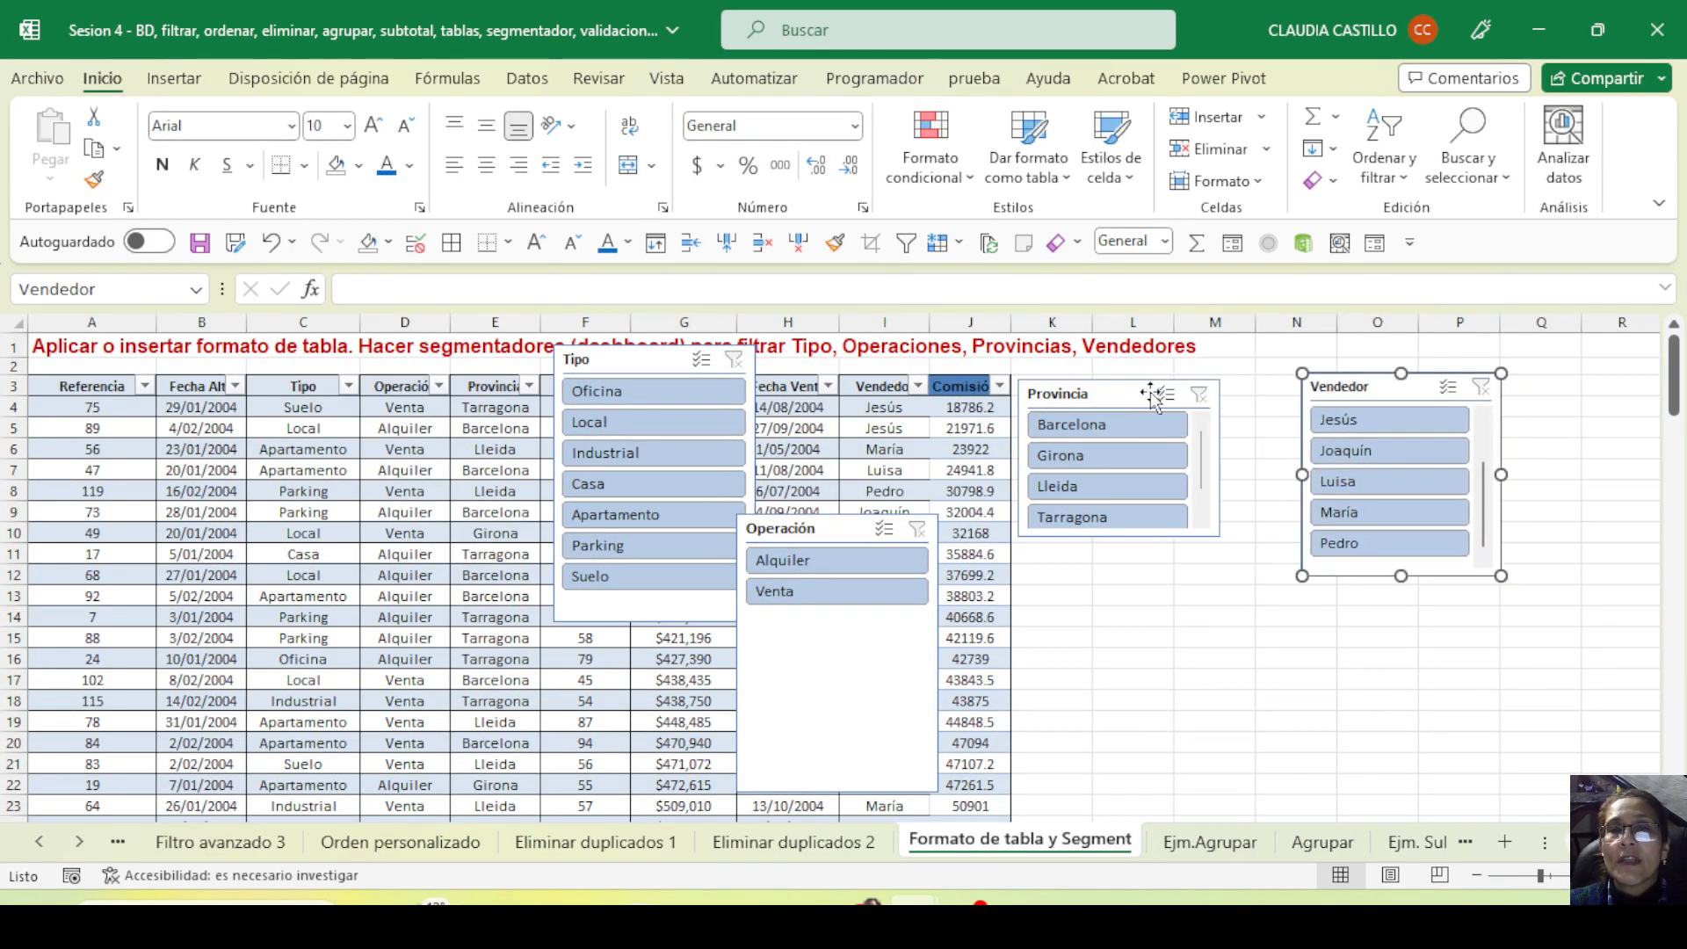
pyautogui.moveTo(1096, 397); pyautogui.dragTo(1129, 397)
# Place the Tipo slicer beneath Provincia, arrange its buttons in 2 columns, and shorten it to about 4.17 cm high
pyautogui.moveTo(641, 362); pyautogui.dragTo(1129, 559)
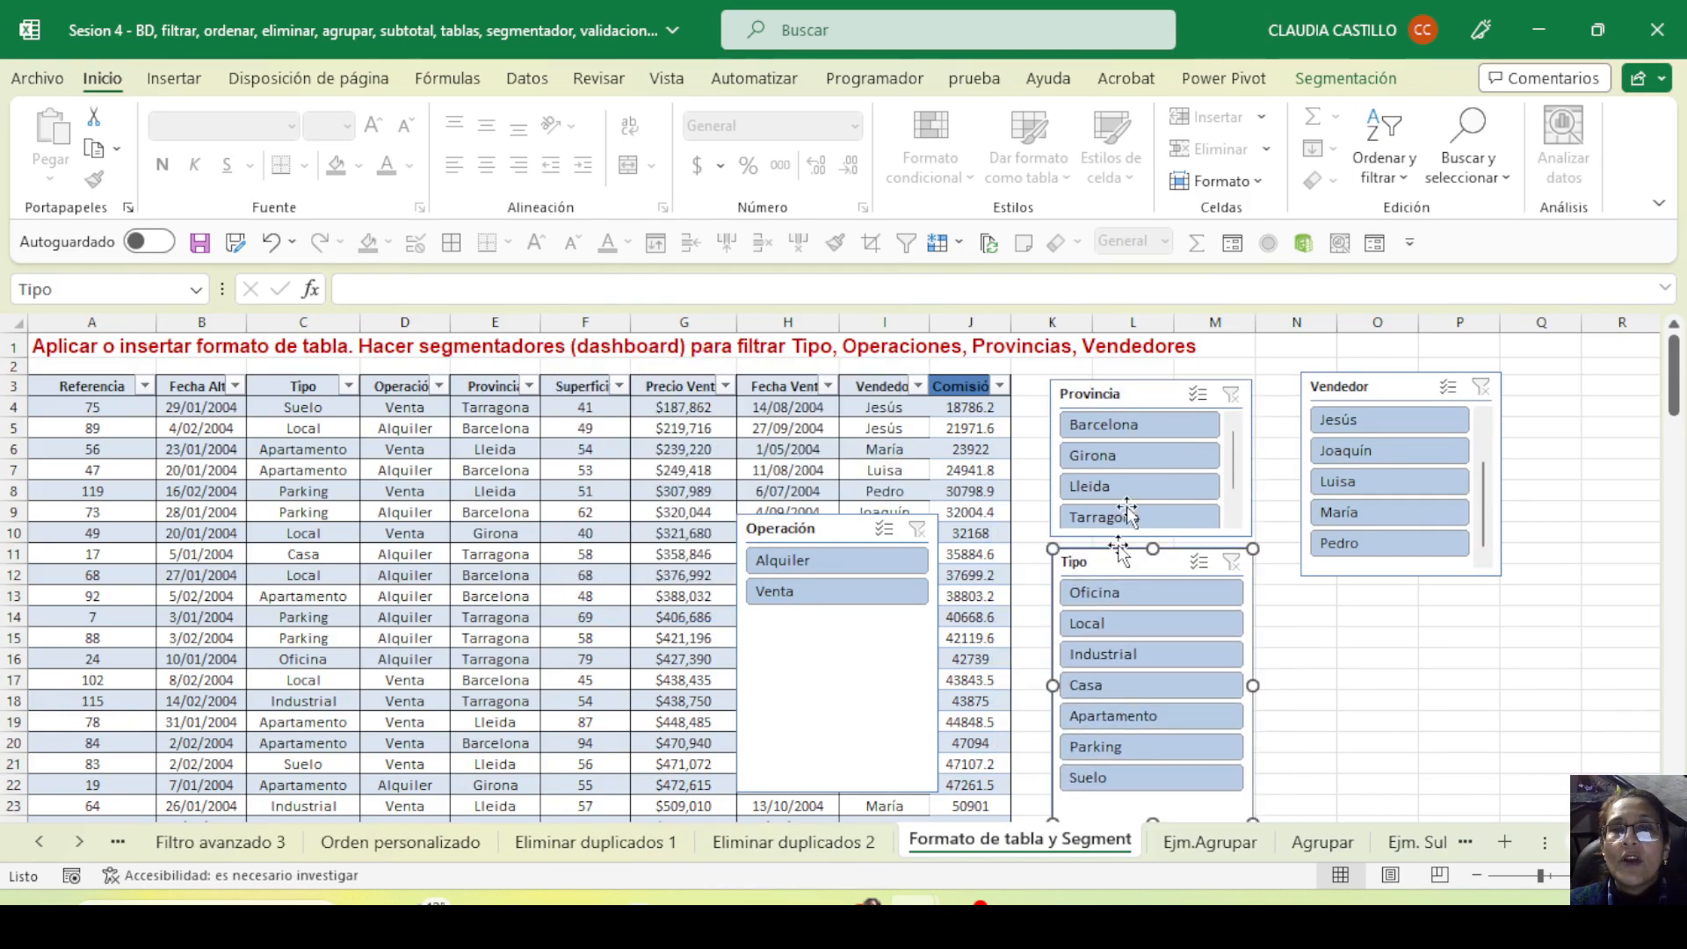
pyautogui.click(1311, 85)
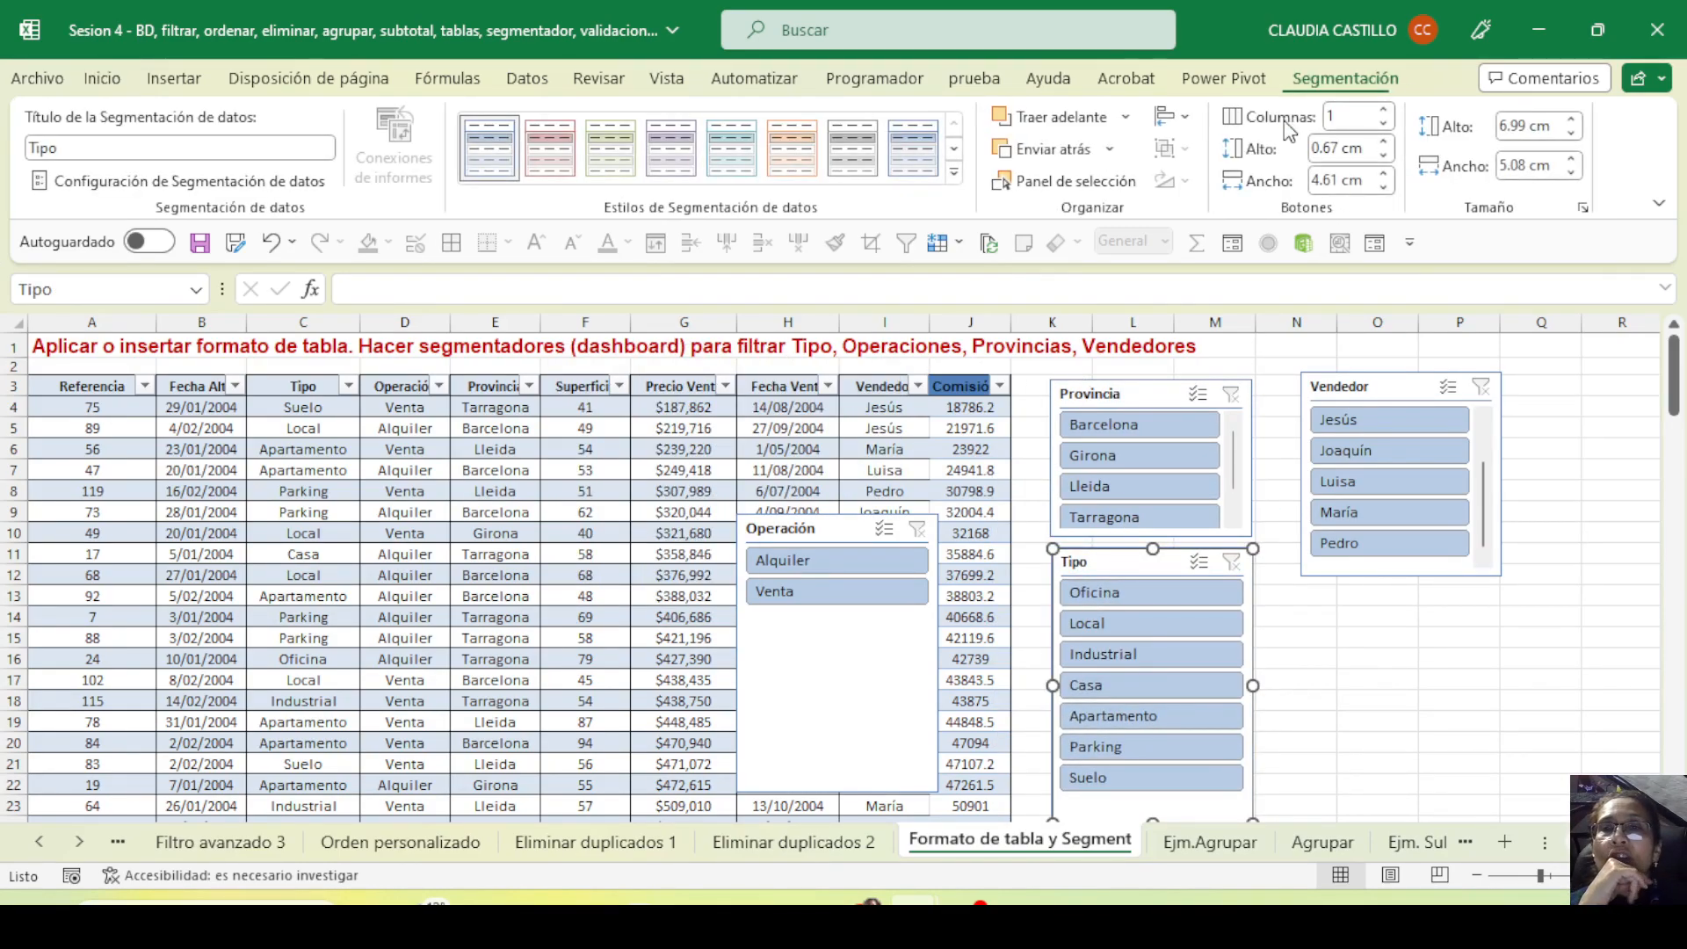
pyautogui.click(1384, 111)
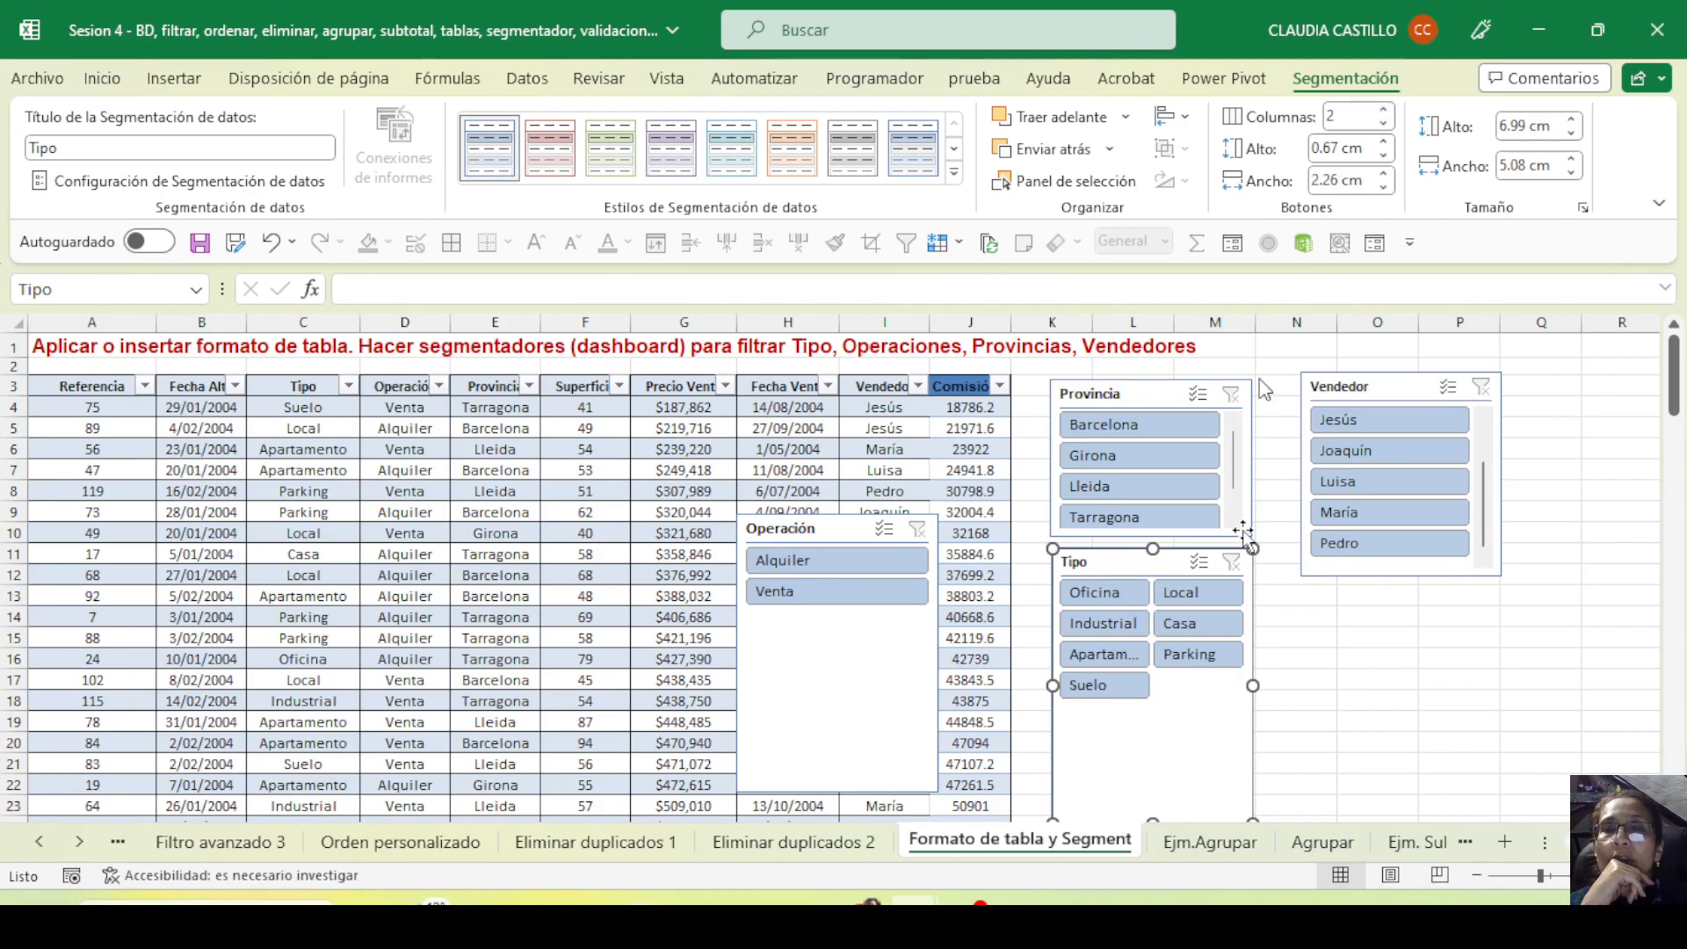
pyautogui.moveTo(1149, 814); pyautogui.dragTo(1140, 689)
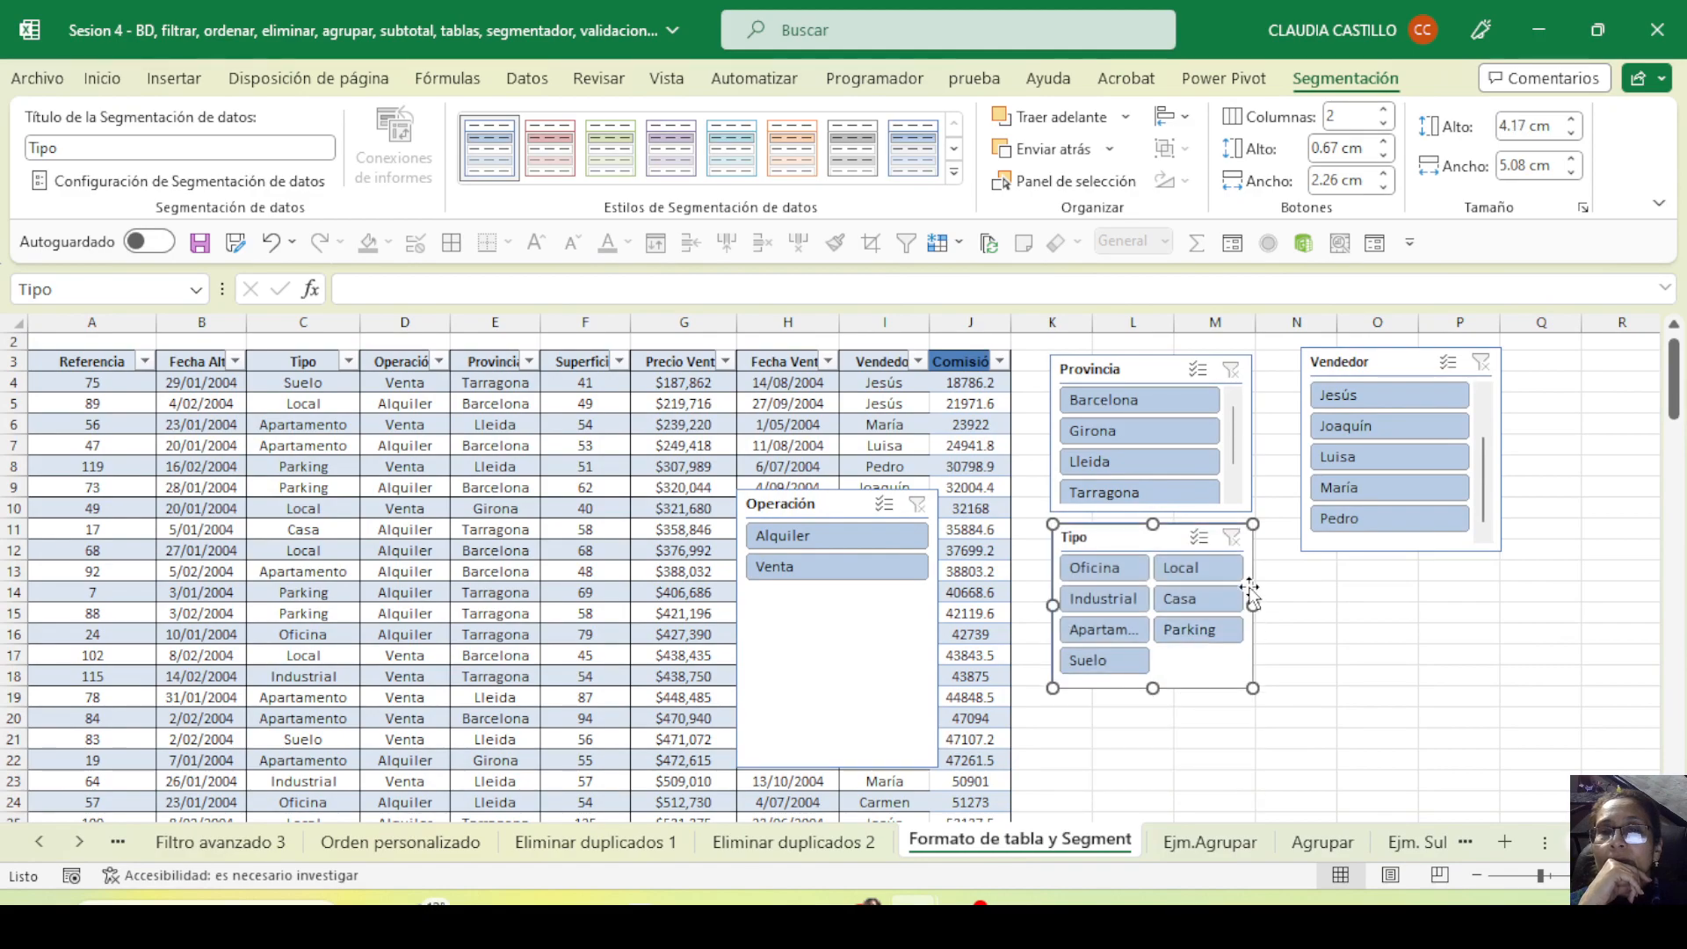
# Place the Operación slicer beneath Vendedor at about 2.96 cm high and return to a table cell
pyautogui.moveTo(802, 498); pyautogui.dragTo(1368, 596)
pyautogui.moveTo(1405, 665); pyautogui.dragTo(1404, 689)
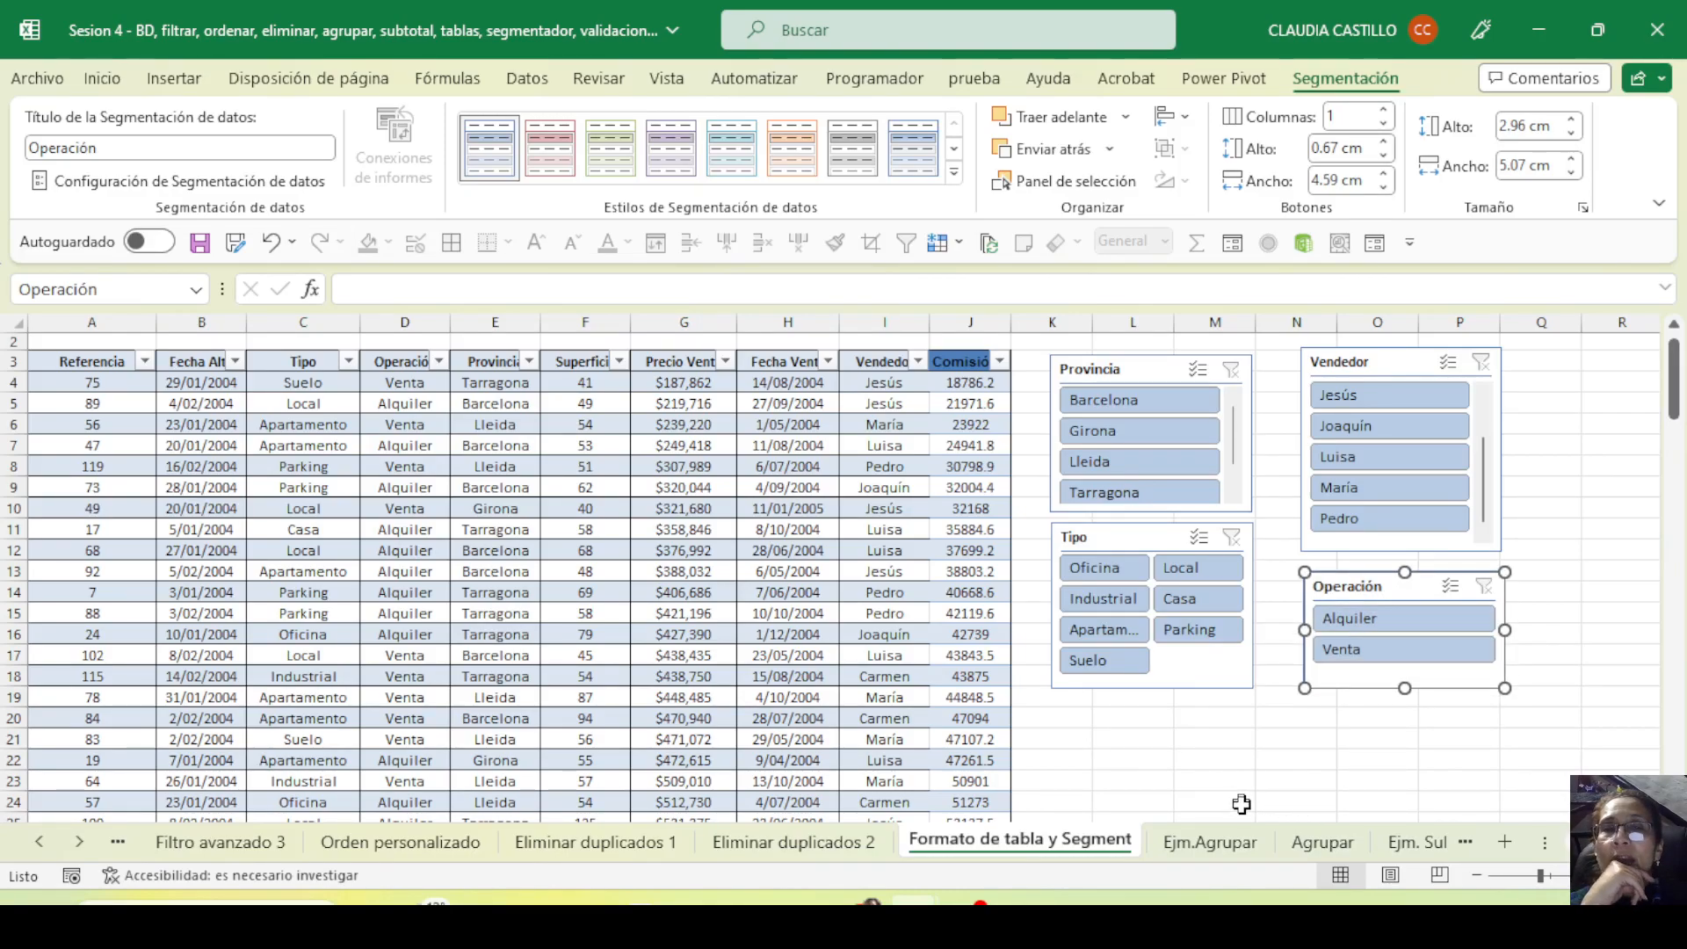
pyautogui.click(235, 635)
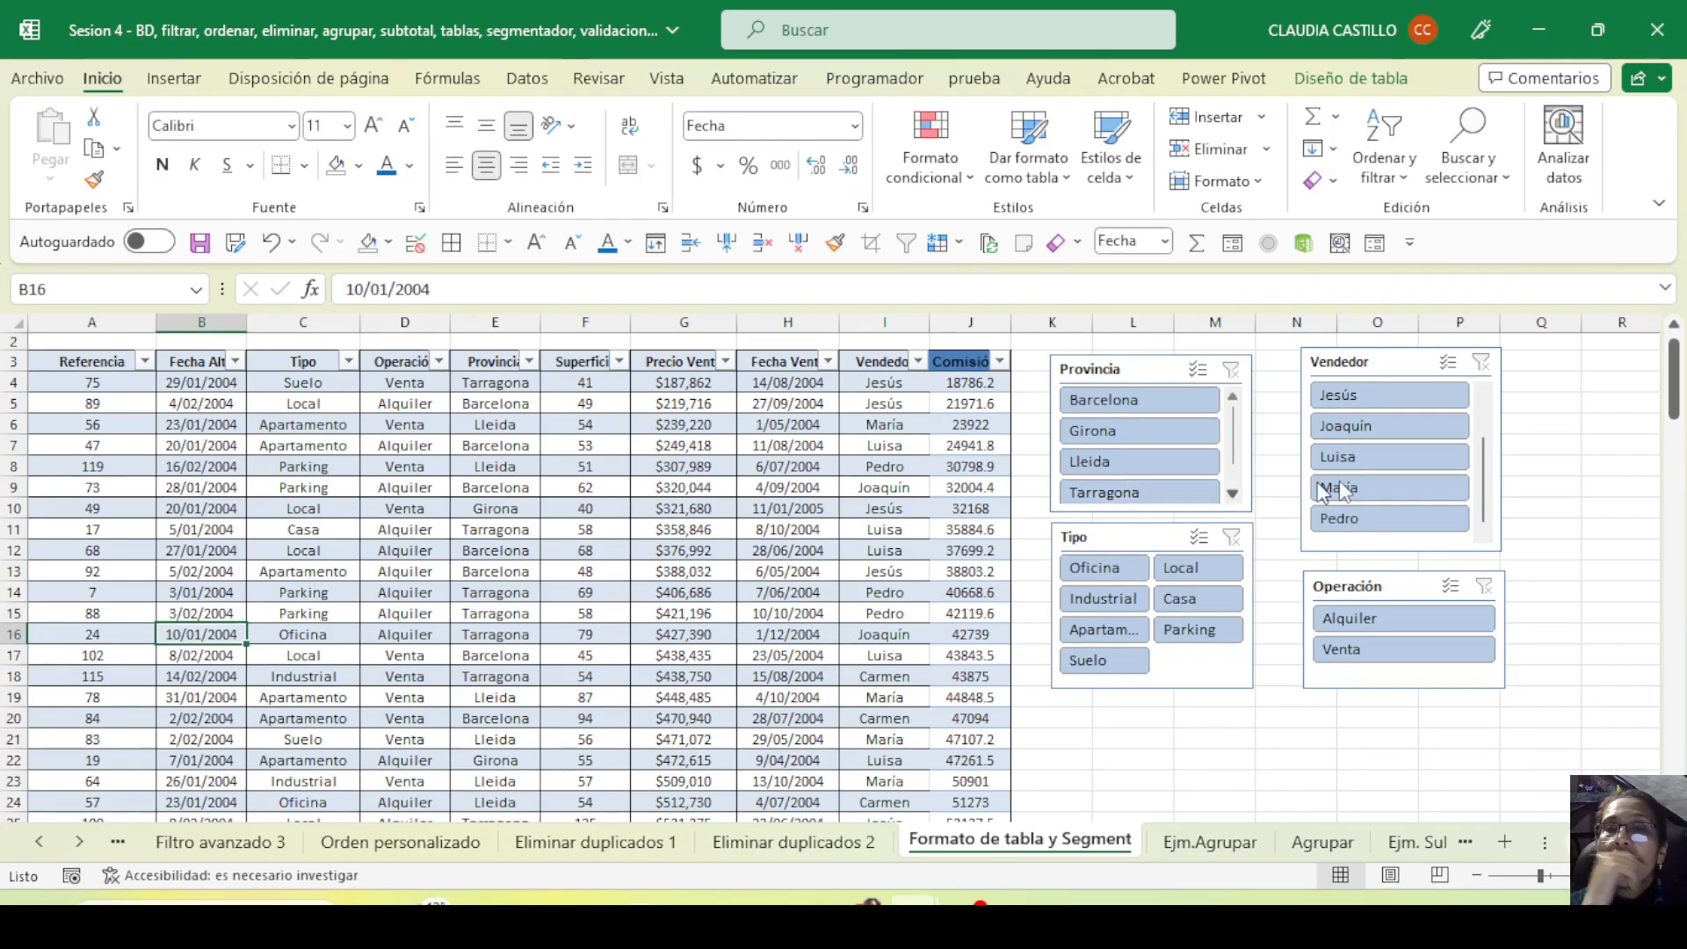
# Filter the table by slicer to the seller of Referencia 47, Tipo Industrial and Provincia Barcelona, and nudge the Provincia slicer level with Vendedor
pyautogui.click(1367, 460)
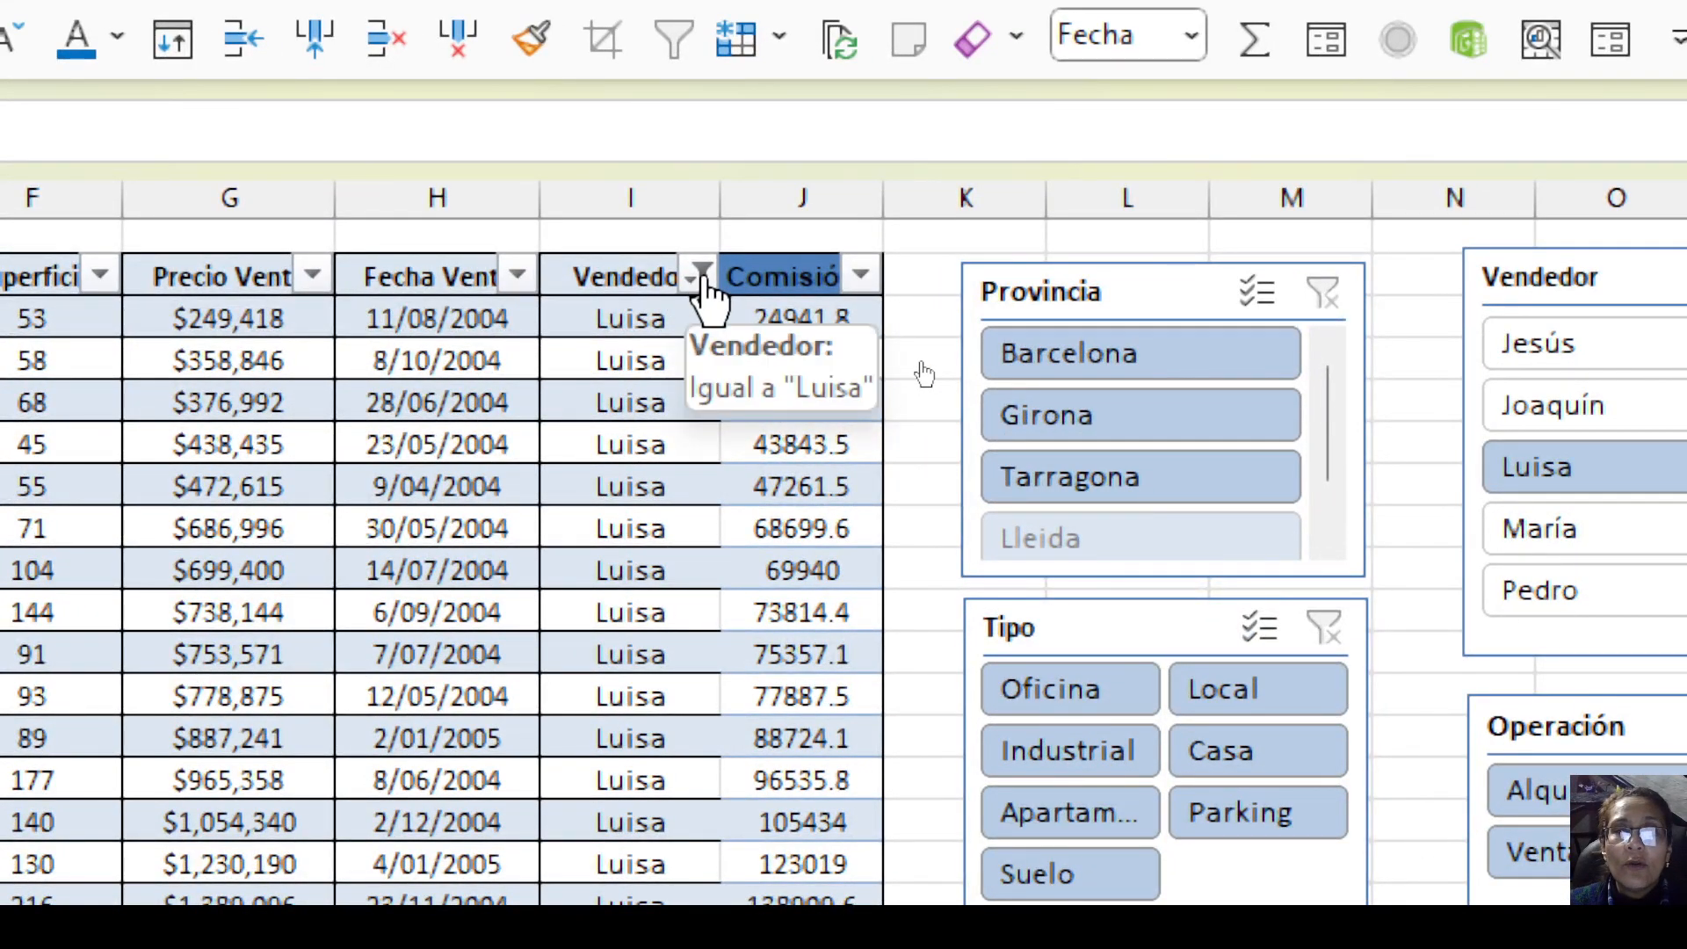
pyautogui.write('-')
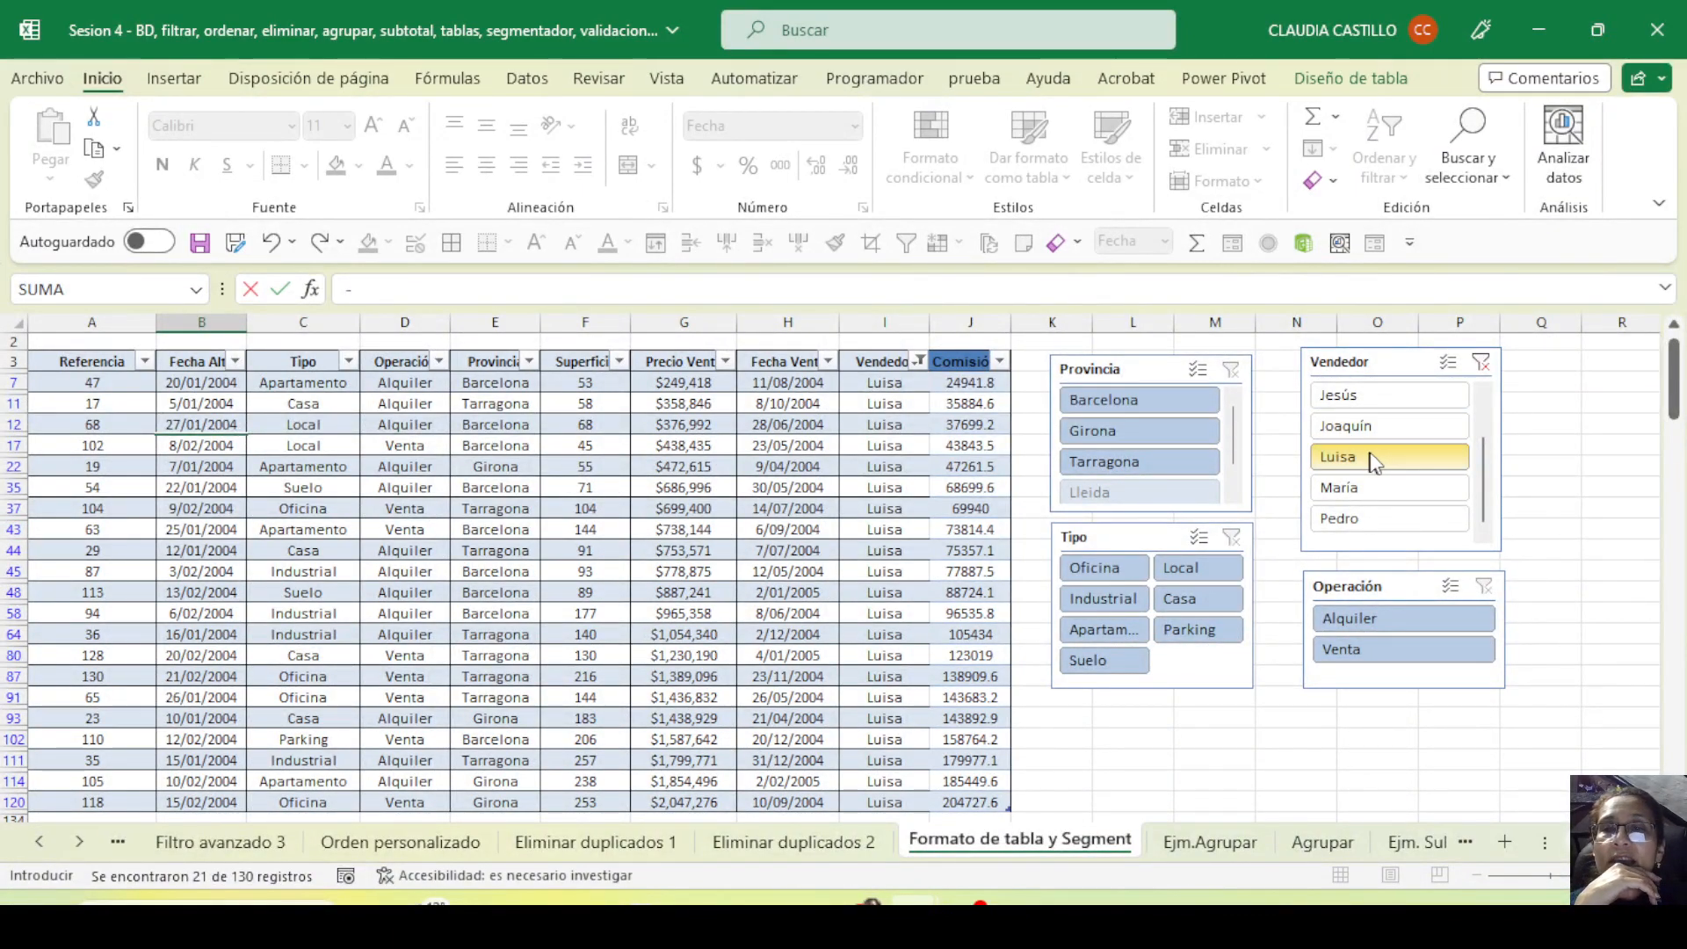
pyautogui.click(1090, 598)
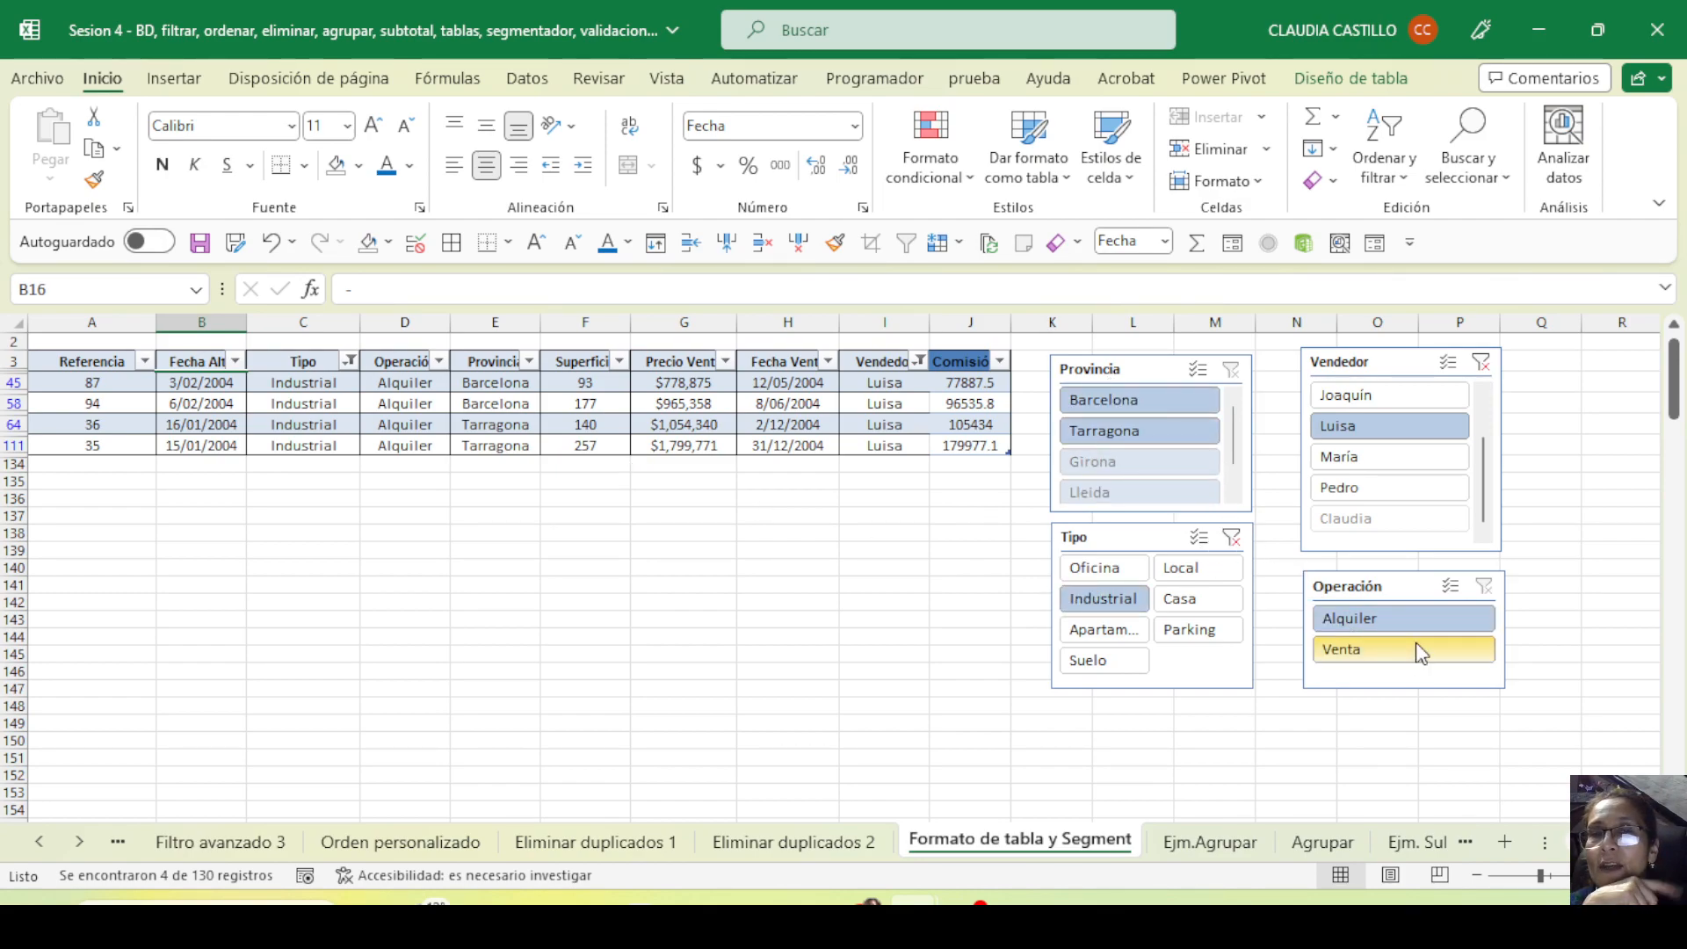
pyautogui.click(1132, 396)
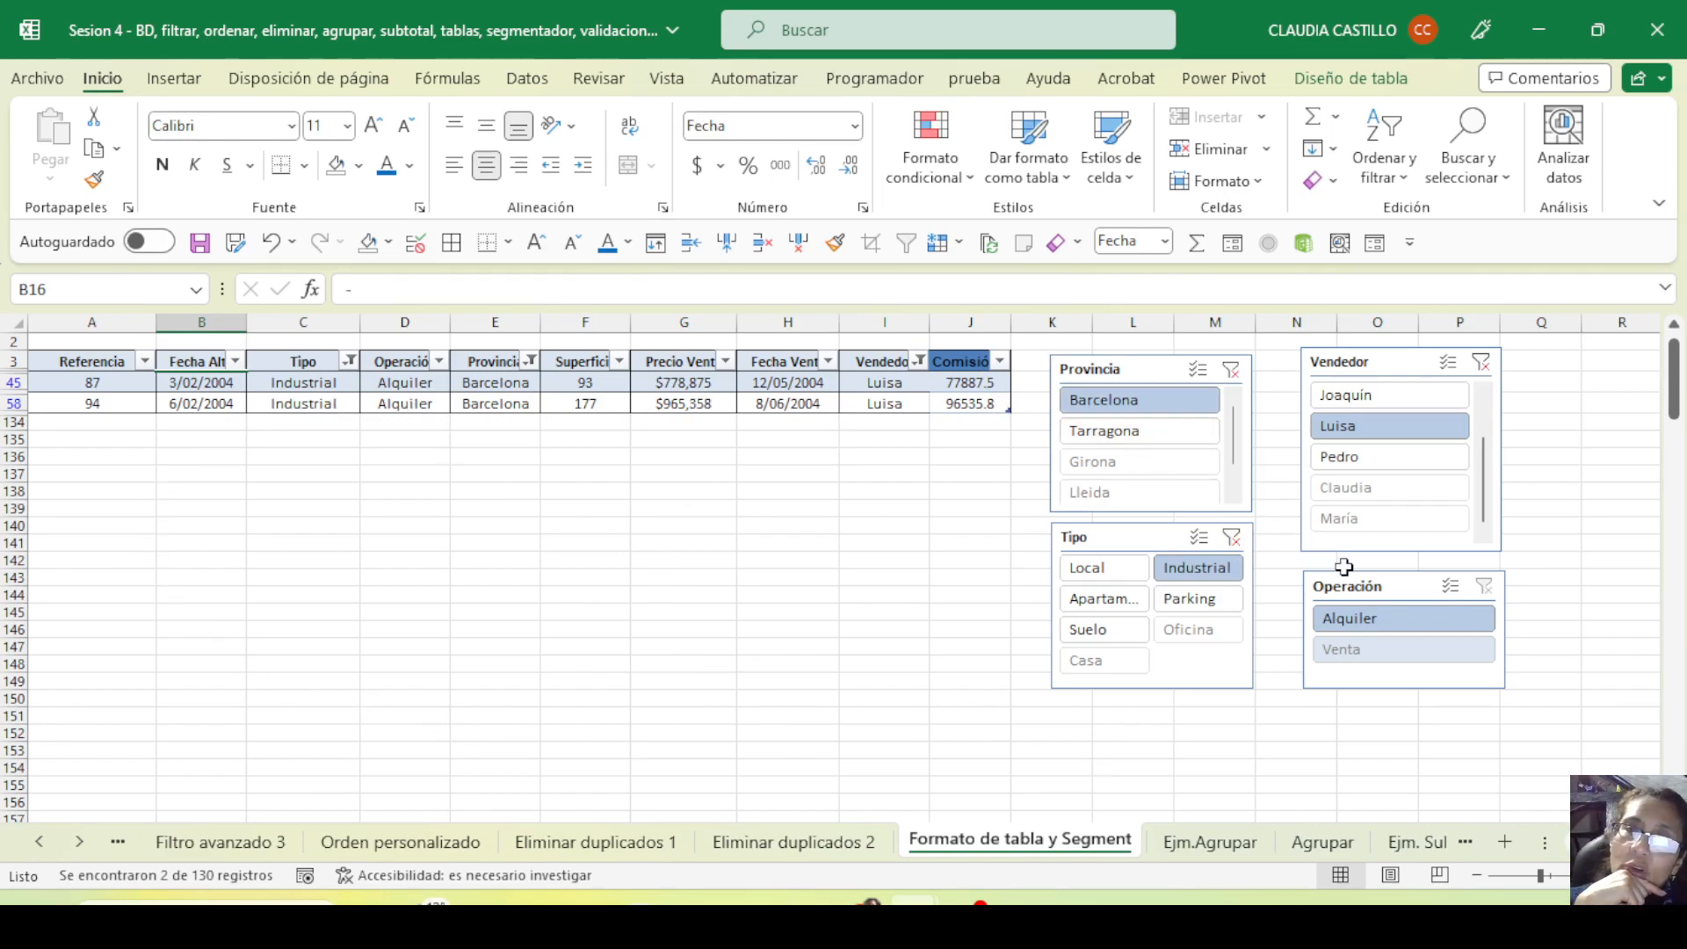
pyautogui.moveTo(1158, 361); pyautogui.dragTo(1165, 355)
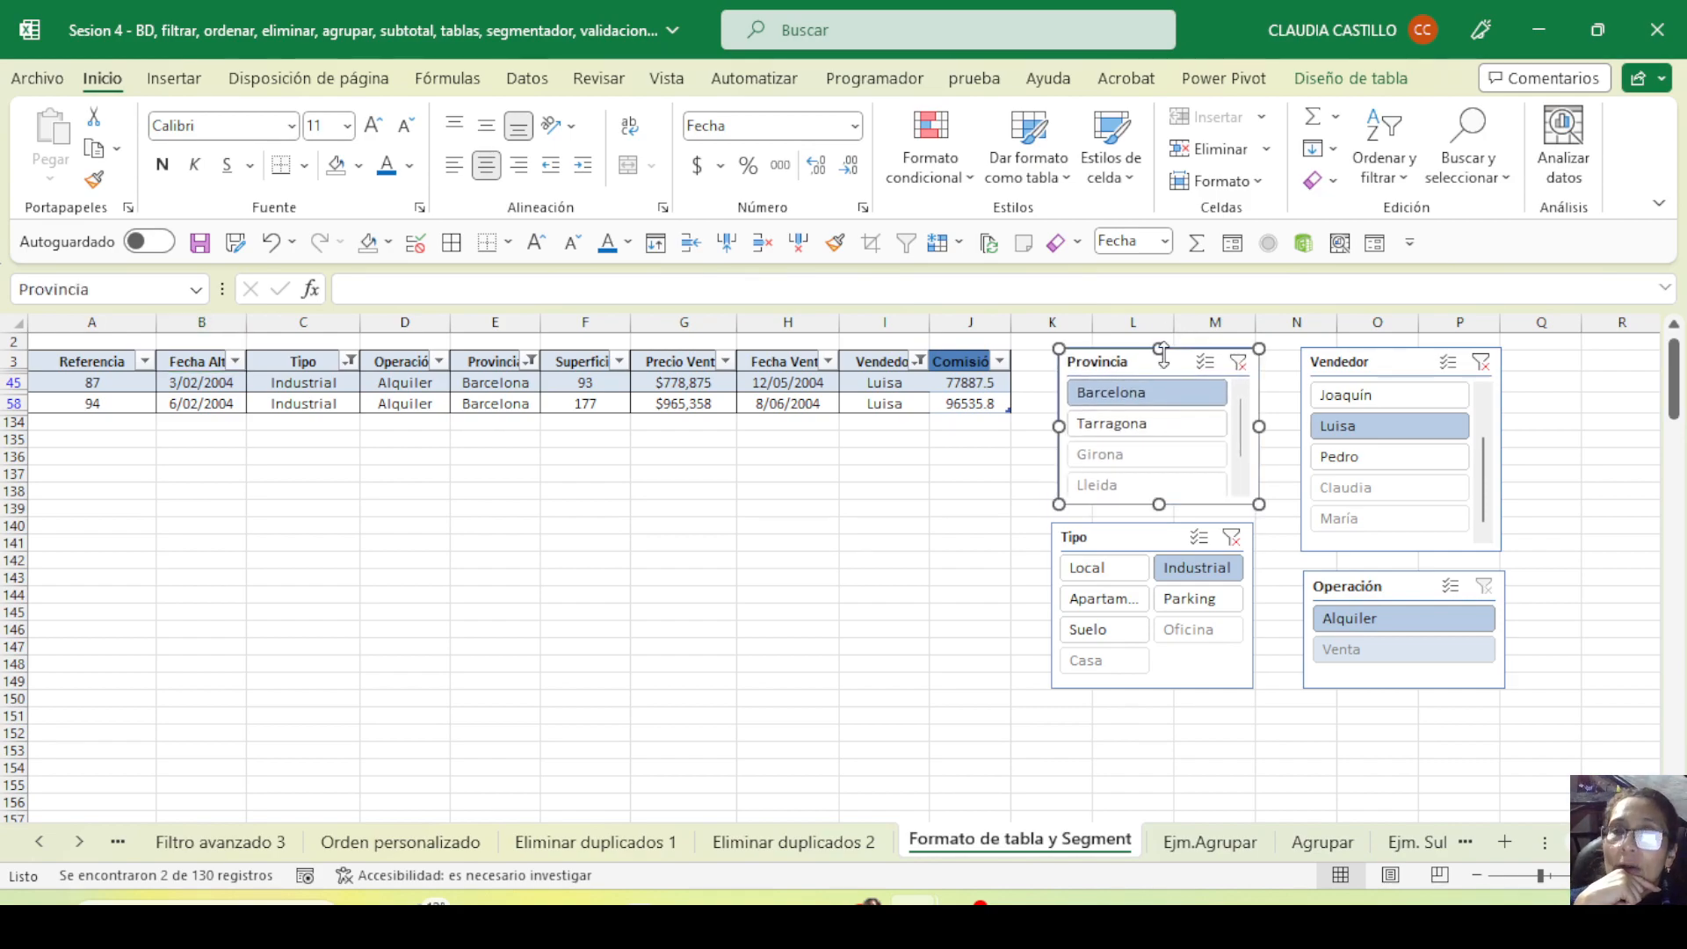
# Look over the Filtro avanzado 2, Filtro avanzado 3 and BD -formulario, orden, filtro sheets
pyautogui.click(120, 845)
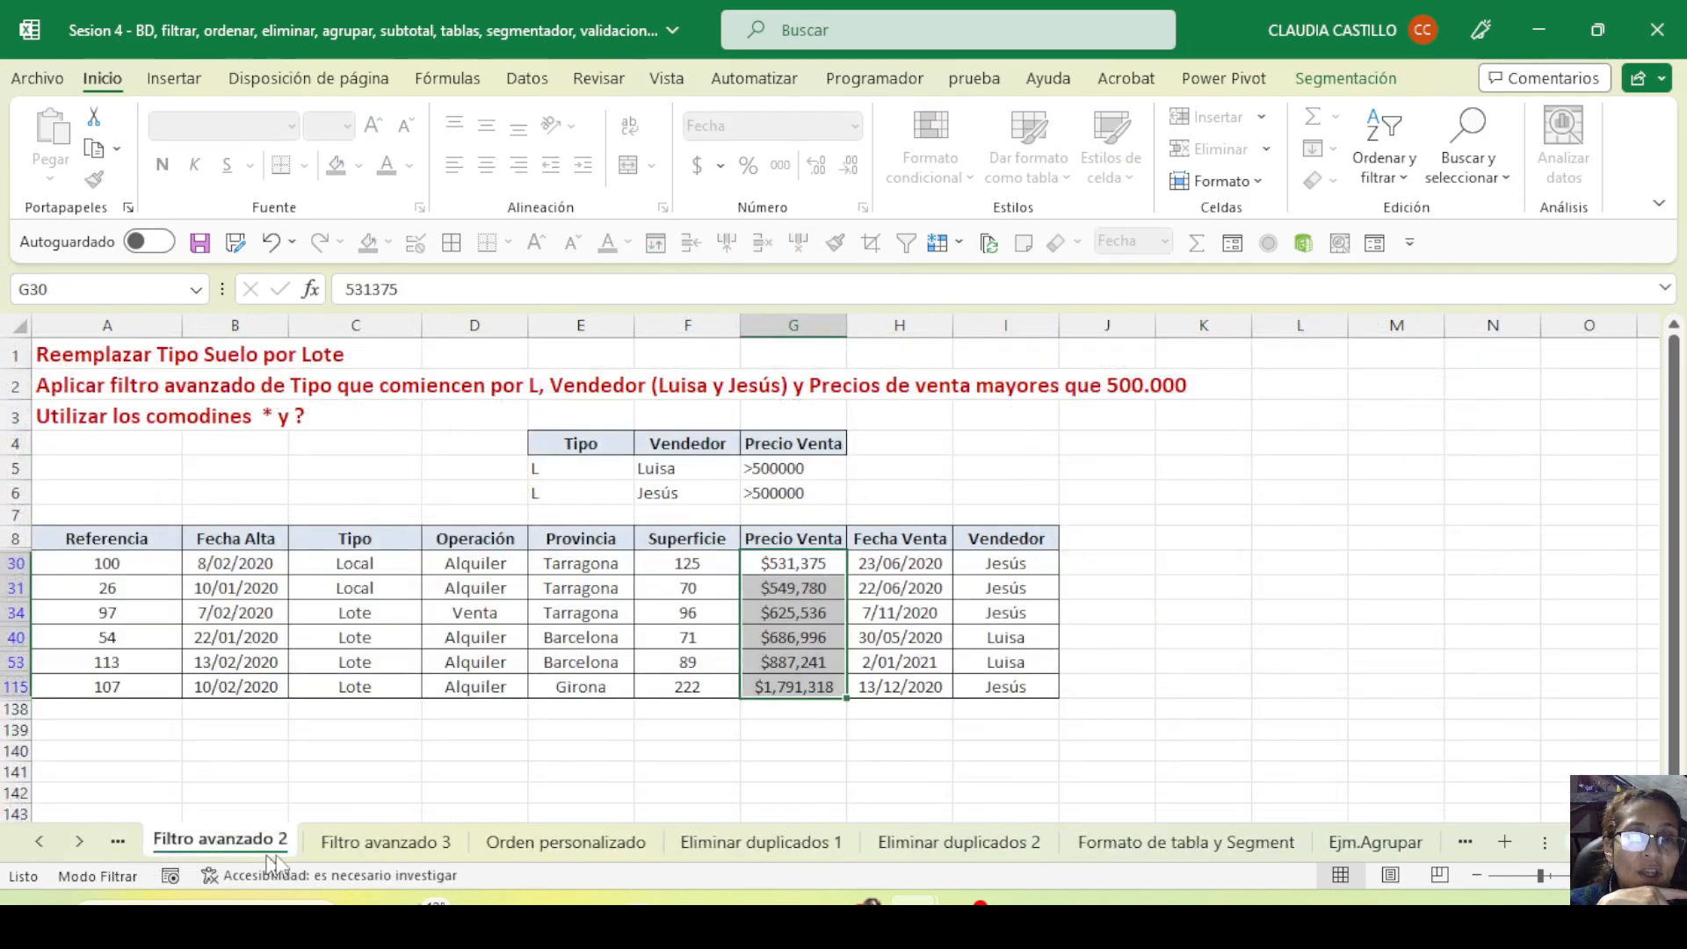
pyautogui.click(332, 846)
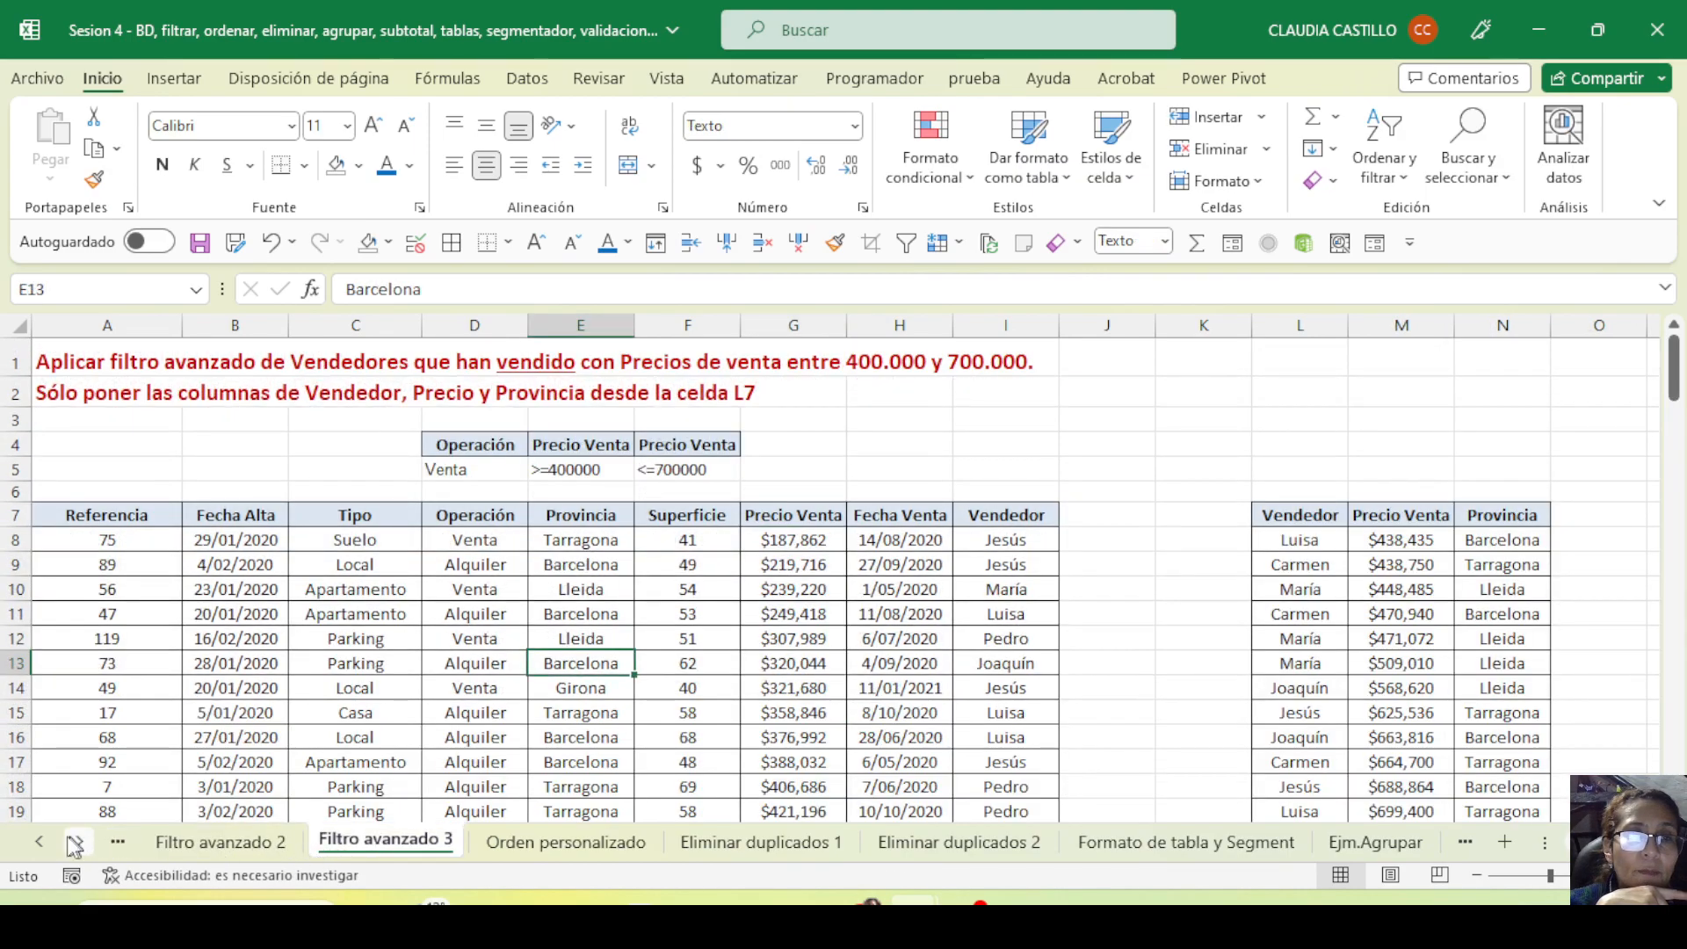
pyautogui.click(42, 842)
pyautogui.click(41, 842)
pyautogui.click(41, 842)
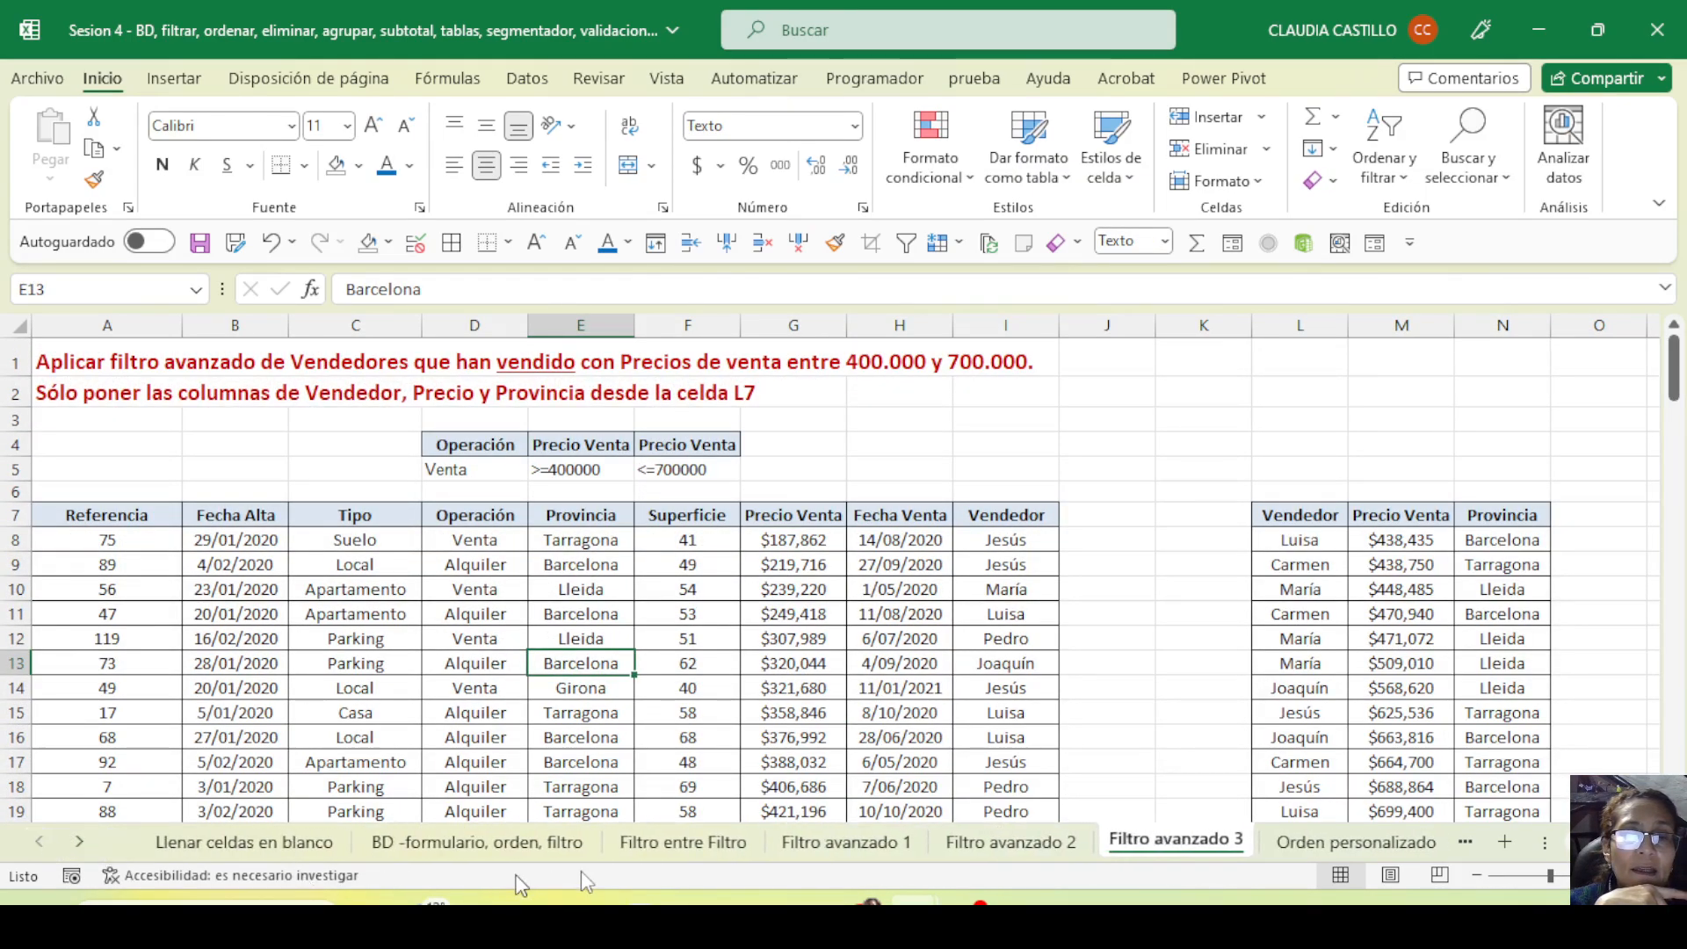
pyautogui.click(631, 846)
pyautogui.click(495, 846)
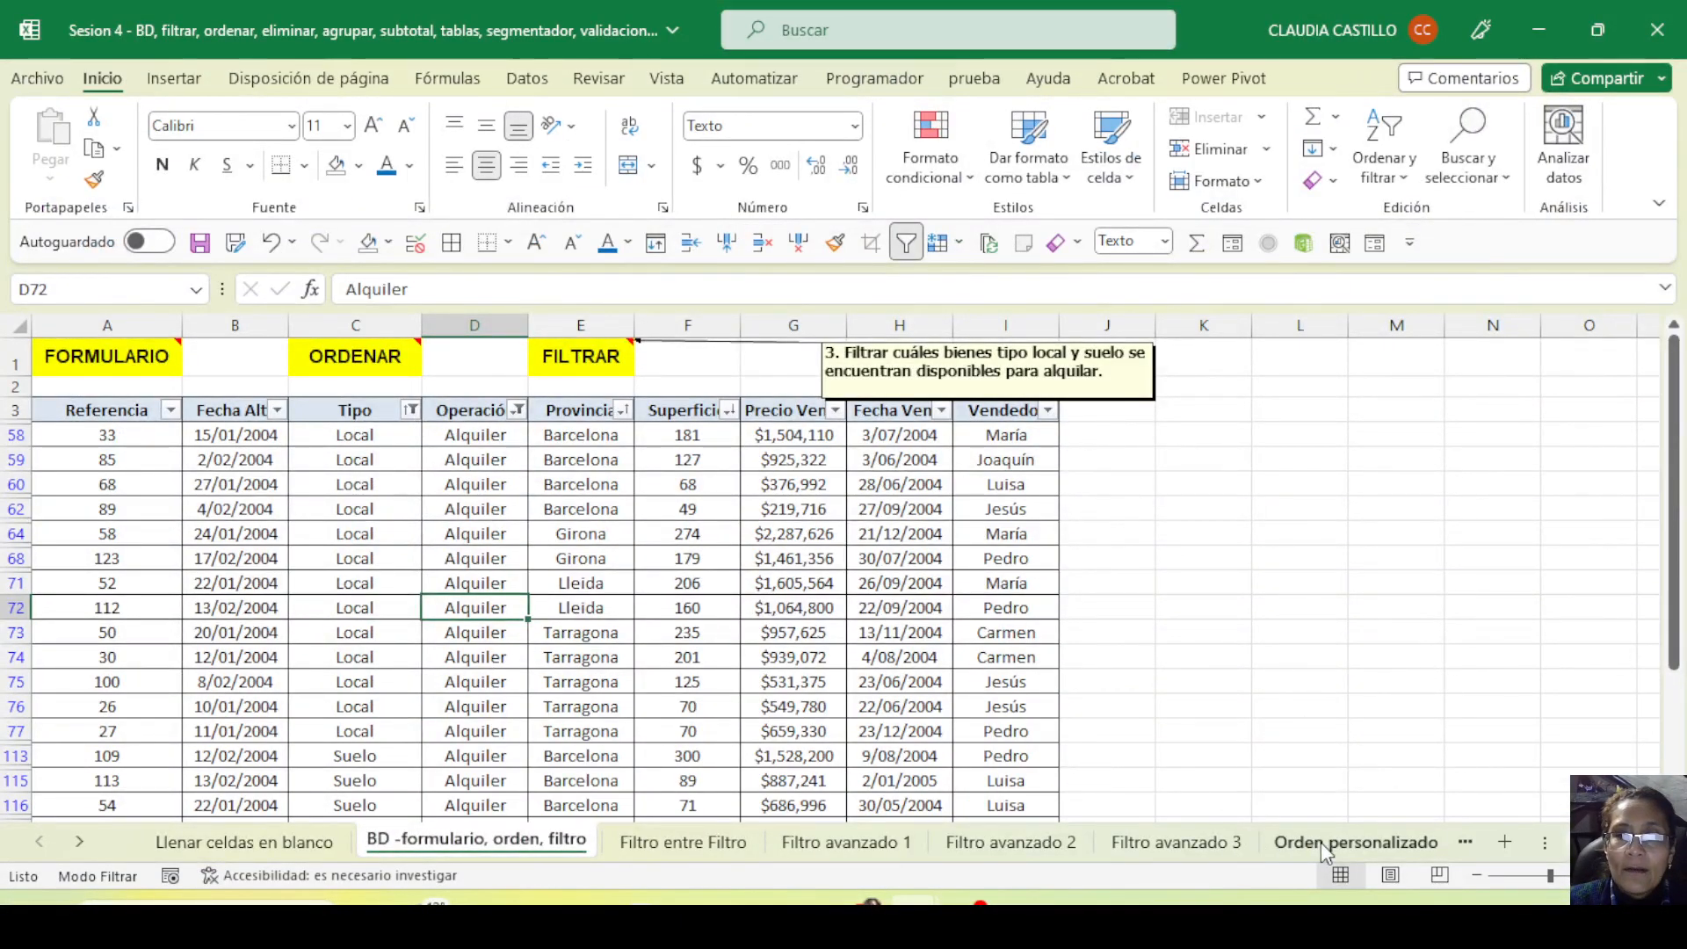
# View the Orden personalizado sheet and return to the Formato de tabla y Segment sheet
pyautogui.click(1321, 842)
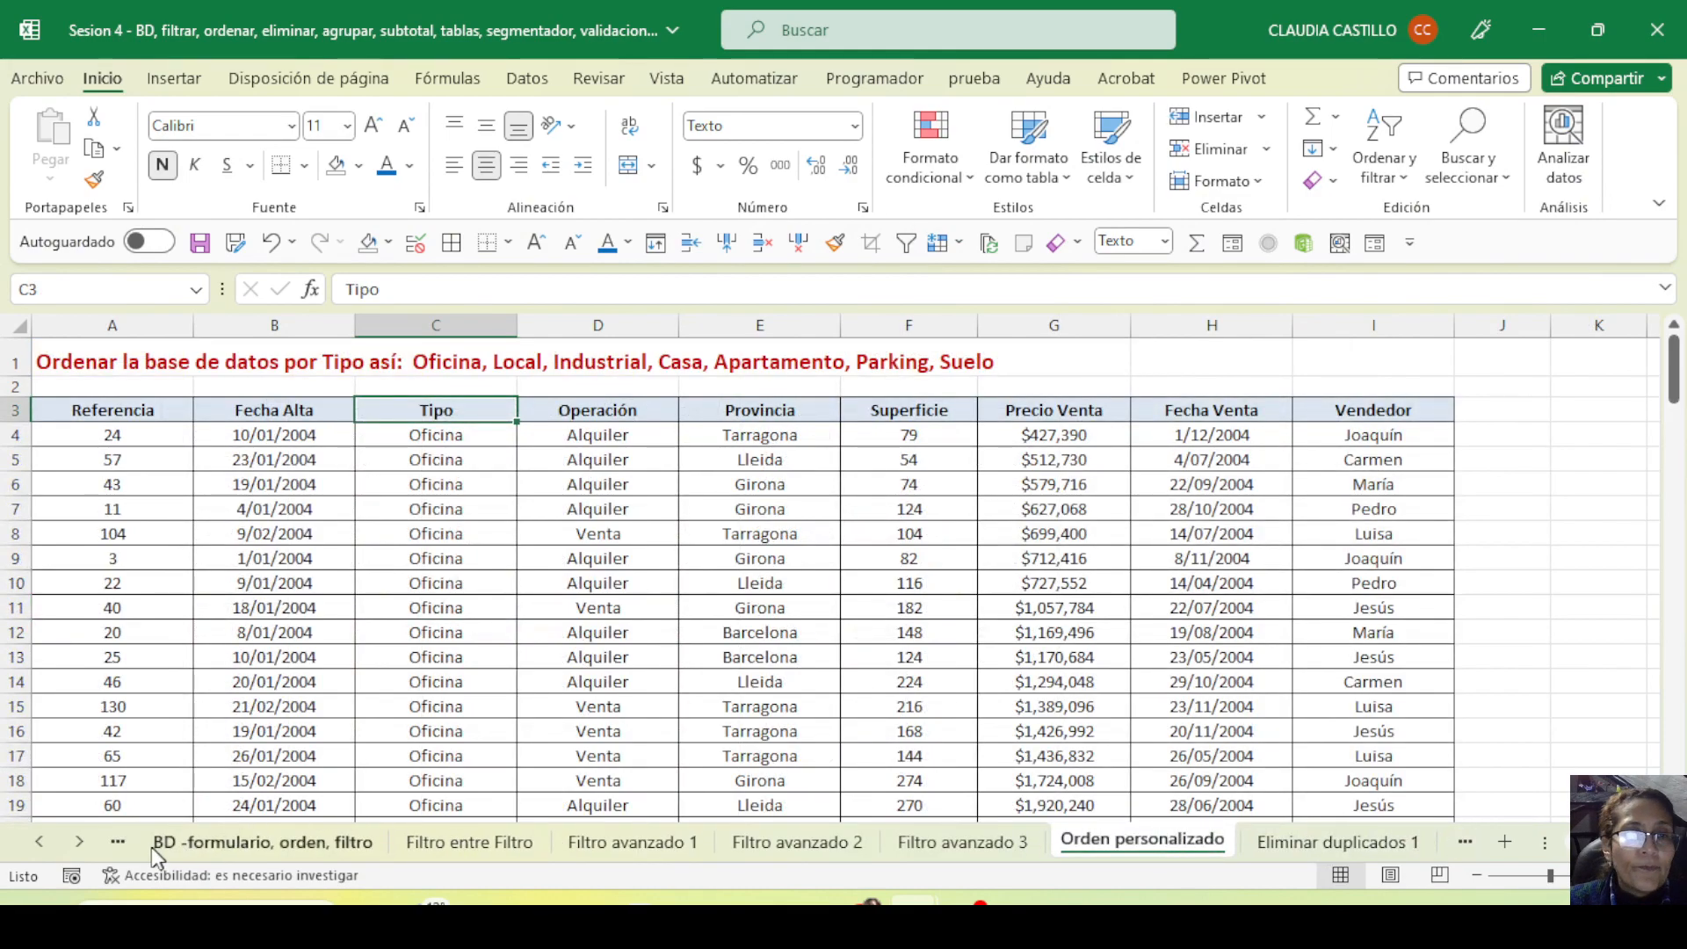
pyautogui.click(77, 846)
pyautogui.click(77, 845)
pyautogui.click(78, 845)
pyautogui.click(77, 846)
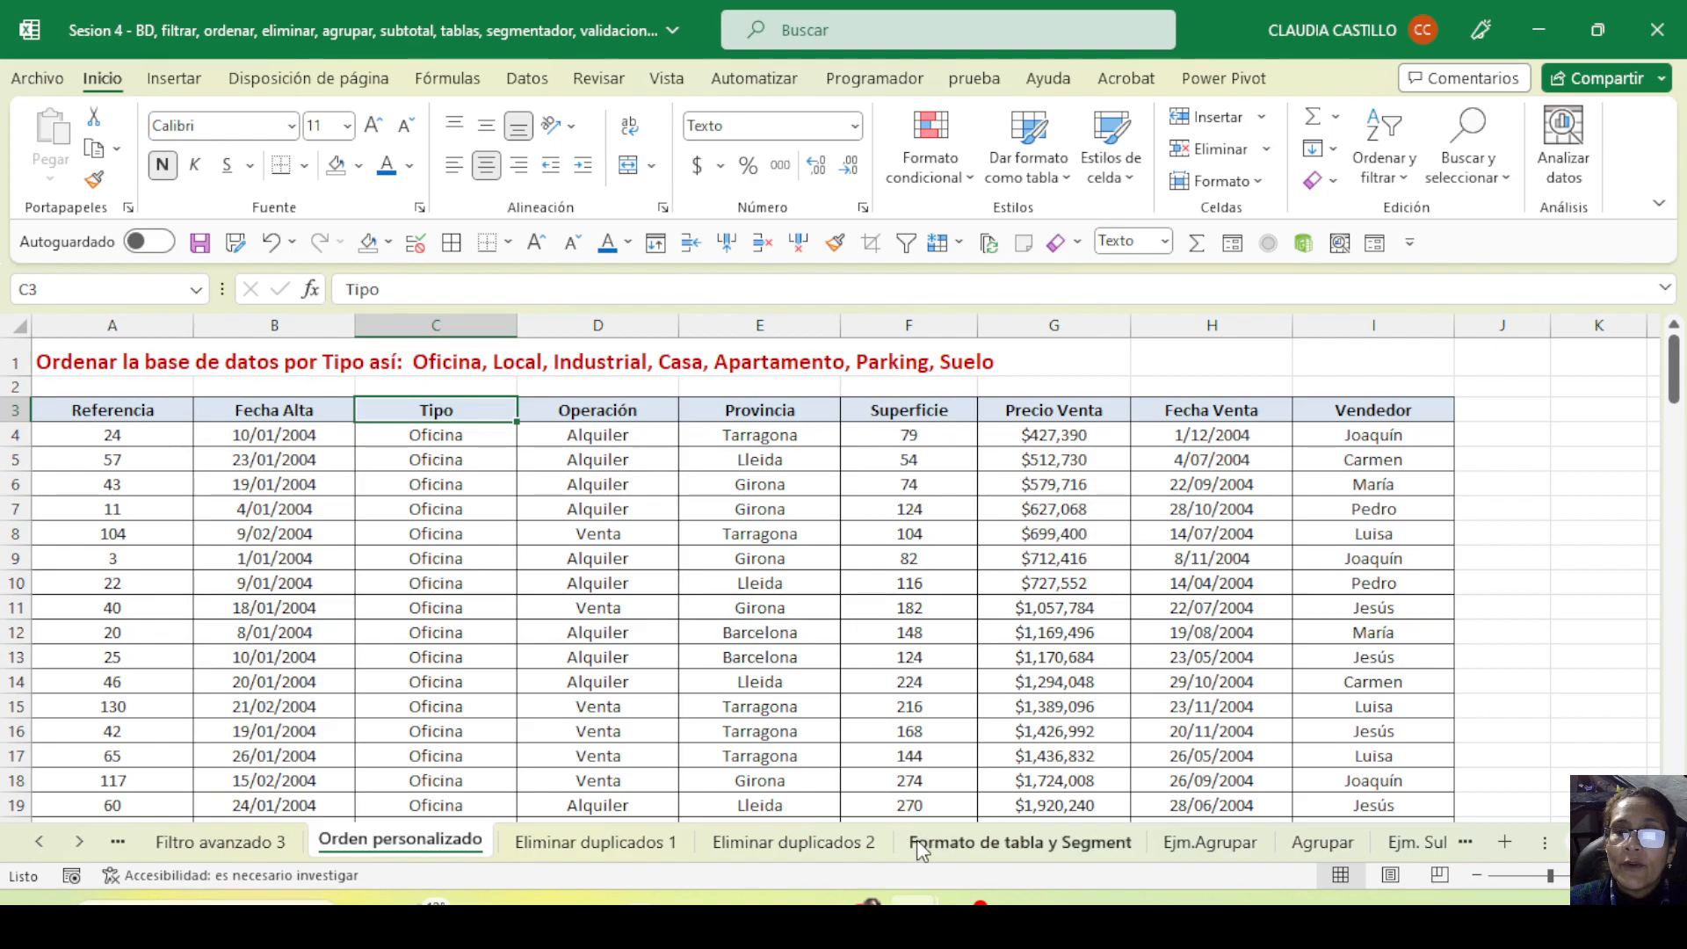
pyautogui.click(920, 845)
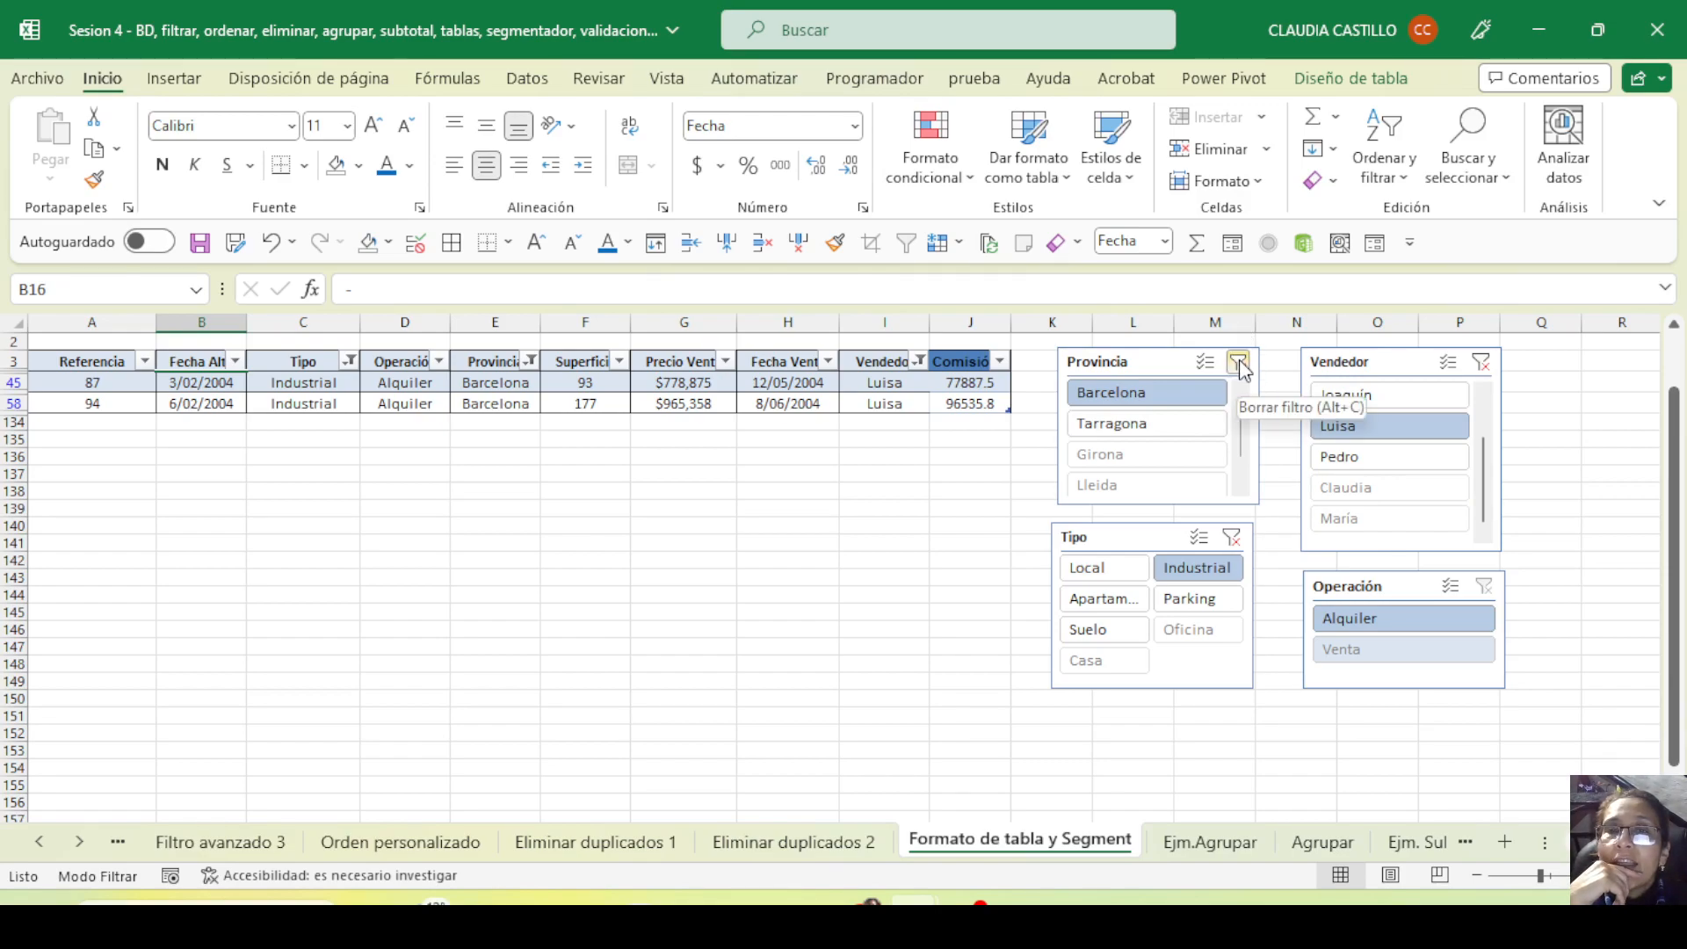
# Clear the Vendedor, Provincia and Tipo slicer filters so the table lists every record
pyautogui.click(1482, 365)
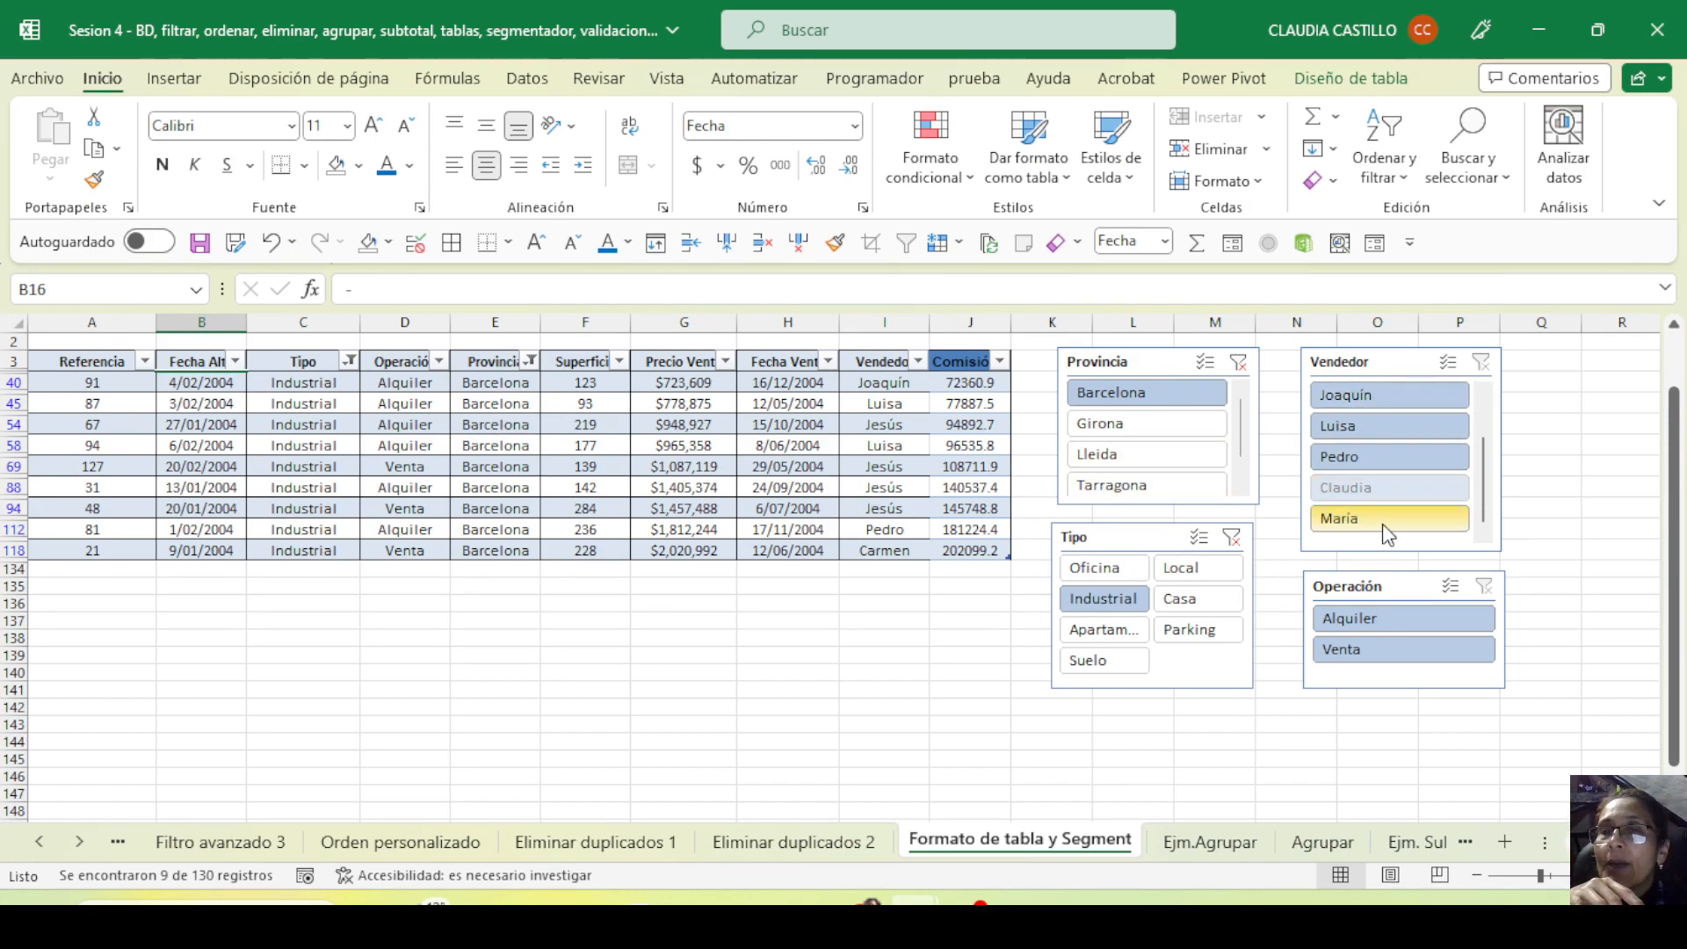
pyautogui.scroll(-2, 1387, 532)
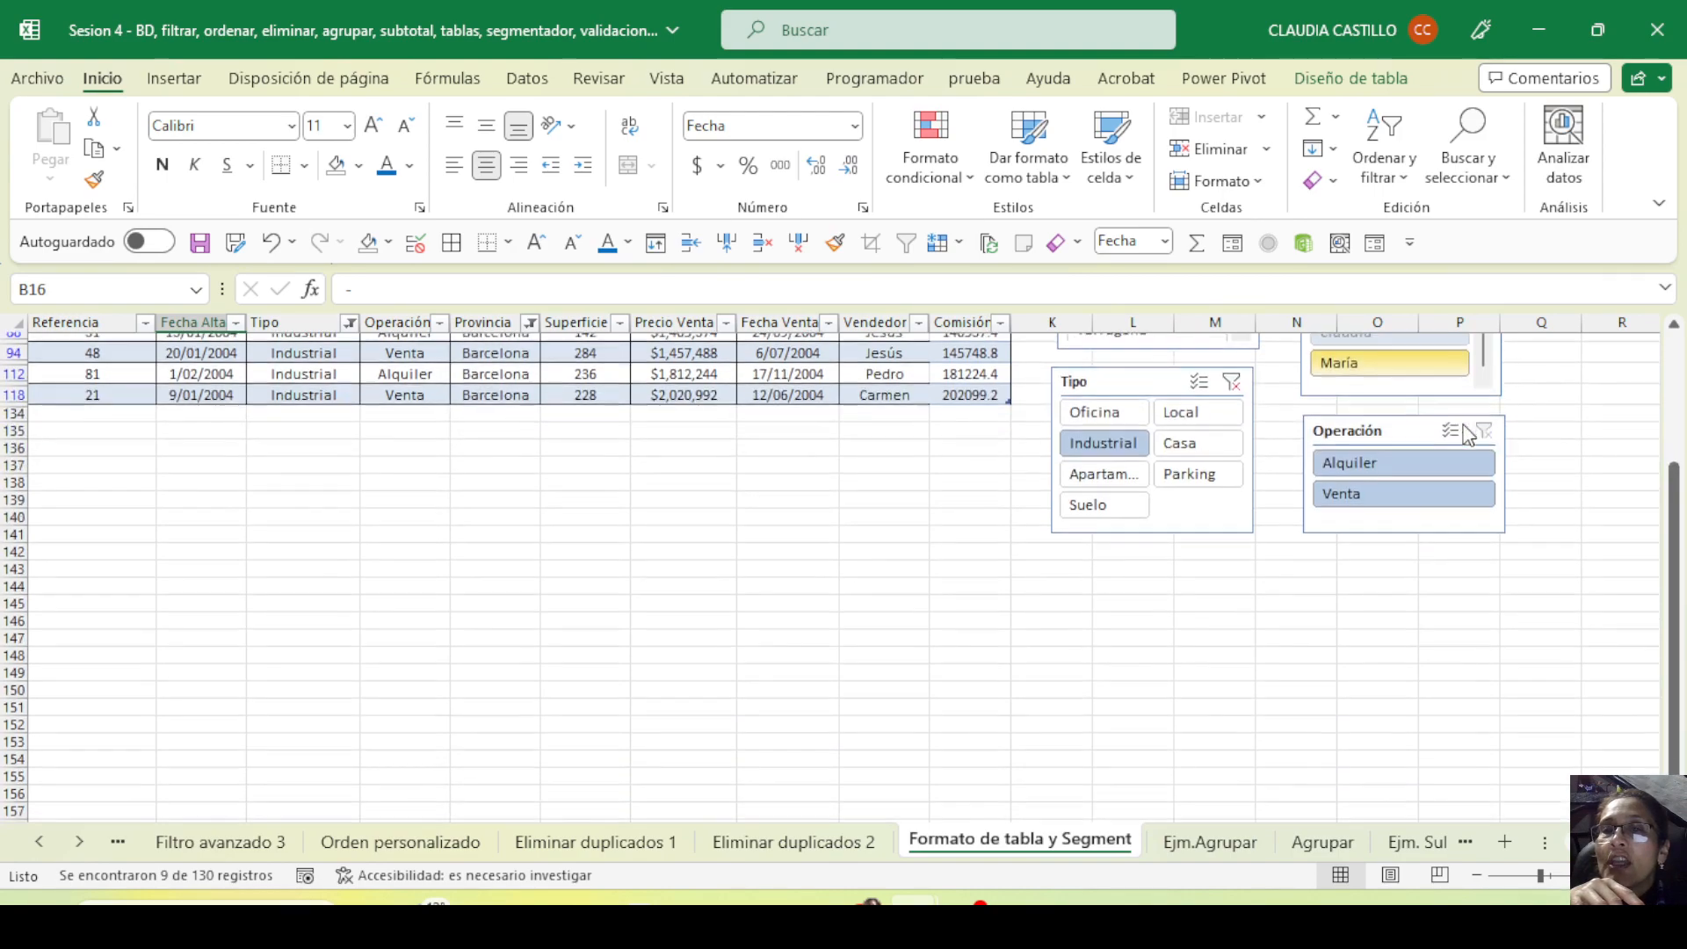
pyautogui.scroll(3, 1463, 428)
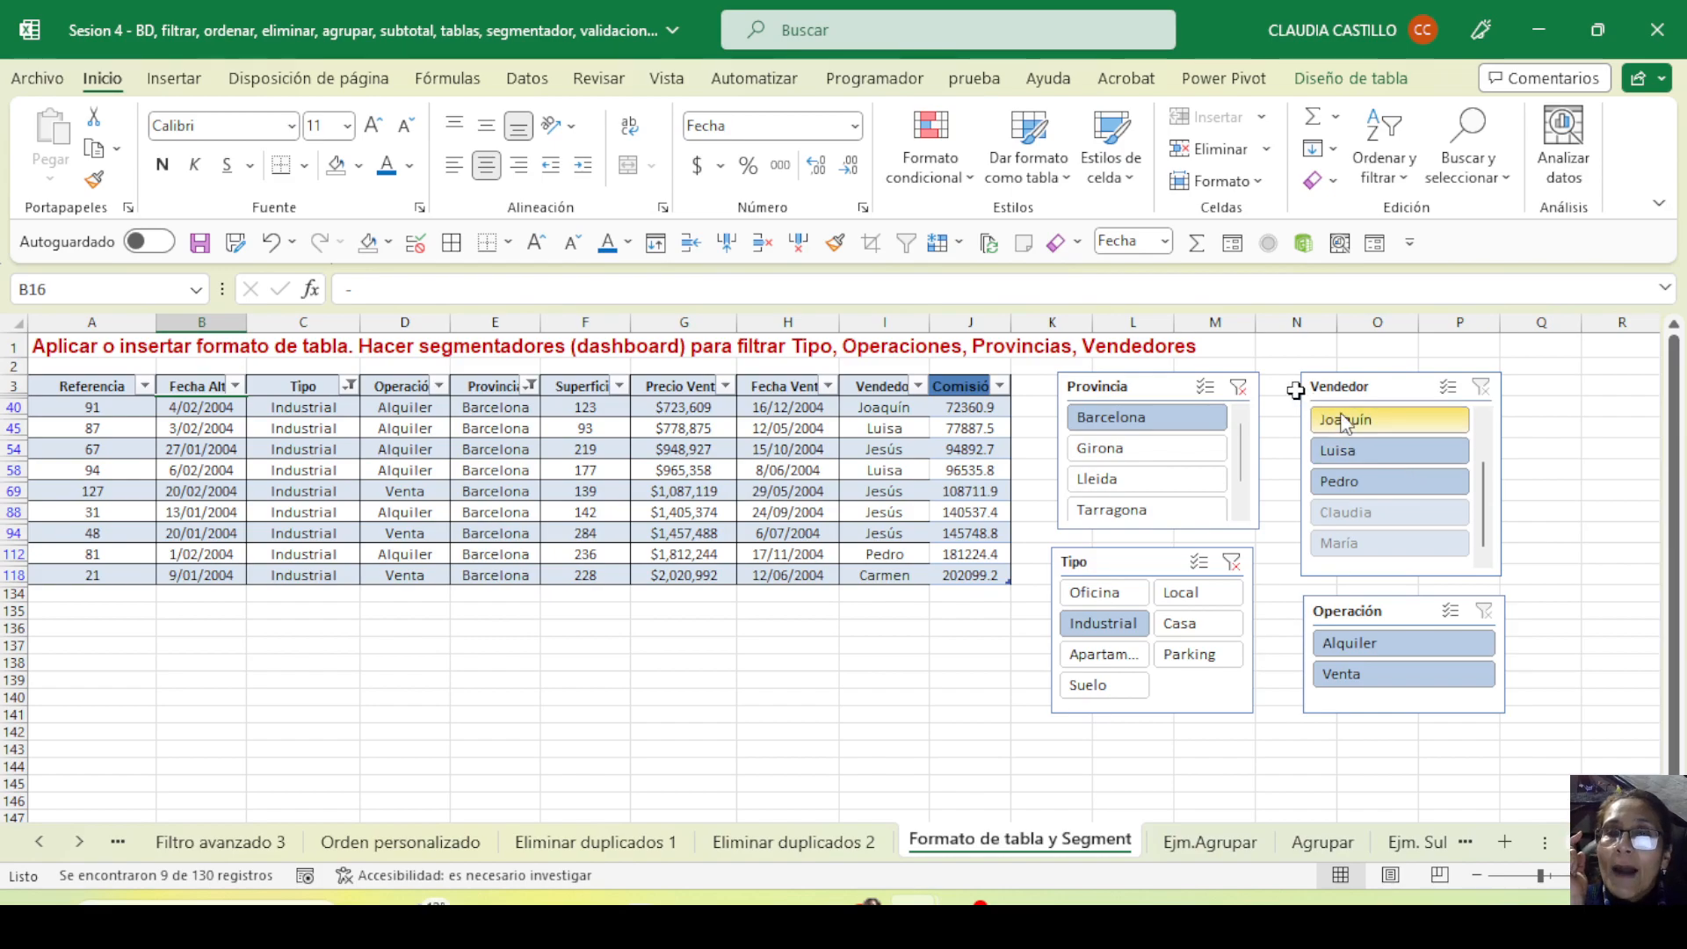
pyautogui.click(1239, 387)
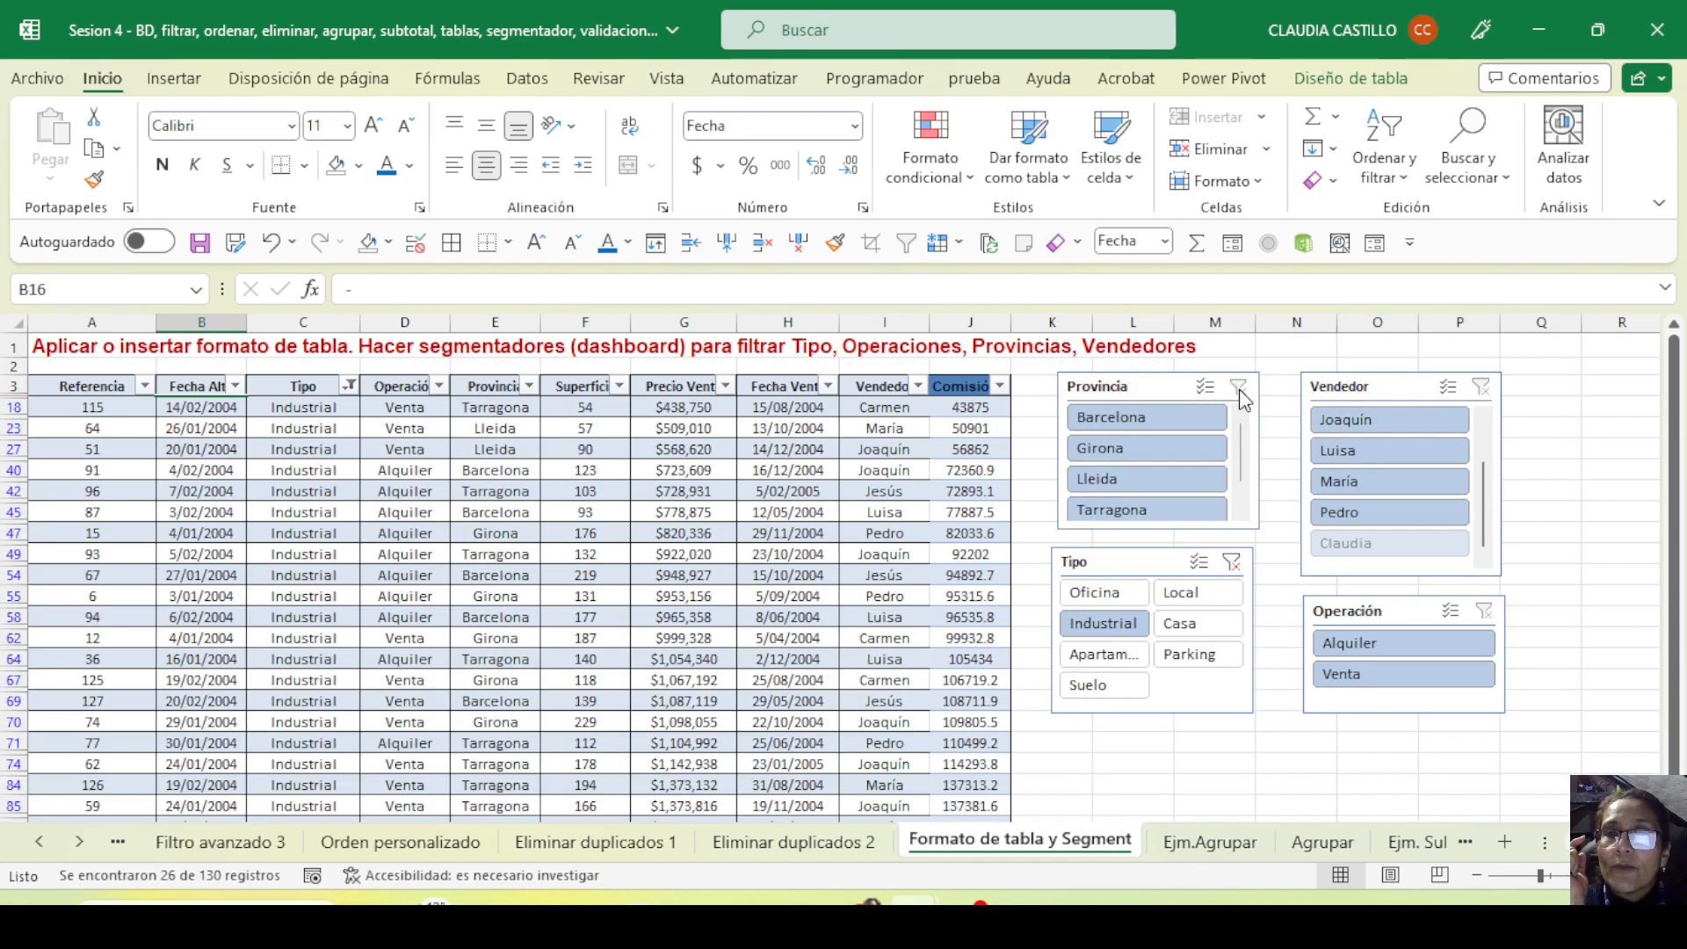
pyautogui.click(1232, 562)
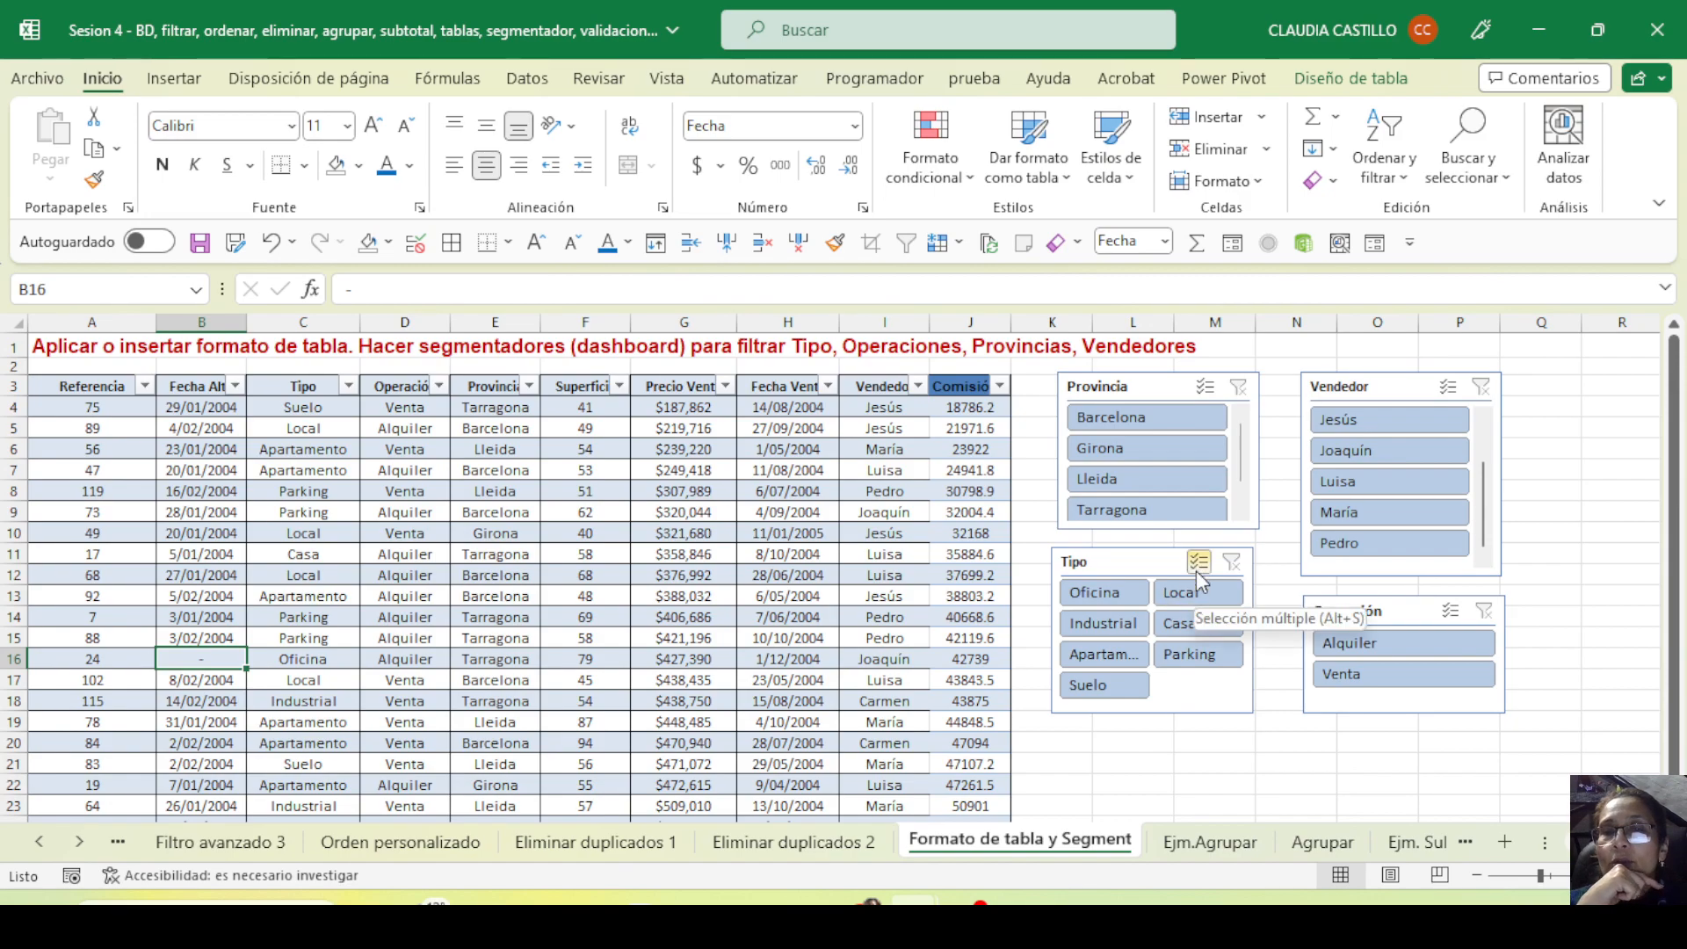
# Exclude Casa and Suelo in the Tipo slicer, and switch the selection to only those two types
pyautogui.keyDown('ctrl'); pyautogui.click(1175, 630); pyautogui.keyUp('ctrl')
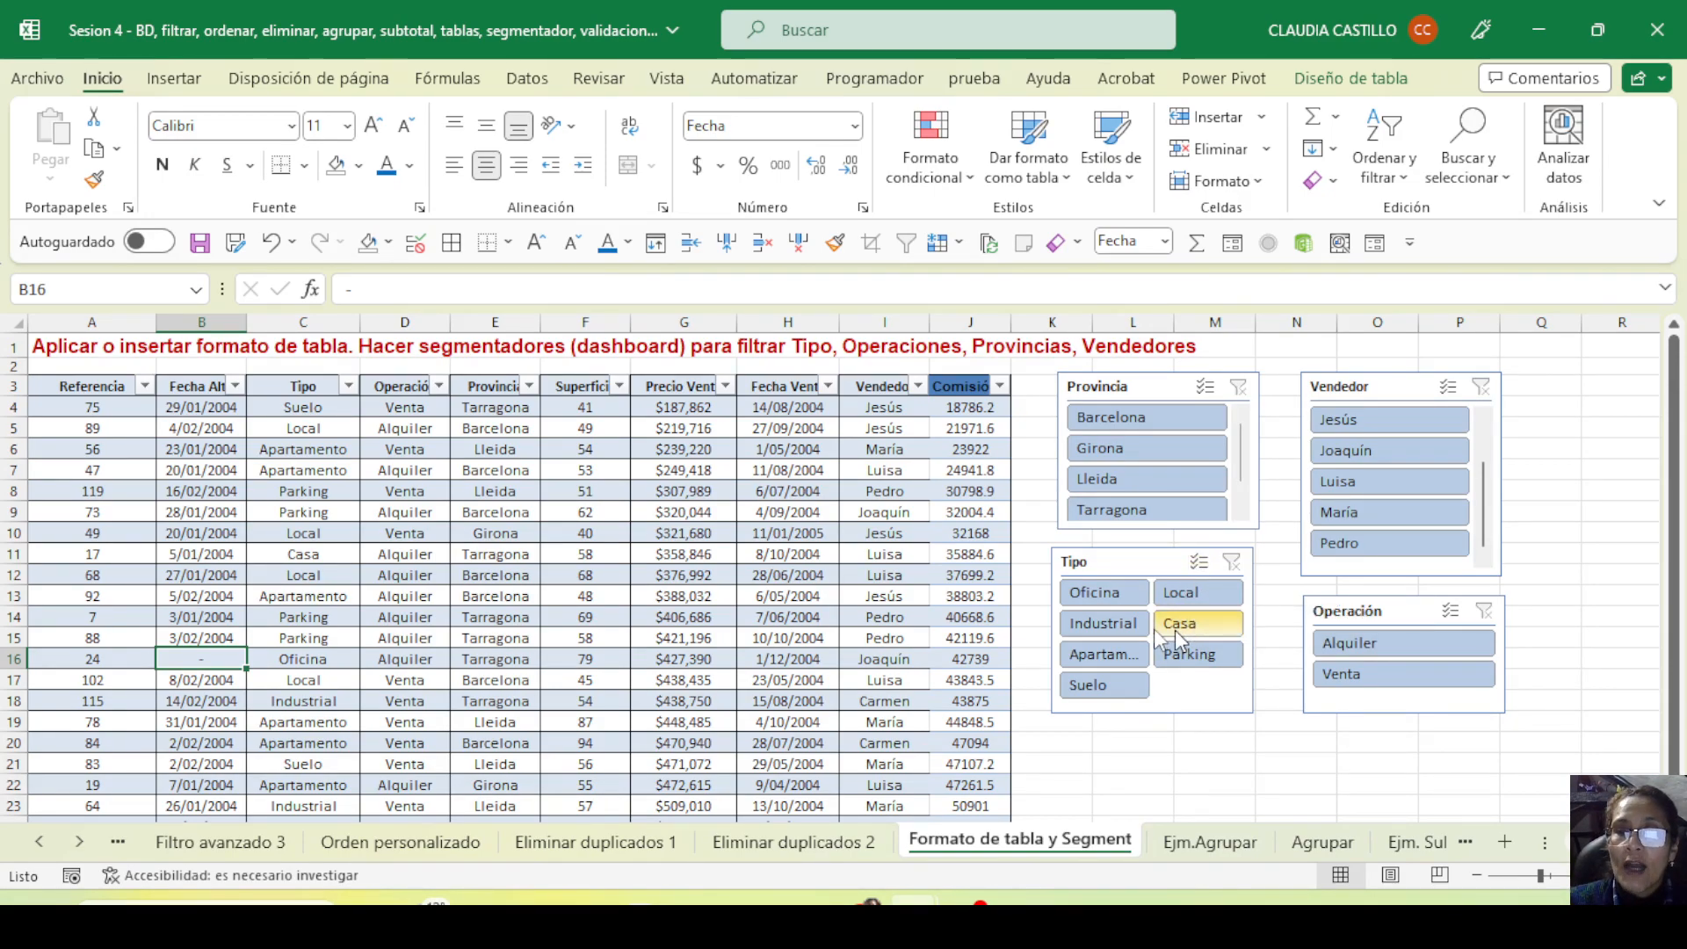
pyautogui.keyDown('ctrl'); pyautogui.click(1094, 694); pyautogui.keyUp('ctrl')
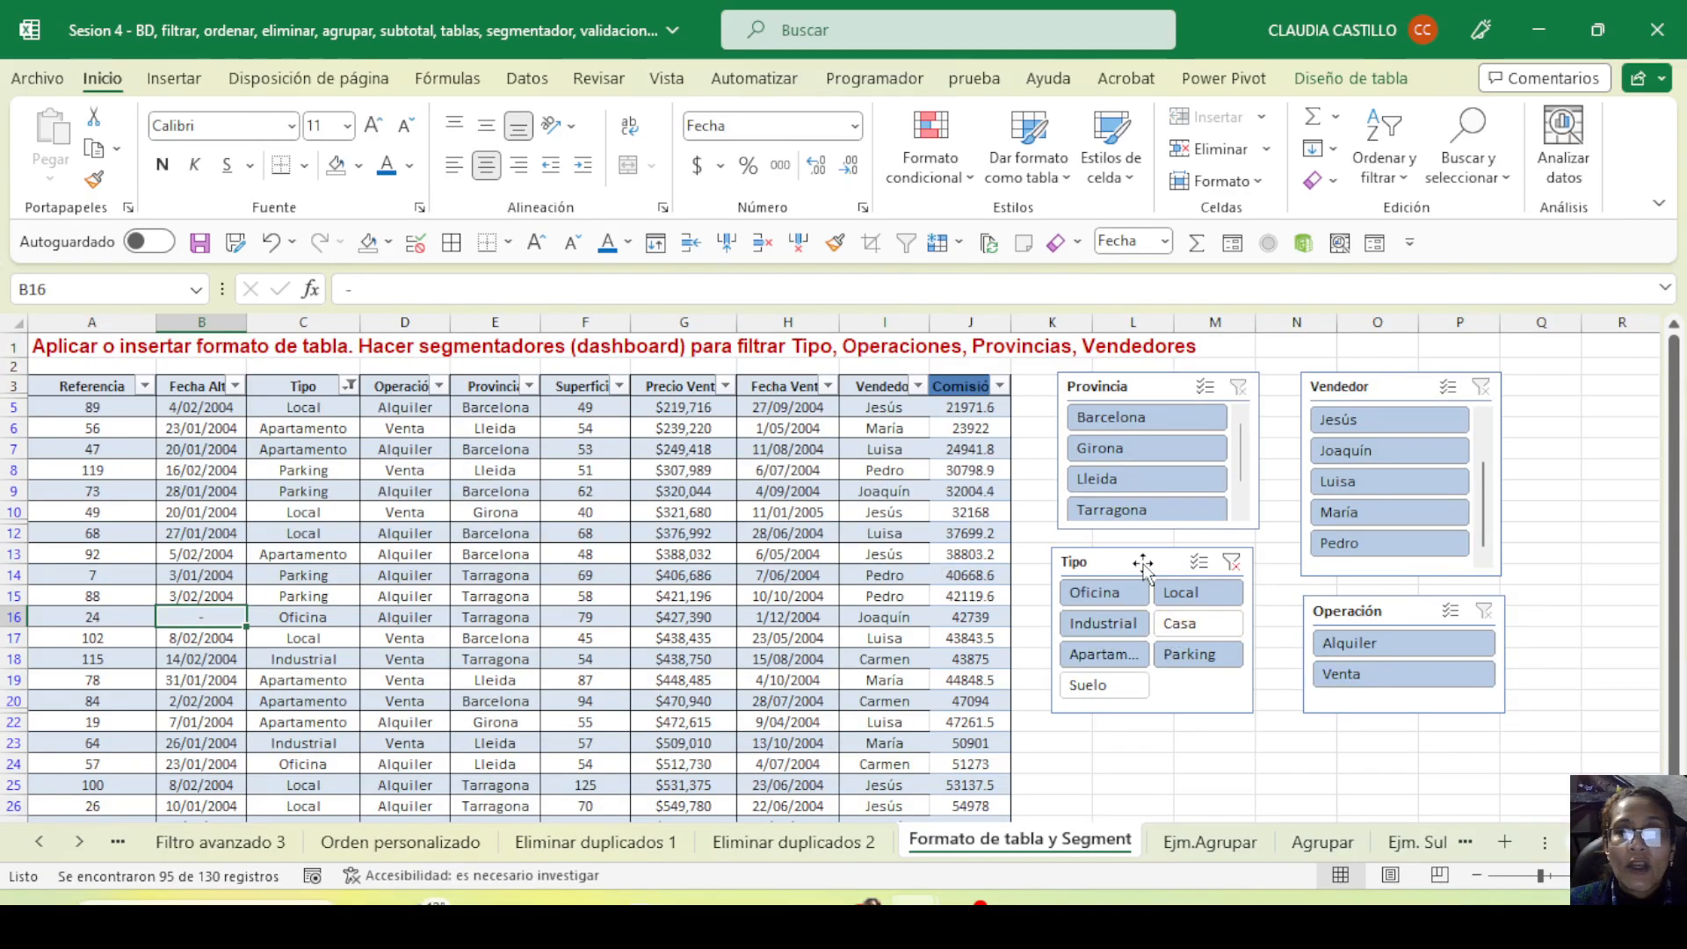
pyautogui.keyDown('ctrl'); pyautogui.click(1091, 595); pyautogui.keyUp('ctrl')
pyautogui.keyDown('ctrl'); pyautogui.click(1101, 626); pyautogui.keyUp('ctrl')
pyautogui.keyDown('ctrl'); pyautogui.click(1110, 654); pyautogui.keyUp('ctrl')
pyautogui.keyDown('ctrl'); pyautogui.click(1186, 590); pyautogui.keyUp('ctrl')
pyautogui.click(1182, 624)
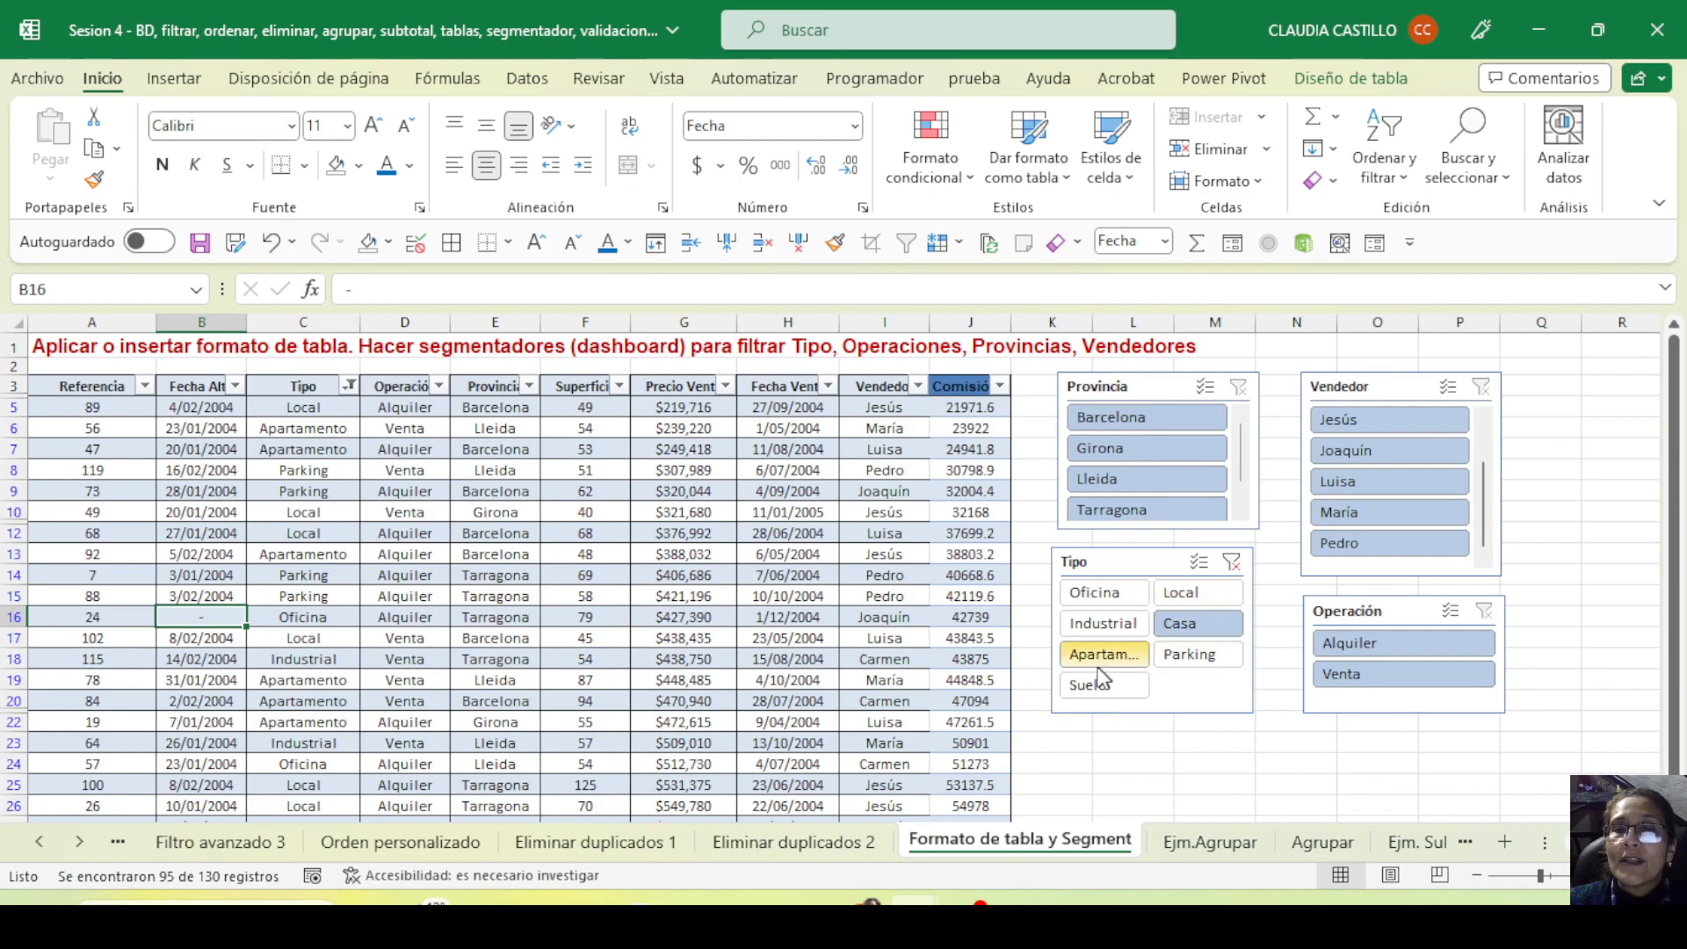
pyautogui.keyDown('ctrl'); pyautogui.click(1095, 691); pyautogui.keyUp('ctrl')
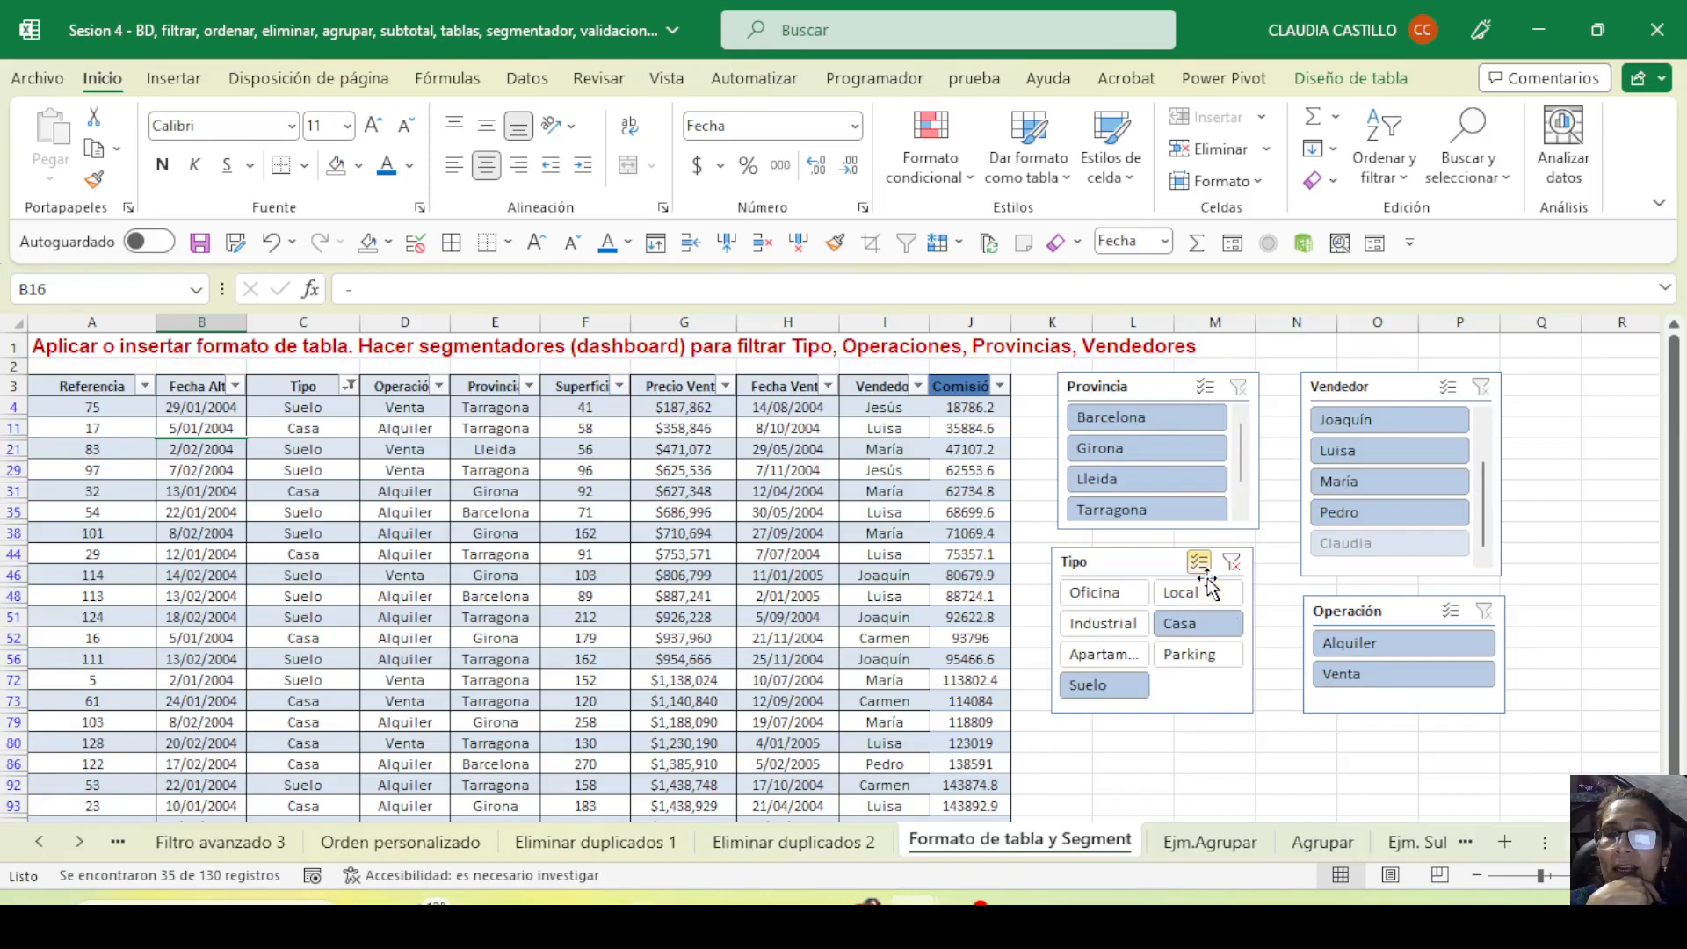
# With multiple selection on, add Oficina to the Tipo filter and limit the Provincia slicer to Barcelona and Lleida
pyautogui.click(1094, 592)
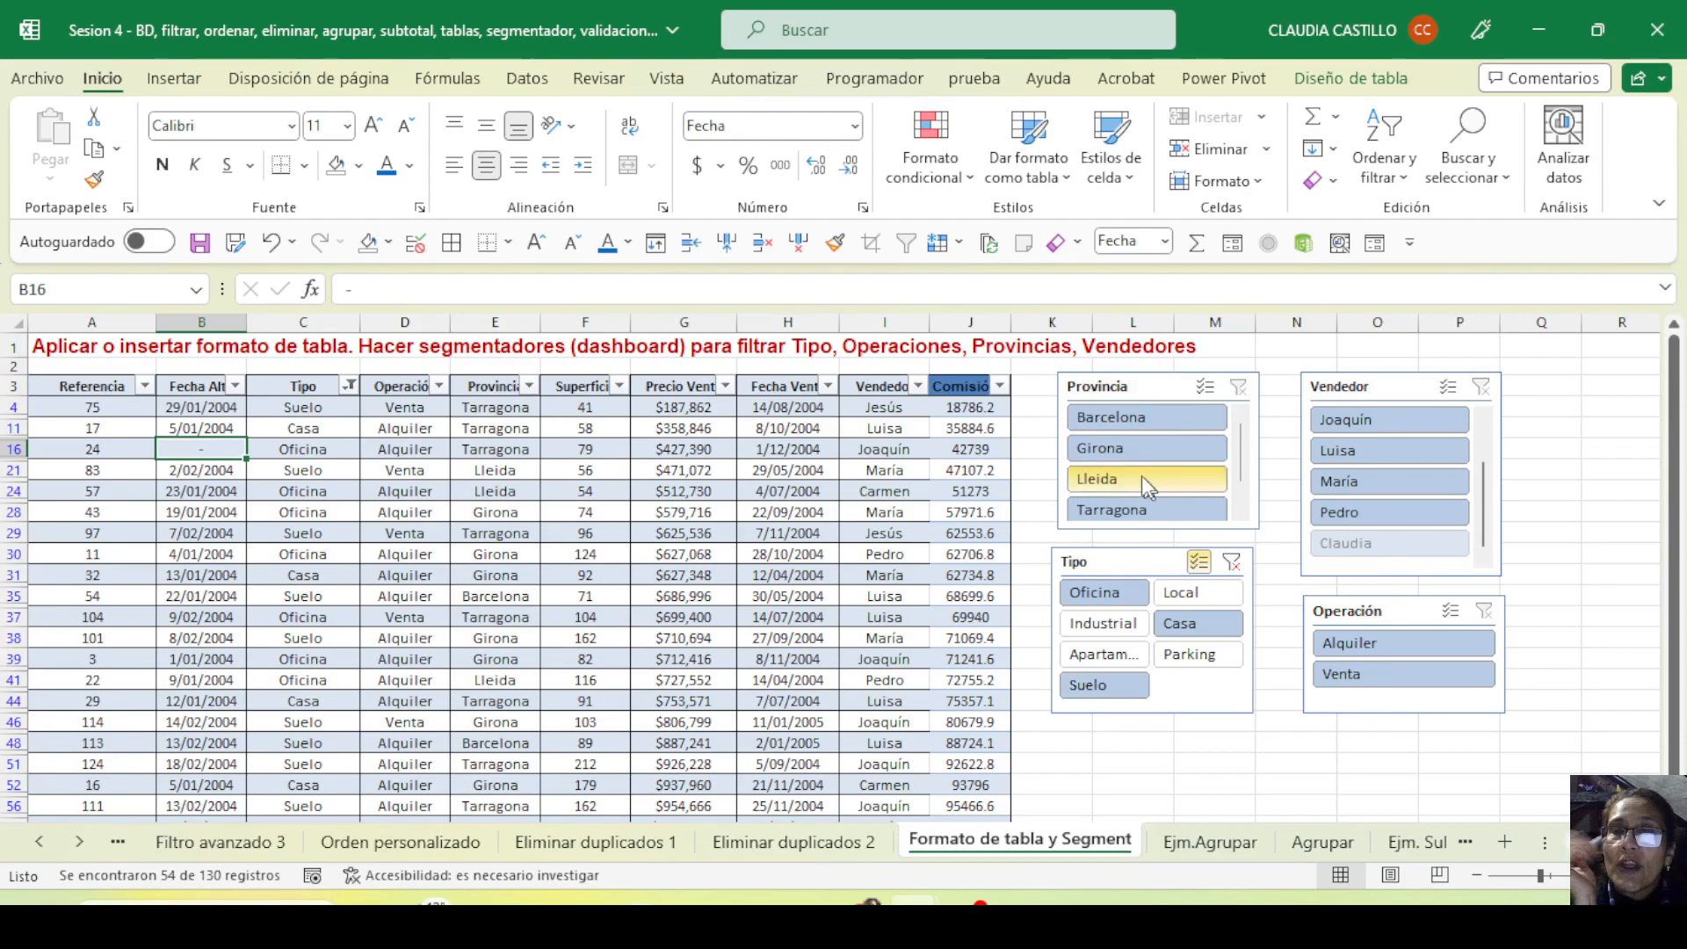
pyautogui.click(1088, 450)
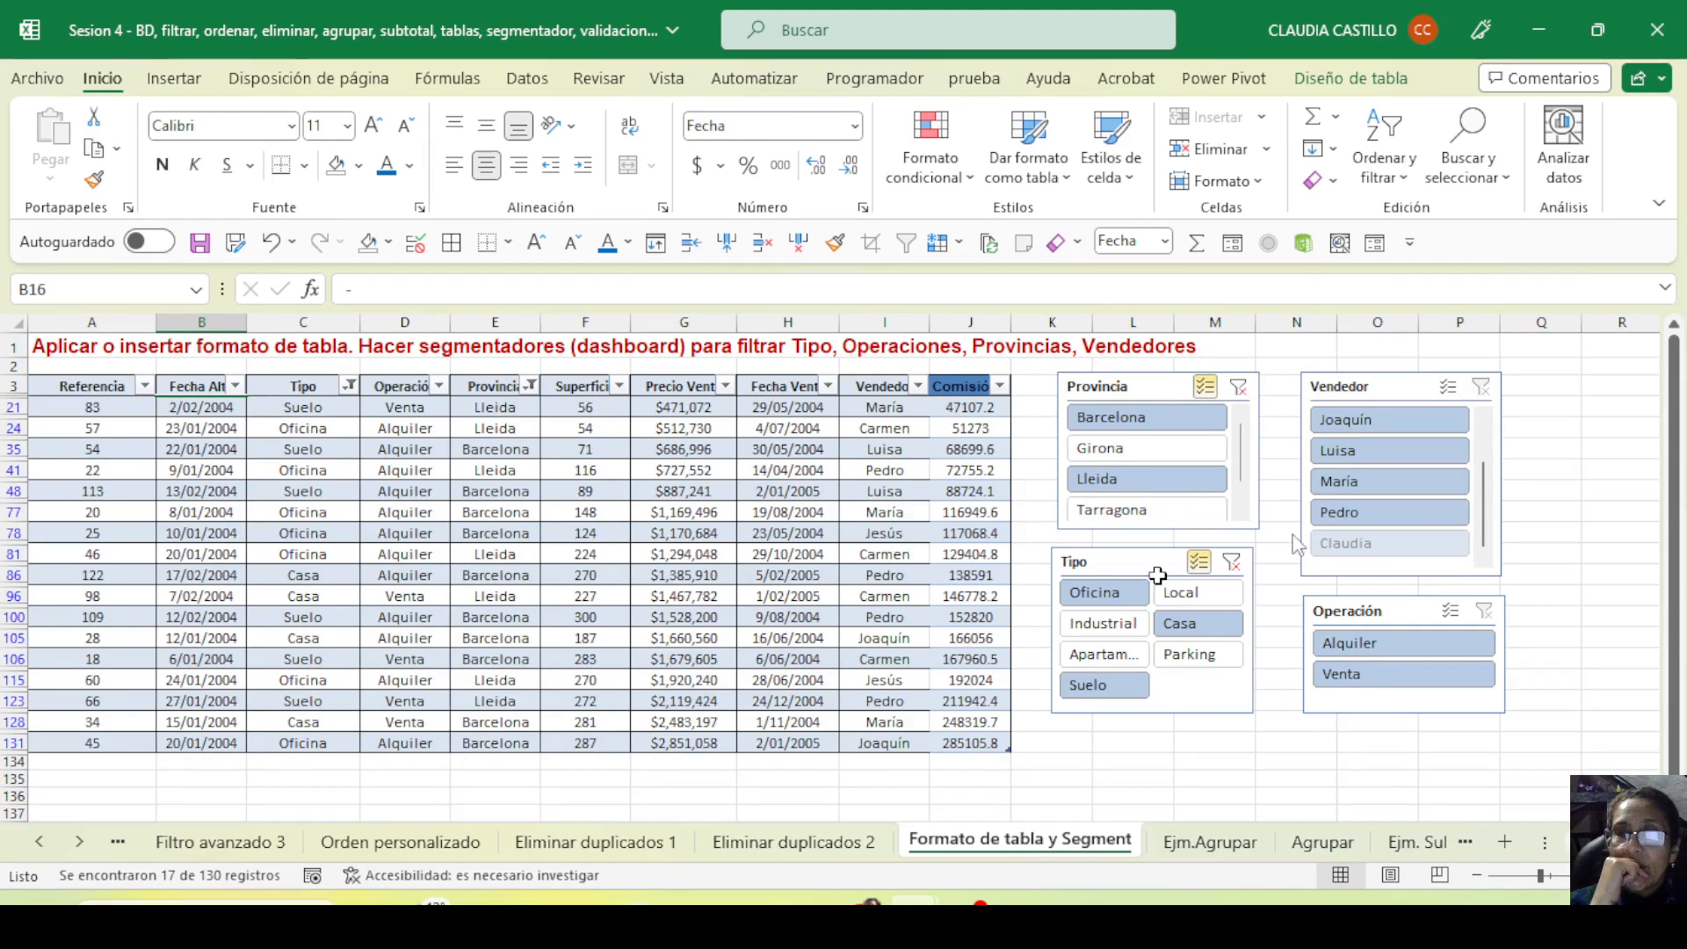
# Turn on multiple selection in the Vendedor slicer and exclude only the sellers of Referencia 45 and Referencia 83
pyautogui.click(1448, 386)
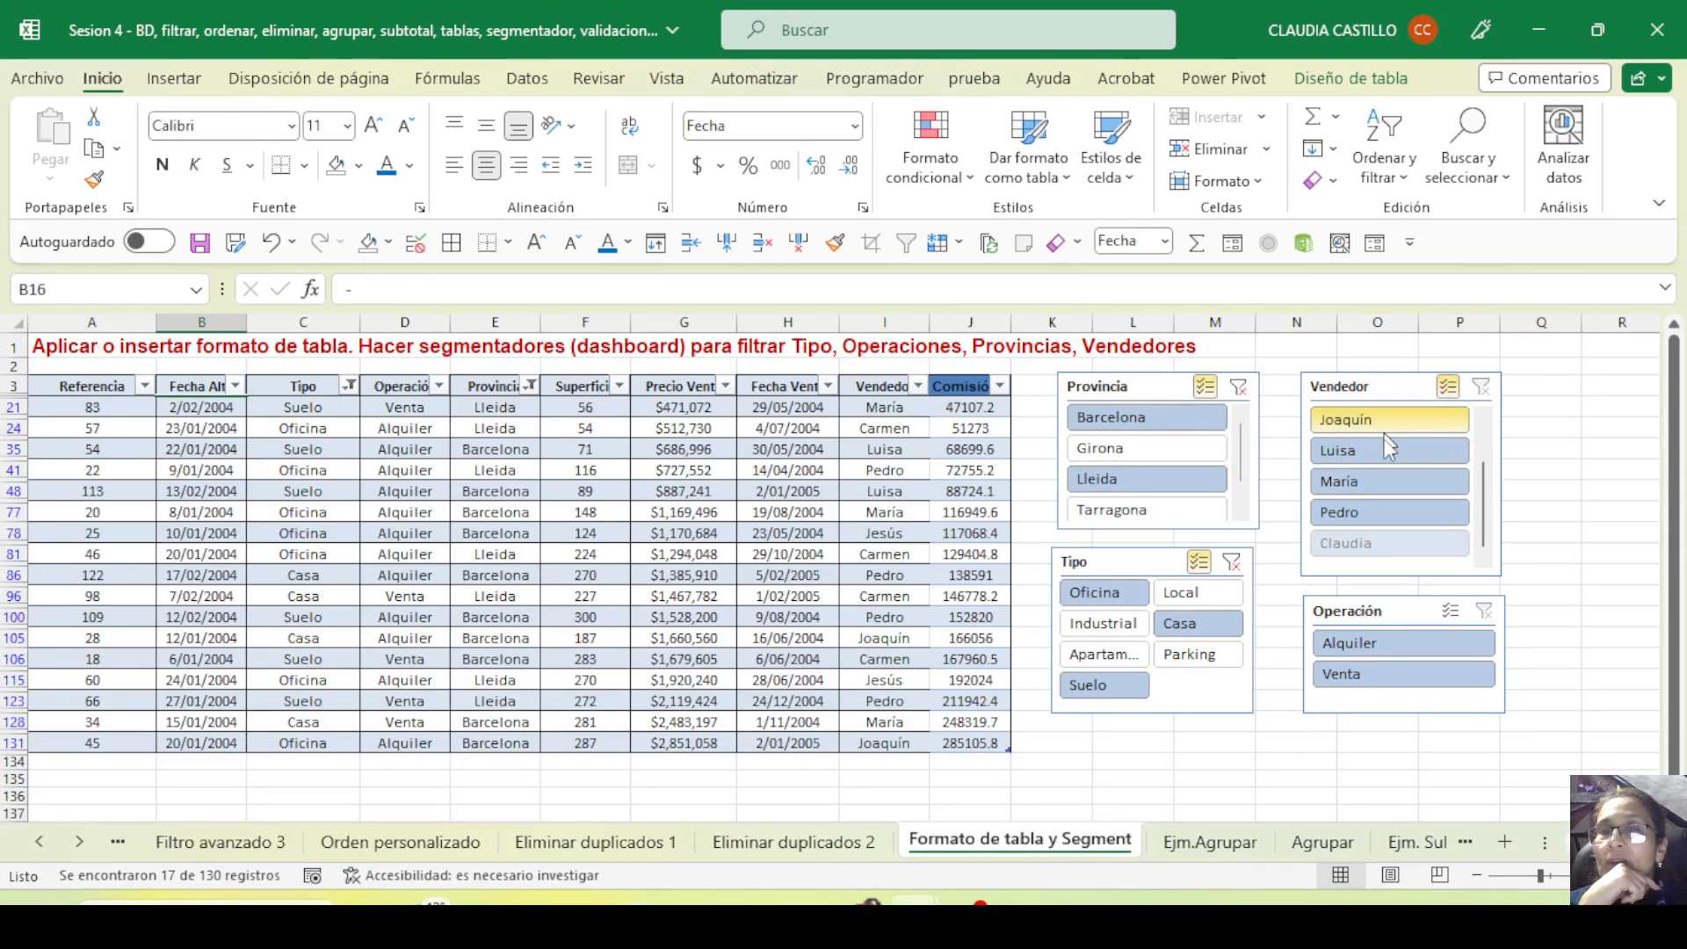
pyautogui.click(1333, 419)
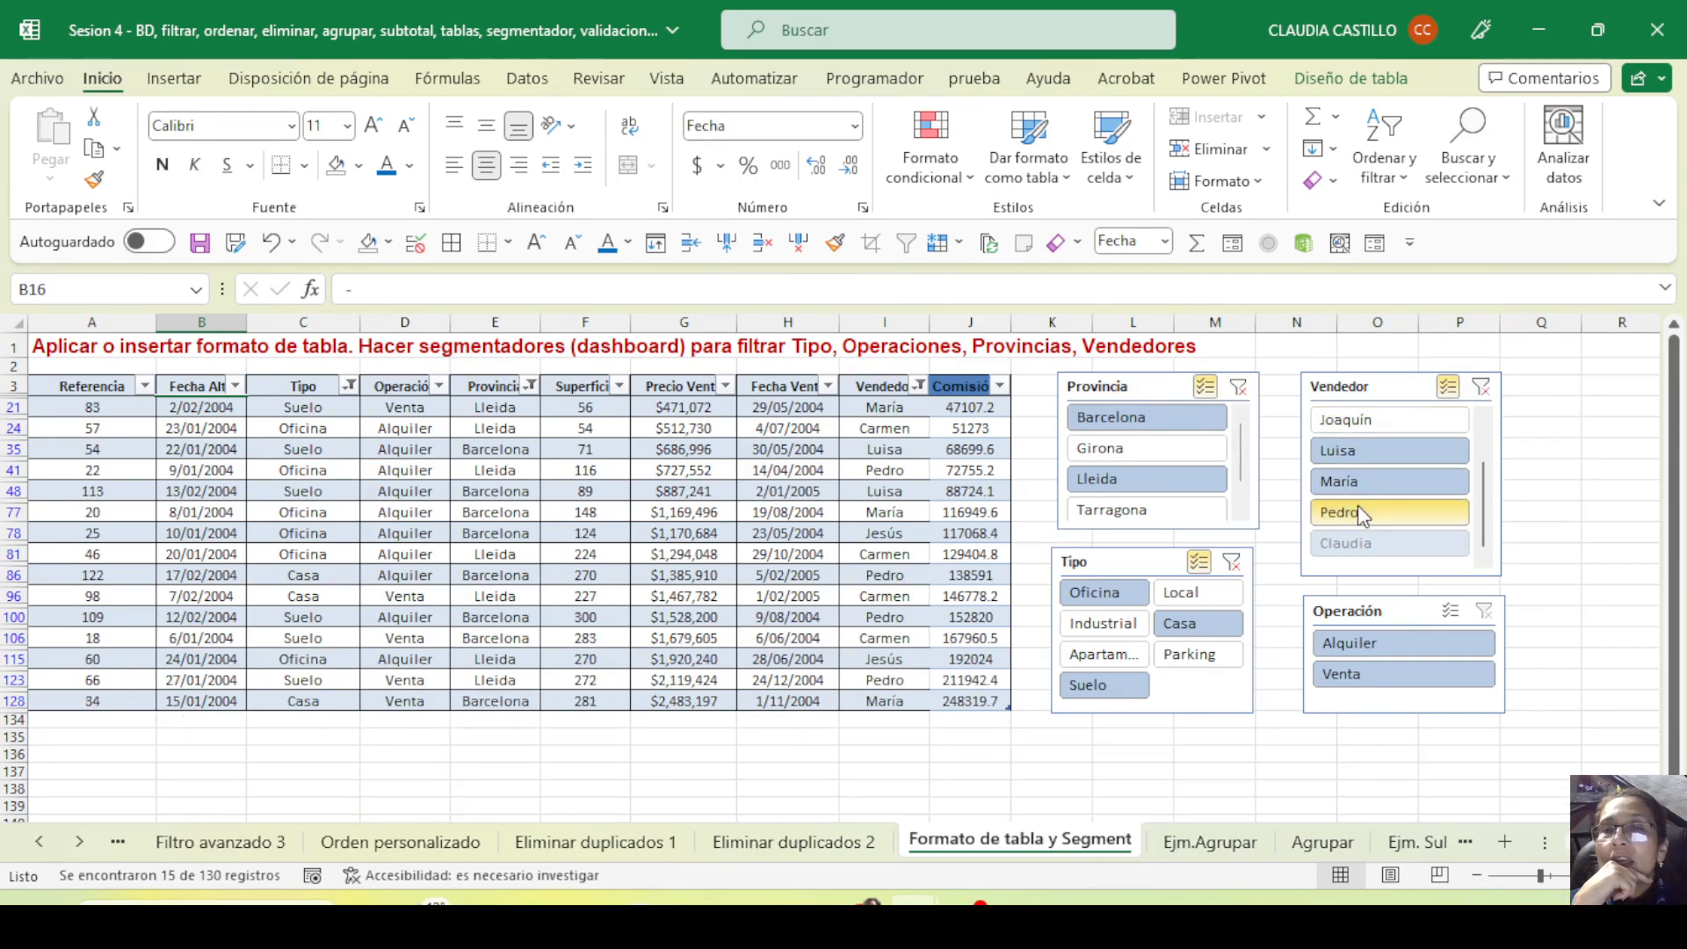
pyautogui.click(1362, 513)
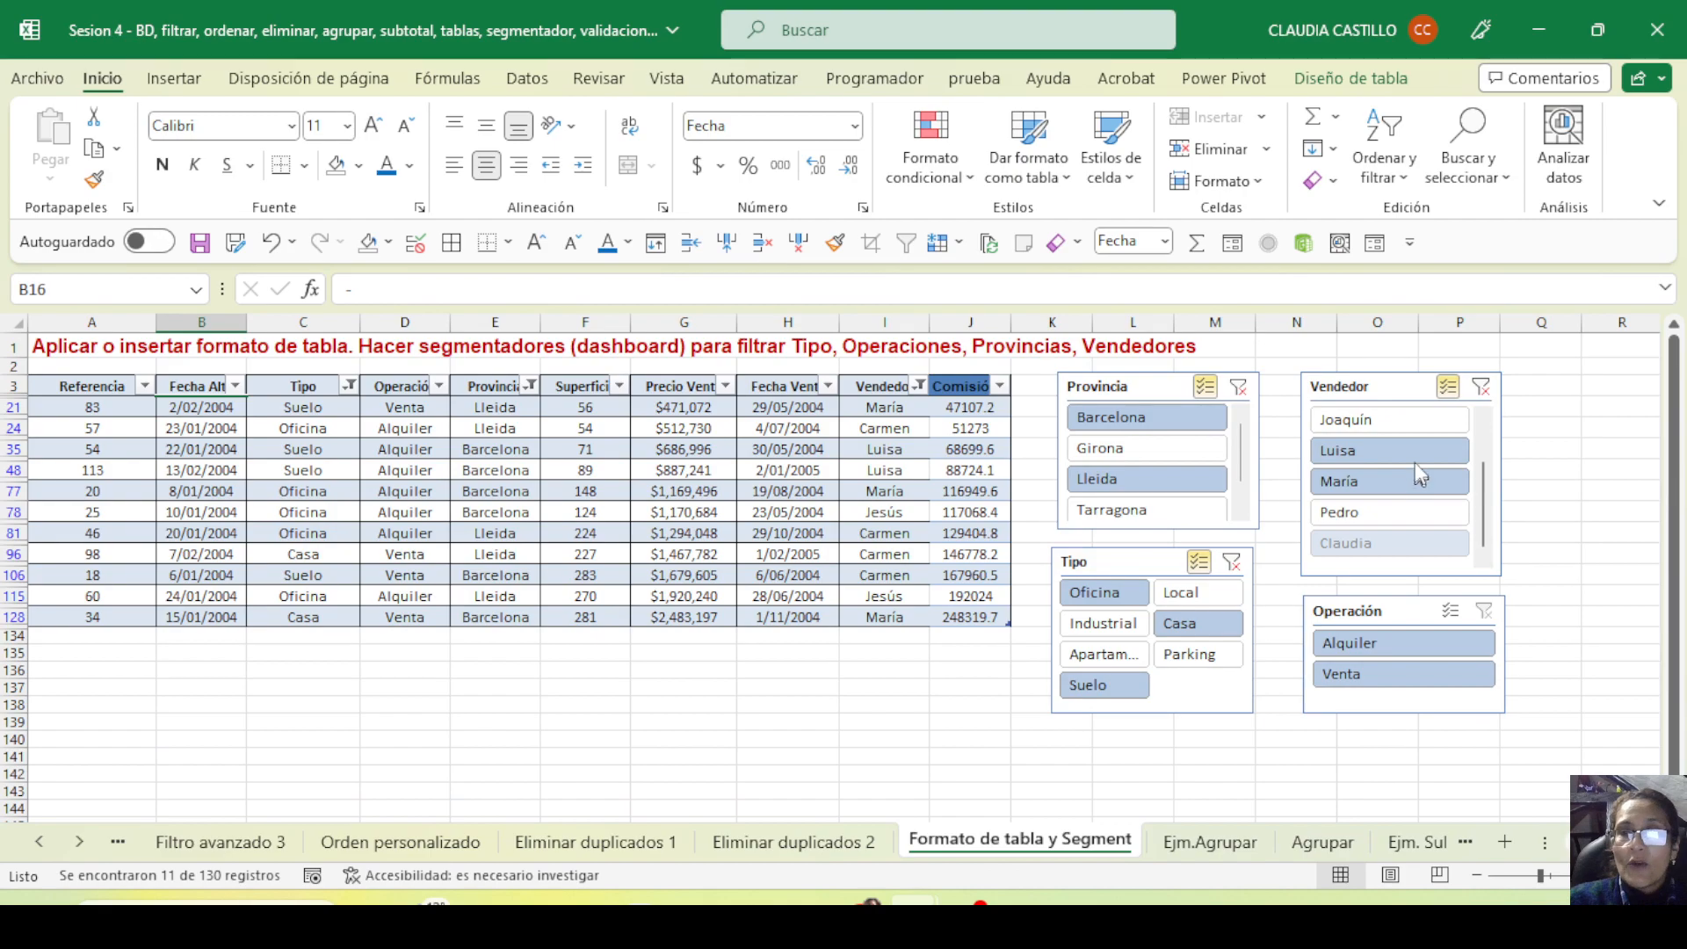
pyautogui.click(1376, 457)
pyautogui.click(1368, 483)
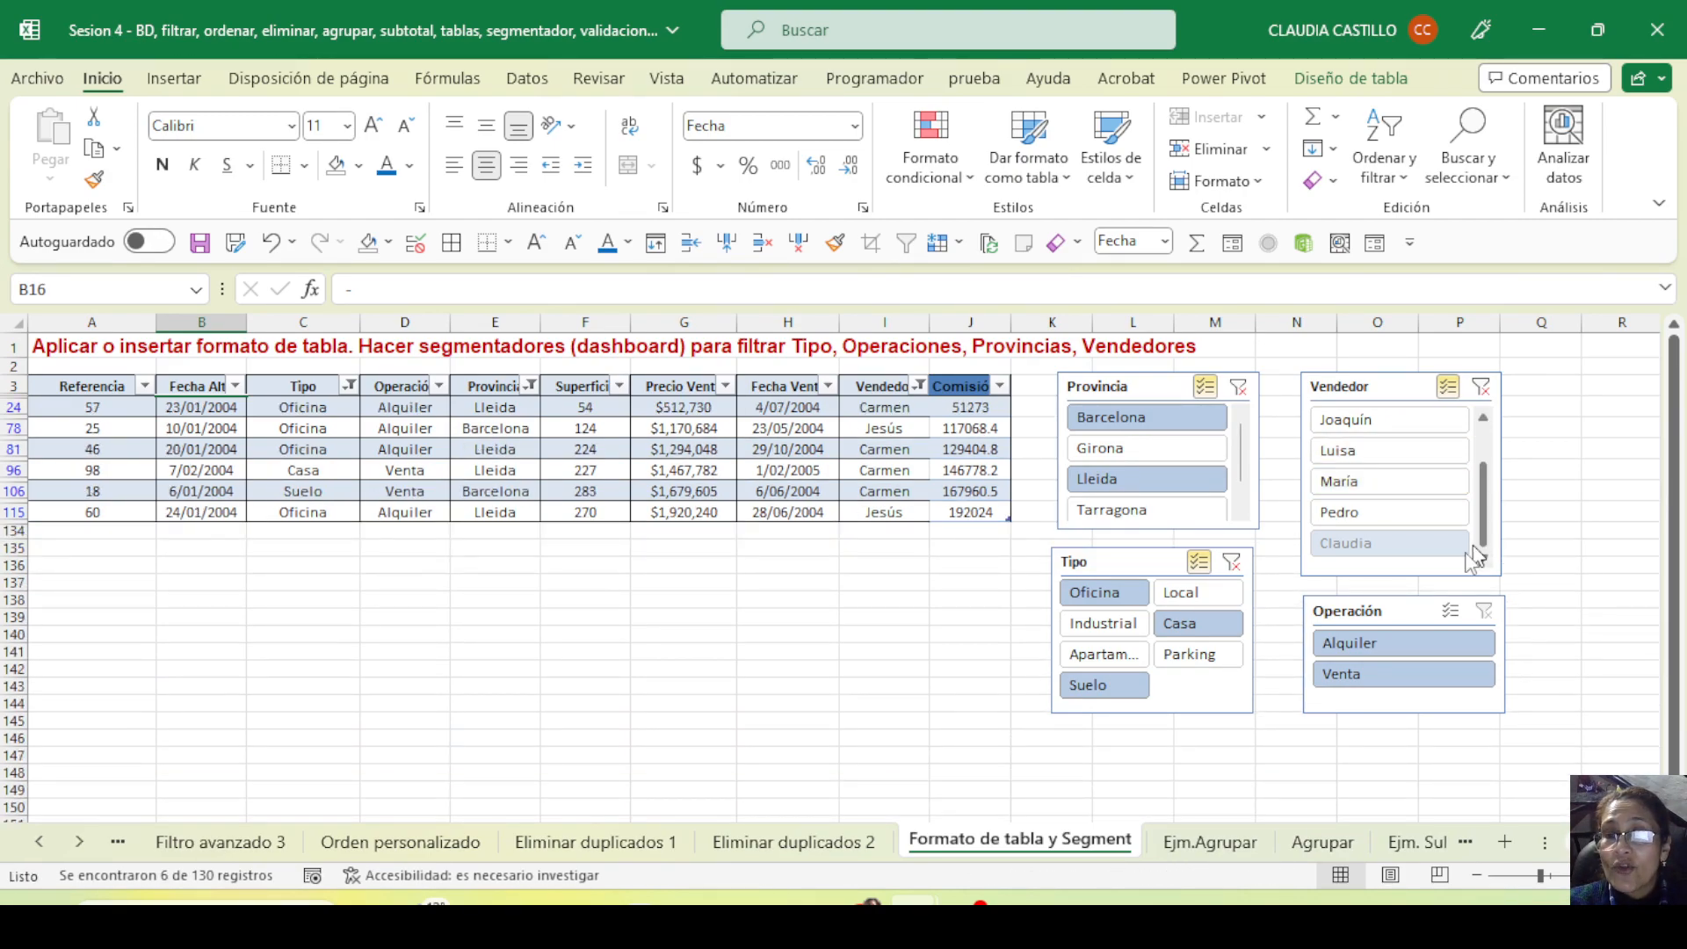
pyautogui.click(1379, 450)
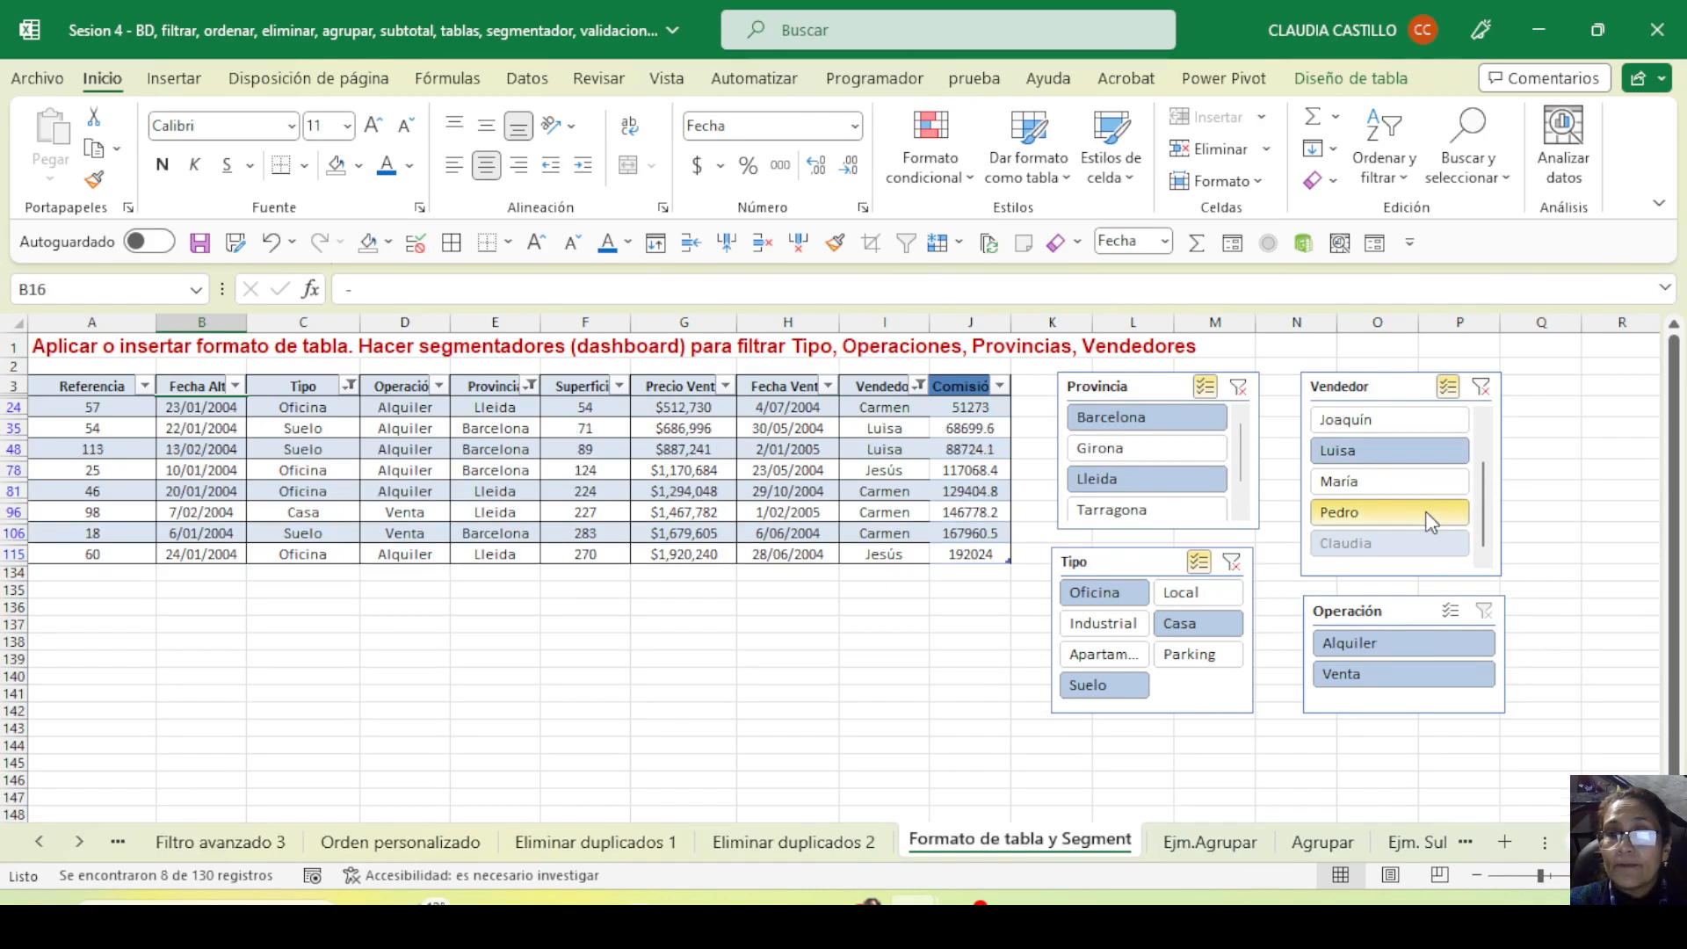
pyautogui.click(1410, 510)
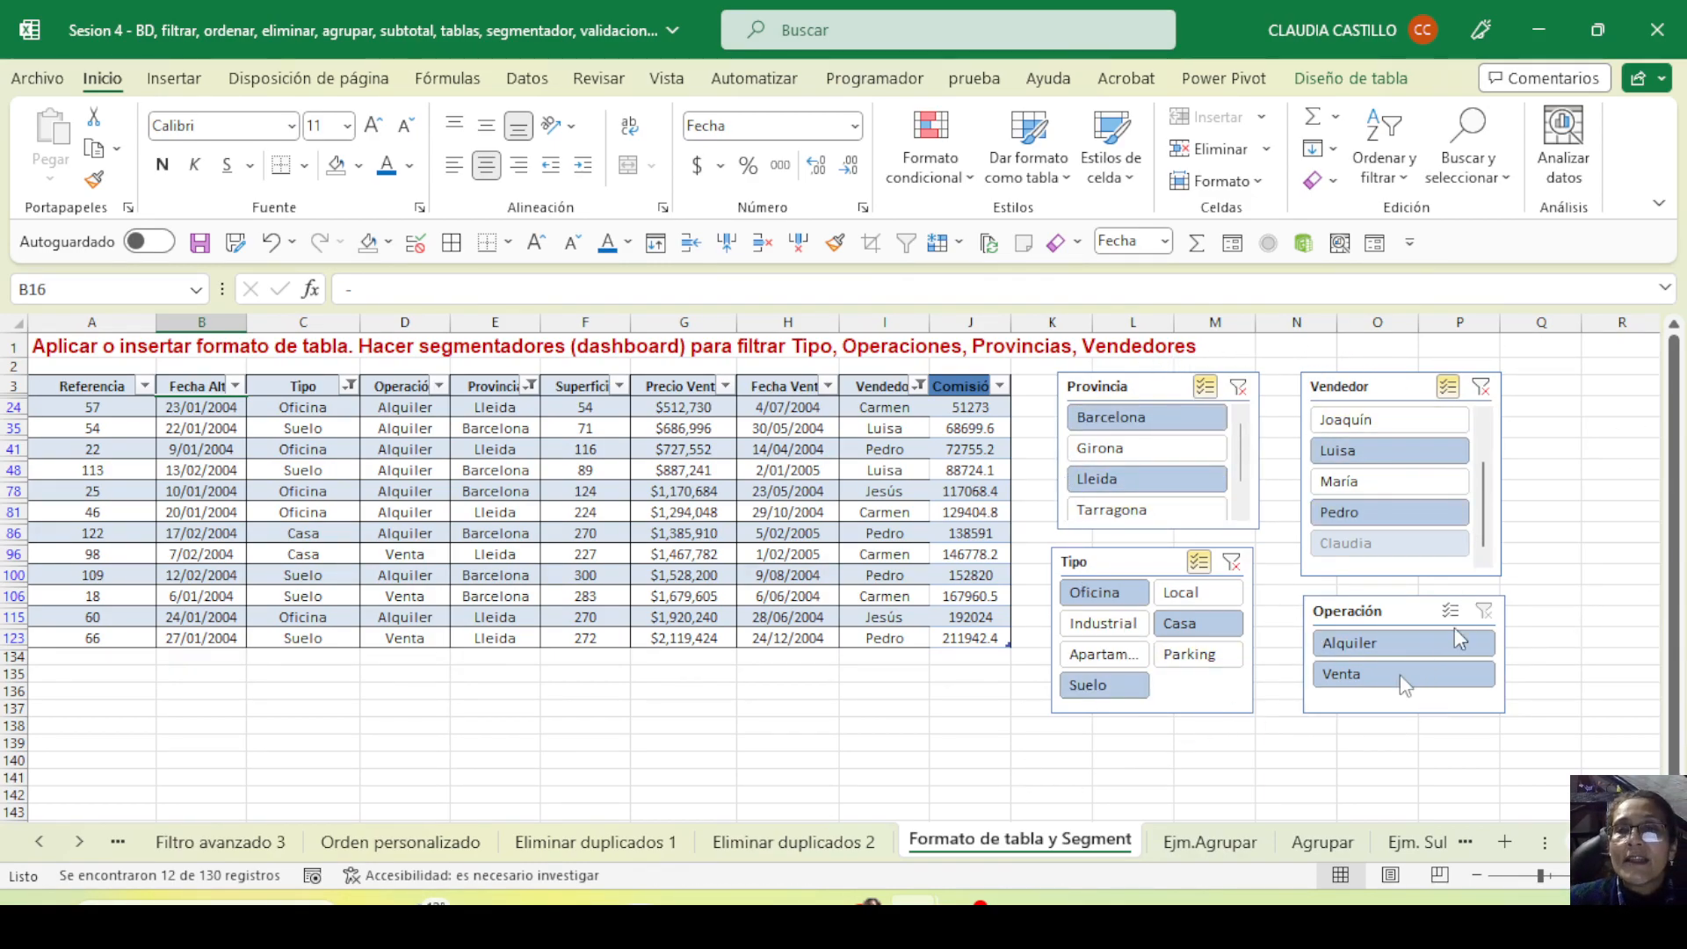
pyautogui.moveTo(1518, 359); pyautogui.dragTo(1043, 726)
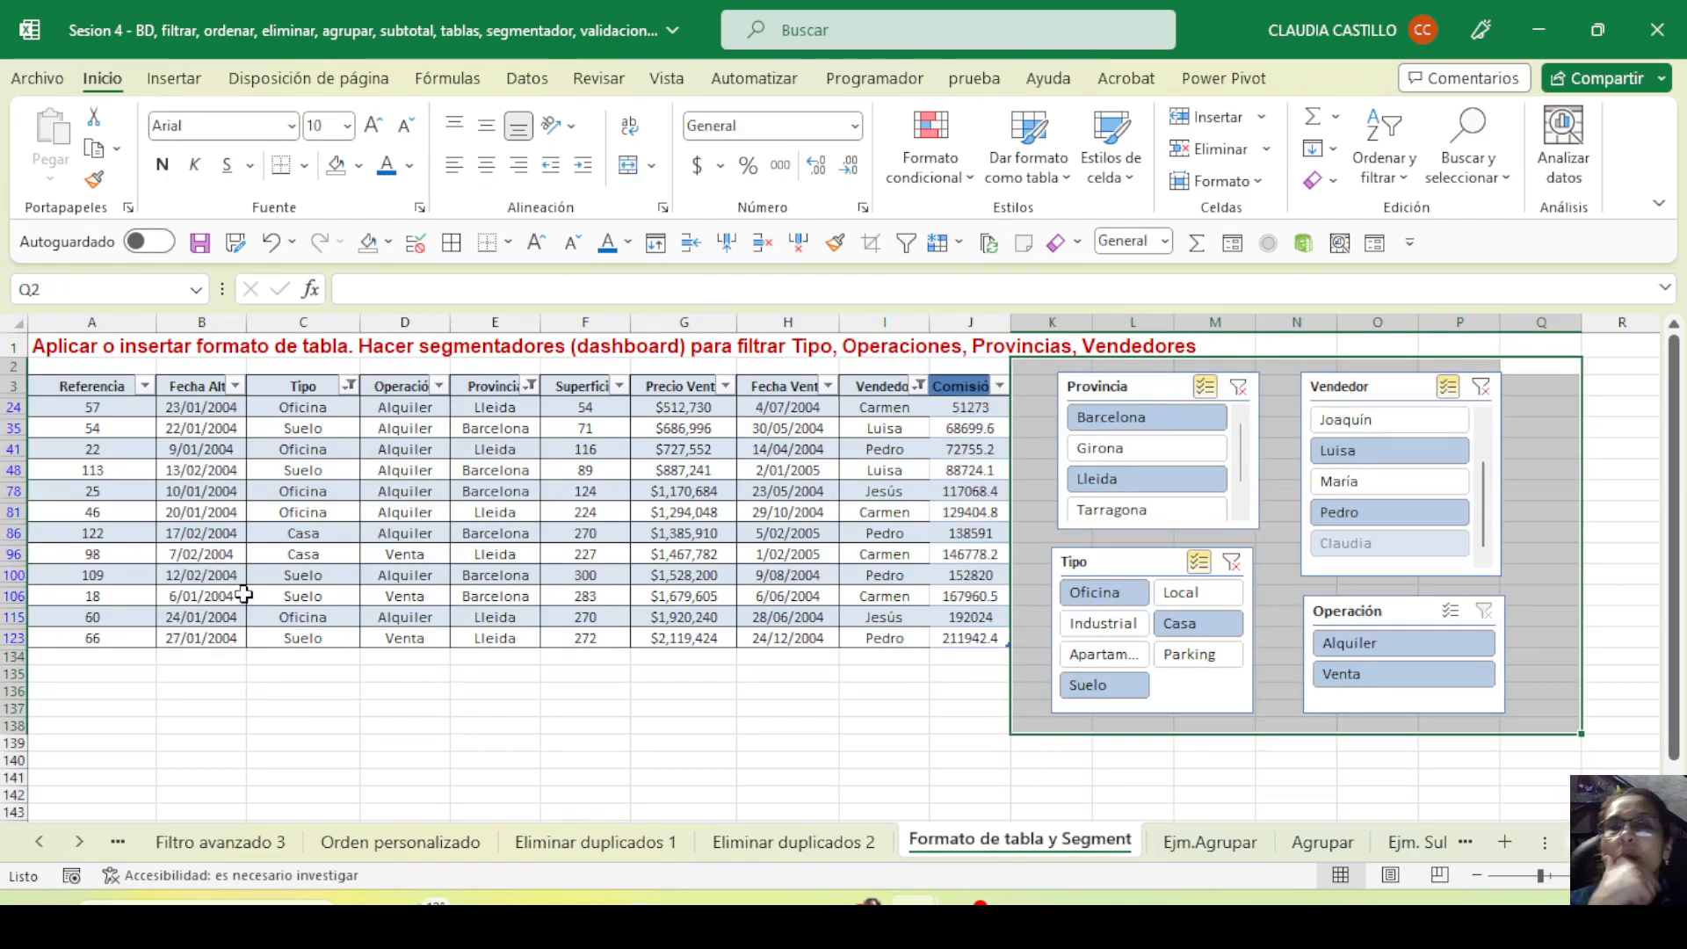
pyautogui.click(1543, 401)
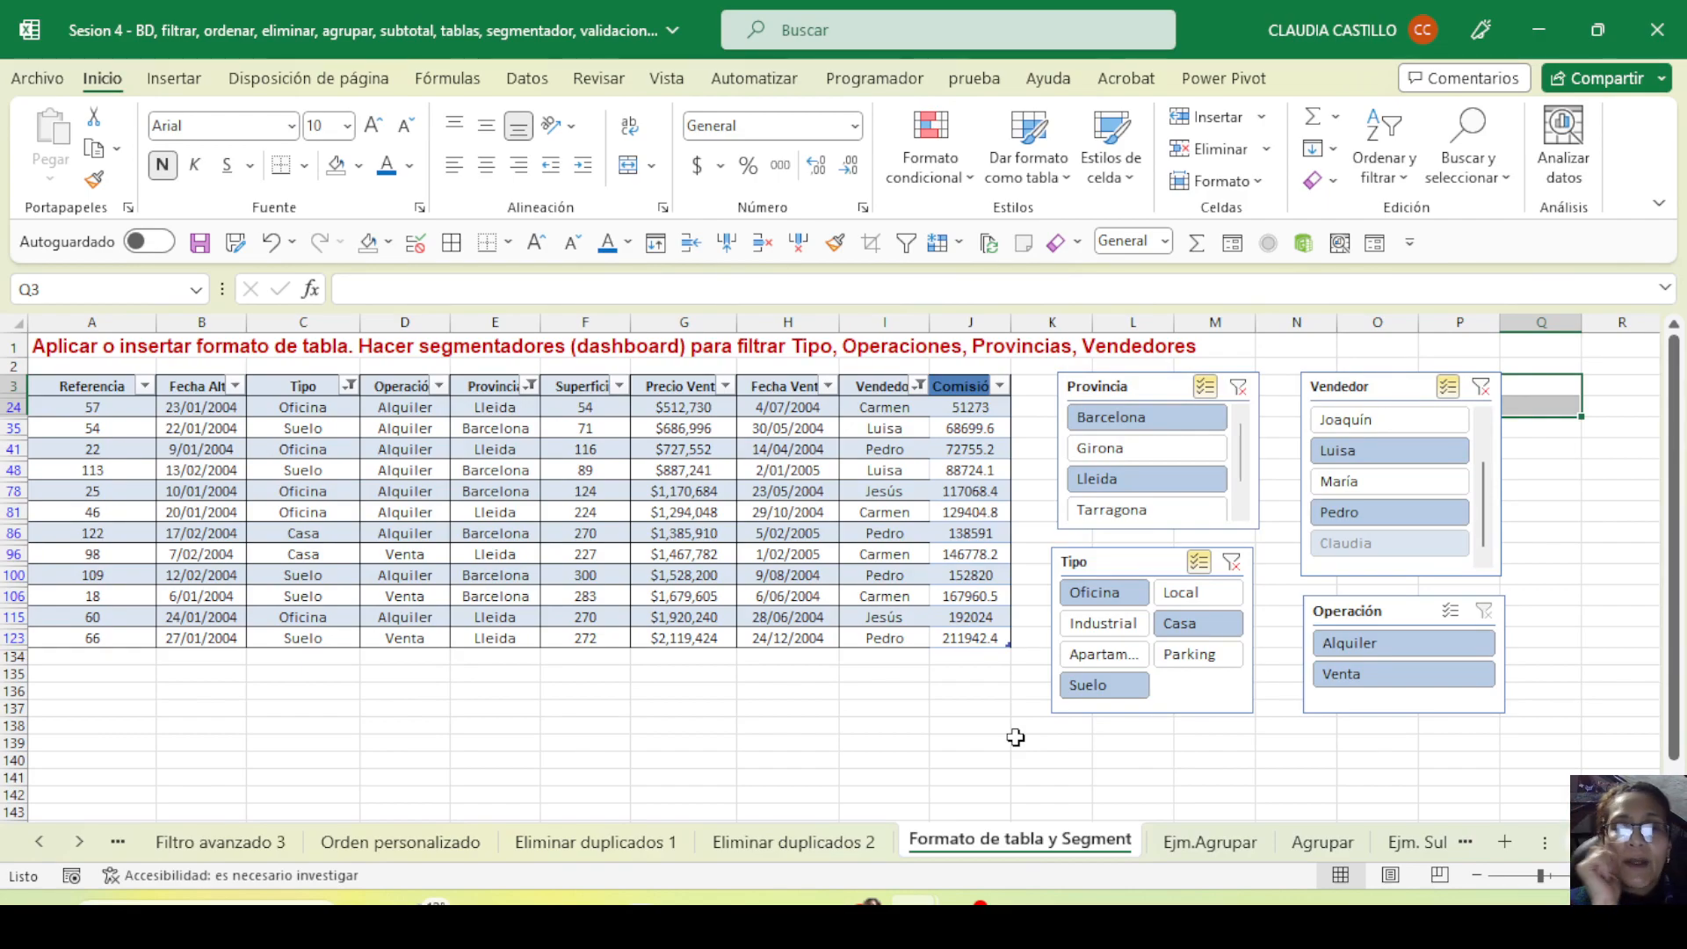
# Switch to the Chrome browser and search Google Images for "dashboard excel" in a new tab
pyautogui.click(862, 911)
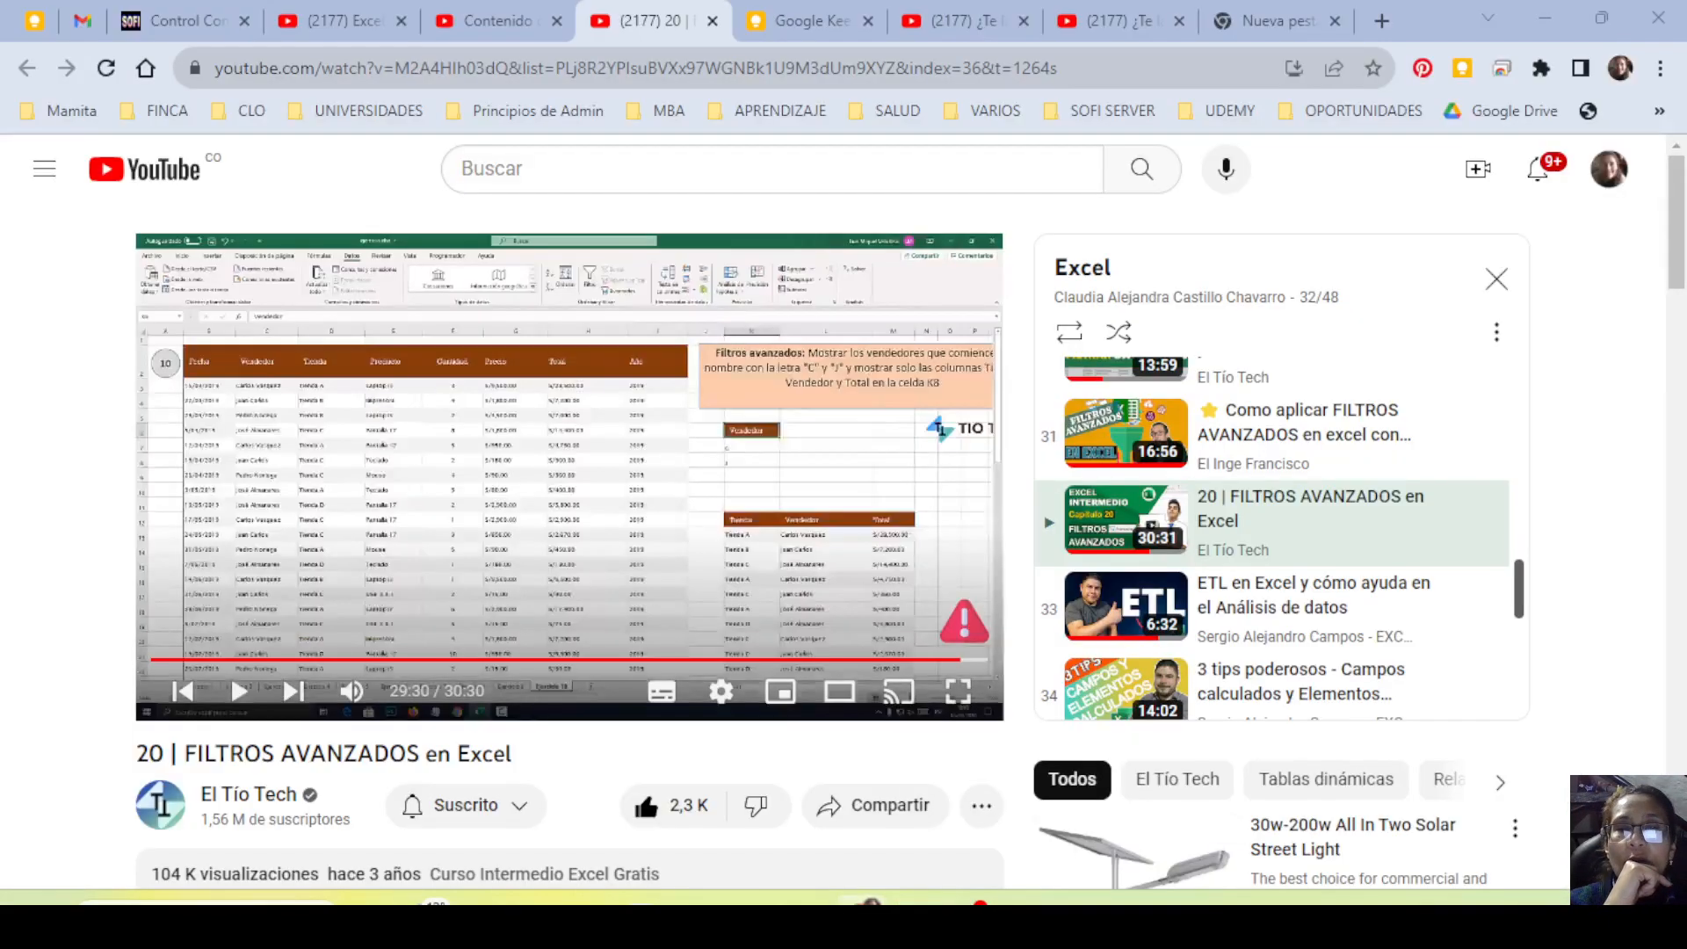
pyautogui.click(1382, 21)
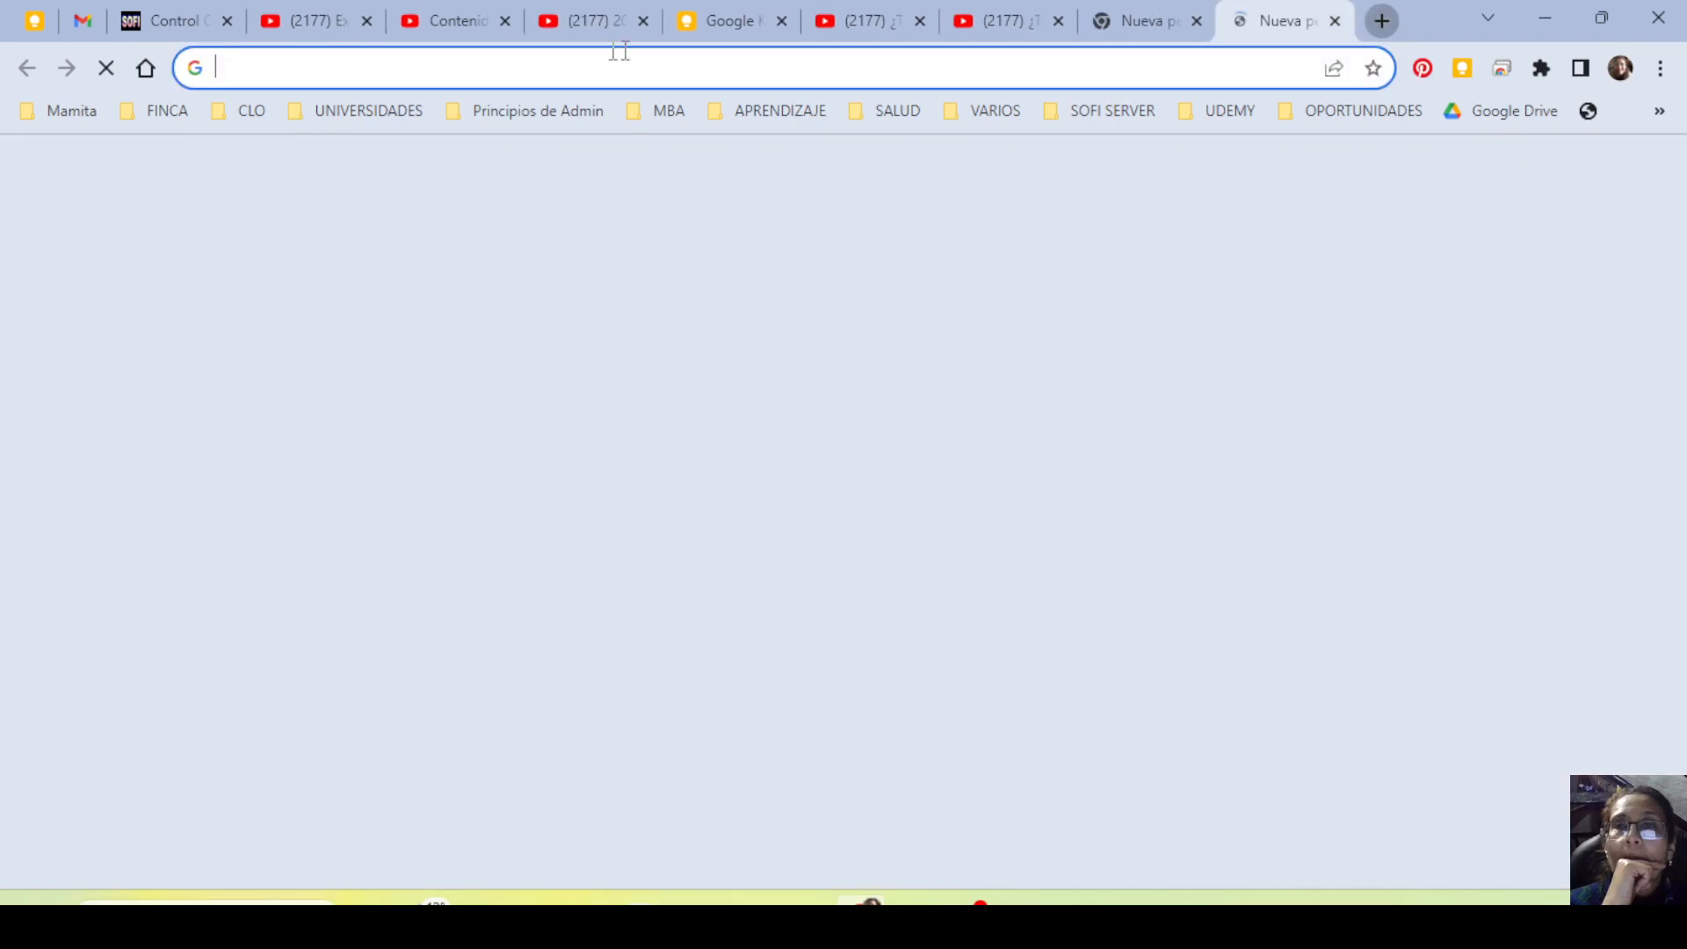
pyautogui.write('dashbo')
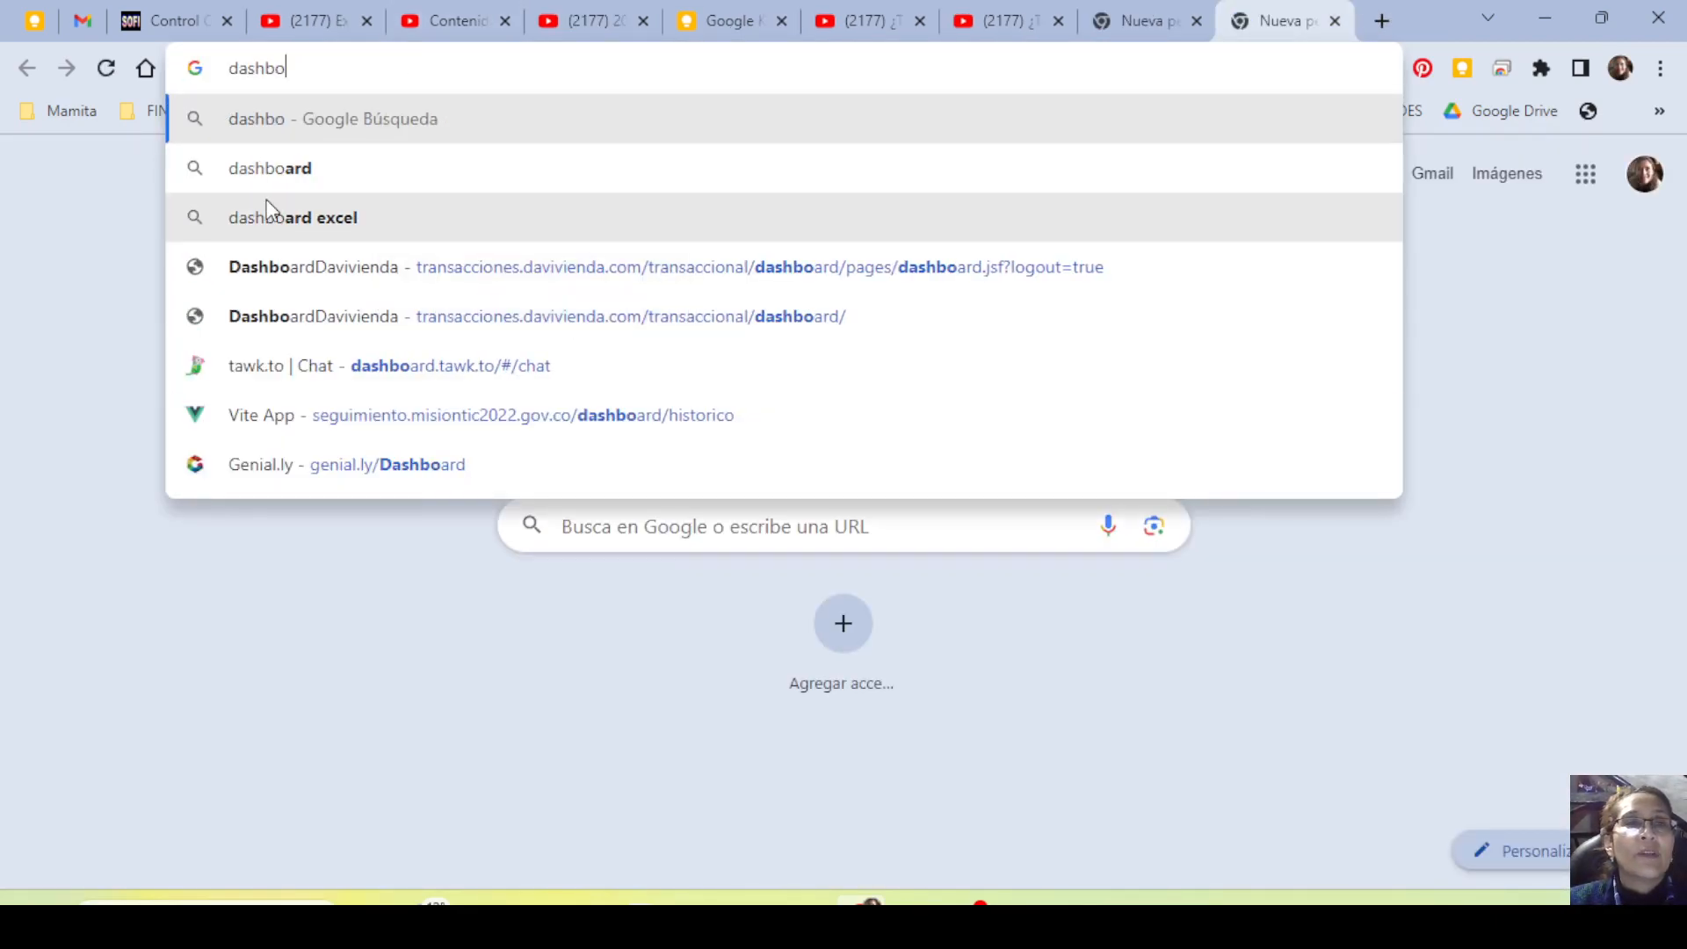
pyautogui.click(270, 215)
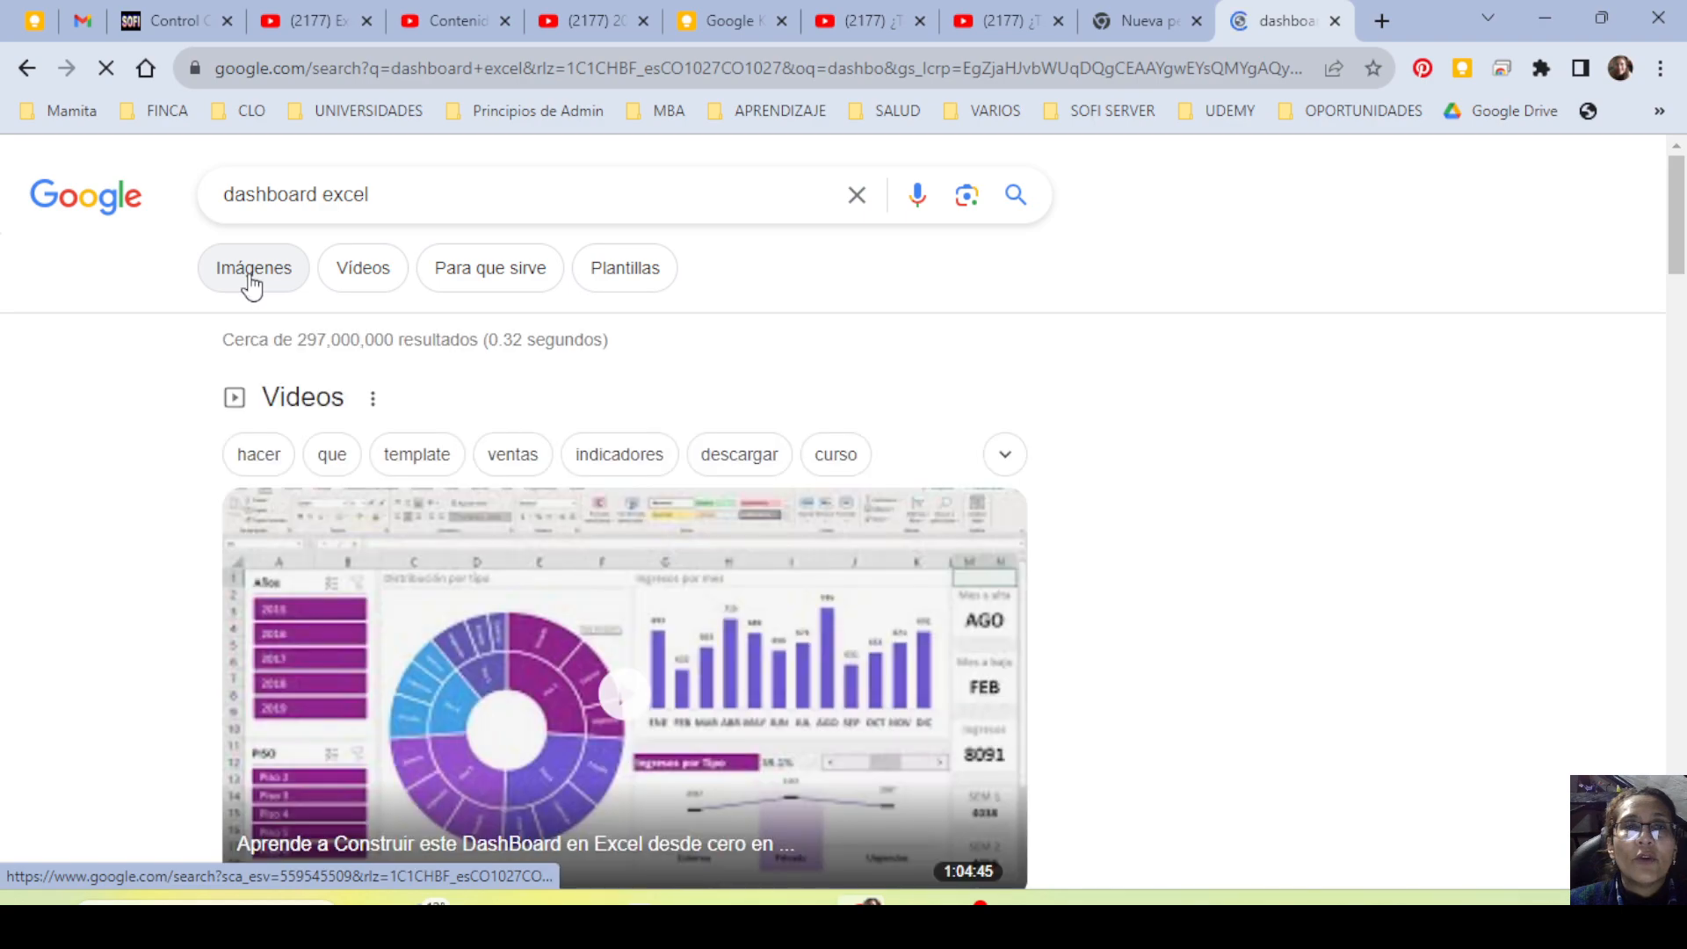
pyautogui.scroll(-1, 1183, 603)
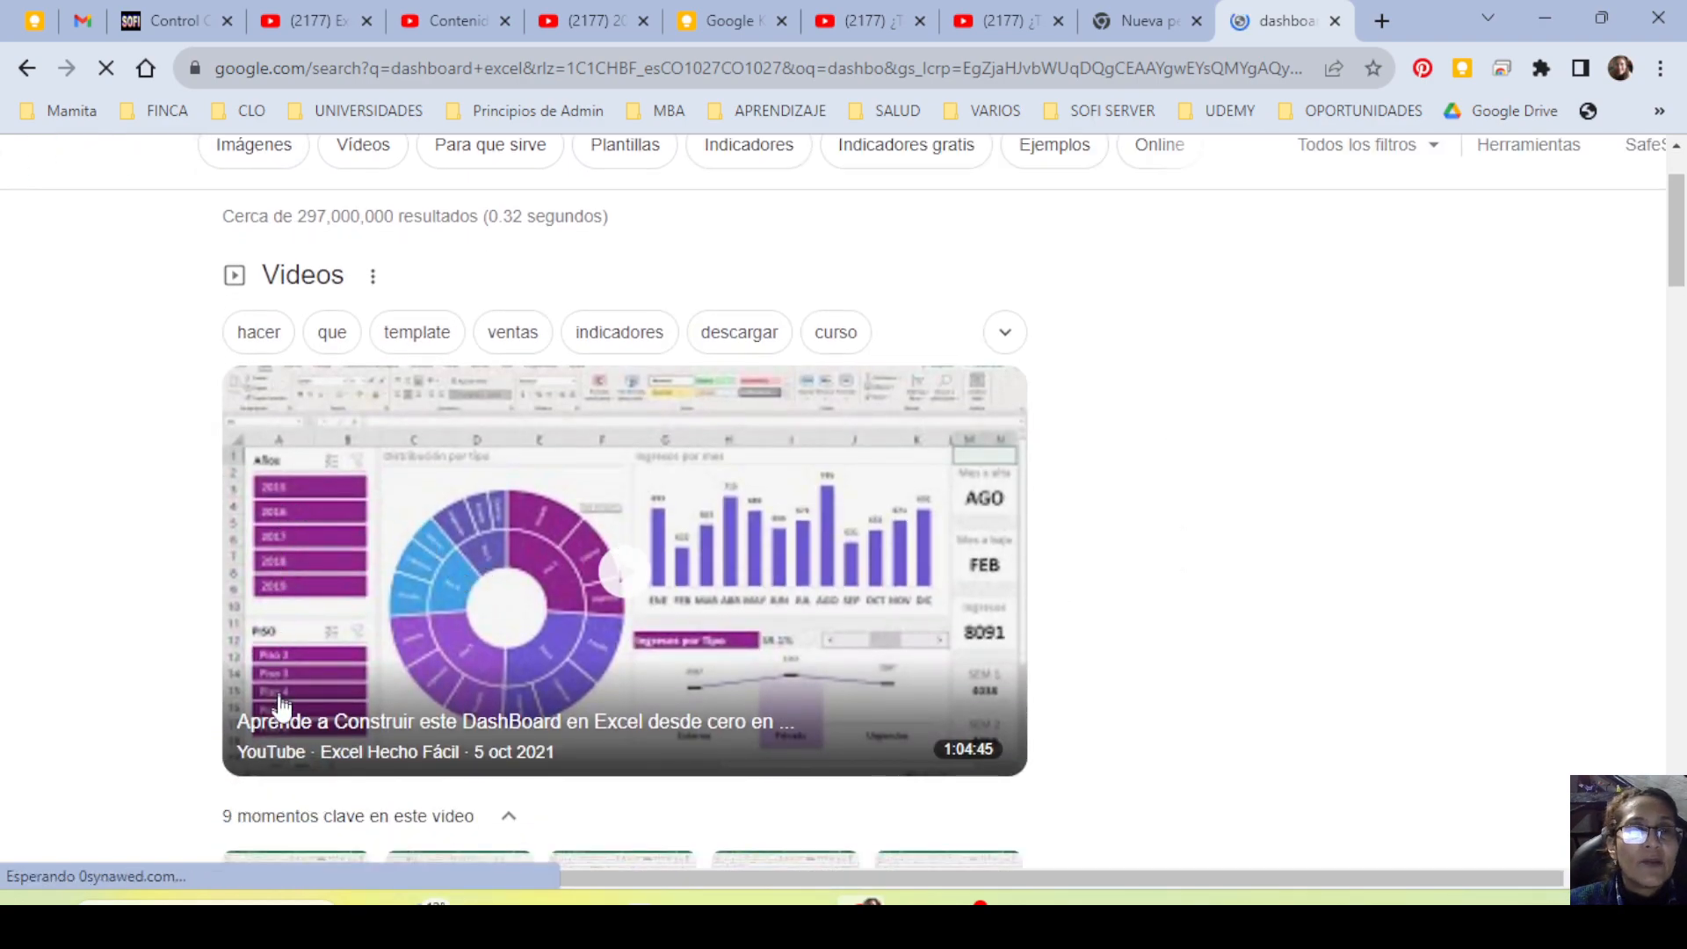
pyautogui.click(252, 158)
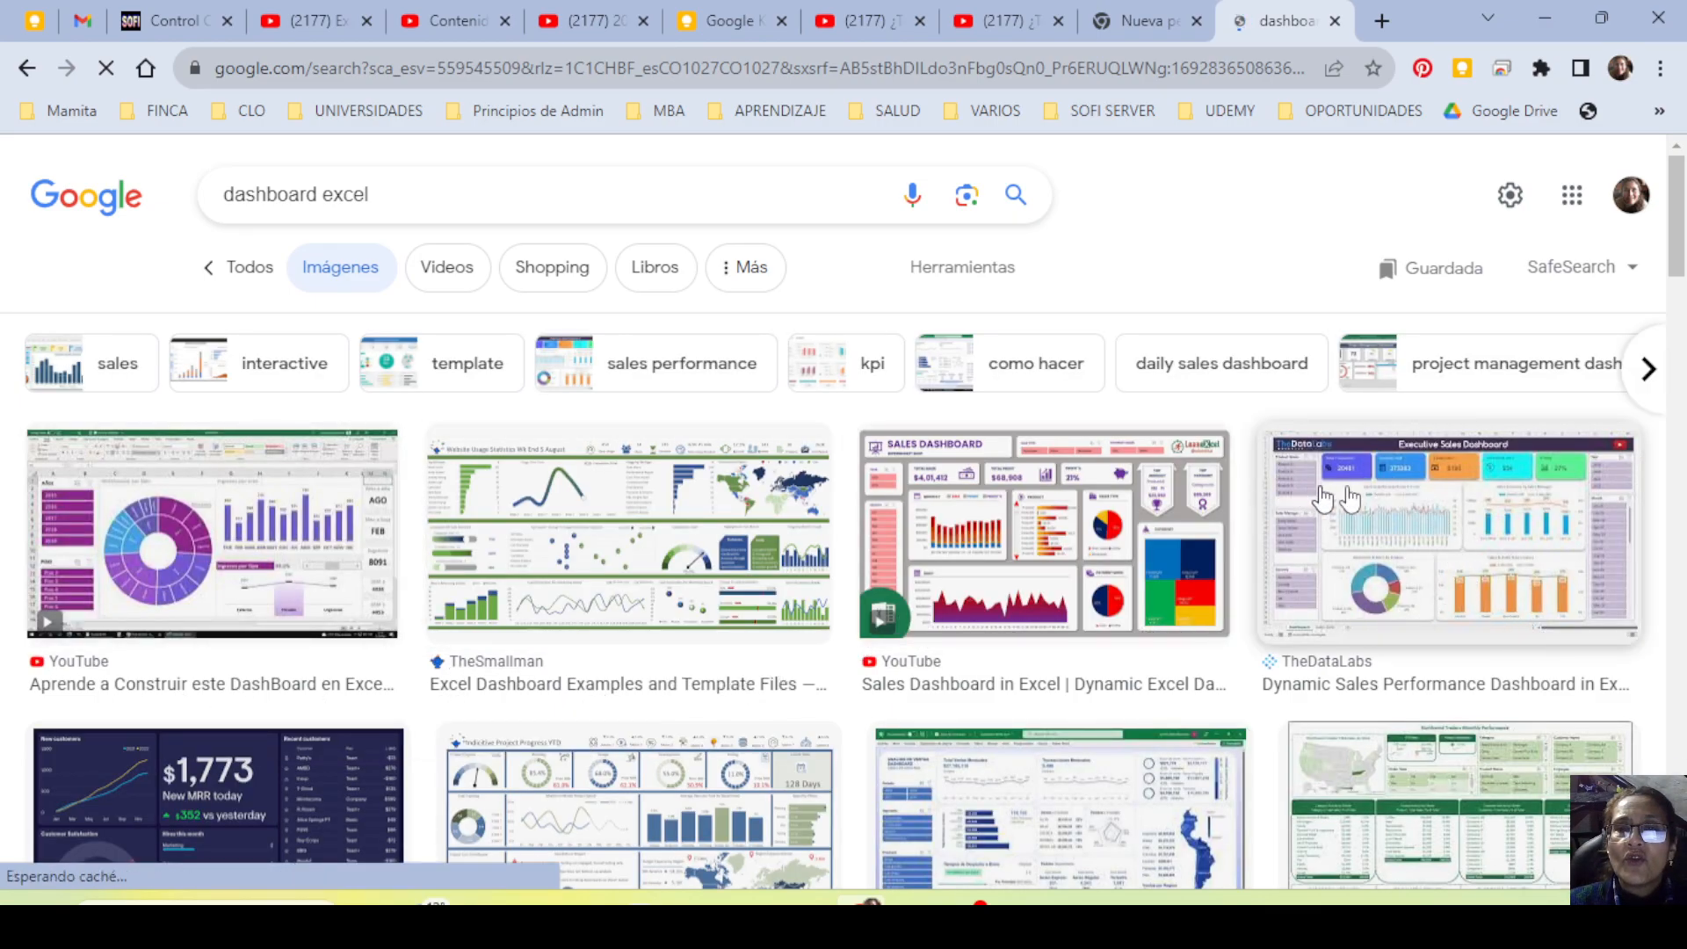
# Preview TheDataLabs' Executive Sales Dashboard image and enlarge the page to 150 % to examine its slicers and charts
pyautogui.click(1345, 525)
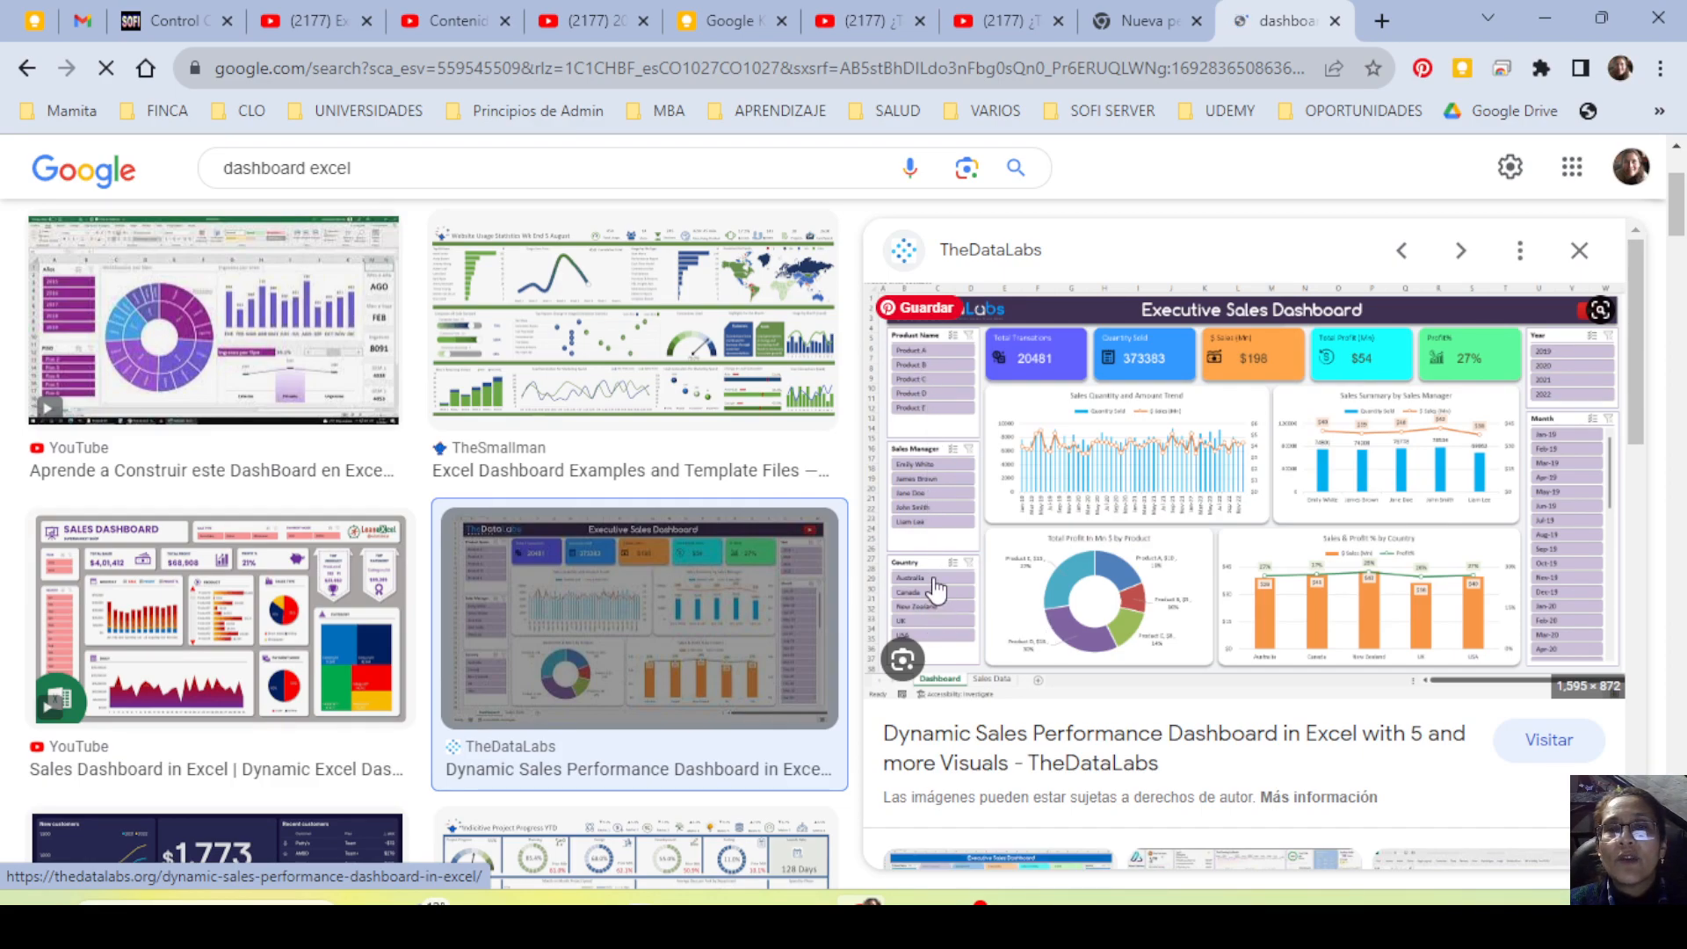
pyautogui.hotkey('ctrl', '+')
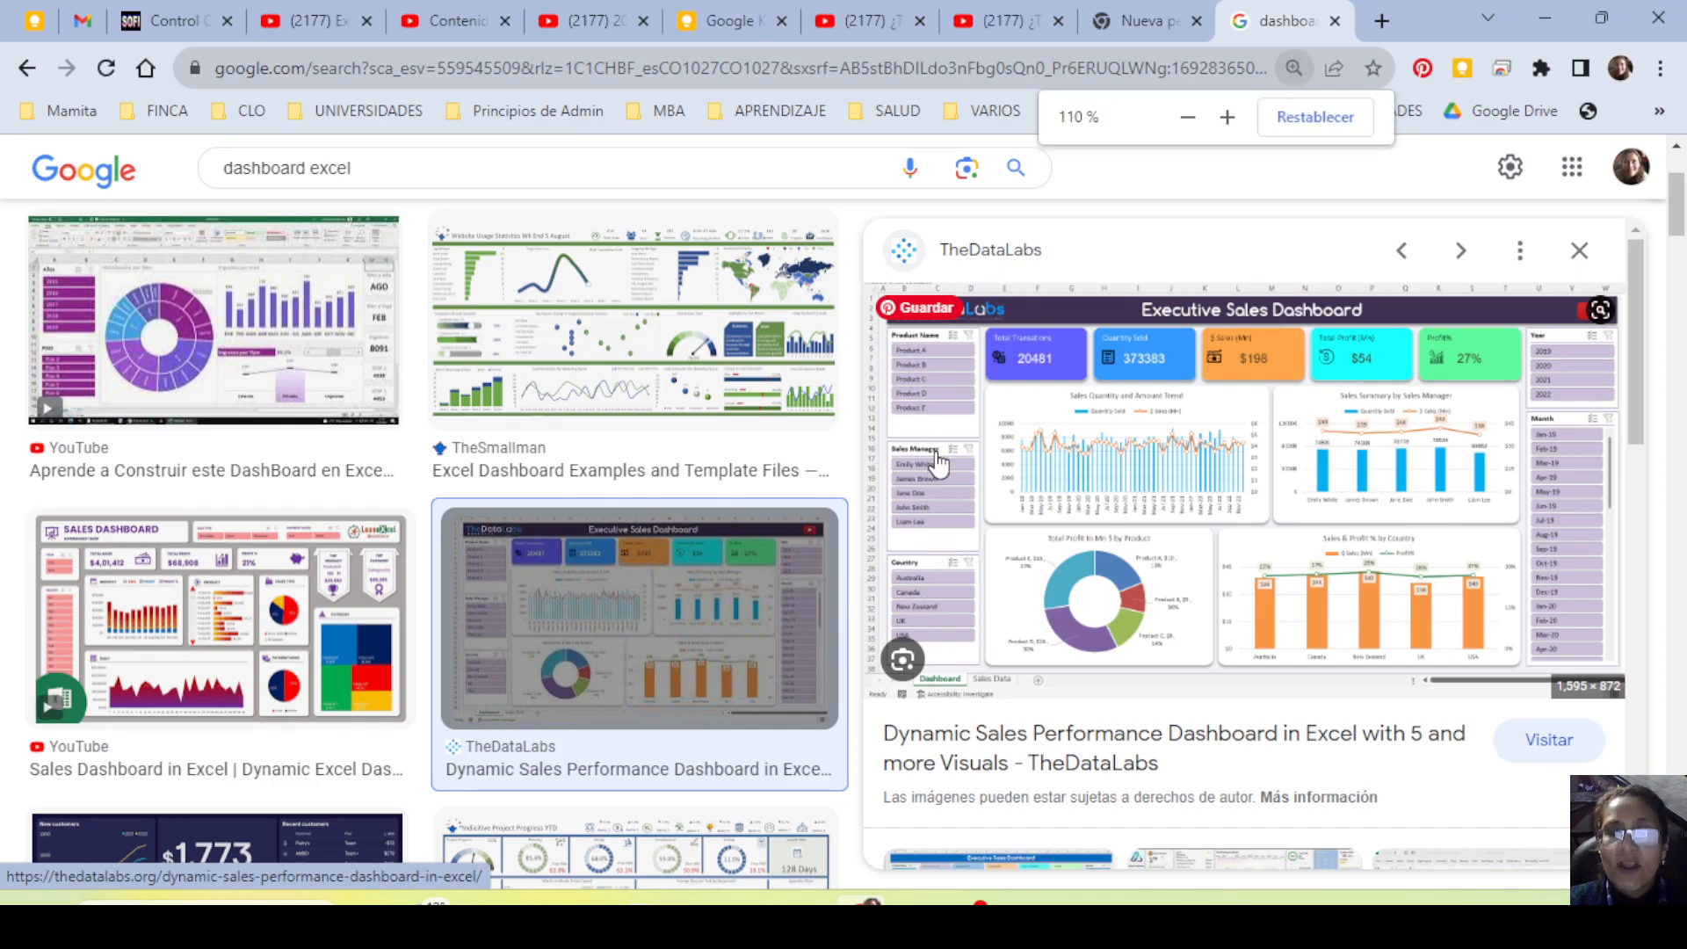
pyautogui.hotkey('ctrl', '+')
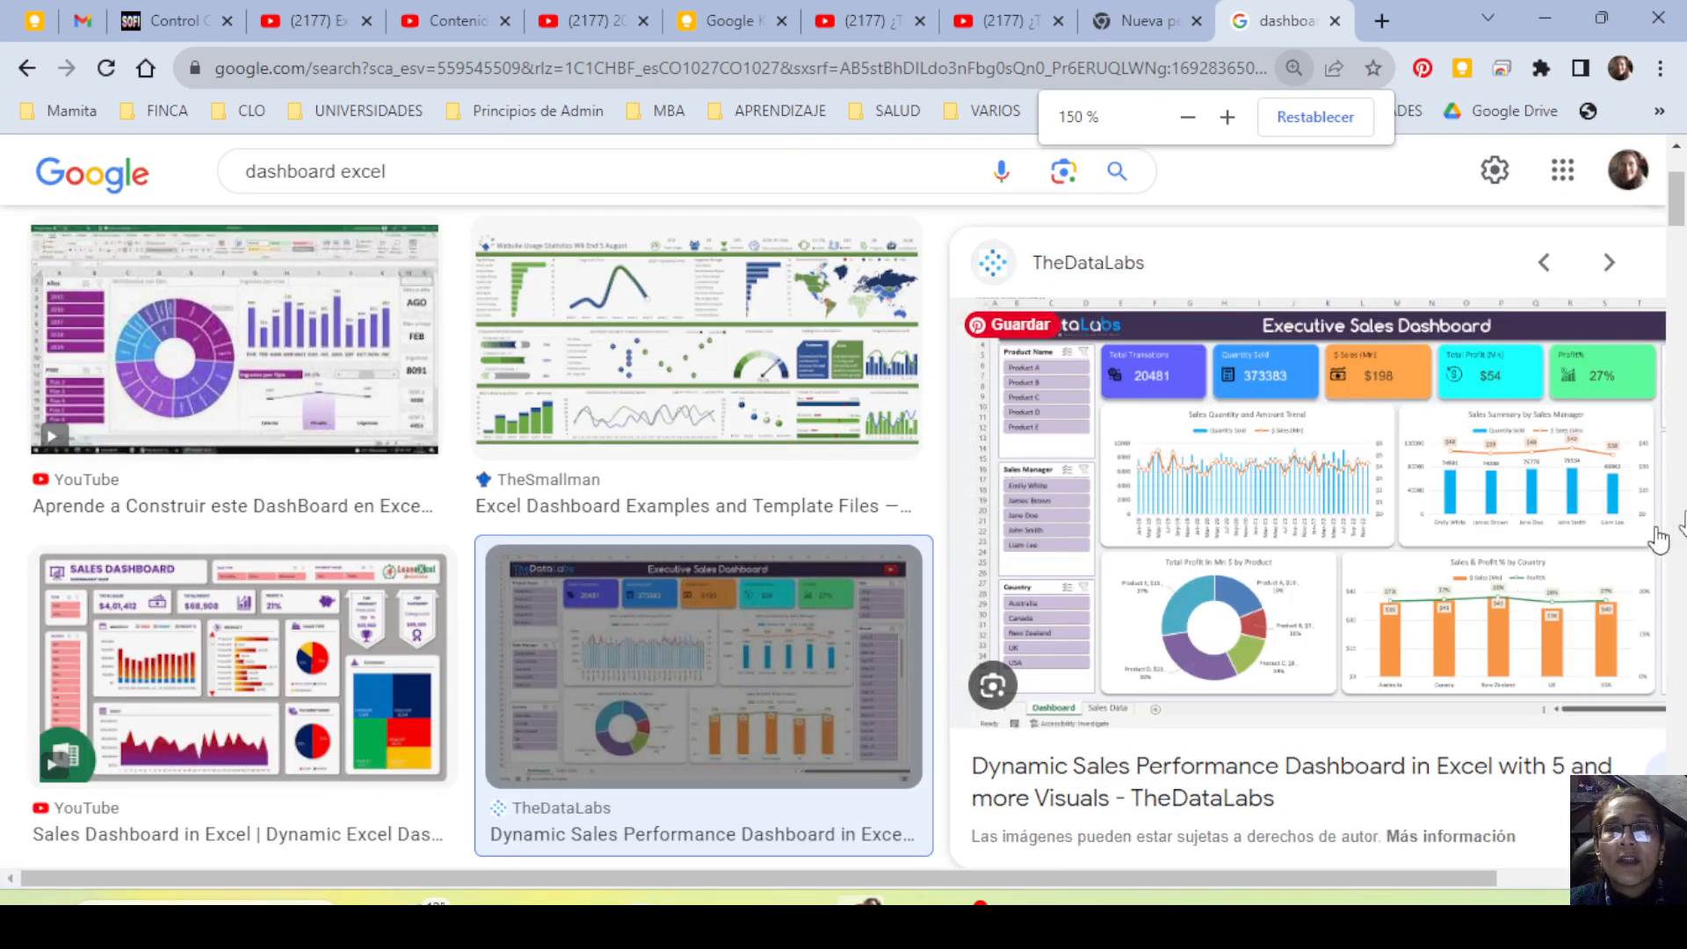
# Reset the browser page zoom, then switch back to the Sesion 4 workbook in Excel and save it
pyautogui.hotkey('ctrl', '+')
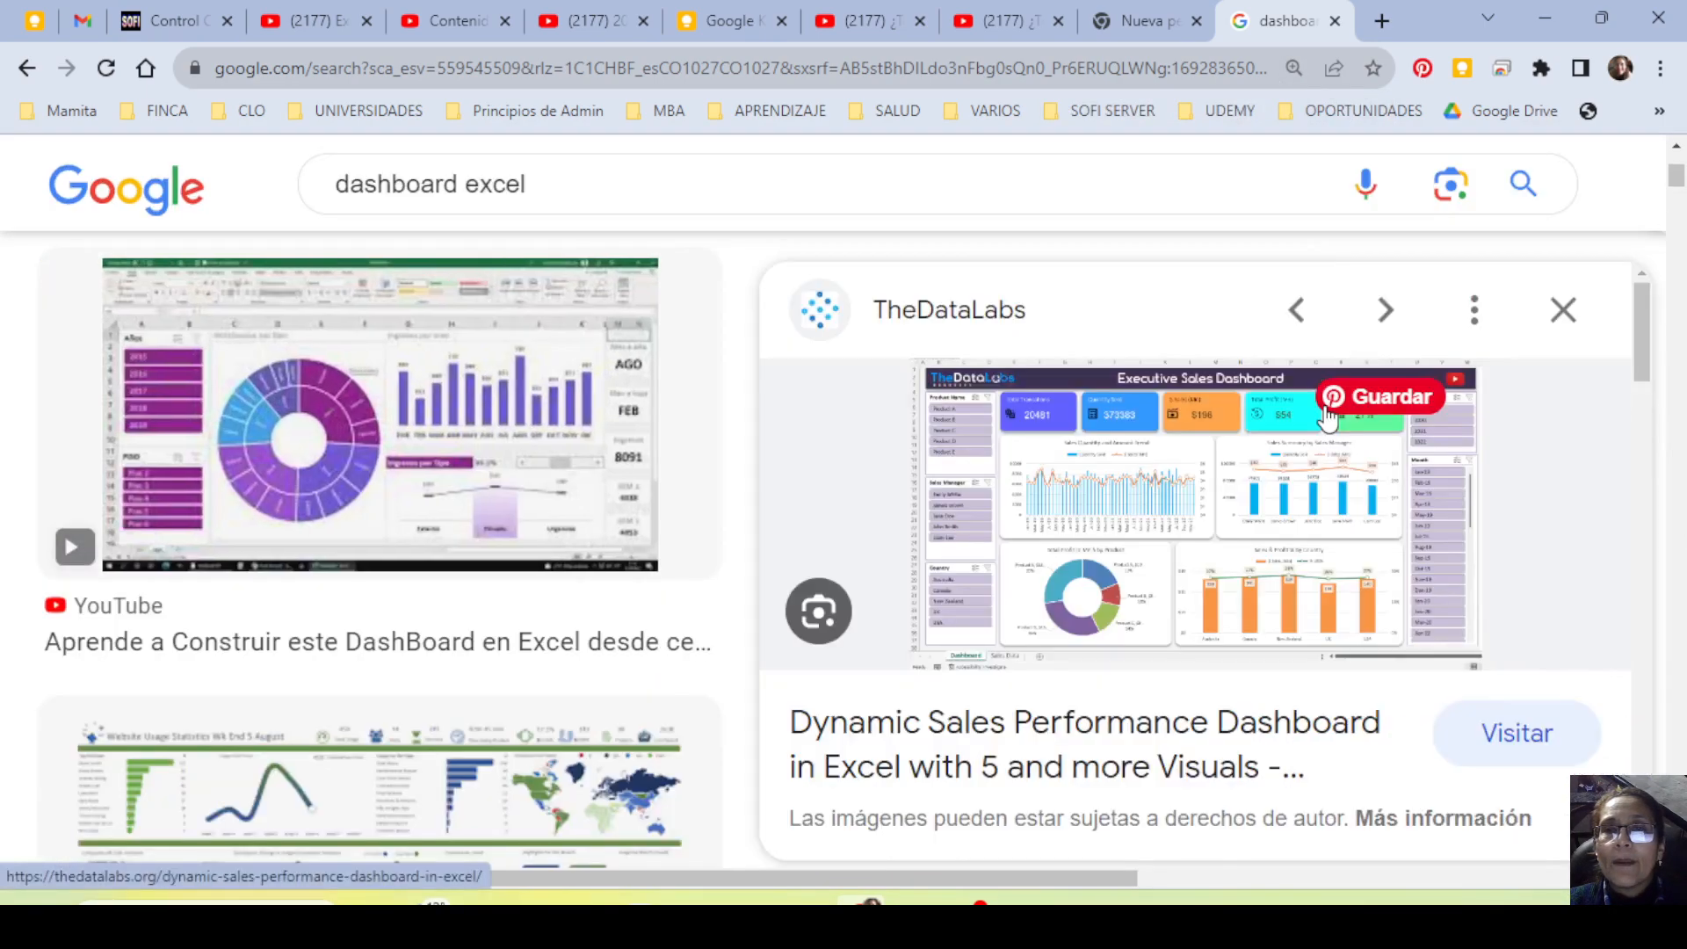
pyautogui.hotkey('ctrl', '0')
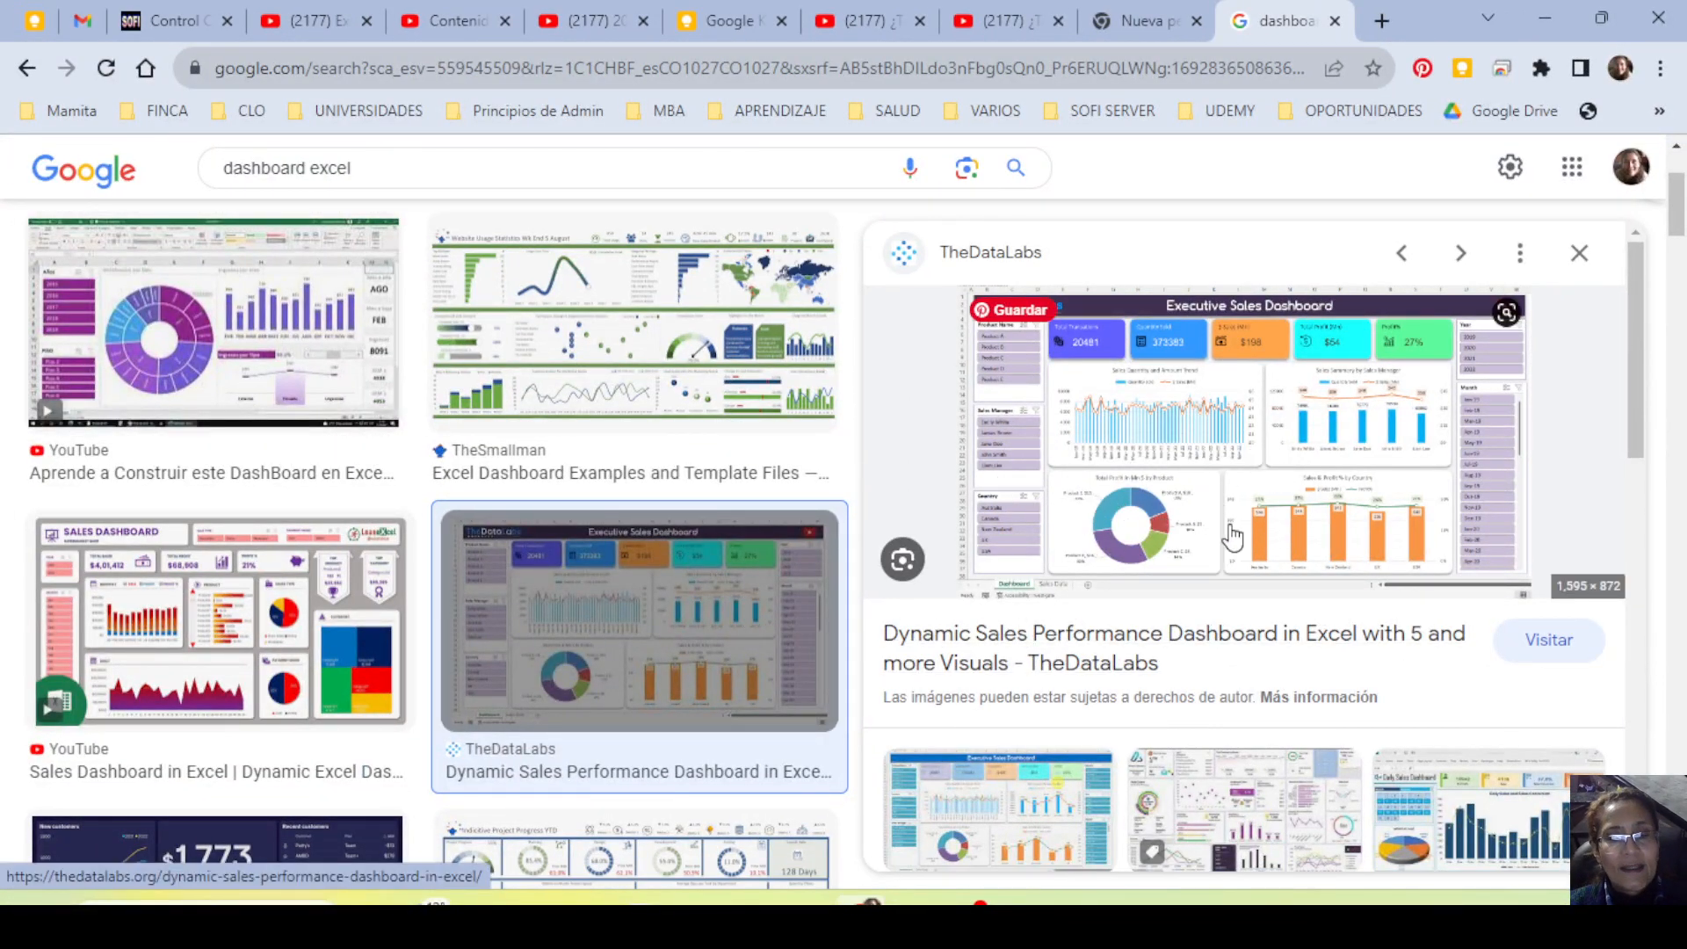
pyautogui.hotkey('alt', 'Tab')
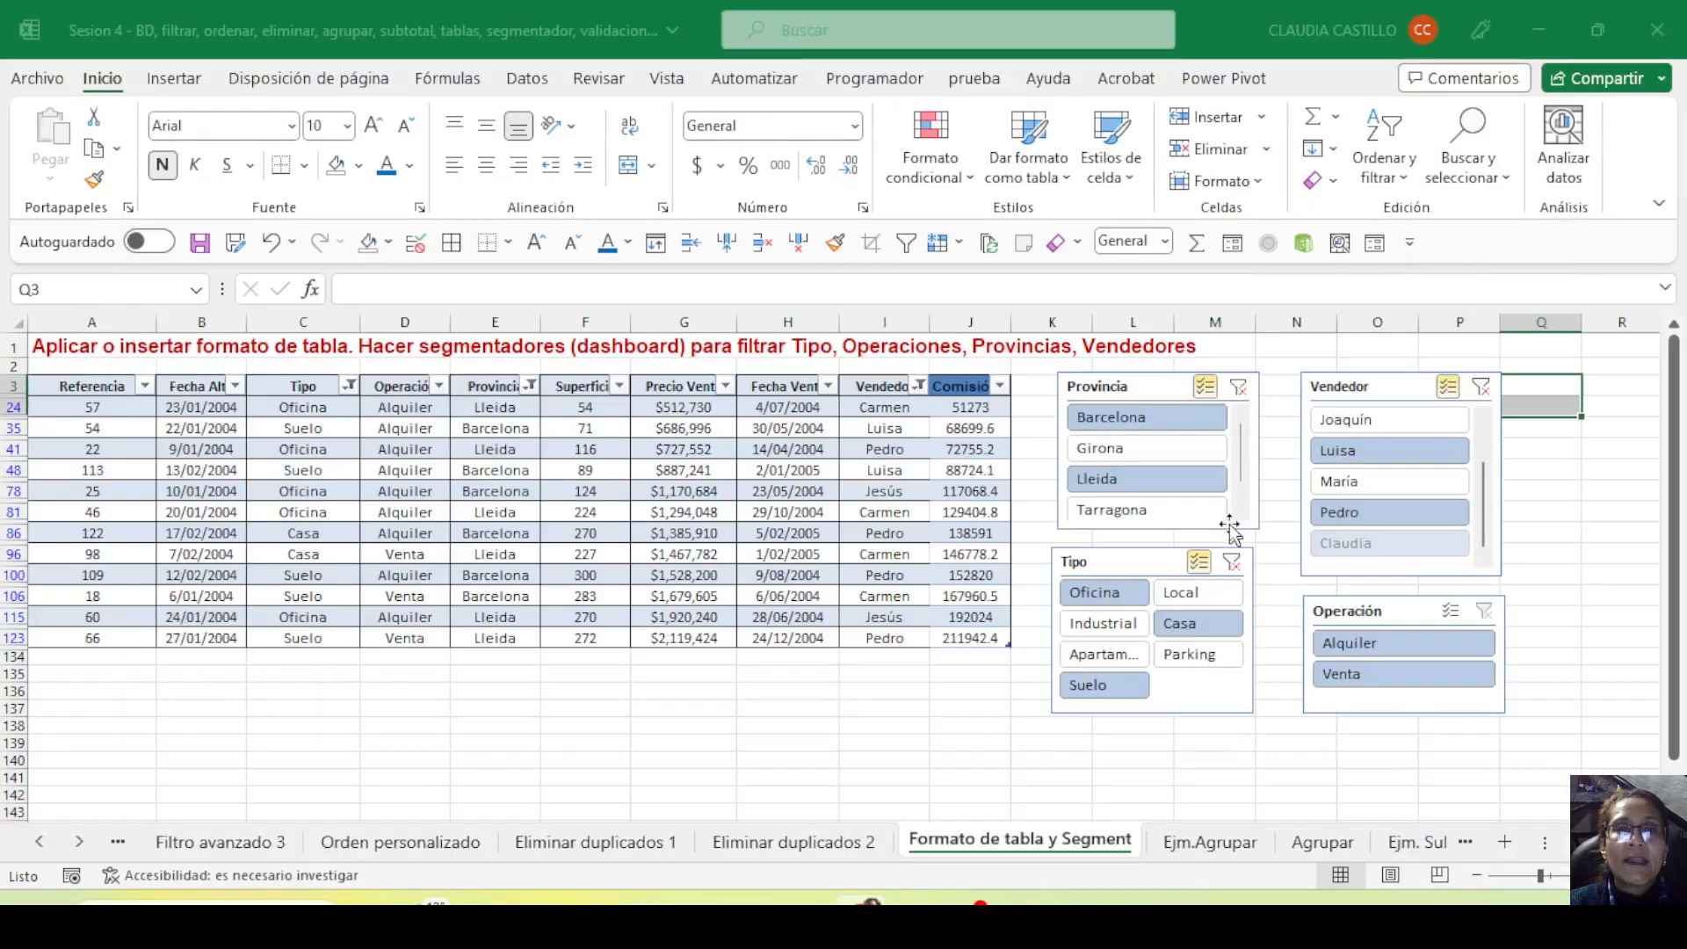
pyautogui.click(199, 244)
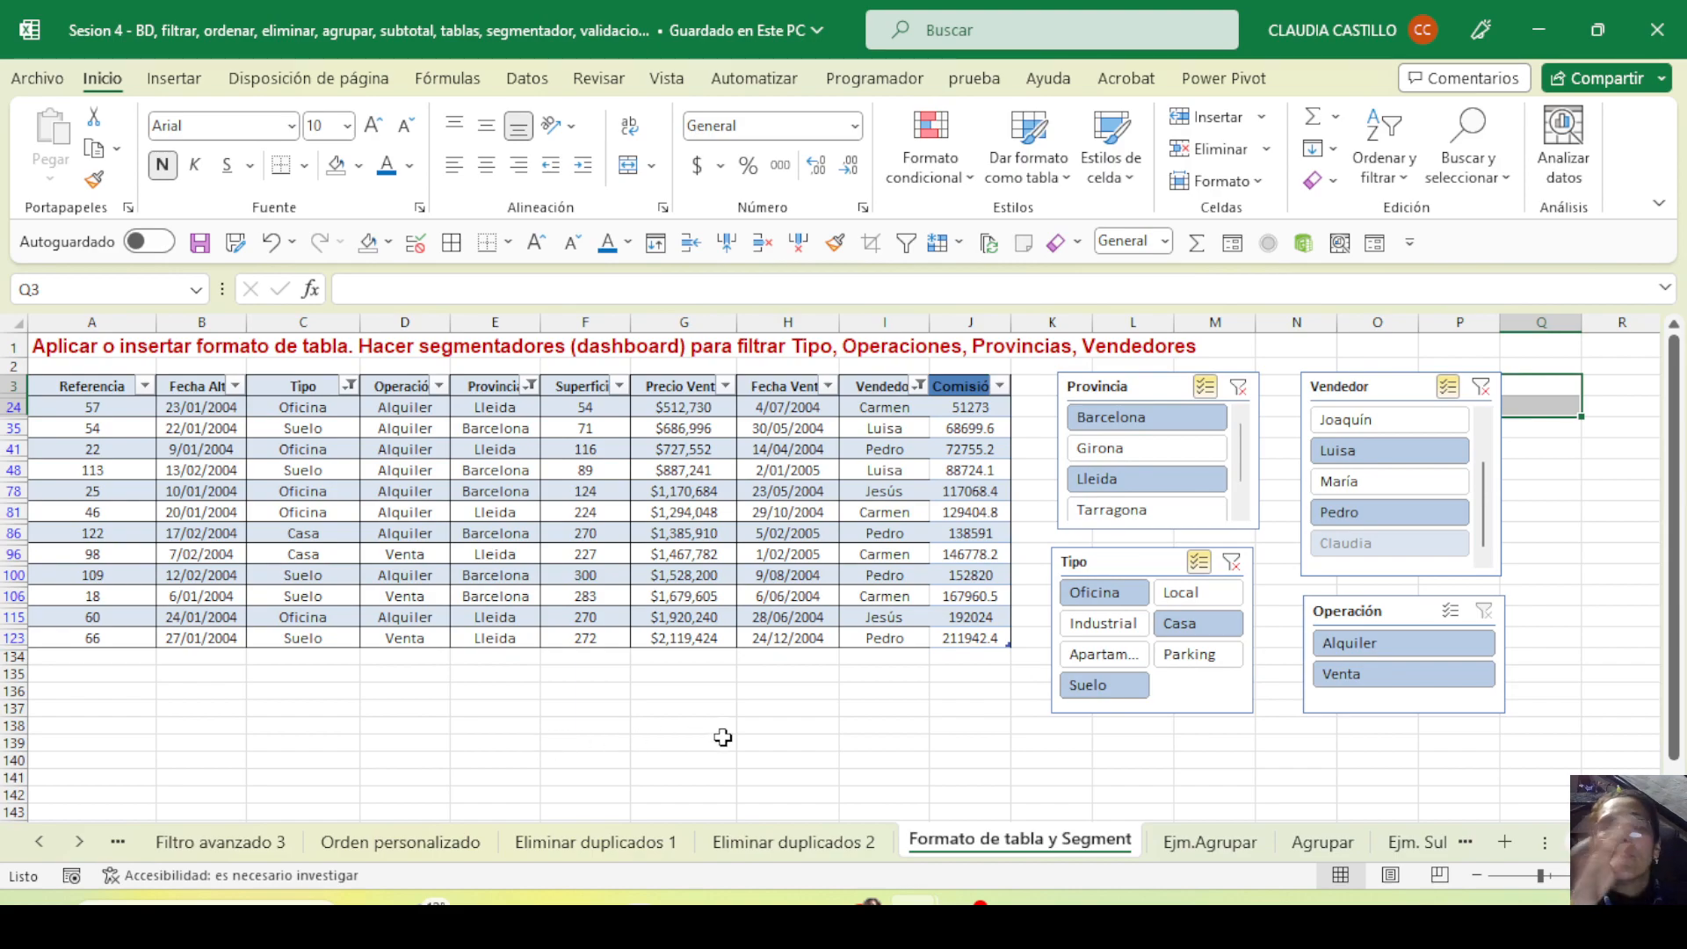
# Bring the remaining worksheets within reach and open the Ejm.Agrupar sheet
pyautogui.click(1211, 843)
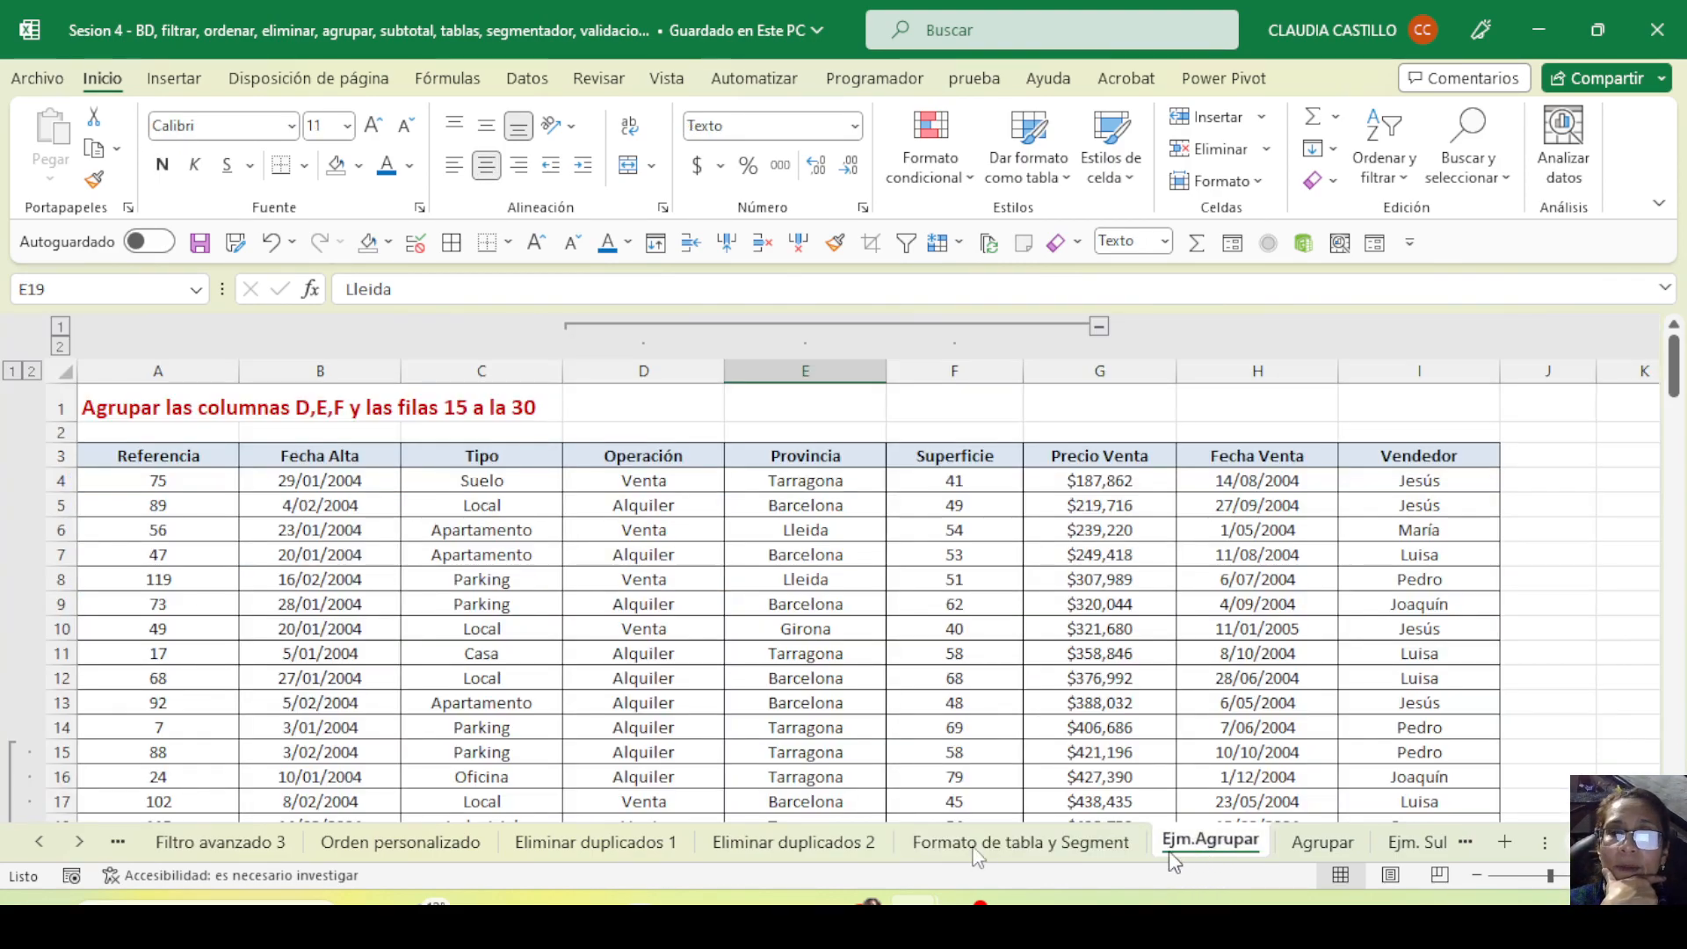
pyautogui.click(78, 844)
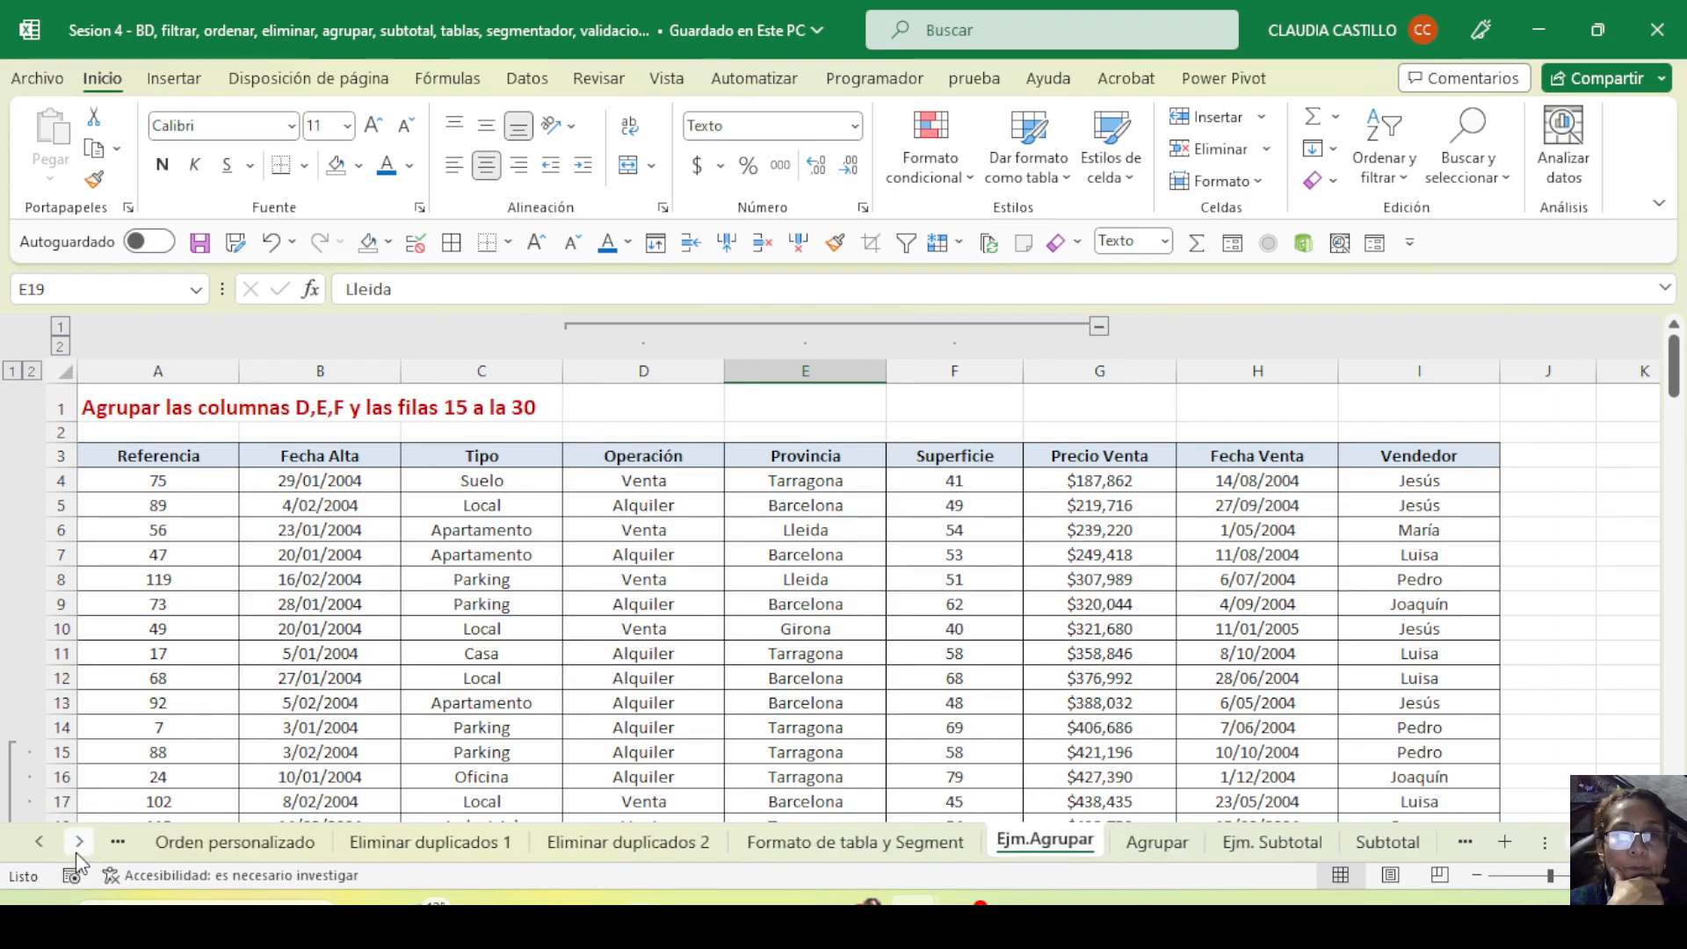
pyautogui.click(78, 844)
pyautogui.click(78, 843)
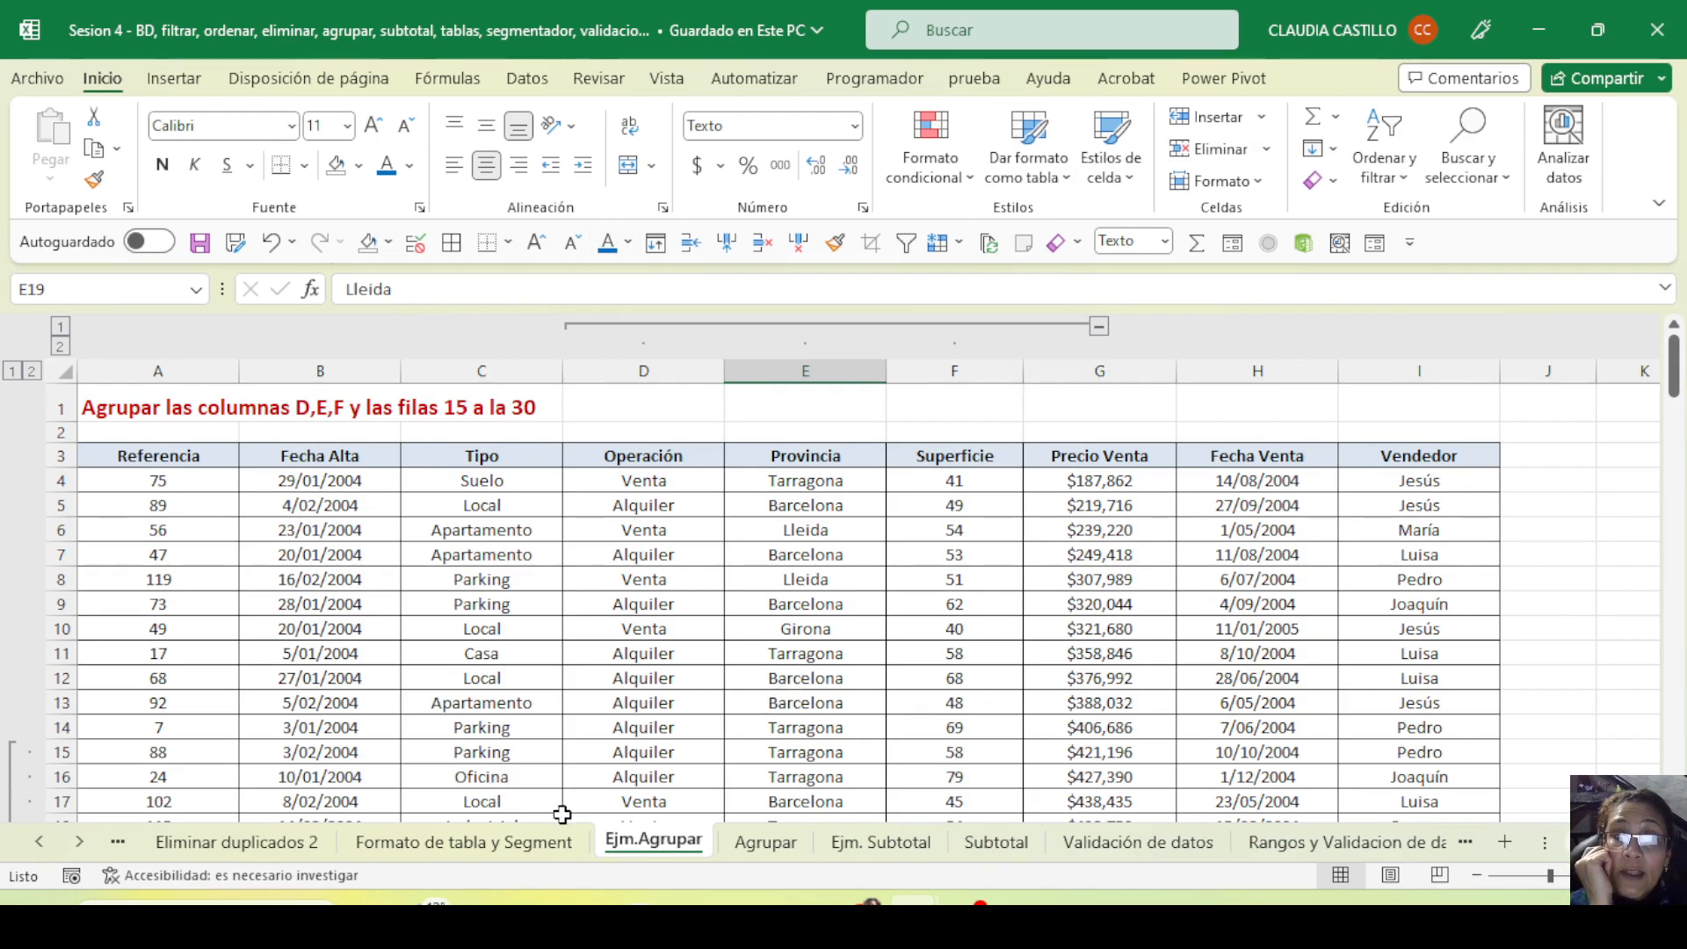
pyautogui.click(549, 843)
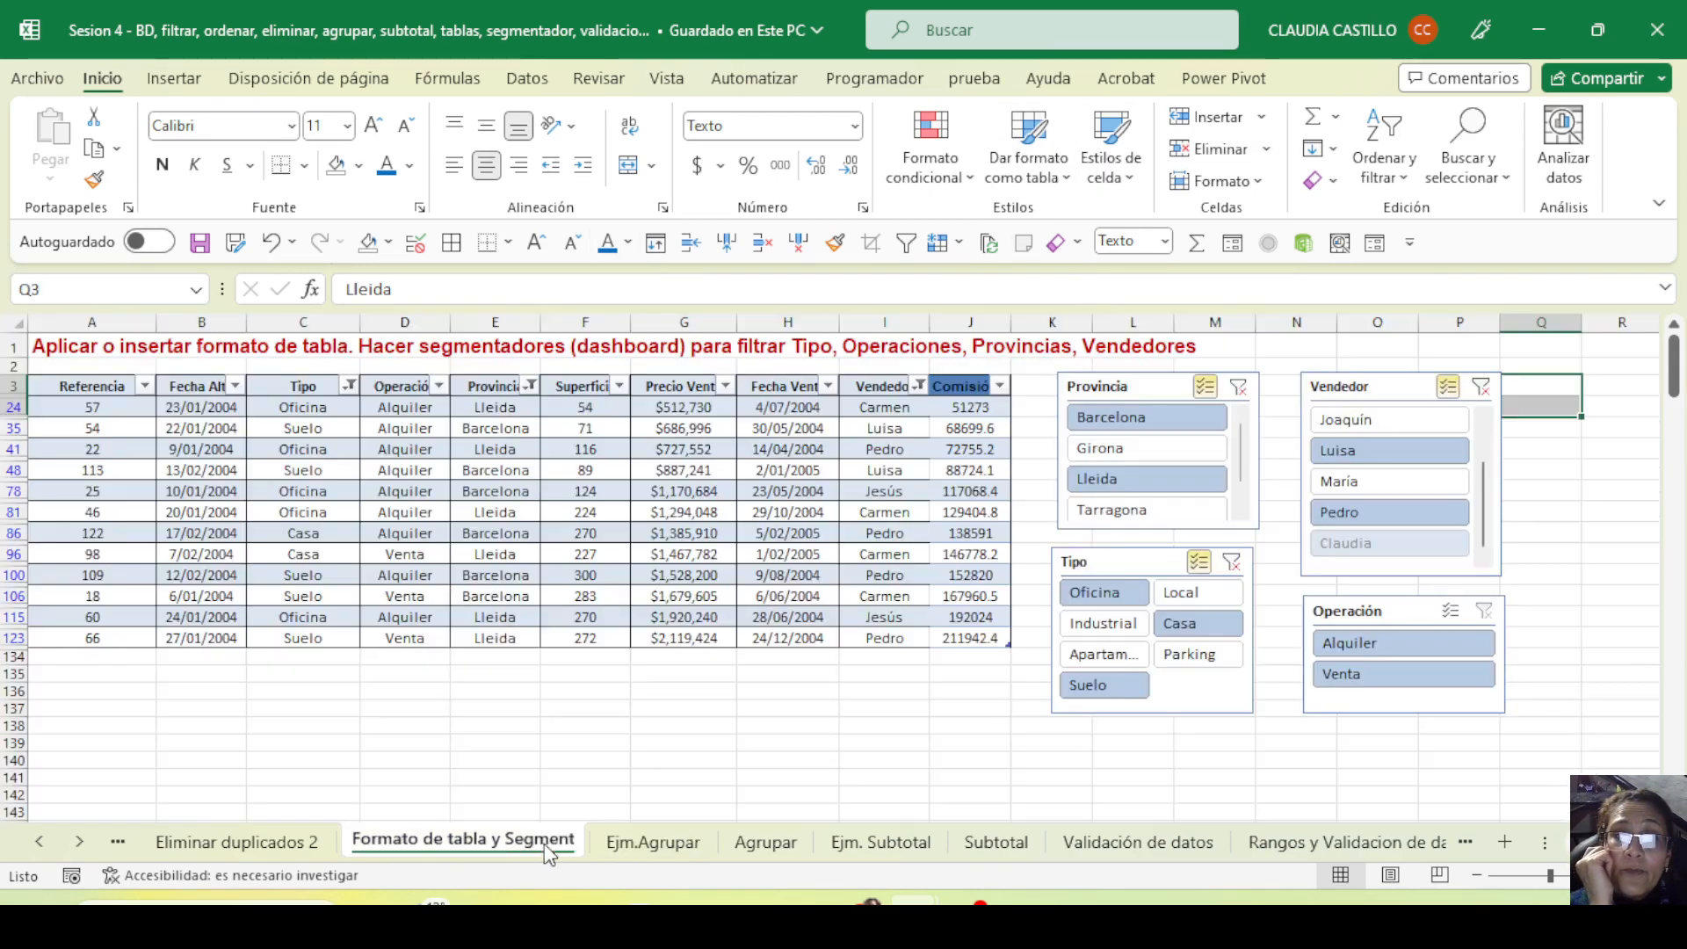
pyautogui.click(654, 843)
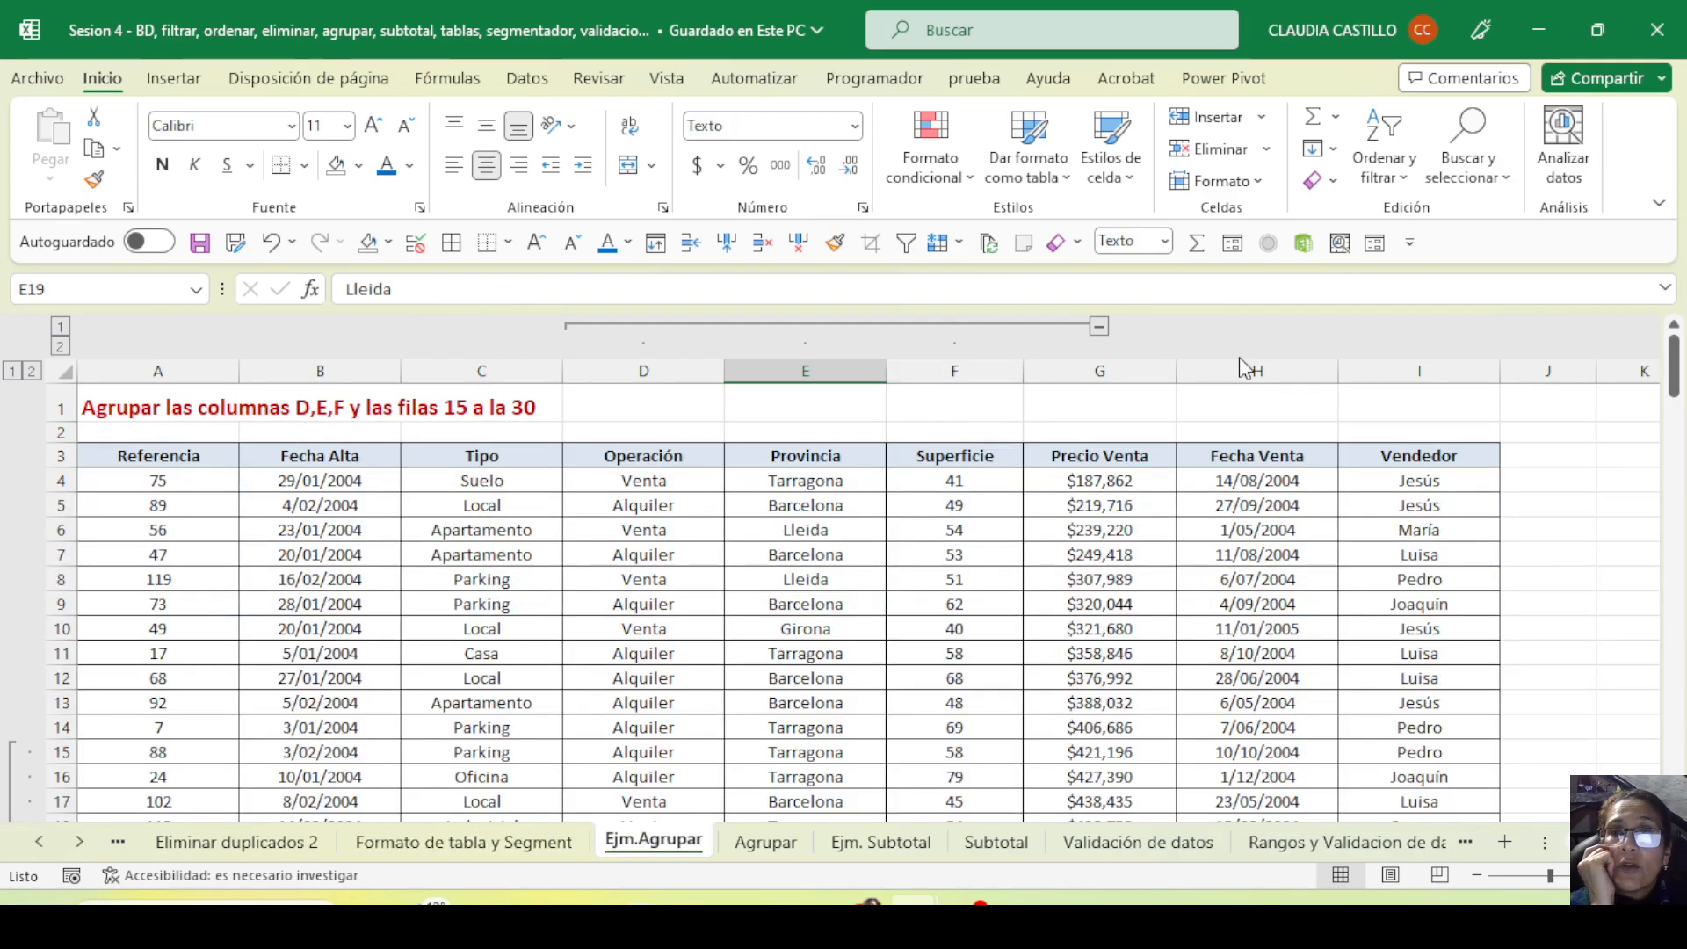
# Hide the Fecha Venta column (H) and unhide it again
pyautogui.click(1241, 370)
pyautogui.rightClick(1242, 370)
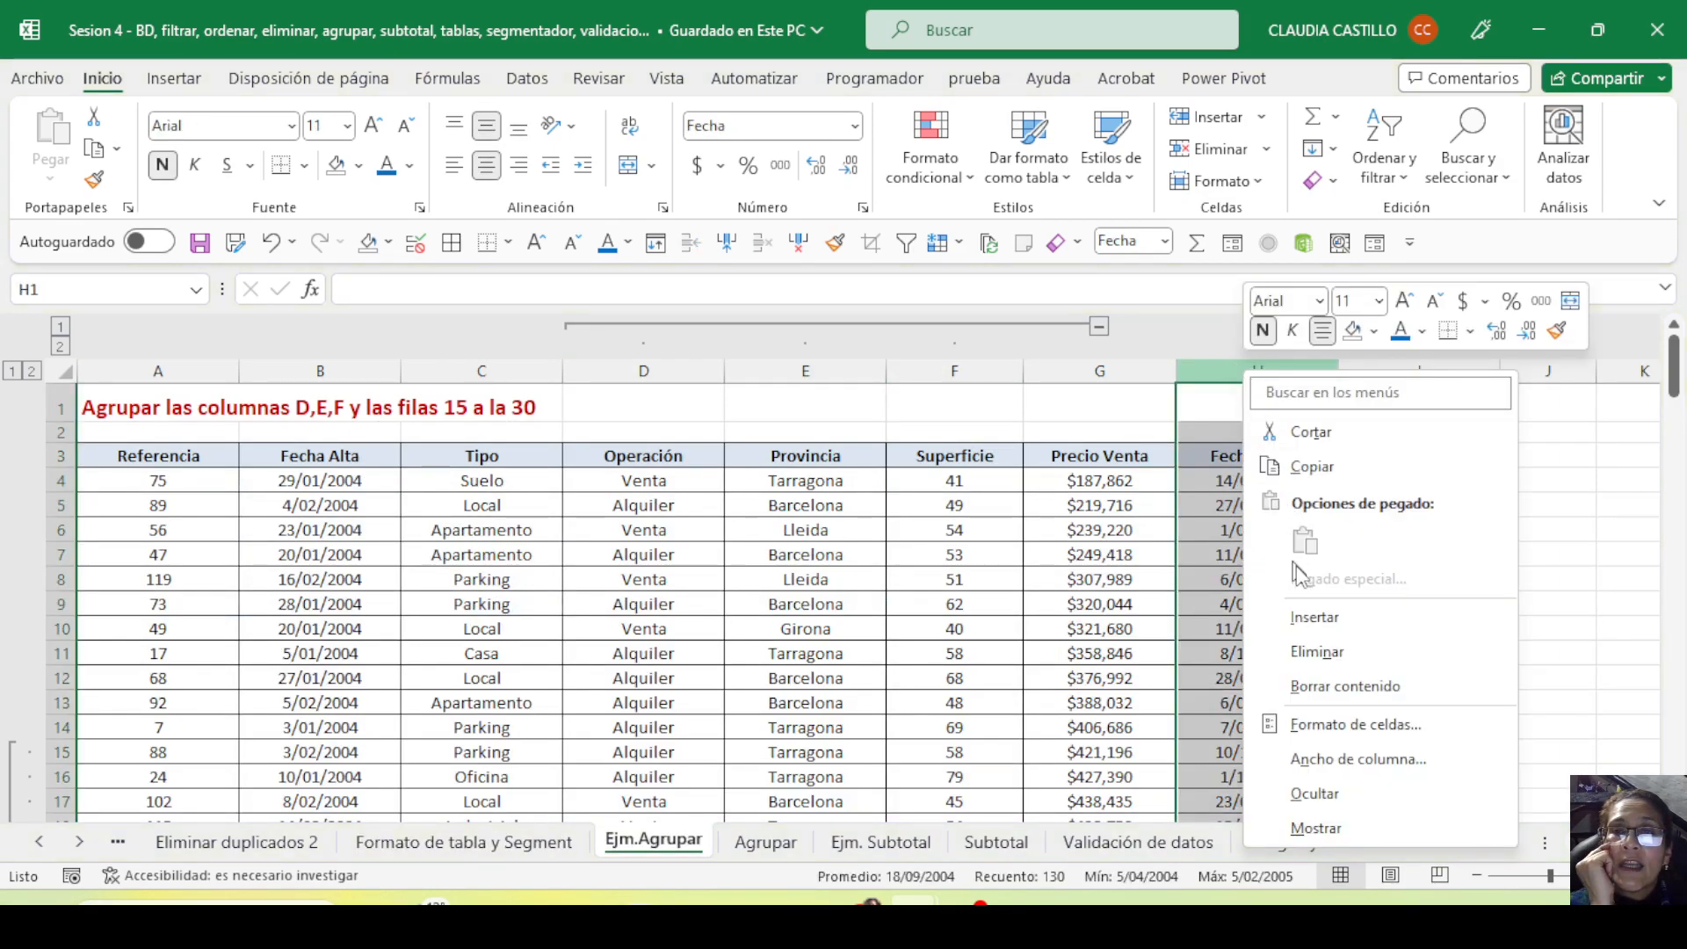
pyautogui.click(1336, 793)
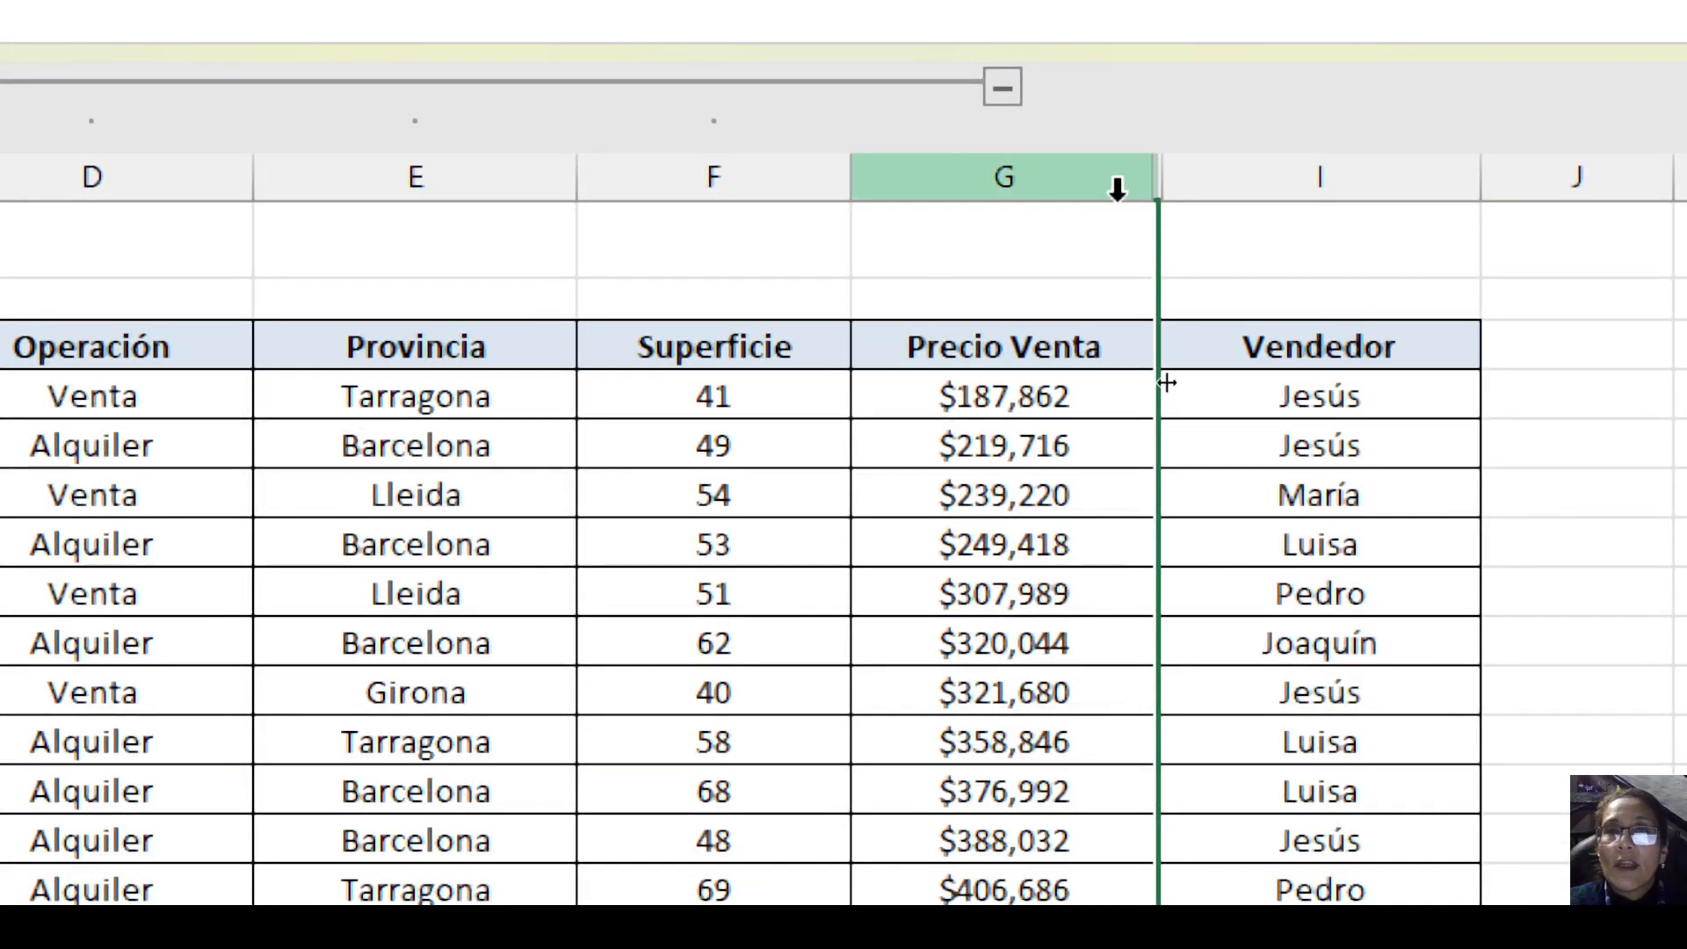
pyautogui.doubleClick(1172, 185)
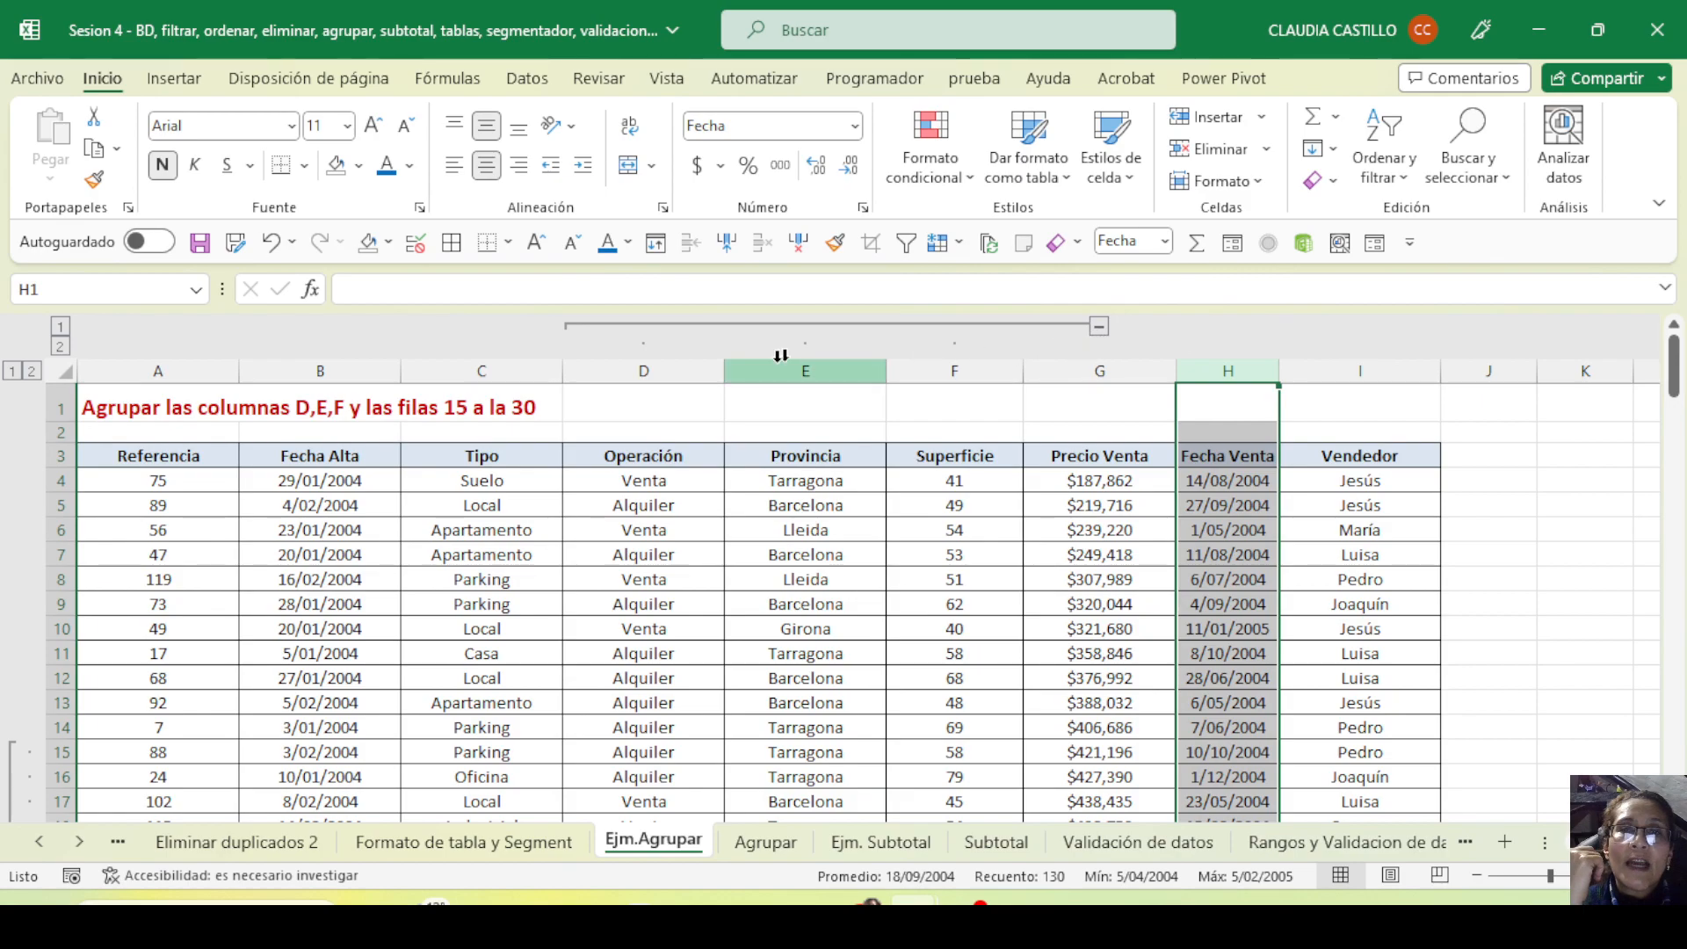
# Select columns D to F and examine the existing column group and the row group covering rows 15 to 30
pyautogui.click(666, 374)
pyautogui.moveTo(666, 373); pyautogui.dragTo(915, 375)
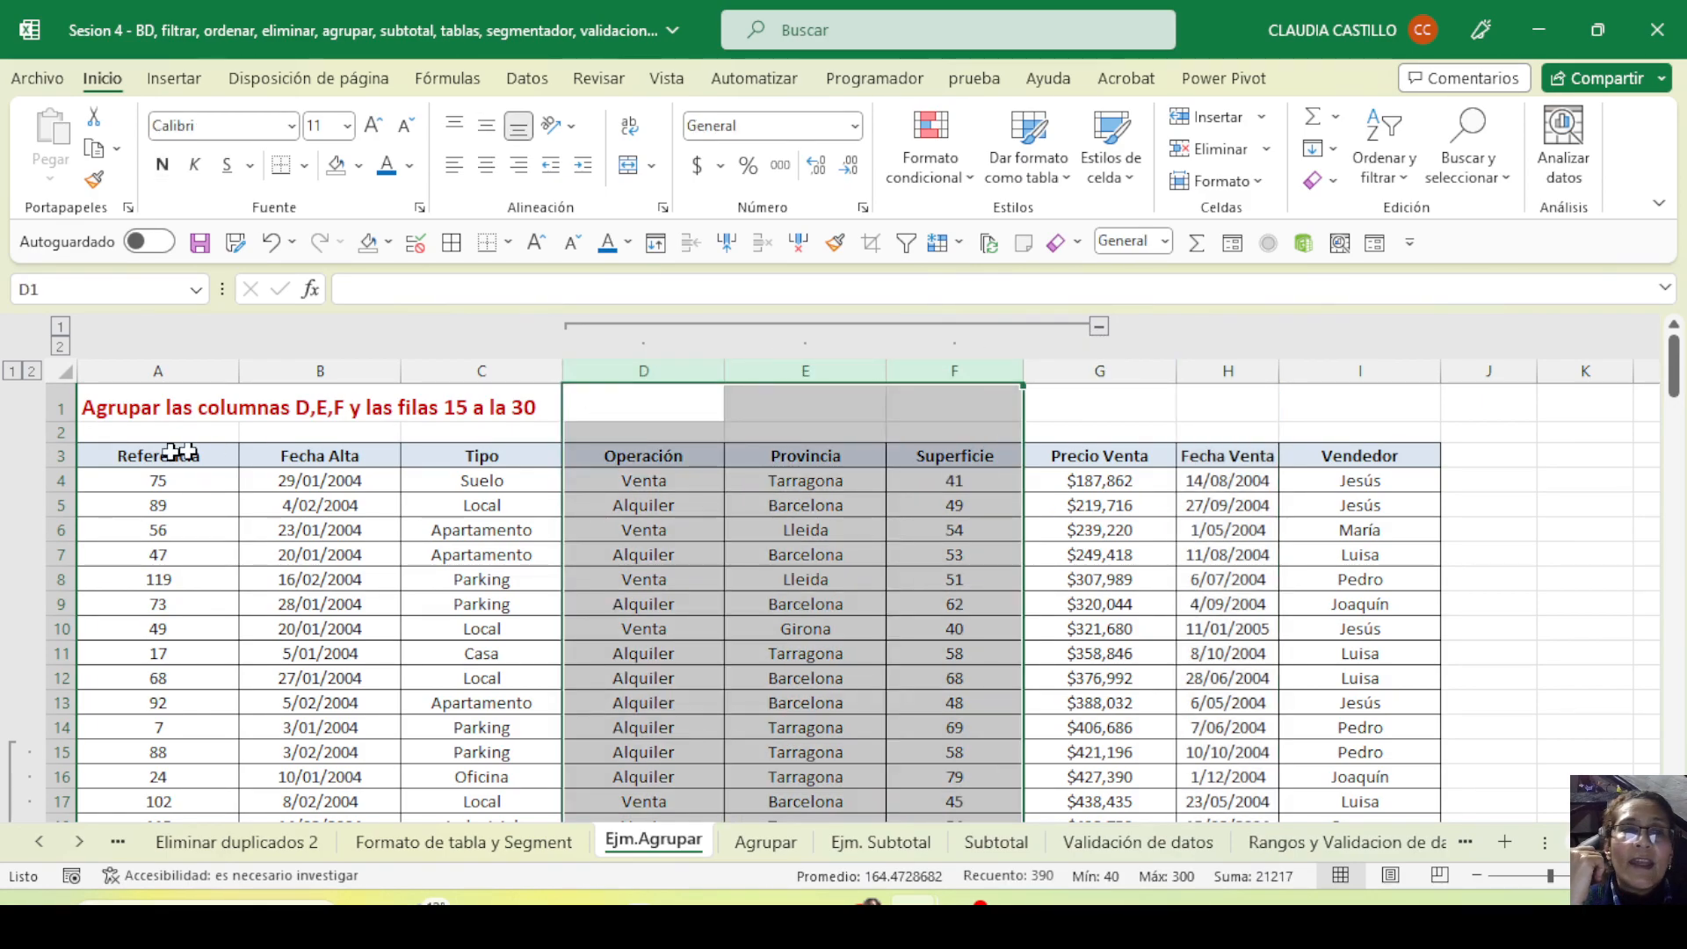
pyautogui.scroll(-5, 35, 740)
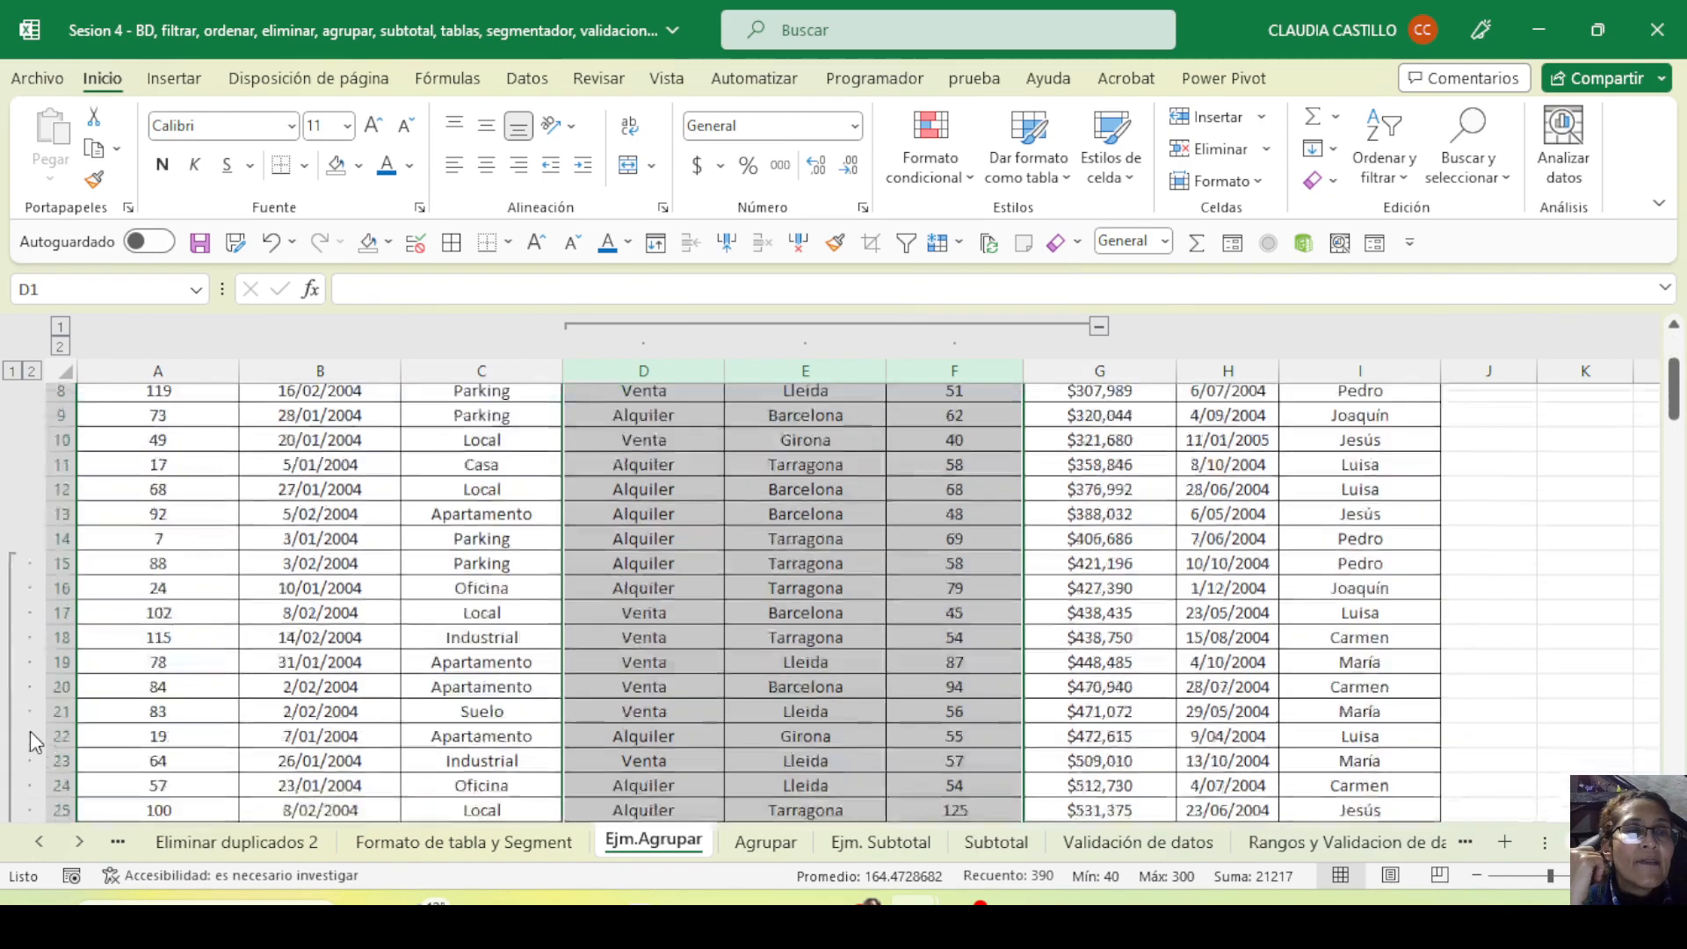
pyautogui.scroll(1, 38, 596)
pyautogui.scroll(-2, 39, 607)
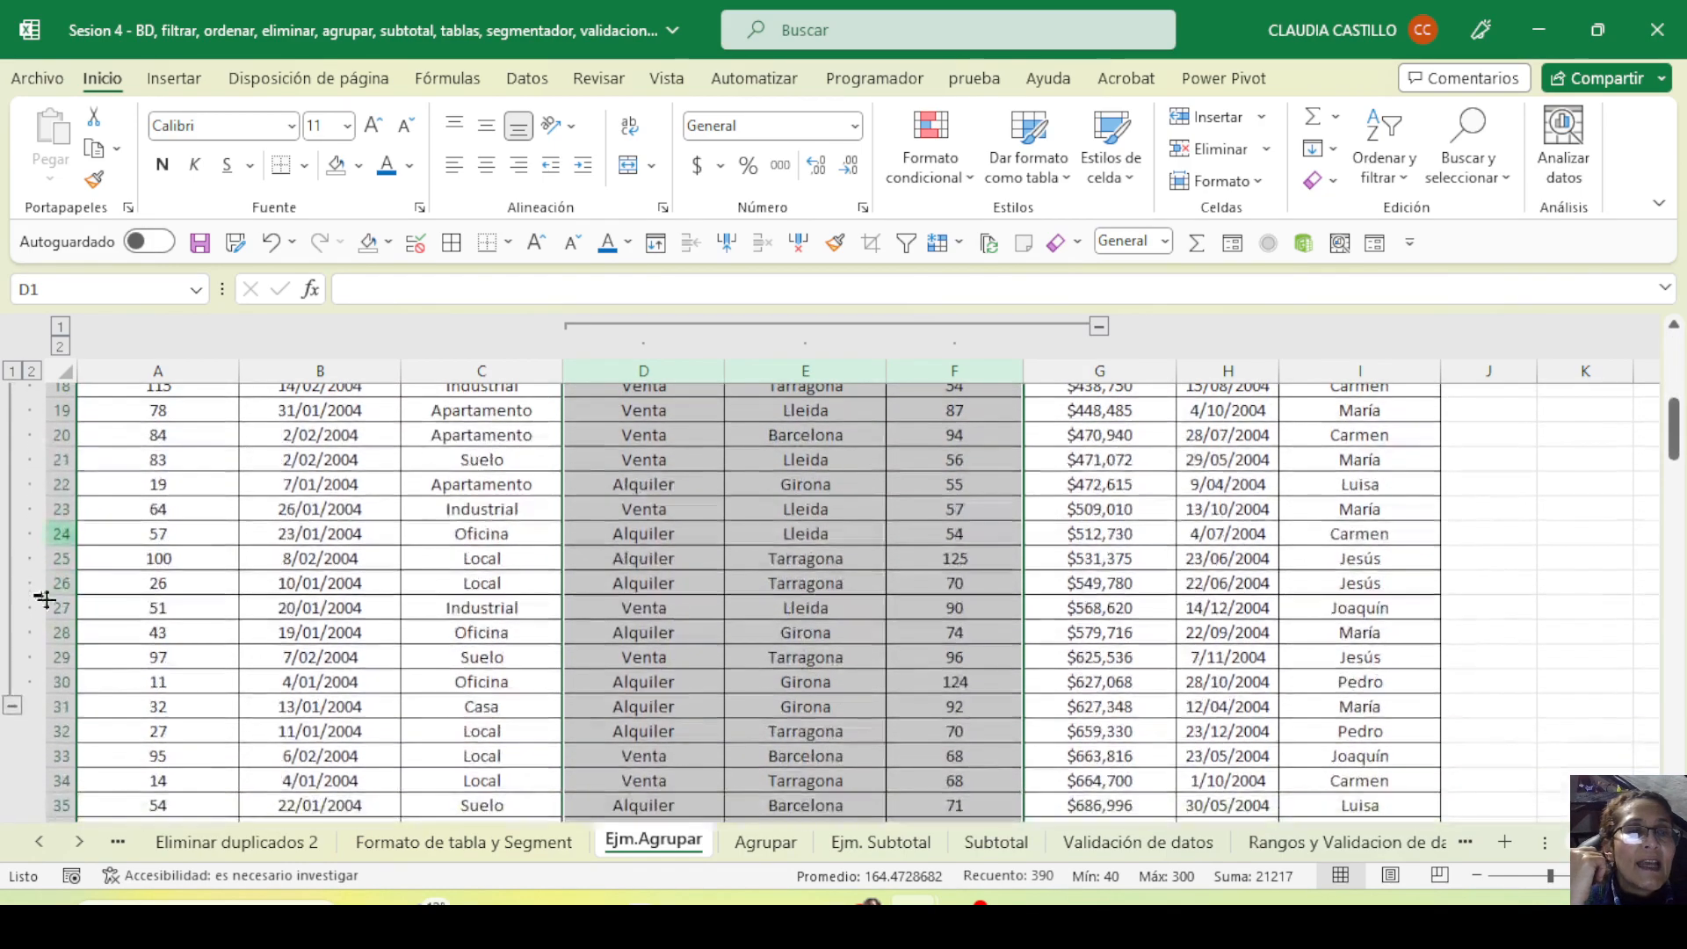
pyautogui.scroll(6, 319, 686)
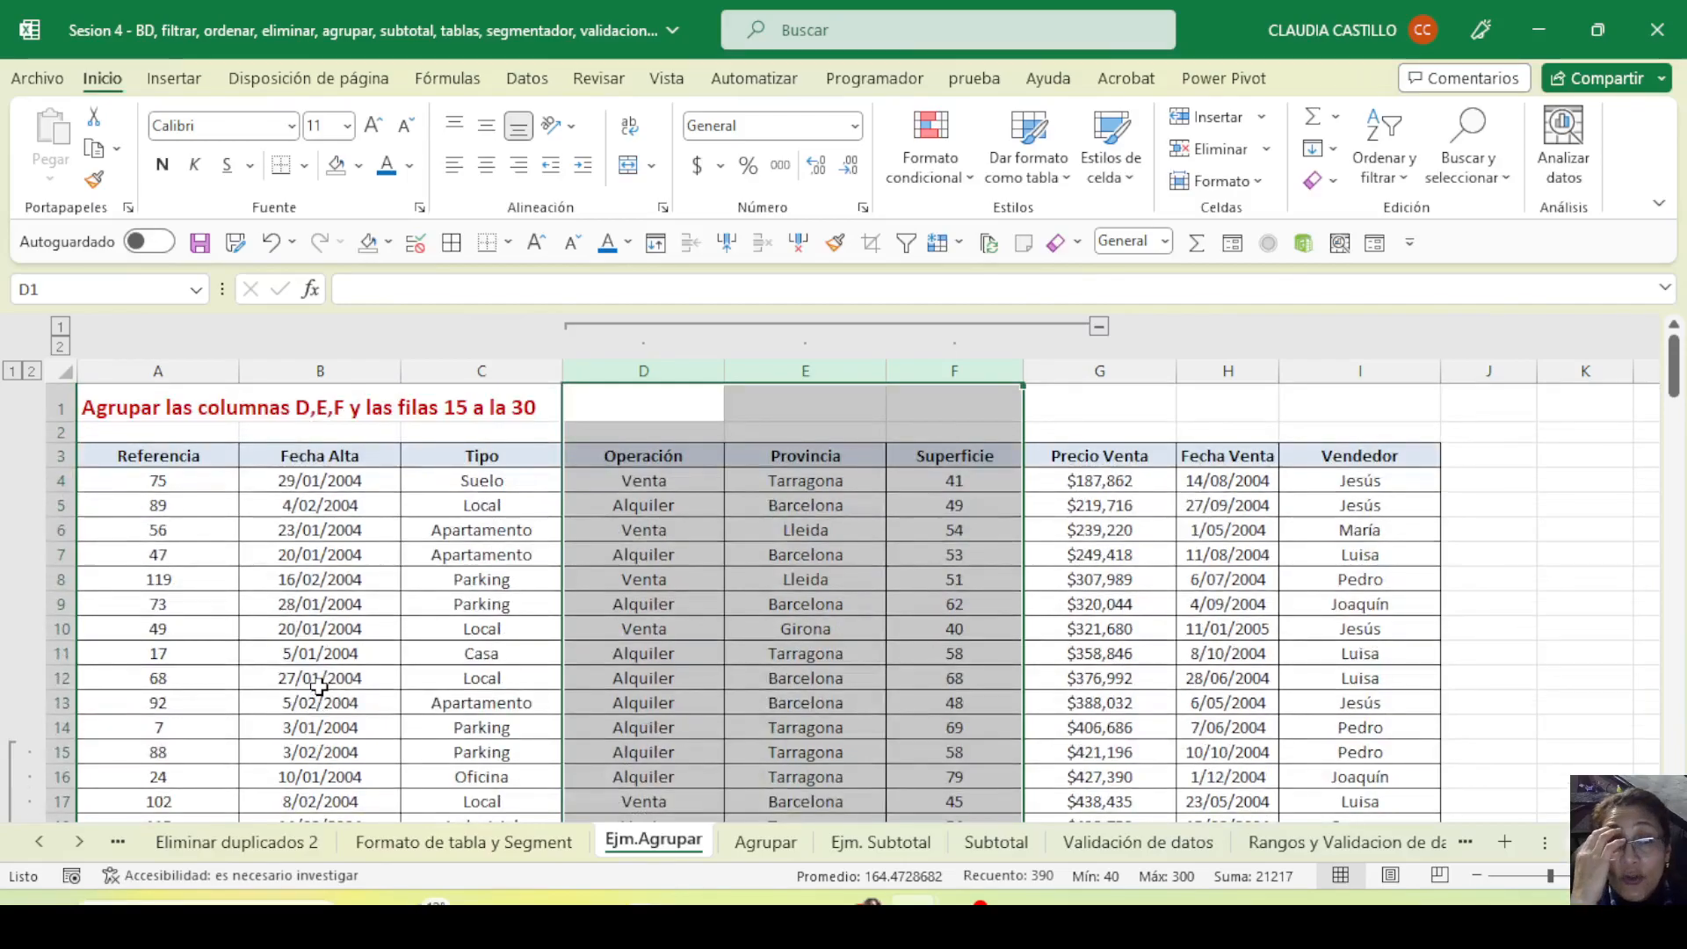
# Collapse and expand the grouped columns D to F several times, leaving them collapsed
pyautogui.click(1100, 327)
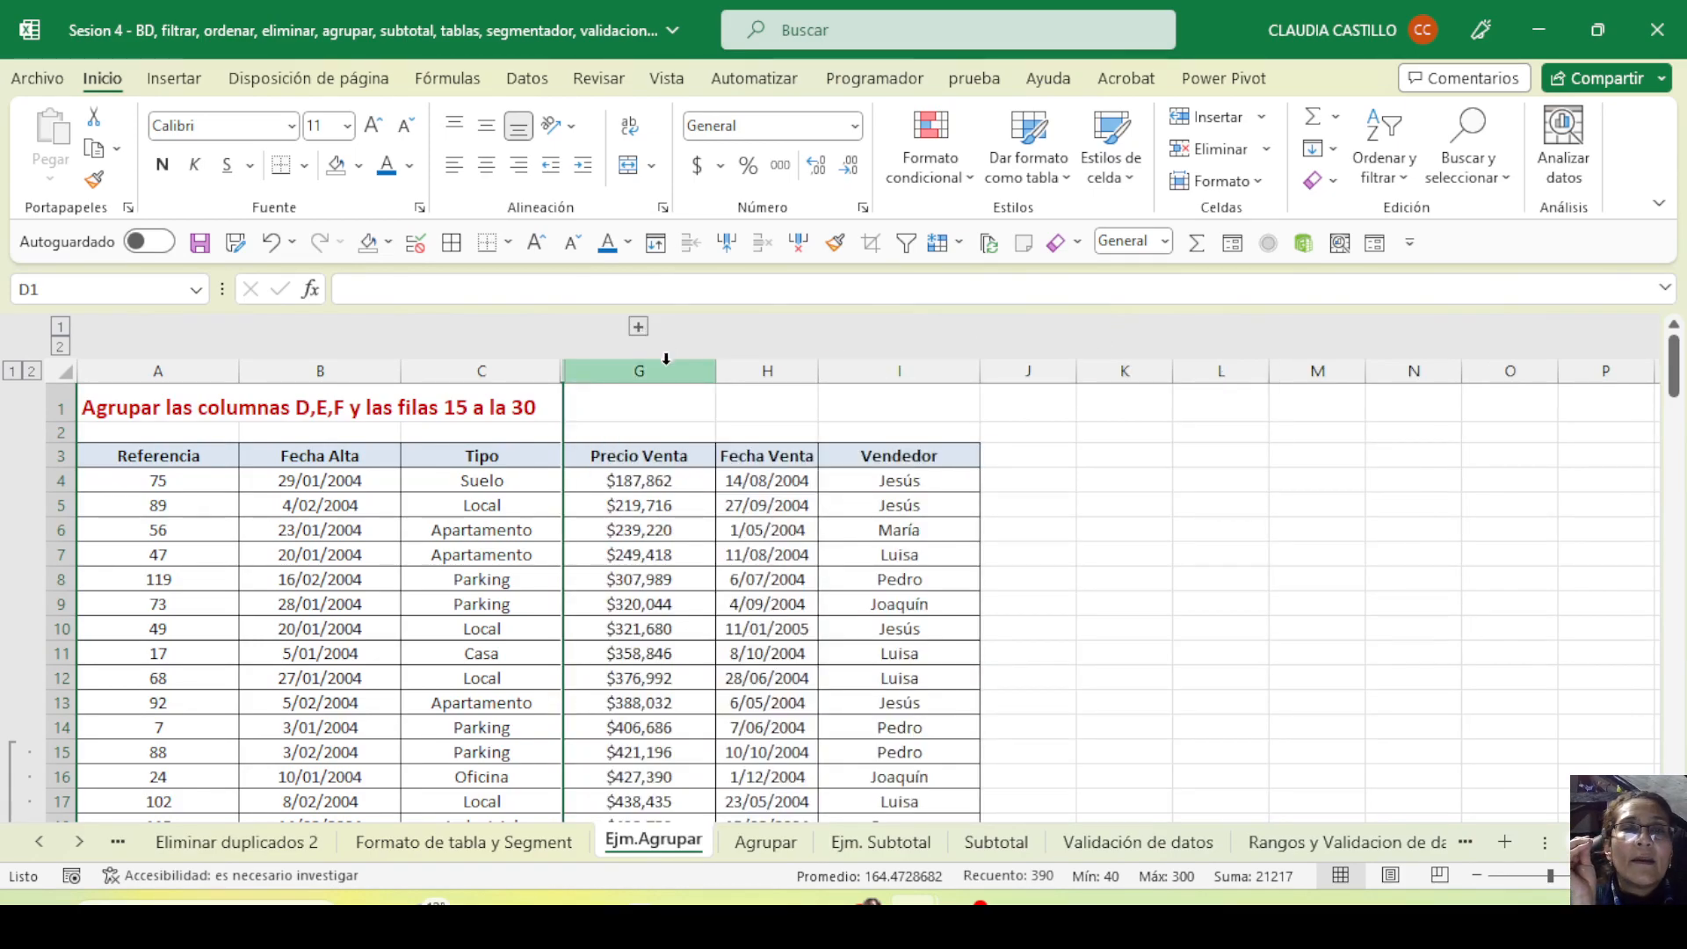
pyautogui.click(638, 327)
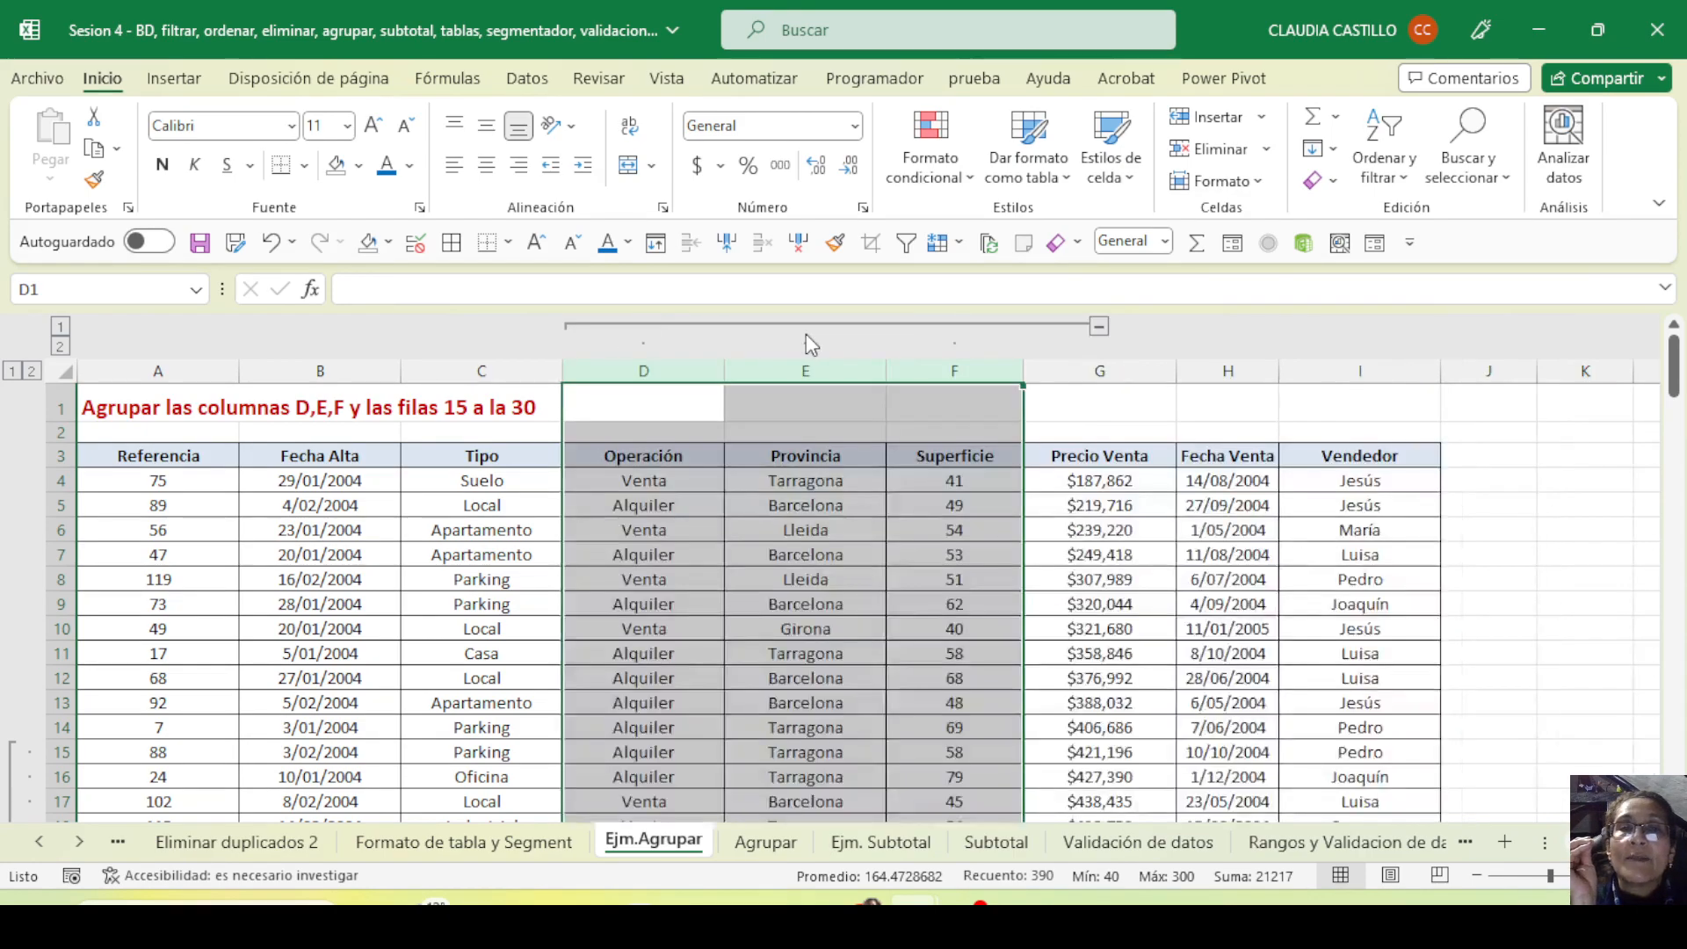
pyautogui.click(1102, 323)
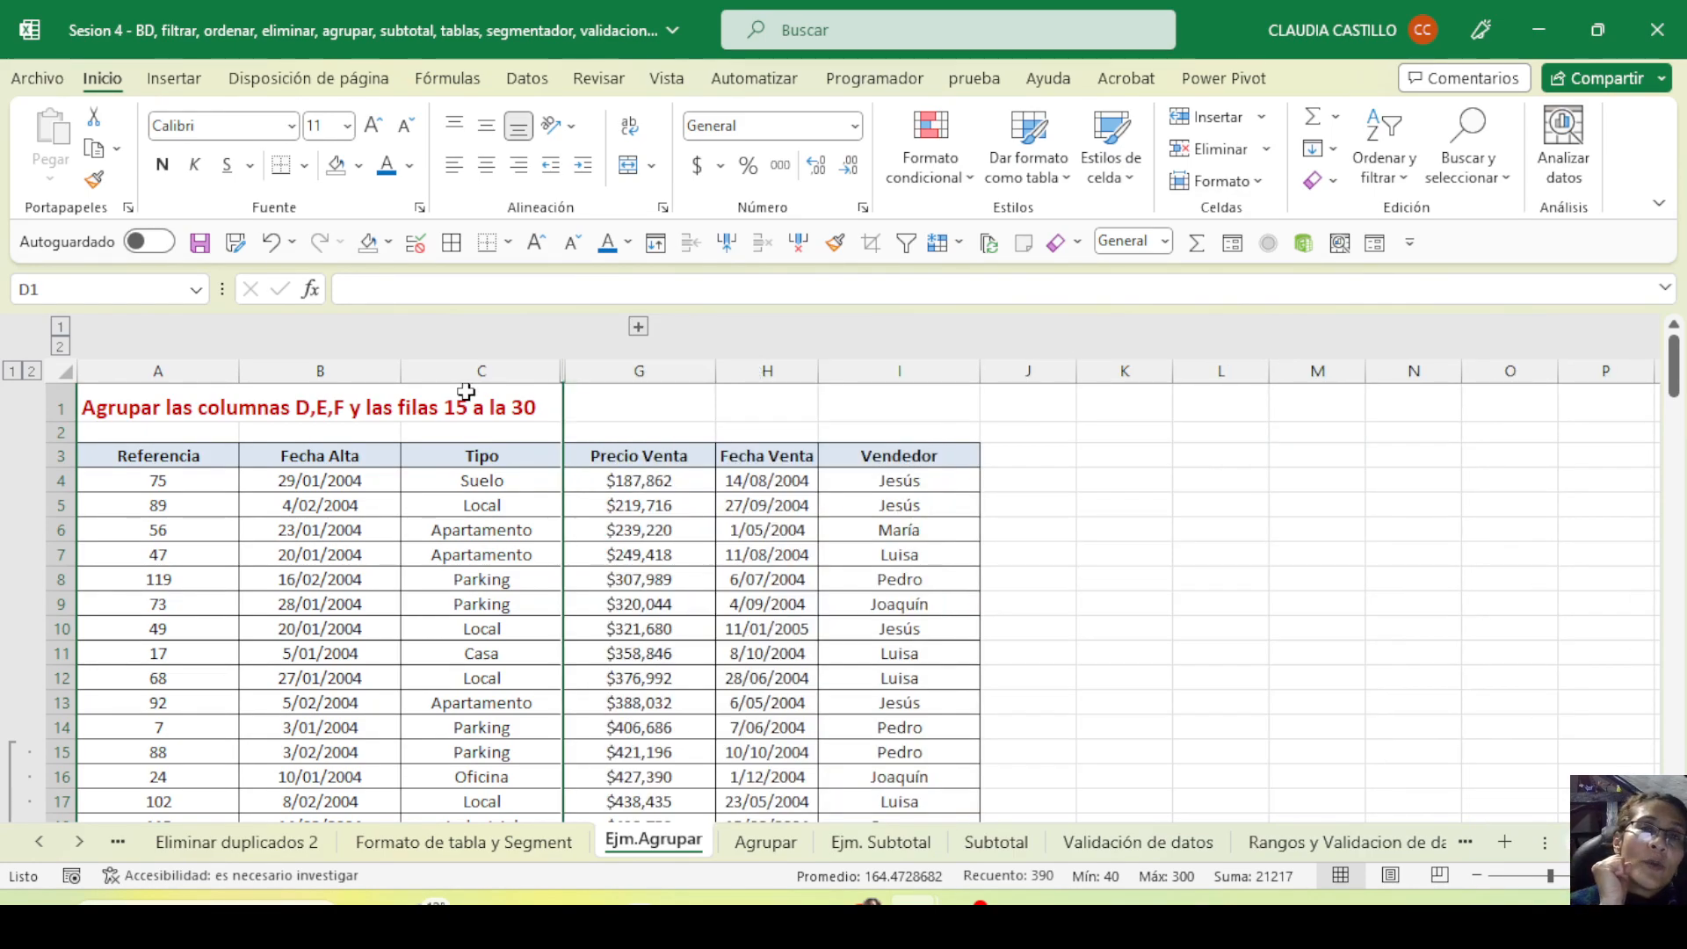
pyautogui.click(638, 329)
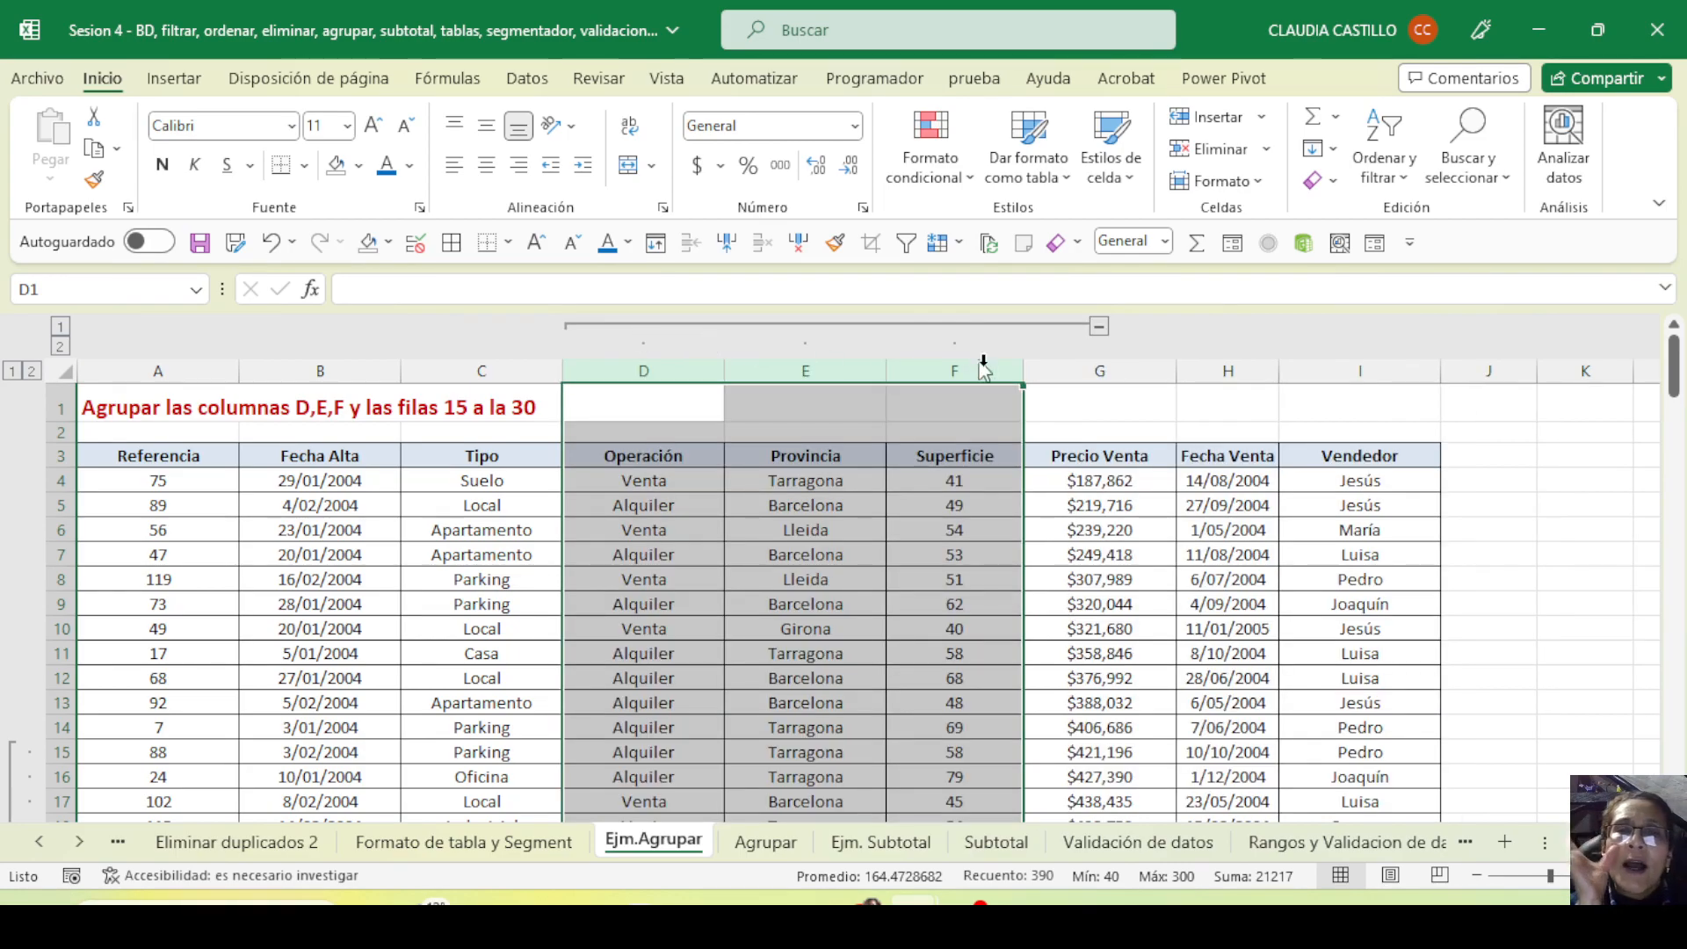
pyautogui.click(1099, 327)
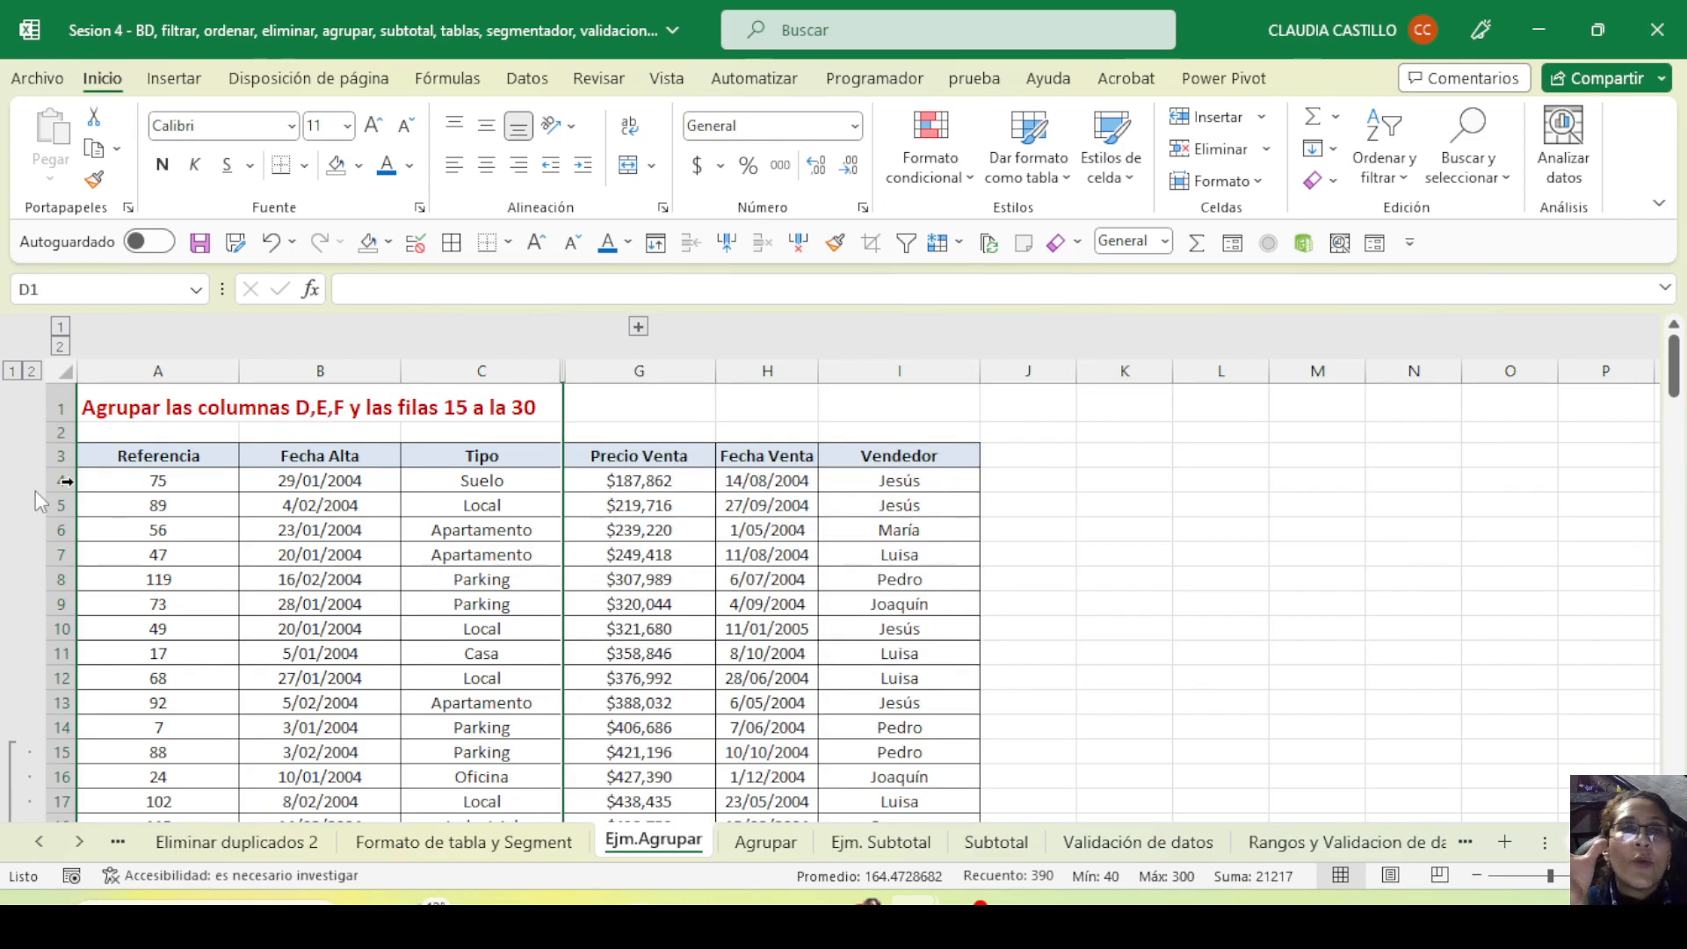
# Collapse the grouped rows 15 to 30
pyautogui.scroll(-3, 5, 655)
pyautogui.scroll(-5, 5, 654)
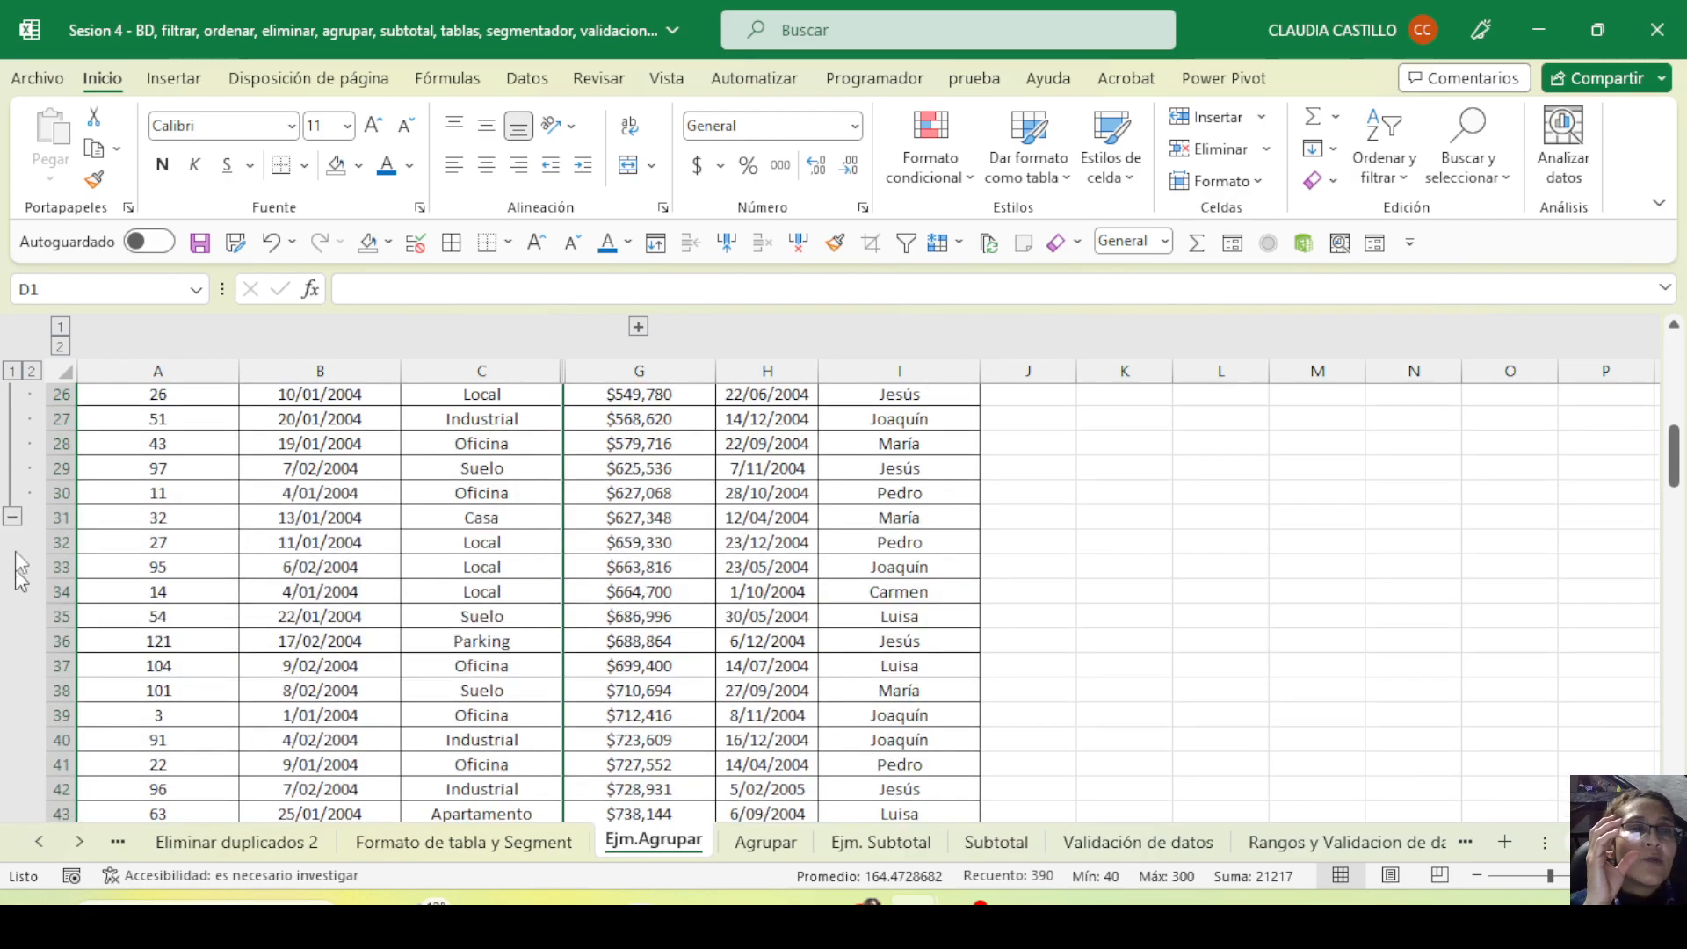
pyautogui.click(14, 510)
pyautogui.scroll(4, 181, 557)
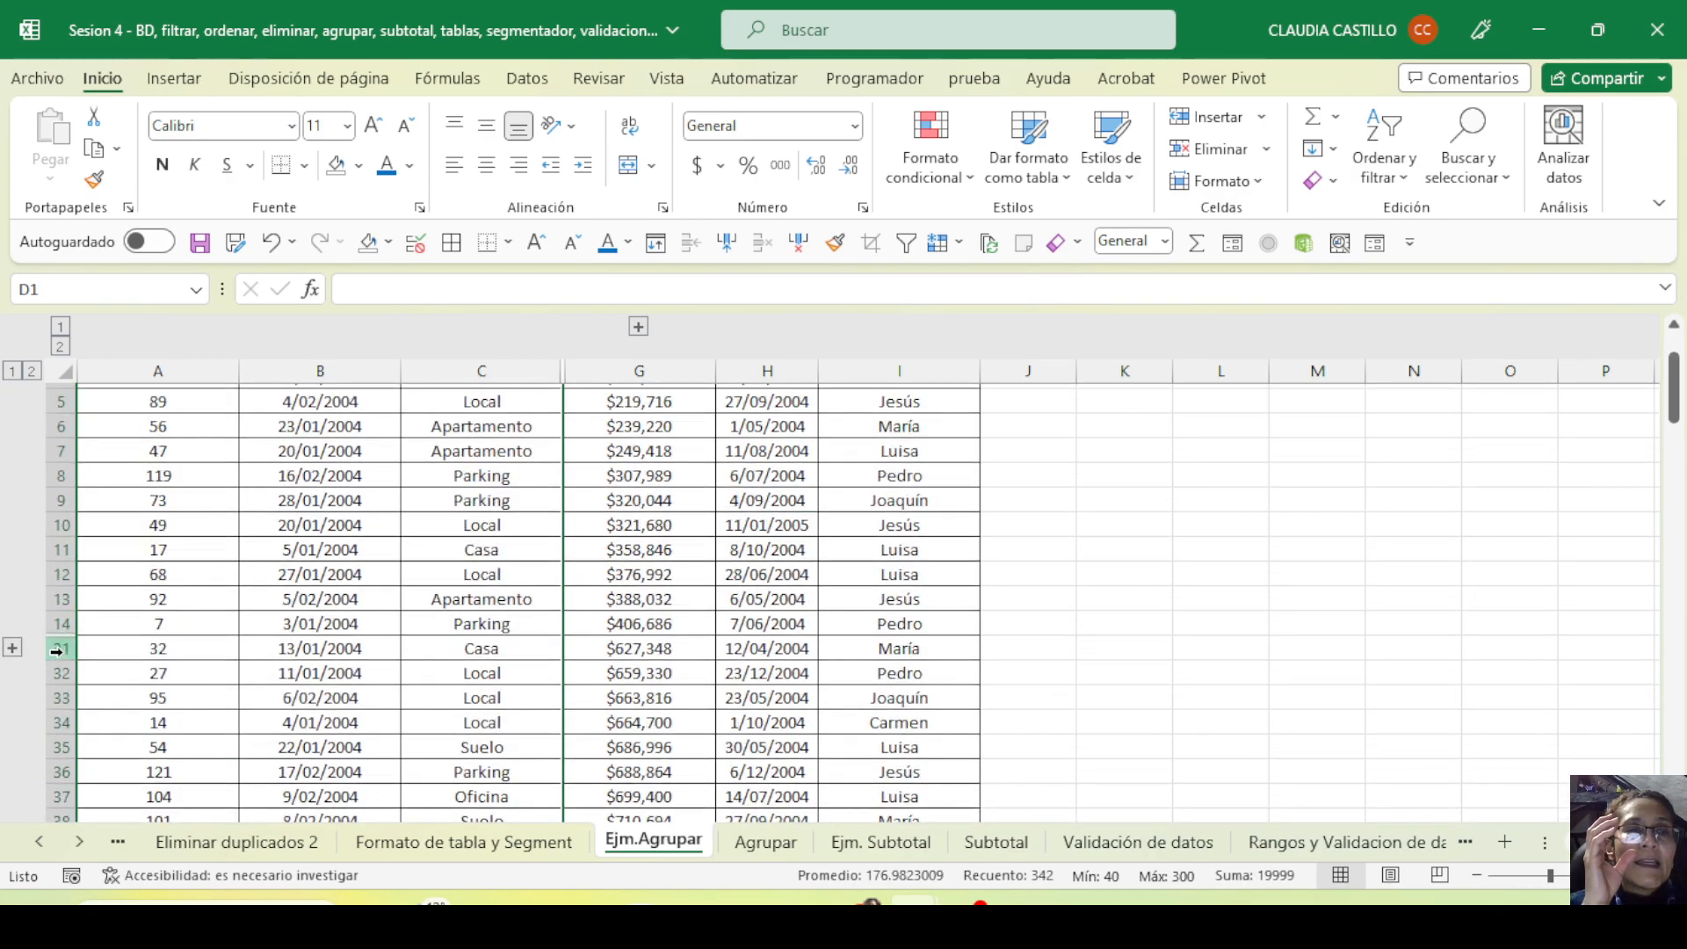
# Switch the column outline and the row outline to level 2 and back to level 1
pyautogui.click(61, 349)
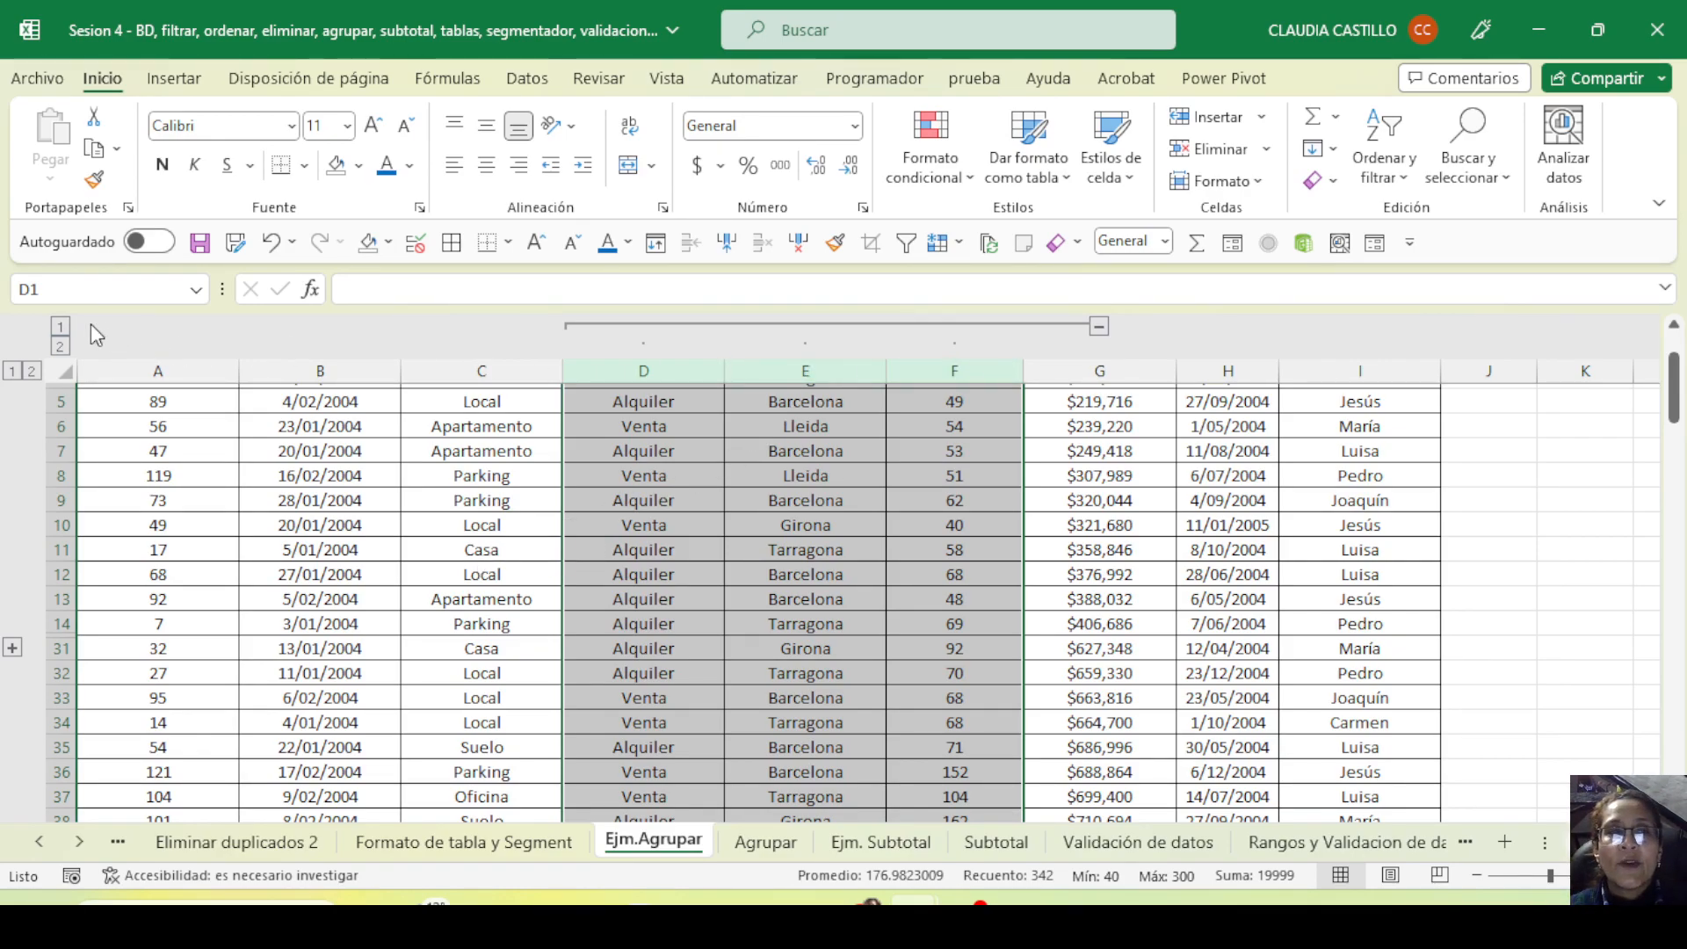
pyautogui.click(61, 325)
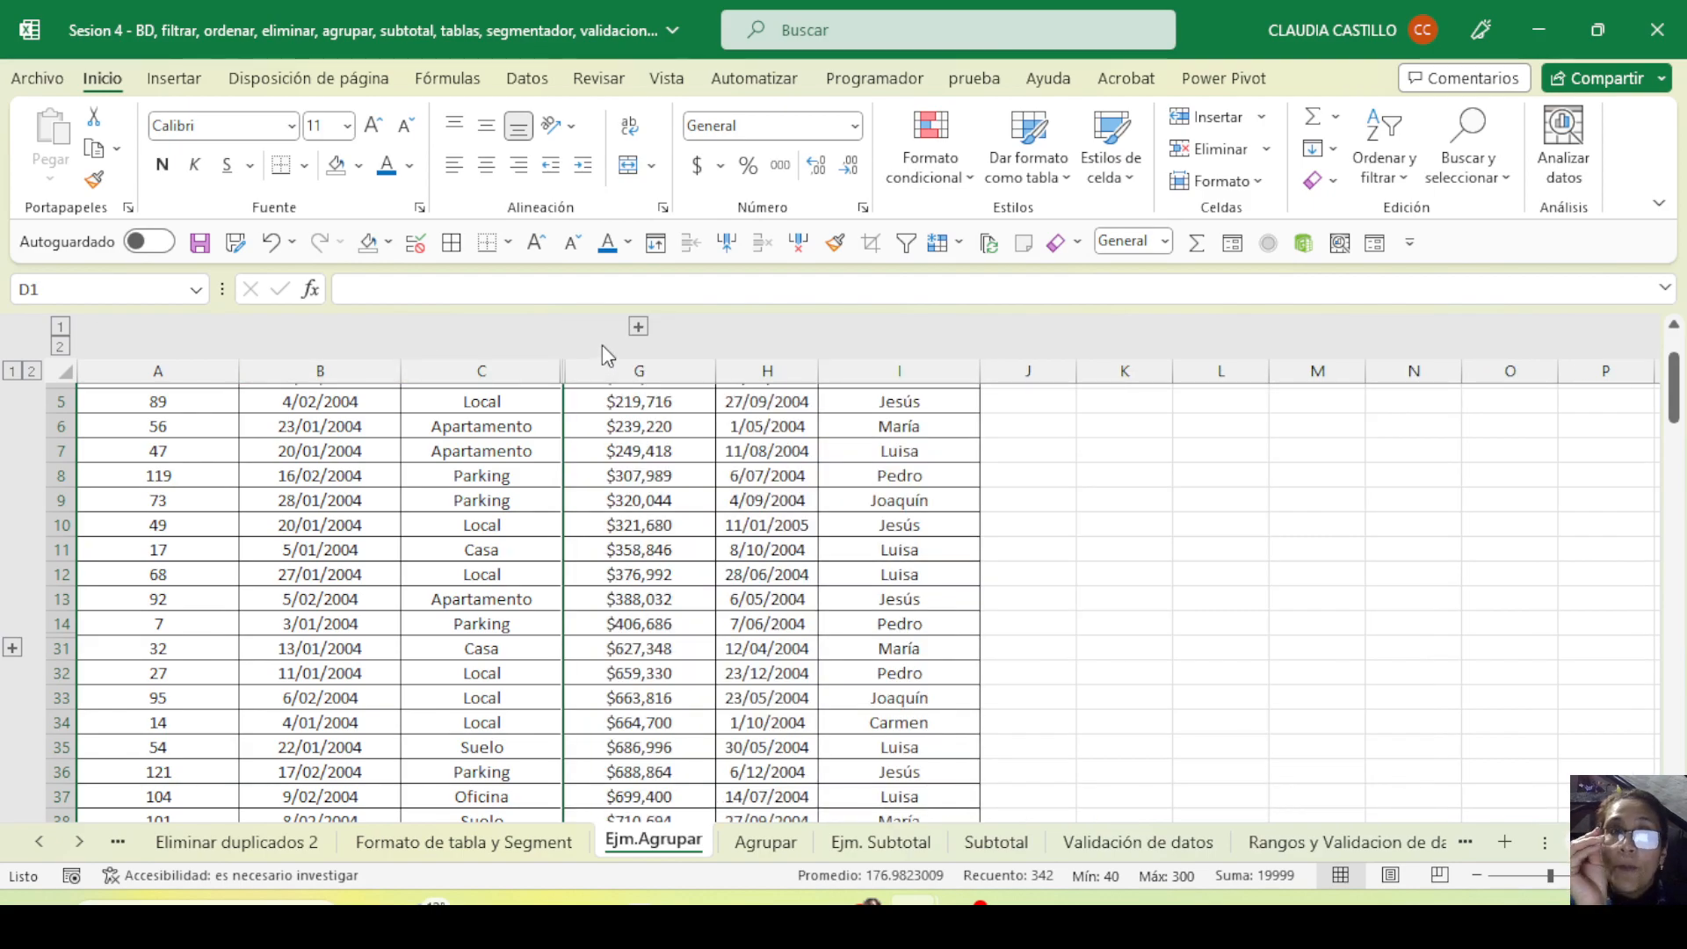
pyautogui.click(32, 371)
pyautogui.scroll(-6, 190, 740)
pyautogui.scroll(2, 193, 743)
pyautogui.scroll(3, 193, 742)
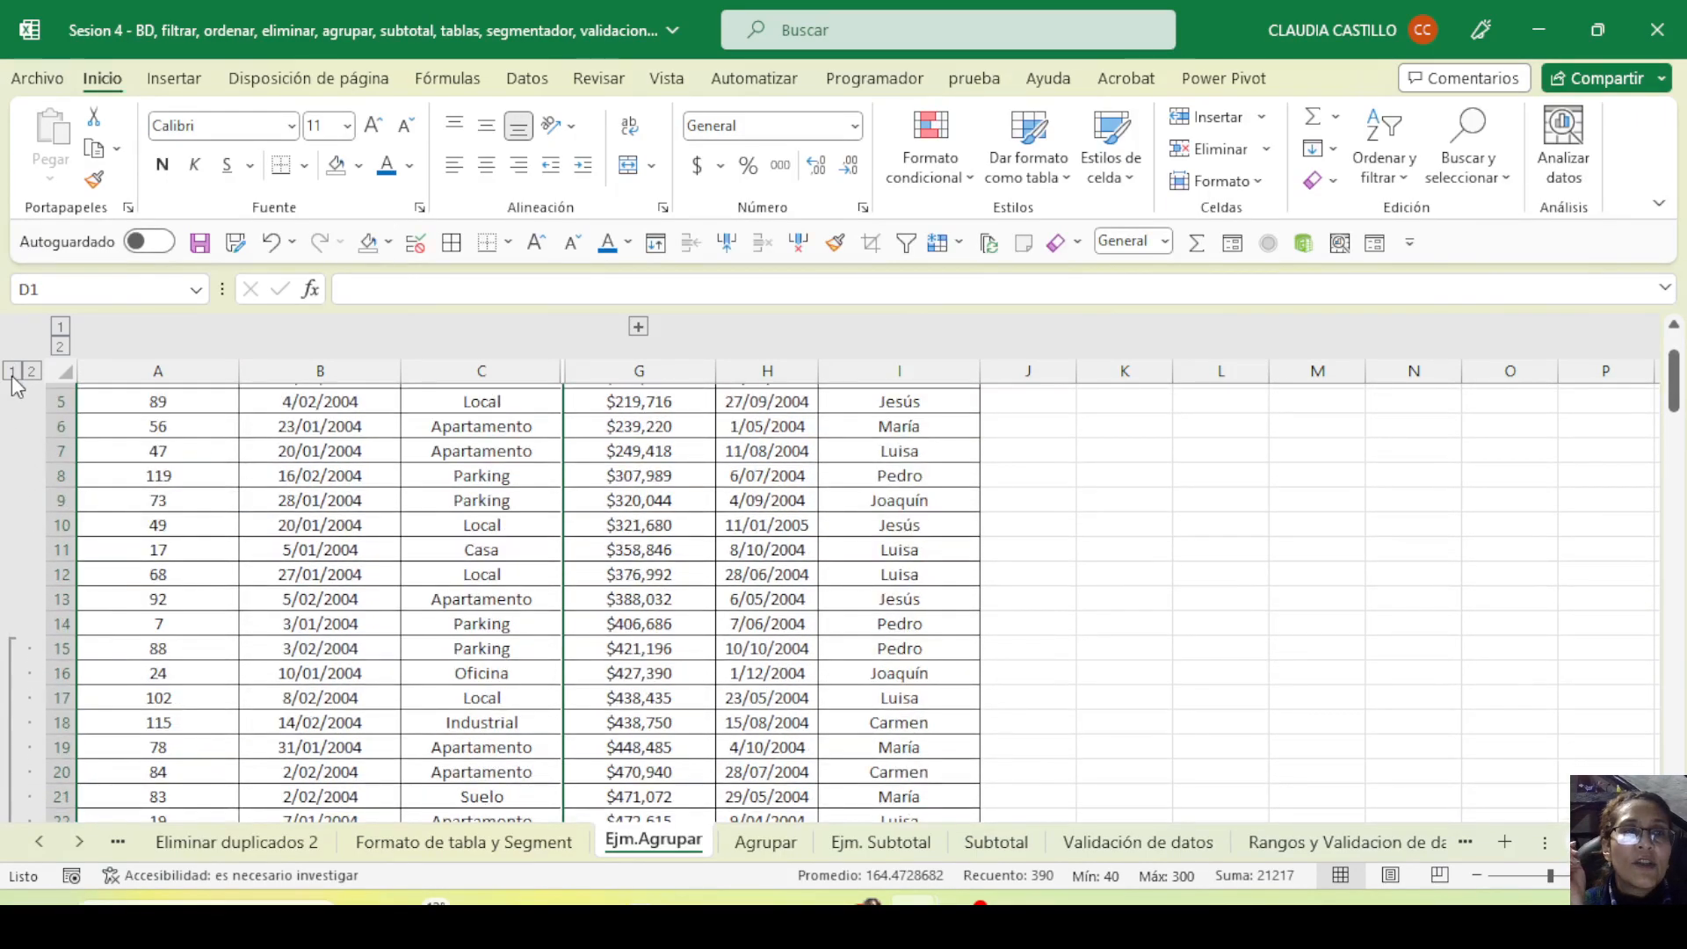
pyautogui.click(11, 371)
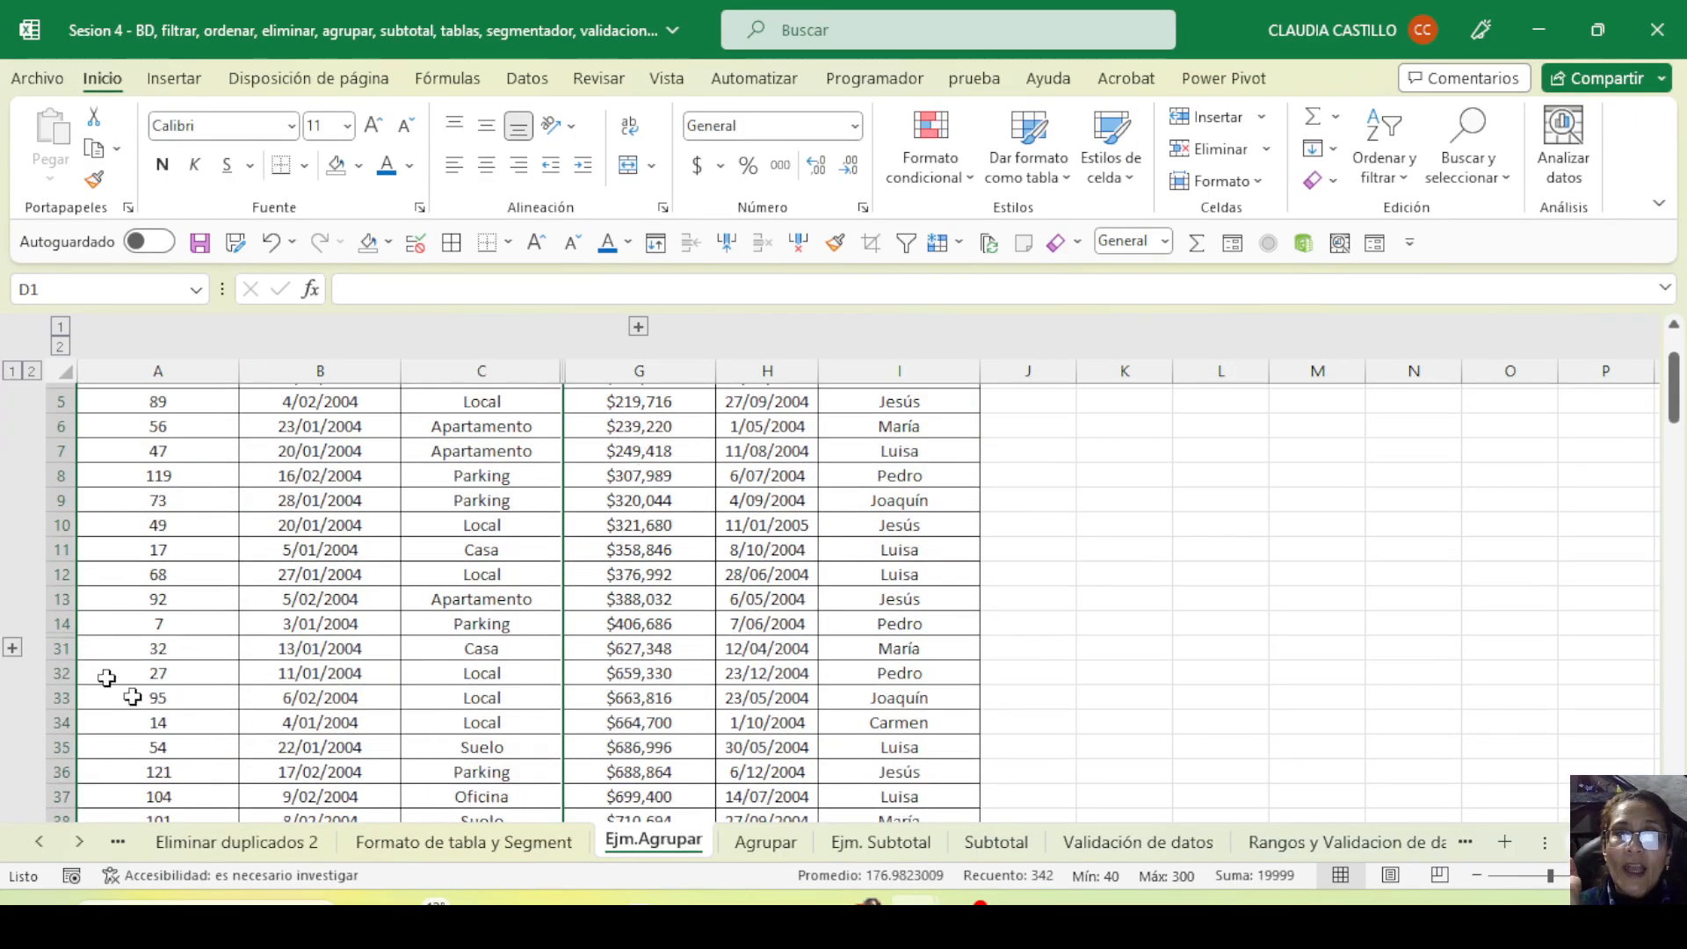
# Open the Agrupar sheet and look over the available Esquema commands for grouping data
pyautogui.click(765, 842)
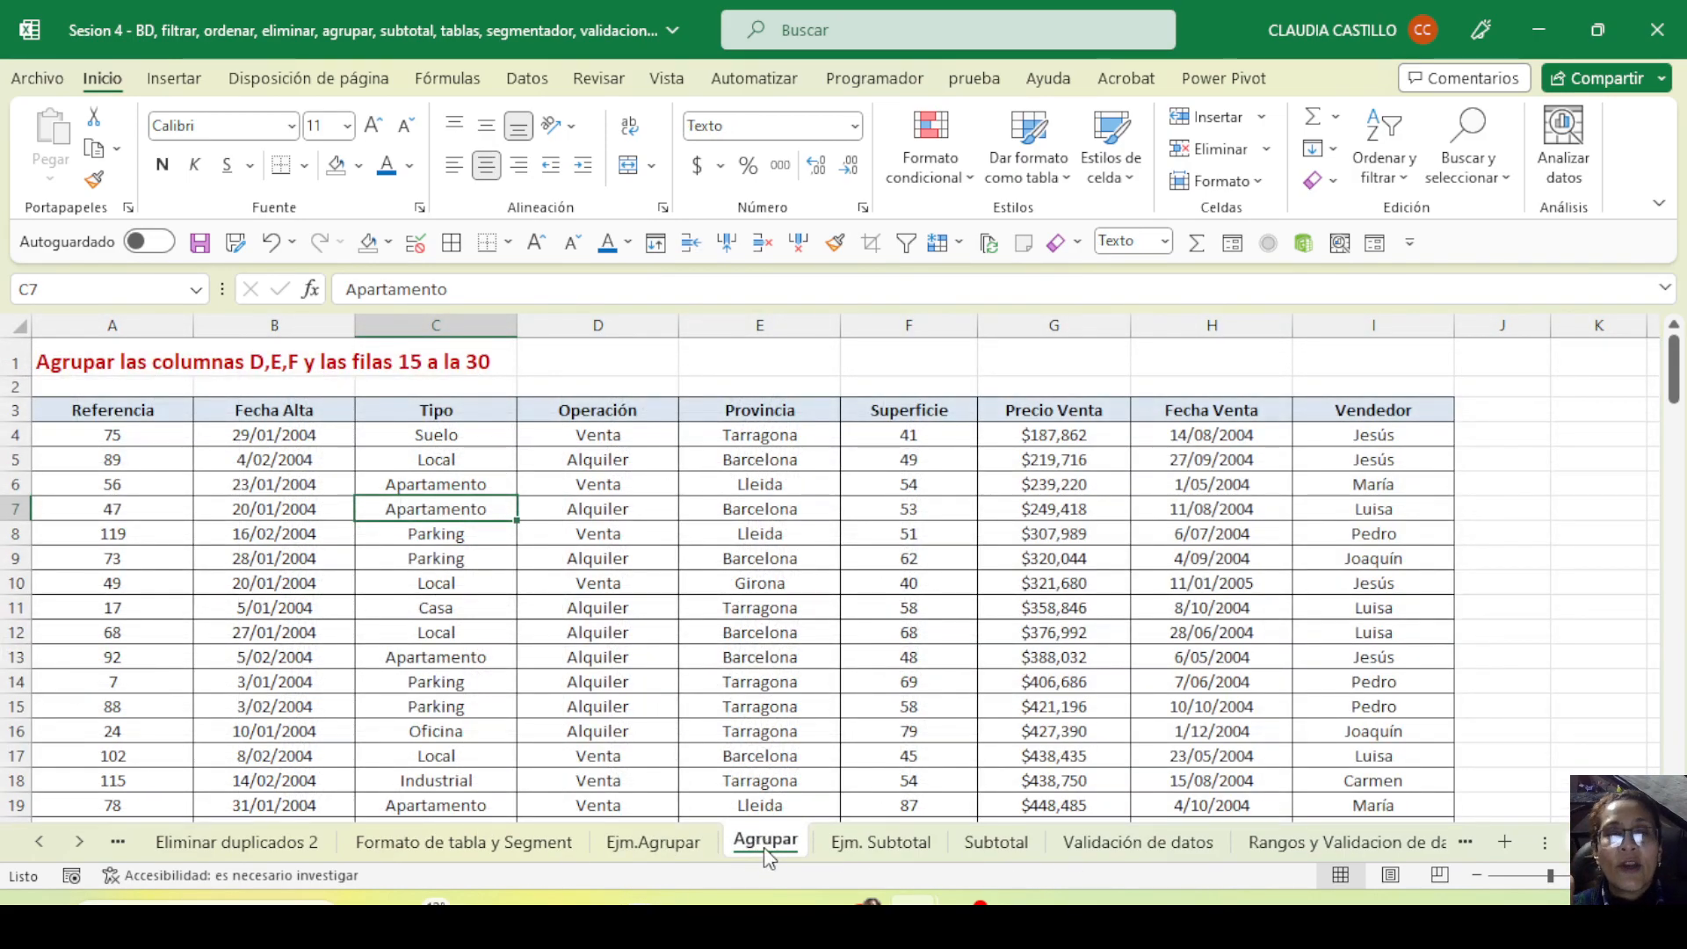
pyautogui.click(526, 81)
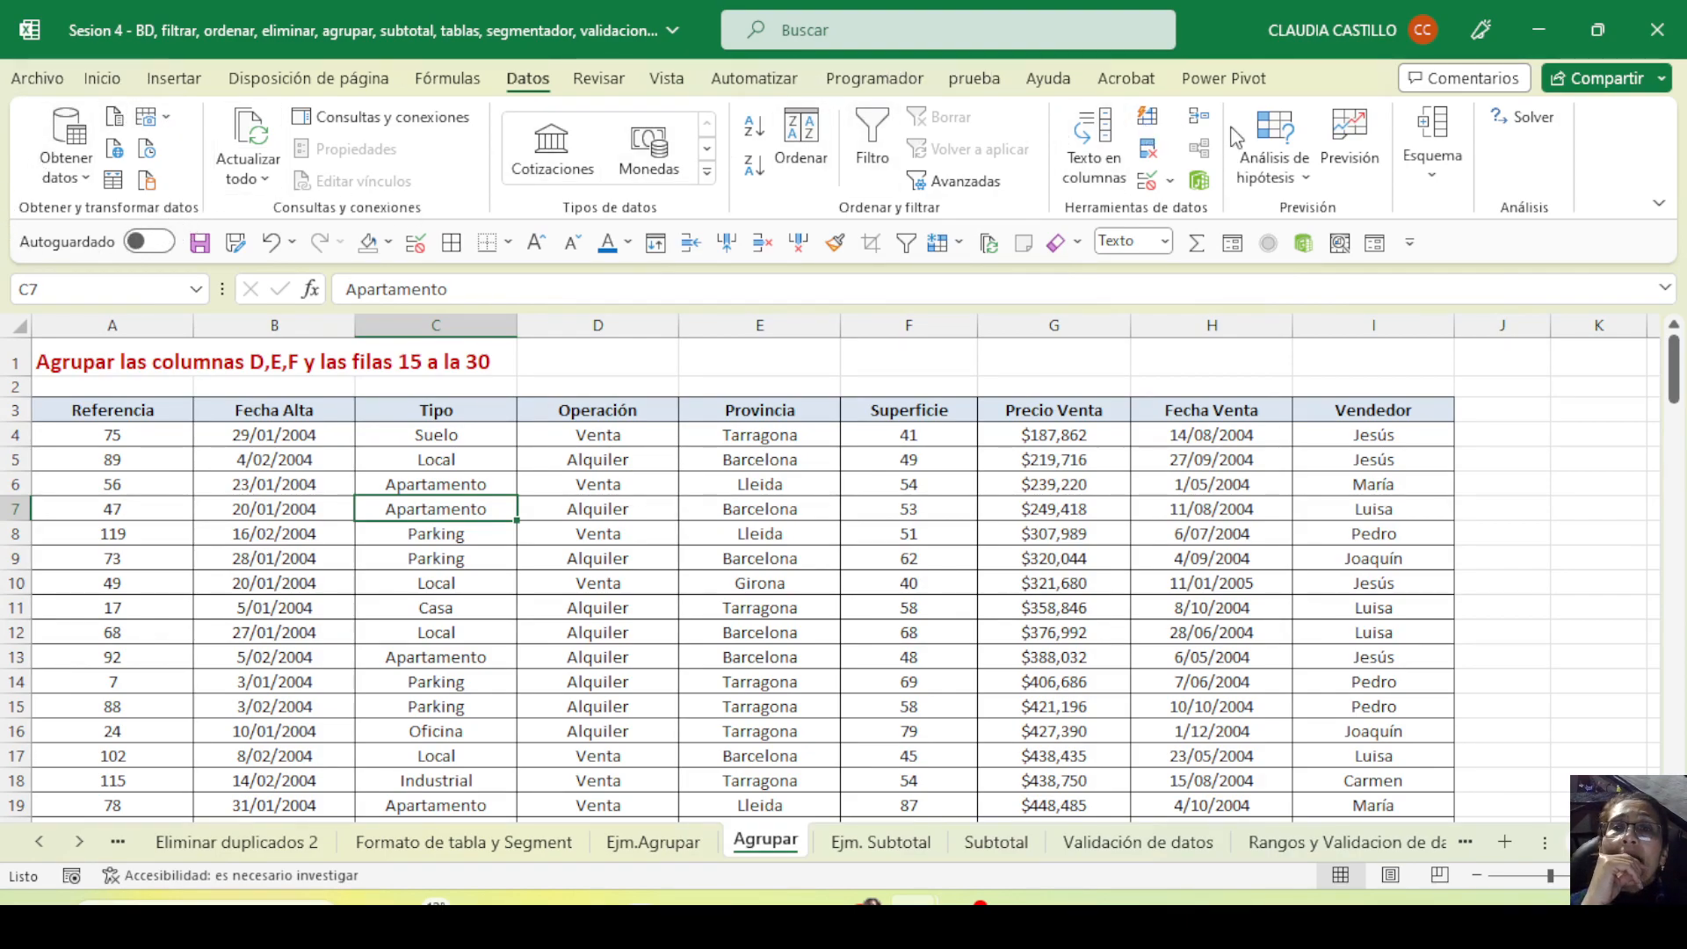
pyautogui.click(1441, 187)
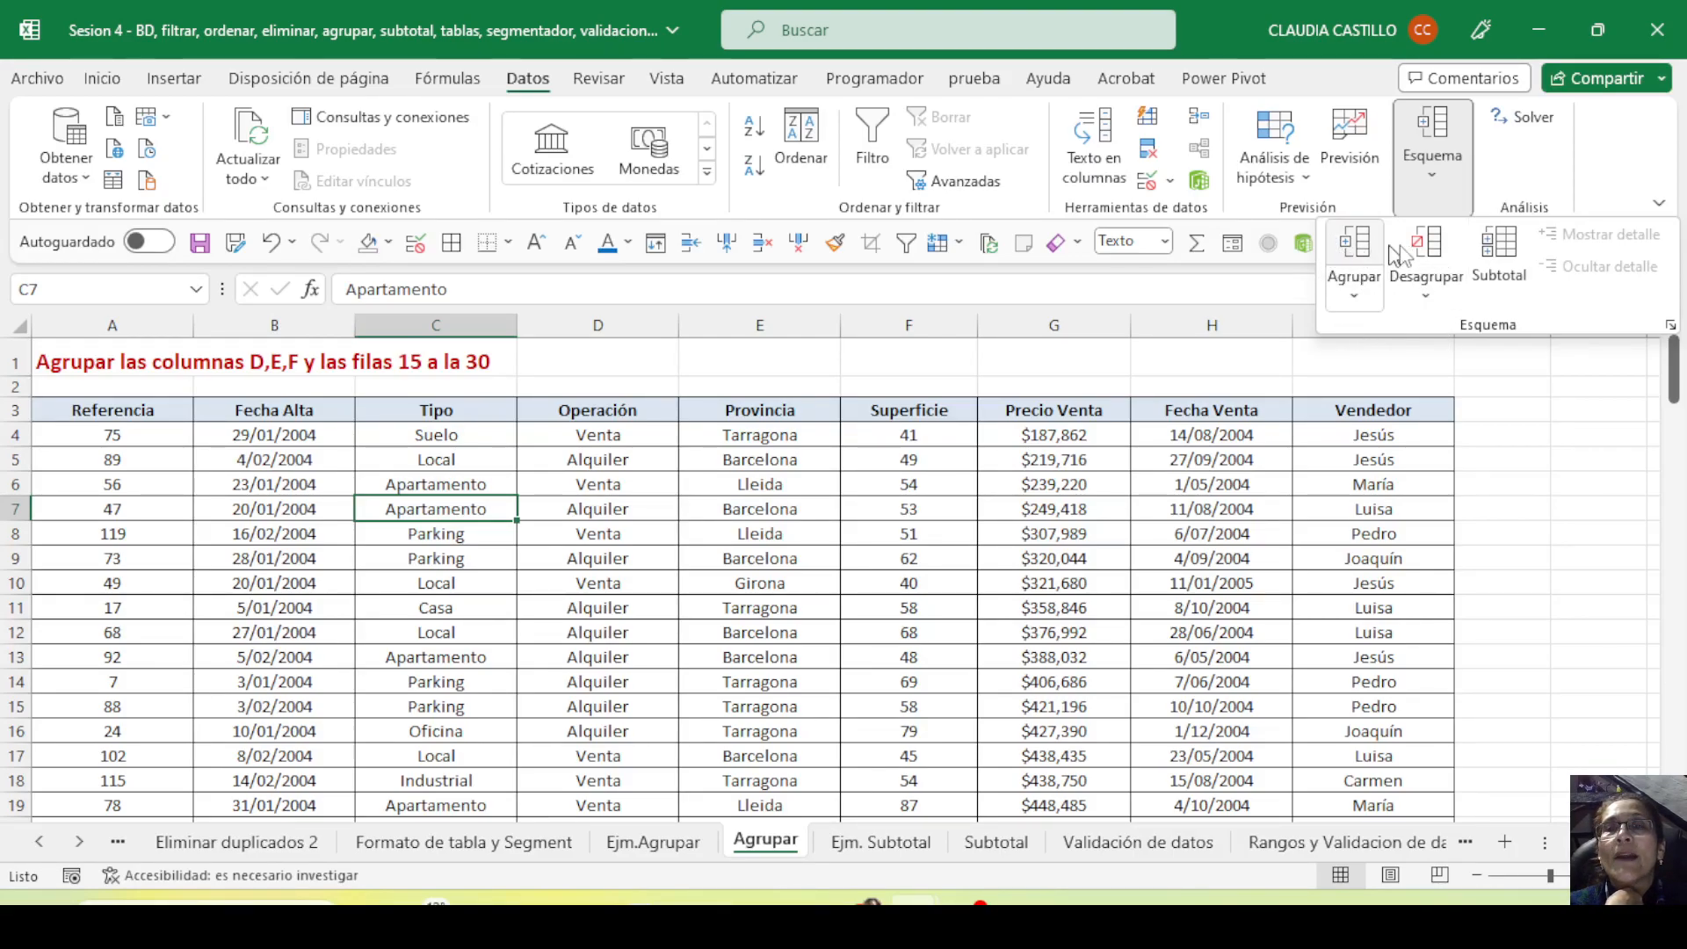
pyautogui.click(499, 513)
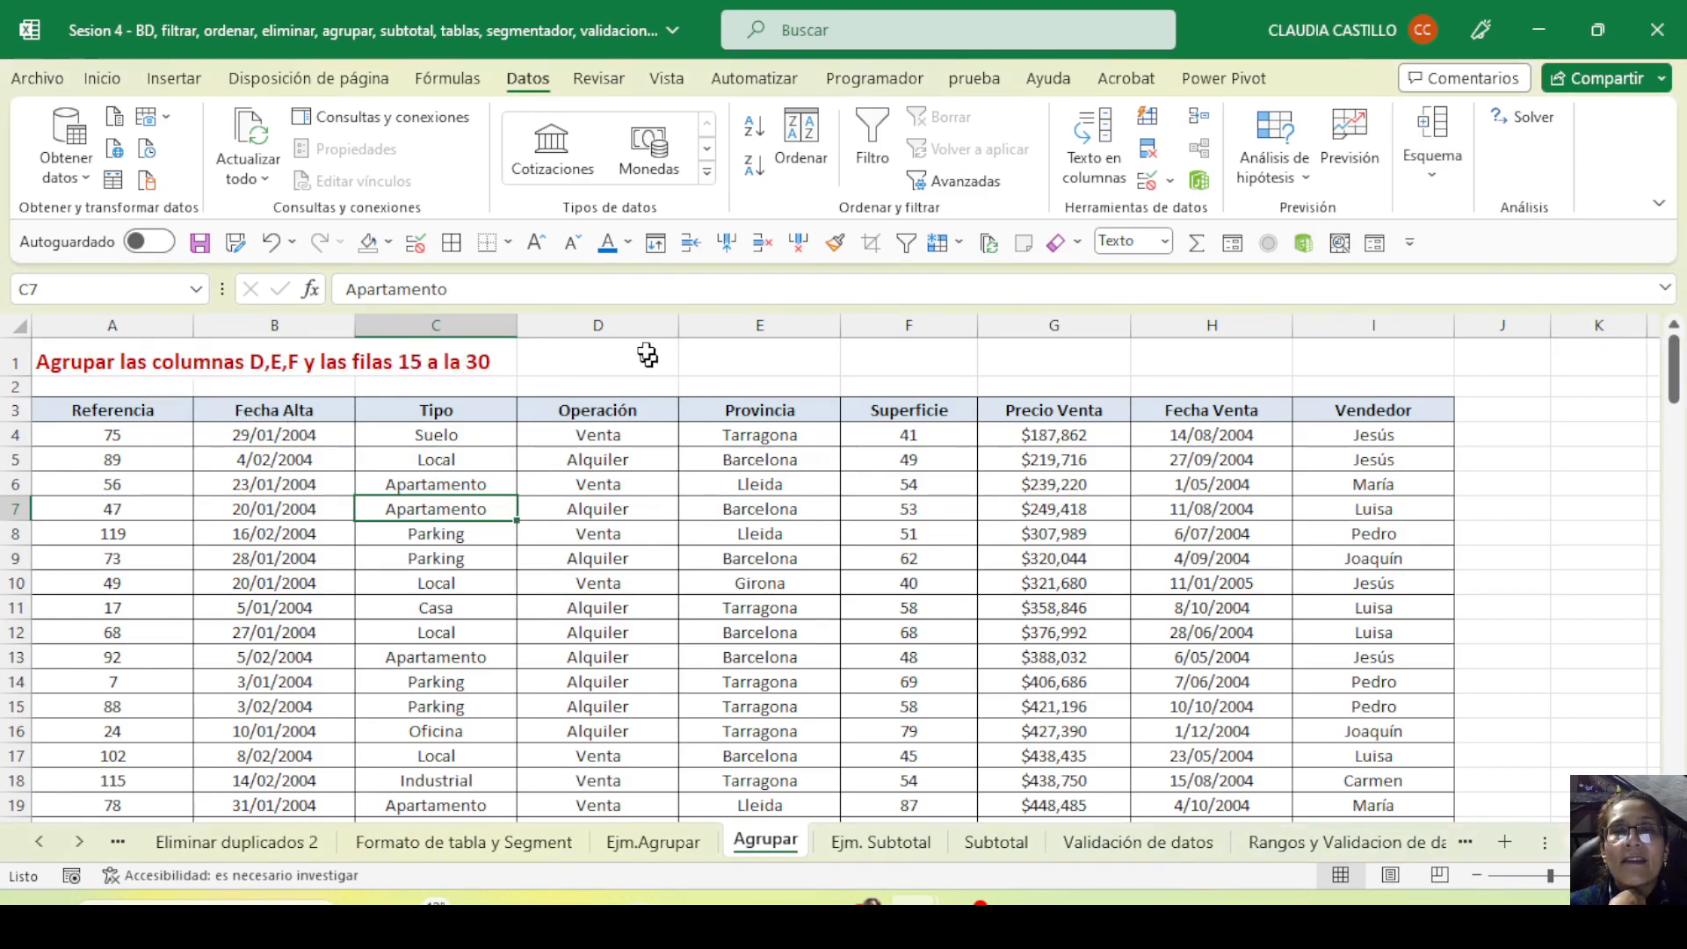
# Group columns D to F (Operación, Provincia, Superficie) on the Agrupar sheet
pyautogui.moveTo(611, 325); pyautogui.dragTo(896, 324)
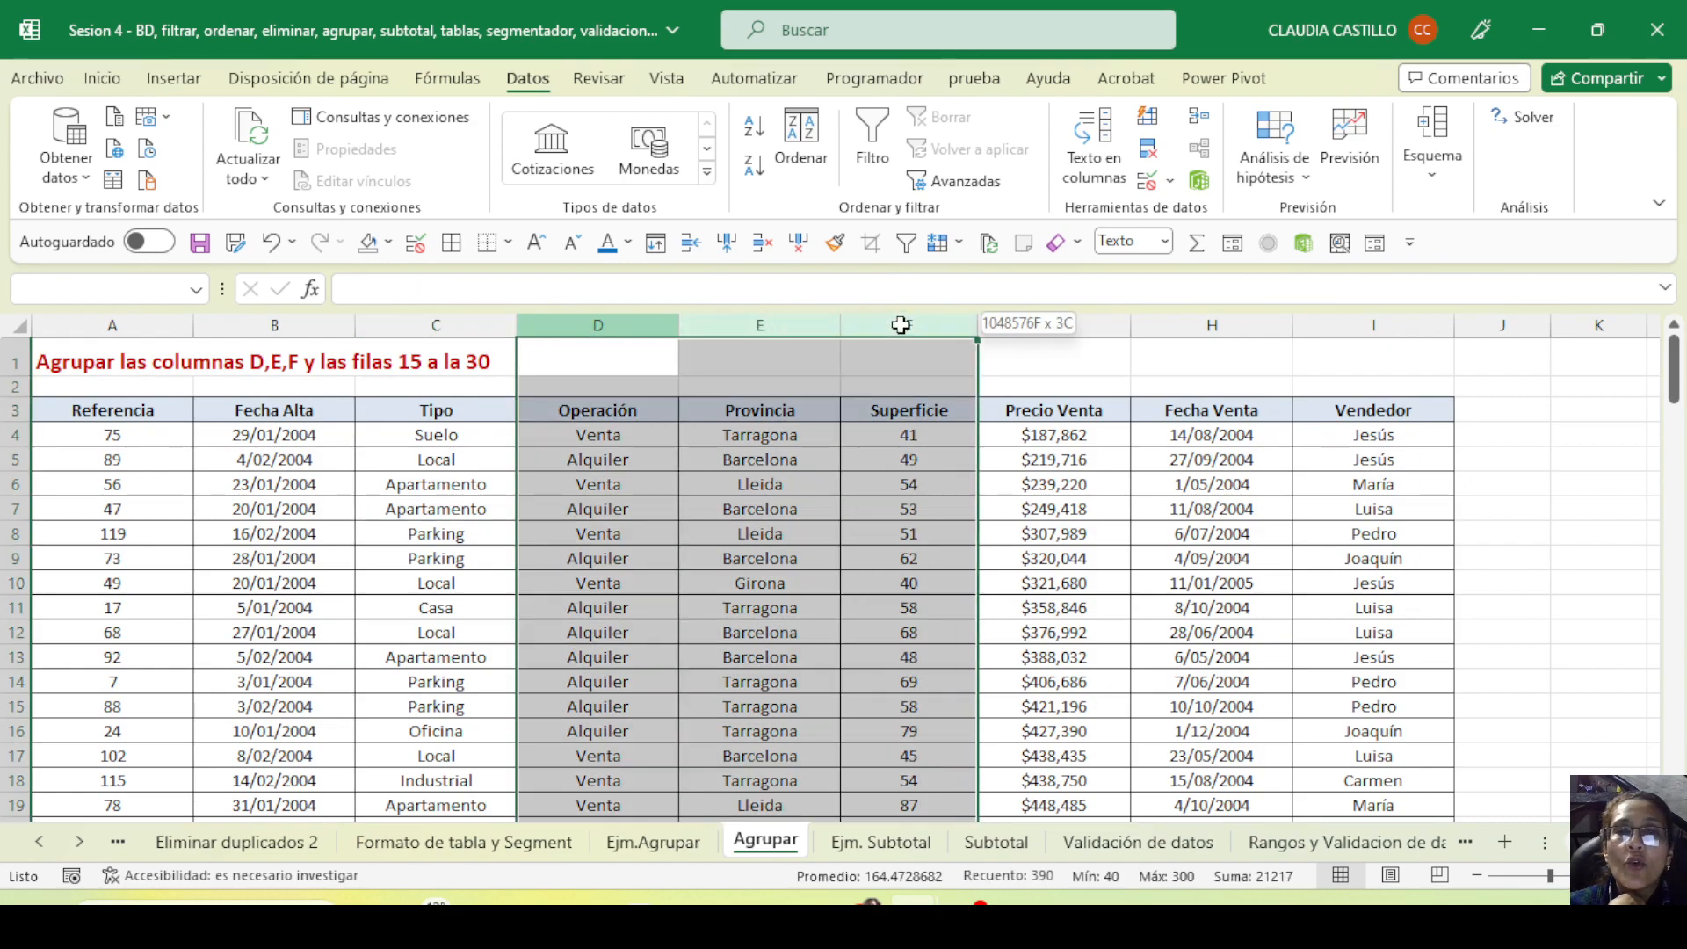
pyautogui.moveTo(615, 325); pyautogui.dragTo(882, 308)
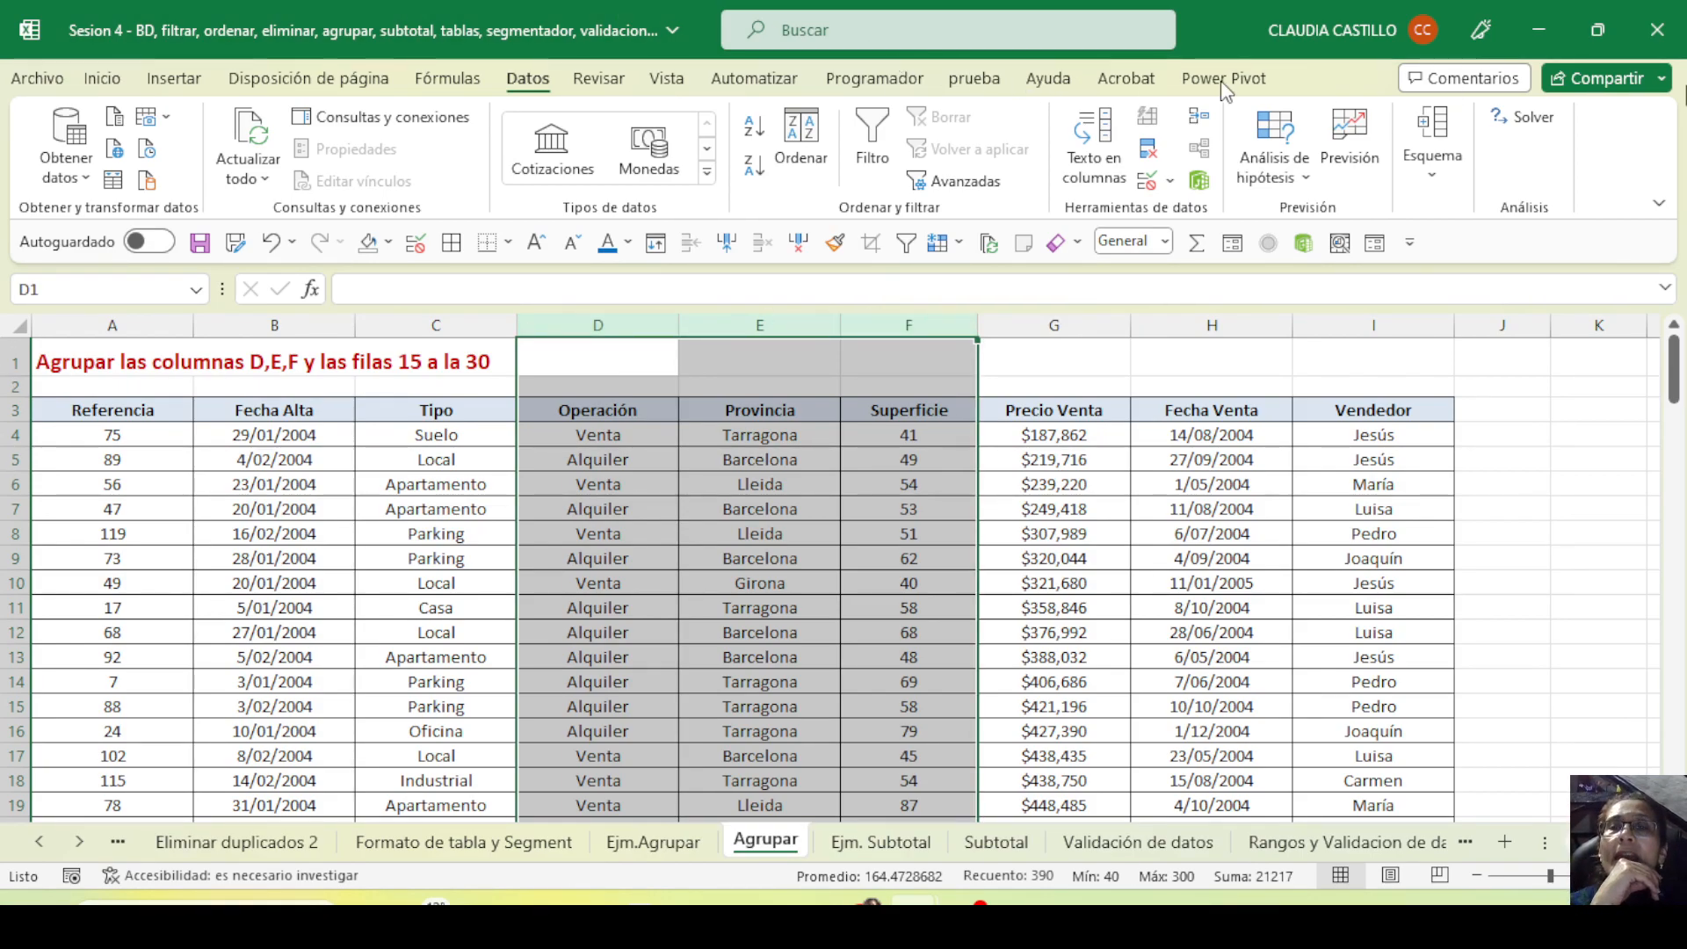
pyautogui.click(1432, 145)
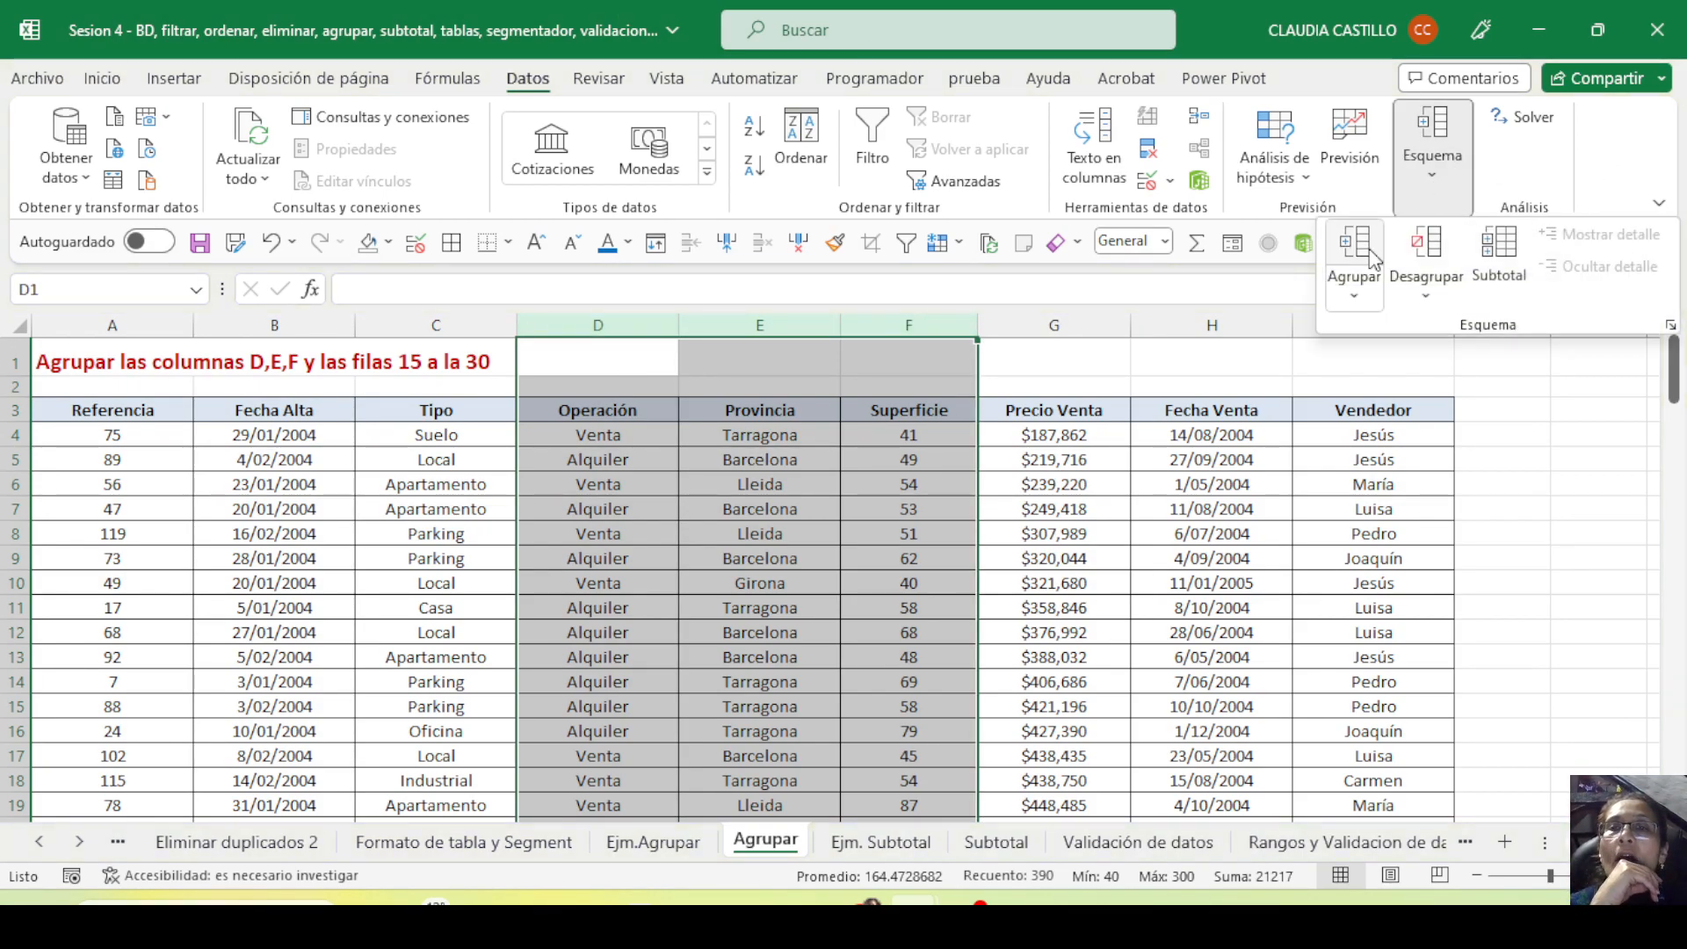
pyautogui.click(1346, 299)
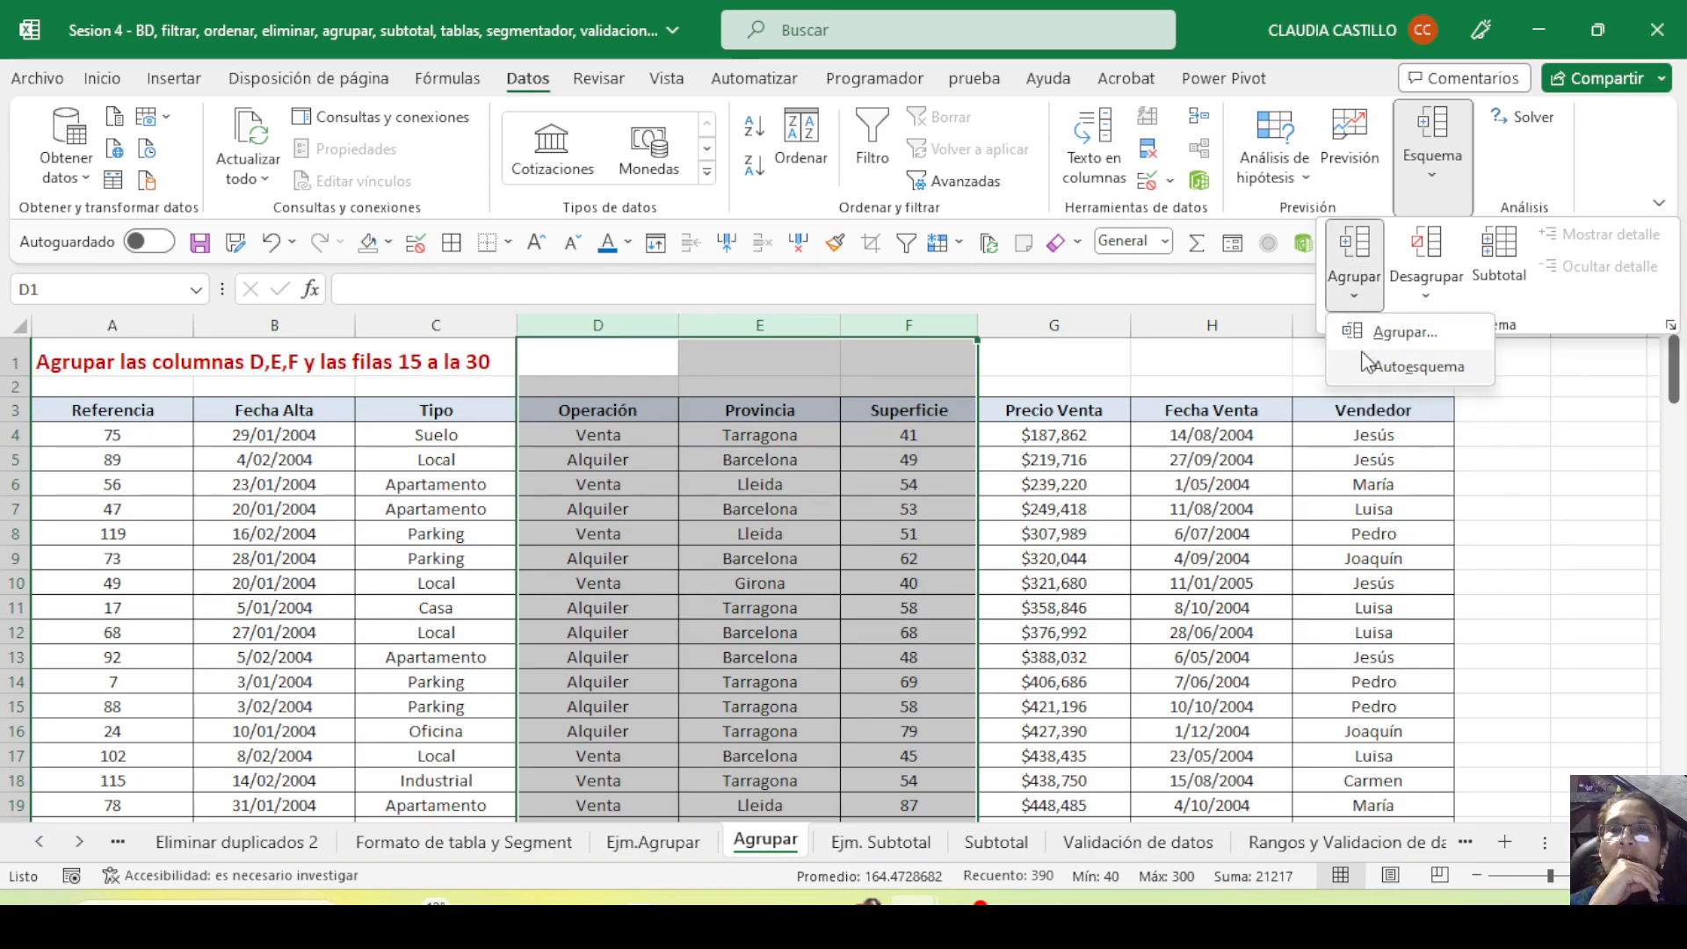
pyautogui.click(1386, 339)
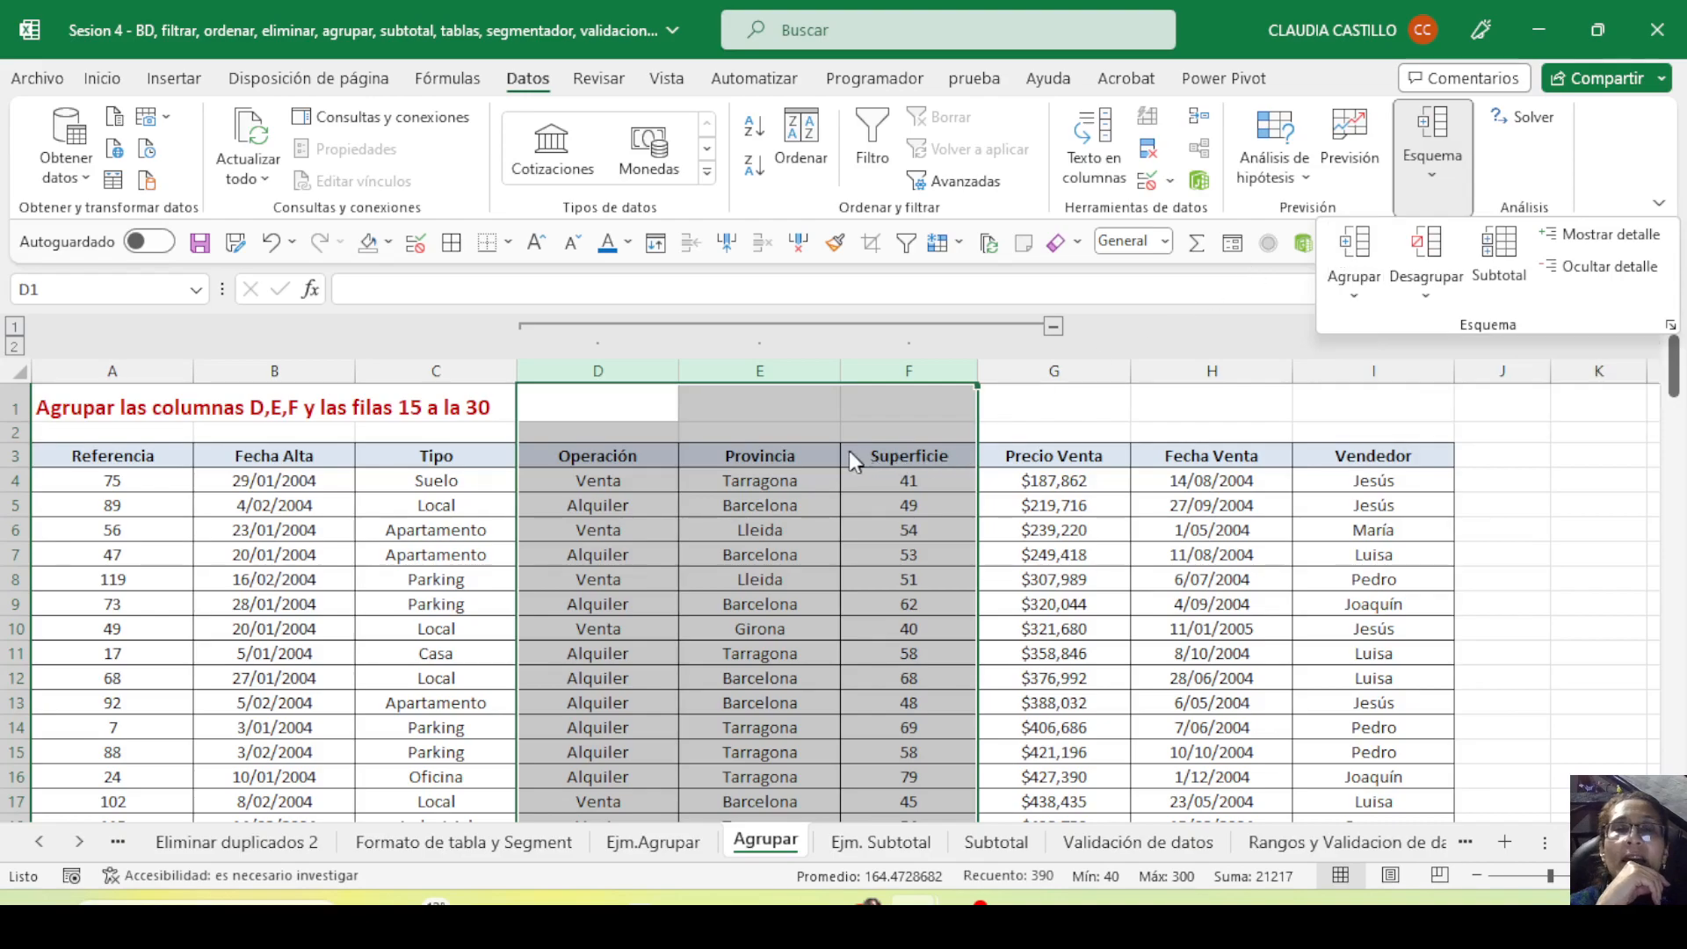
# Collapse the grouped columns D to F, expand them again, and select the adjacent column G
pyautogui.click(1077, 336)
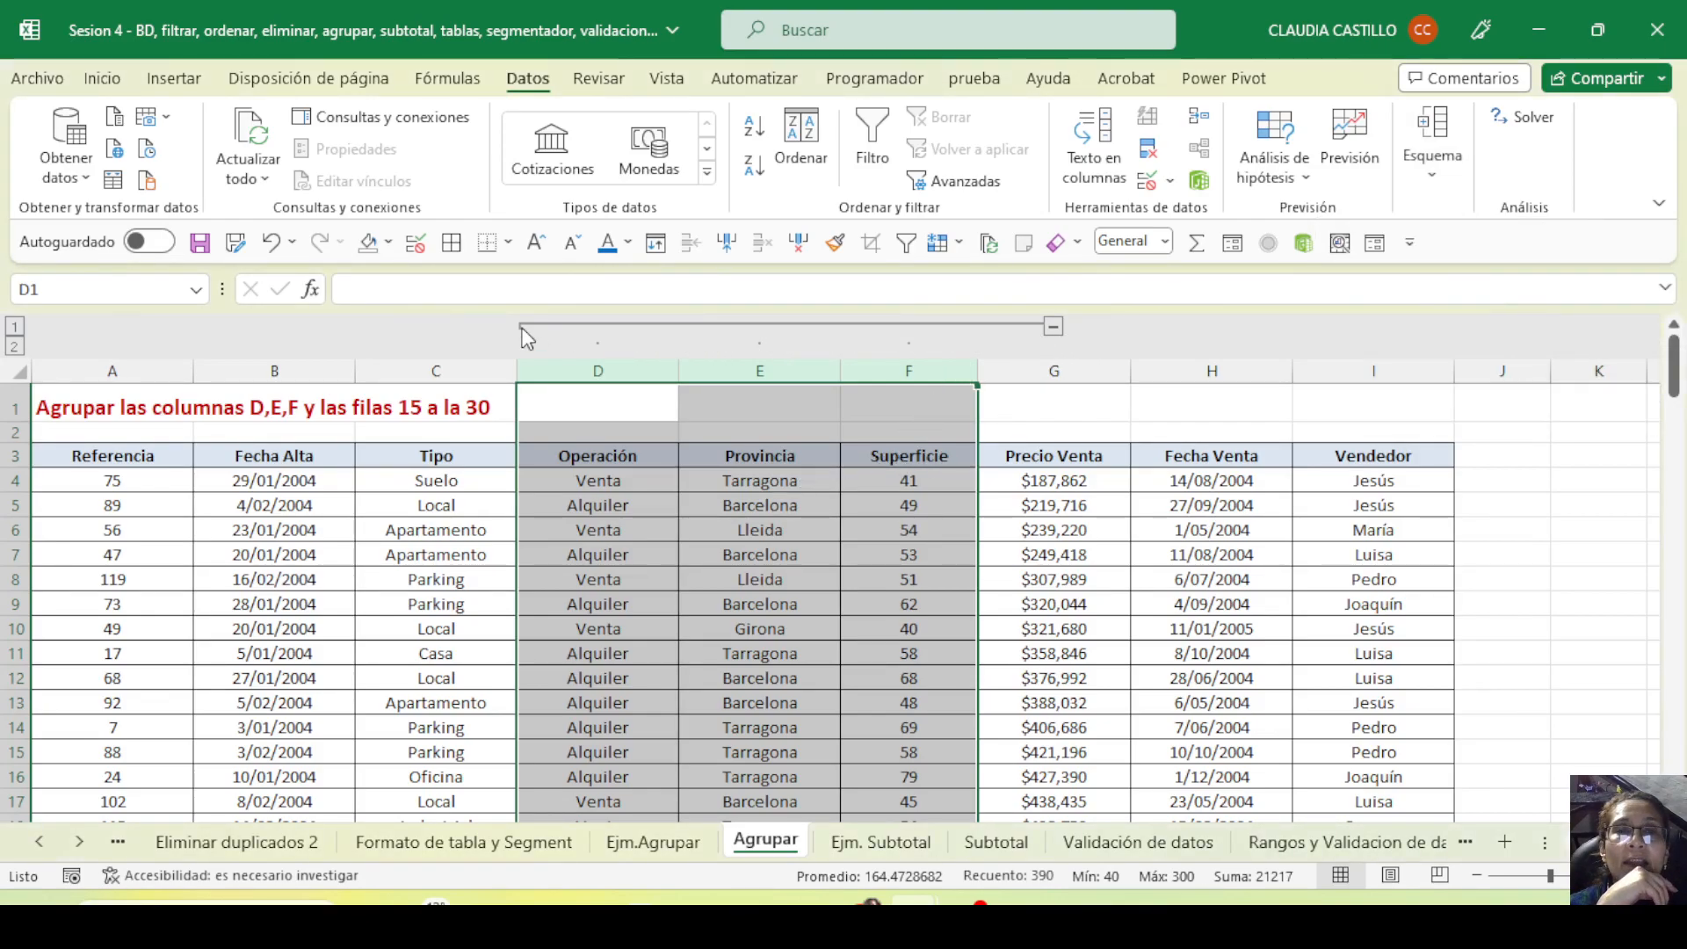
pyautogui.click(1050, 328)
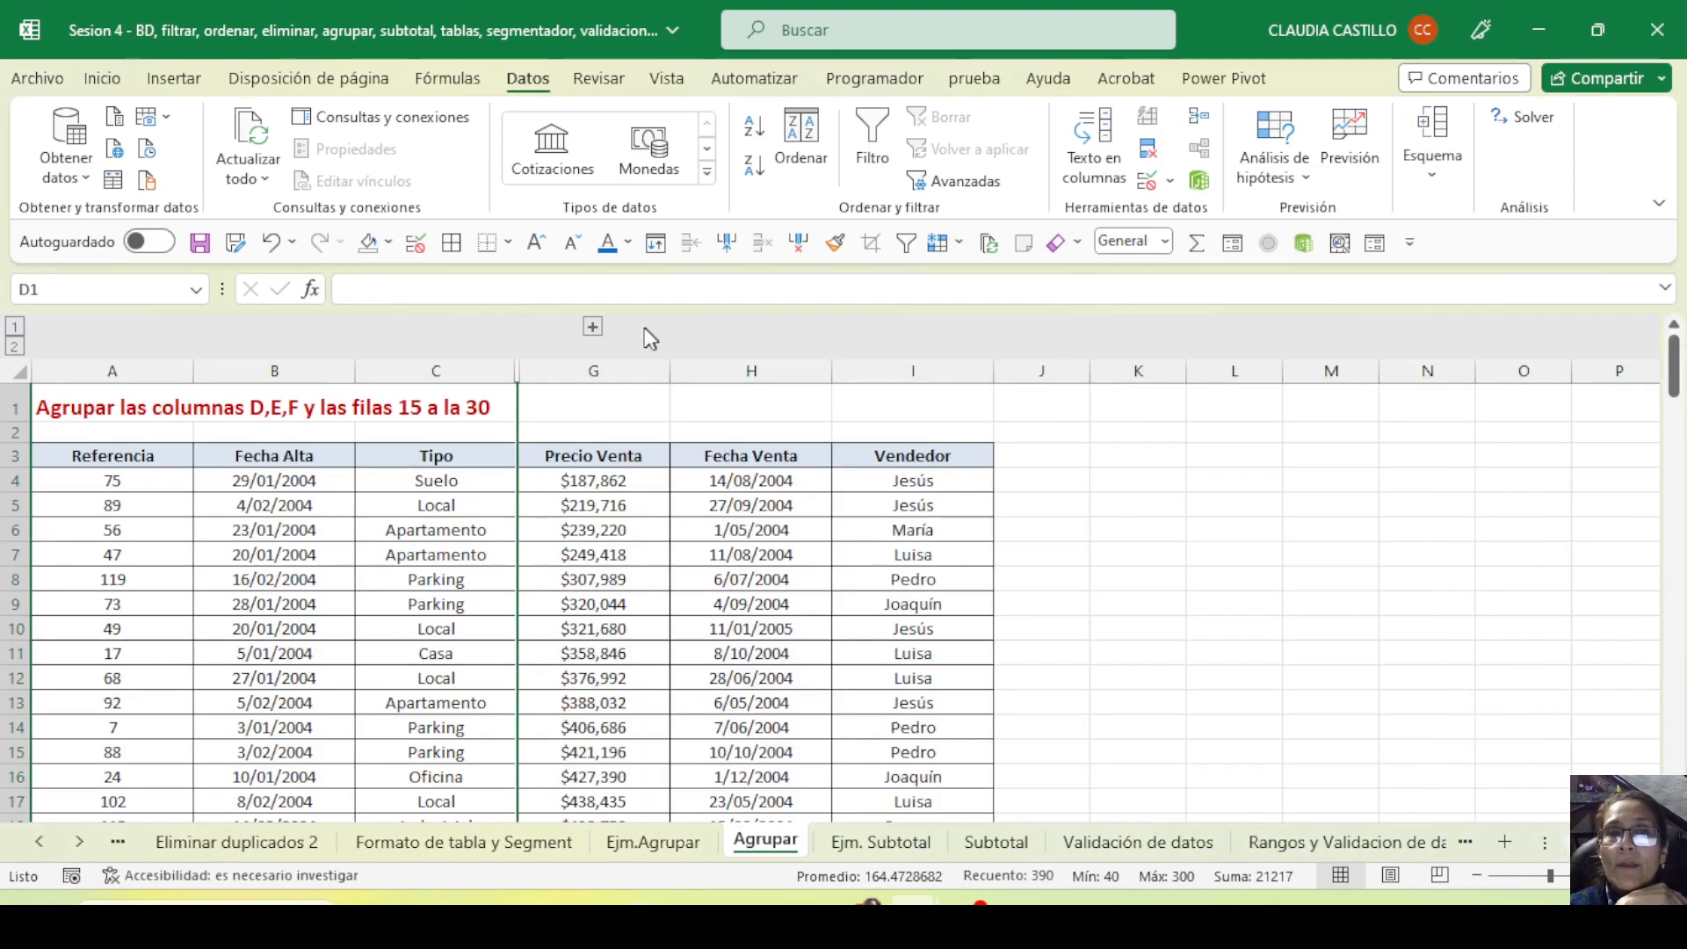
pyautogui.click(594, 328)
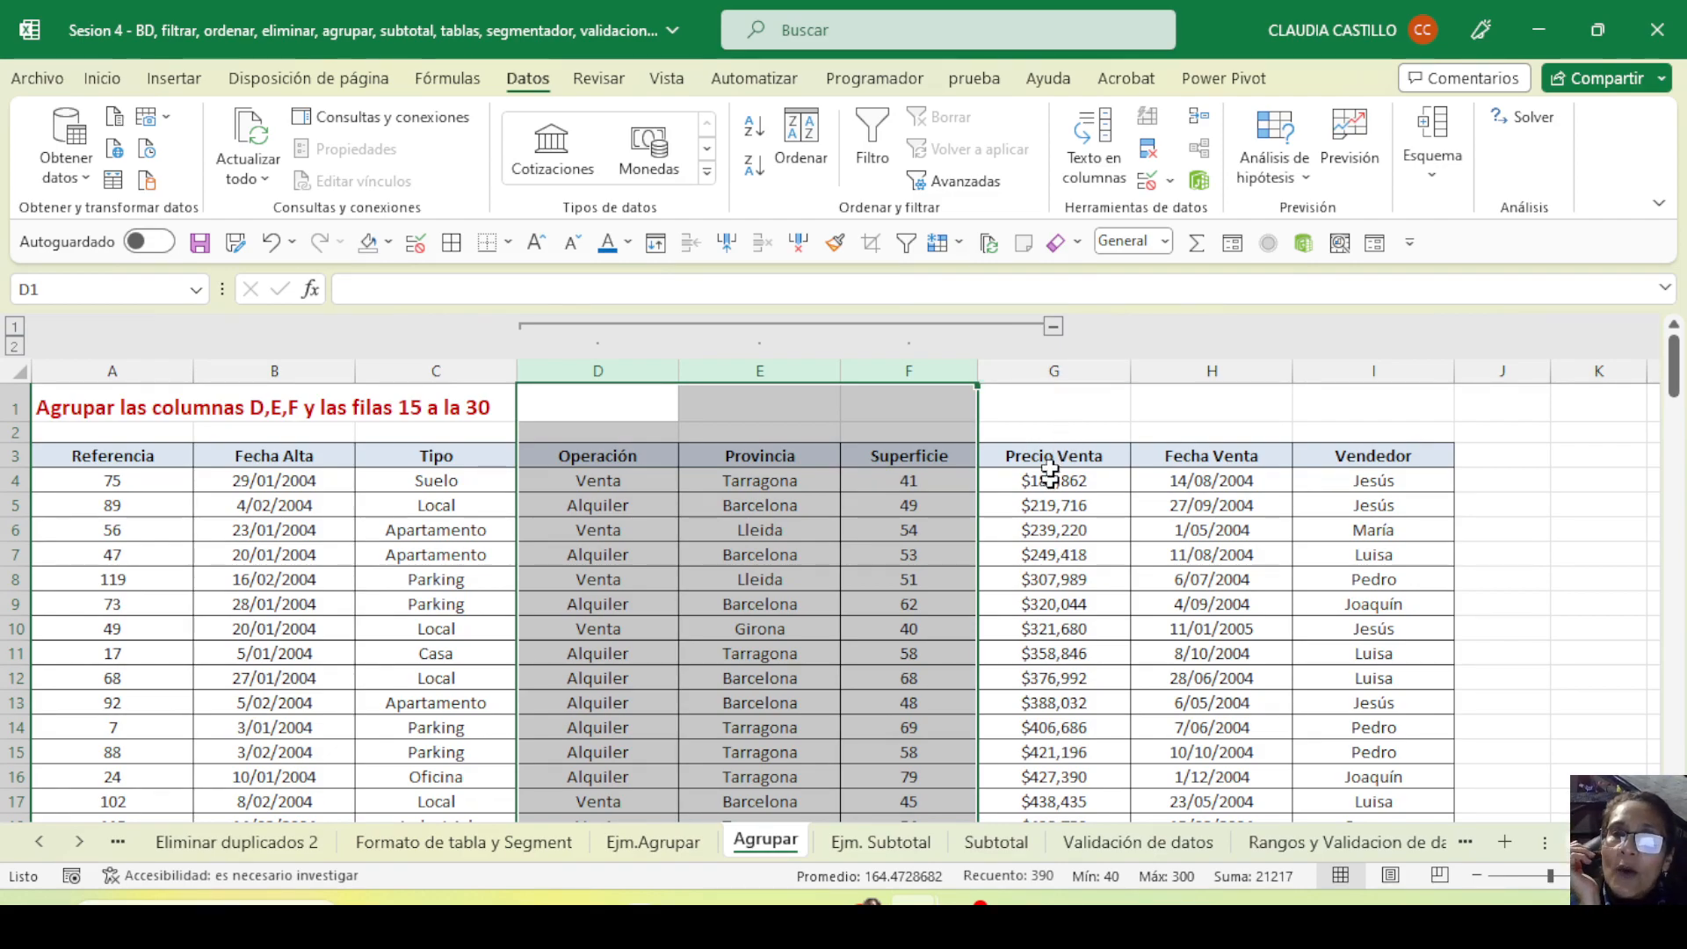
pyautogui.click(1034, 373)
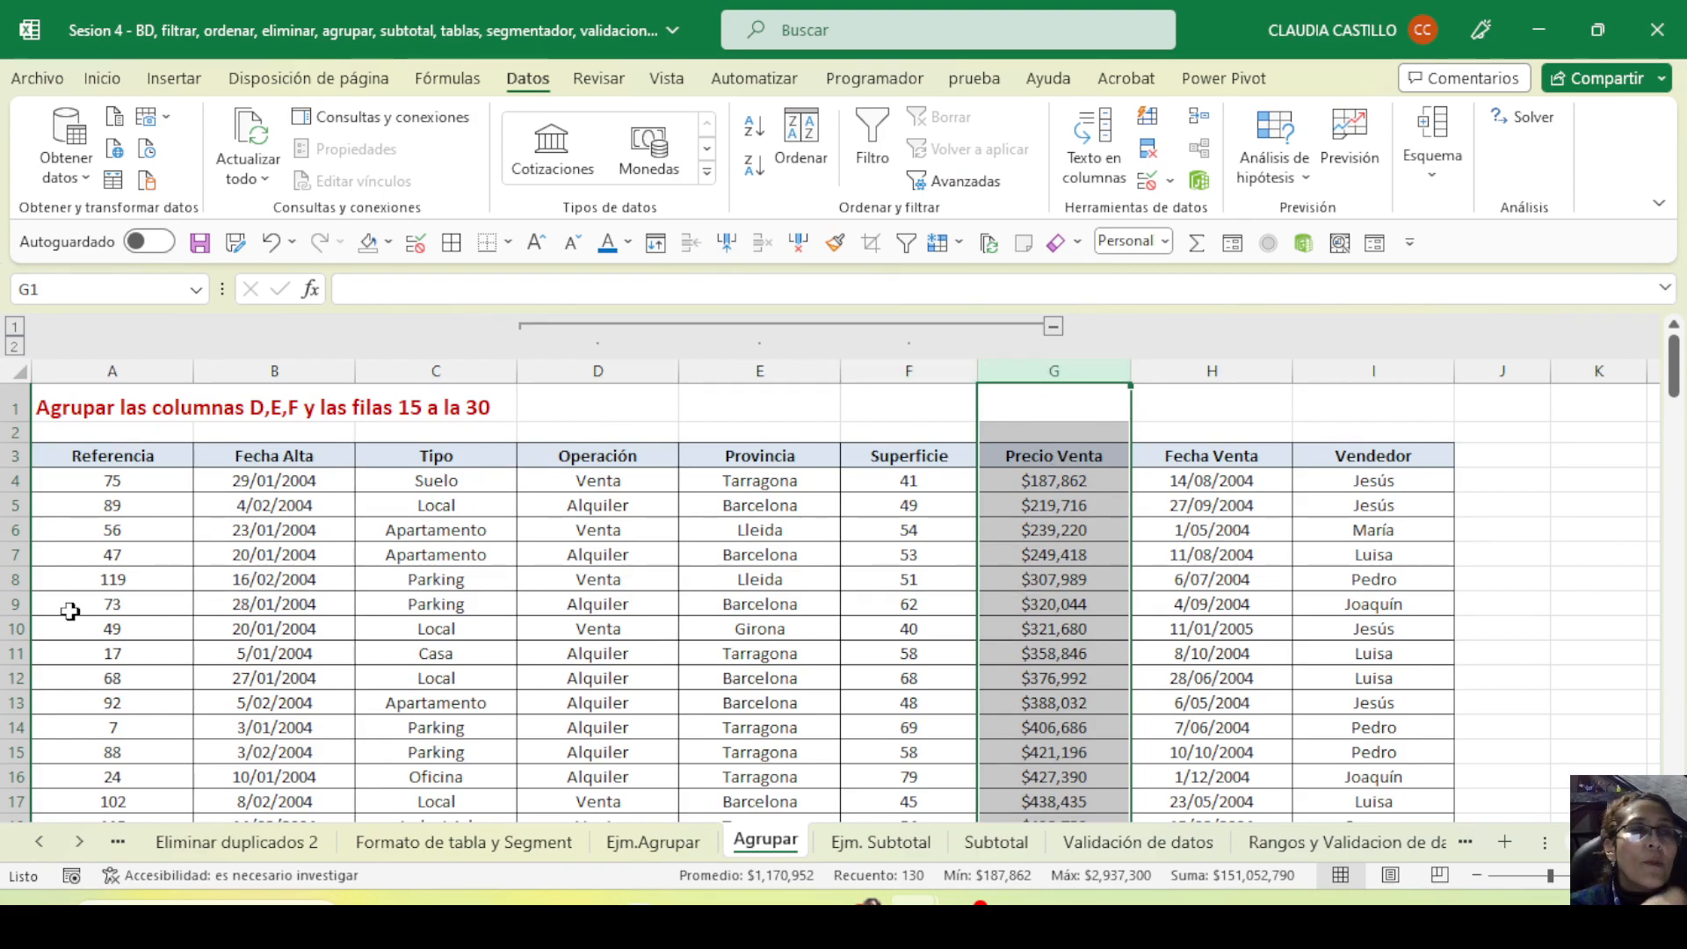
# Group rows 15 to 30 of the table
pyautogui.scroll(-3, 17, 694)
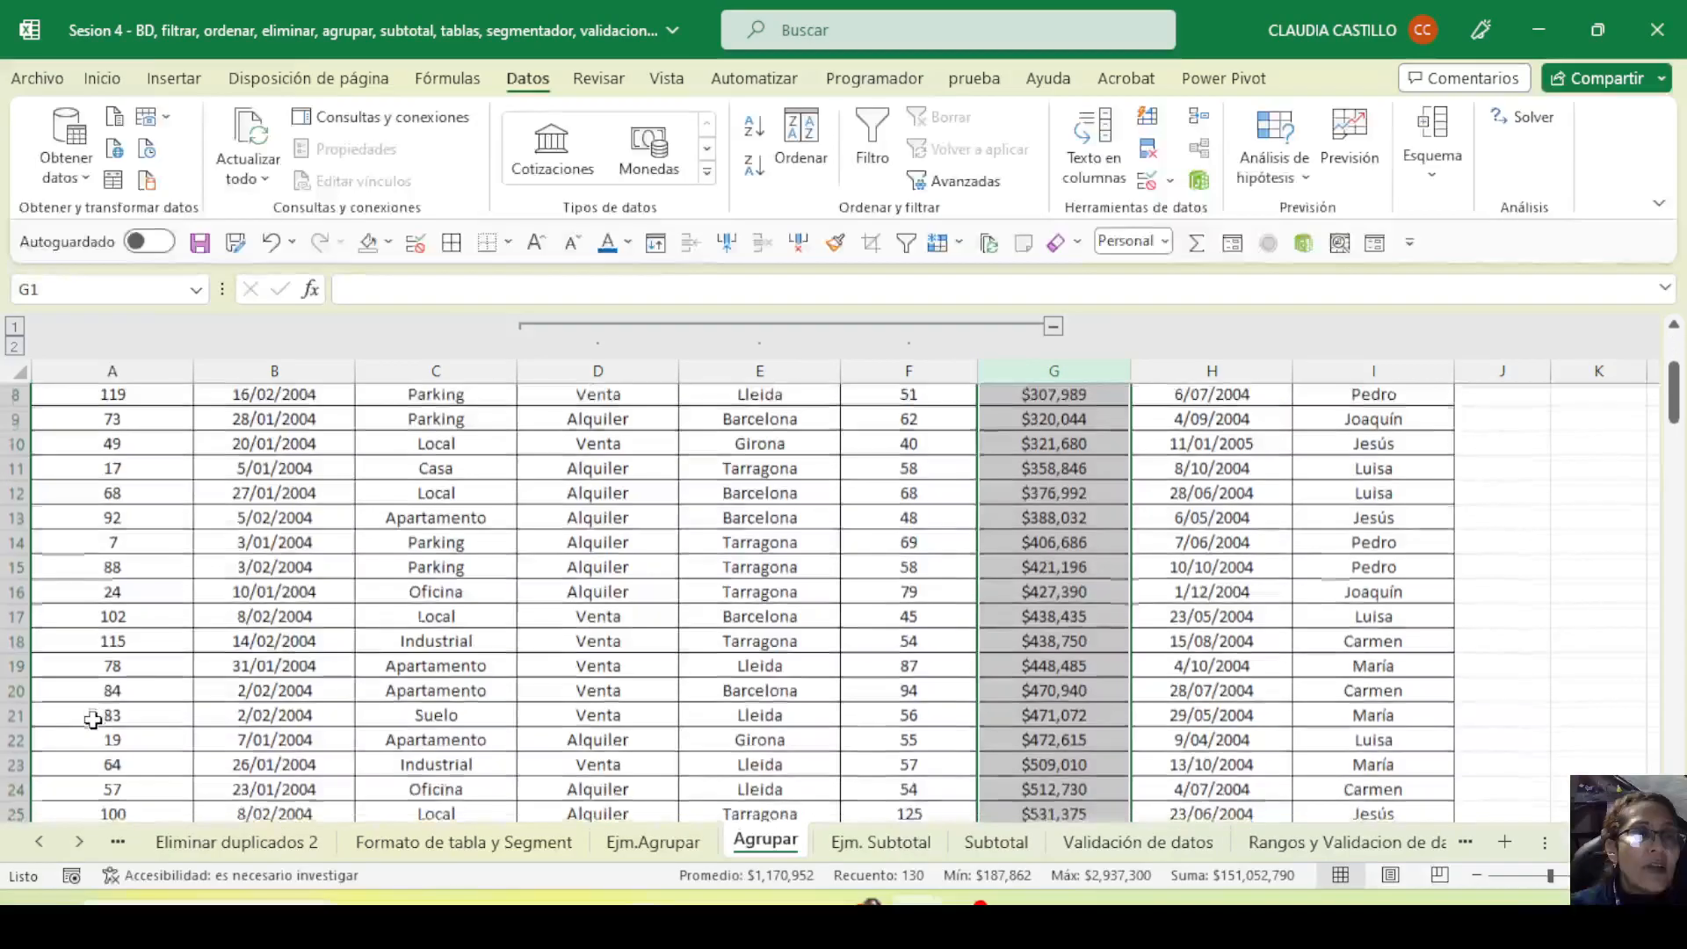
pyautogui.moveTo(11, 563); pyautogui.dragTo(31, 673)
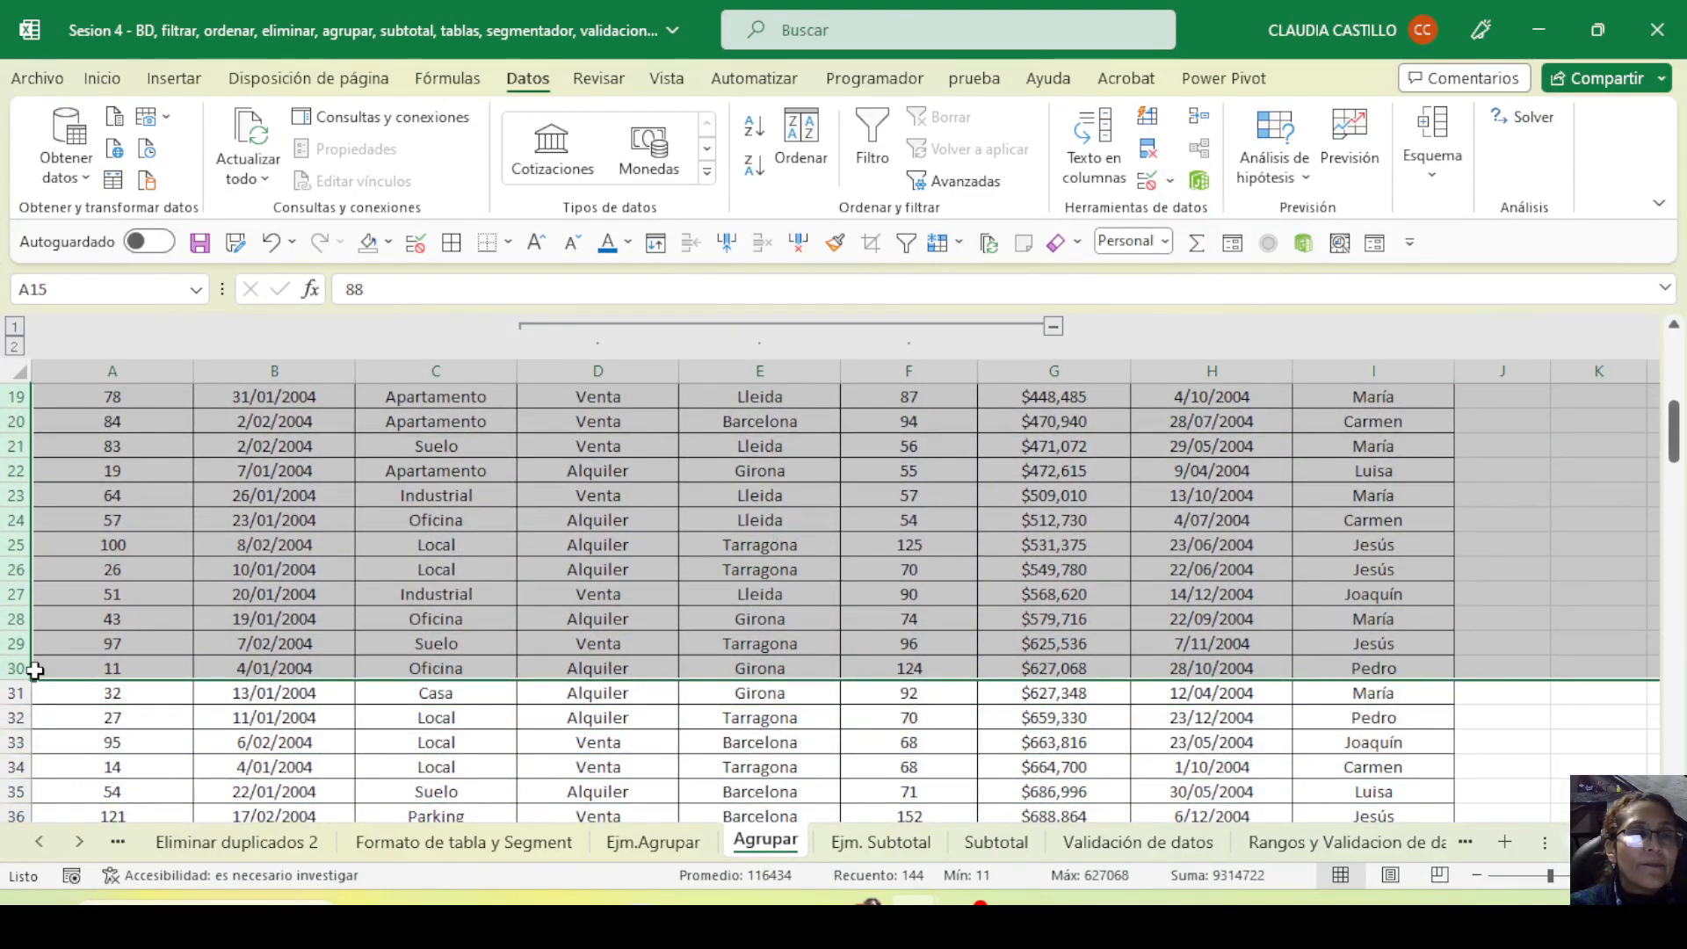
pyautogui.click(1432, 149)
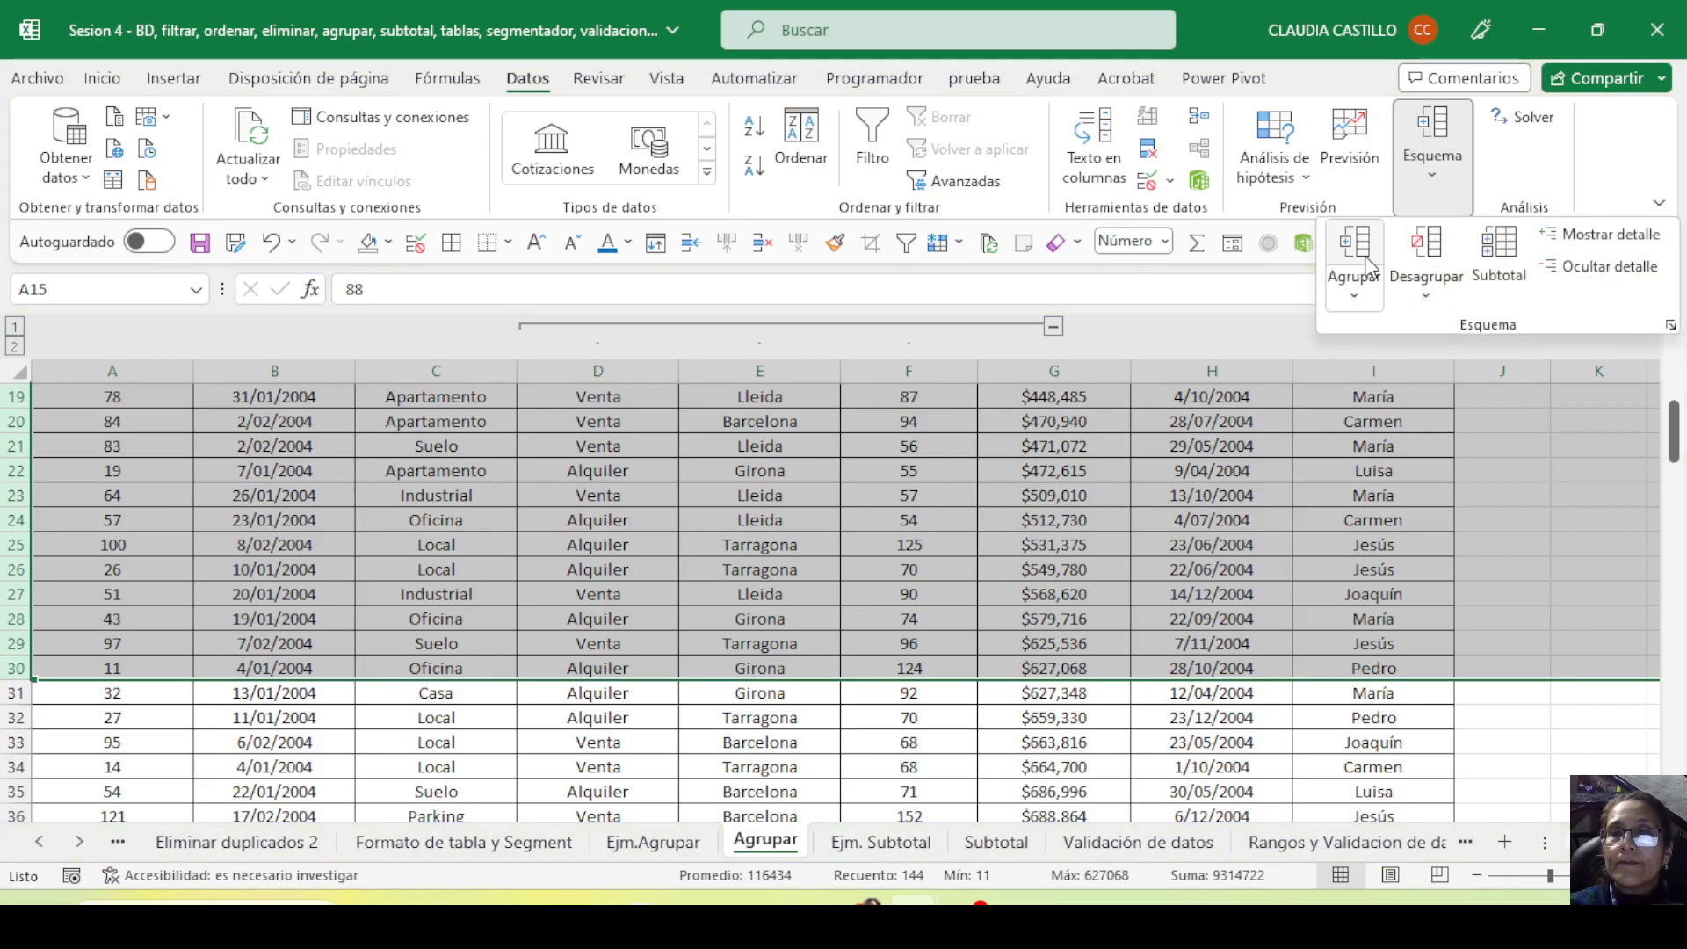
pyautogui.click(1371, 272)
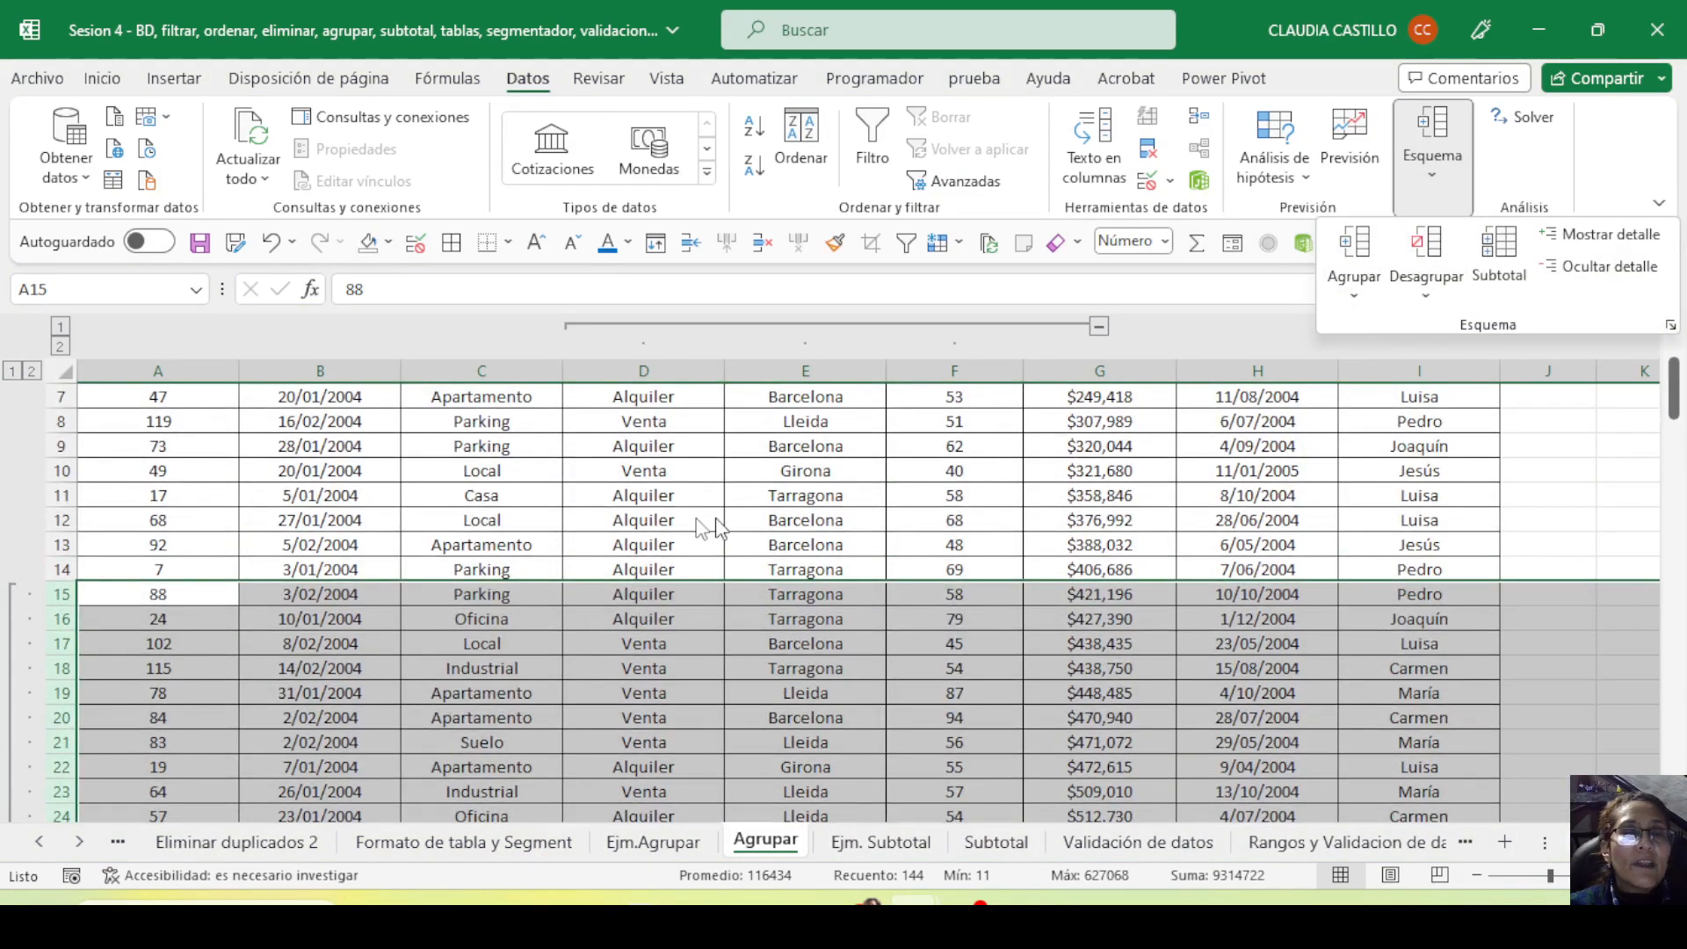
# Collapse both the row outline and the column outline to level 1 and look over the condensed table
pyautogui.scroll(-3, 273, 708)
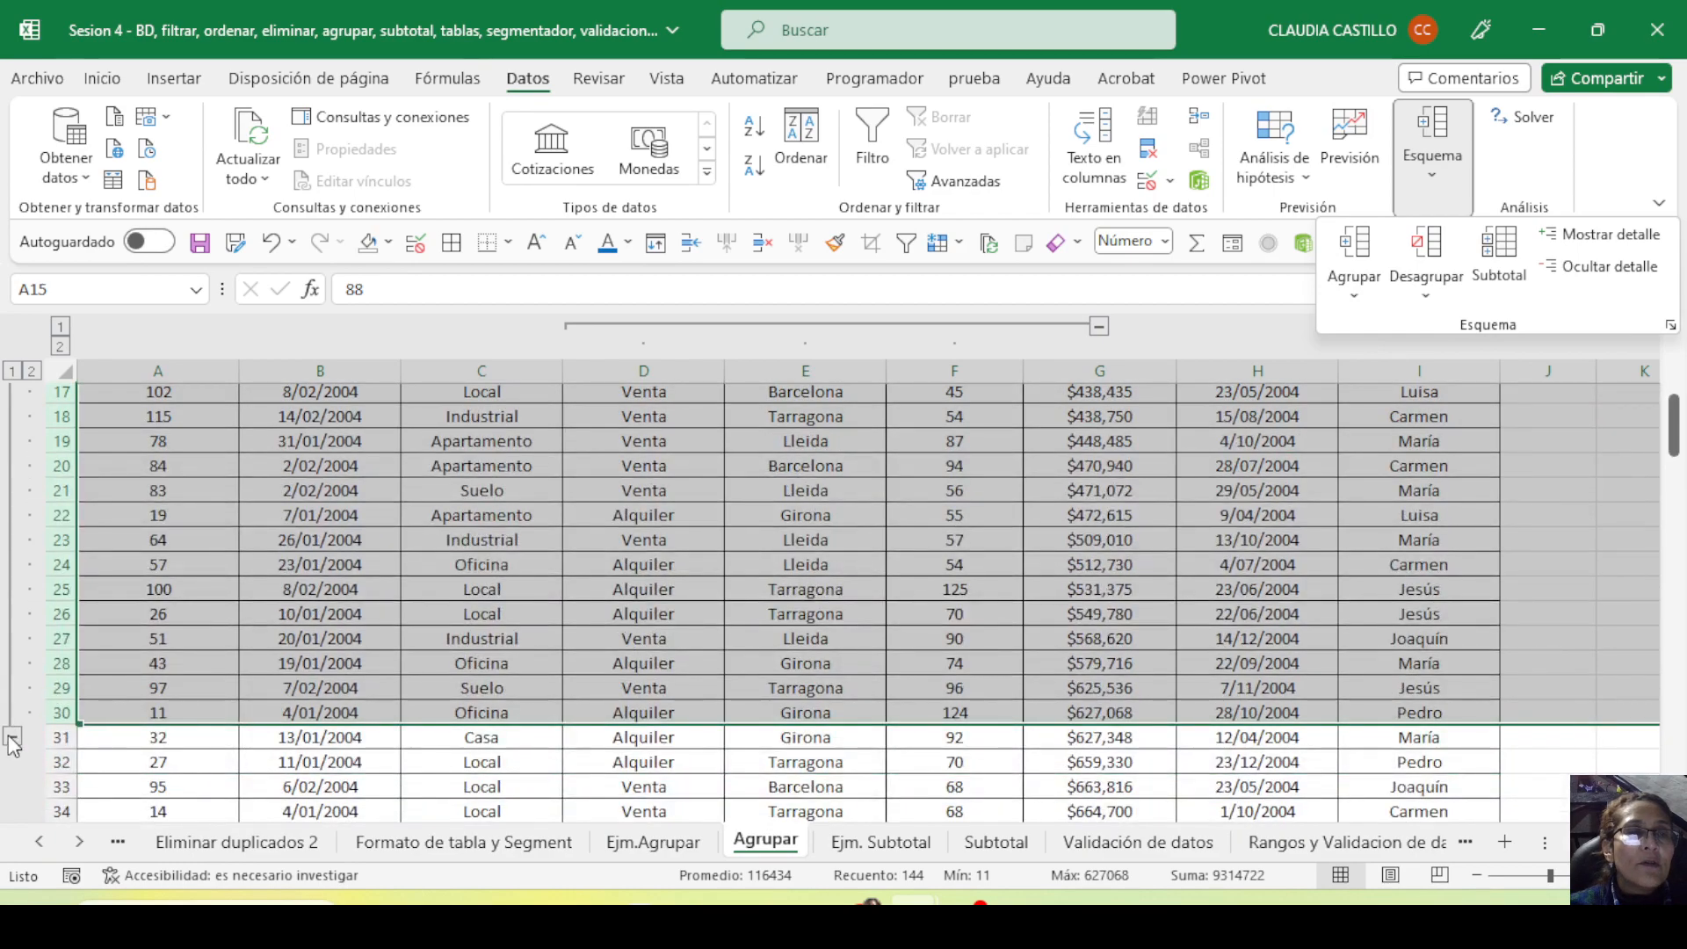
pyautogui.click(12, 372)
pyautogui.click(59, 327)
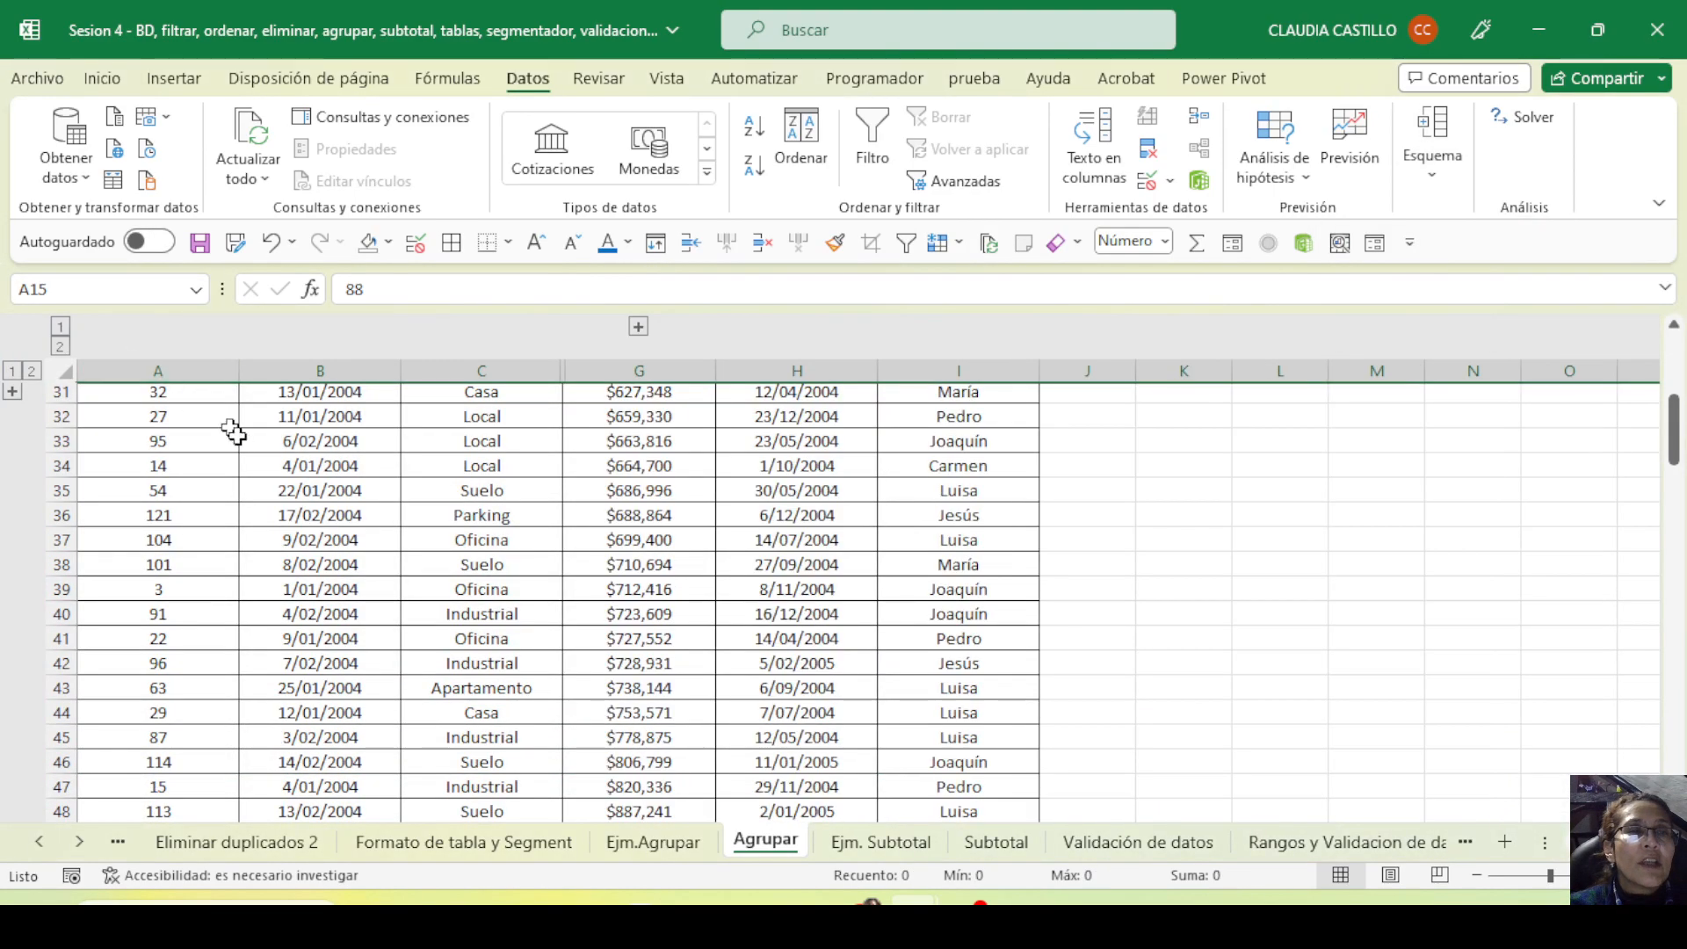
pyautogui.scroll(5, 408, 584)
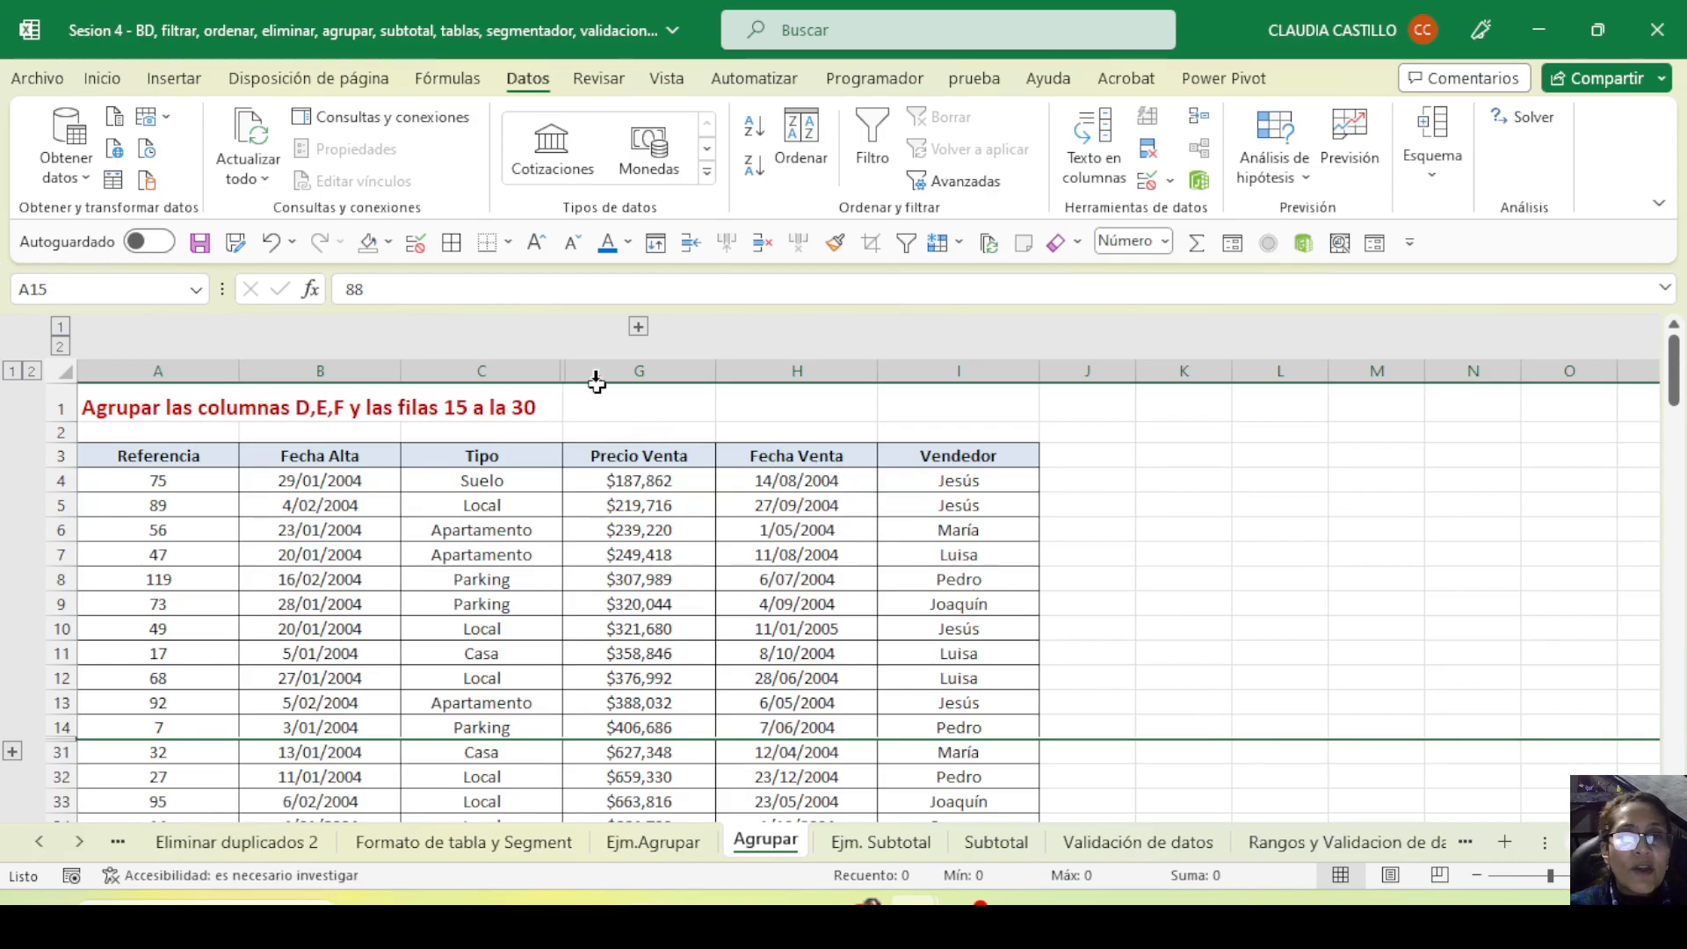
pyautogui.scroll(-20, 558, 693)
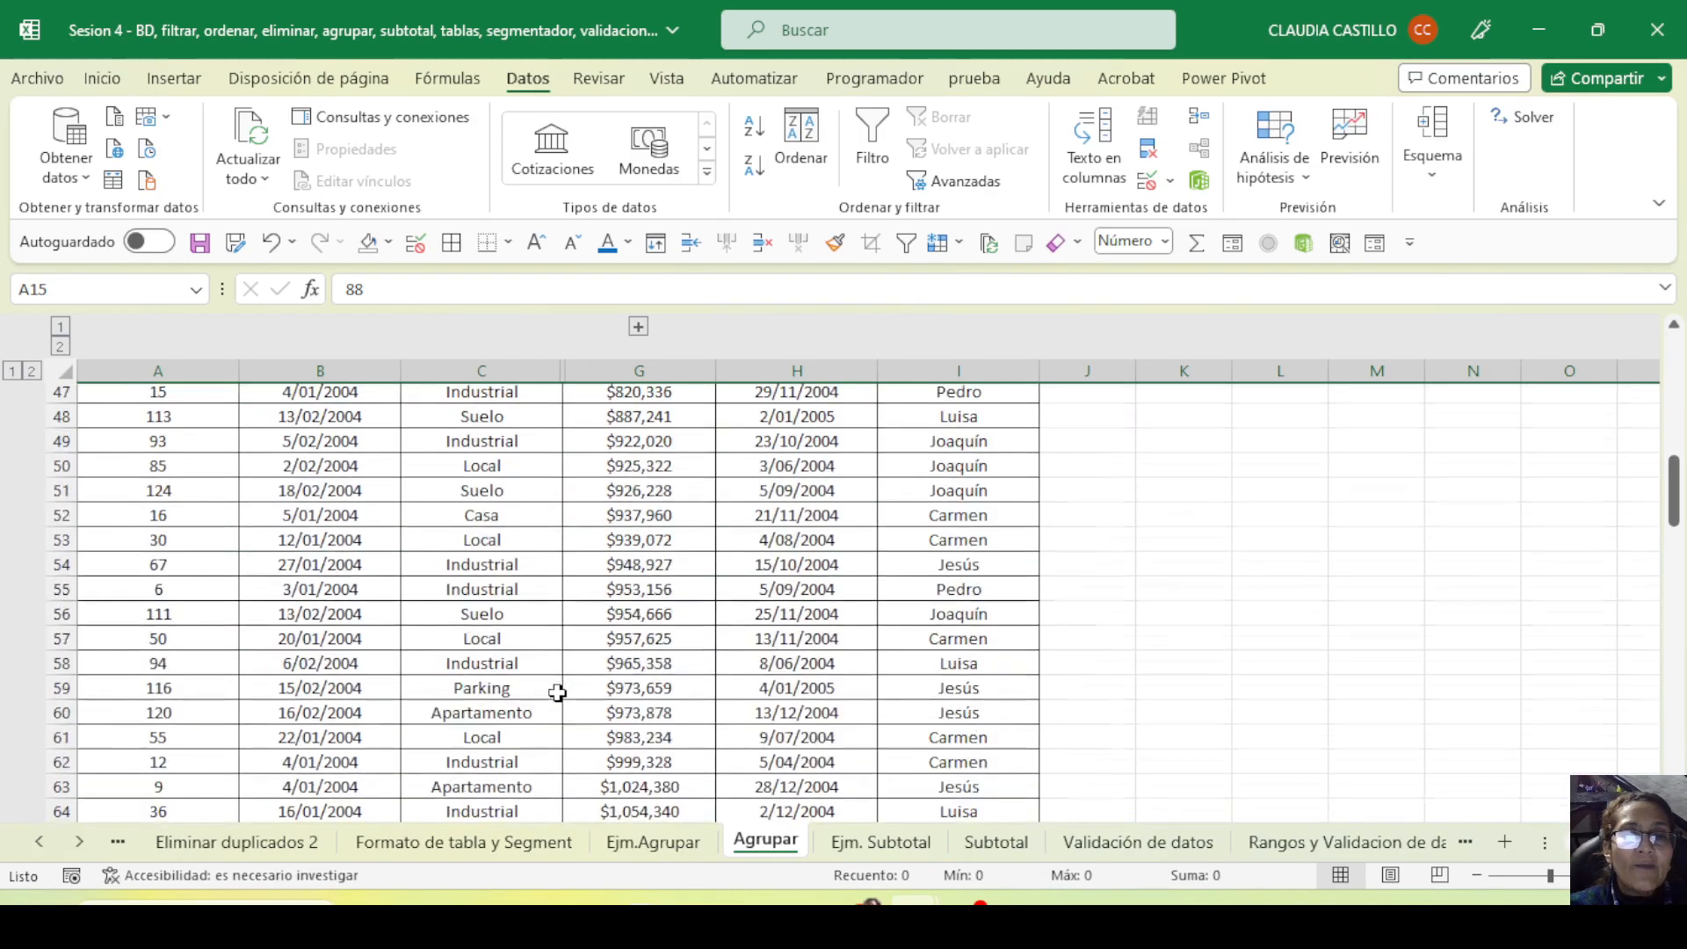
pyautogui.scroll(-10, 558, 692)
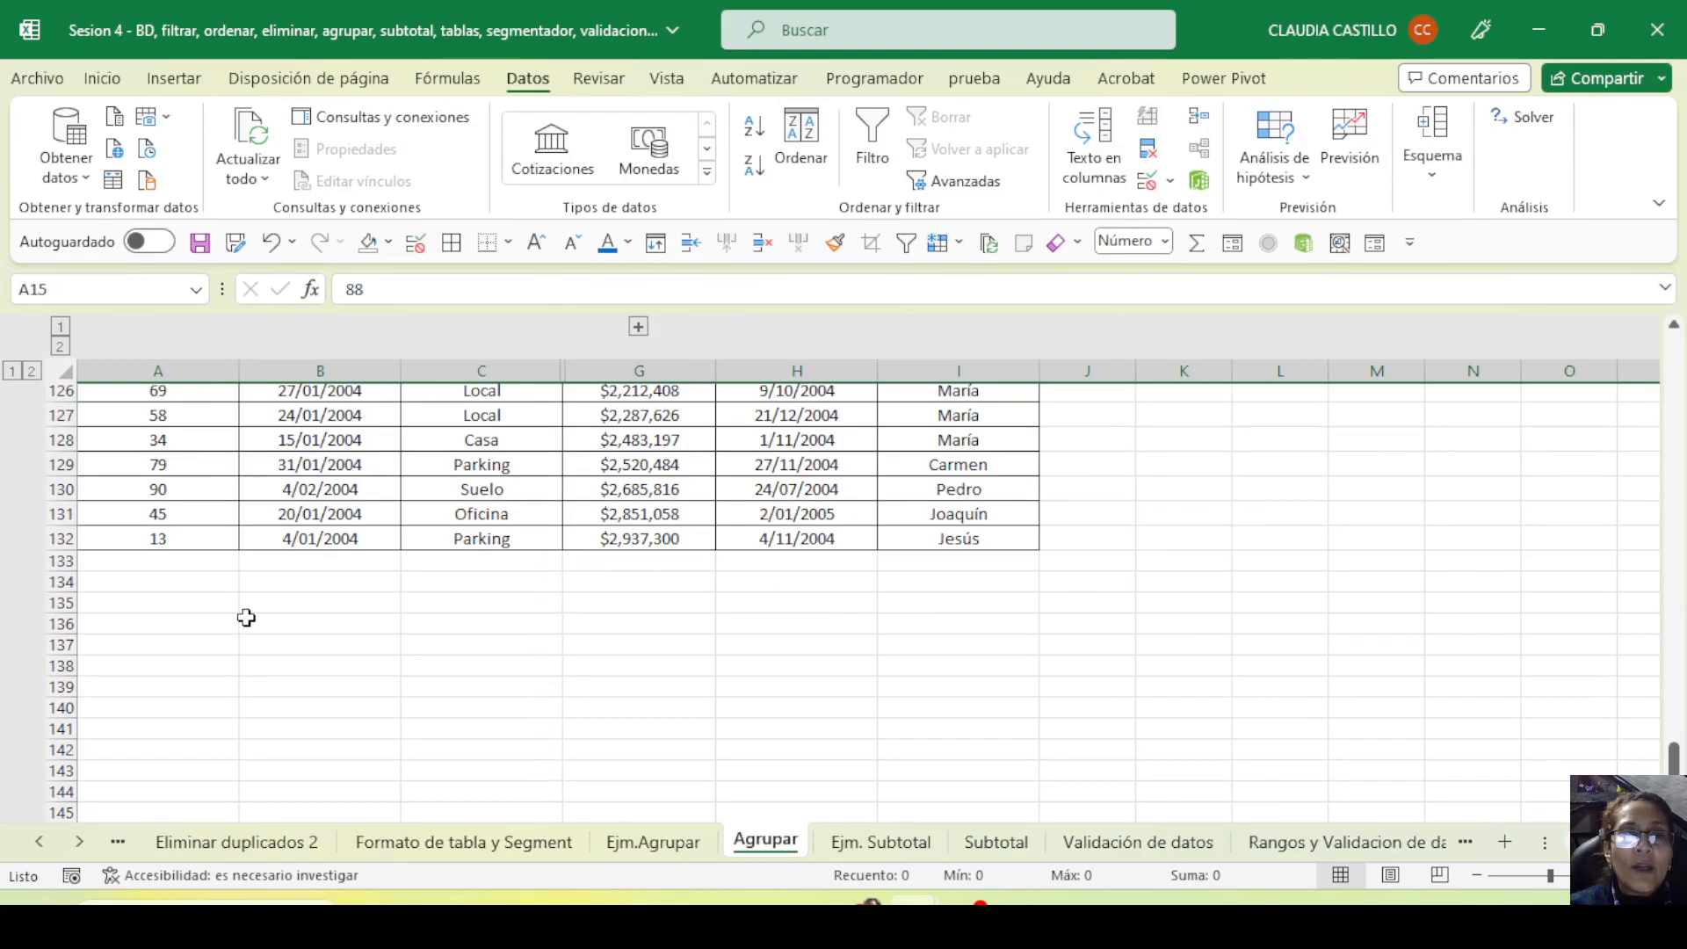
pyautogui.scroll(20, 588, 636)
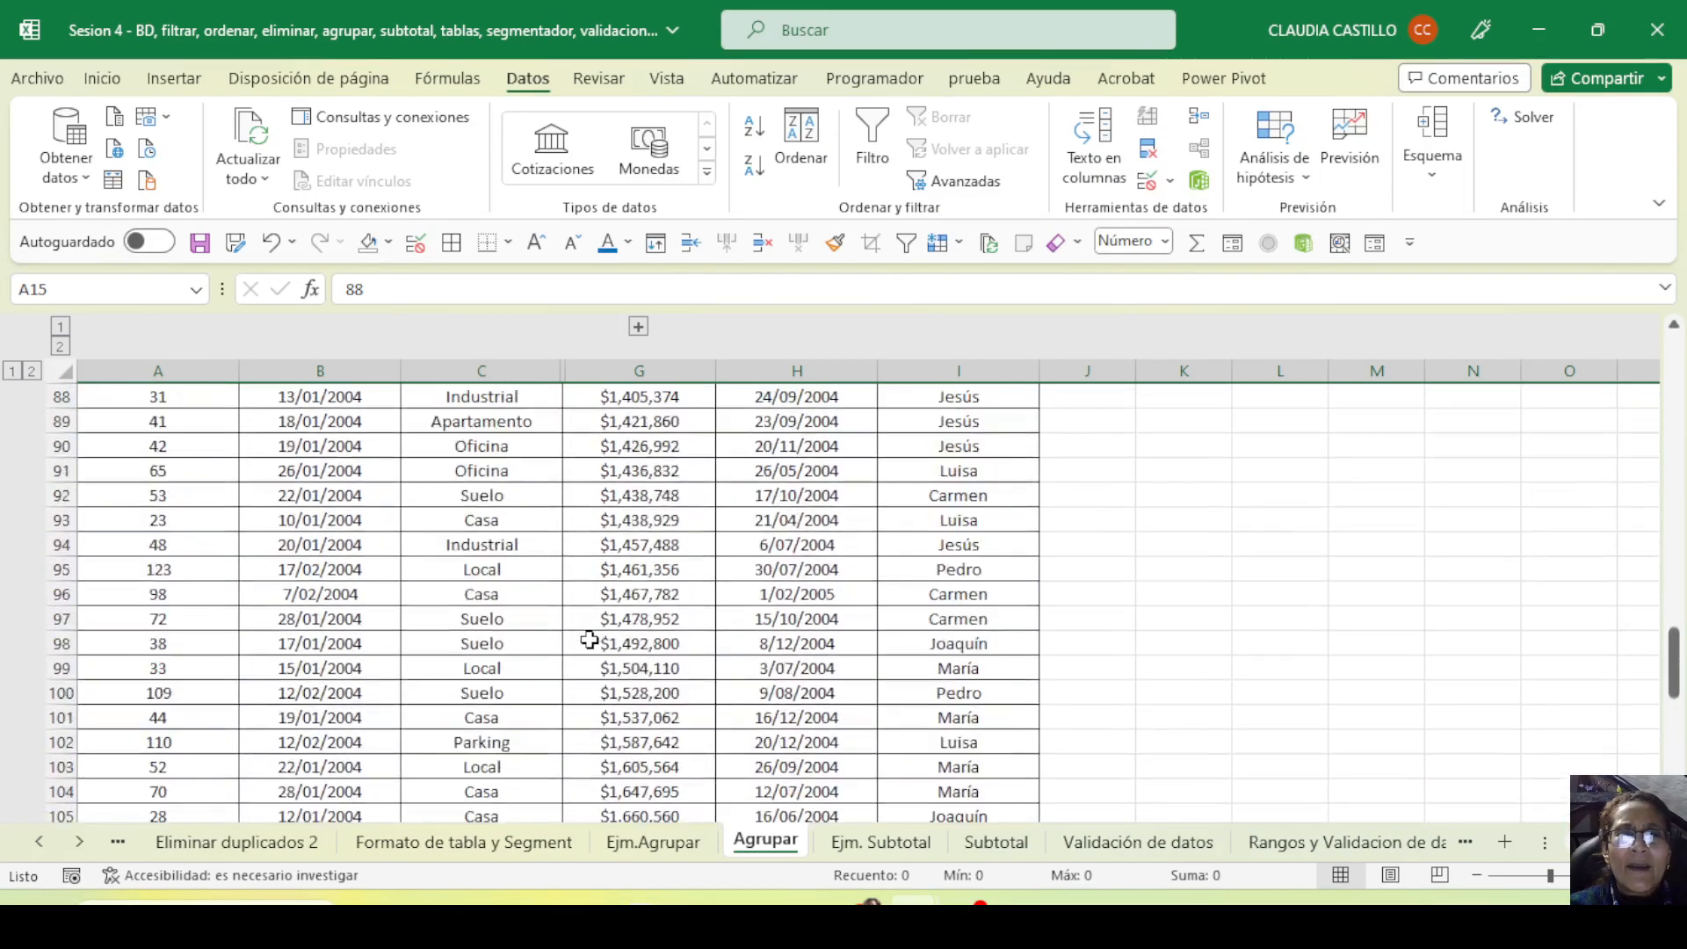
pyautogui.scroll(15, 588, 640)
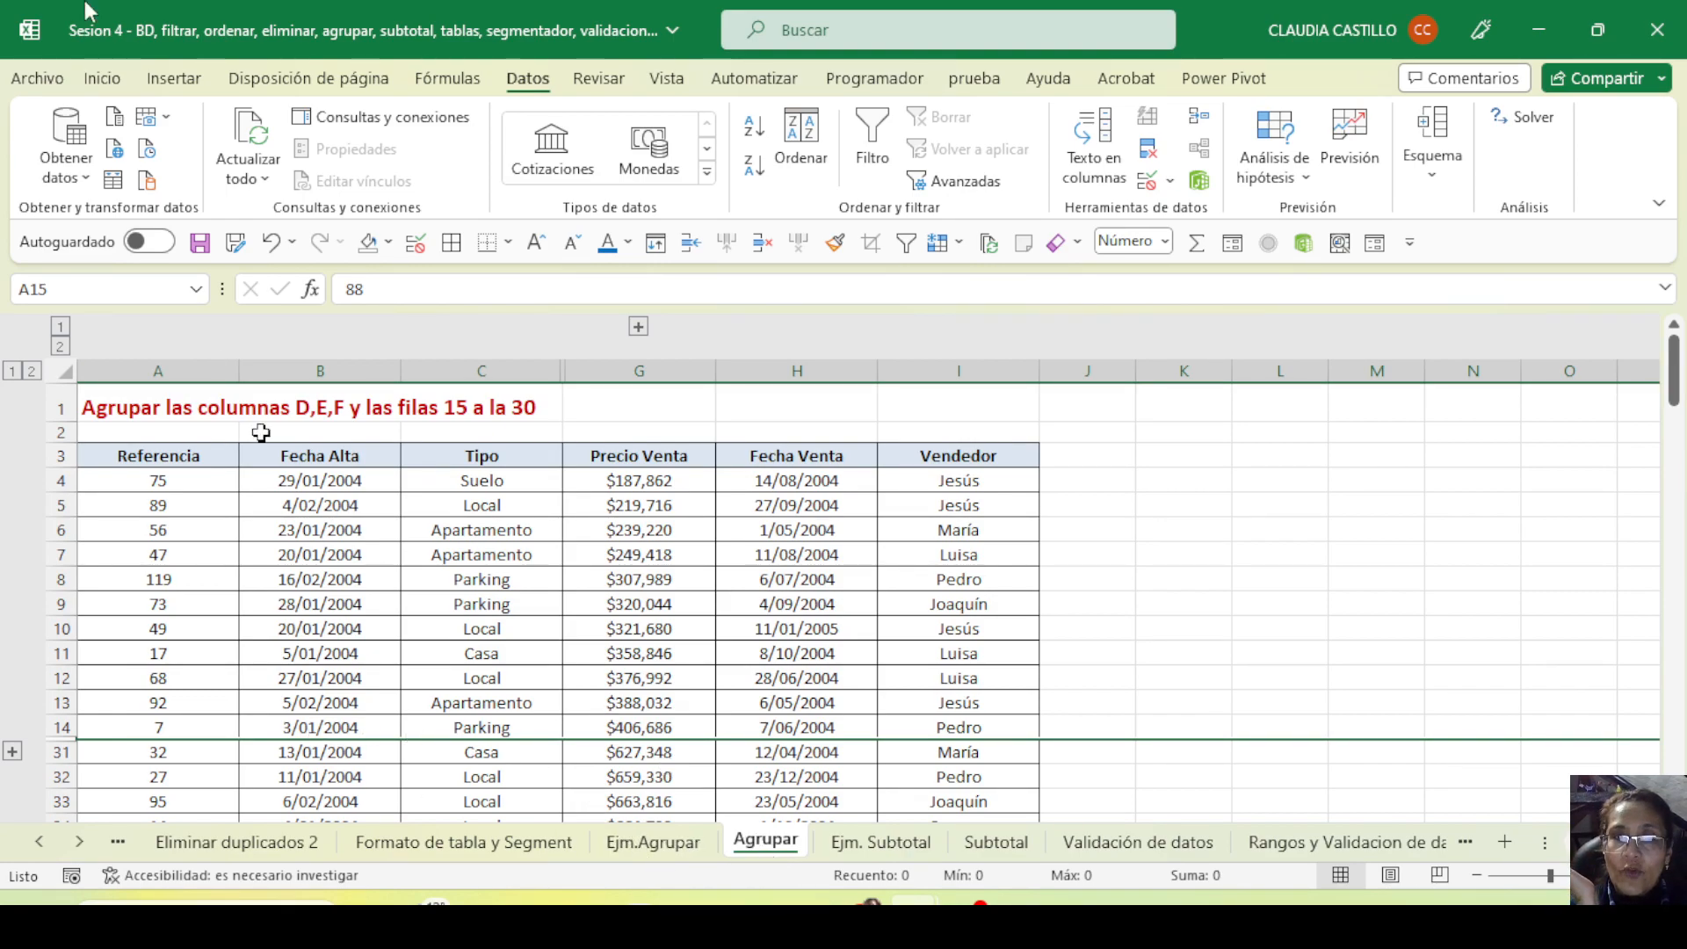
# Try to ungroup rows with only cell C5 selected
pyautogui.click(481, 498)
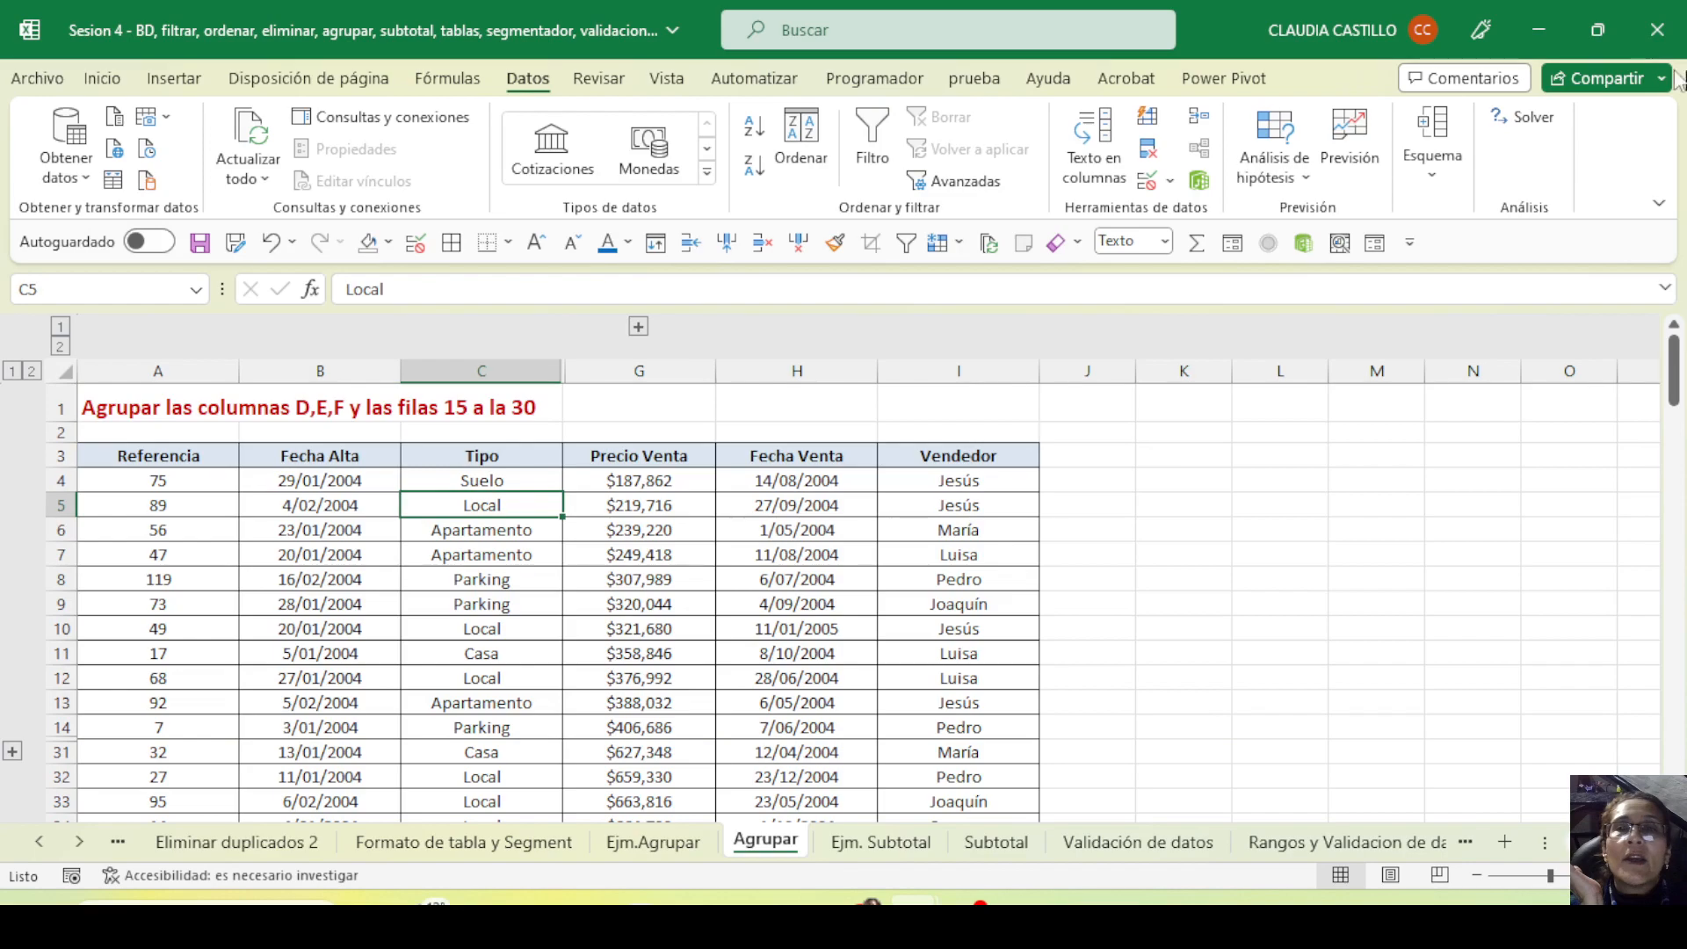
pyautogui.click(1428, 183)
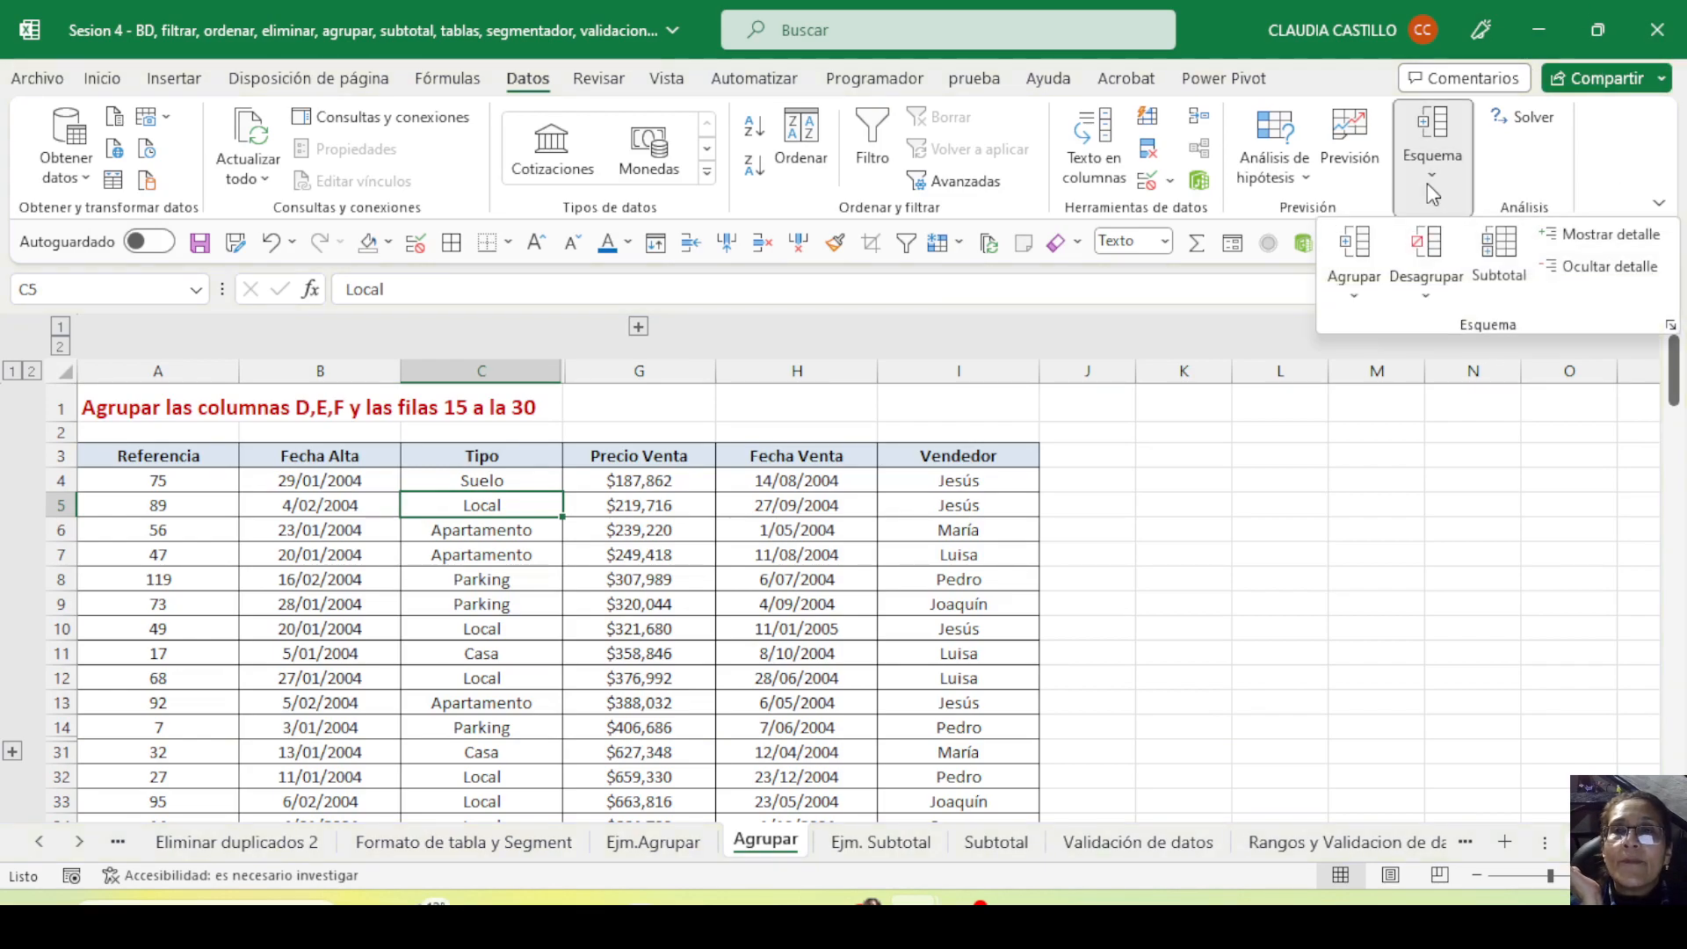
pyautogui.click(1433, 261)
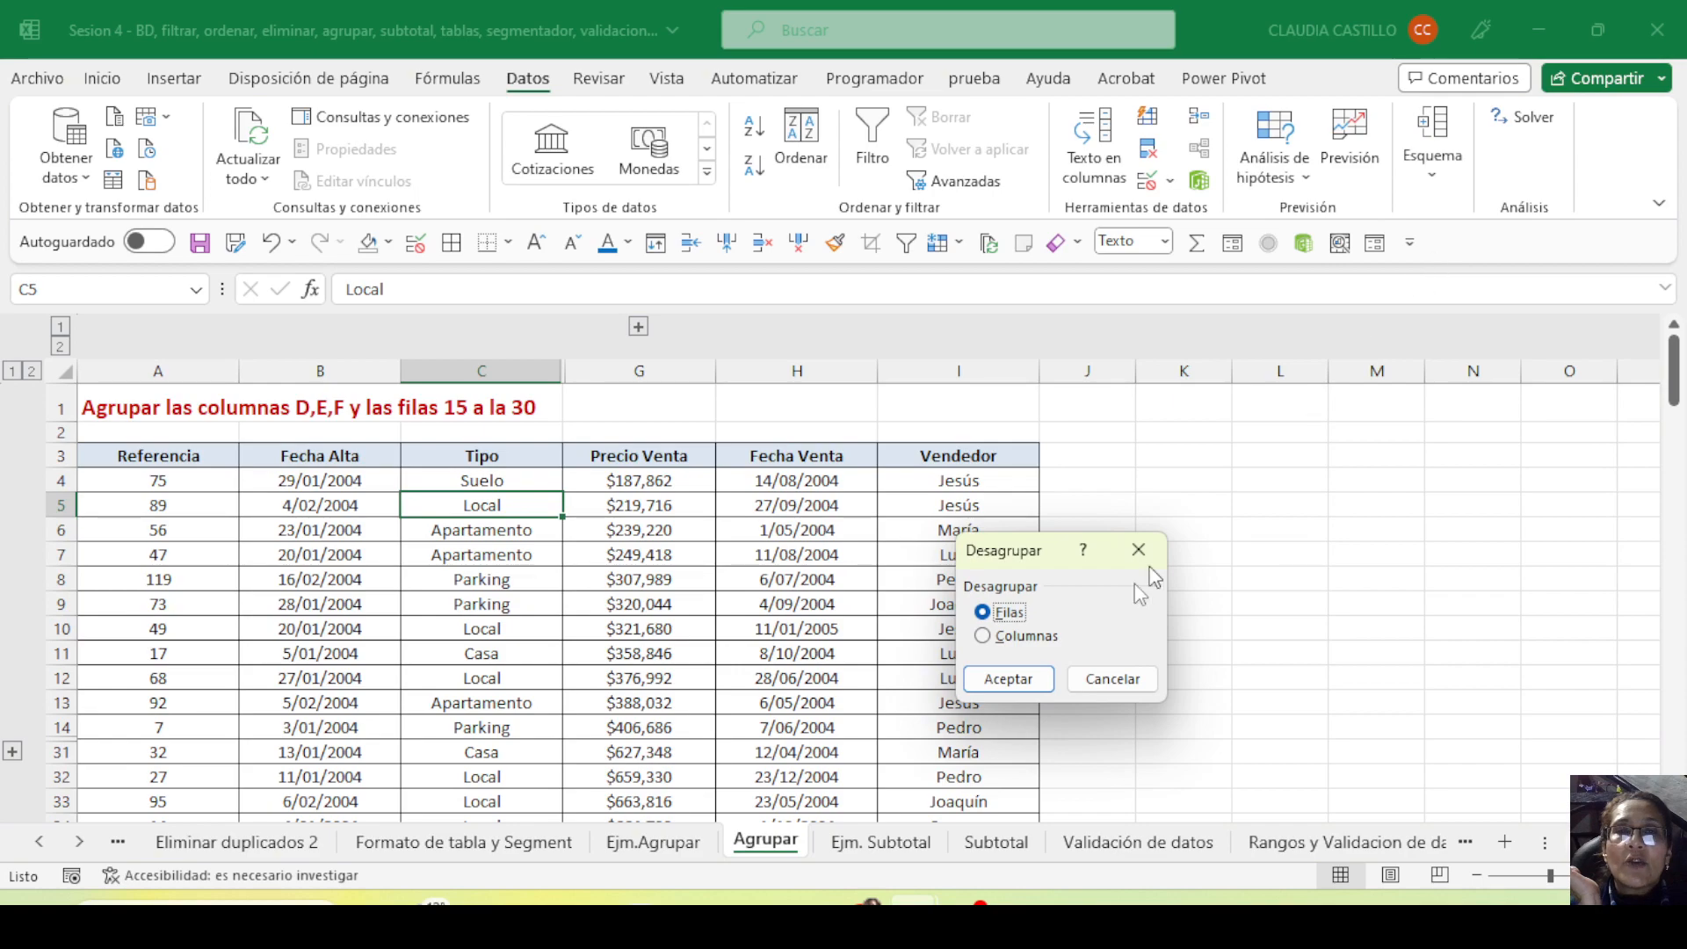
pyautogui.click(1007, 682)
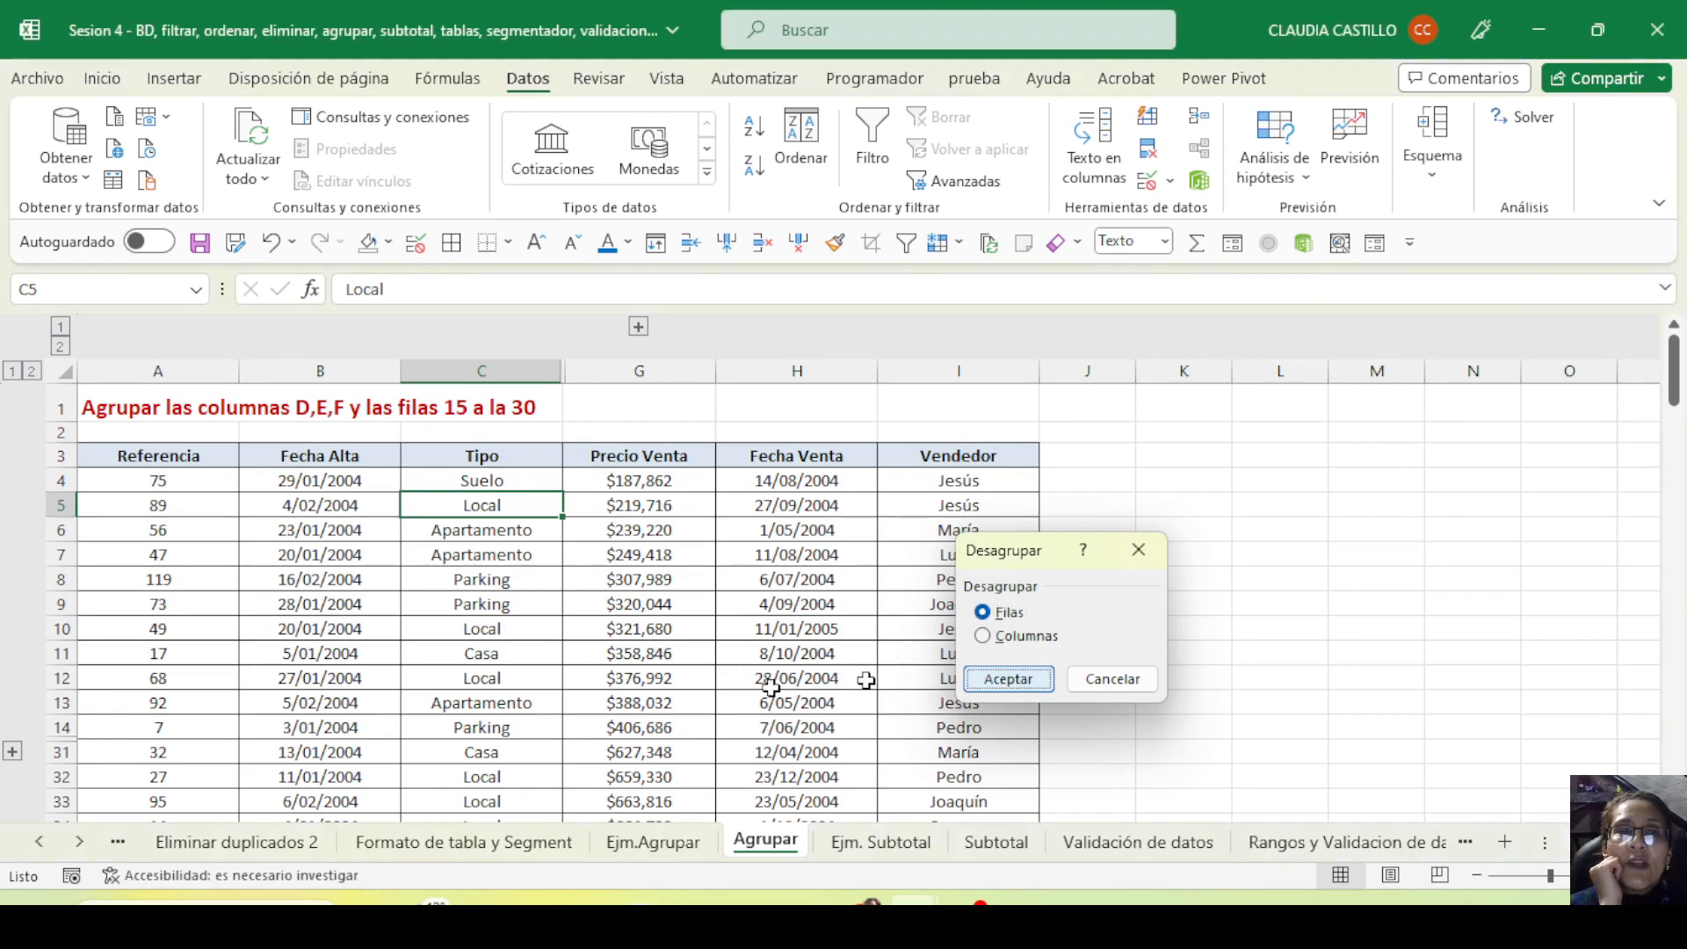
# Ungroup the collapsed rows 15 to 30 by selecting the surrounding rows 14 to 31
pyautogui.click(263, 730)
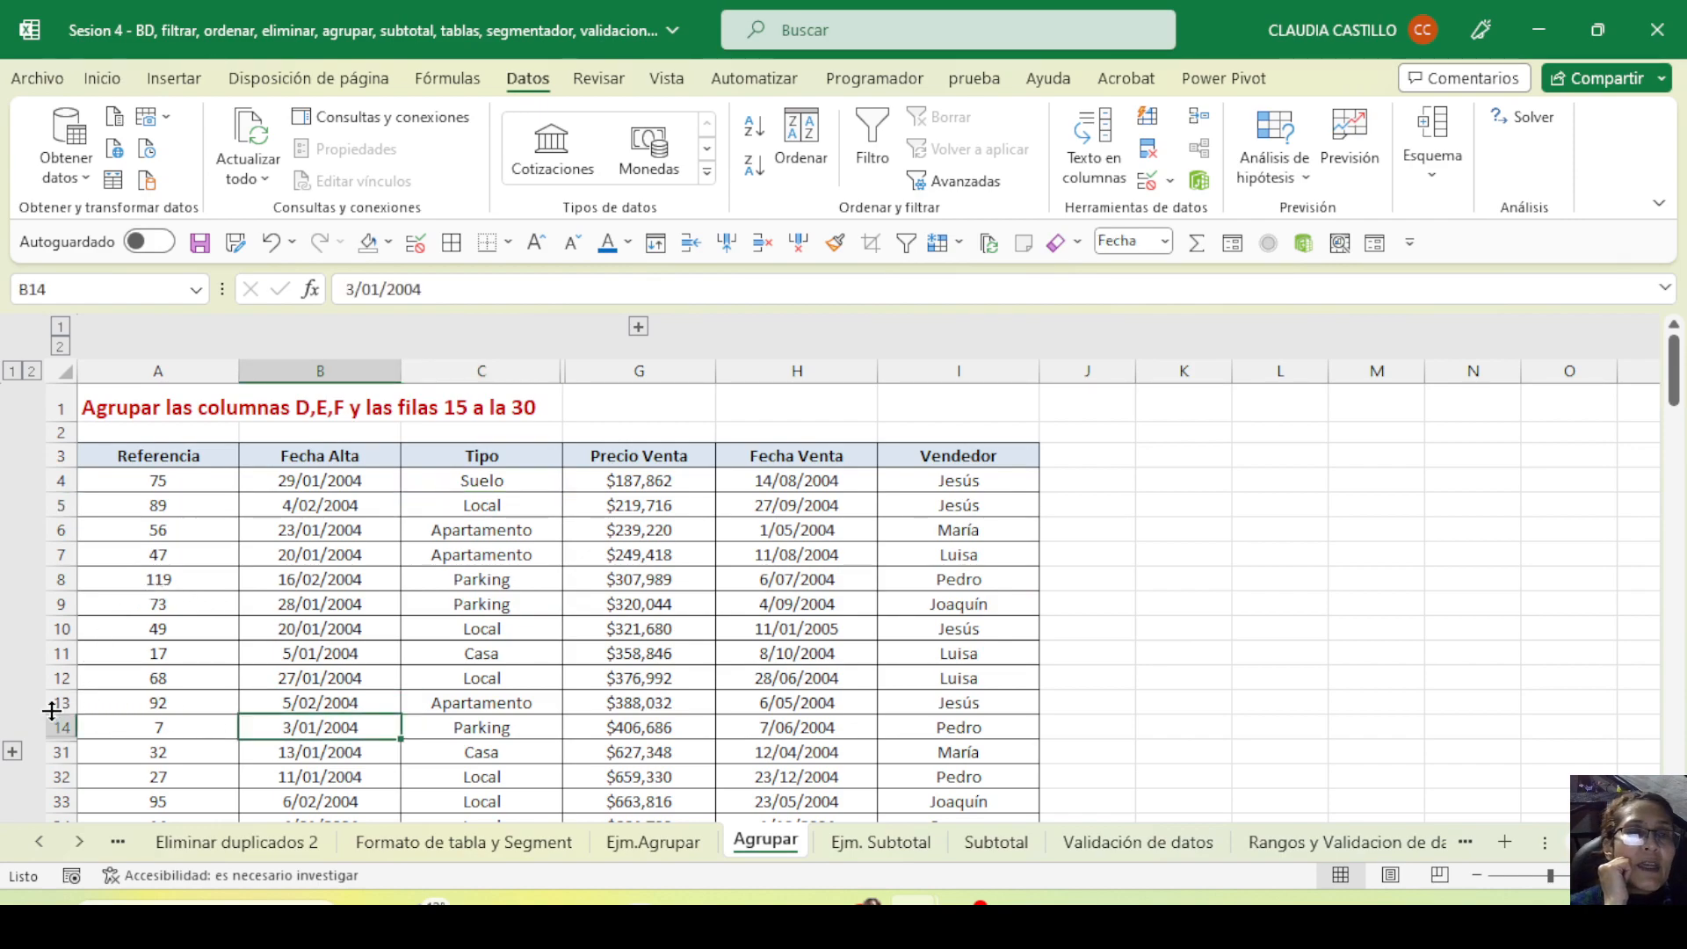
pyautogui.click(220, 706)
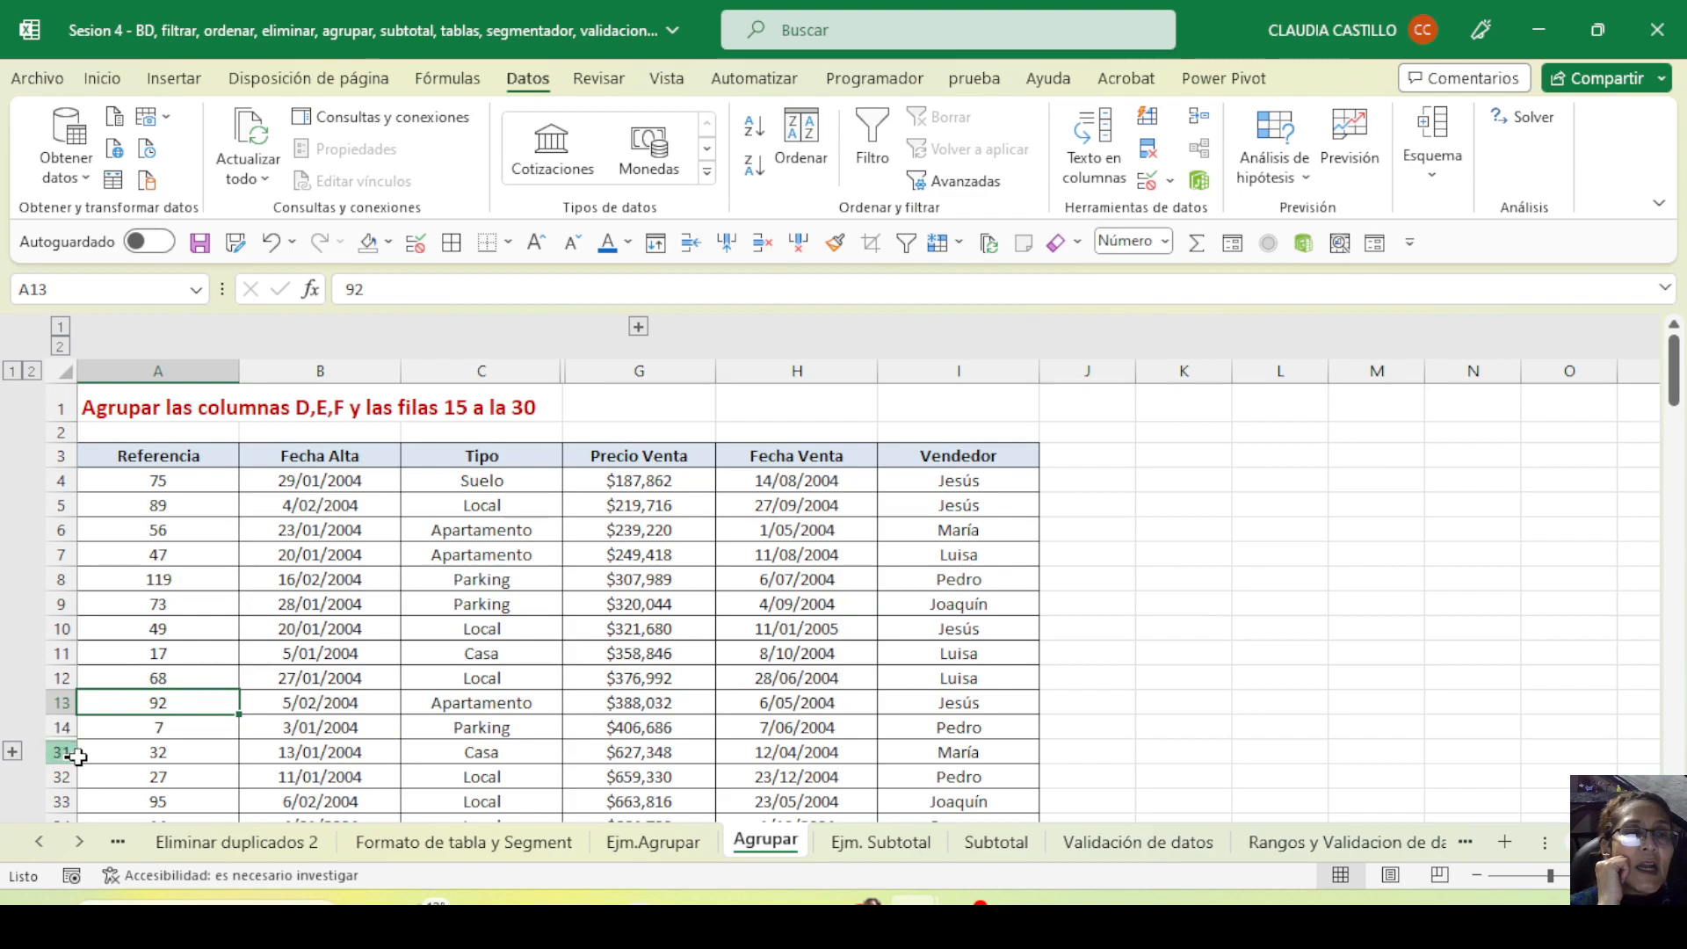
pyautogui.moveTo(45, 726); pyautogui.dragTo(51, 752)
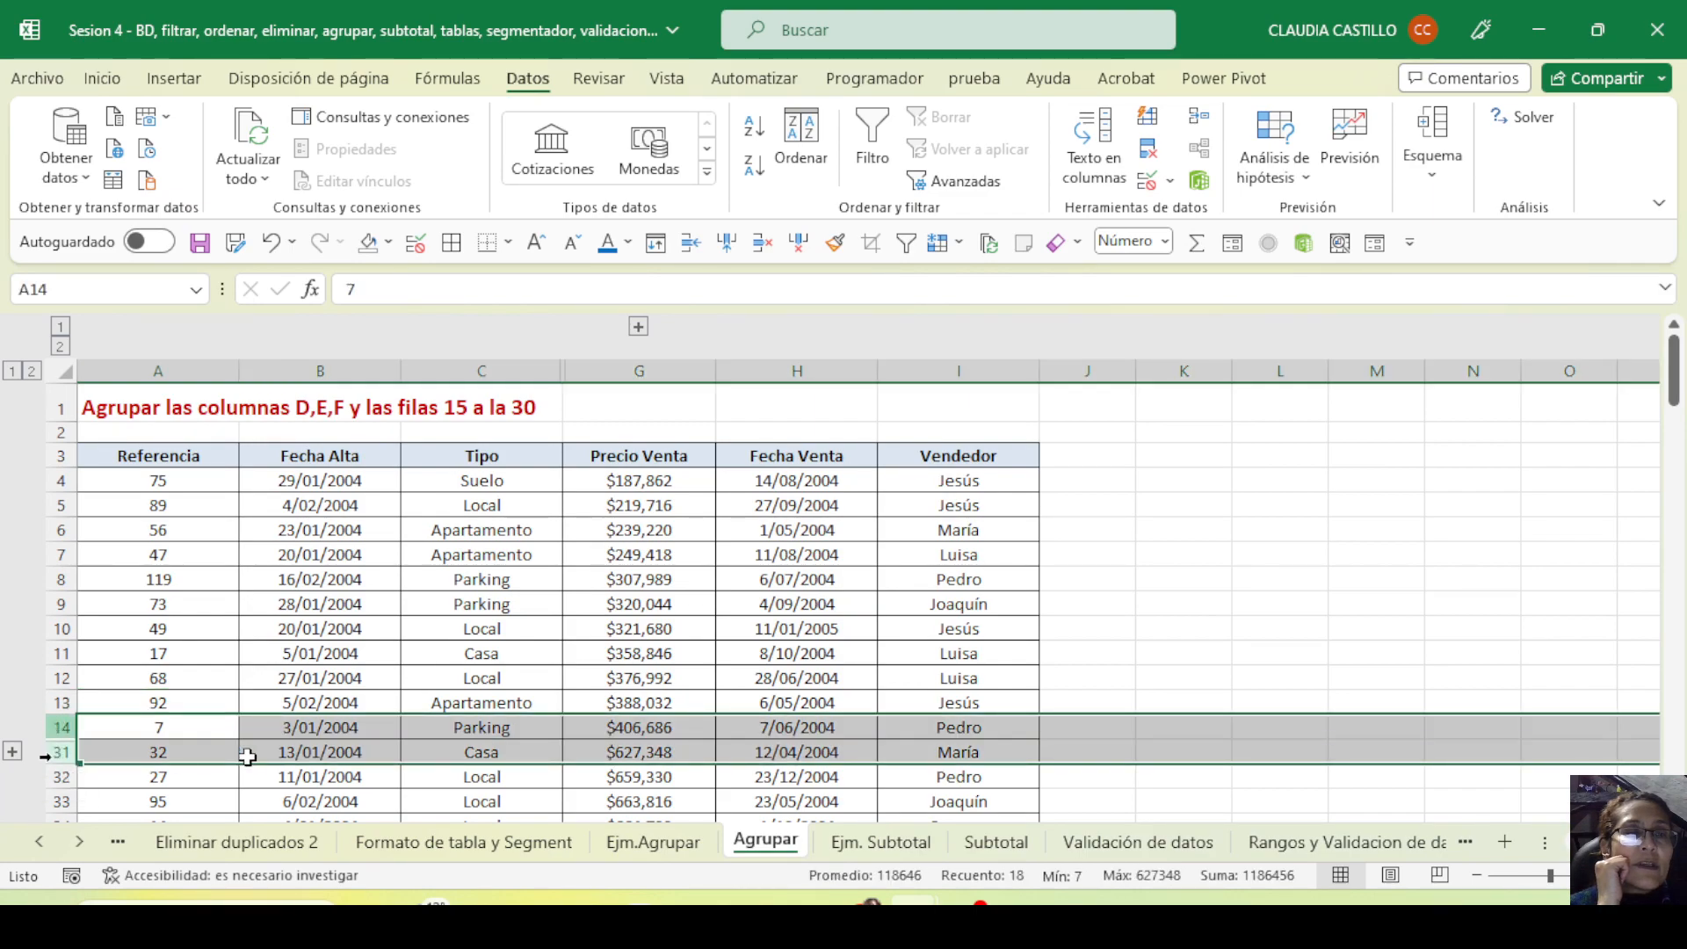
pyautogui.click(1429, 158)
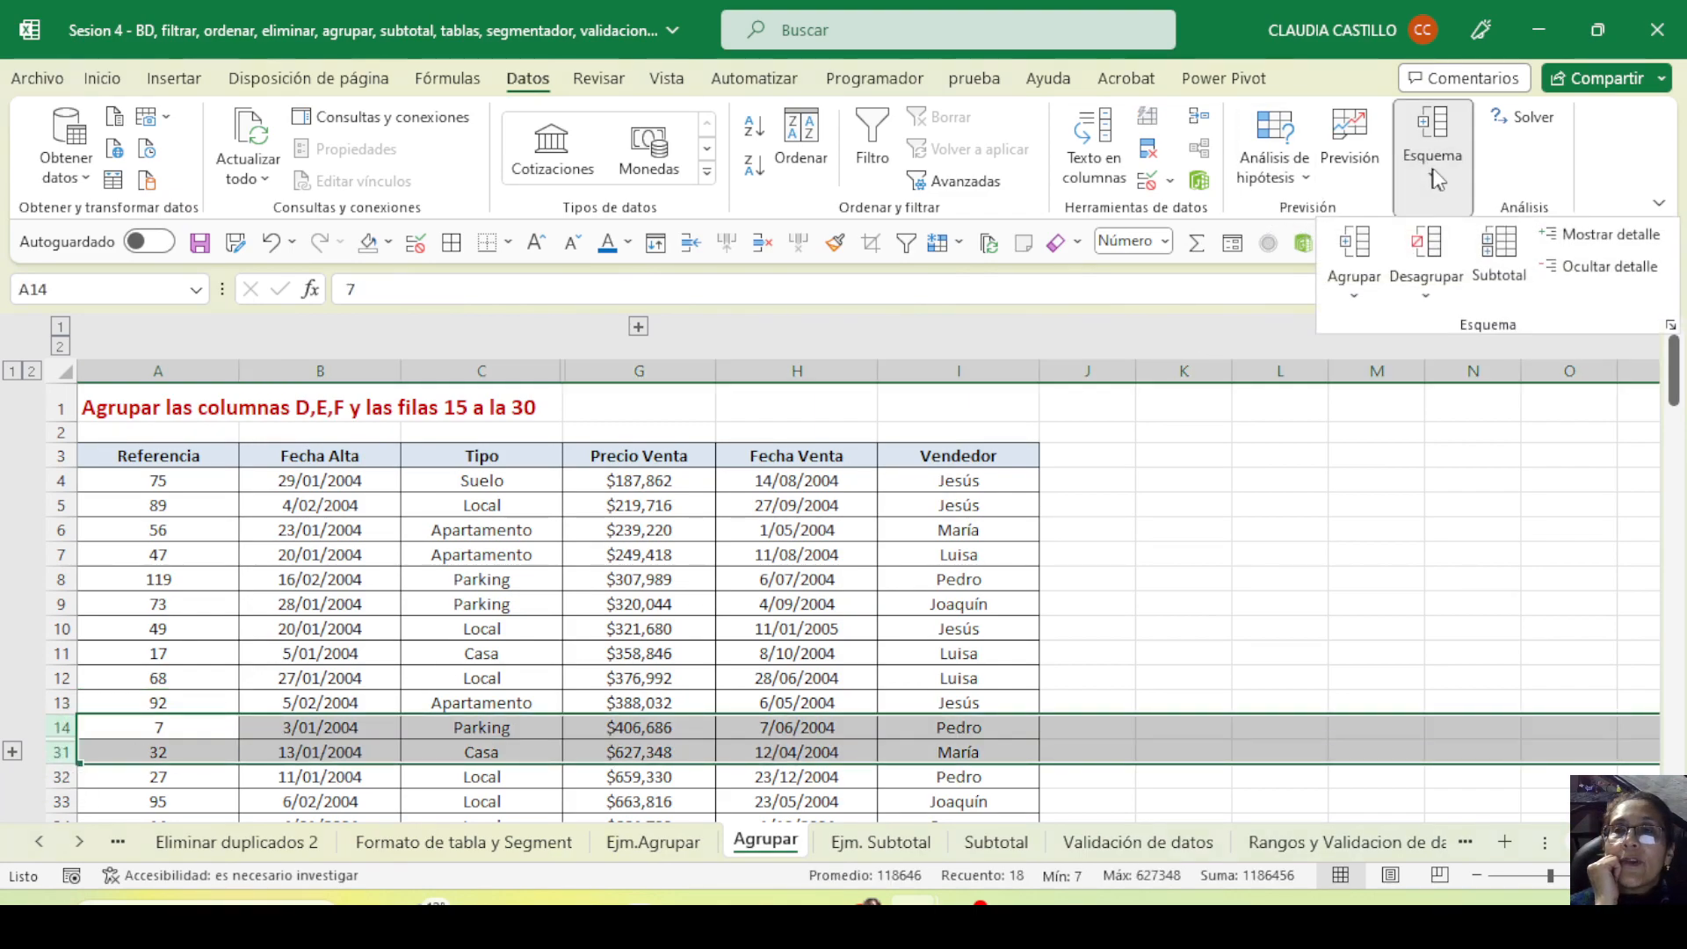
pyautogui.click(1428, 255)
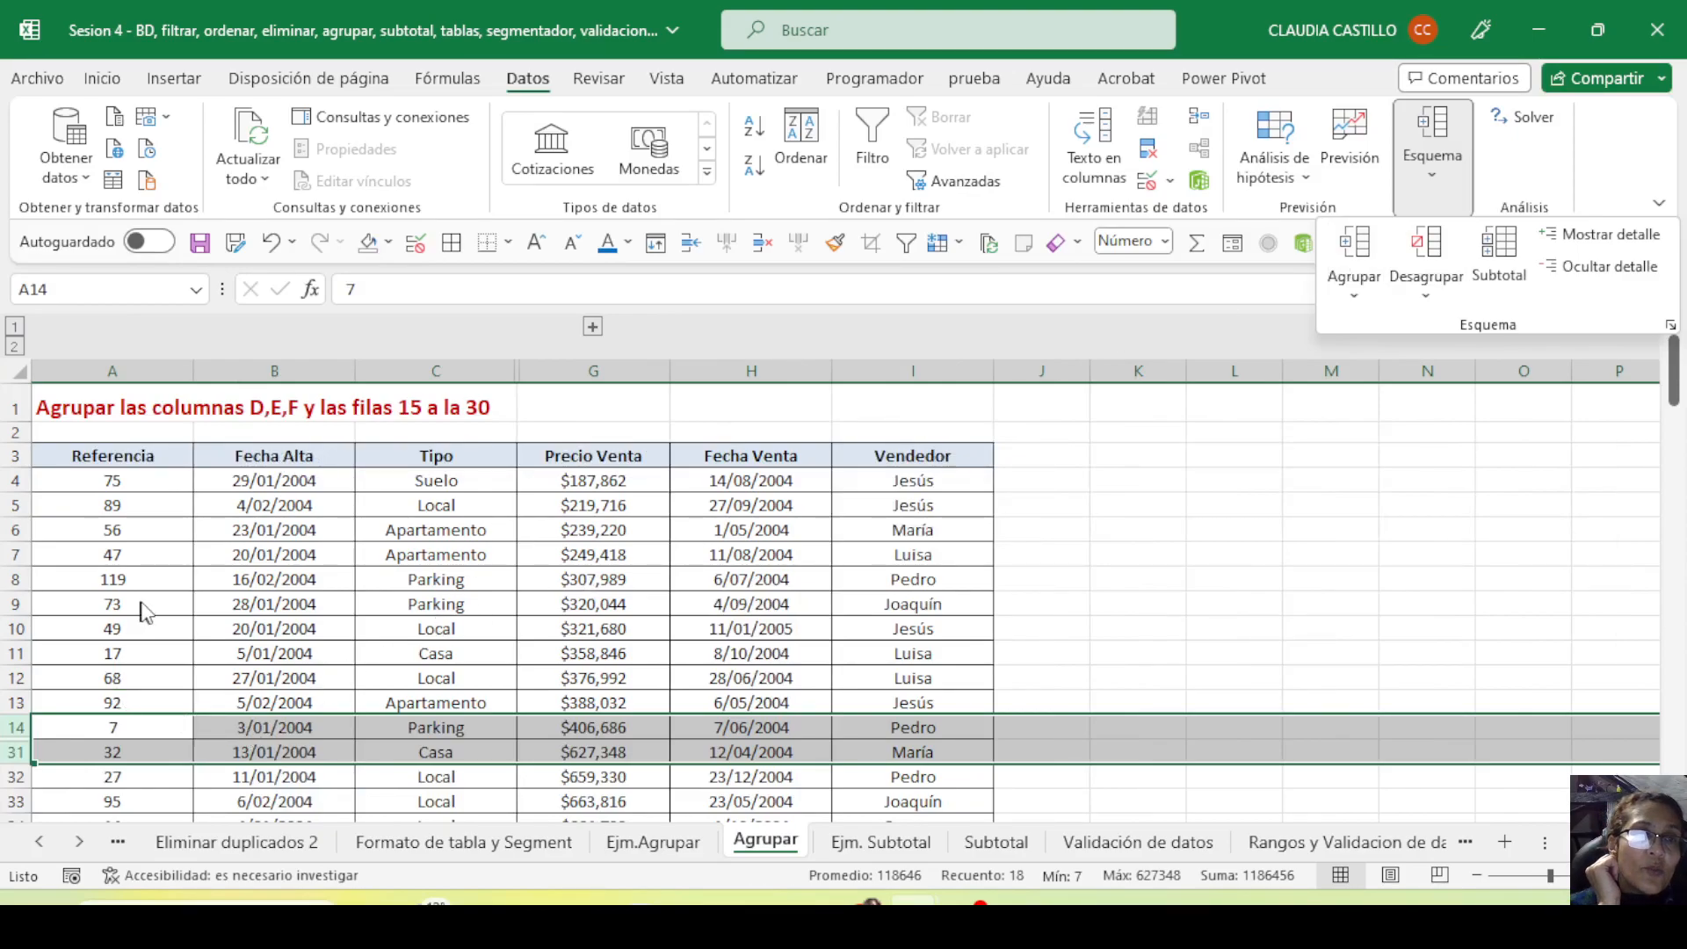
# Unhide rows 30, 29 and 28 one at a time at the boundary below row 14
pyautogui.click(113, 707)
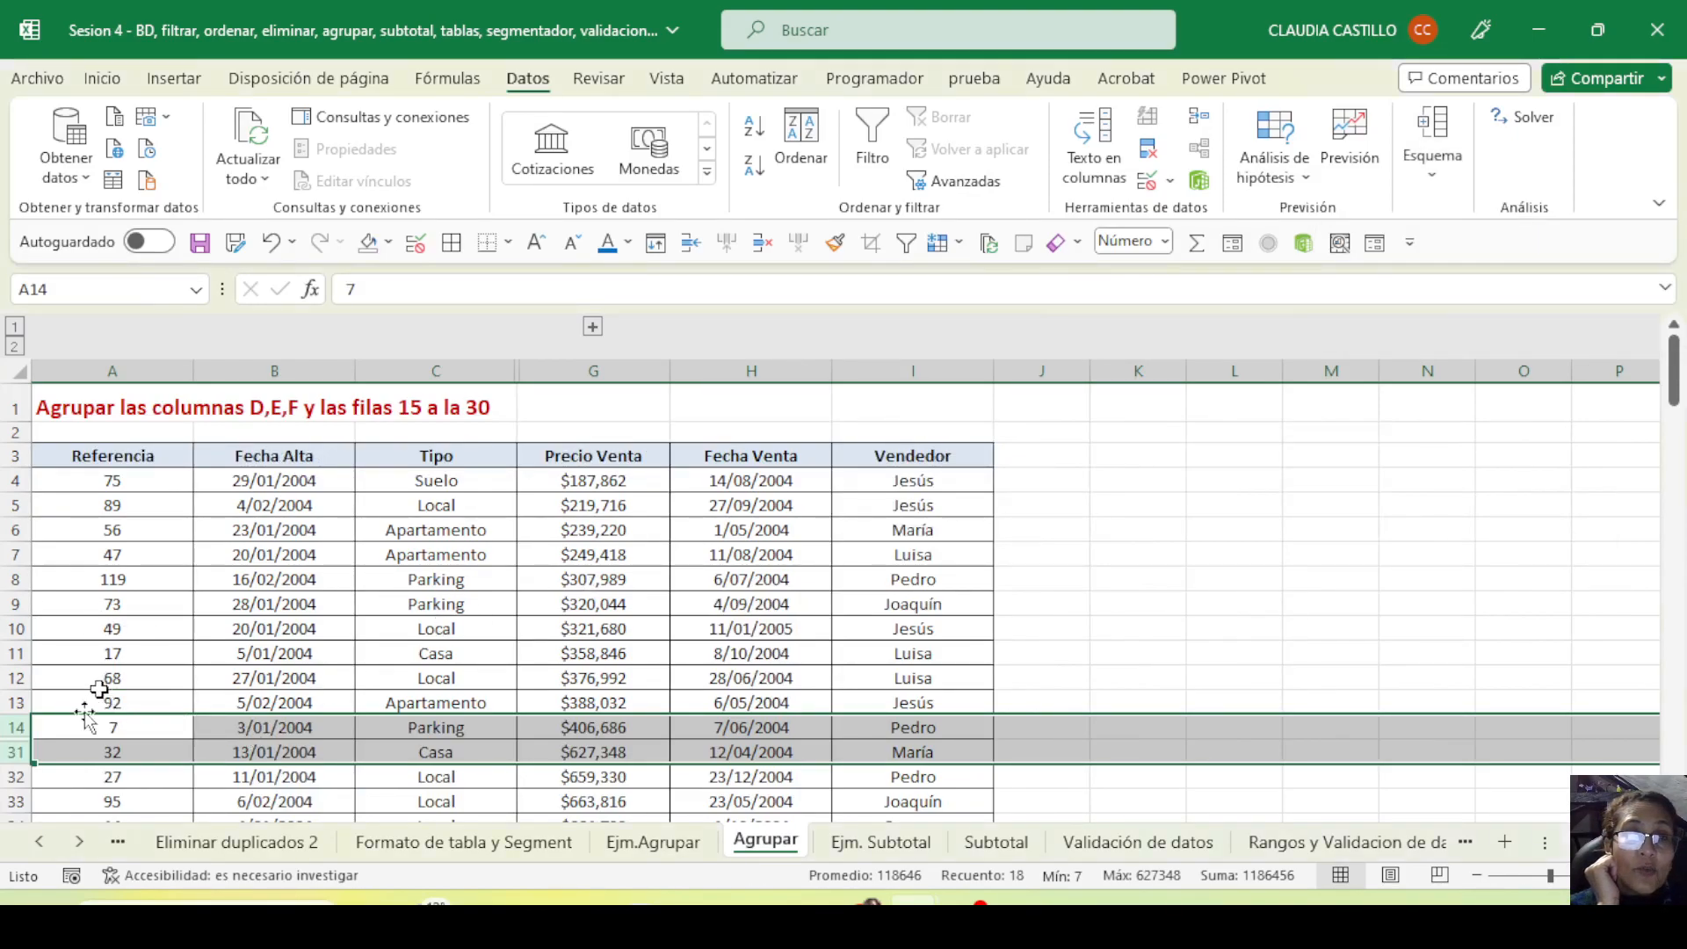
pyautogui.click(39, 752)
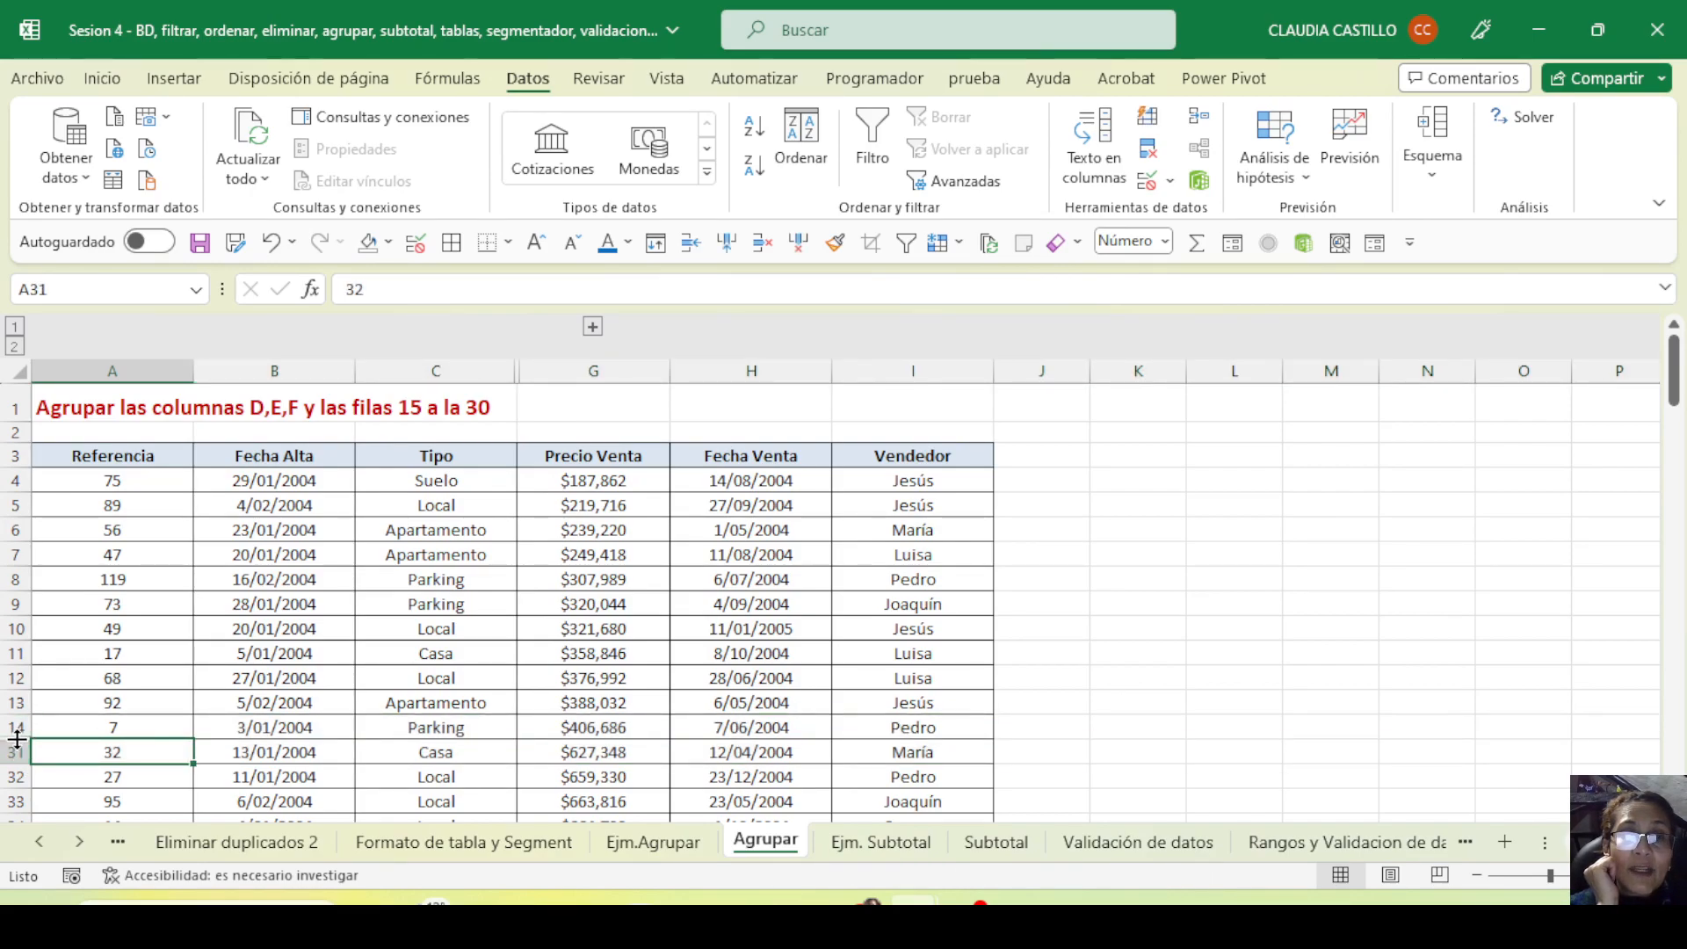
pyautogui.doubleClick(17, 741)
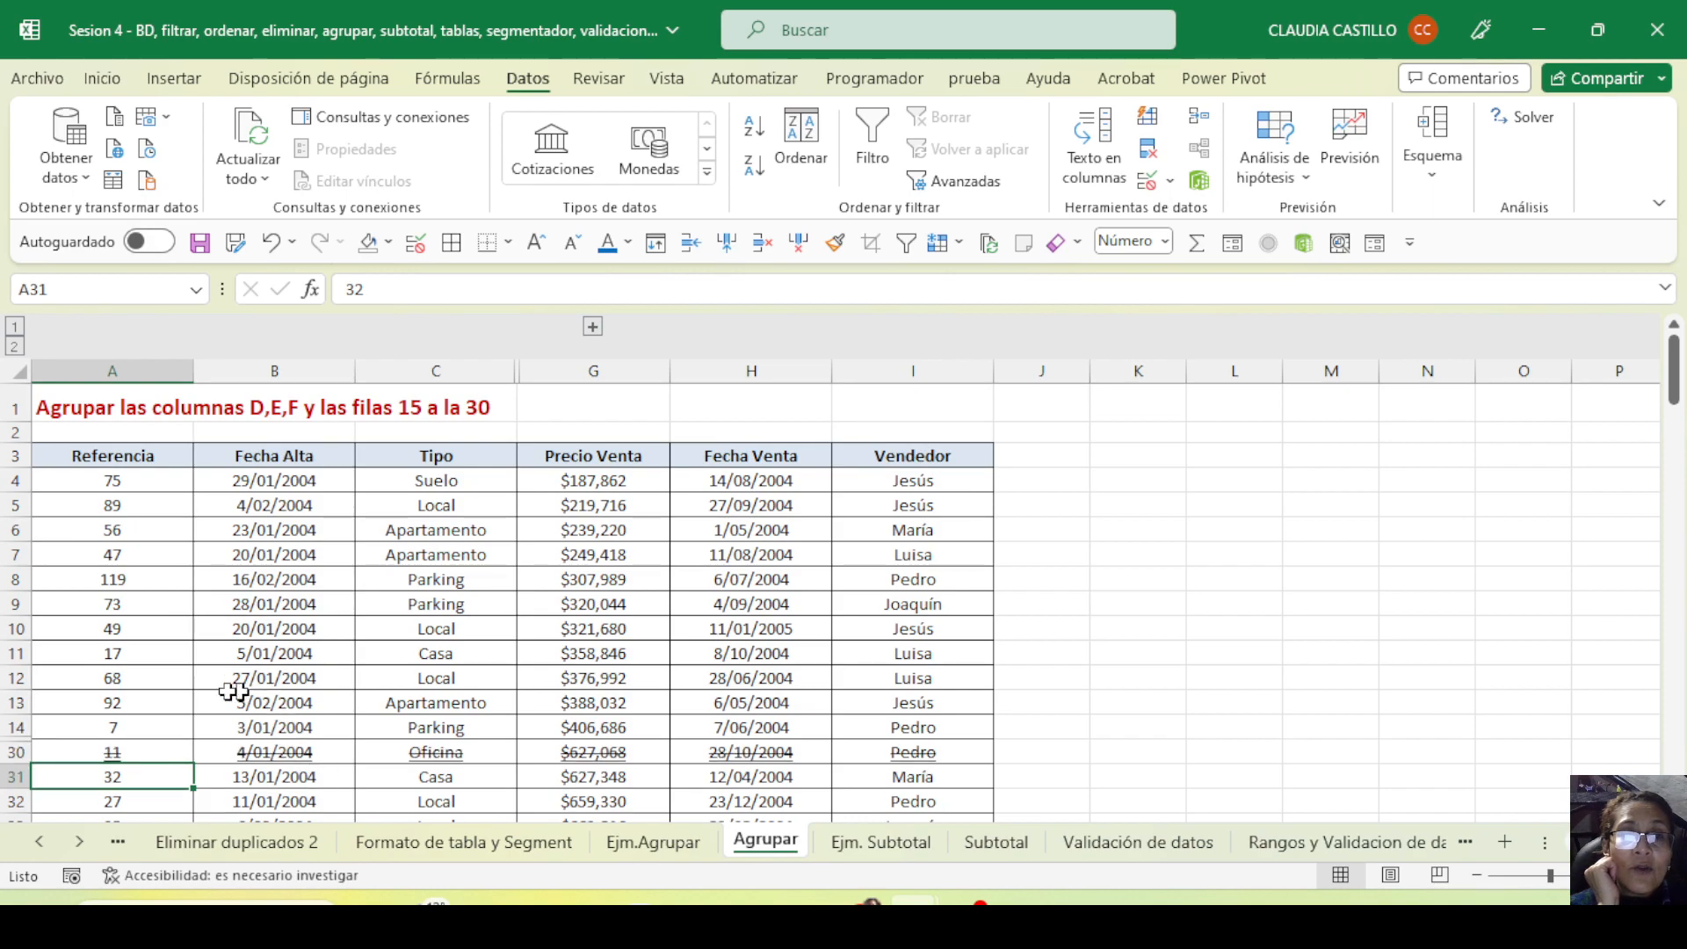
pyautogui.doubleClick(17, 741)
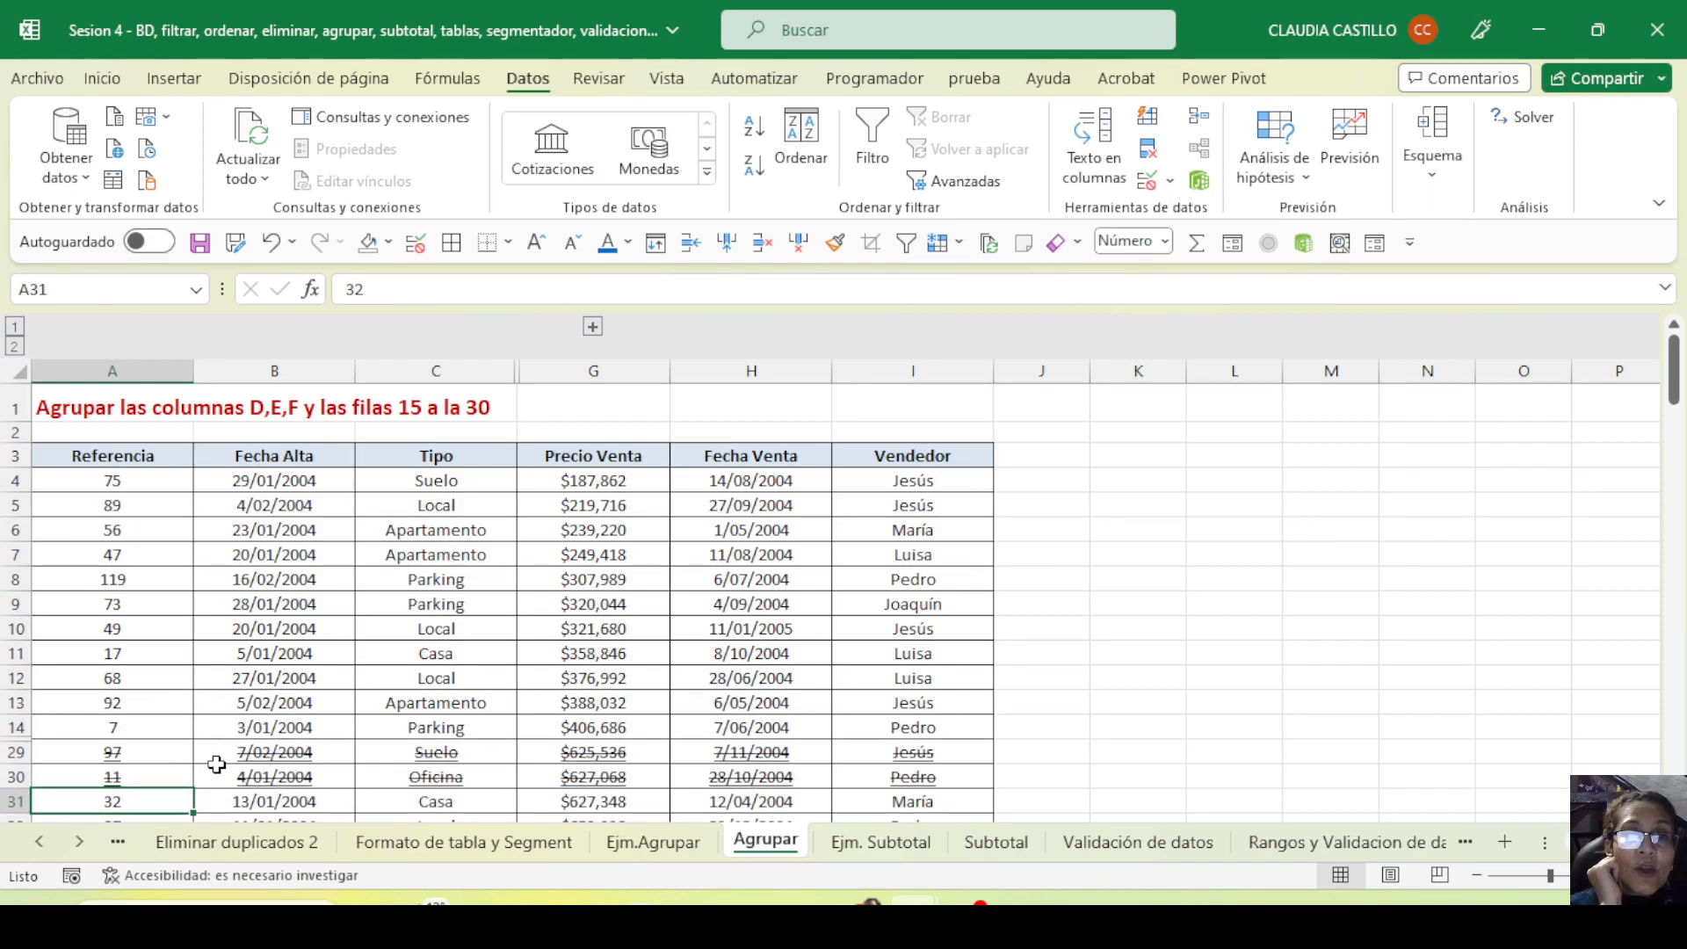
pyautogui.doubleClick(19, 741)
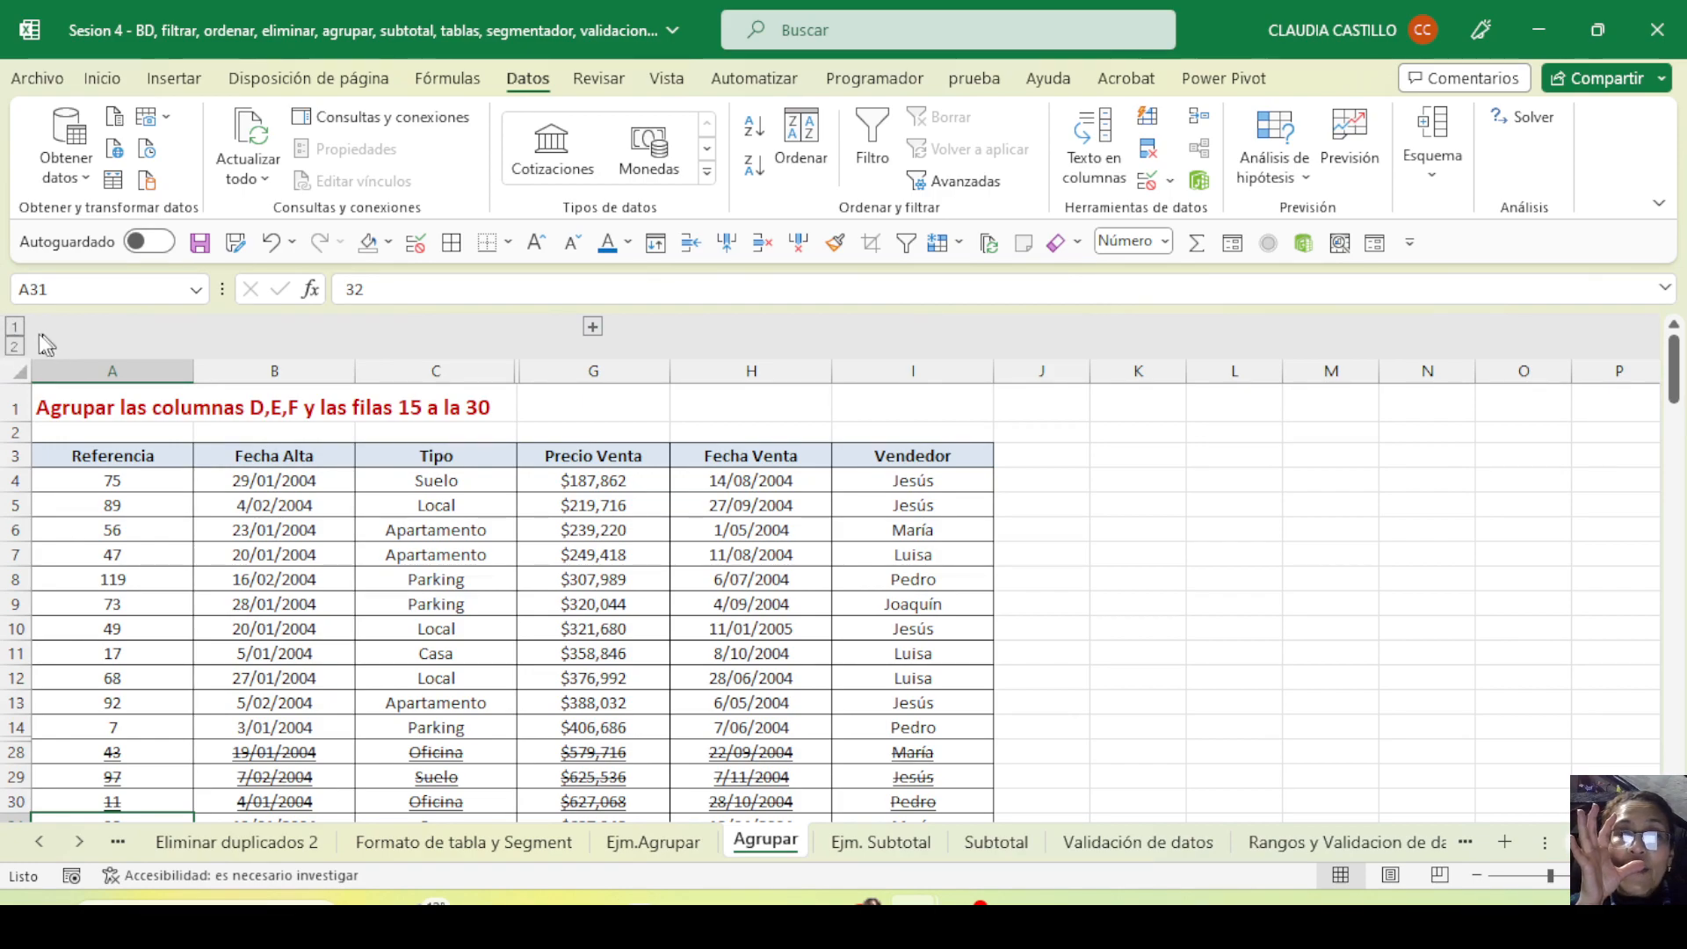
# Clear the remaining outline from the Agrupar sheet and check the full table around rows 28 to 31
pyautogui.click(1439, 185)
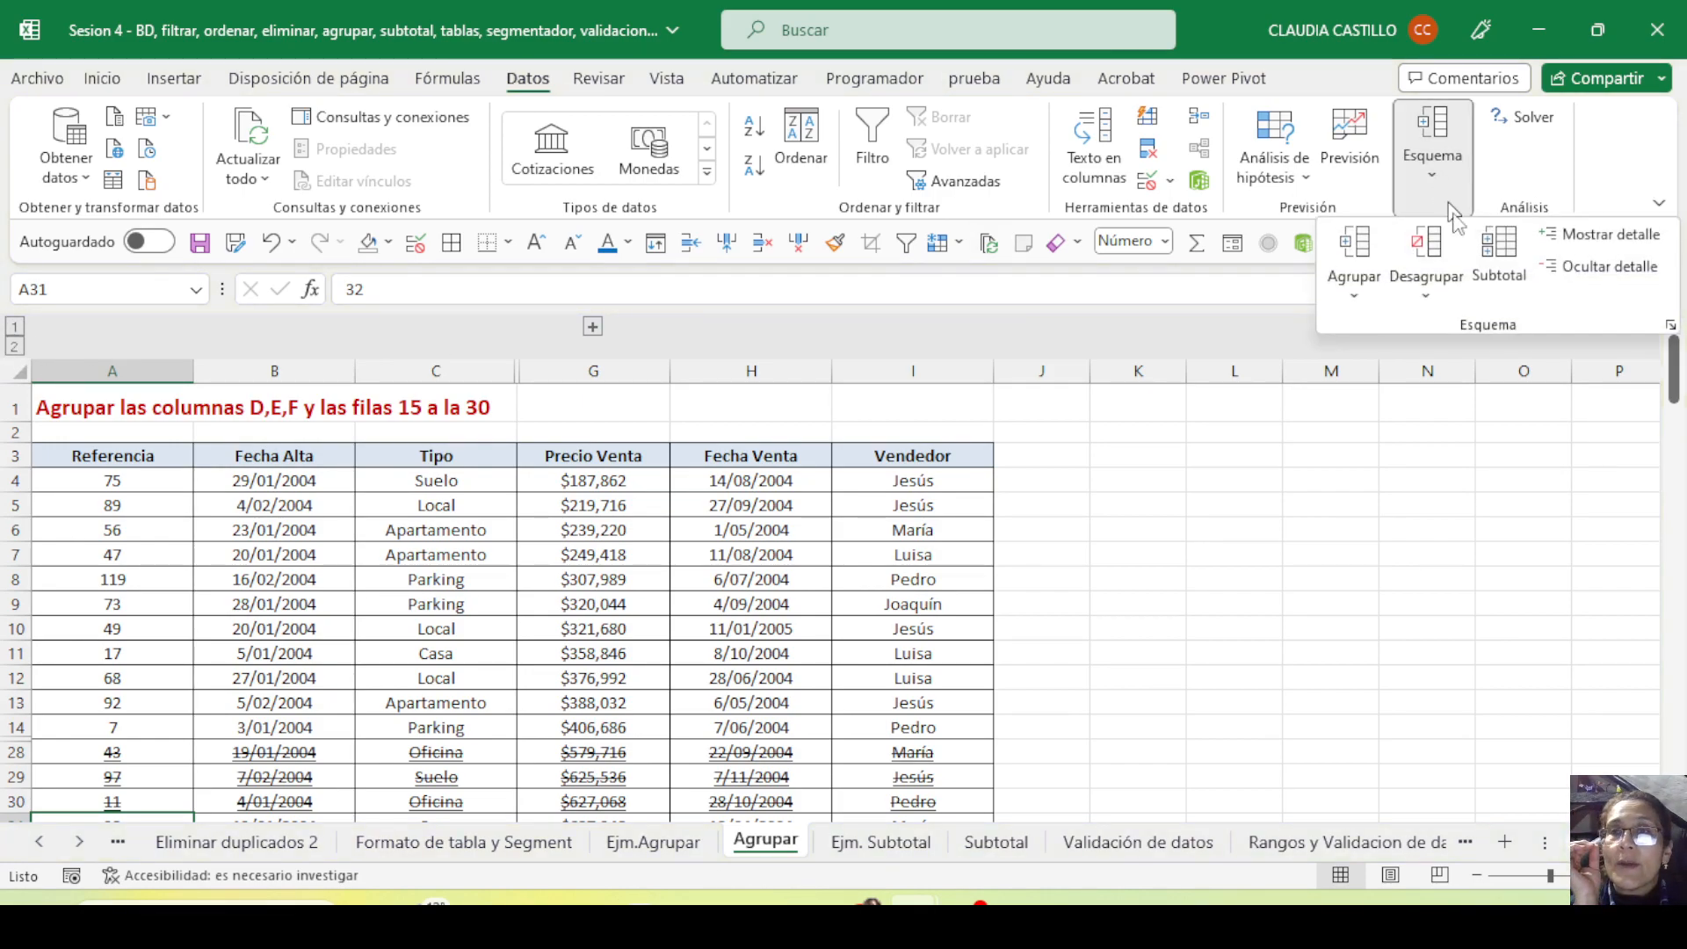
pyautogui.click(1419, 303)
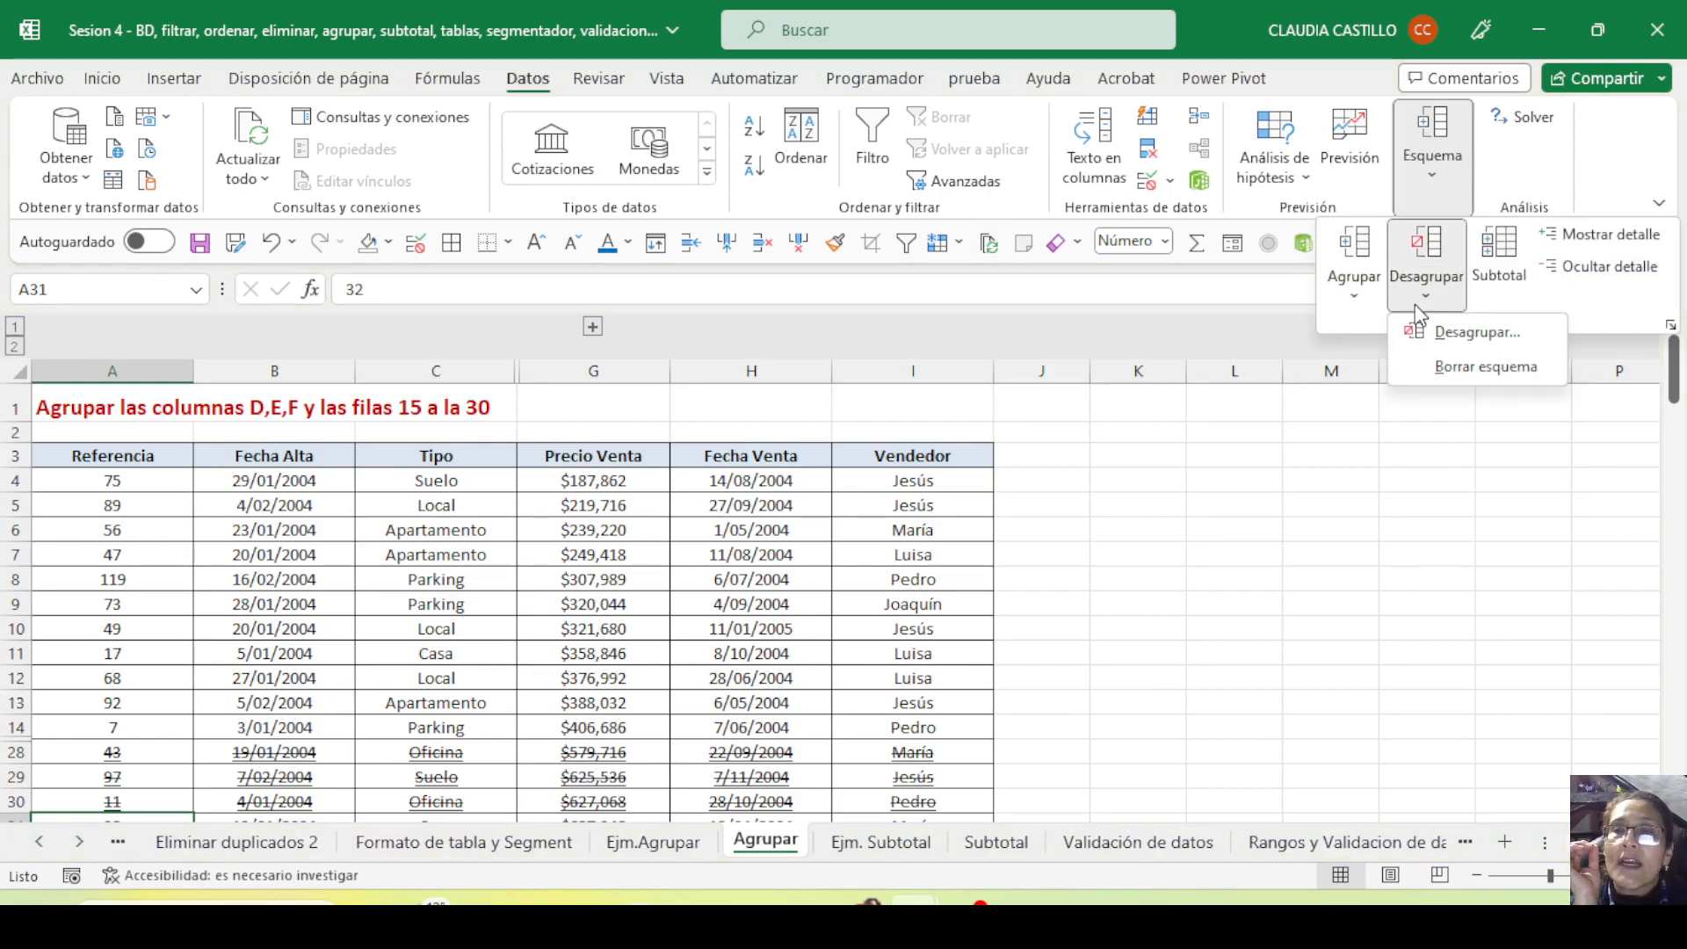
pyautogui.click(1463, 369)
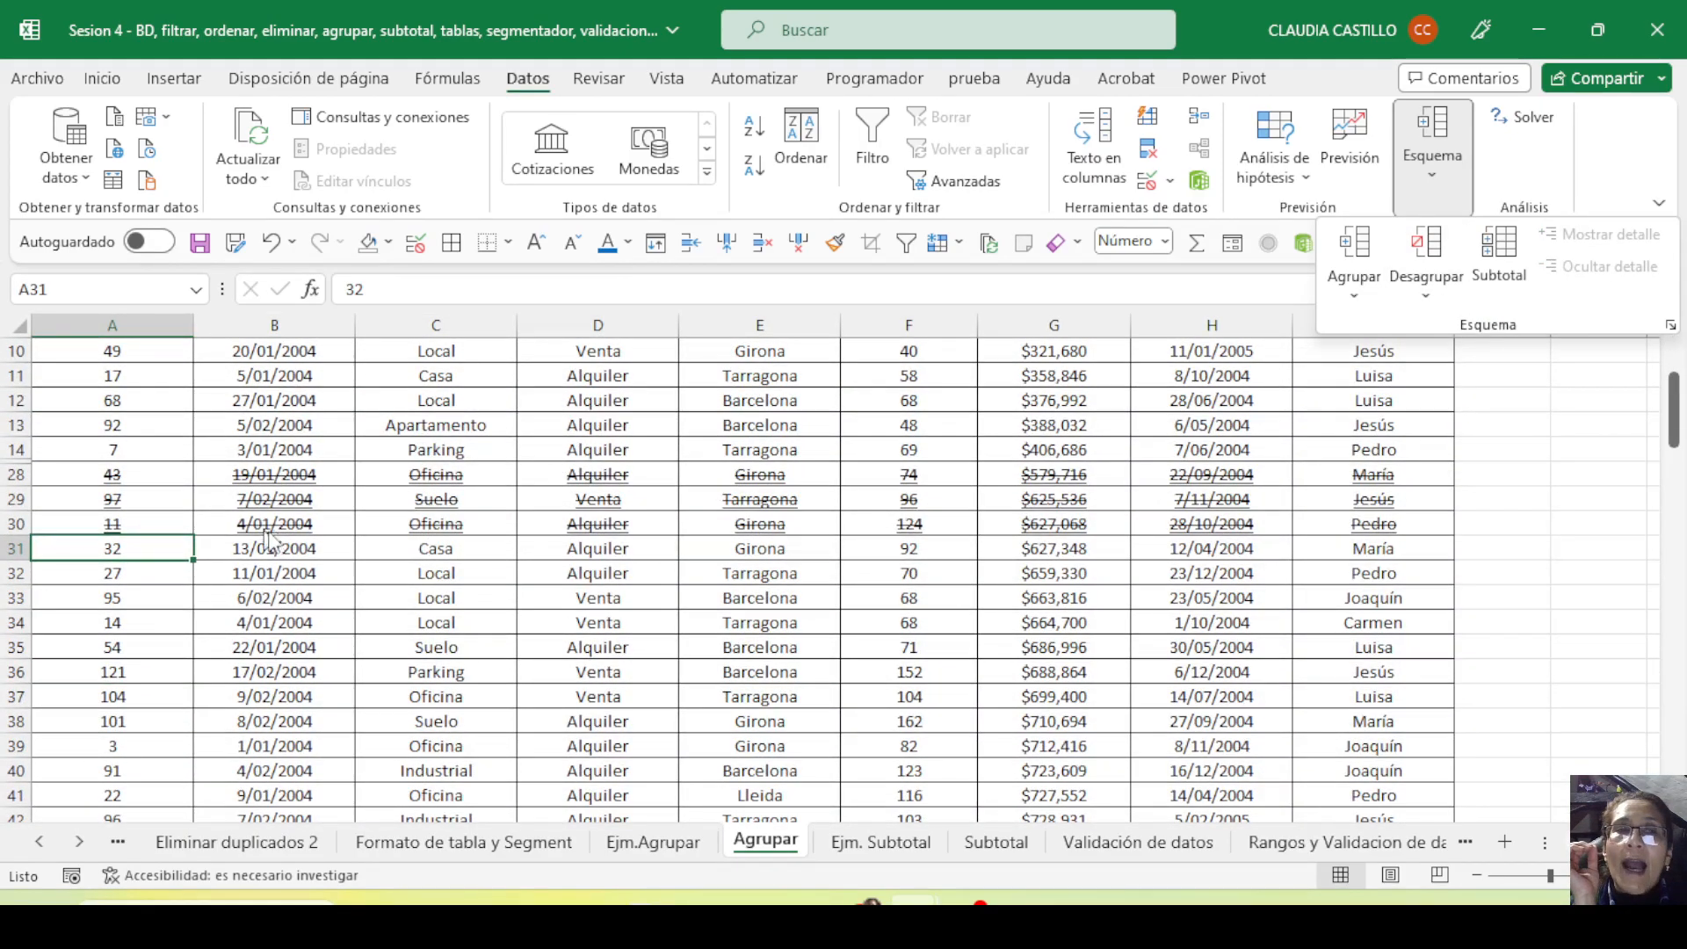
pyautogui.scroll(3, 27, 616)
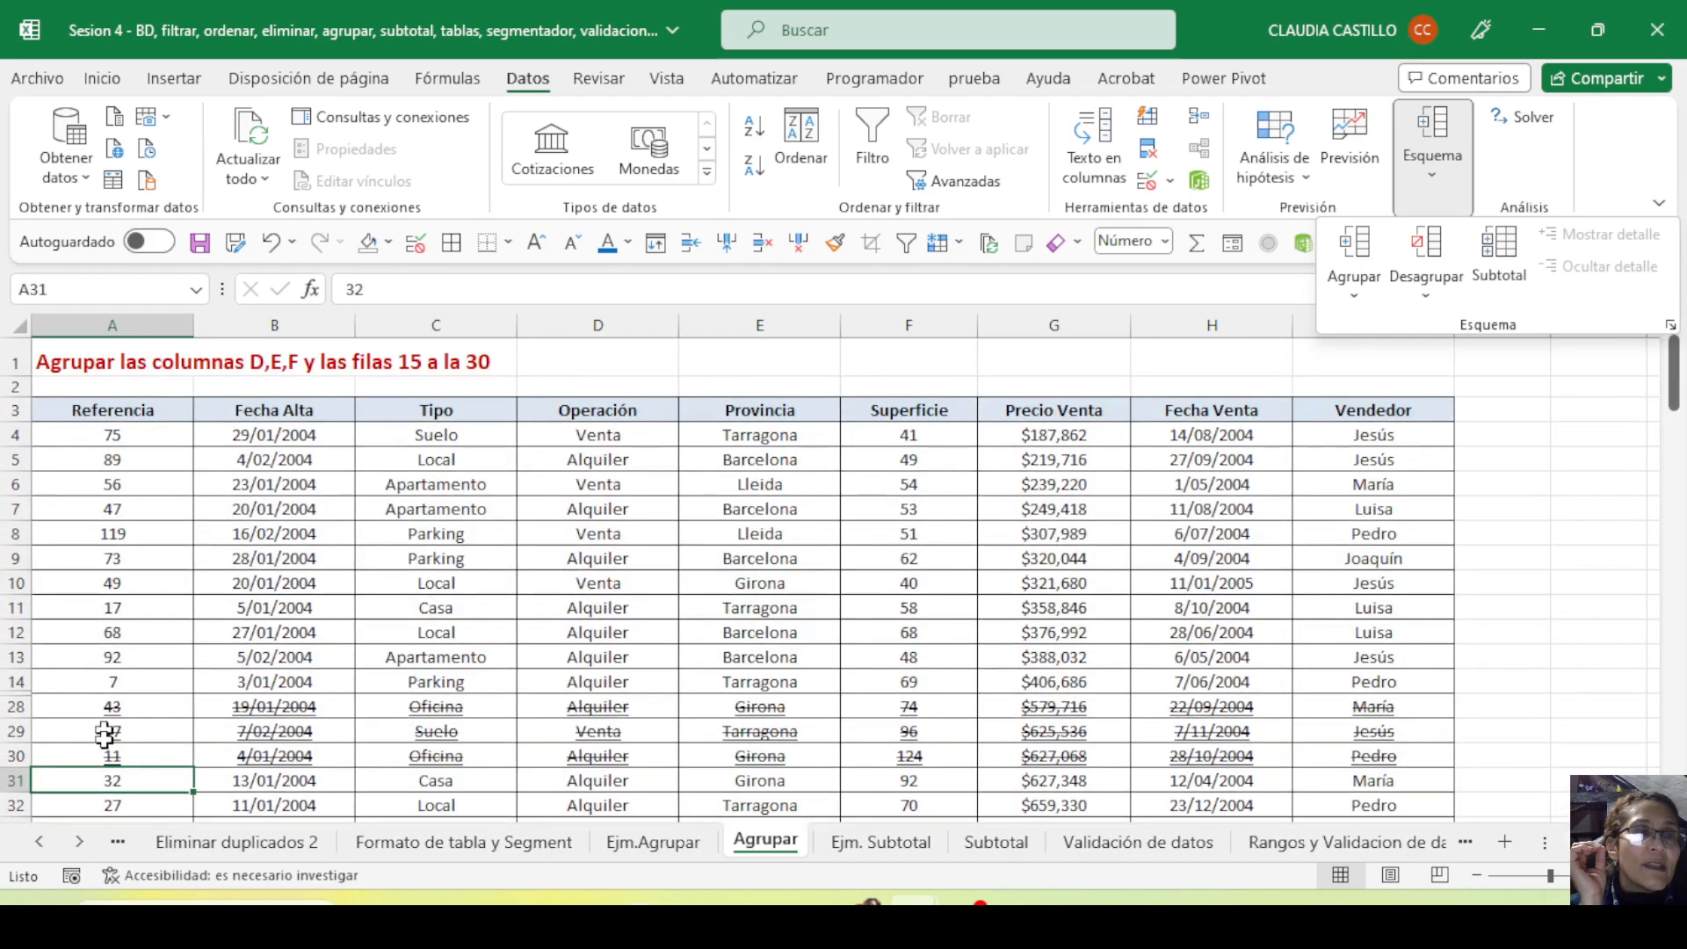
pyautogui.scroll(-2, 112, 752)
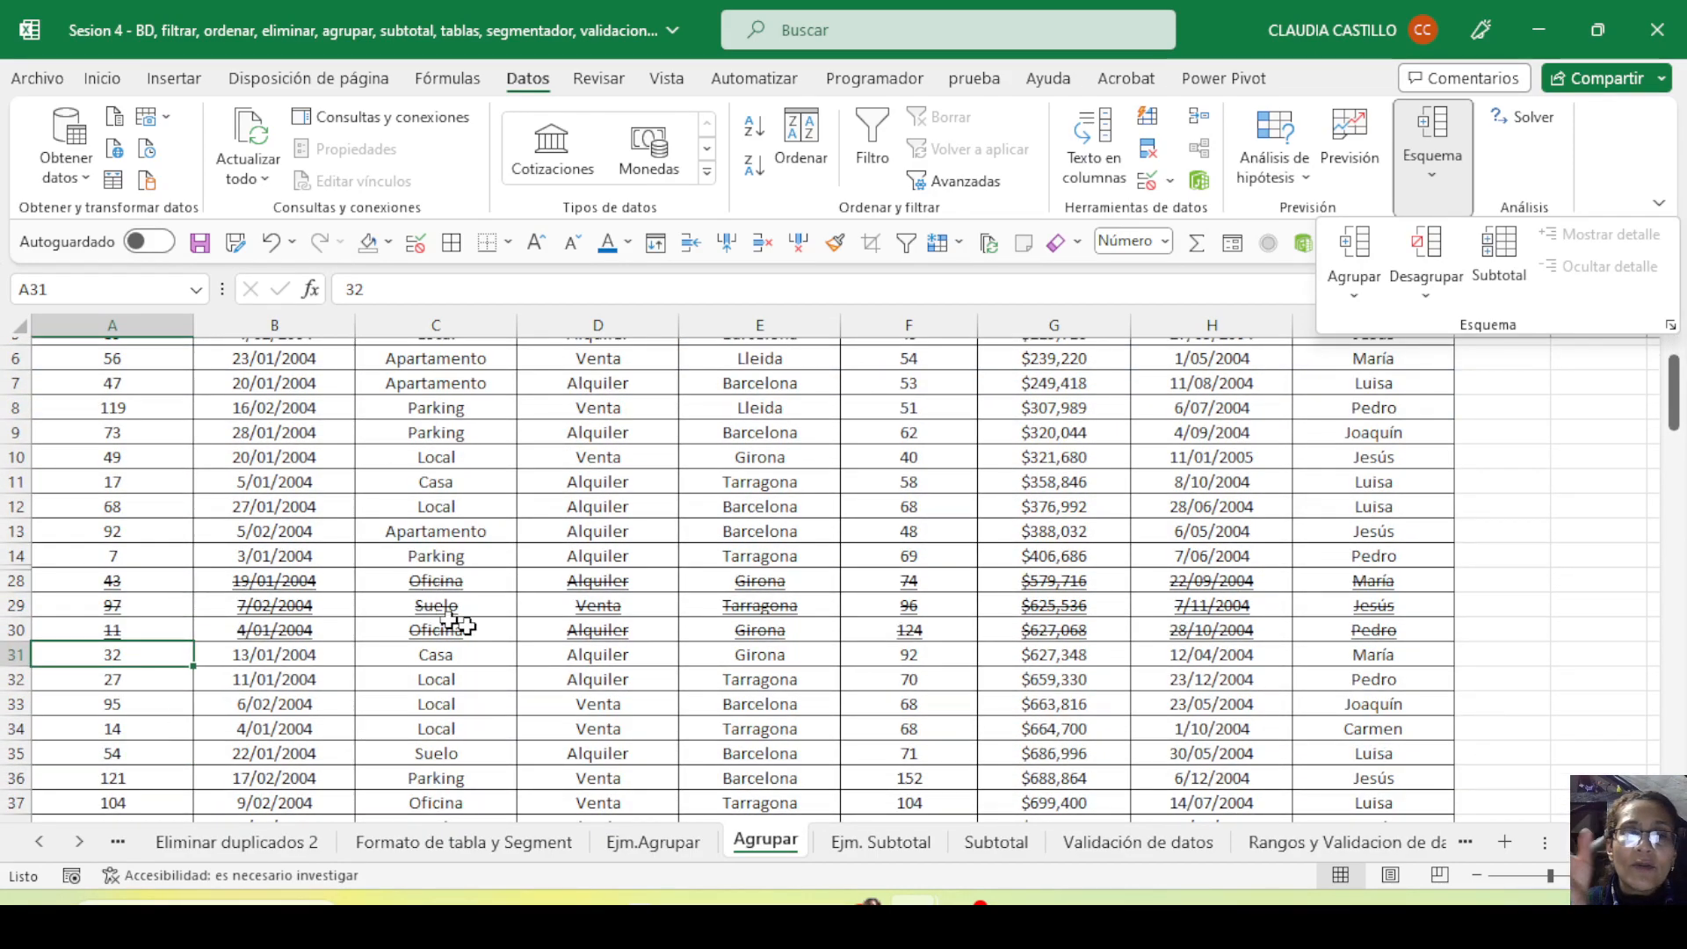
# Select the whole sheet and remove the strikethrough (Tachado) font effect from all cells
pyautogui.click(8, 318)
pyautogui.click(9, 317)
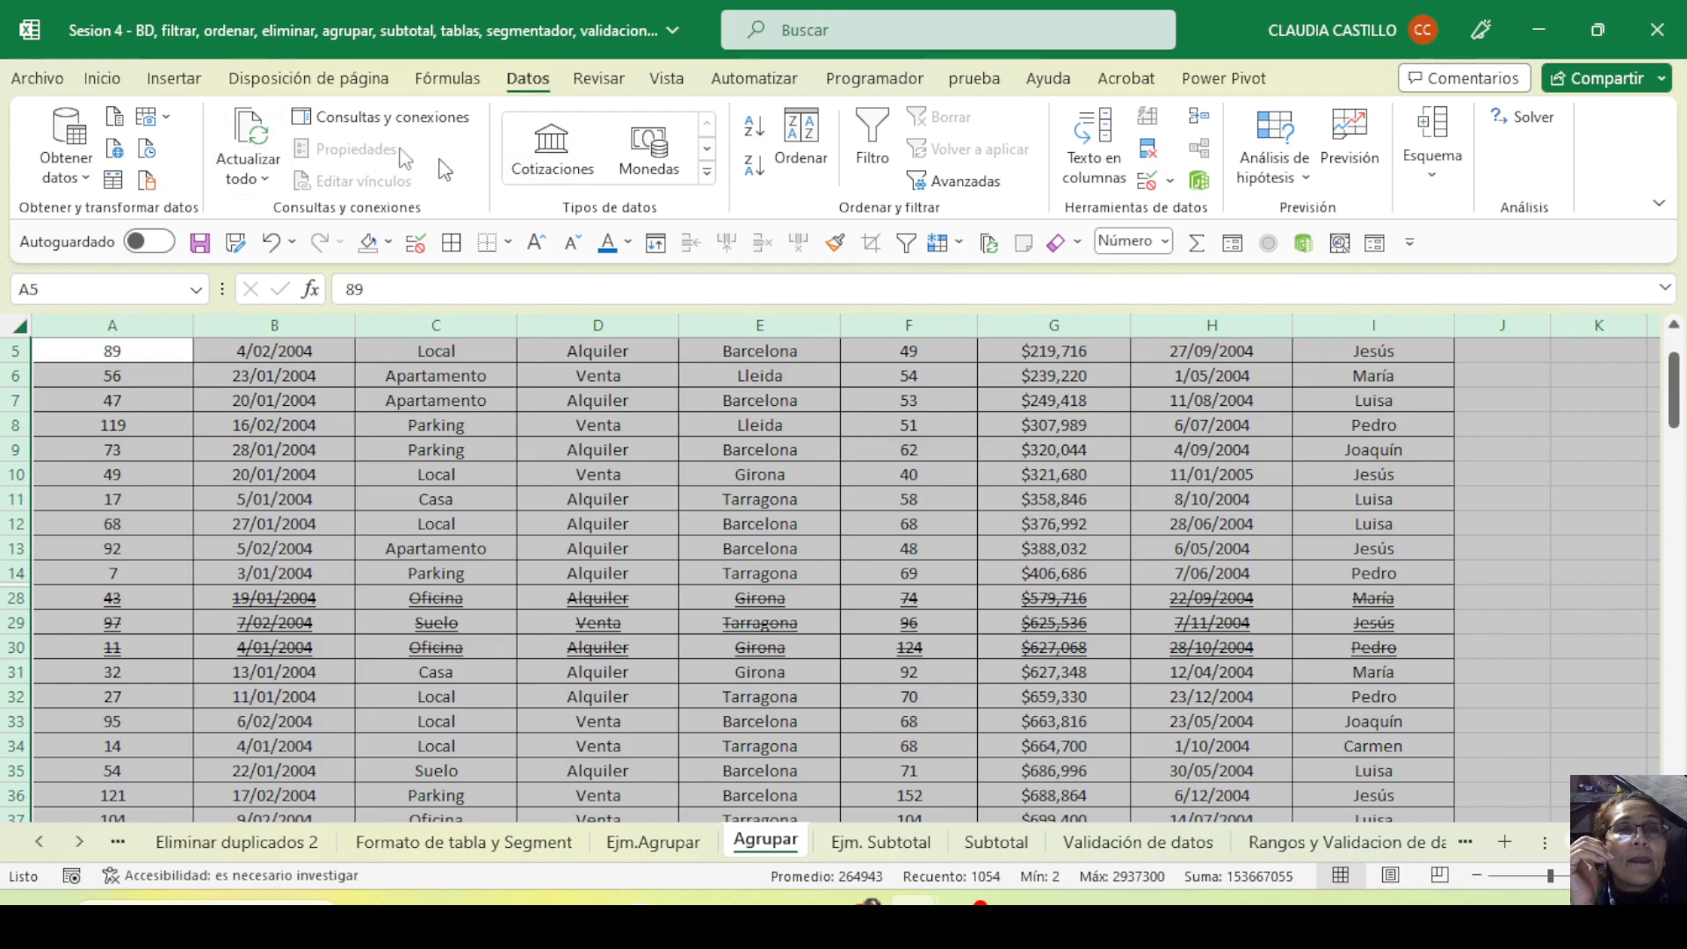
pyautogui.click(104, 79)
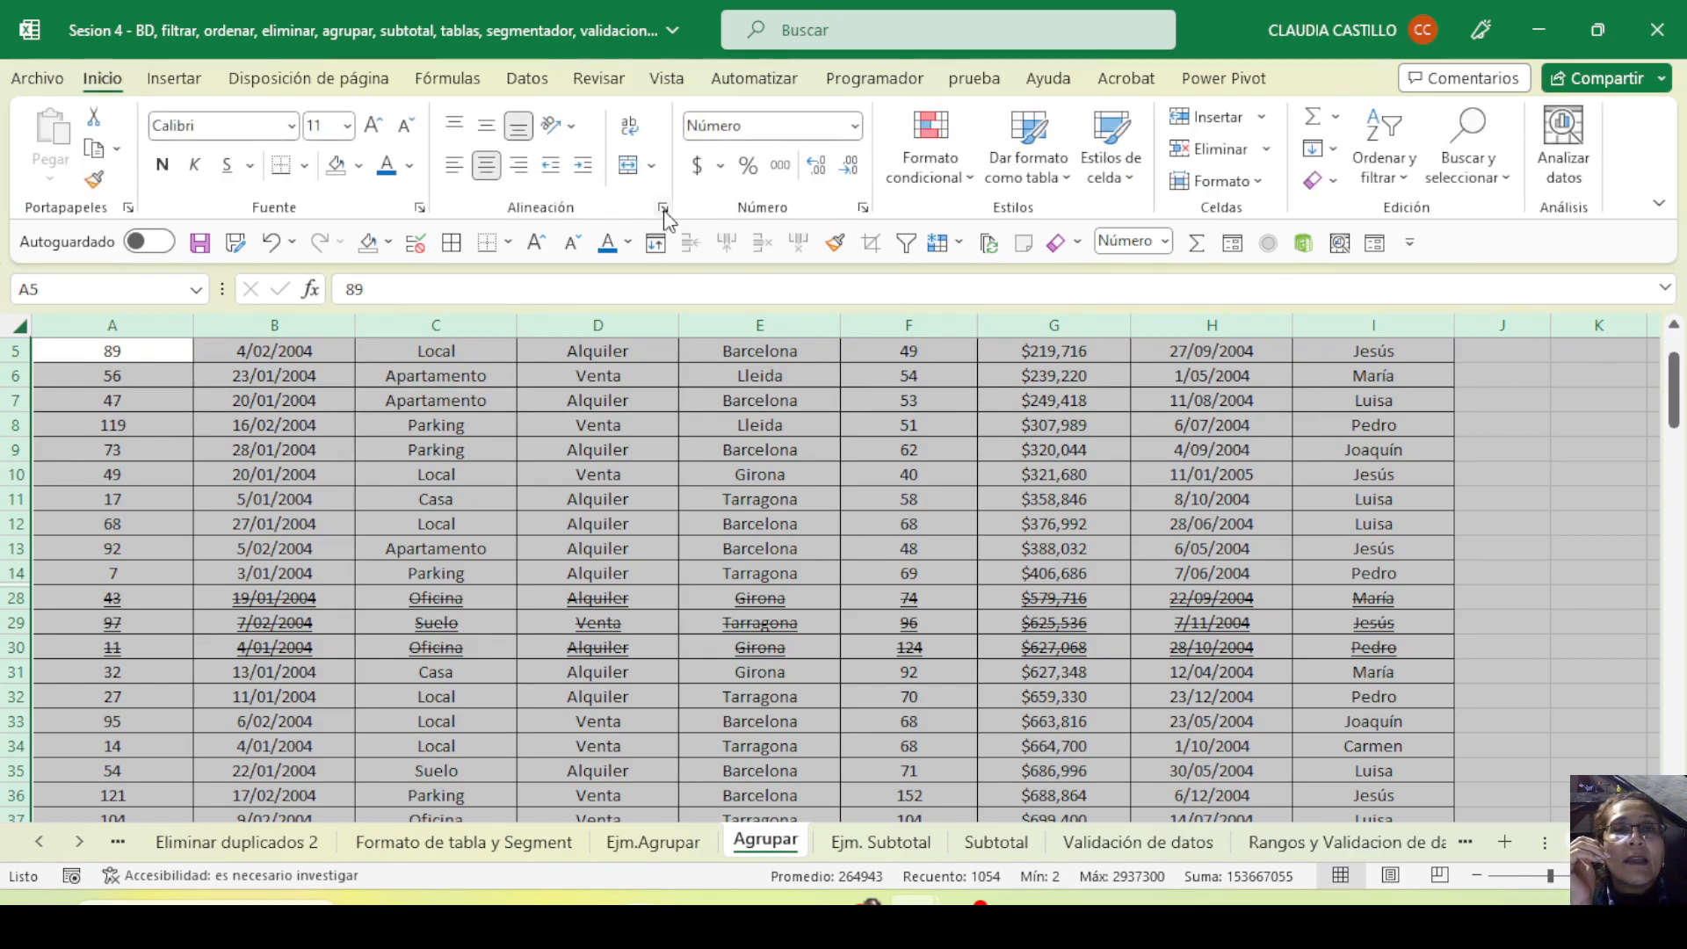
pyautogui.click(419, 207)
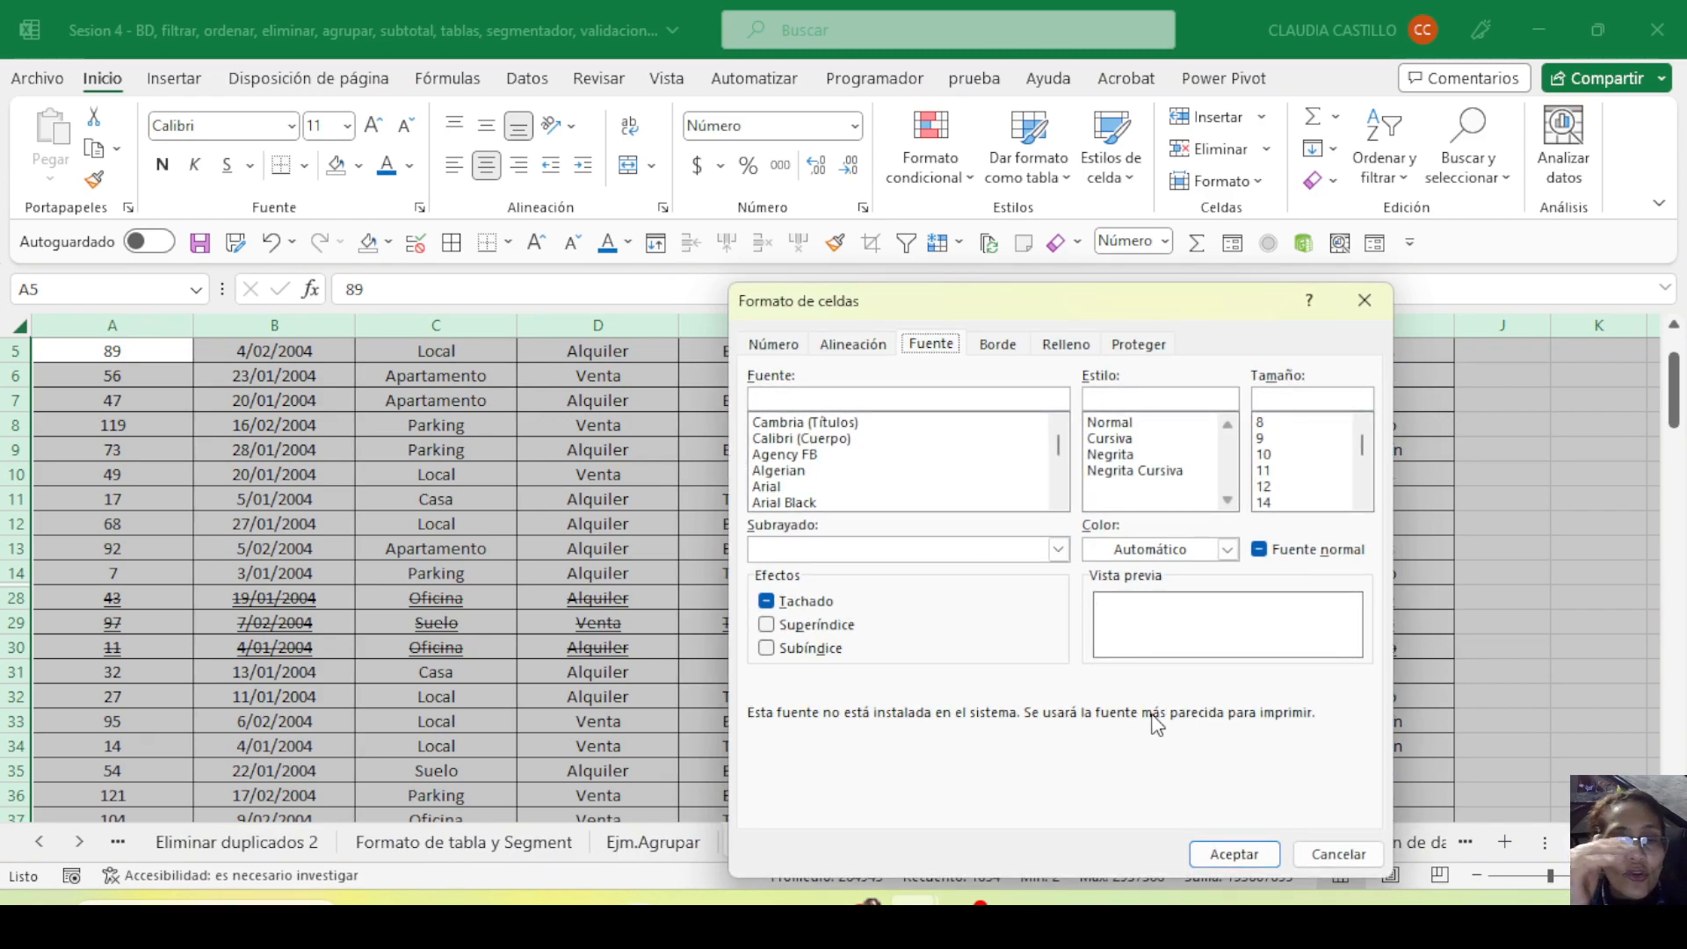
pyautogui.click(767, 603)
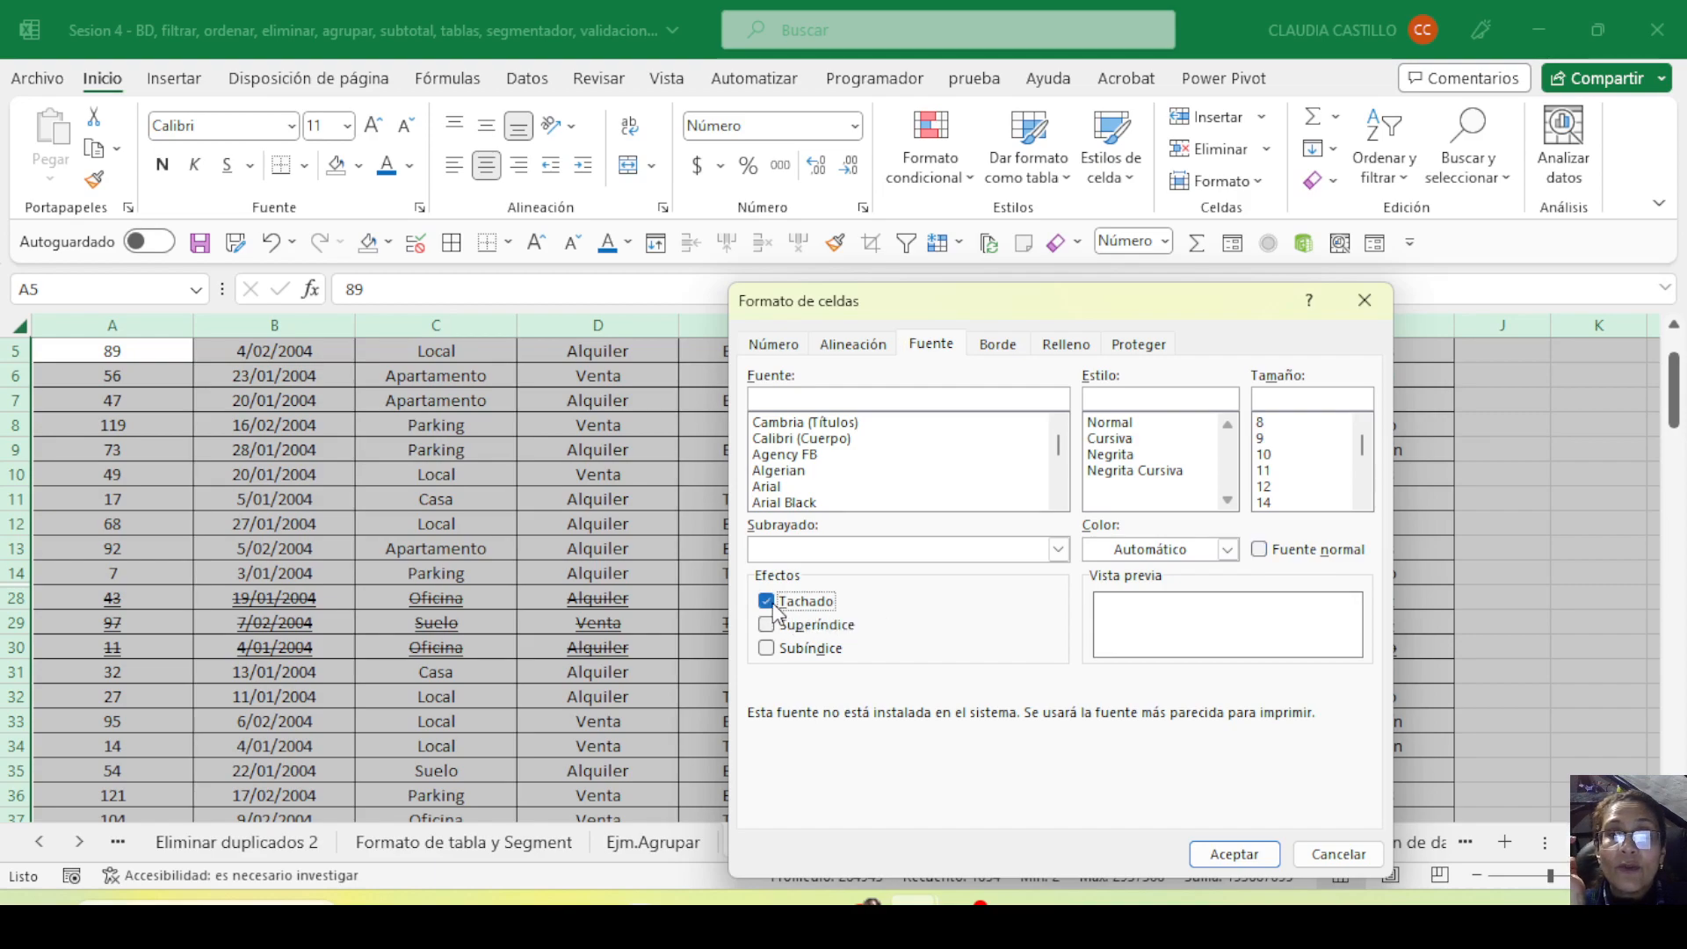
pyautogui.click(819, 605)
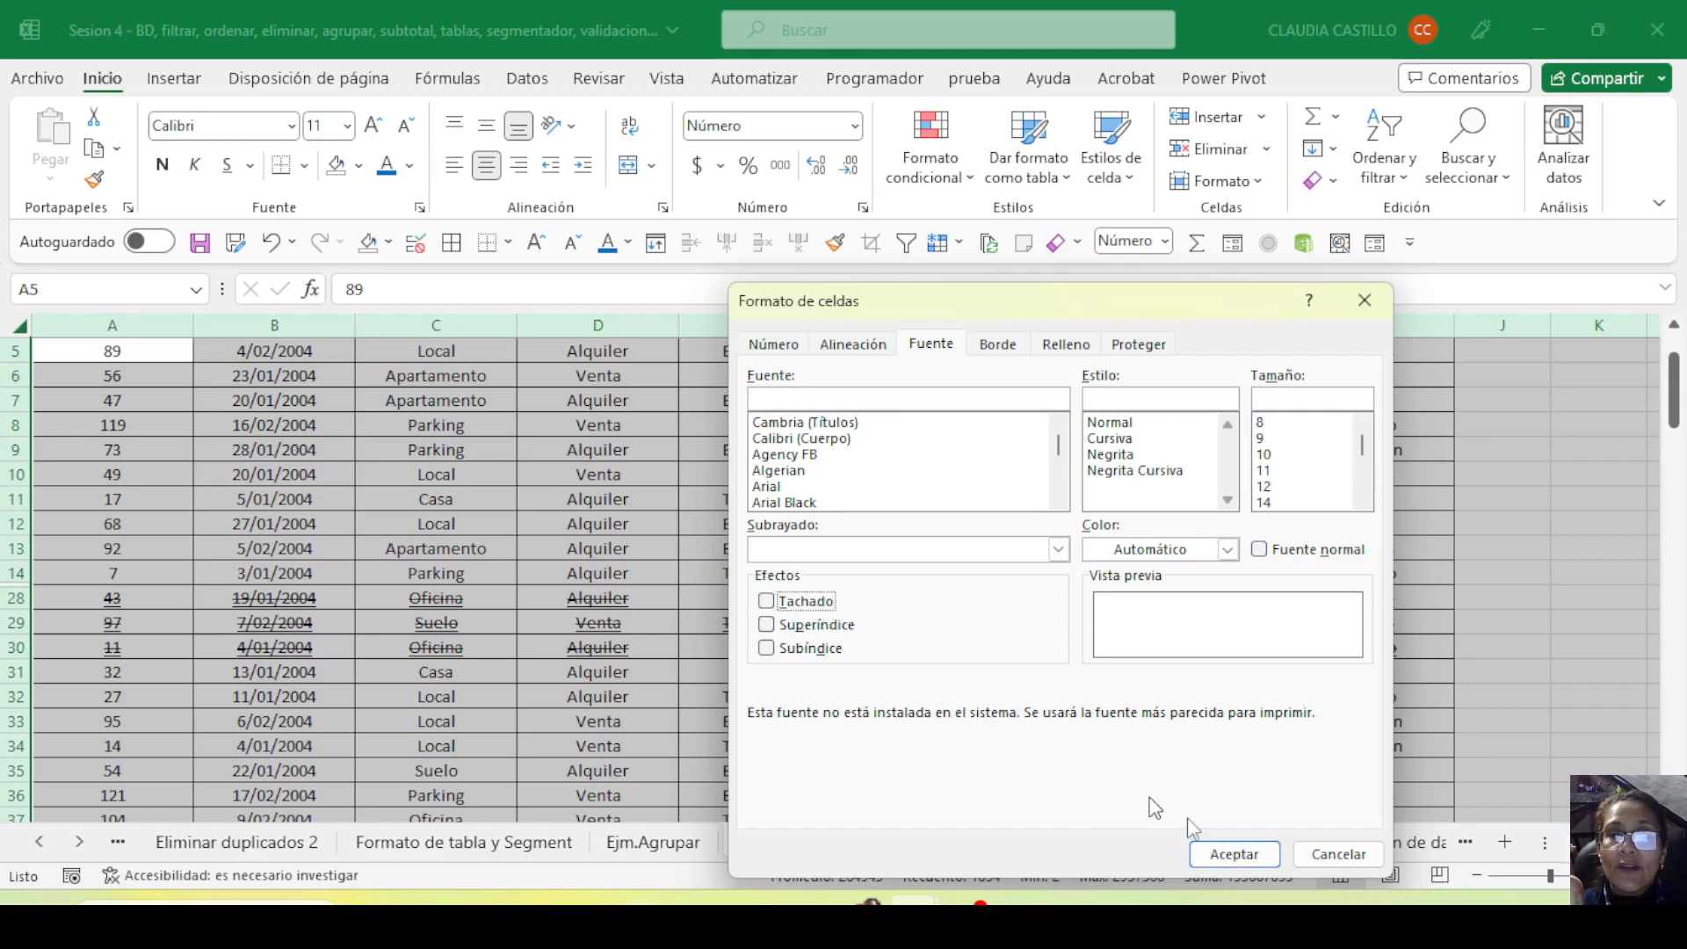
pyautogui.click(1233, 853)
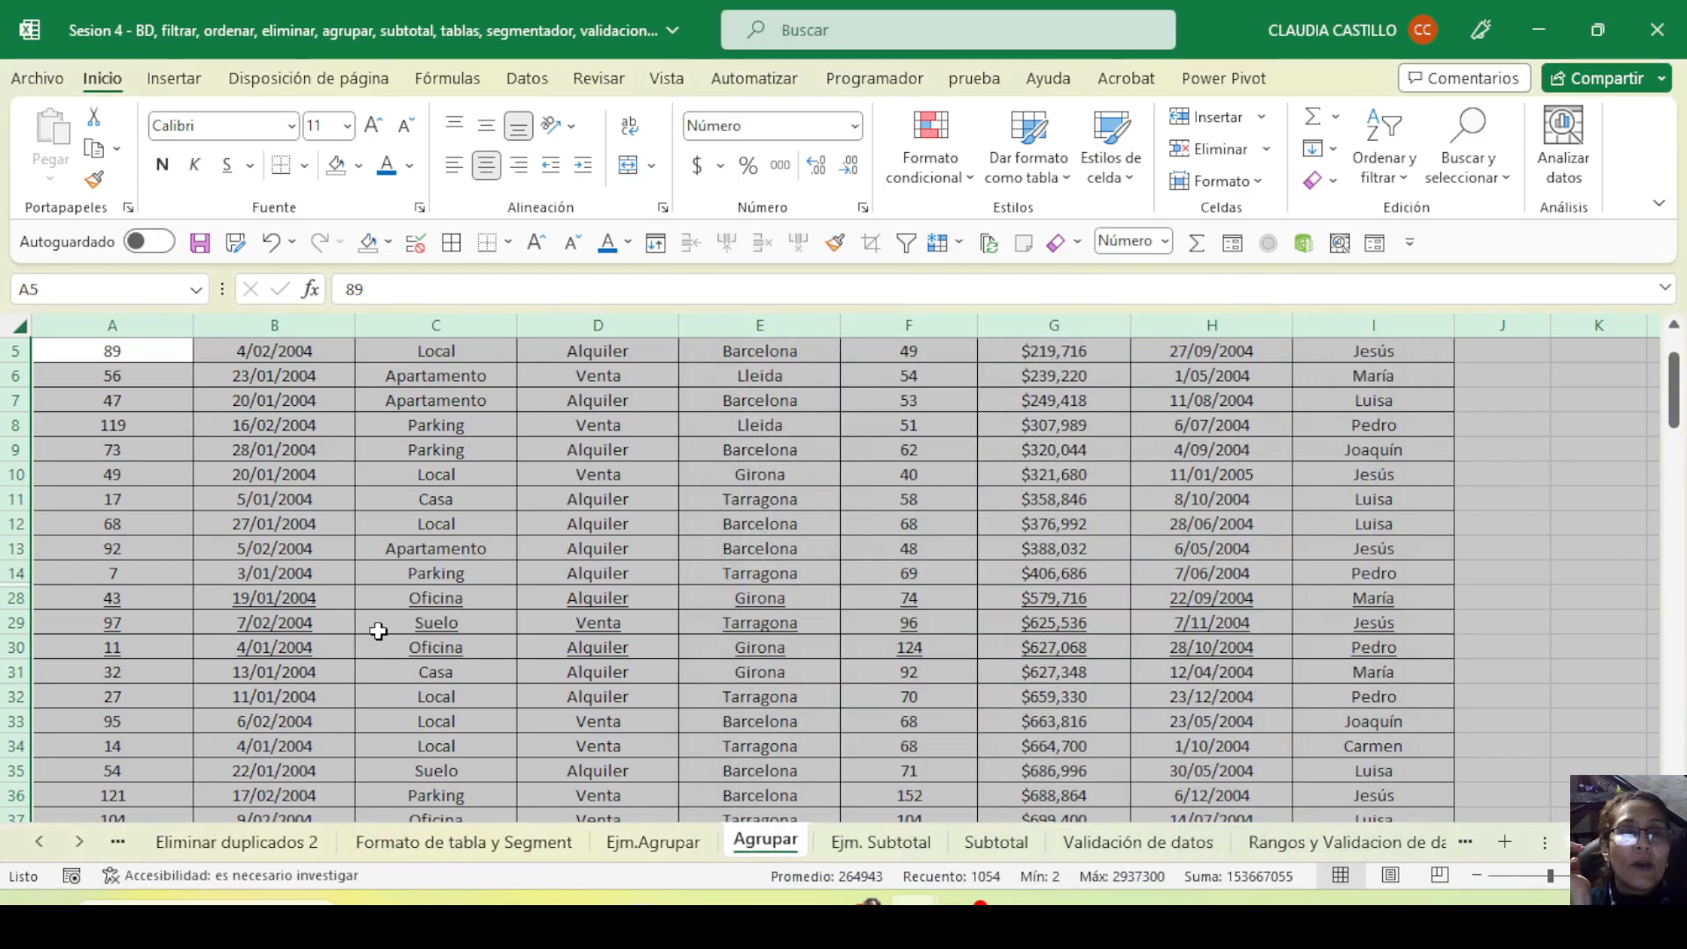
# Remove the underline from all cells of the sheet
pyautogui.click(230, 167)
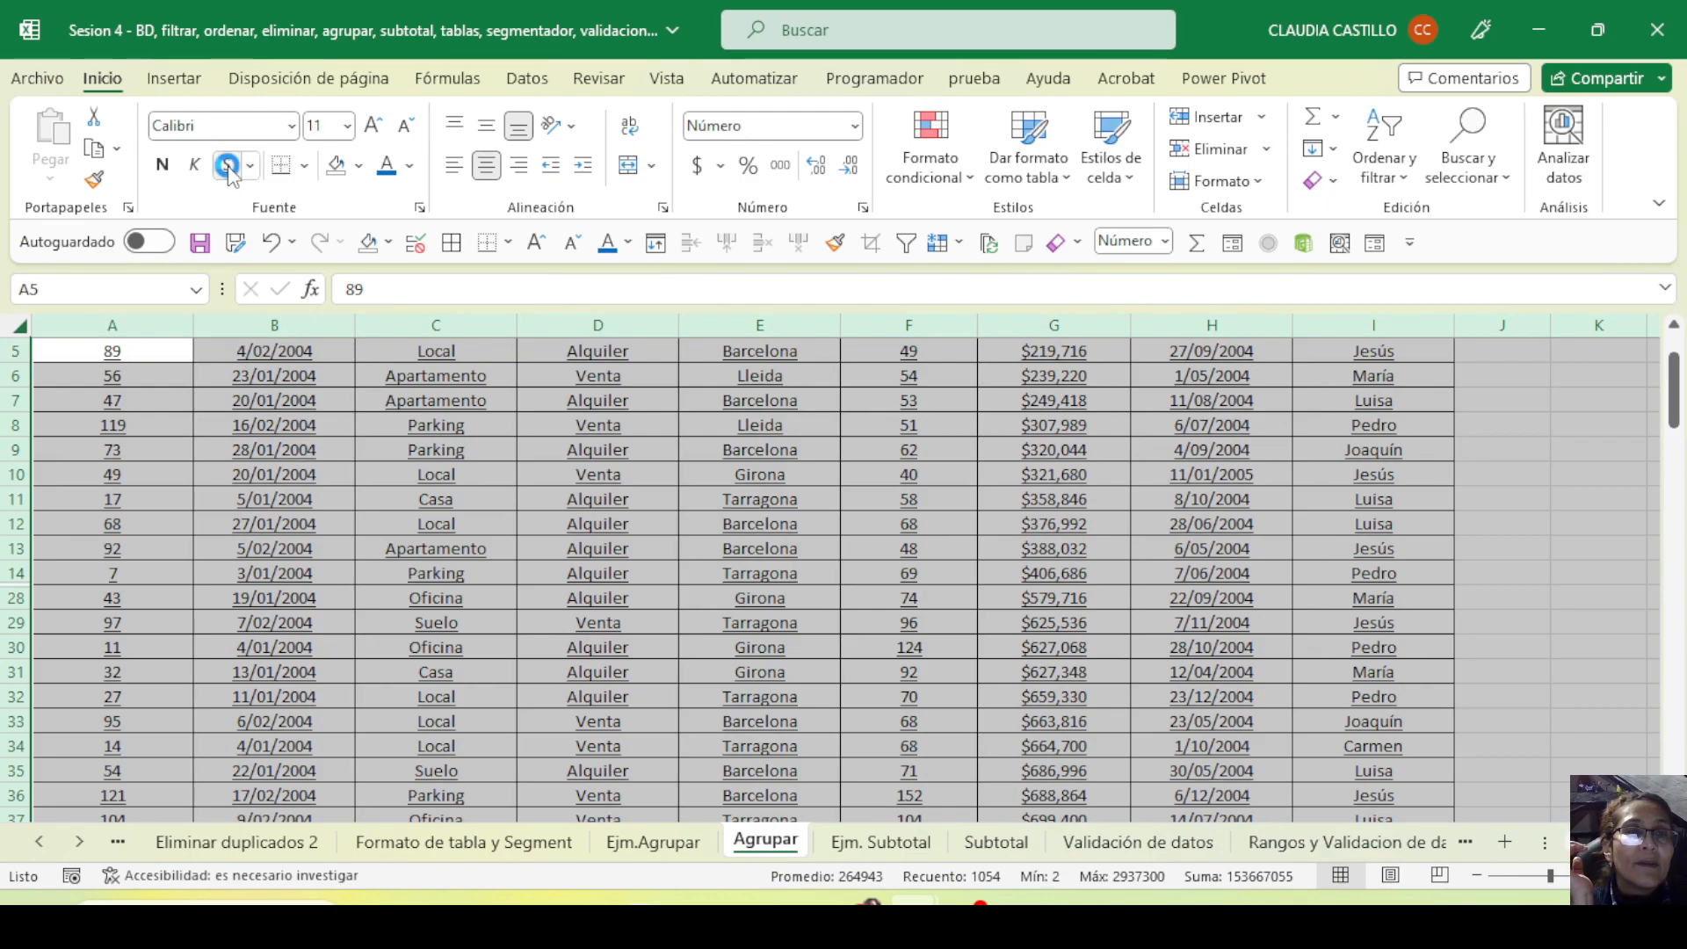
pyautogui.click(451, 642)
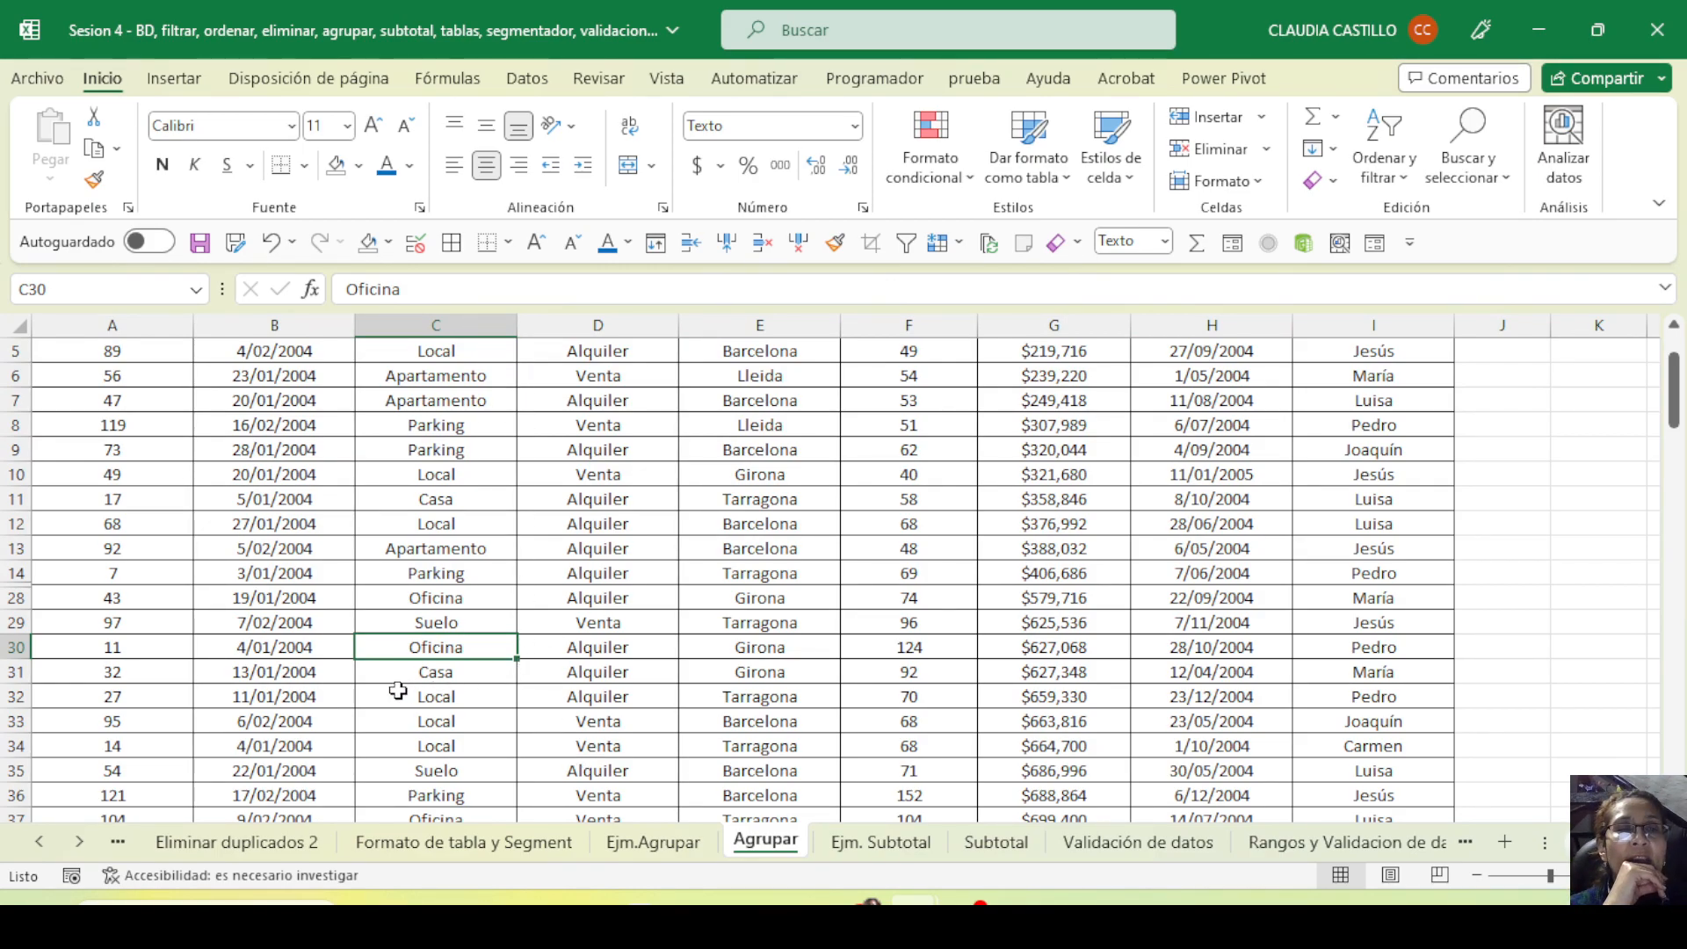
pyautogui.scroll(2, 243, 622)
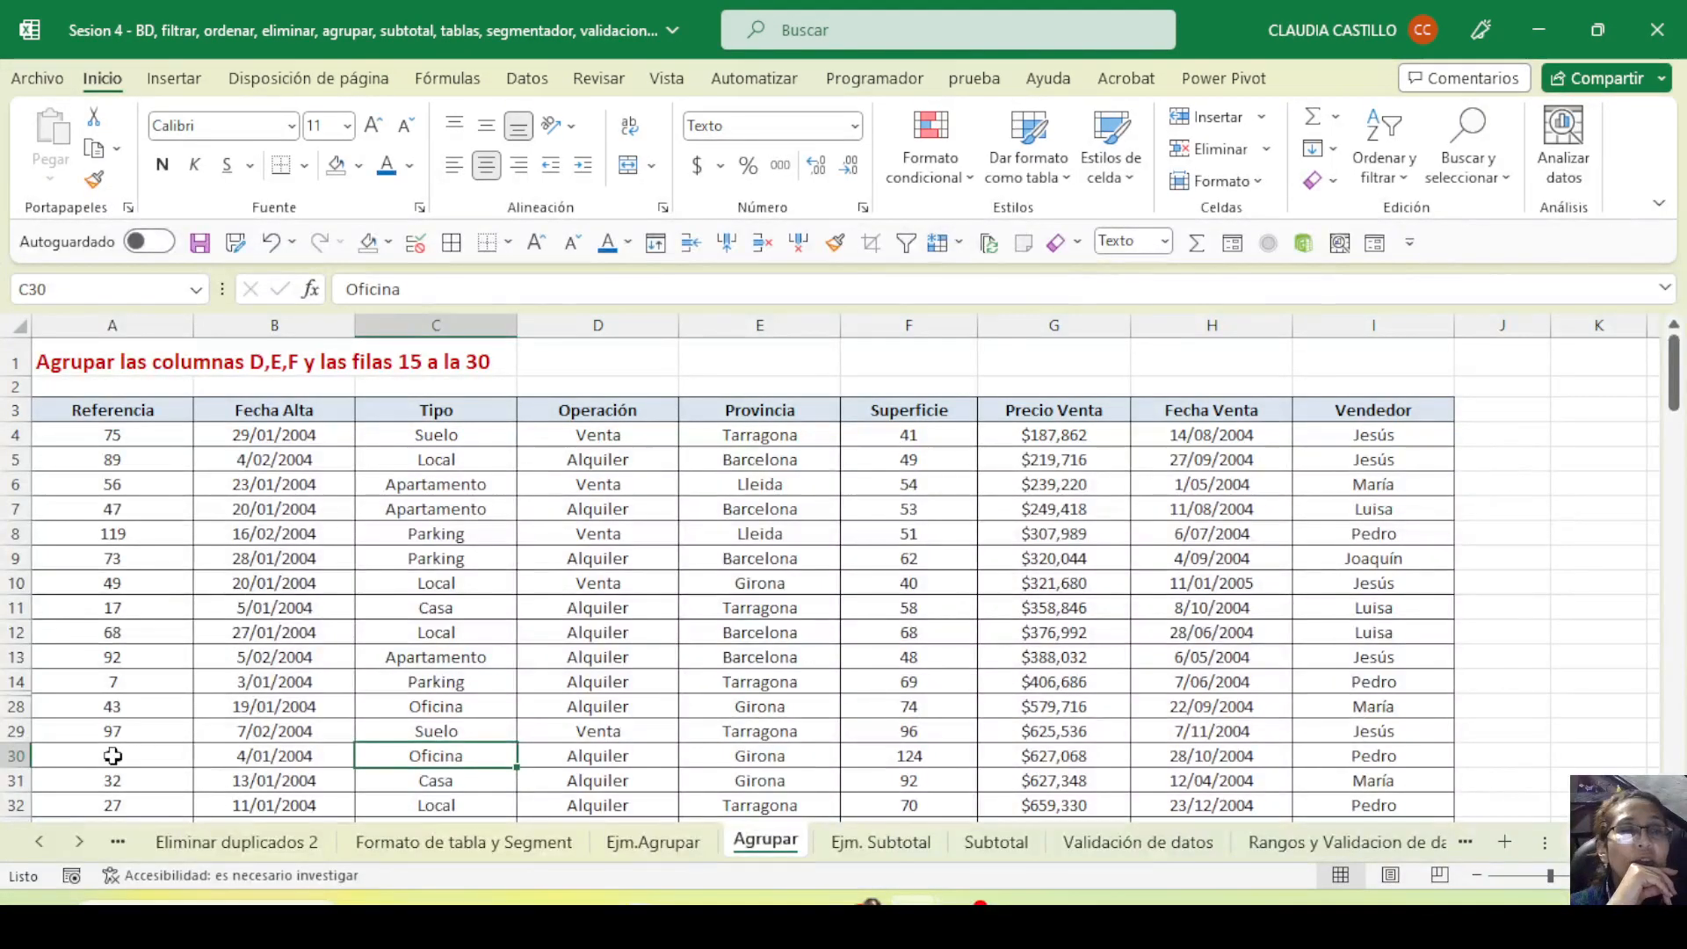
# Unhide the rows between 14 and 28 by selecting both surrounding rows and showing what they enclose
pyautogui.scroll(-3, 113, 756)
pyautogui.moveTo(20, 437); pyautogui.dragTo(14, 464)
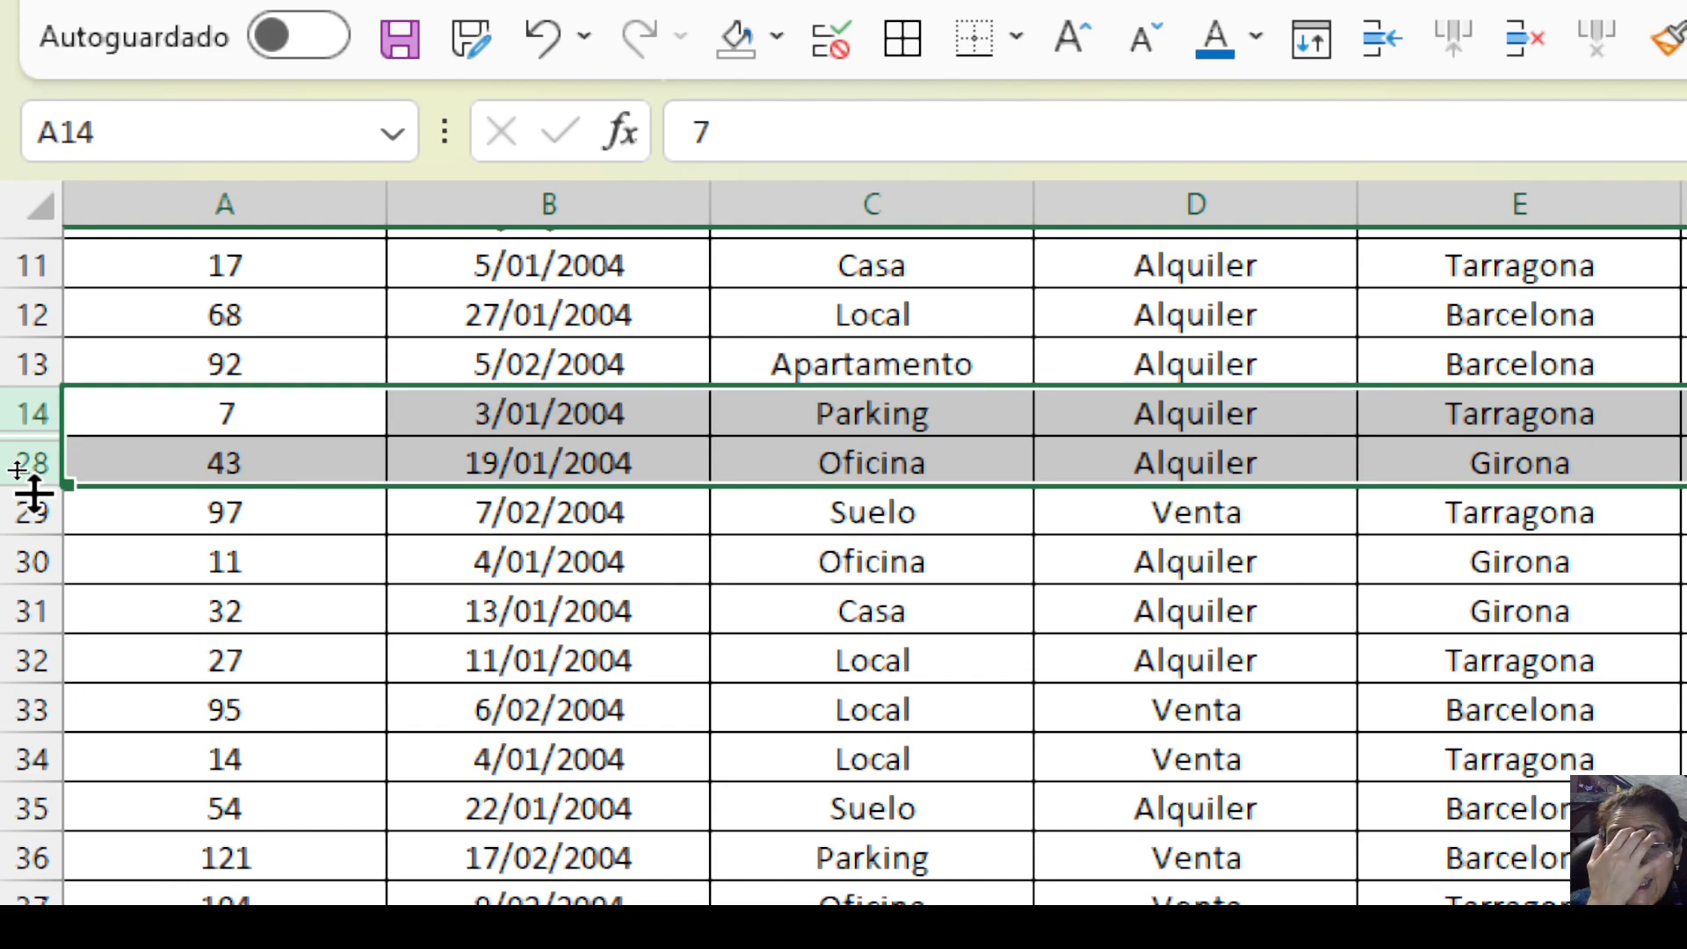
pyautogui.click(16, 406)
pyautogui.moveTo(16, 406); pyautogui.dragTo(16, 475)
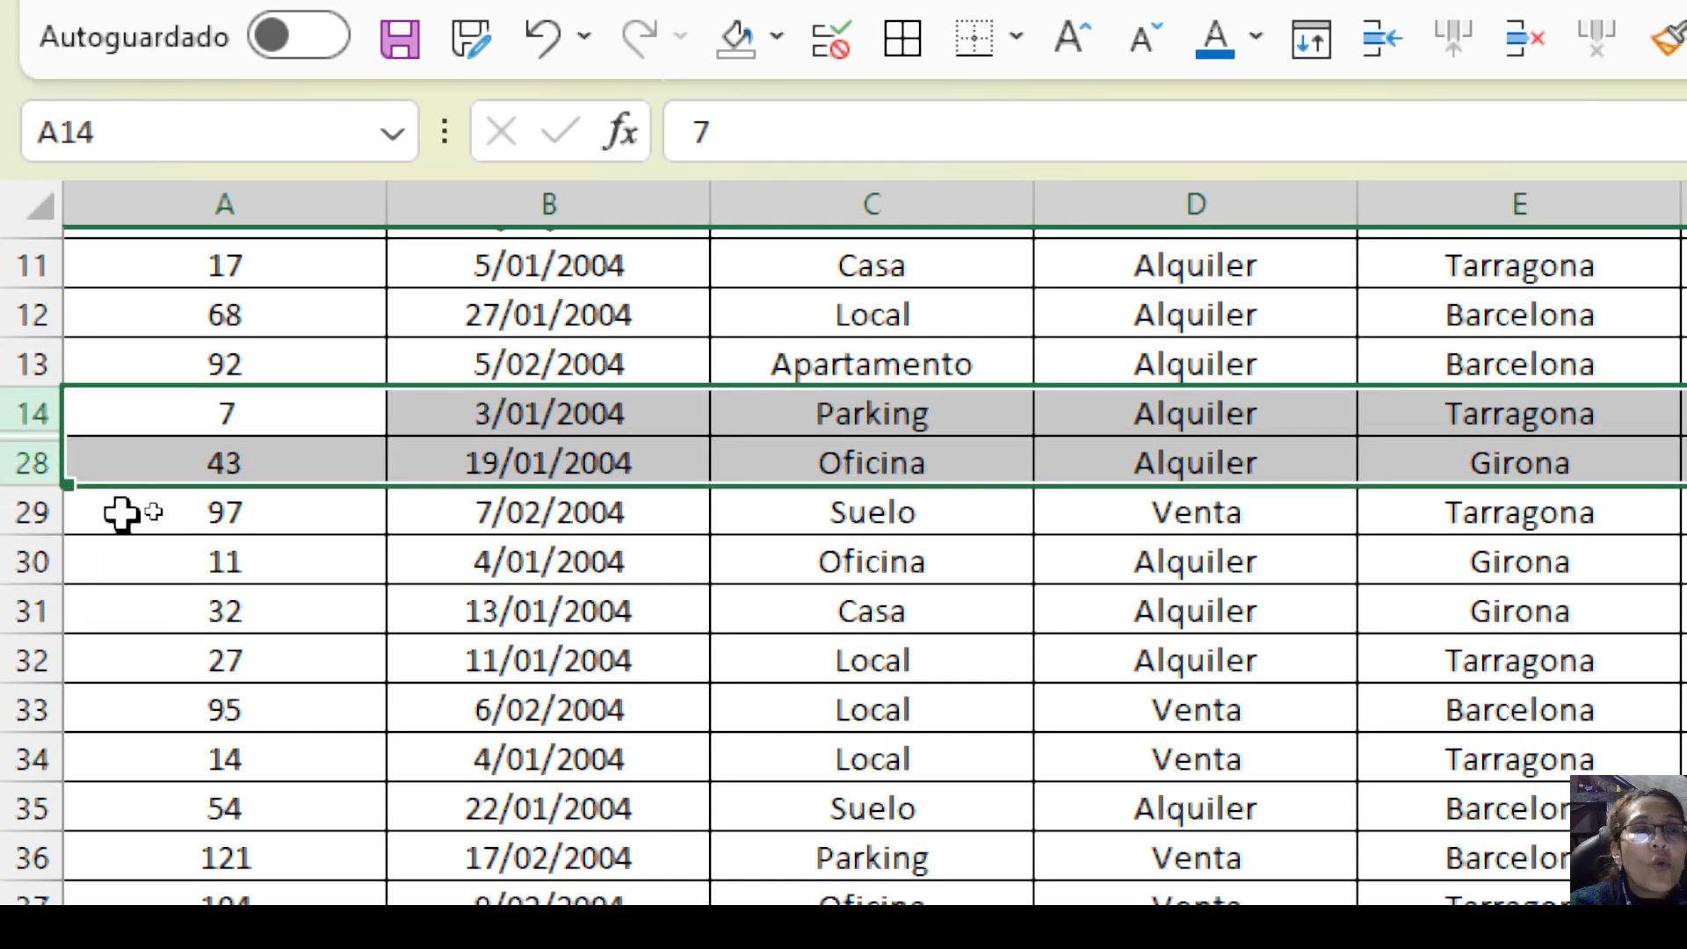
pyautogui.click(28, 412)
pyautogui.moveTo(28, 411); pyautogui.dragTo(16, 470)
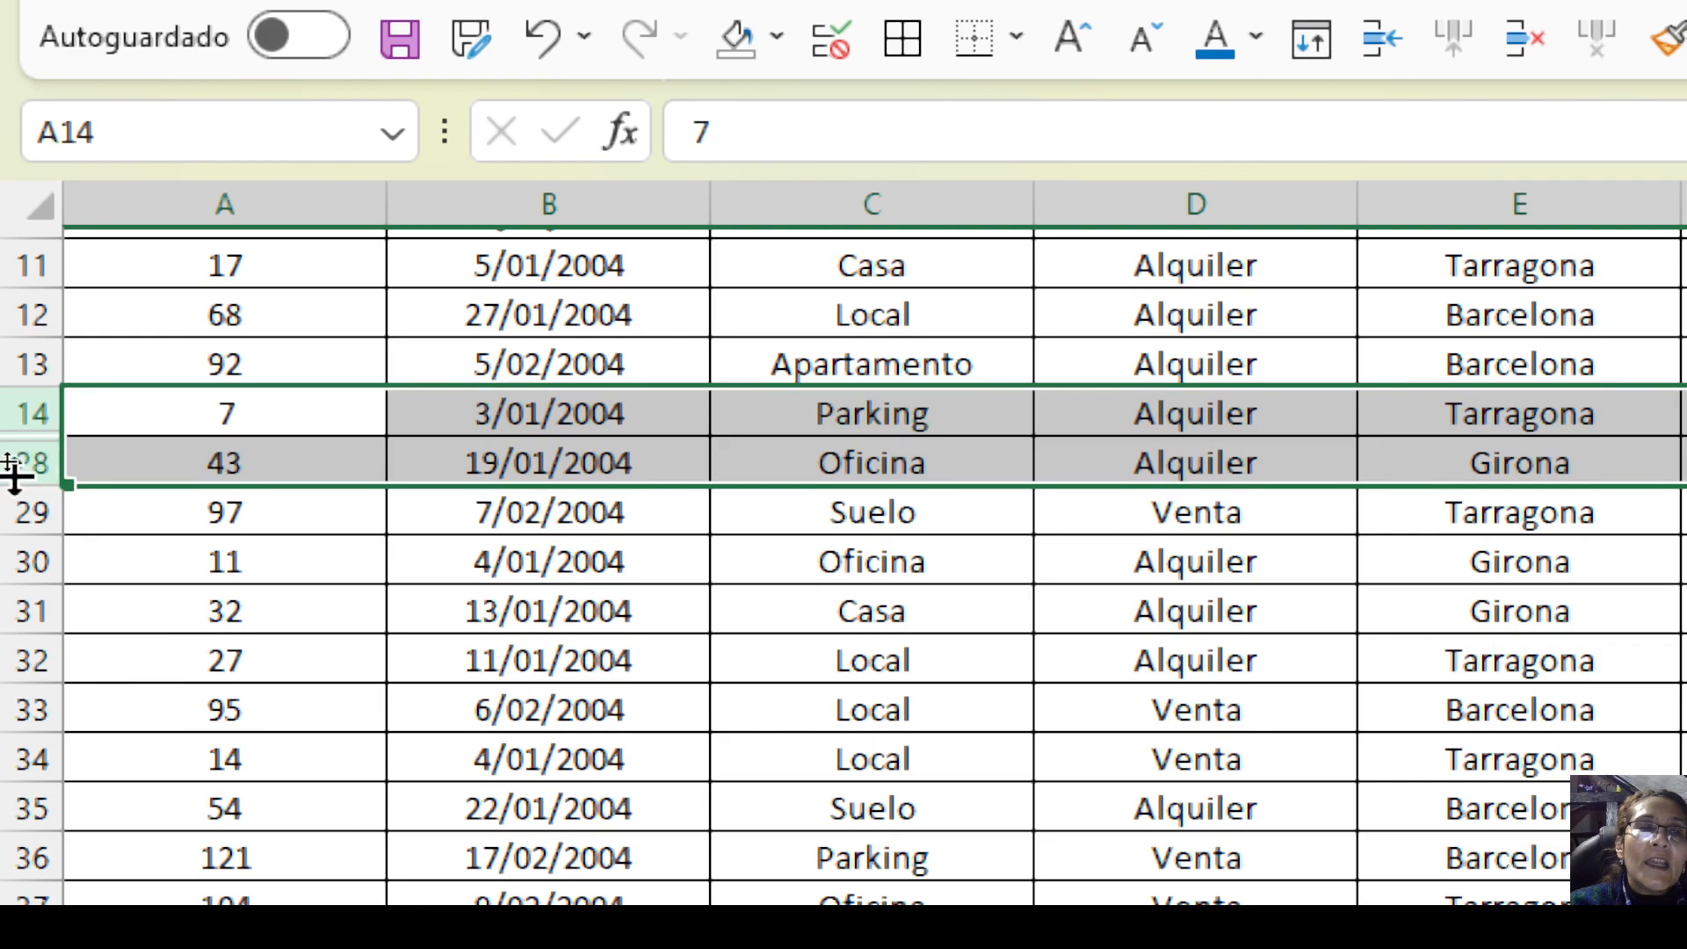
pyautogui.rightClick(209, 420)
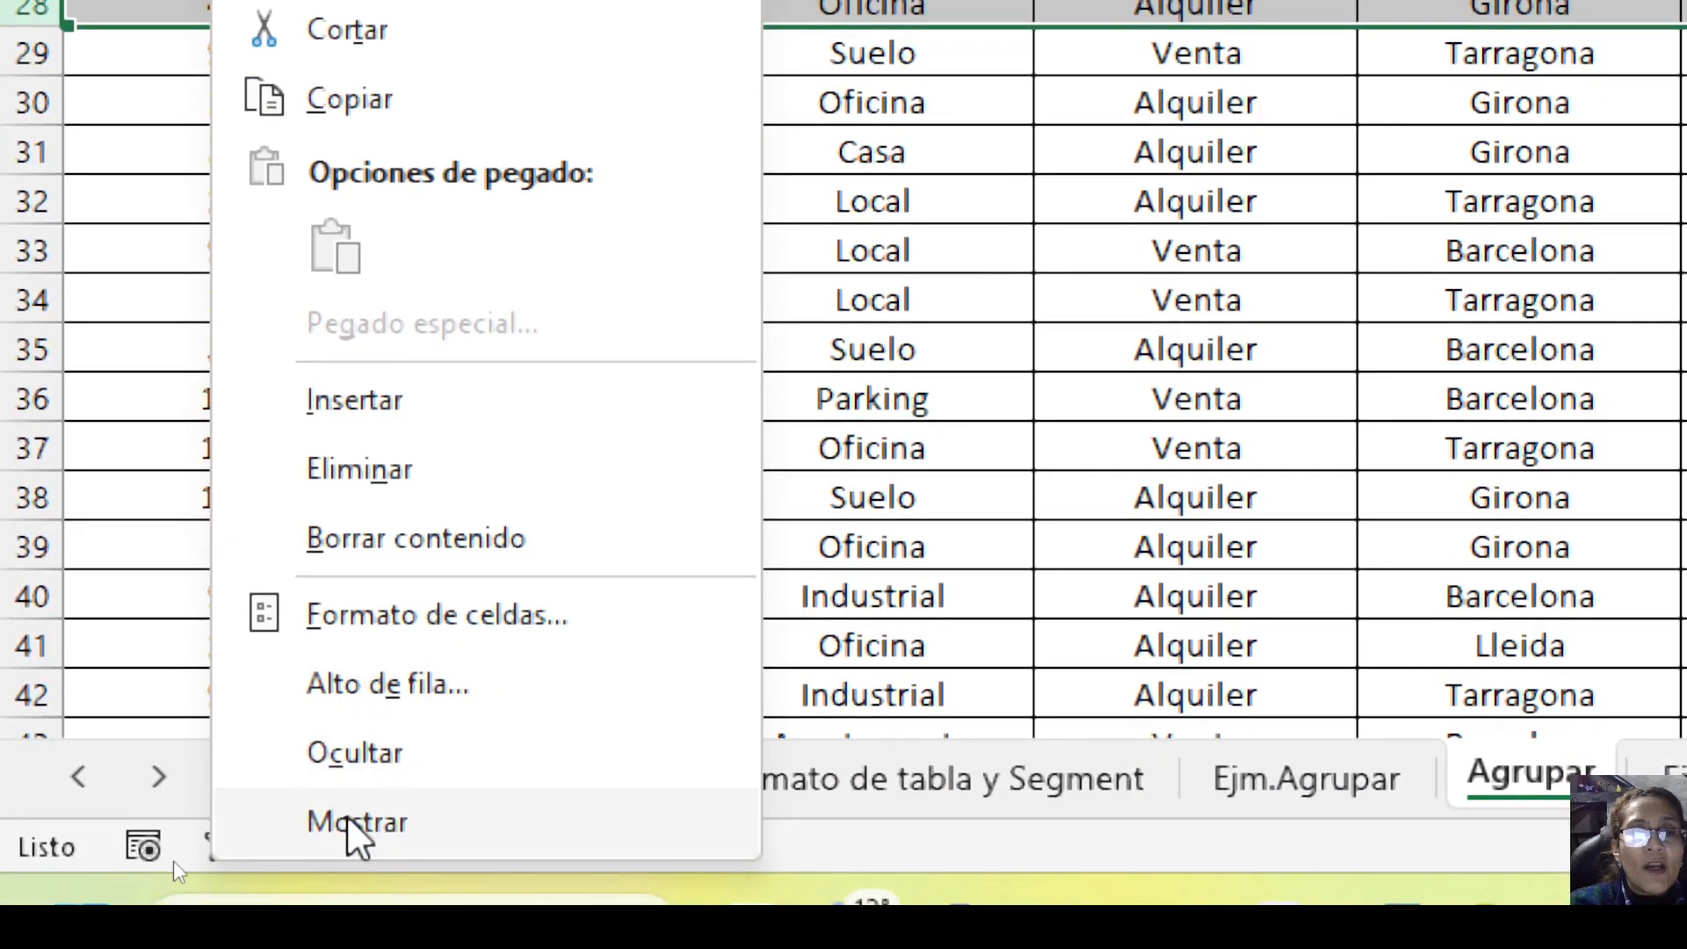
pyautogui.click(354, 859)
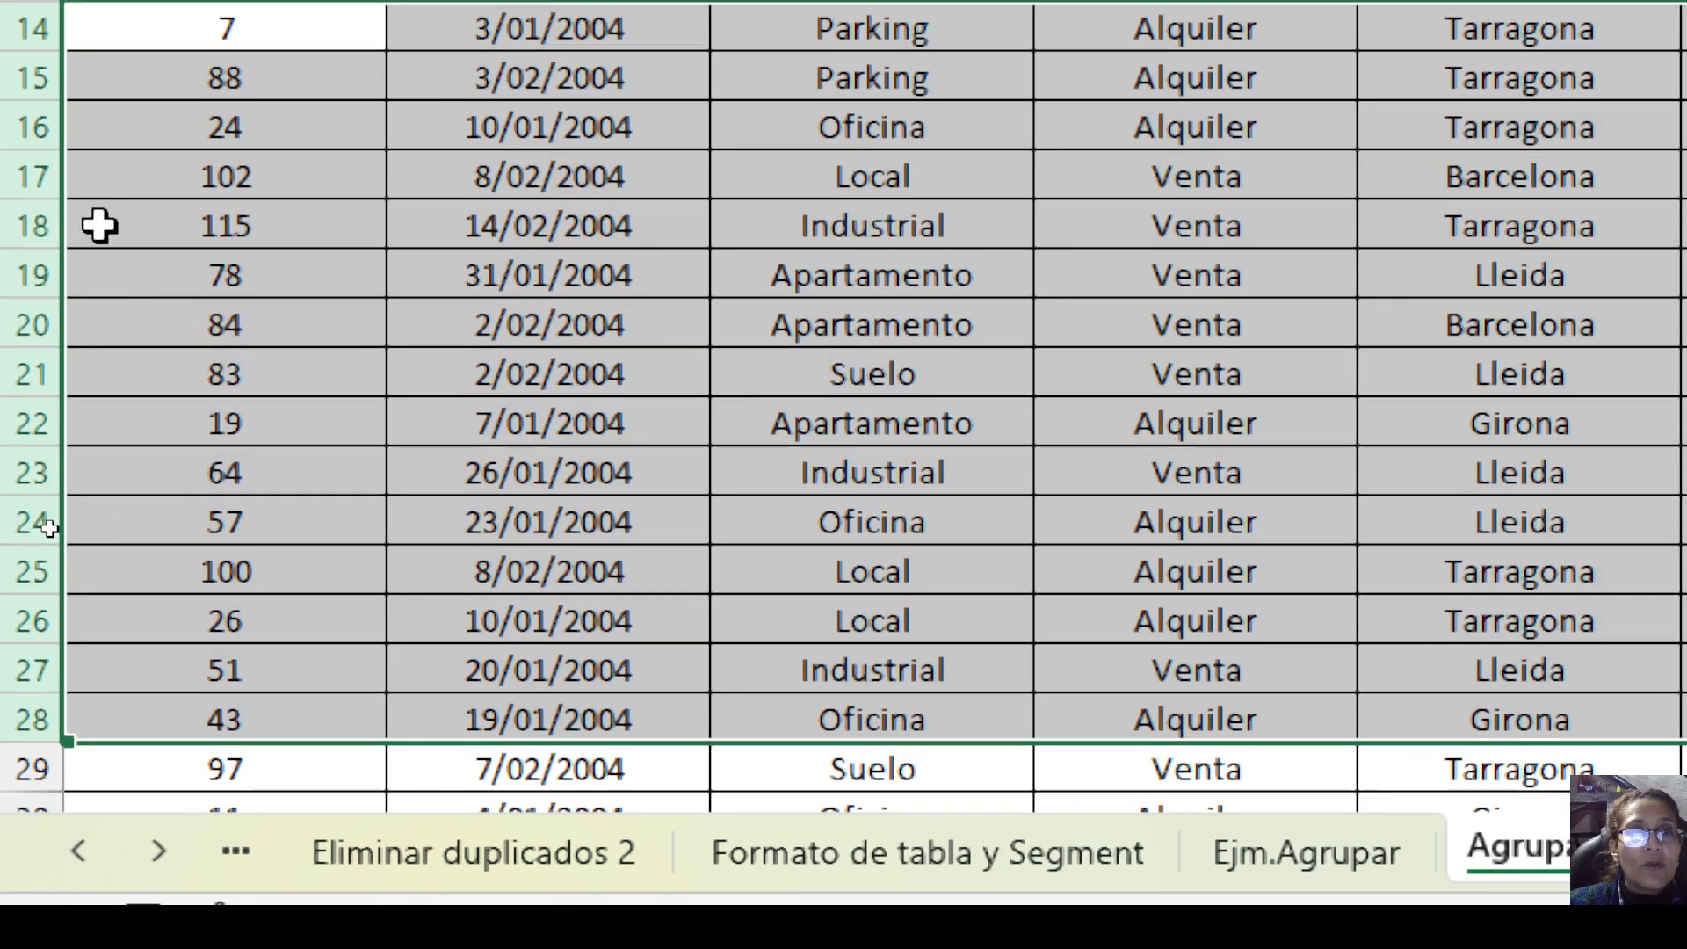
# Hide rows 14 to 28 again and reveal them by auto-fitting the height of the selected surrounding rows 13 to 29
pyautogui.rightClick(99, 226)
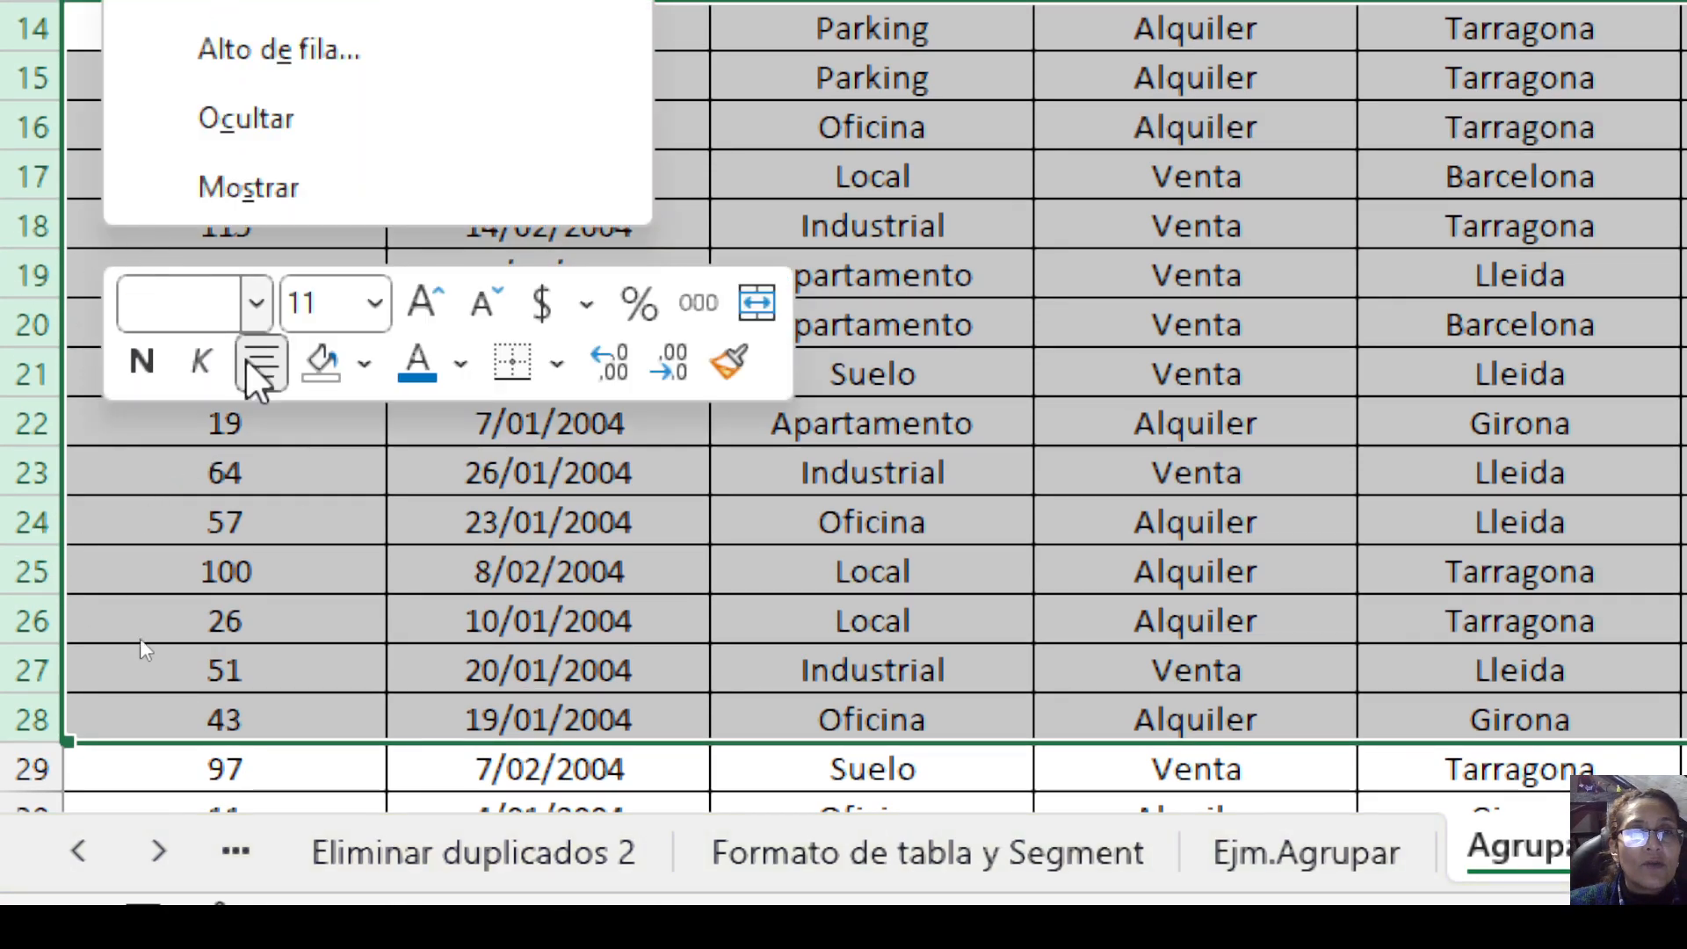
pyautogui.click(280, 119)
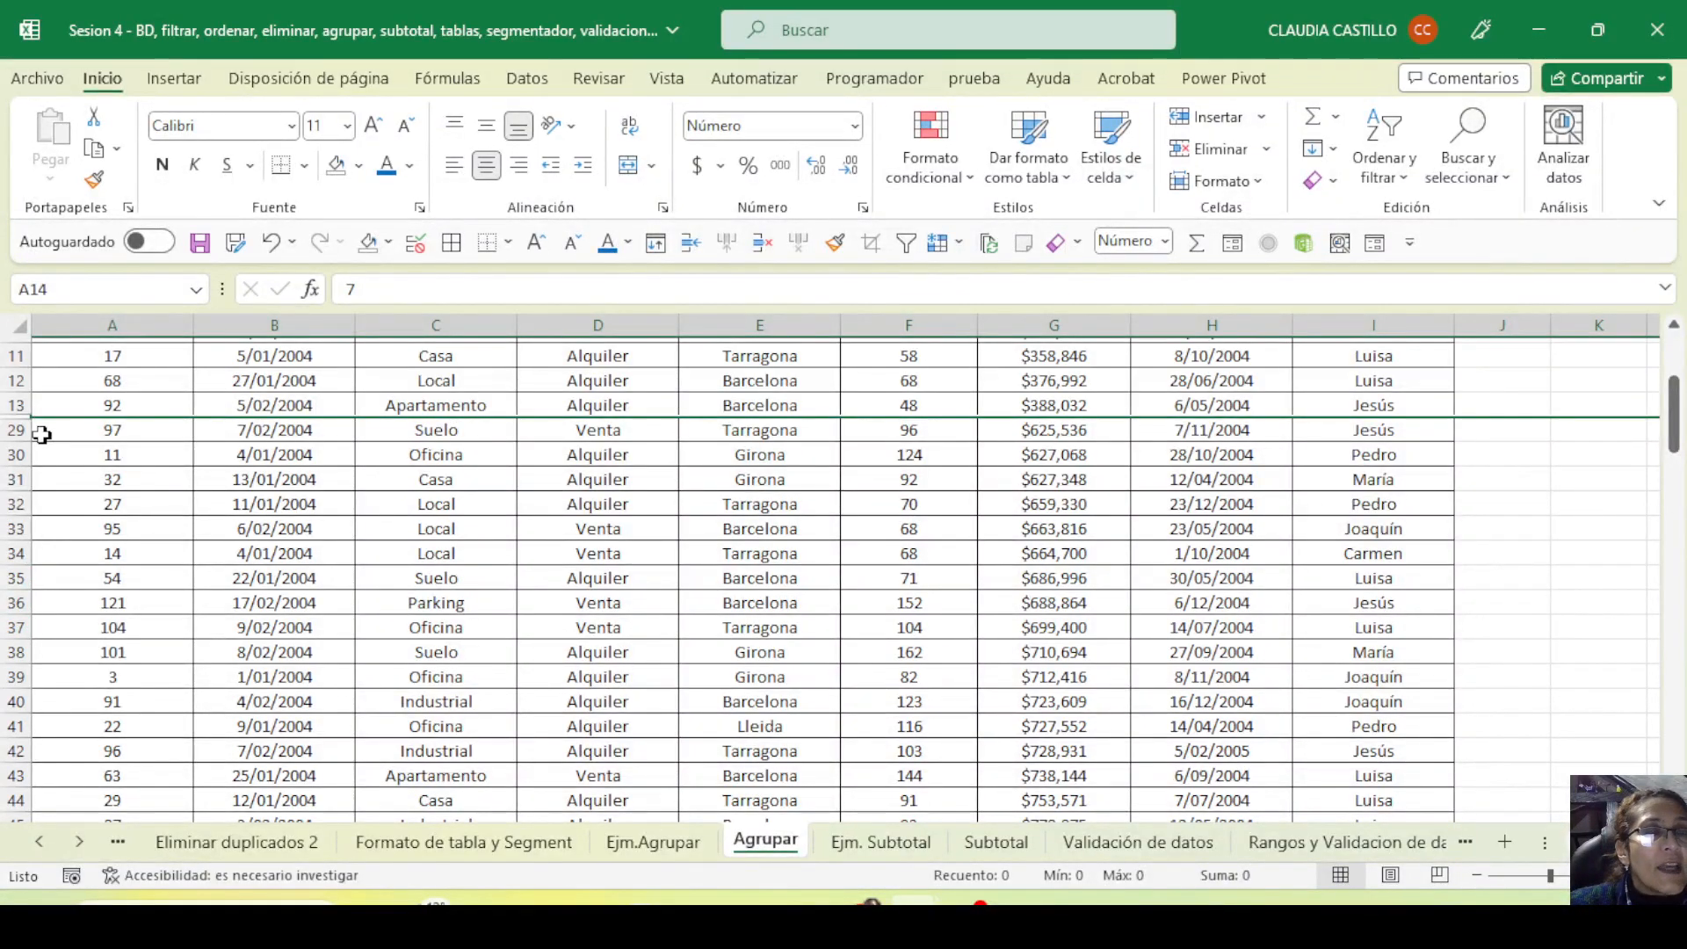
pyautogui.click(6, 406)
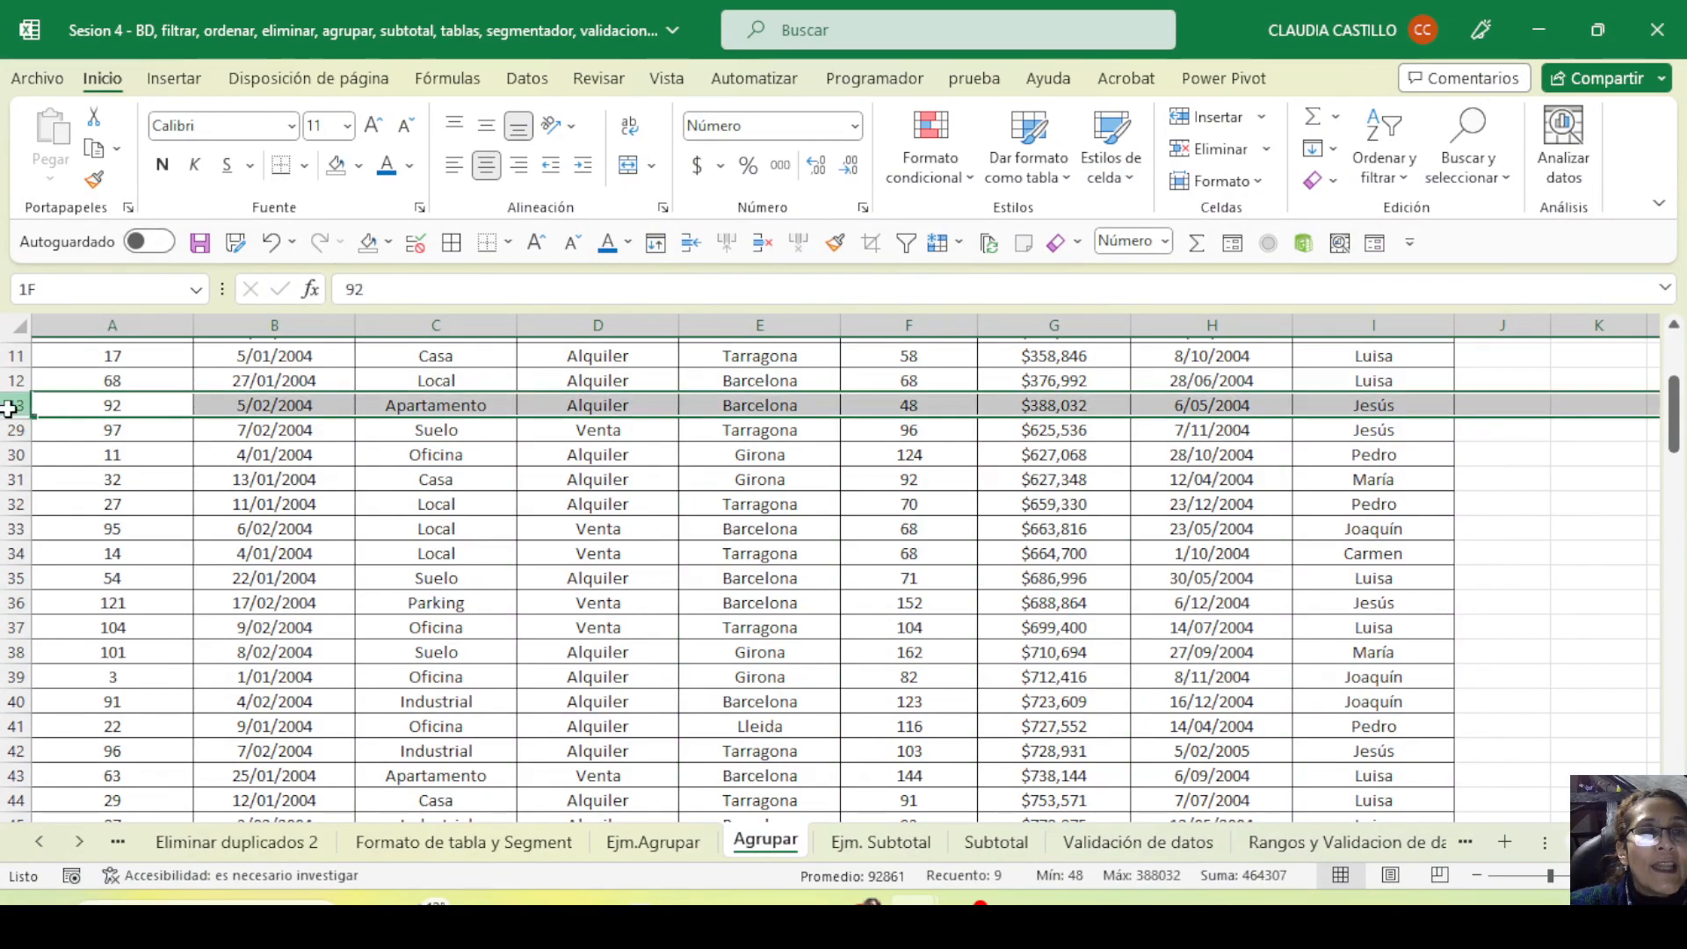
pyautogui.moveTo(7, 408); pyautogui.dragTo(11, 429)
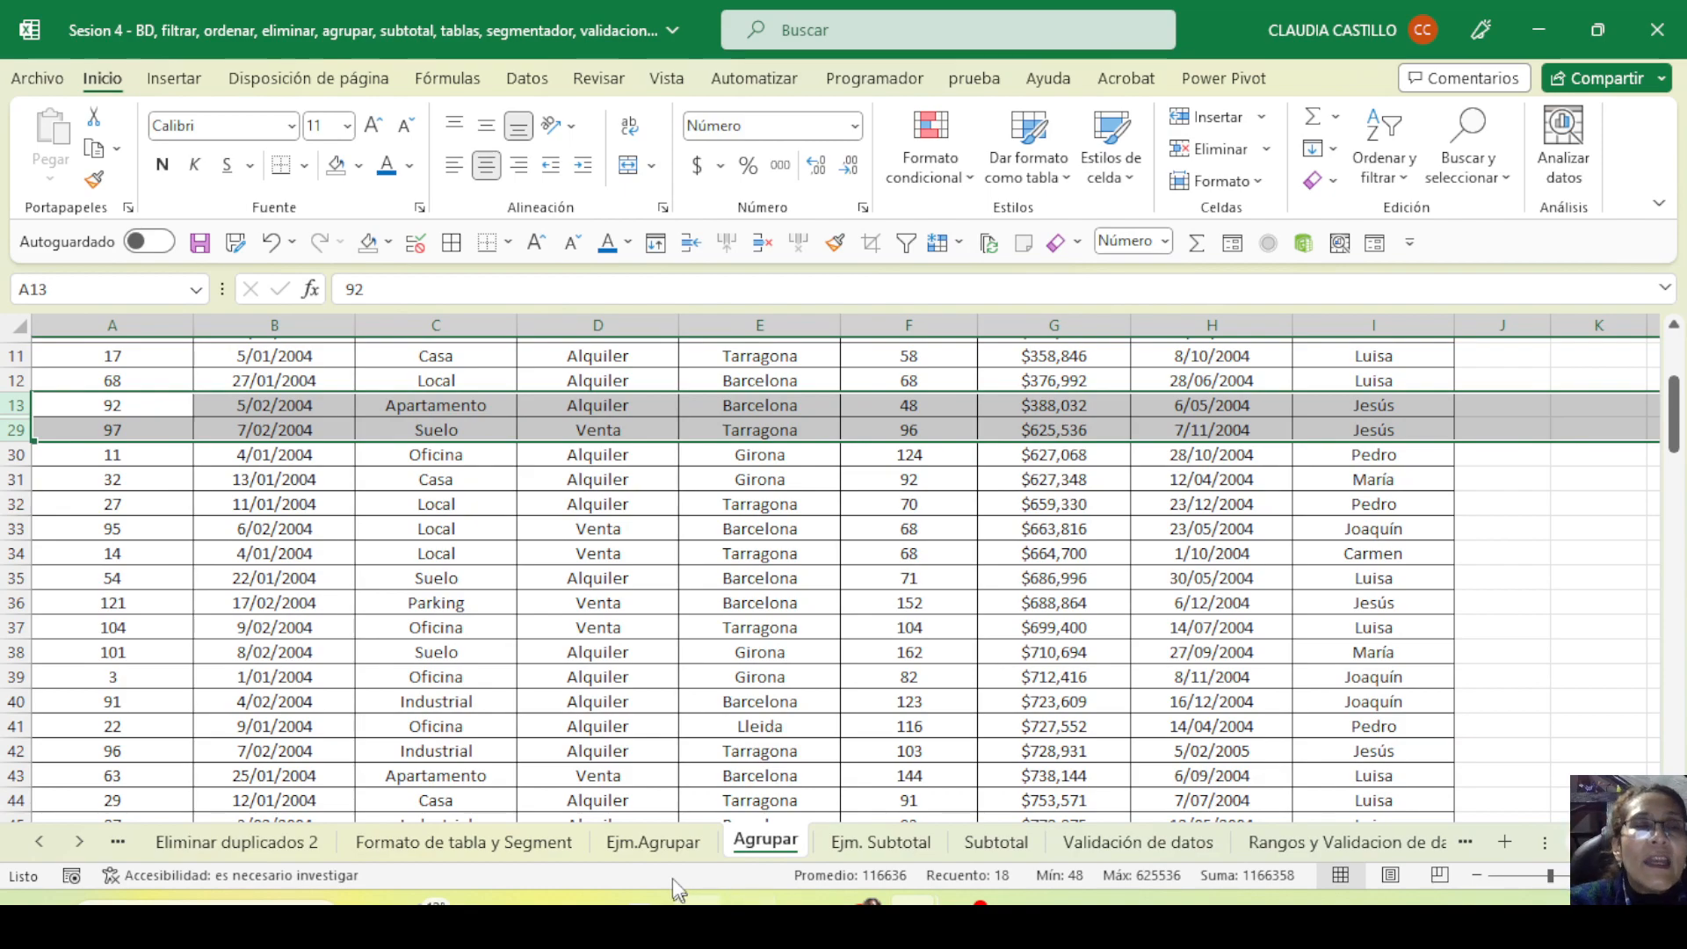
pyautogui.doubleClick(12, 443)
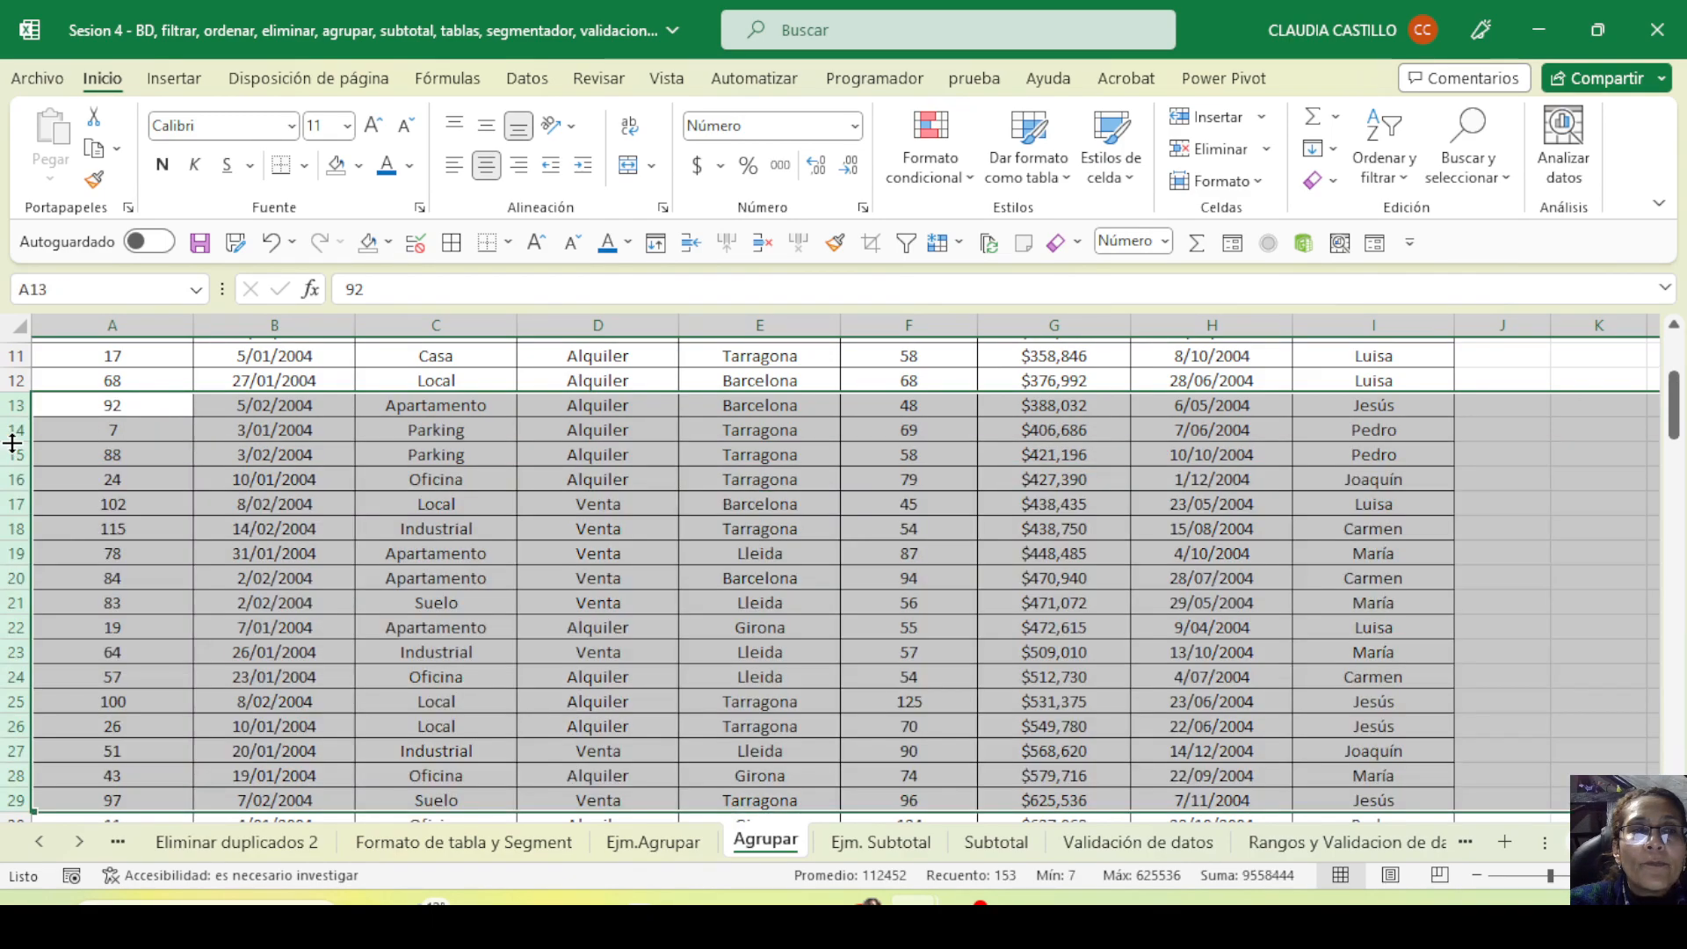
pyautogui.click(356, 650)
# Hide columns D and E of the property table
pyautogui.moveTo(606, 325); pyautogui.dragTo(760, 326)
pyautogui.rightClick(780, 331)
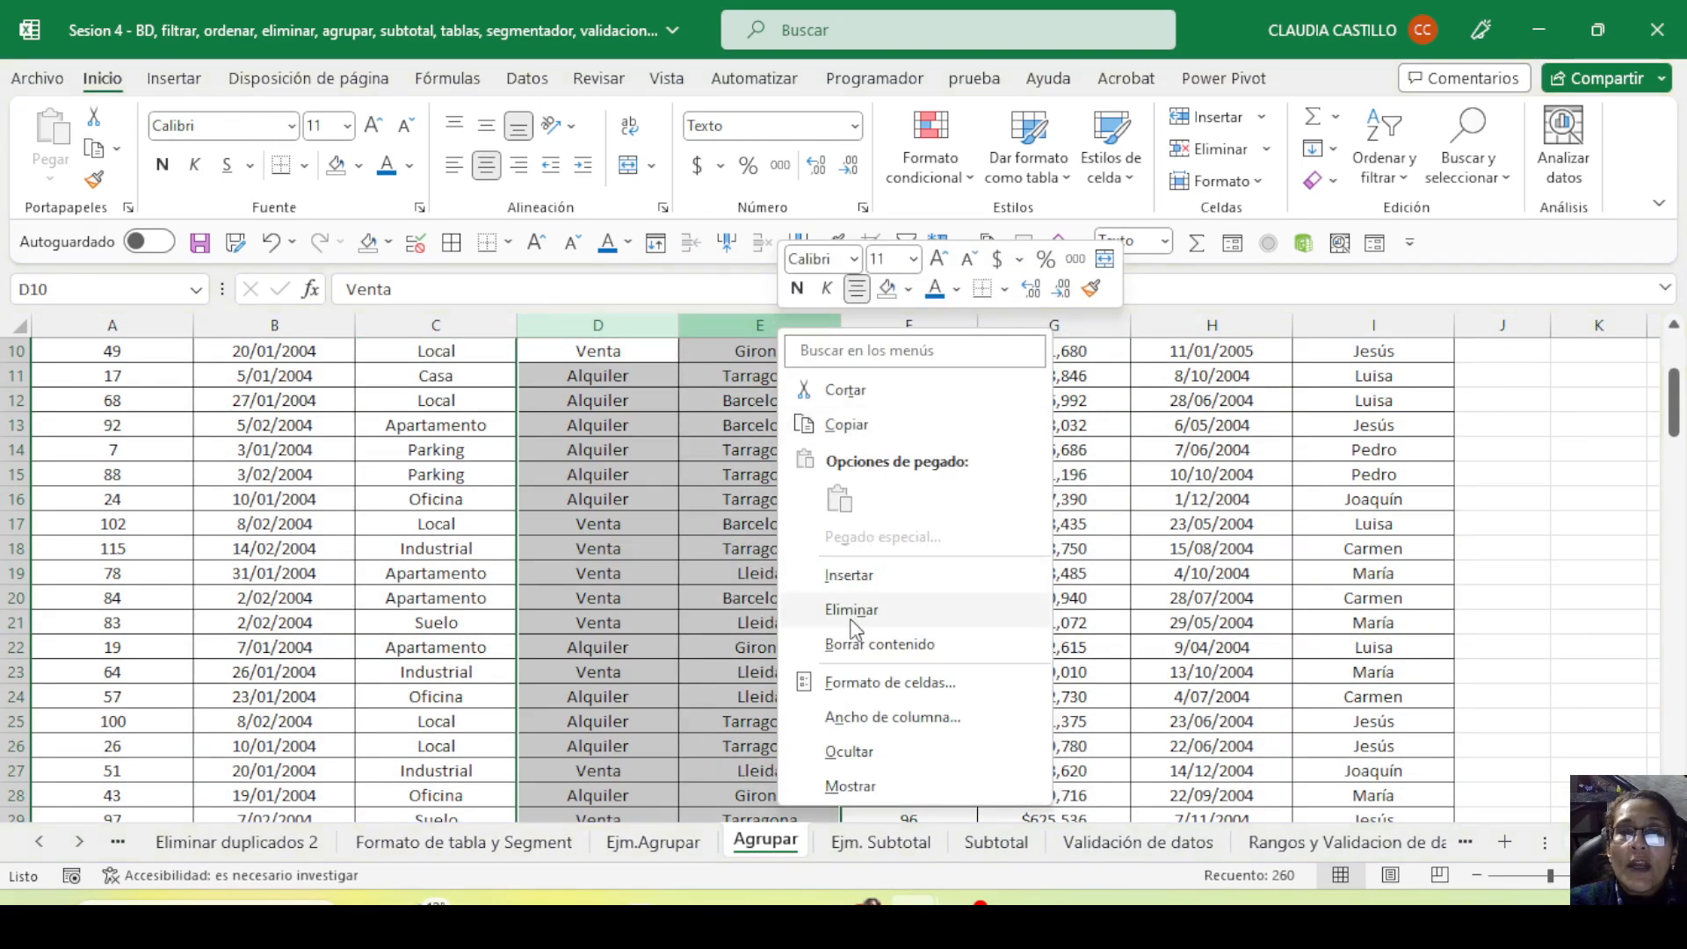
pyautogui.click(830, 751)
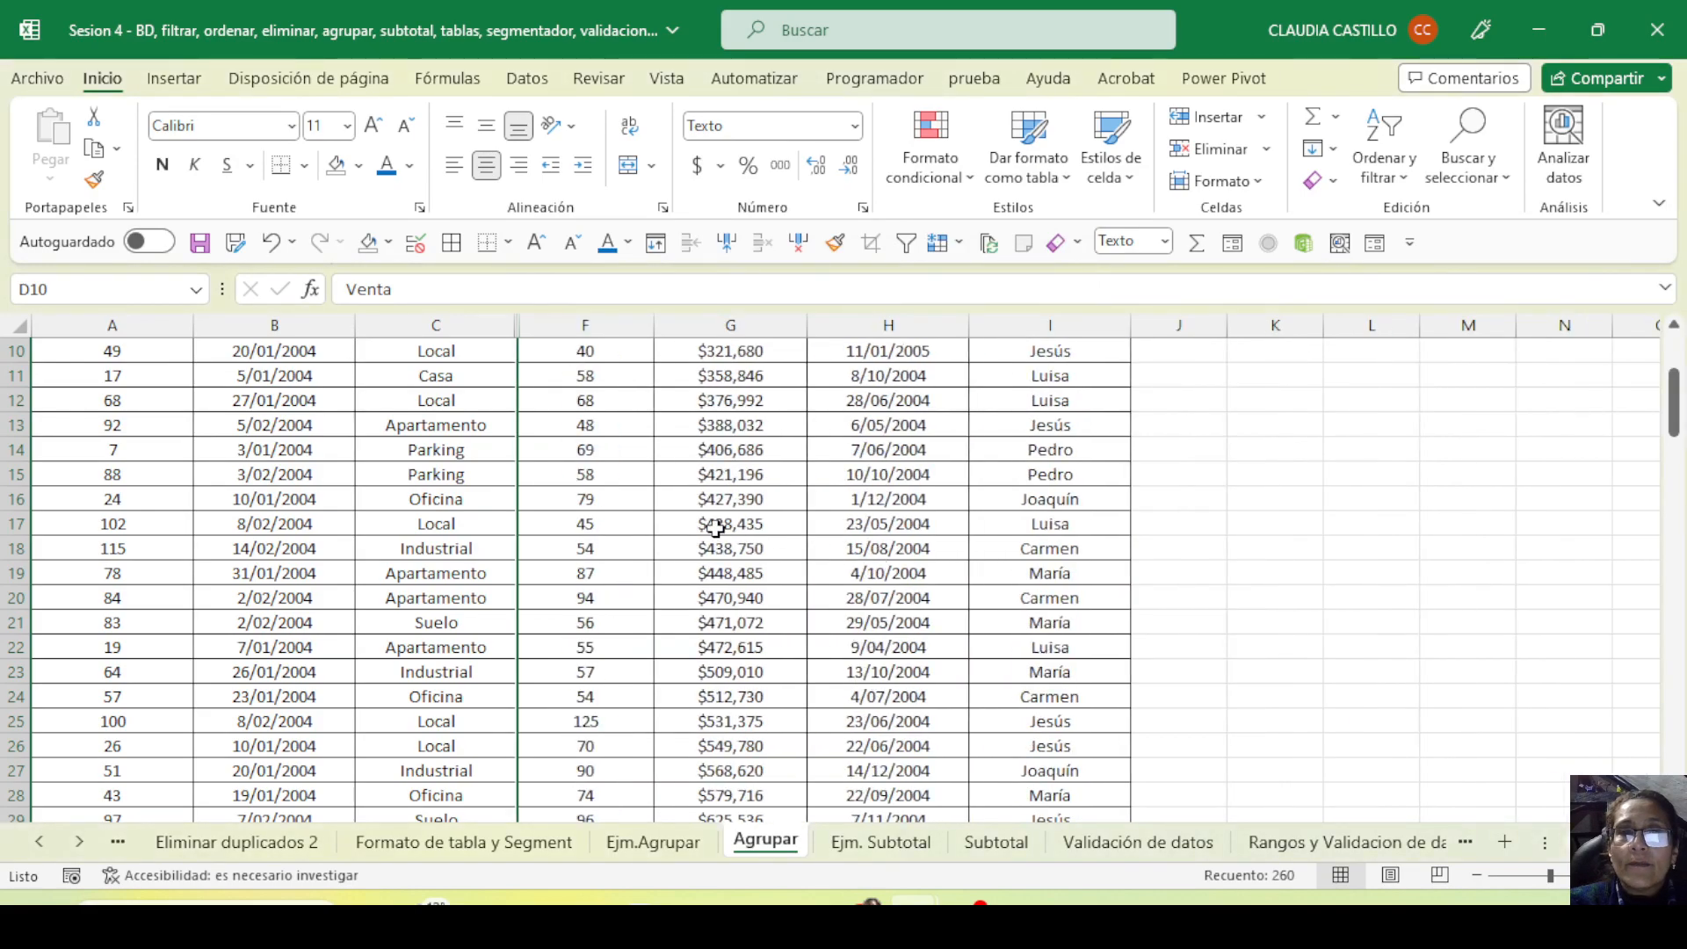
pyautogui.click(751, 526)
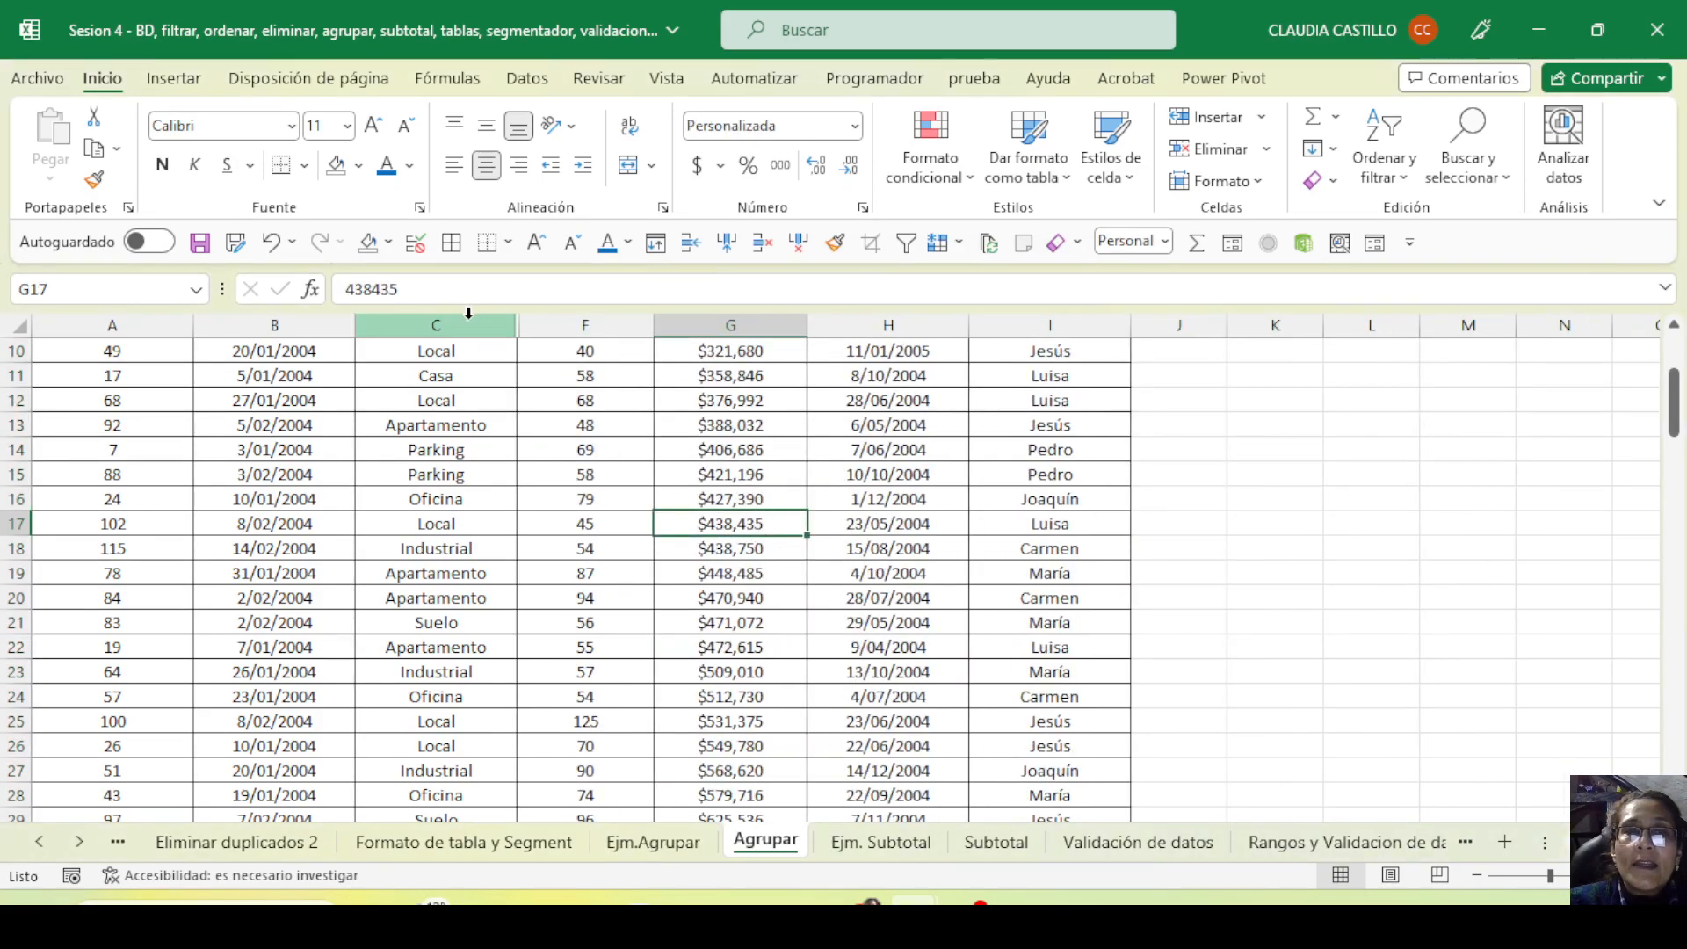
# Reveal hidden columns D and E by auto-fitting the width of columns C through F, and save the workbook
pyautogui.moveTo(444, 325); pyautogui.dragTo(573, 325)
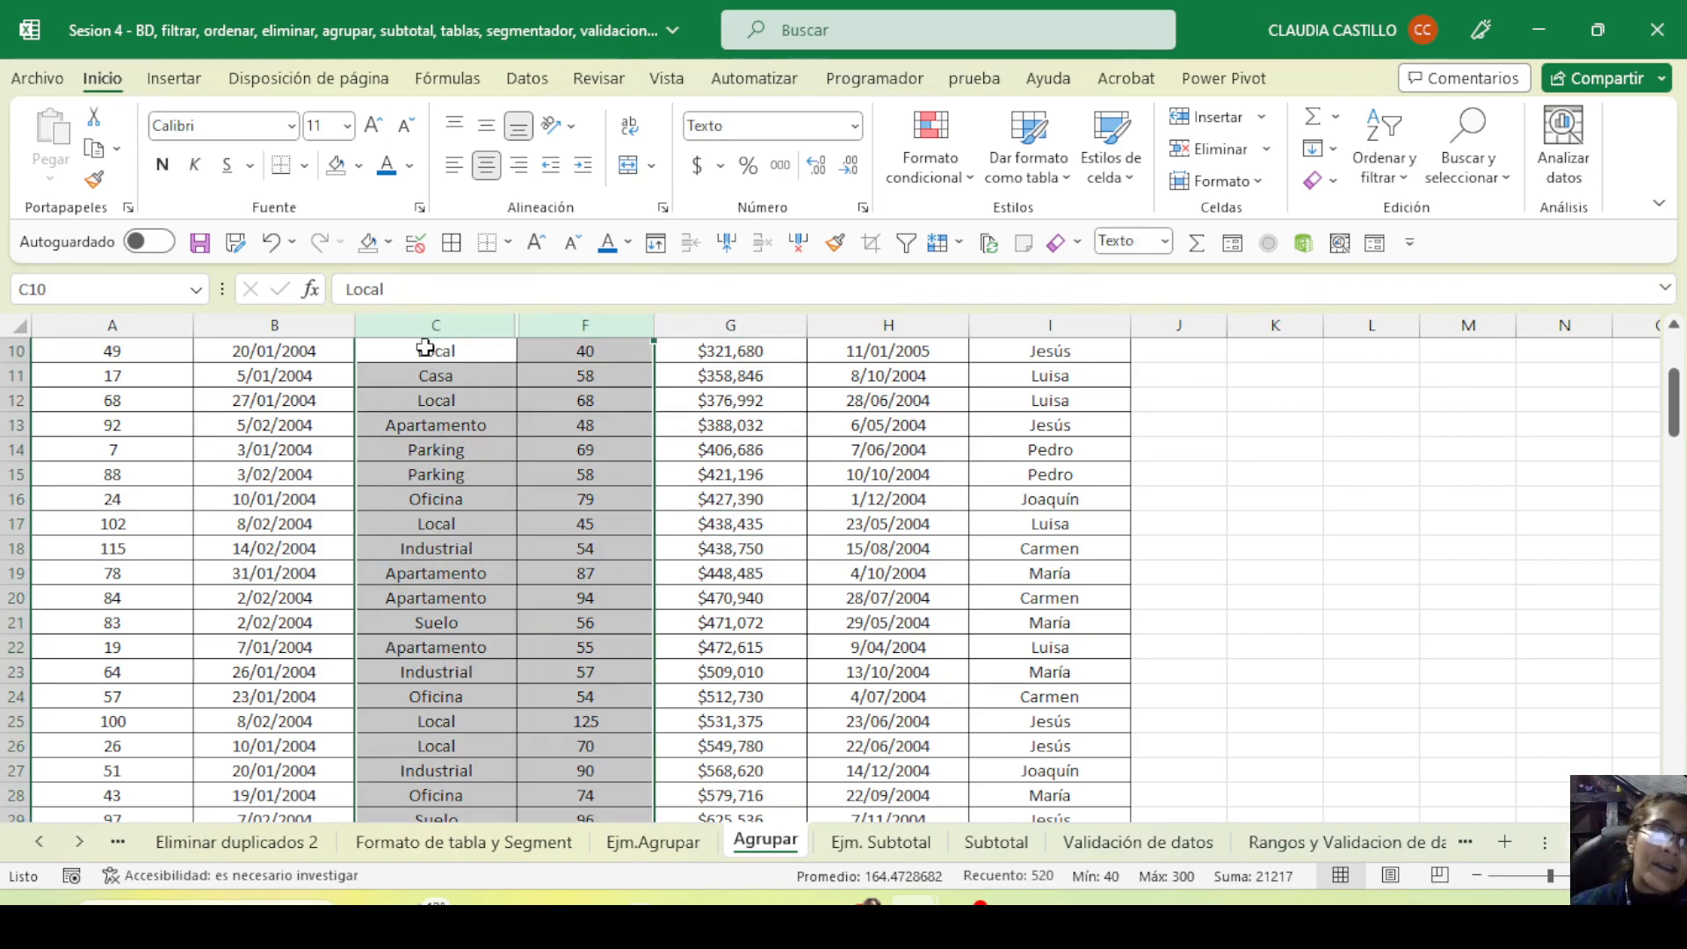
pyautogui.doubleClick(653, 325)
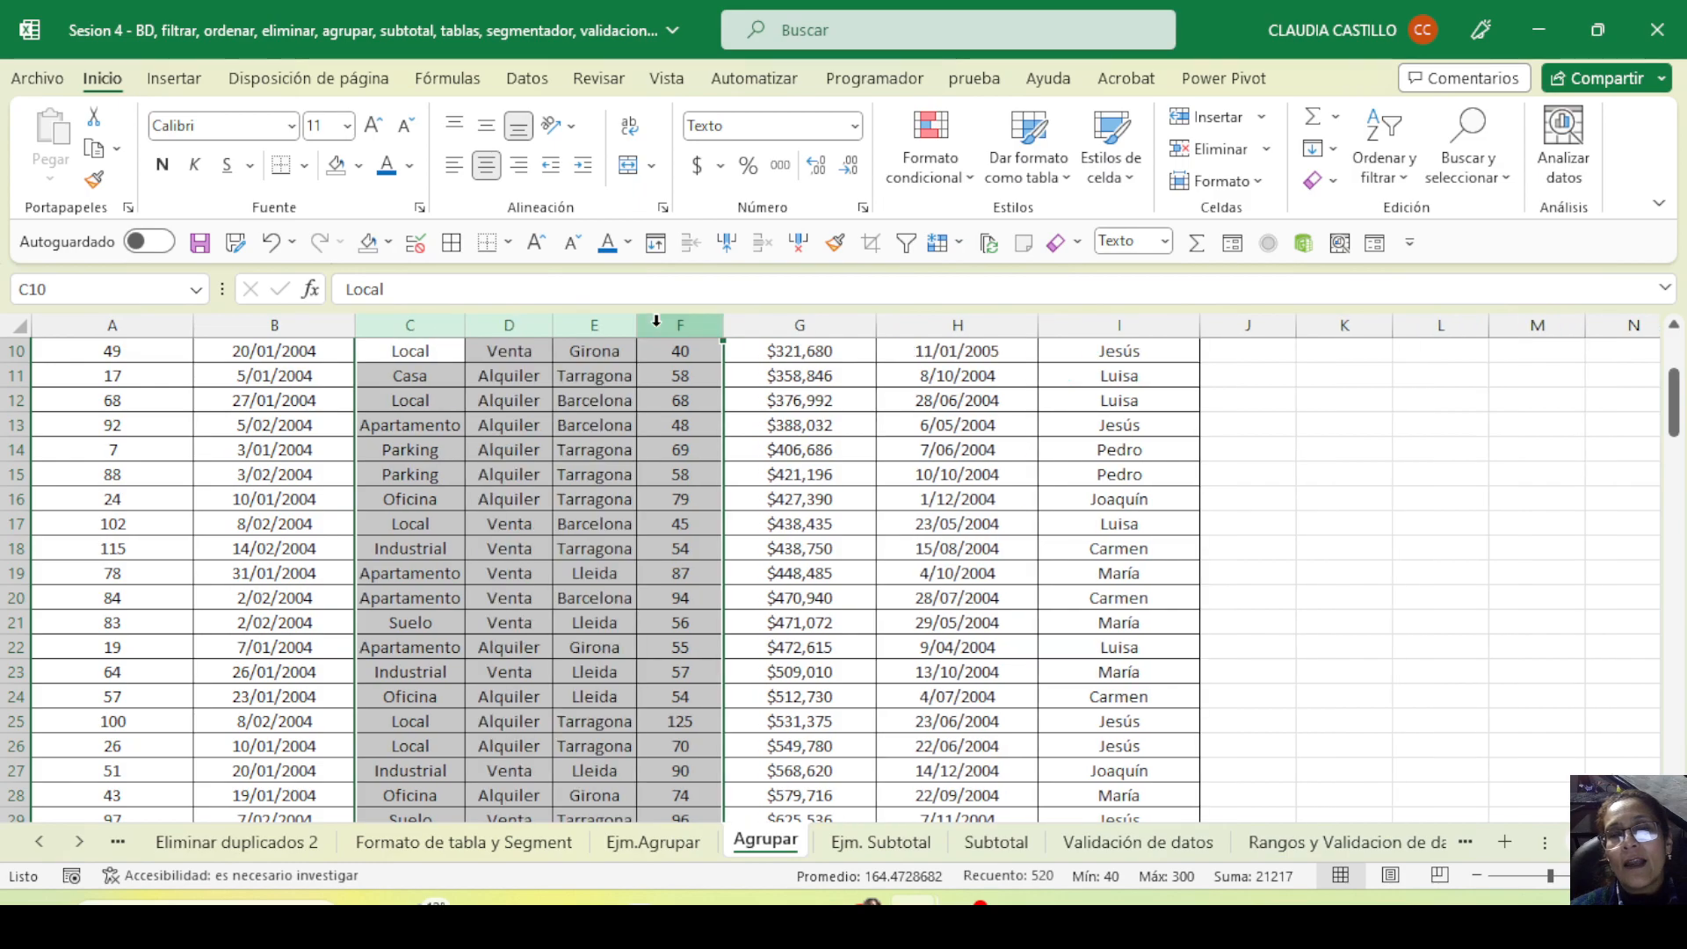
pyautogui.click(411, 565)
pyautogui.scroll(3, 594, 618)
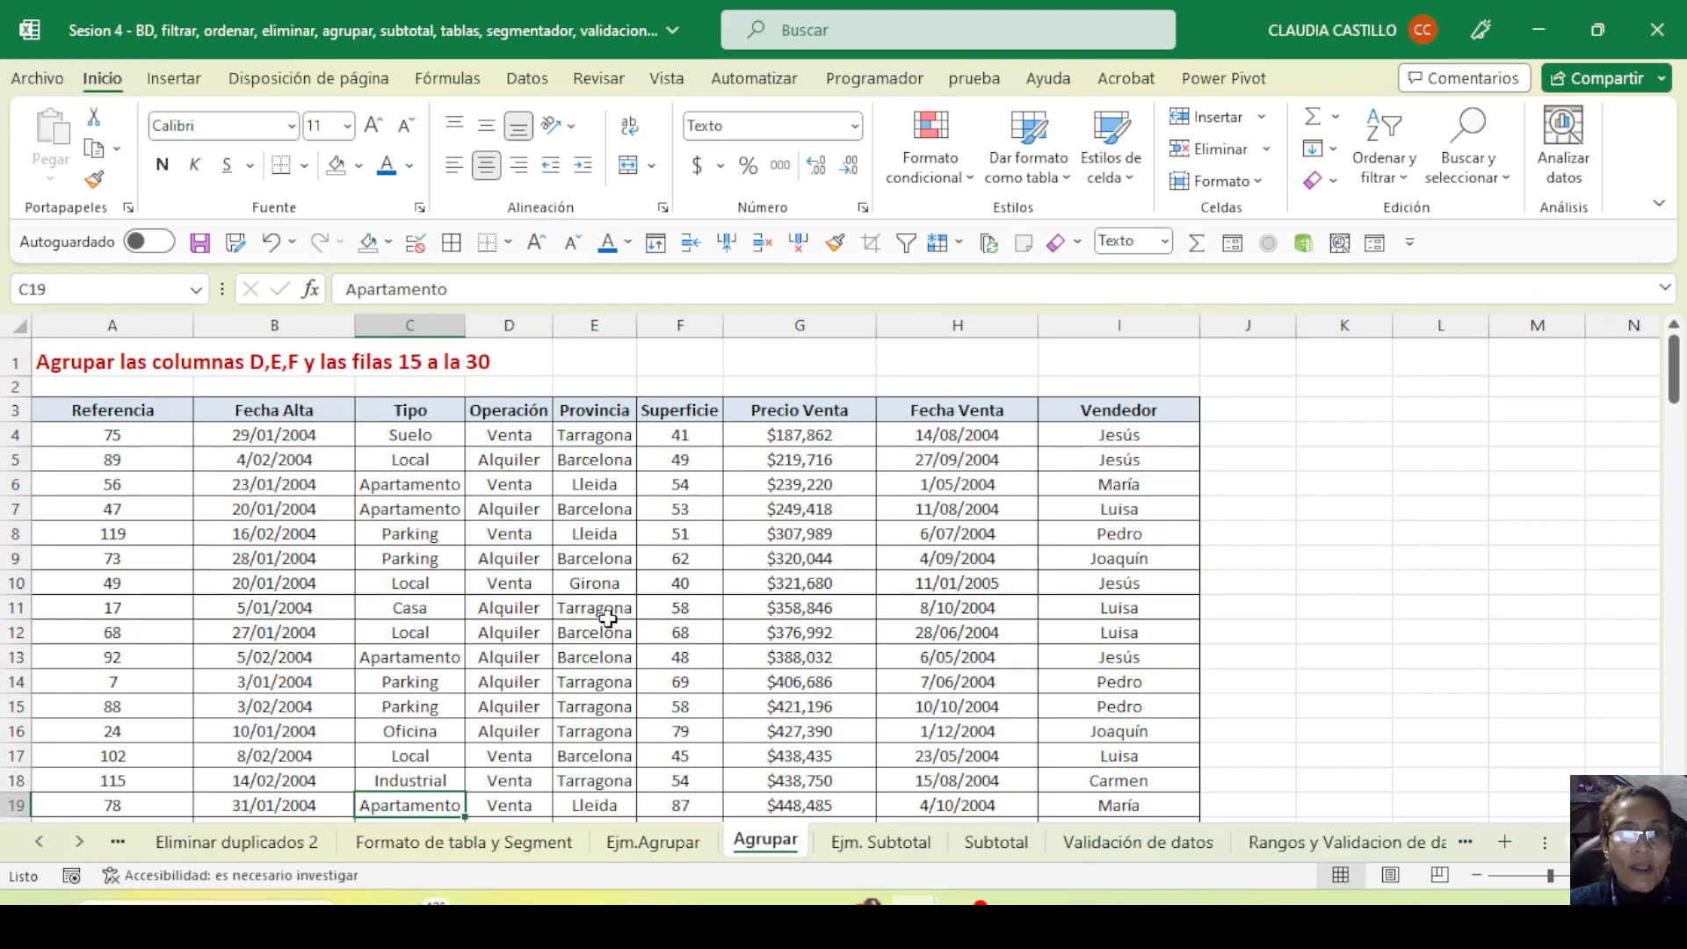
pyautogui.hotkey('ctrl', 's')
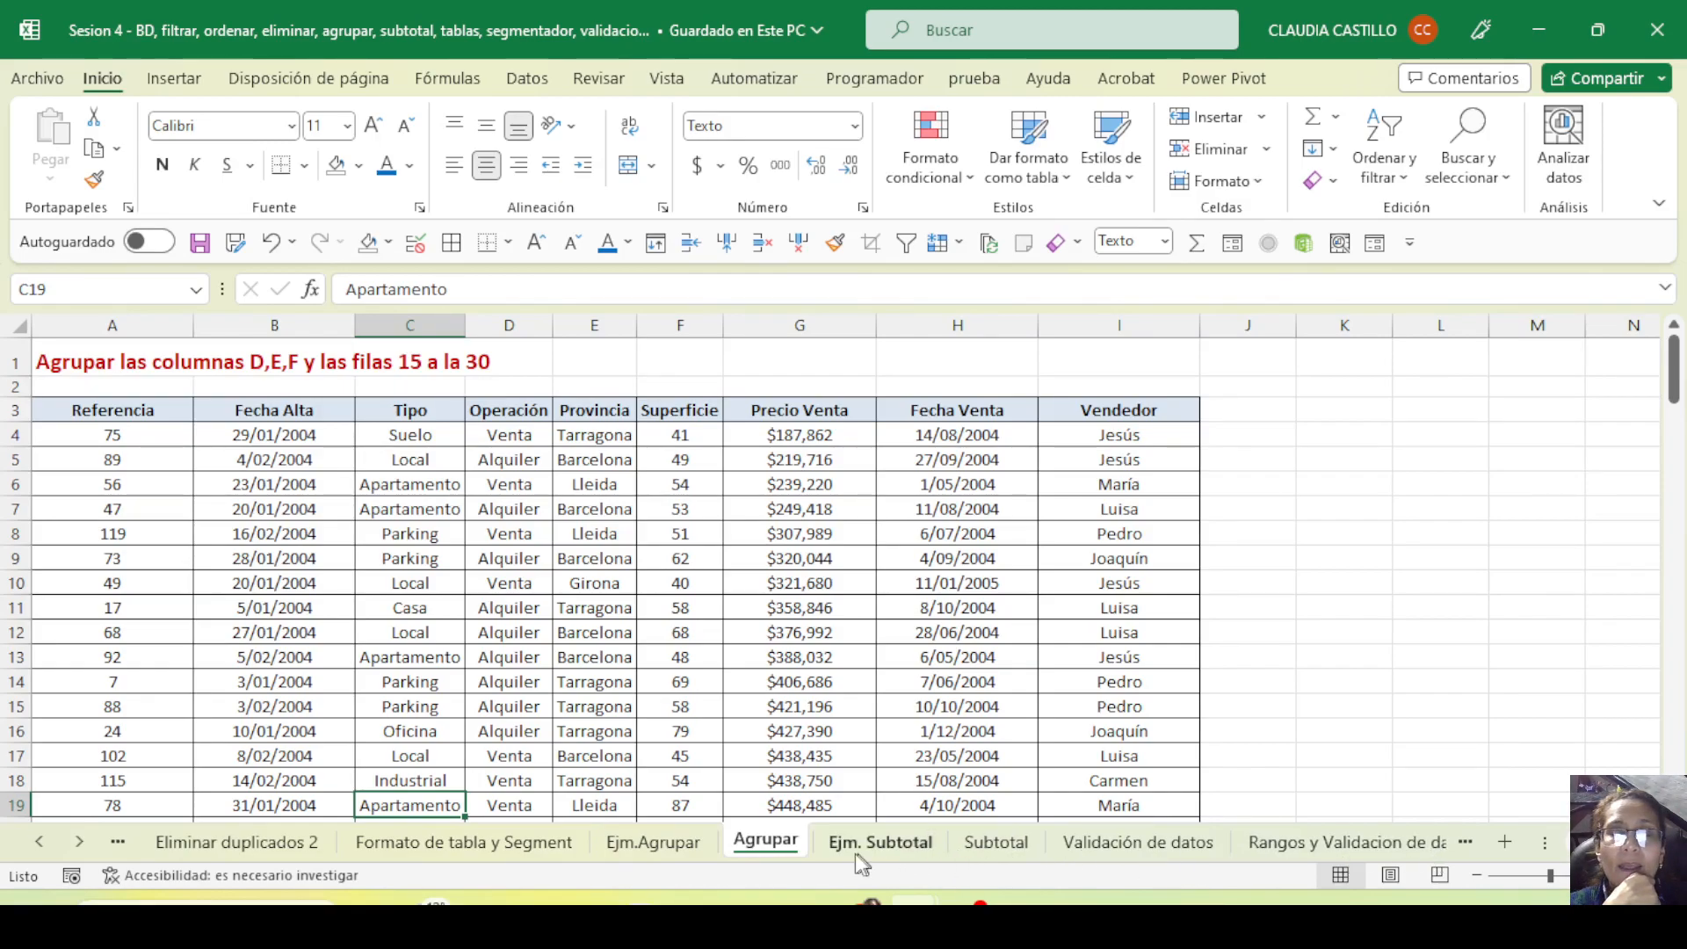
# On the Ejm. Subtotal sheet, check the outline tools and expand the first seller's subtotal group at row 25
pyautogui.click(879, 842)
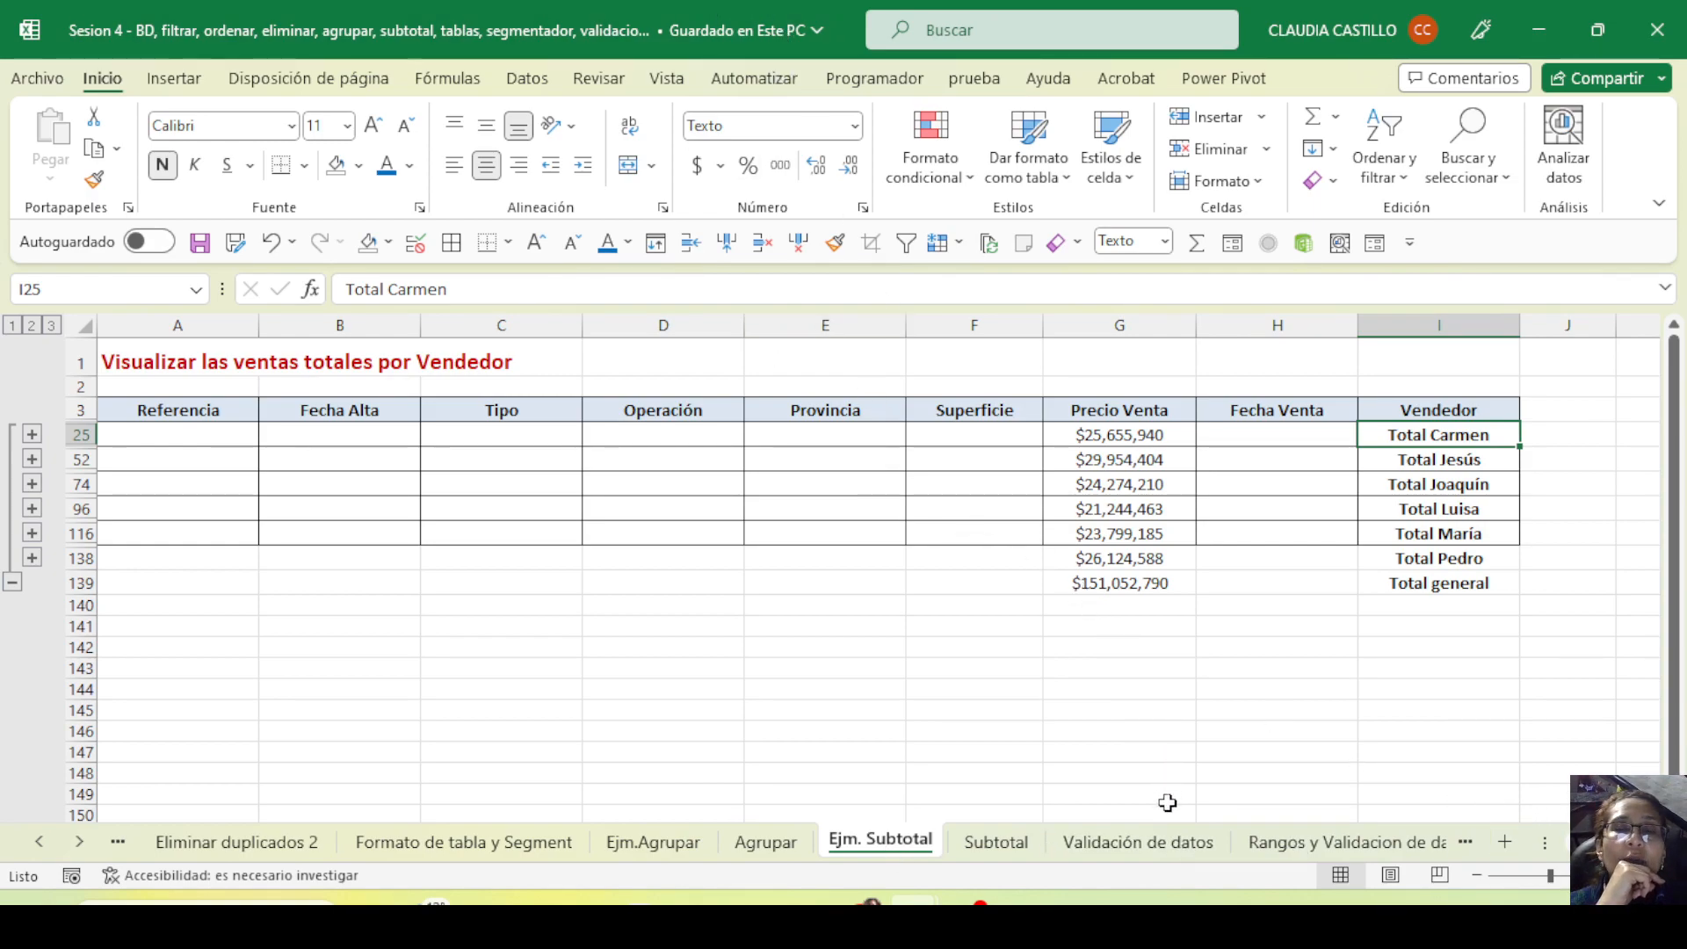
pyautogui.click(527, 79)
pyautogui.click(1424, 176)
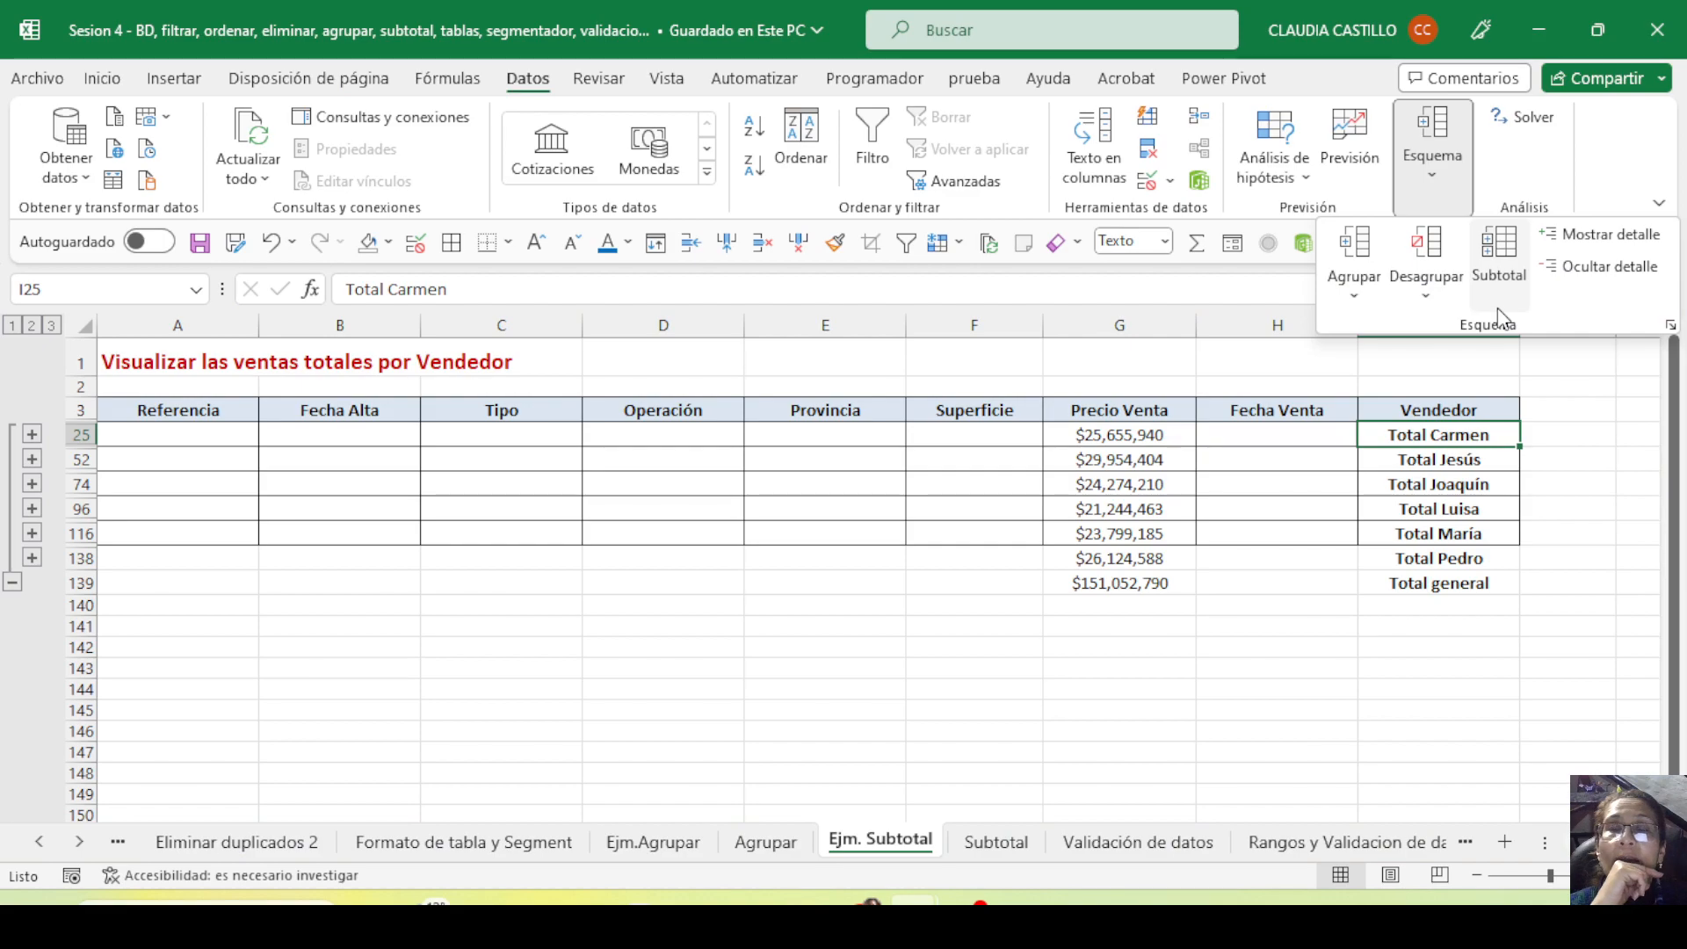
pyautogui.click(584, 571)
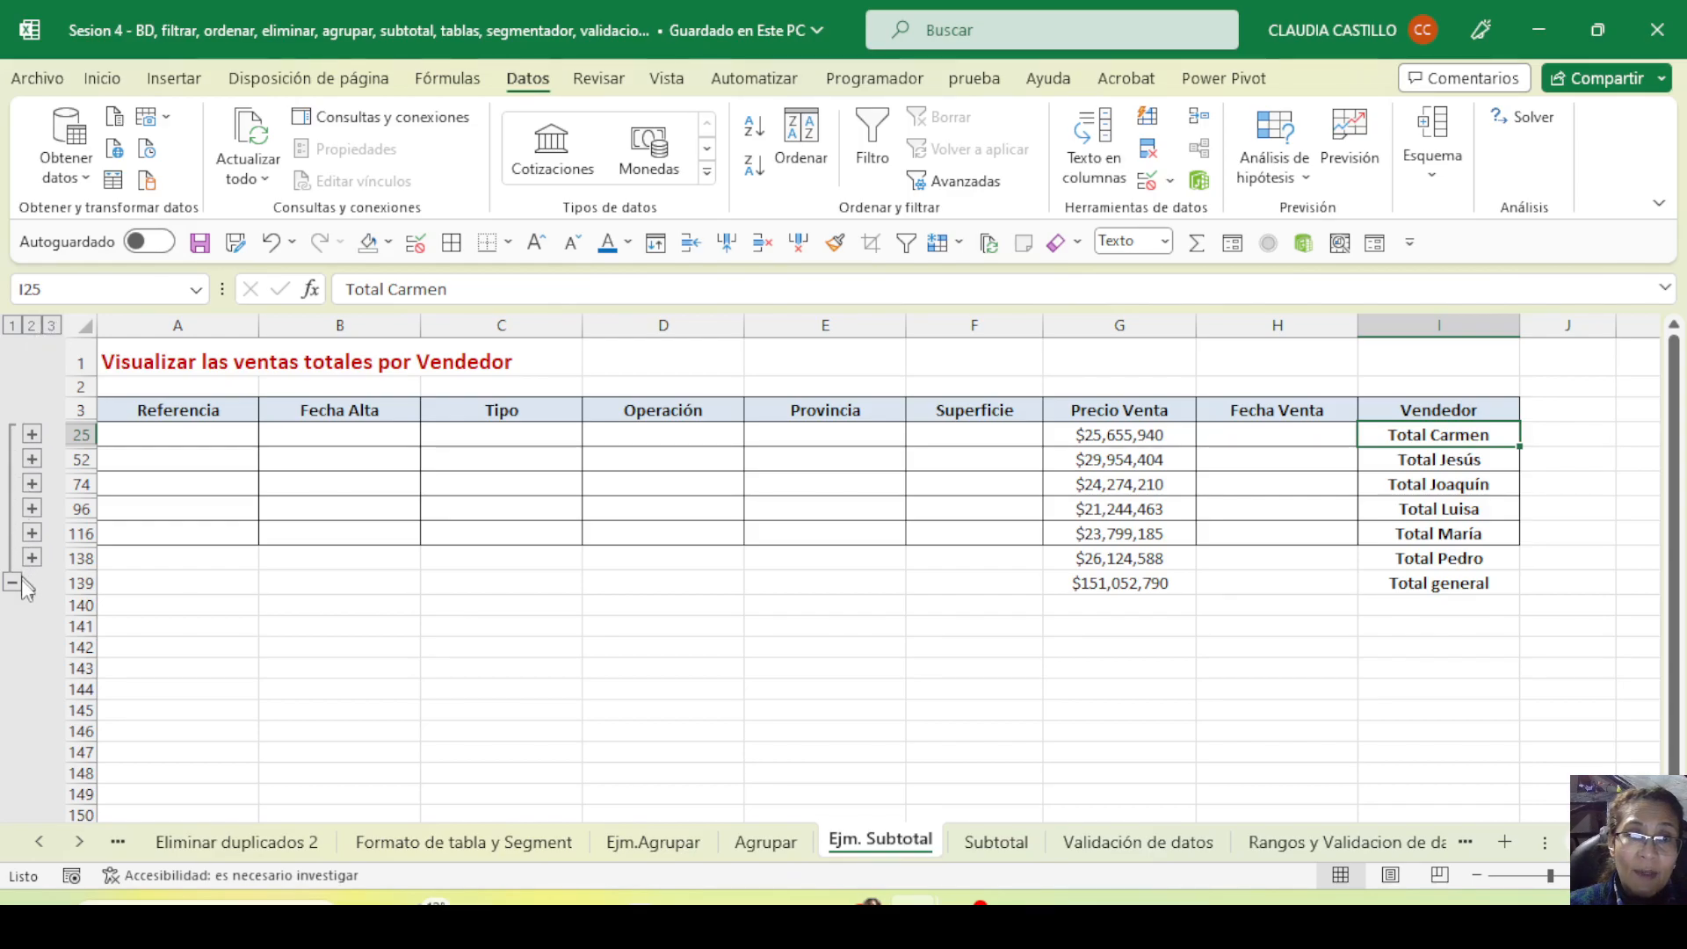
pyautogui.click(32, 436)
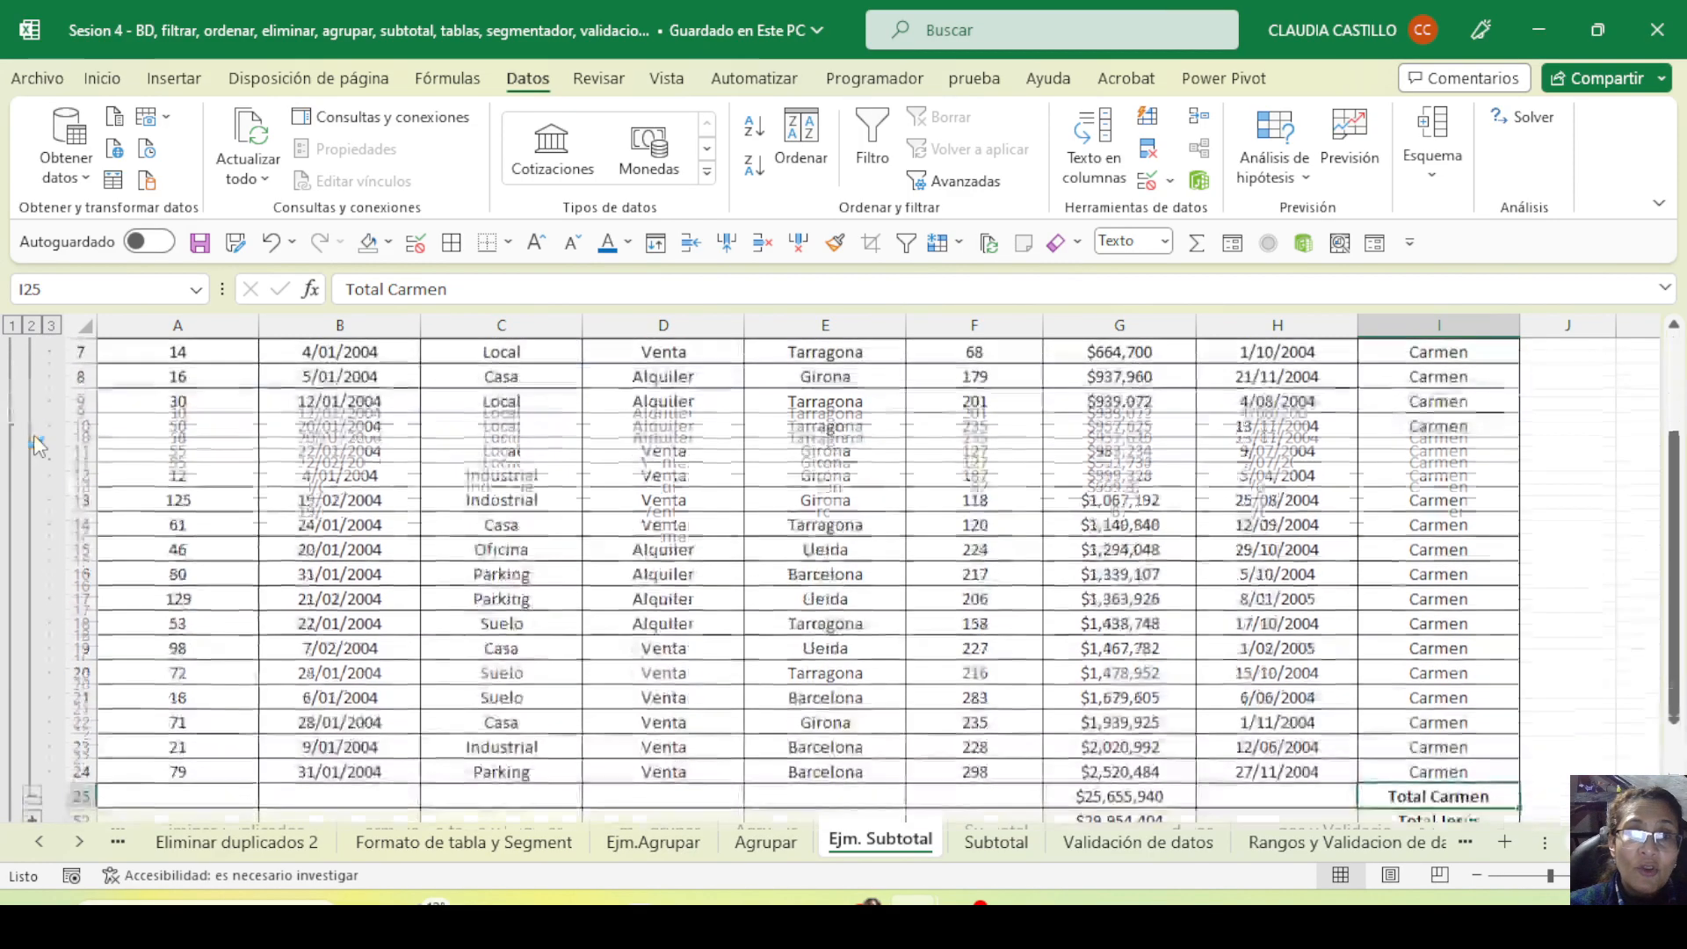
# Expand the second seller's subtotal group at row 52, review its detail rows and return to the title in A1
pyautogui.scroll(2, 75, 462)
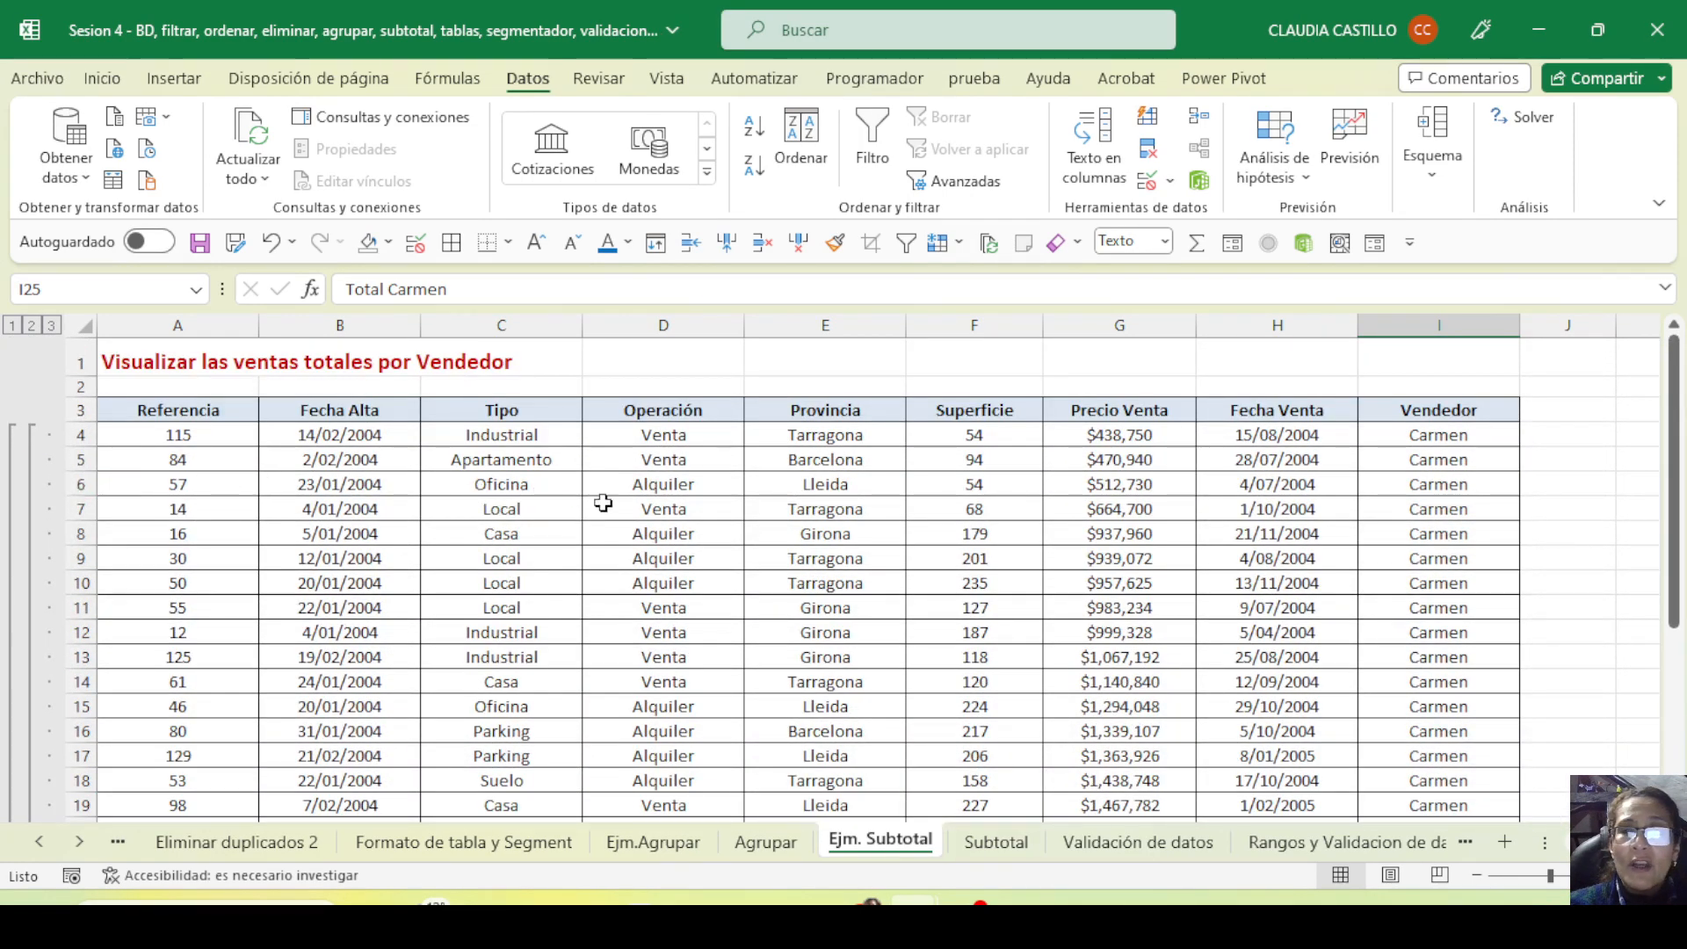
pyautogui.scroll(-5, 42, 540)
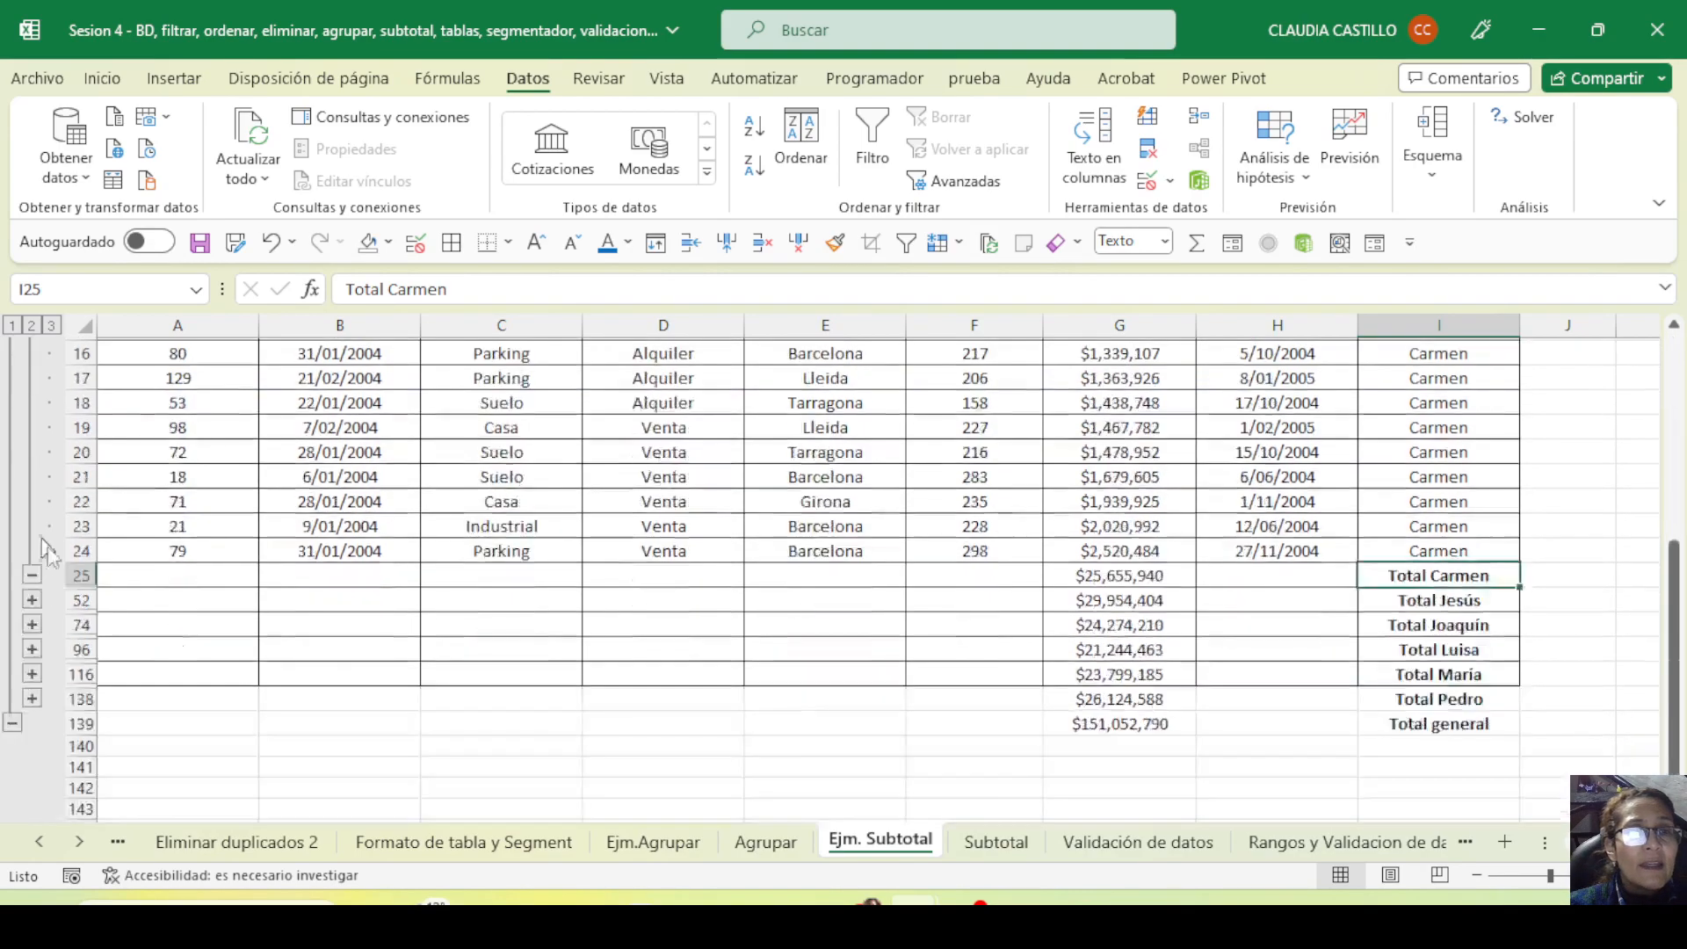
pyautogui.click(32, 601)
pyautogui.scroll(-6, 57, 616)
pyautogui.scroll(2, 347, 650)
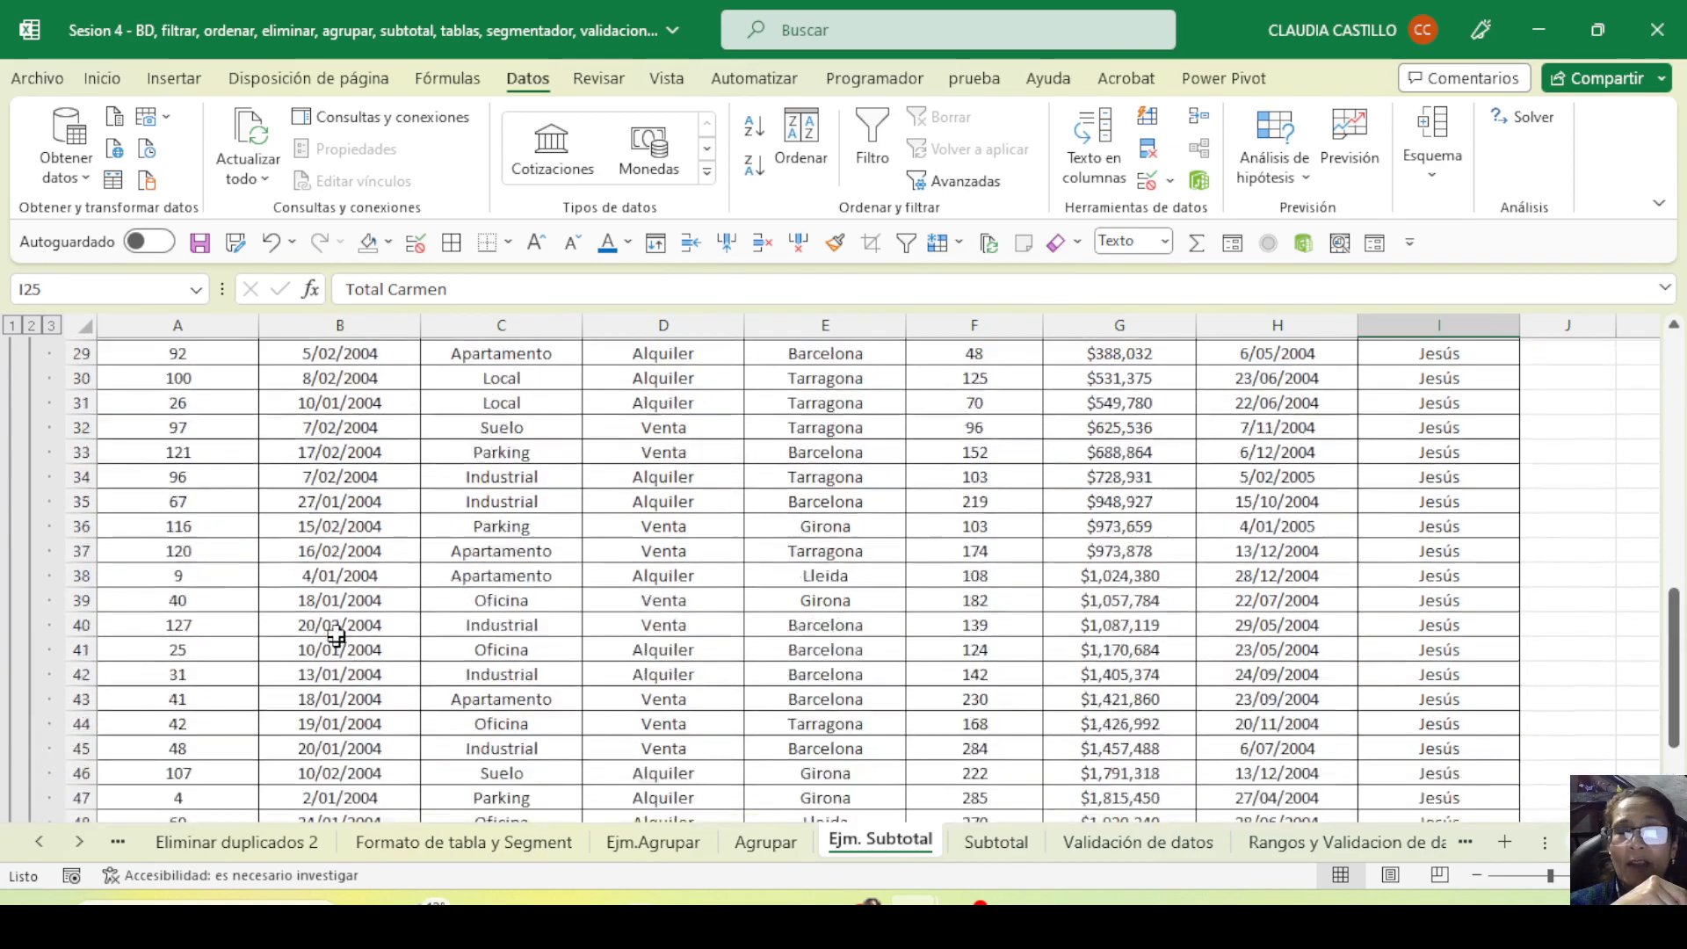
pyautogui.scroll(9, 337, 633)
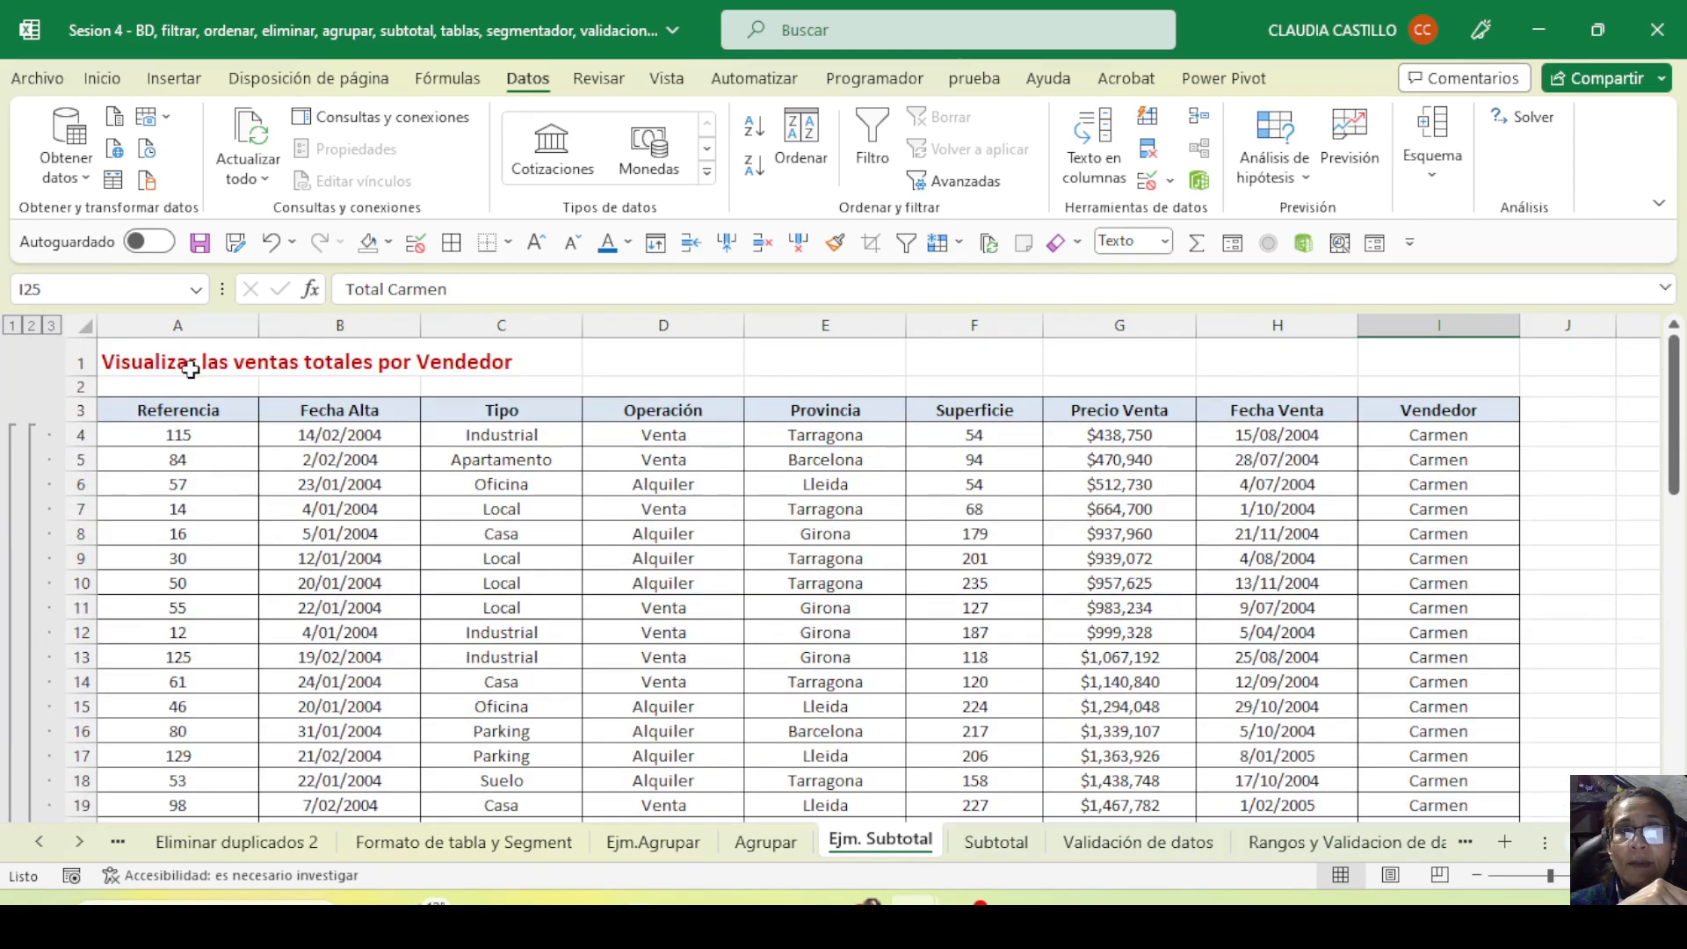
pyautogui.click(191, 367)
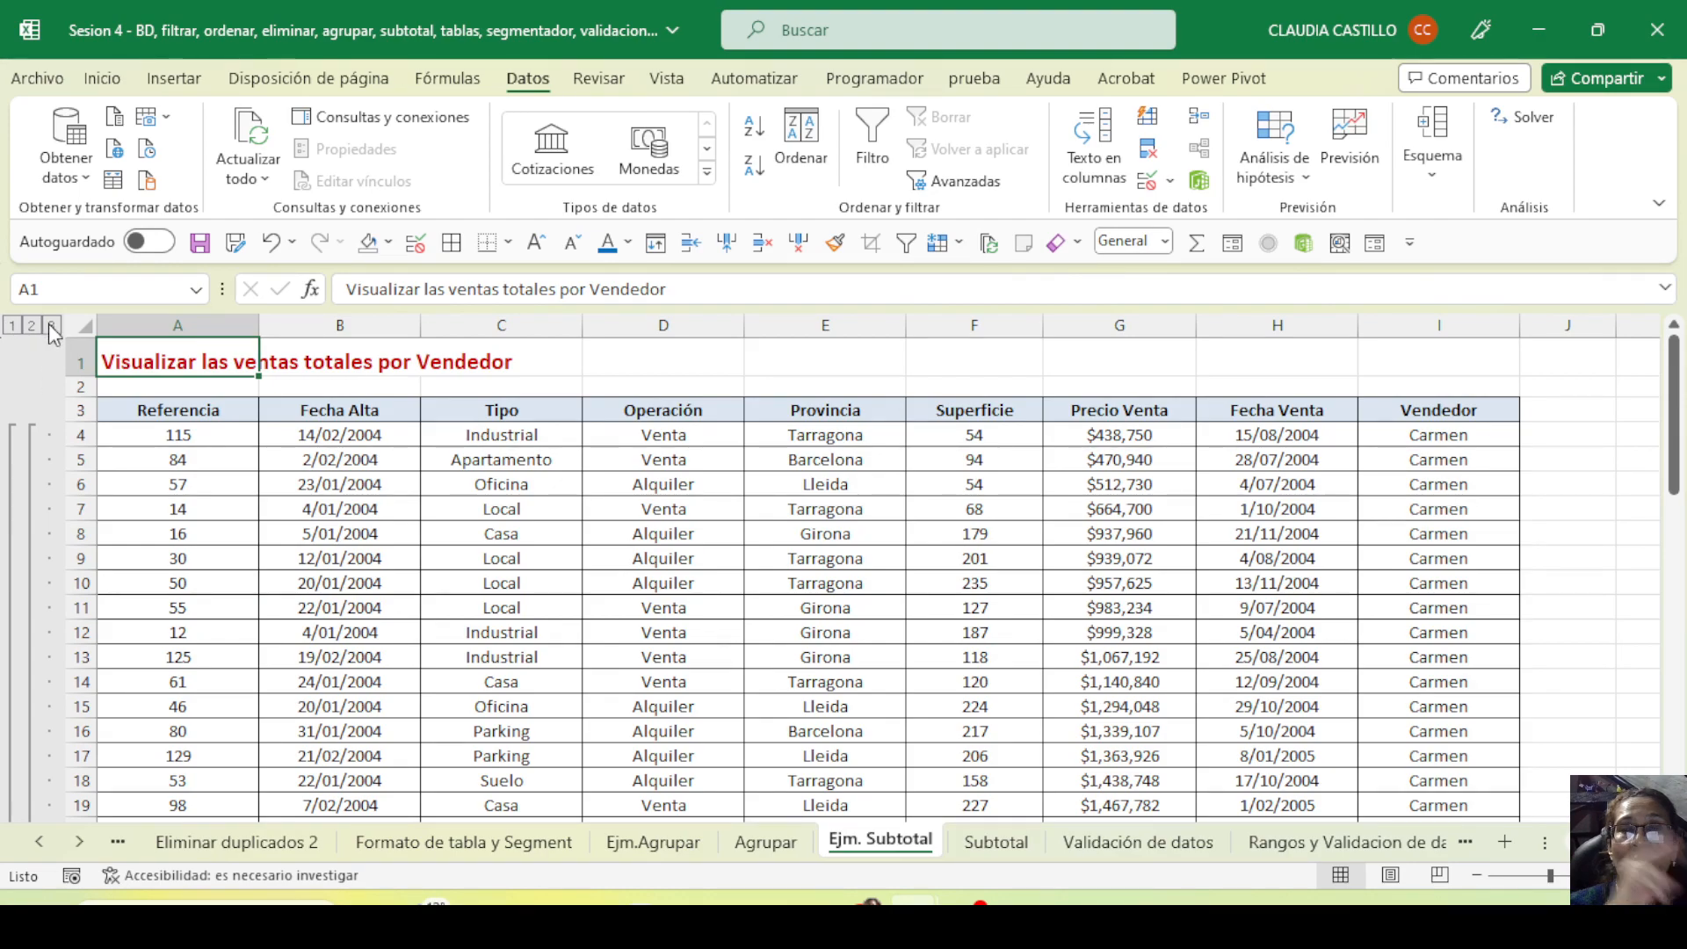
# Collapse the outline to level 1 for the grand total and expand it to level 2 to review the seller subtotals
pyautogui.click(12, 326)
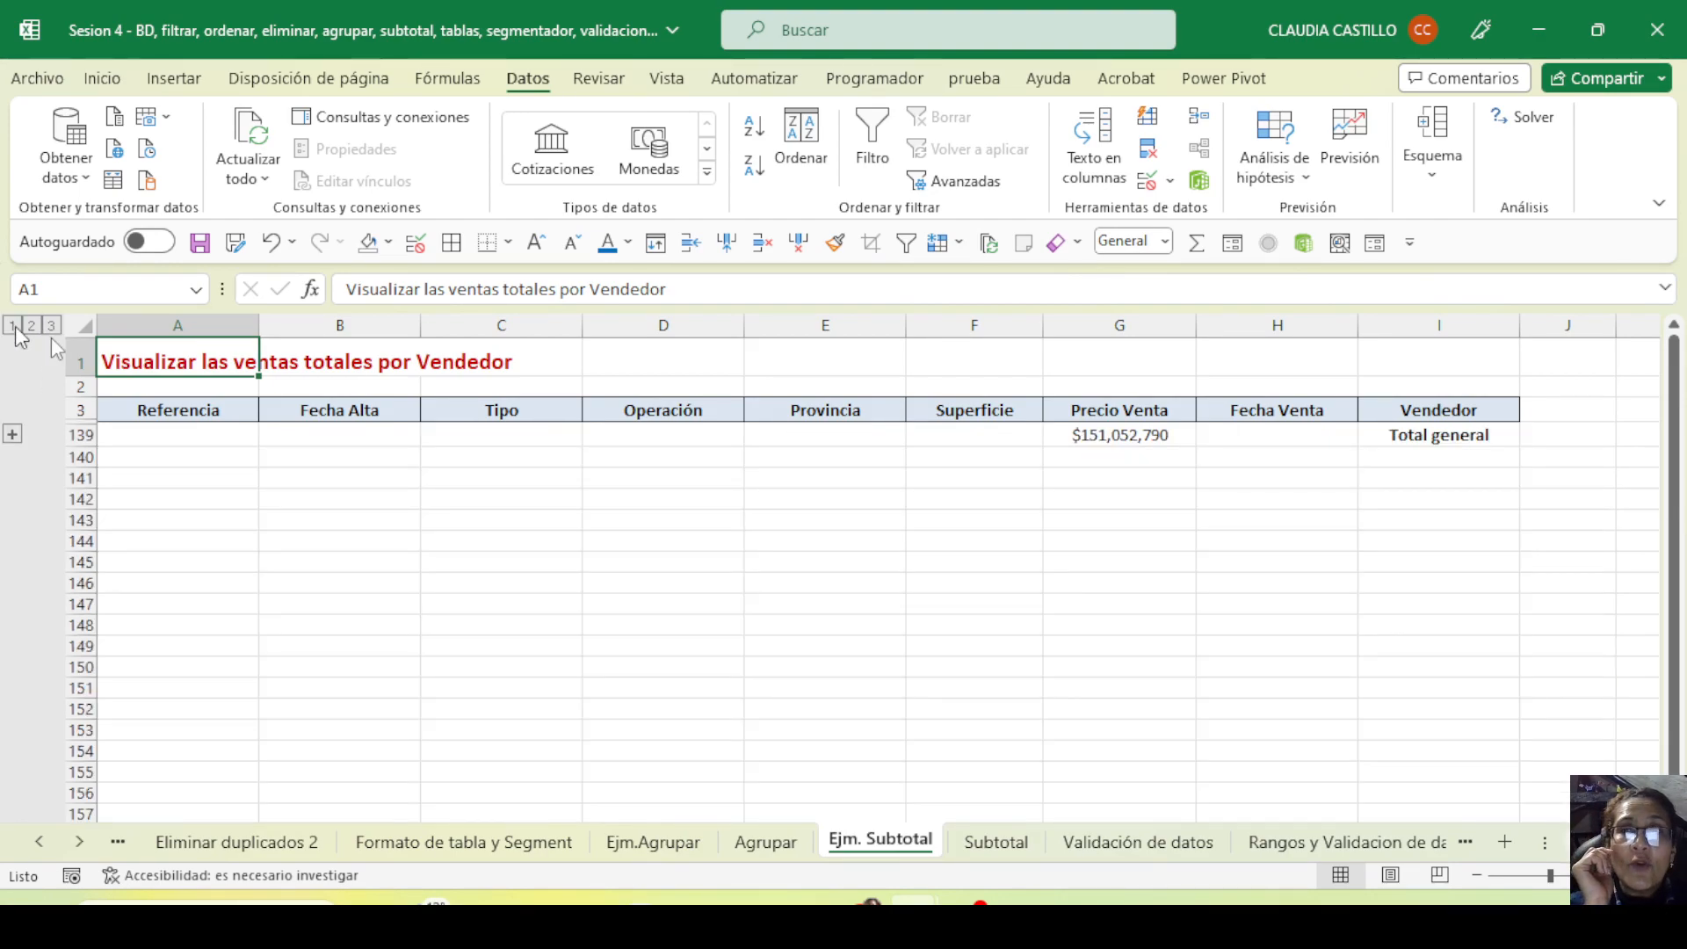
pyautogui.moveTo(1105, 437); pyautogui.dragTo(1450, 432)
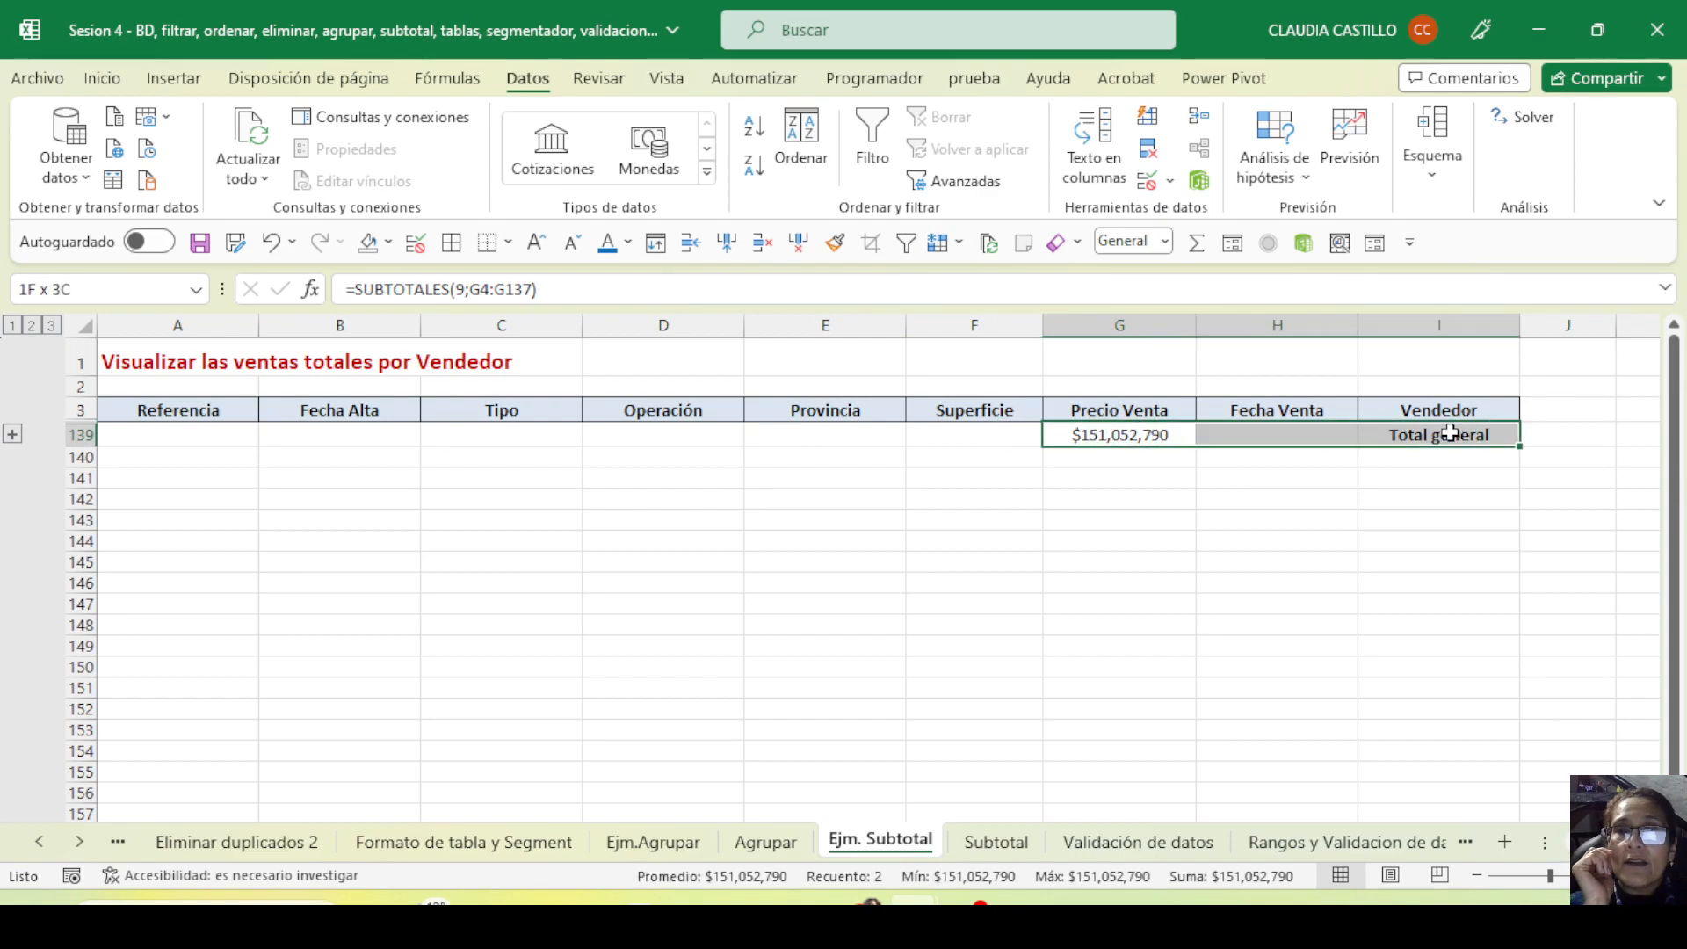
pyautogui.click(31, 326)
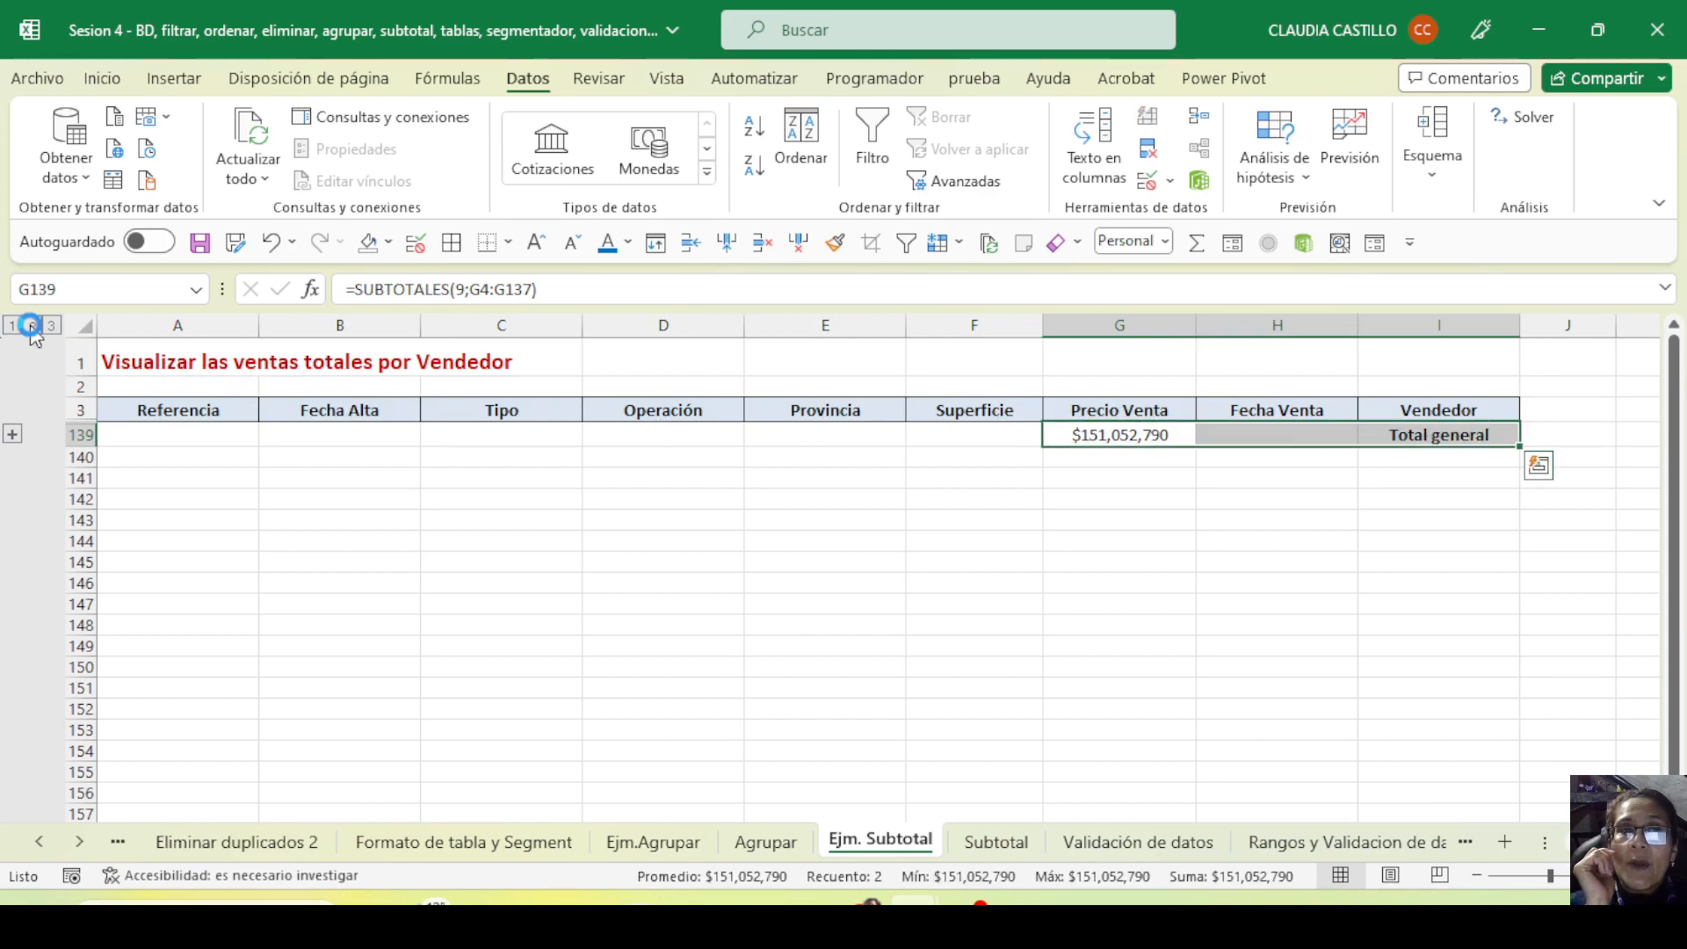
pyautogui.click(1413, 437)
pyautogui.moveTo(1411, 457); pyautogui.dragTo(1411, 580)
pyautogui.moveTo(1093, 440); pyautogui.dragTo(1095, 584)
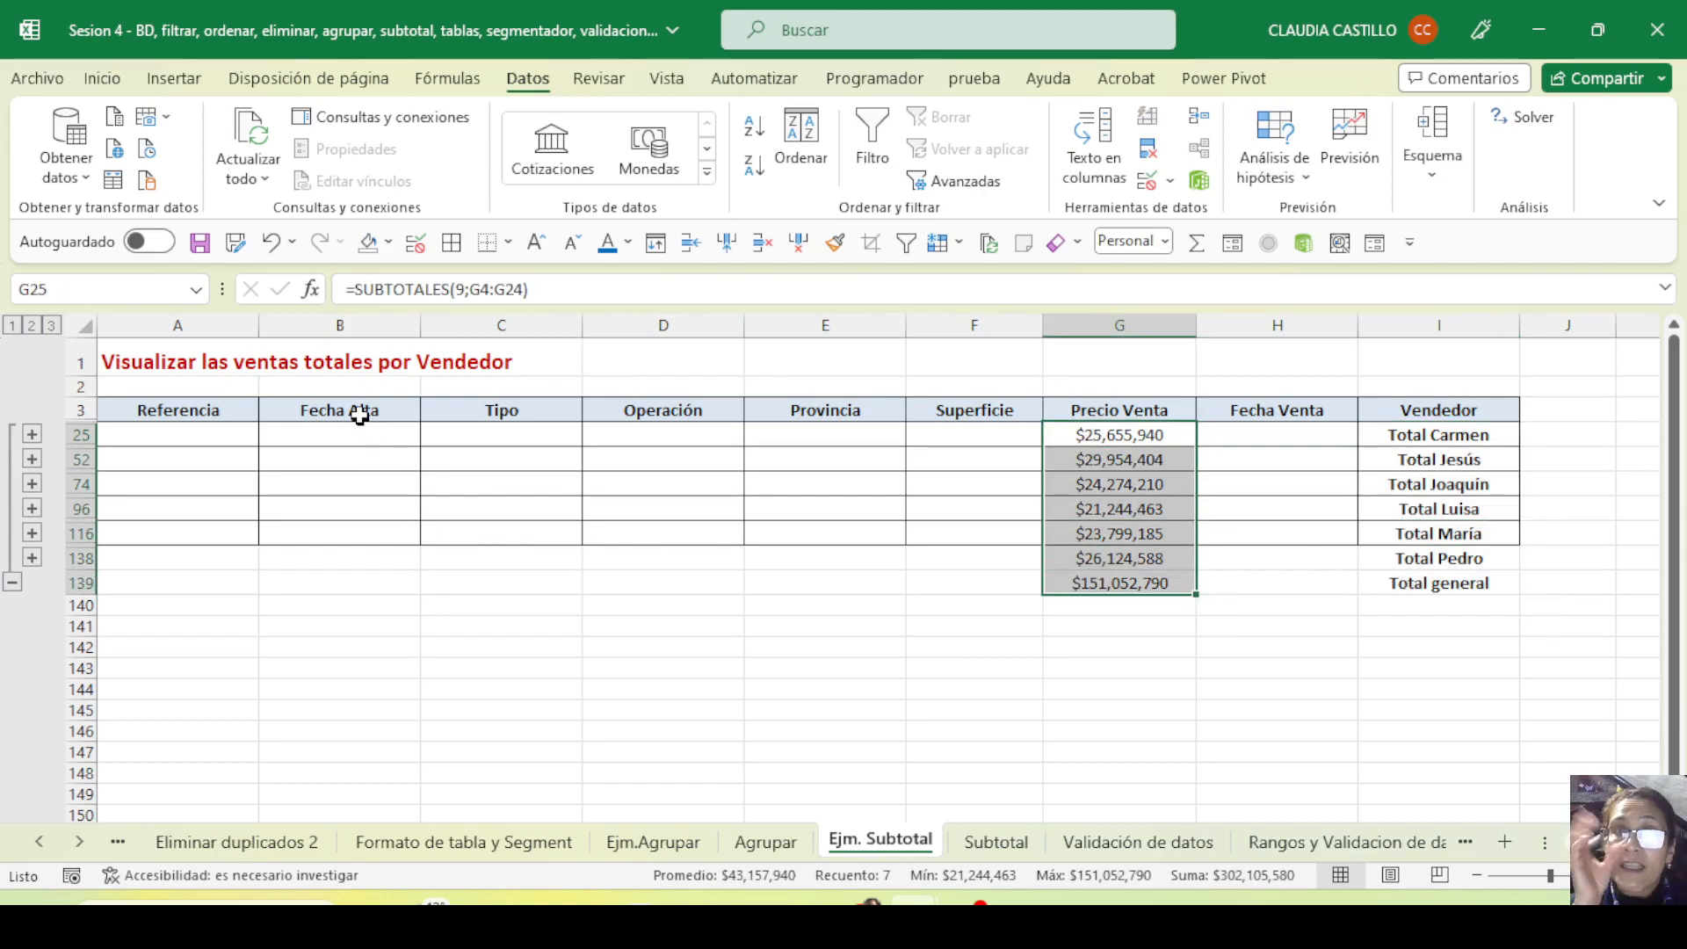
# Inspect the SUBTOTALES formula and its function number in cell G25, leaving the formula unedited
pyautogui.moveTo(355, 289); pyautogui.dragTo(530, 289)
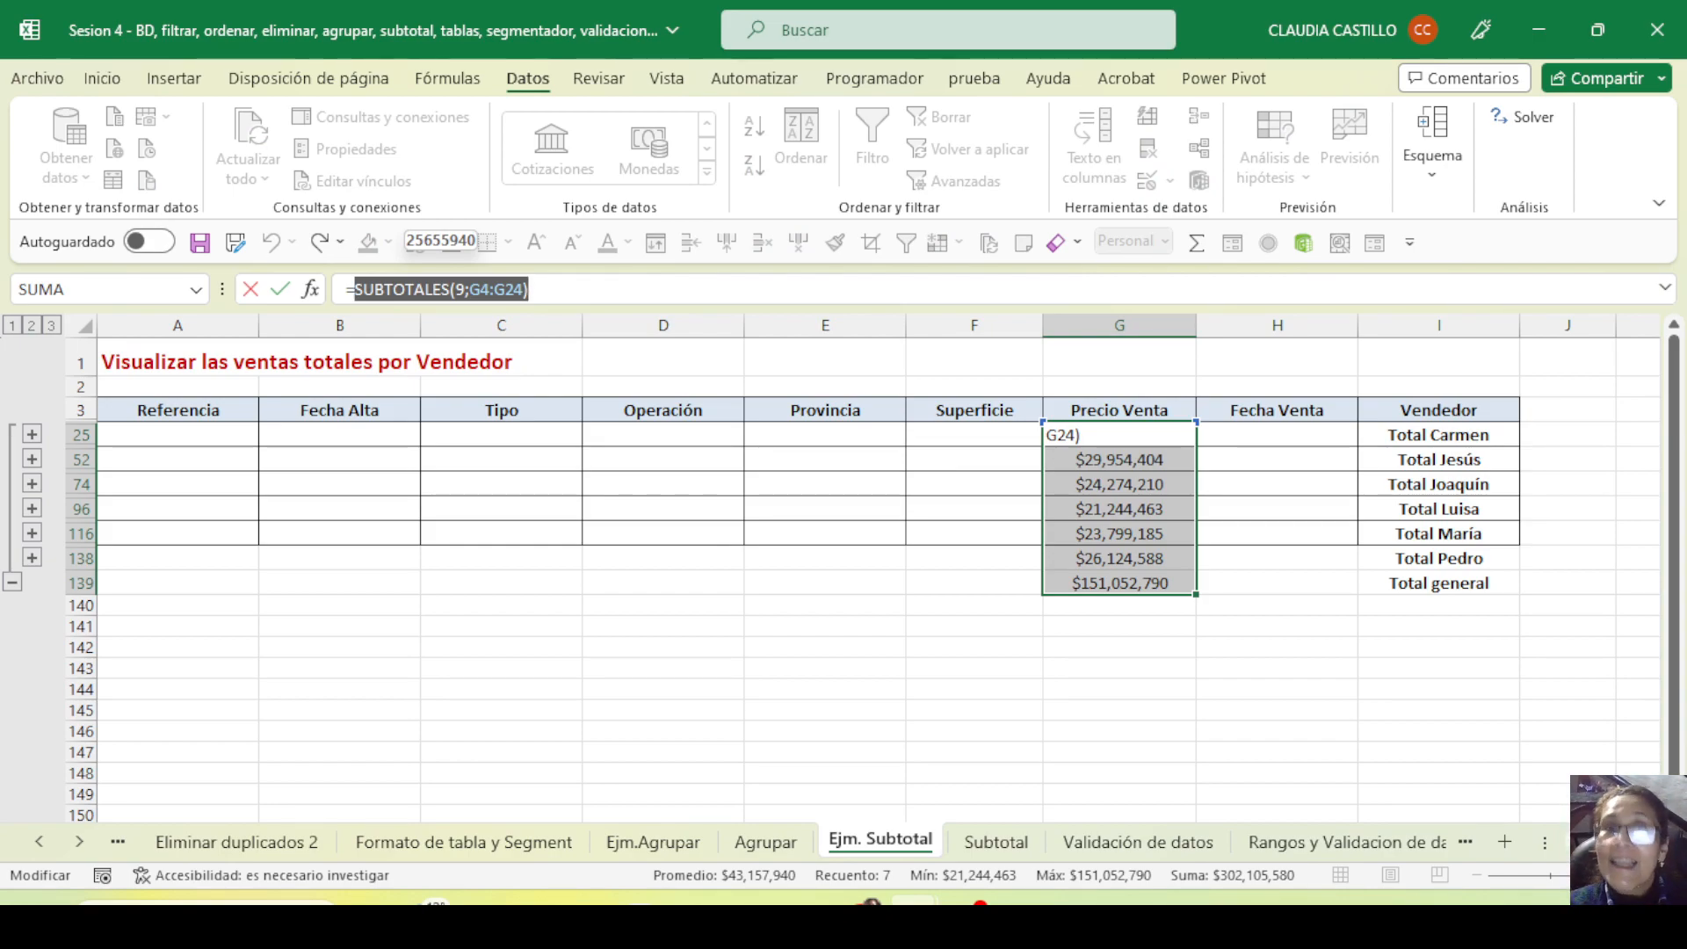
pyautogui.click(393, 295)
pyautogui.moveTo(355, 295); pyautogui.dragTo(465, 296)
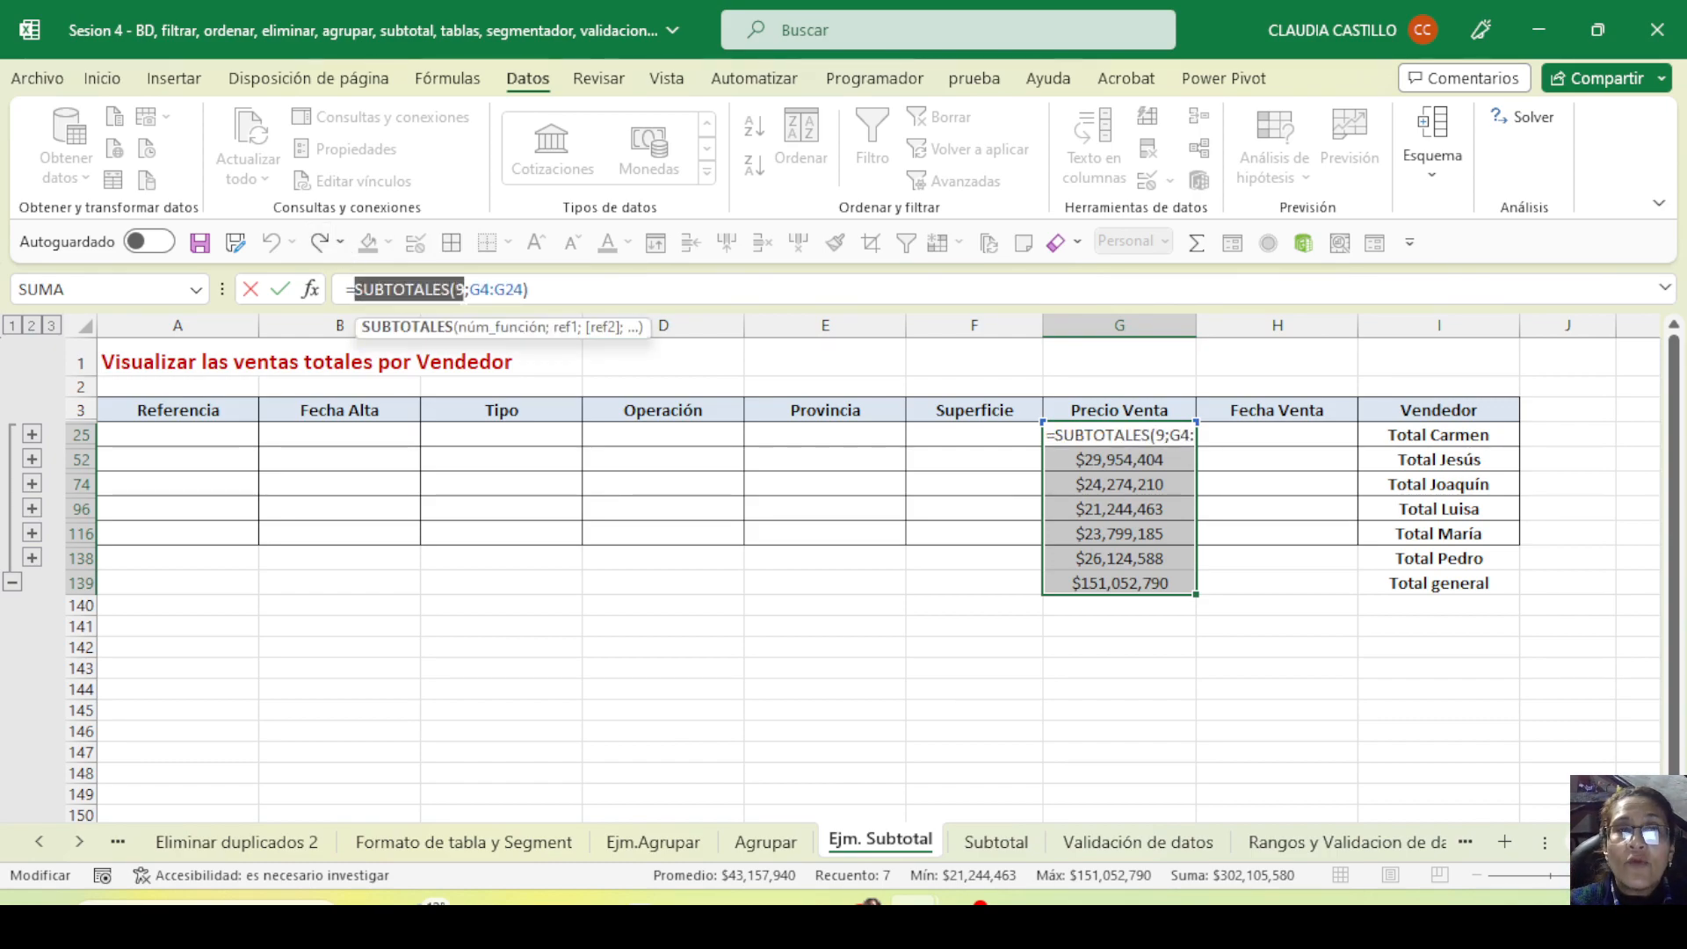
pyautogui.press('Escape')
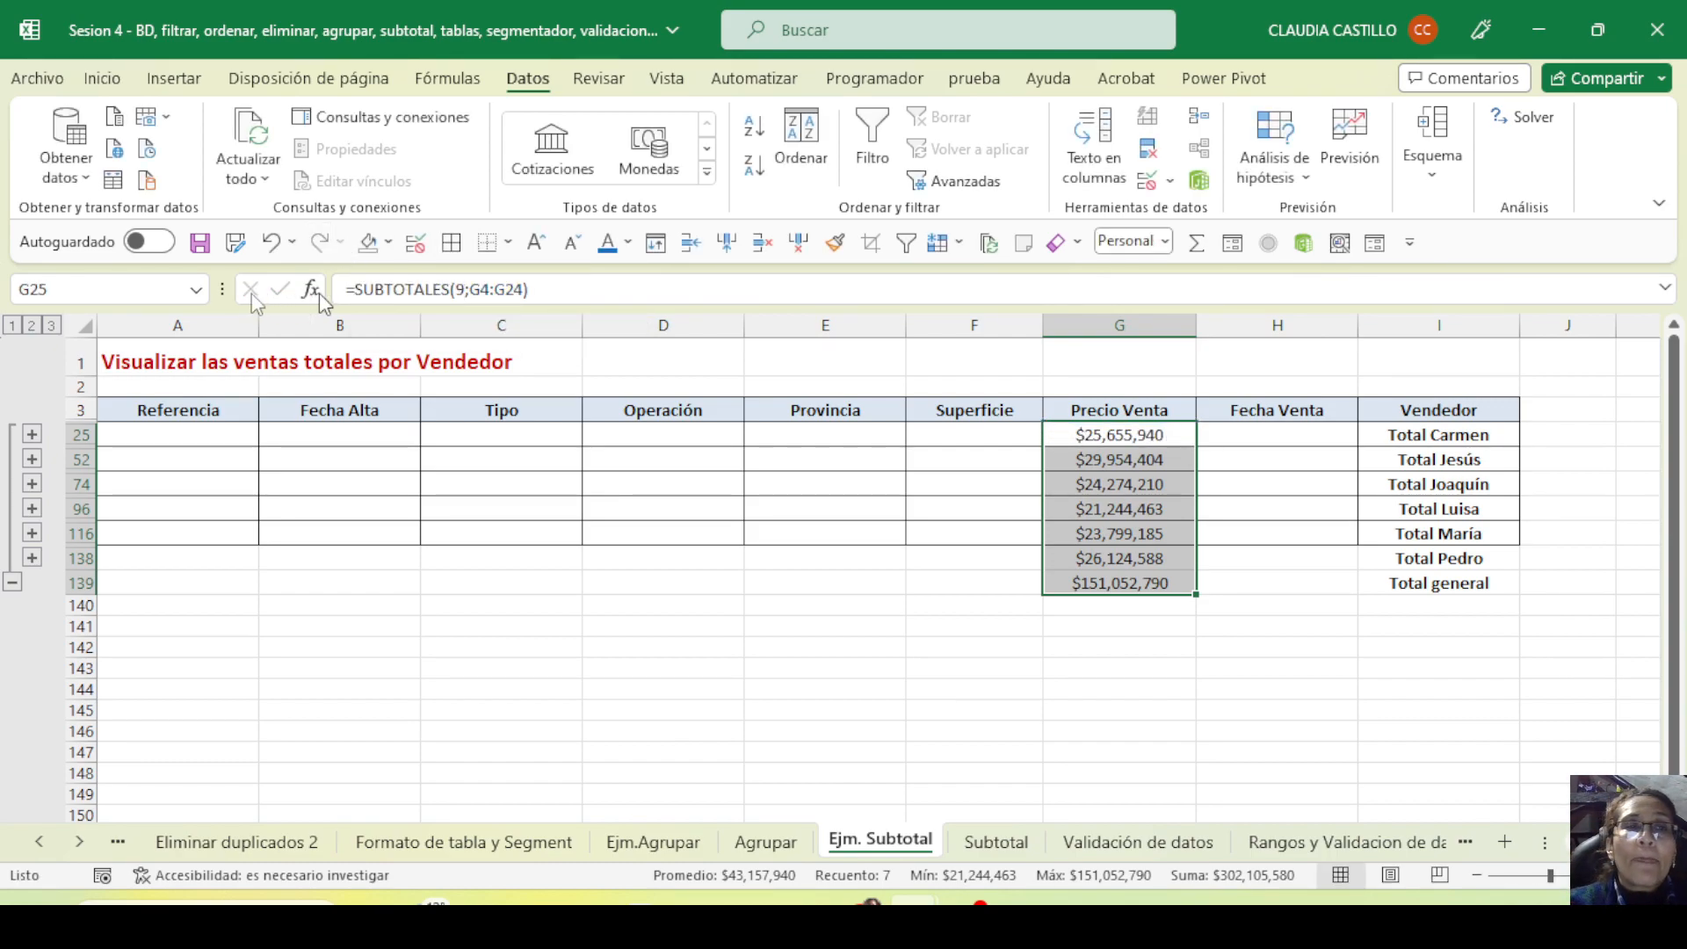
# Cycle the outline through levels 3, 2 and 1, and back up to level 3 with all detail rows shown
pyautogui.click(51, 325)
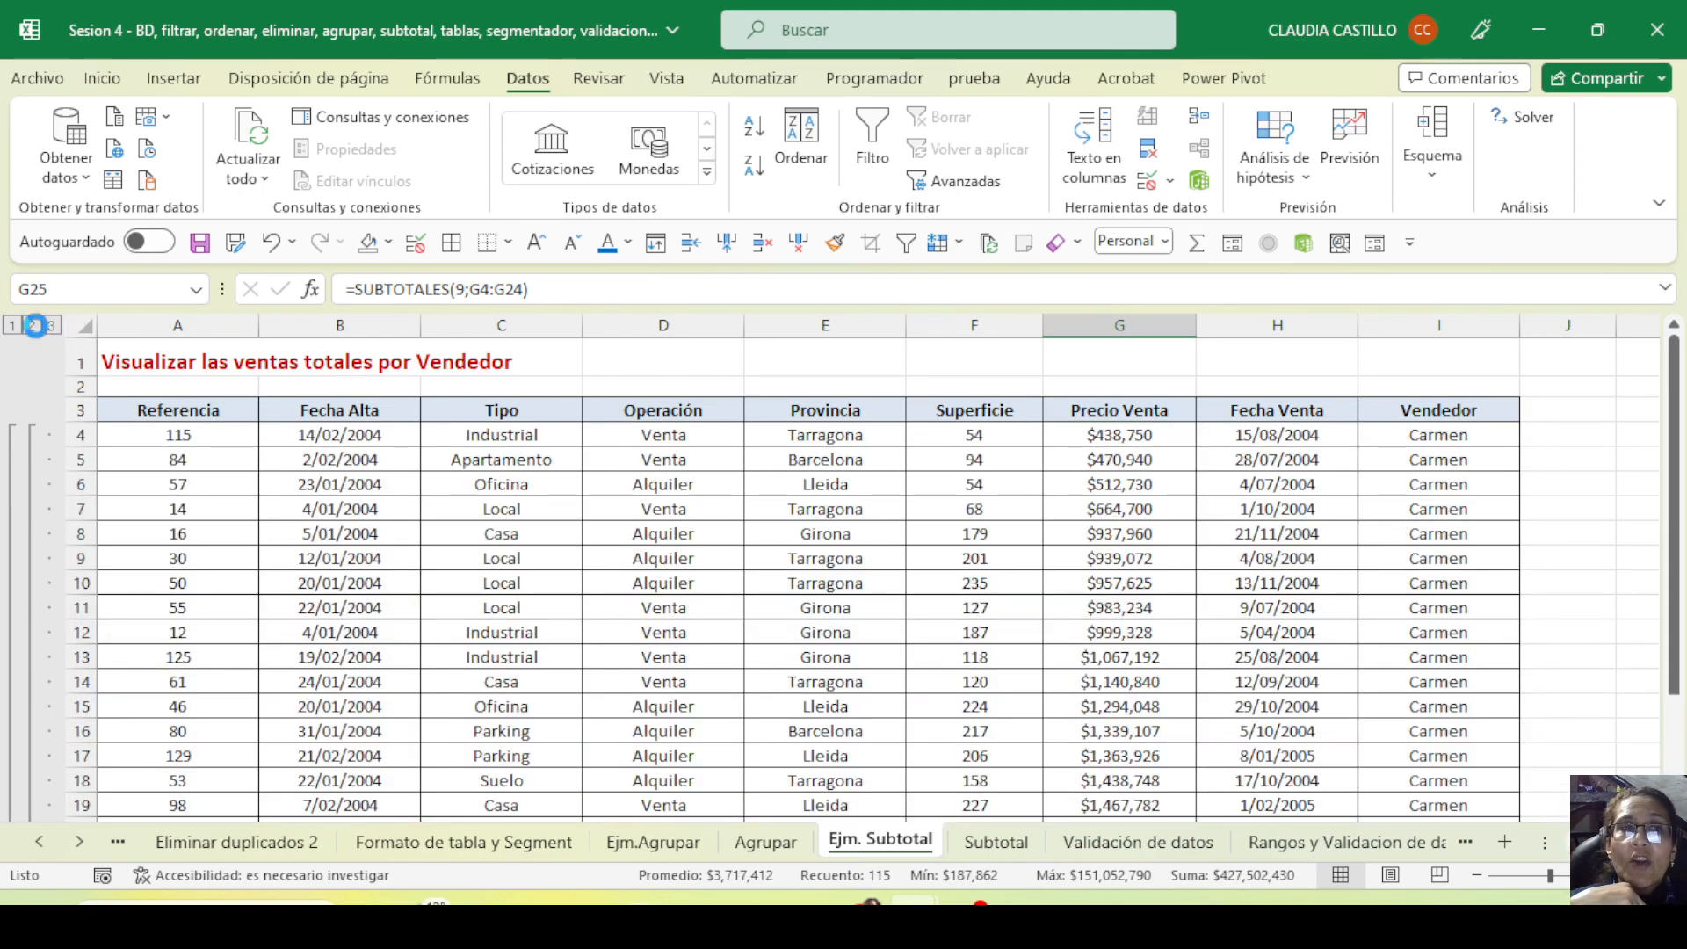
pyautogui.click(31, 325)
pyautogui.click(15, 326)
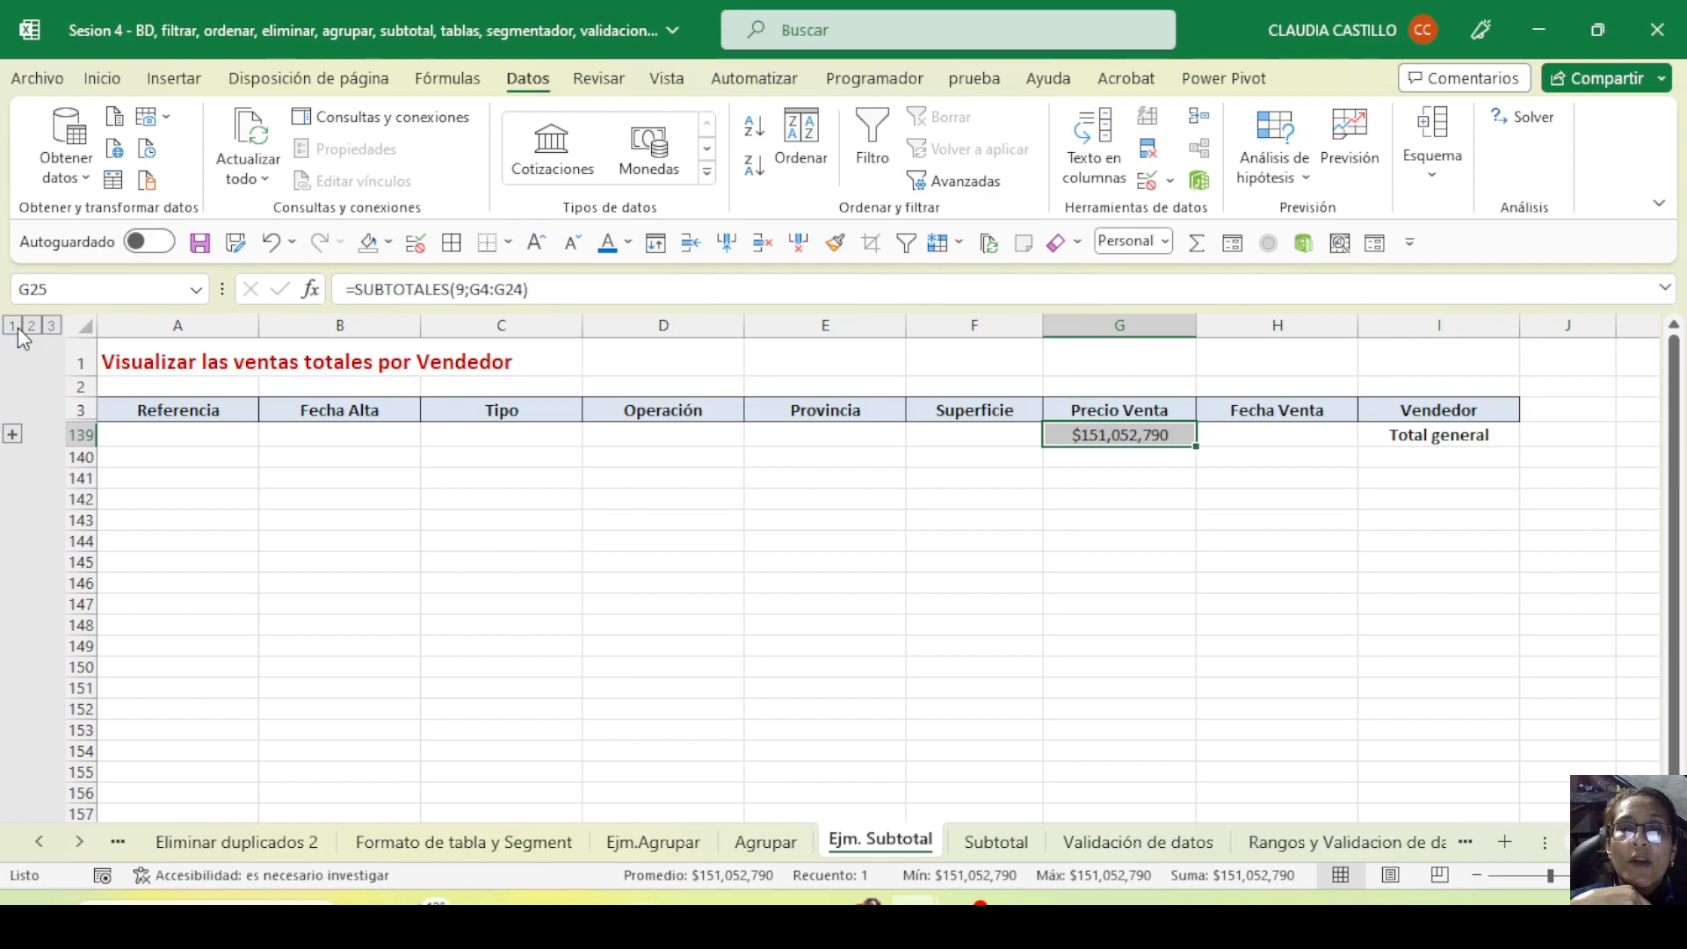
pyautogui.click(31, 325)
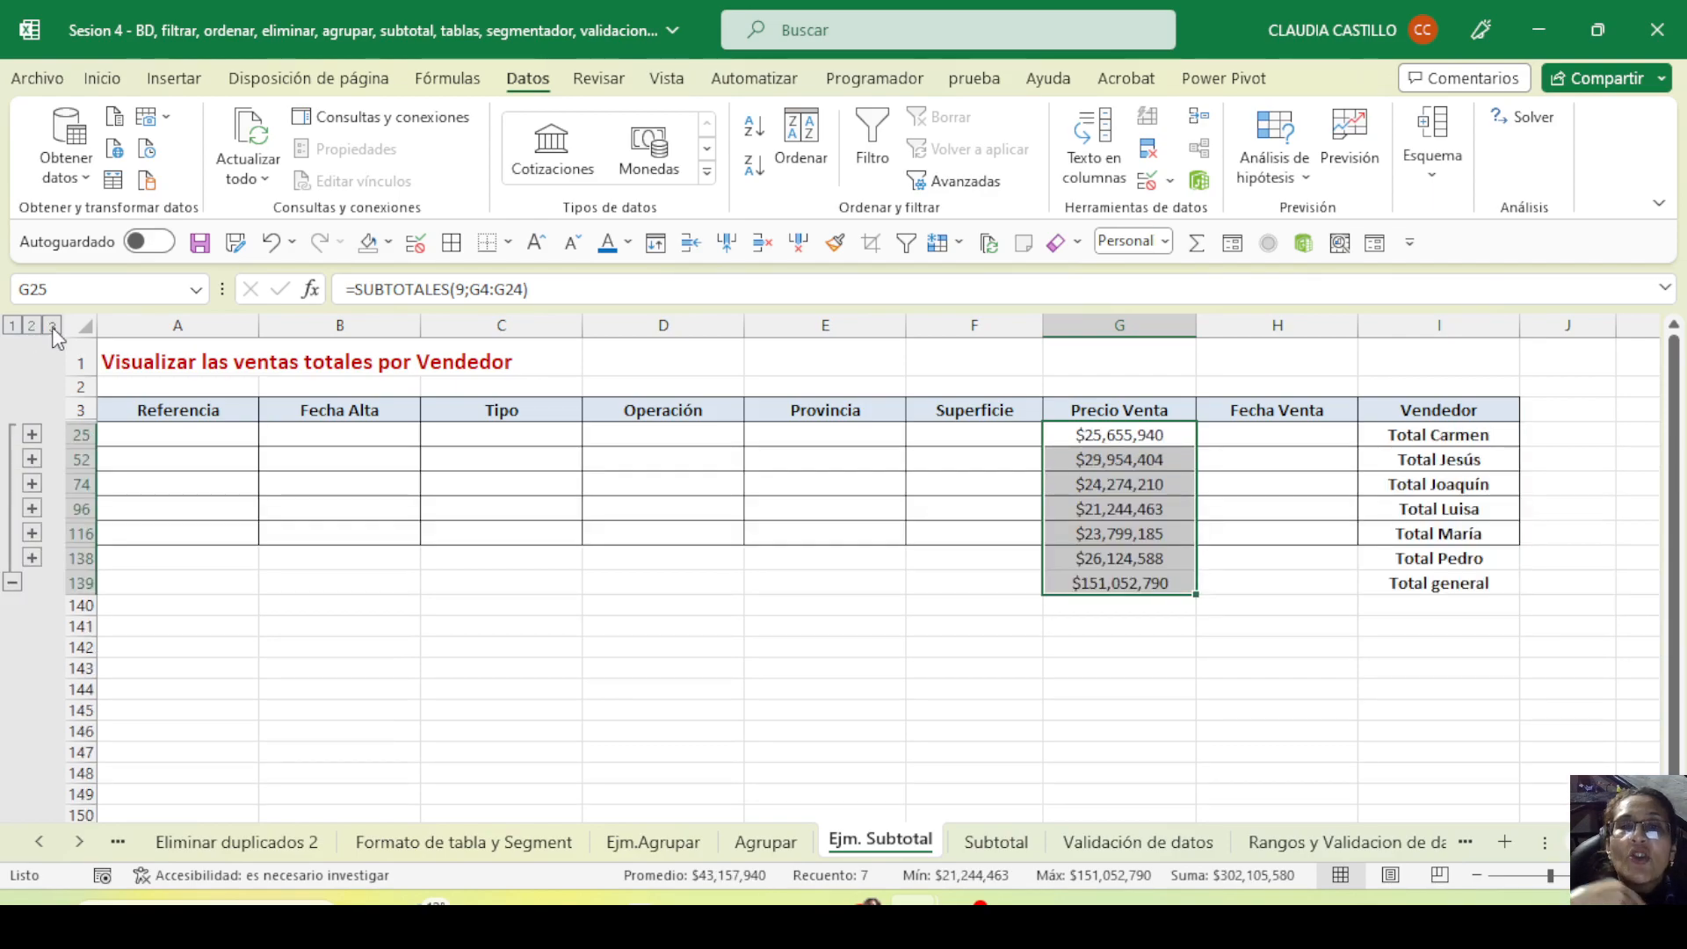
pyautogui.click(51, 325)
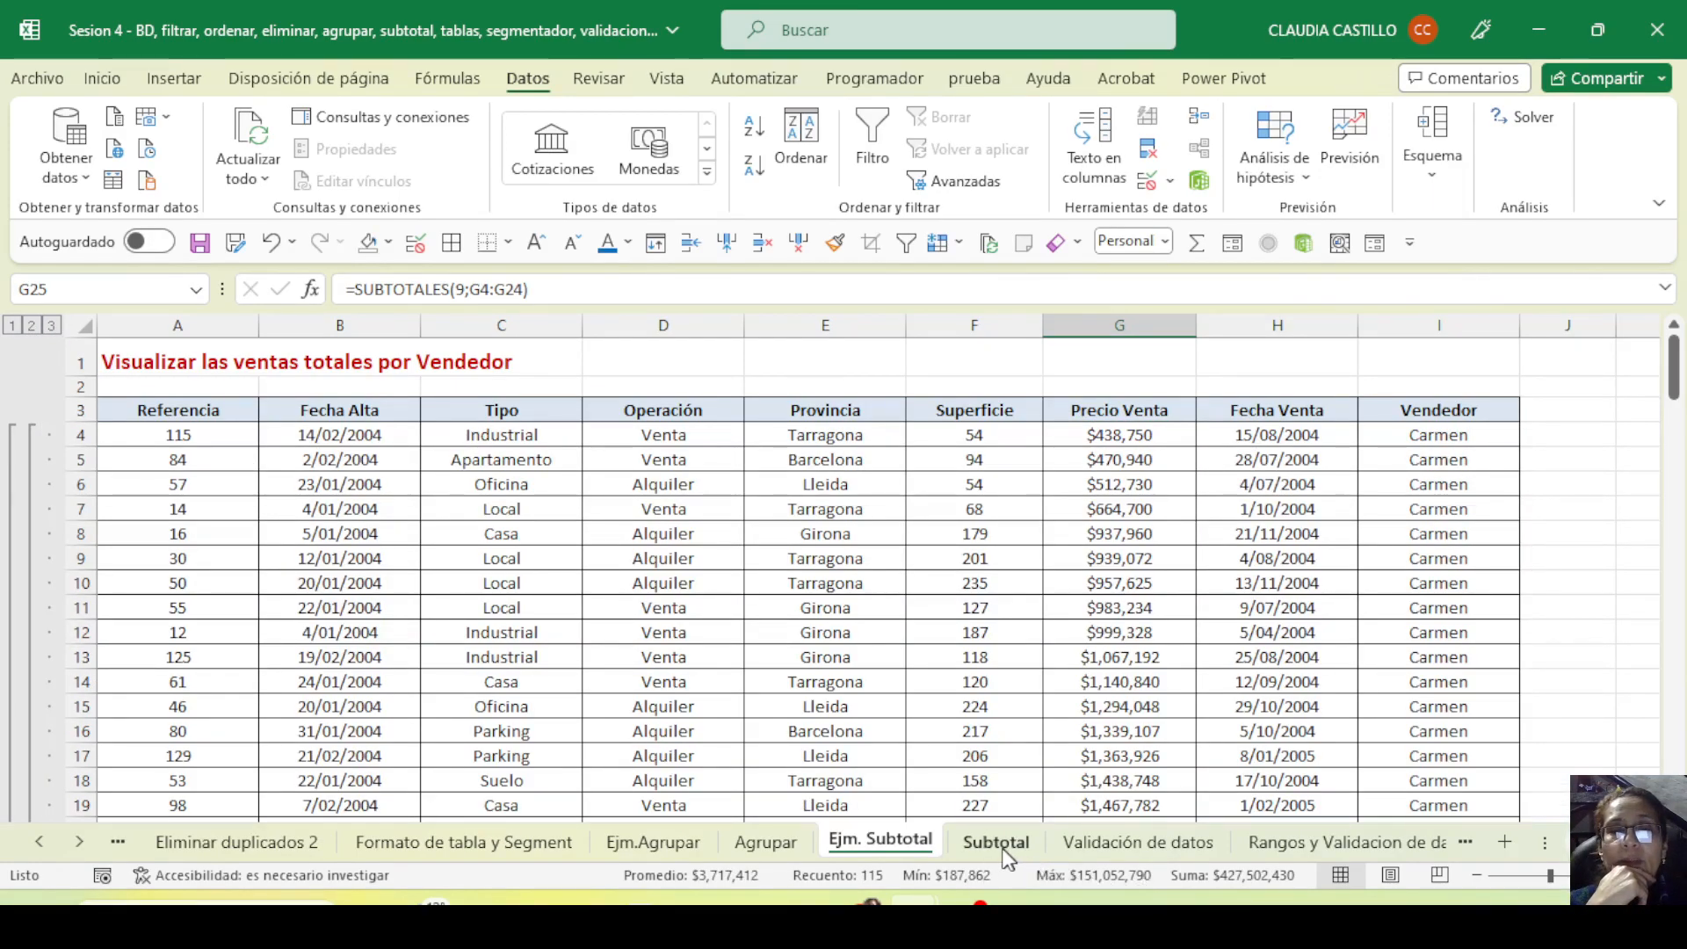
# Compare the Subtotal, Ejm. Subtotal, Agrupar and Ejm.Agrupar sheets, returning to Ejm. Subtotal
pyautogui.click(996, 844)
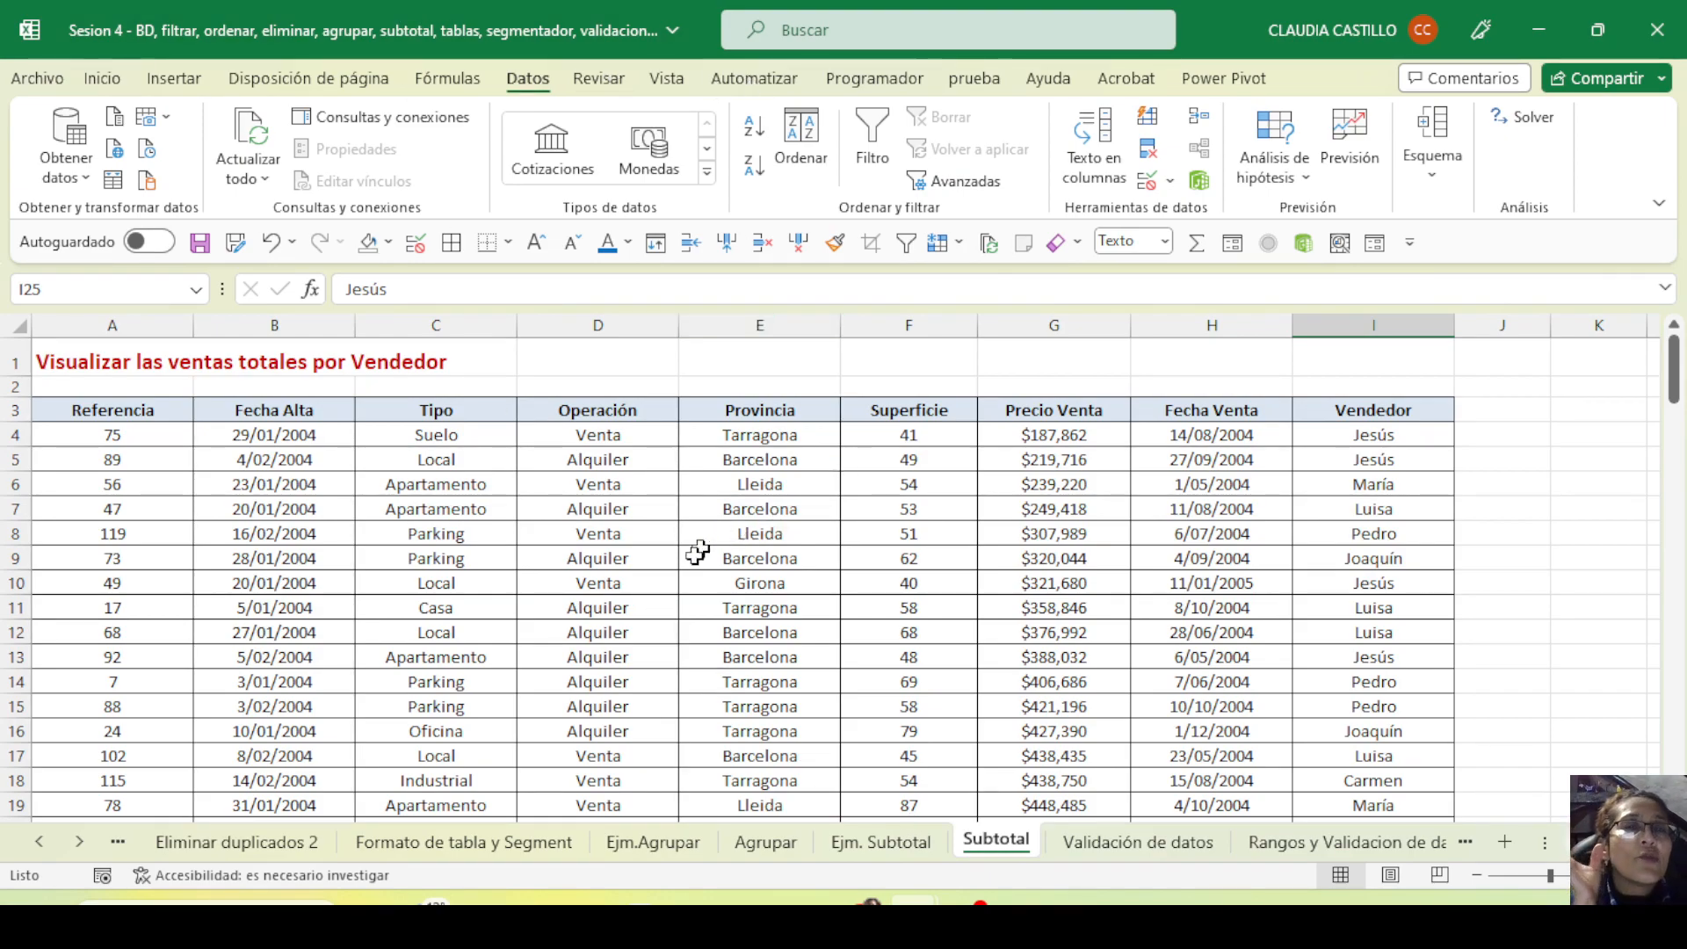
pyautogui.click(881, 842)
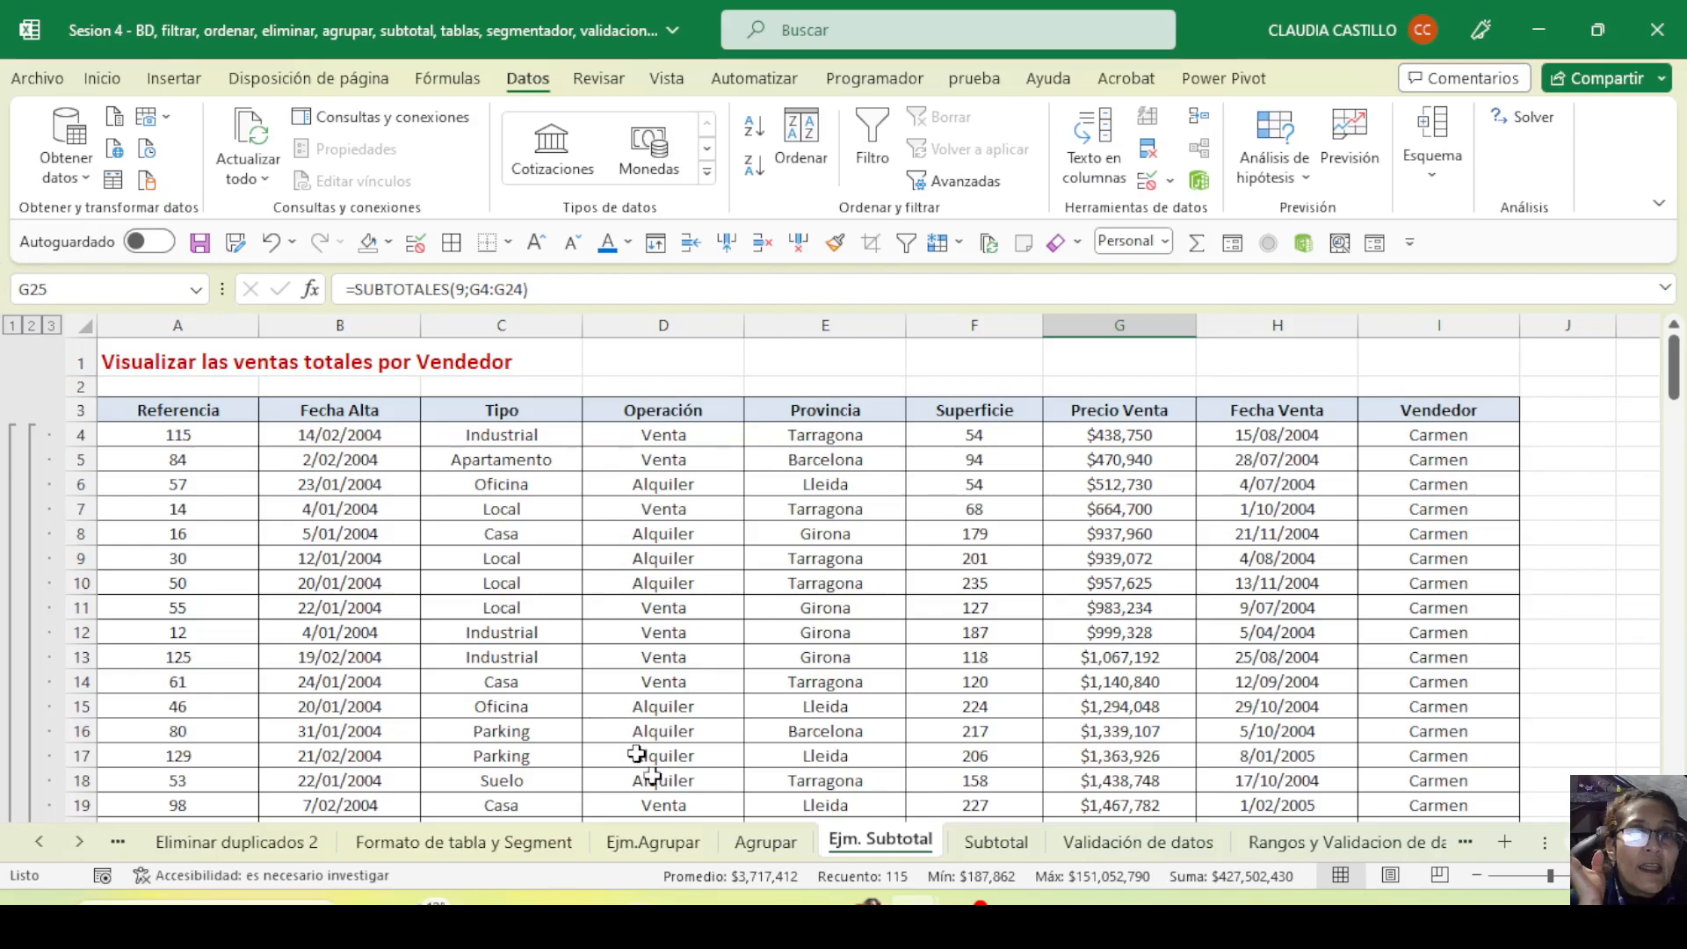
pyautogui.click(762, 842)
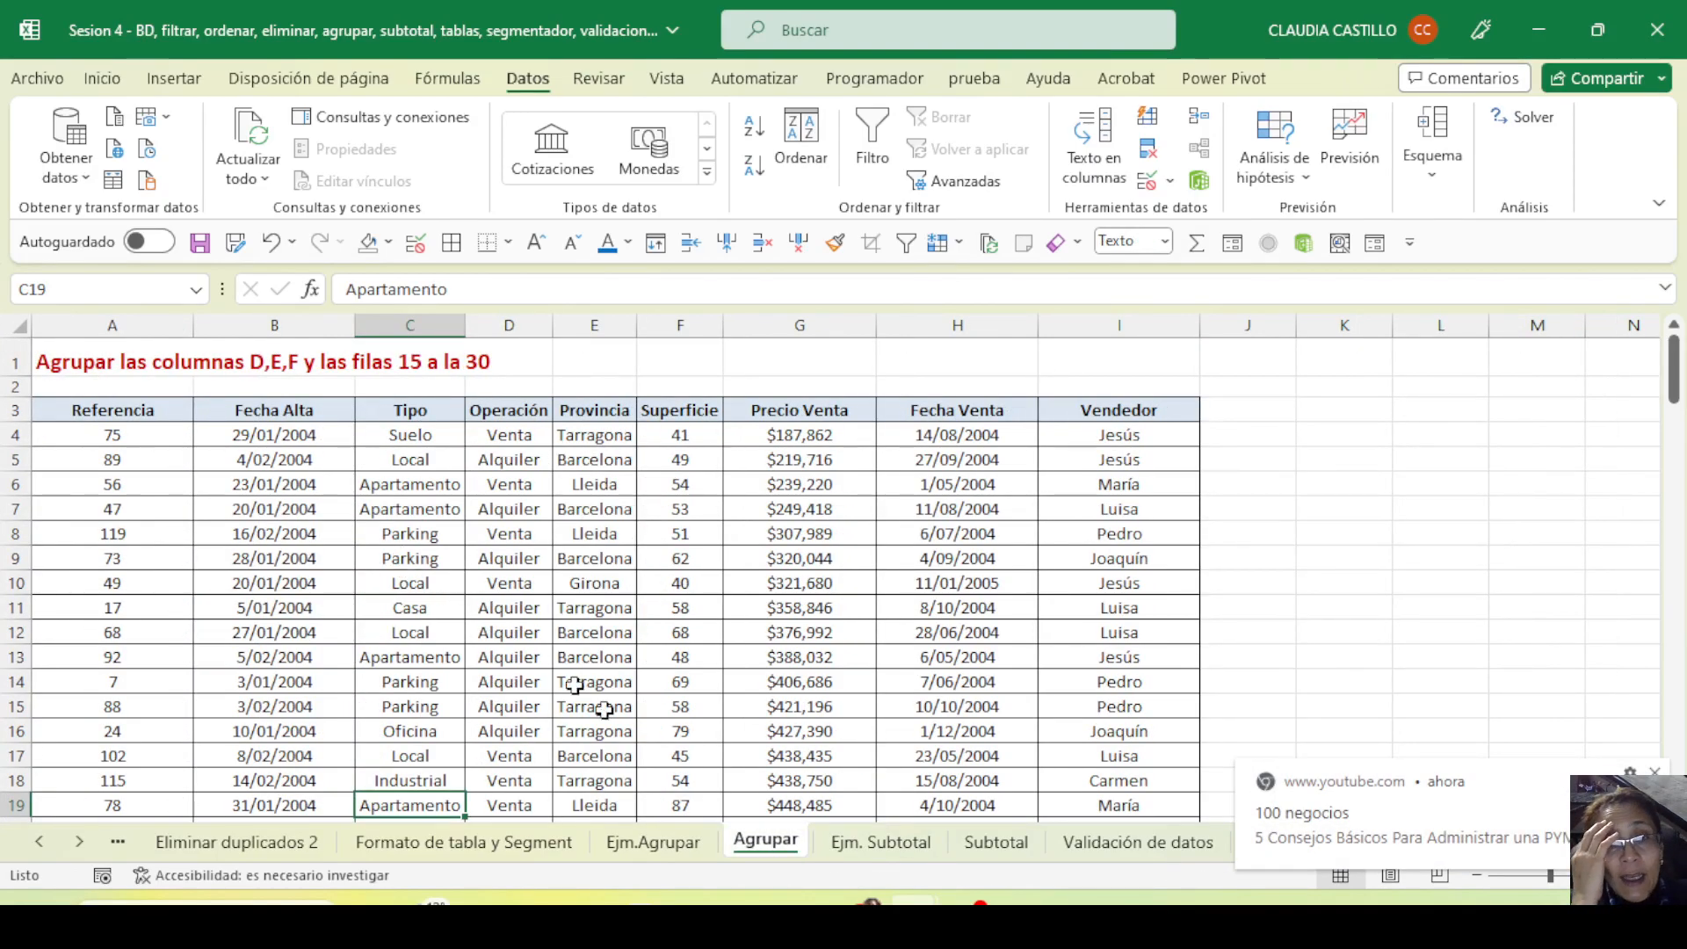
pyautogui.click(687, 847)
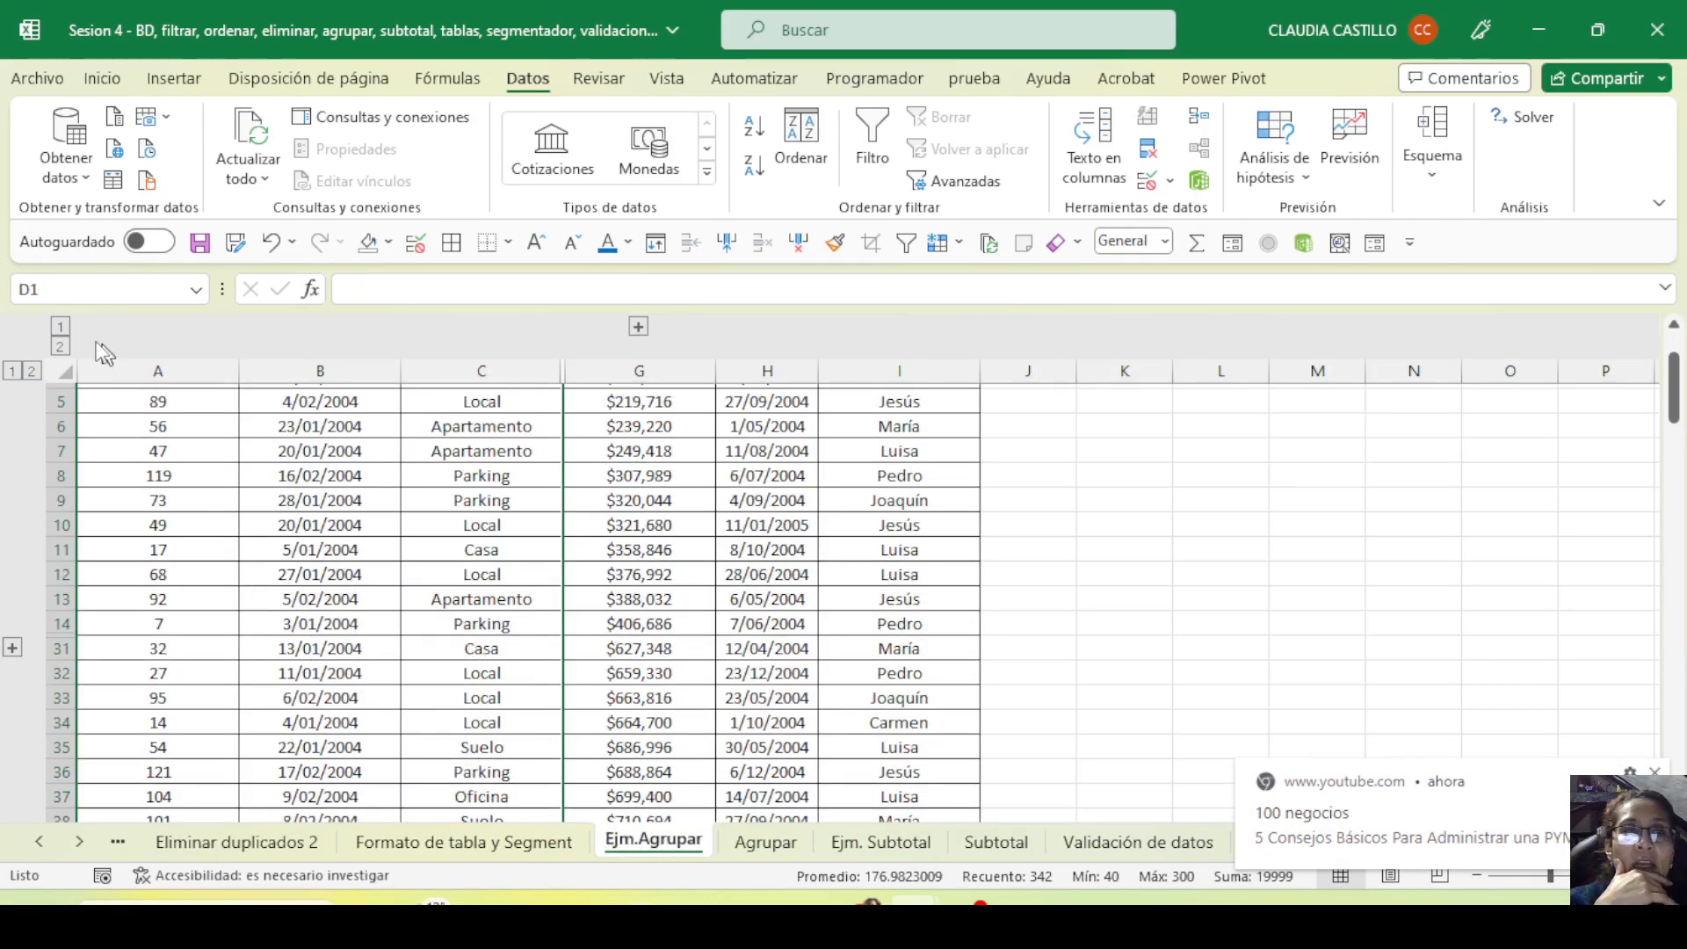
pyautogui.click(866, 846)
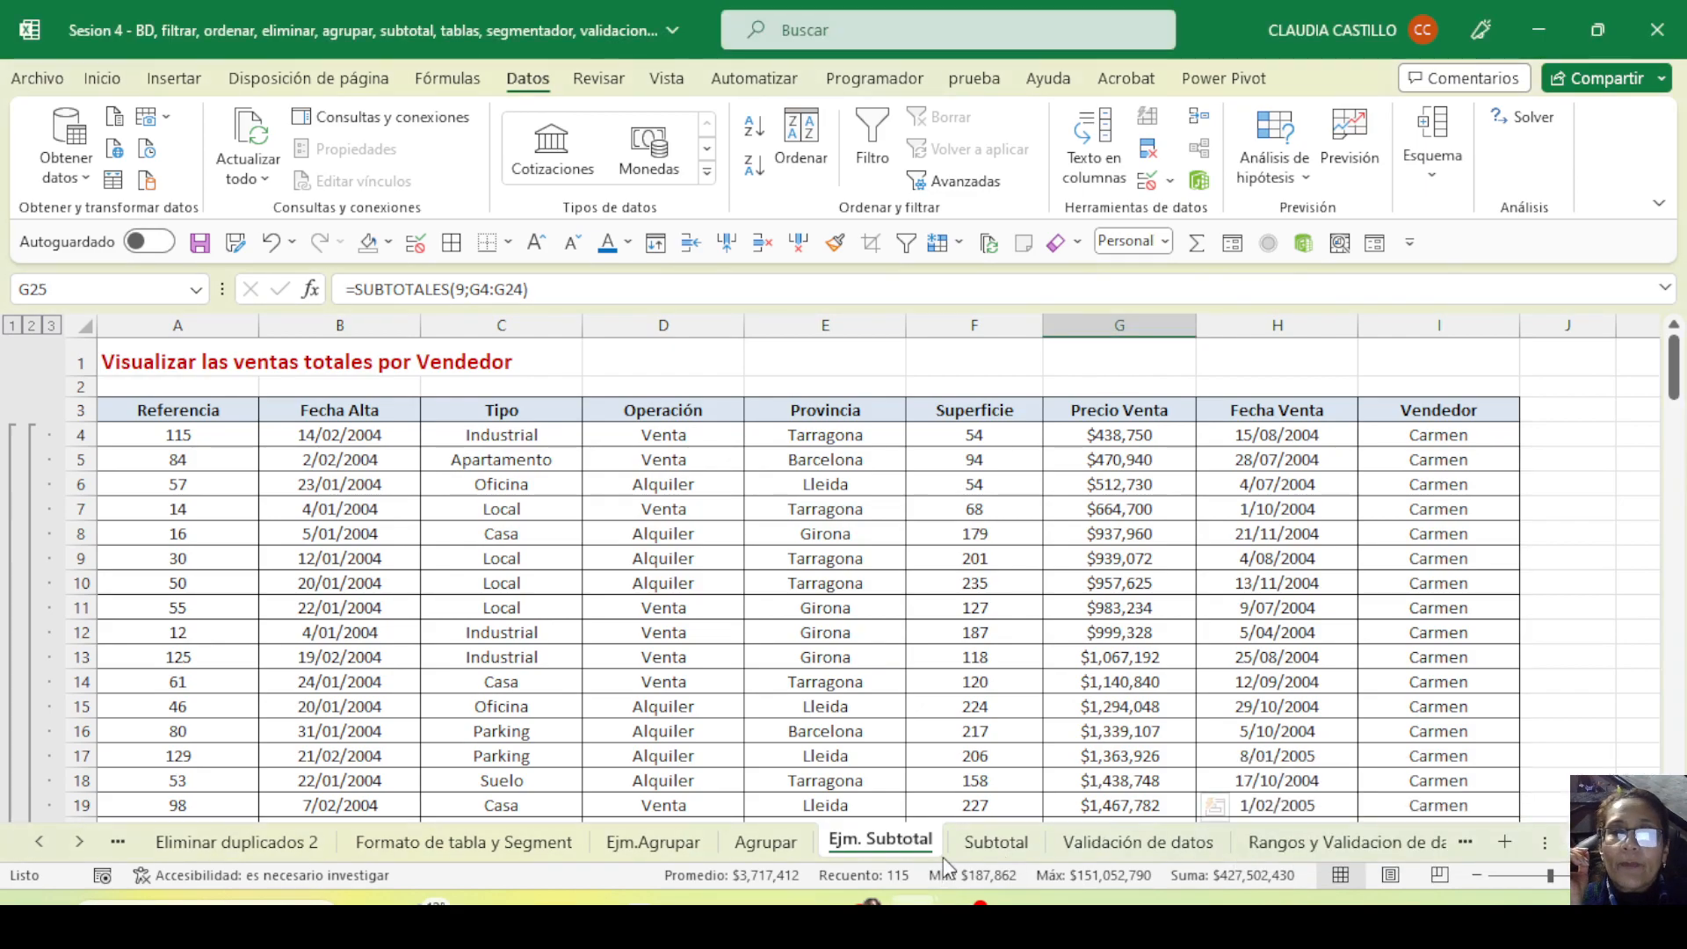
# Open the Subtotal sheet and check the Precio Venta values and the available outline commands
pyautogui.click(1009, 846)
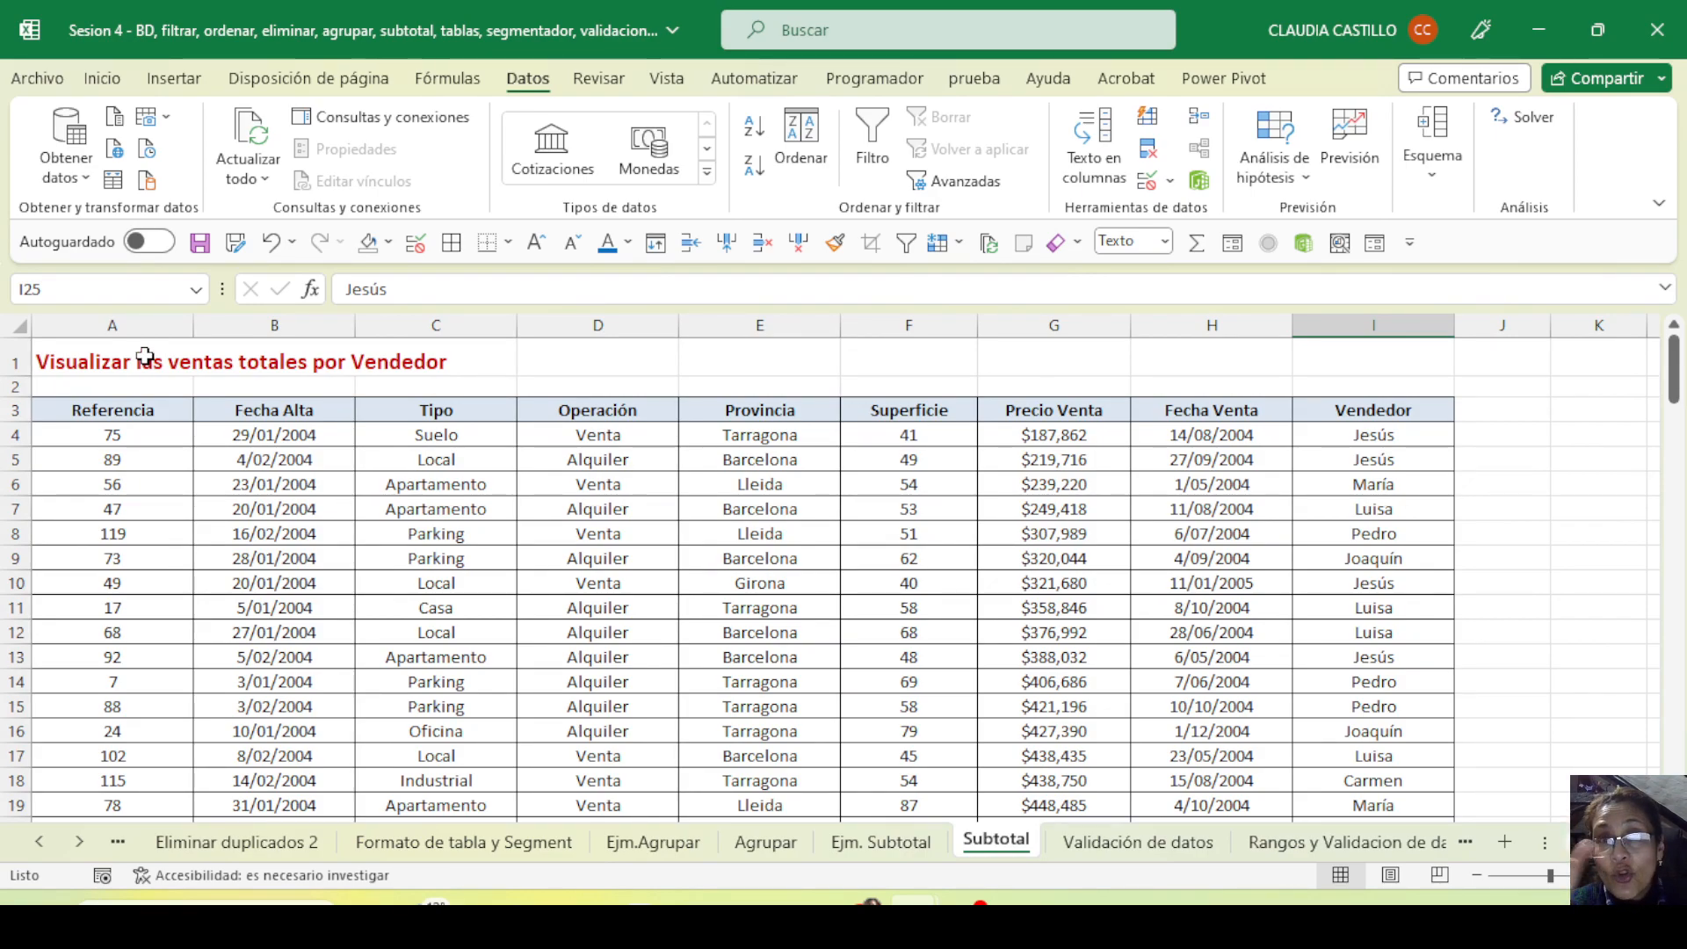
pyautogui.moveTo(1090, 436); pyautogui.dragTo(1098, 758)
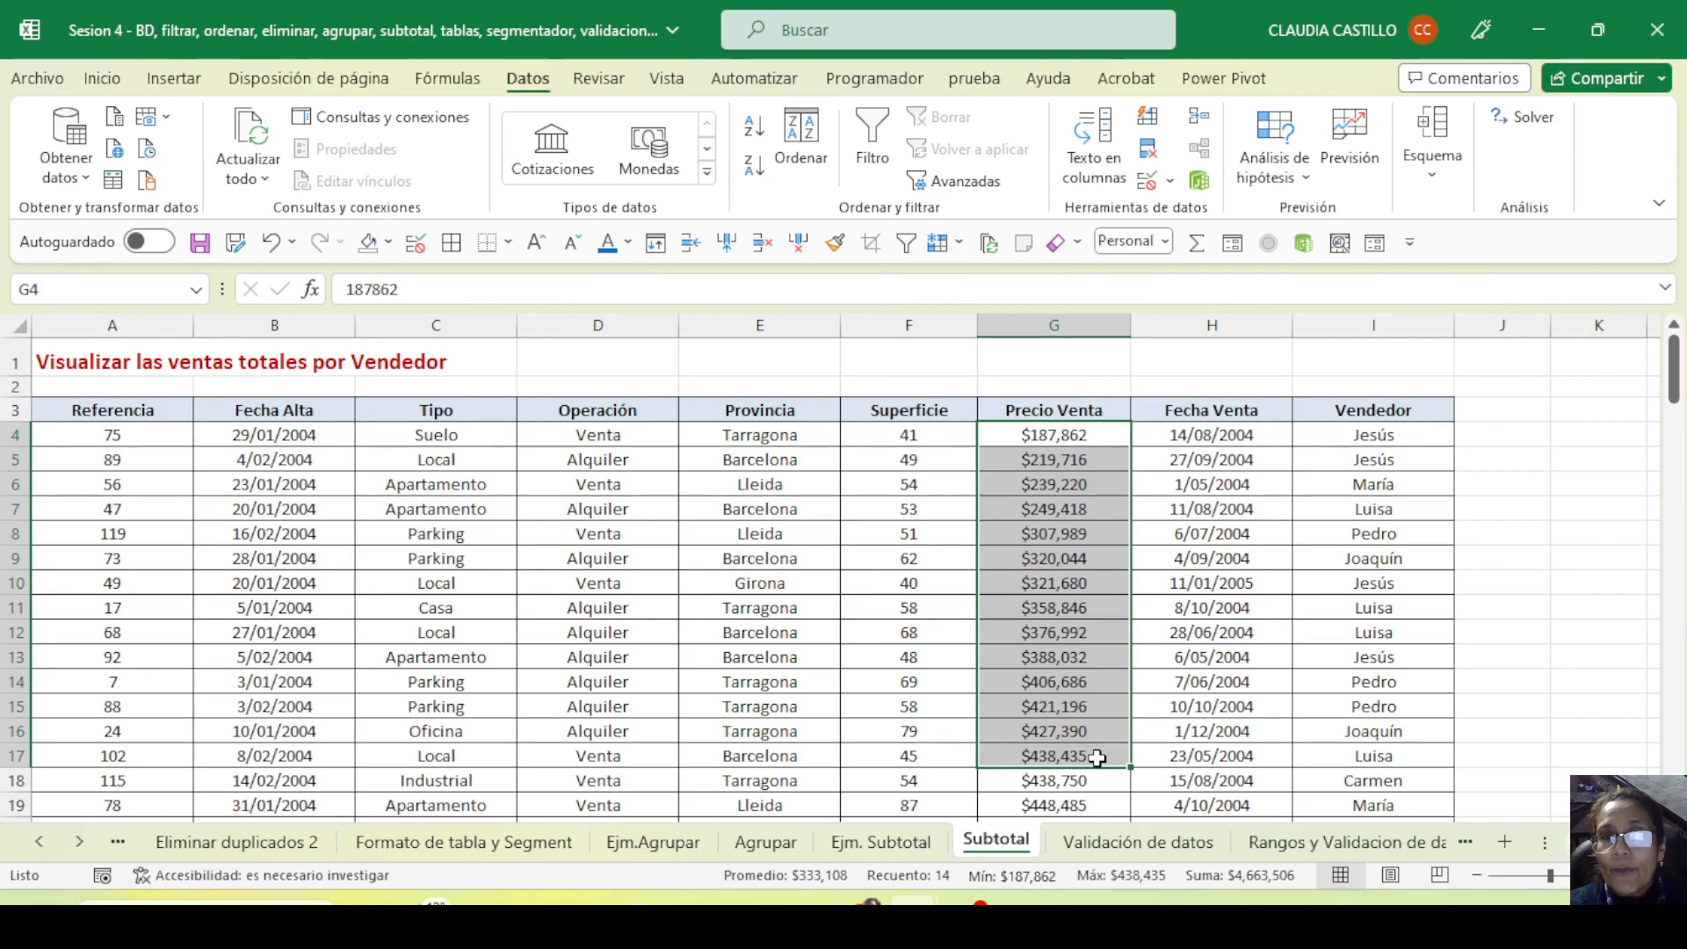
pyautogui.click(1248, 608)
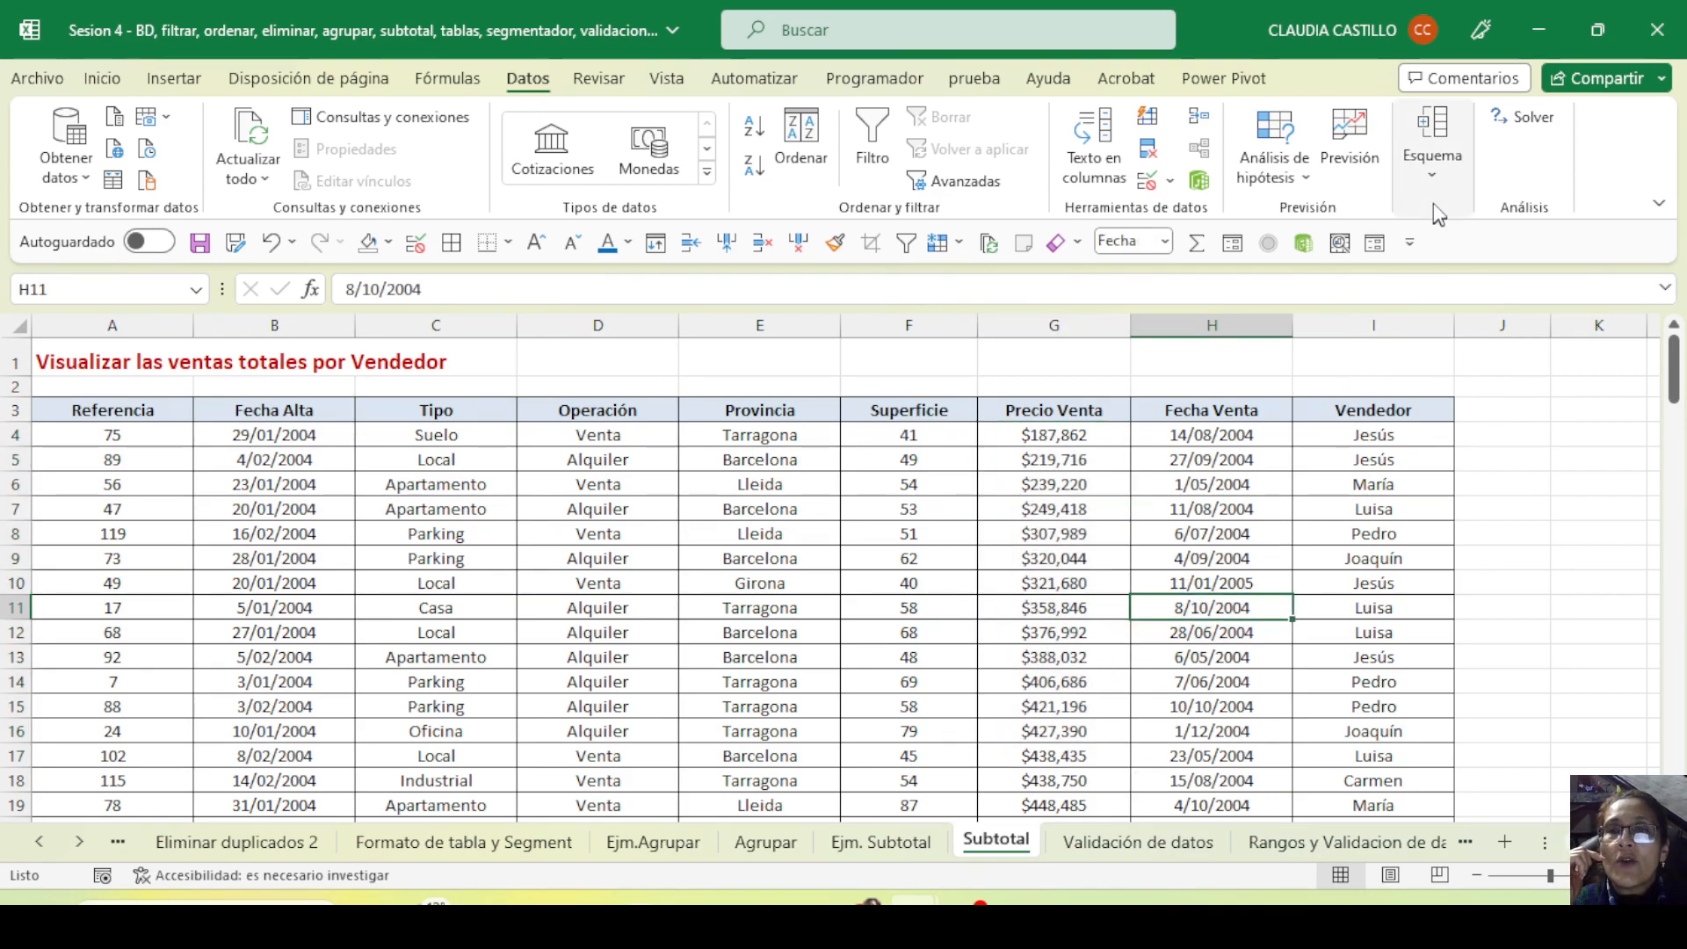
pyautogui.click(1434, 176)
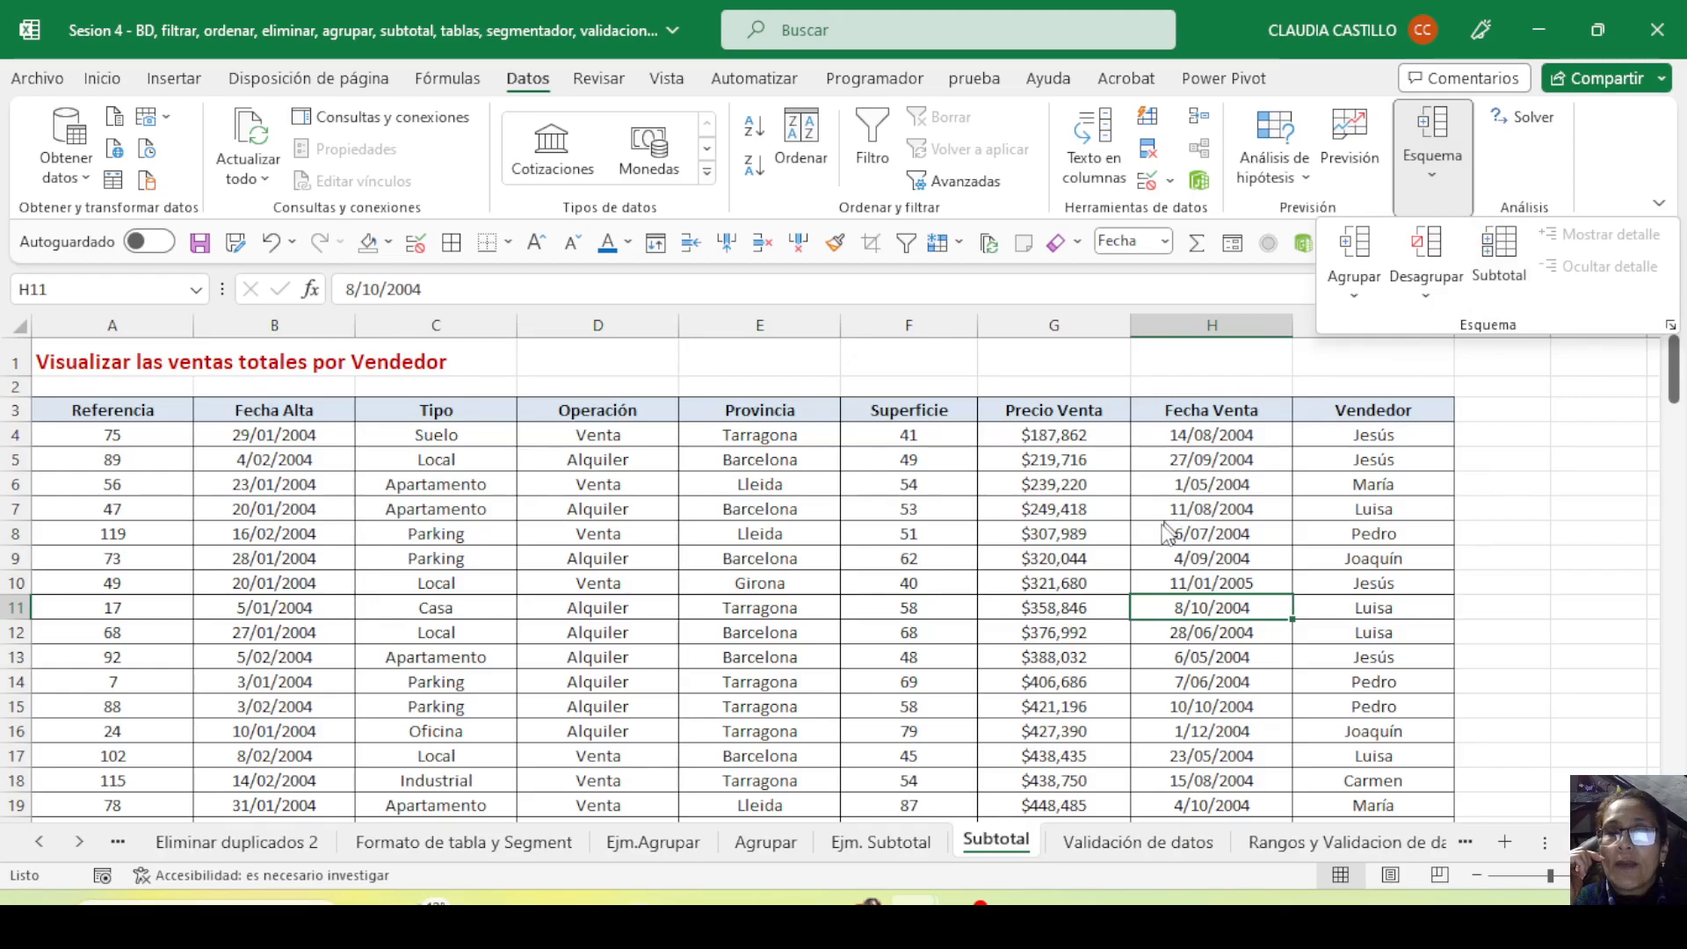
pyautogui.click(1038, 585)
pyautogui.click(1039, 584)
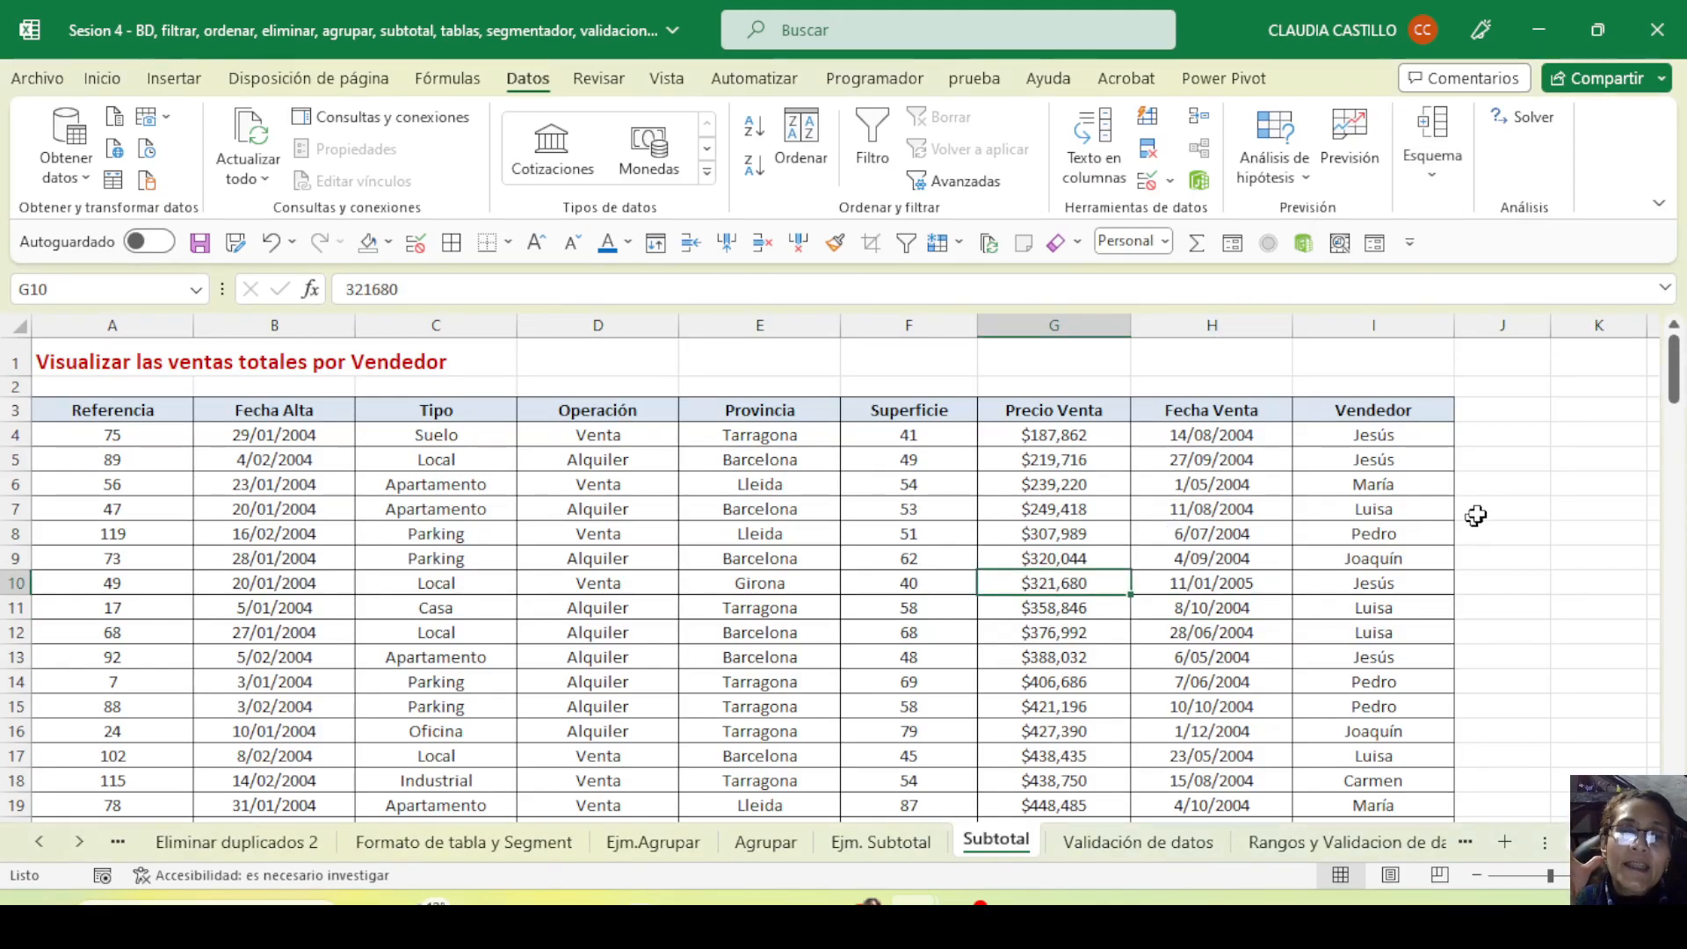
# Examine the Vendedor column as the grouping field and the Precio Venta and Superficie columns as fields to total
pyautogui.moveTo(1397, 443); pyautogui.dragTo(1385, 773)
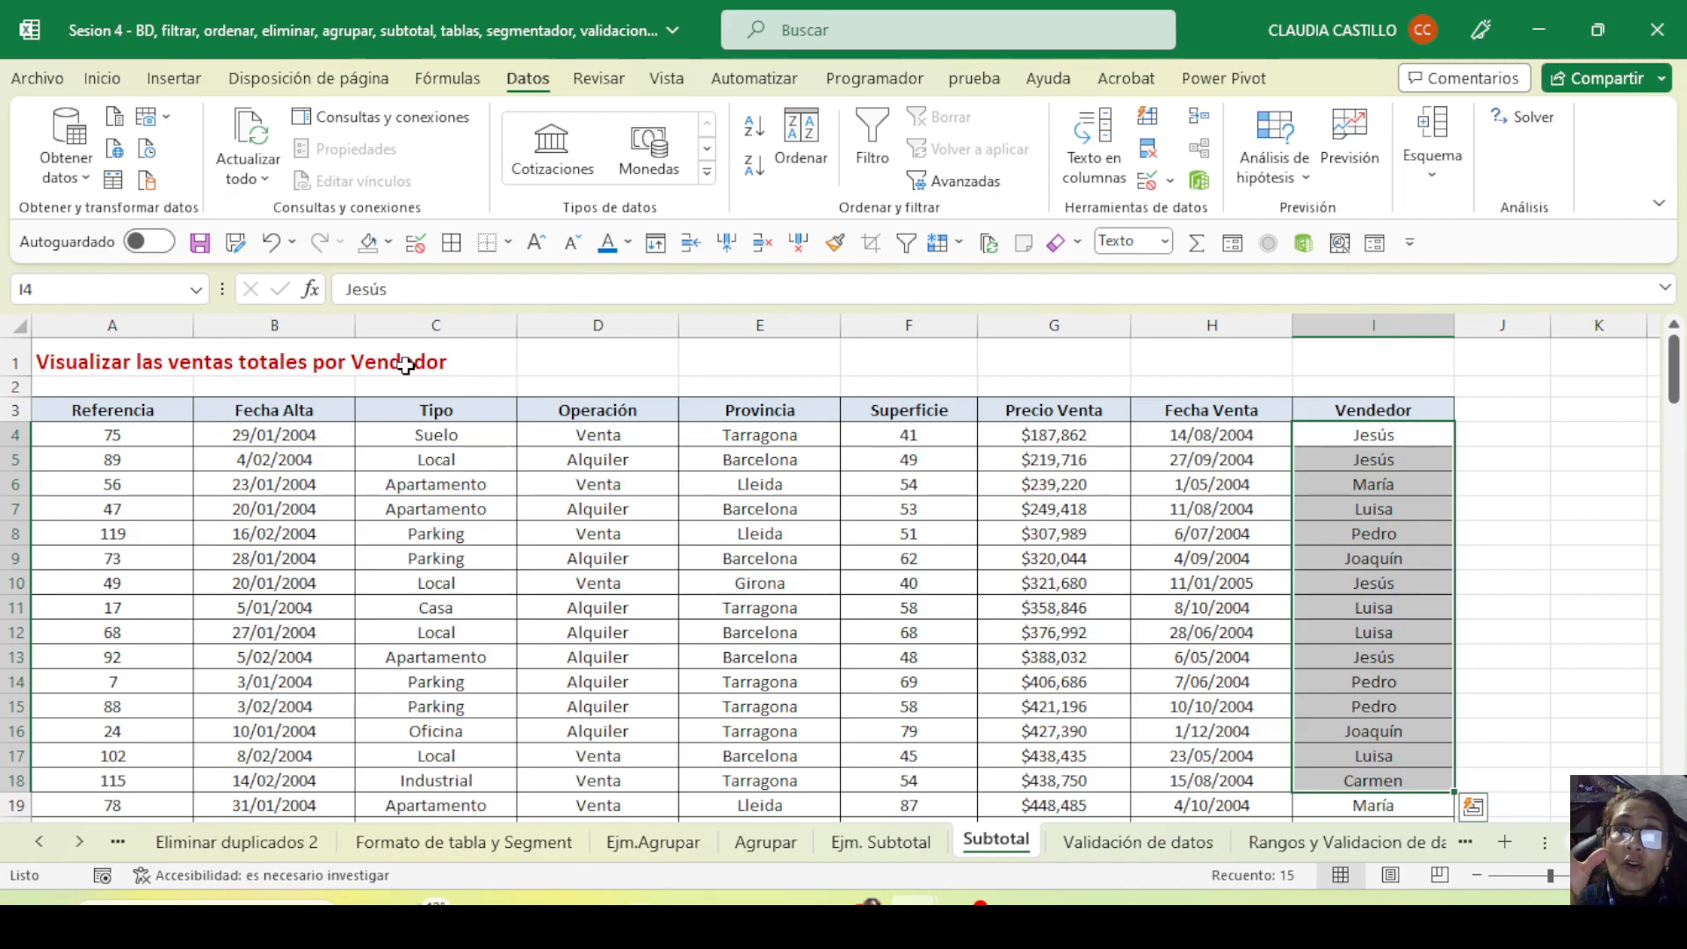
pyautogui.moveTo(1311, 437); pyautogui.dragTo(1369, 734)
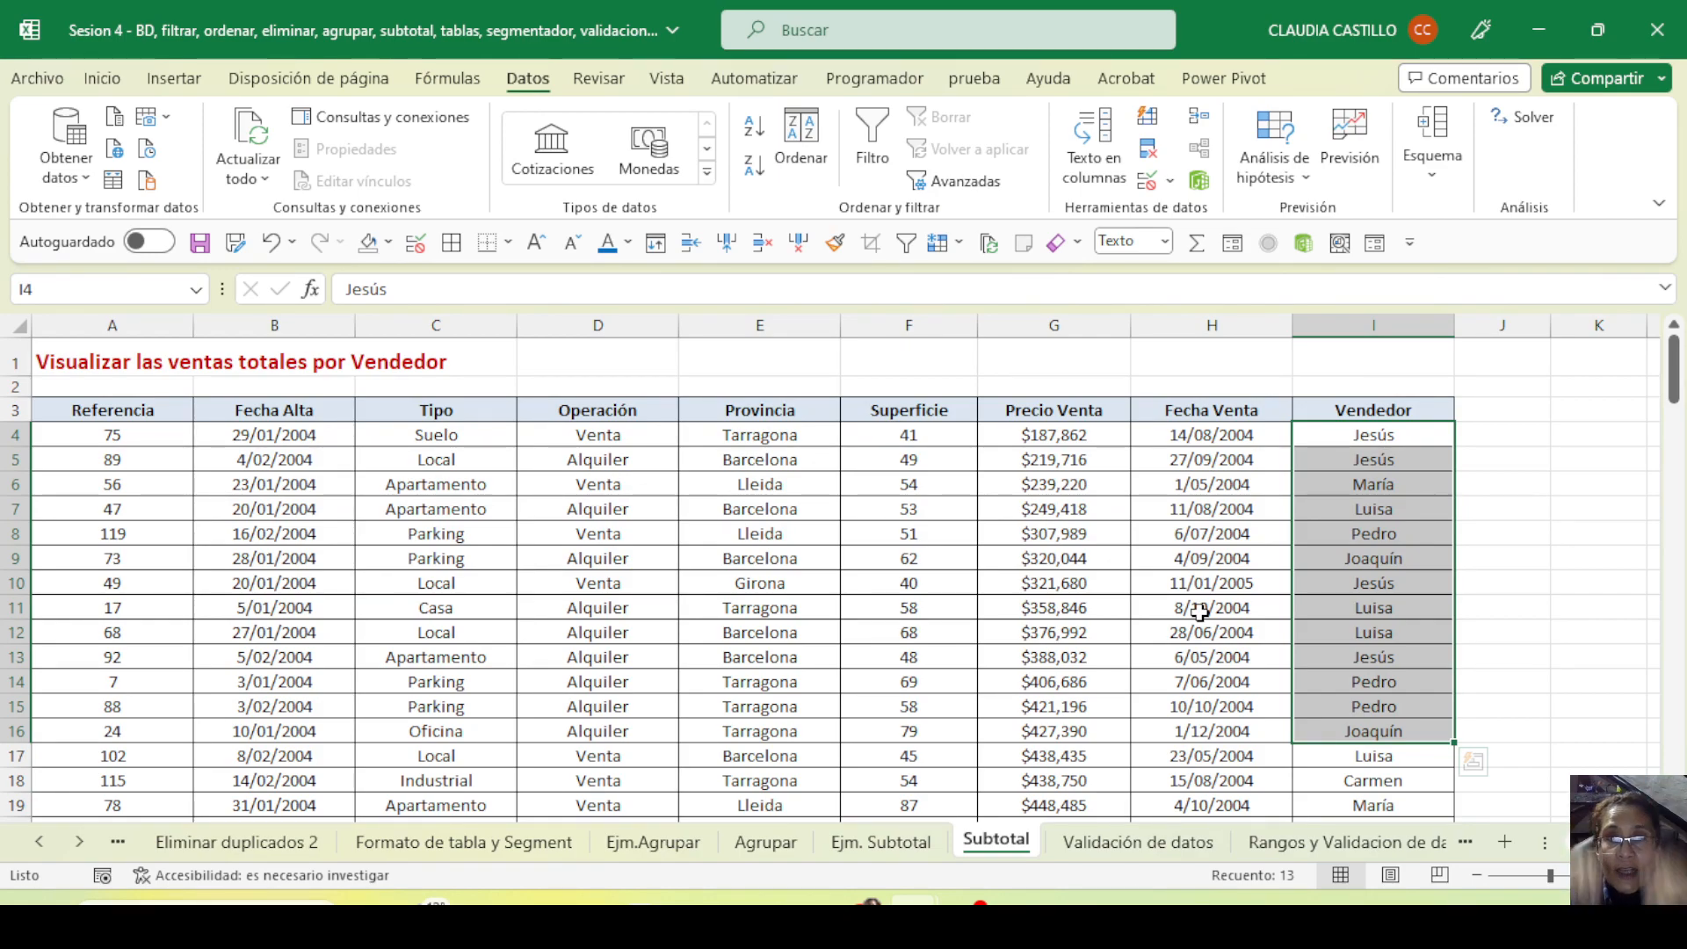
pyautogui.moveTo(1035, 410); pyautogui.dragTo(1045, 786)
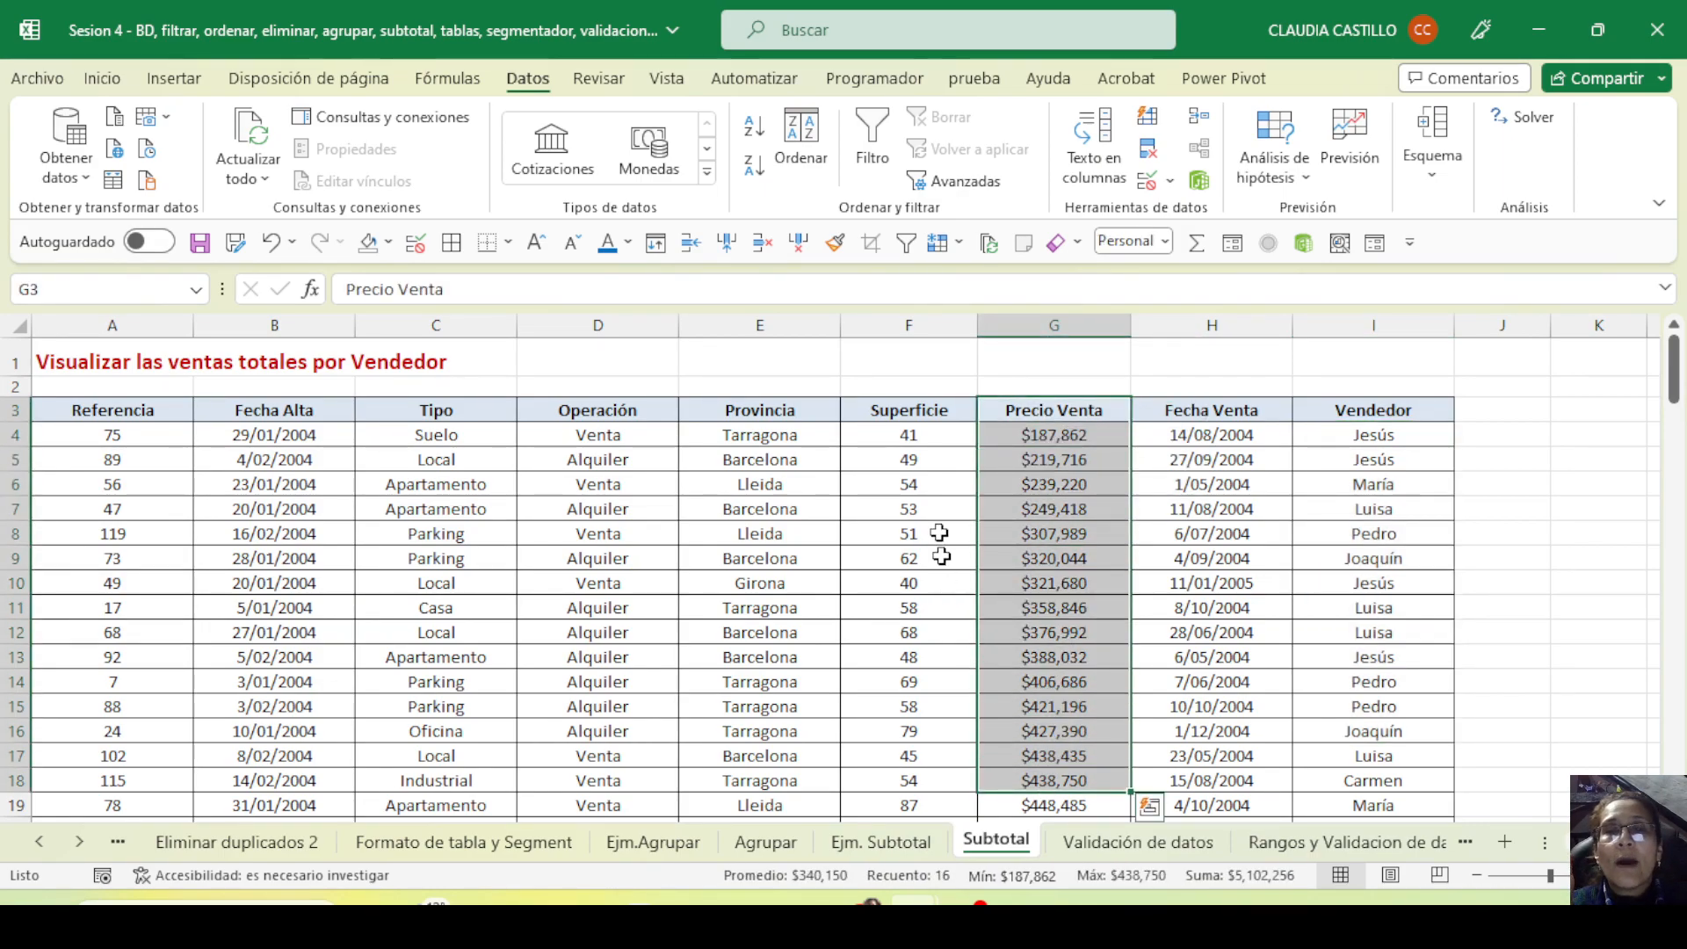
pyautogui.click(879, 409)
pyautogui.moveTo(878, 410); pyautogui.dragTo(898, 773)
pyautogui.moveTo(1030, 461); pyautogui.dragTo(1028, 682)
pyautogui.moveTo(910, 484); pyautogui.dragTo(914, 682)
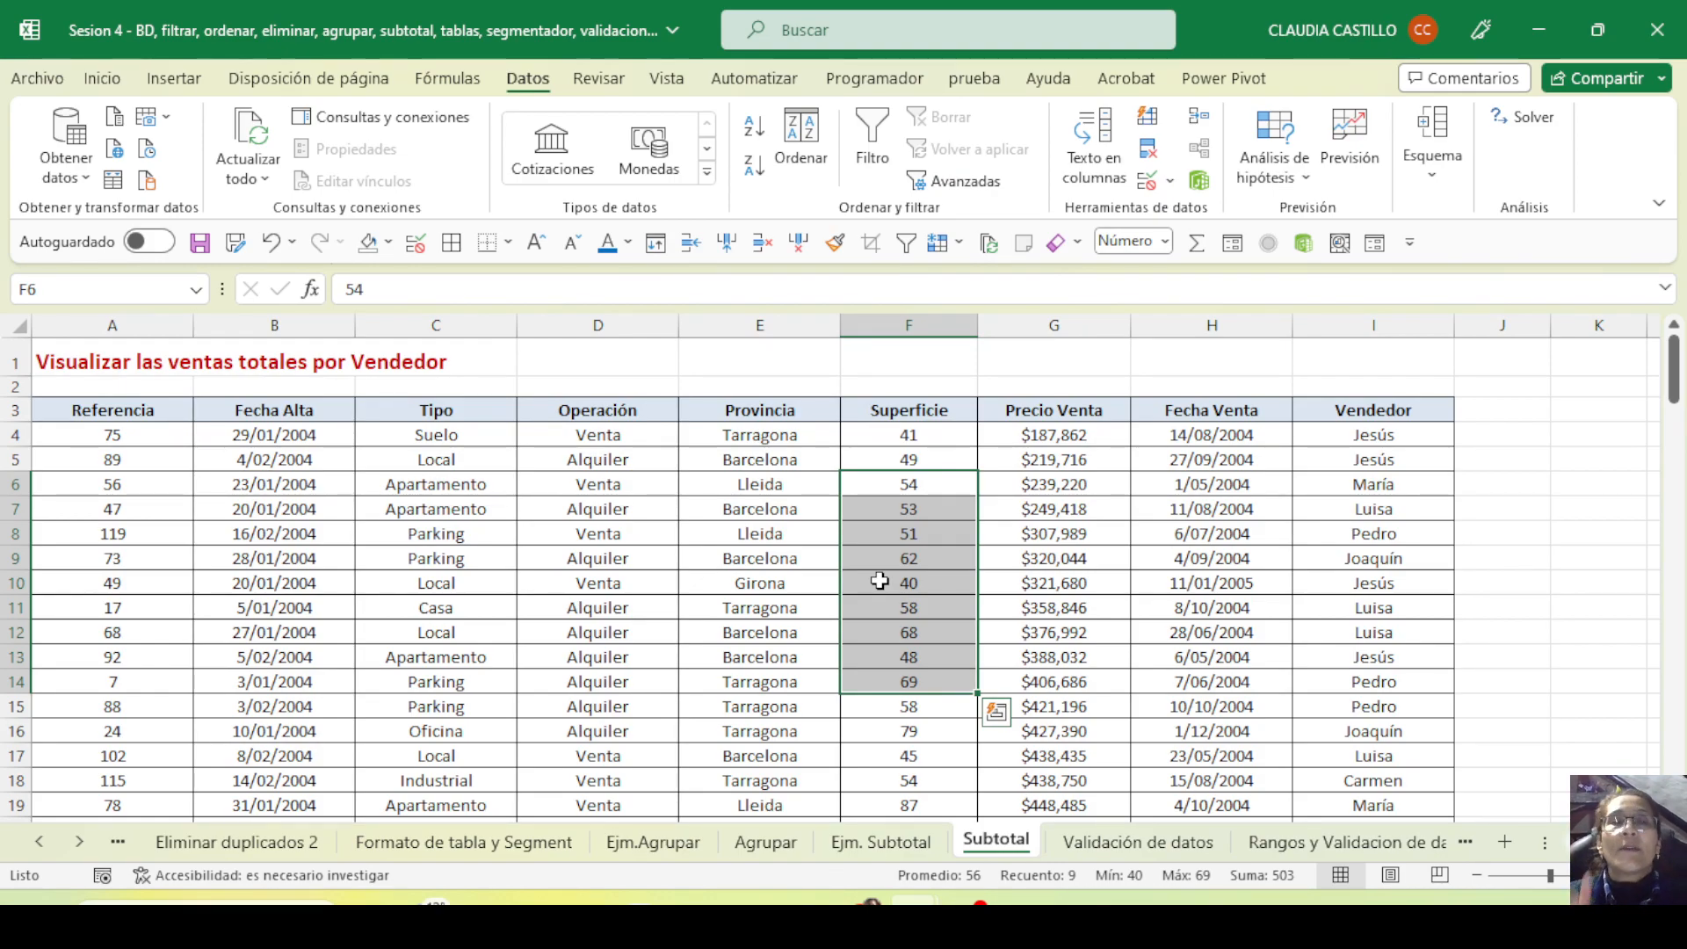
pyautogui.click(894, 564)
pyautogui.click(1187, 555)
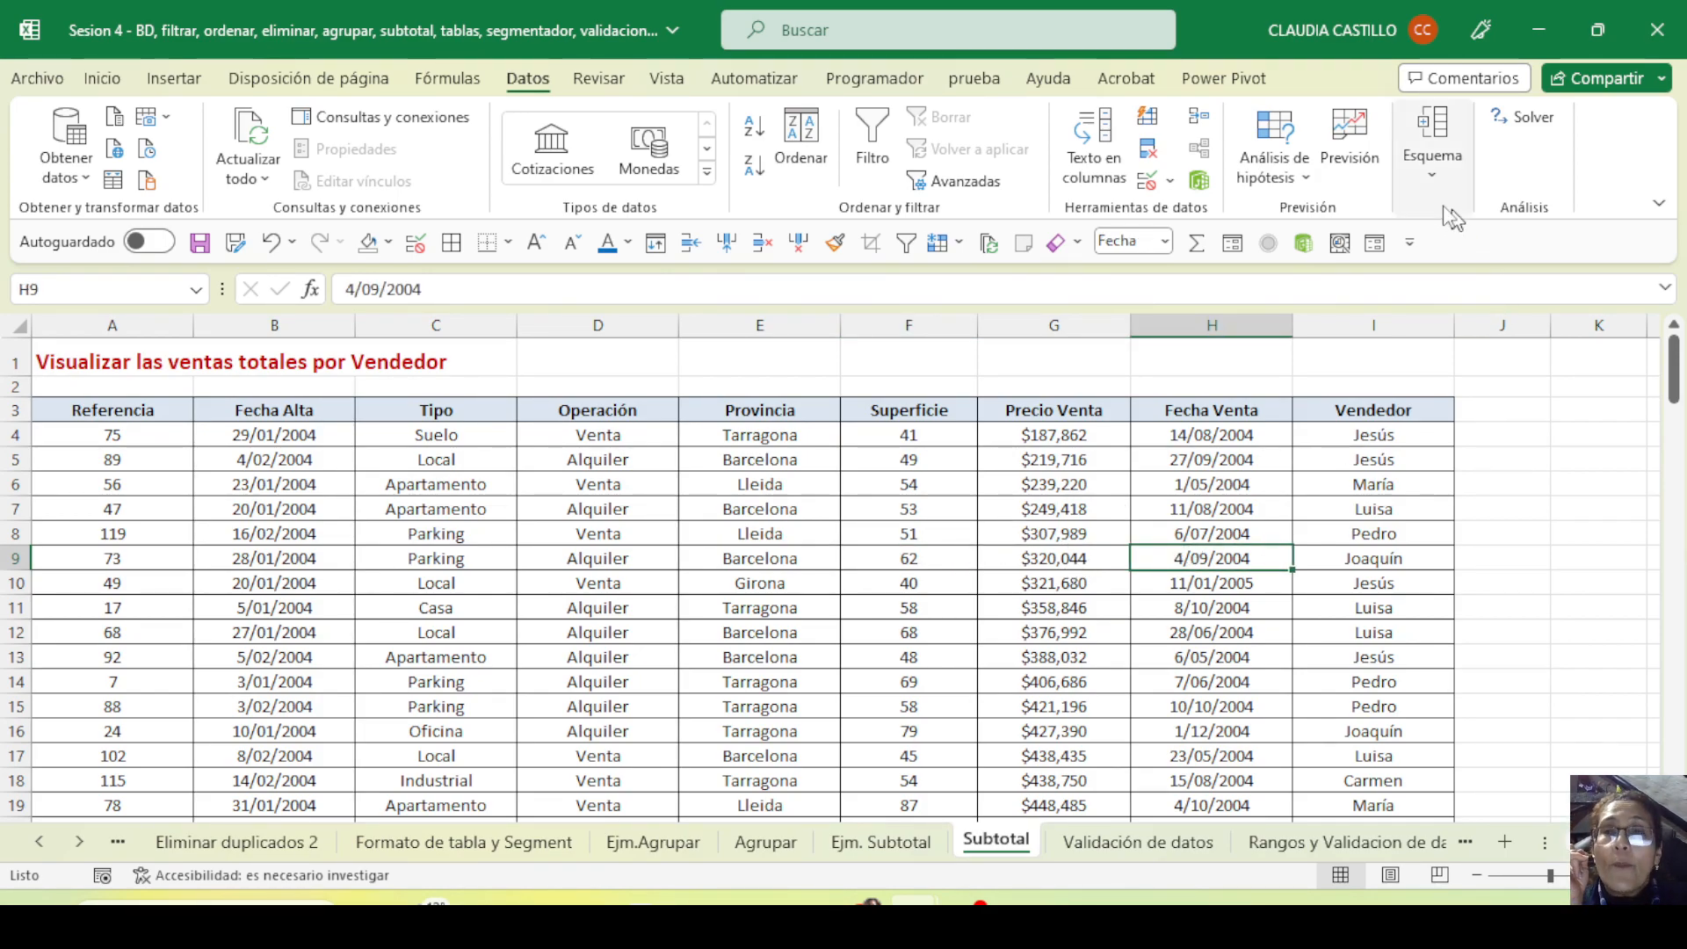
pyautogui.click(1434, 152)
pyautogui.click(1498, 255)
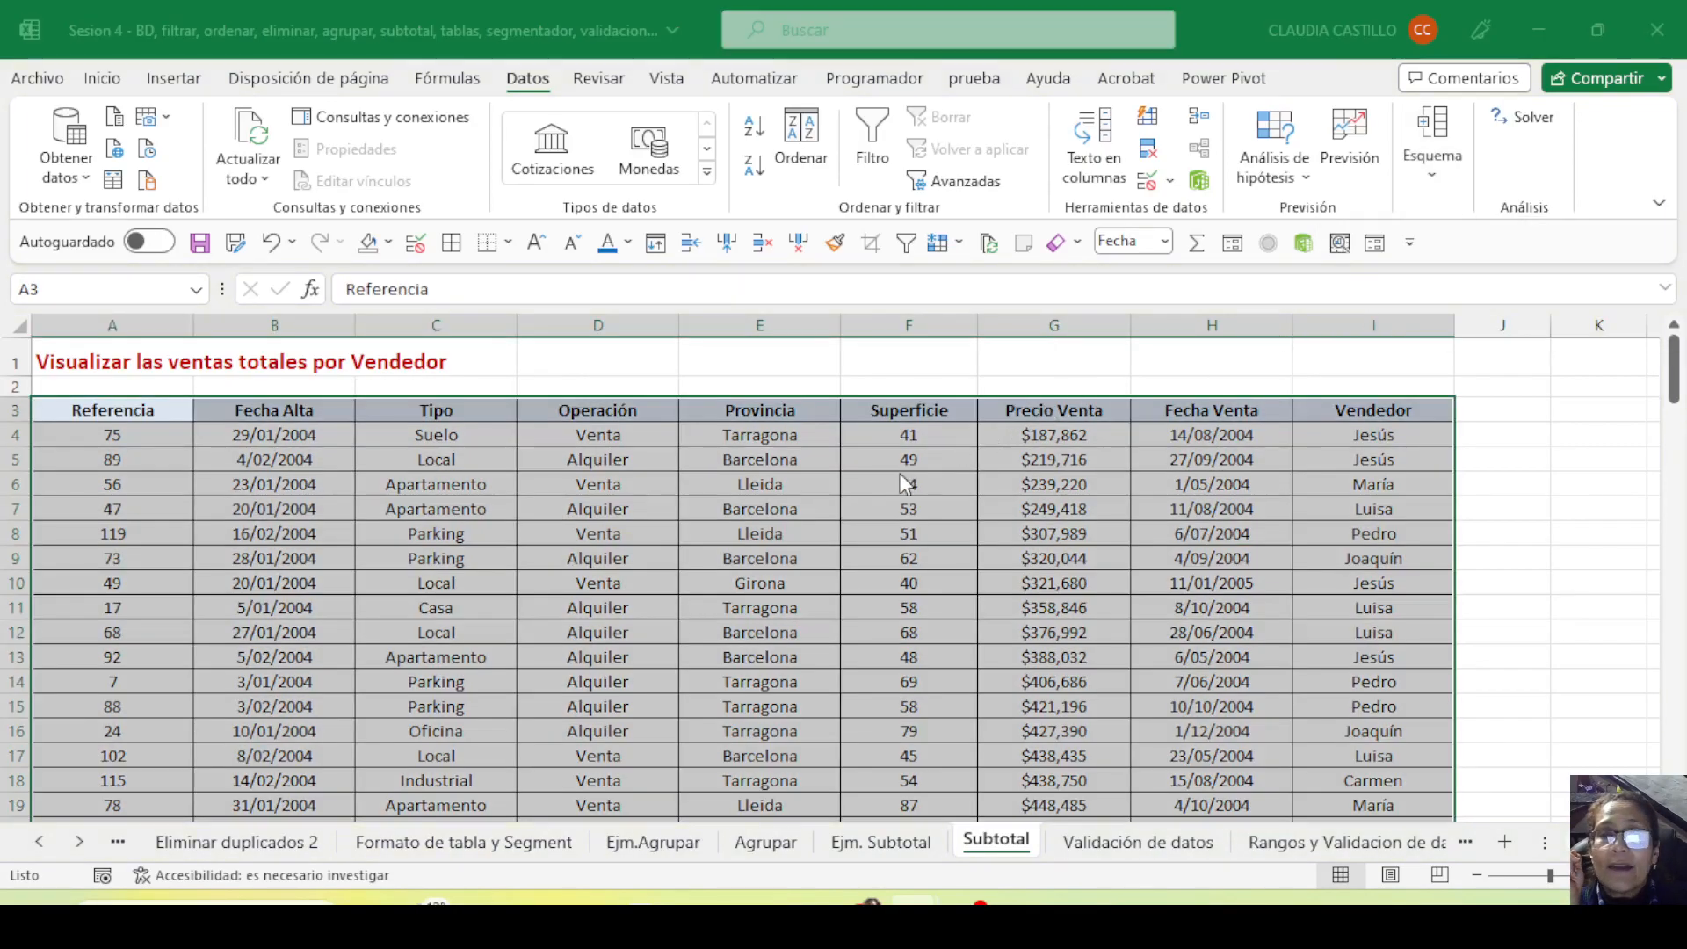
pyautogui.moveTo(1011, 425); pyautogui.dragTo(912, 404)
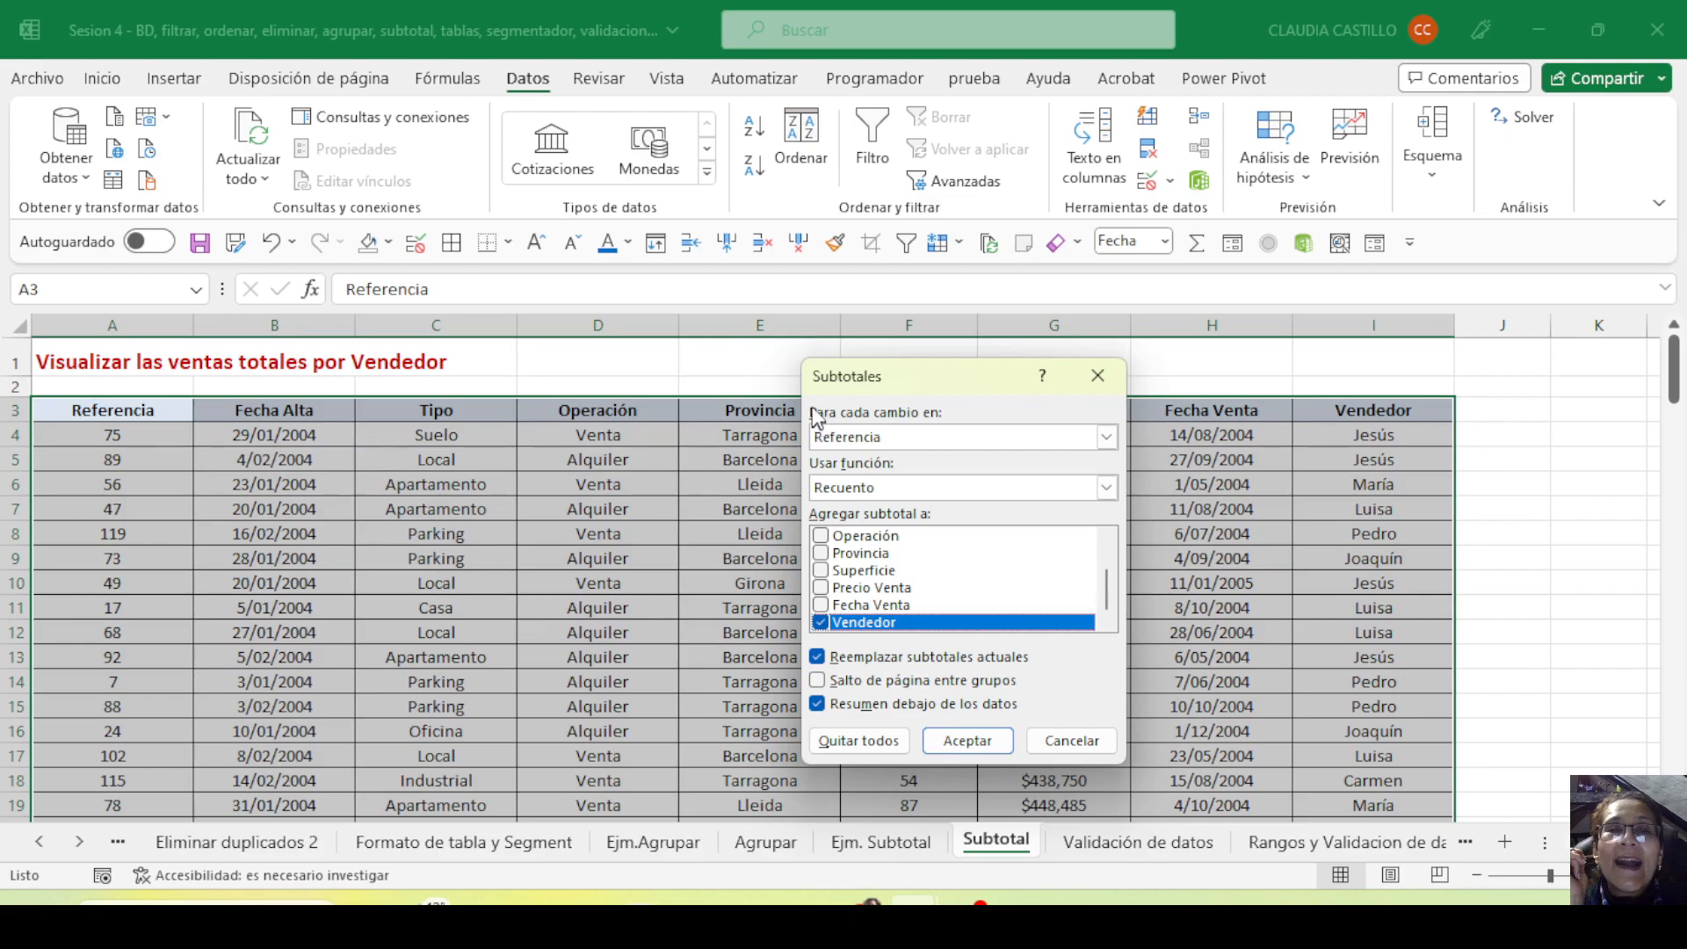
pyautogui.click(1108, 436)
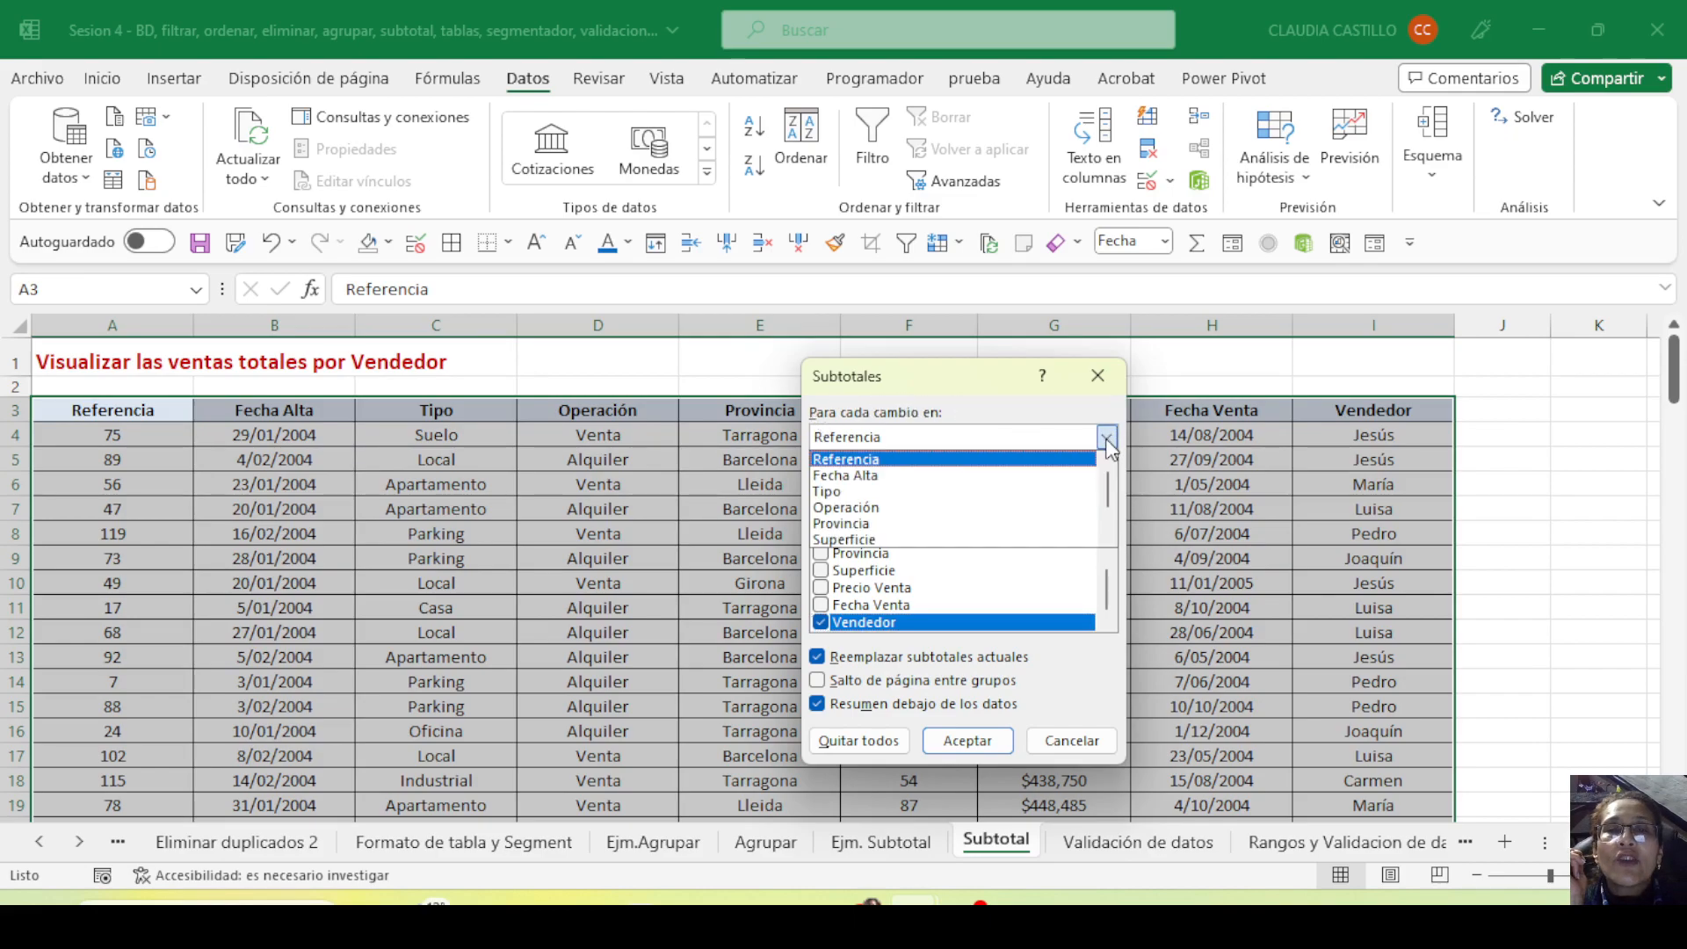
pyautogui.scroll(-1, 924, 527)
pyautogui.click(925, 539)
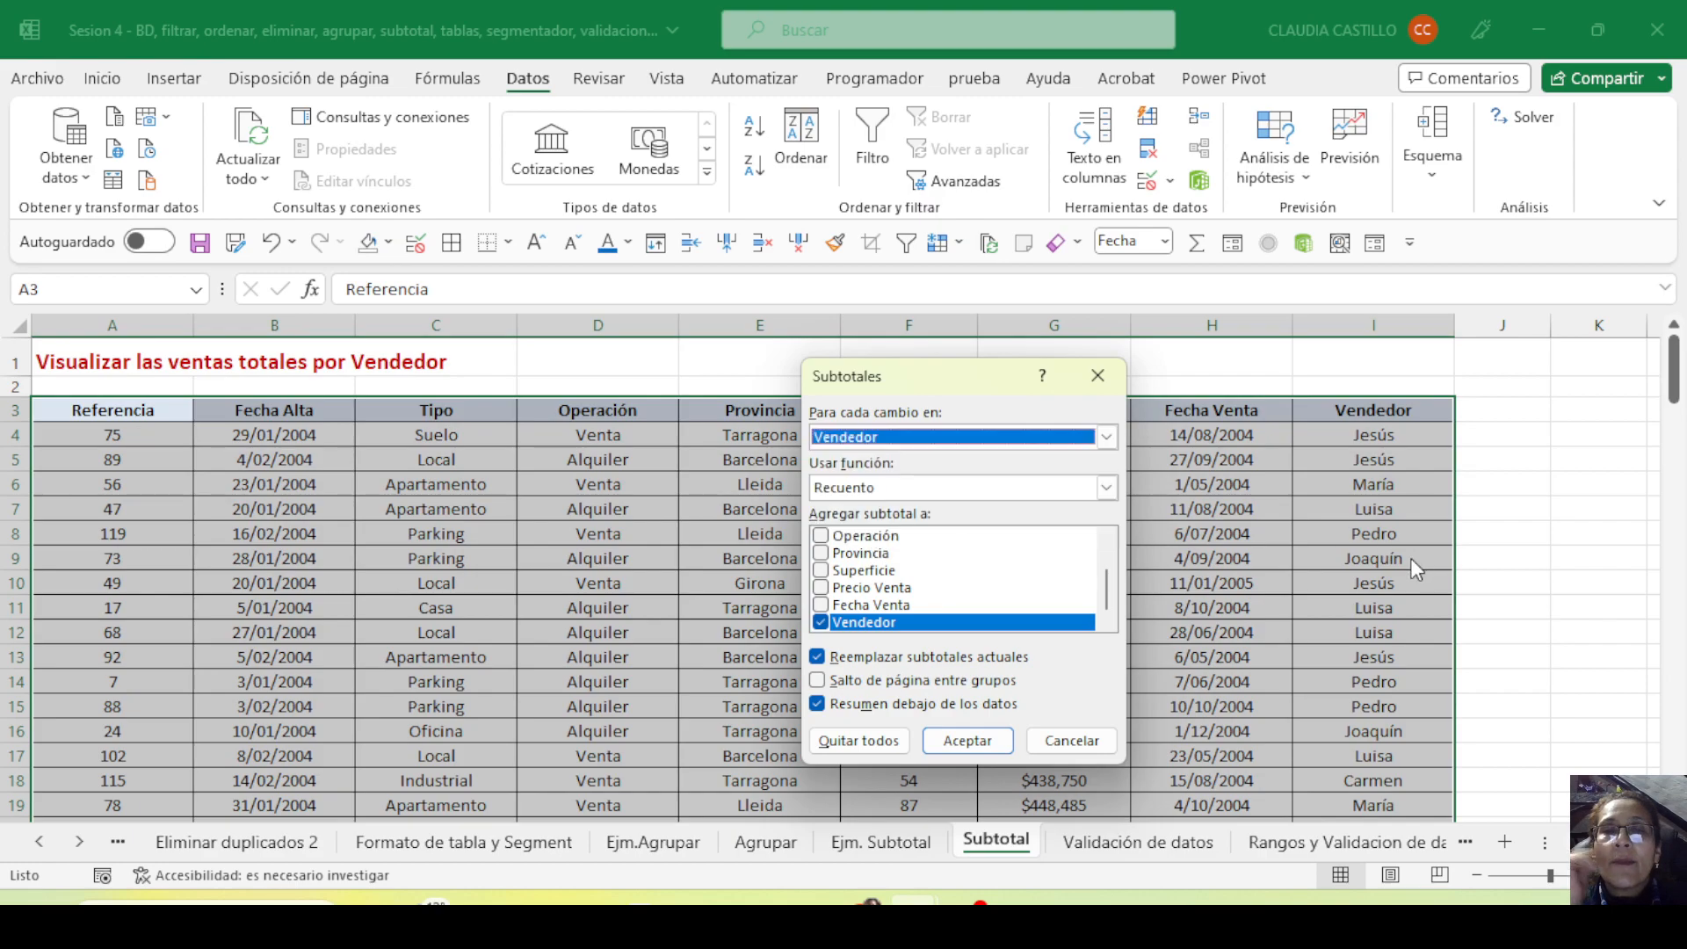
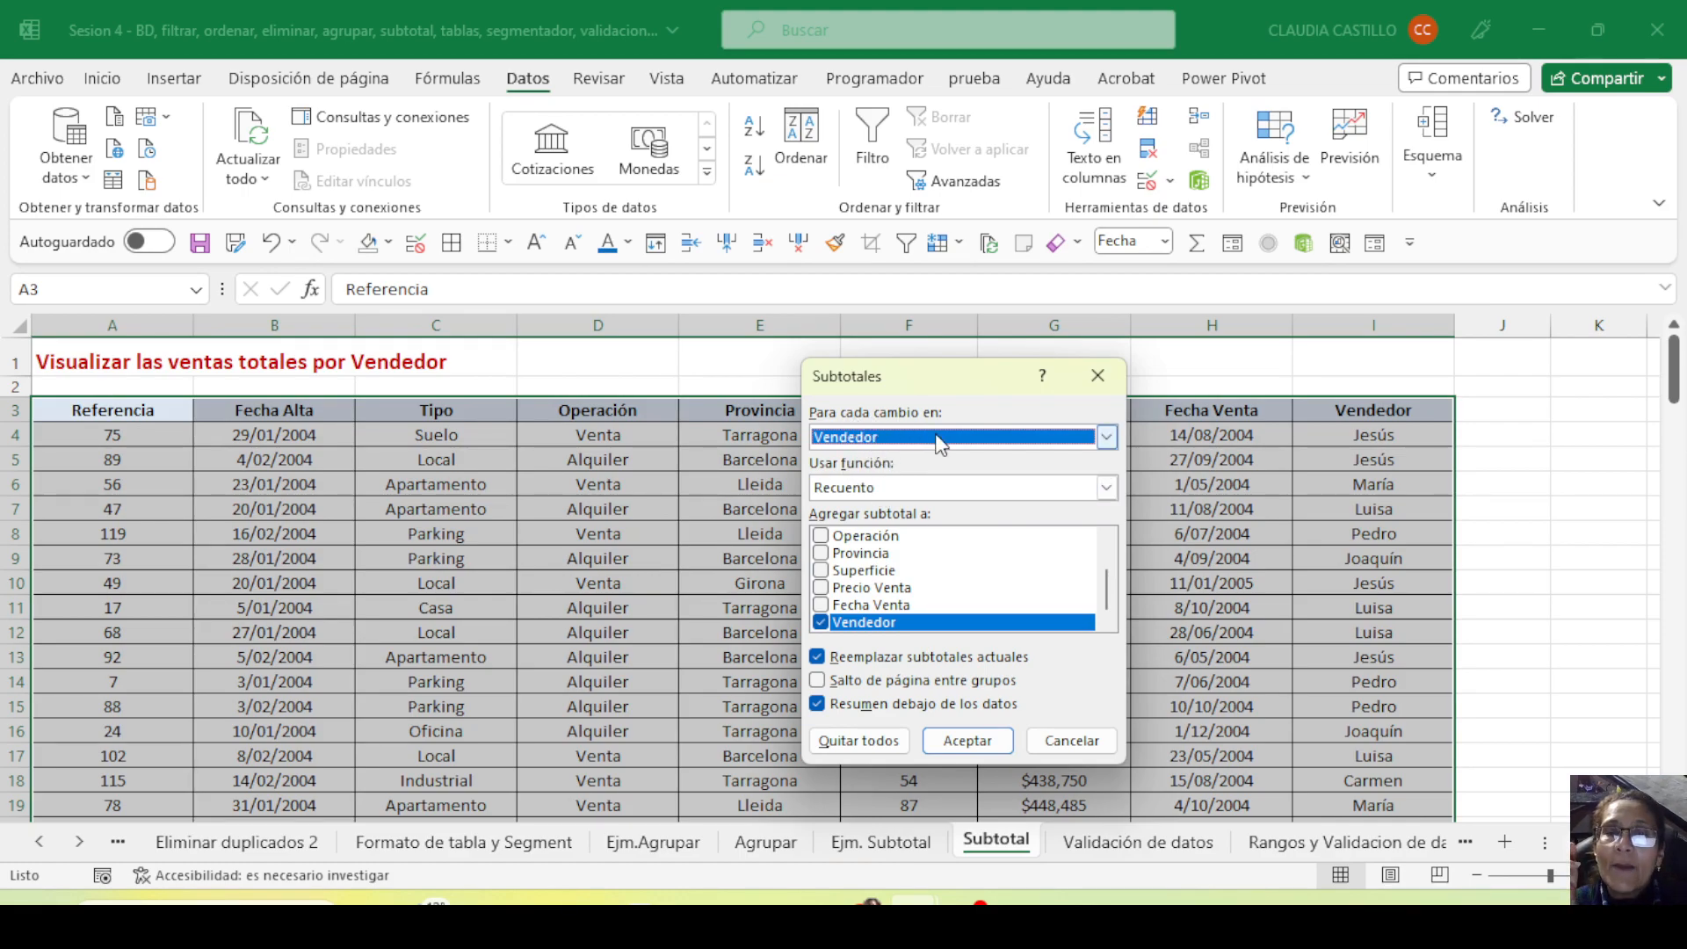
pyautogui.click(904, 488)
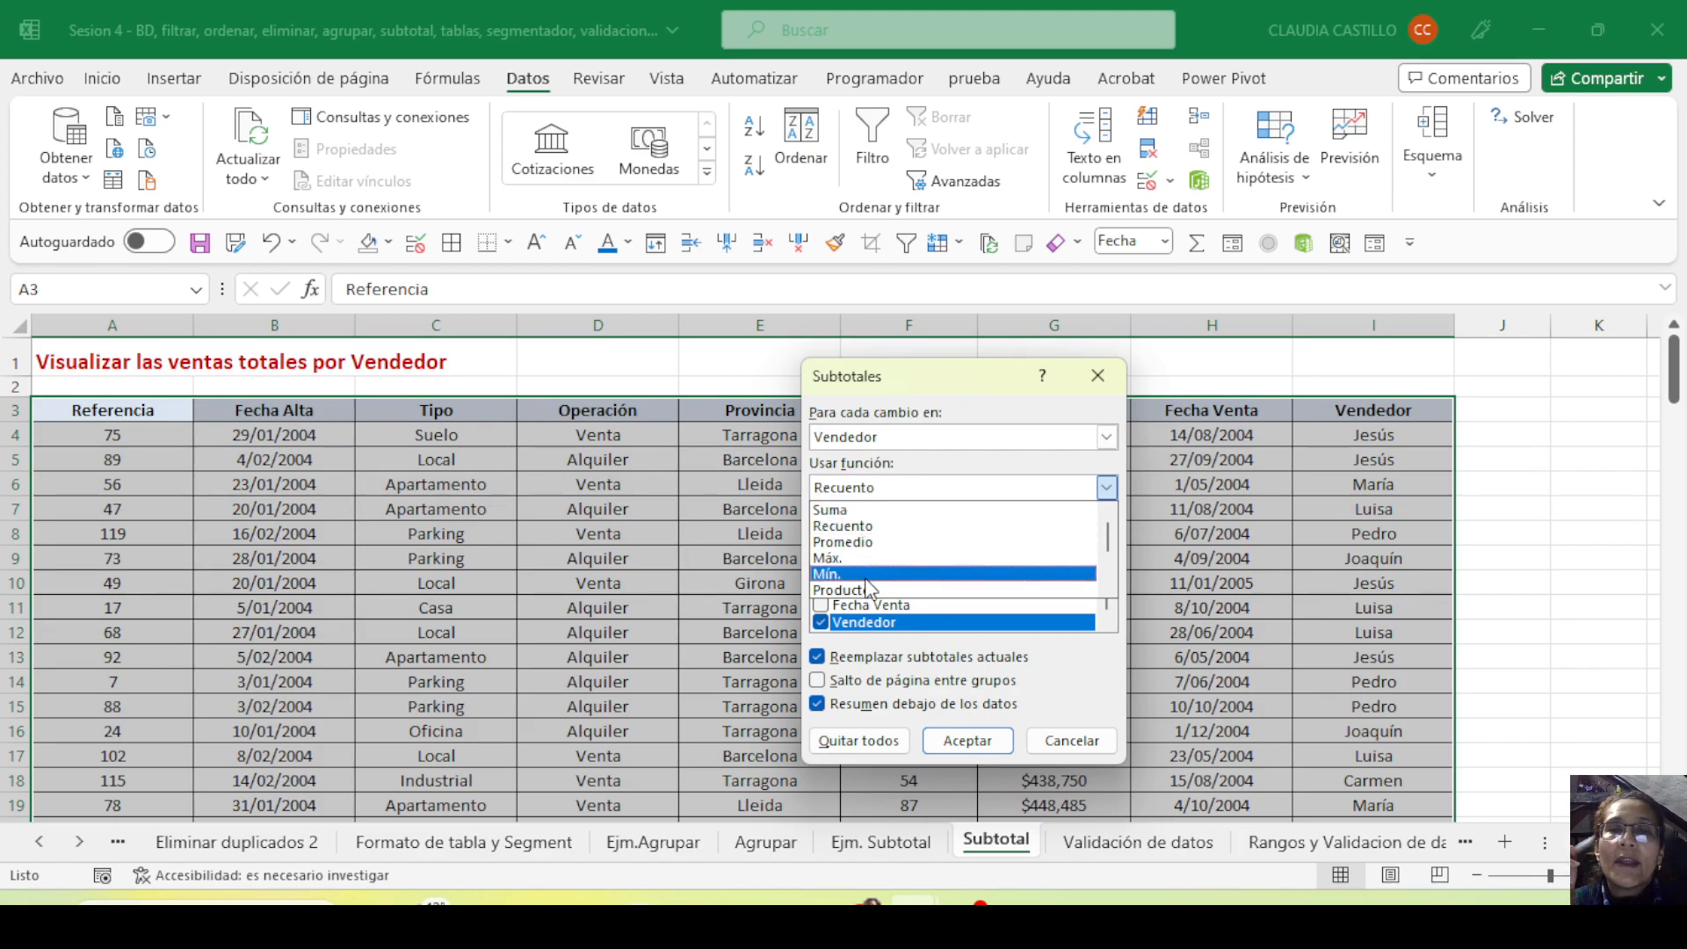
pyautogui.click(1083, 422)
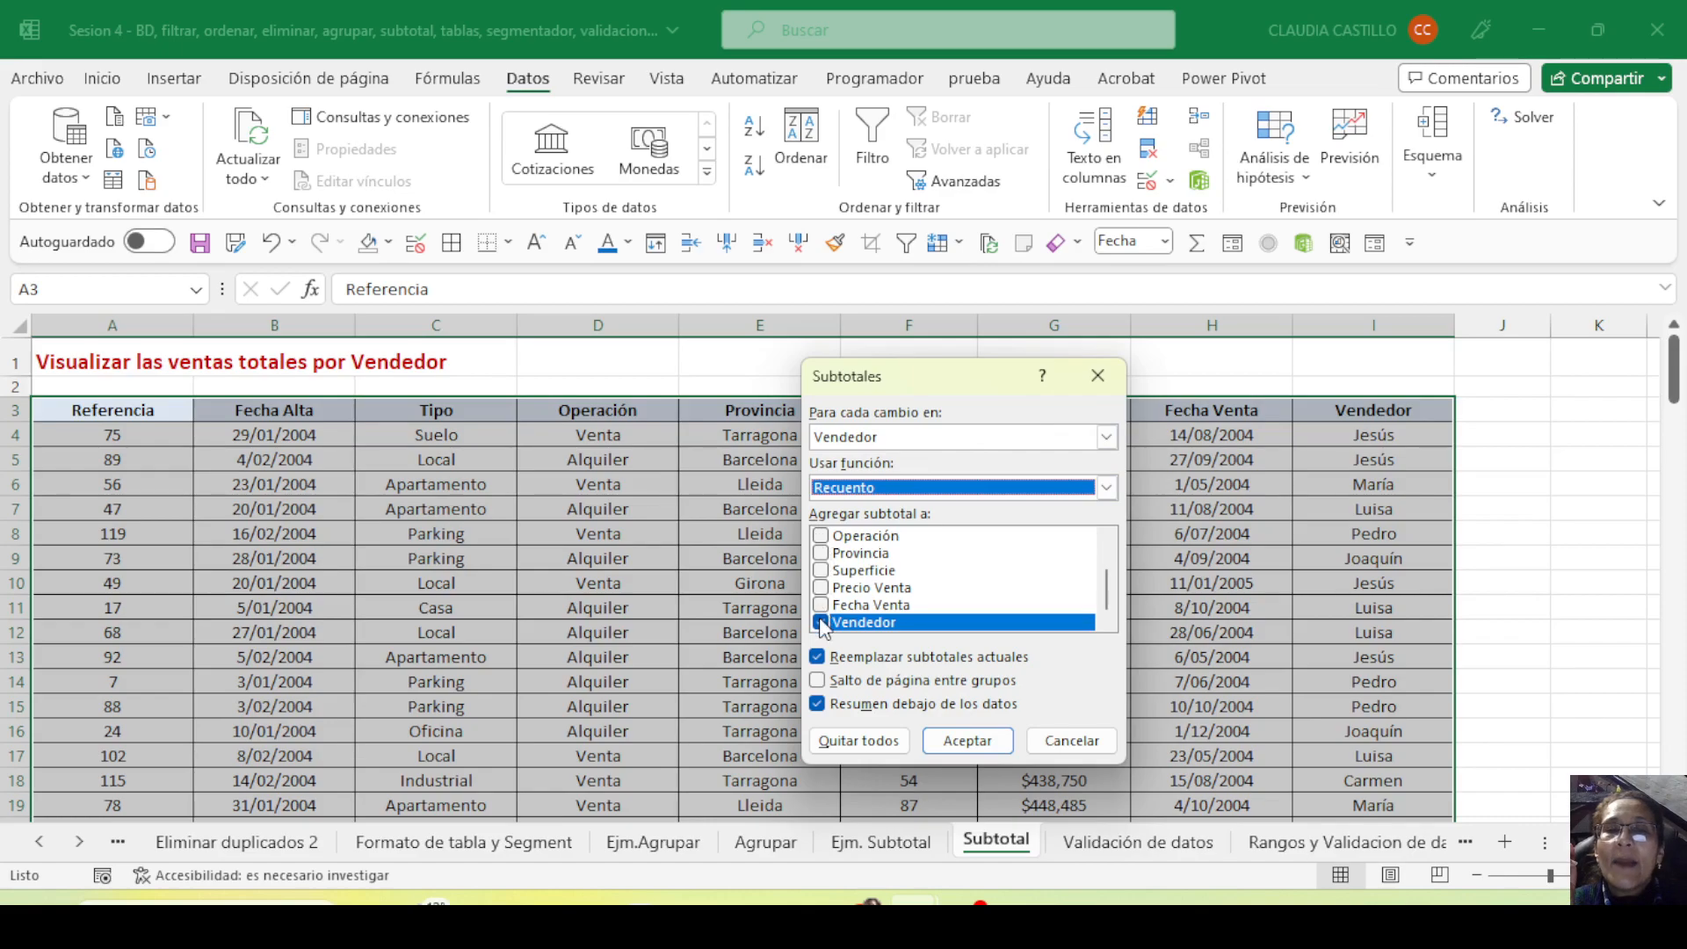
pyautogui.click(869, 494)
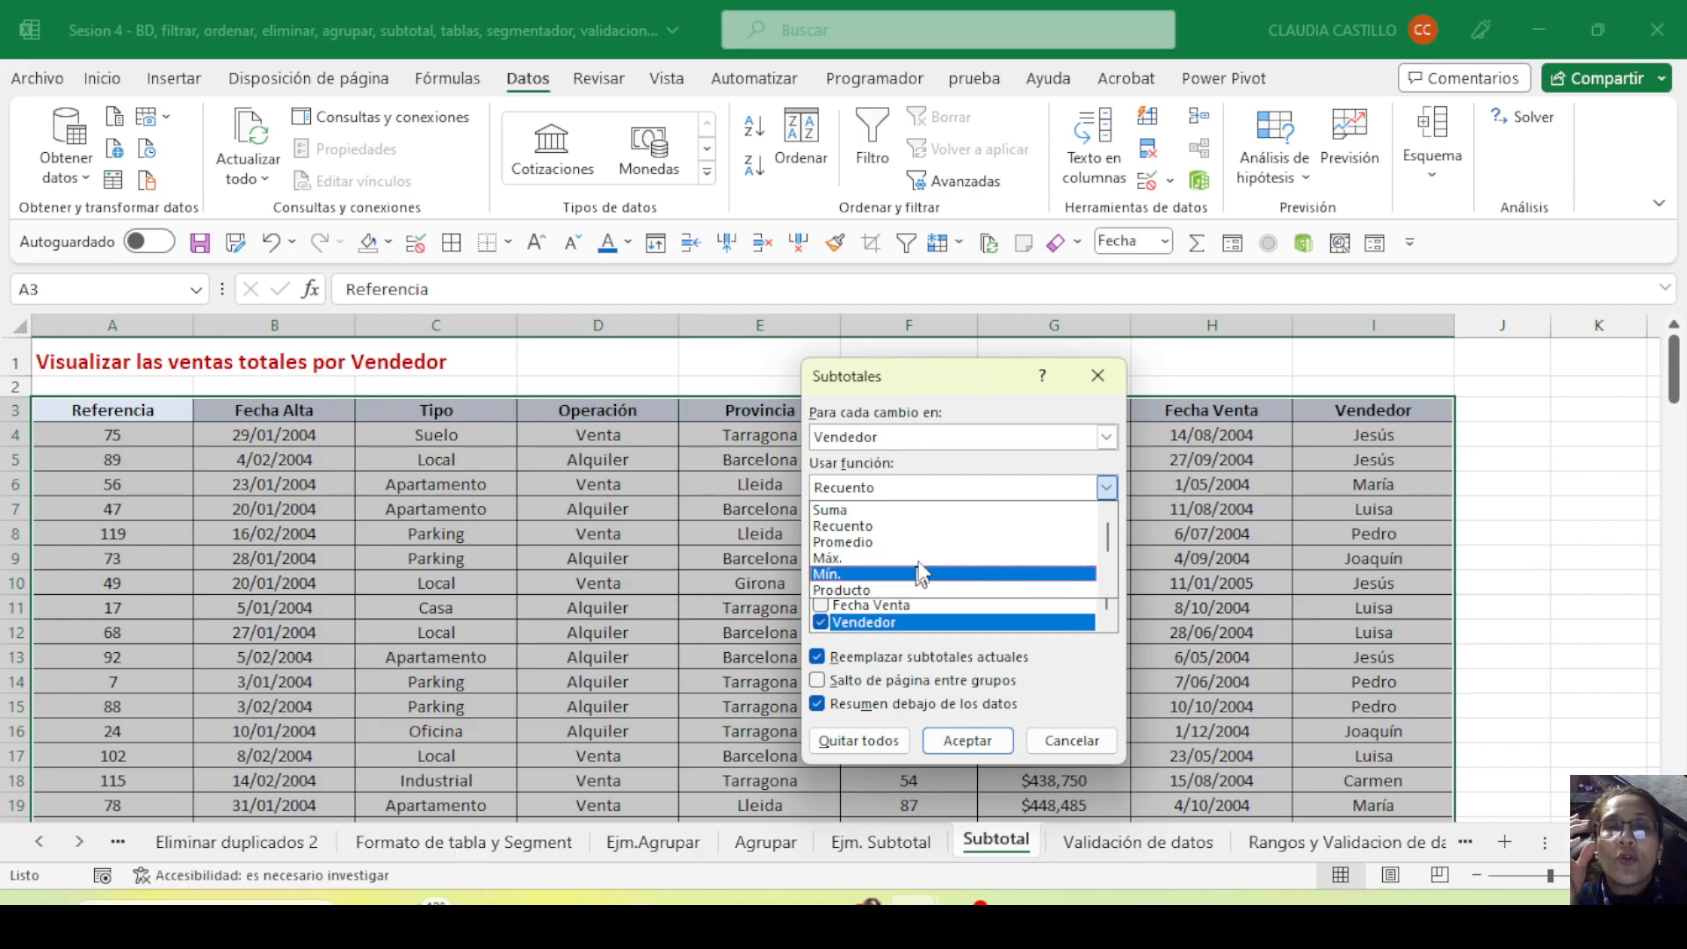
pyautogui.click(947, 479)
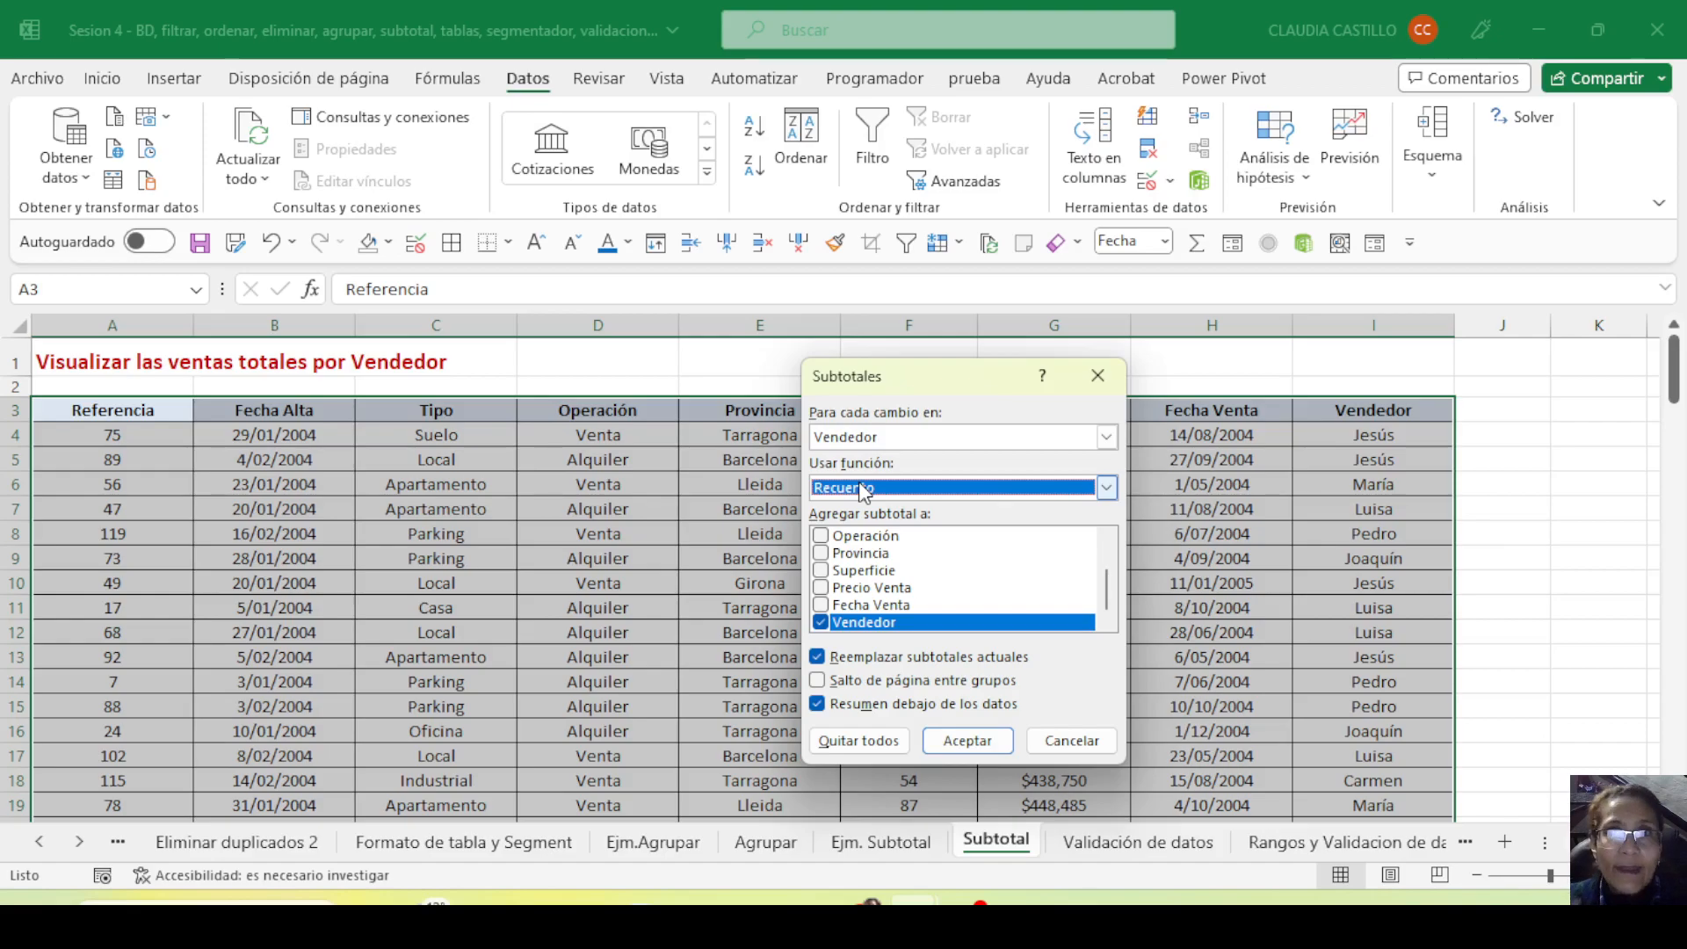
pyautogui.click(1066, 743)
# Sort the sales table by Vendedor from A to Z and check the custom sort criteria
pyautogui.click(739, 659)
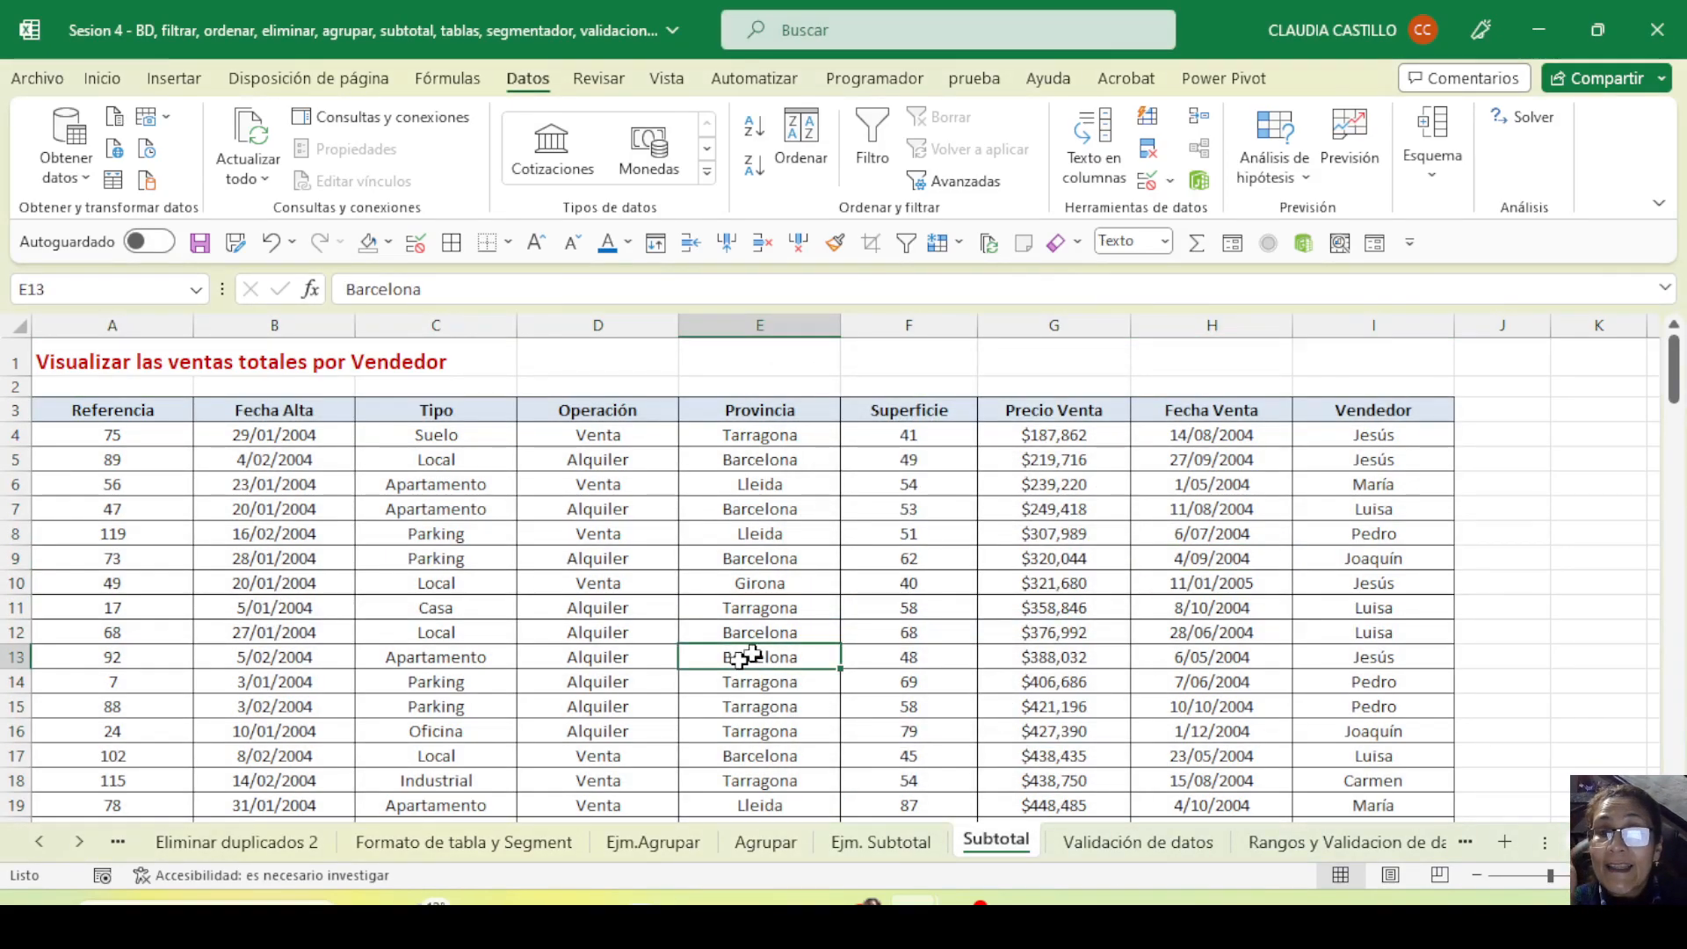
pyautogui.moveTo(1374, 459); pyautogui.dragTo(1360, 664)
pyautogui.moveTo(869, 548); pyautogui.dragTo(869, 533)
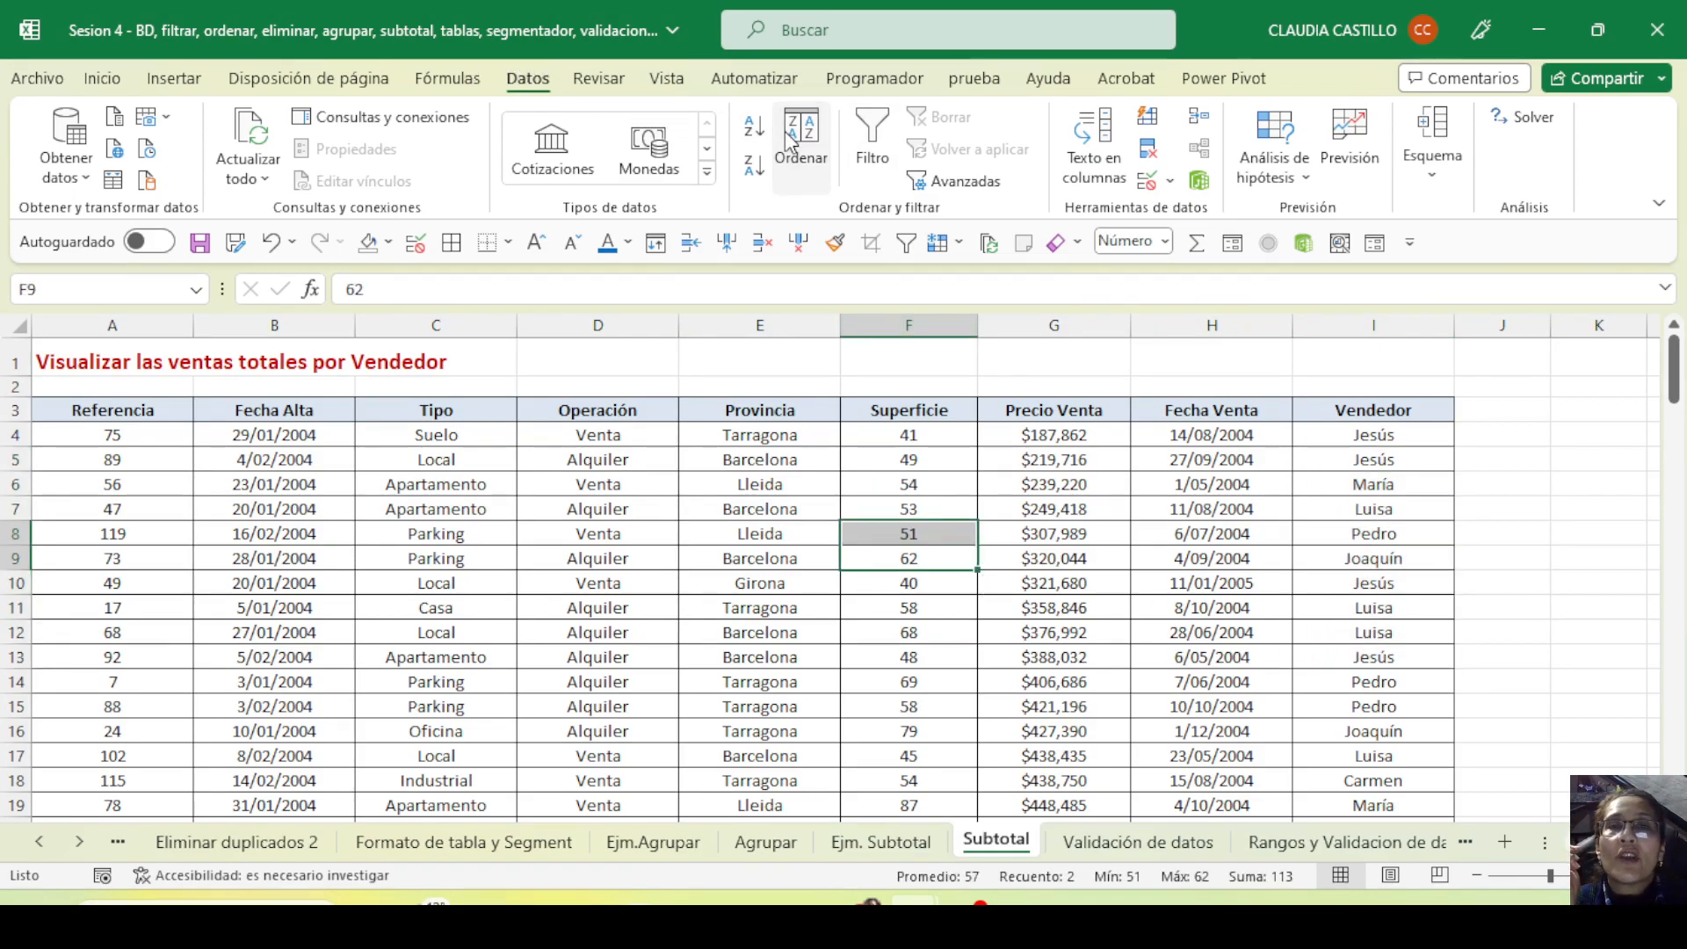
pyautogui.click(762, 128)
pyautogui.click(1139, 646)
pyautogui.click(1369, 530)
pyautogui.click(1342, 462)
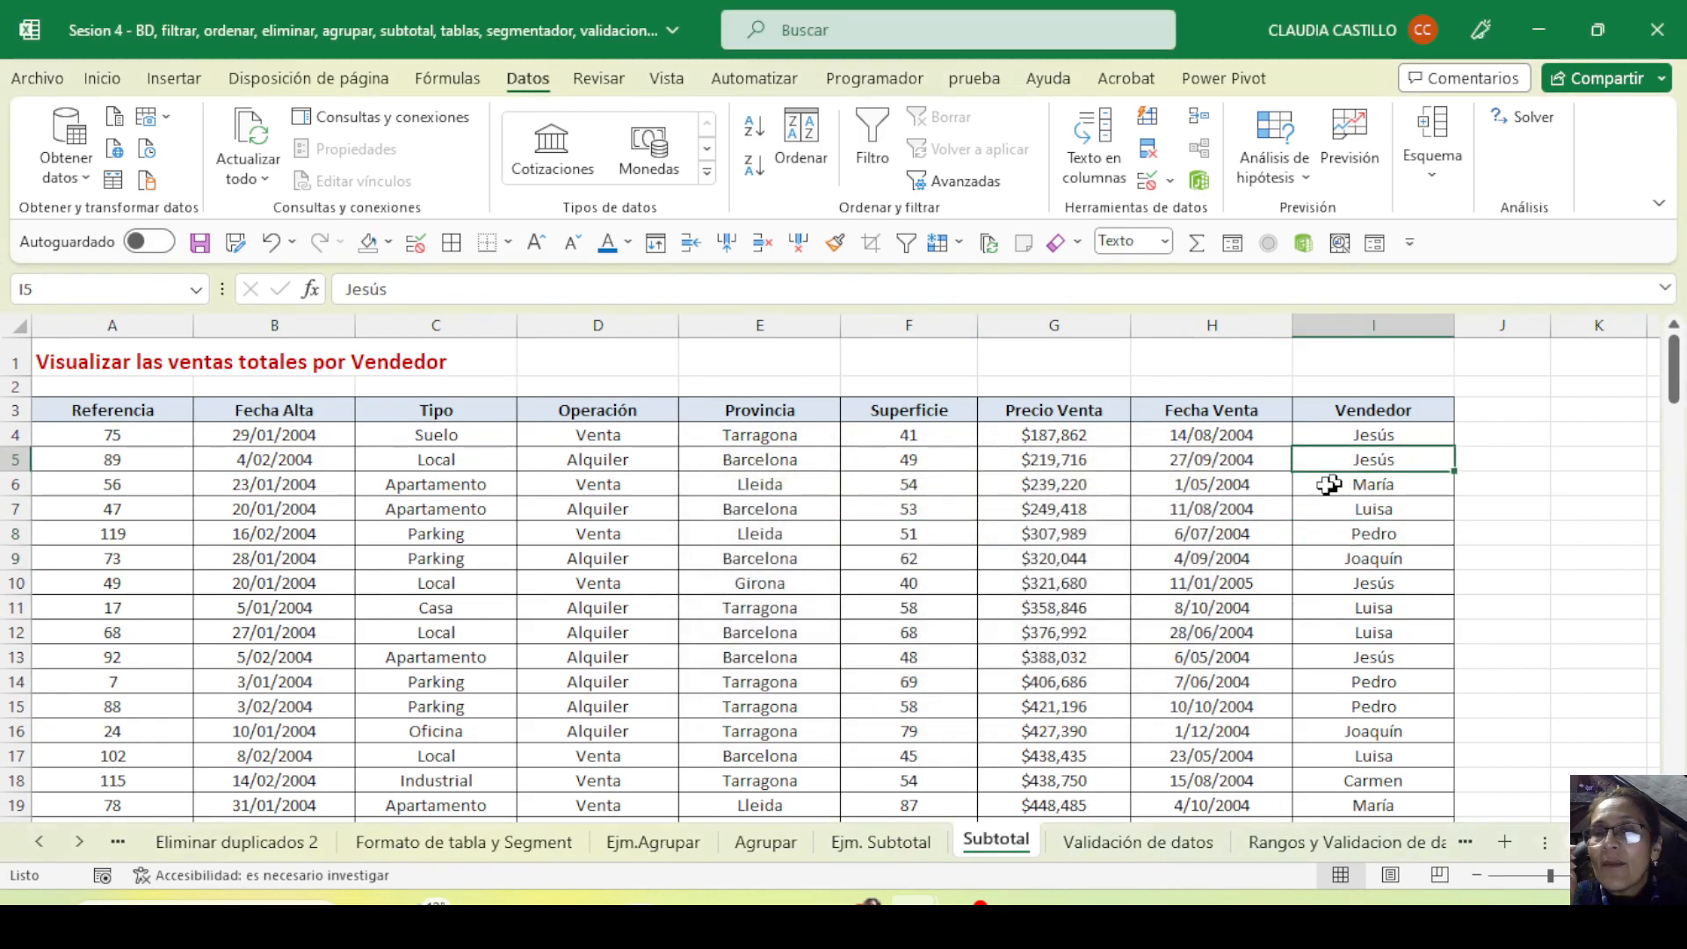
pyautogui.click(752, 132)
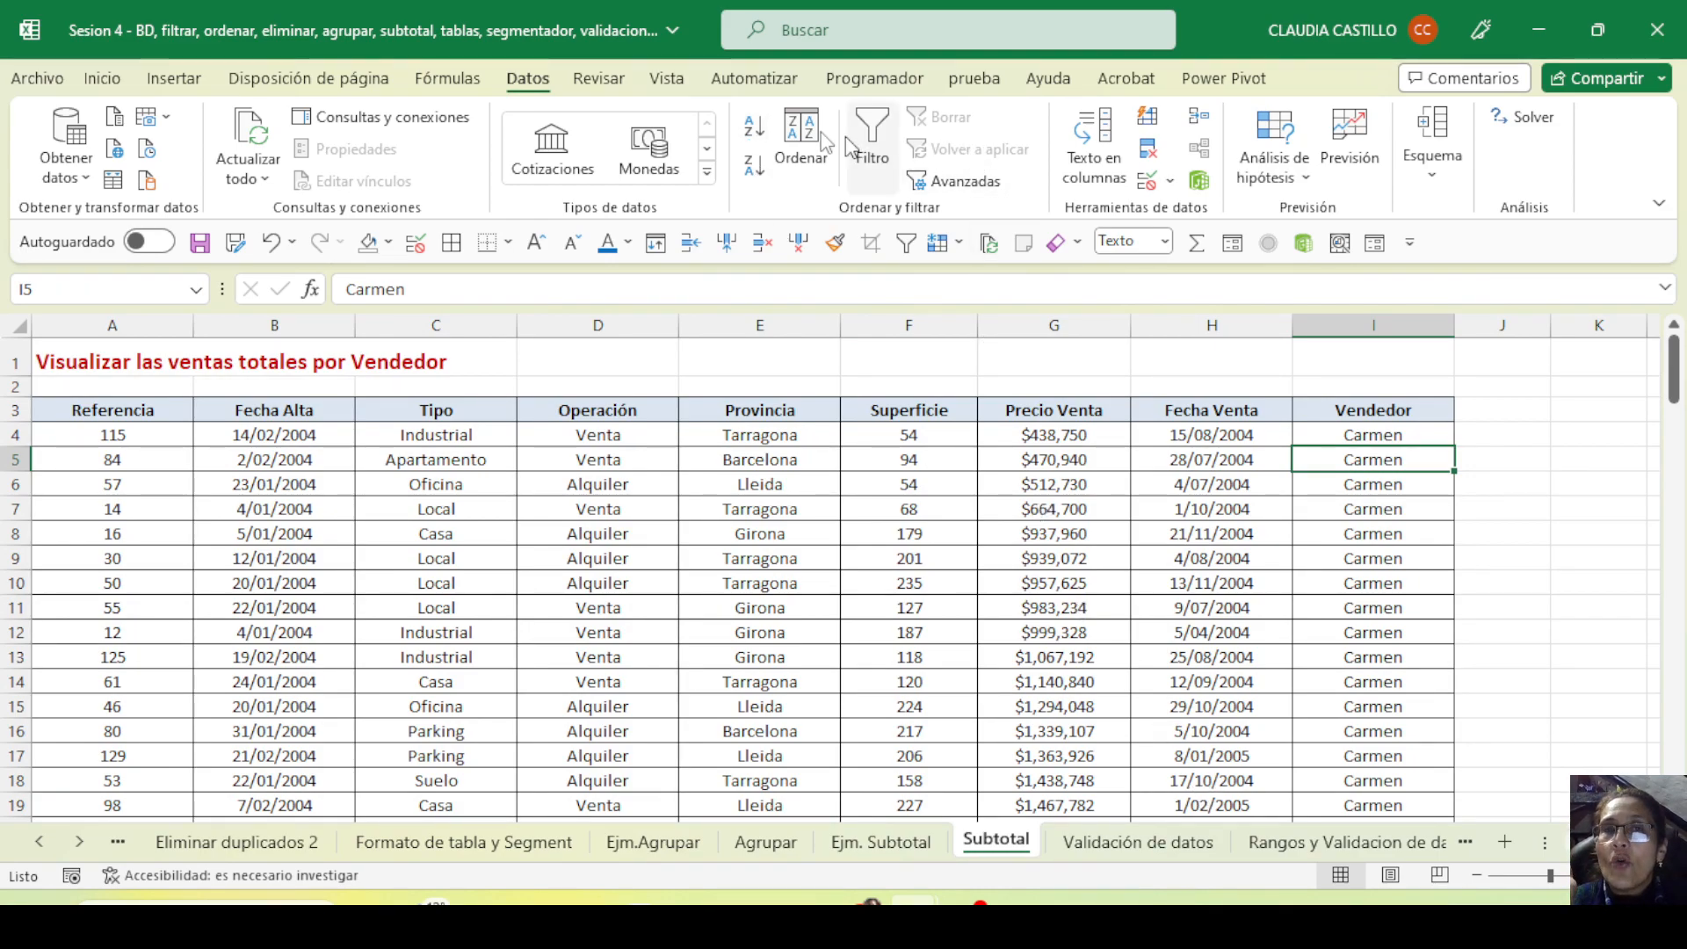
pyautogui.click(801, 142)
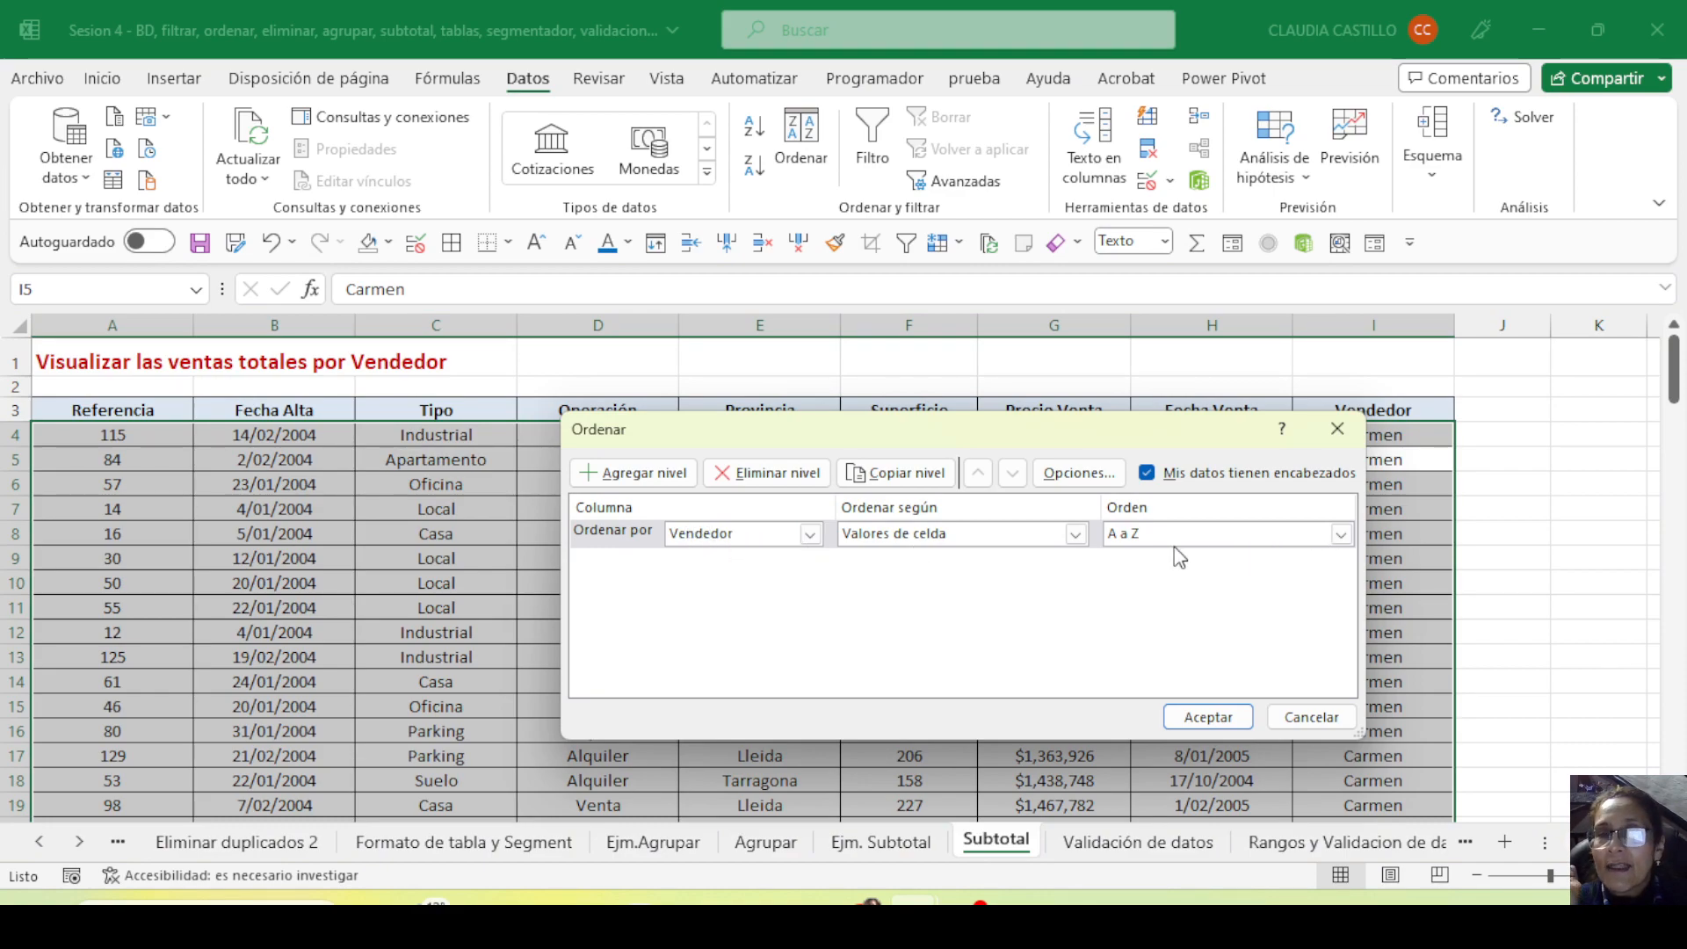
pyautogui.click(1311, 717)
# Start subtotals for the sorted sales table, grouping at each change in Vendedor
pyautogui.click(1387, 535)
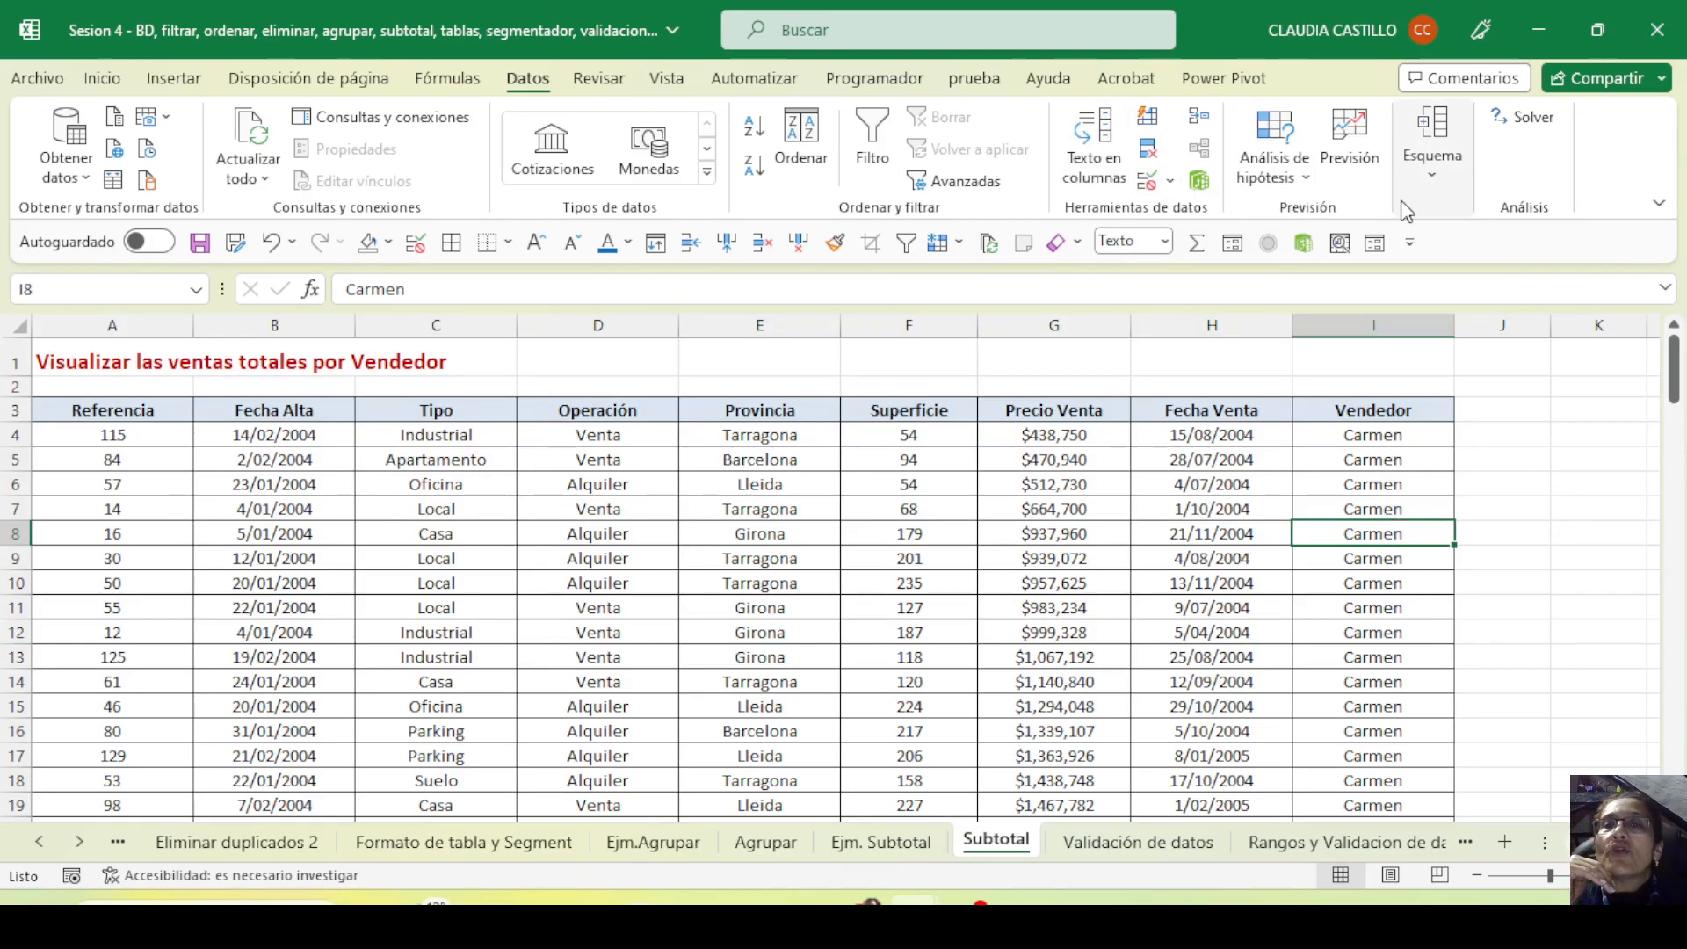
pyautogui.click(1427, 177)
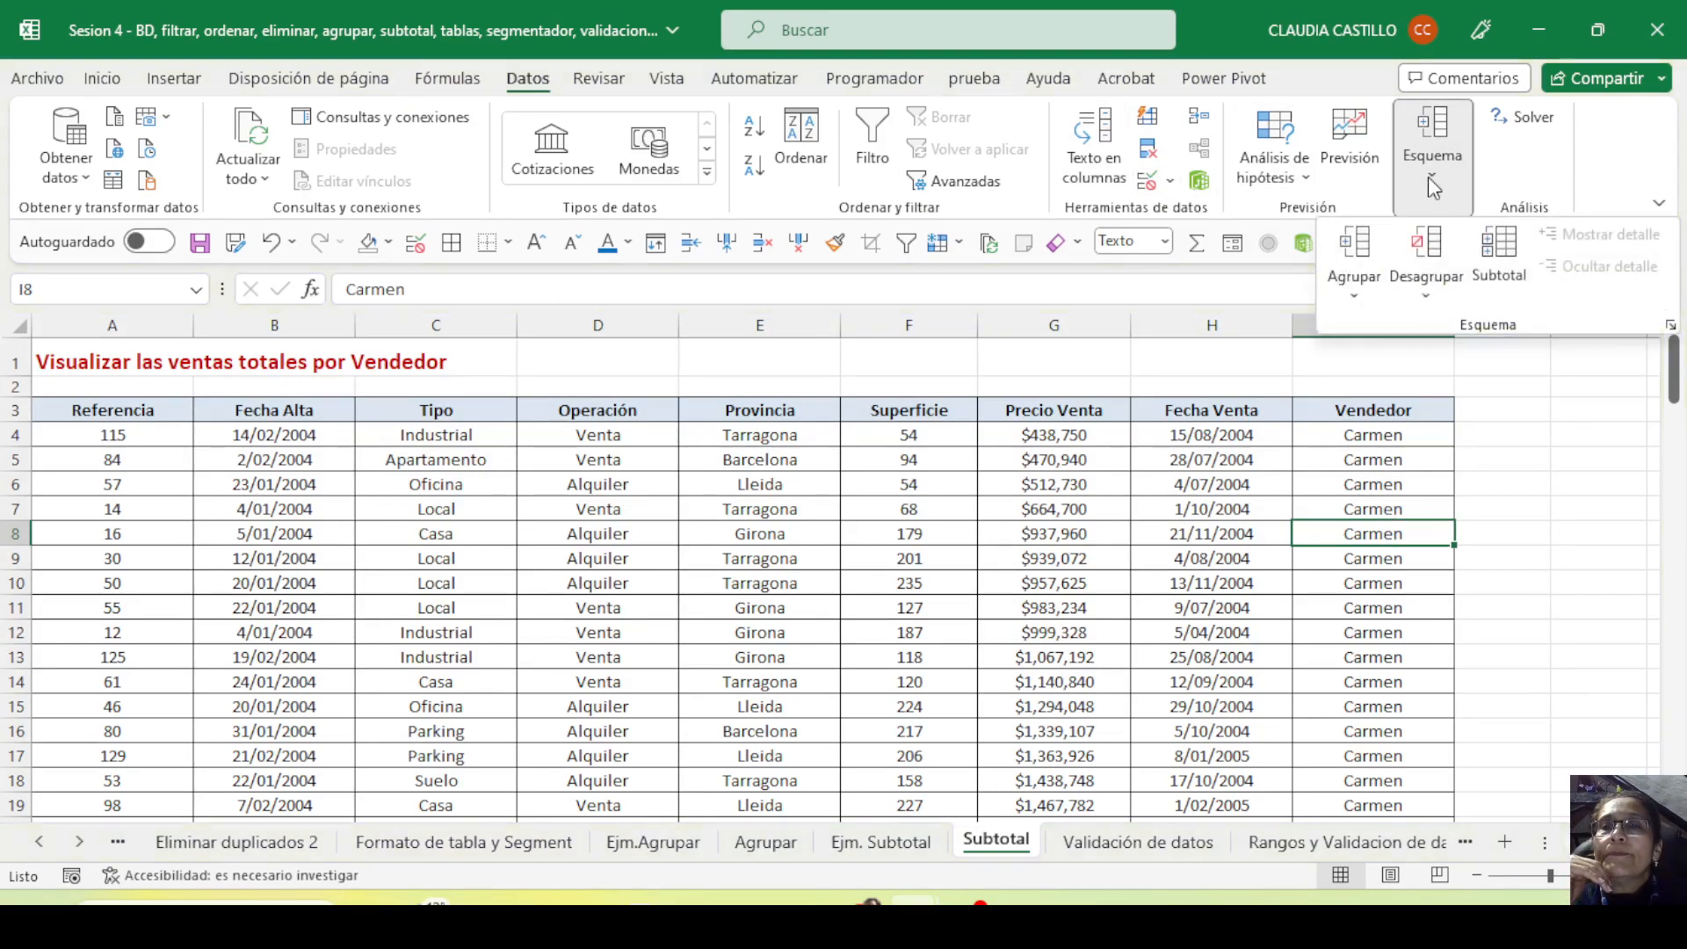
pyautogui.click(1495, 259)
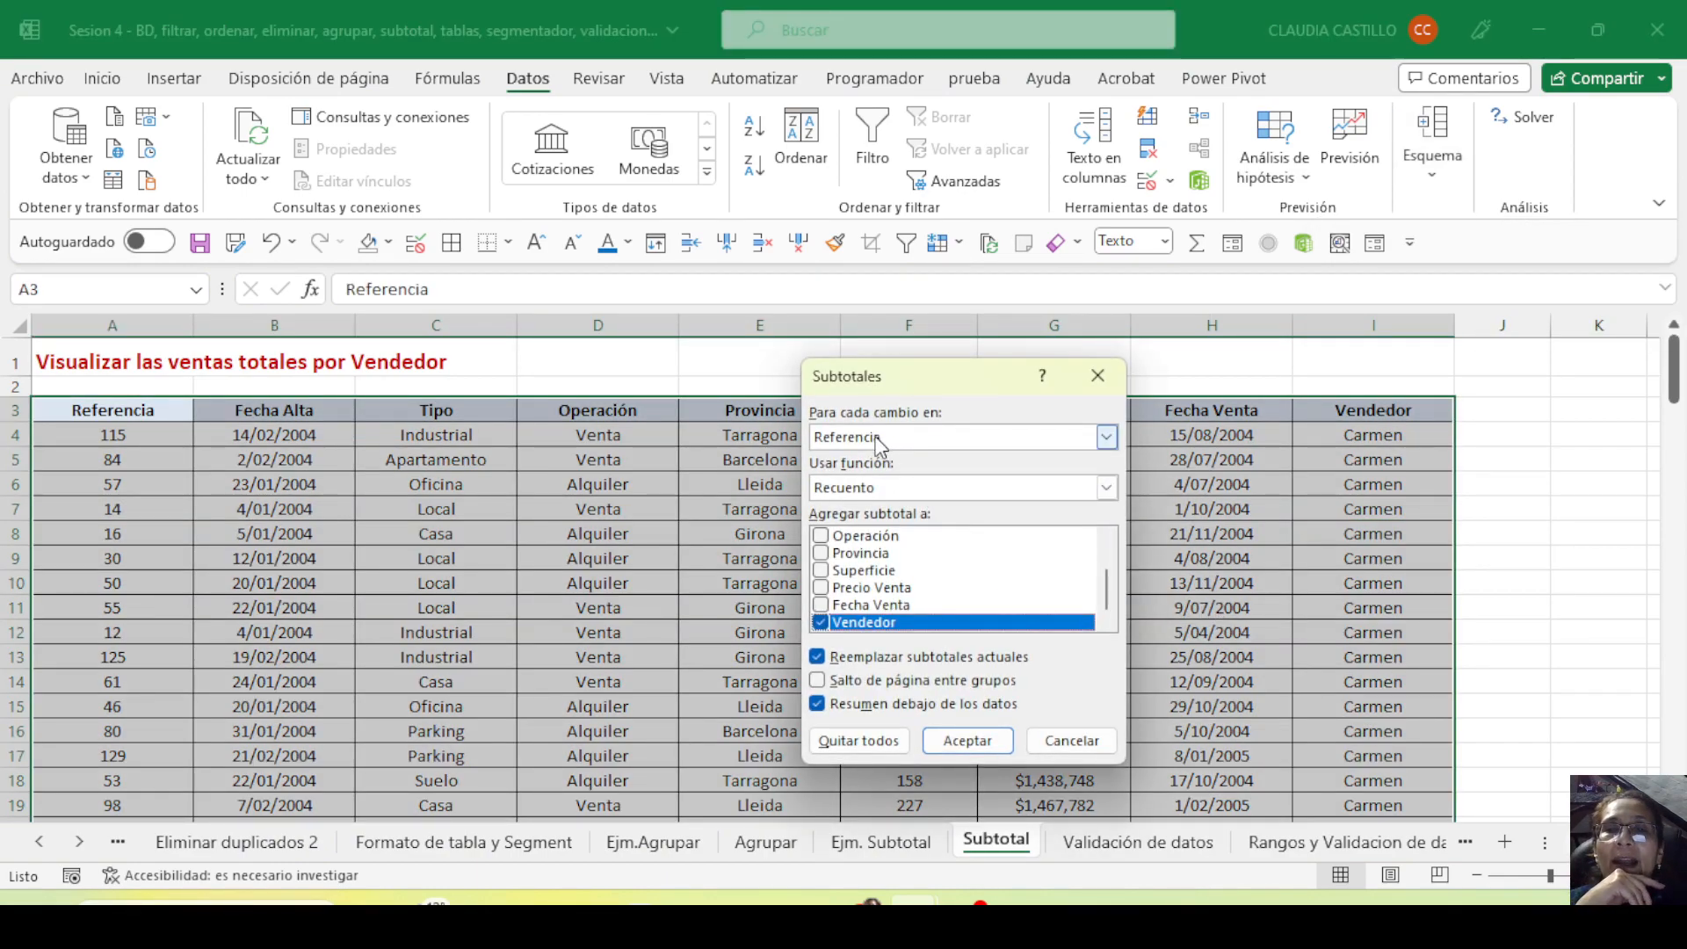
pyautogui.click(973, 432)
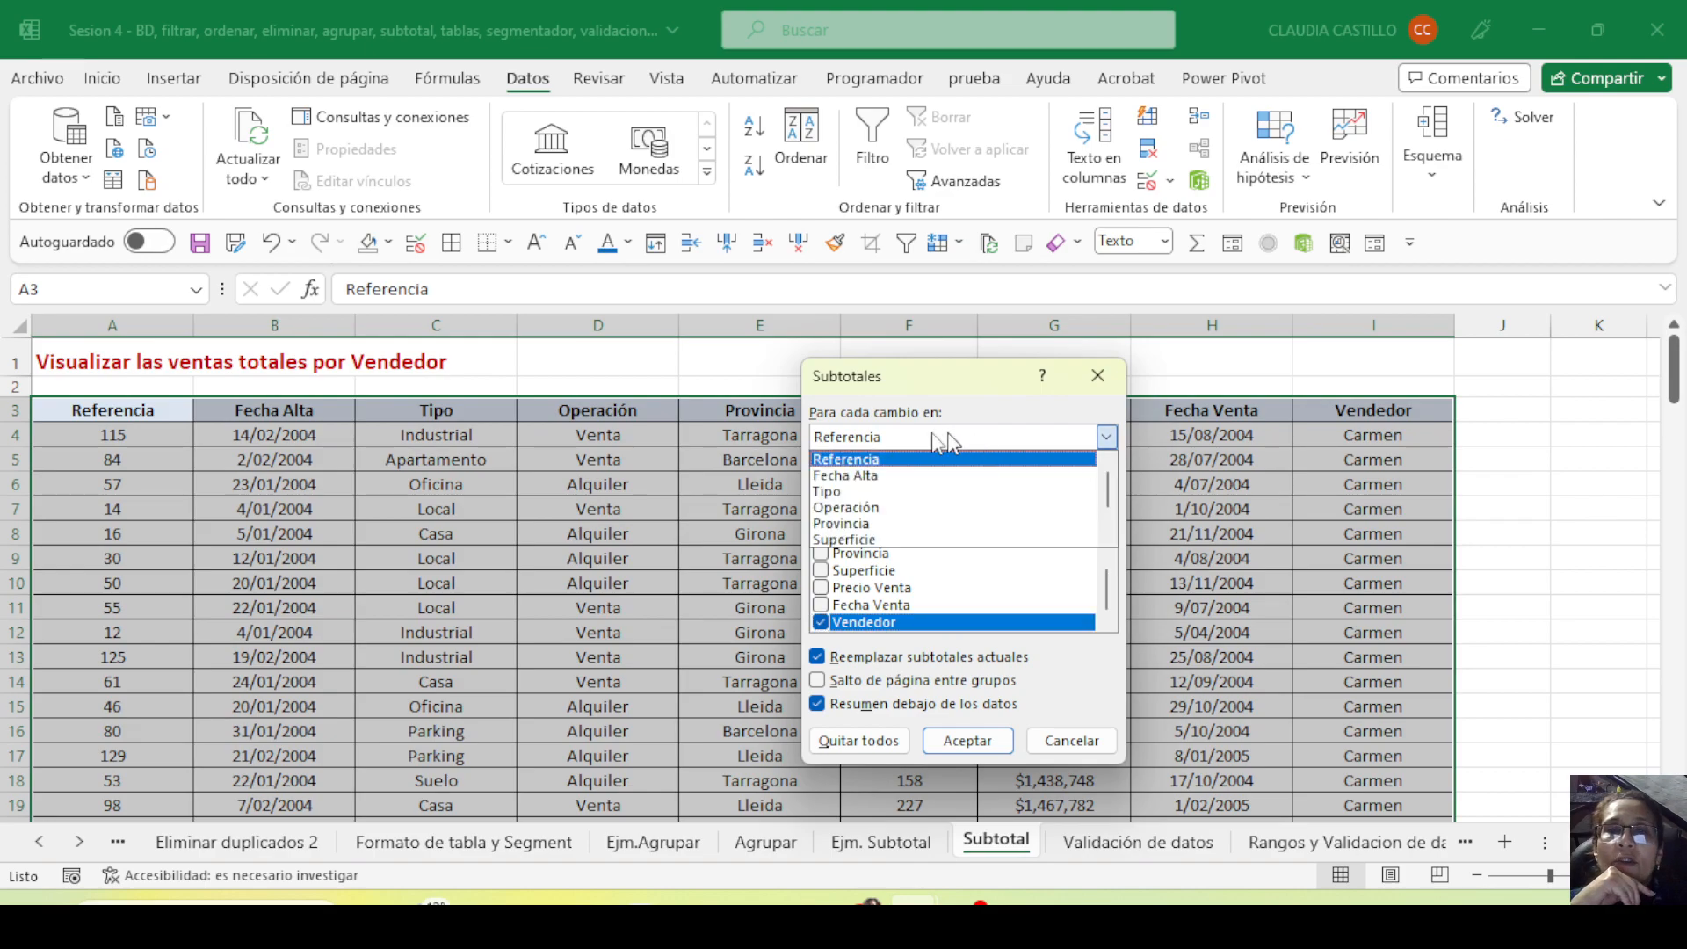
pyautogui.scroll(-1, 874, 528)
pyautogui.click(848, 540)
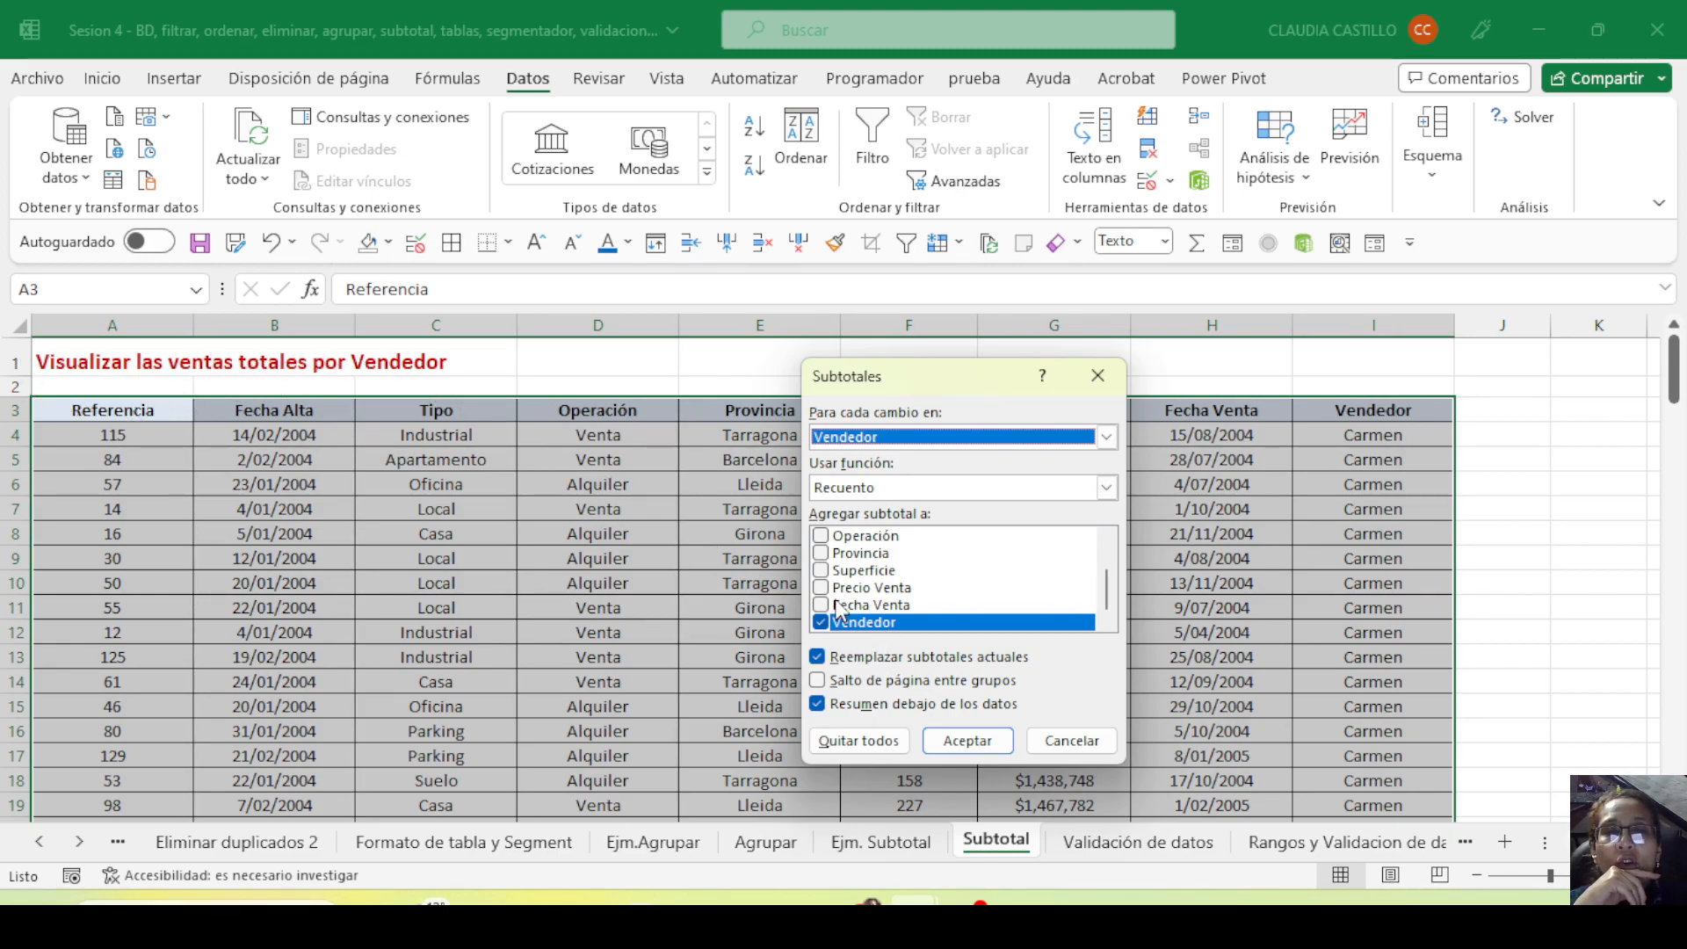
# Use the Suma function on Precio Venta only, without Vendedor or page breaks between groups, and create the subtotals
pyautogui.click(826, 490)
pyautogui.click(841, 509)
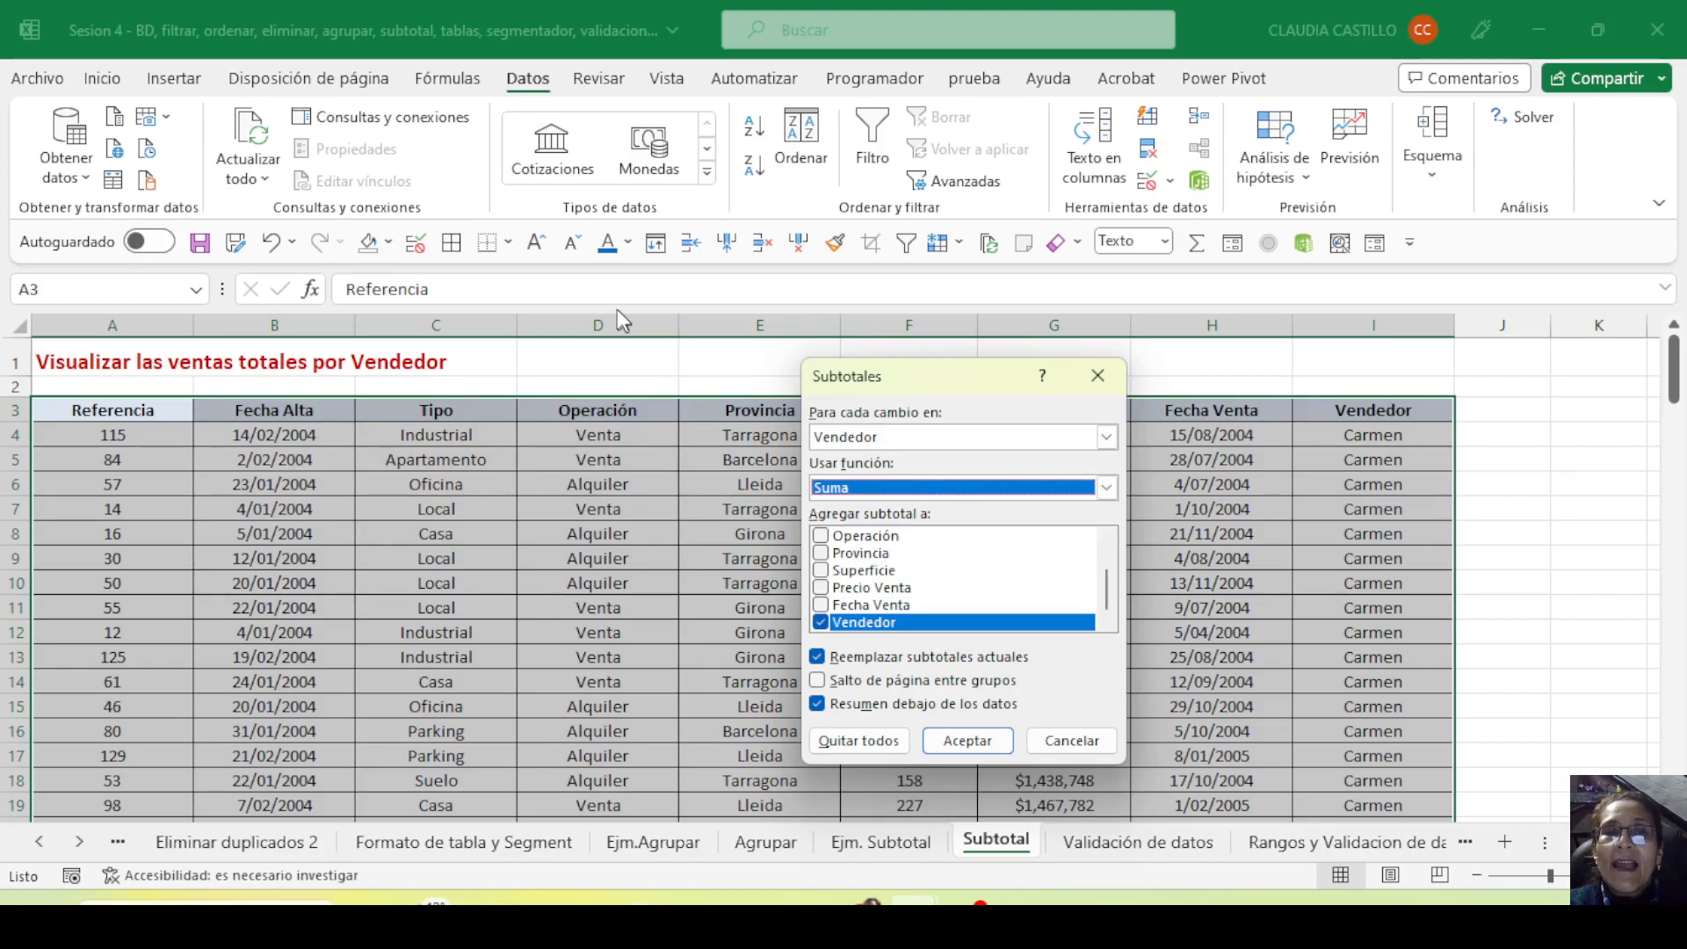
pyautogui.click(823, 623)
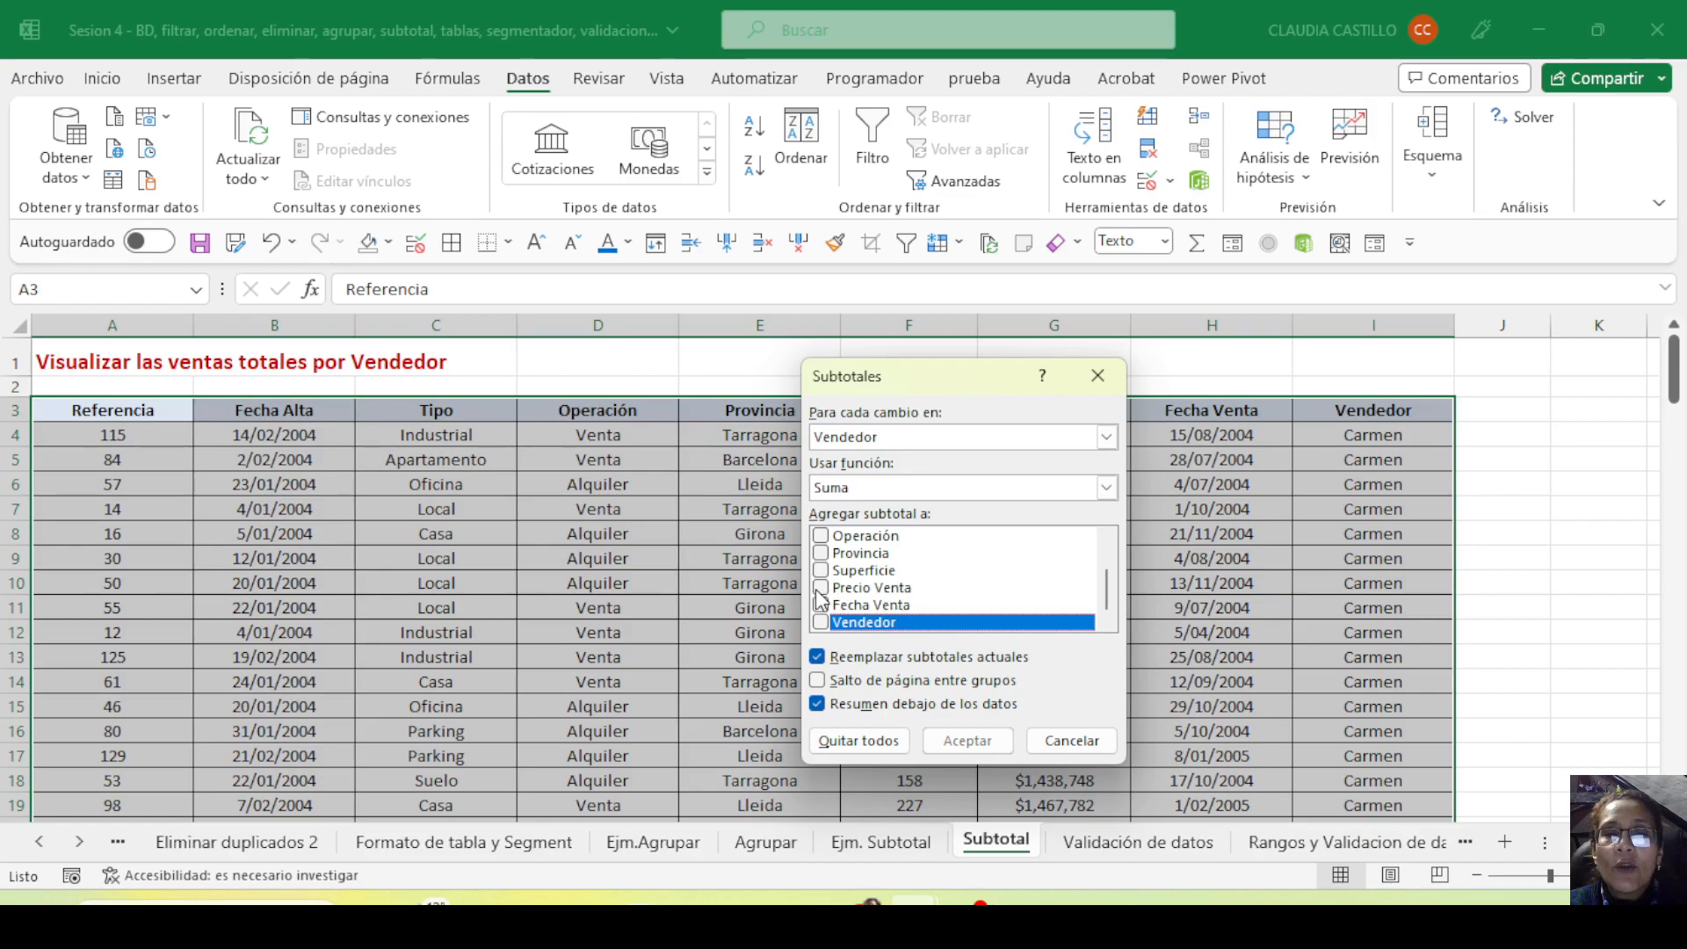
pyautogui.click(819, 588)
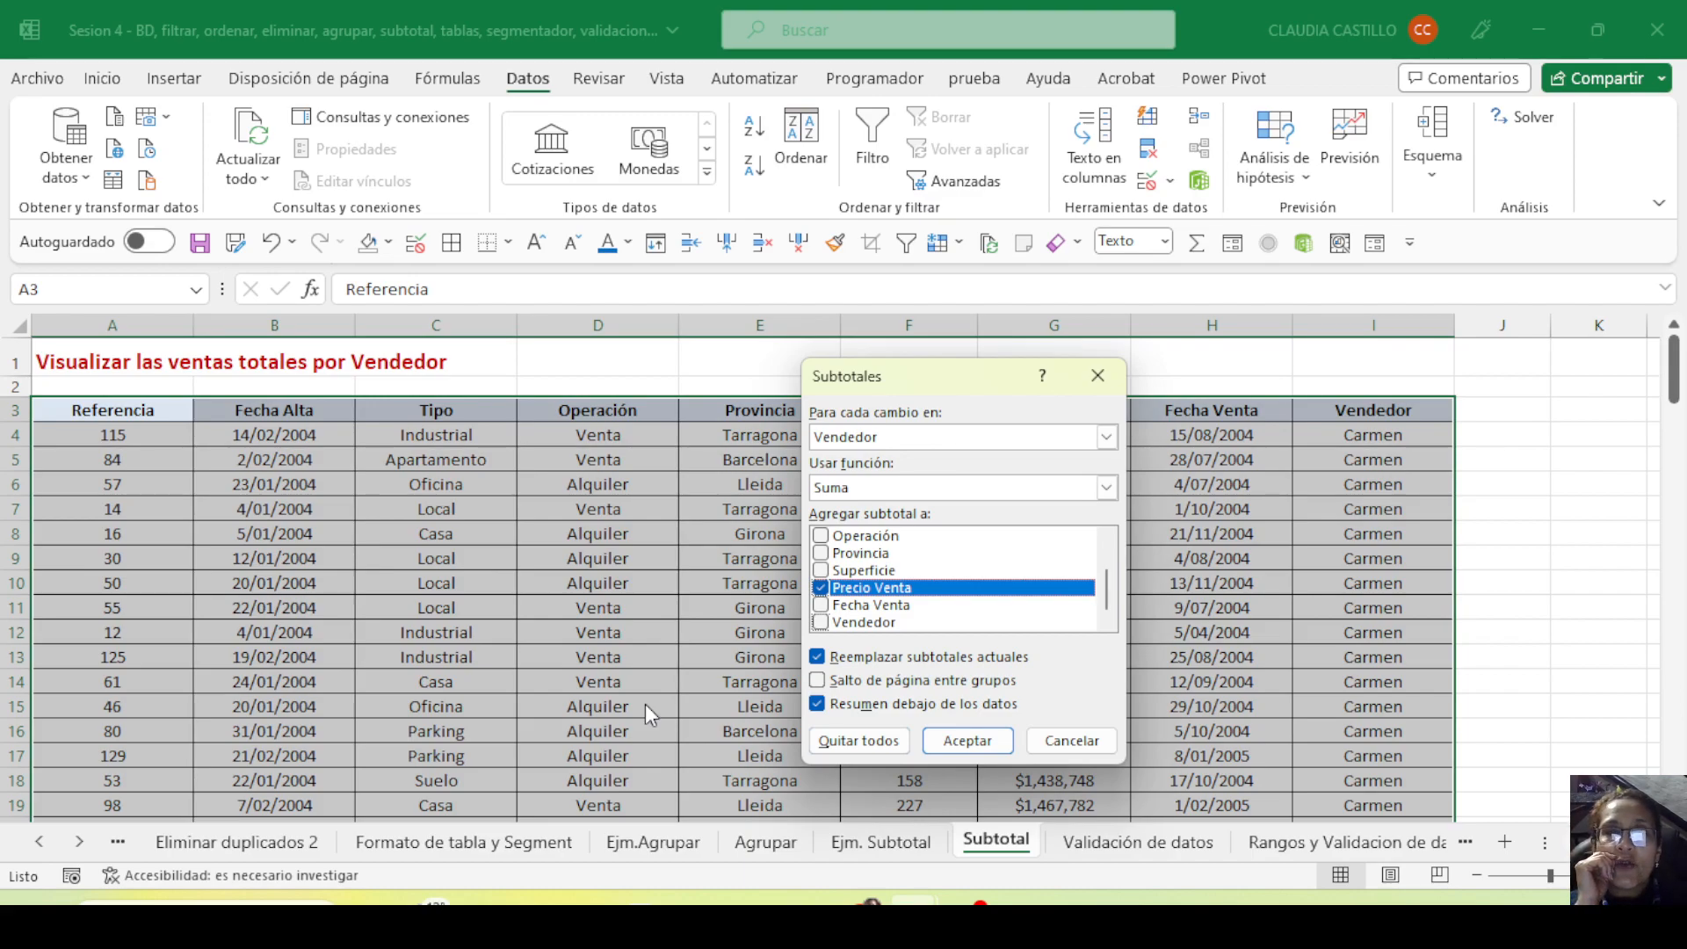
pyautogui.click(818, 684)
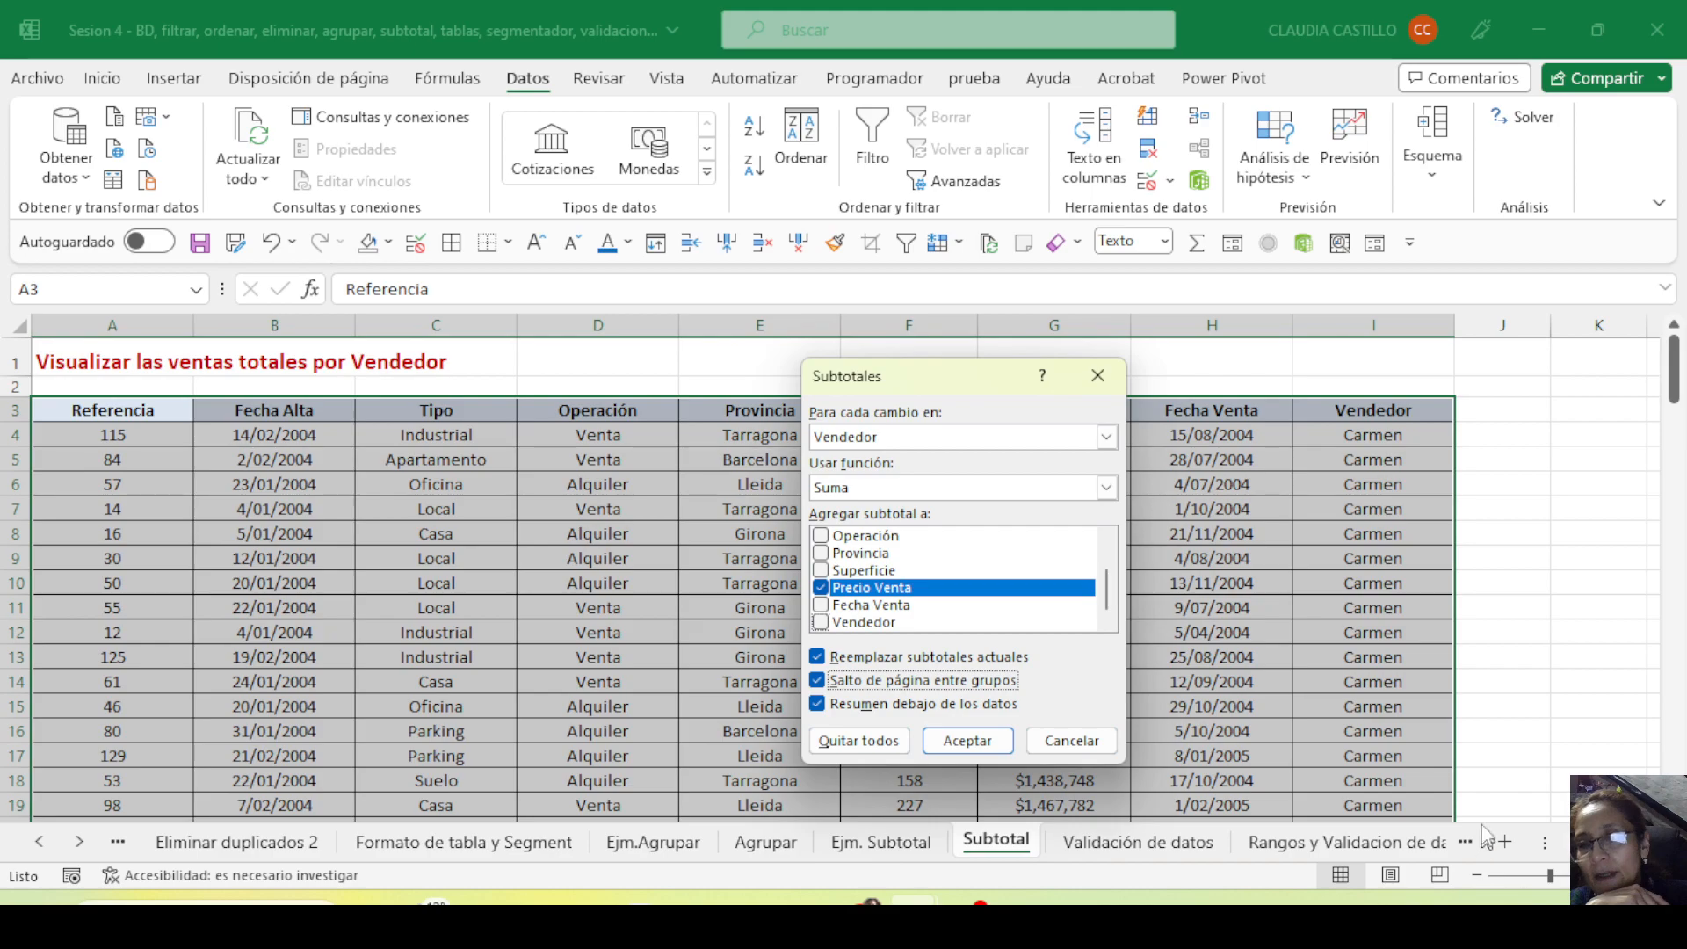
pyautogui.click(818, 680)
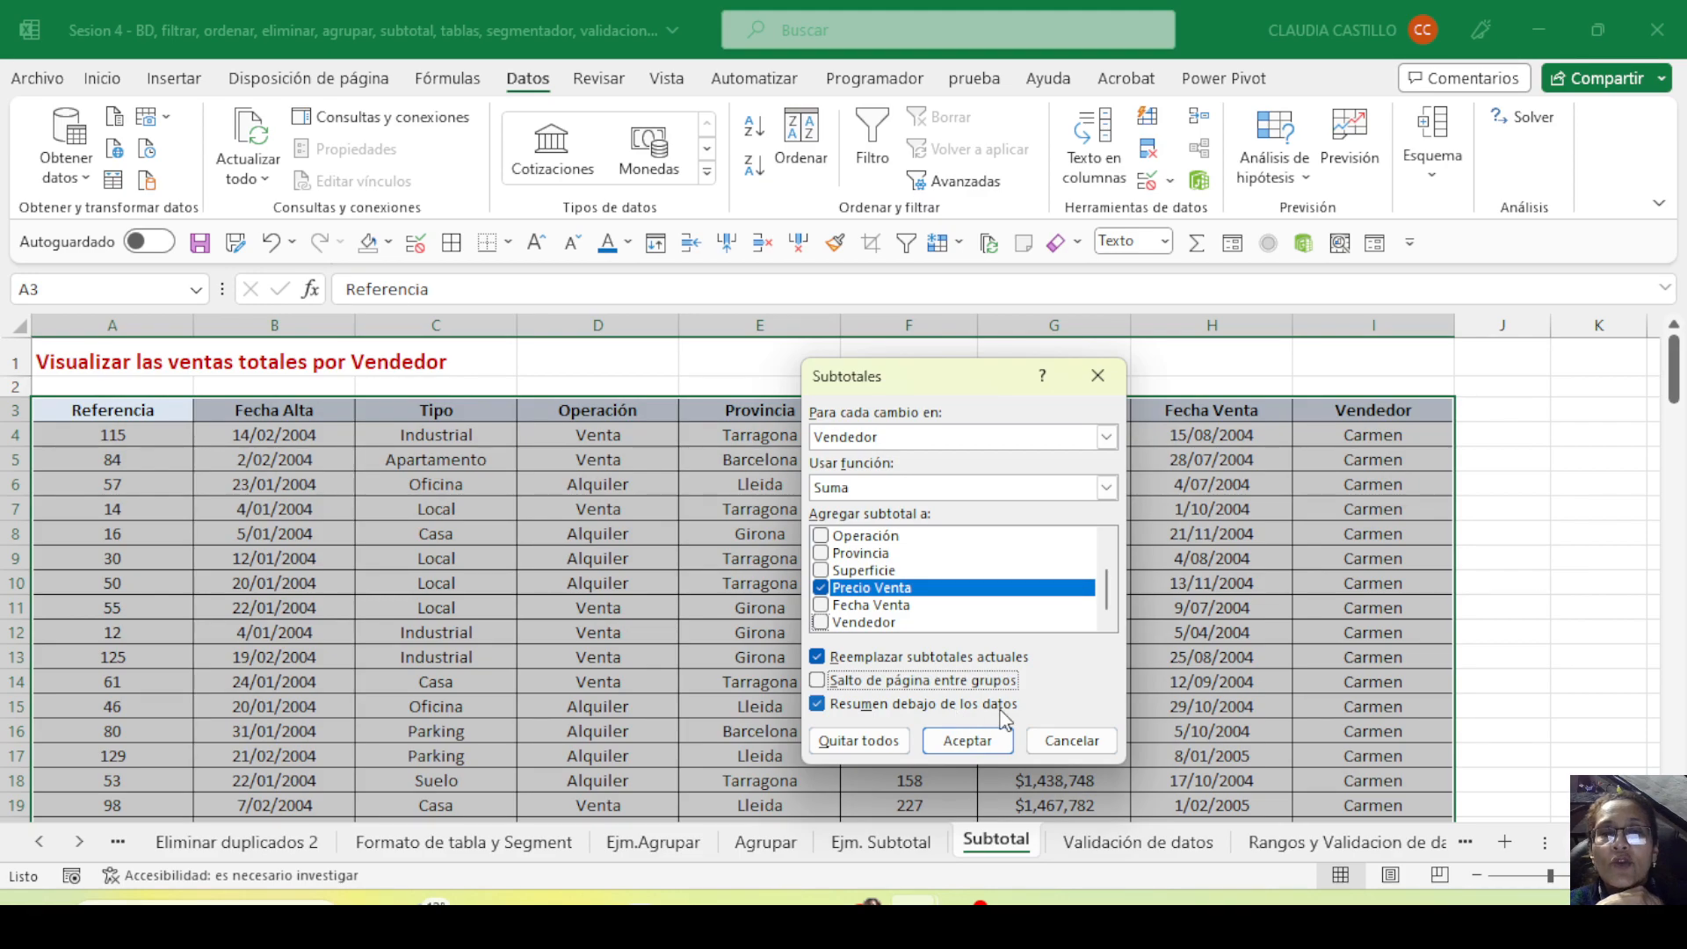
pyautogui.click(982, 747)
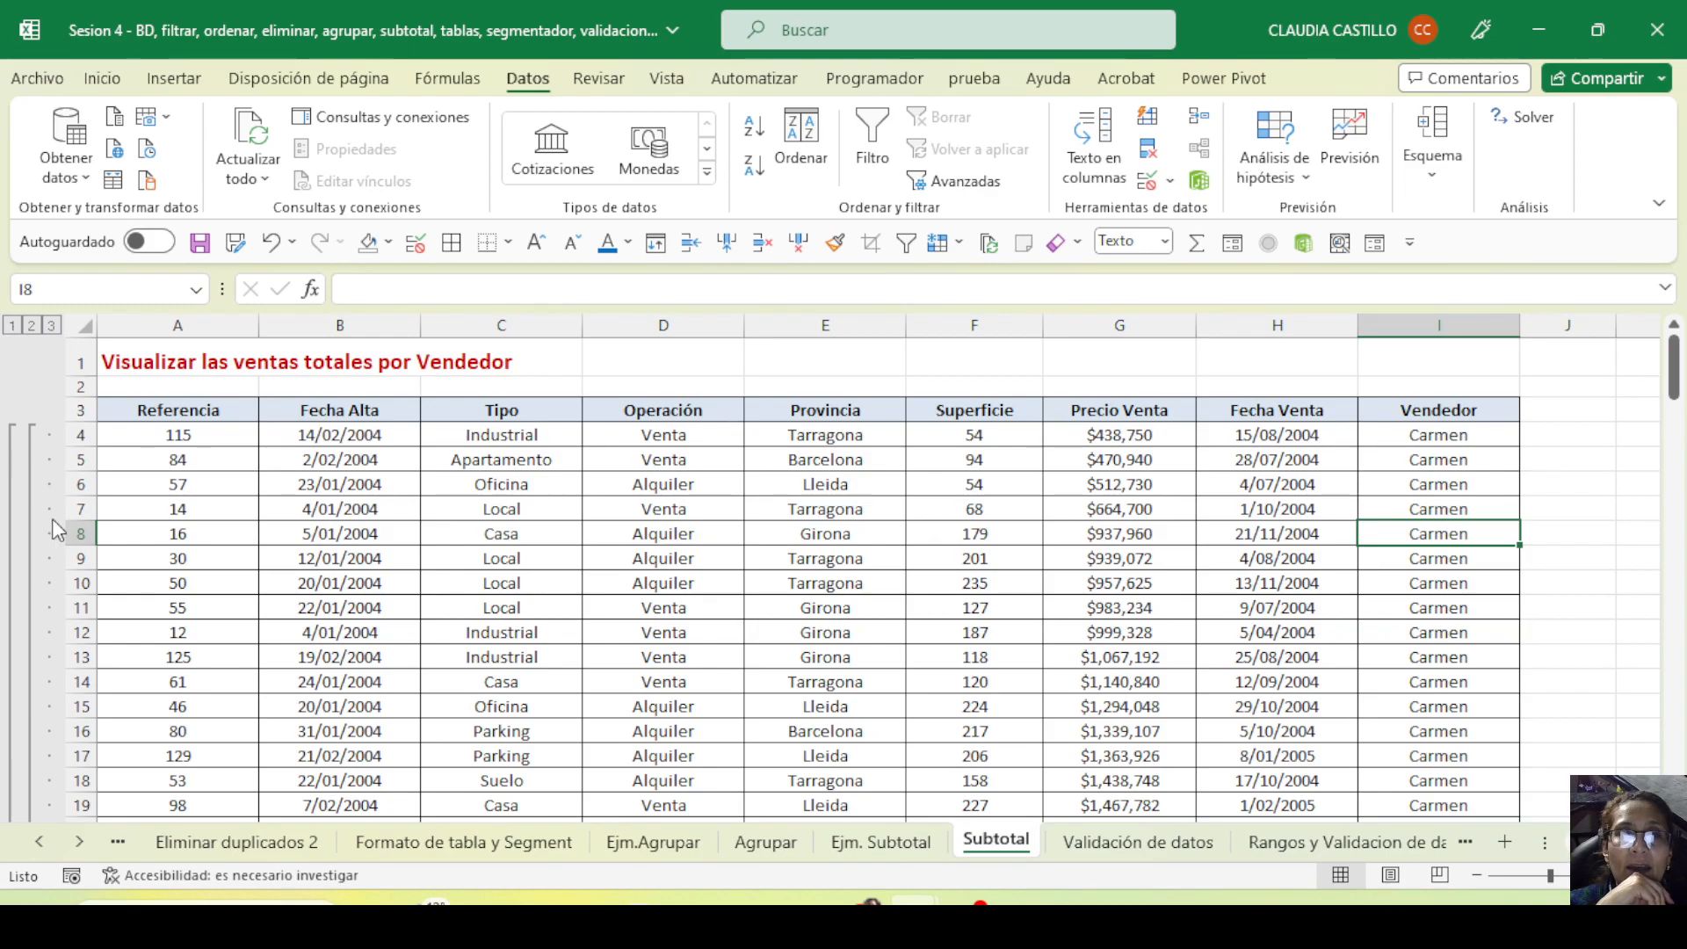
# Examine the first seller's total row in row 25 and the arguments of its SUBTOTALES formula in G25
pyautogui.scroll(-5, 1431, 450)
pyautogui.moveTo(1467, 554); pyautogui.dragTo(407, 445)
pyautogui.moveTo(1406, 573); pyautogui.dragTo(102, 572)
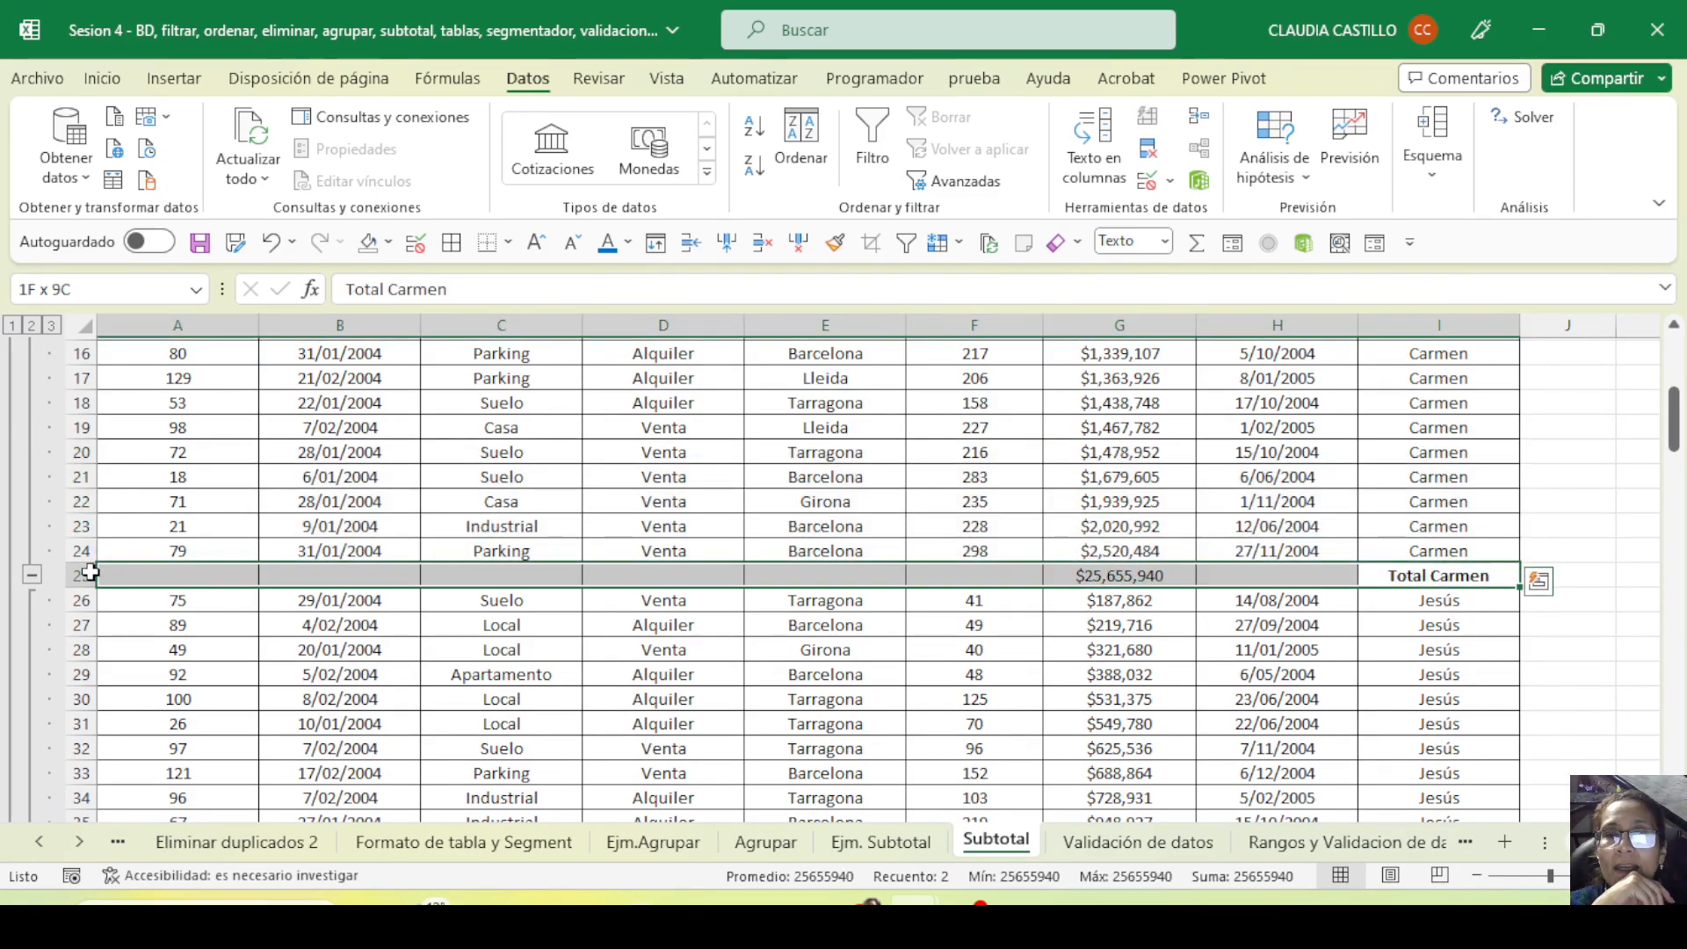
pyautogui.click(1088, 574)
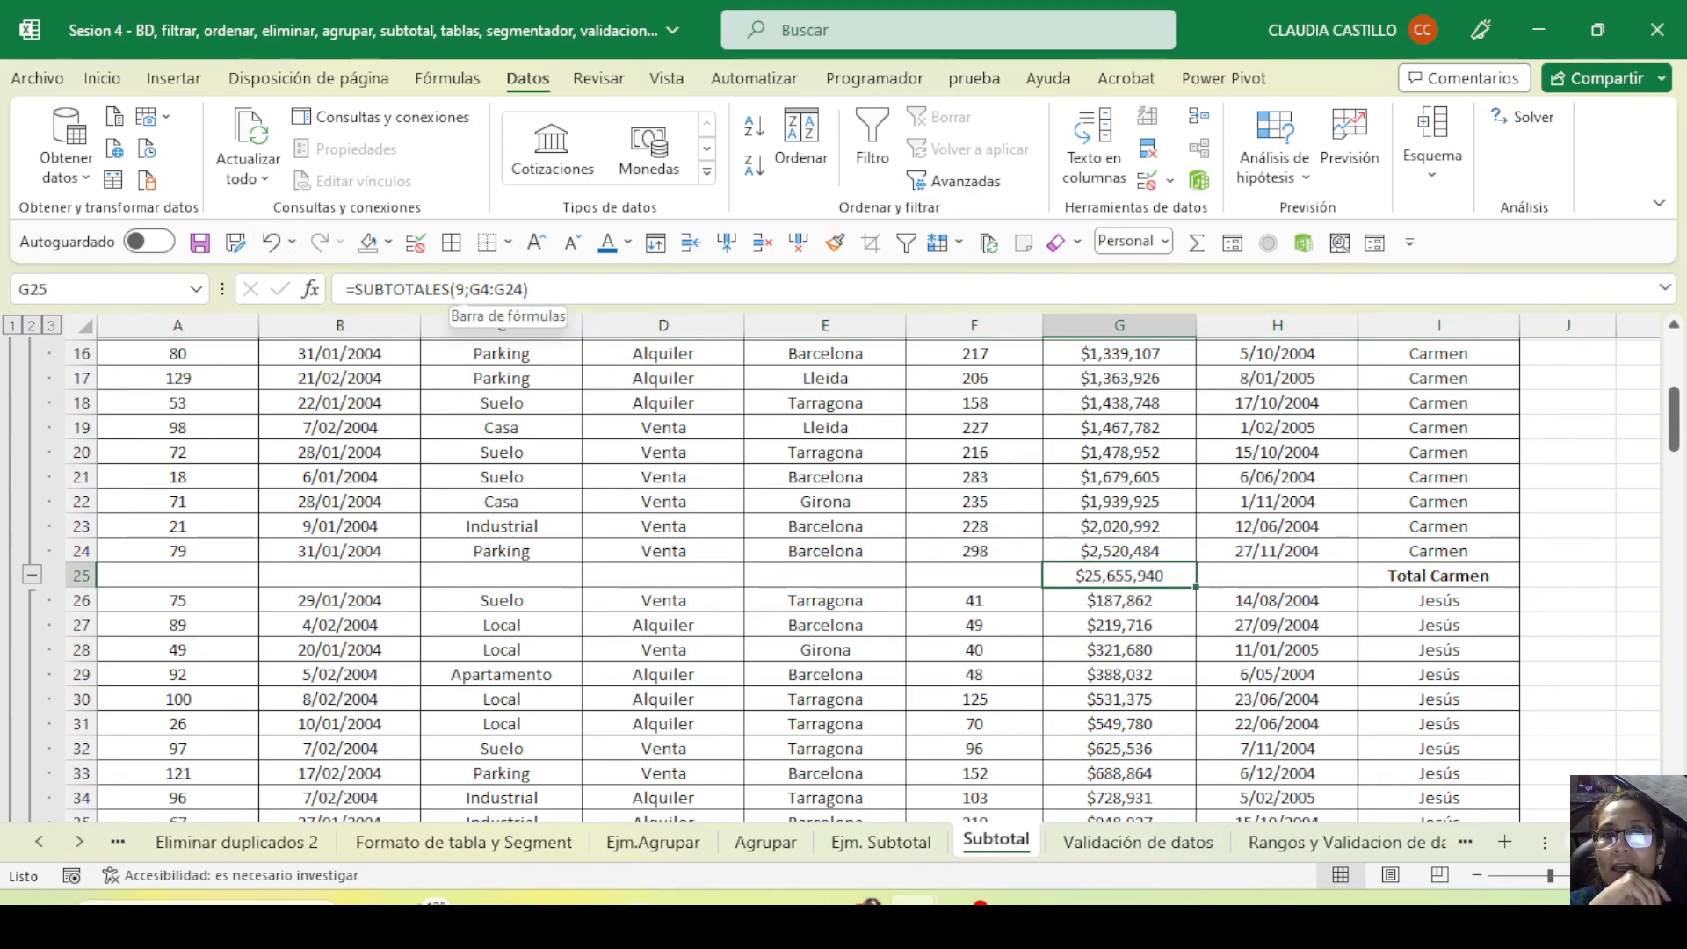
pyautogui.click(474, 290)
pyautogui.click(537, 330)
pyautogui.moveTo(469, 290); pyautogui.dragTo(530, 290)
pyautogui.press('Escape')
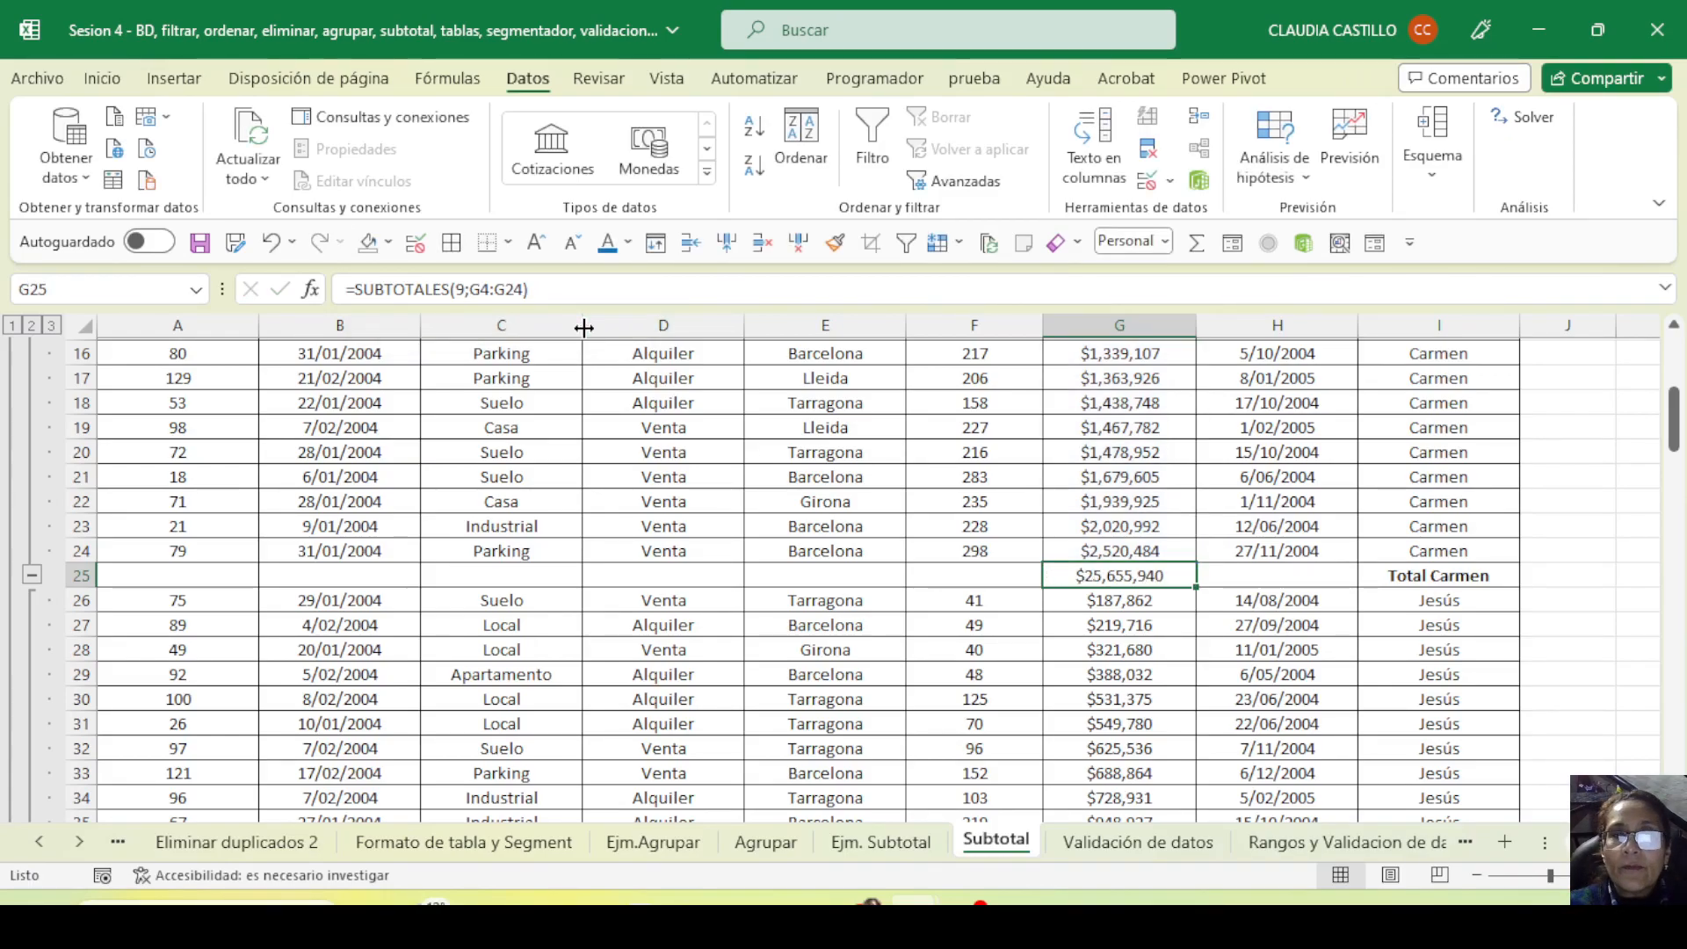
pyautogui.click(454, 290)
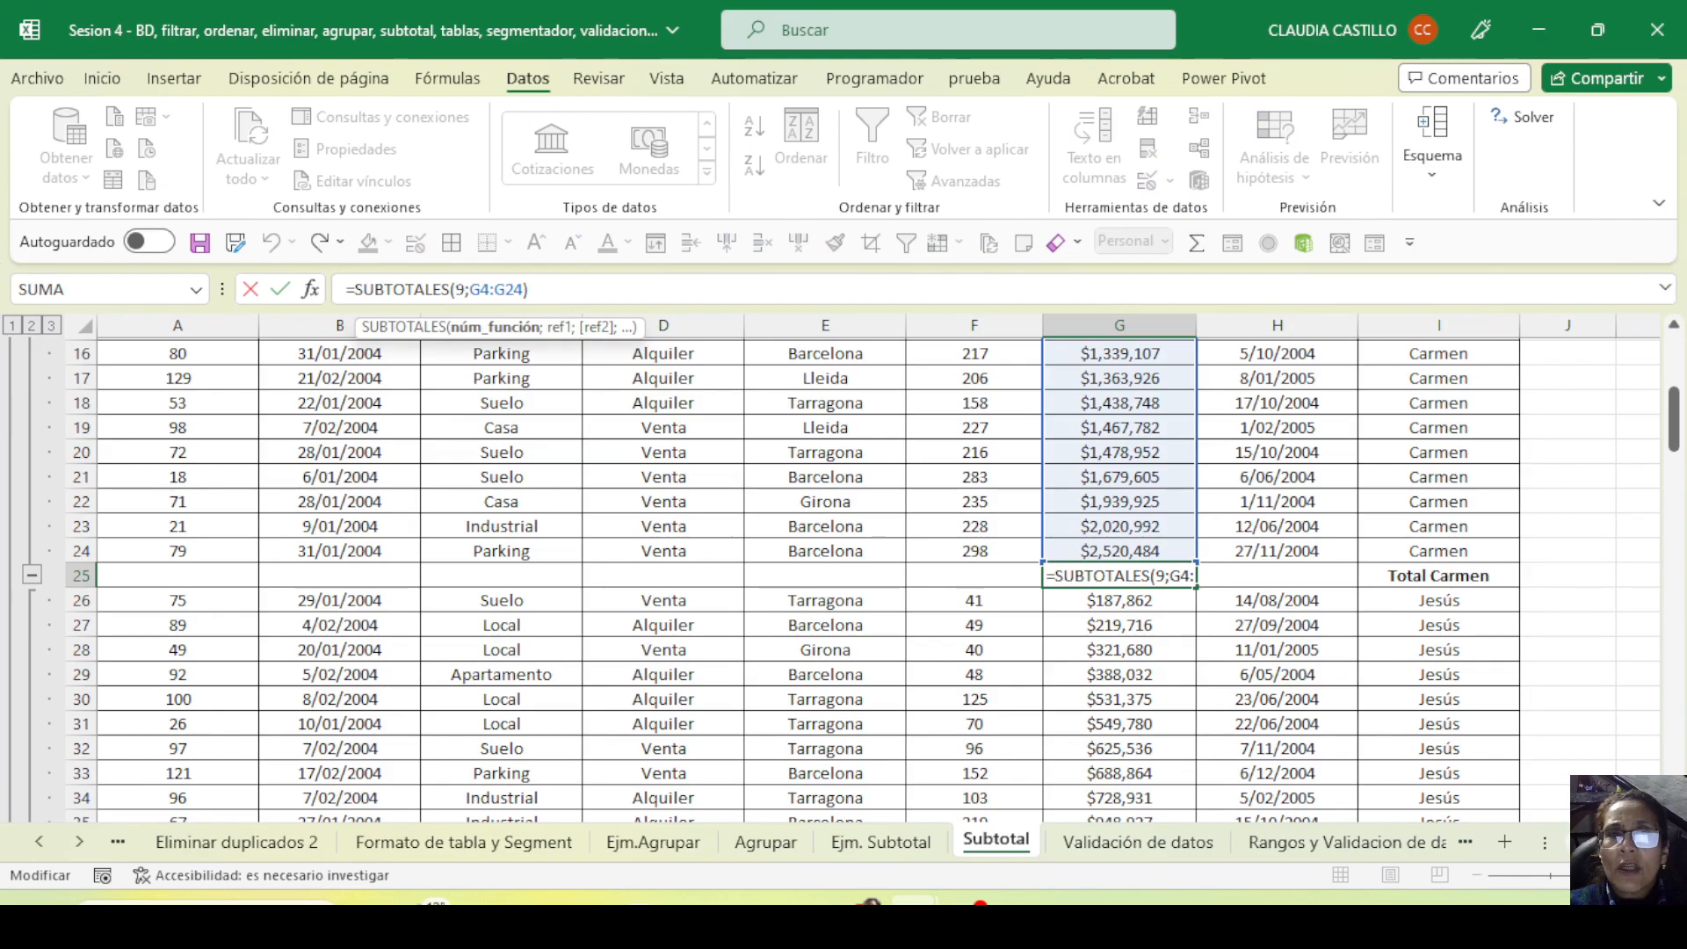
pyautogui.press('Escape')
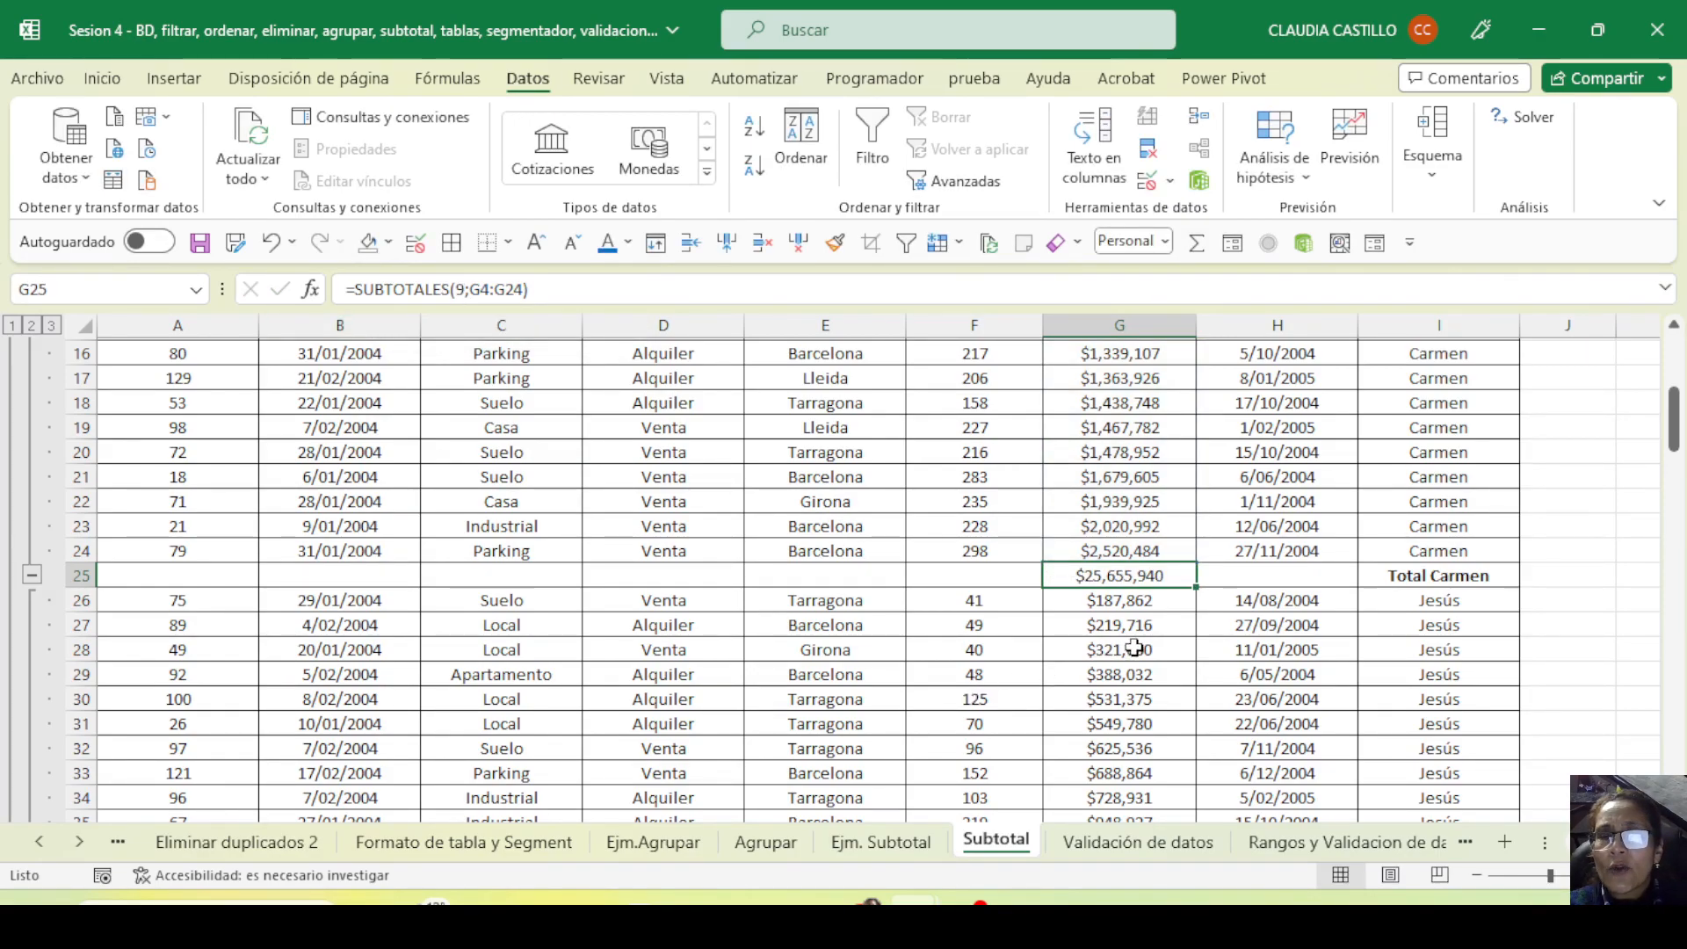
# Examine the second seller's total row in row 52 and its Precio Venta subtotal formula in G52
pyautogui.scroll(-8, 1135, 648)
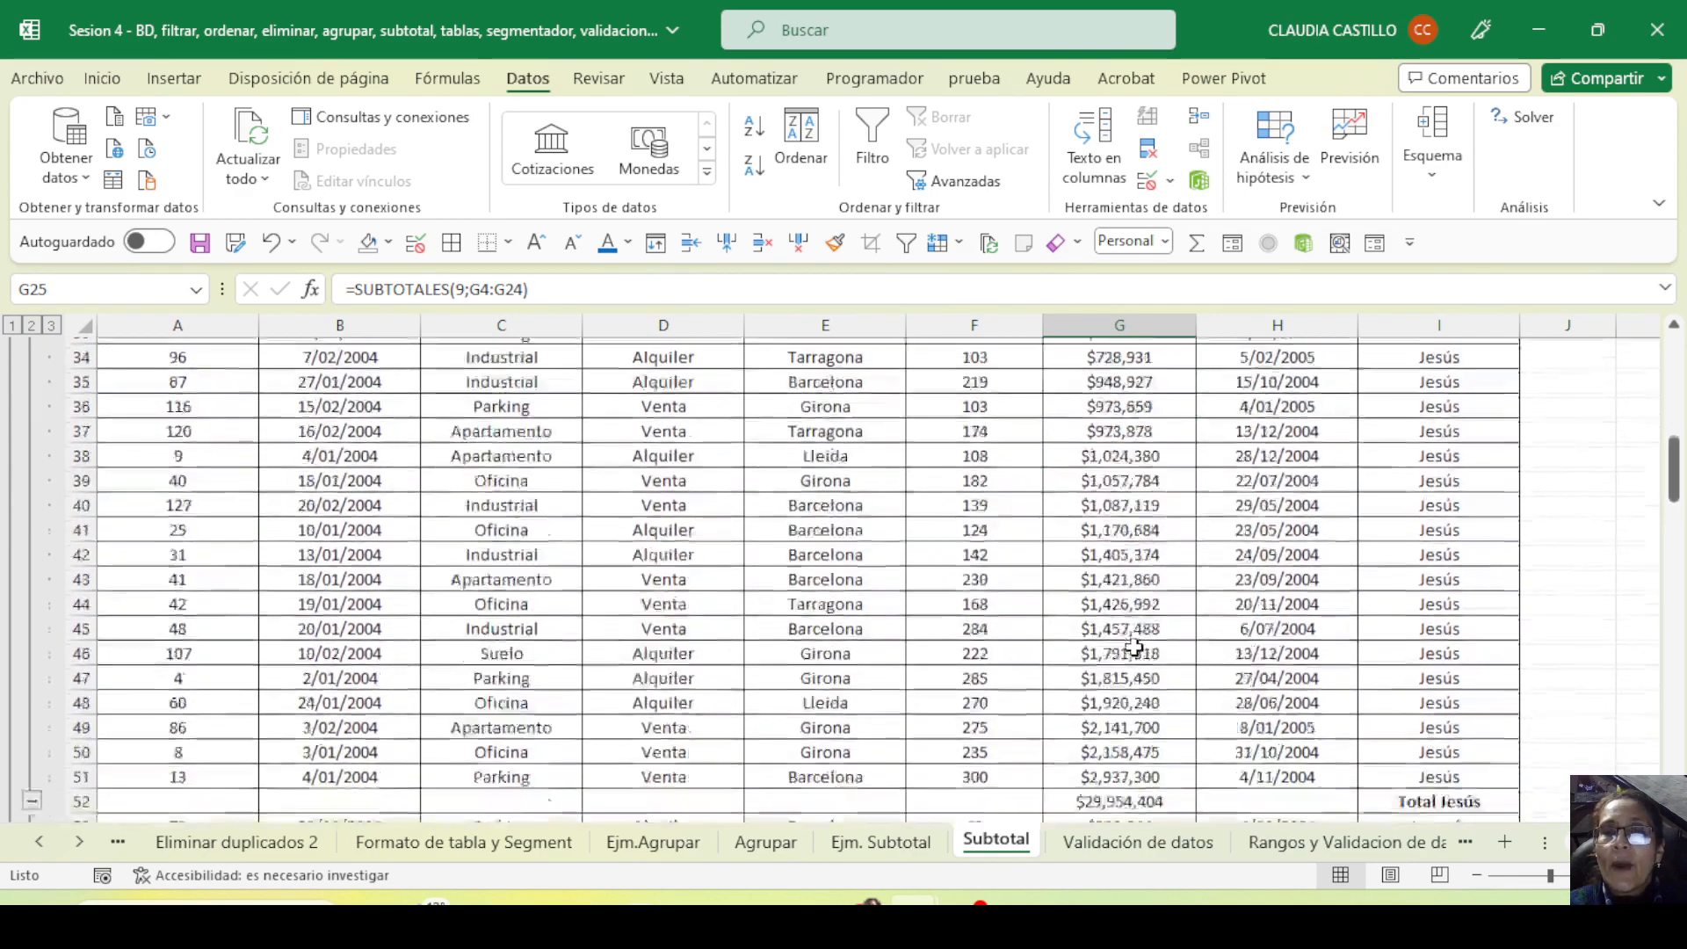
pyautogui.click(1130, 678)
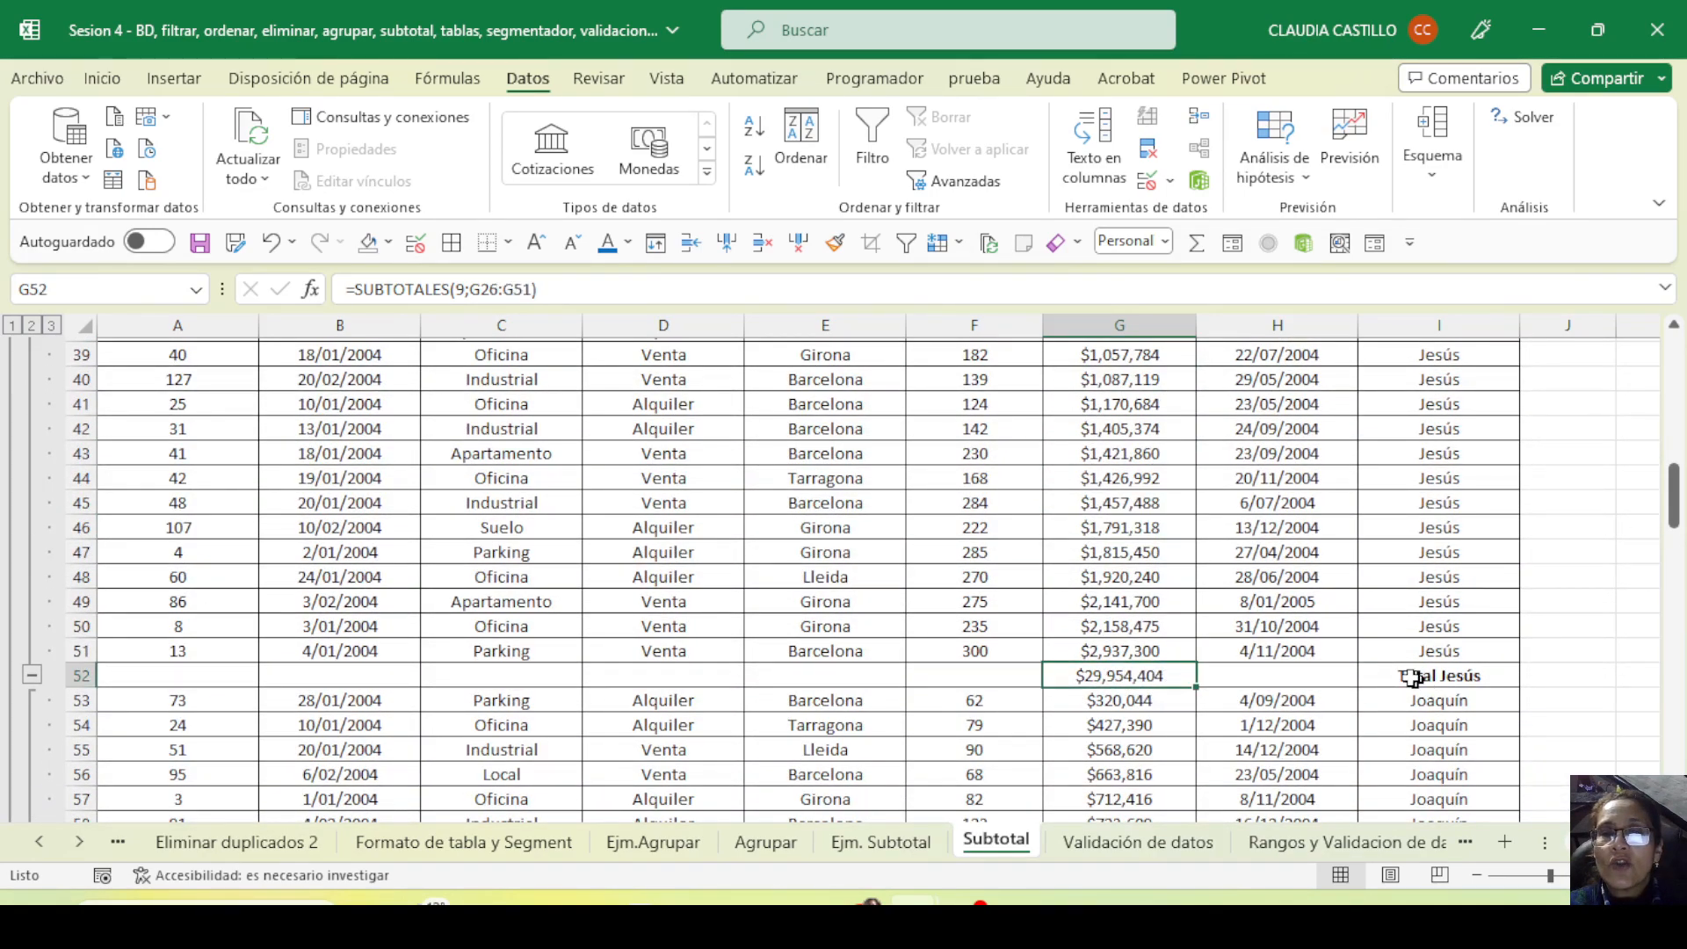
pyautogui.moveTo(1406, 678); pyautogui.dragTo(95, 672)
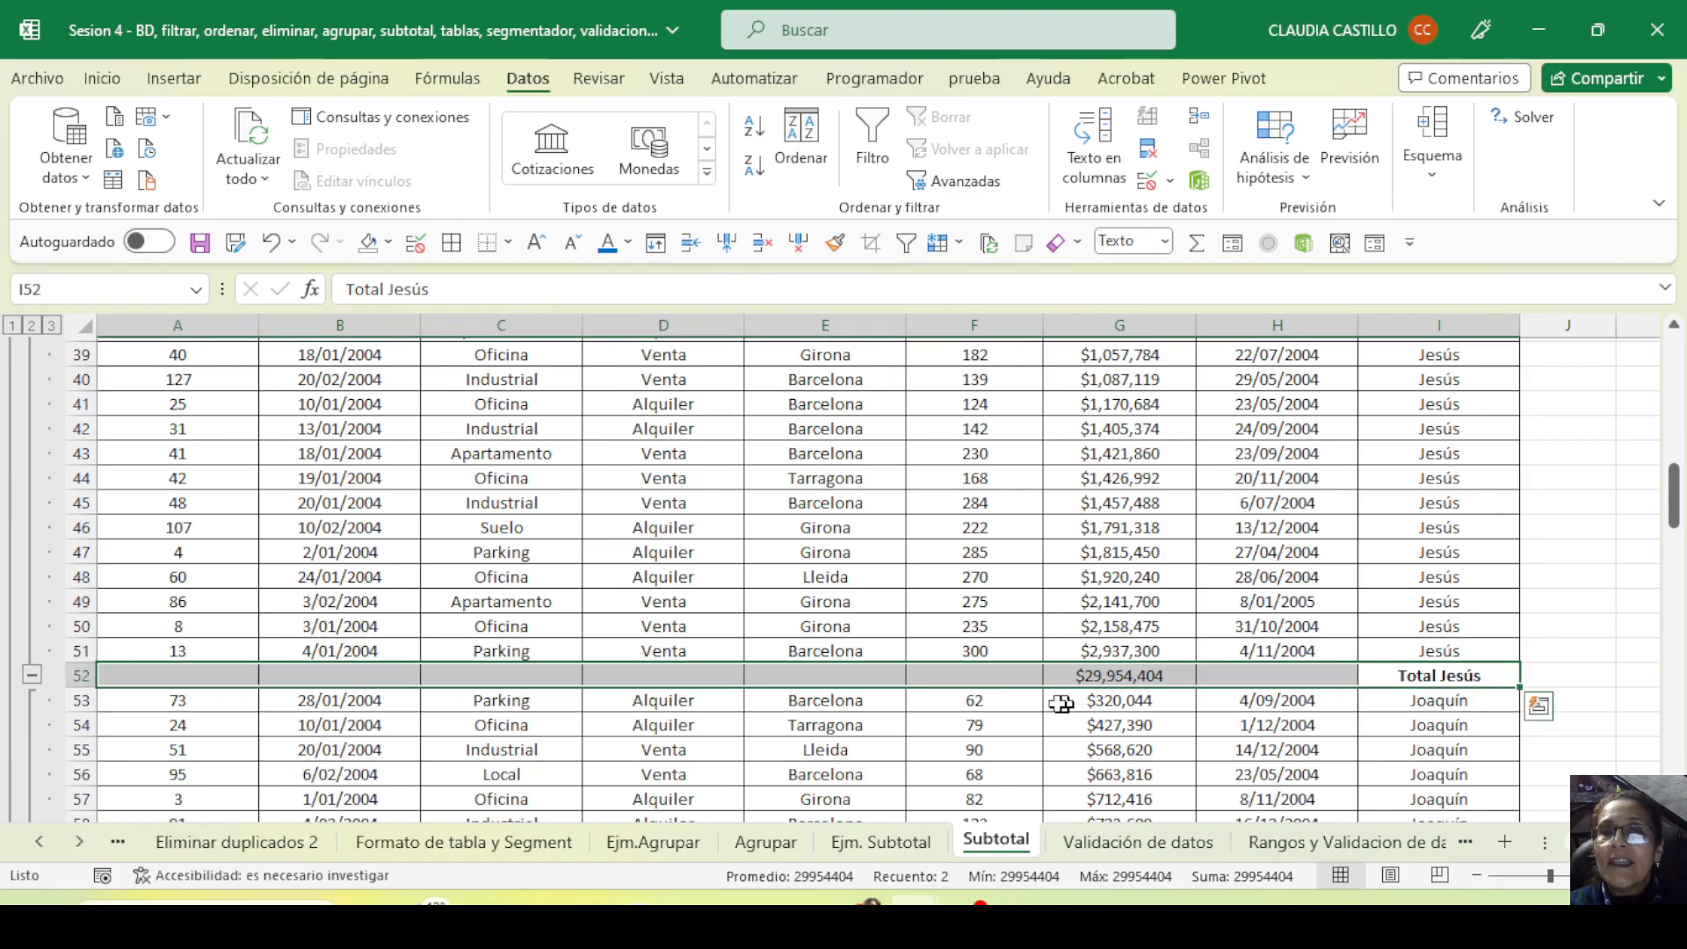
pyautogui.click(1142, 684)
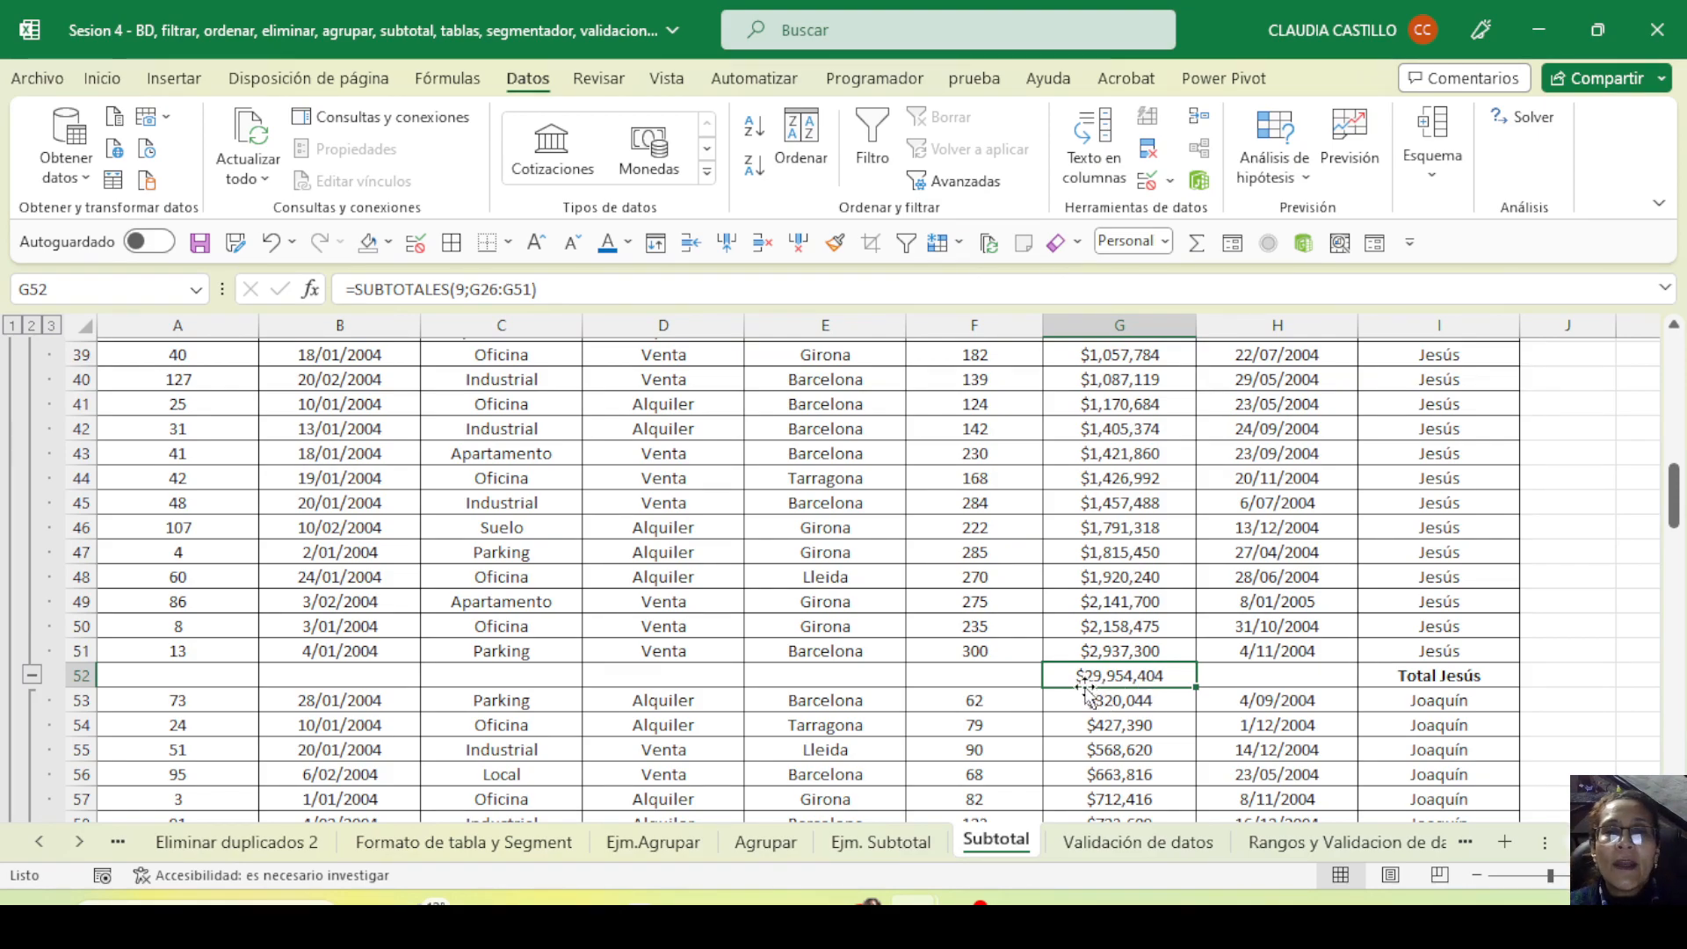
# Examine the Superficie and Precio Venta cells around total row 52 and the following seller's detail rows
pyautogui.click(956, 629)
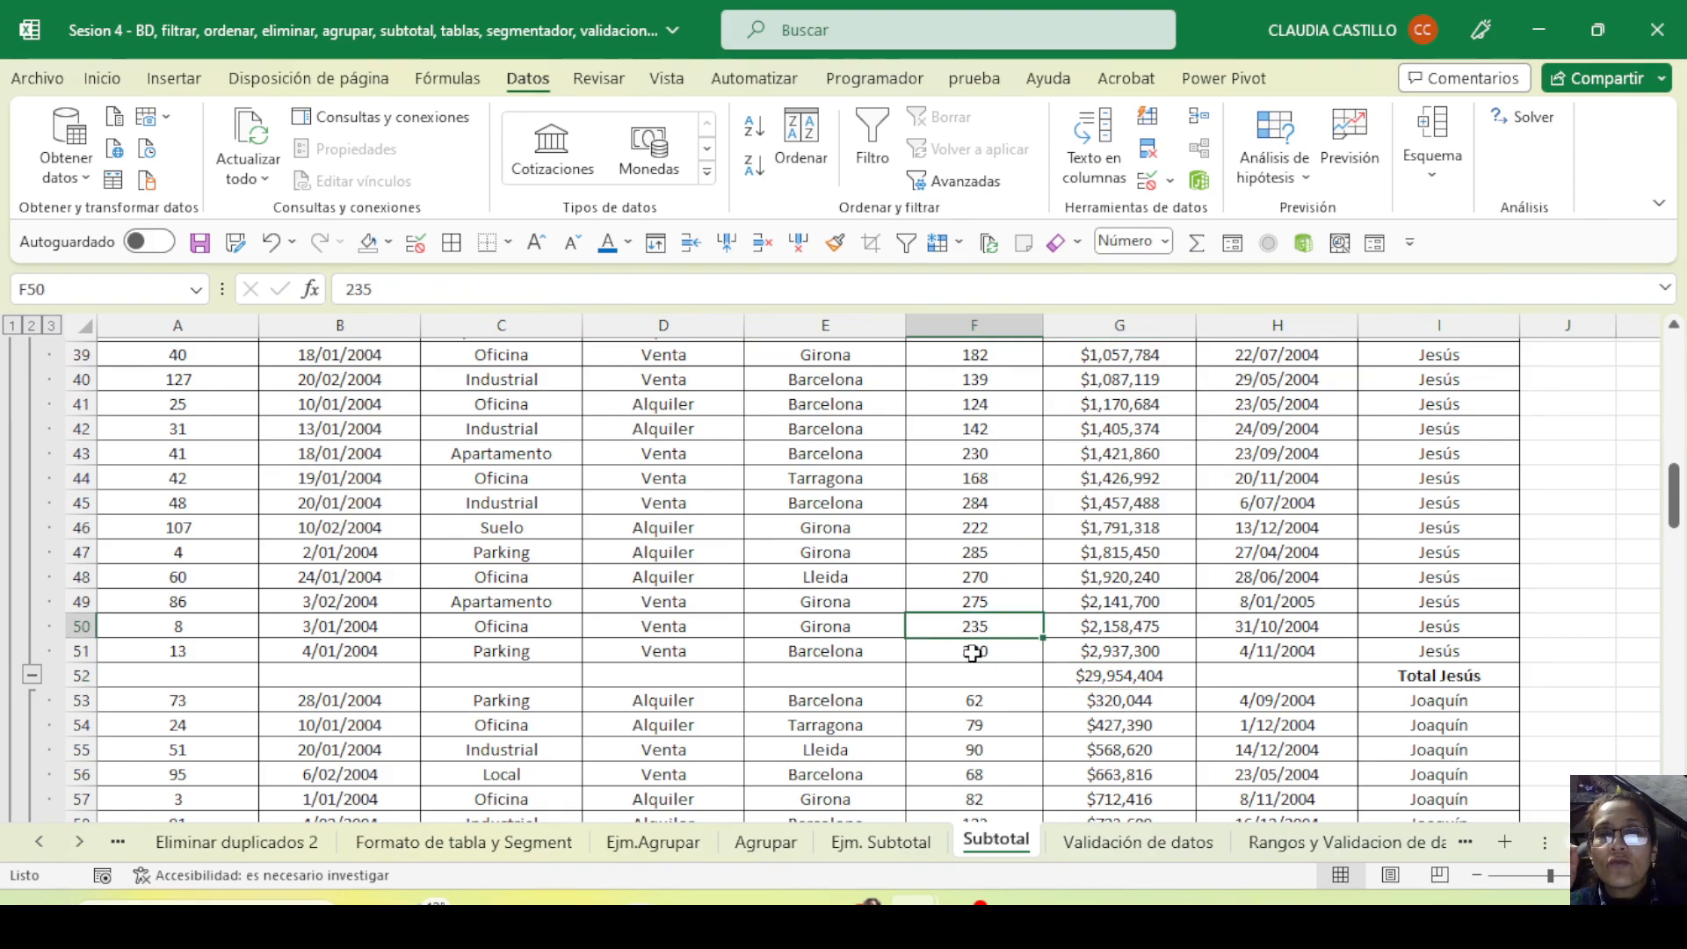
pyautogui.click(973, 654)
pyautogui.click(959, 678)
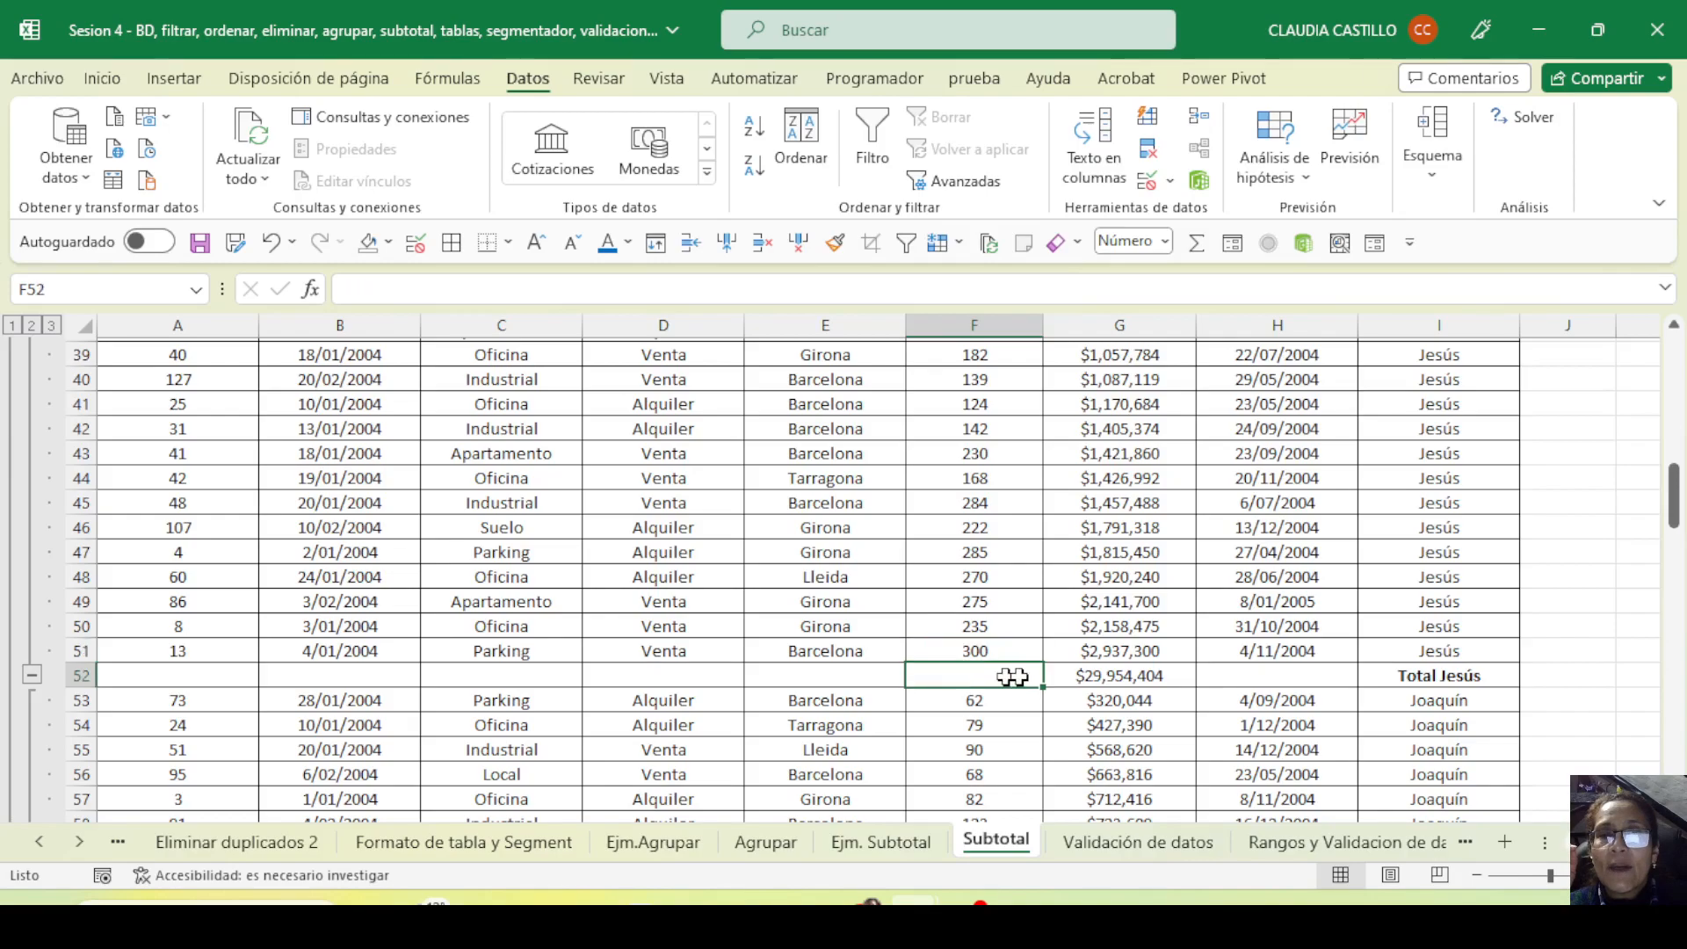
pyautogui.click(1097, 678)
pyautogui.click(1034, 676)
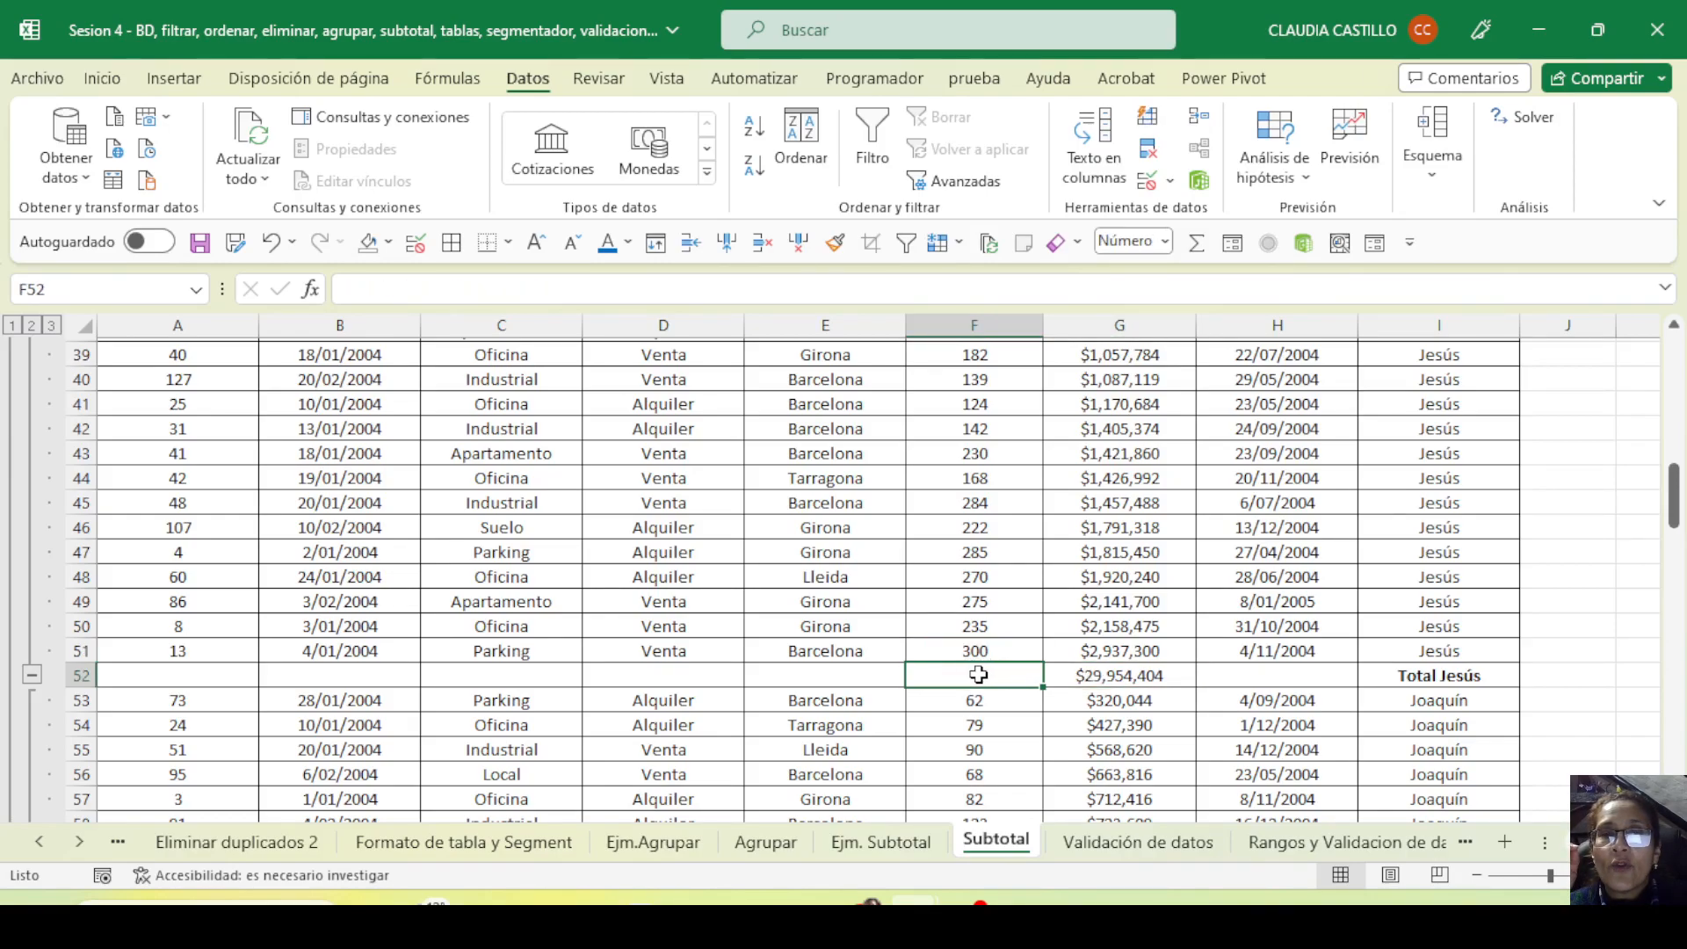
pyautogui.scroll(-8, 982, 674)
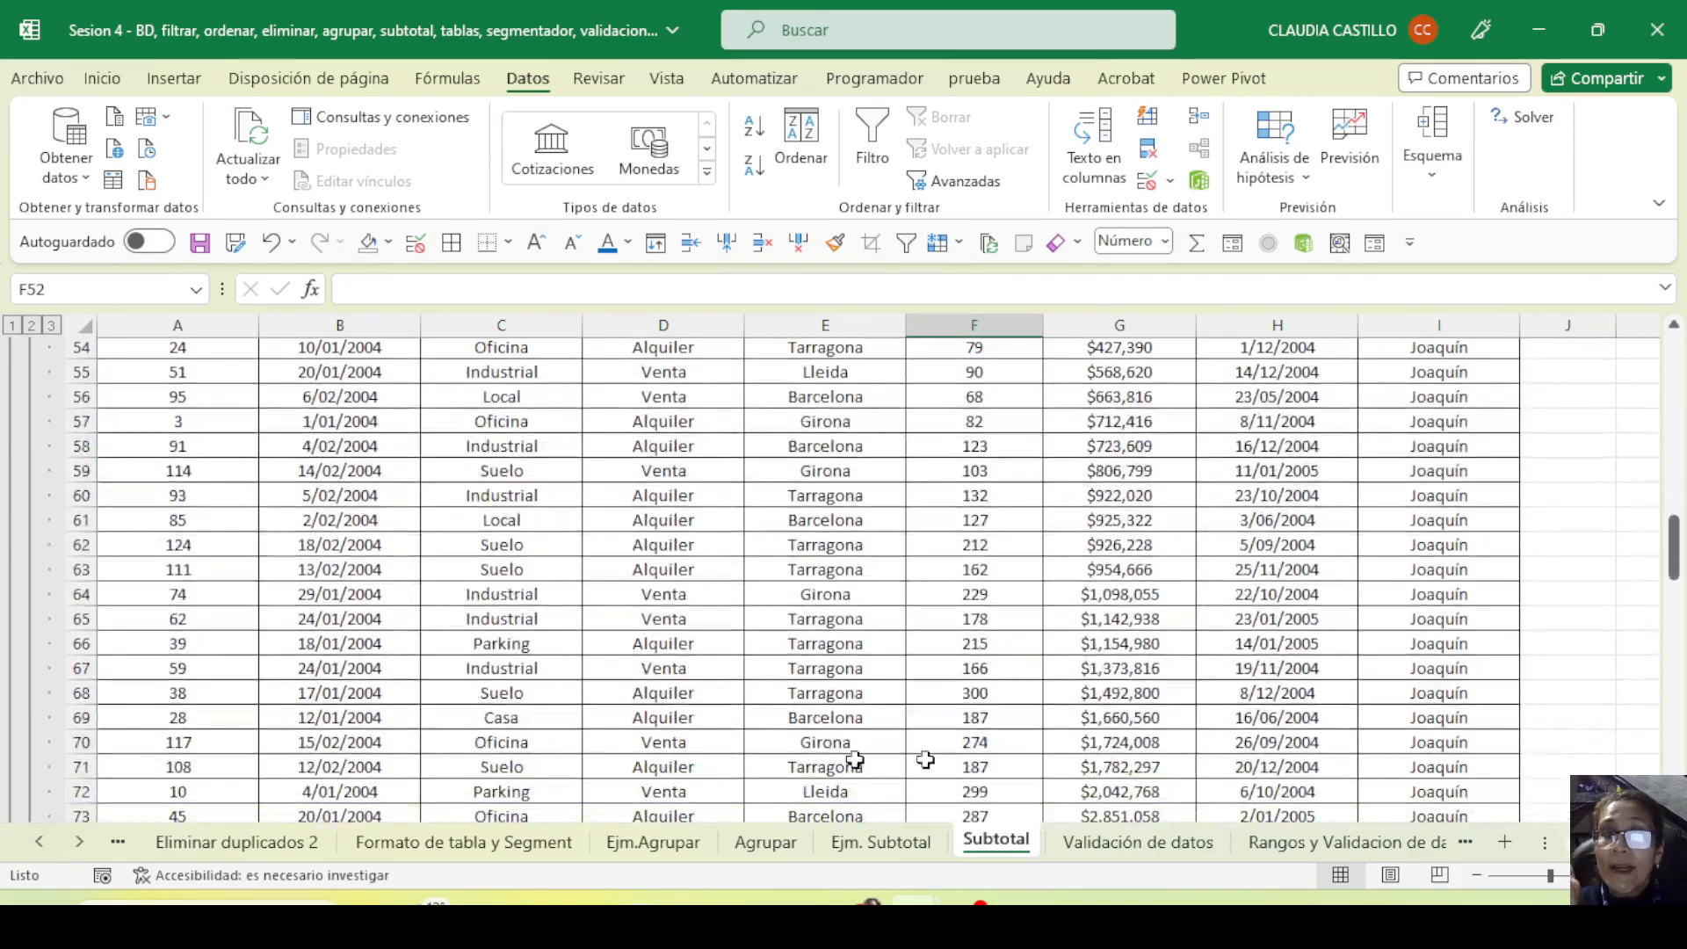
pyautogui.scroll(2, 745, 696)
pyautogui.scroll(3, 746, 696)
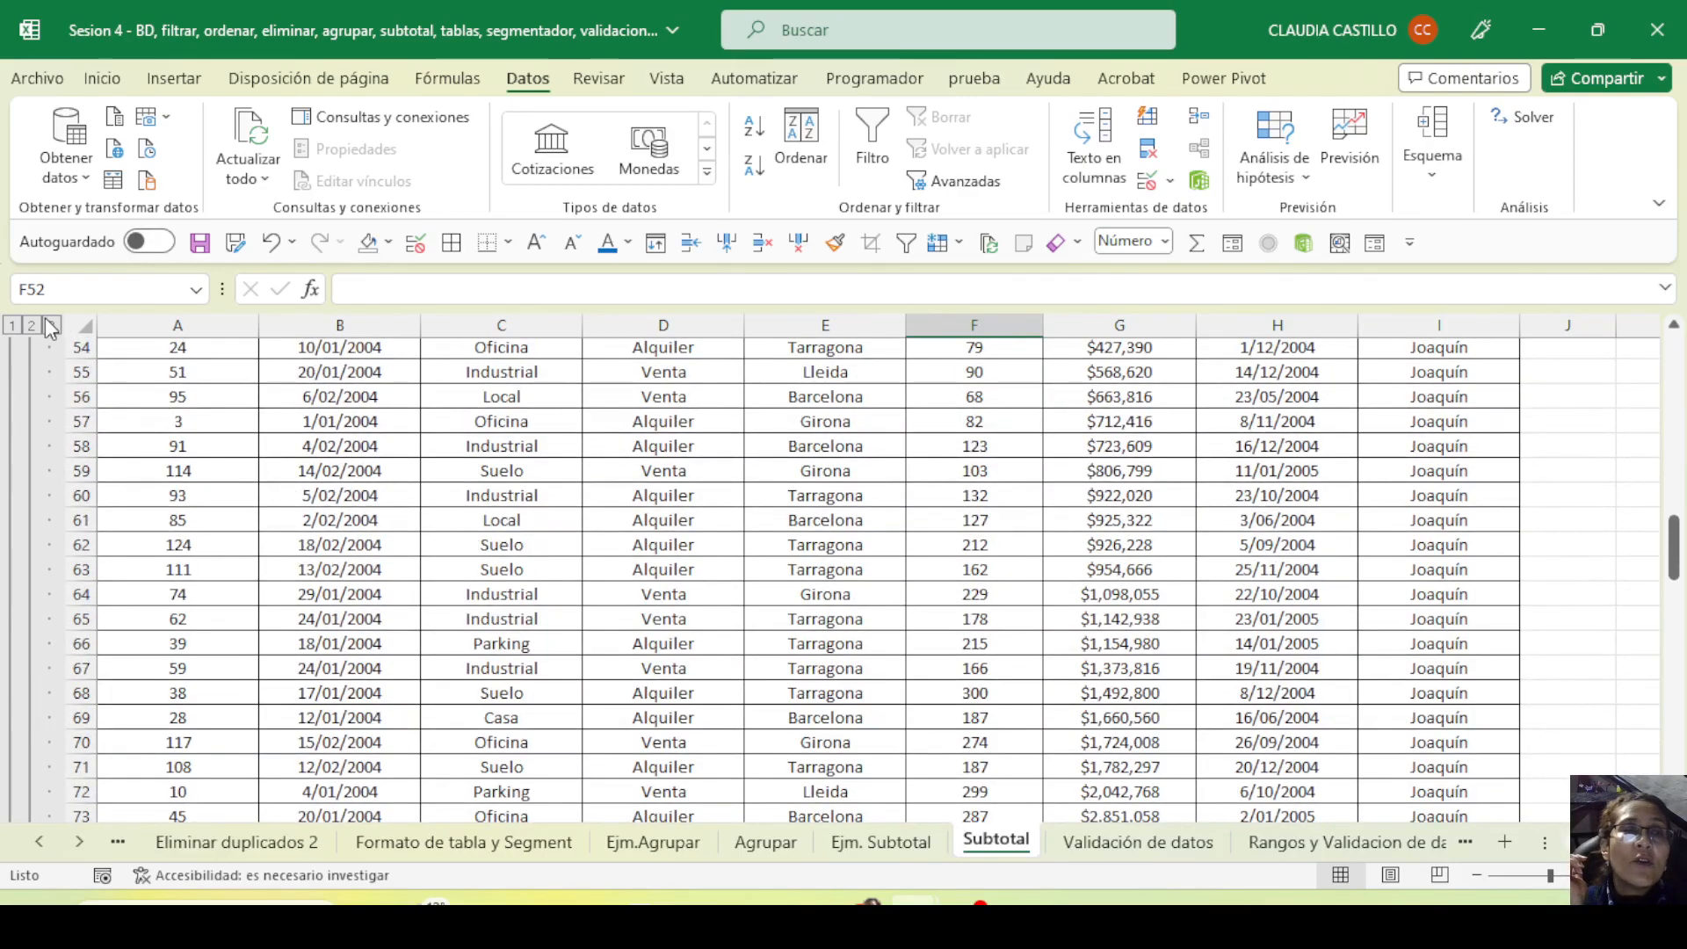
# Collapse the subtotal outline to the grand total level and expand it back to all detail rows
pyautogui.click(12, 325)
pyautogui.scroll(2, 972, 550)
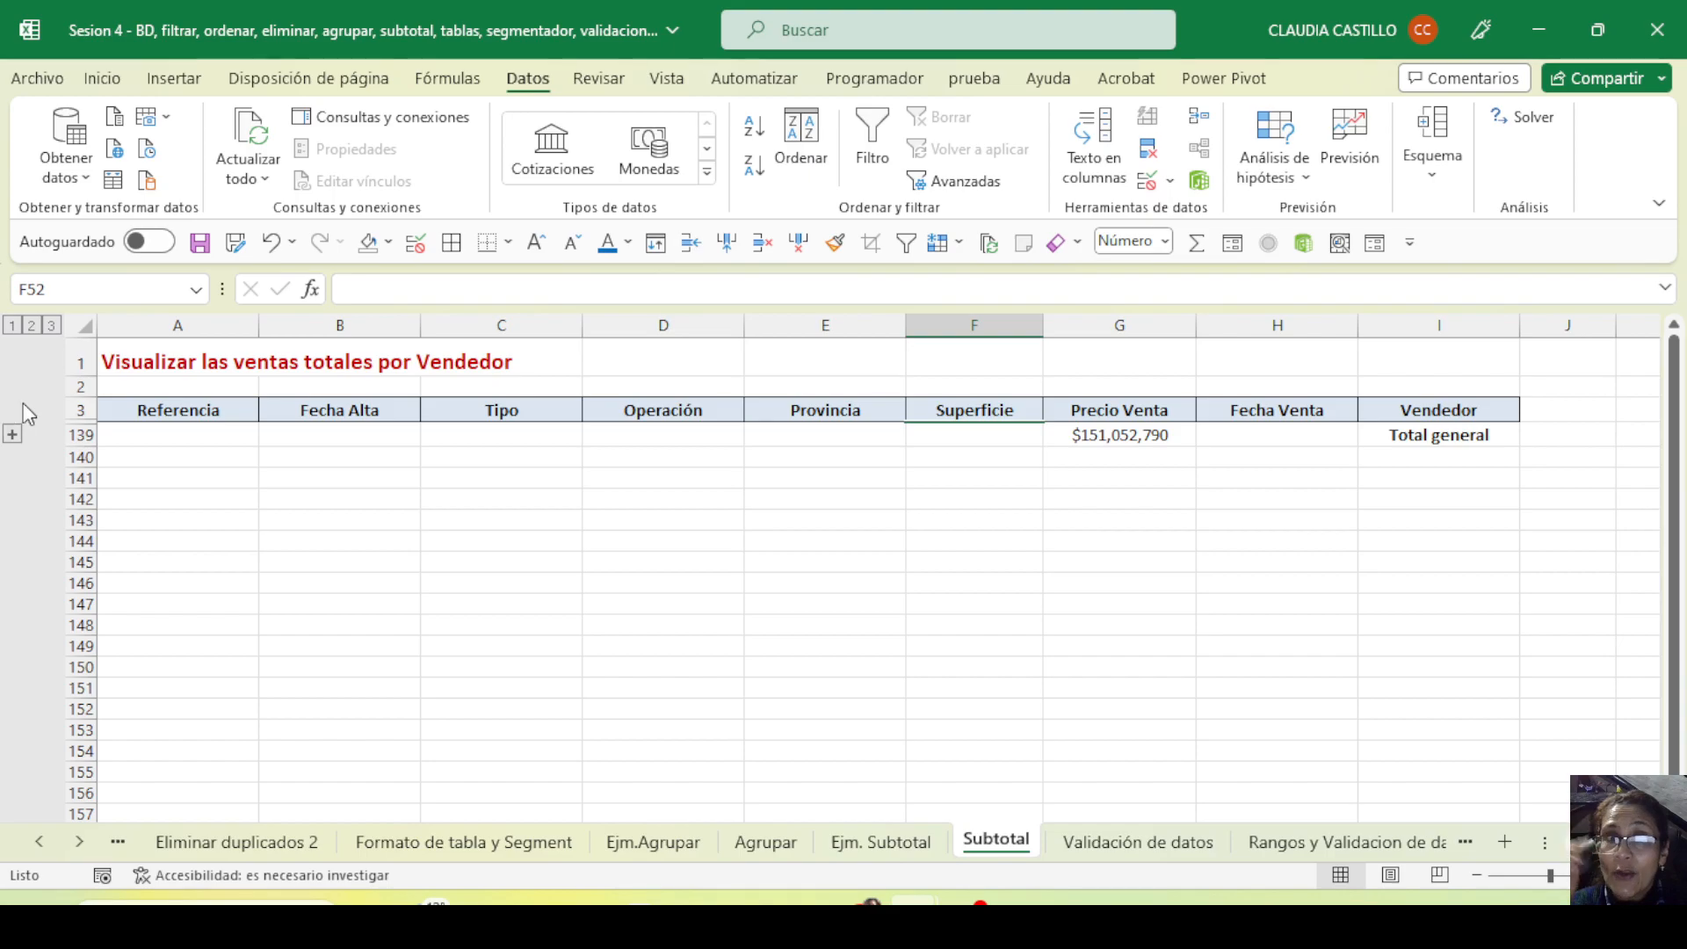
pyautogui.click(48, 325)
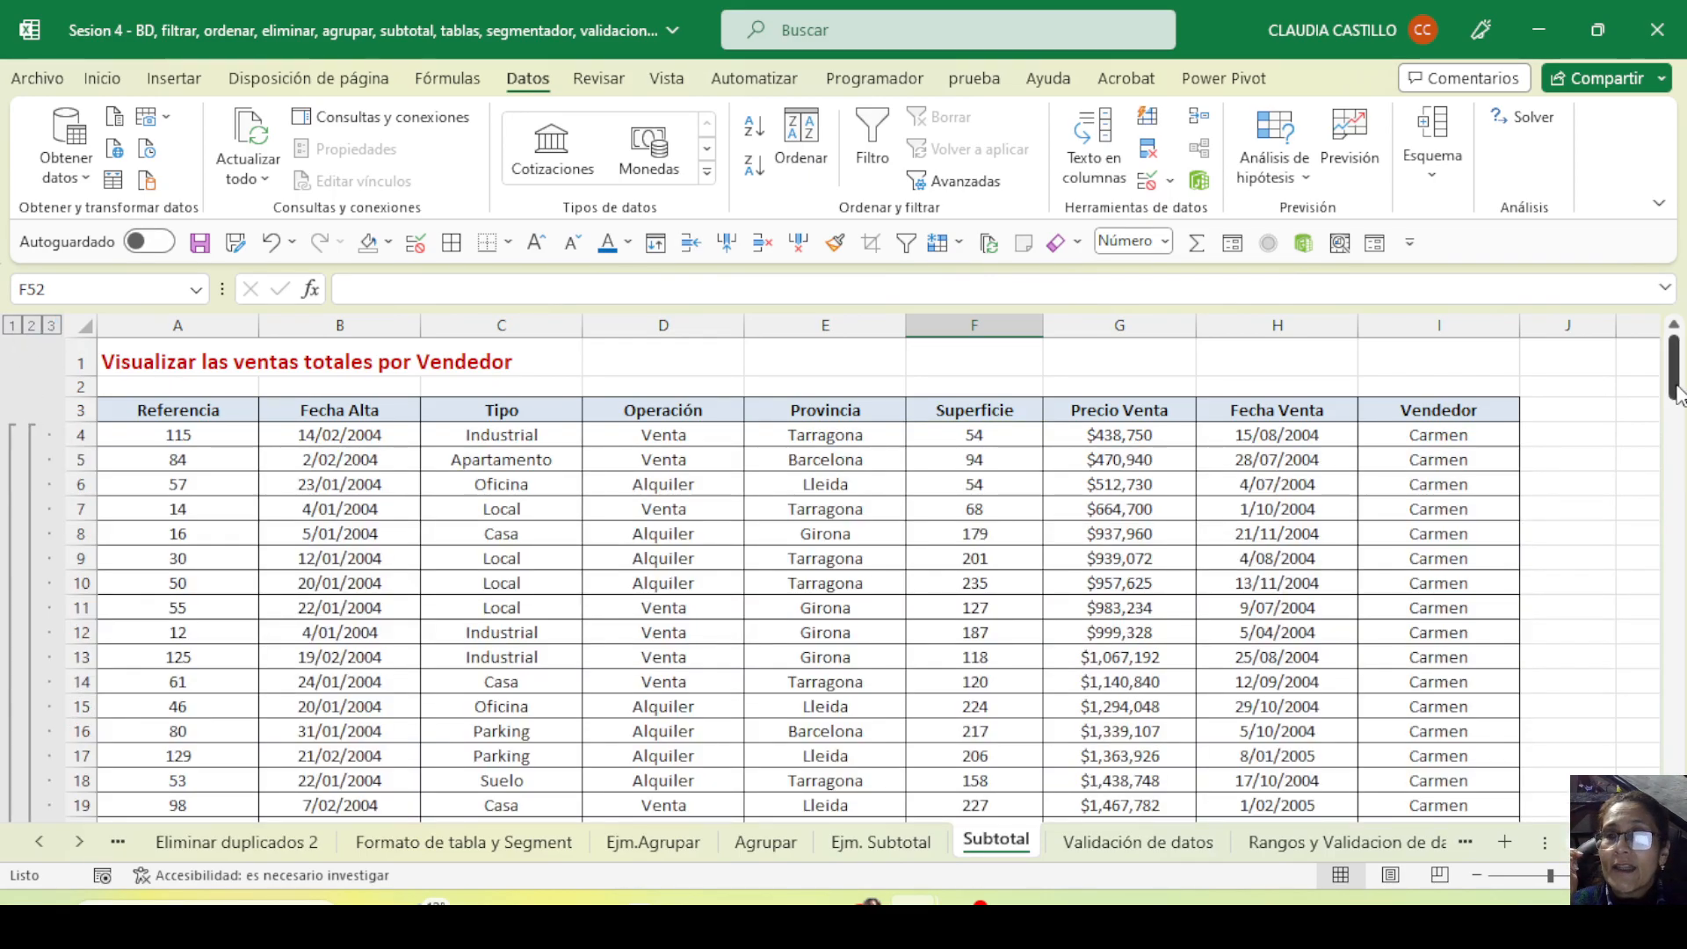
# Examine the last seller's total in row 138 and the Total general row 139 with its SUBTOTALES formula in G139
pyautogui.moveTo(1674, 369); pyautogui.dragTo(1674, 756)
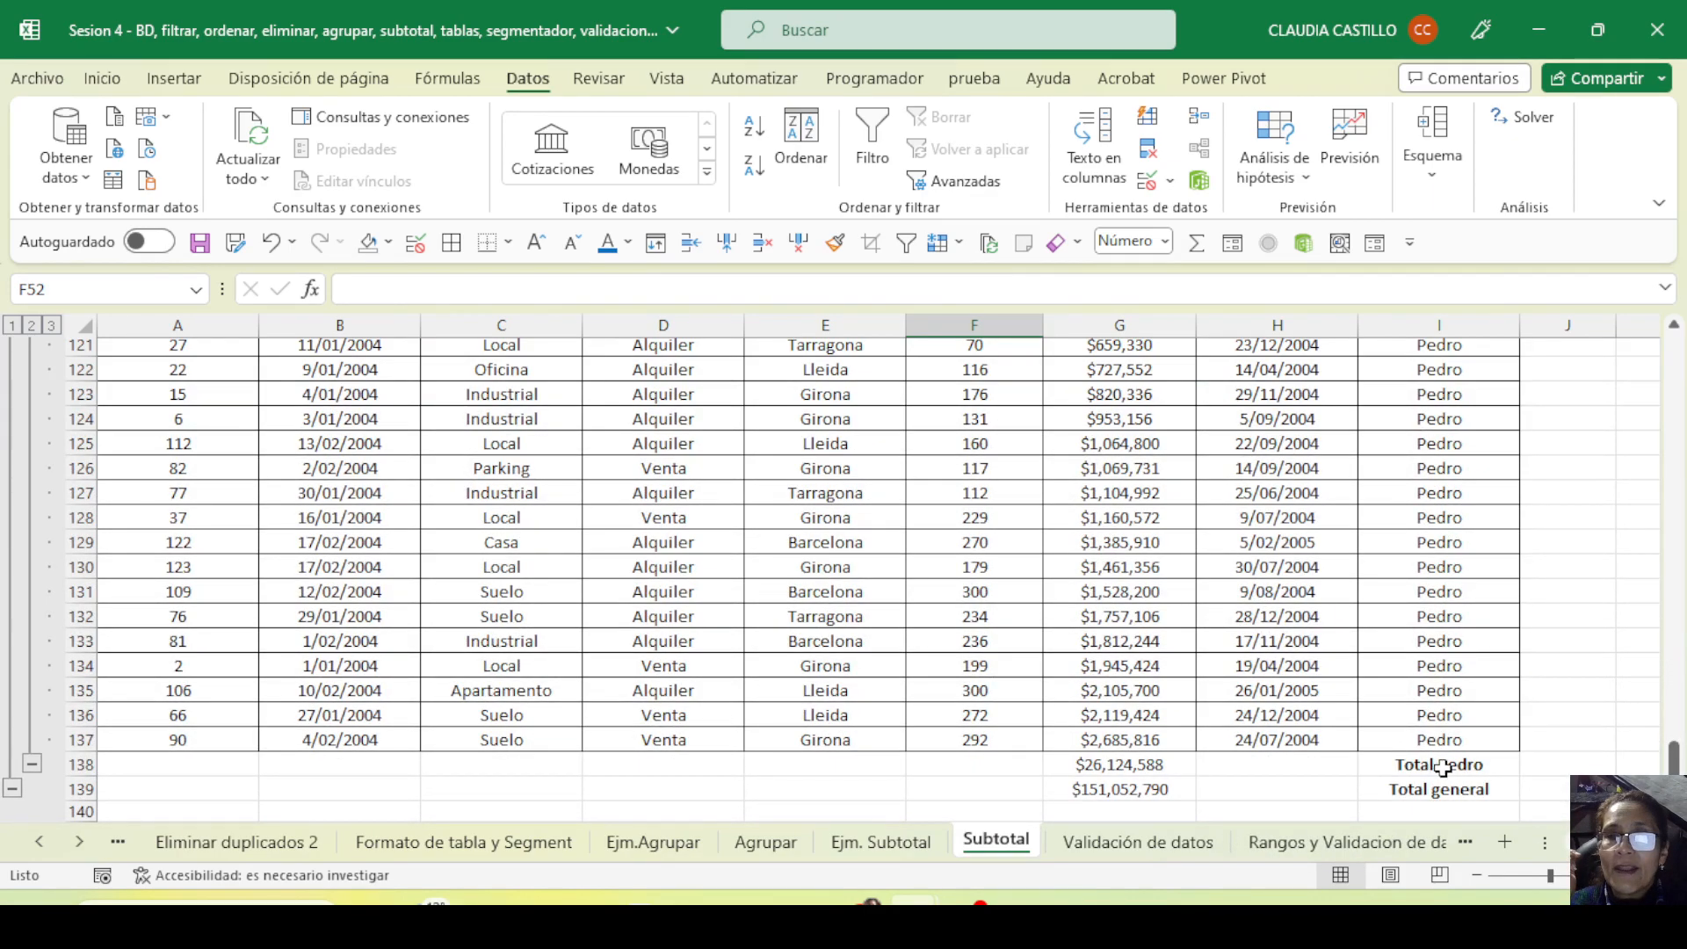
pyautogui.moveTo(1142, 771); pyautogui.dragTo(1415, 762)
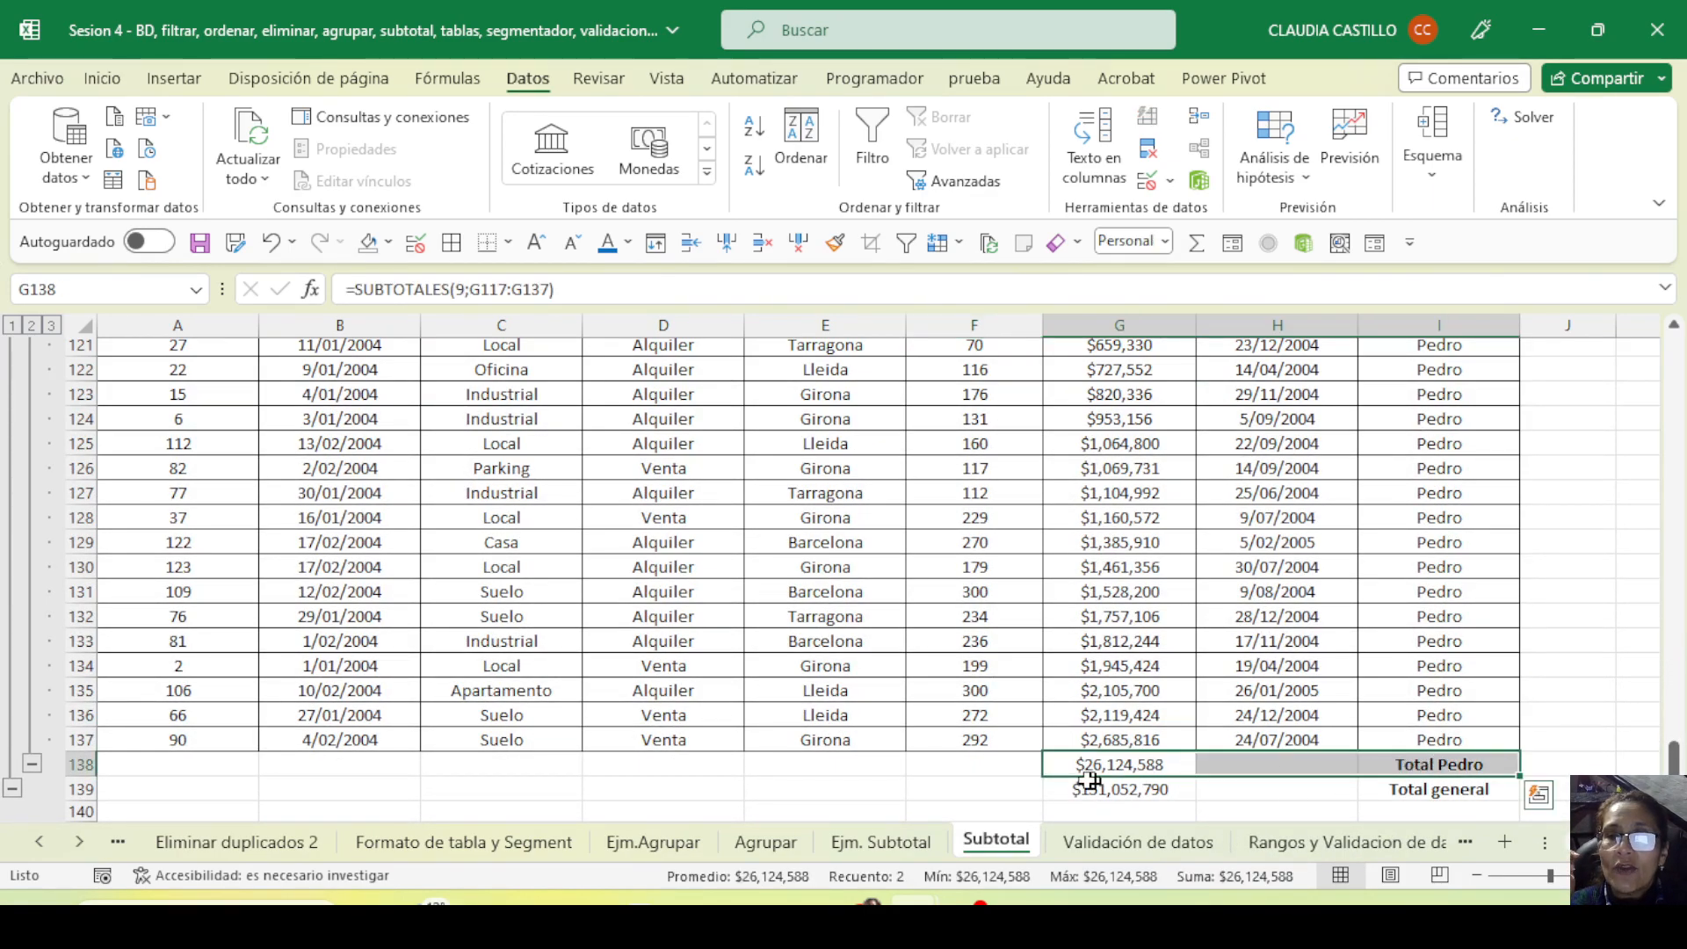
pyautogui.moveTo(1109, 789); pyautogui.dragTo(1428, 789)
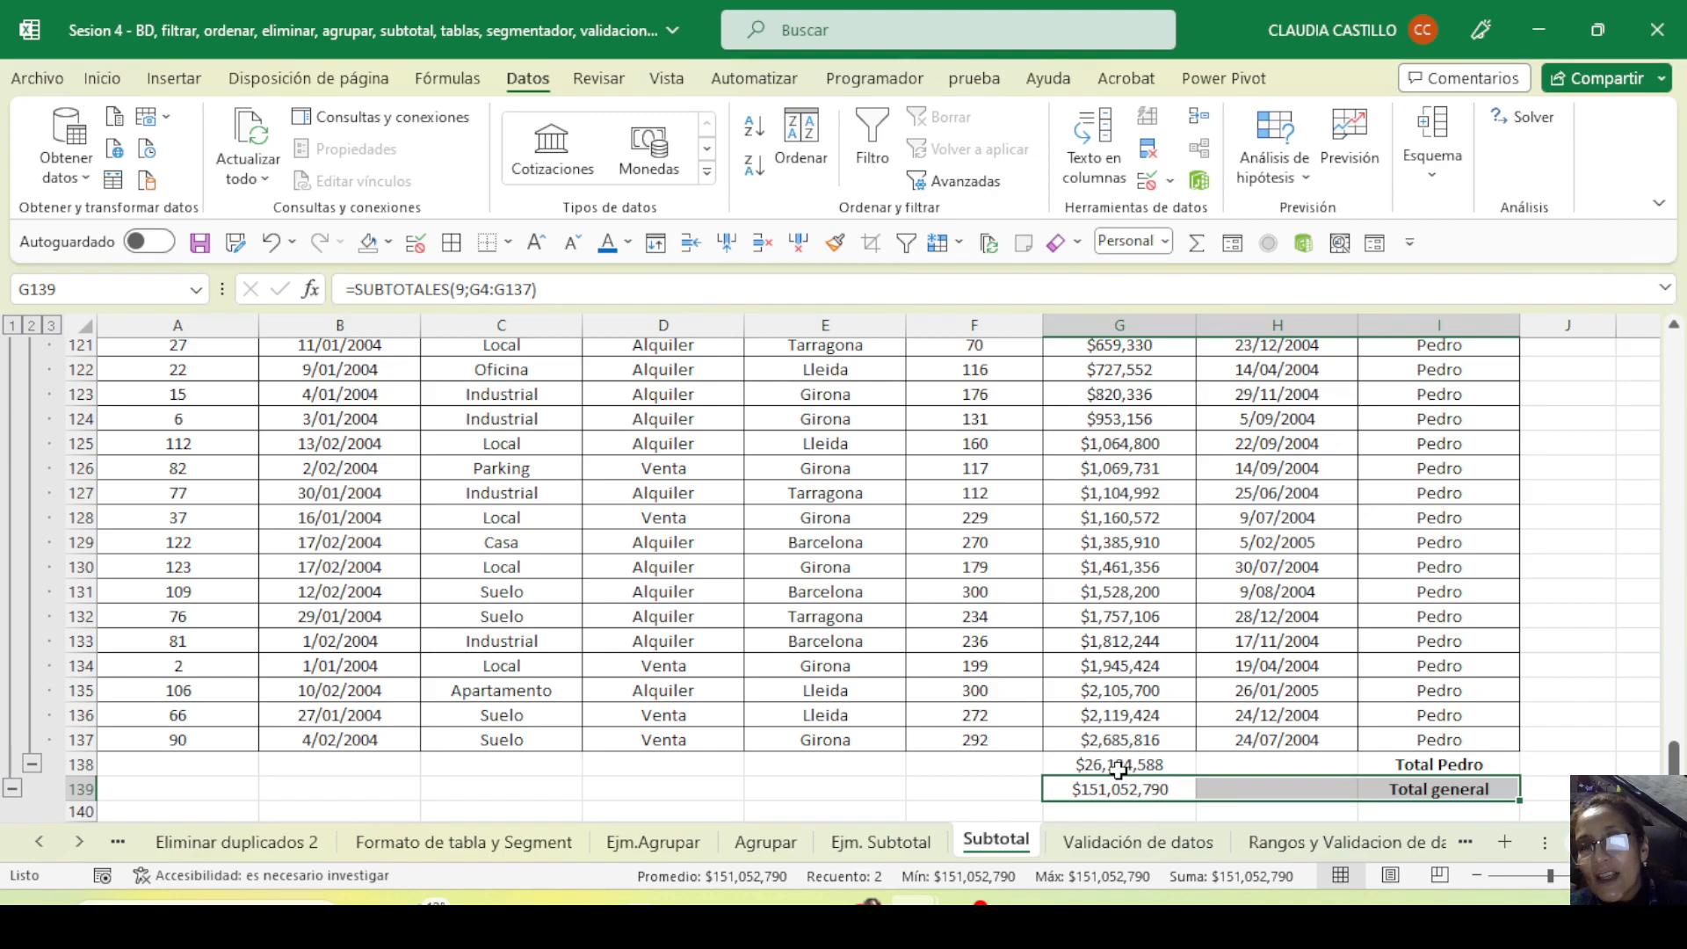
pyautogui.click(1093, 794)
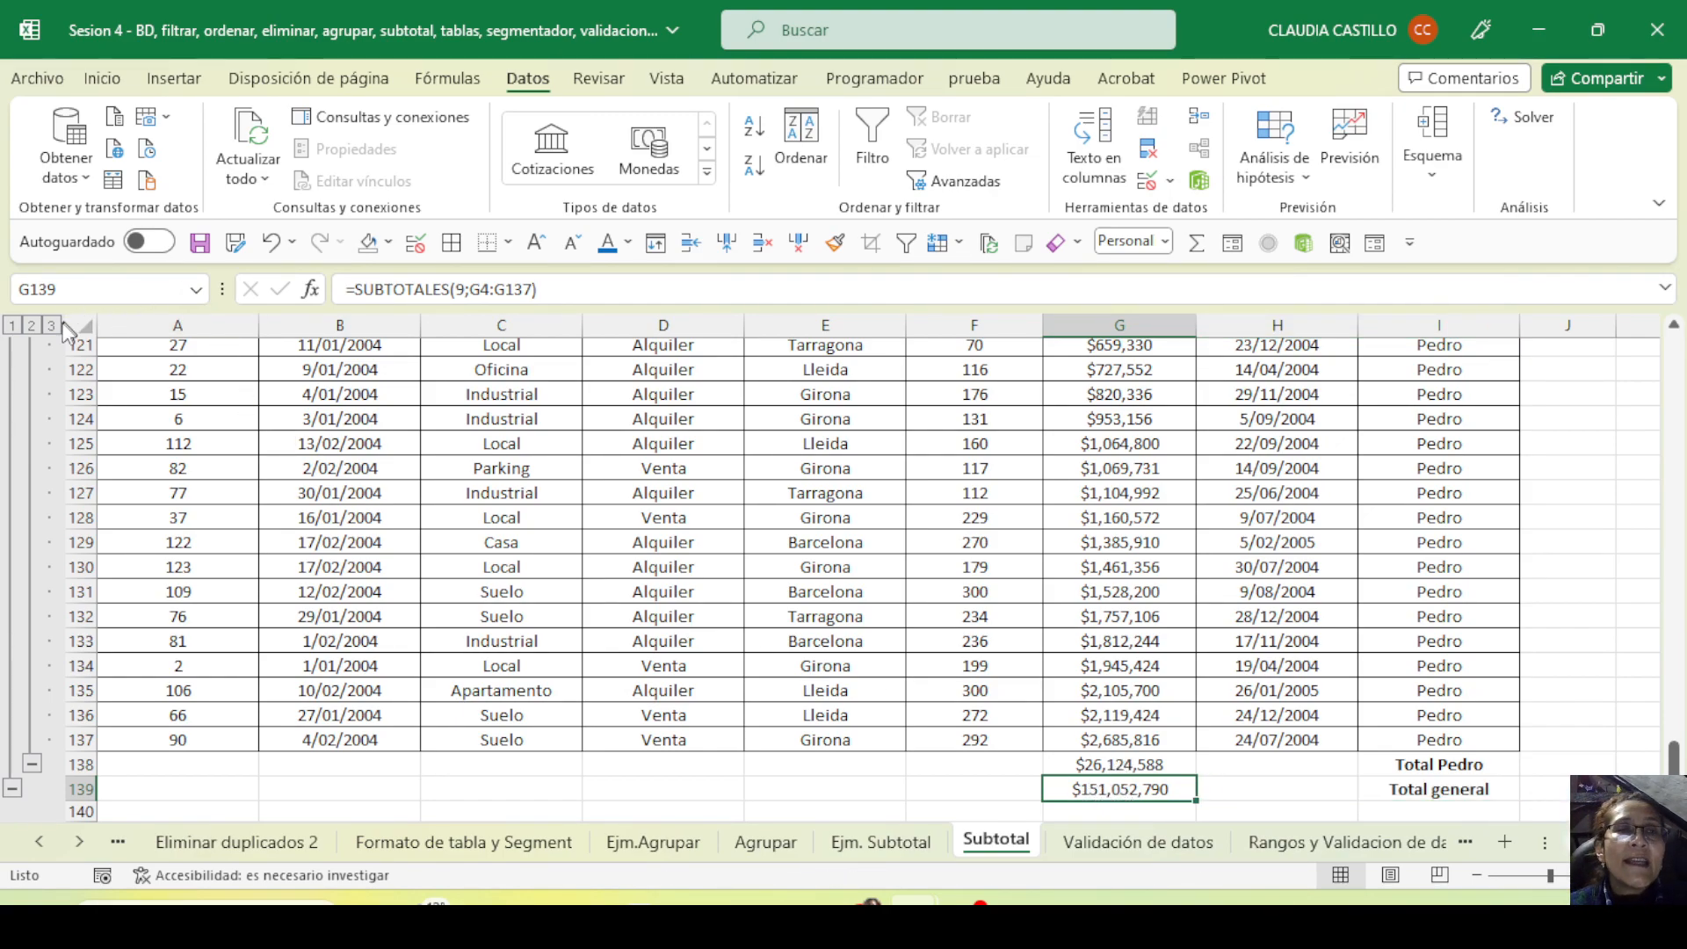
# Collapse the outline to the grand total, and expand it one level to show only the totals per Vendedor
pyautogui.click(11, 326)
pyautogui.scroll(1, 1282, 386)
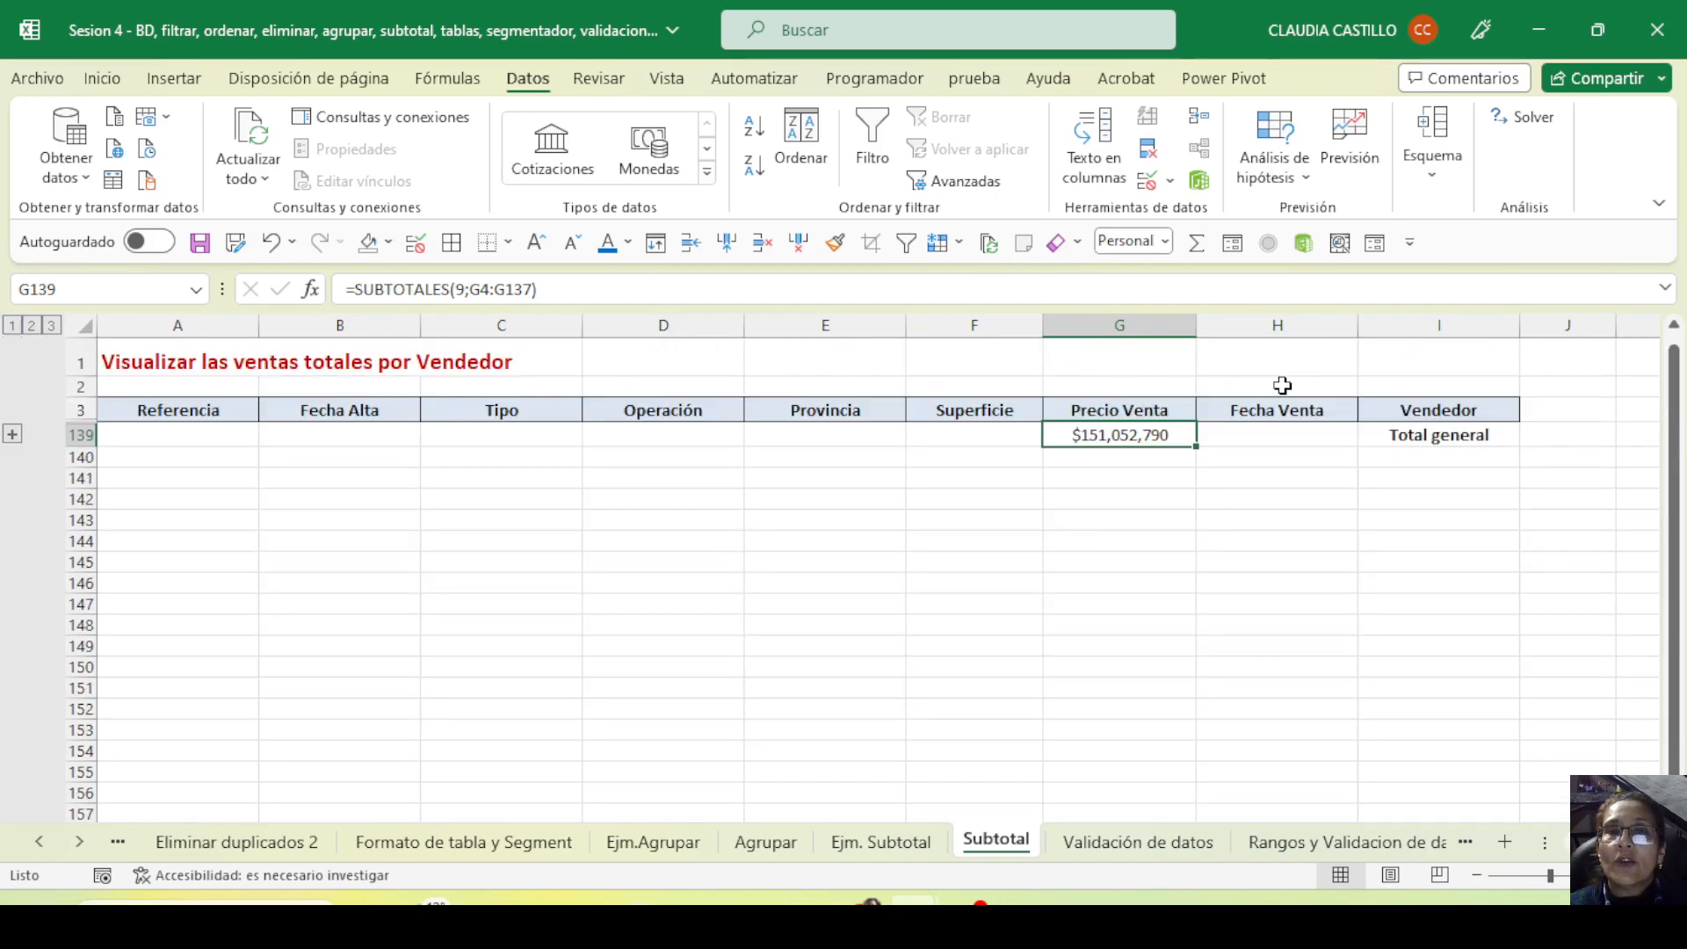
pyautogui.click(31, 326)
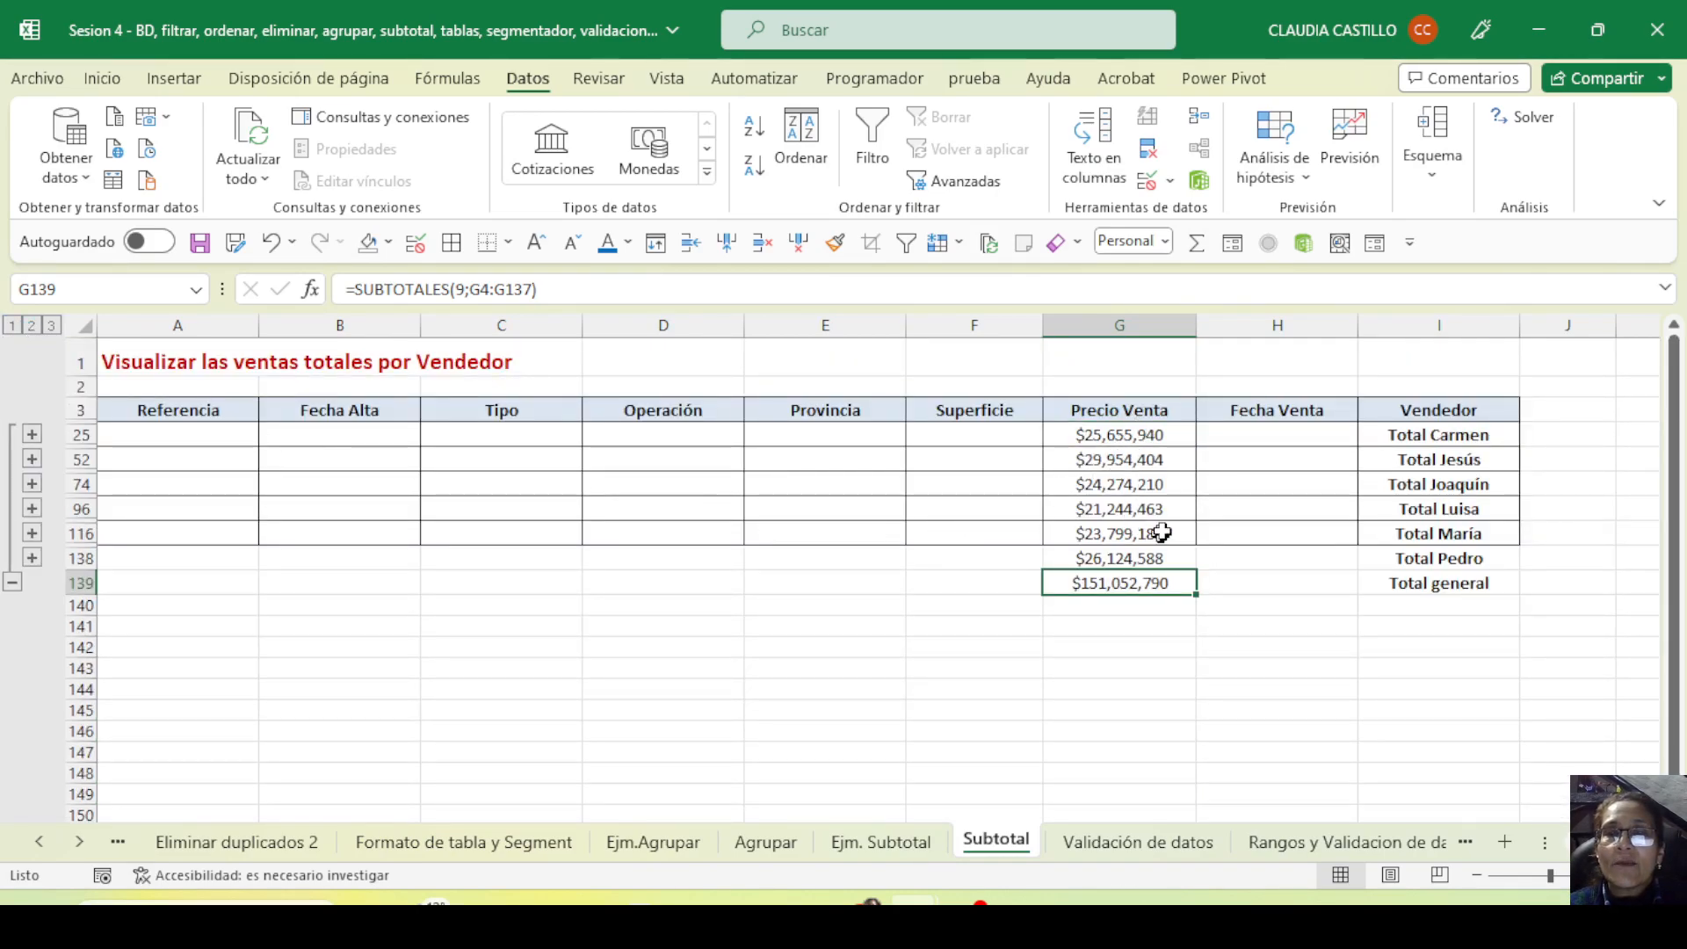
# Examine the collapsed Precio Venta subtotals of each seller in column G and the Total general row
pyautogui.moveTo(1109, 559); pyautogui.dragTo(1299, 554)
pyautogui.click(1086, 435)
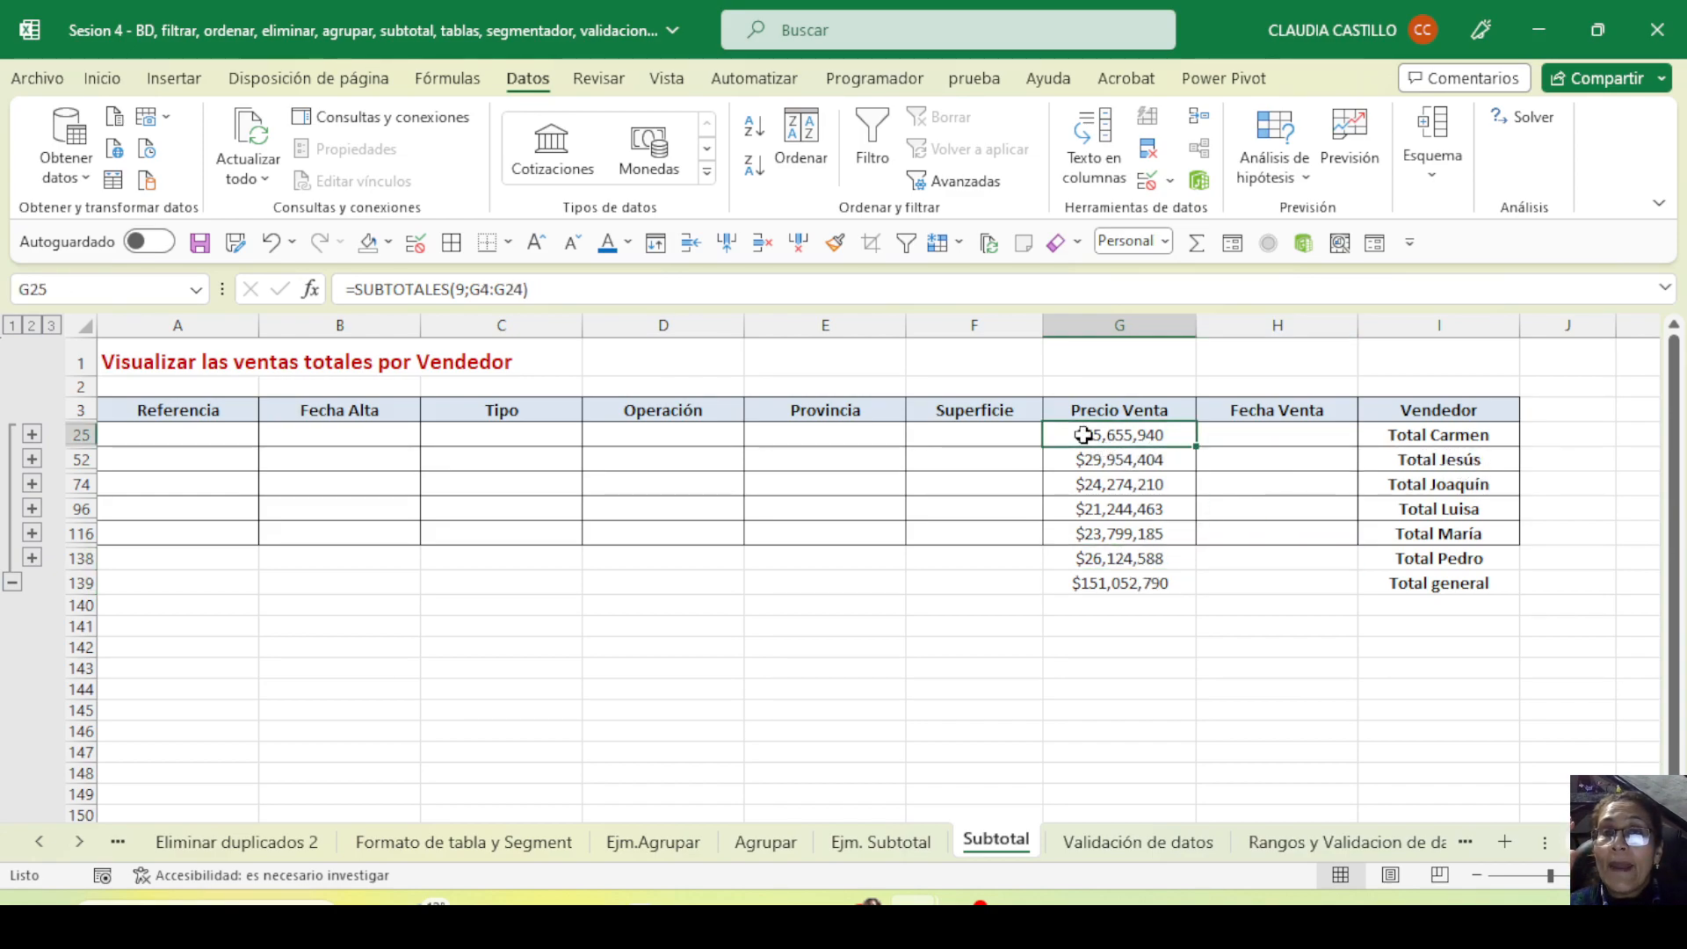
pyautogui.click(1094, 459)
pyautogui.click(1100, 485)
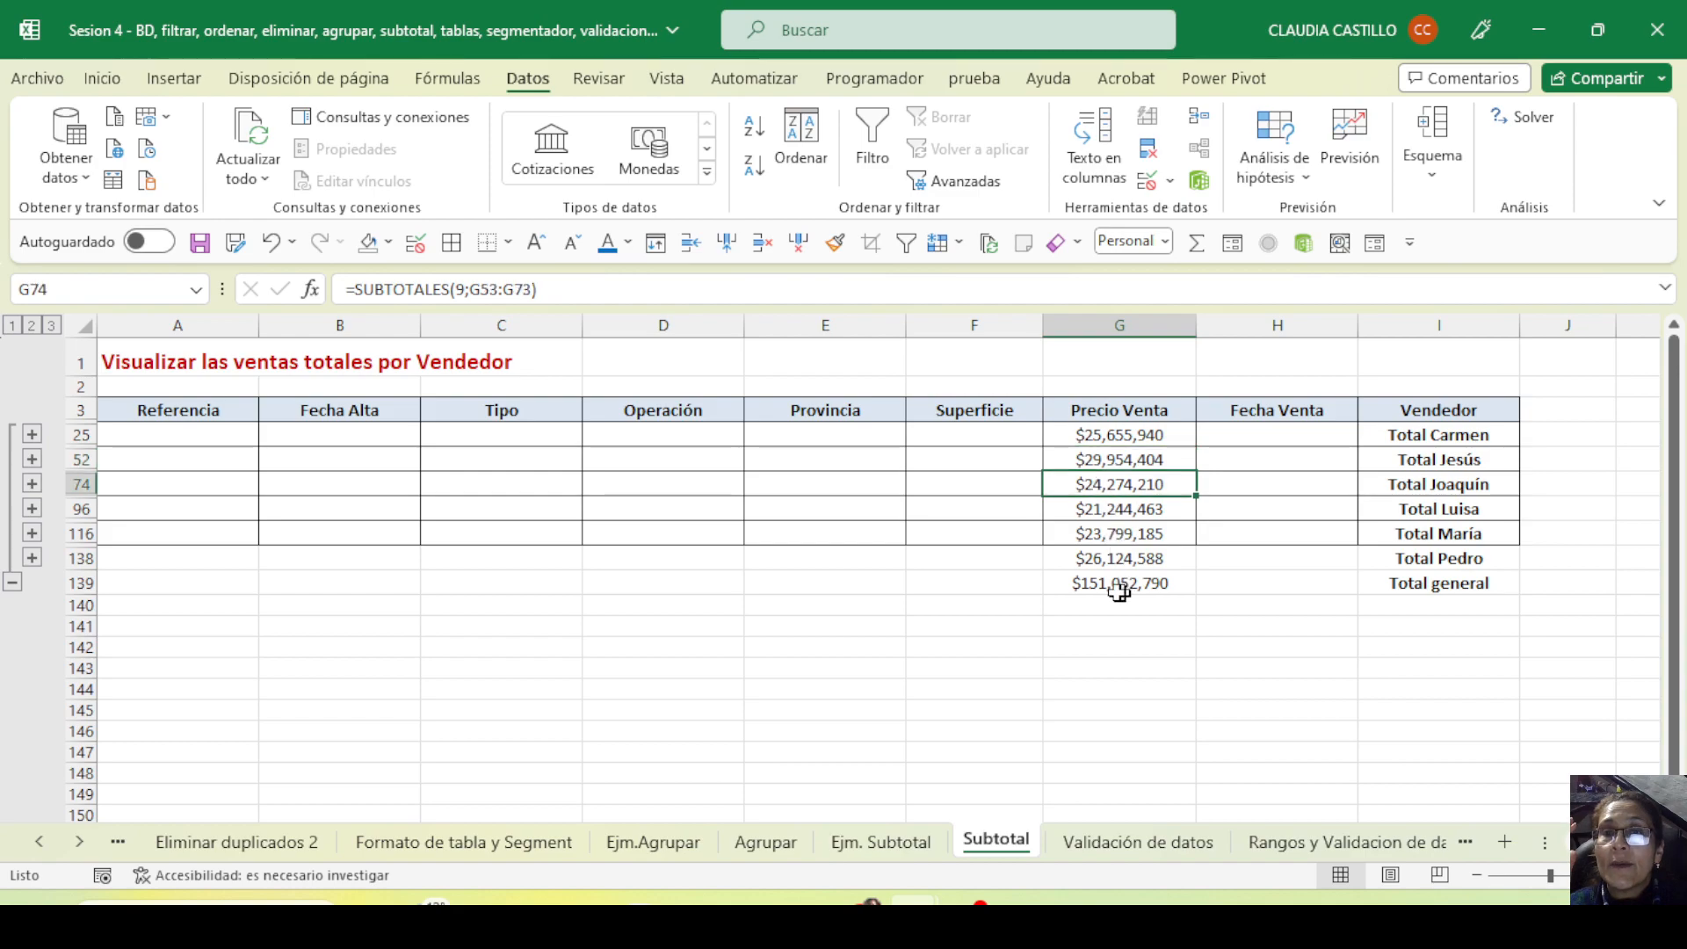
pyautogui.click(1090, 588)
pyautogui.moveTo(1413, 584); pyautogui.dragTo(1061, 583)
pyautogui.click(1232, 646)
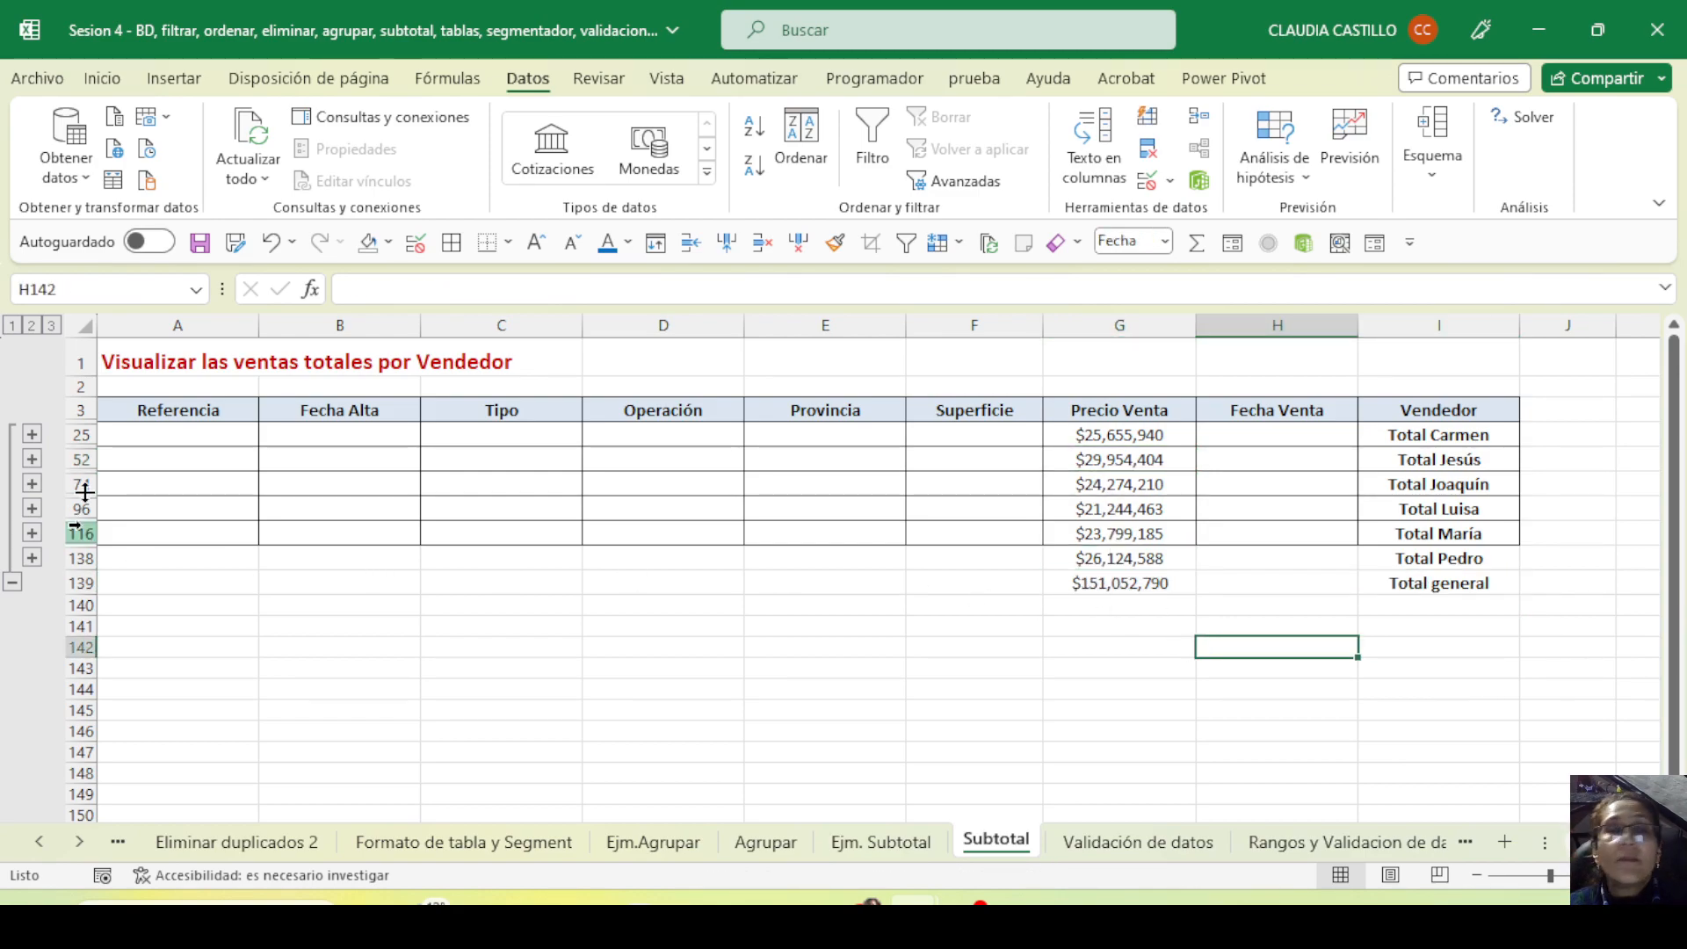
# Show all detail rows again and collapse only the second seller's group above total row 52
pyautogui.click(51, 326)
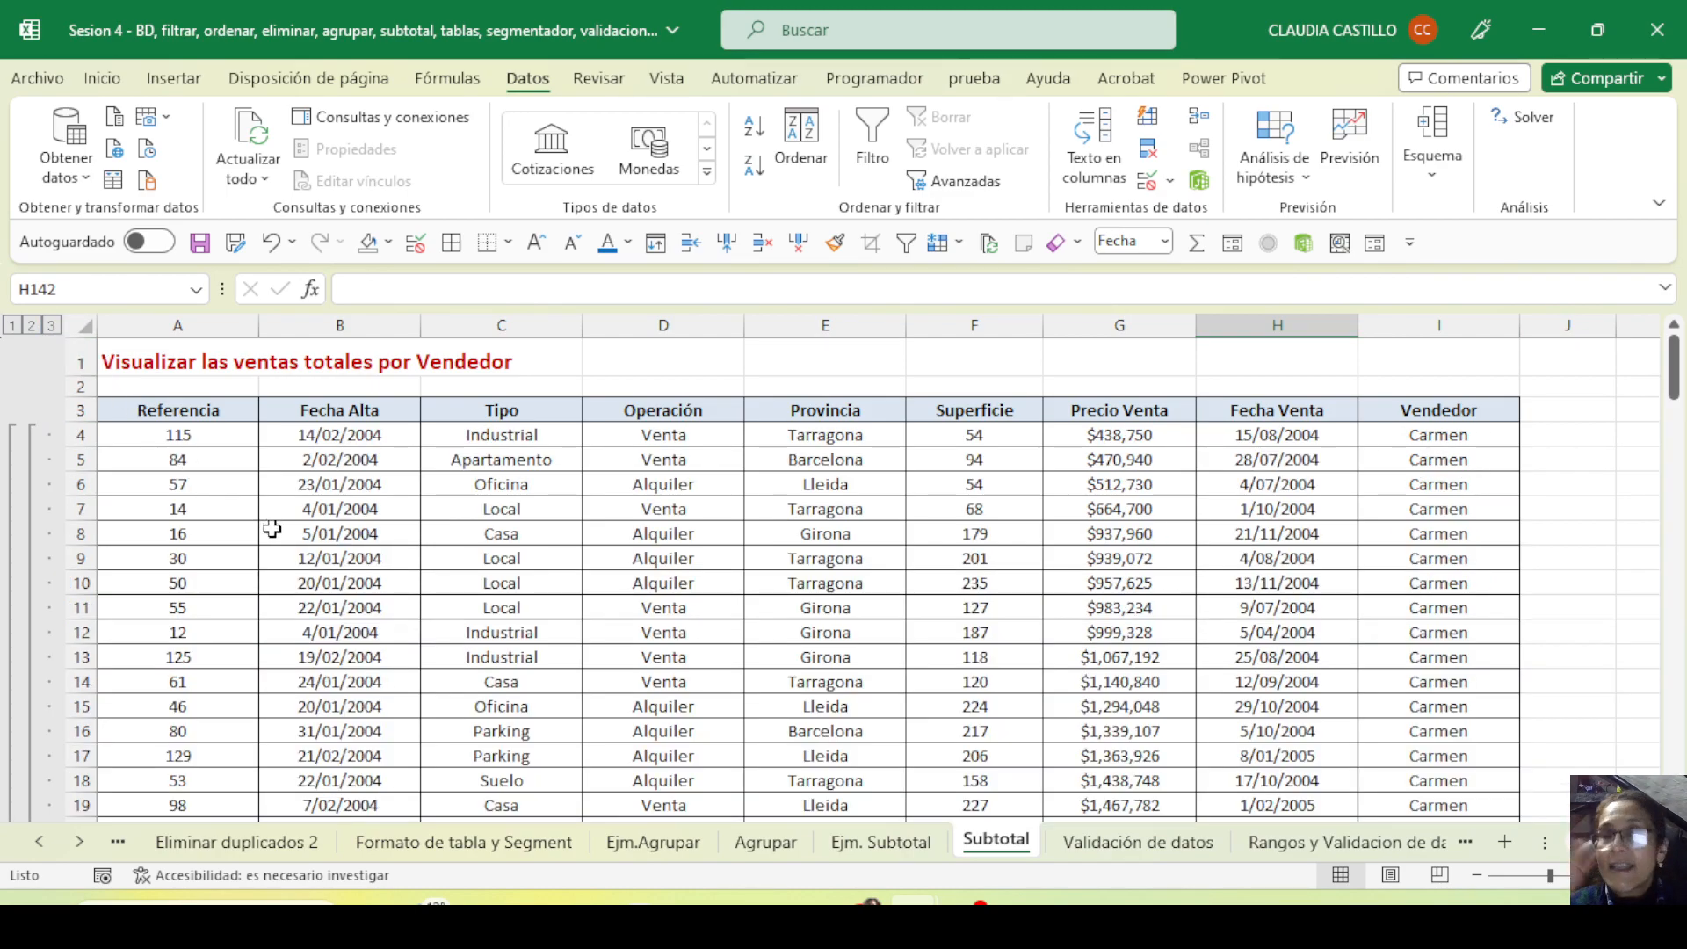
pyautogui.scroll(-7, 121, 634)
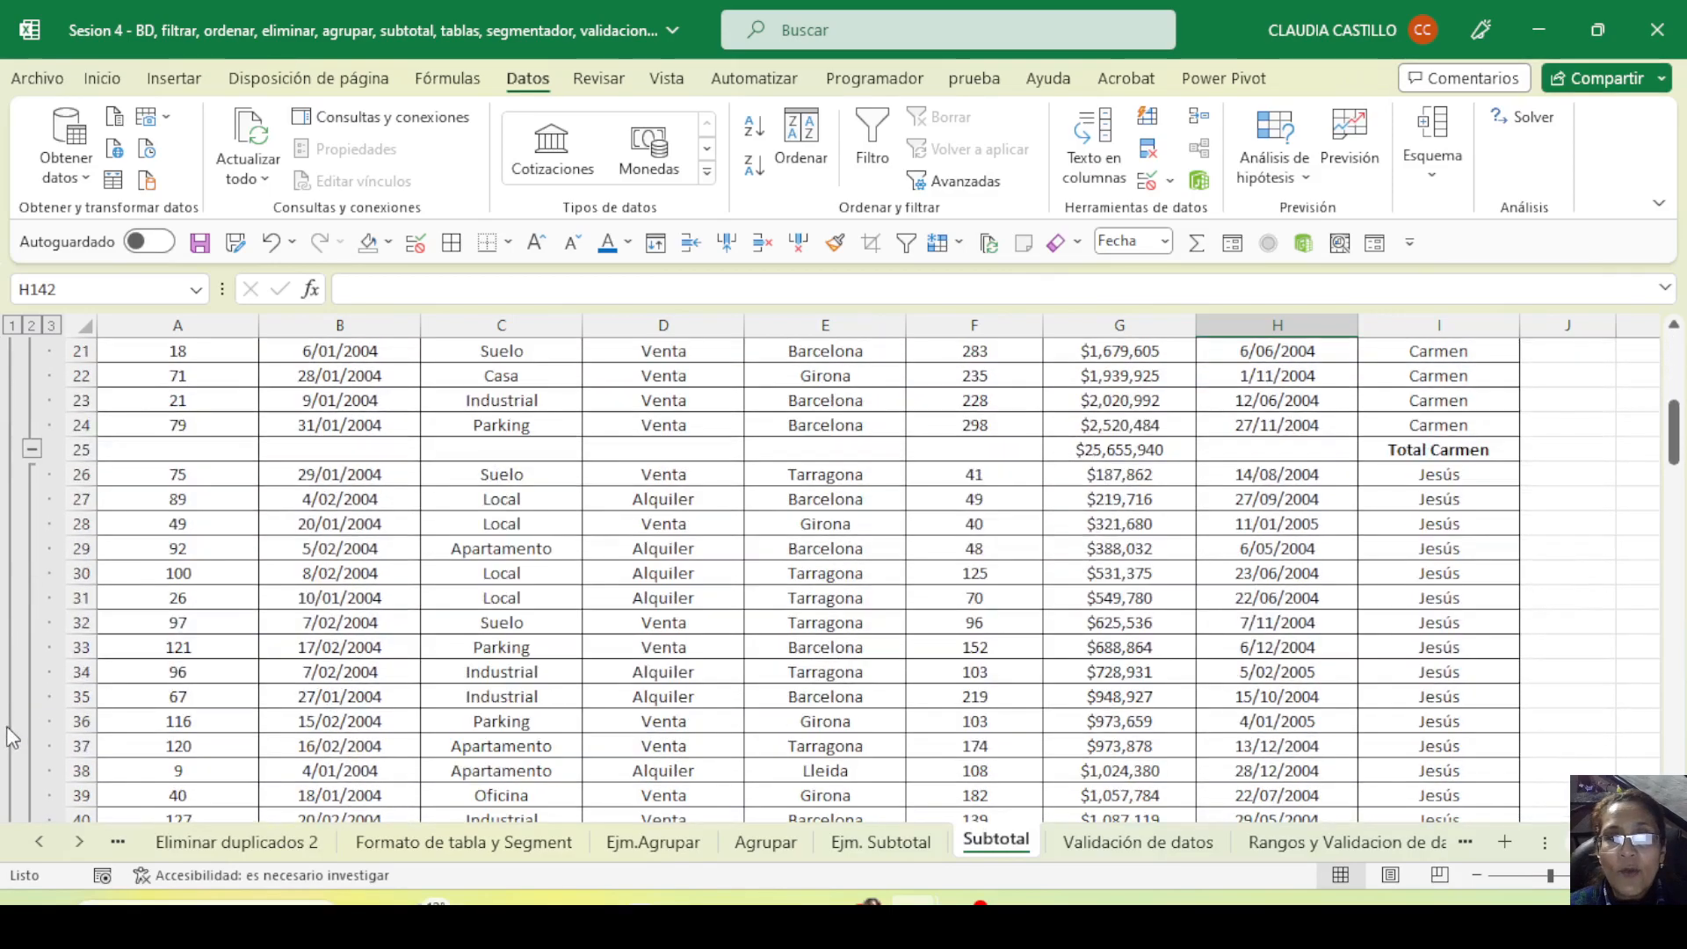
pyautogui.scroll(-8, 55, 646)
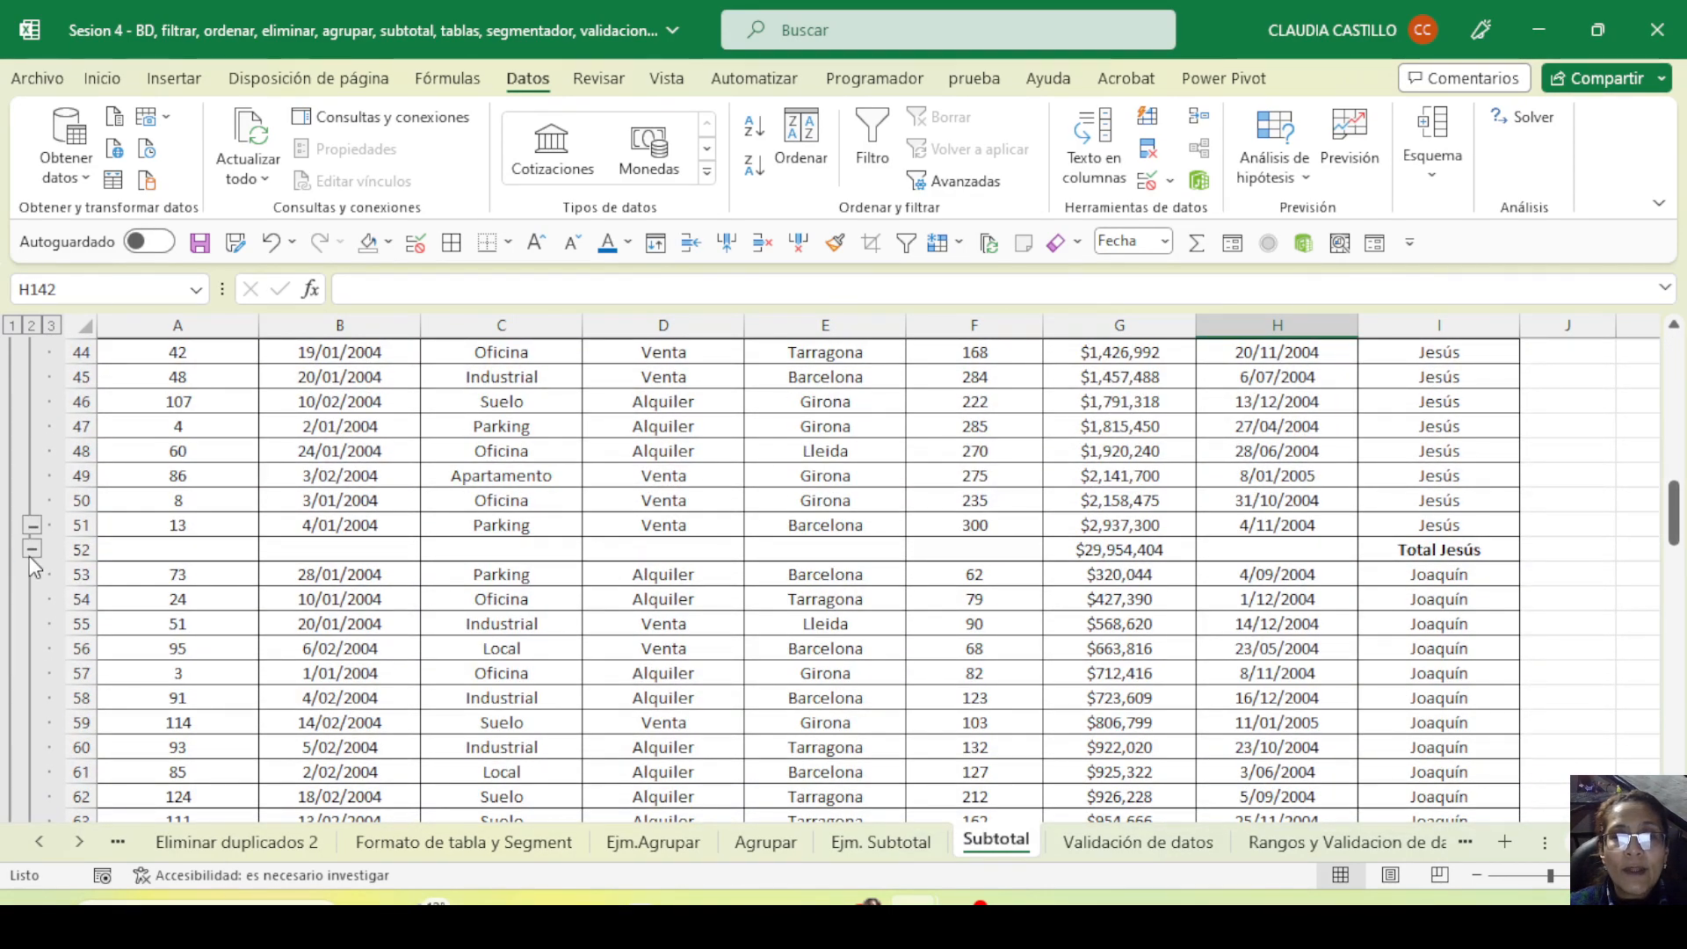
pyautogui.click(31, 550)
pyautogui.scroll(2, 107, 569)
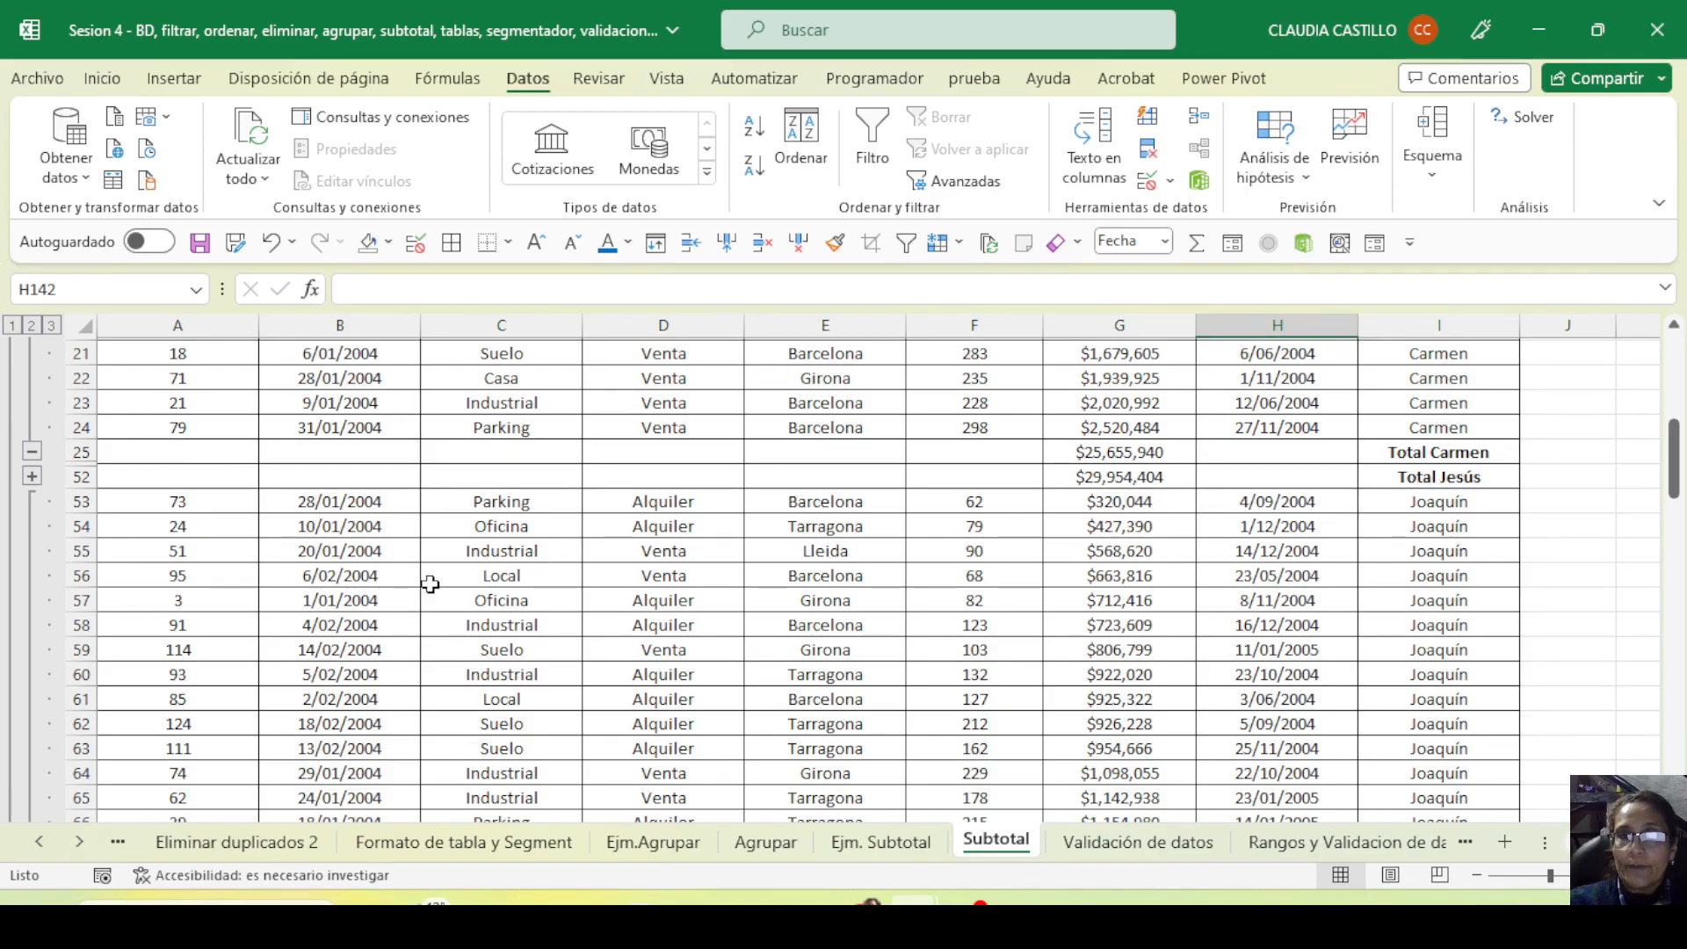
pyautogui.scroll(-3, 1157, 537)
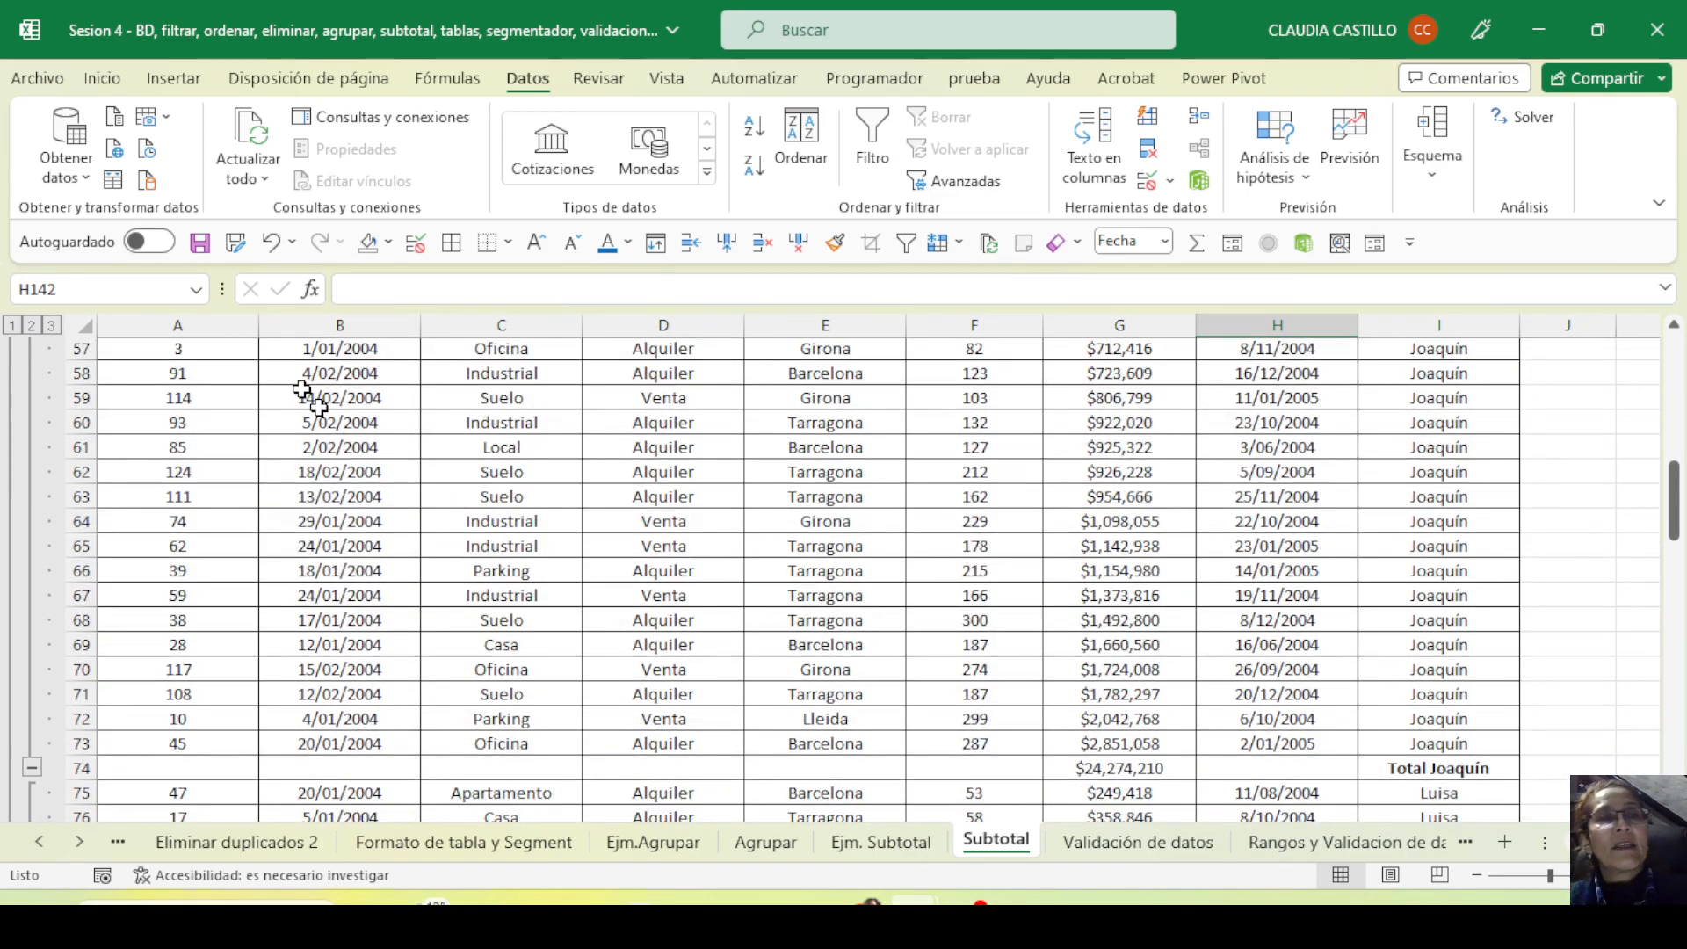
# Save the workbook with the subtotals in place
pyautogui.click(200, 243)
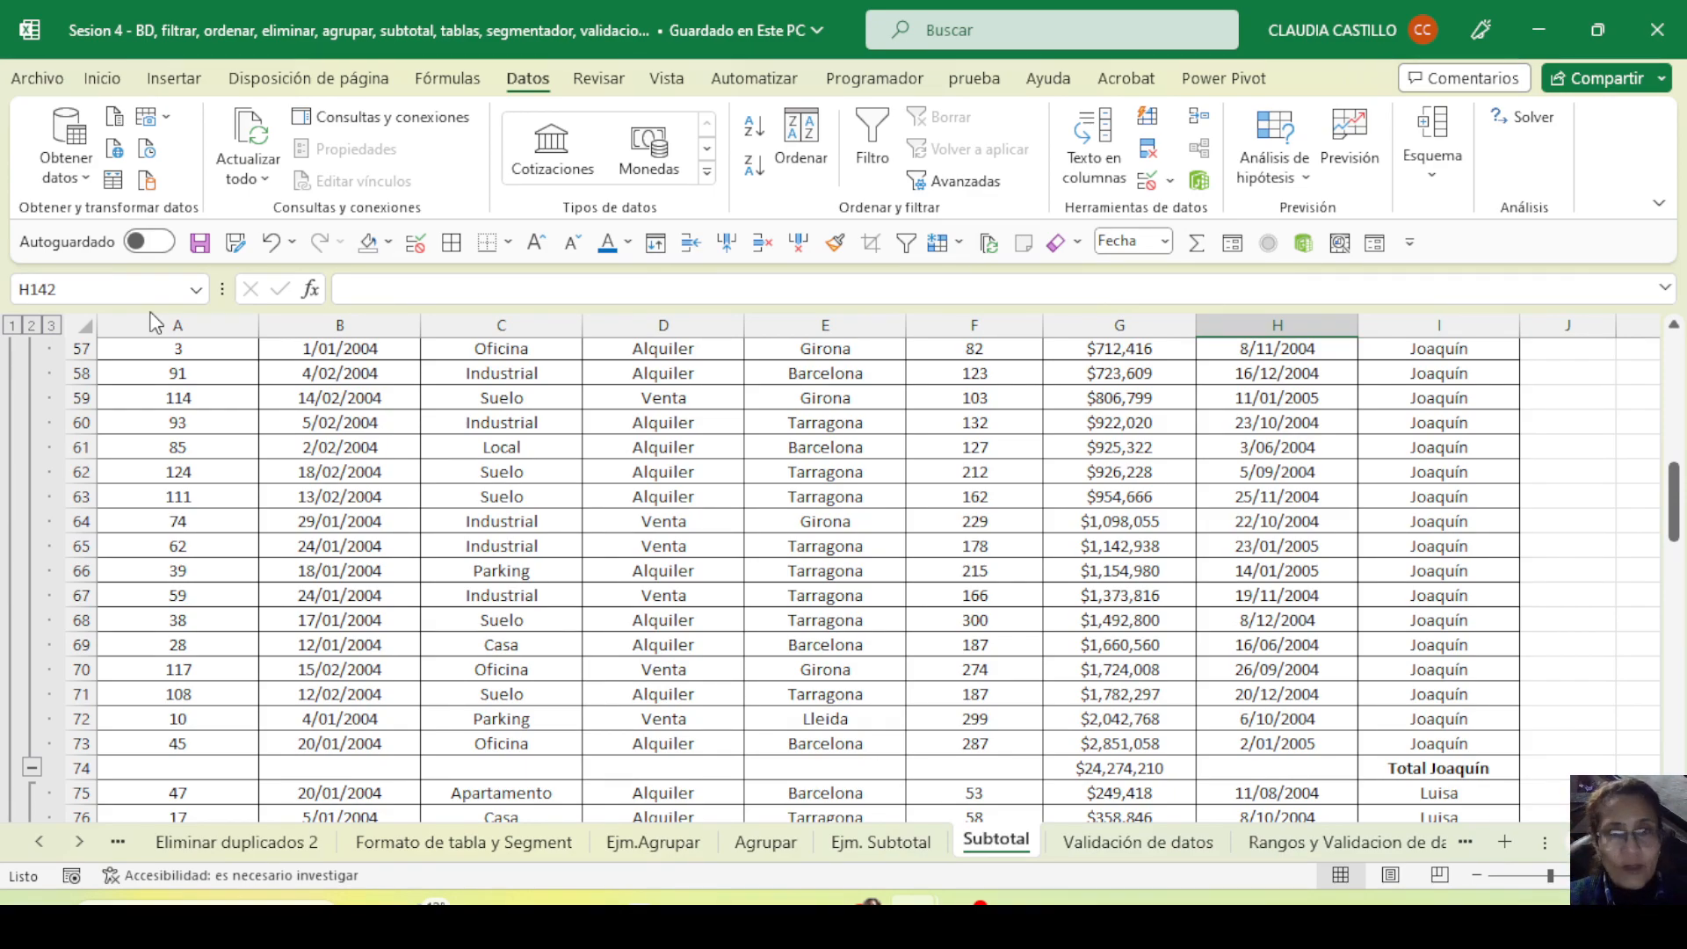
pyautogui.click(660, 618)
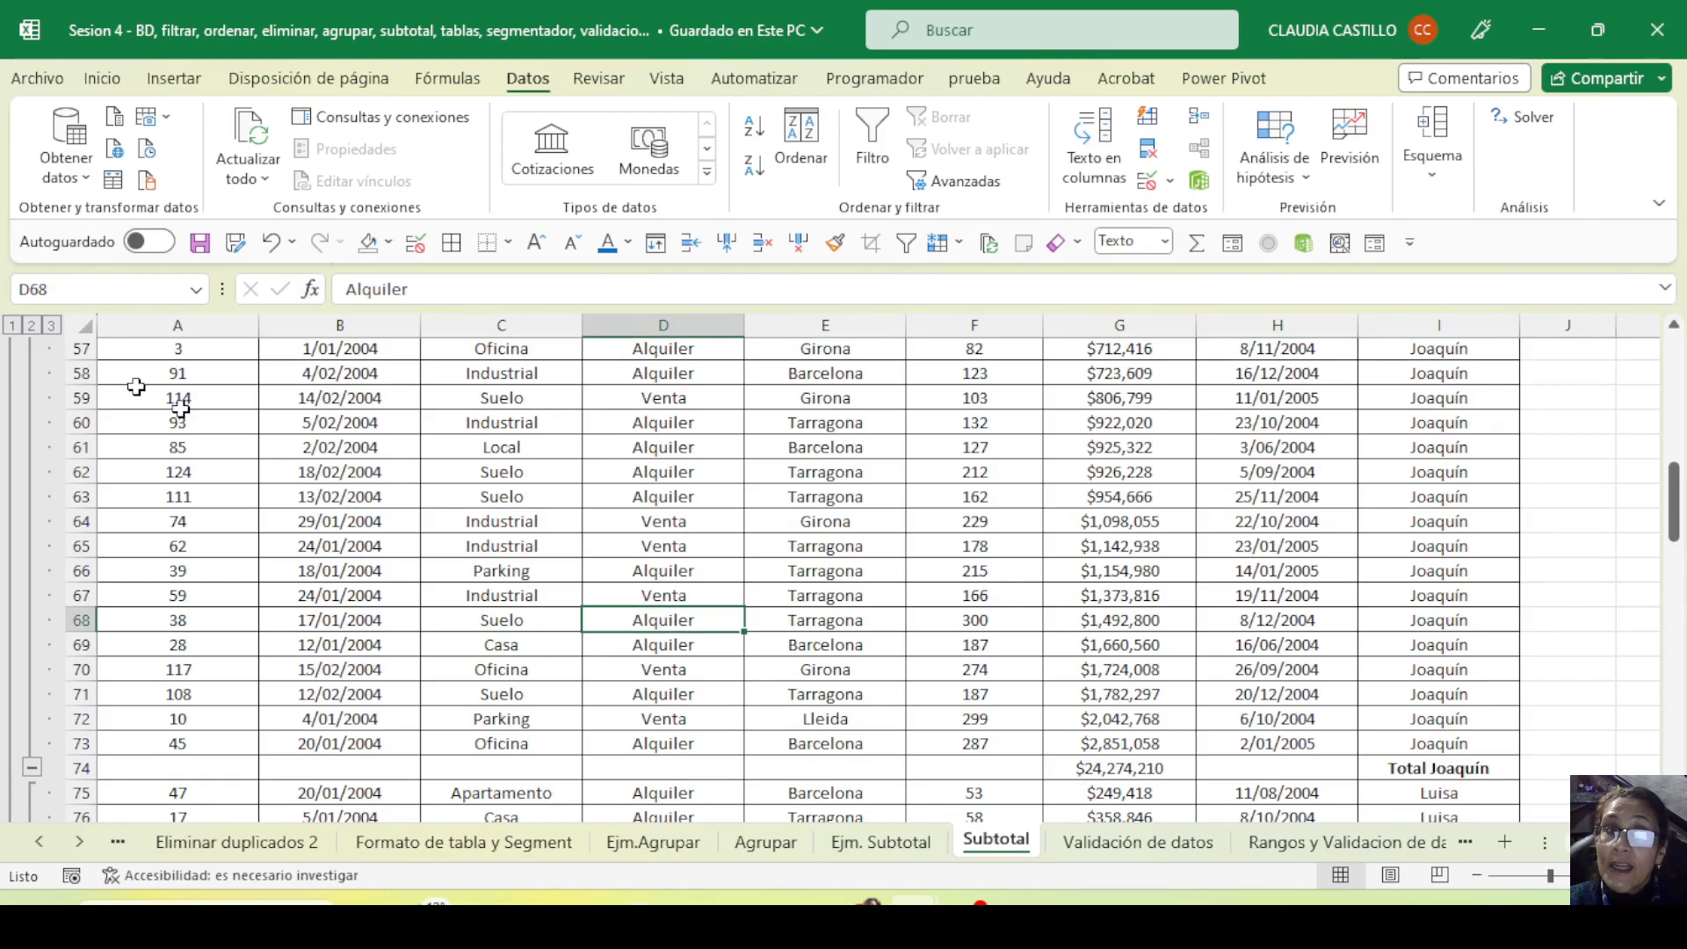
pyautogui.click(341, 594)
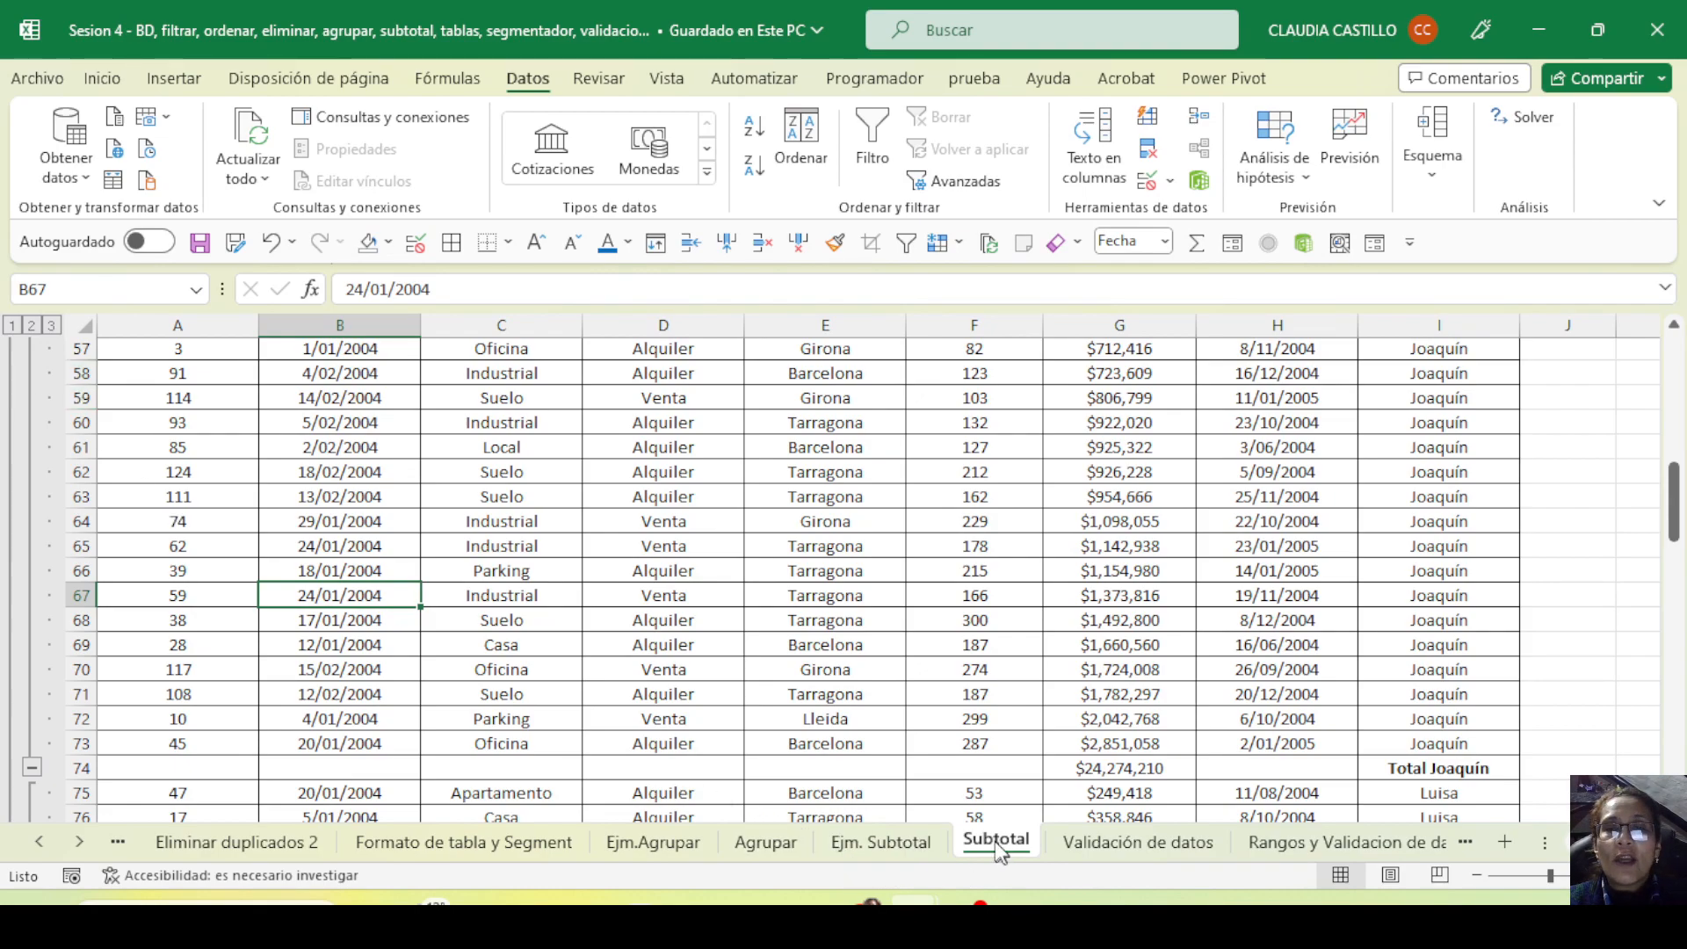
# Remove all subtotals from the sales table on the Subtotal sheet
pyautogui.click(929, 650)
pyautogui.click(1433, 145)
pyautogui.click(1498, 290)
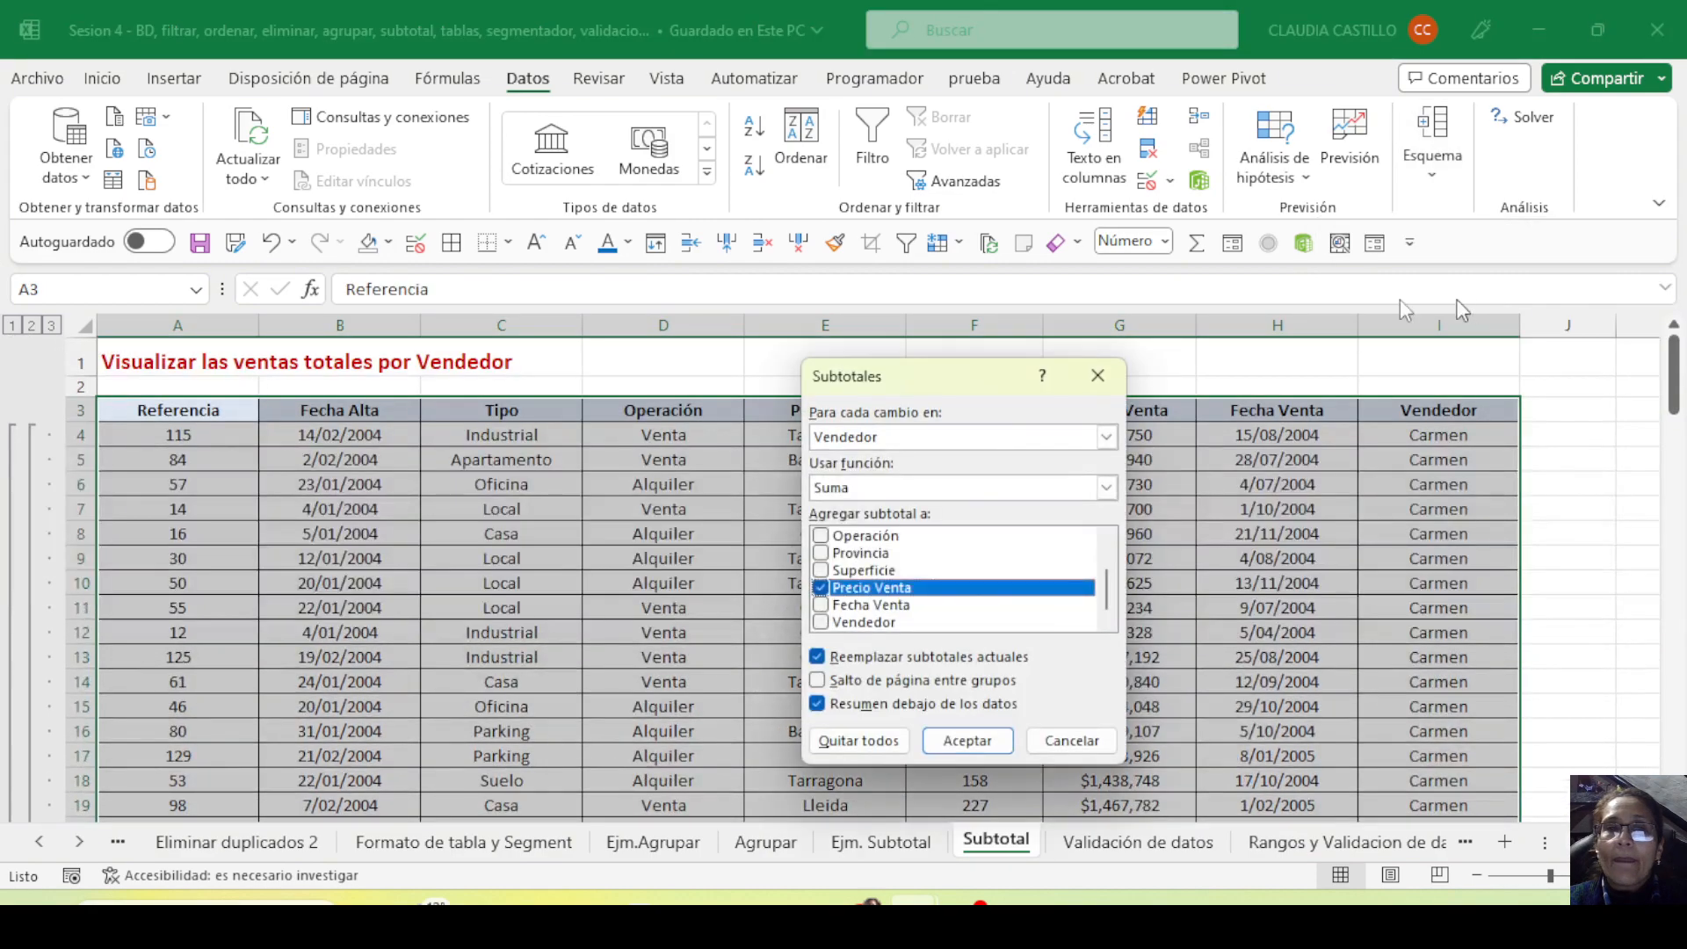
pyautogui.click(858, 742)
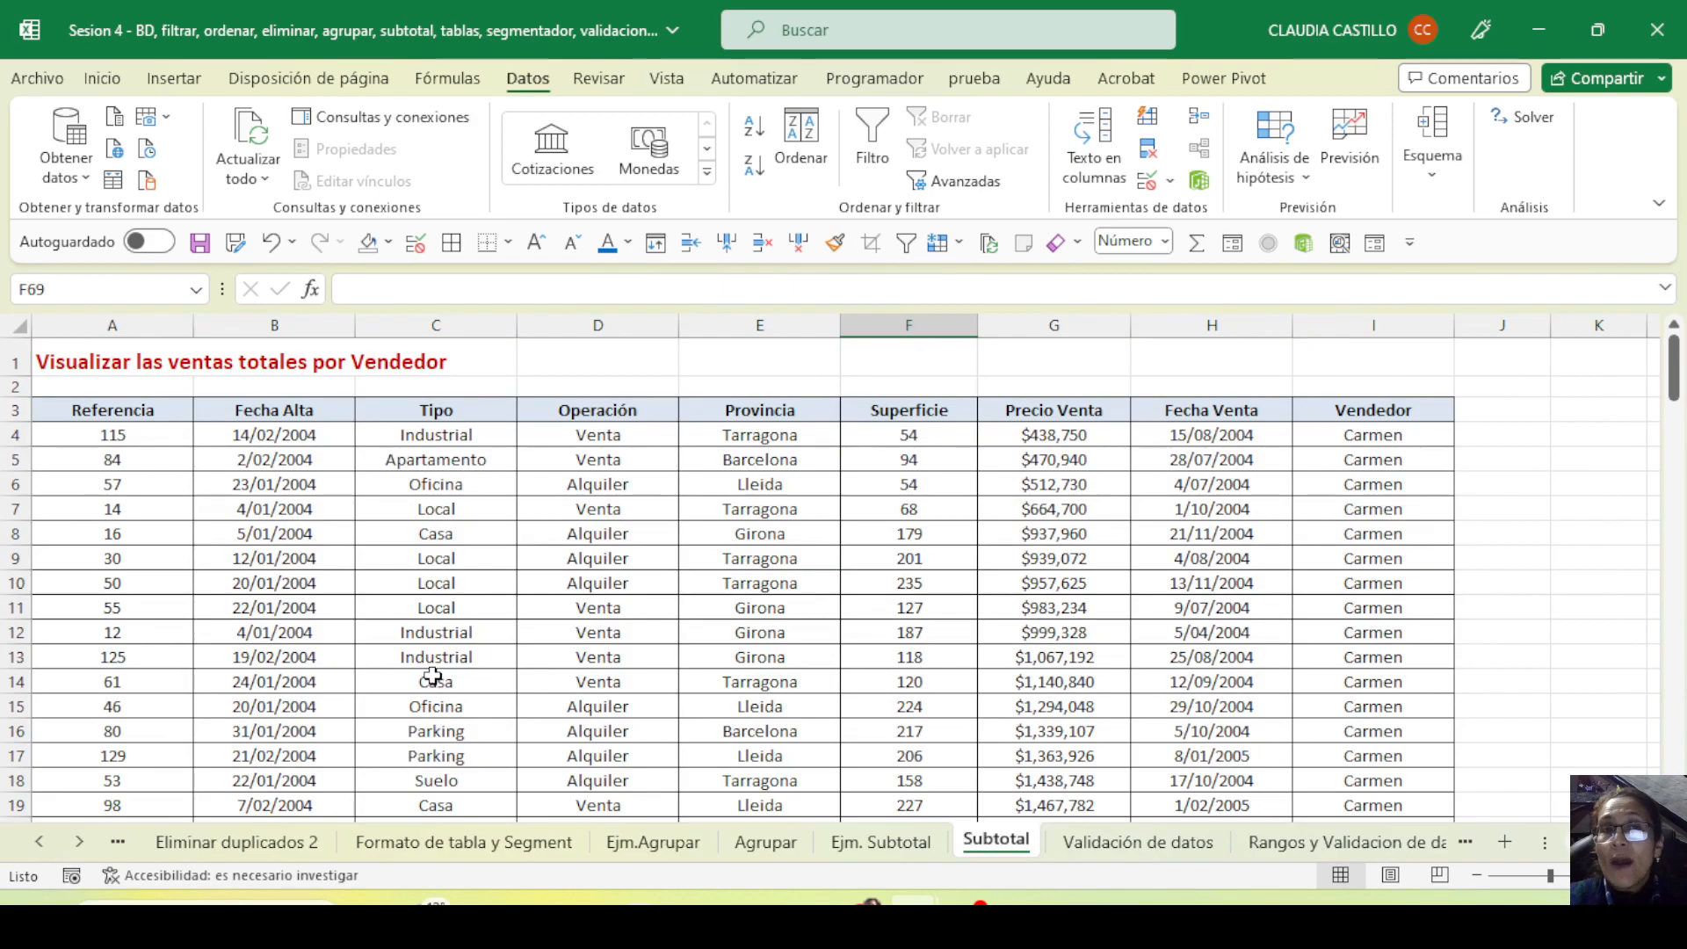
# Check the subtotal example on the Ejm. Subtotal sheet, return to the Subtotal sheet and save the workbook
pyautogui.click(893, 848)
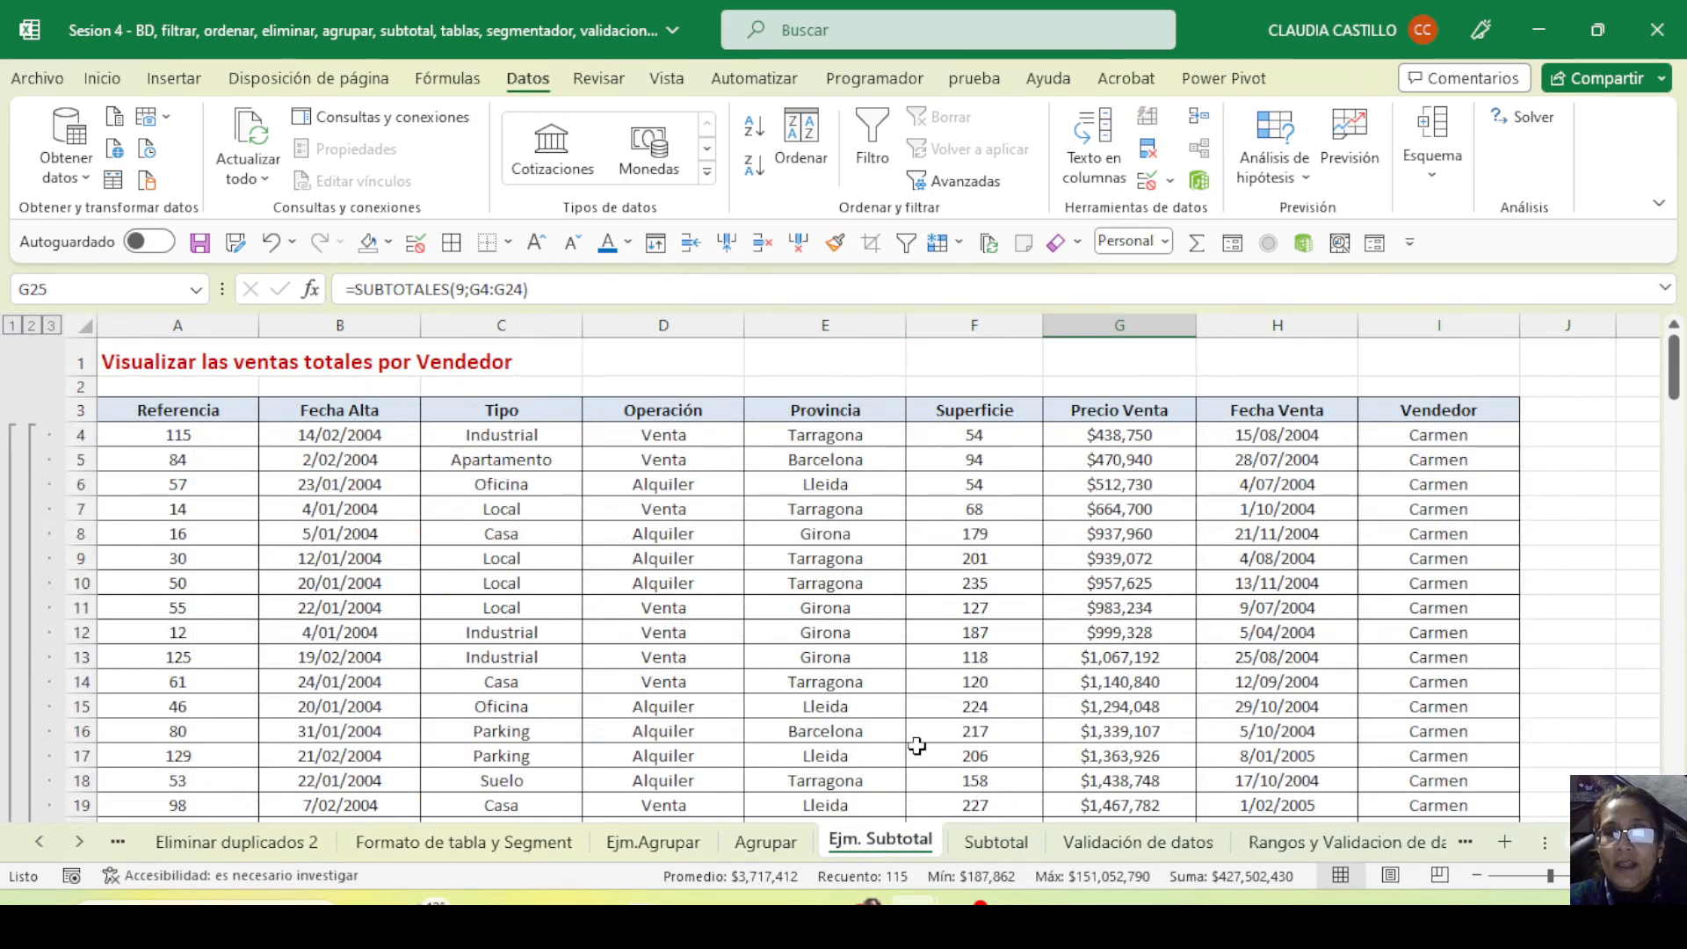
pyautogui.click(975, 842)
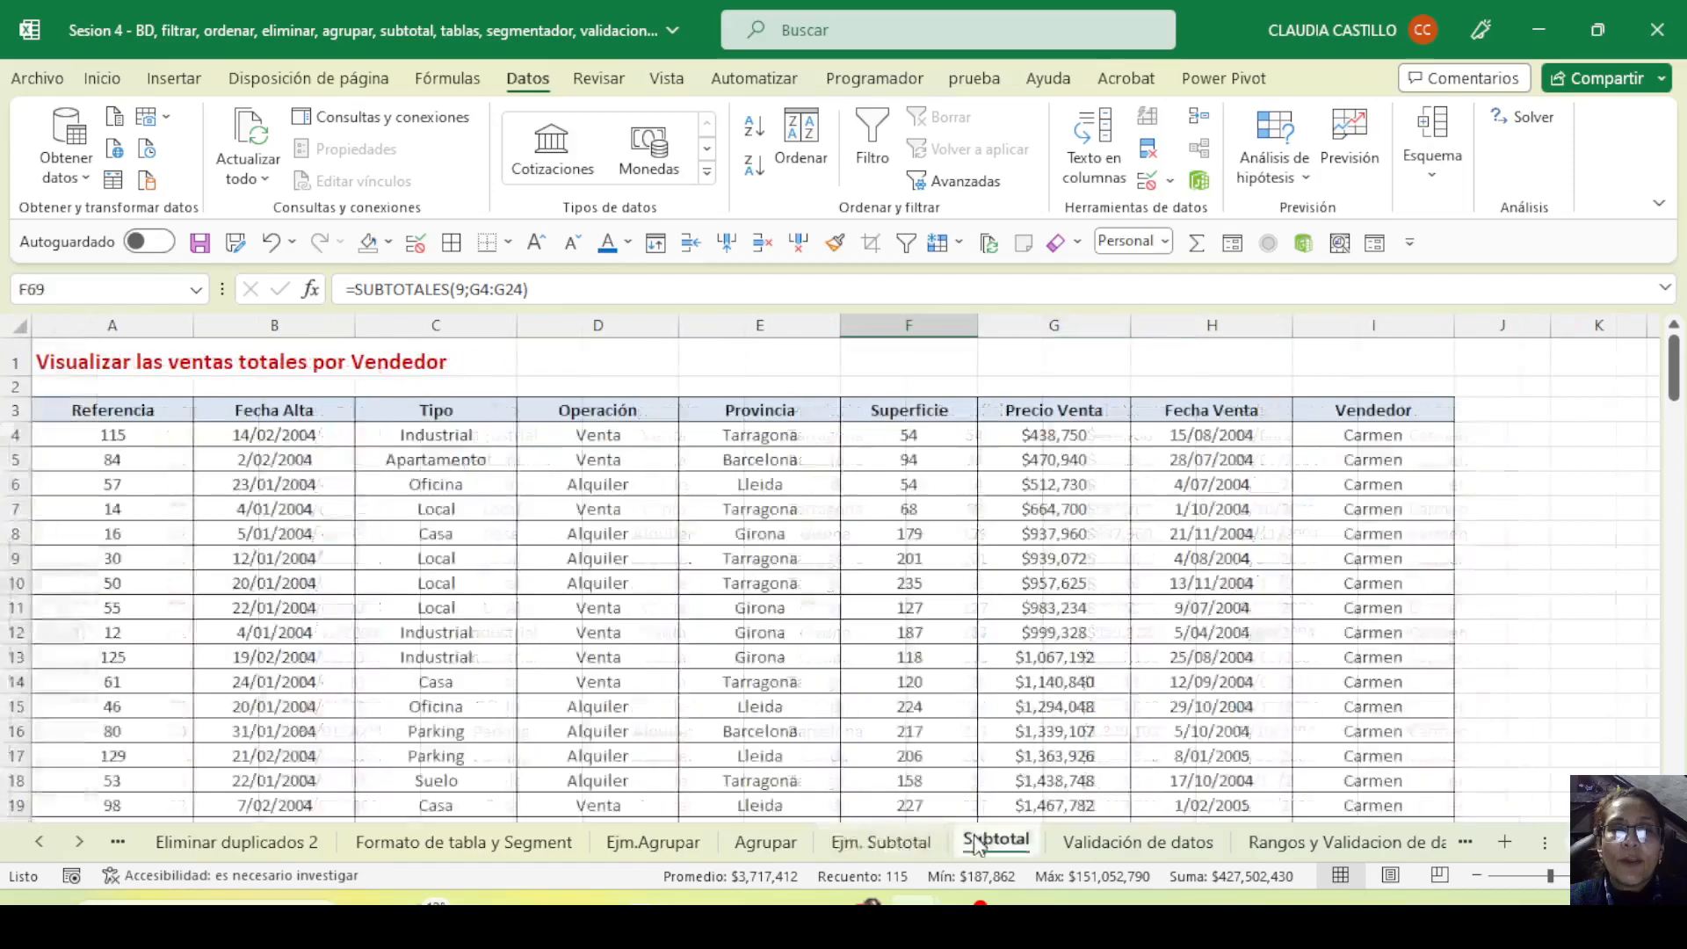
pyautogui.click(744, 634)
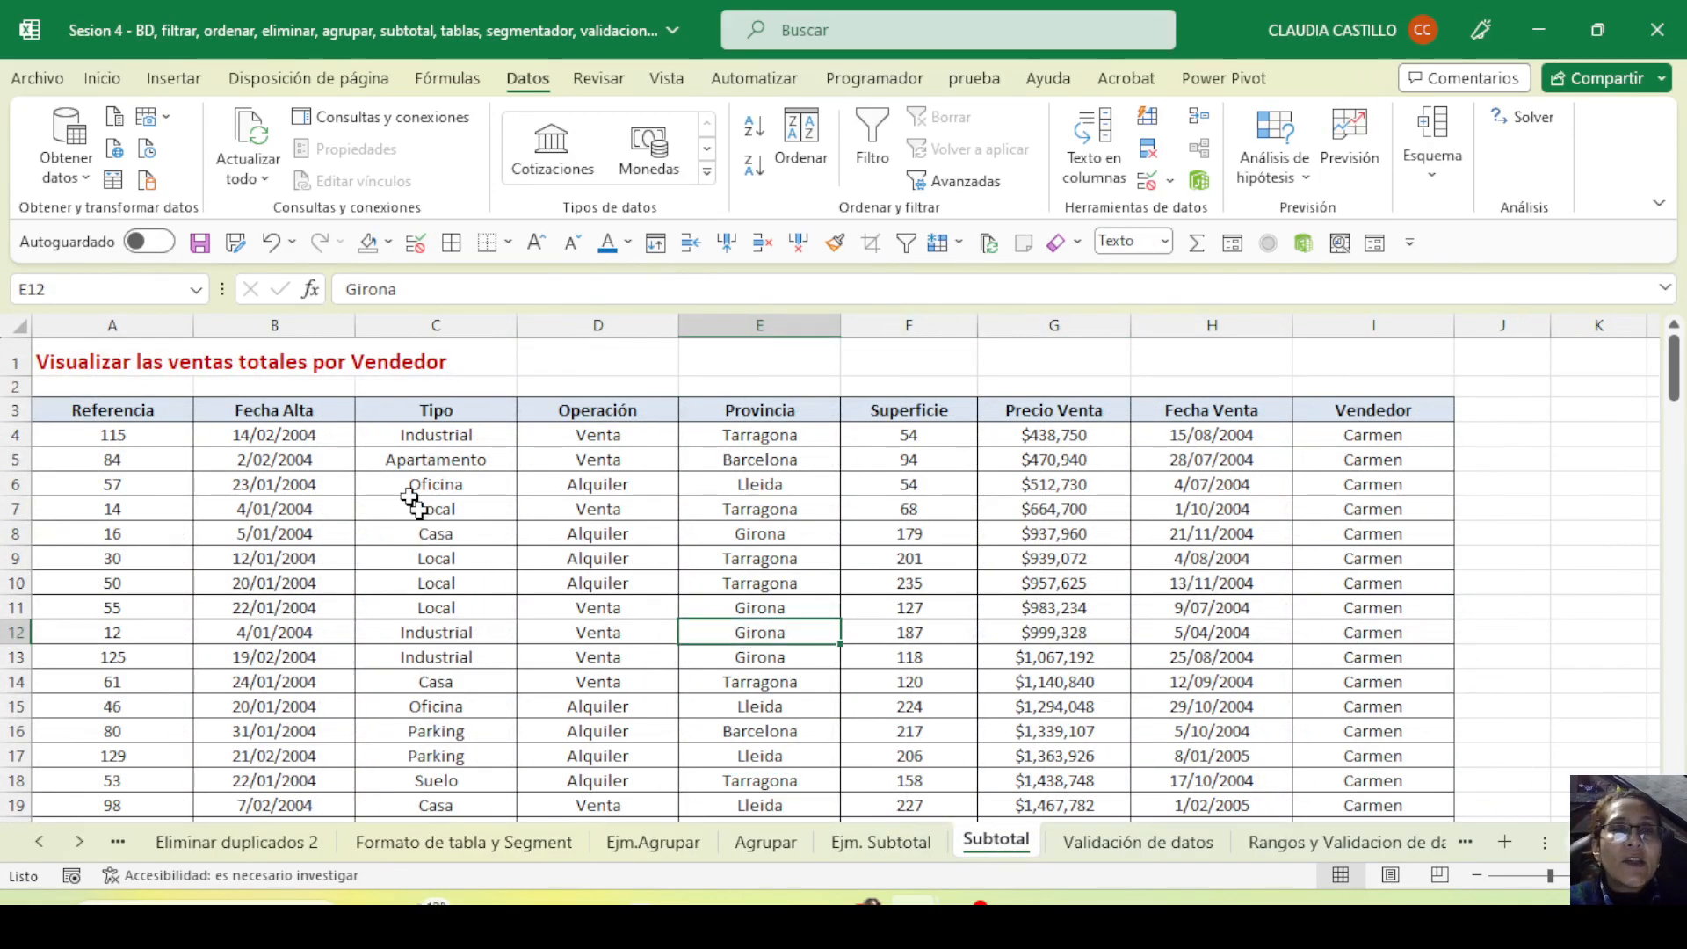
pyautogui.click(200, 242)
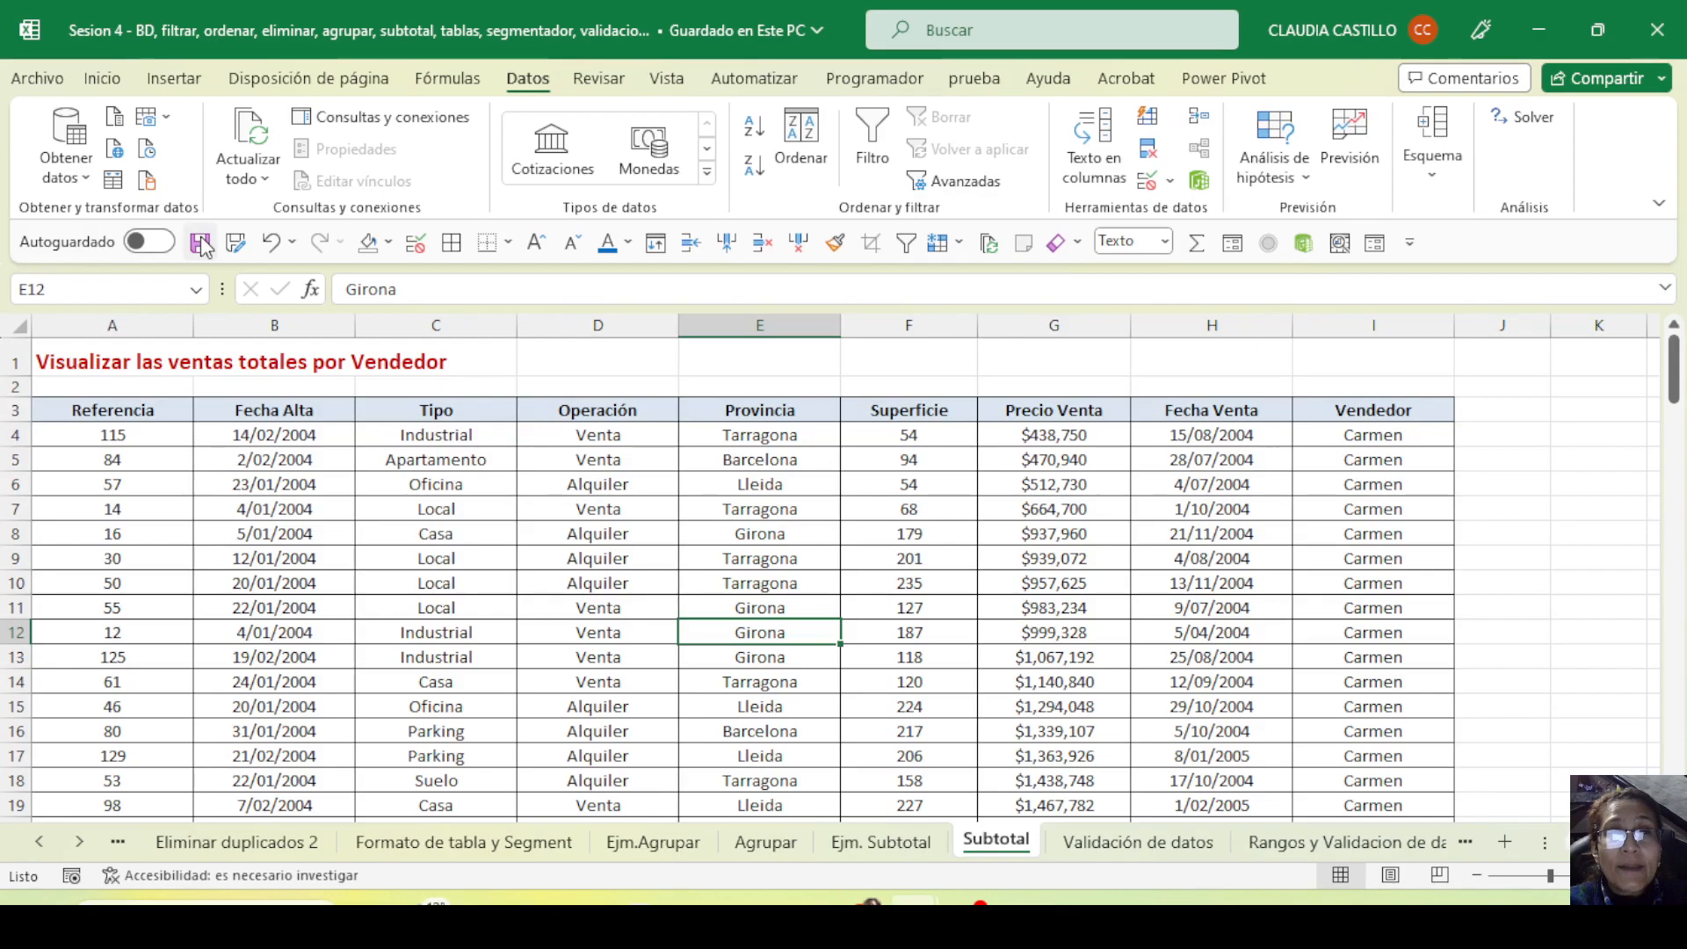
pyautogui.click(766, 517)
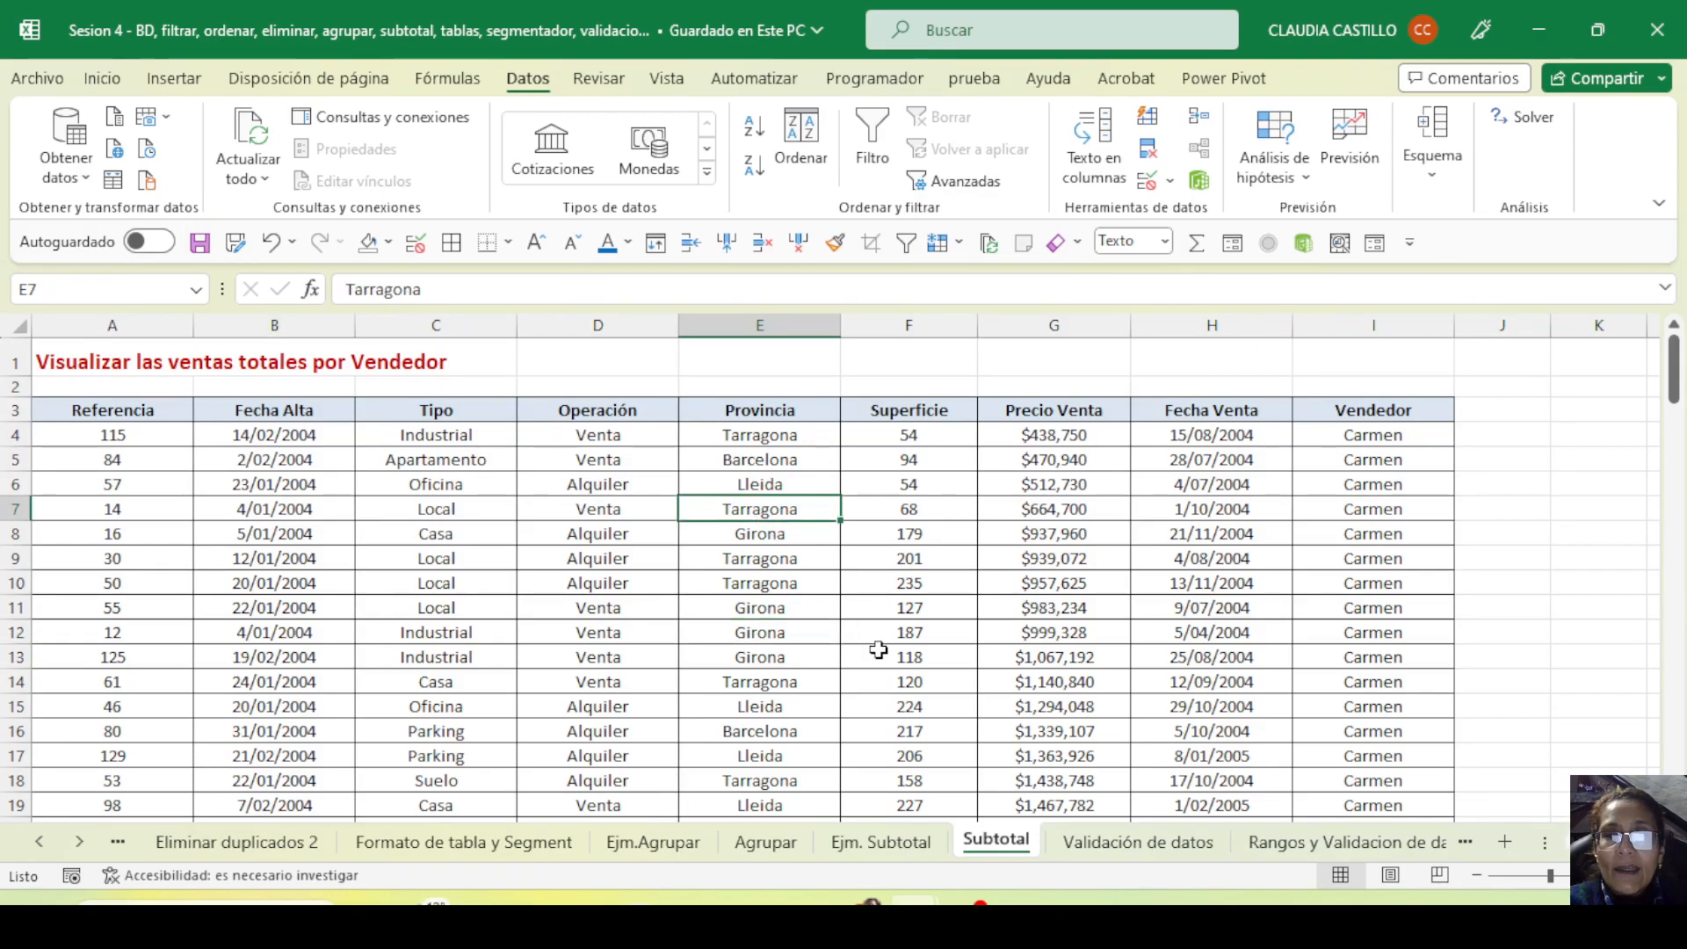
# Review the Tipo and Provincia columns on the Validación de datos sheet, and open the Rangos y Validacion de datos sheet
pyautogui.click(1133, 844)
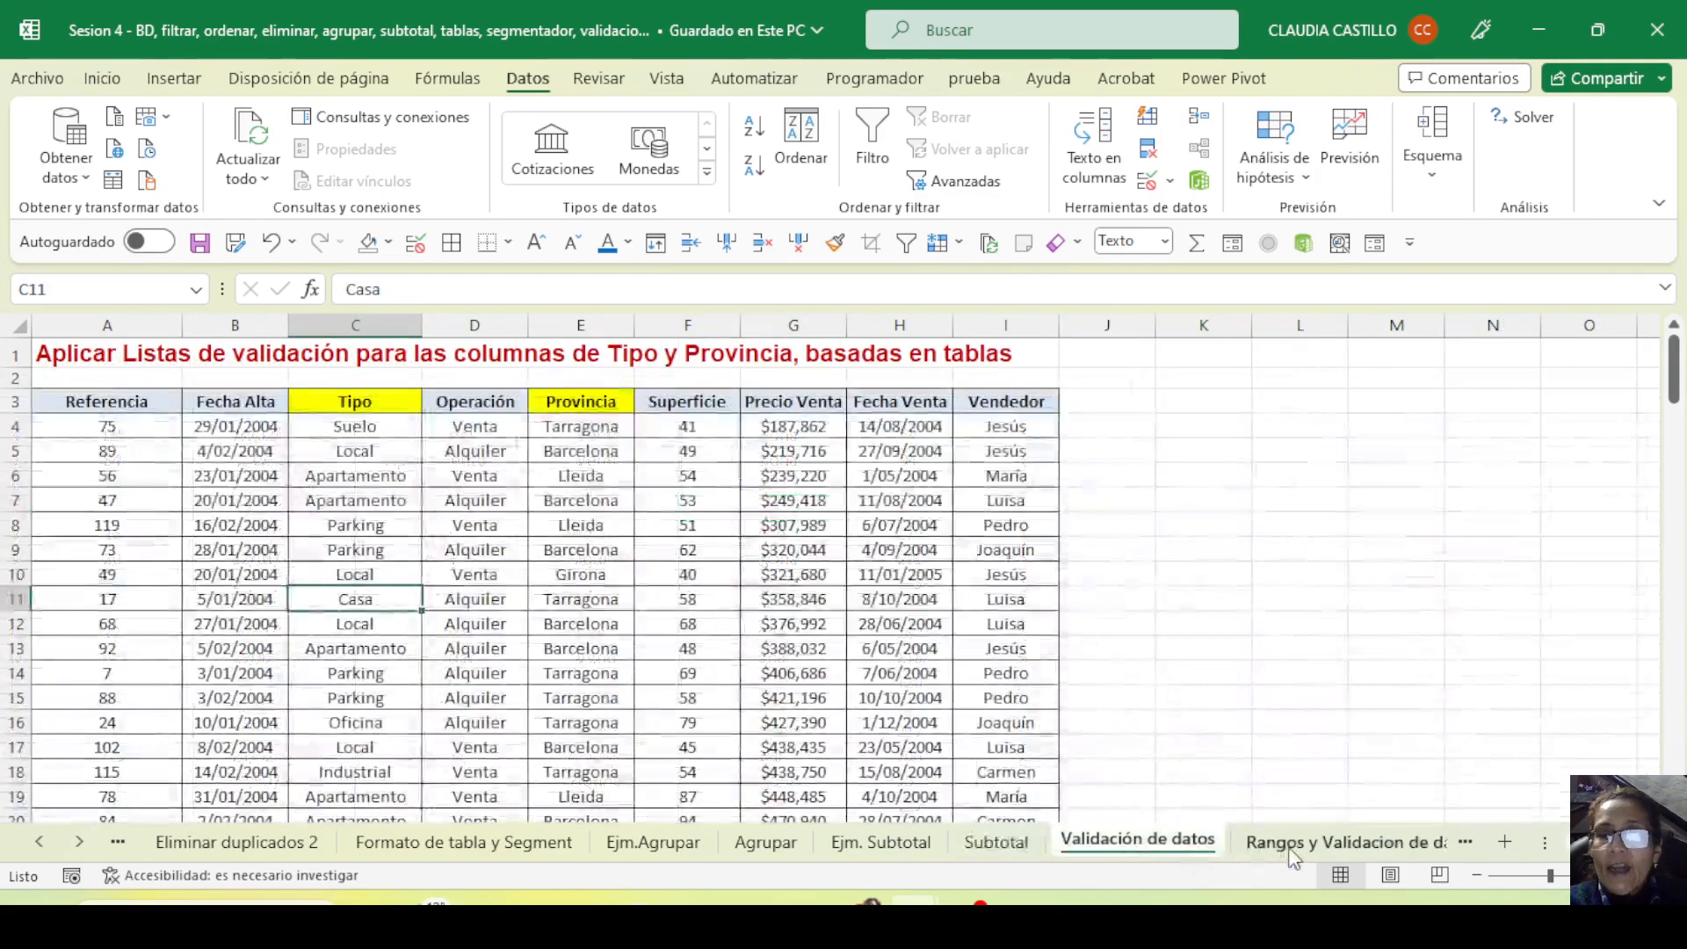
pyautogui.click(1265, 844)
pyautogui.click(972, 846)
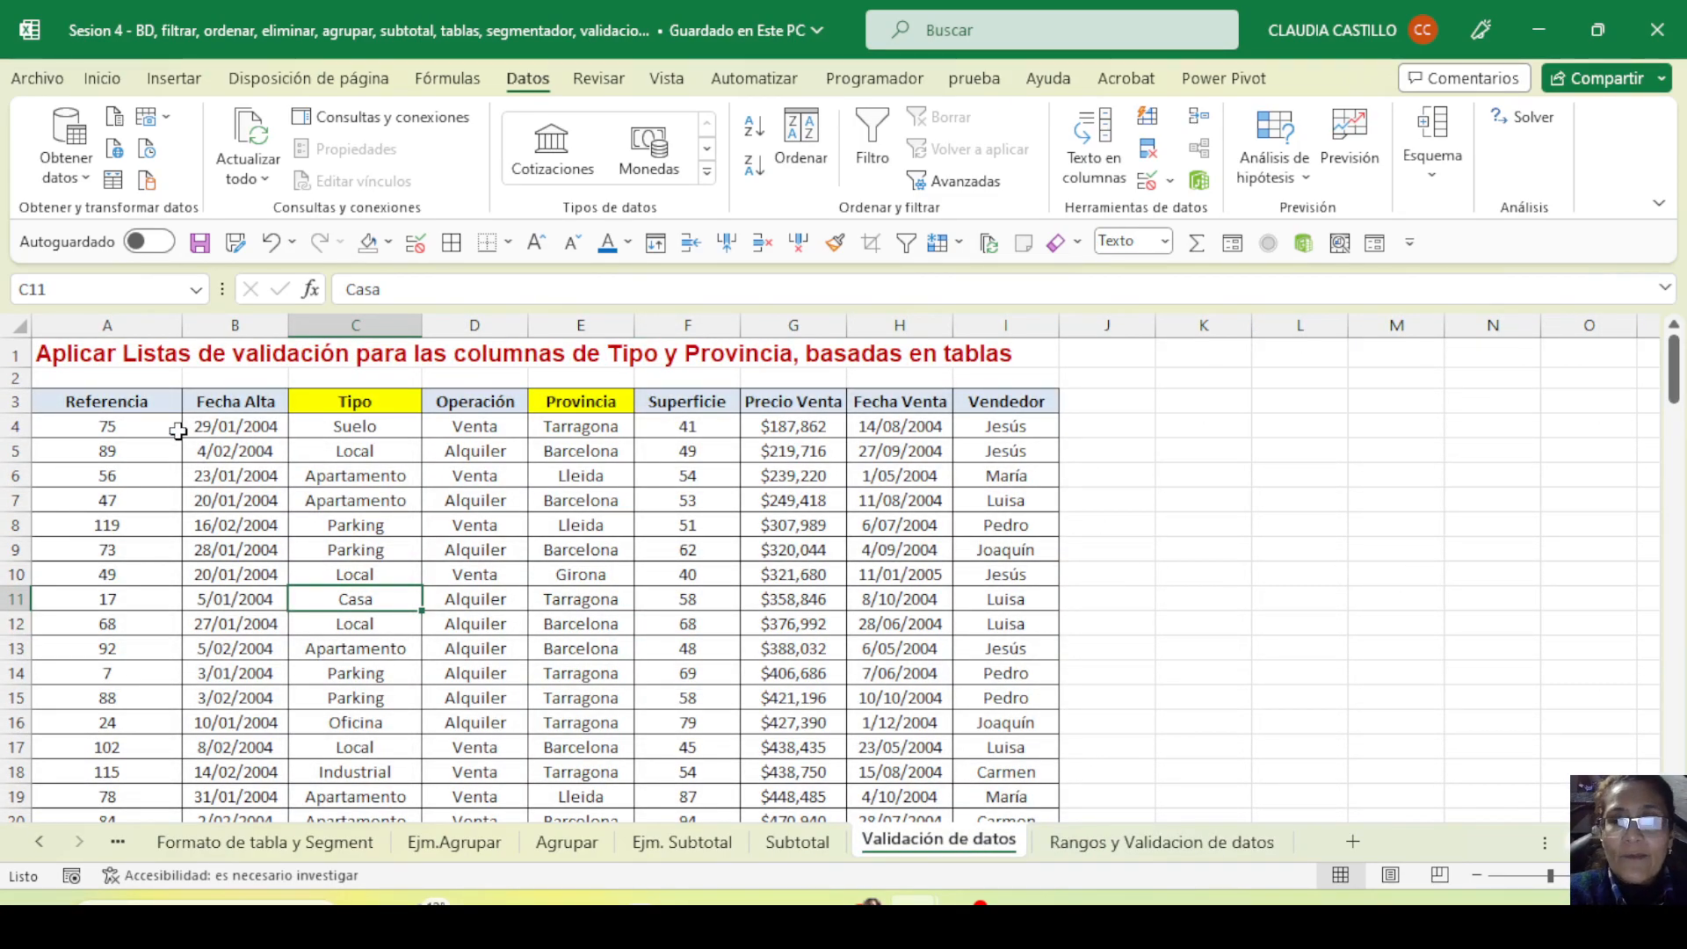
pyautogui.moveTo(327, 459); pyautogui.dragTo(355, 699)
pyautogui.moveTo(576, 501); pyautogui.dragTo(585, 690)
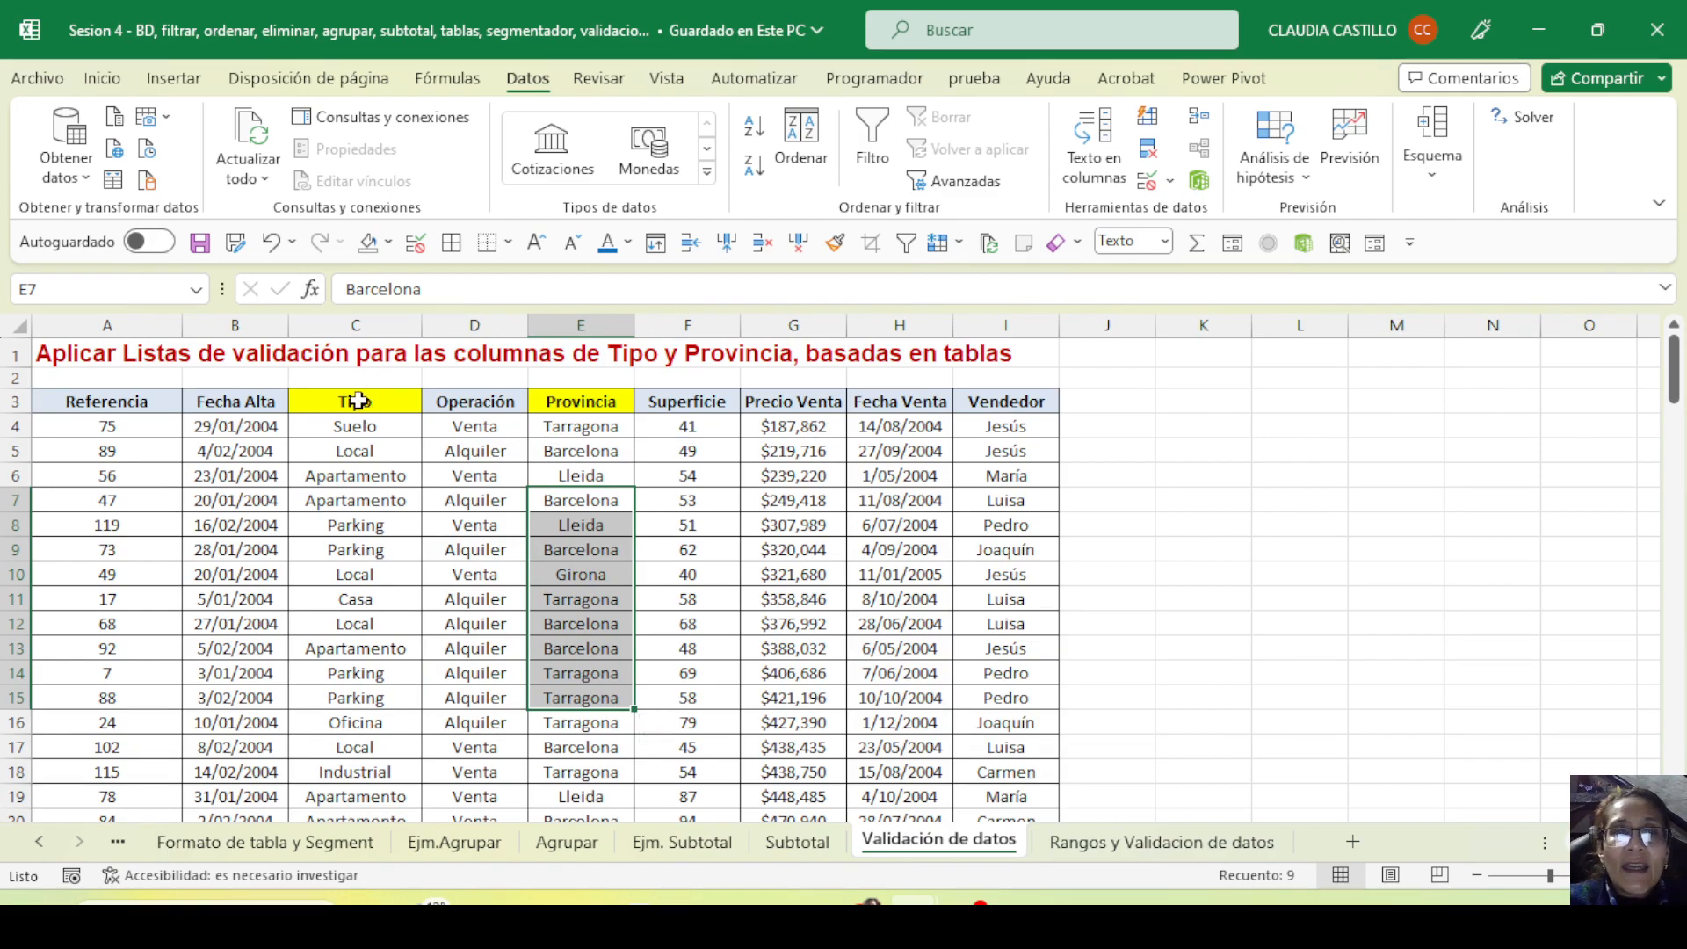
pyautogui.click(1079, 845)
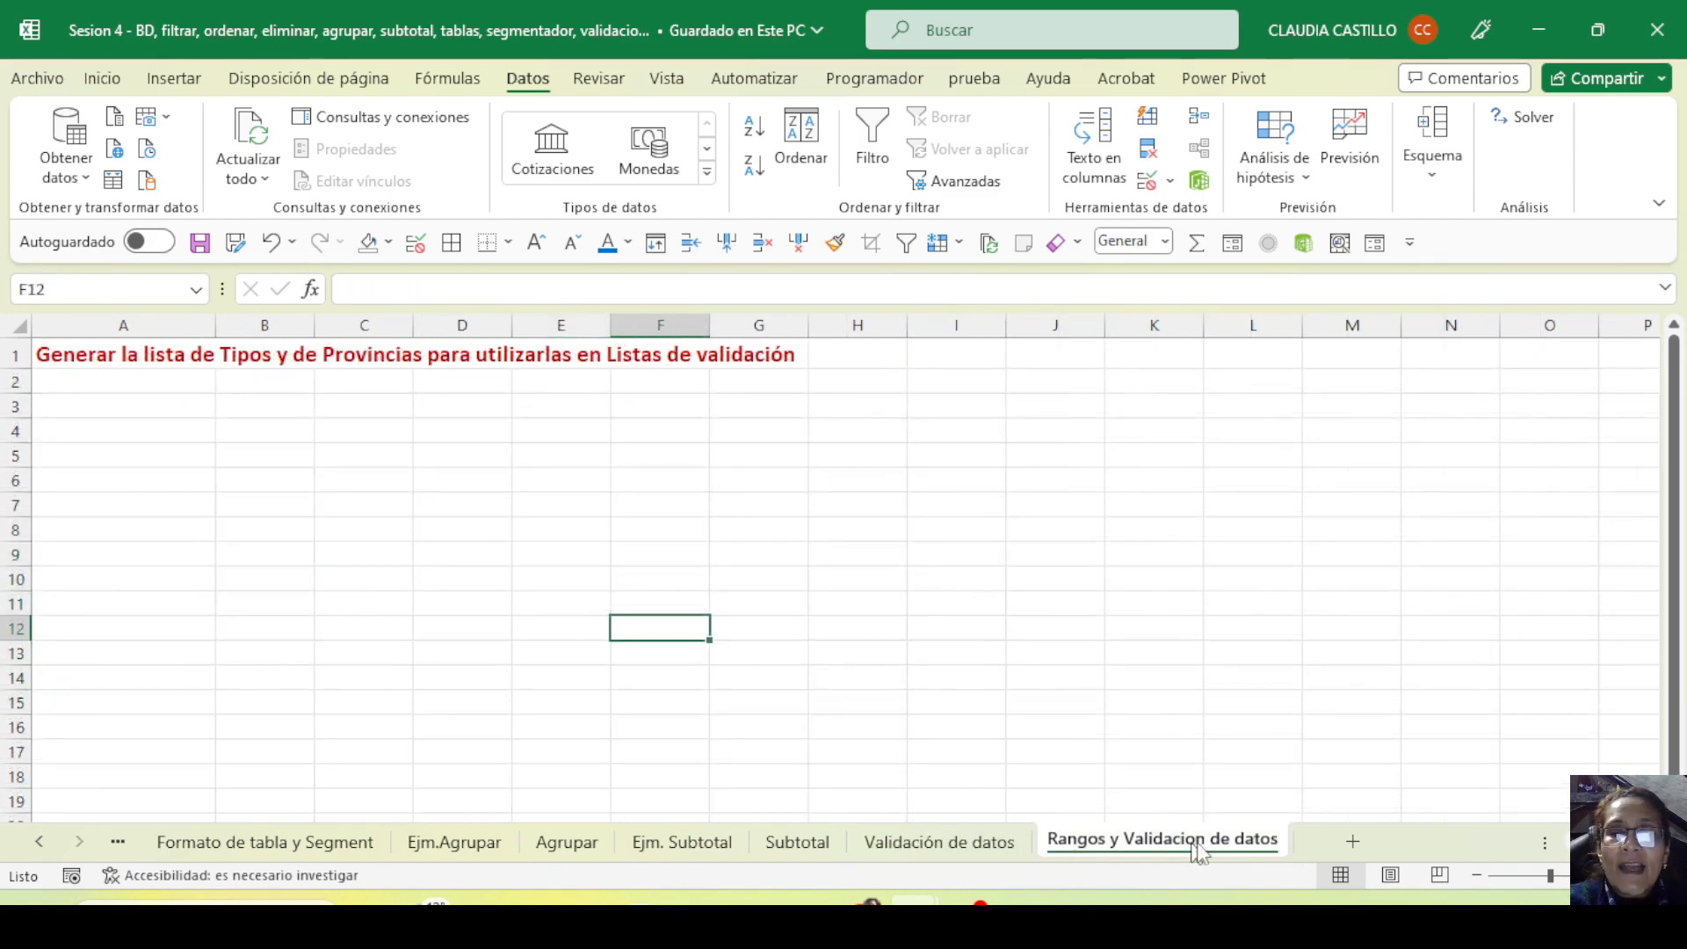
# Read the task title on the Rangos y Validacion de datos sheet and examine the Tipo entries on the Validación de datos sheet
pyautogui.moveTo(40, 358); pyautogui.dragTo(835, 355)
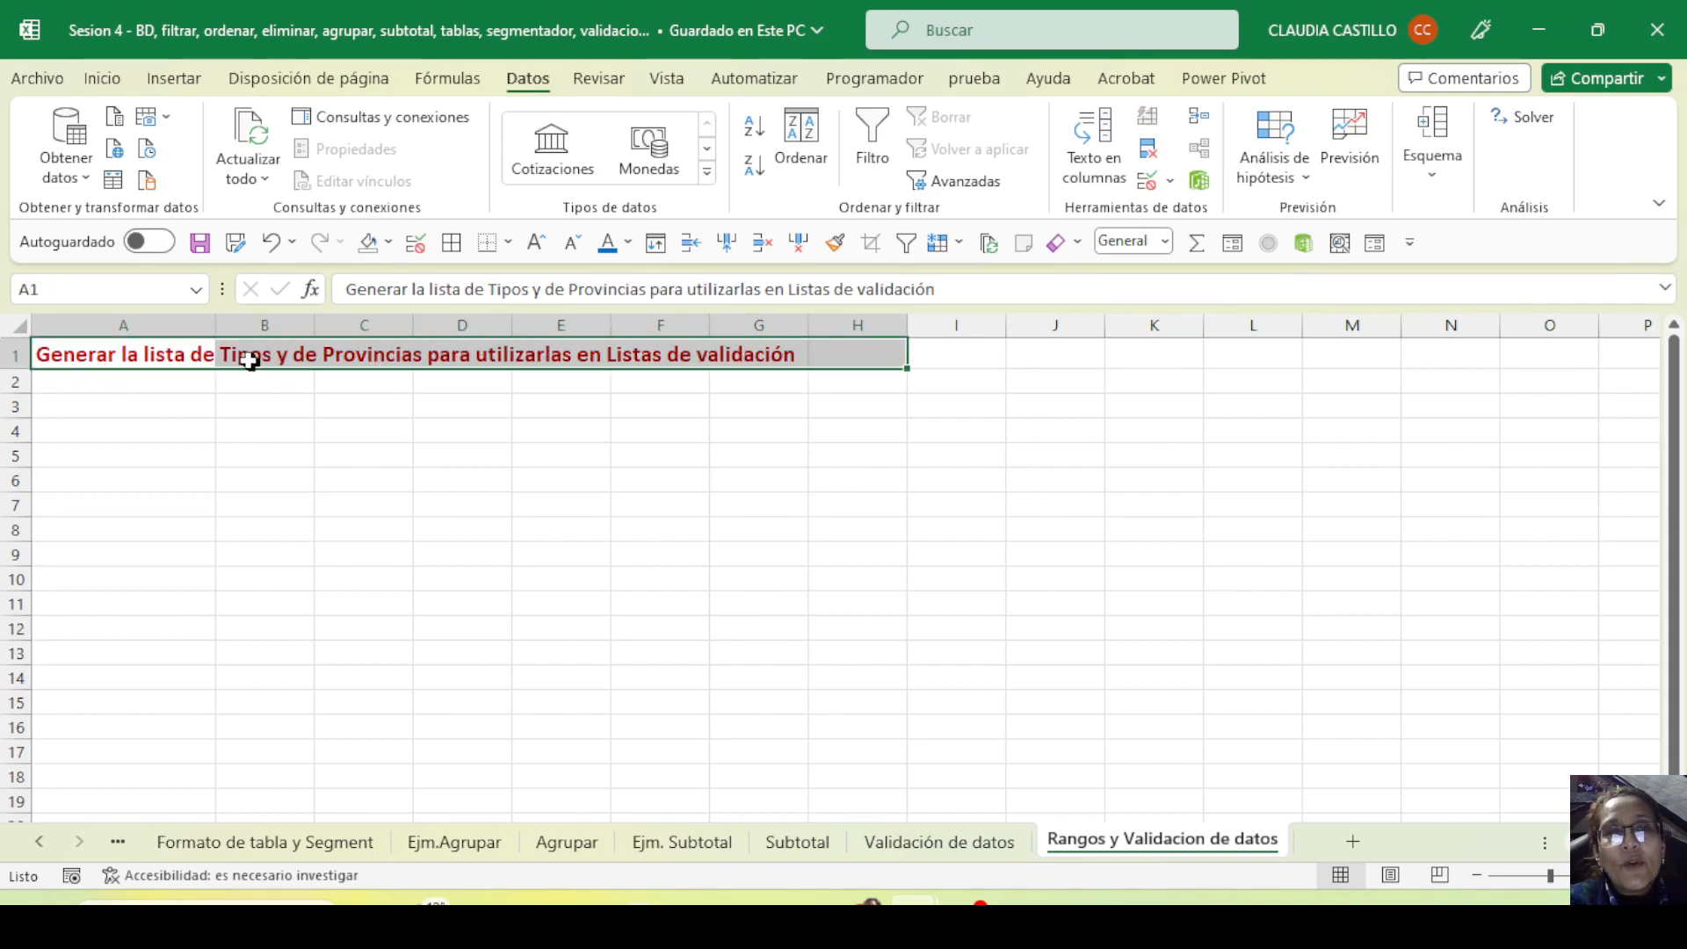
pyautogui.click(945, 844)
pyautogui.moveTo(365, 427); pyautogui.dragTo(369, 748)
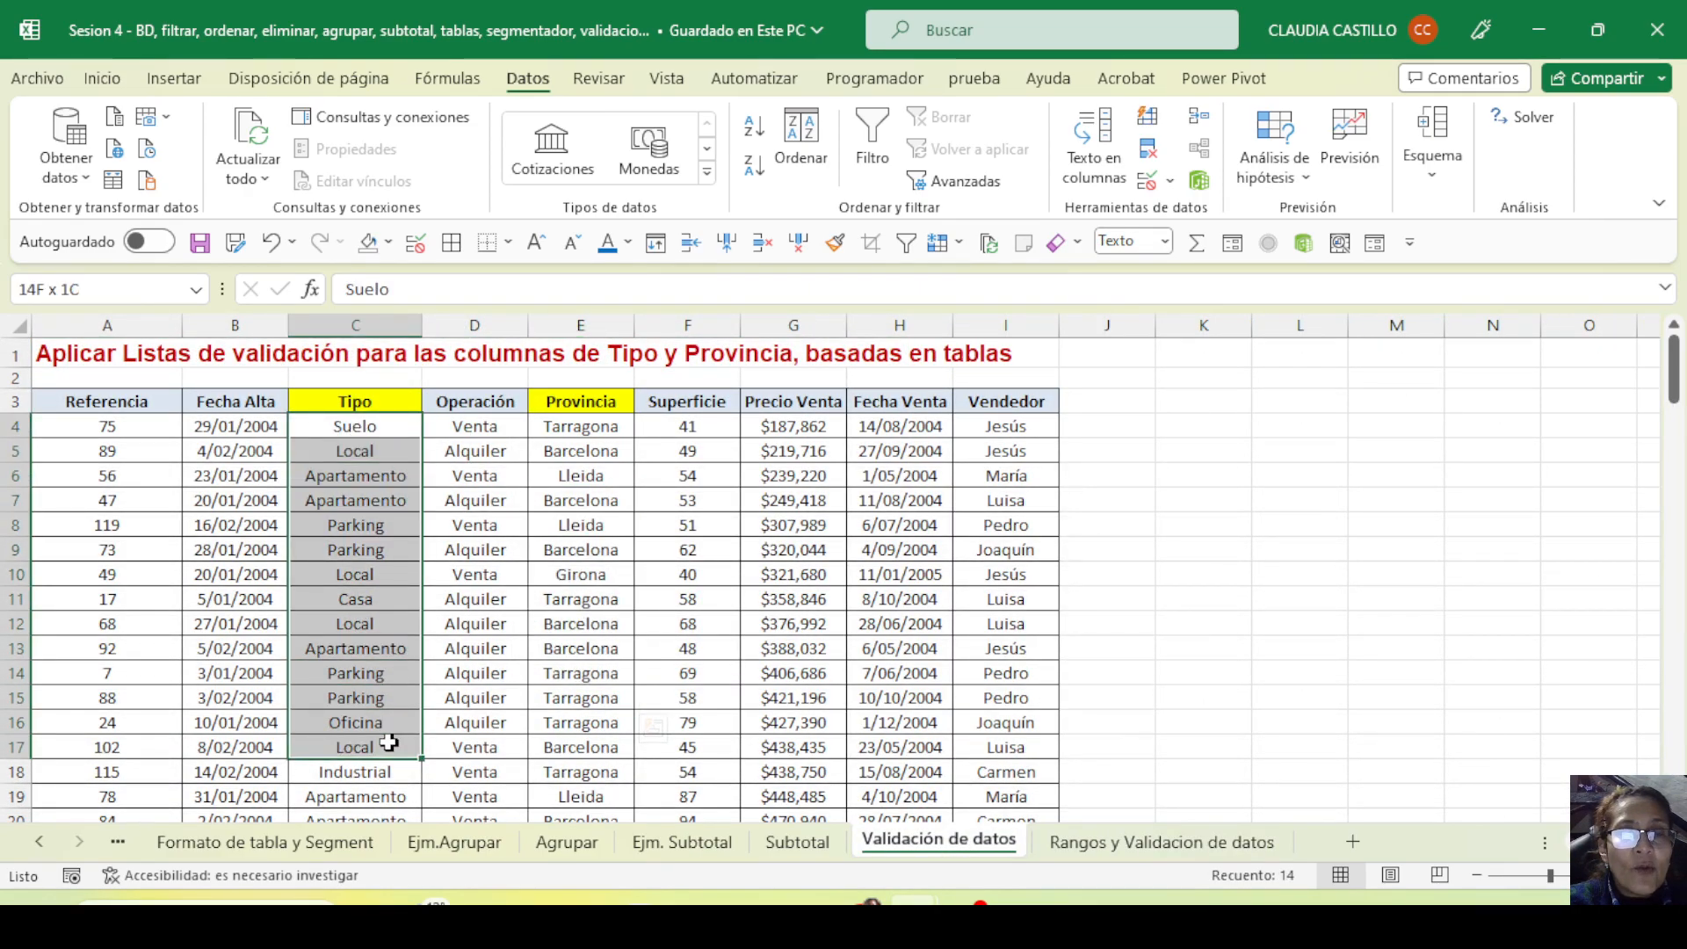
pyautogui.click(334, 431)
pyautogui.click(346, 453)
pyautogui.click(345, 479)
pyautogui.click(352, 526)
pyautogui.click(378, 576)
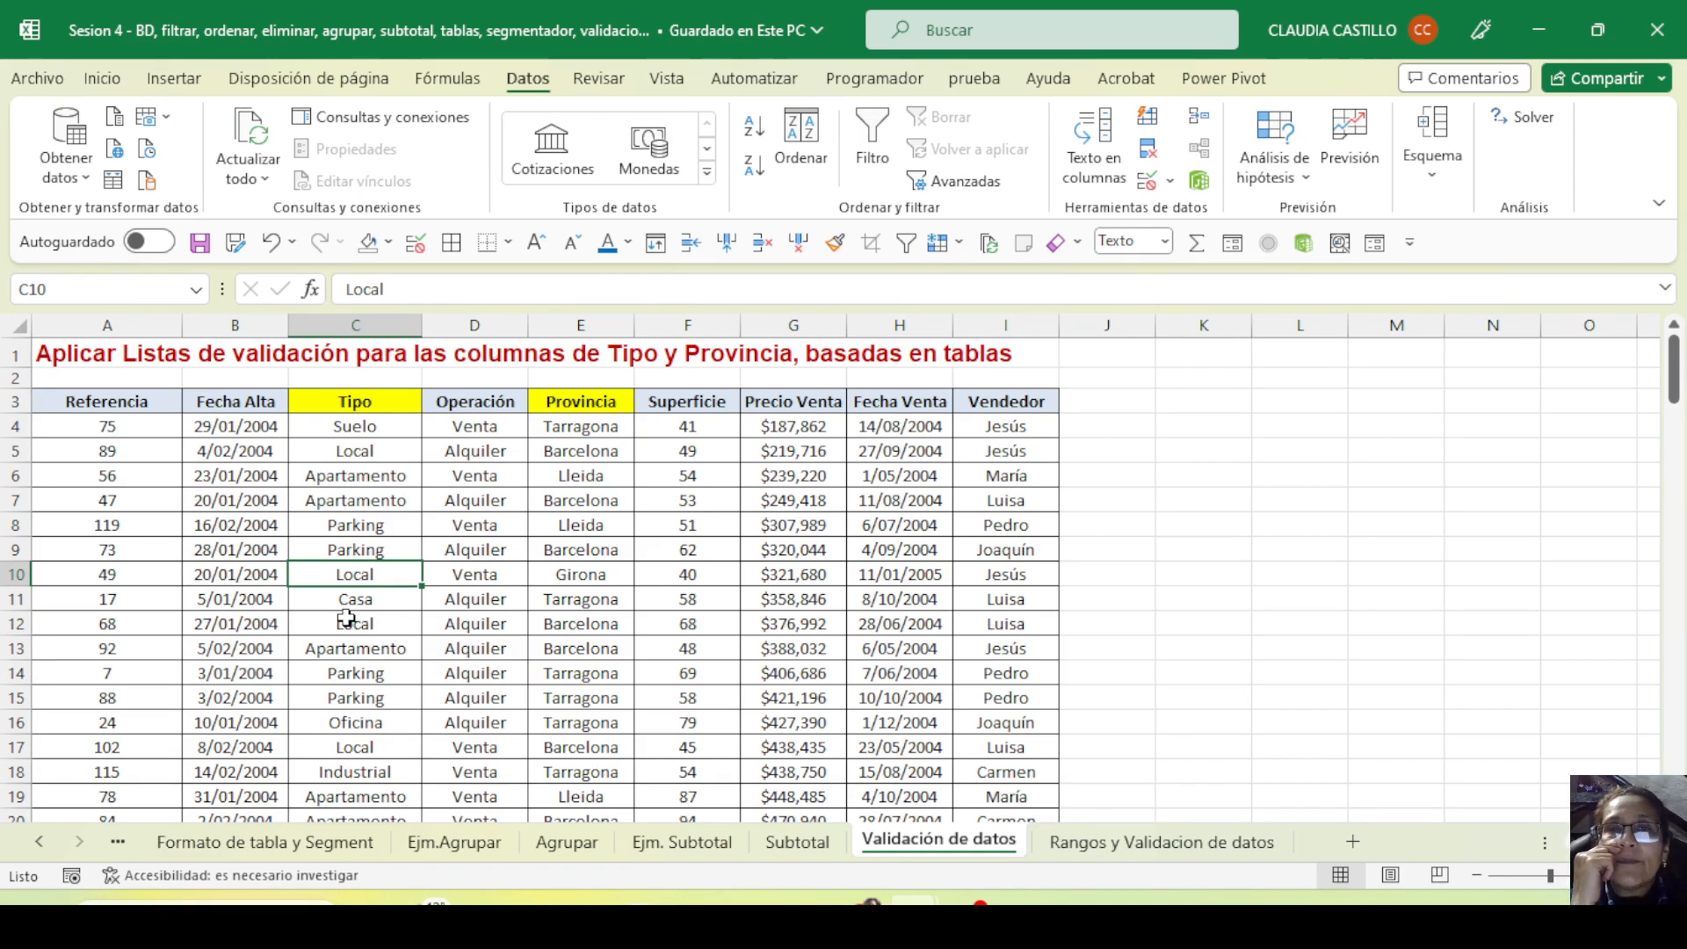
pyautogui.moveTo(353, 400); pyautogui.dragTo(356, 728)
pyautogui.moveTo(392, 400); pyautogui.dragTo(361, 699)
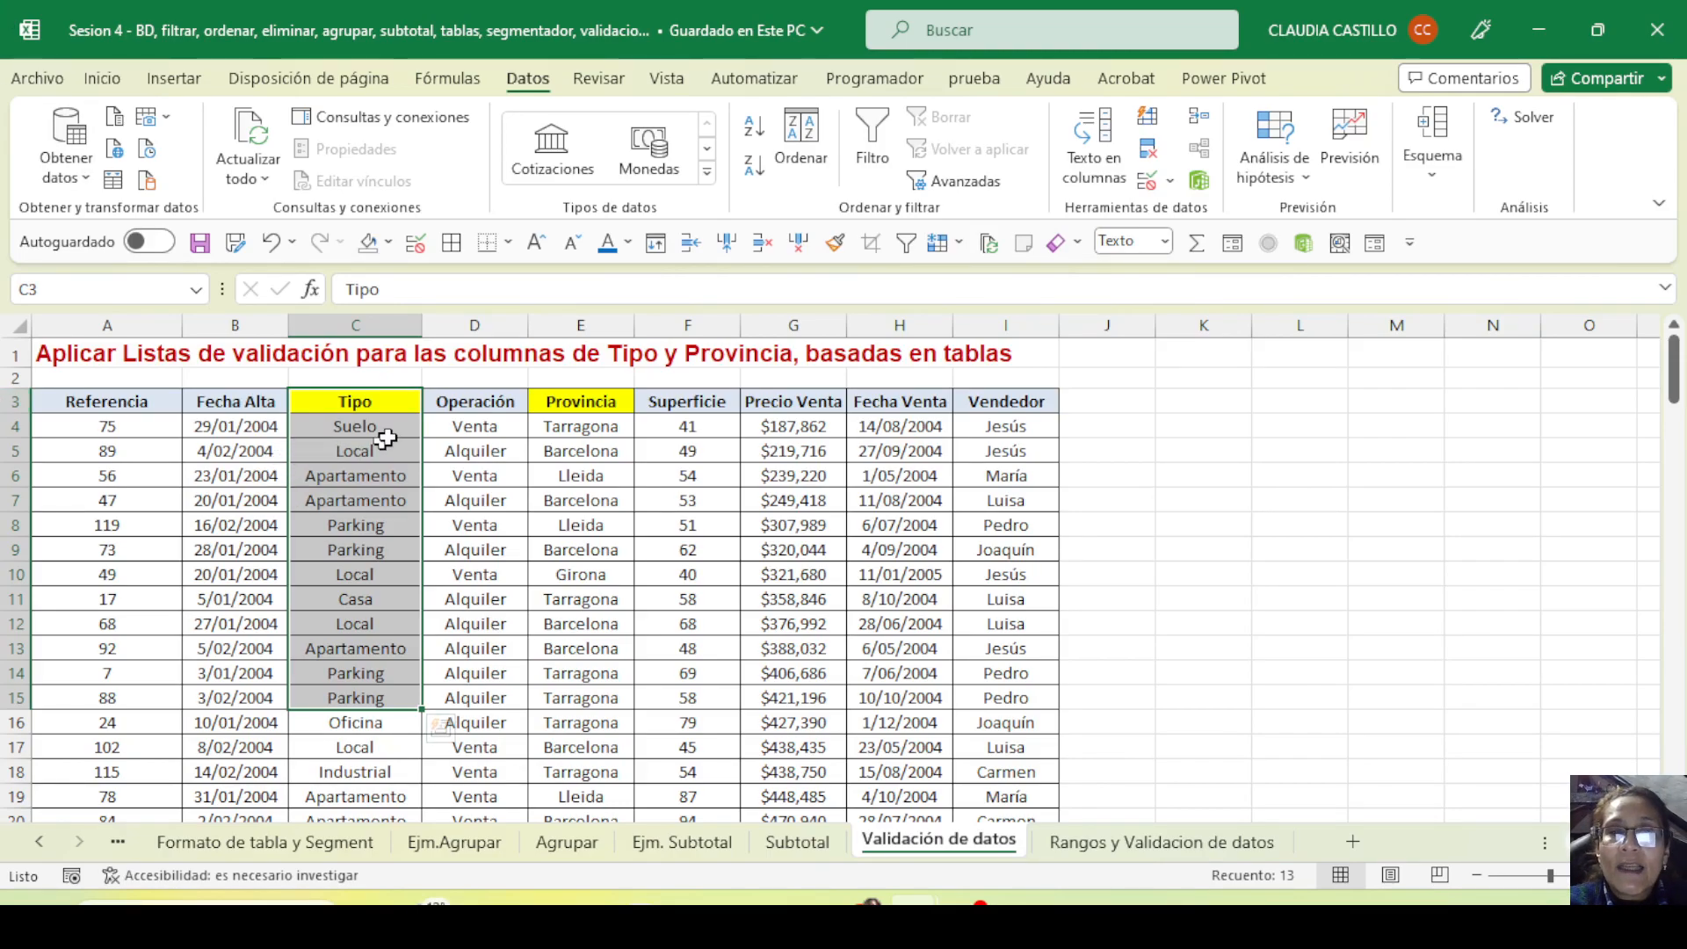
# Look over the empty areas in columns C and F of the Rangos y Validacion de datos sheet as places for the two lists
pyautogui.click(1173, 849)
pyautogui.moveTo(360, 430); pyautogui.dragTo(370, 761)
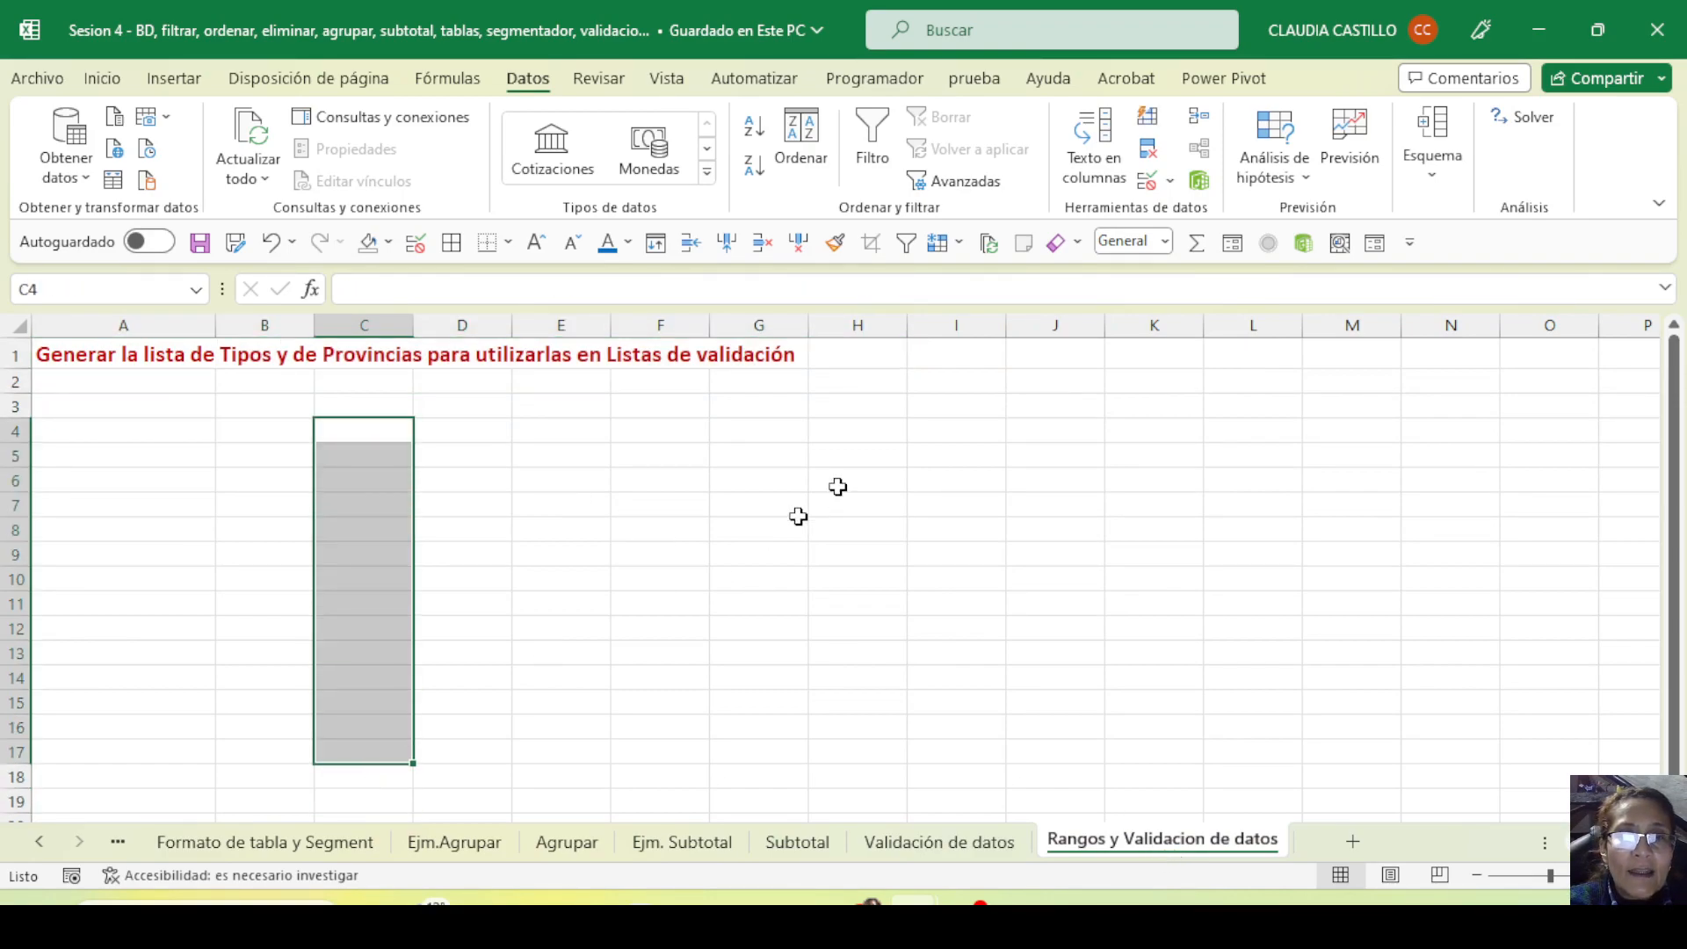
pyautogui.moveTo(697, 433); pyautogui.dragTo(672, 761)
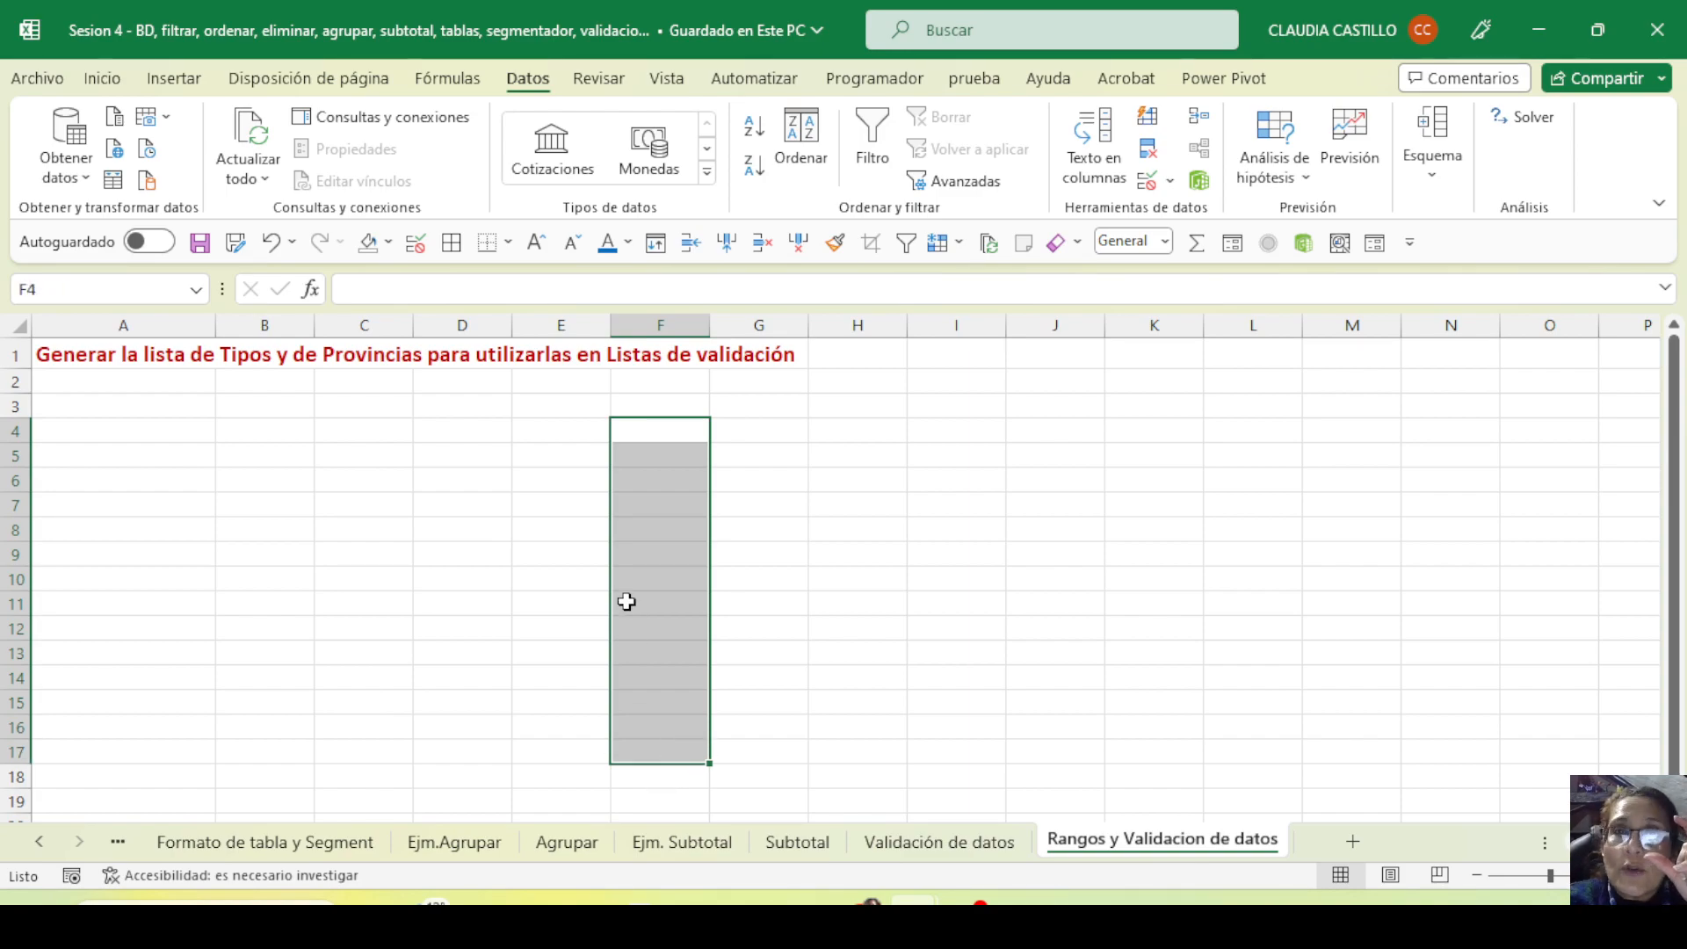
pyautogui.moveTo(364, 413); pyautogui.dragTo(354, 748)
pyautogui.moveTo(644, 407); pyautogui.dragTo(682, 757)
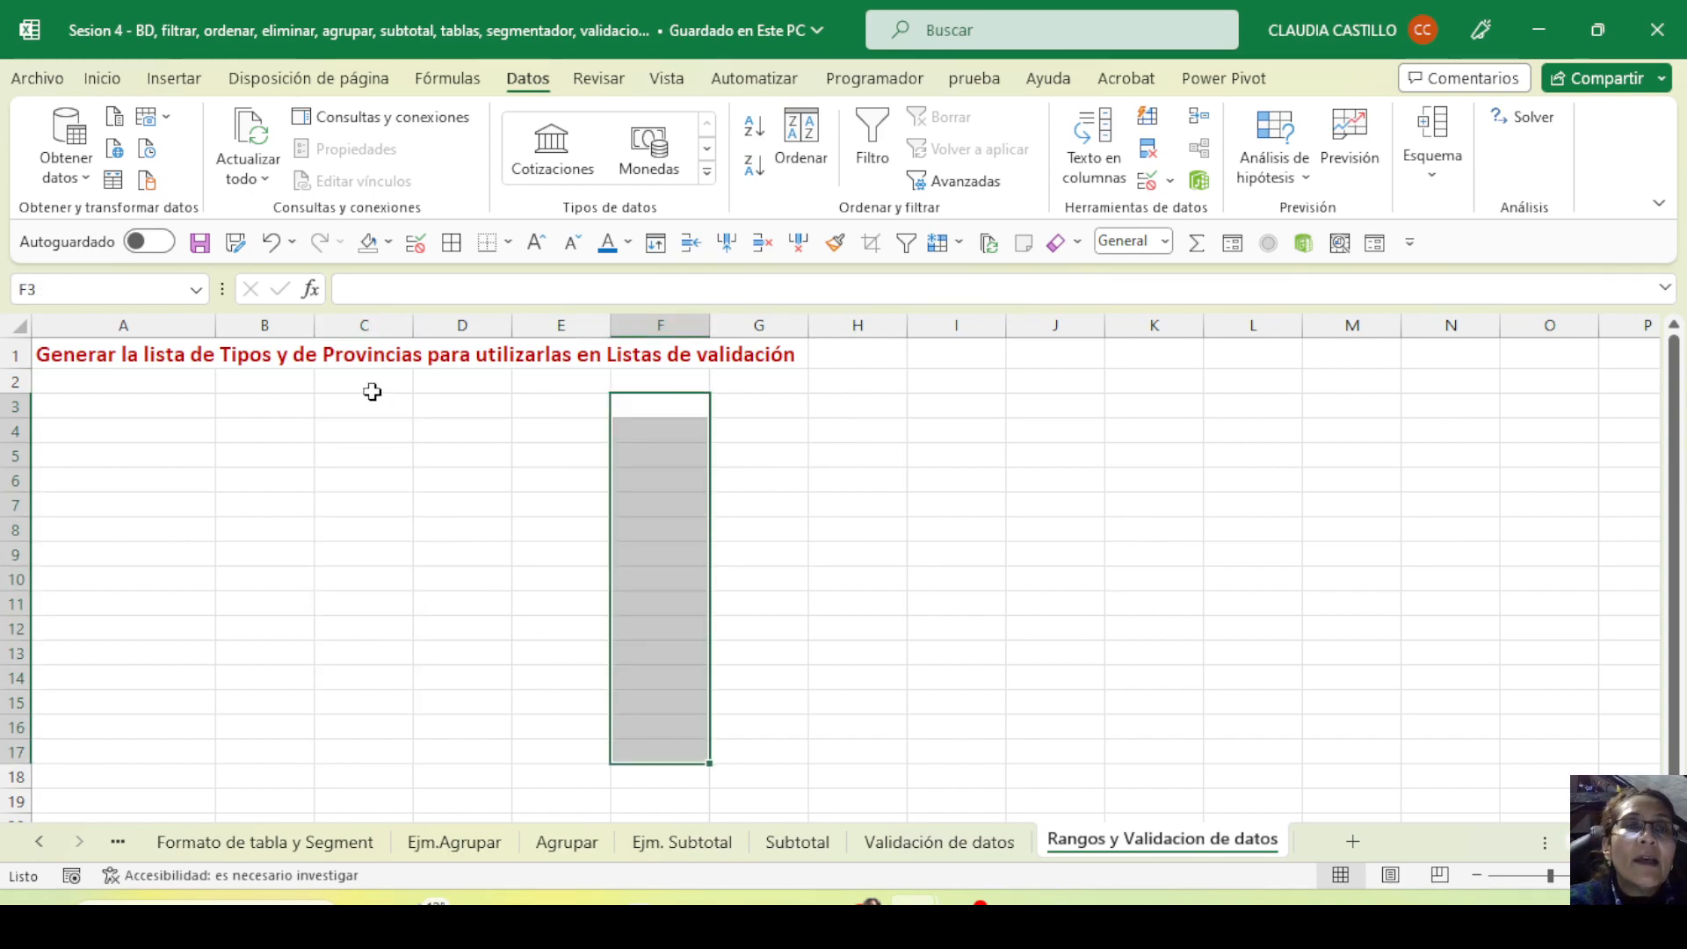
pyautogui.moveTo(369, 406); pyautogui.dragTo(360, 782)
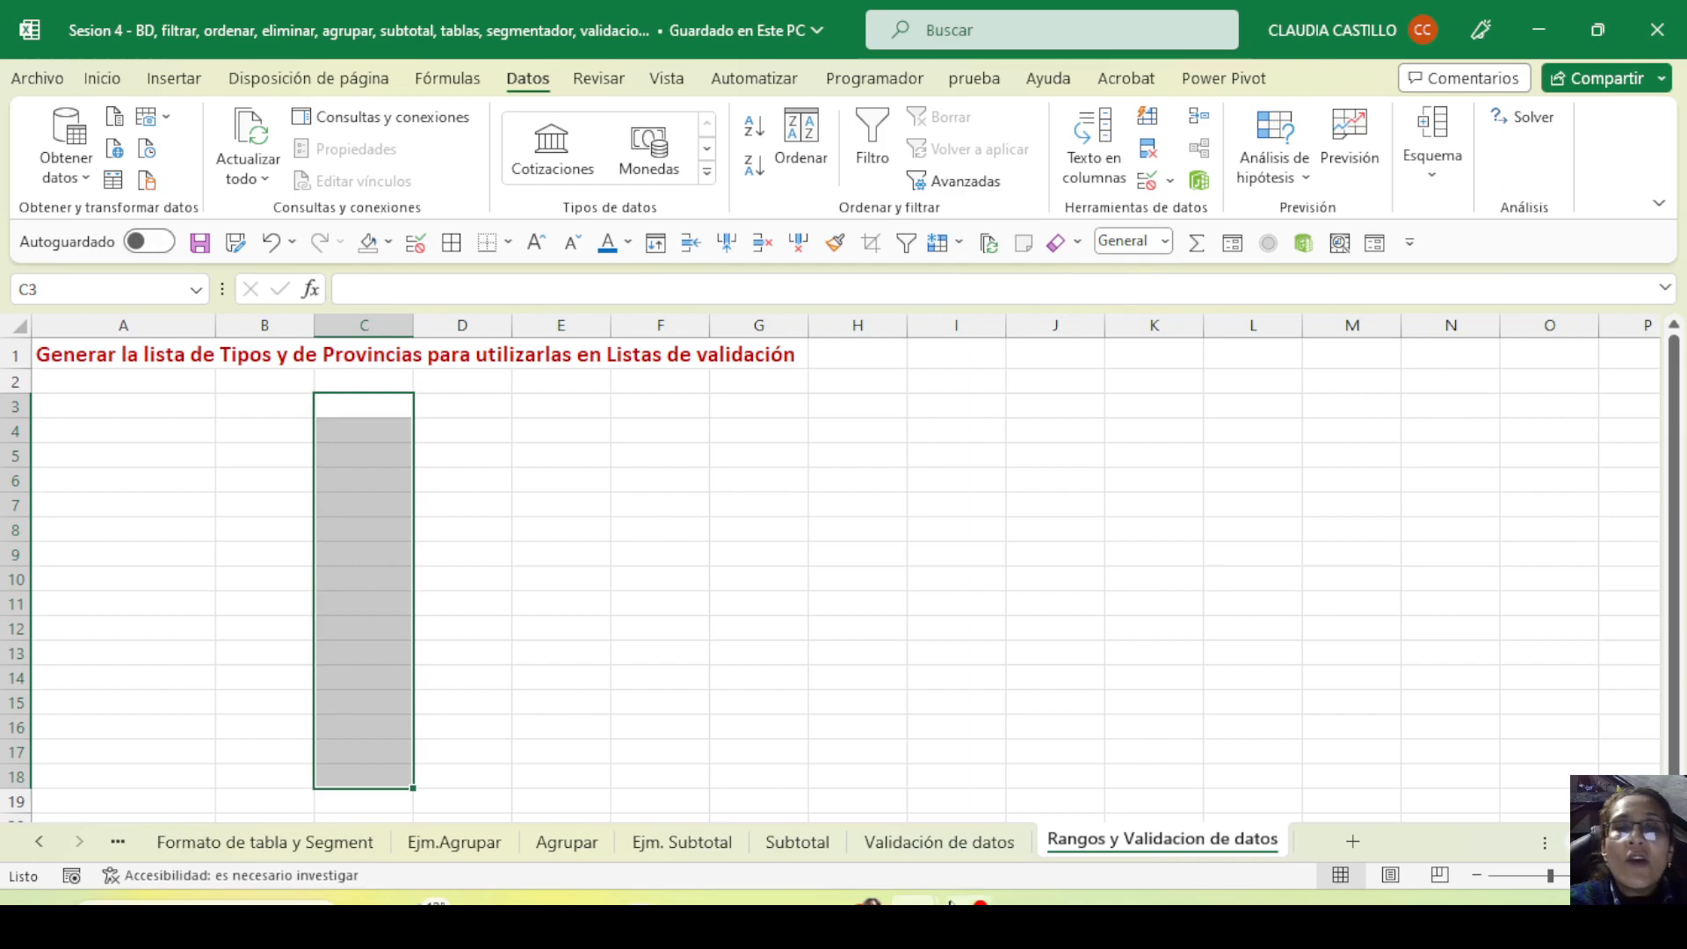
# Examine the Tipo and Provincia columns on the Validación de datos sheet for repeated entries
pyautogui.click(899, 847)
pyautogui.moveTo(346, 407); pyautogui.dragTo(352, 747)
pyautogui.moveTo(350, 429); pyautogui.dragTo(352, 750)
pyautogui.click(369, 448)
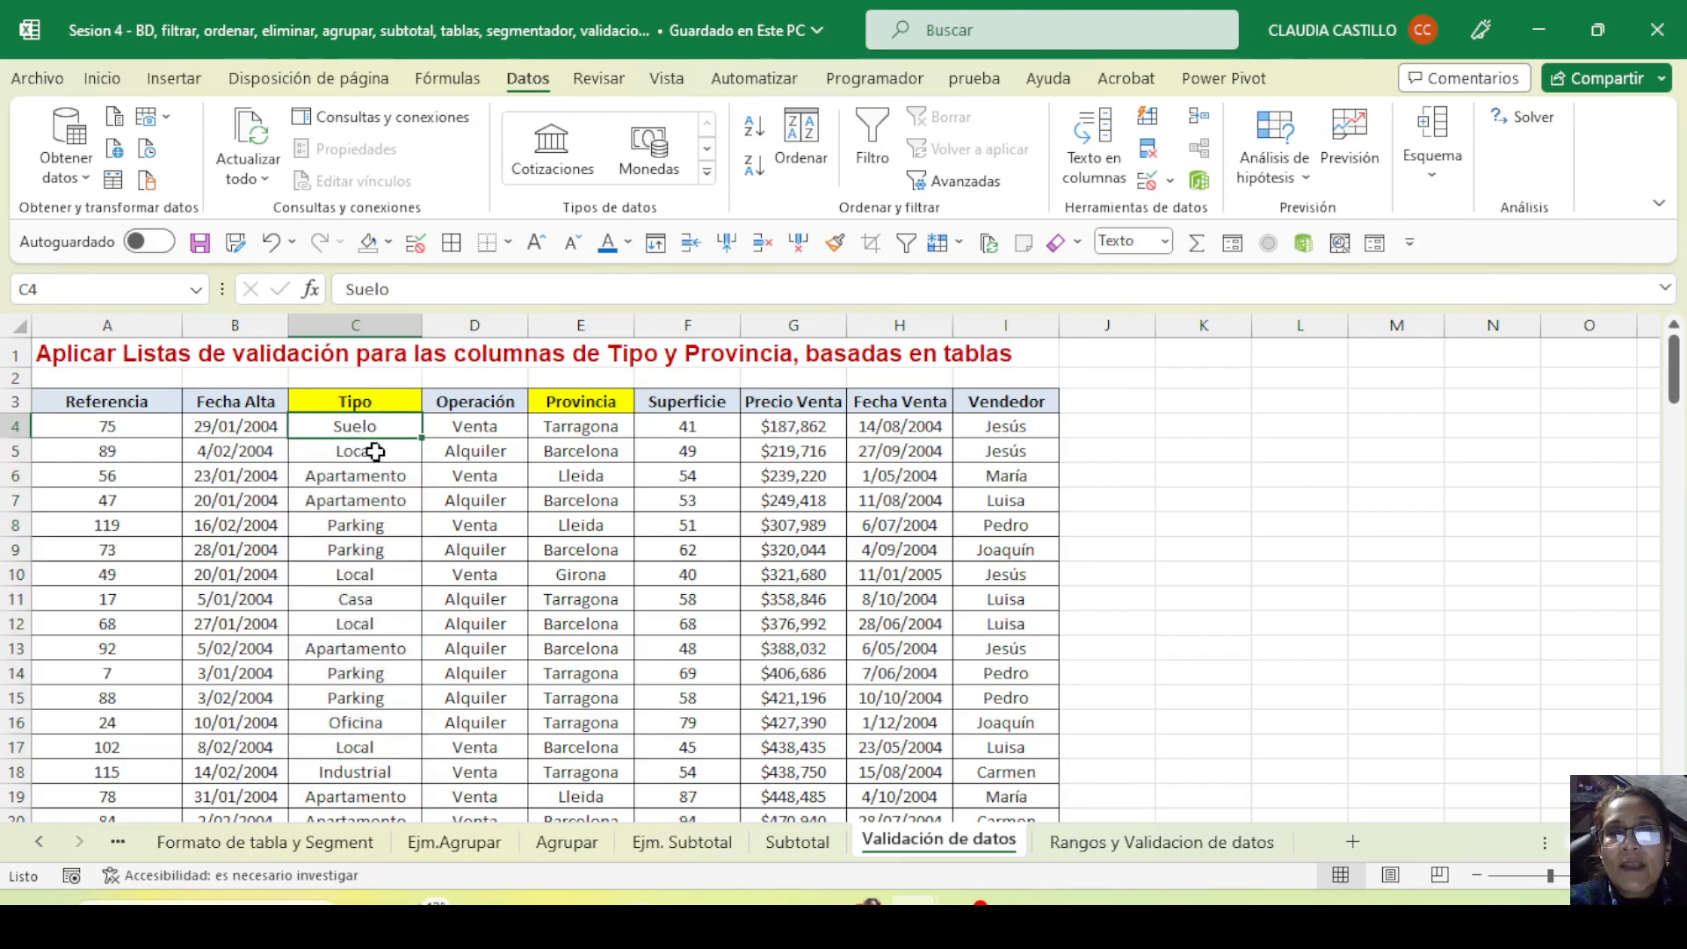
pyautogui.press('Down')
pyautogui.press('Down')
pyautogui.press('Down')
pyautogui.press('Down')
pyautogui.press('Down')
pyautogui.press('Down')
pyautogui.press('Down')
pyautogui.press('Down')
pyautogui.press('Down')
pyautogui.press('Down')
pyautogui.press('Down')
pyautogui.press('Down')
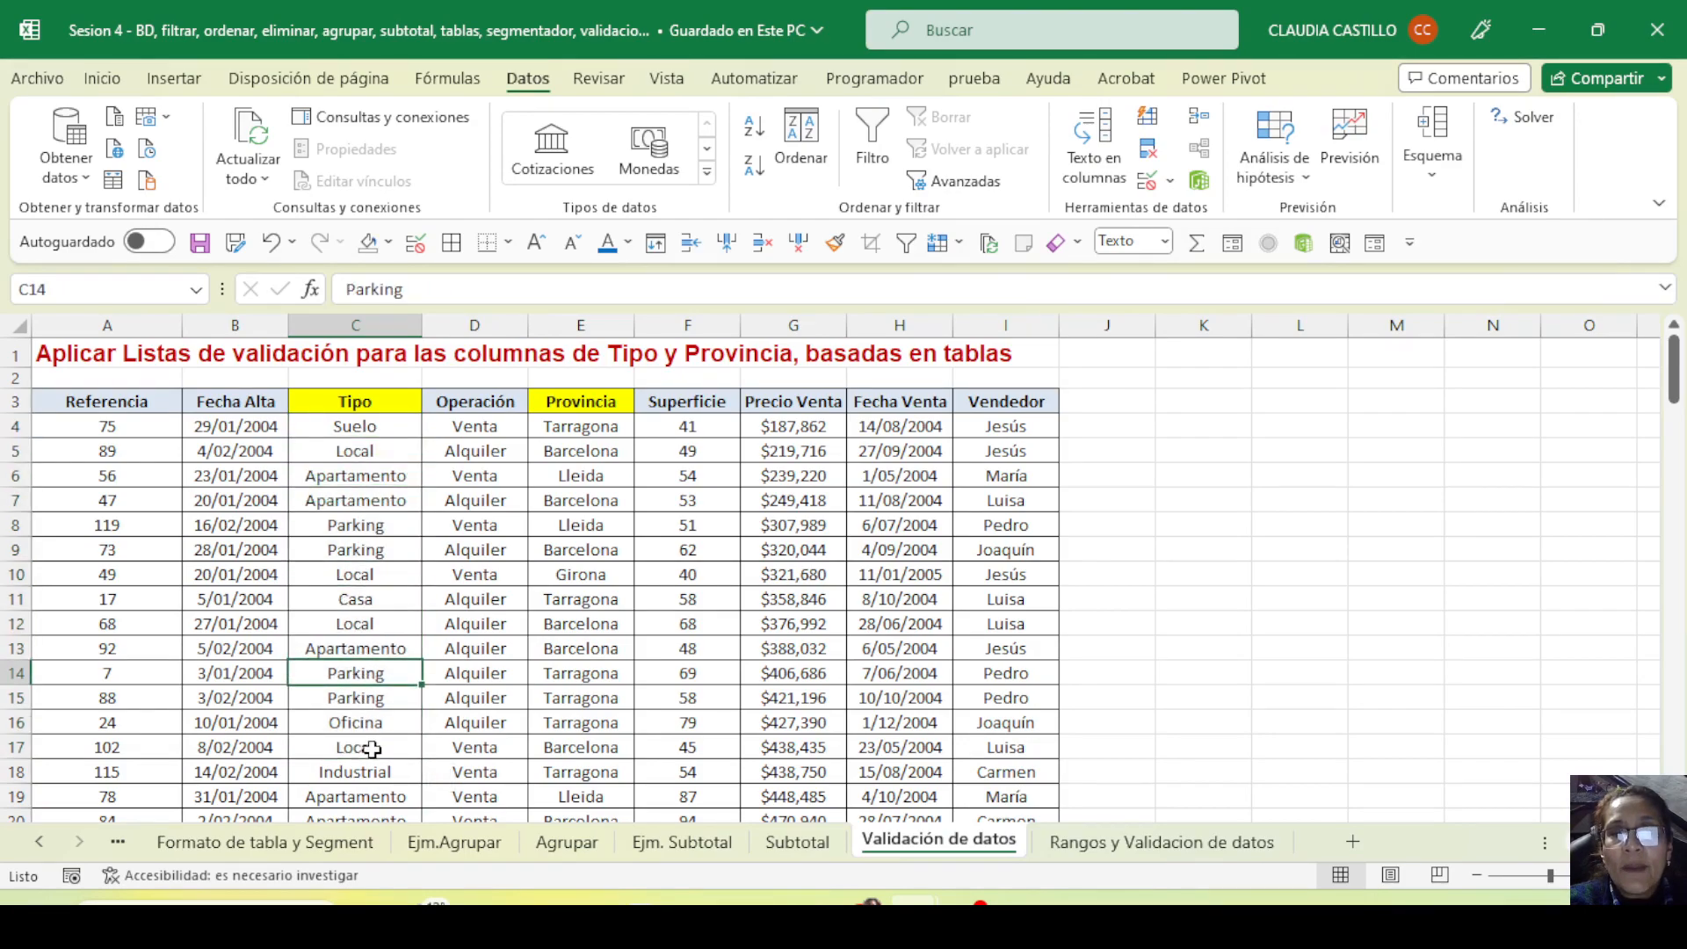
pyautogui.click(589, 427)
pyautogui.click(601, 549)
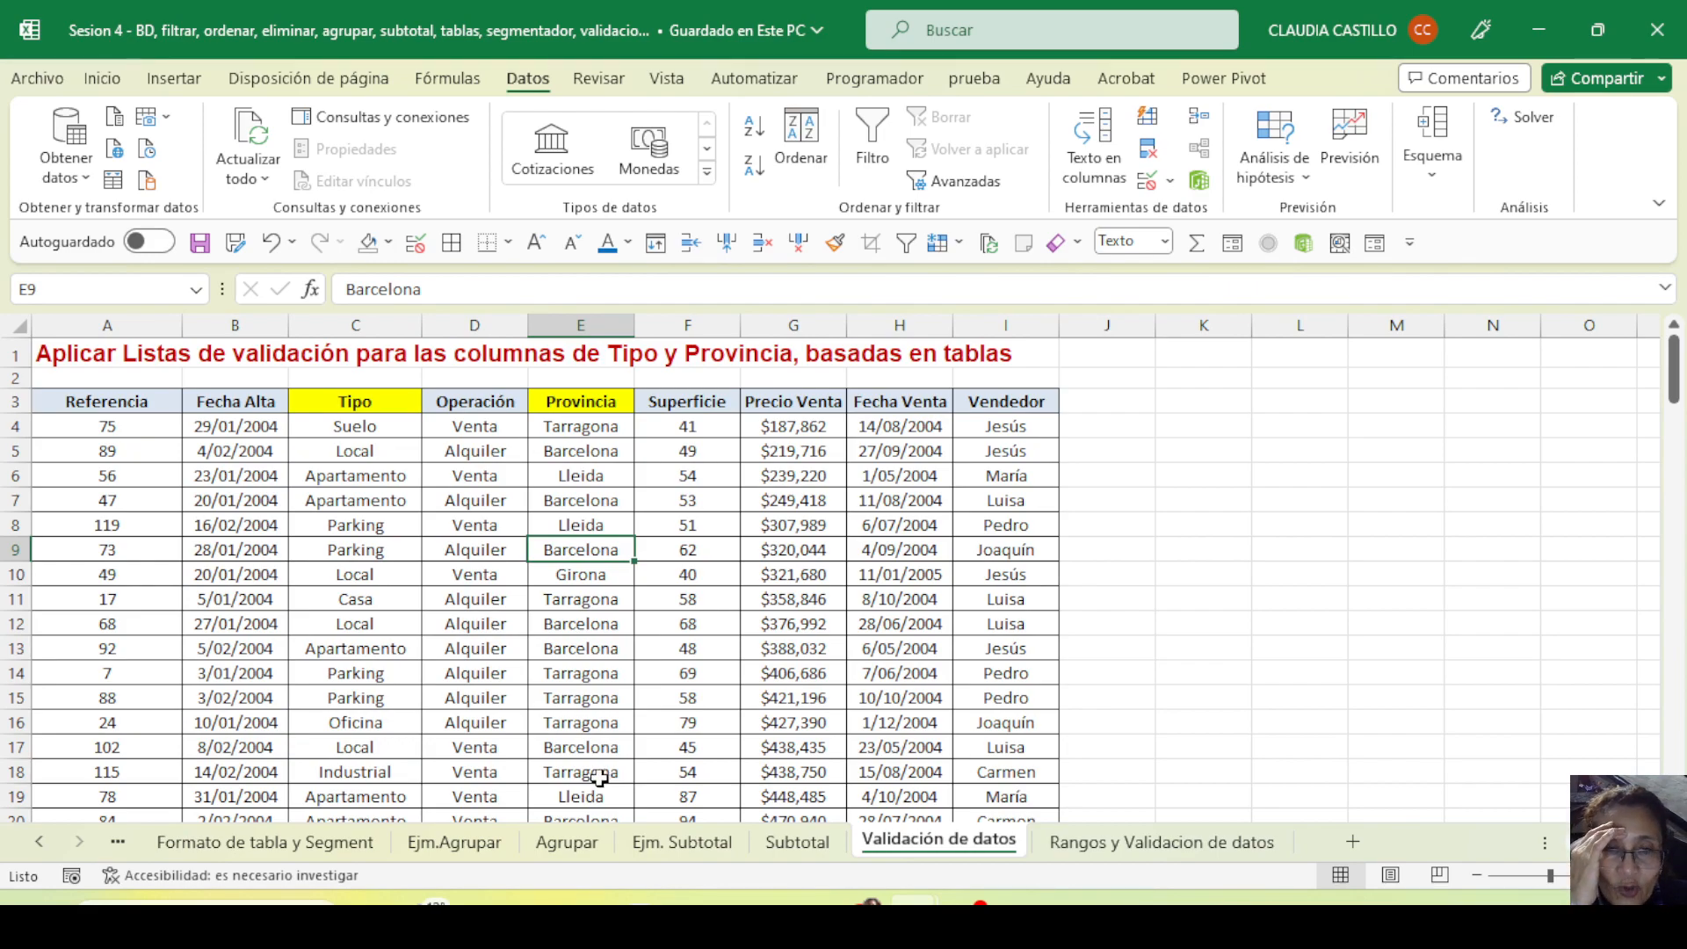
pyautogui.click(1100, 845)
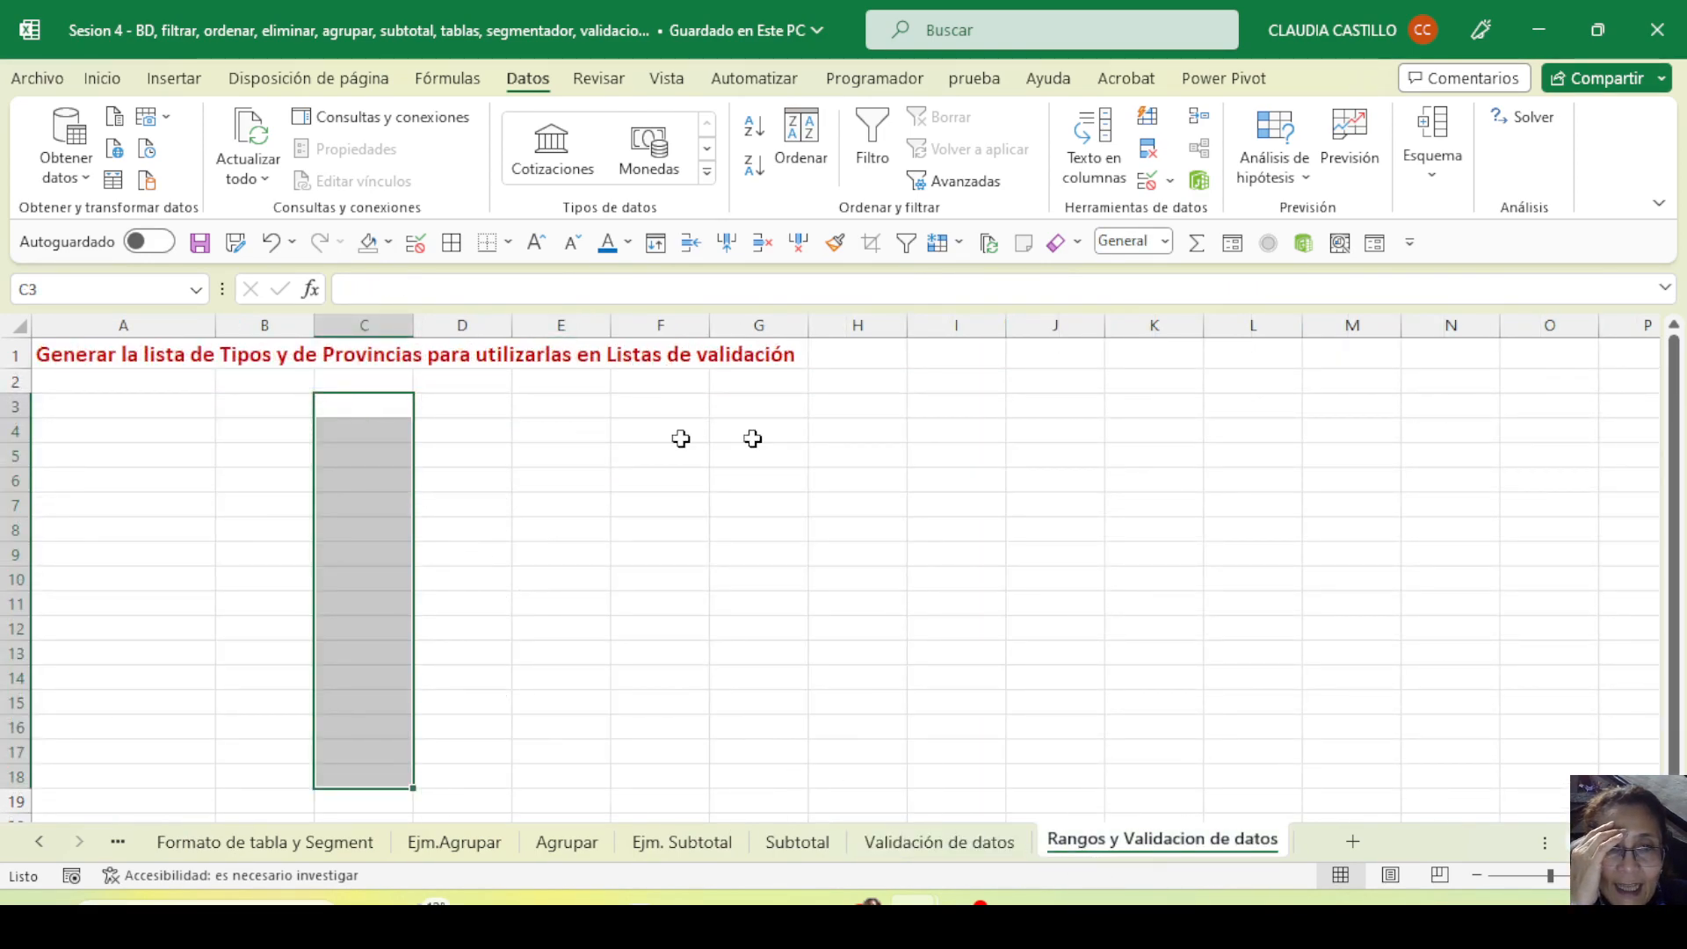
pyautogui.moveTo(661, 406); pyautogui.dragTo(673, 800)
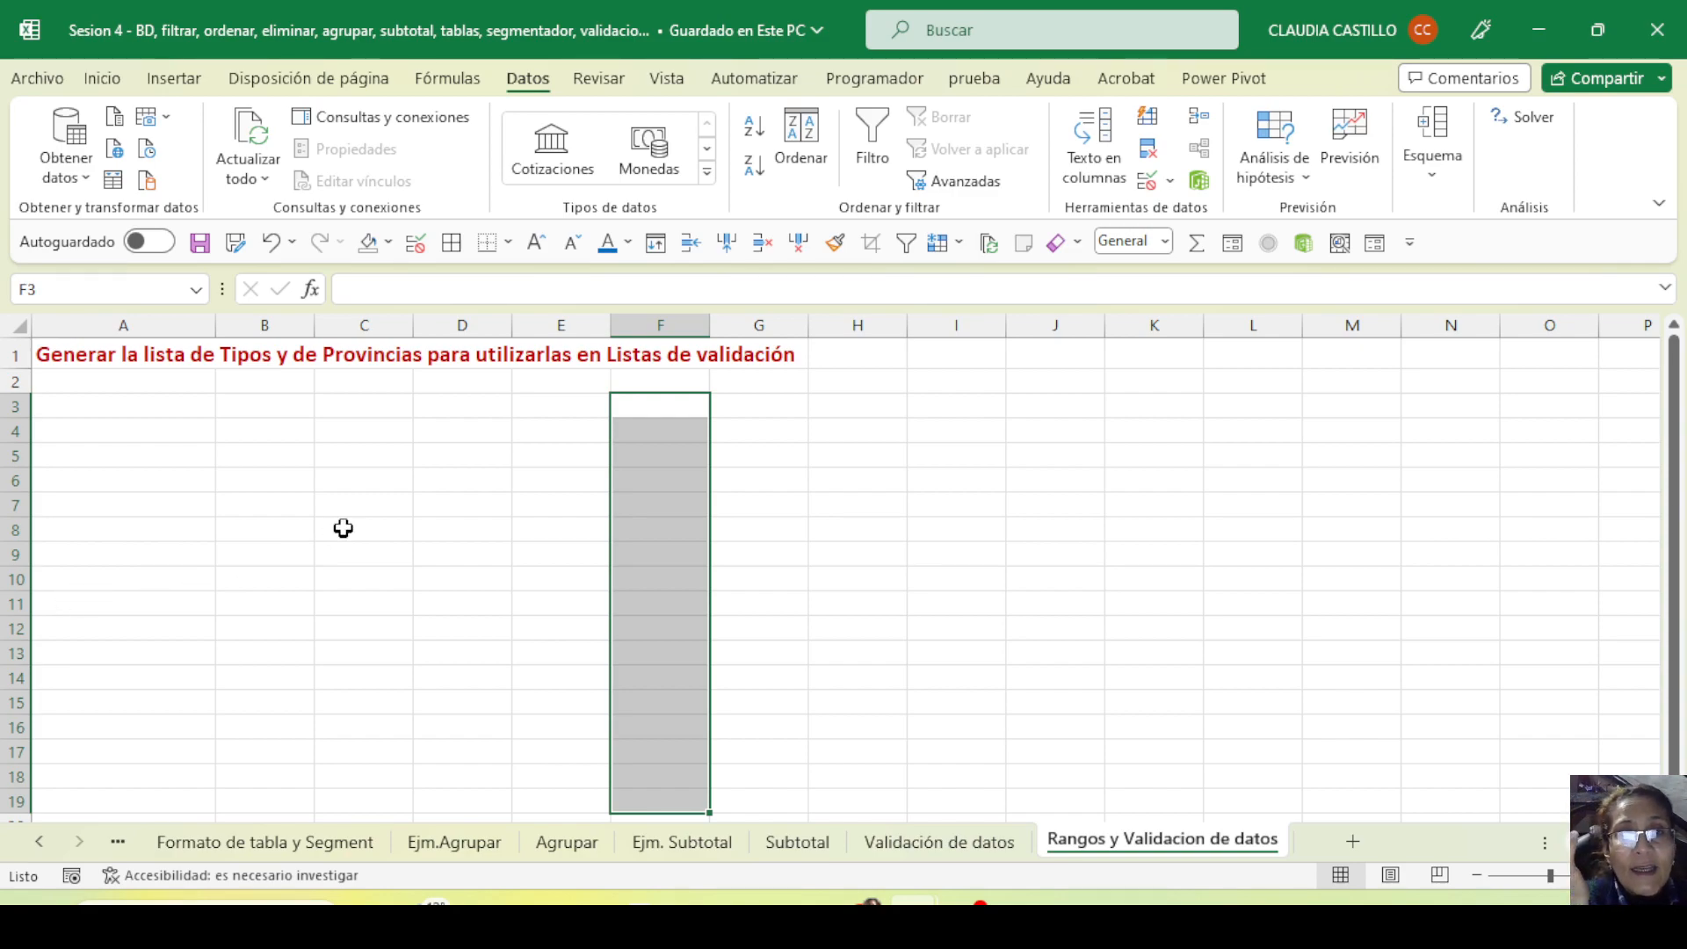
pyautogui.moveTo(364, 579); pyautogui.dragTo(371, 599)
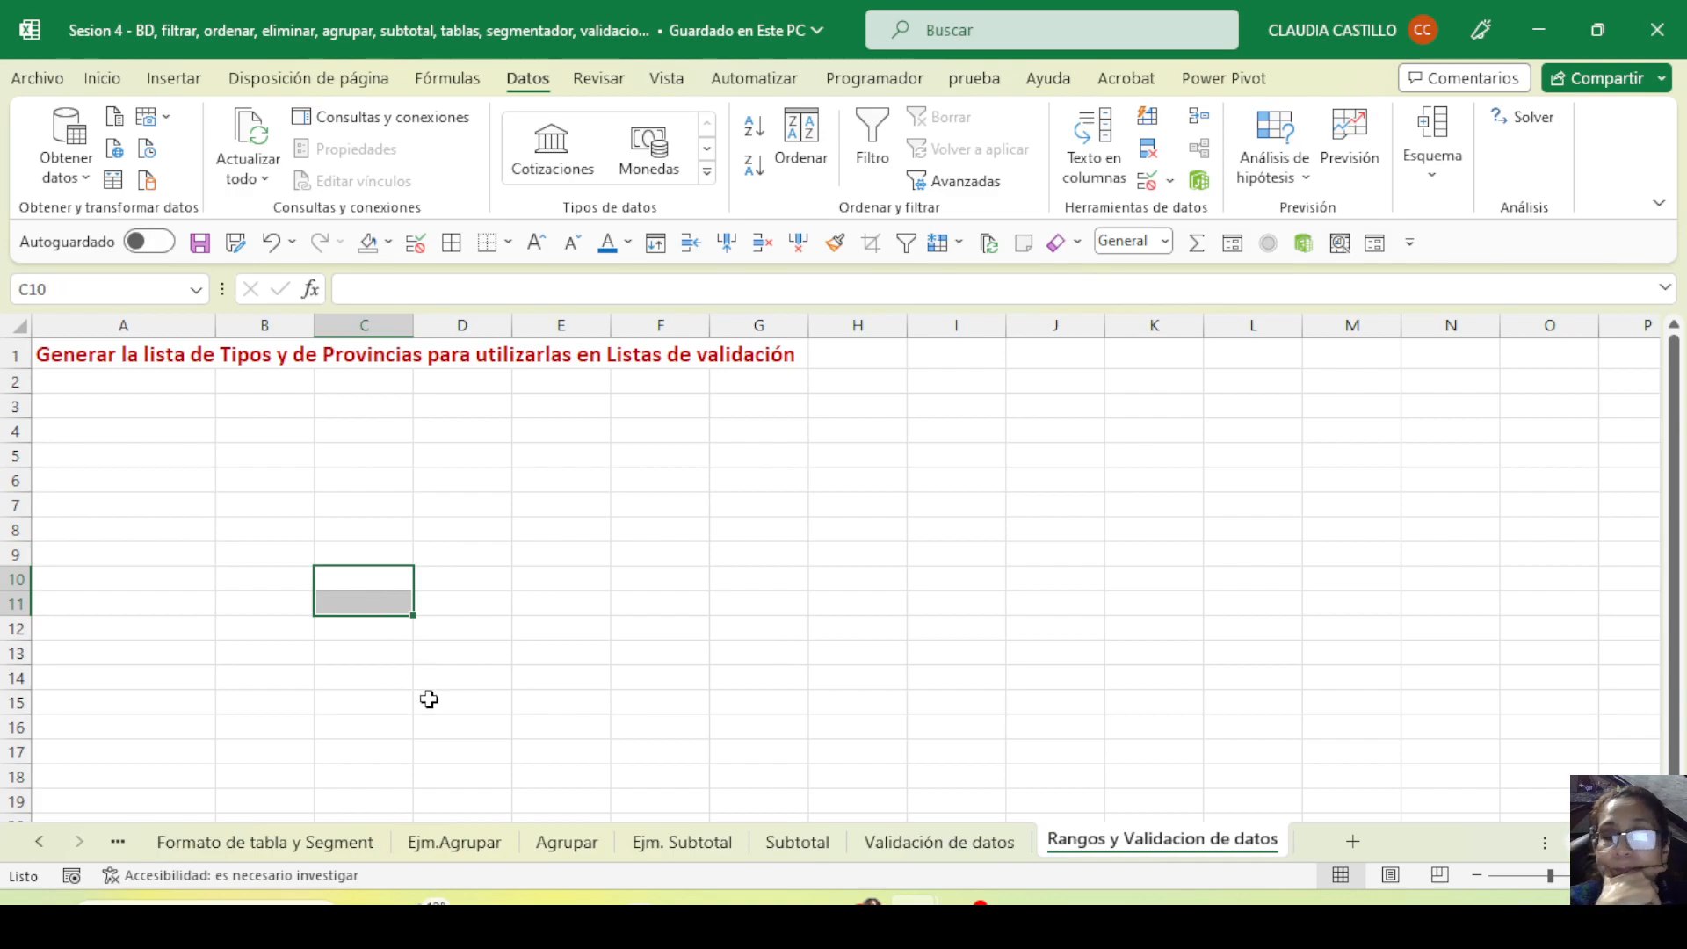
pyautogui.moveTo(366, 445); pyautogui.dragTo(364, 757)
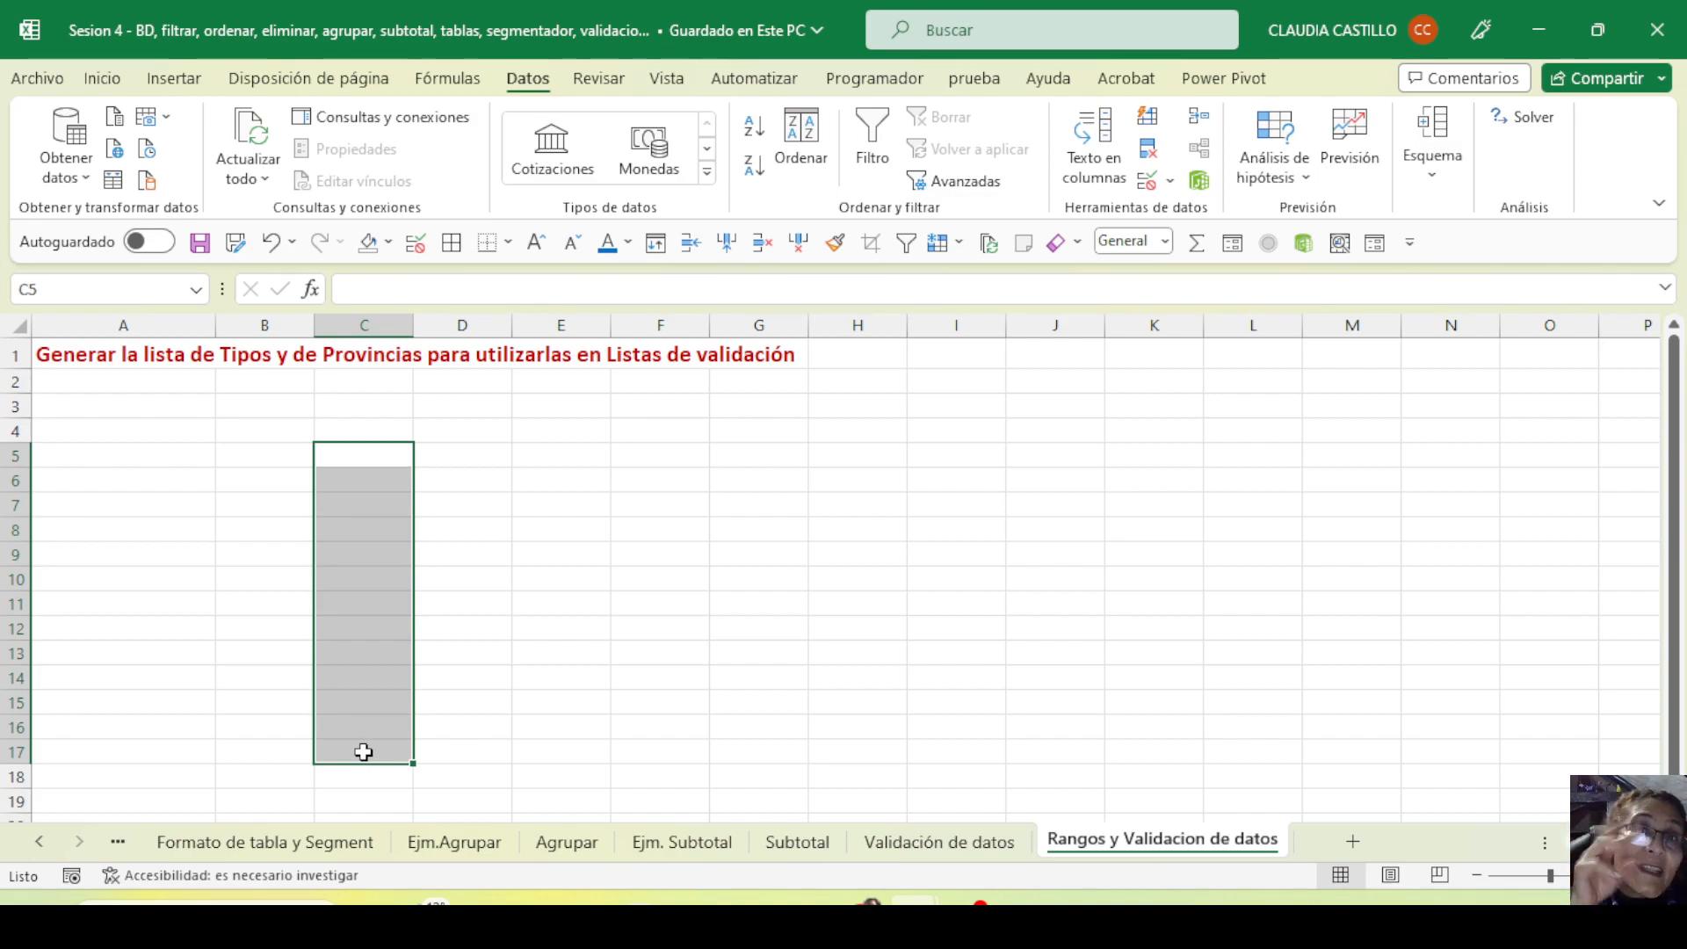
# Copy the whole Tipo column with its header to C4 of the Rangos y Validacion de datos sheet and widen column C to fit
pyautogui.click(901, 843)
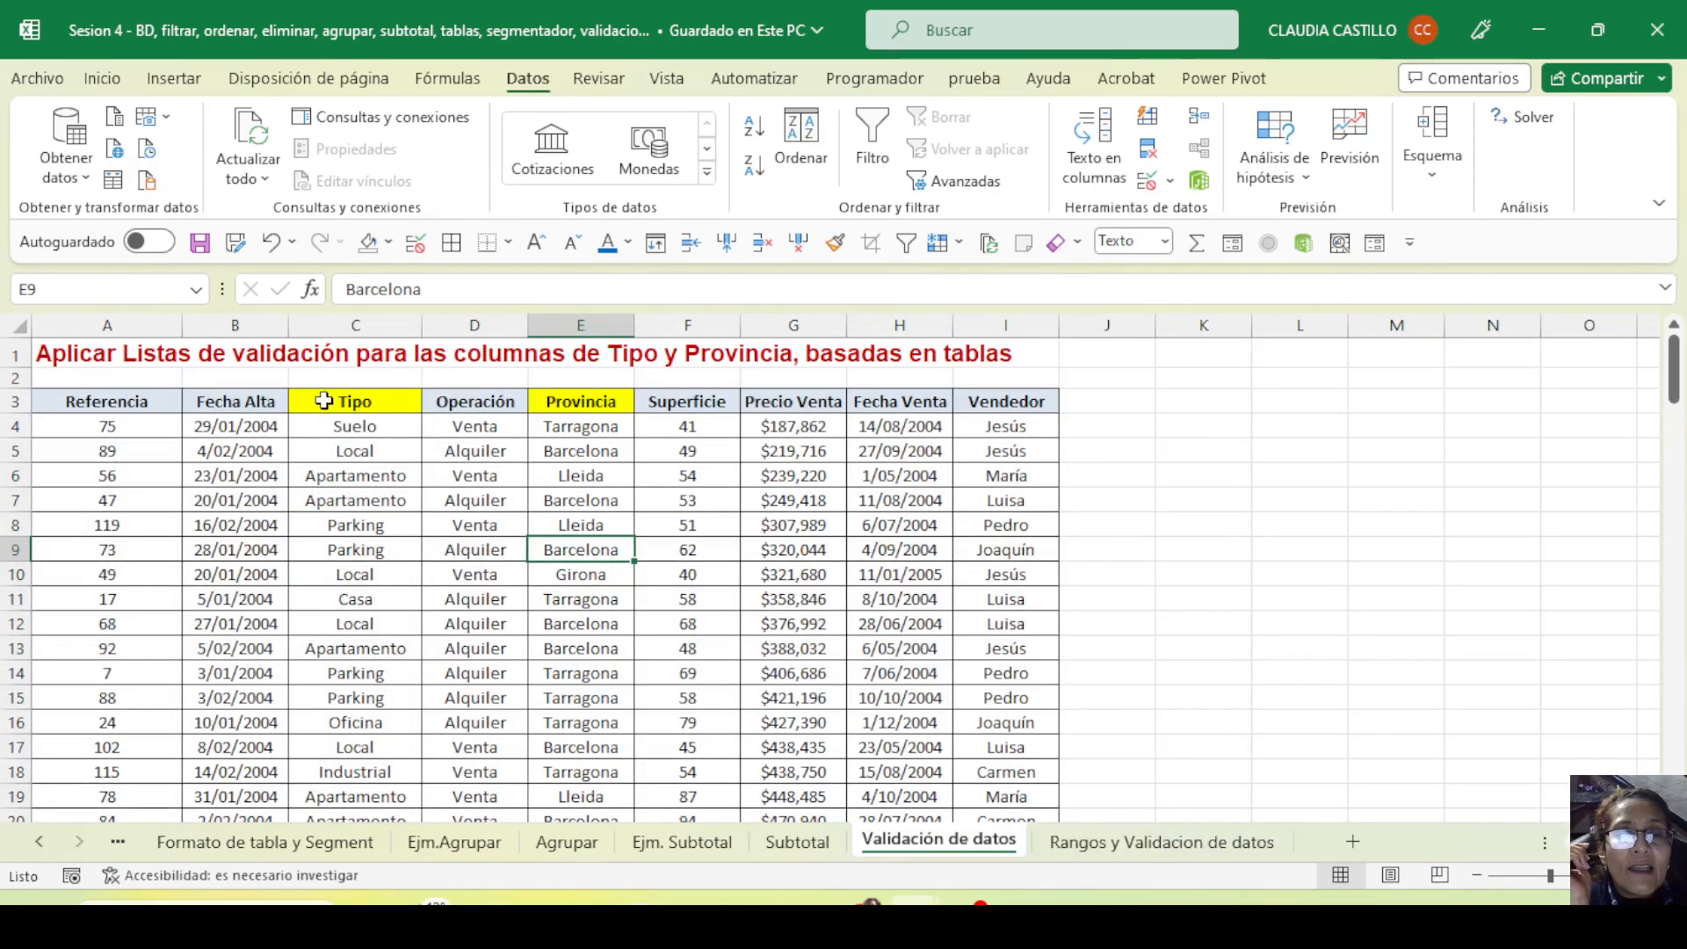
pyautogui.moveTo(323, 401); pyautogui.dragTo(600, 401)
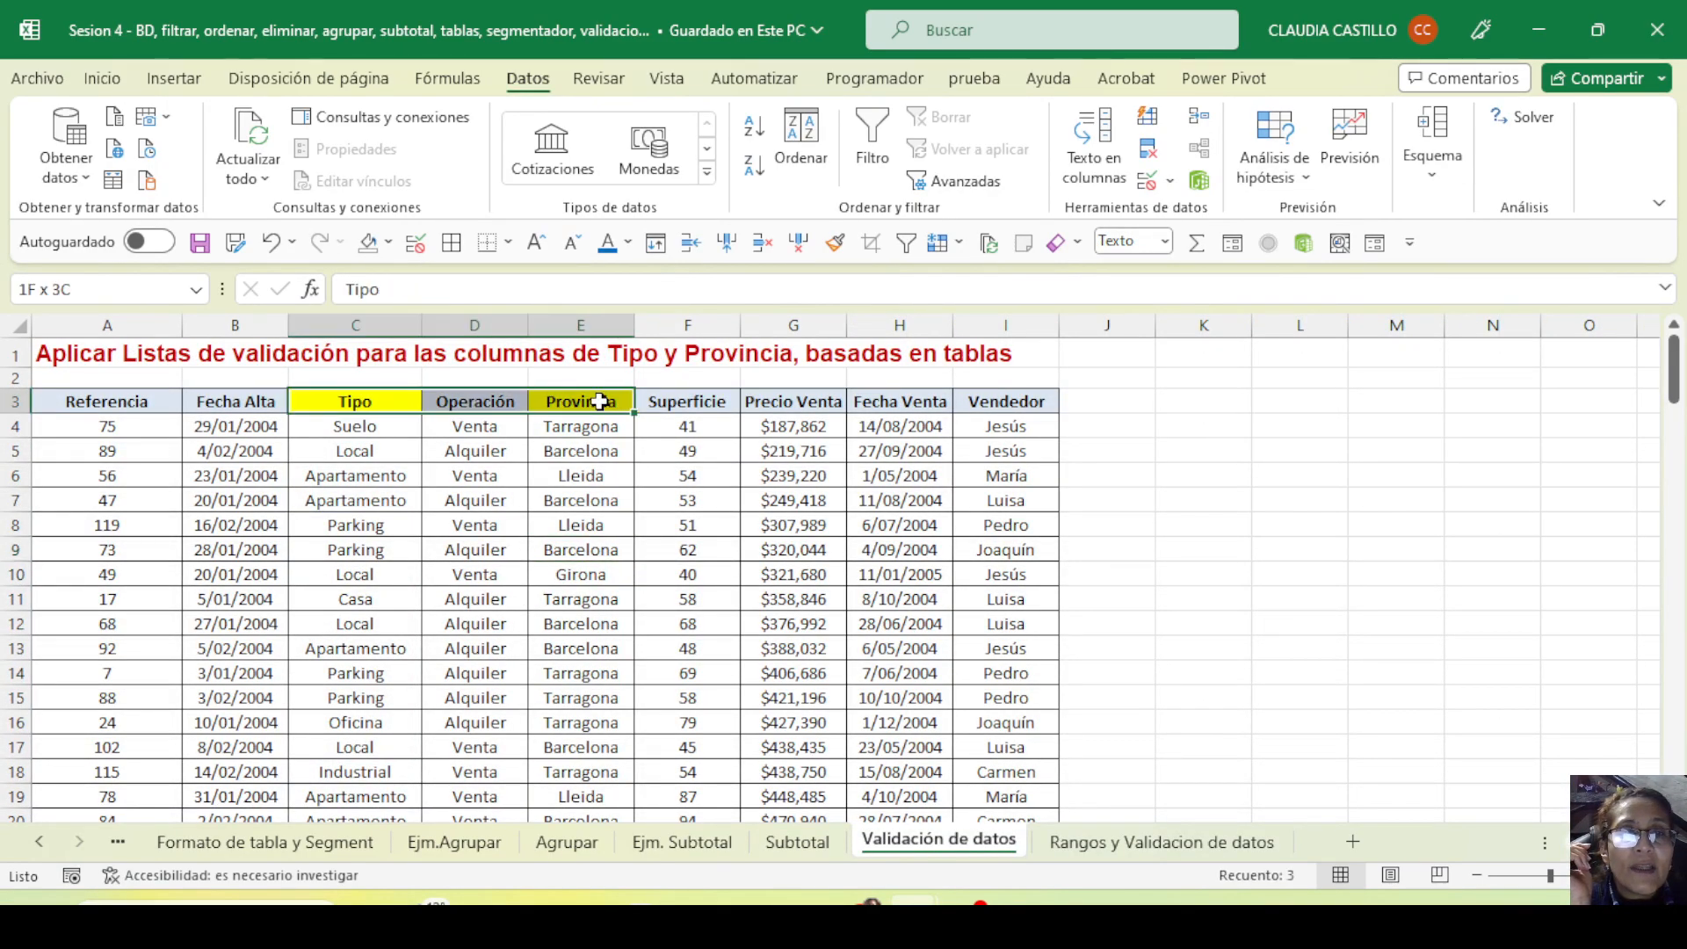
pyautogui.click(353, 401)
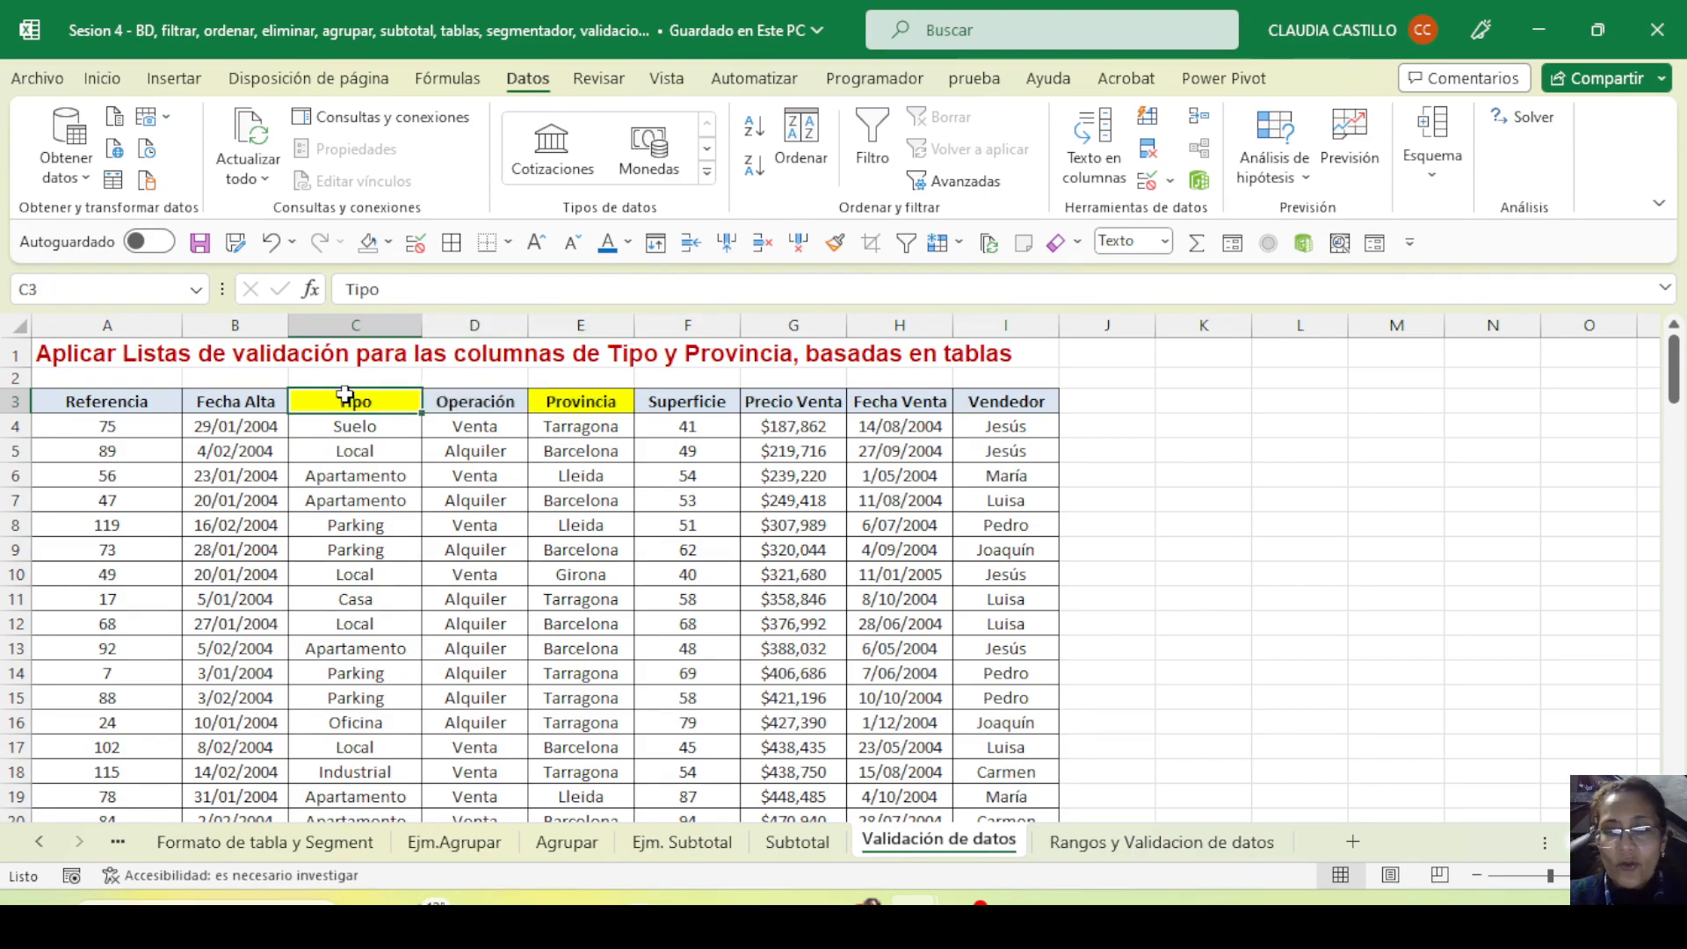
pyautogui.hotkey('ctrl', 'shift', 'Down')
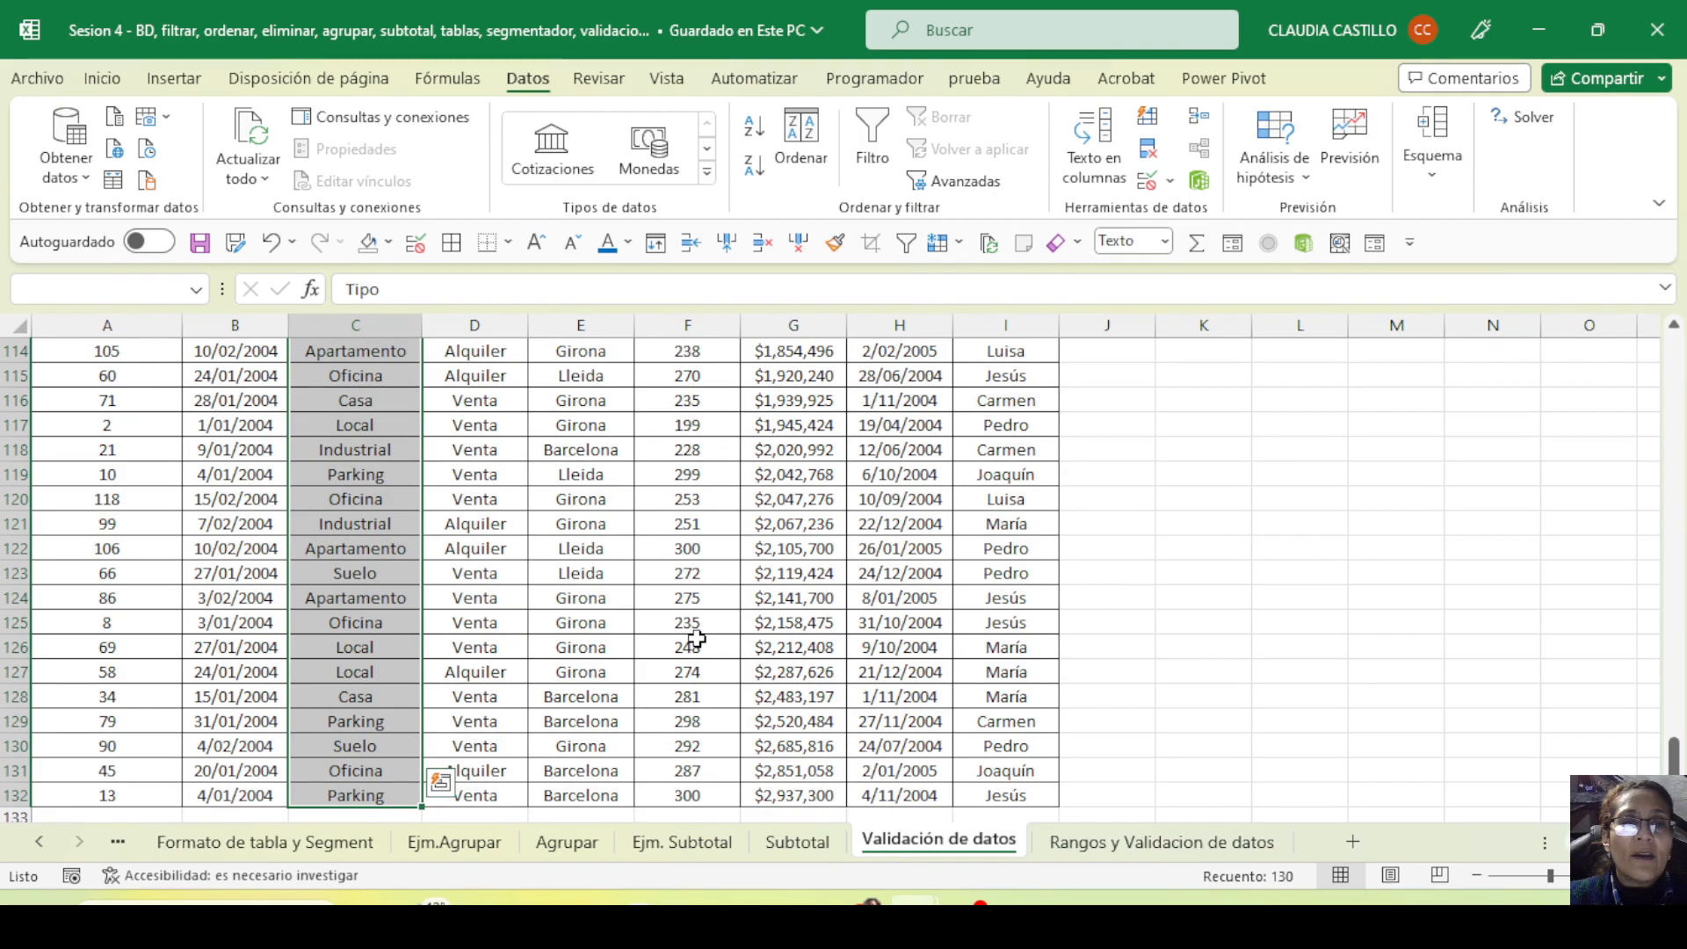
pyautogui.hotkey('ctrl', 'c')
pyautogui.click(1148, 851)
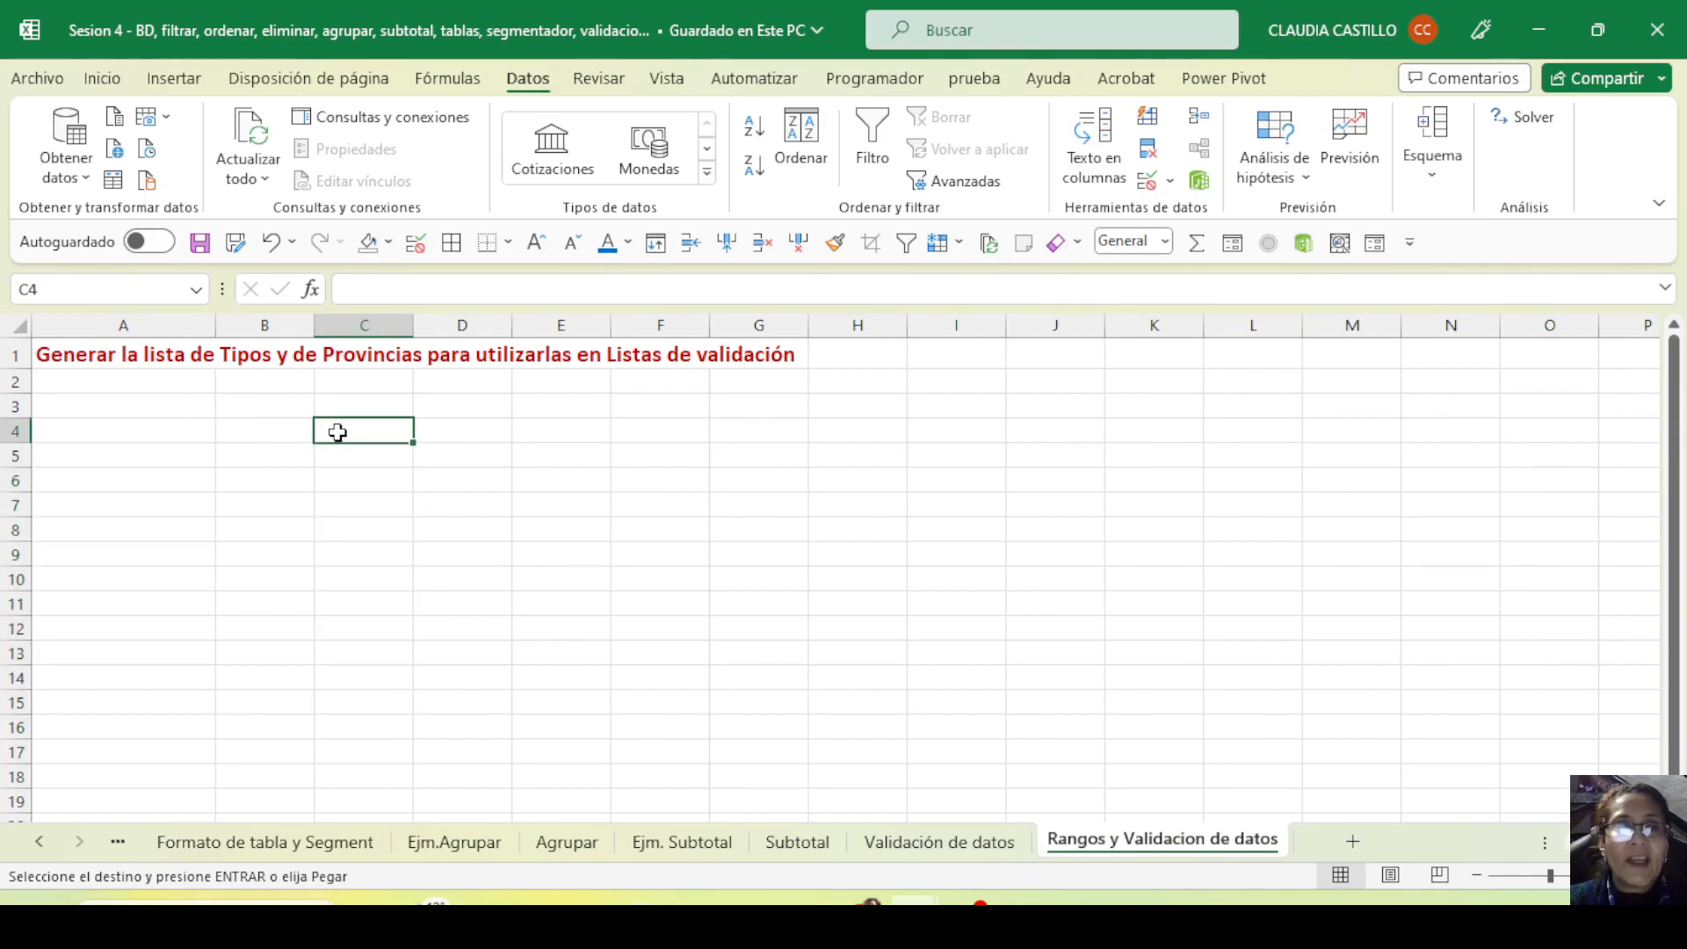
pyautogui.press('Return')
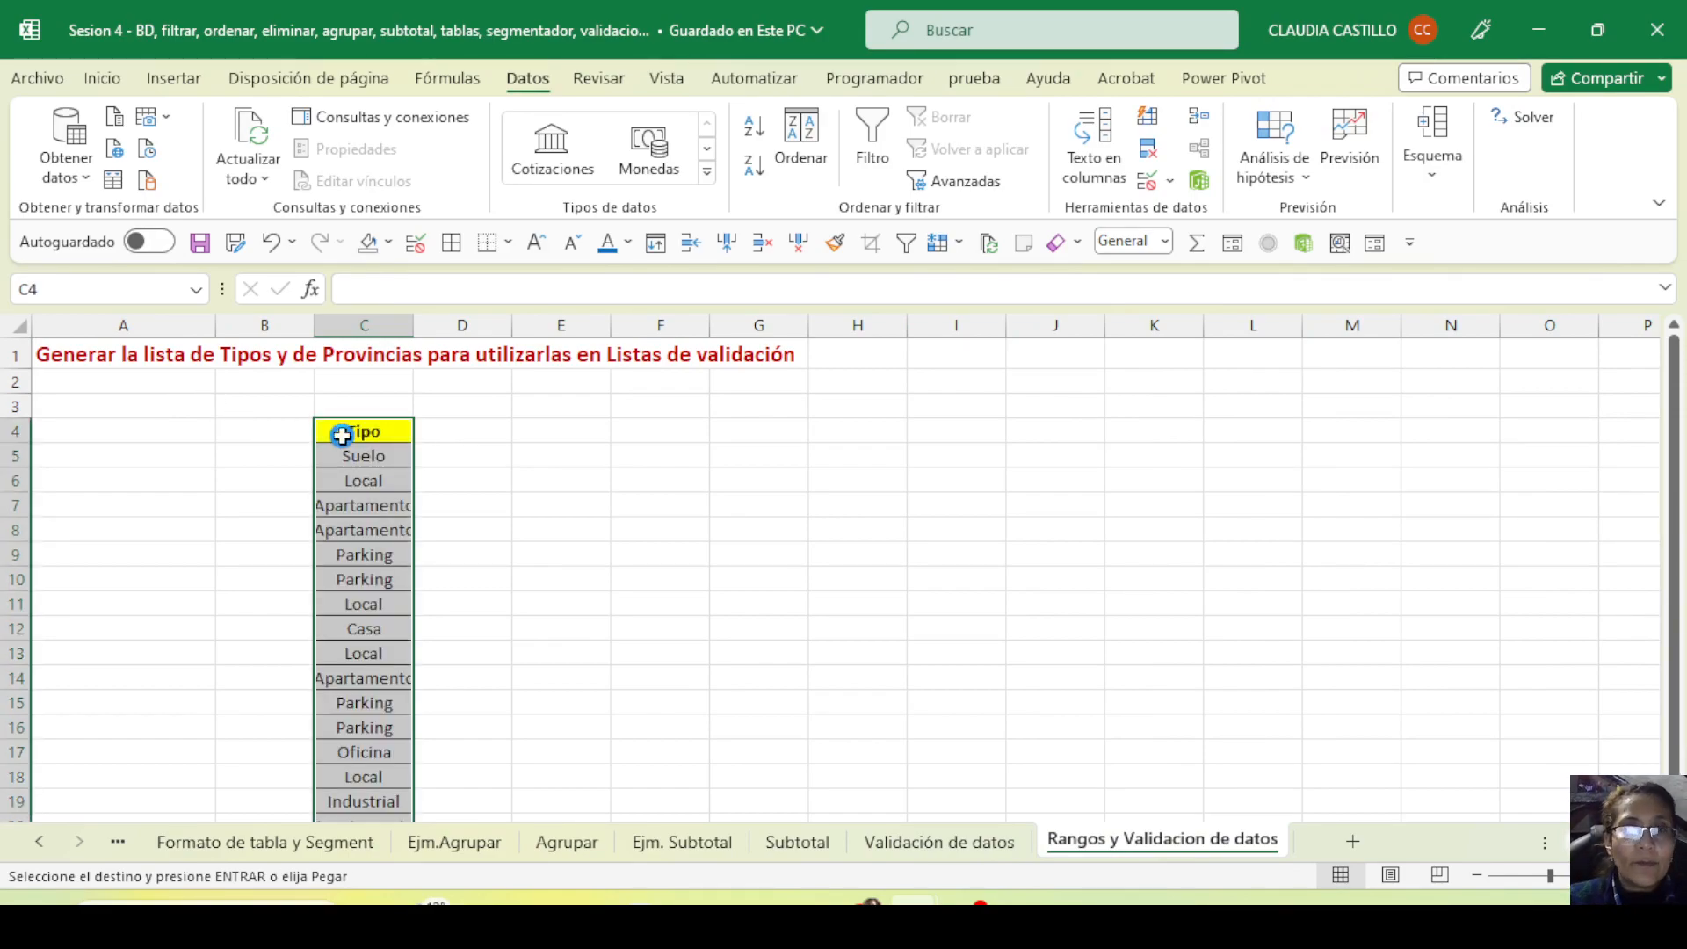
pyautogui.moveTo(413, 327); pyautogui.dragTo(475, 328)
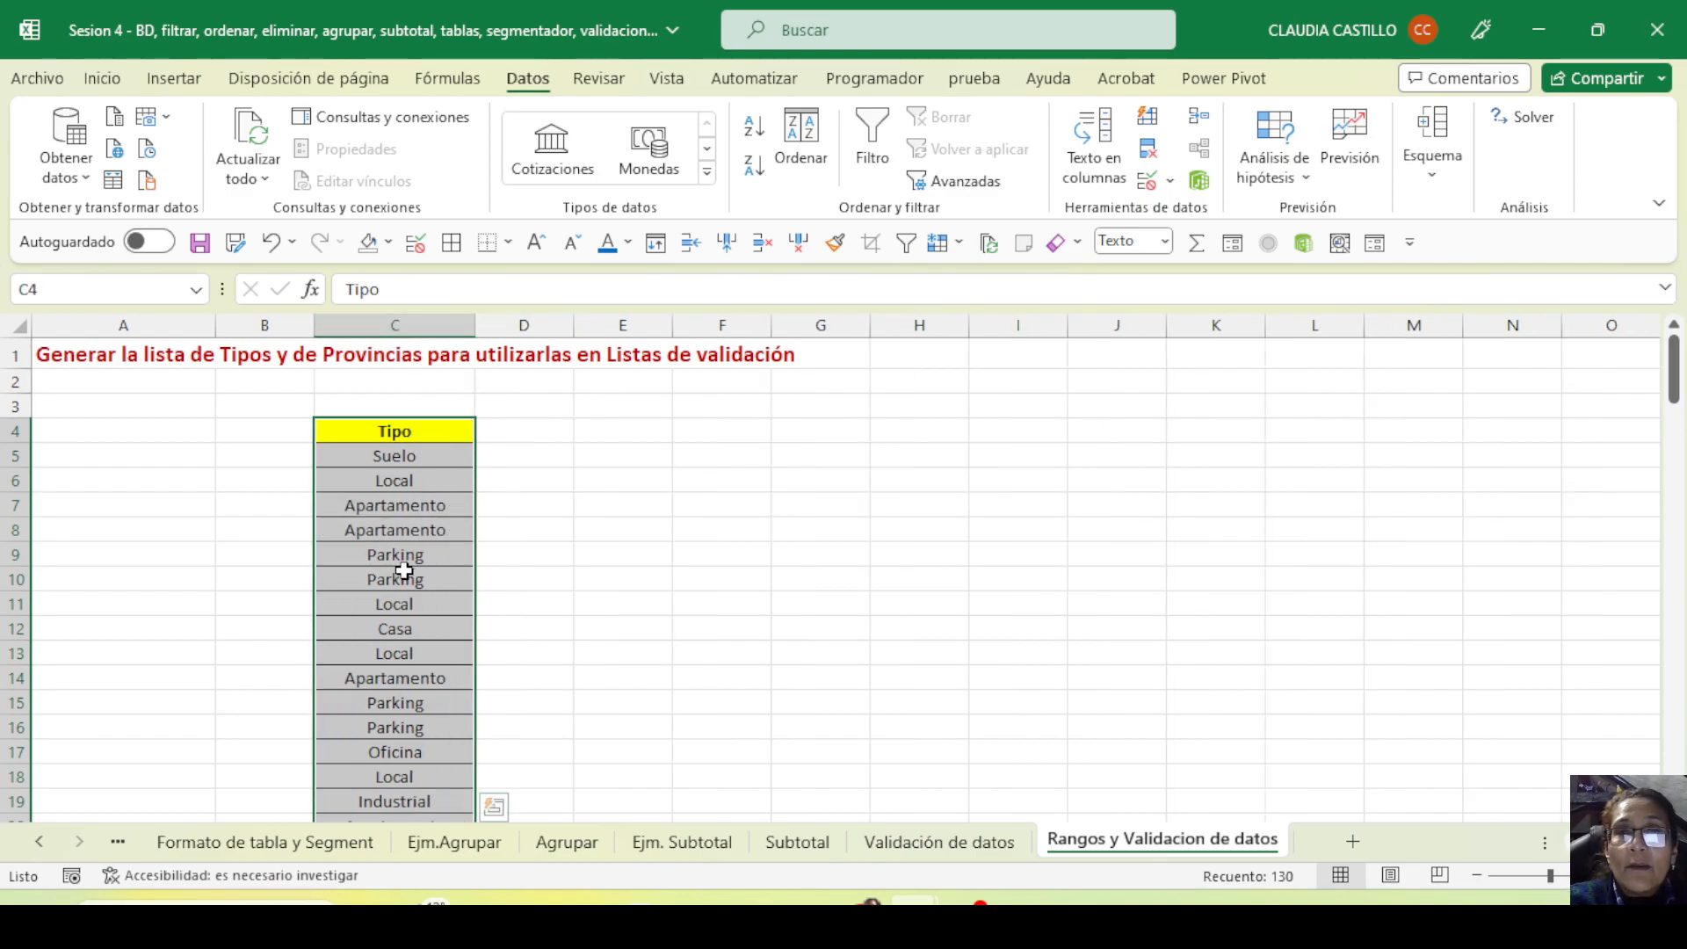
# Remove the duplicates from the copied Tipo list, treating its first row as a header
pyautogui.click(1157, 158)
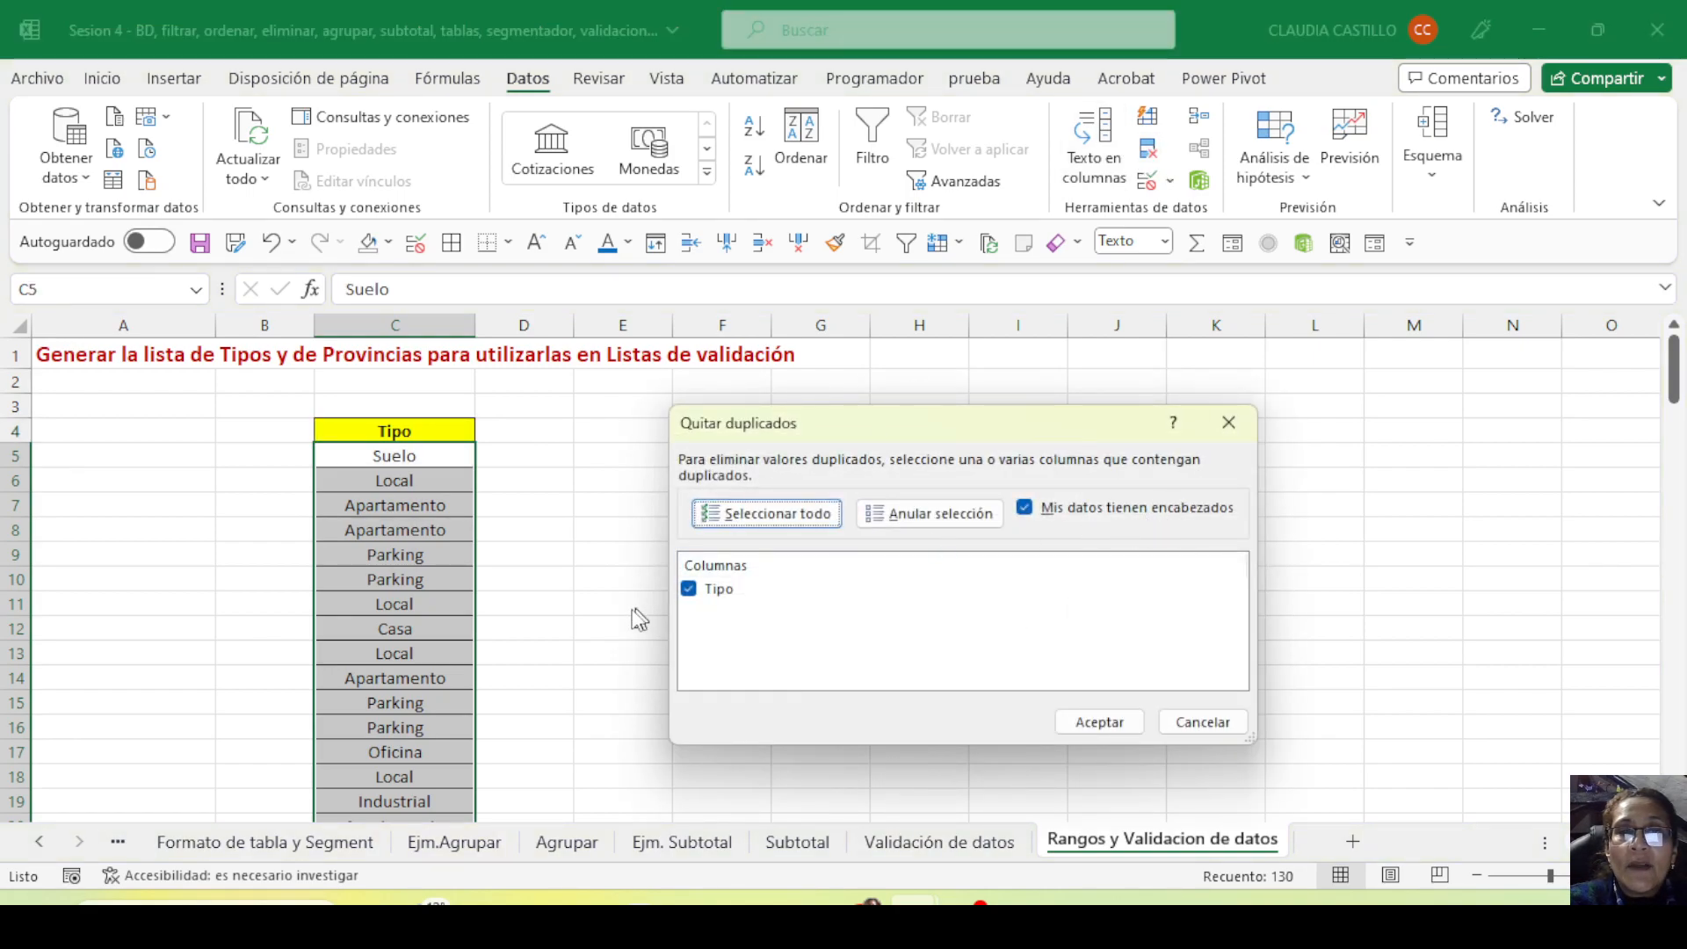
pyautogui.click(1074, 718)
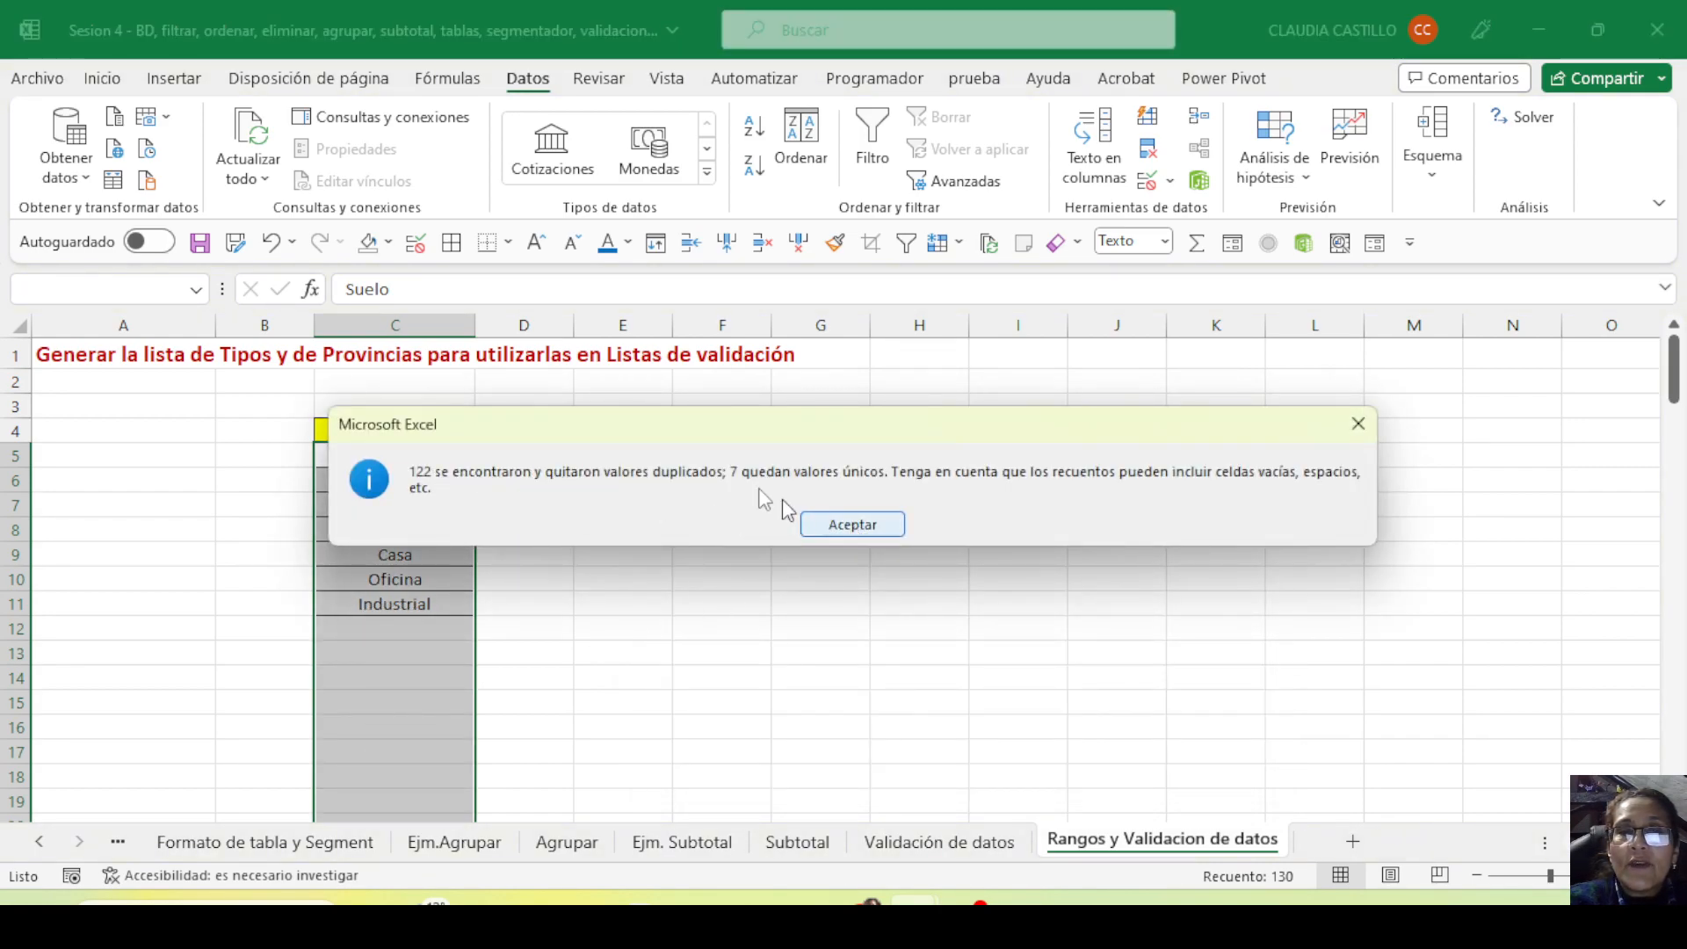
pyautogui.click(826, 526)
pyautogui.click(384, 701)
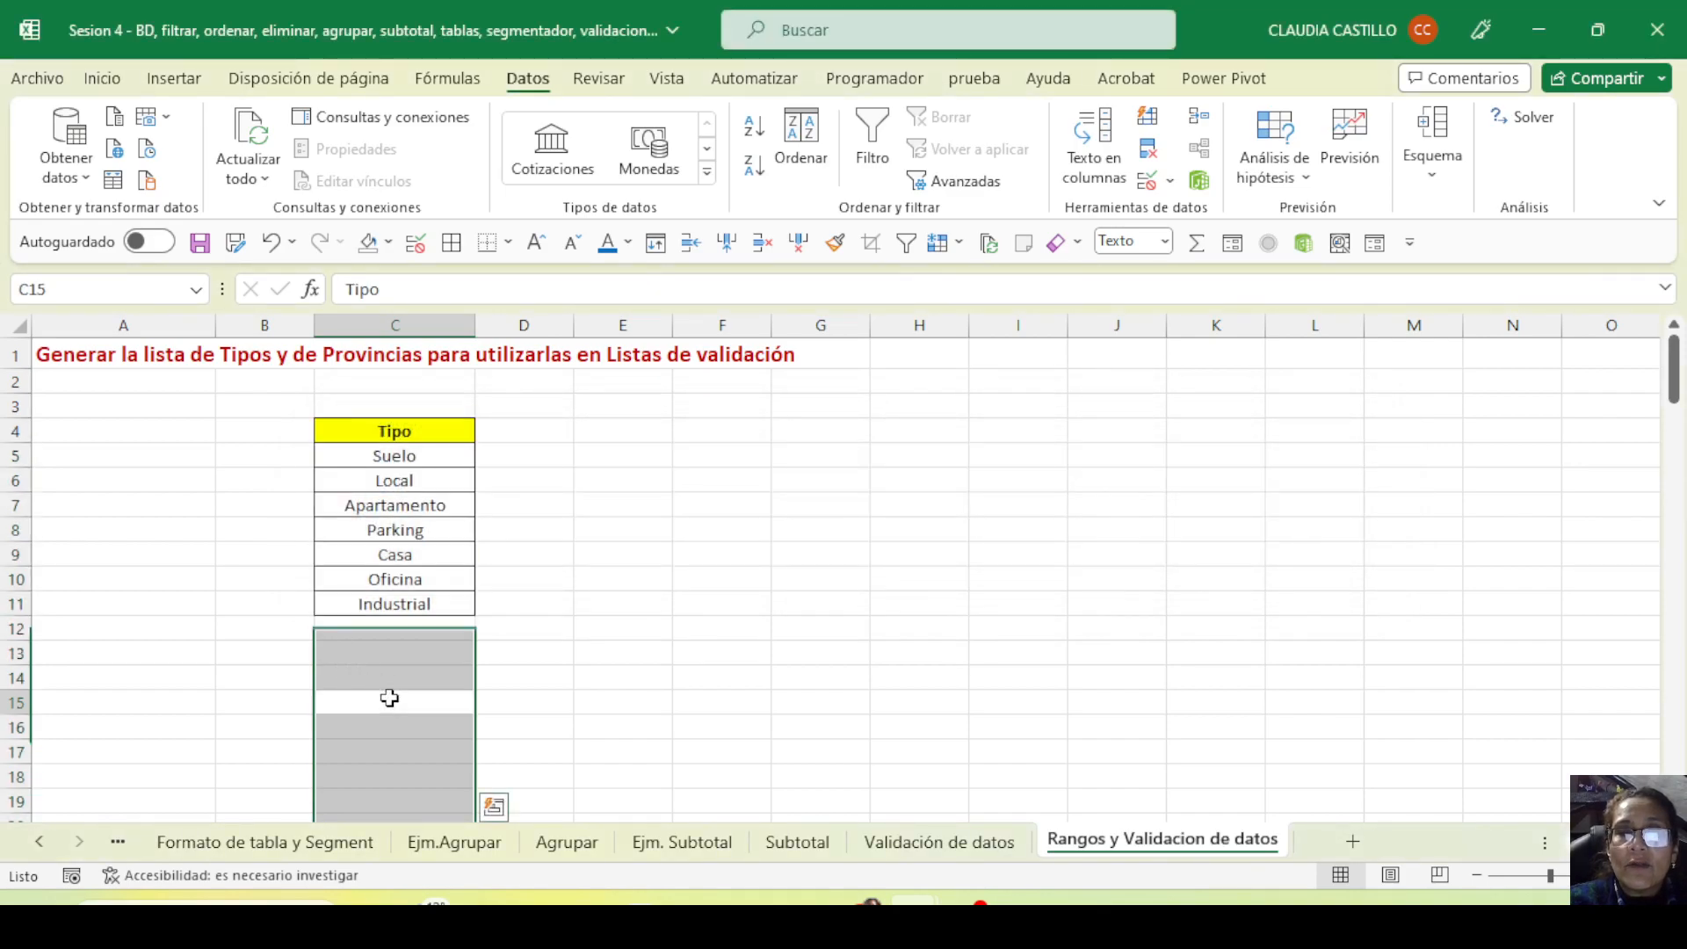
# Copy the whole Provincia column with its header to F4 of the Rangos y Validacion de datos sheet and widen column F slightly
pyautogui.click(945, 844)
pyautogui.scroll(2, 696, 499)
pyautogui.scroll(20, 694, 496)
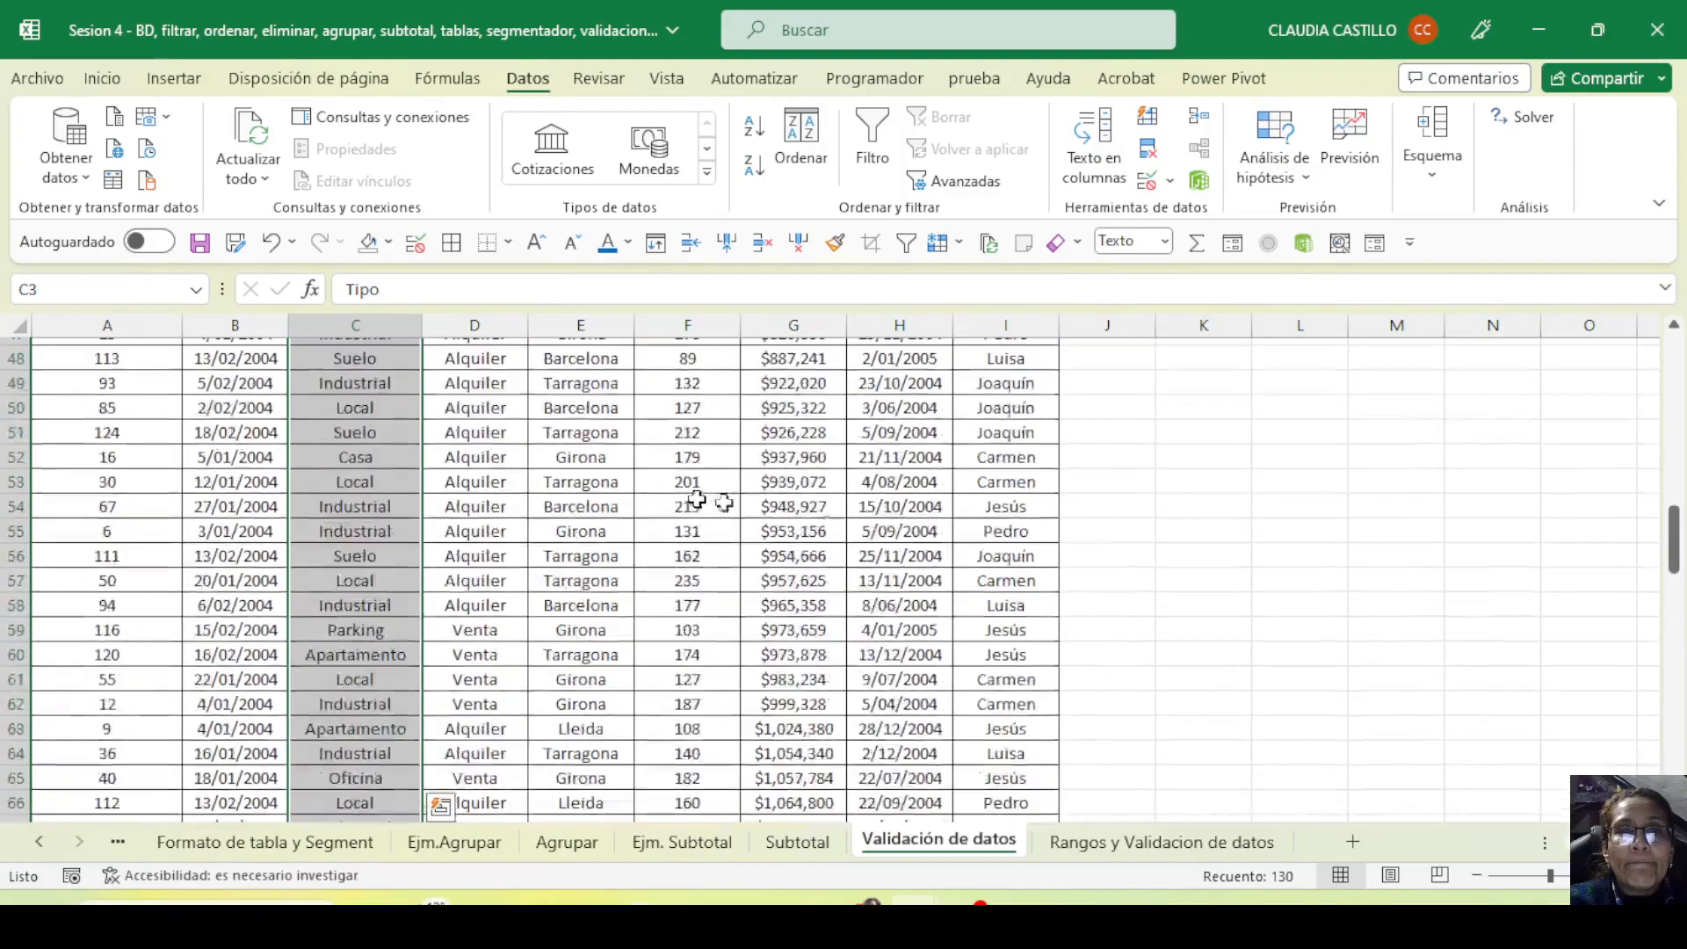
pyautogui.moveTo(1679, 536); pyautogui.dragTo(1676, 364)
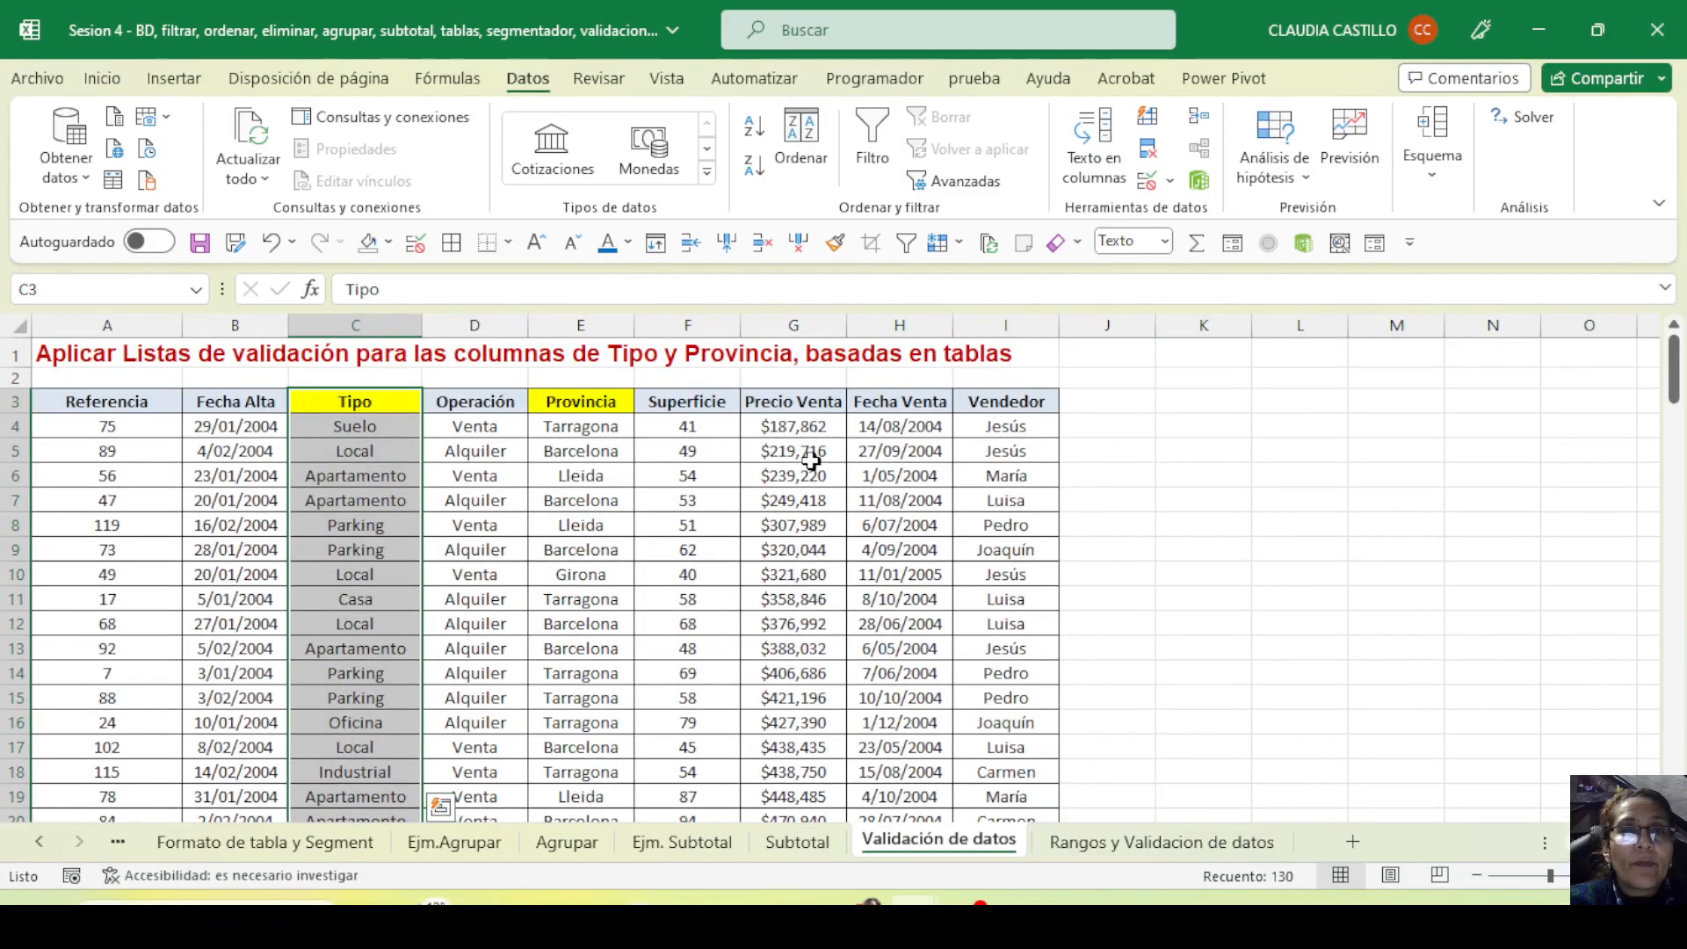
pyautogui.click(552, 401)
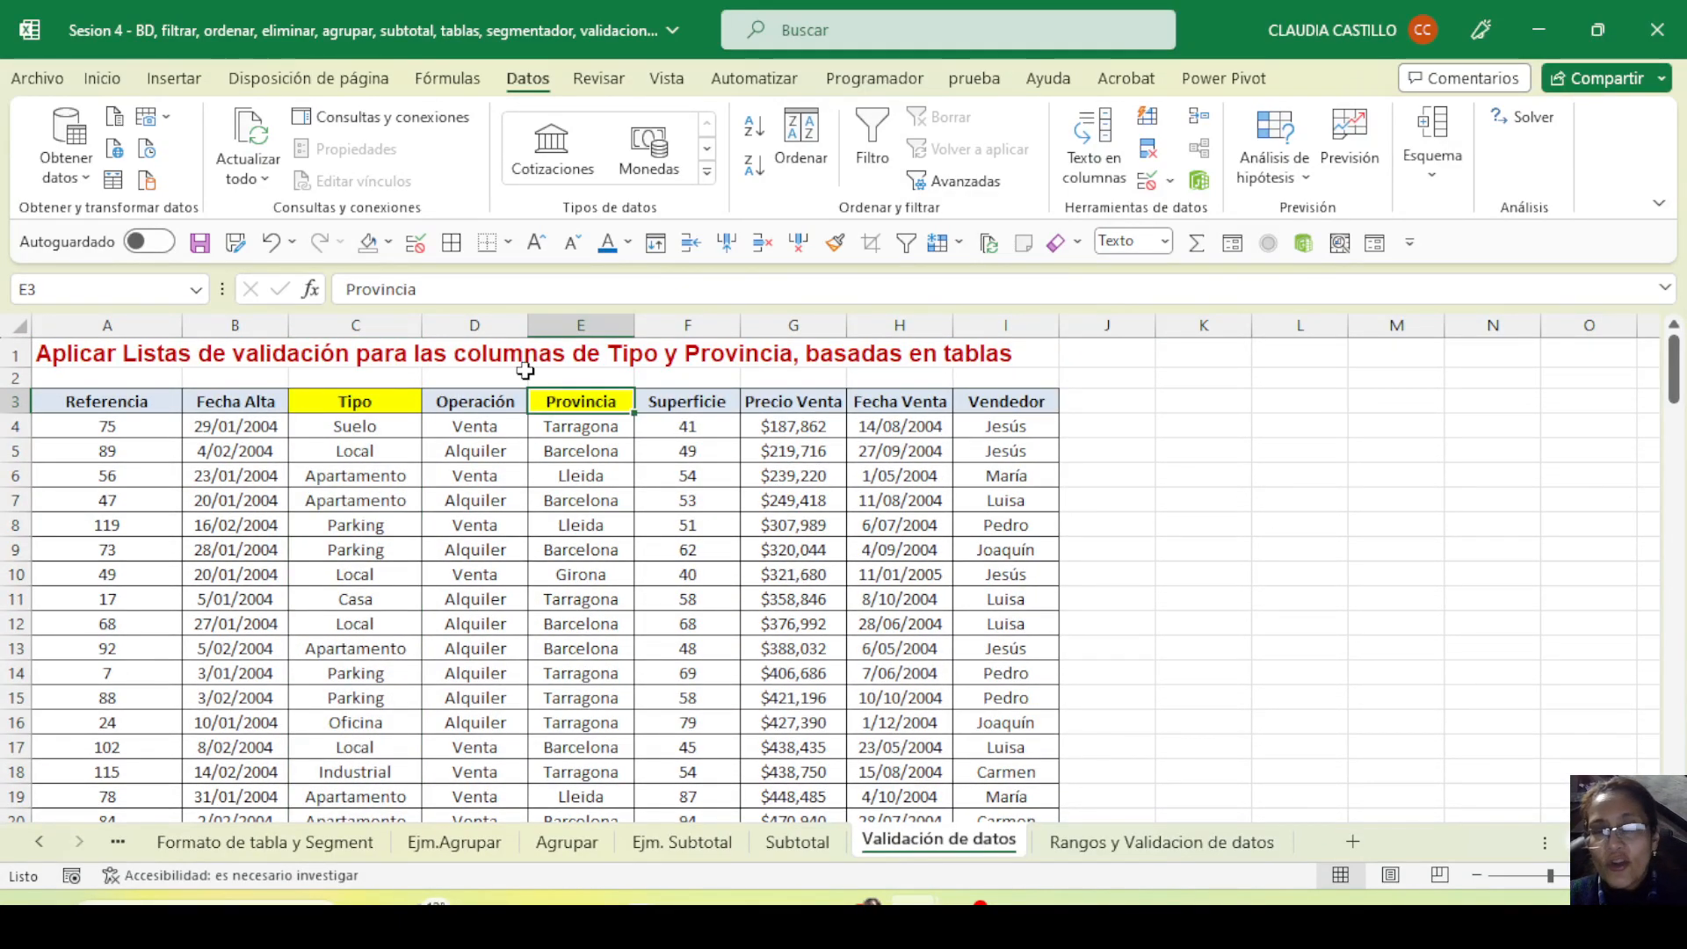
pyautogui.hotkey('ctrl', 'shift', 'Down')
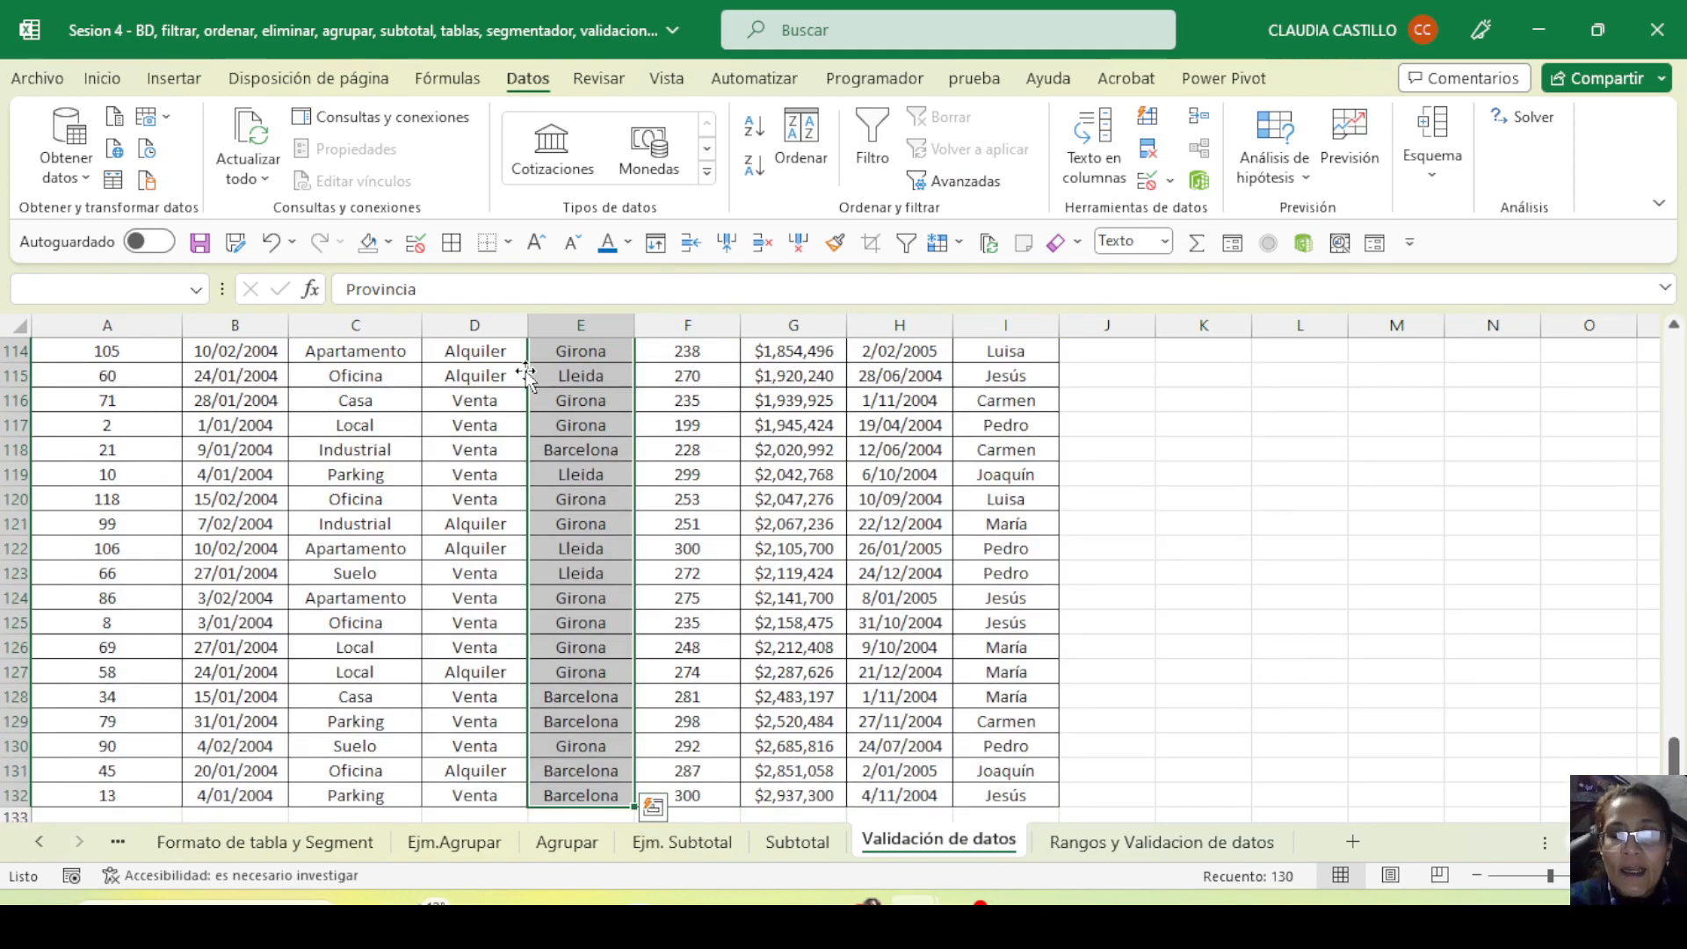
pyautogui.hotkey('ctrl', 'c')
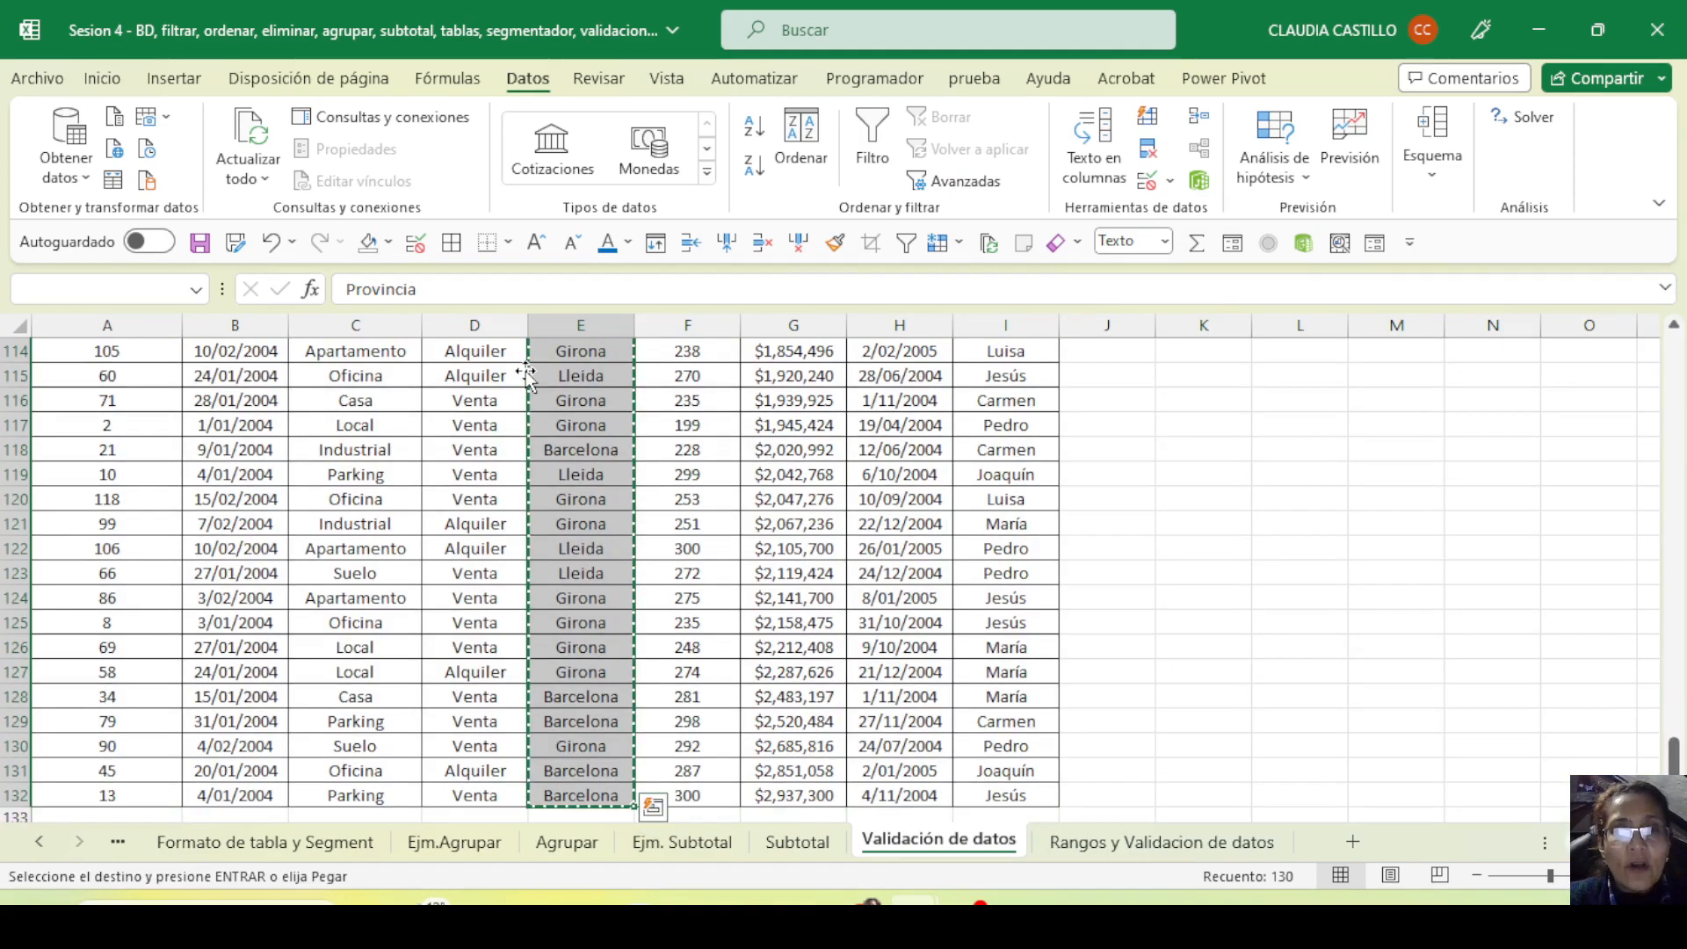
pyautogui.click(1162, 842)
pyautogui.click(695, 432)
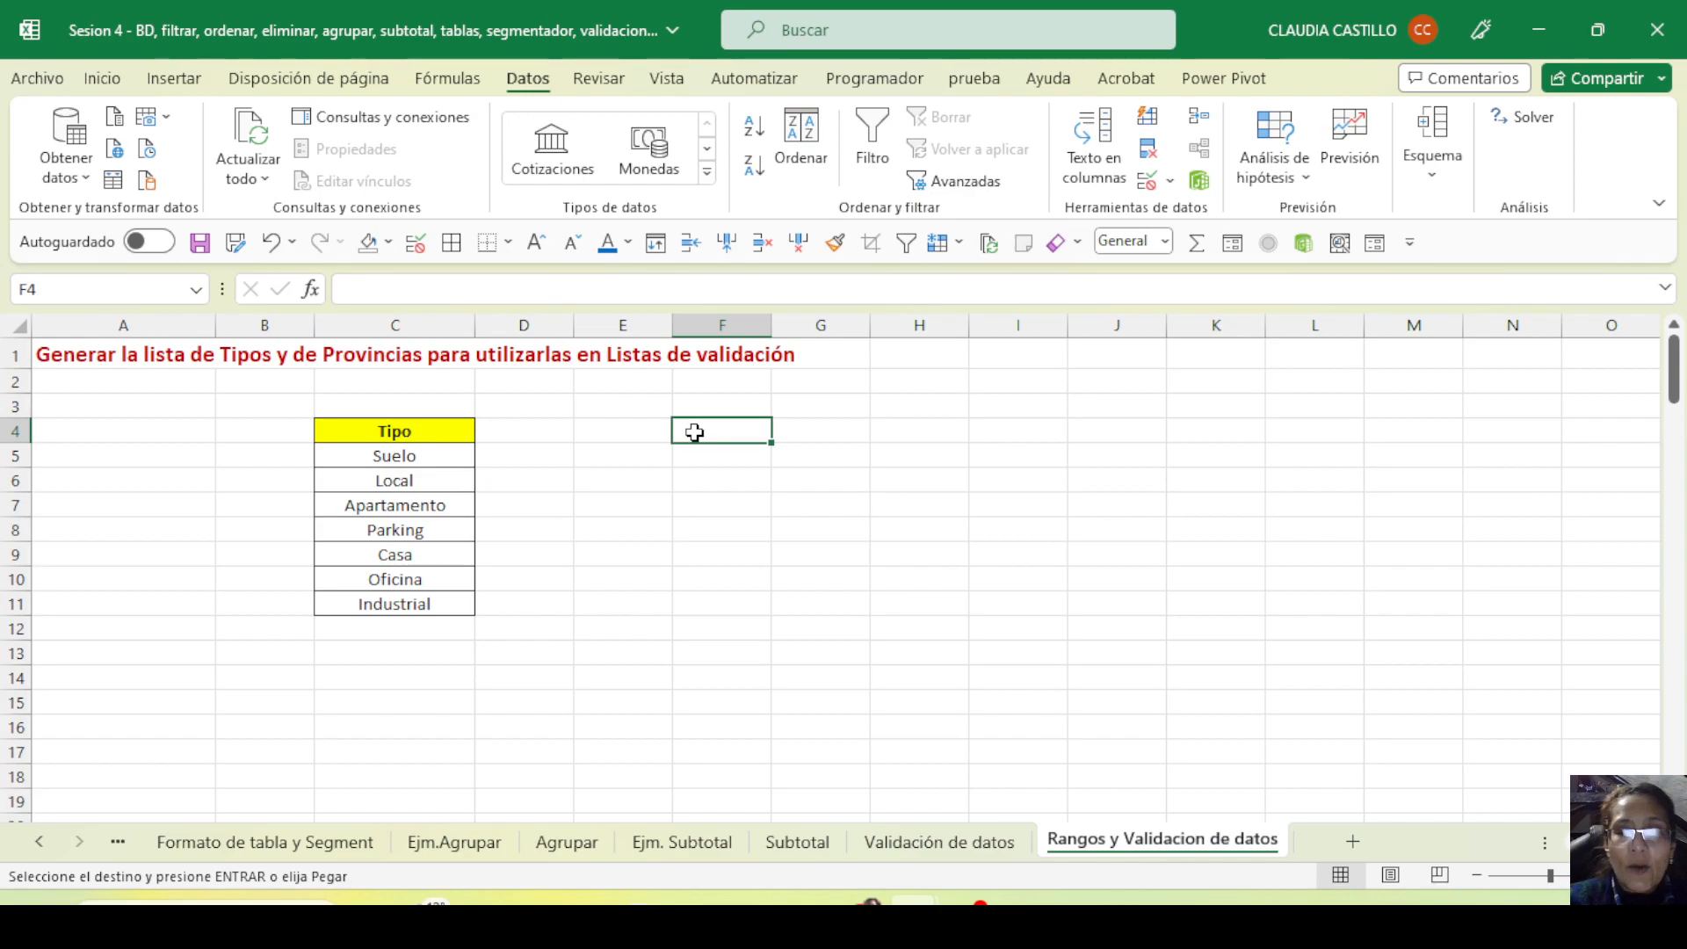
pyautogui.hotkey('ctrl', 'v')
pyautogui.moveTo(768, 317); pyautogui.dragTo(796, 317)
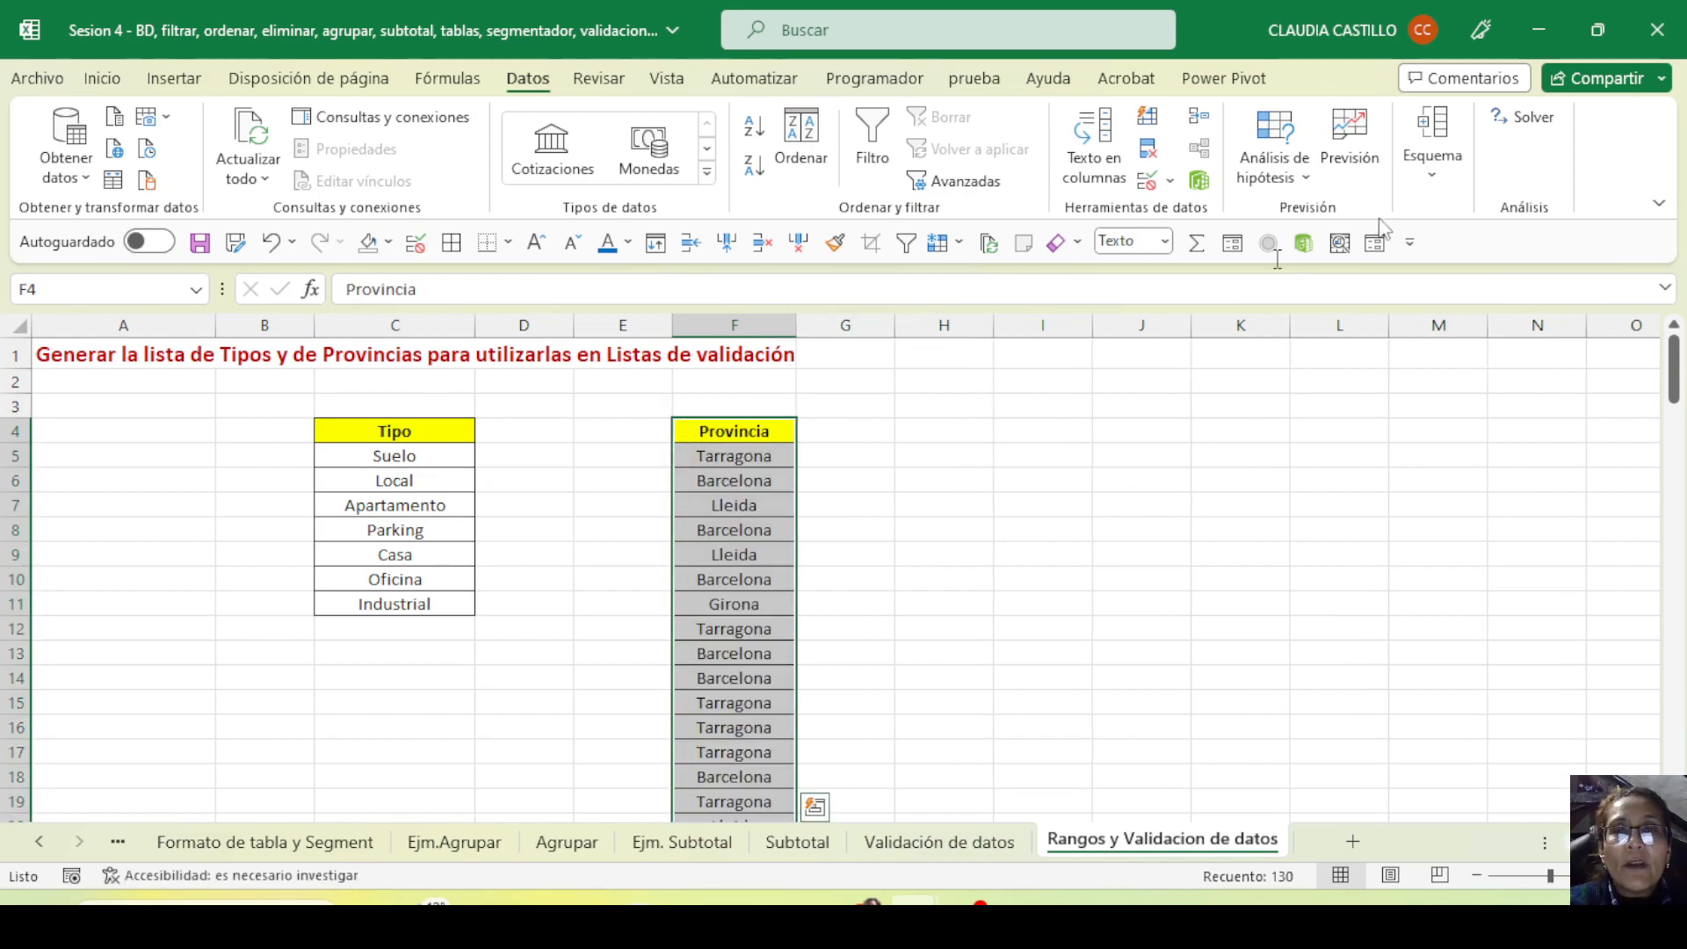
# Remove the duplicates from the copied Provincia list, treating its first row as a header
pyautogui.click(1148, 151)
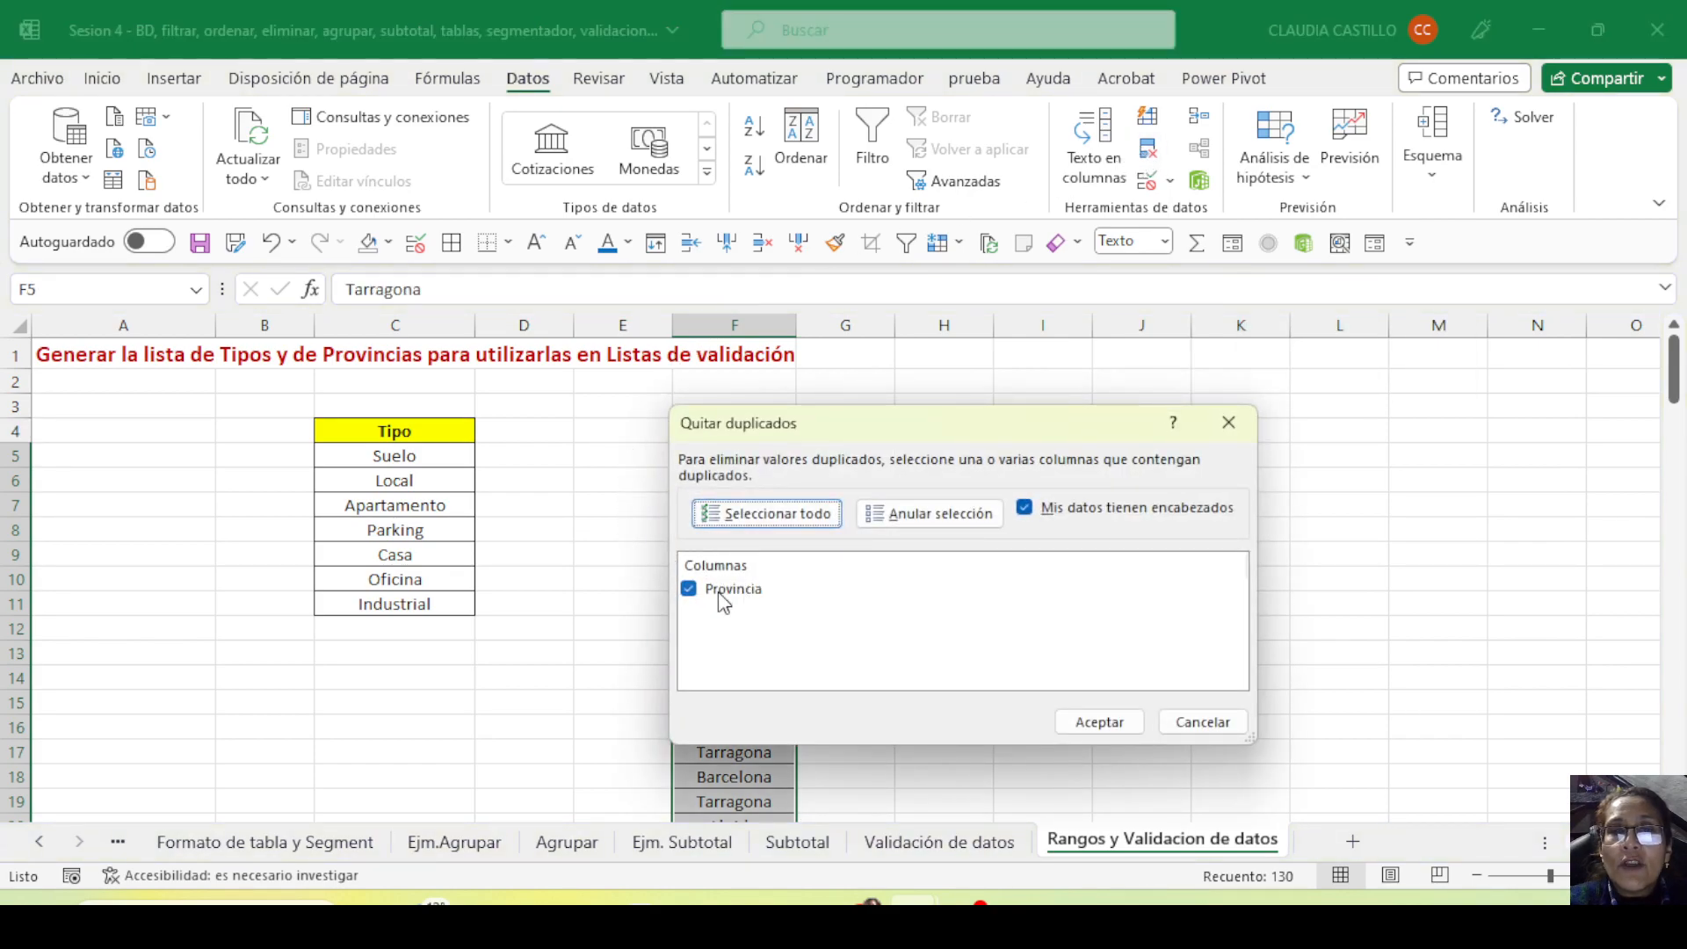
pyautogui.click(1099, 722)
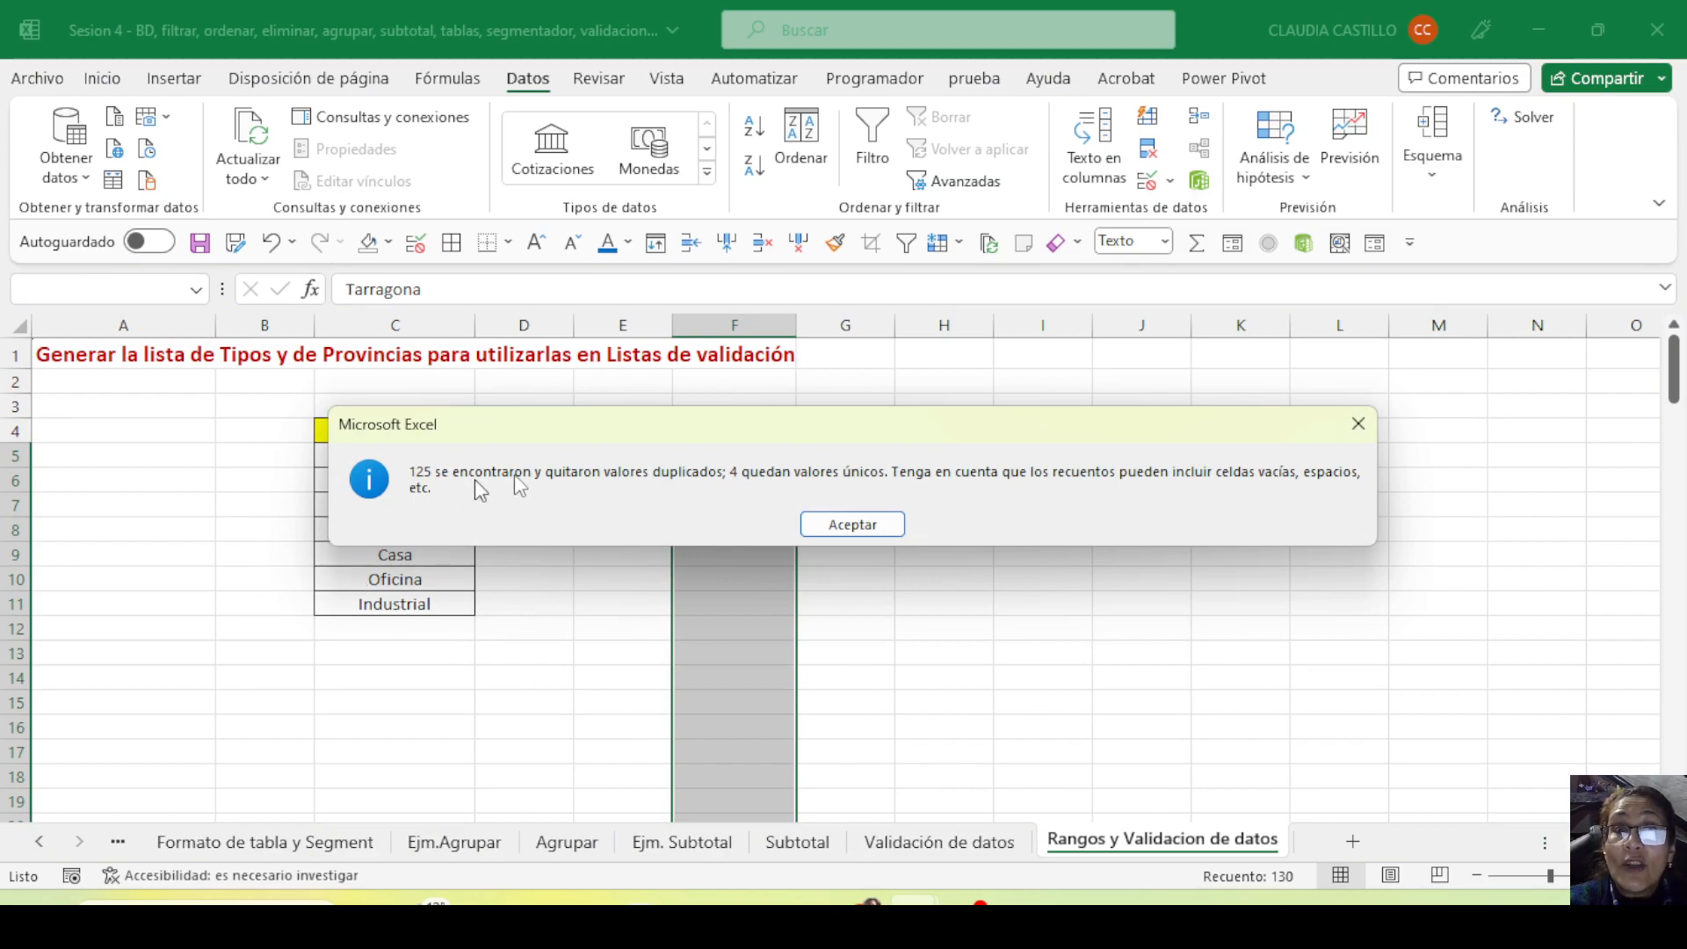
pyautogui.click(850, 523)
pyautogui.click(976, 659)
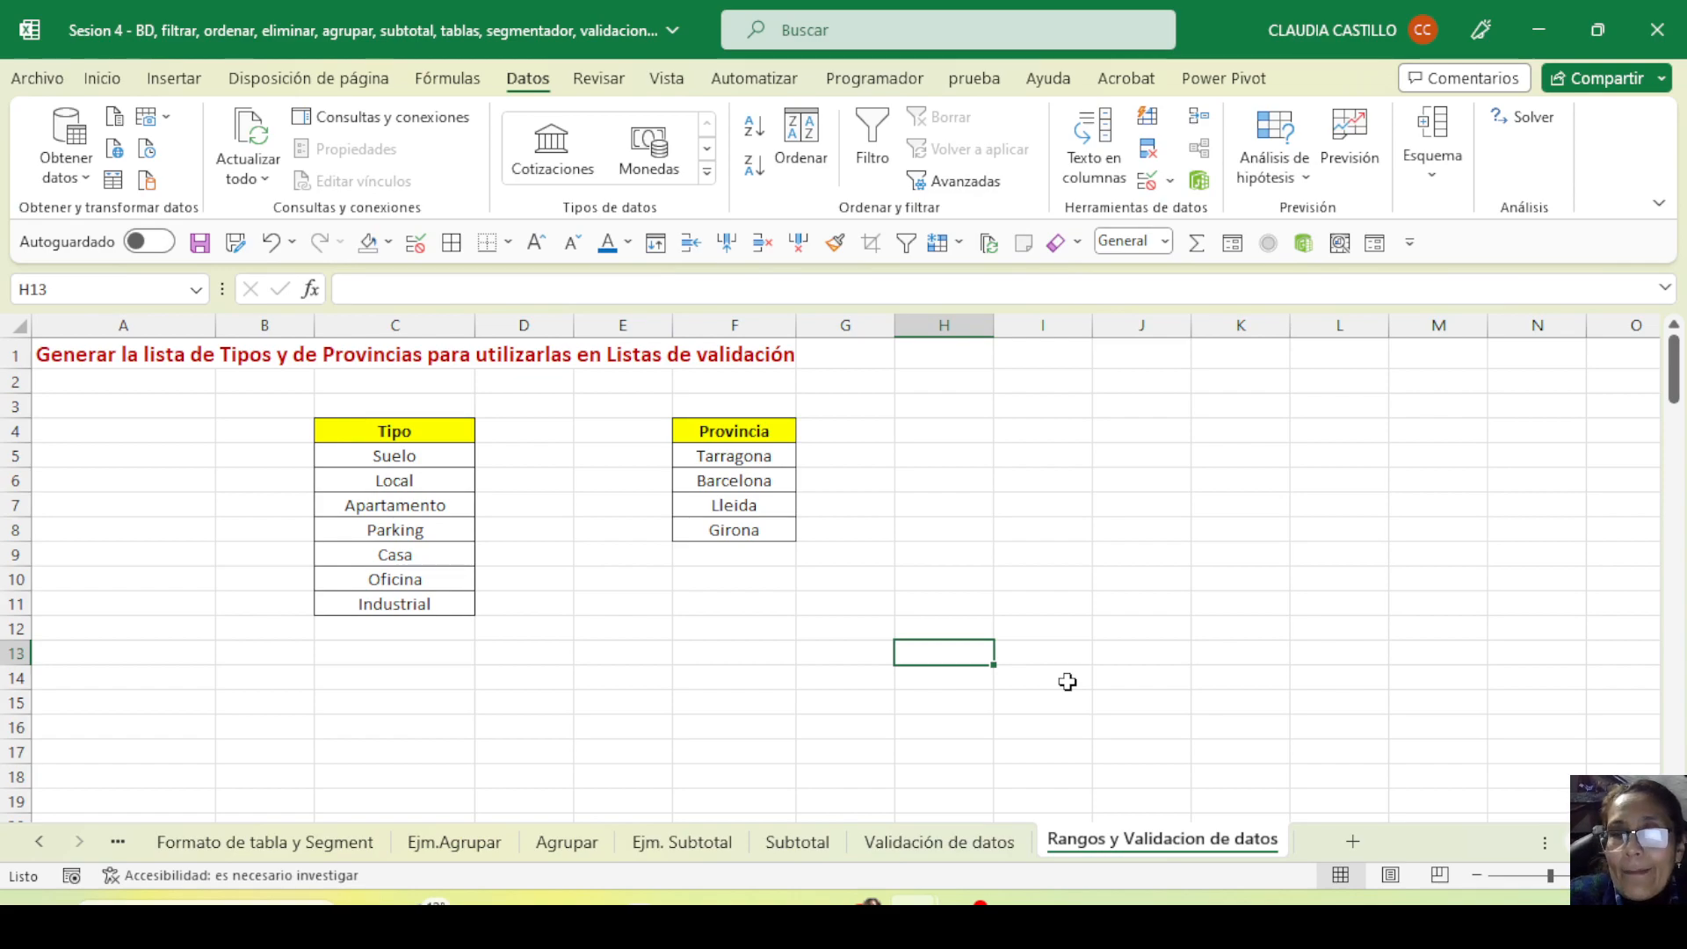
pyautogui.moveTo(369, 431); pyautogui.dragTo(371, 604)
pyautogui.moveTo(708, 437); pyautogui.dragTo(712, 549)
pyautogui.moveTo(445, 431); pyautogui.dragTo(445, 606)
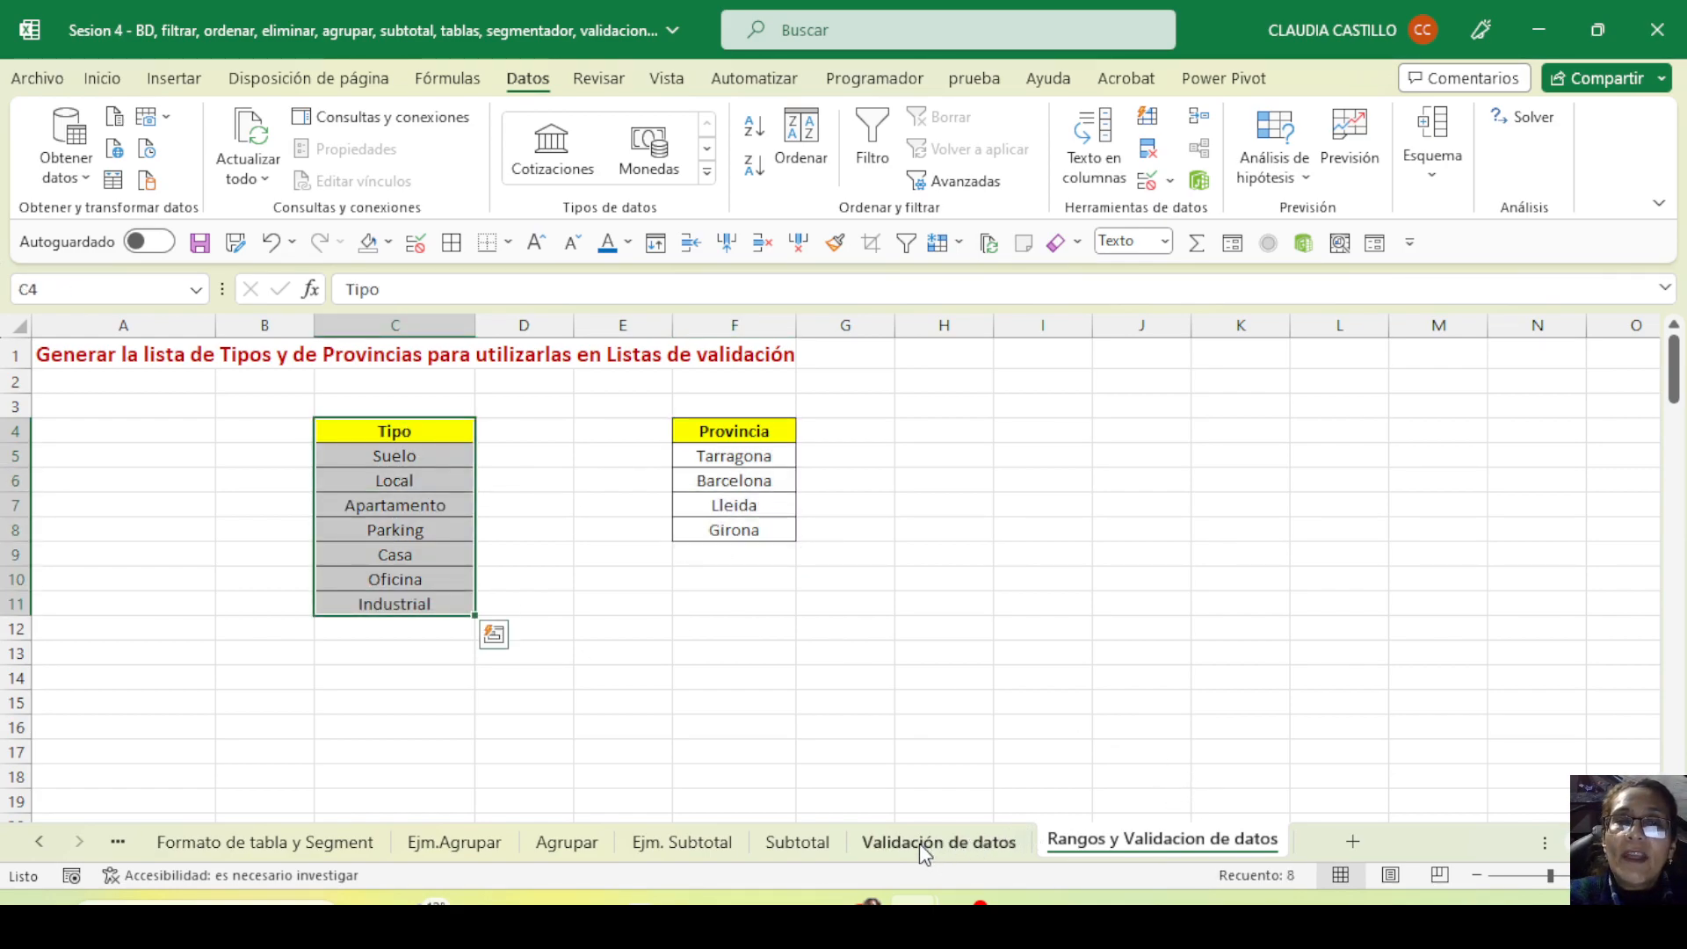
pyautogui.moveTo(342, 433); pyautogui.dragTo(413, 606)
pyautogui.moveTo(760, 422); pyautogui.dragTo(735, 533)
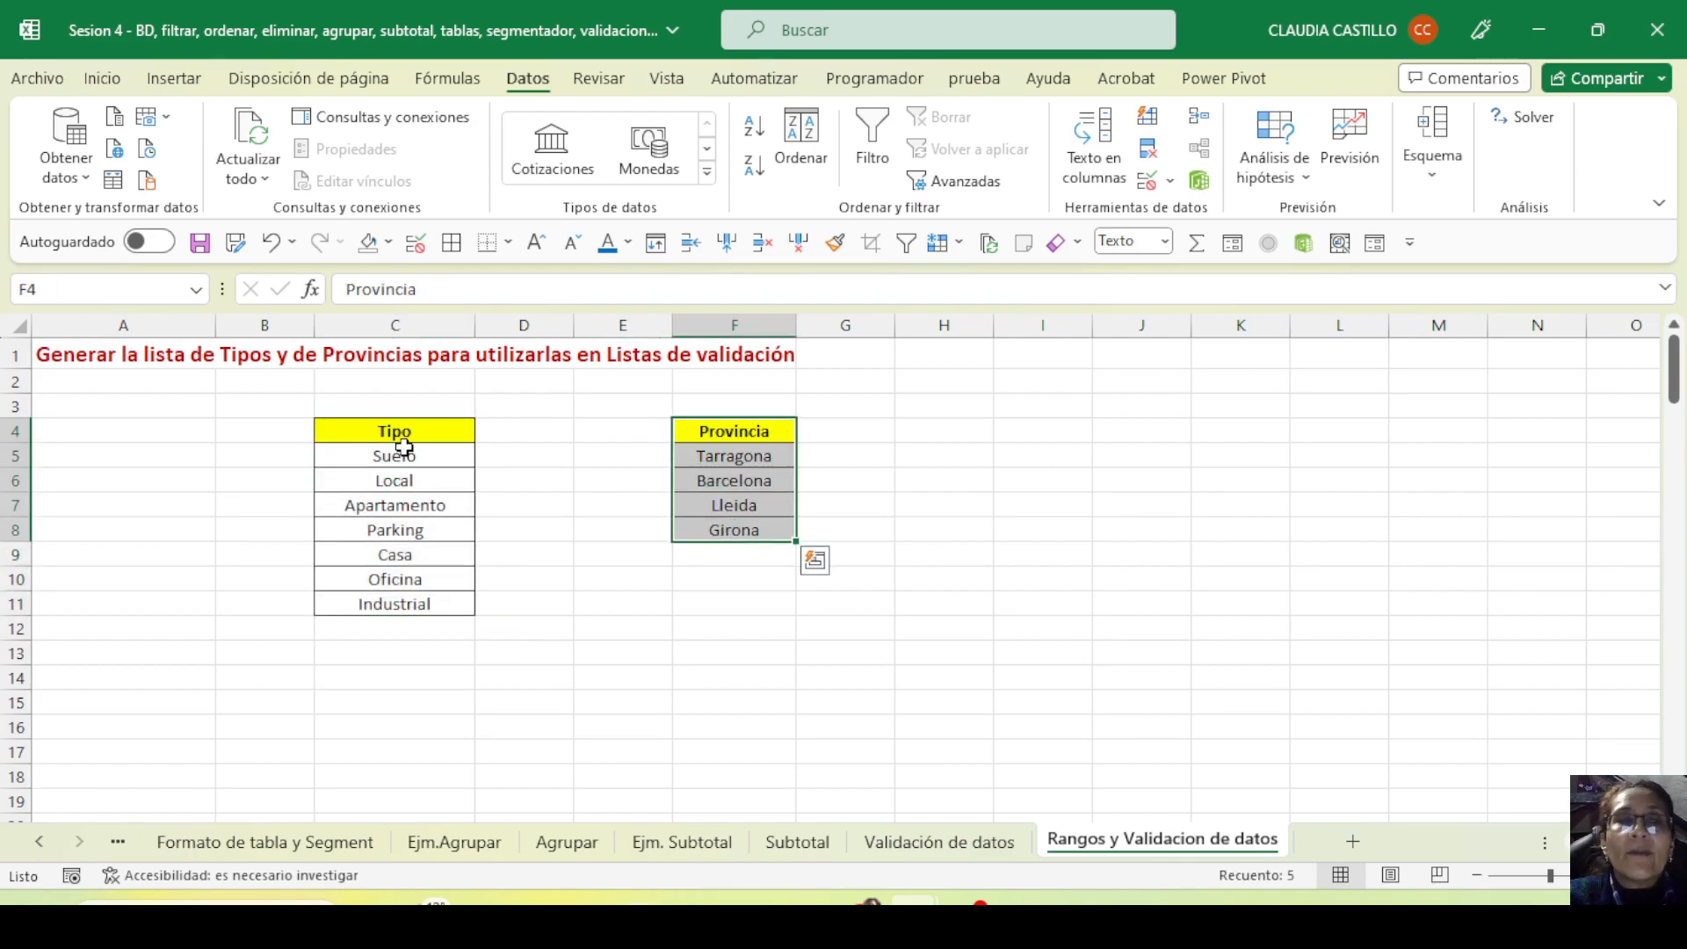
pyautogui.moveTo(394, 432); pyautogui.dragTo(459, 607)
pyautogui.click(888, 852)
pyautogui.scroll(-10, 325, 537)
pyautogui.moveTo(1674, 707); pyautogui.dragTo(1674, 350)
pyautogui.click(349, 426)
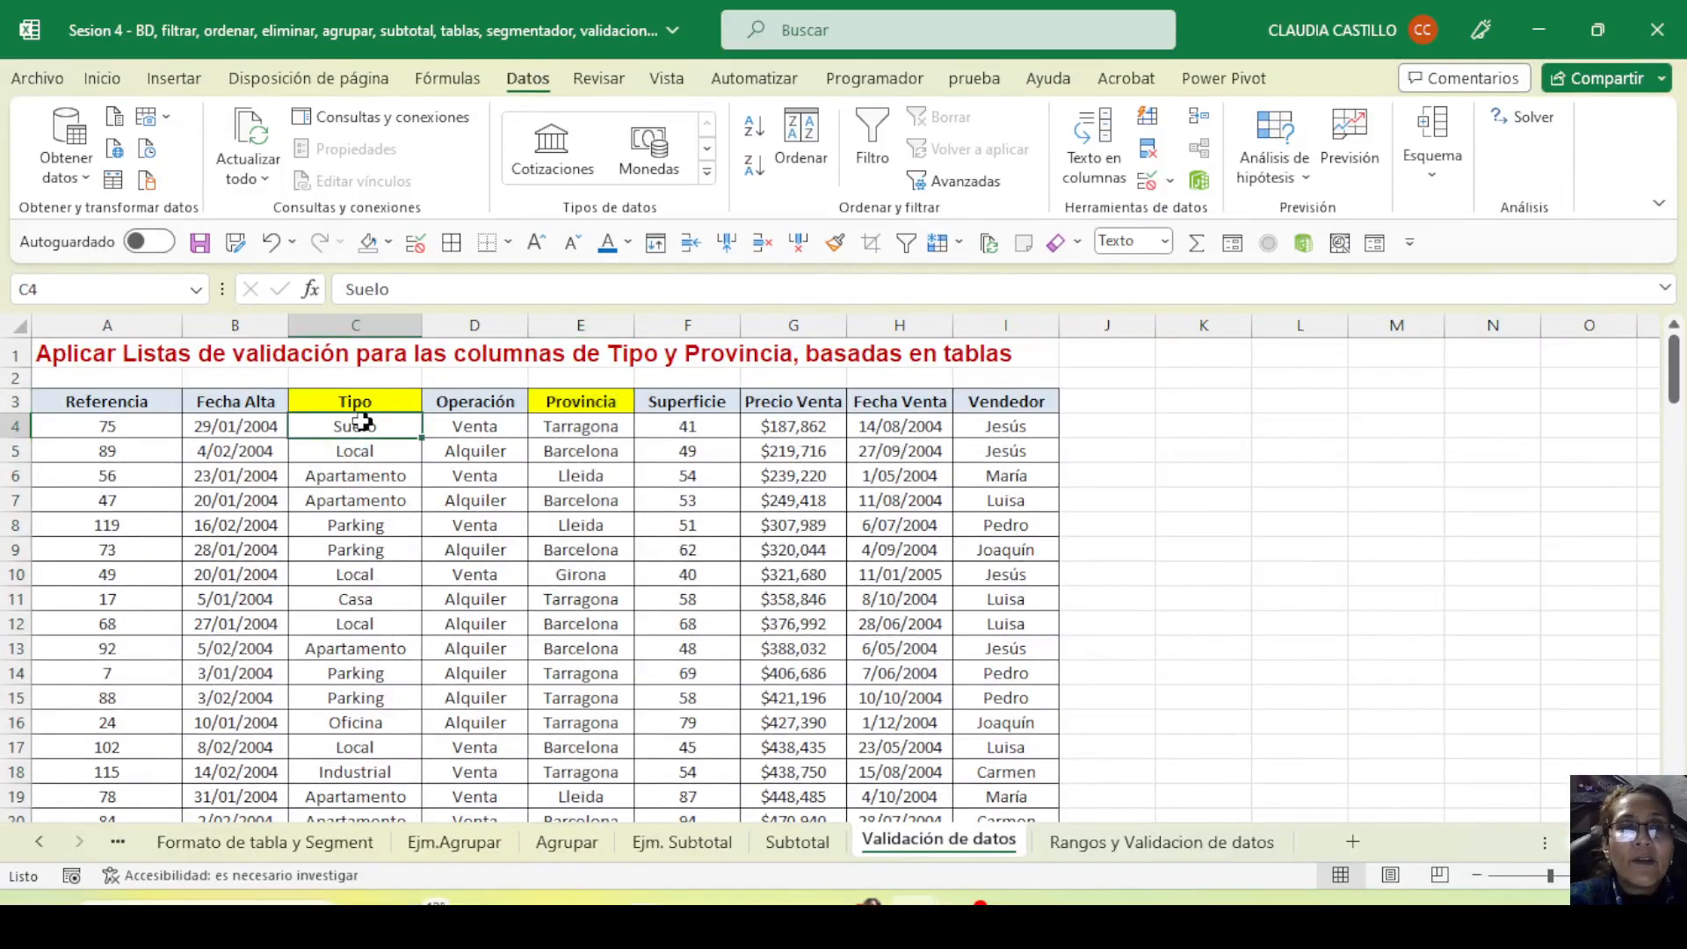
pyautogui.hotkey('ctrl', 'shift', 'Down')
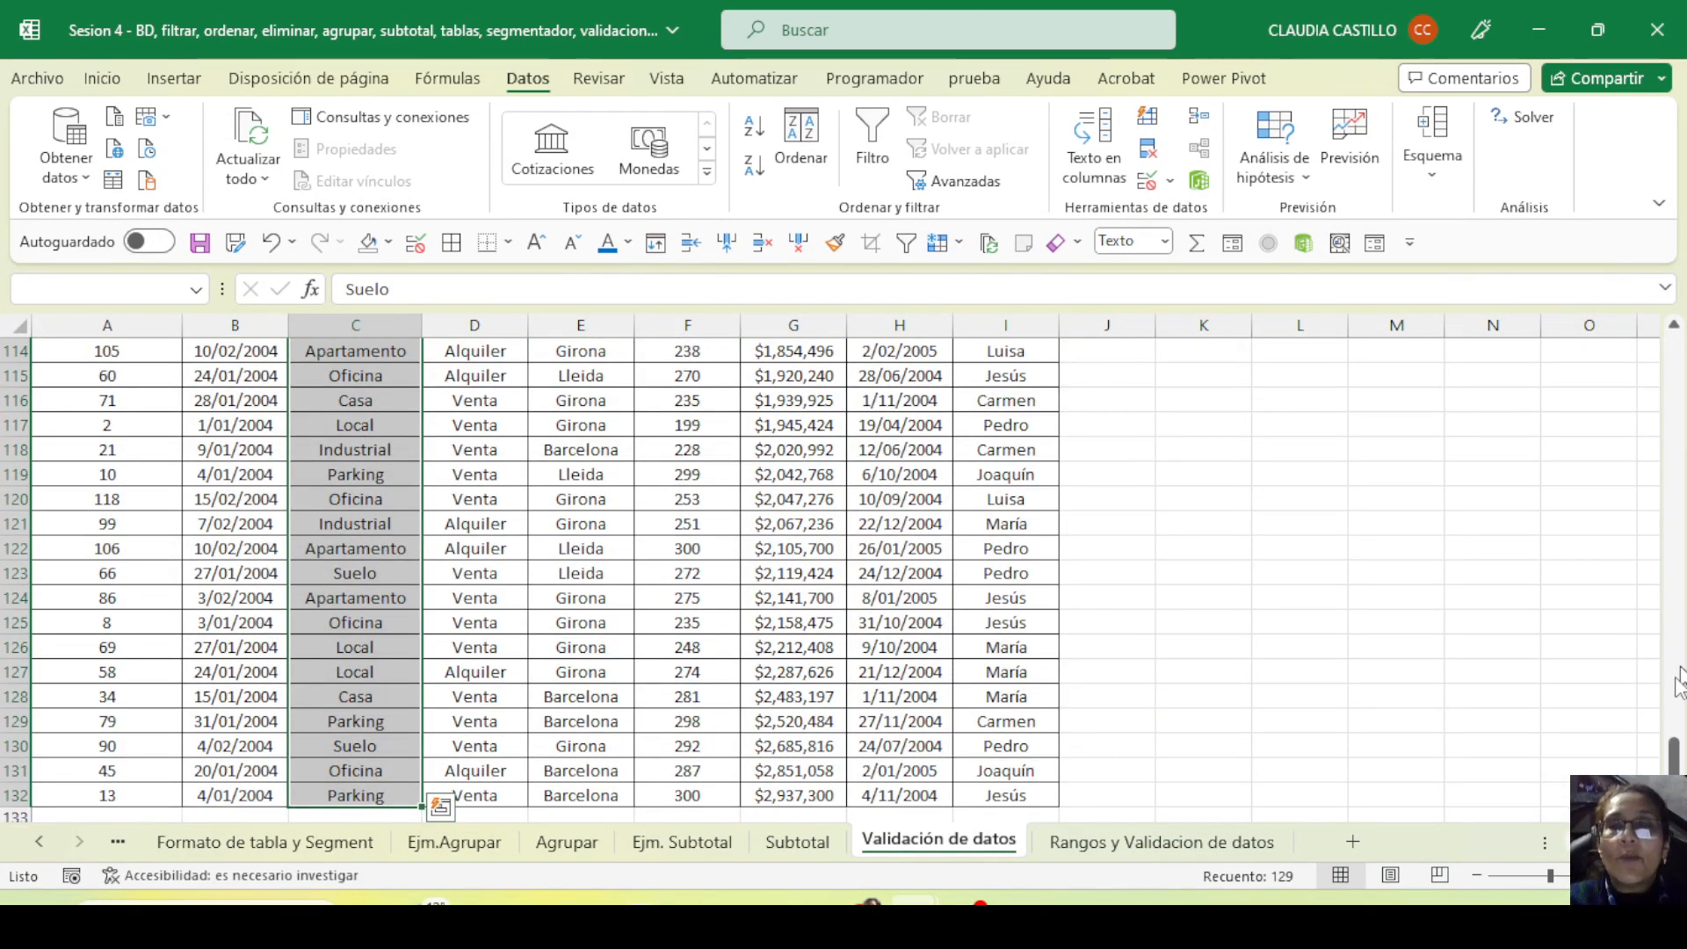
pyautogui.click(1148, 182)
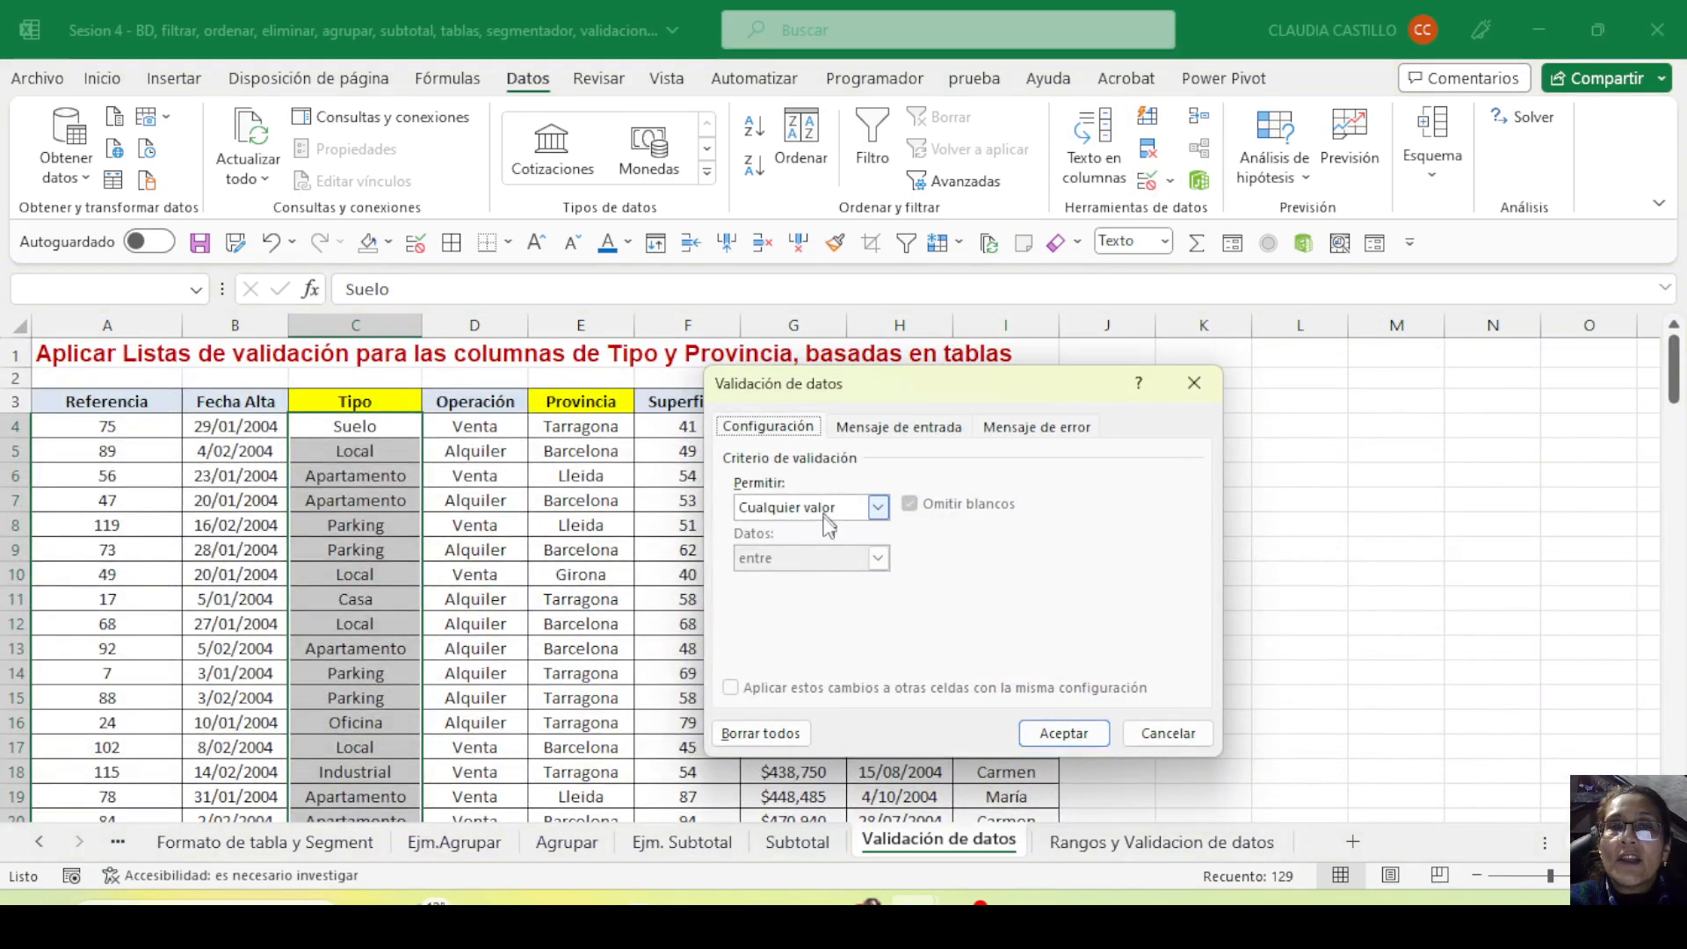
pyautogui.click(826, 519)
pyautogui.click(808, 577)
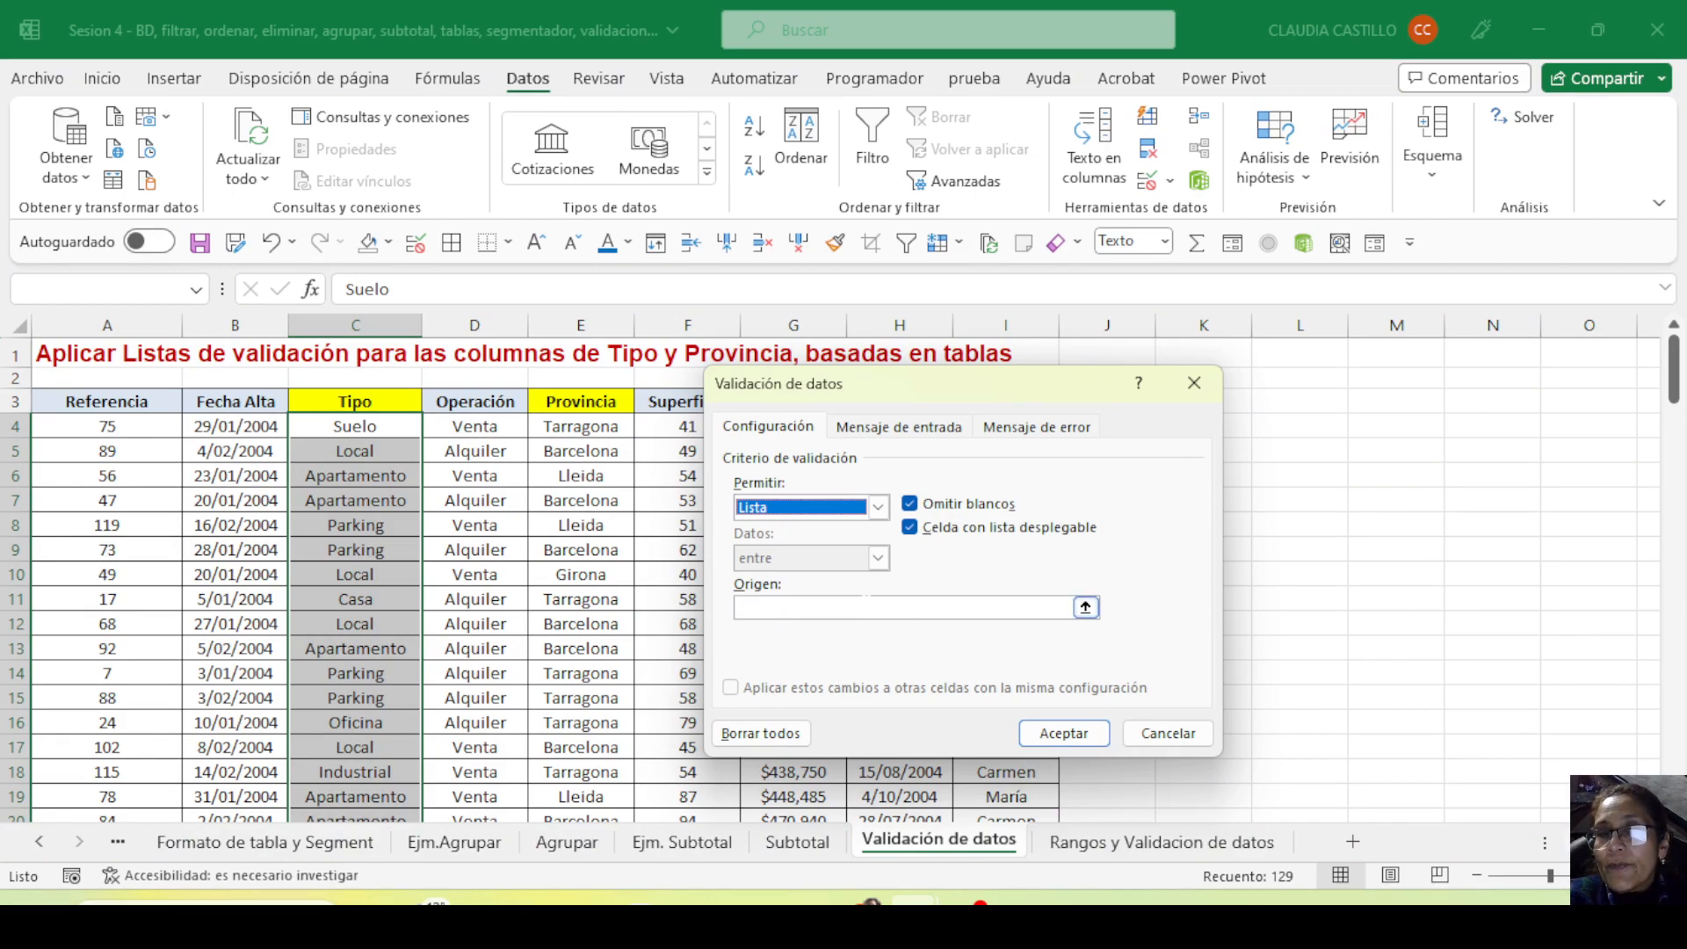
pyautogui.click(1167, 733)
pyautogui.moveTo(606, 426); pyautogui.dragTo(581, 698)
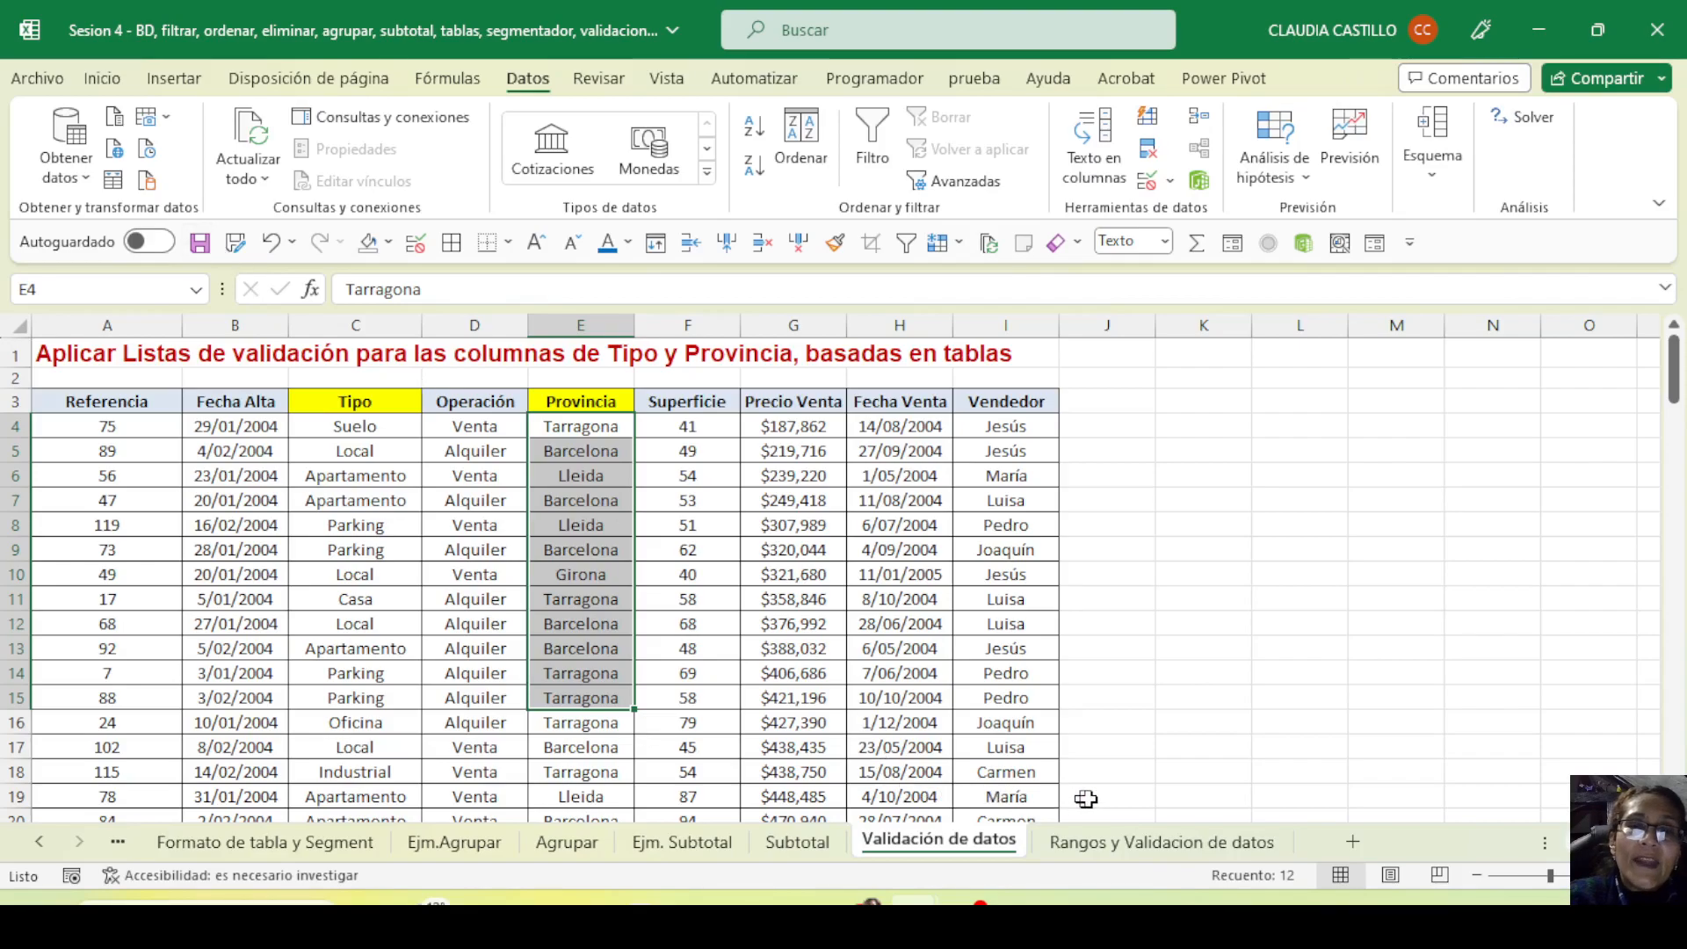
pyautogui.click(1118, 845)
pyautogui.moveTo(364, 456); pyautogui.dragTo(366, 629)
pyautogui.click(354, 629)
pyautogui.press('Down')
pyautogui.press('Down')
pyautogui.click(719, 552)
pyautogui.press('Down')
pyautogui.press('Down')
pyautogui.press('Down')
pyautogui.press('Down')
pyautogui.press('Down')
pyautogui.press('Down')
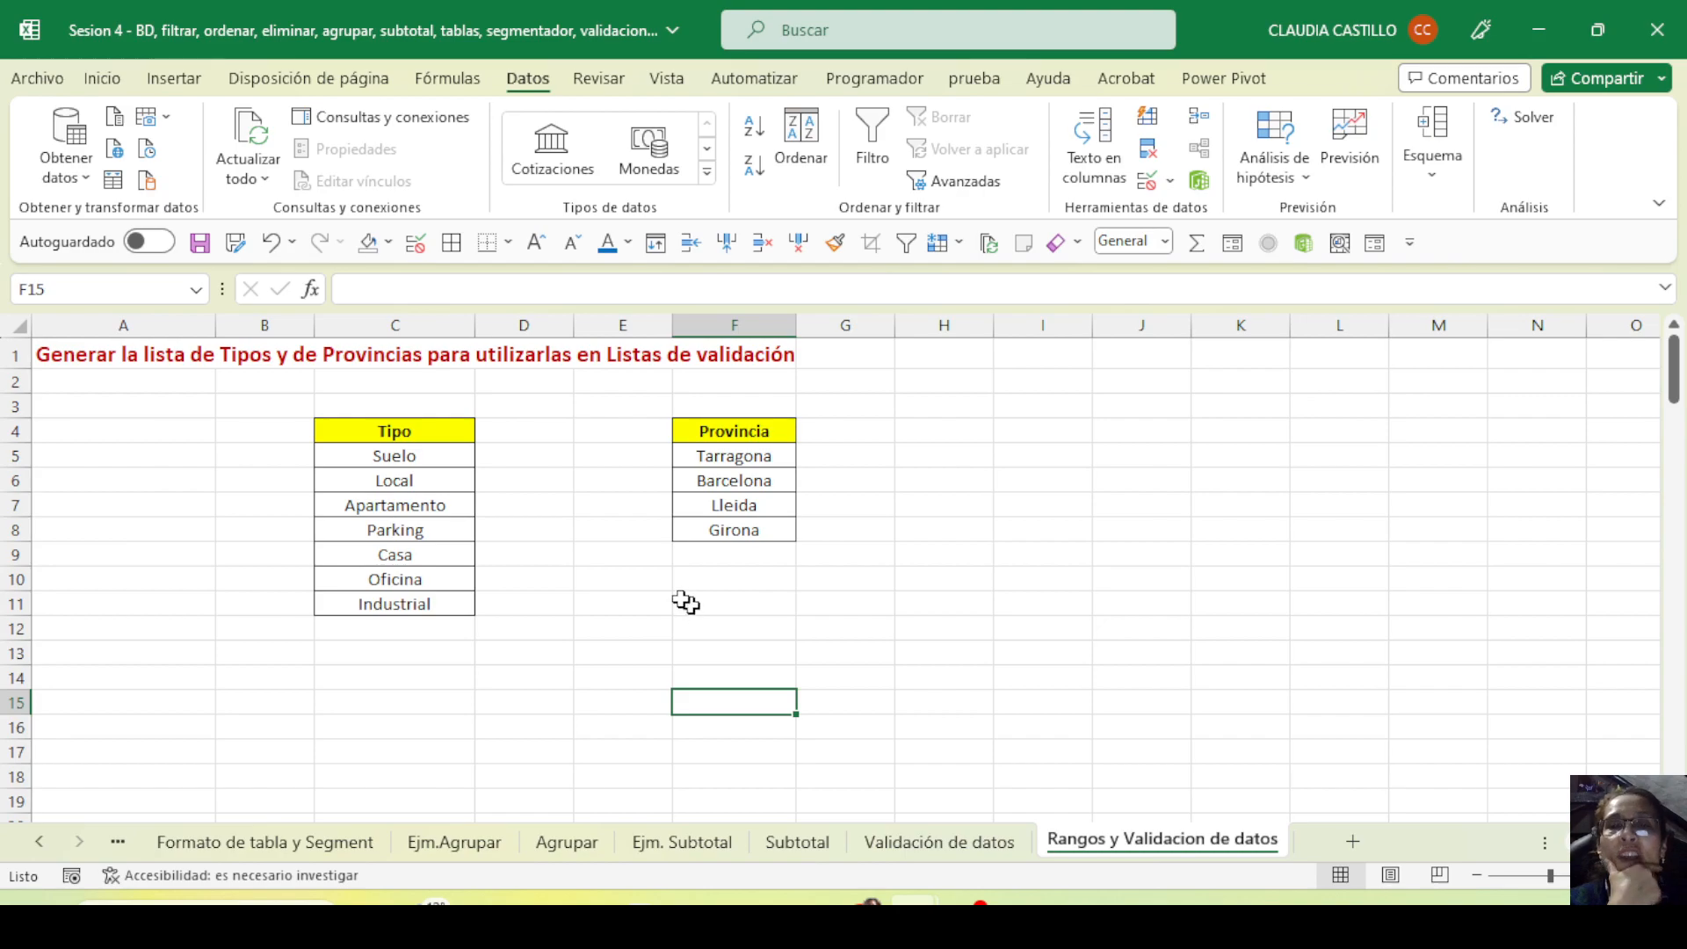
# Widen the empty column K on the Validación de datos sheet to about twice its width
pyautogui.click(949, 841)
pyautogui.click(1115, 842)
pyautogui.click(949, 845)
pyautogui.click(756, 690)
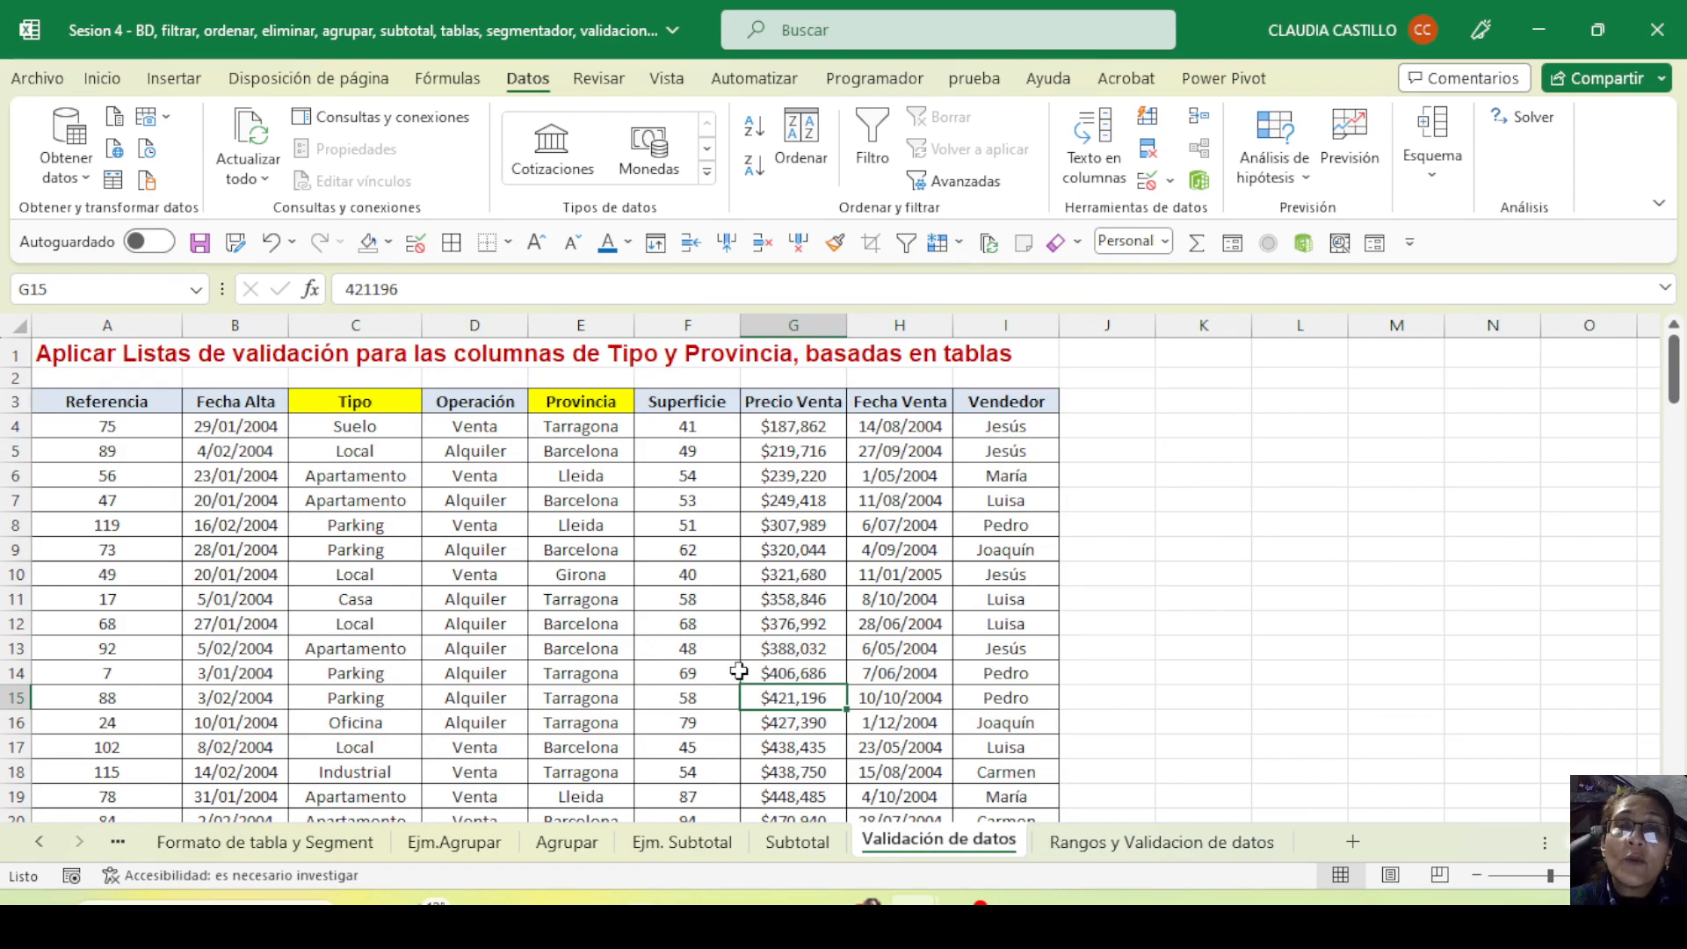
pyautogui.moveTo(1253, 327); pyautogui.dragTo(1352, 339)
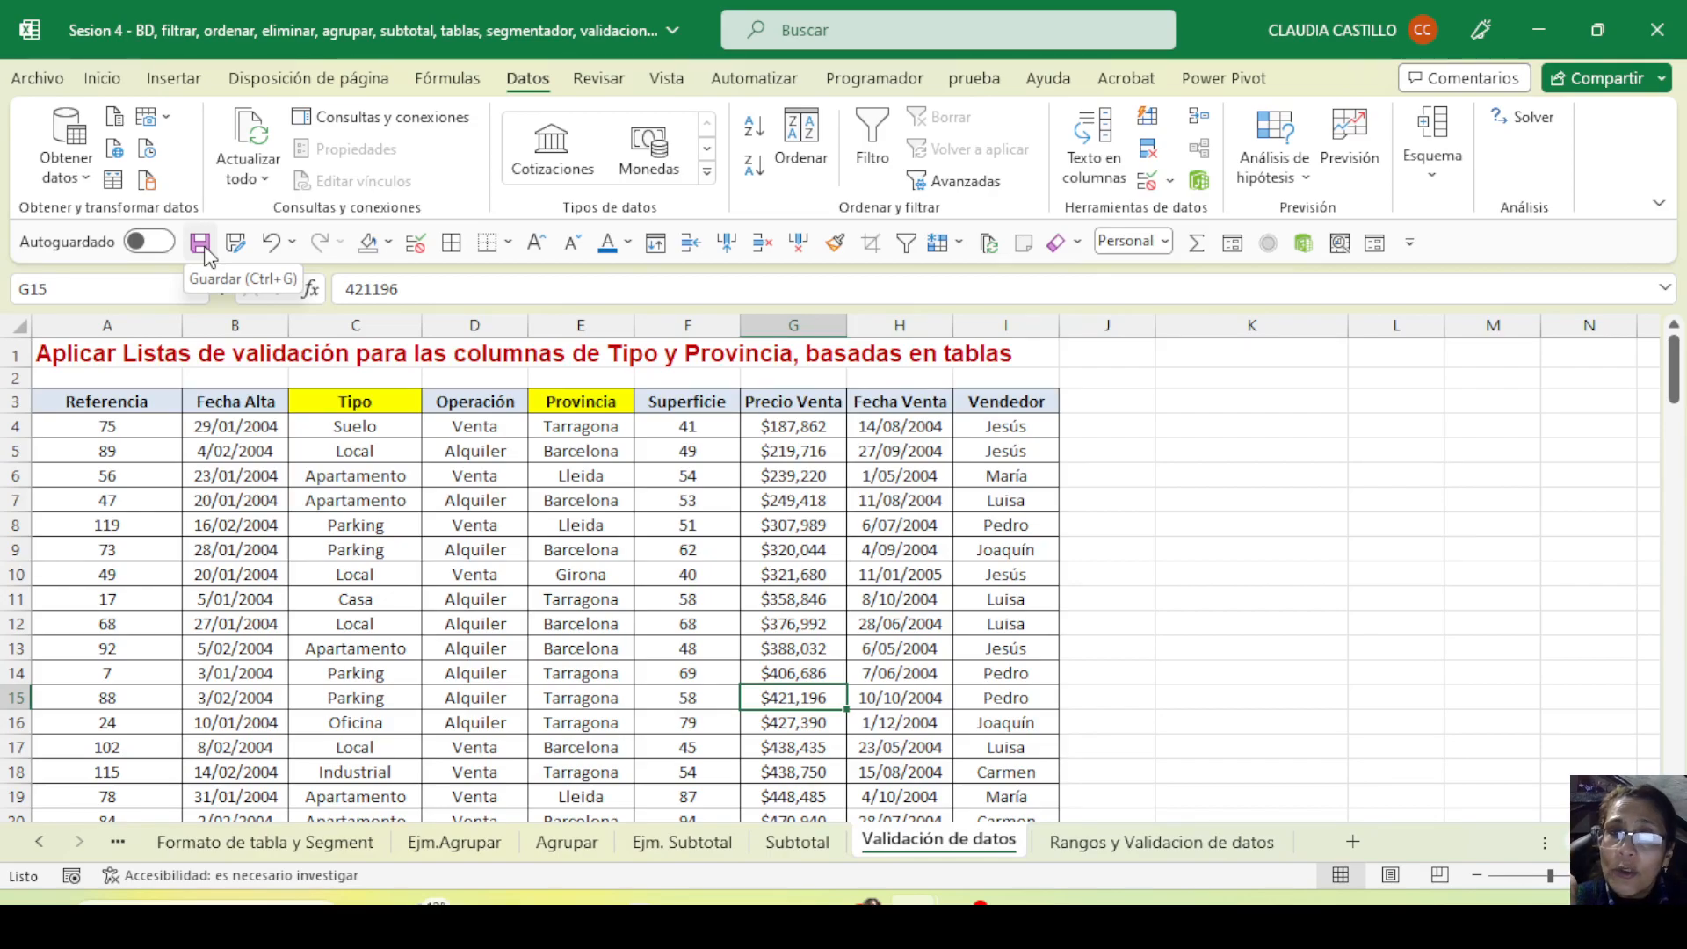
pyautogui.click(360, 528)
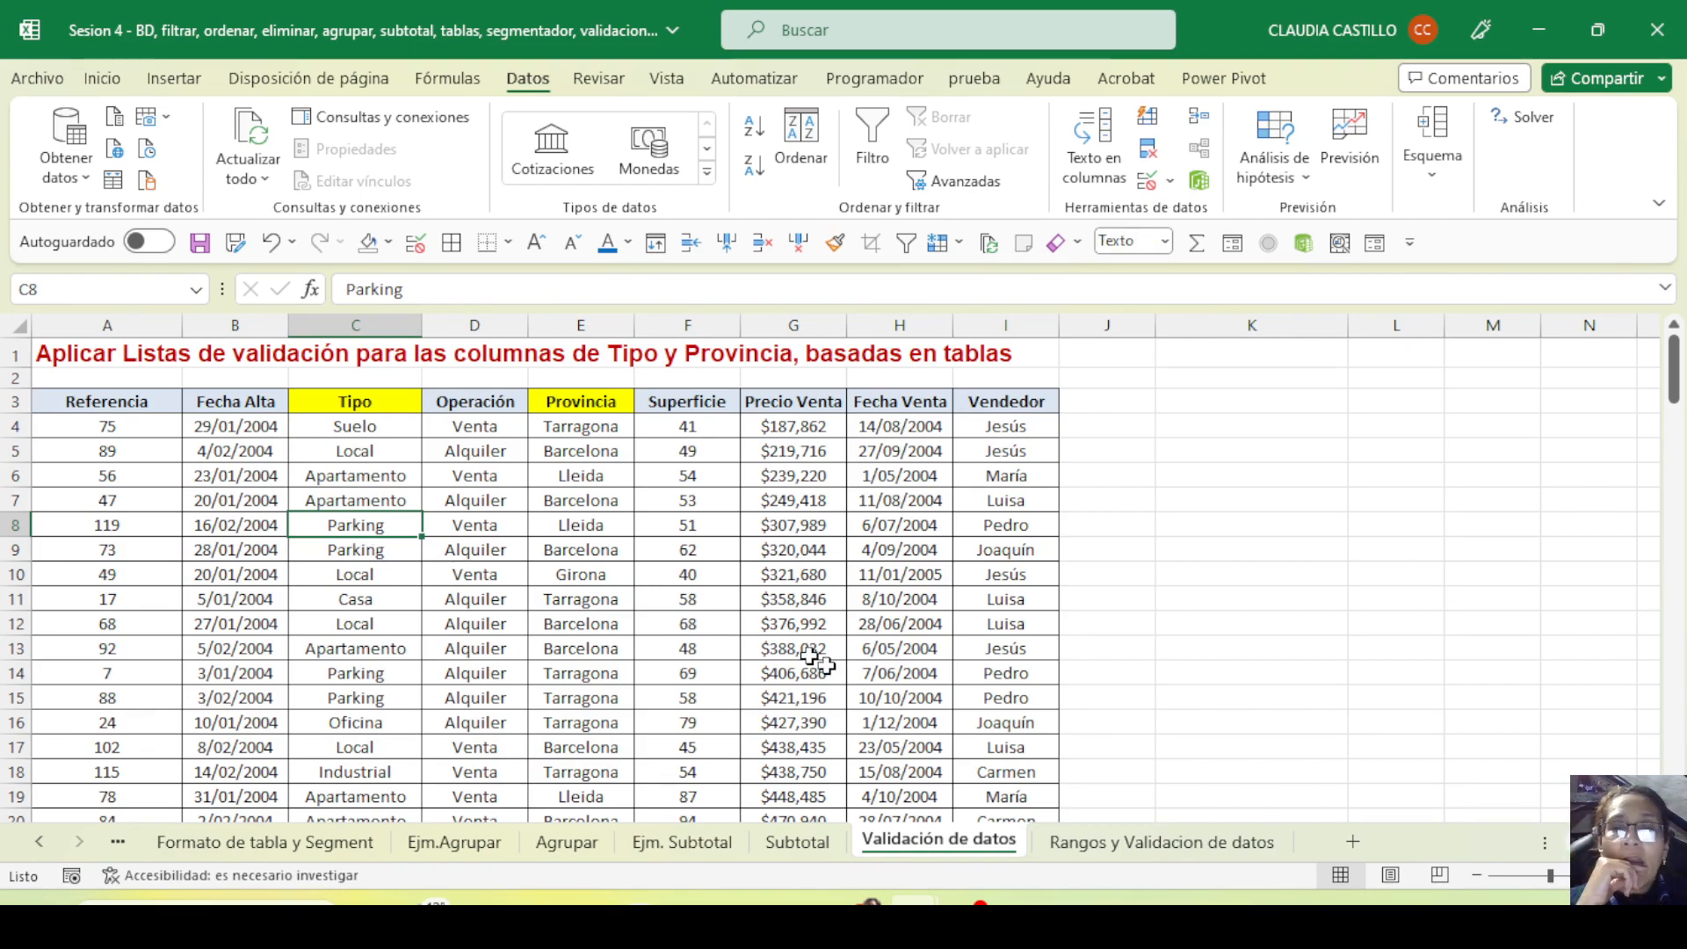
pyautogui.click(853, 694)
pyautogui.click(356, 405)
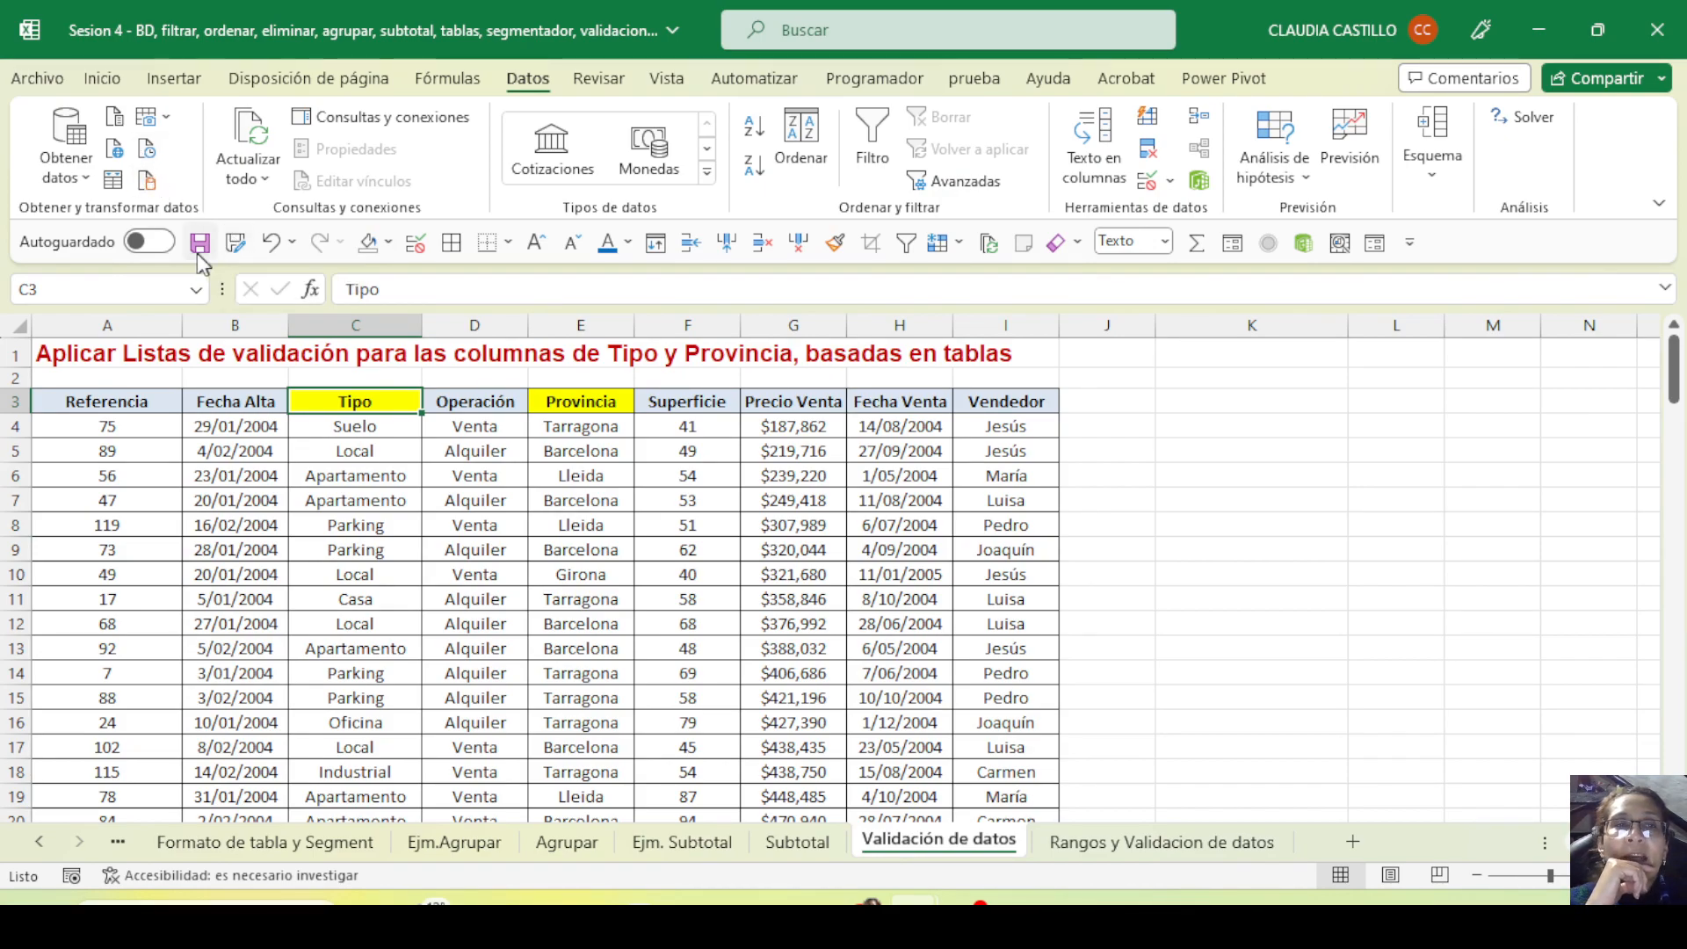
pyautogui.click(688, 427)
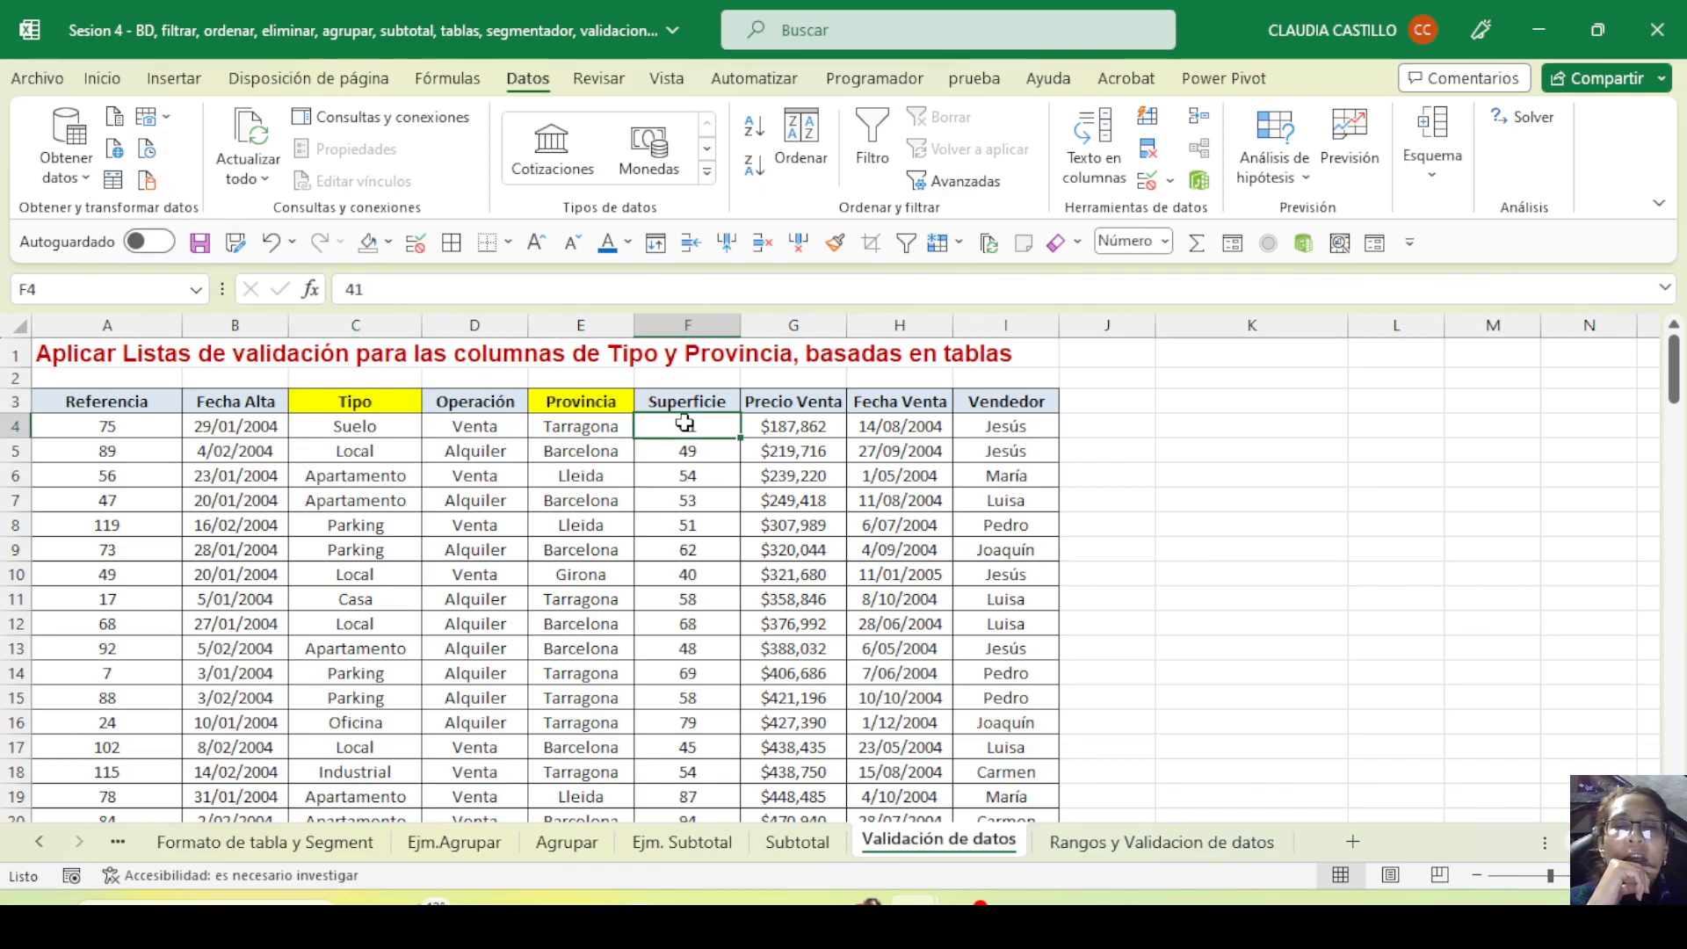
# Check the session topics in the Excel avanzado course plan in Word and return to the Excel workbook
pyautogui.moveTo(861, 920)
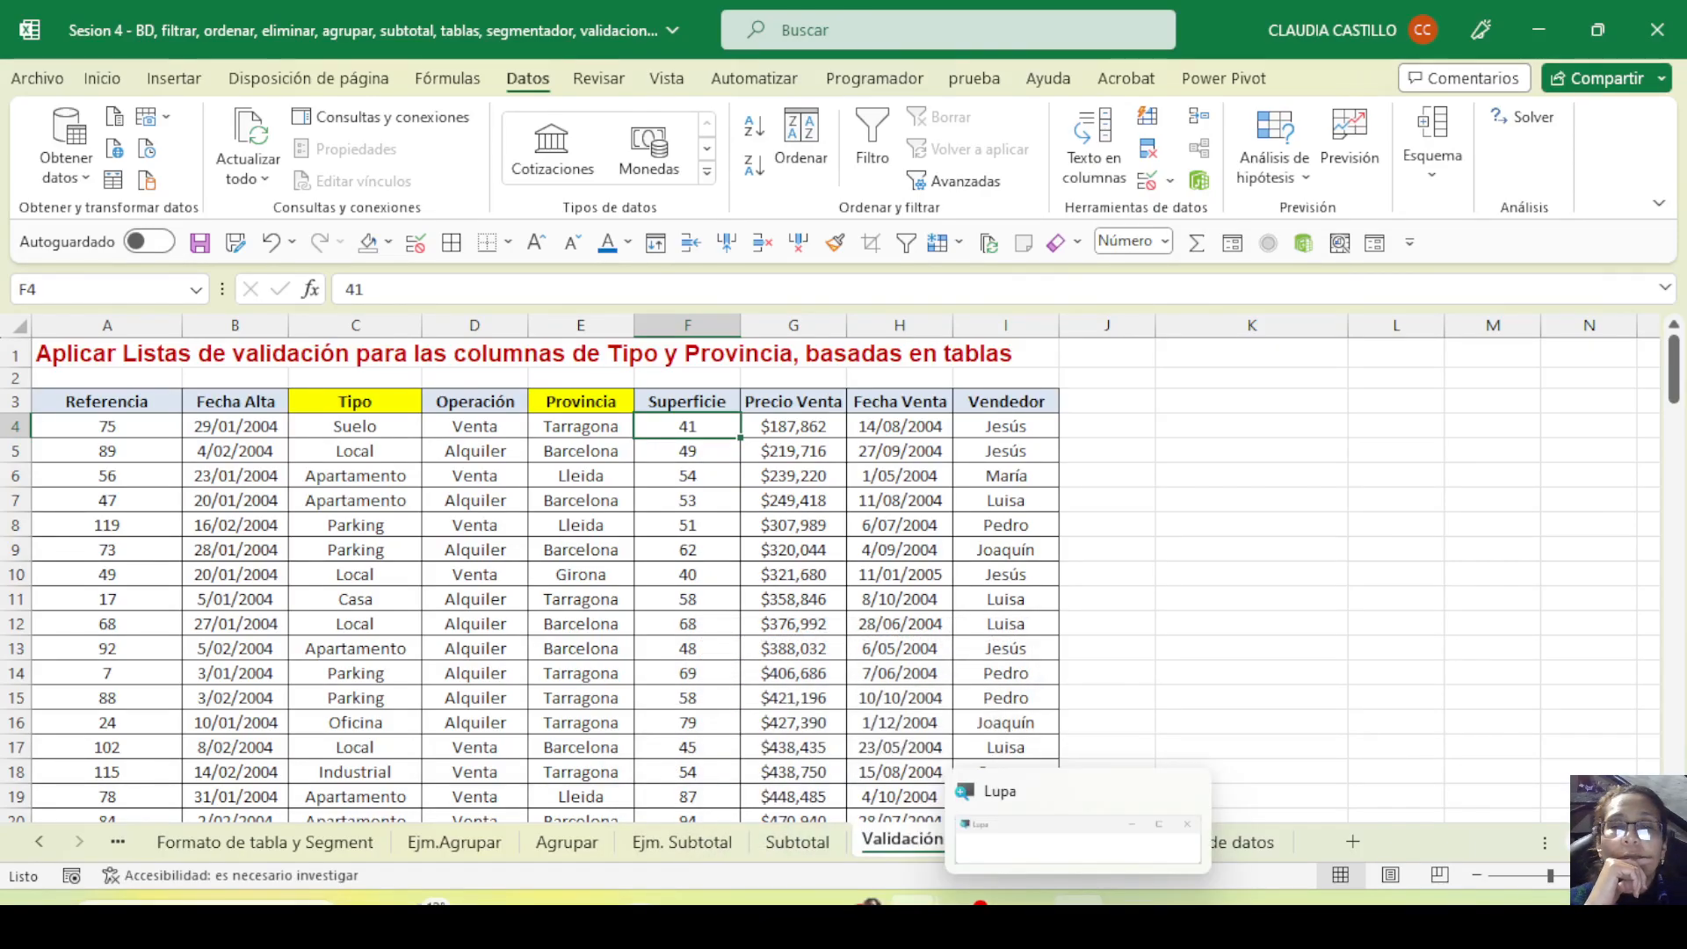
pyautogui.click(1024, 919)
pyautogui.scroll(-3, 712, 695)
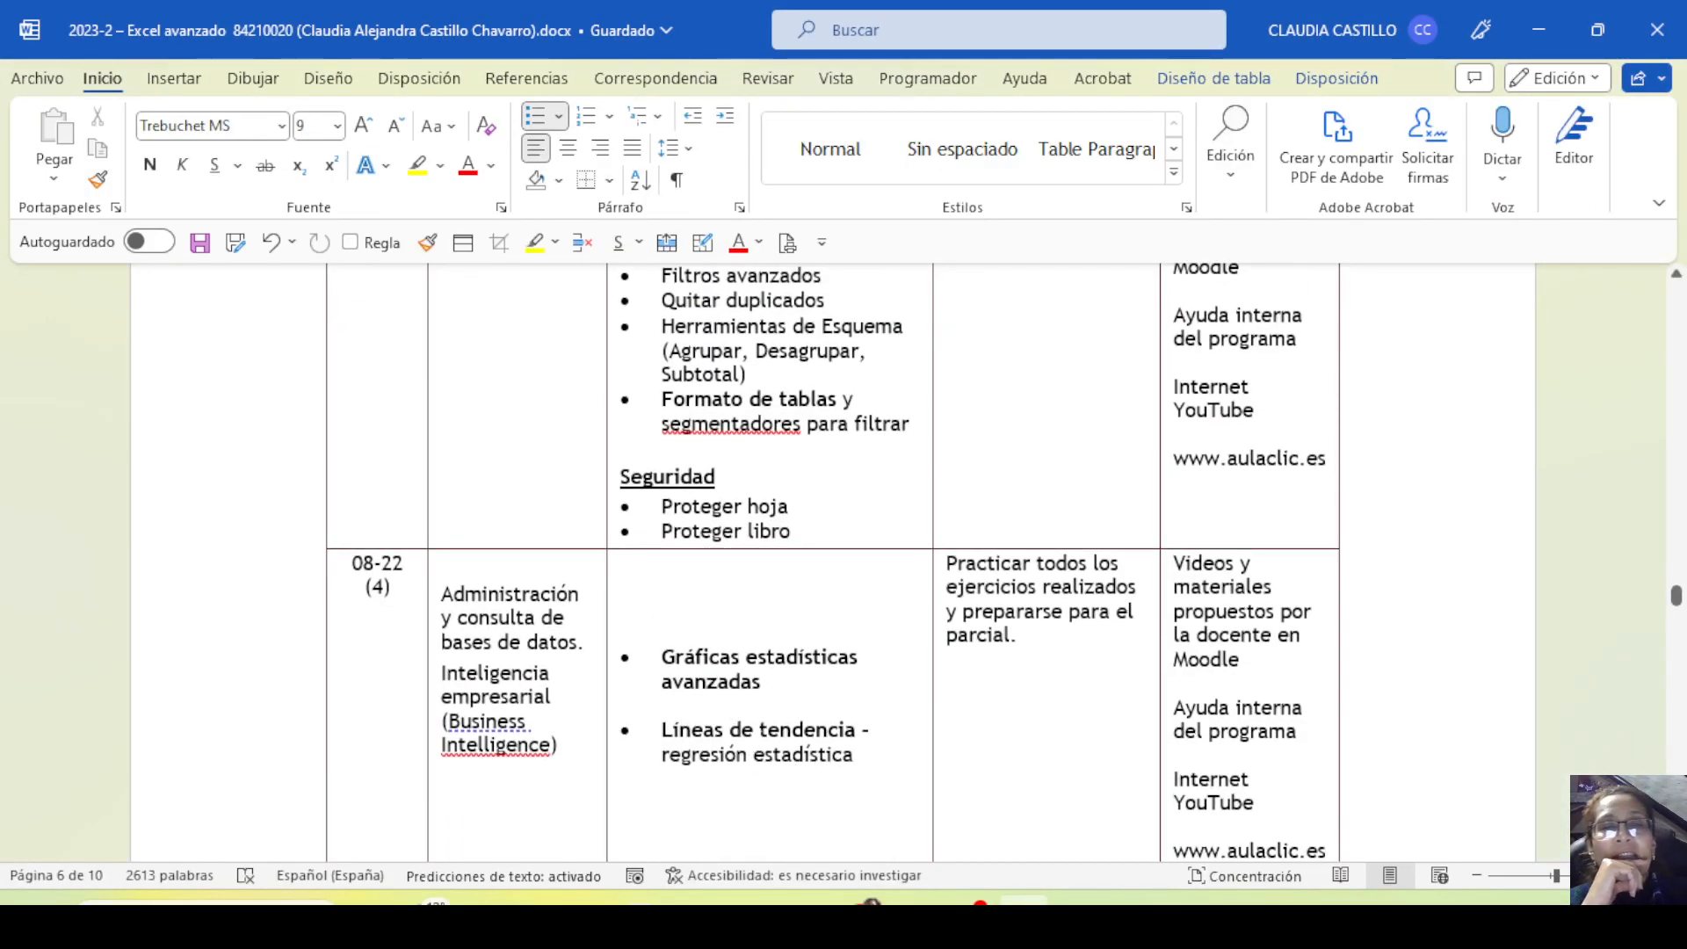
pyautogui.hotkey('alt', 'Tab')
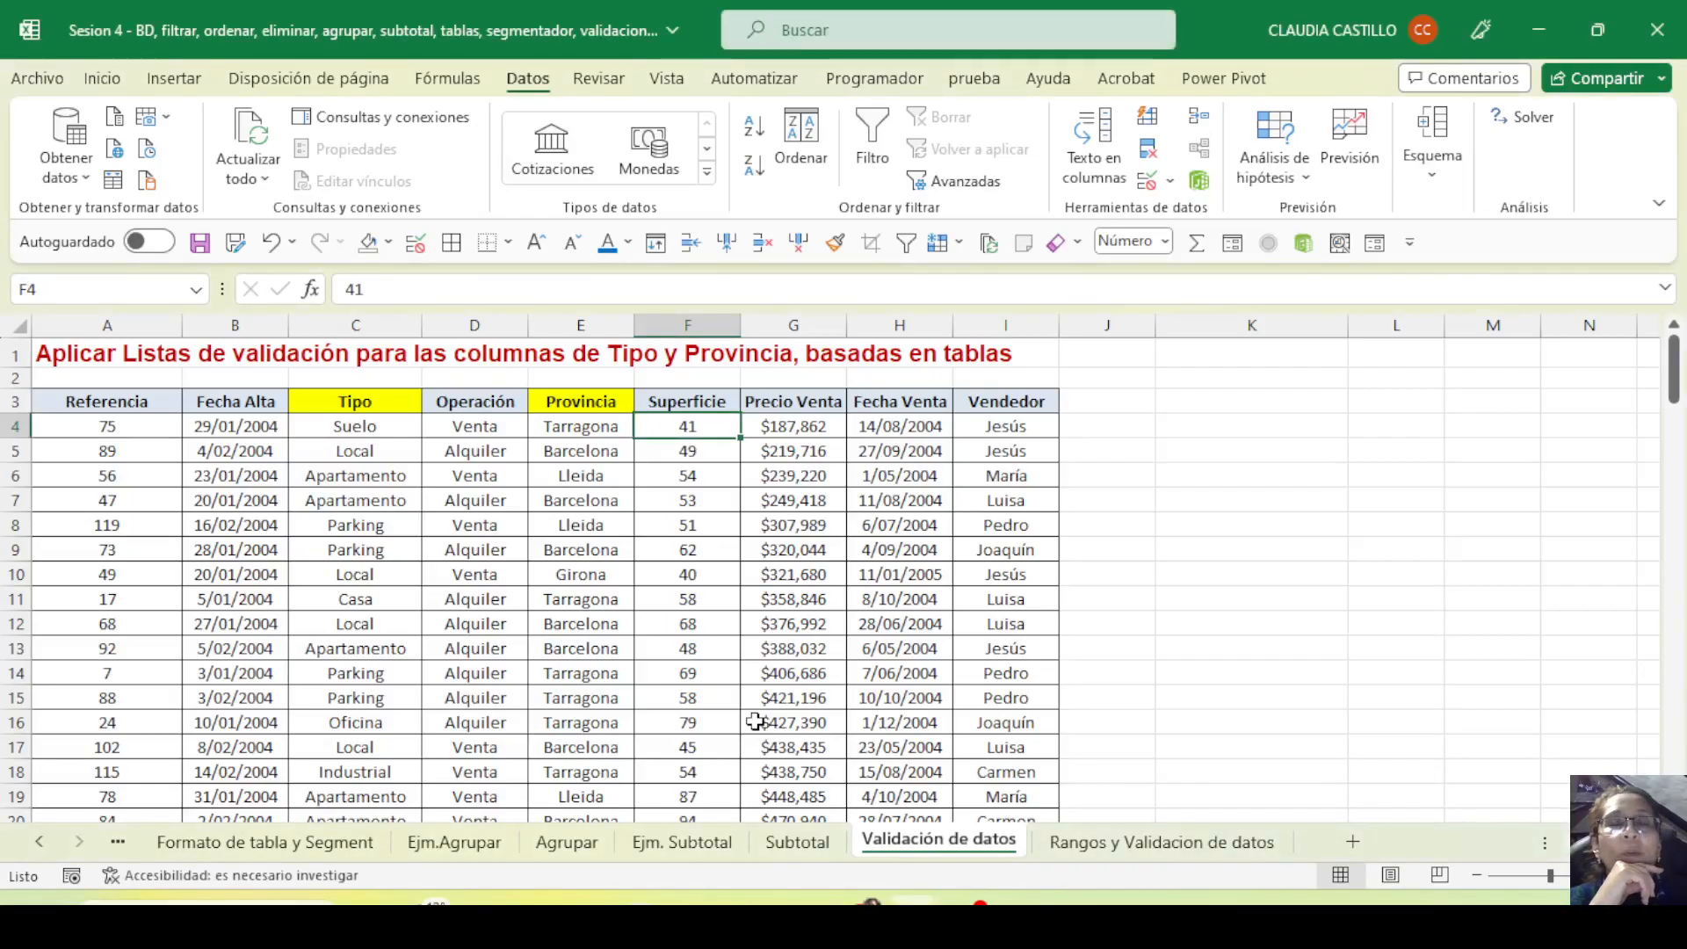
pyautogui.click(424, 482)
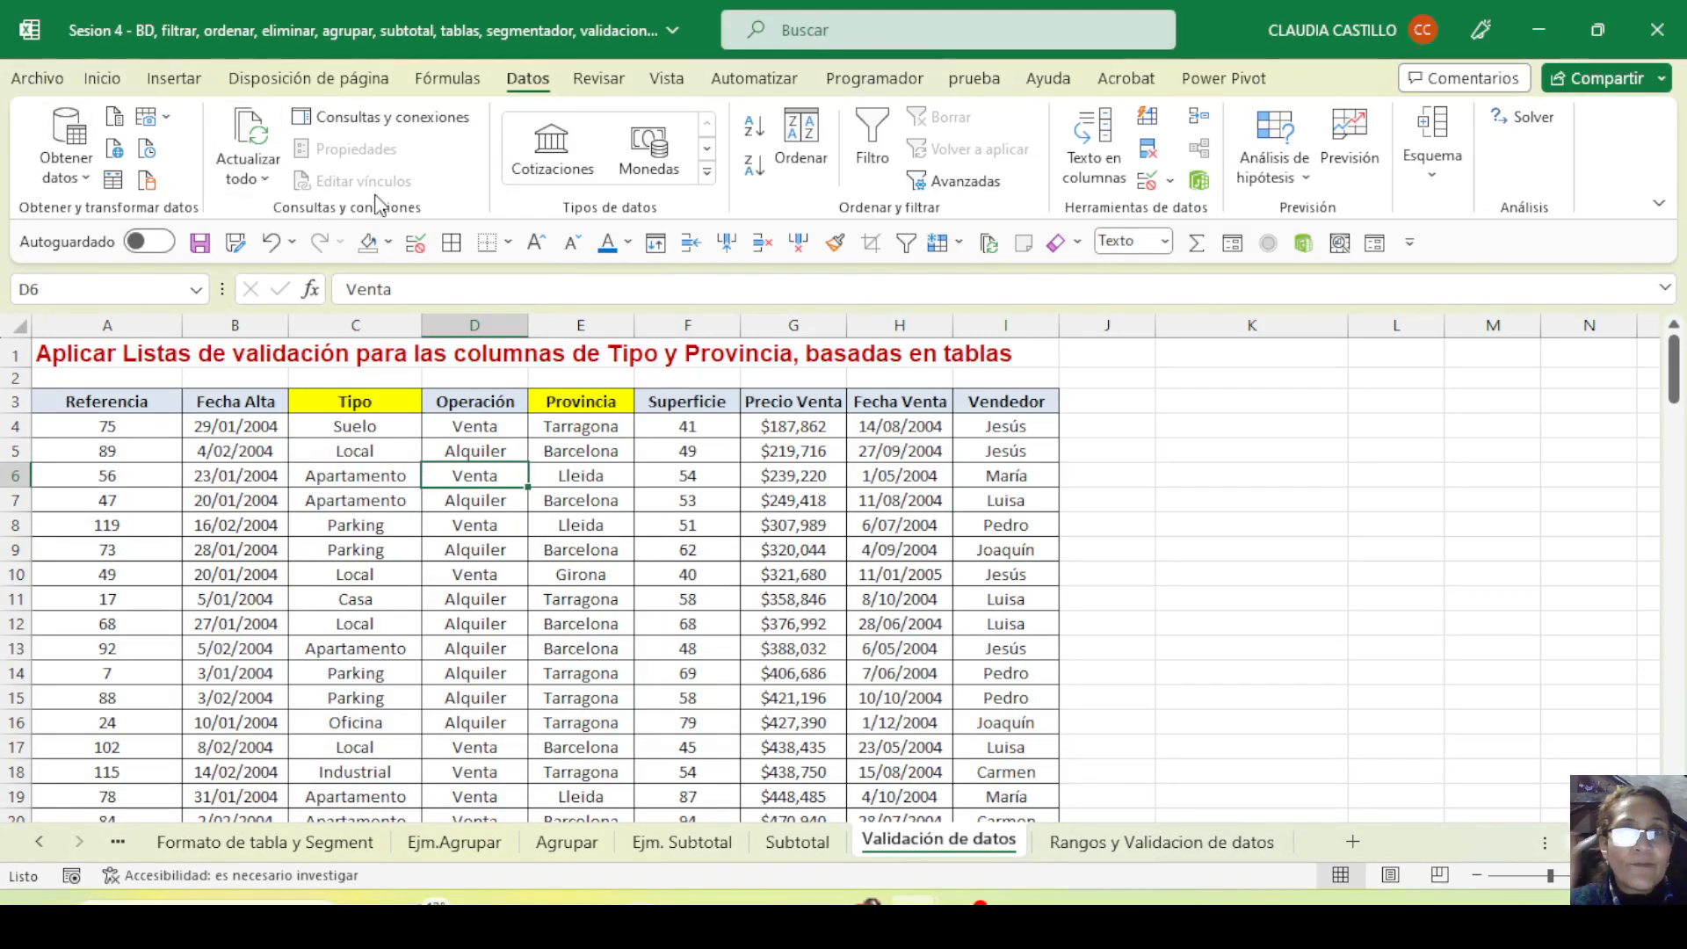